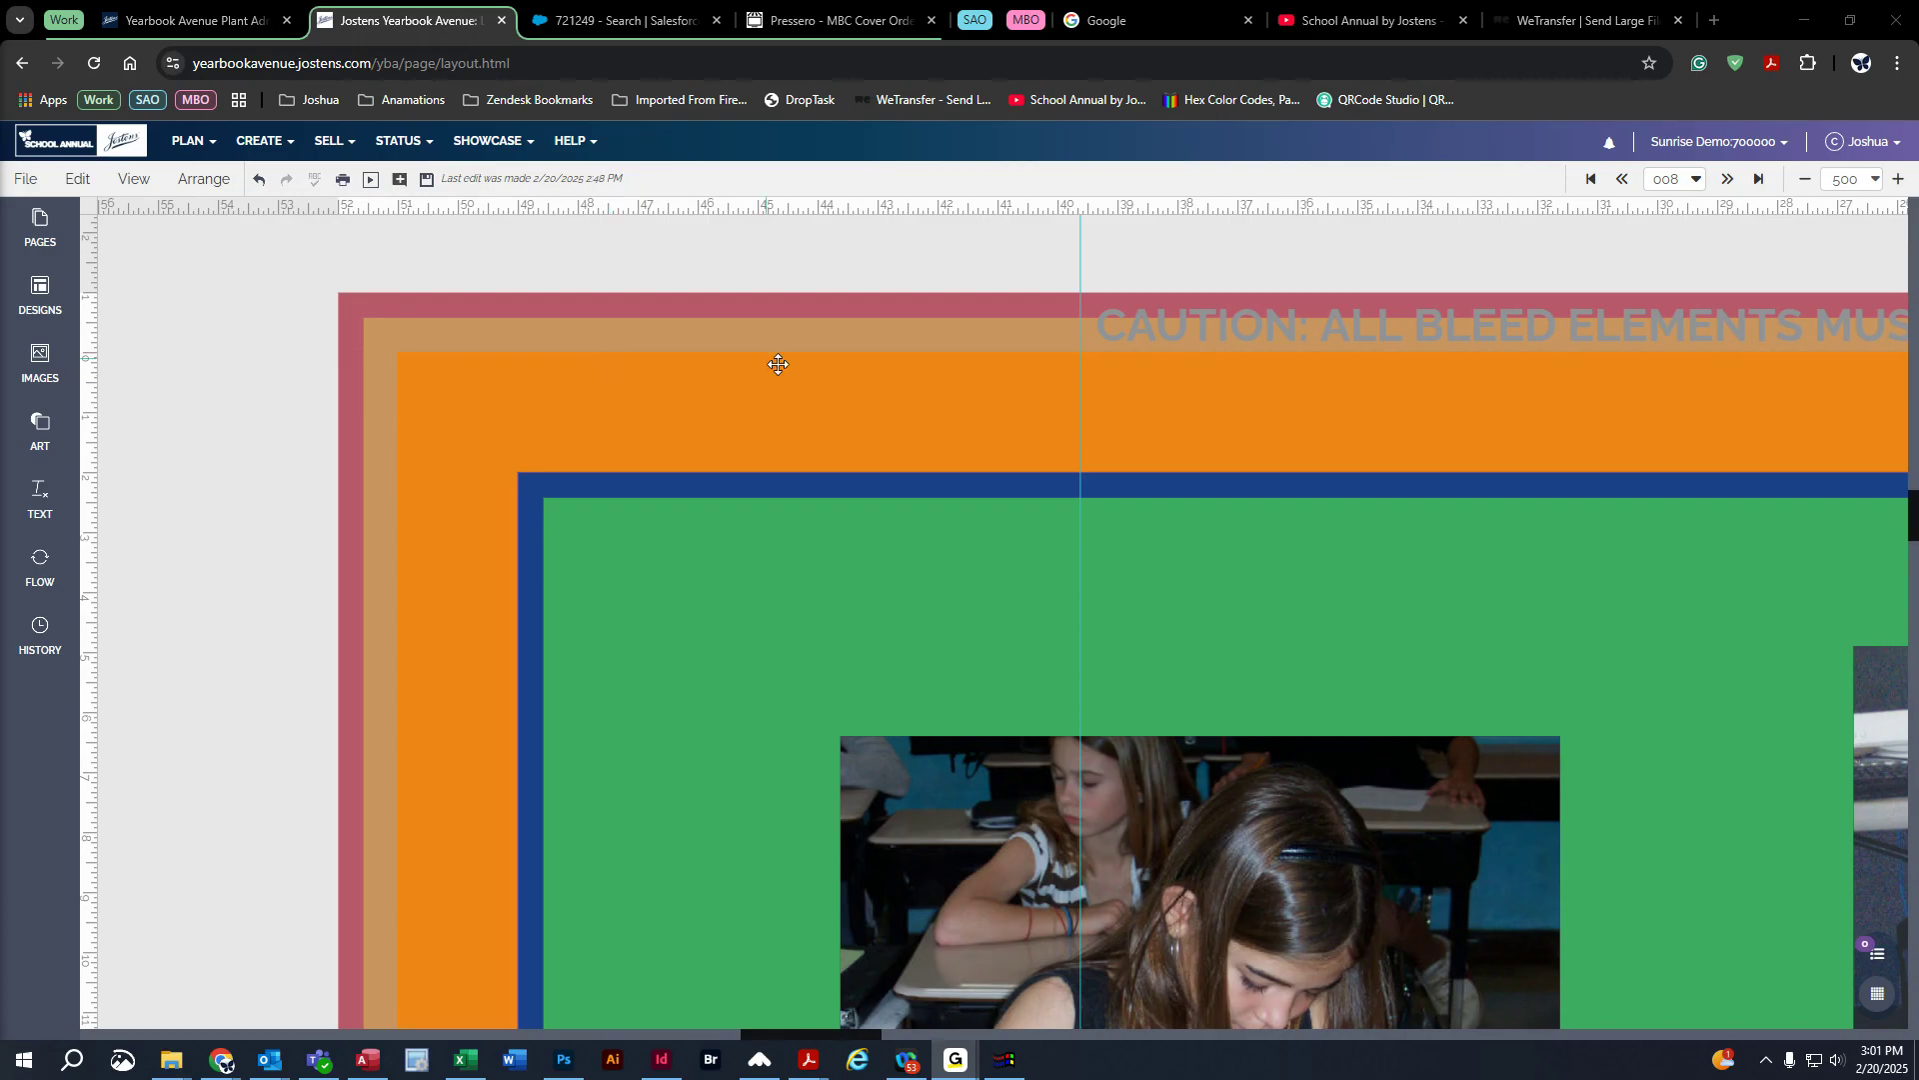
# Step: Move the photo of the writing girl around the green area and snap it into the page's upper-left bleed corner
pyautogui.click(699, 592)
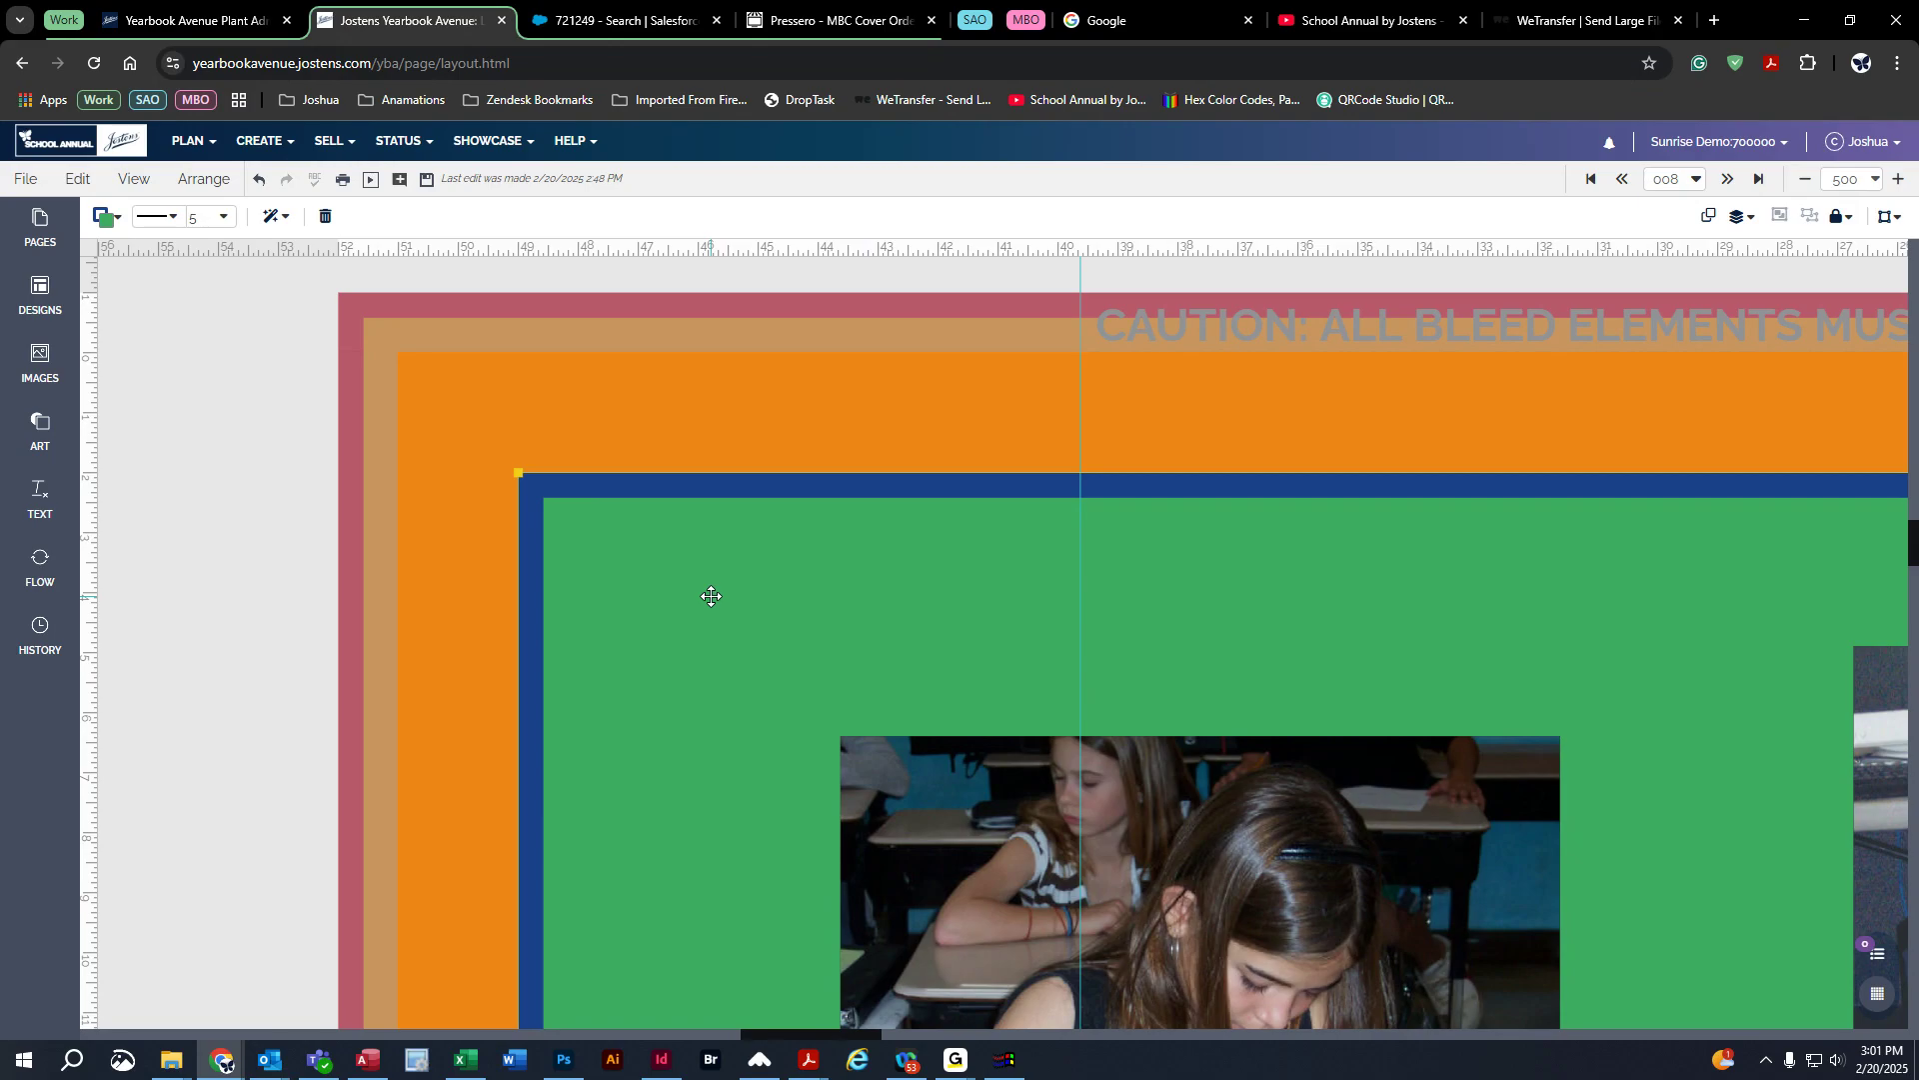
pyautogui.moveTo(911, 781); pyautogui.dragTo(984, 959)
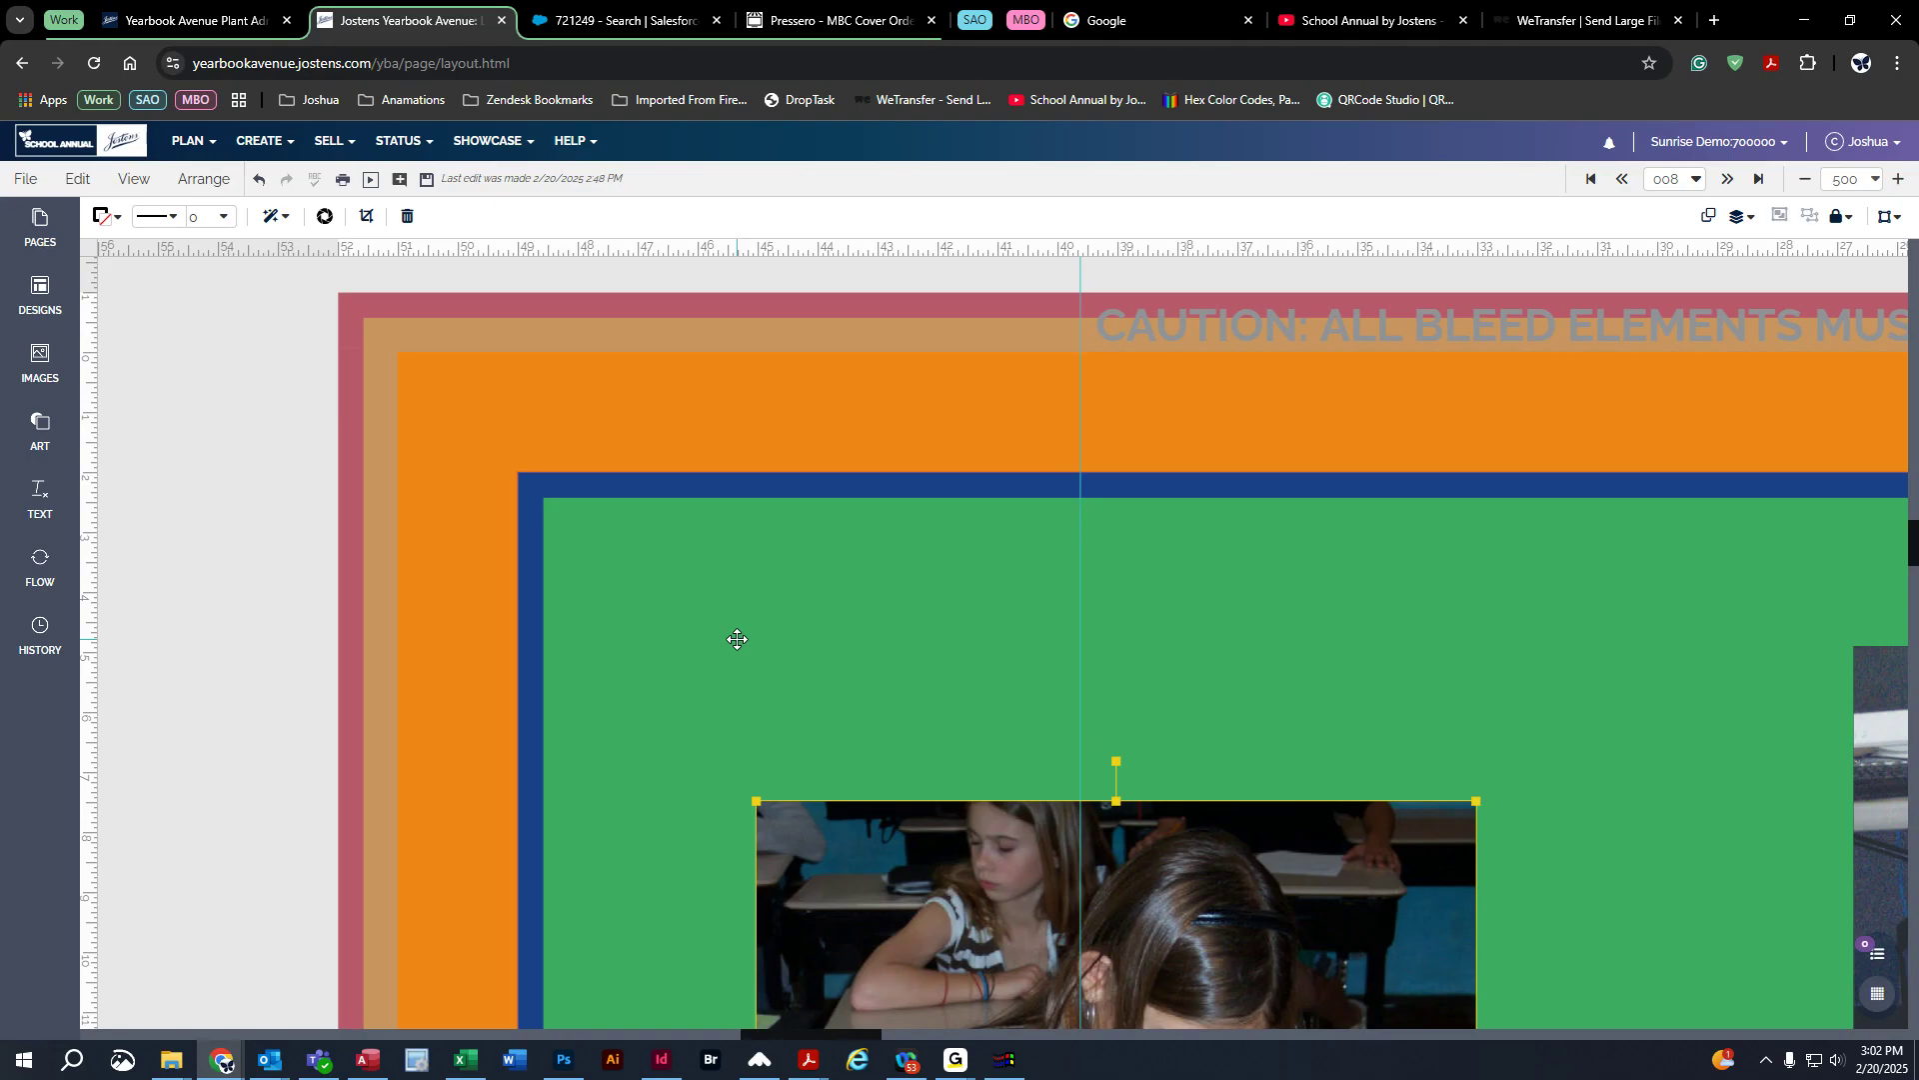
pyautogui.moveTo(932, 900); pyautogui.dragTo(553, 548)
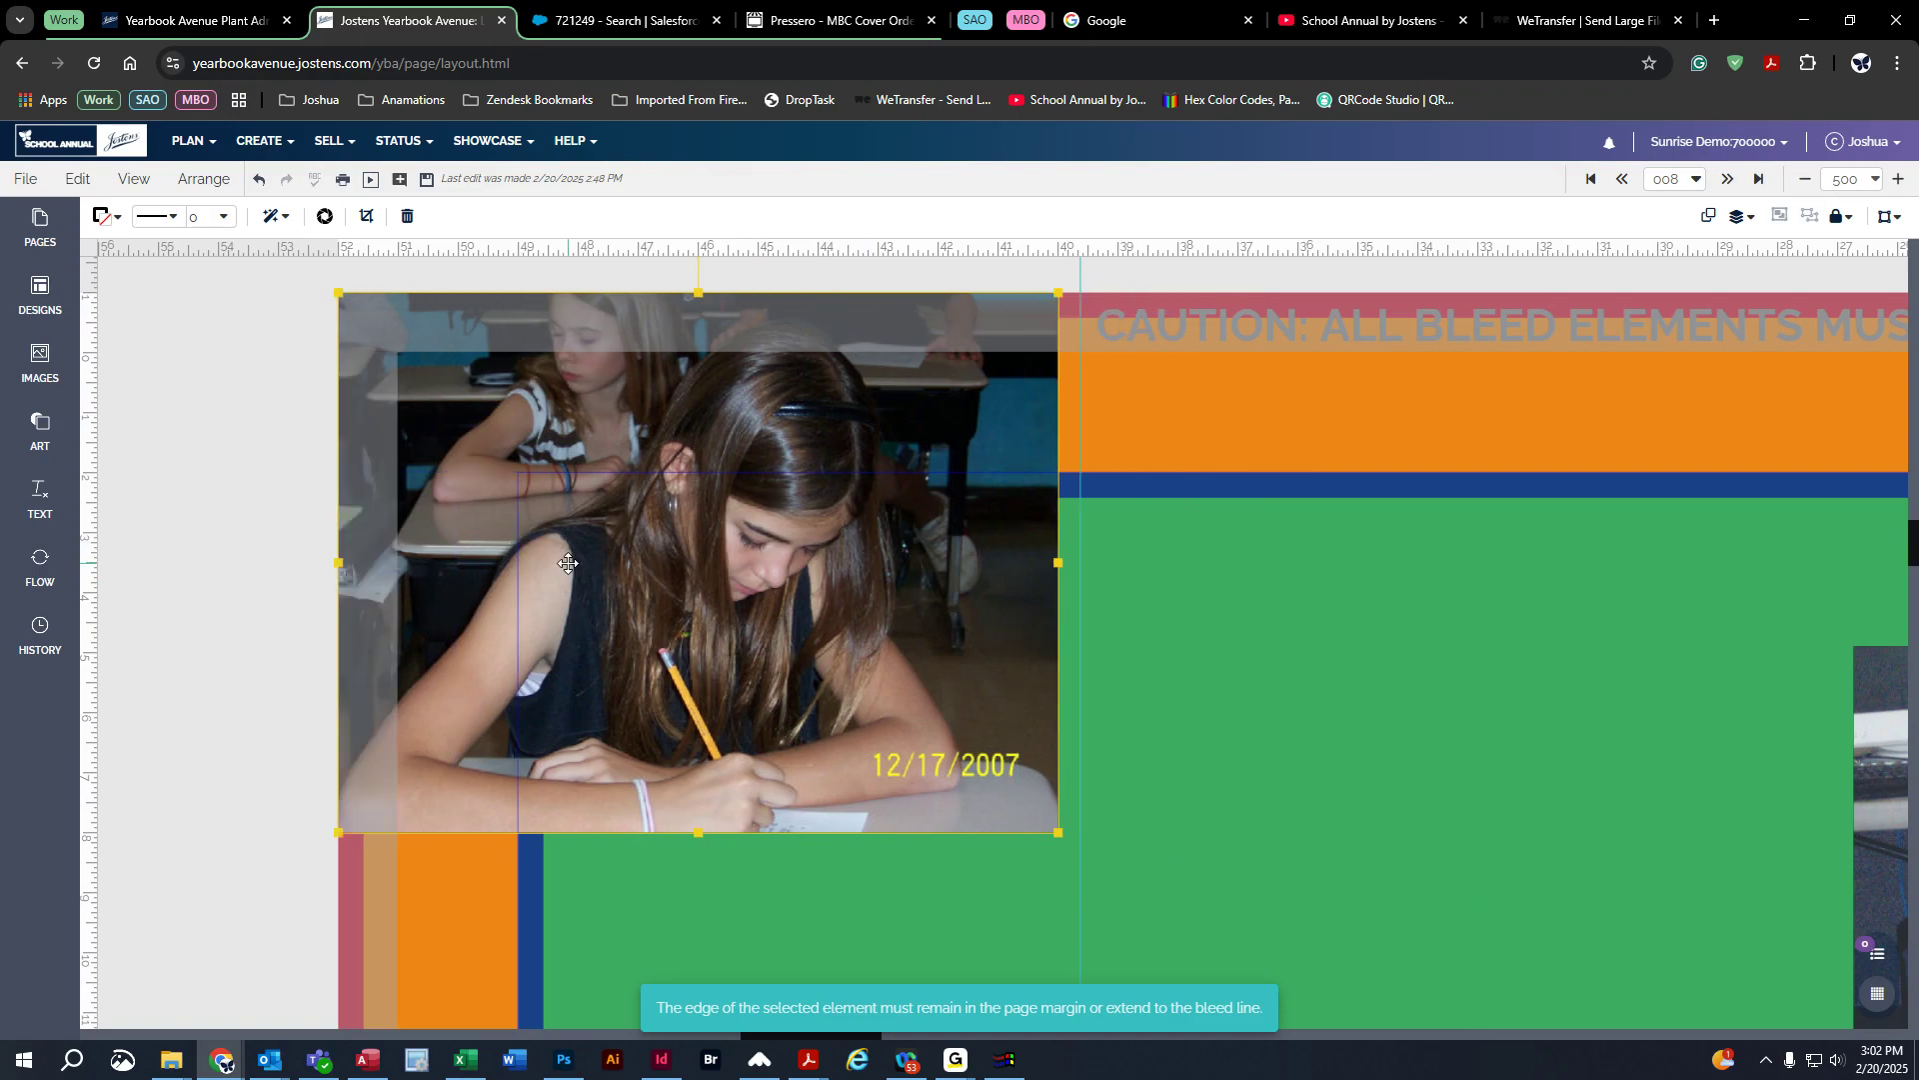
pyautogui.moveTo(568, 562); pyautogui.dragTo(974, 847)
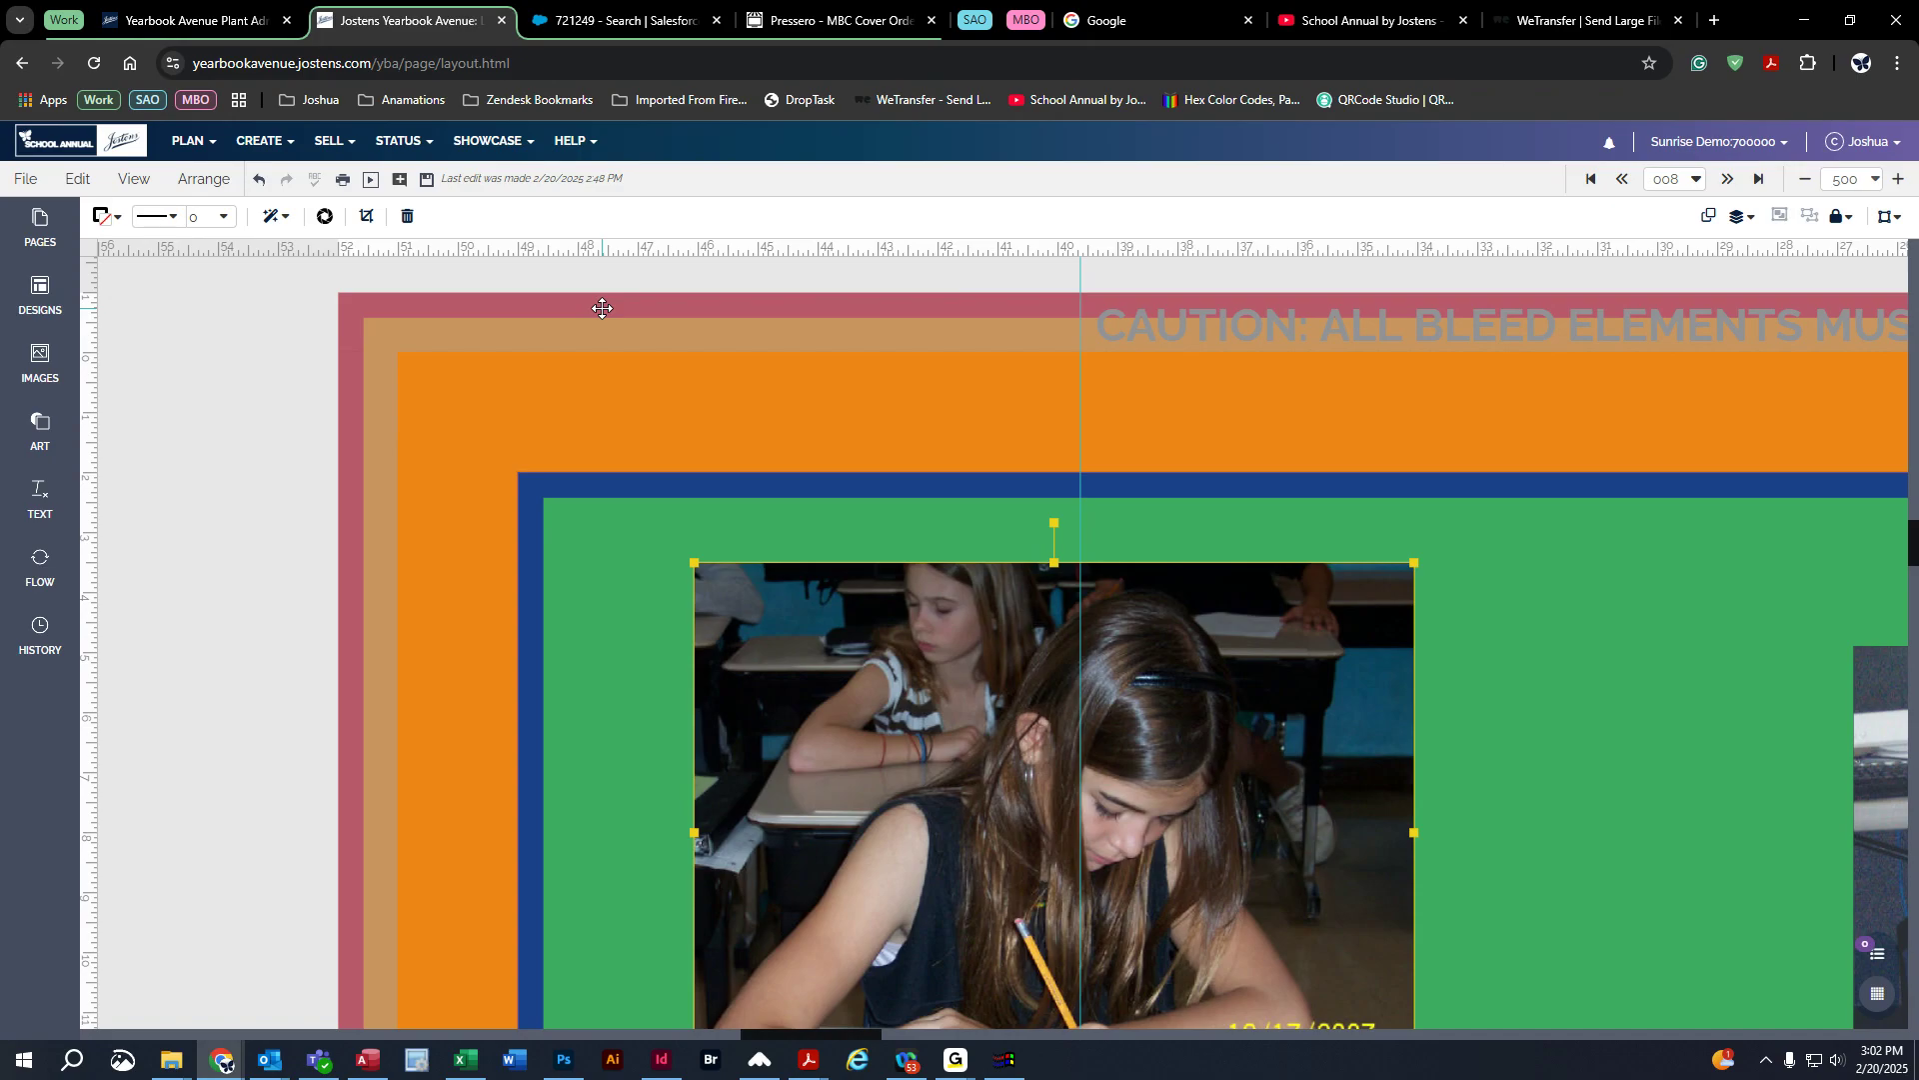
pyautogui.moveTo(942, 800); pyautogui.dragTo(587, 531)
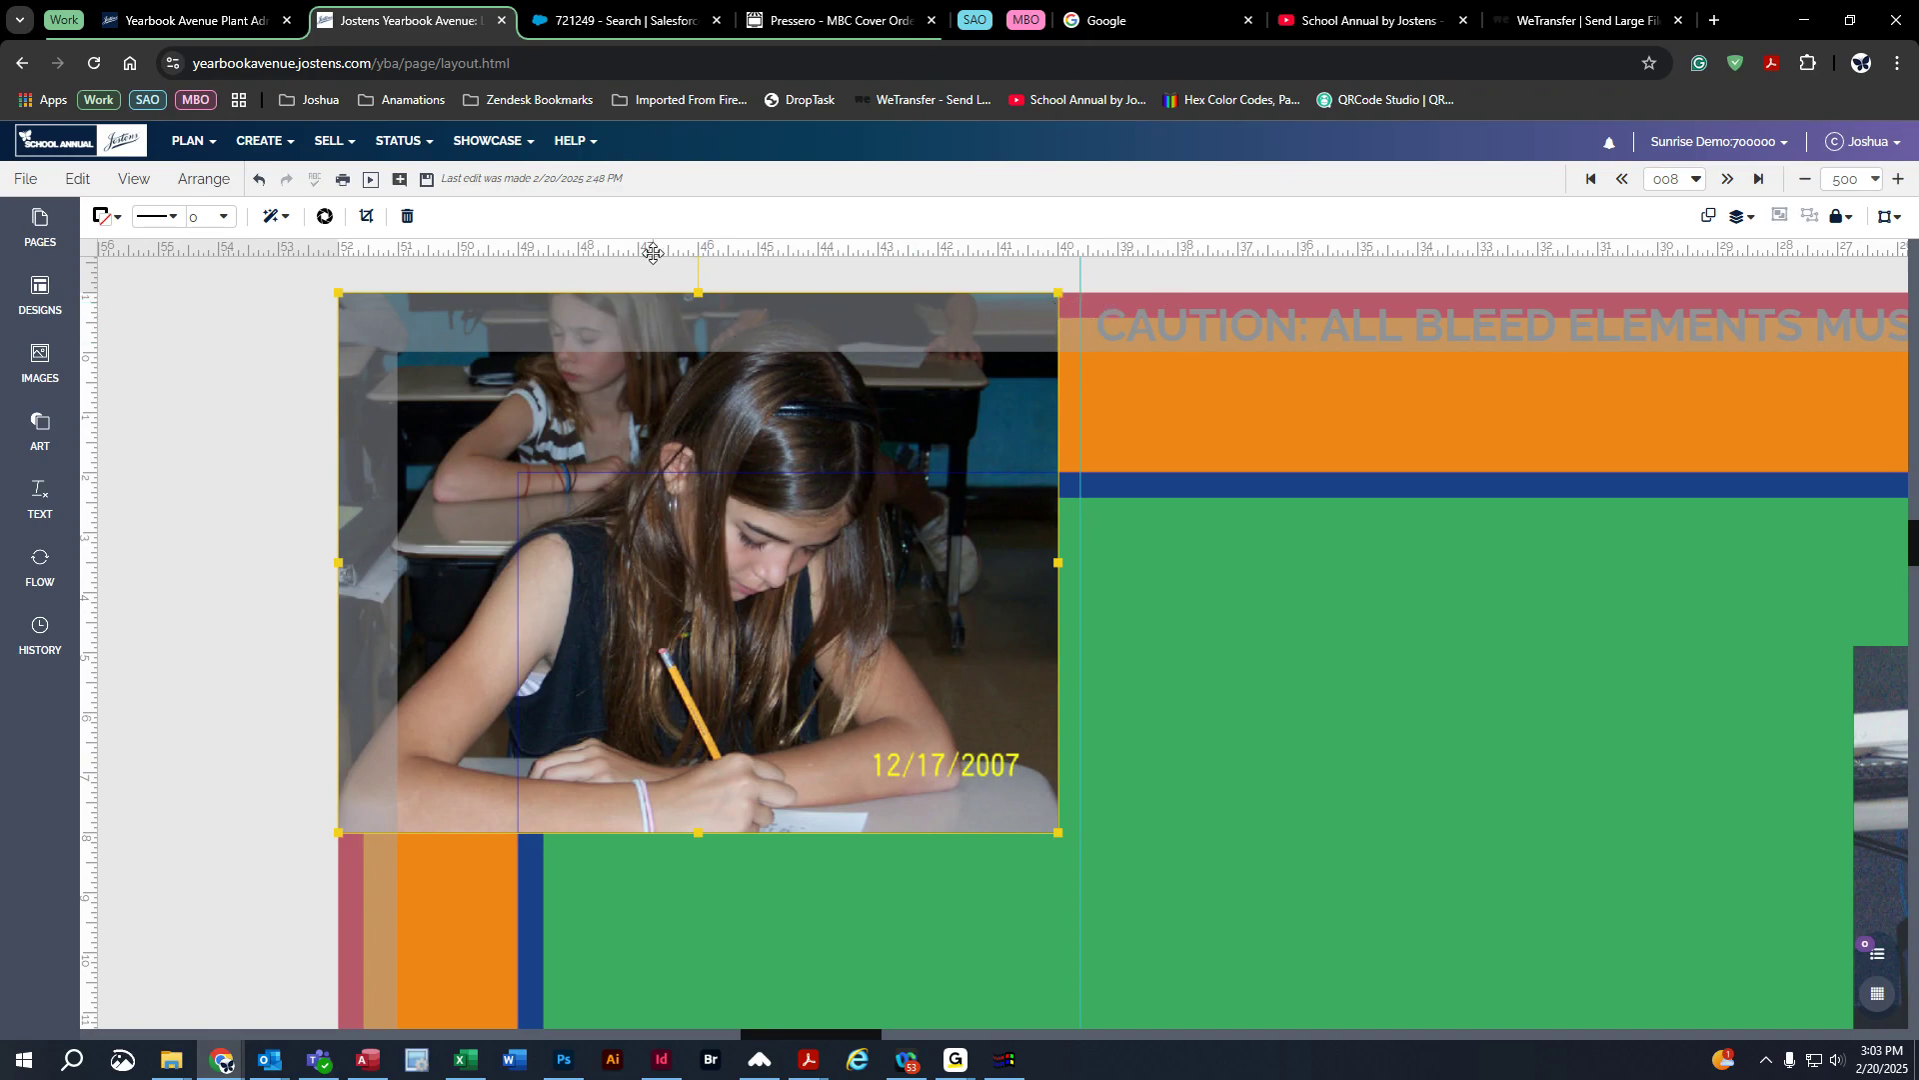
# Step: Place a horizontal and a vertical guide along the red border's inner edges, and move the writing-girl photo back into the green area
pyautogui.moveTo(685, 246); pyautogui.dragTo(604, 317)
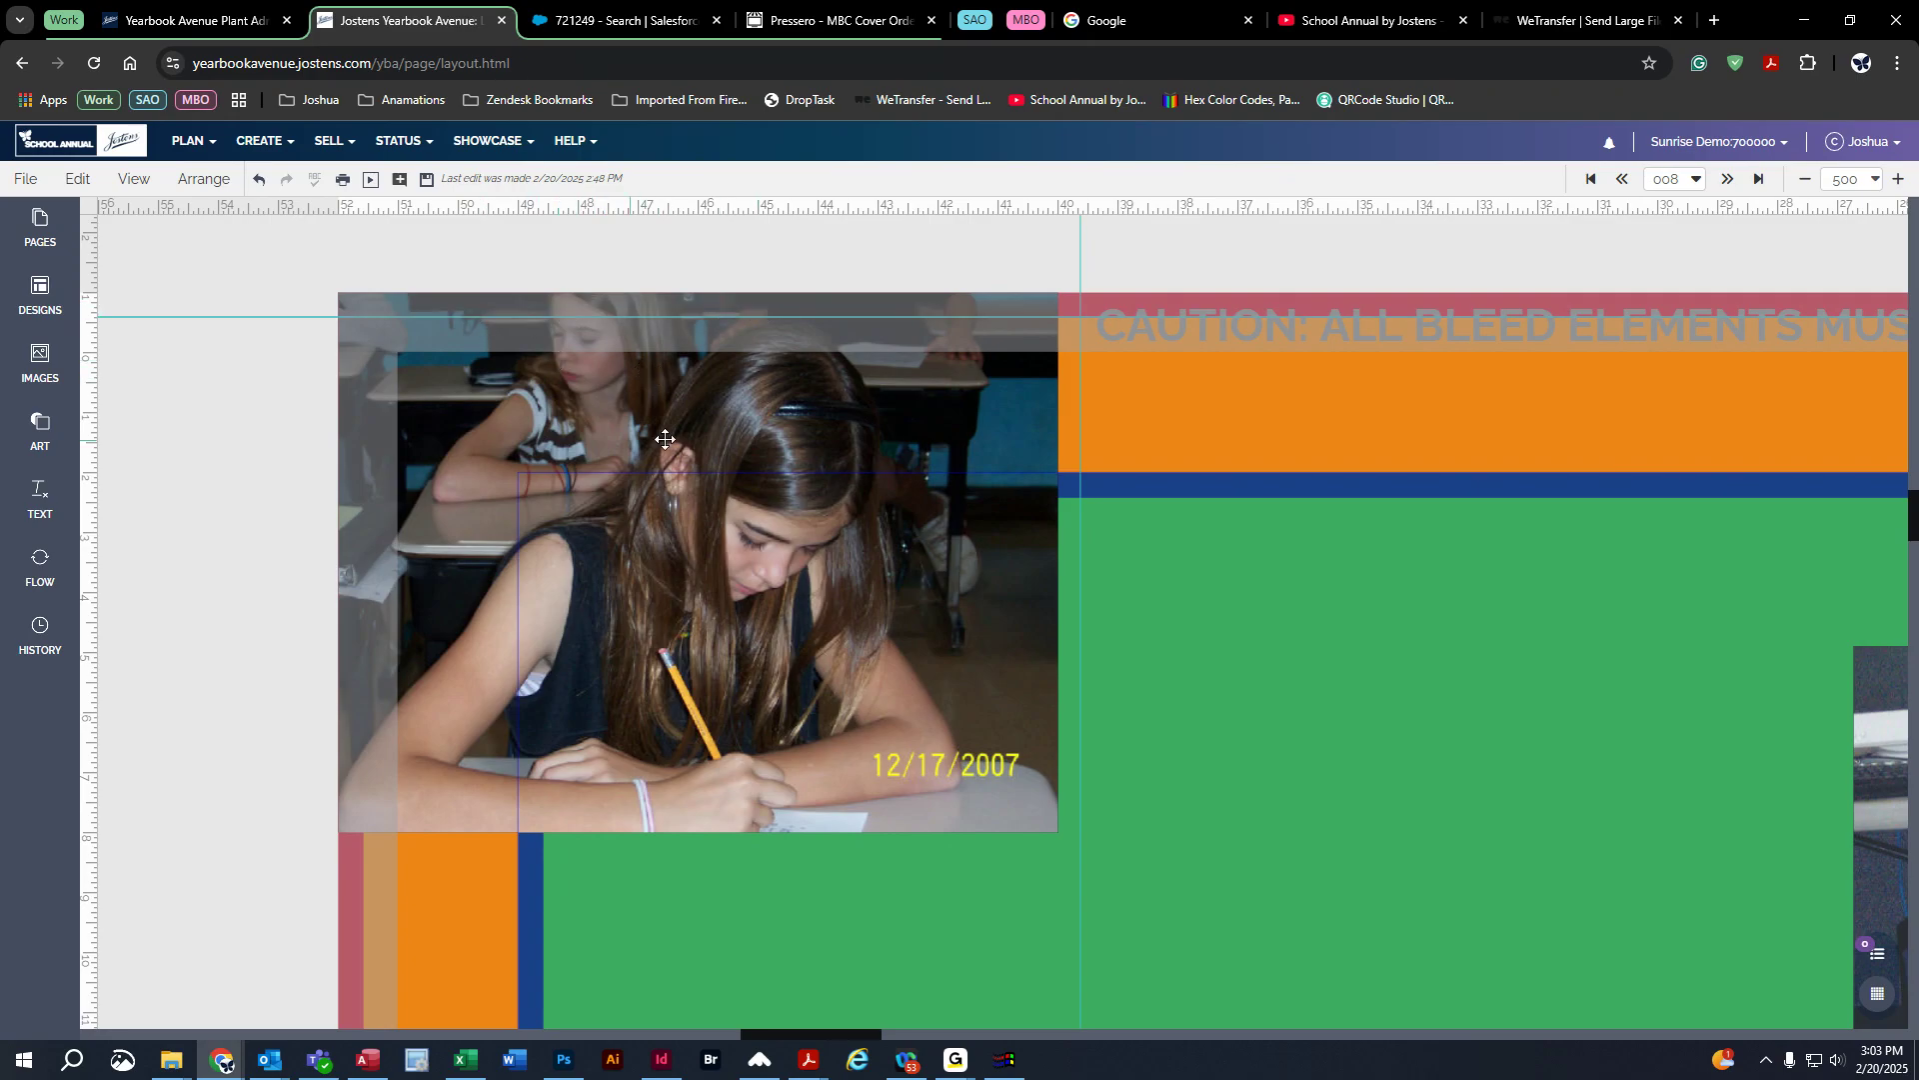
pyautogui.moveTo(90, 424); pyautogui.dragTo(363, 422)
pyautogui.moveTo(704, 439); pyautogui.dragTo(1182, 704)
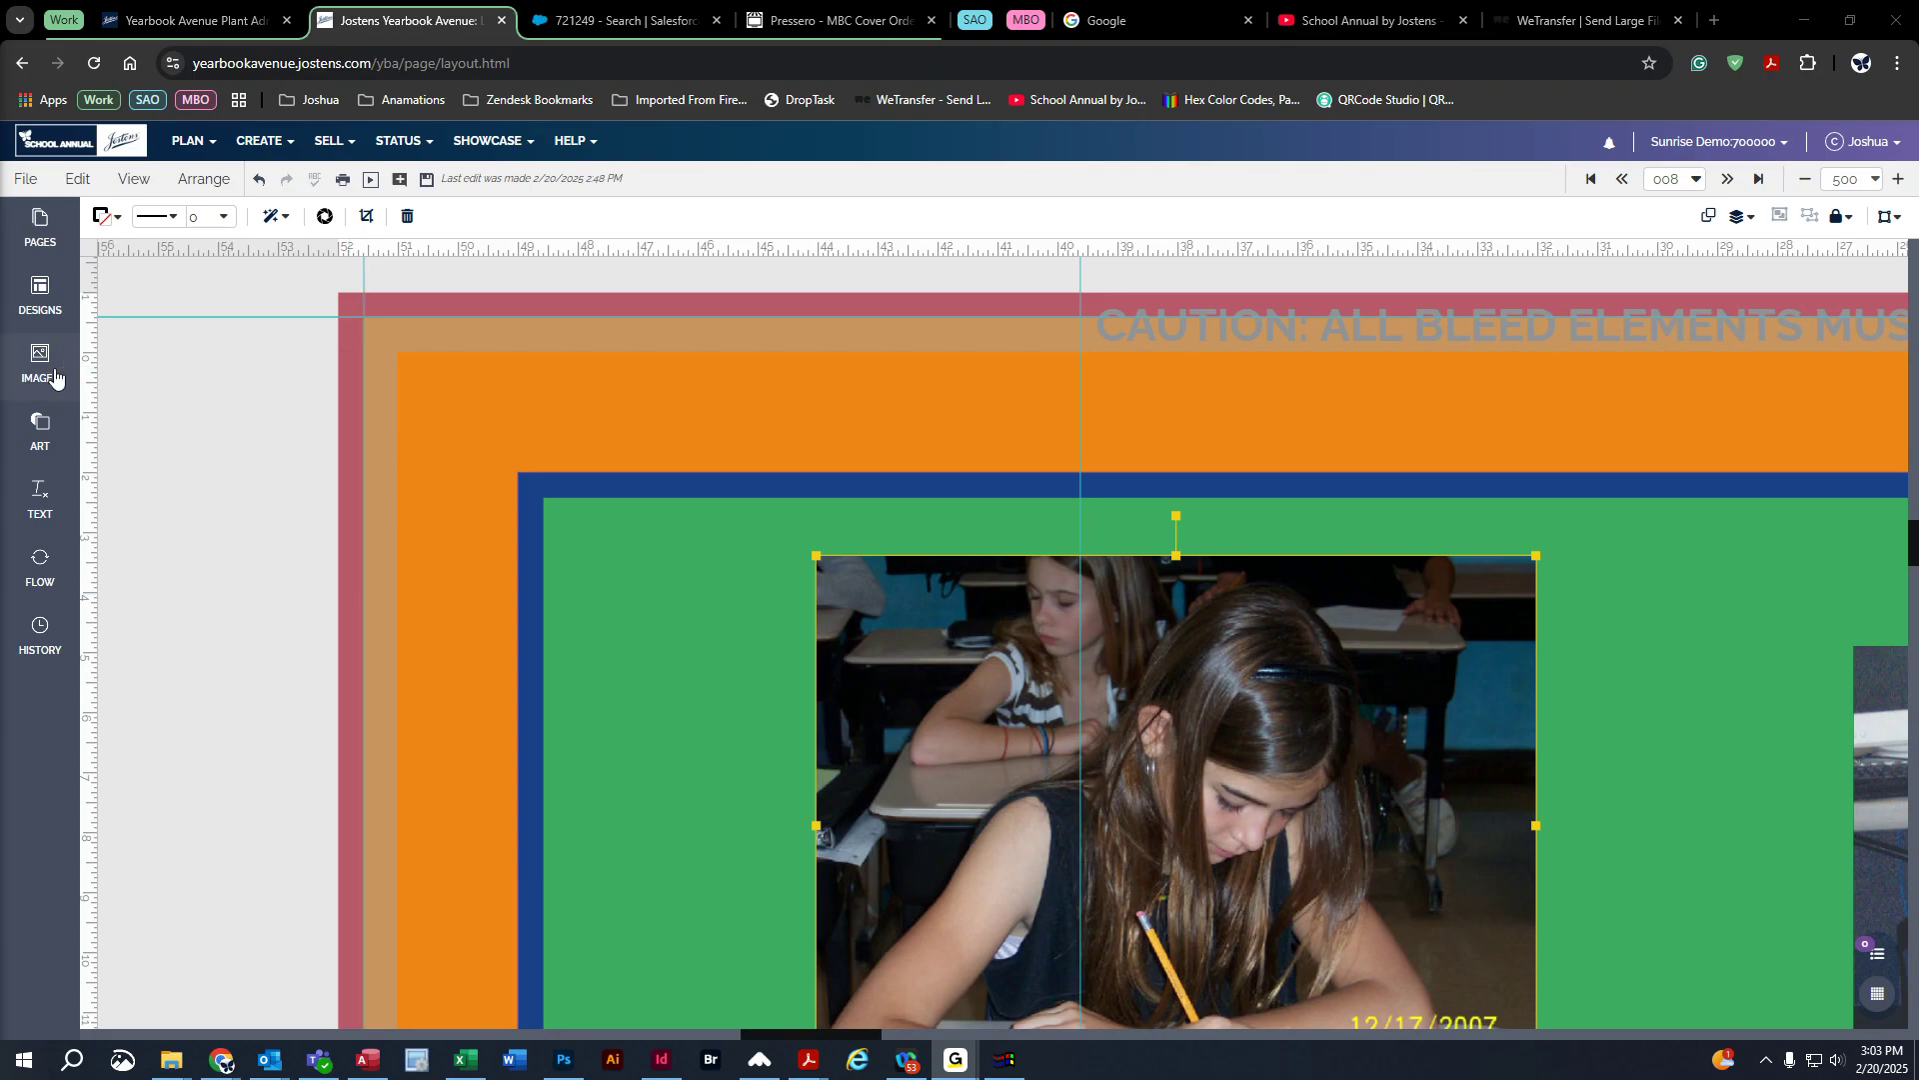
# Step: Add a grey square from the art shapes and align its upper-left corner with the two guides
pyautogui.click(38, 428)
pyautogui.click(135, 462)
pyautogui.moveTo(110, 550); pyautogui.dragTo(249, 603)
pyautogui.click(40, 440)
pyautogui.moveTo(520, 385)
pyautogui.mouseDown()
pyautogui.moveTo(641, 481)
pyautogui.moveTo(544, 402)
pyautogui.mouseUp()
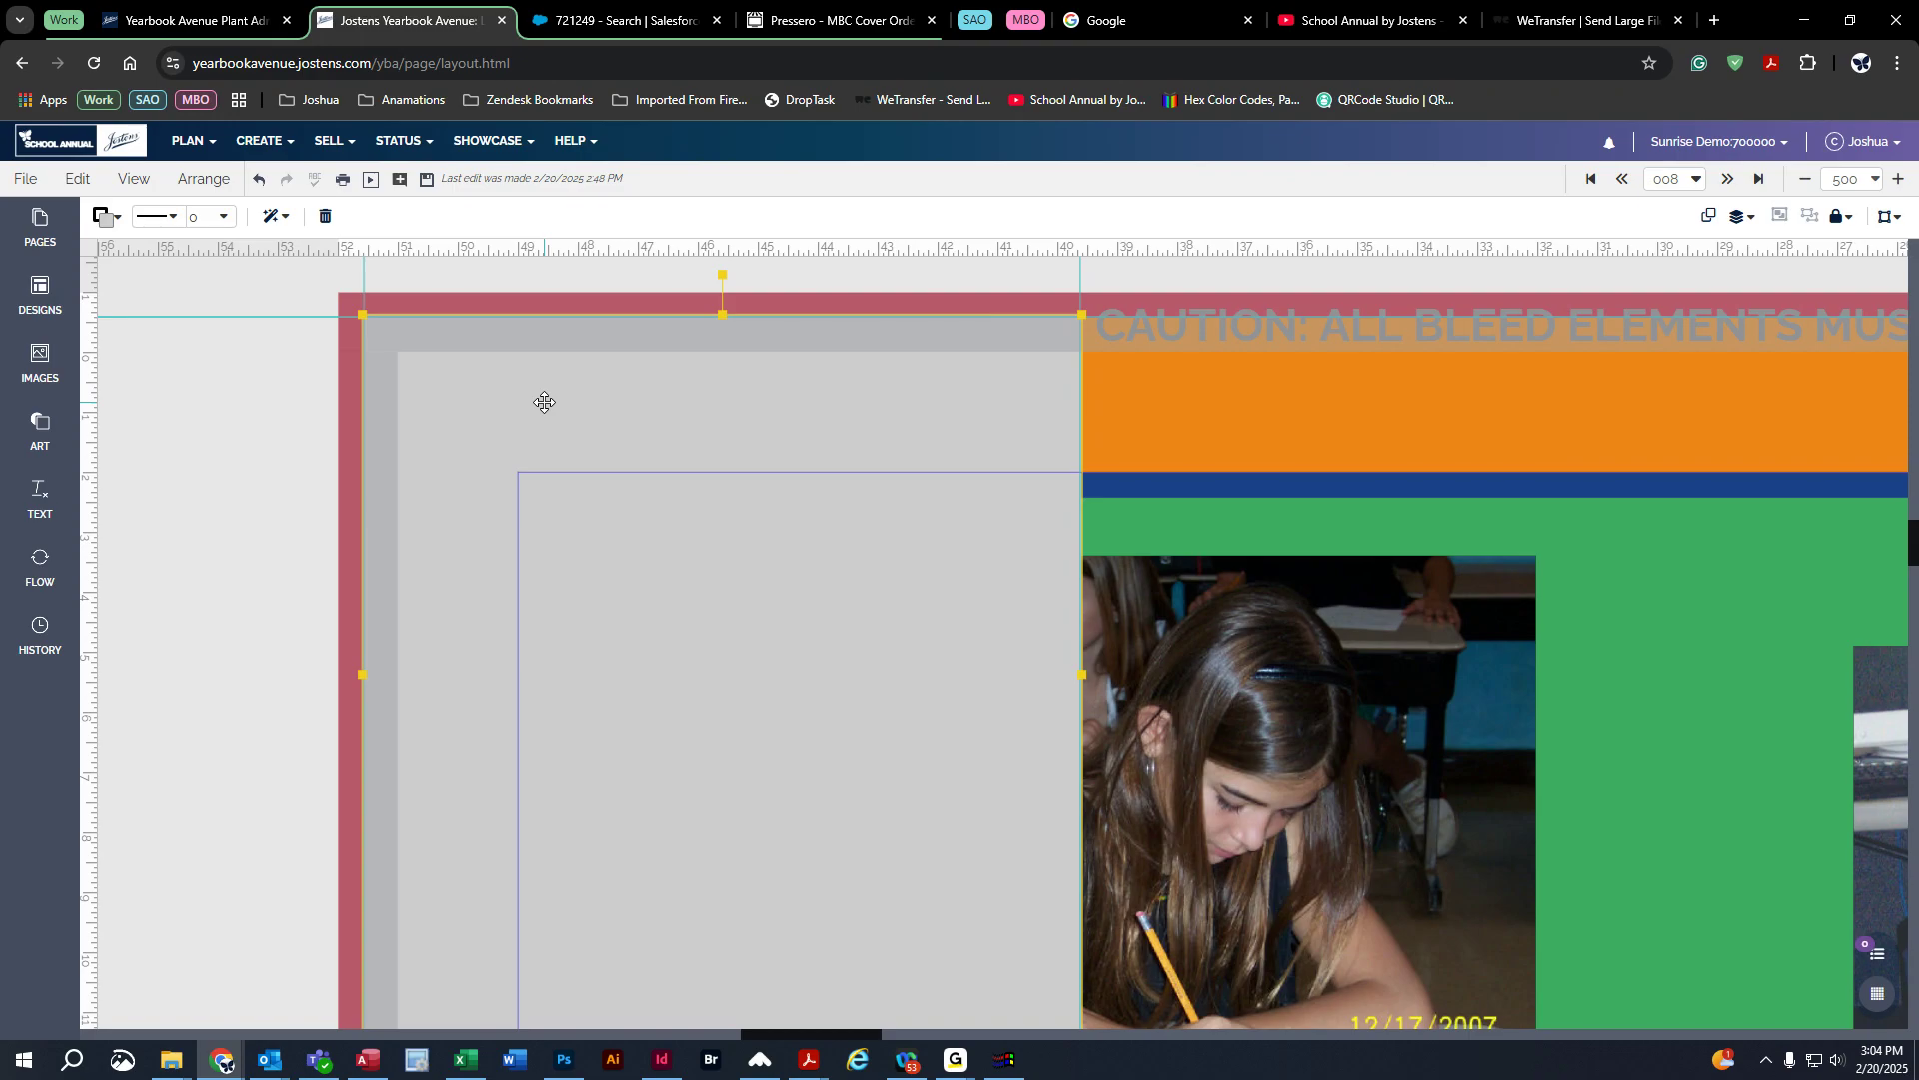
# Step: Move the grey square out to the upper-left bleed corner and delete it
pyautogui.moveTo(544, 402); pyautogui.dragTo(483, 405)
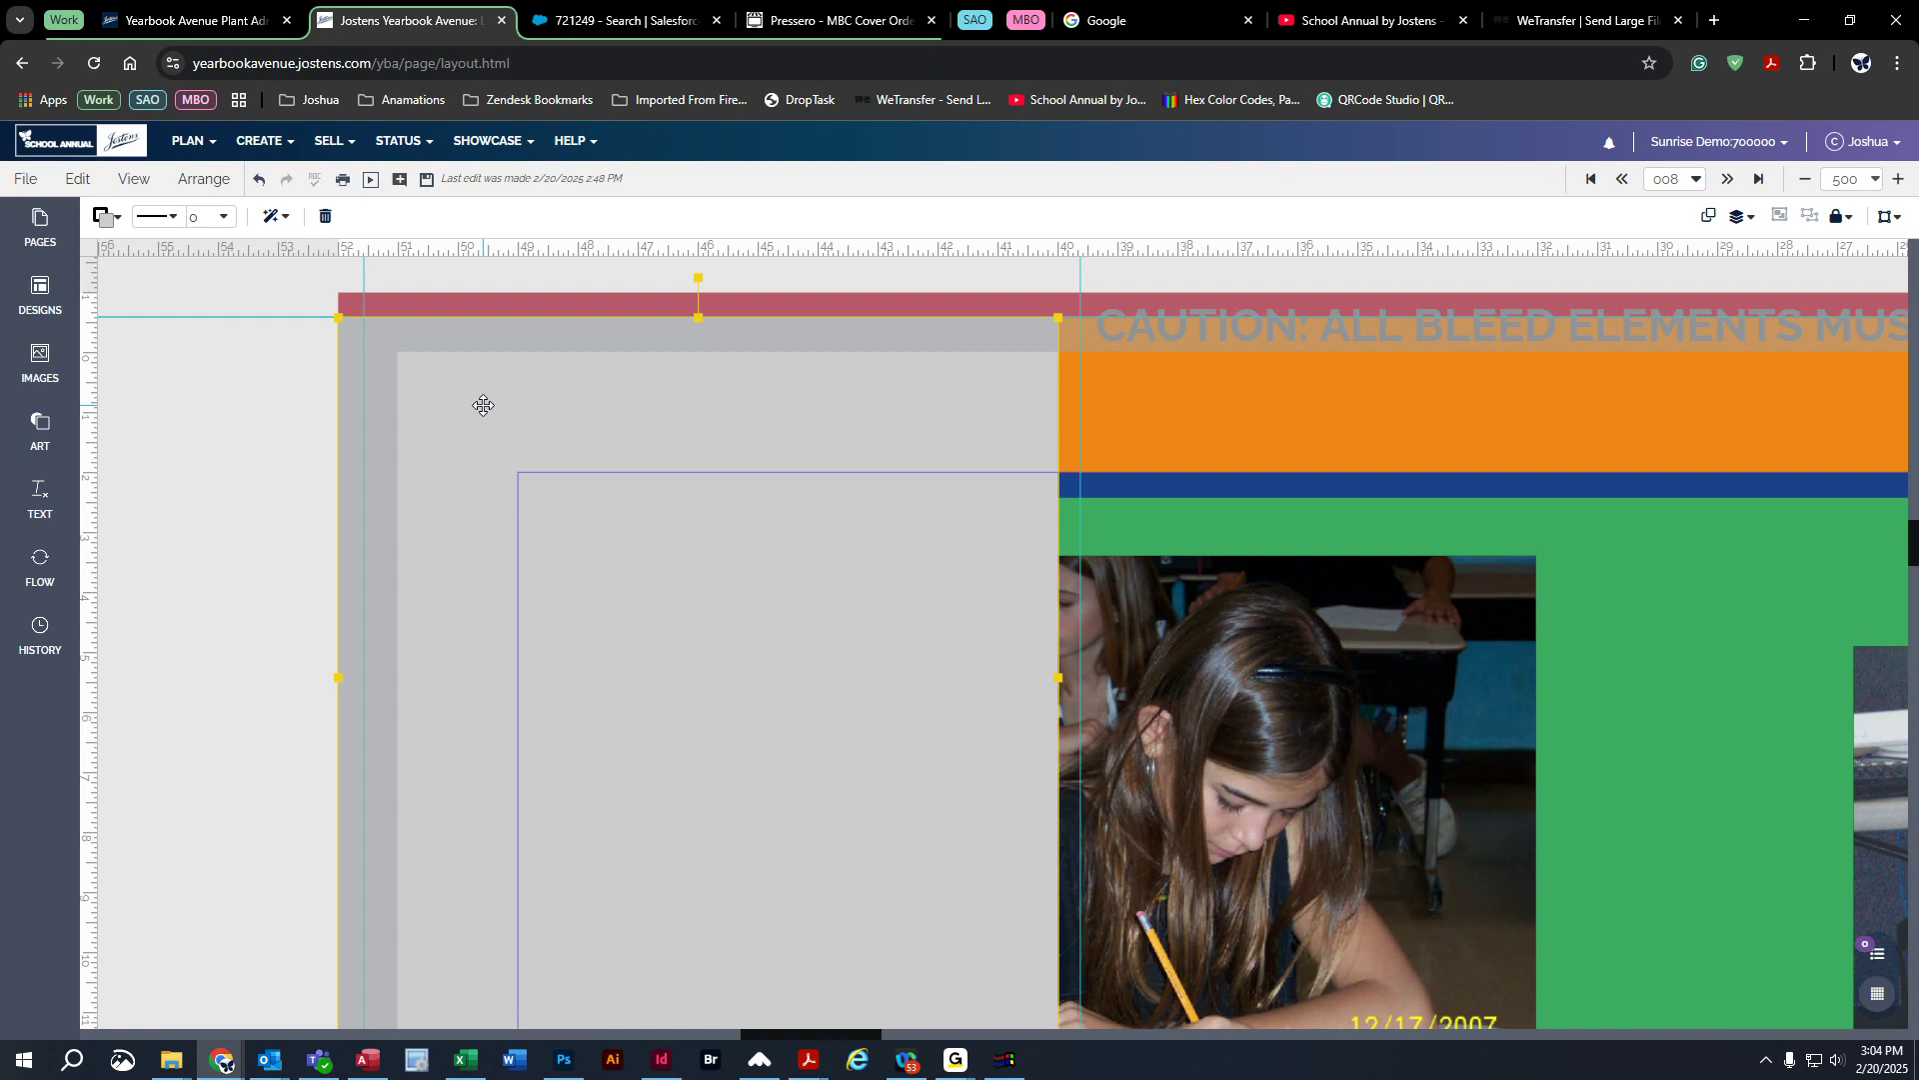
pyautogui.moveTo(483, 405); pyautogui.dragTo(500, 304)
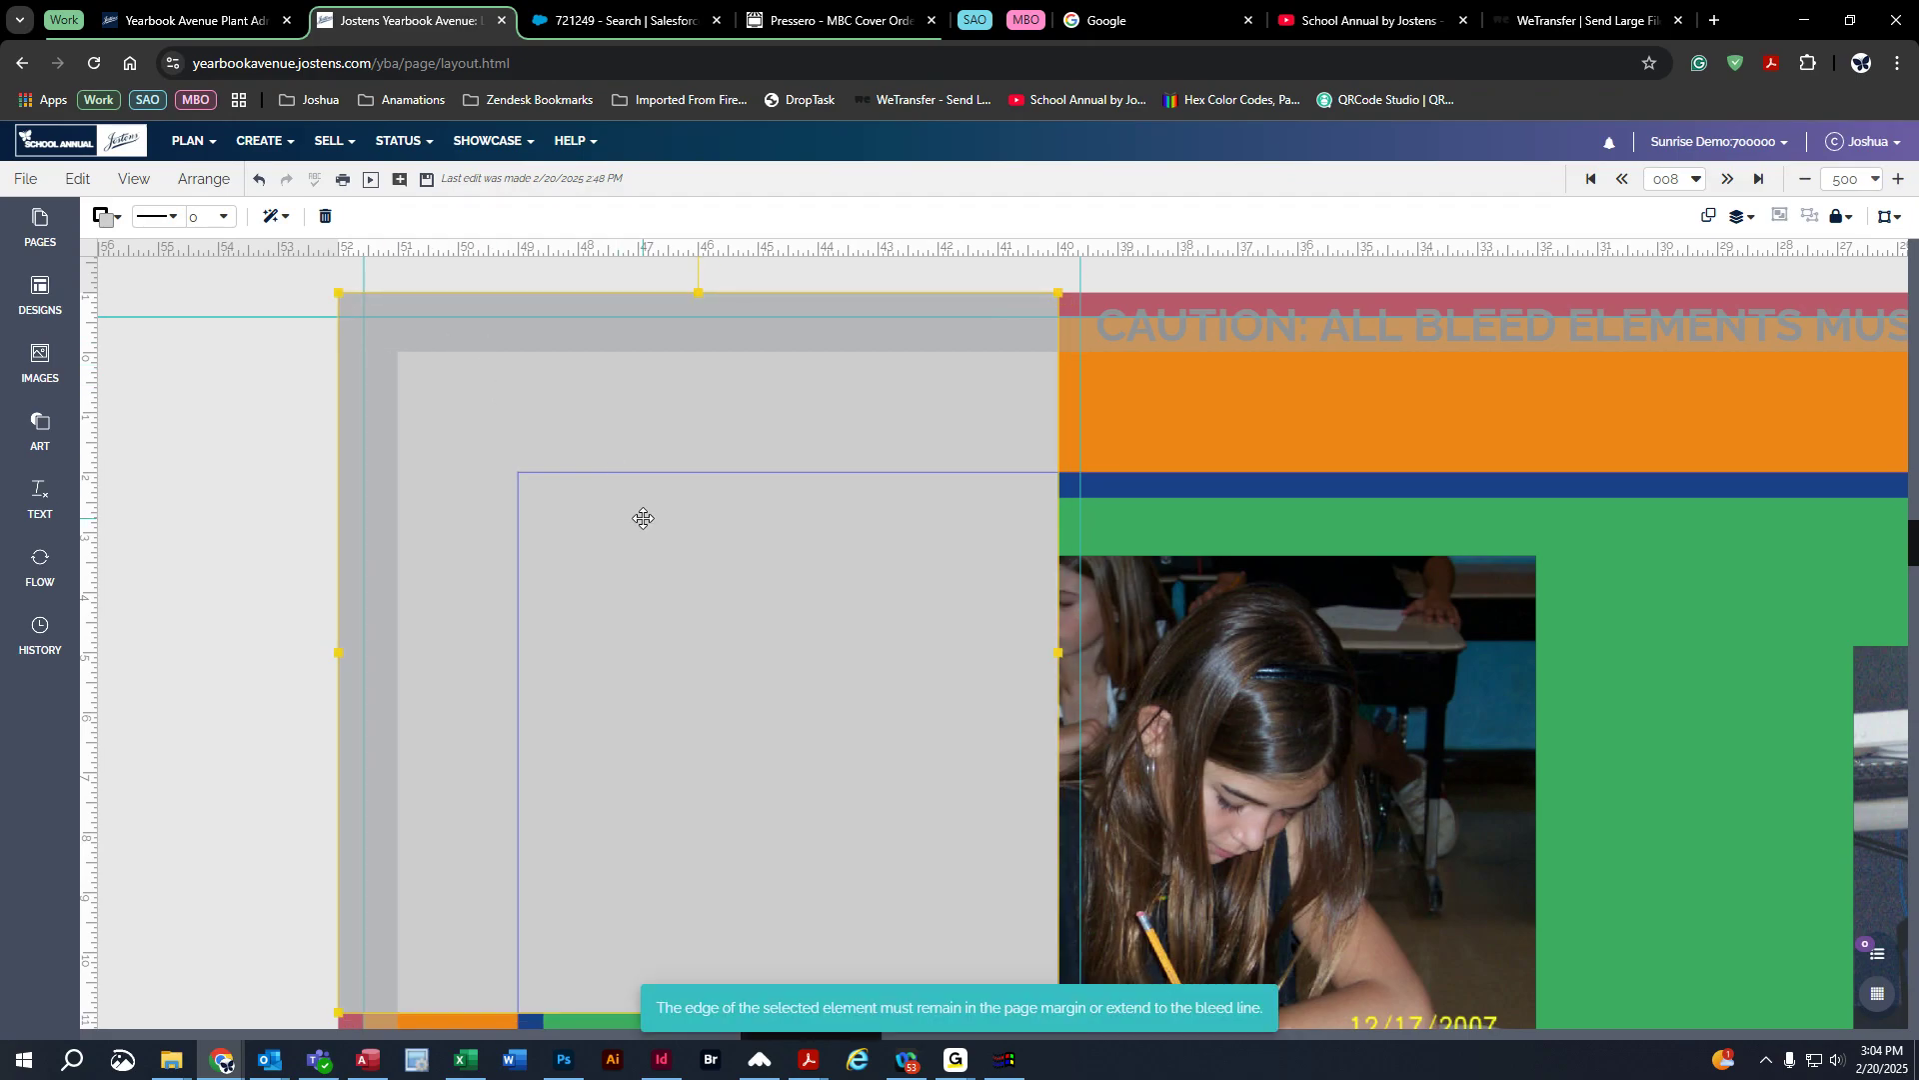
pyautogui.press('Delete')
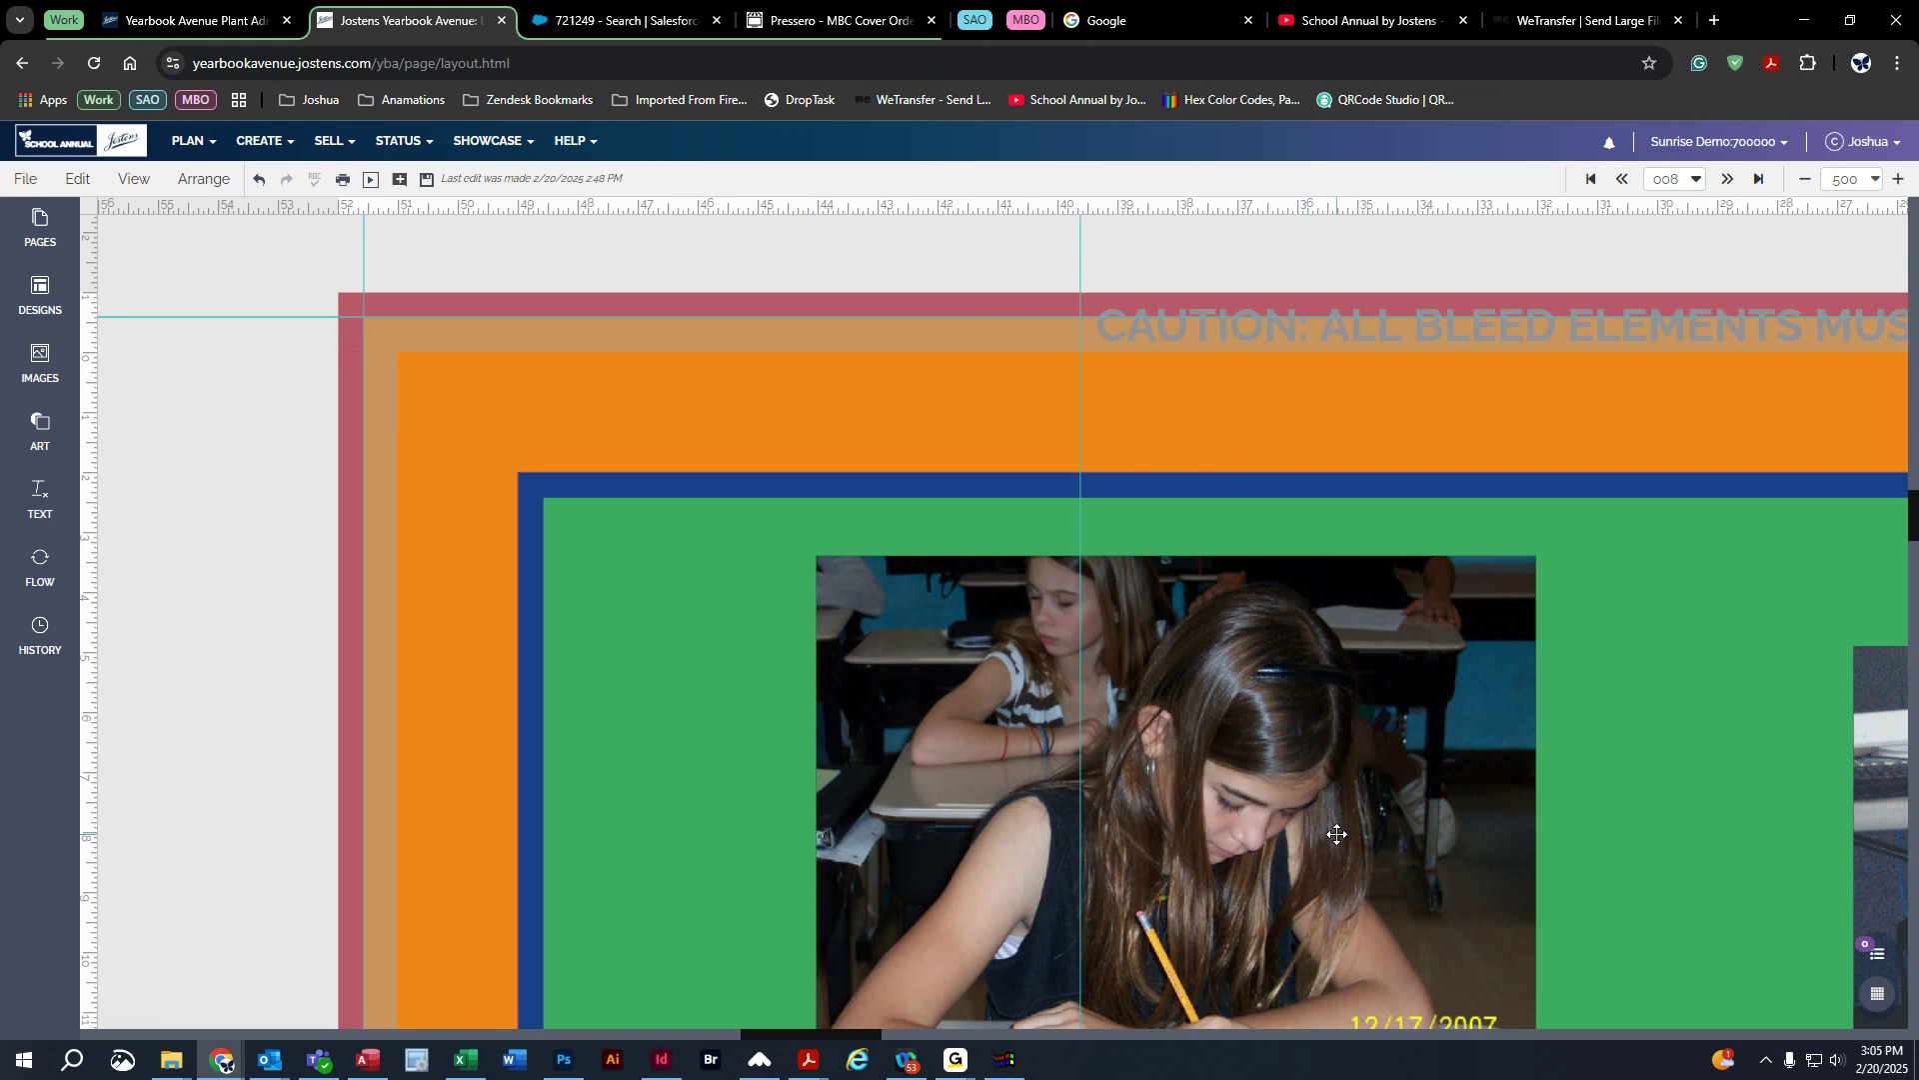
# Step: Snap the writing-girl photo into the upper-left bleed corner and the cello photo to the upper bleed edge beside it
pyautogui.moveTo(1340, 827); pyautogui.dragTo(794, 551)
pyautogui.moveTo(844, 1037); pyautogui.dragTo(893, 1042)
pyautogui.moveTo(1446, 874); pyautogui.dragTo(669, 457)
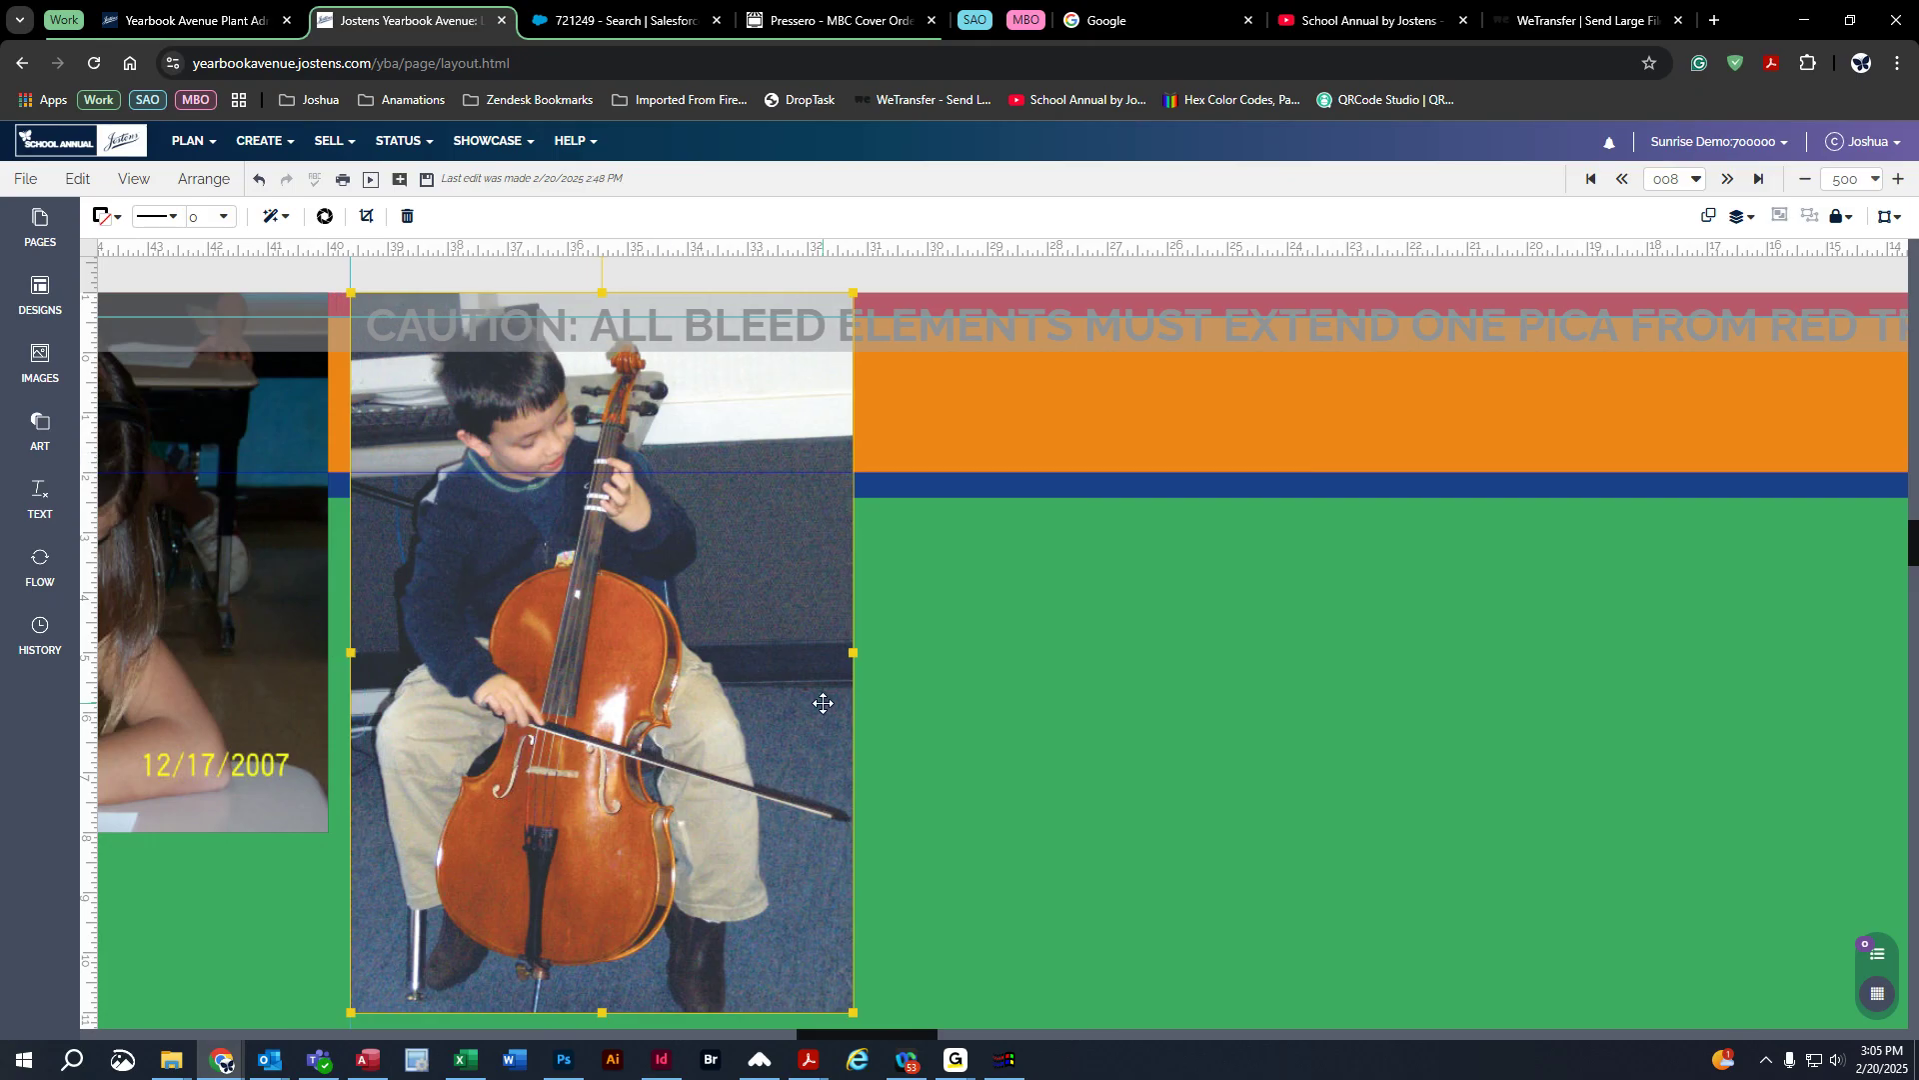
# Step: Place the group photo in the upper-left bleed corner and the writing-girl photo on the other side of the cello photo
pyautogui.scroll(-3, 823, 702)
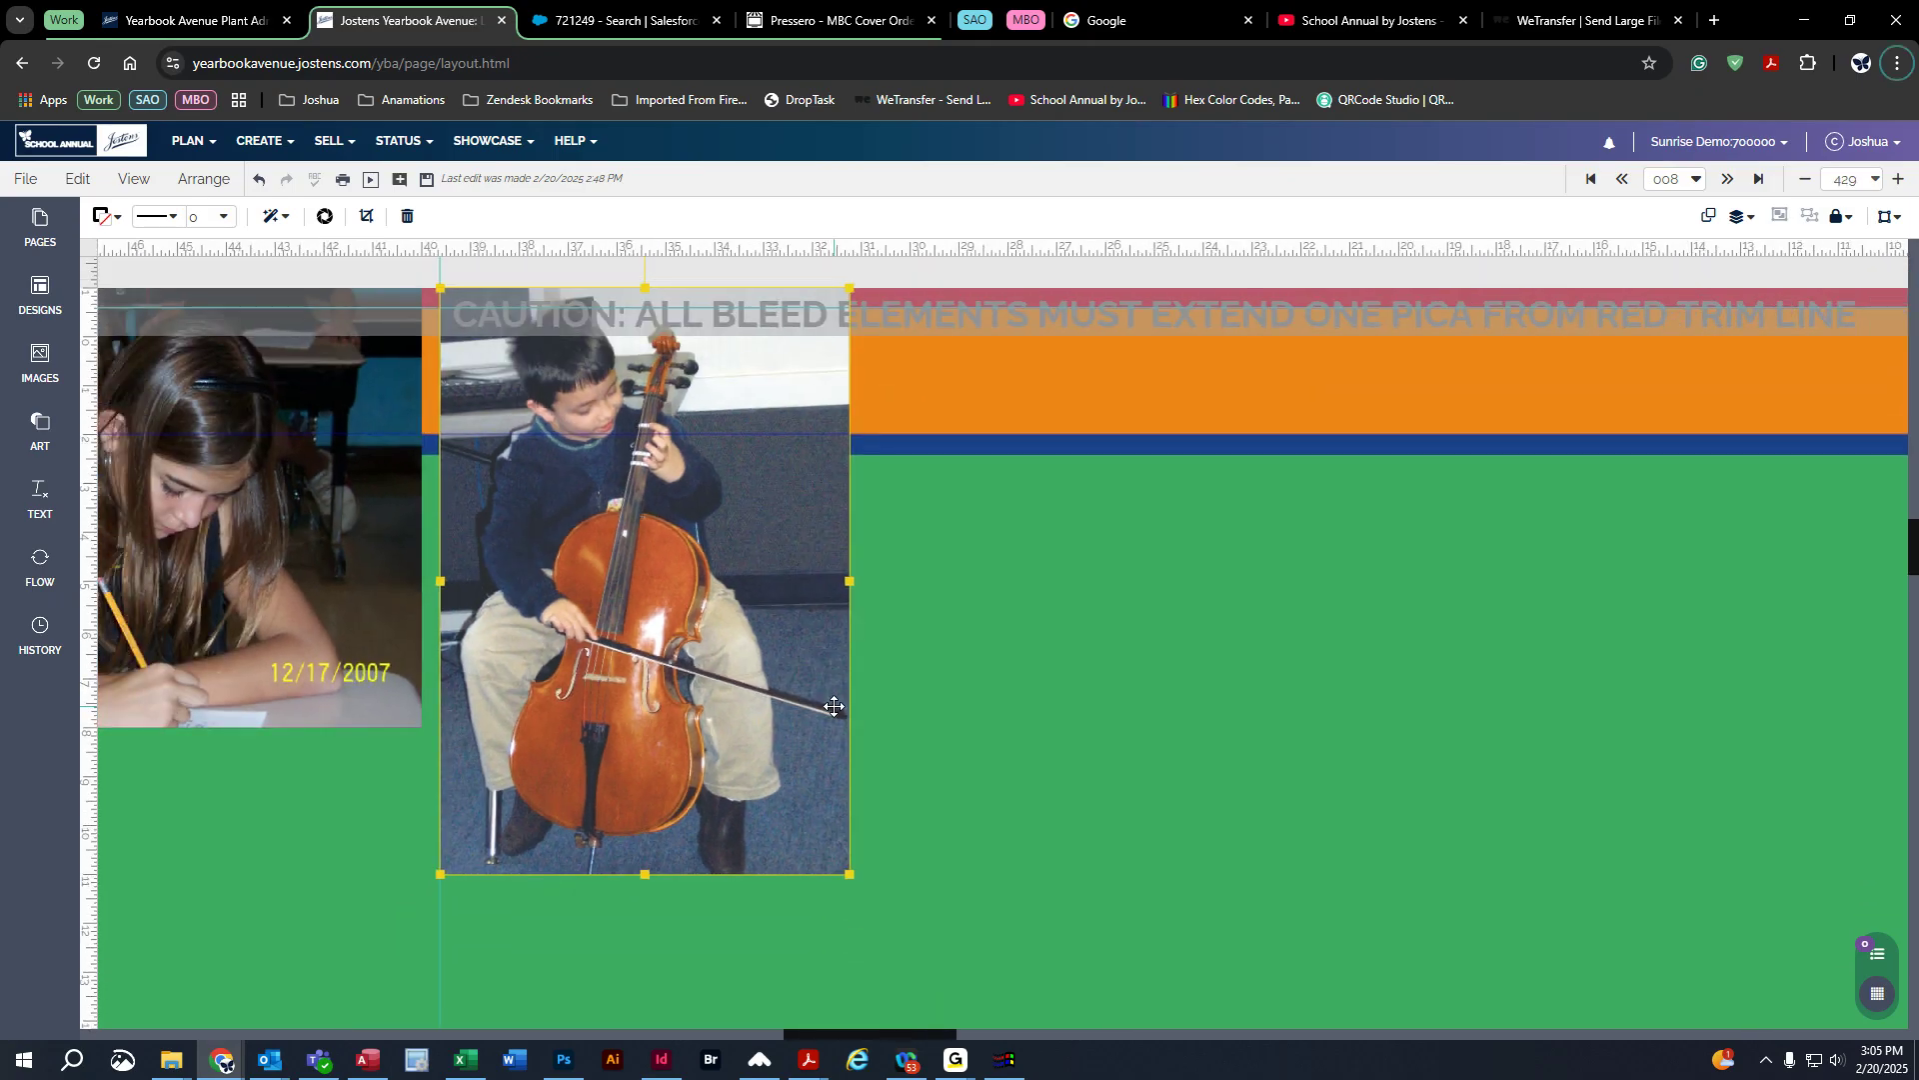
pyautogui.scroll(-5, 835, 707)
pyautogui.moveTo(789, 985); pyautogui.dragTo(866, 793)
pyautogui.moveTo(487, 604); pyautogui.dragTo(1040, 604)
pyautogui.moveTo(752, 812); pyautogui.dragTo(465, 588)
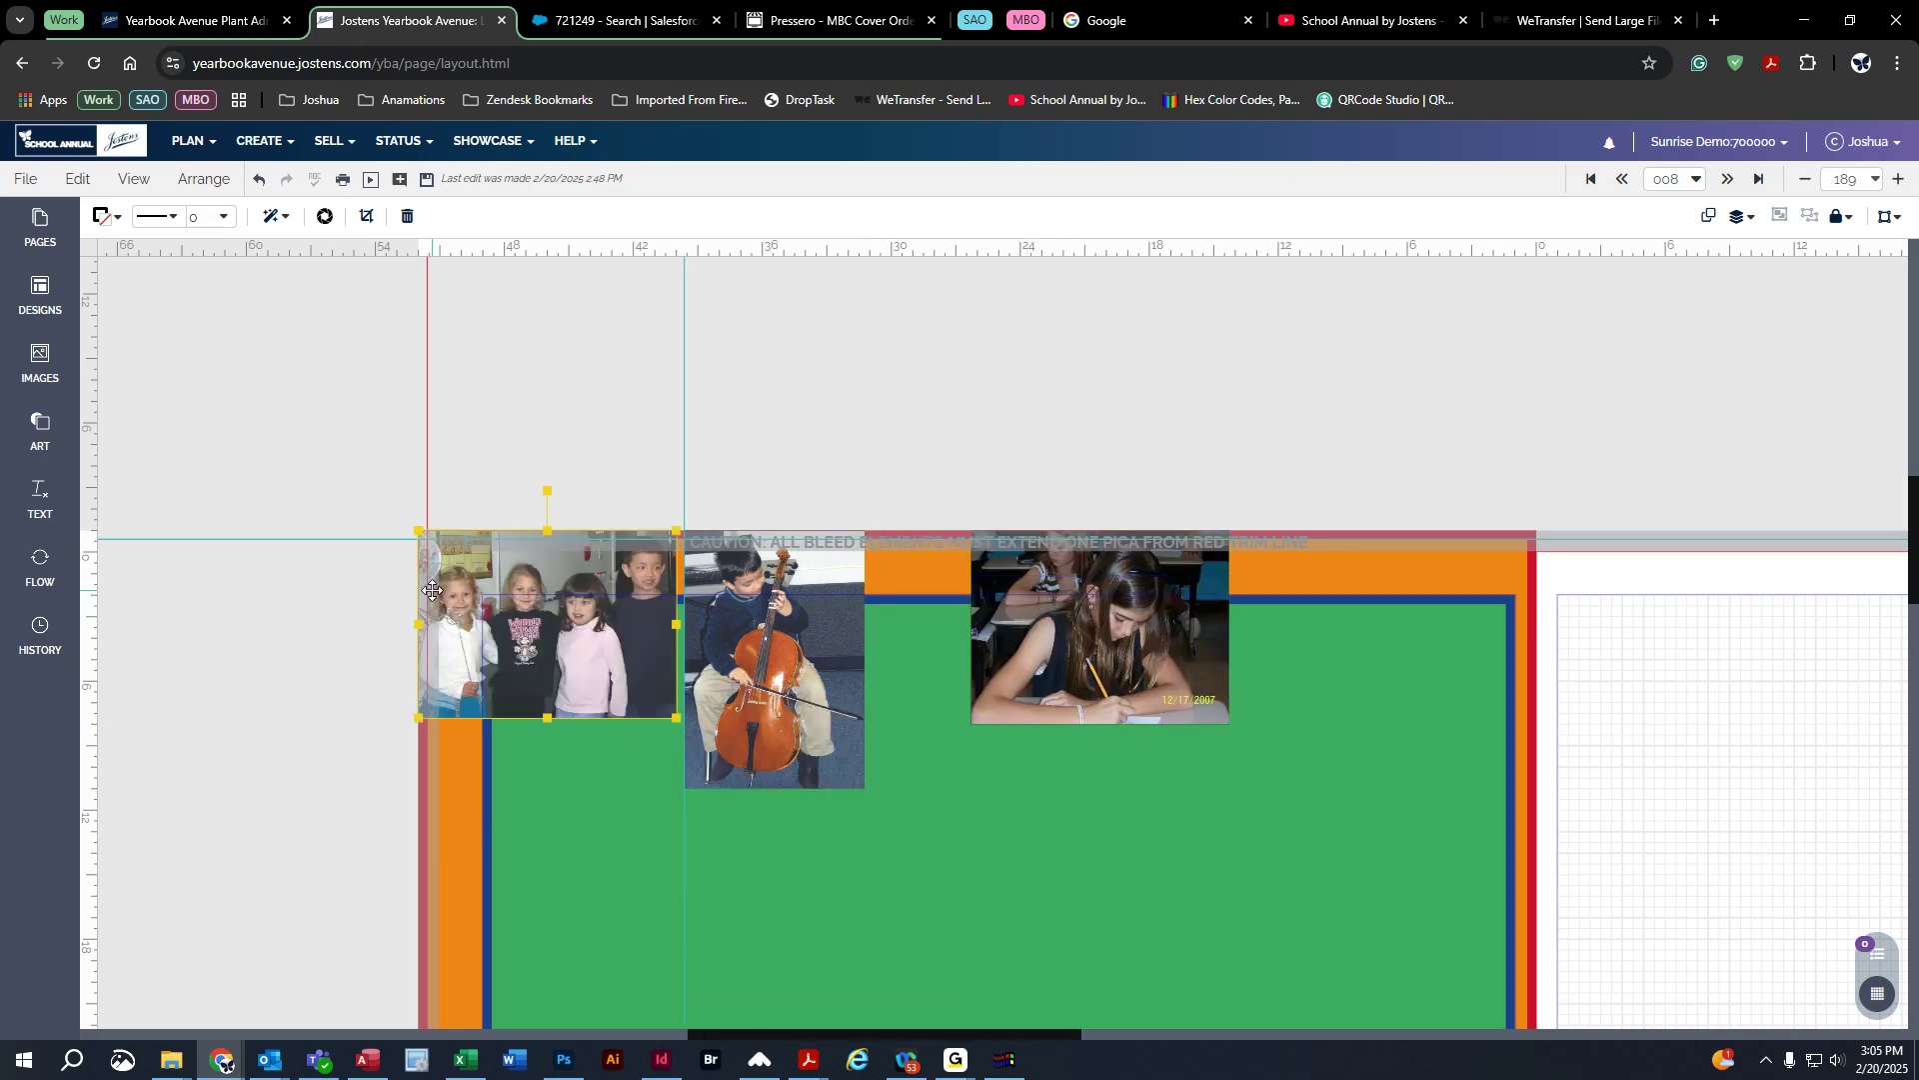
pyautogui.click(1090, 643)
pyautogui.moveTo(1091, 643); pyautogui.dragTo(994, 643)
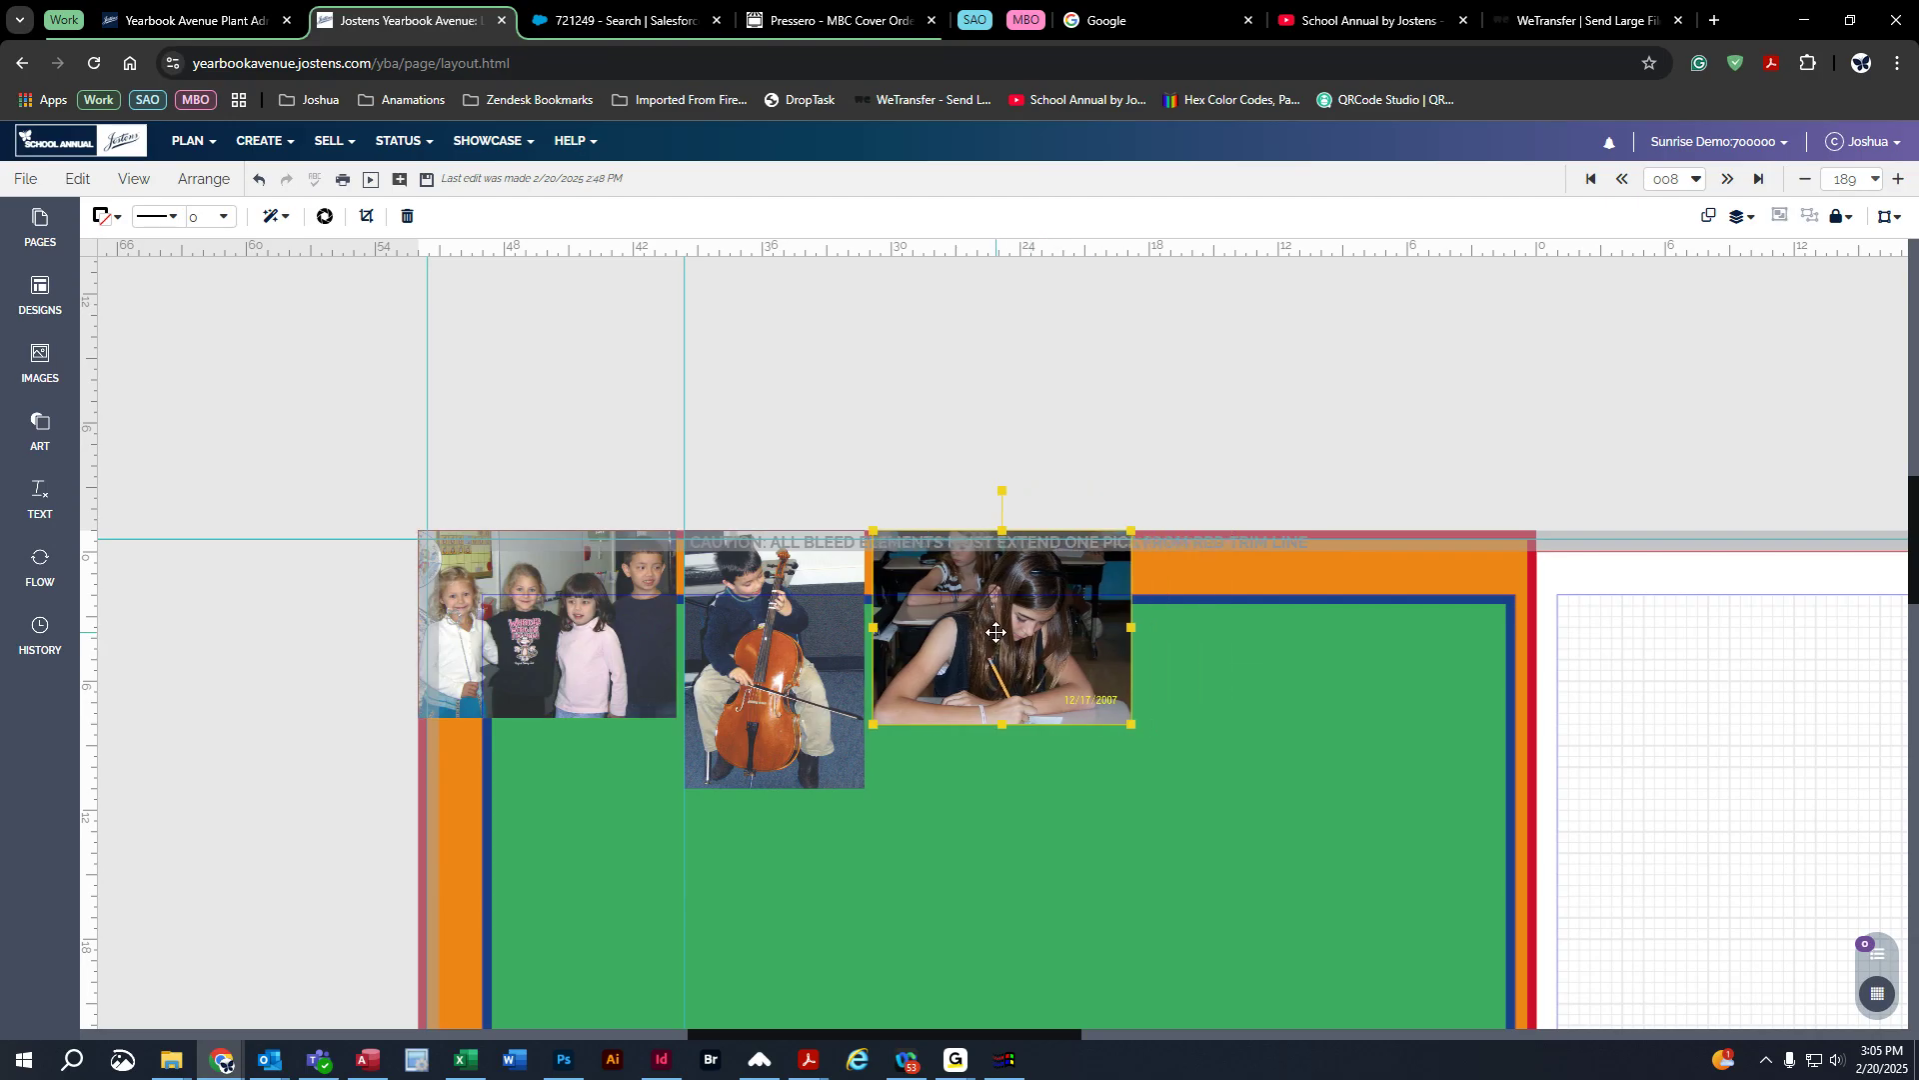
# Step: Save the page and open its PDF proof
pyautogui.click(429, 185)
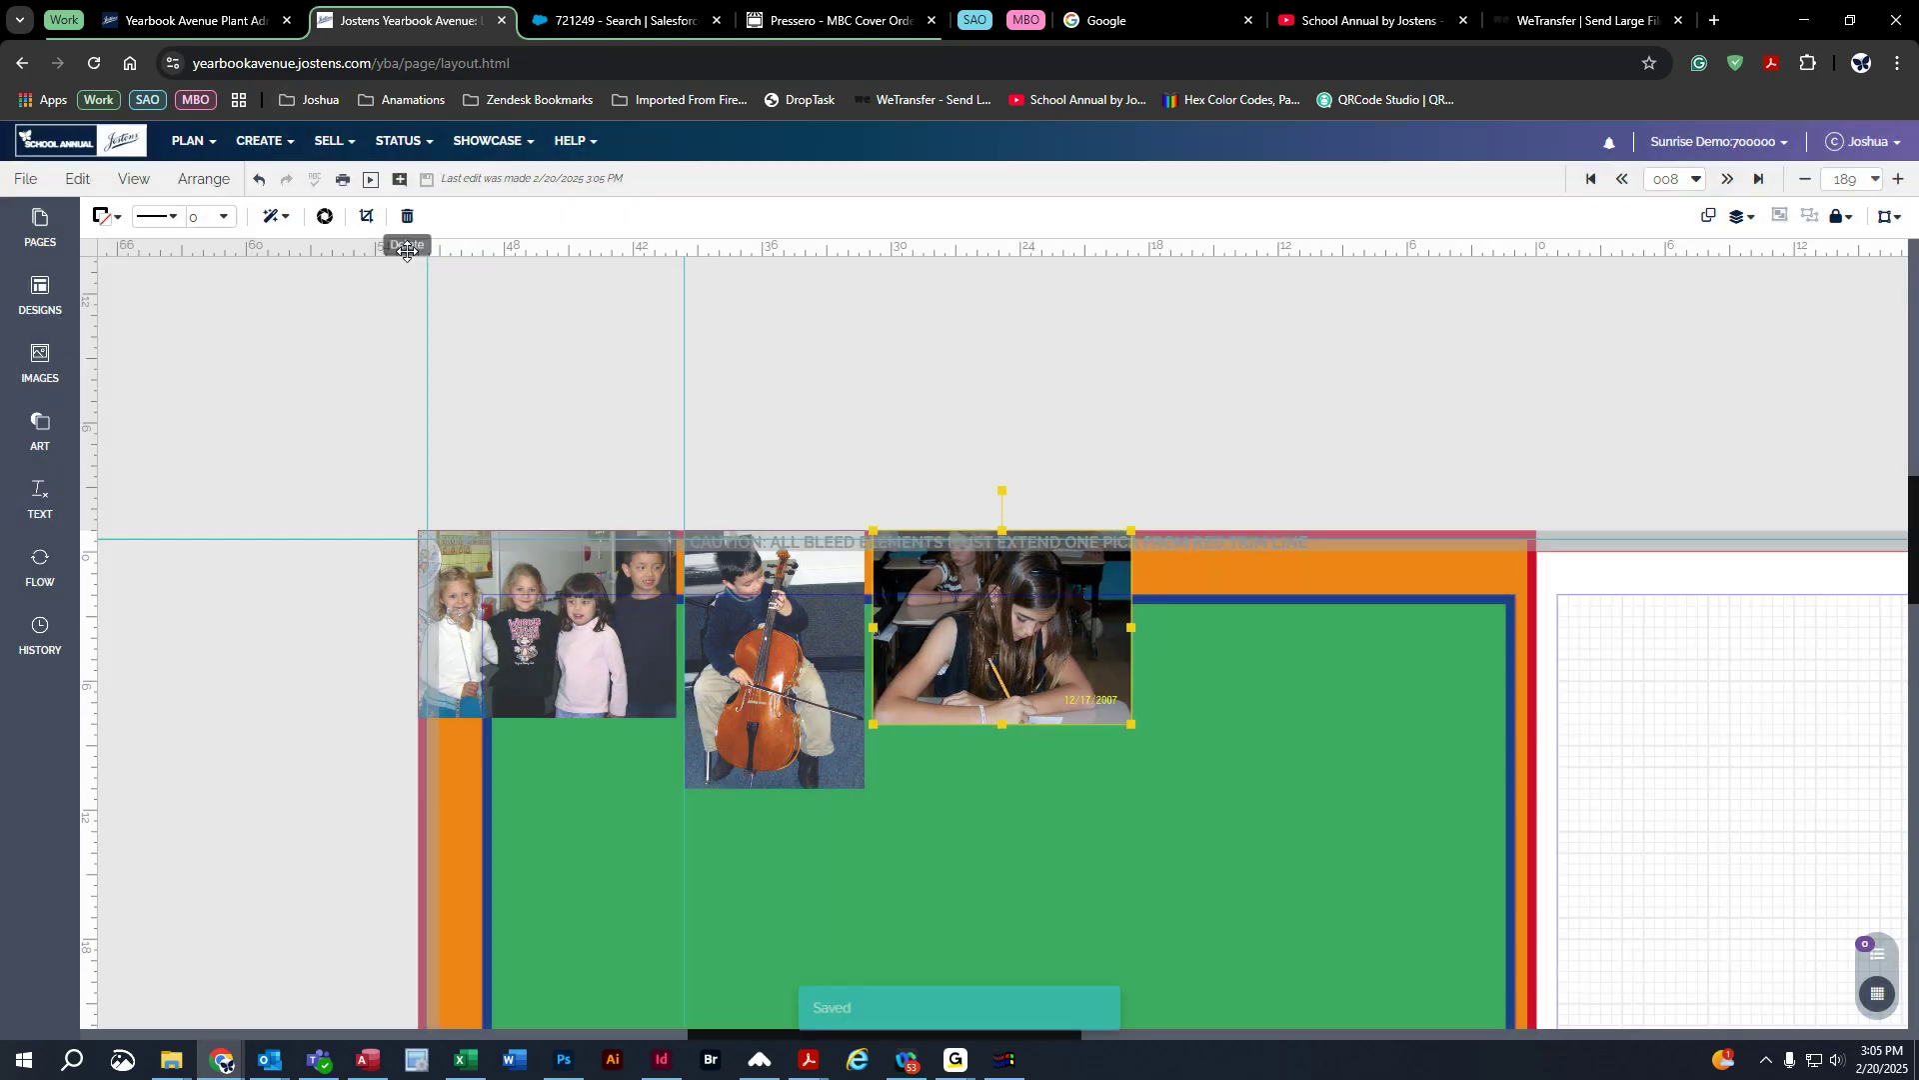
pyautogui.click(25, 180)
pyautogui.click(58, 404)
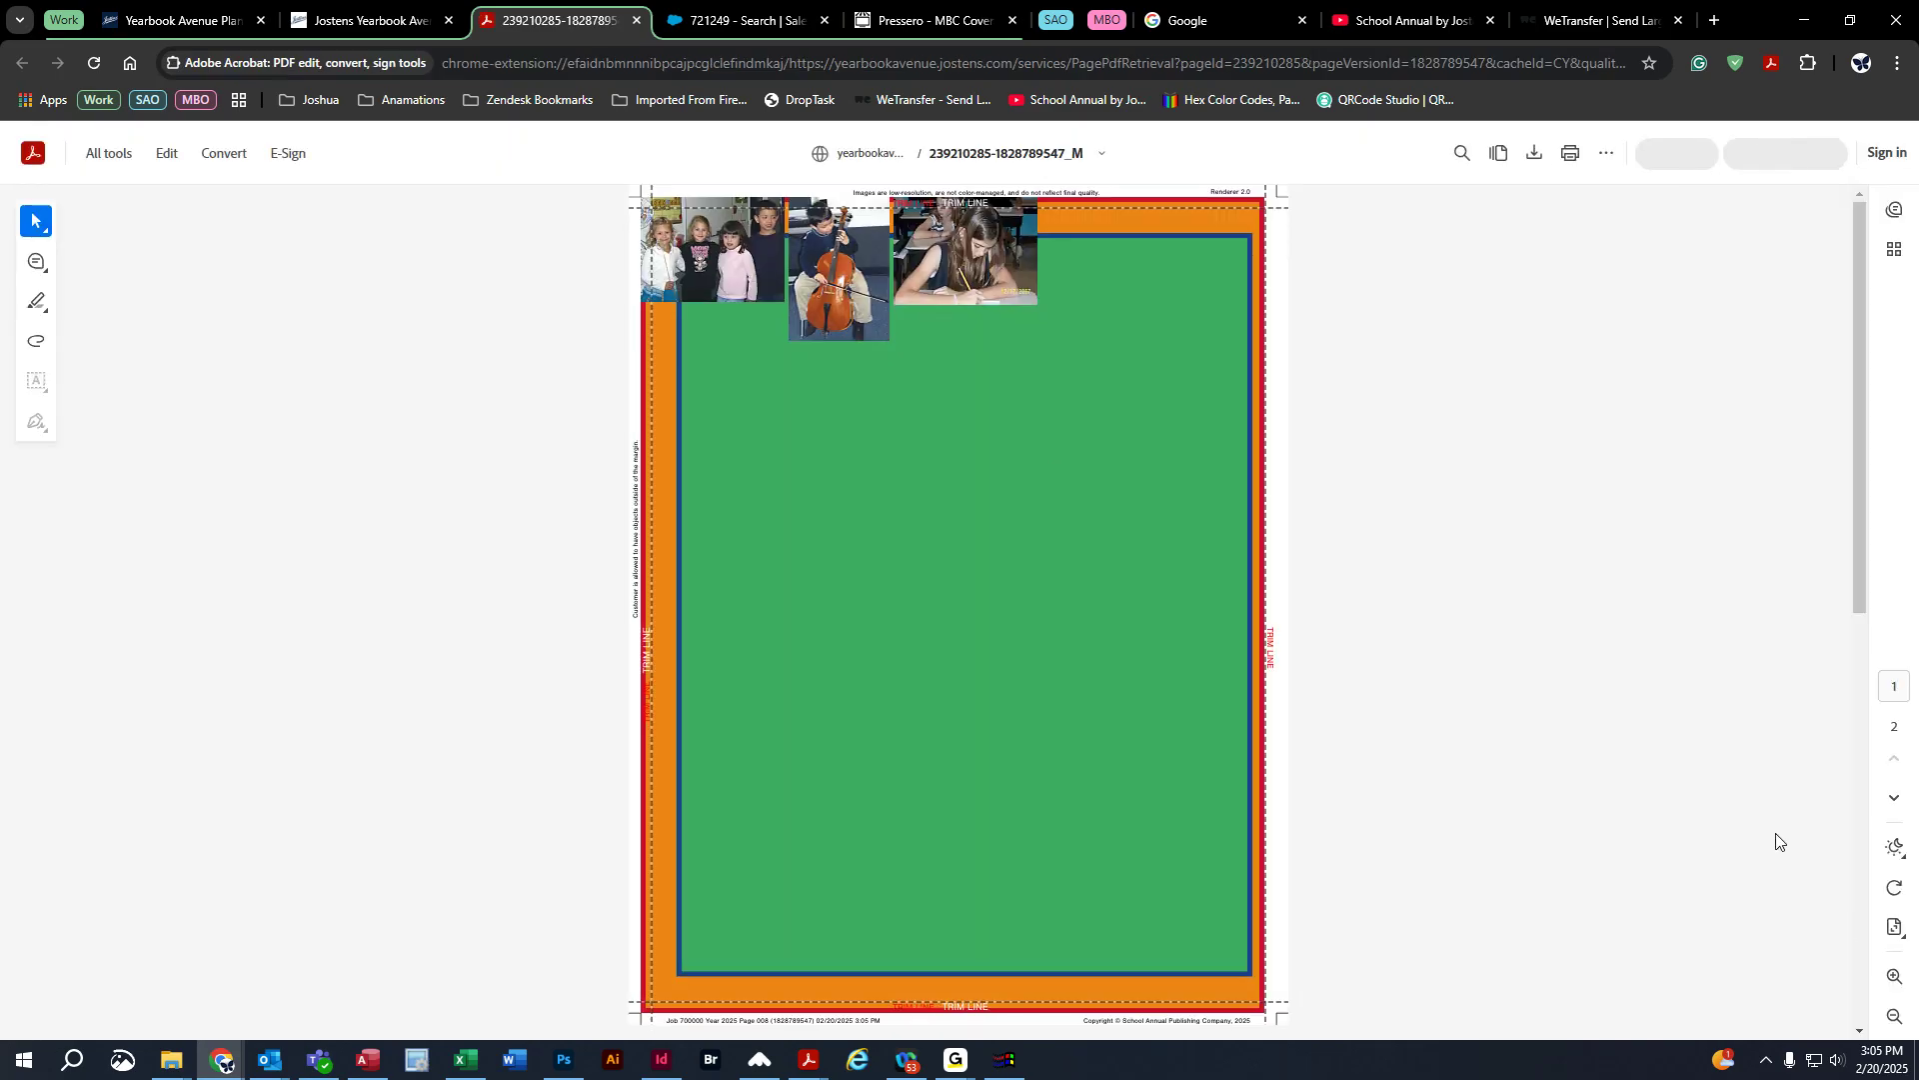
# Step: Examine the three photos against the dashed trim line in the enlarged PDF proof, and close the proof
pyautogui.click(1896, 976)
pyautogui.click(1895, 977)
pyautogui.click(1895, 977)
pyautogui.moveTo(1360, 1023); pyautogui.dragTo(778, 1035)
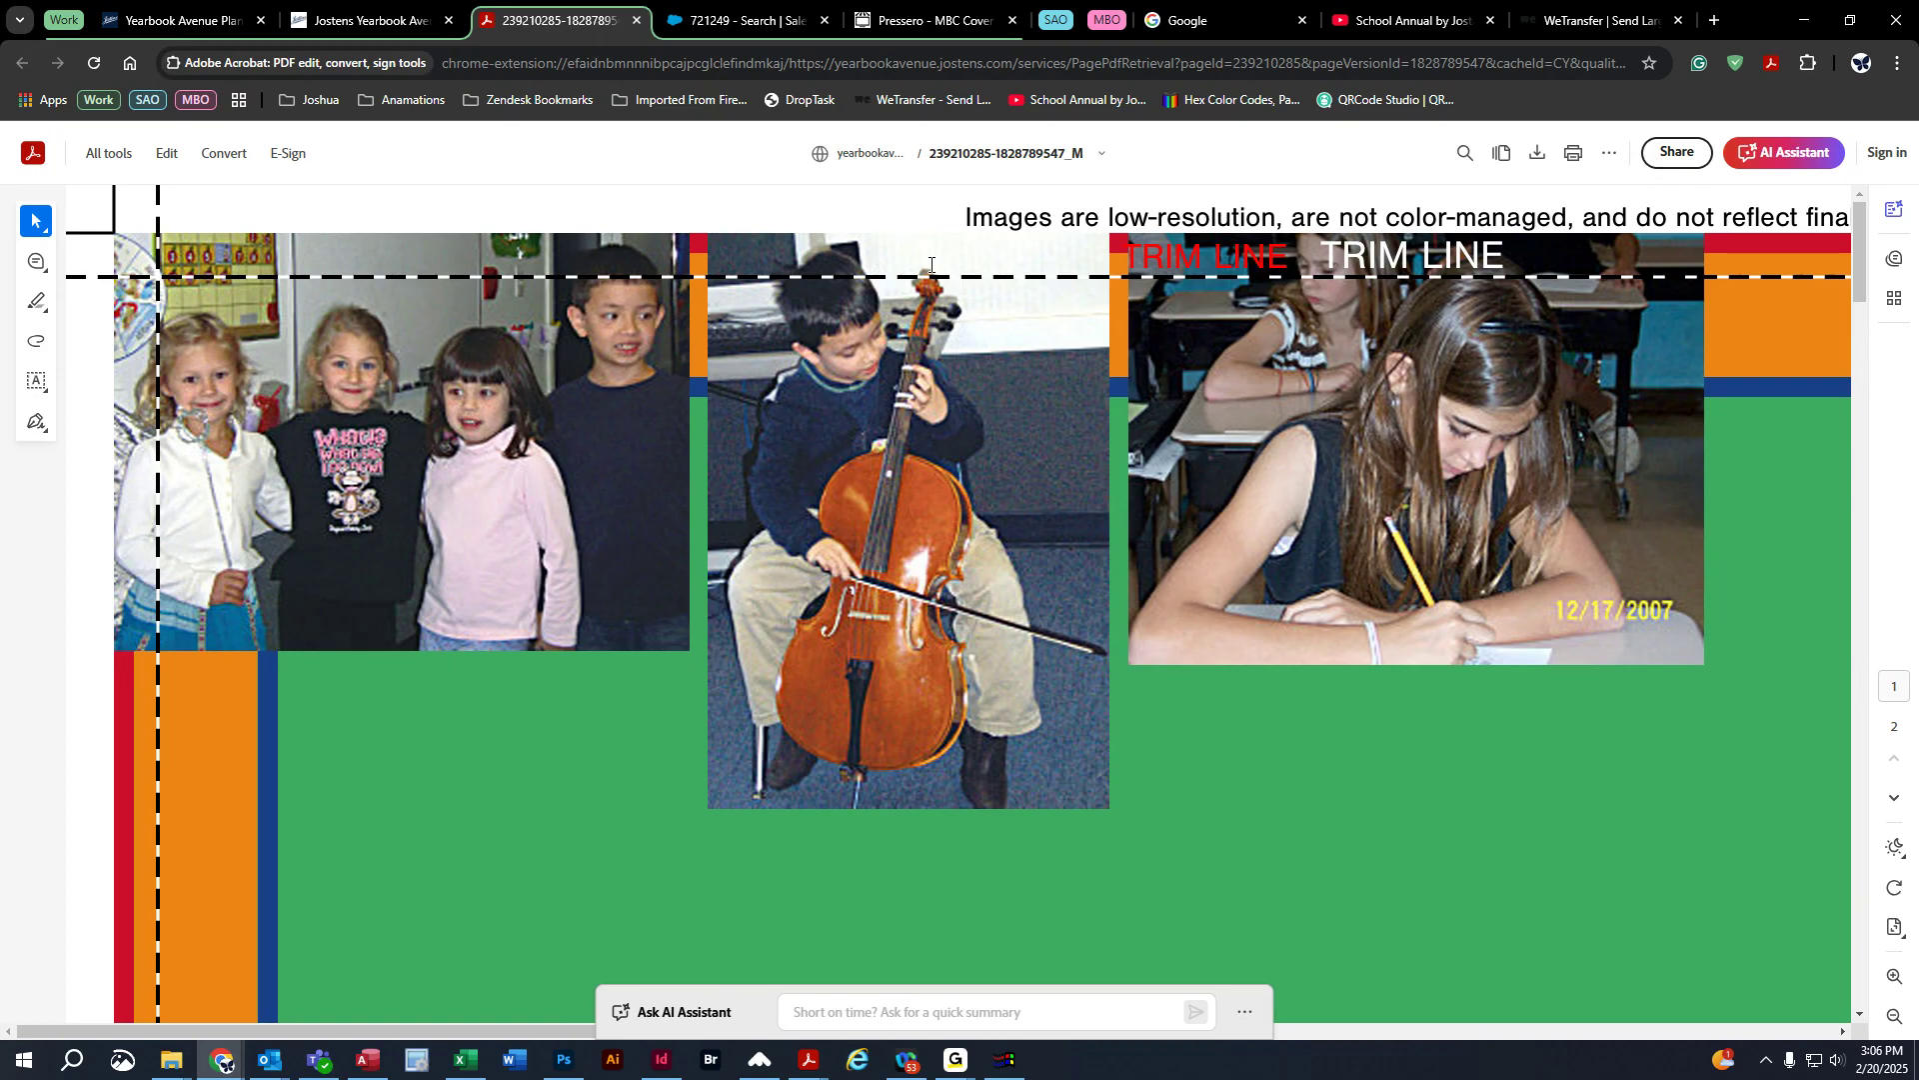
pyautogui.middleClick(545, 14)
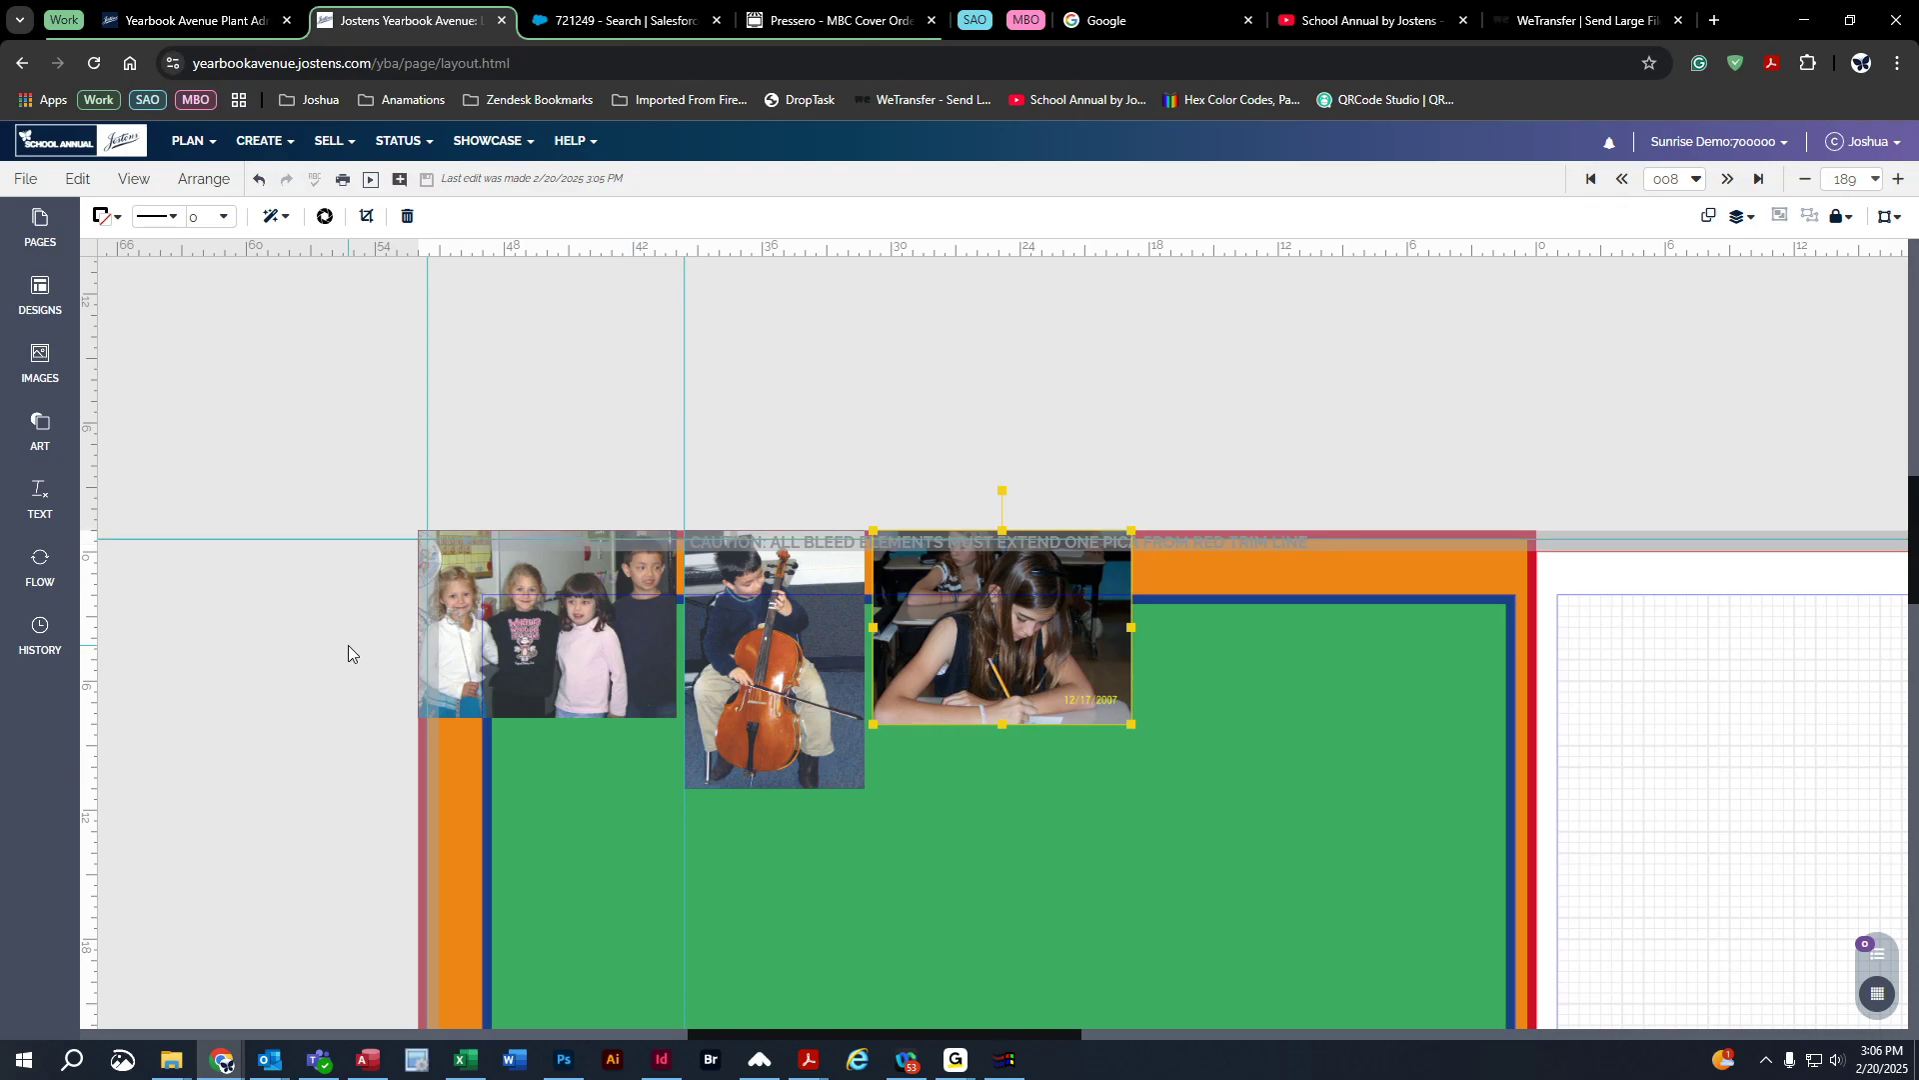
# Step: Fit the whole spread in the view and deselect the photo
pyautogui.scroll(-3, 1259, 815)
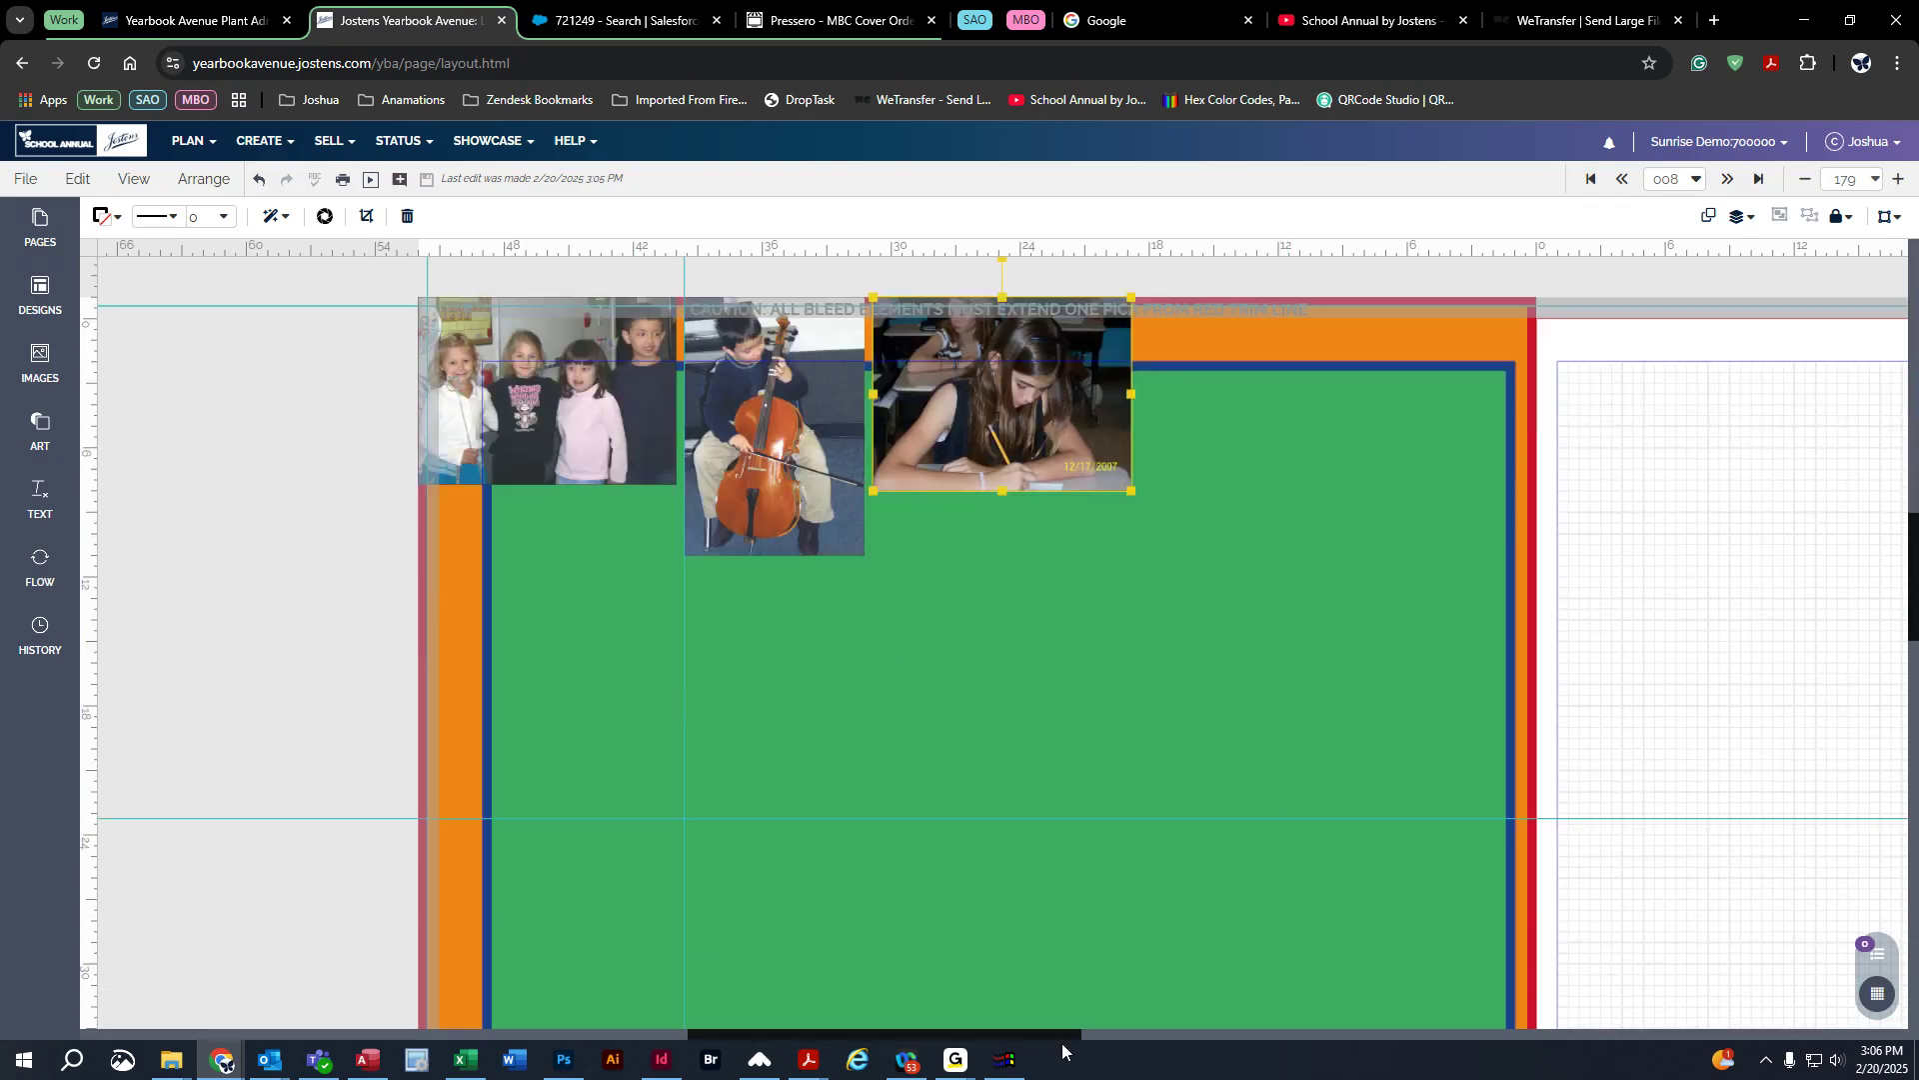
pyautogui.click(1874, 180)
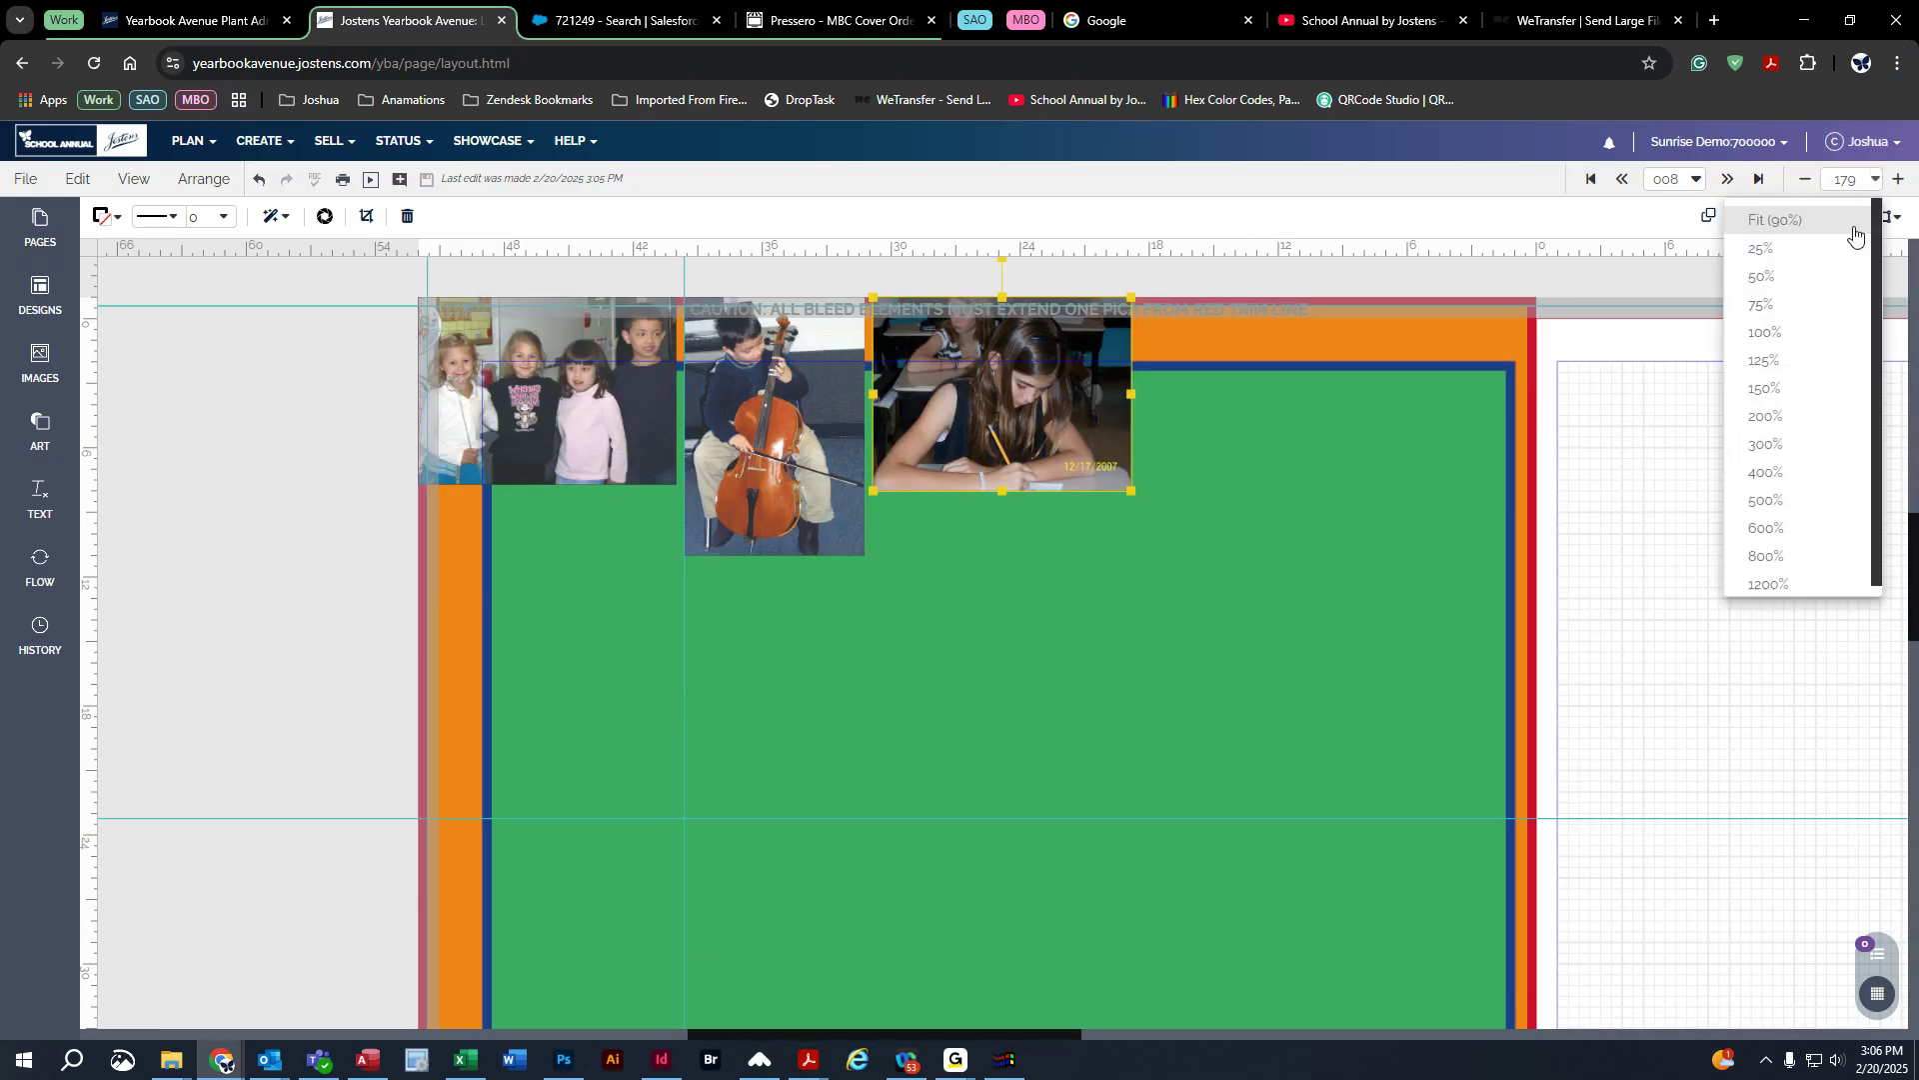
pyautogui.click(1809, 222)
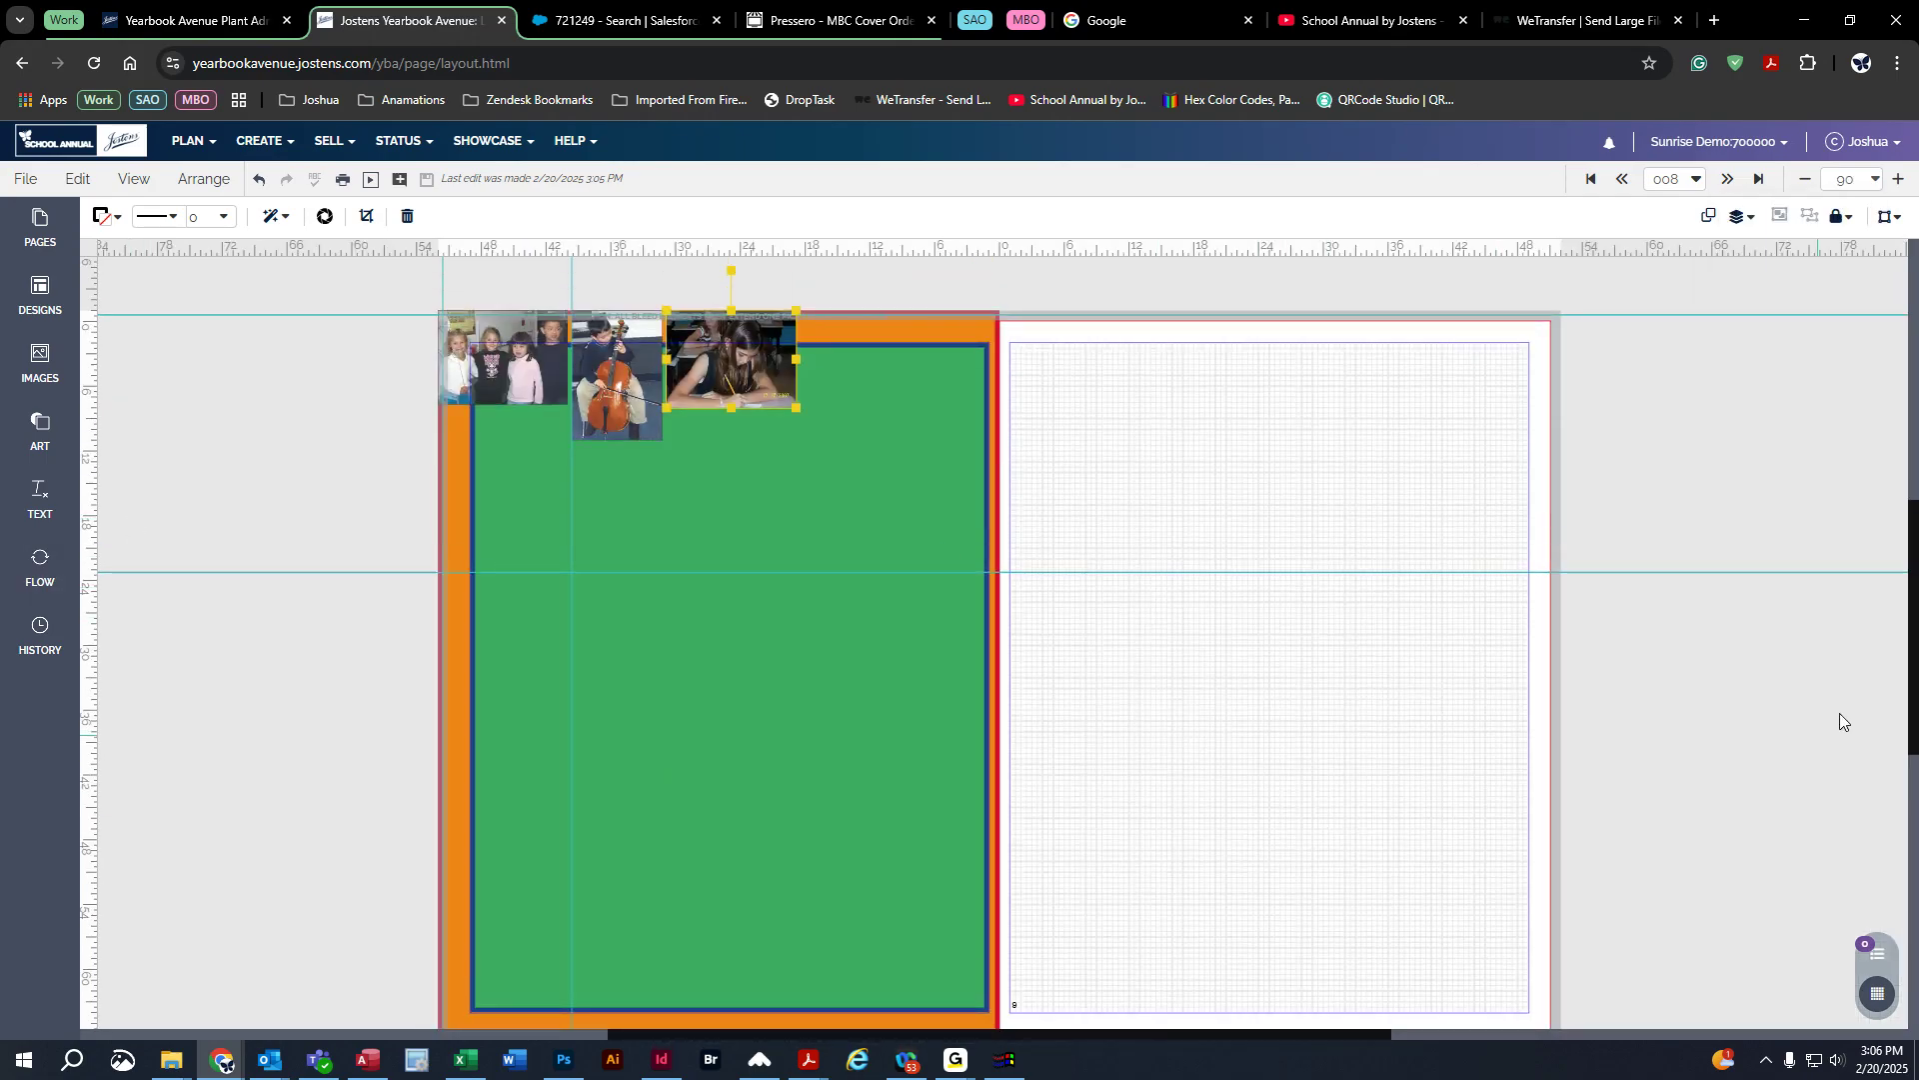
pyautogui.moveTo(1915, 528); pyautogui.dragTo(1916, 534)
pyautogui.click(191, 395)
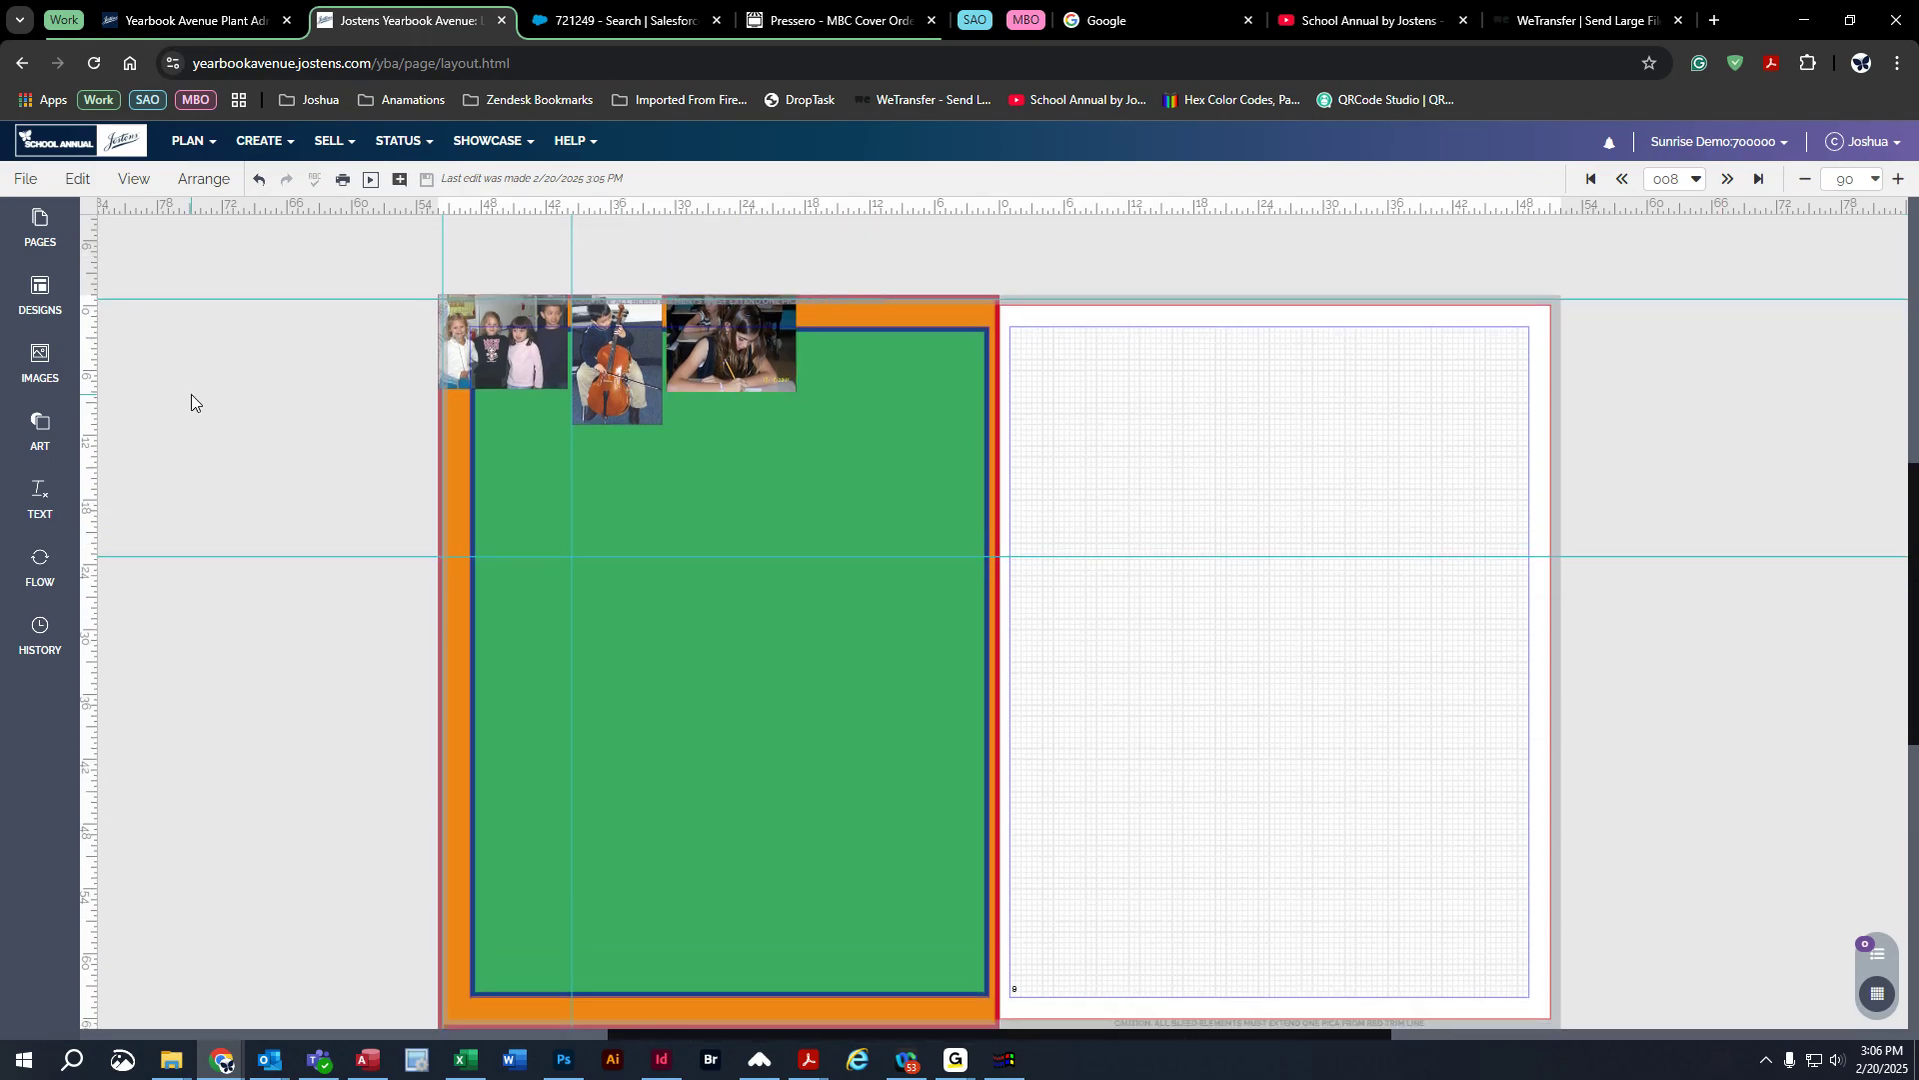
# Step: Move the cello photo down into the green area and save the page
pyautogui.click(24, 184)
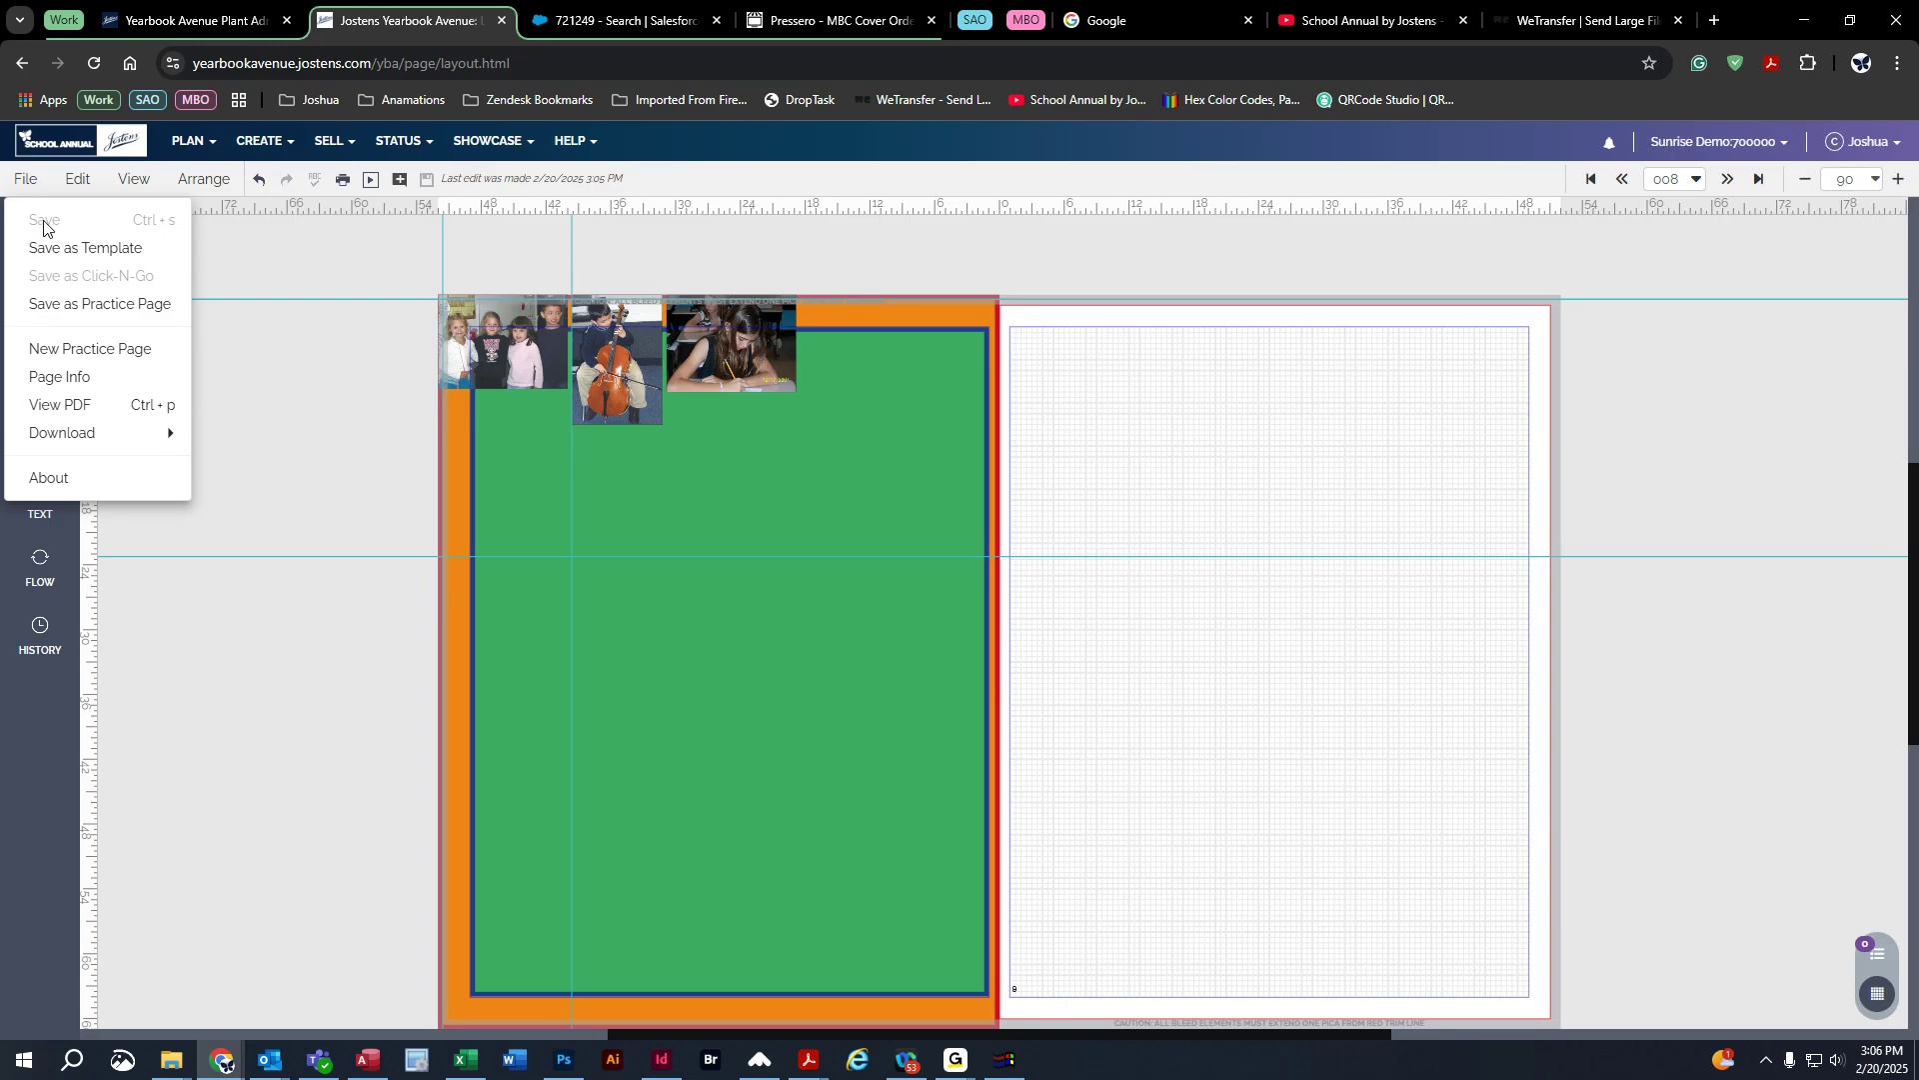
pyautogui.click(424, 180)
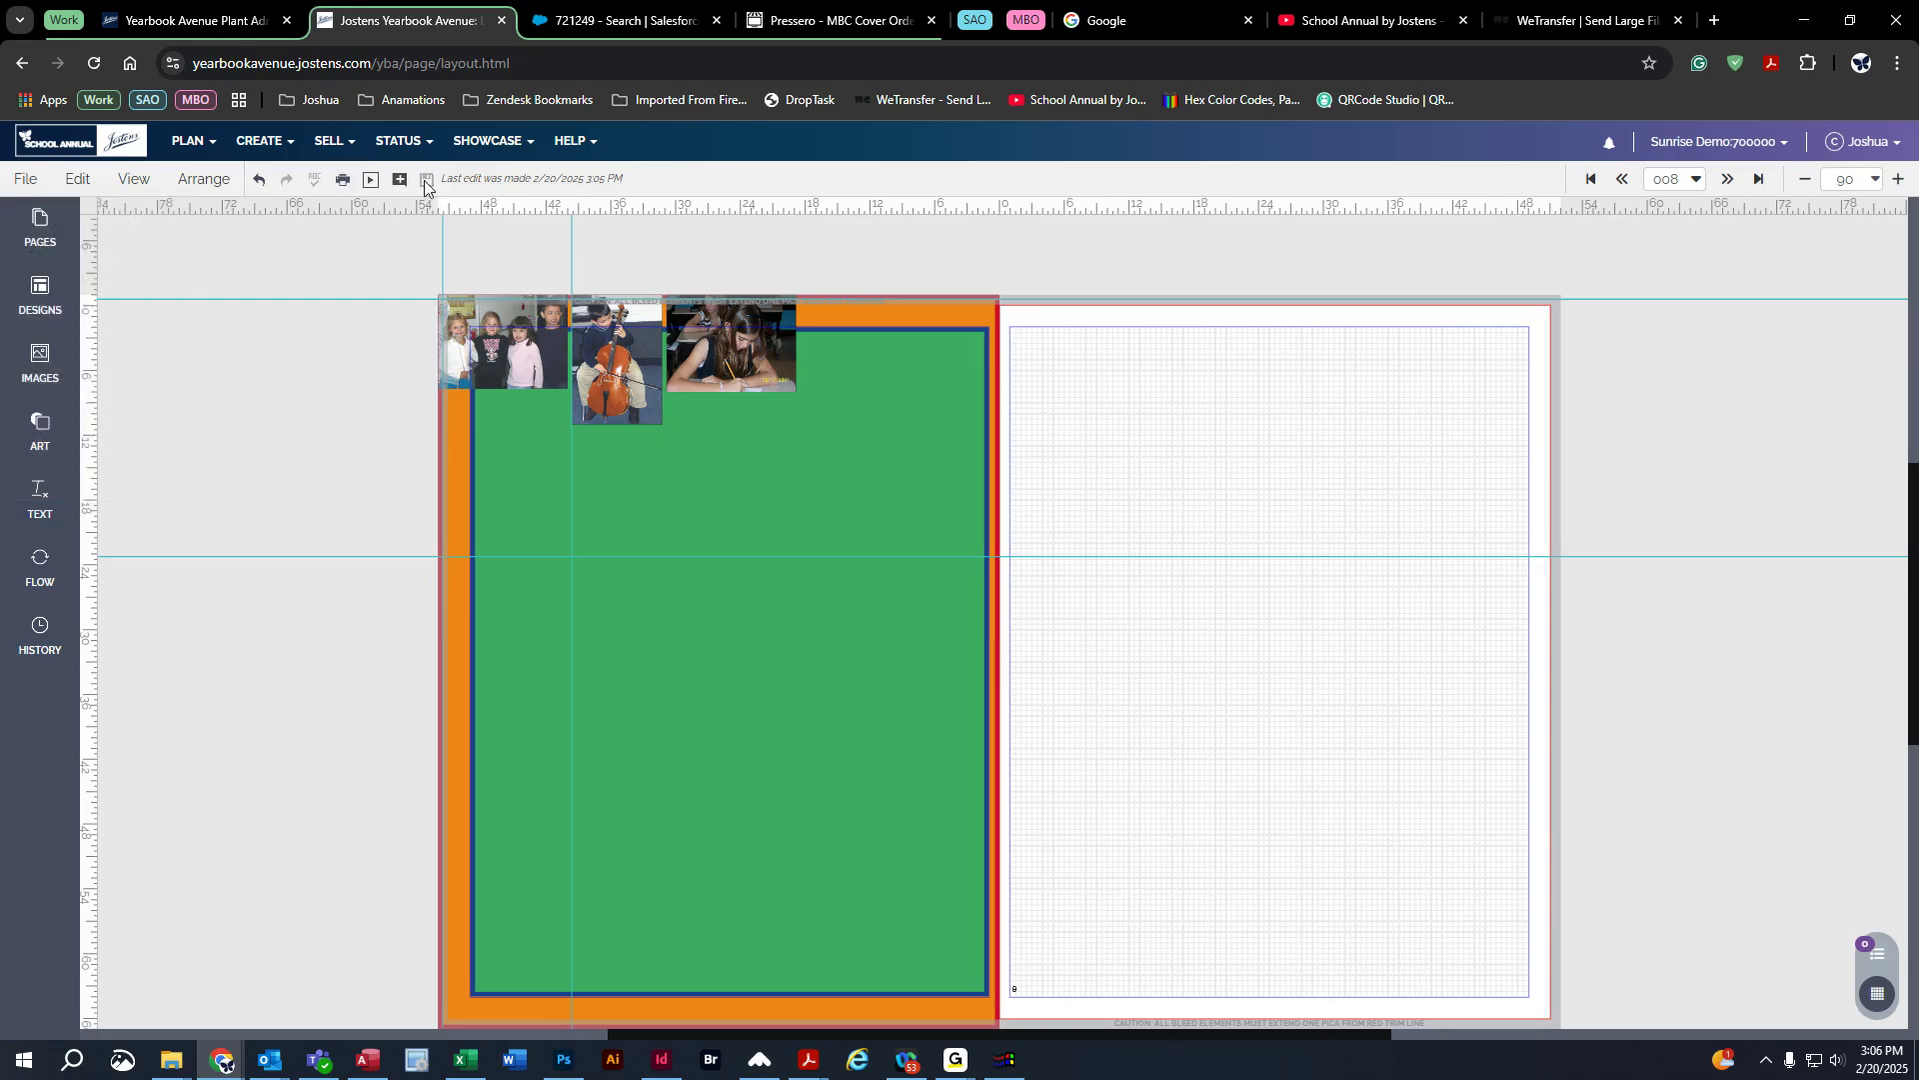
pyautogui.moveTo(612, 362); pyautogui.dragTo(638, 512)
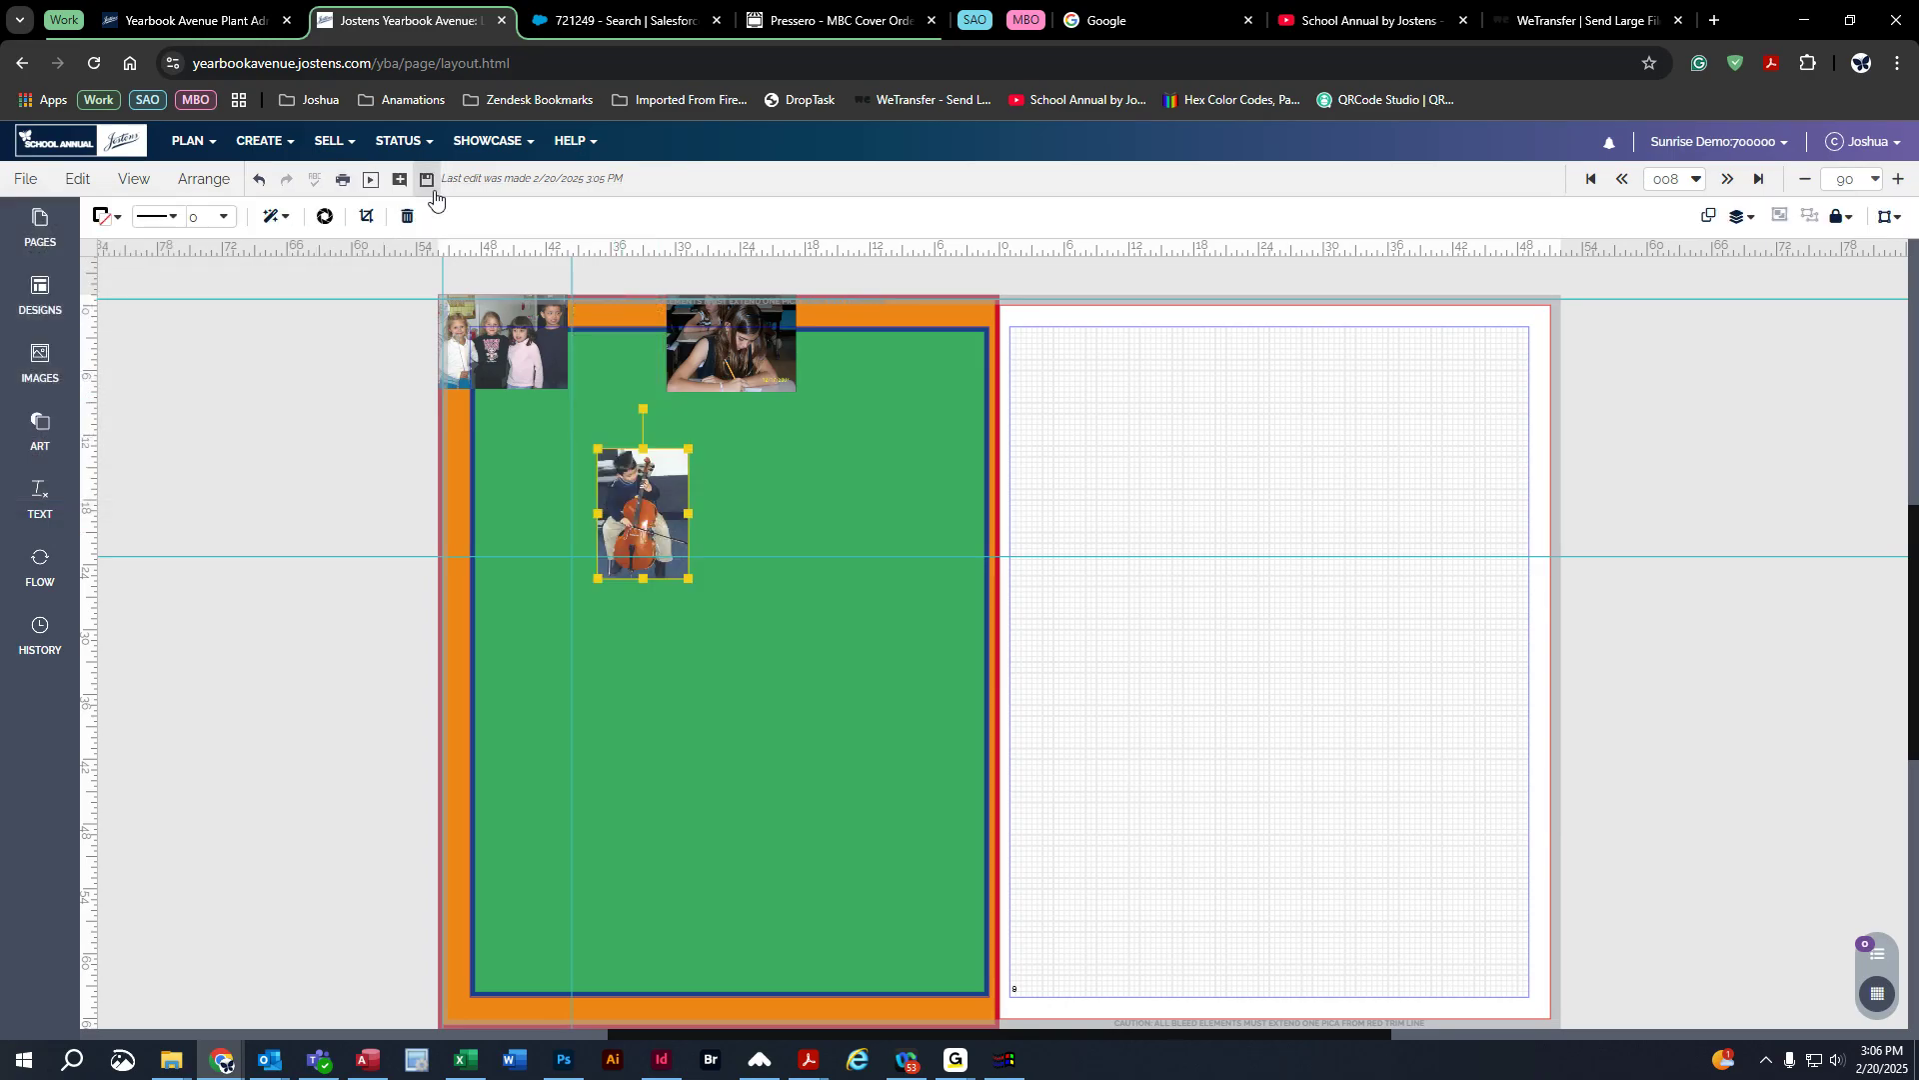
pyautogui.click(27, 180)
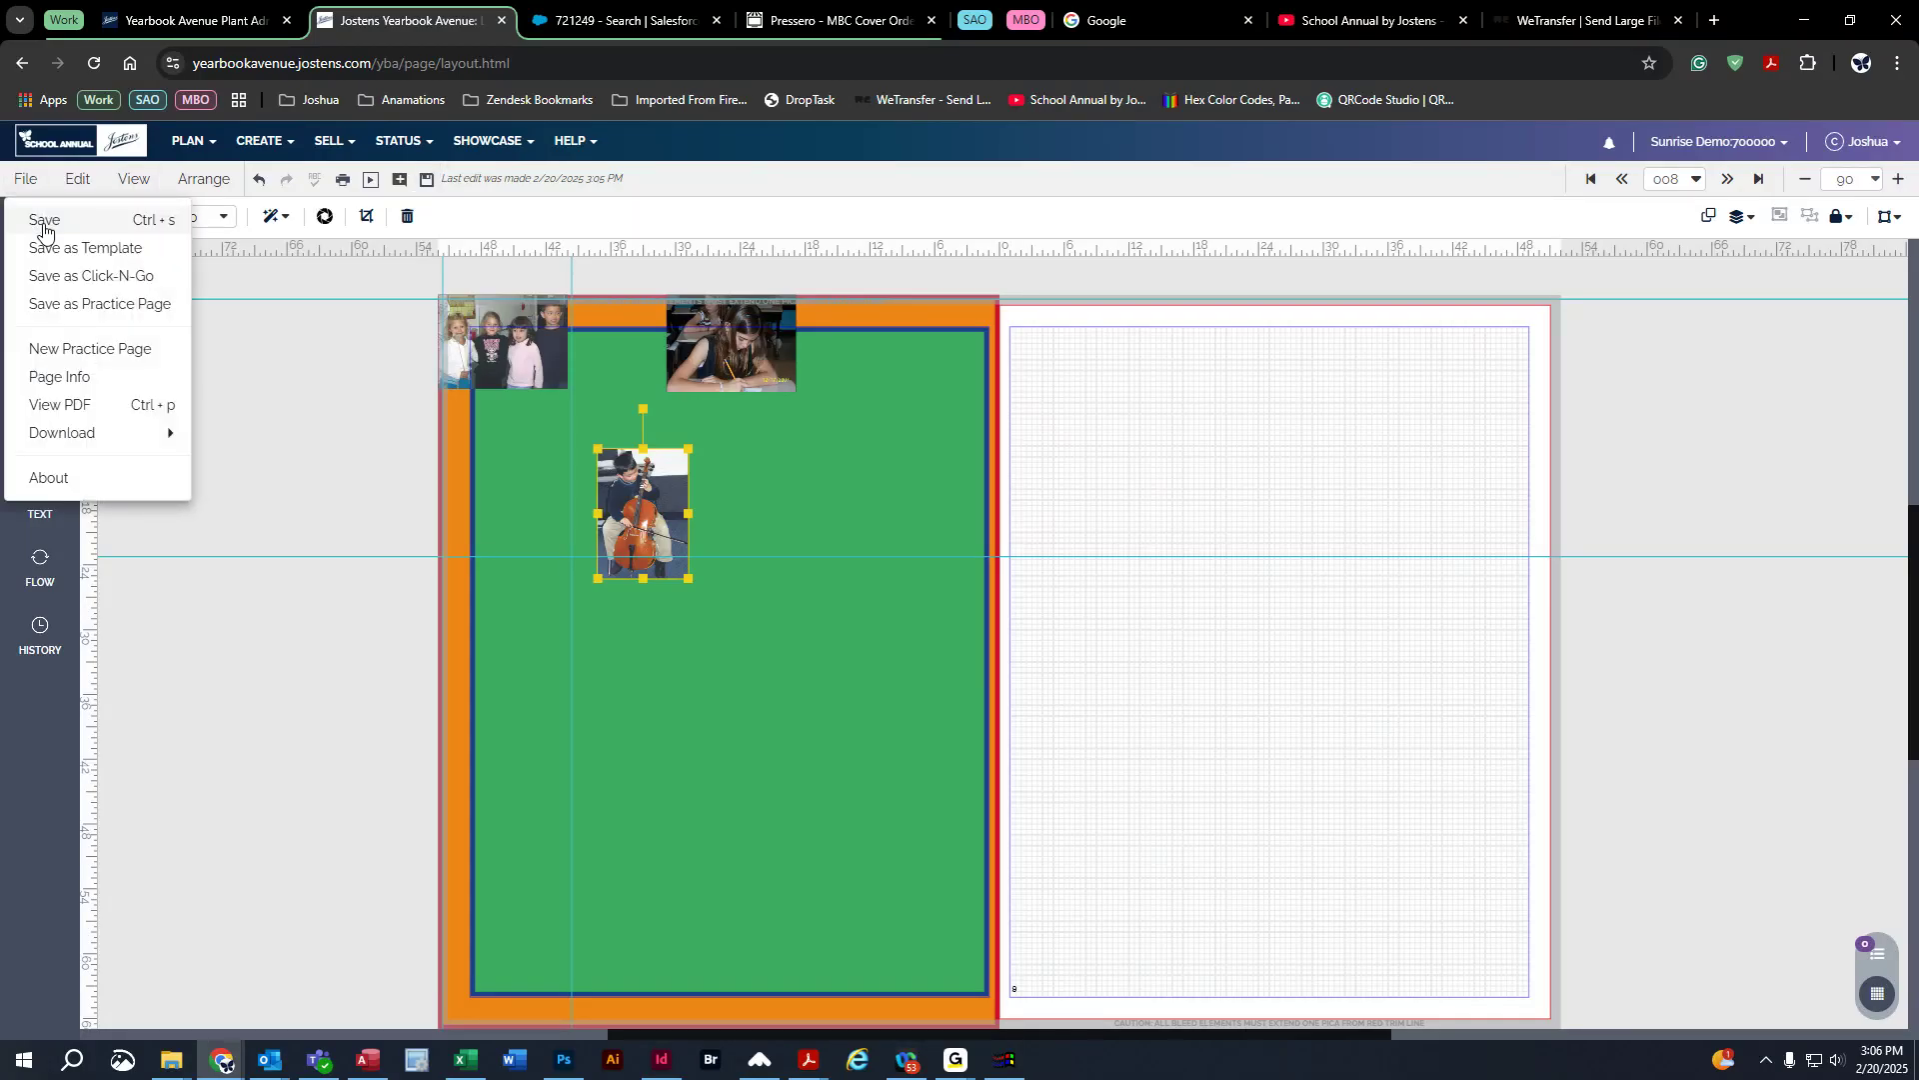
pyautogui.click(46, 221)
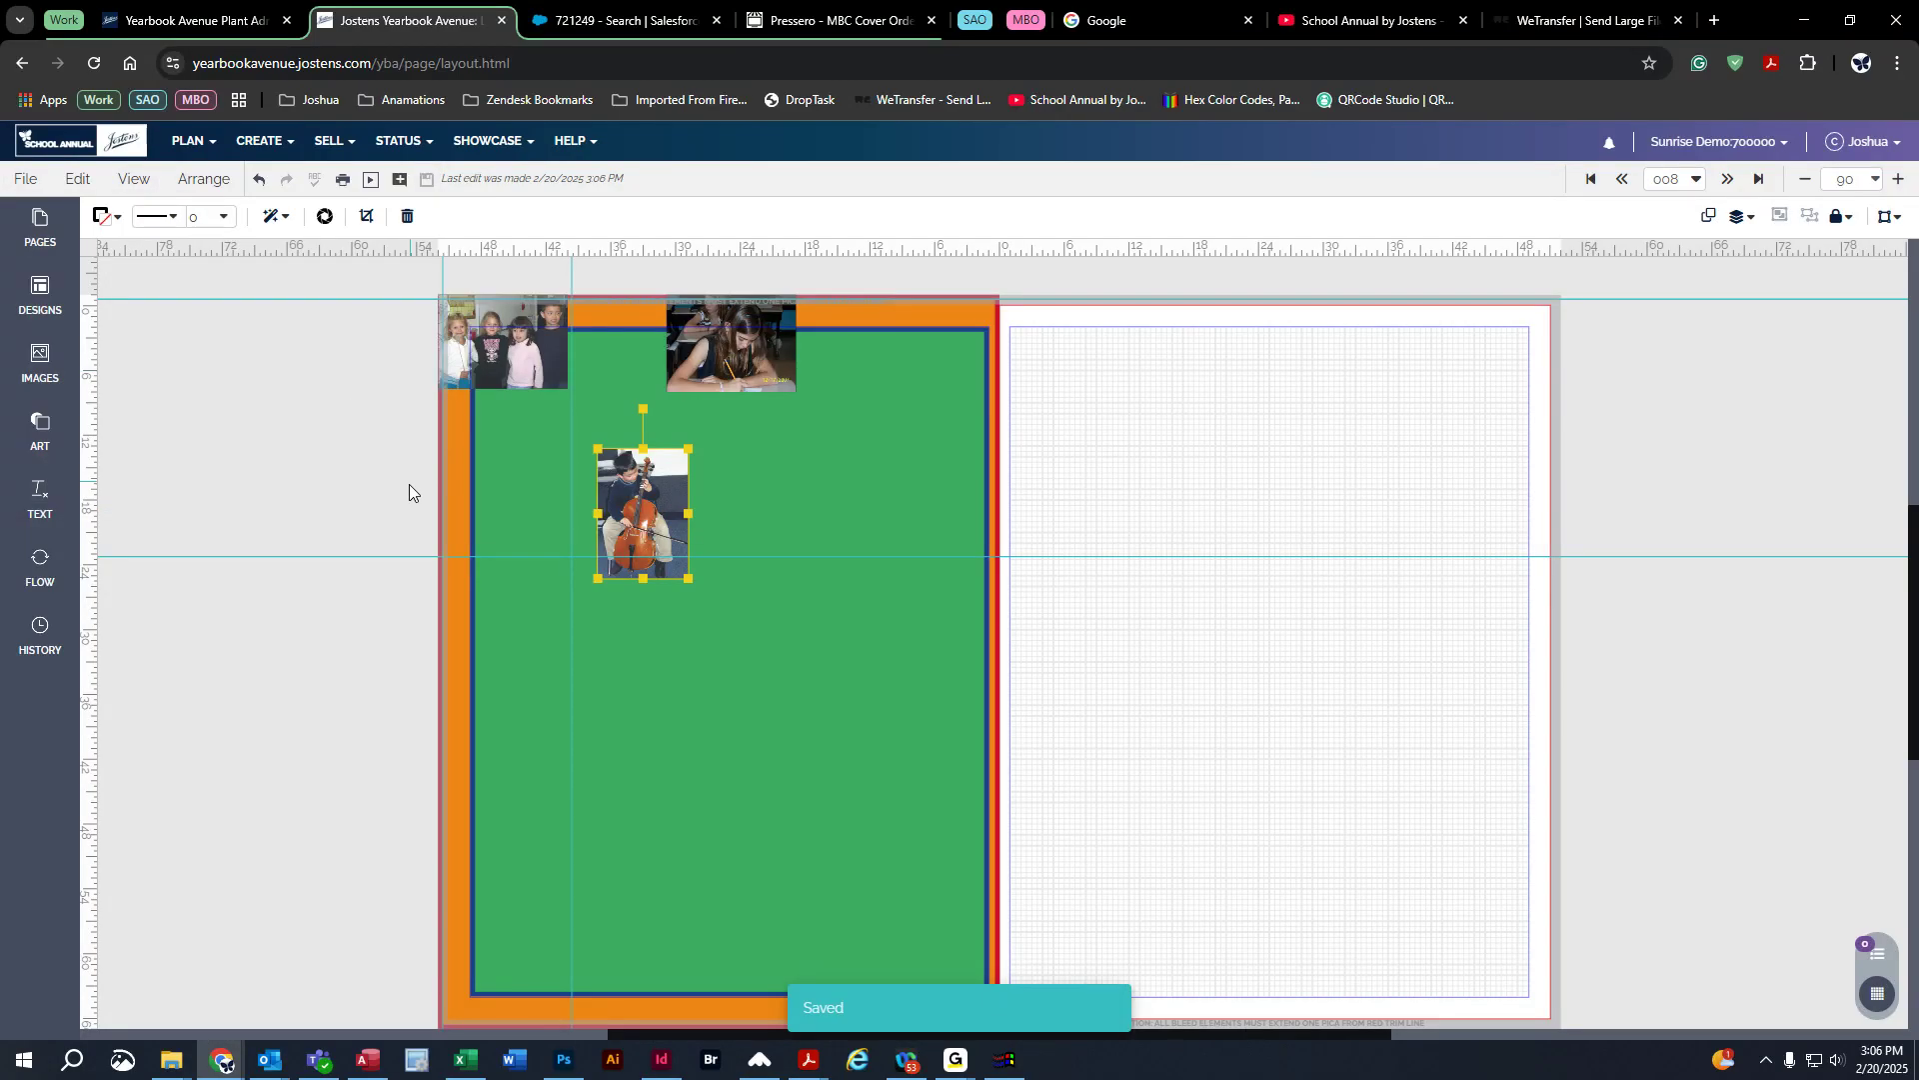
# Step: Look over the PDF viewing and JPEG or PNG download options for the page
pyautogui.click(25, 180)
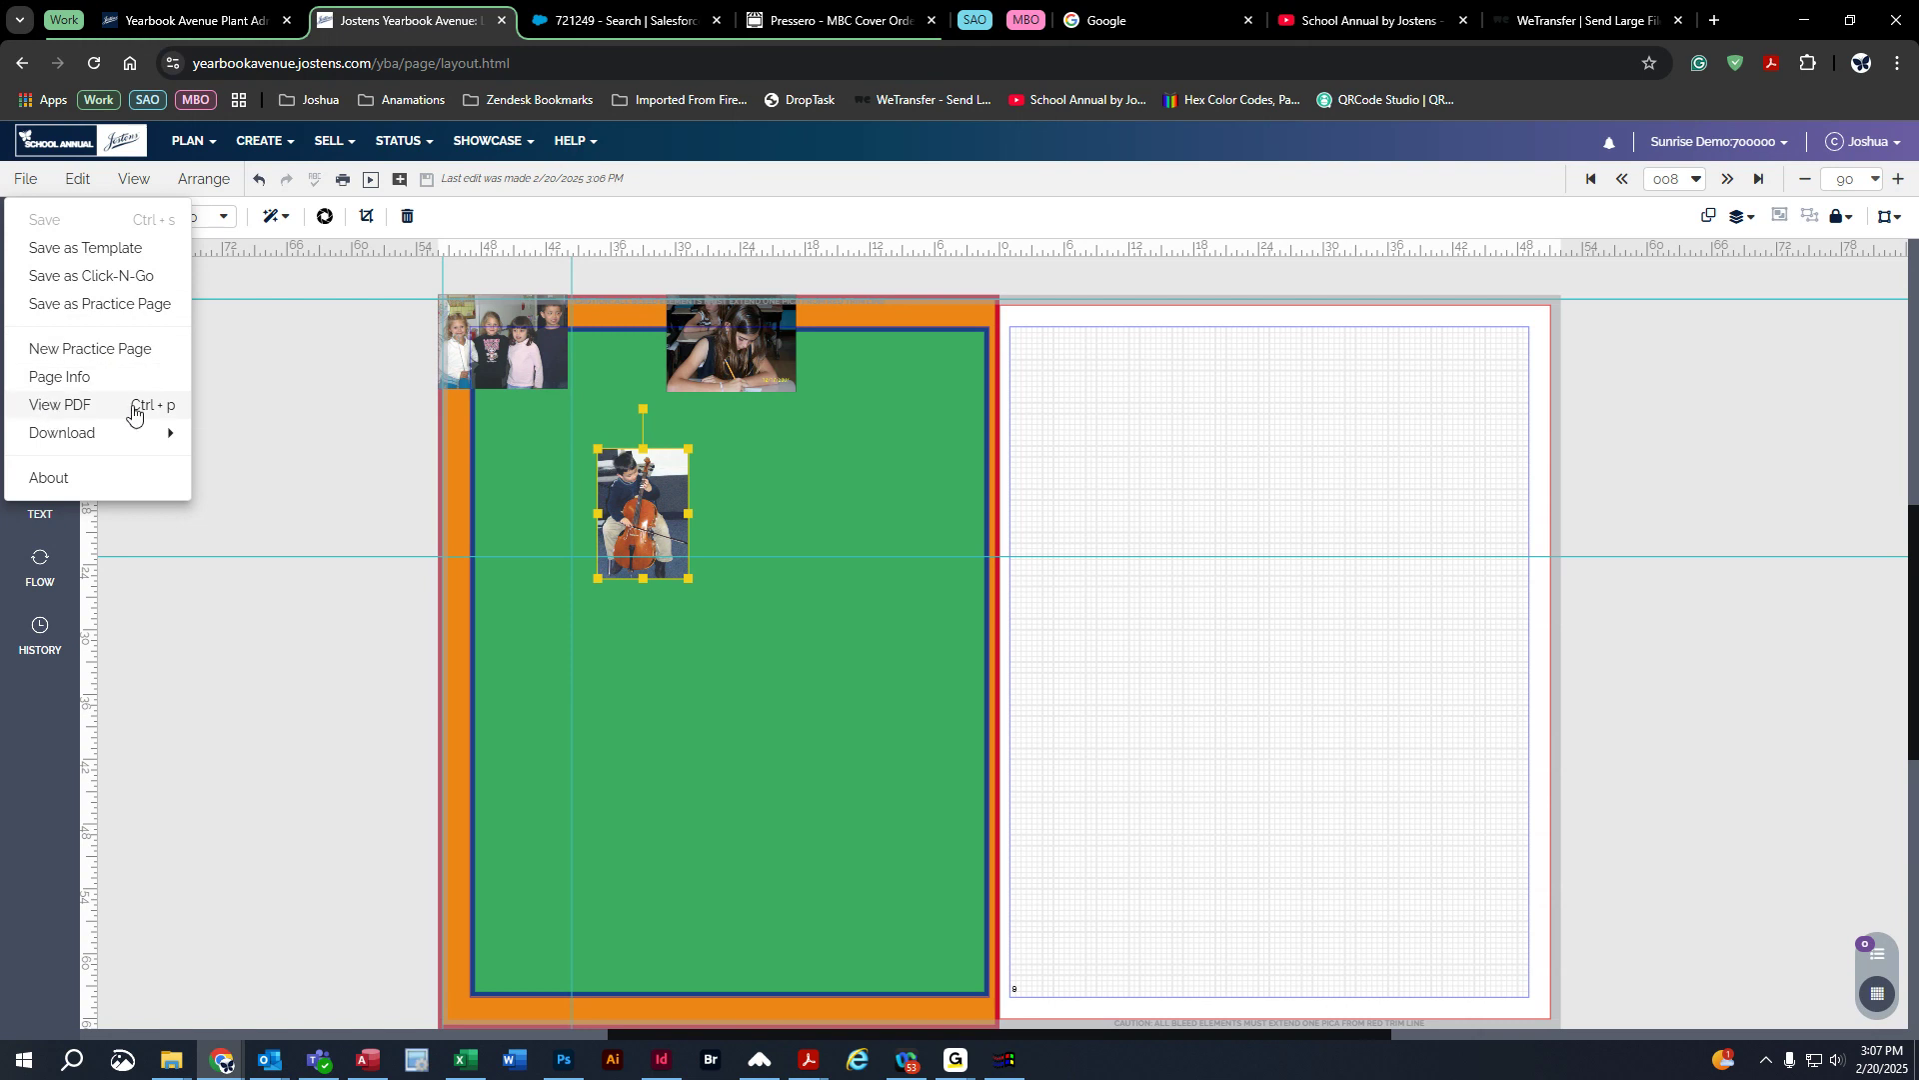
pyautogui.moveTo(77, 437)
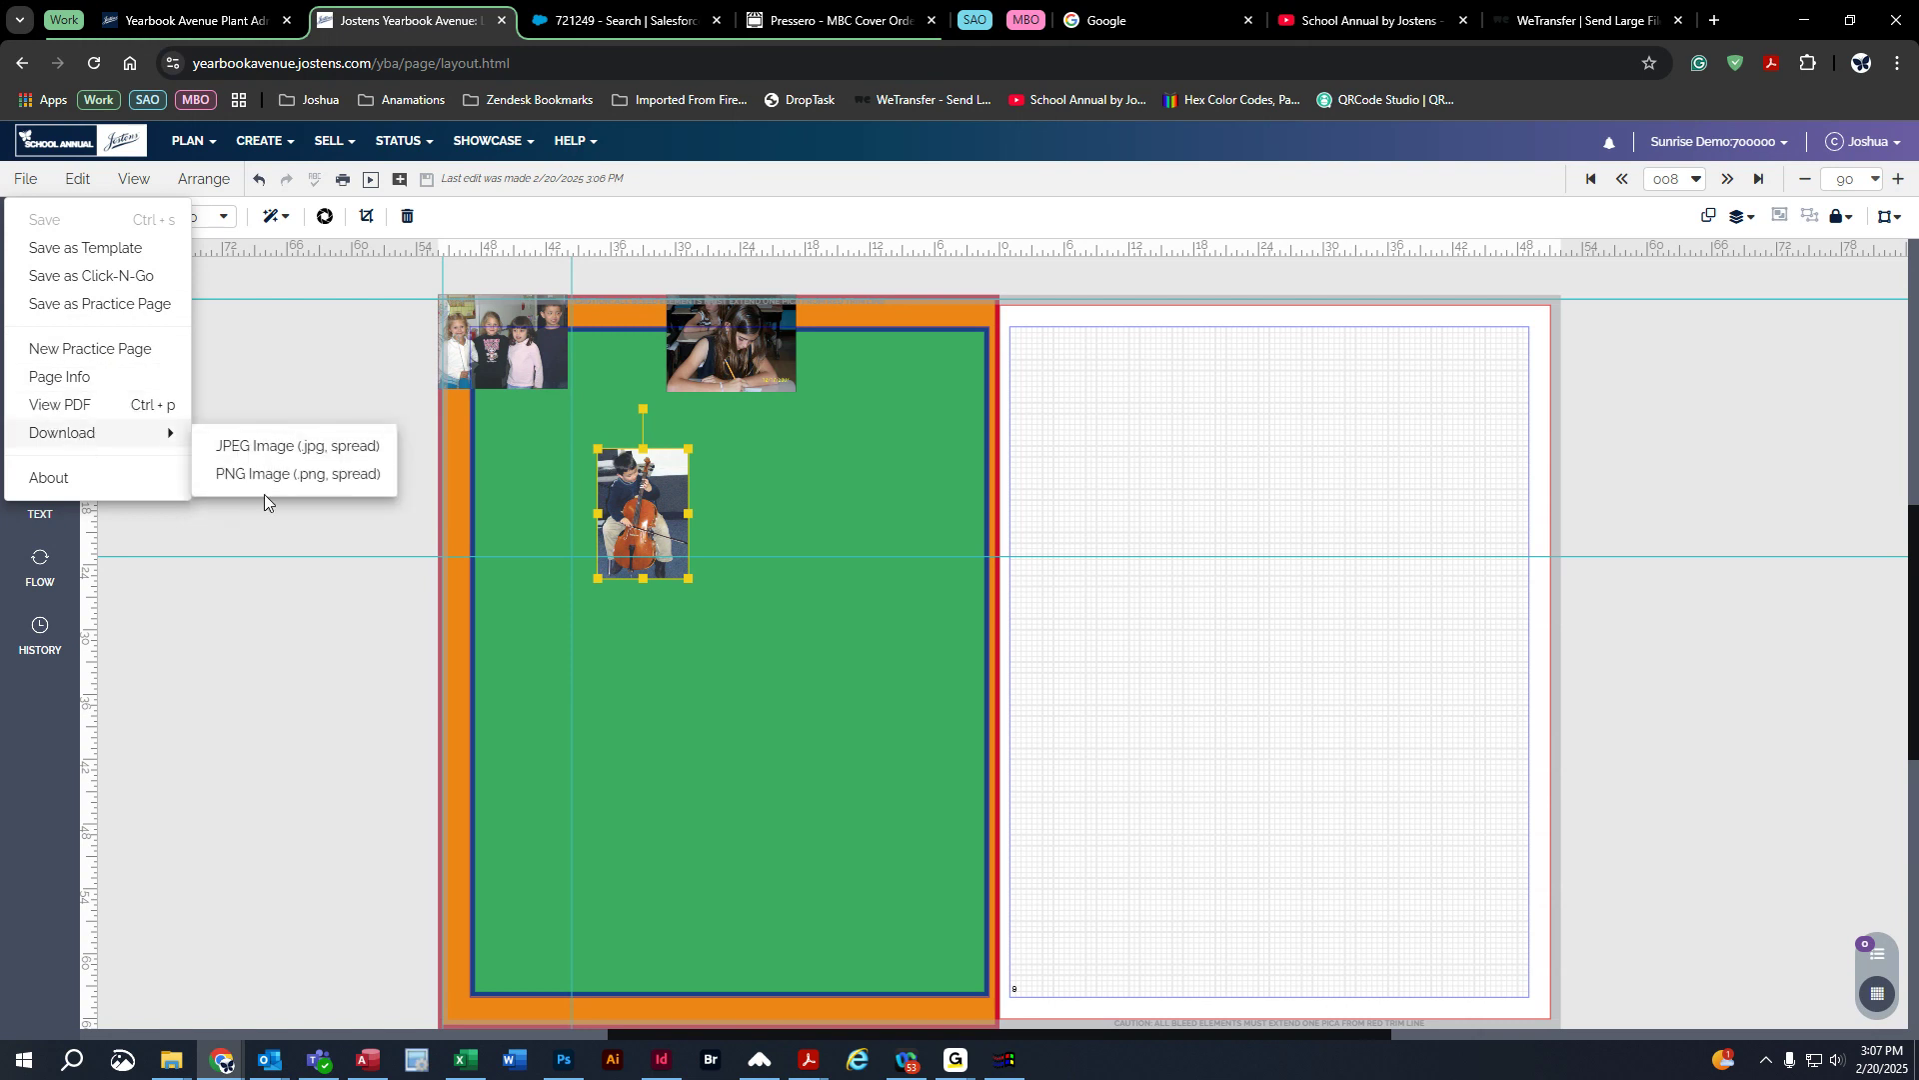
# Step: Undo the cello photo's move and redo it
pyautogui.click(82, 190)
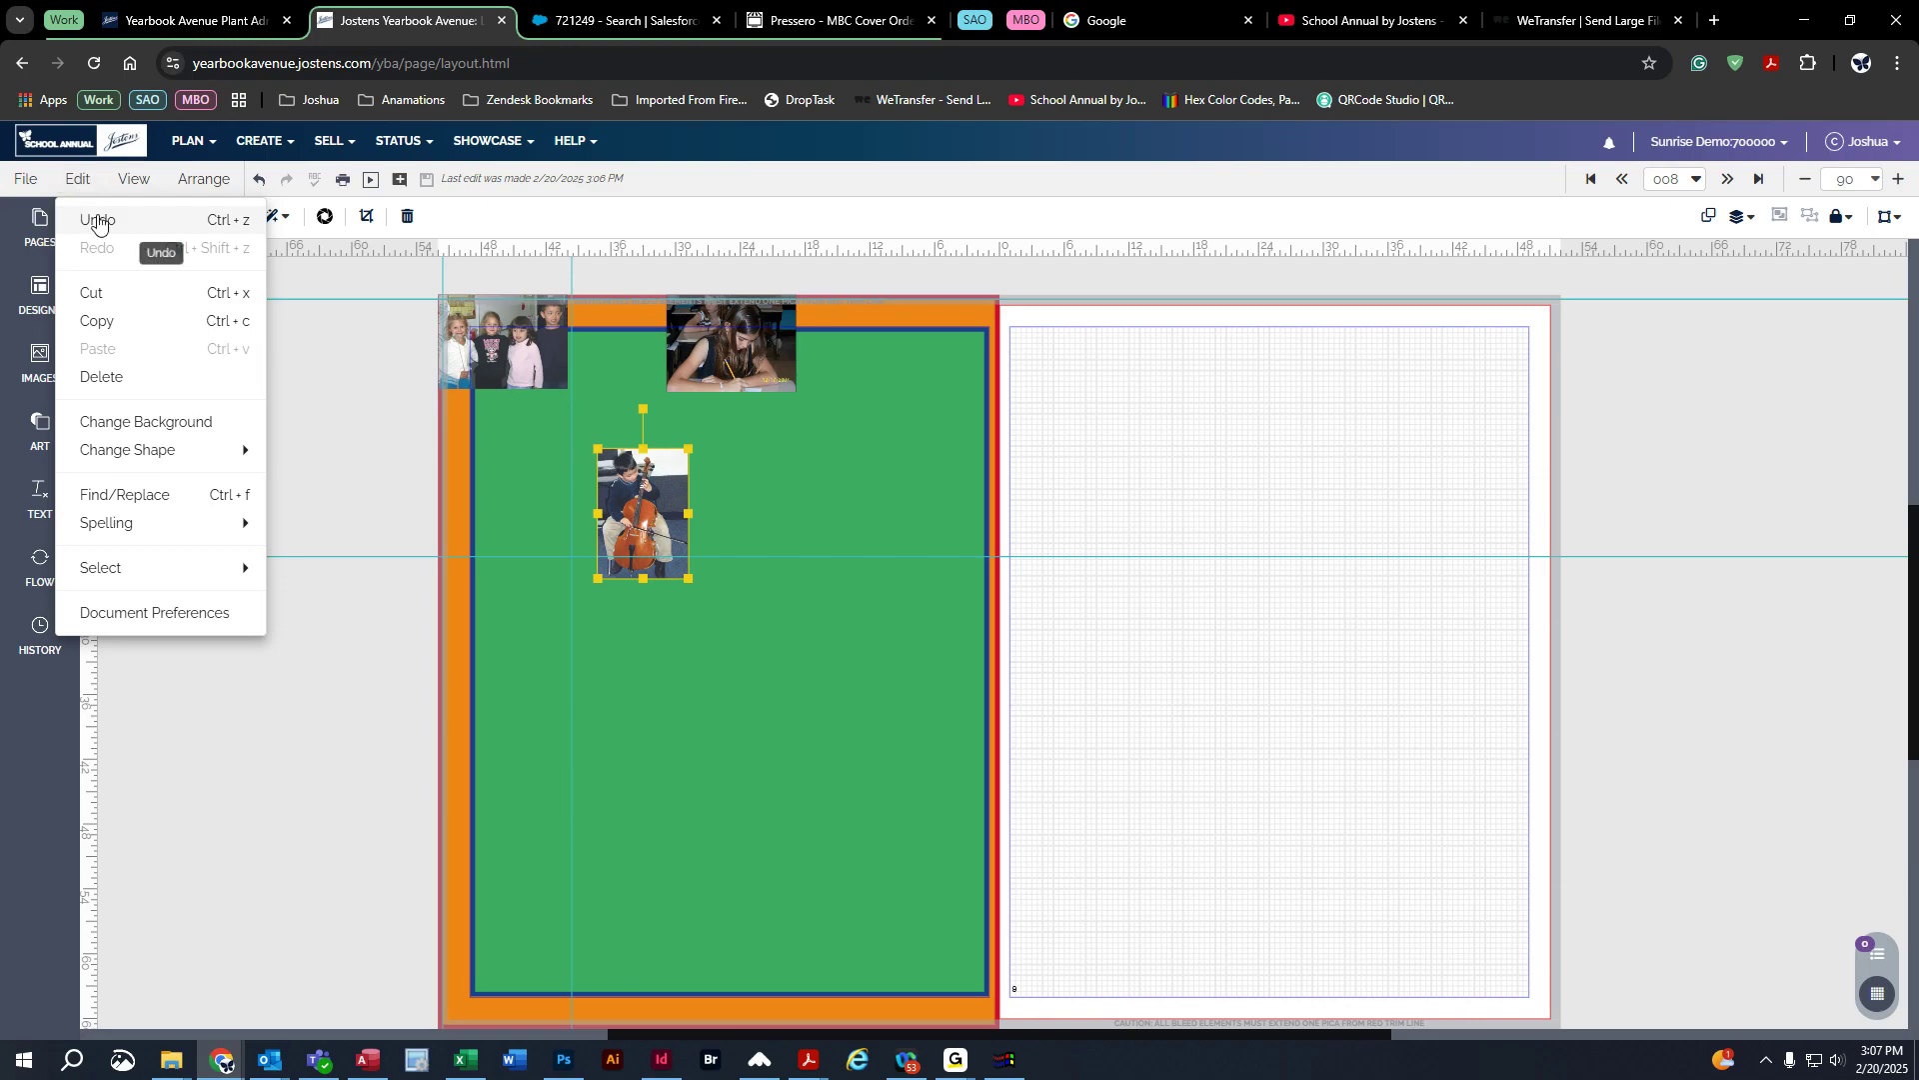
pyautogui.click(98, 219)
pyautogui.click(77, 179)
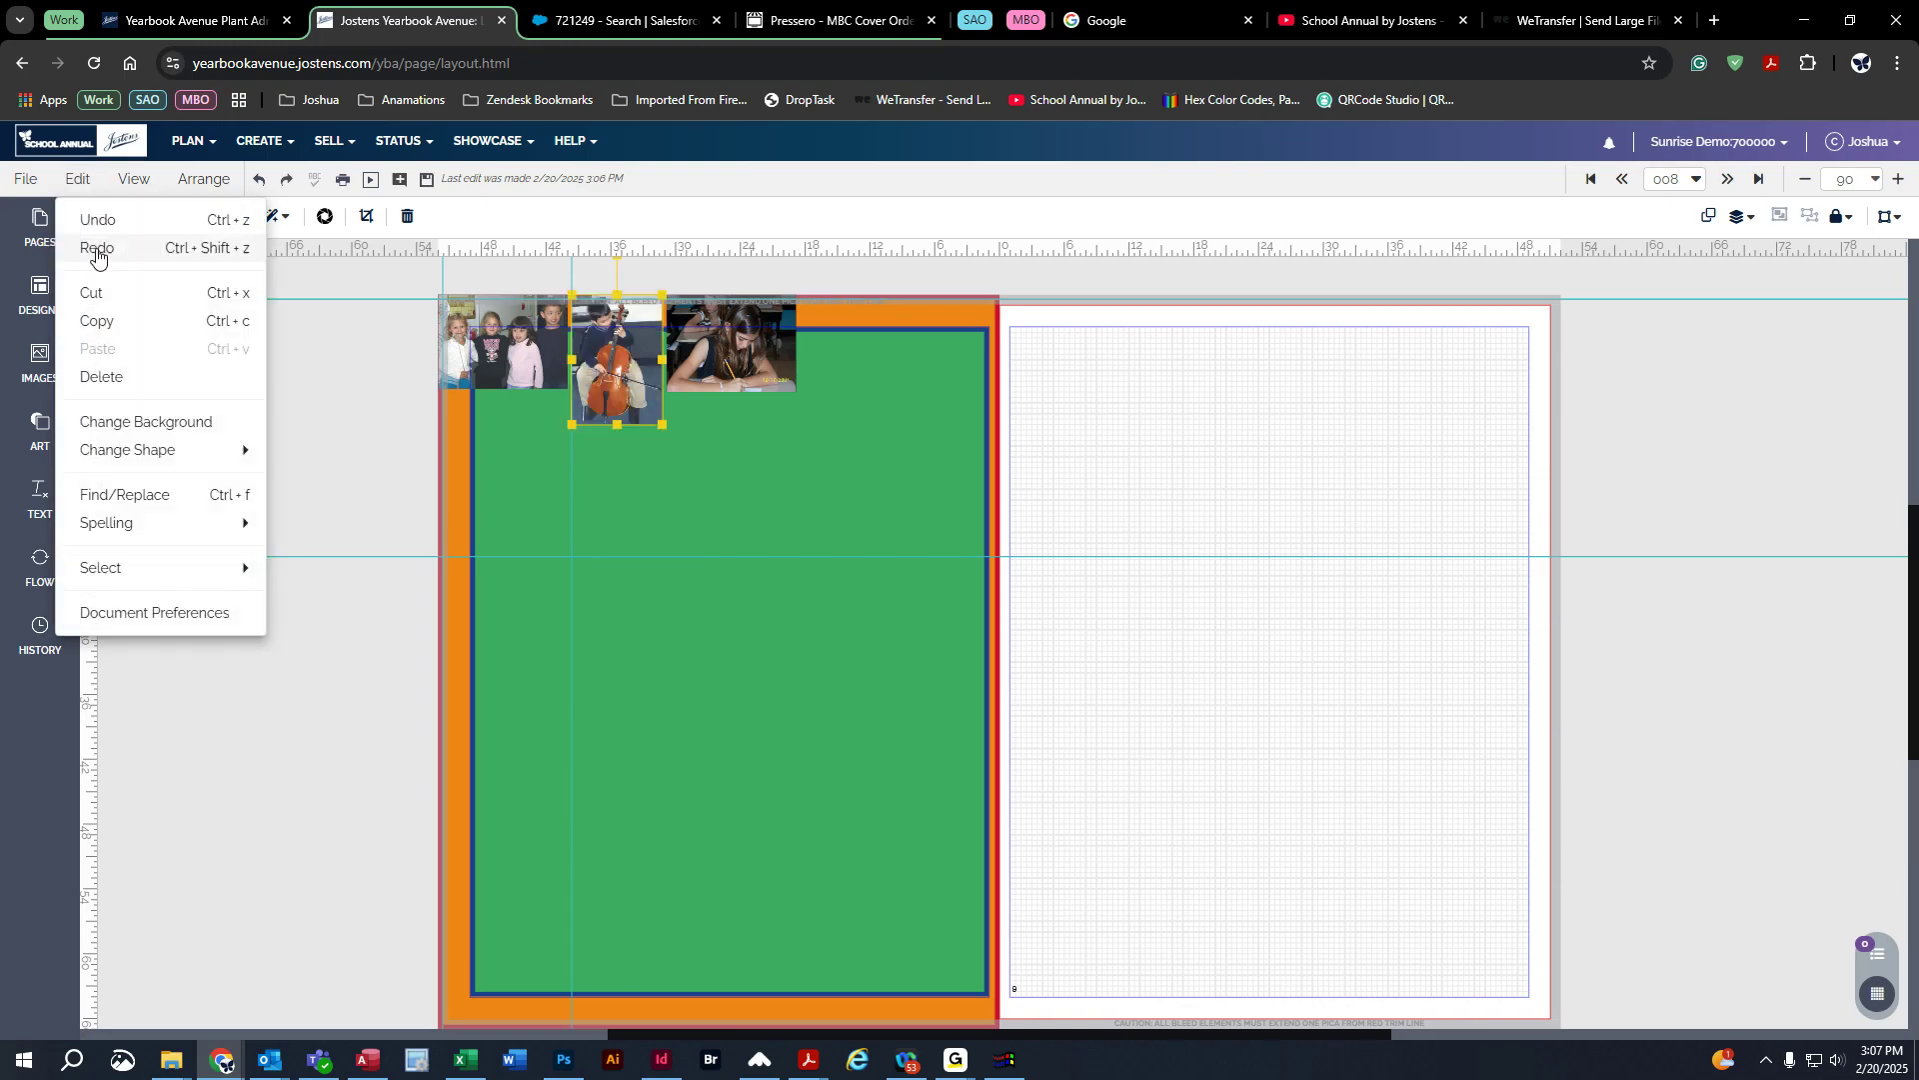
pyautogui.click(95, 246)
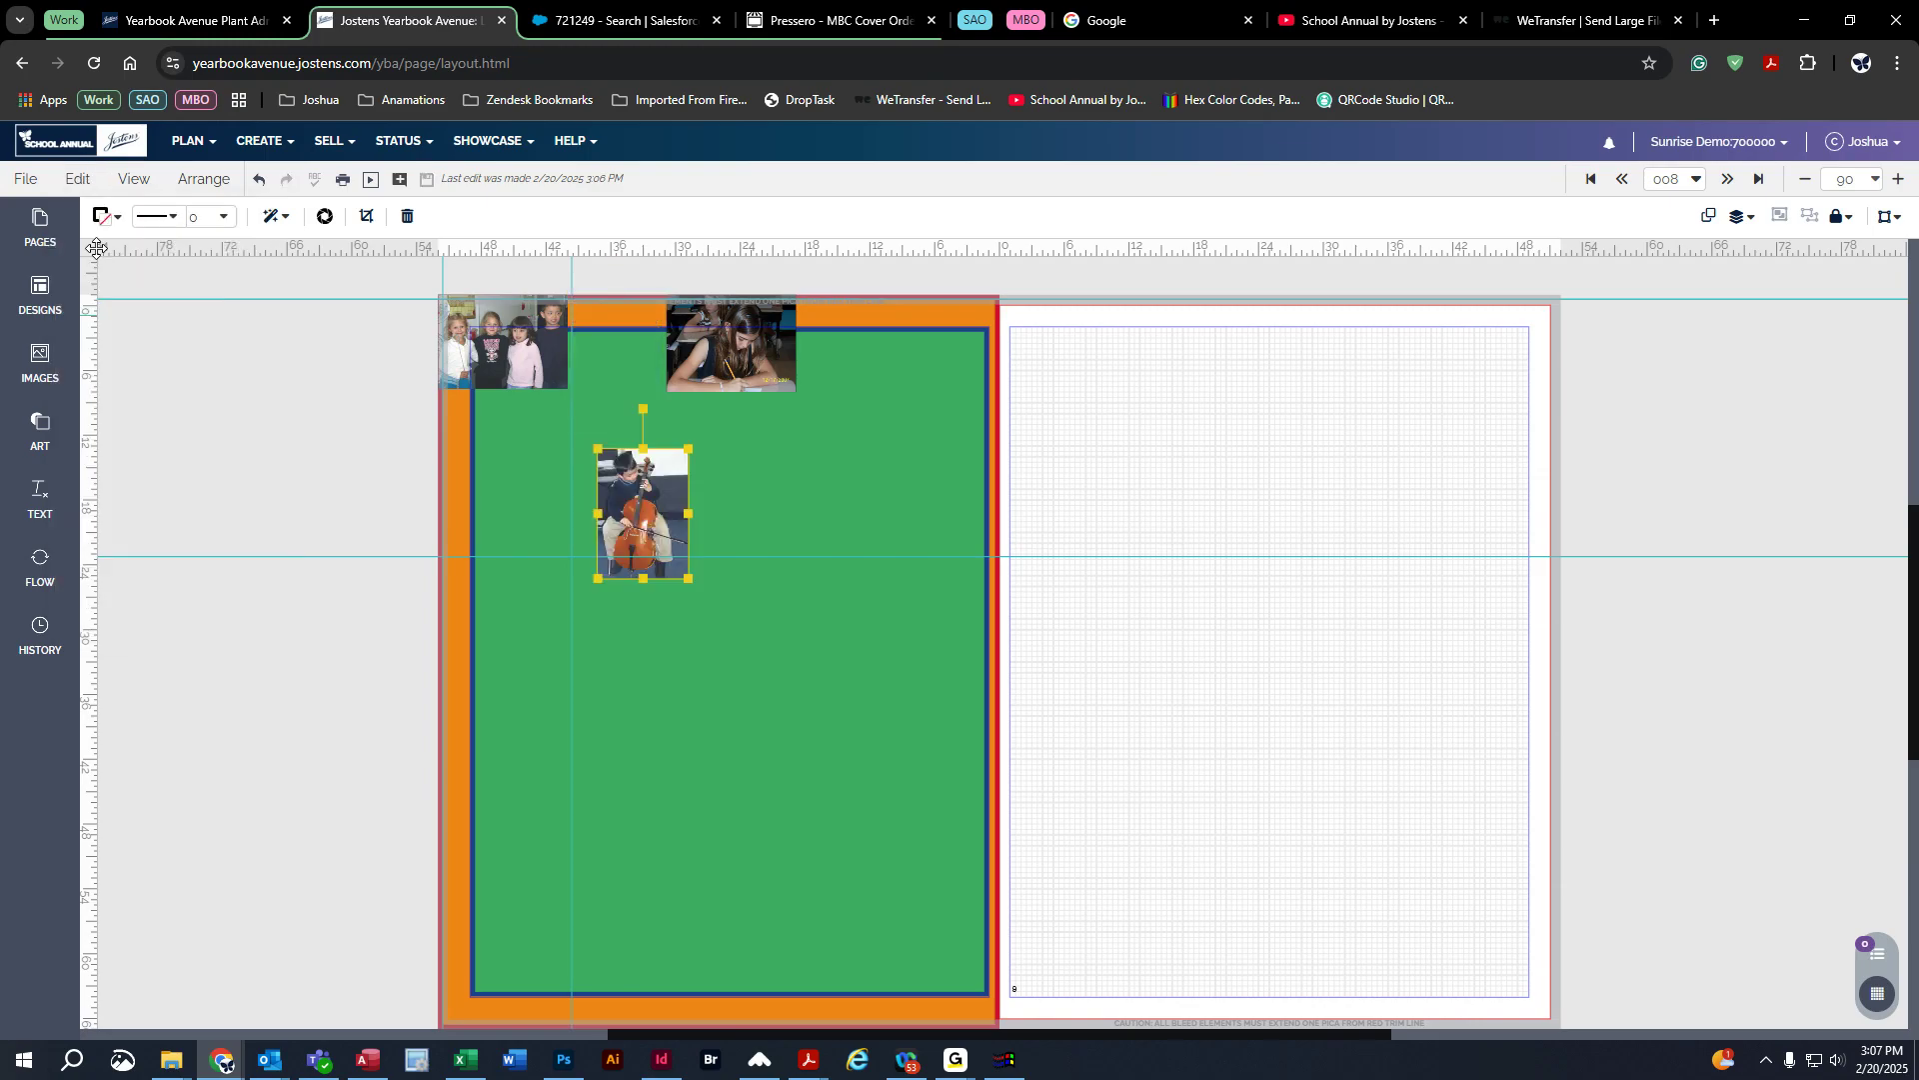
# Step: Undo, redo and again undo the cello photo's move, and select the green rectangle
pyautogui.click(258, 181)
pyautogui.click(286, 180)
pyautogui.click(257, 184)
pyautogui.click(77, 181)
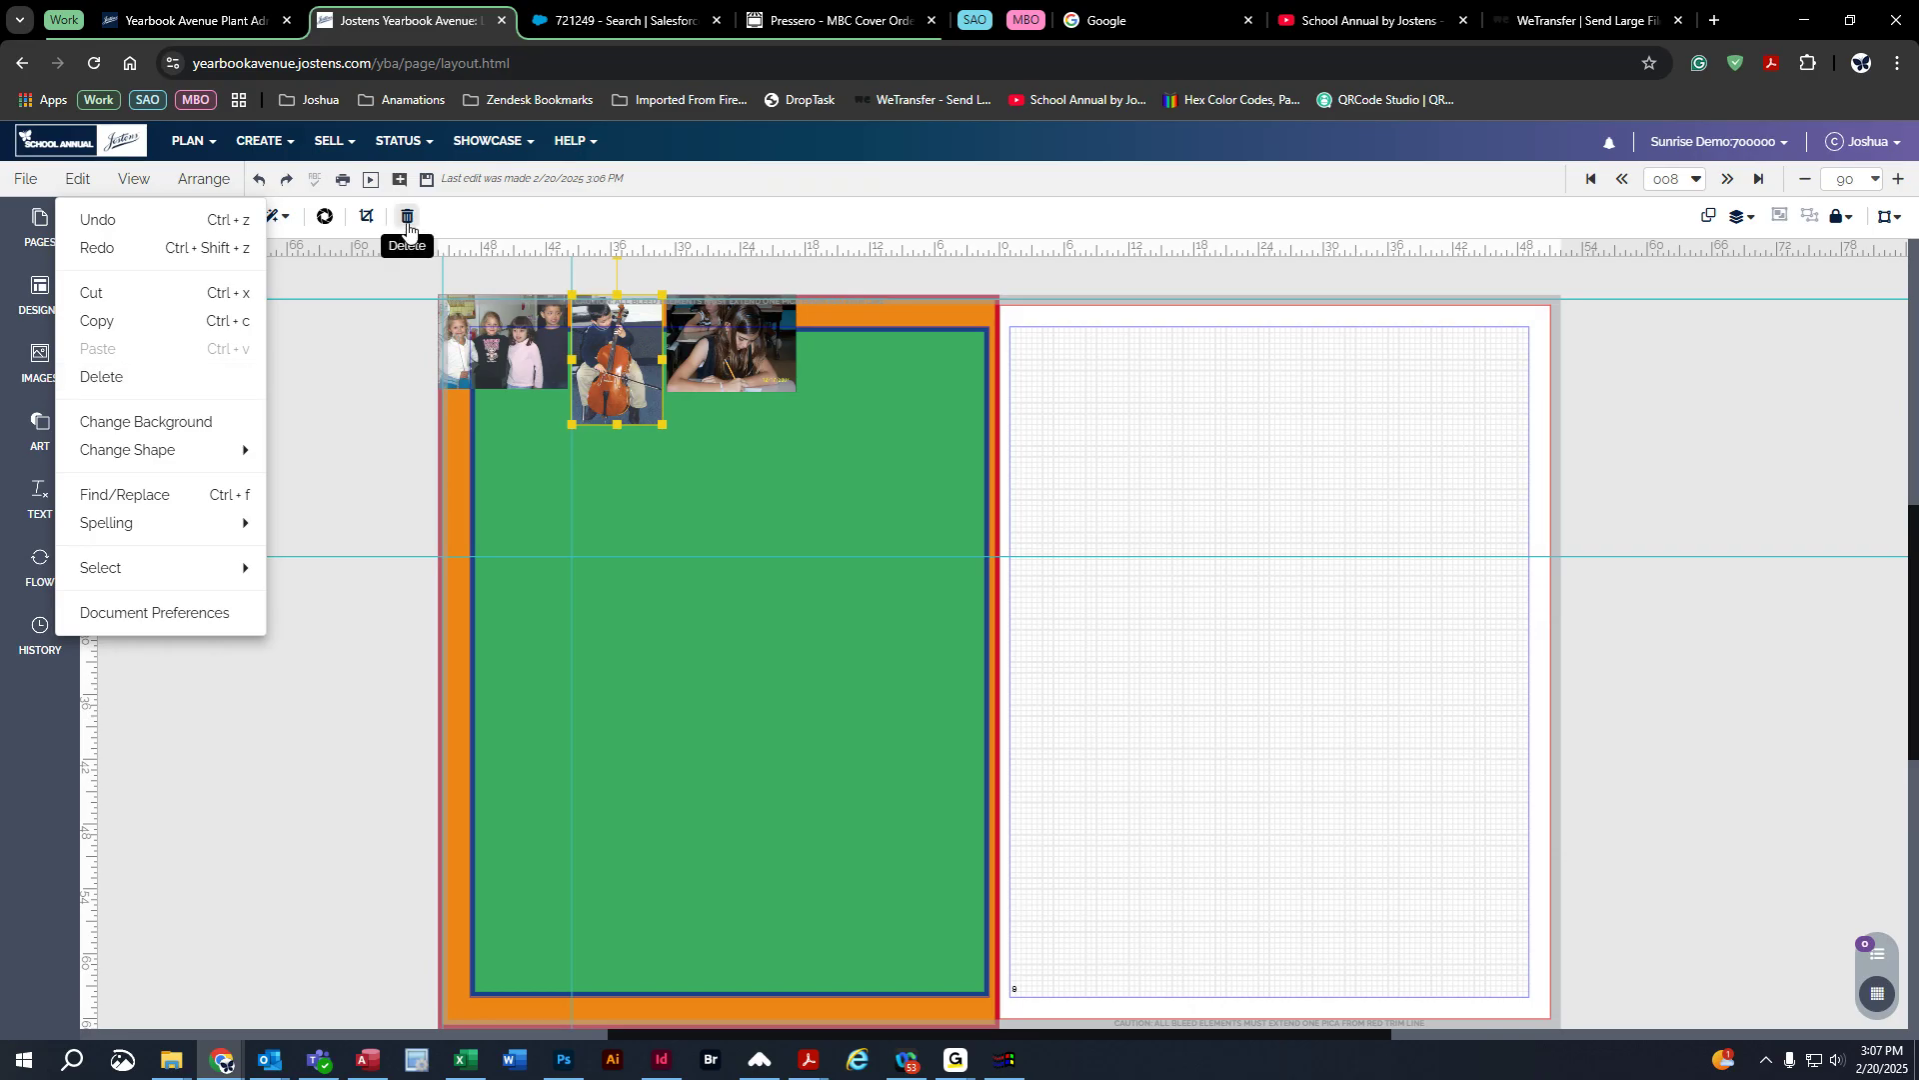
pyautogui.click(669, 512)
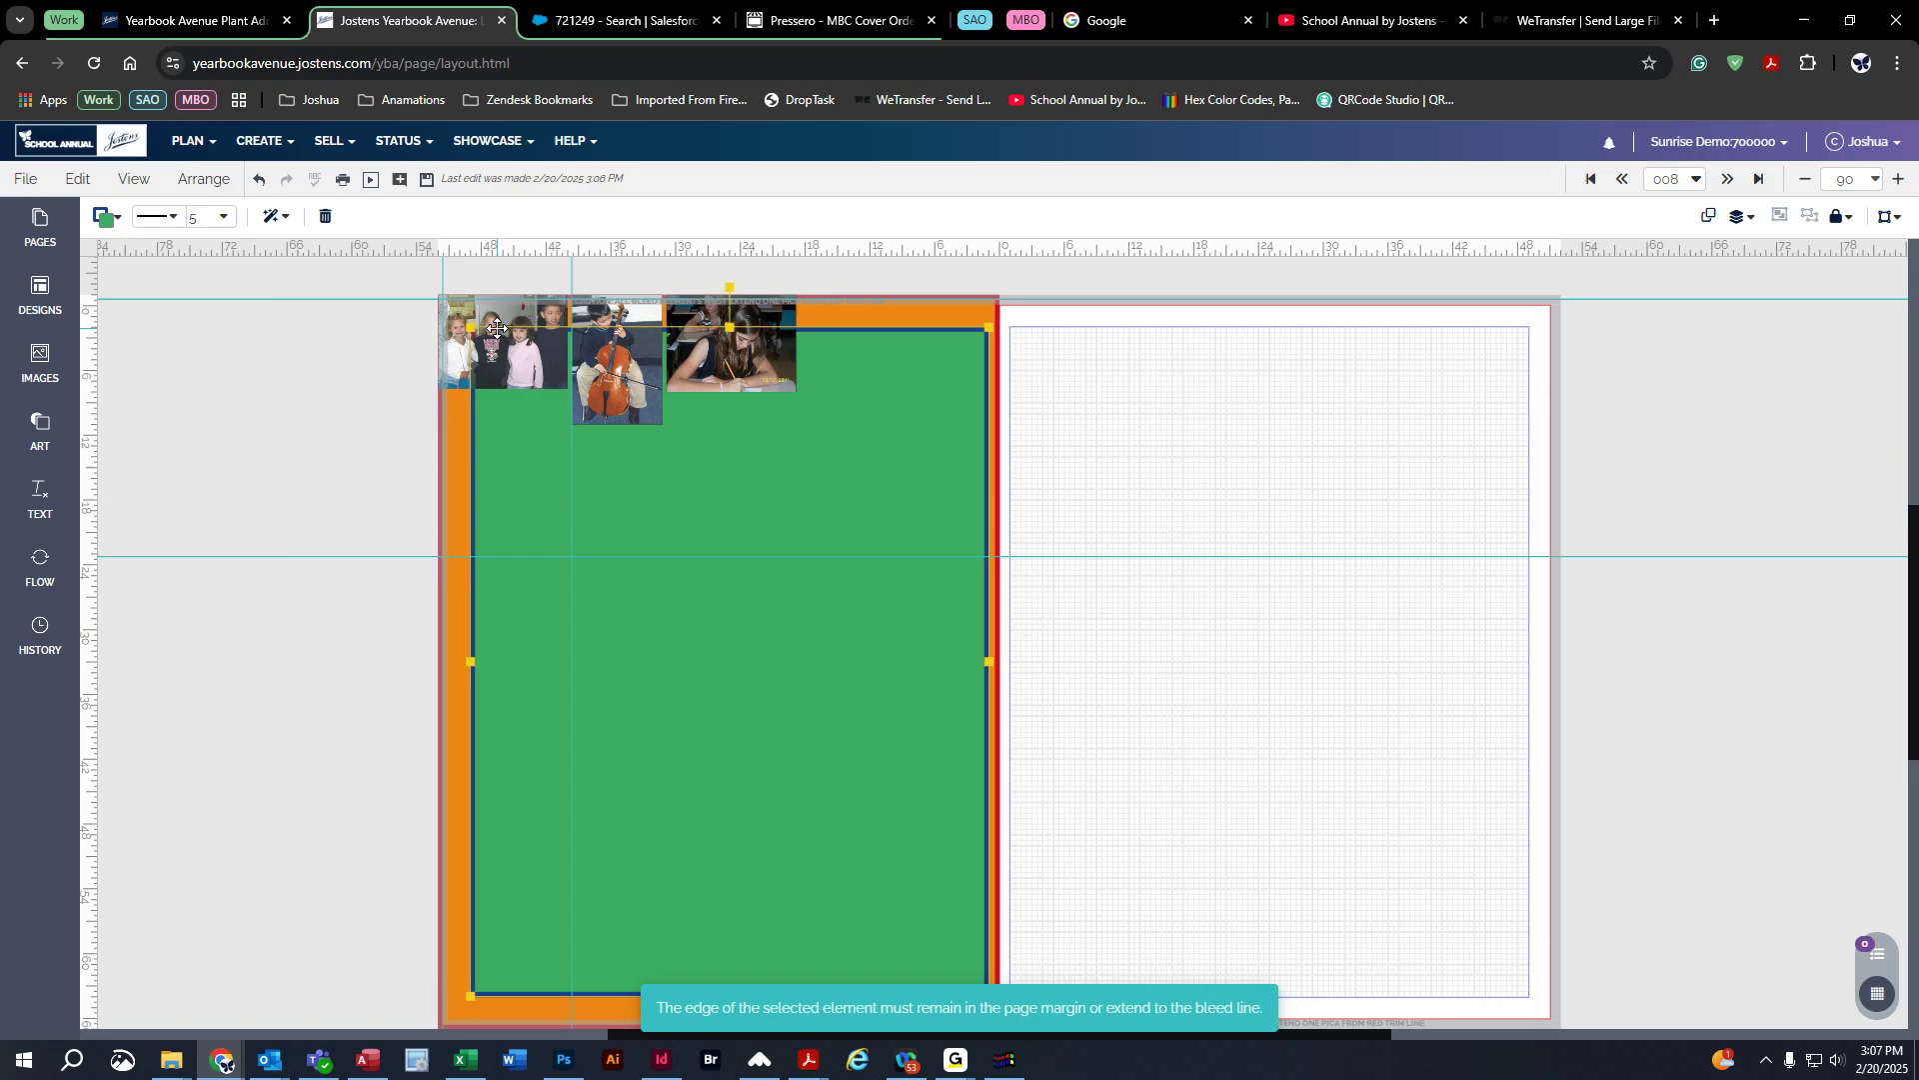
# Step: Delete the cello photo together with its image frame, and undo the deletion
pyautogui.click(615, 369)
pyautogui.click(407, 216)
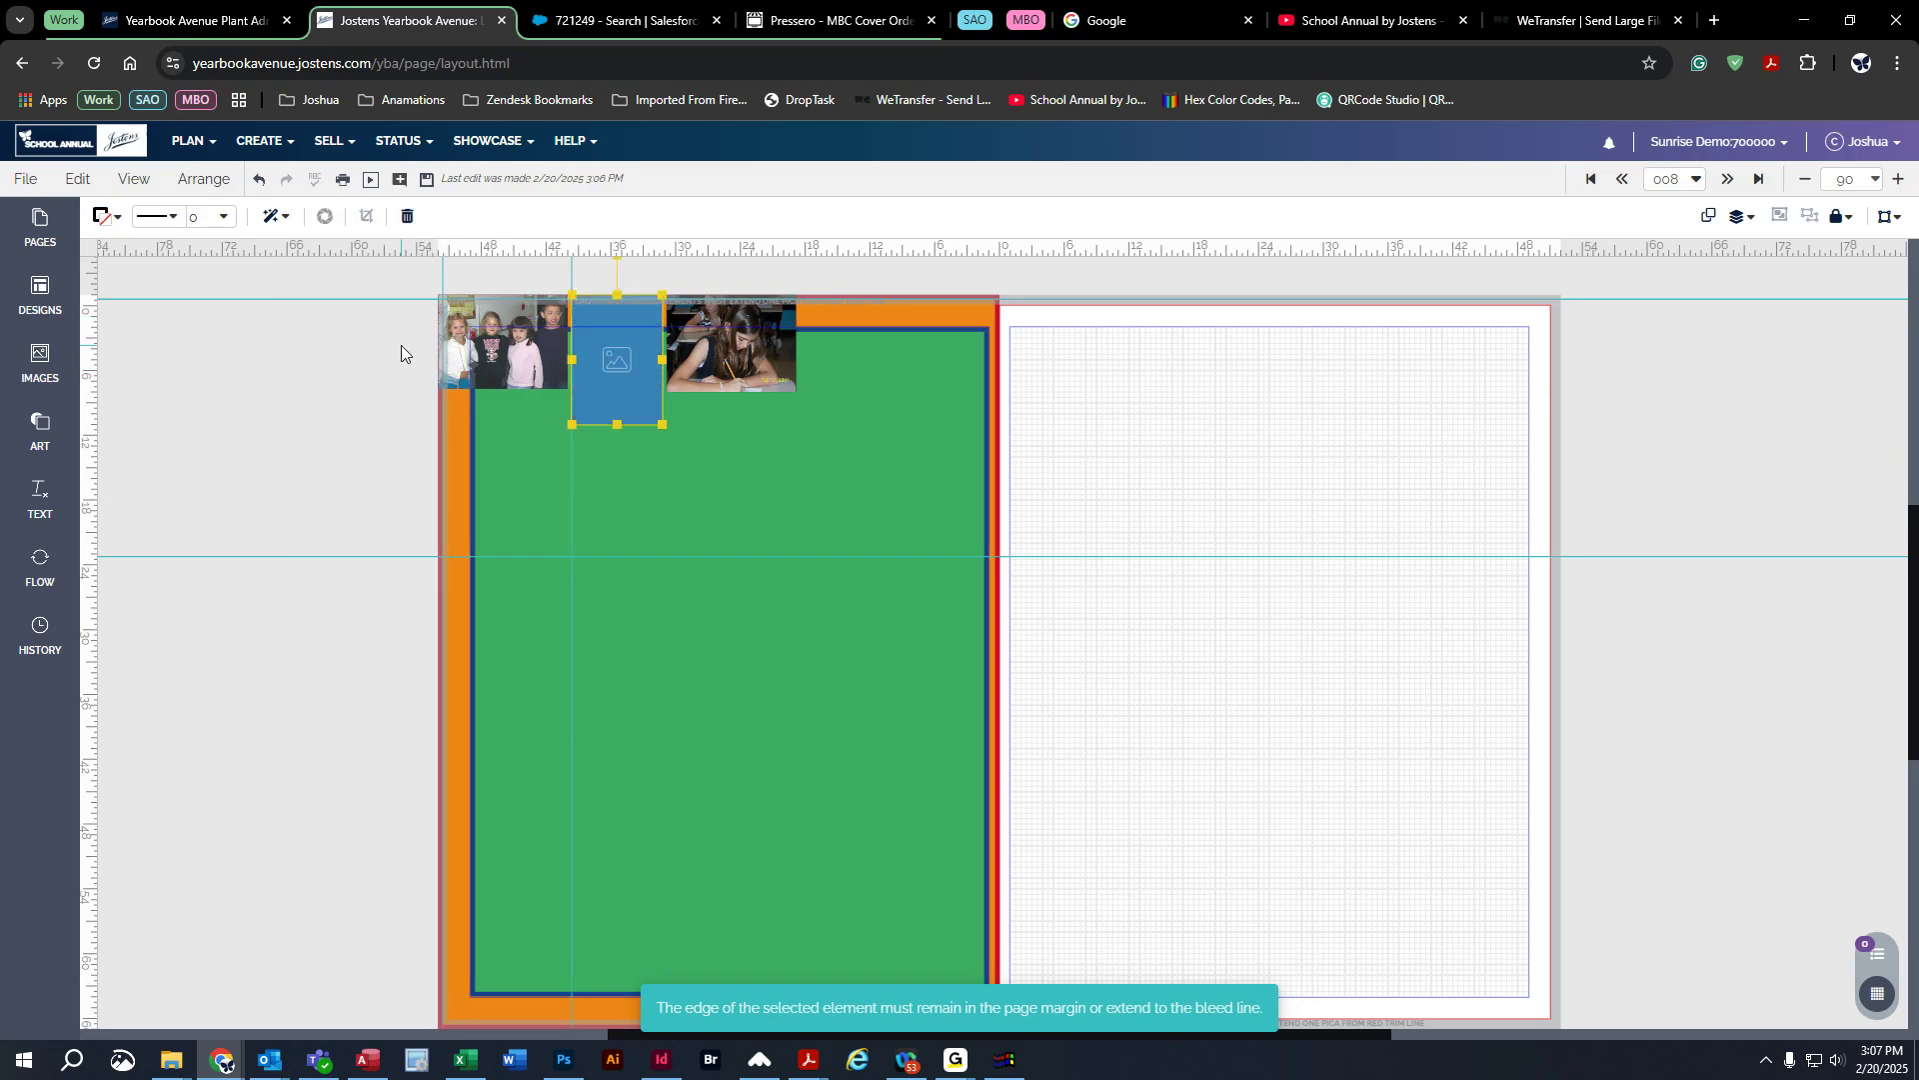
pyautogui.click(407, 216)
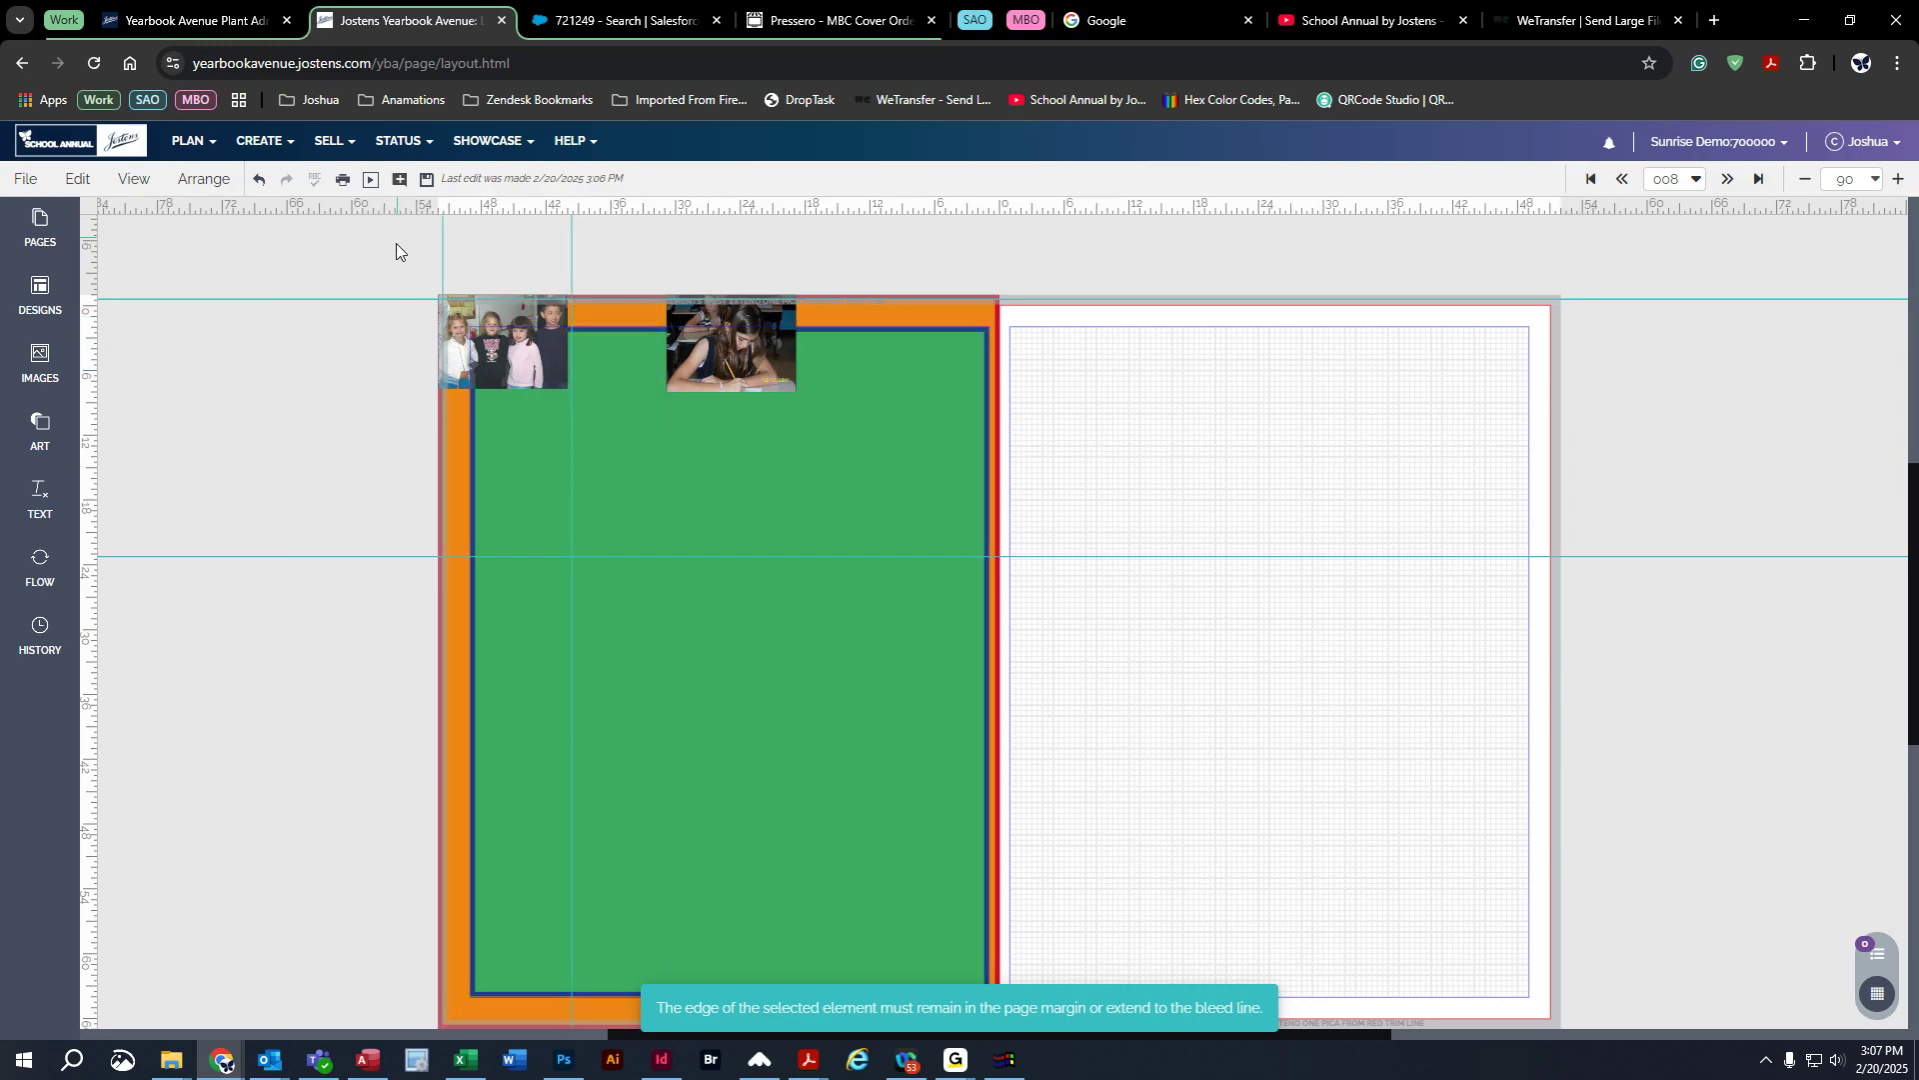
pyautogui.click(258, 180)
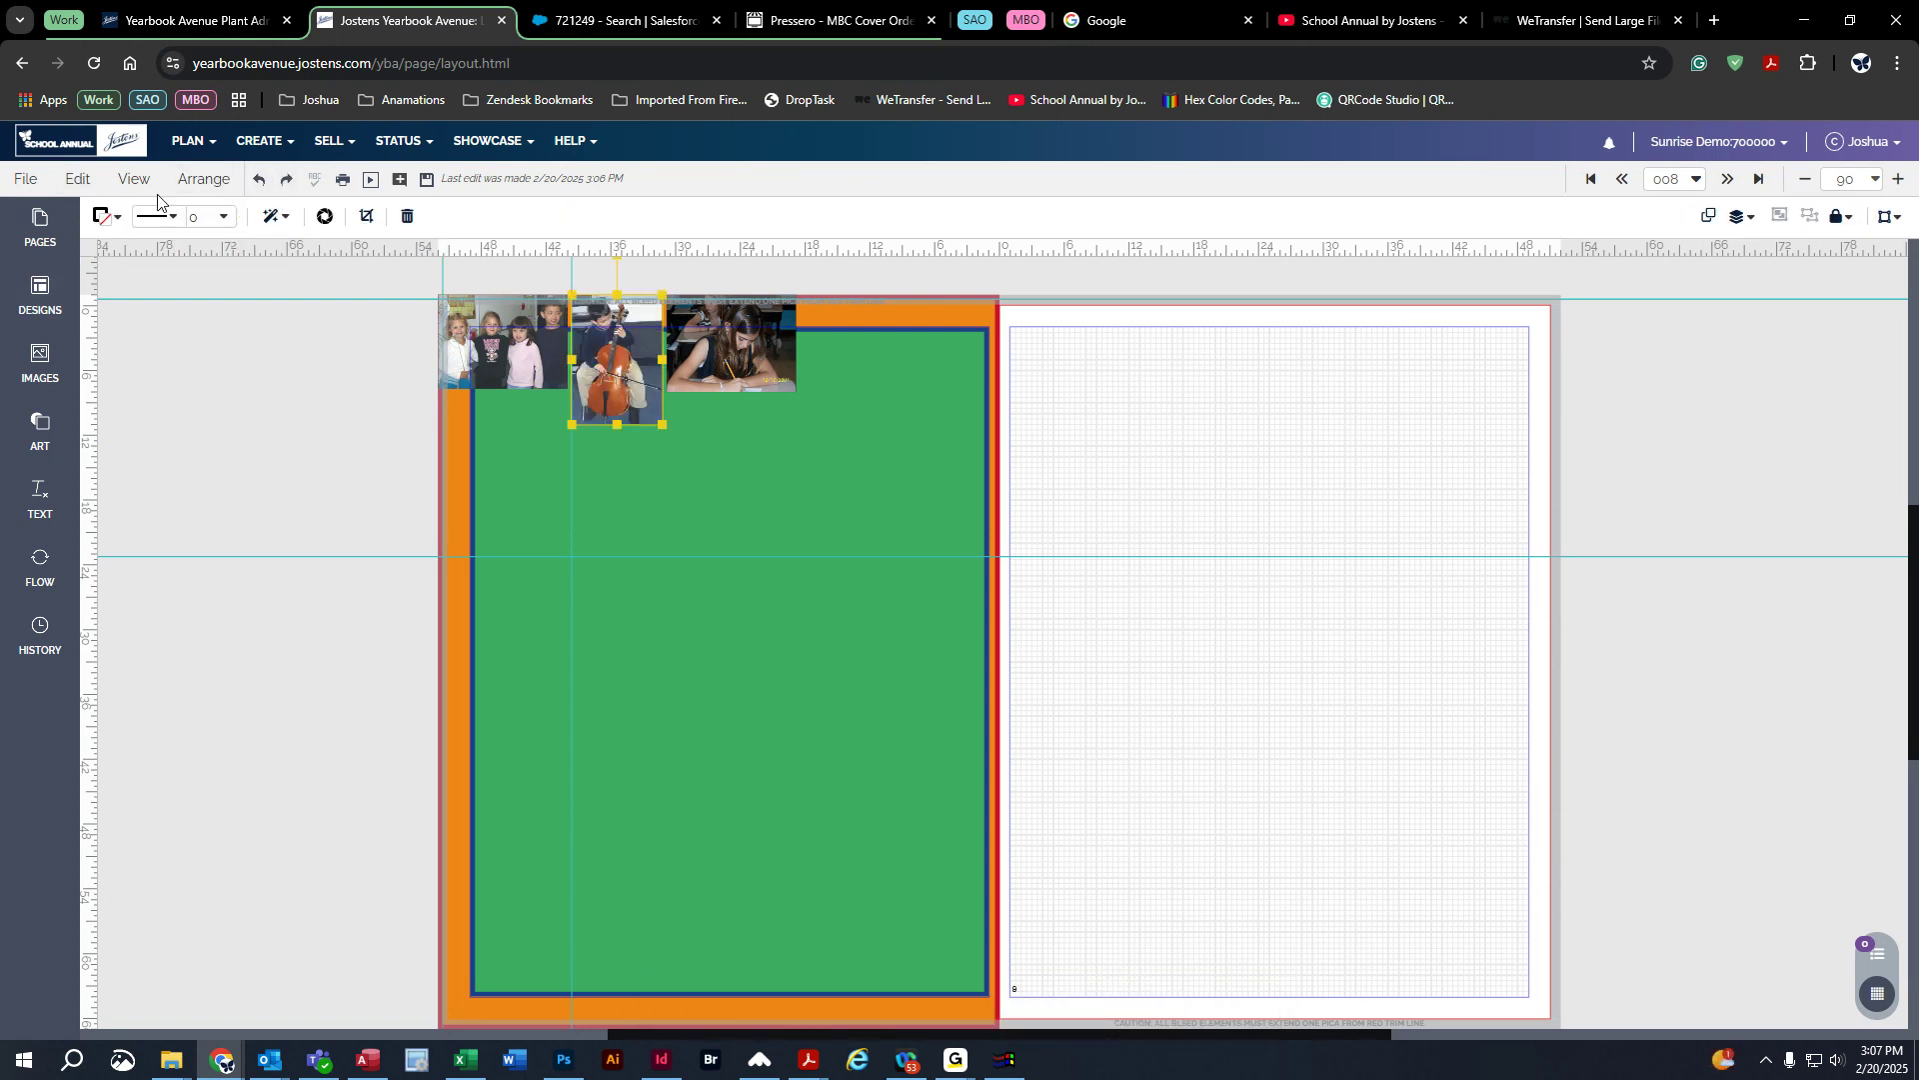
# Step: Check the shape options for the cello photo and move the photo down into the green area
pyautogui.click(88, 180)
pyautogui.moveTo(157, 453)
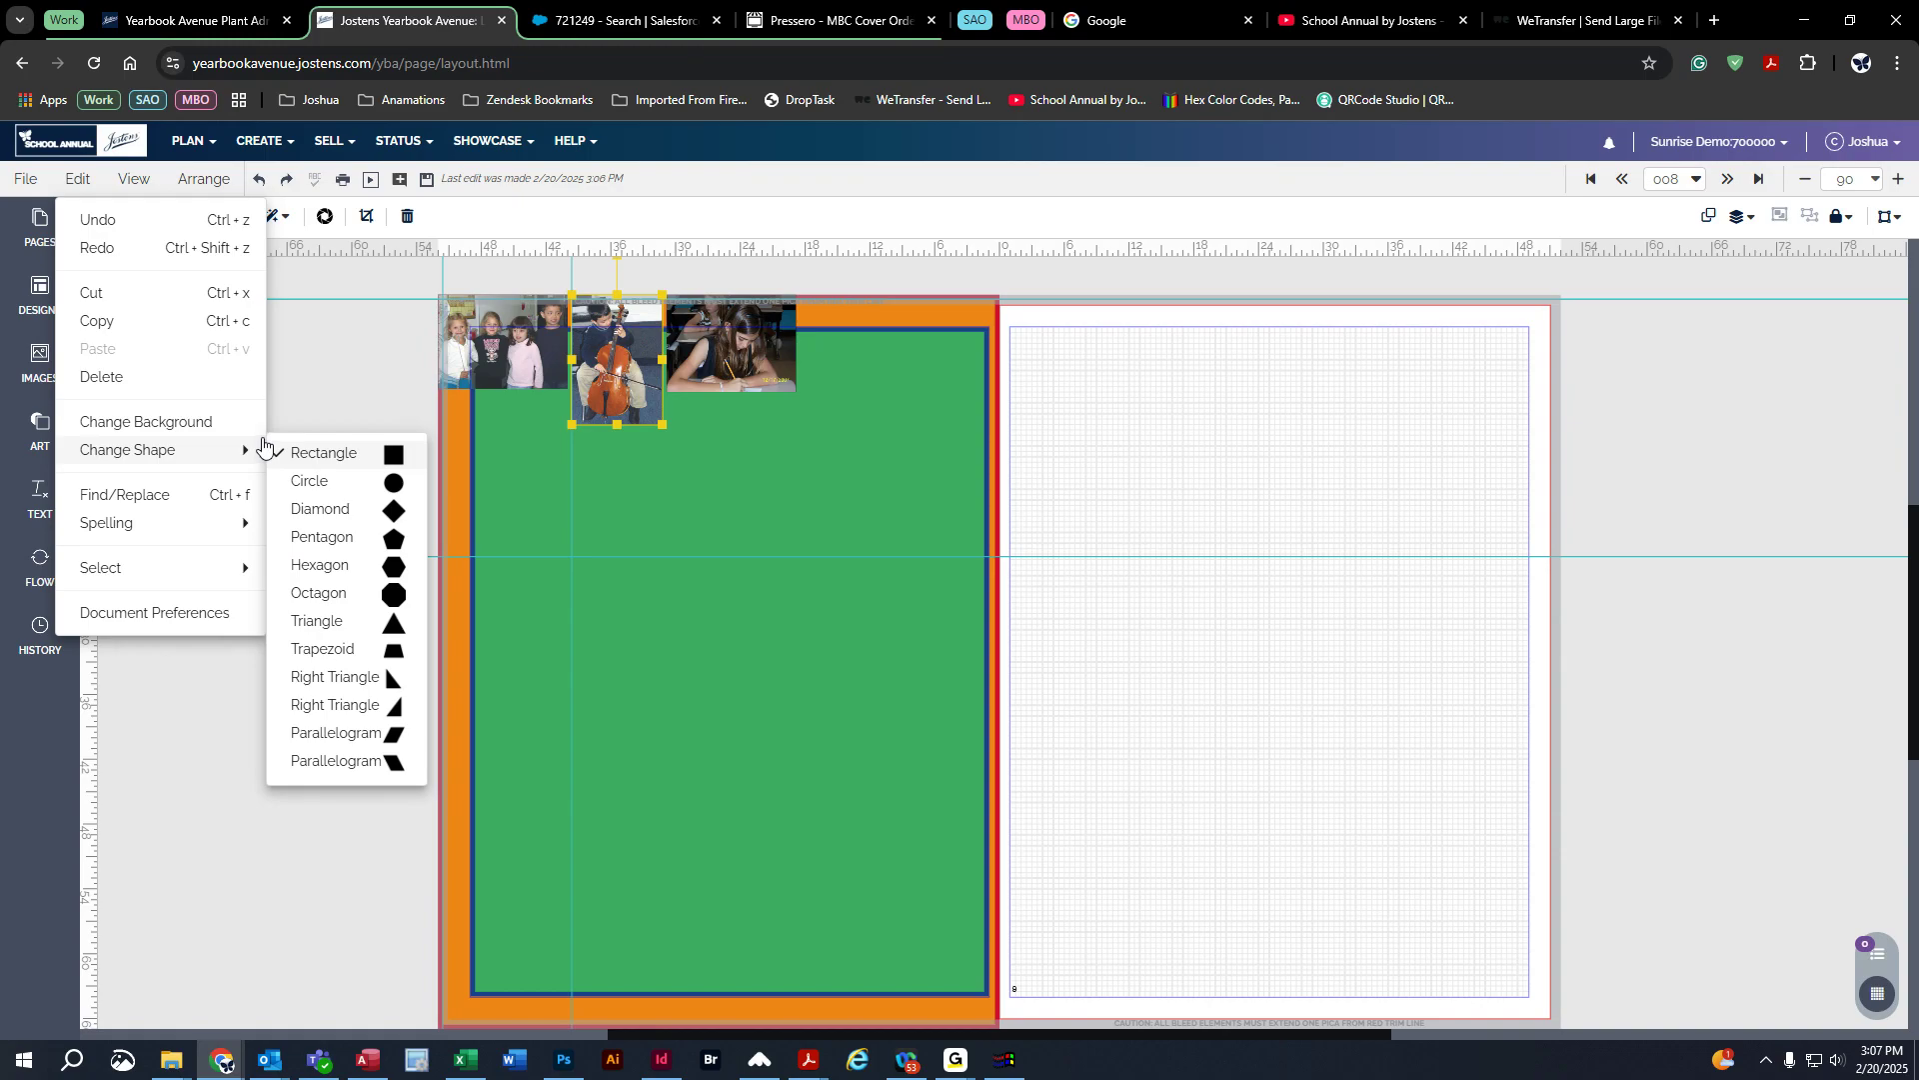
pyautogui.moveTo(622, 345); pyautogui.dragTo(686, 532)
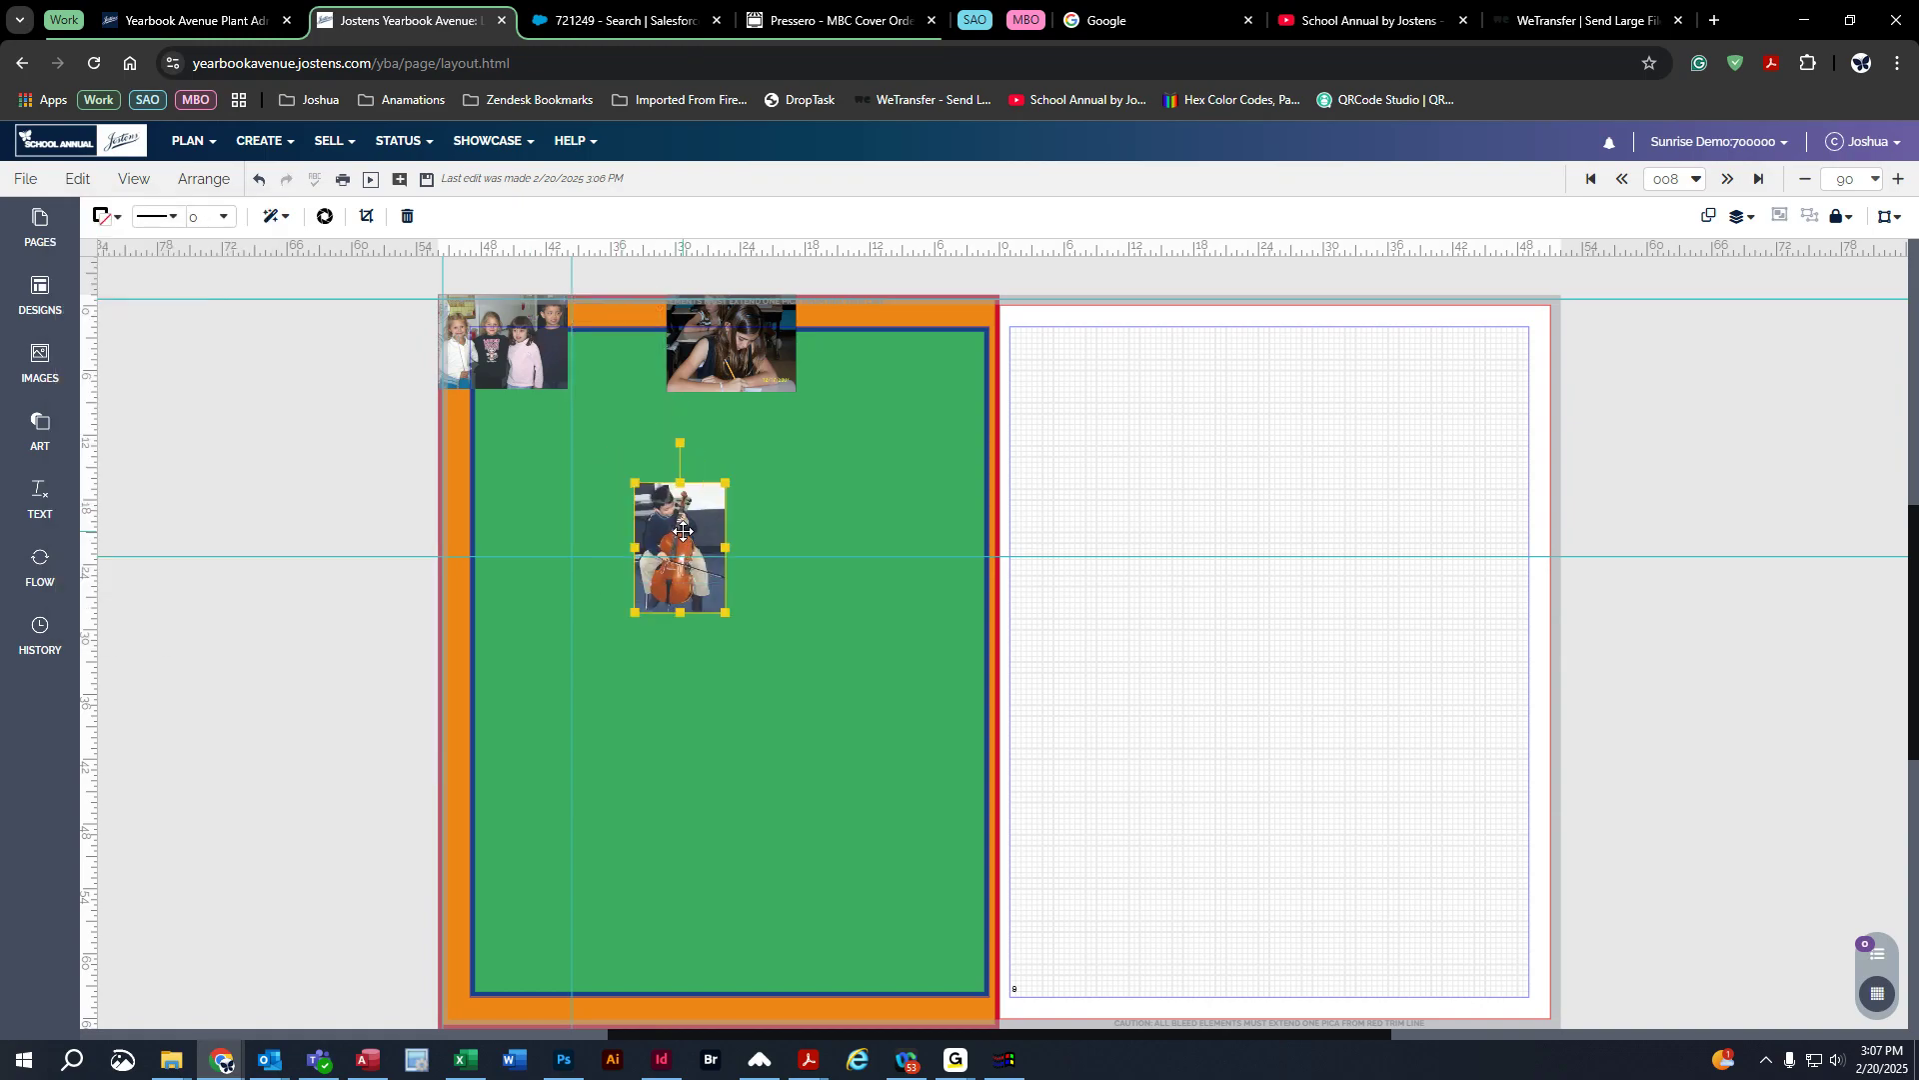
# Step: Add a circular image frame to the green area, below the cello photo
pyautogui.click(42, 437)
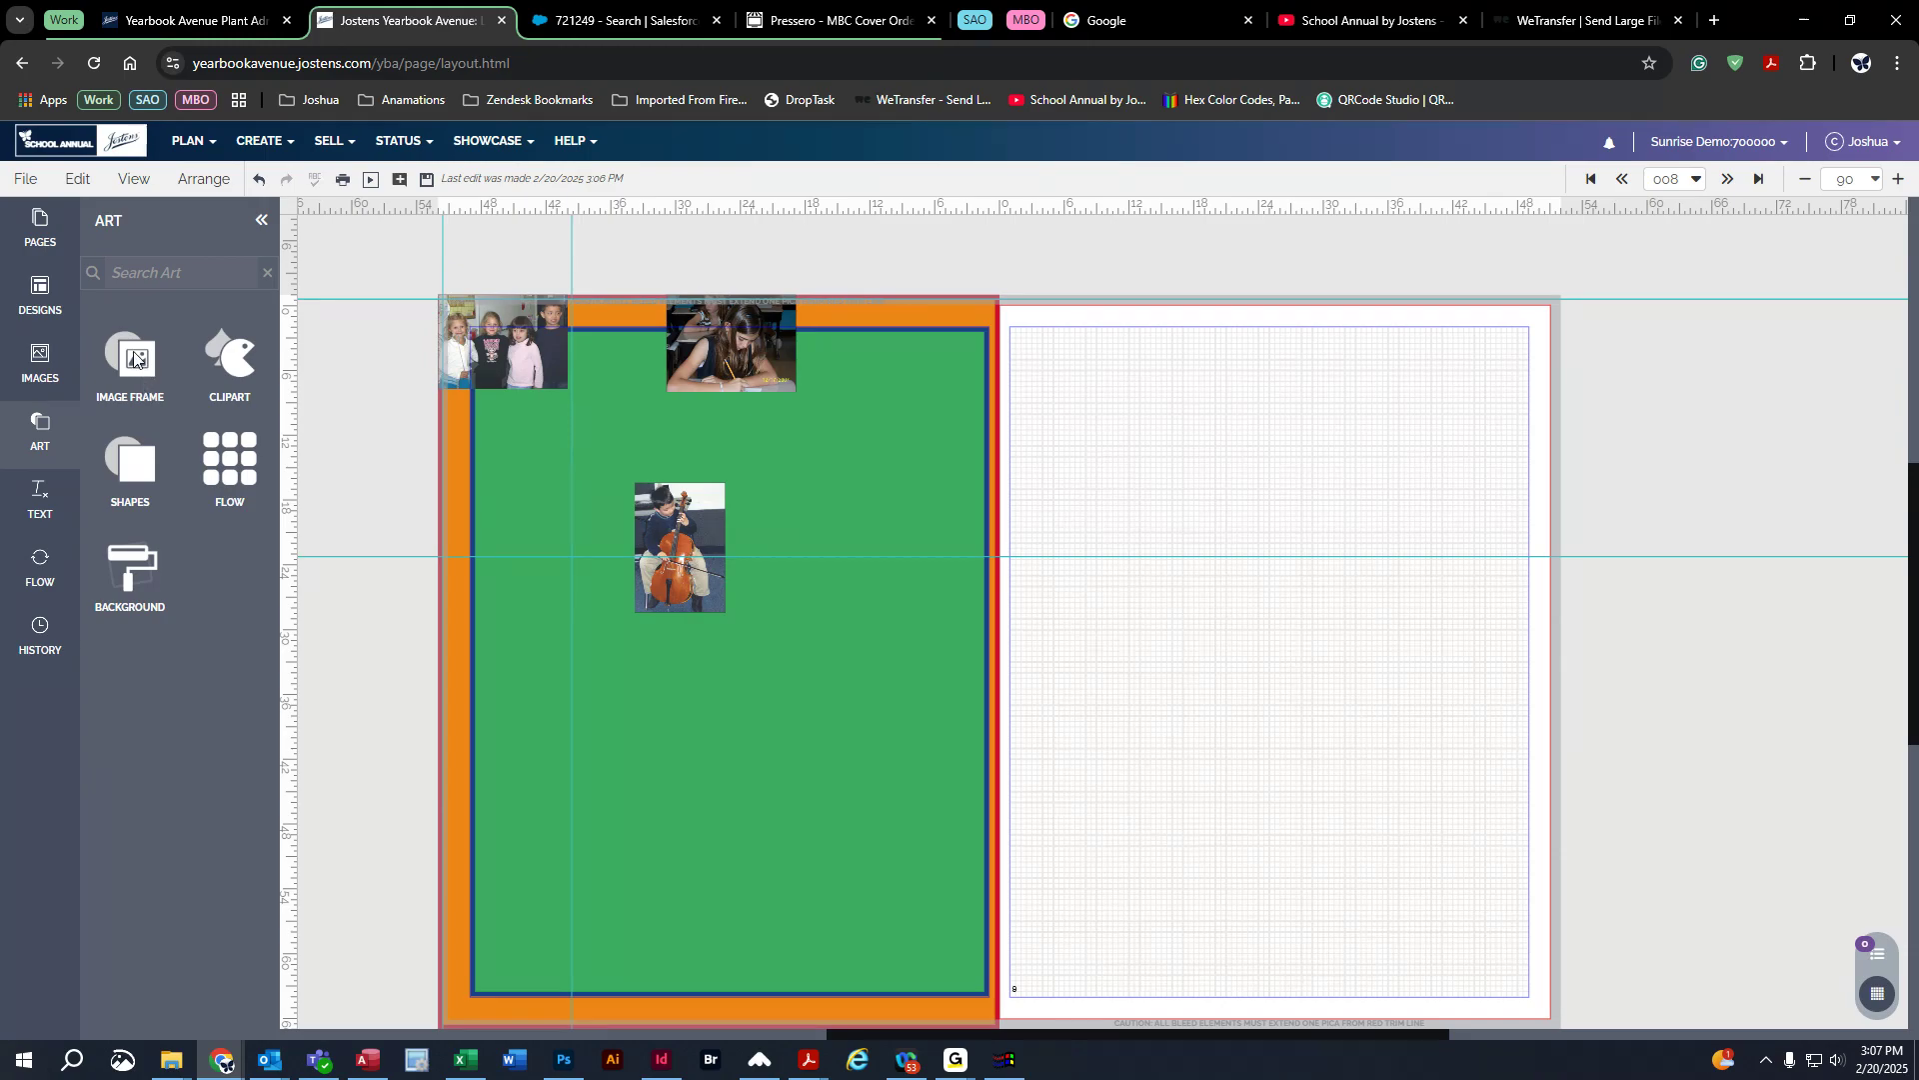
pyautogui.click(135, 358)
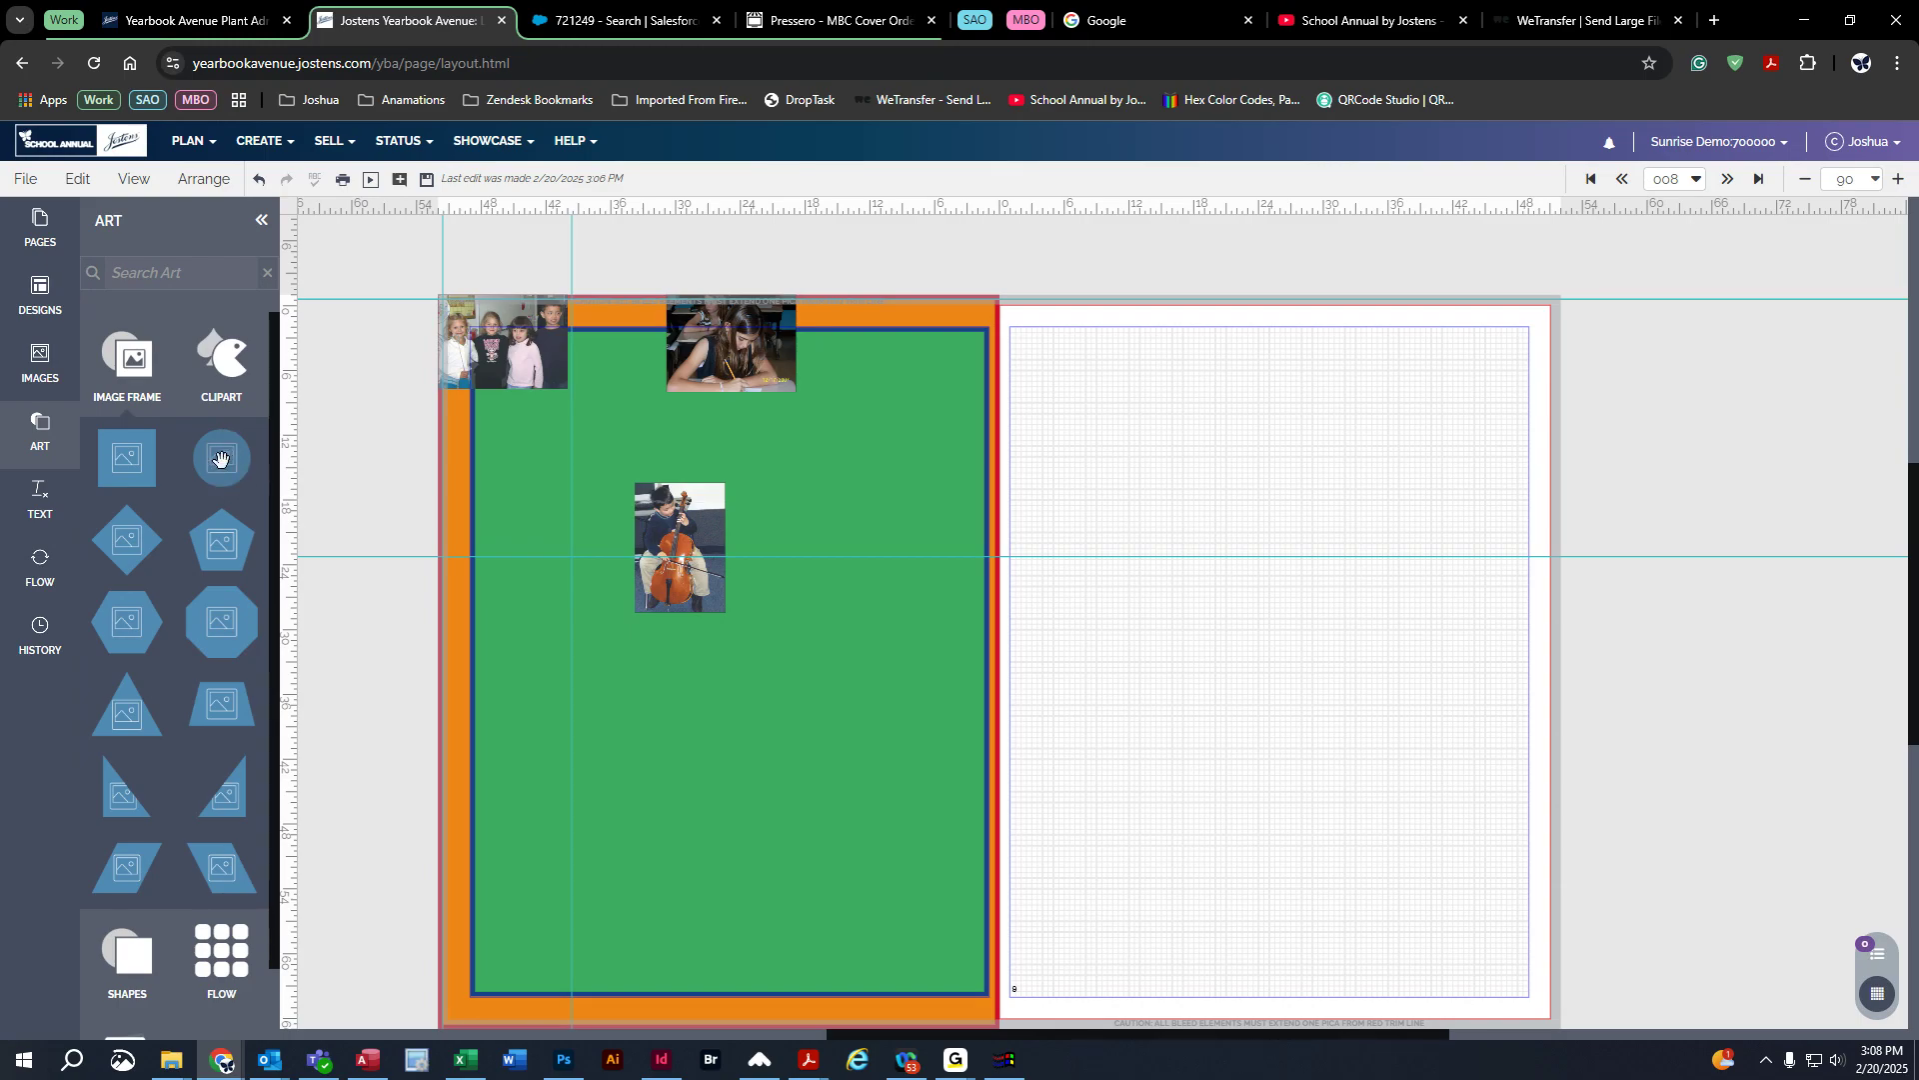
pyautogui.moveTo(222, 460); pyautogui.dragTo(749, 680)
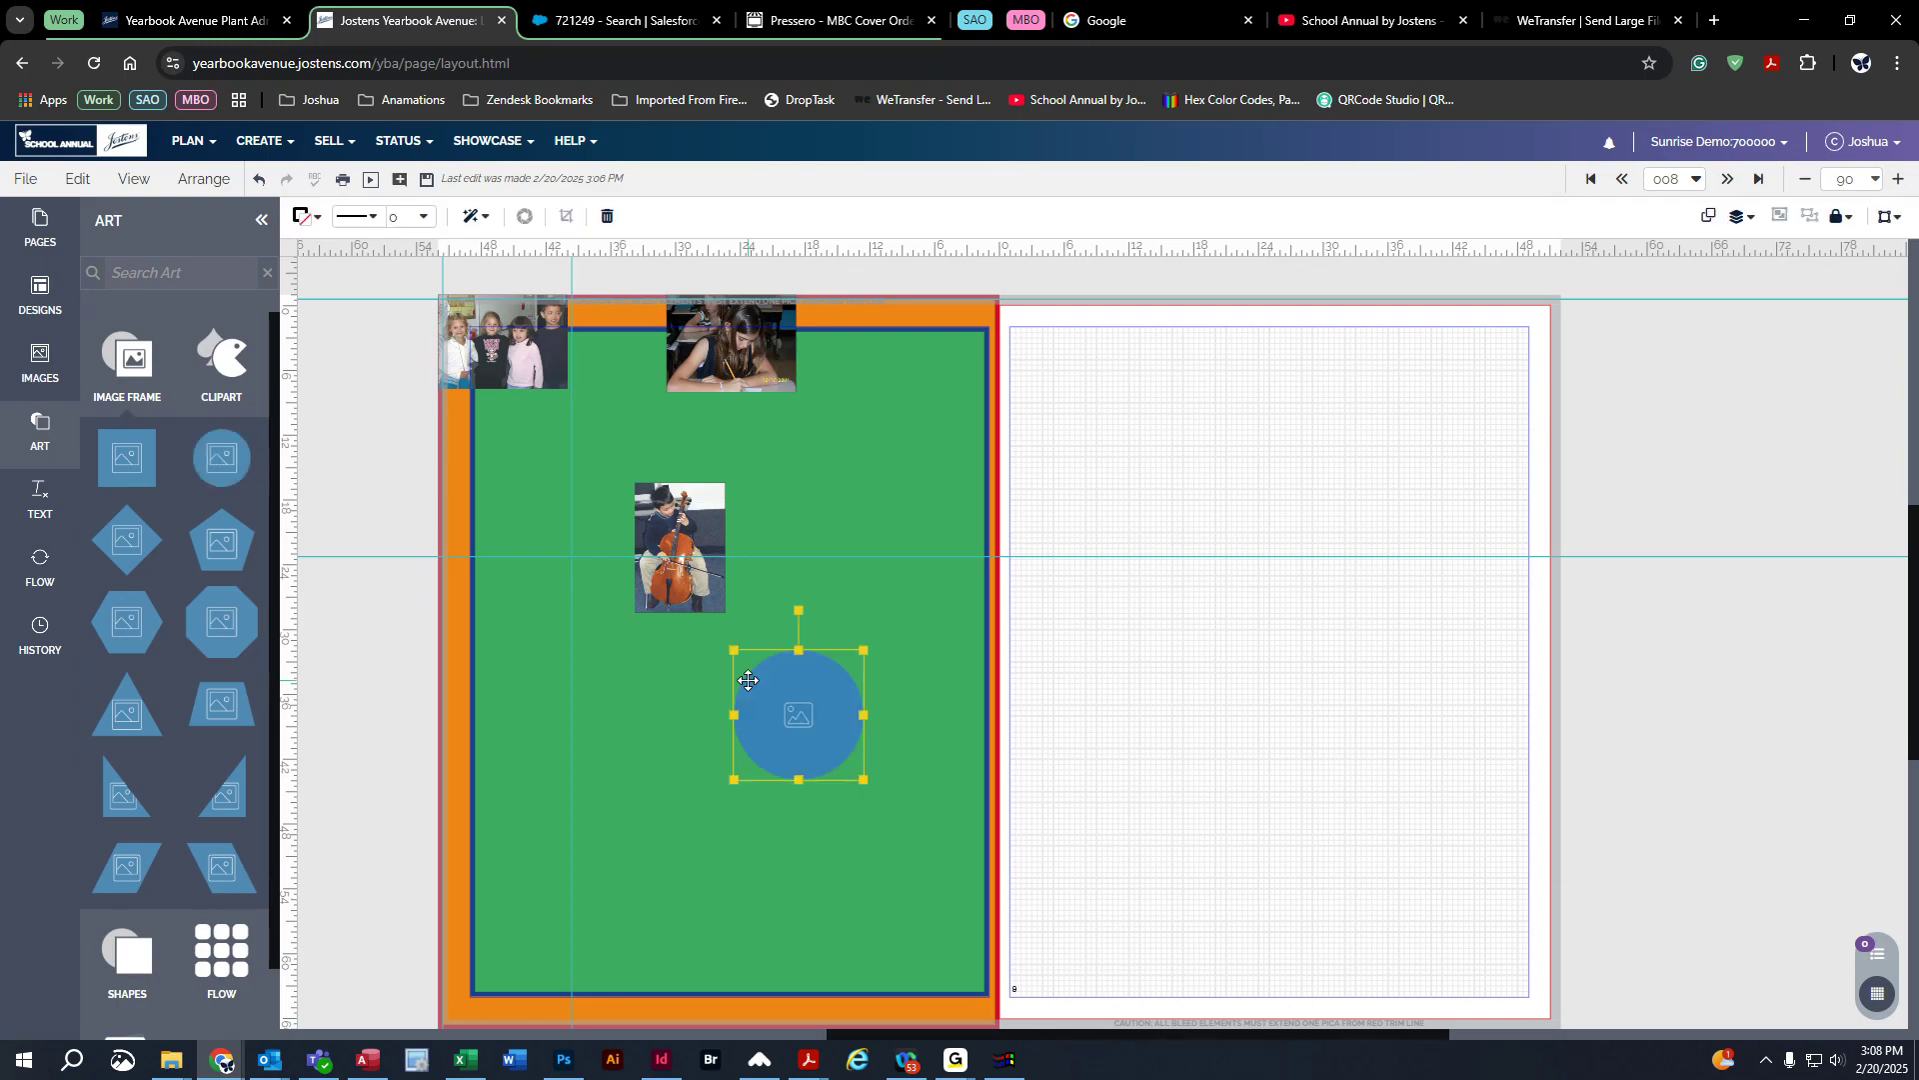
# Step: Change the cello photo's shape to Circle and close the art library
pyautogui.click(689, 516)
pyautogui.click(80, 182)
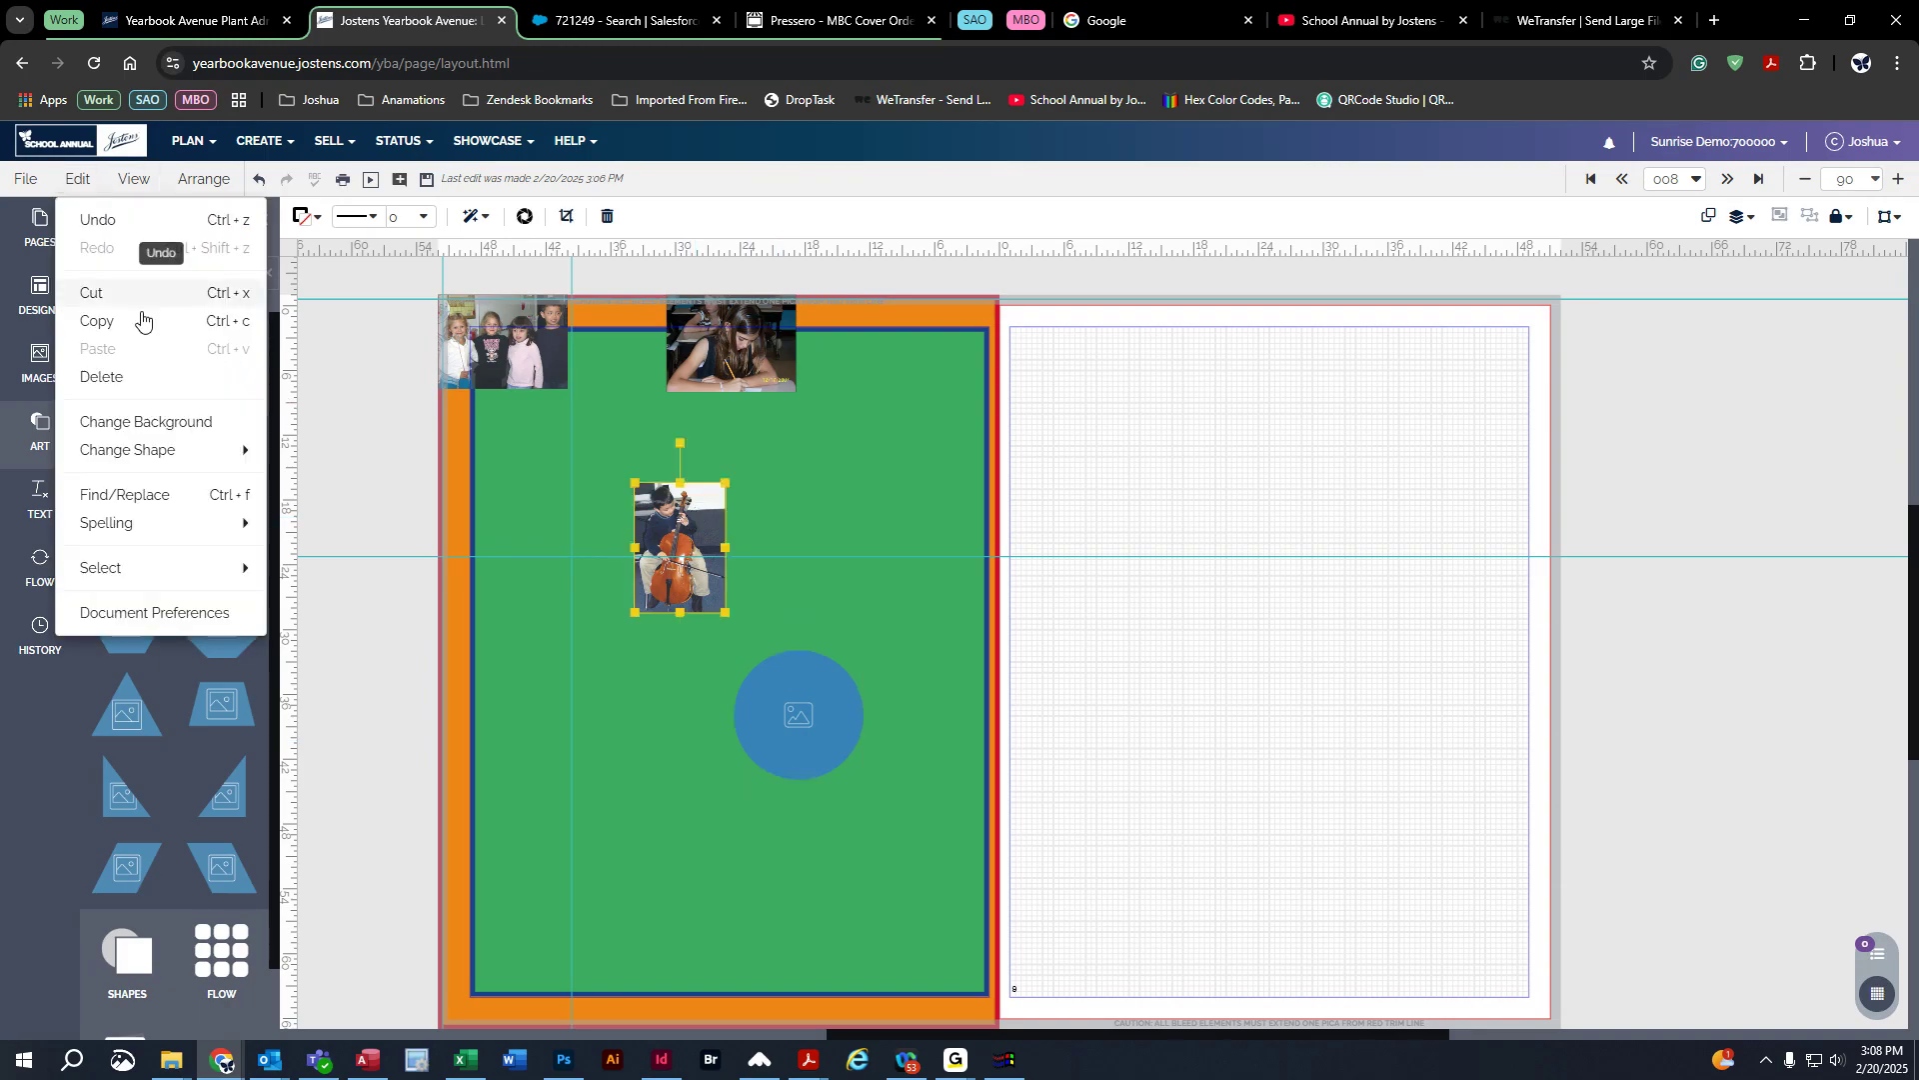
pyautogui.moveTo(150, 452)
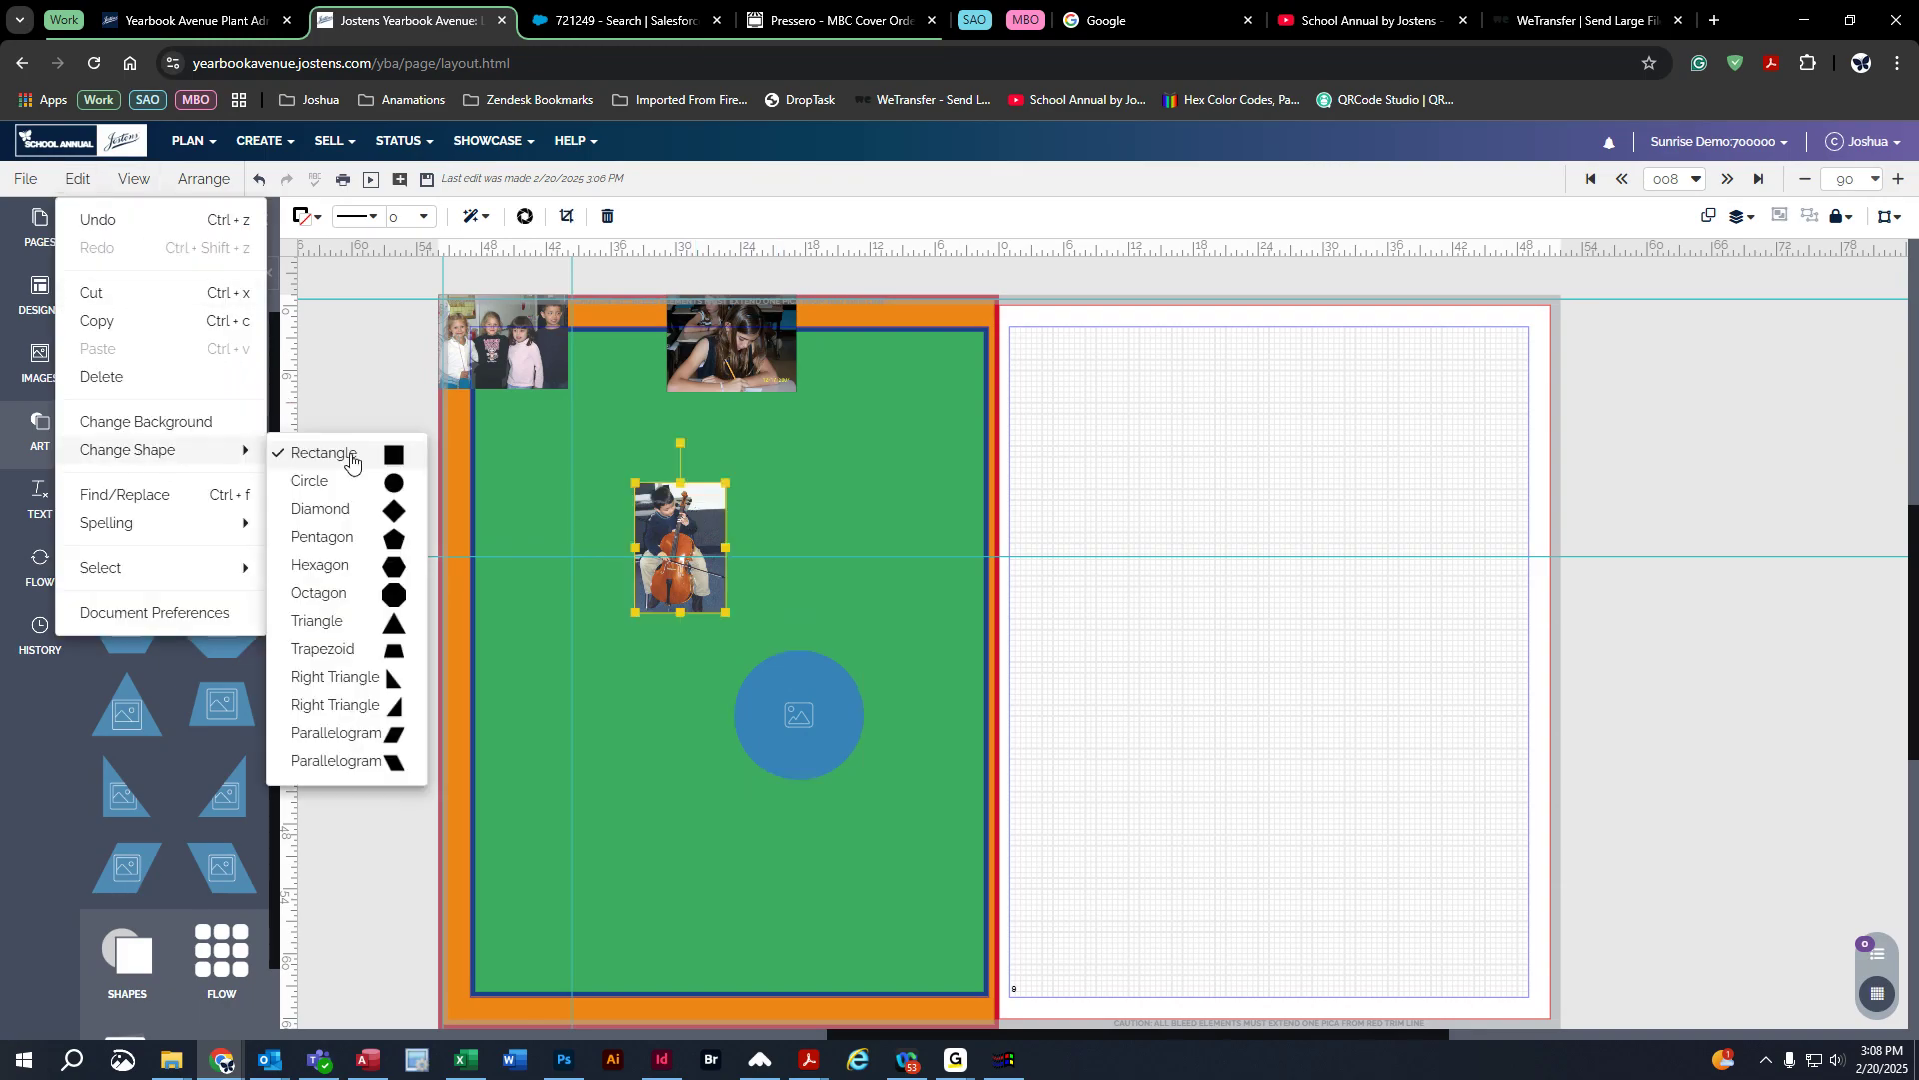
pyautogui.click(352, 483)
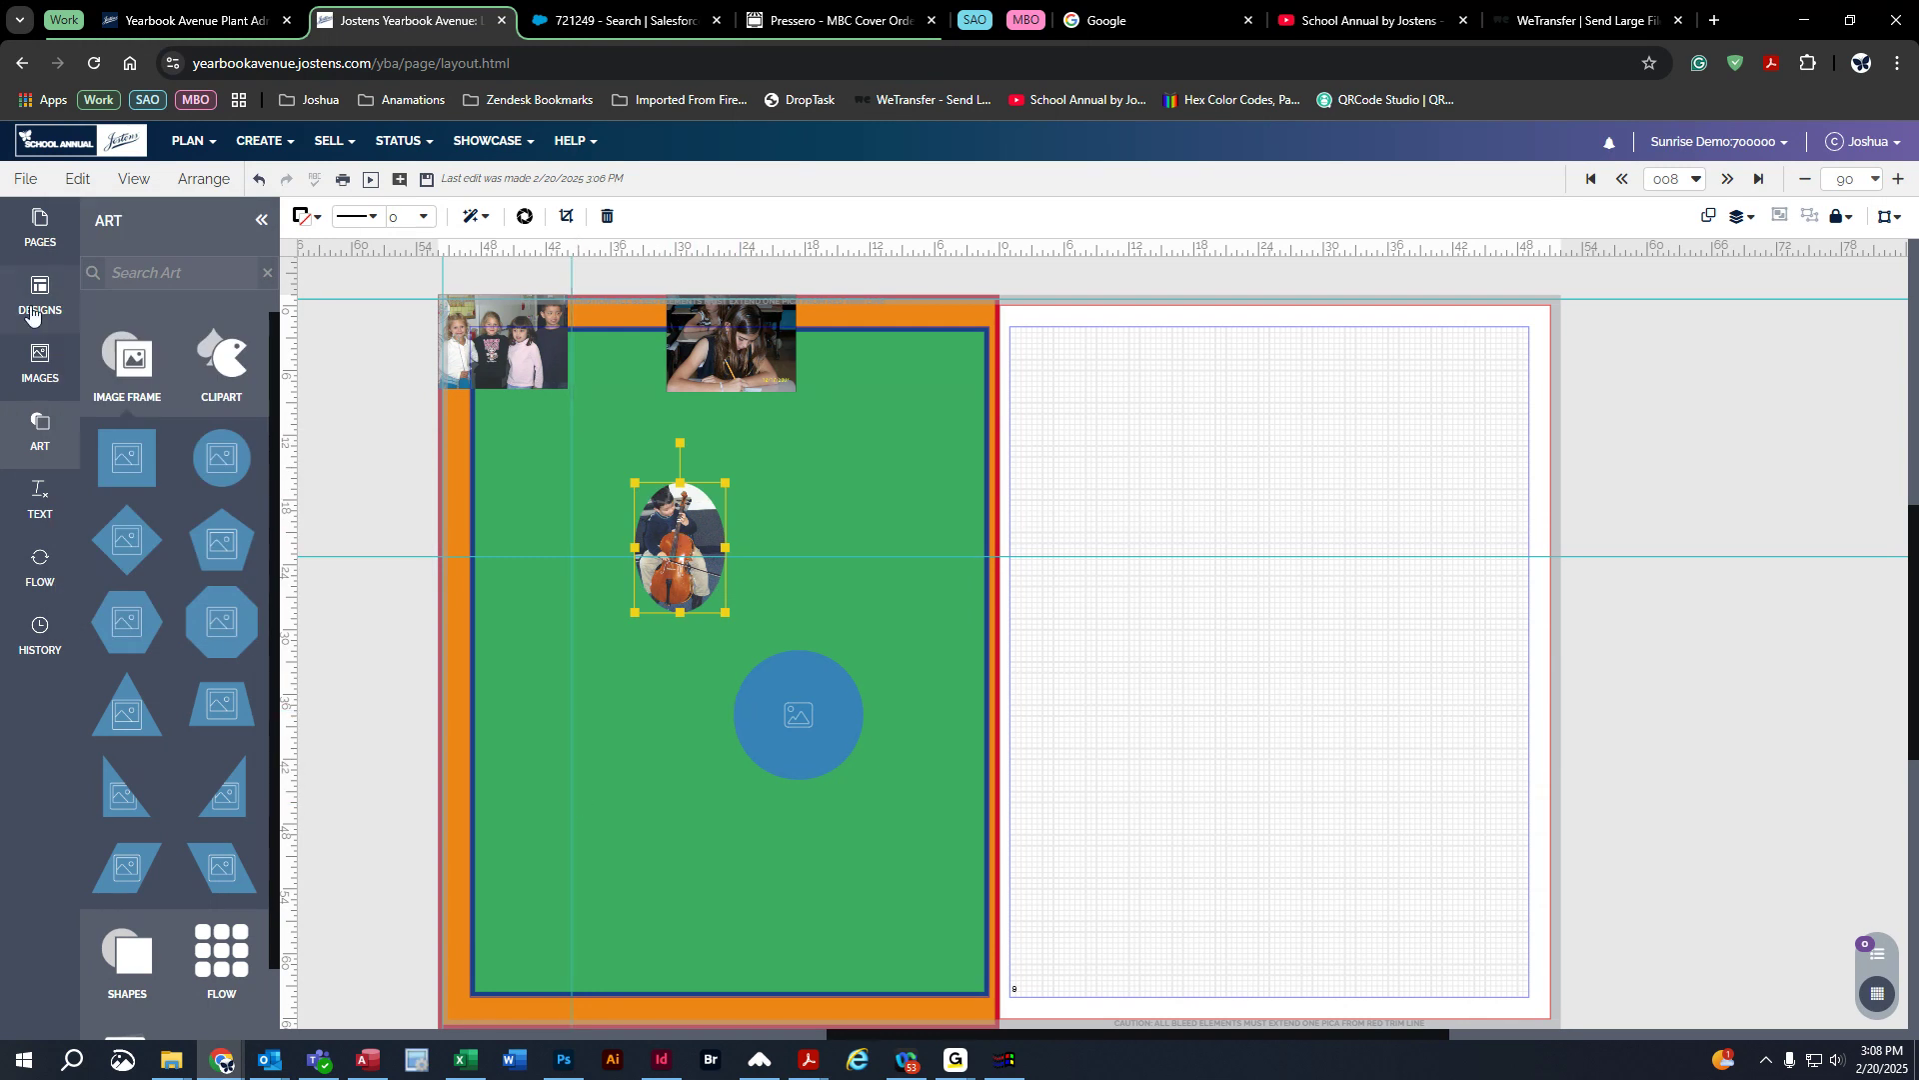
pyautogui.click(40, 432)
# Step: Select all elements on the spread, and replace that selection with only the images
pyautogui.click(77, 179)
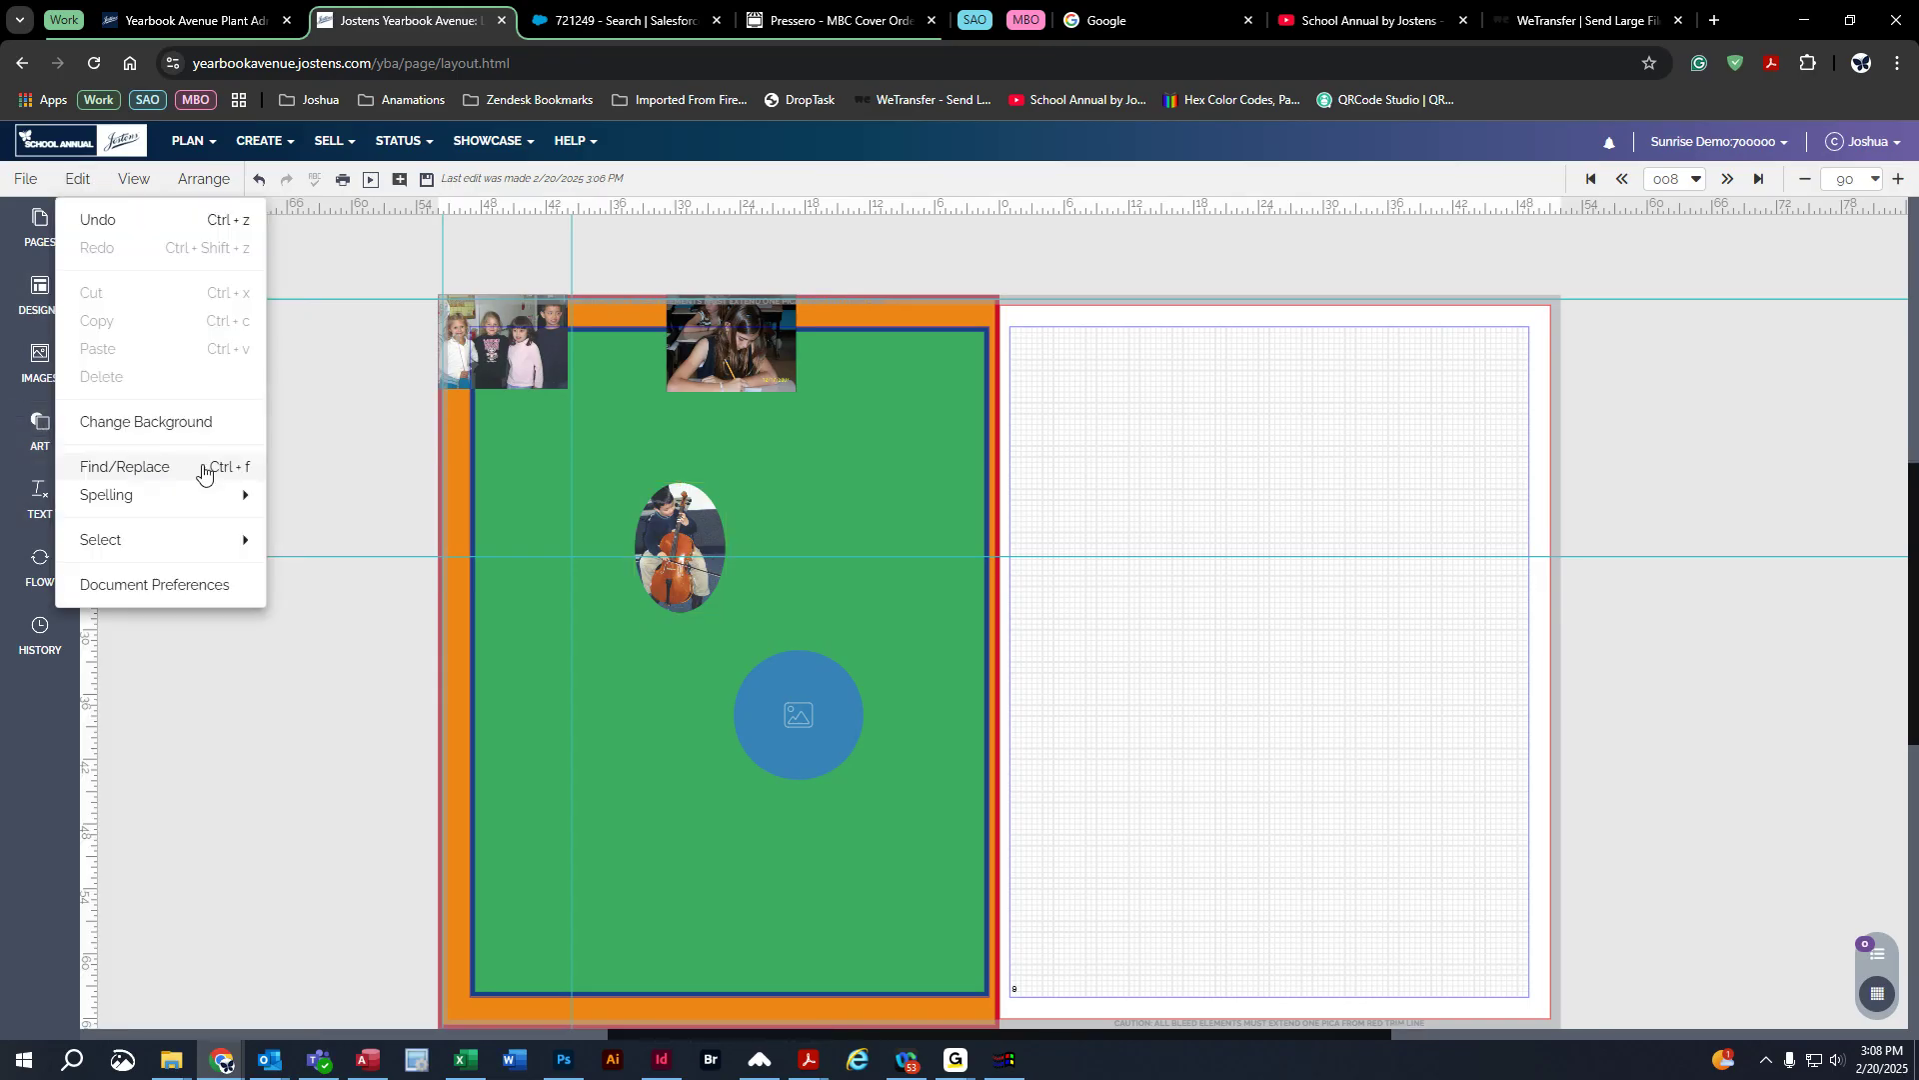
pyautogui.moveTo(136, 498)
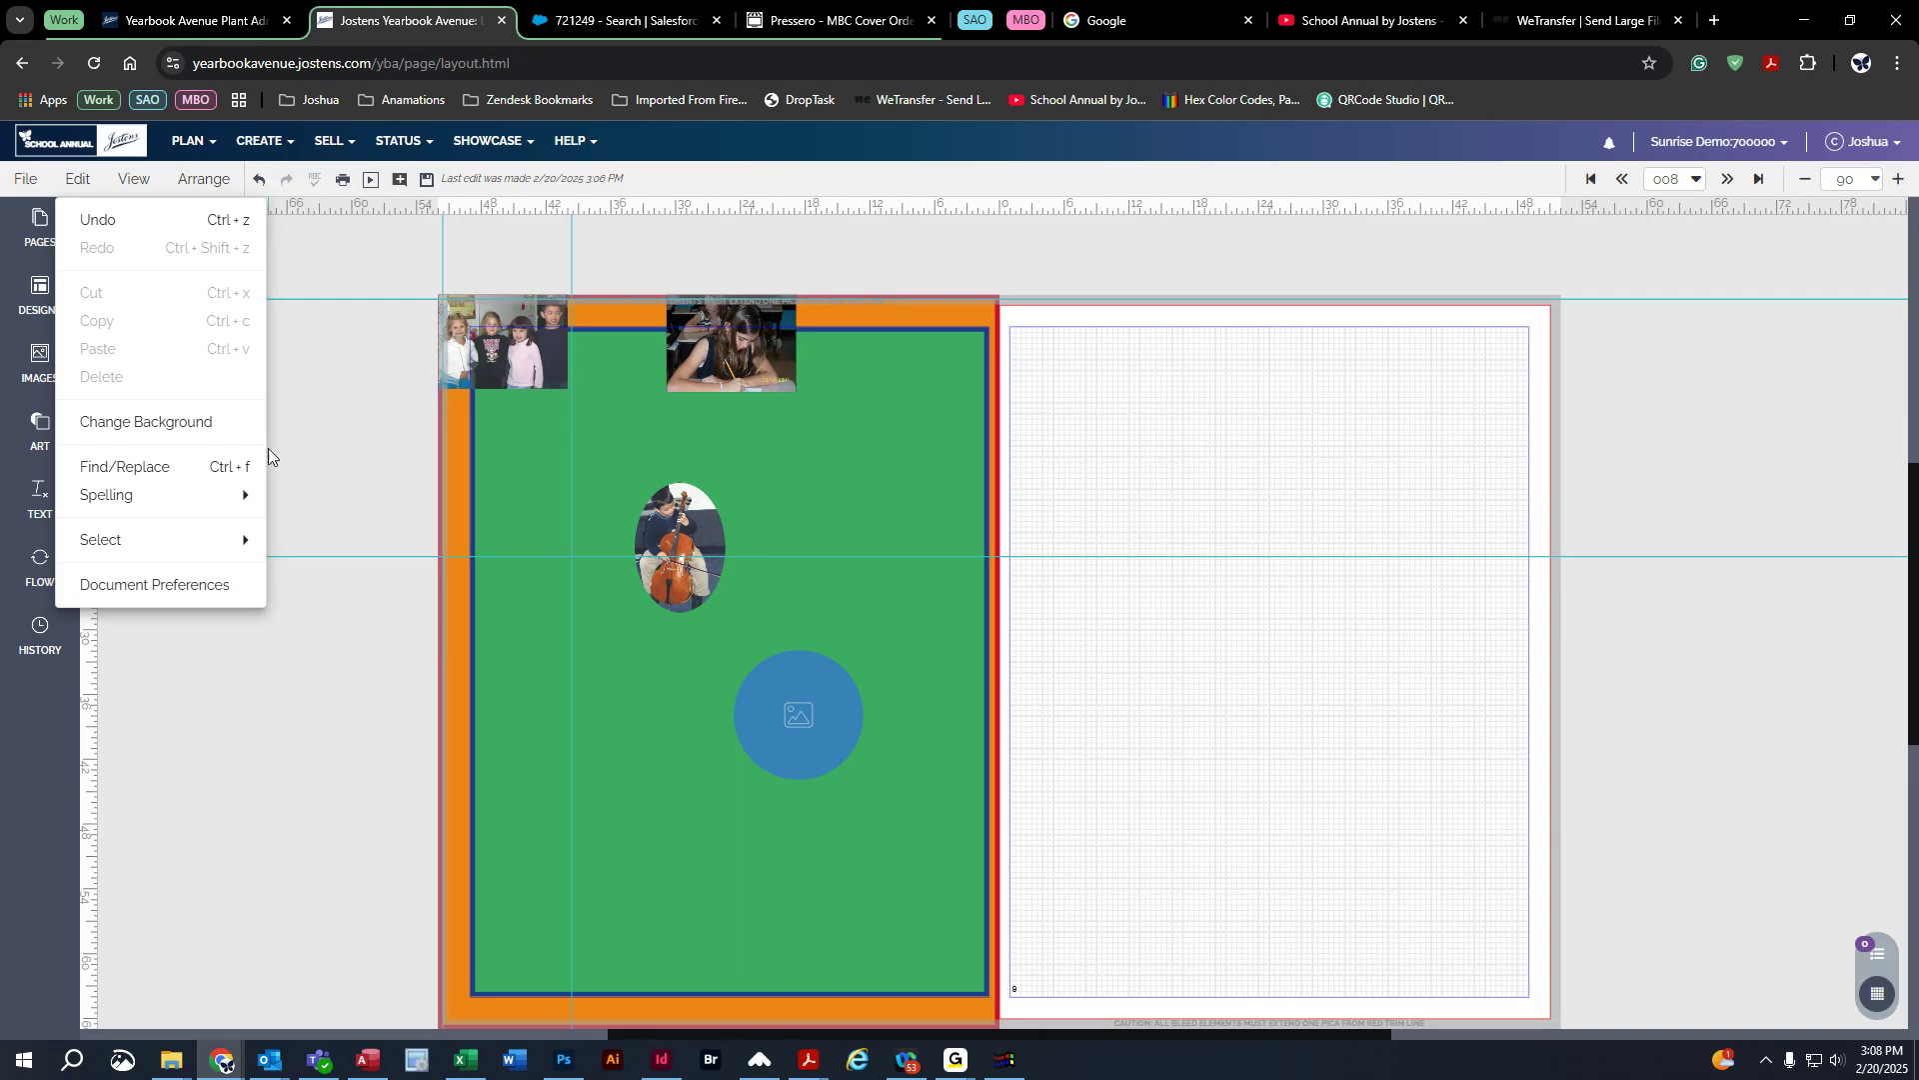
pyautogui.moveTo(114, 540)
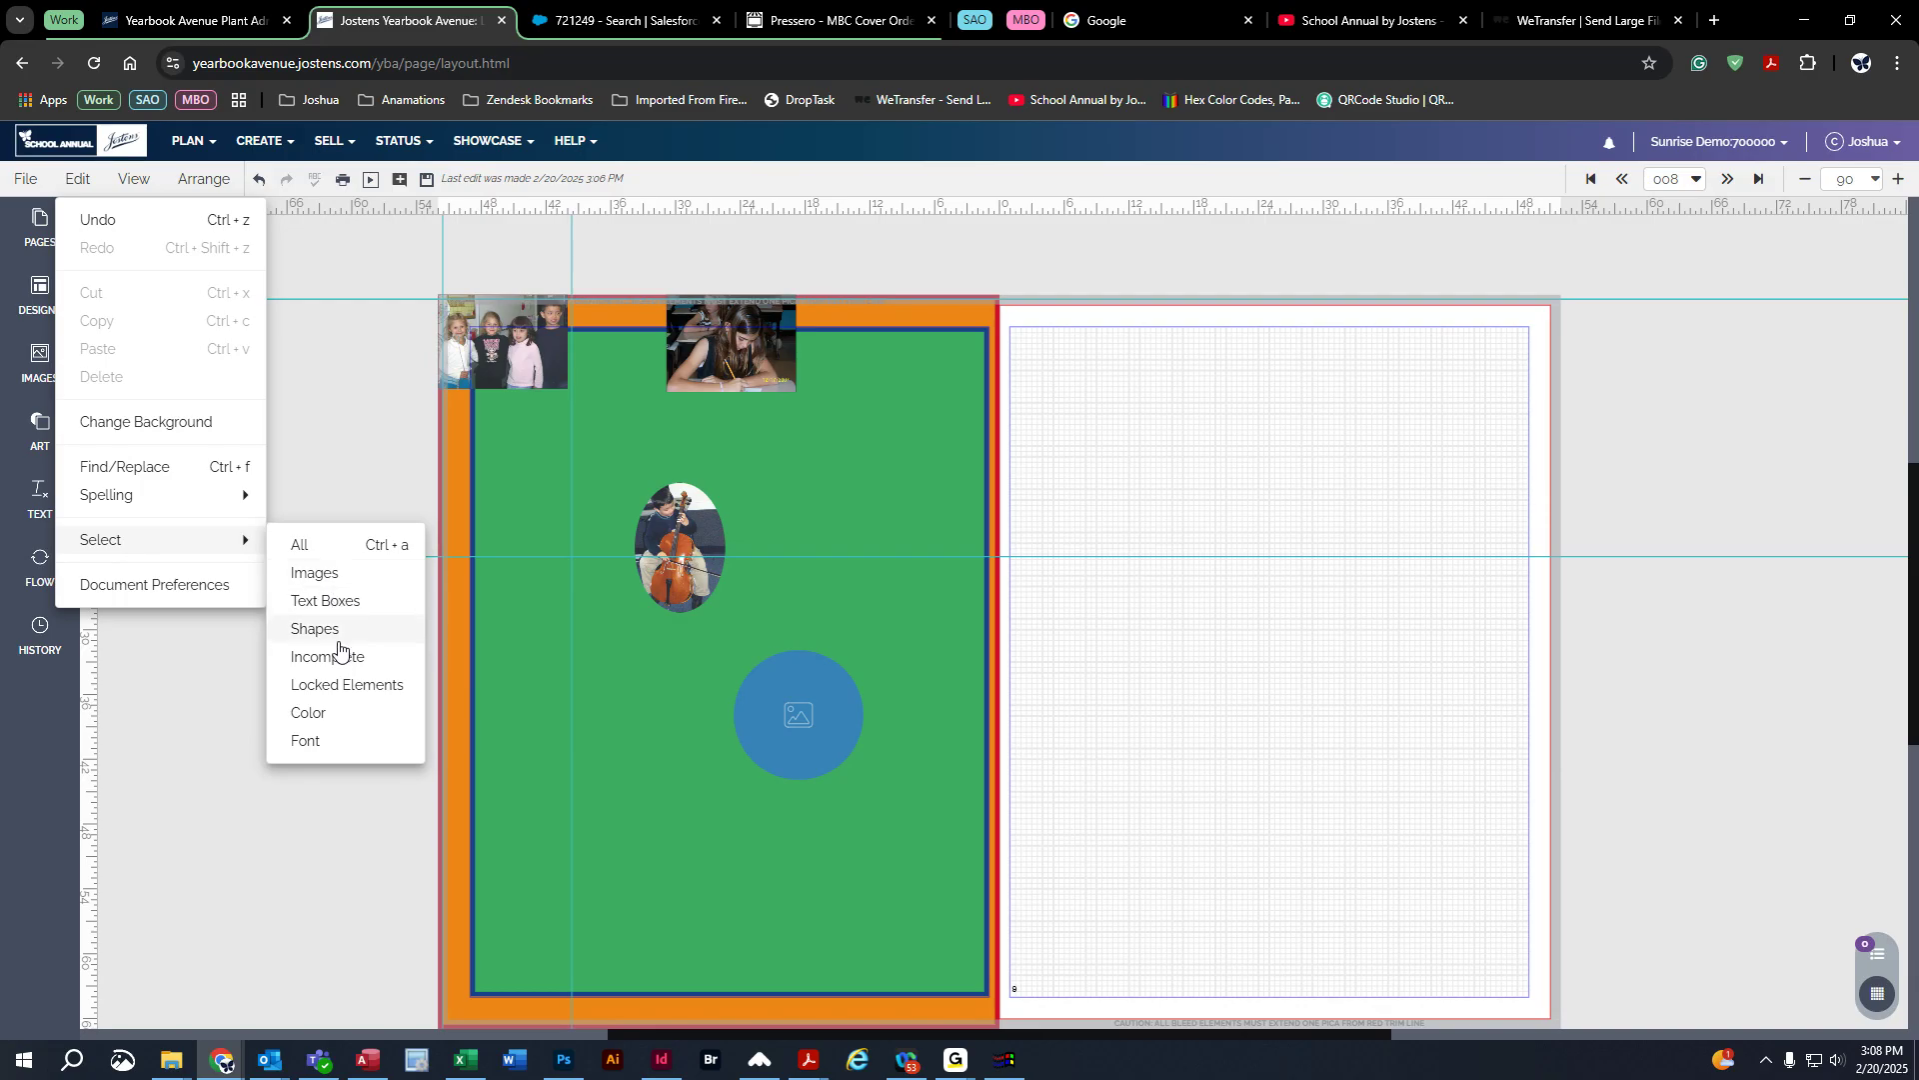
pyautogui.click(306, 546)
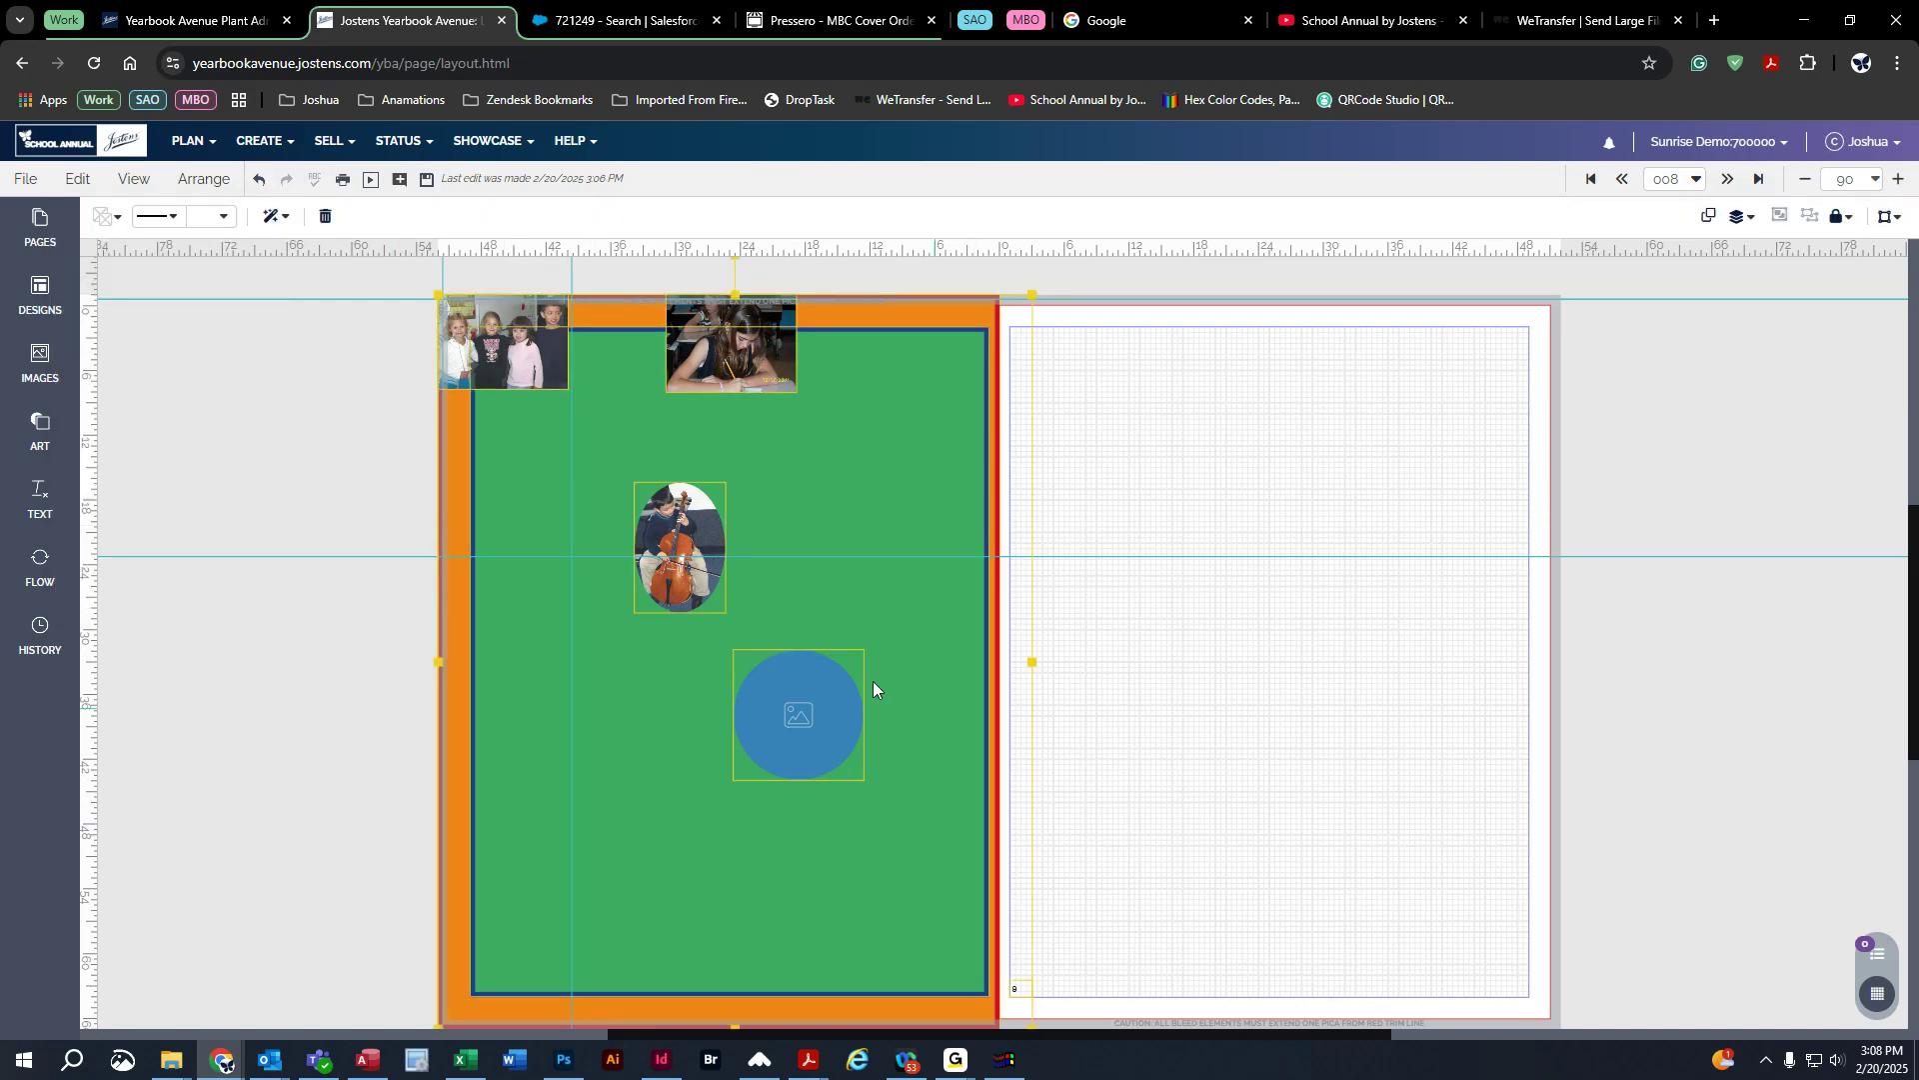
pyautogui.click(78, 179)
pyautogui.moveTo(193, 544)
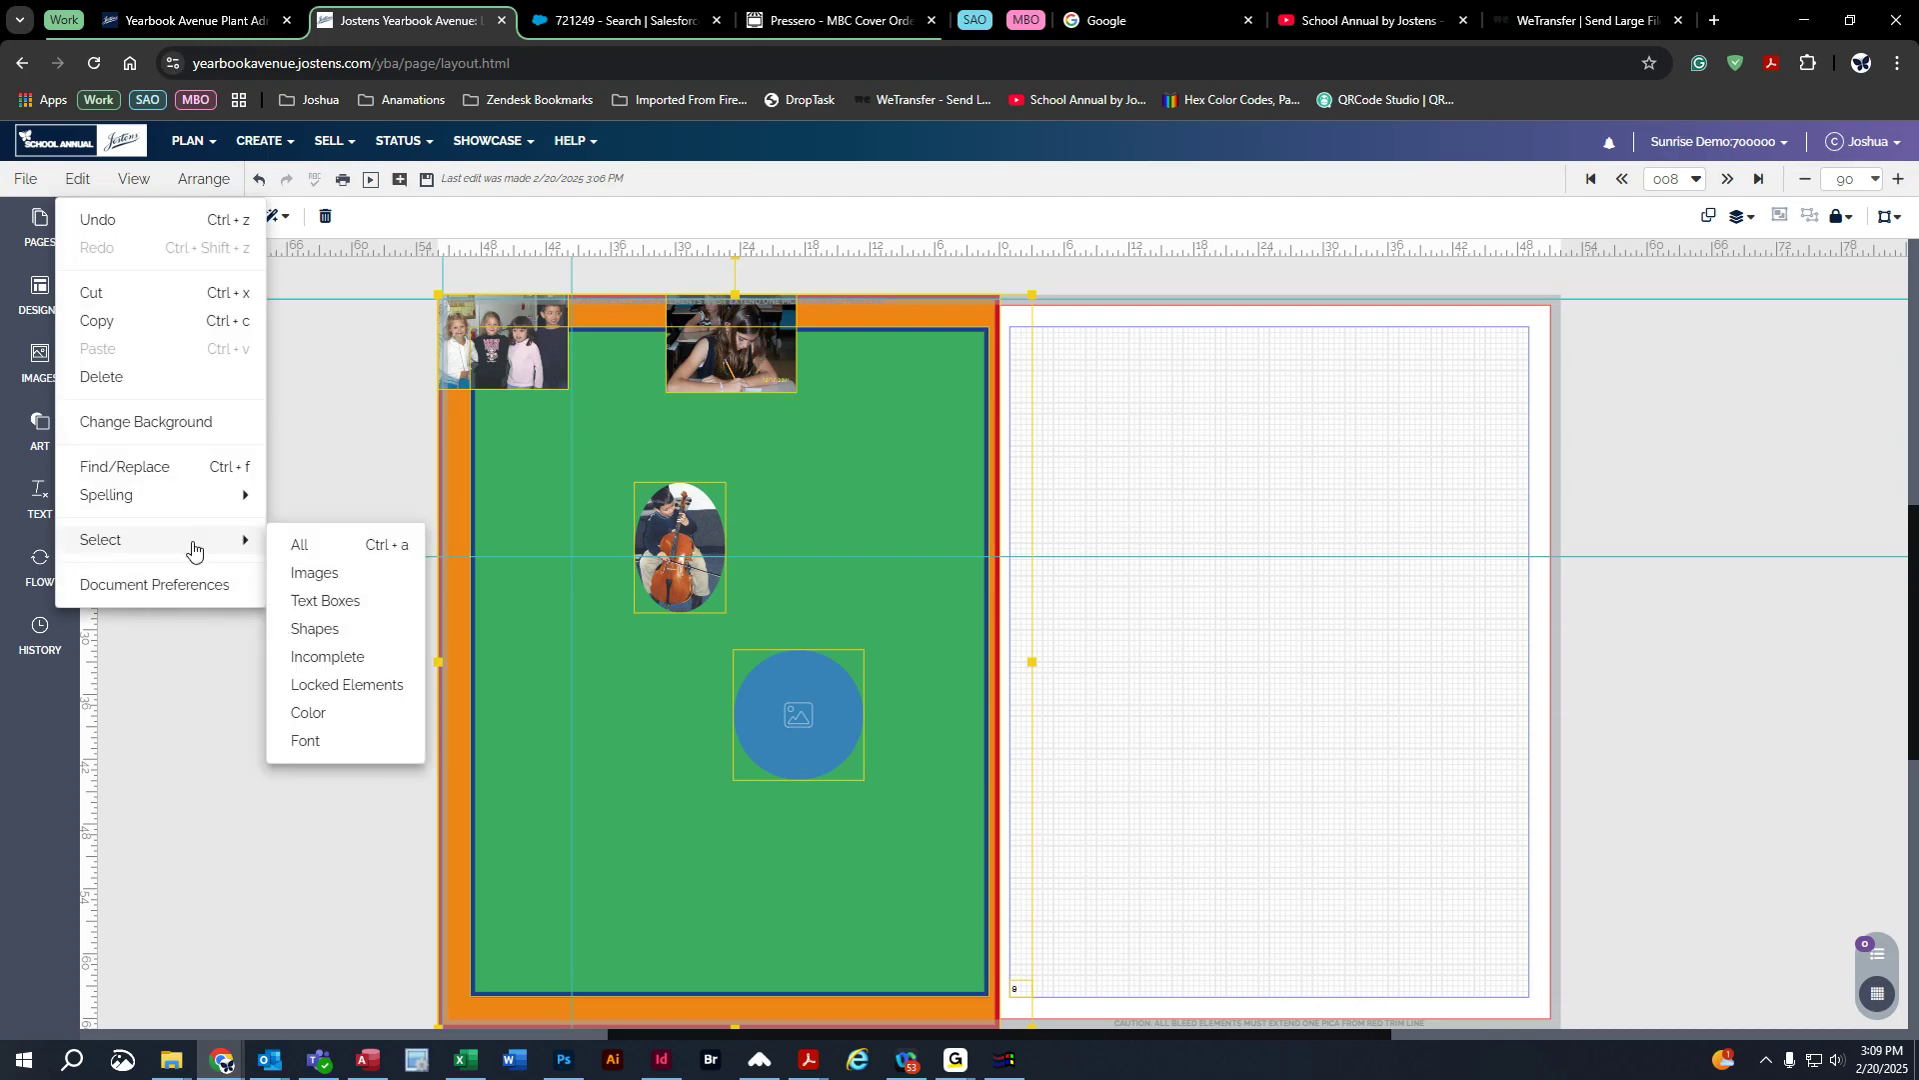
pyautogui.click(322, 574)
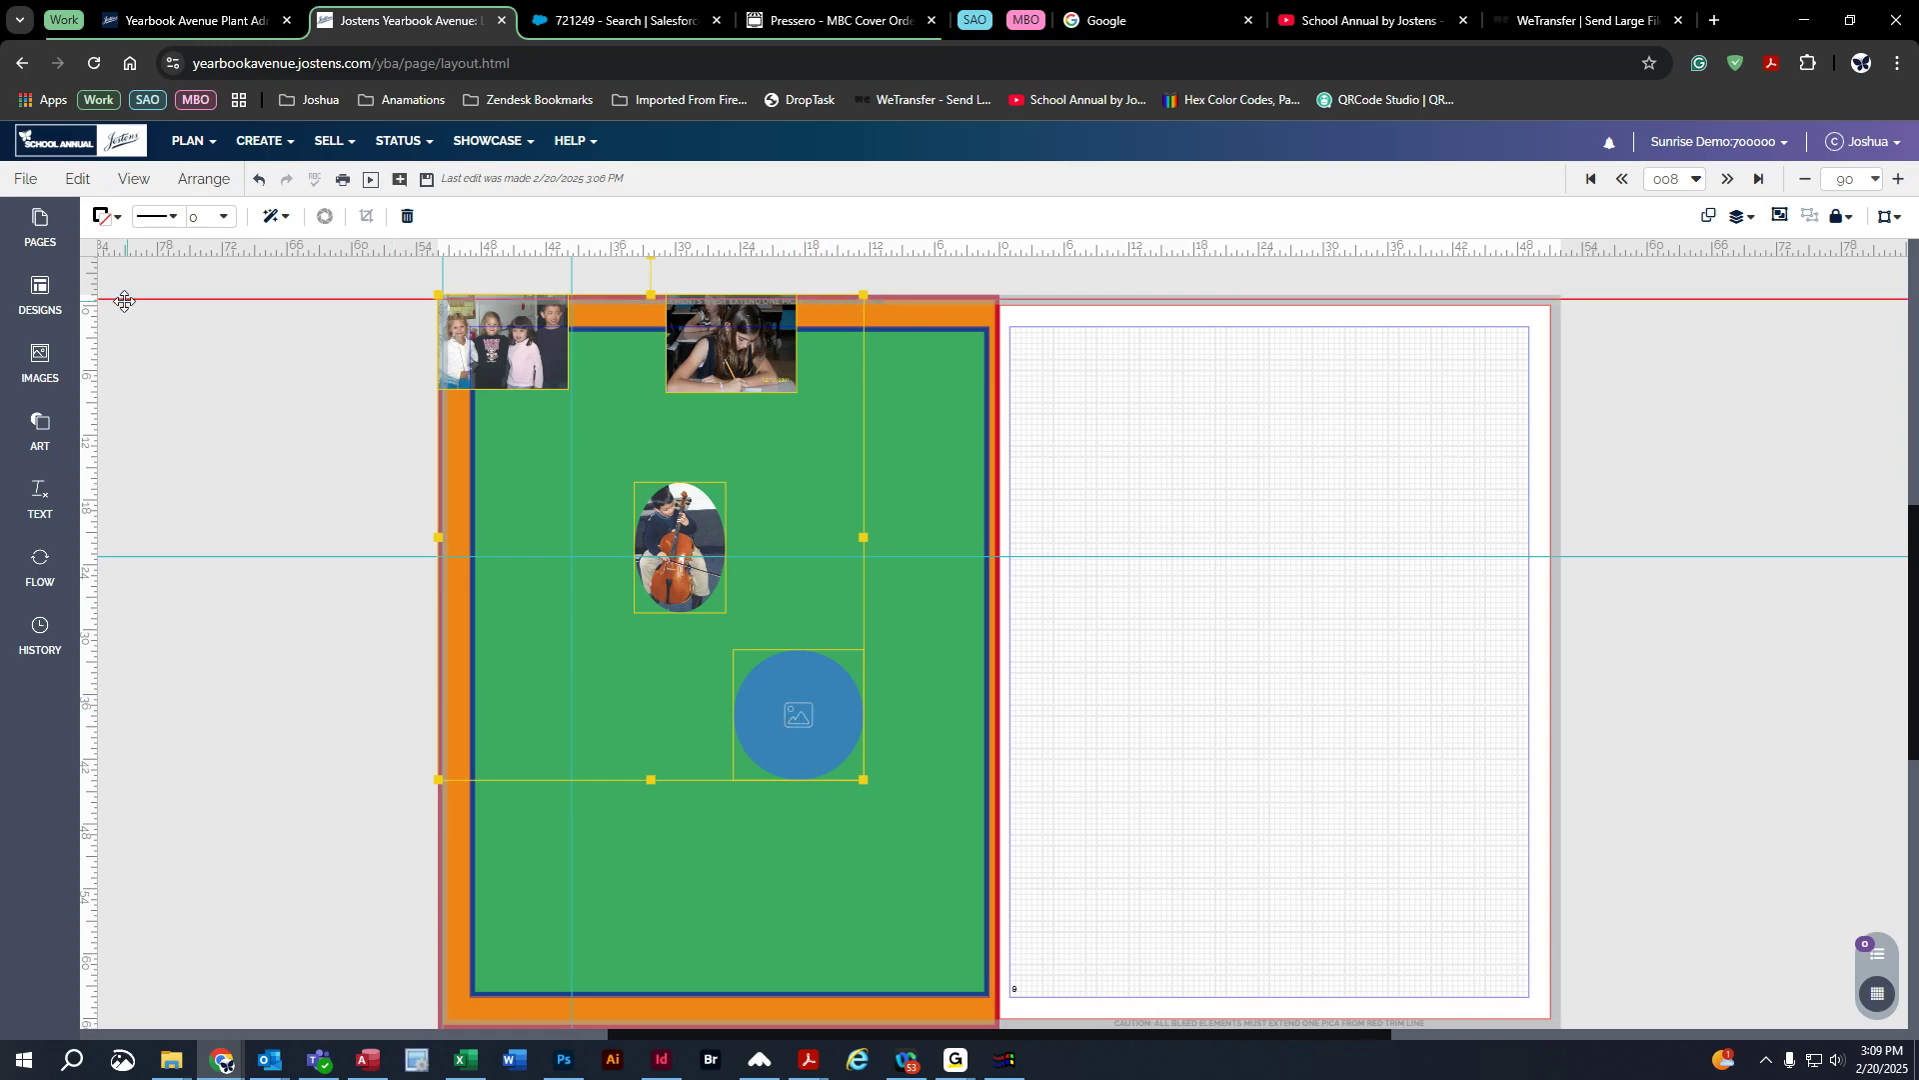
# Step: Try selecting all shapes on the spread, then select the green rectangle and clear the selection
pyautogui.click(90, 184)
pyautogui.moveTo(160, 572)
pyautogui.click(330, 628)
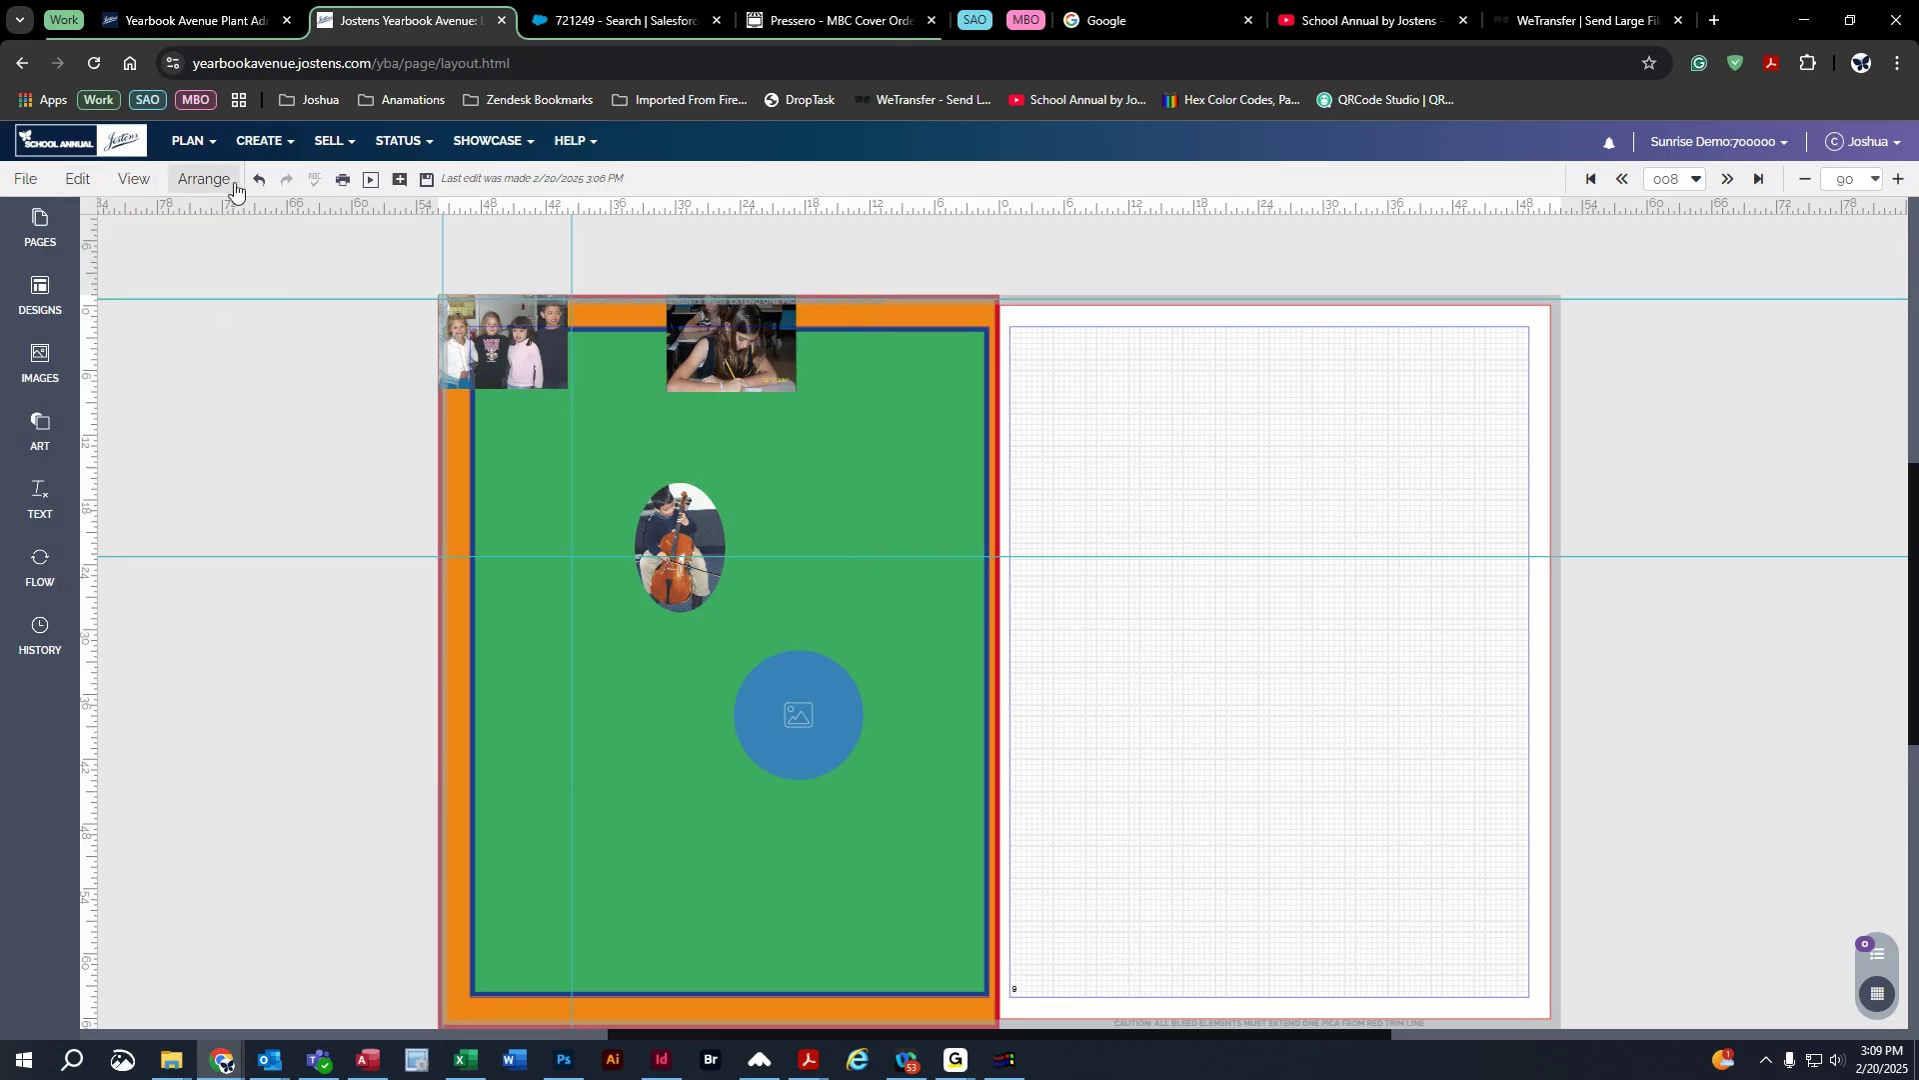
pyautogui.click(594, 411)
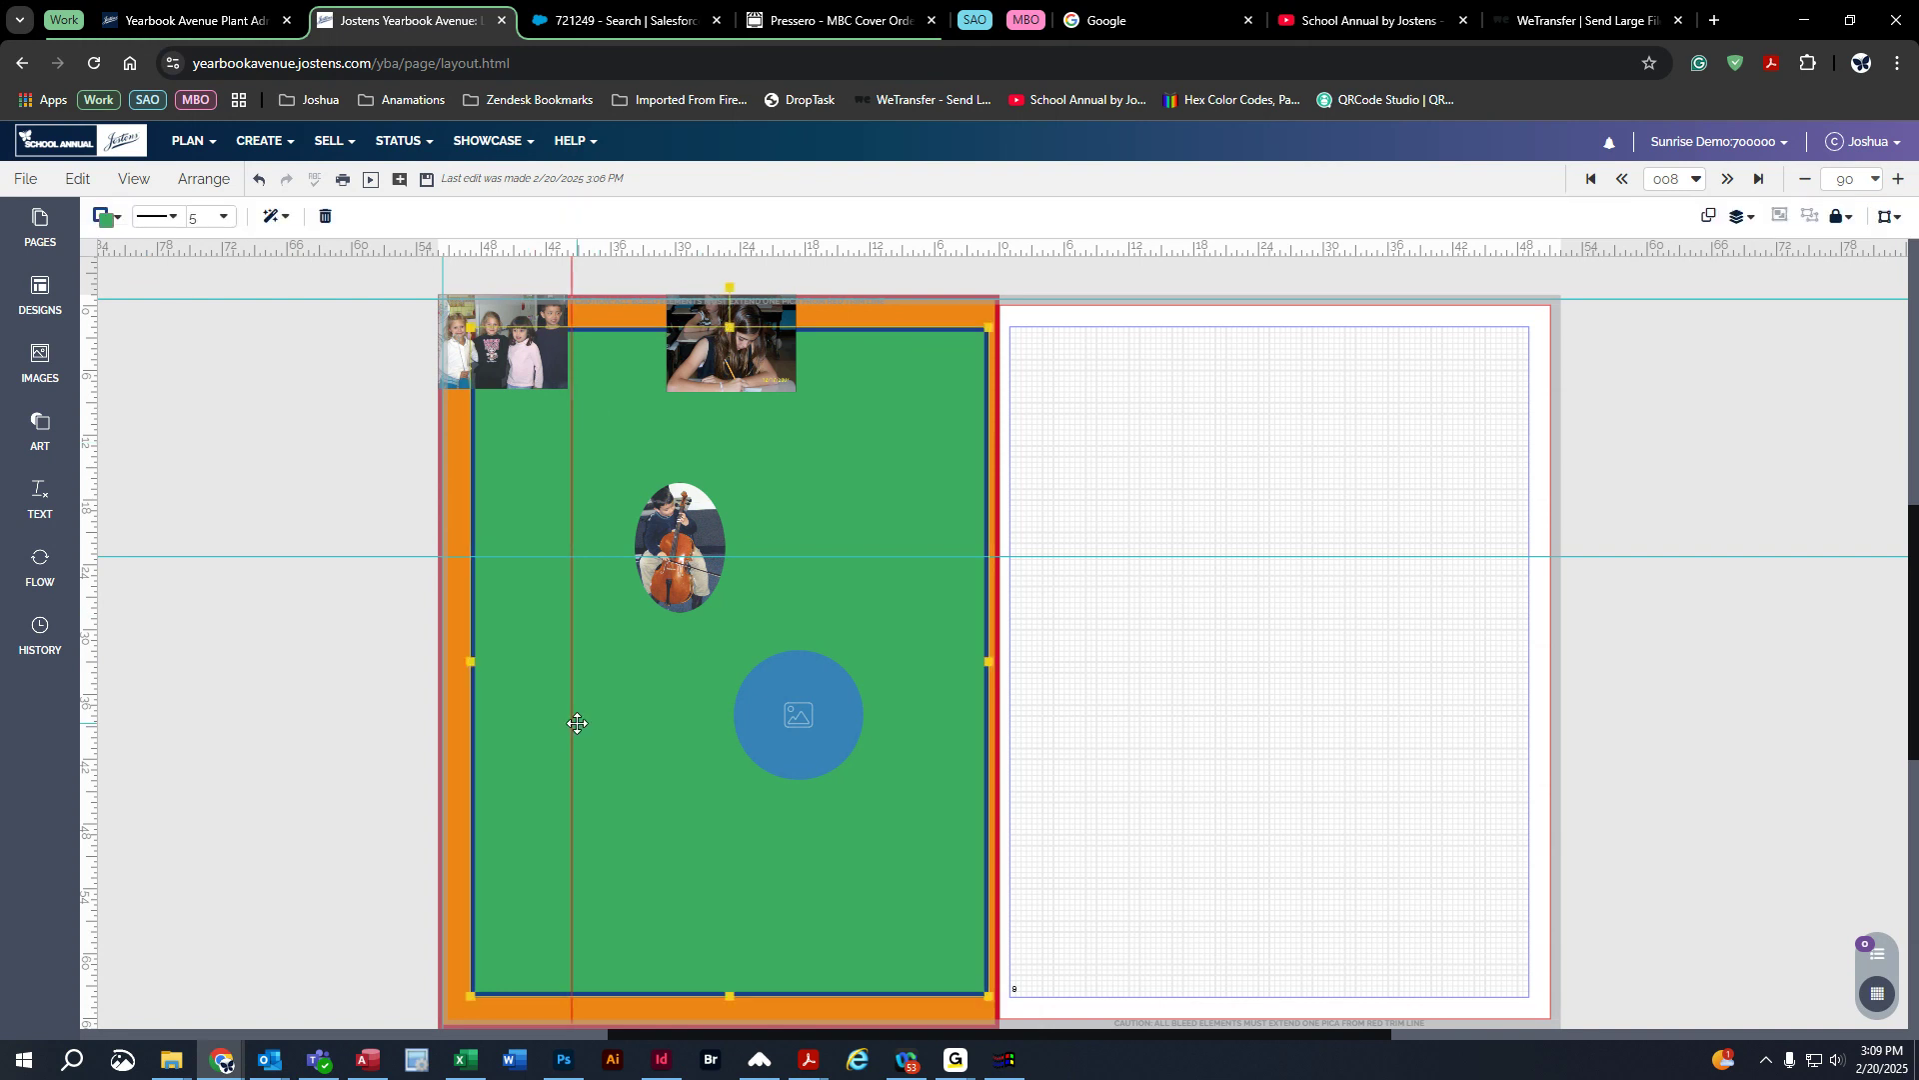
pyautogui.click(1256, 486)
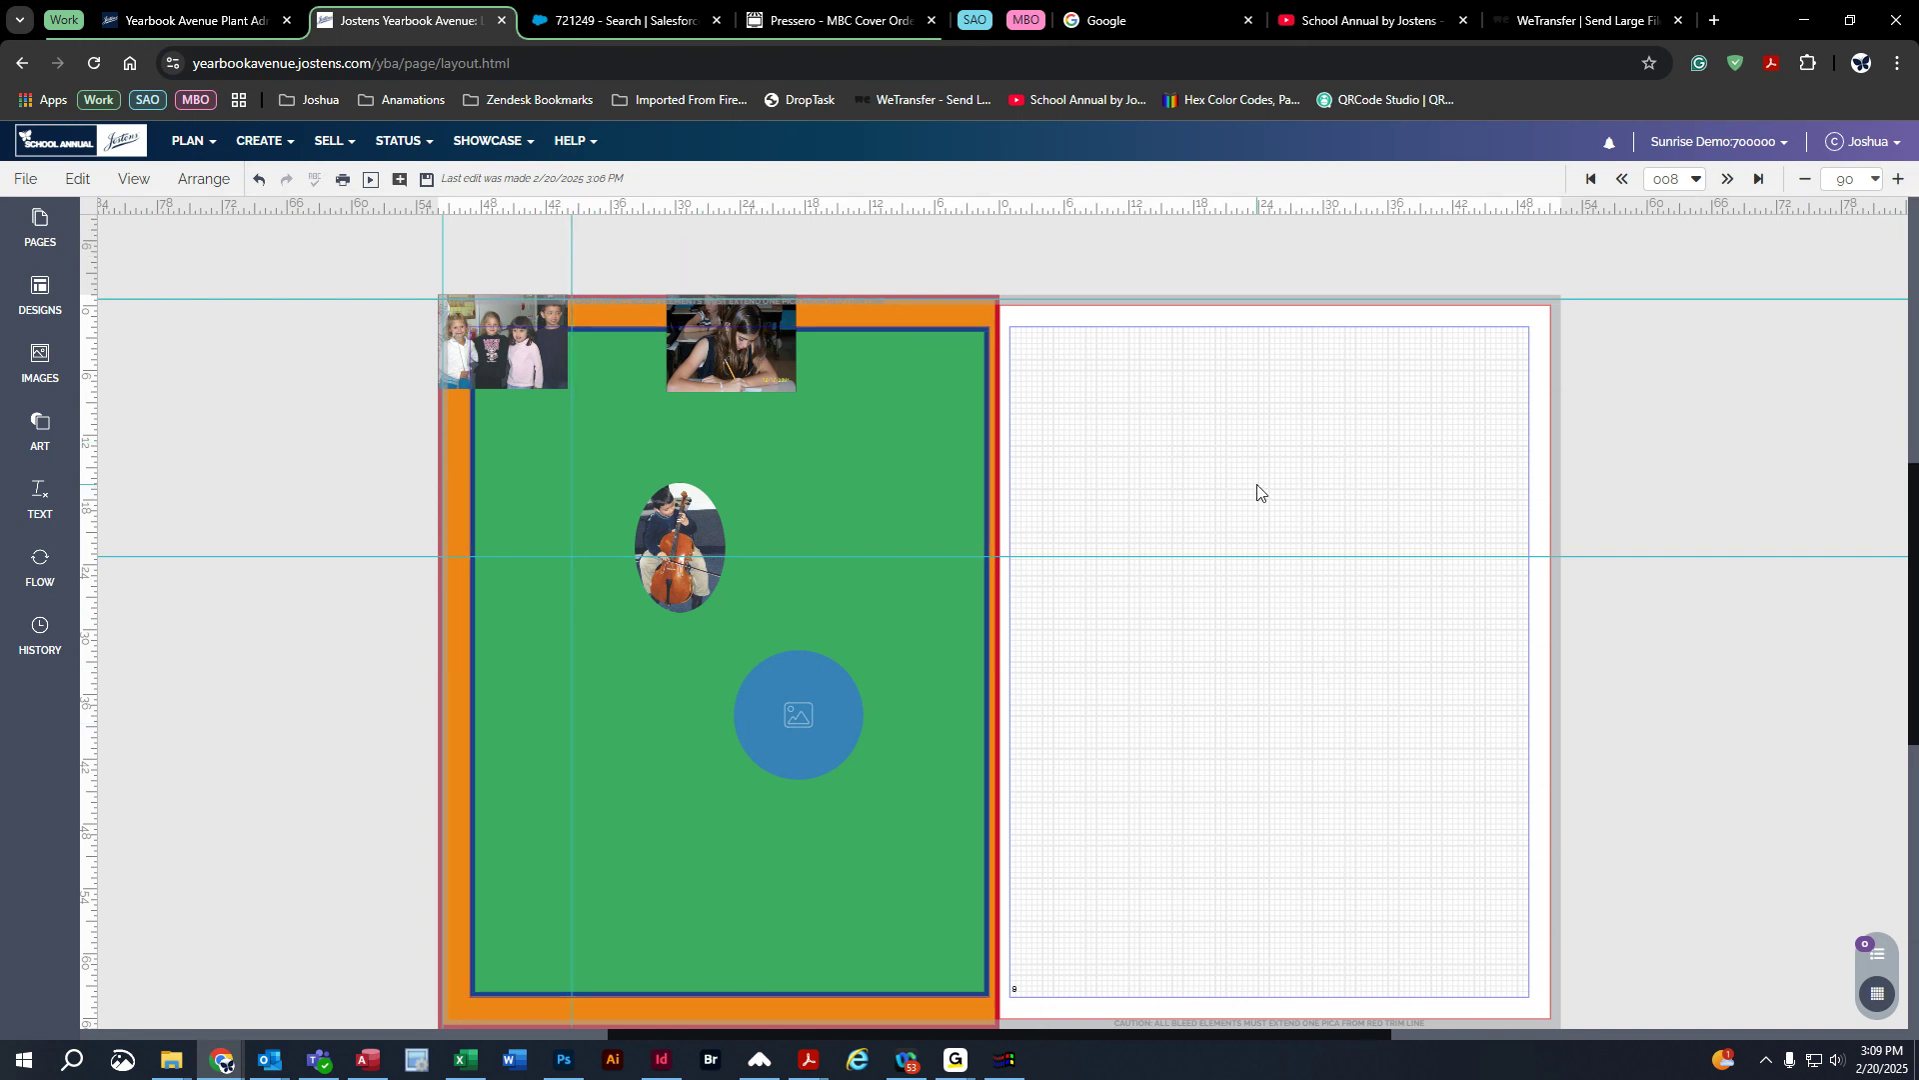
# Step: Stay on the layout page, select all images on the spread again, and clear the selection
pyautogui.click(93, 148)
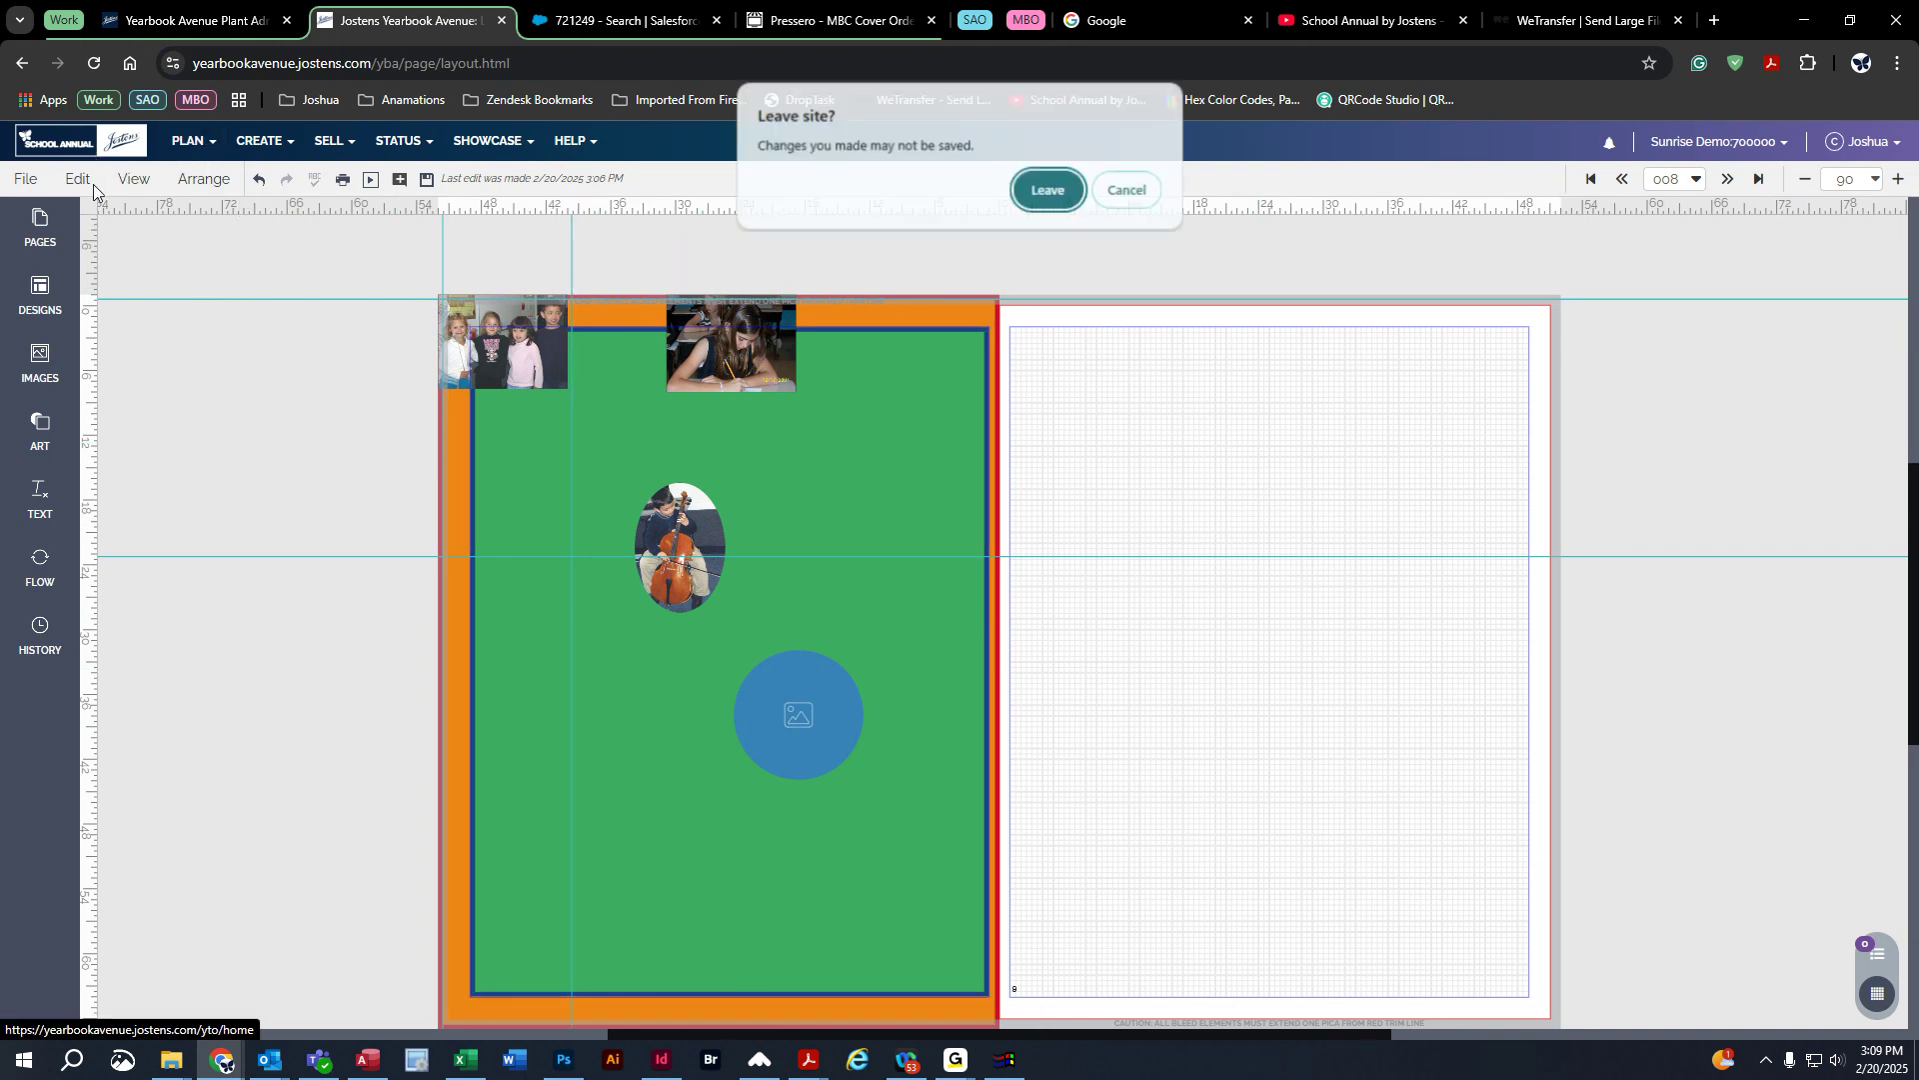
pyautogui.click(1128, 190)
pyautogui.click(77, 179)
pyautogui.moveTo(121, 550)
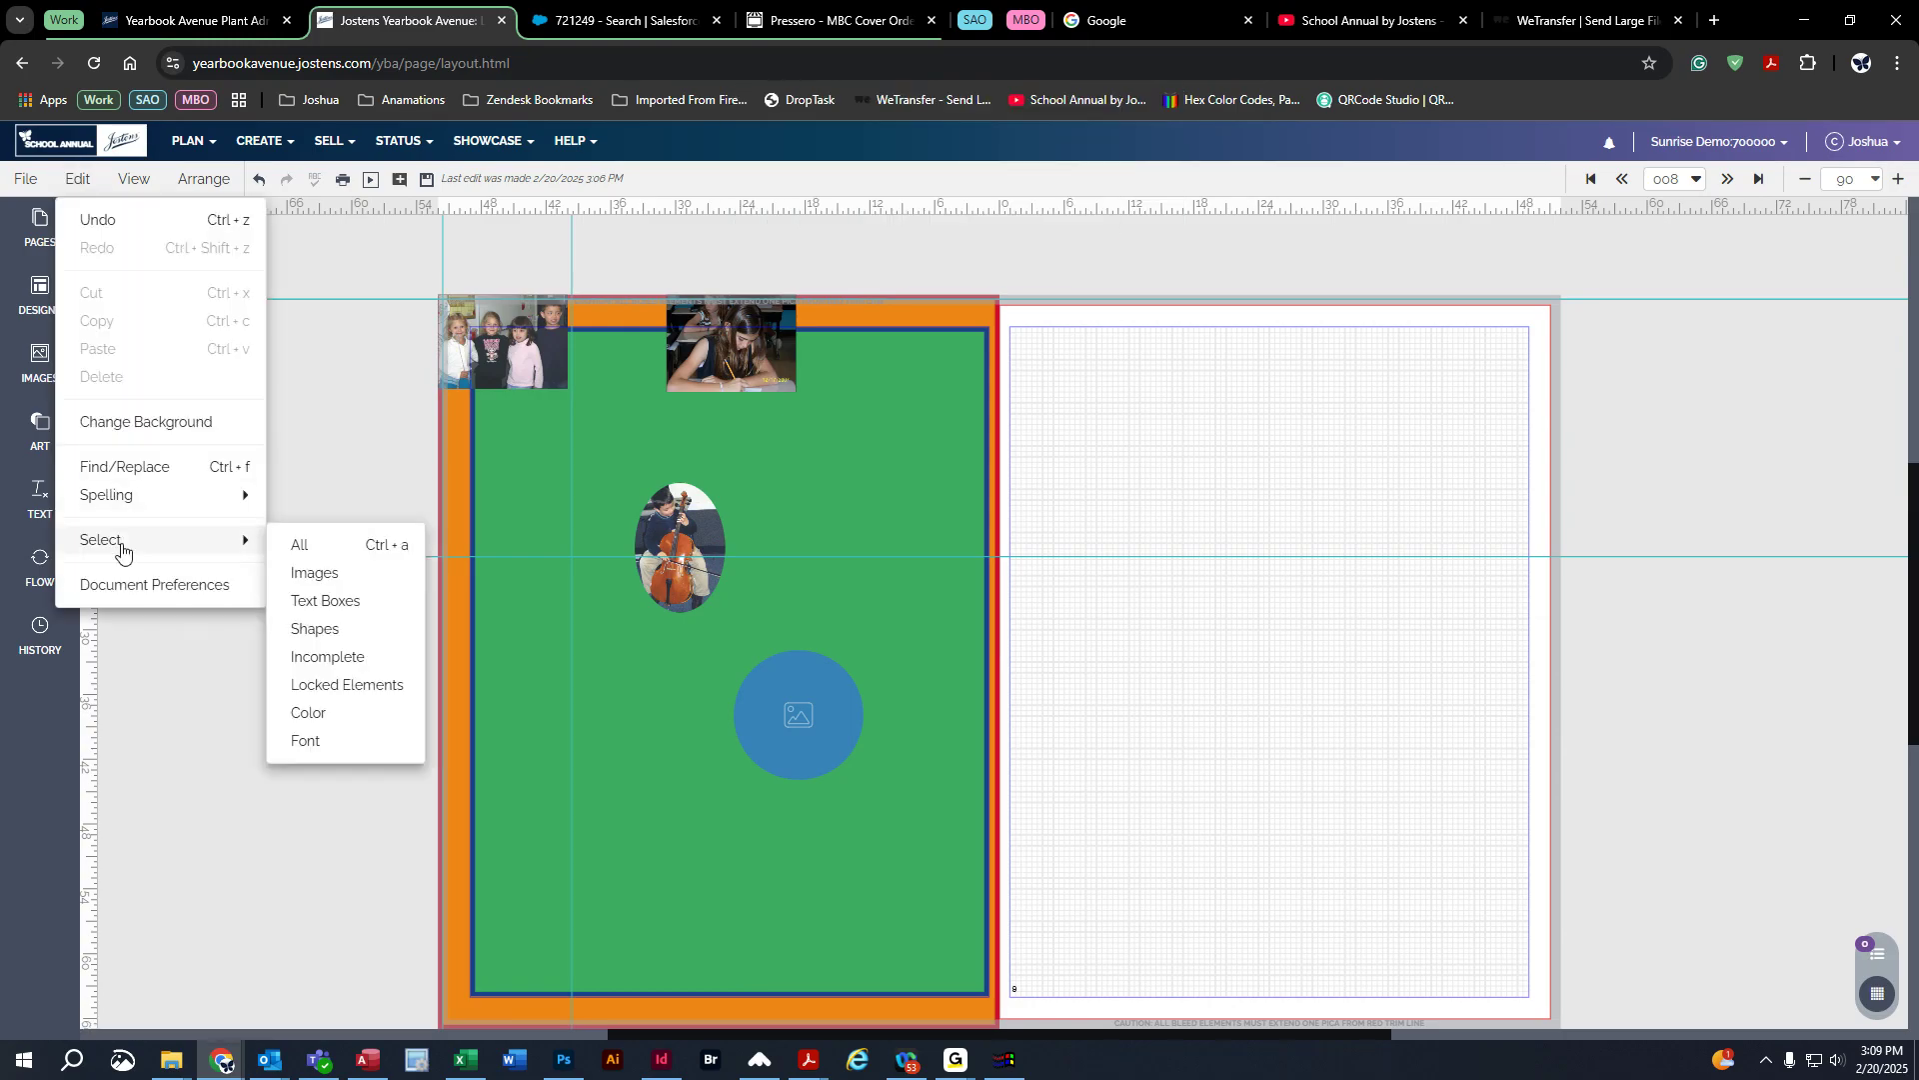
pyautogui.click(315, 572)
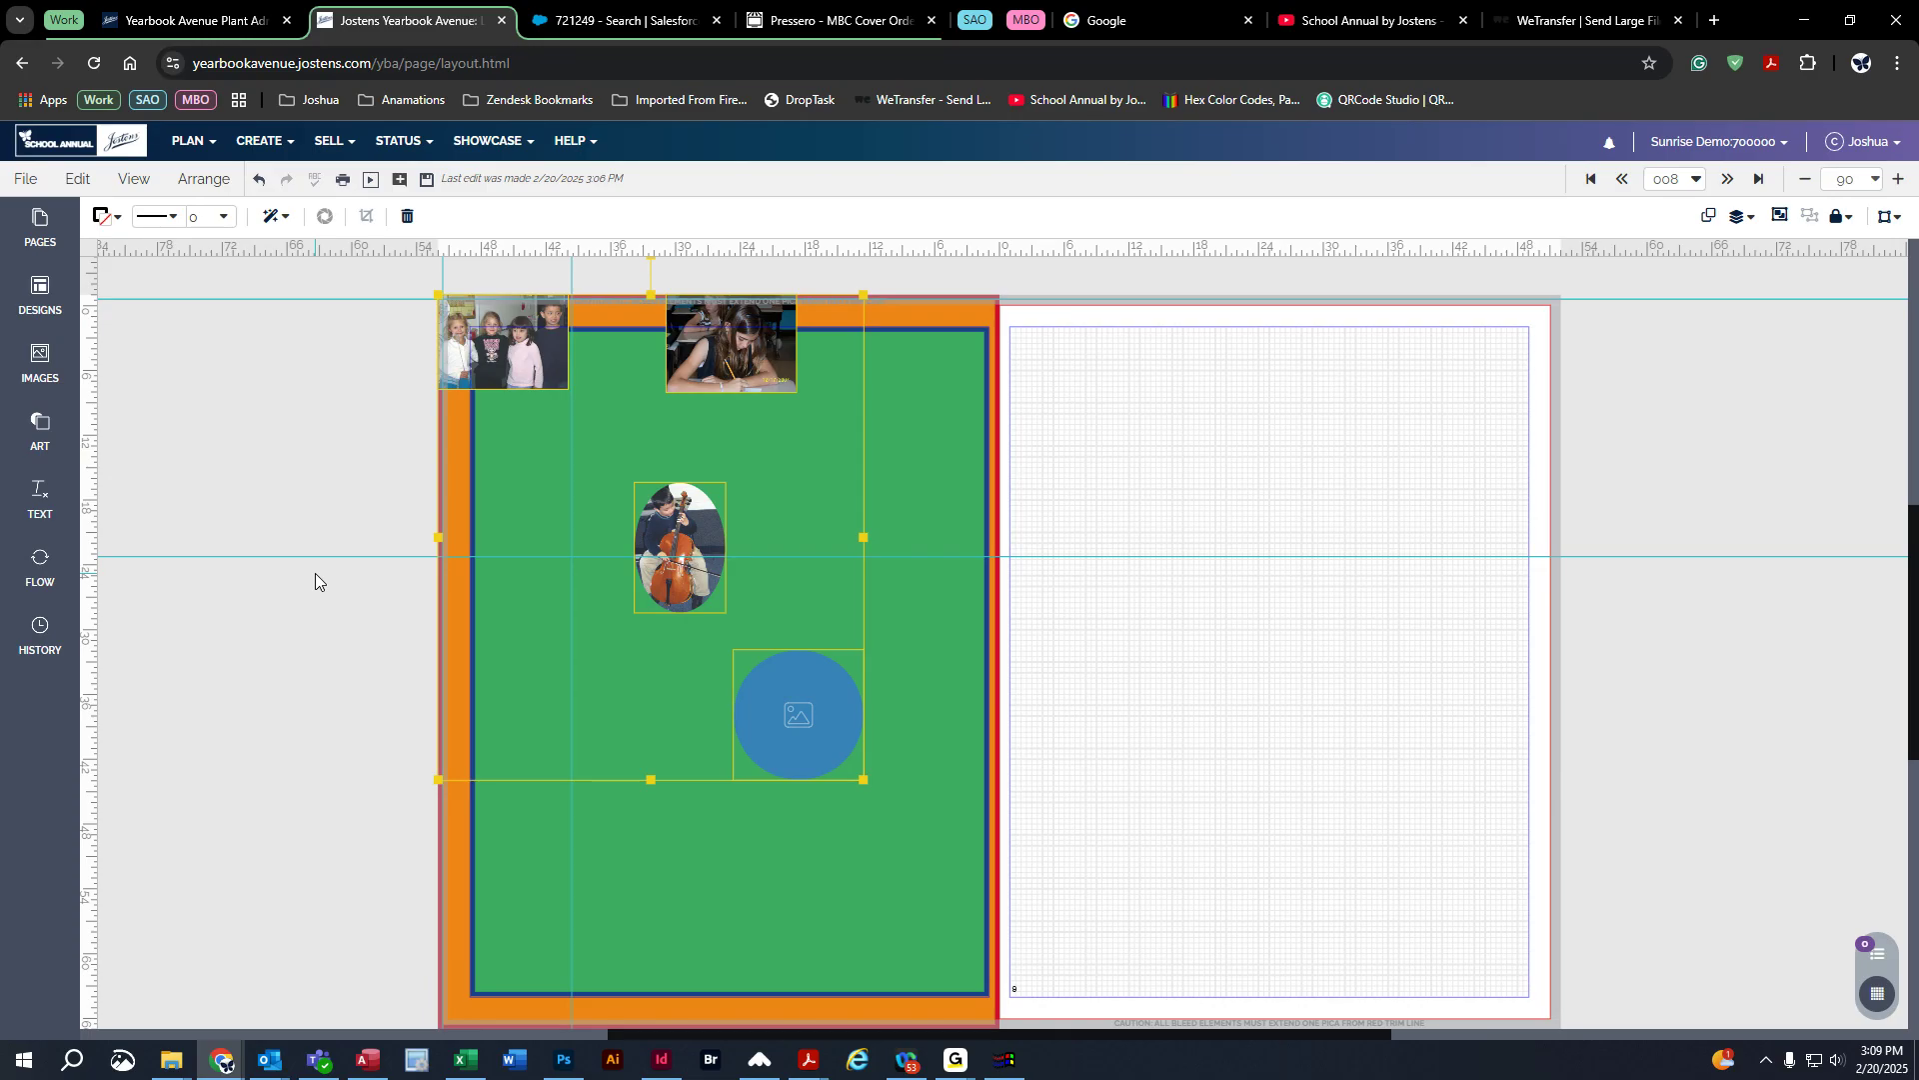
pyautogui.click(315, 573)
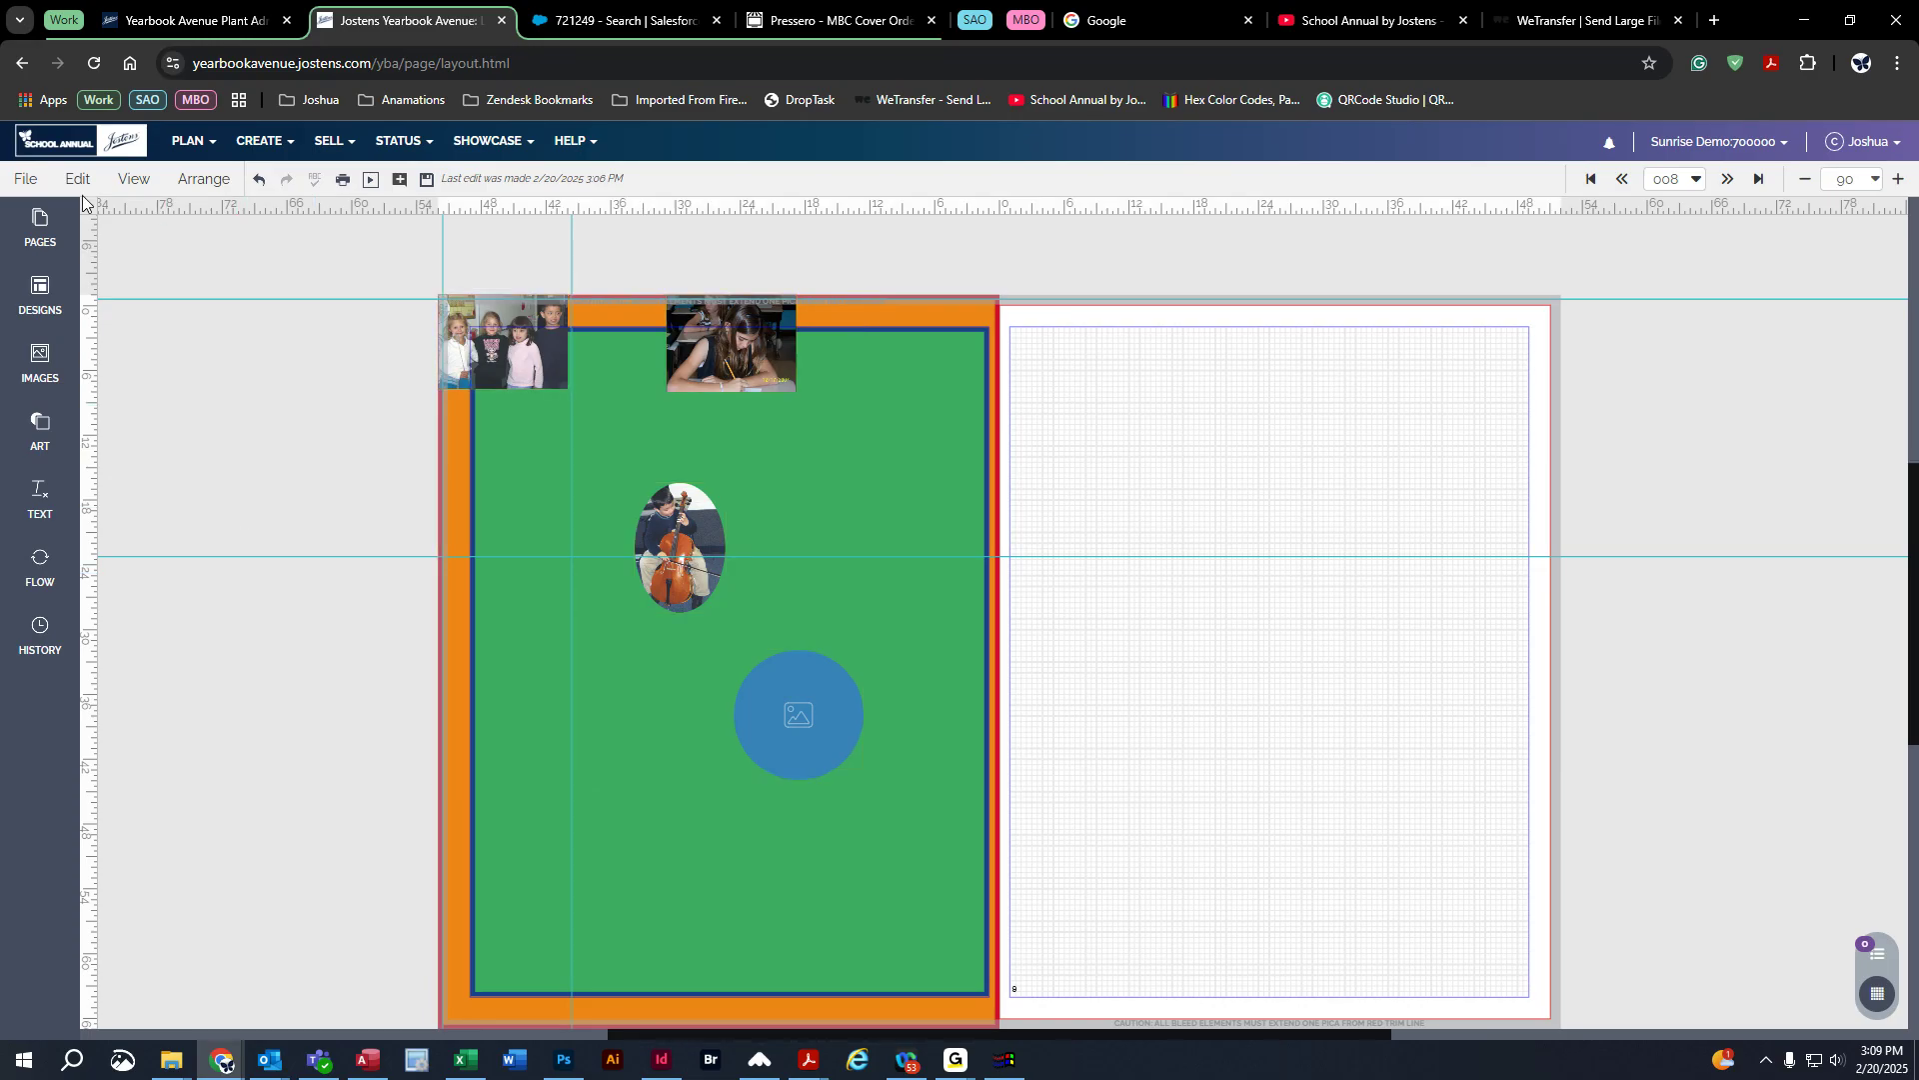
# Step: Add a horizontal guide along the lower edge and a vertical guide along the left edge of the writing girl's photo
pyautogui.click(134, 181)
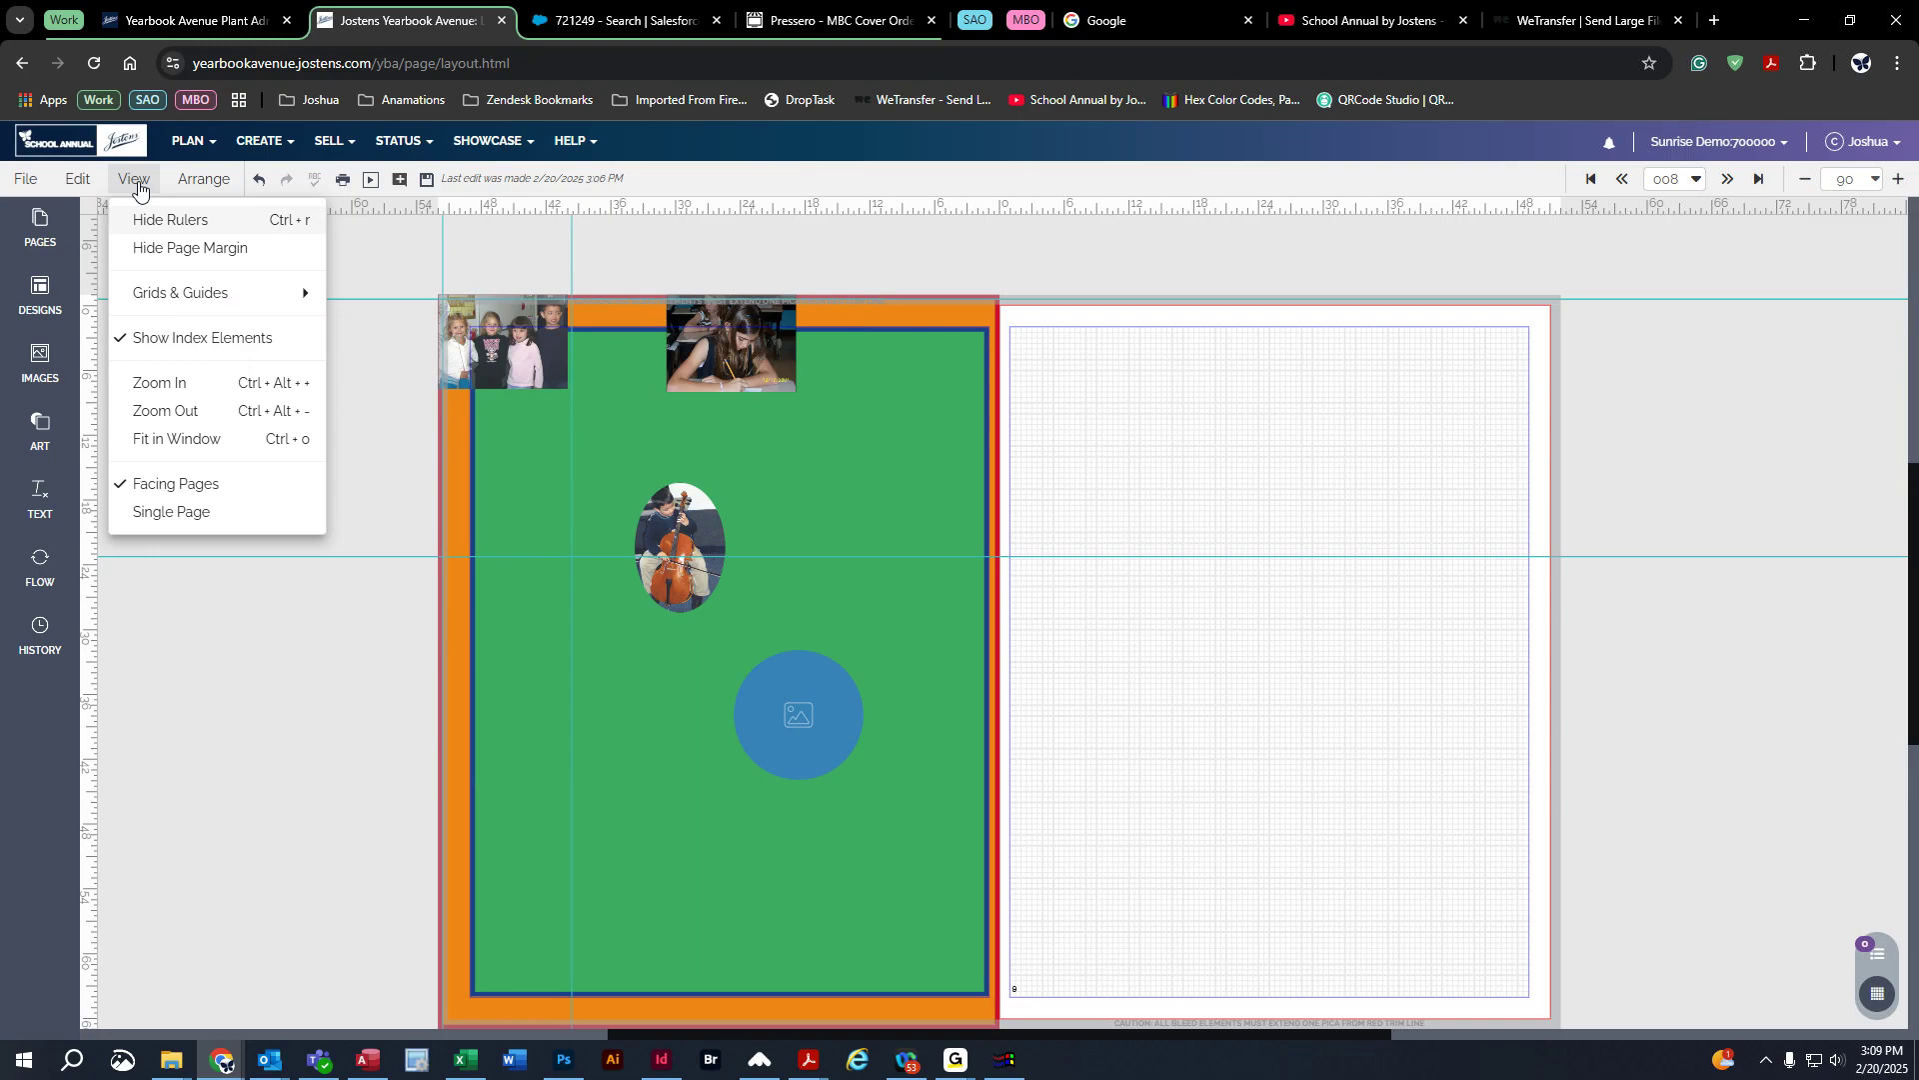
pyautogui.moveTo(162, 300)
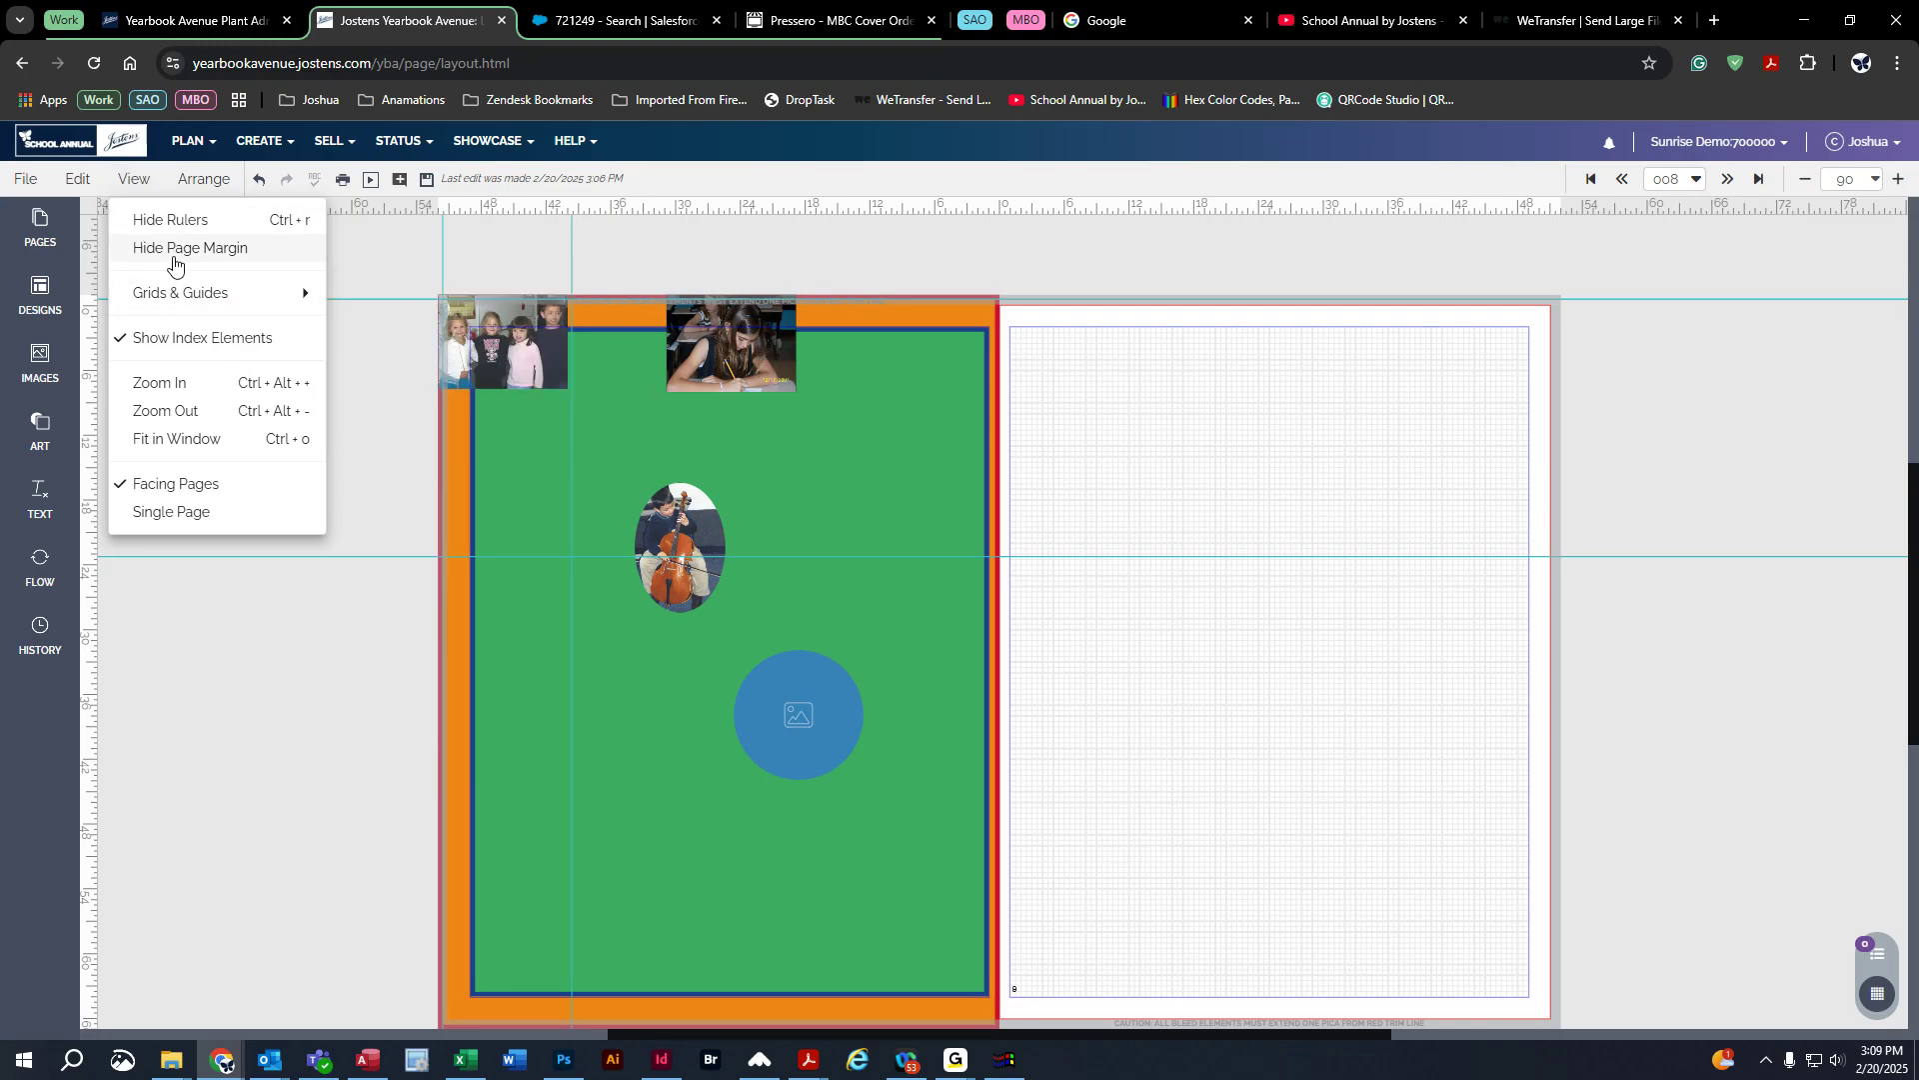
pyautogui.click(658, 277)
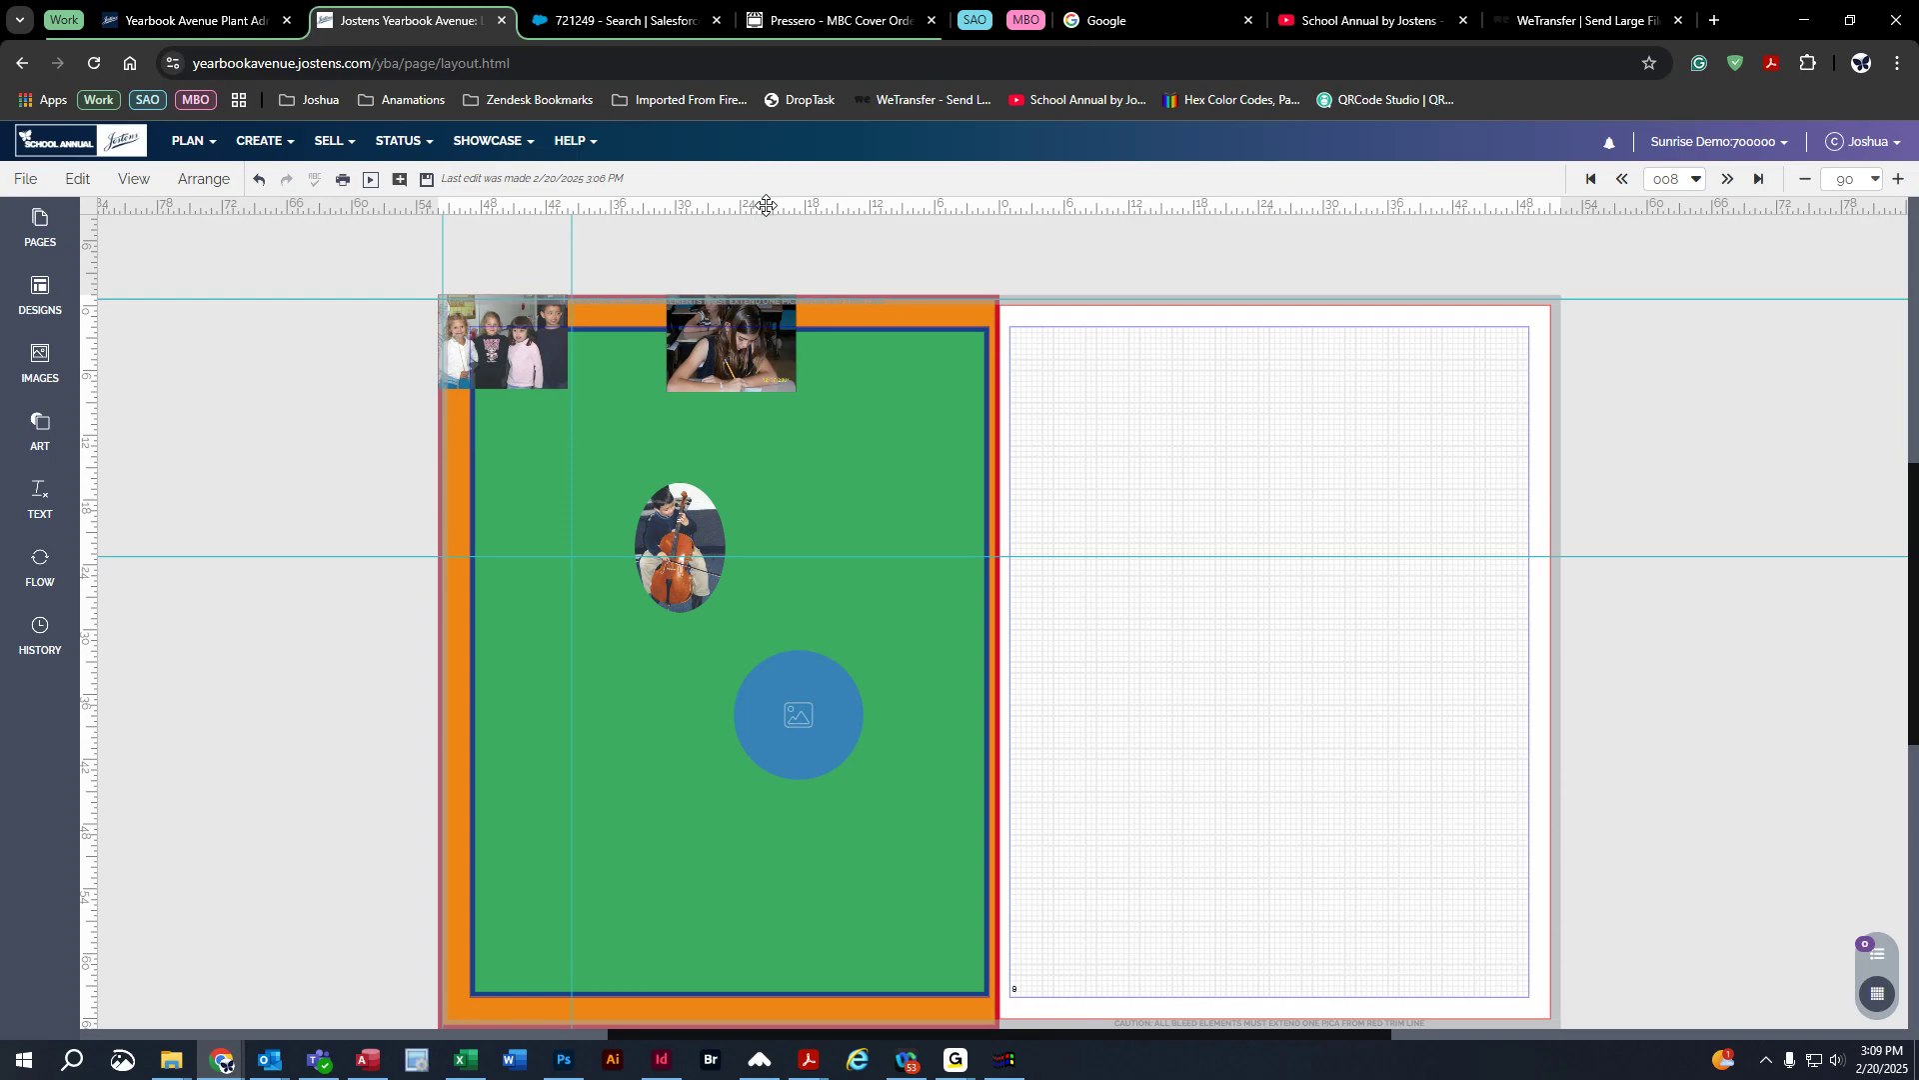
pyautogui.moveTo(767, 205); pyautogui.dragTo(420, 391)
pyautogui.moveTo(87, 351); pyautogui.dragTo(667, 349)
# Step: Stack the group photo and the oval cello photo beneath the writing girl's photo, aligned to the vertical guide
pyautogui.moveTo(517, 332); pyautogui.dragTo(746, 433)
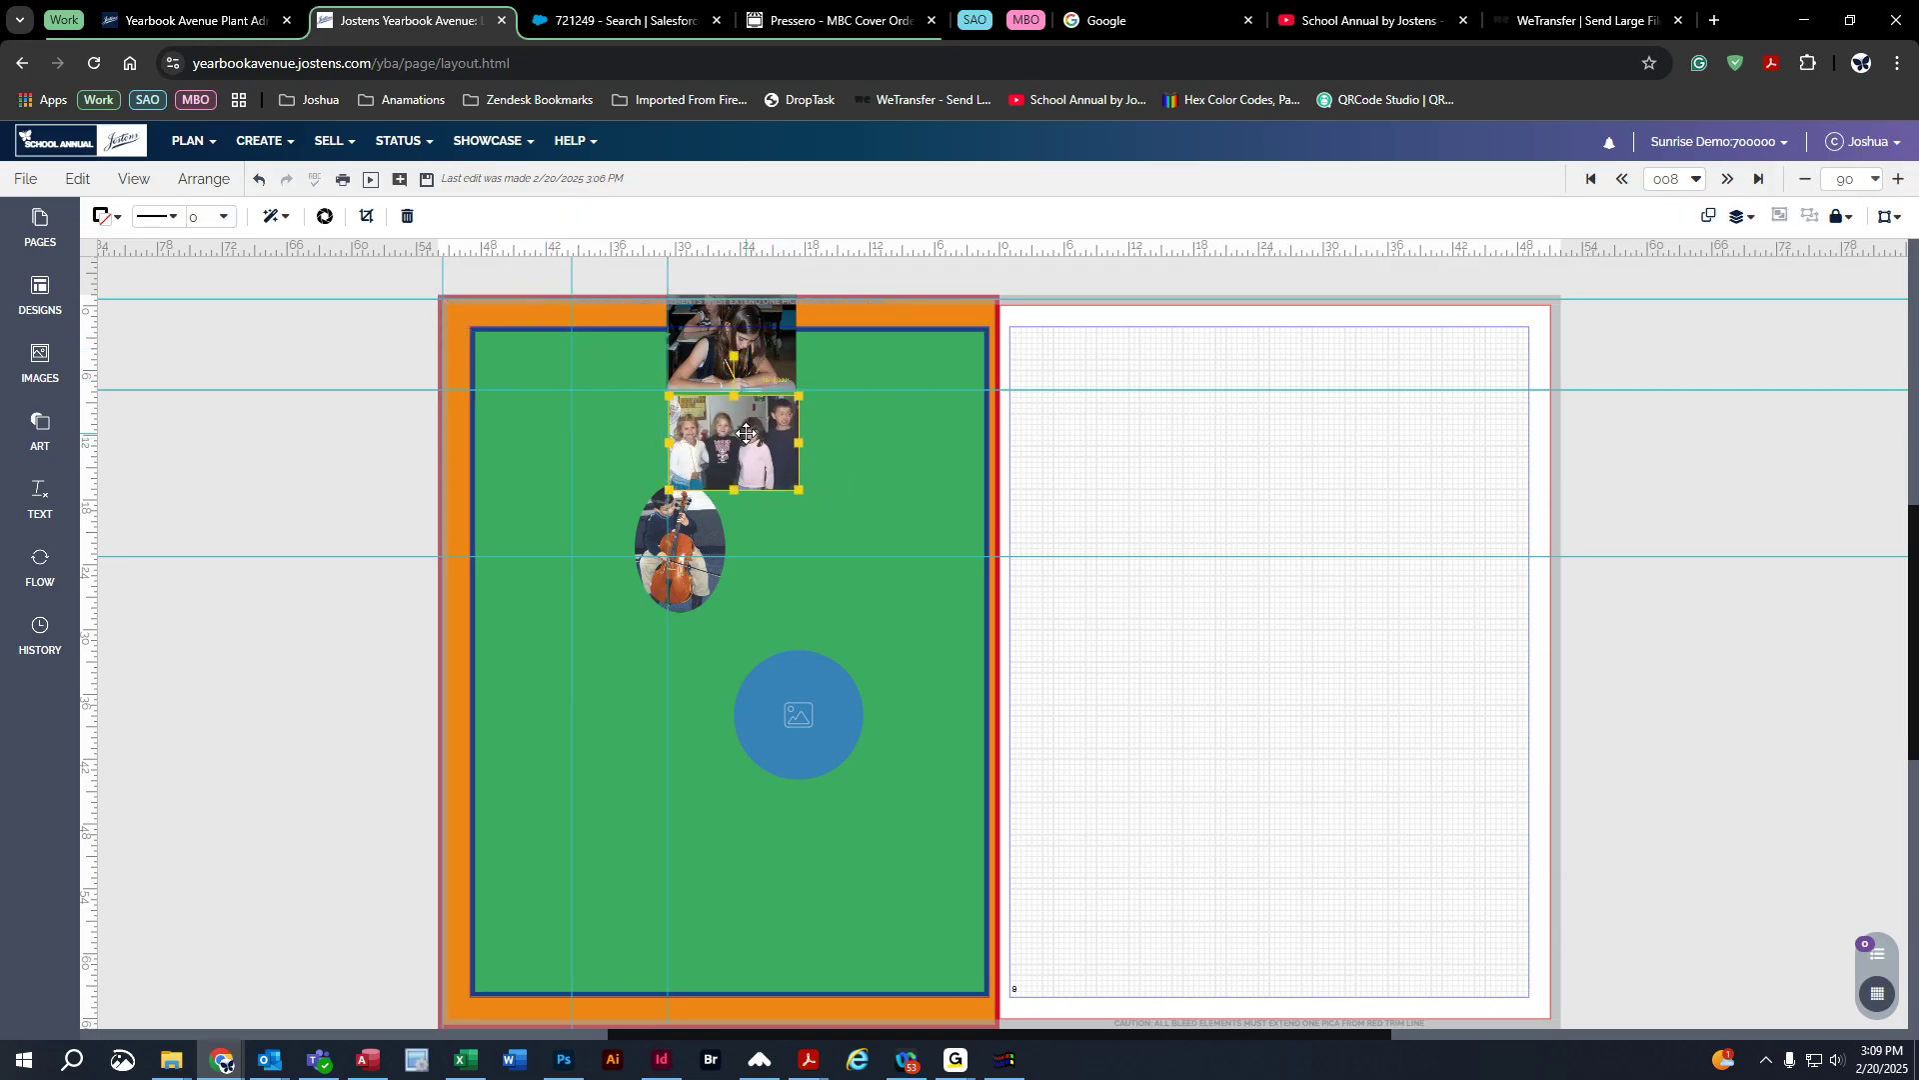
pyautogui.moveTo(702, 573); pyautogui.dragTo(735, 582)
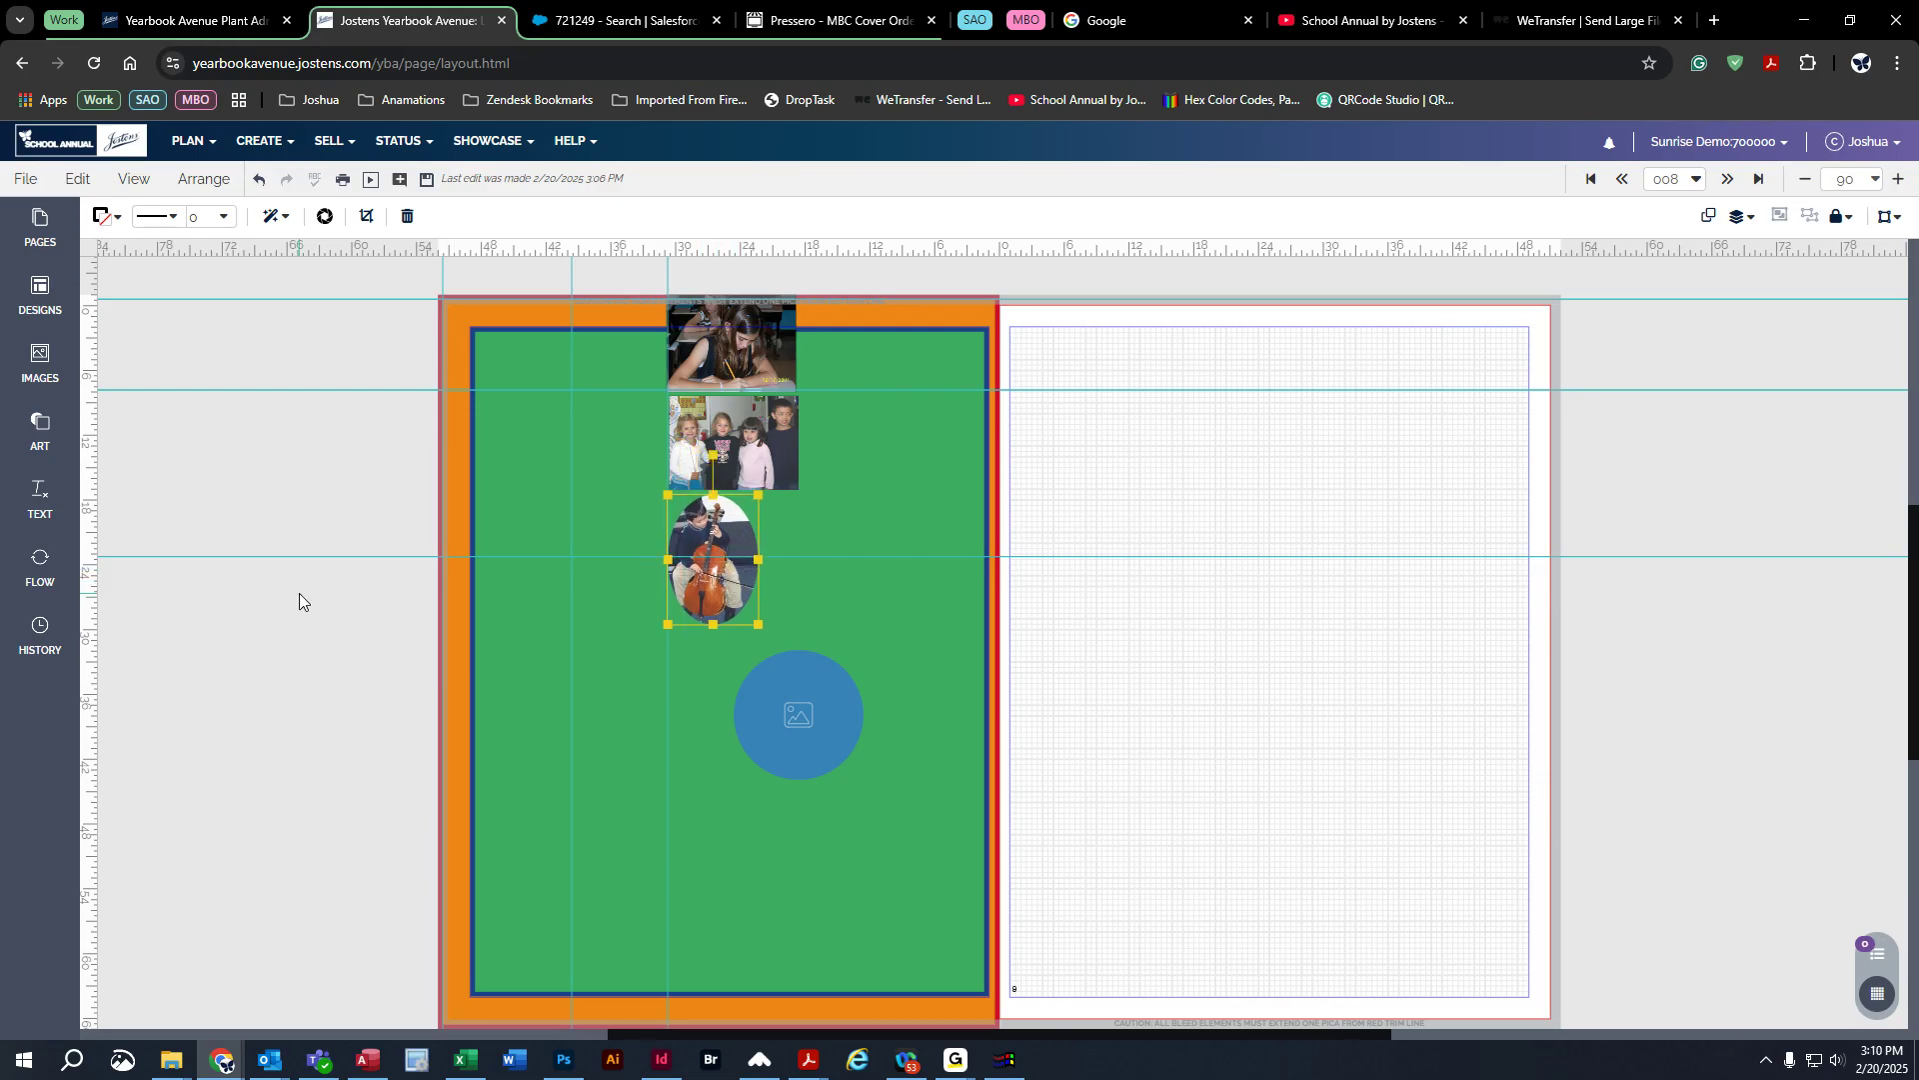
pyautogui.click(408, 730)
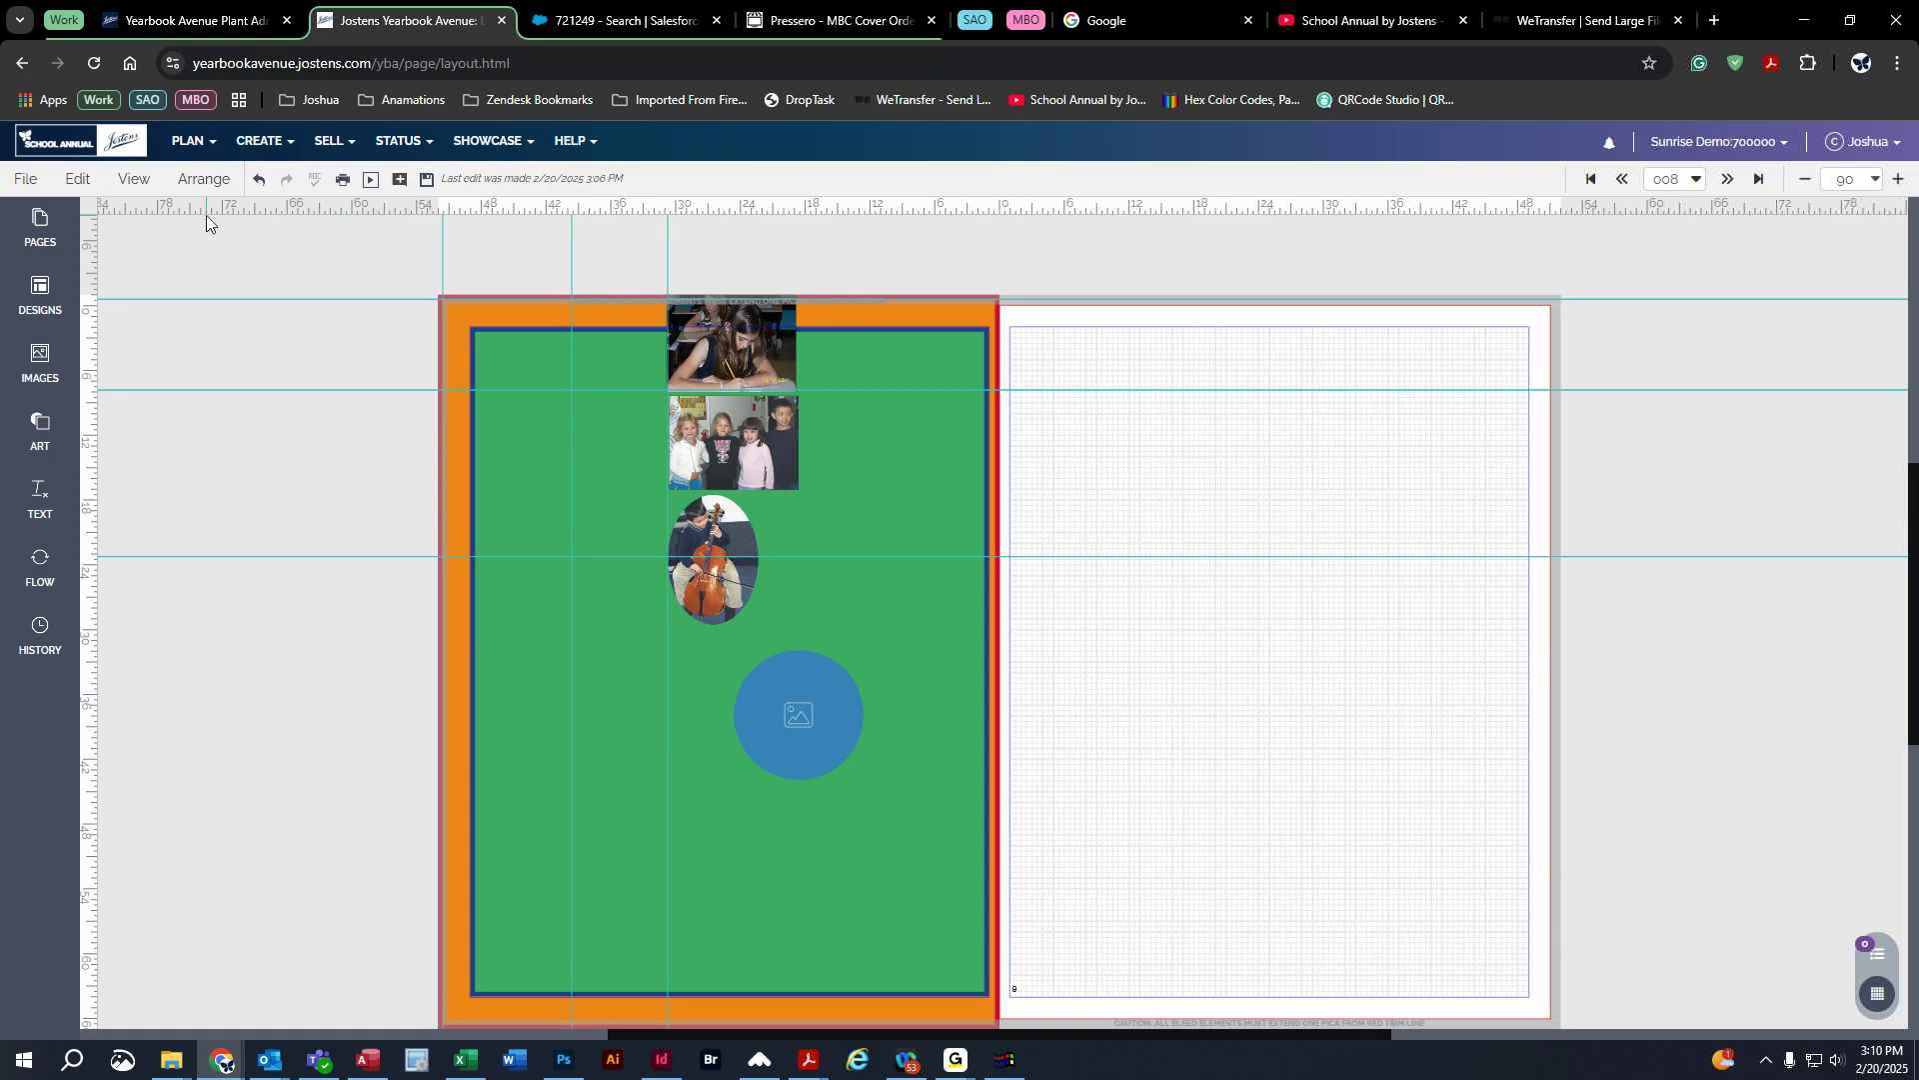
# Step: Look over the view options and save the page
pyautogui.click(132, 179)
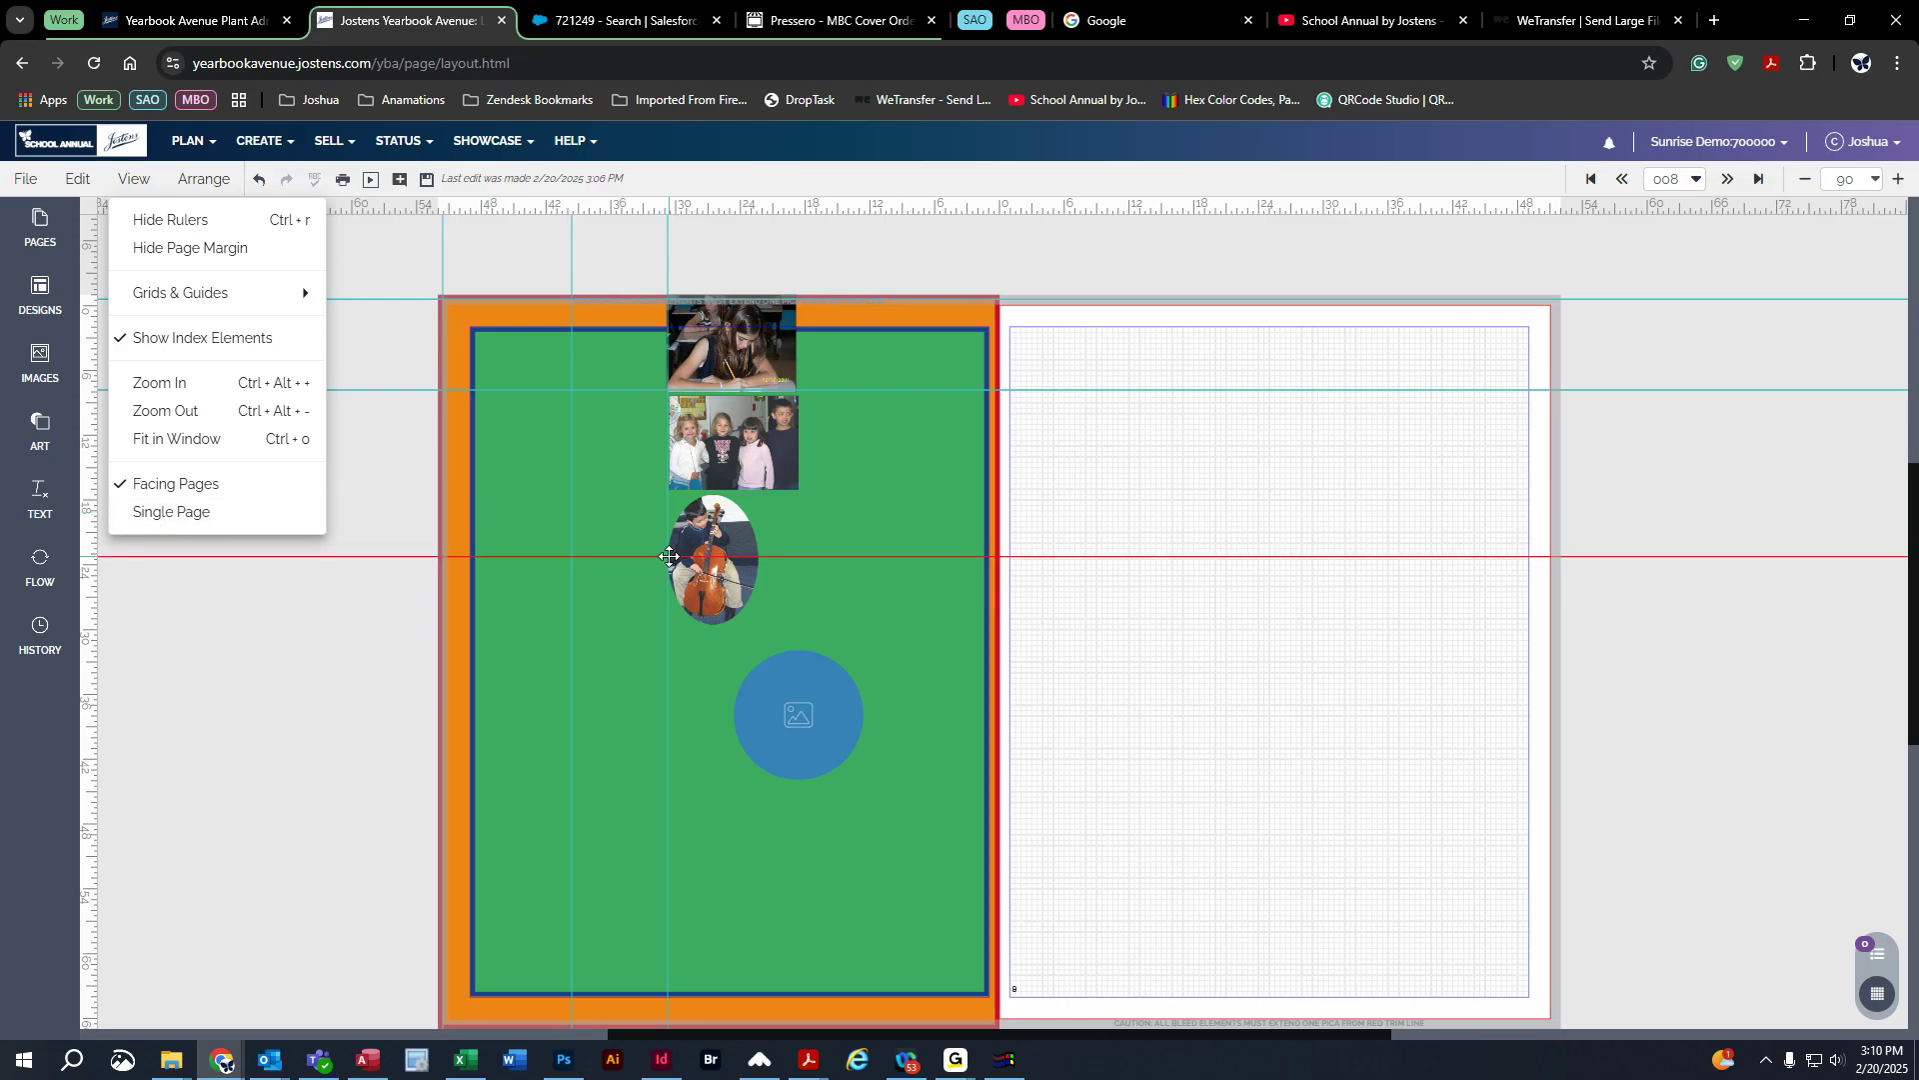
pyautogui.click(378, 290)
pyautogui.click(423, 185)
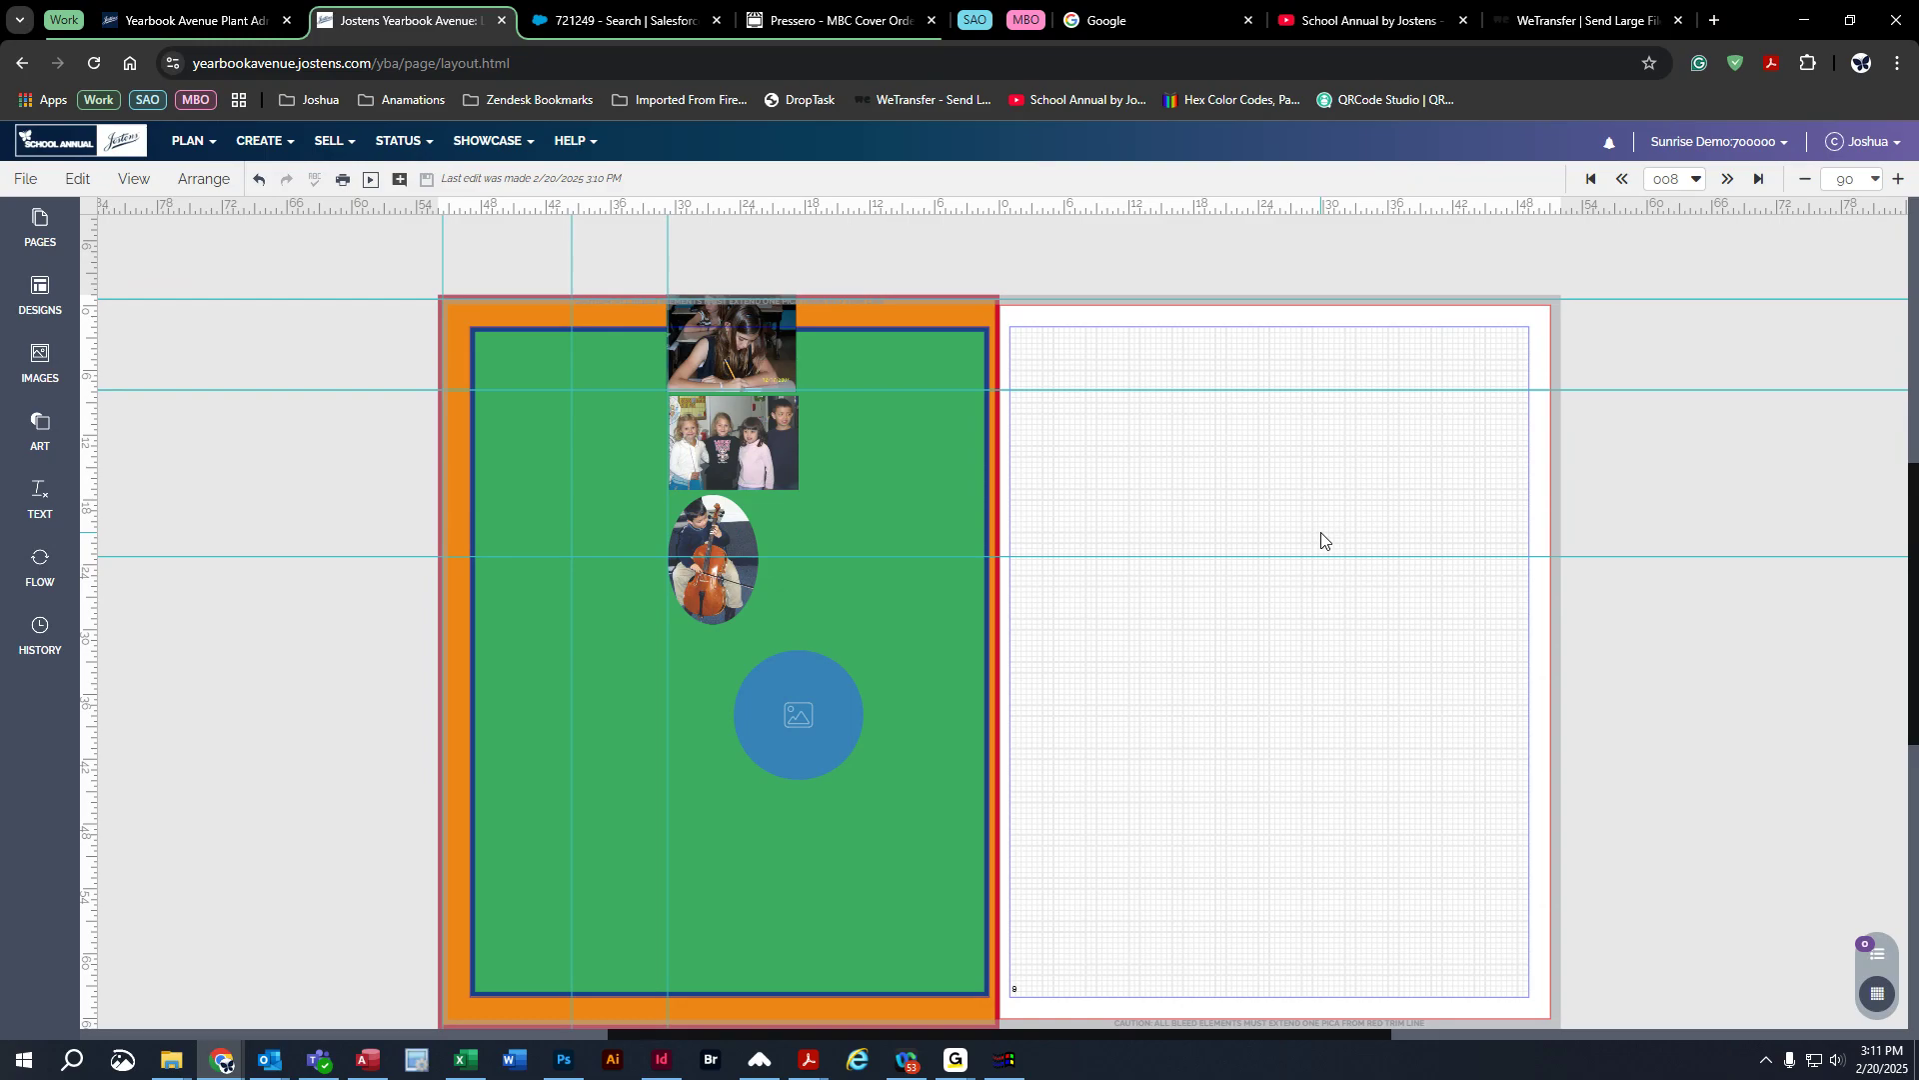
# Step: Switch the layout from facing pages to Single Page view
pyautogui.click(135, 190)
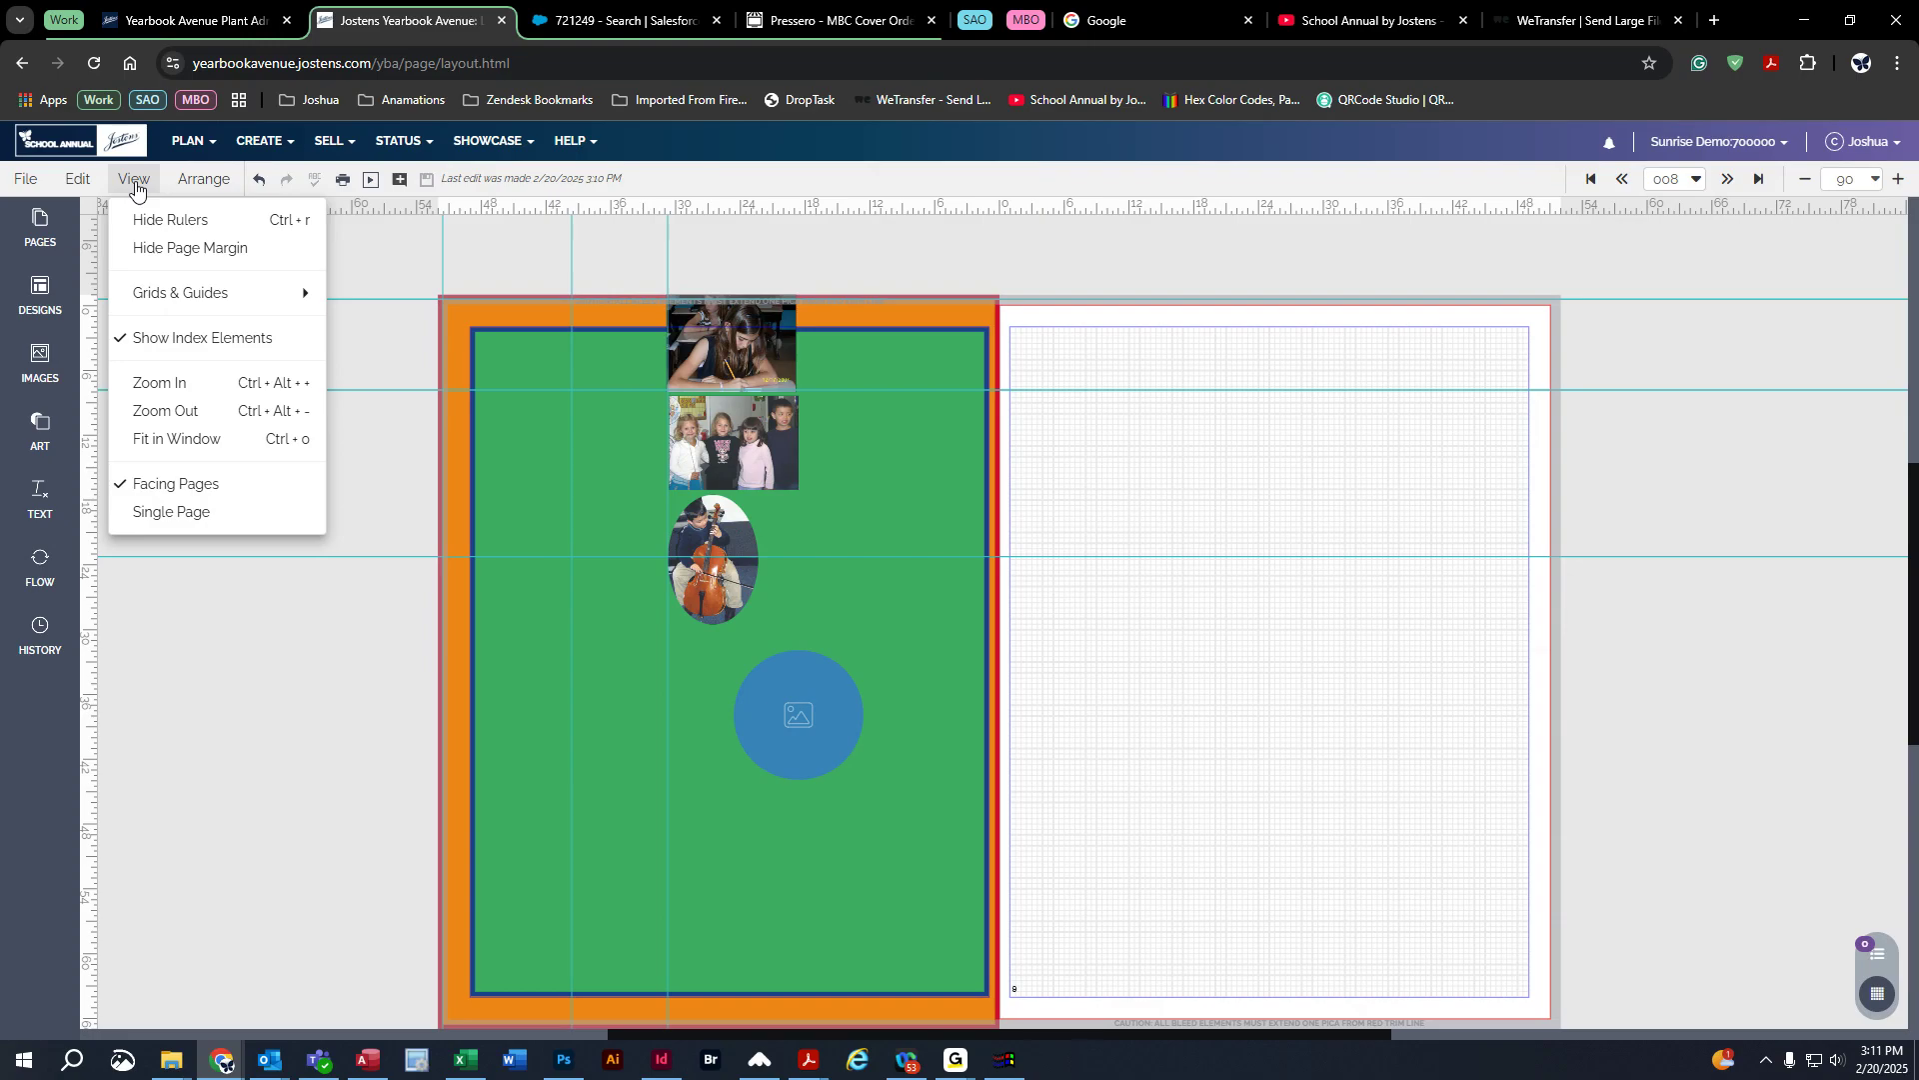
pyautogui.click(170, 512)
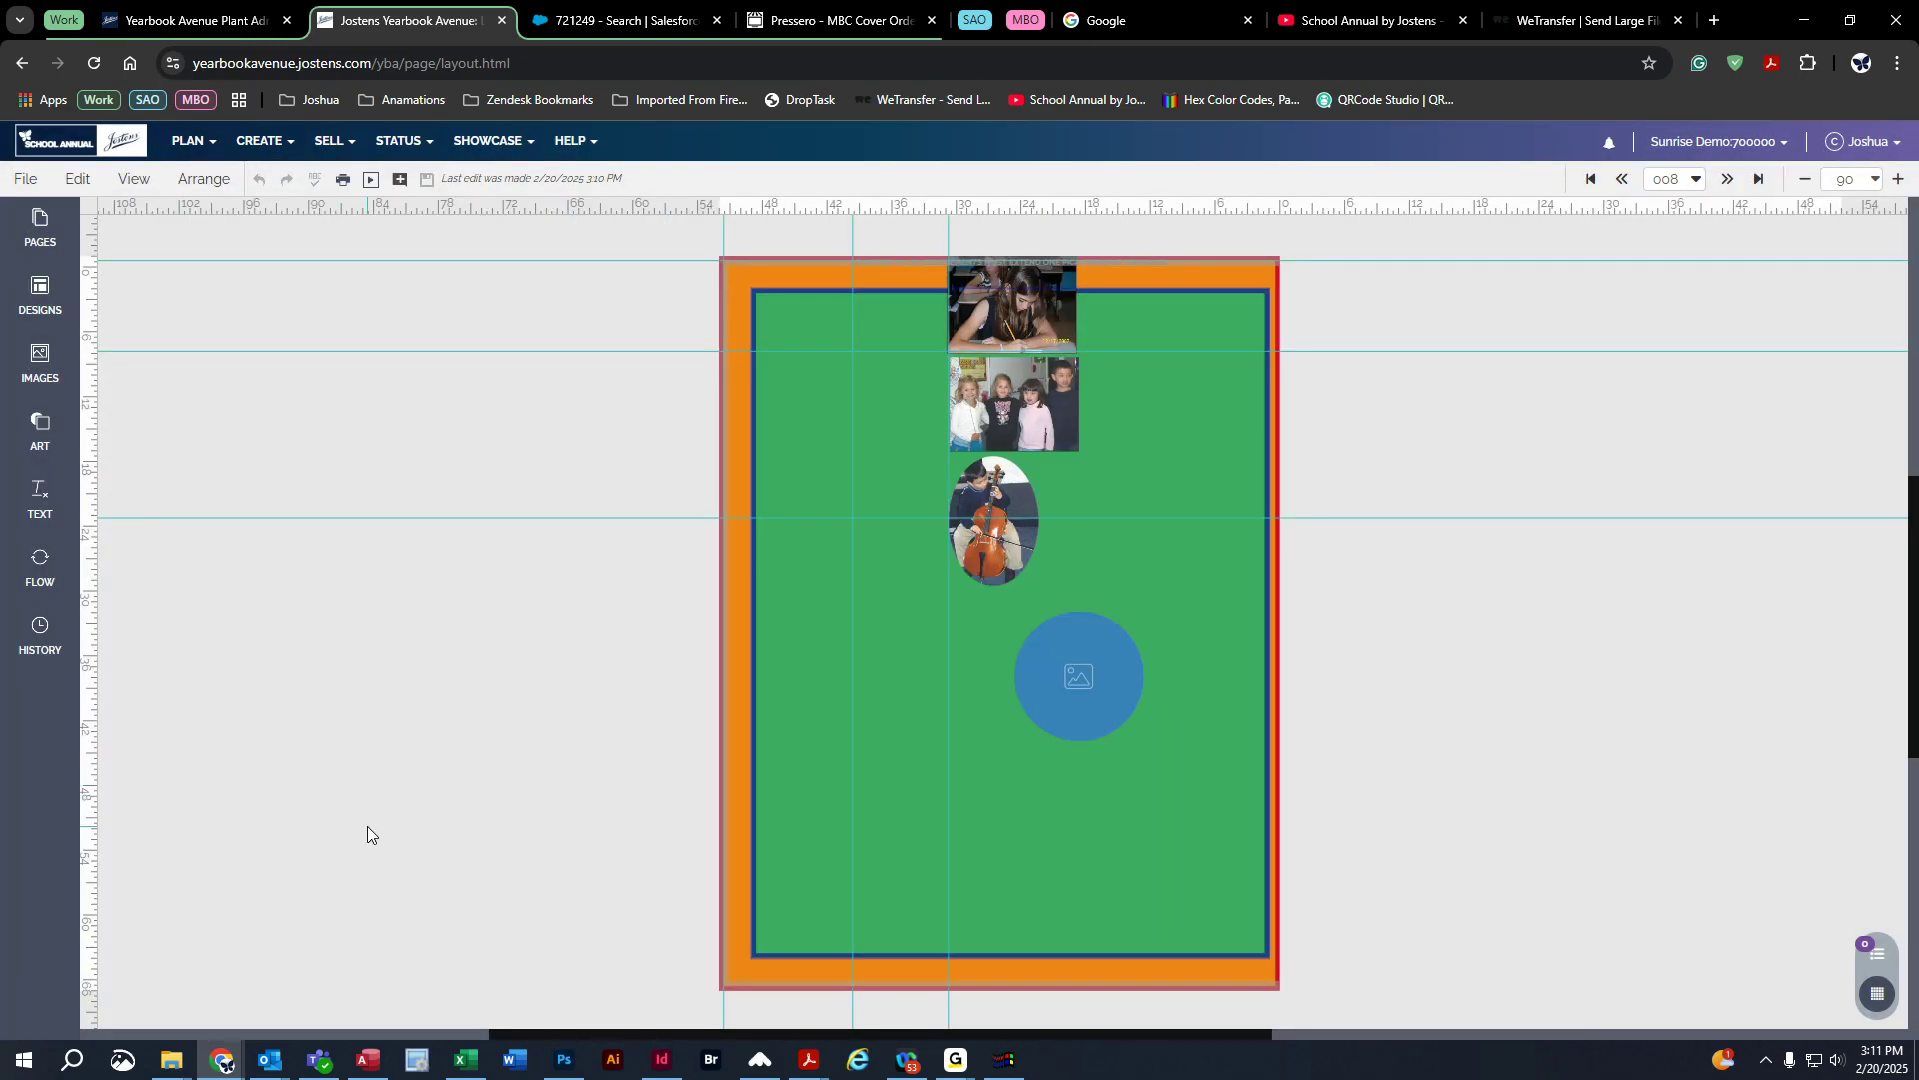
pyautogui.scroll(1, 894, 750)
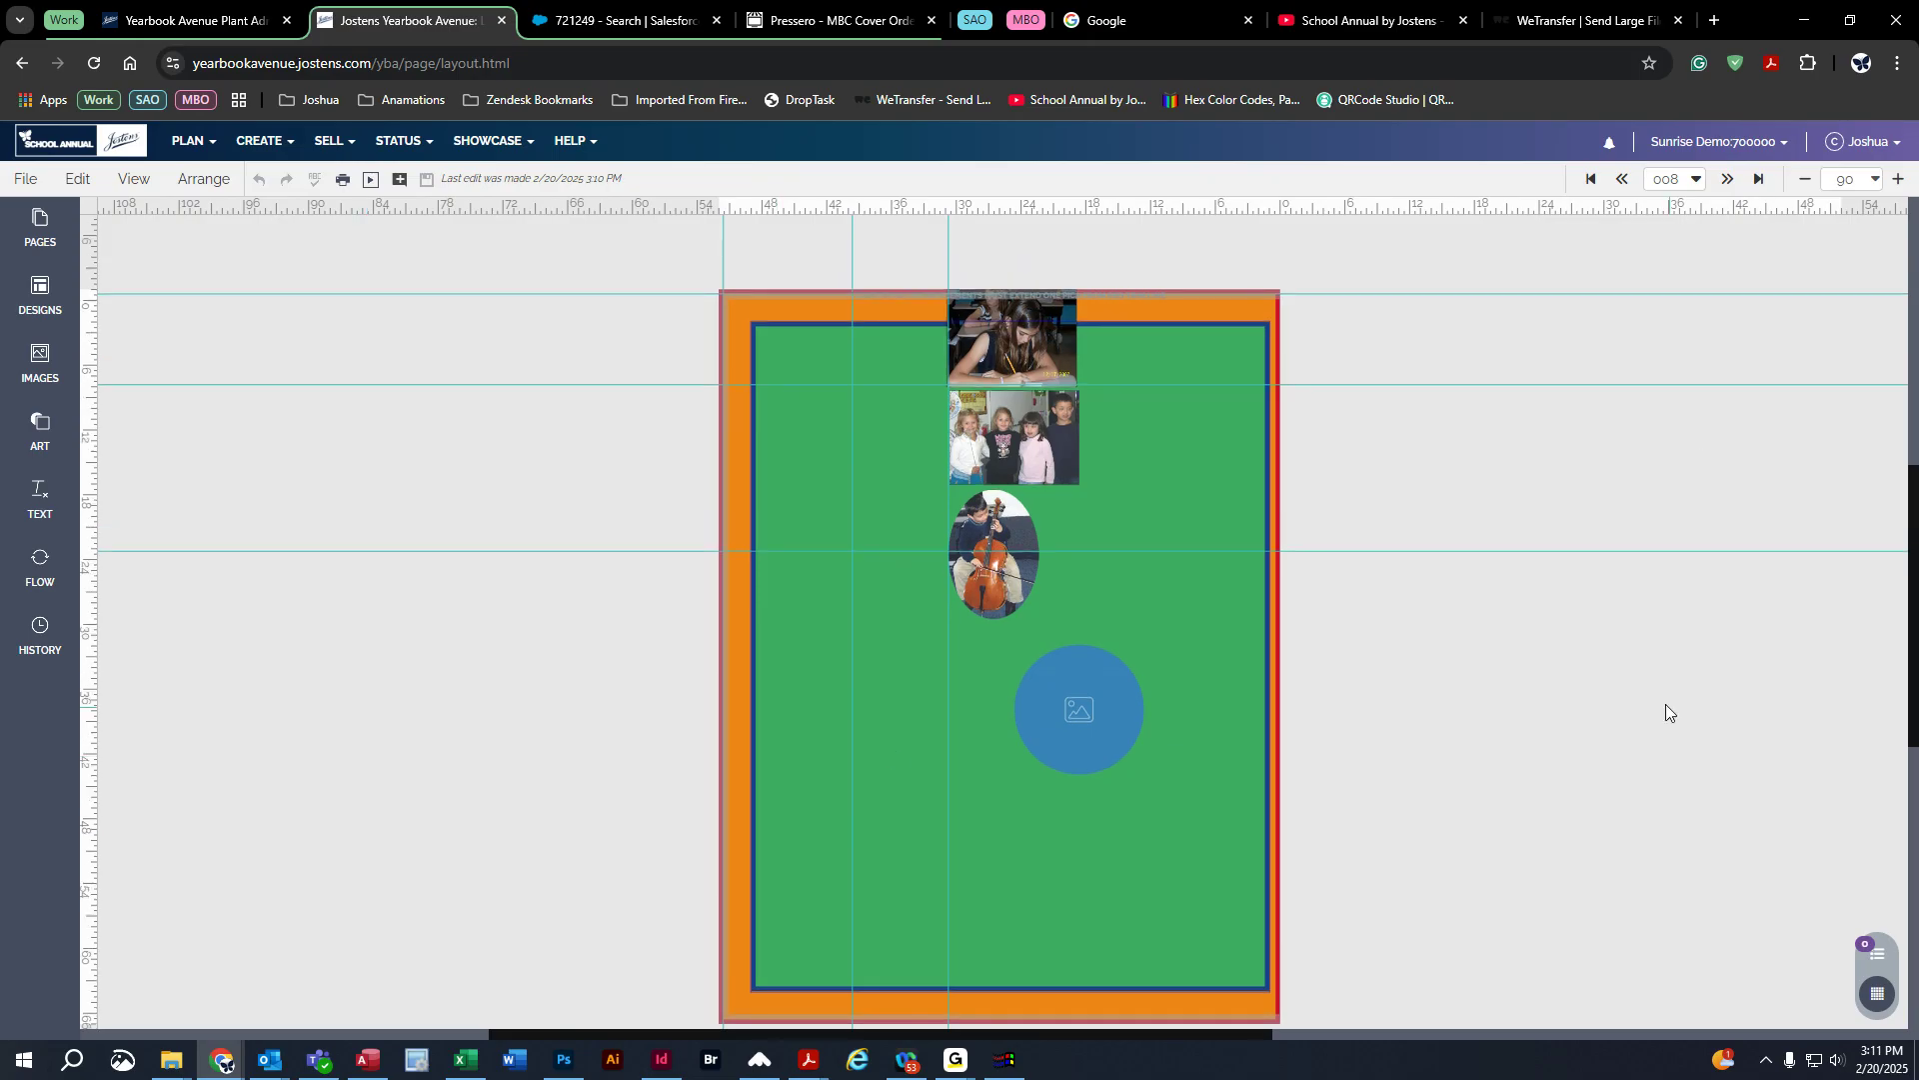
# Step: Go forward to page 009 and return to page 008
pyautogui.click(1727, 179)
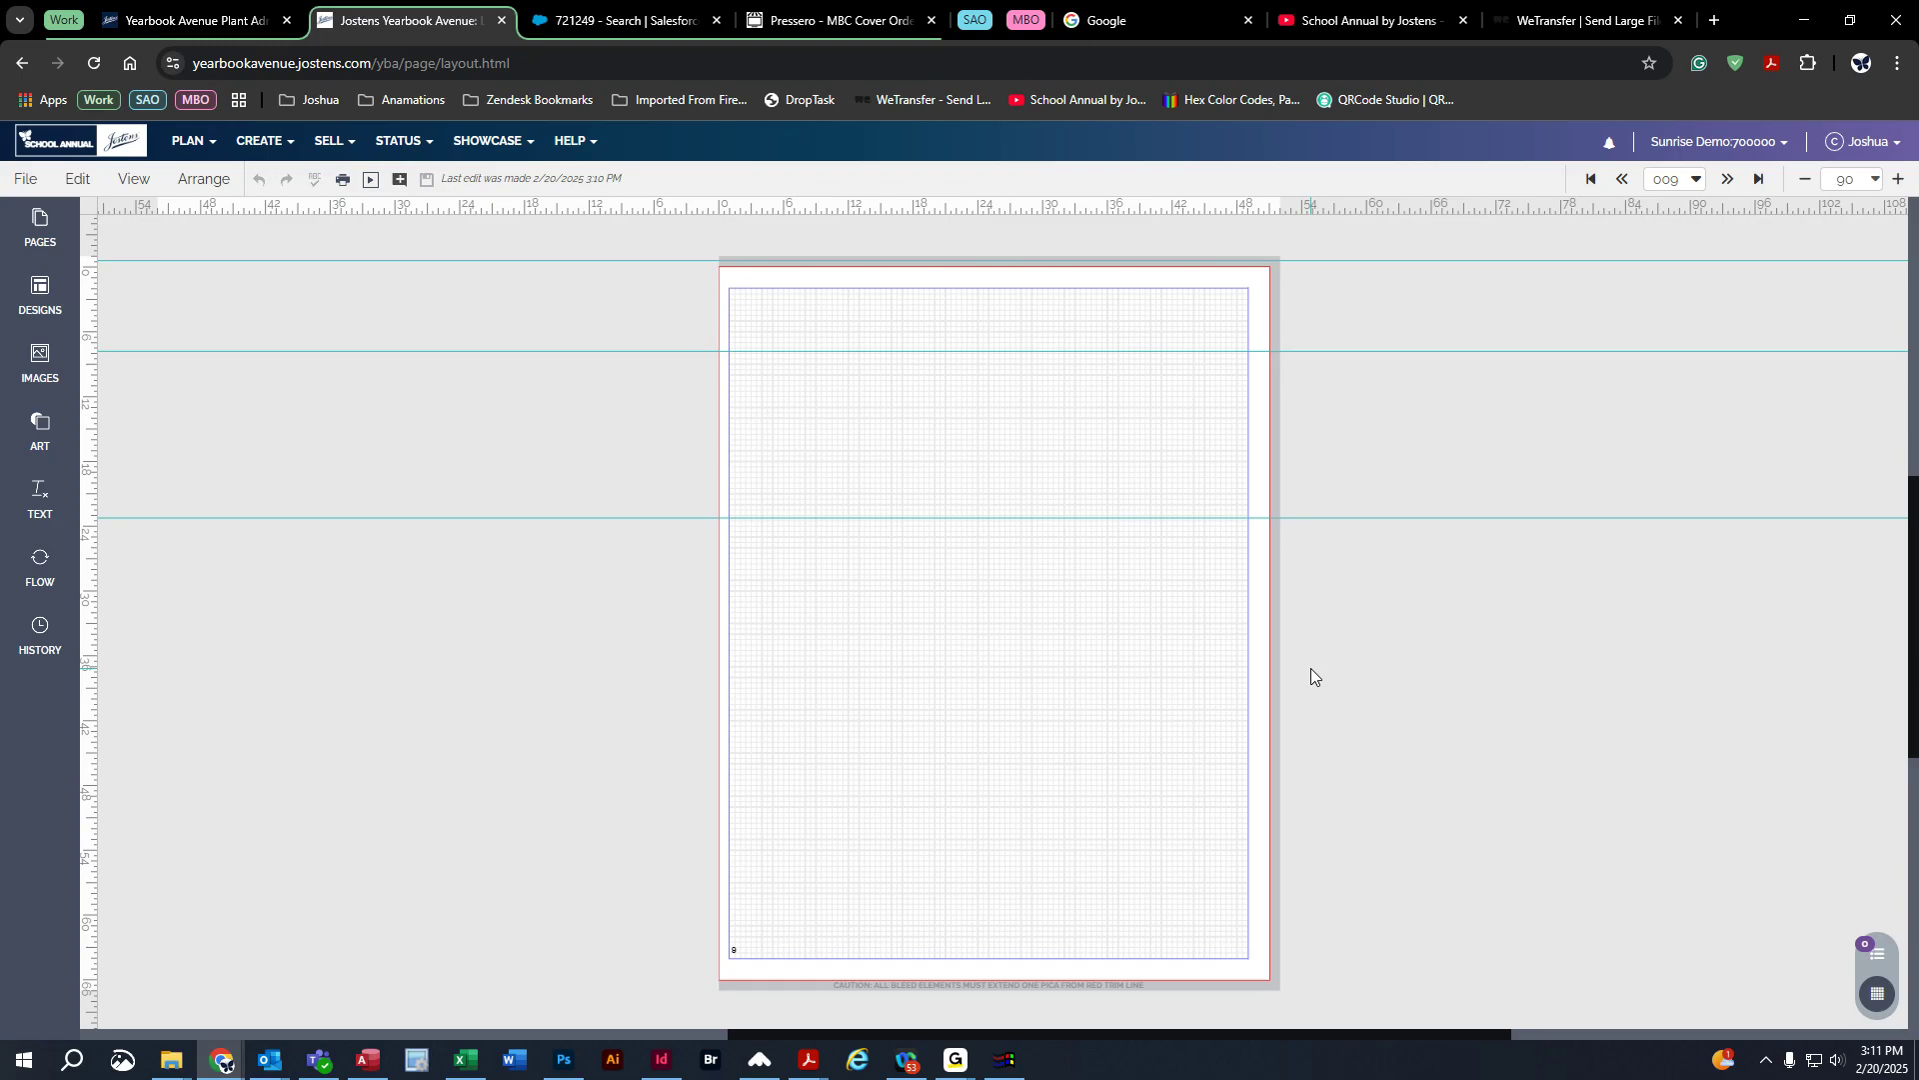
pyautogui.scroll(1, 1311, 676)
pyautogui.click(1622, 179)
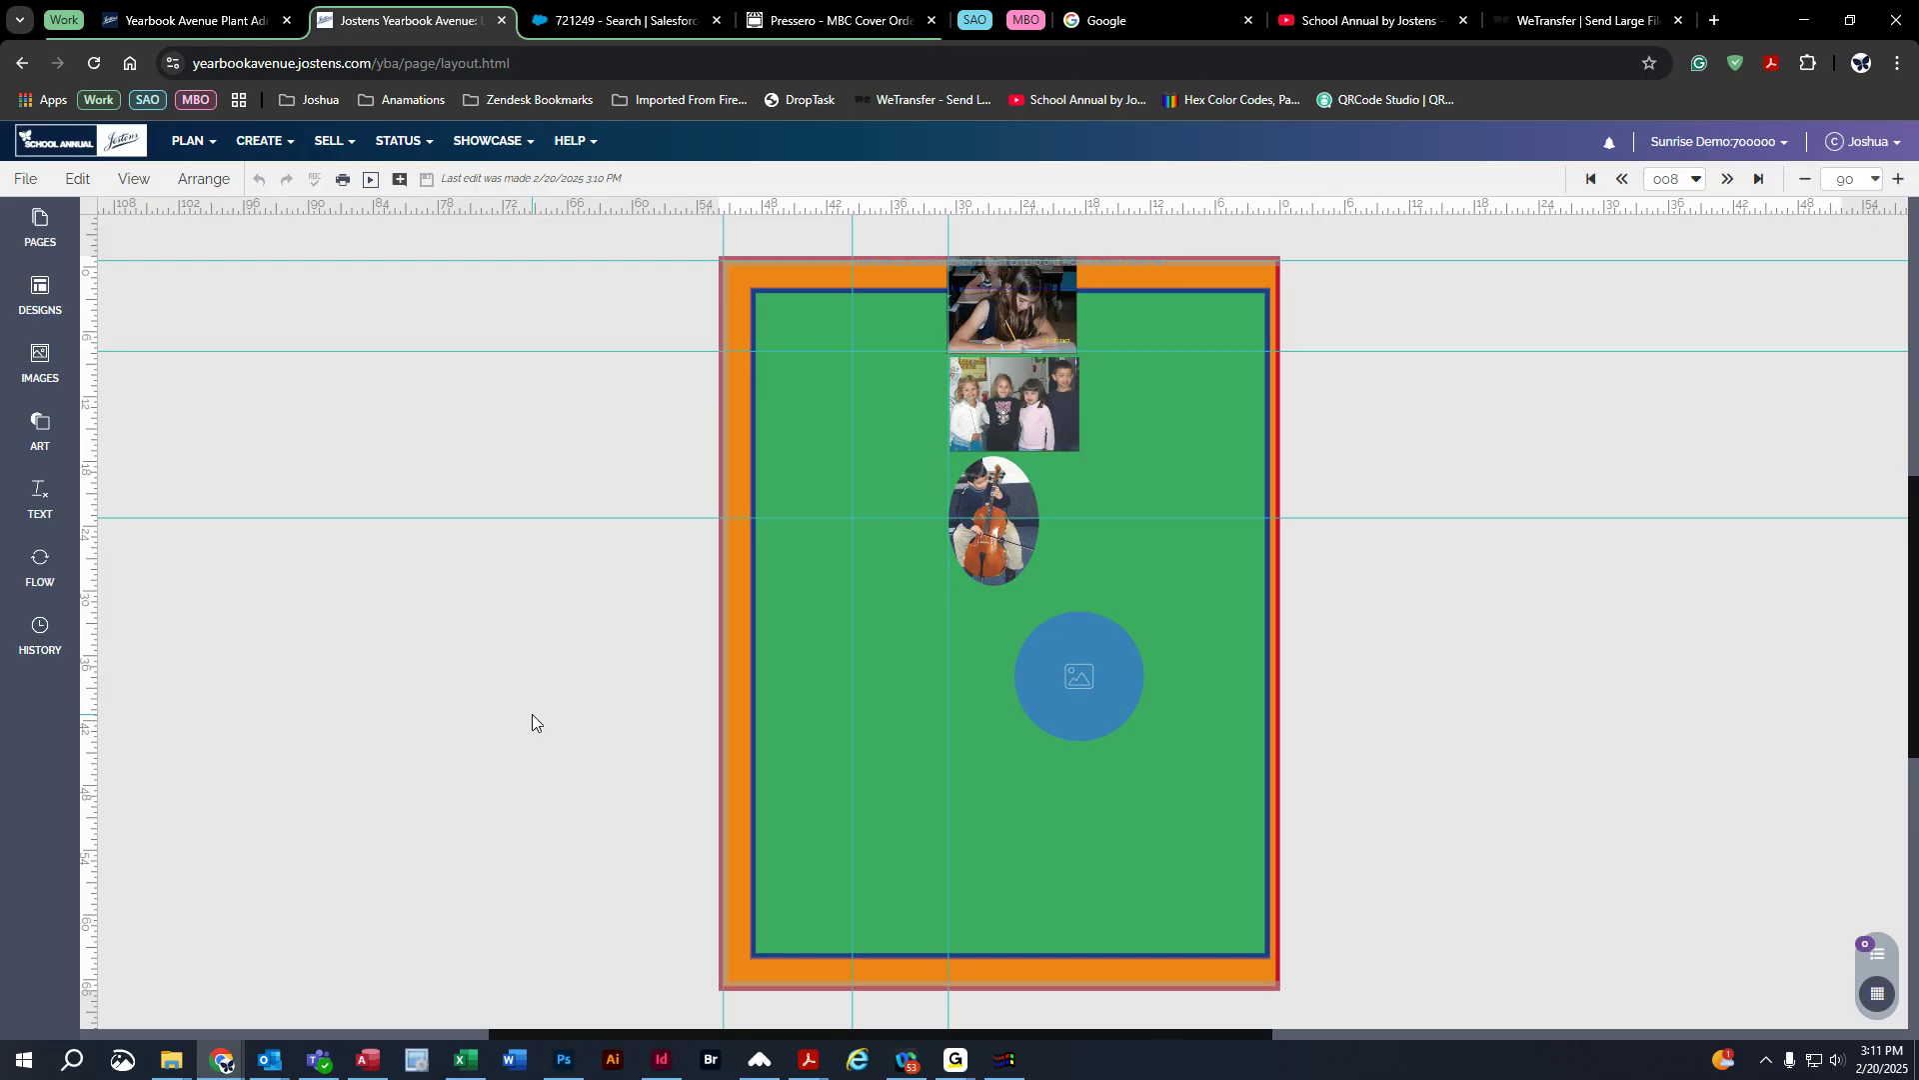
# Step: Move the group photo to the page's upper-left corner, shift the middle vertical guide left, and place the writing girl's photo below the group photo
pyautogui.click(222, 182)
pyautogui.moveTo(1040, 420); pyautogui.dragTo(884, 436)
pyautogui.moveTo(852, 370); pyautogui.dragTo(823, 345)
pyautogui.moveTo(884, 469); pyautogui.dragTo(852, 387)
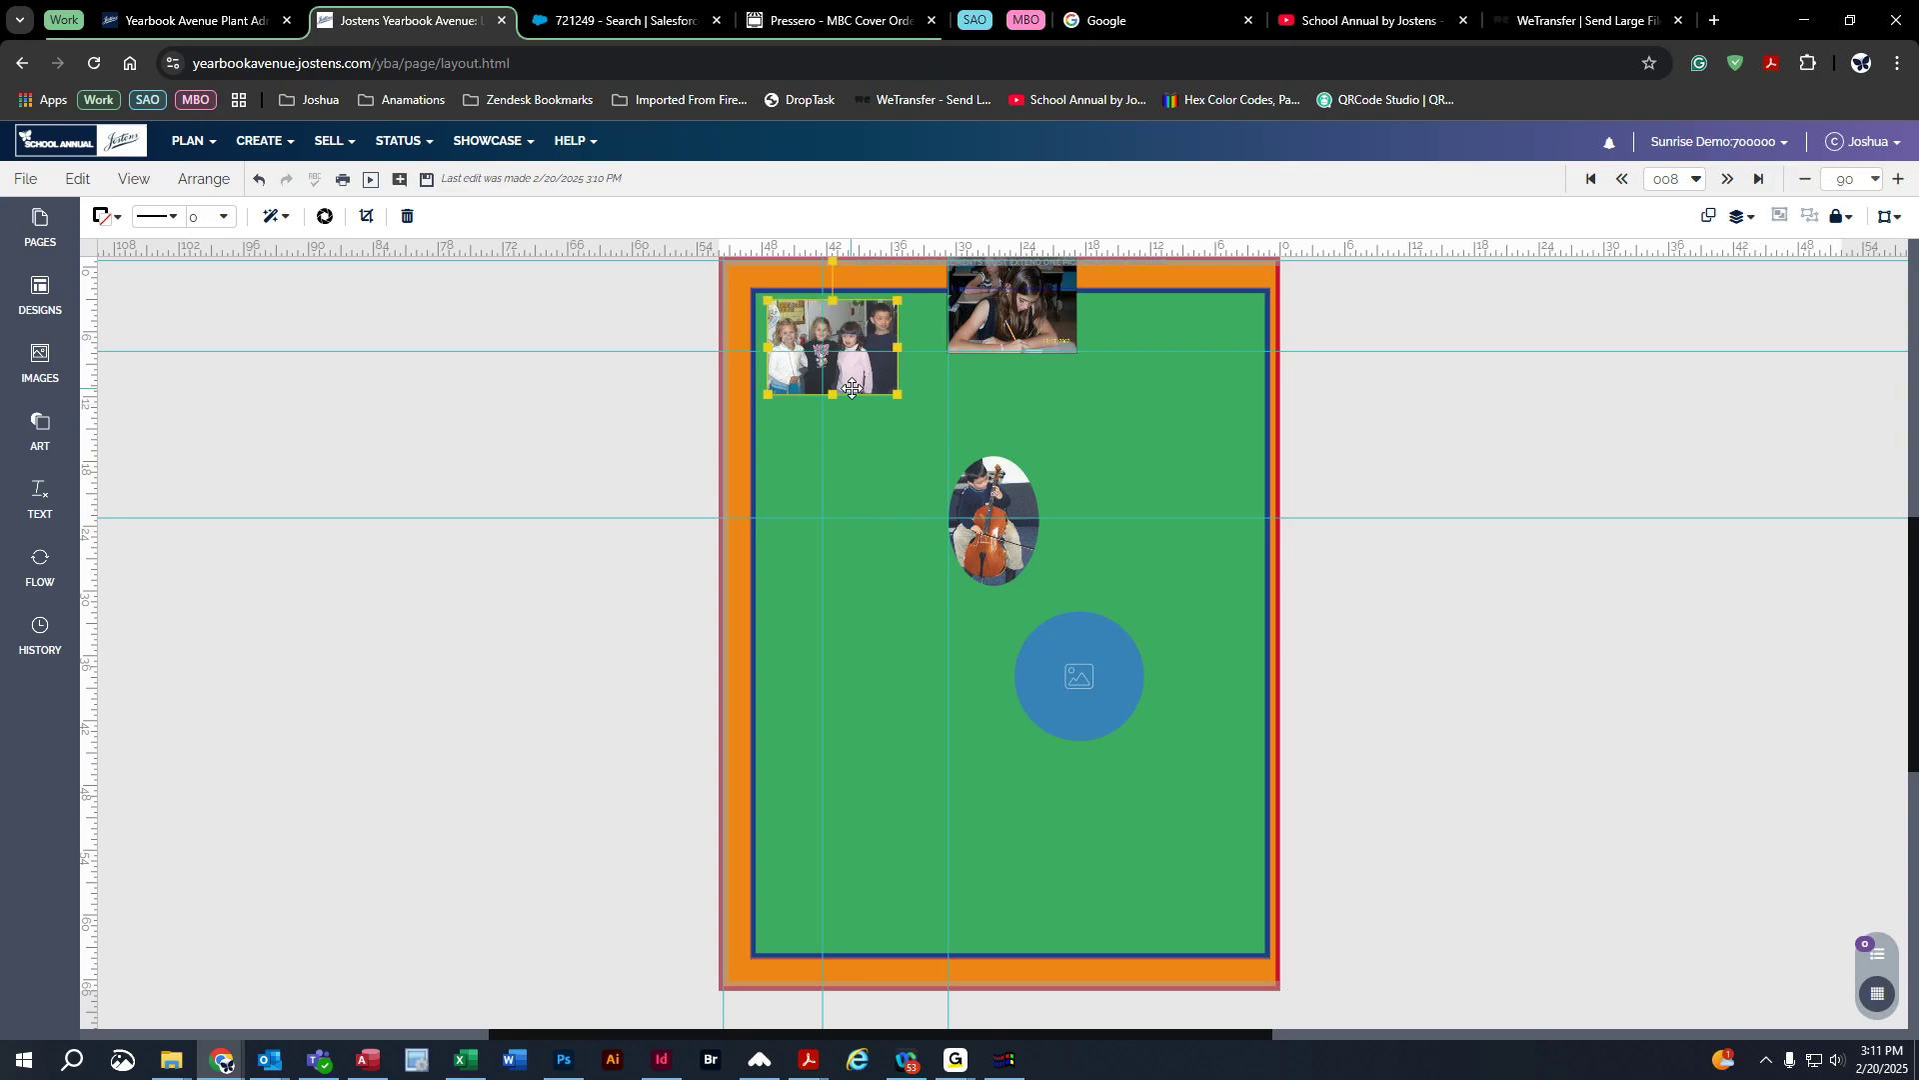
pyautogui.moveTo(1010, 328); pyautogui.dragTo(875, 478)
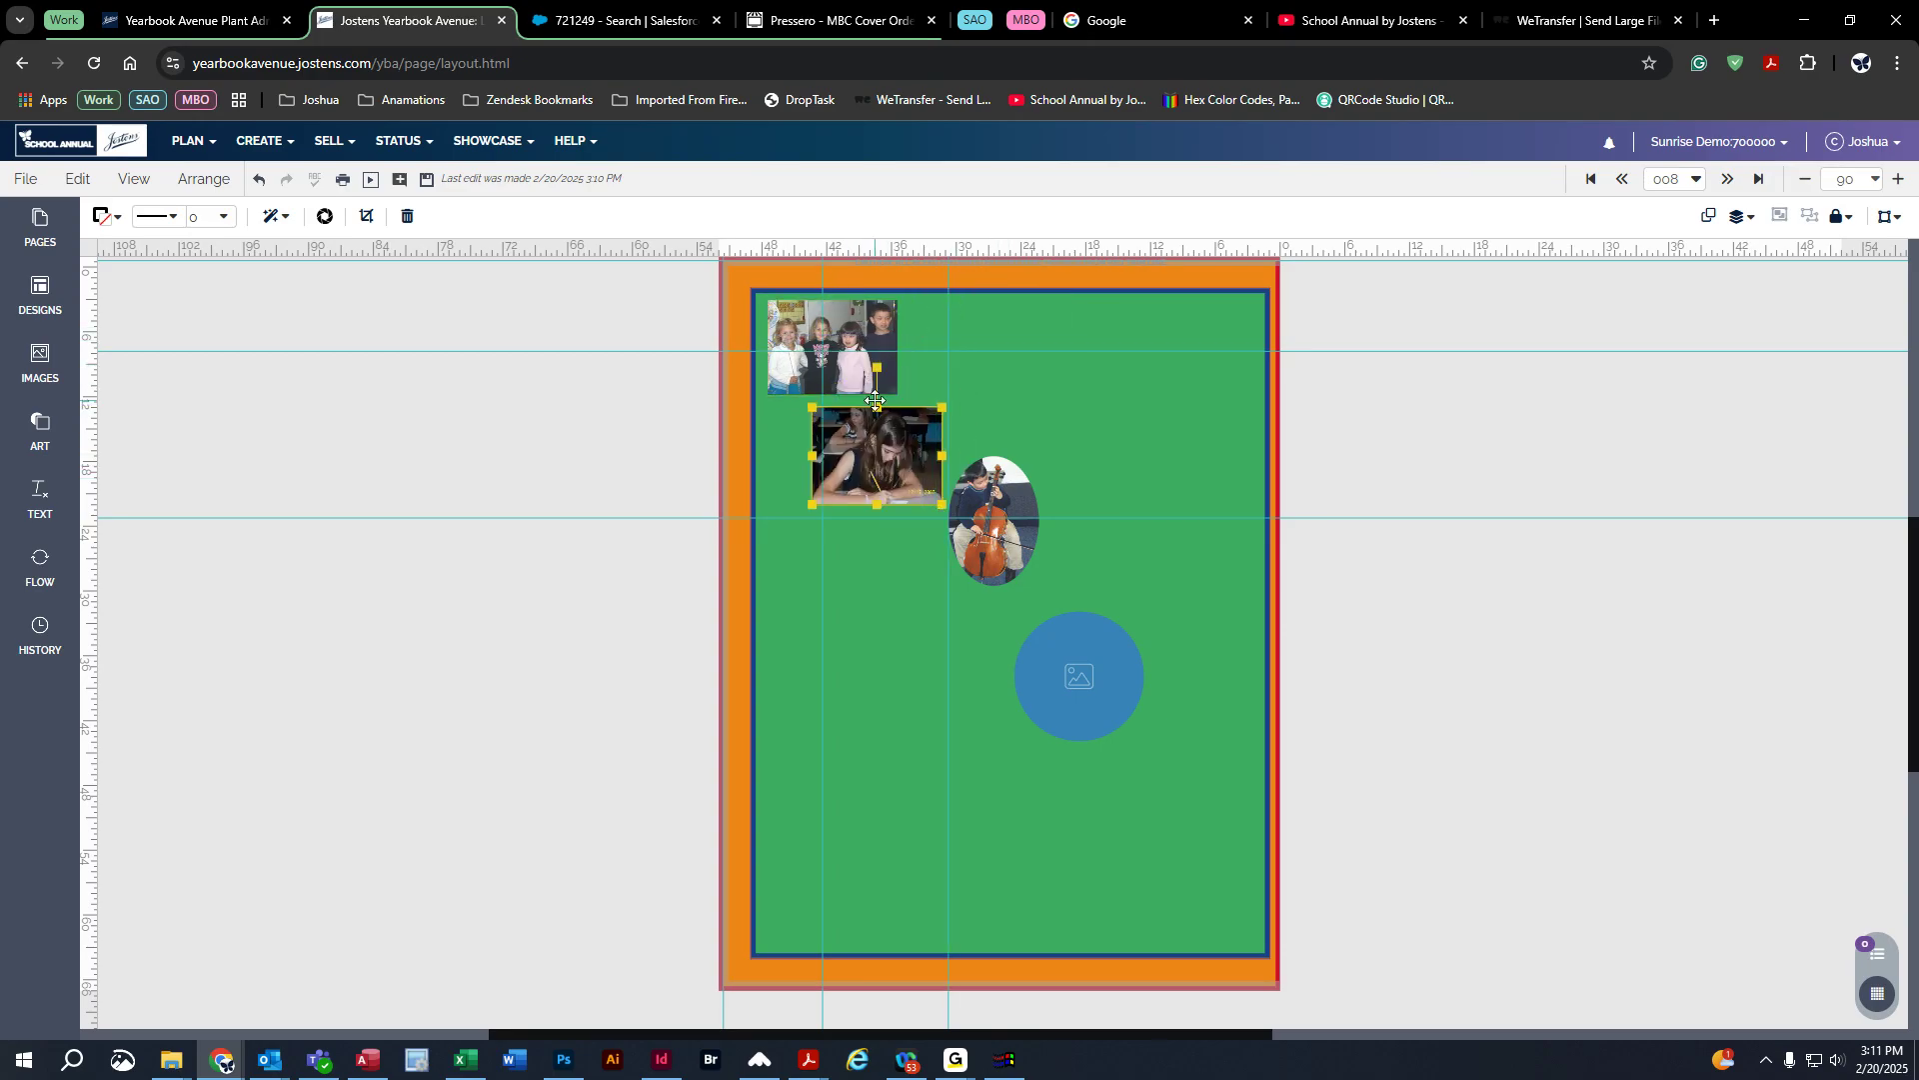
# Step: Select the group photo together with the writing girl's photo, lock both, and unlock them again
pyautogui.keyDown('shift'); pyautogui.click(839, 337); pyautogui.keyUp('shift')
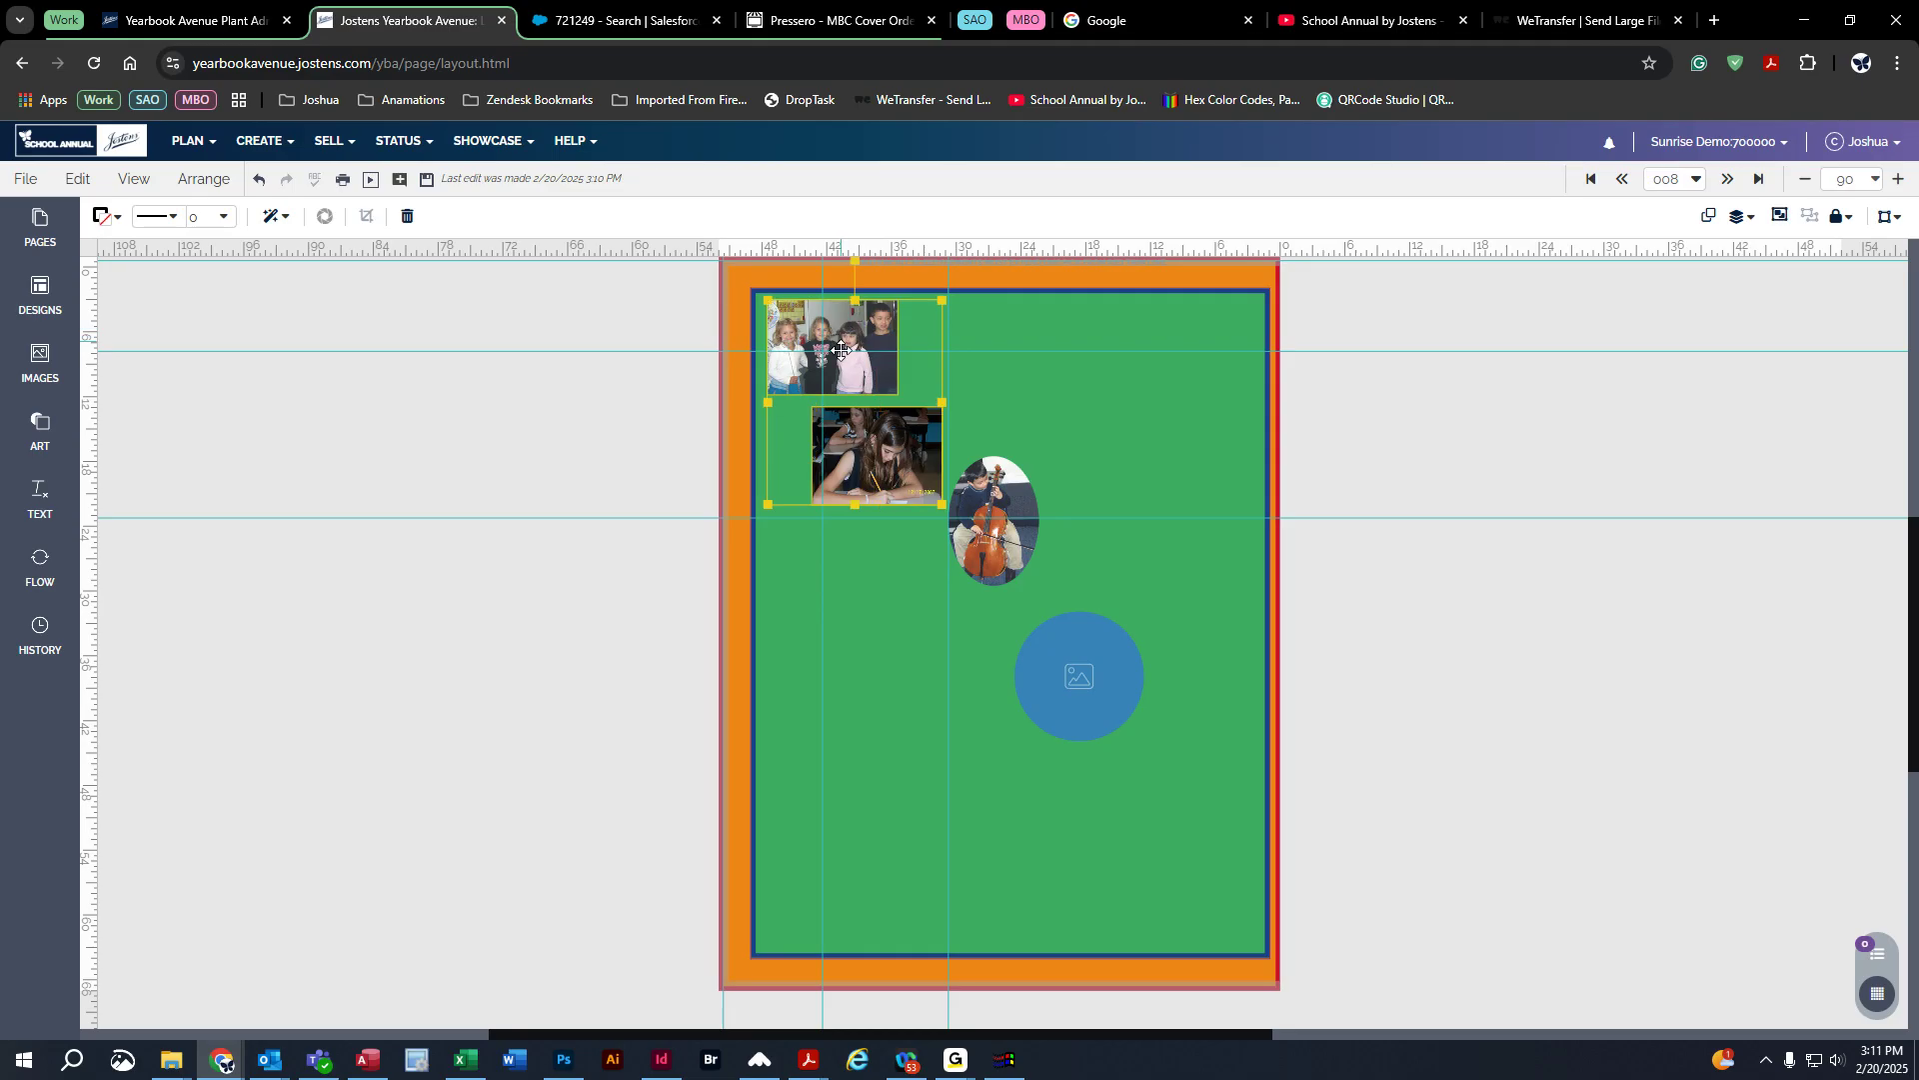
pyautogui.click(204, 179)
pyautogui.moveTo(220, 226)
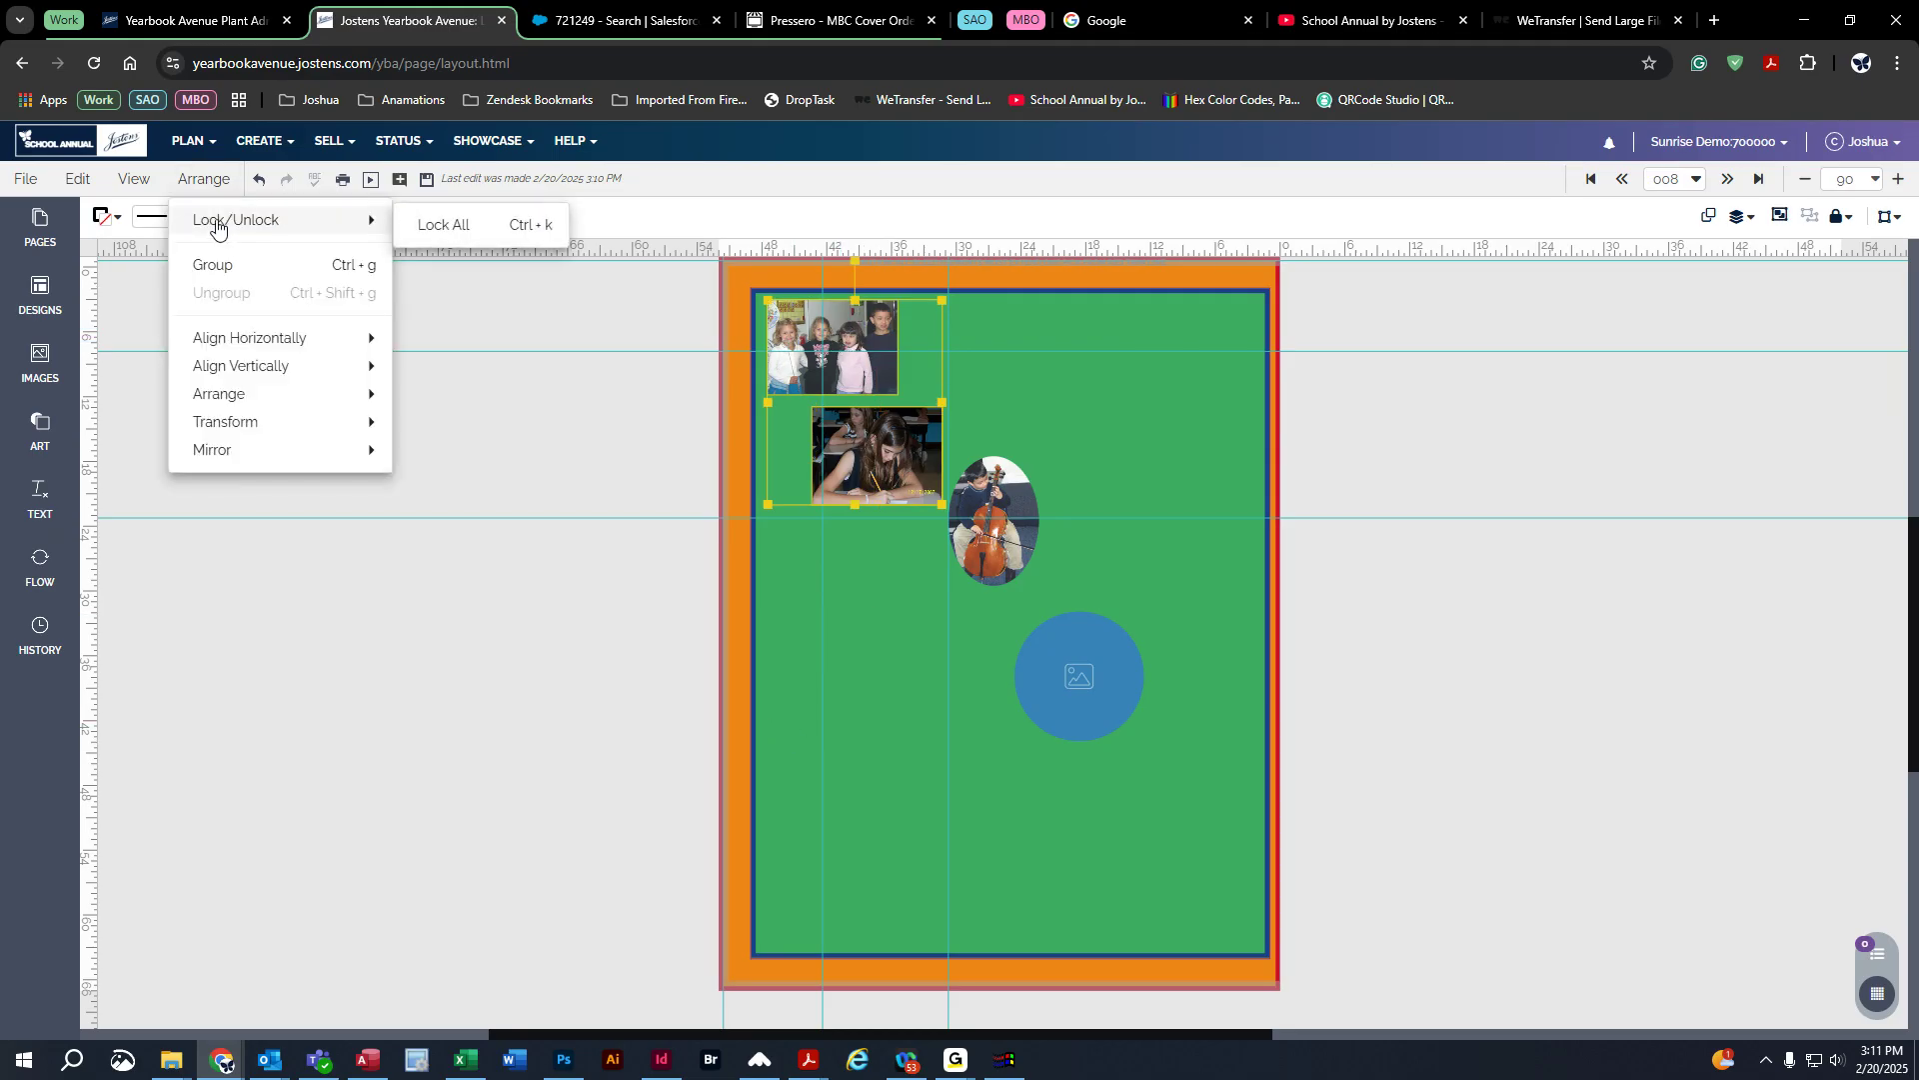
pyautogui.click(457, 224)
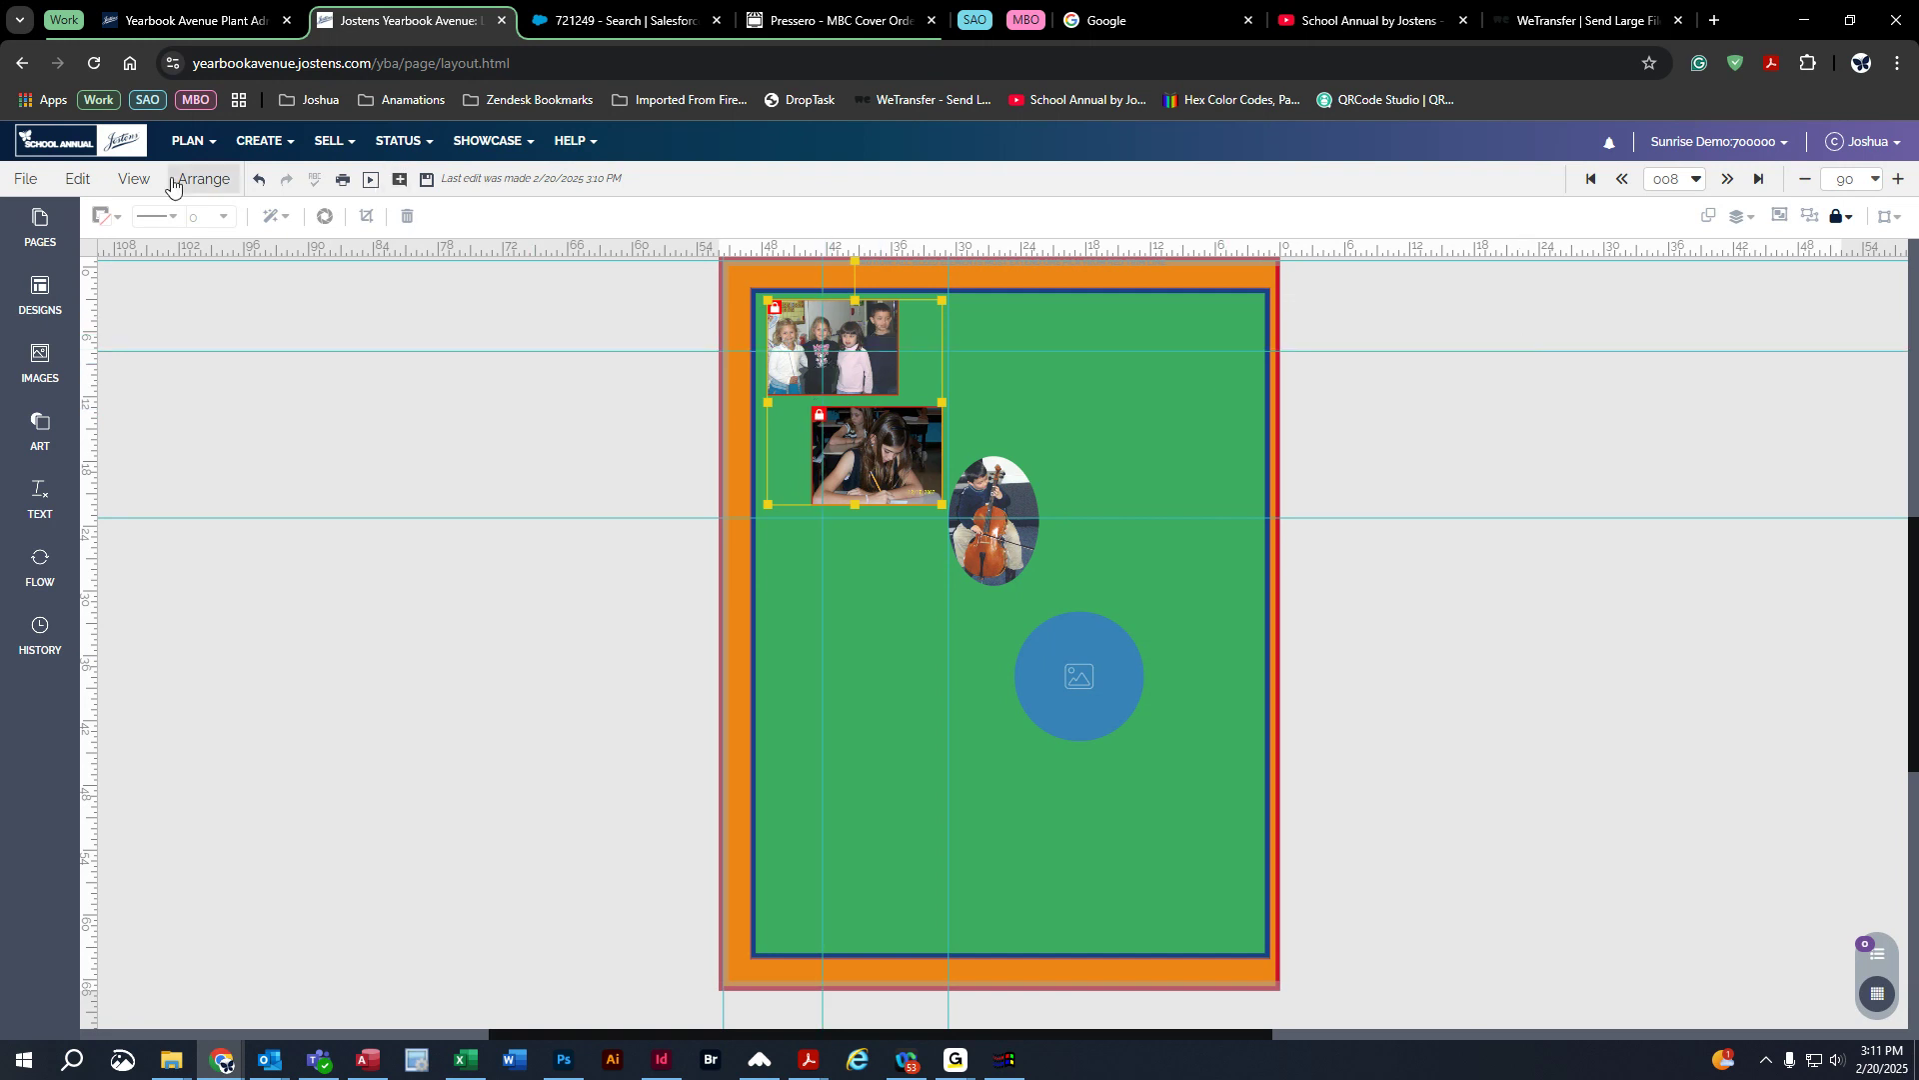
pyautogui.click(204, 179)
pyautogui.moveTo(268, 235)
pyautogui.click(455, 225)
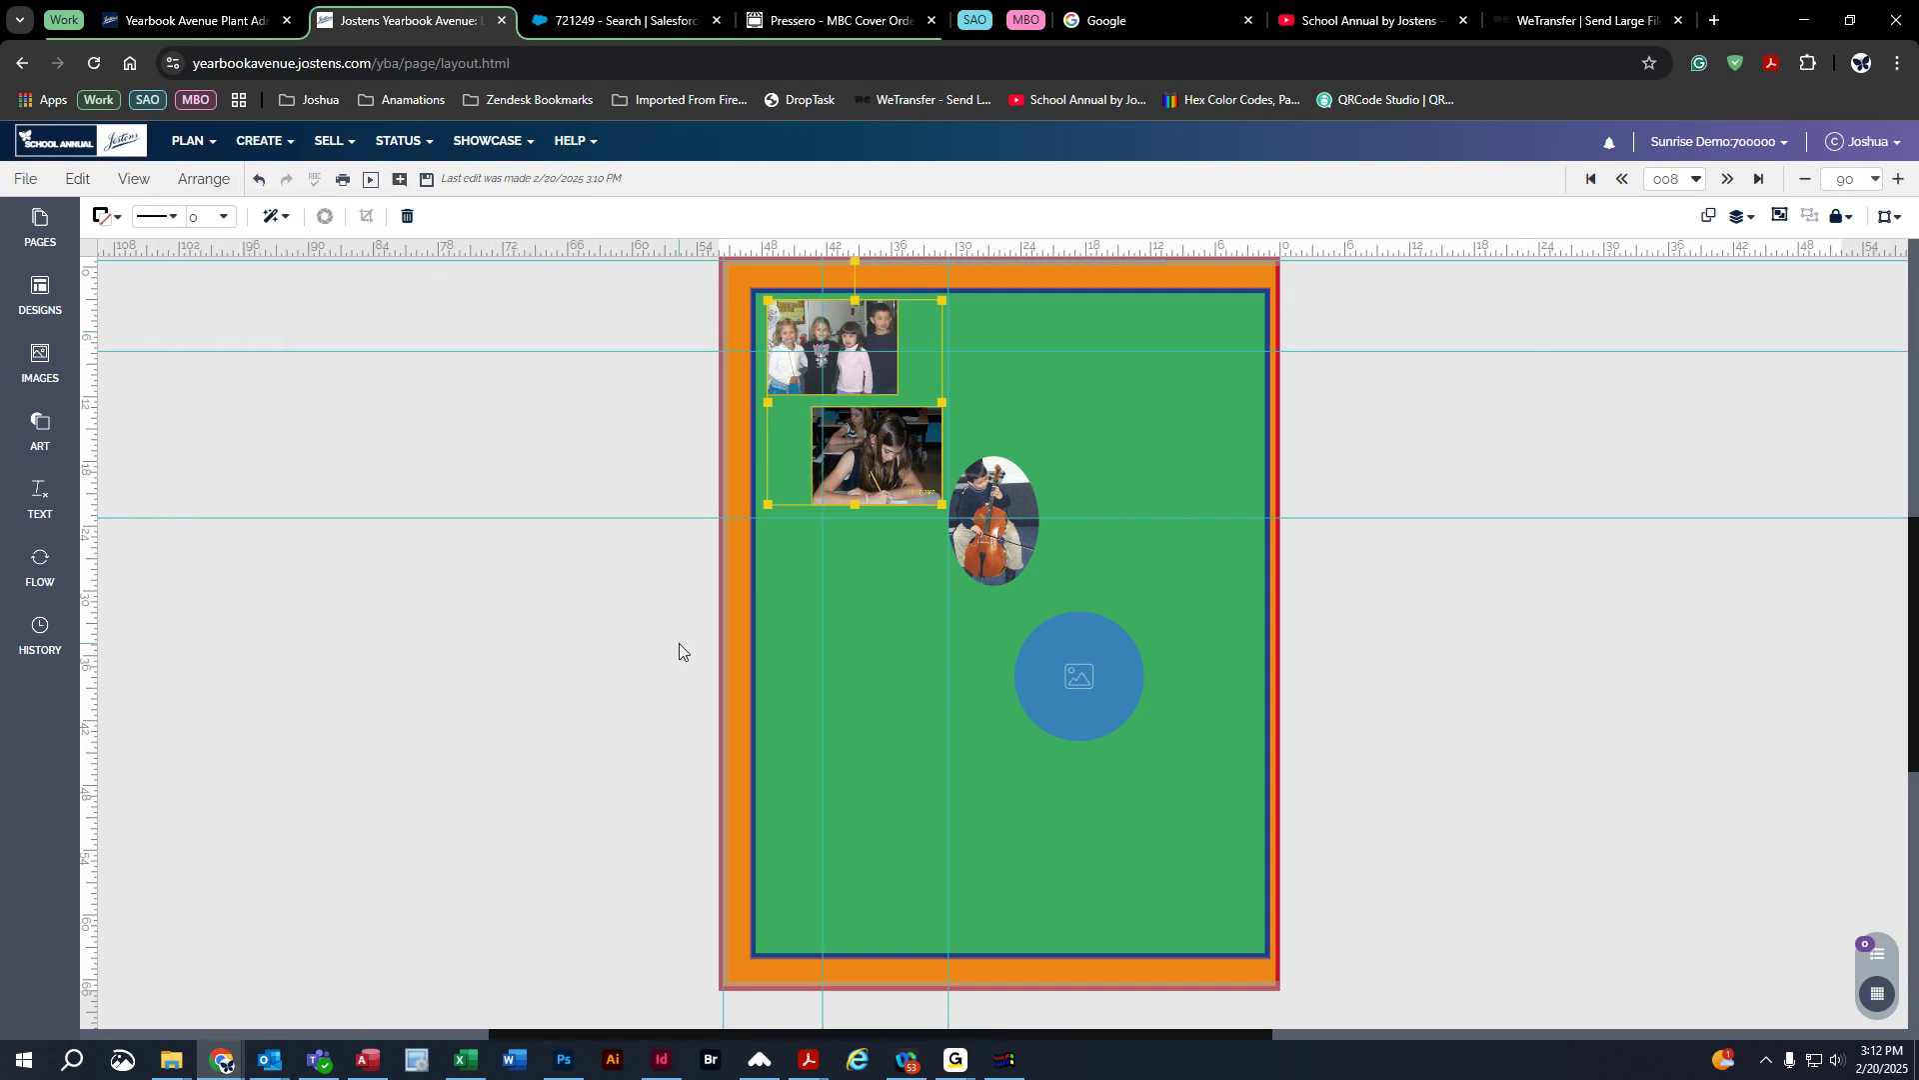
# Step: Group the two selected photos and ungroup them again
pyautogui.click(203, 180)
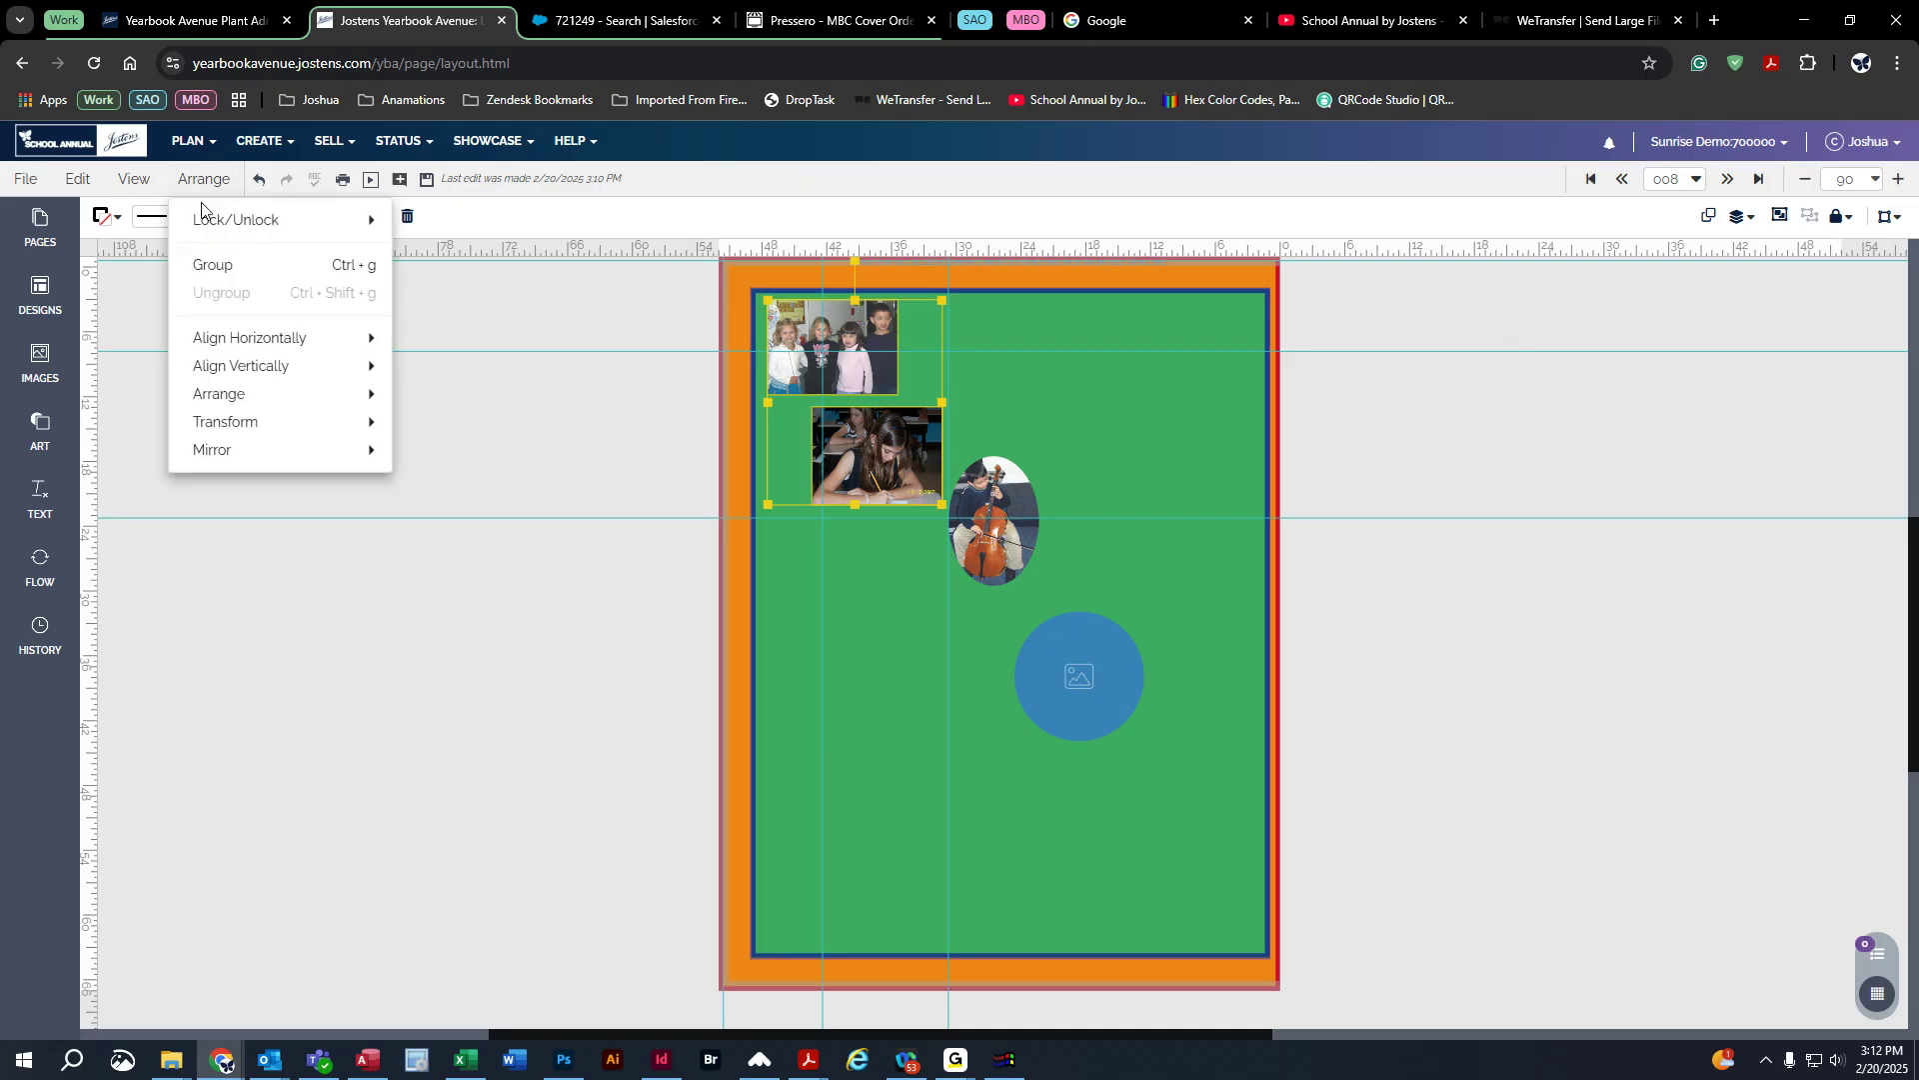
pyautogui.click(231, 266)
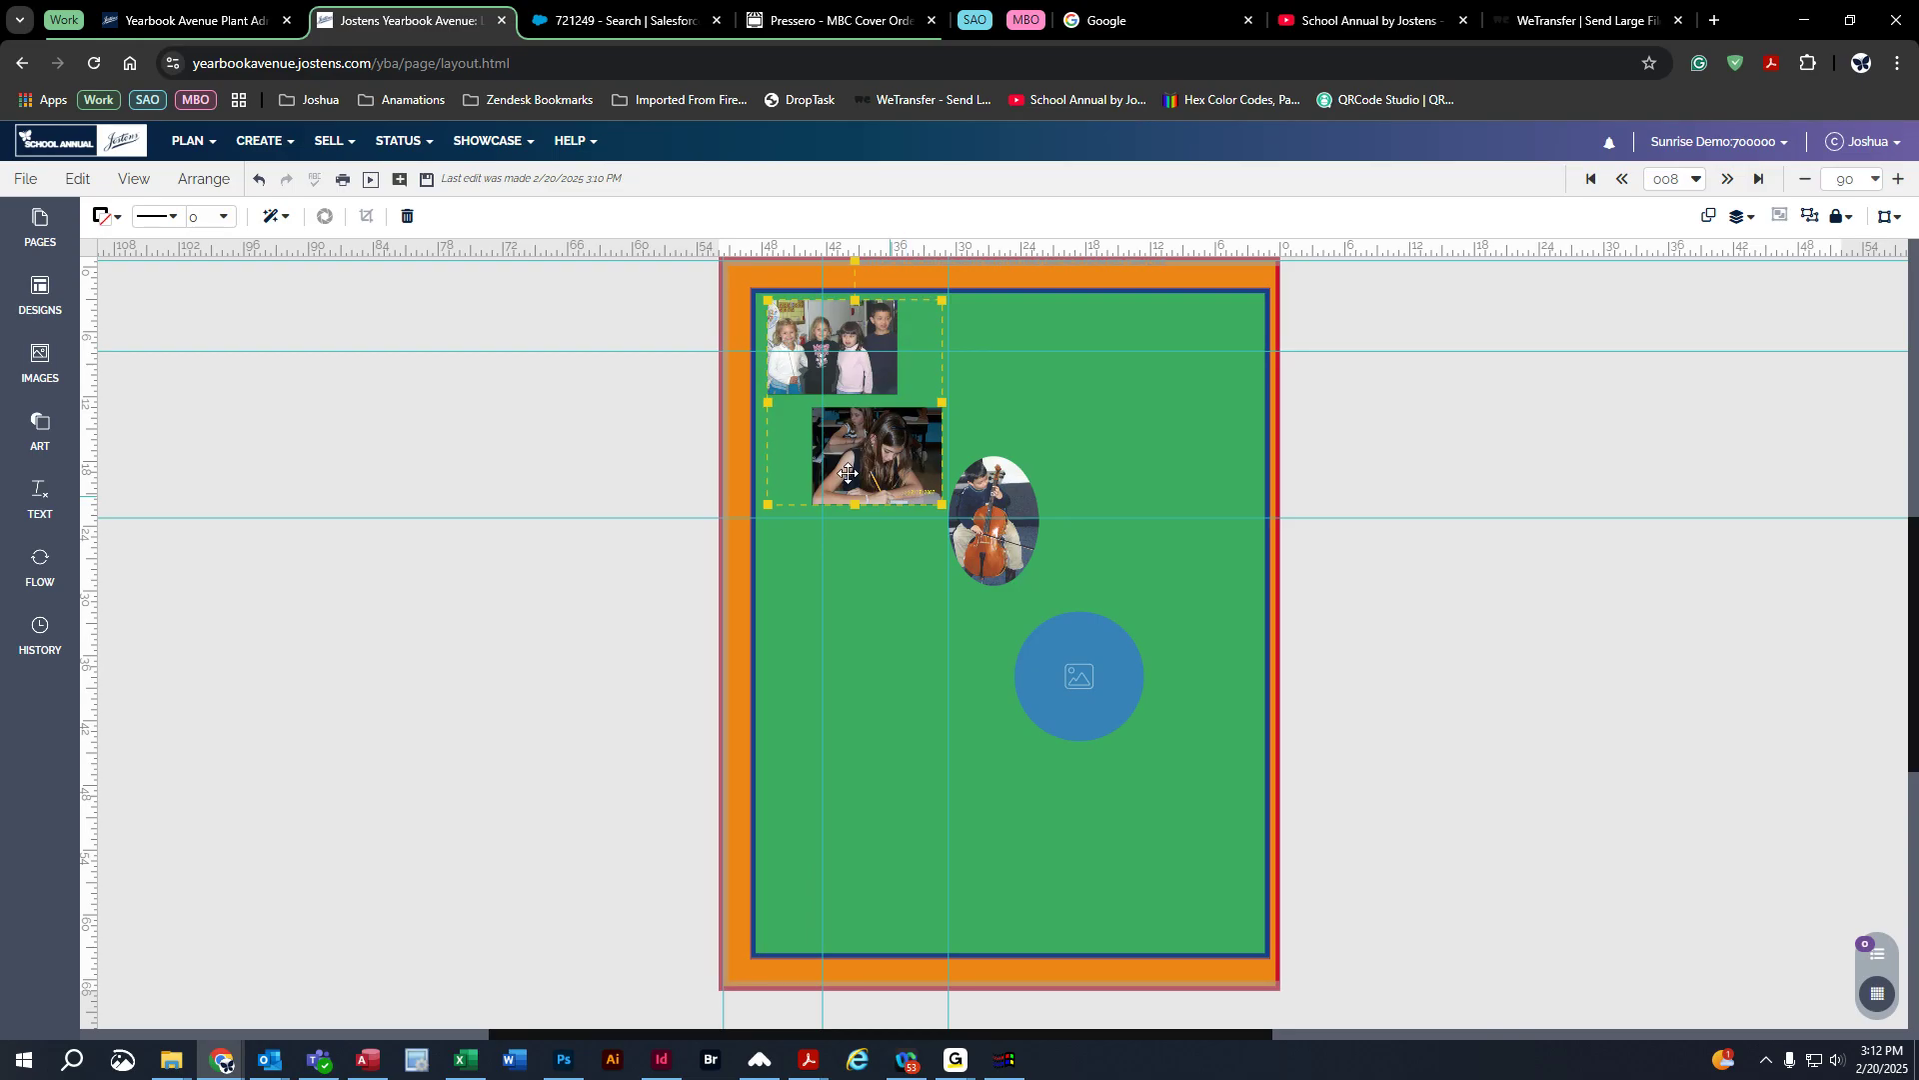
pyautogui.click(204, 178)
pyautogui.click(281, 293)
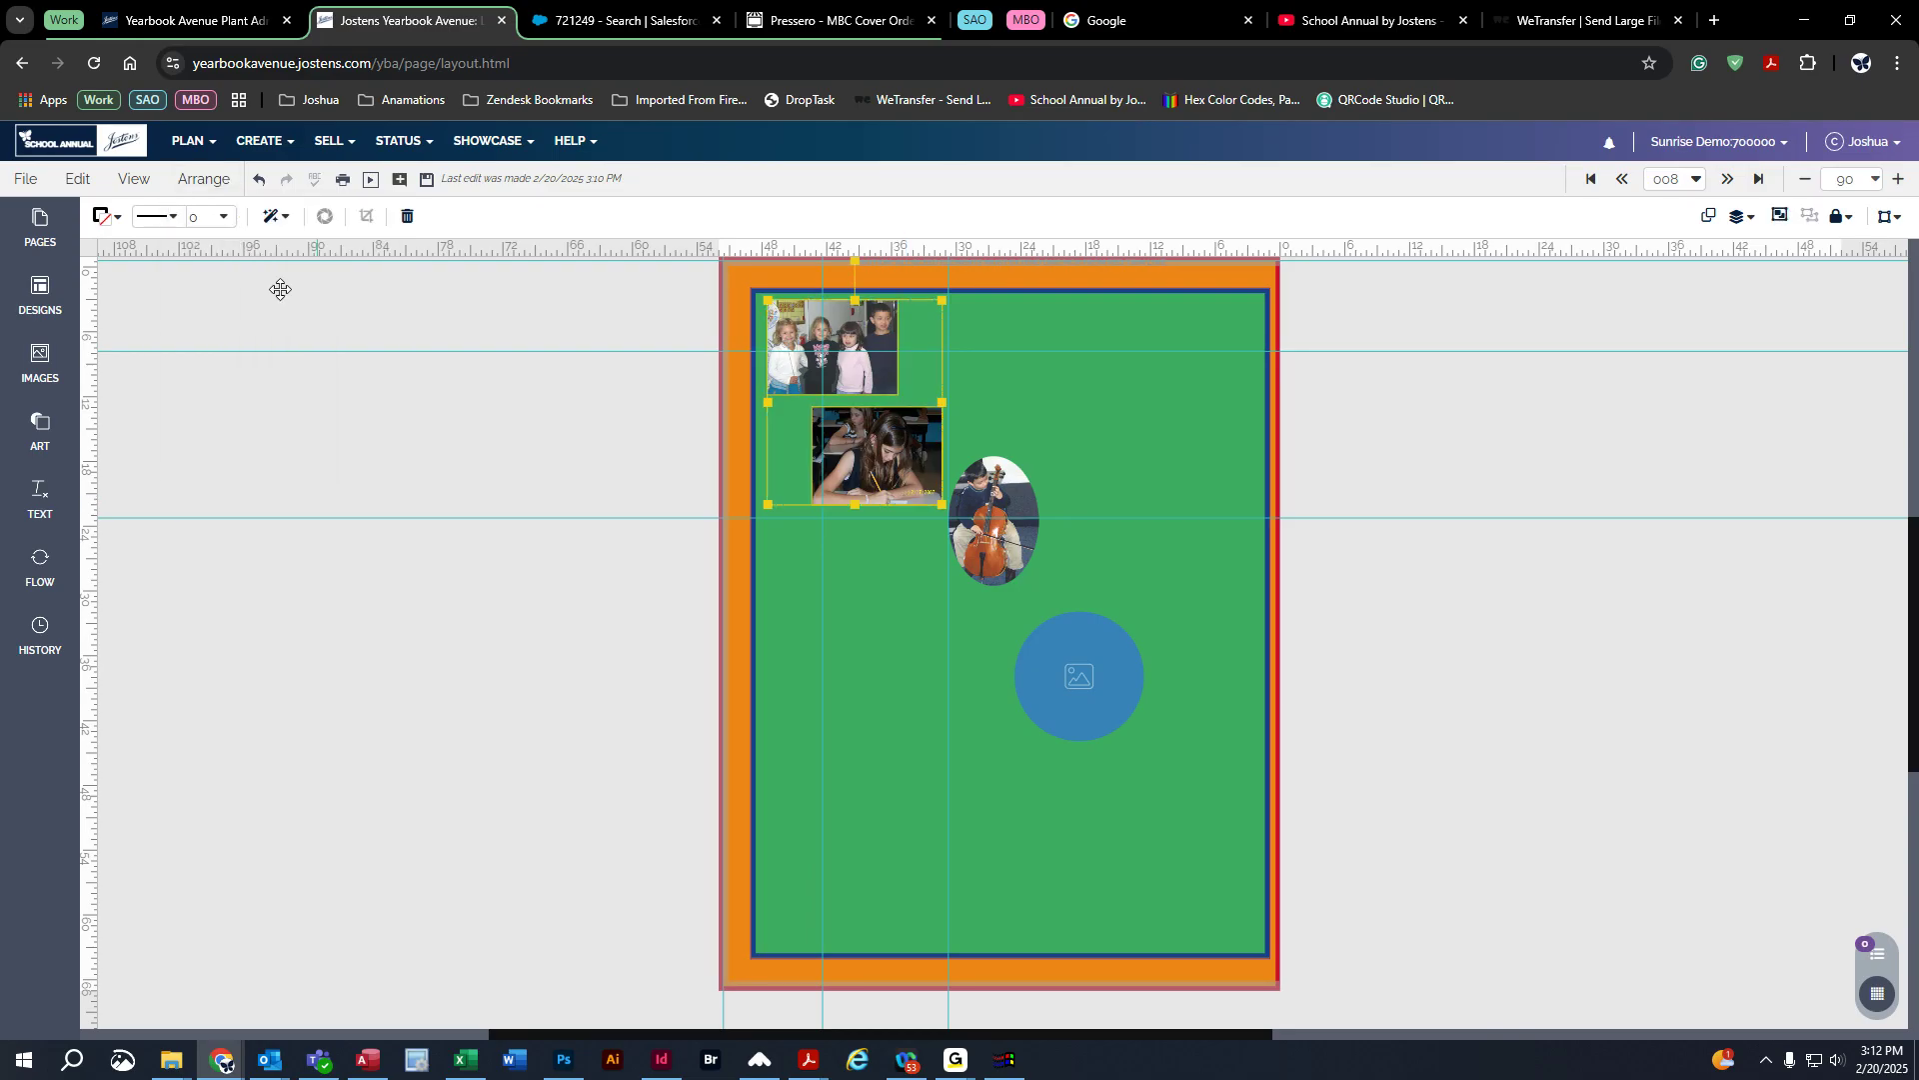
# Step: Align the two photos horizontally to the left and vertically to the center, and undo both alignments
pyautogui.click(204, 179)
pyautogui.moveTo(250, 338)
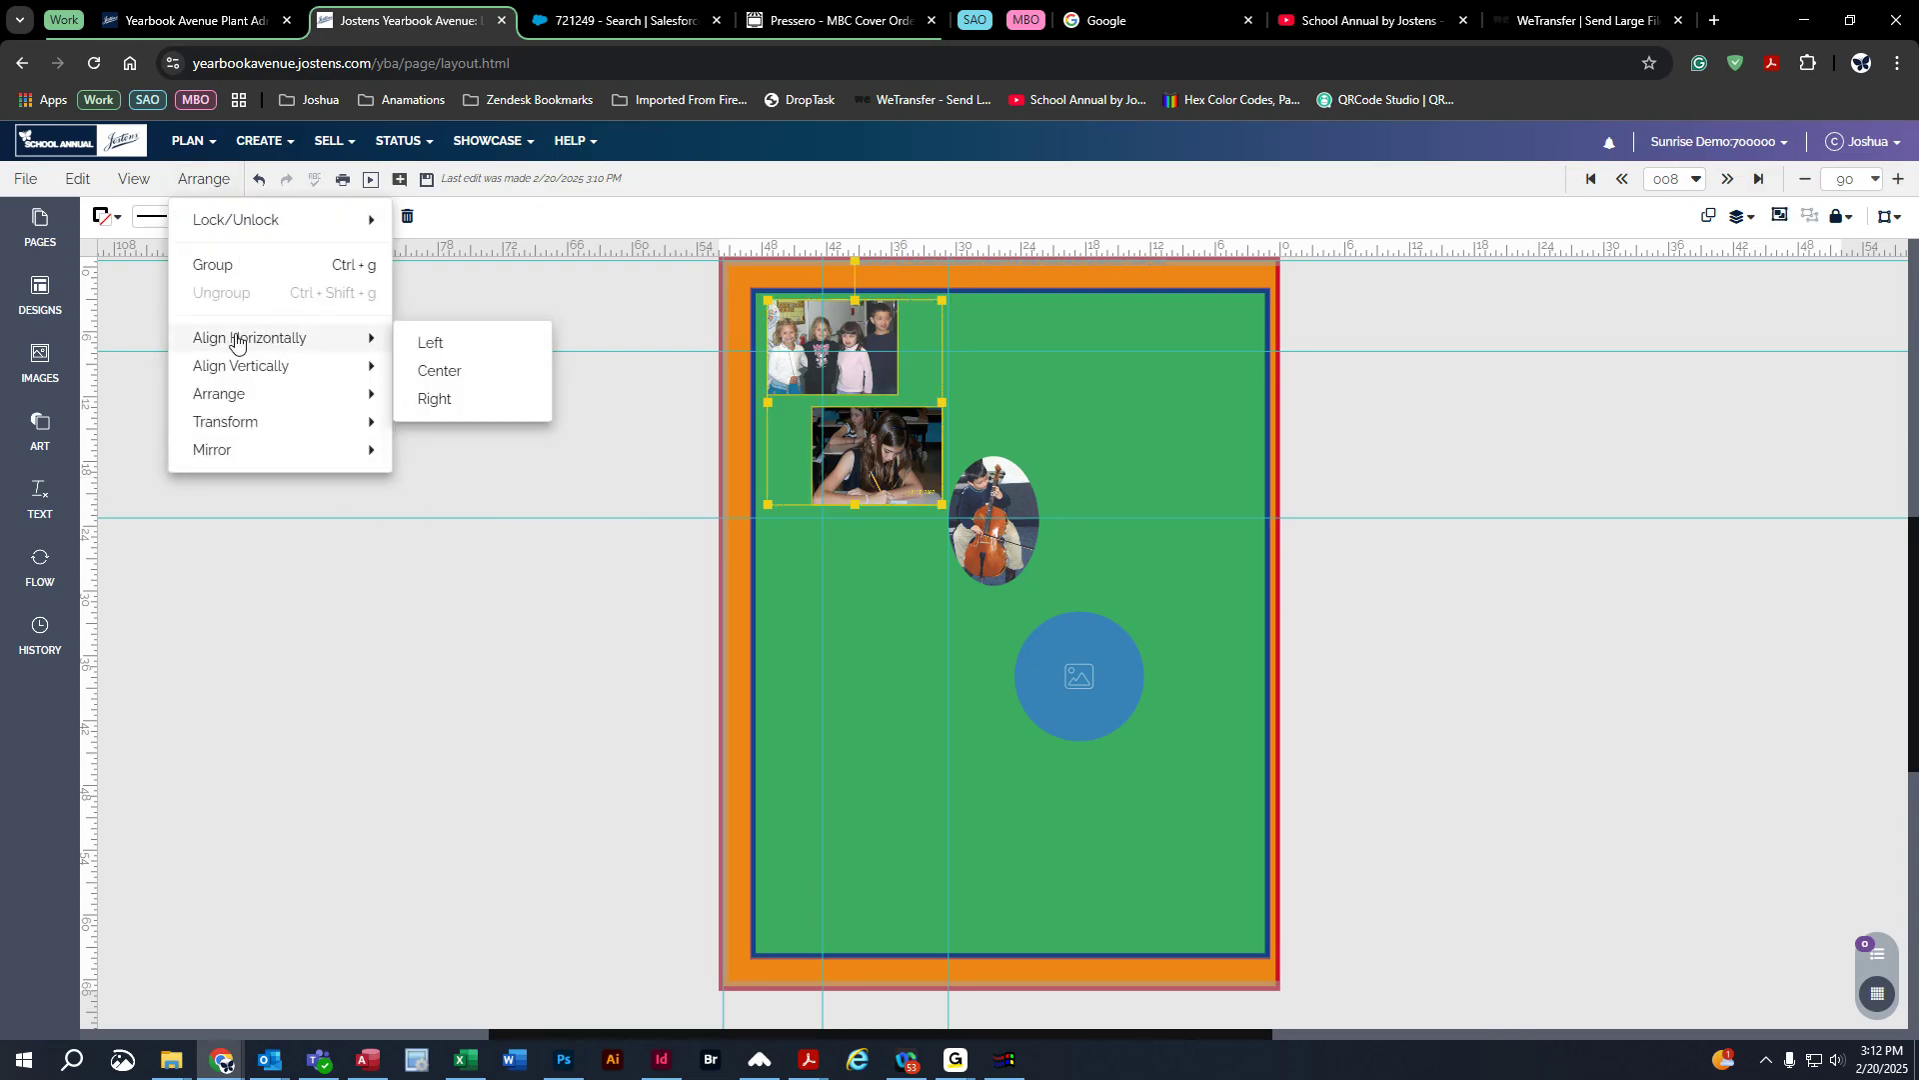
pyautogui.click(482, 347)
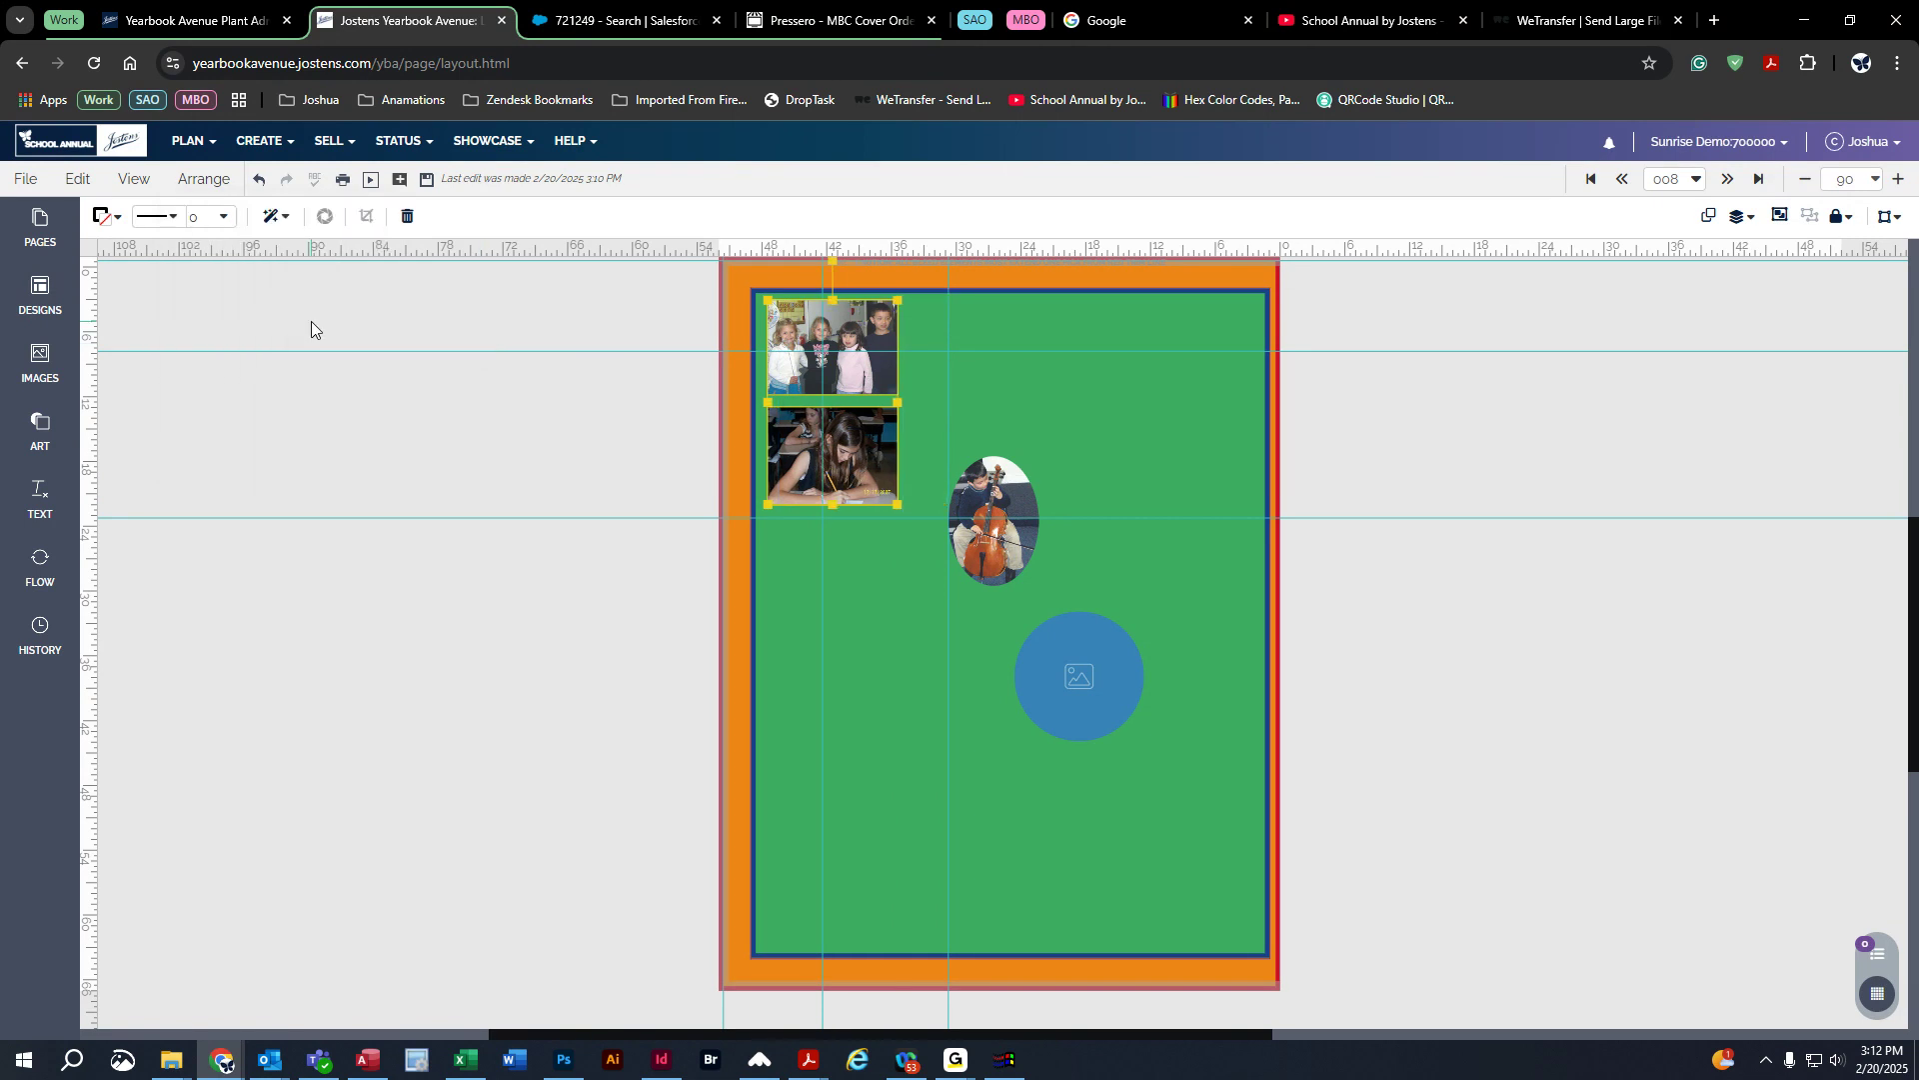
pyautogui.click(184, 186)
pyautogui.moveTo(255, 394)
pyautogui.moveTo(330, 365)
pyautogui.click(440, 398)
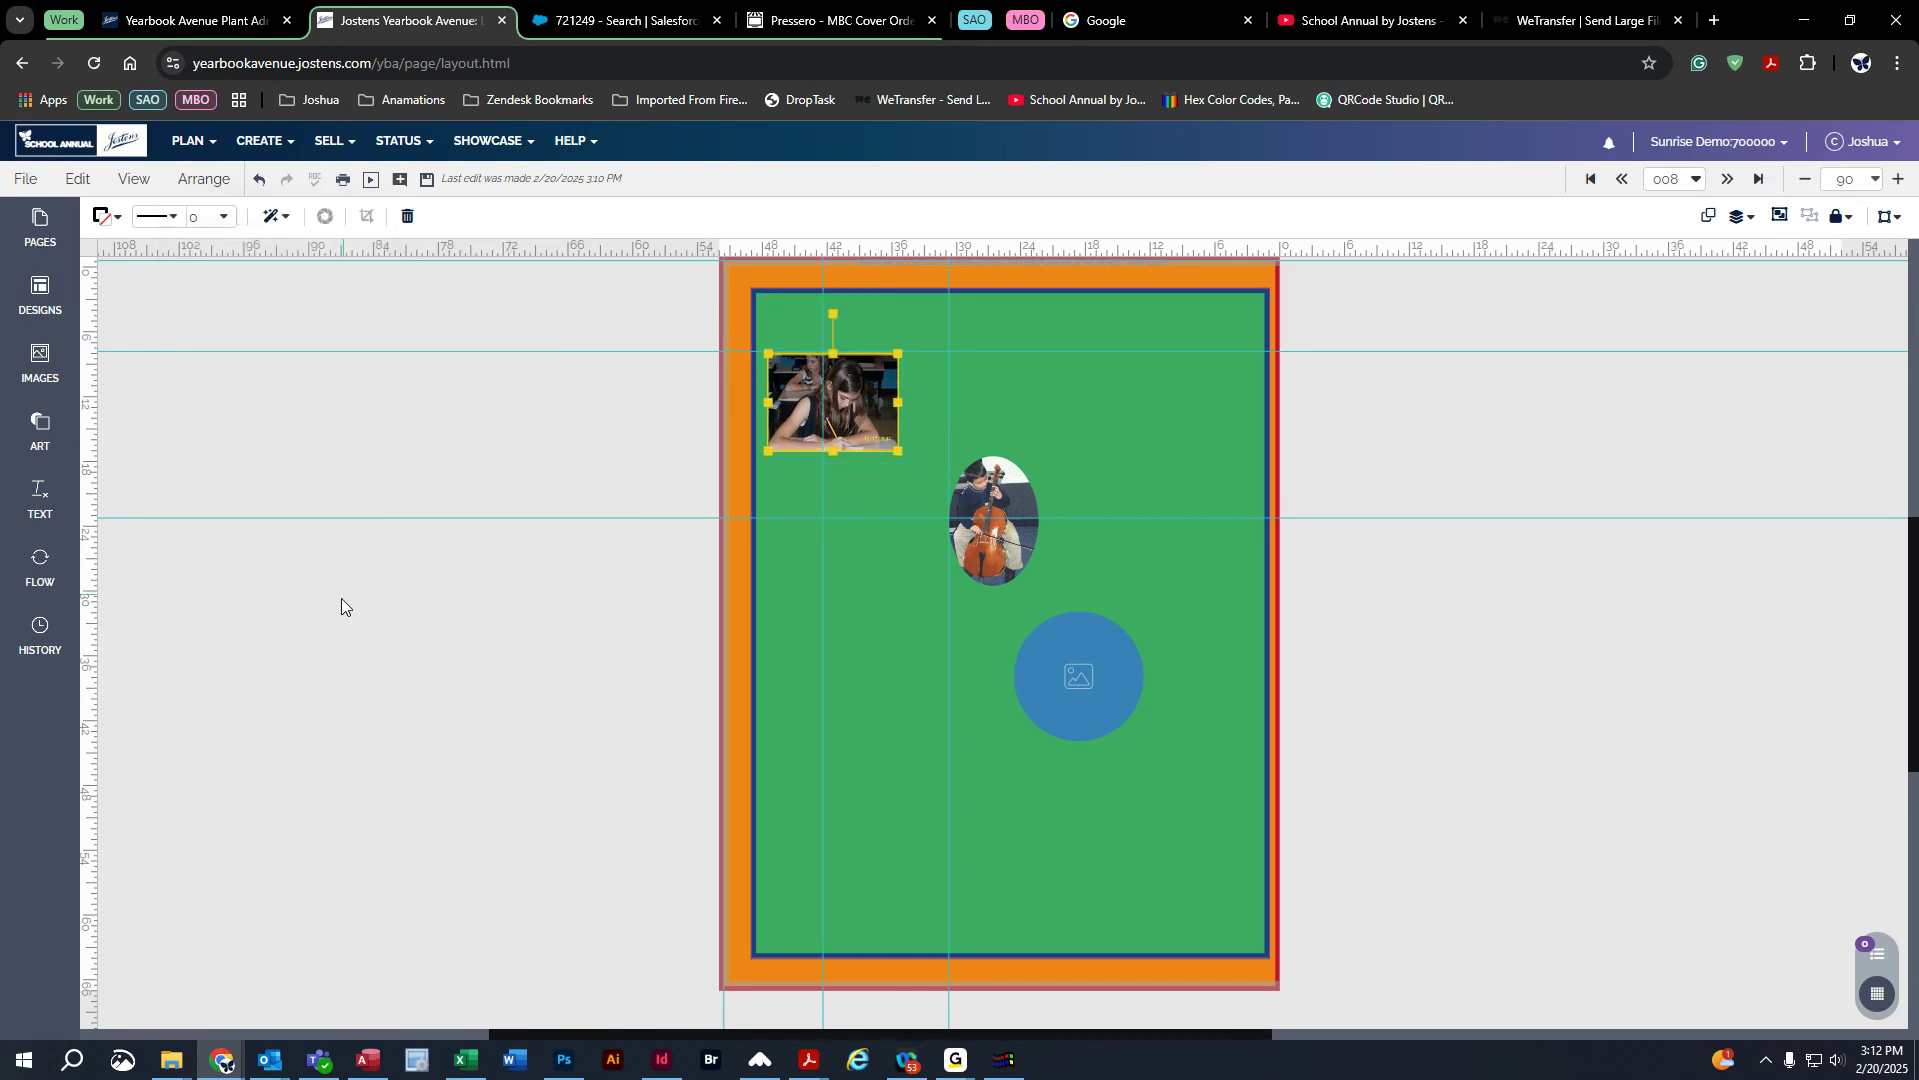
pyautogui.click(259, 178)
pyautogui.click(258, 179)
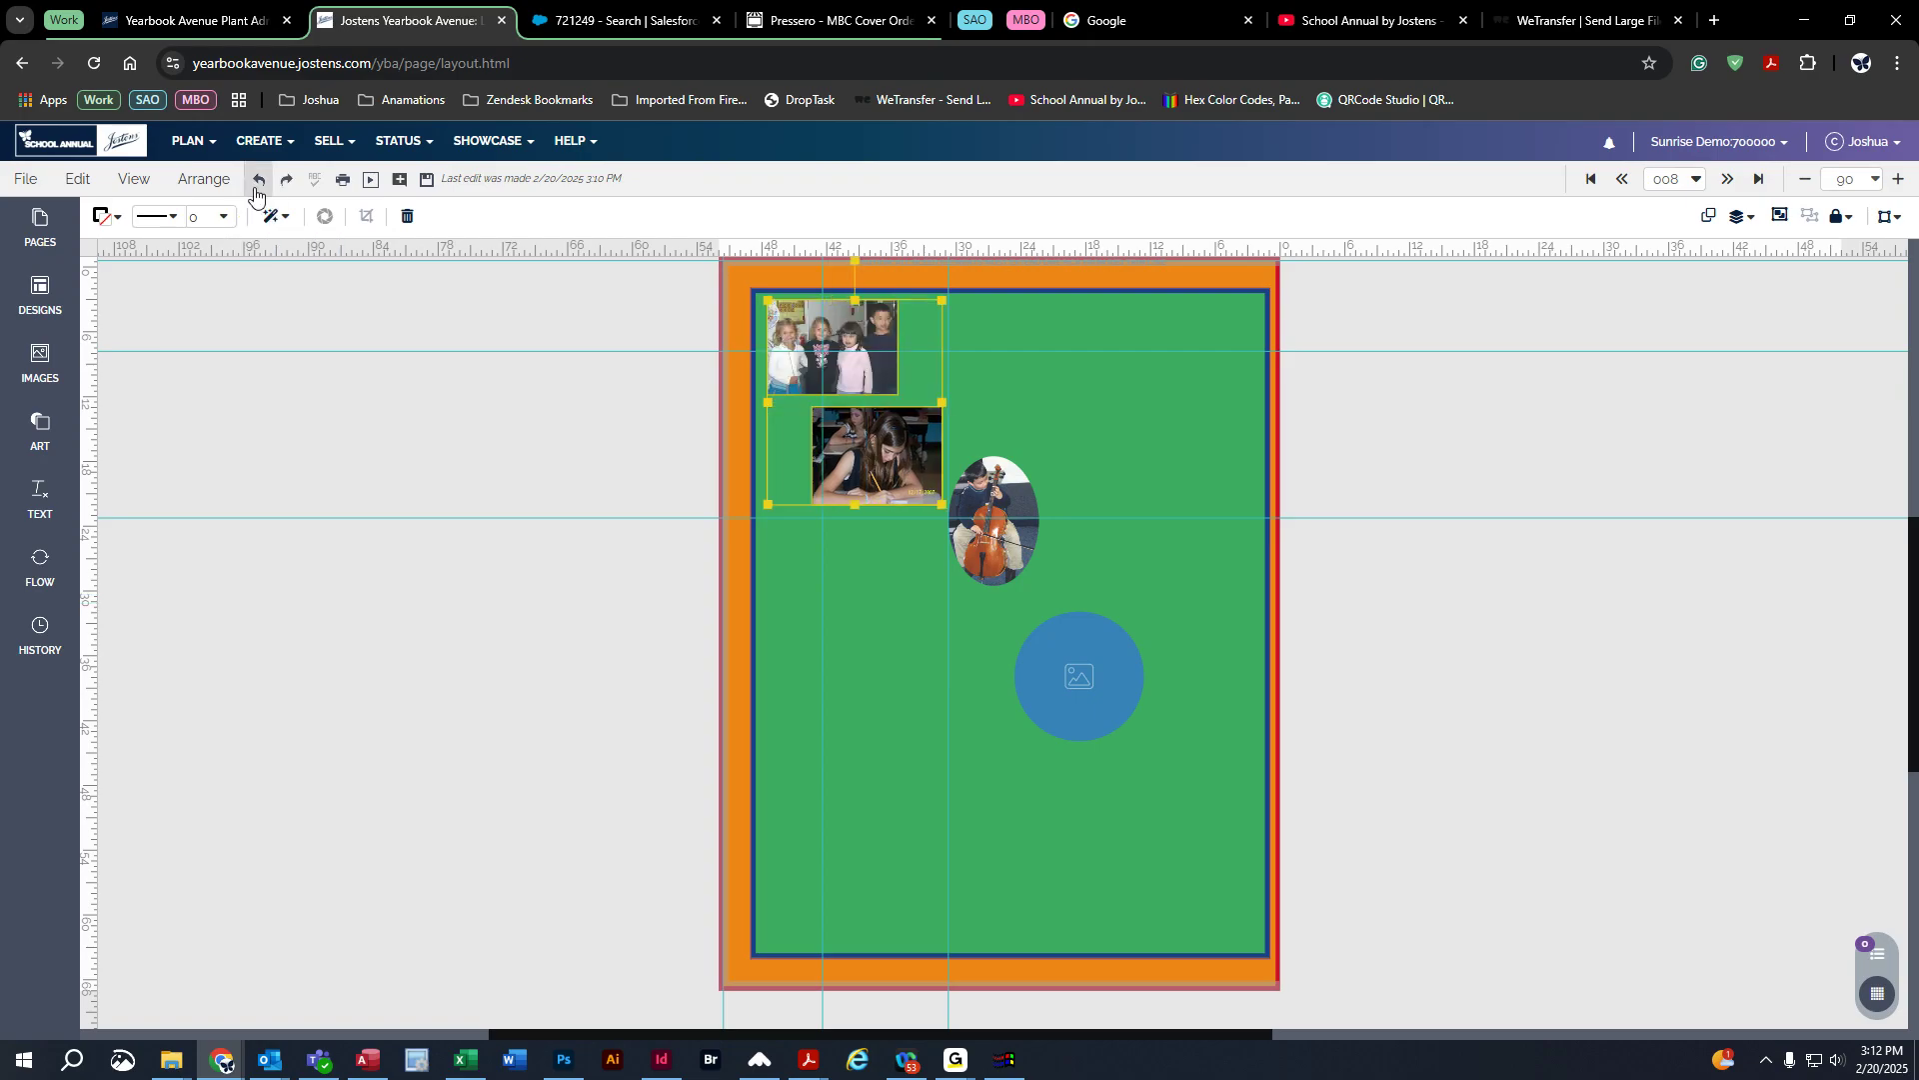
# Step: Deselect the photos, lower the writing girl's photo, and move the group photo so it overlaps that photo and the oval cello photo
pyautogui.click(218, 182)
pyautogui.moveTo(262, 403)
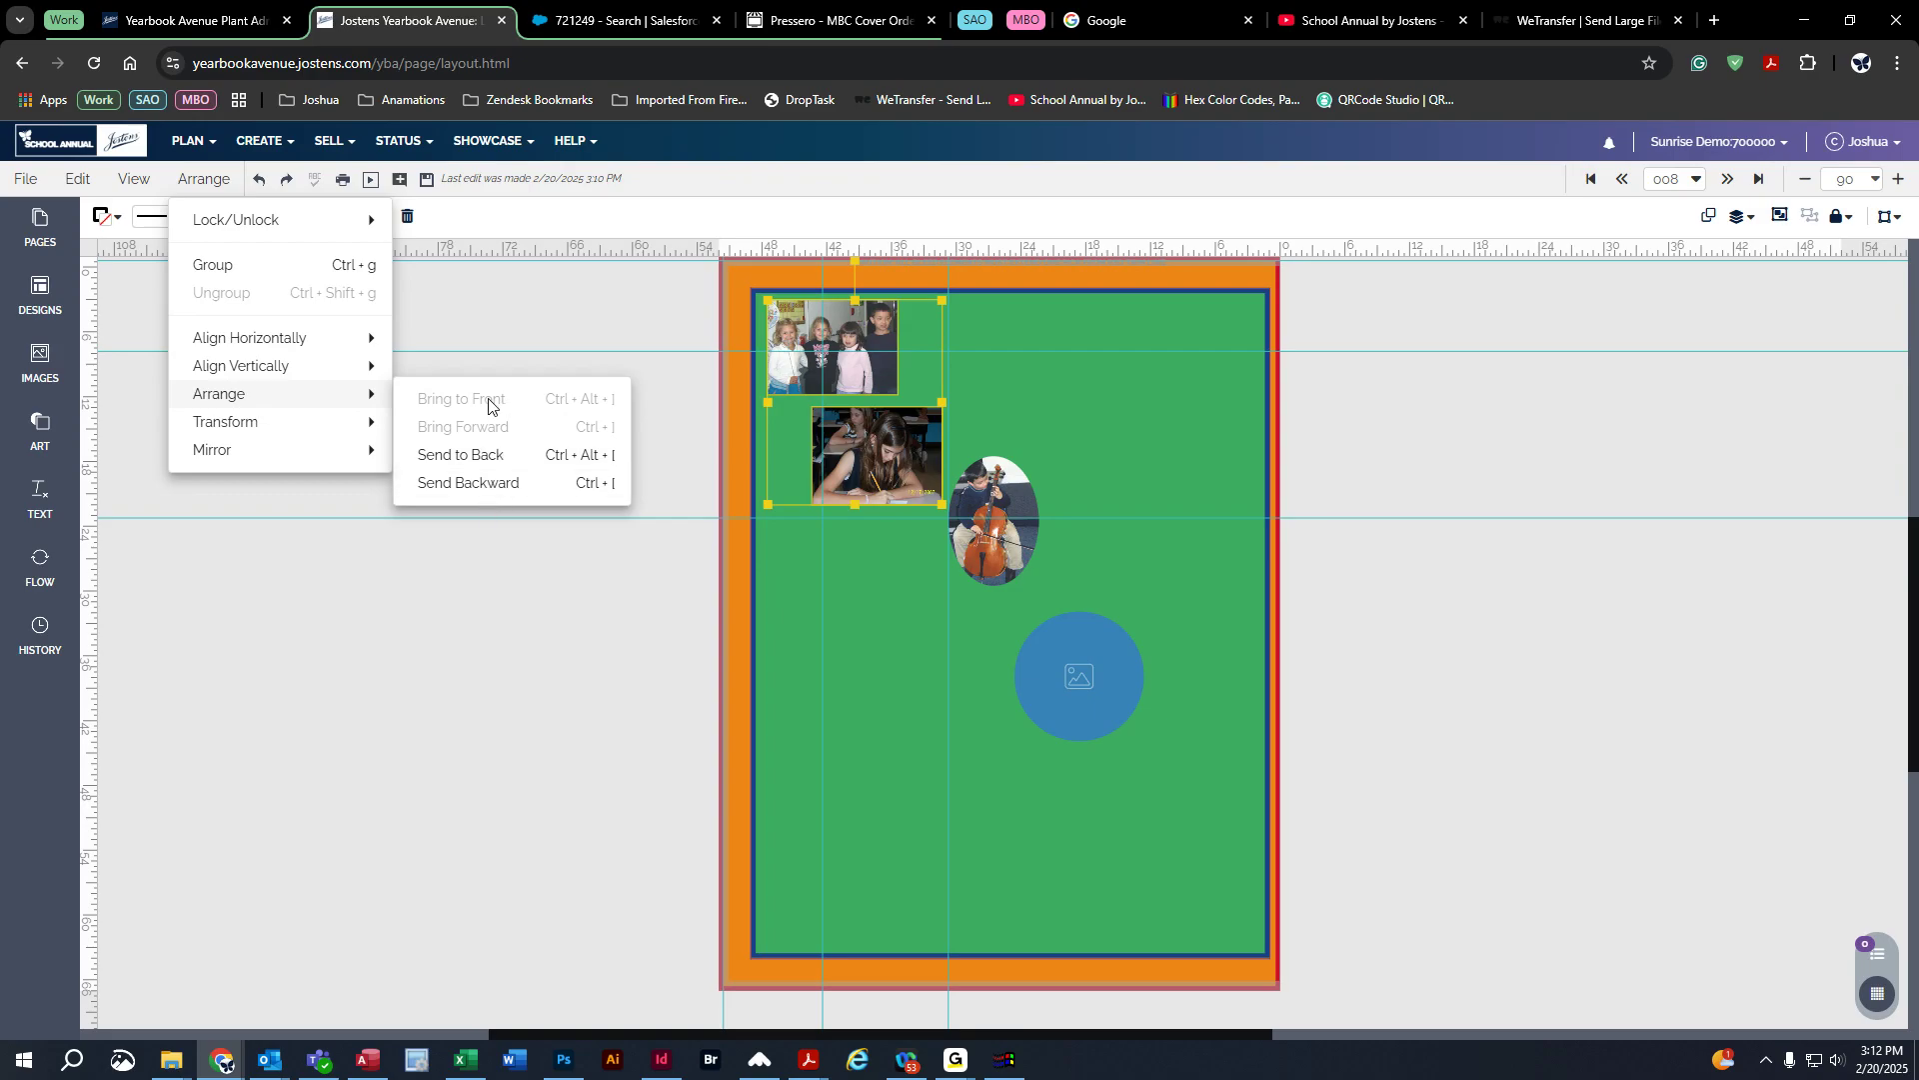
pyautogui.click(980, 350)
pyautogui.moveTo(851, 374); pyautogui.dragTo(828, 499)
pyautogui.moveTo(875, 416); pyautogui.dragTo(978, 442)
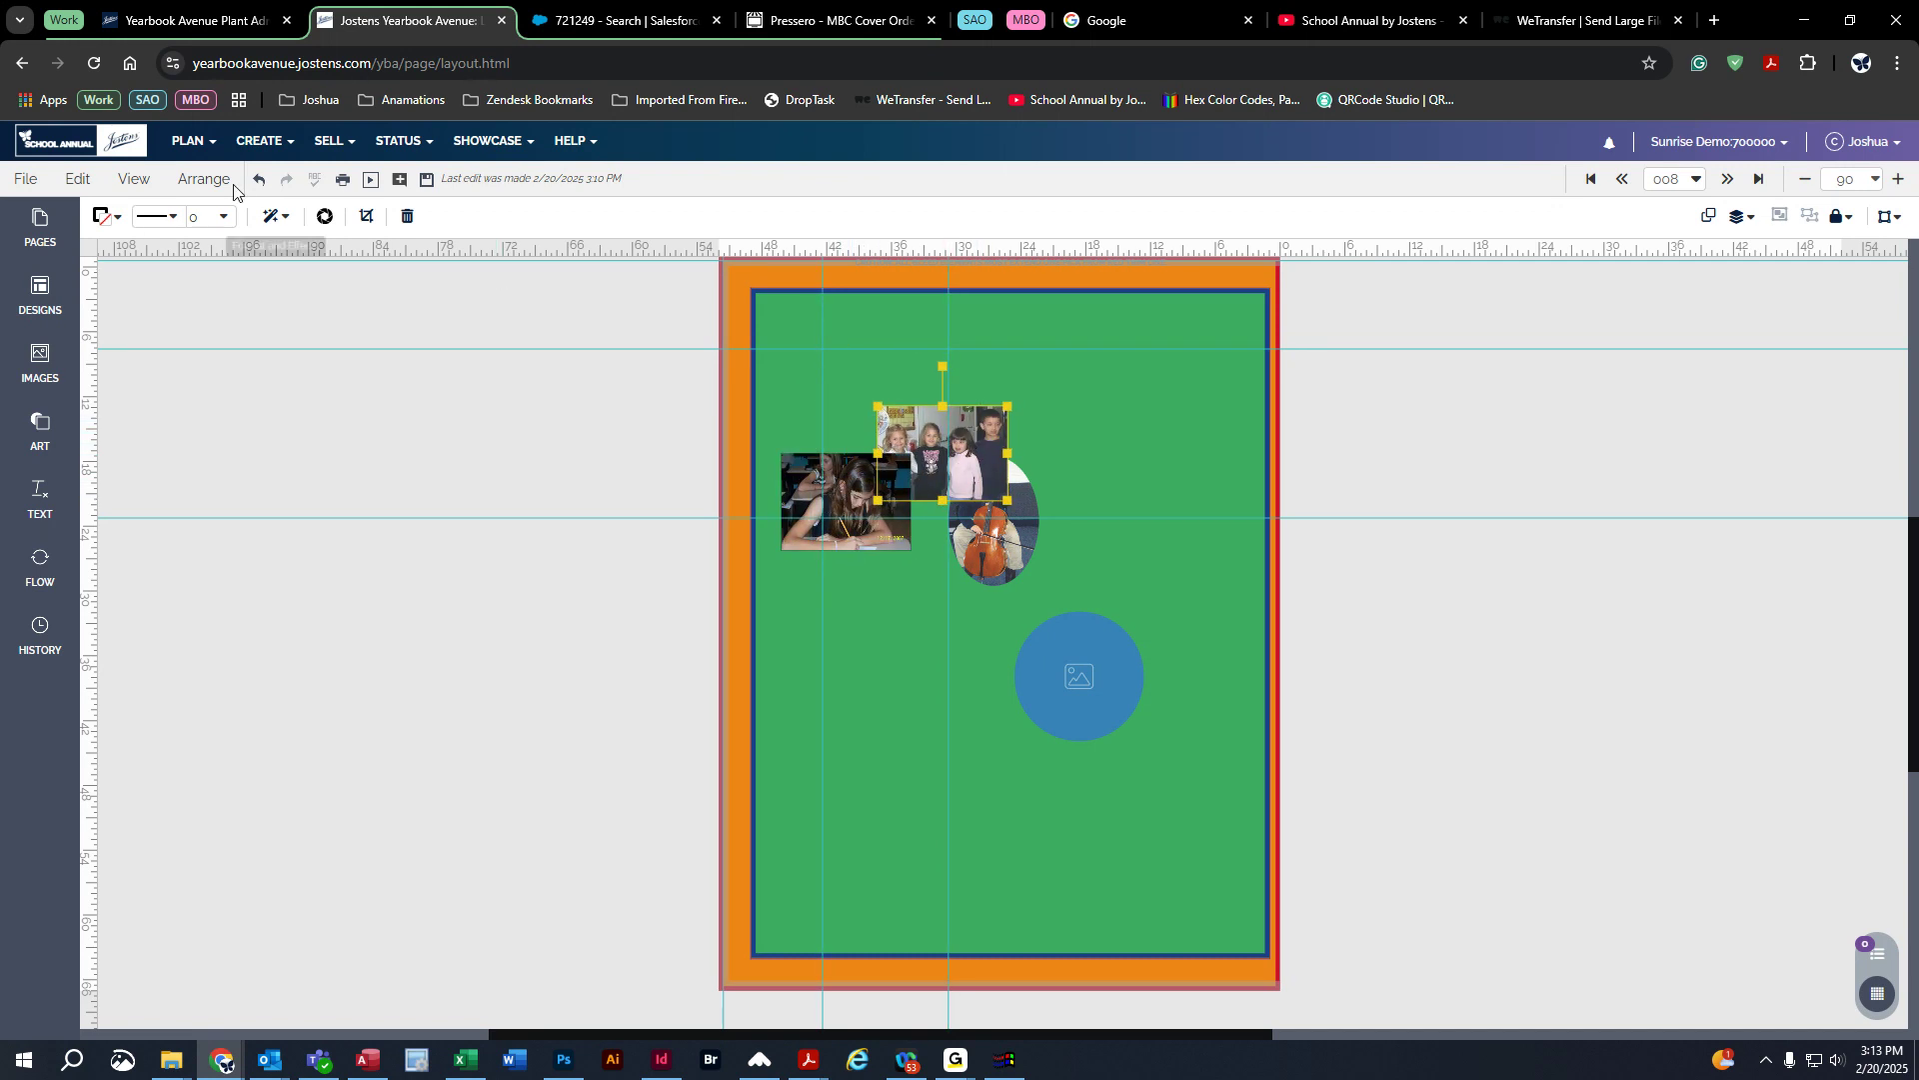
# Step: Bring the group photo to the front and shift it slightly over the two photos it overlaps
pyautogui.click(203, 180)
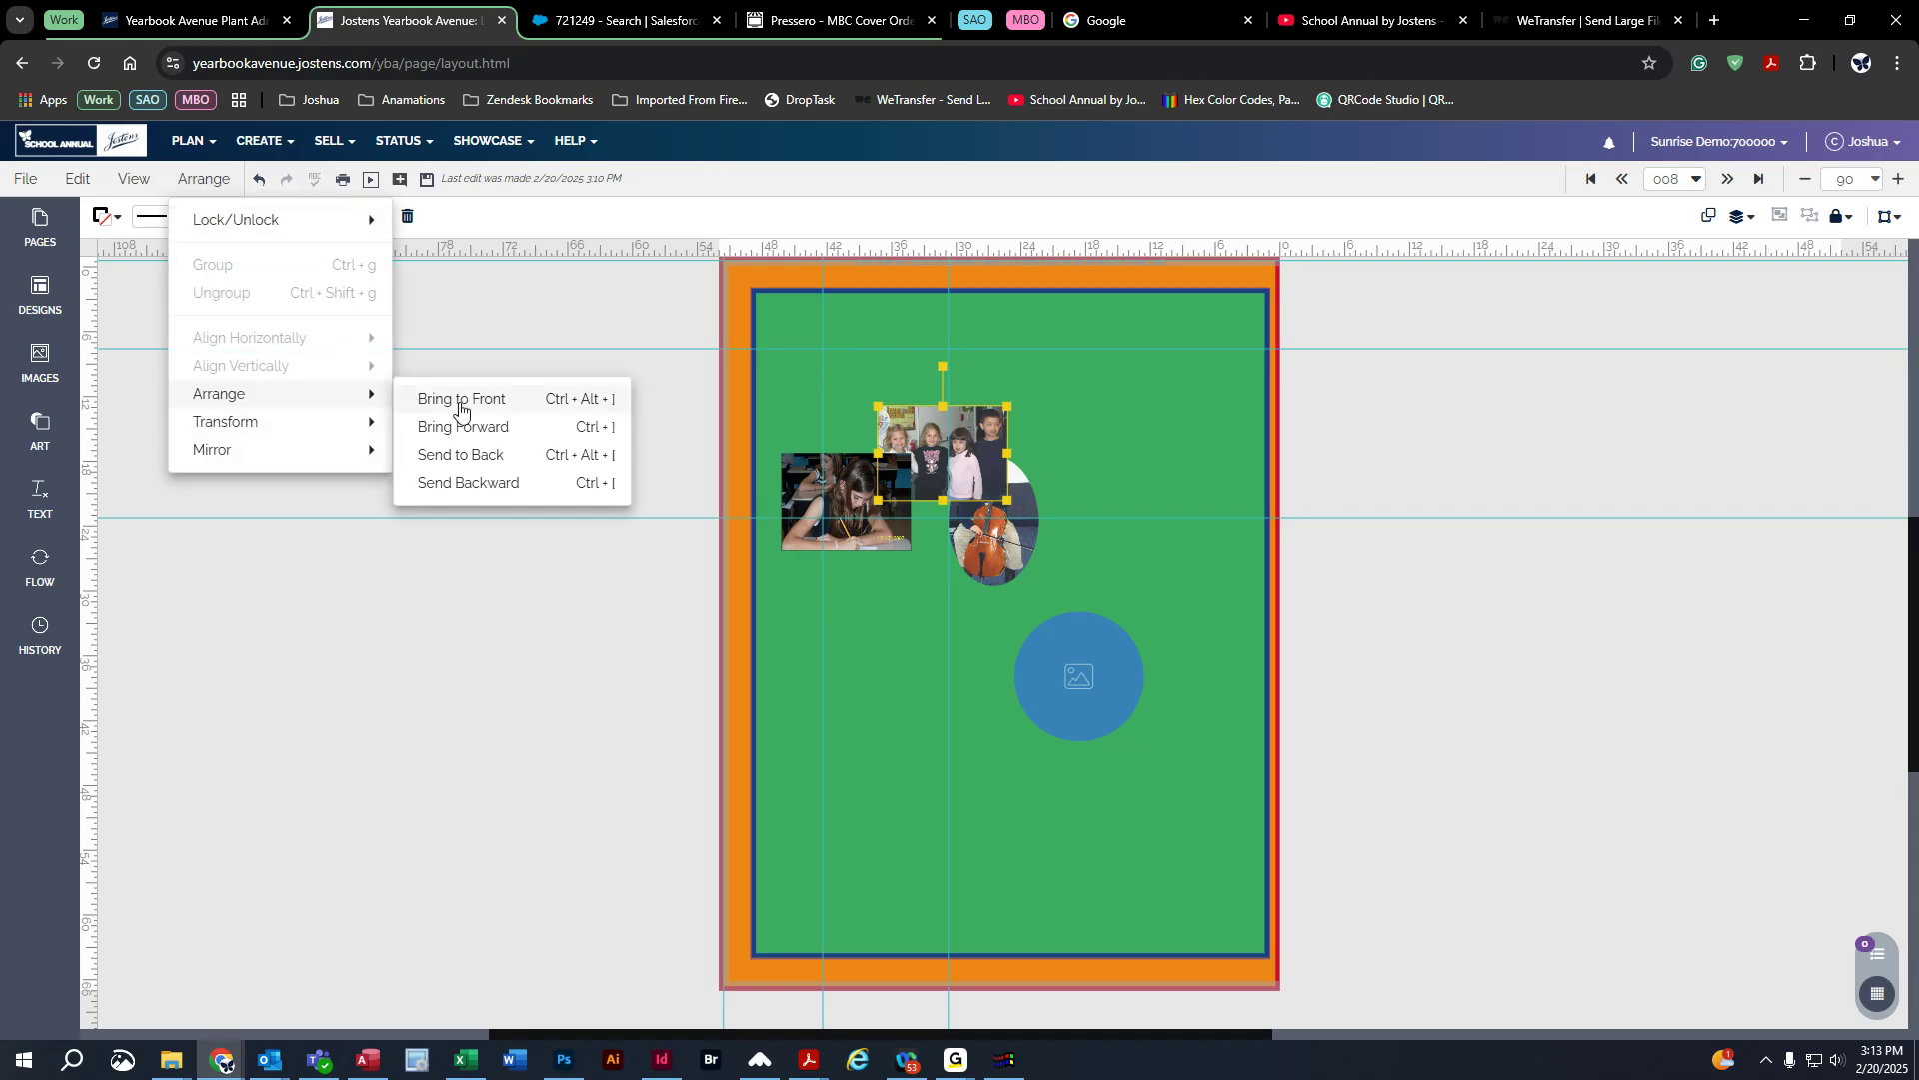
pyautogui.click(459, 400)
pyautogui.moveTo(959, 457); pyautogui.dragTo(968, 453)
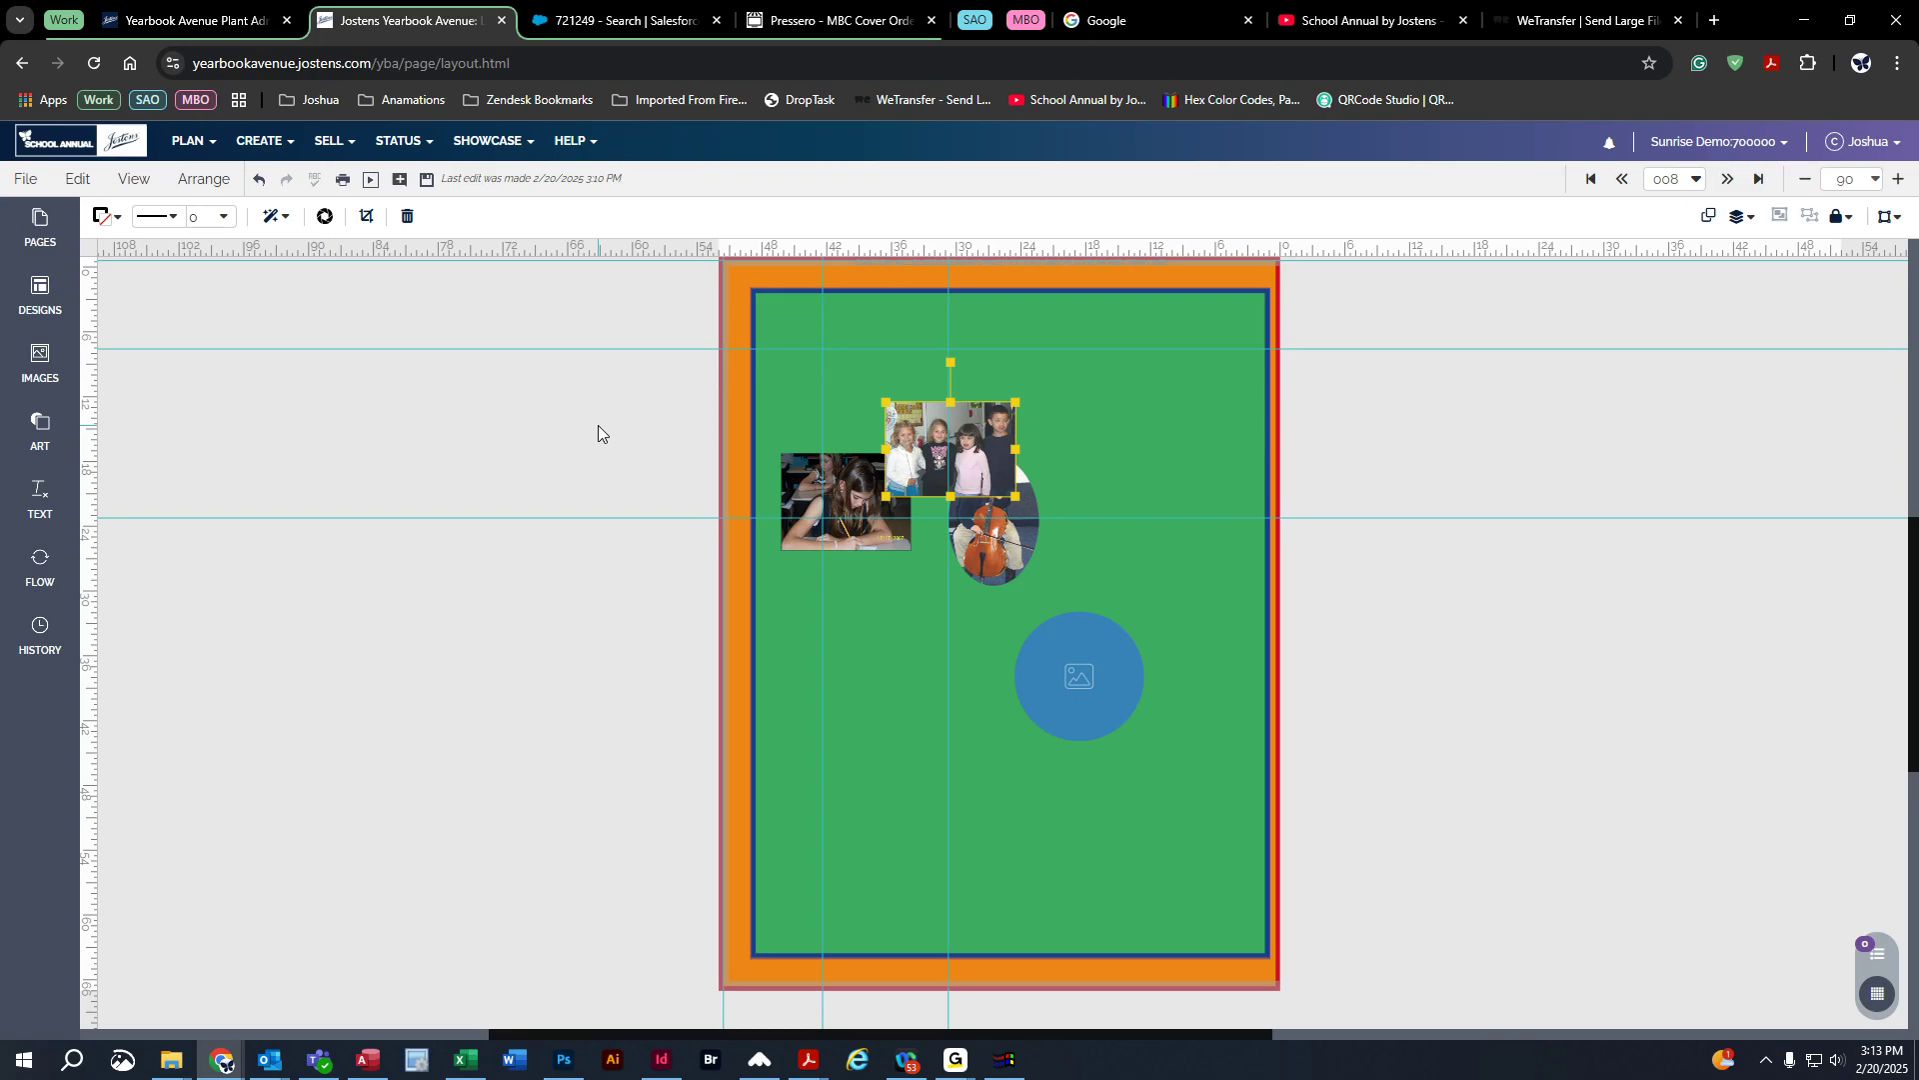
# Step: Move the oval cello photo onto the other two photos, bring it forward one level, and bring it to the front
pyautogui.moveTo(1016, 535); pyautogui.dragTo(933, 556)
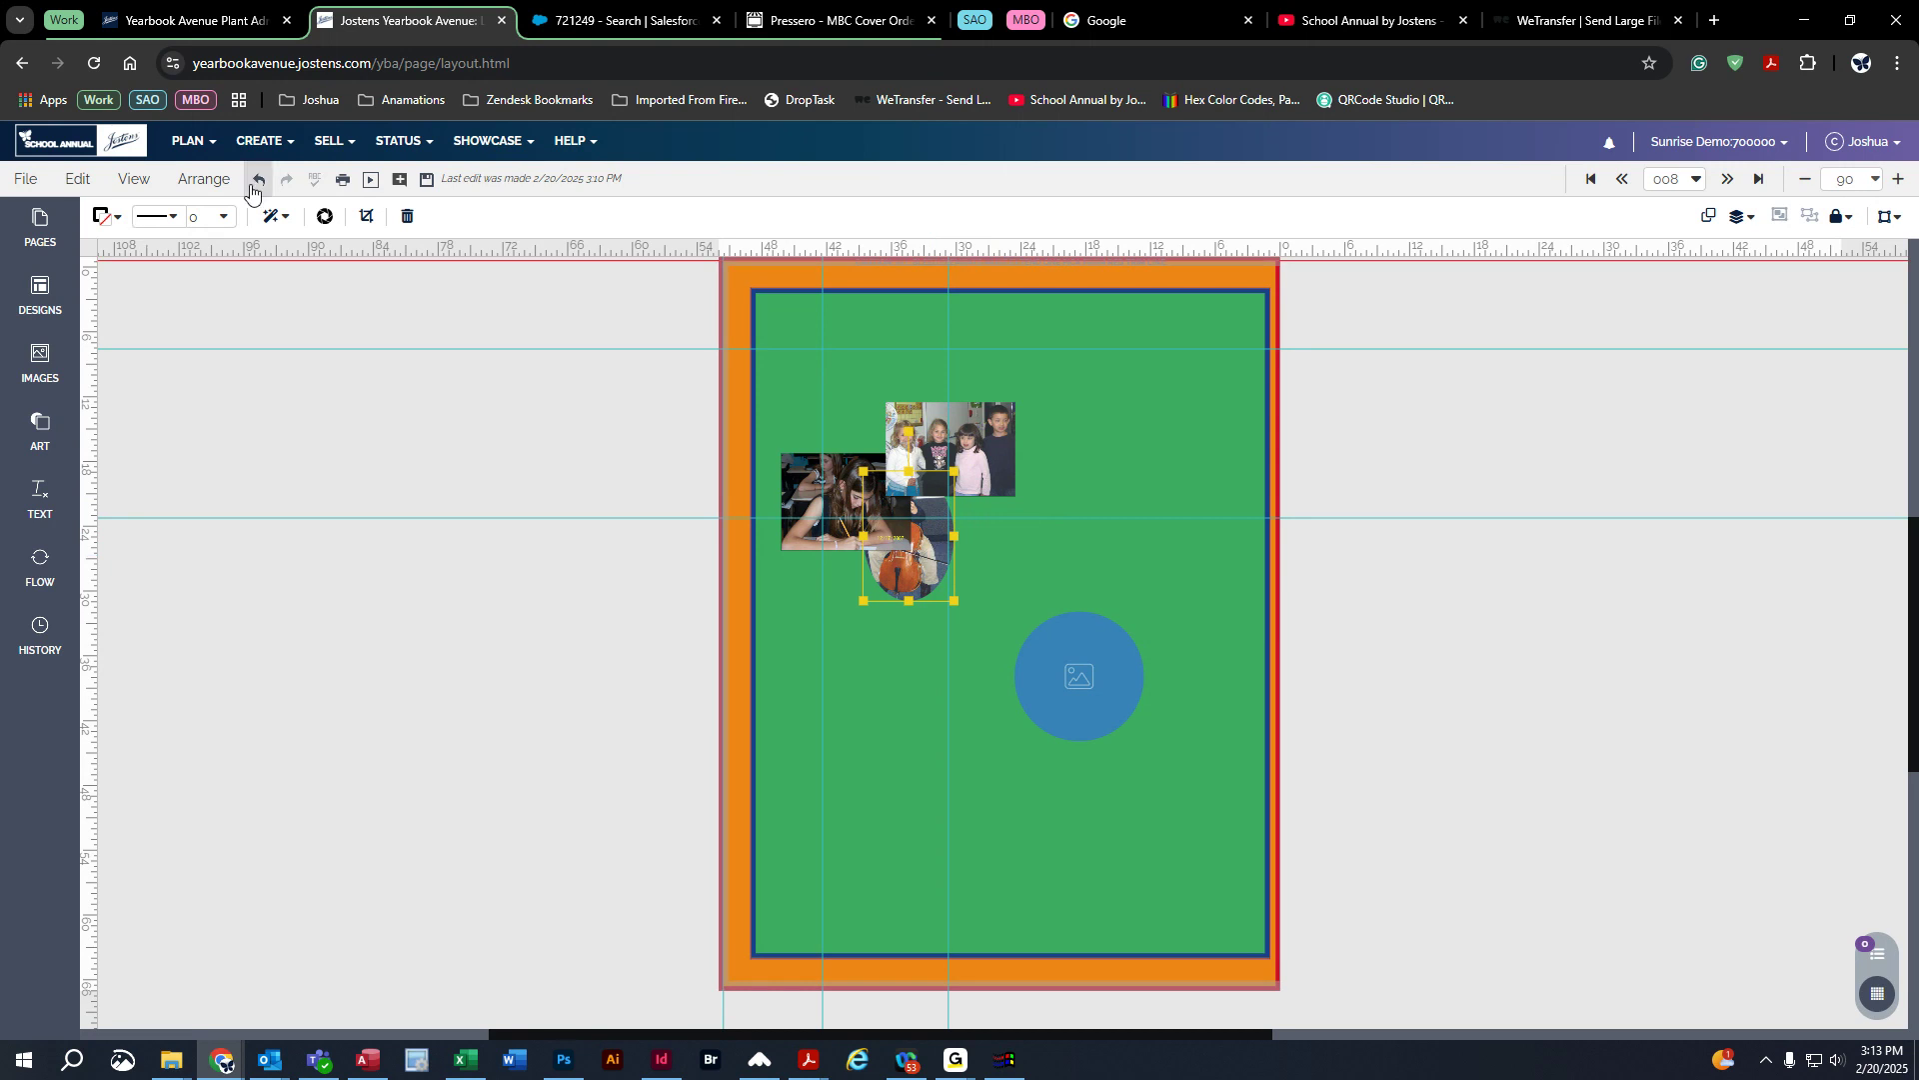
pyautogui.click(214, 180)
pyautogui.moveTo(285, 395)
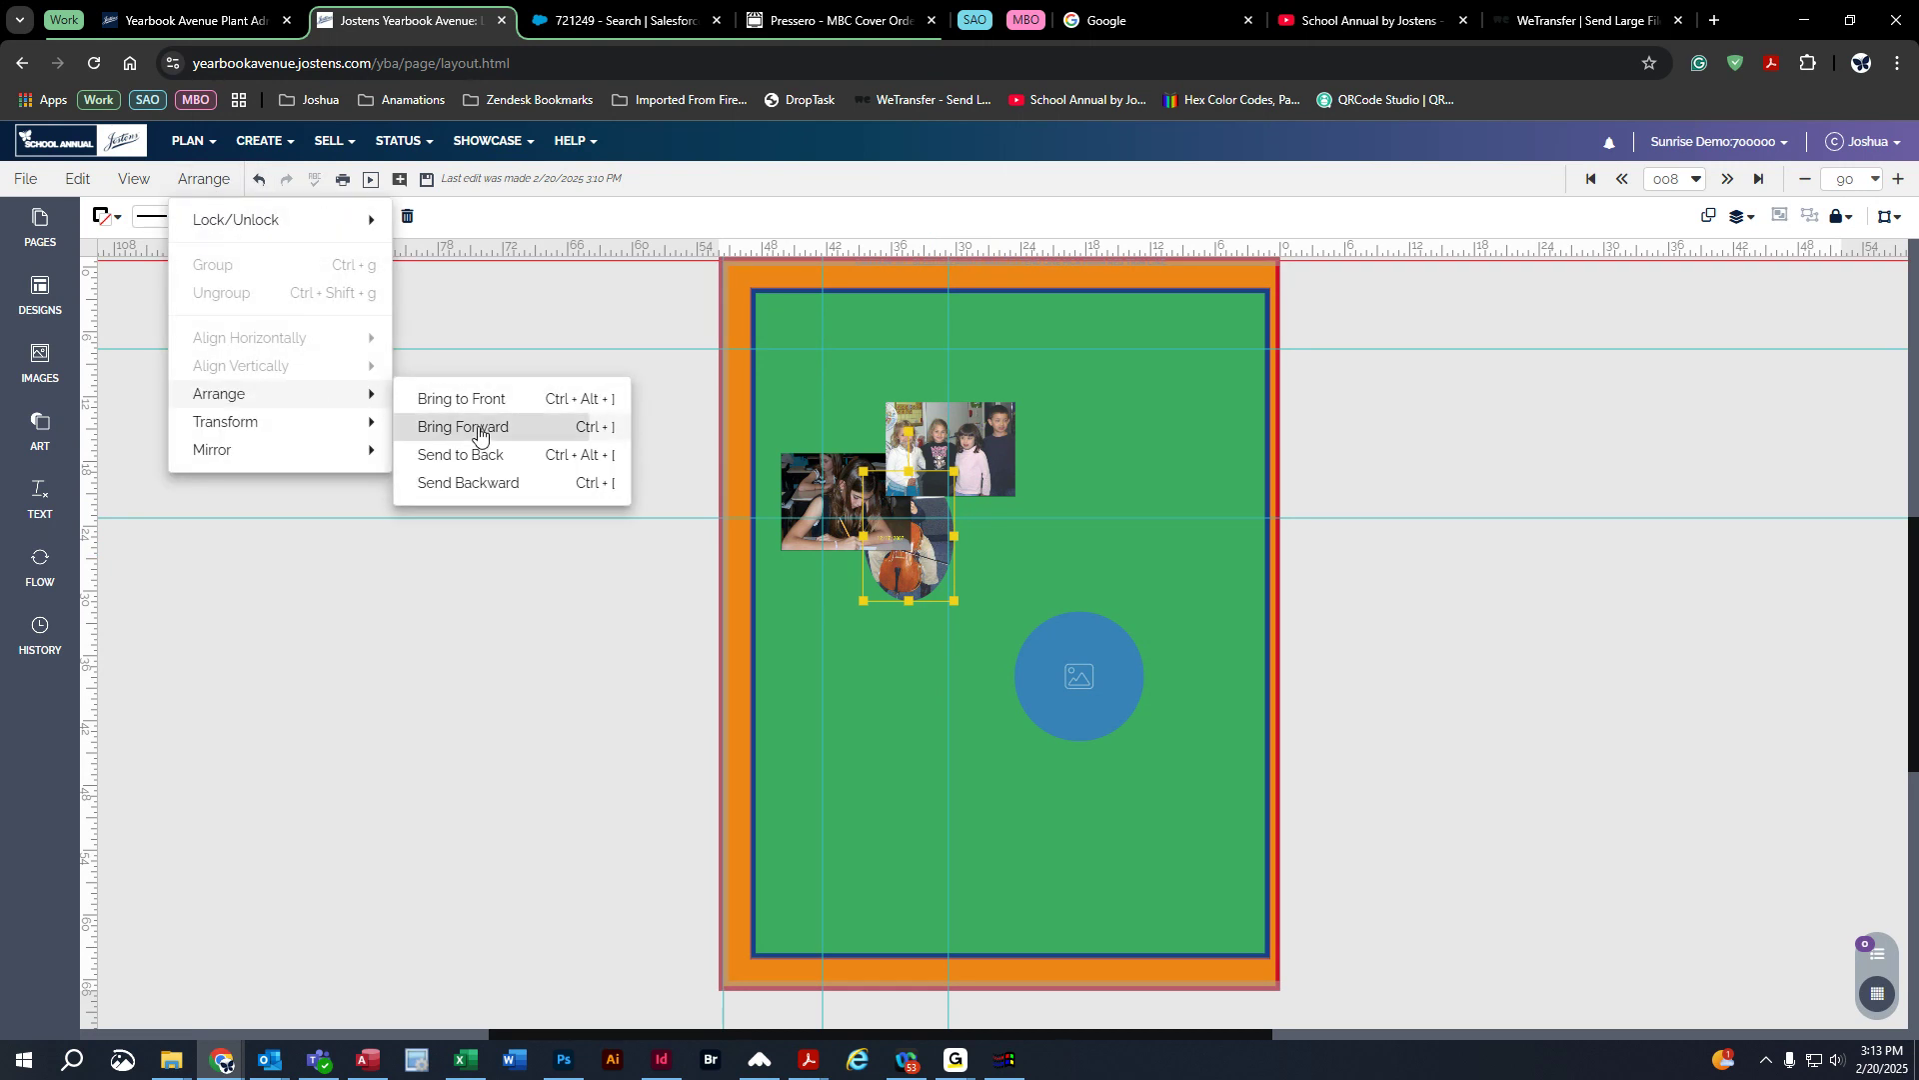
pyautogui.click(479, 428)
pyautogui.click(205, 180)
pyautogui.moveTo(282, 393)
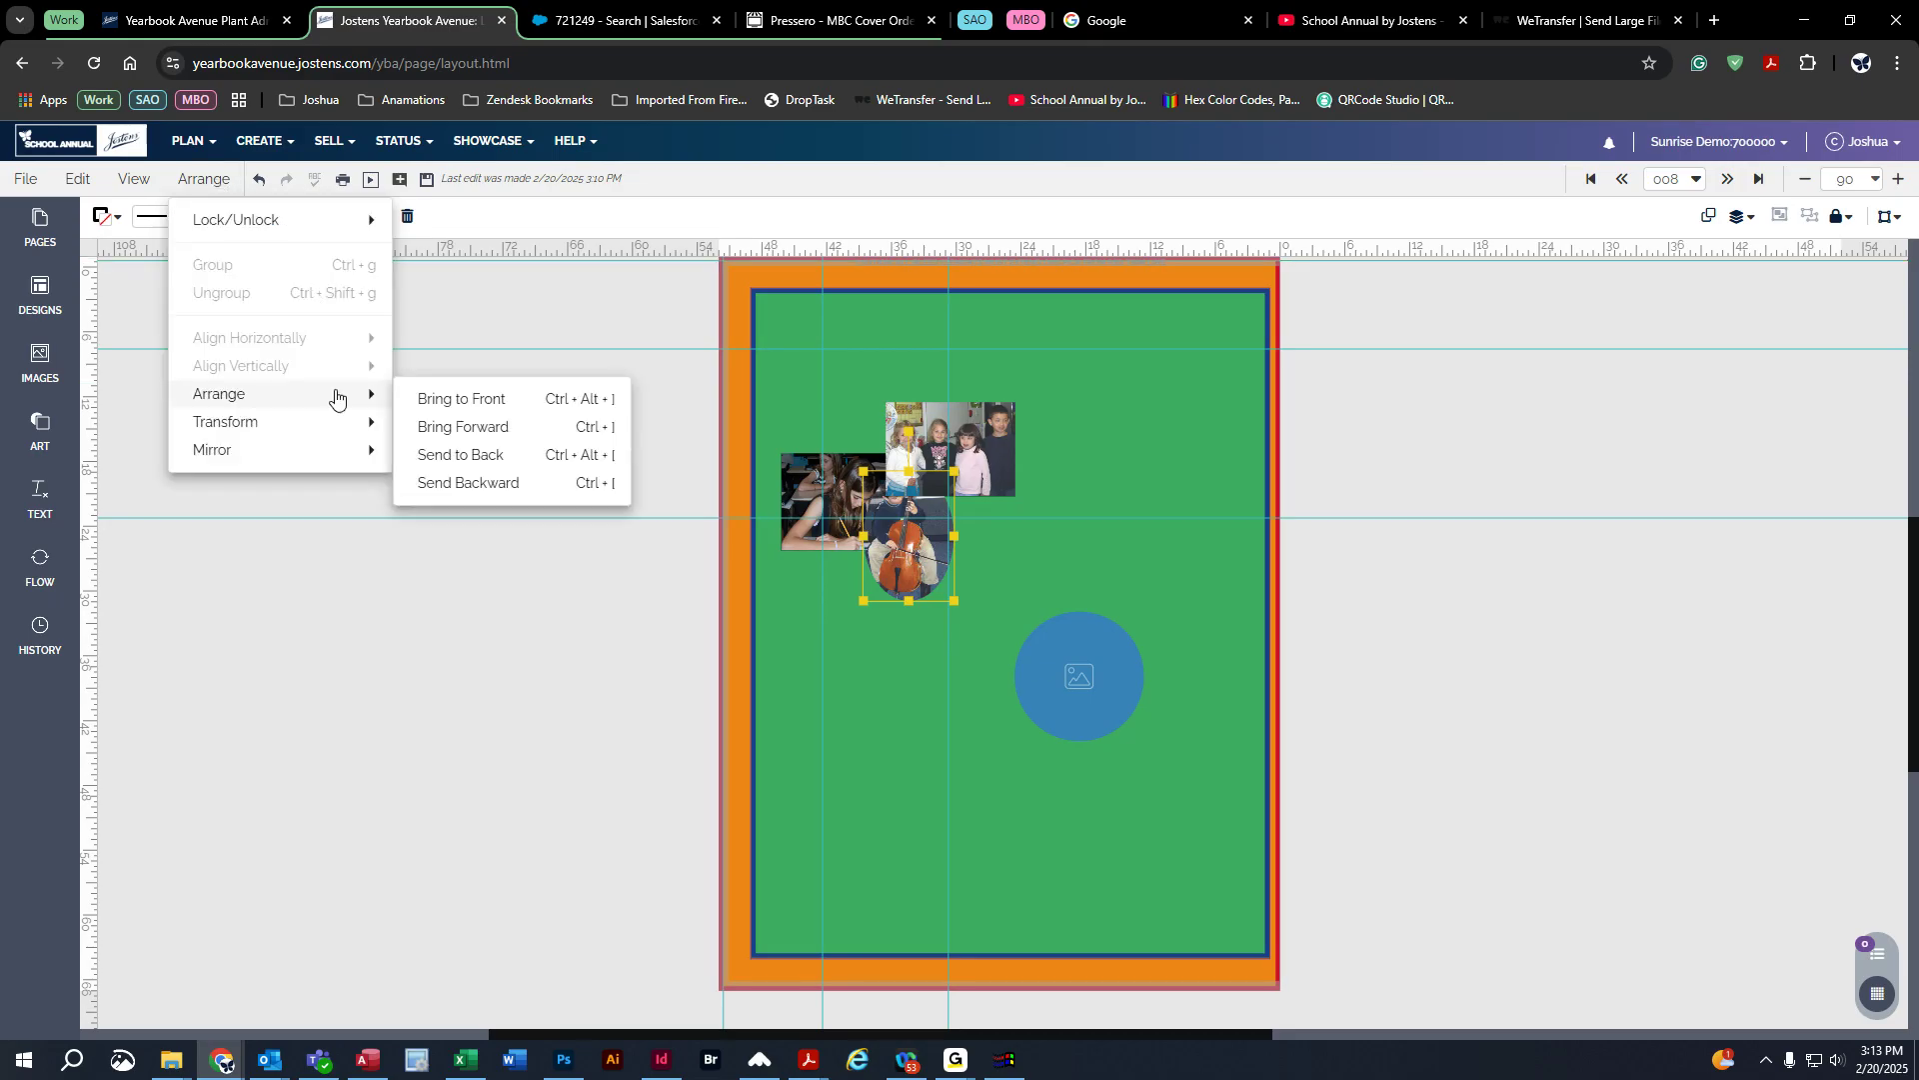
pyautogui.click(440, 395)
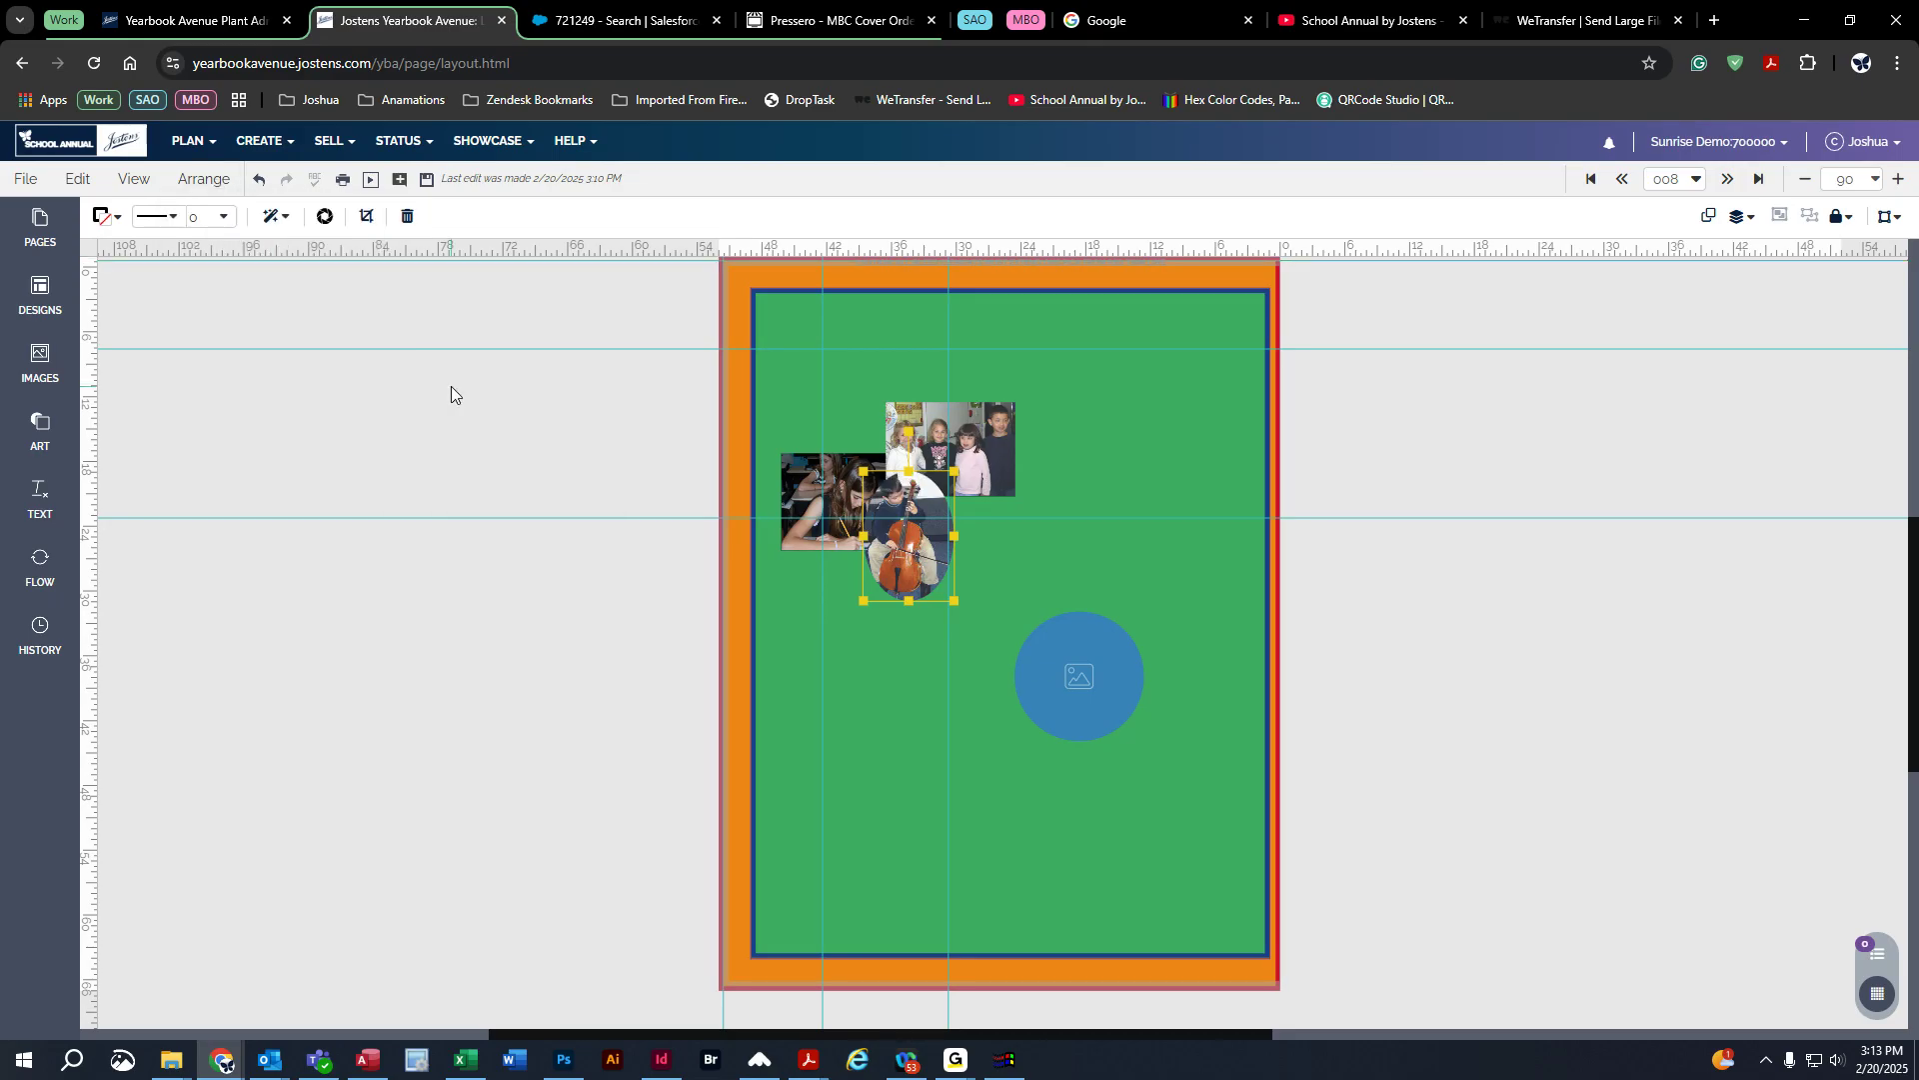
# Step: Flip the oval cello photo horizontally and rotate it left
pyautogui.click(205, 180)
pyautogui.moveTo(275, 431)
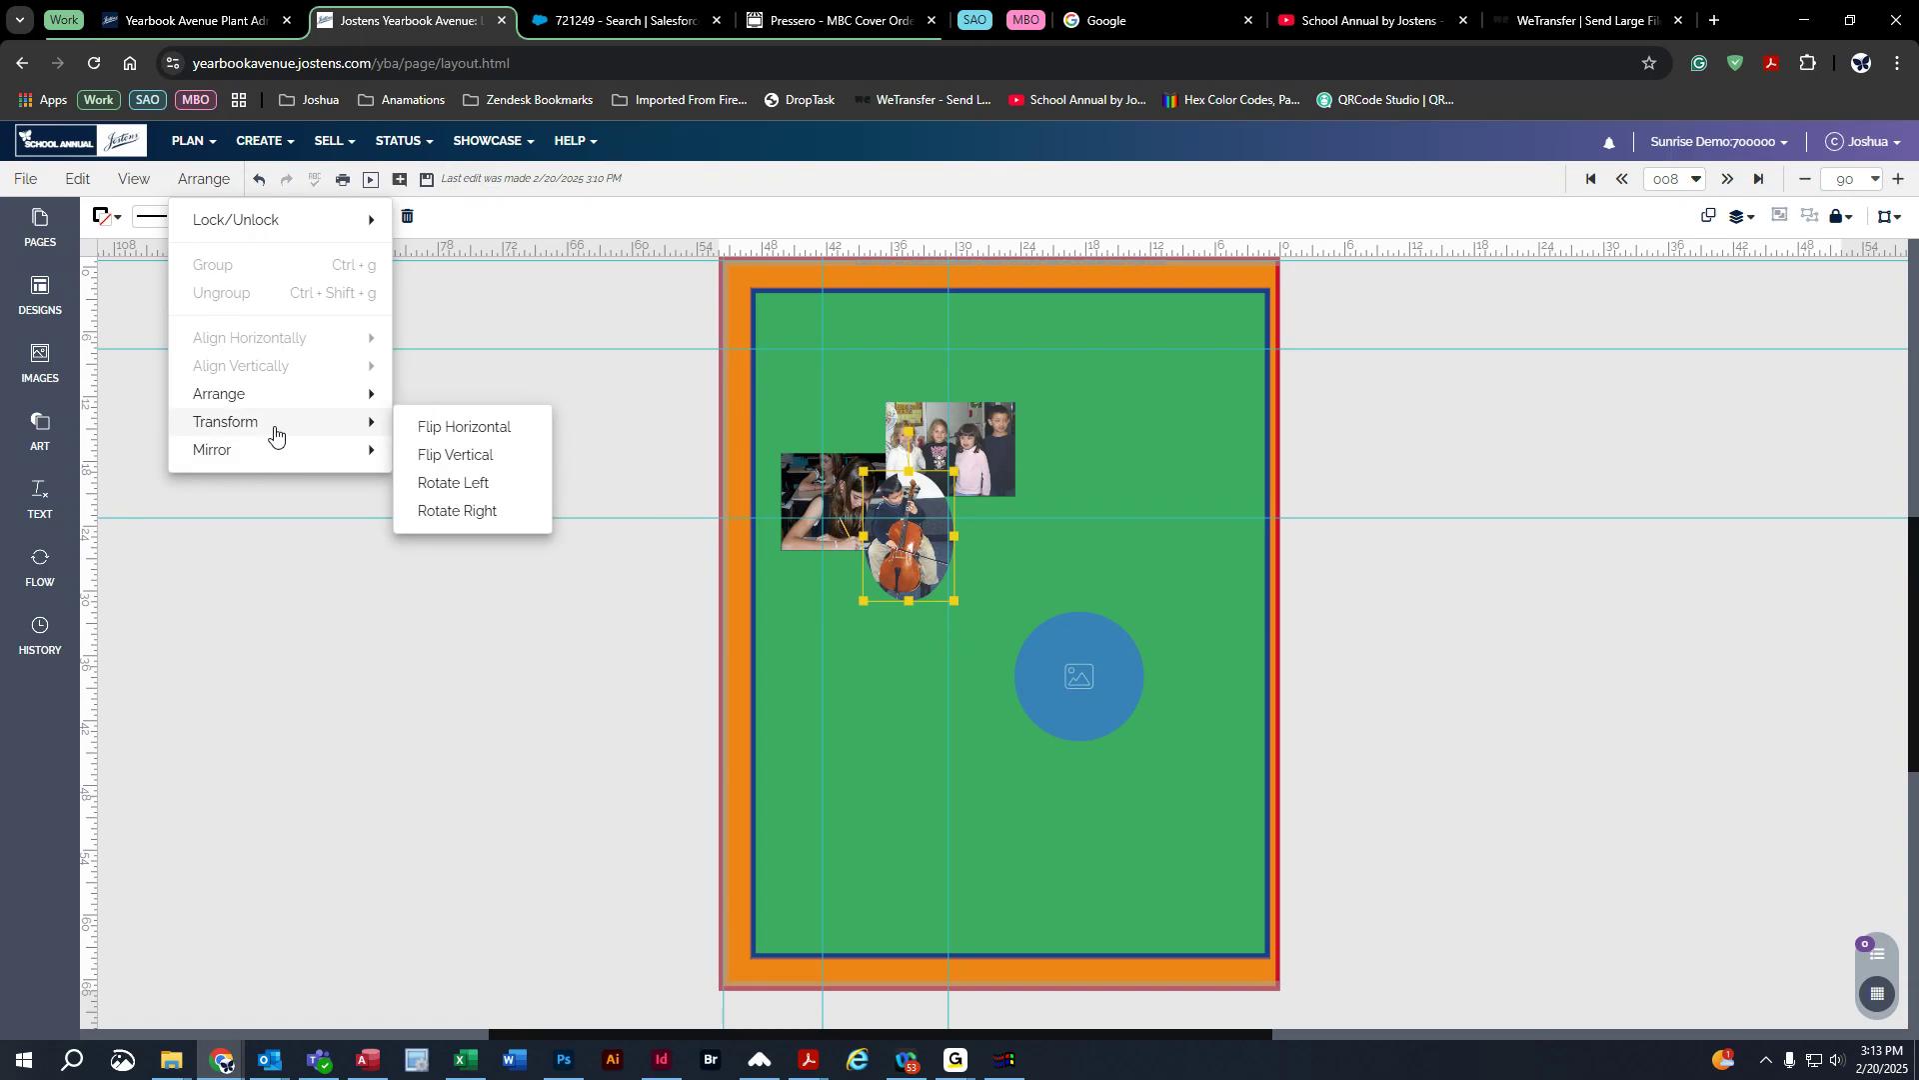
pyautogui.click(453, 430)
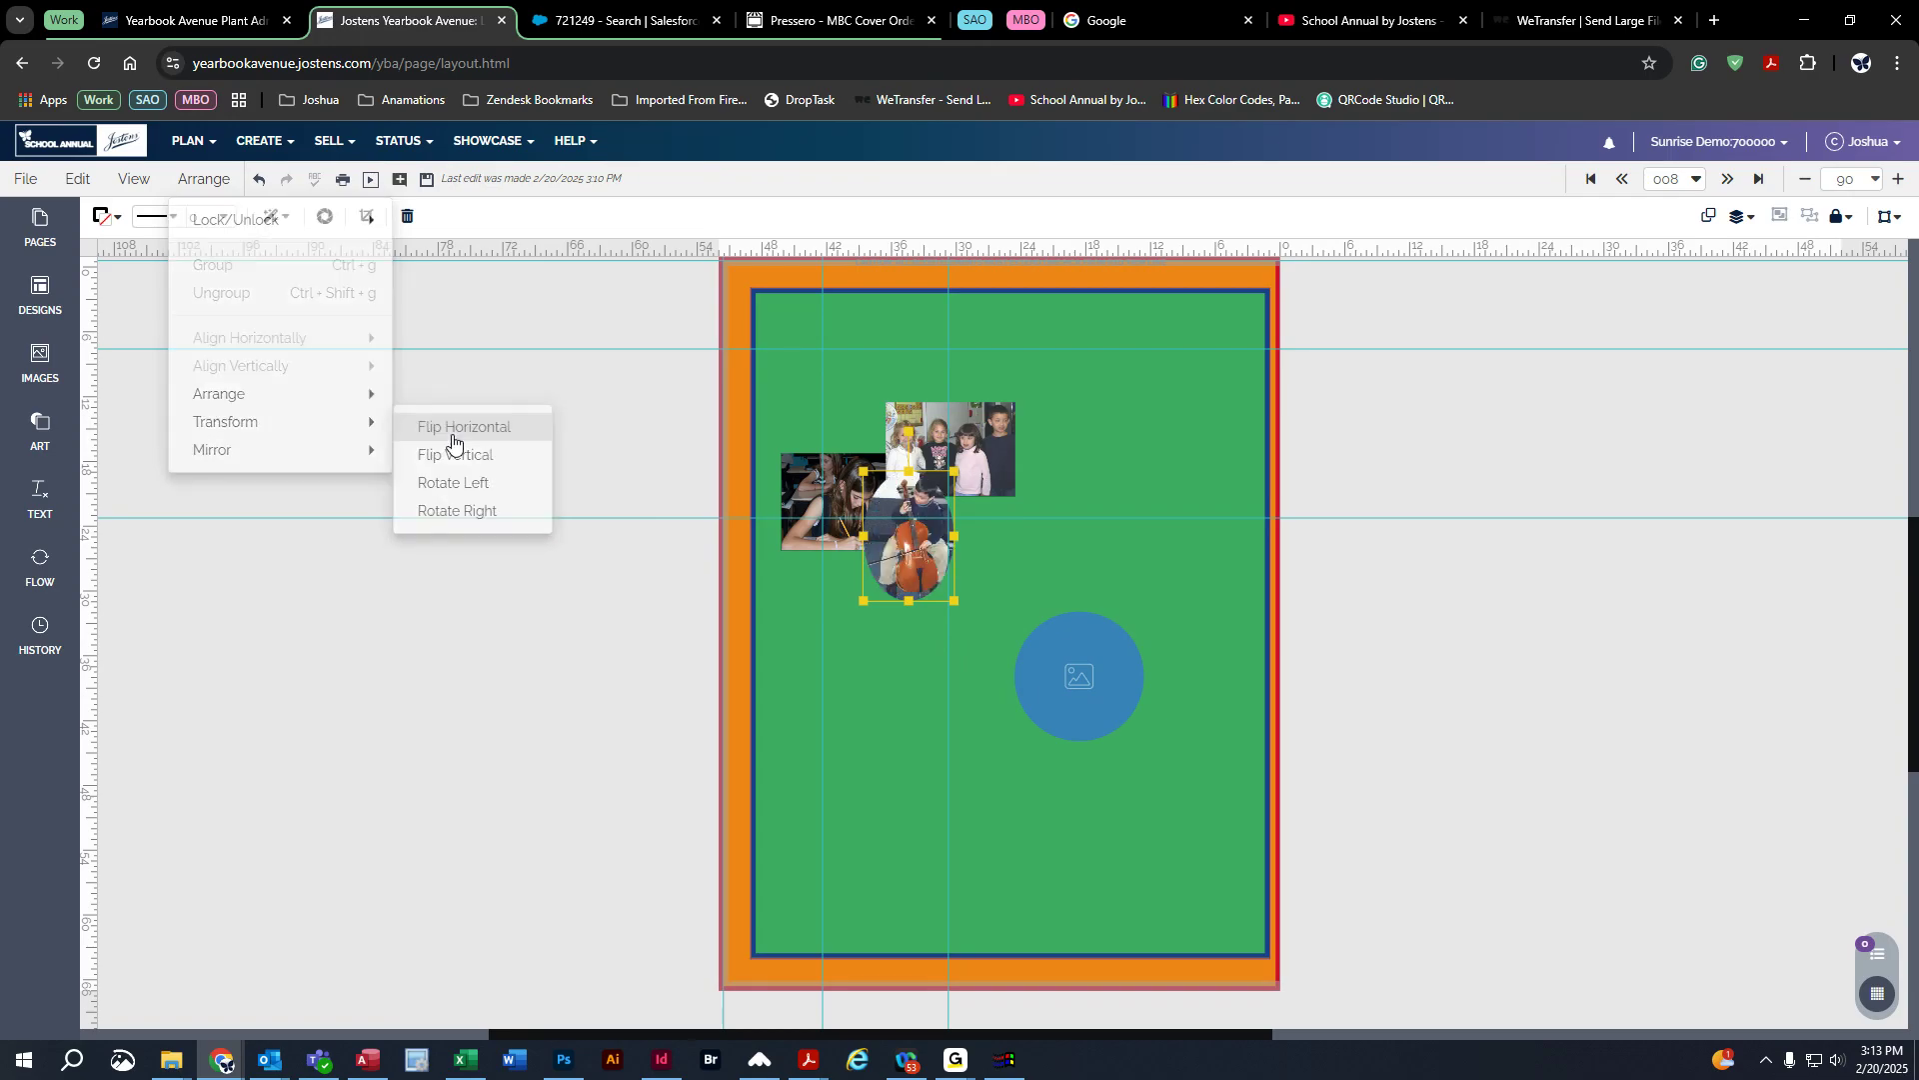
pyautogui.click(205, 180)
pyautogui.moveTo(304, 425)
pyautogui.click(421, 483)
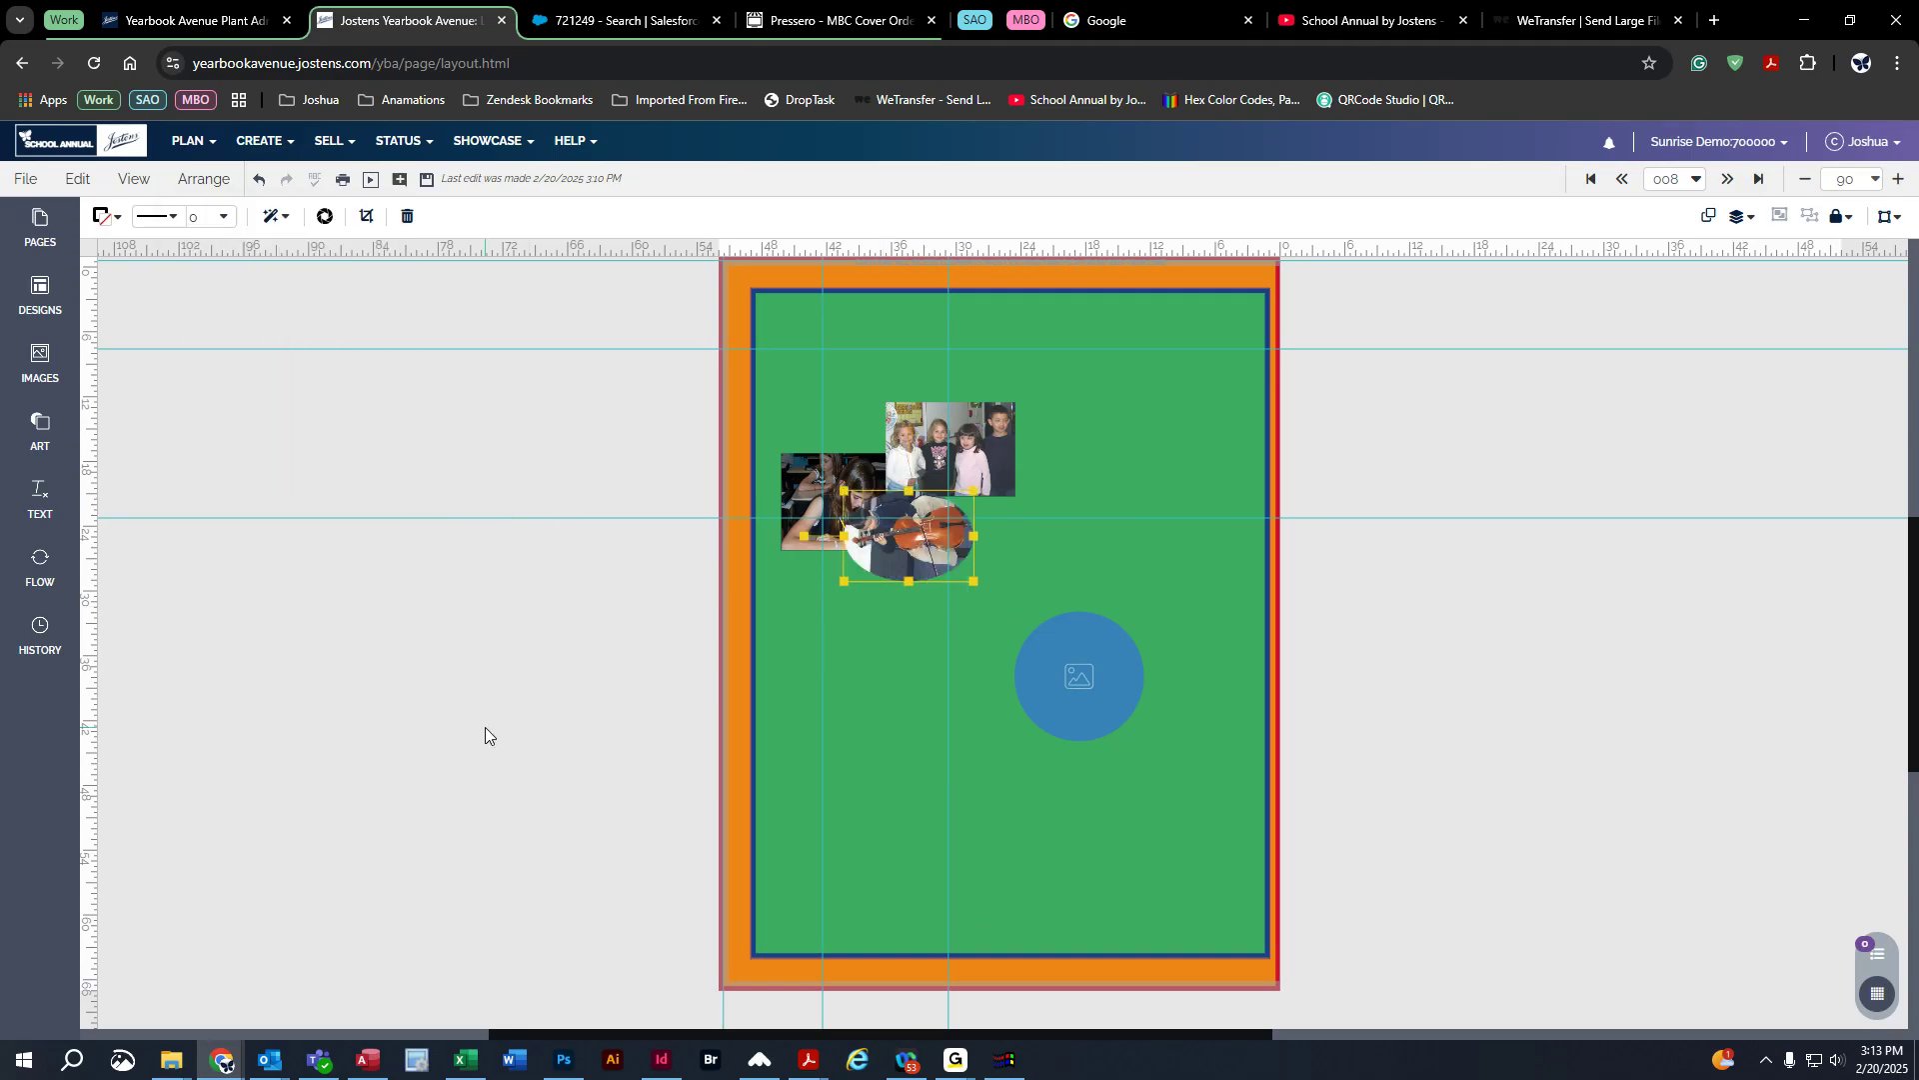
# Step: Rotate the cello photo freely to a slight leftward tilt, place it below the writing girl's photo, and deselect it
pyautogui.moveTo(758, 544); pyautogui.dragTo(840, 528)
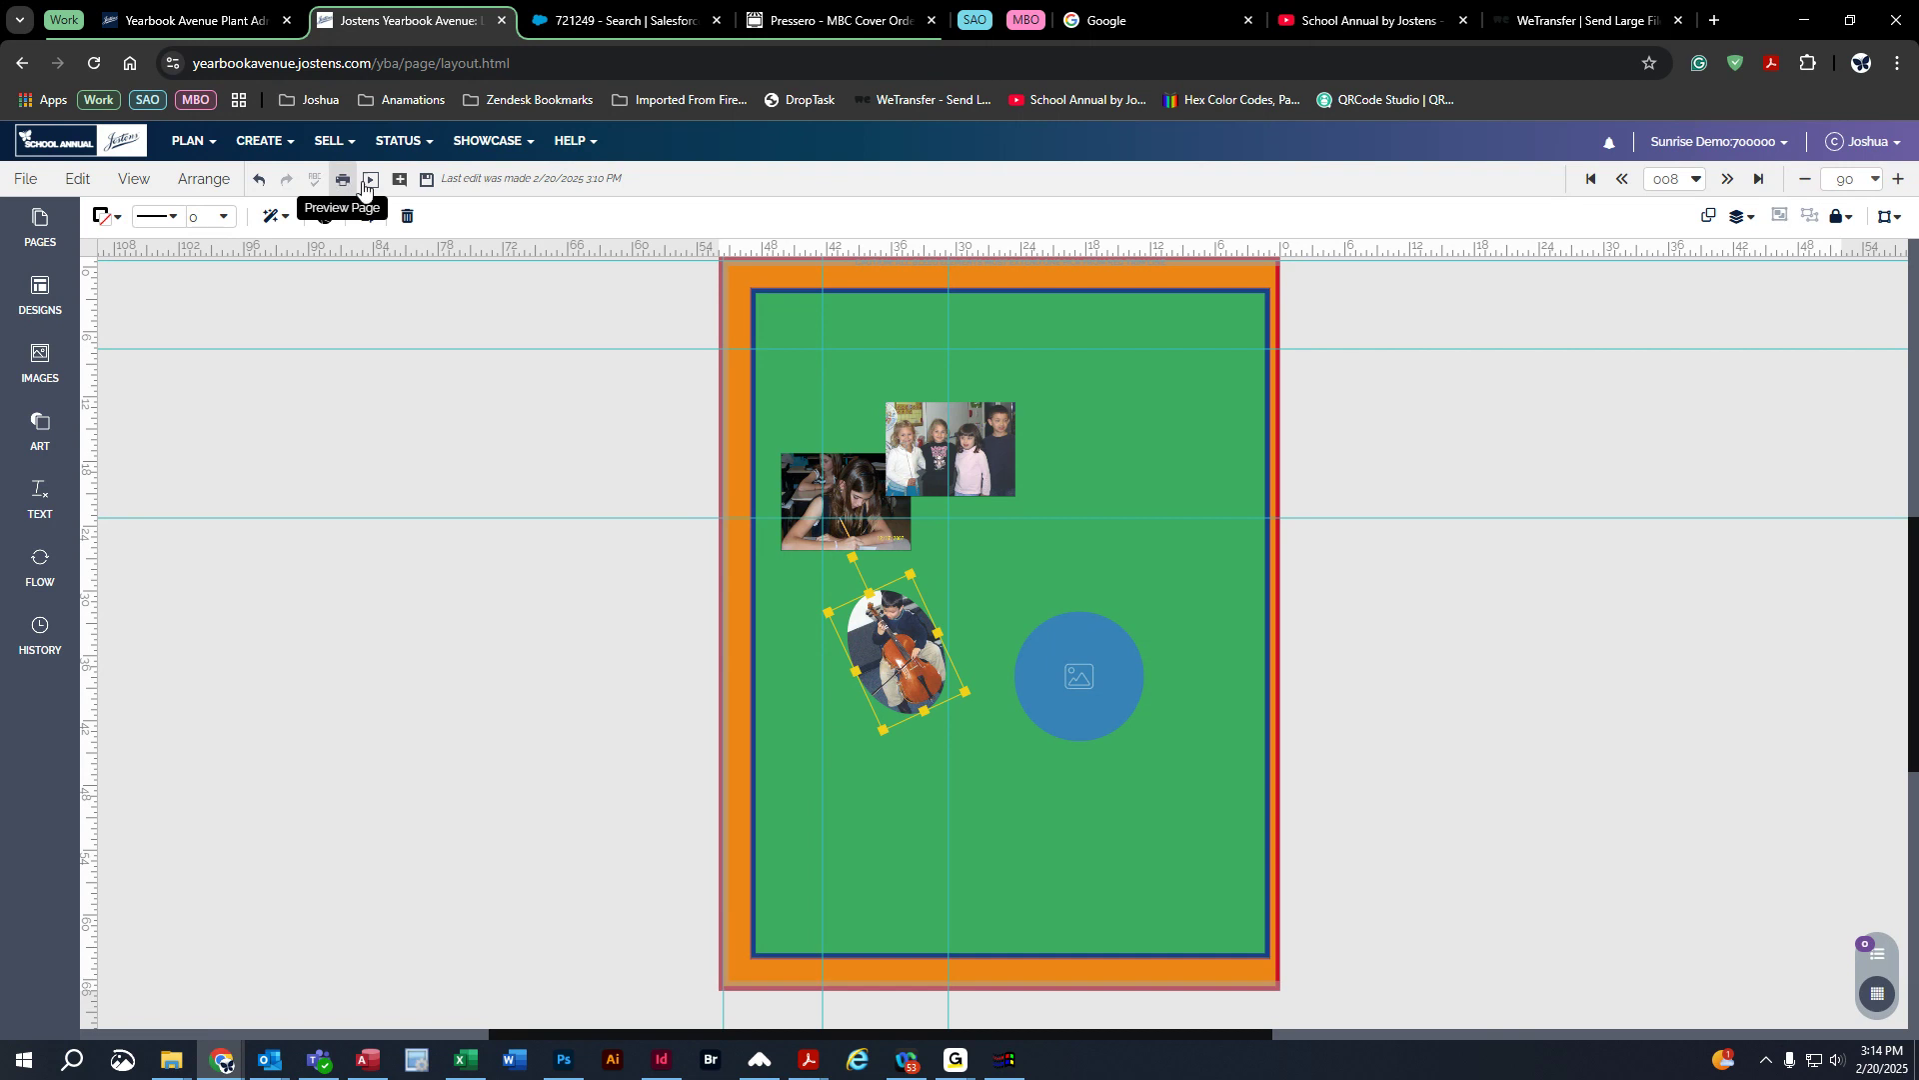
pyautogui.click(464, 278)
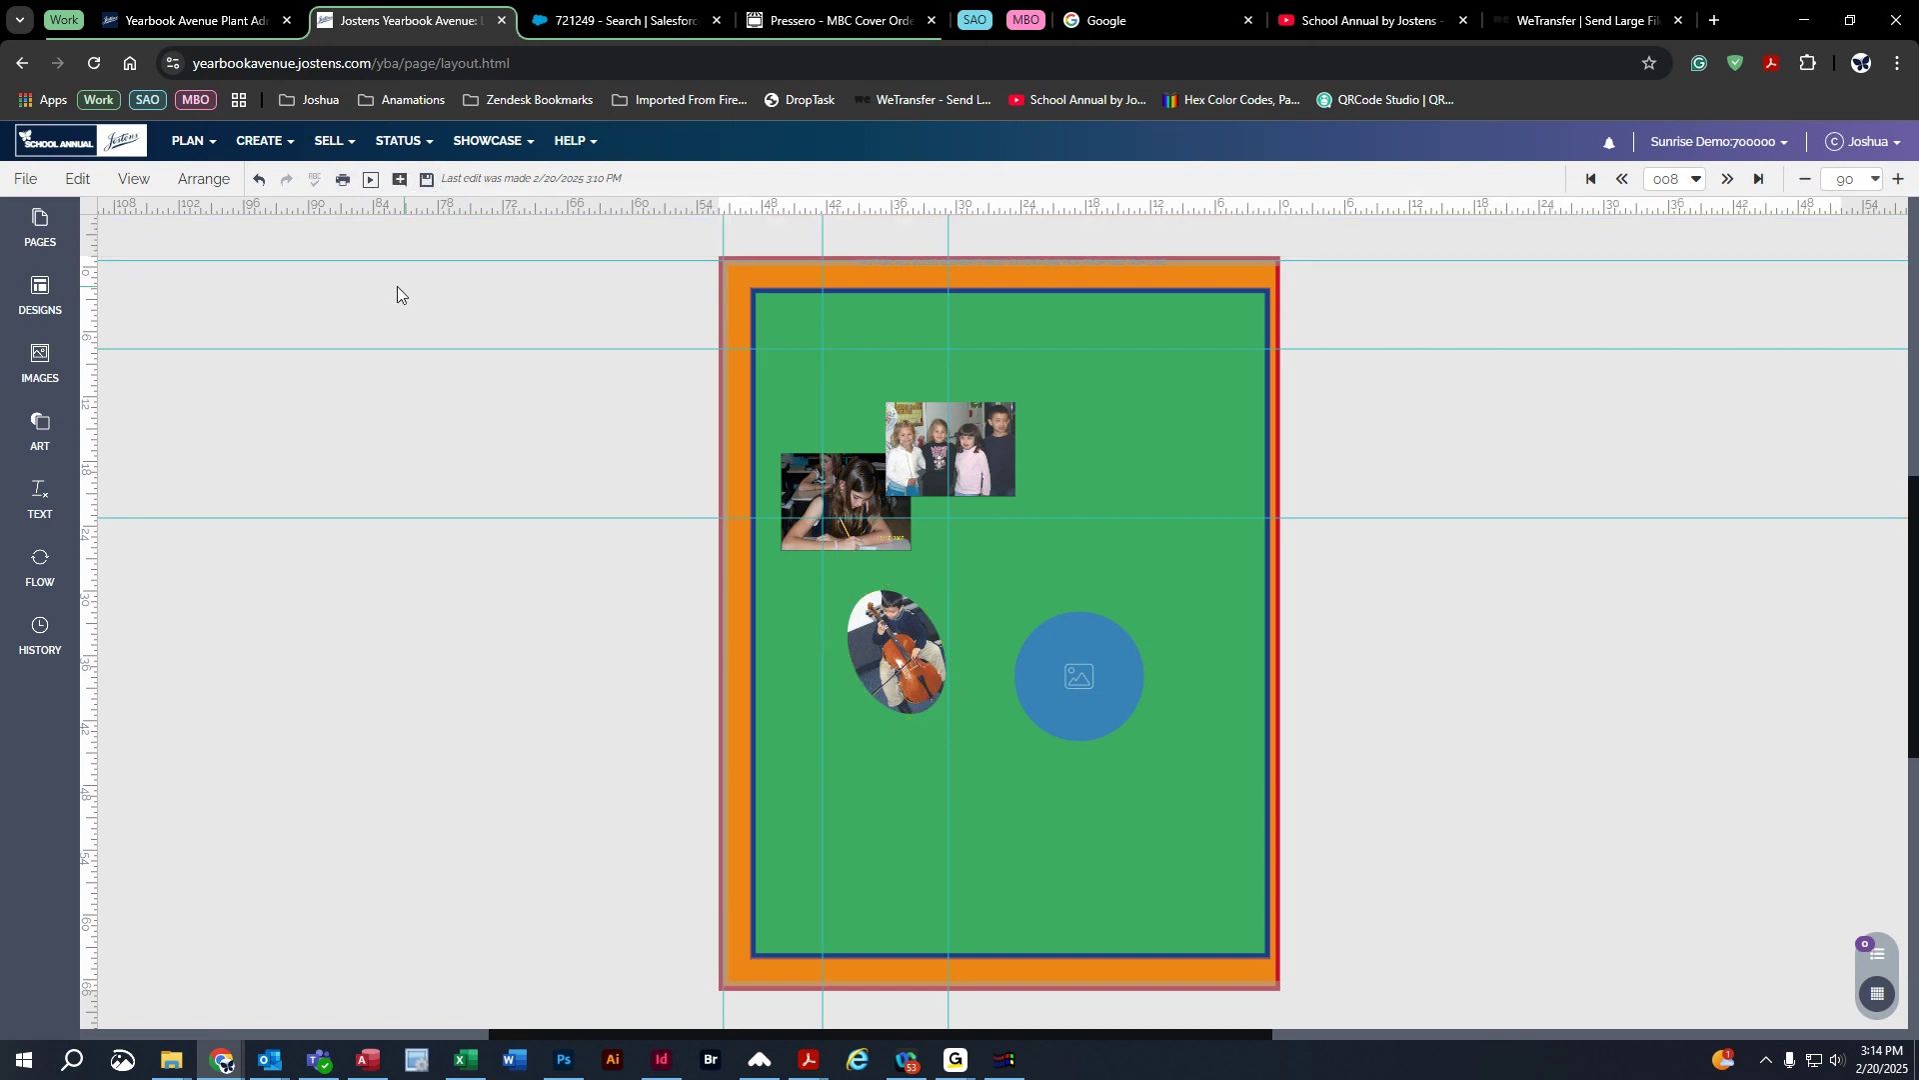
# Step: Browse the yearbook's page thumbnails and open page 010, saving the changes to page 008
pyautogui.click(41, 230)
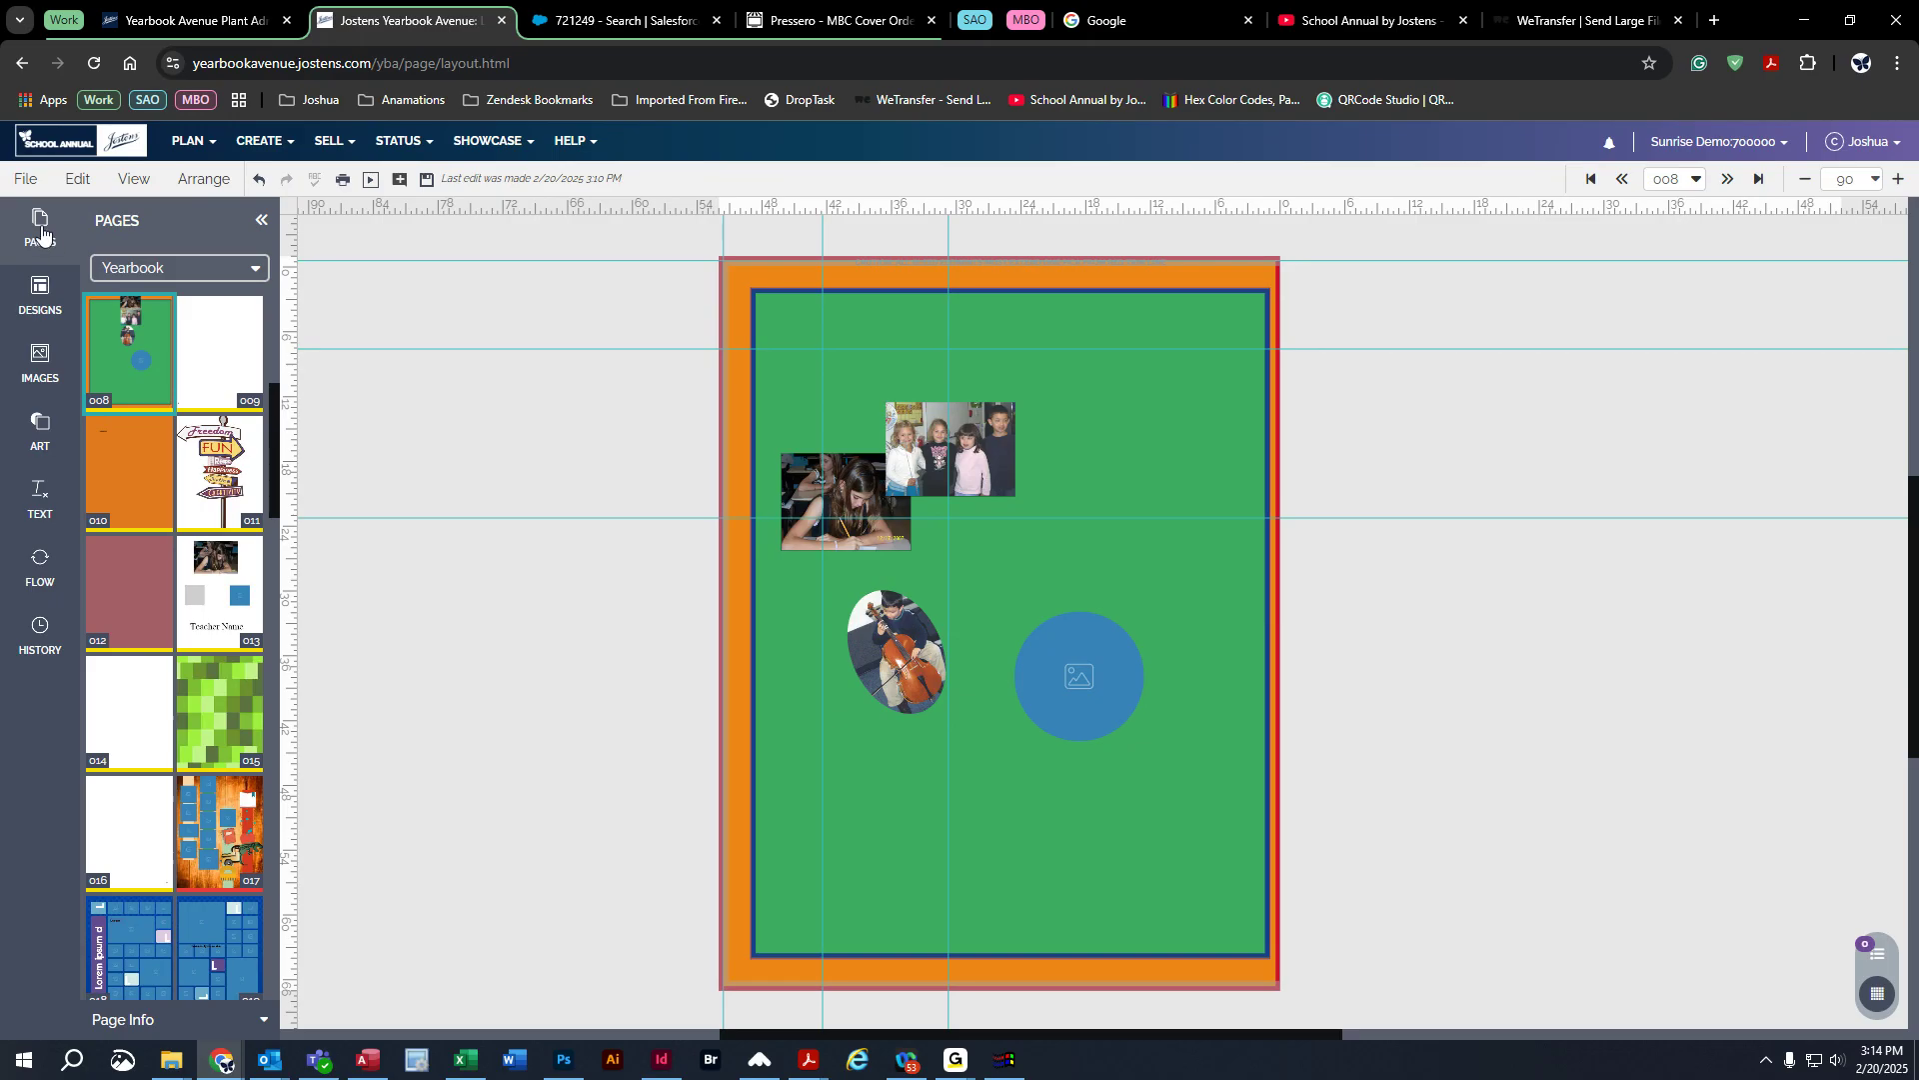
pyautogui.scroll(-6, 160, 450)
pyautogui.scroll(10, 183, 621)
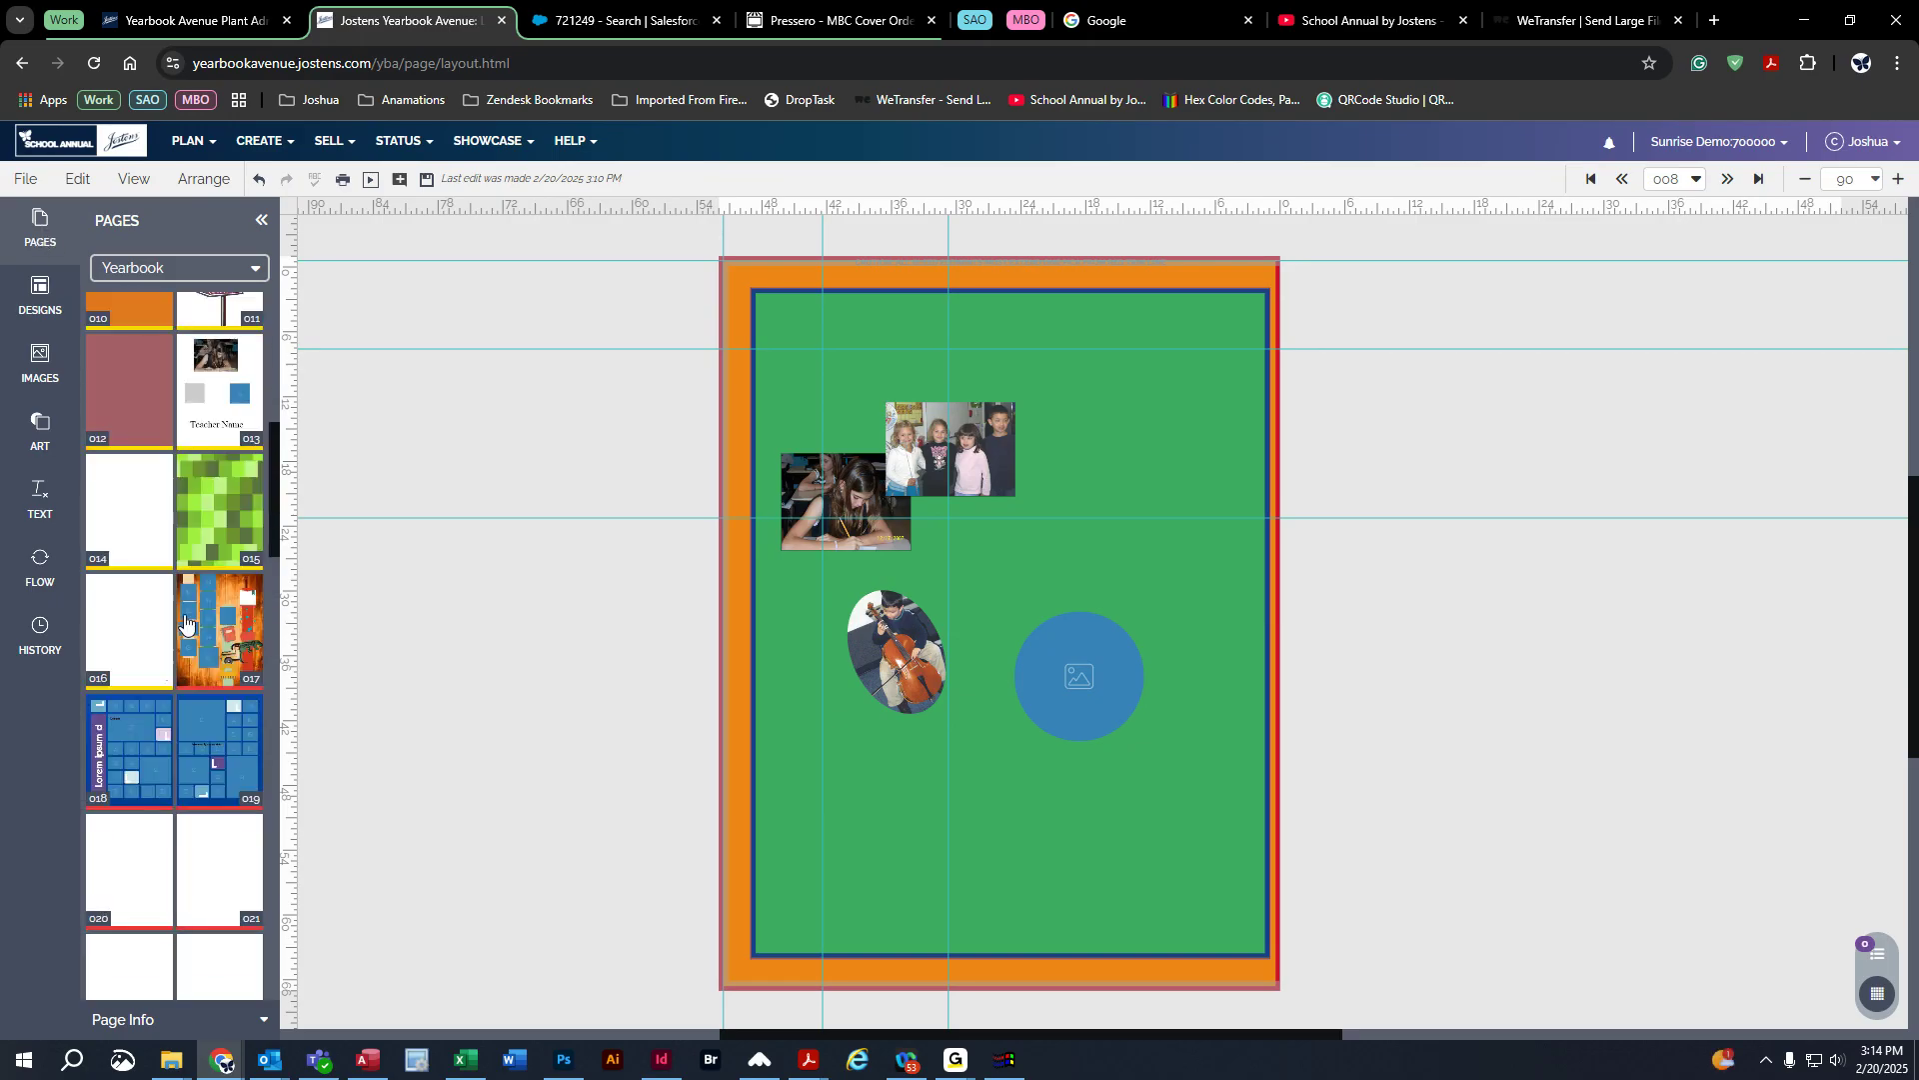
pyautogui.scroll(-4, 187, 626)
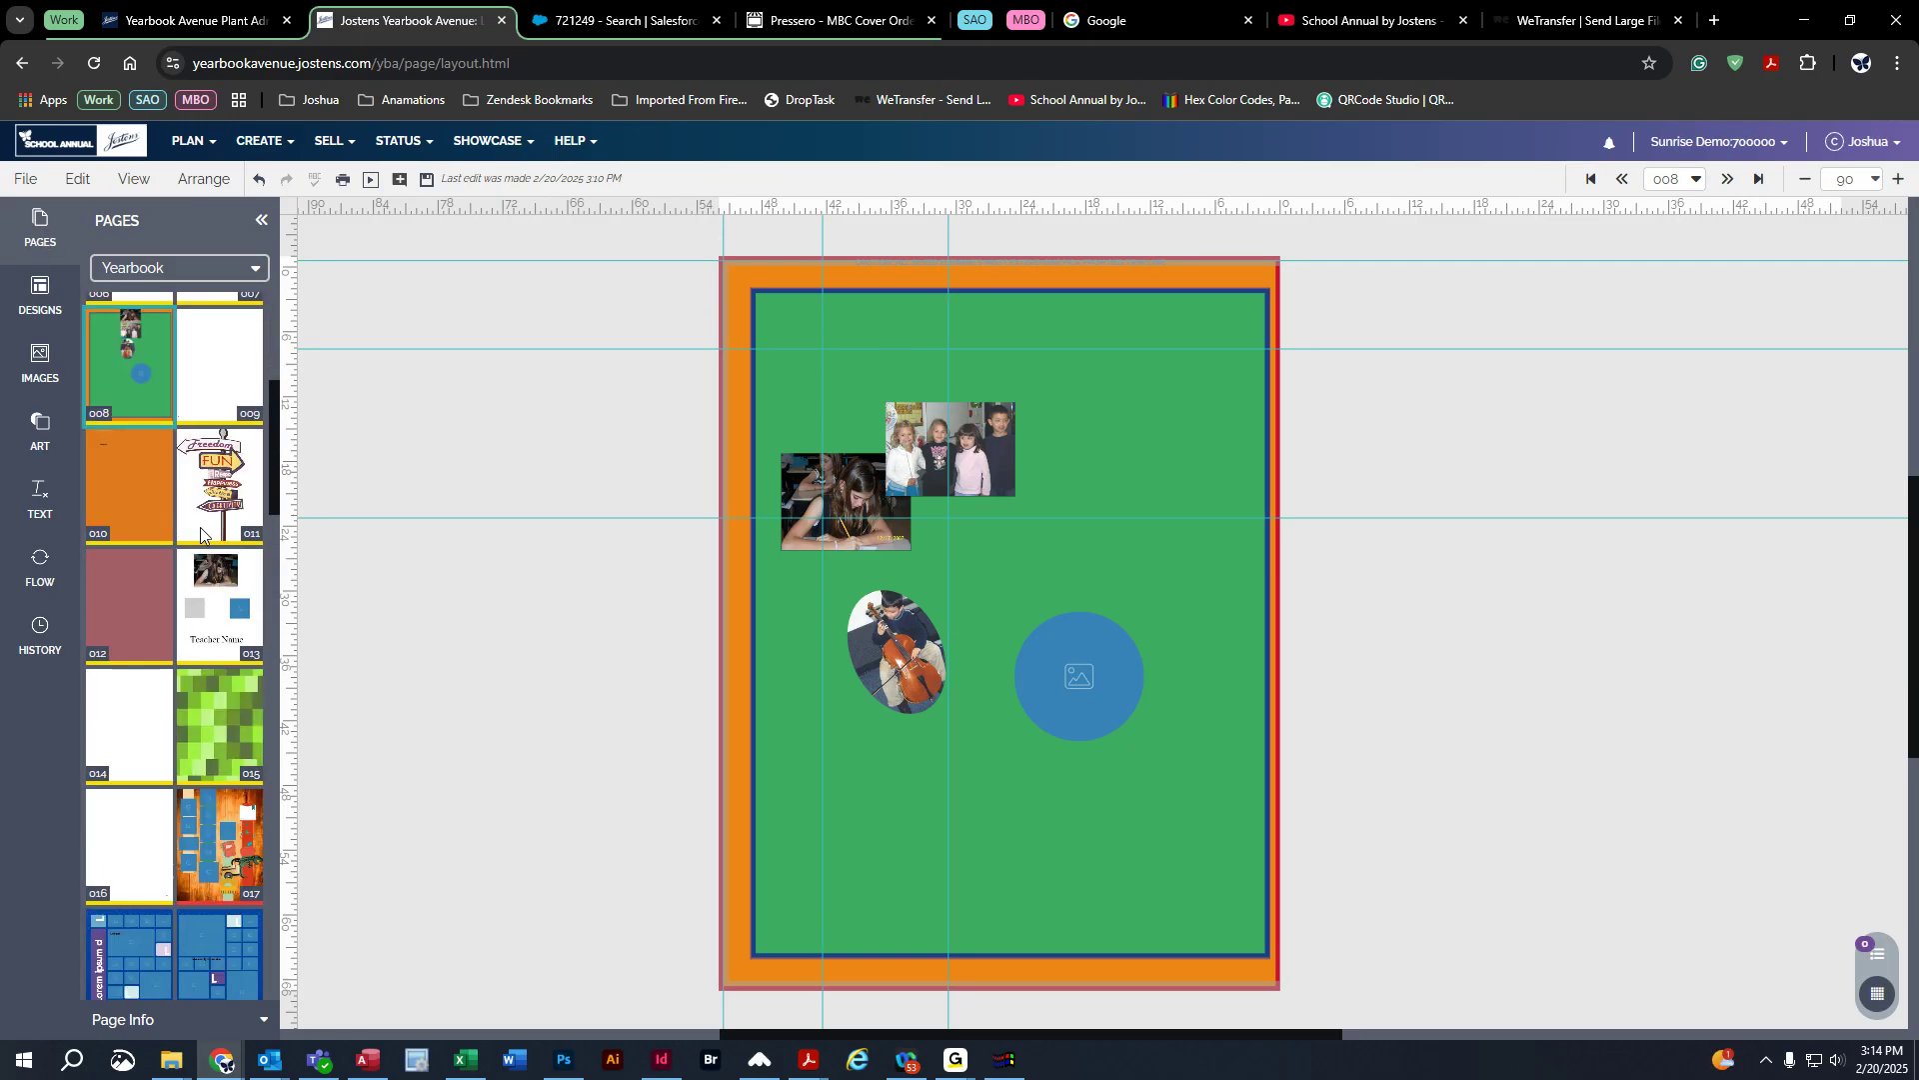
pyautogui.click(168, 457)
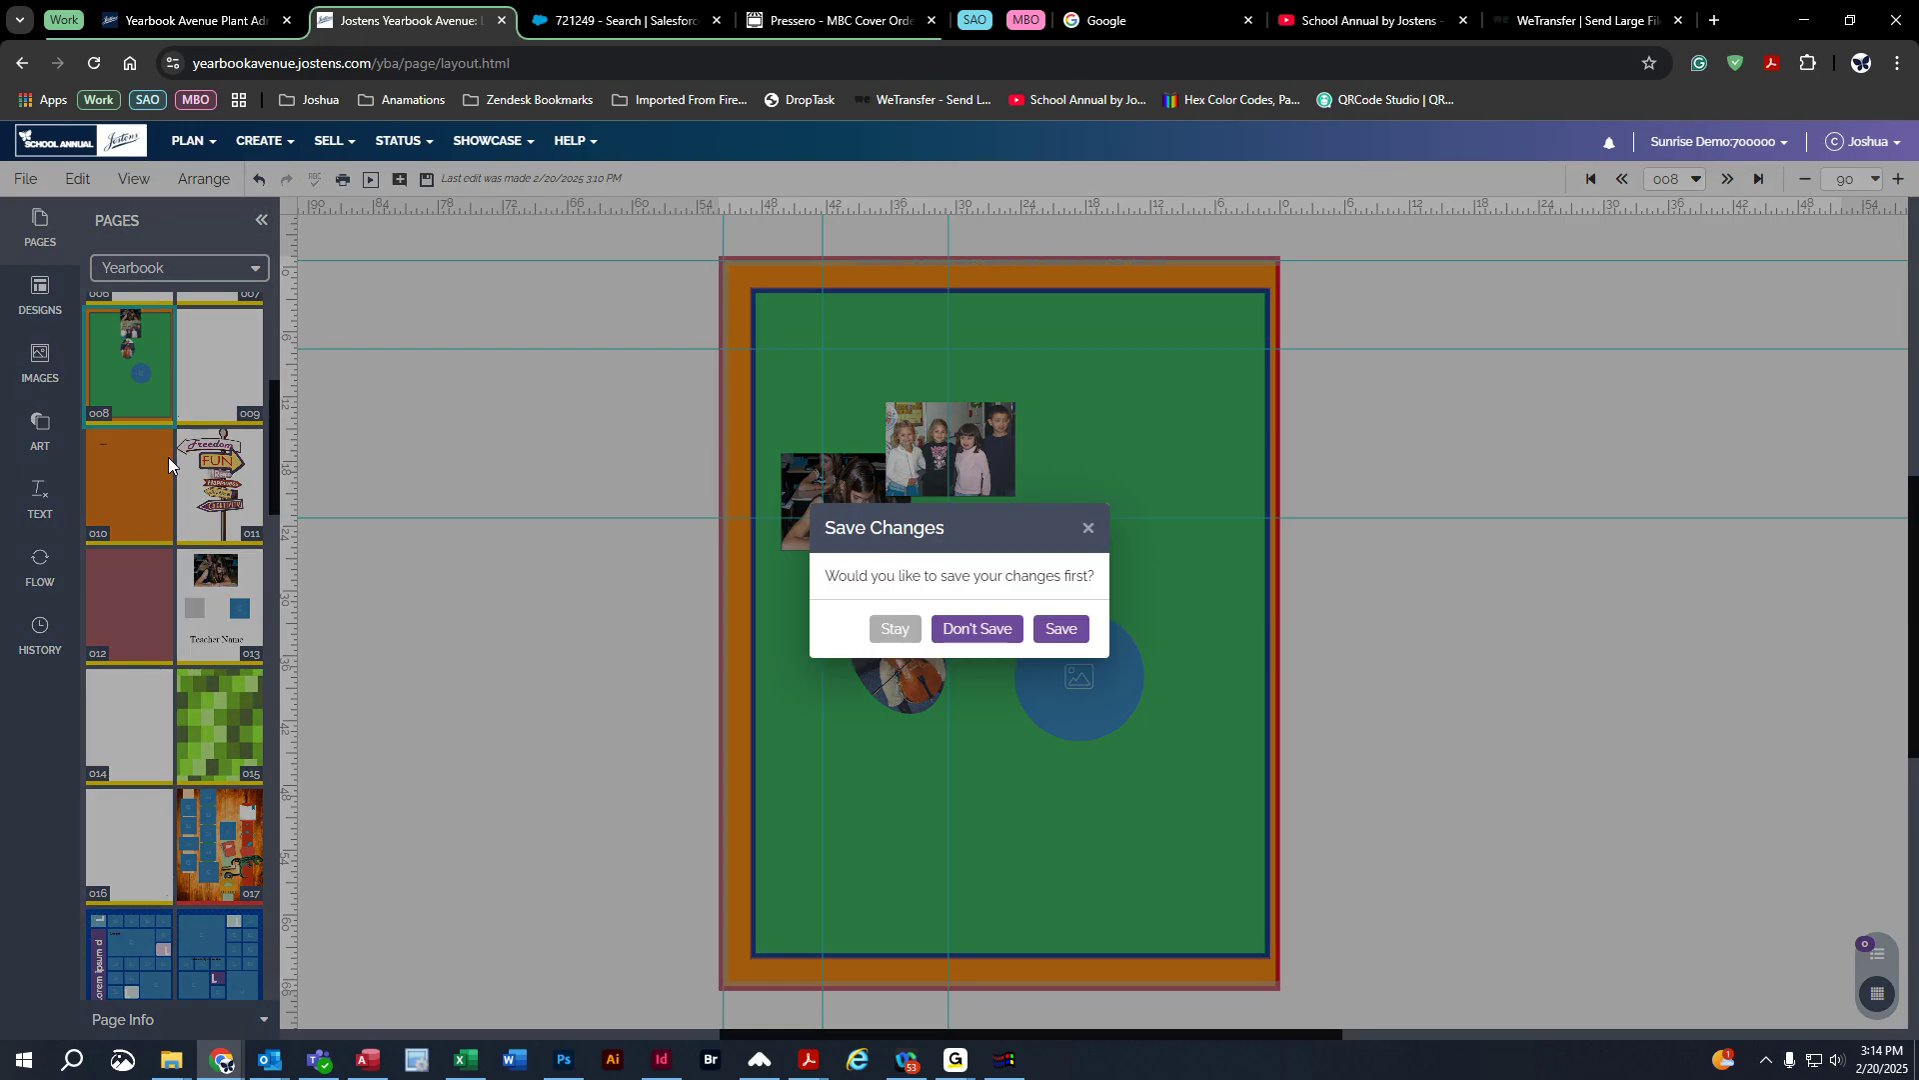
pyautogui.click(1062, 633)
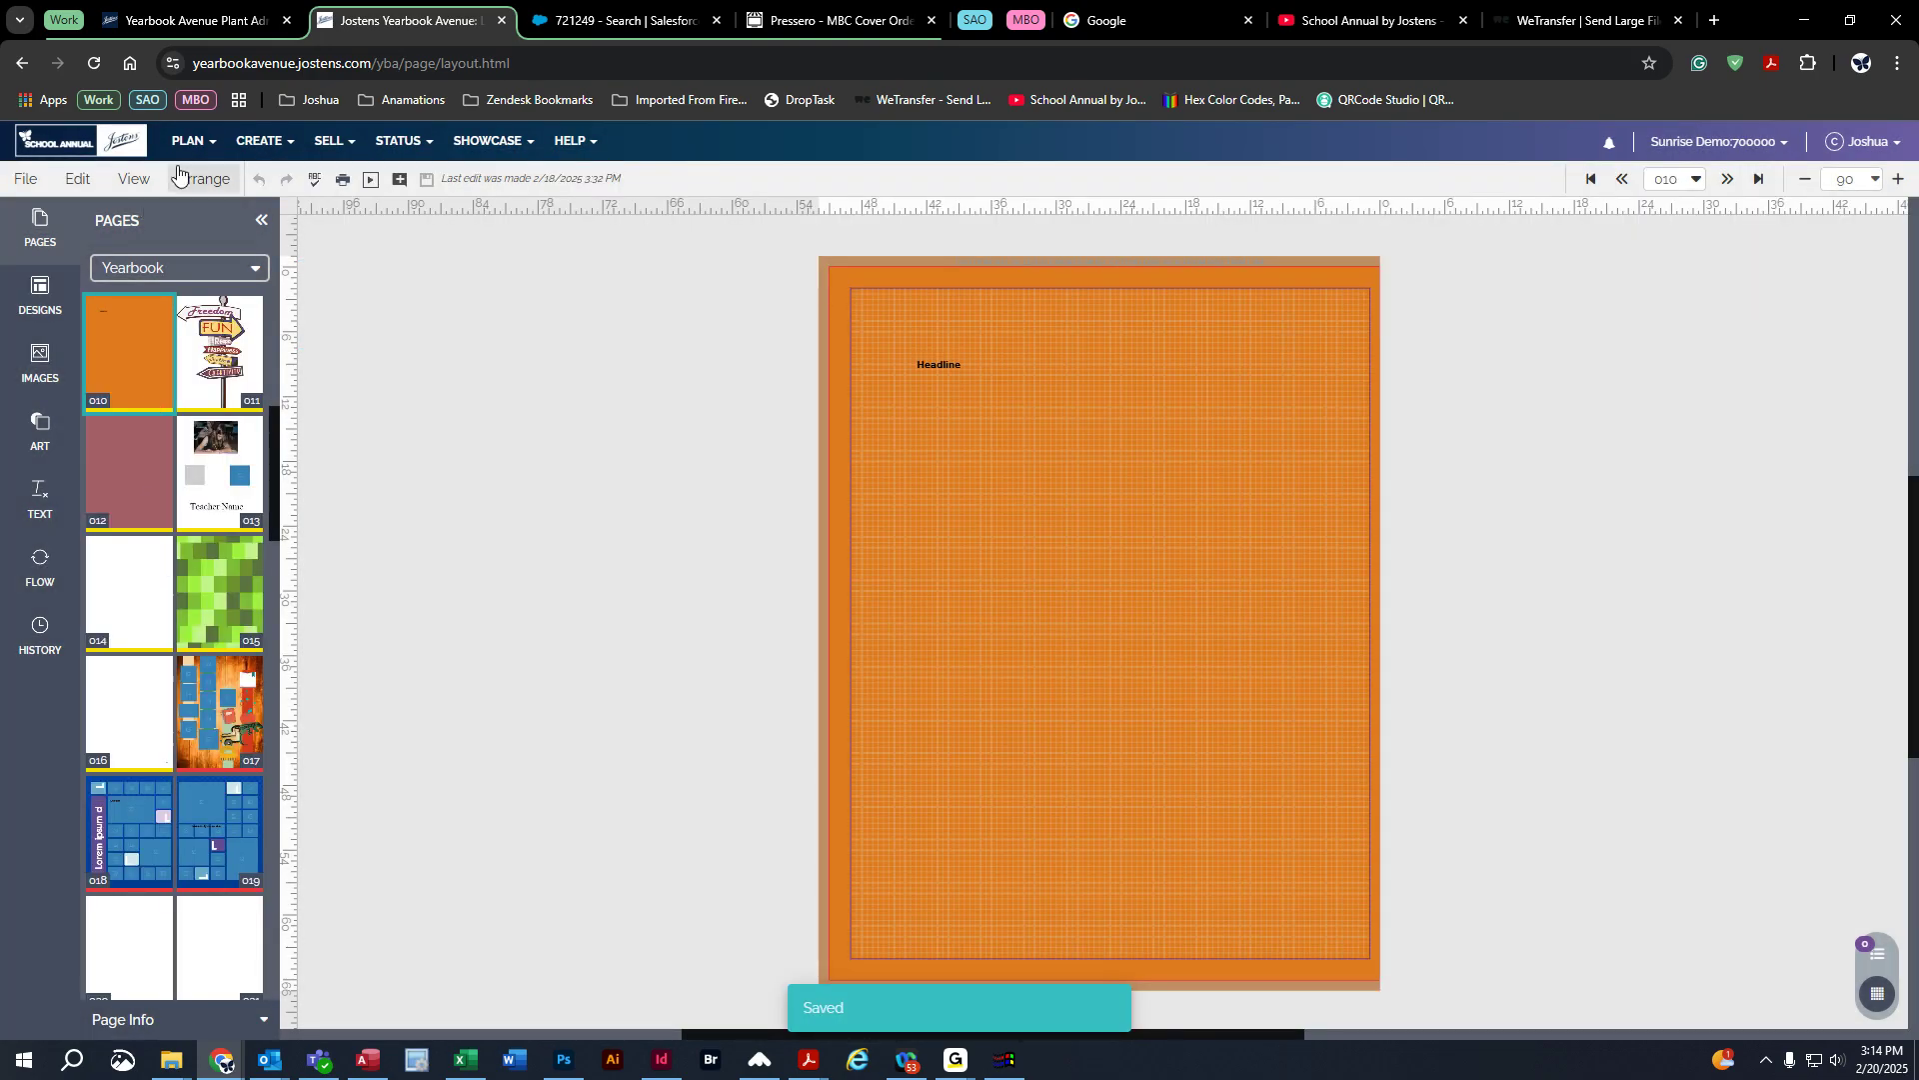
# Step: Go to the page ladder and open page 018 in the layout editor
pyautogui.click(193, 140)
pyautogui.click(201, 180)
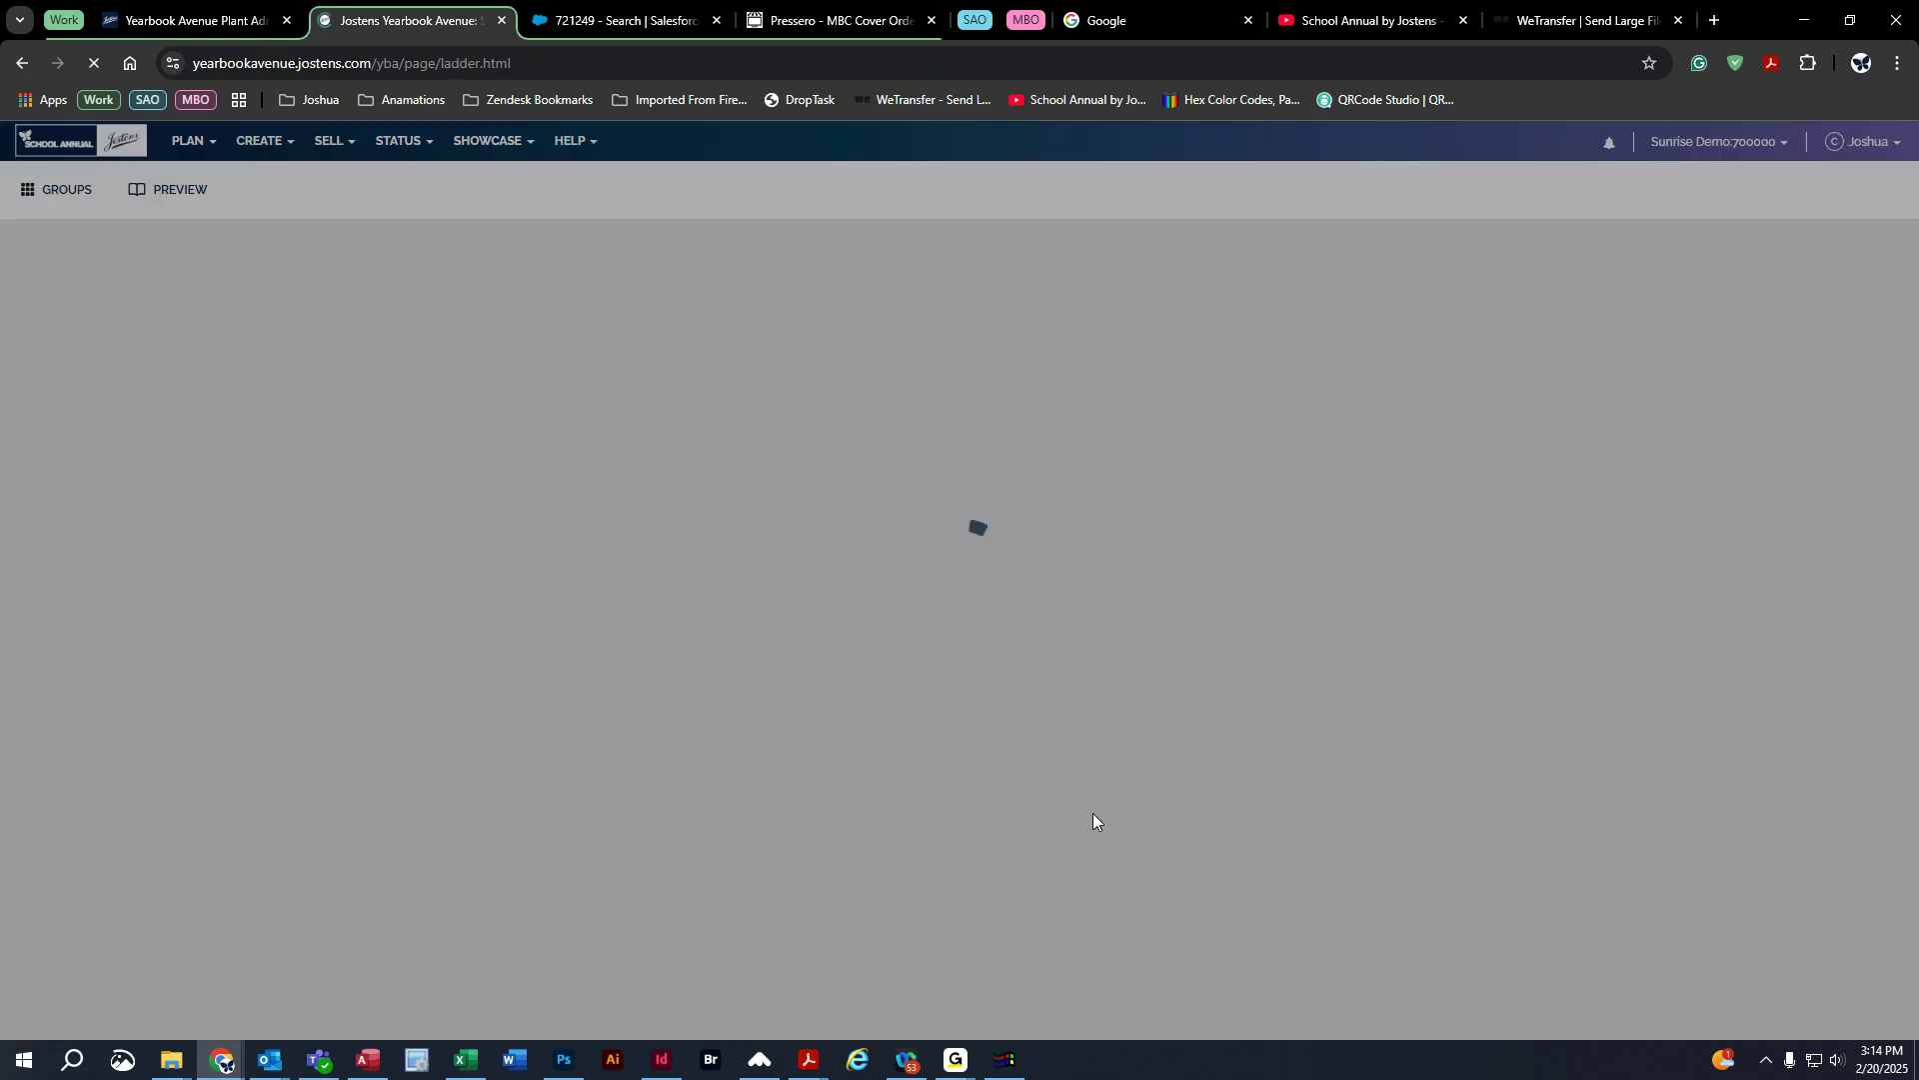
pyautogui.scroll(-15, 509, 537)
pyautogui.click(403, 298)
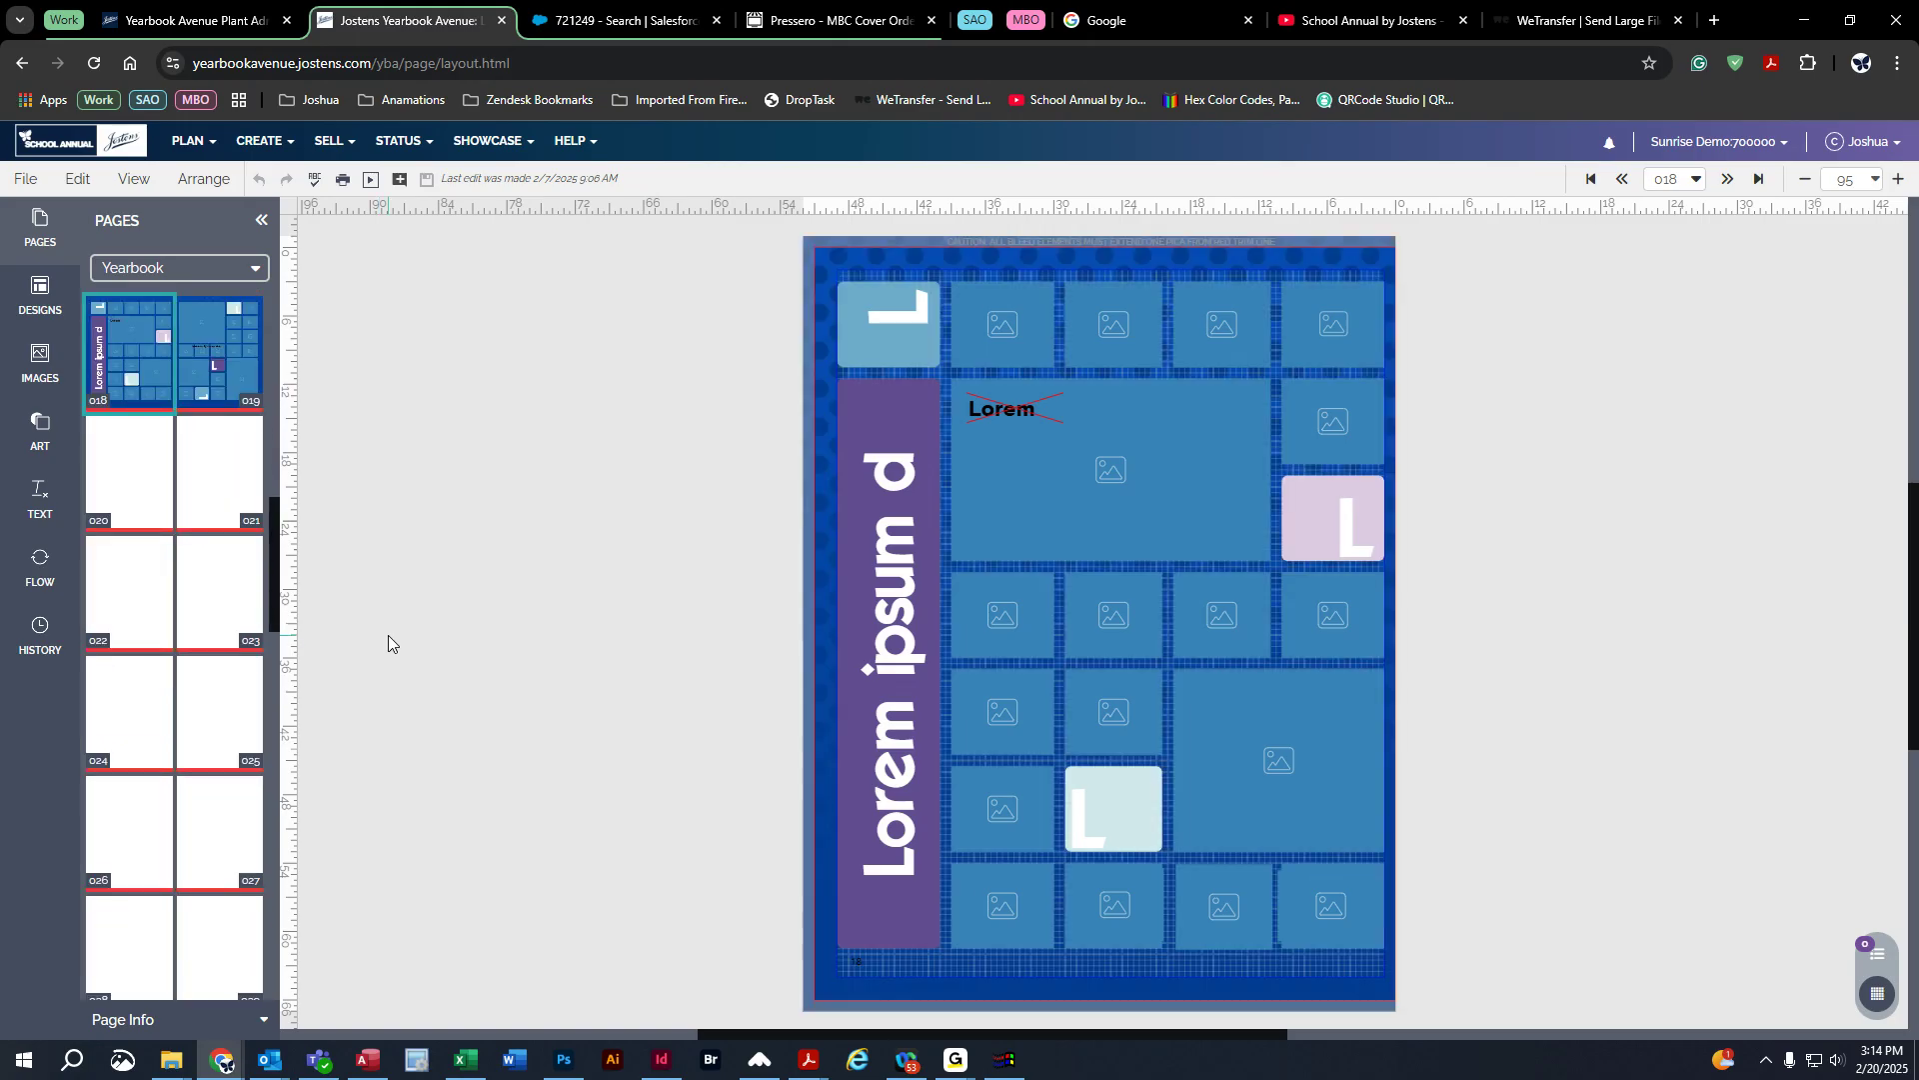
# Step: Open page 008 and switch the view to show both pages of the spread
pyautogui.scroll(10, 133, 502)
pyautogui.click(137, 599)
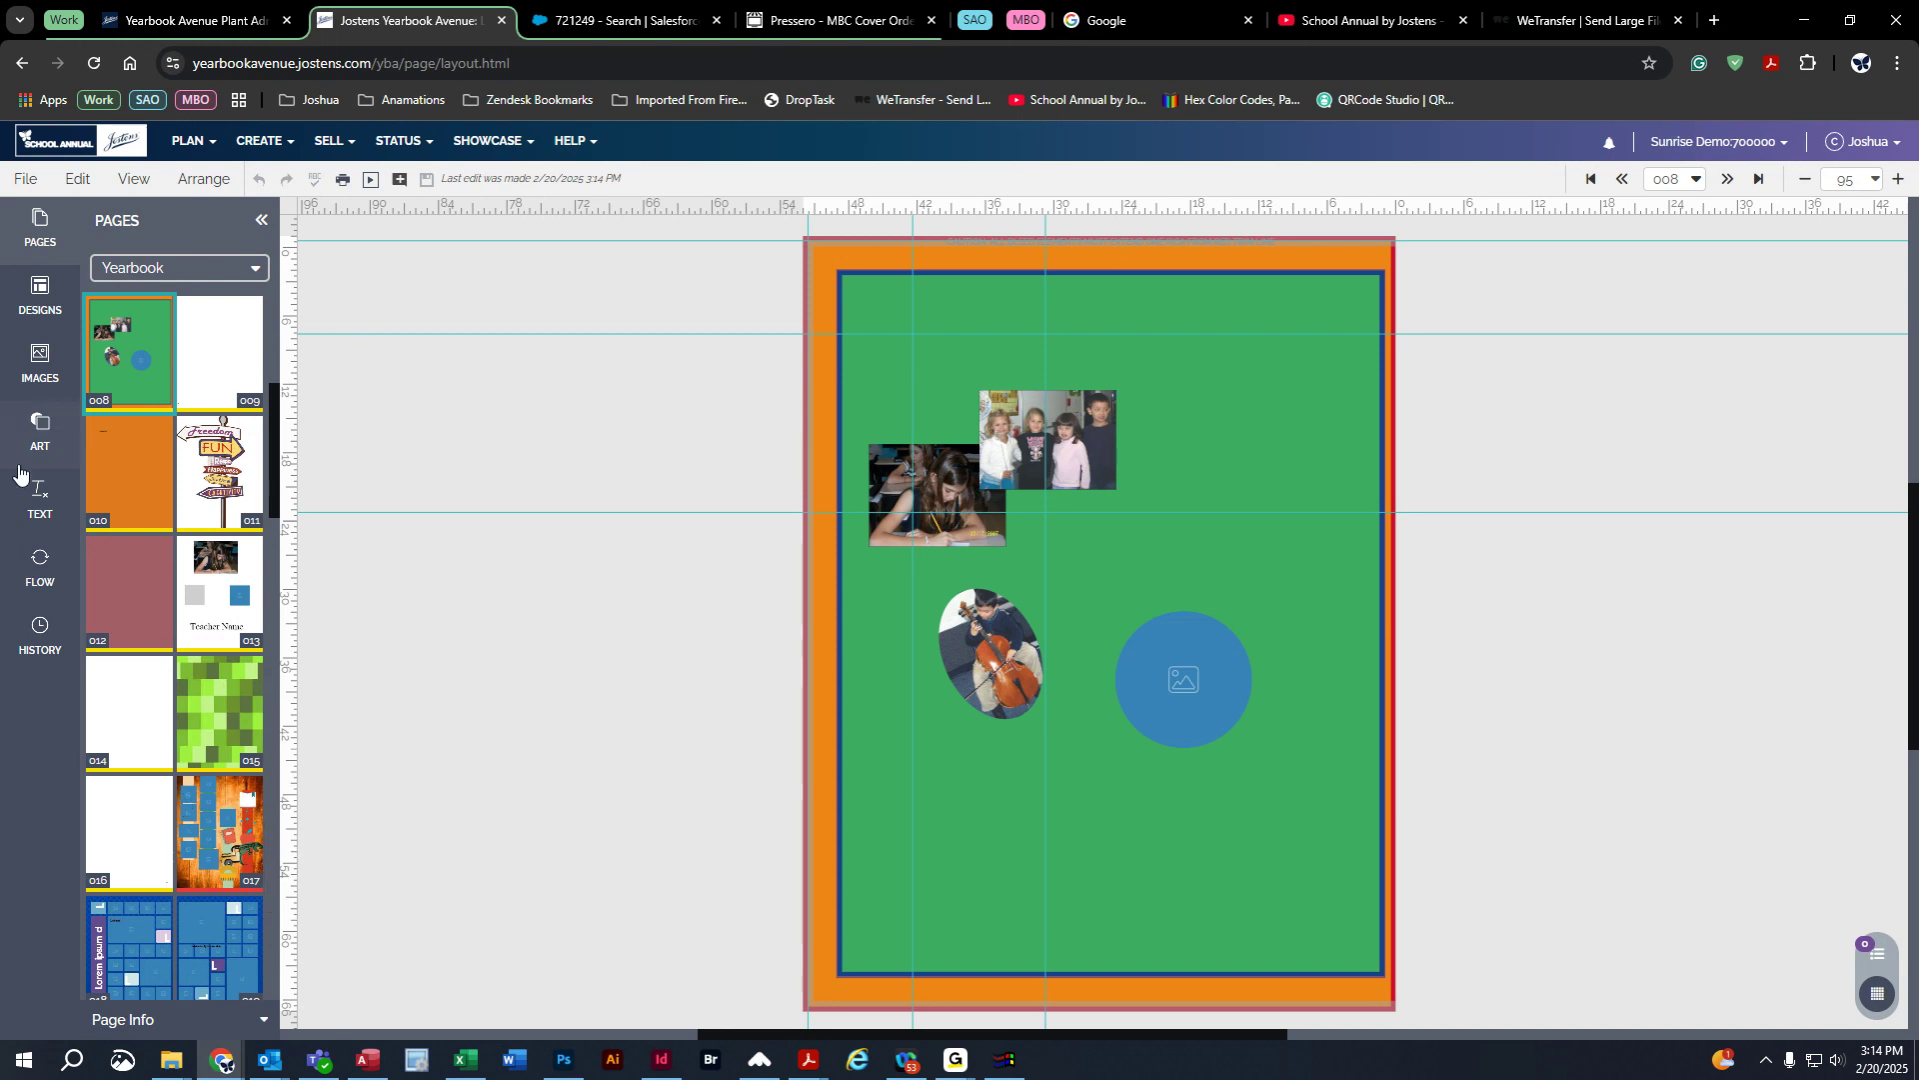
pyautogui.click(131, 180)
pyautogui.click(166, 487)
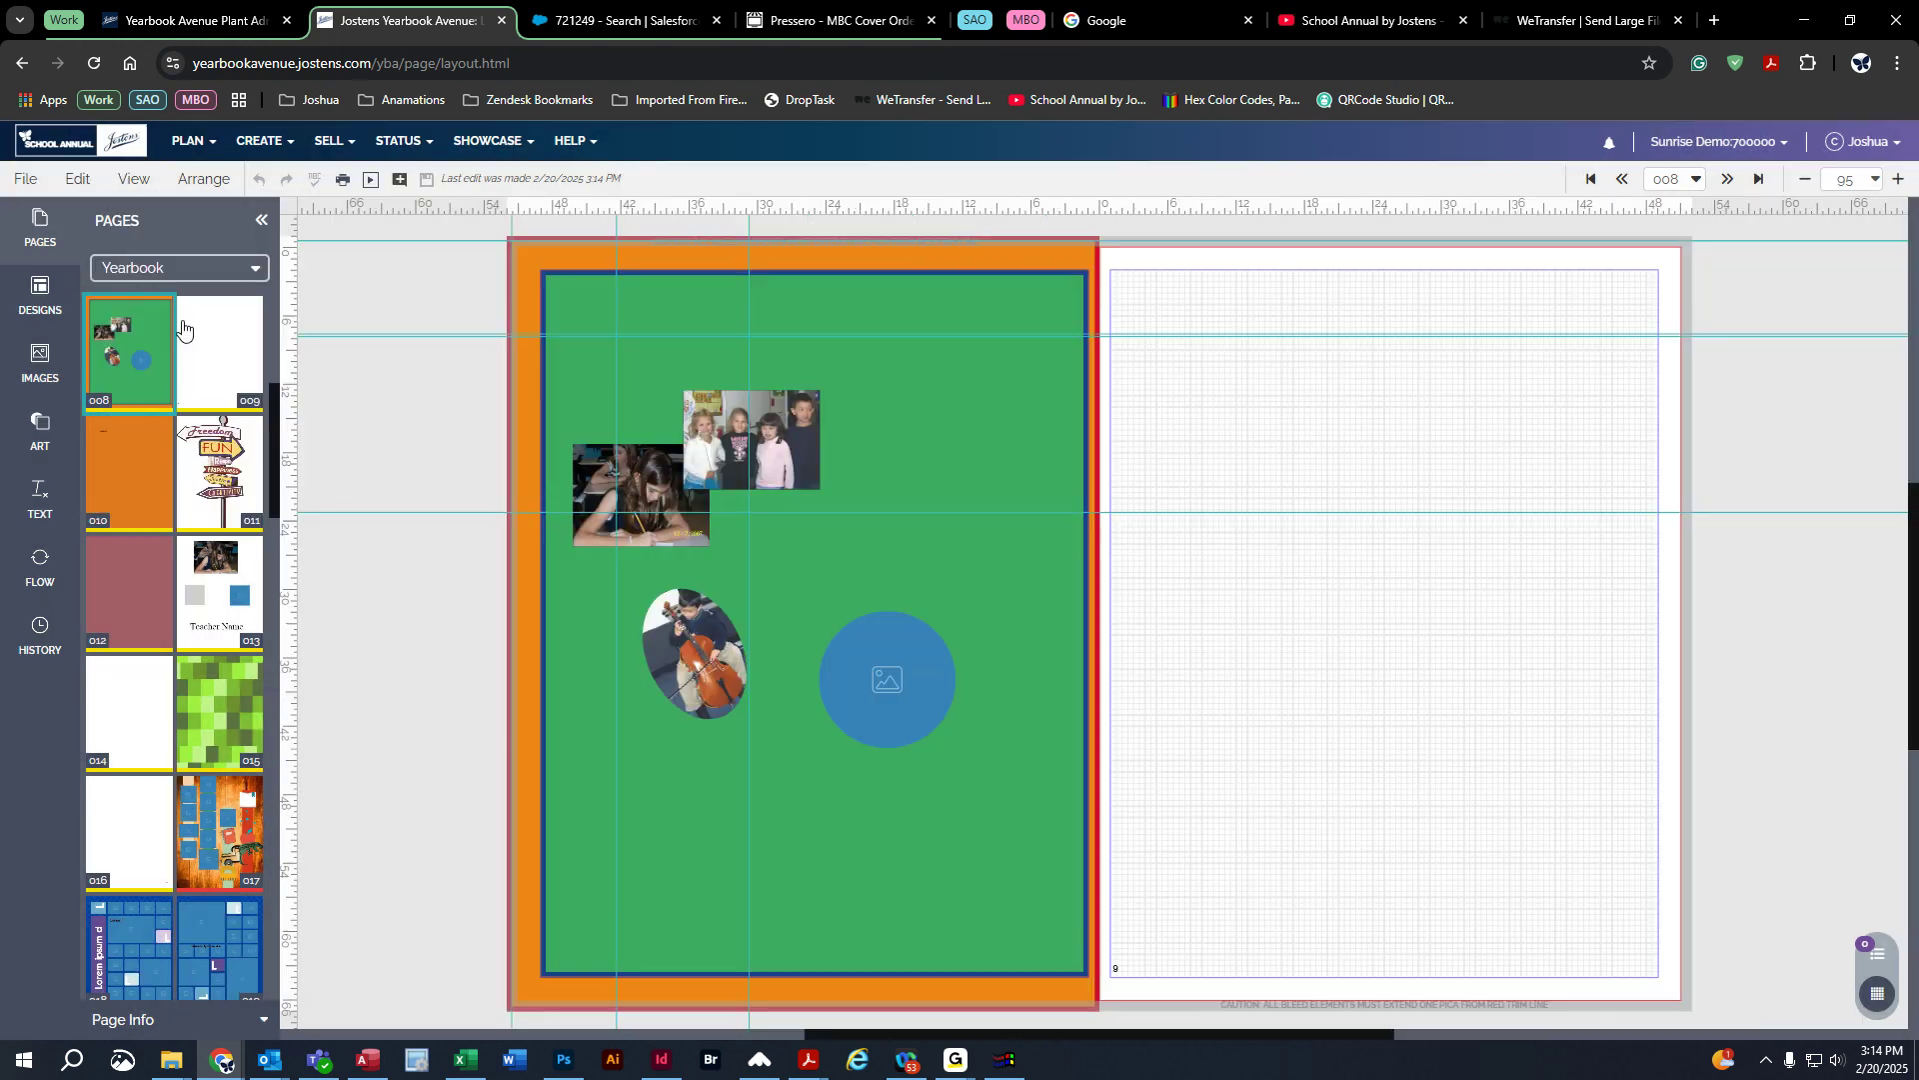
# Step: Go to page 010, open the blank spread 006–007 instead, and display the available designs
pyautogui.click(40, 298)
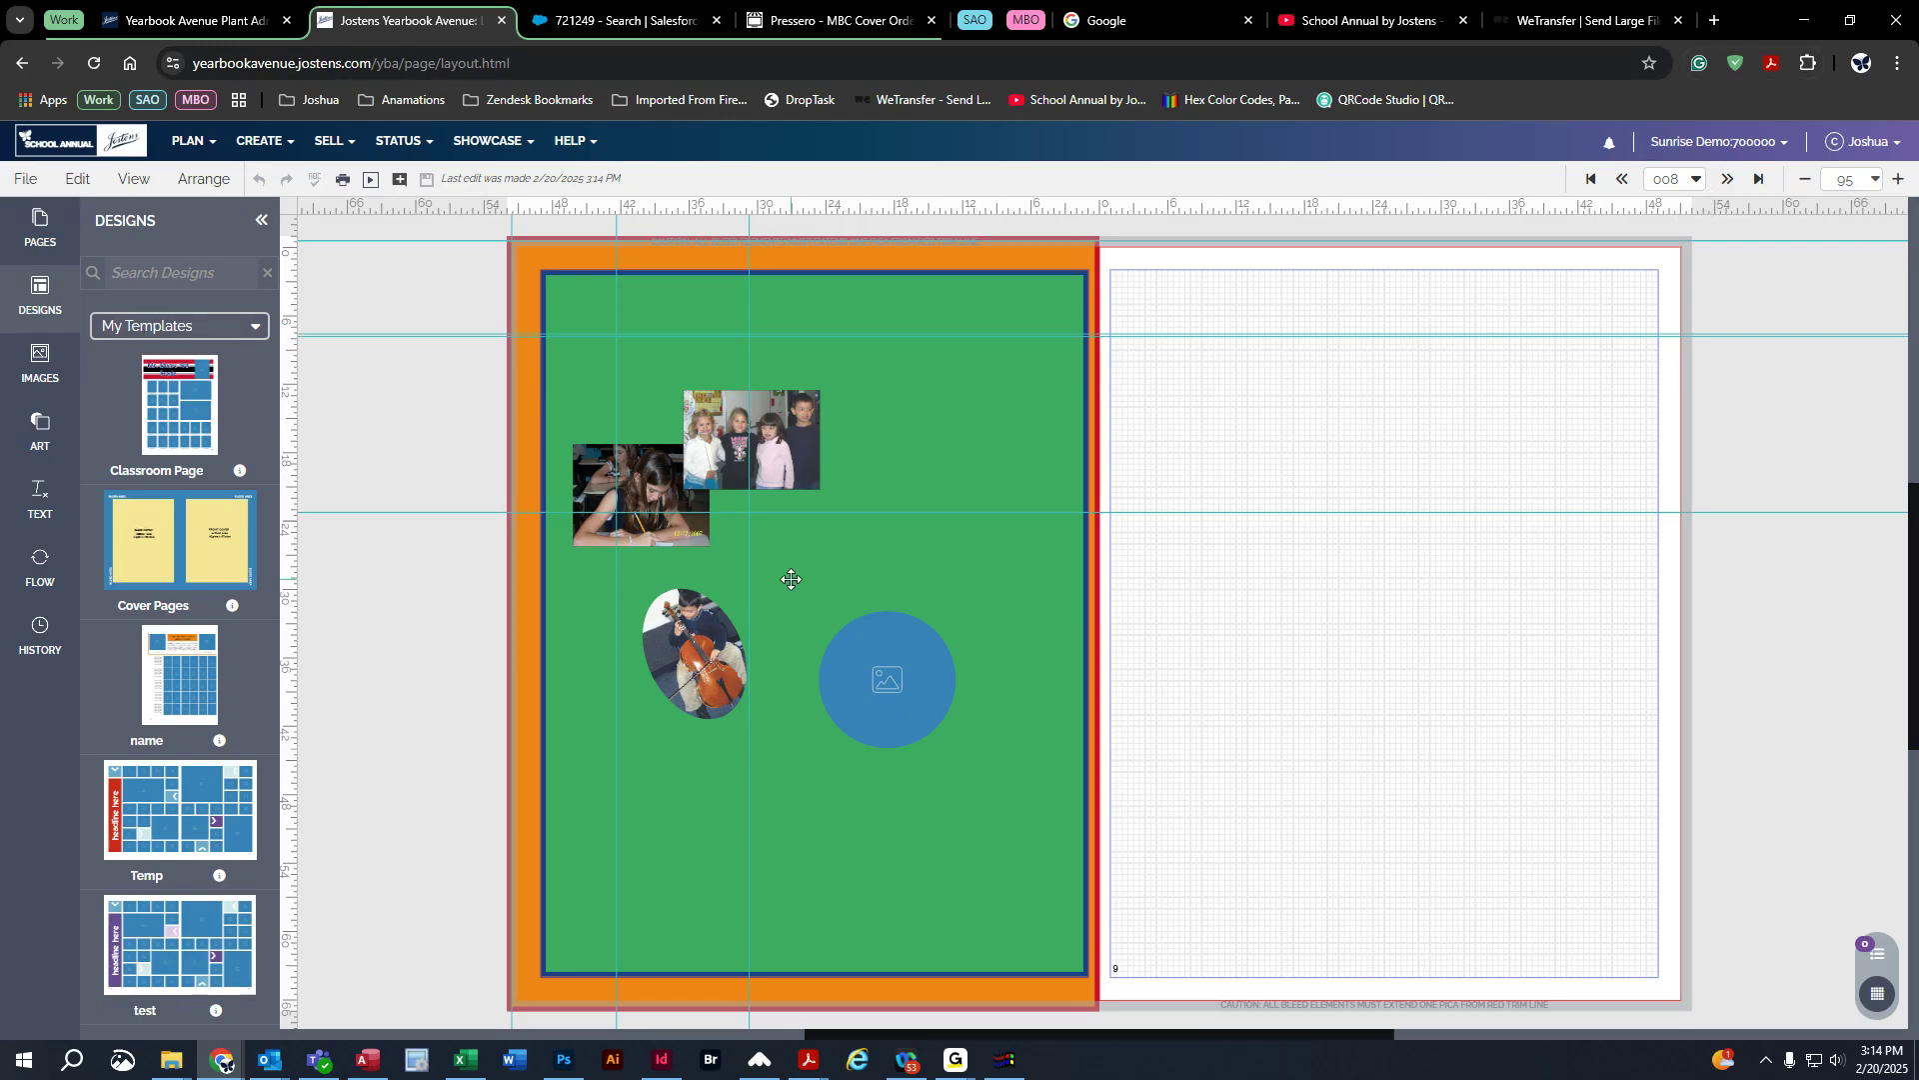
pyautogui.click(1728, 179)
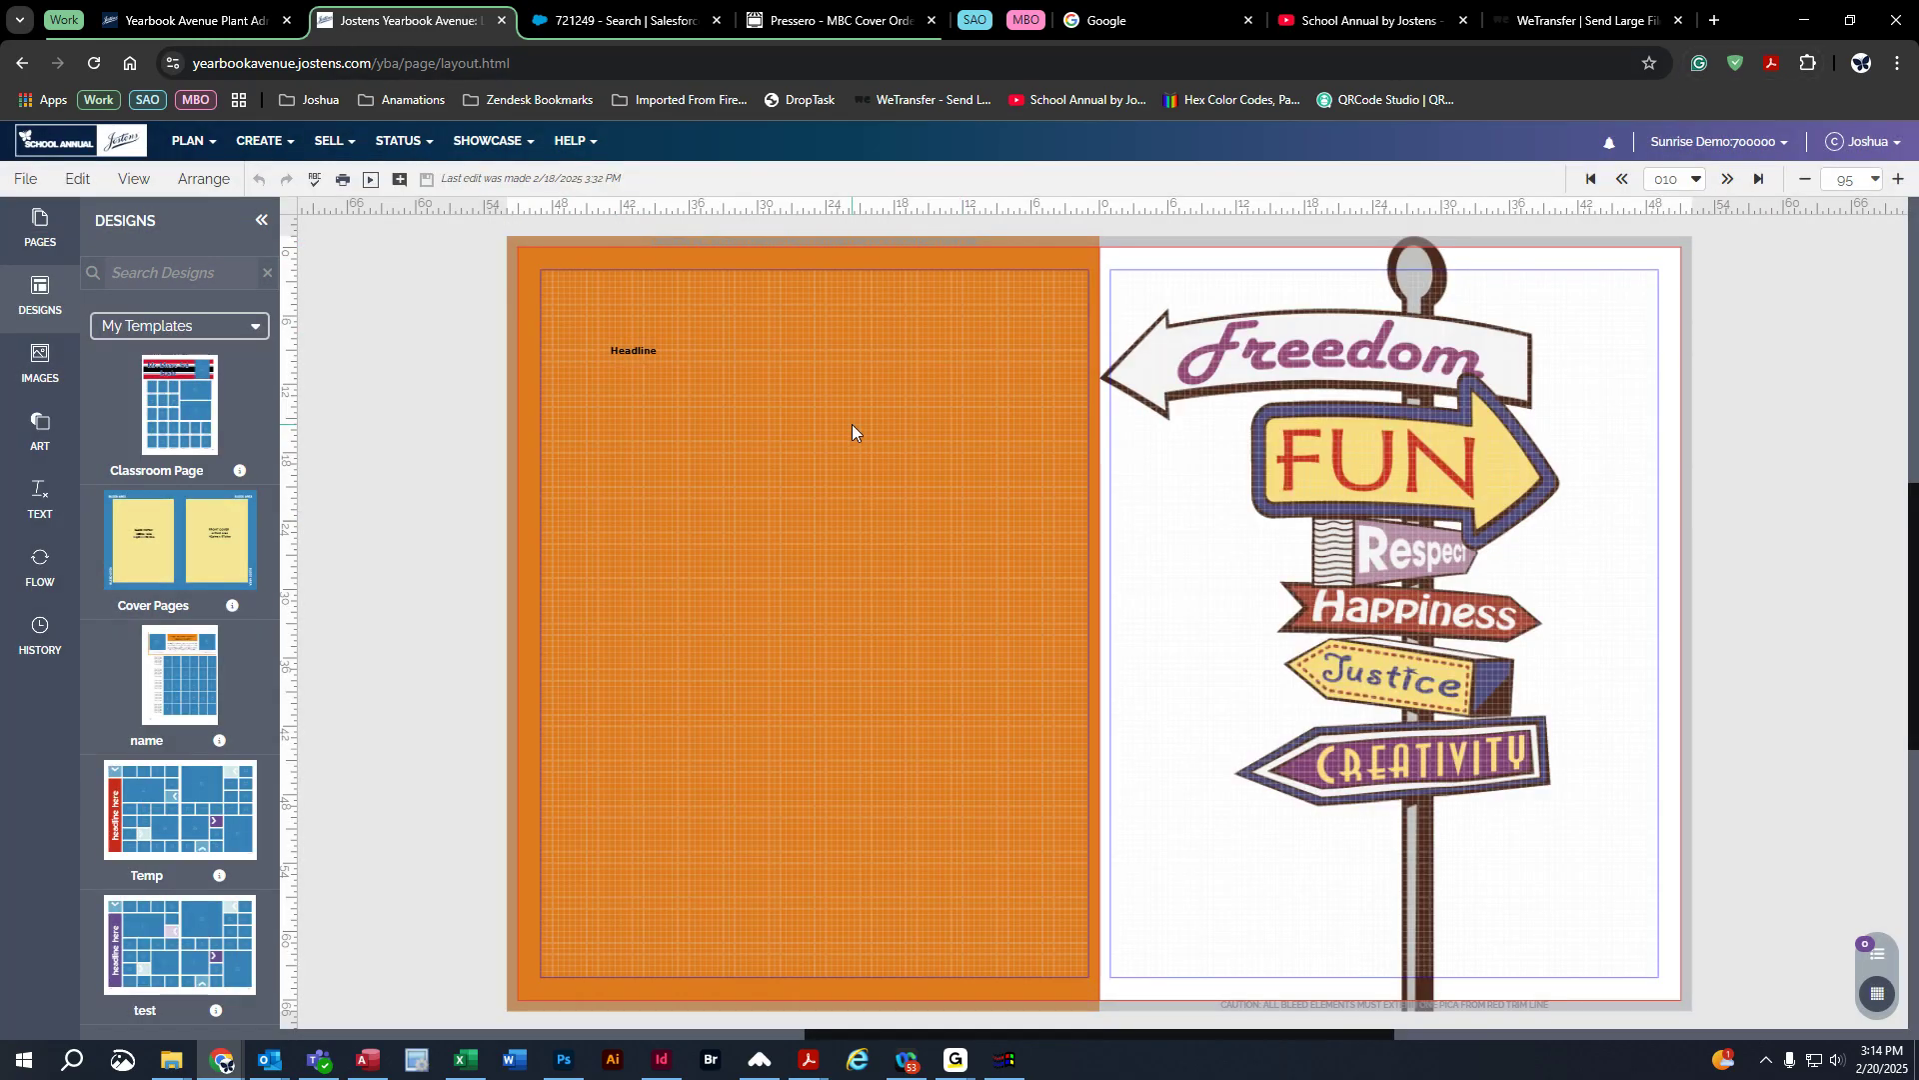
pyautogui.rightClick(375, 404)
pyautogui.click(465, 321)
pyautogui.click(40, 228)
pyautogui.scroll(-3, 140, 470)
pyautogui.scroll(3, 150, 600)
pyautogui.click(152, 711)
pyautogui.click(42, 296)
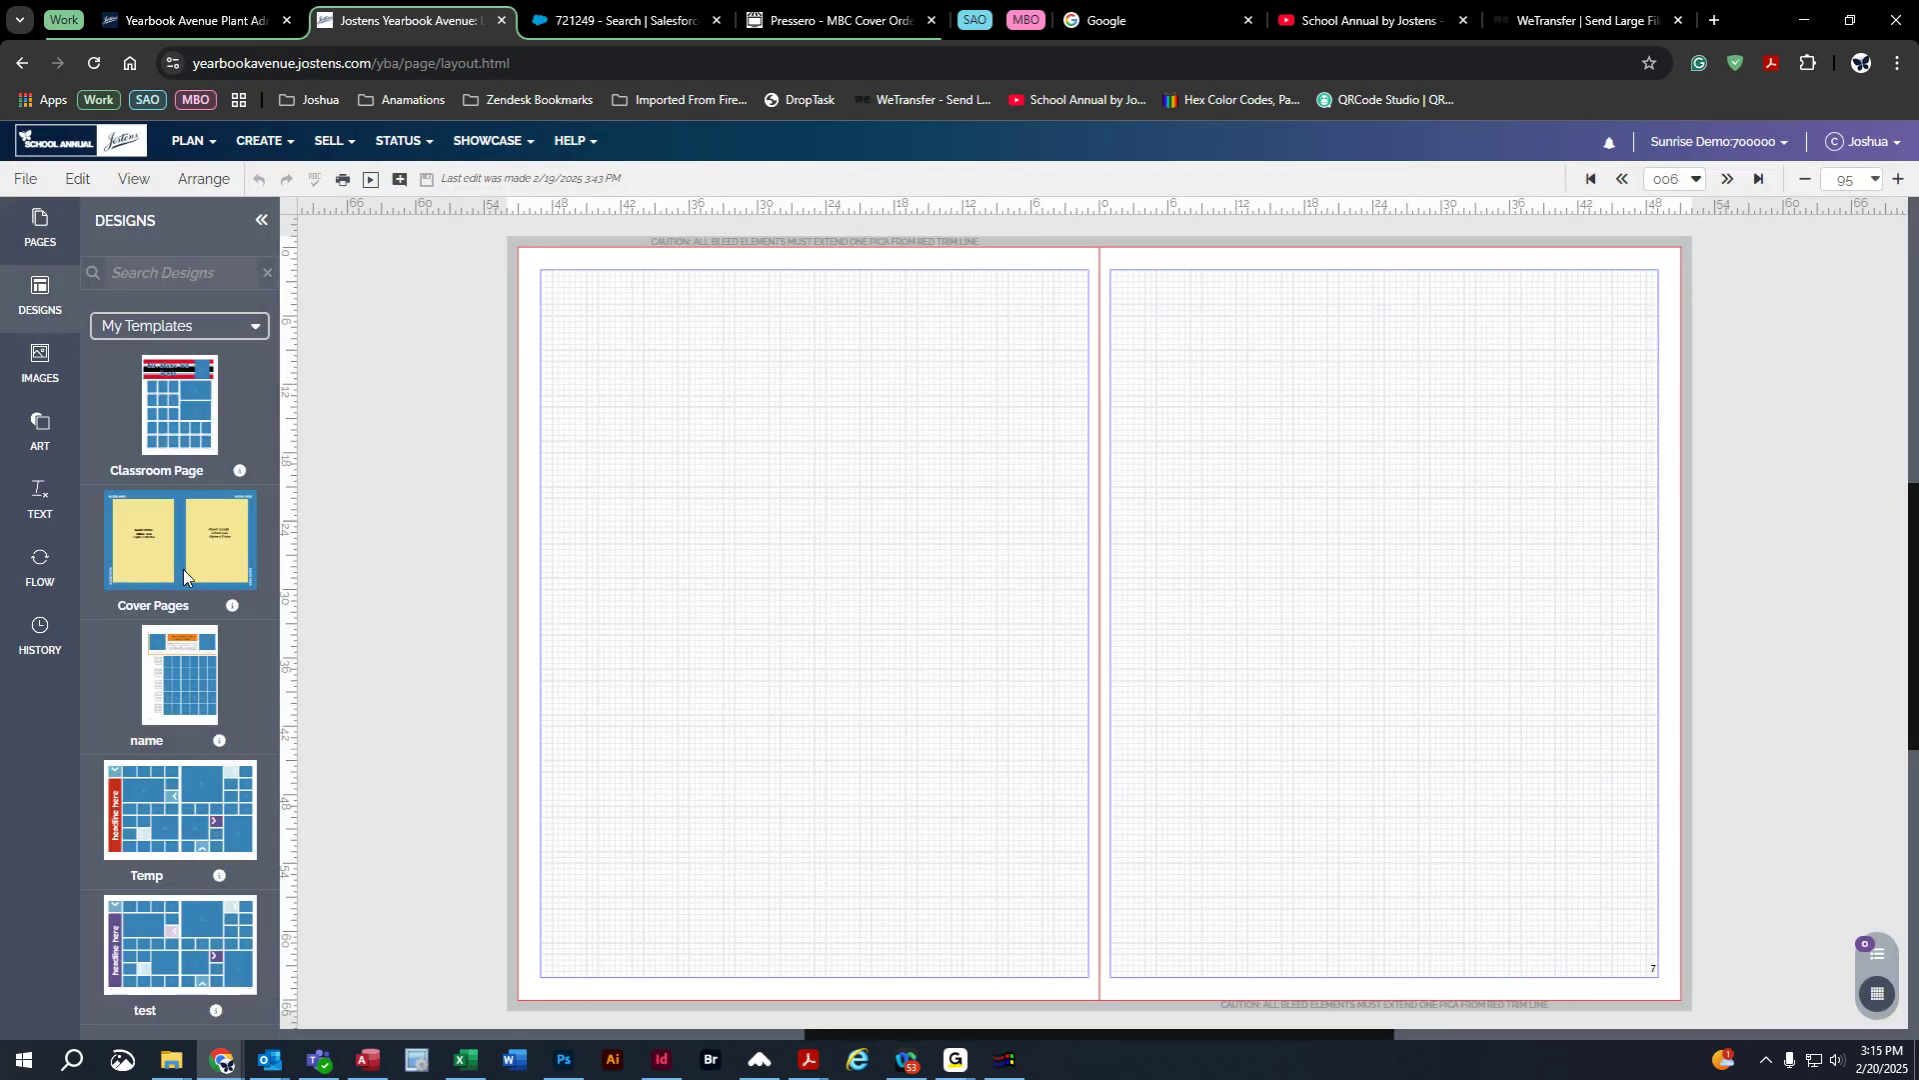
# Step: Browse the design template categories and show the Page Surfer templates for Clubs & Organizations
pyautogui.click(188, 327)
pyautogui.click(188, 330)
pyautogui.click(188, 328)
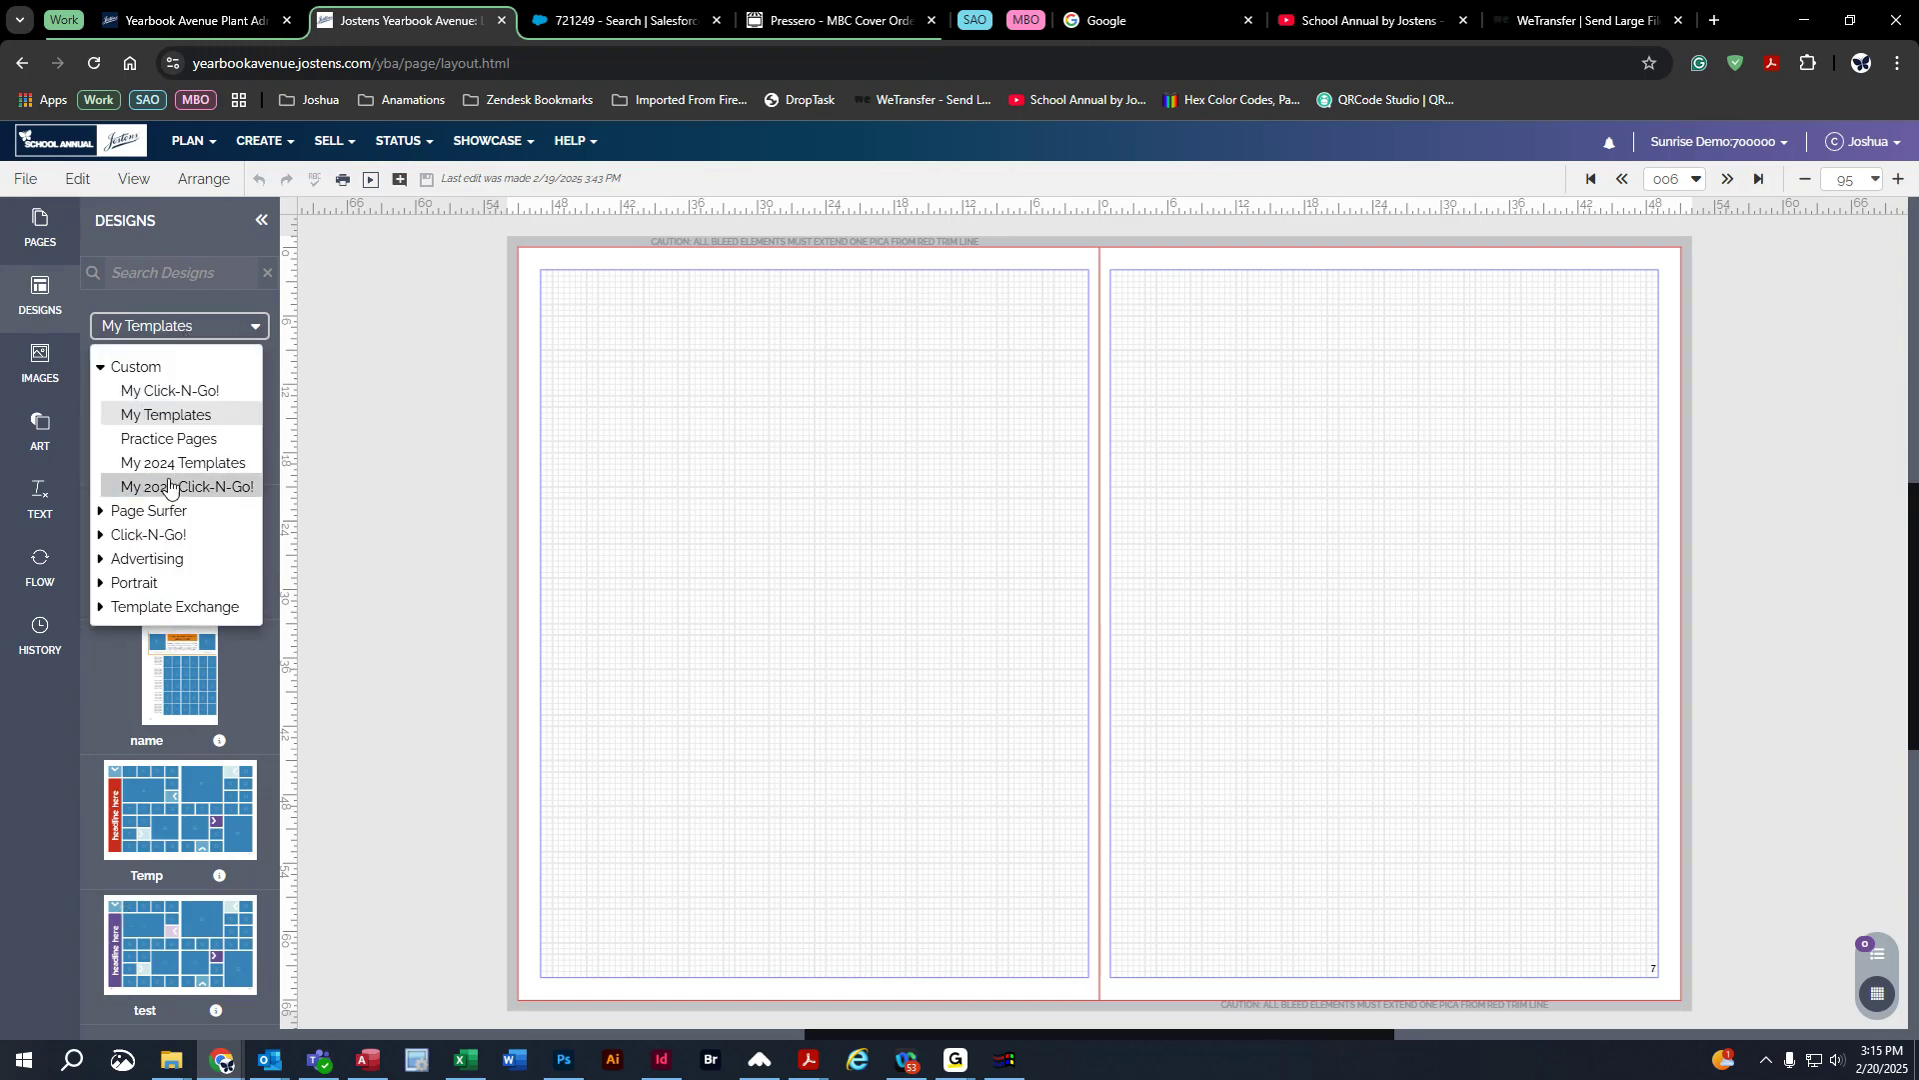
pyautogui.click(99, 368)
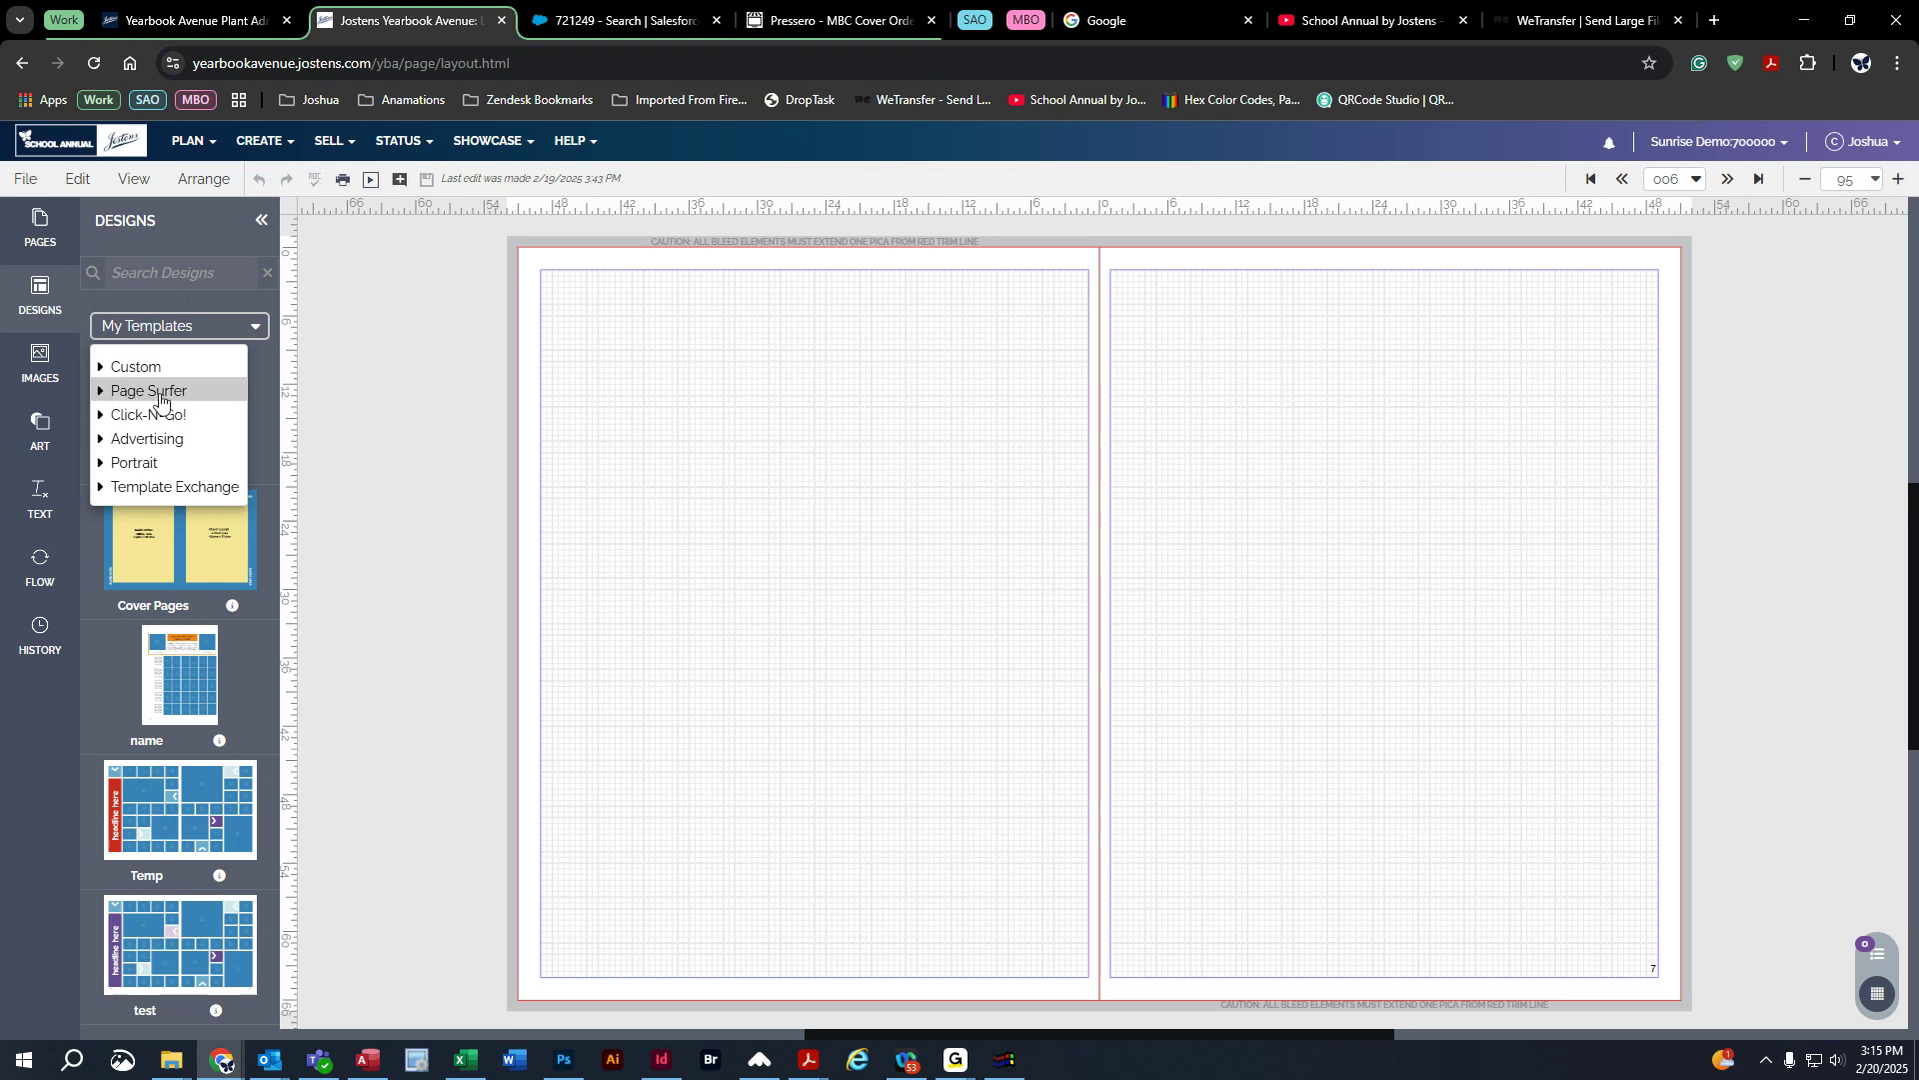
pyautogui.click(101, 391)
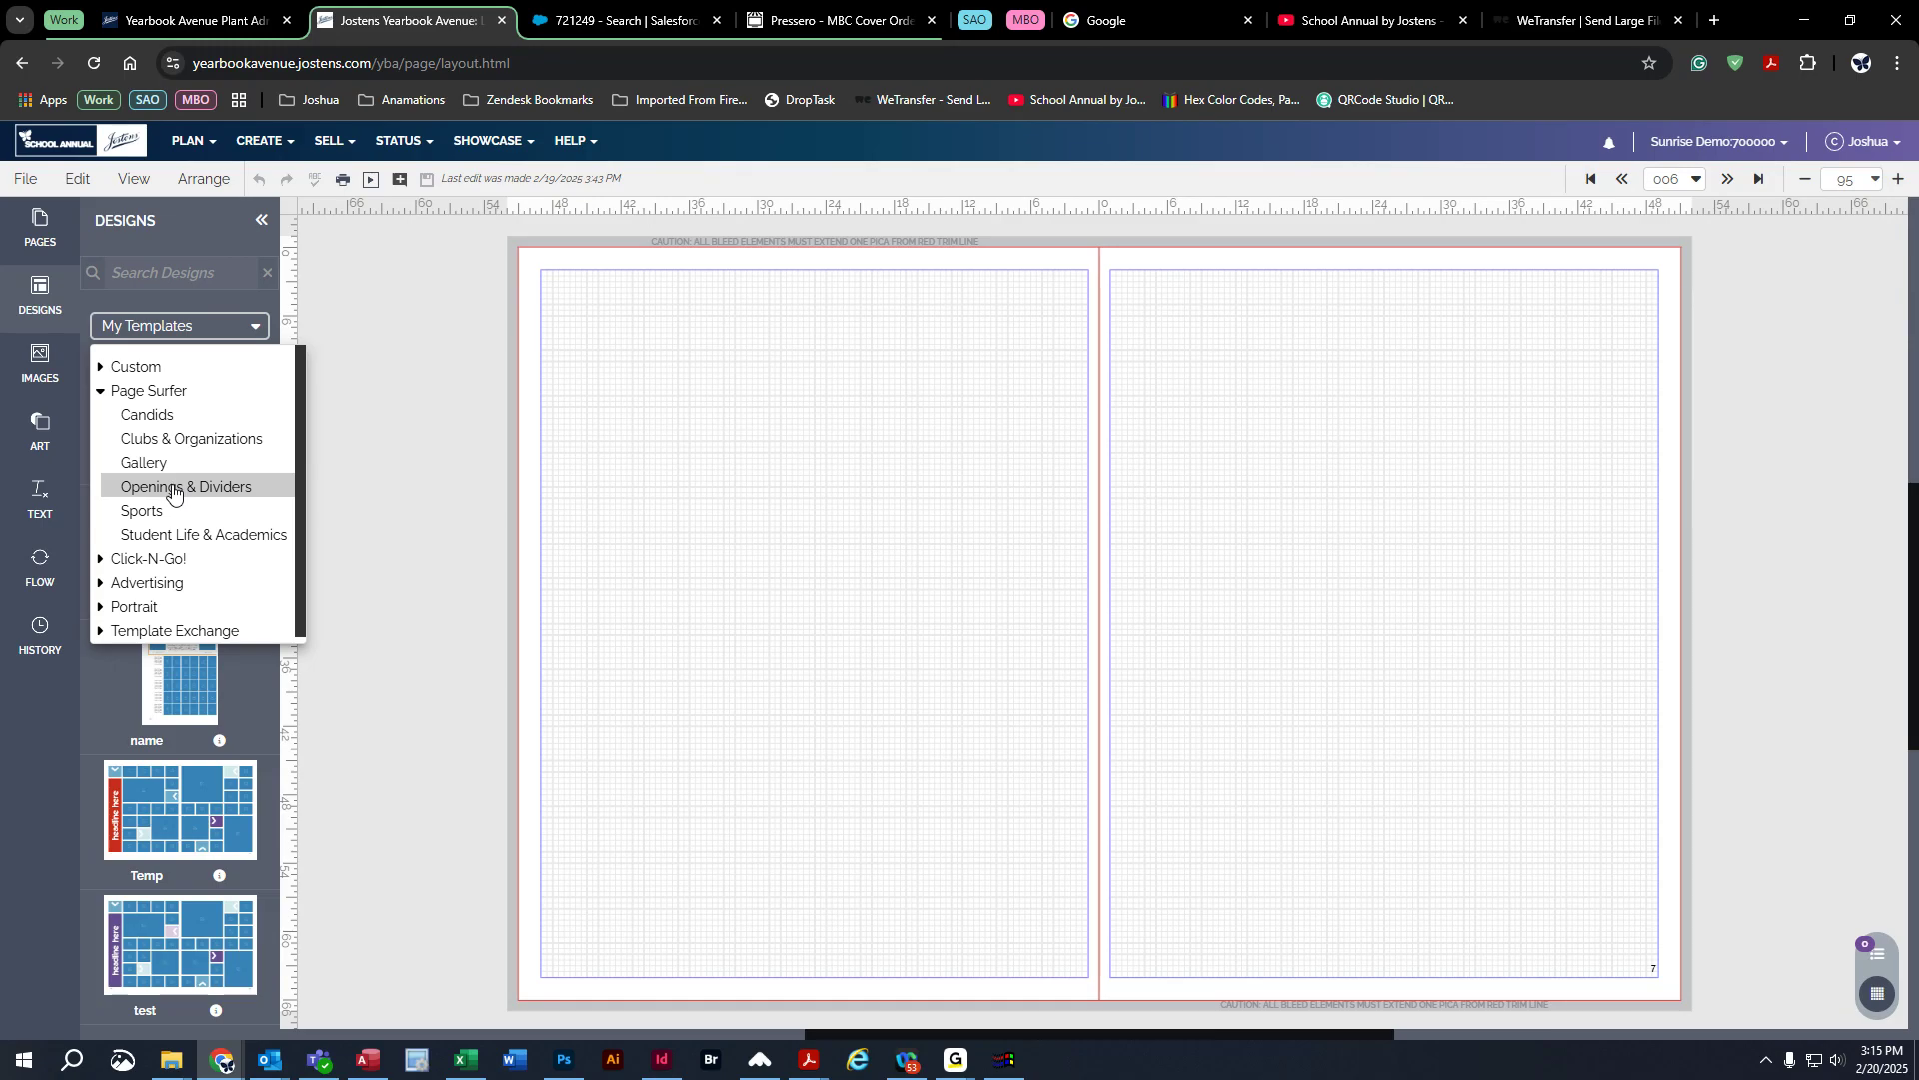
pyautogui.click(181, 442)
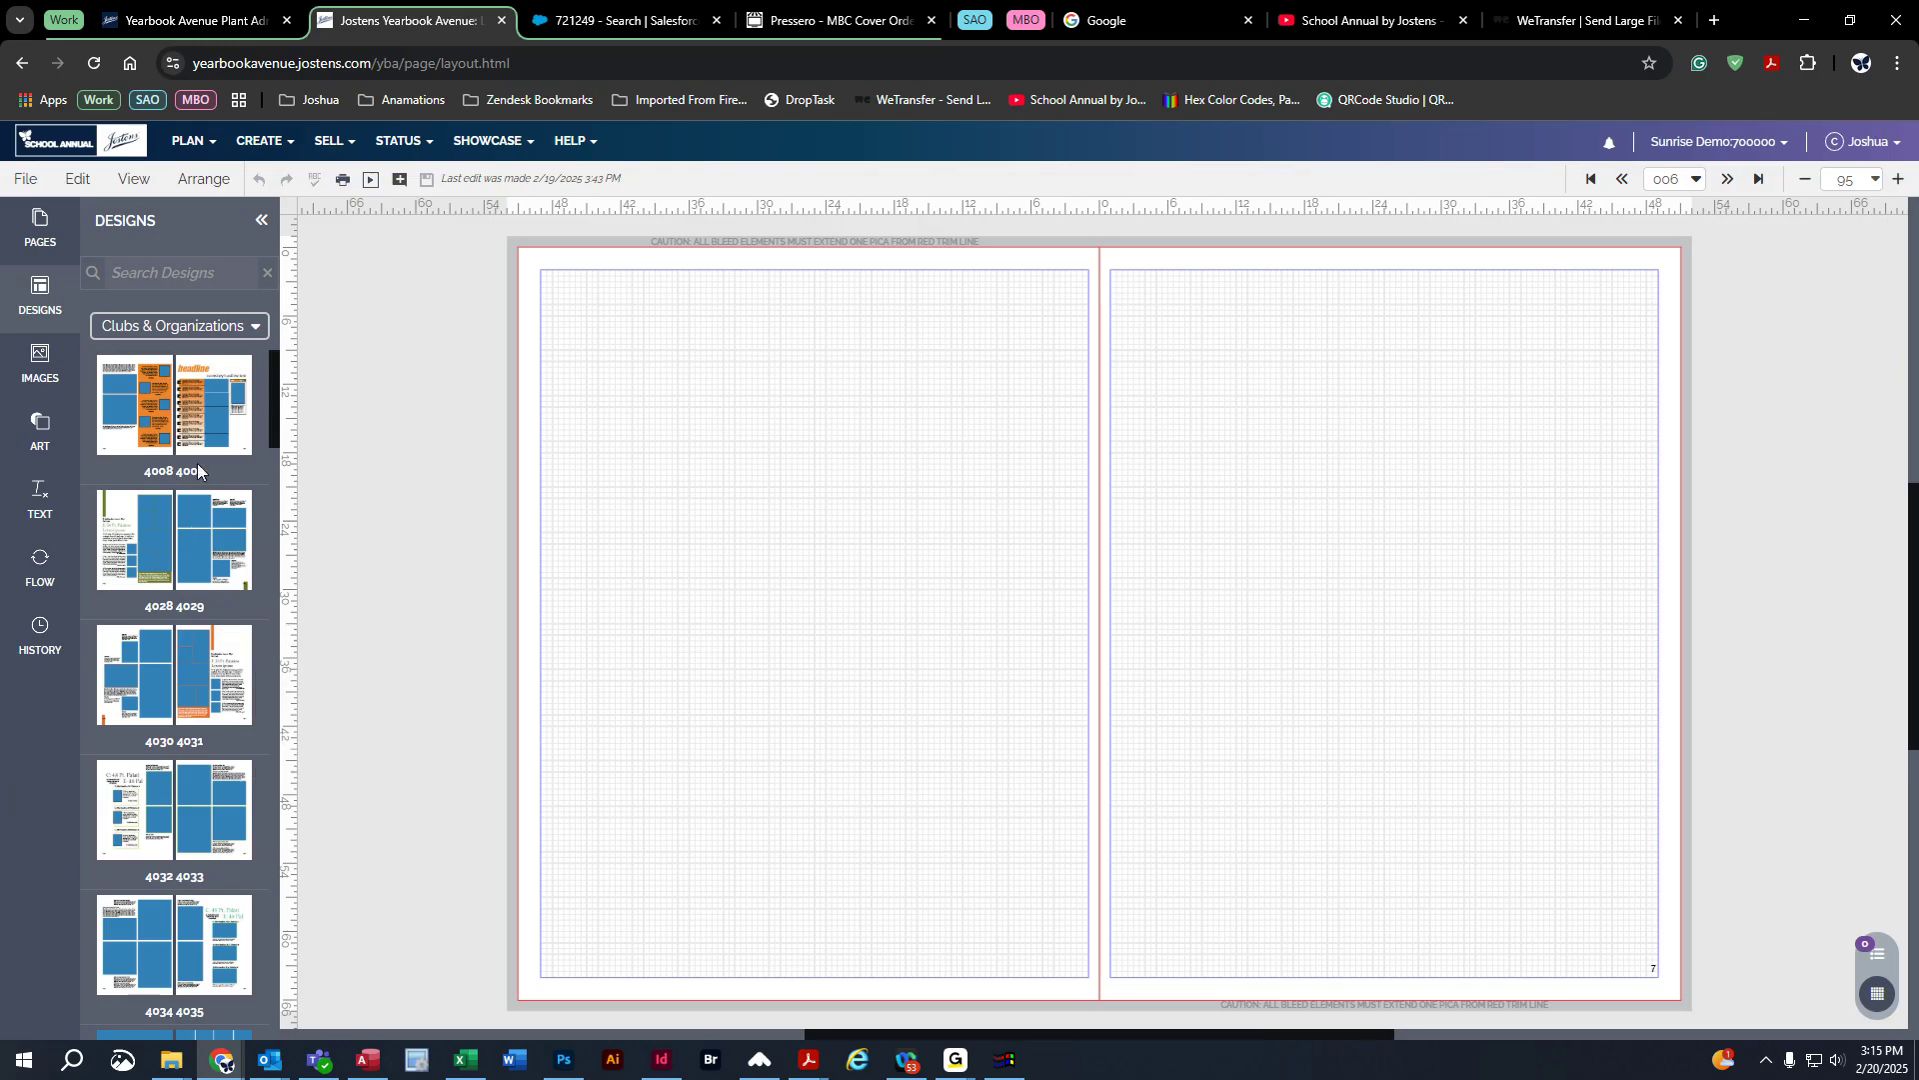
# Step: Look through the Clubs & Organizations templates and try to apply template 4038 to page 006
pyautogui.scroll(-4, 196, 600)
pyautogui.scroll(-3, 196, 718)
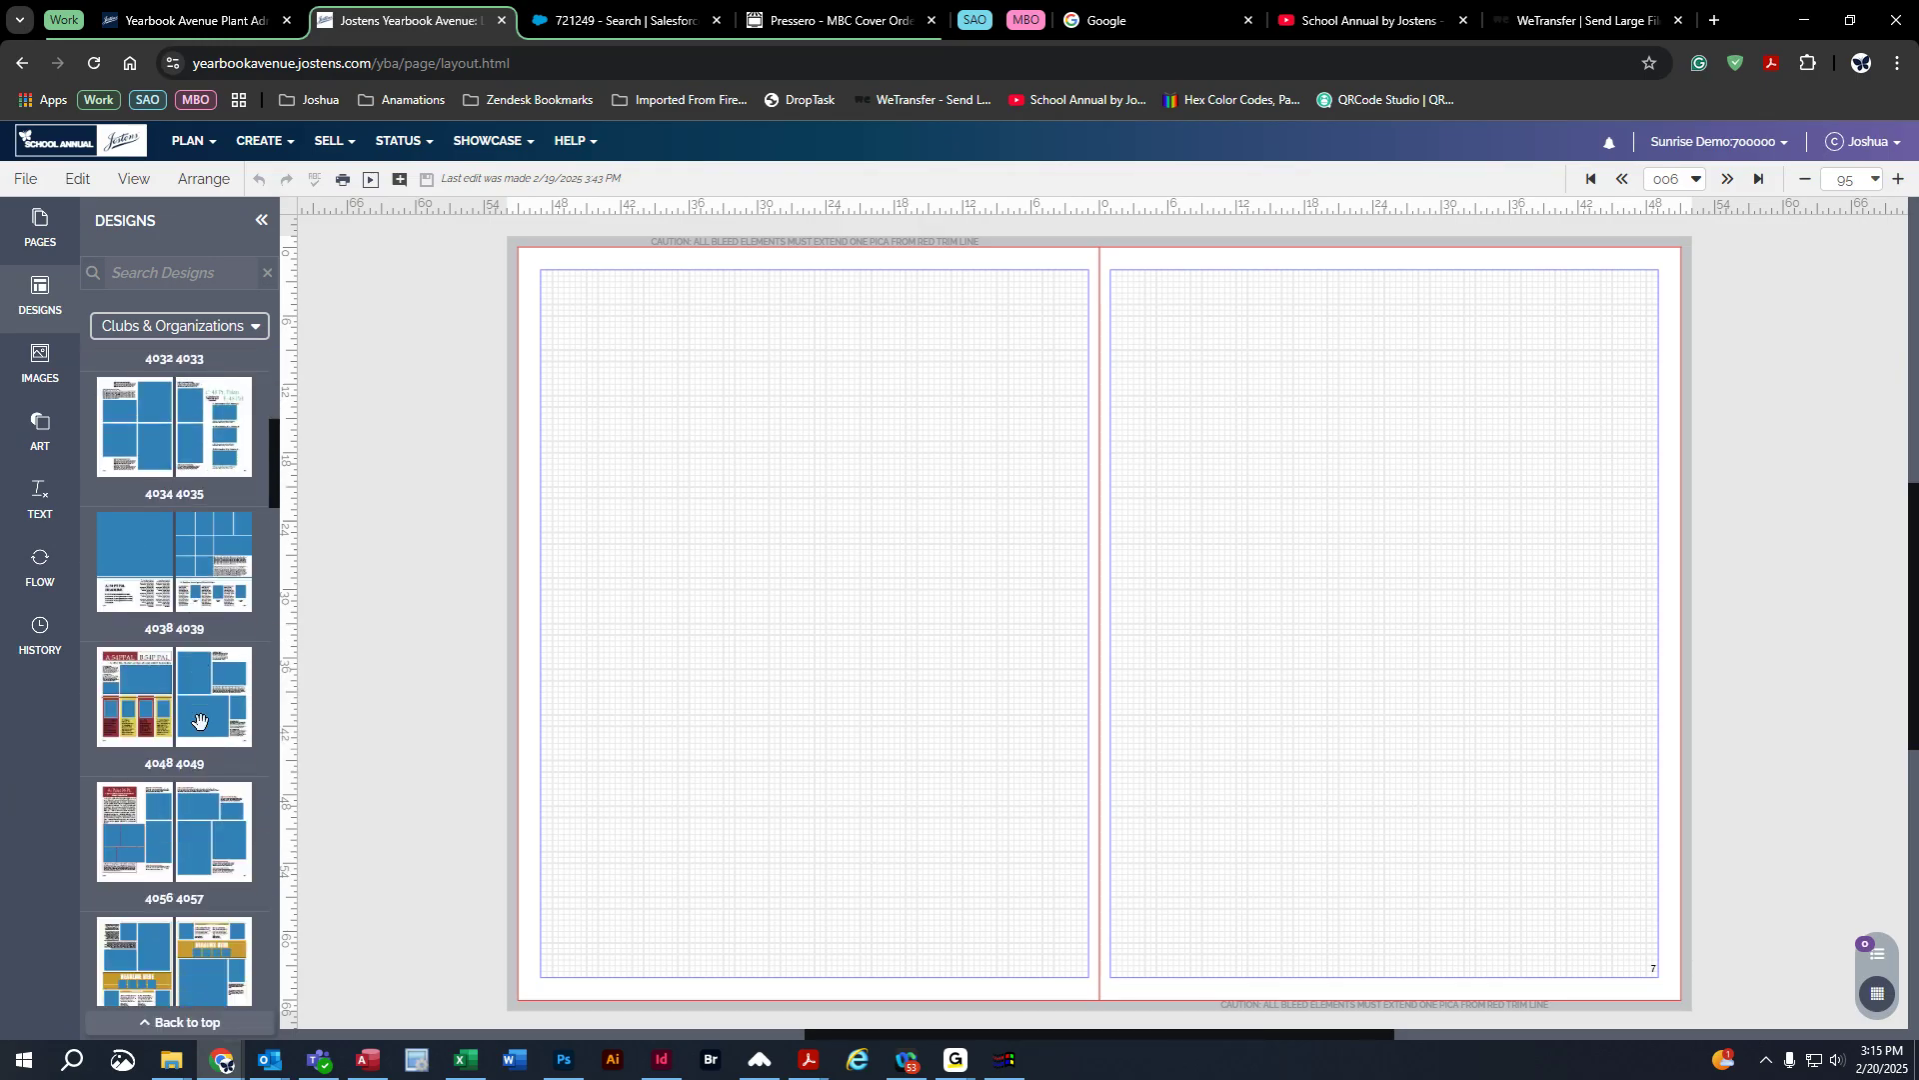
pyautogui.moveTo(199, 719)
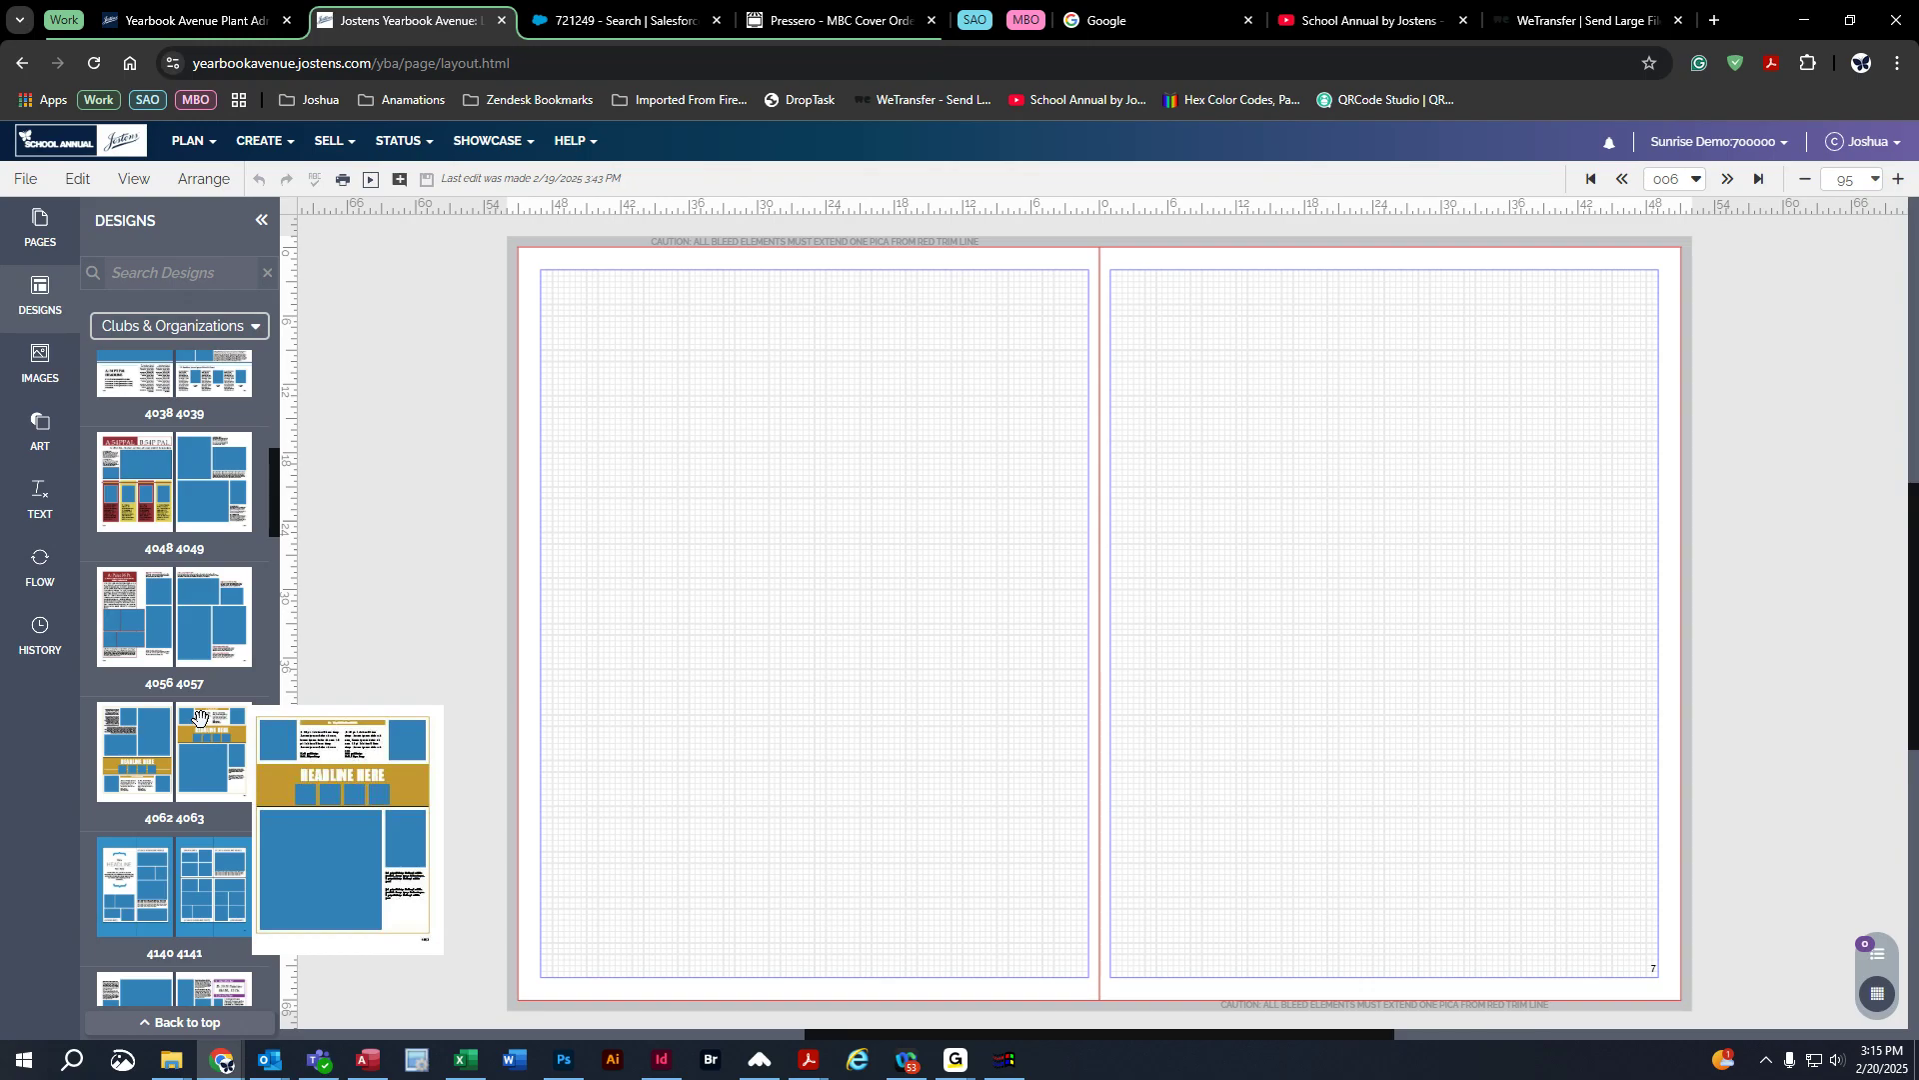
pyautogui.scroll(3, 199, 719)
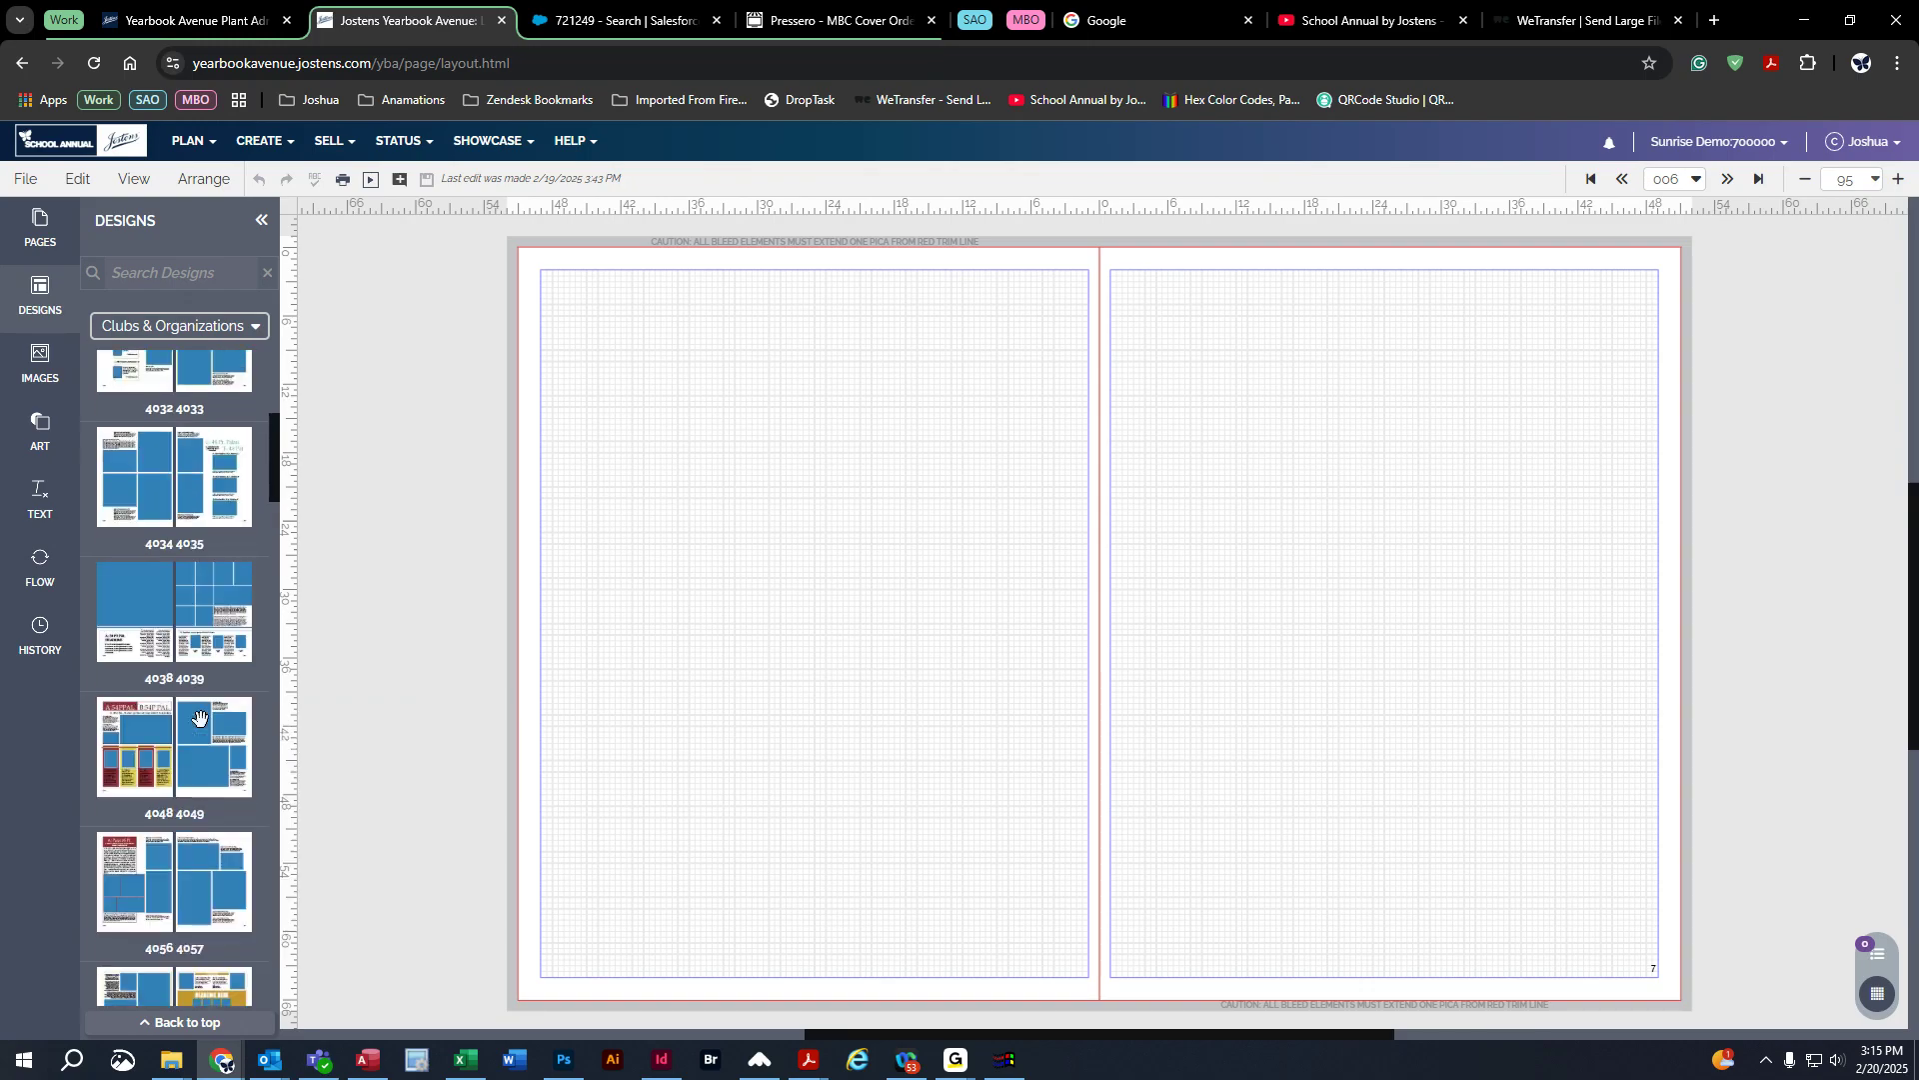
pyautogui.moveTo(125, 590)
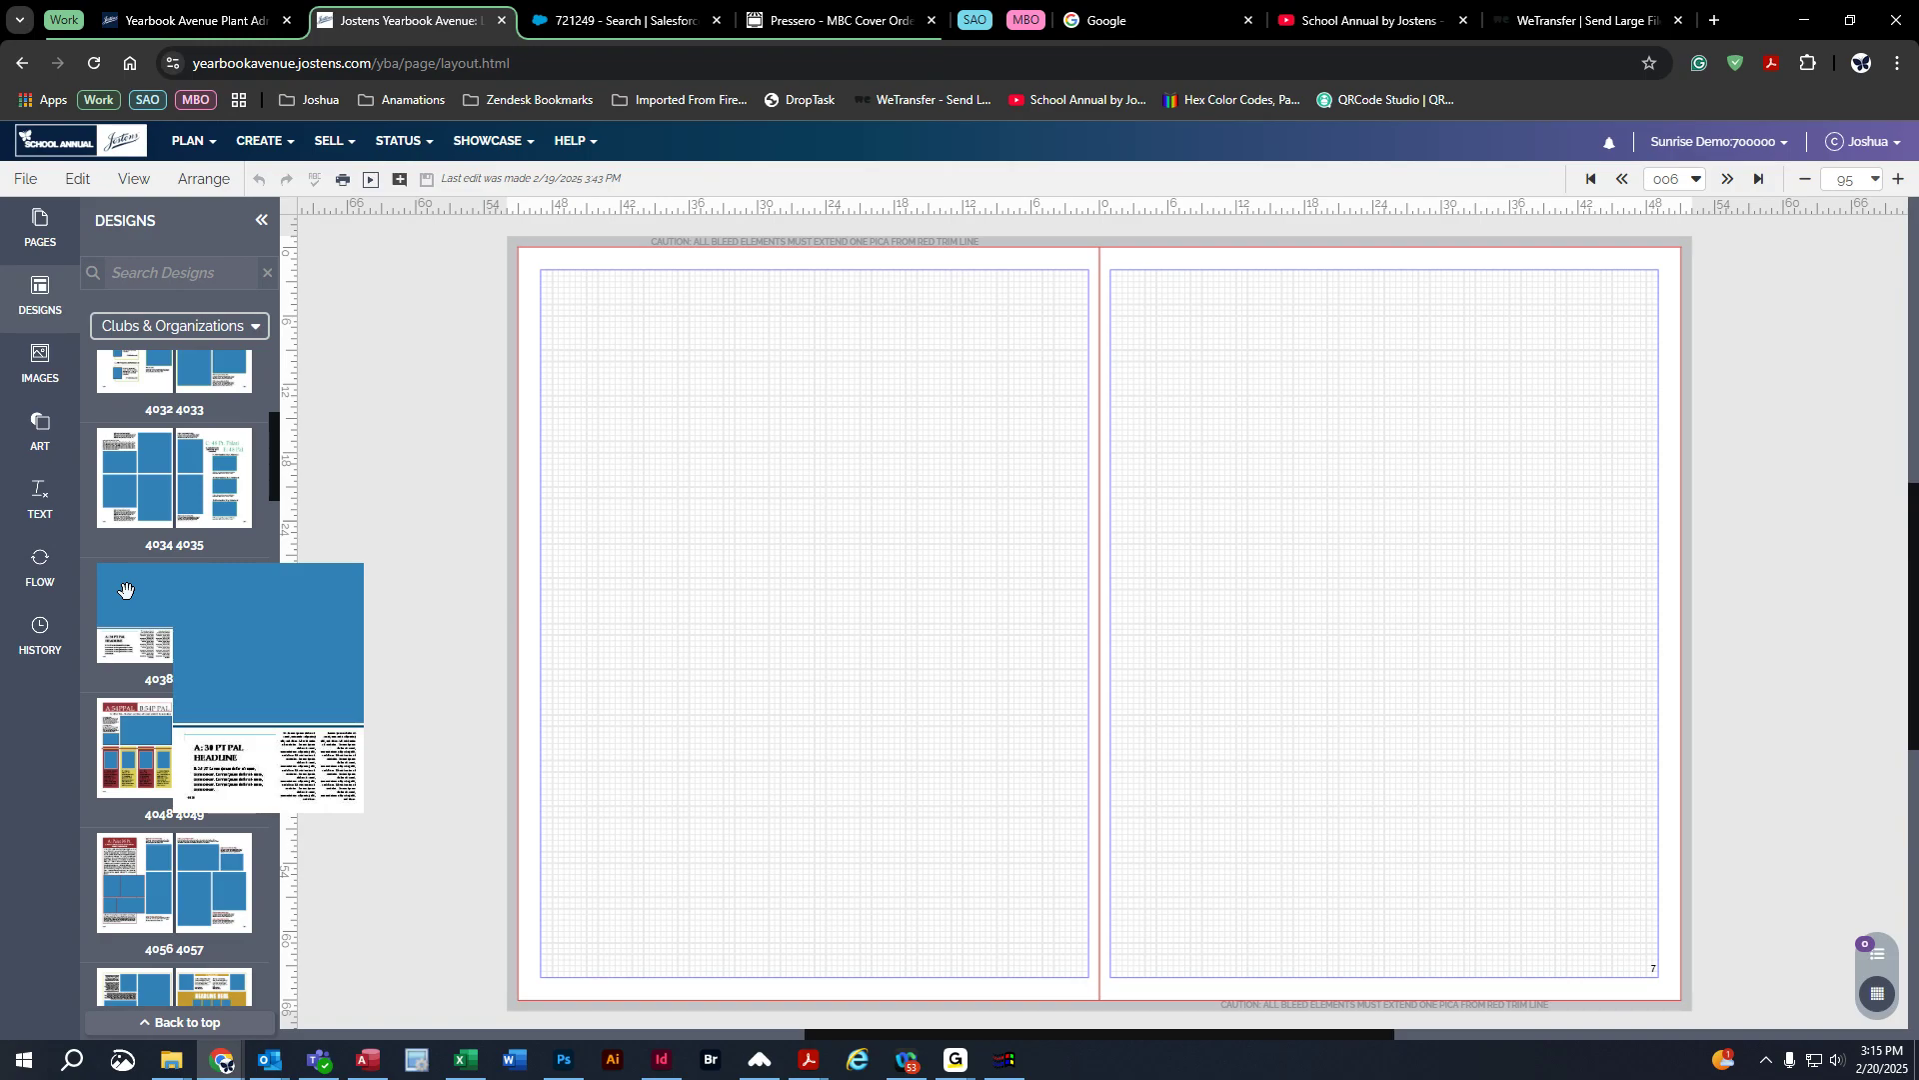
pyautogui.moveTo(126, 593); pyautogui.dragTo(819, 501)
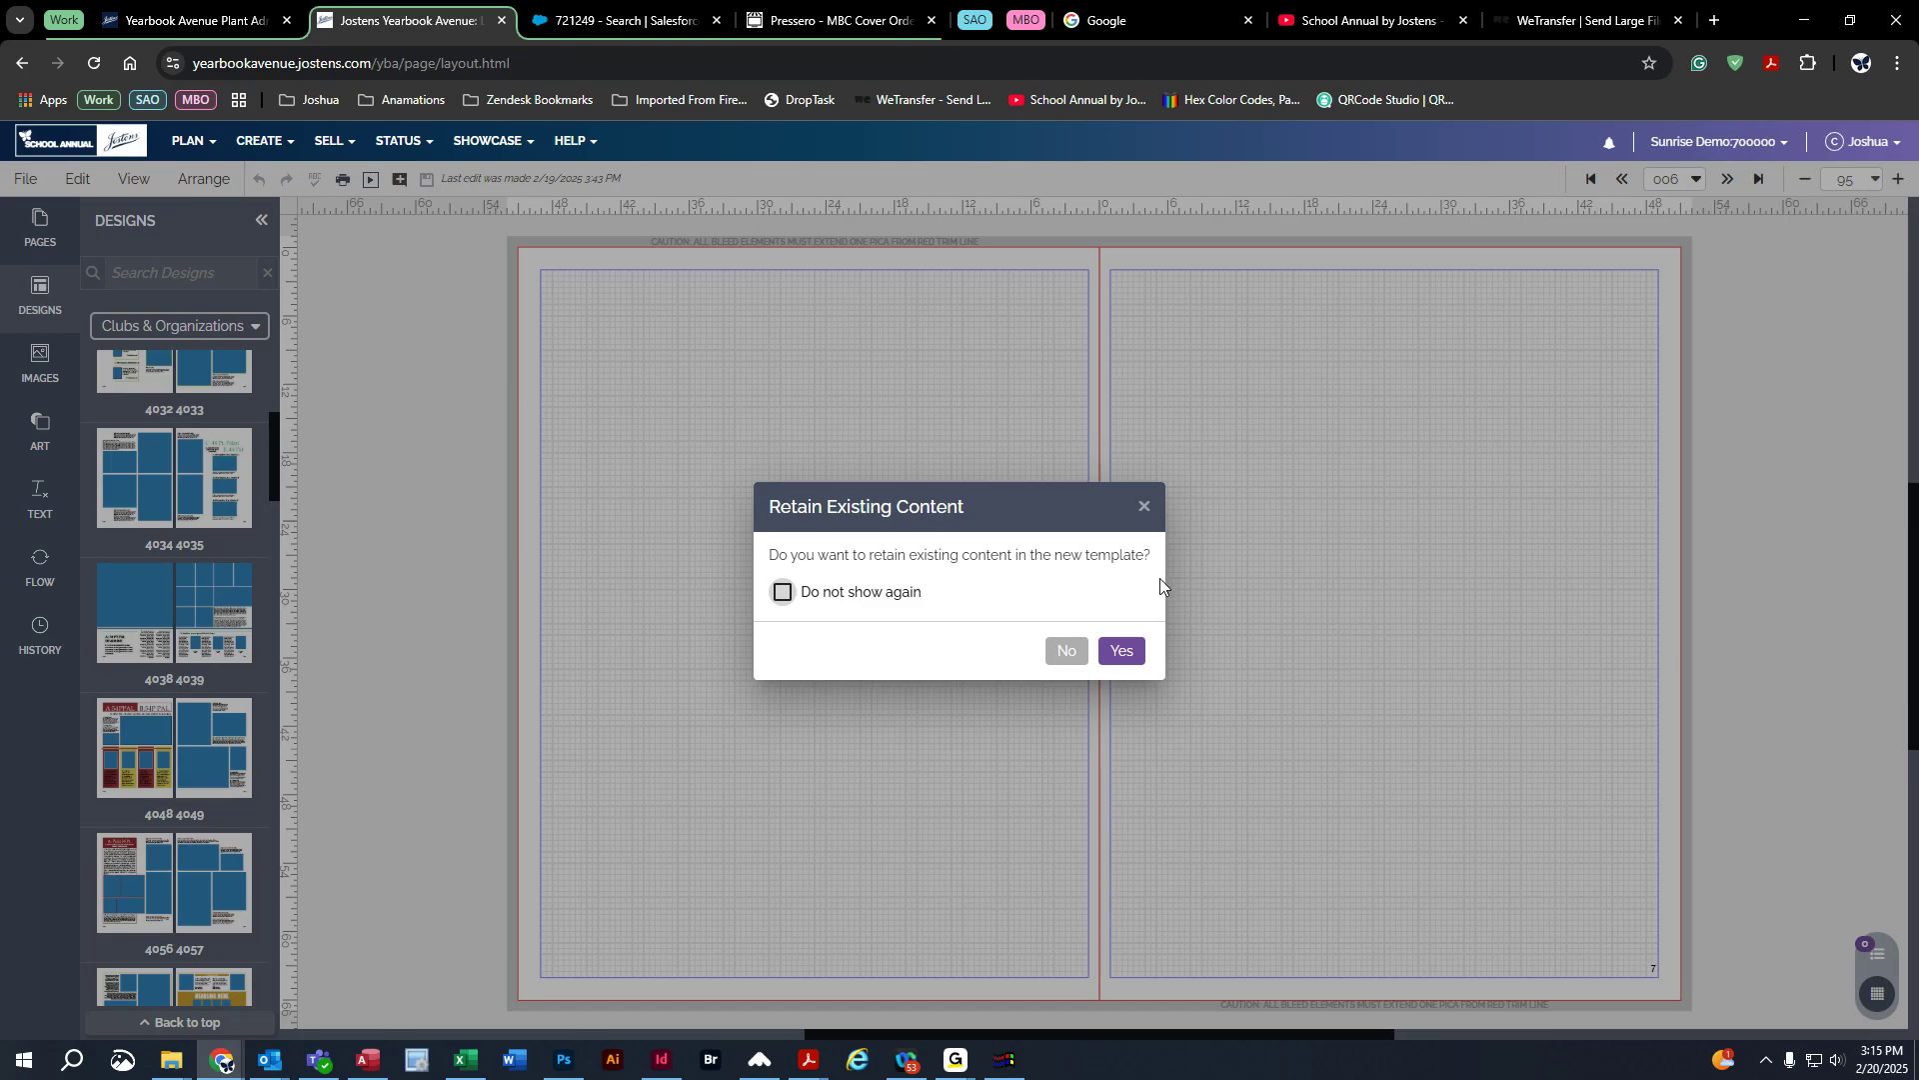
pyautogui.click(579, 428)
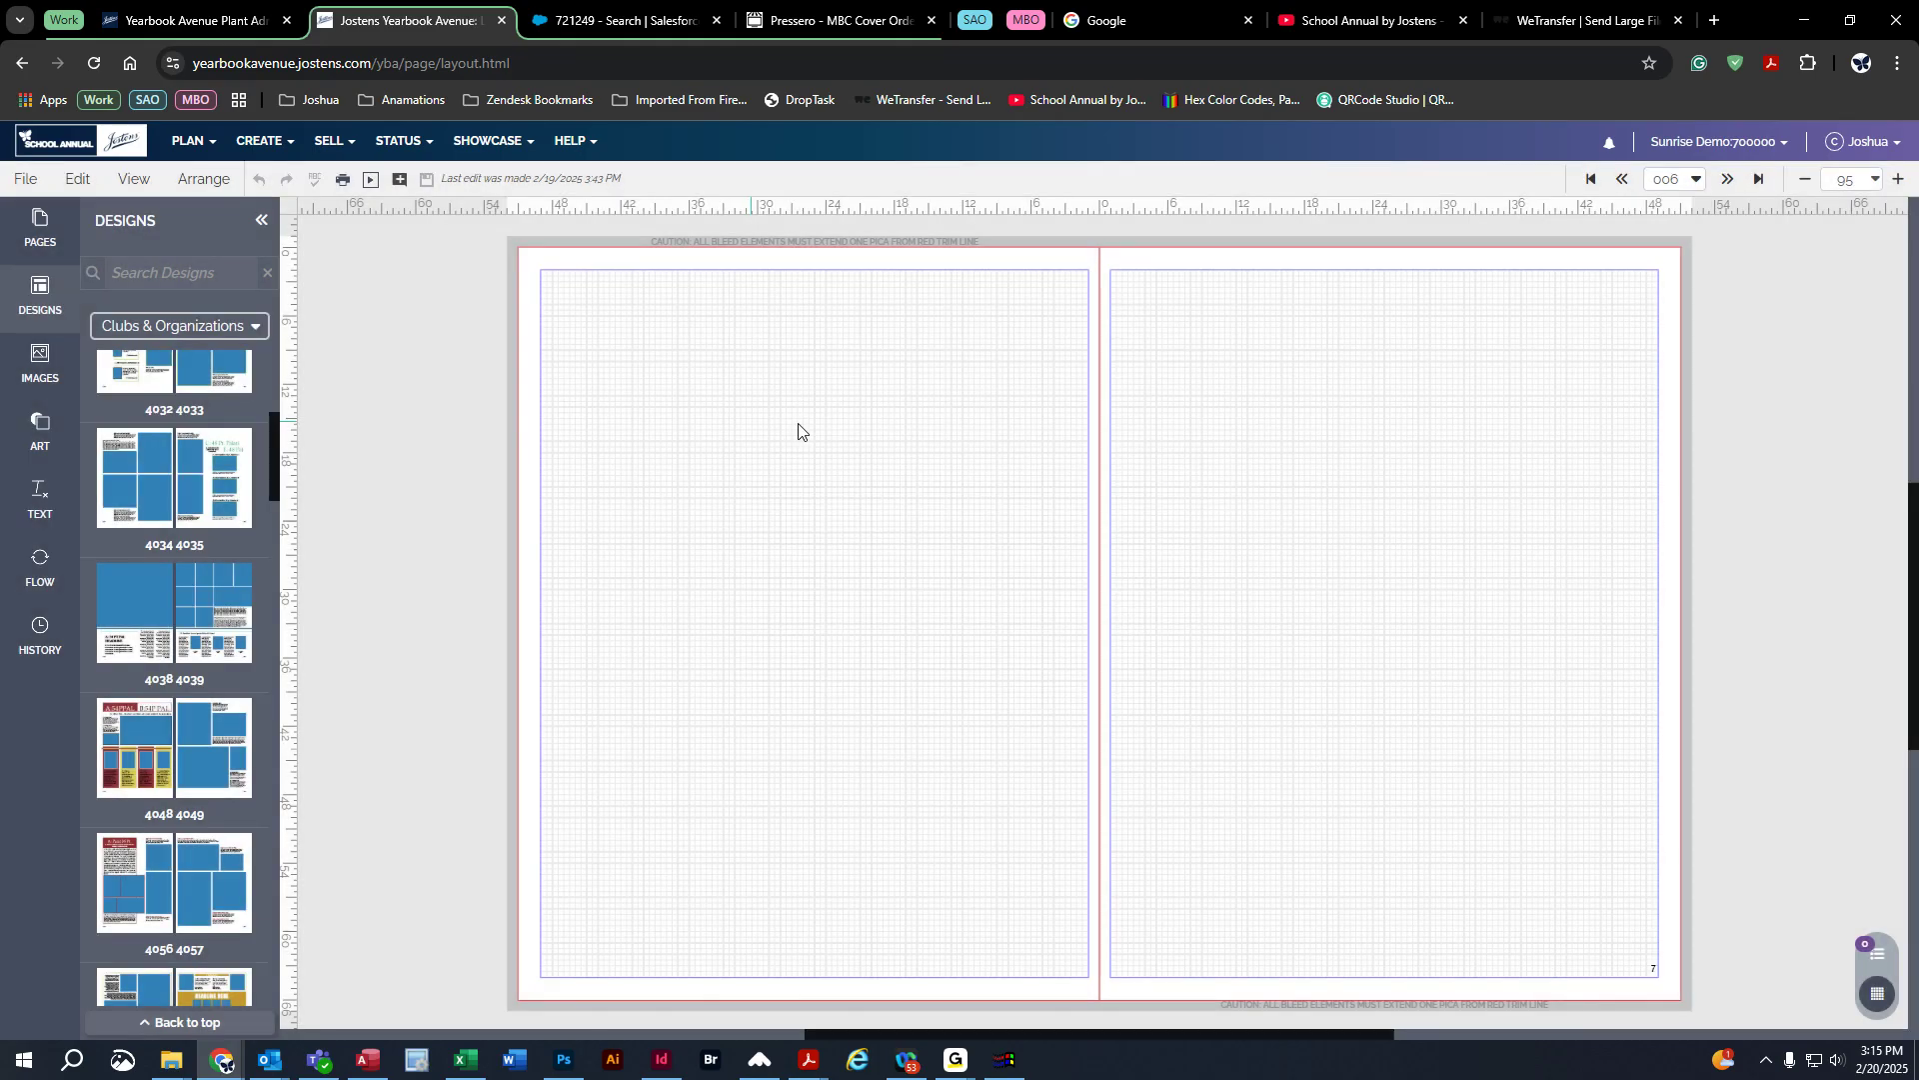
# Step: Open page 010 and delete its Headline text box
pyautogui.click(39, 236)
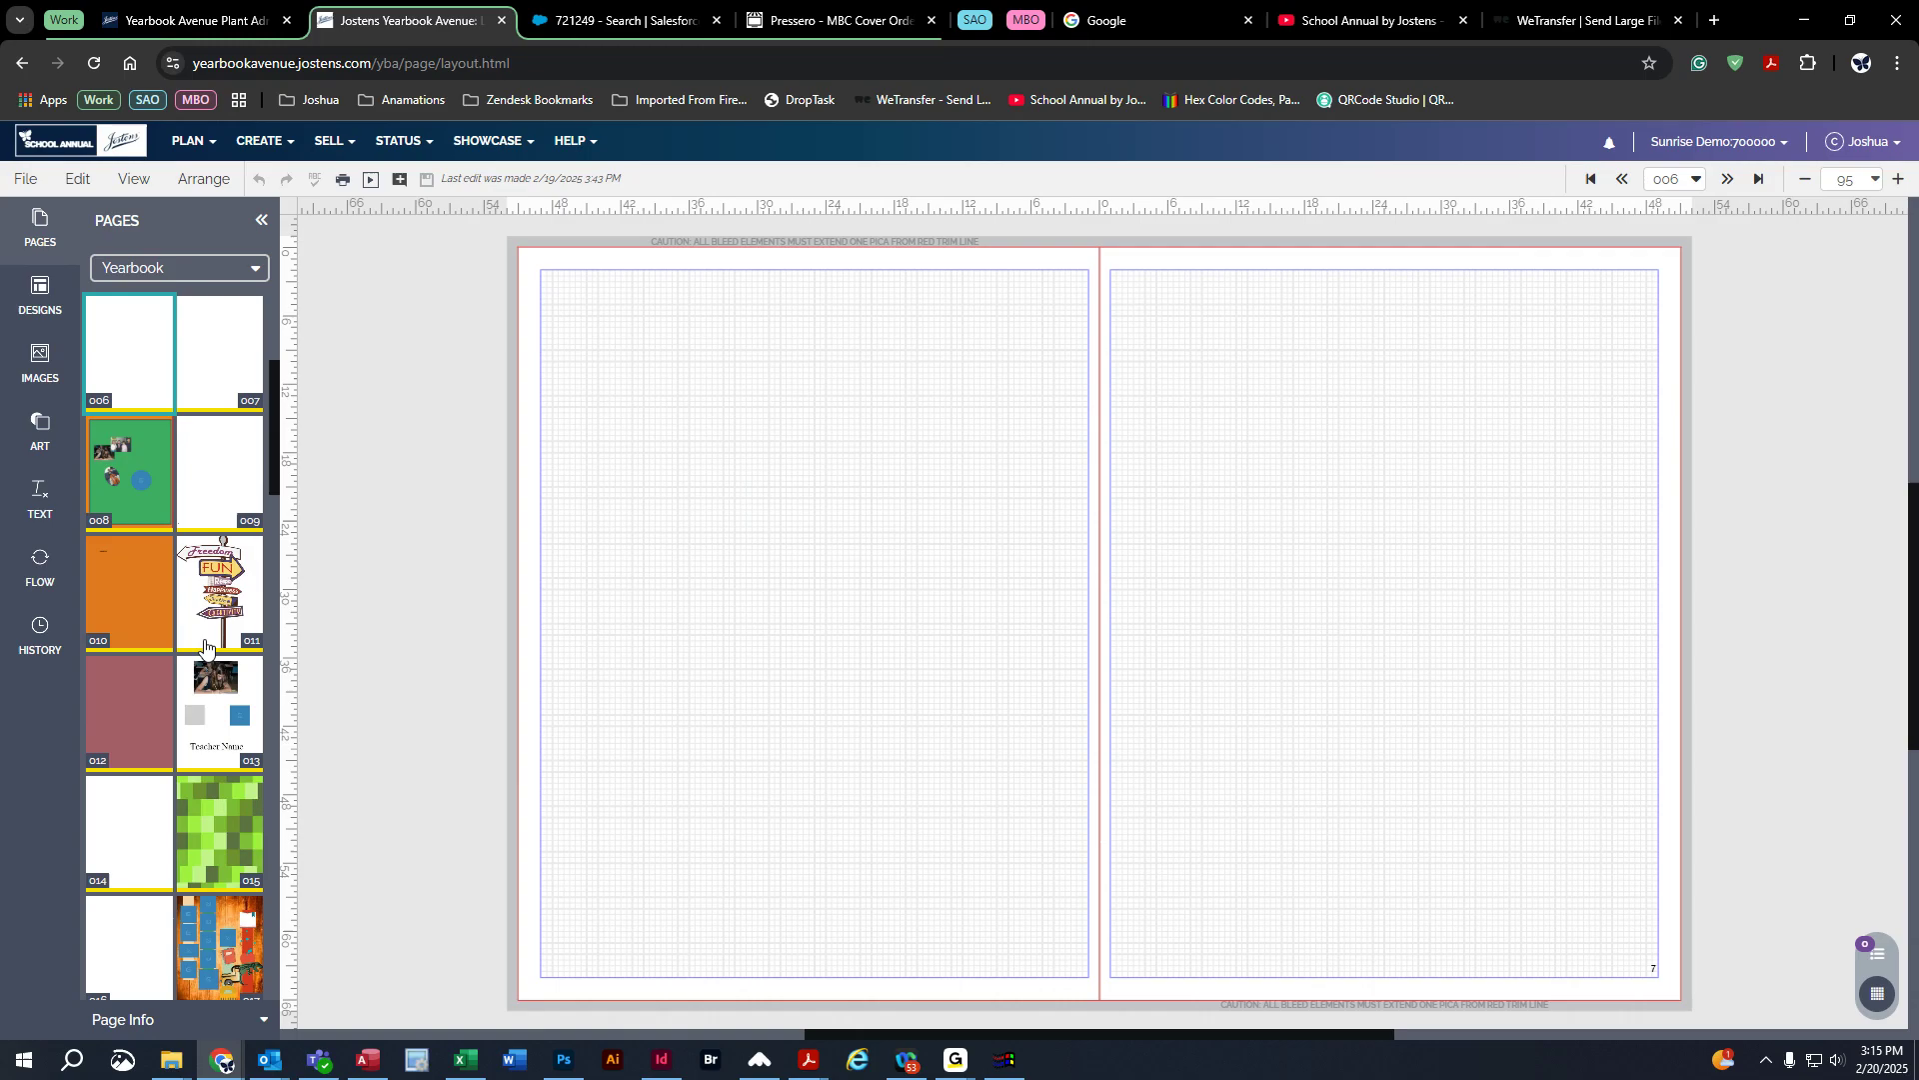
pyautogui.click(128, 578)
pyautogui.click(624, 349)
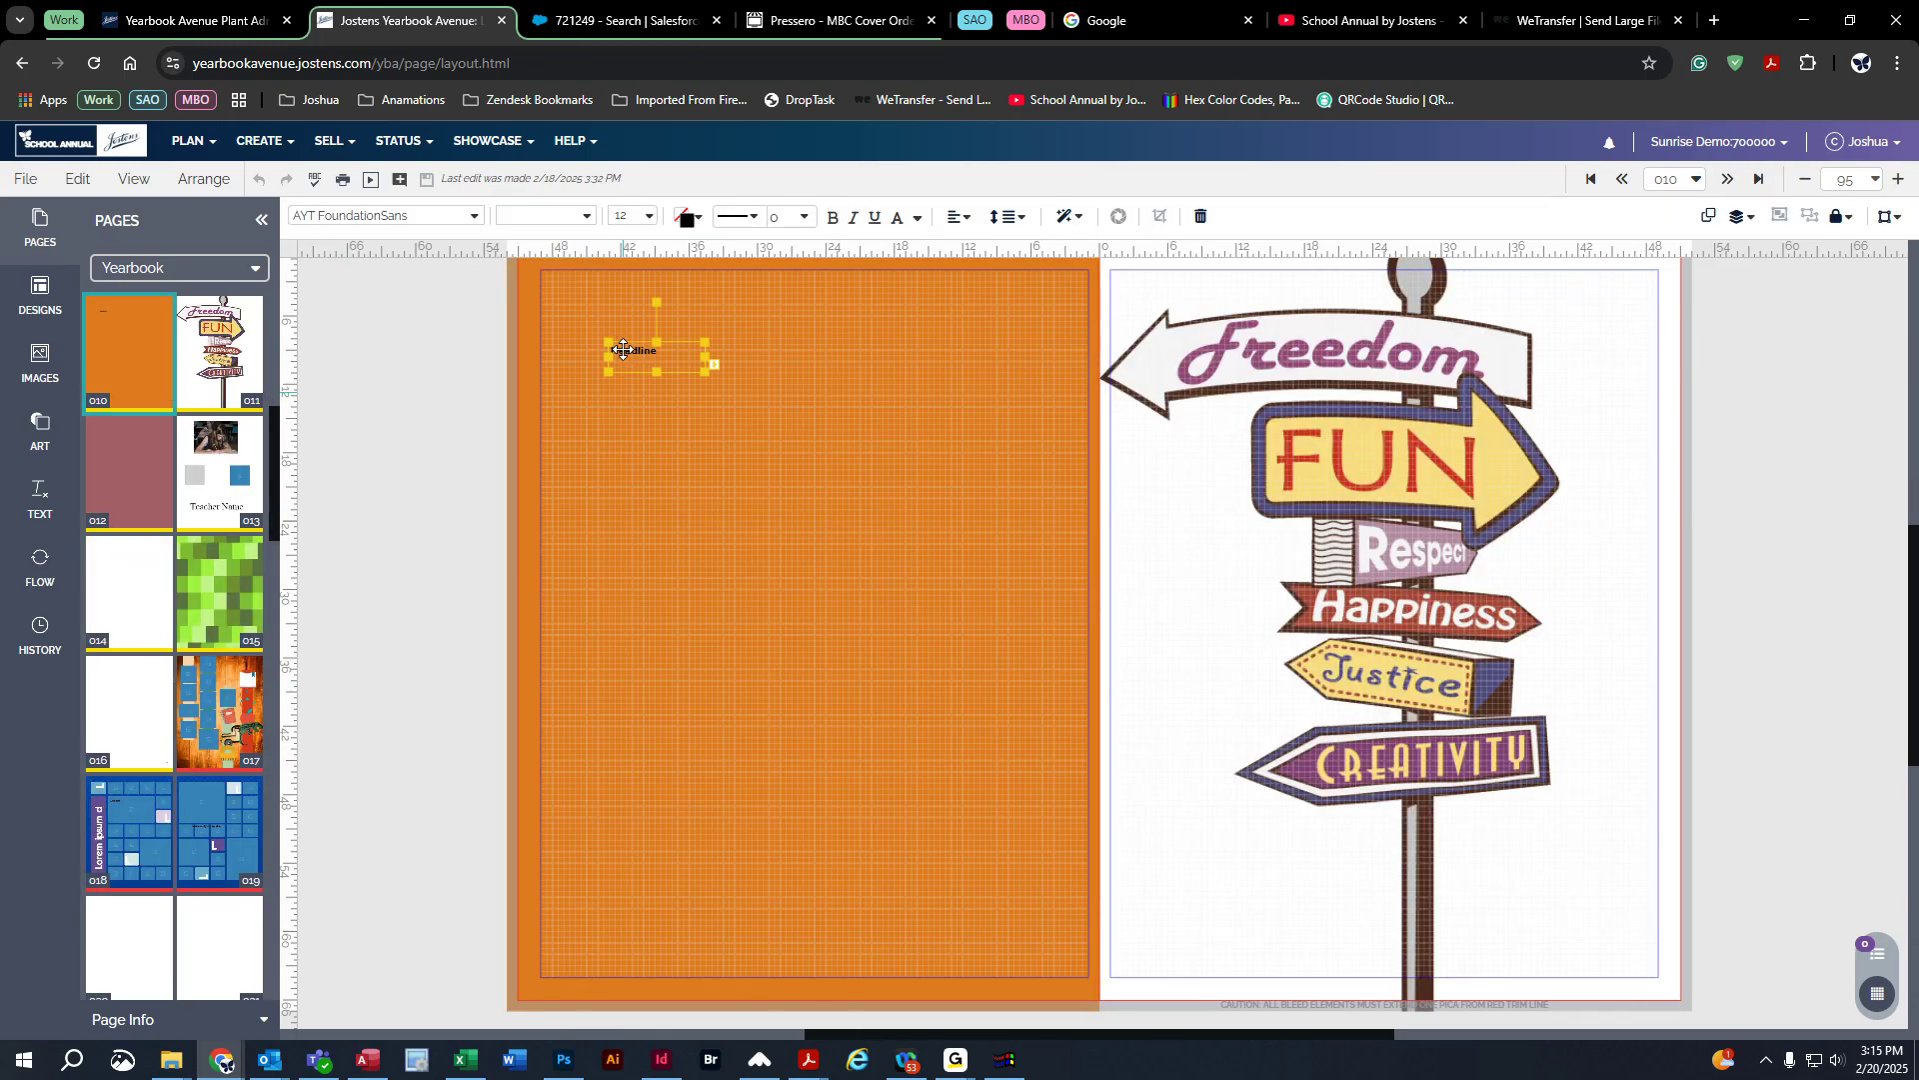
pyautogui.press('Delete')
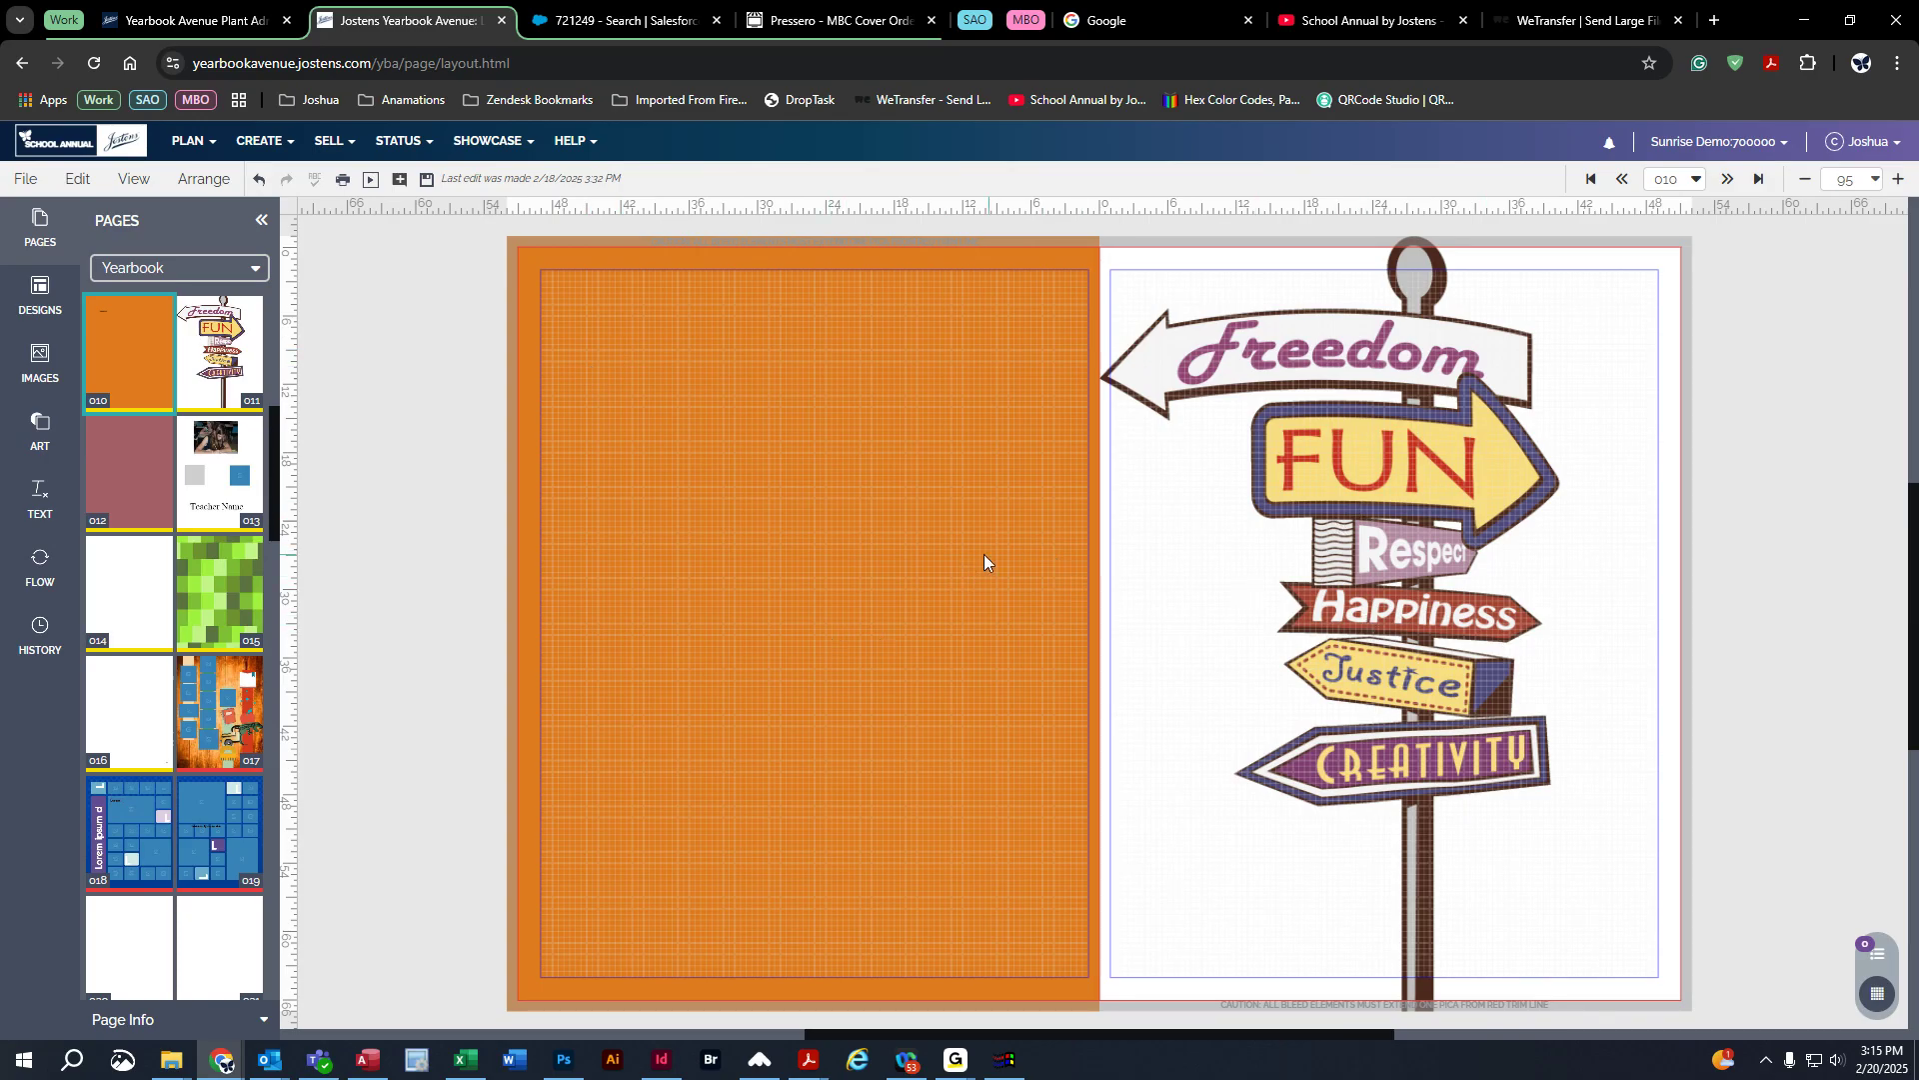
# Step: Apply Clubs & Organizations template 4038 to page 010 without retaining the existing content
pyautogui.click(39, 296)
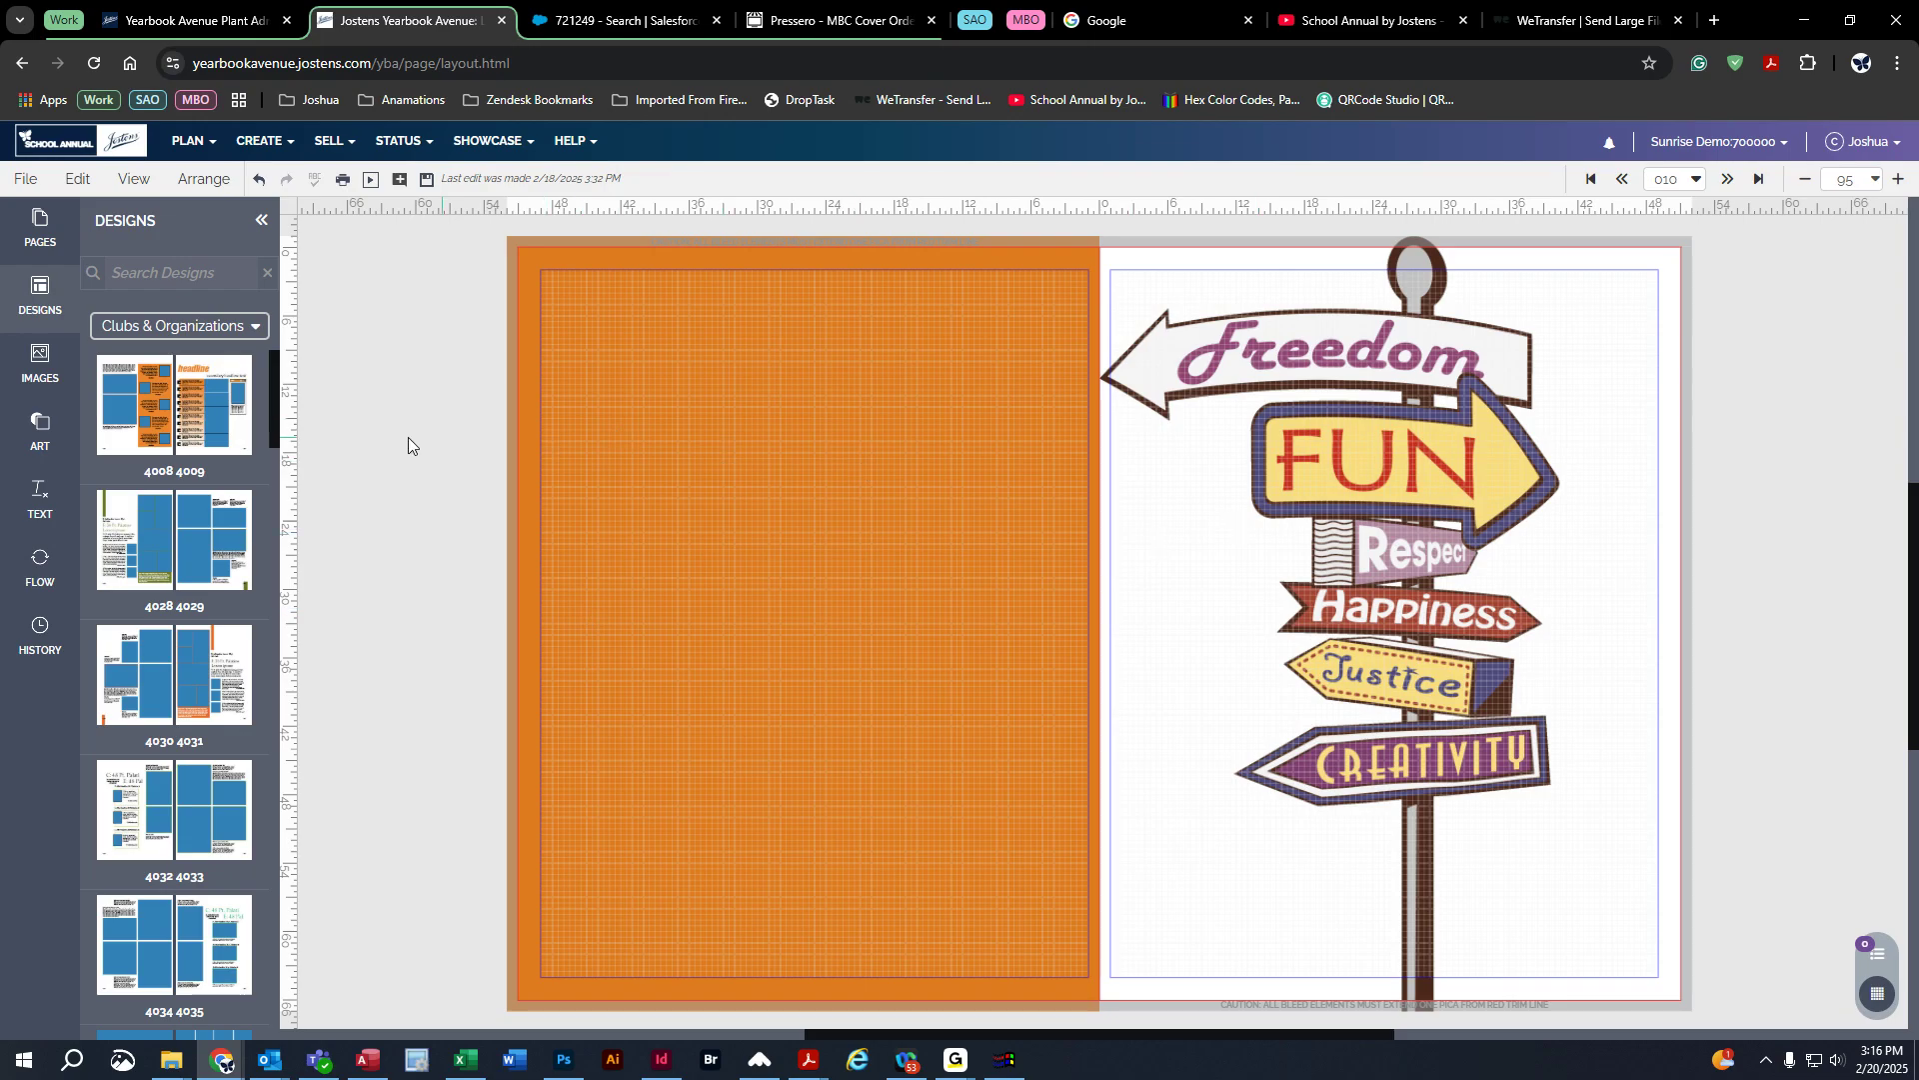
pyautogui.scroll(-3, 177, 714)
pyautogui.scroll(-2, 177, 714)
pyautogui.moveTo(138, 597); pyautogui.dragTo(808, 489)
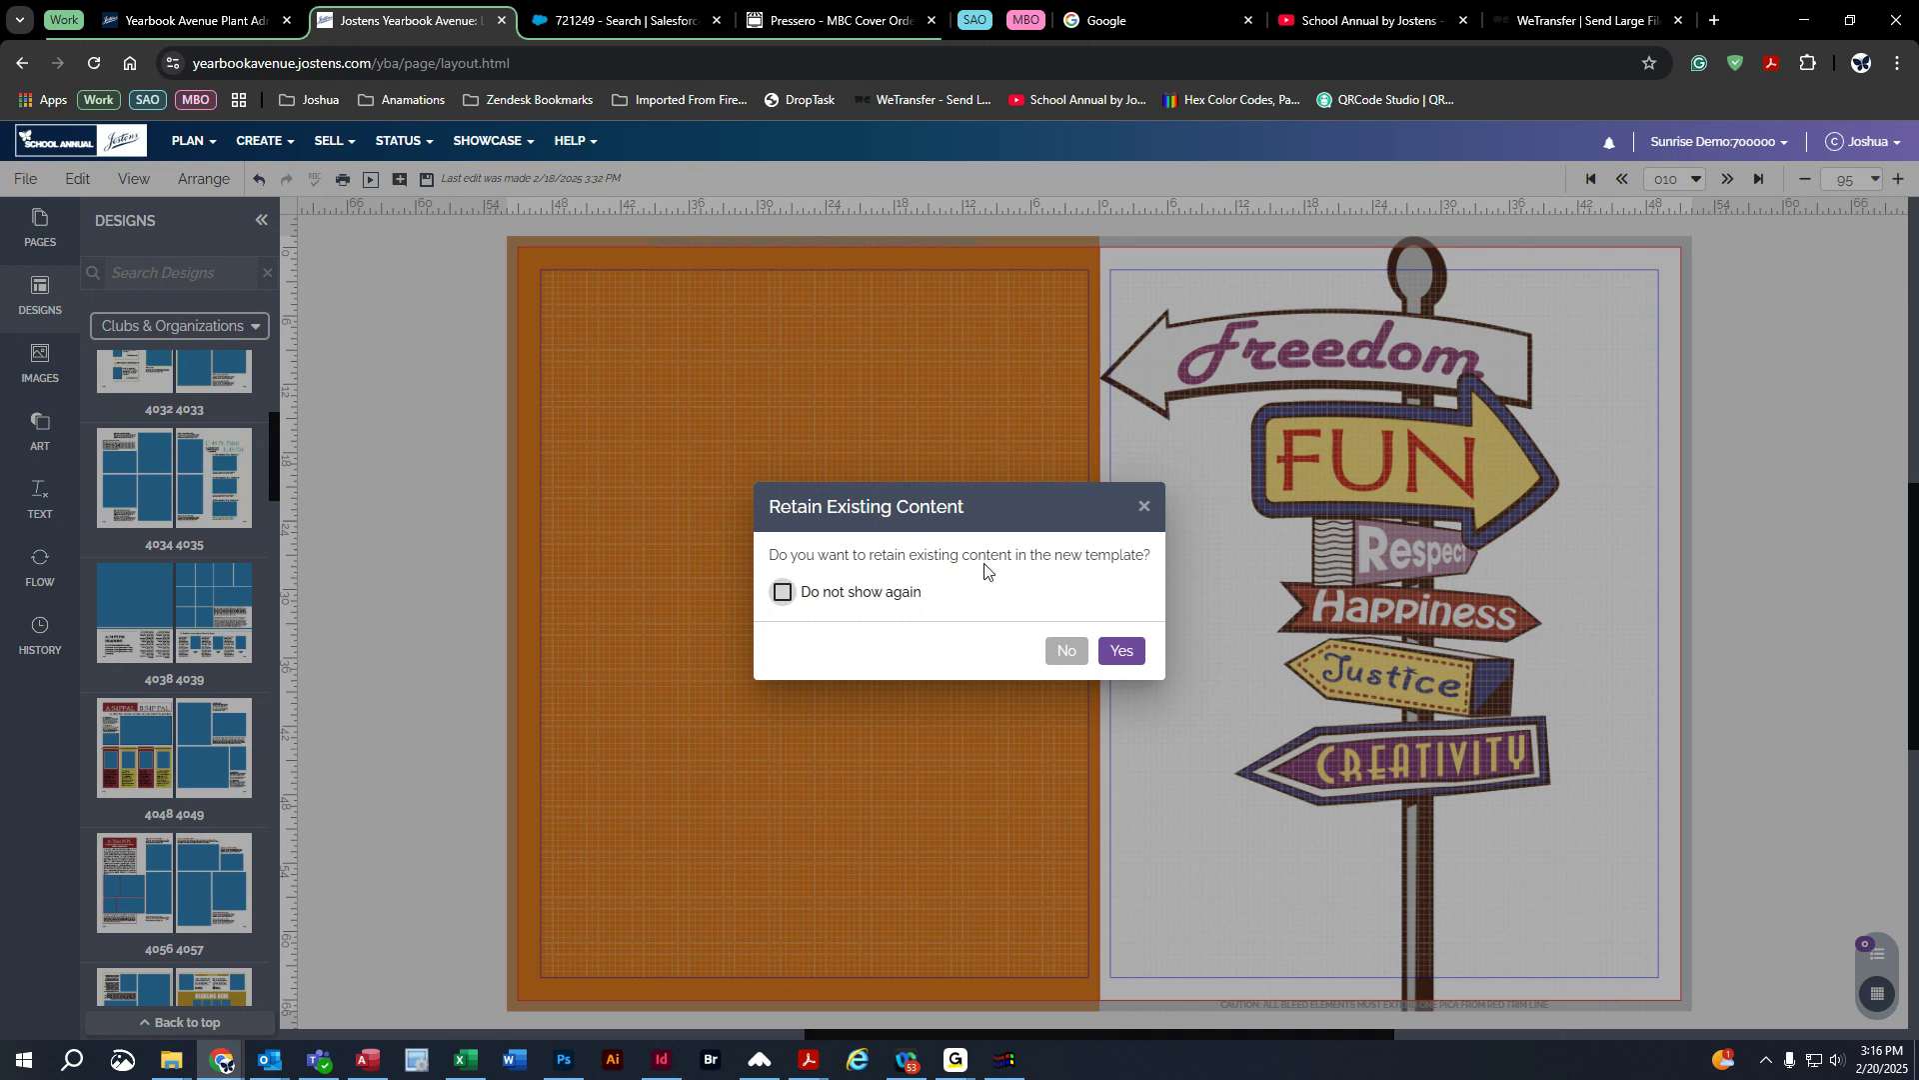
pyautogui.click(1068, 652)
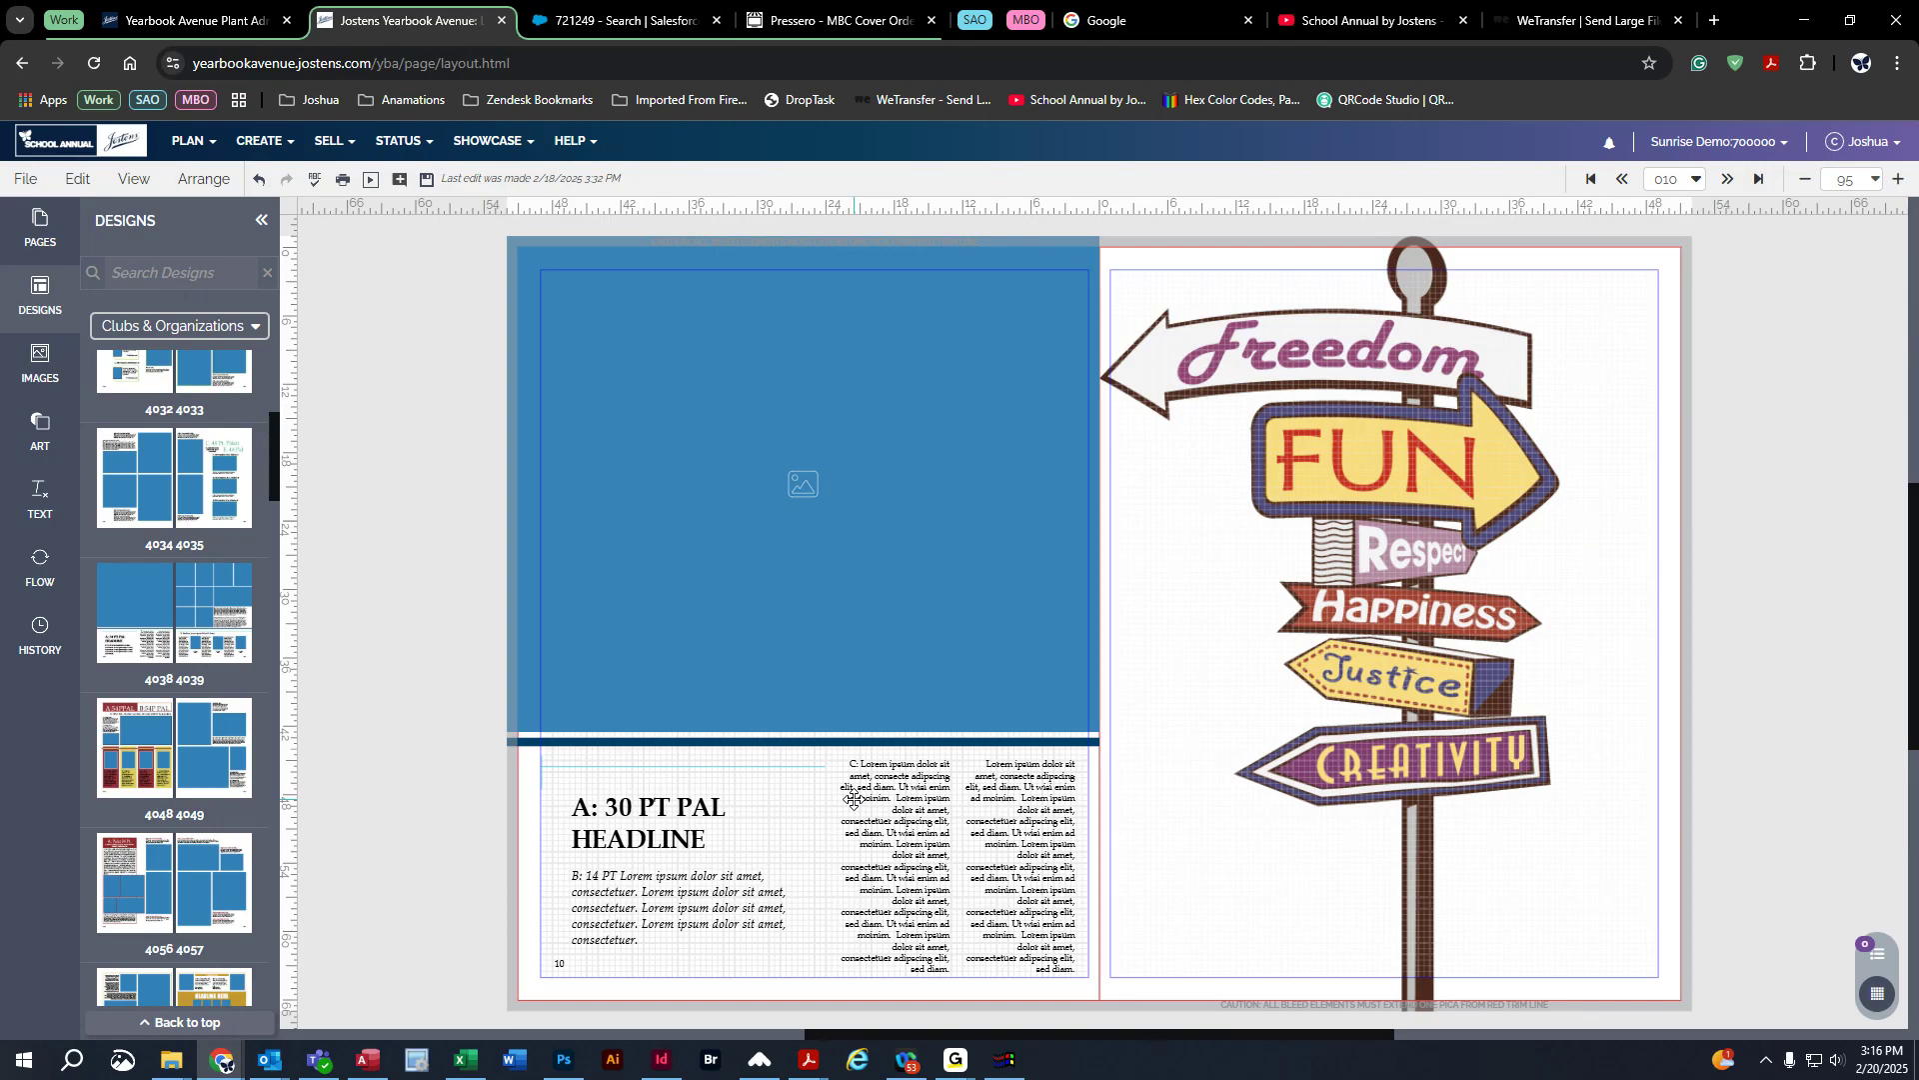
# Step: Try applying template 4039 to page 011 with the existing content retained, and undo it
pyautogui.moveTo(210, 593)
pyautogui.moveTo(210, 593); pyautogui.dragTo(1340, 482)
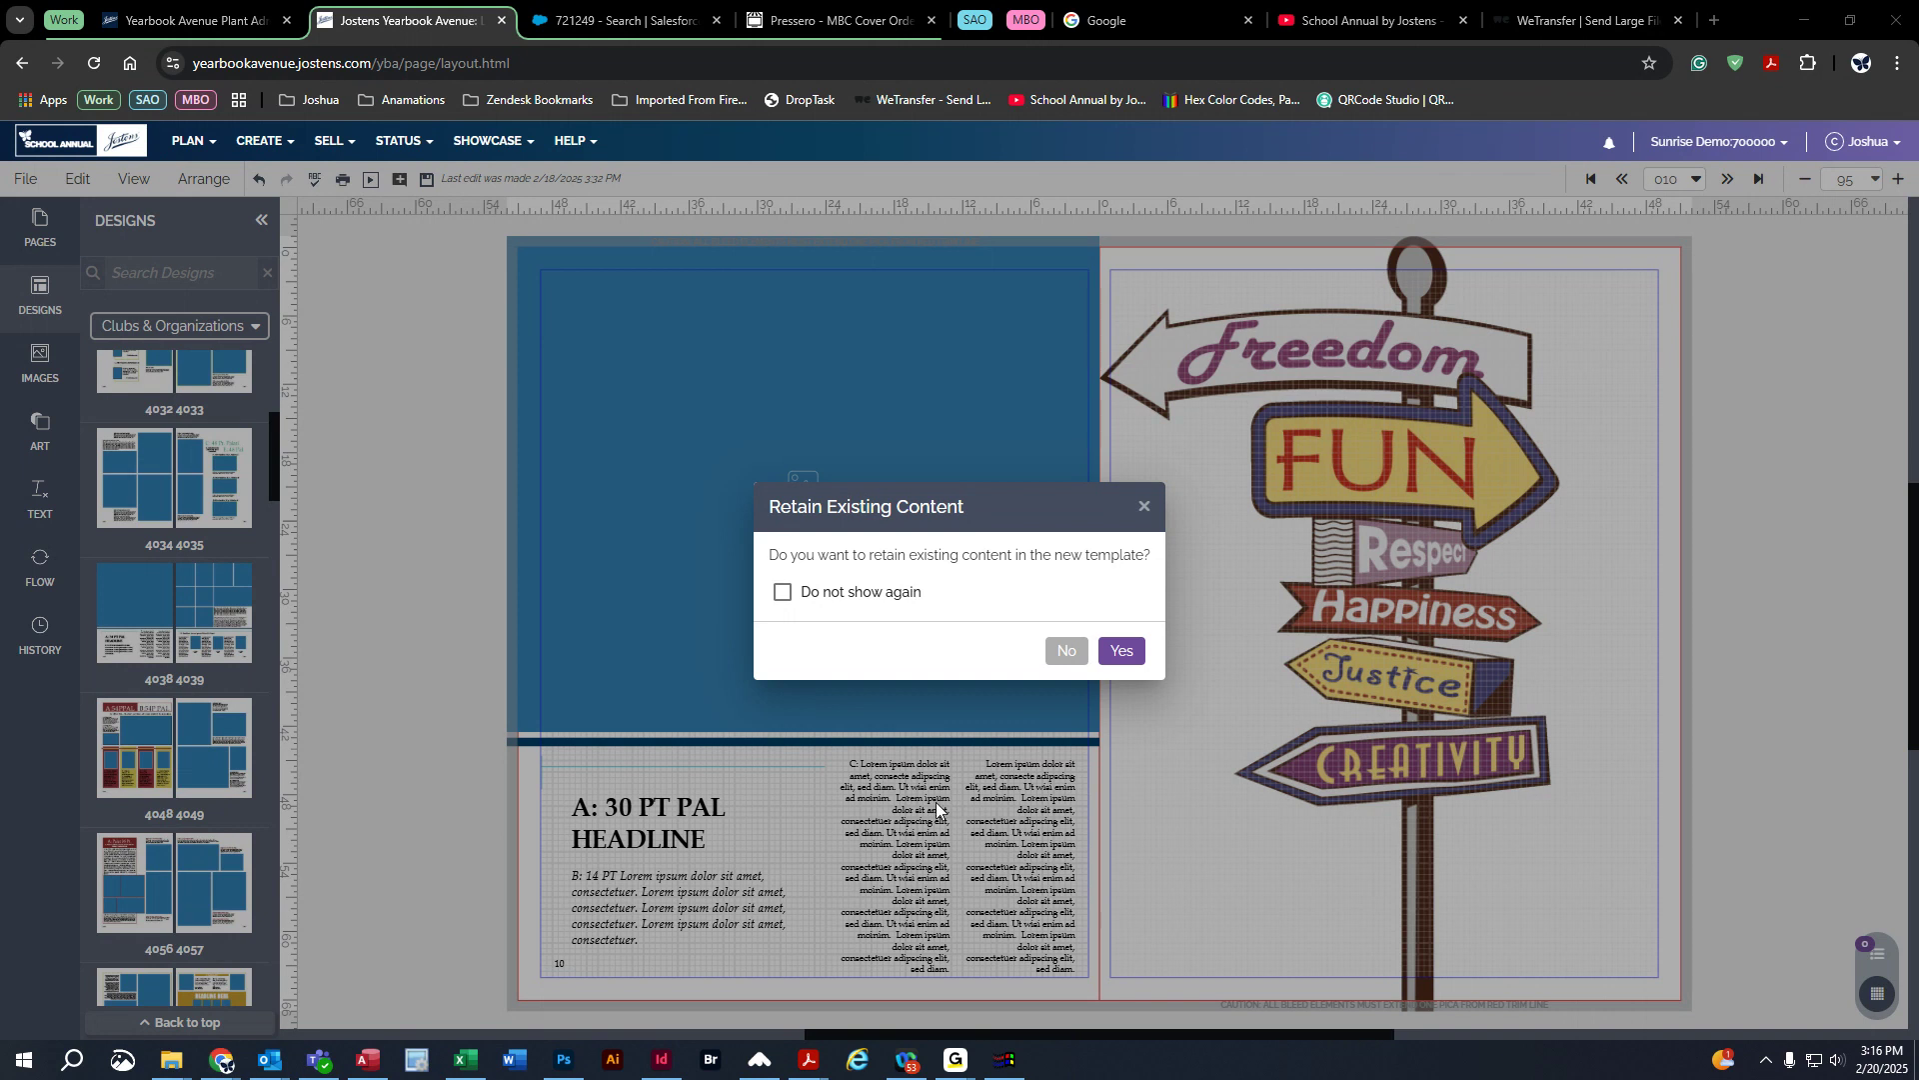
pyautogui.click(1134, 647)
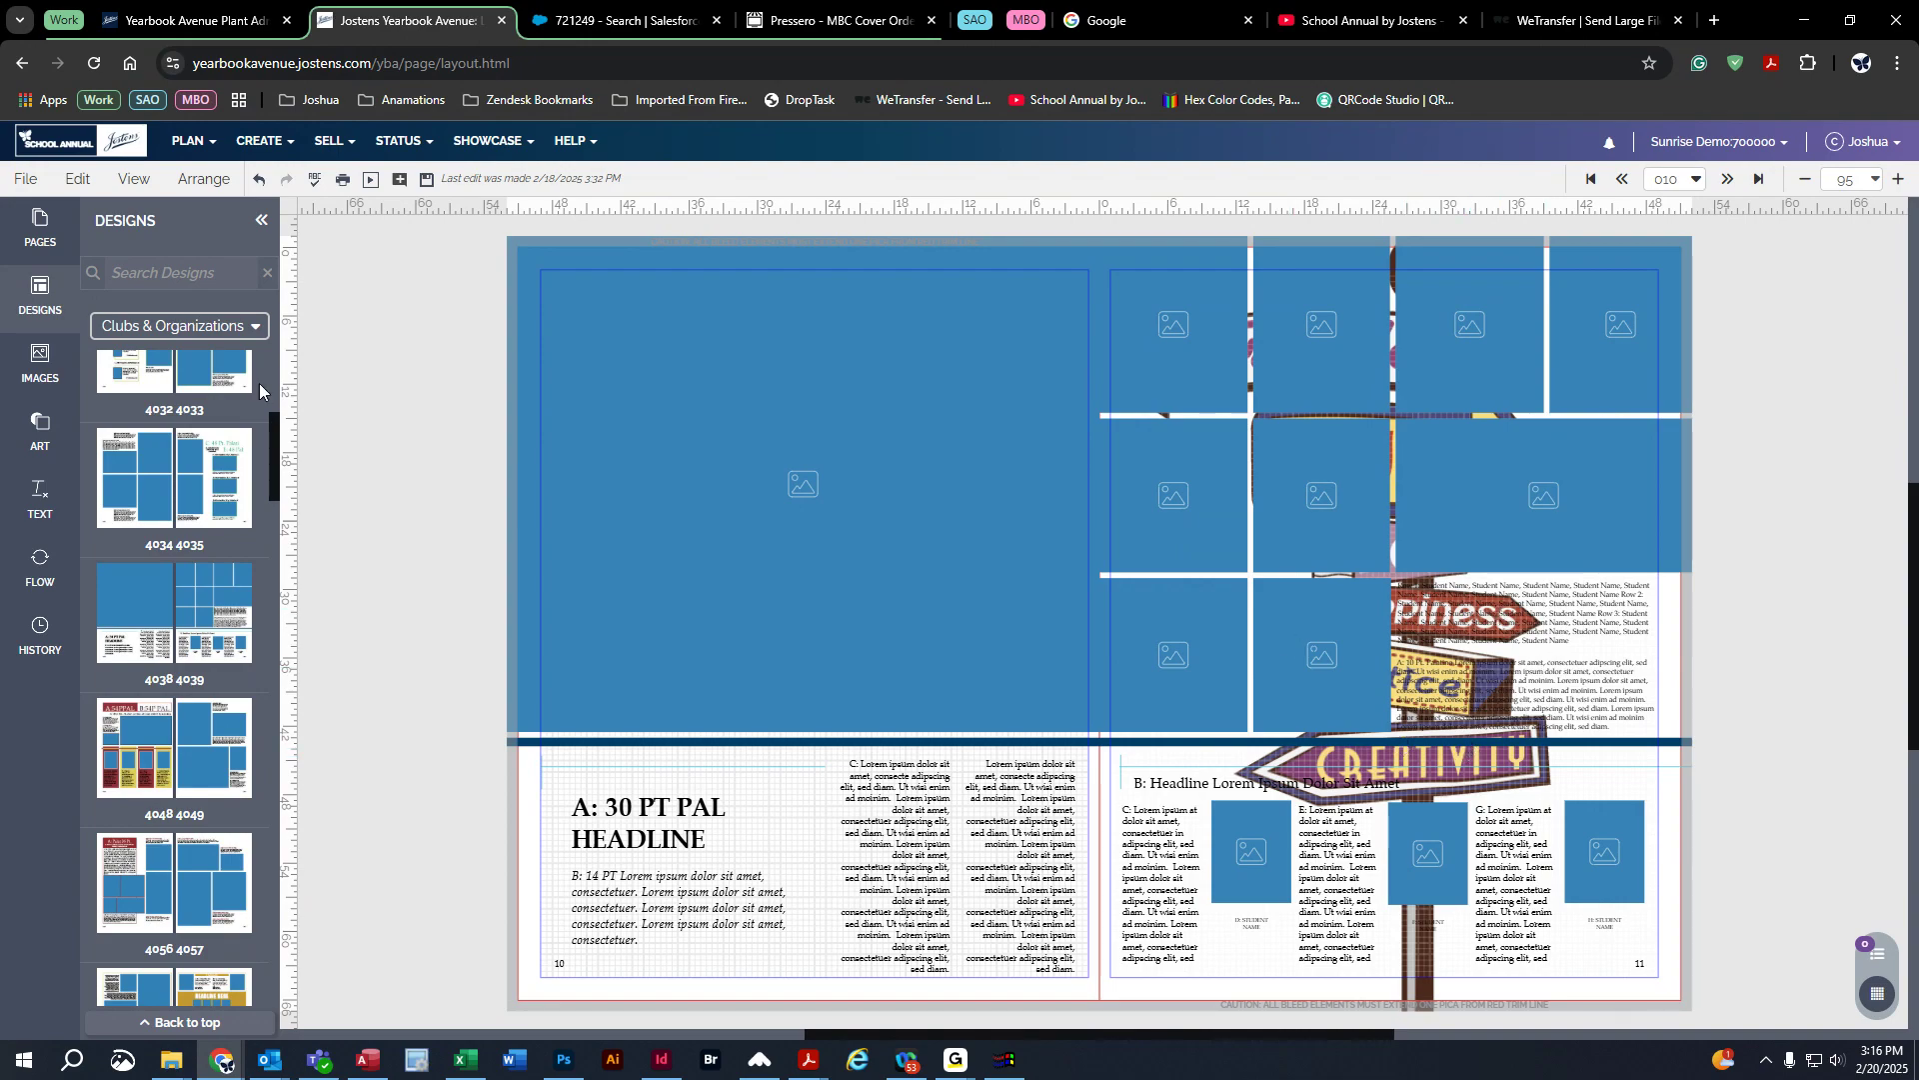
pyautogui.click(259, 179)
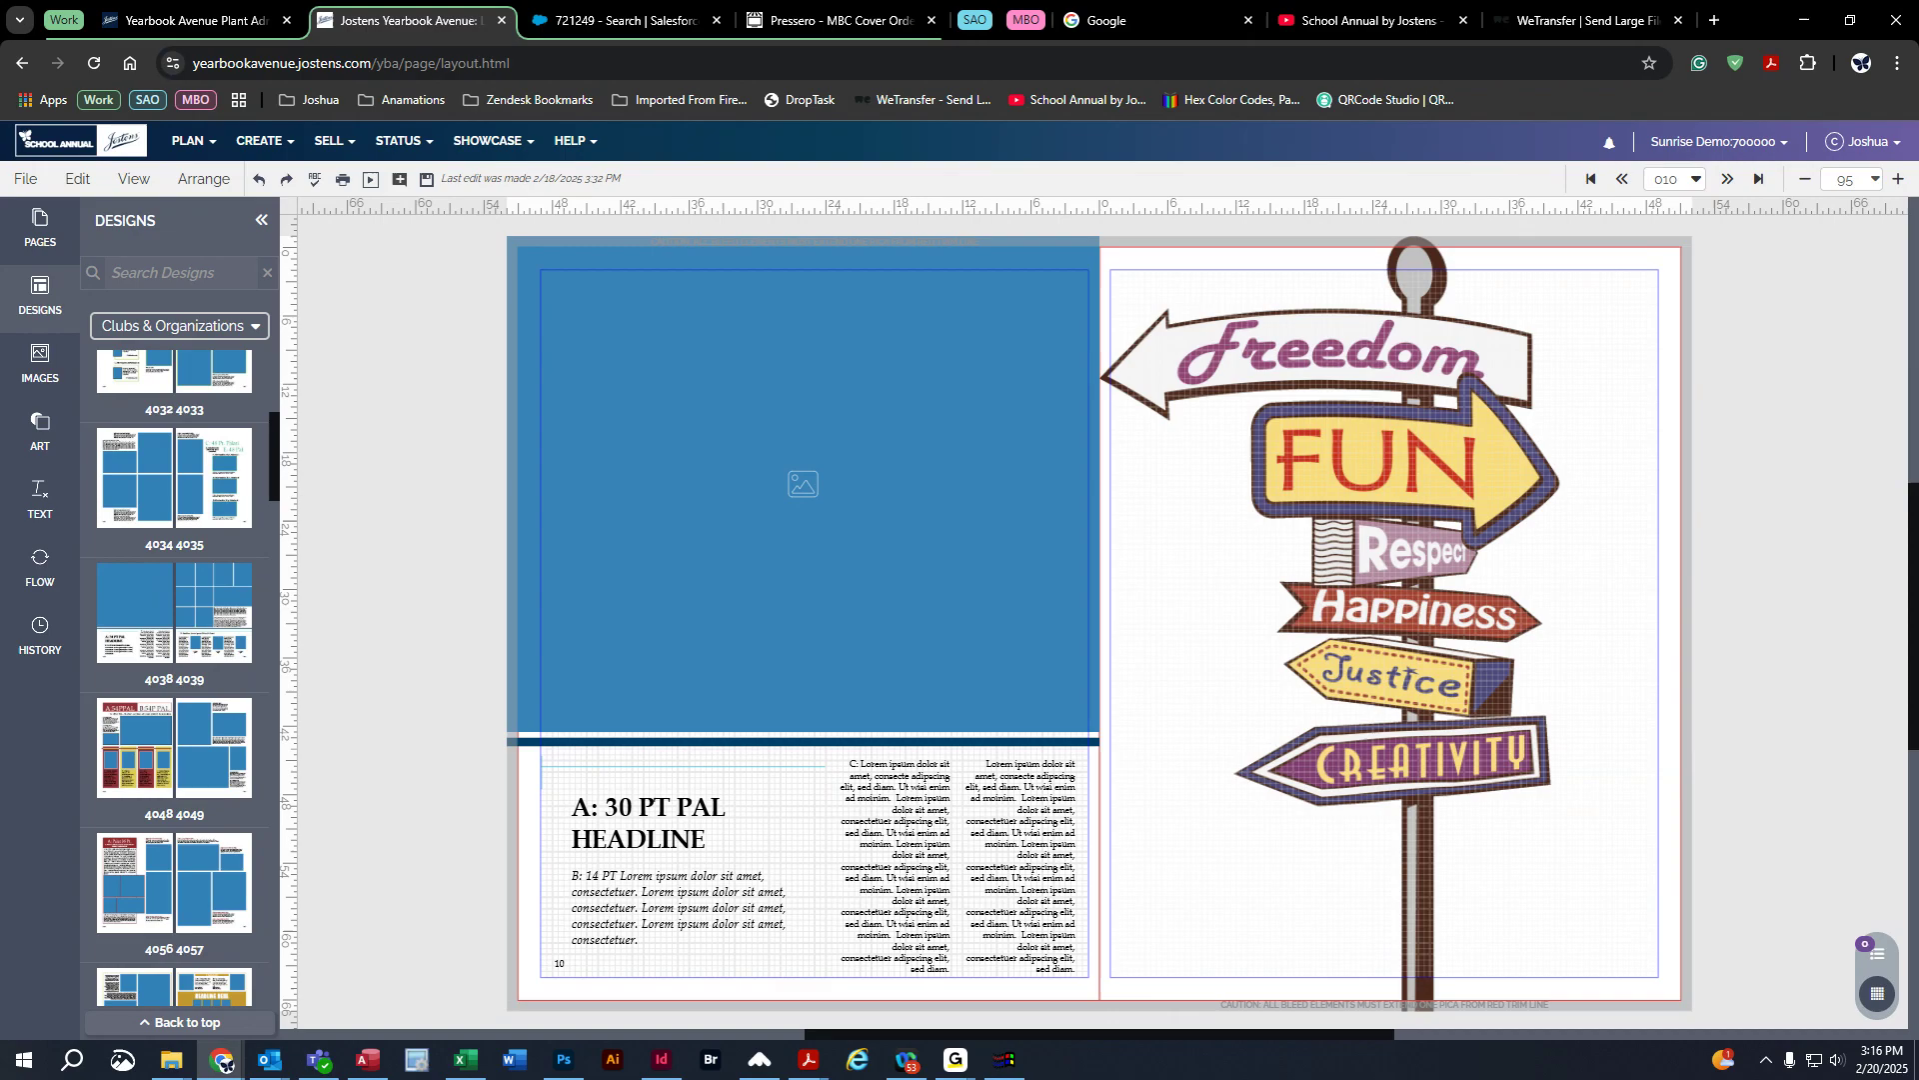
# Step: Place the Academics photo 100_2144.jpg over the signpost art on page 011, accepting its repeated use
pyautogui.click(48, 376)
pyautogui.moveTo(177, 591); pyautogui.dragTo(803, 484)
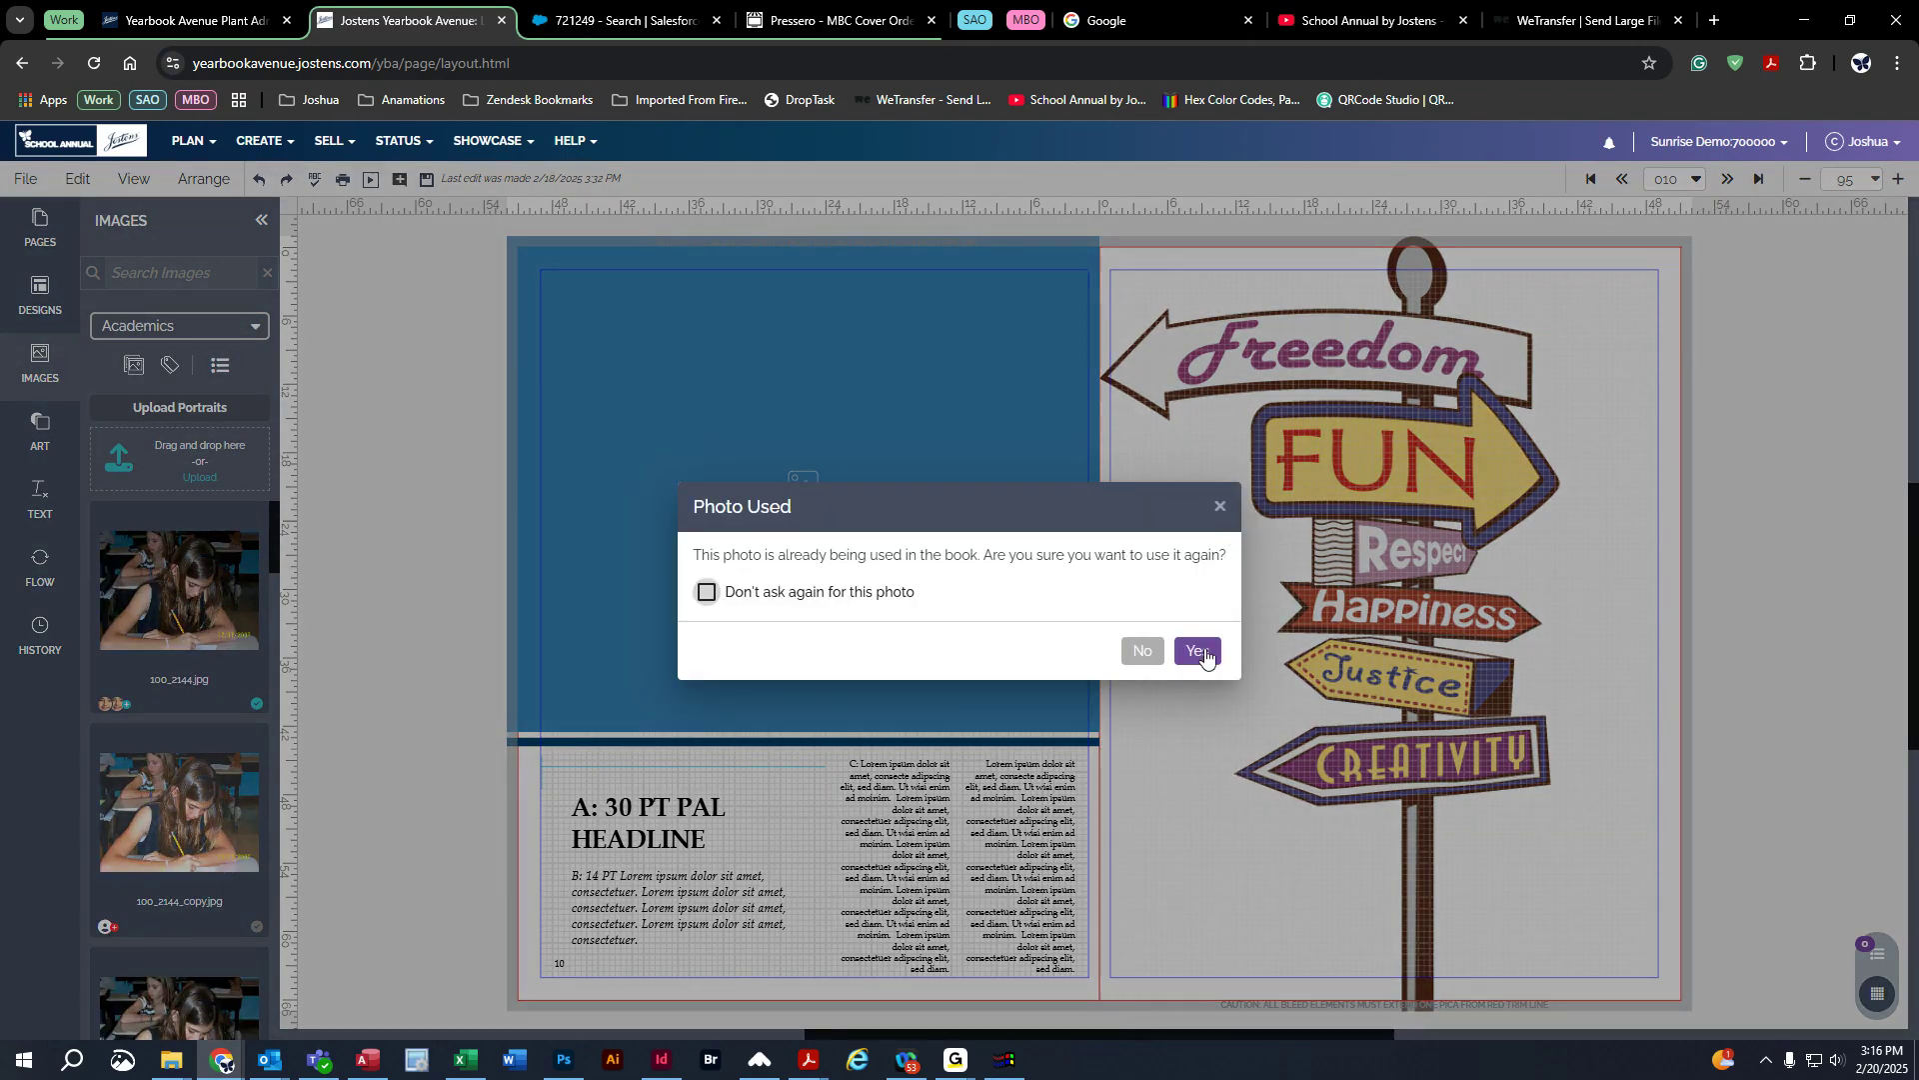
pyautogui.click(1202, 652)
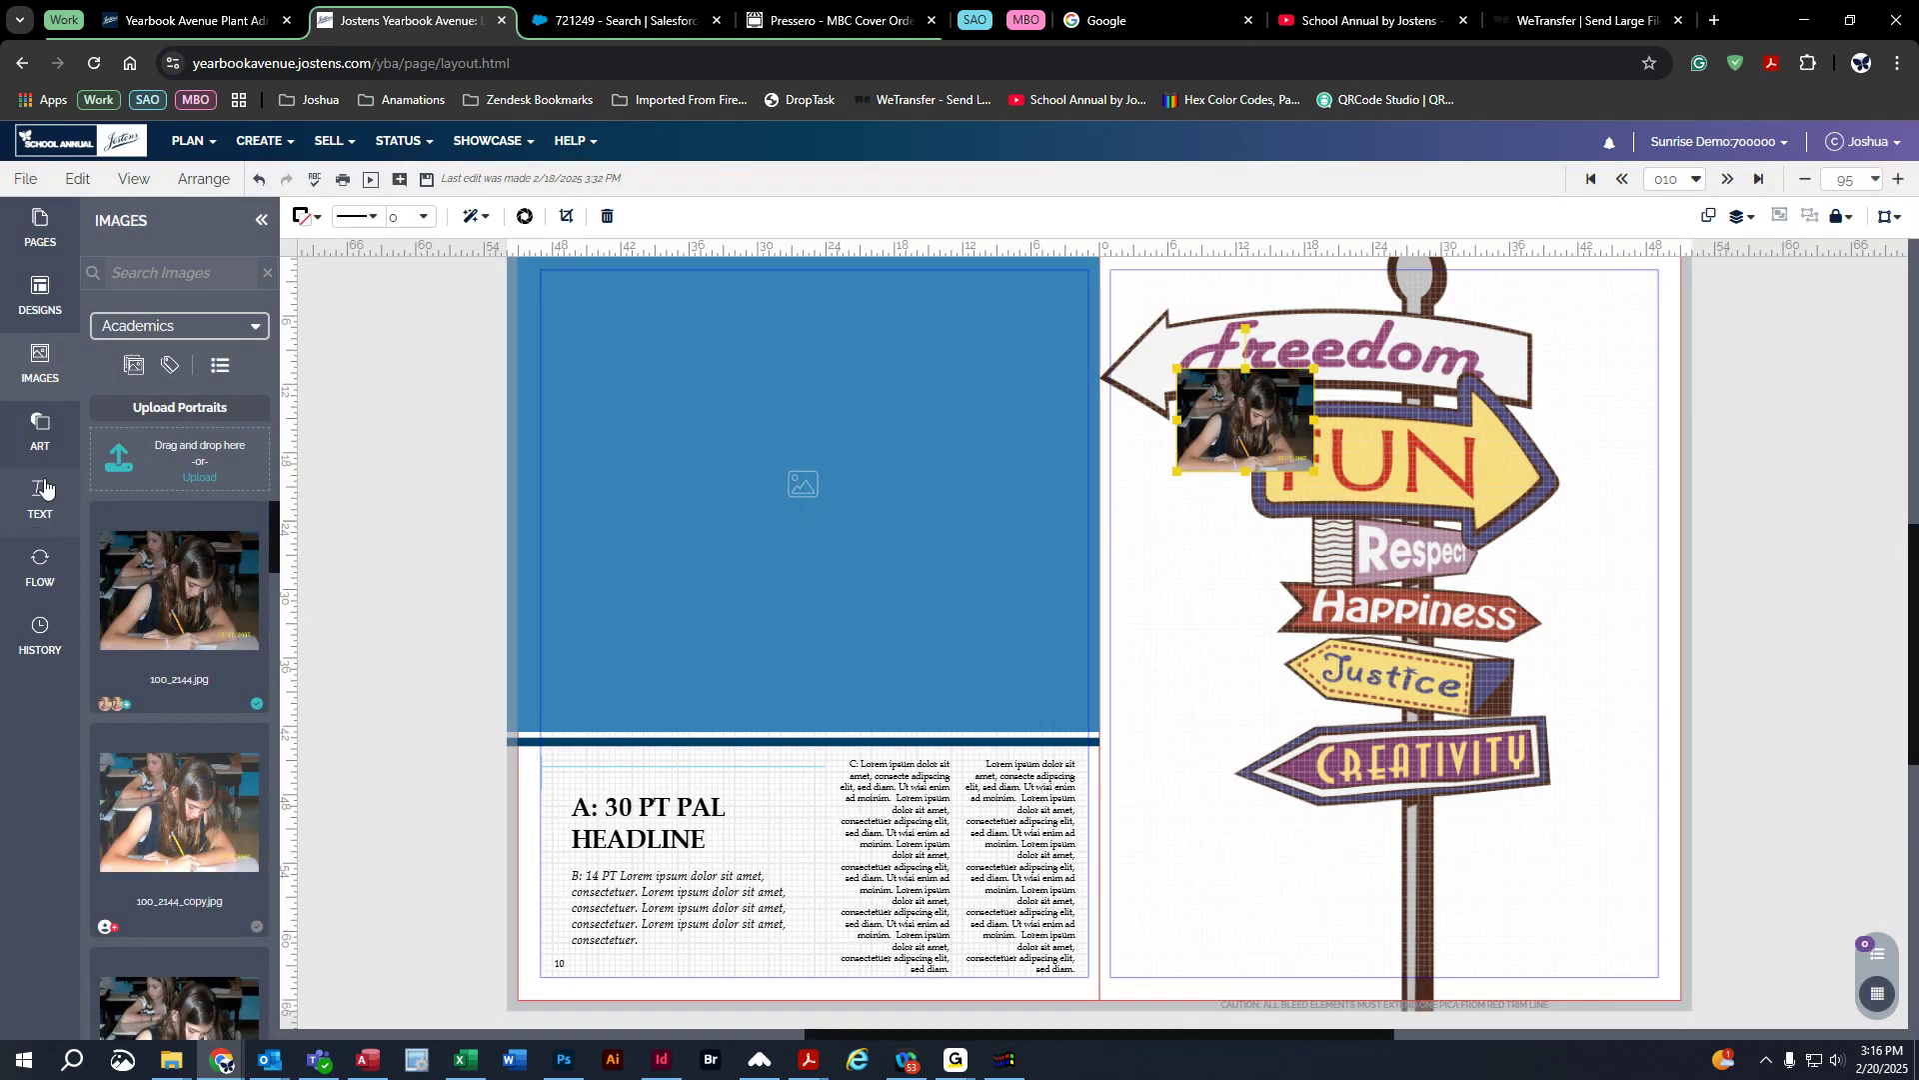
# Step: Save the spread and apply template 4039 to page 011, retaining the existing content
pyautogui.click(38, 296)
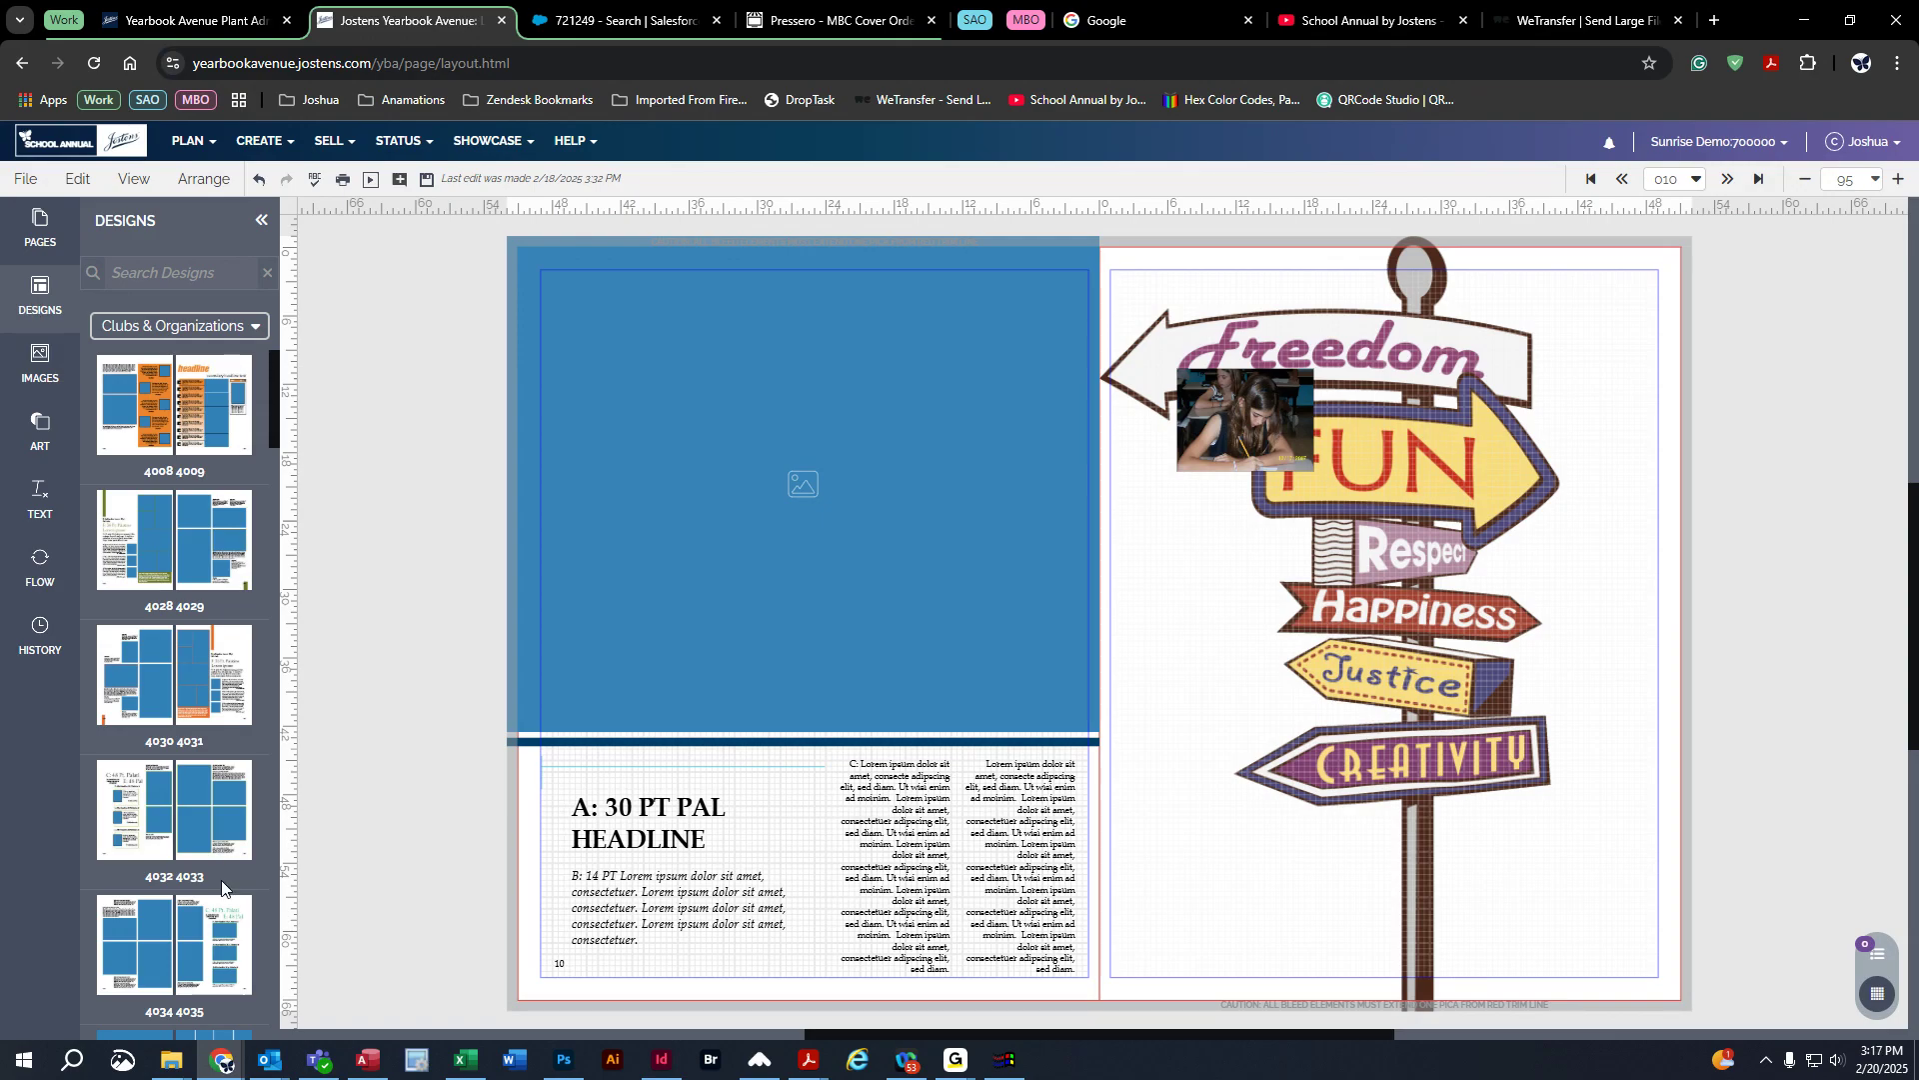
pyautogui.scroll(-5, 220, 880)
pyautogui.moveTo(213, 544); pyautogui.dragTo(1410, 537)
pyautogui.click(425, 183)
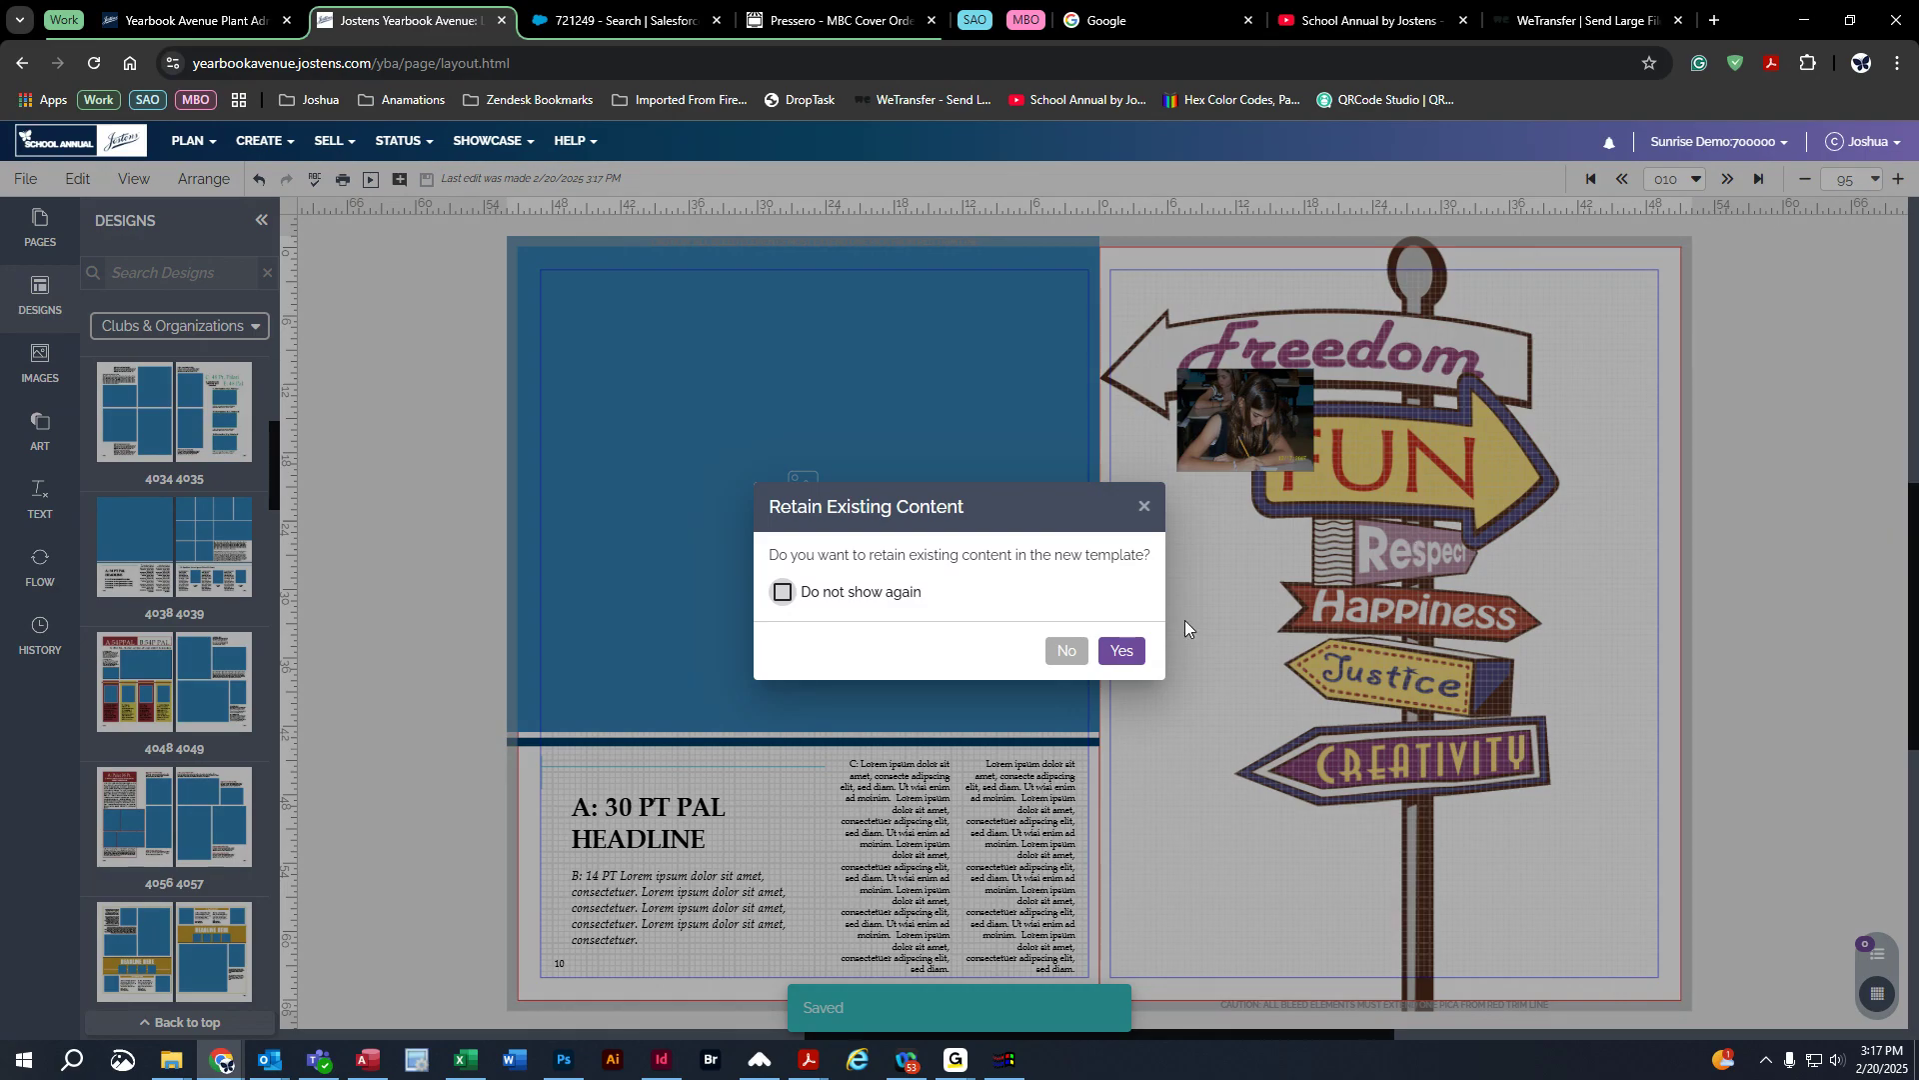
pyautogui.click(1126, 661)
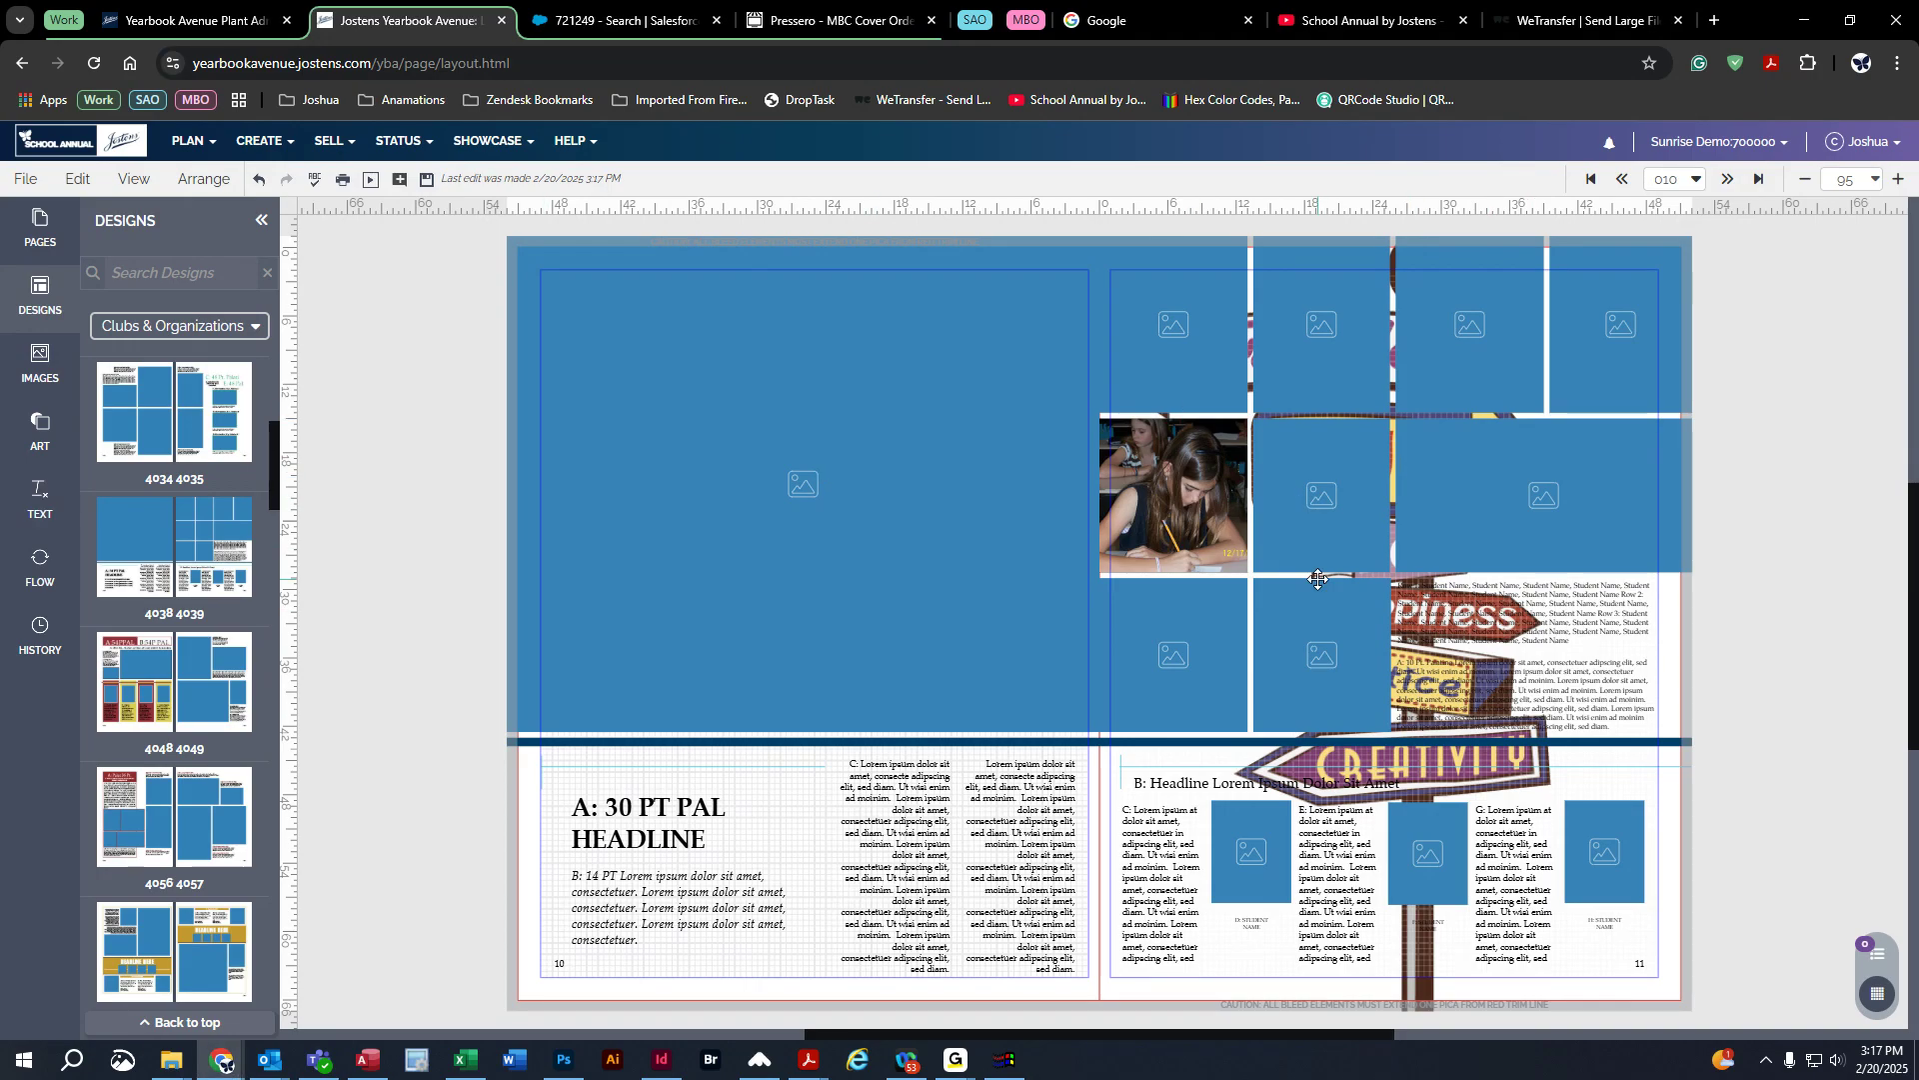
# Step: Reapply template 4039 to page 011 without retaining the existing photo and signpost art
pyautogui.click(1203, 472)
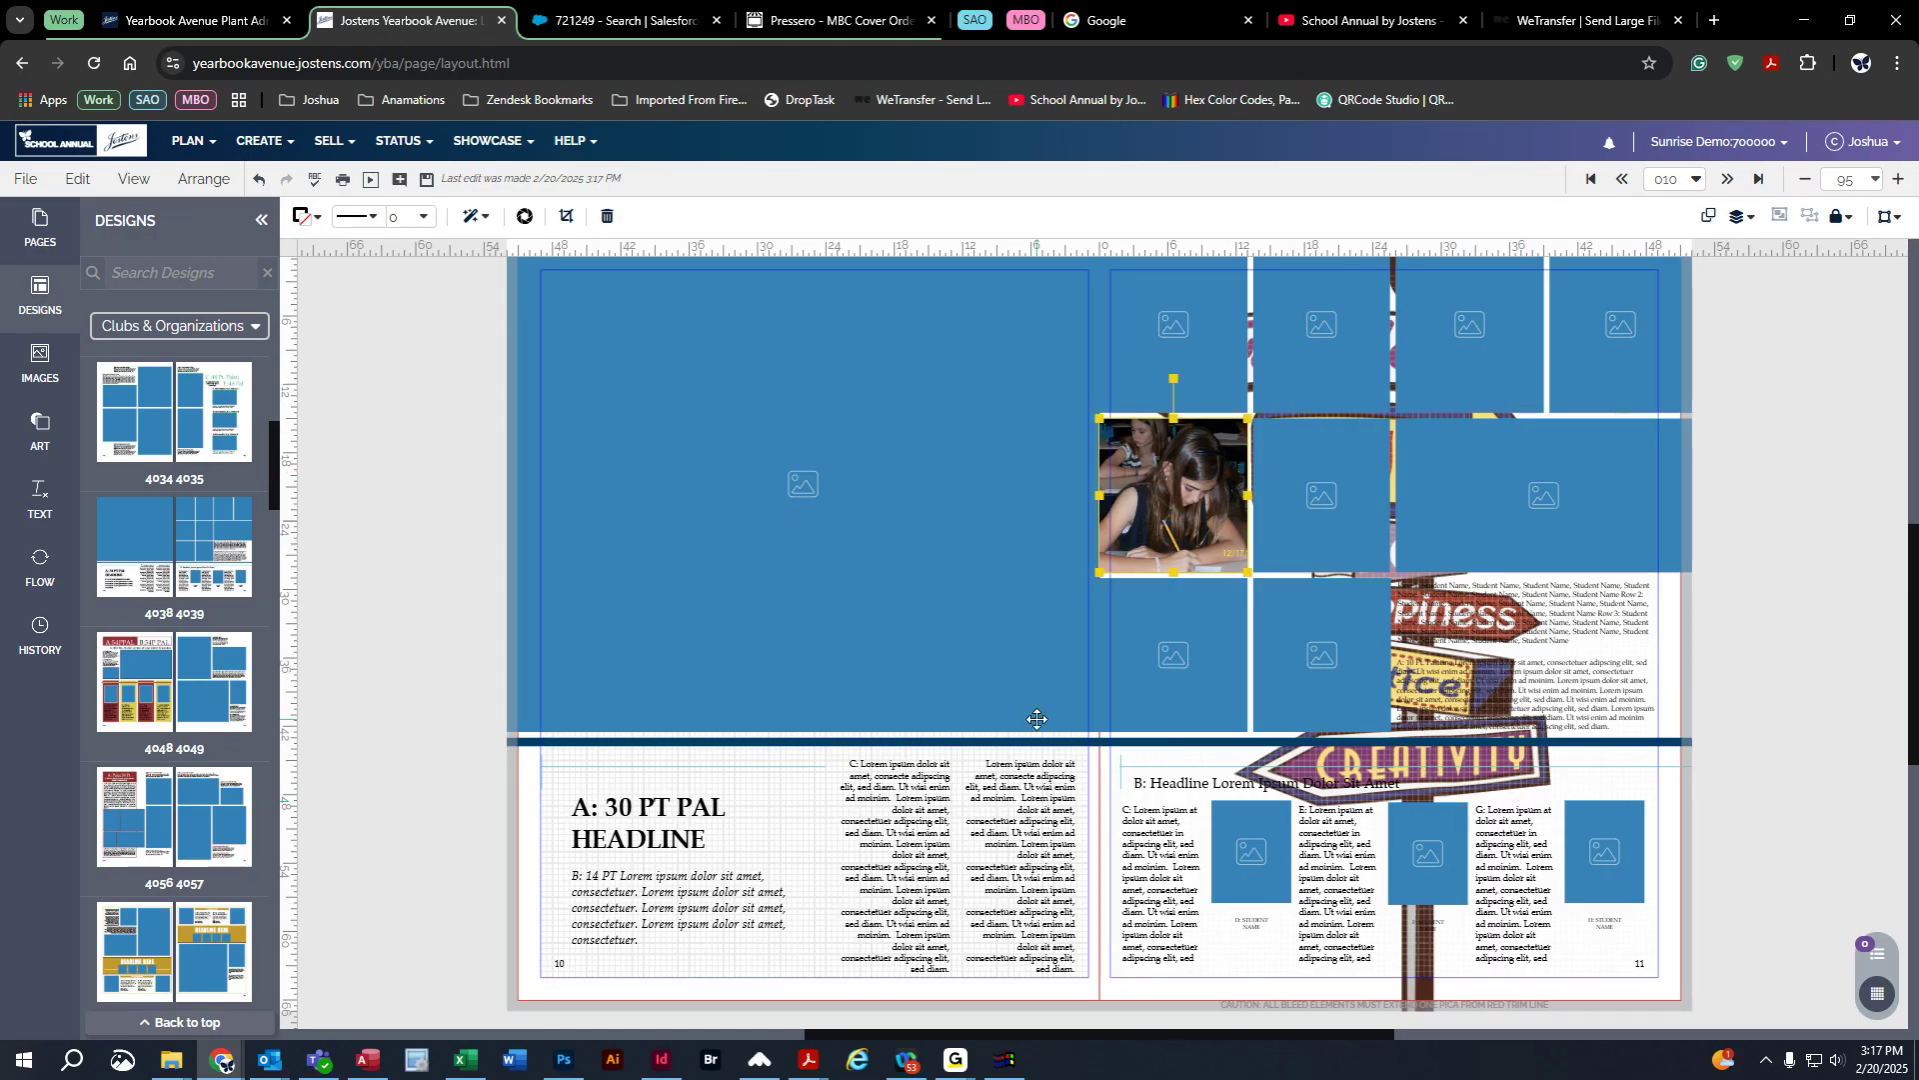
pyautogui.click(200, 528)
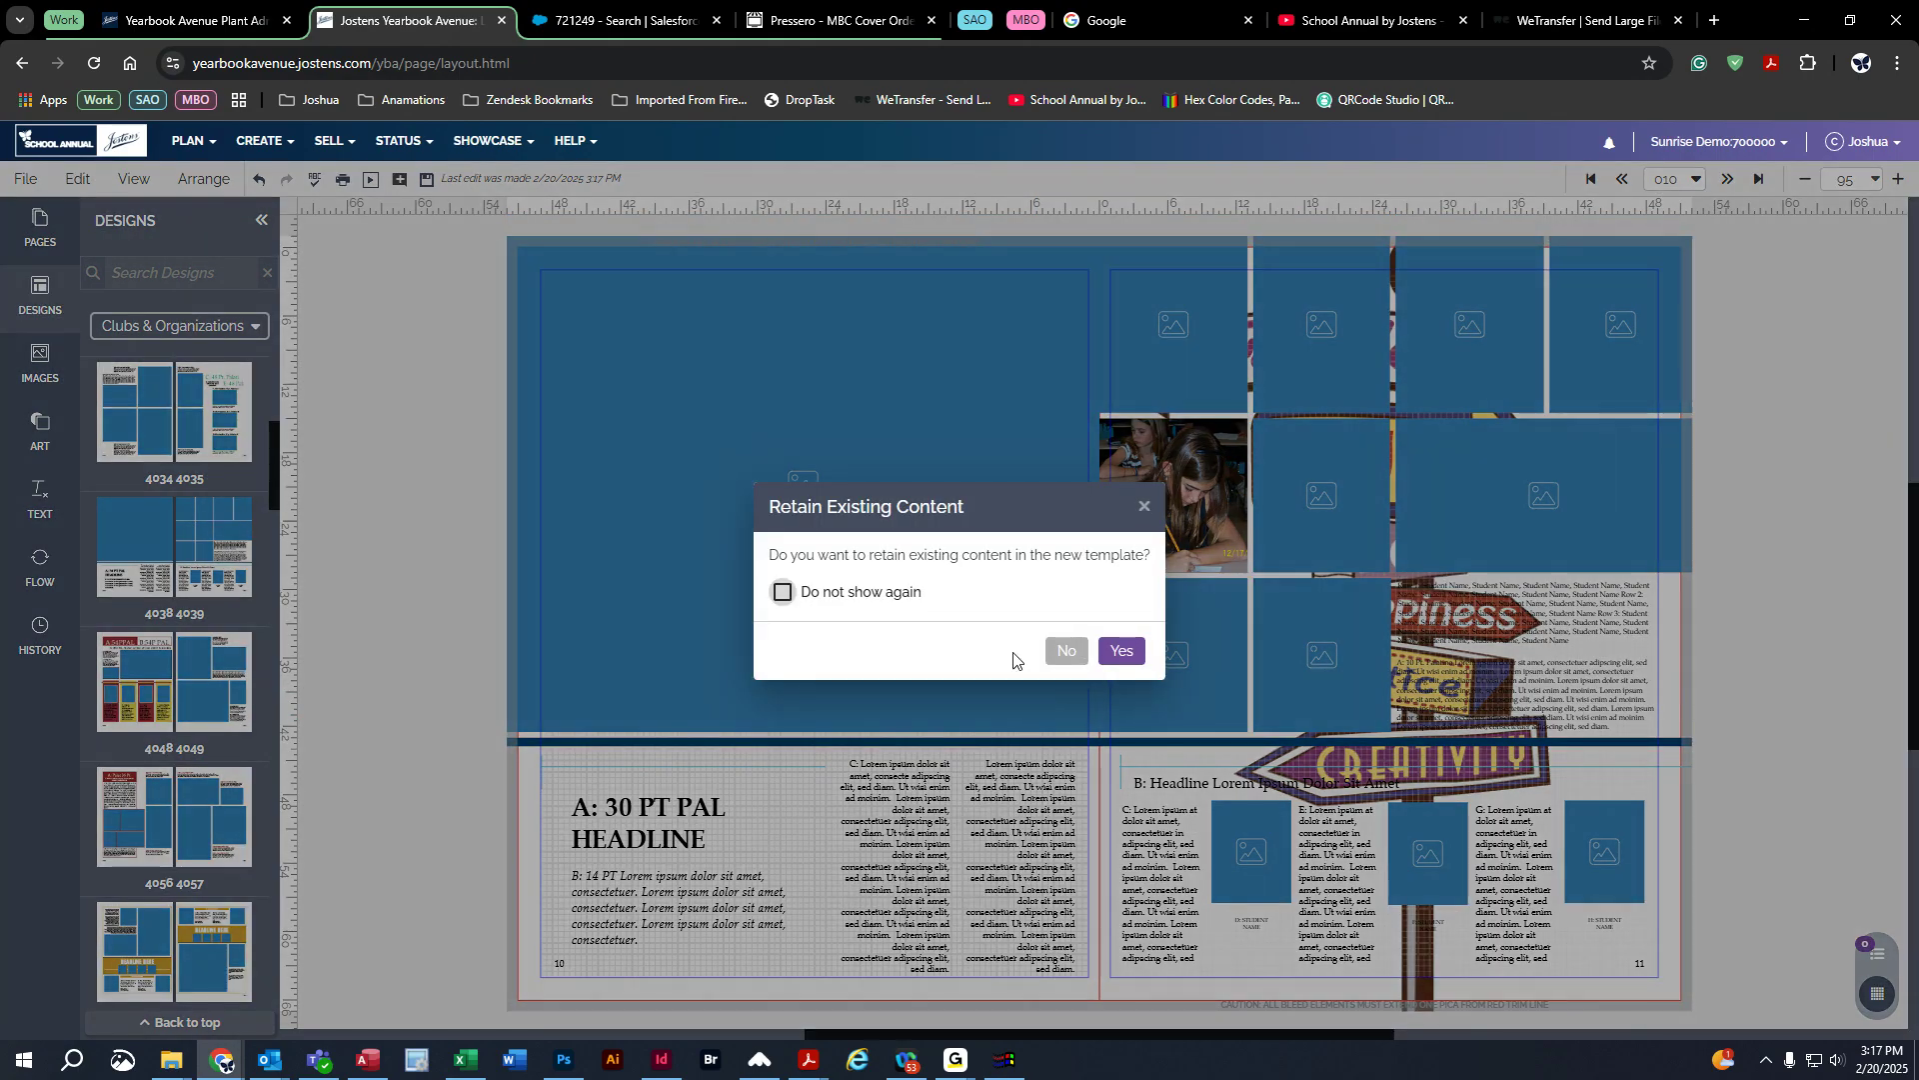
pyautogui.click(1063, 650)
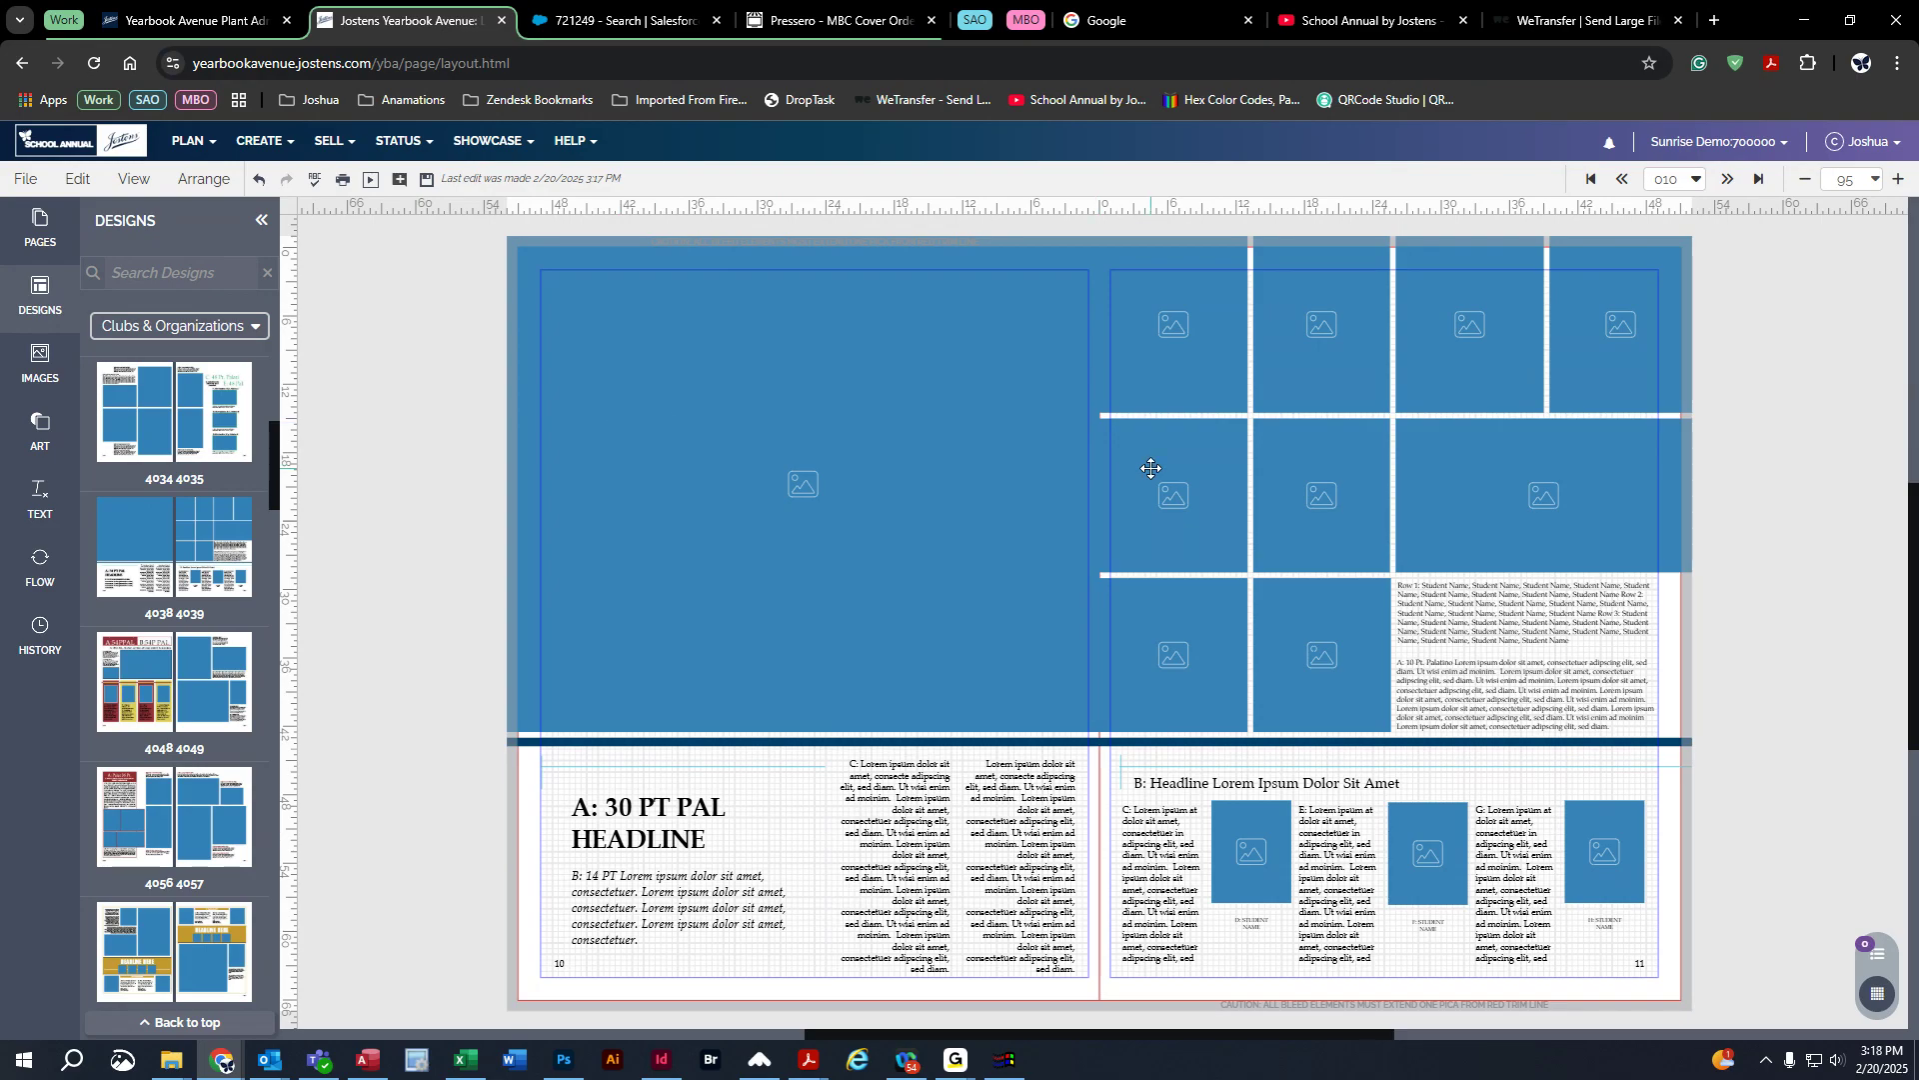
# Step: Save both pages of the spread as a template named "Class Photo Page"
pyautogui.click(27, 180)
pyautogui.click(78, 250)
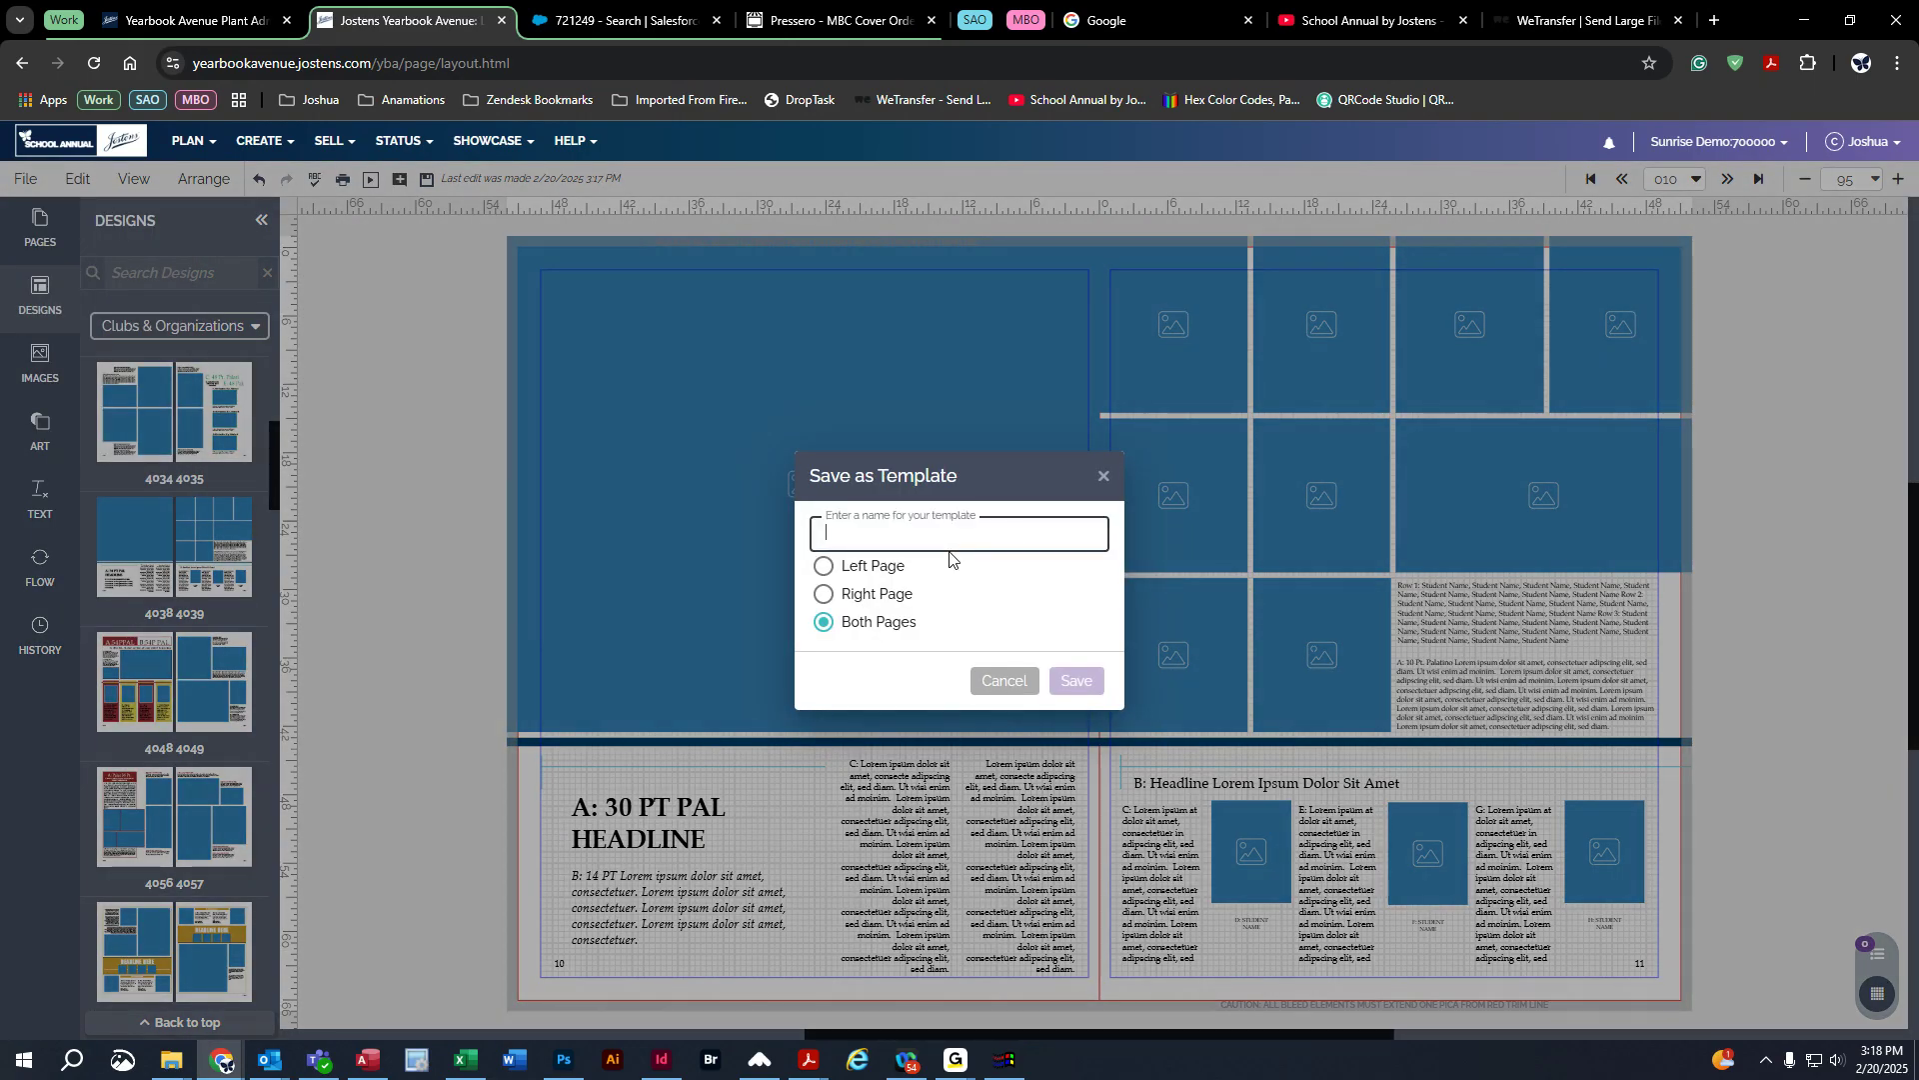
pyautogui.write('Class Photo Page')
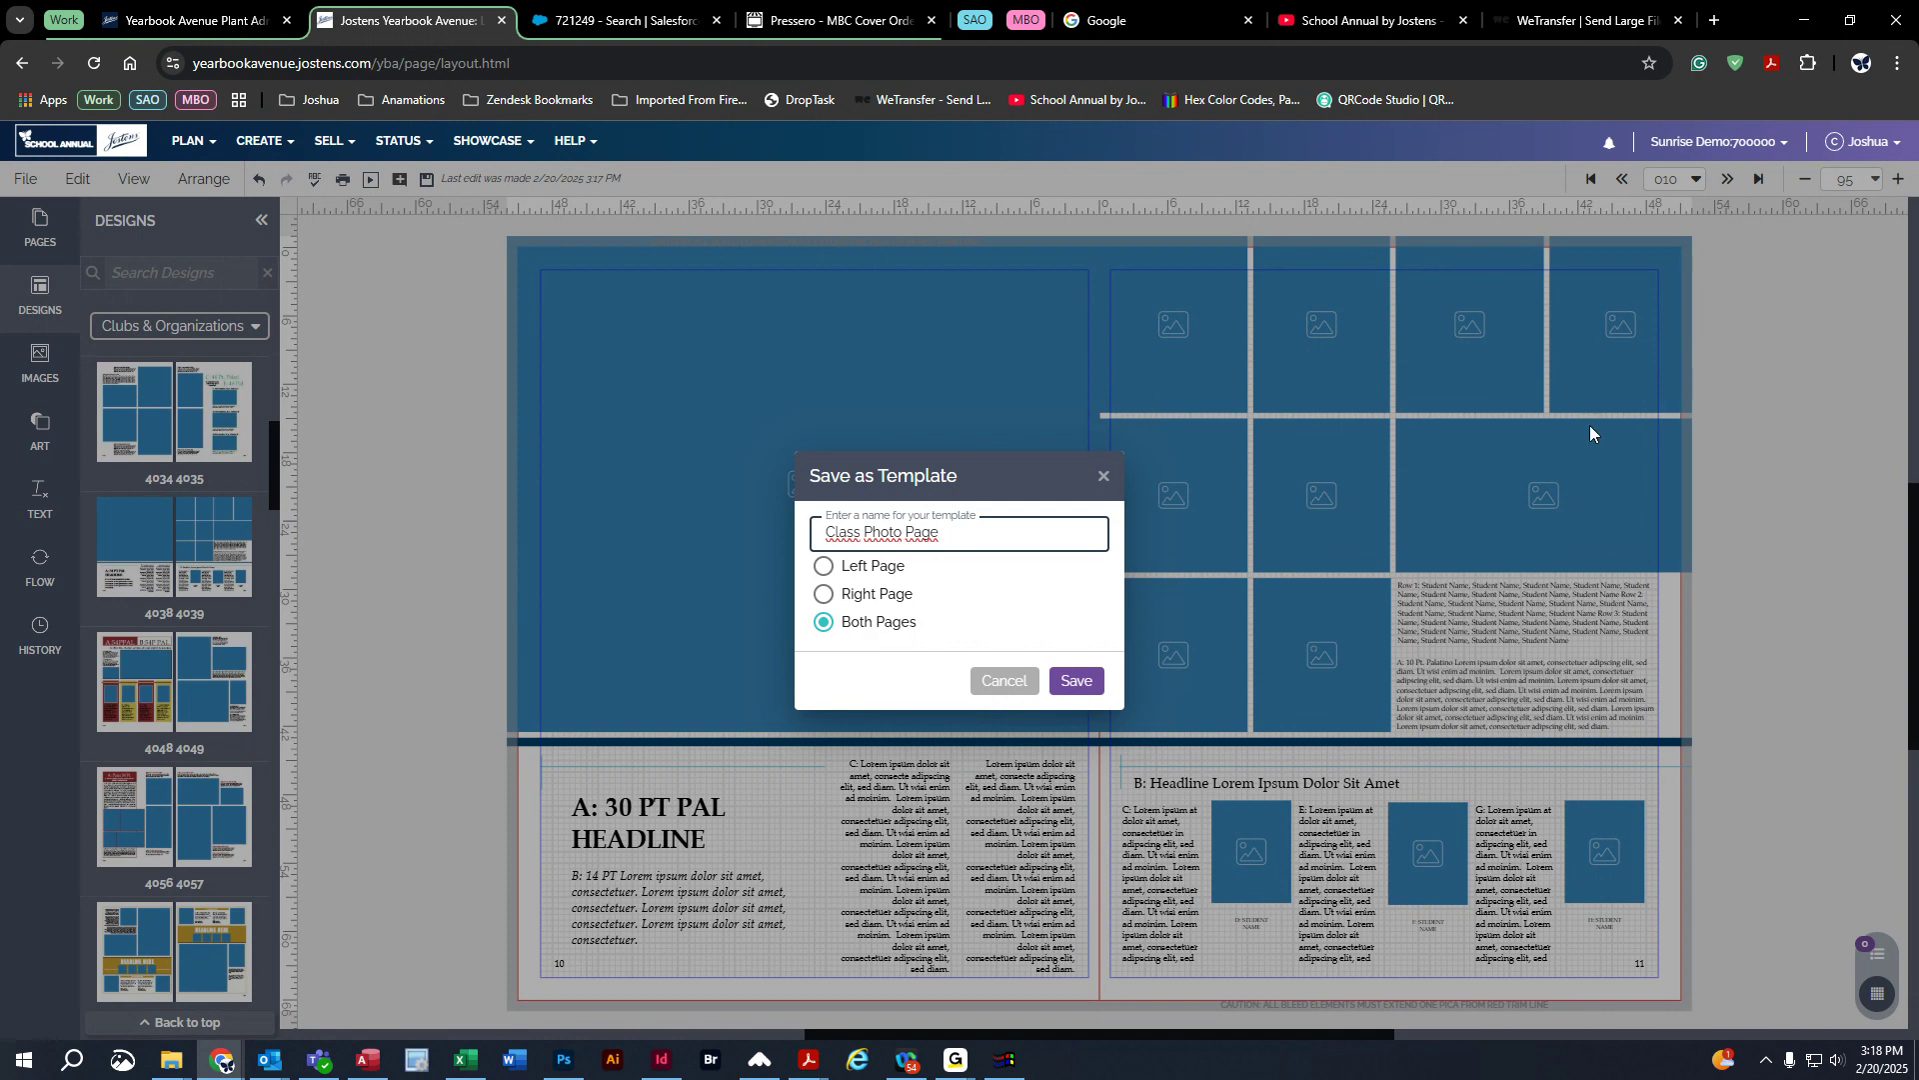
pyautogui.click(1084, 679)
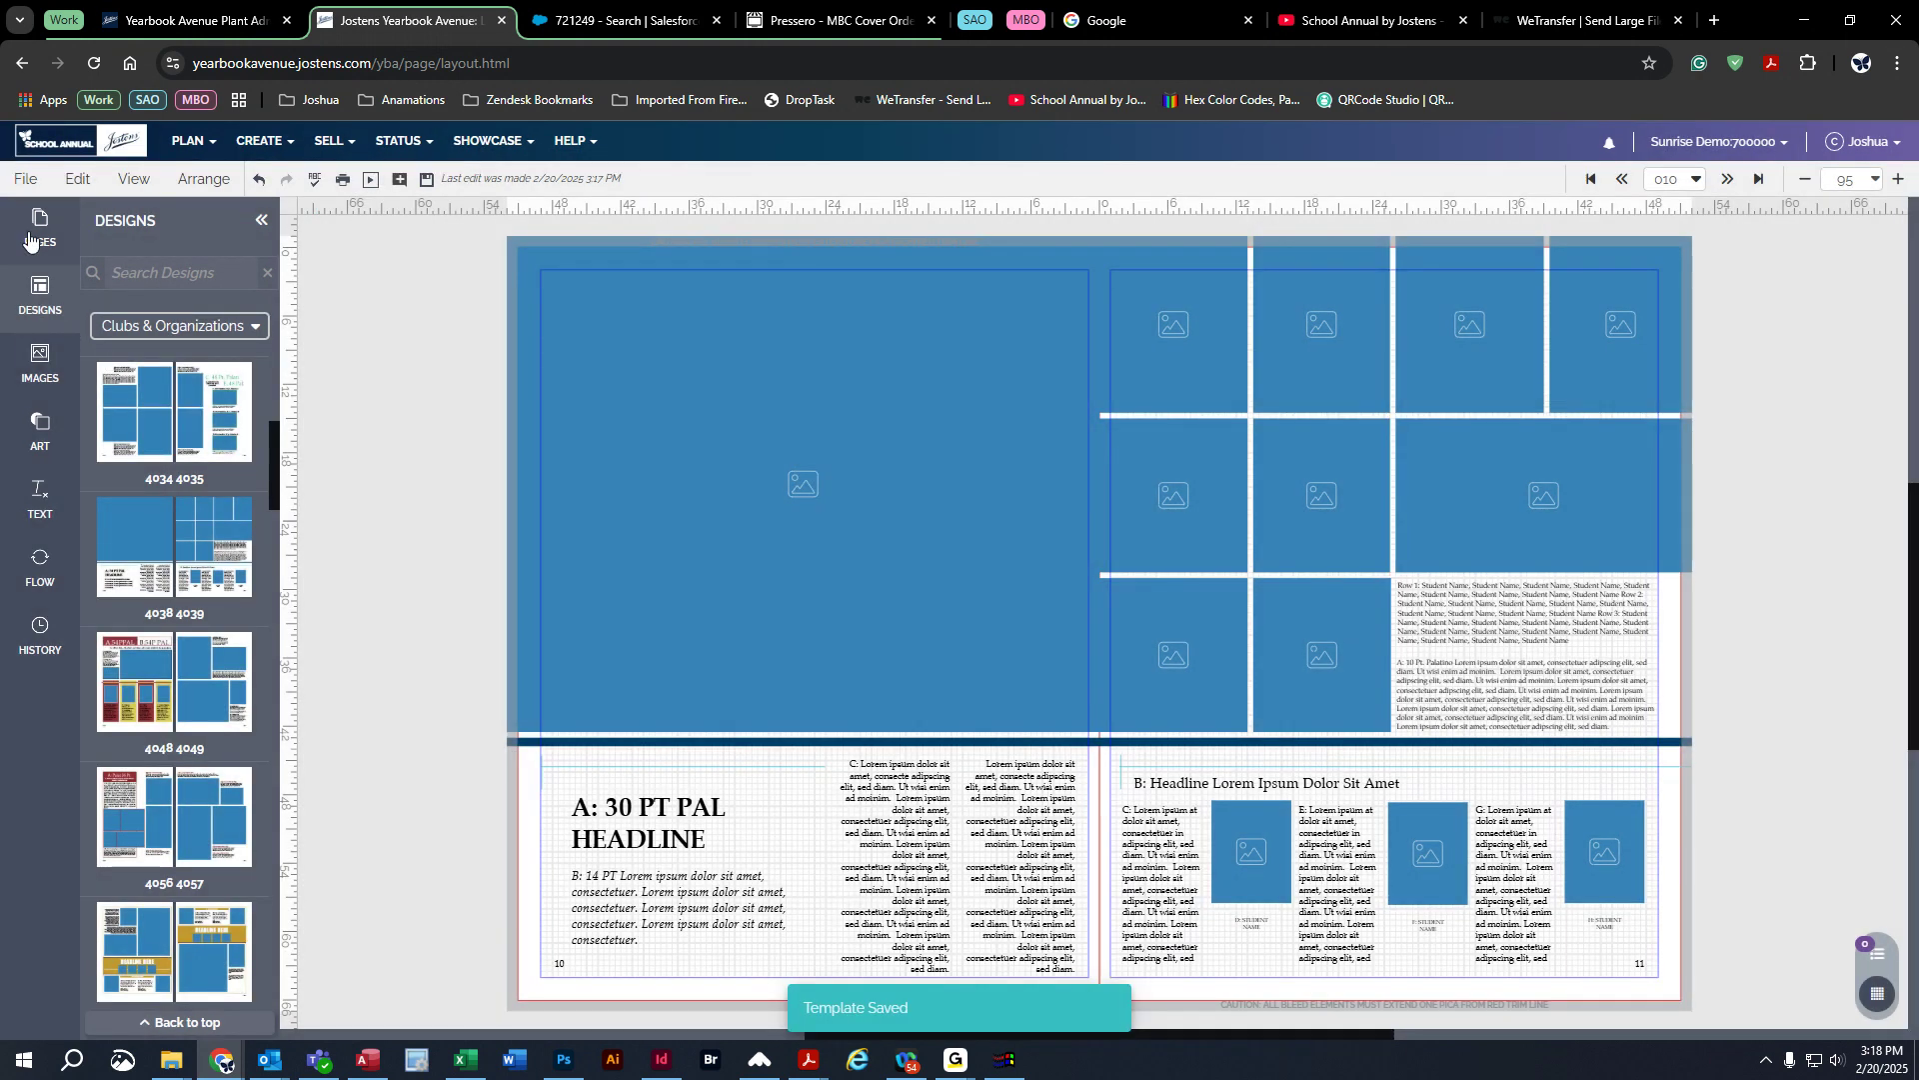
# Step: Show the custom designs stored under My Templates
pyautogui.click(120, 333)
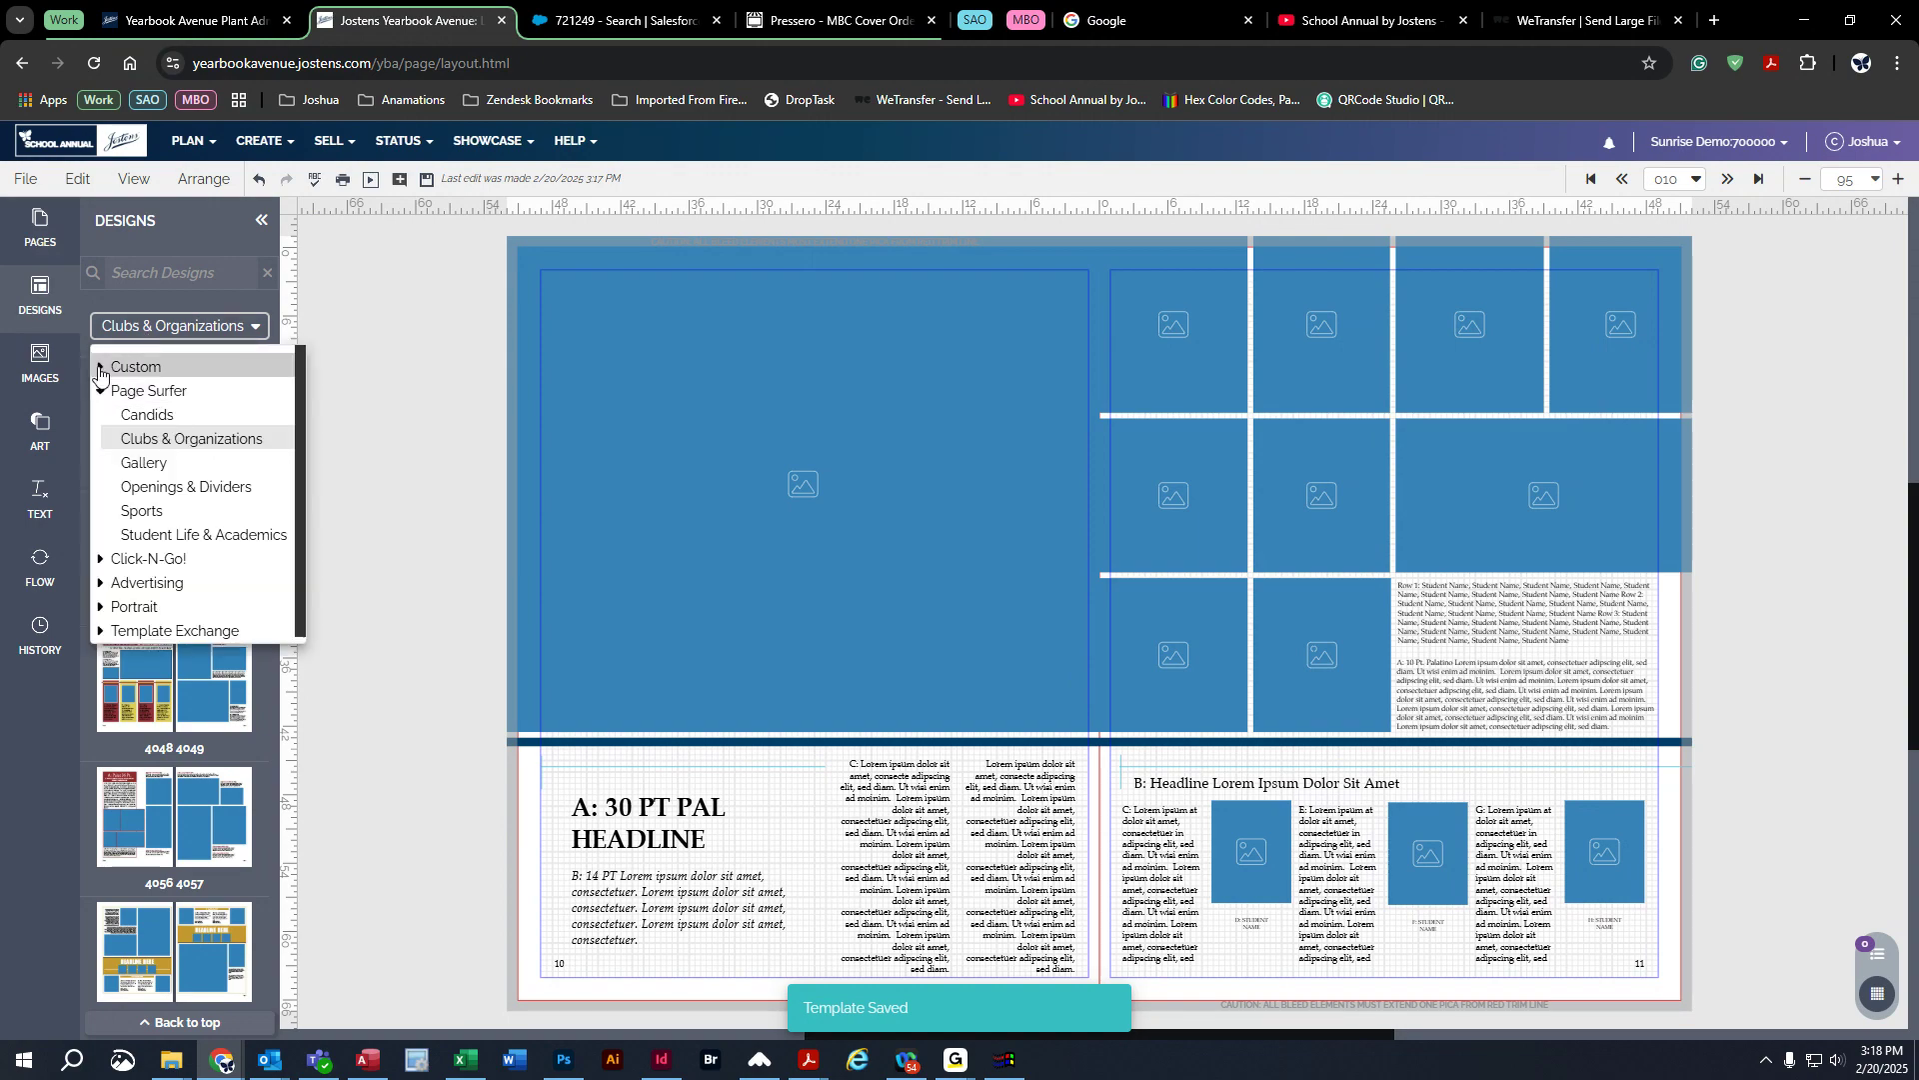
pyautogui.click(115, 372)
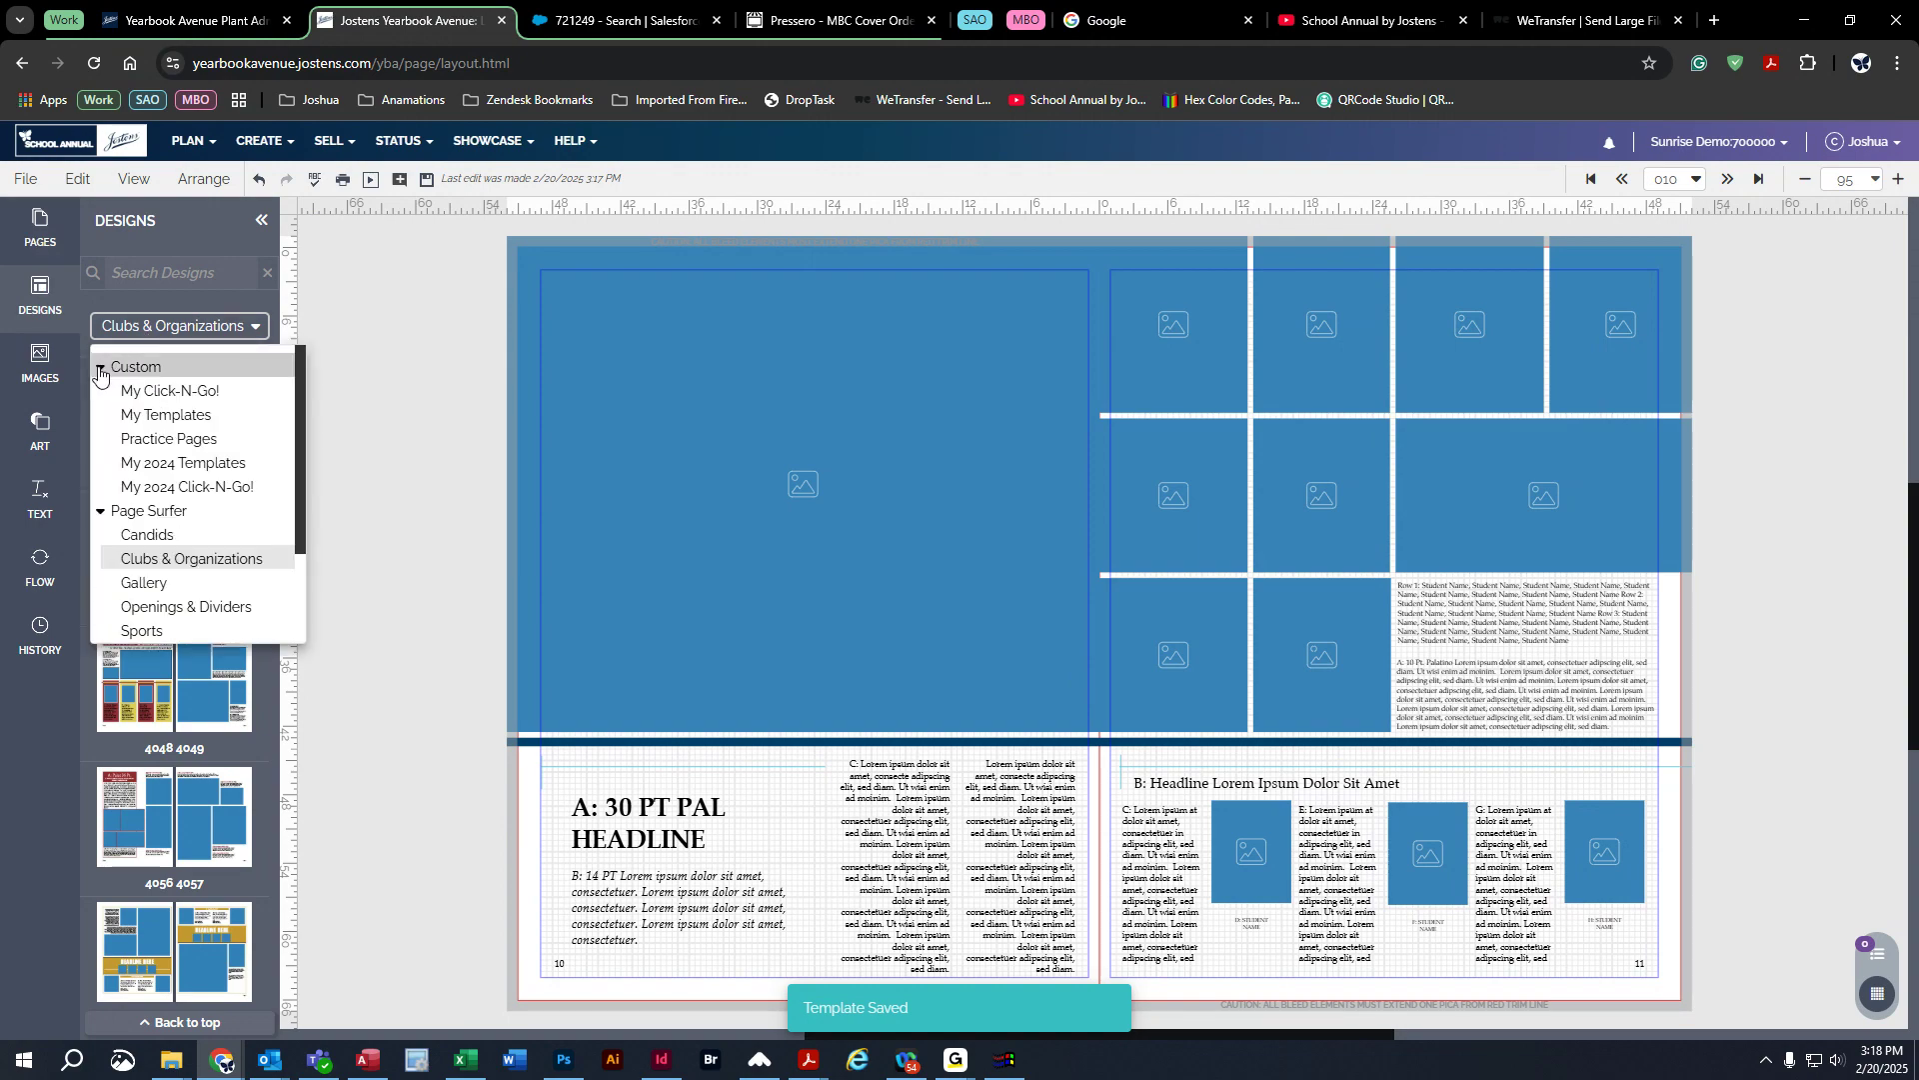
pyautogui.click(174, 416)
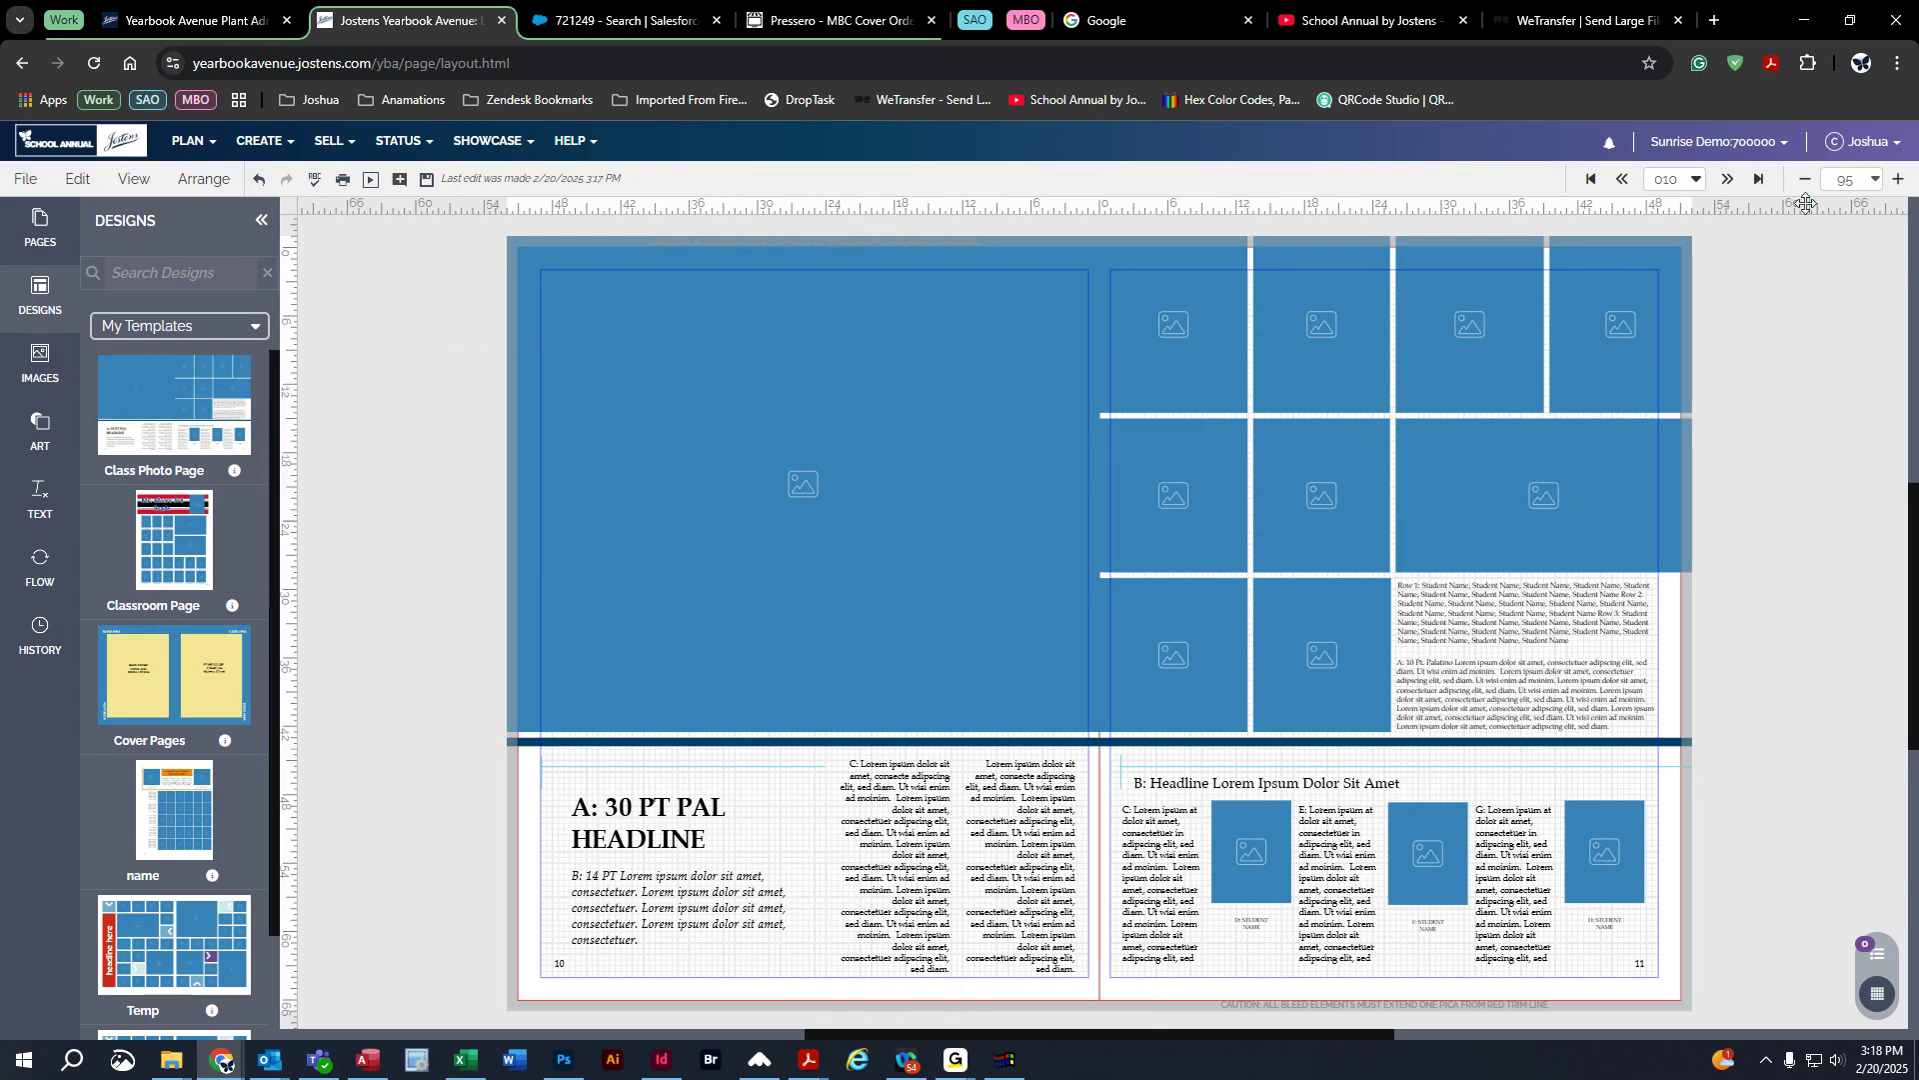
# Step: Save the current spread, go to pages 012–013 and apply the Class Photo Page template without retaining existing content
pyautogui.click(1726, 180)
pyautogui.click(1083, 630)
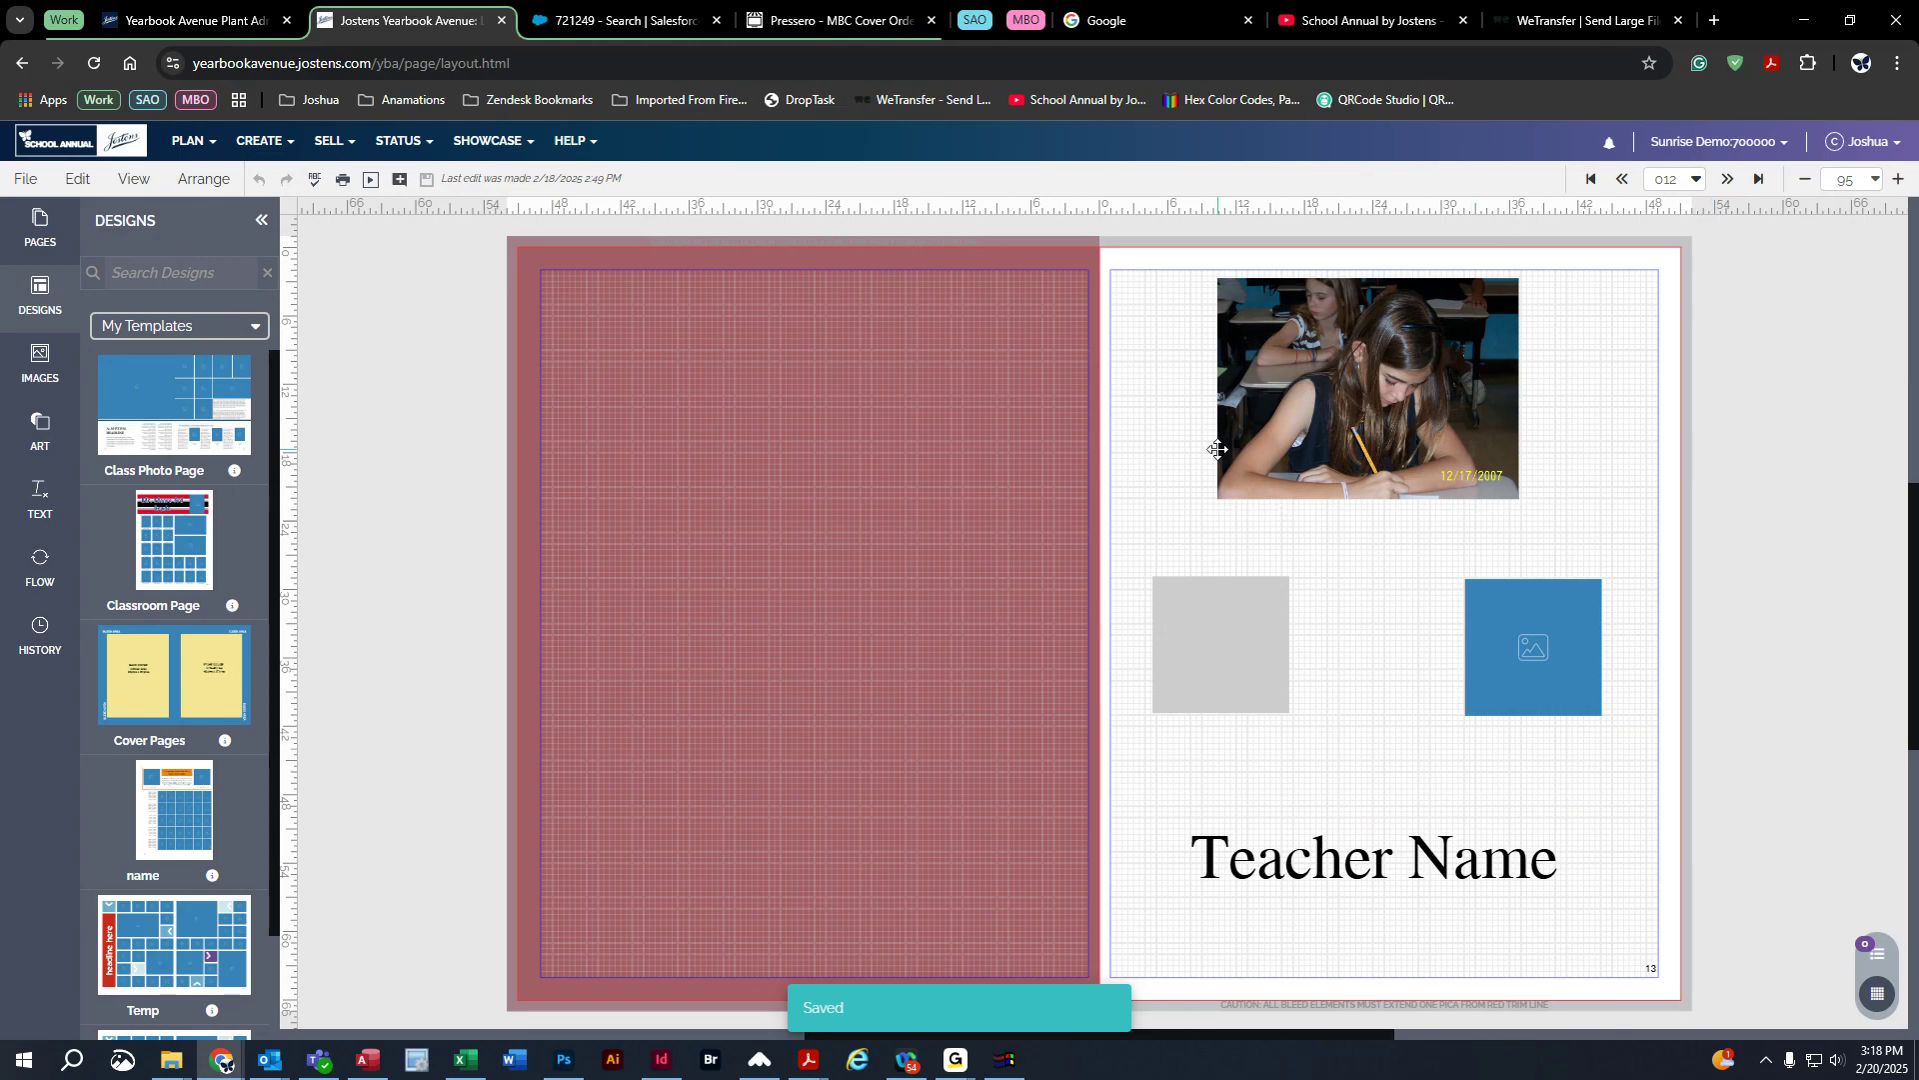
pyautogui.moveTo(140, 388); pyautogui.dragTo(928, 434)
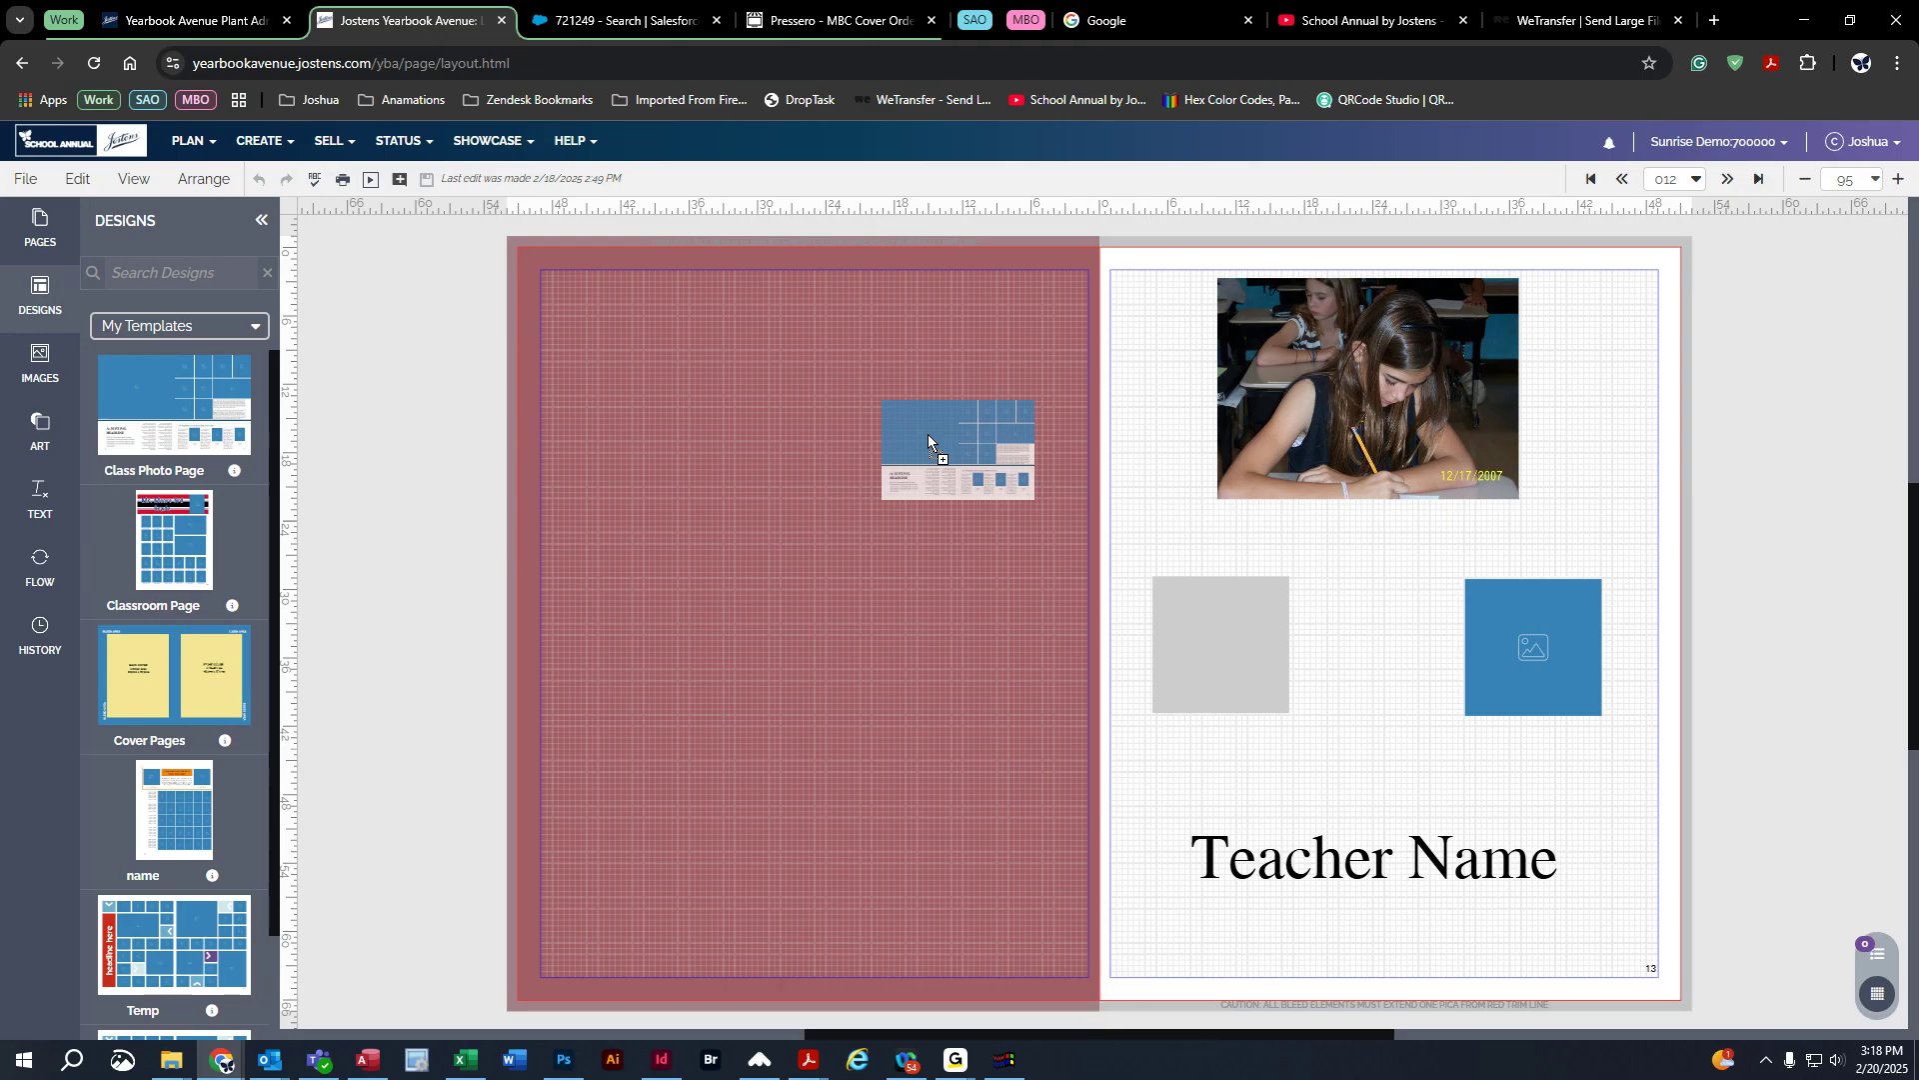
pyautogui.moveTo(927, 434); pyautogui.dragTo(928, 433)
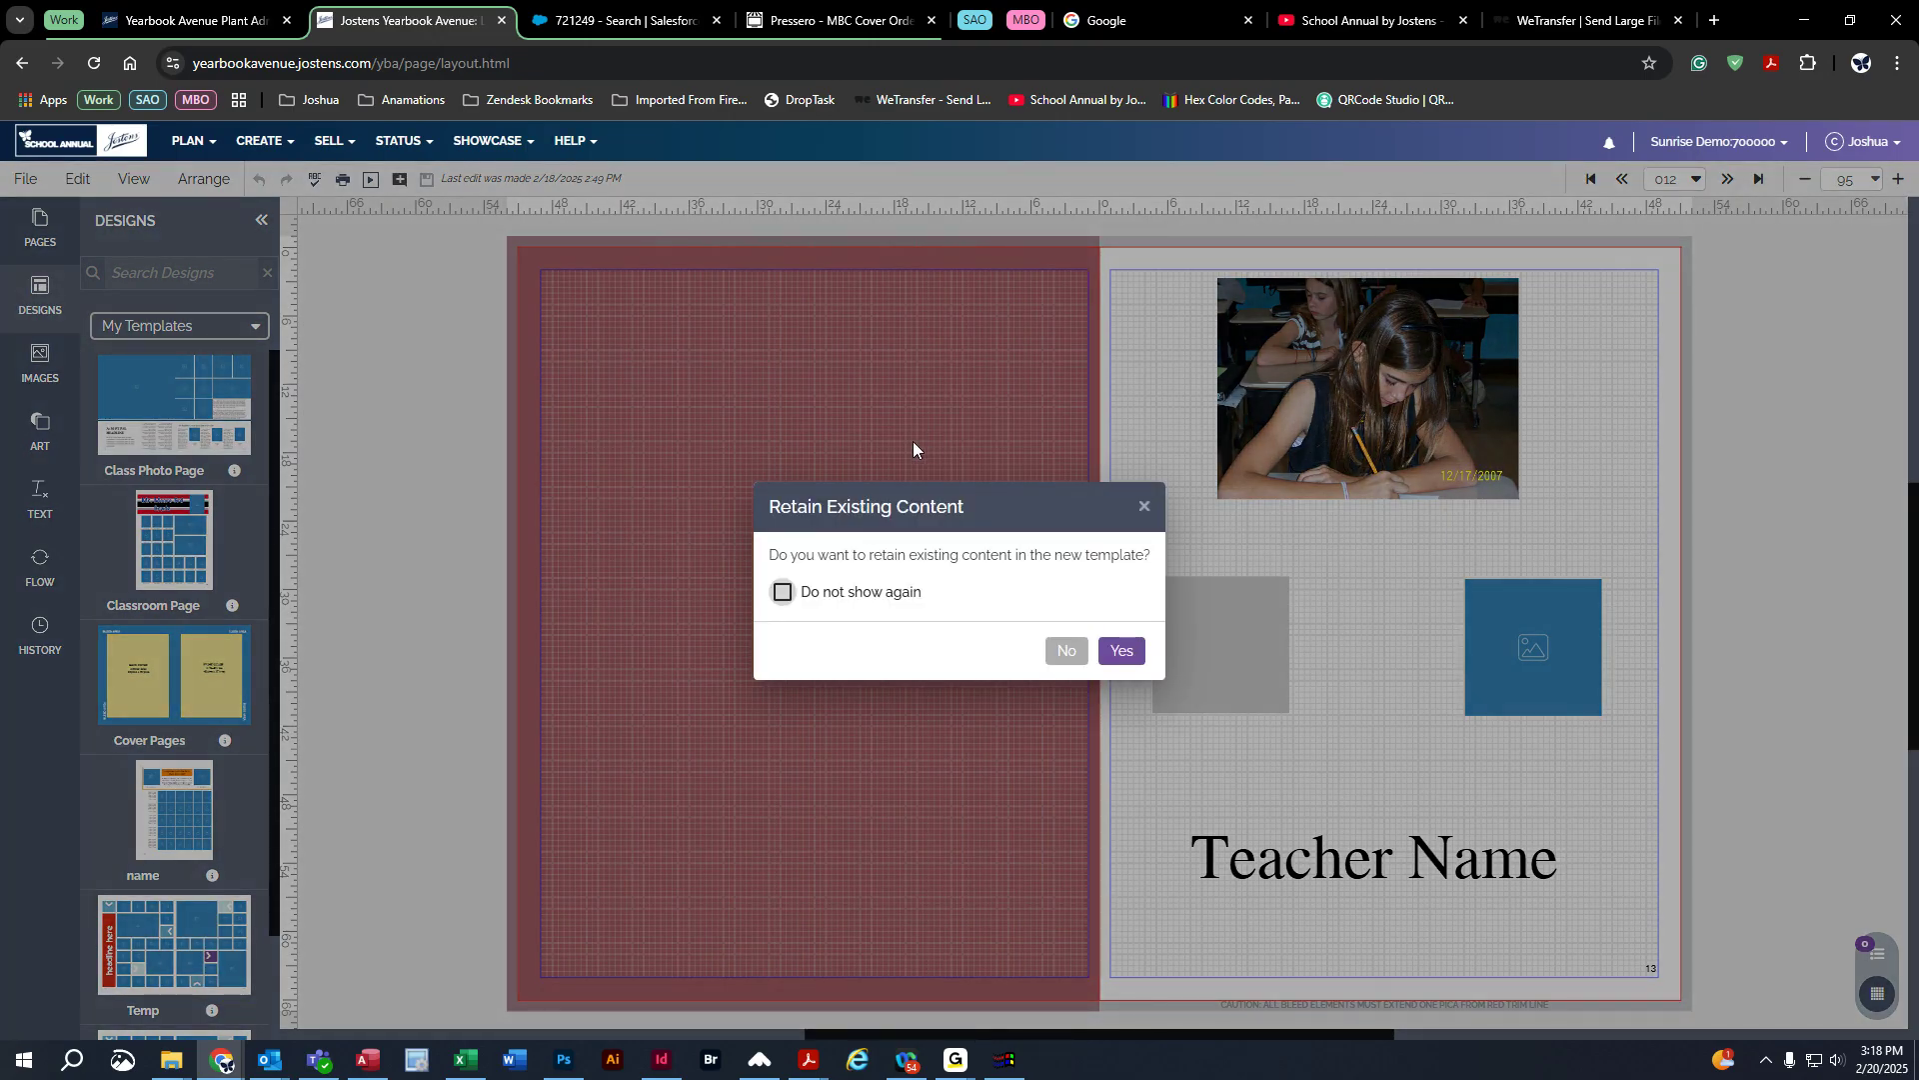
pyautogui.click(1065, 652)
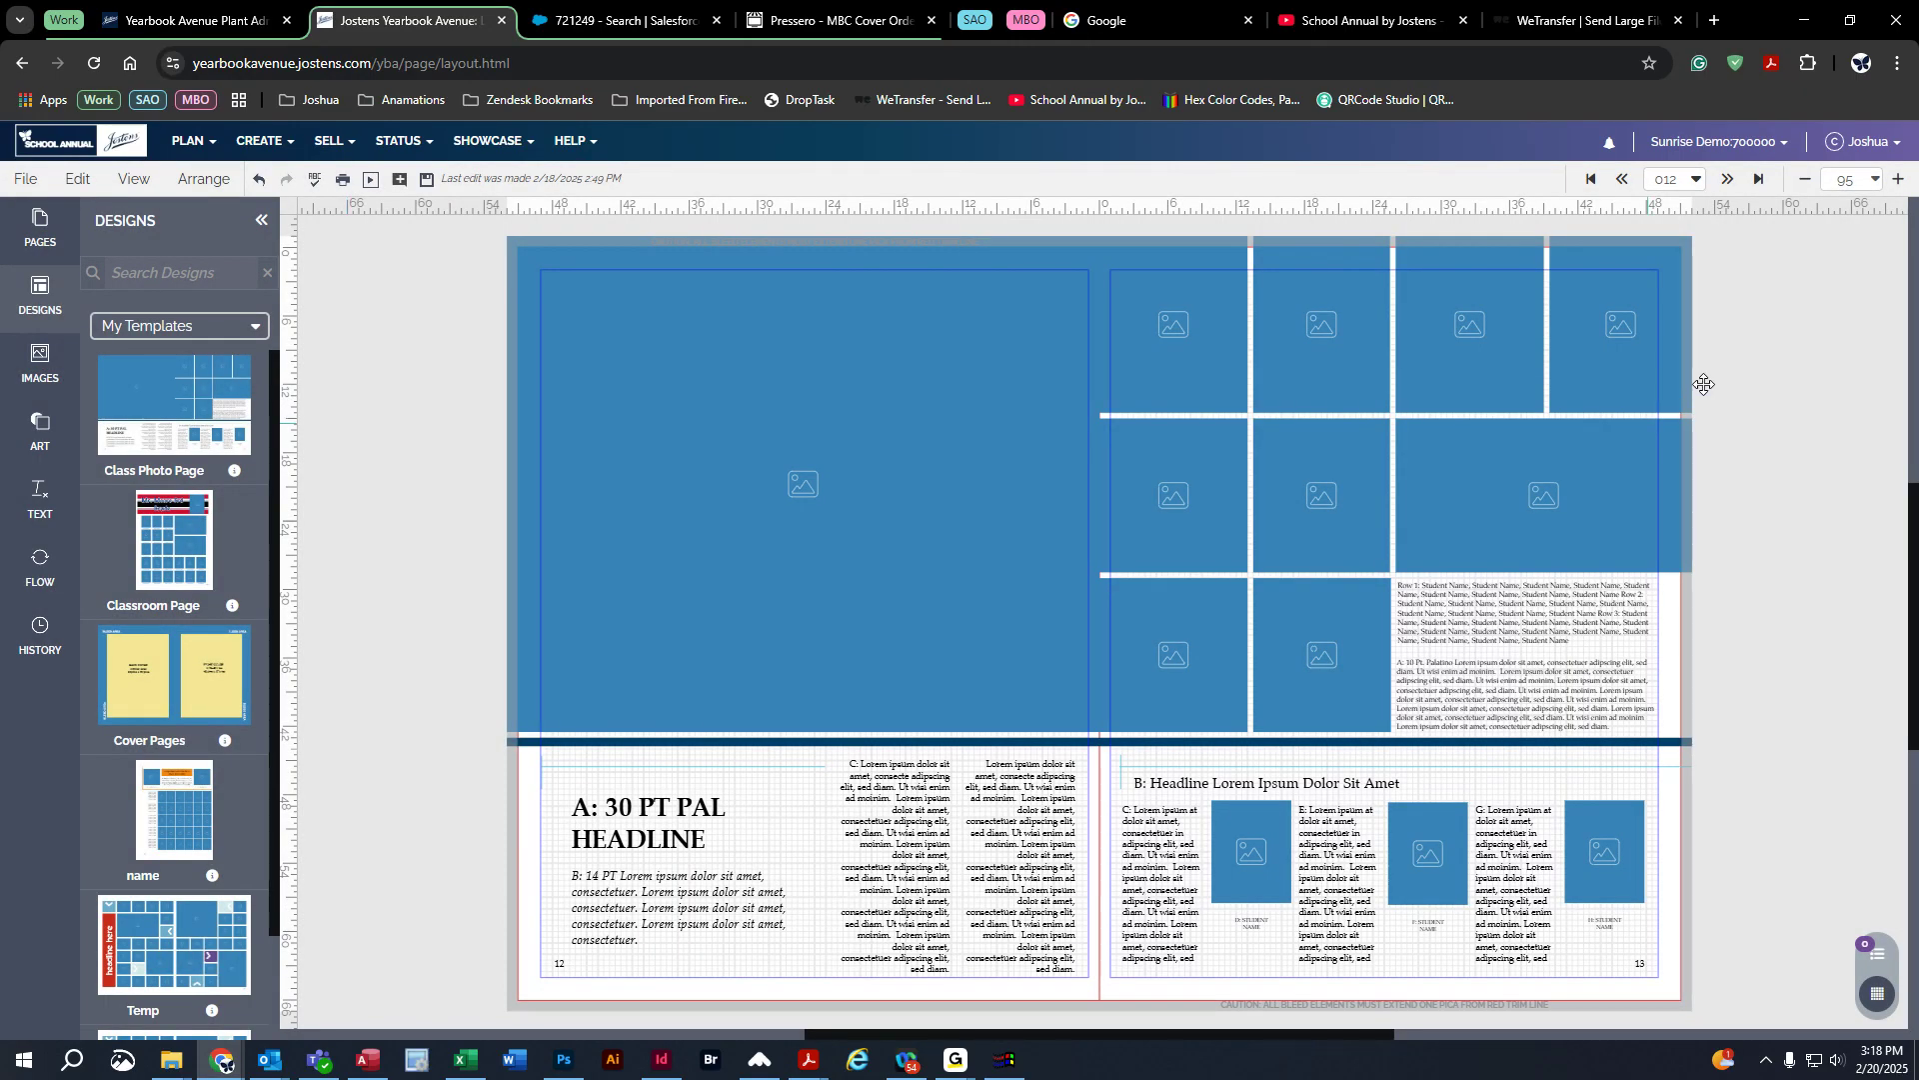
# Step: Save pages 012–013, go to pages 014–015 and apply the Class Photo Page template without retaining existing content
pyautogui.click(1727, 179)
pyautogui.click(1065, 623)
pyautogui.moveTo(209, 404); pyautogui.dragTo(640, 595)
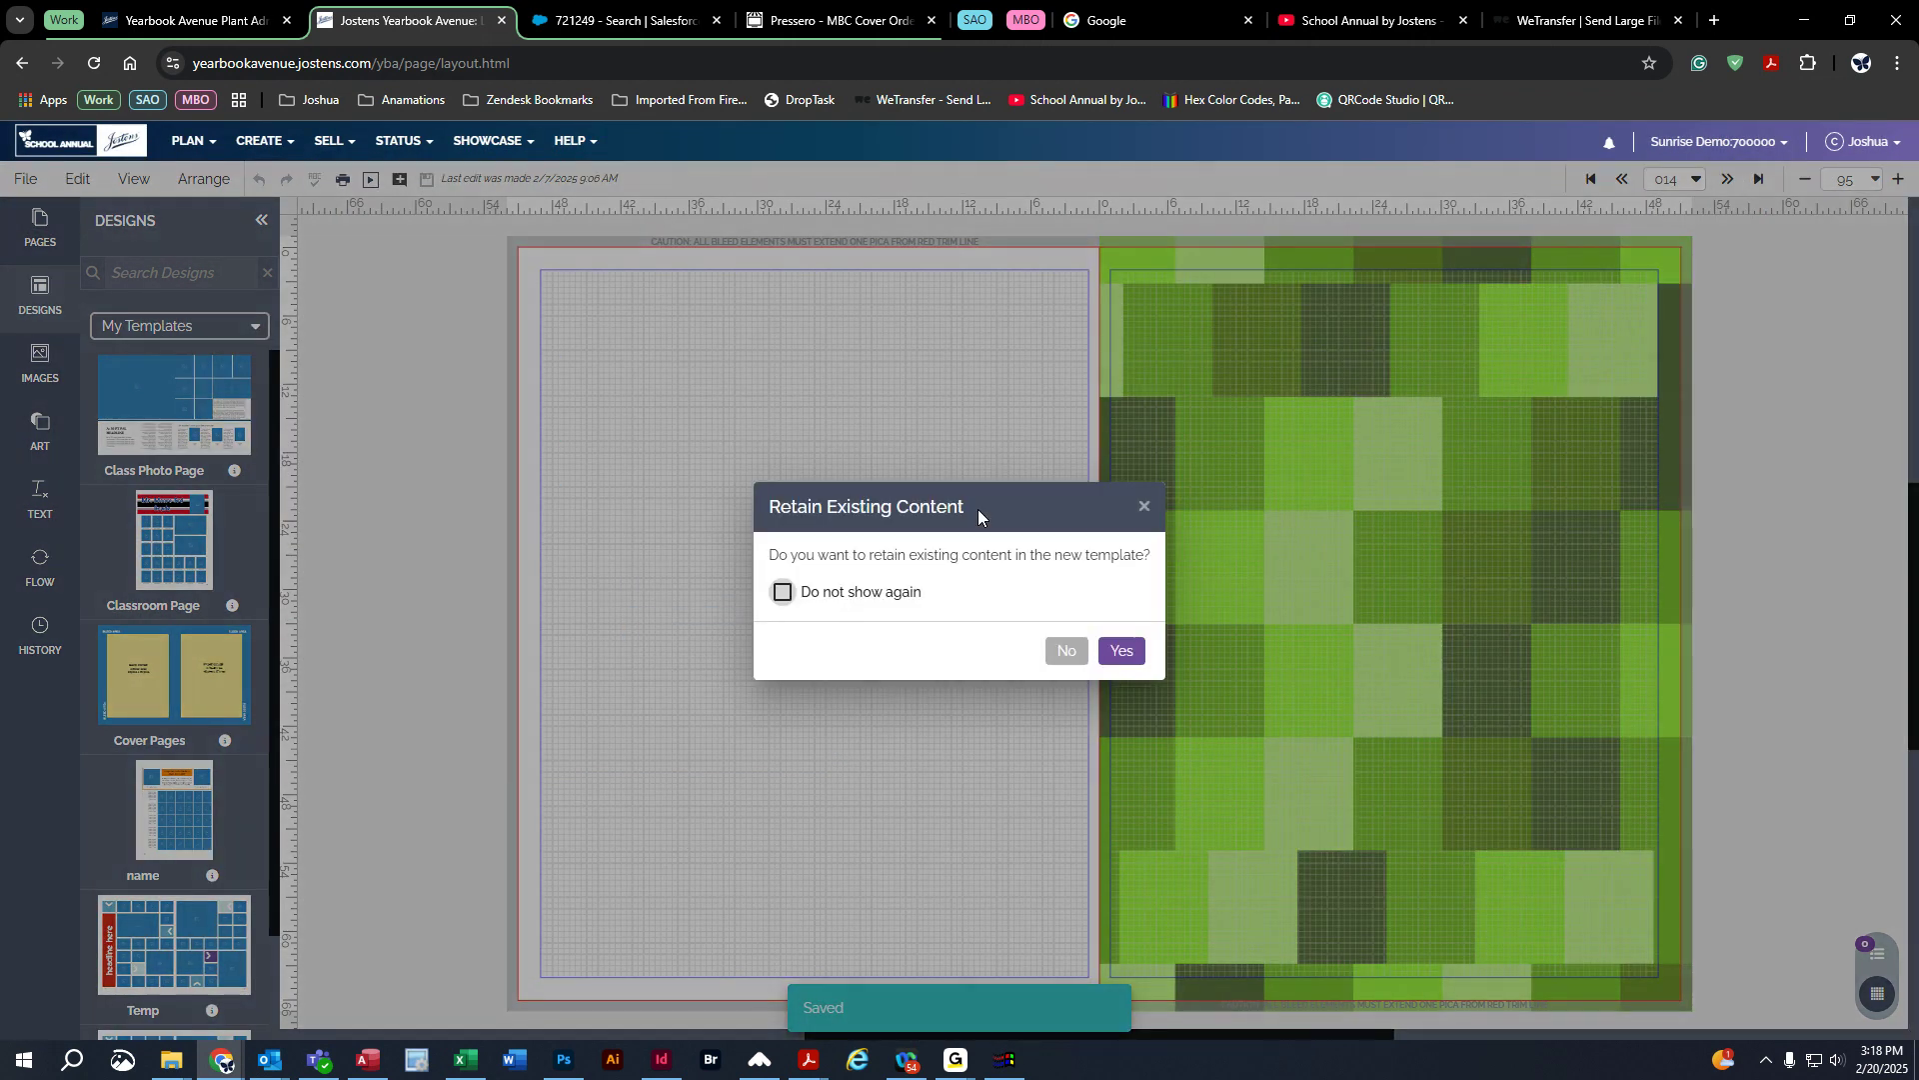
pyautogui.click(1065, 651)
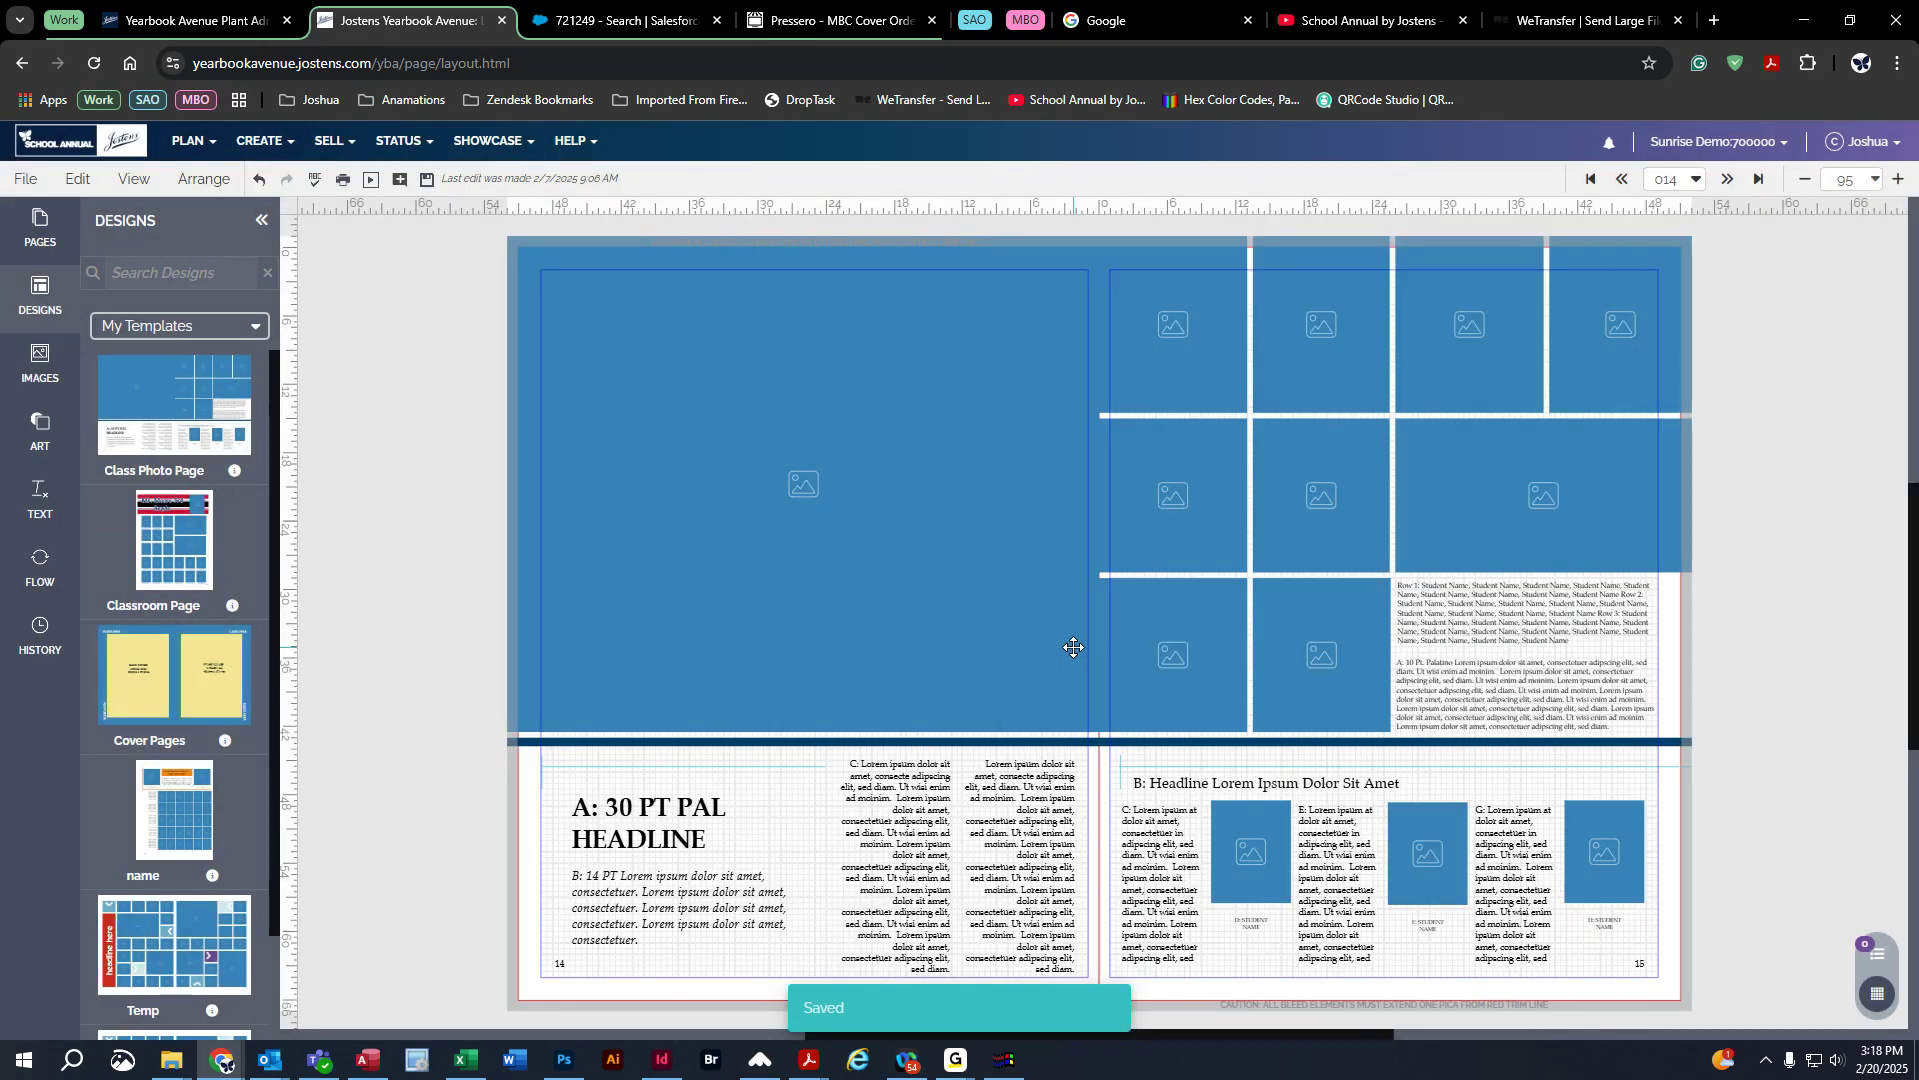
# Step: Show the yearbook's page thumbnails and save the spread on pages 014–015
pyautogui.click(40, 228)
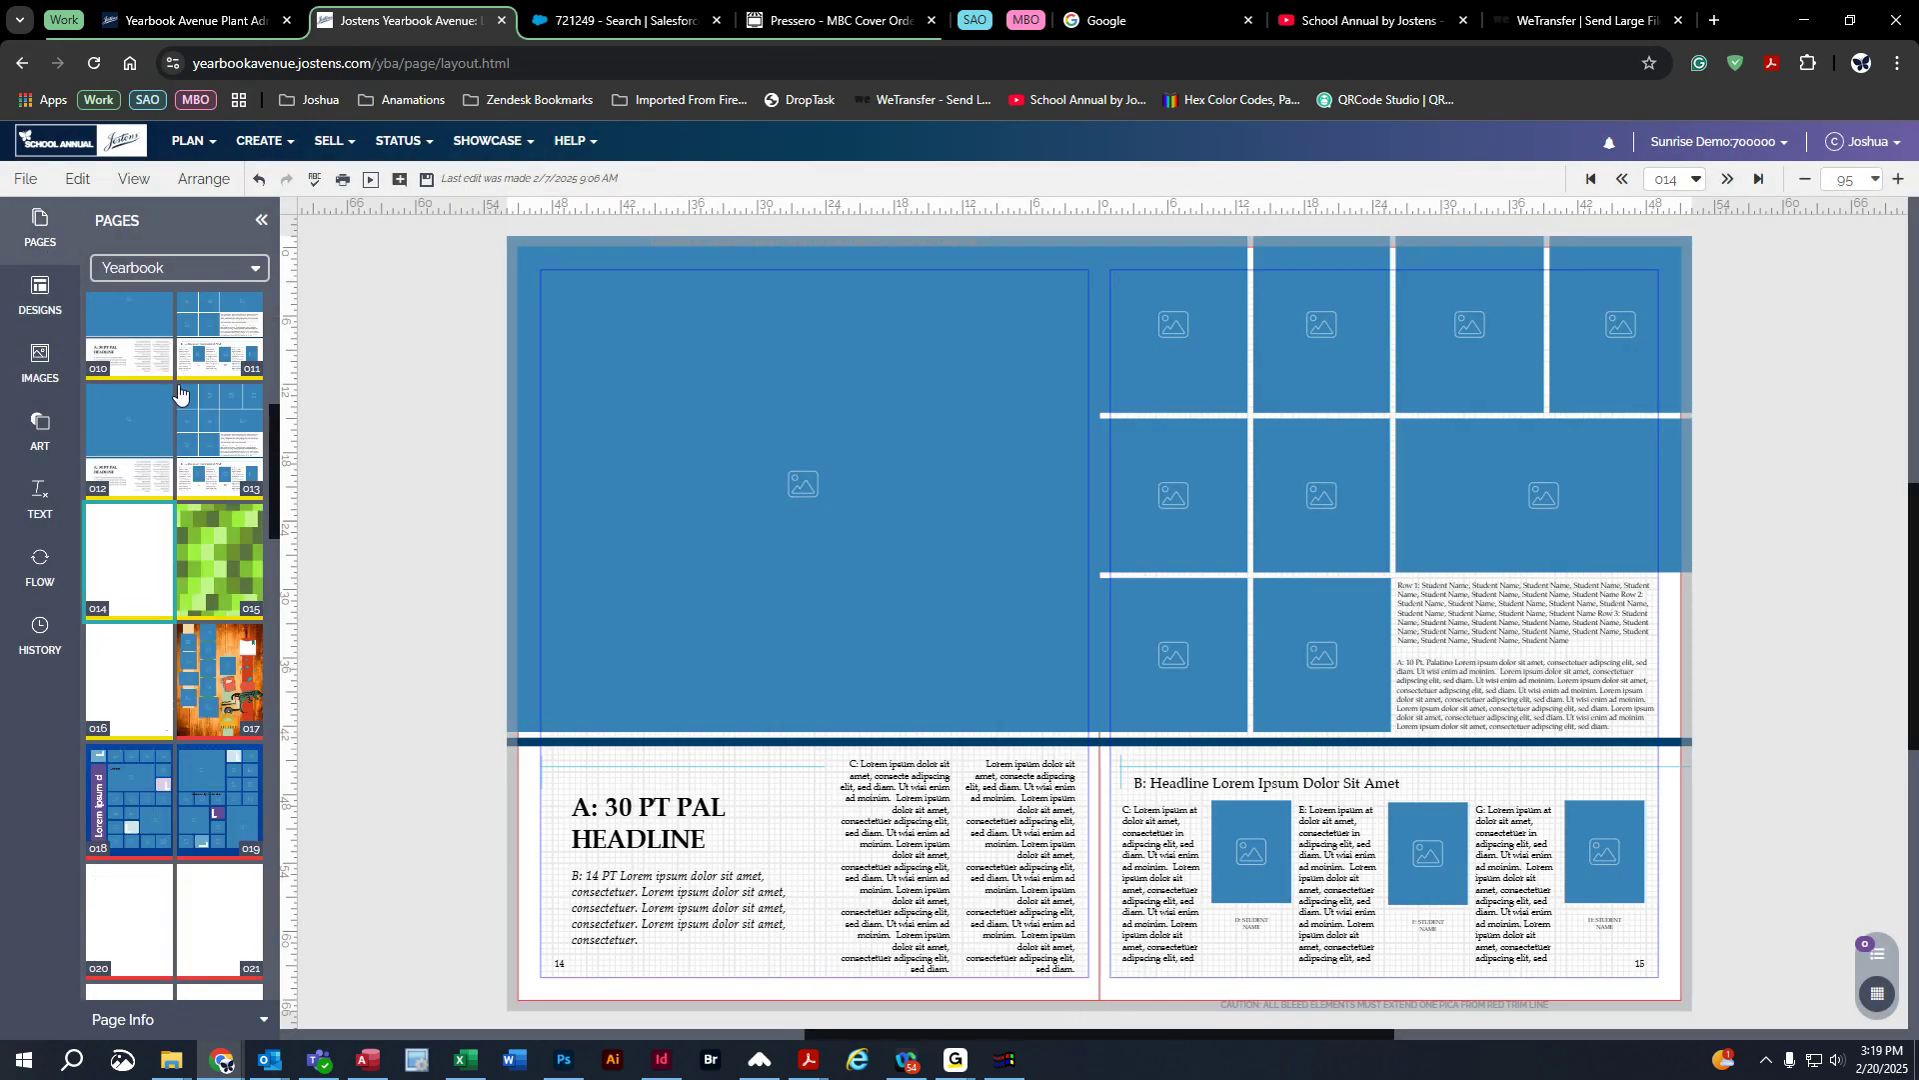
pyautogui.scroll(3, 176, 574)
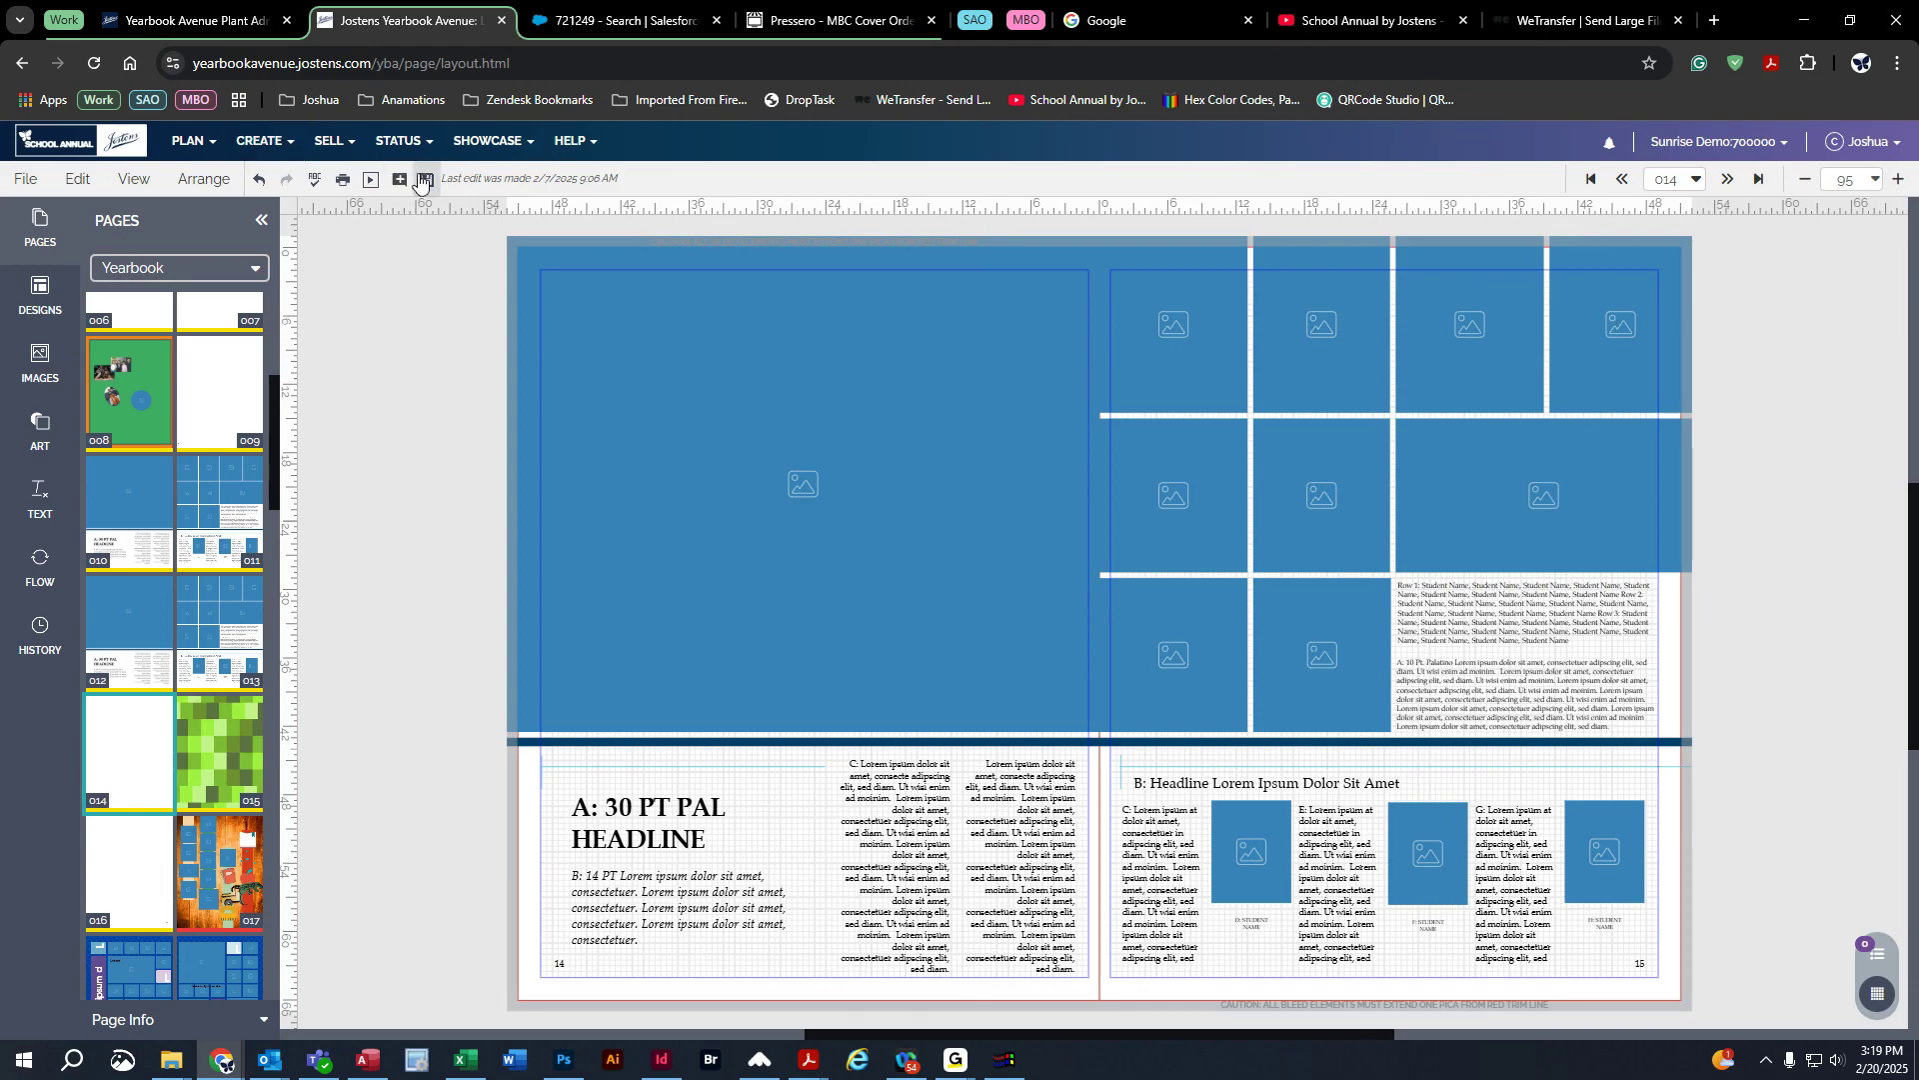
pyautogui.click(427, 179)
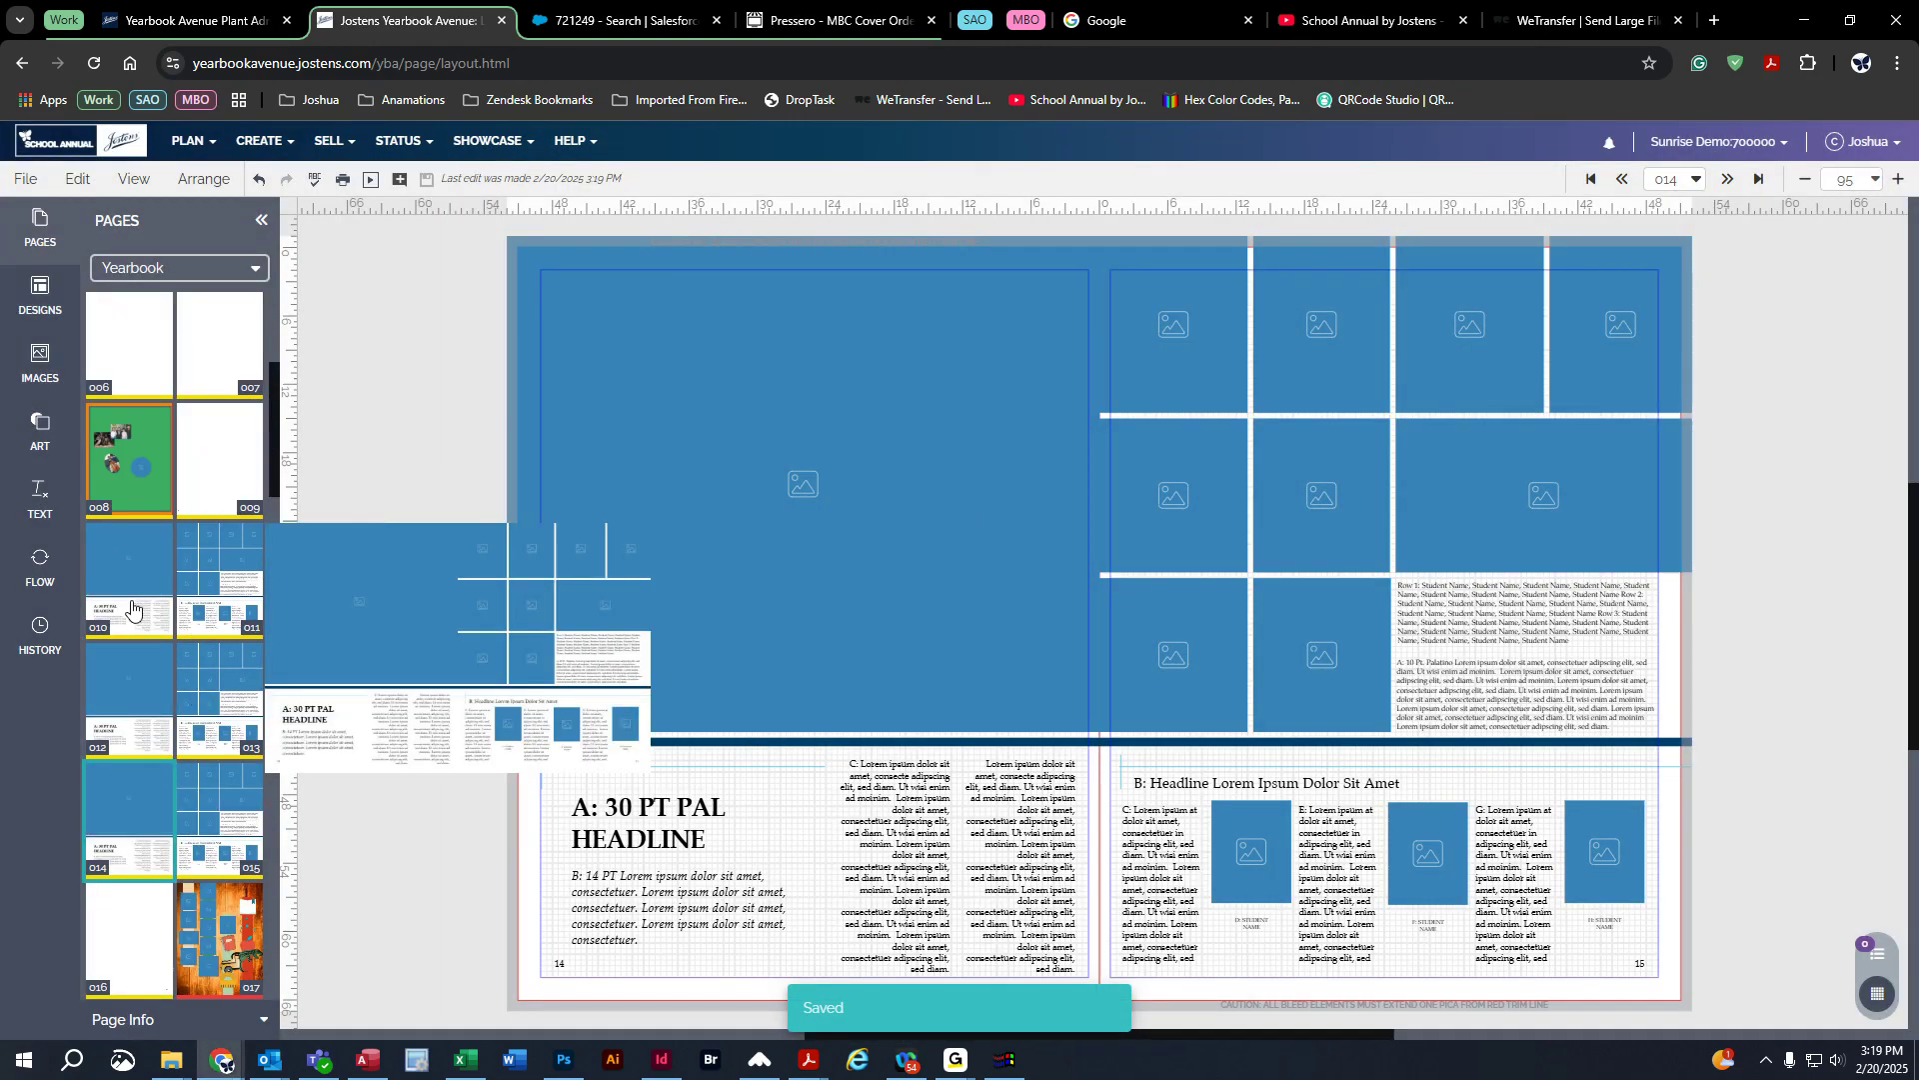
# Step: Compare the spreads on pages 010–015 that share the Class Photo Page layout
pyautogui.moveTo(154, 829)
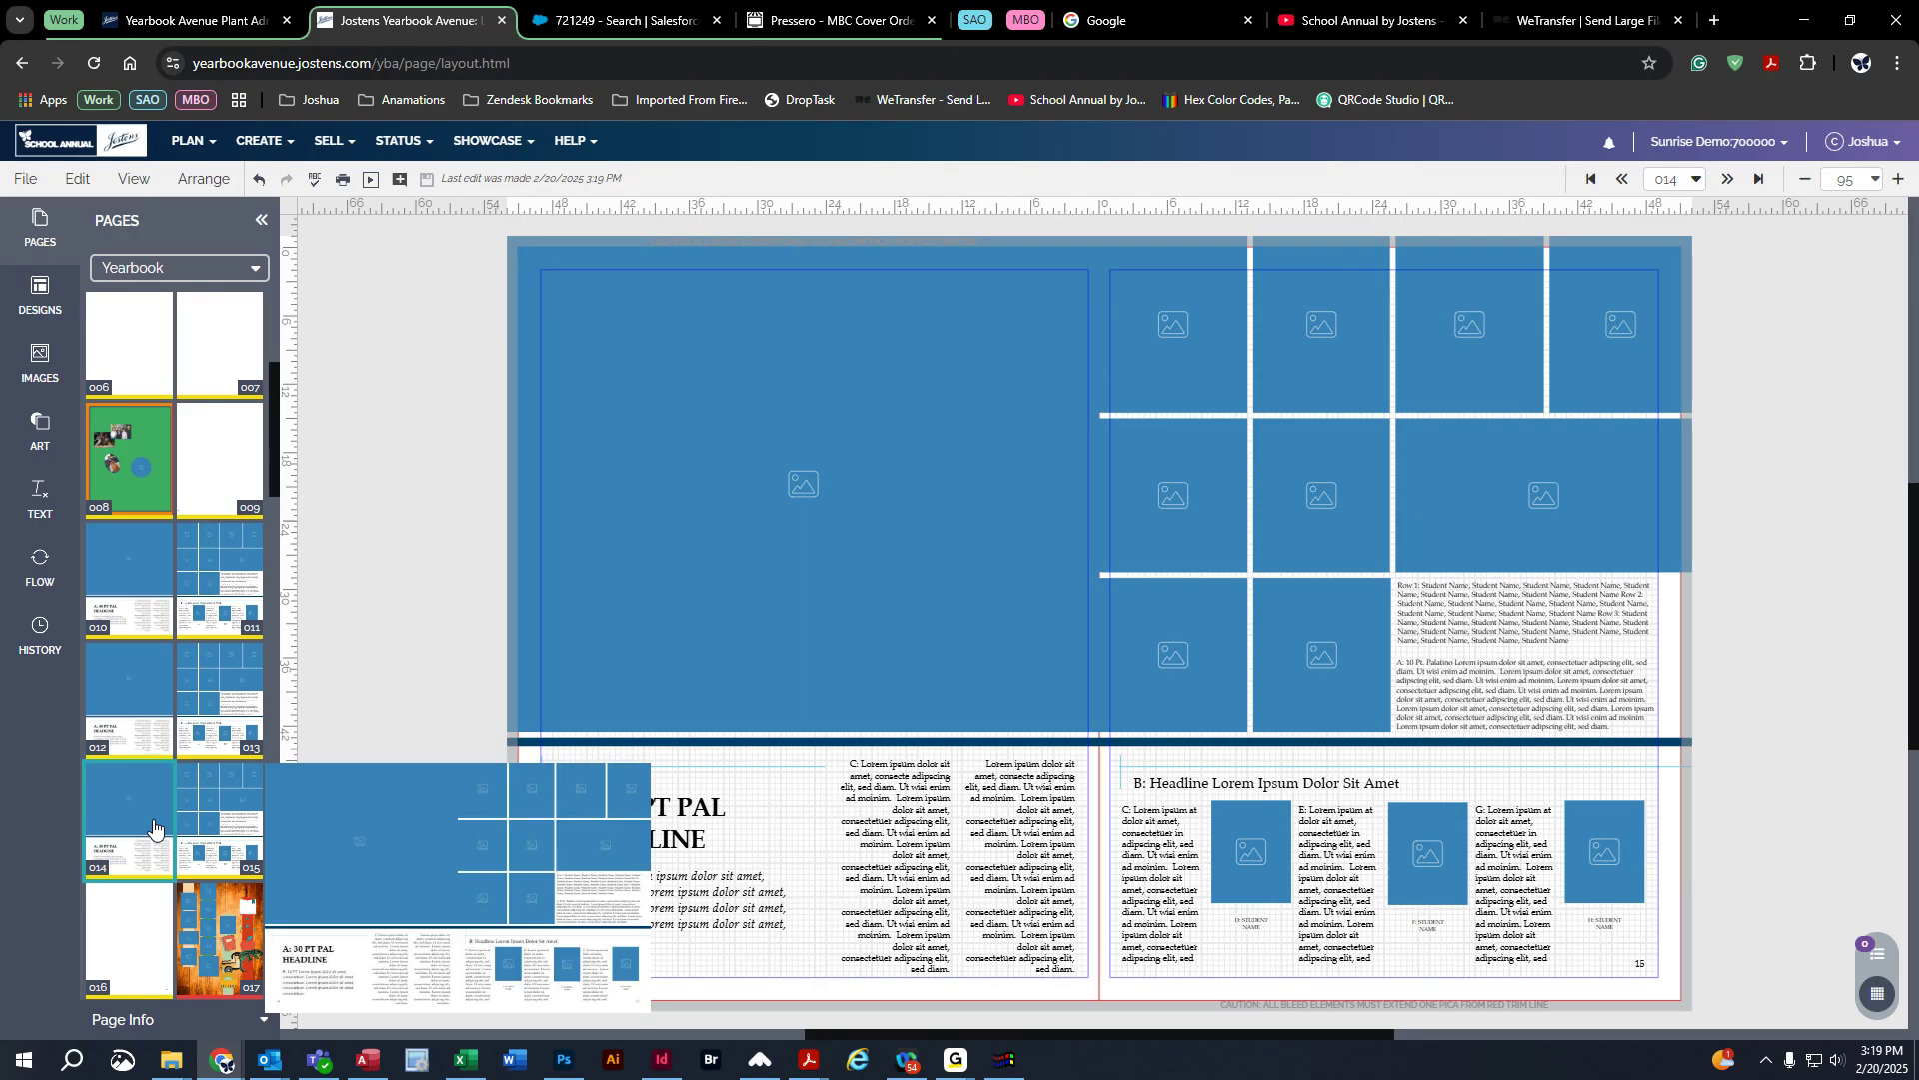
pyautogui.click(106, 563)
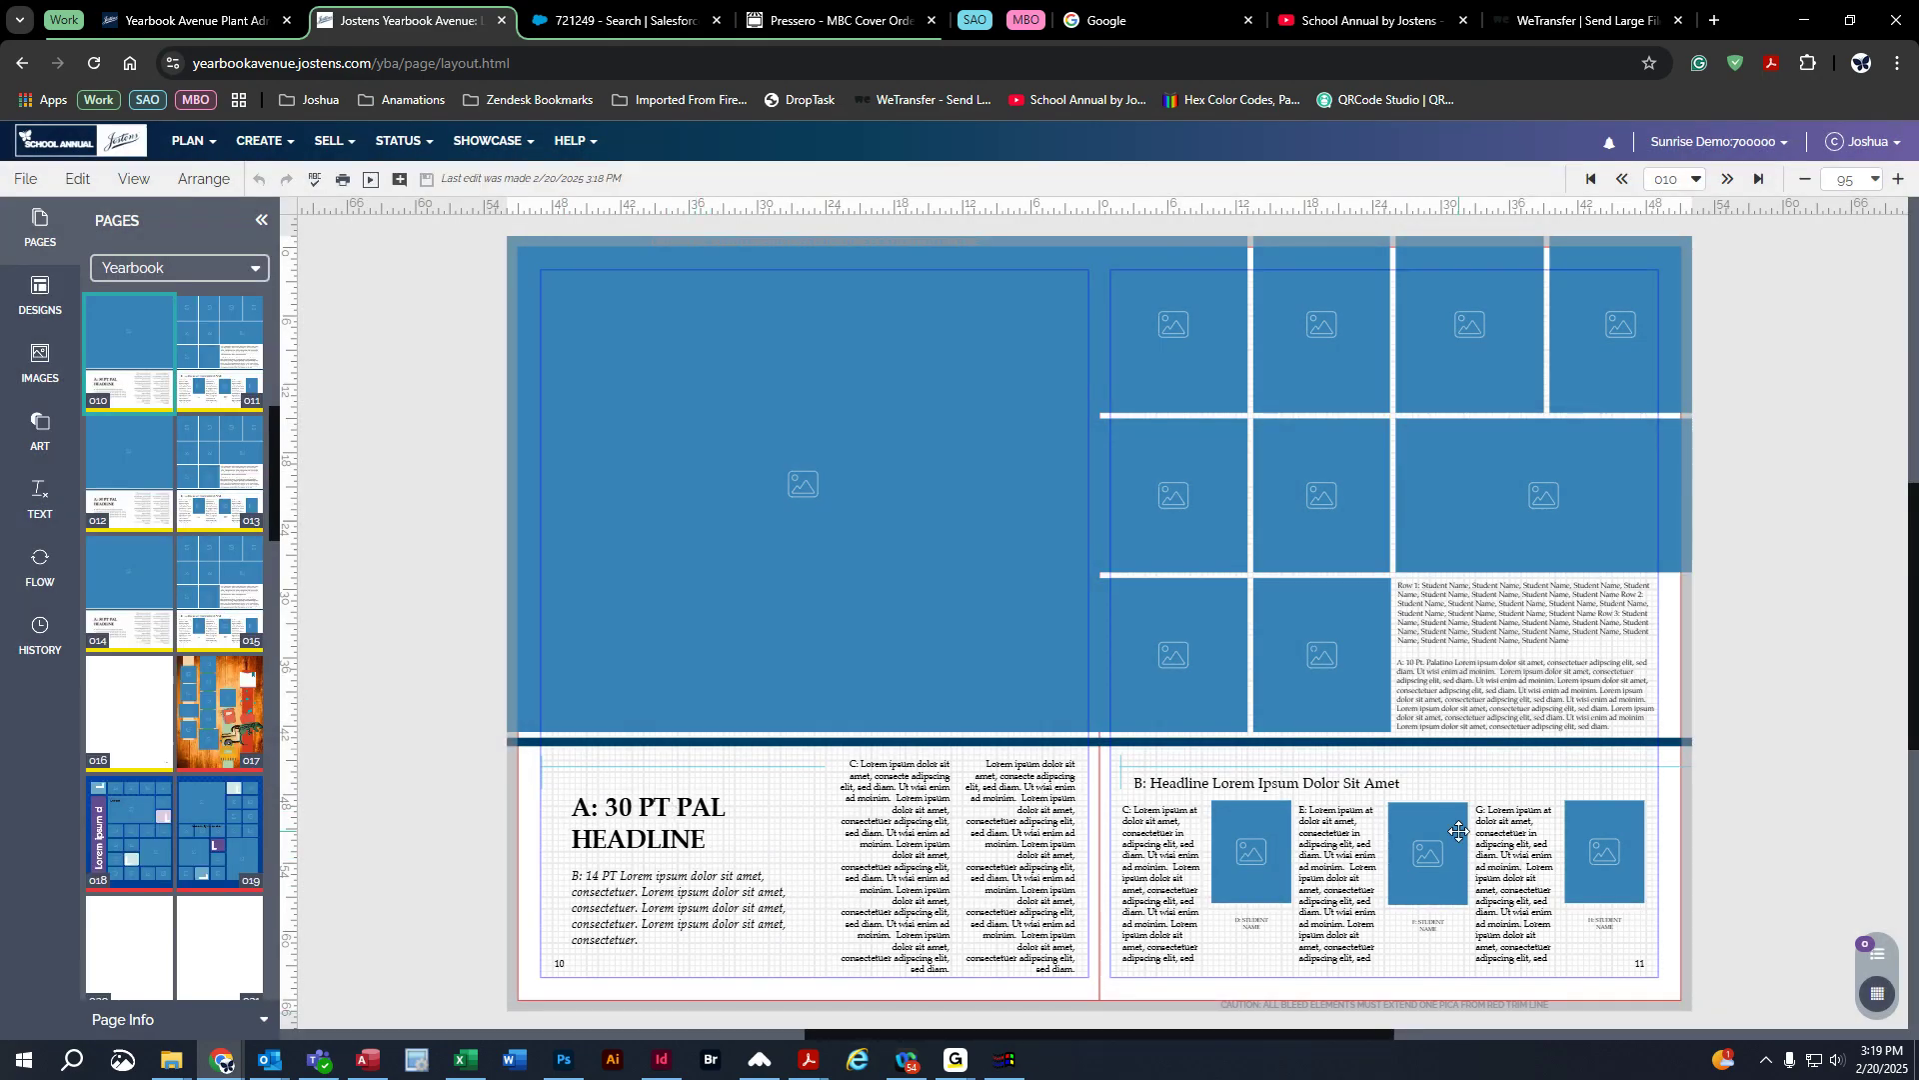
pyautogui.click(170, 496)
pyautogui.click(142, 457)
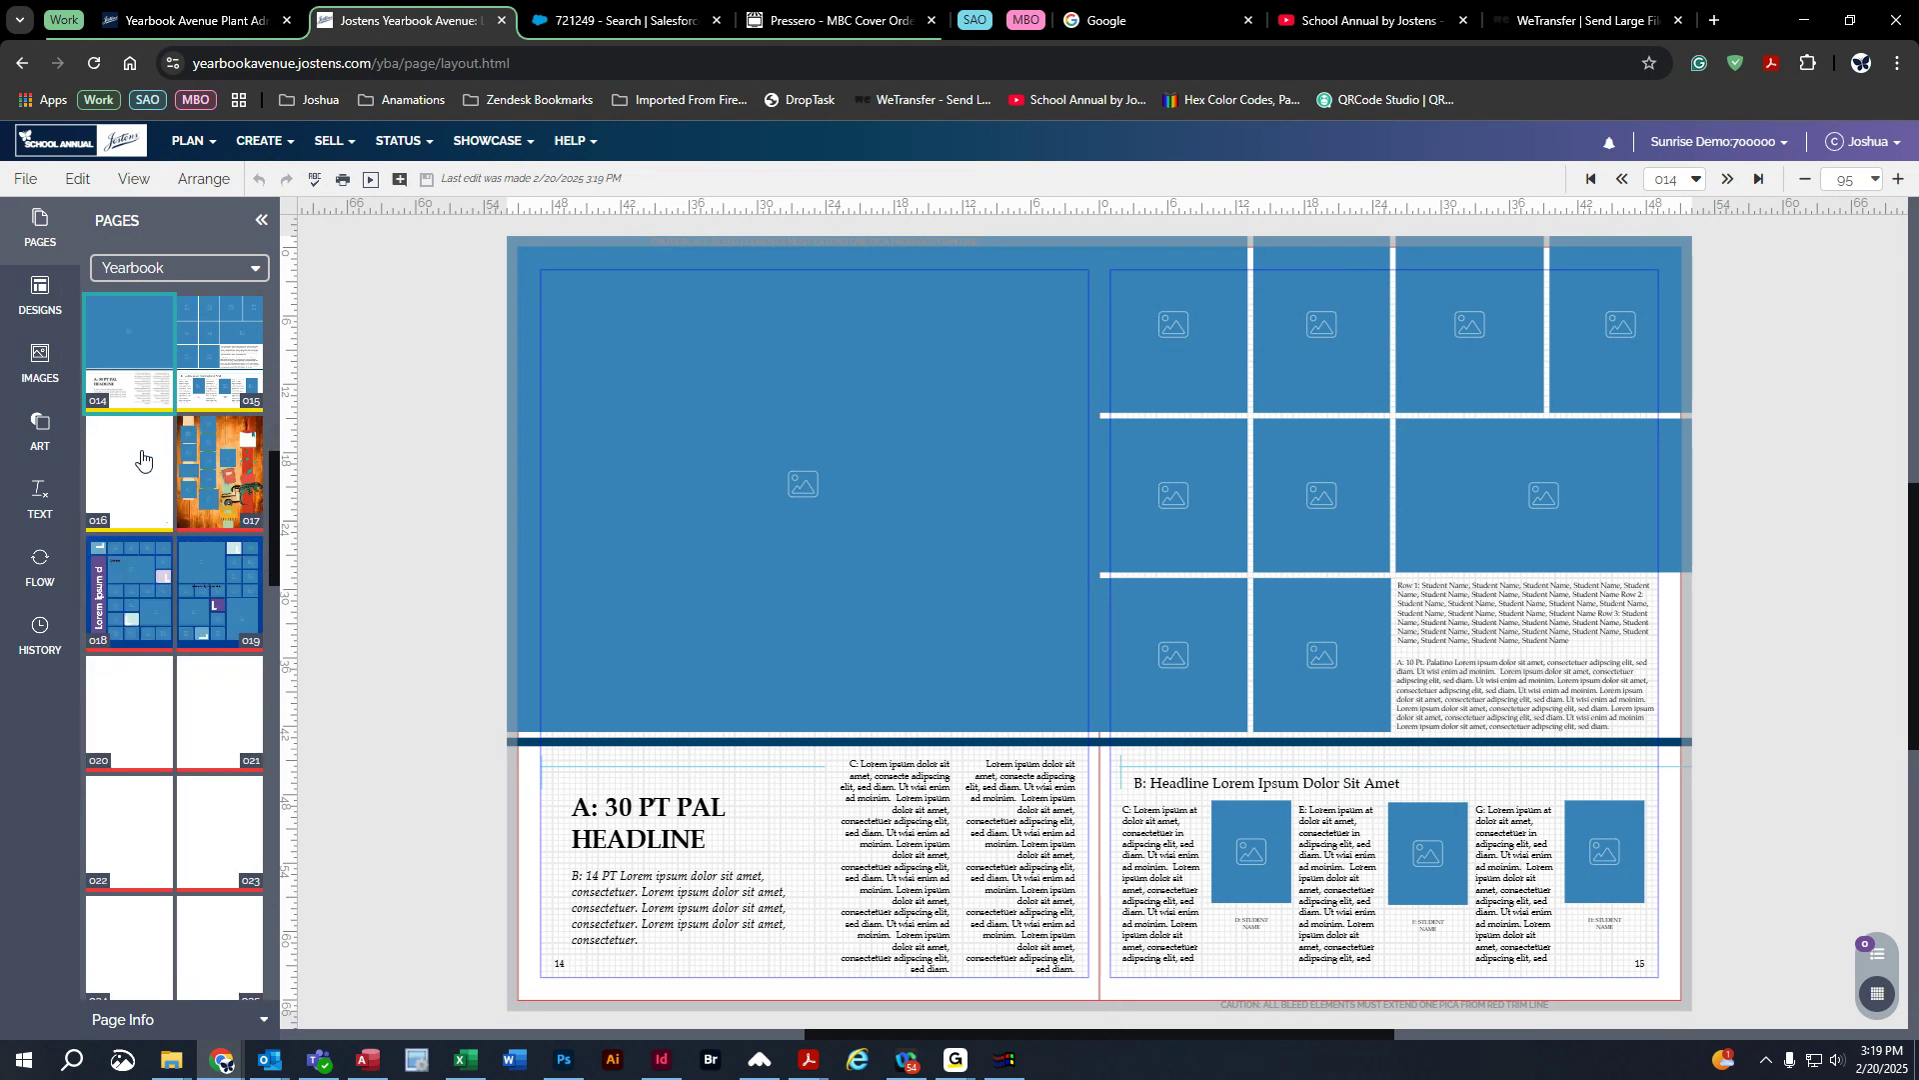
pyautogui.scroll(6, 145, 520)
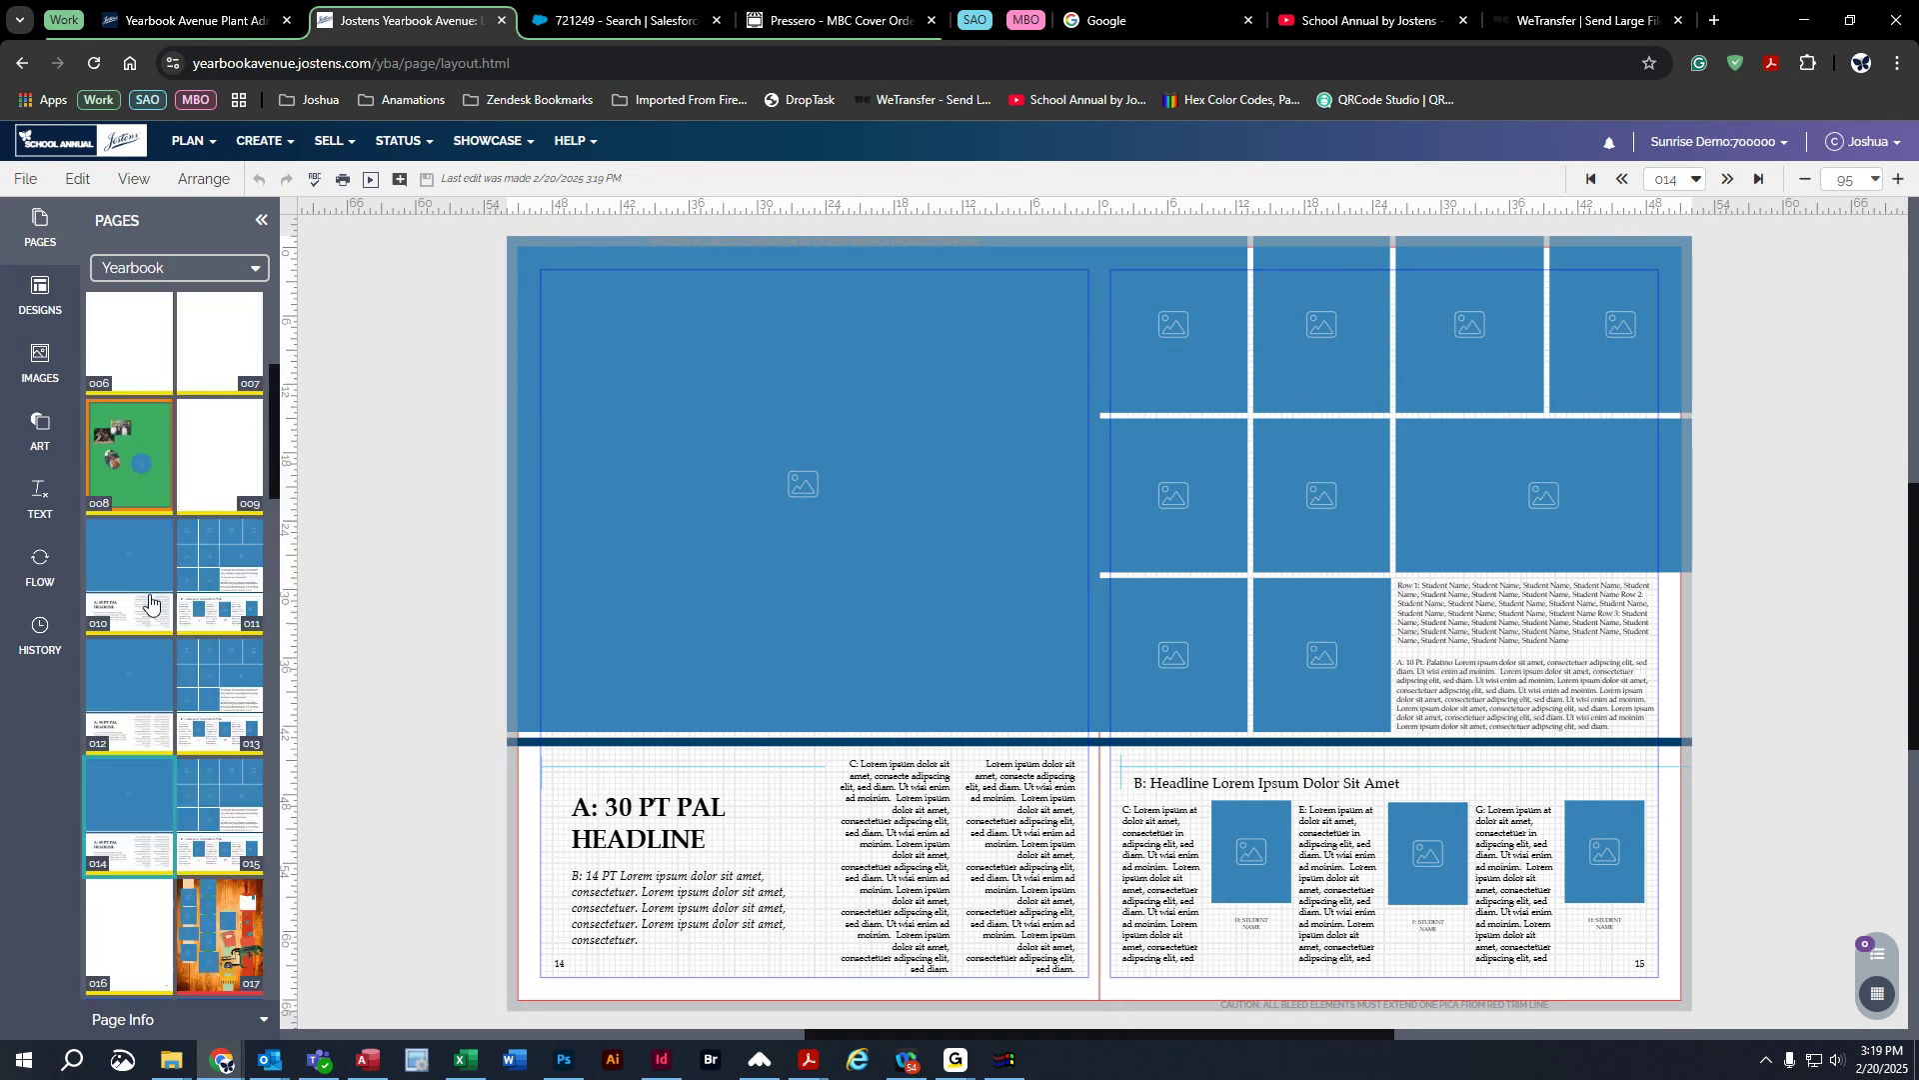
pyautogui.click(149, 698)
pyautogui.moveTo(149, 698)
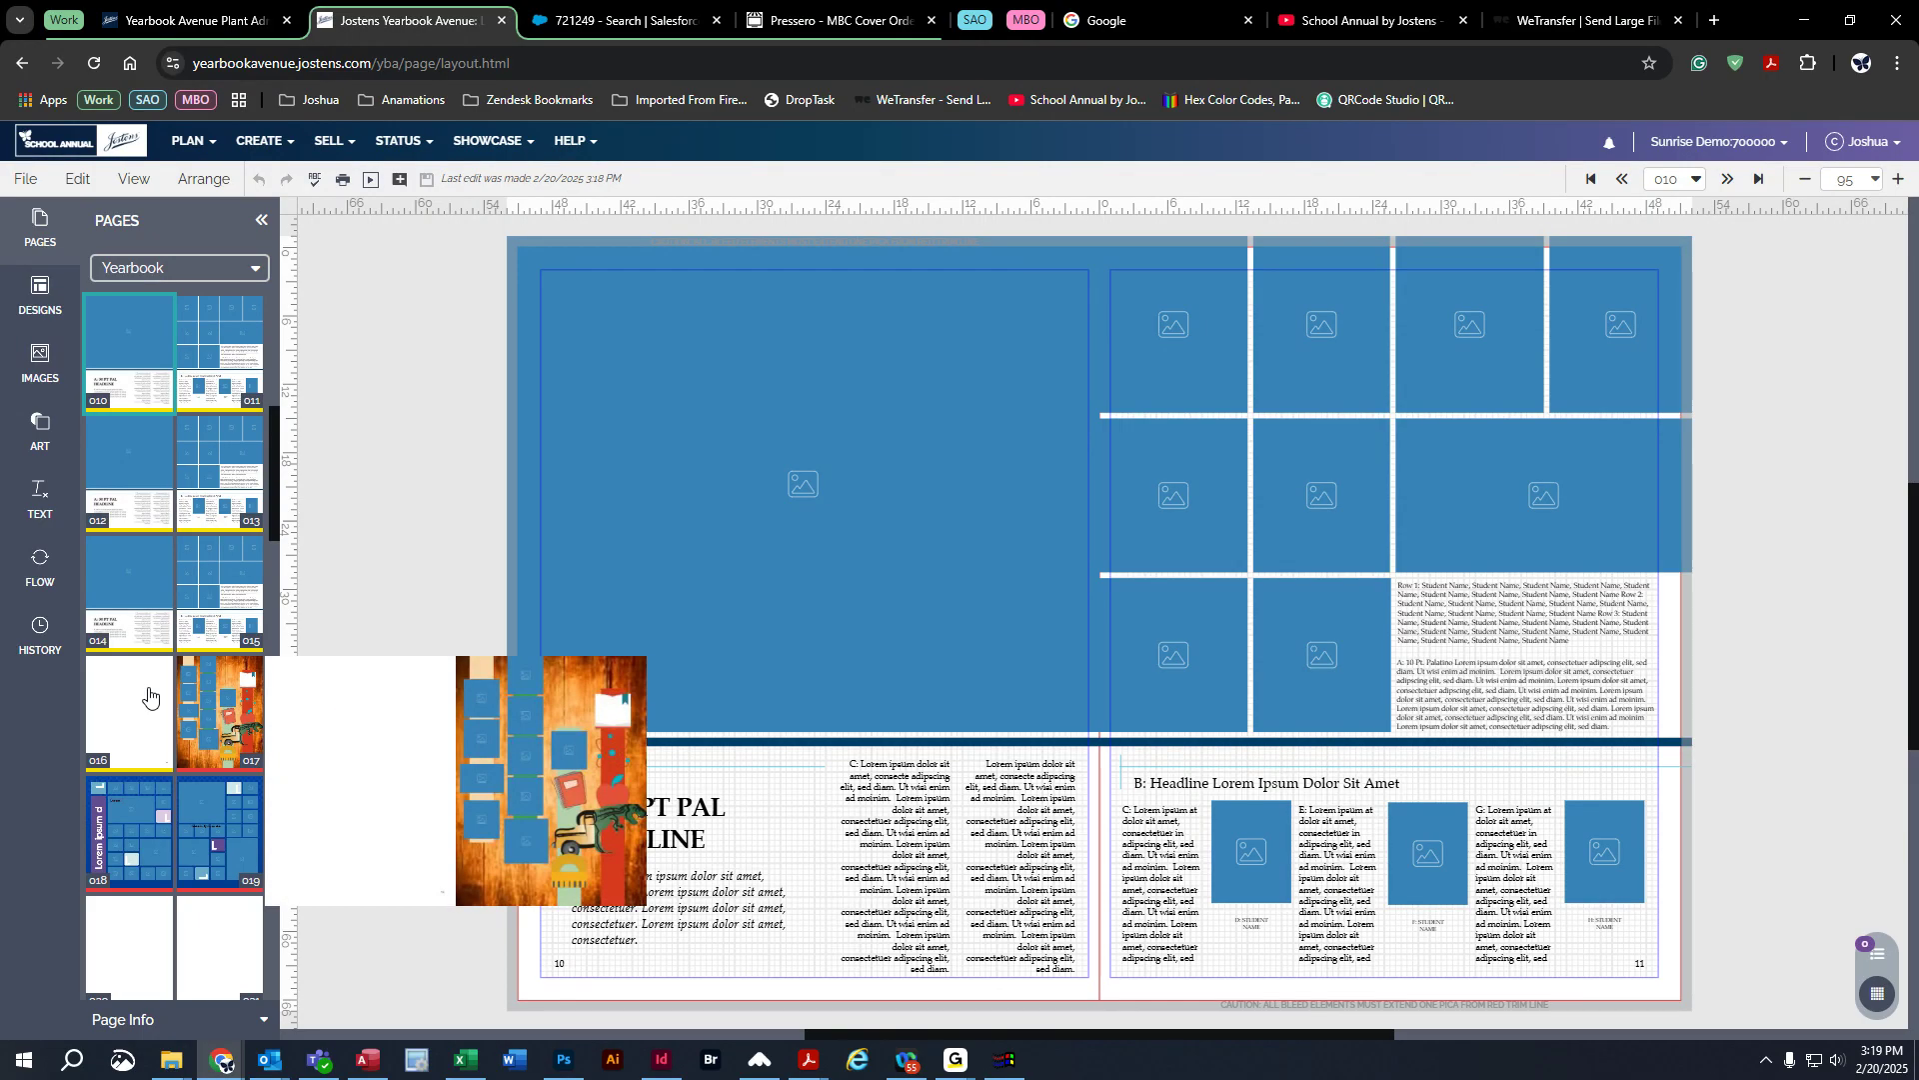
pyautogui.scroll(4, 200, 680)
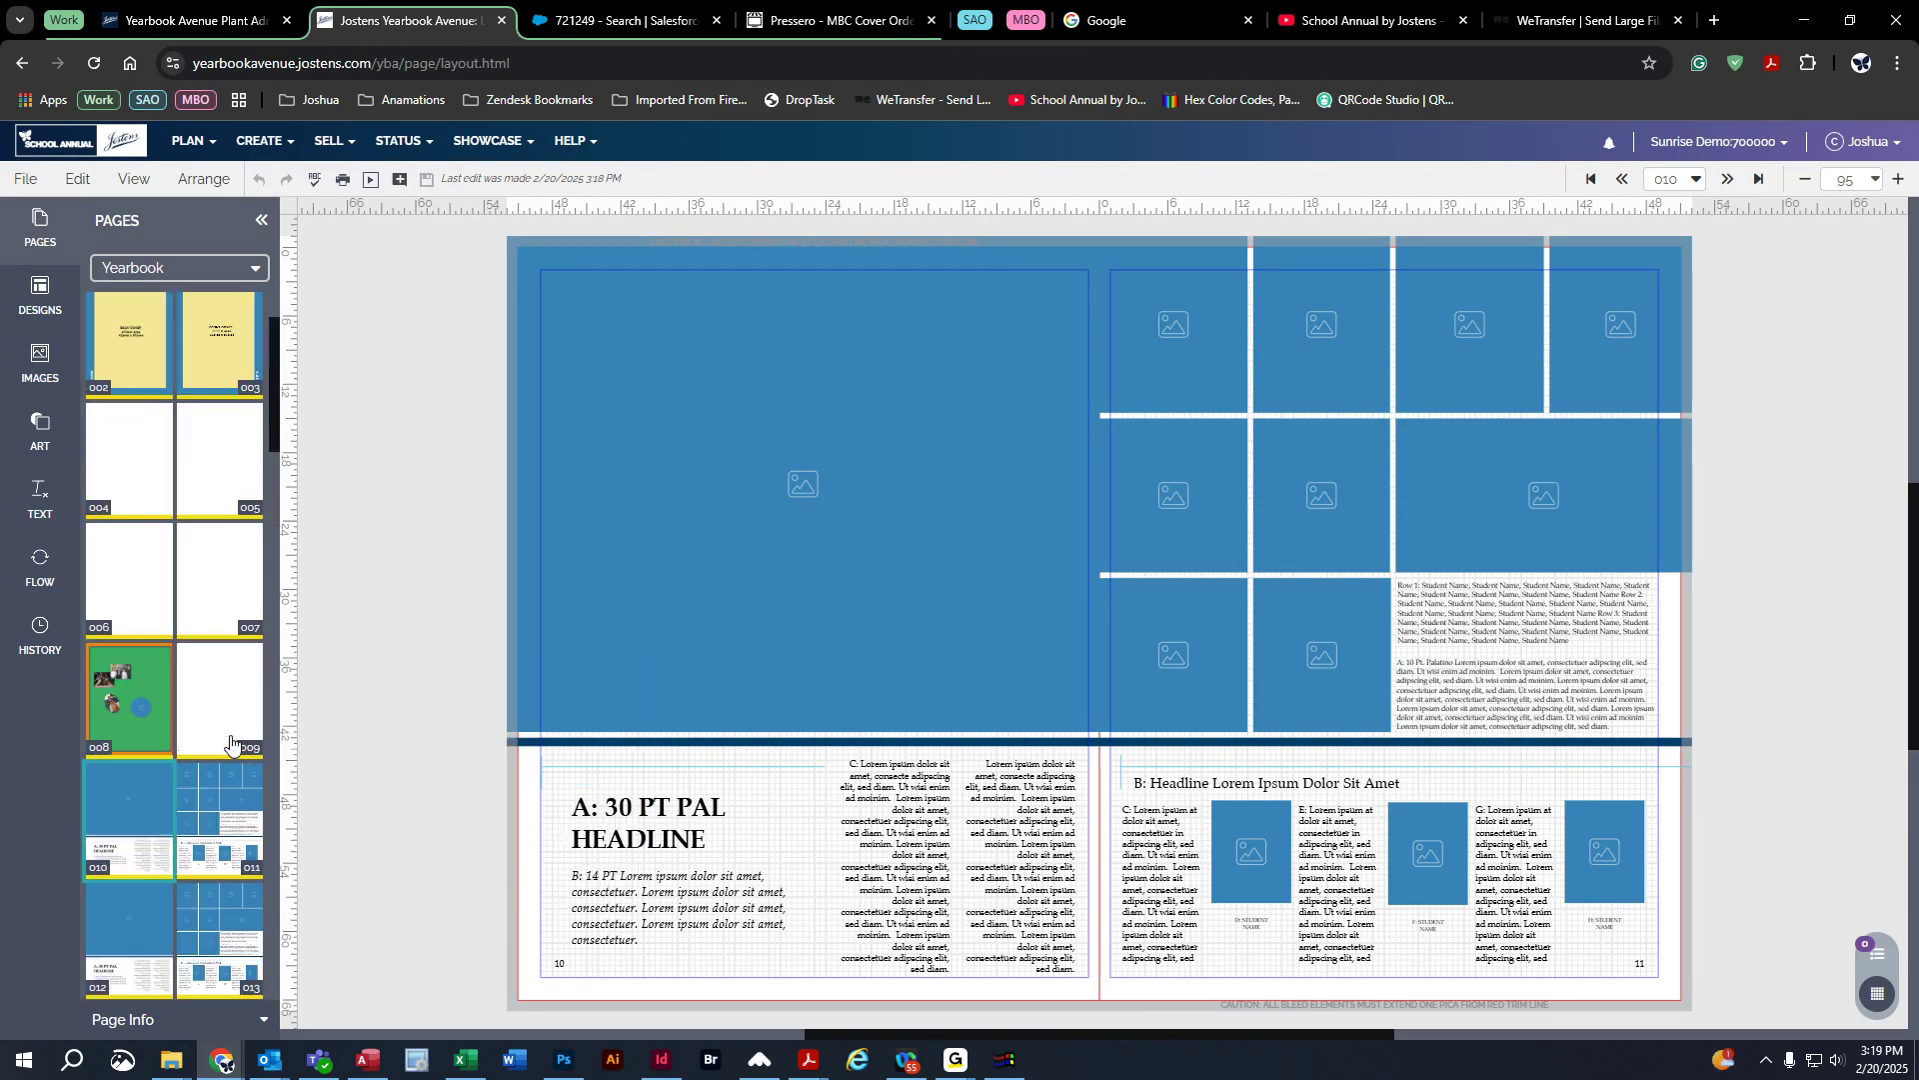
# Step: Open page 009 and show the Infographic designs of the Click-N-Go! collection
pyautogui.click(218, 663)
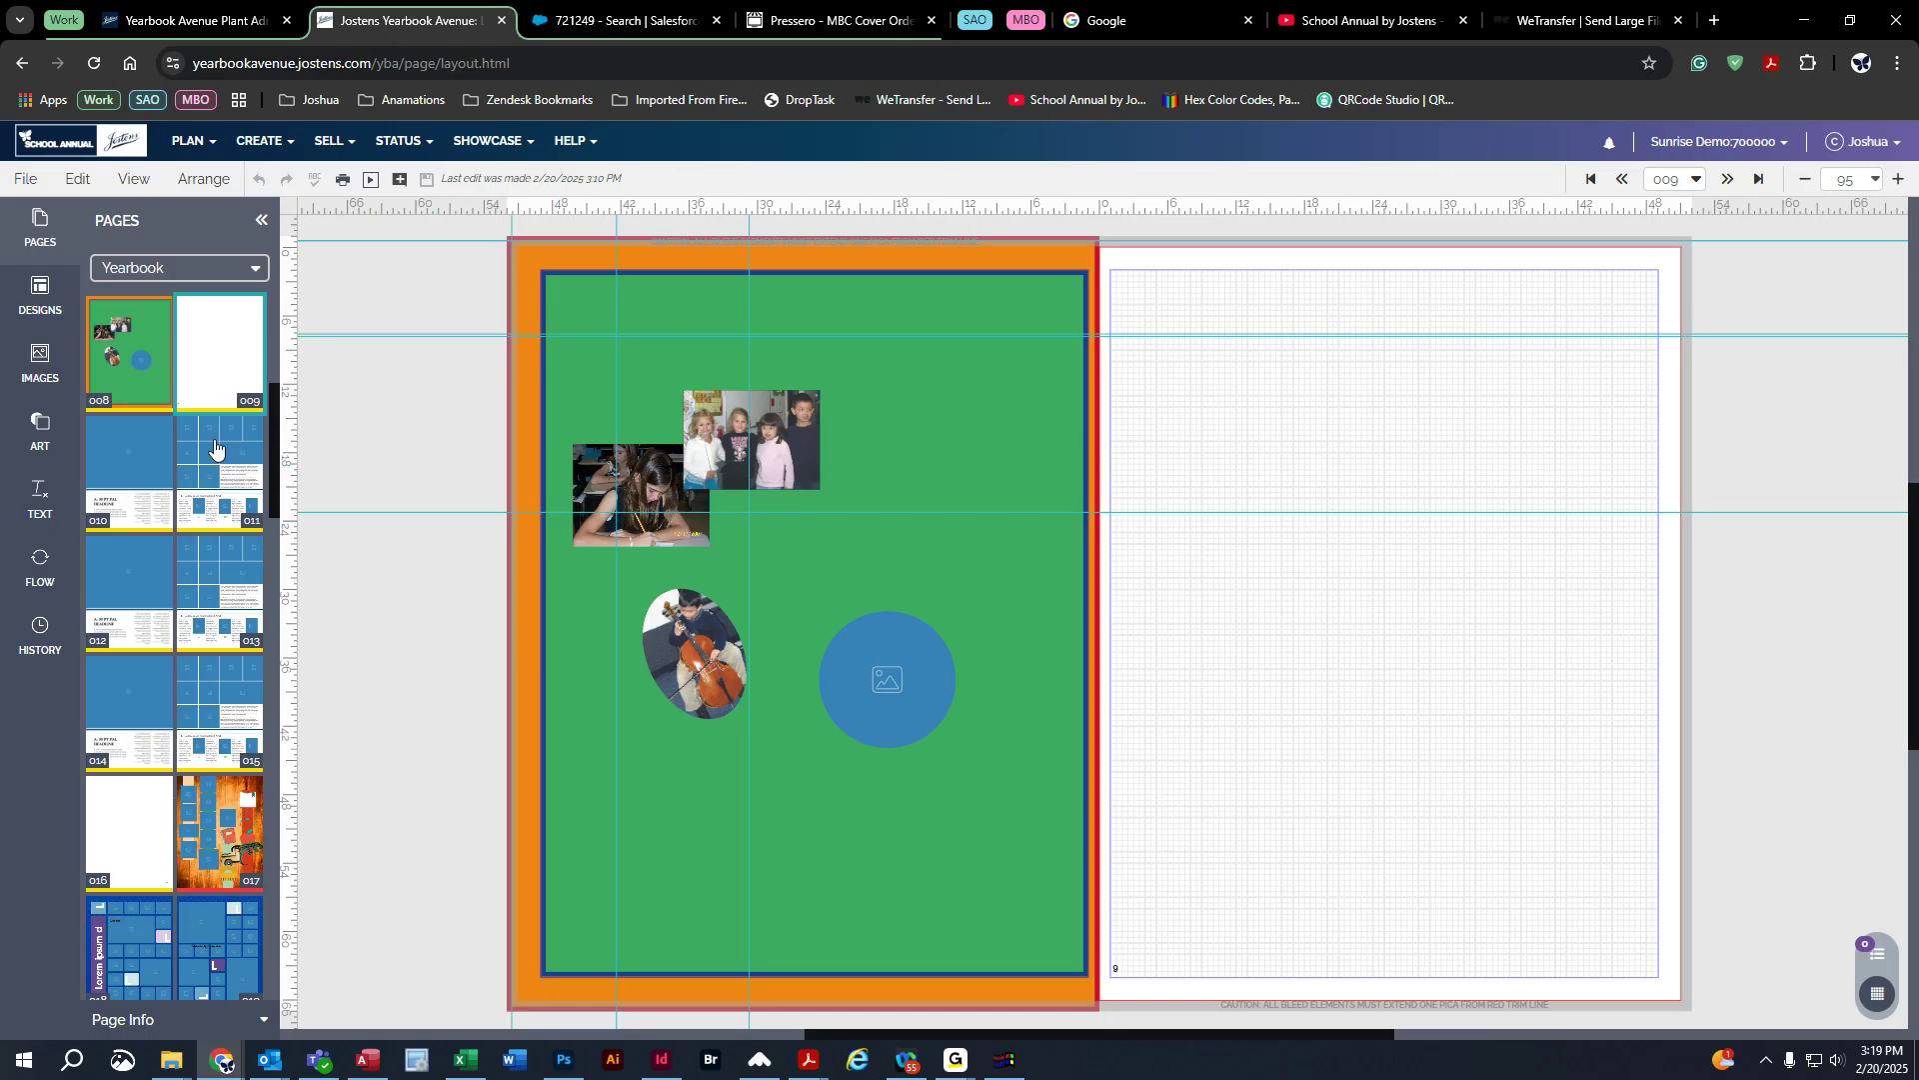
pyautogui.click(40, 298)
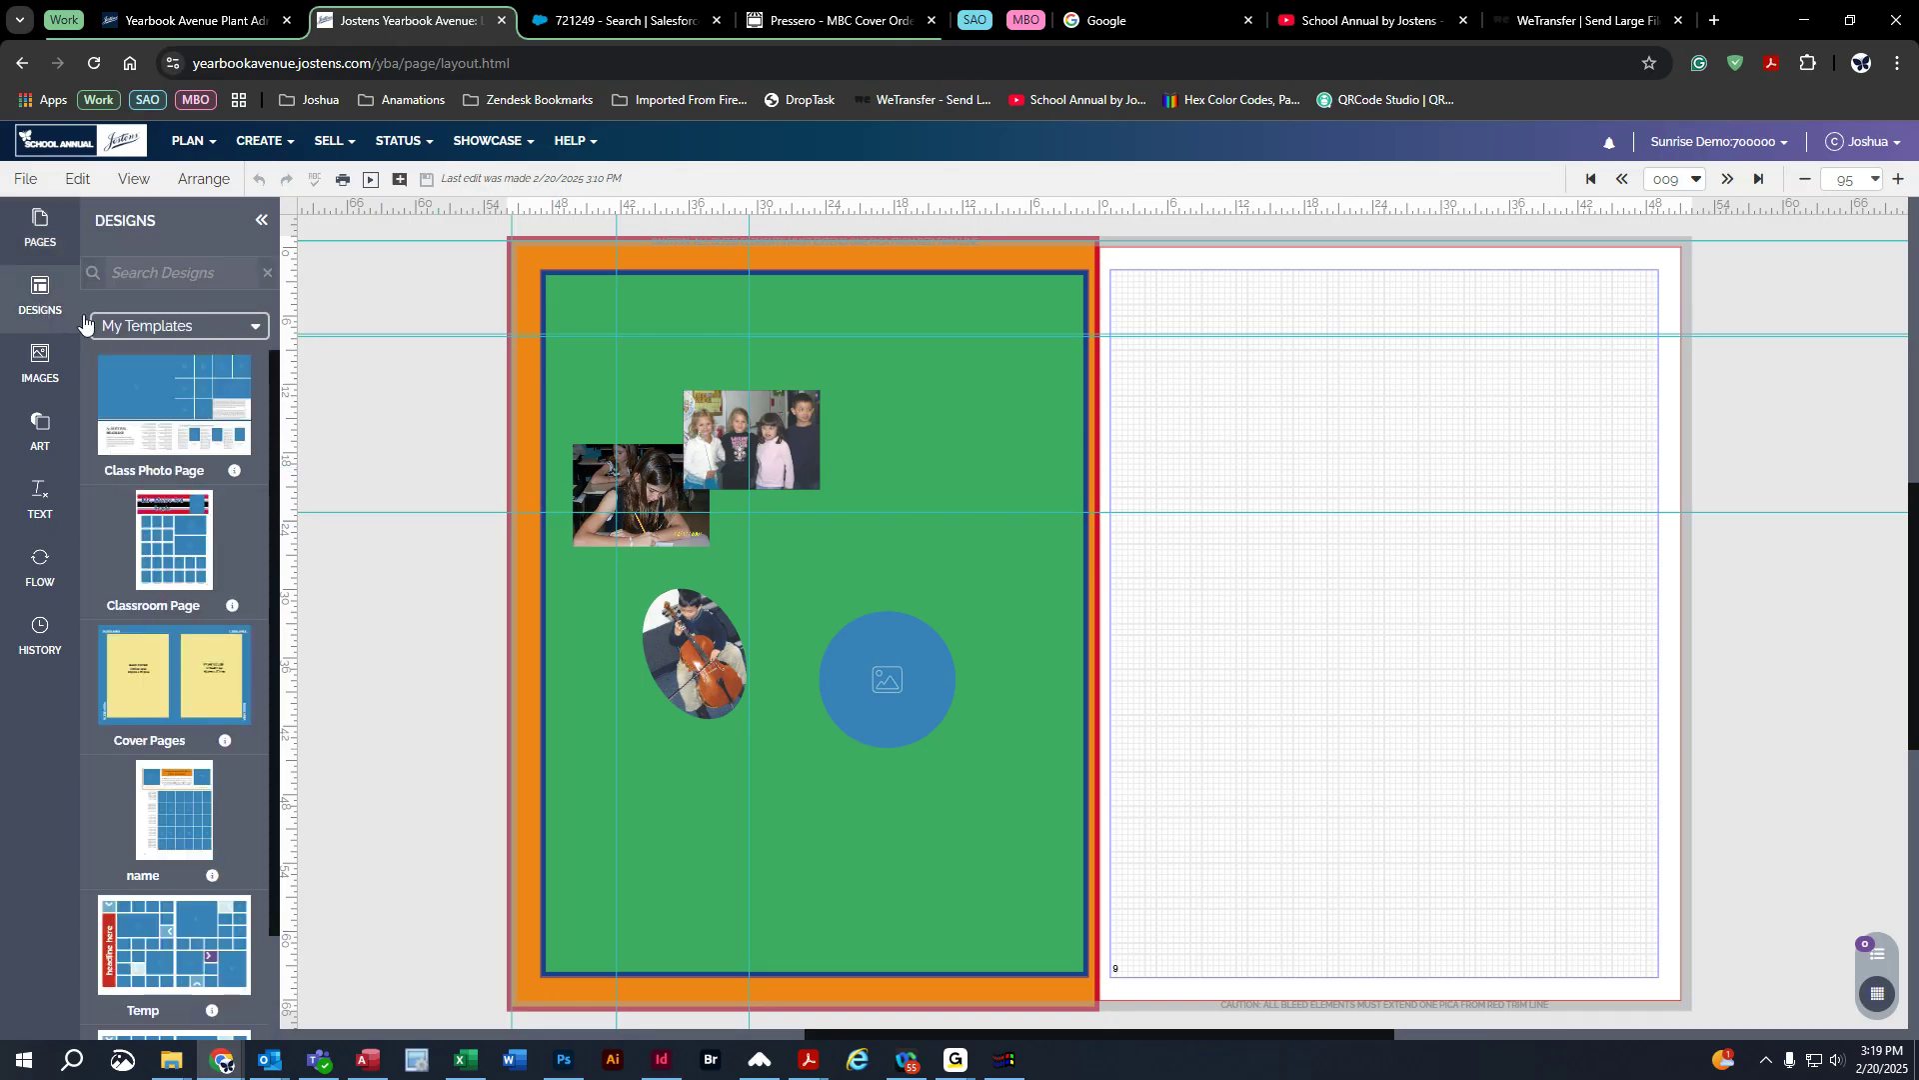
pyautogui.click(122, 326)
pyautogui.click(102, 512)
pyautogui.click(101, 513)
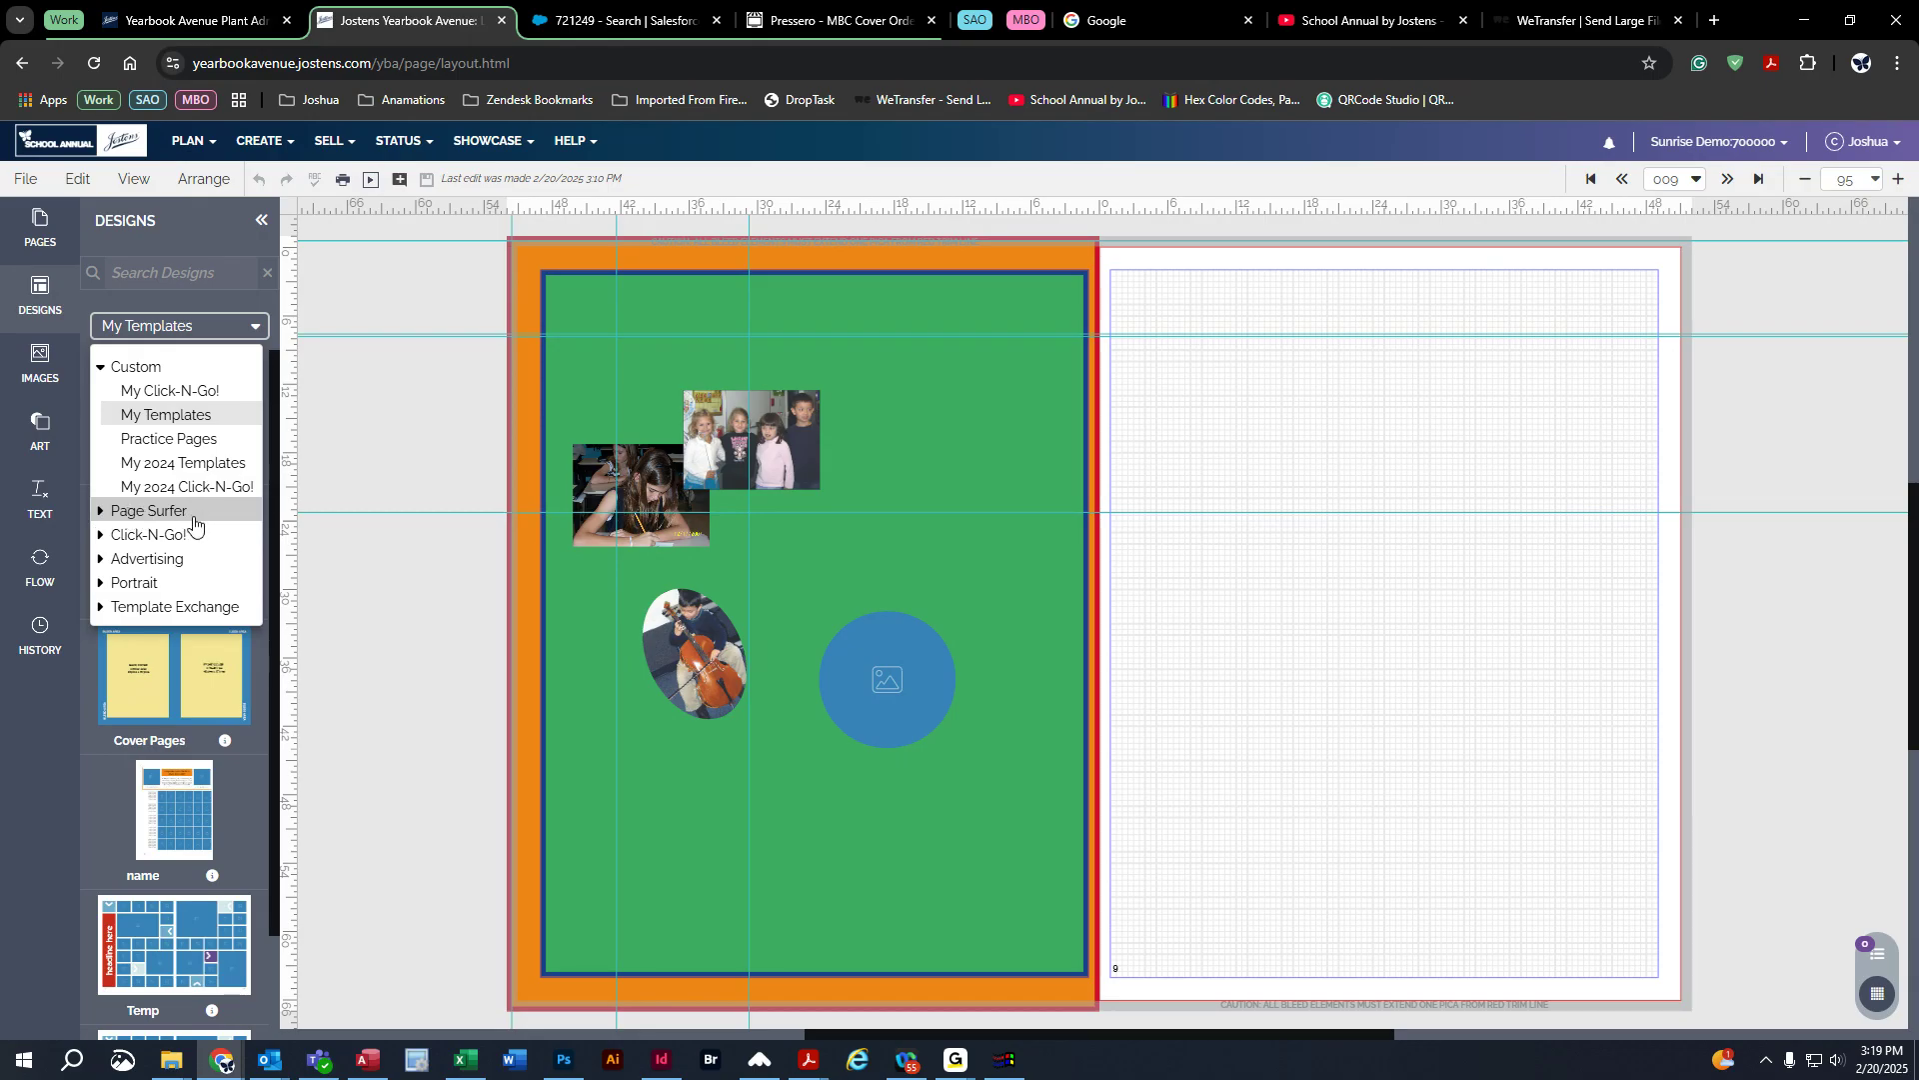
pyautogui.click(101, 535)
pyautogui.scroll(-2, 221, 531)
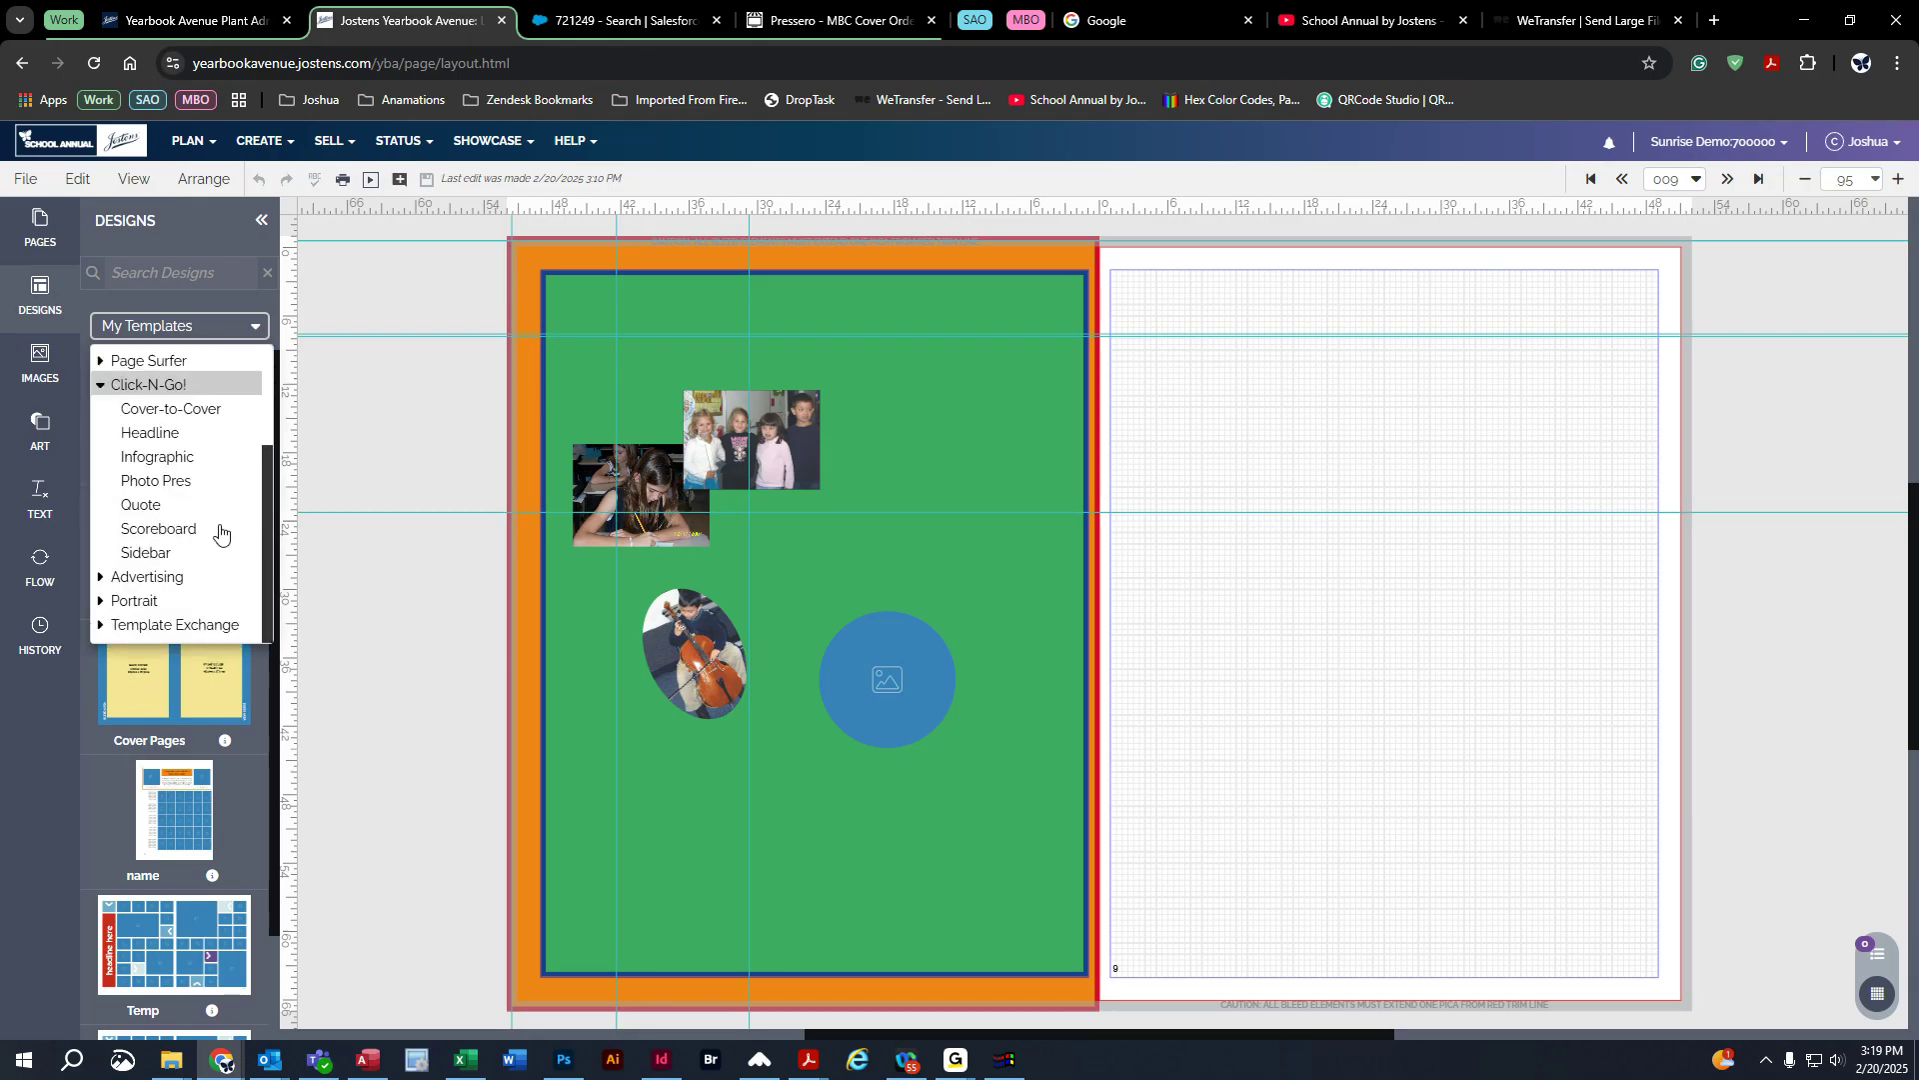
pyautogui.click(203, 466)
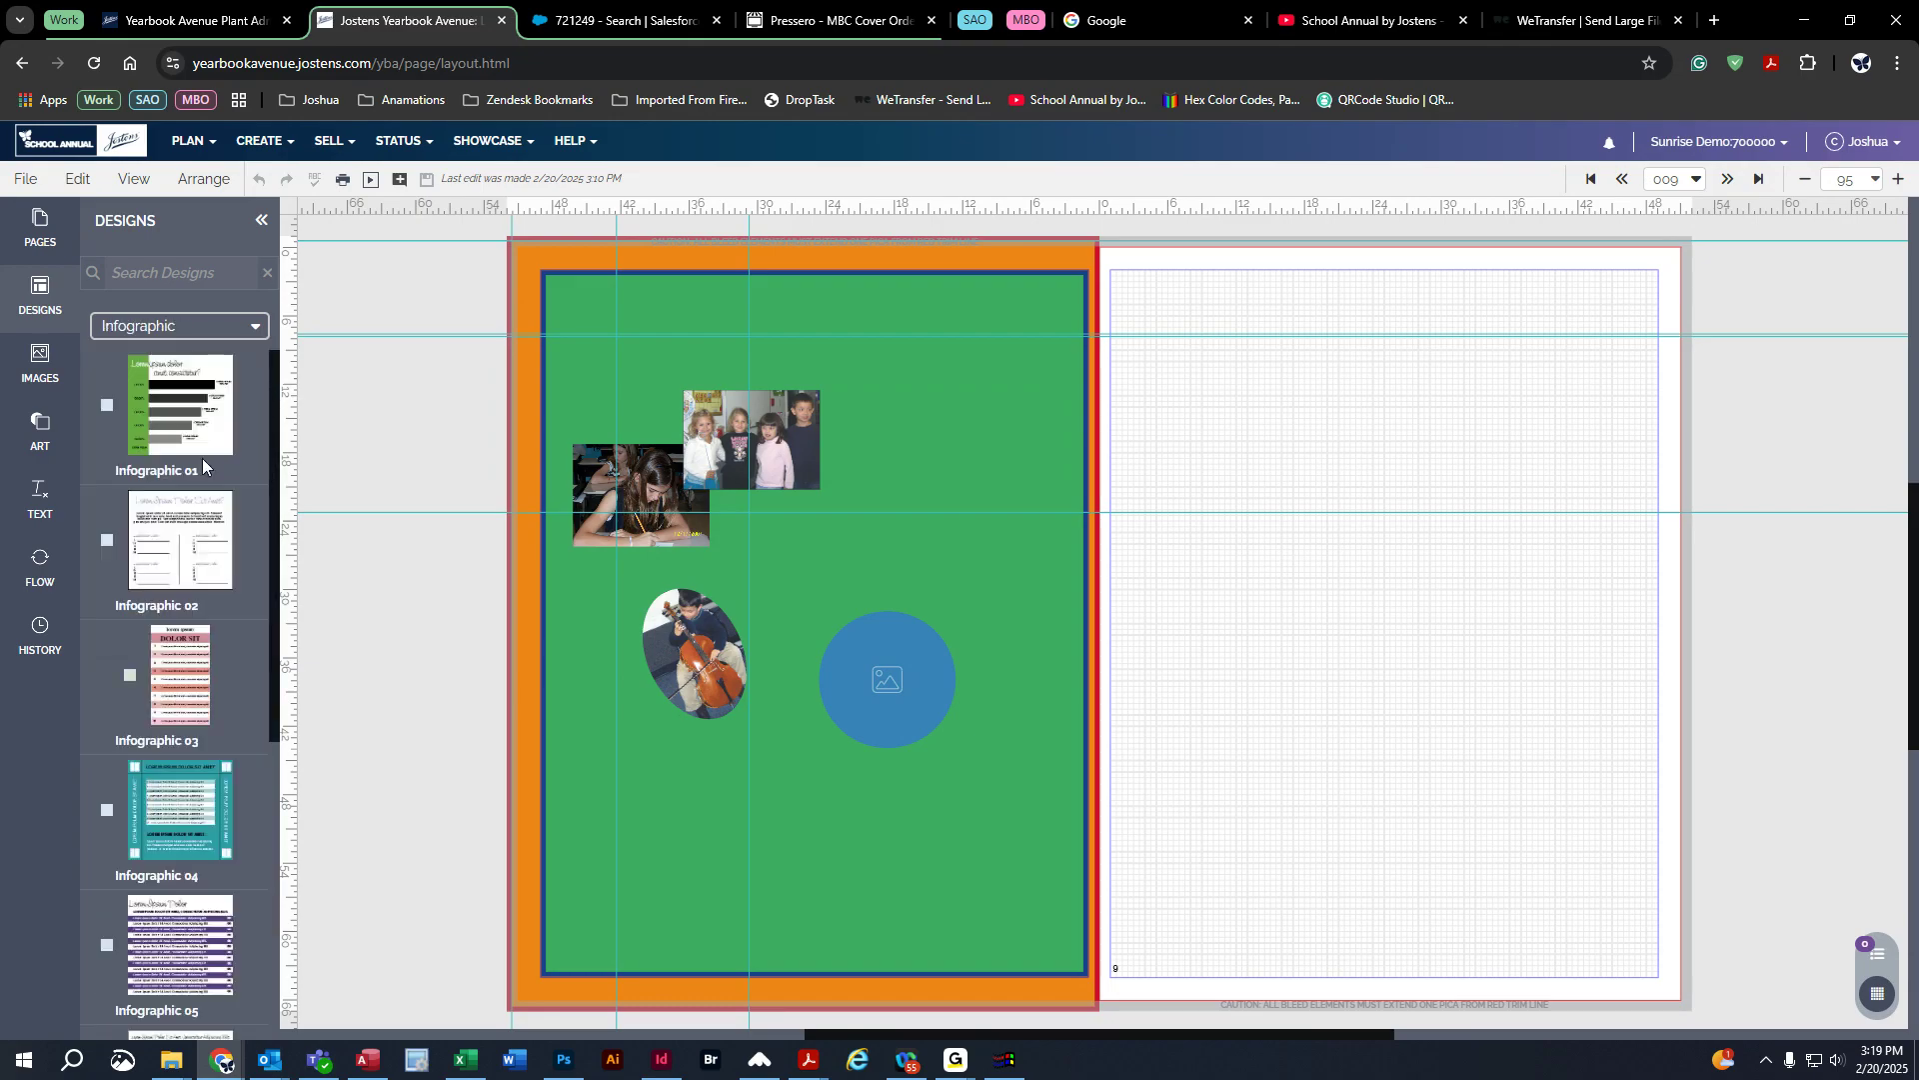
# Step: Place Infographic 01 on page 009 and move it into the page's lower-right margin corner
pyautogui.scroll(-3, 262, 794)
pyautogui.scroll(3, 260, 795)
pyautogui.moveTo(155, 428); pyautogui.dragTo(1355, 413)
pyautogui.click(1330, 422)
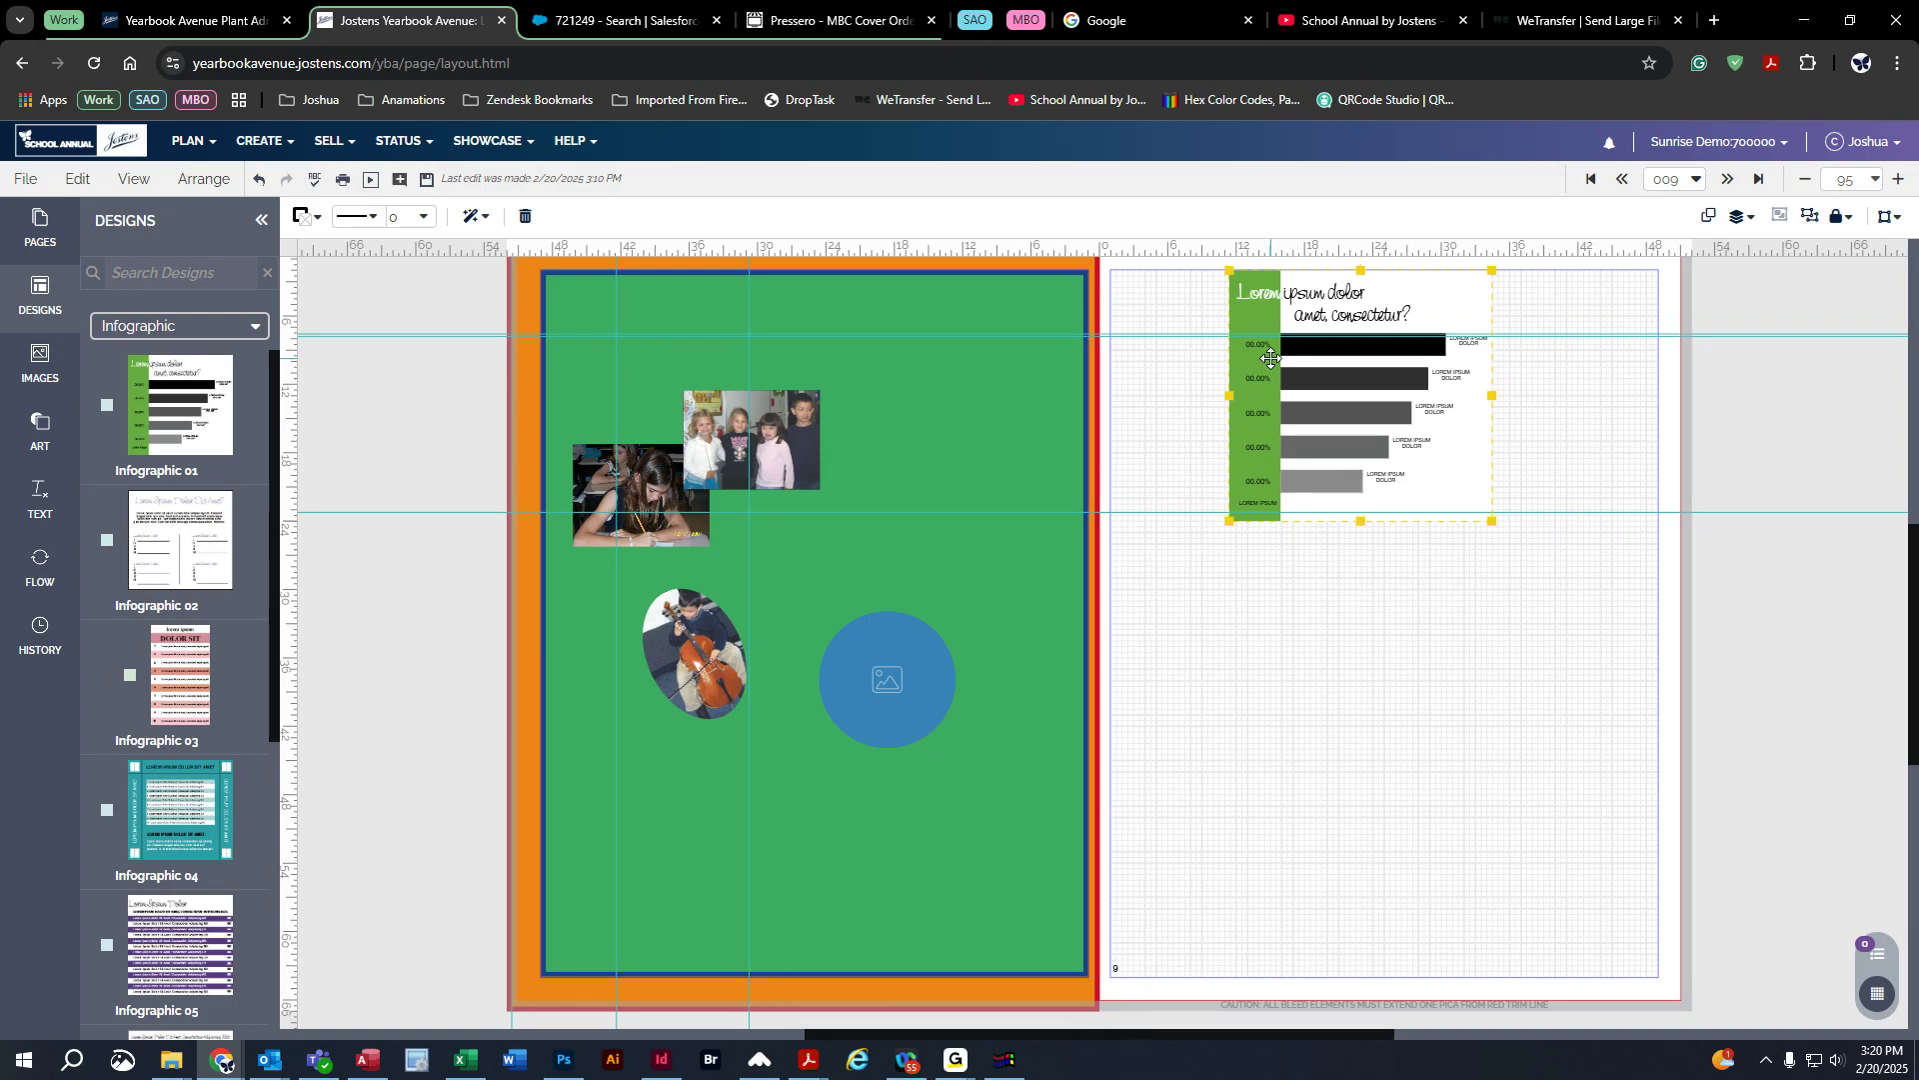
pyautogui.moveTo(1271, 358); pyautogui.dragTo(1522, 824)
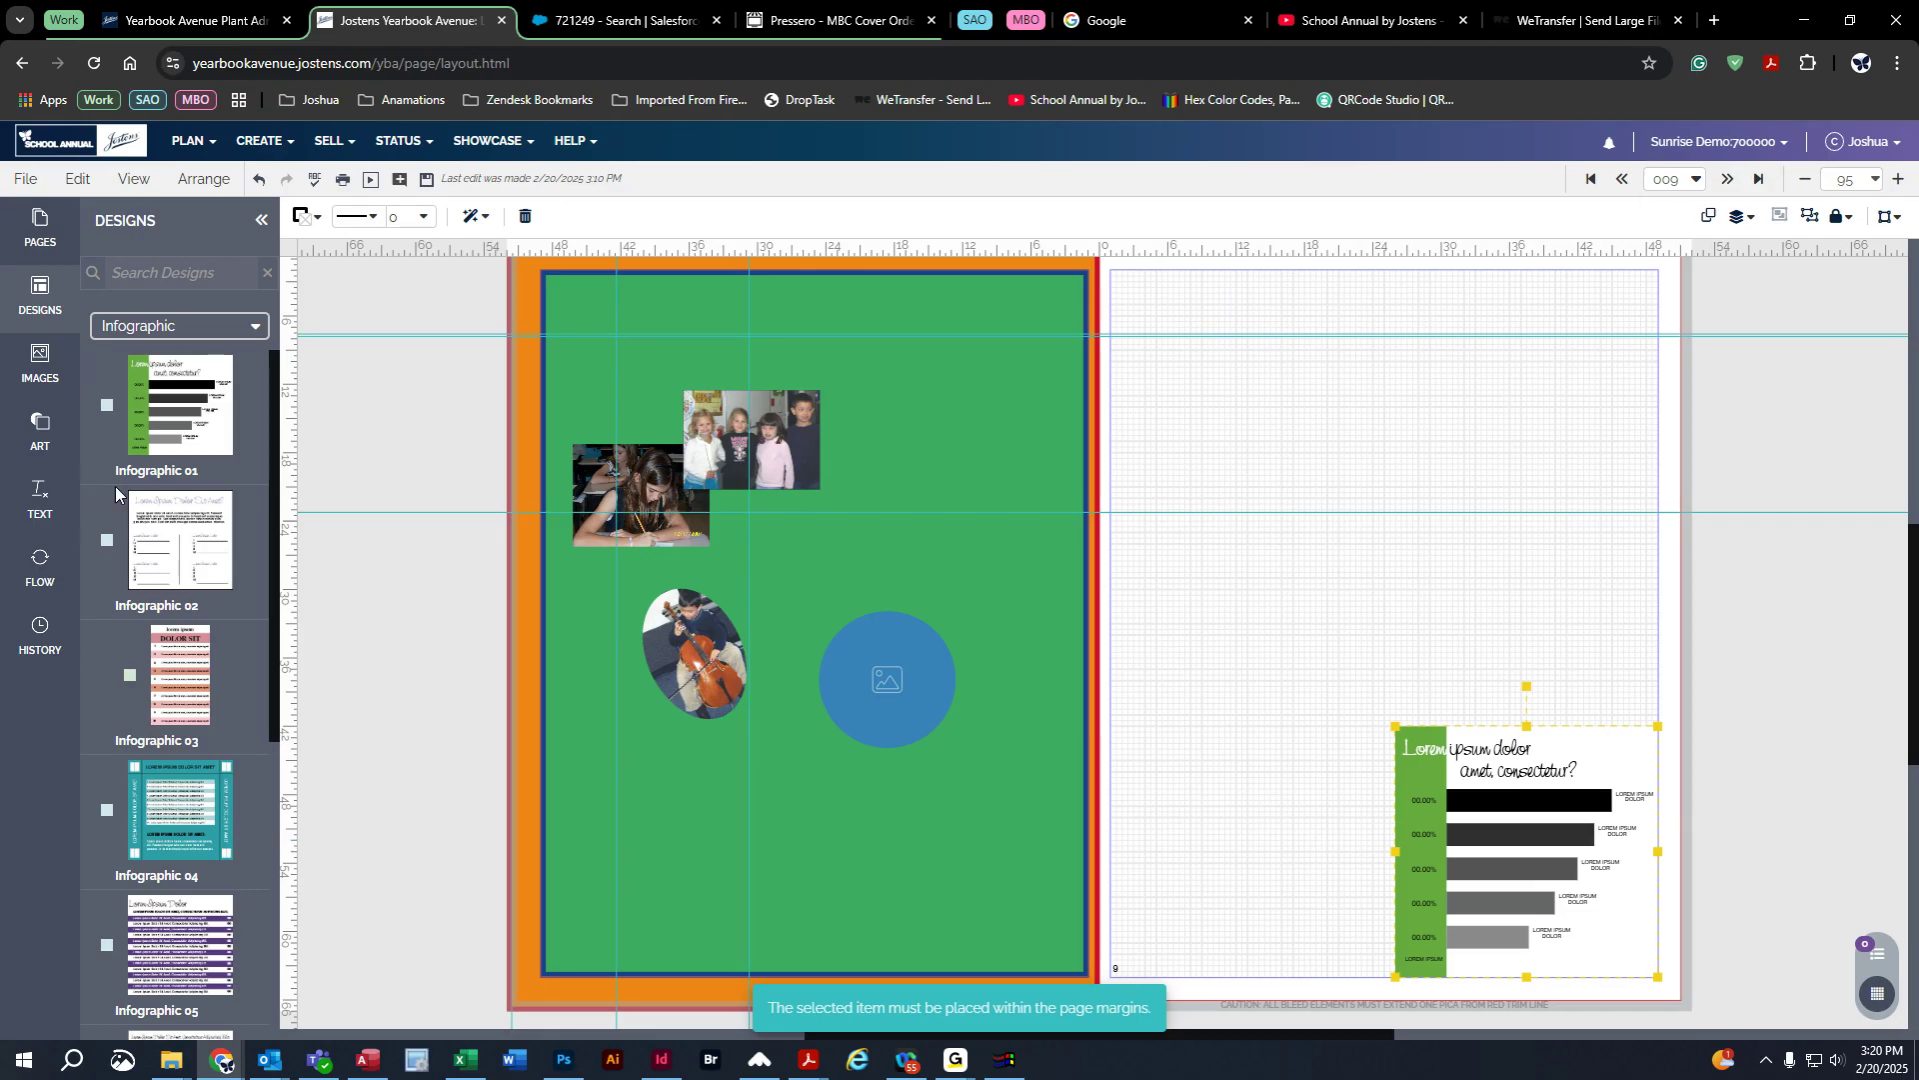
# Step: Place Infographic 05 on page 009 and move it up and inward, clear of the green bar-chart infographic
pyautogui.scroll(-2, 180, 735)
pyautogui.moveTo(180, 734); pyautogui.dragTo(1550, 620)
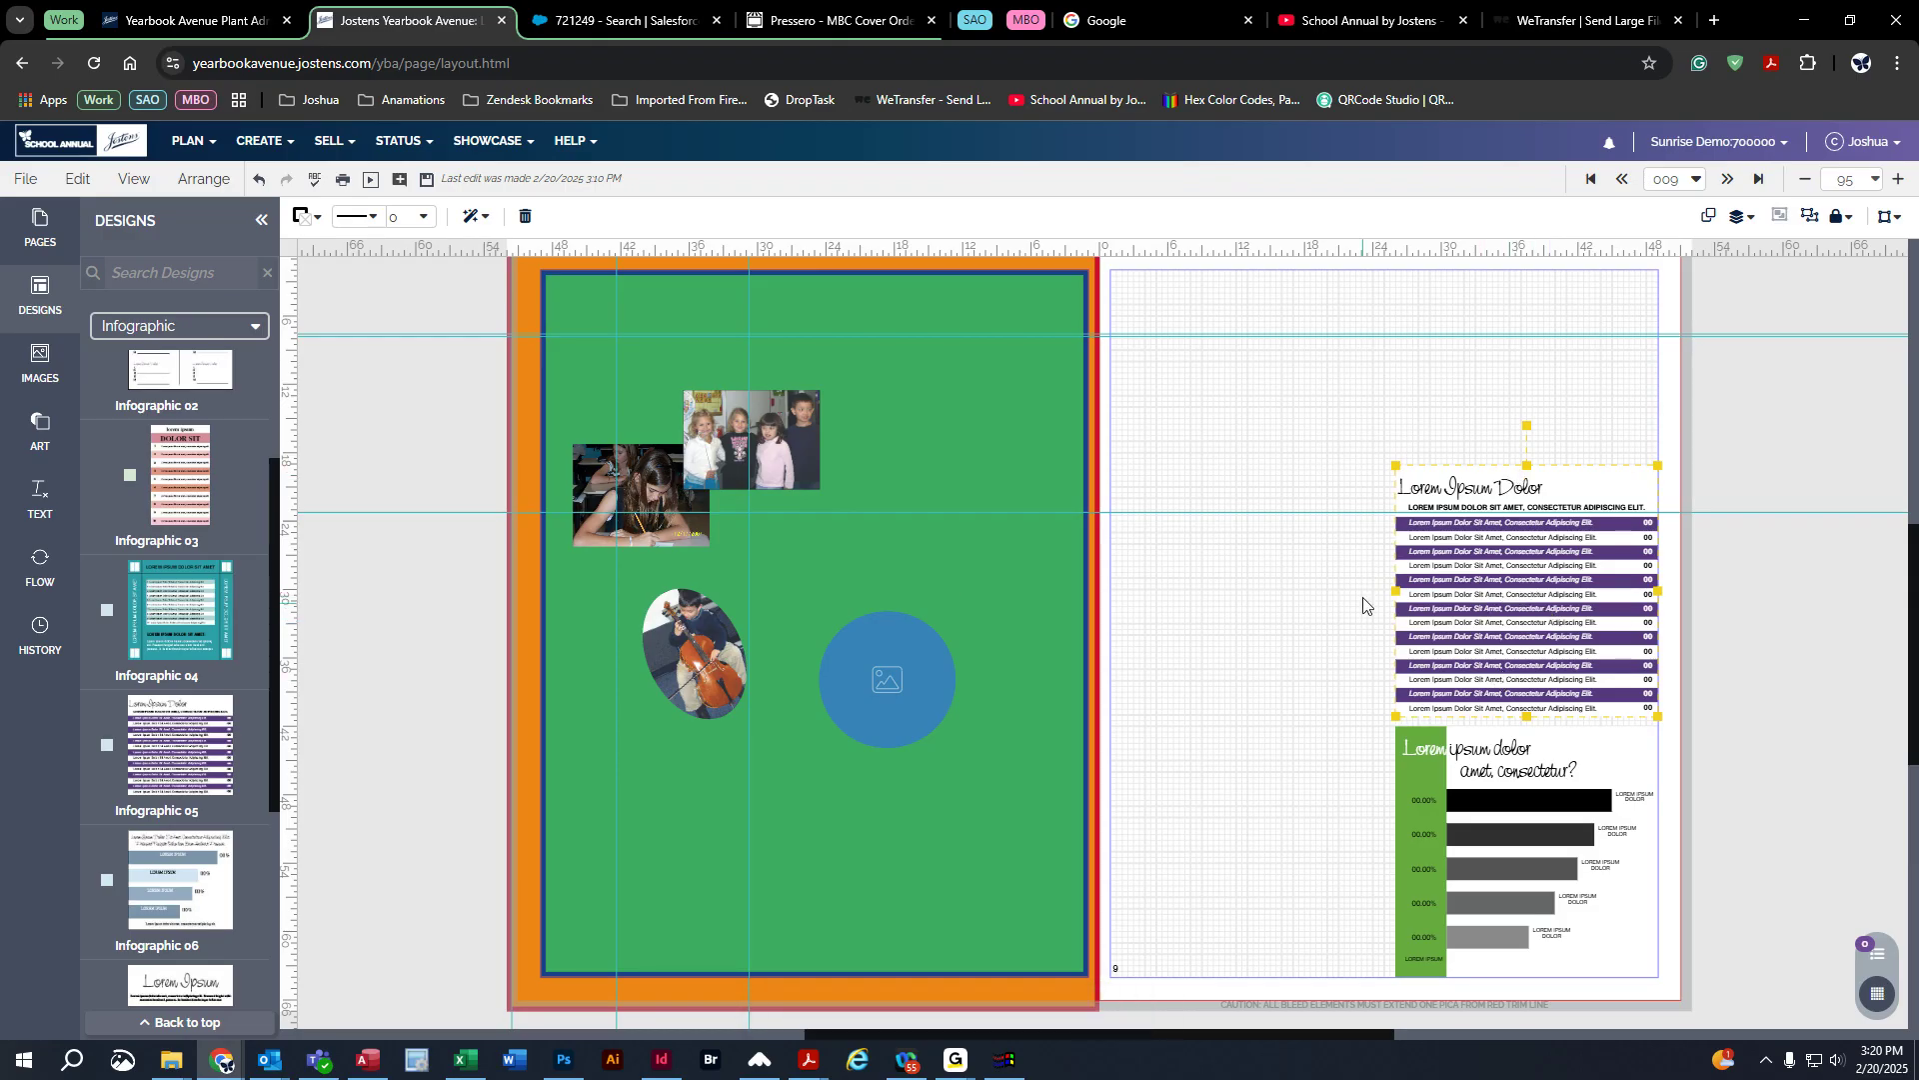
pyautogui.moveTo(1474, 506); pyautogui.dragTo(1348, 412)
# Step: Ungroup Infographic 05 on page 009 into its separate elements and clear the selection
pyautogui.click(1873, 181)
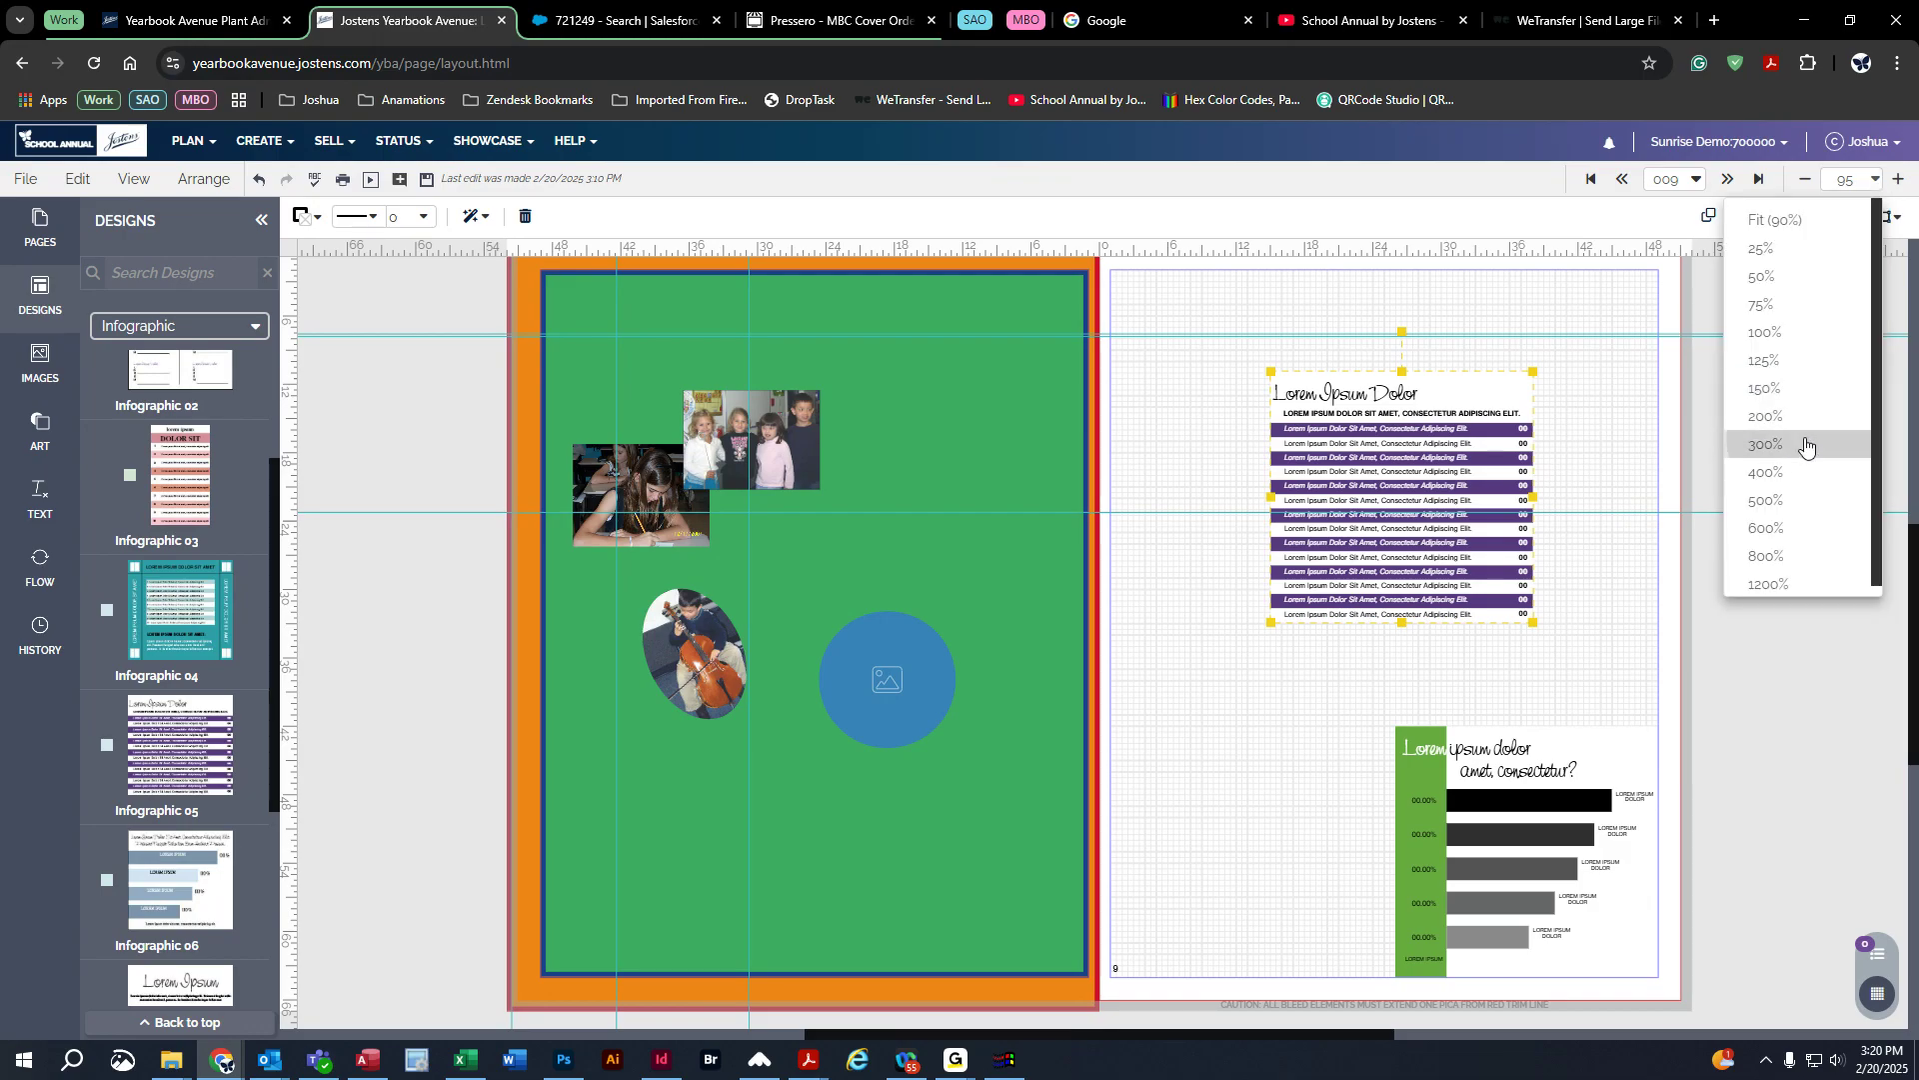
pyautogui.click(1806, 446)
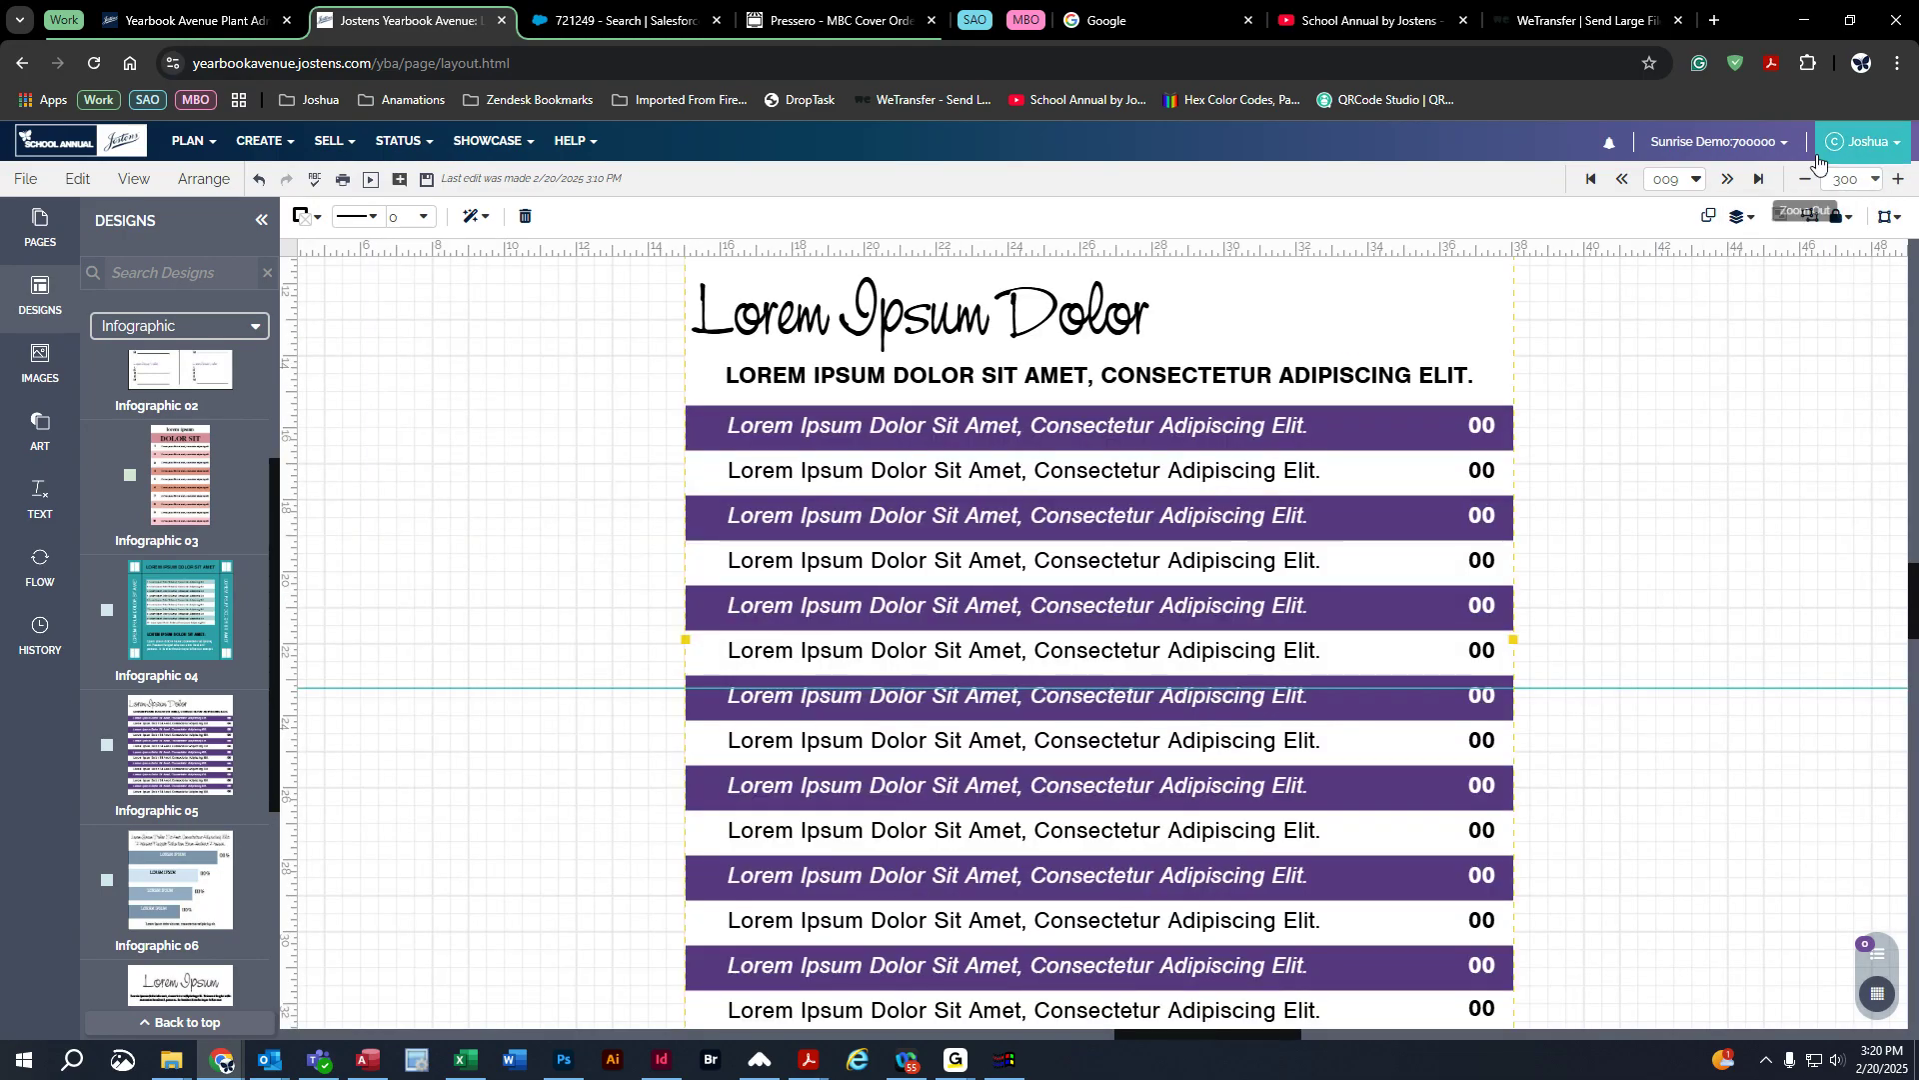
pyautogui.click(1875, 179)
pyautogui.click(1812, 417)
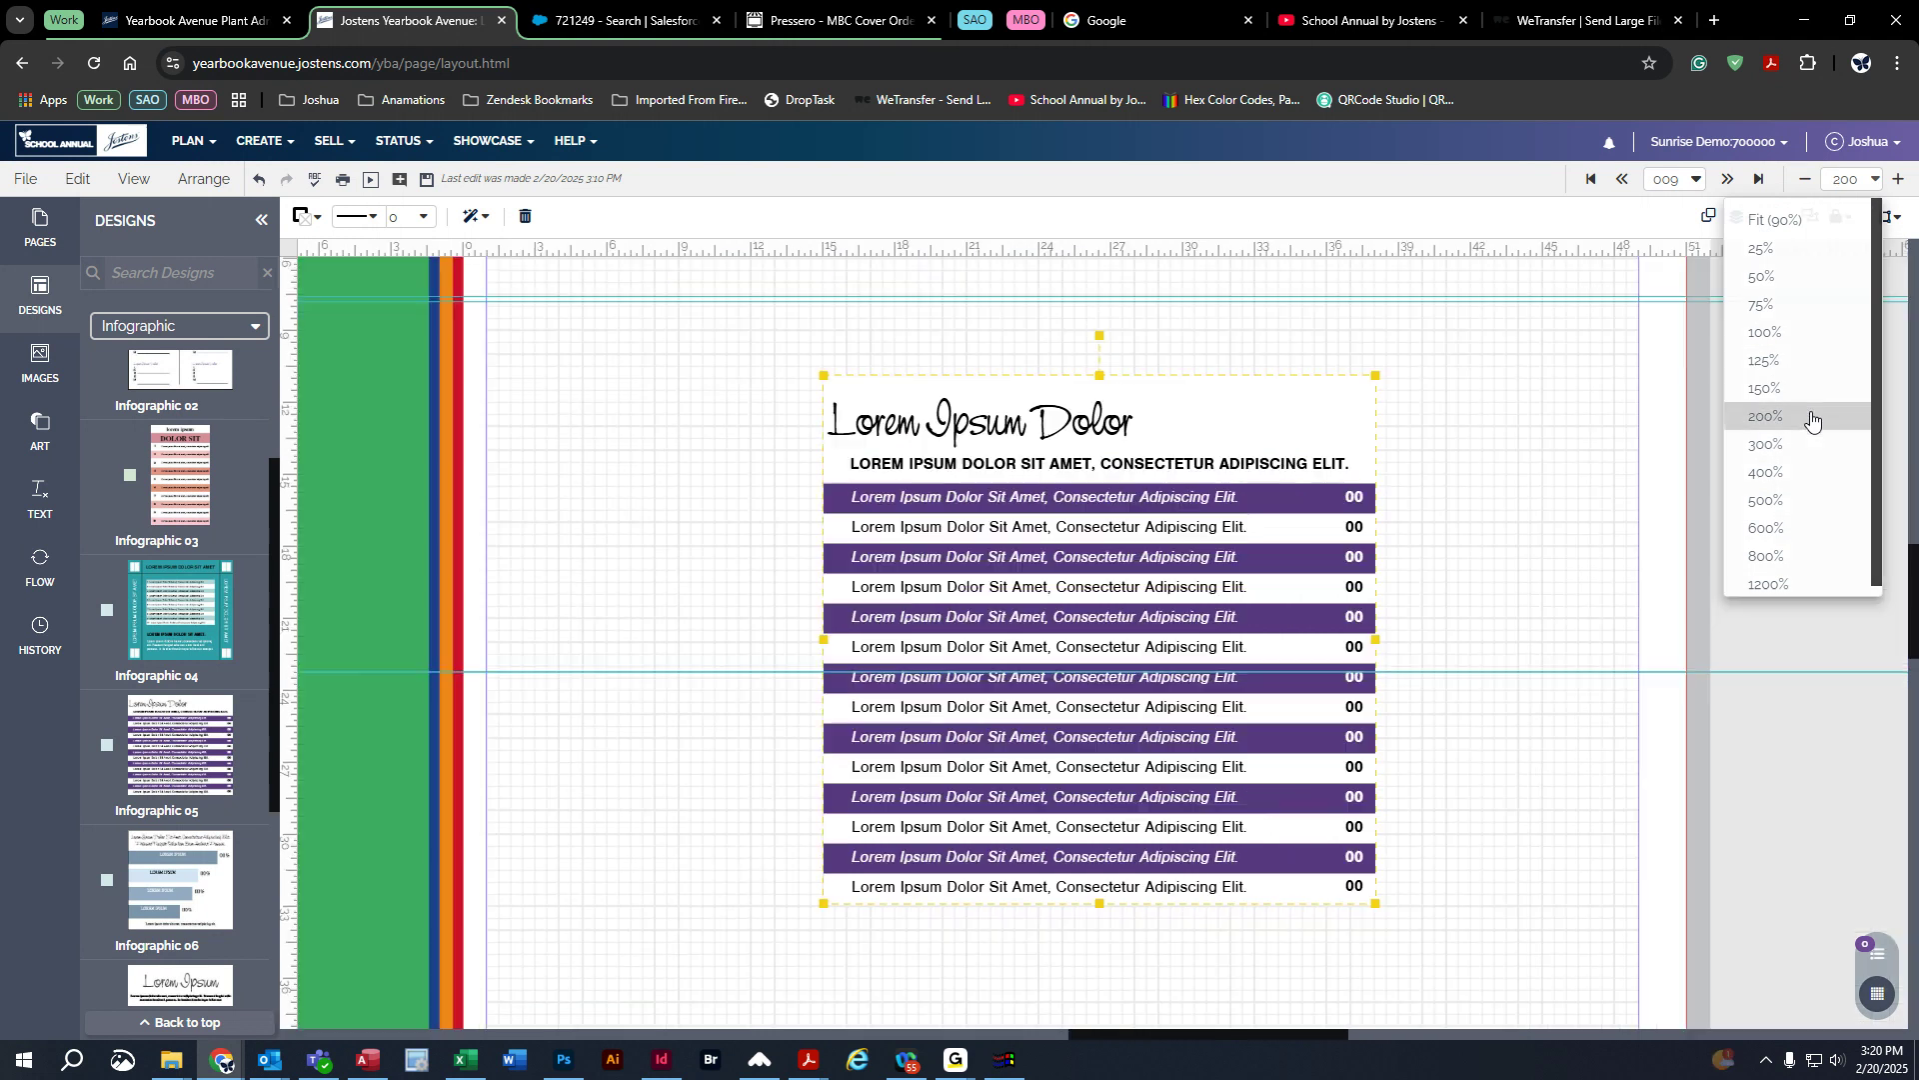
pyautogui.moveTo(1228, 796); pyautogui.dragTo(1224, 784)
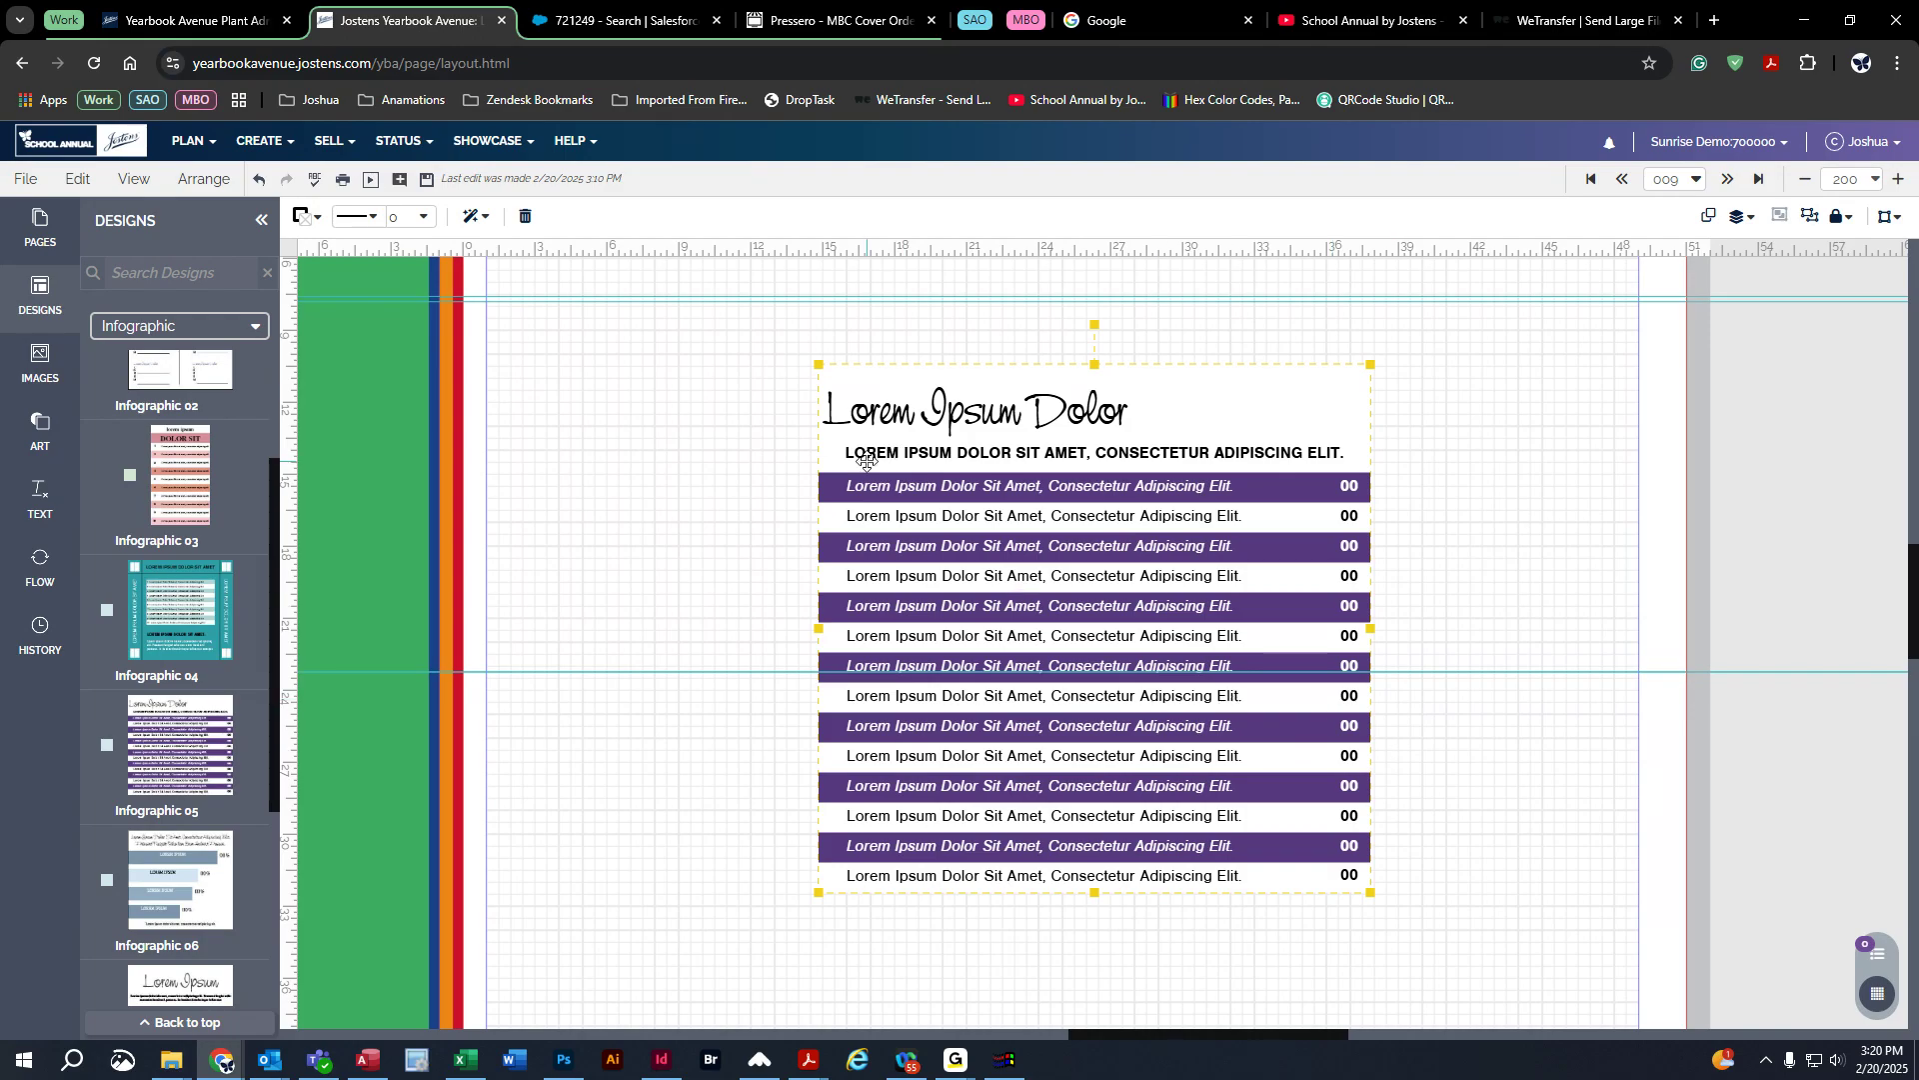
pyautogui.click(197, 190)
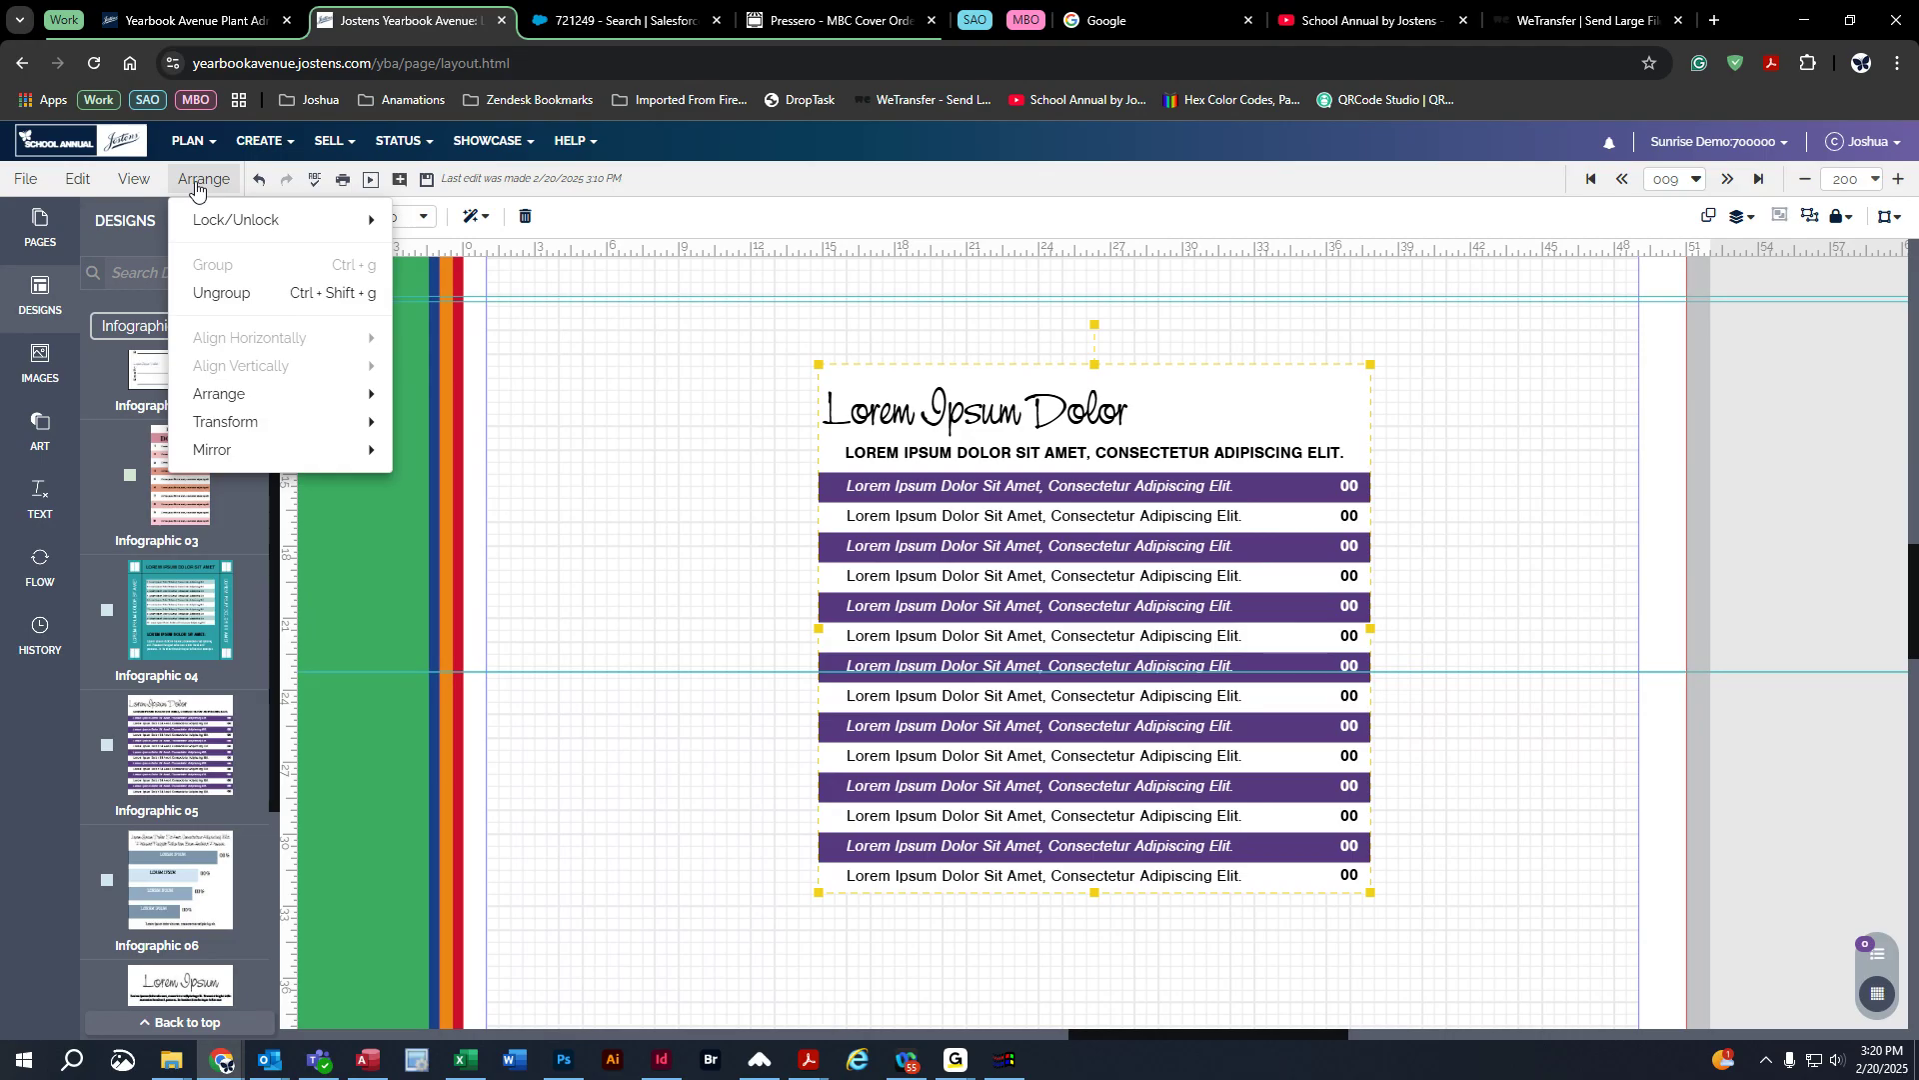
pyautogui.click(211, 295)
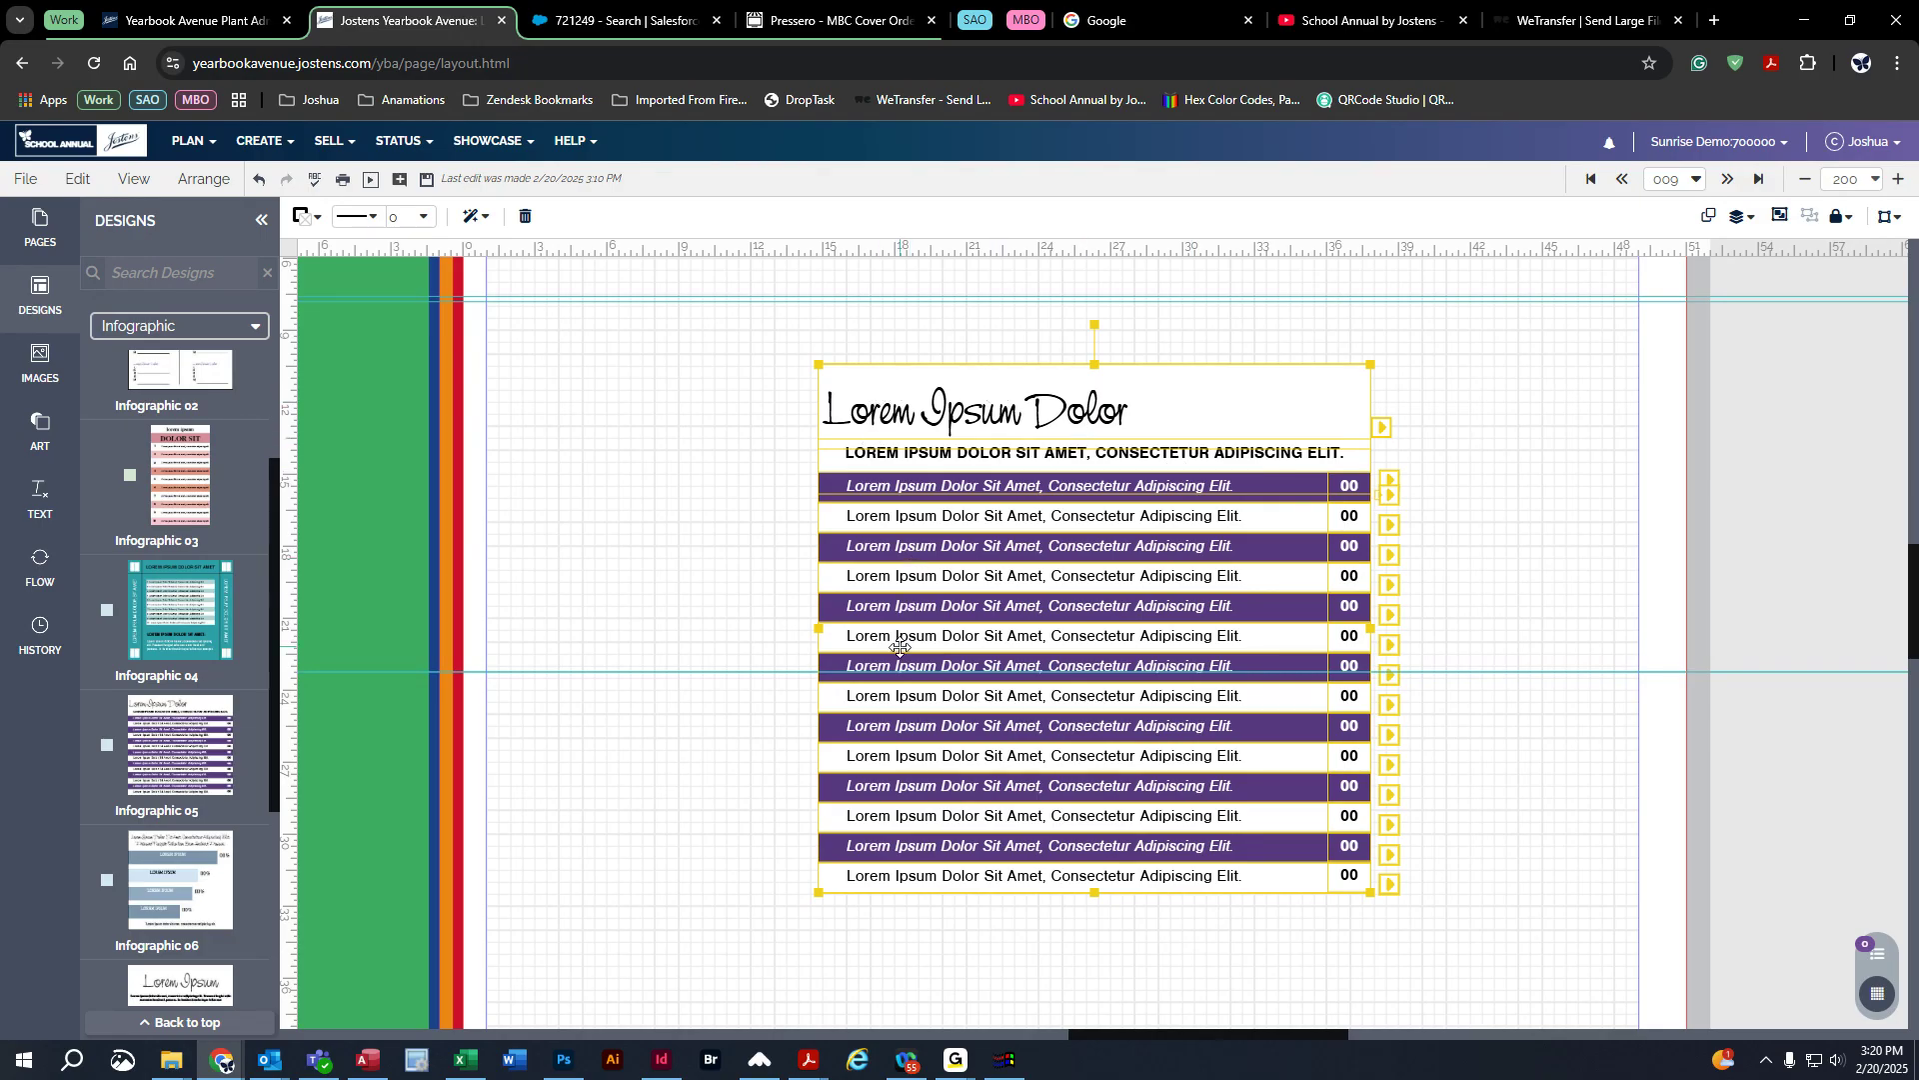
pyautogui.click(1516, 445)
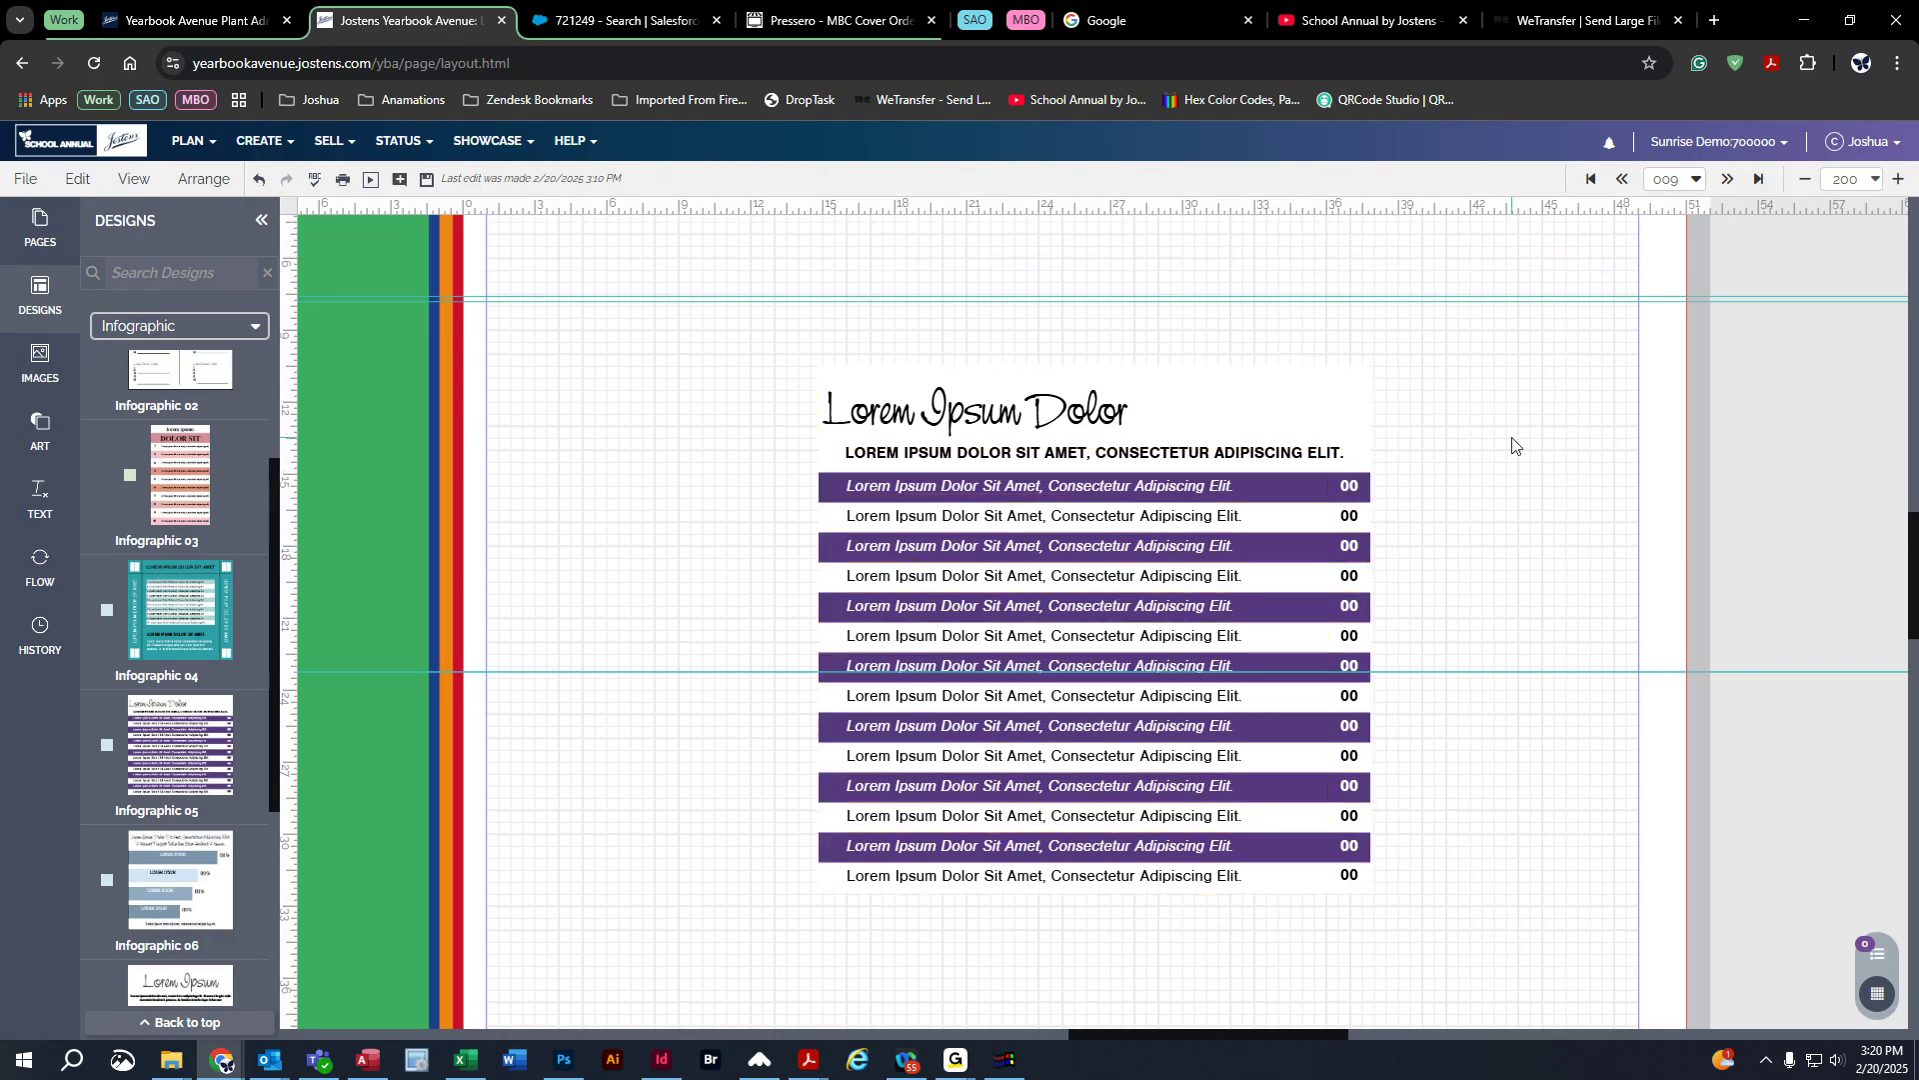
# Step: Examine the separate elements of the ungrouped Infographic 05 by selecting its title, subheading and individual rows, including words within the text
pyautogui.click(1201, 426)
pyautogui.click(1196, 490)
pyautogui.click(1188, 541)
pyautogui.click(1189, 637)
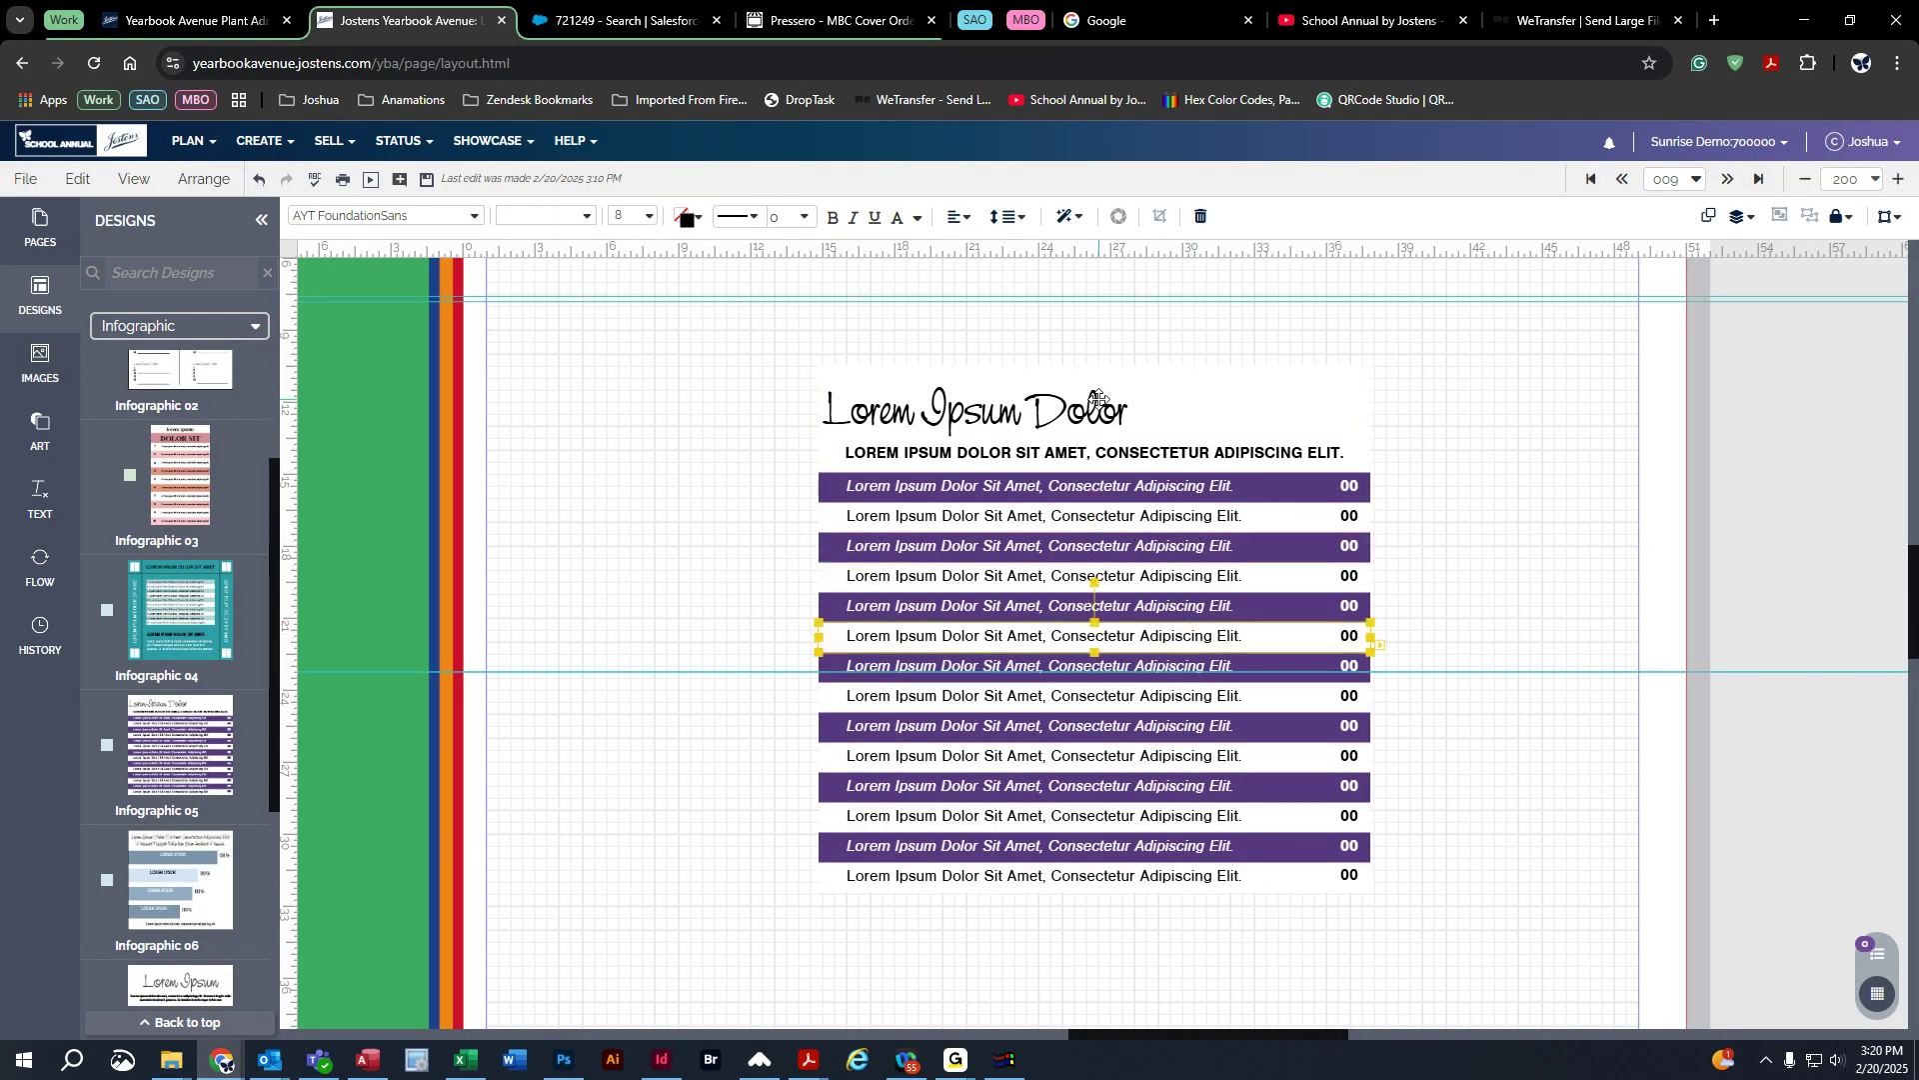
pyautogui.click(1106, 483)
pyautogui.doubleClick(1106, 483)
pyautogui.click(1243, 489)
pyautogui.doubleClick(1242, 489)
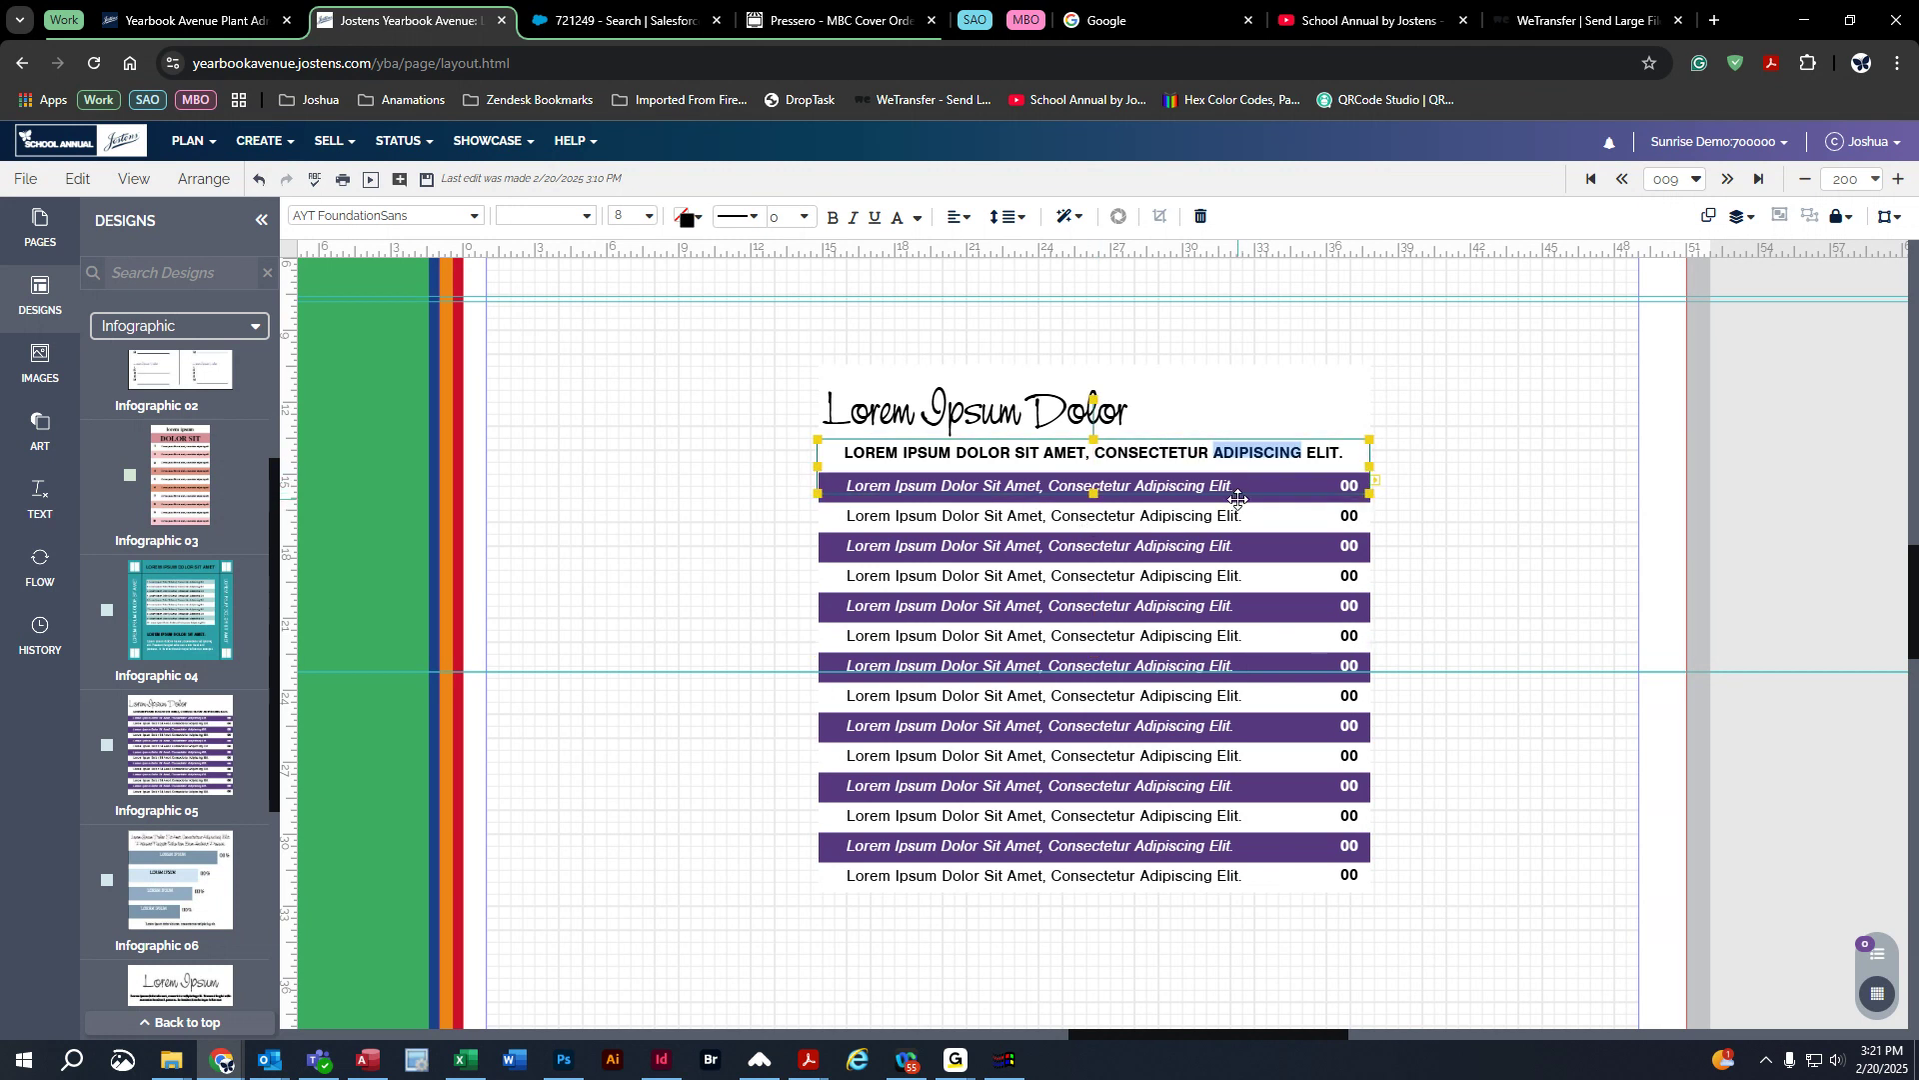
pyautogui.hotkey('ctrl', 'z')
# Step: Regroup all elements of Infographic 05 into a single object and delete it from page 009
pyautogui.click(784, 369)
pyautogui.moveTo(785, 342); pyautogui.dragTo(1409, 915)
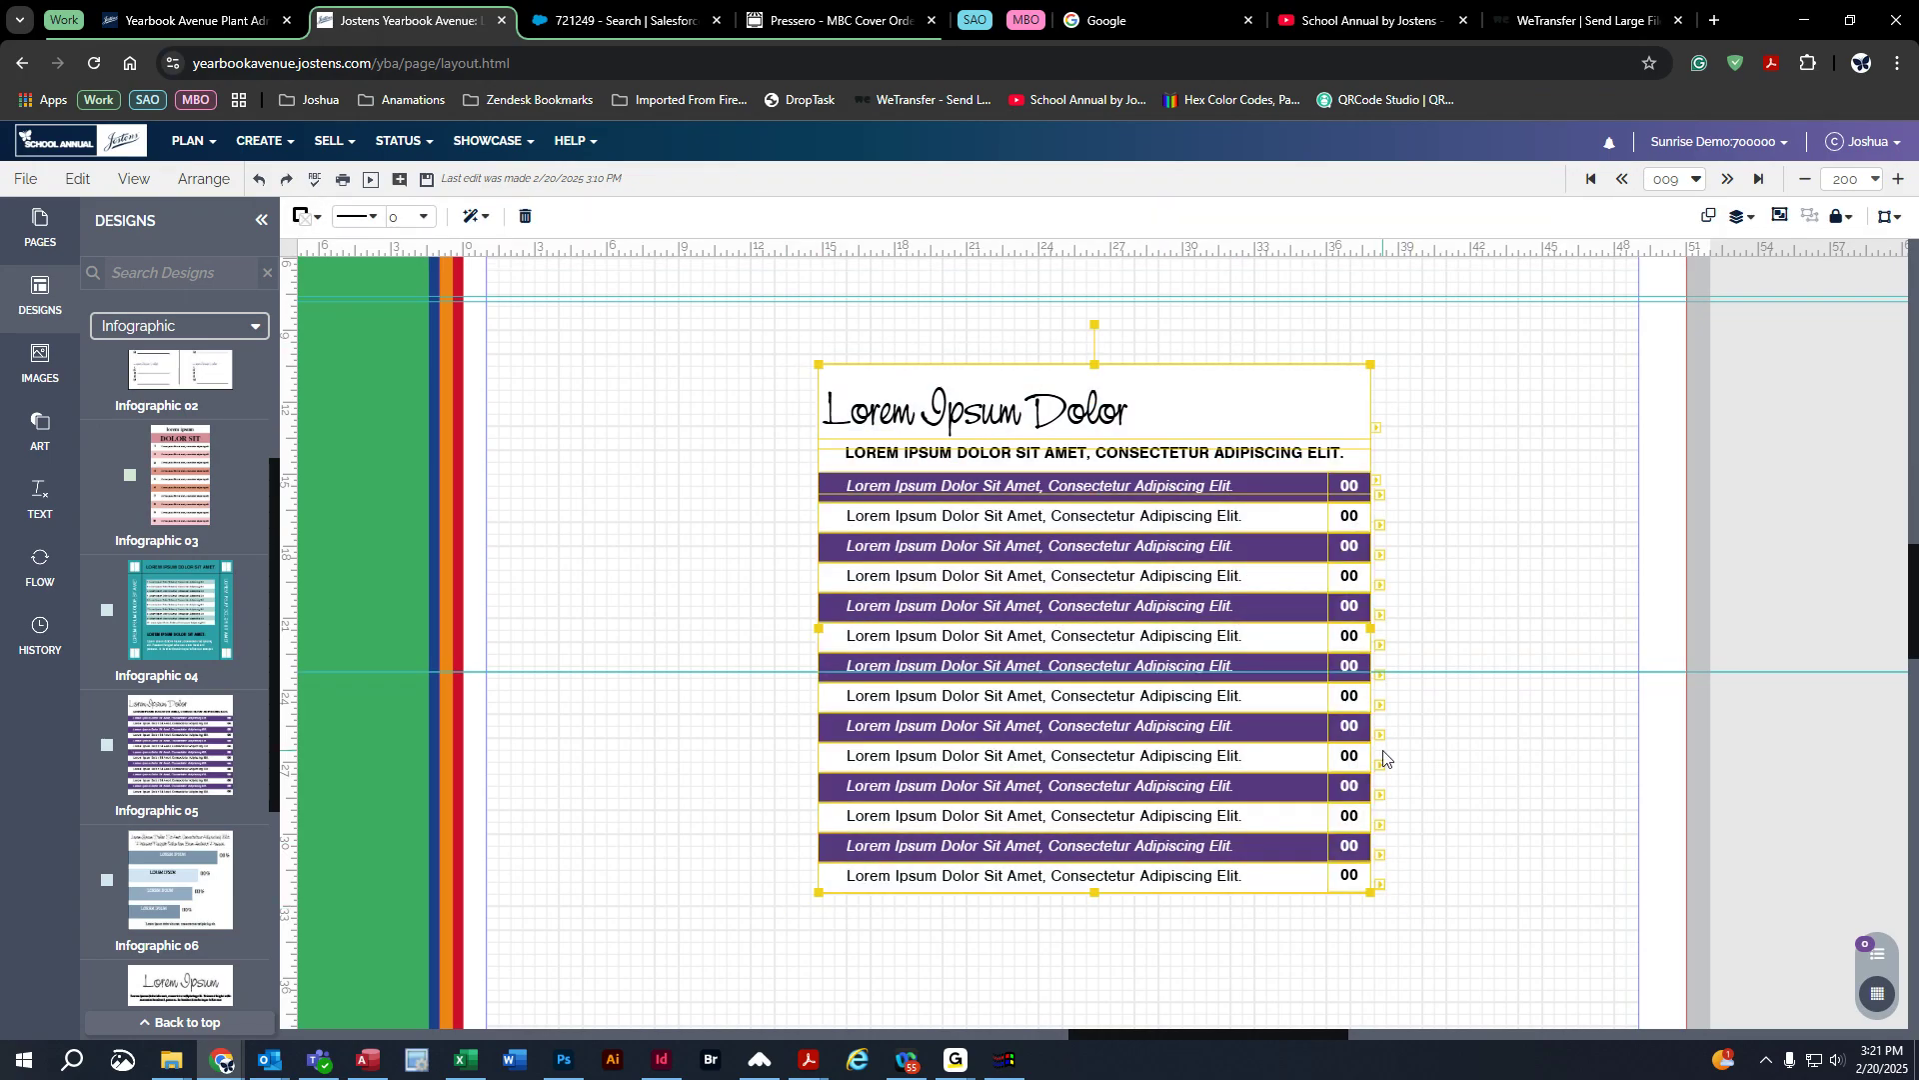
pyautogui.click(1780, 219)
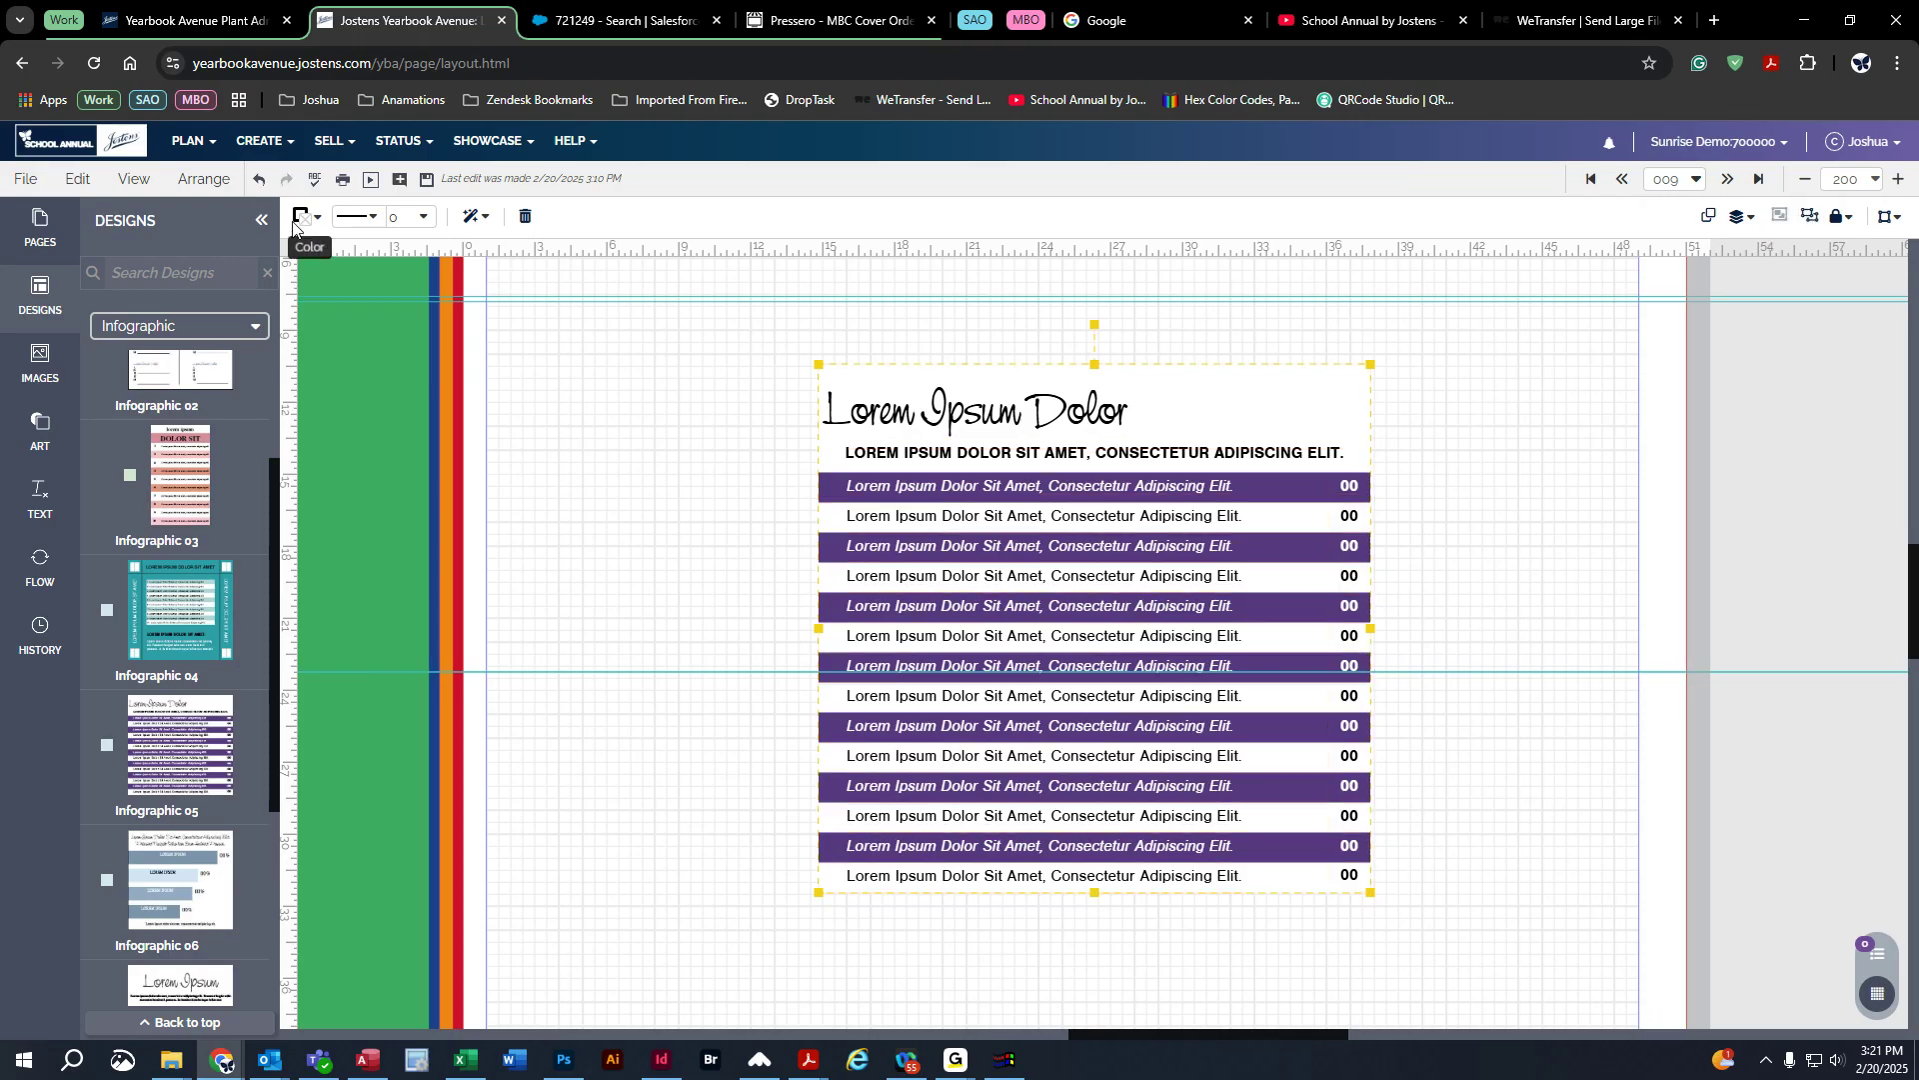
pyautogui.click(210, 179)
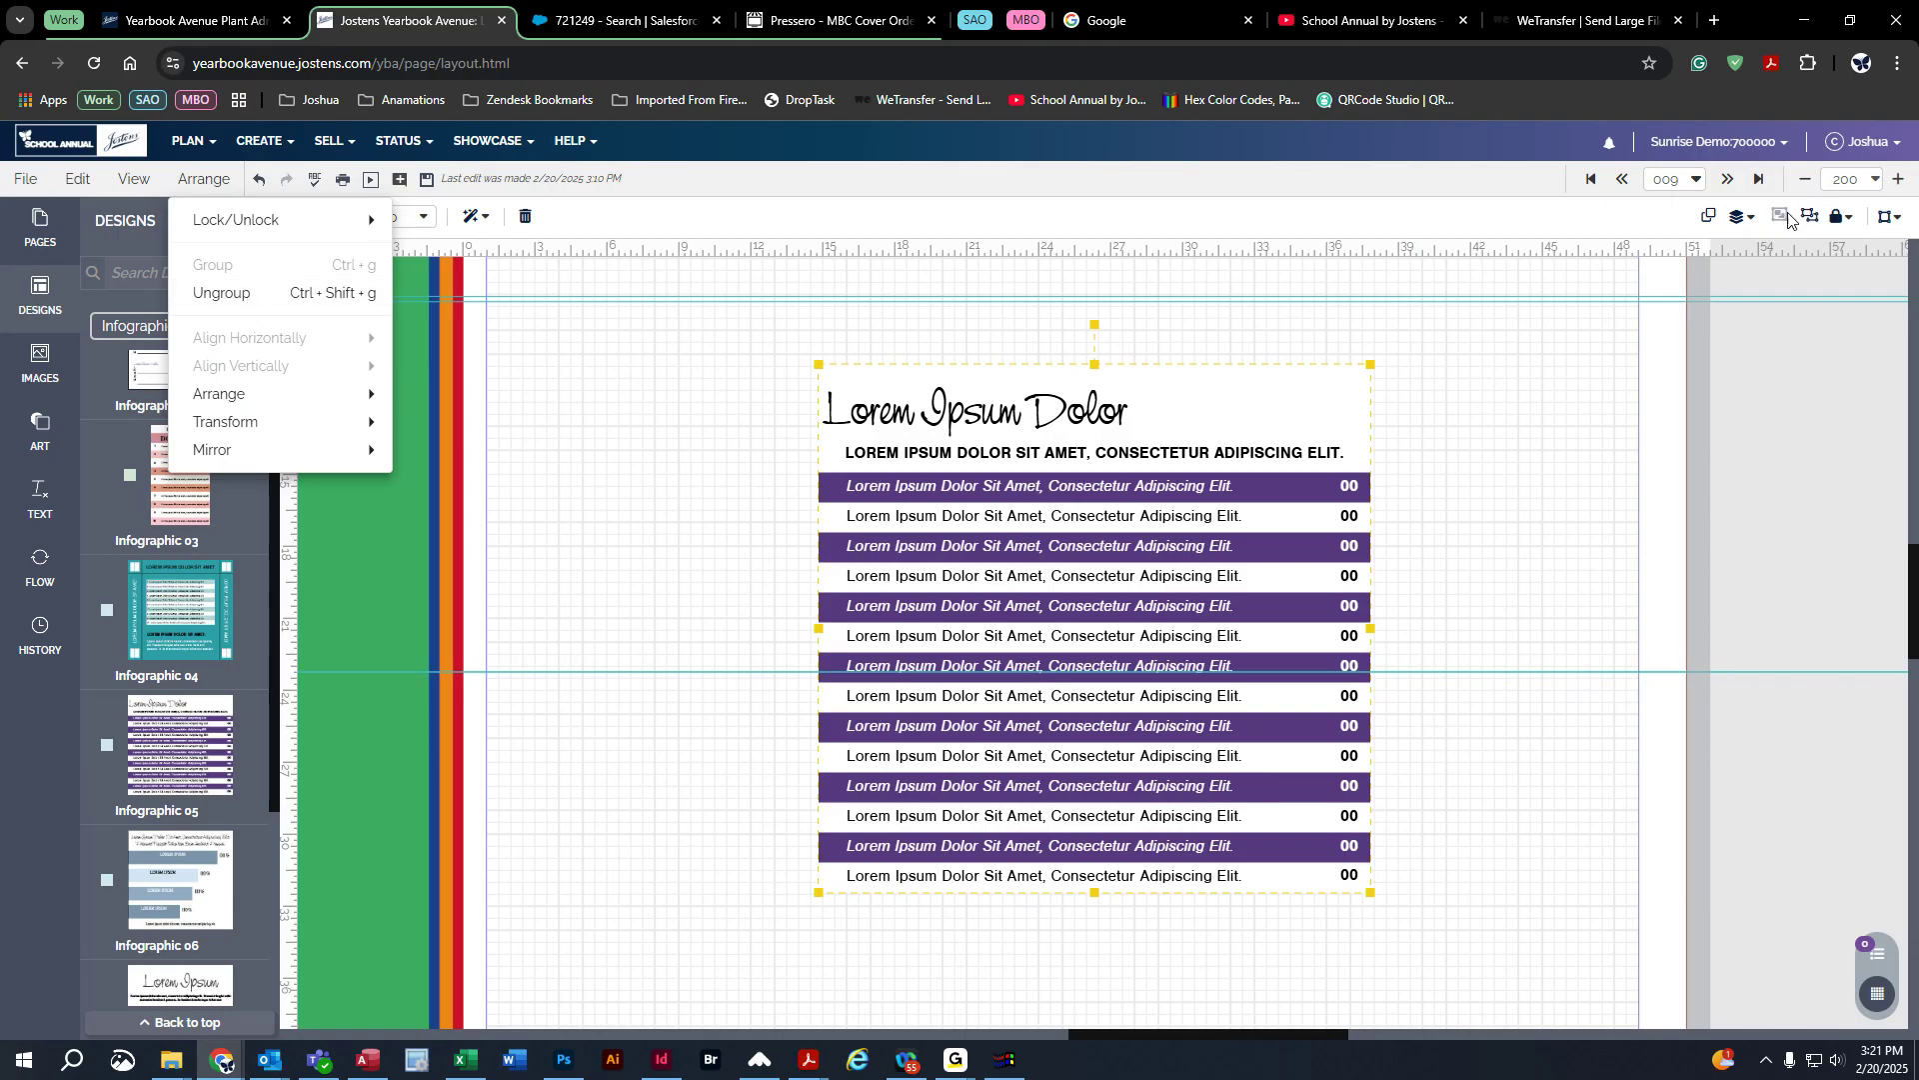
pyautogui.click(1502, 235)
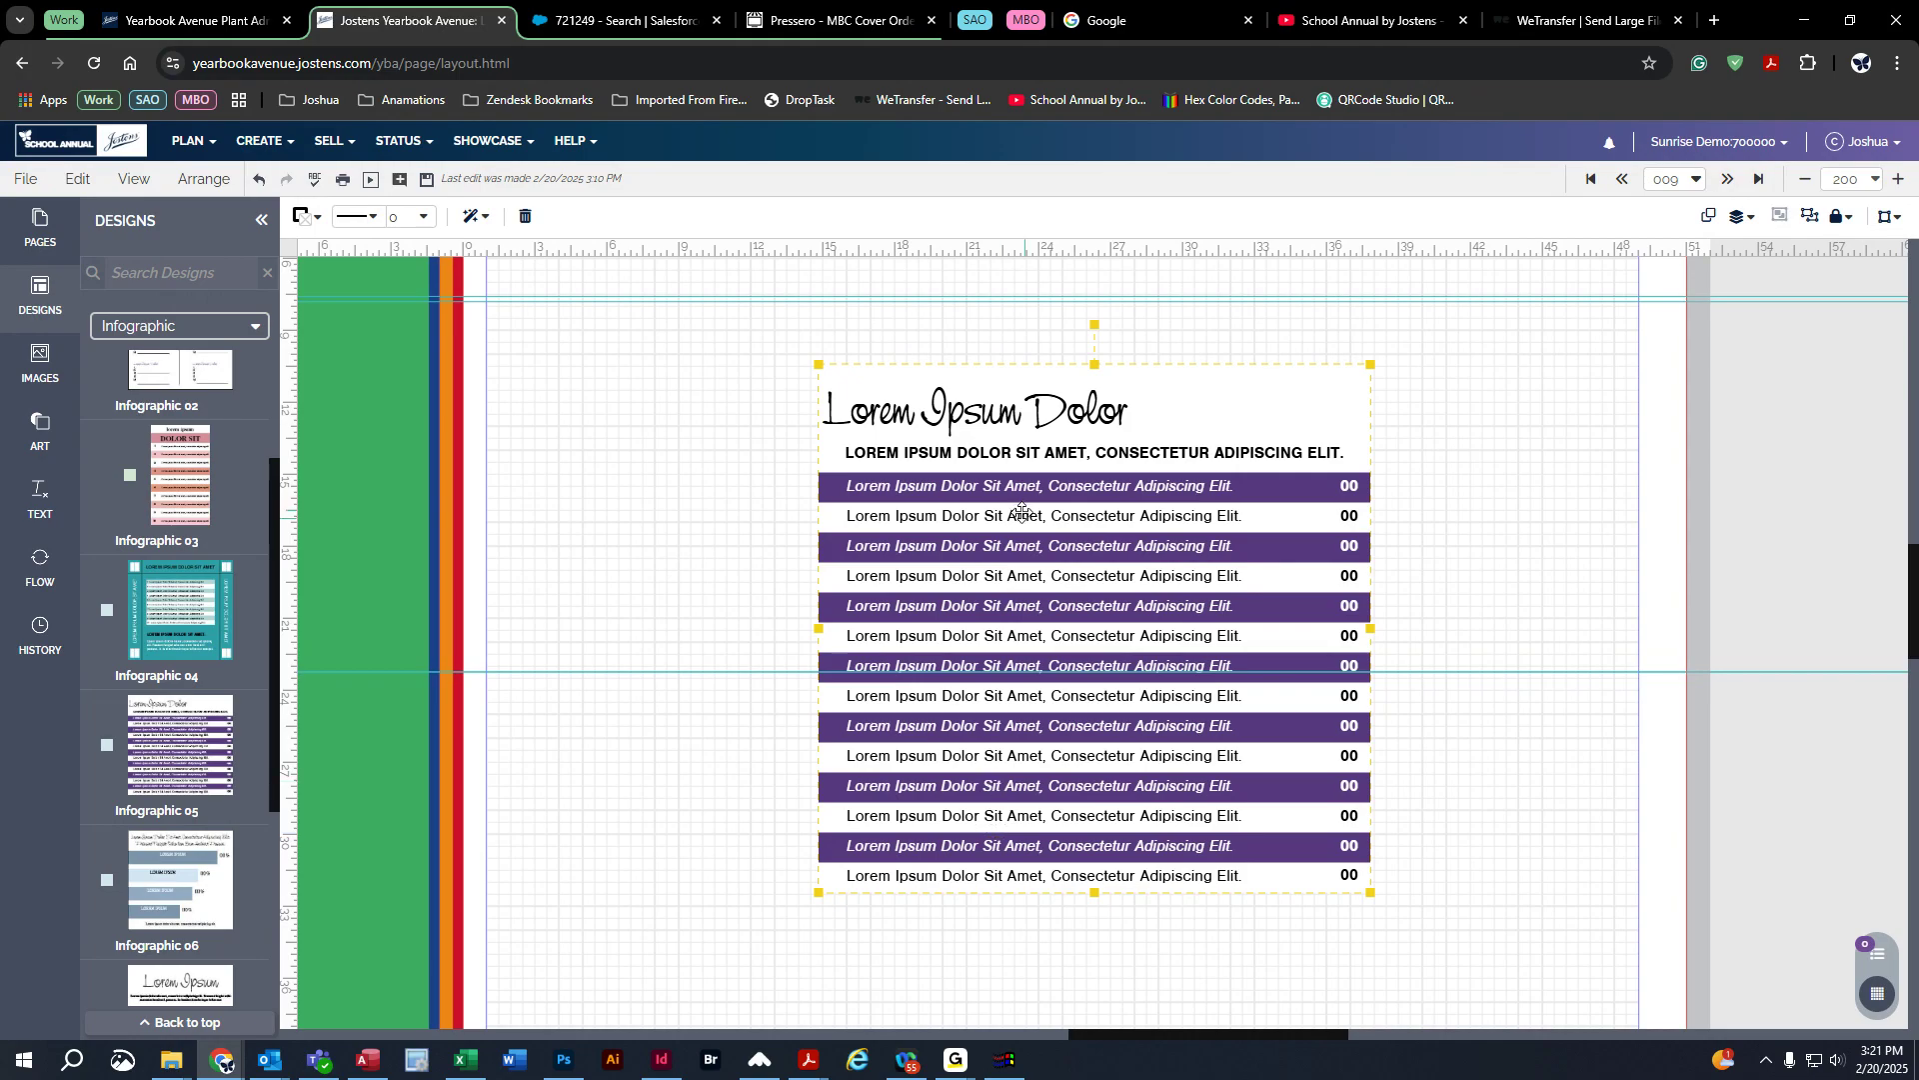
pyautogui.moveTo(1150, 635); pyautogui.dragTo(1112, 822)
pyautogui.press('Delete')
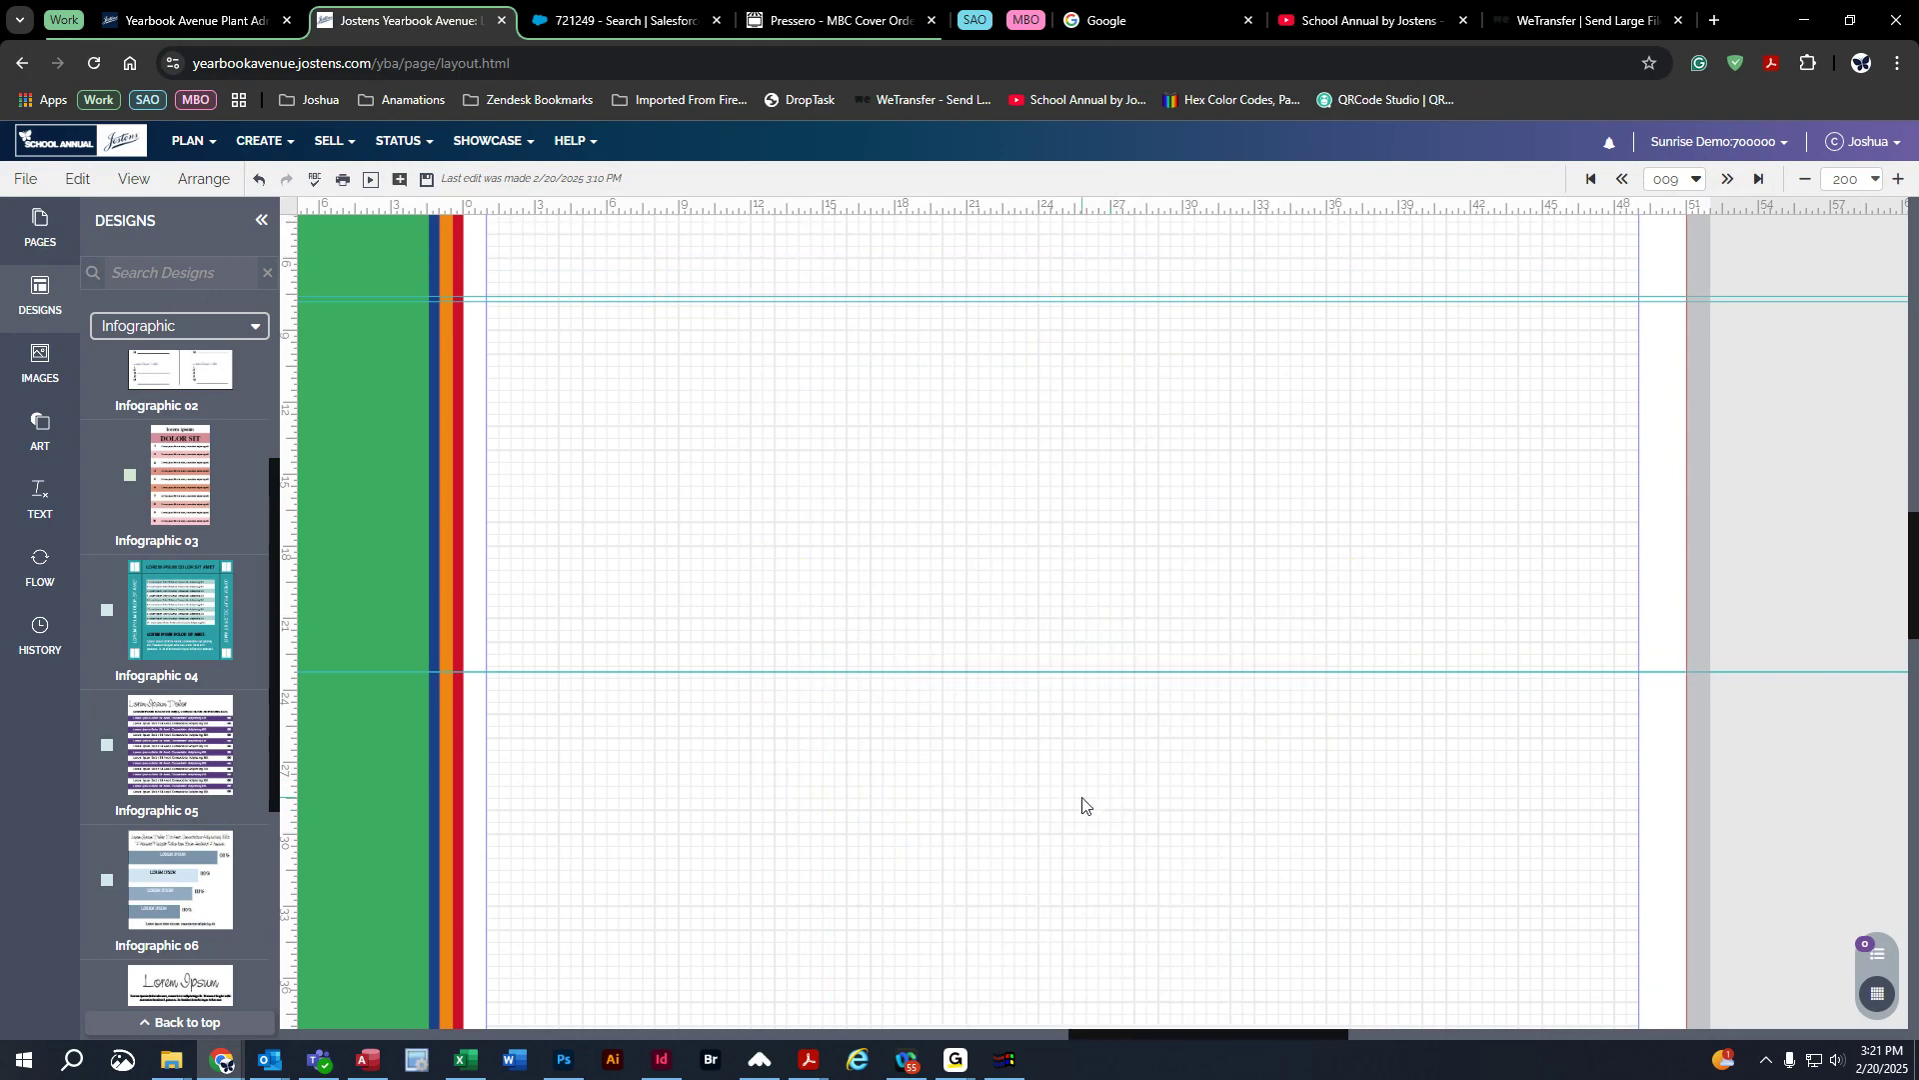
# Step: Add a square image frame to page 009, stretched downward into a tall rectangle and fitted into the upper-right margin corner
pyautogui.scroll(3, 1083, 804)
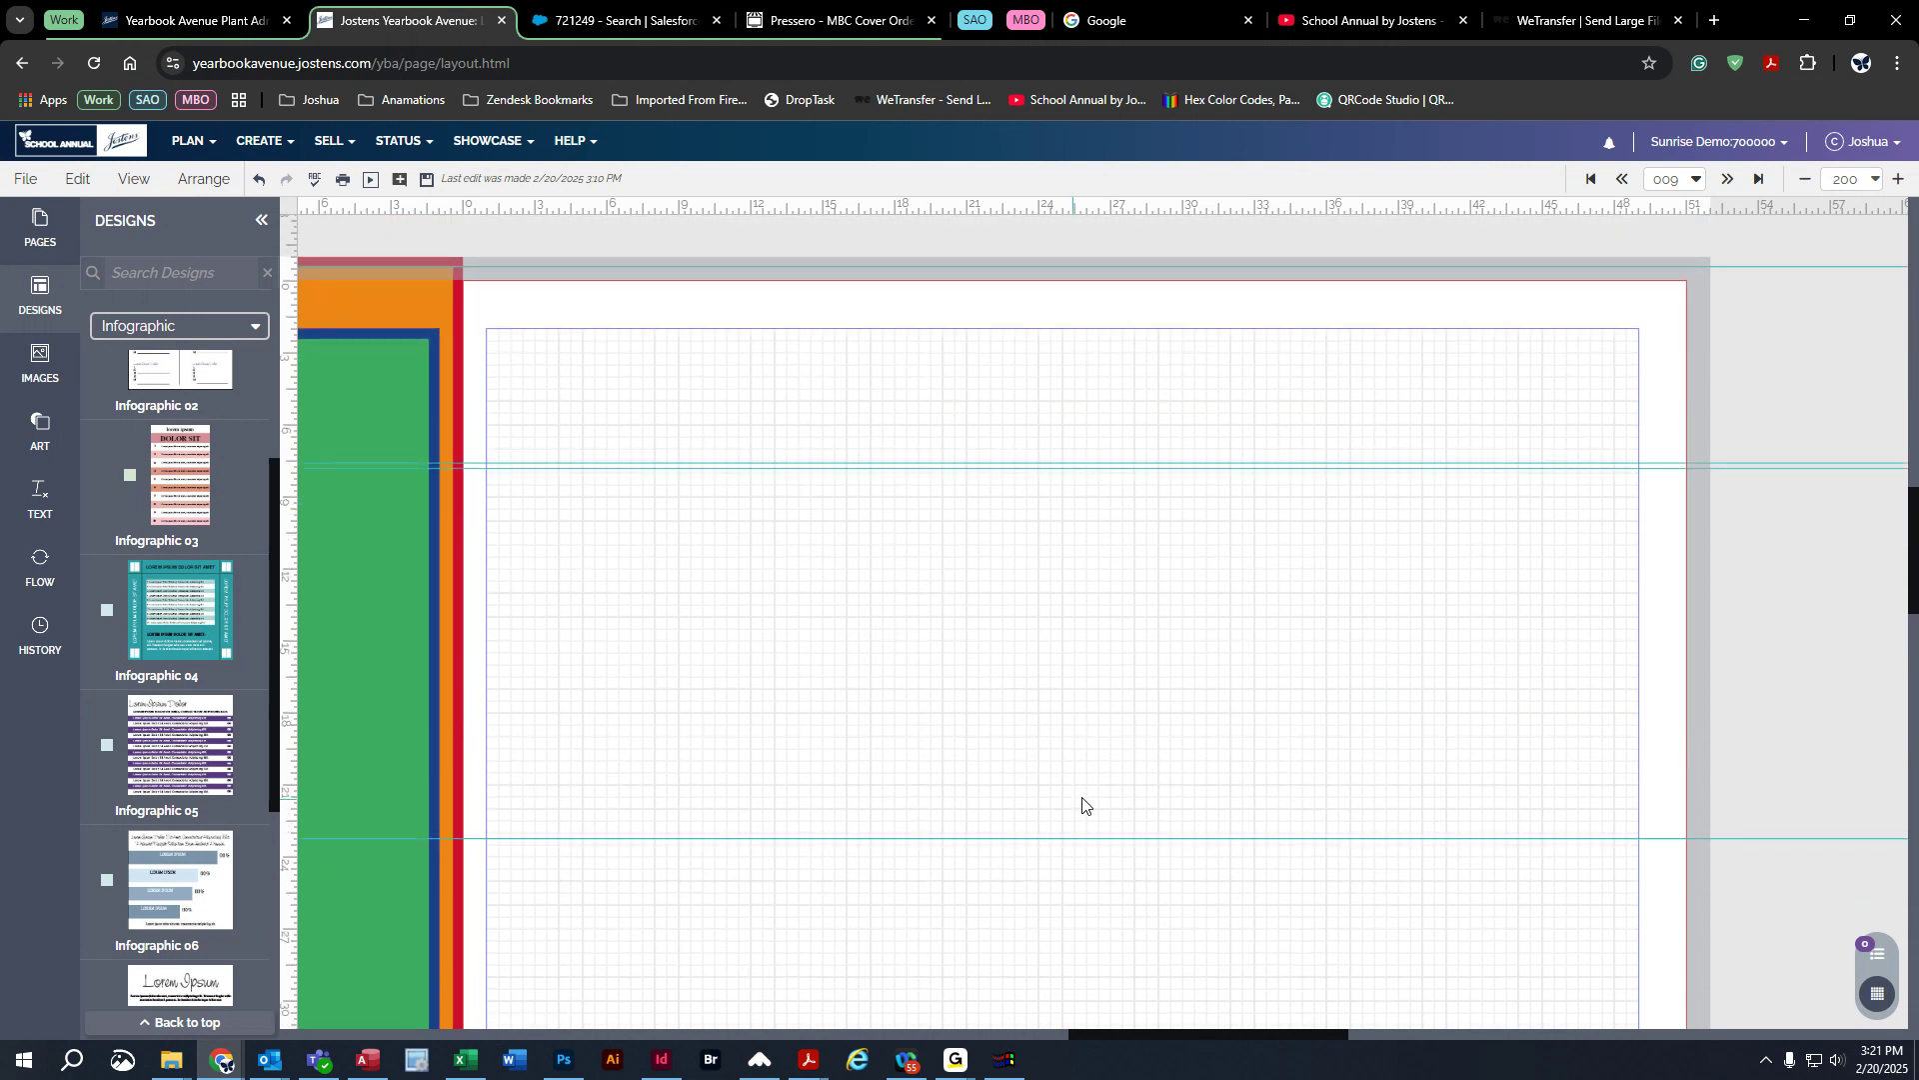
pyautogui.click(44, 376)
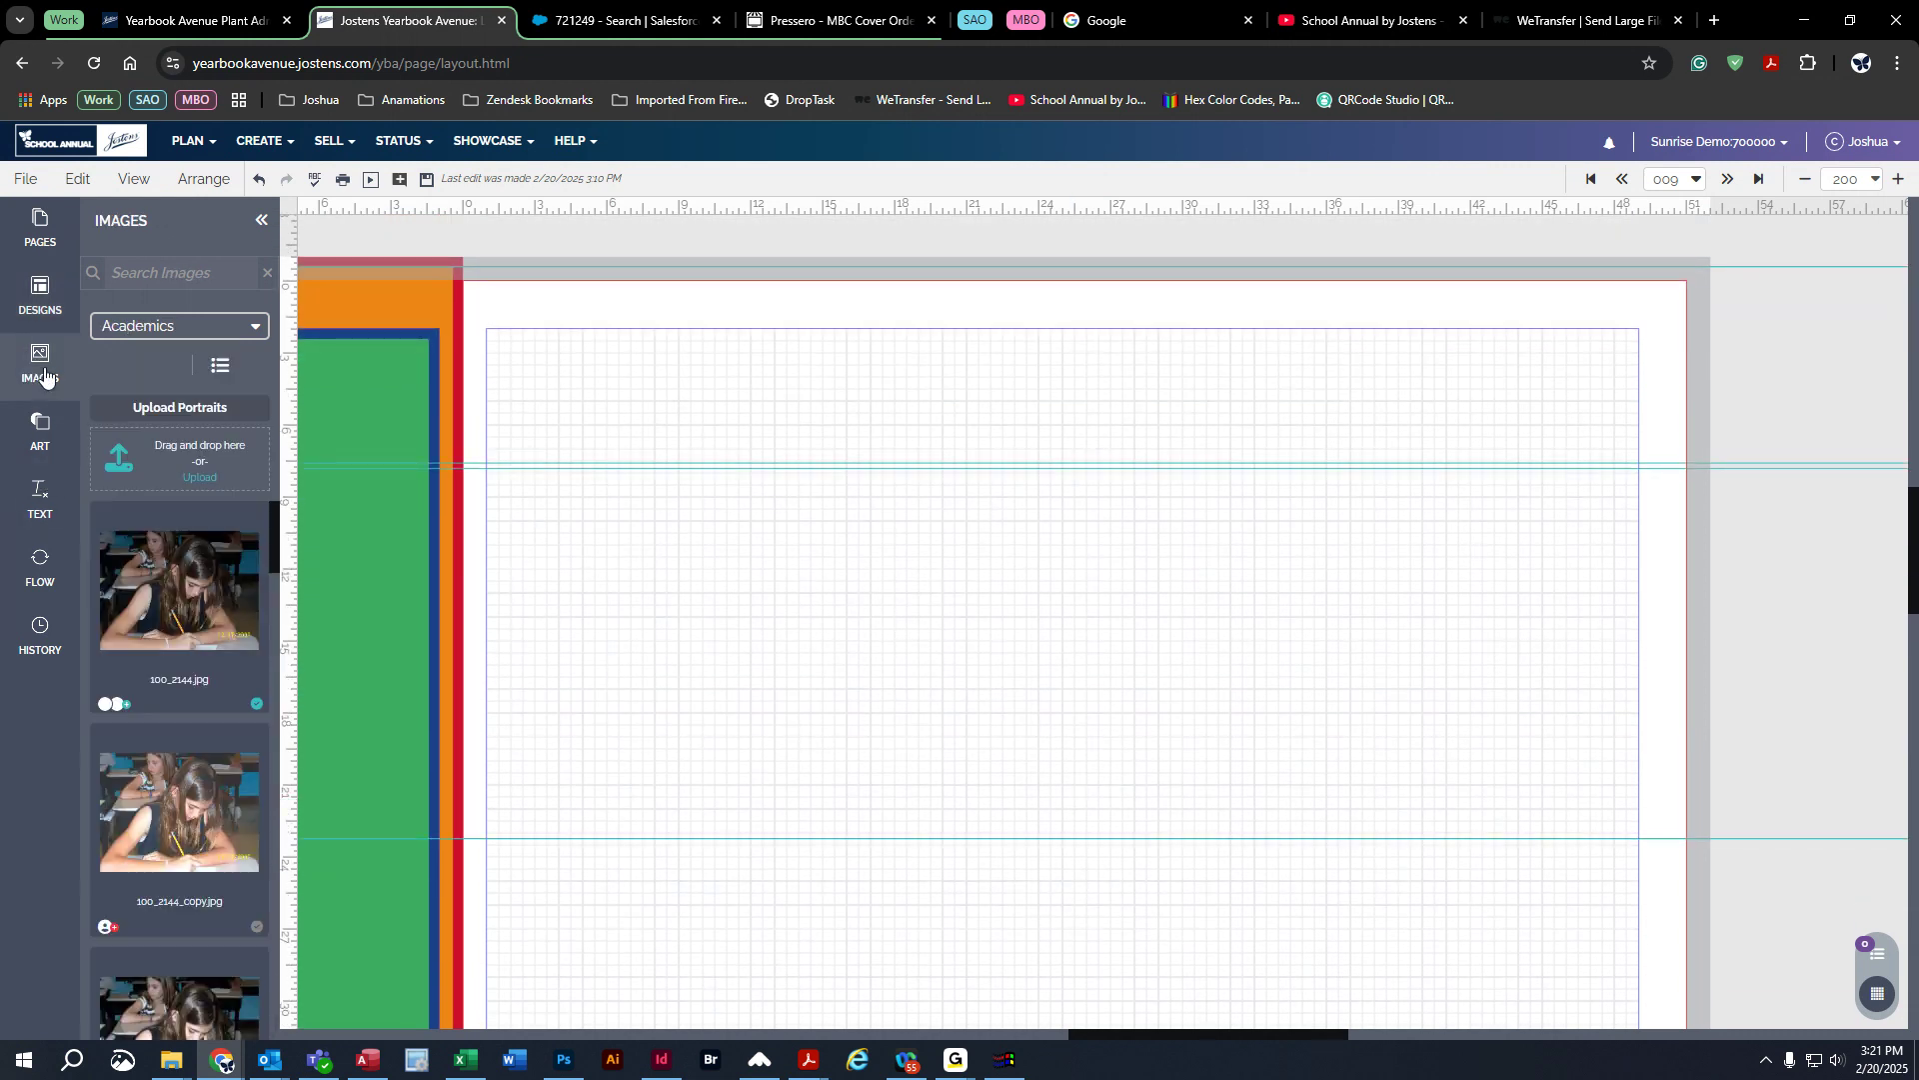
pyautogui.click(40, 448)
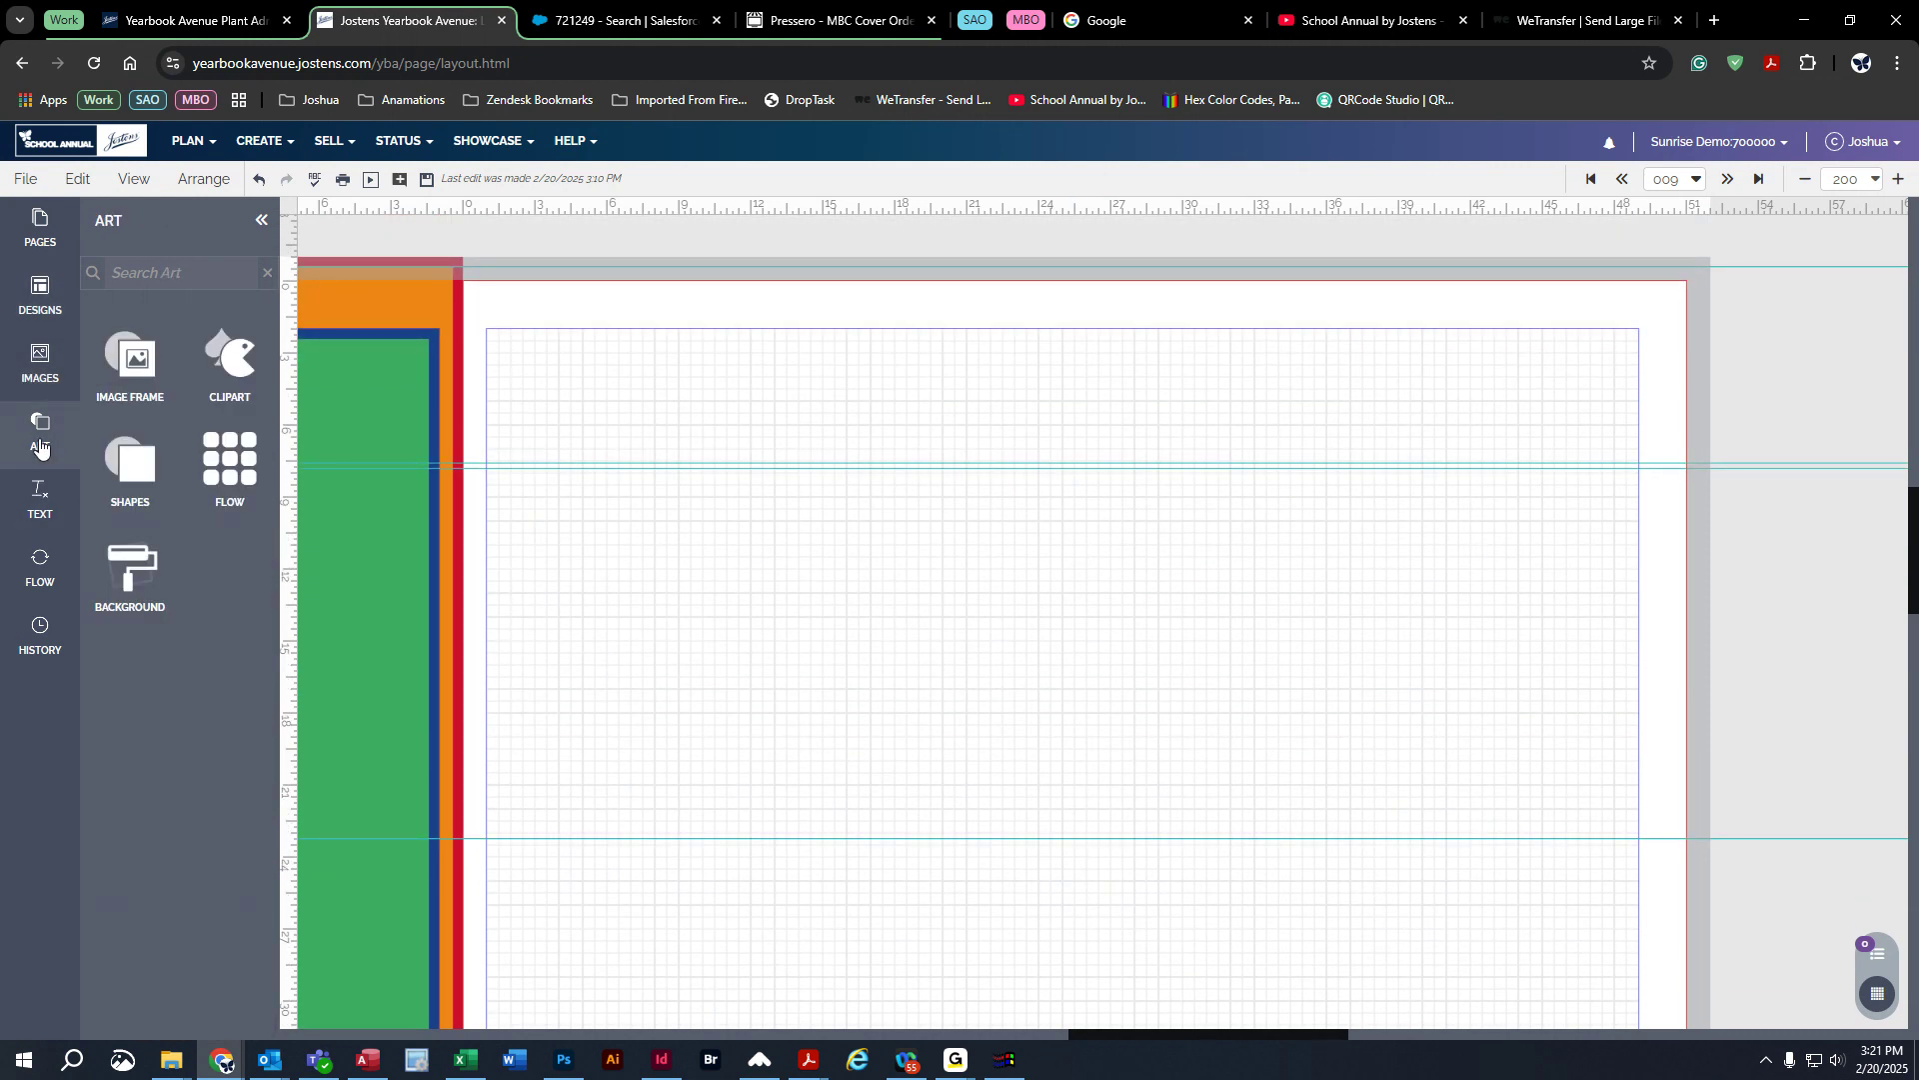
pyautogui.click(135, 359)
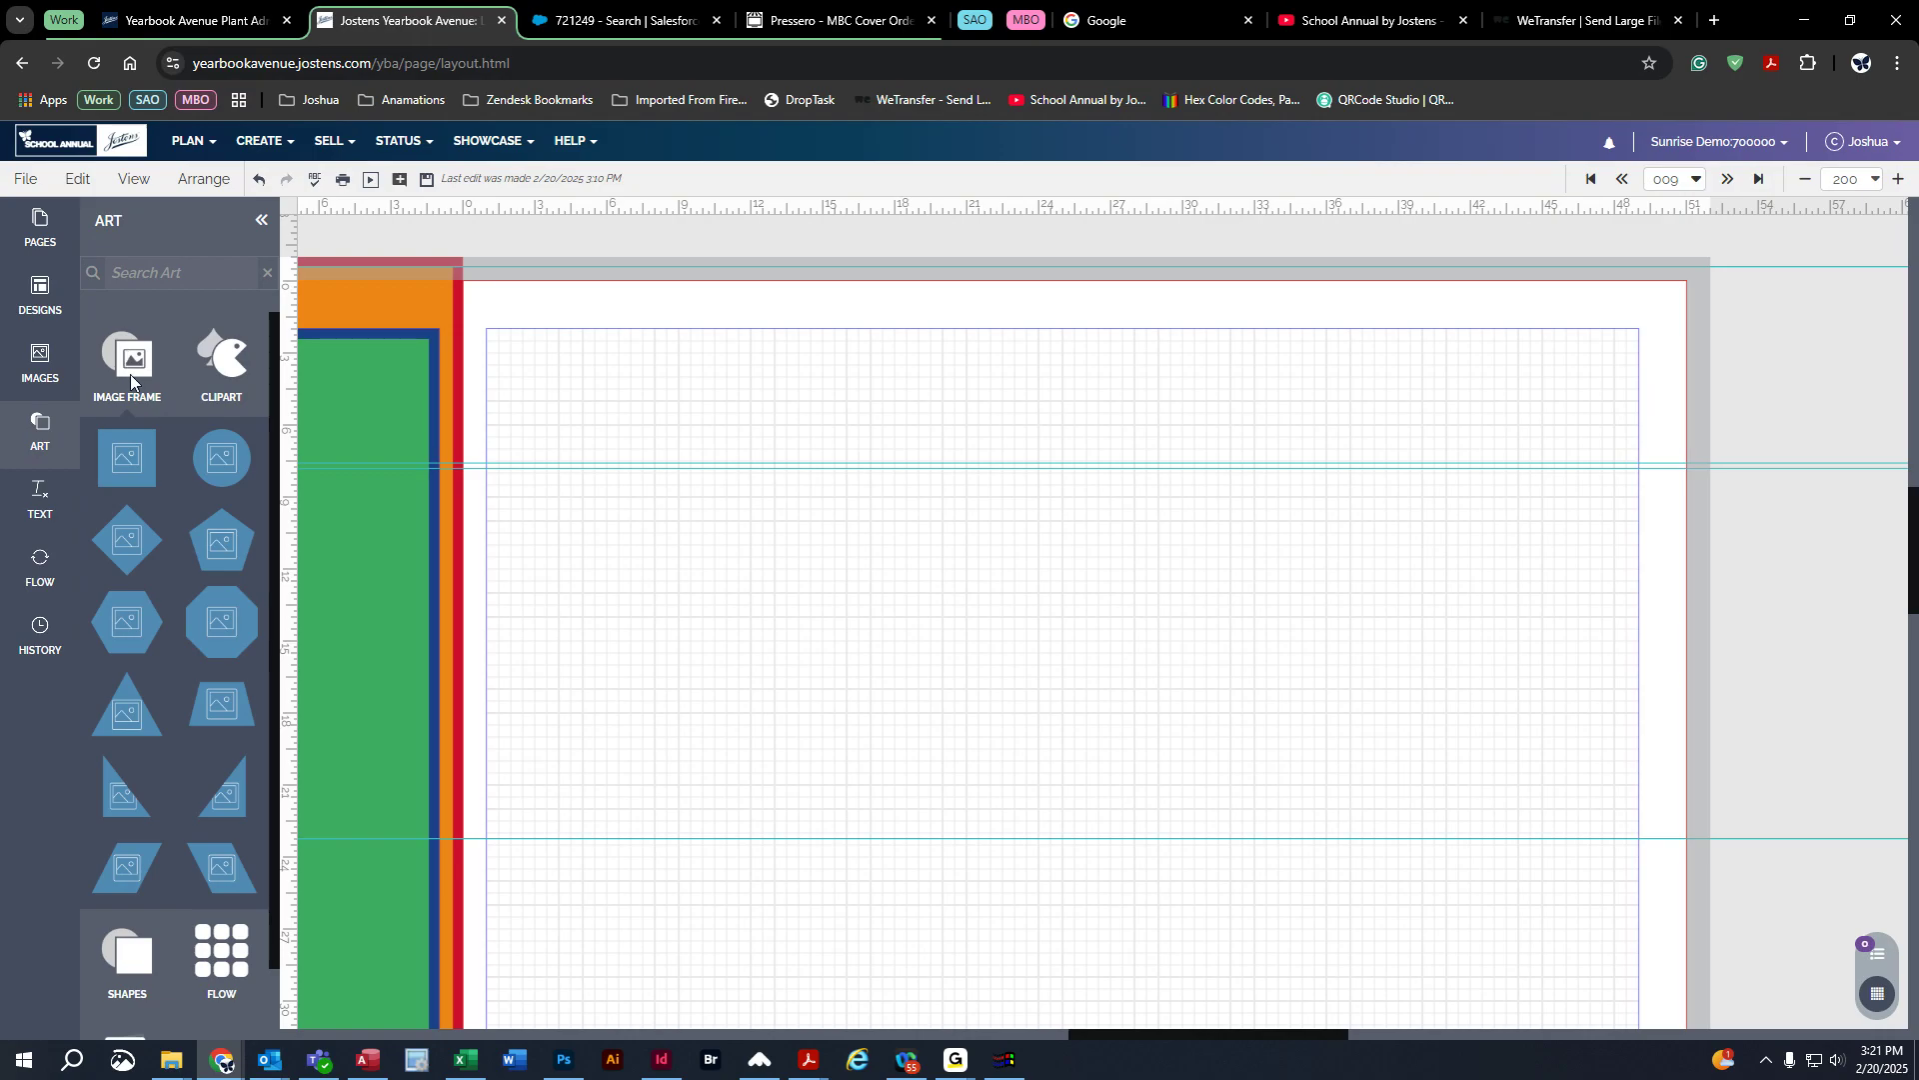
pyautogui.moveTo(124, 456); pyautogui.dragTo(1316, 508)
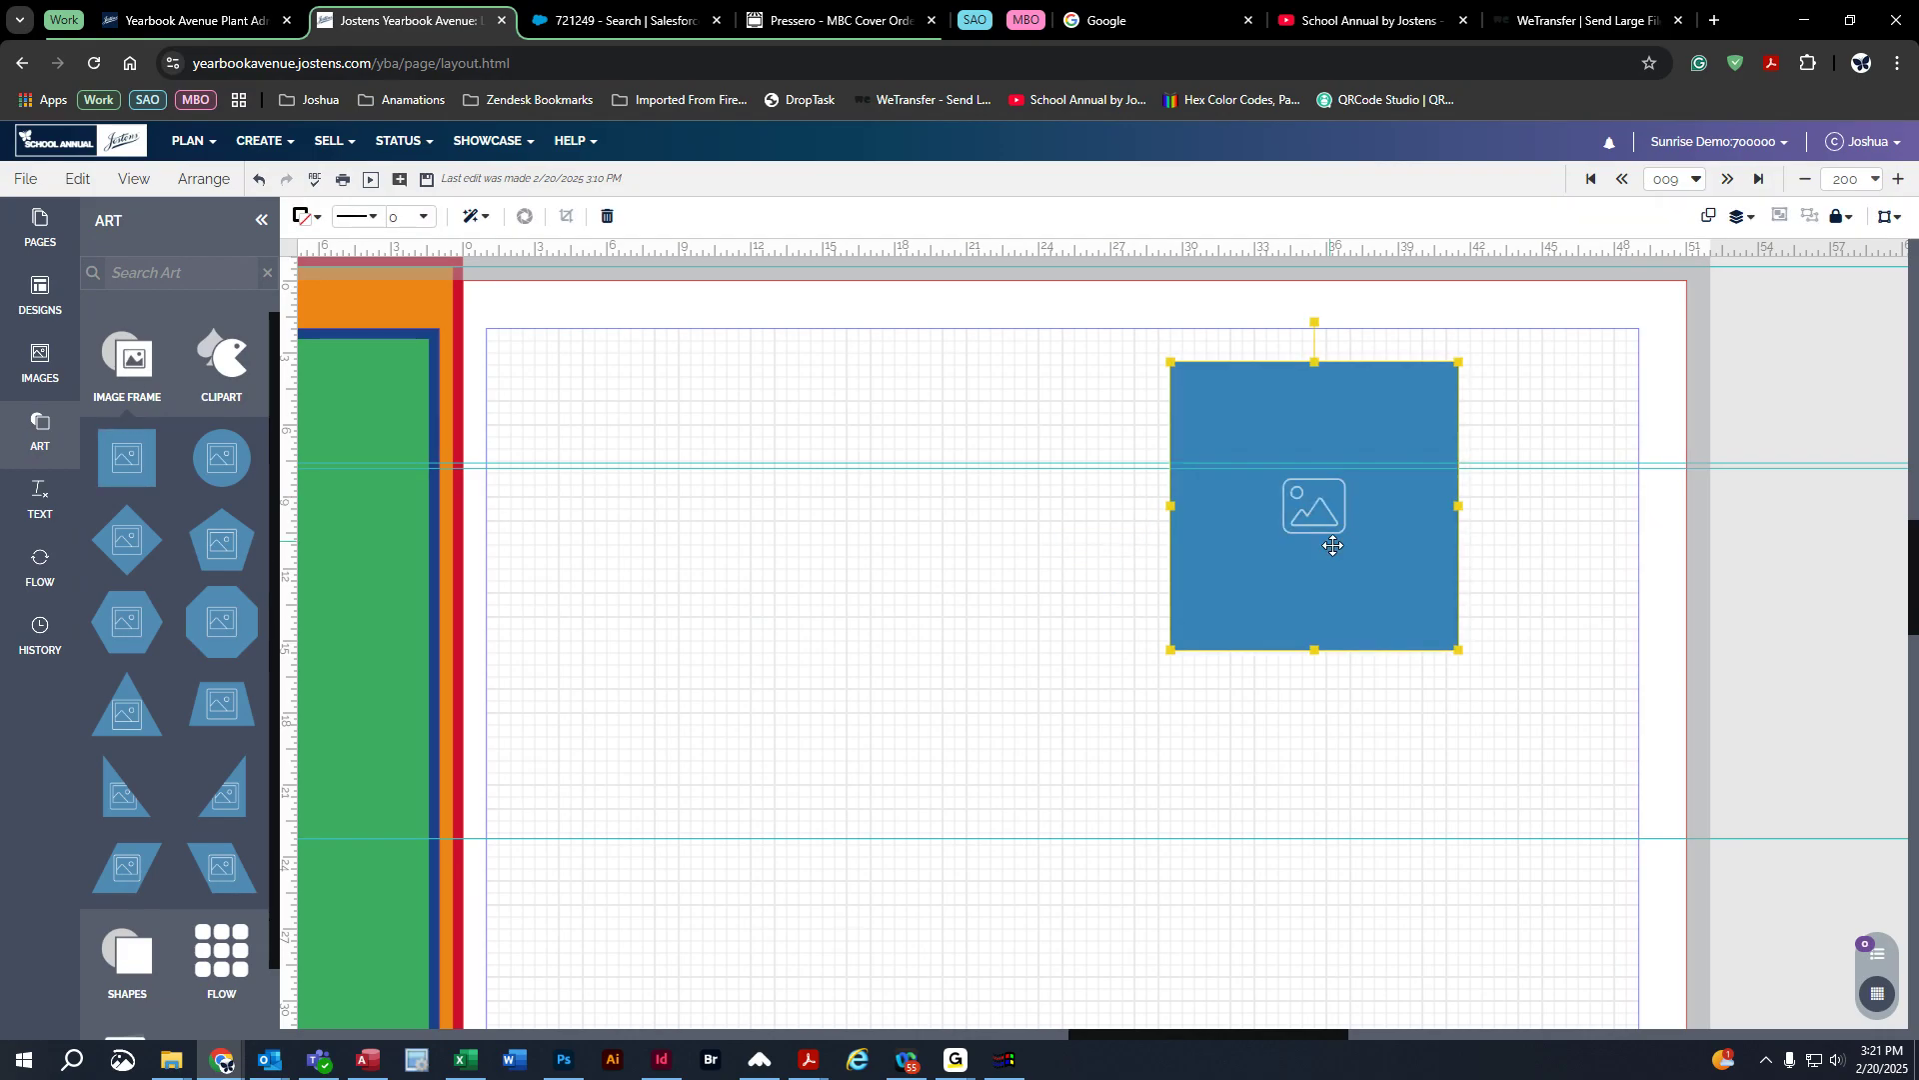
pyautogui.moveTo(1315, 650); pyautogui.dragTo(1314, 779)
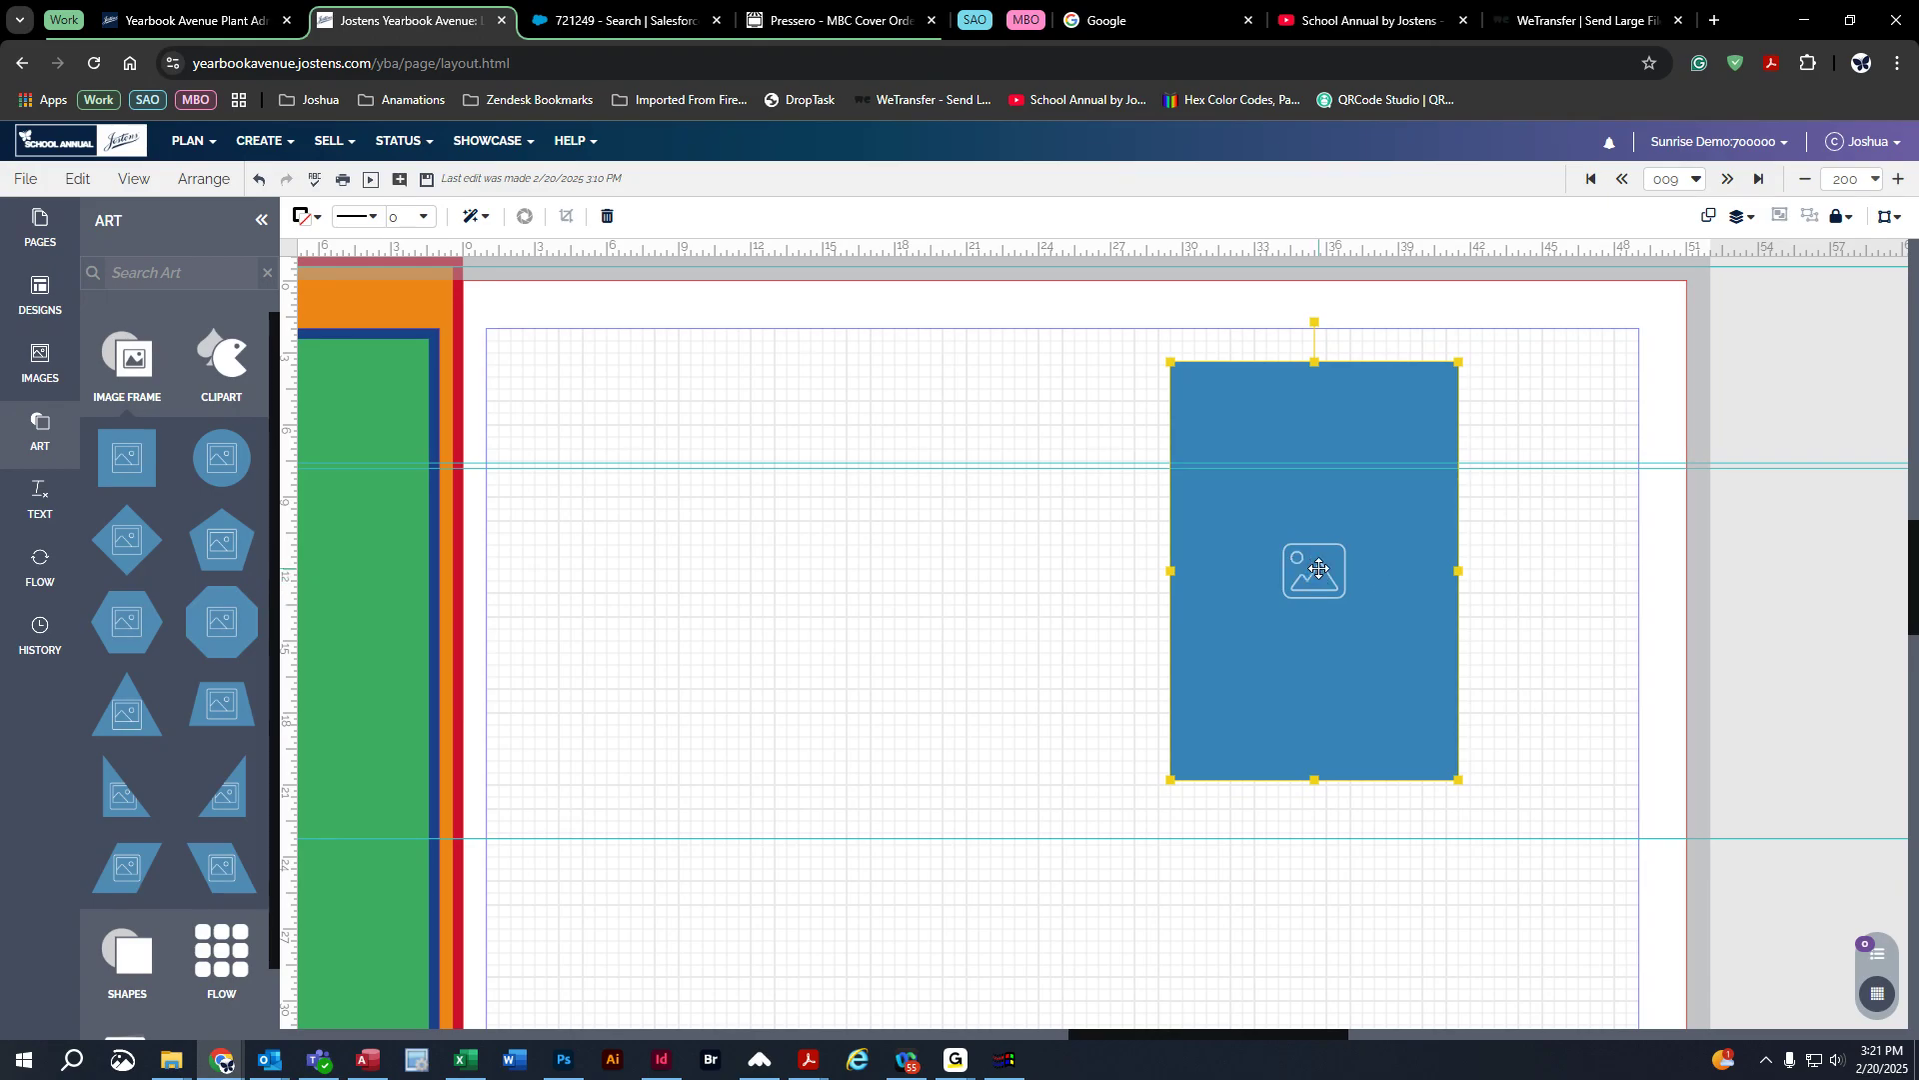
pyautogui.moveTo(1320, 570); pyautogui.dragTo(1512, 561)
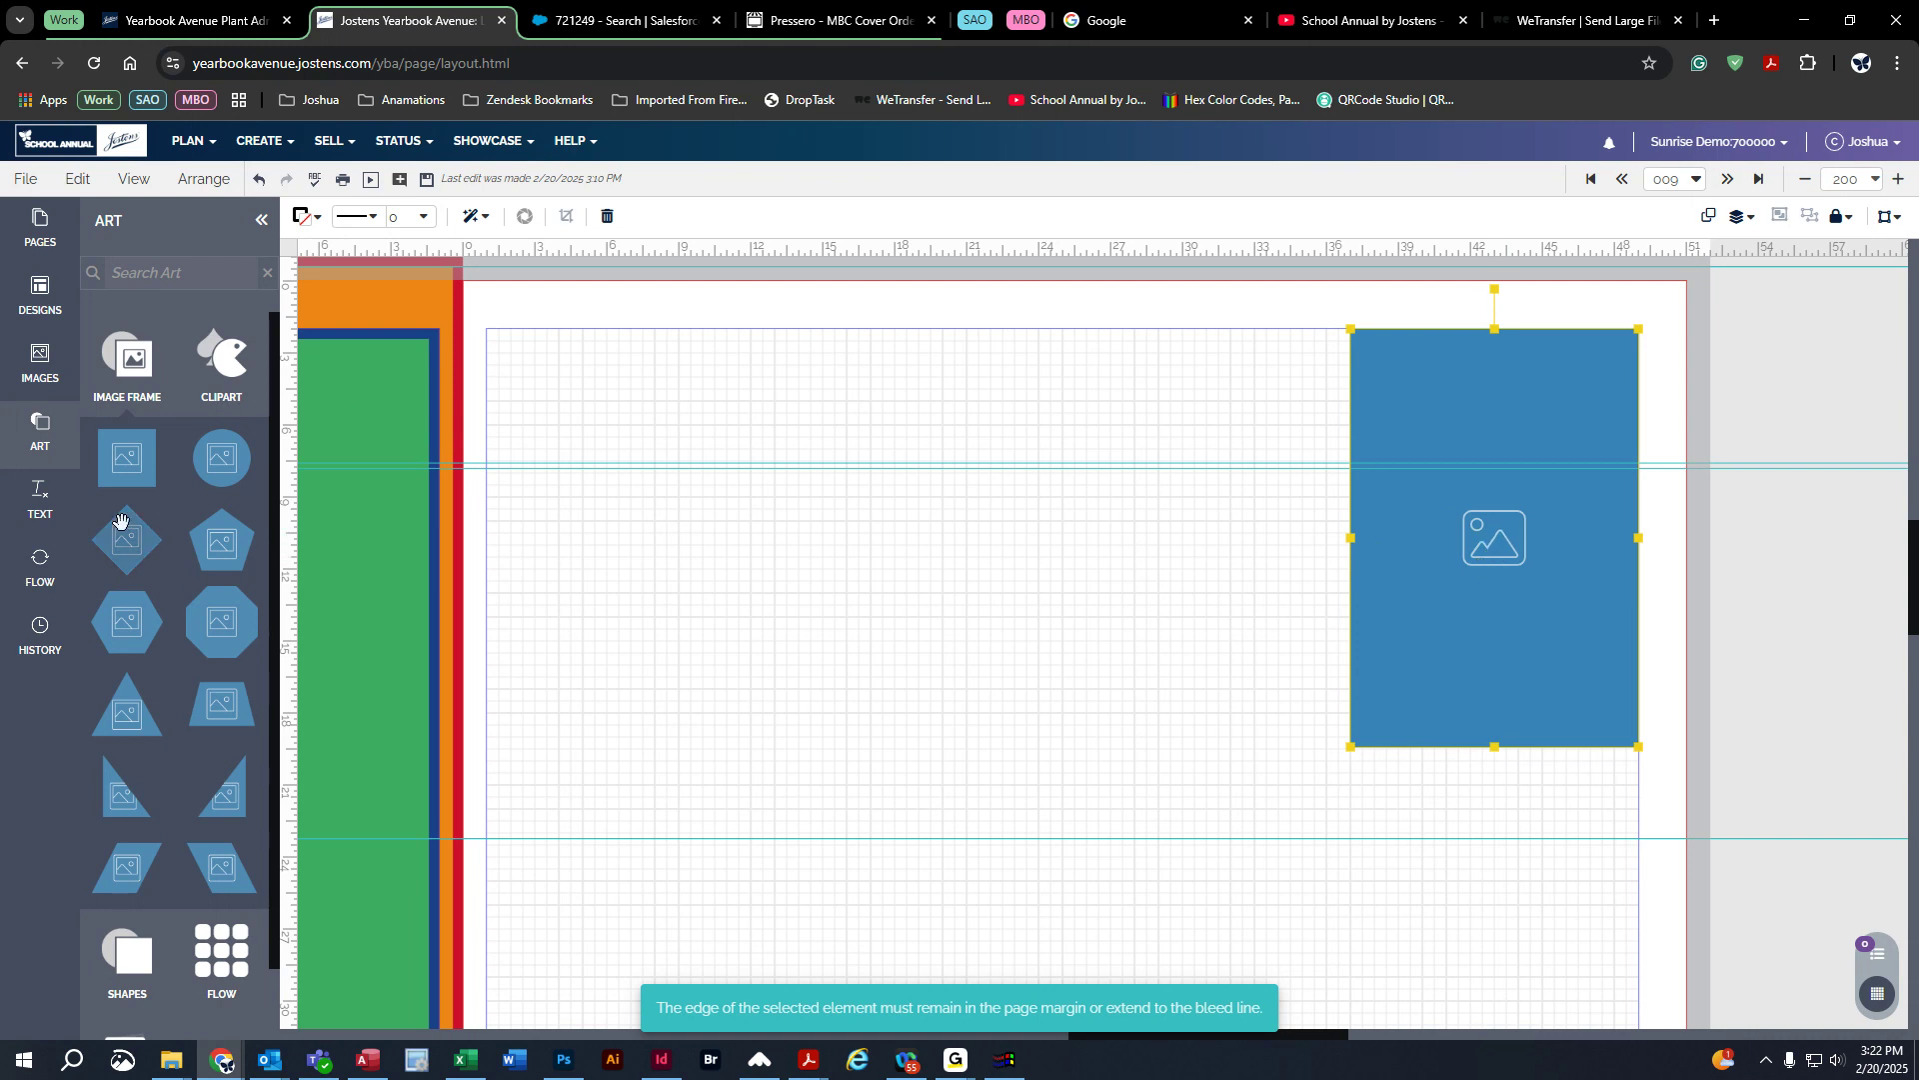
# Step: Add a square shape at the page's upper-left margin corner and resize it into a shallow banner spanning the full width between the margins
pyautogui.click(141, 367)
pyautogui.click(124, 477)
pyautogui.moveTo(128, 555); pyautogui.dragTo(661, 523)
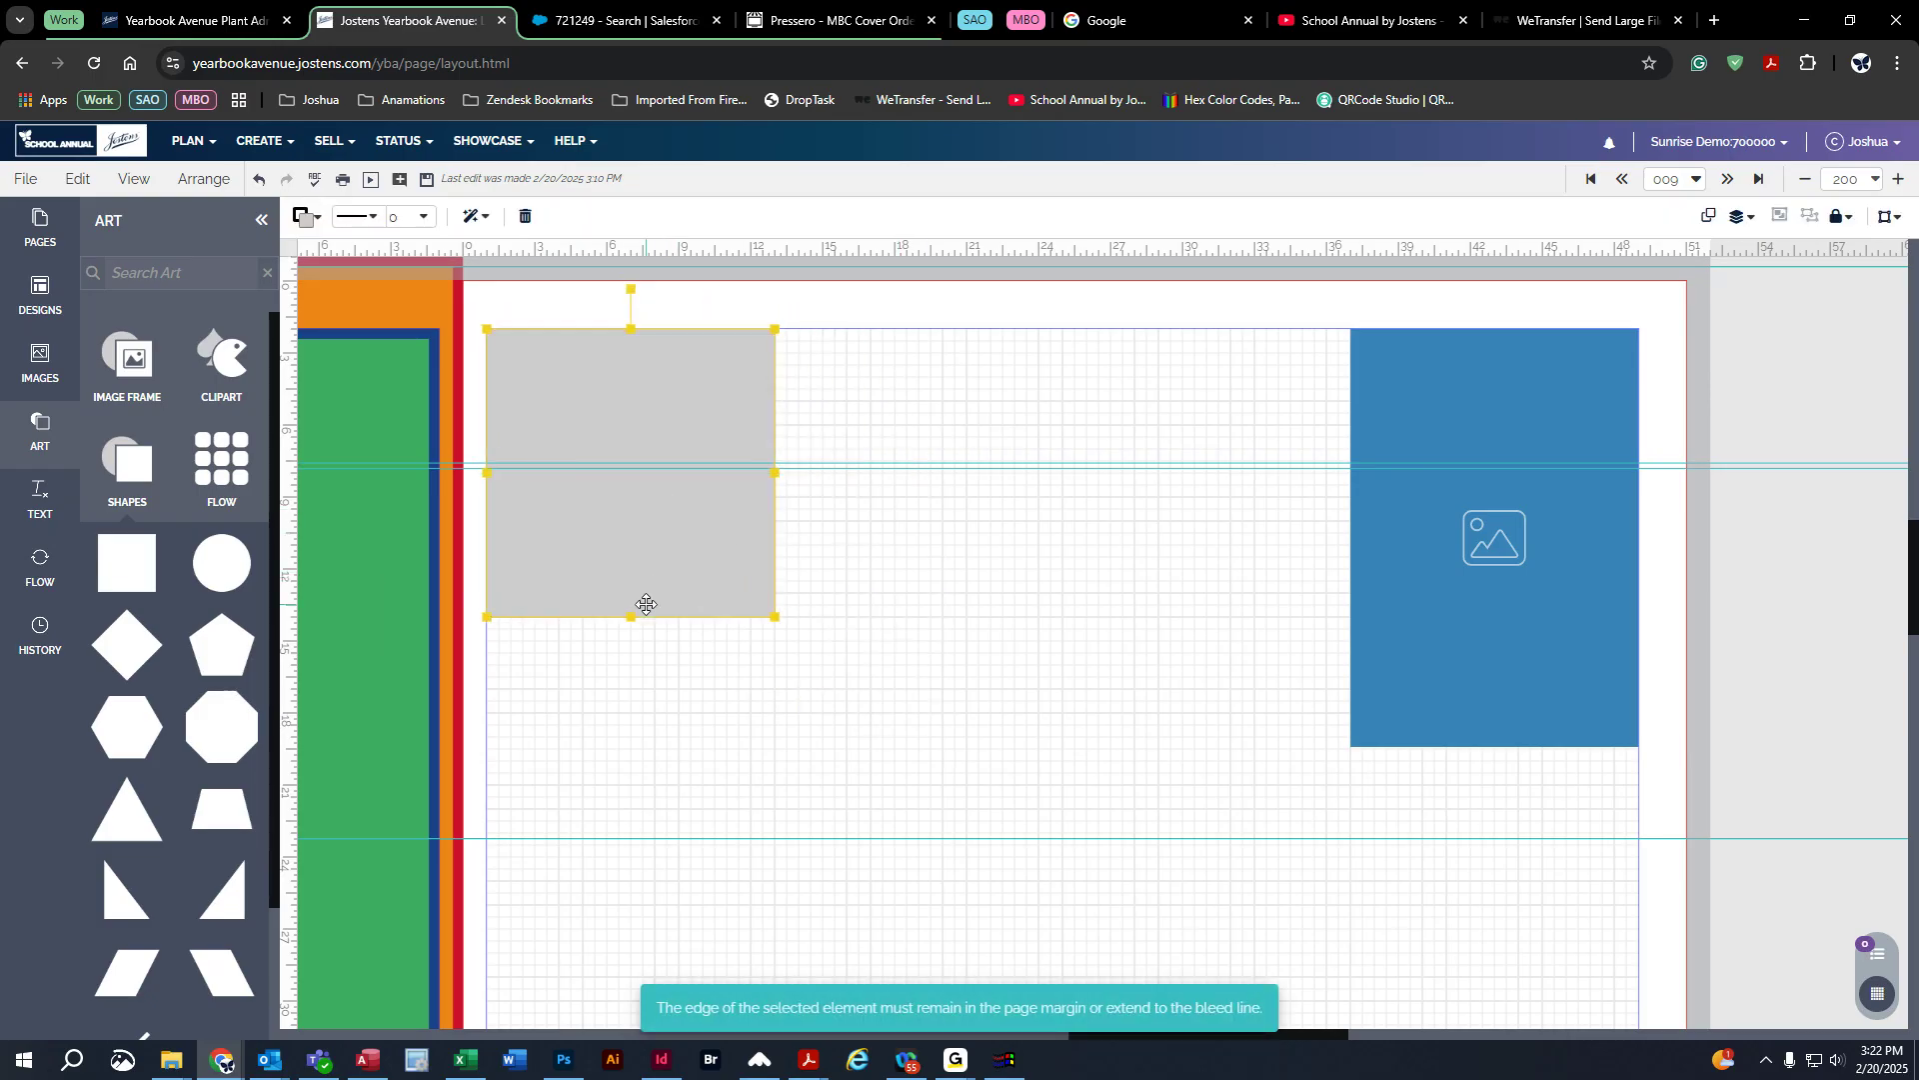
pyautogui.moveTo(629, 617); pyautogui.dragTo(635, 460)
pyautogui.moveTo(775, 395); pyautogui.dragTo(1656, 382)
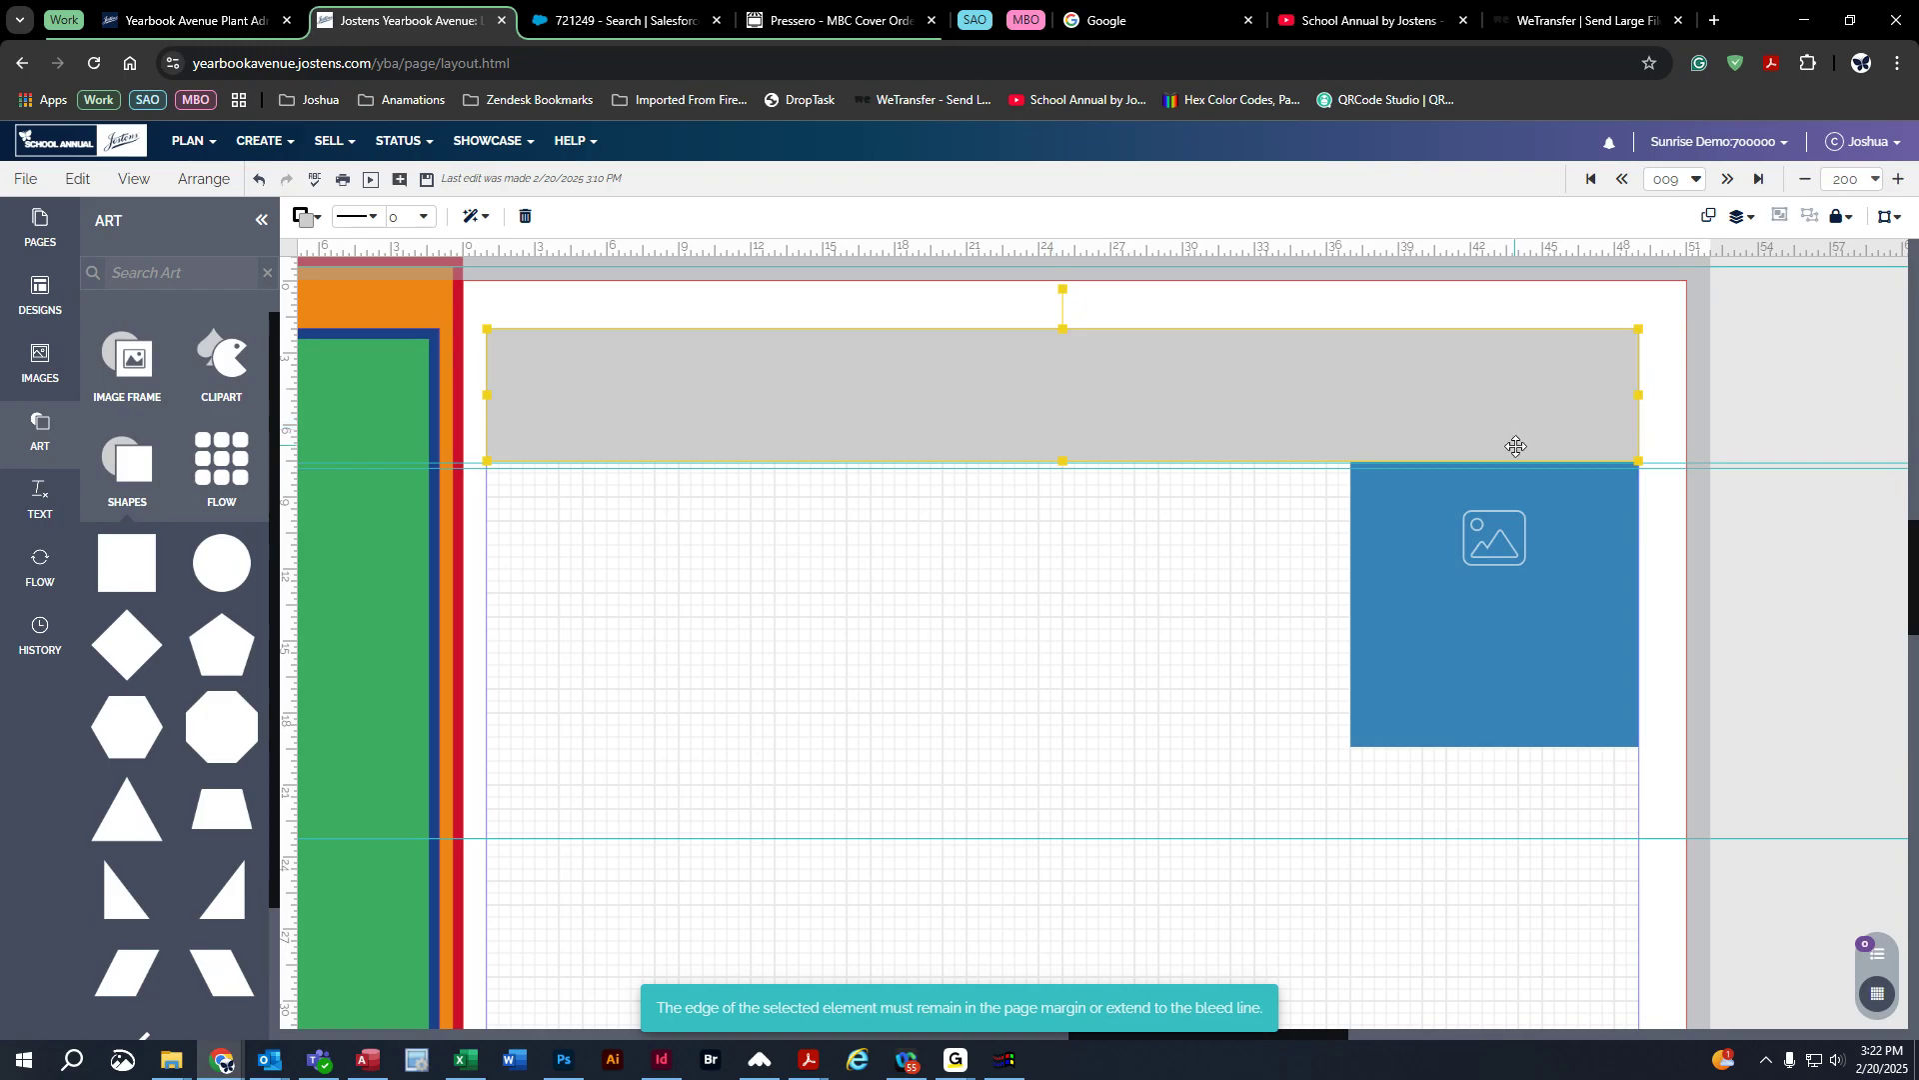
# Step: Send the grey banner shape behind the blue image frame
pyautogui.click(204, 179)
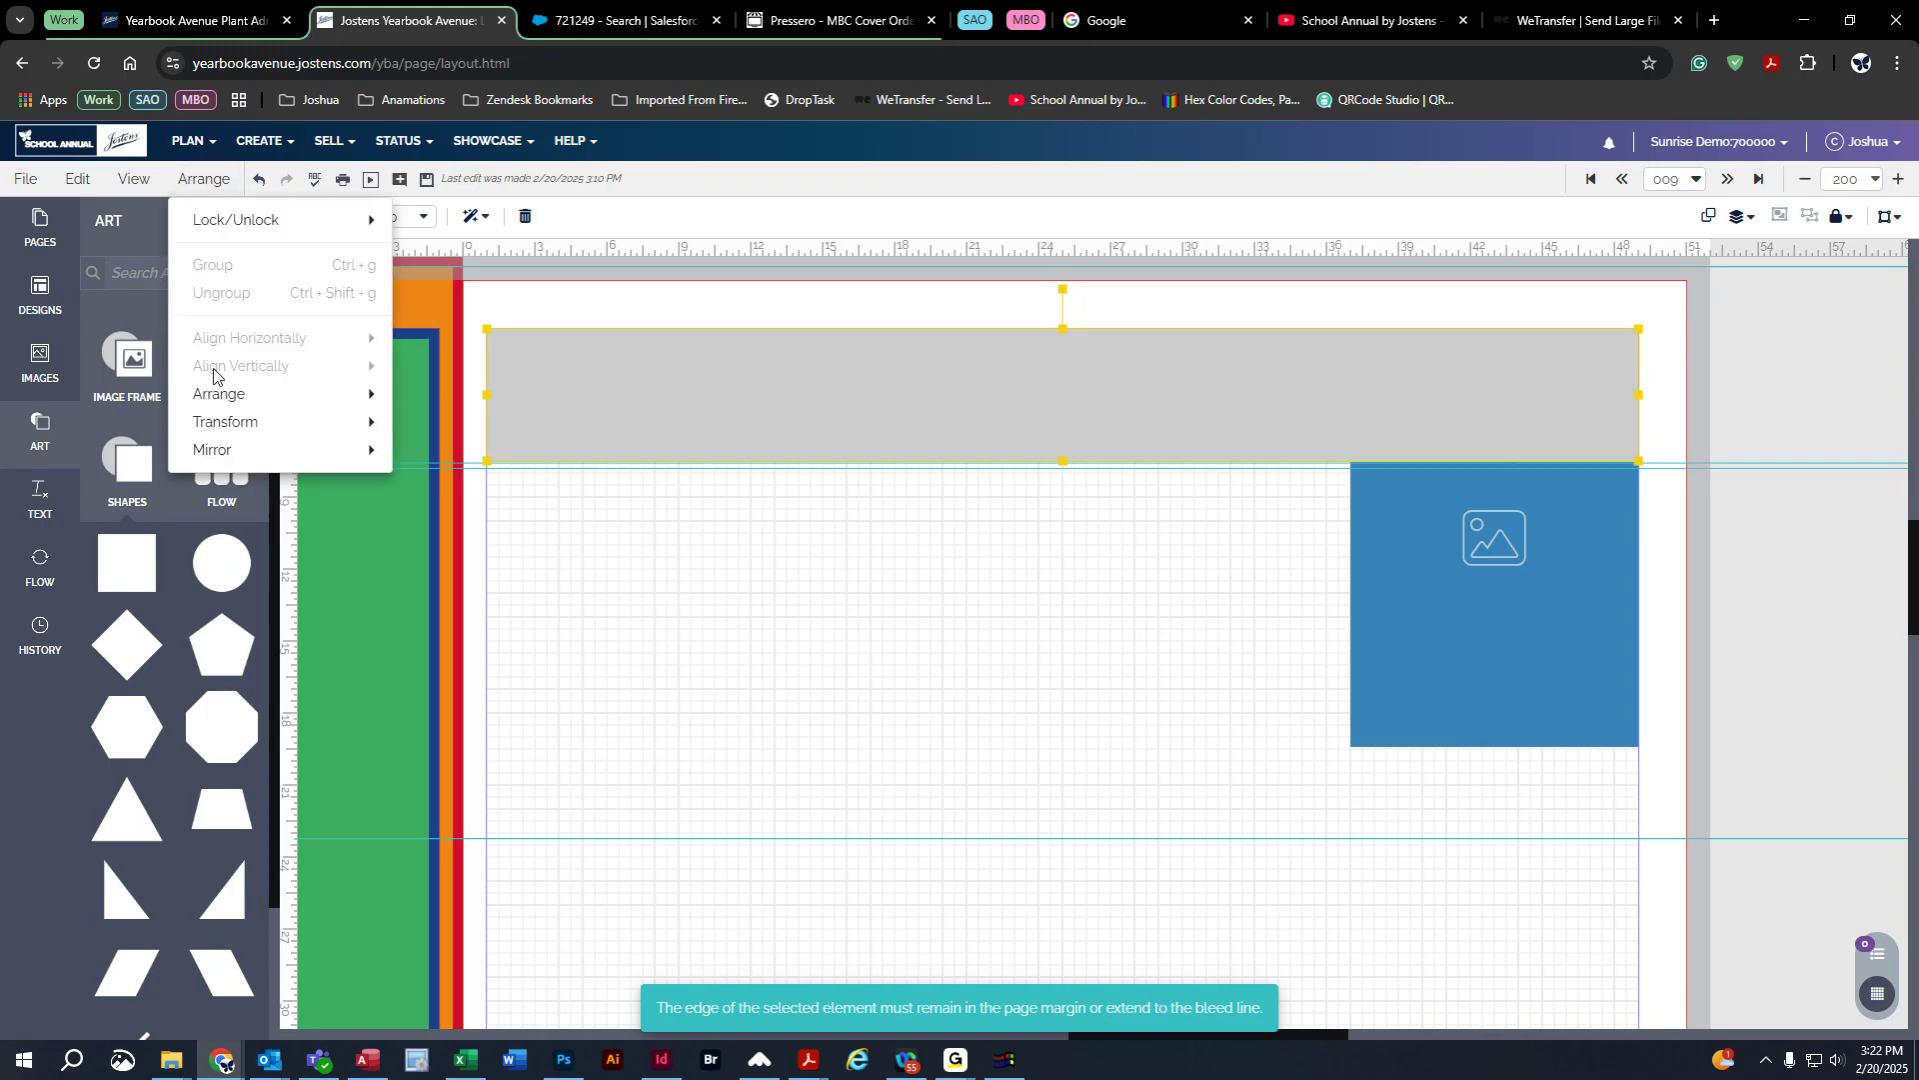
pyautogui.moveTo(227, 396)
pyautogui.click(490, 455)
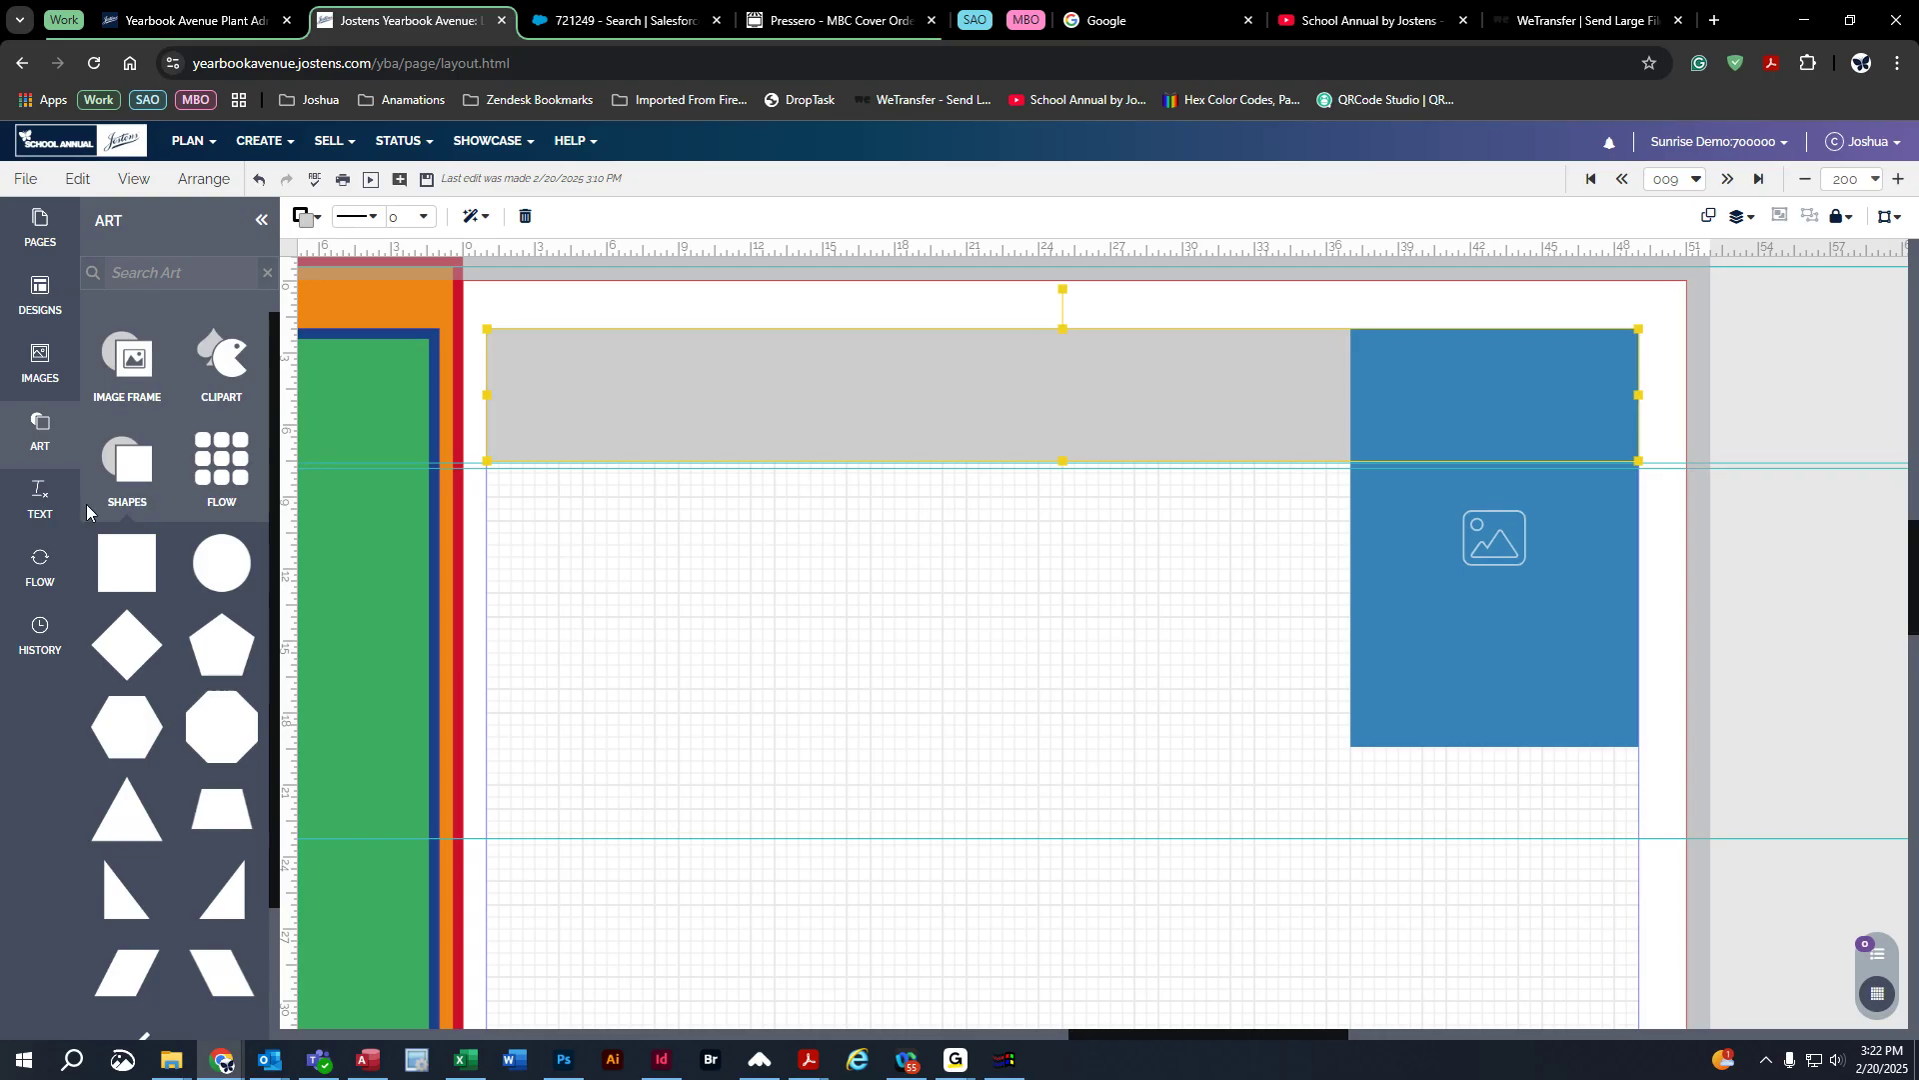
# Step: Place a Headline text box on the grey banner beside the image frame and center its text horizontally and vertically
pyautogui.click(42, 504)
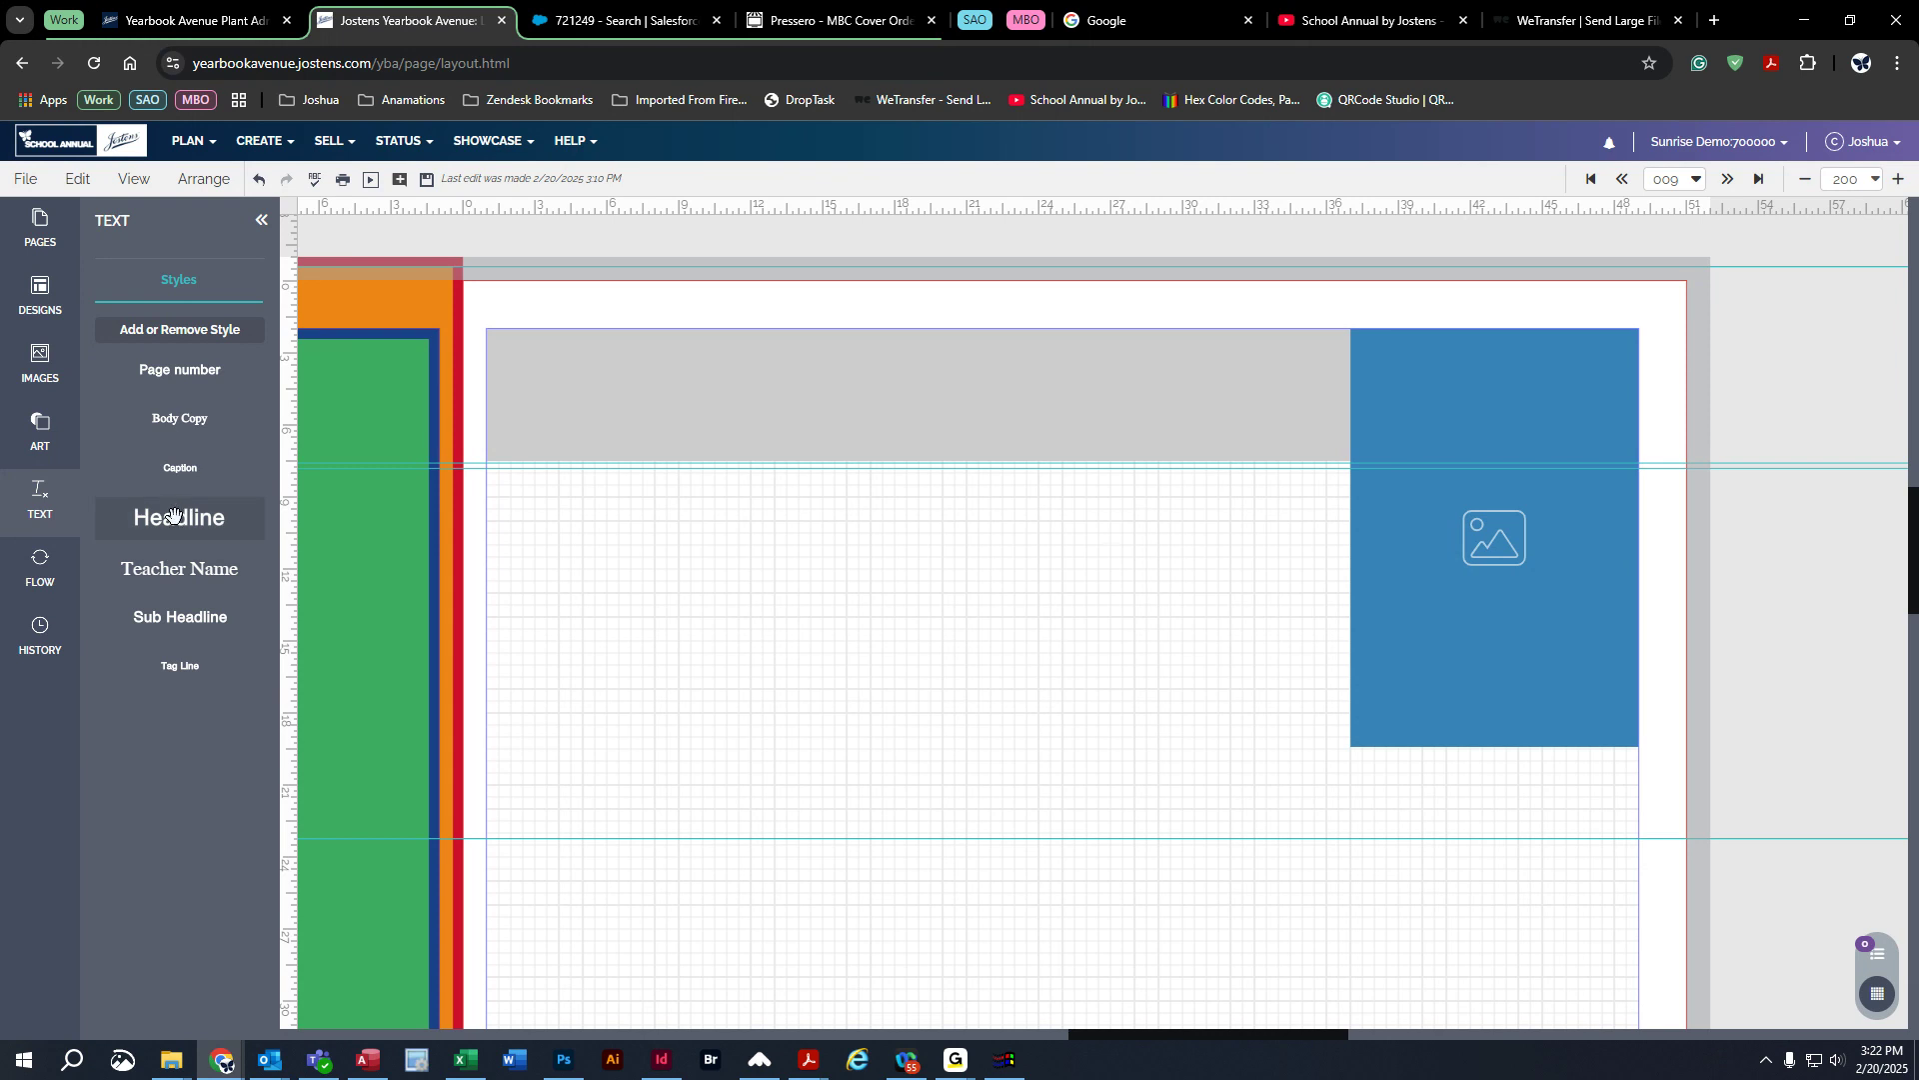
pyautogui.moveTo(172, 518); pyautogui.dragTo(1285, 456)
pyautogui.click(1012, 220)
pyautogui.click(954, 220)
pyautogui.click(1025, 316)
pyautogui.click(1024, 360)
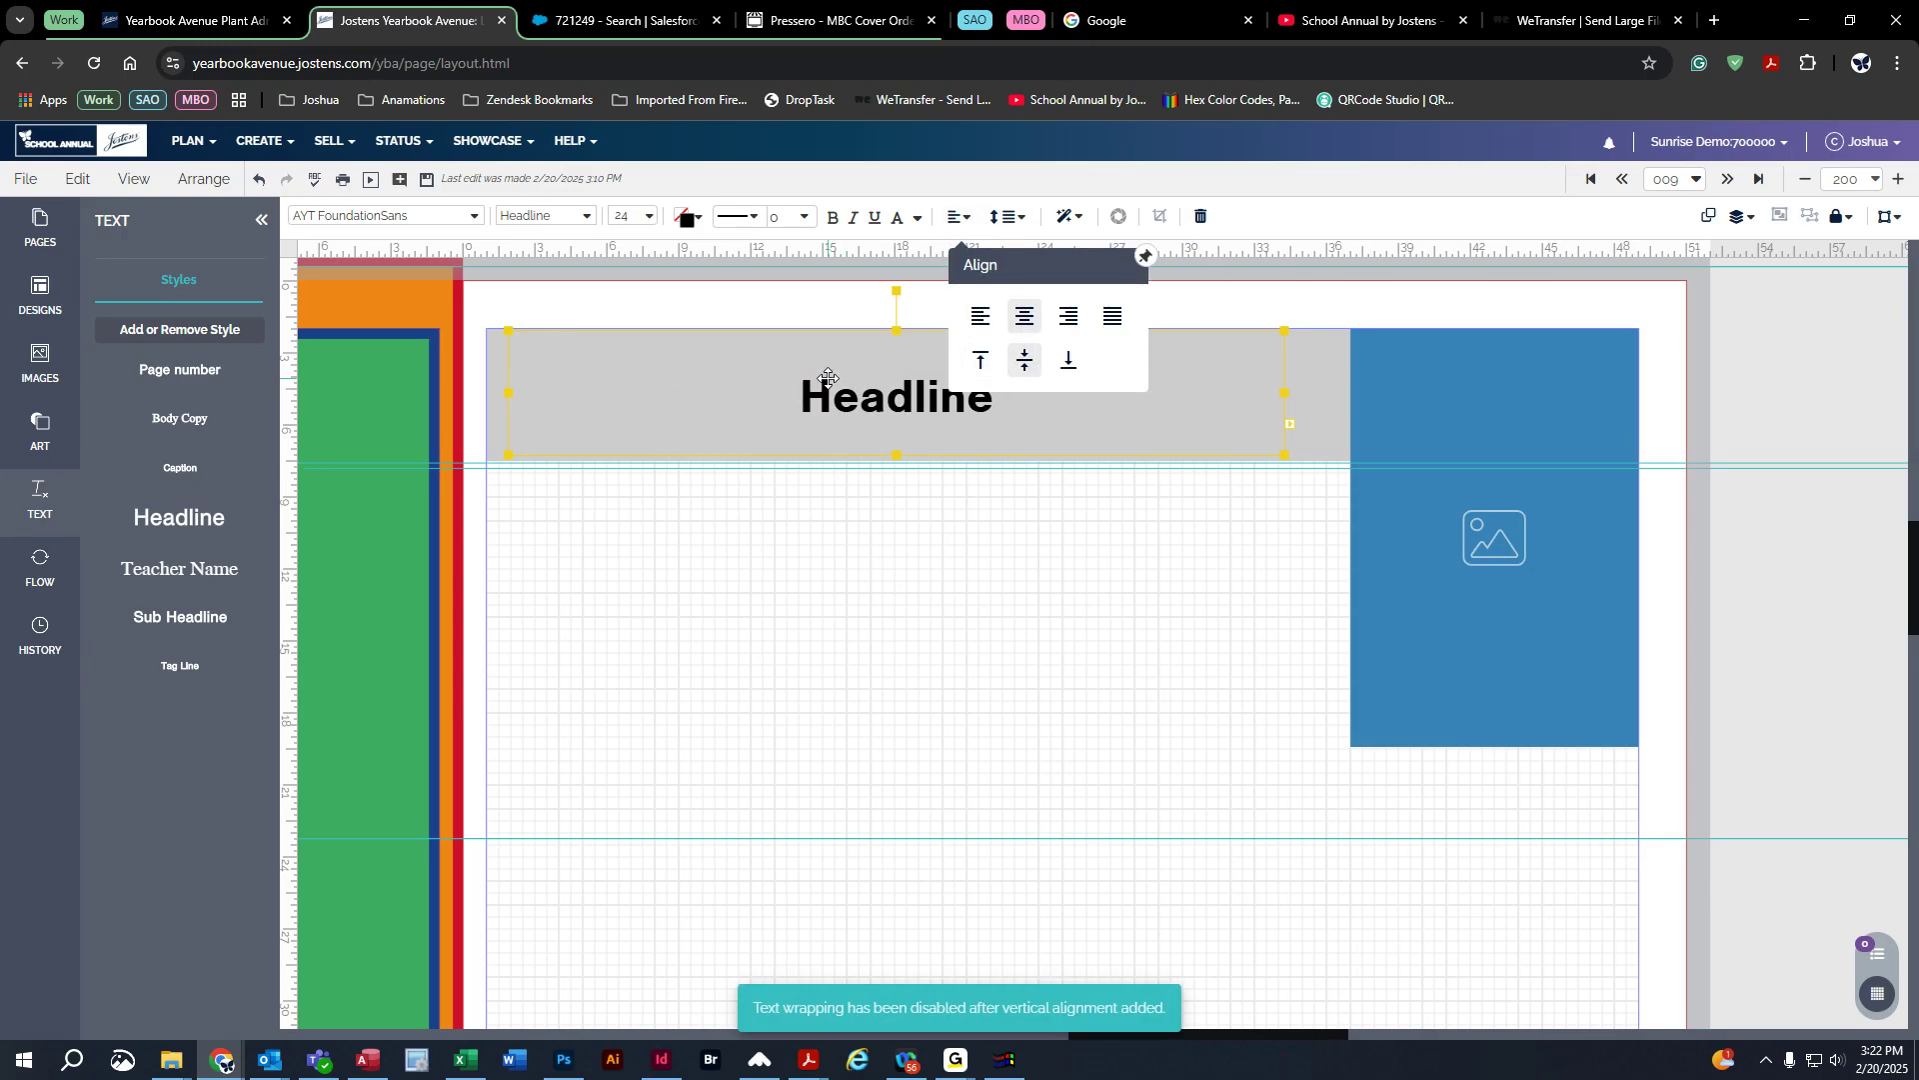
pyautogui.click(879, 441)
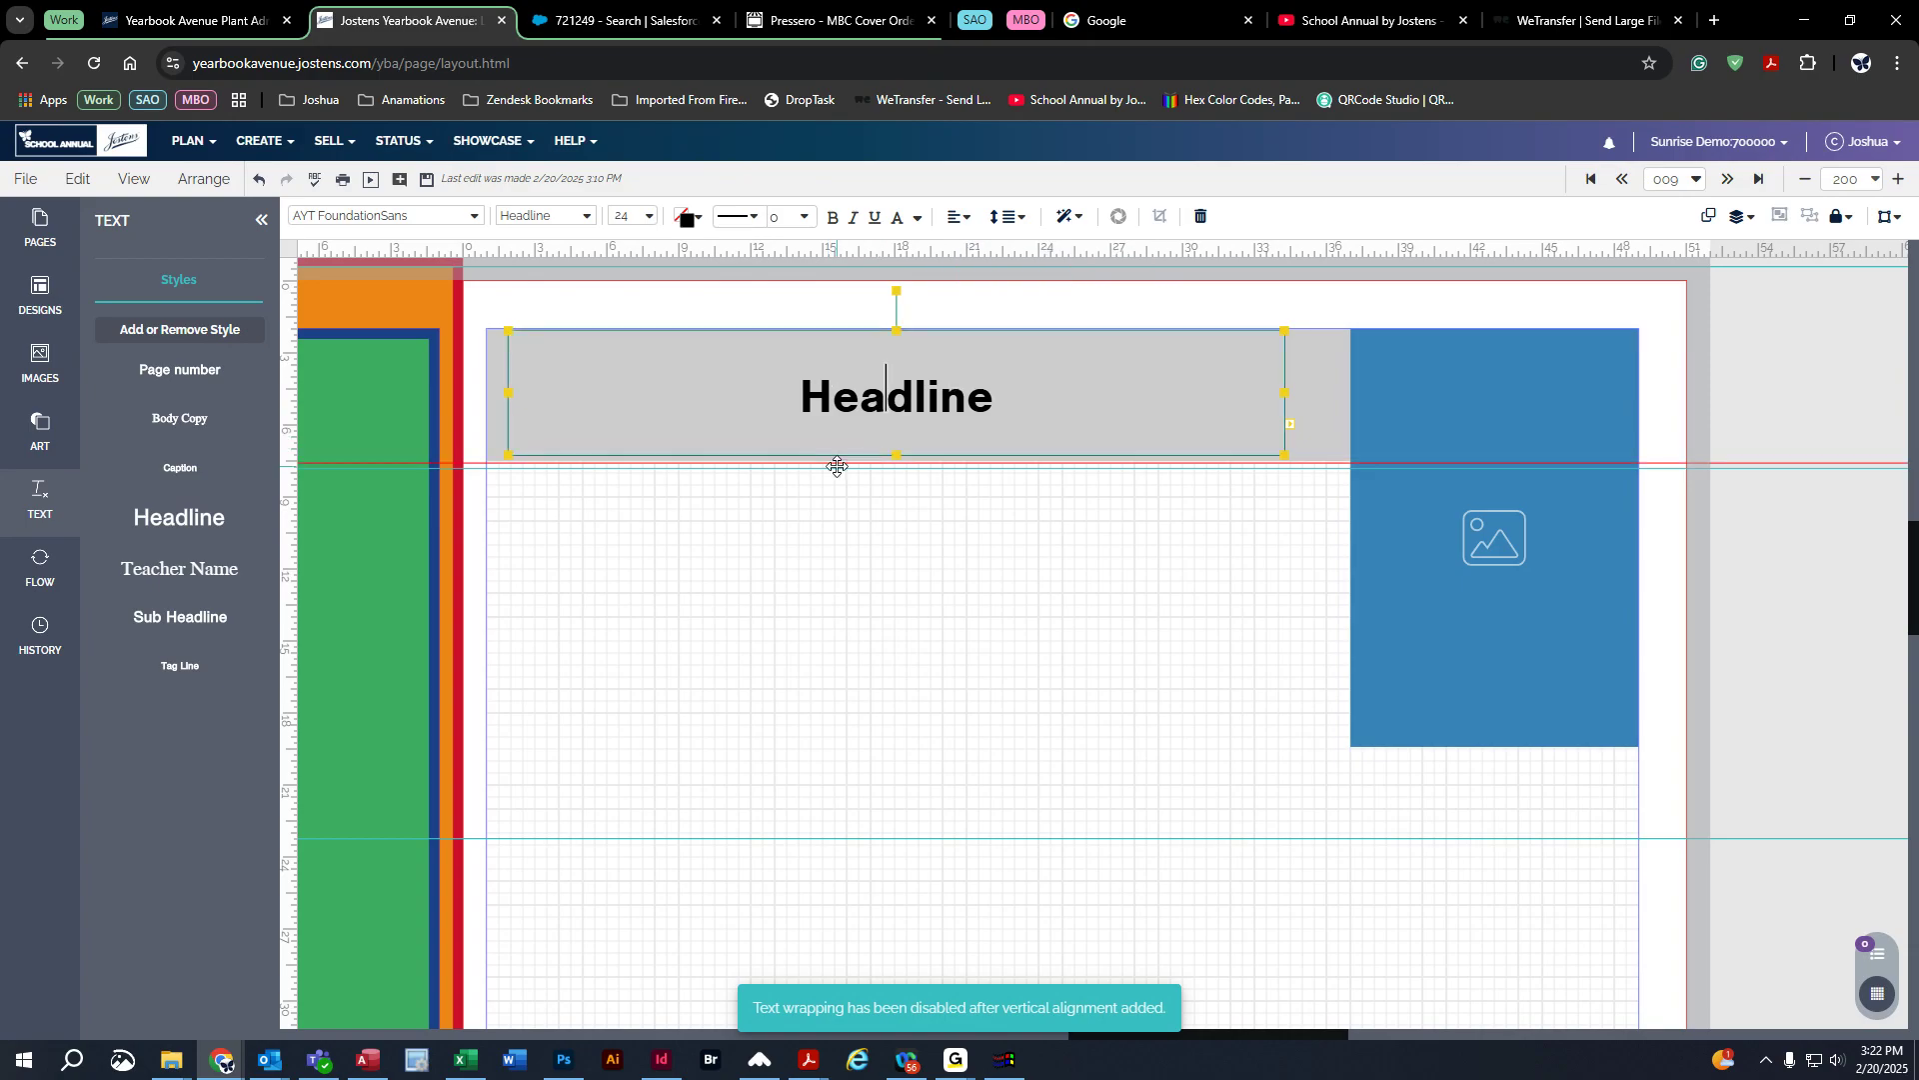
# Step: Set the font size of the Headline text to 36 and clear the selection
pyautogui.click(649, 216)
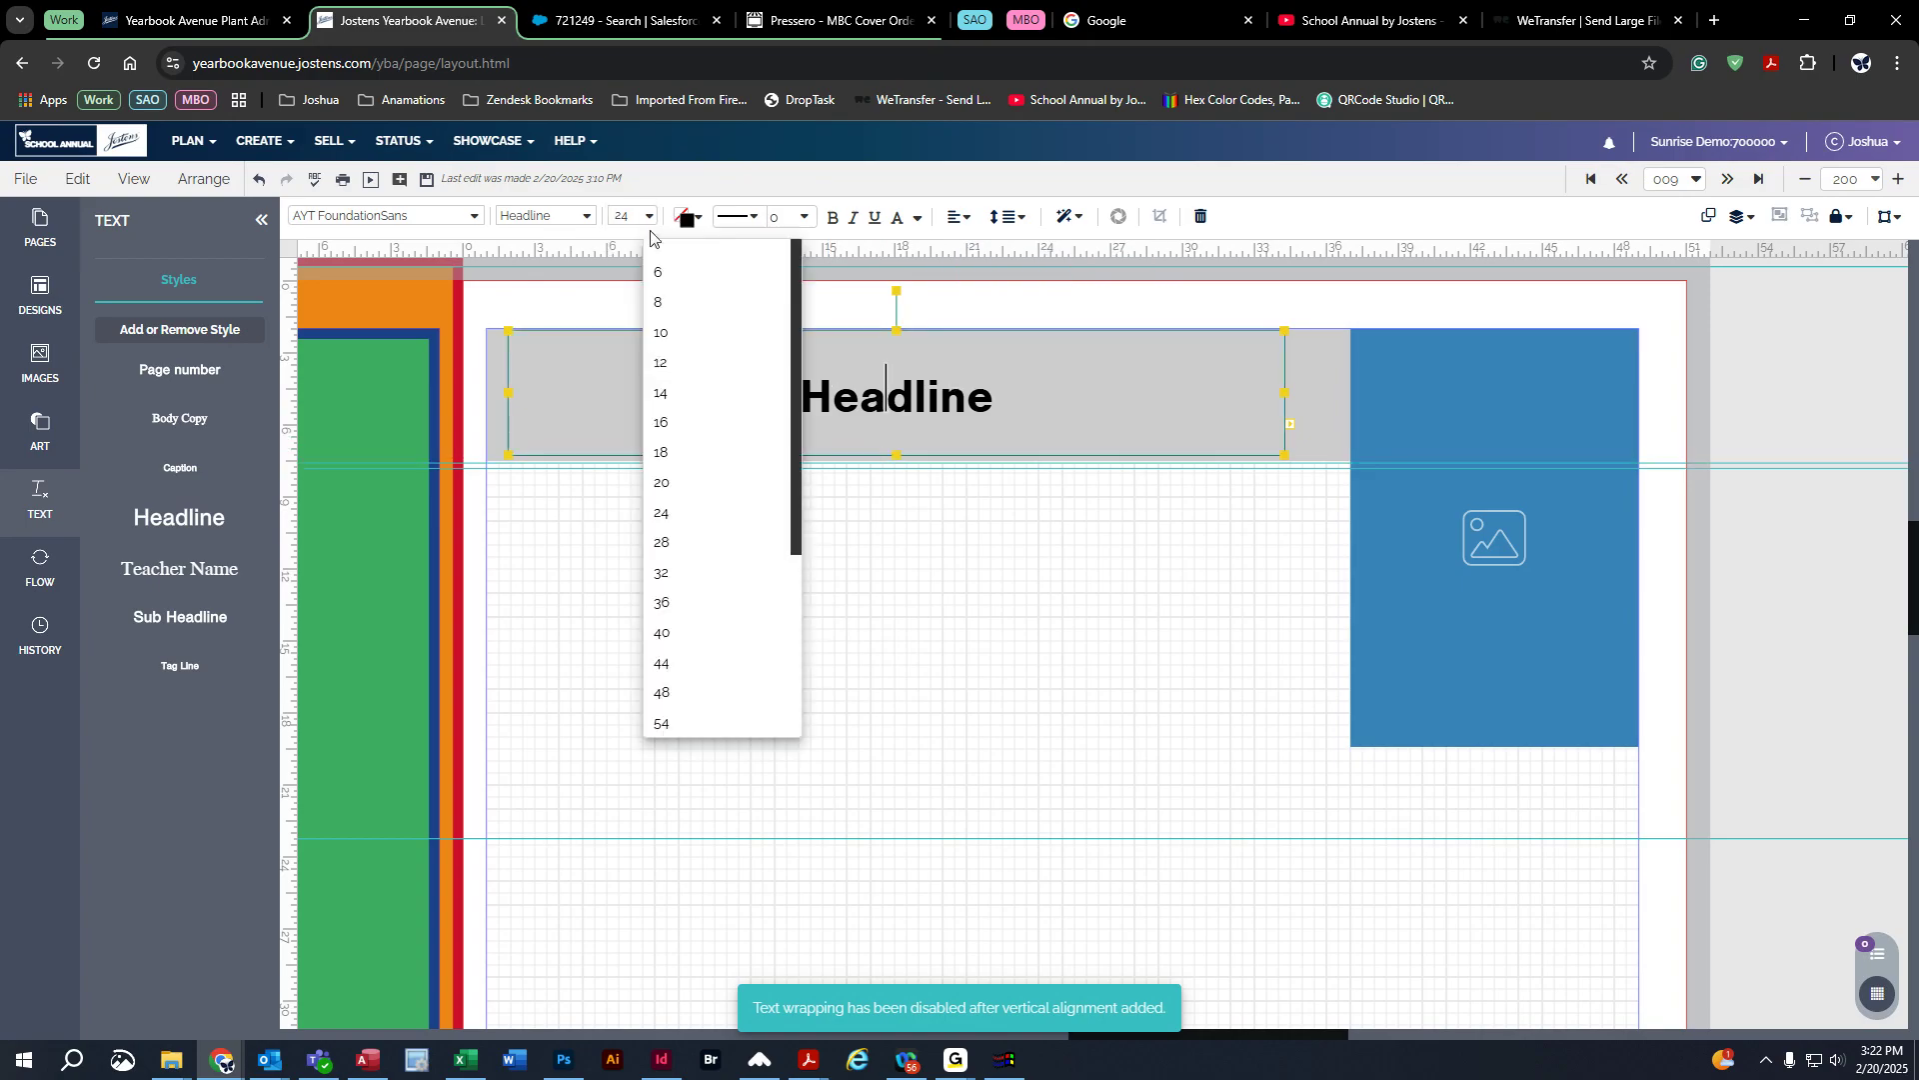
pyautogui.click(689, 582)
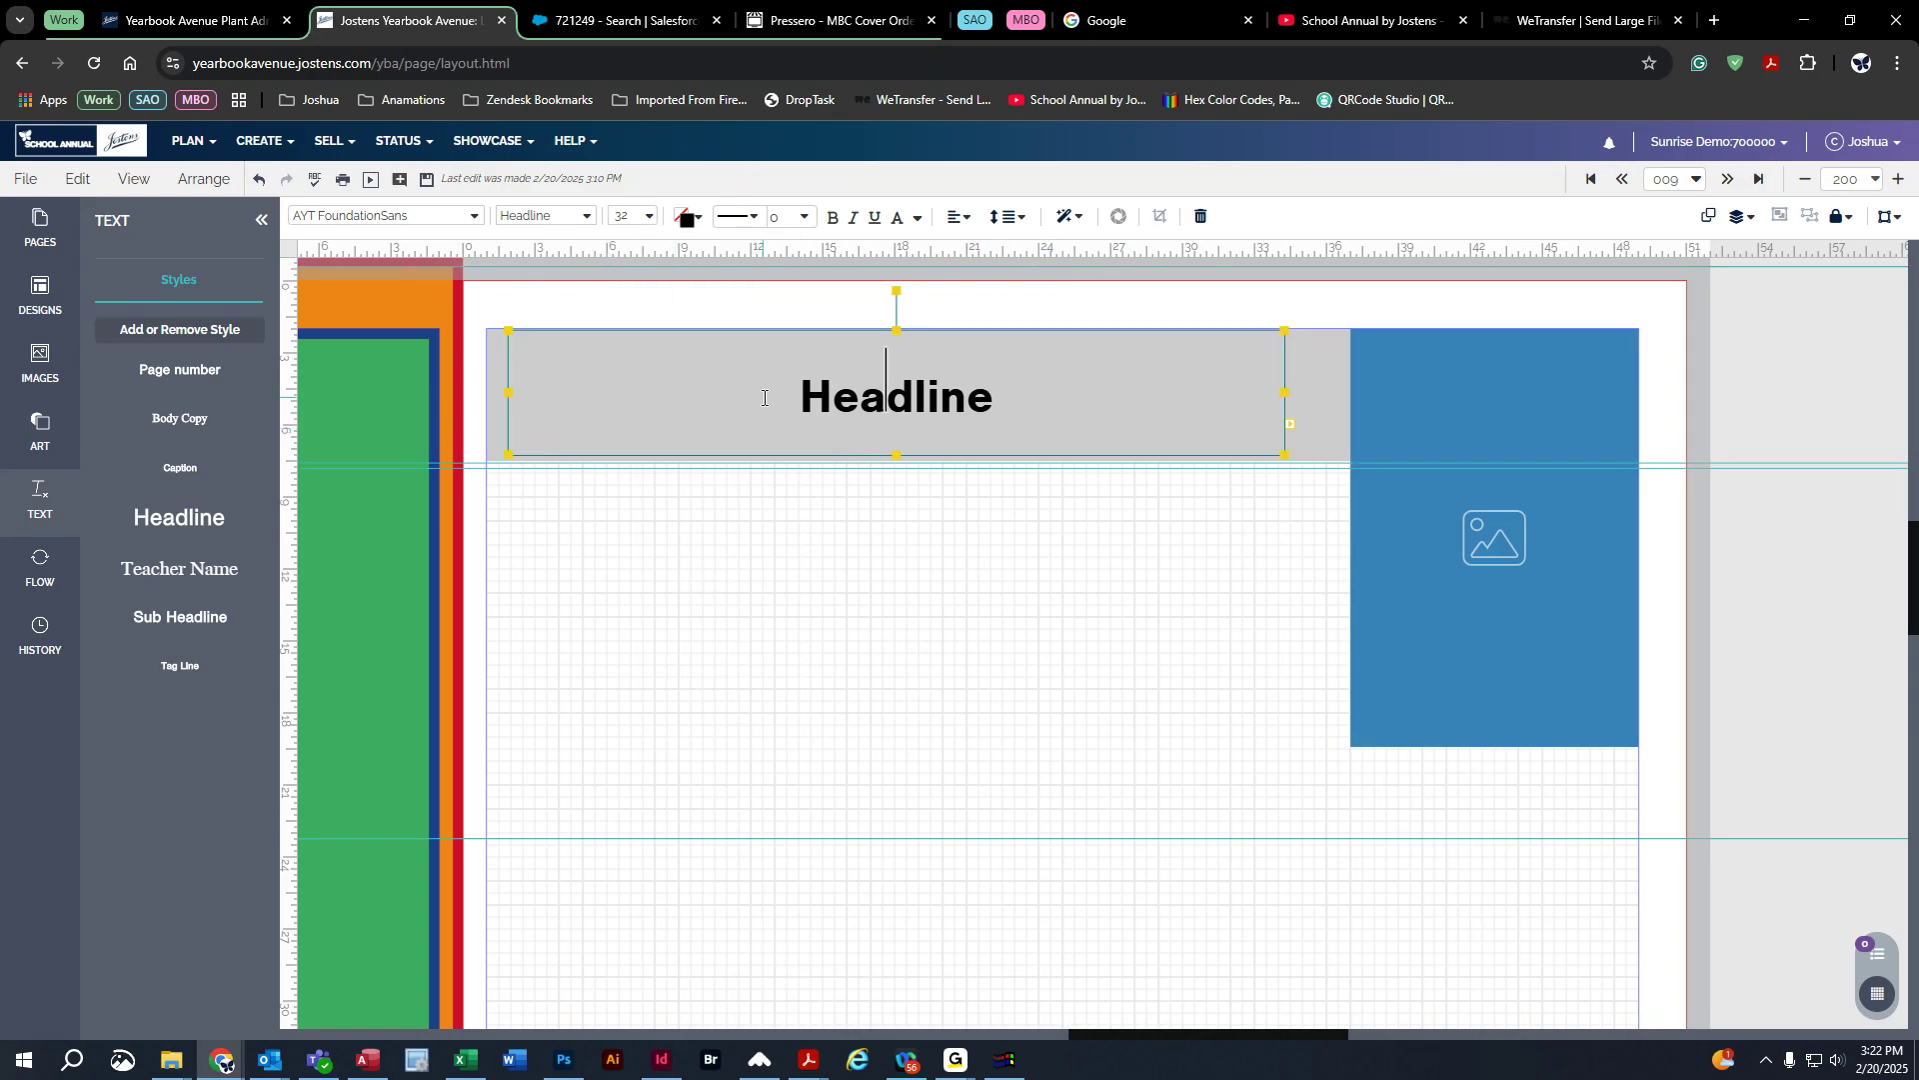
pyautogui.moveTo(800, 393); pyautogui.dragTo(1031, 383)
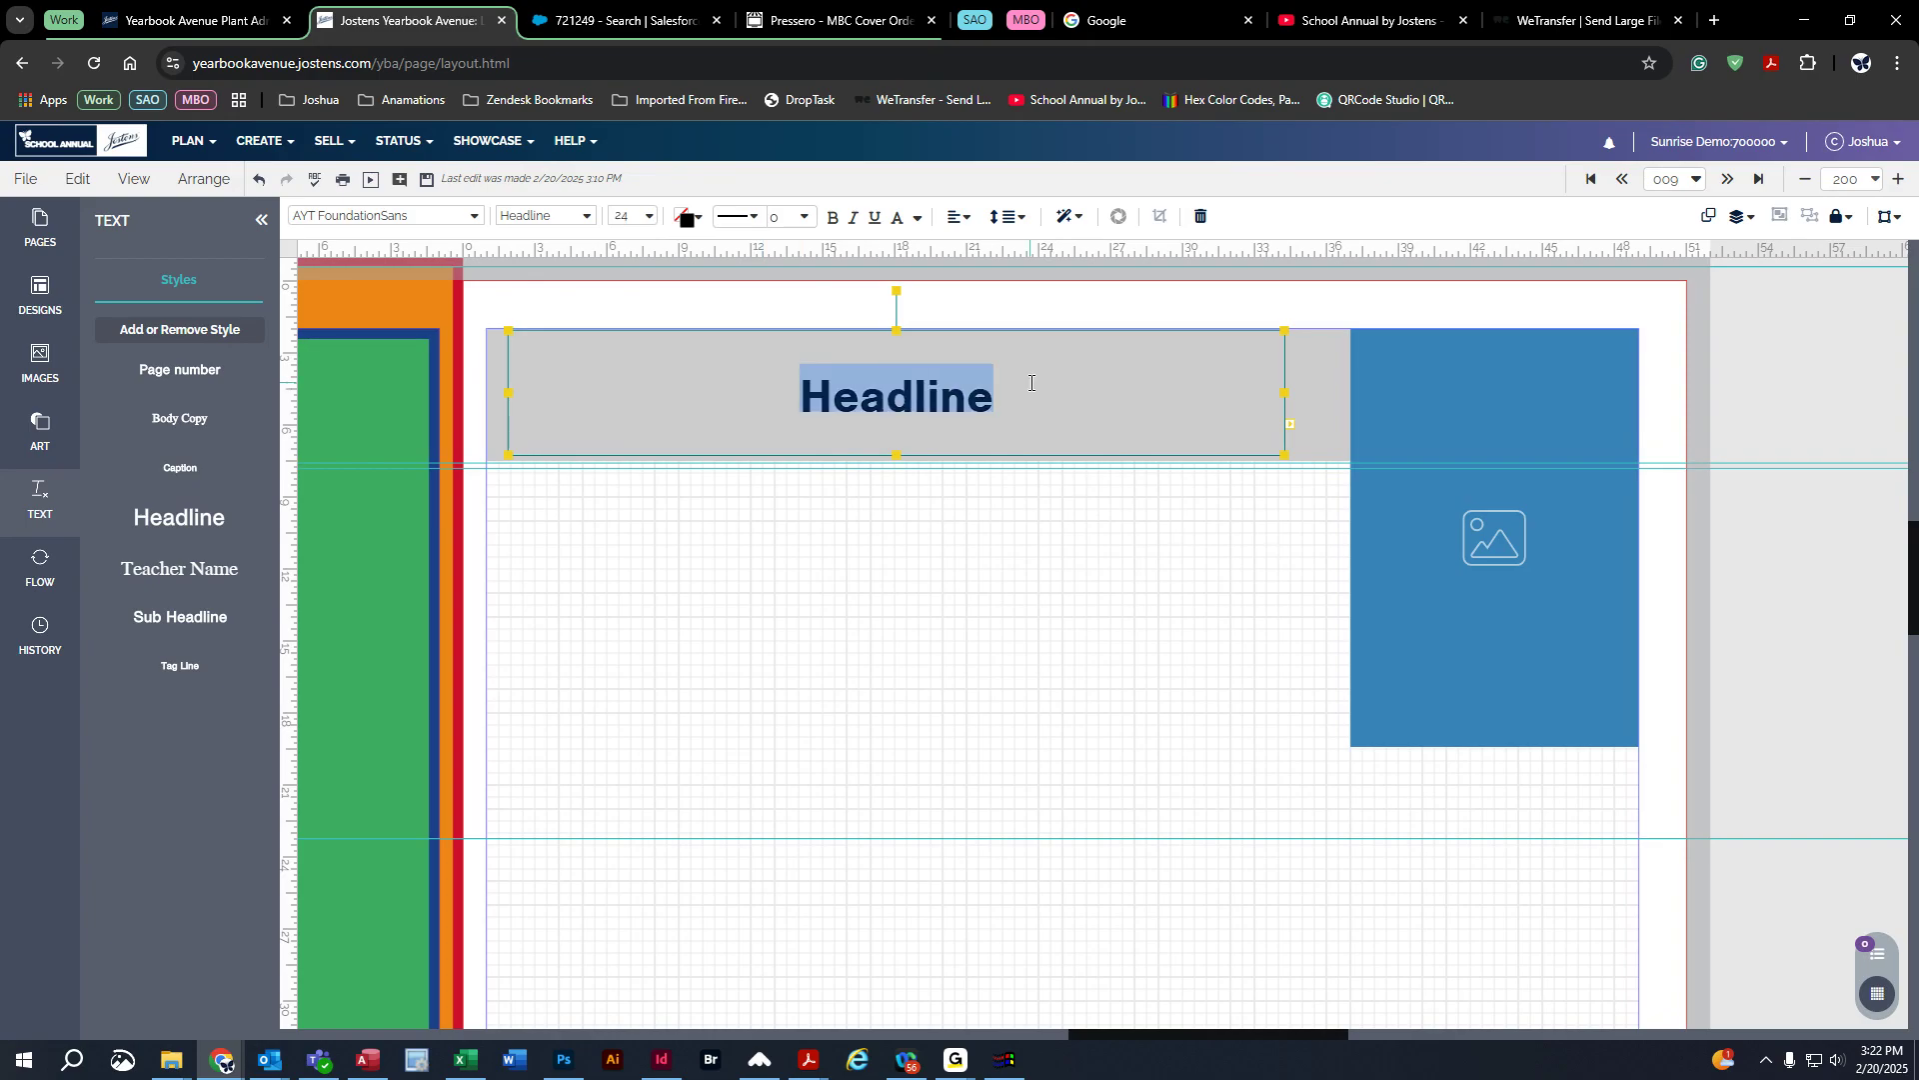
pyautogui.click(649, 216)
pyautogui.click(701, 615)
pyautogui.click(836, 598)
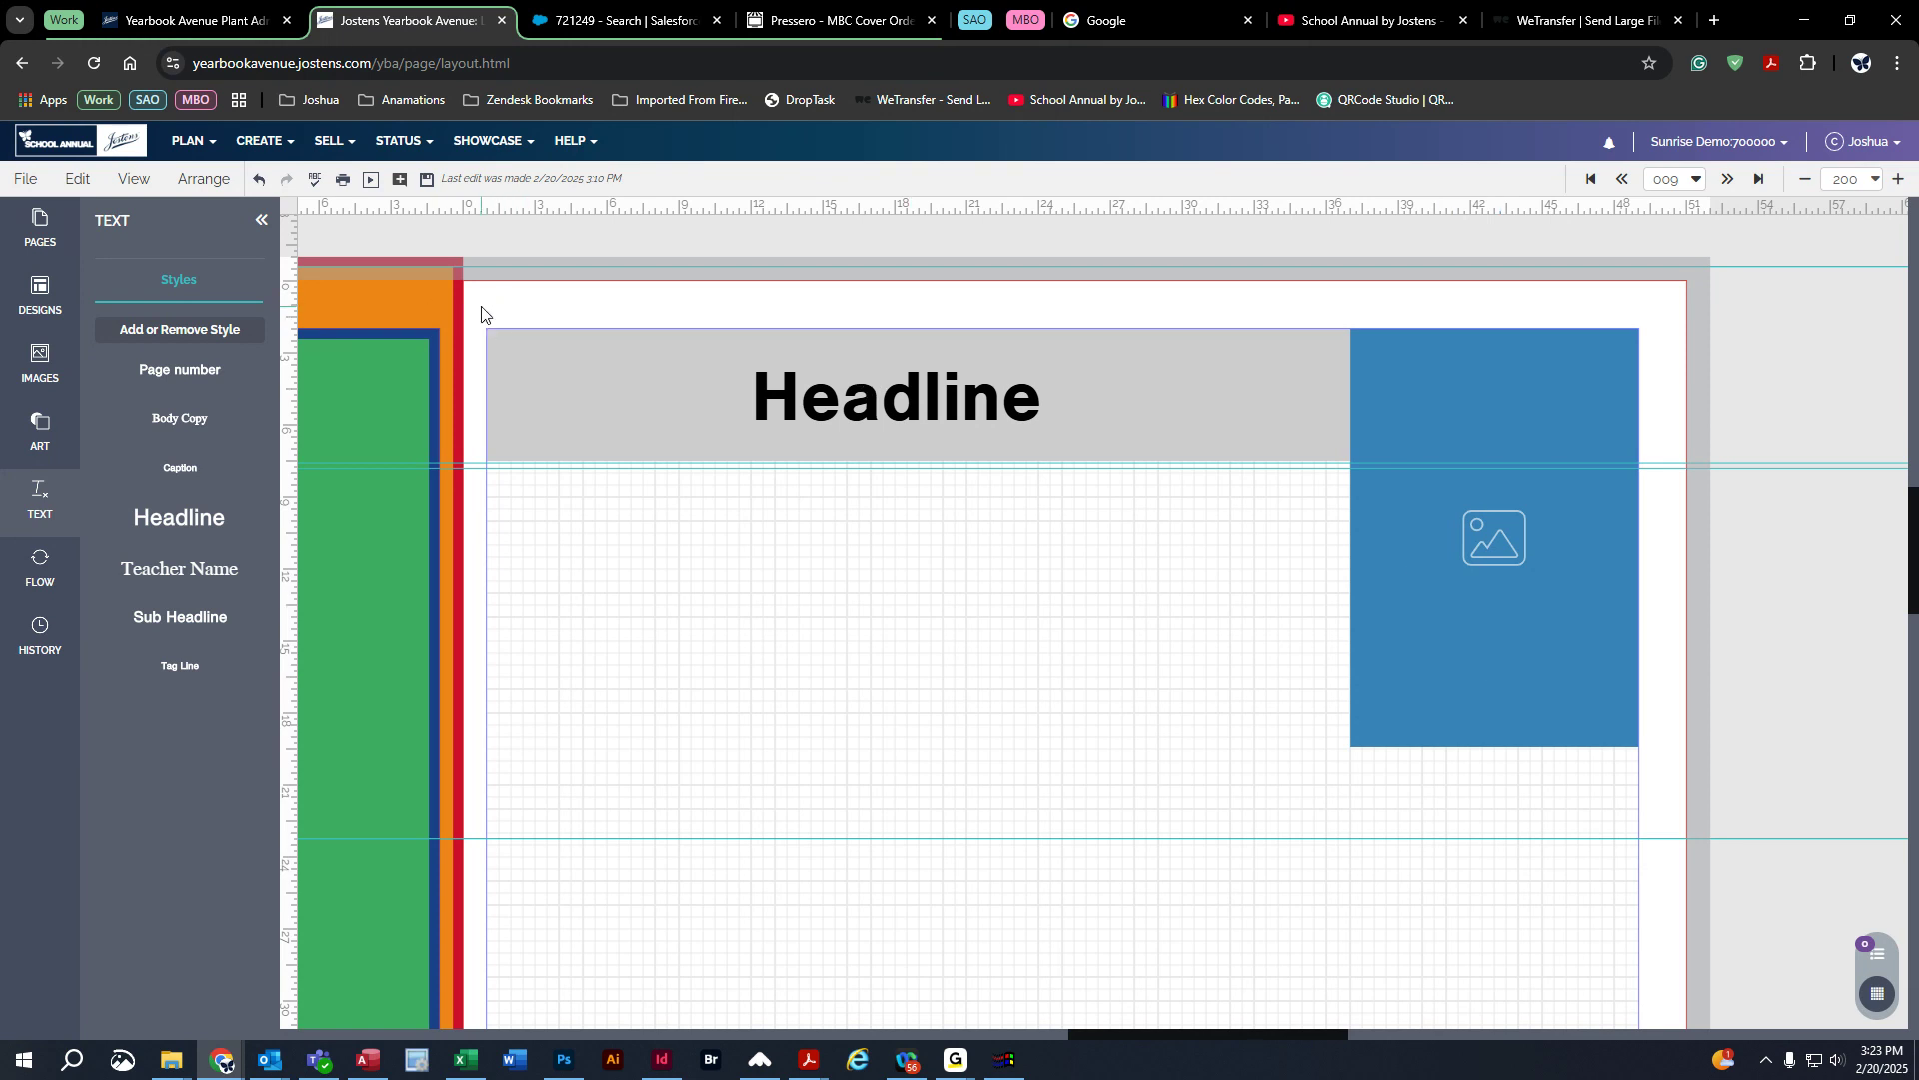
# Step: Save the image frame, Headline text and grey banner together as a Click-N-Go named "Teachers"
pyautogui.moveTo(482, 307); pyautogui.dragTo(1724, 680)
pyautogui.click(1663, 655)
pyautogui.click(1456, 387)
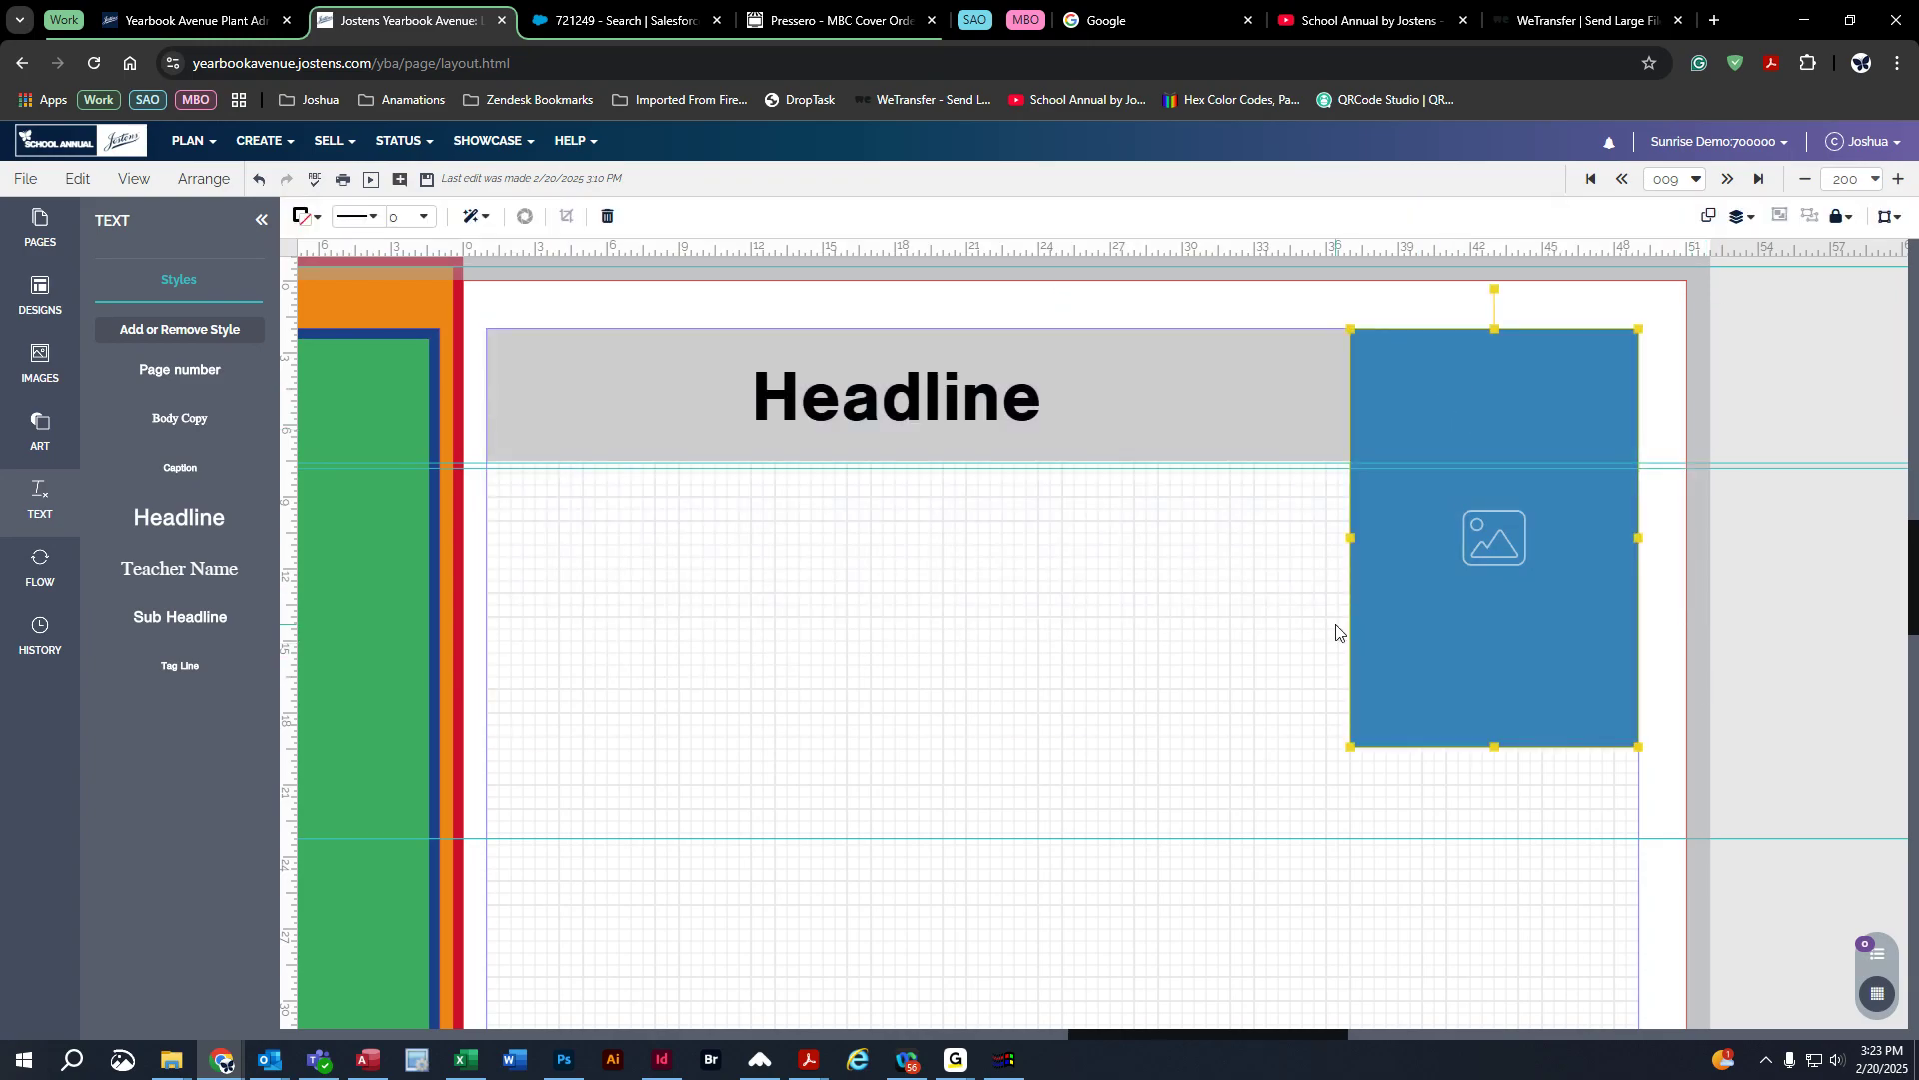
pyautogui.keyDown('shift'); pyautogui.click(1254, 385); pyautogui.keyUp('shift')
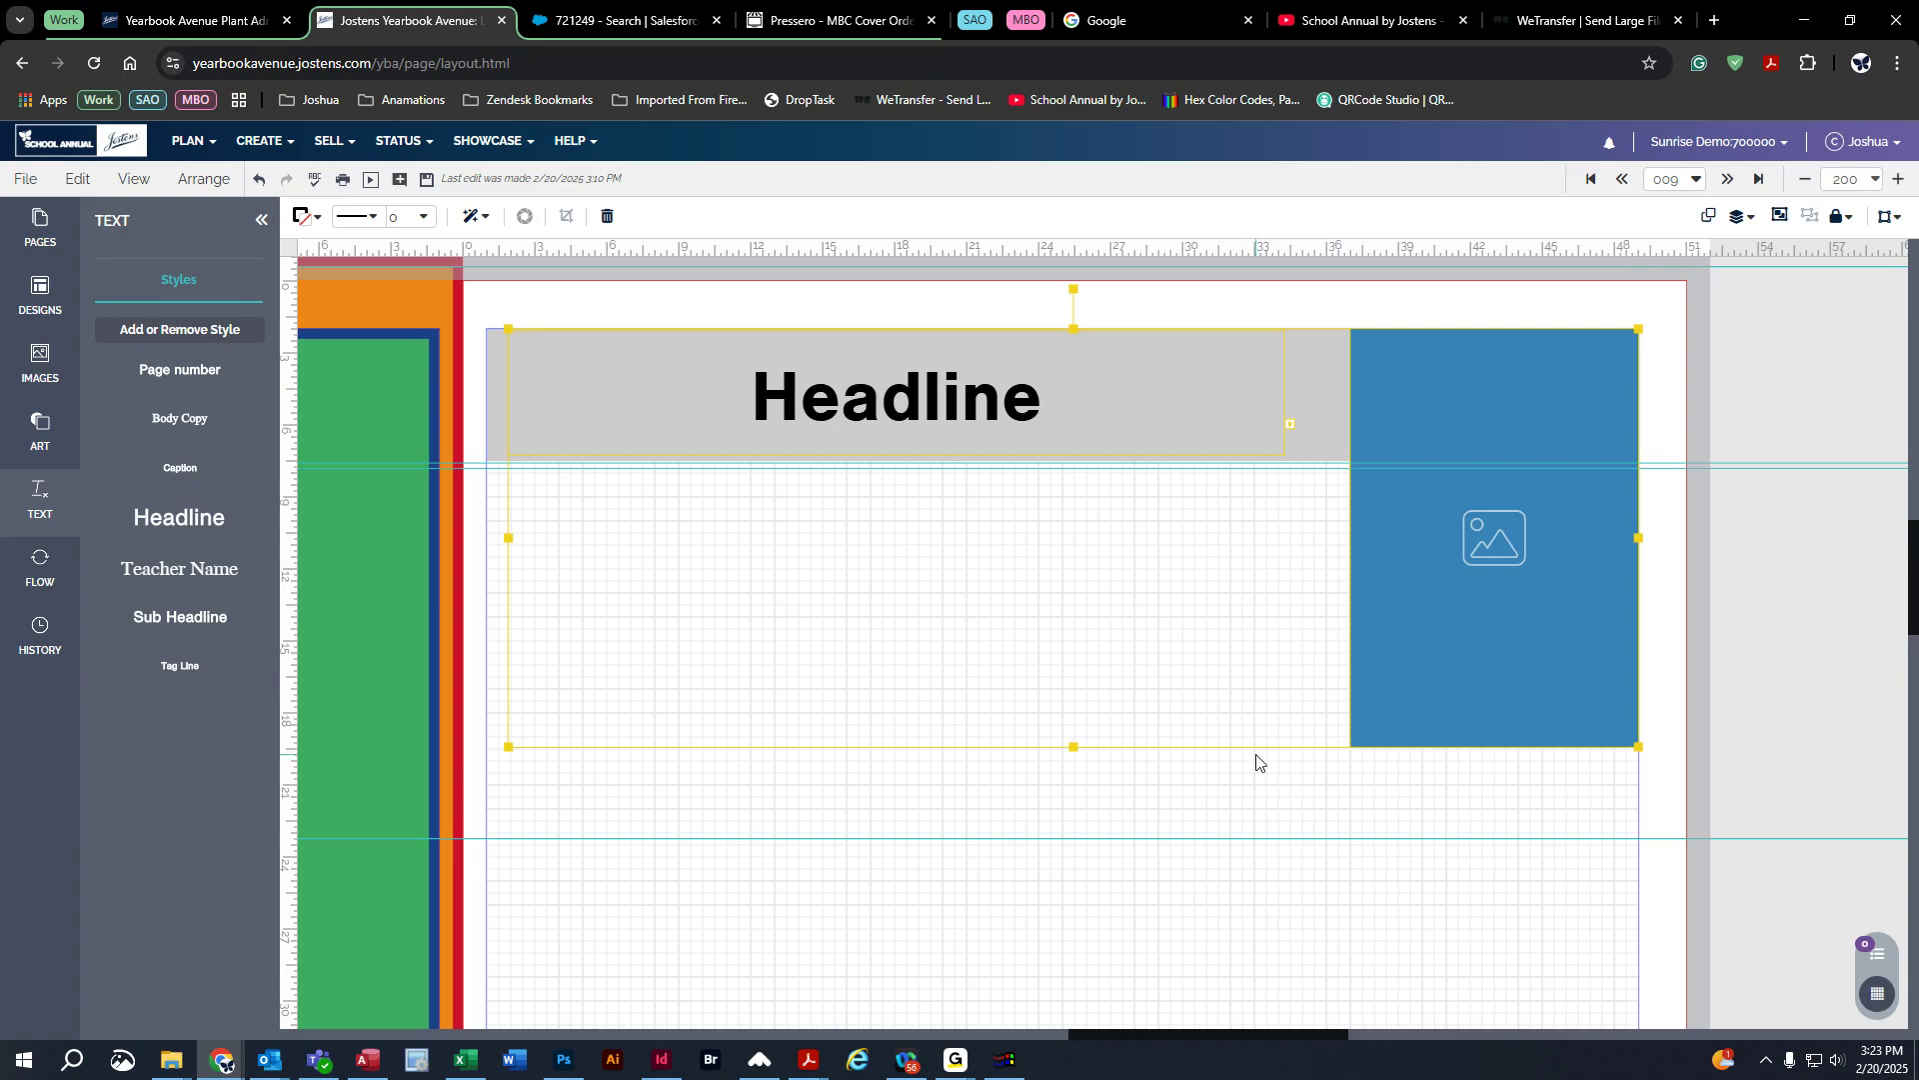
pyautogui.keyDown('shift'); pyautogui.click(1335, 392); pyautogui.keyUp('shift')
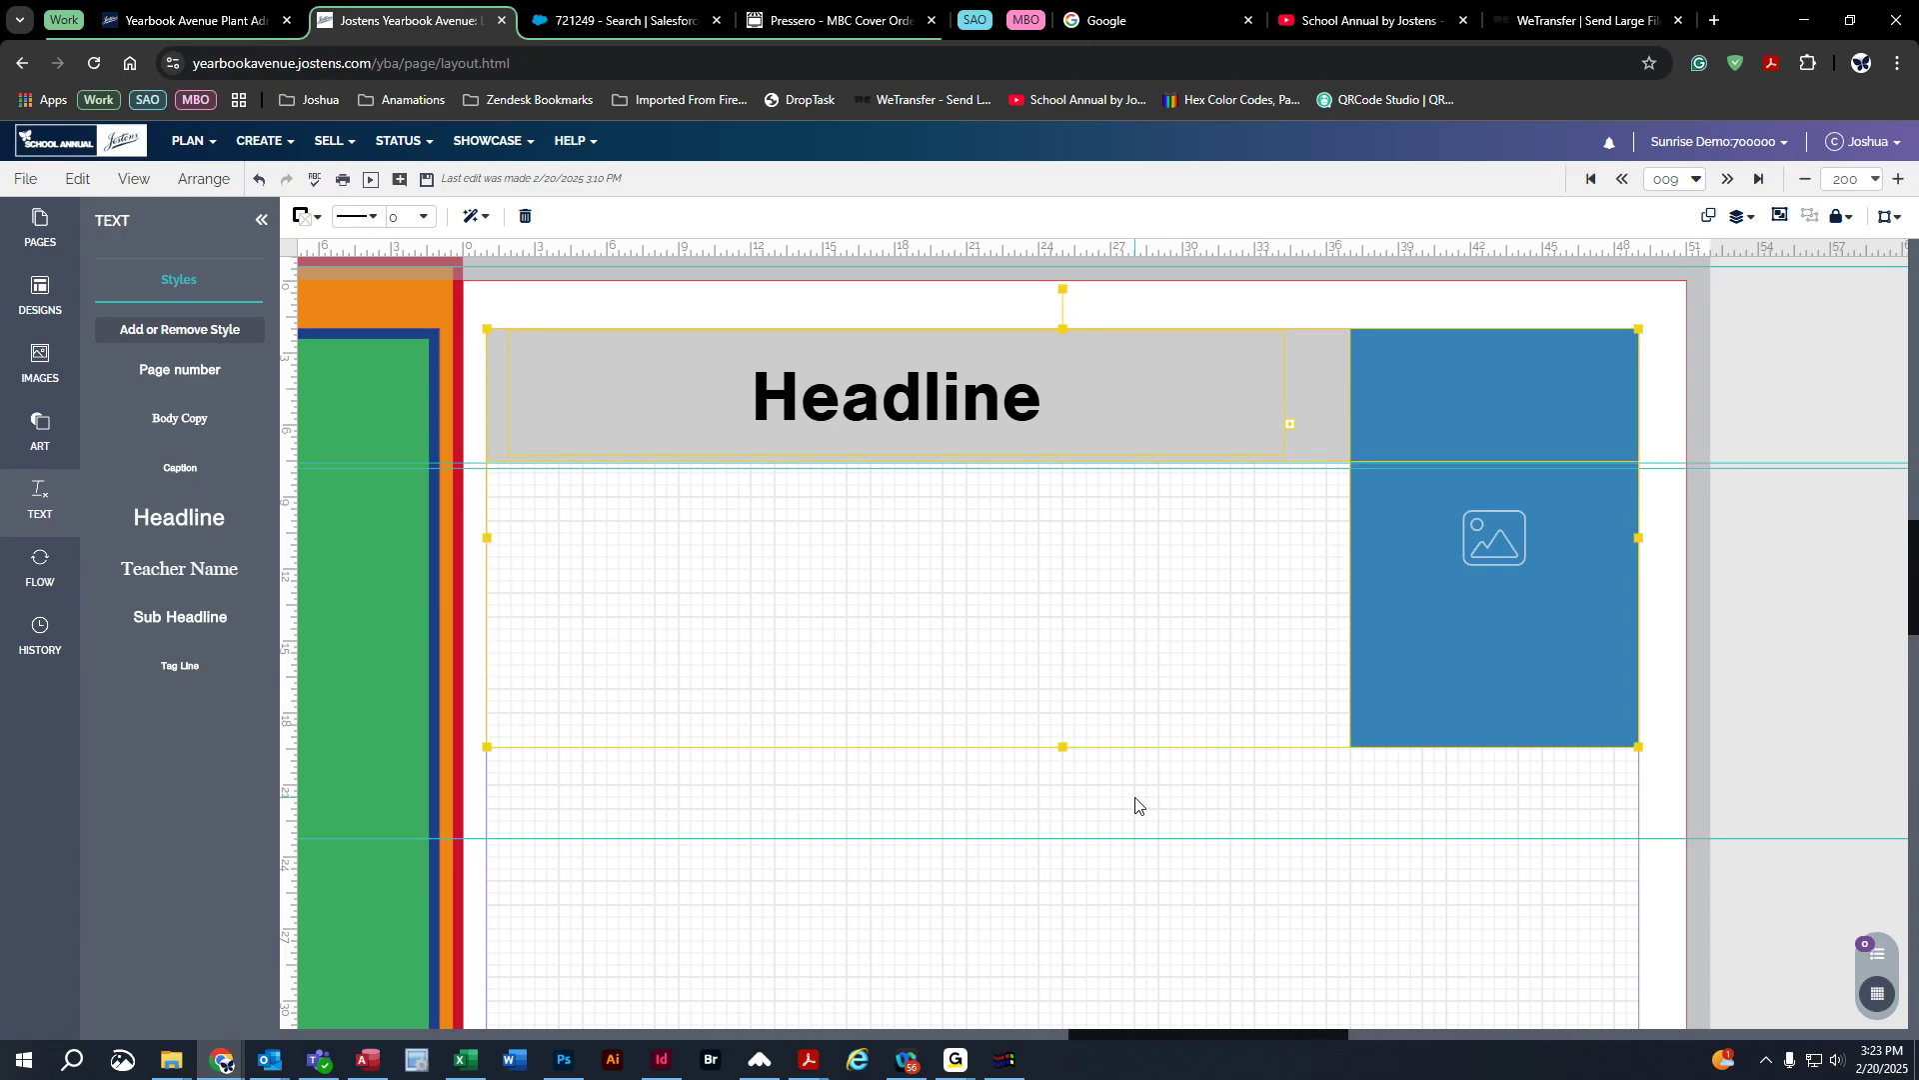
pyautogui.click(28, 190)
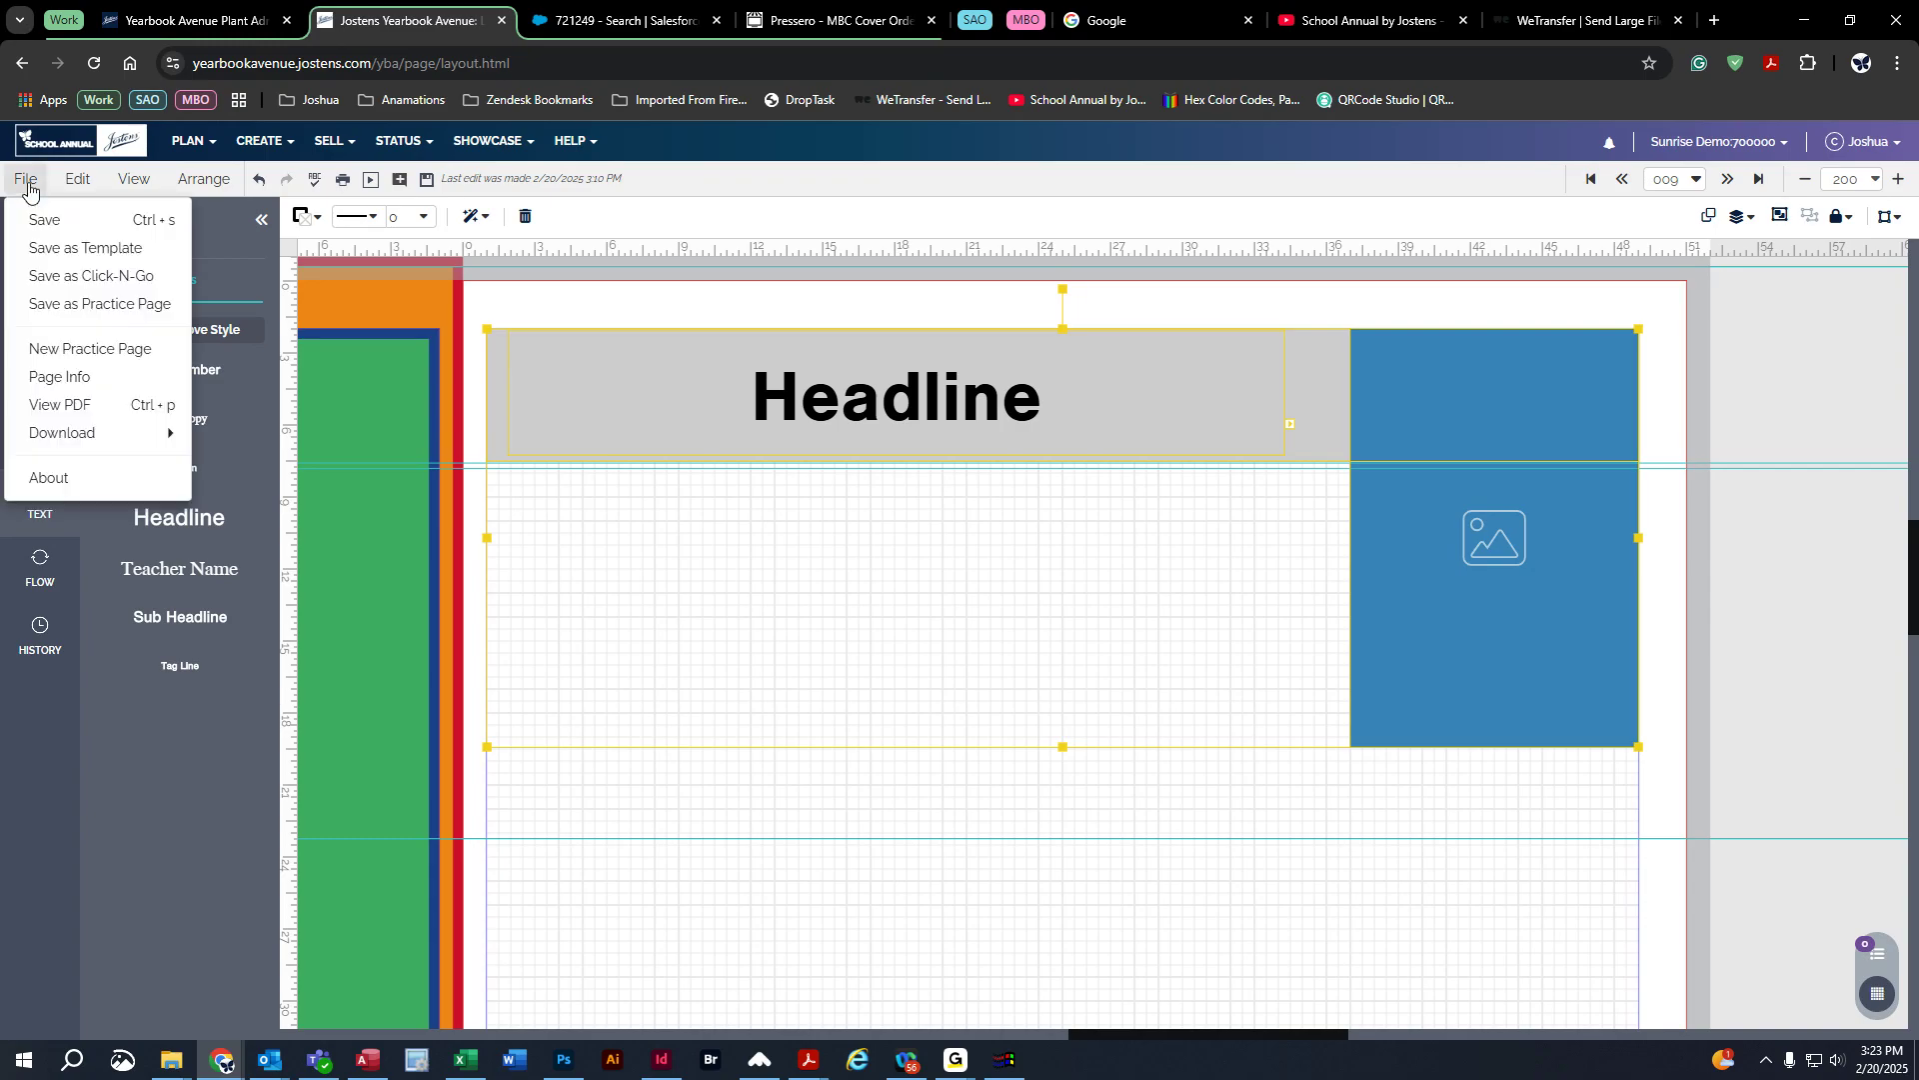
pyautogui.click(75, 282)
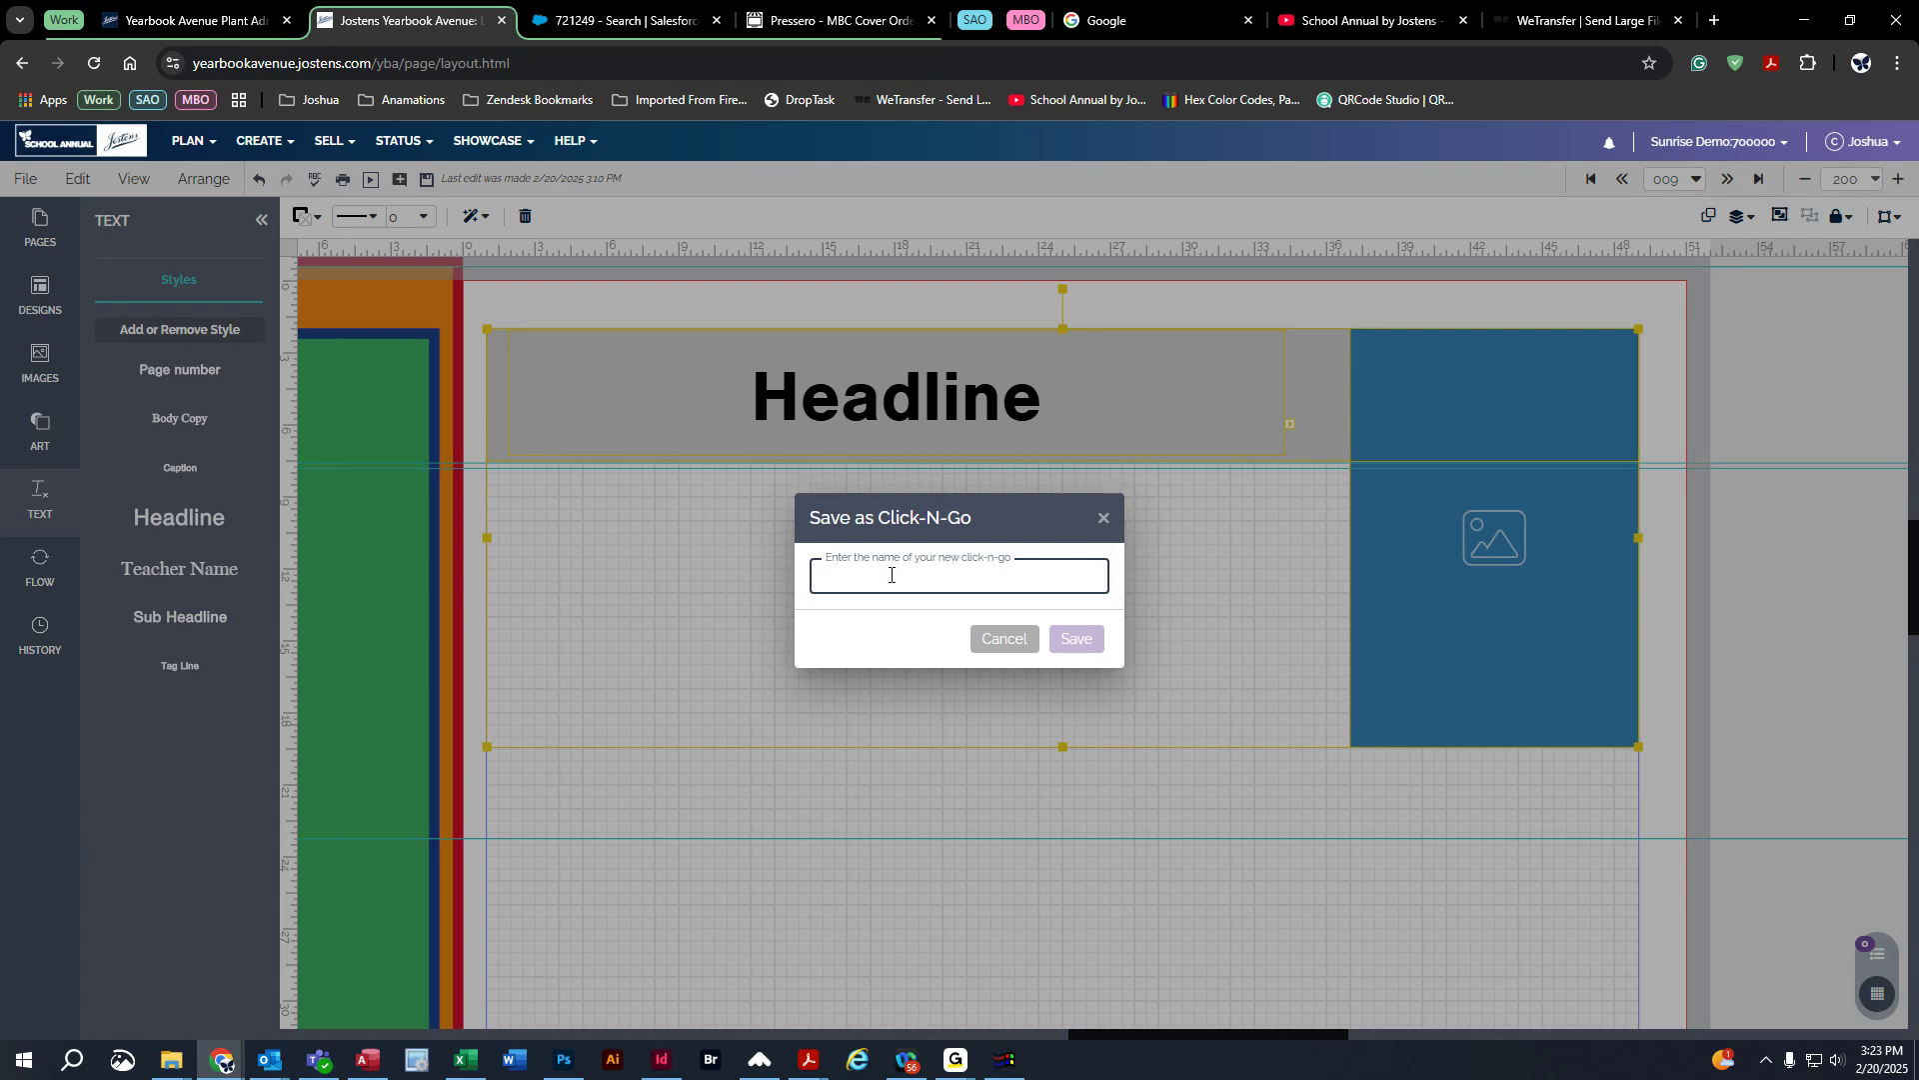
pyautogui.write('Teachers')
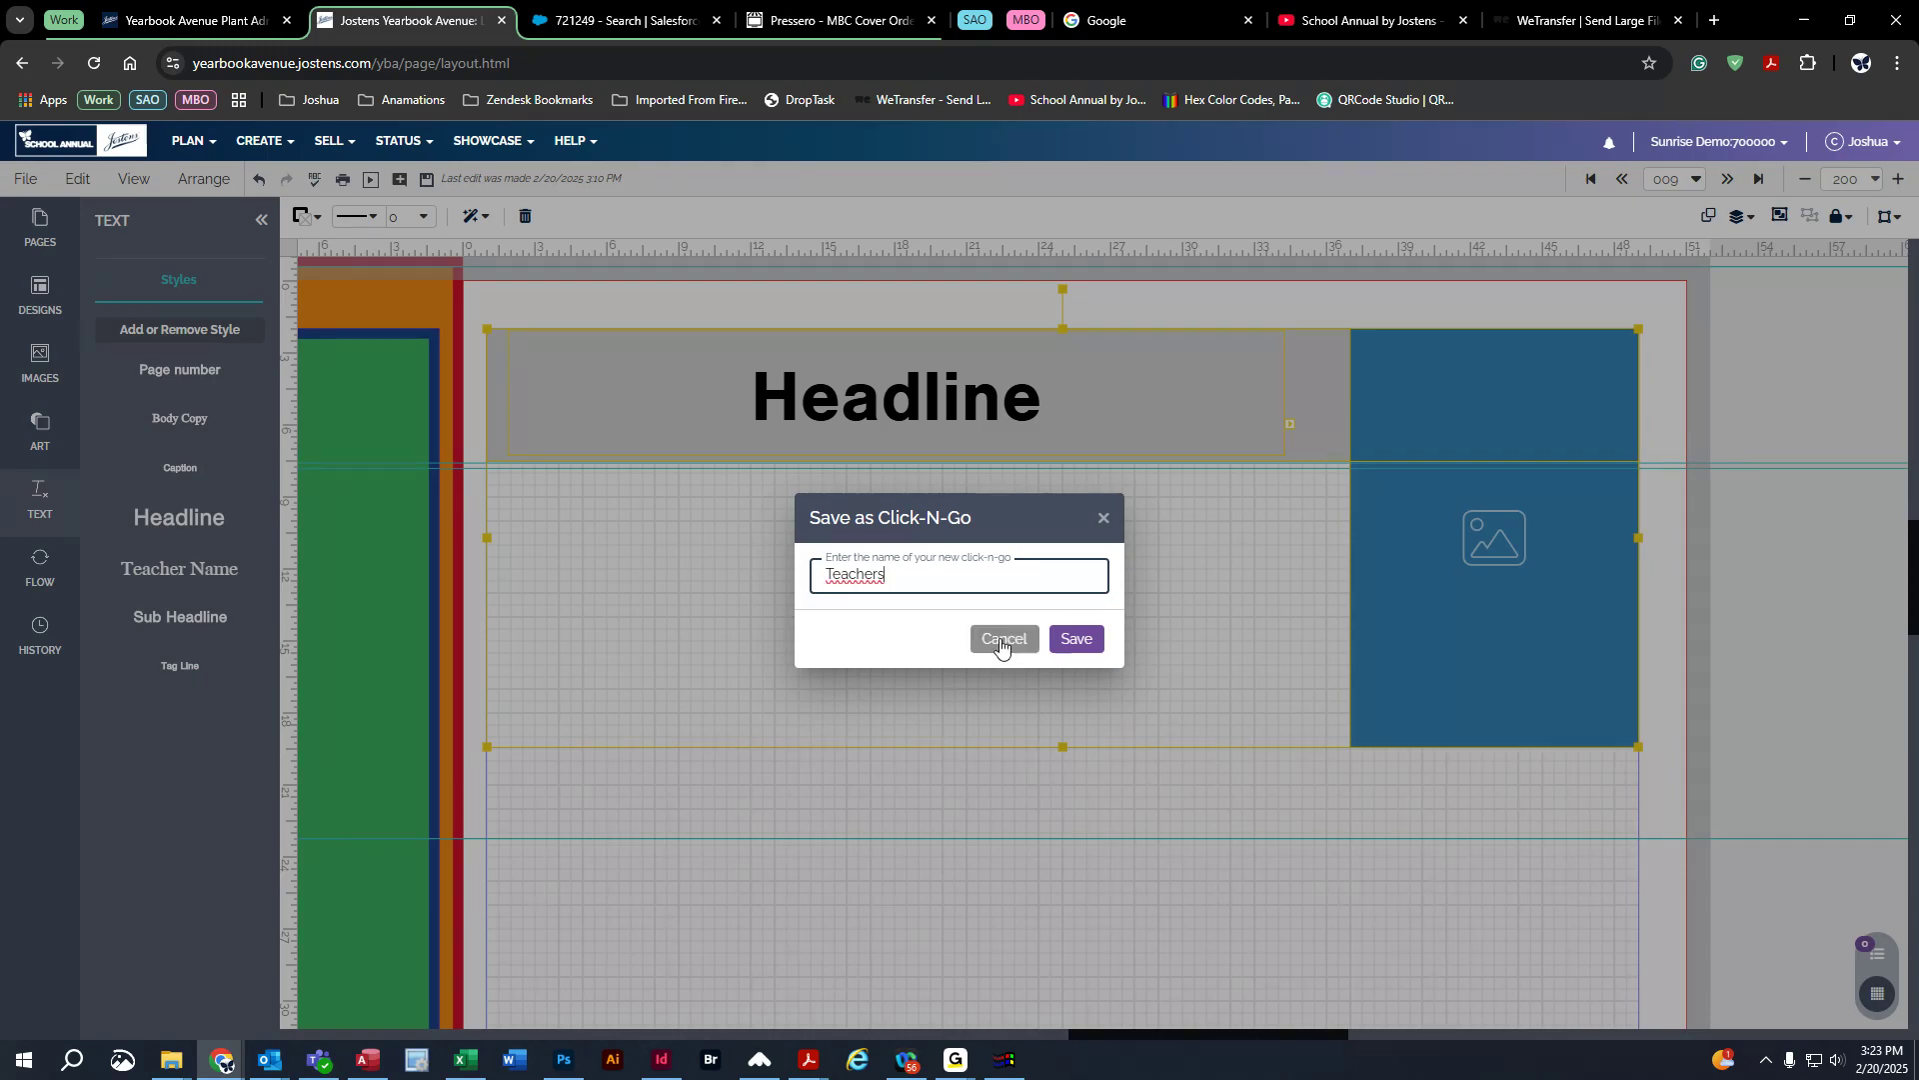
pyautogui.click(1085, 647)
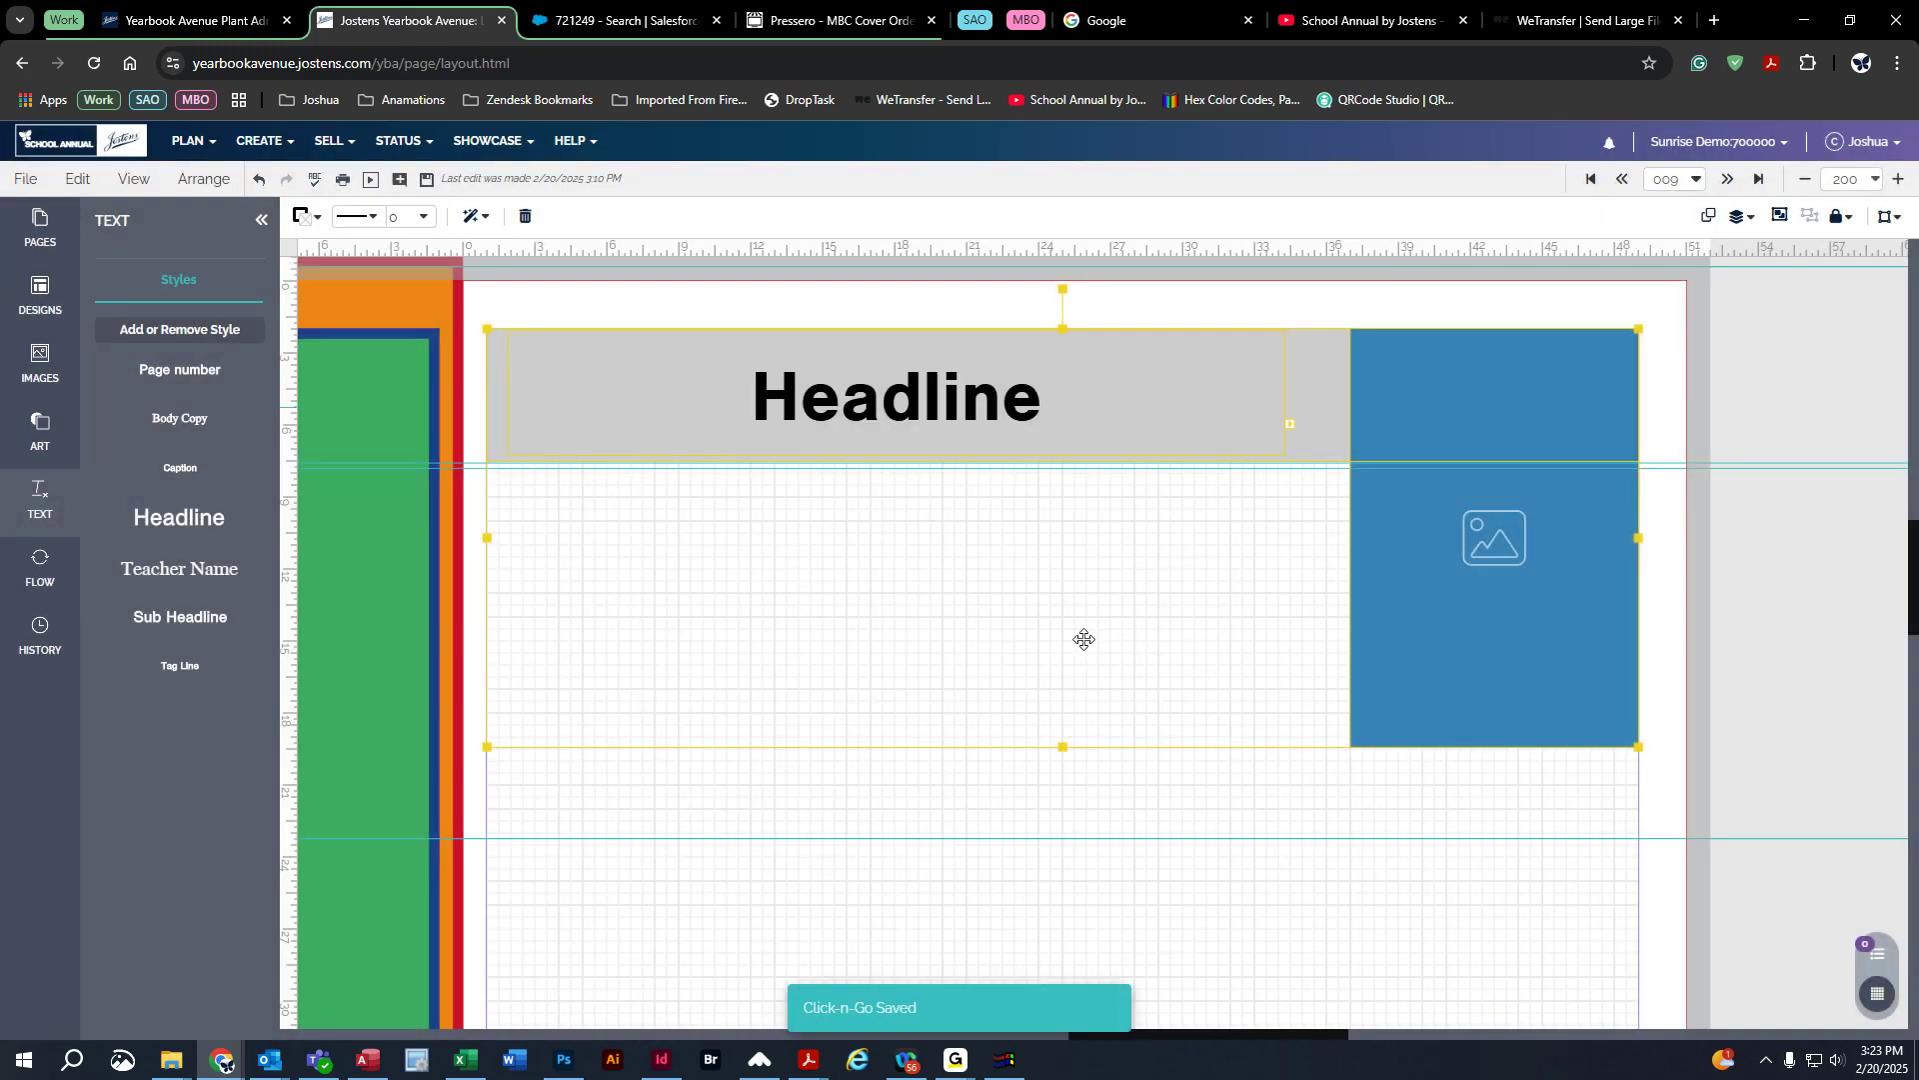
# Step: Go to the next spread, page 011, saving the current page's changes, and fit the spread to the view
pyautogui.click(1728, 180)
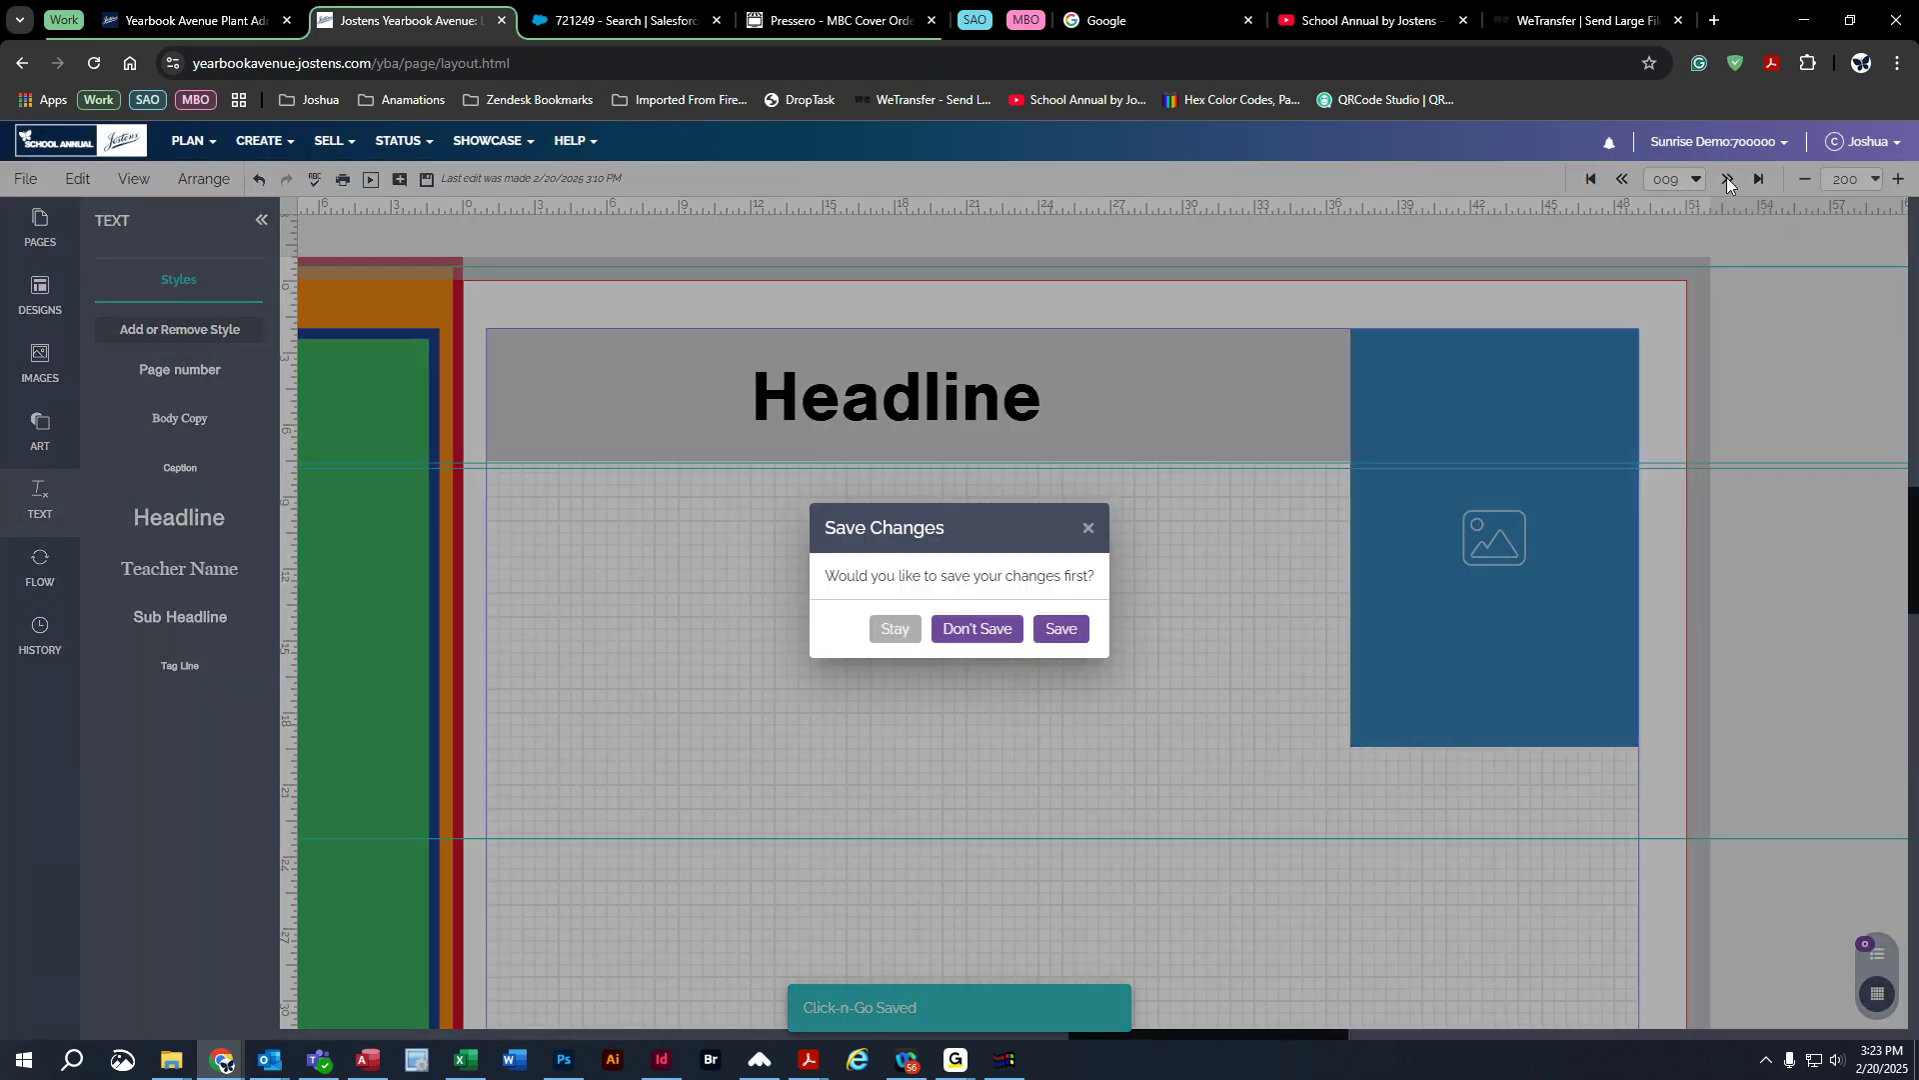
pyautogui.click(1063, 626)
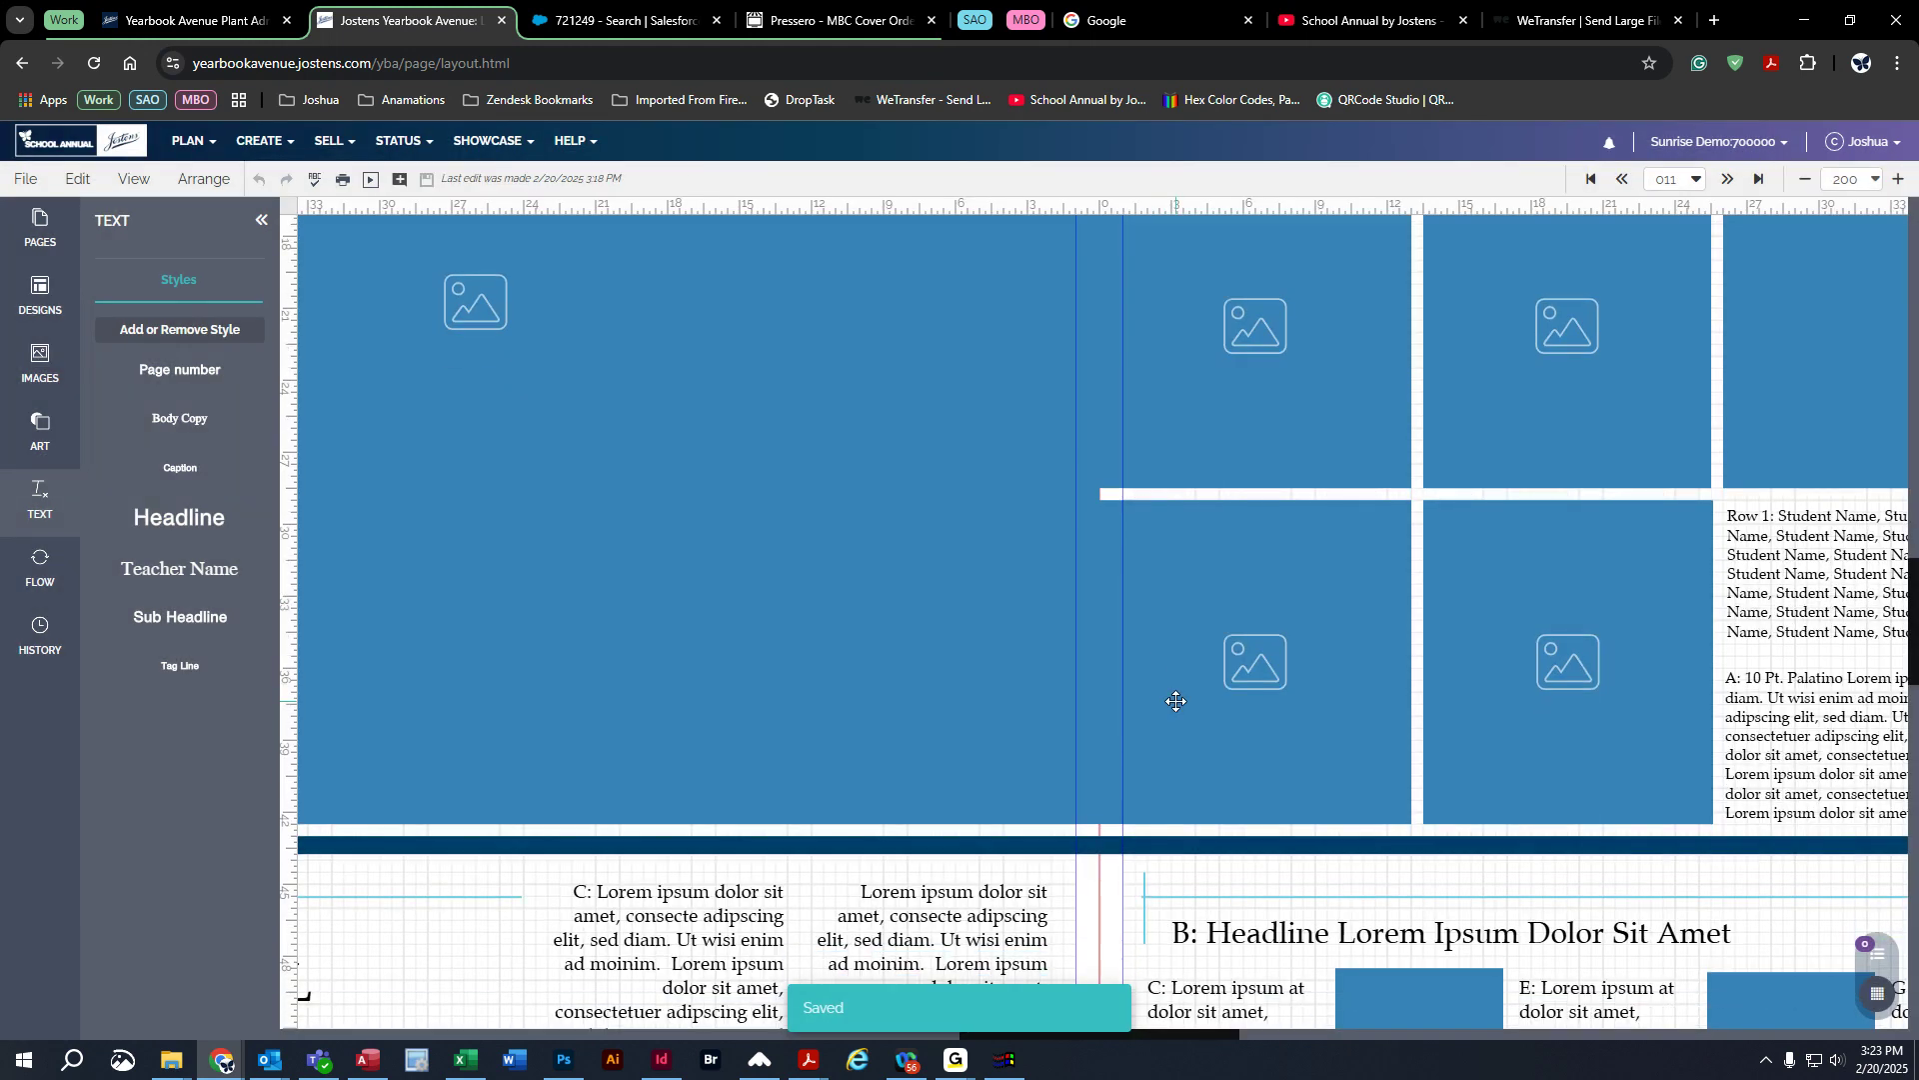
pyautogui.click(1875, 179)
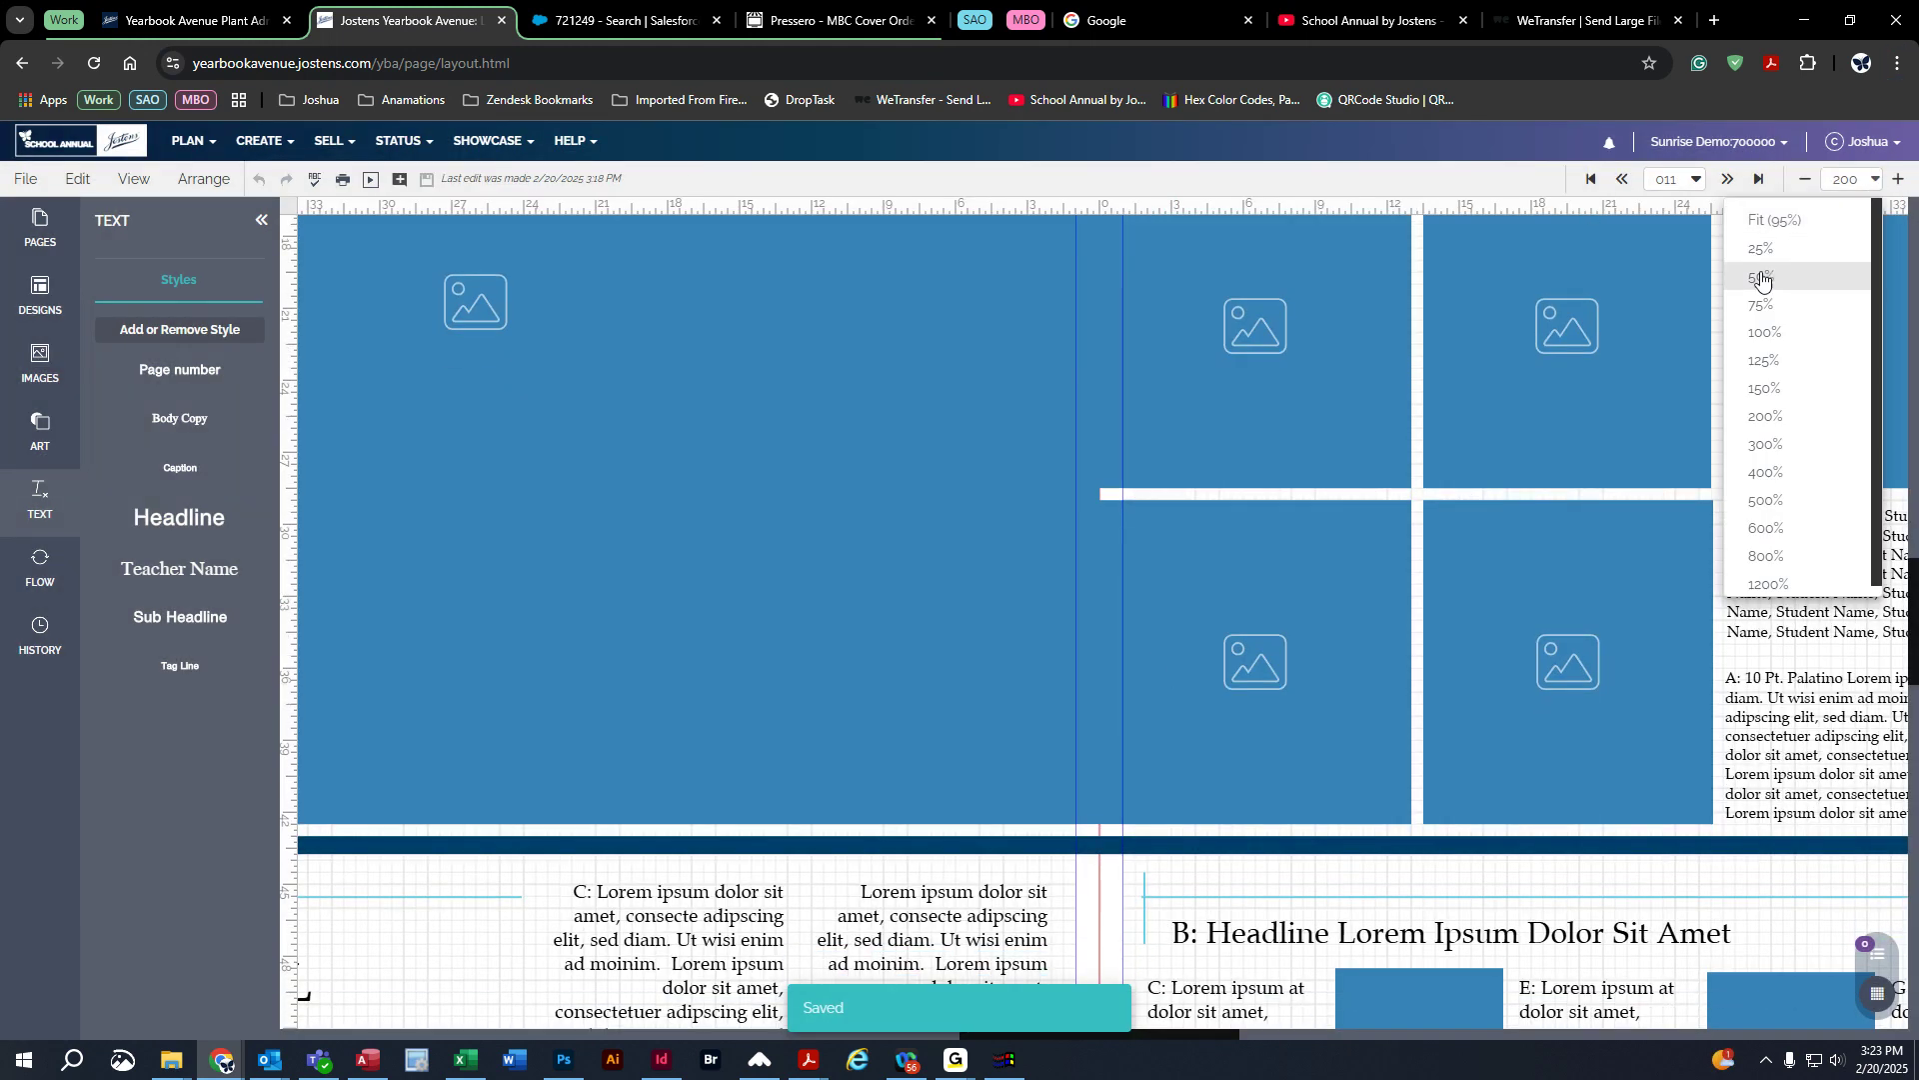
pyautogui.click(1774, 220)
# Step: Delete all objects on the page 10–11 spread
pyautogui.click(77, 179)
pyautogui.moveTo(105, 538)
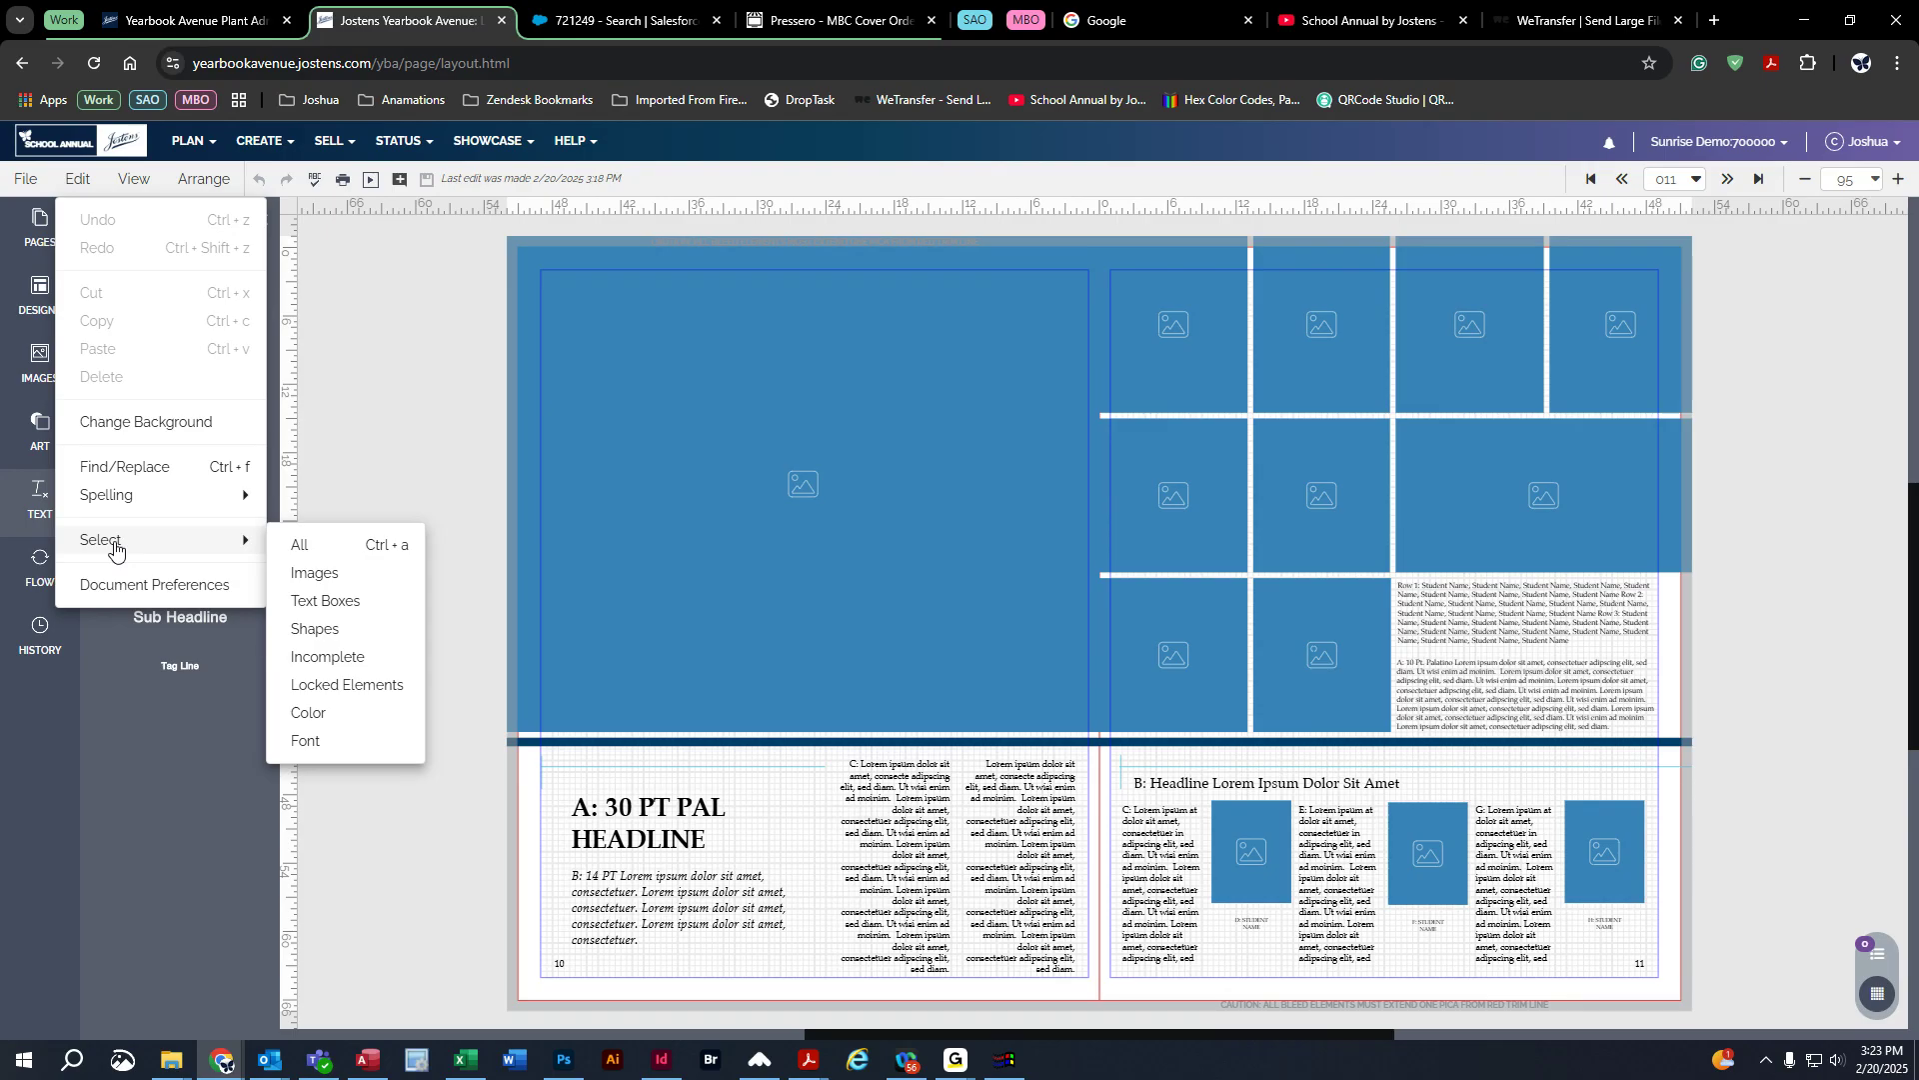
pyautogui.click(299, 544)
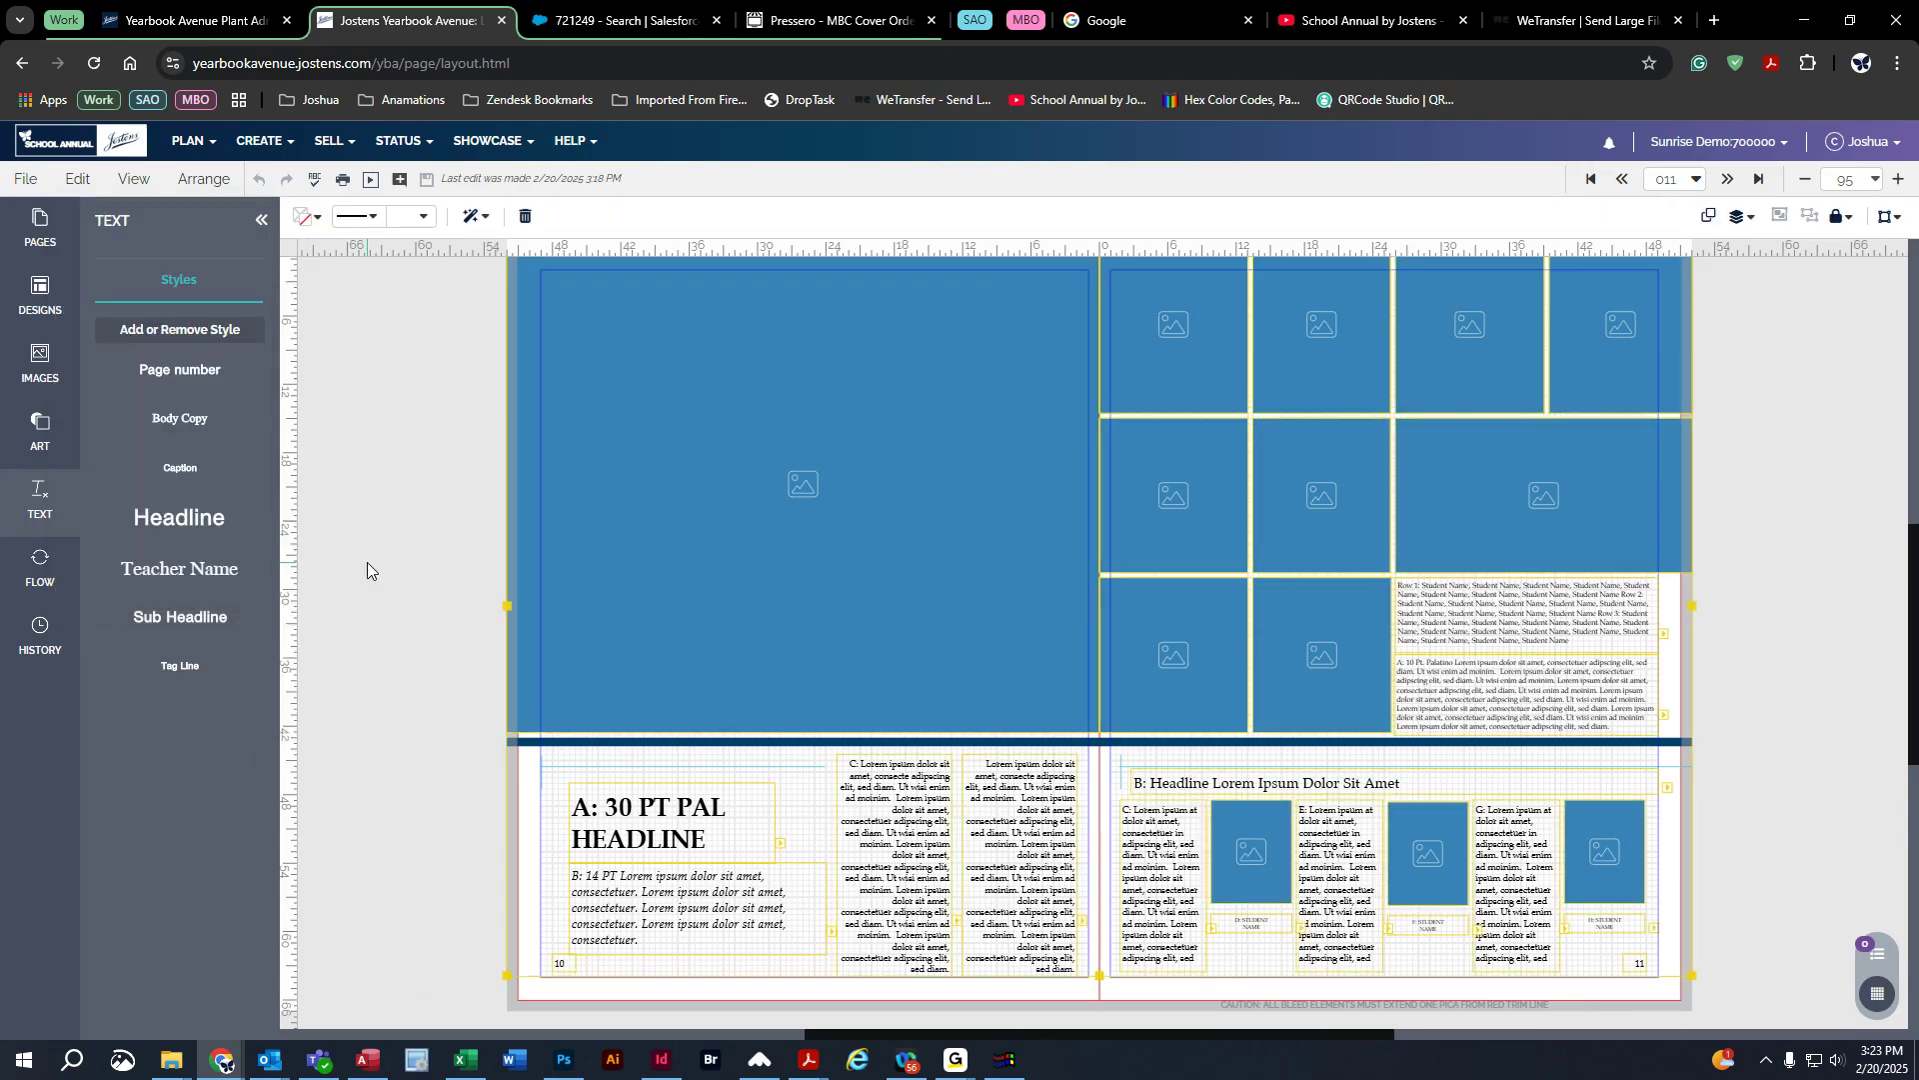
pyautogui.press('Delete')
# Step: Place the custom "Teachers" Click-N-Go from My Click-N-Go! within the margins at the top of page 11
pyautogui.click(59, 528)
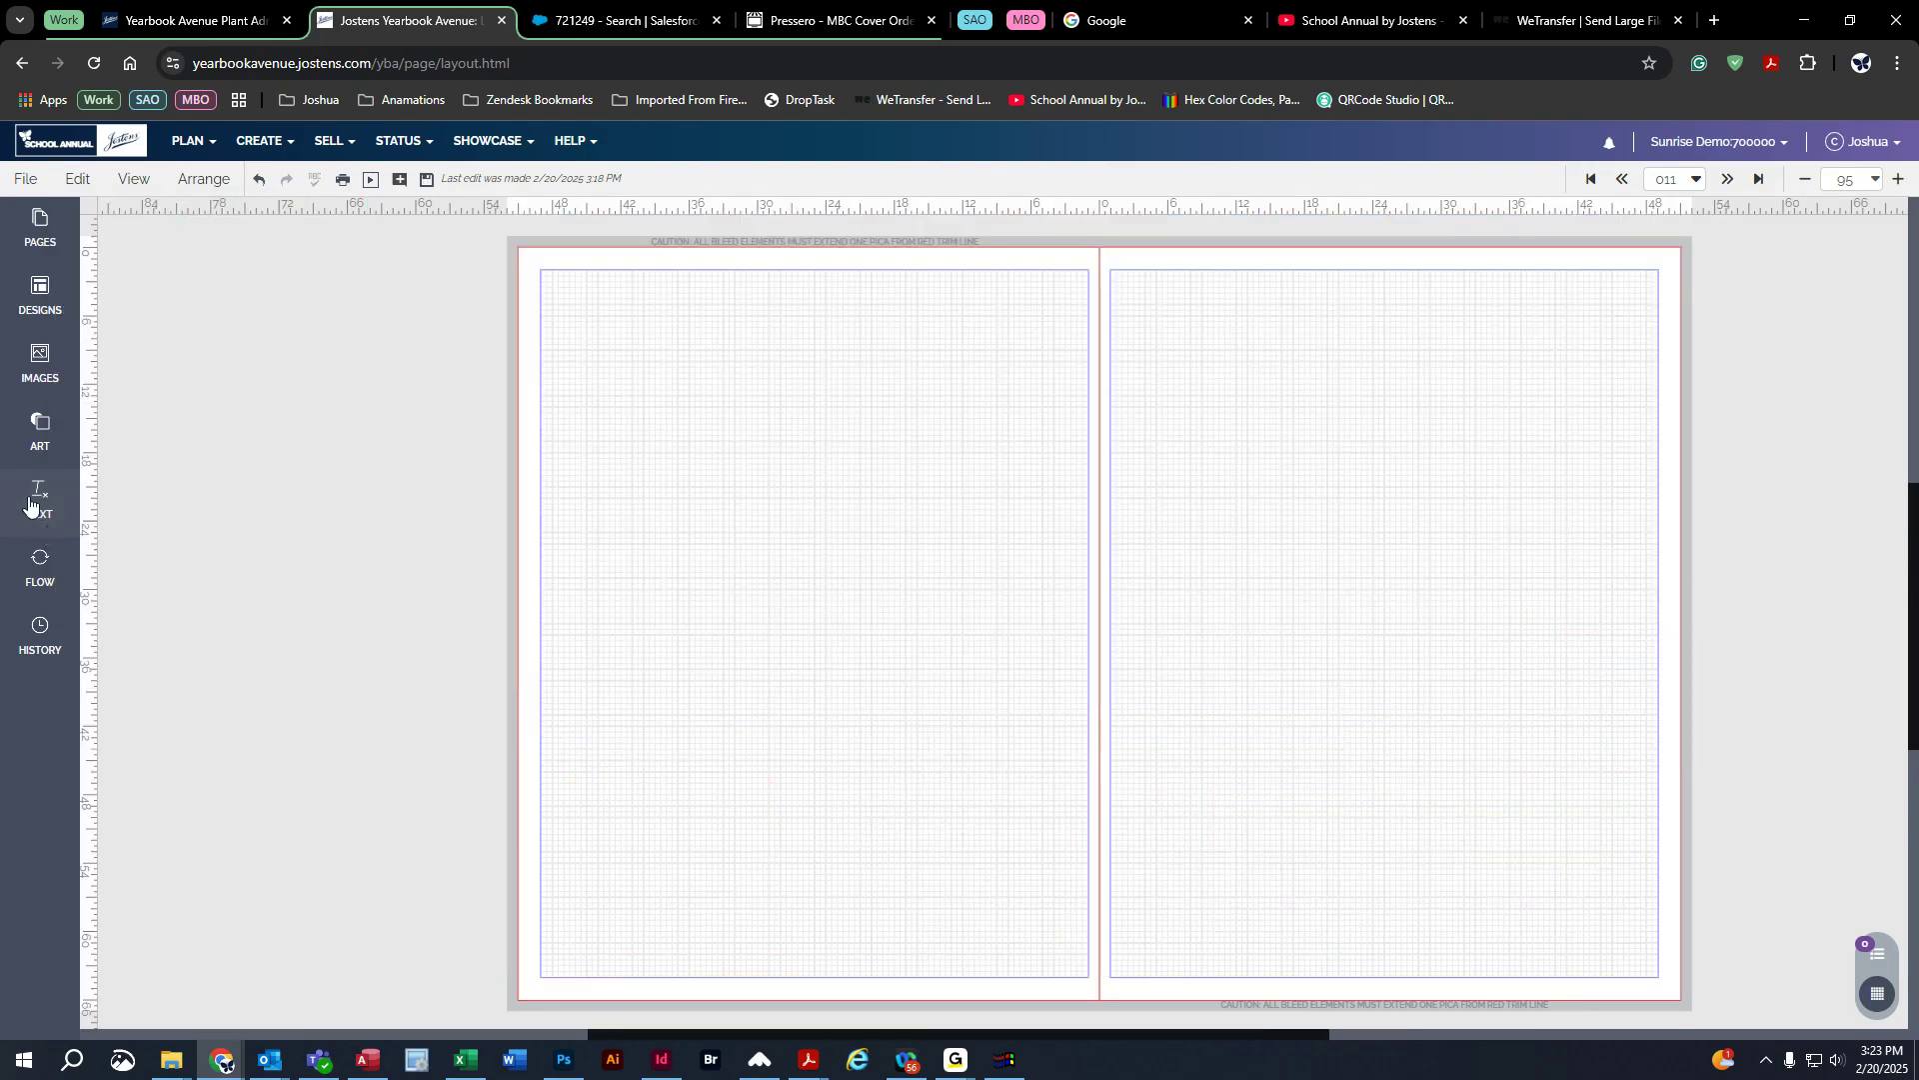
pyautogui.click(40, 299)
pyautogui.click(184, 322)
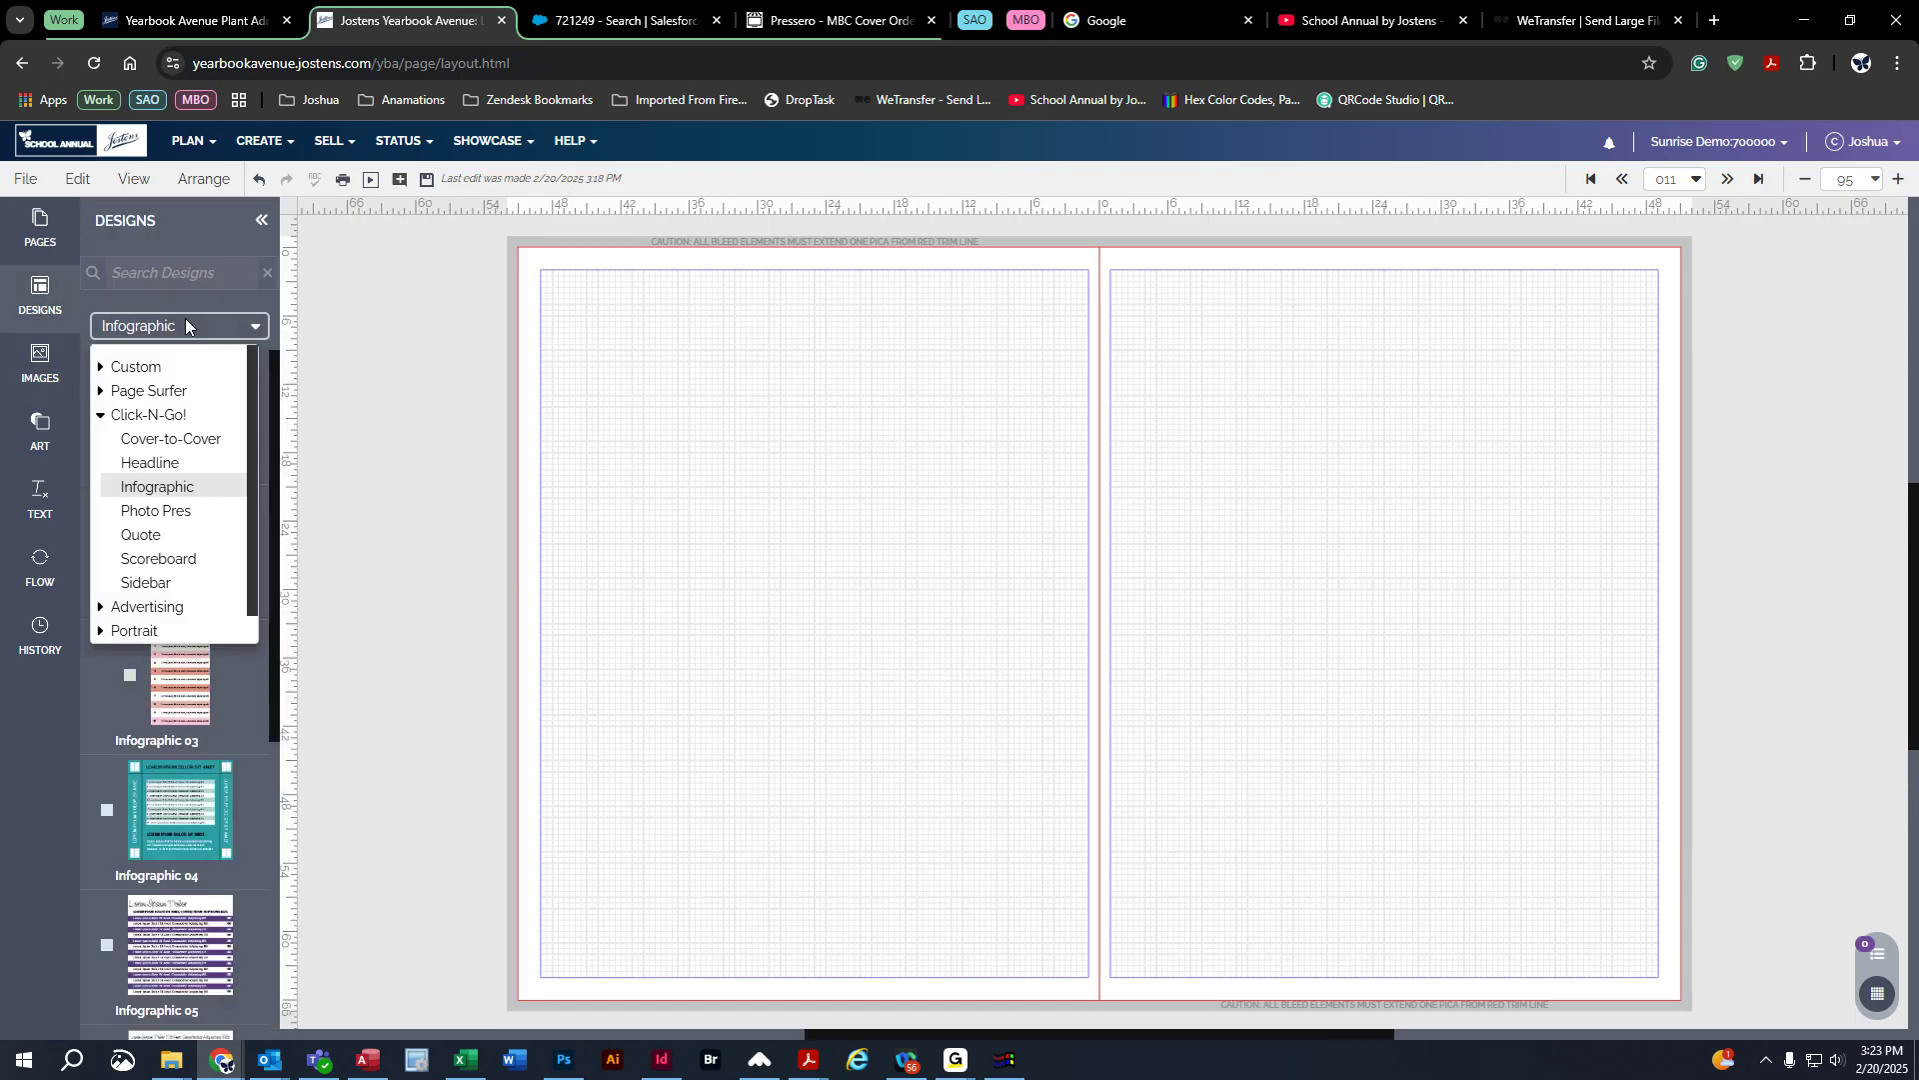
pyautogui.click(100, 368)
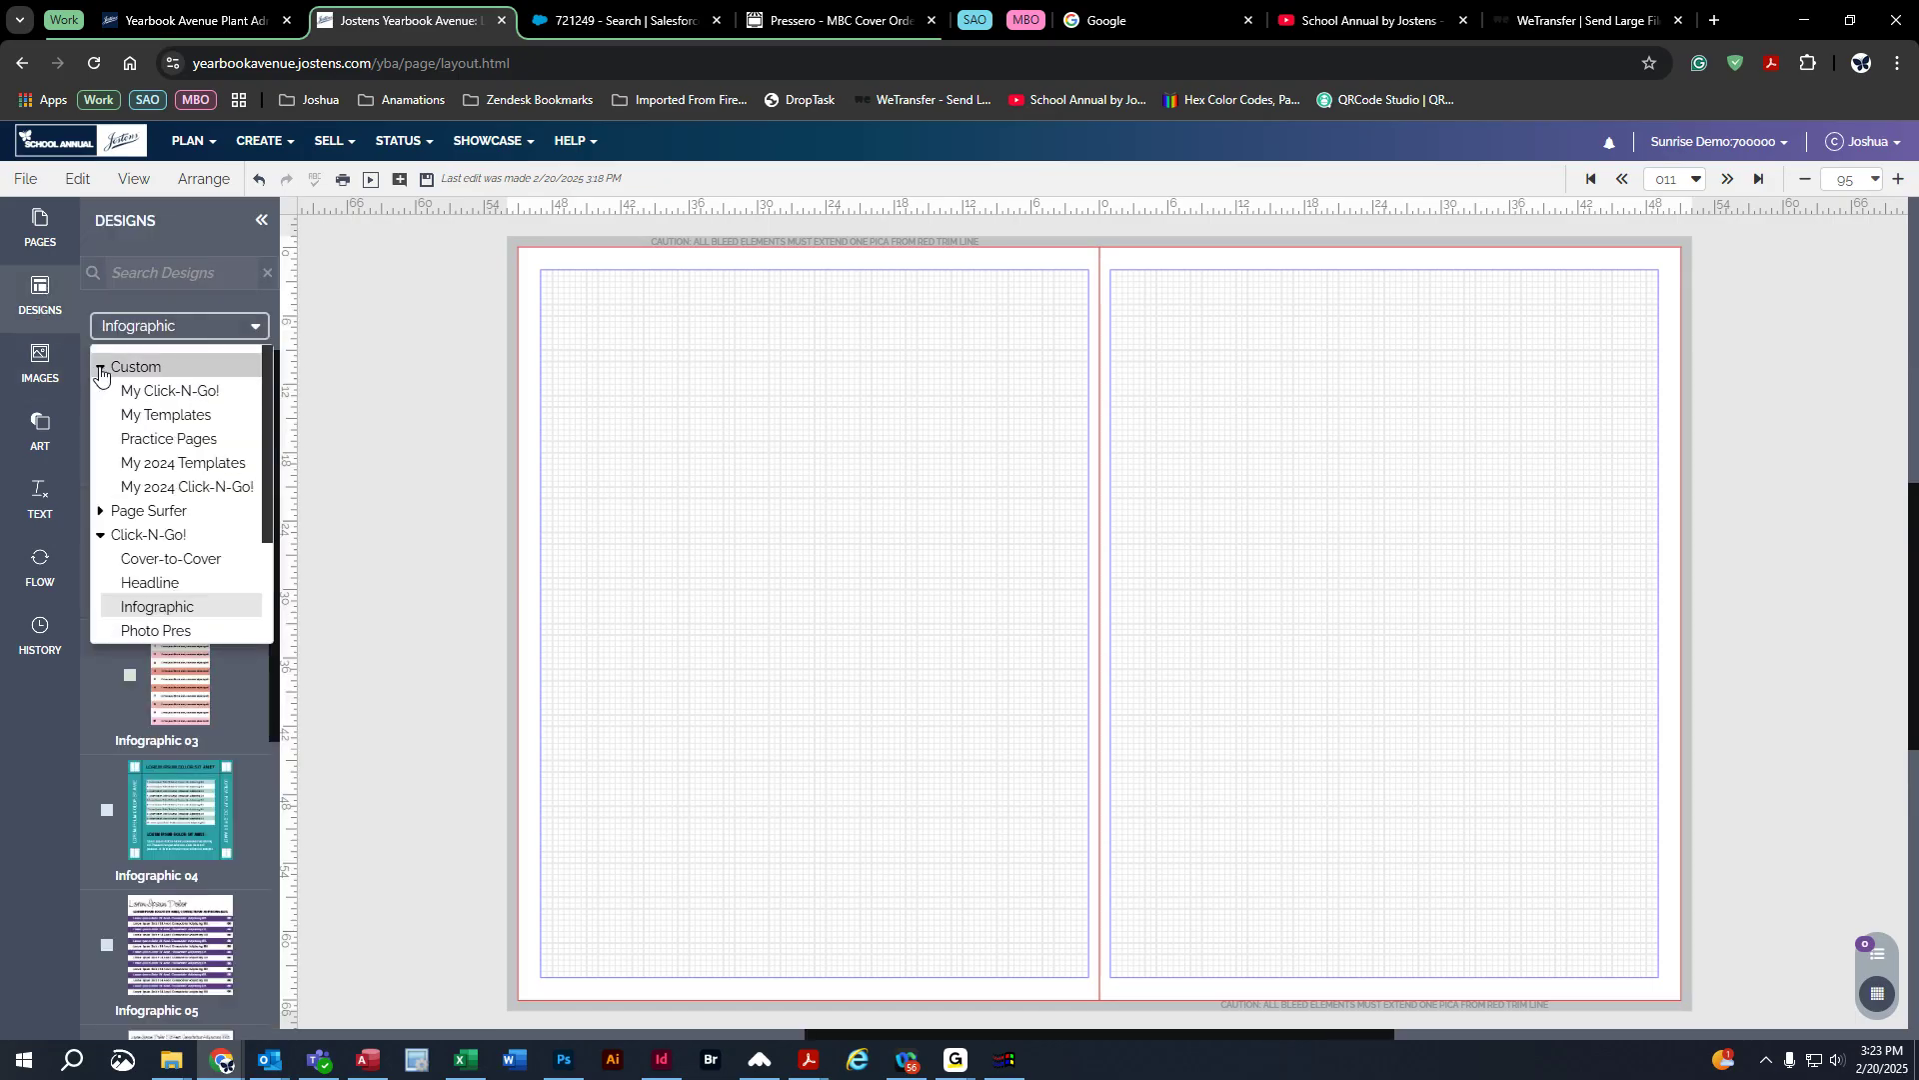
pyautogui.click(175, 391)
pyautogui.moveTo(194, 380)
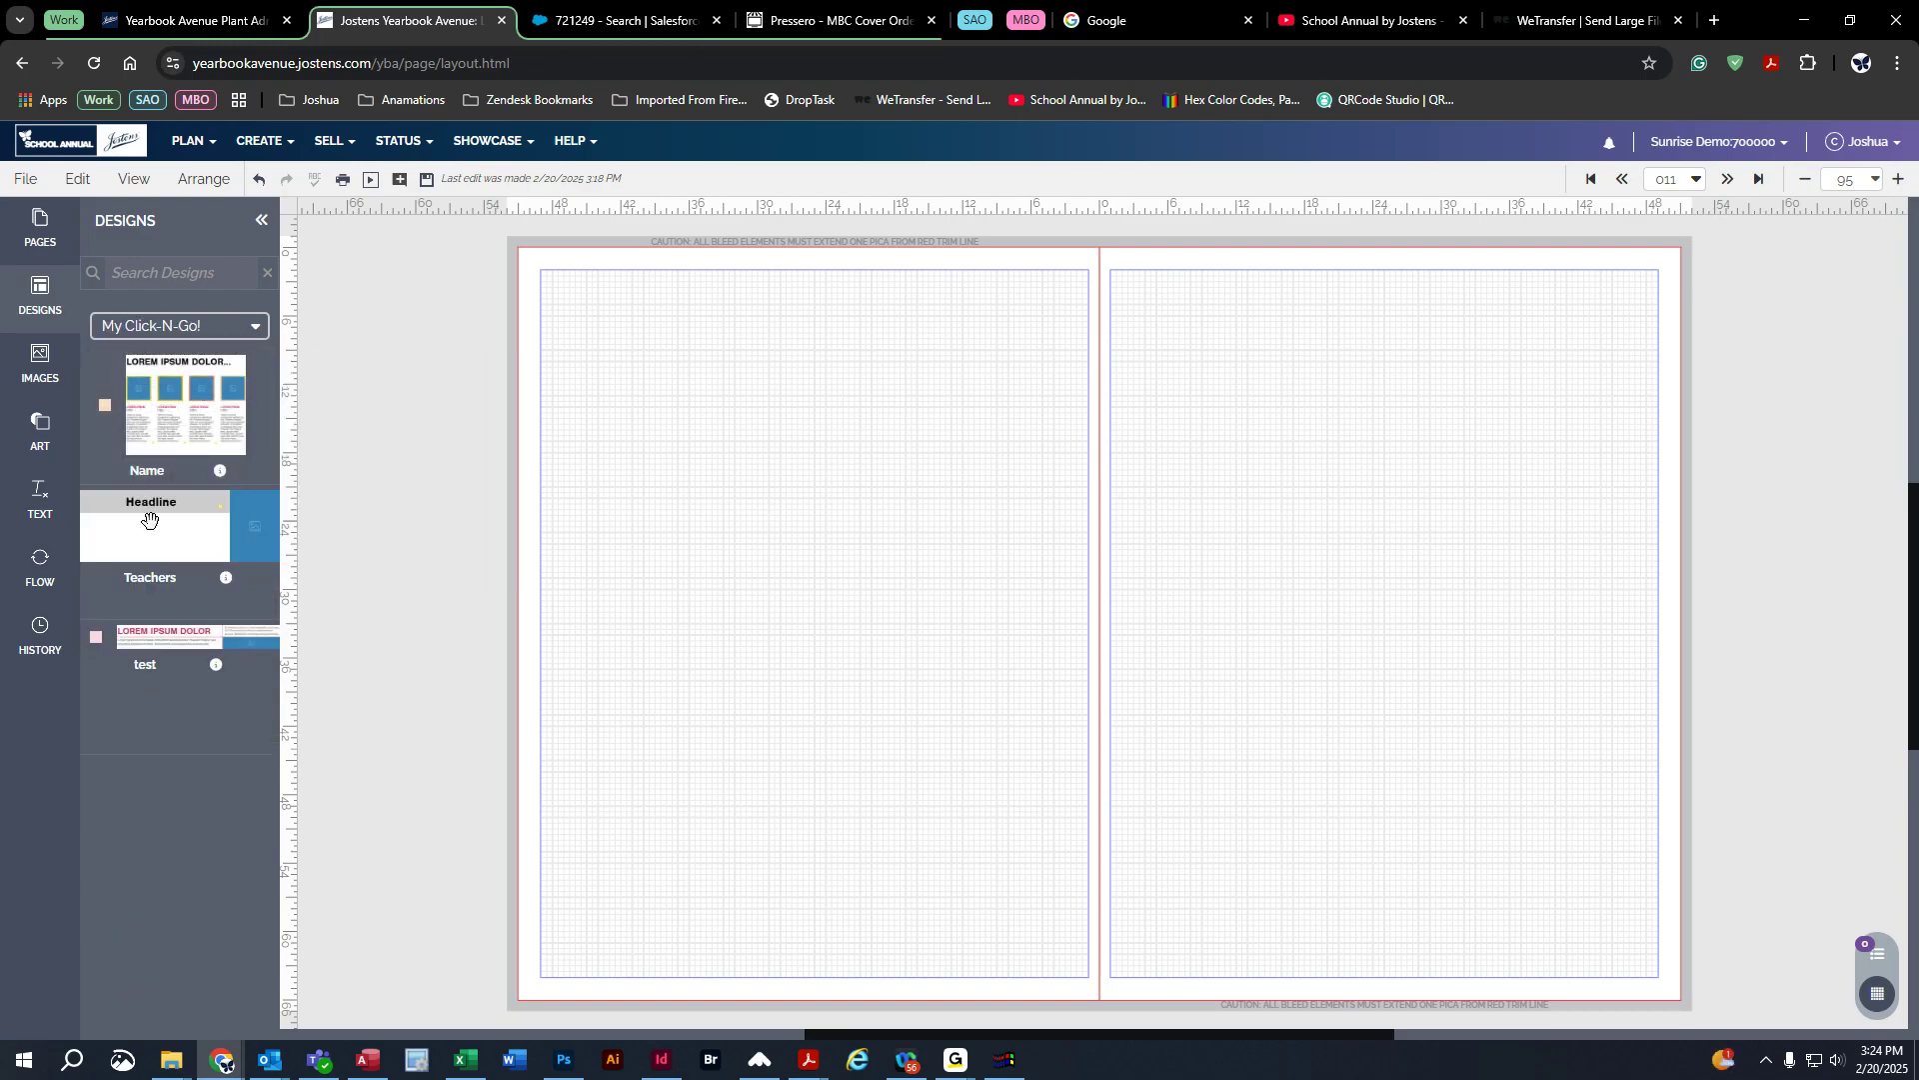
pyautogui.moveTo(154, 520)
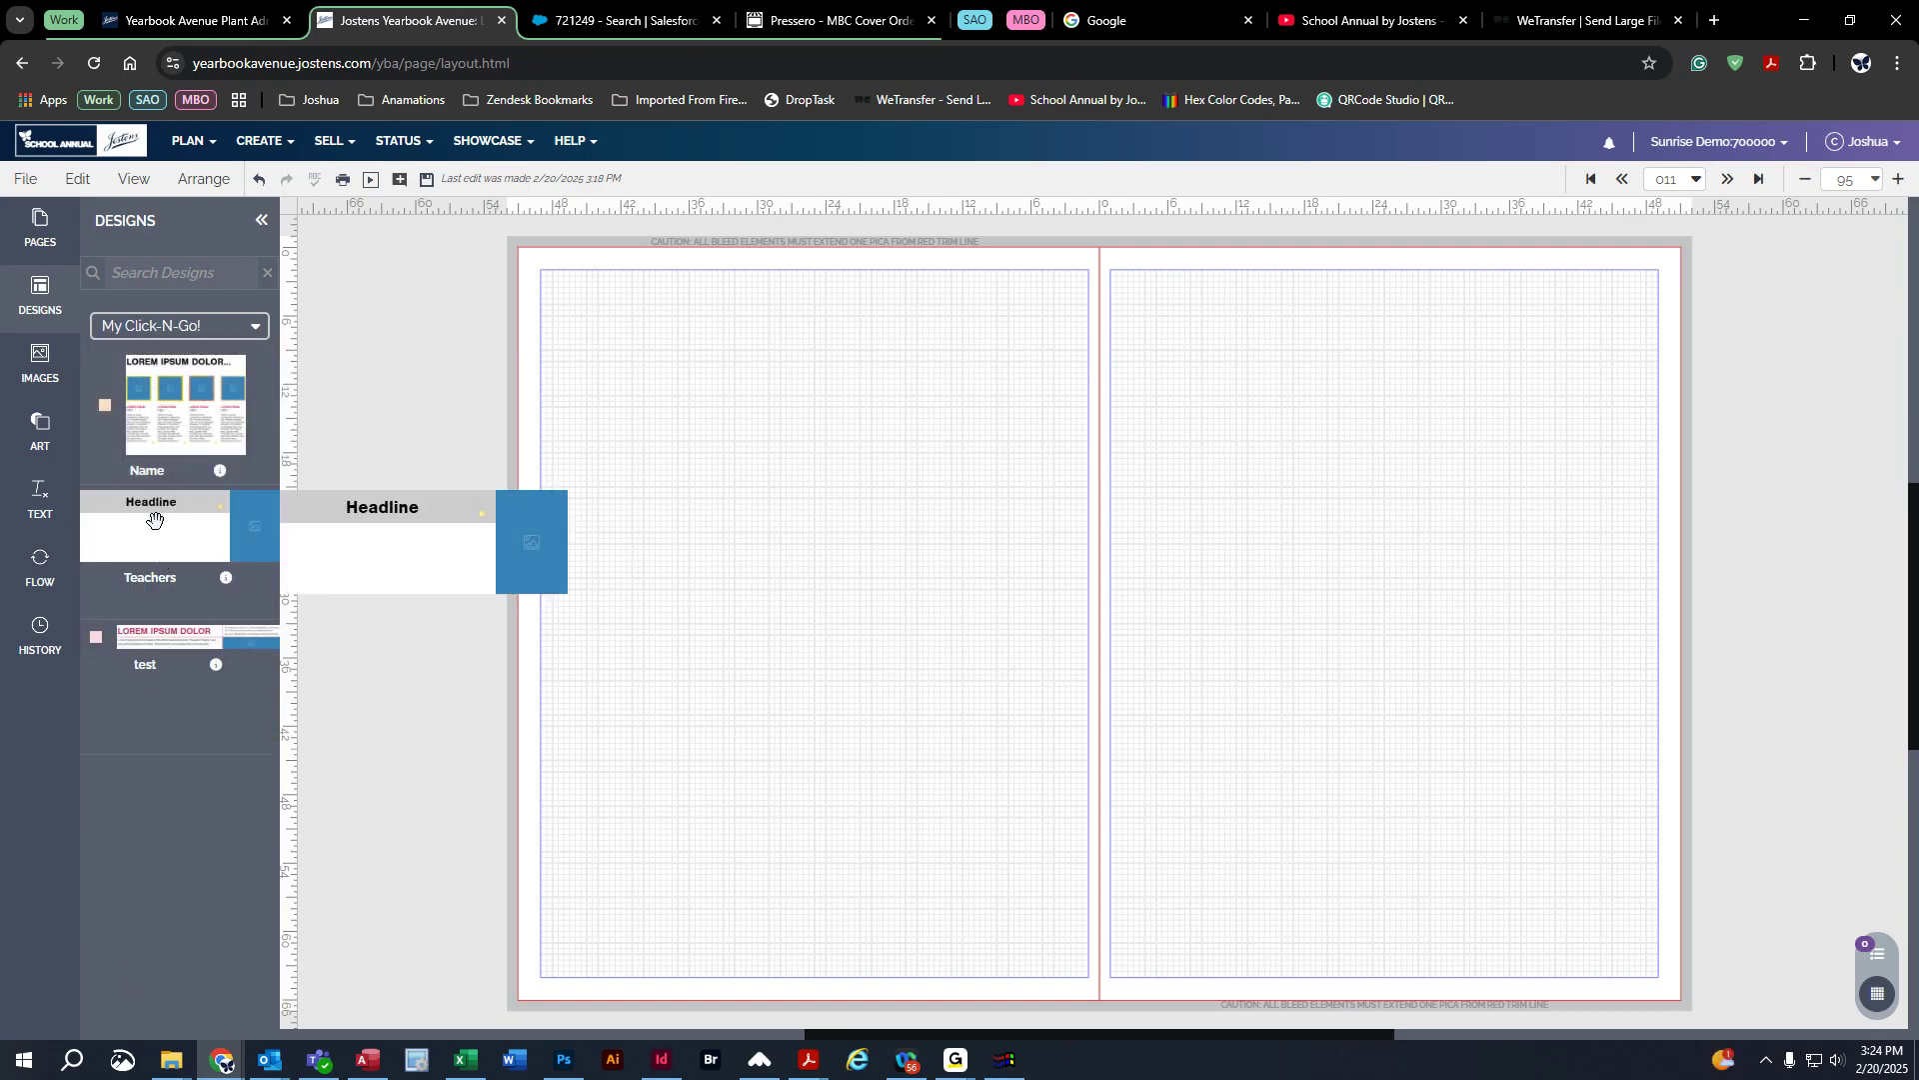
pyautogui.moveTo(155, 522); pyautogui.dragTo(1409, 374)
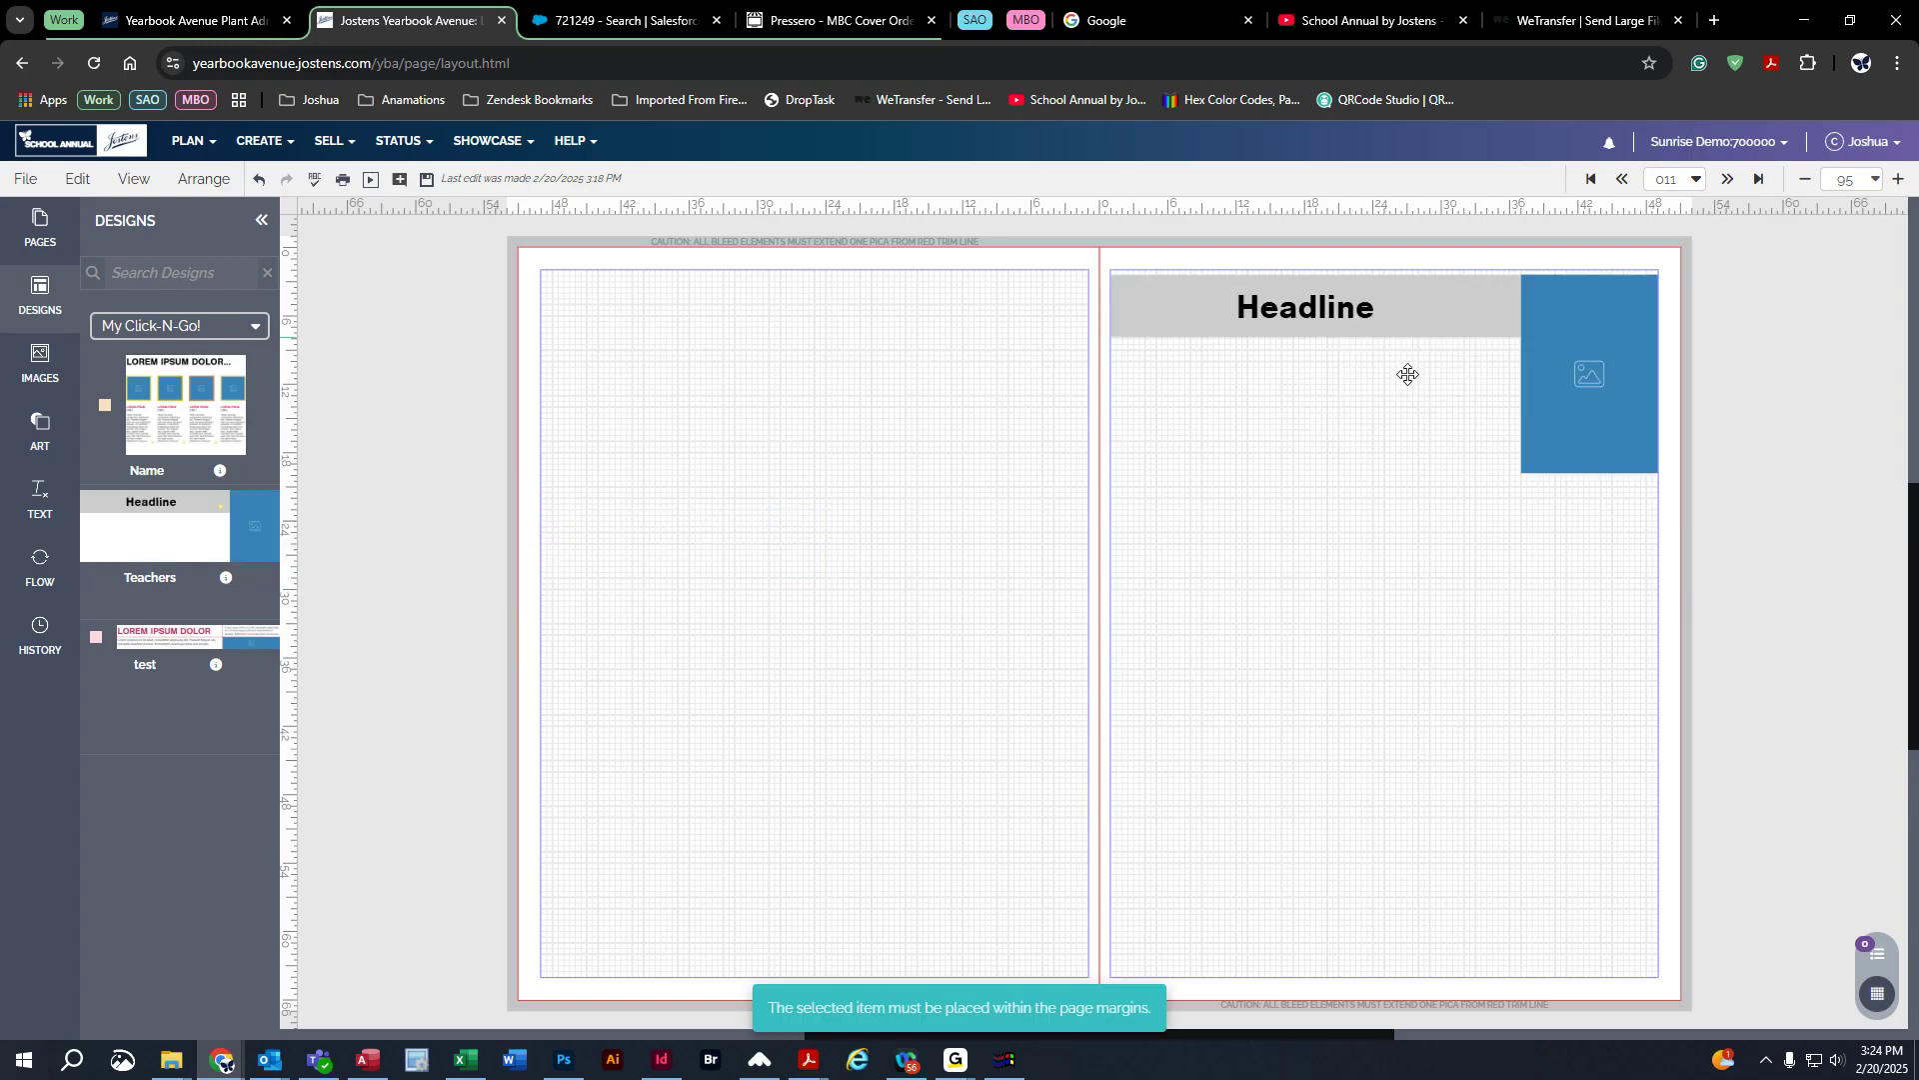
pyautogui.click(1463, 313)
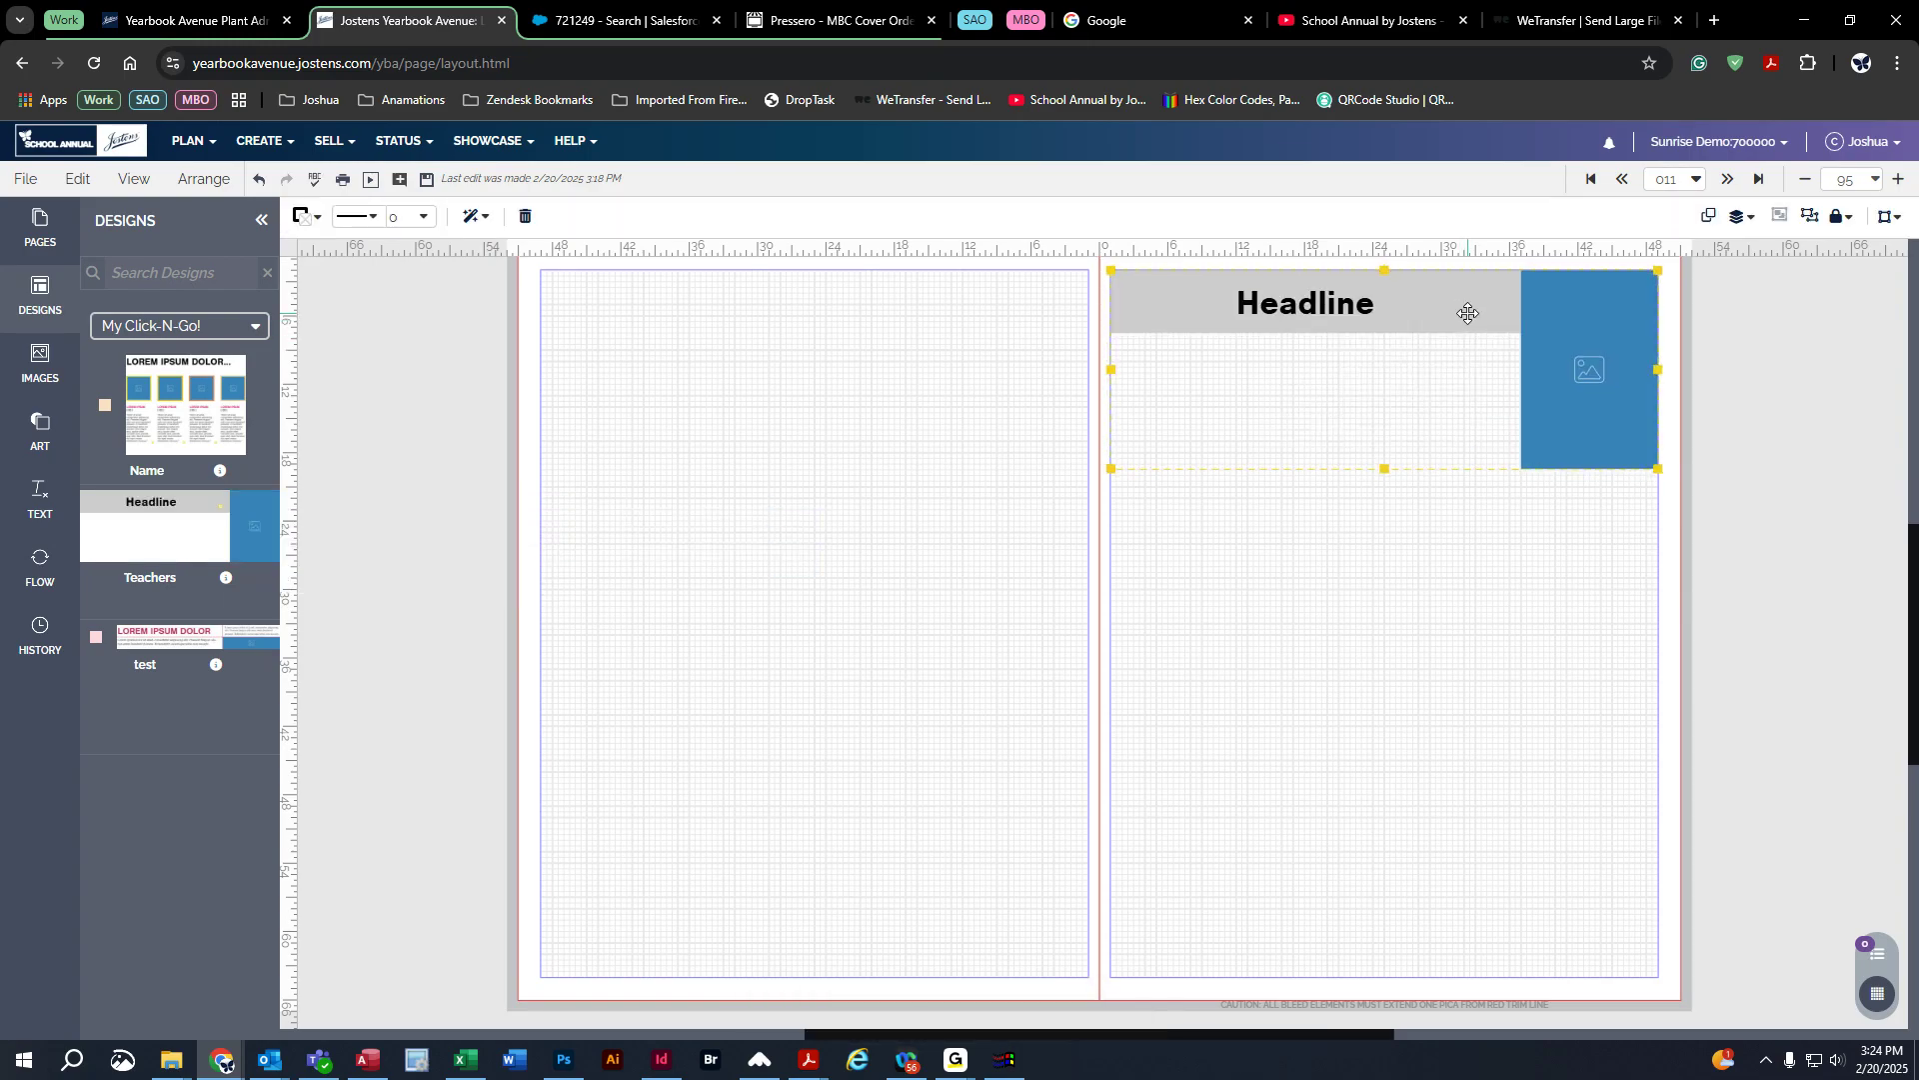
pyautogui.click(1452, 588)
# Step: Ungroup the "Teachers" Click-N-Go and select its Headline text and image frame individually
pyautogui.click(1451, 293)
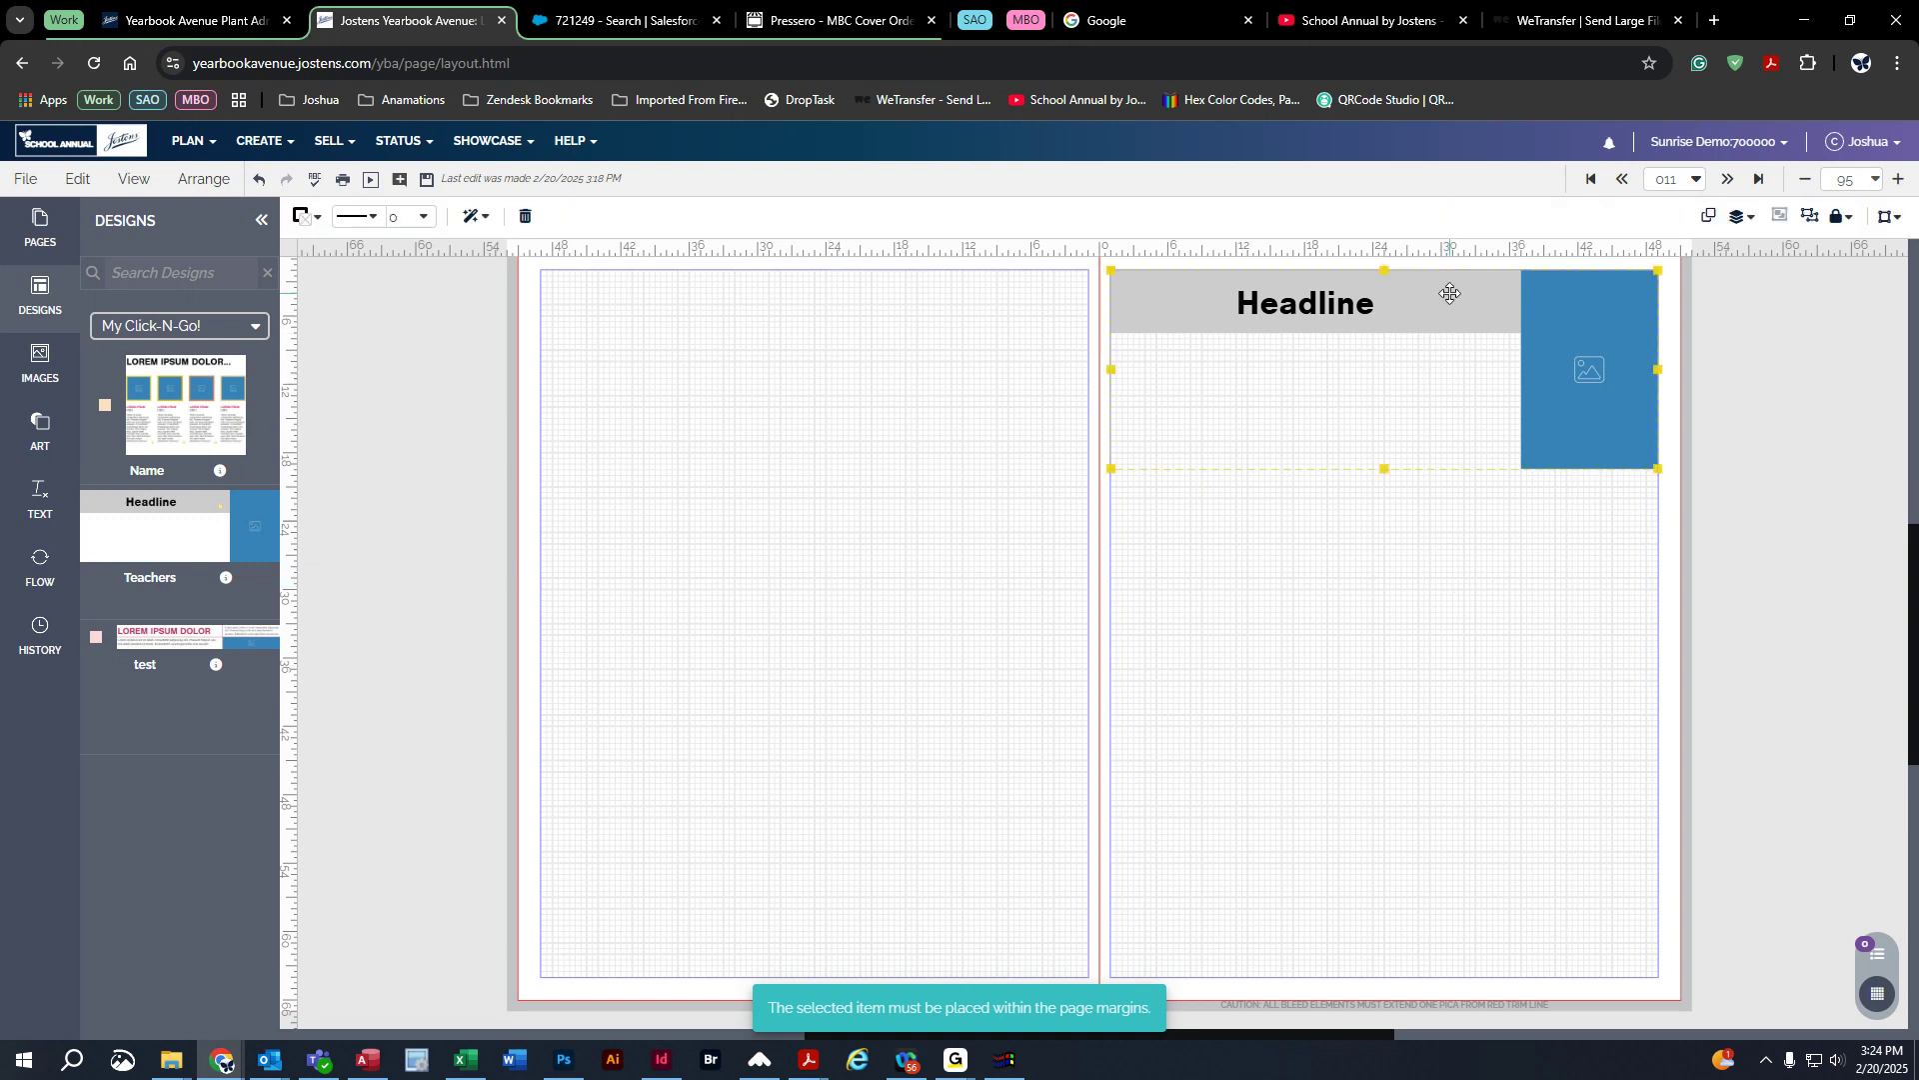
pyautogui.click(1810, 218)
pyautogui.click(1414, 713)
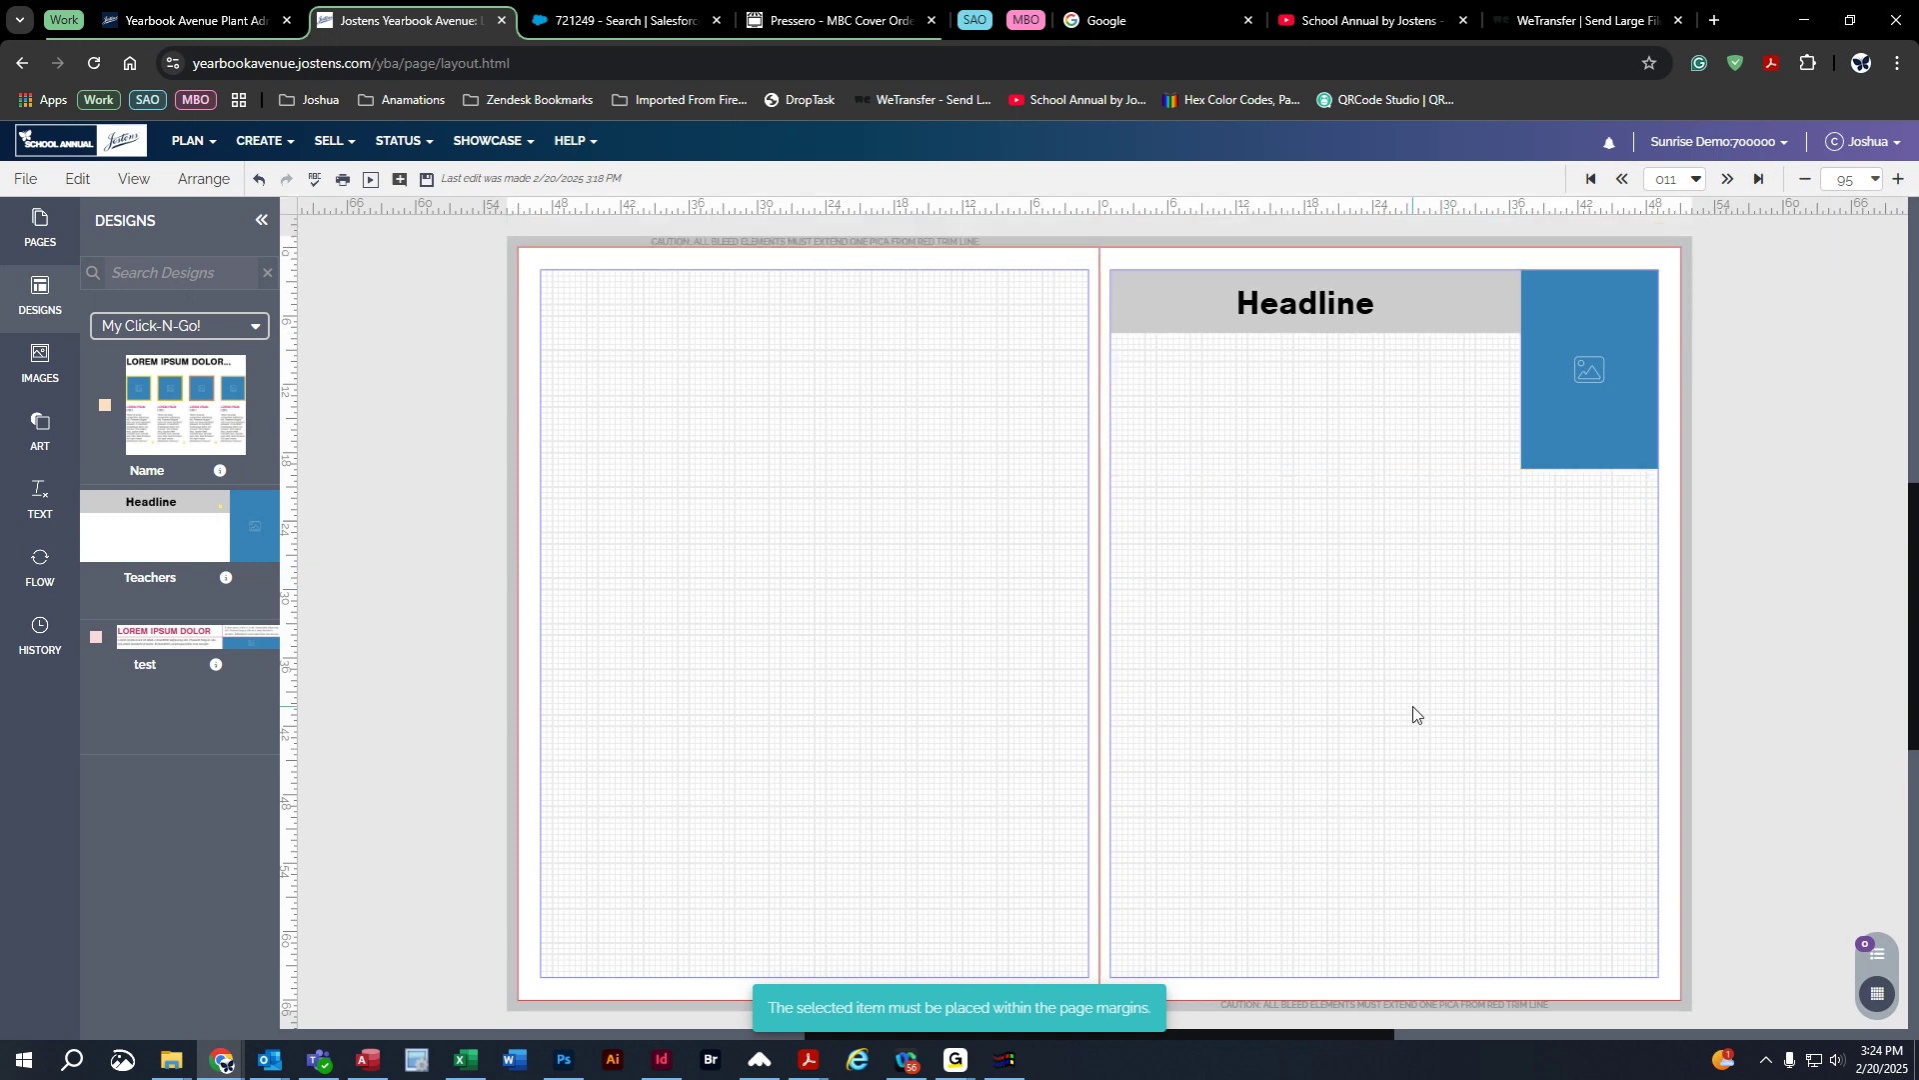
pyautogui.click(1300, 300)
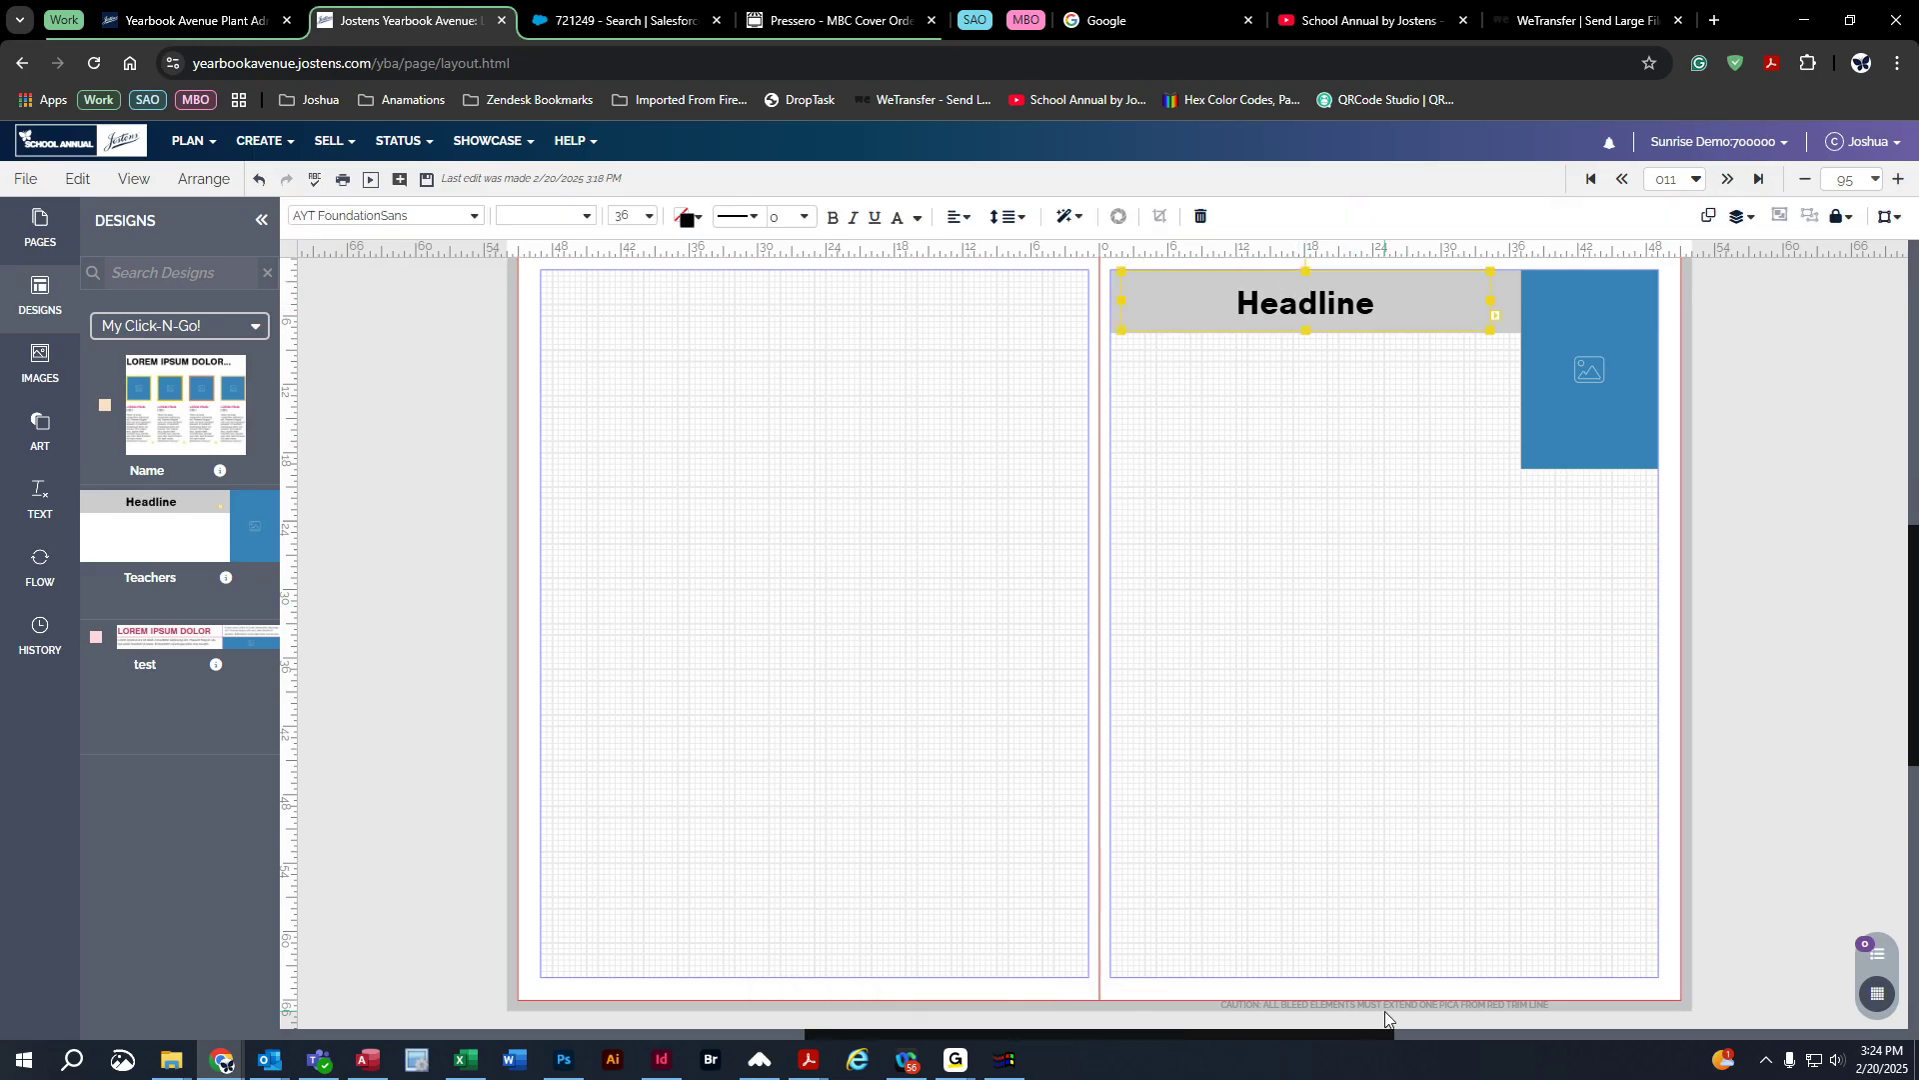
pyautogui.click(1569, 358)
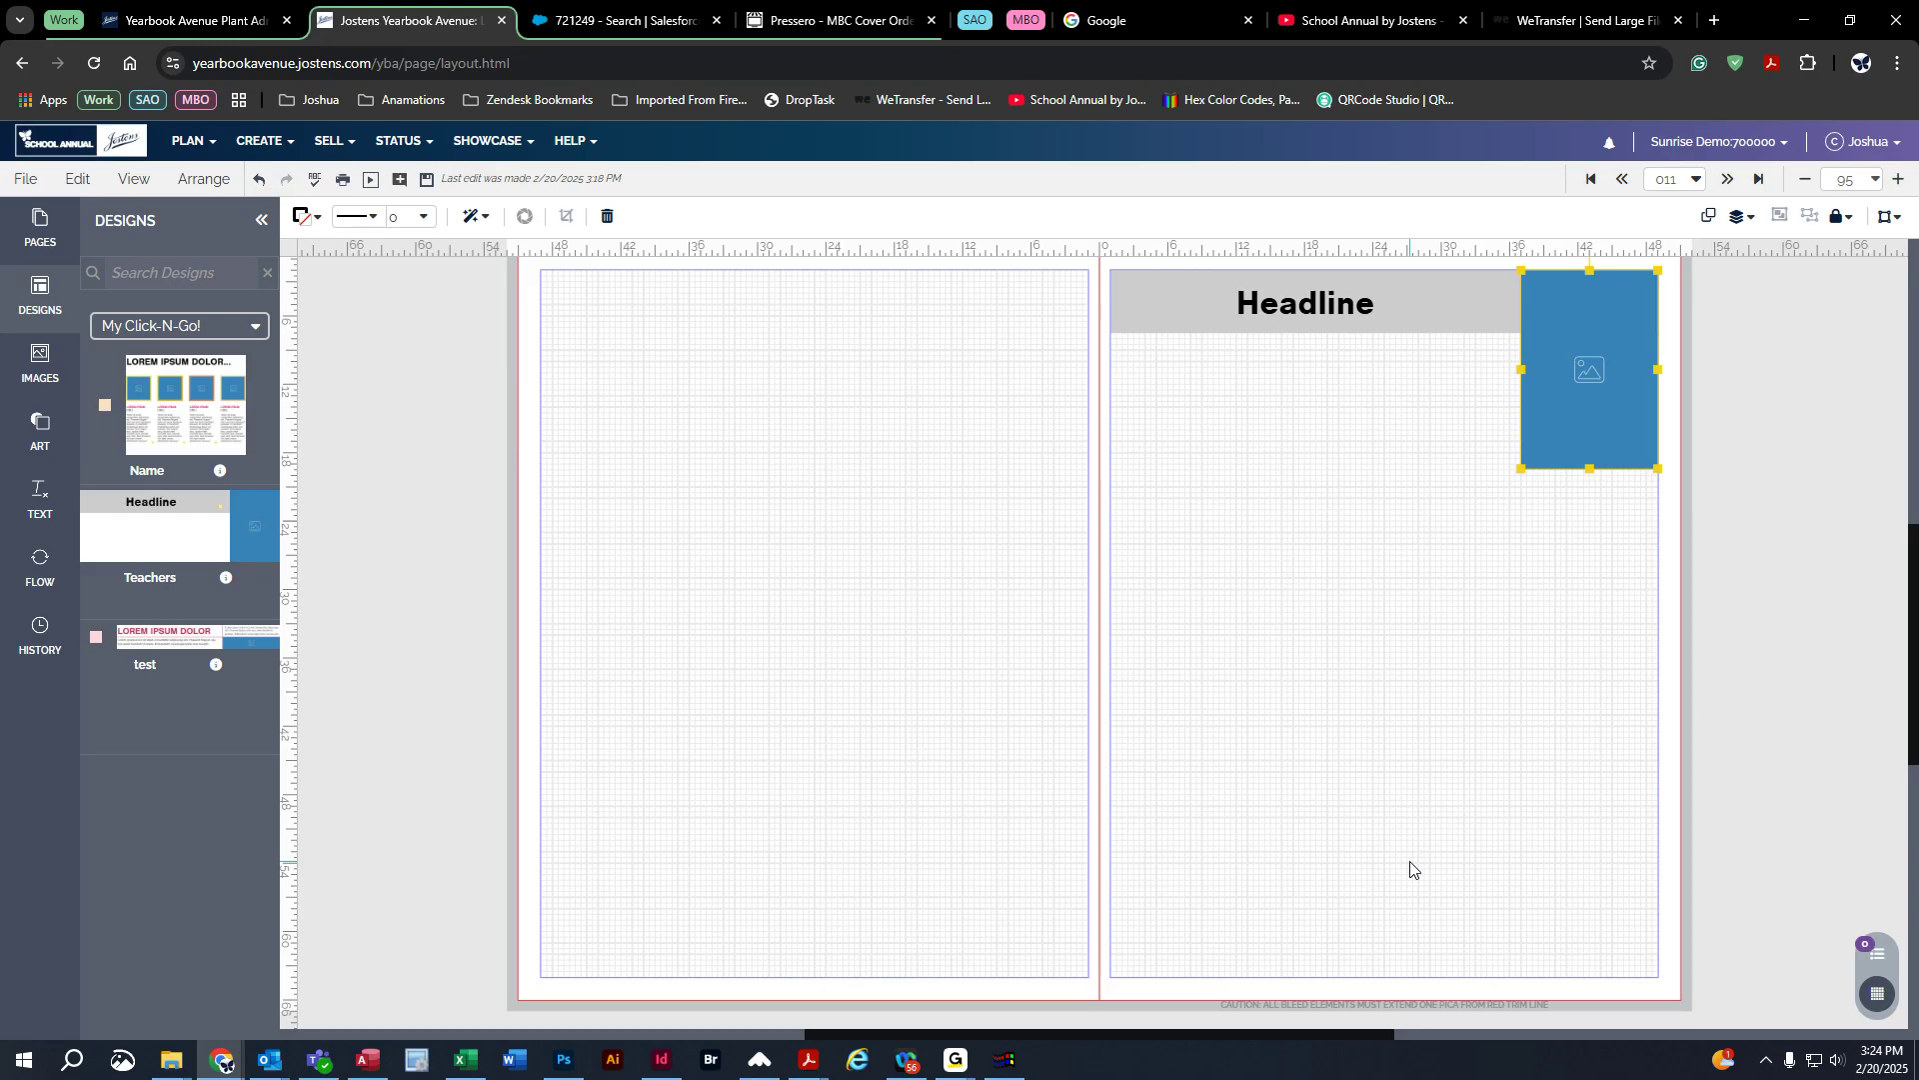
# Step: Place the "Name" Click-N-Go at the bottom of page 10 and the "test" Click-N-Go at its top
pyautogui.moveTo(204, 381); pyautogui.dragTo(819, 566)
pyautogui.moveTo(844, 577); pyautogui.dragTo(857, 498)
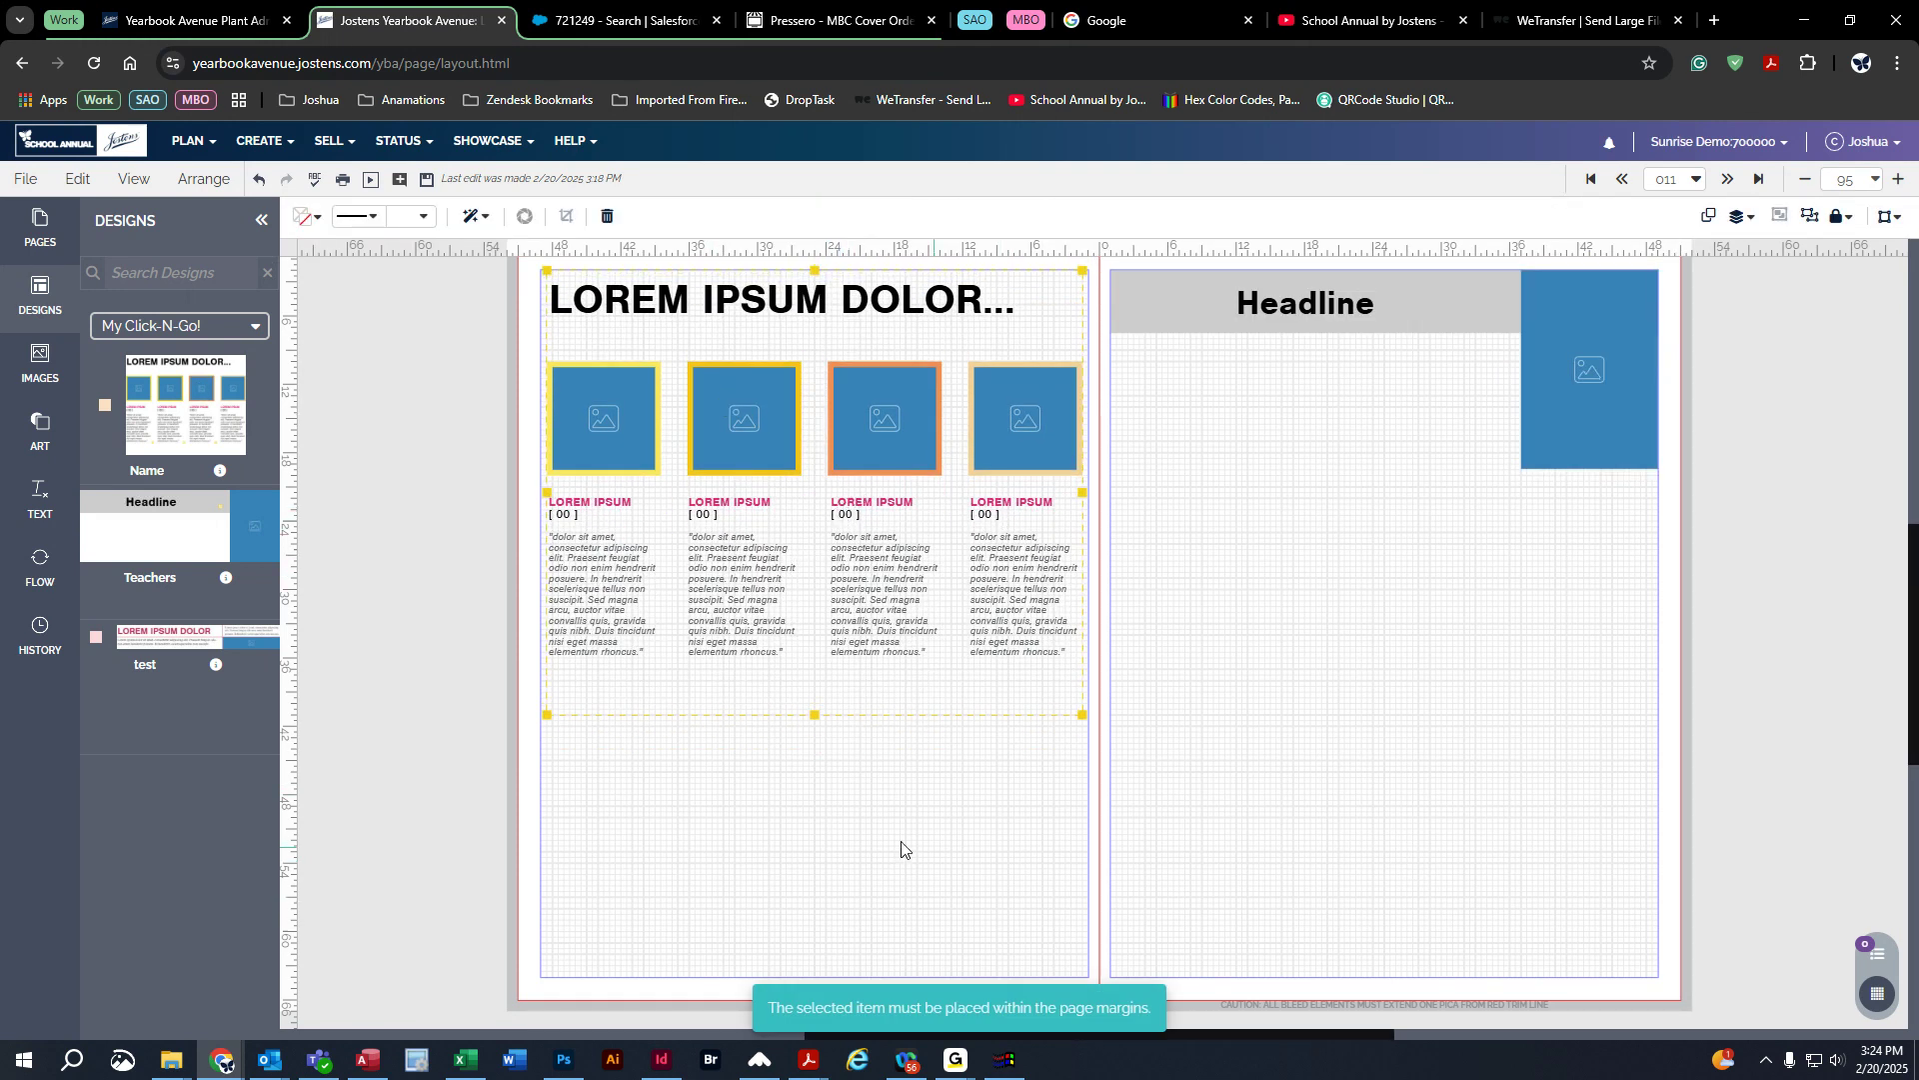
pyautogui.moveTo(836, 398); pyautogui.dragTo(834, 671)
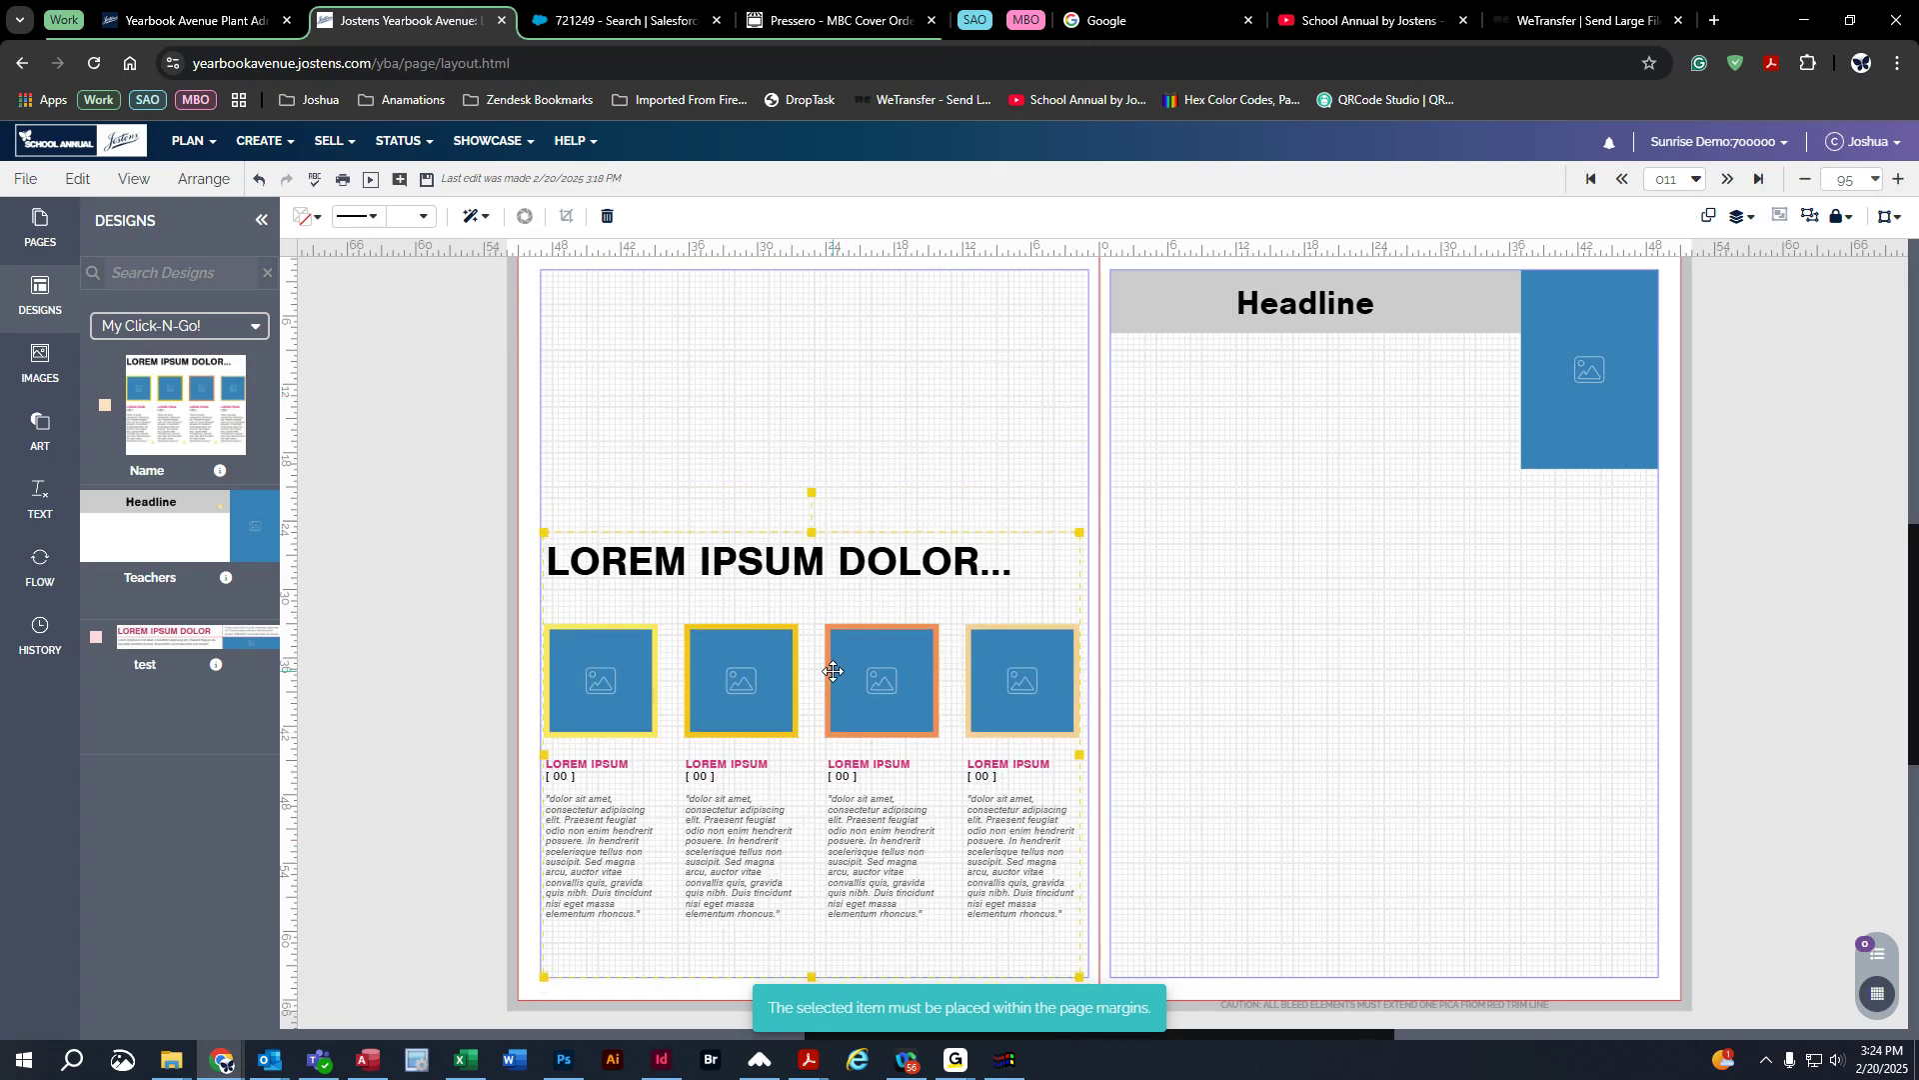
pyautogui.moveTo(200, 633); pyautogui.dragTo(730, 305)
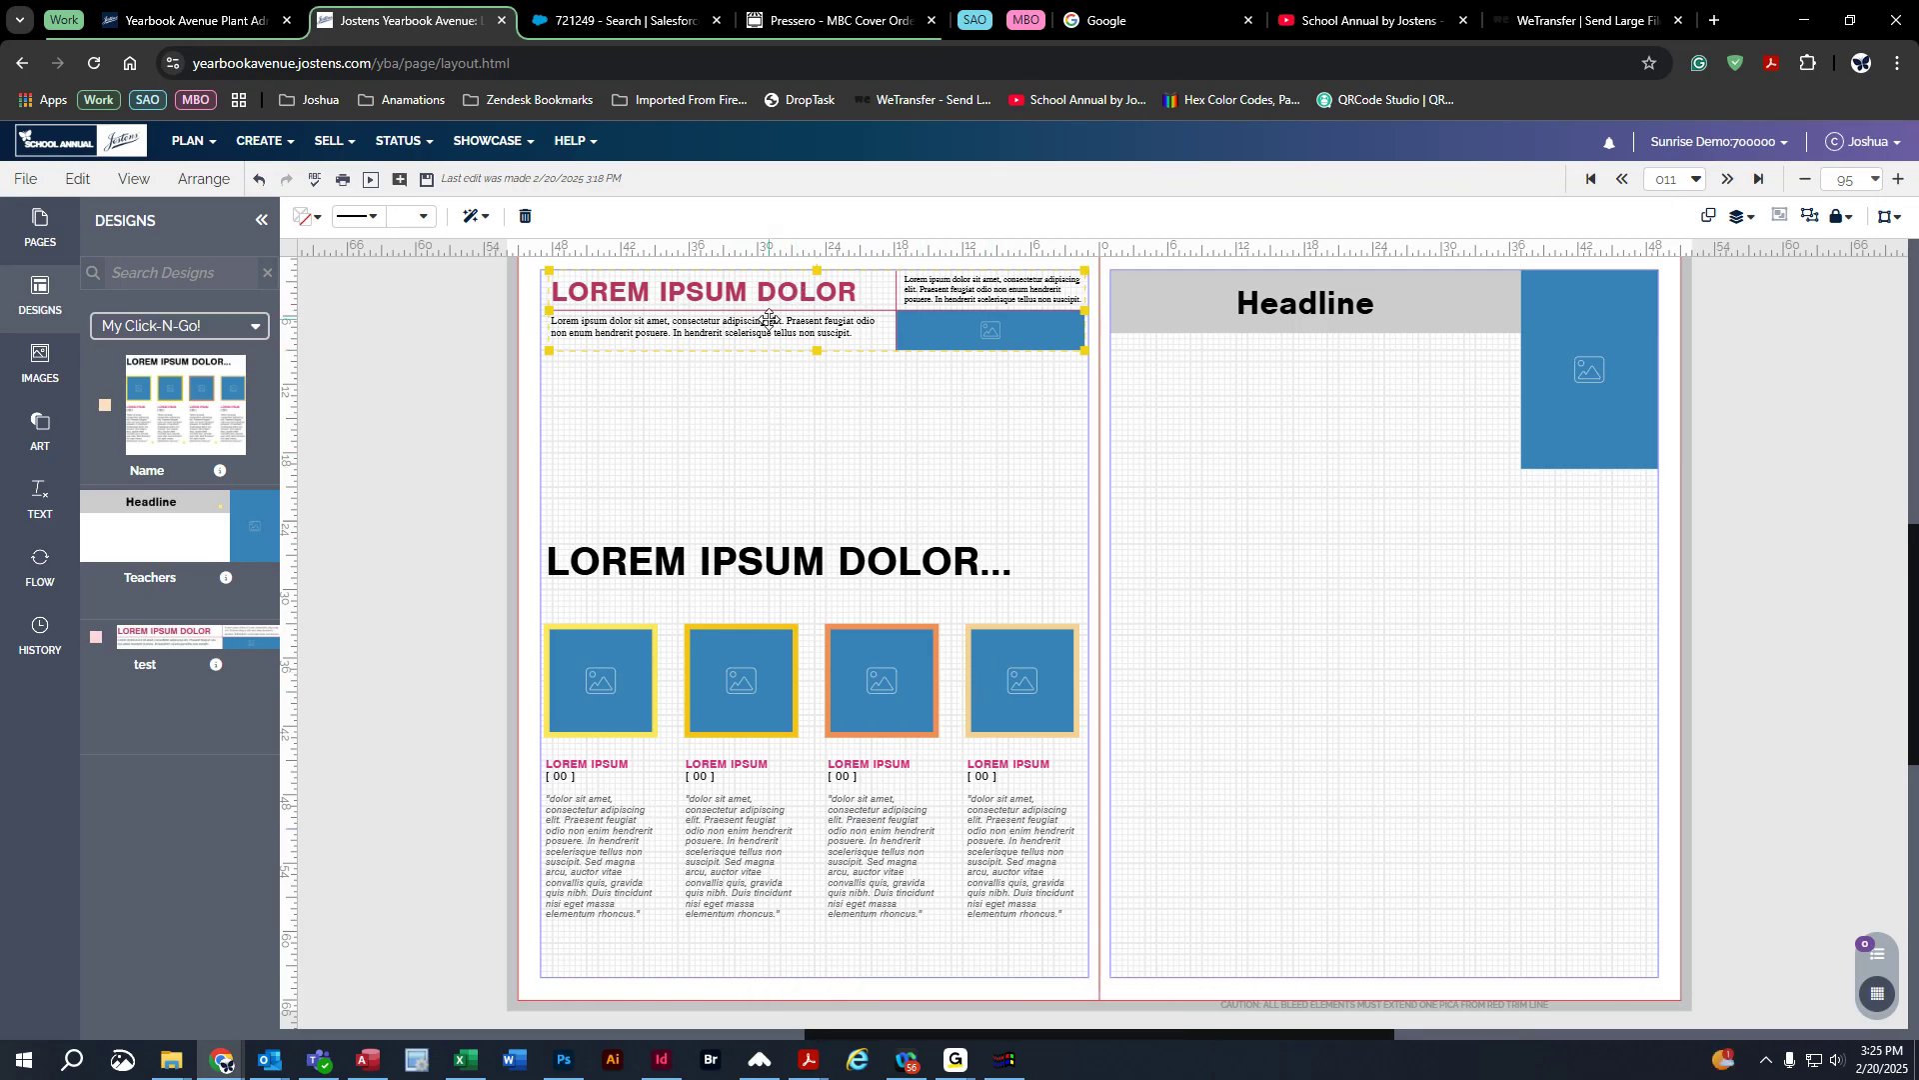
# Step: Replace the banner, Headline and image frame on page 11 with the "Name" Click-N-Go at the top and "test" at the bottom
pyautogui.moveTo(1267, 564); pyautogui.dragTo(1744, 292)
pyautogui.press('Delete')
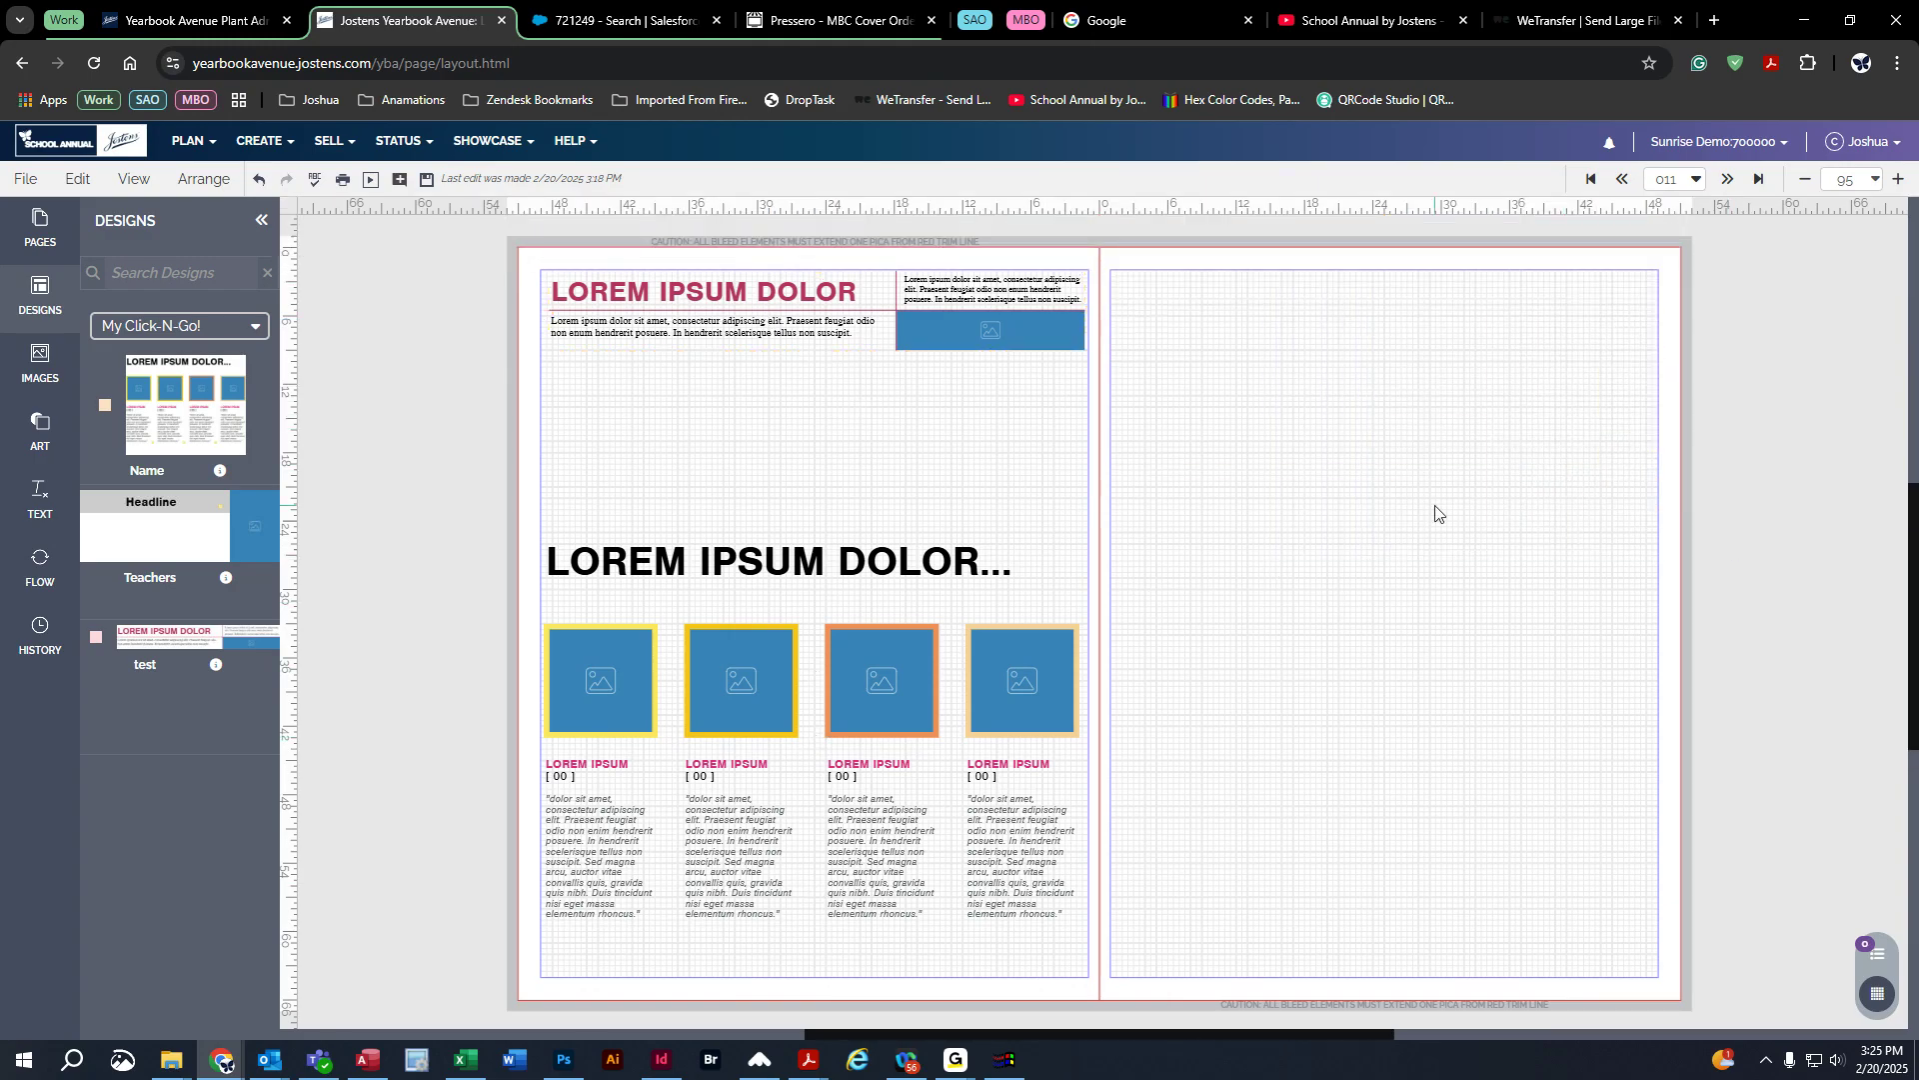
pyautogui.moveTo(217, 400); pyautogui.dragTo(1565, 462)
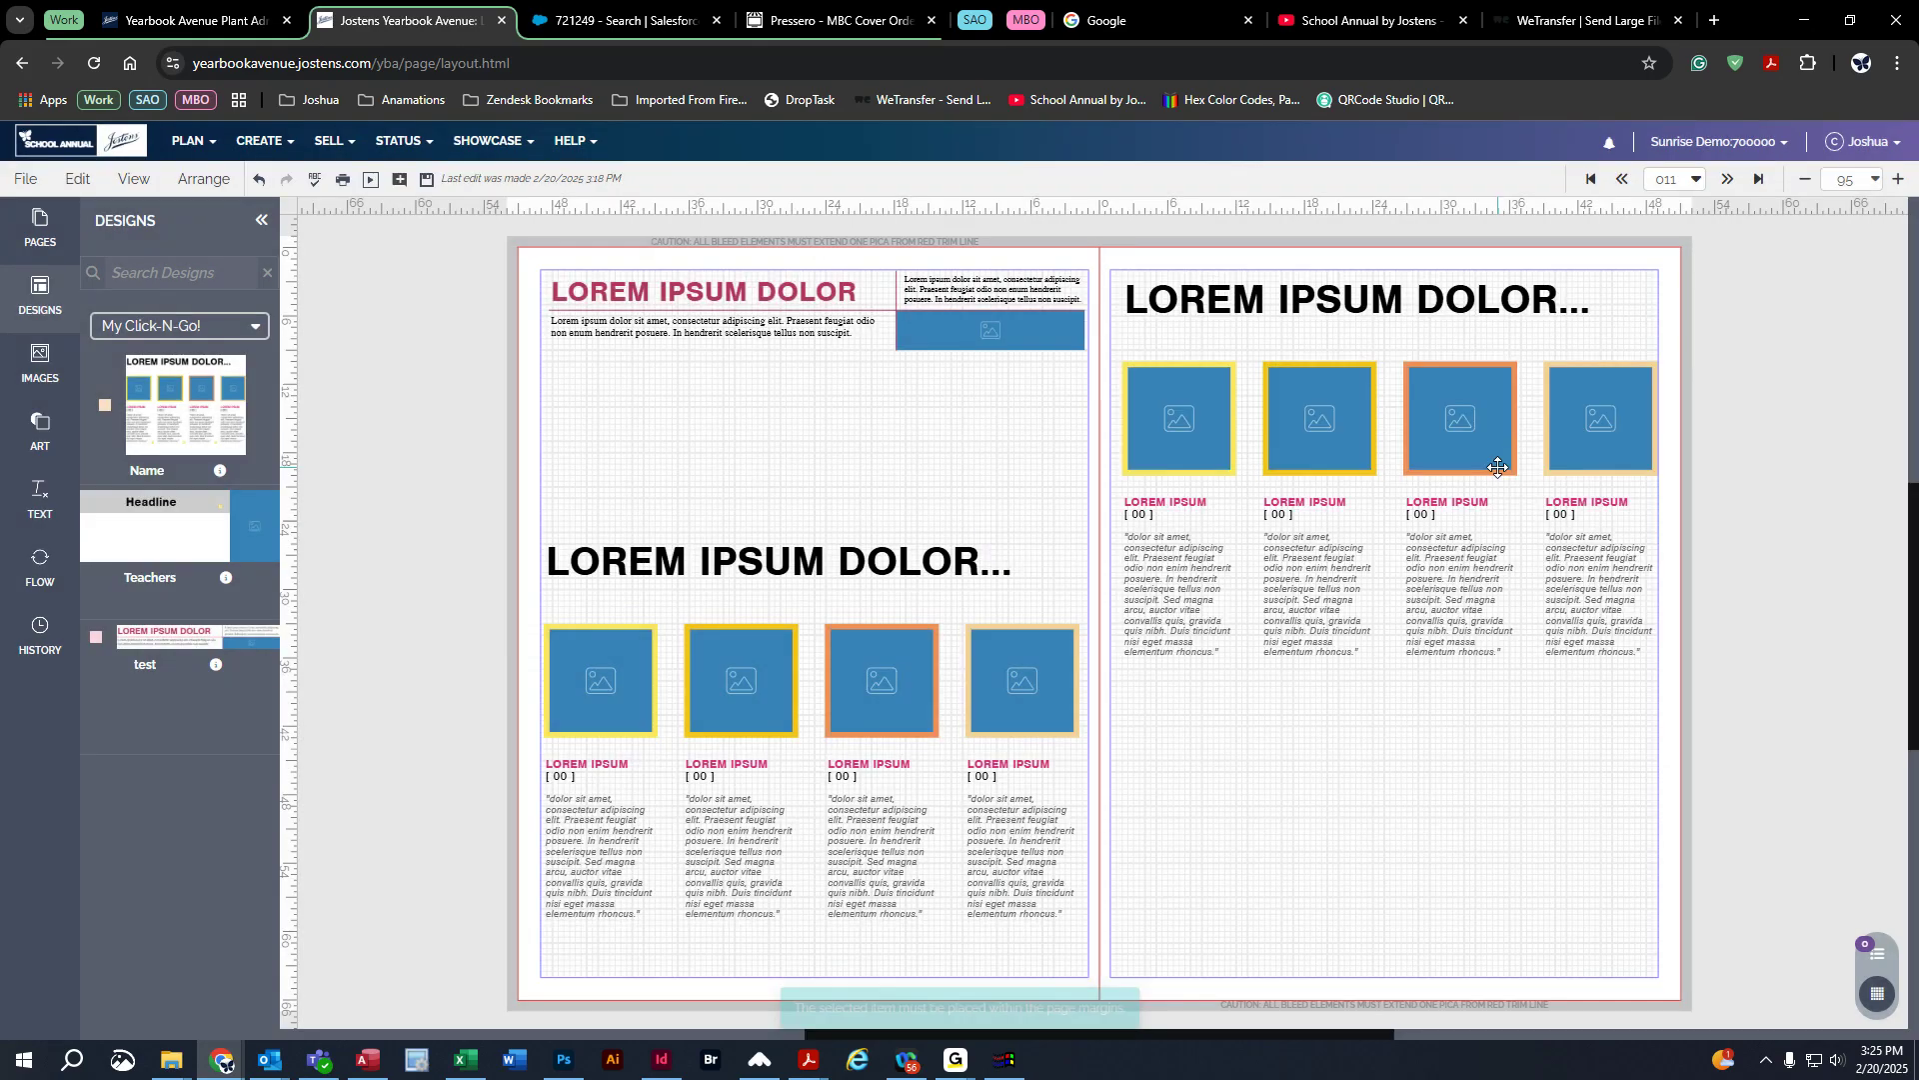
pyautogui.moveTo(174, 663); pyautogui.dragTo(1426, 934)
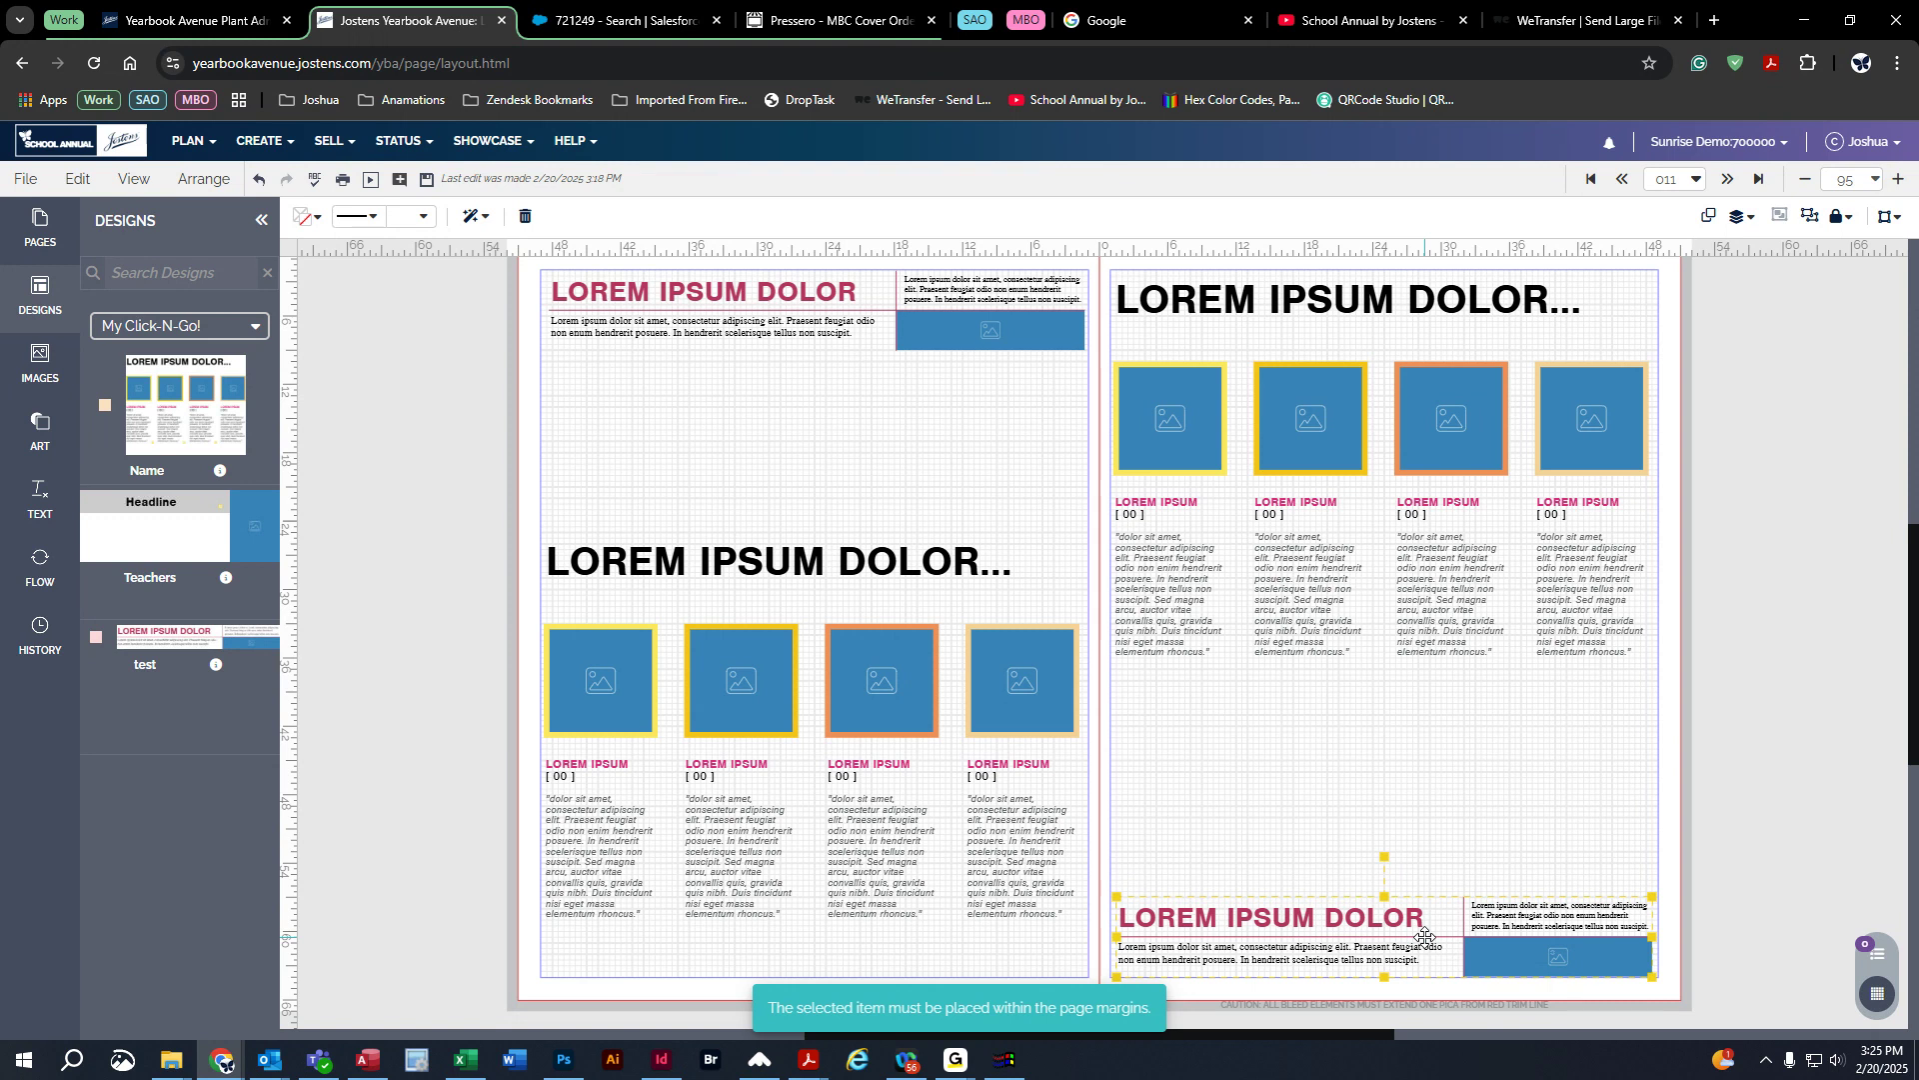
pyautogui.click(1778, 677)
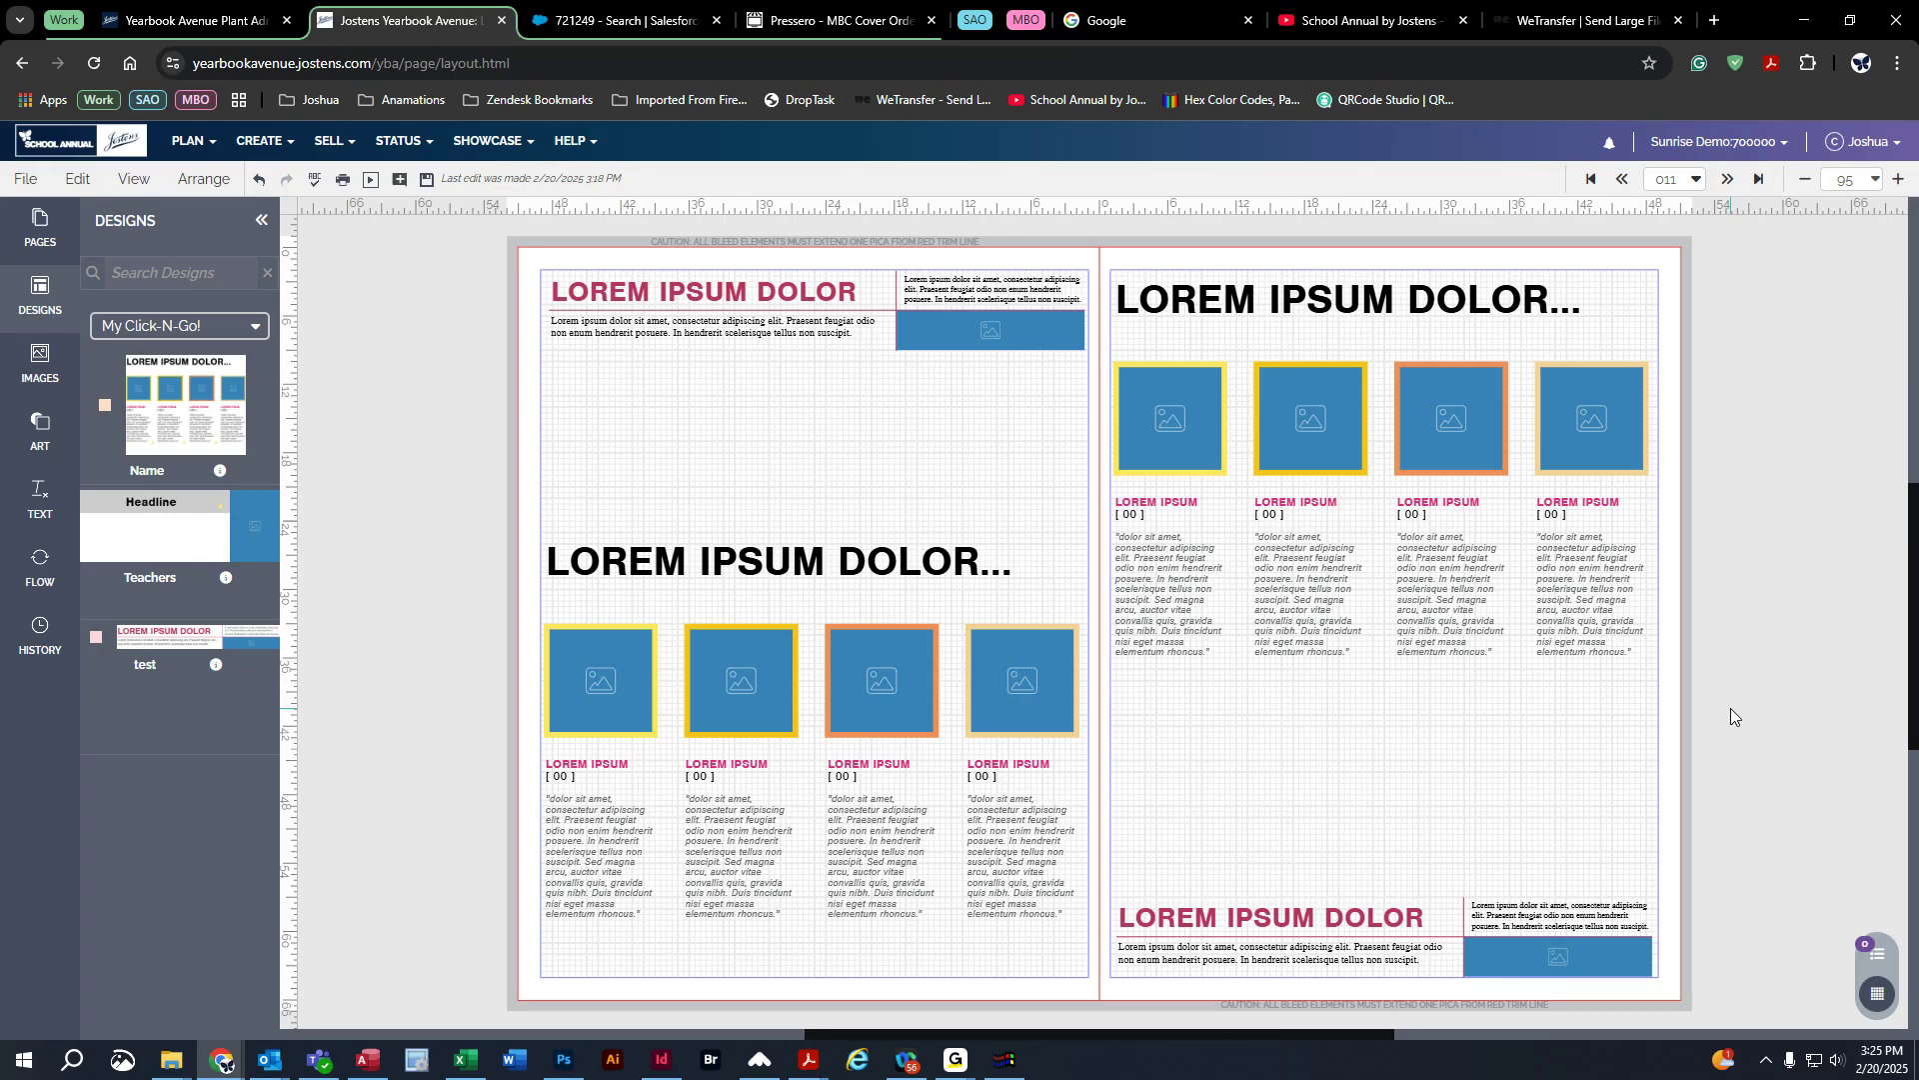
# Step: Browse the image folders agrd, Dances And Events and Character Clipart Upload, and look through the list of Portrait folders
pyautogui.click(28, 389)
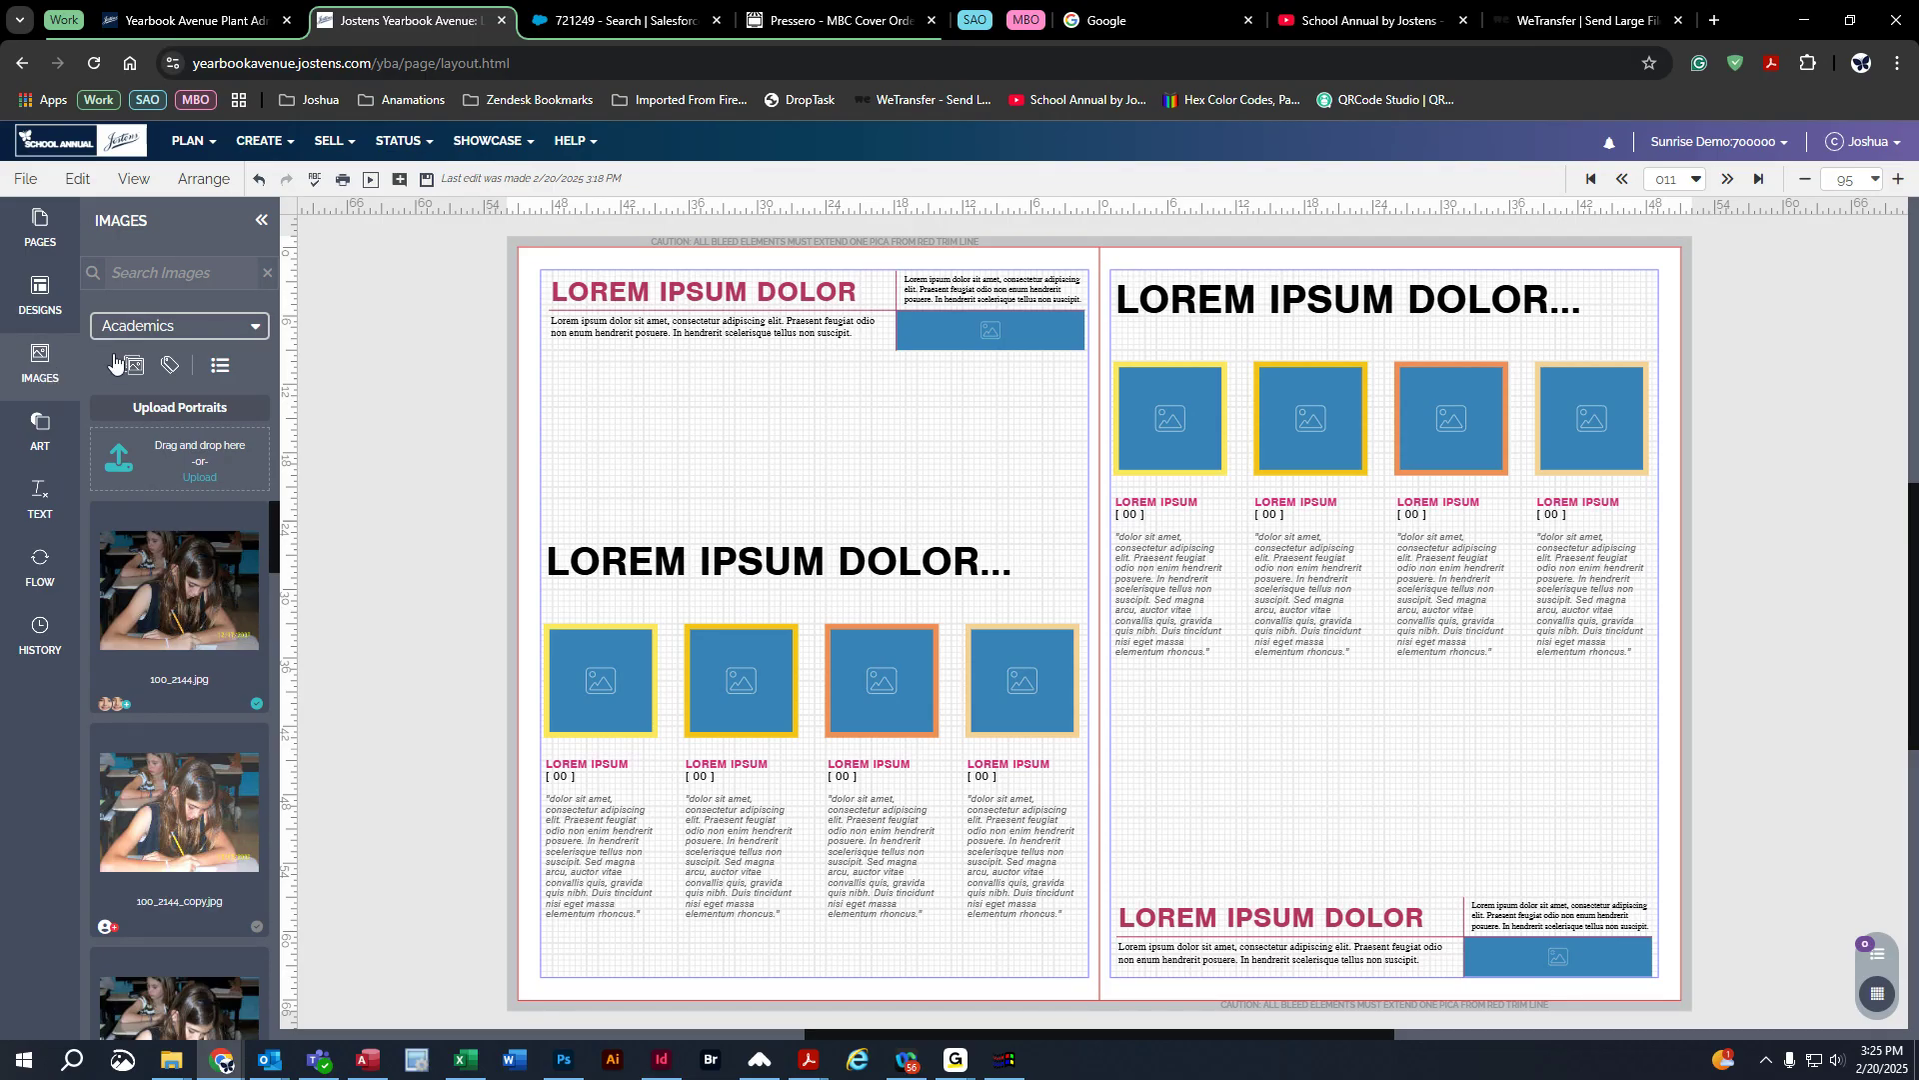
pyautogui.click(200, 326)
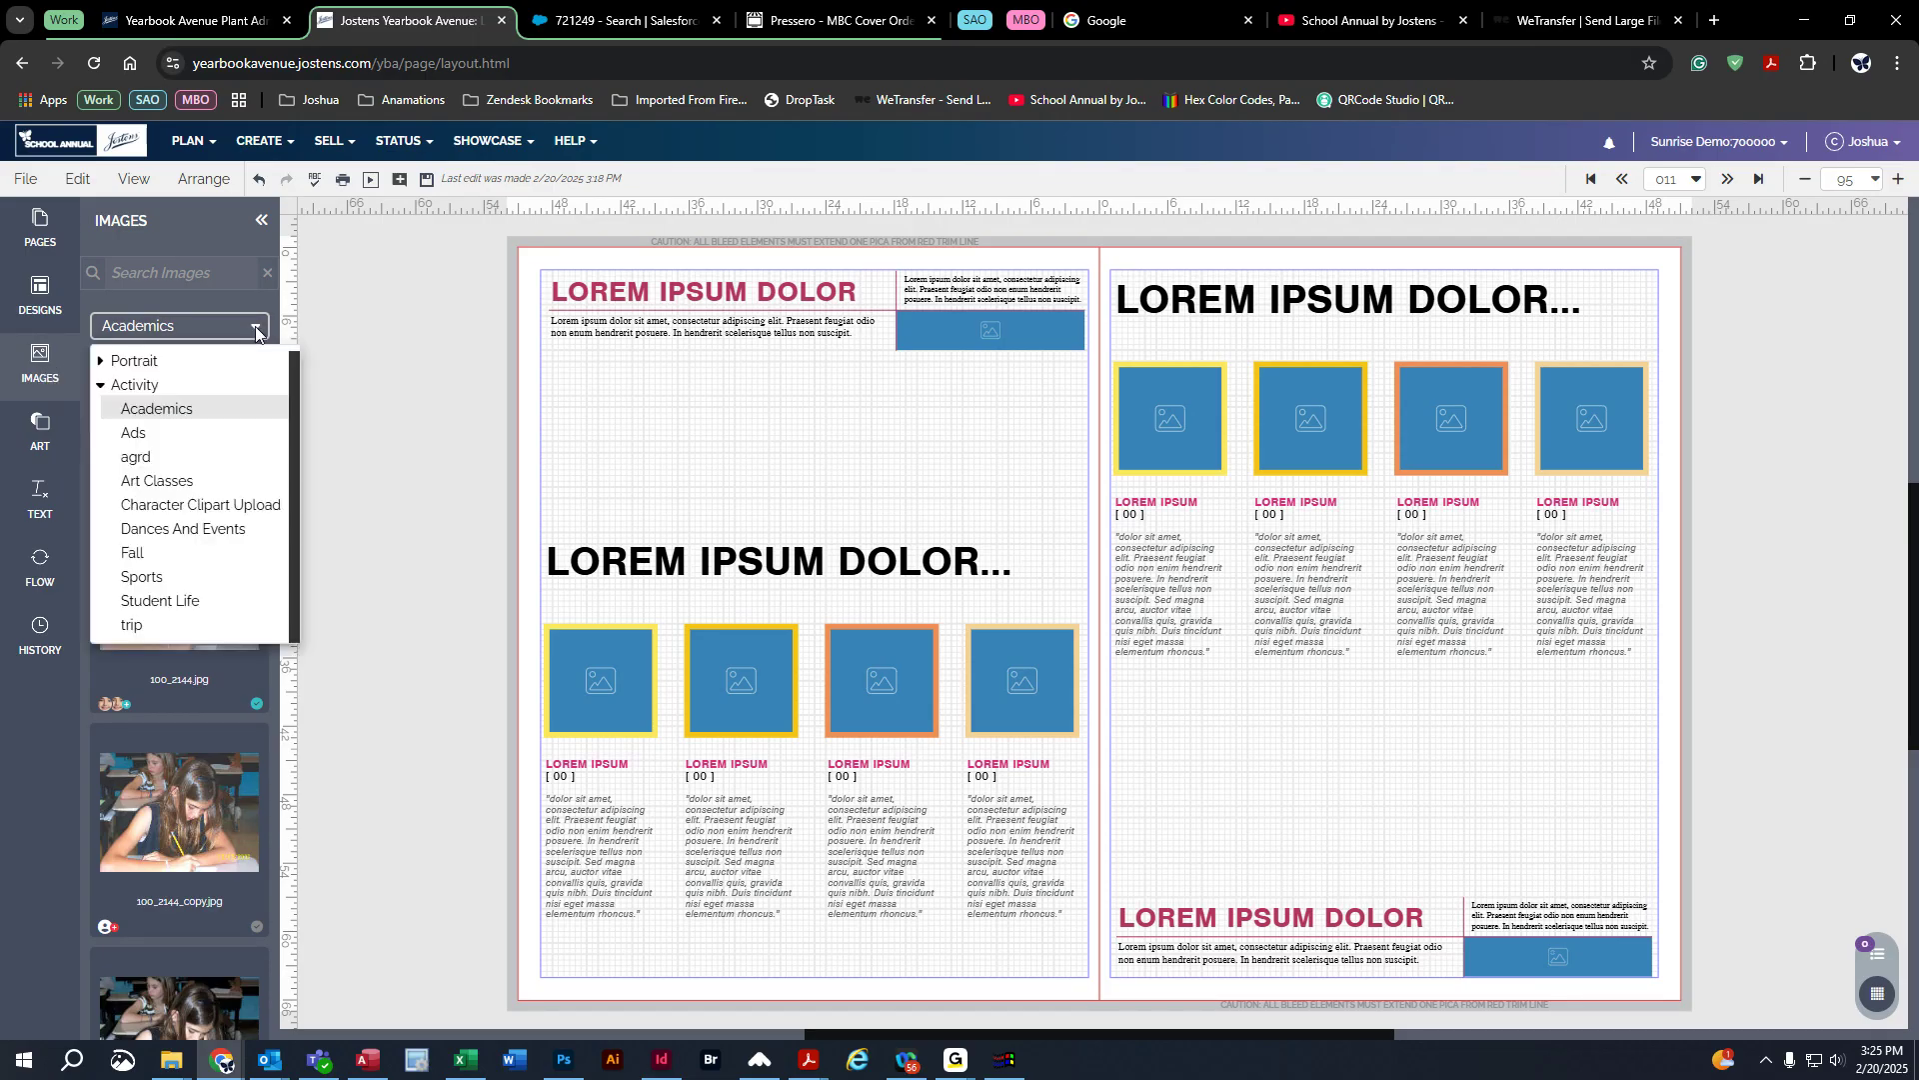
pyautogui.click(158, 459)
pyautogui.click(170, 326)
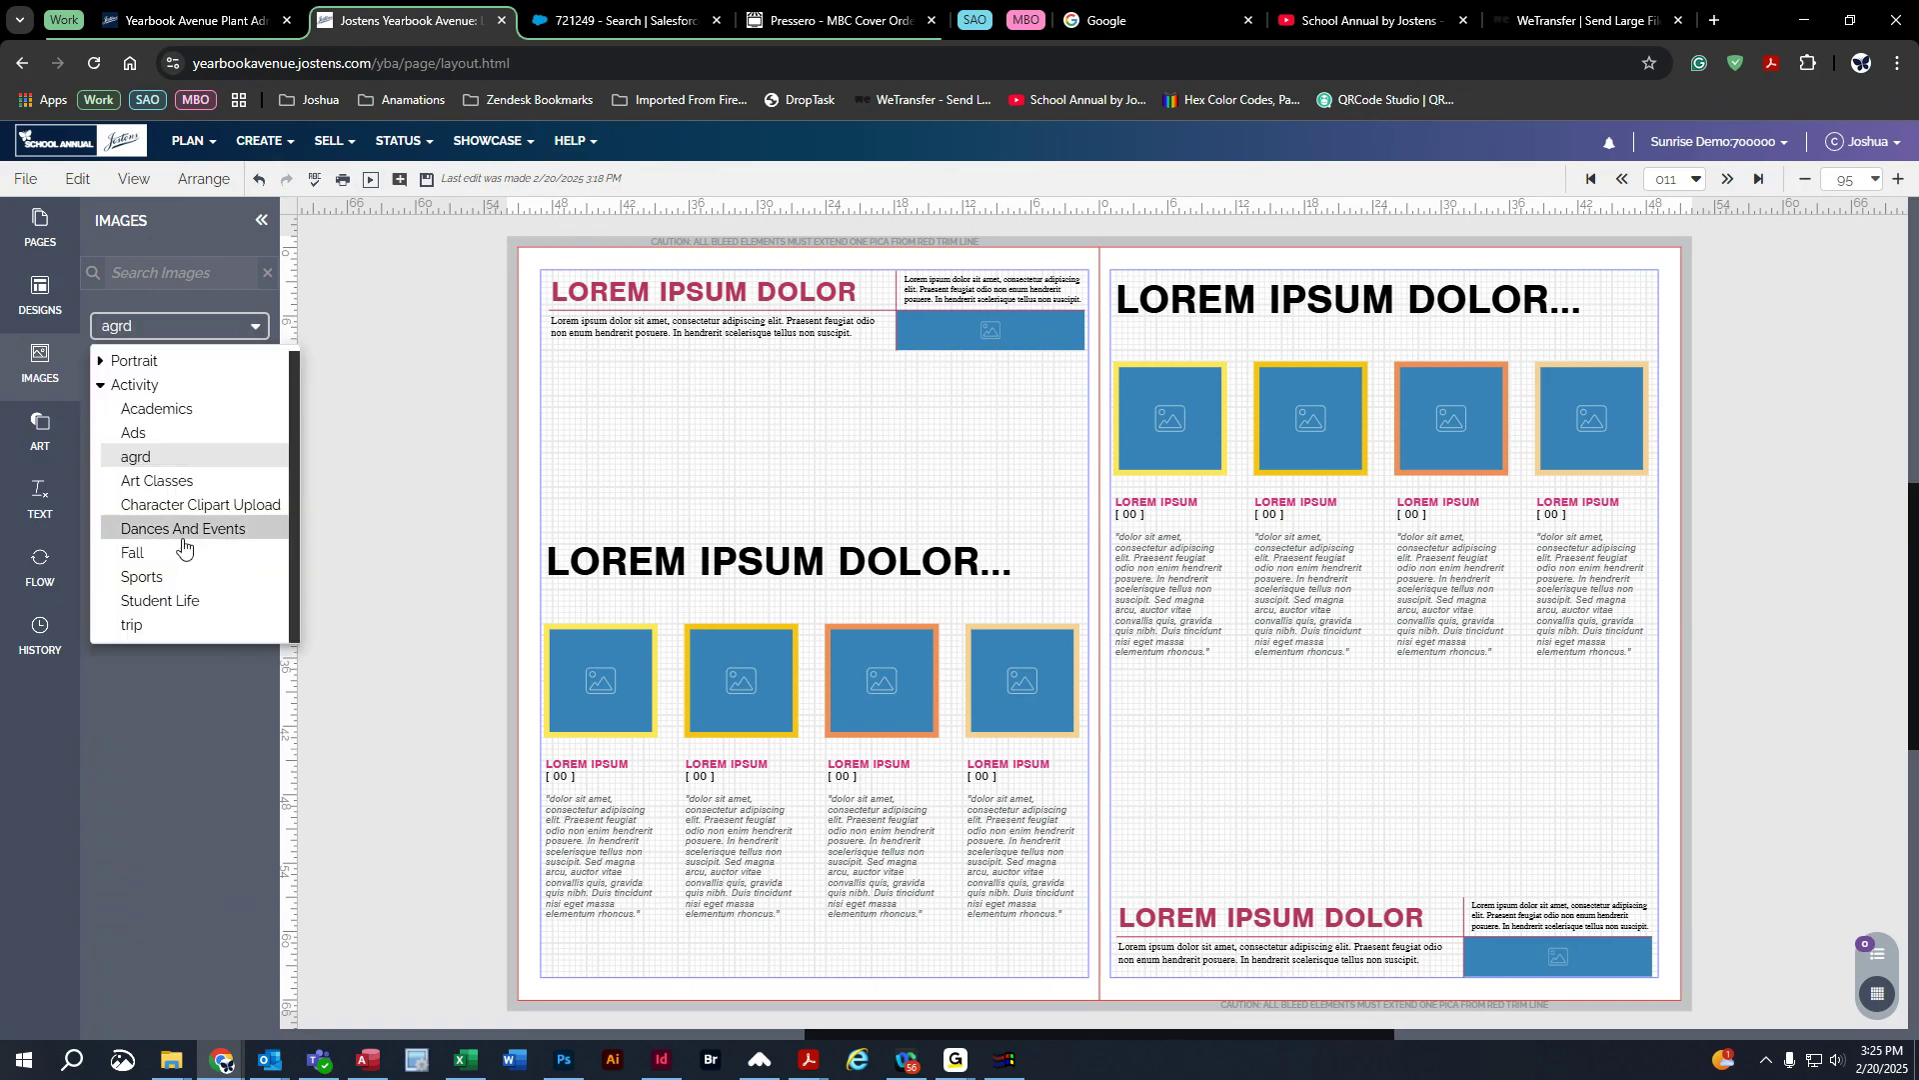
pyautogui.click(182, 530)
pyautogui.click(167, 344)
pyautogui.click(180, 505)
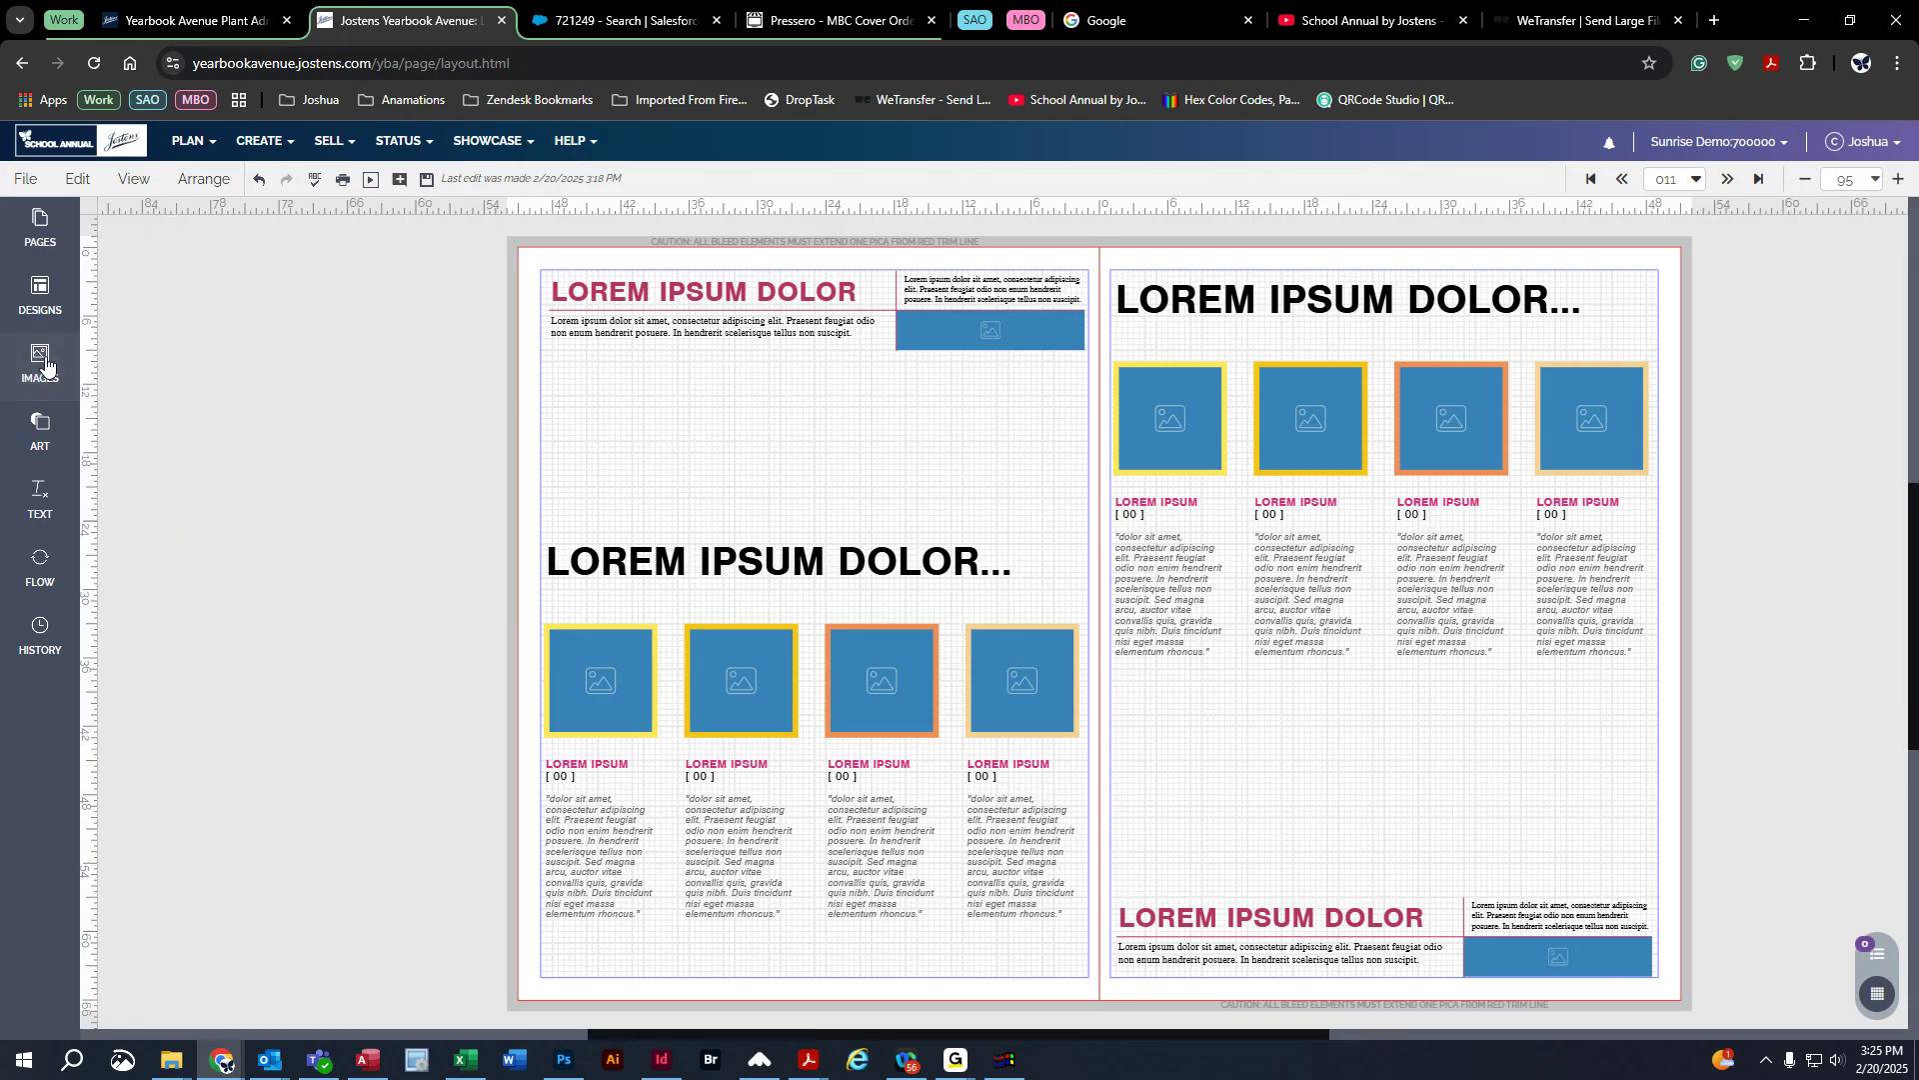
pyautogui.click(193, 330)
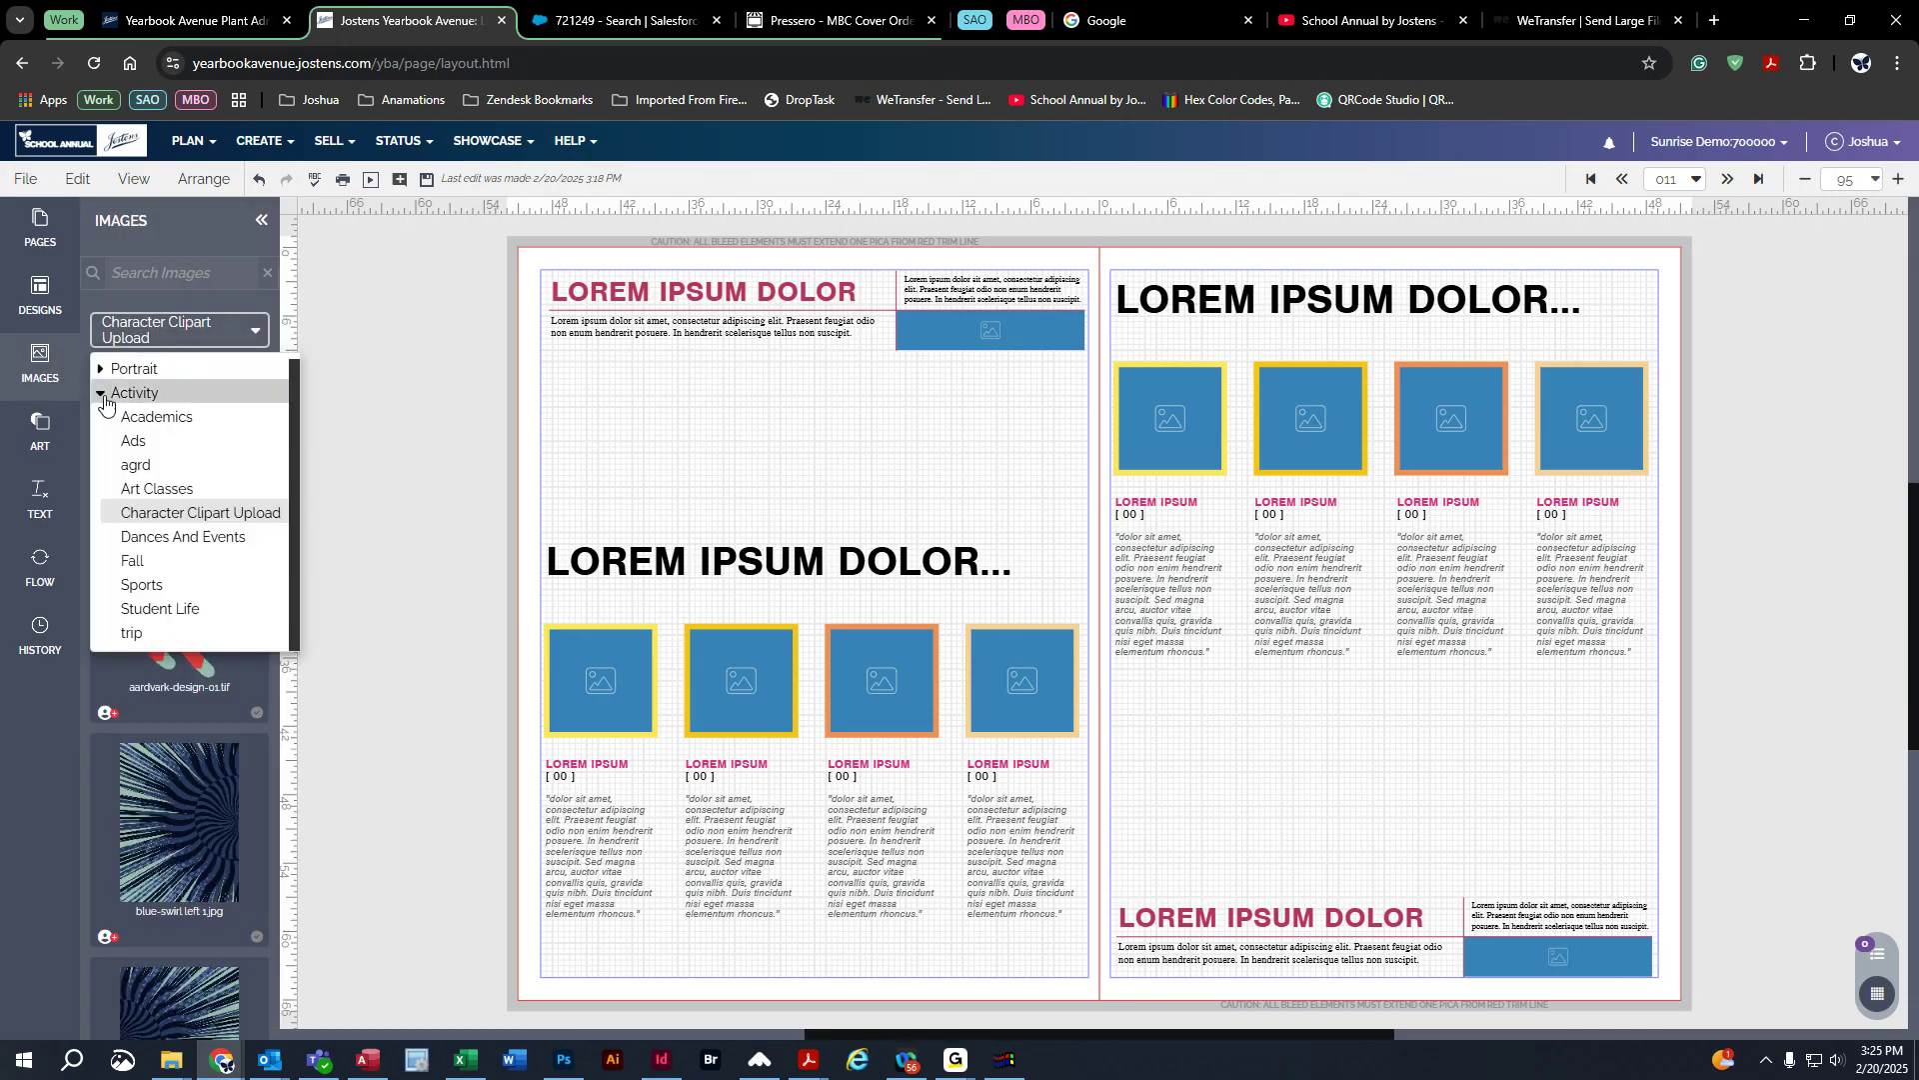
pyautogui.click(99, 380)
pyautogui.click(99, 378)
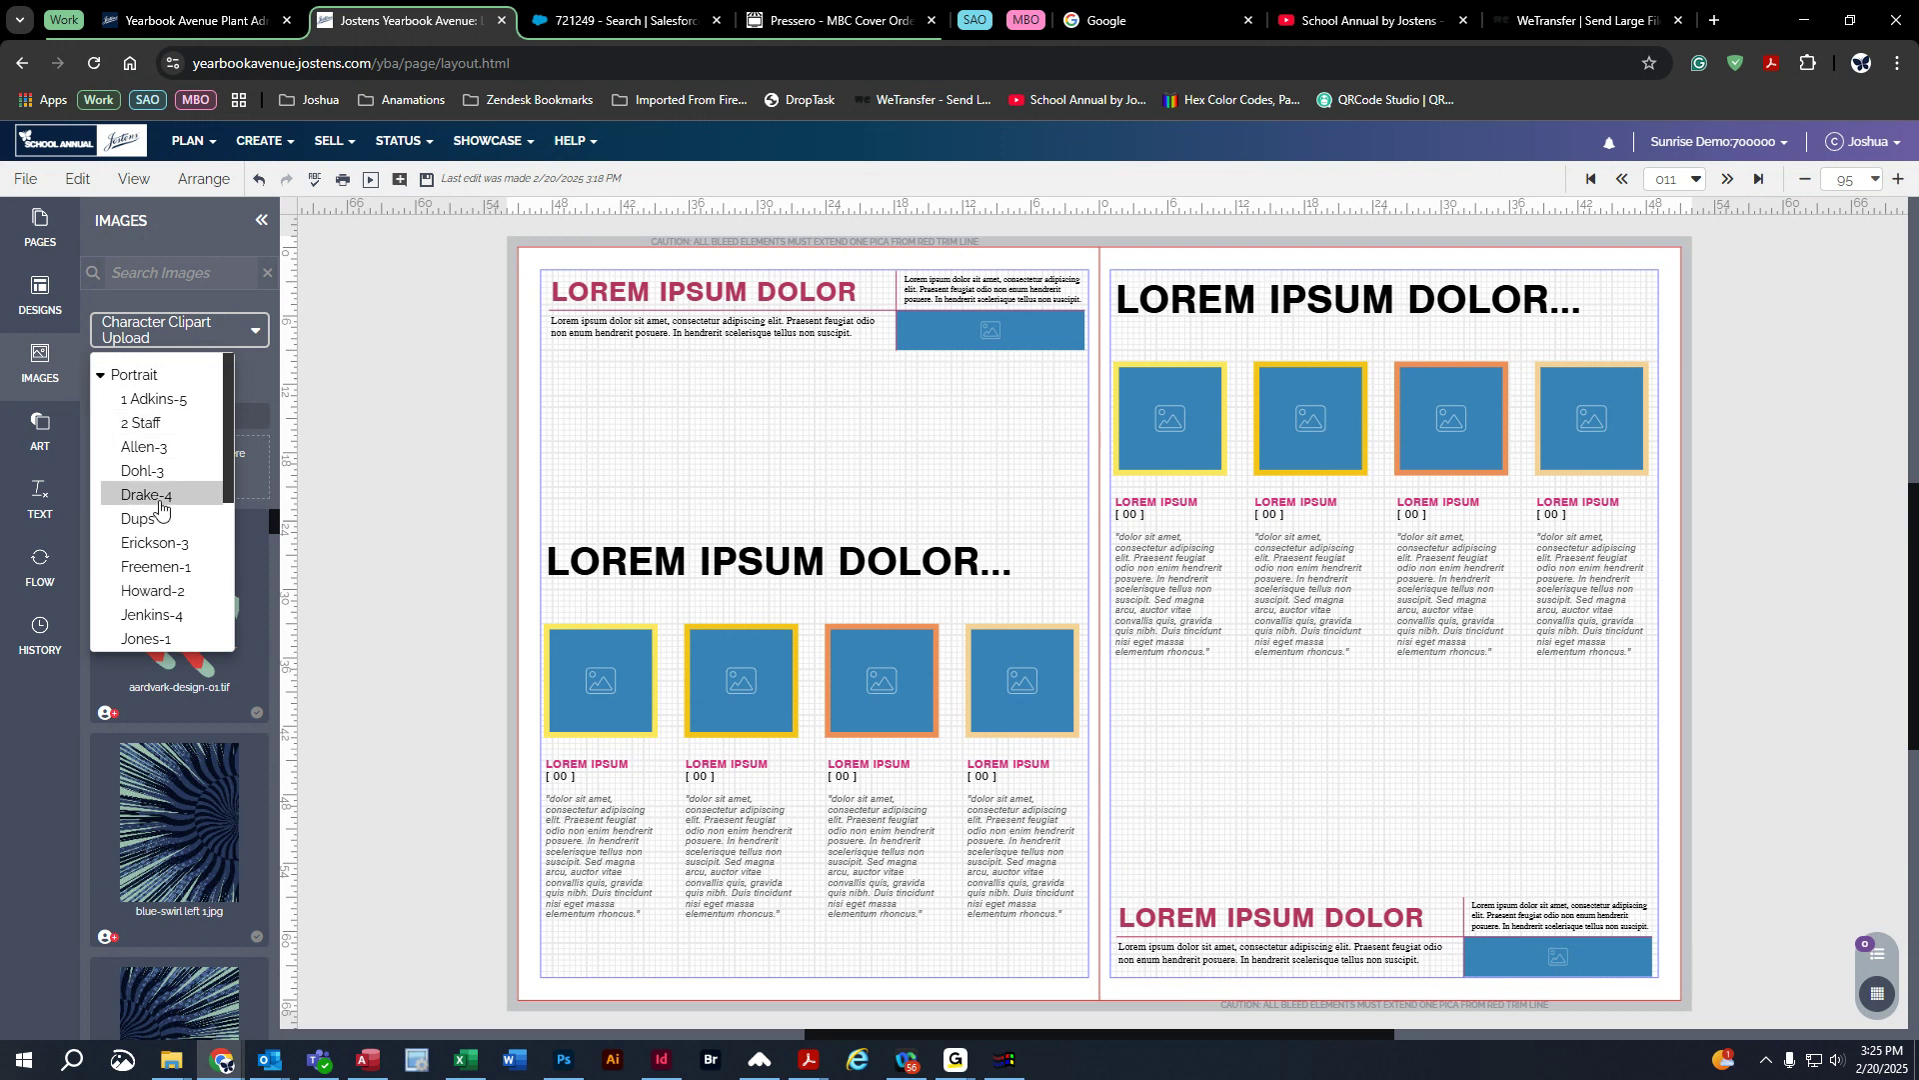
pyautogui.click(100, 375)
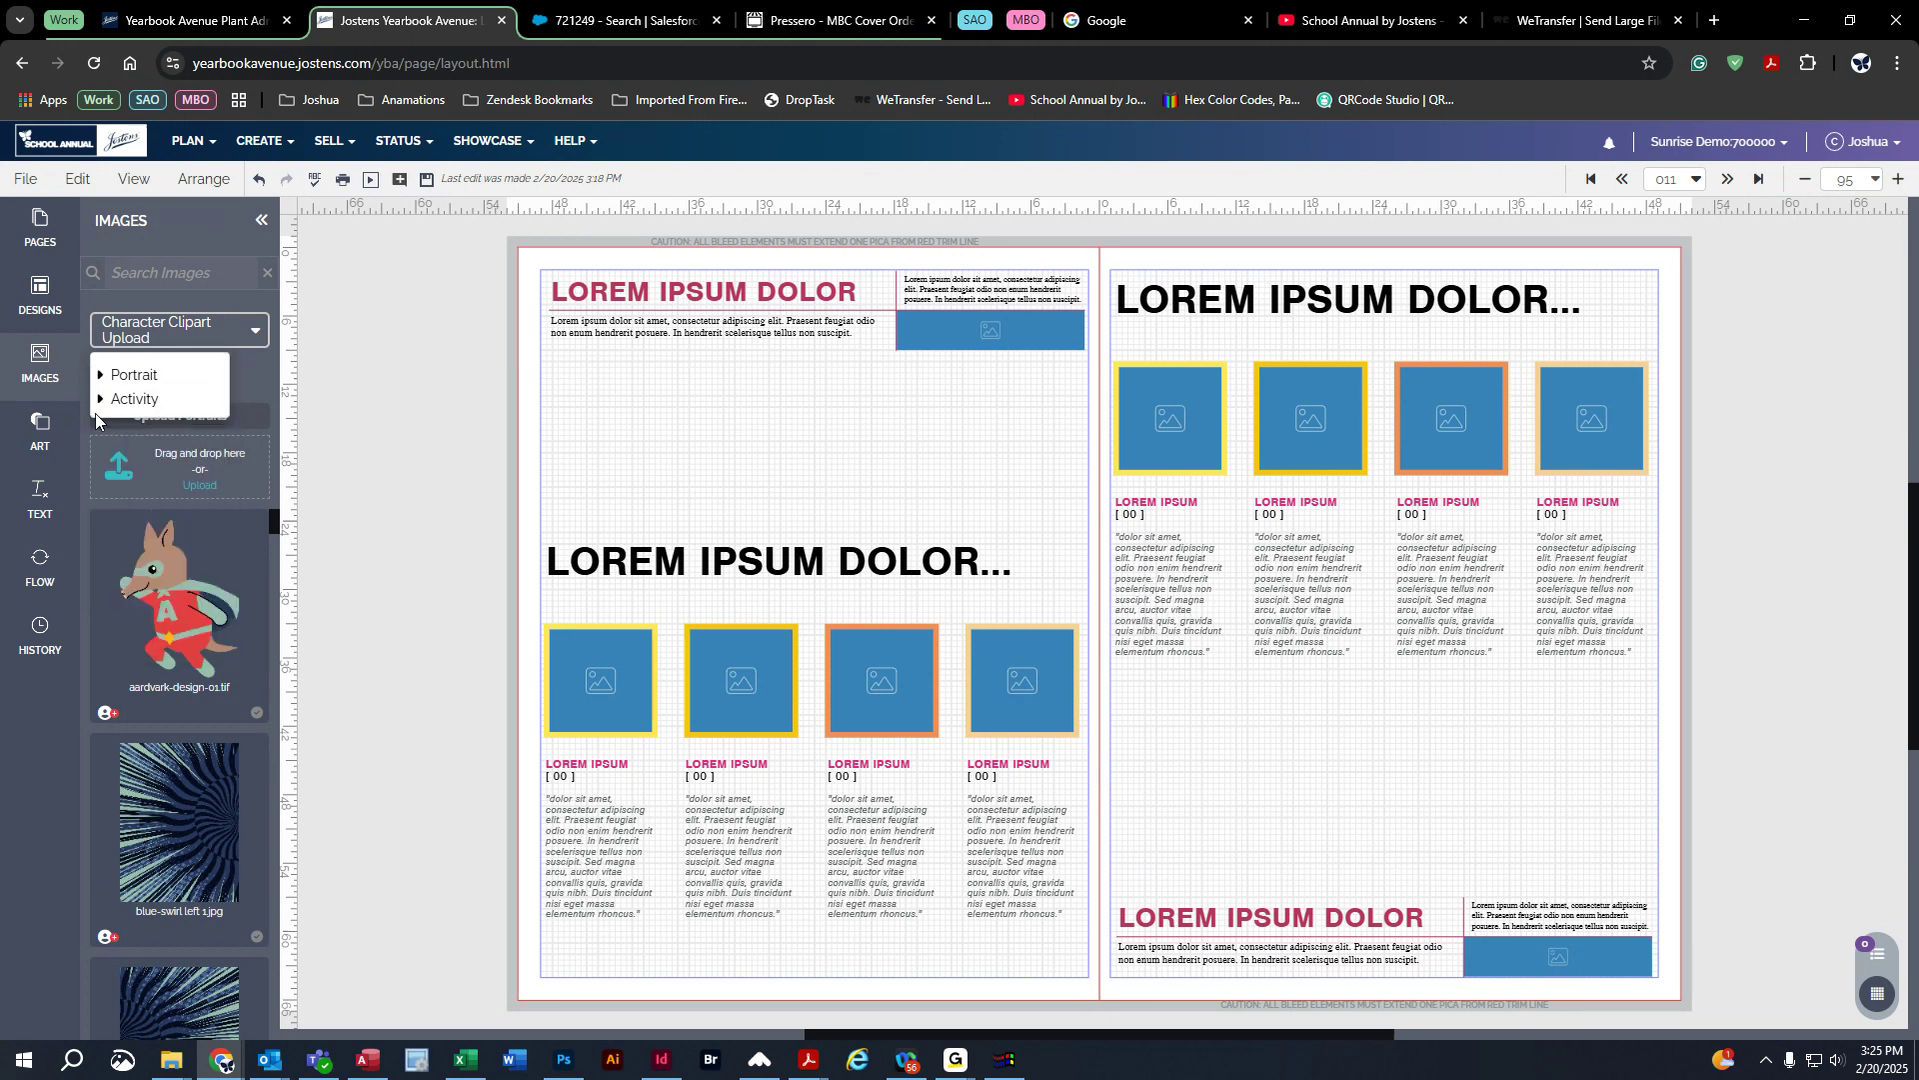
pyautogui.click(100, 408)
pyautogui.click(58, 443)
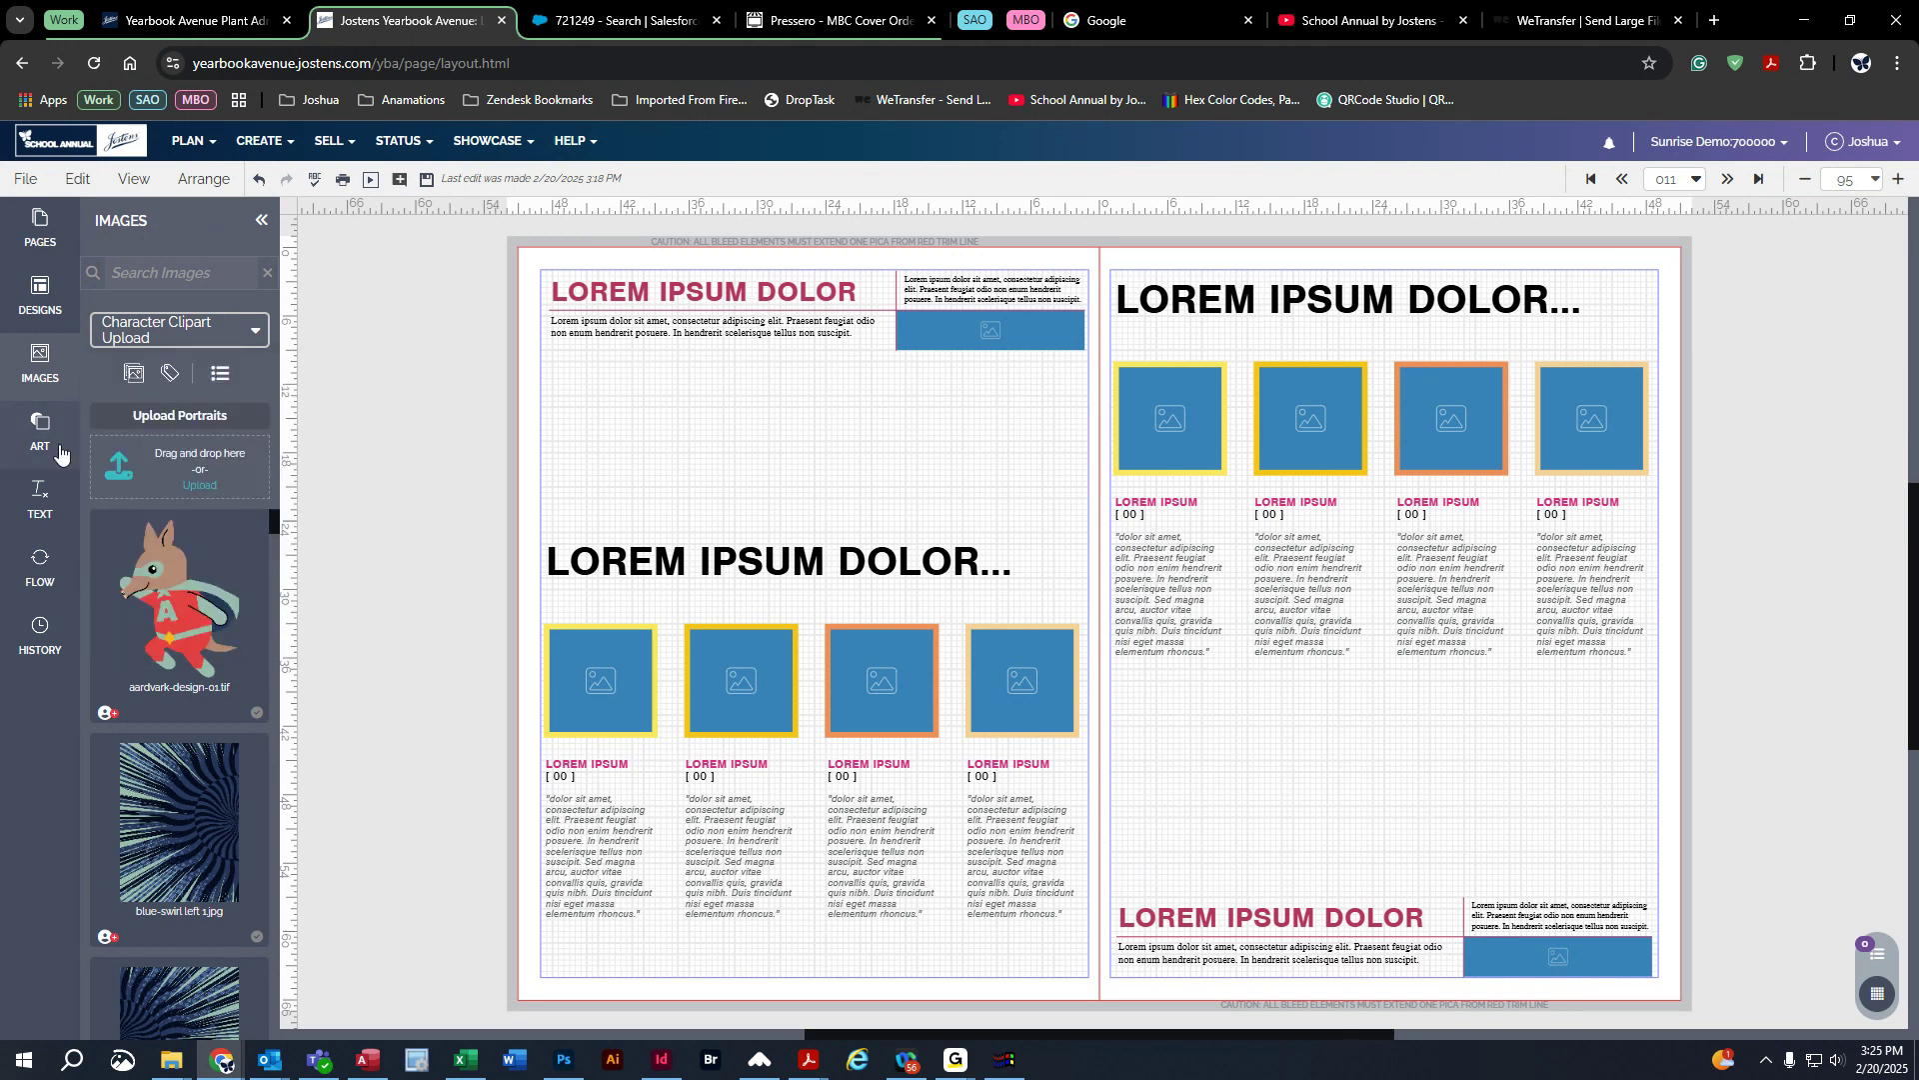
# Step: Look through the available image frames and shapes in the art library
pyautogui.click(57, 450)
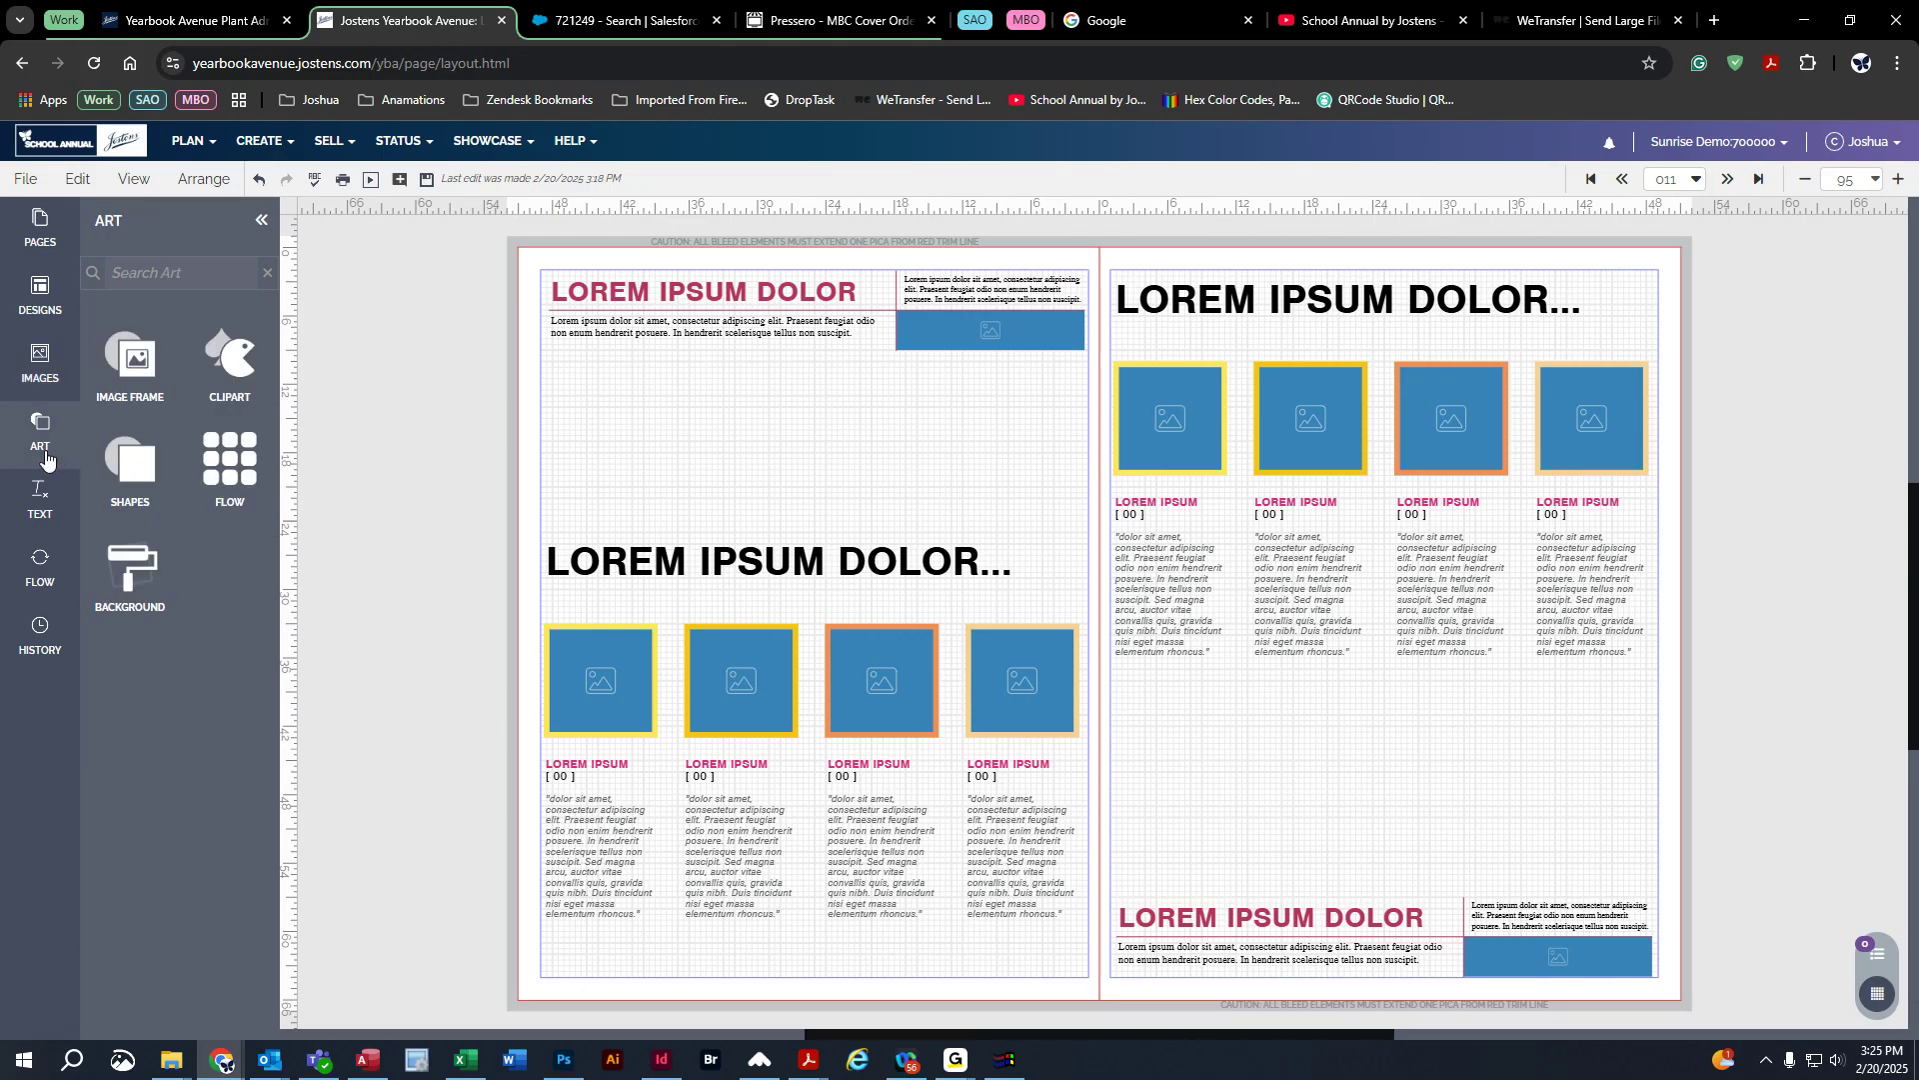
pyautogui.click(132, 359)
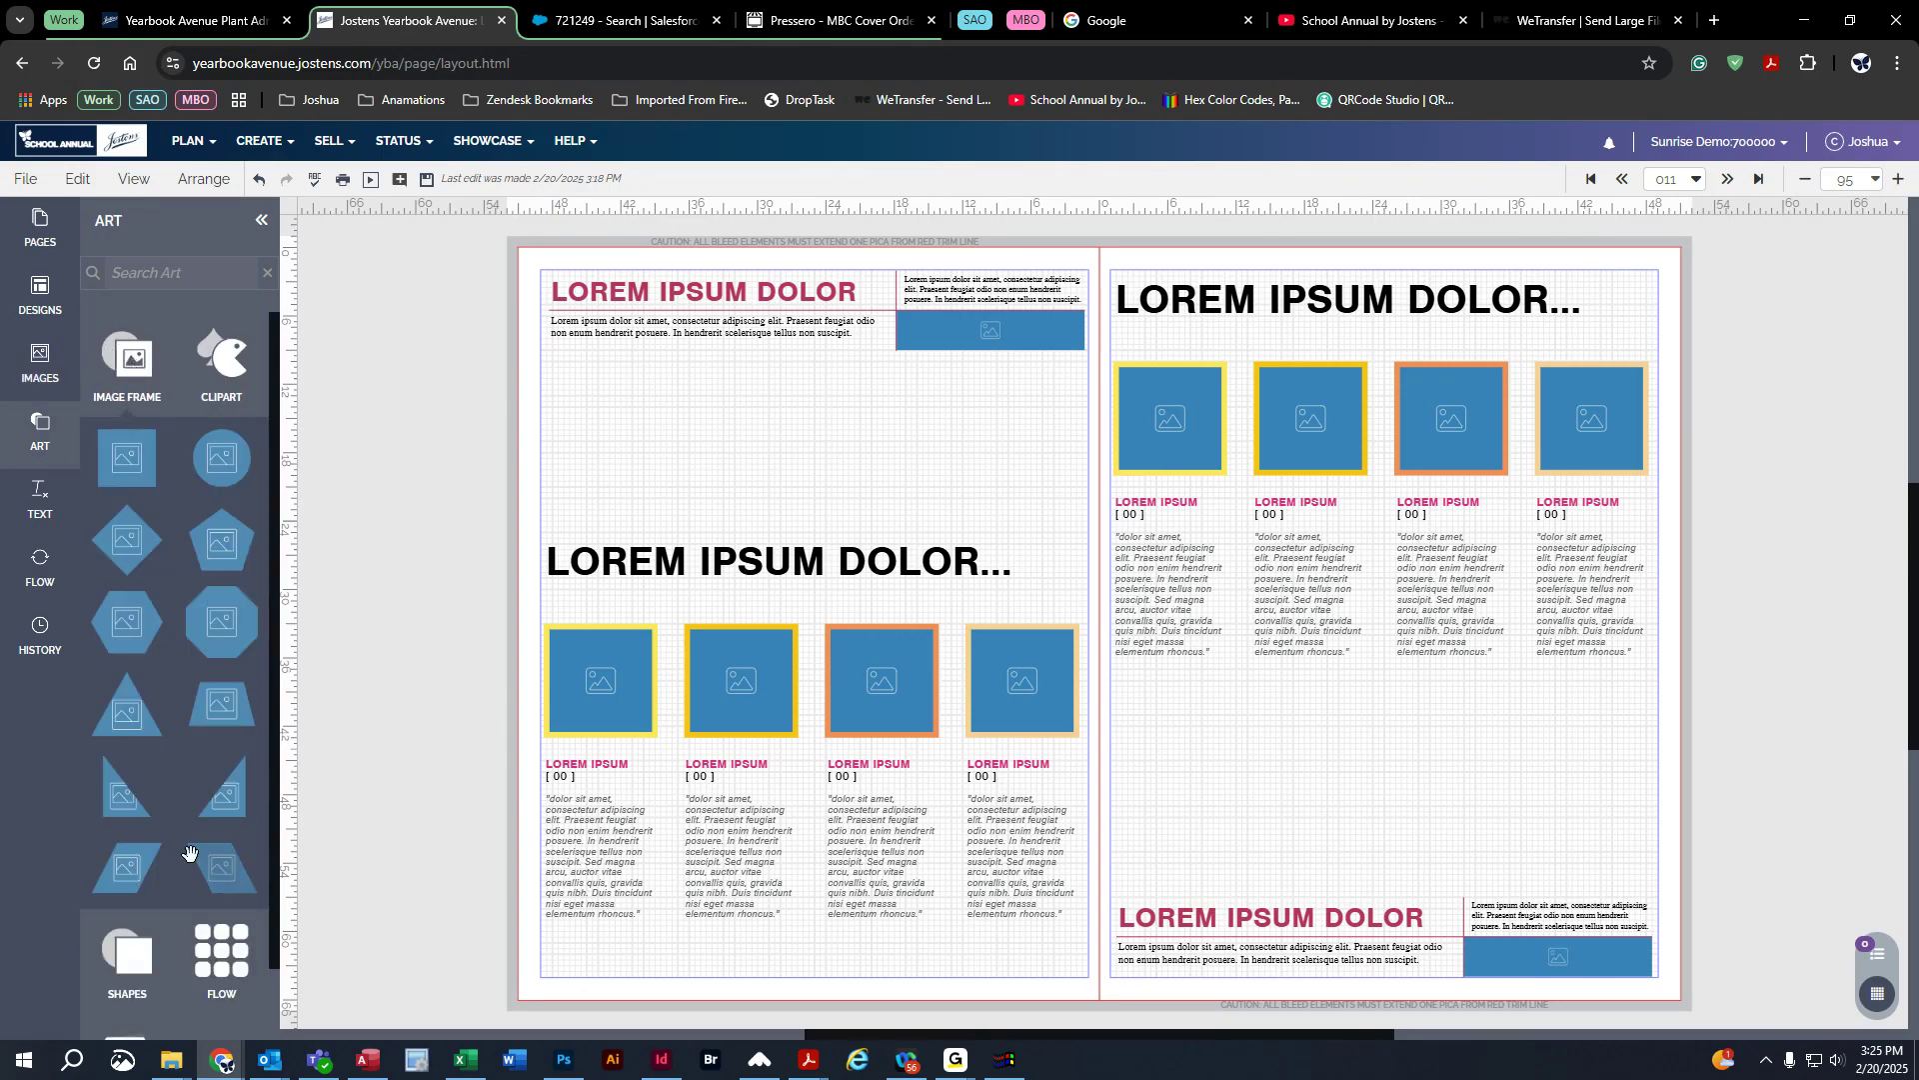
pyautogui.click(128, 975)
pyautogui.scroll(-2, 127, 627)
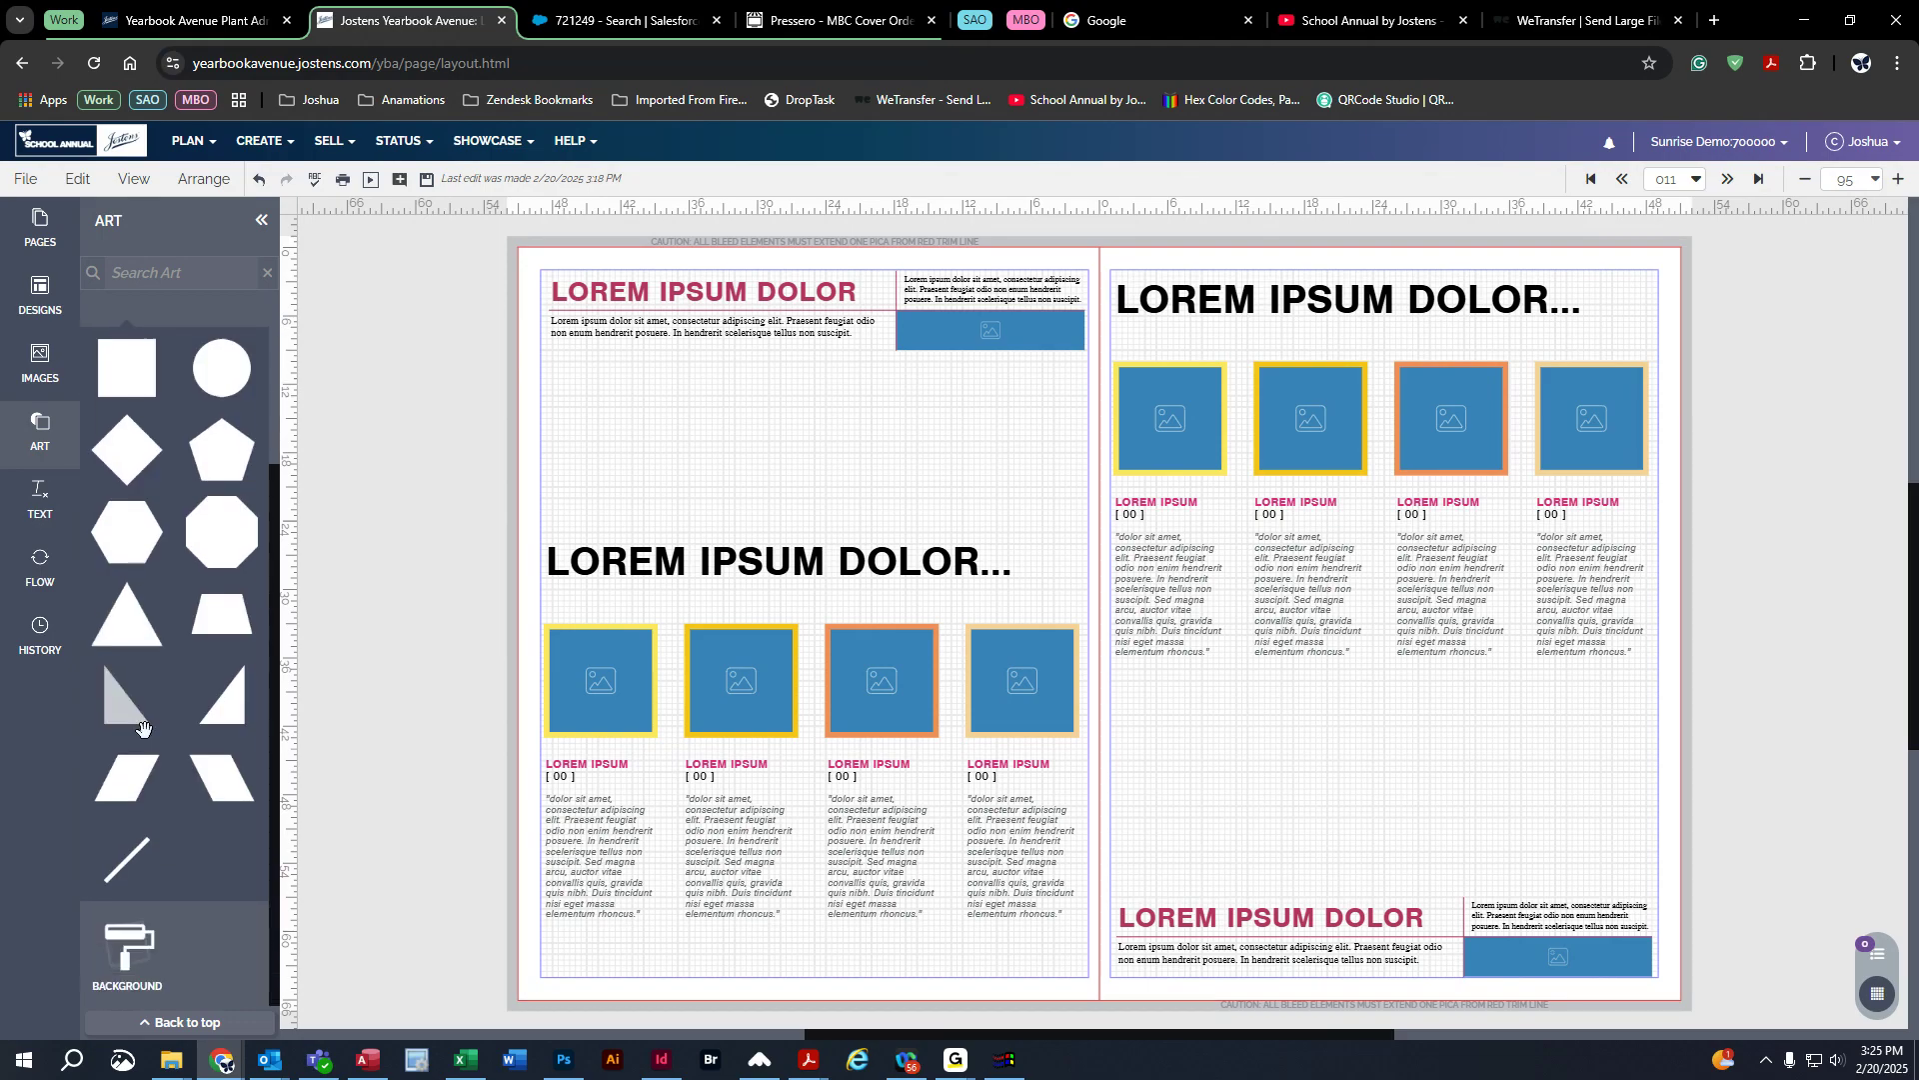
pyautogui.scroll(3, 127, 600)
pyautogui.click(124, 494)
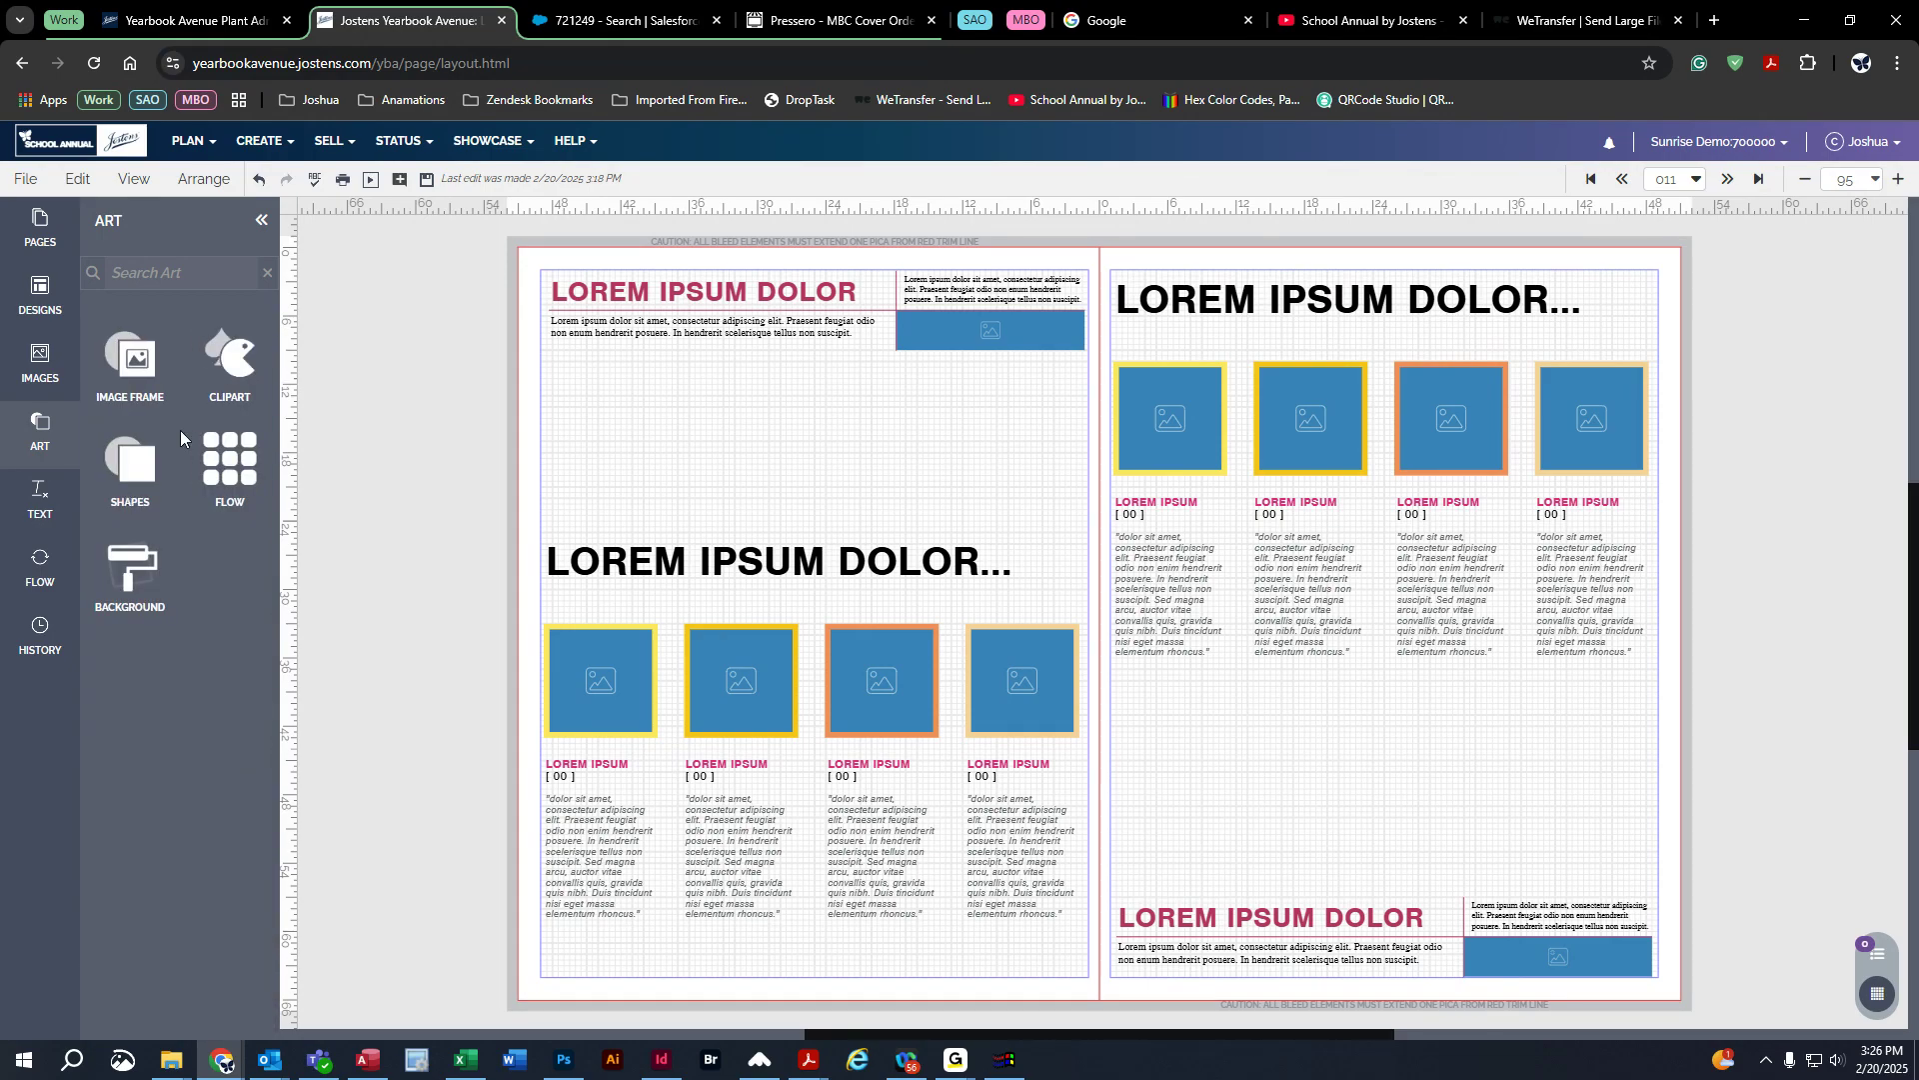
# Step: Open the clipart library, check how it is grouped by theme and by cover, and look through the Blocks cover art
pyautogui.click(229, 352)
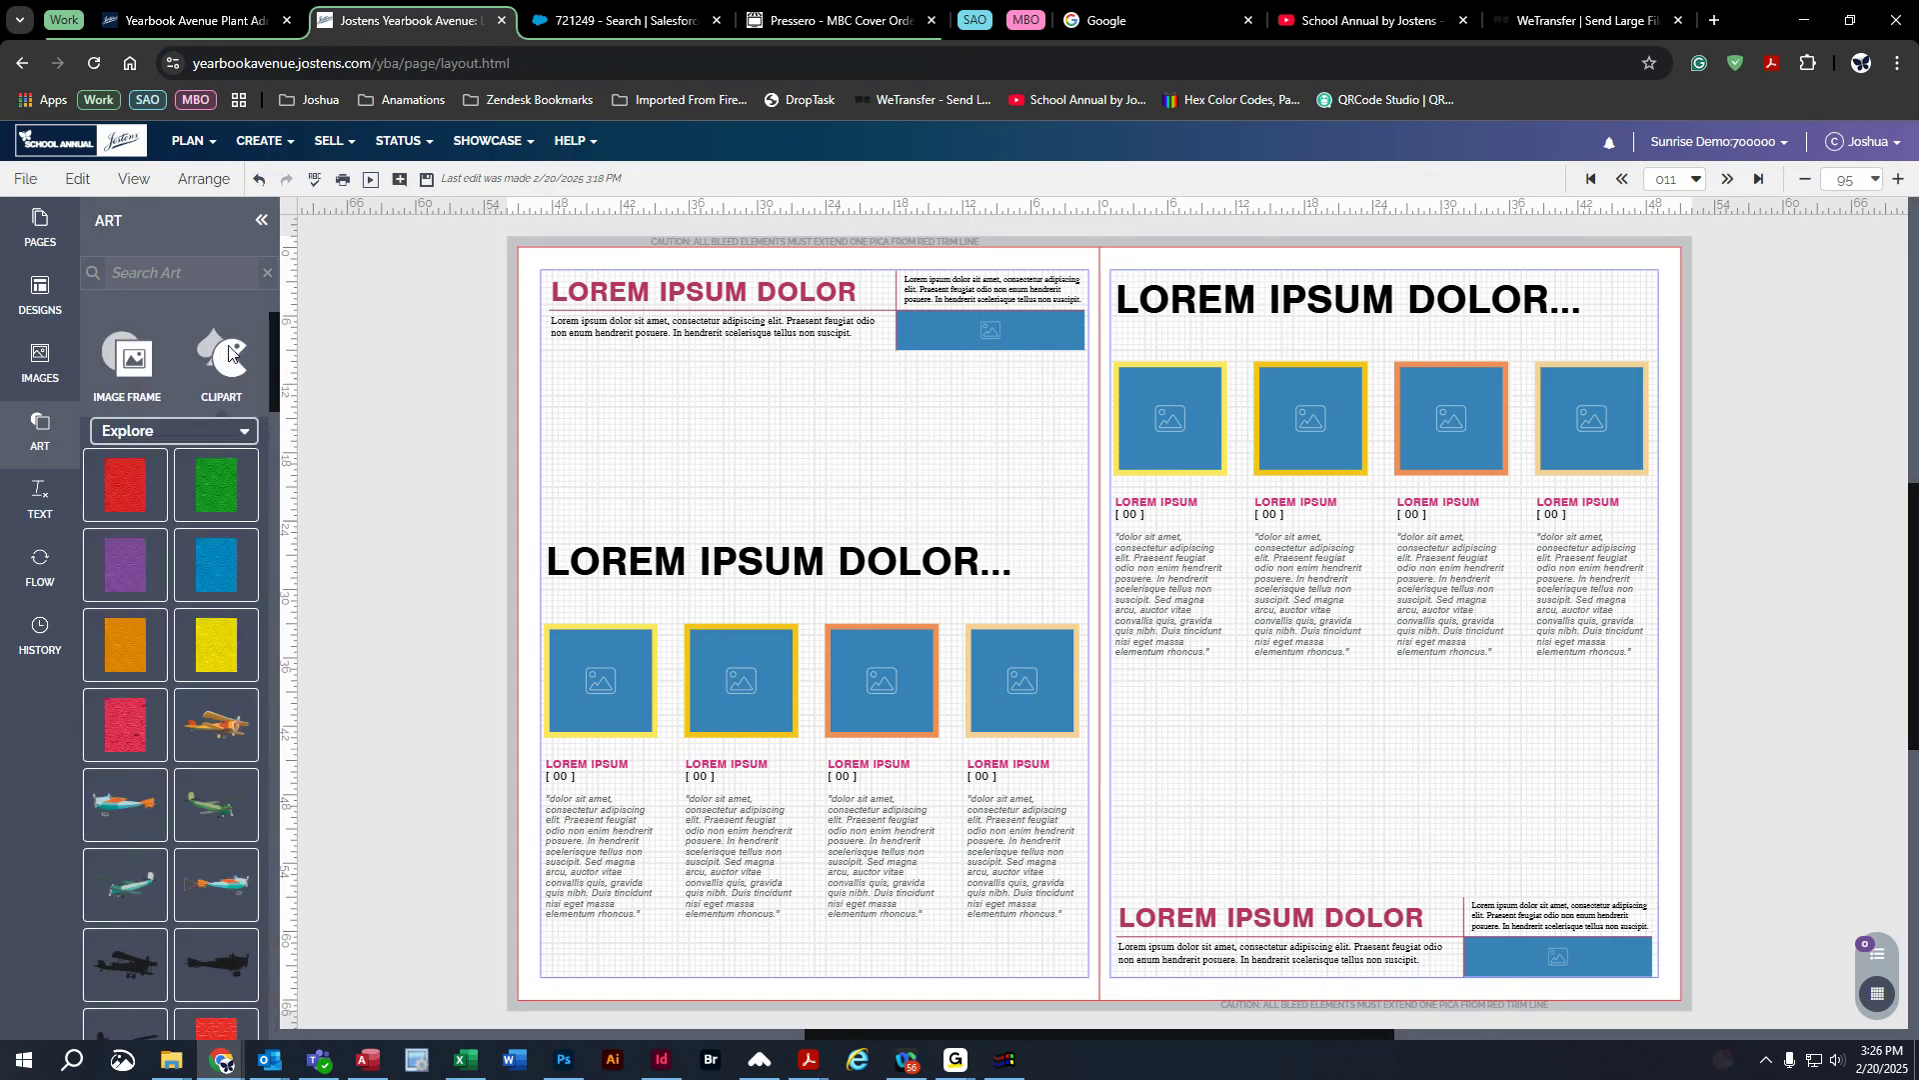
pyautogui.click(242, 431)
pyautogui.scroll(10, 250, 531)
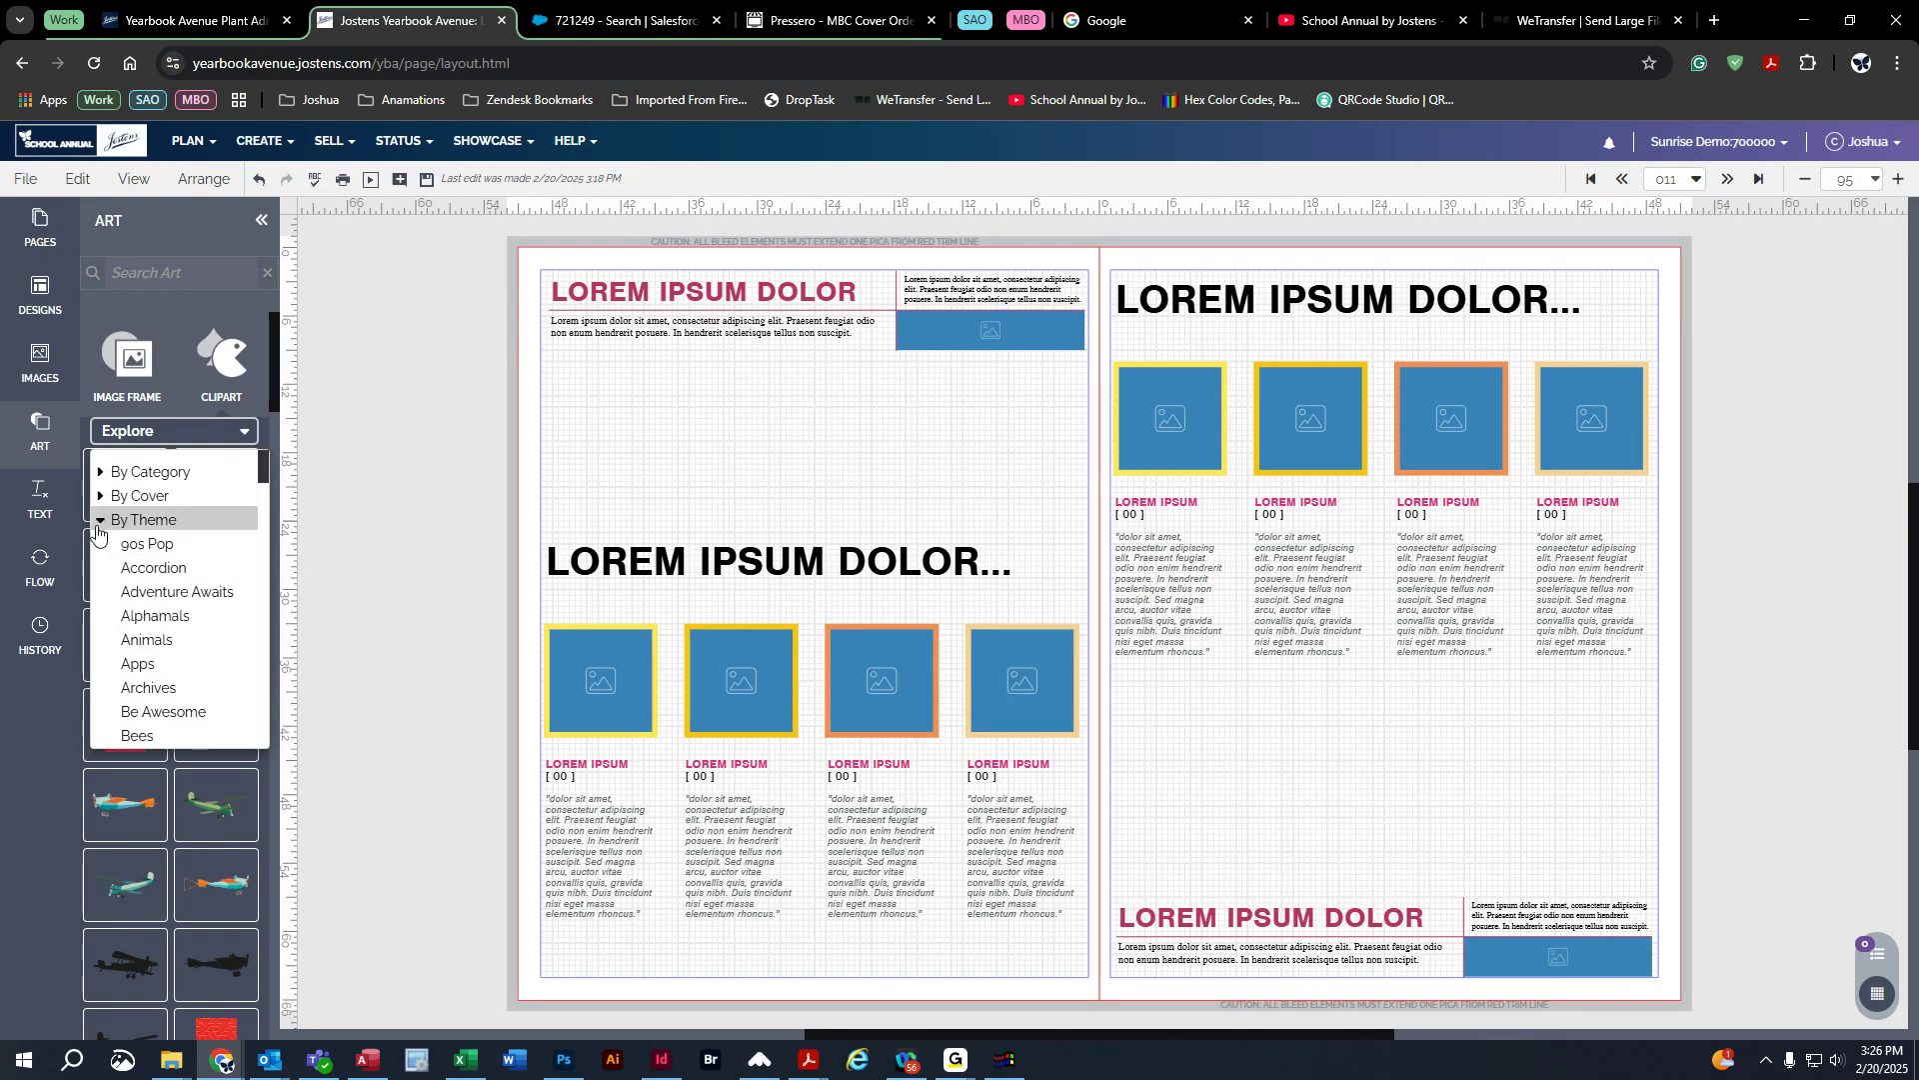
pyautogui.click(96, 522)
pyautogui.click(100, 496)
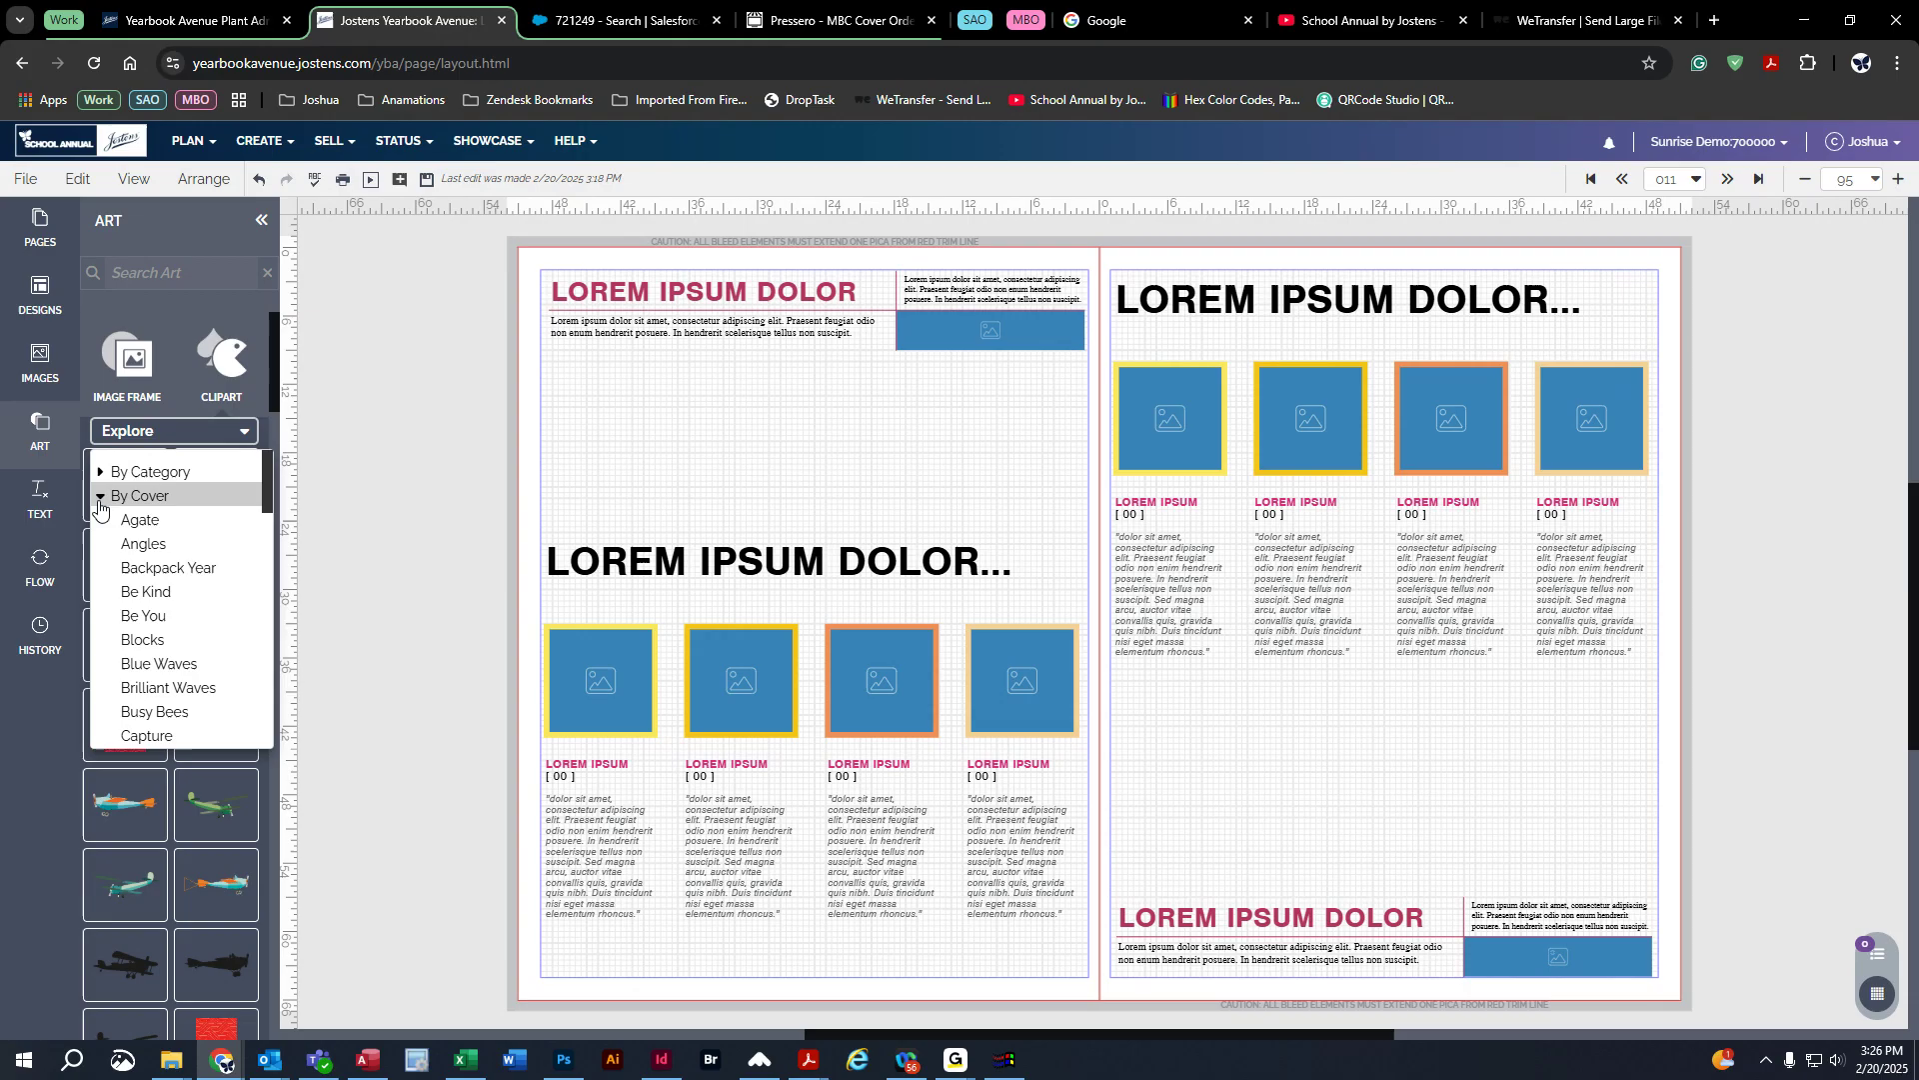
pyautogui.click(207, 639)
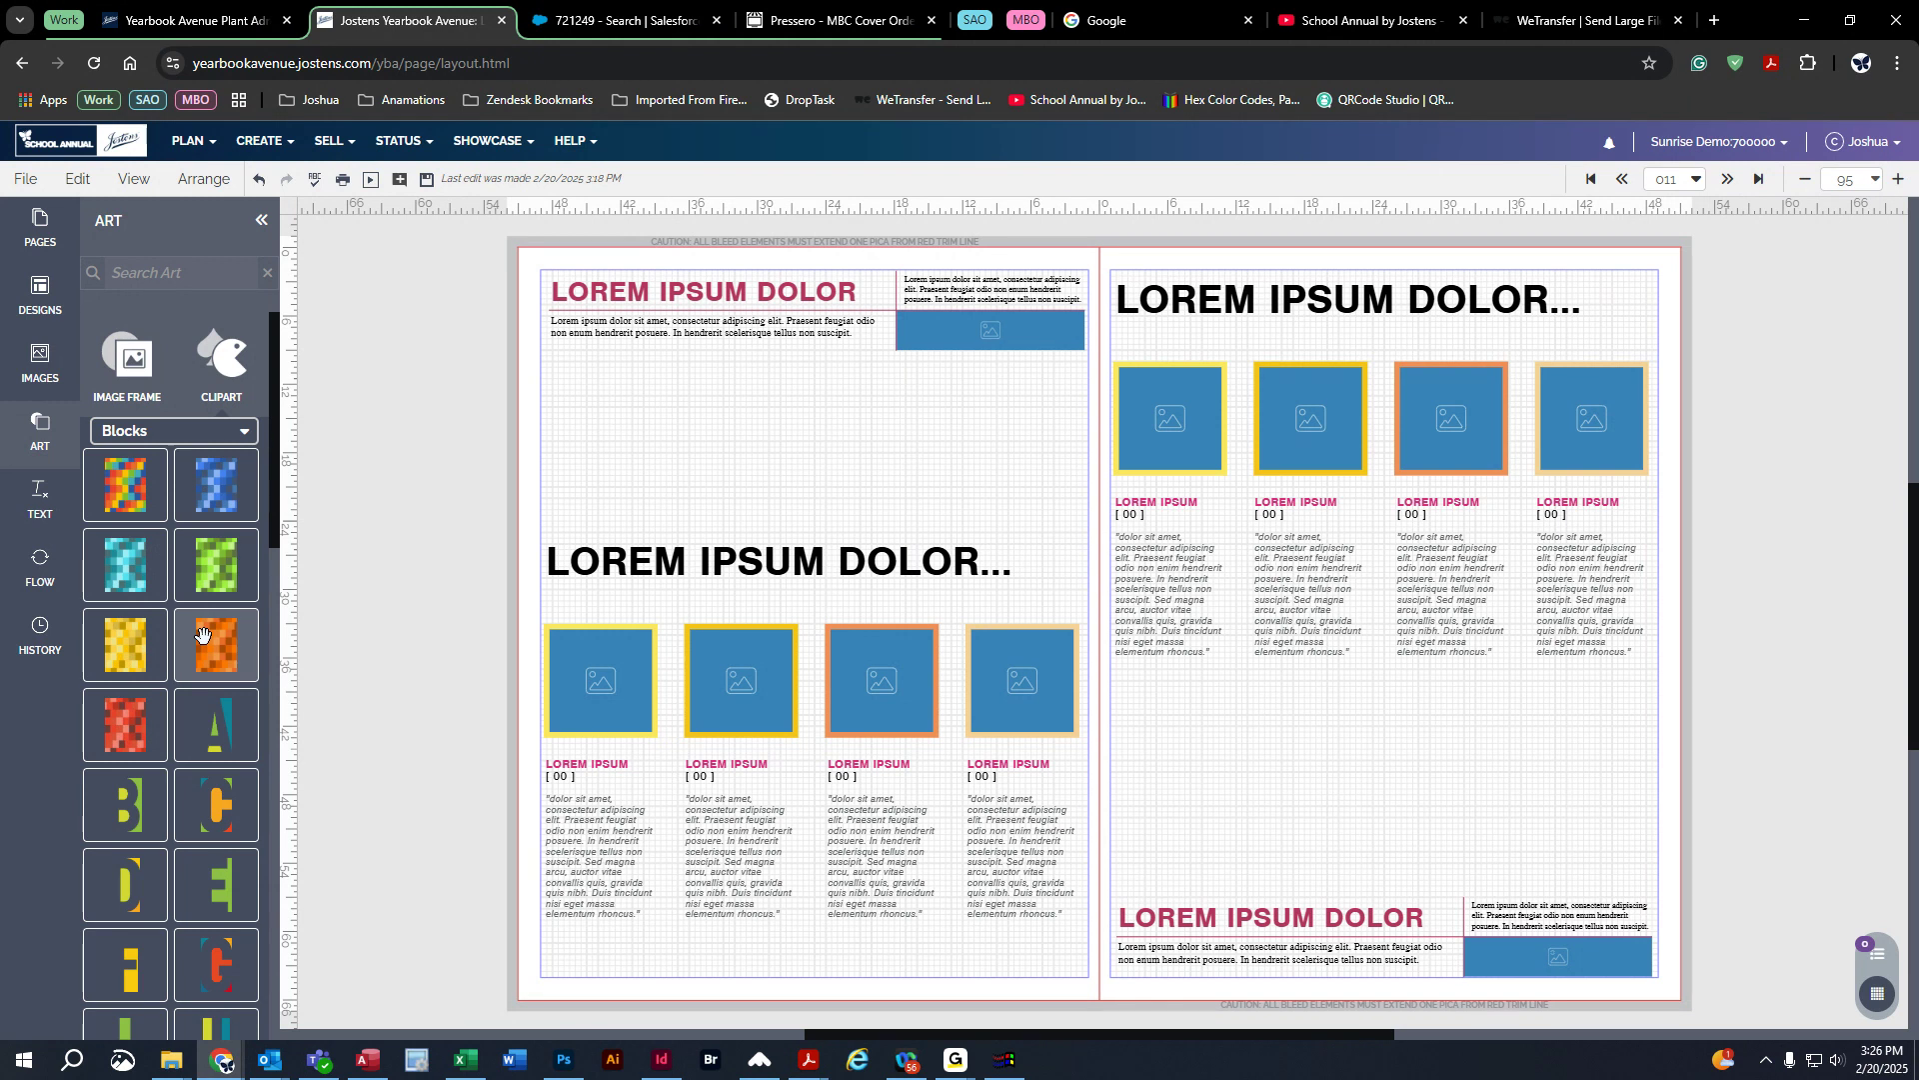
pyautogui.scroll(-3, 183, 703)
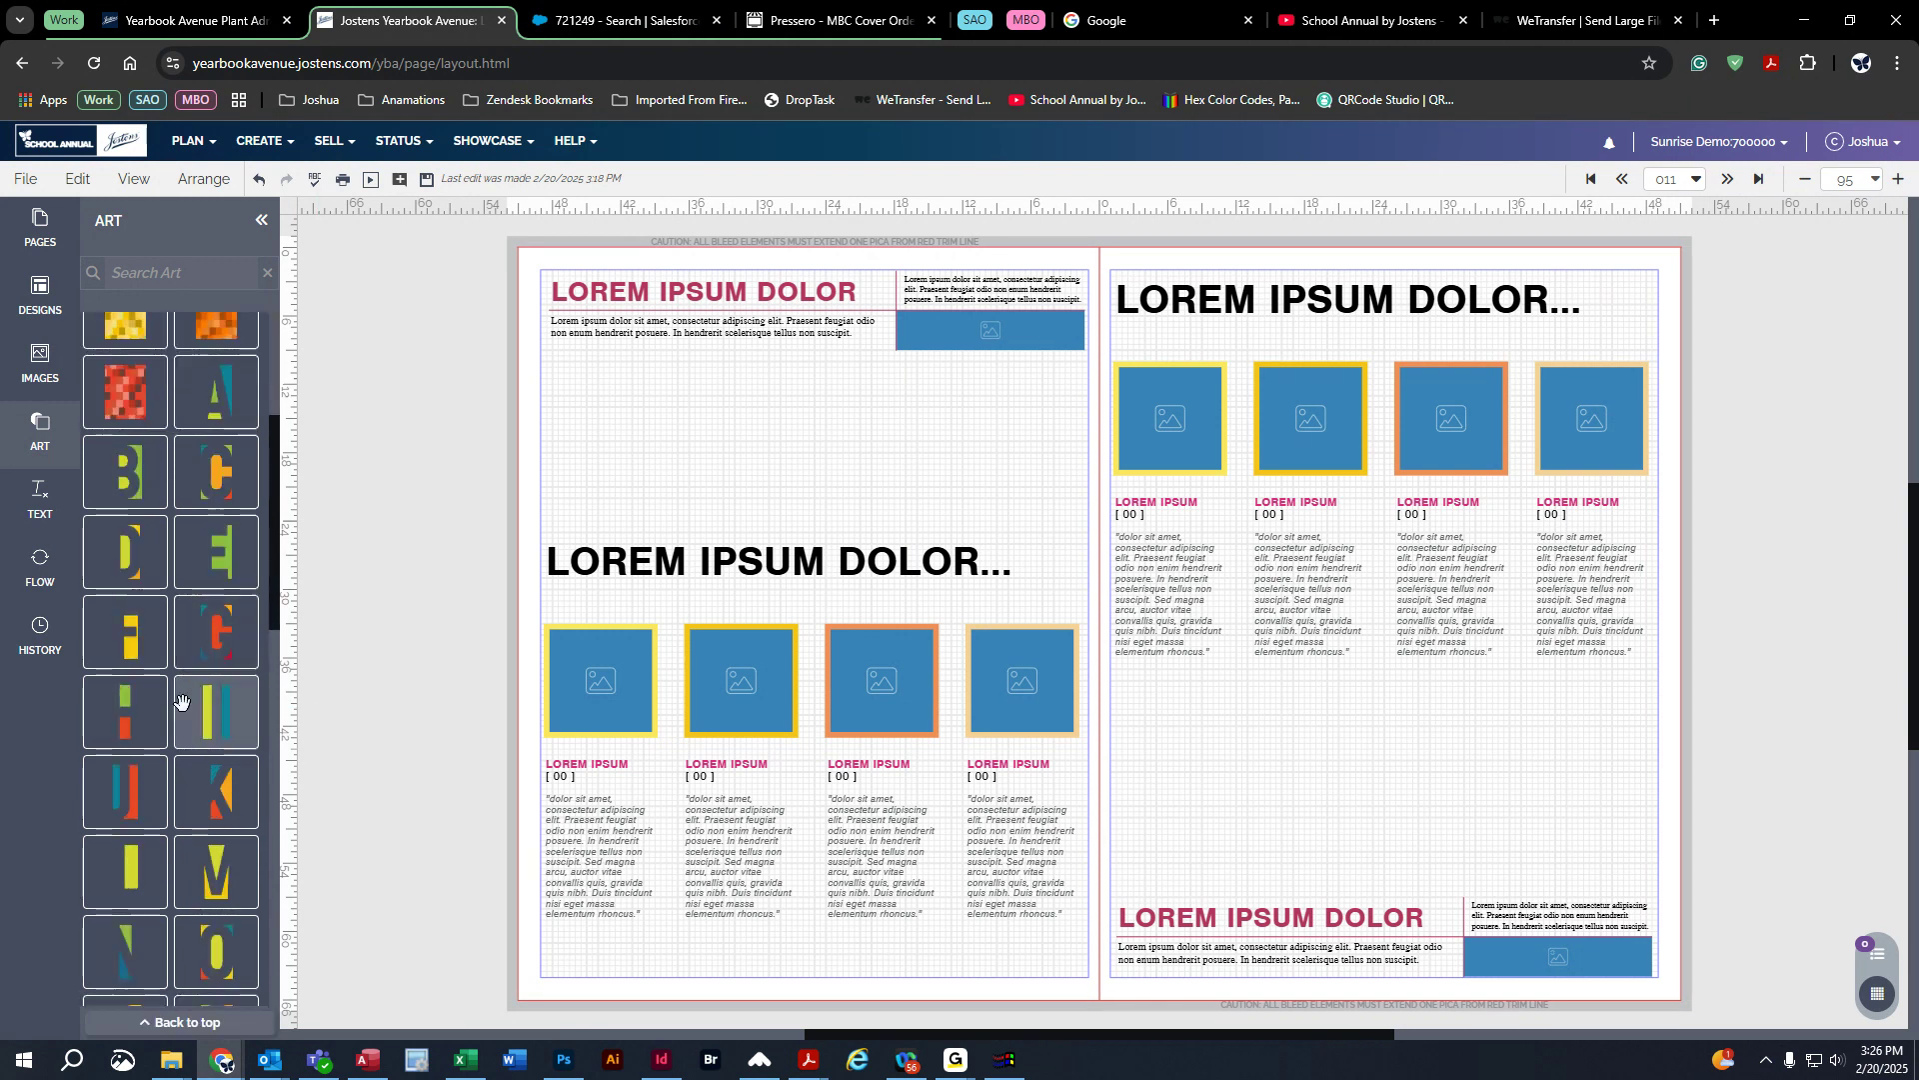
pyautogui.scroll(3, 166, 556)
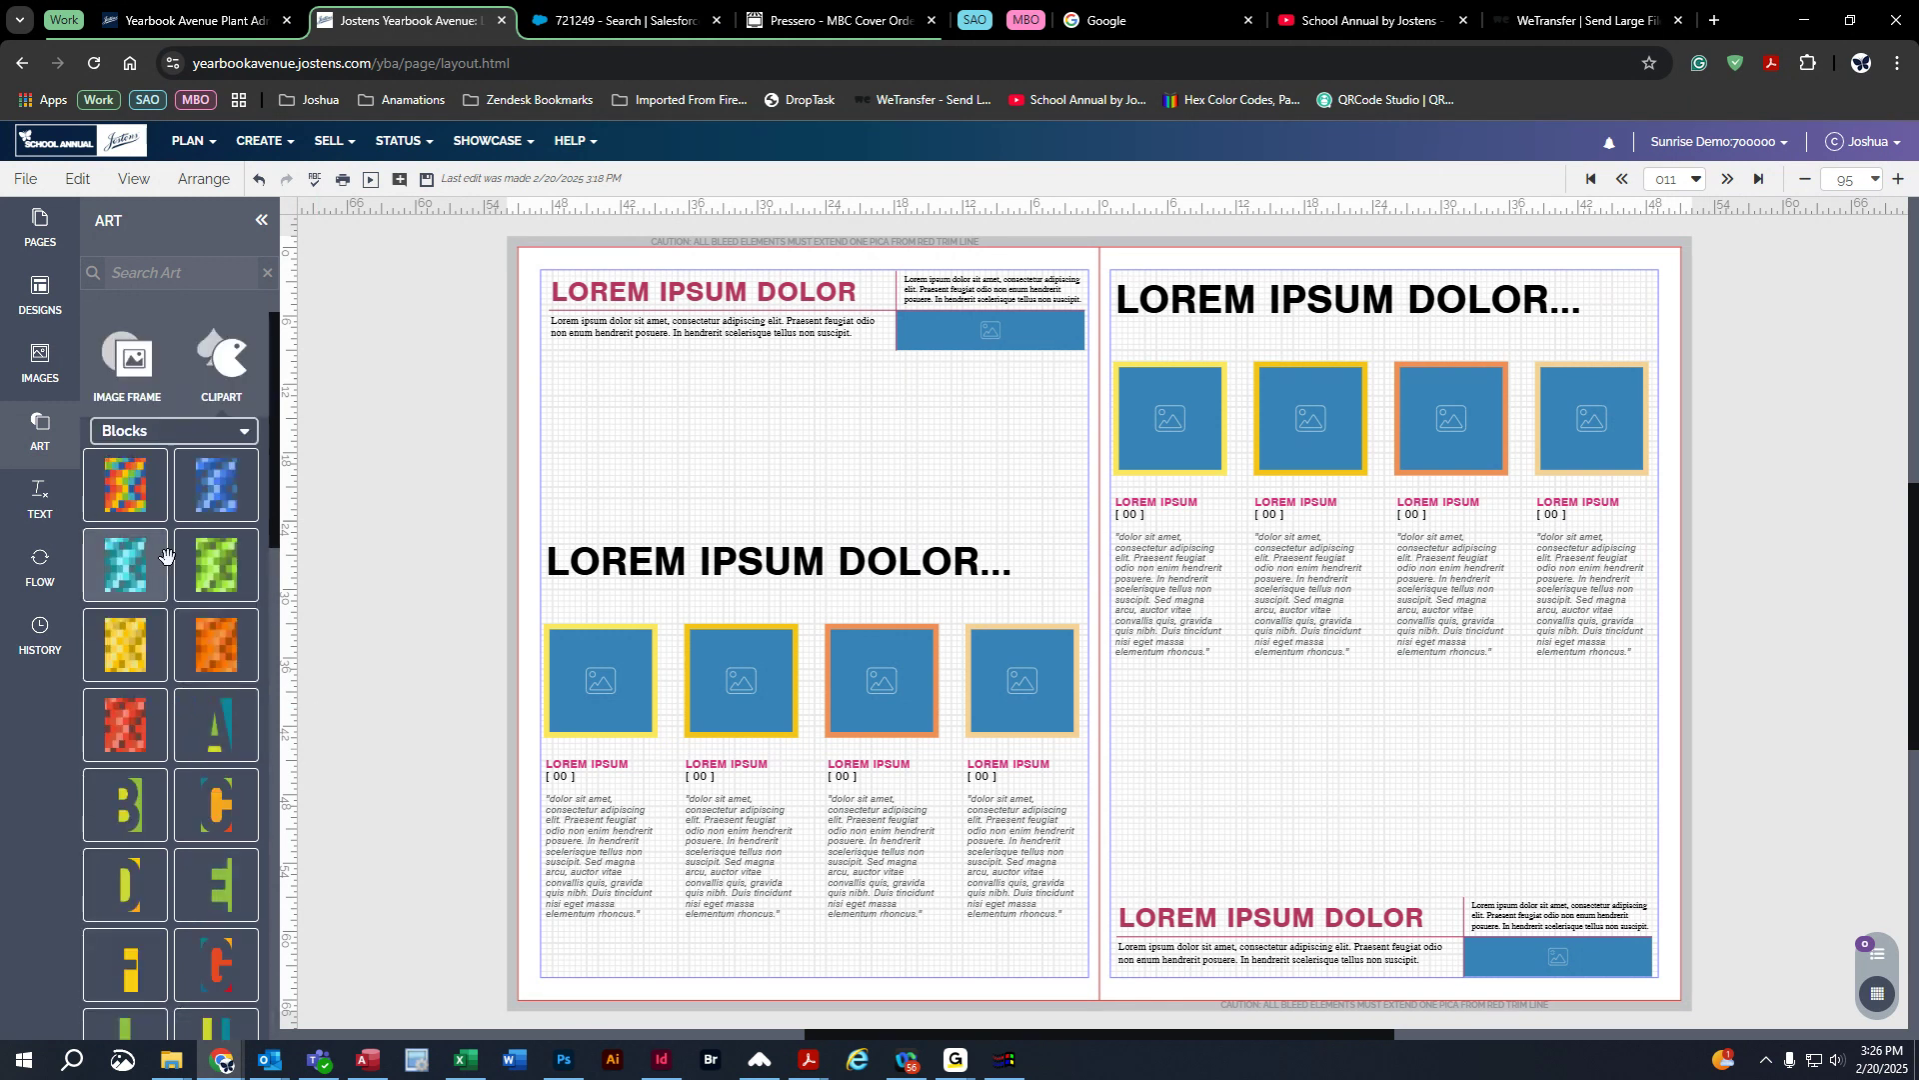
# Step: Place the multicolored letter F from the Capture cover clipart on page 11, below the third quote column
pyautogui.click(184, 434)
pyautogui.scroll(2, 230, 650)
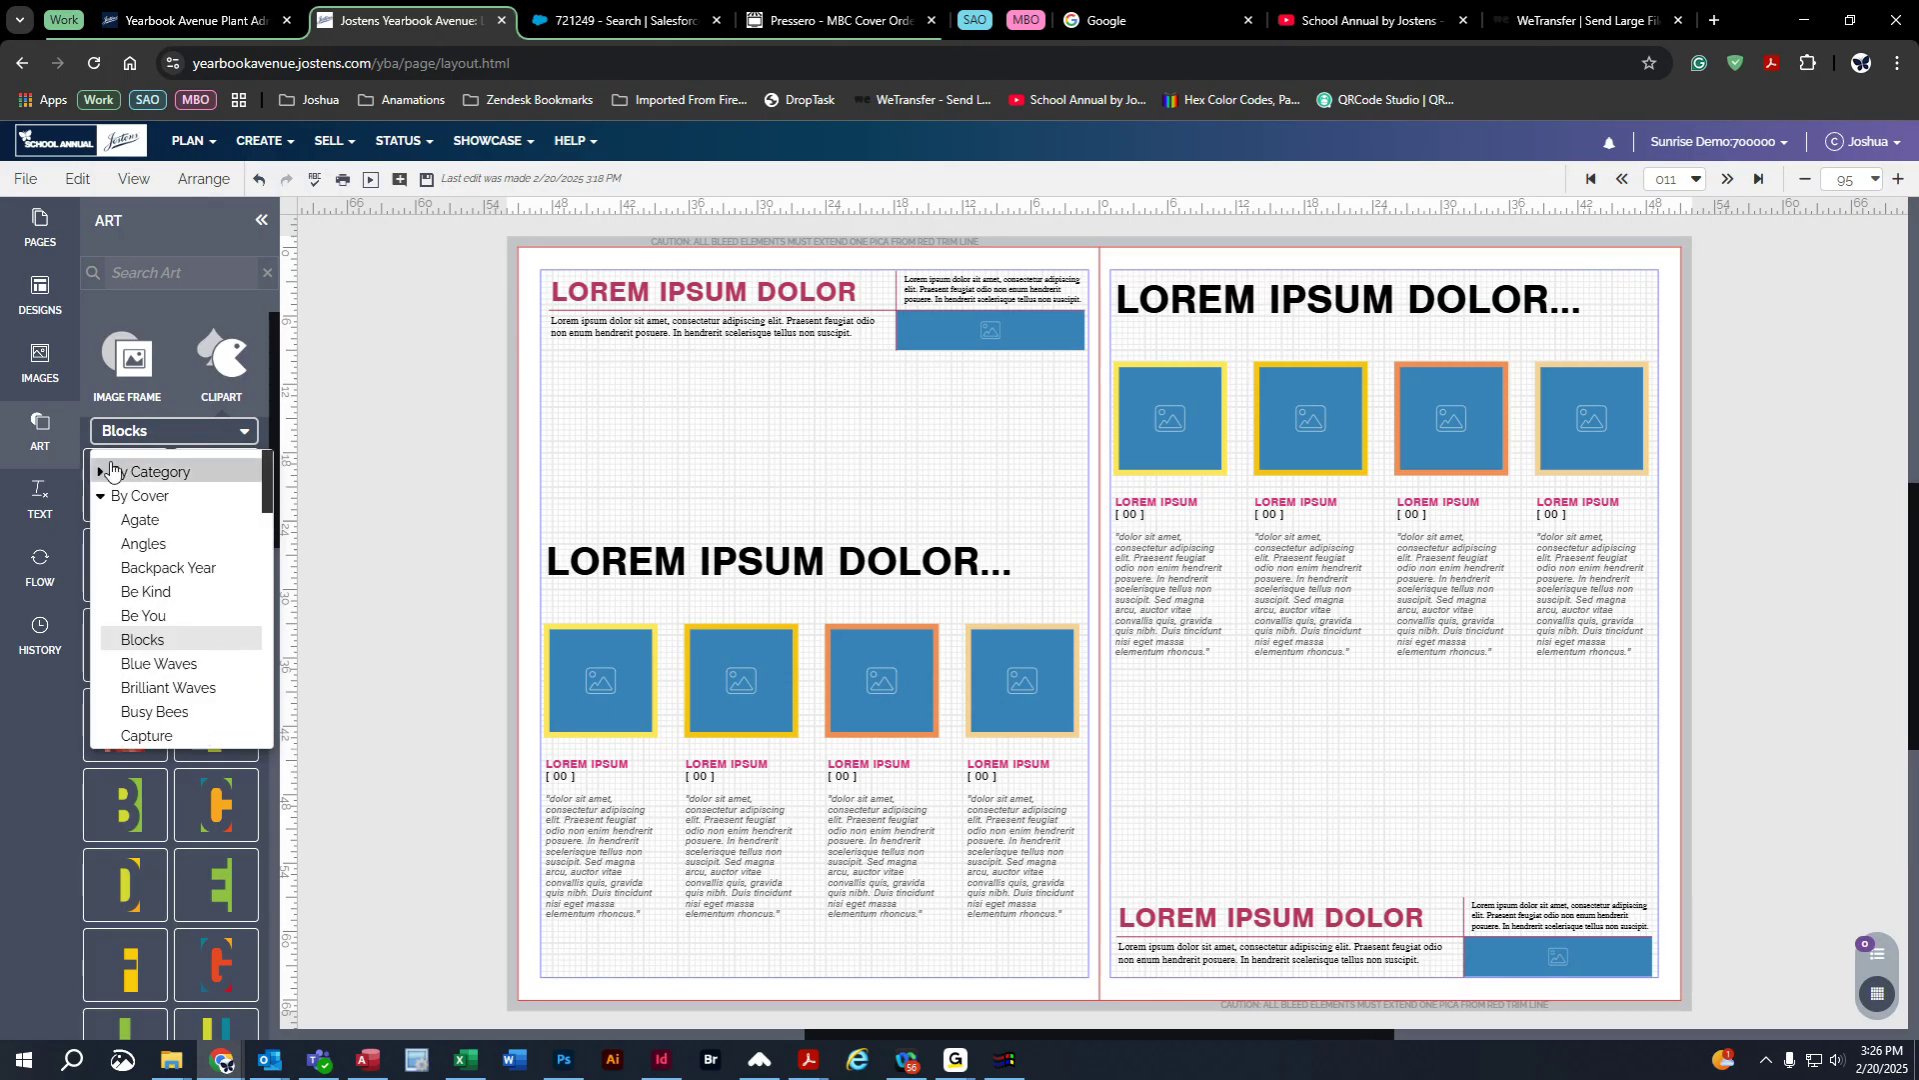
pyautogui.click(101, 497)
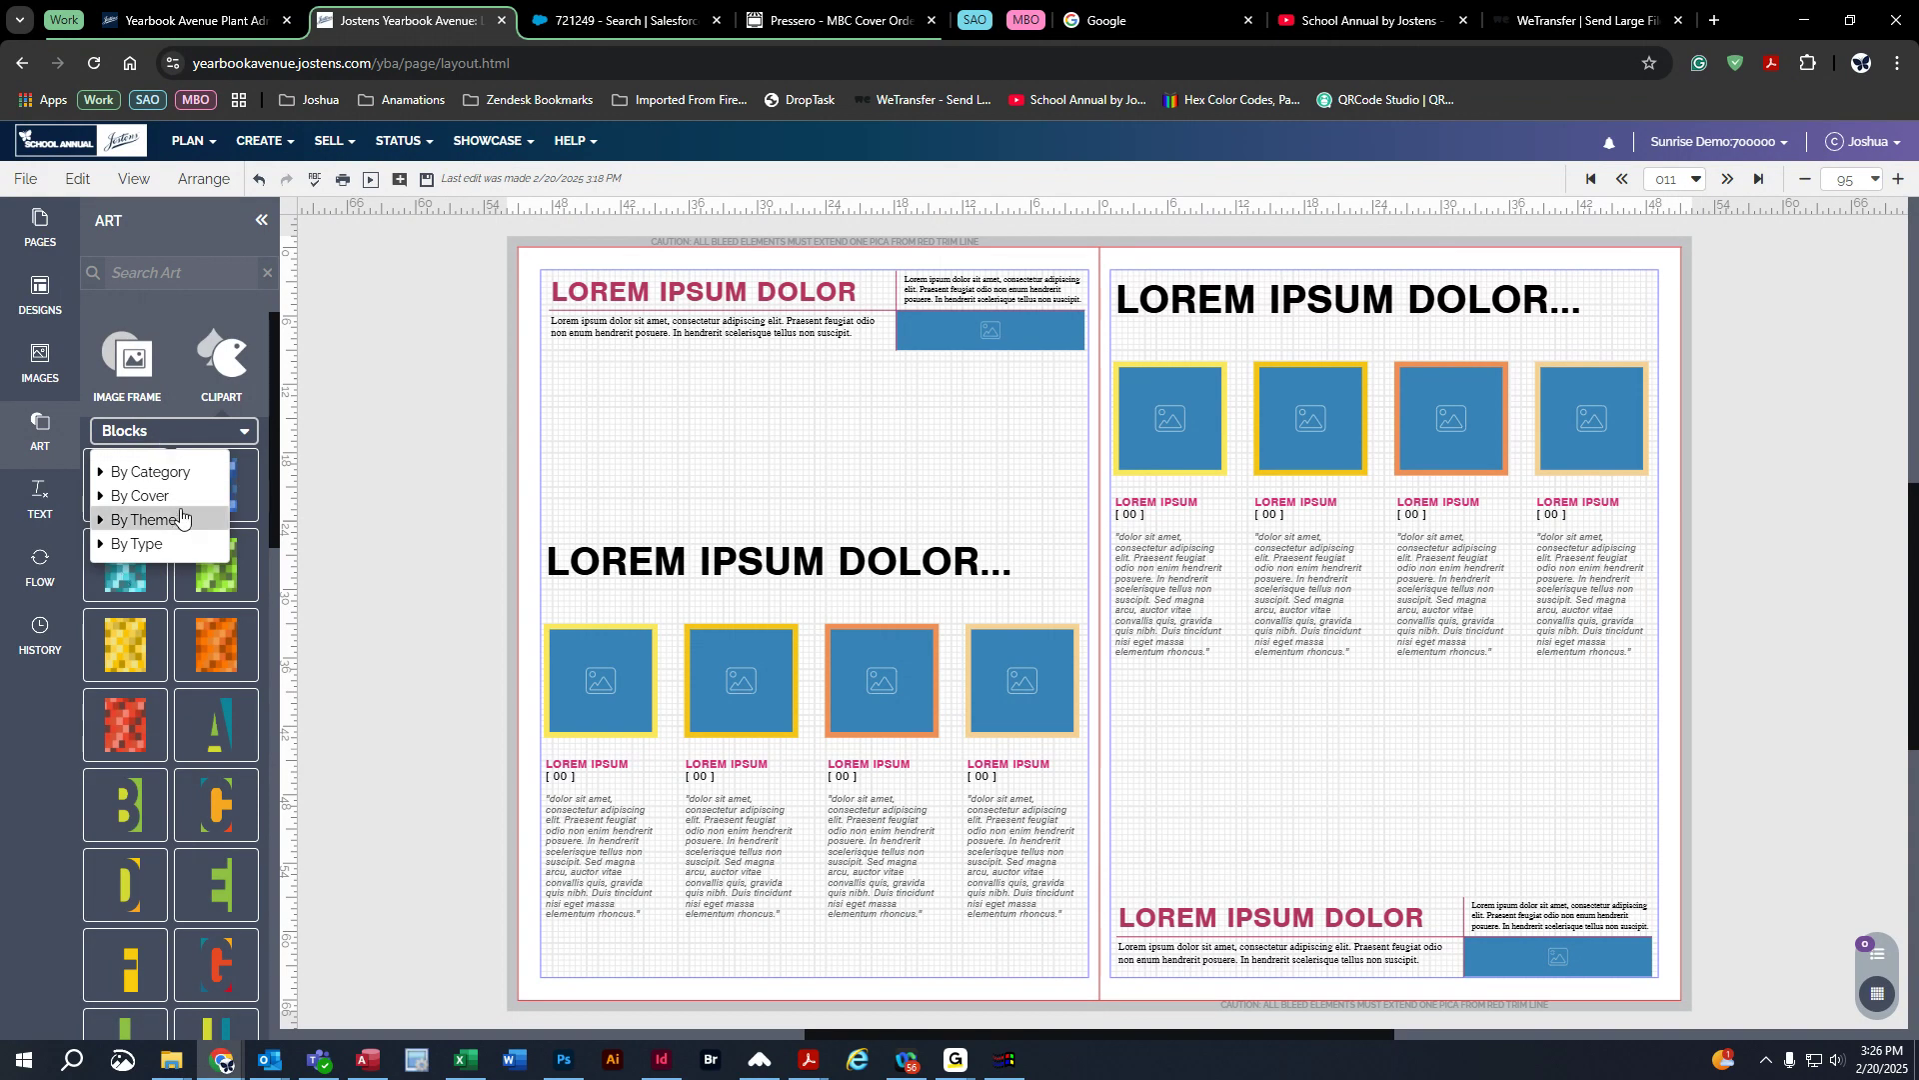
pyautogui.click(101, 496)
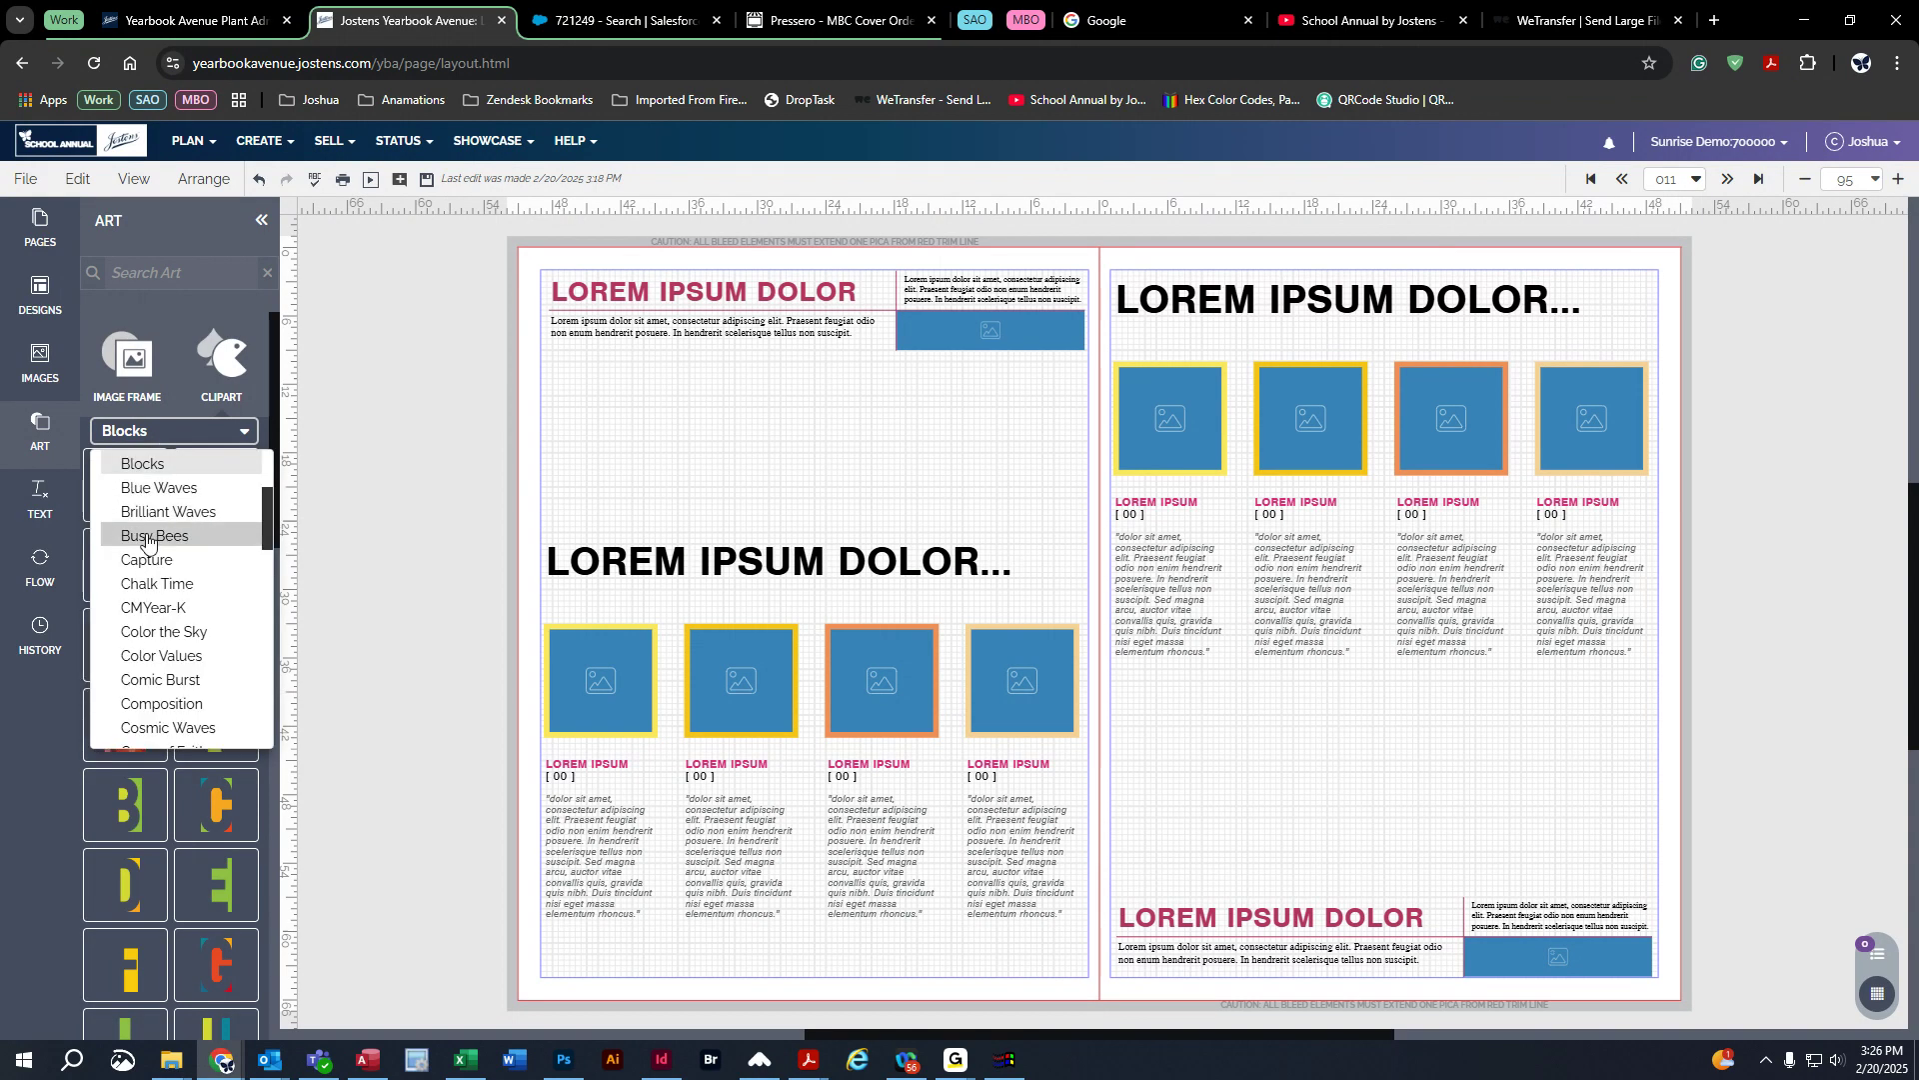
pyautogui.click(173, 562)
pyautogui.scroll(-5, 210, 620)
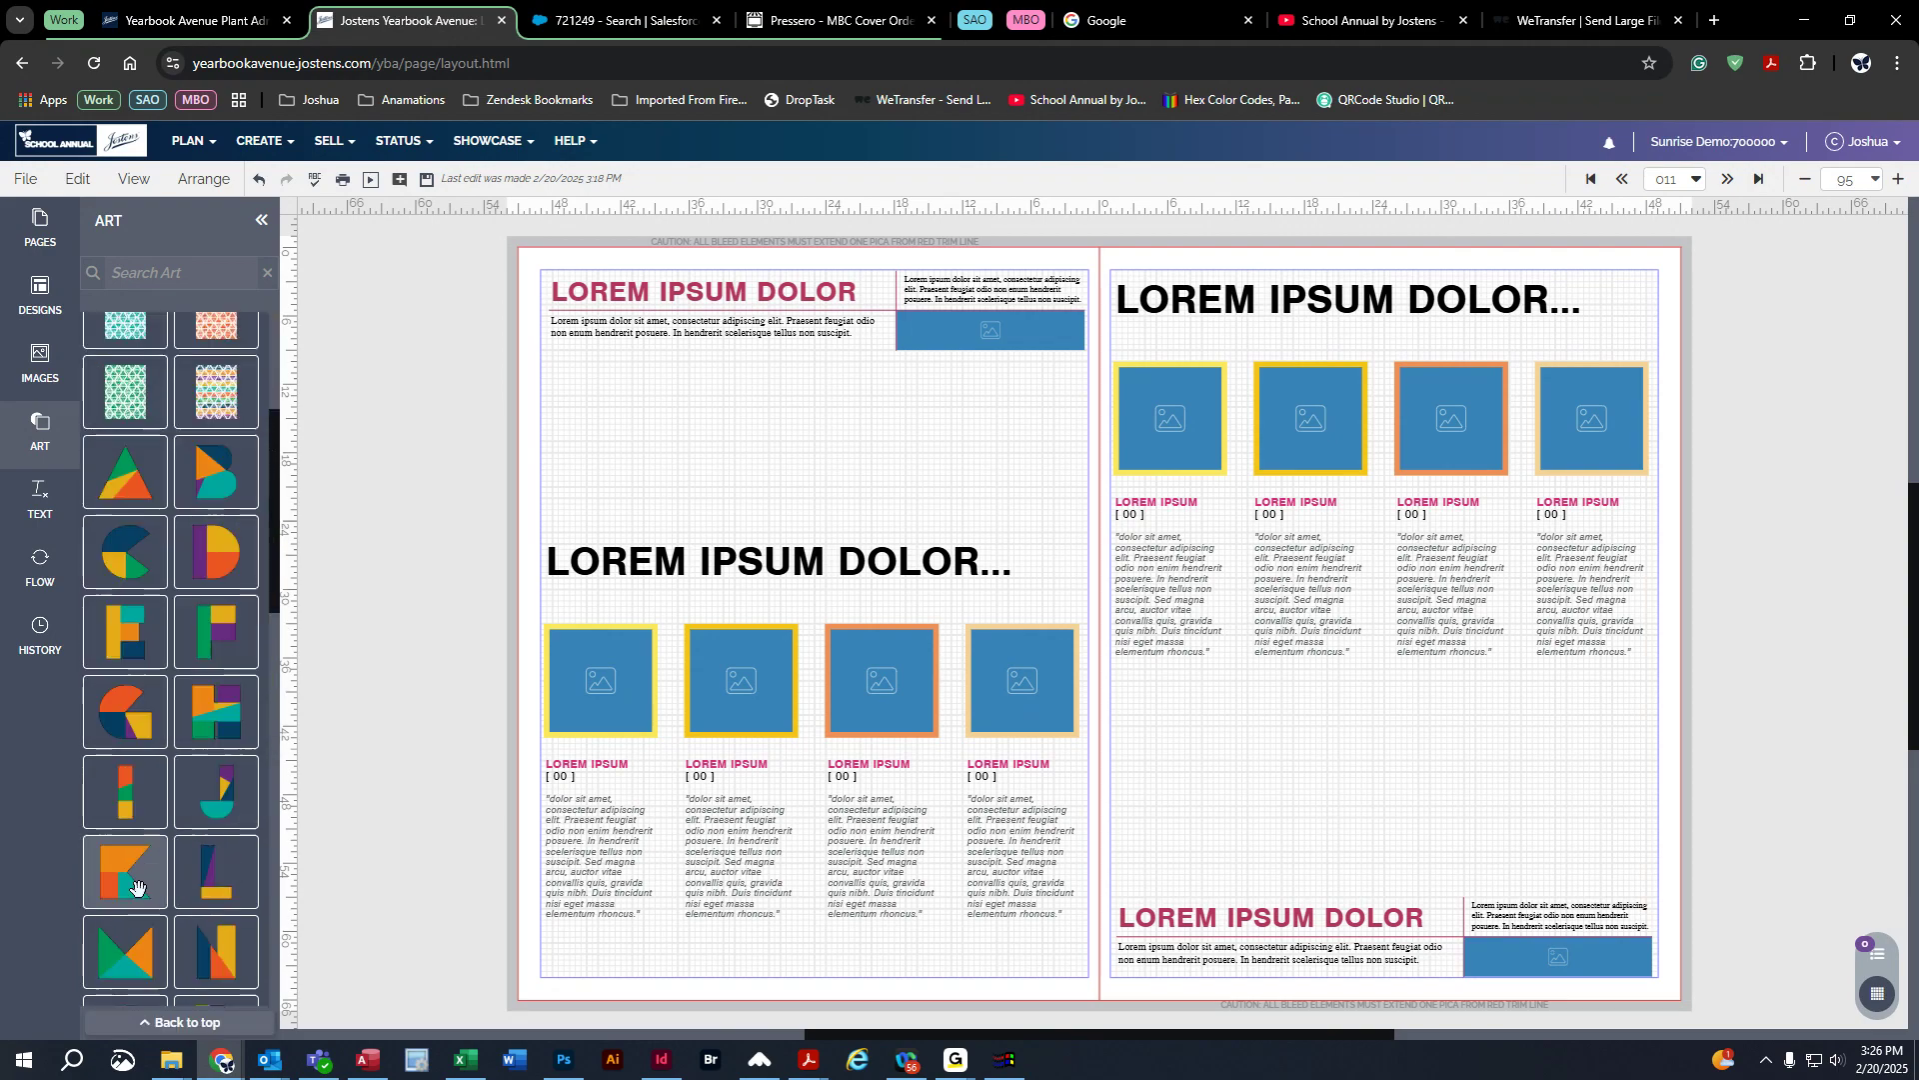
pyautogui.moveTo(218, 630); pyautogui.dragTo(1459, 743)
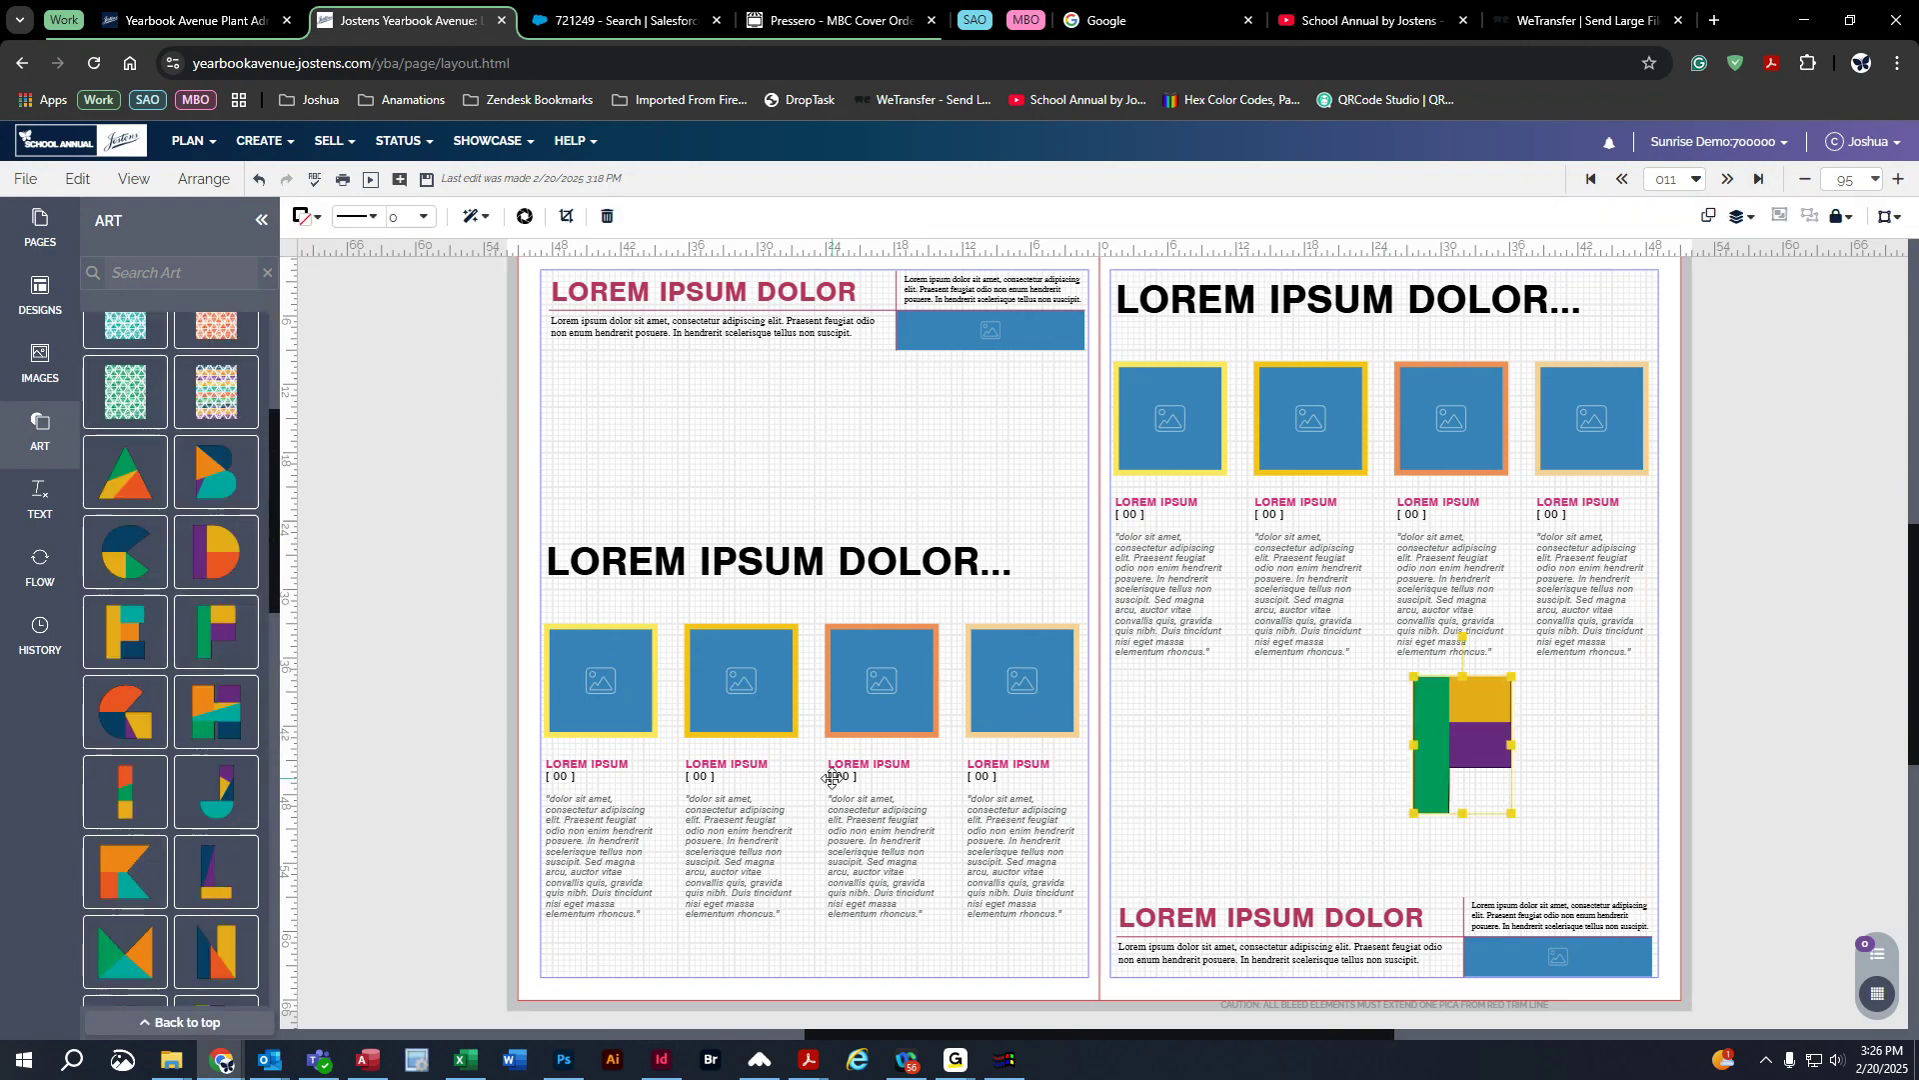
# Step: Look through the clipart that matches the Be You cover
pyautogui.scroll(10, 177, 526)
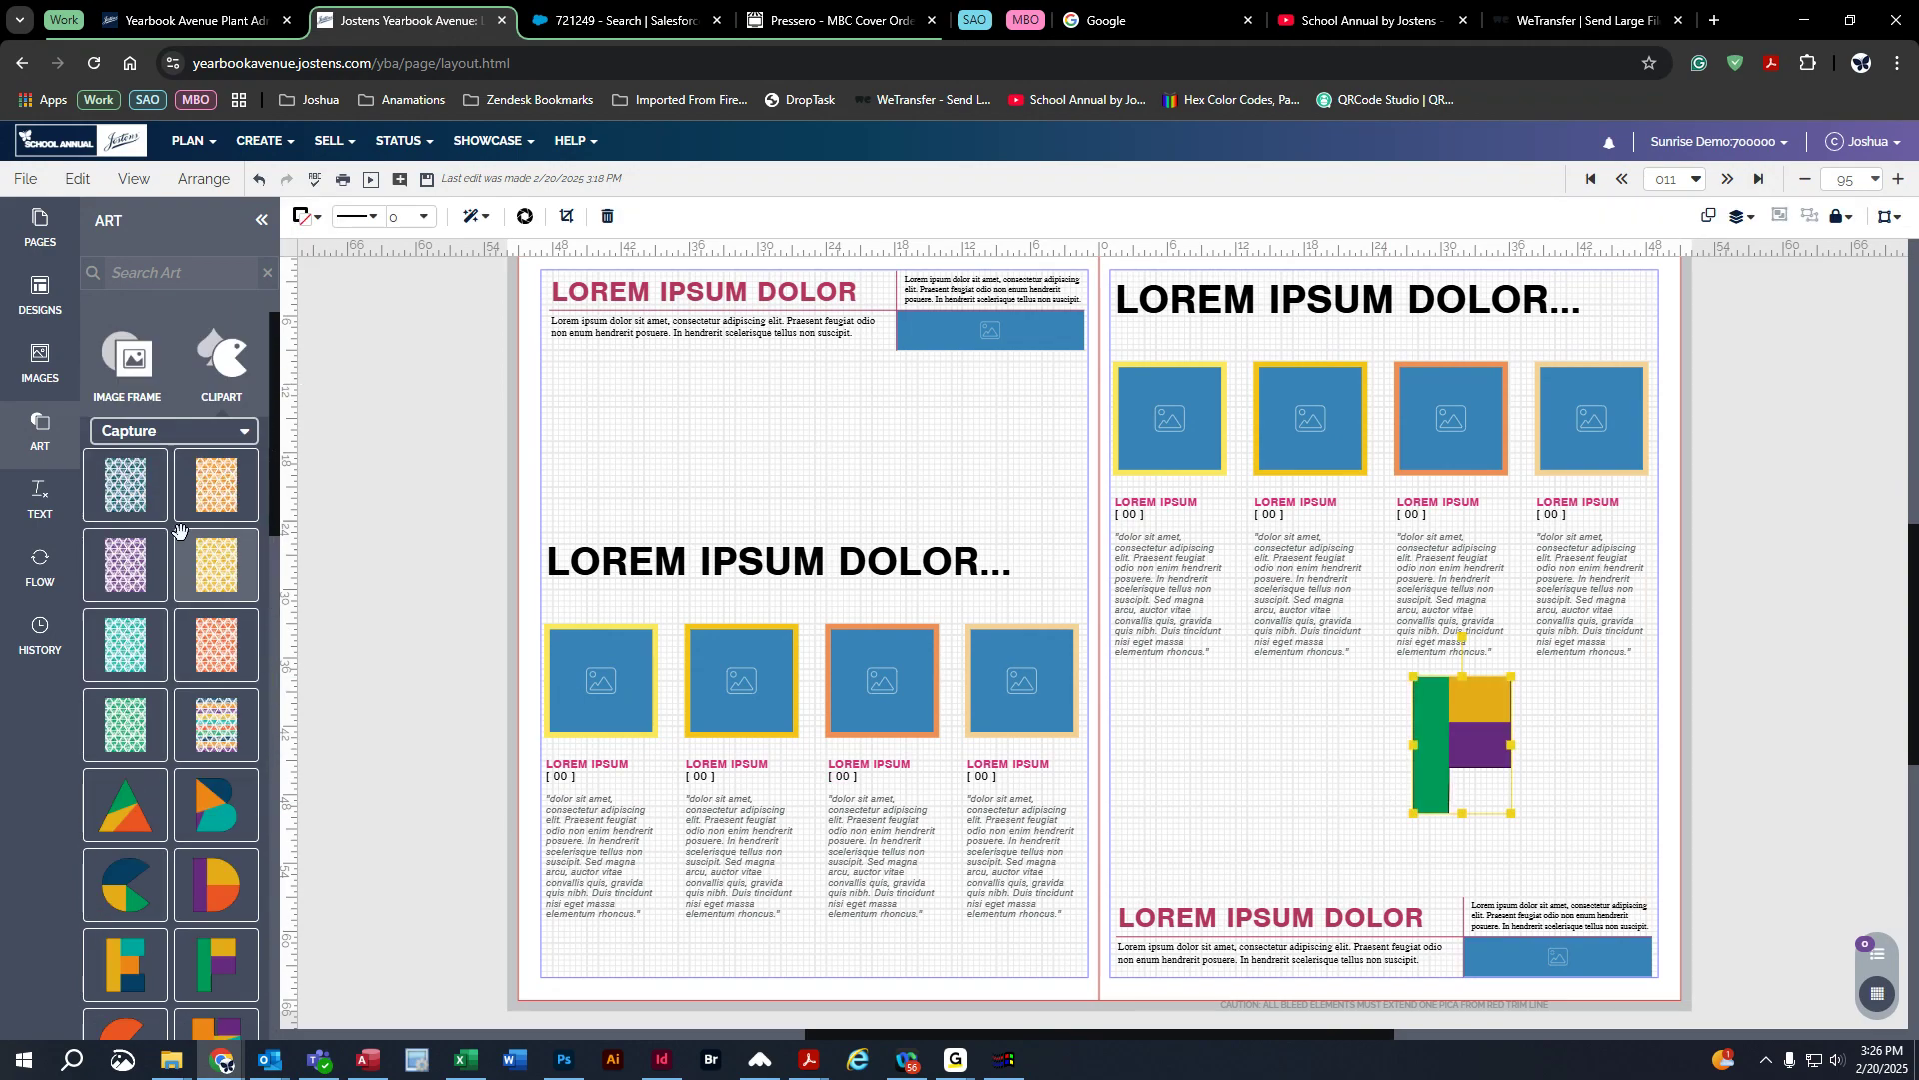
pyautogui.click(175, 431)
pyautogui.scroll(3, 174, 537)
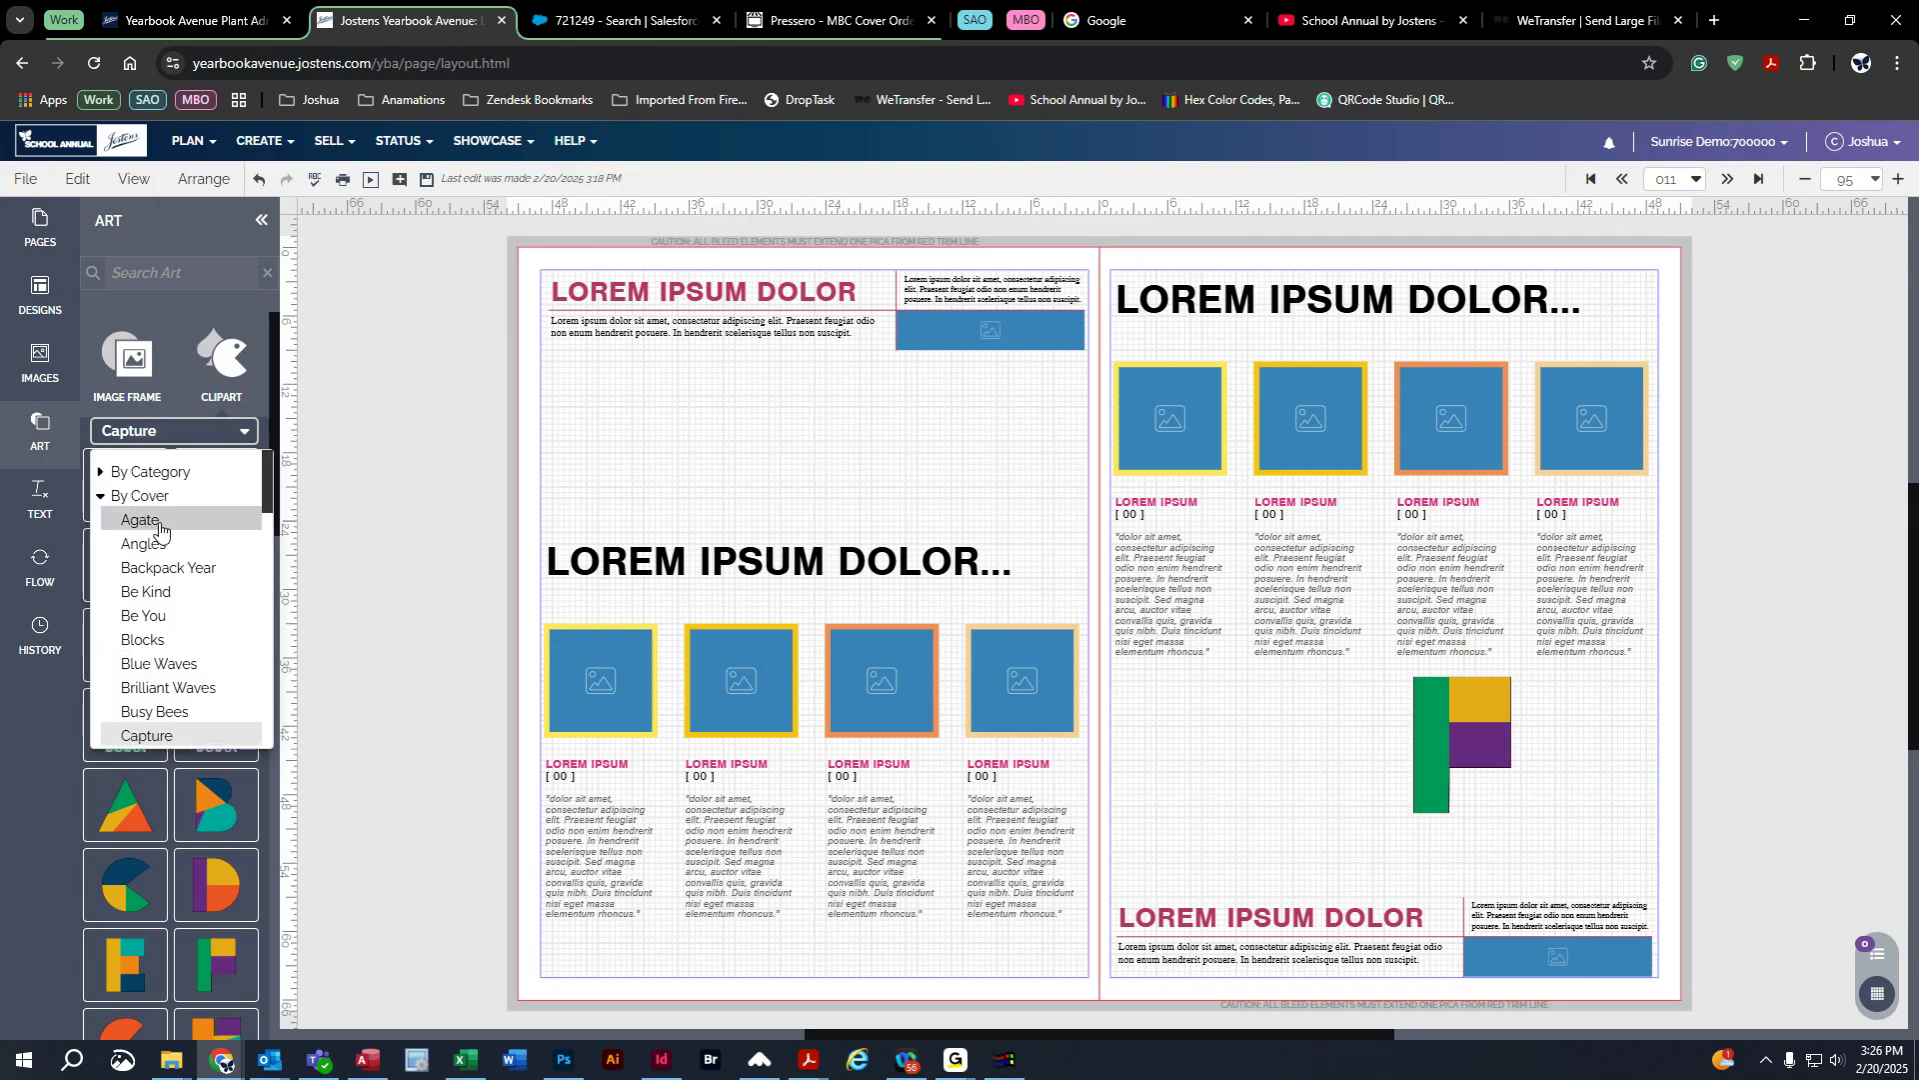
pyautogui.click(178, 614)
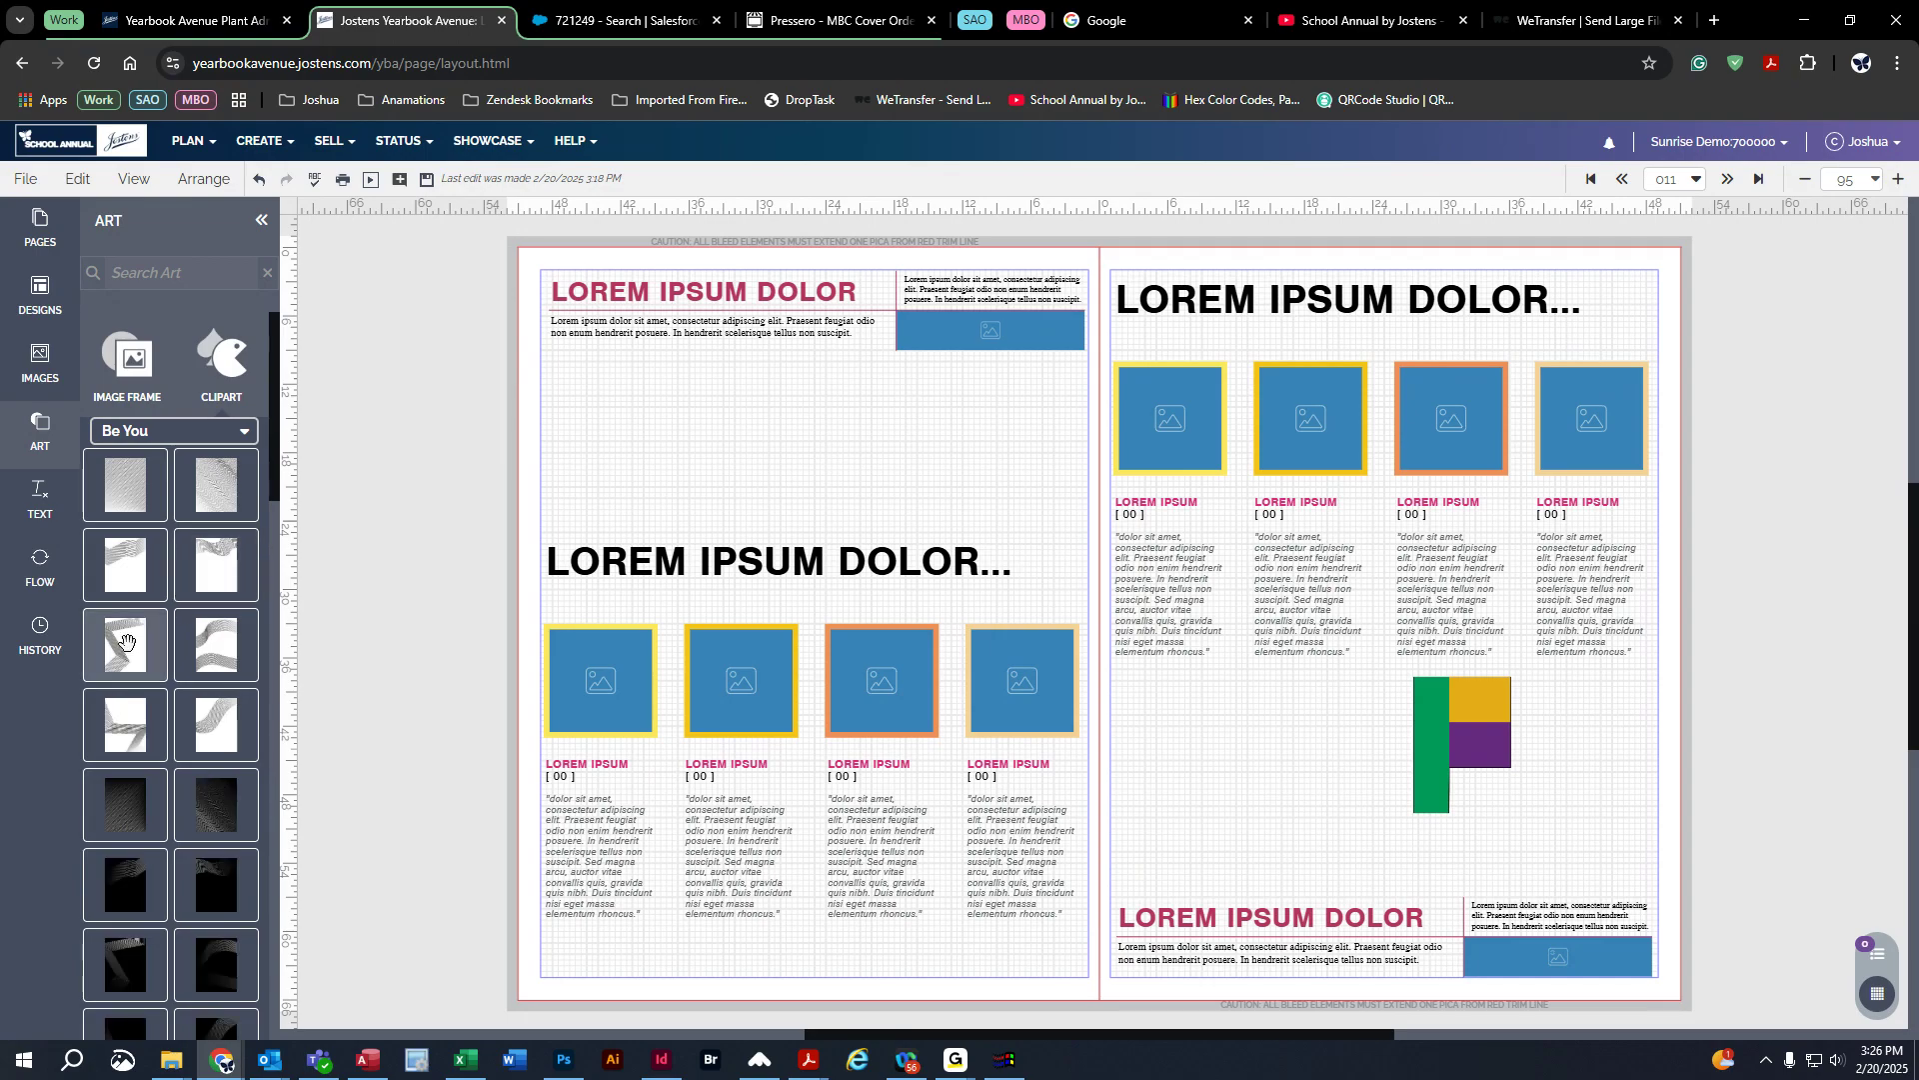
pyautogui.scroll(-5, 220, 750)
pyautogui.scroll(-8, 240, 850)
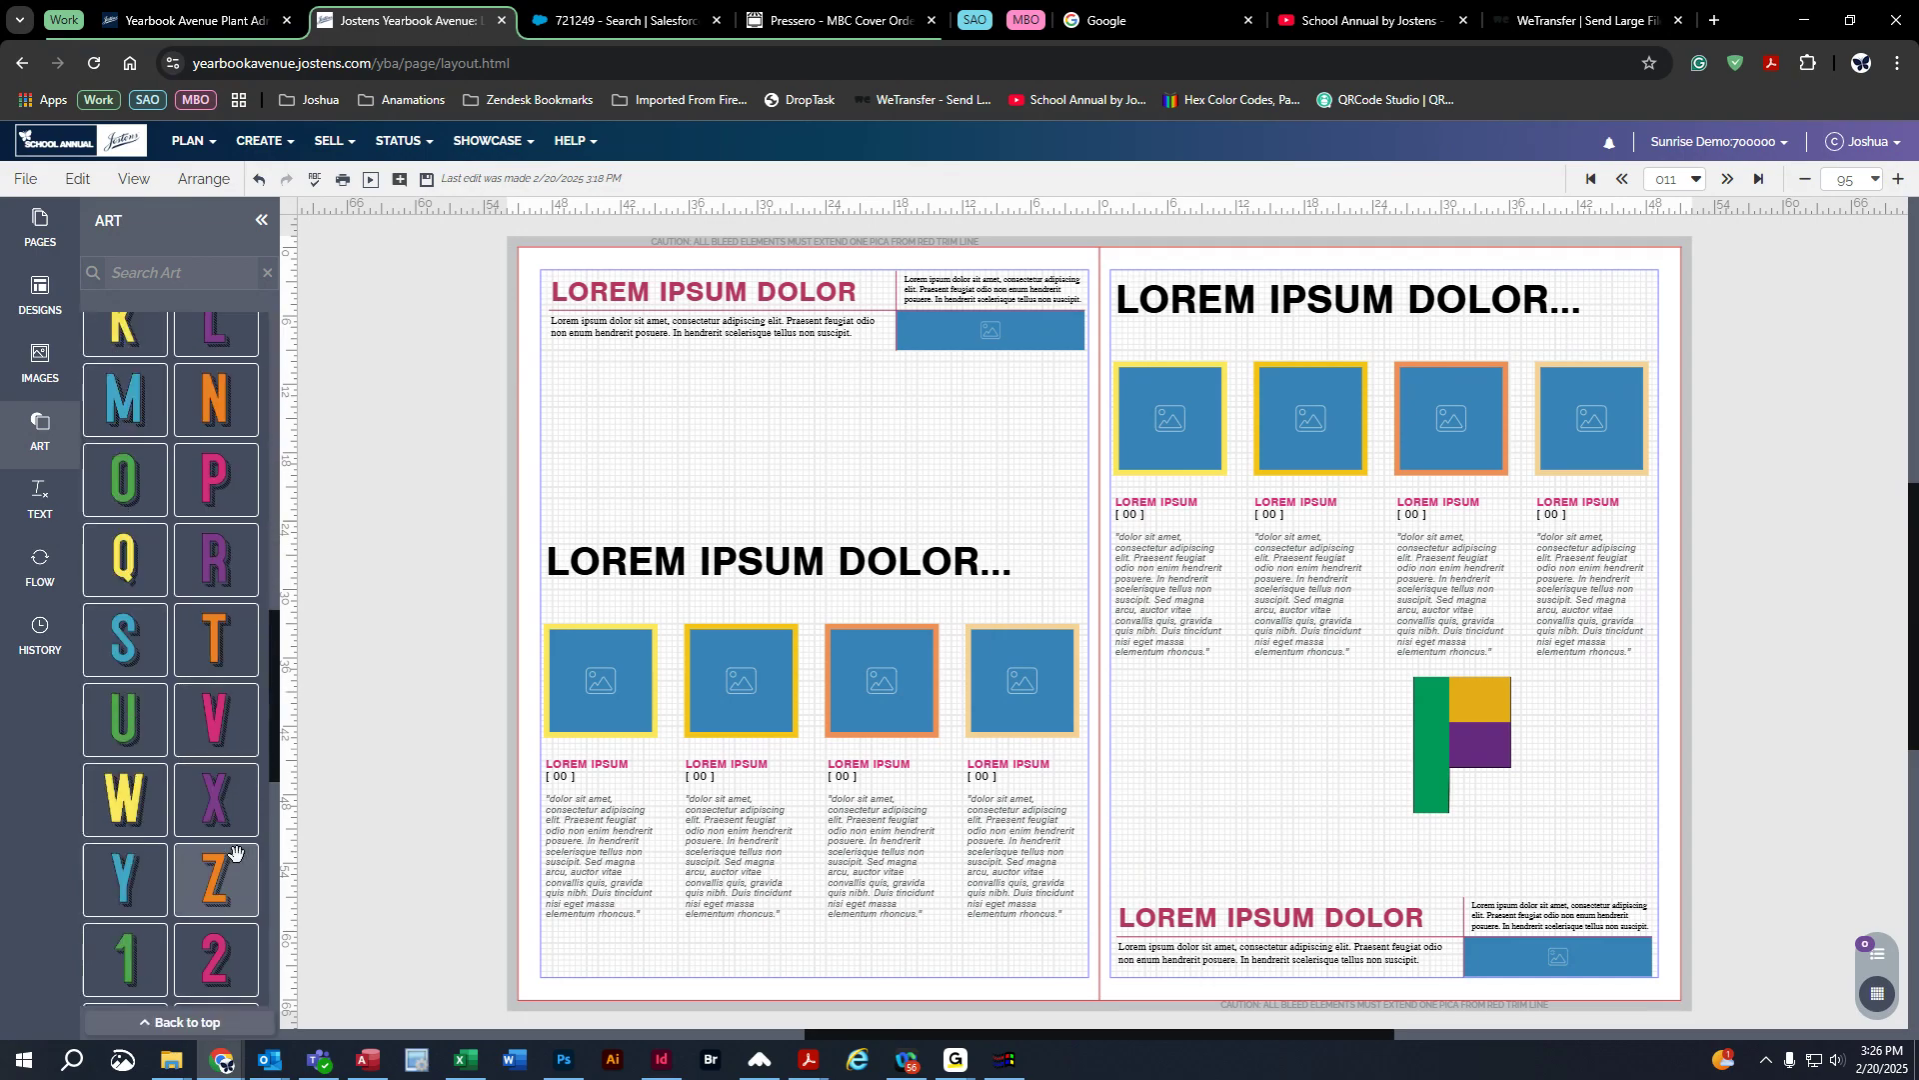
pyautogui.scroll(12, 226, 861)
pyautogui.scroll(1, 215, 864)
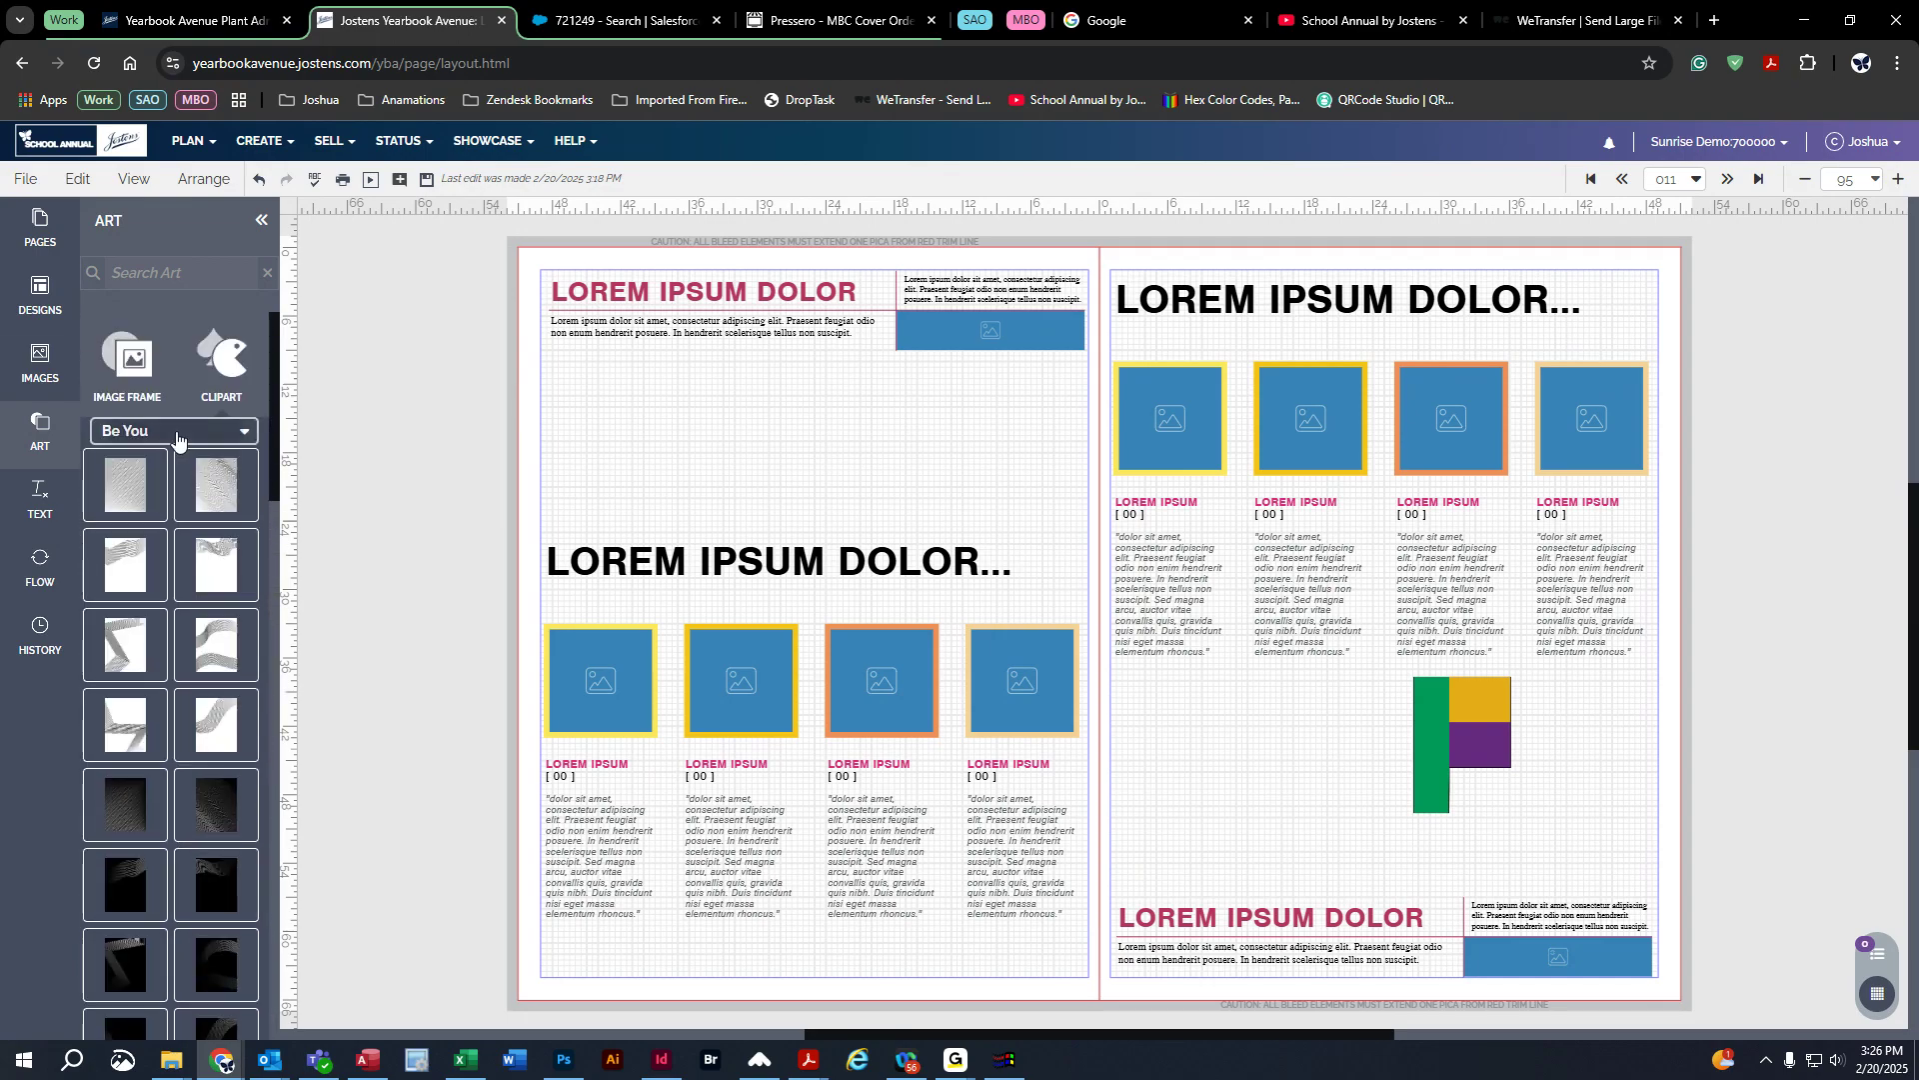
# Step: Browse the clipart themes and look through the Nature collection, then collapse the theme list
pyautogui.click(200, 431)
pyautogui.scroll(3, 150, 540)
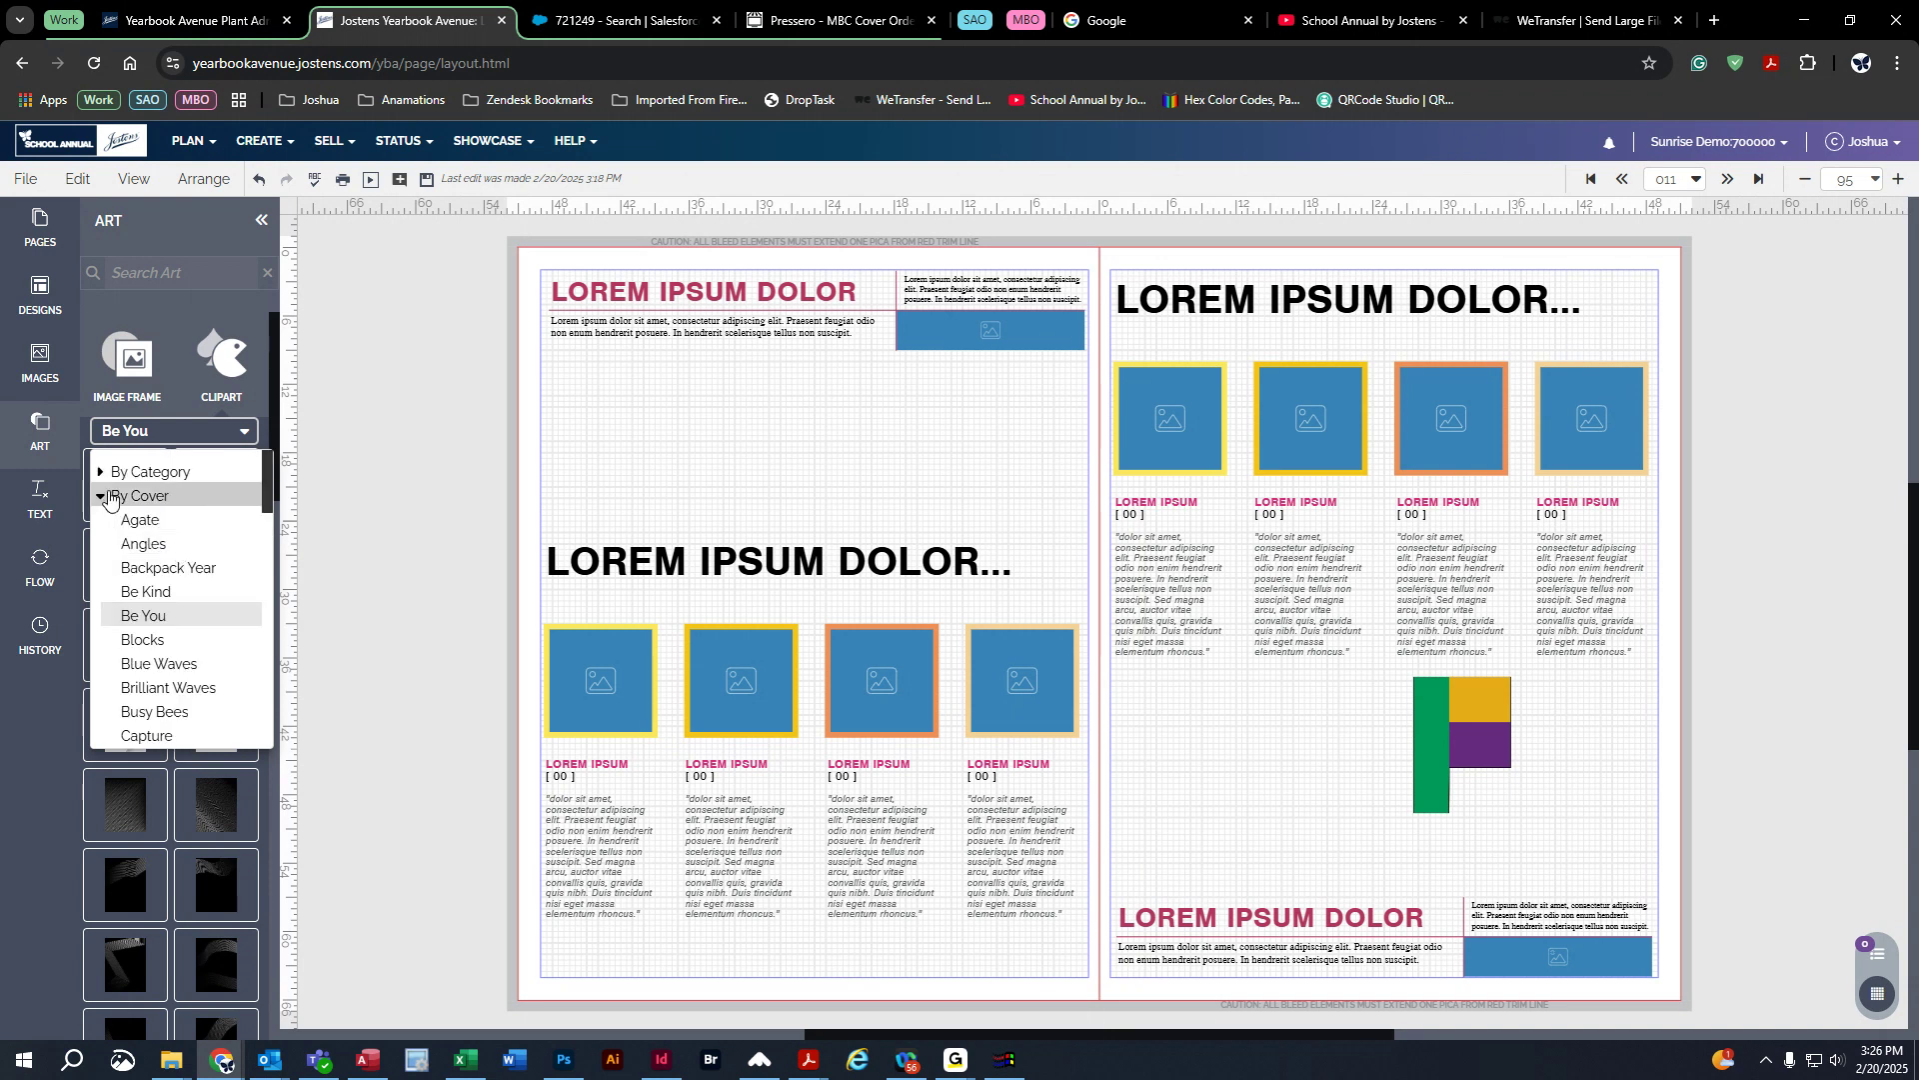
pyautogui.click(102, 497)
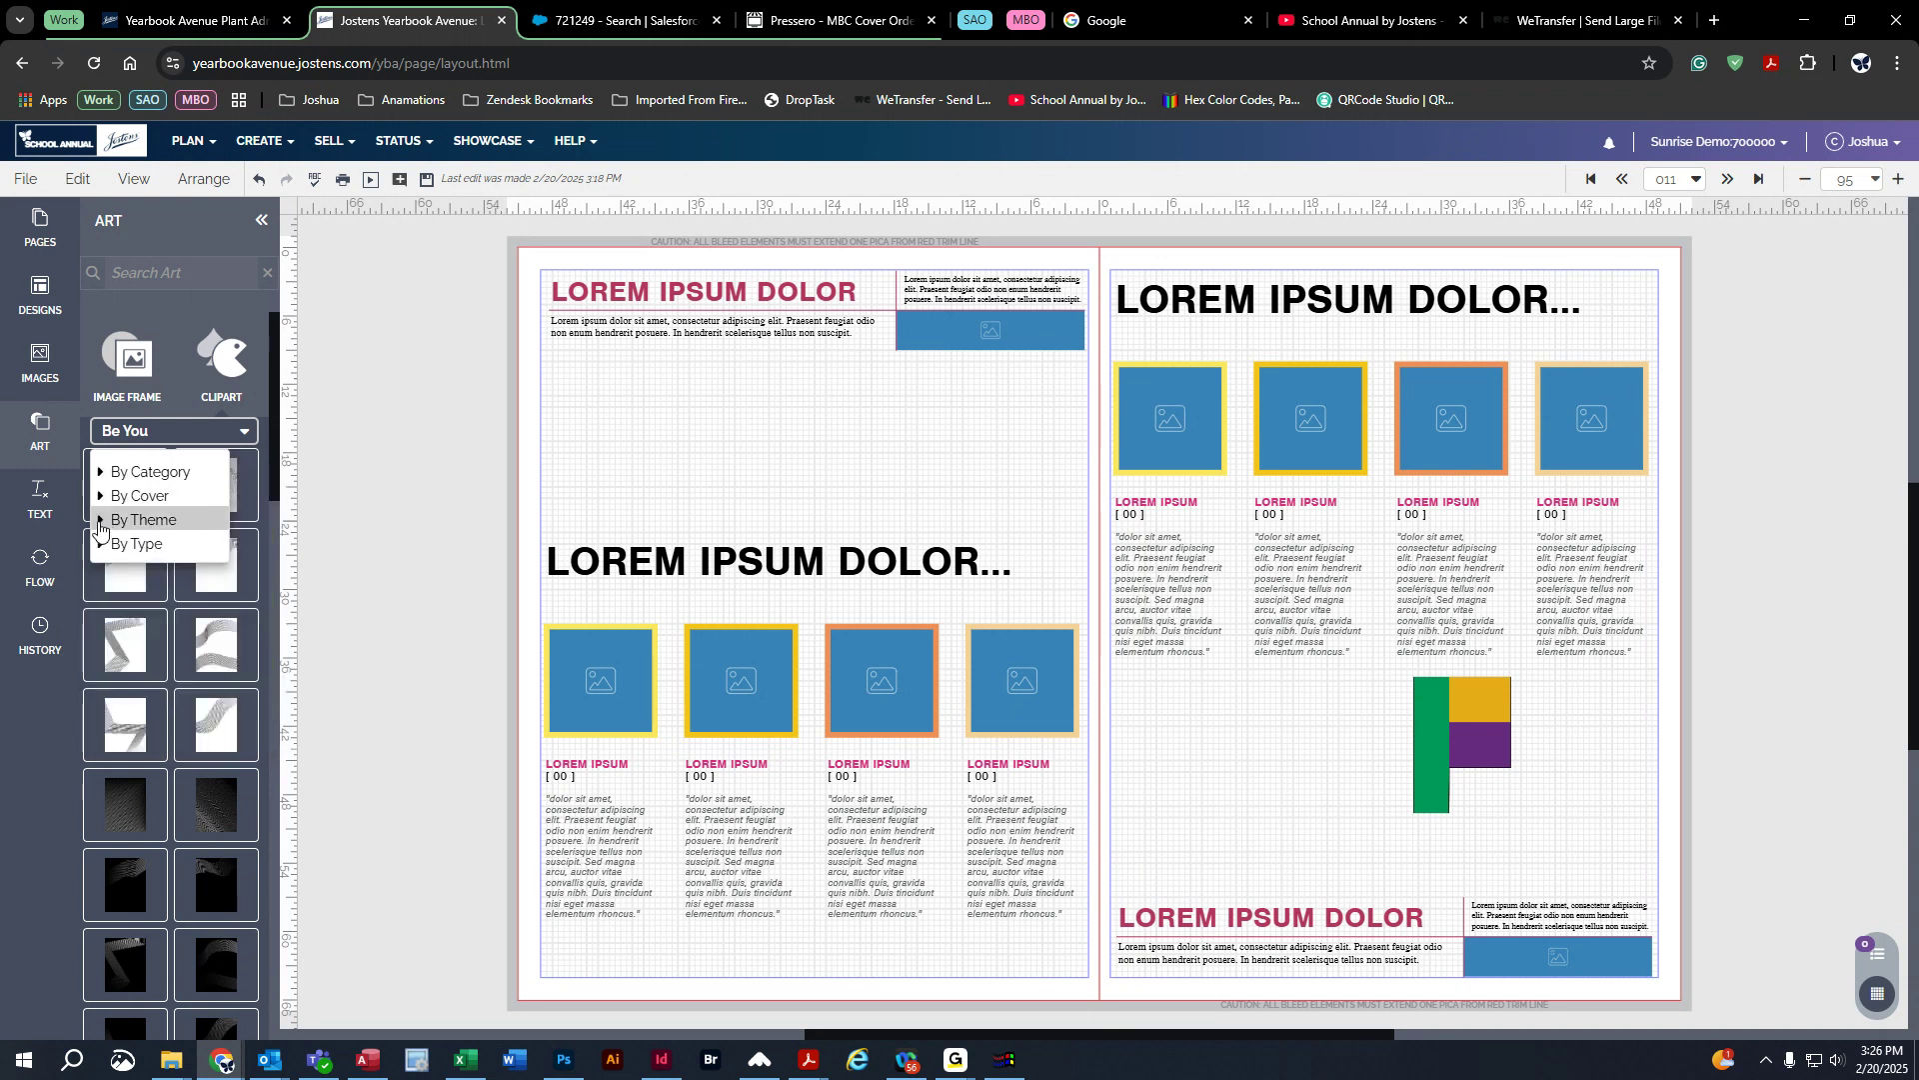
pyautogui.click(100, 520)
pyautogui.scroll(-8, 177, 667)
pyautogui.scroll(-3, 177, 667)
pyautogui.click(150, 603)
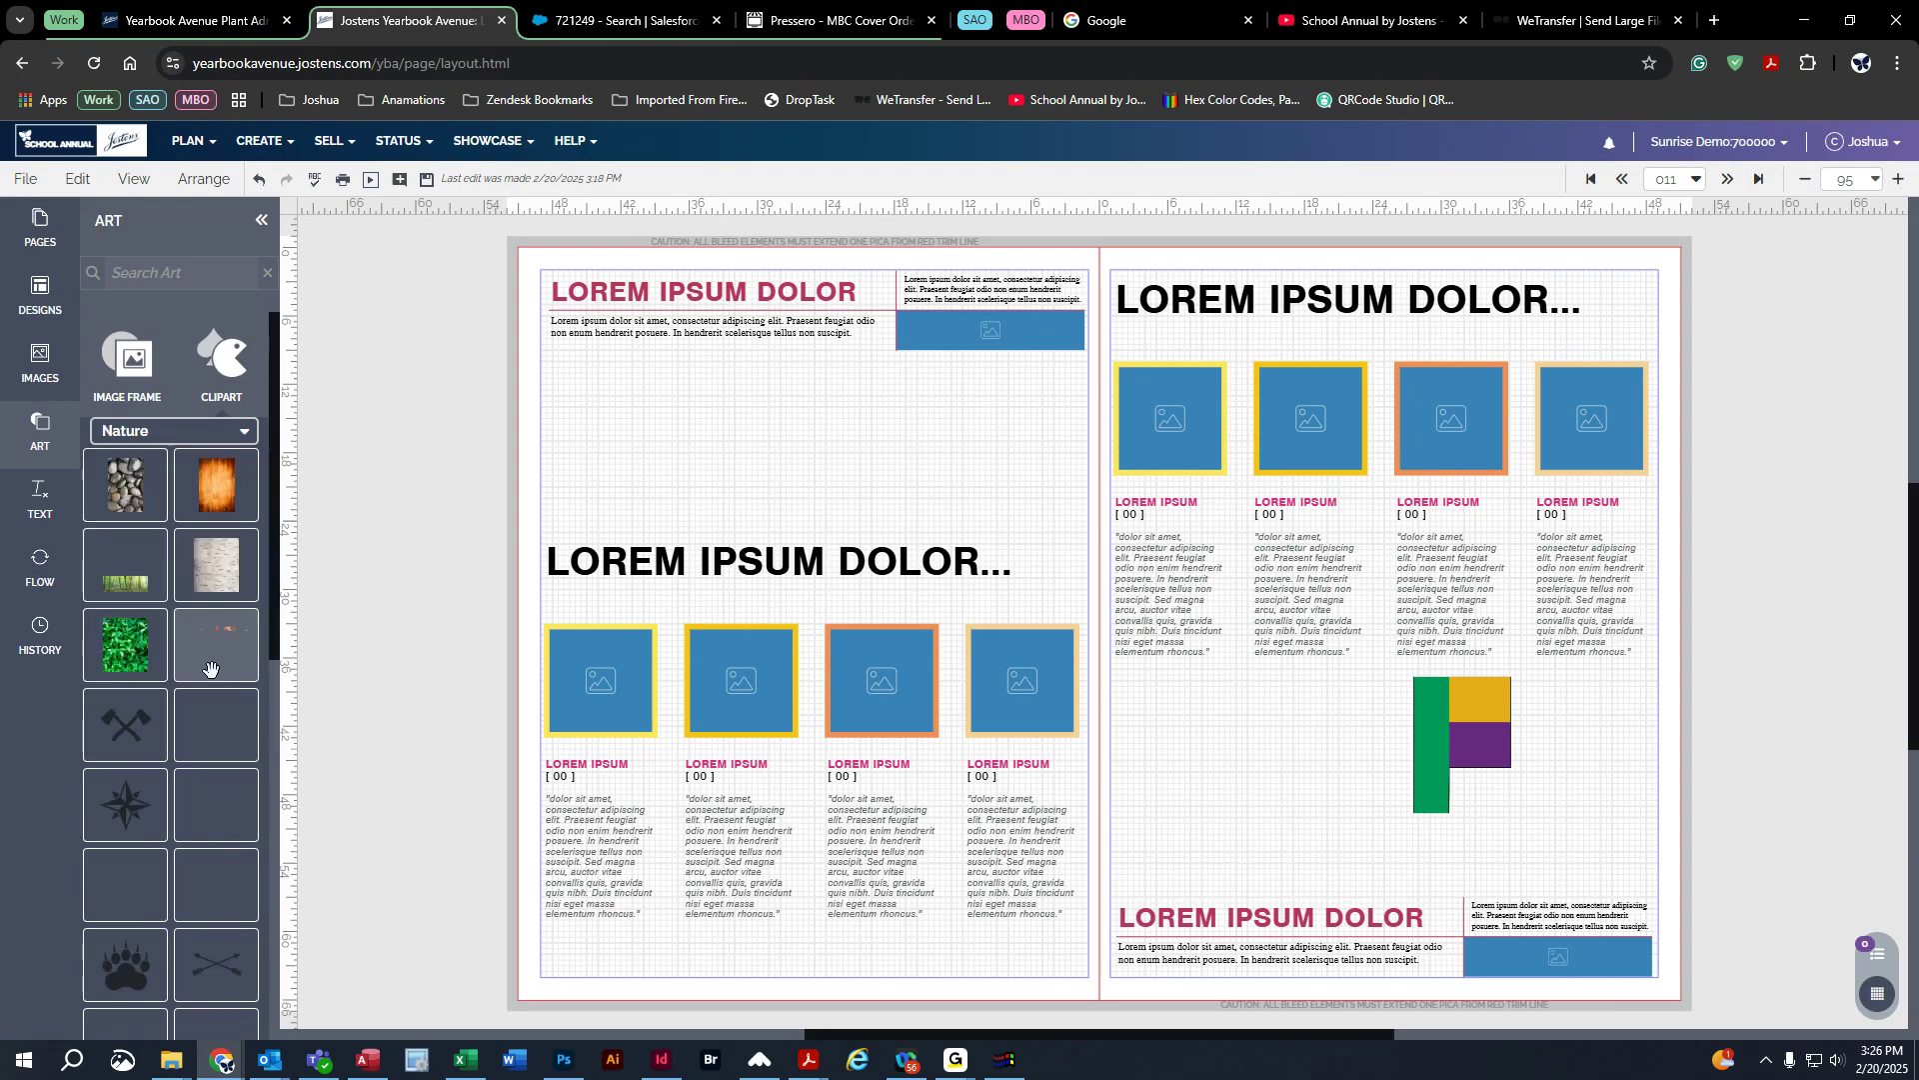
pyautogui.scroll(-10, 210, 668)
pyautogui.scroll(10, 198, 678)
pyautogui.click(134, 431)
pyautogui.scroll(15, 133, 673)
pyautogui.scroll(10, 175, 673)
pyautogui.click(101, 521)
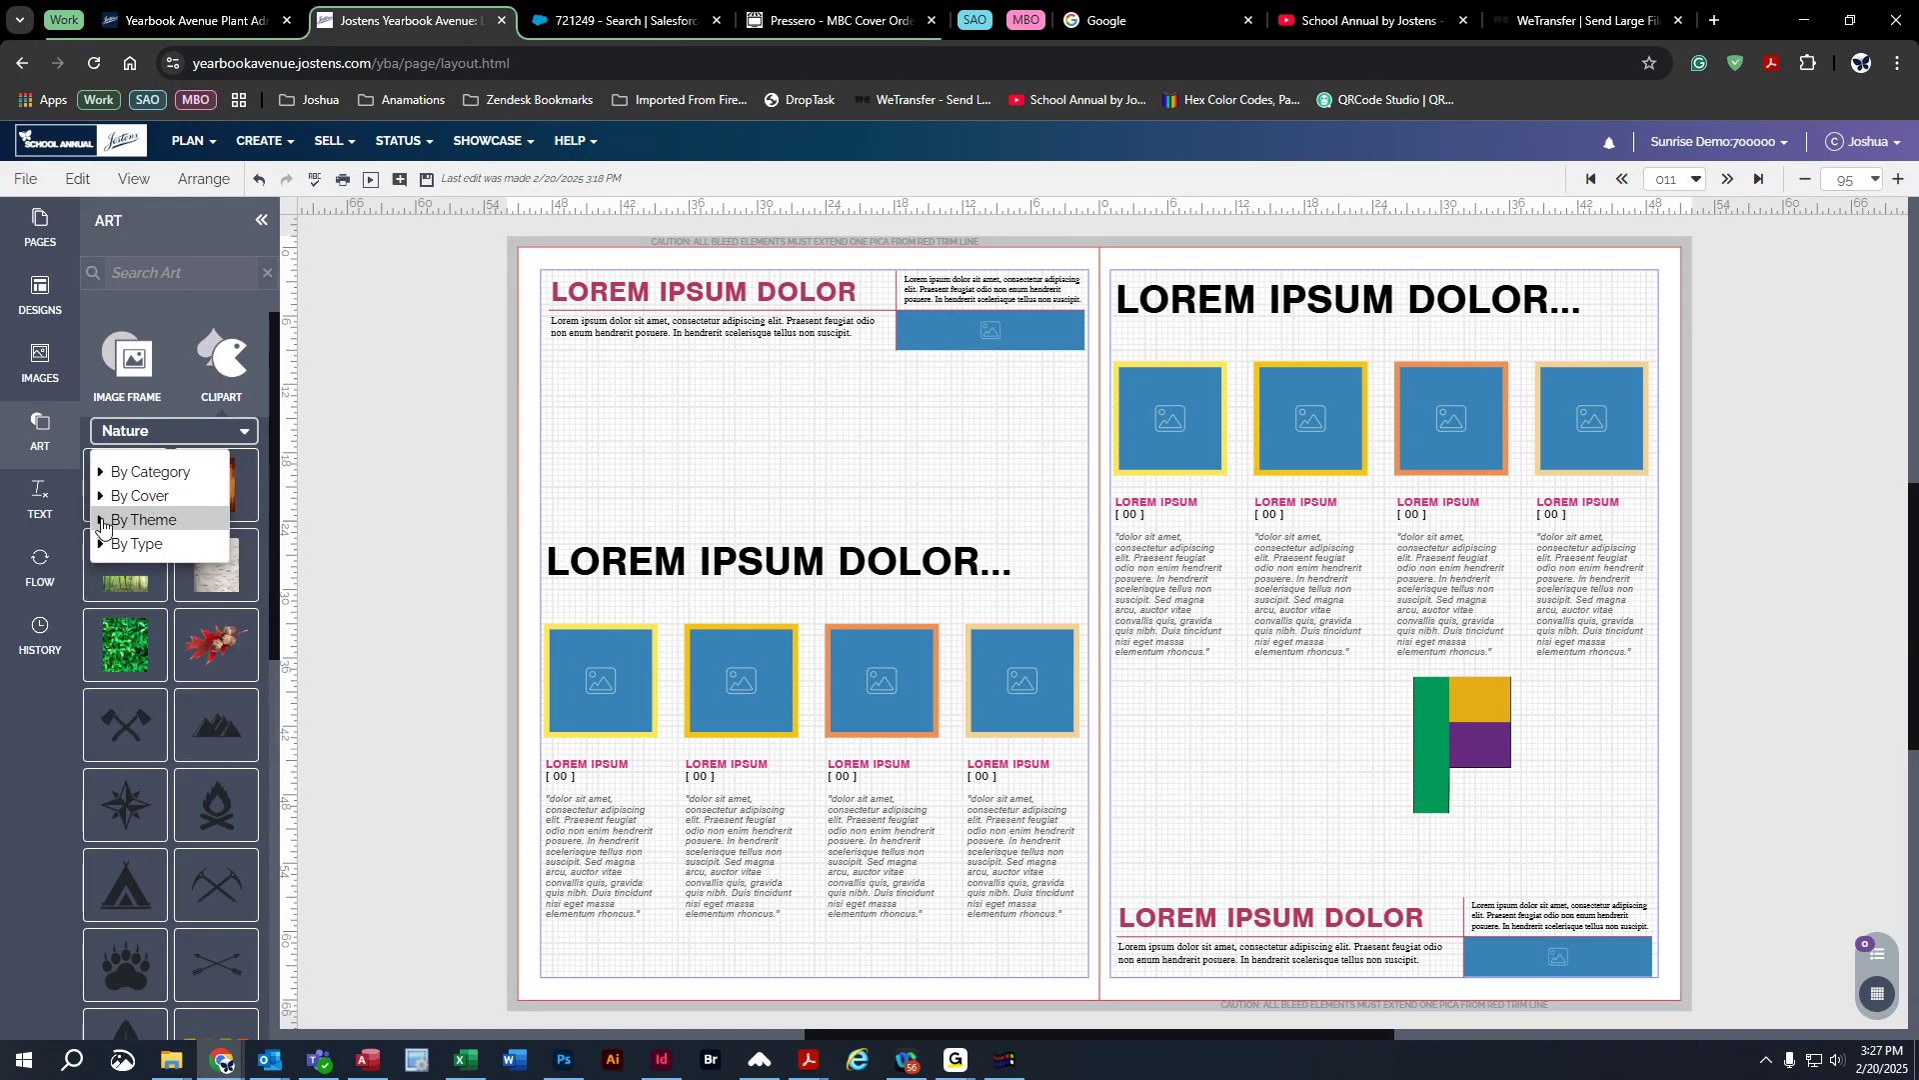
# Step: Search the art for "Tree", place the green tree cluster on page 11 below the first quote column, and clear the search
pyautogui.click(171, 267)
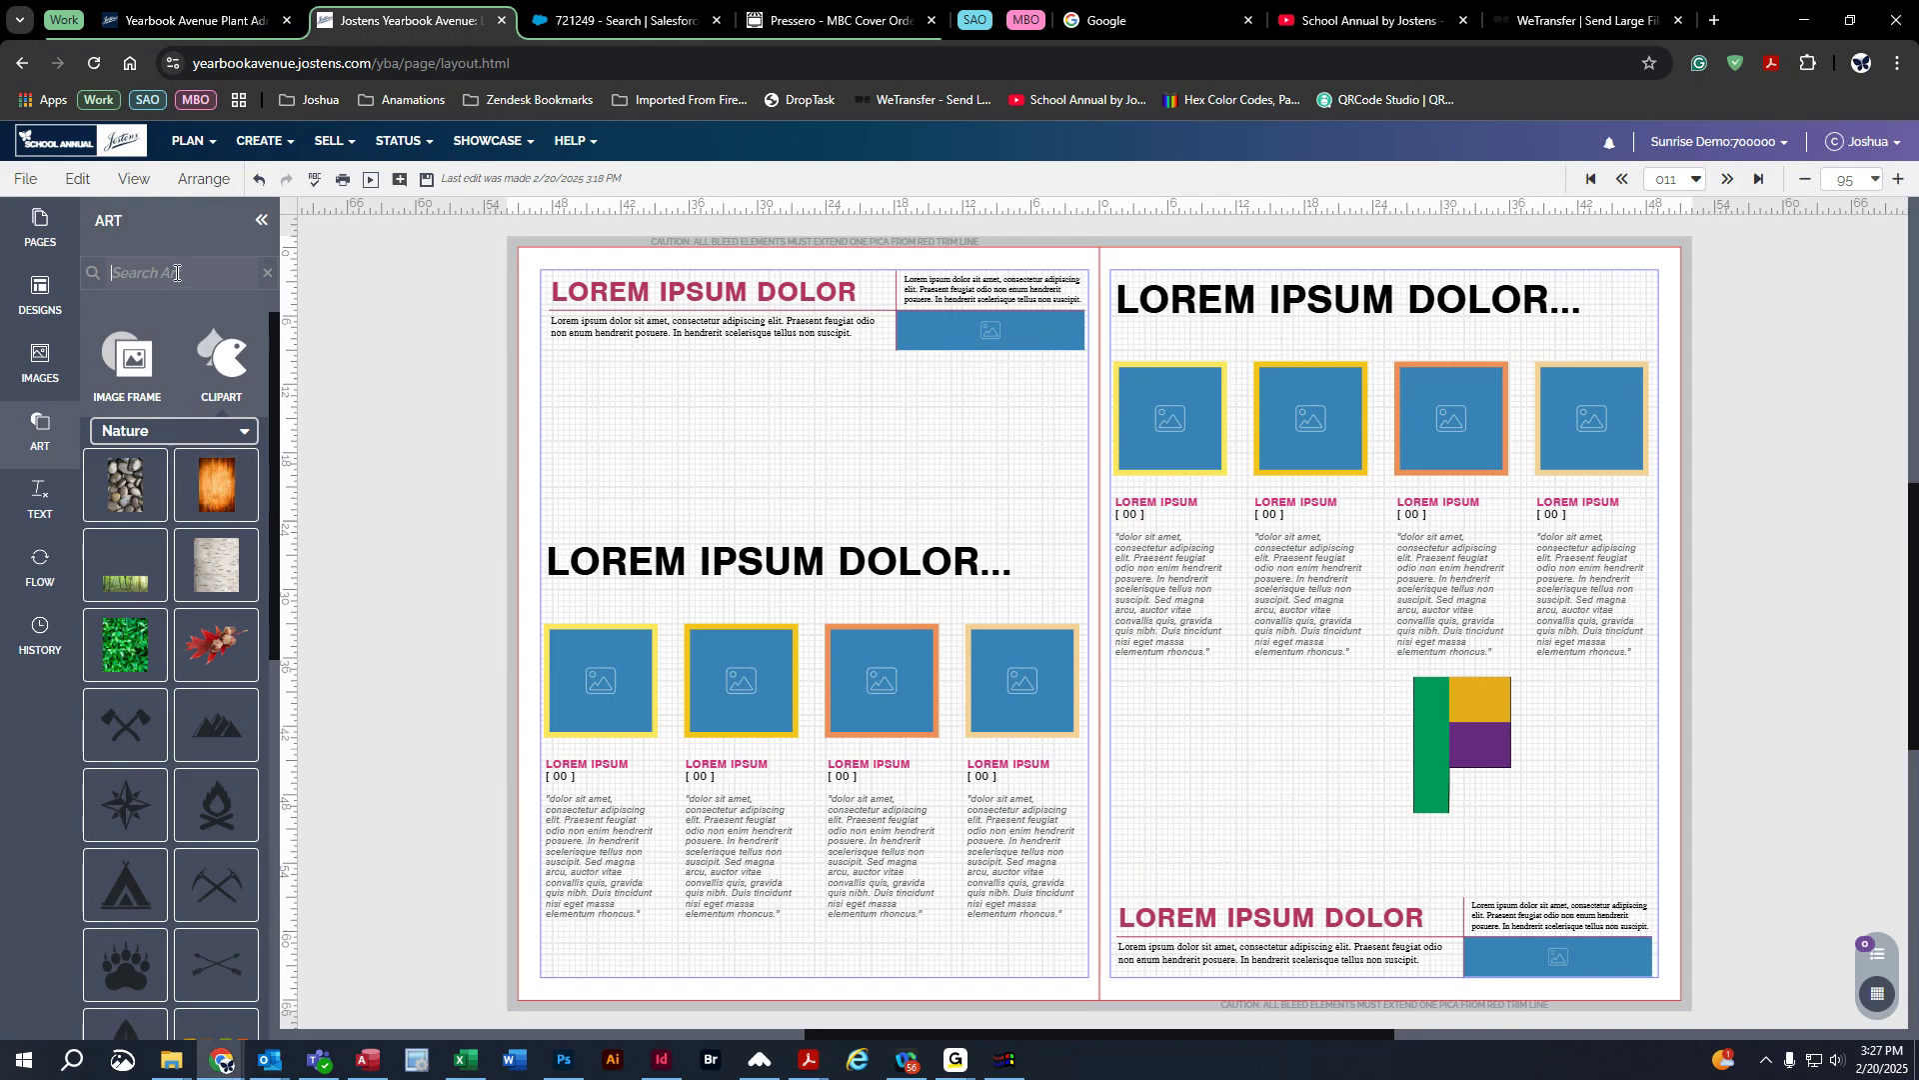
pyautogui.write('Tree')
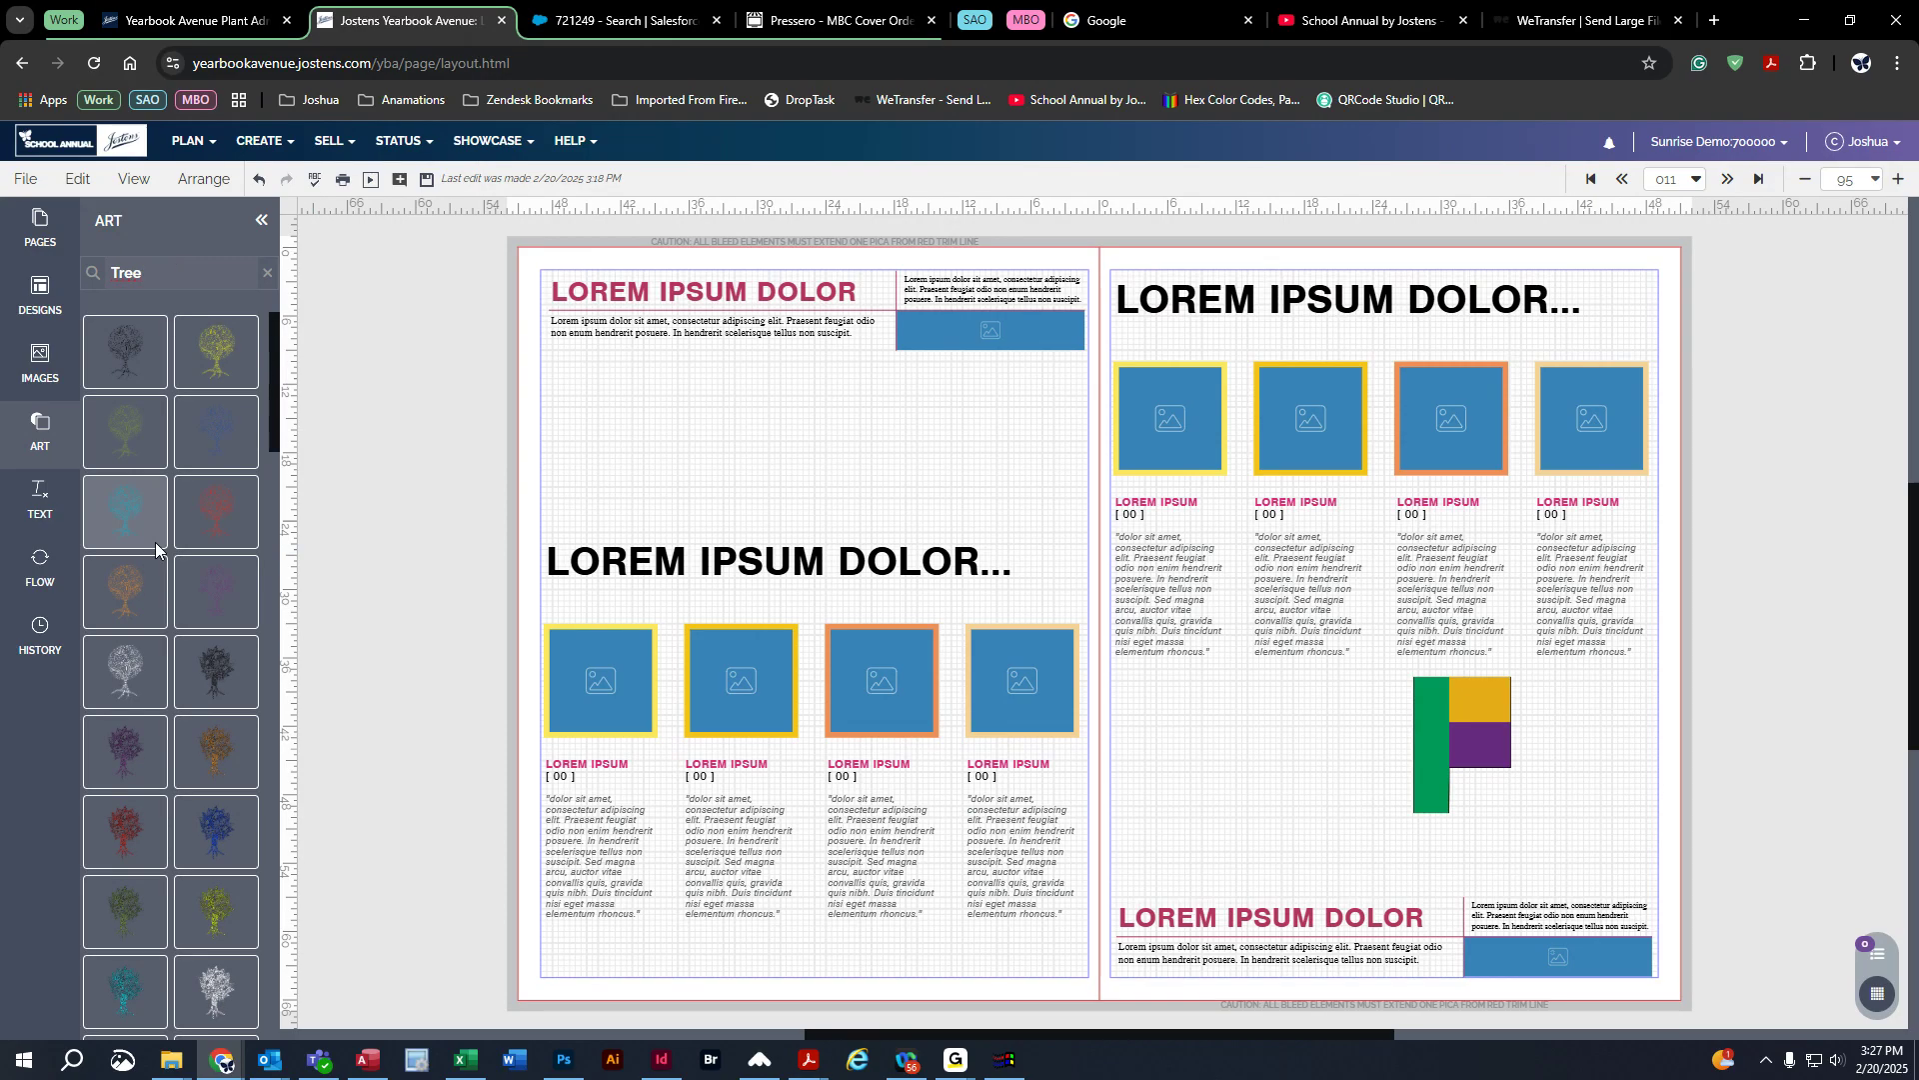
pyautogui.scroll(-10, 154, 542)
pyautogui.scroll(-10, 170, 588)
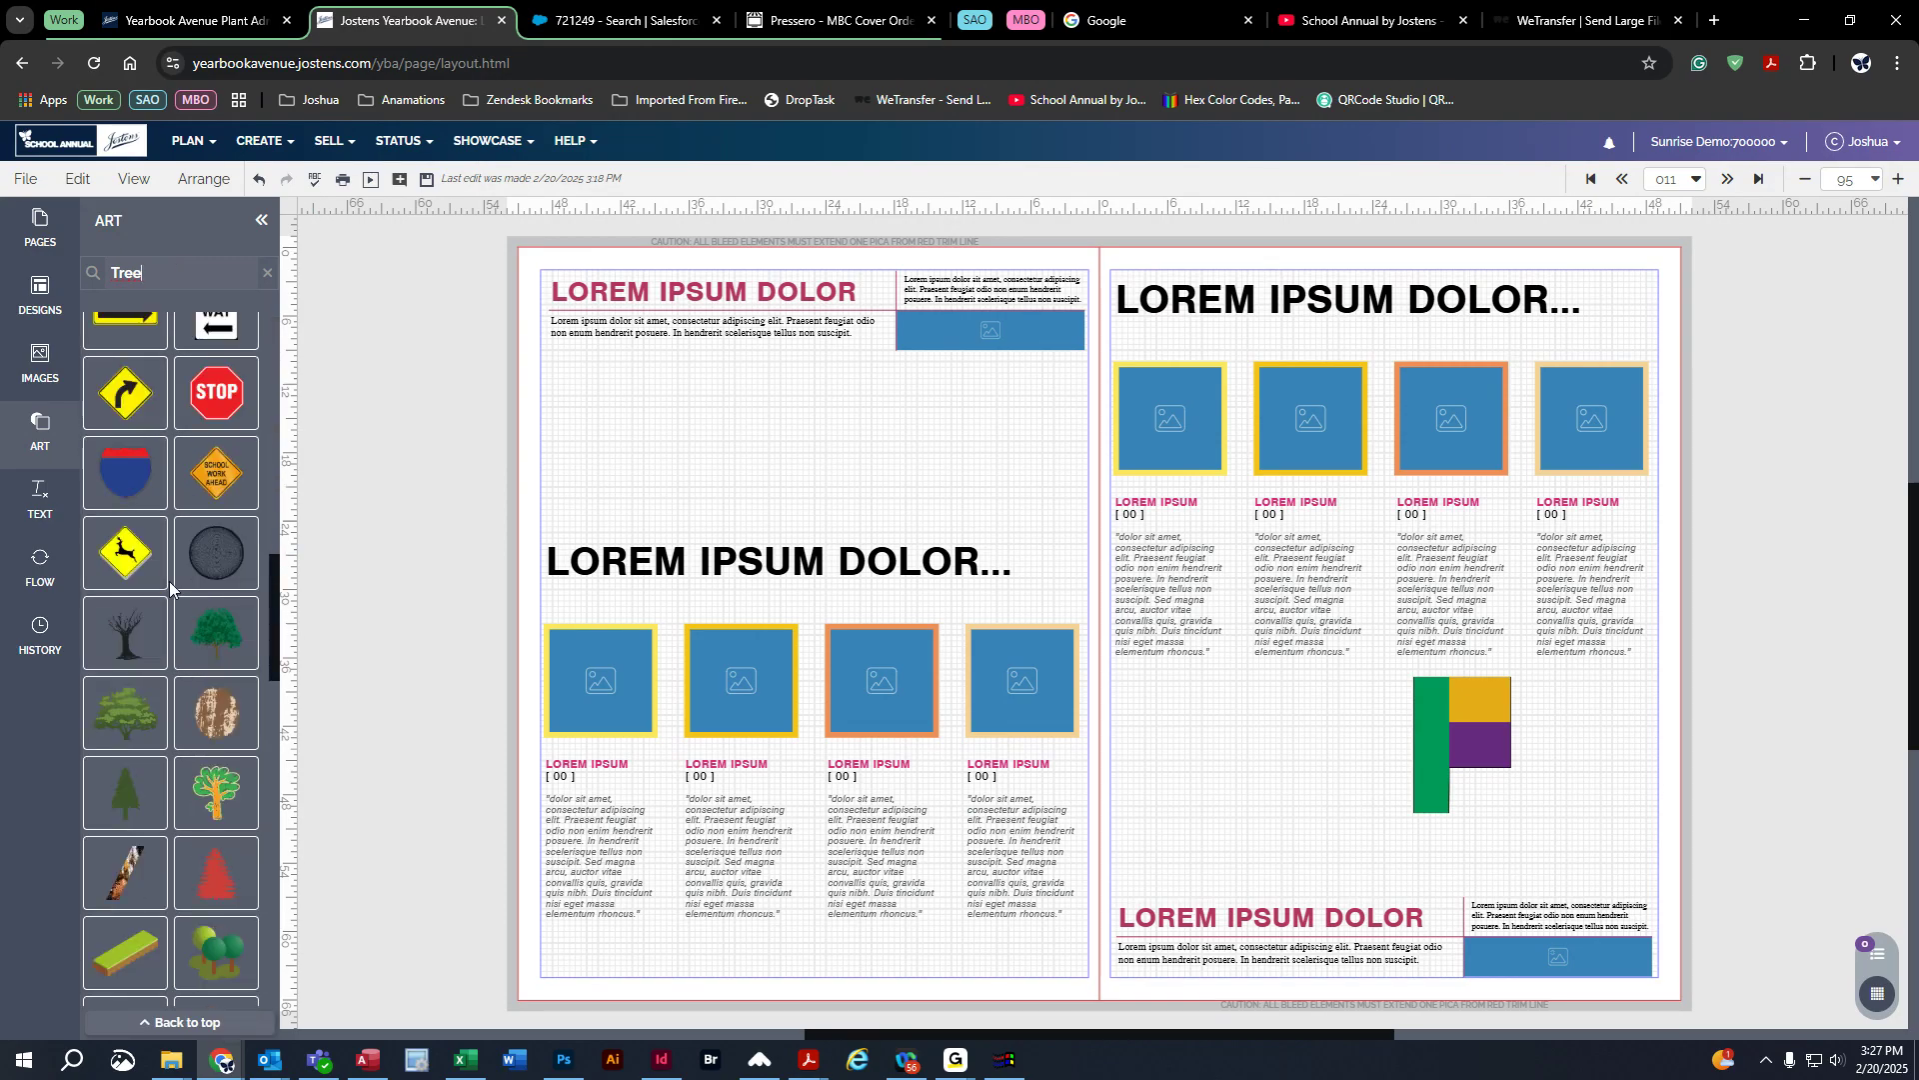
pyautogui.scroll(-10, 172, 597)
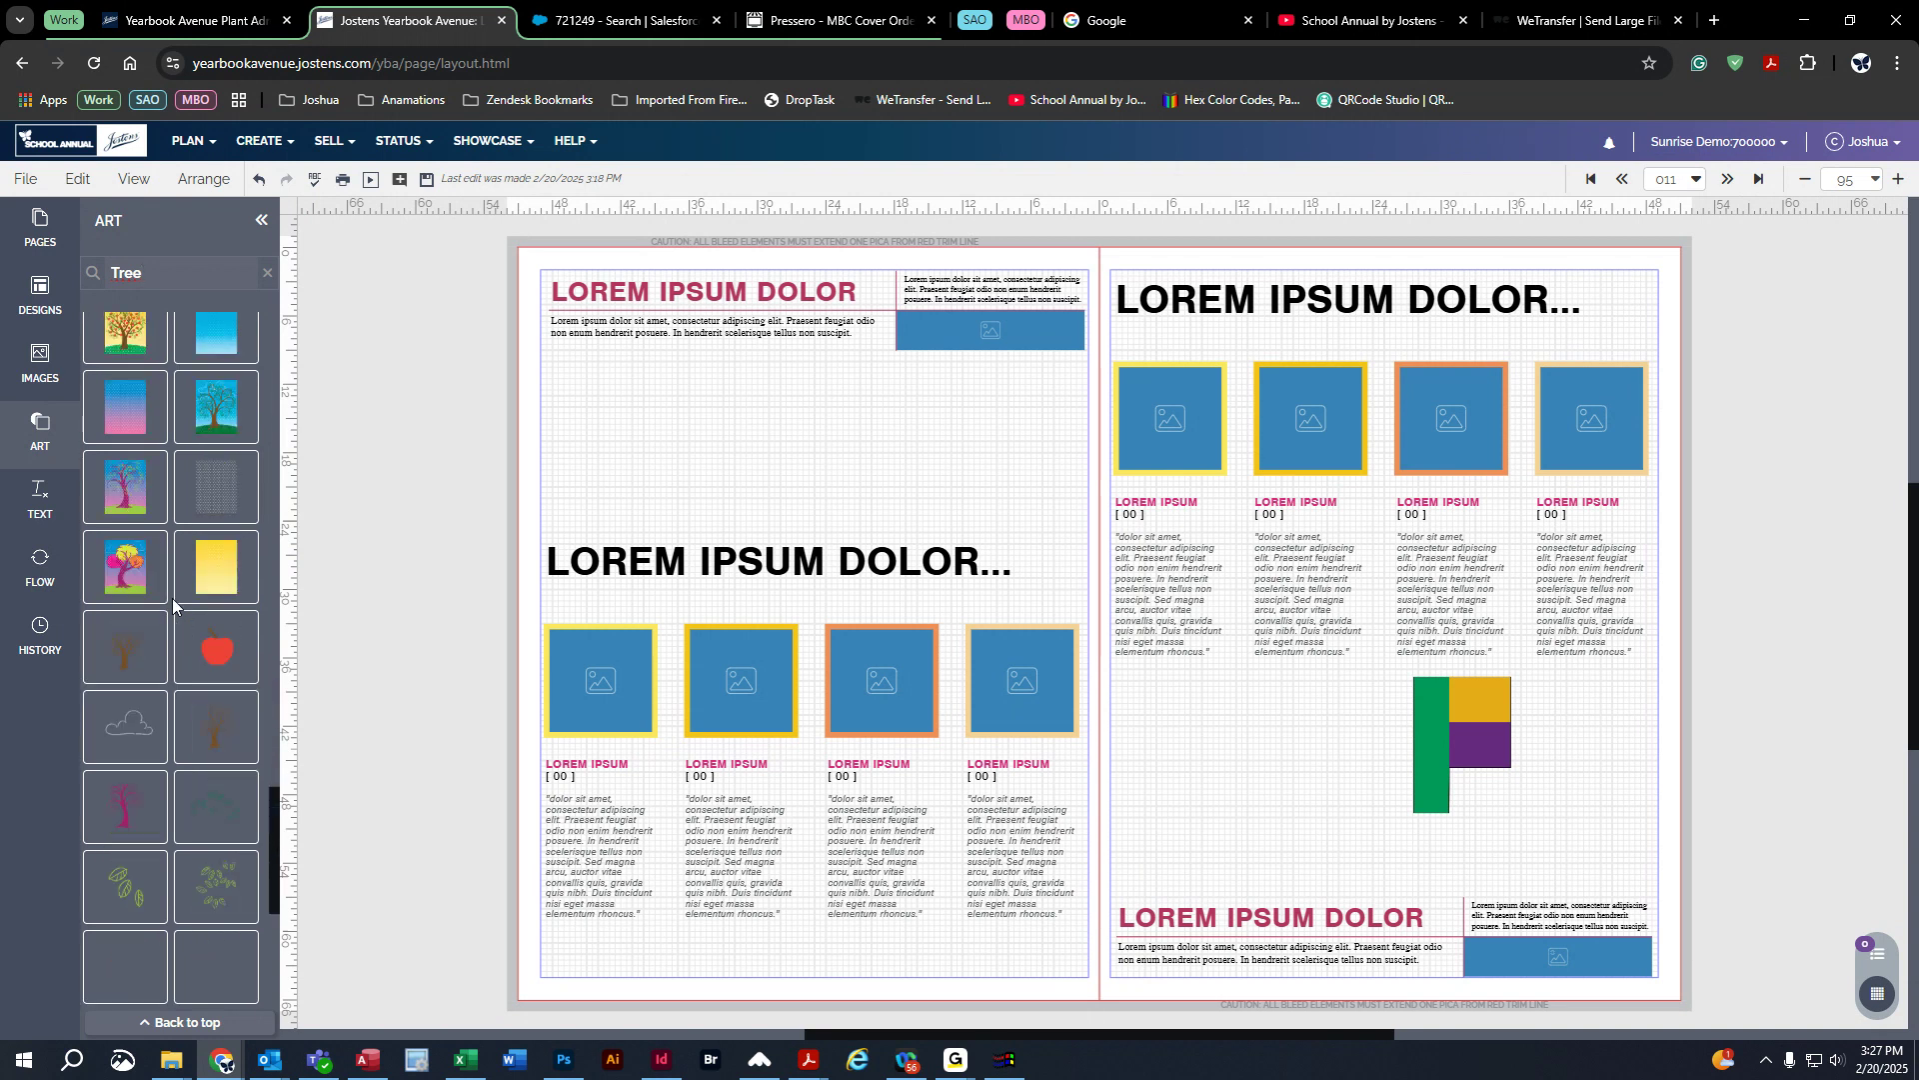
pyautogui.scroll(10, 189, 640)
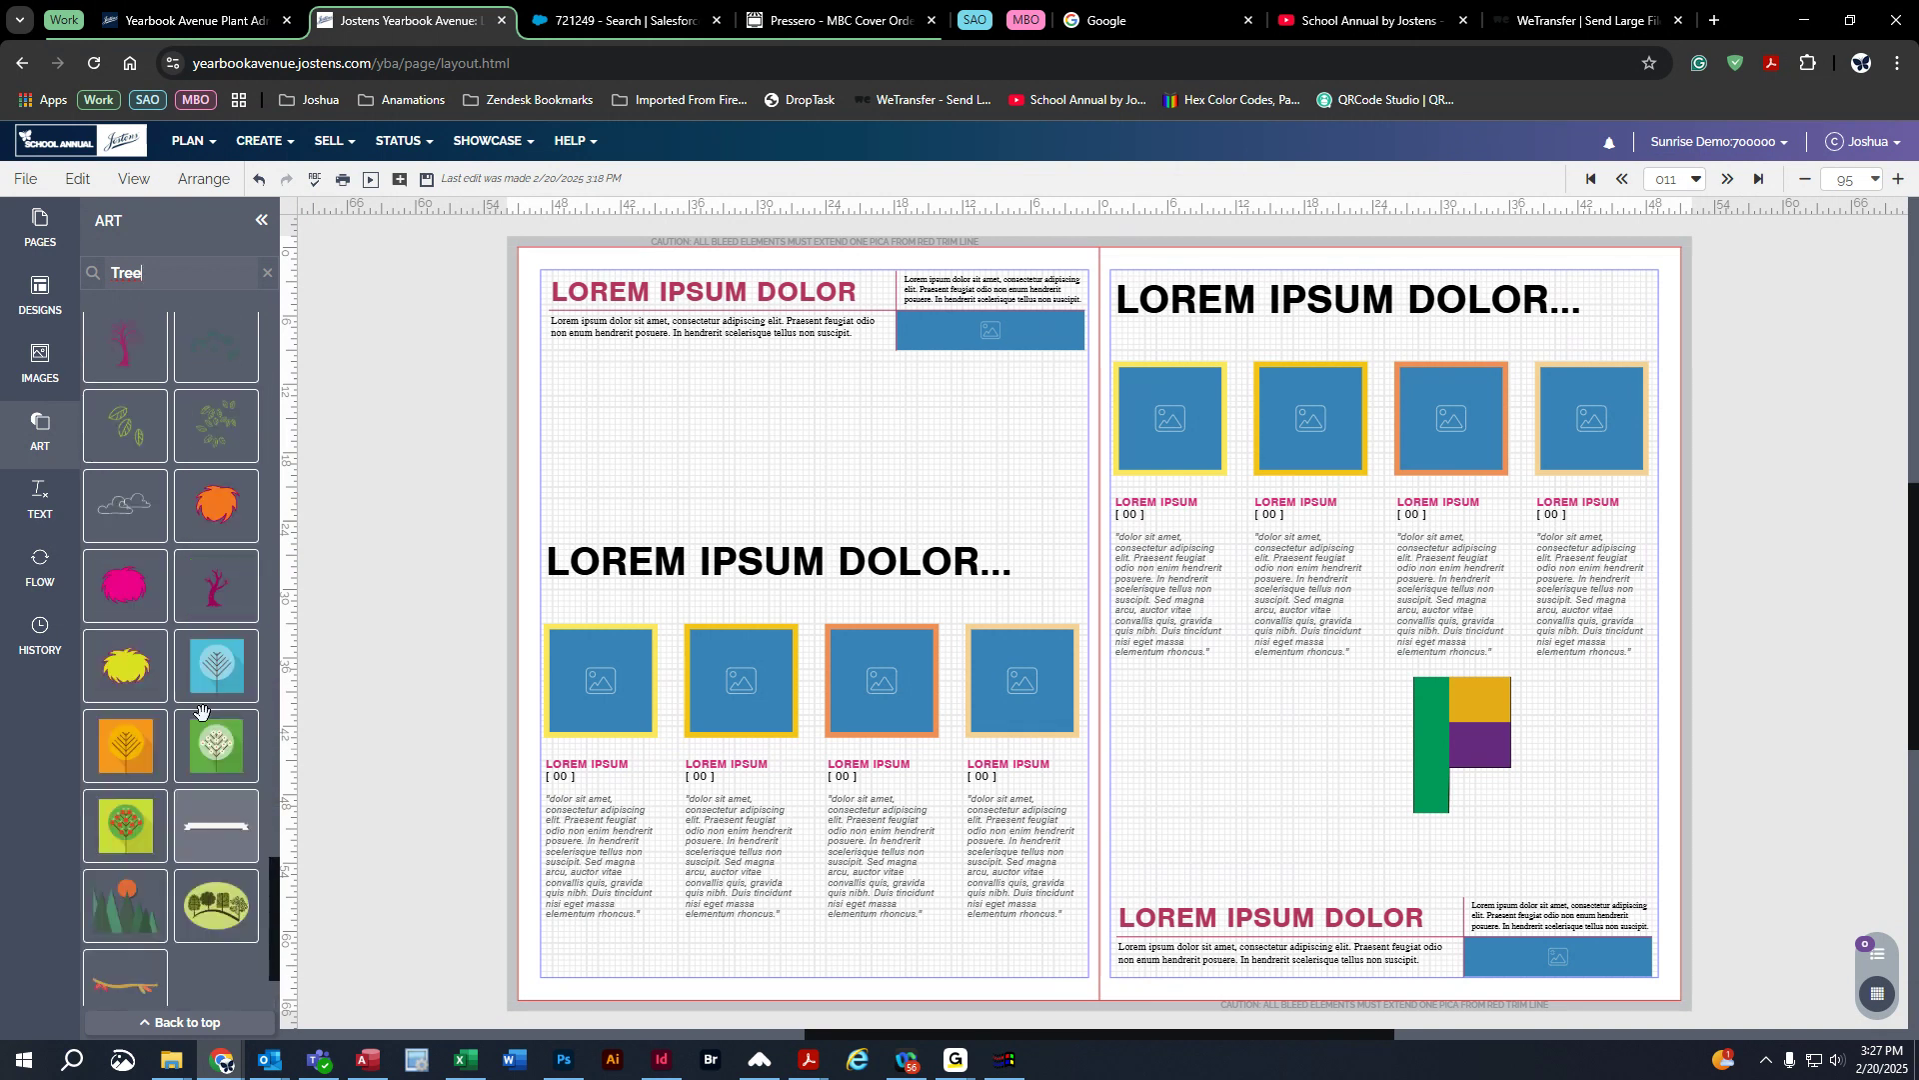
pyautogui.scroll(8, 190, 760)
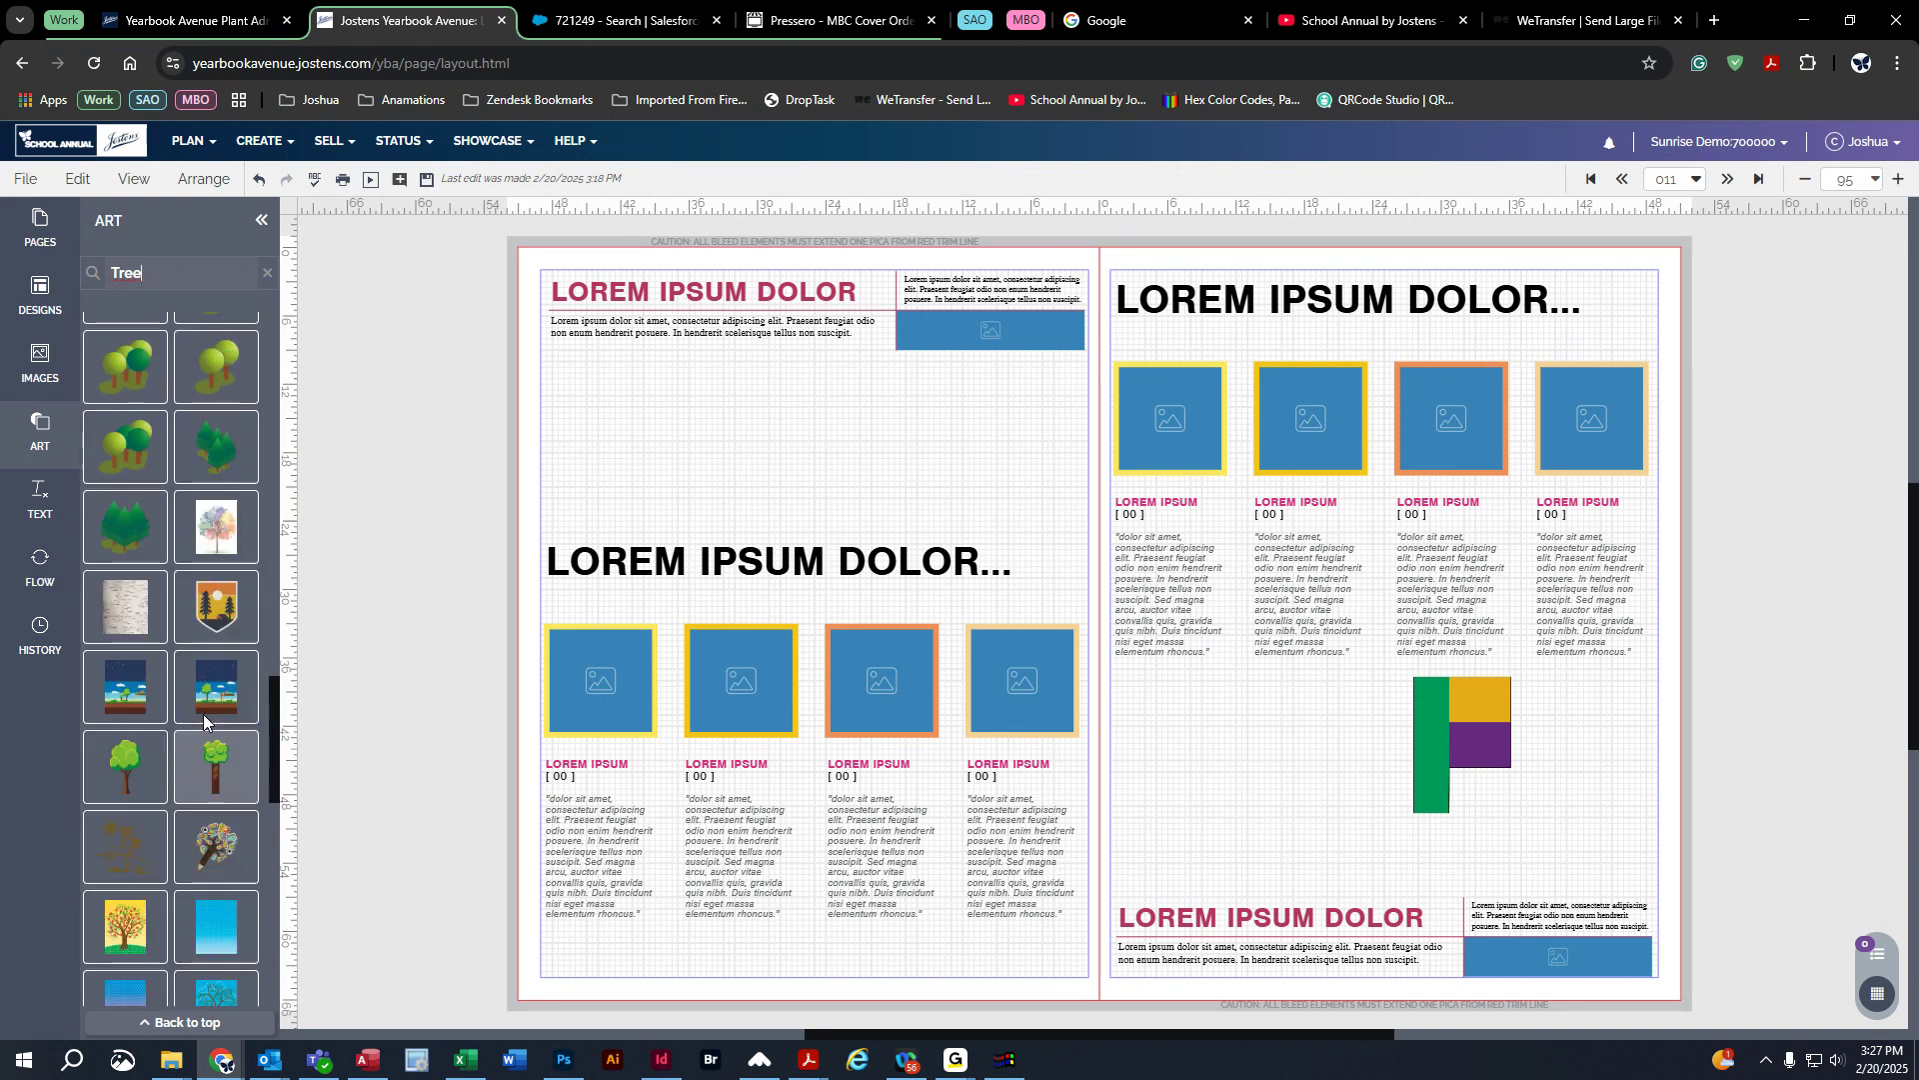
pyautogui.moveTo(138, 891); pyautogui.dragTo(1166, 741)
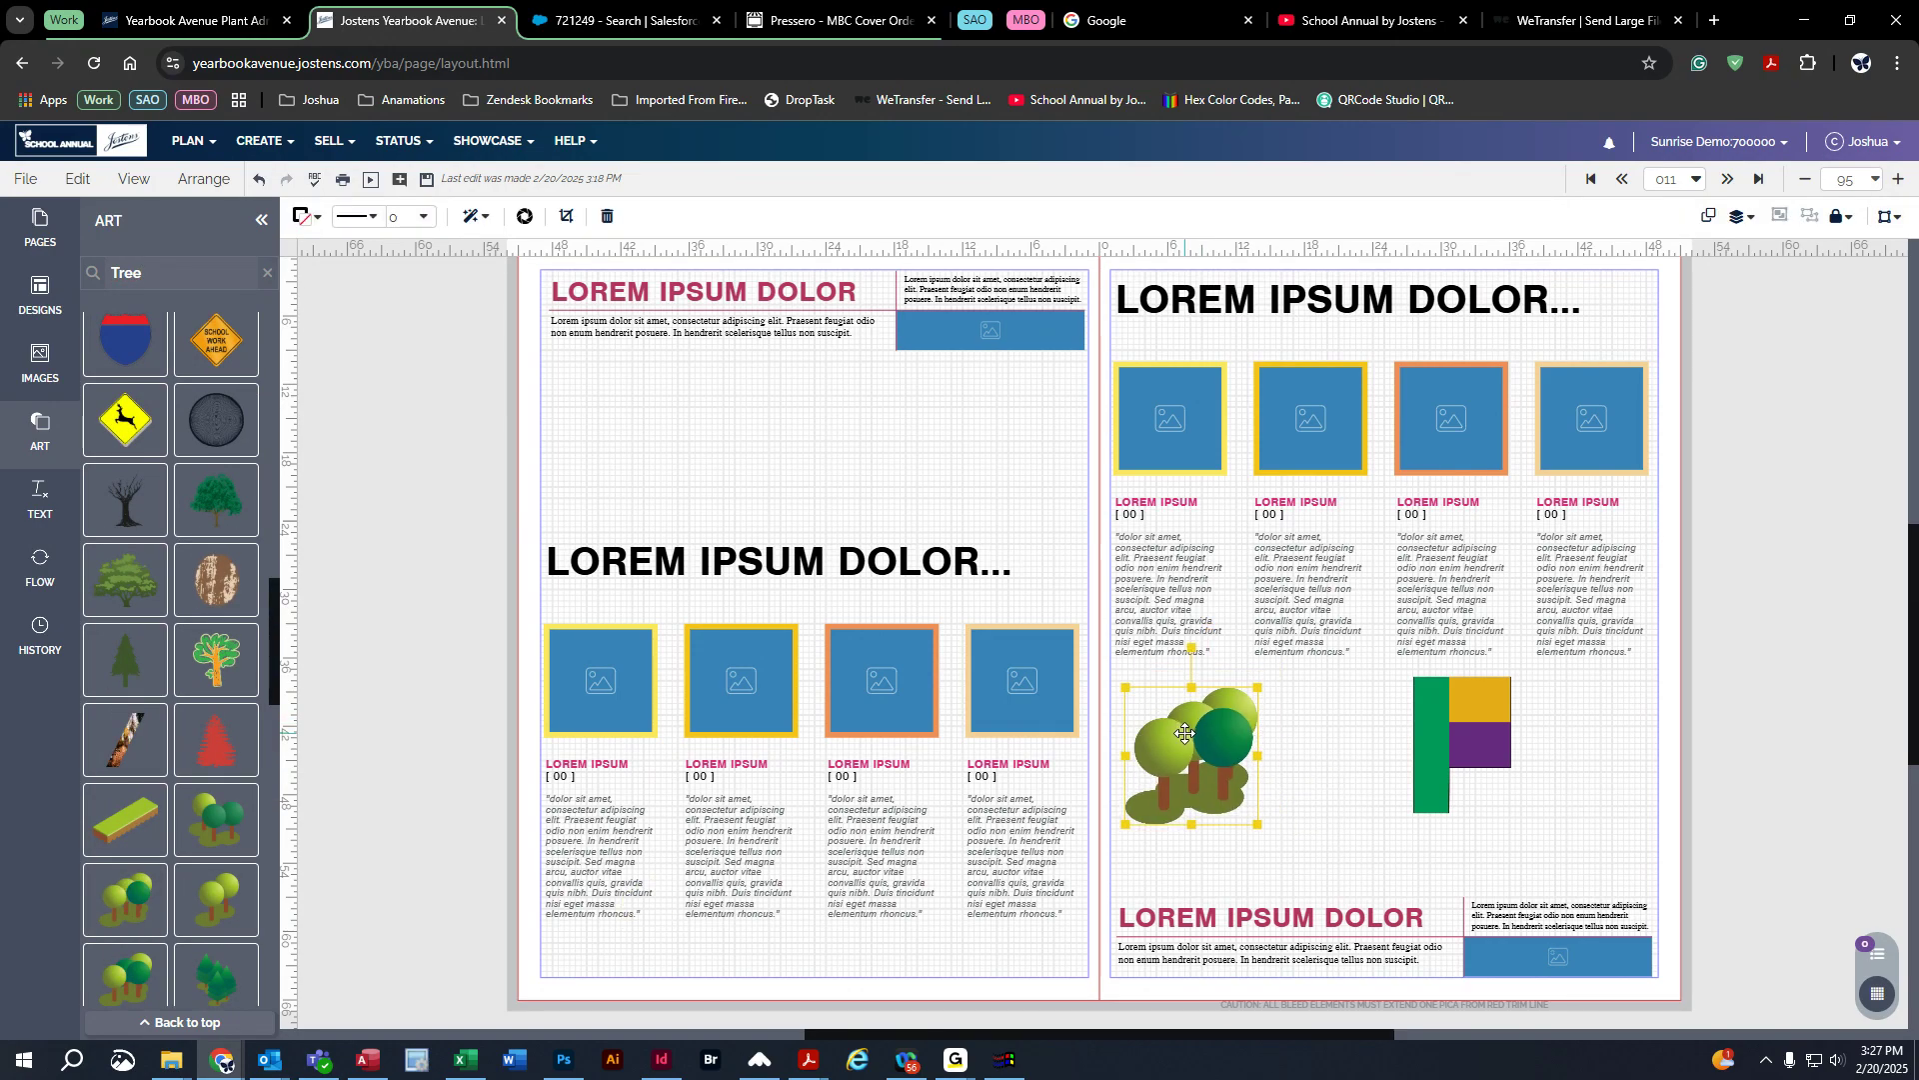
pyautogui.click(267, 272)
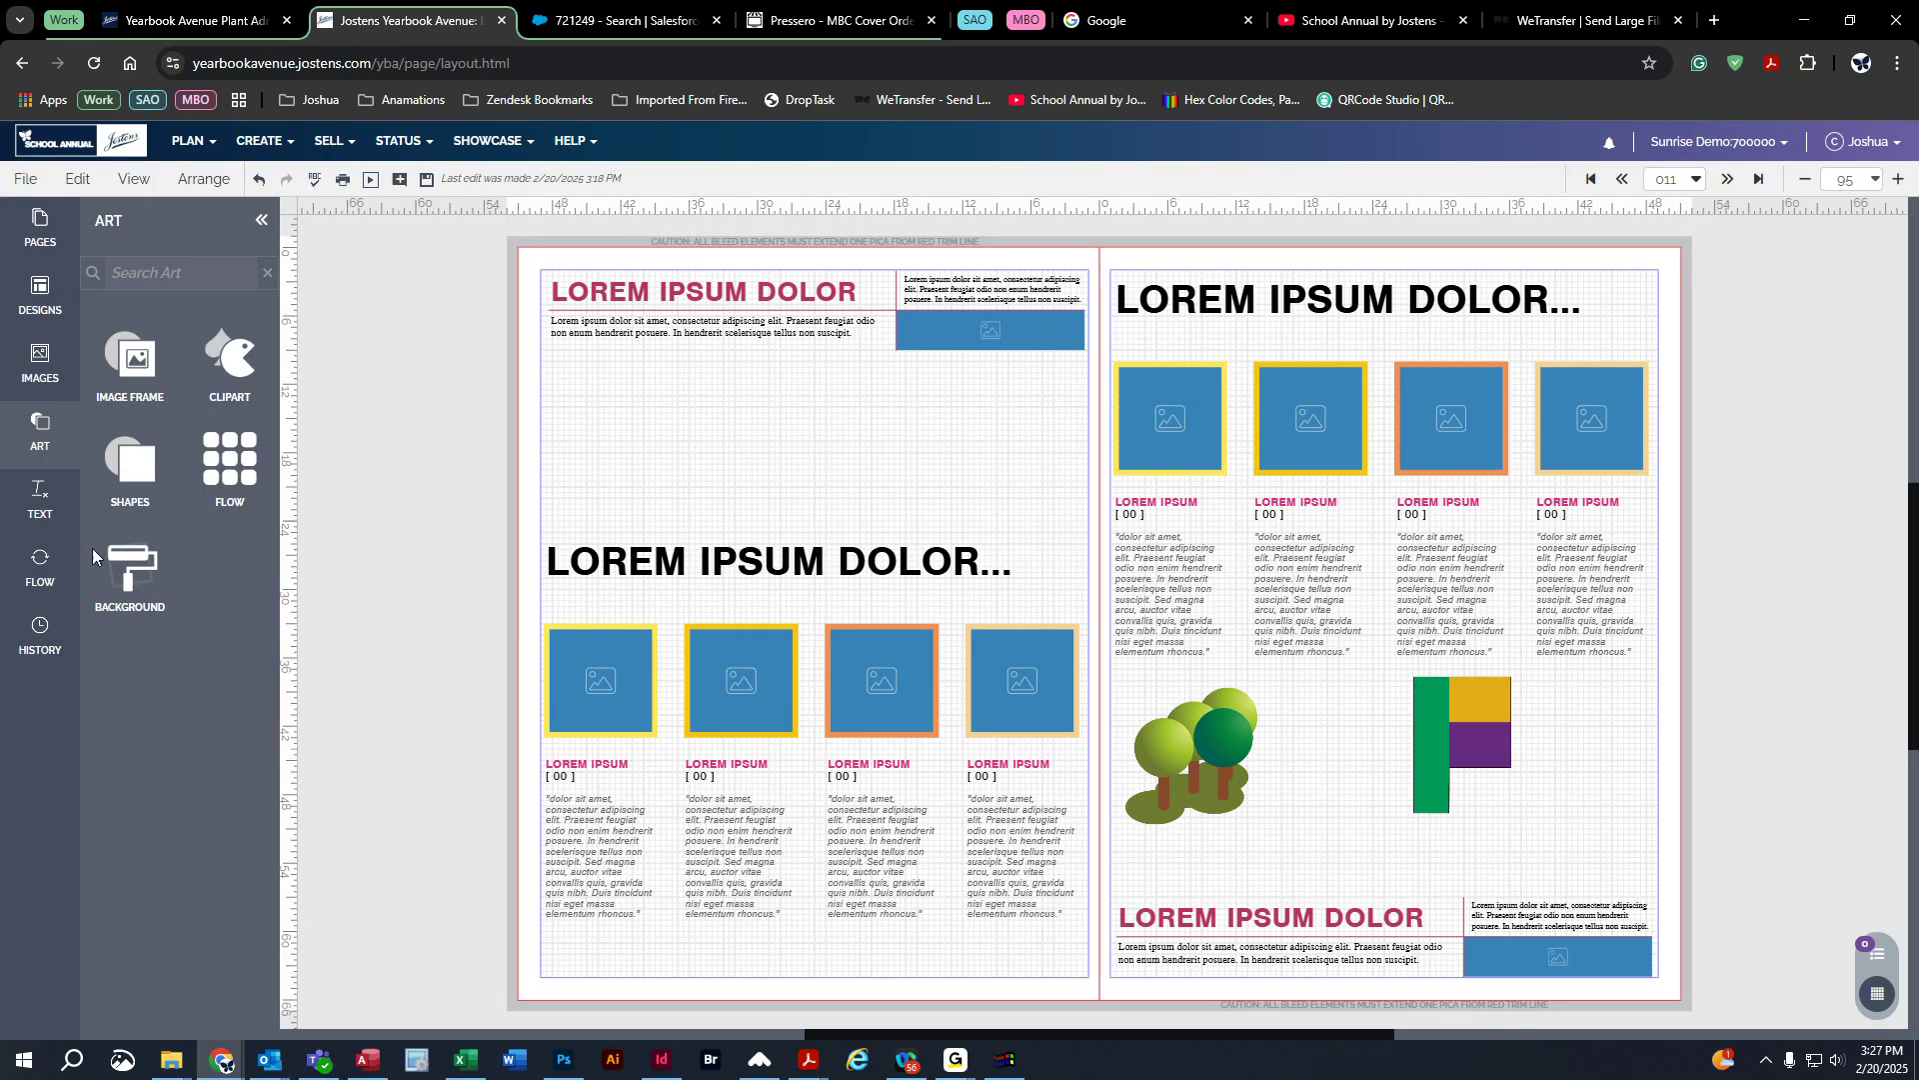
# Step: Show the tree cluster placed on page 11 in the Image Library
pyautogui.click(40, 500)
pyautogui.click(40, 432)
pyautogui.click(1165, 706)
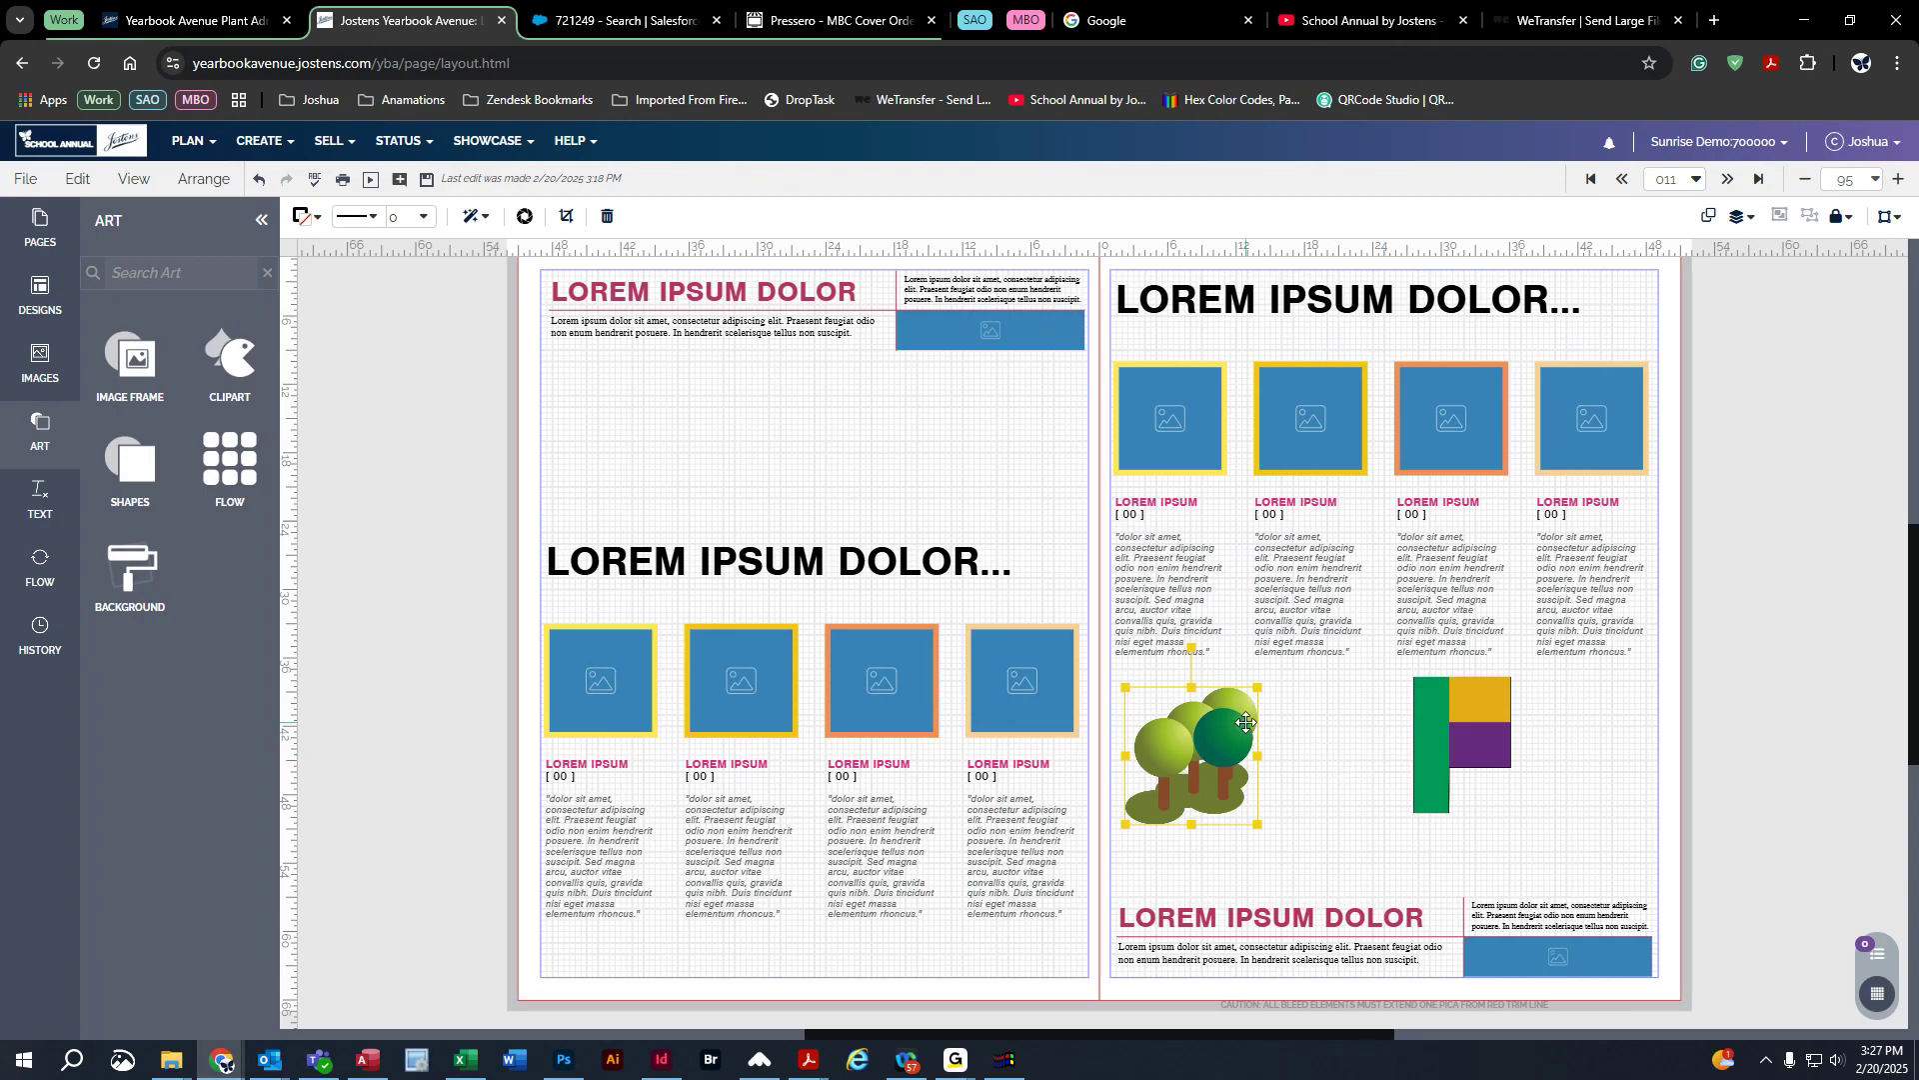
pyautogui.rightClick(1188, 723)
pyautogui.moveTo(1244, 712)
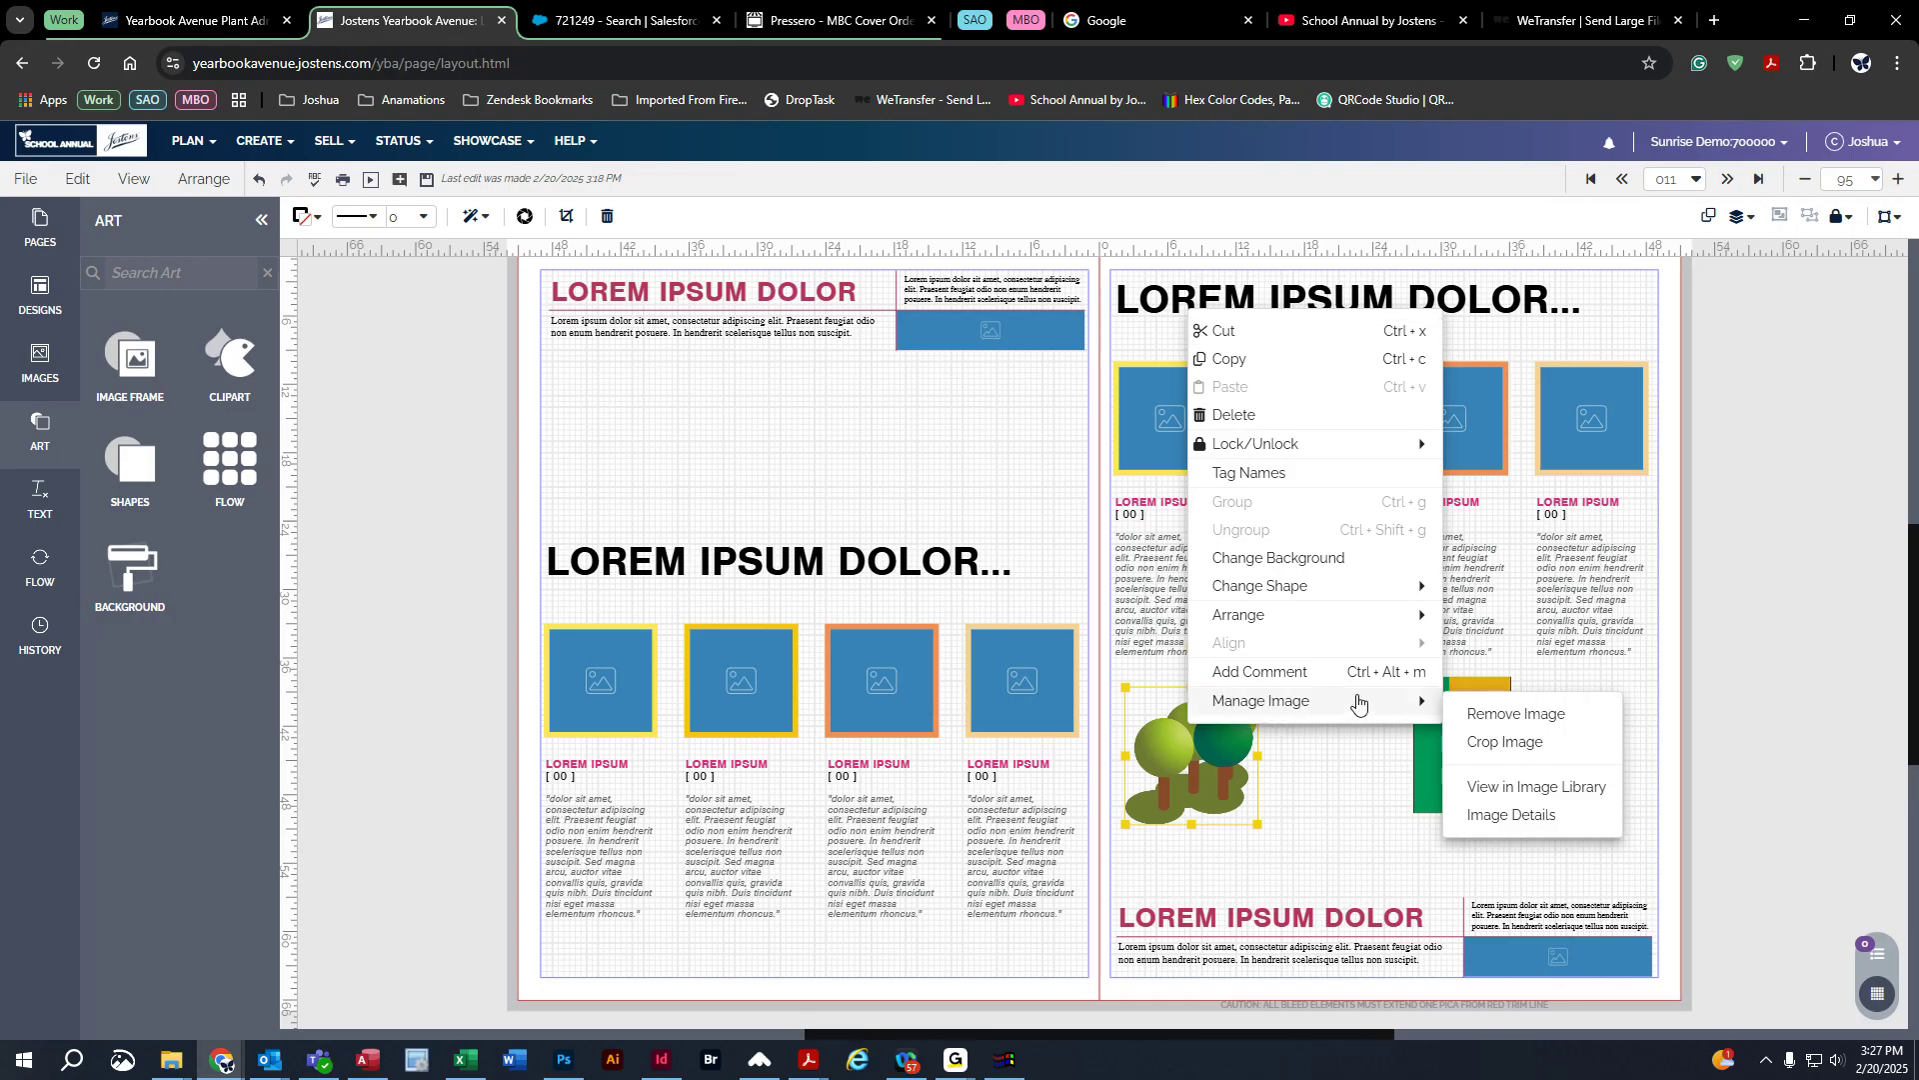
pyautogui.click(1556, 790)
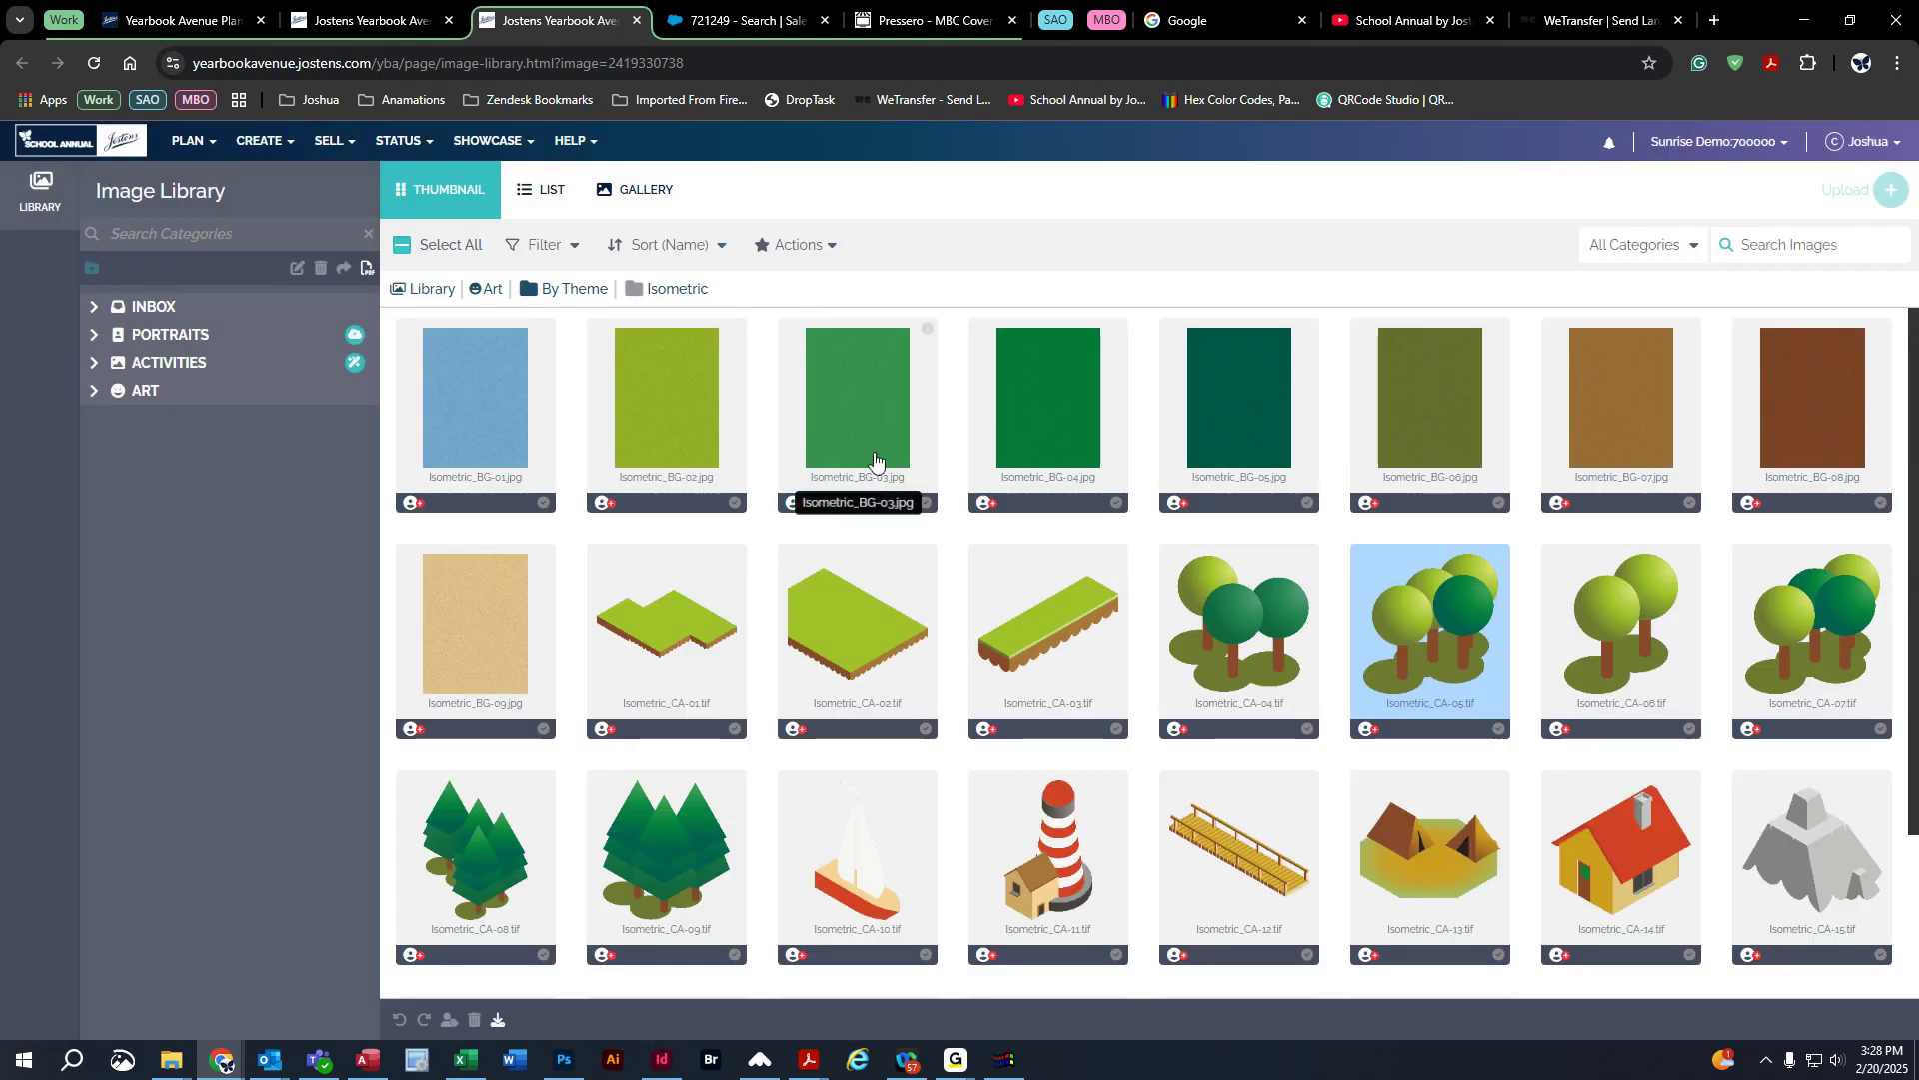
# Step: Look through the Isometric theme's backgrounds, clipart and frames in the Image Library
pyautogui.scroll(-2, 1428, 763)
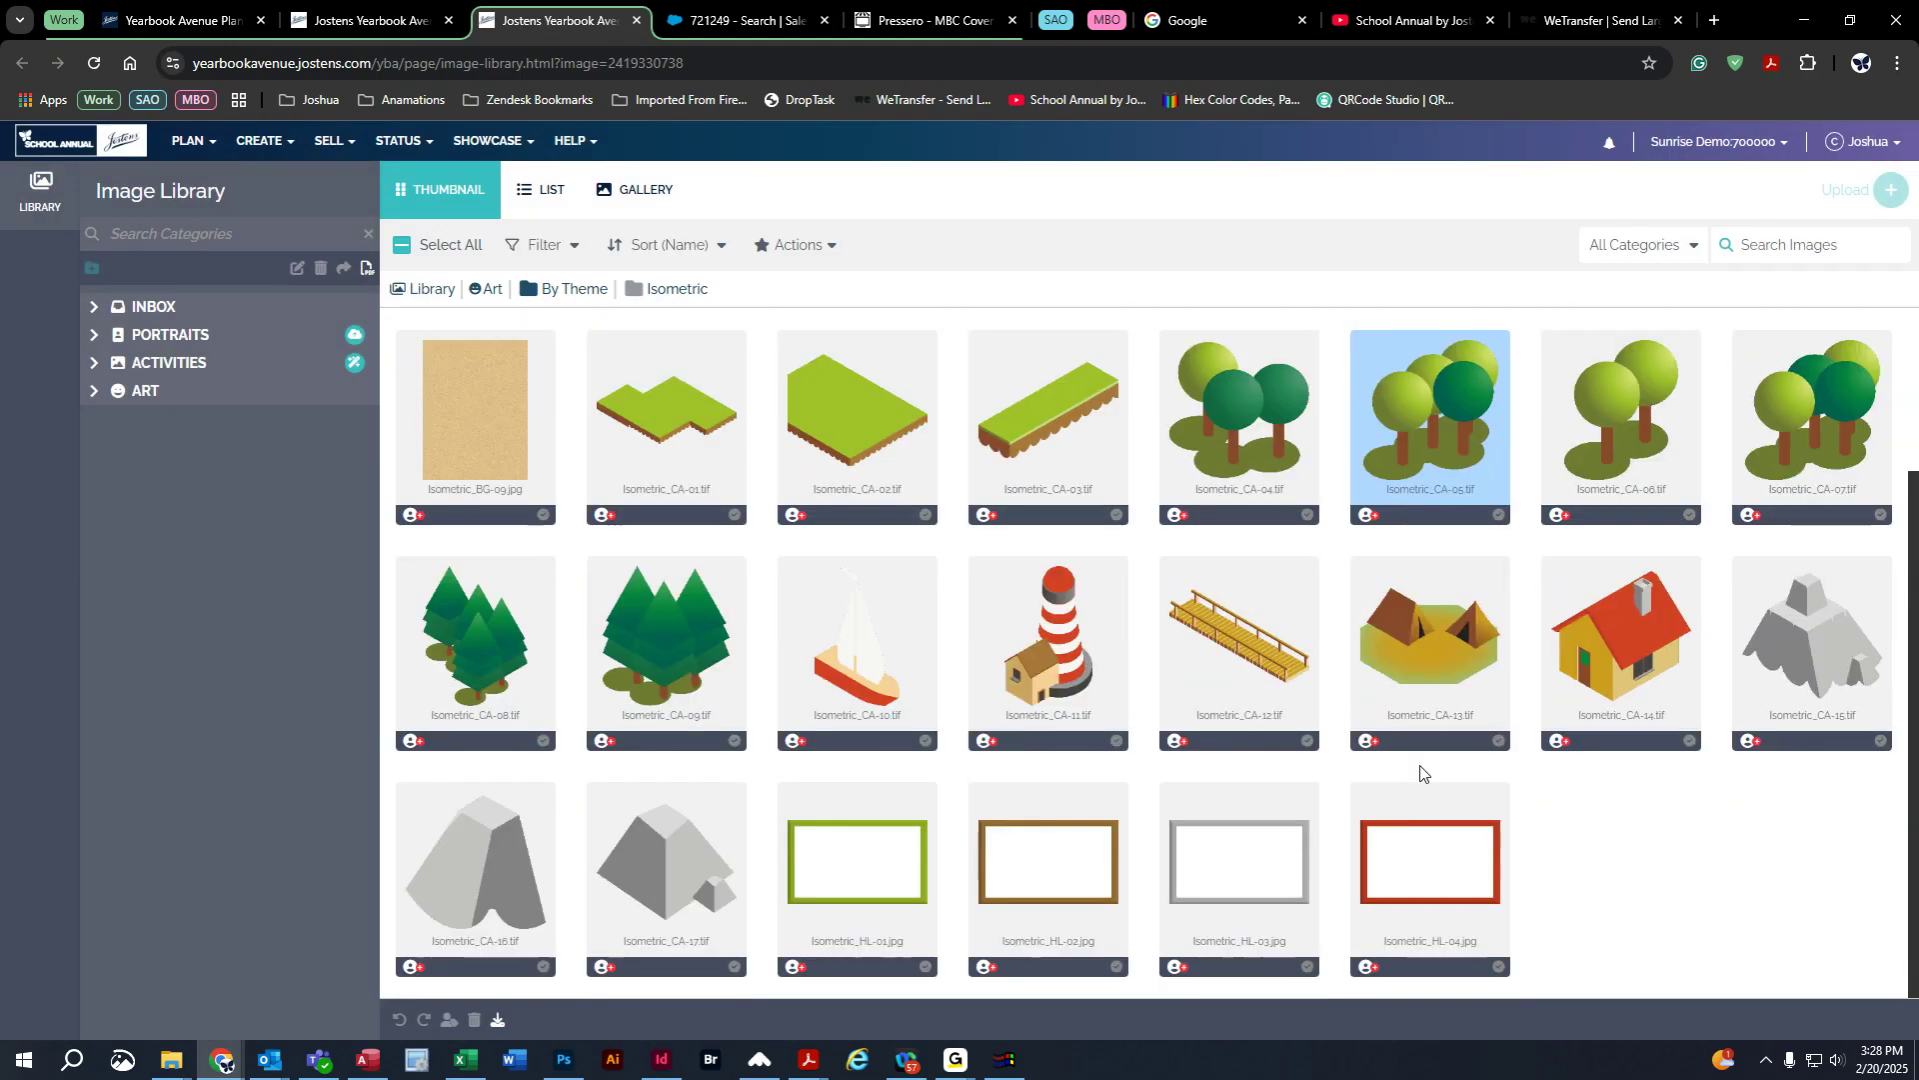
pyautogui.scroll(2, 1421, 794)
pyautogui.scroll(-1, 1415, 809)
pyautogui.scroll(2, 1411, 805)
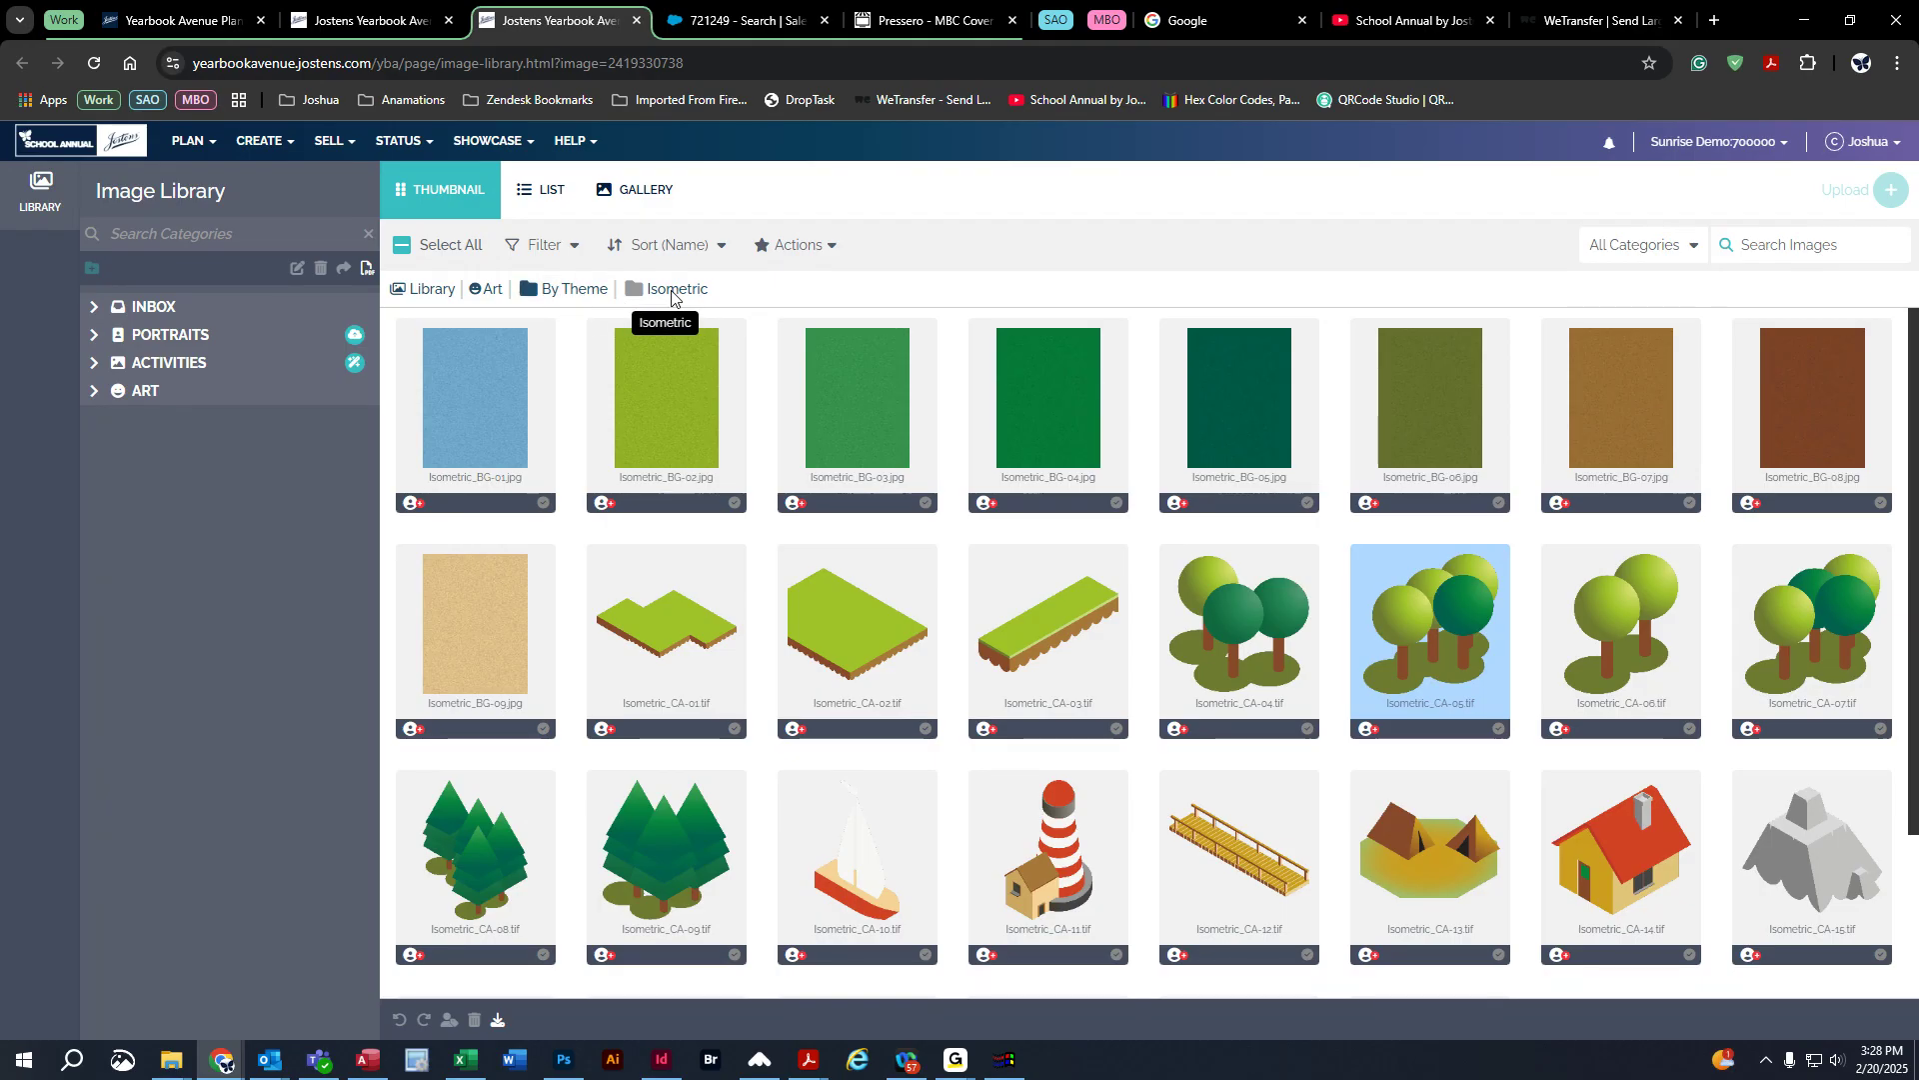
# Step: Locate the Isometric collection among the art themes in the category tree and open it
pyautogui.click(94, 391)
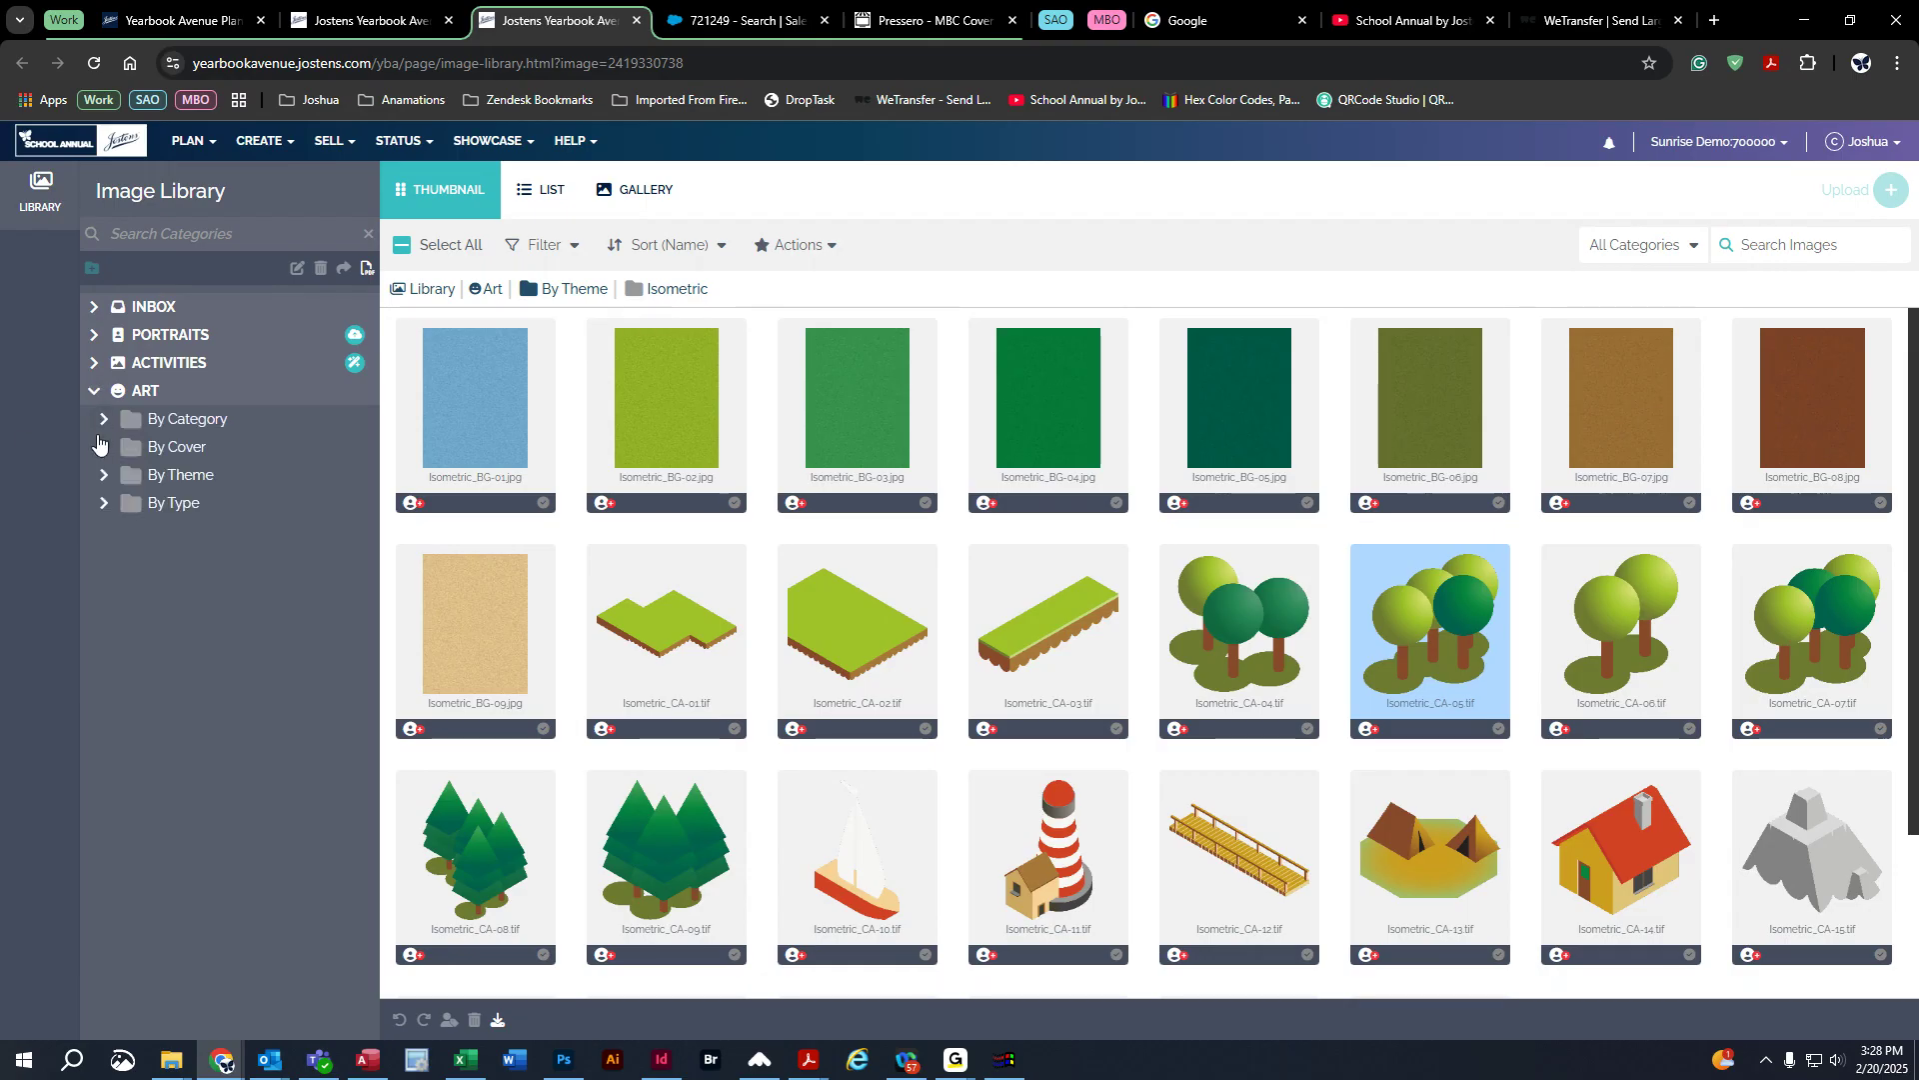
pyautogui.click(103, 474)
pyautogui.scroll(-1, 264, 891)
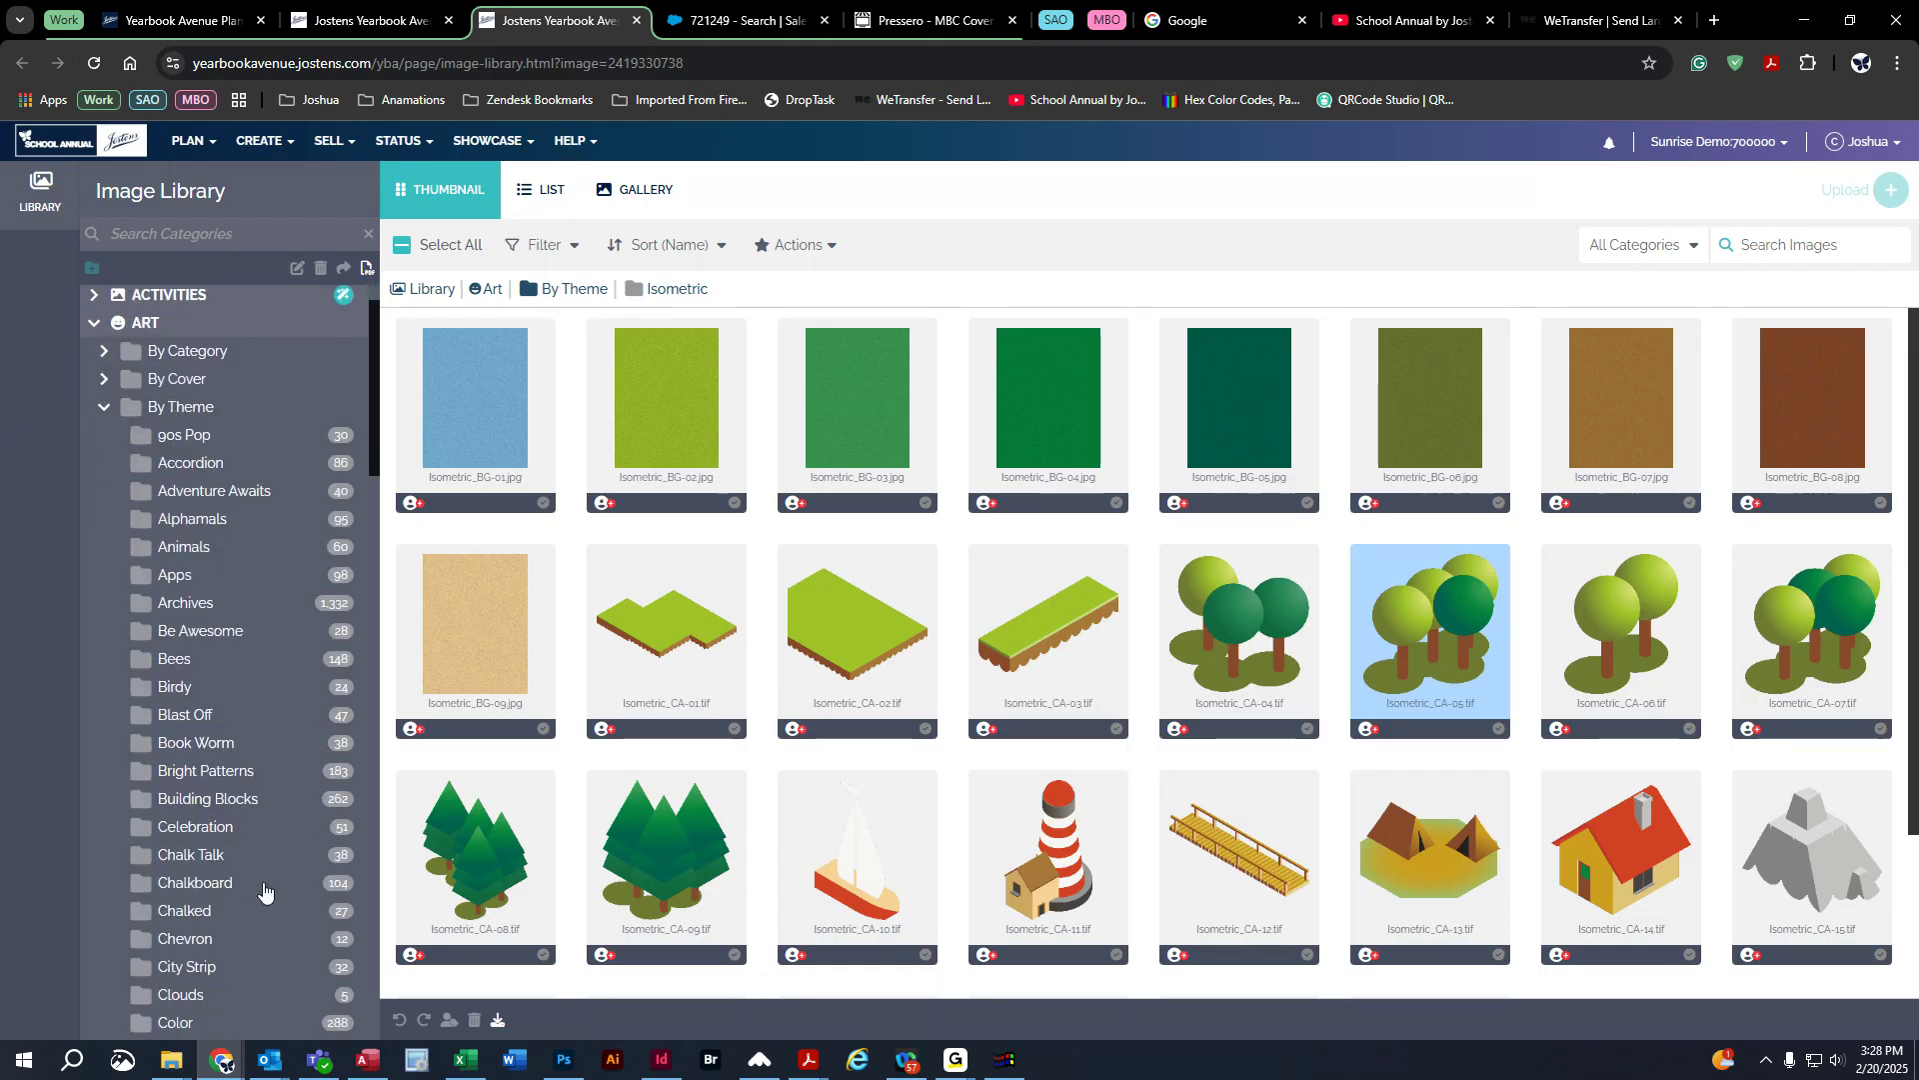
pyautogui.scroll(-12, 264, 891)
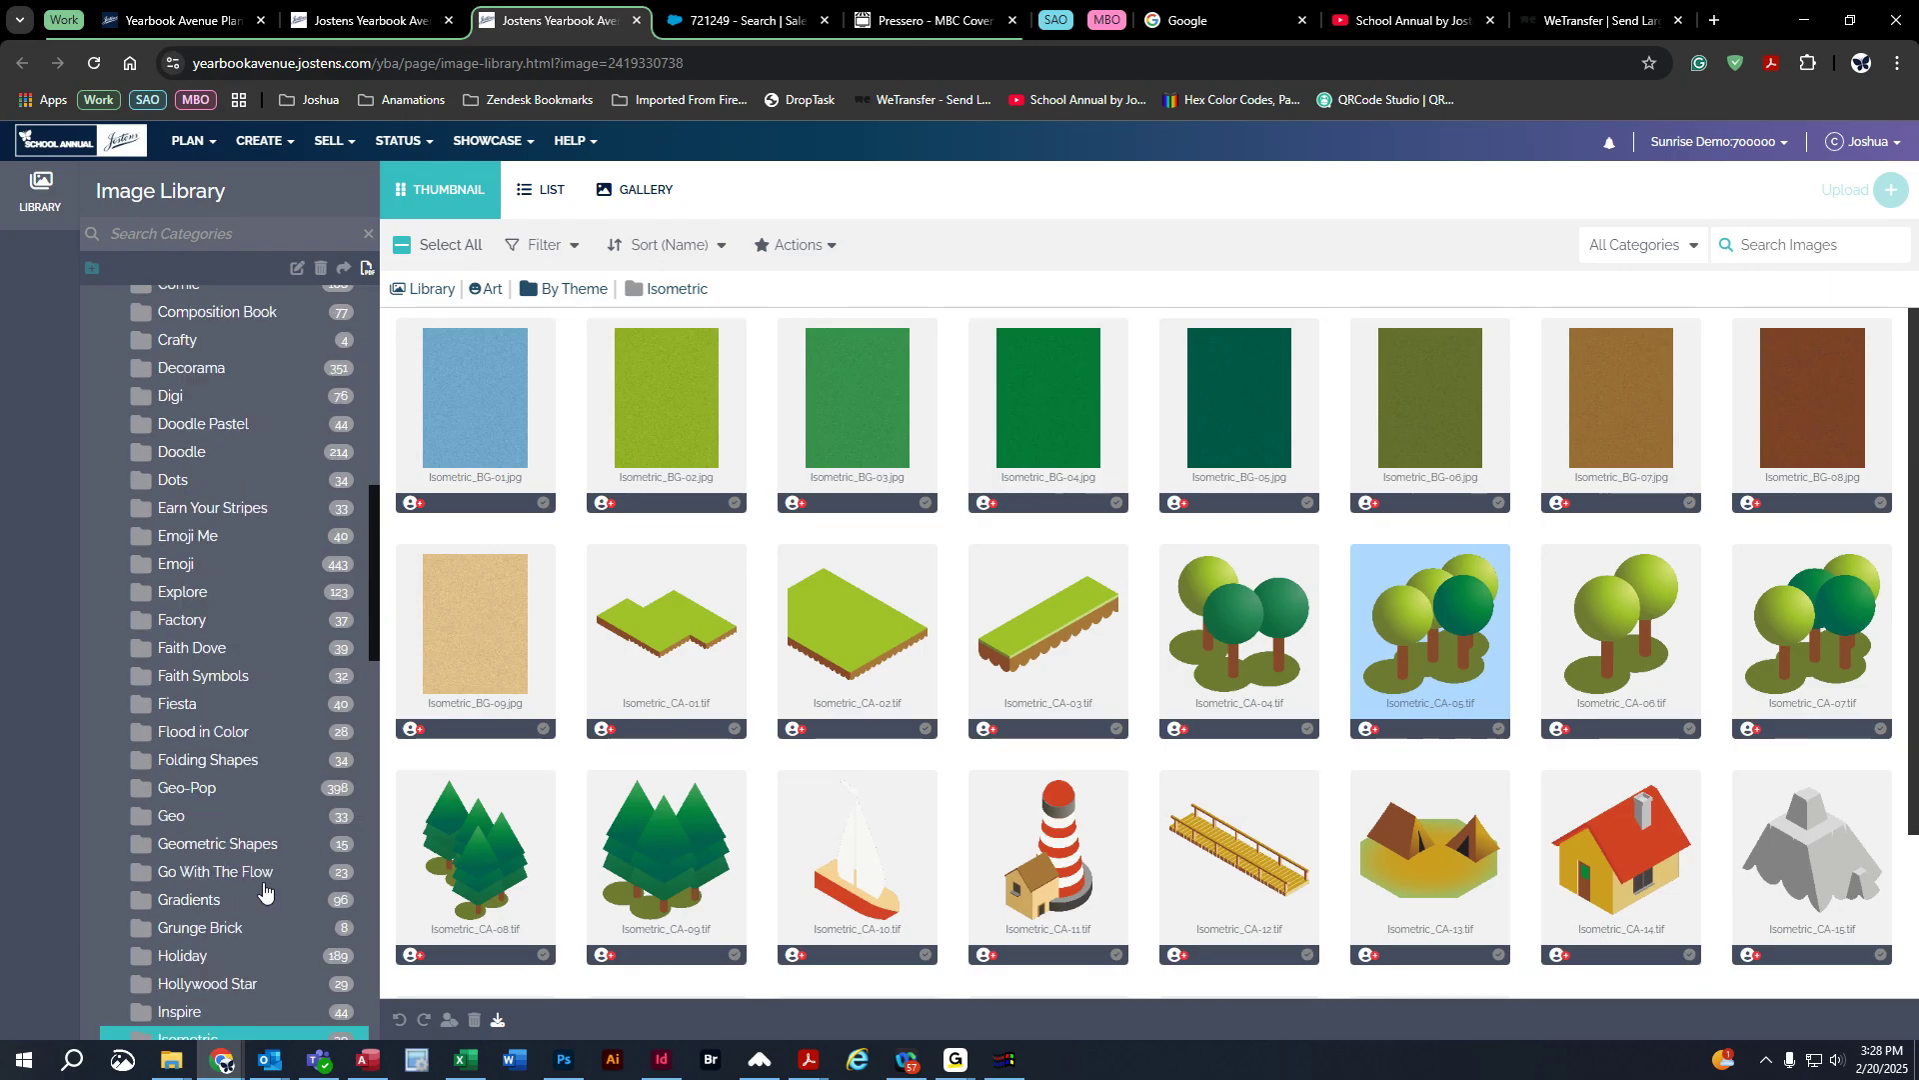
pyautogui.scroll(-3, 264, 890)
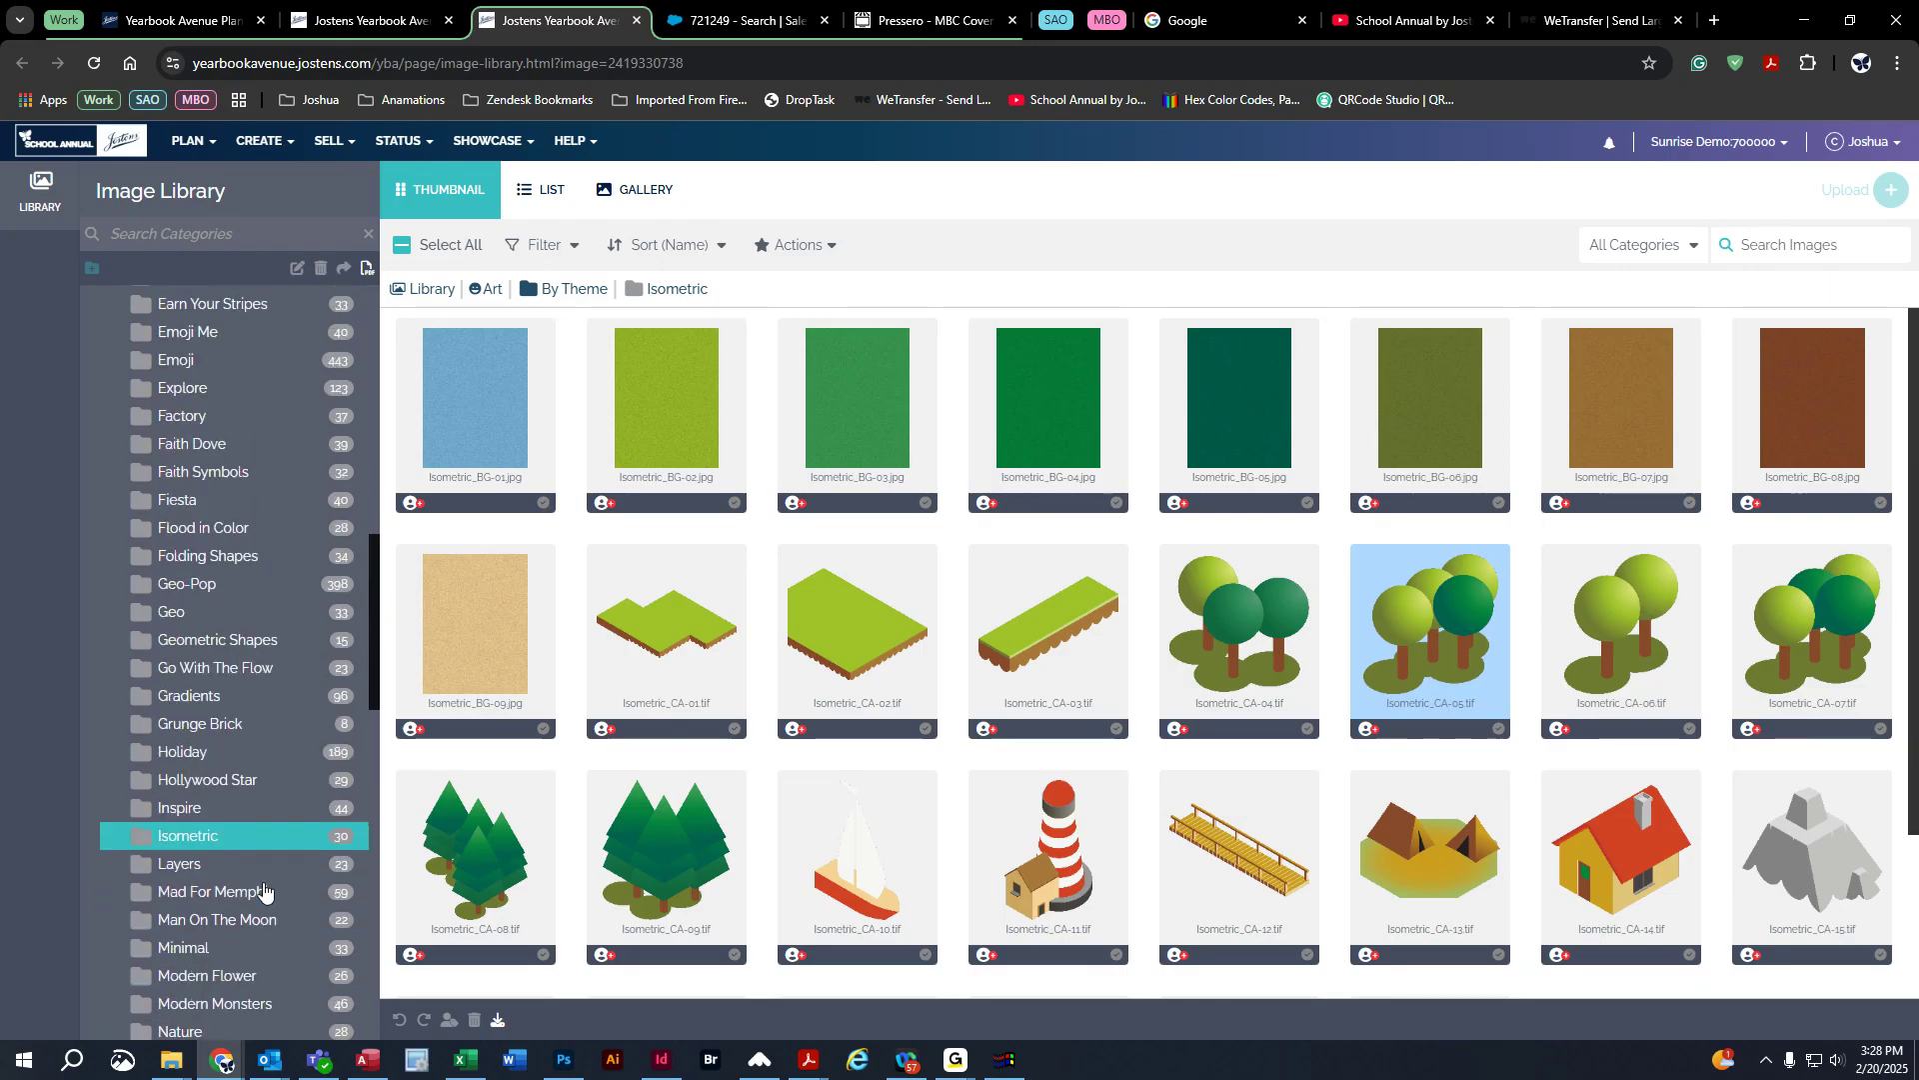
pyautogui.click(216, 845)
pyautogui.scroll(-3, 984, 766)
pyautogui.scroll(3, 1071, 806)
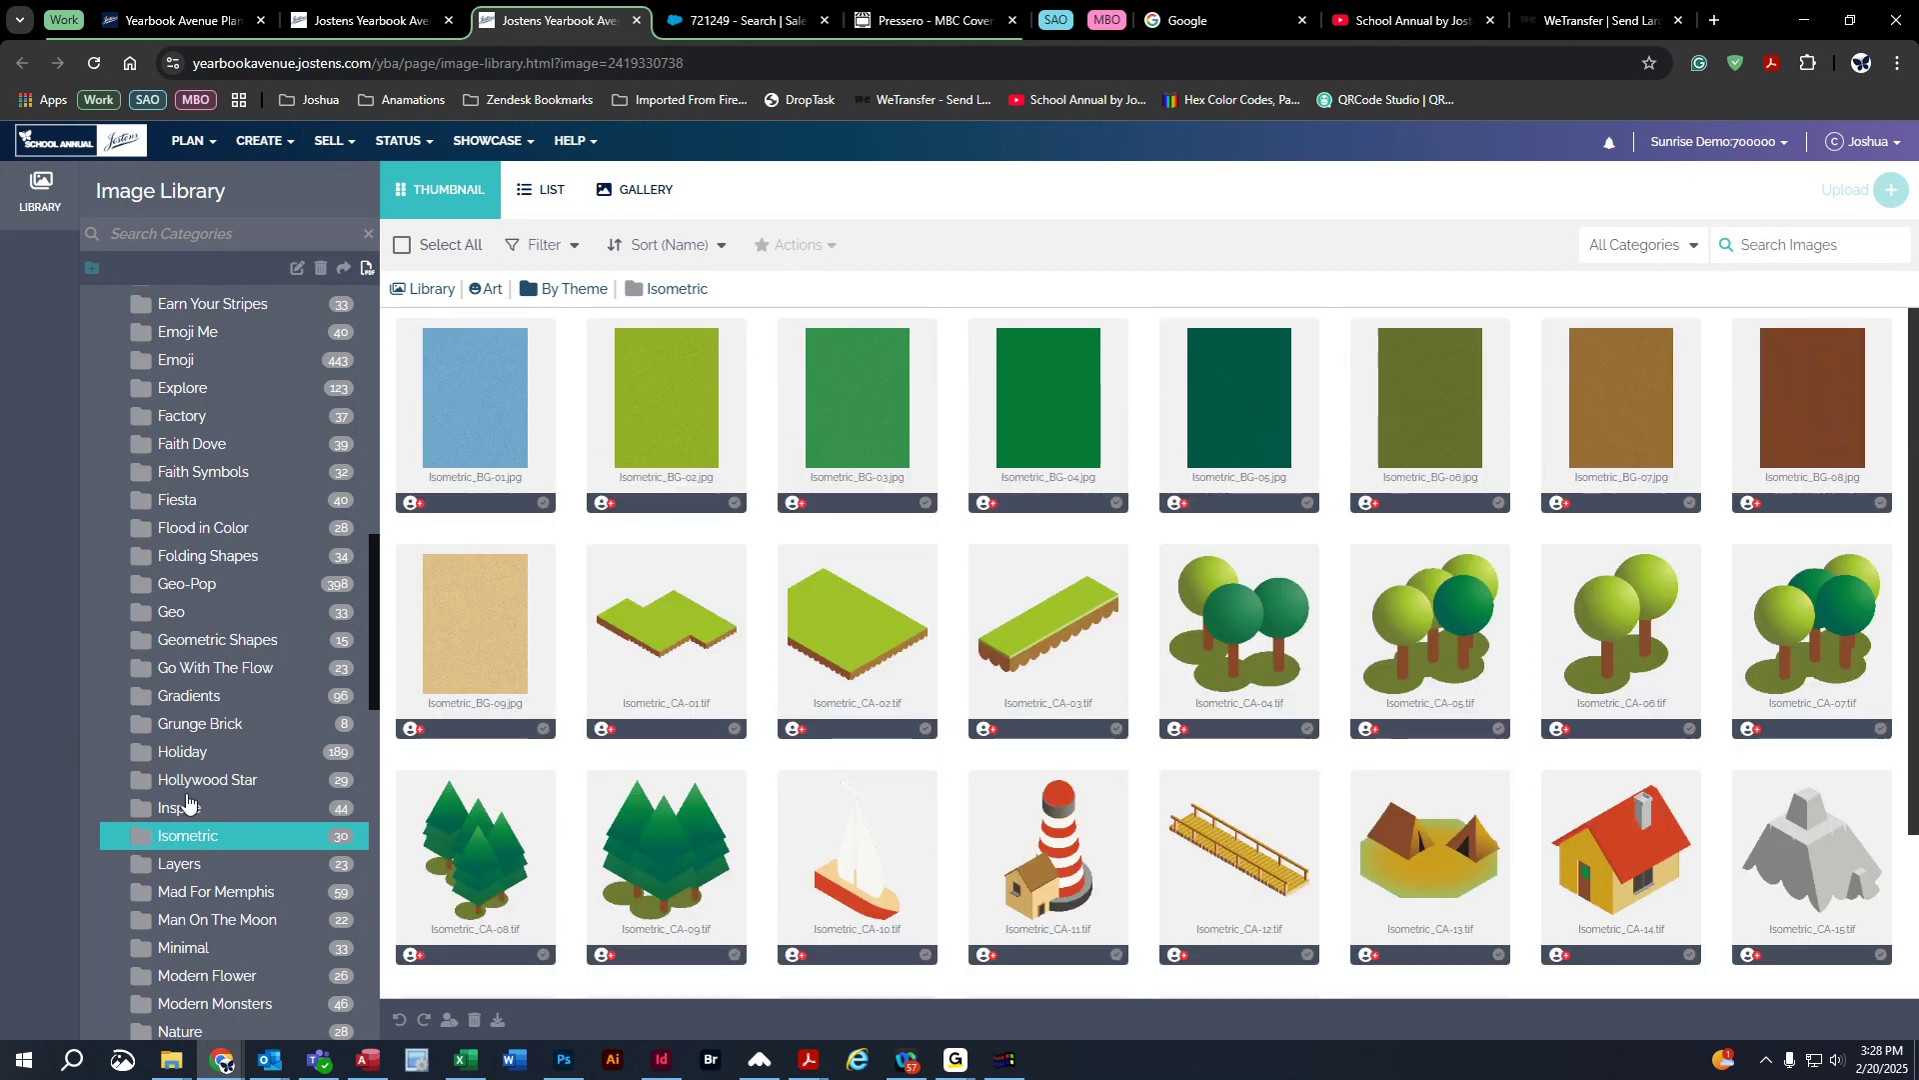
# Step: Close the Image Library, return to the page layout, and show the Isometric clipart theme there, looking through its items
pyautogui.click(355, 21)
pyautogui.middleClick(510, 20)
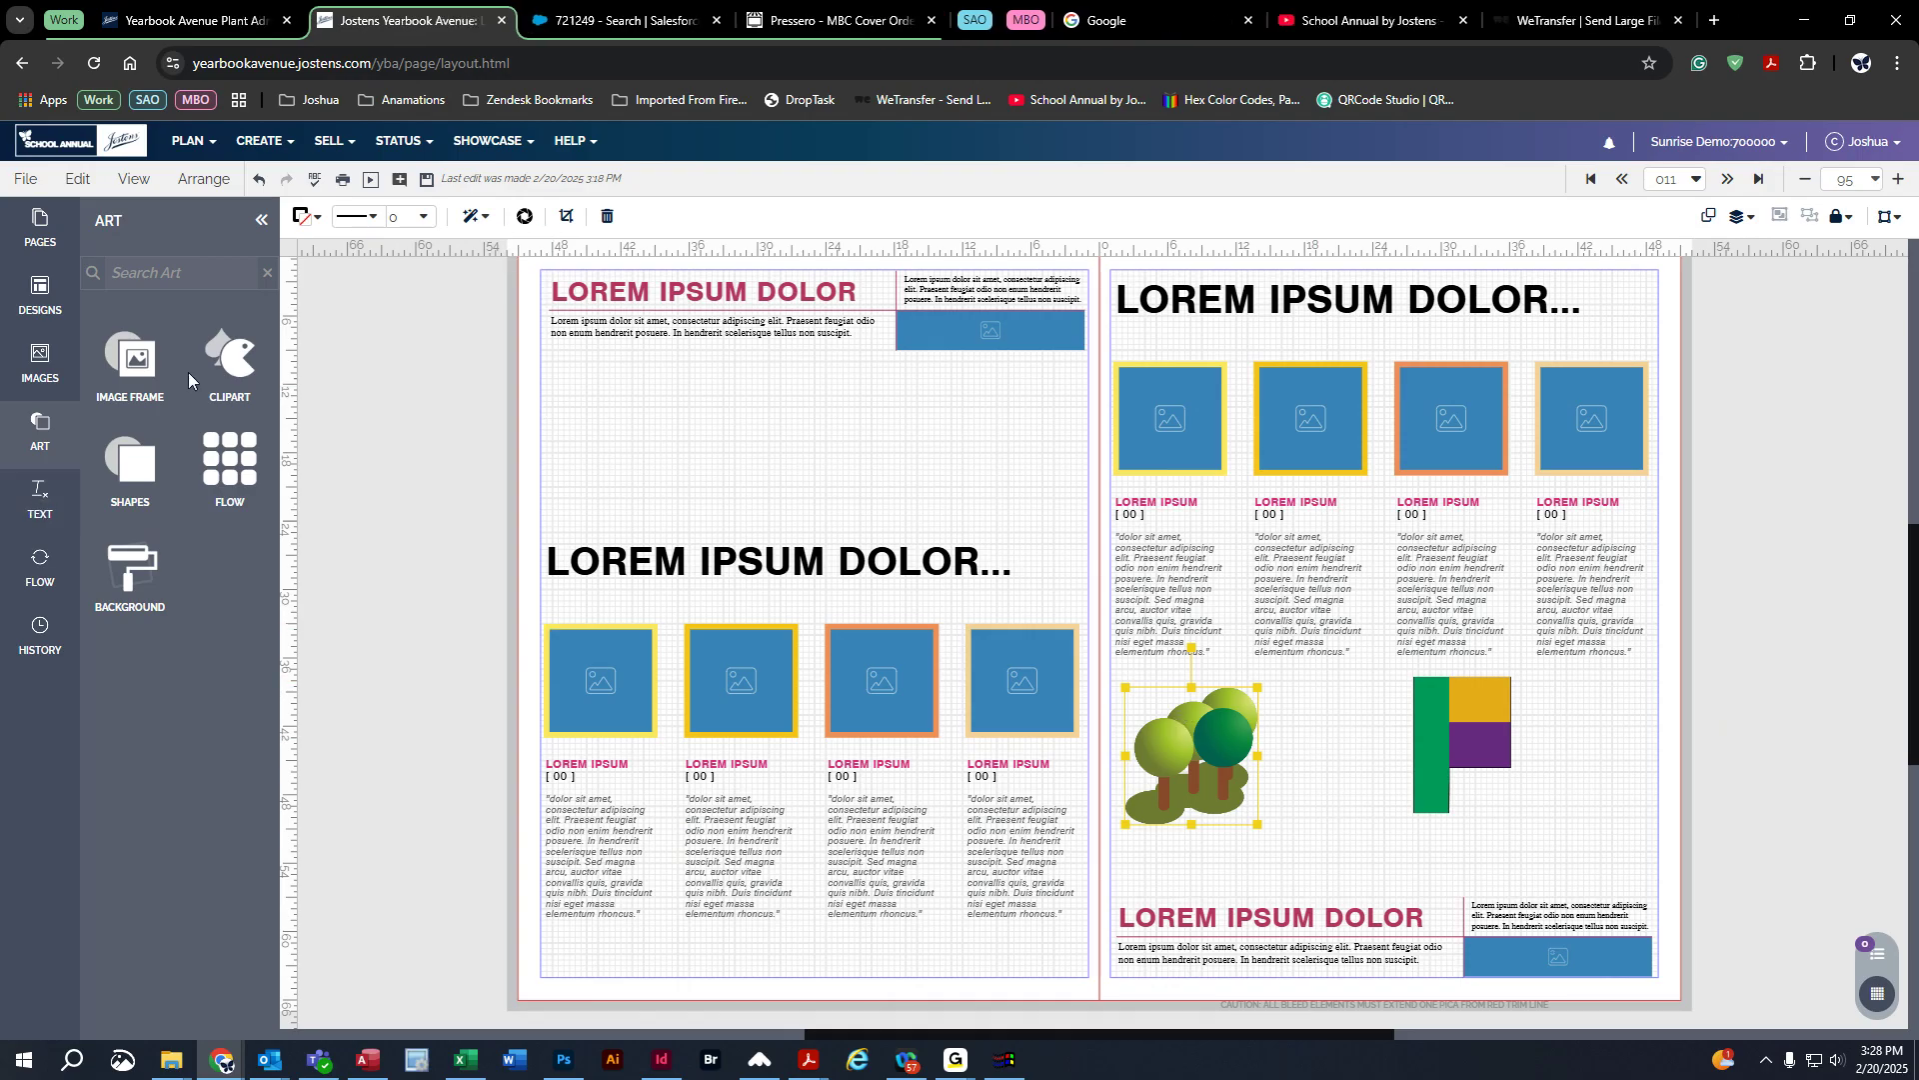
pyautogui.click(229, 361)
pyautogui.click(225, 438)
pyautogui.scroll(-6, 180, 679)
pyautogui.scroll(-1, 179, 690)
pyautogui.scroll(5, 180, 690)
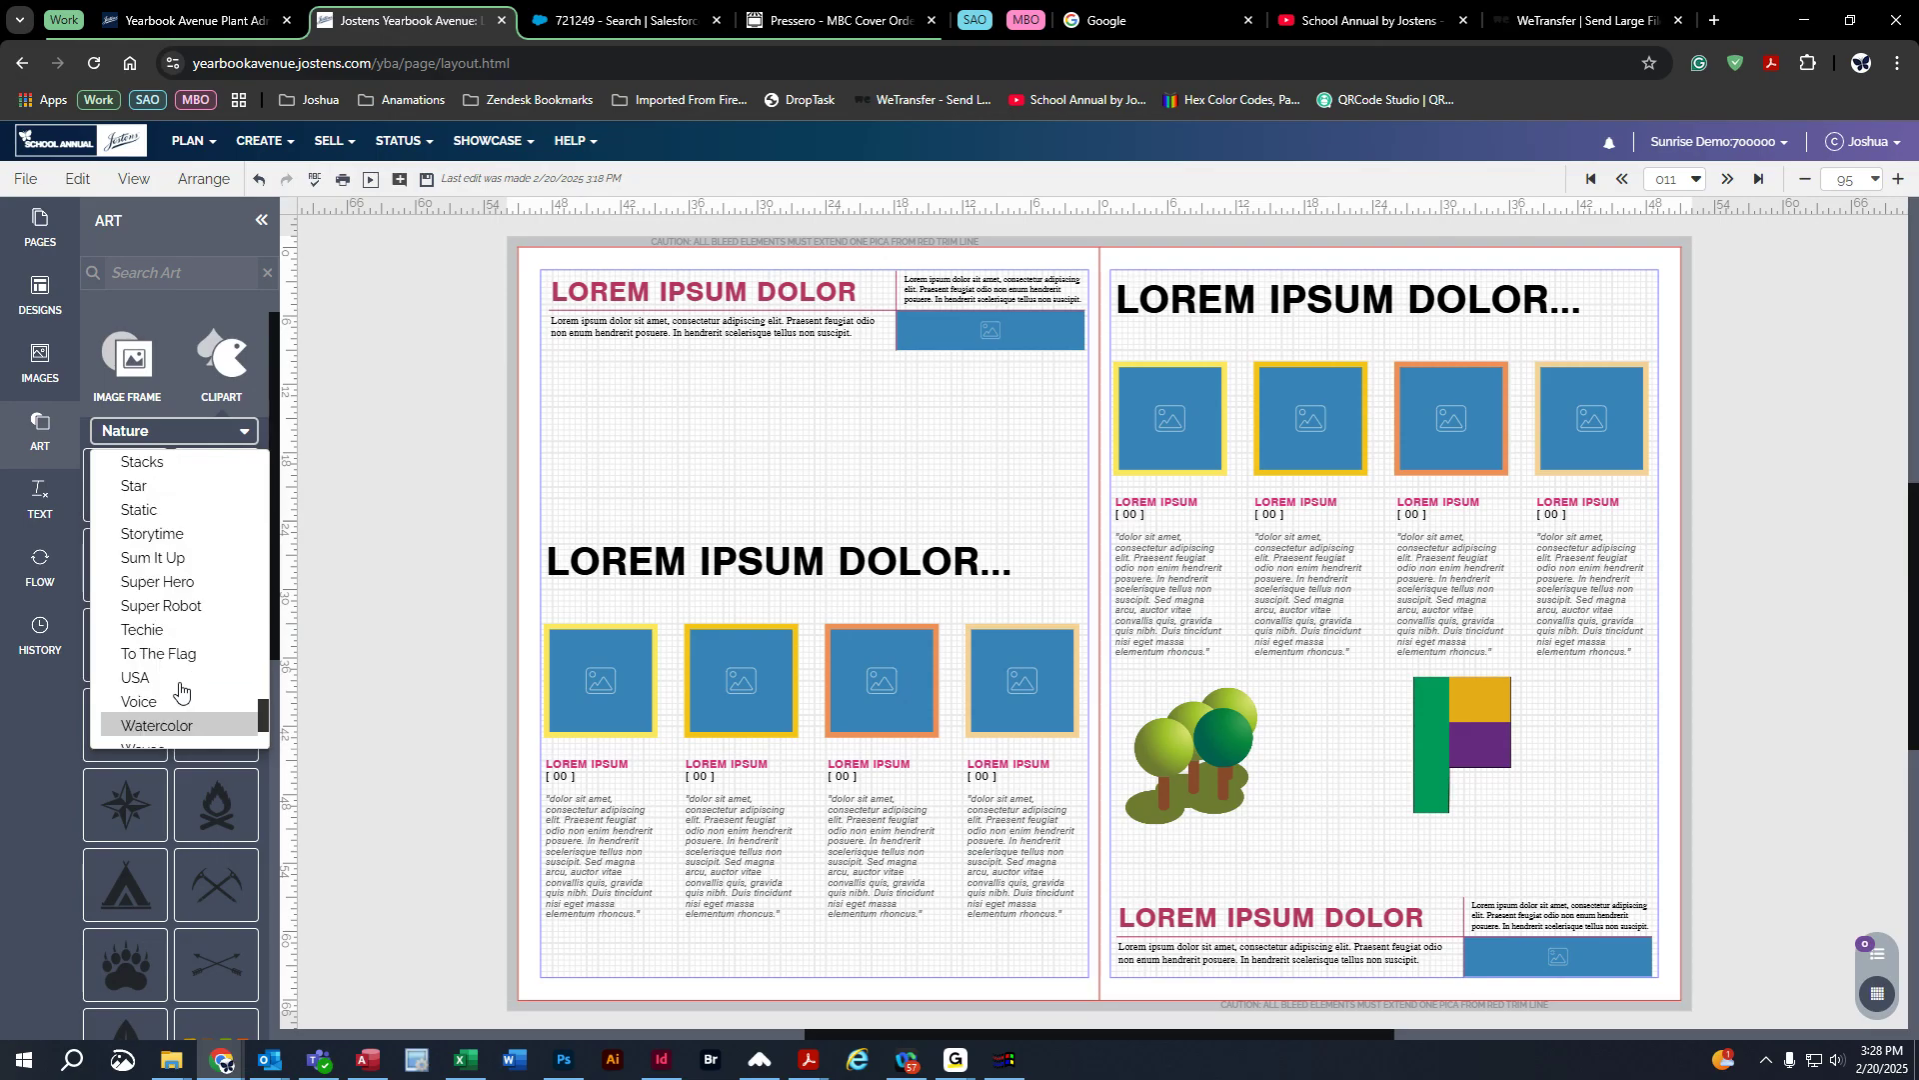
pyautogui.scroll(15, 180, 692)
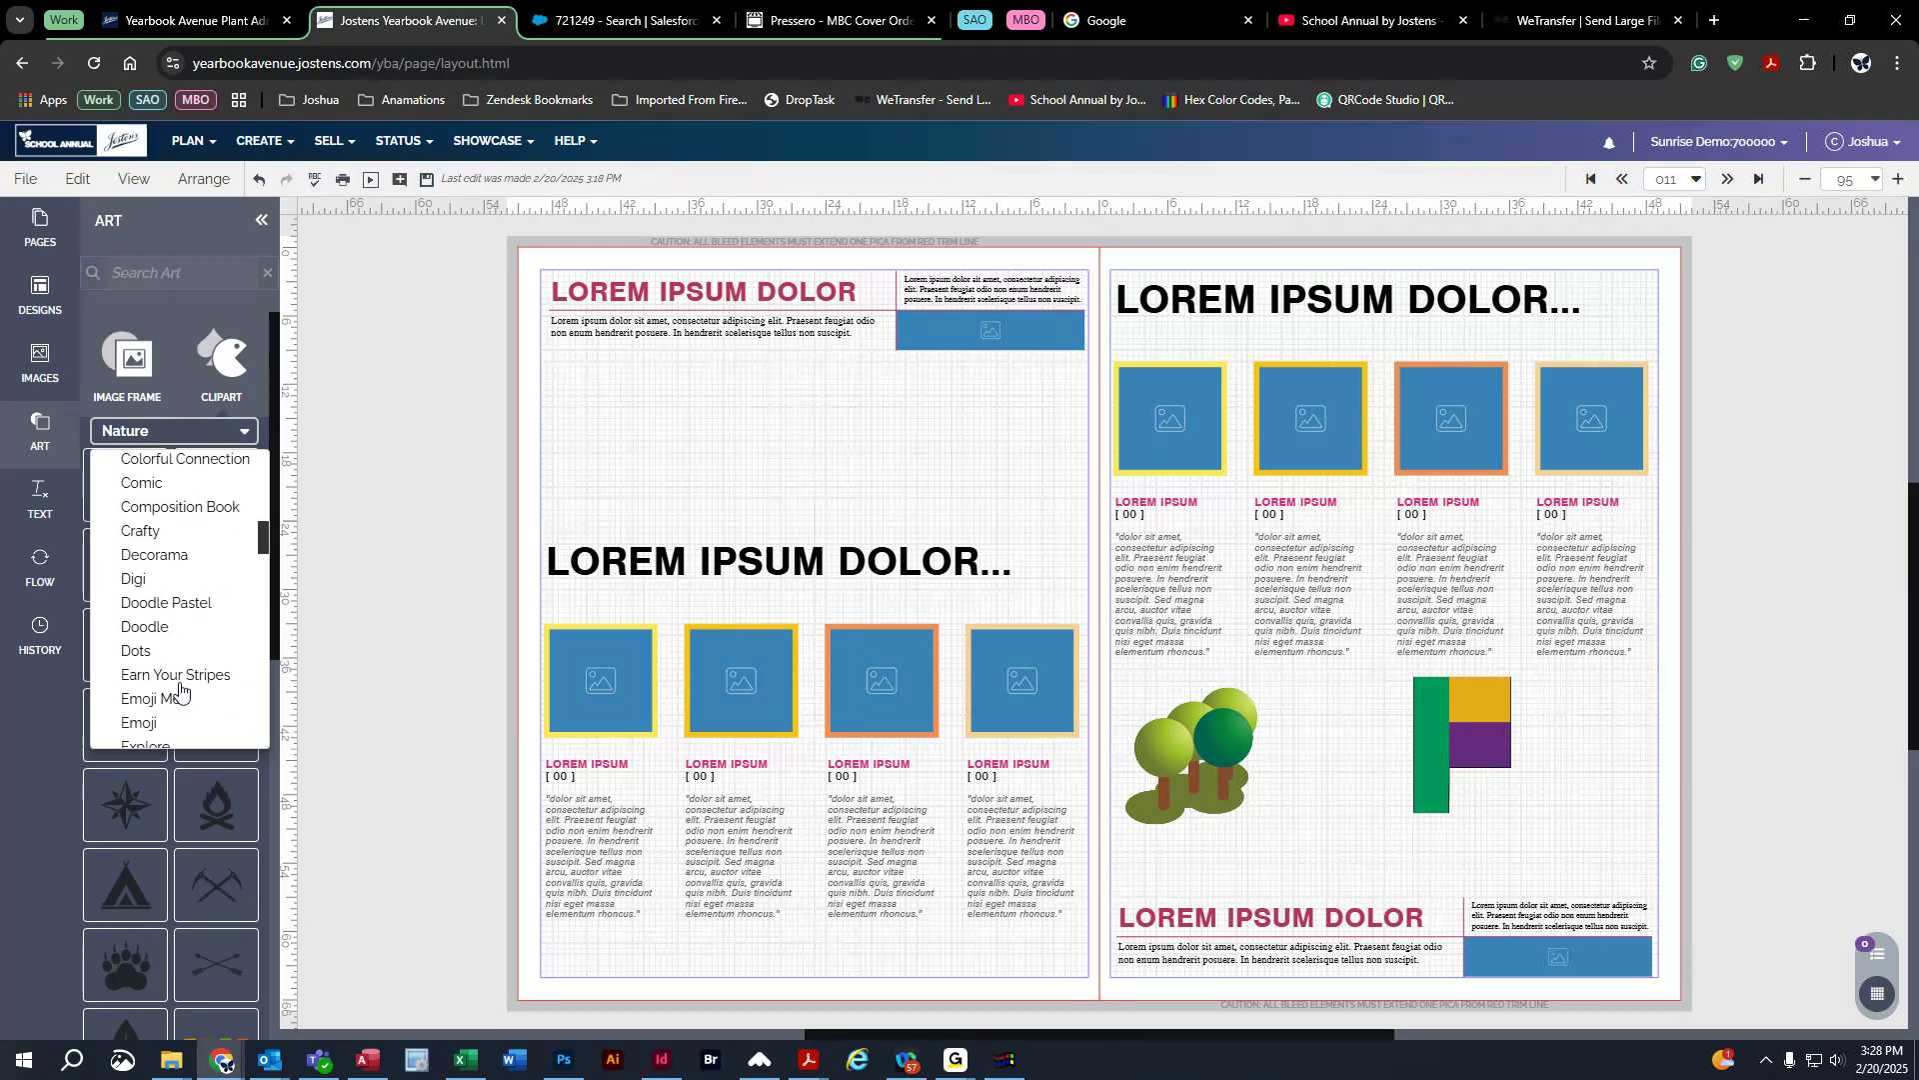
pyautogui.scroll(-10, 182, 684)
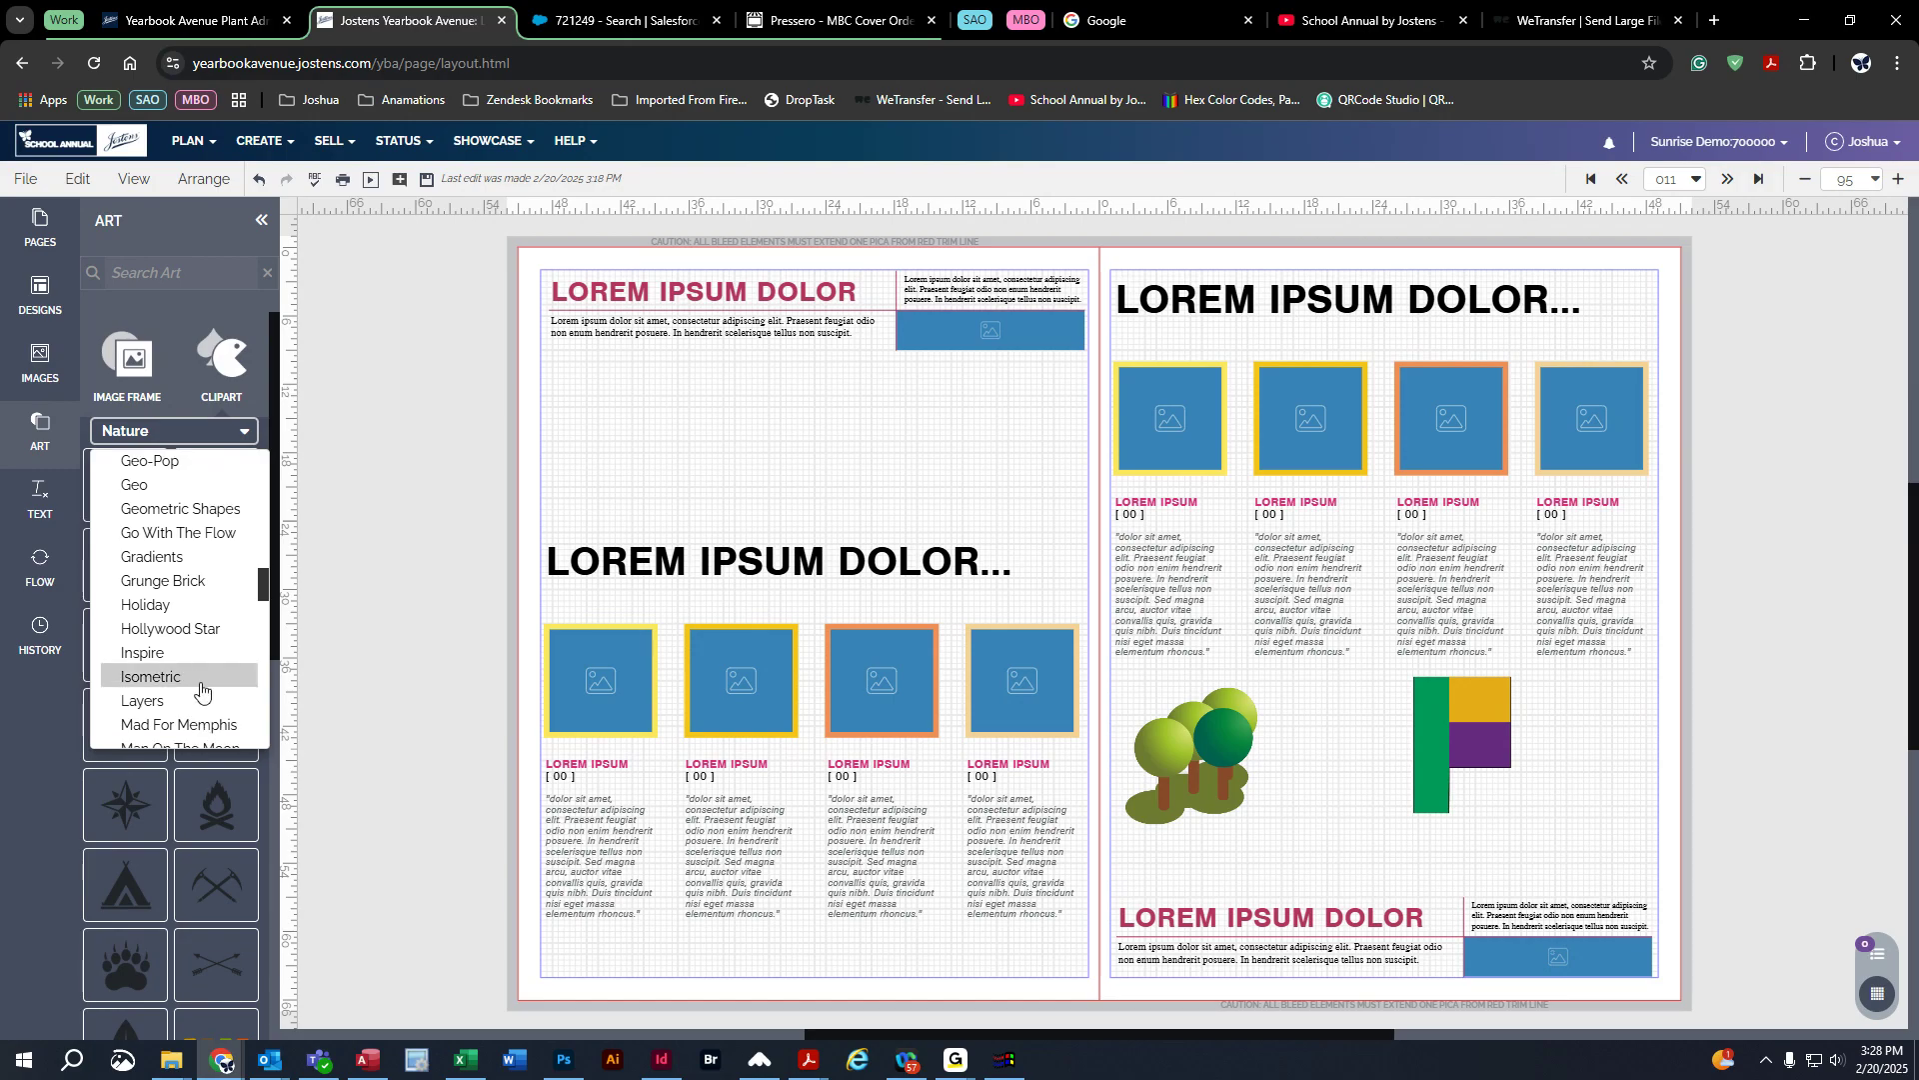
pyautogui.click(198, 686)
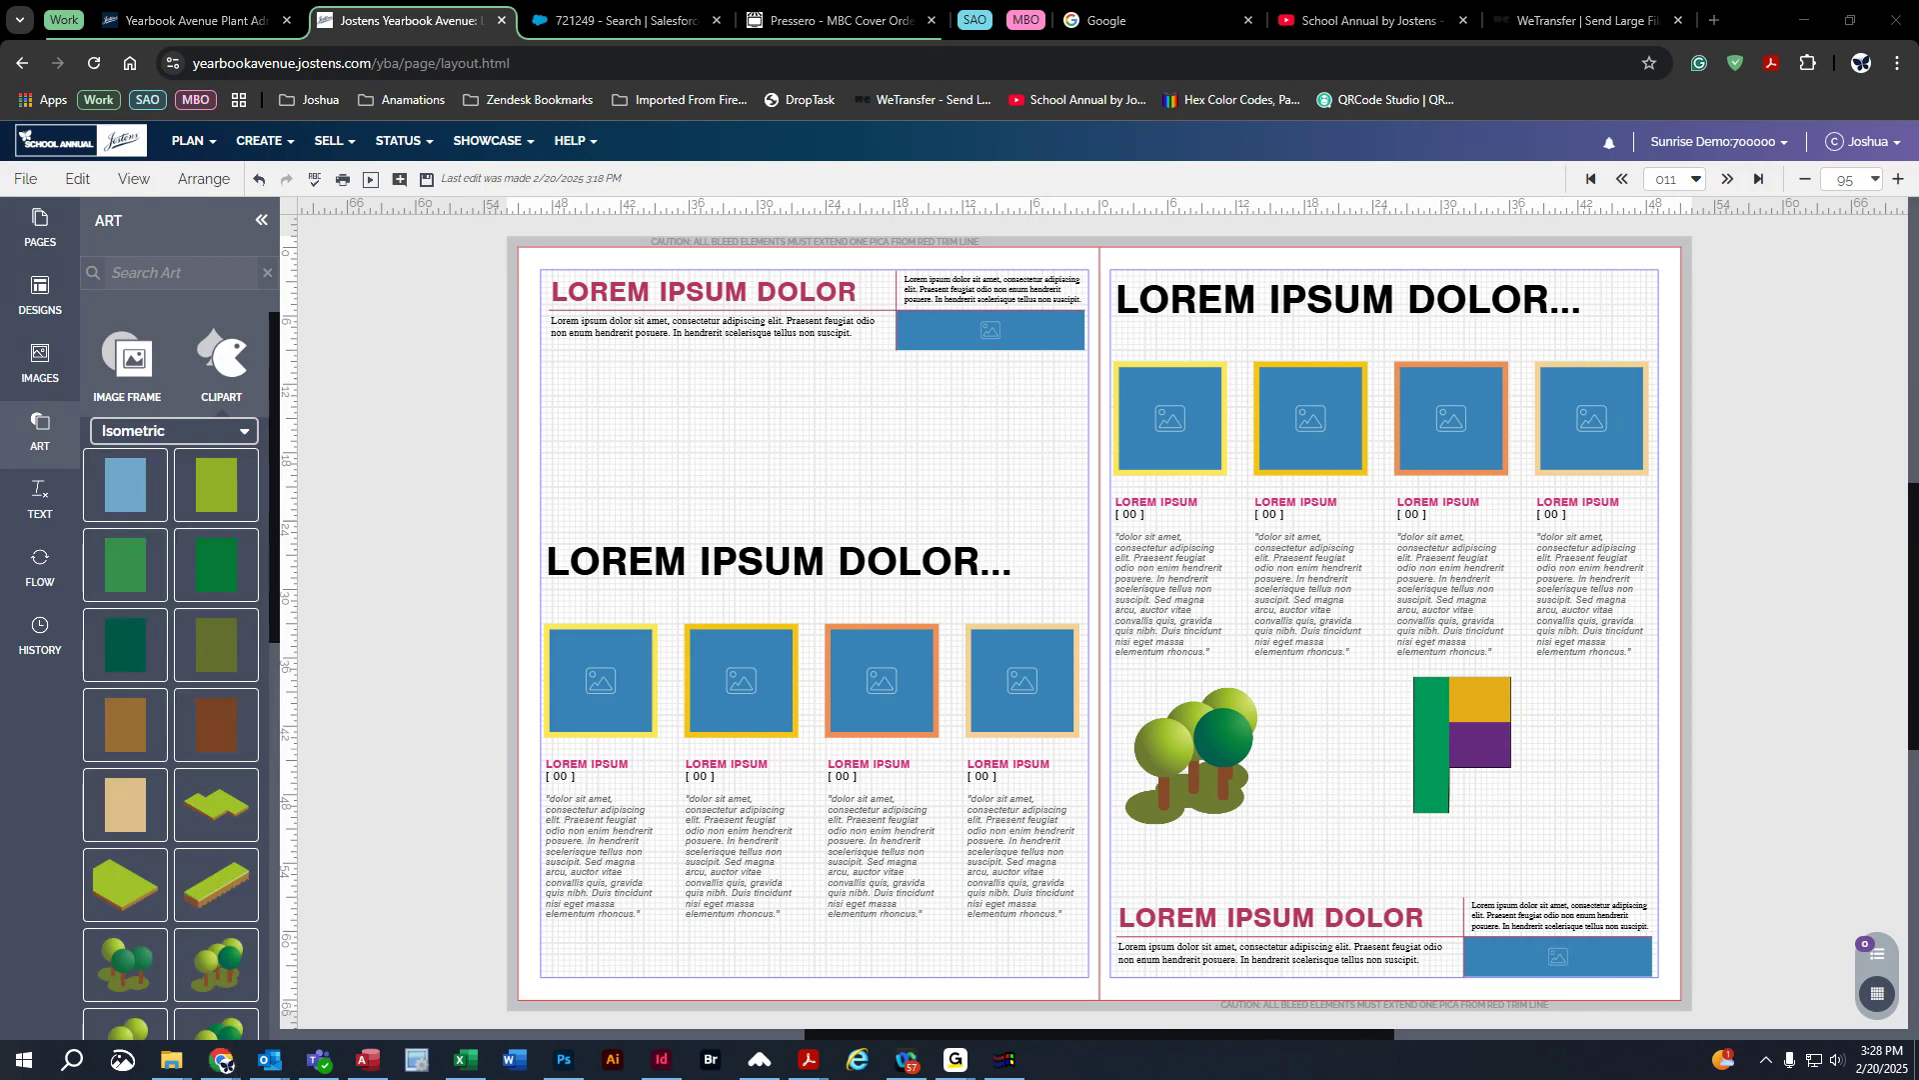
pyautogui.scroll(-3, 195, 800)
pyautogui.scroll(-2, 200, 815)
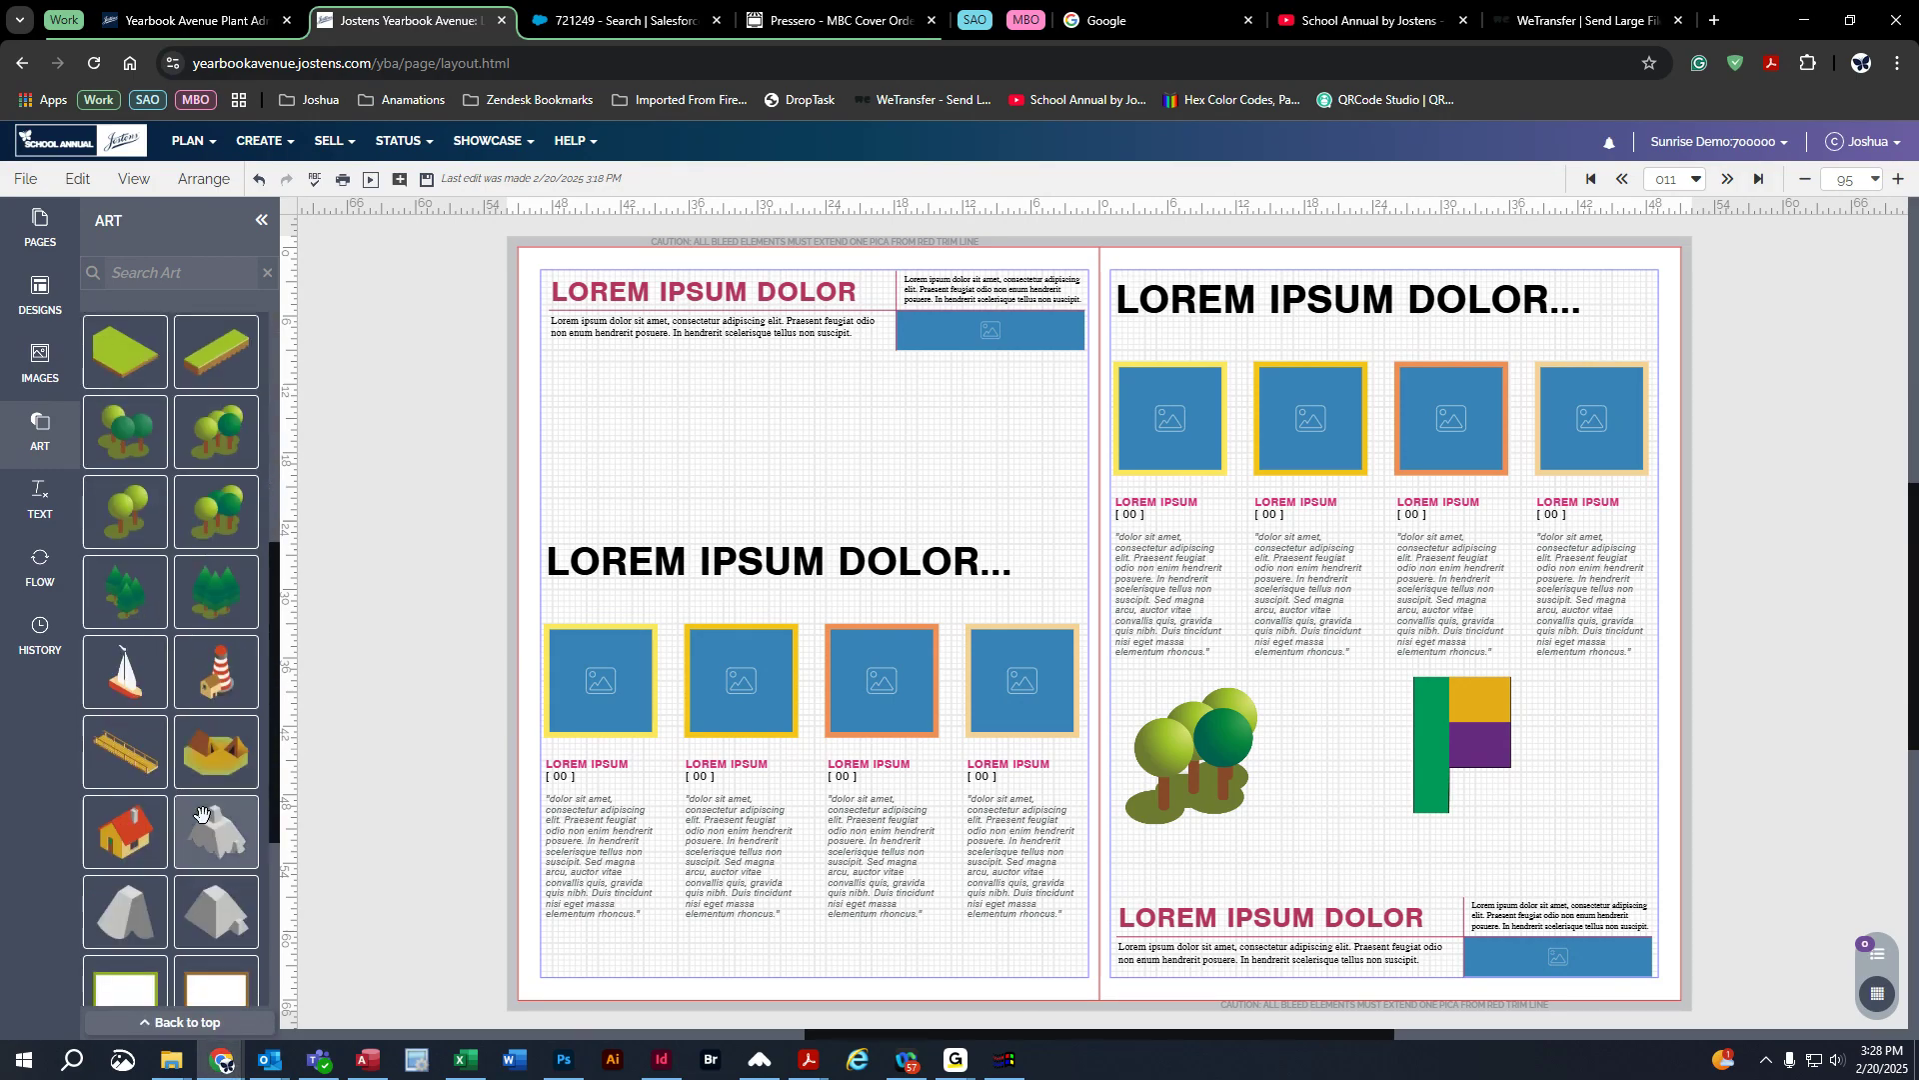
pyautogui.scroll(-3, 202, 813)
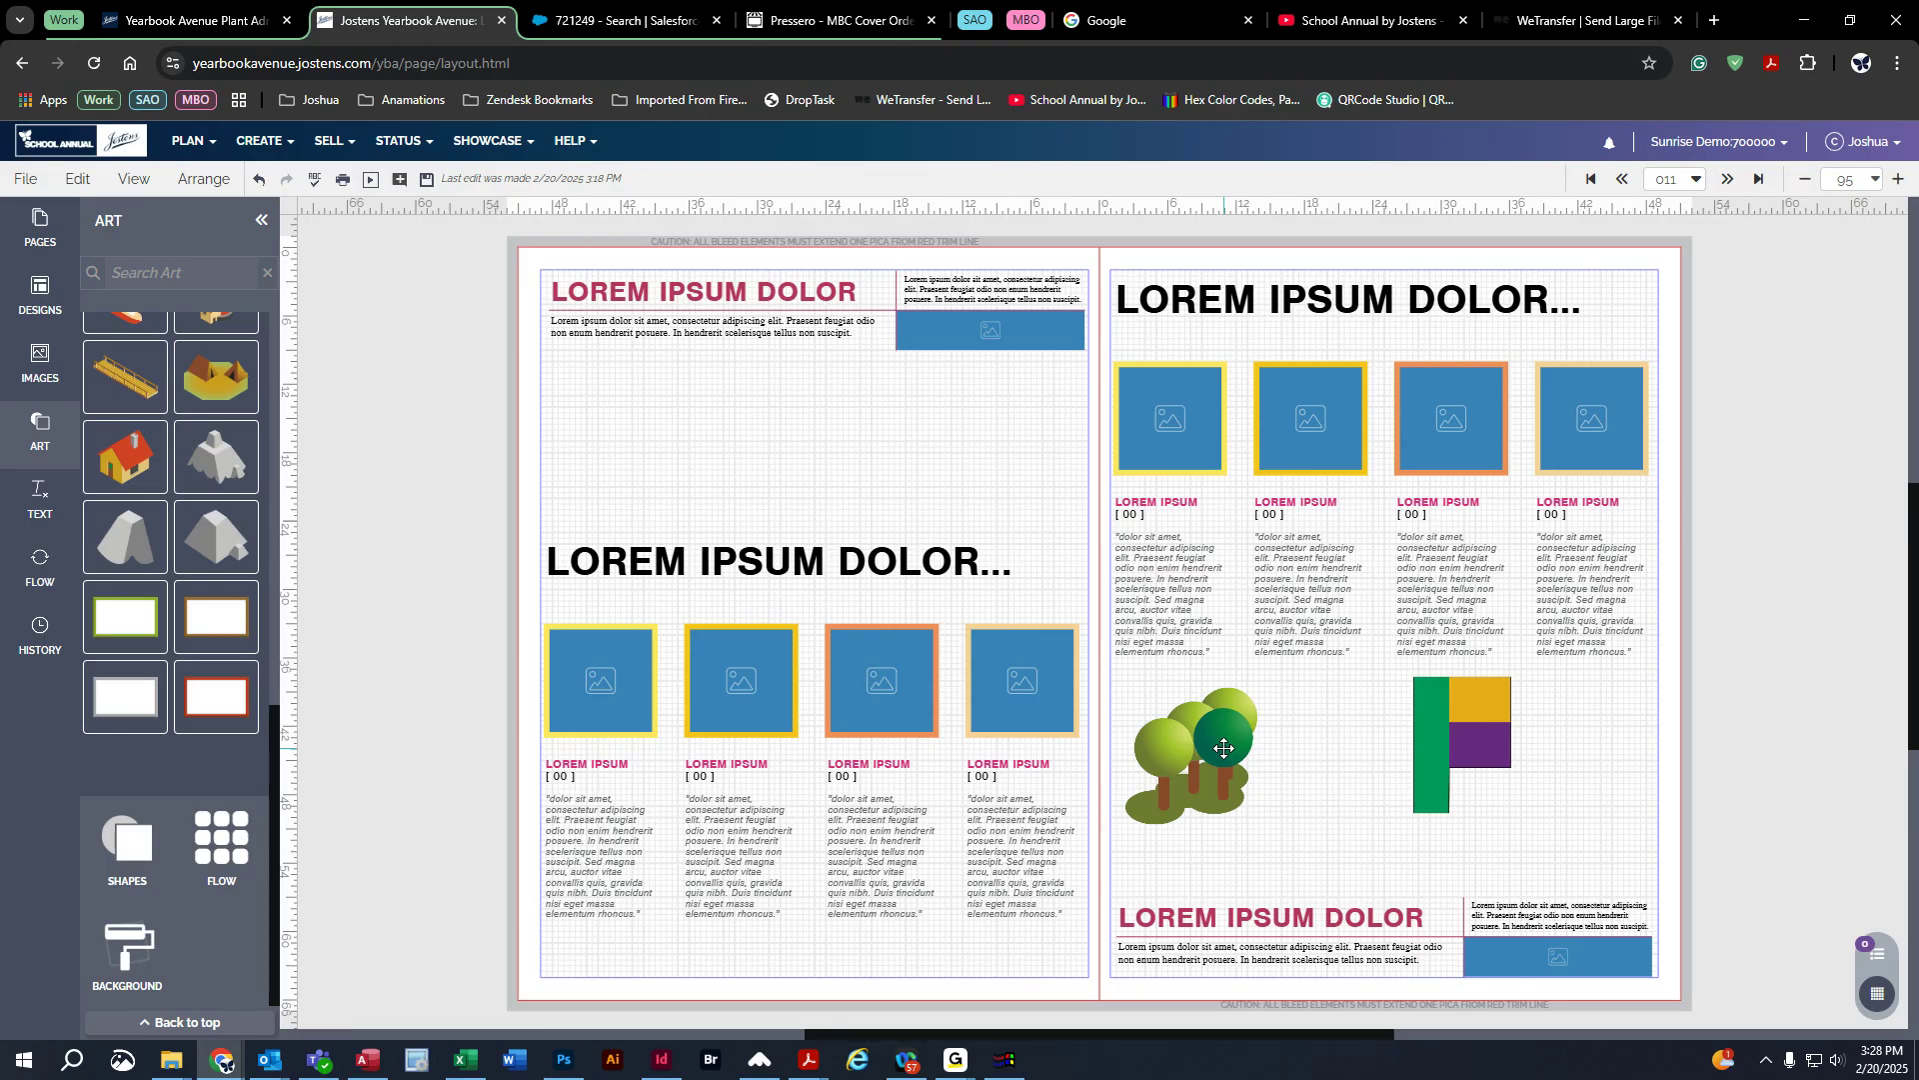
# Step: Save the changes while moving on to pages 12 and 13, and delete all elements on that spread
pyautogui.click(1726, 180)
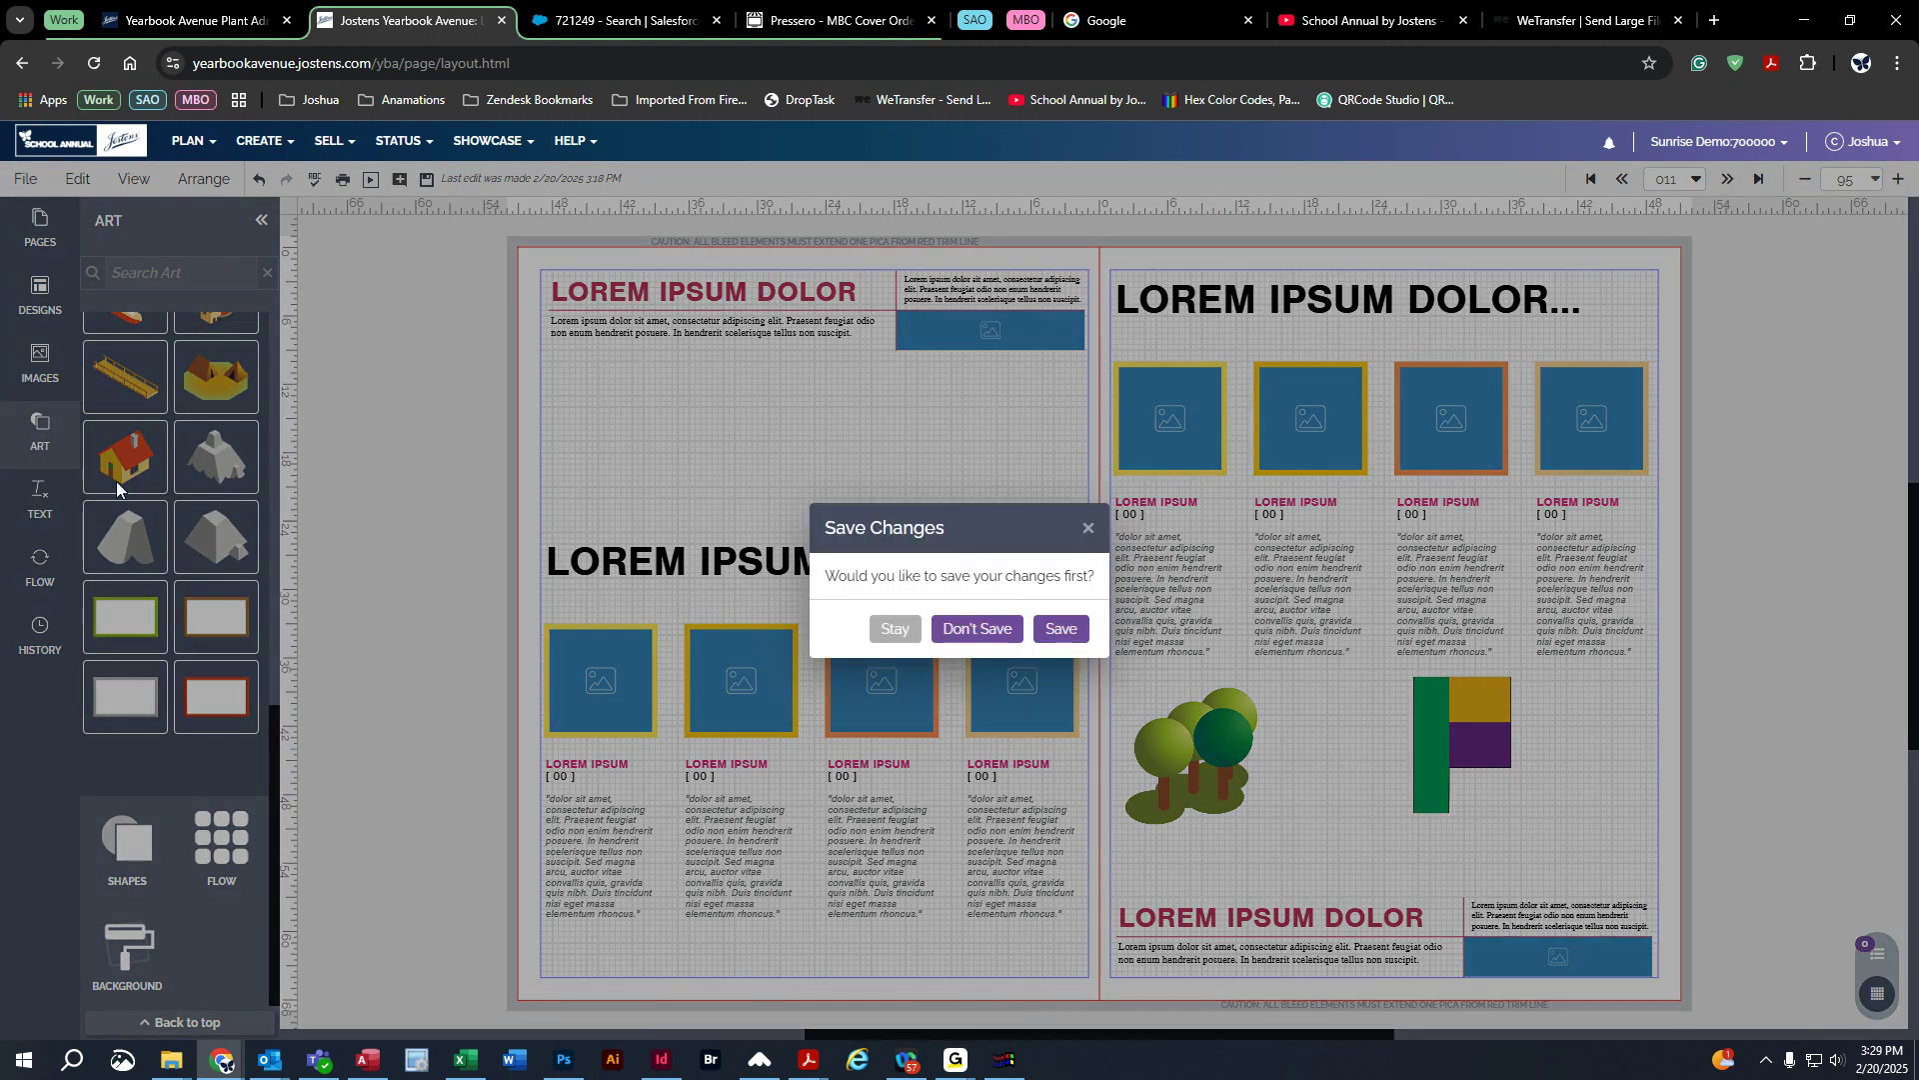
pyautogui.click(1063, 628)
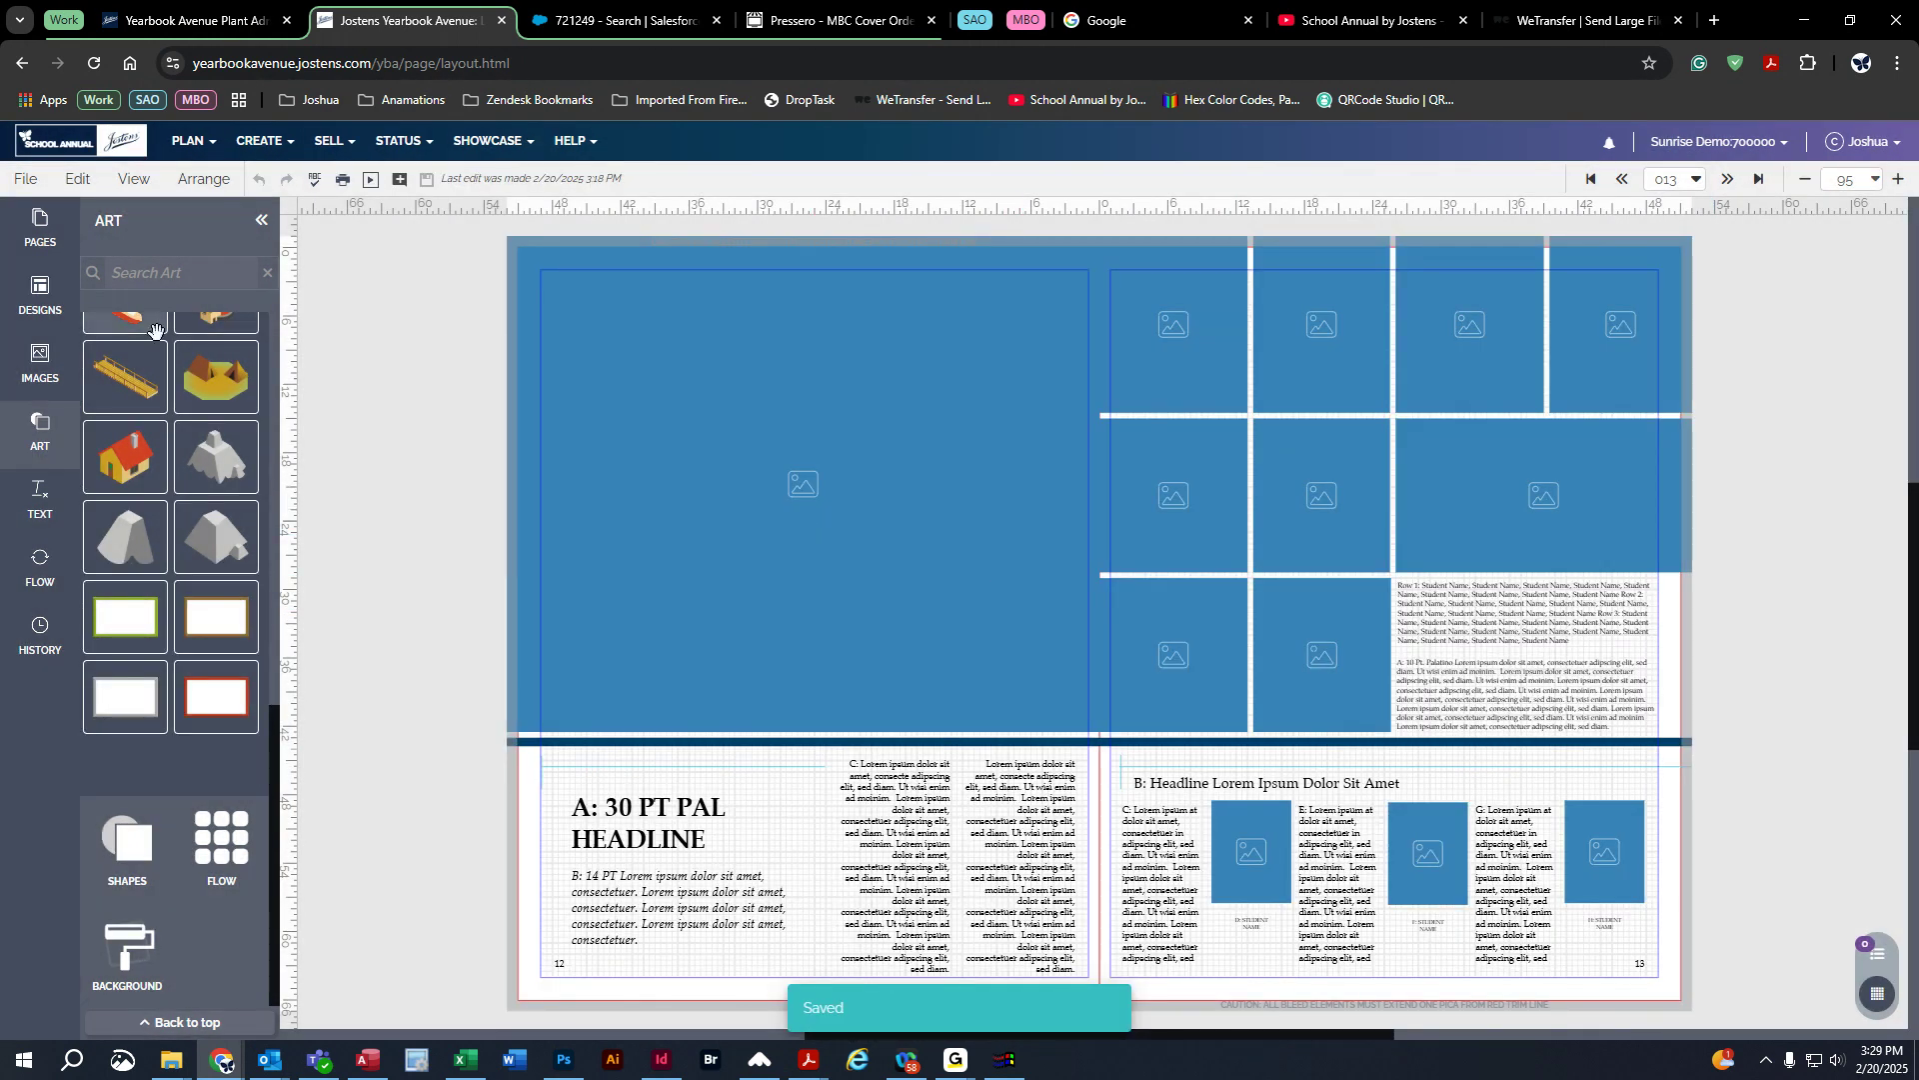
pyautogui.click(77, 179)
pyautogui.moveTo(121, 545)
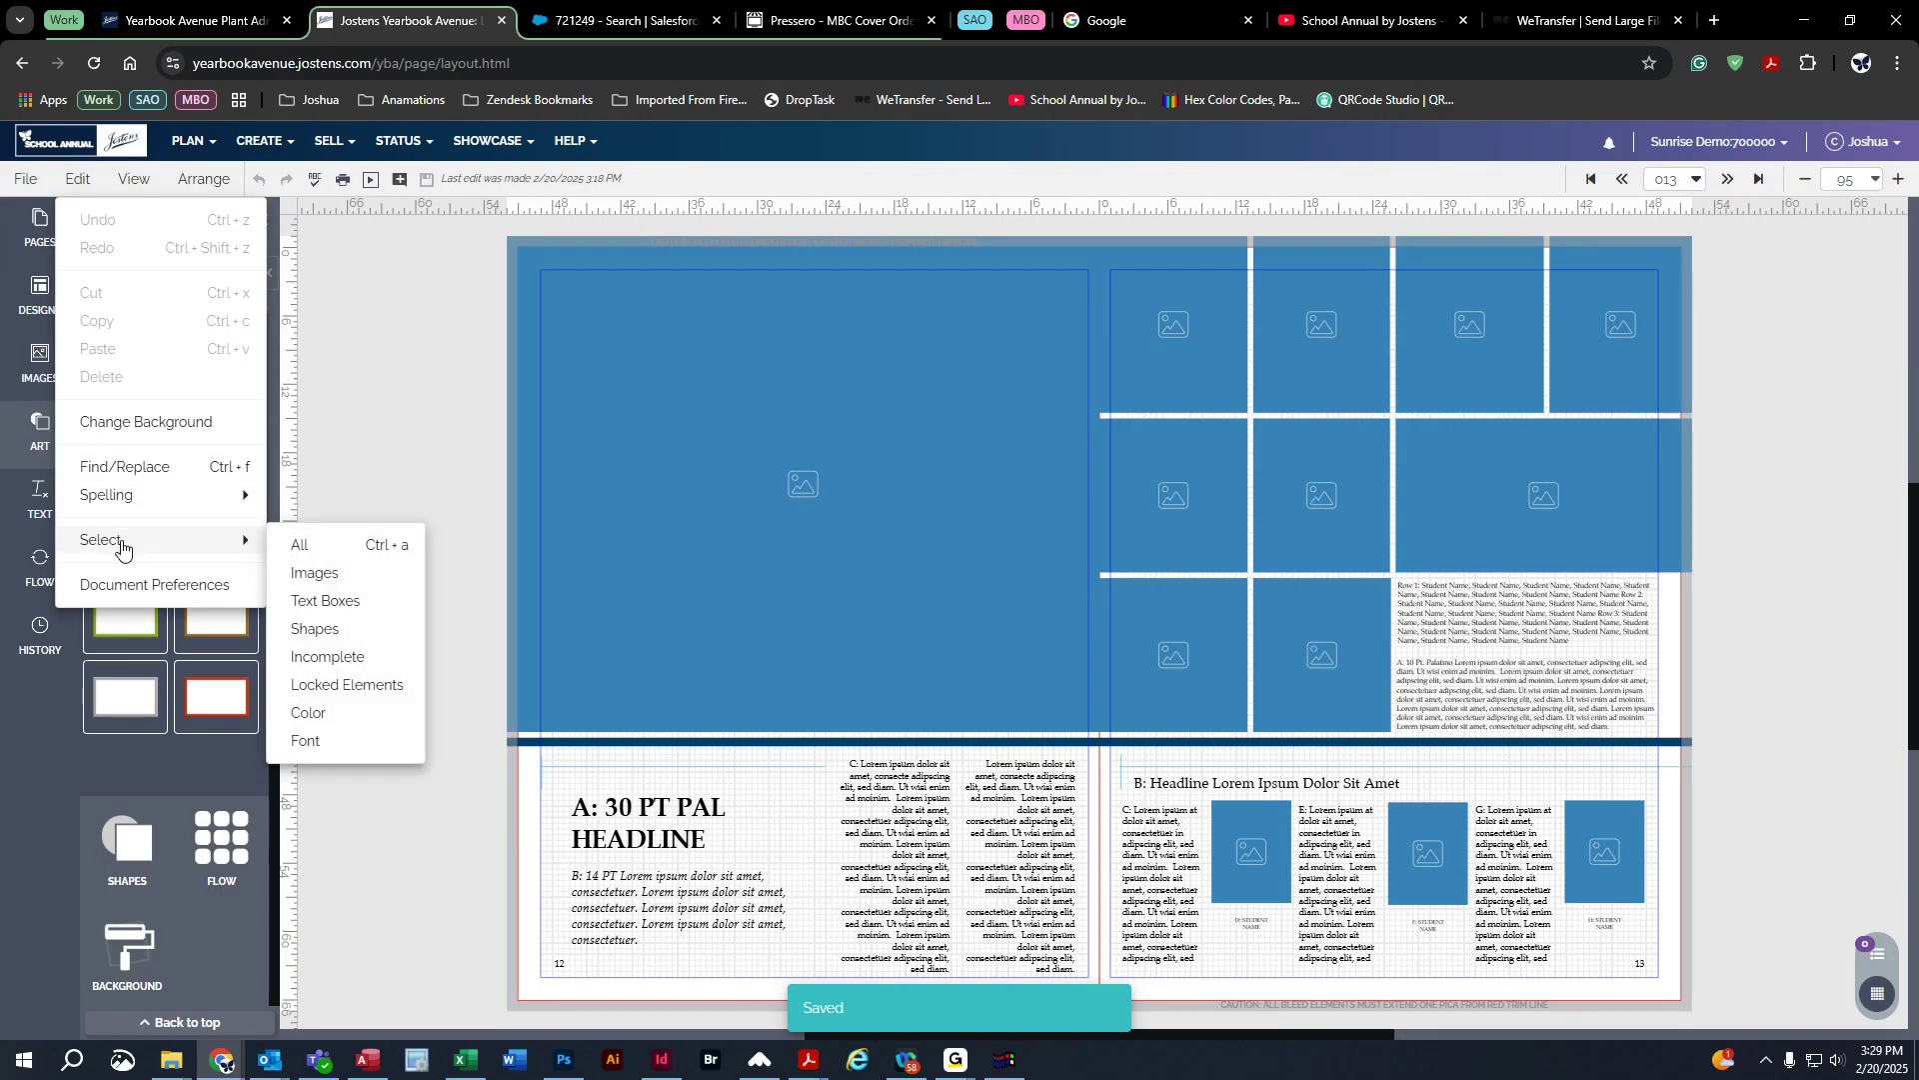
pyautogui.click(297, 541)
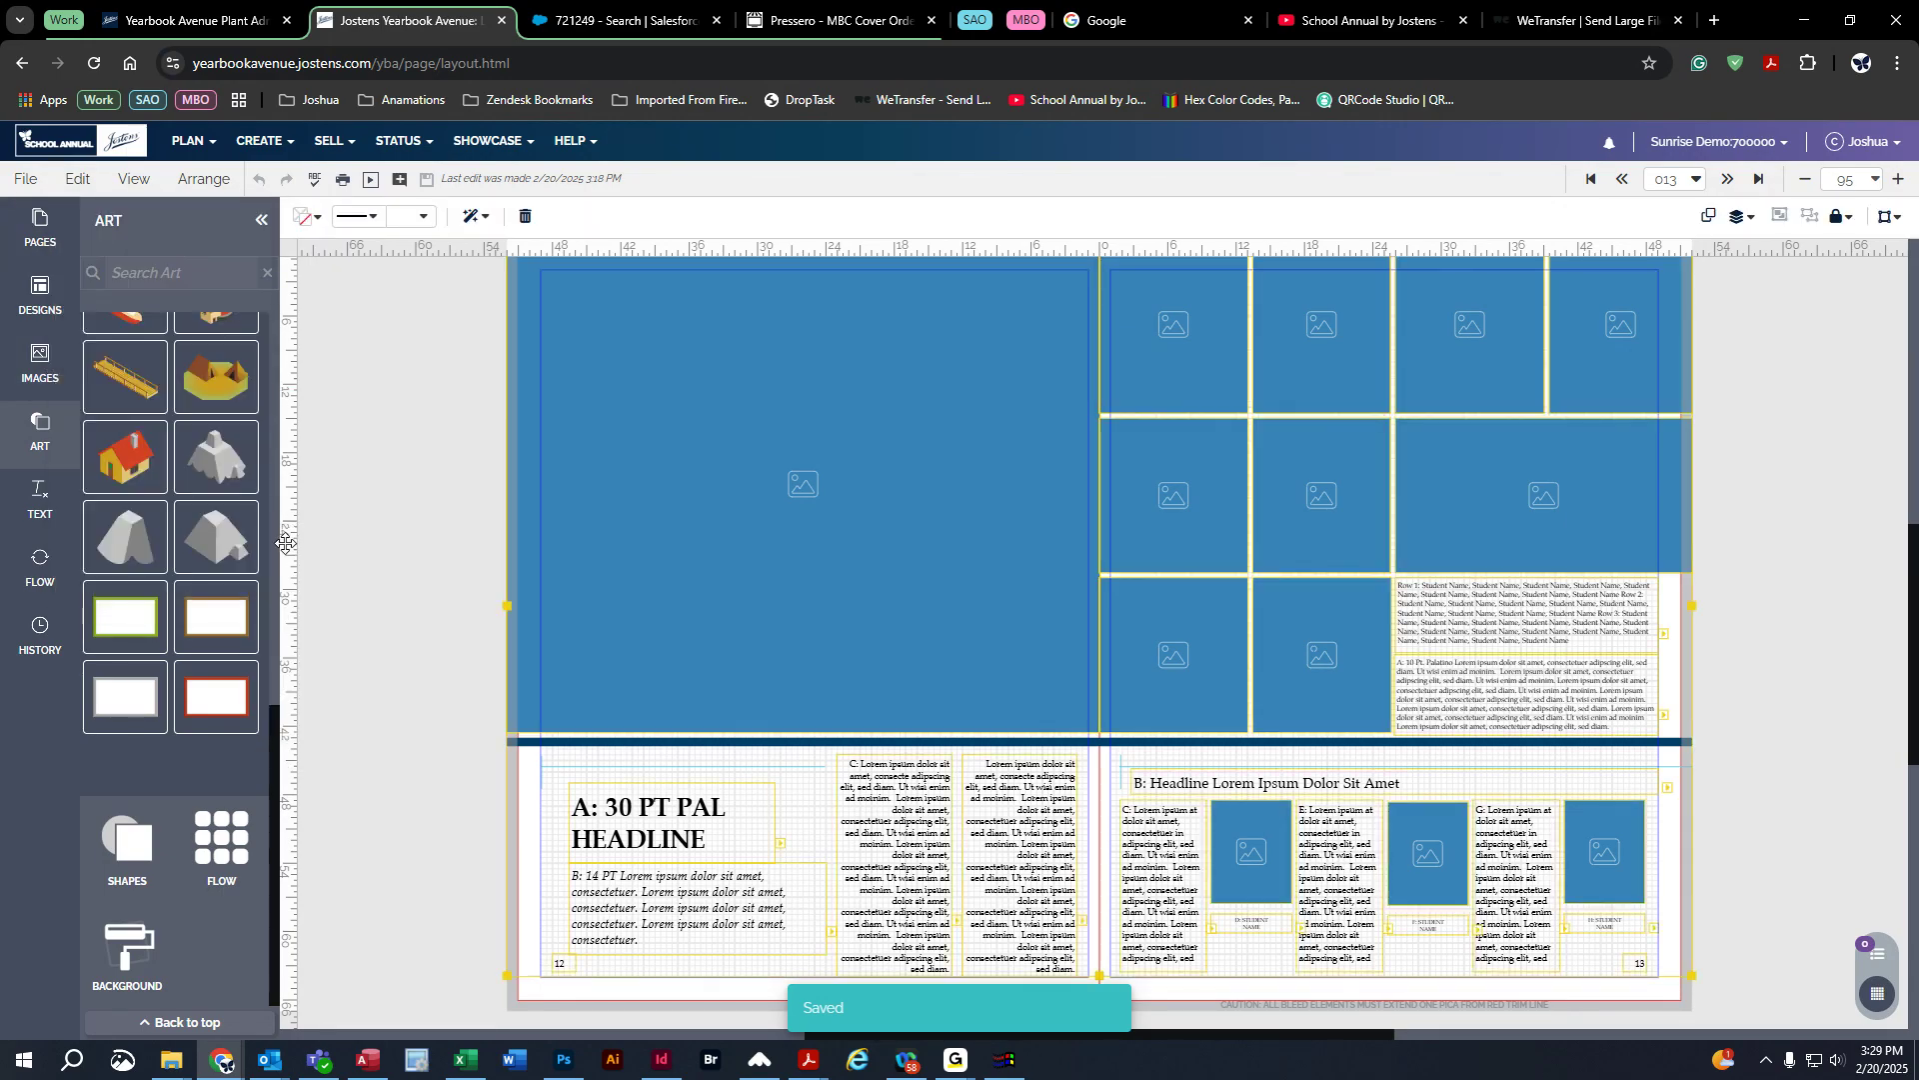
pyautogui.press('Delete')
# Step: Find the navy star pattern among all art backgrounds and apply it to page 12
pyautogui.click(40, 444)
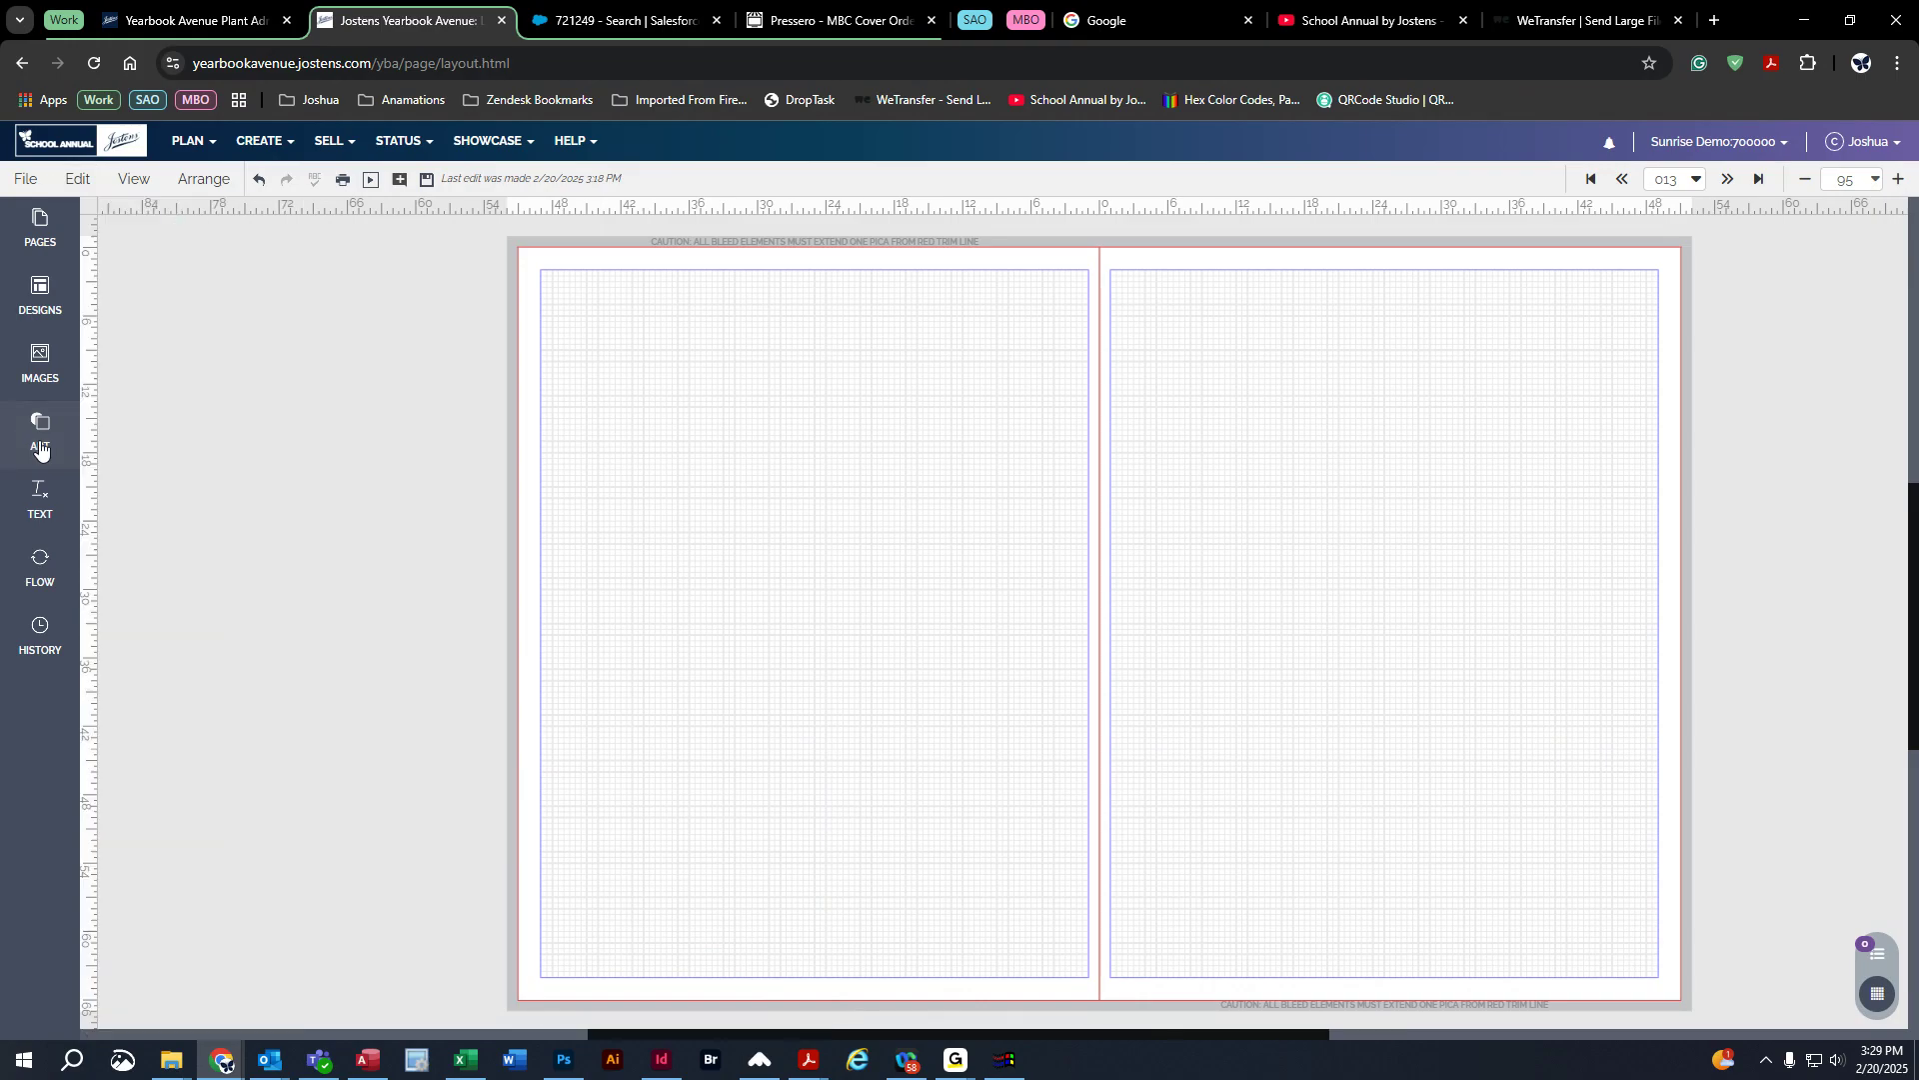
pyautogui.moveTo(999, 1036); pyautogui.dragTo(1065, 1040)
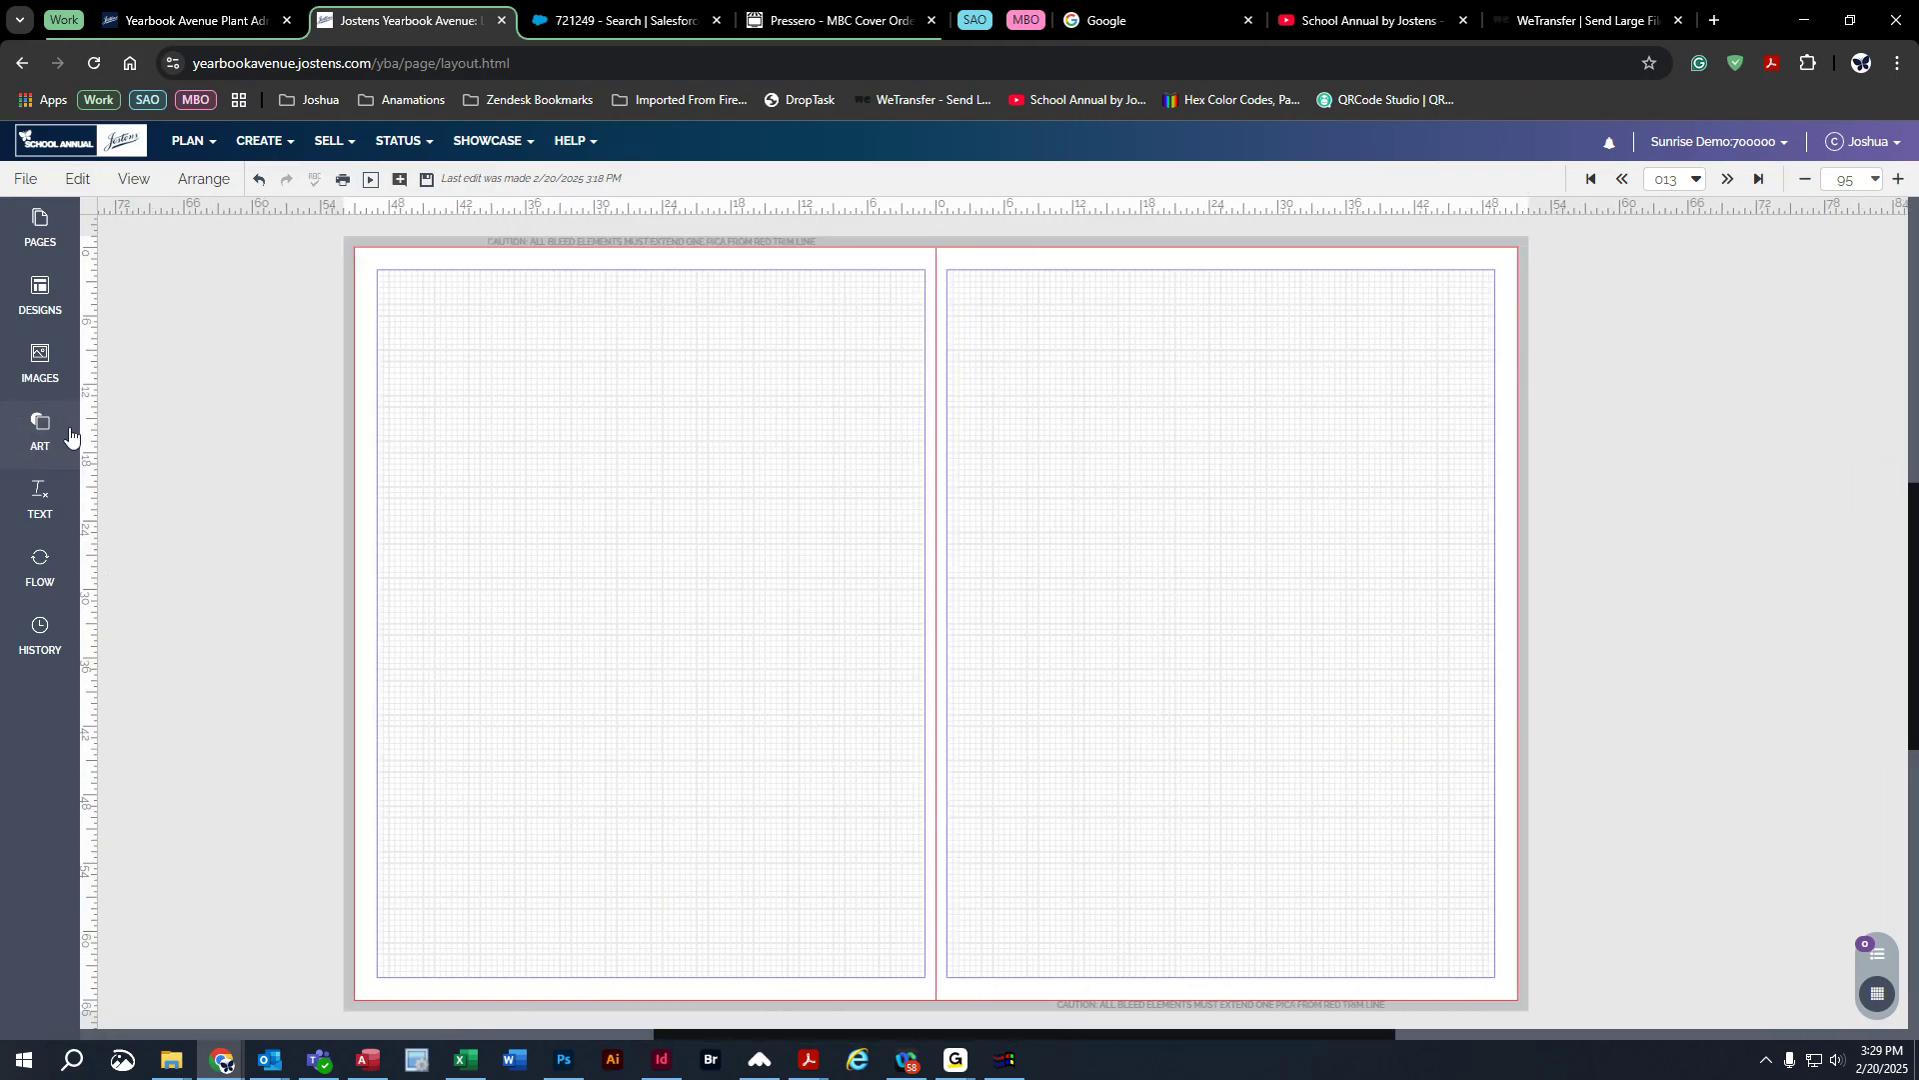
pyautogui.click(41, 430)
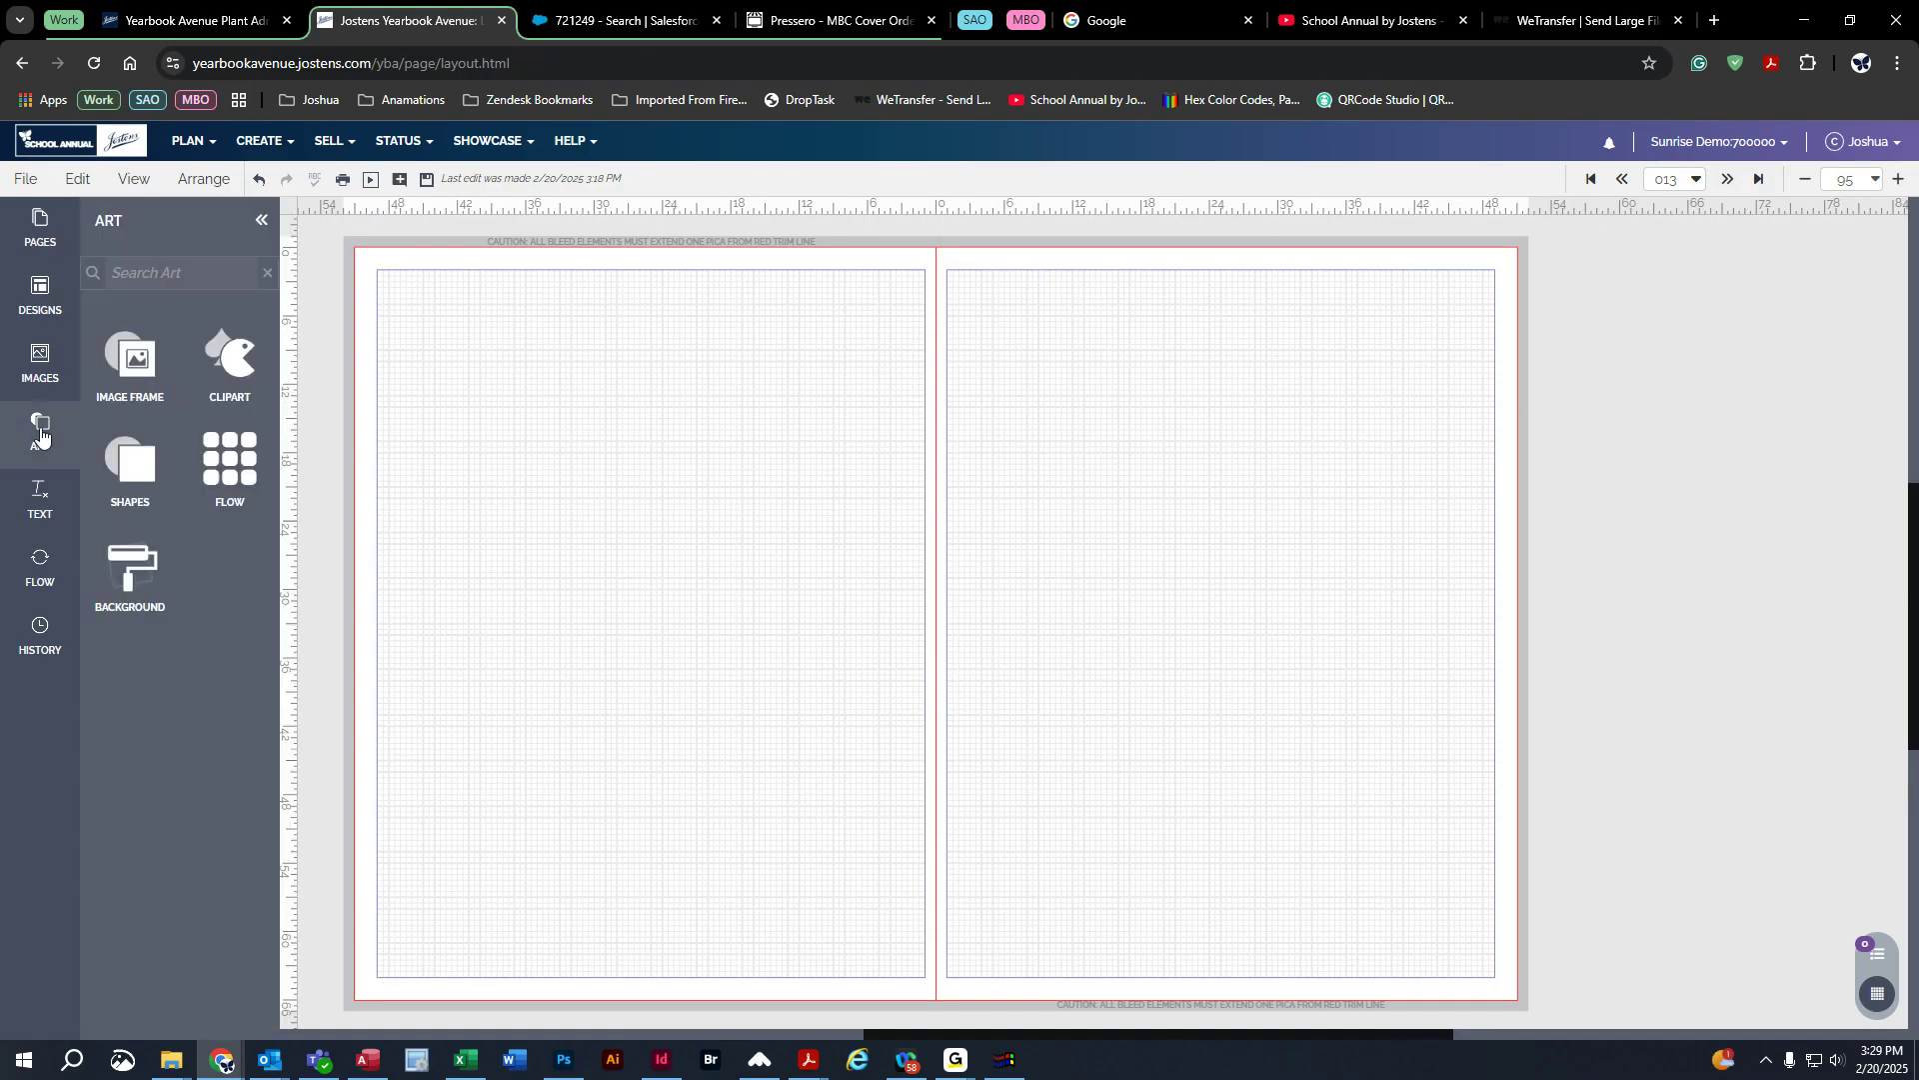
pyautogui.click(130, 572)
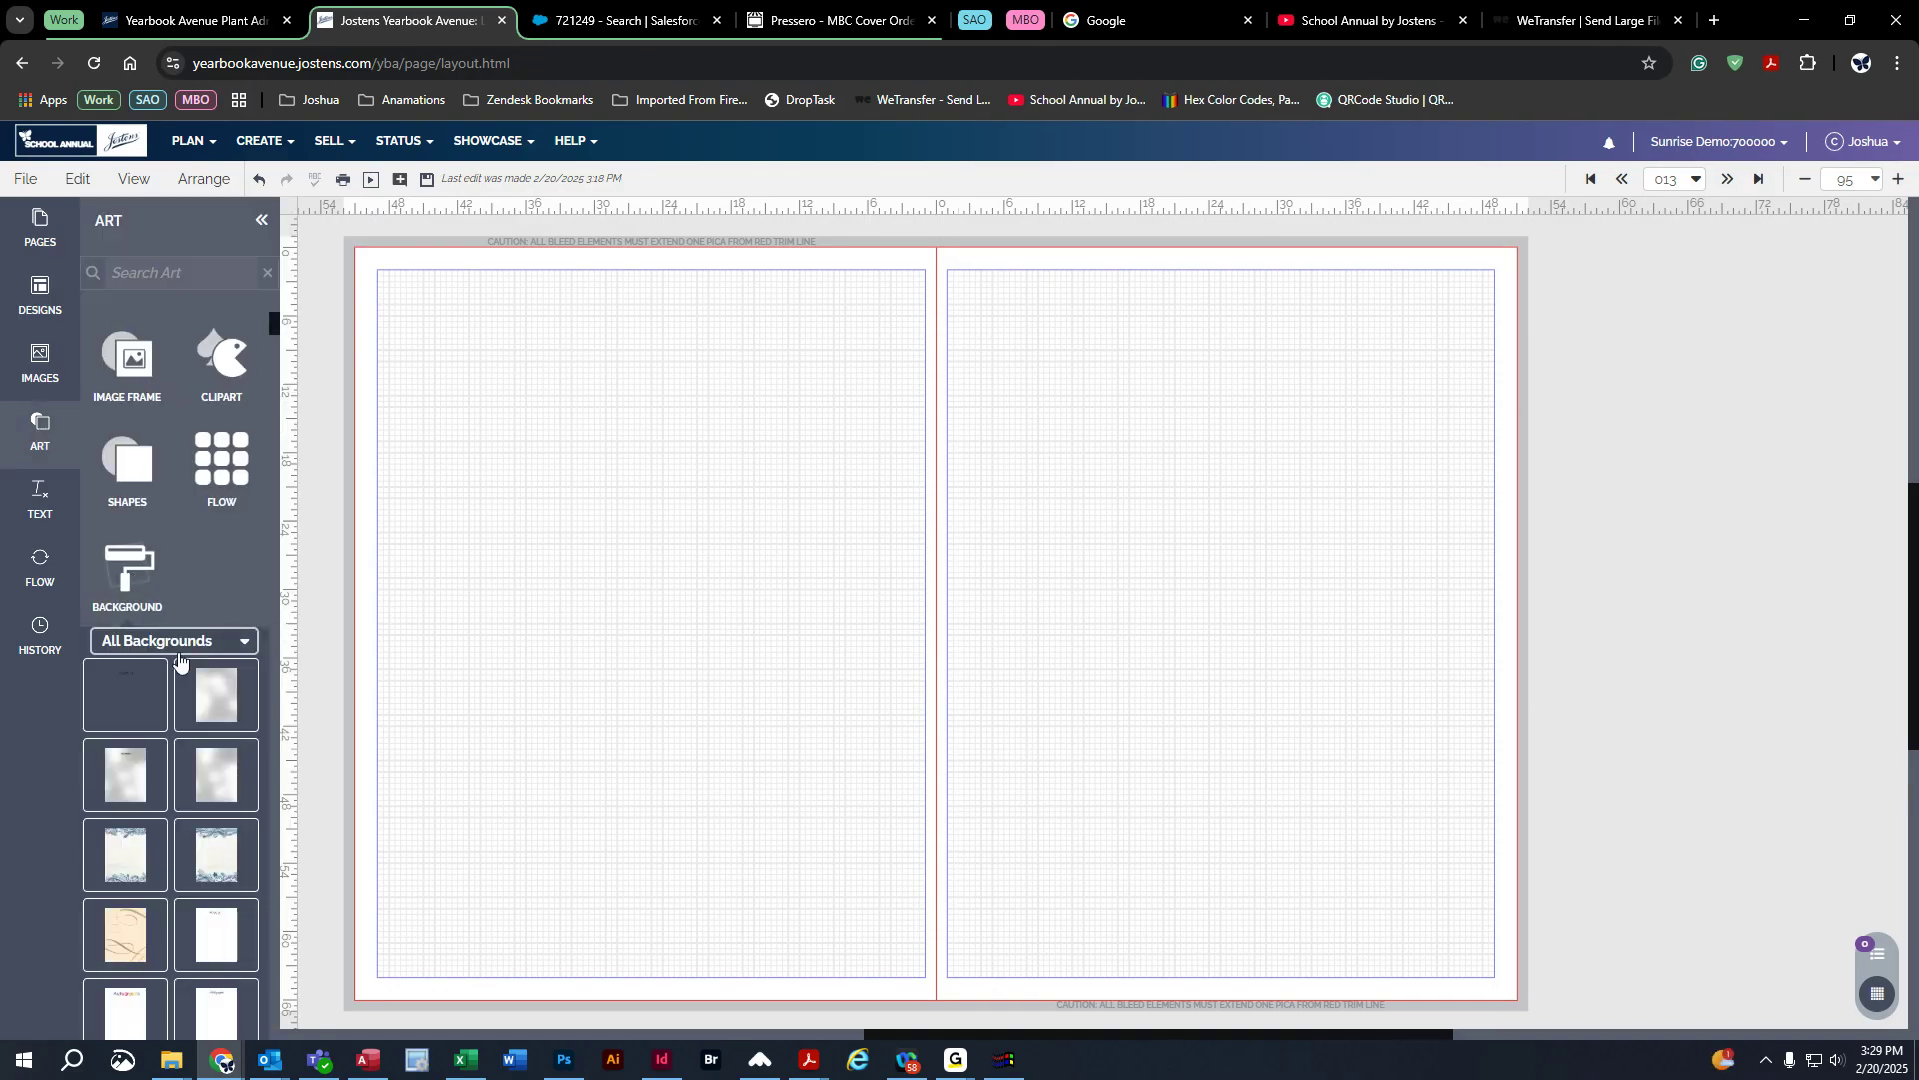
pyautogui.scroll(-5, 202, 704)
pyautogui.scroll(-10, 209, 747)
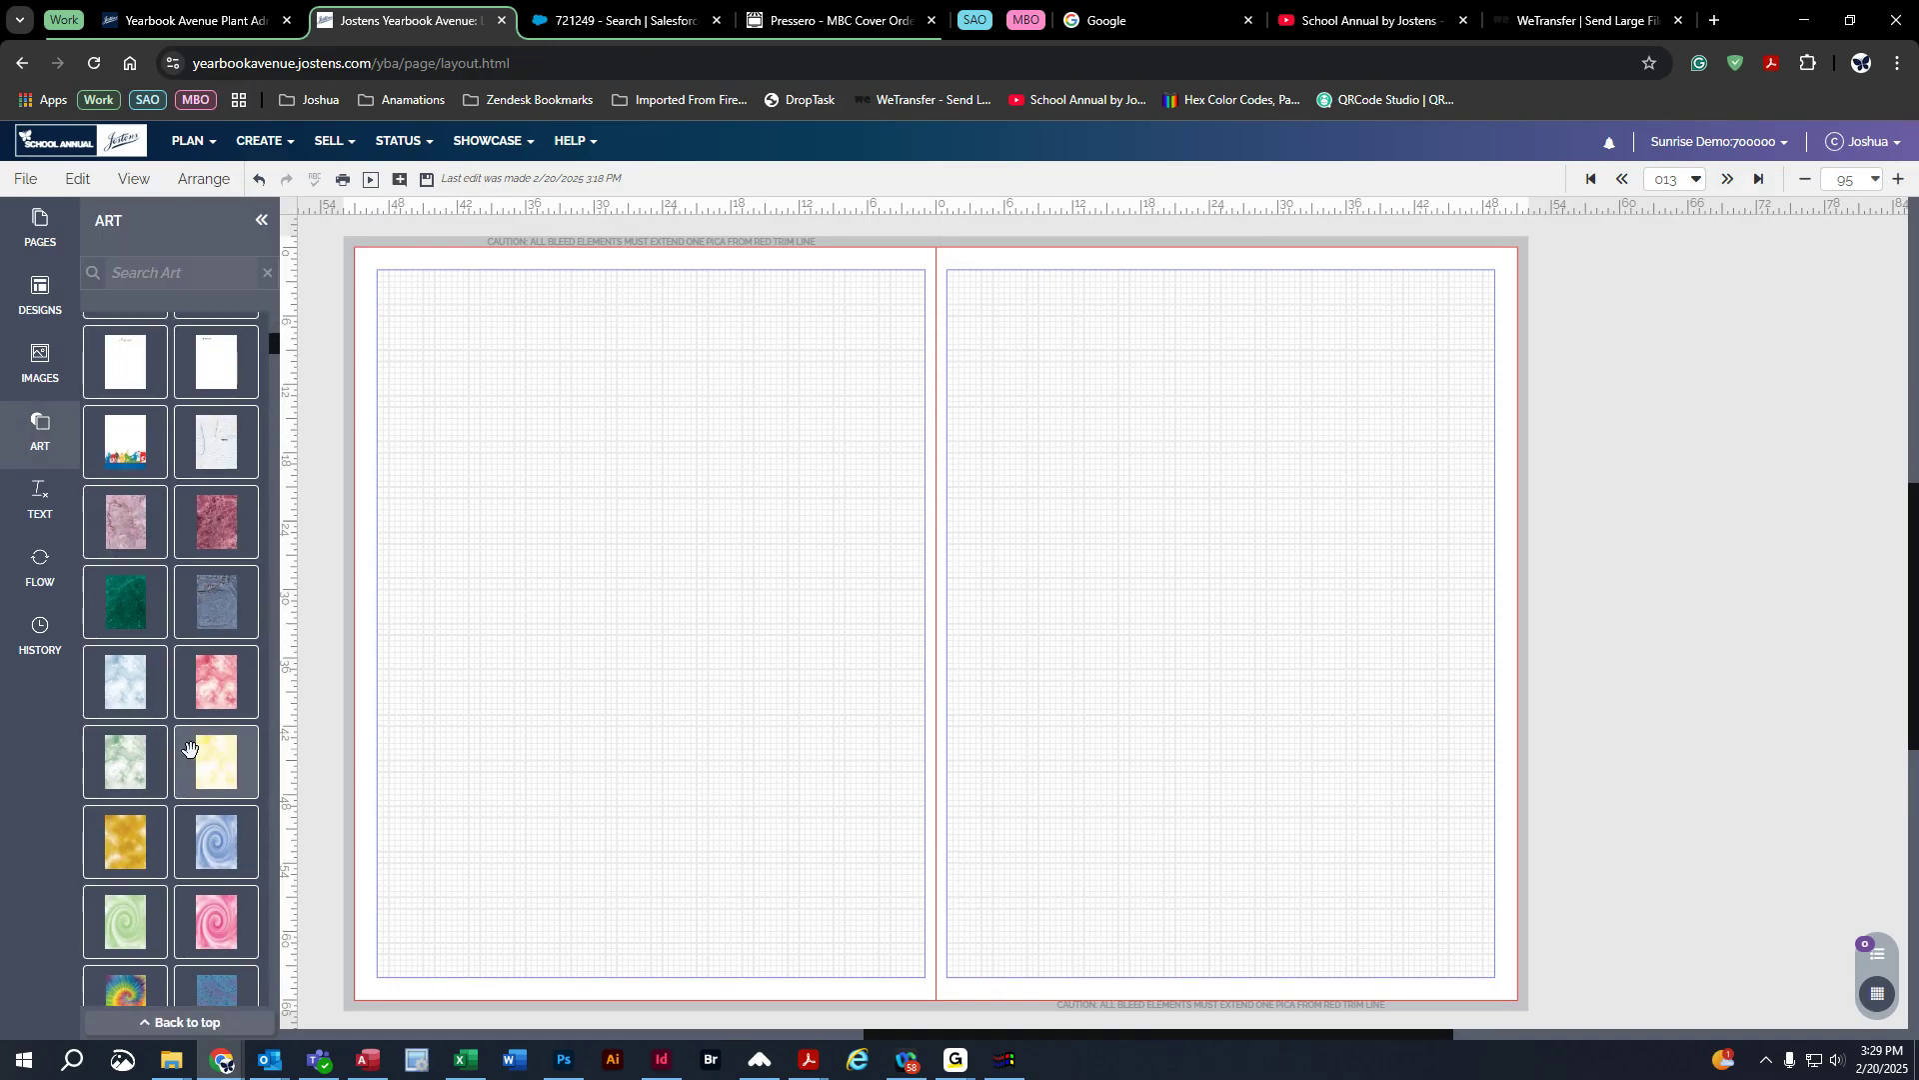
pyautogui.scroll(-10, 172, 750)
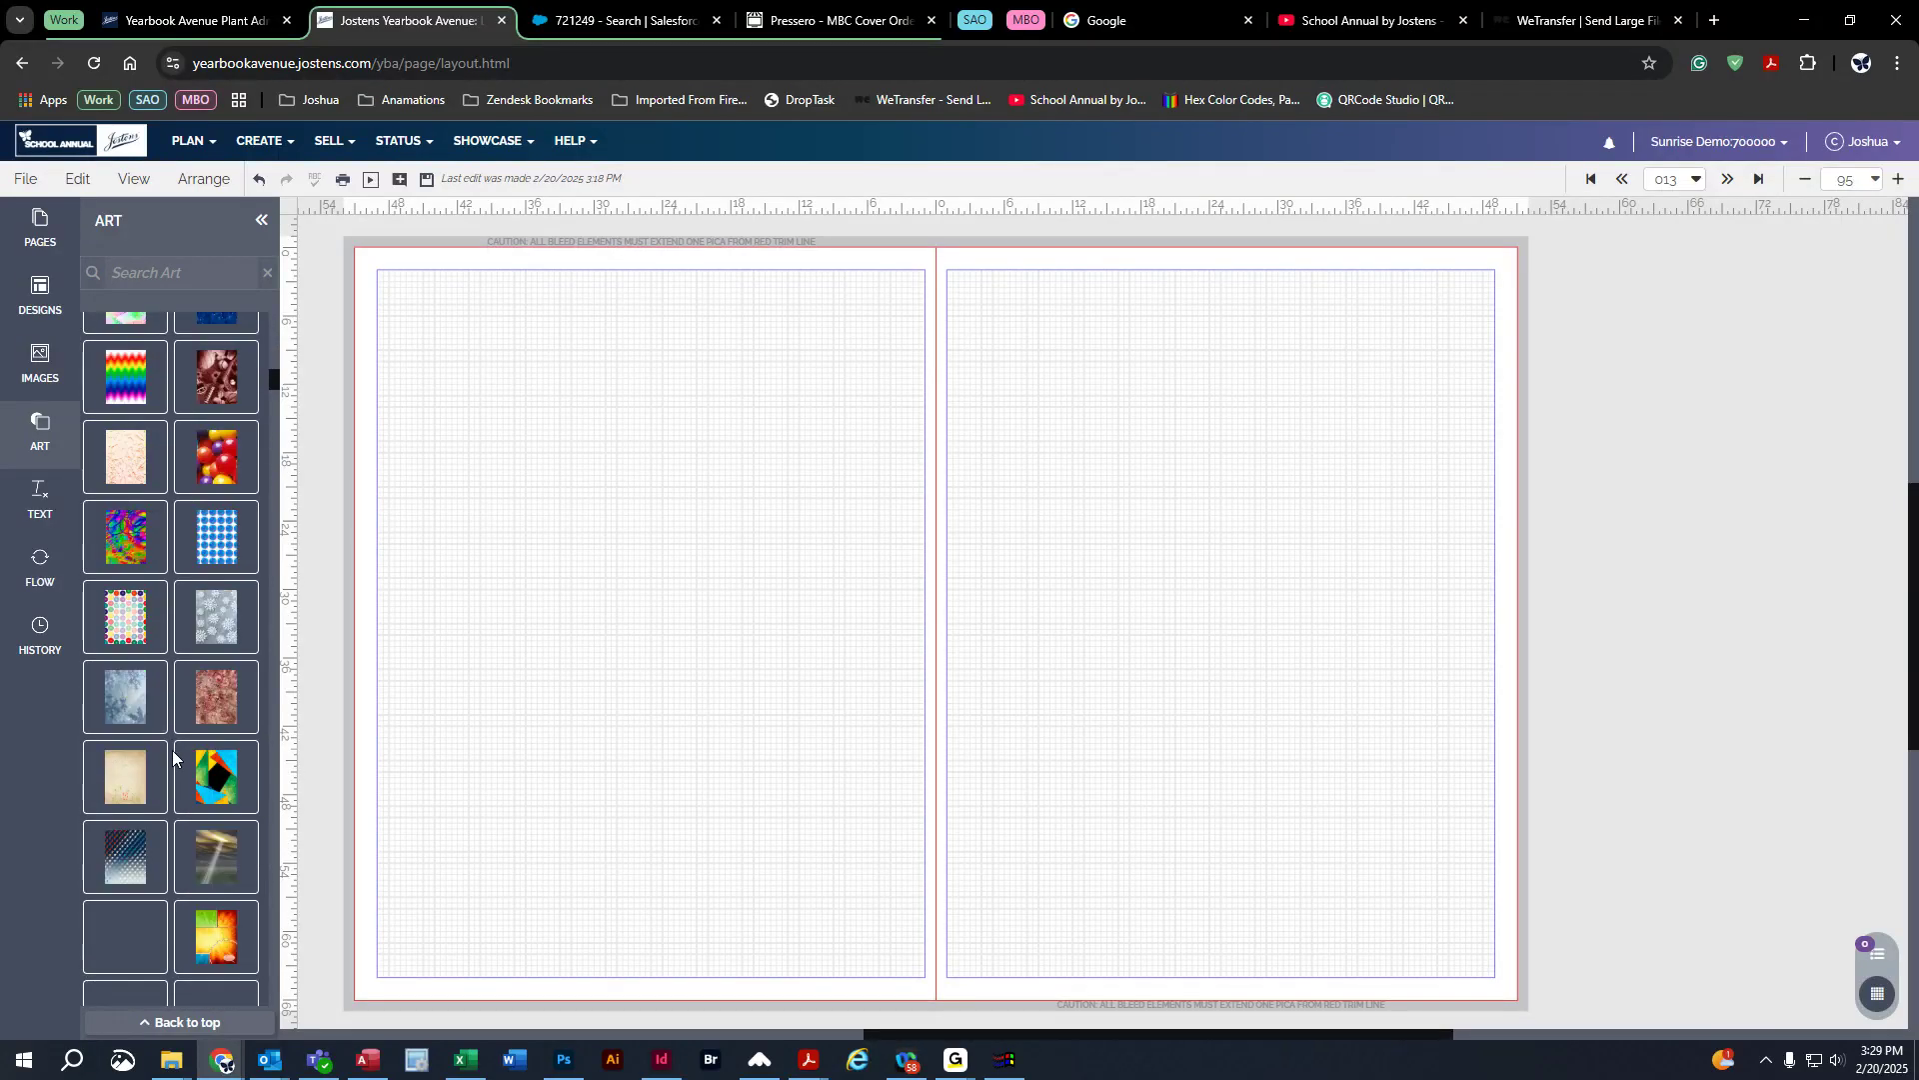
pyautogui.scroll(-10, 172, 750)
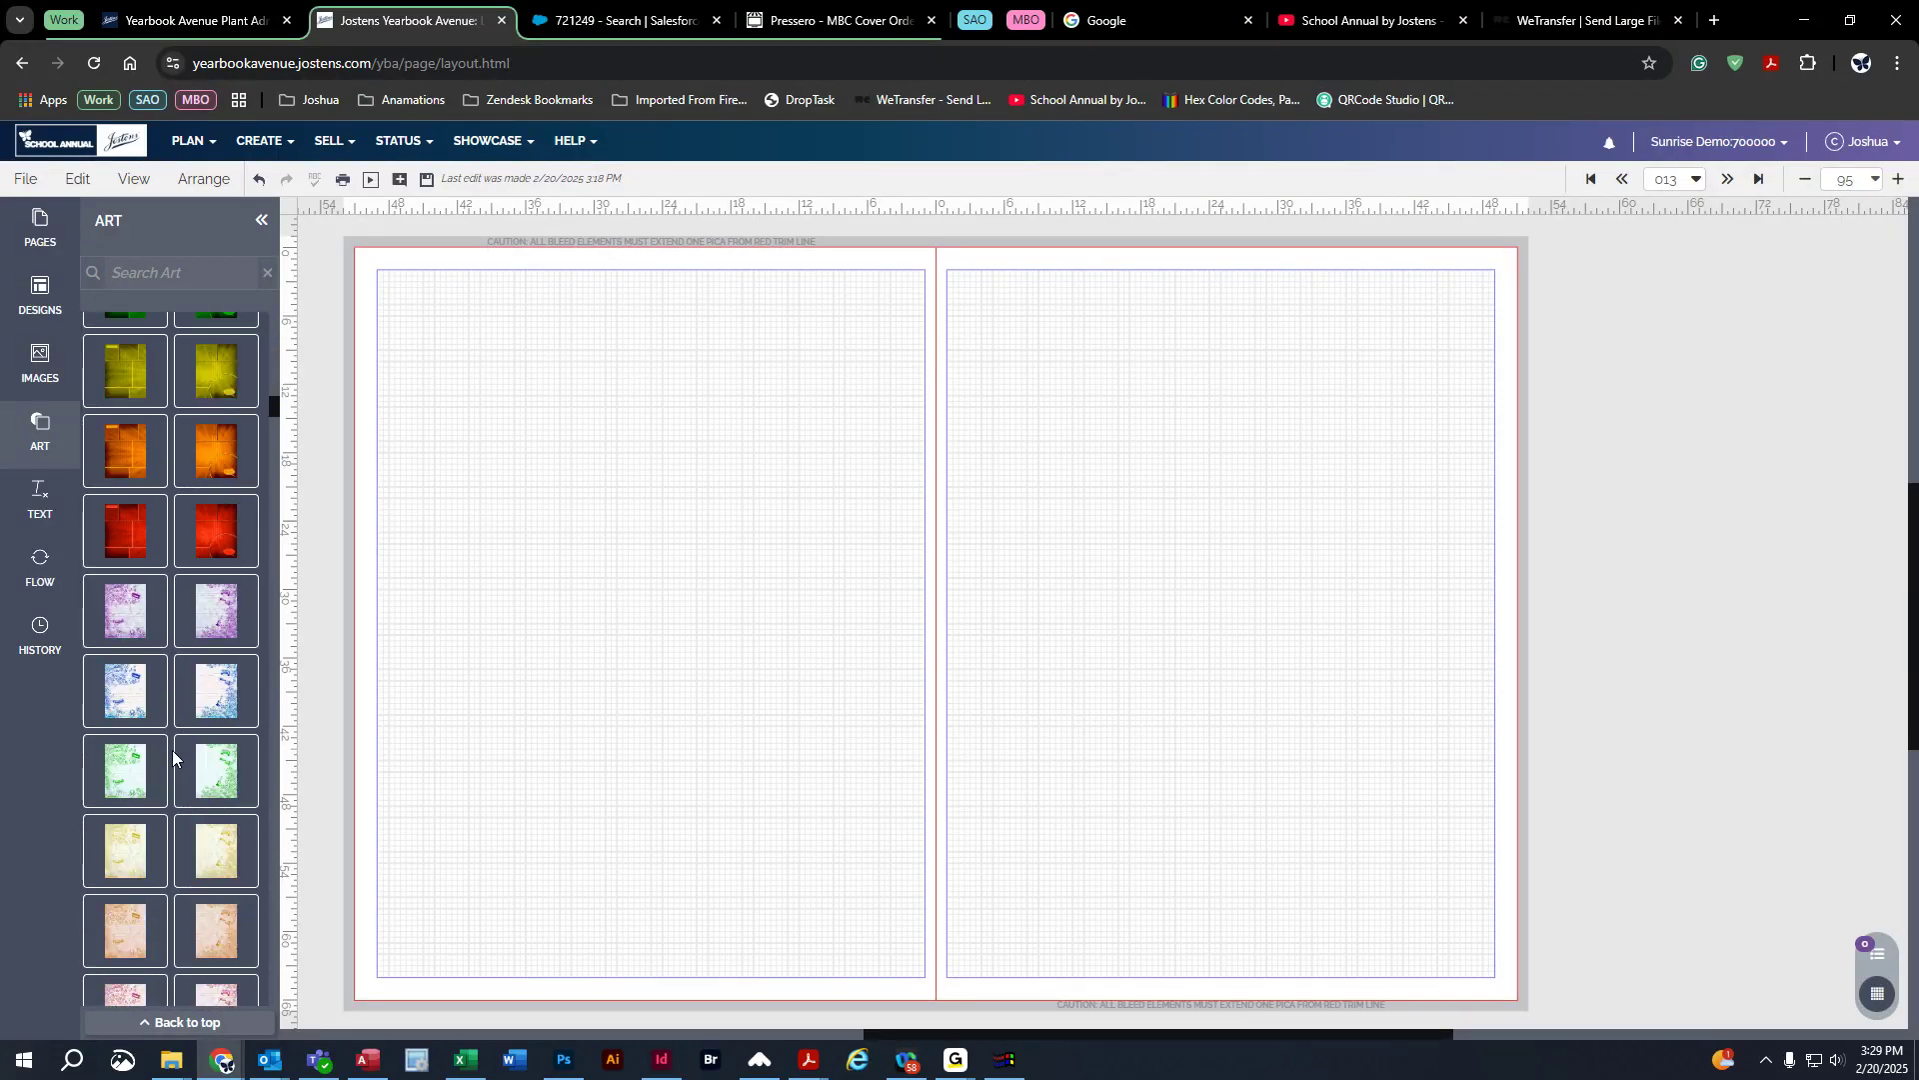
pyautogui.scroll(-10, 172, 750)
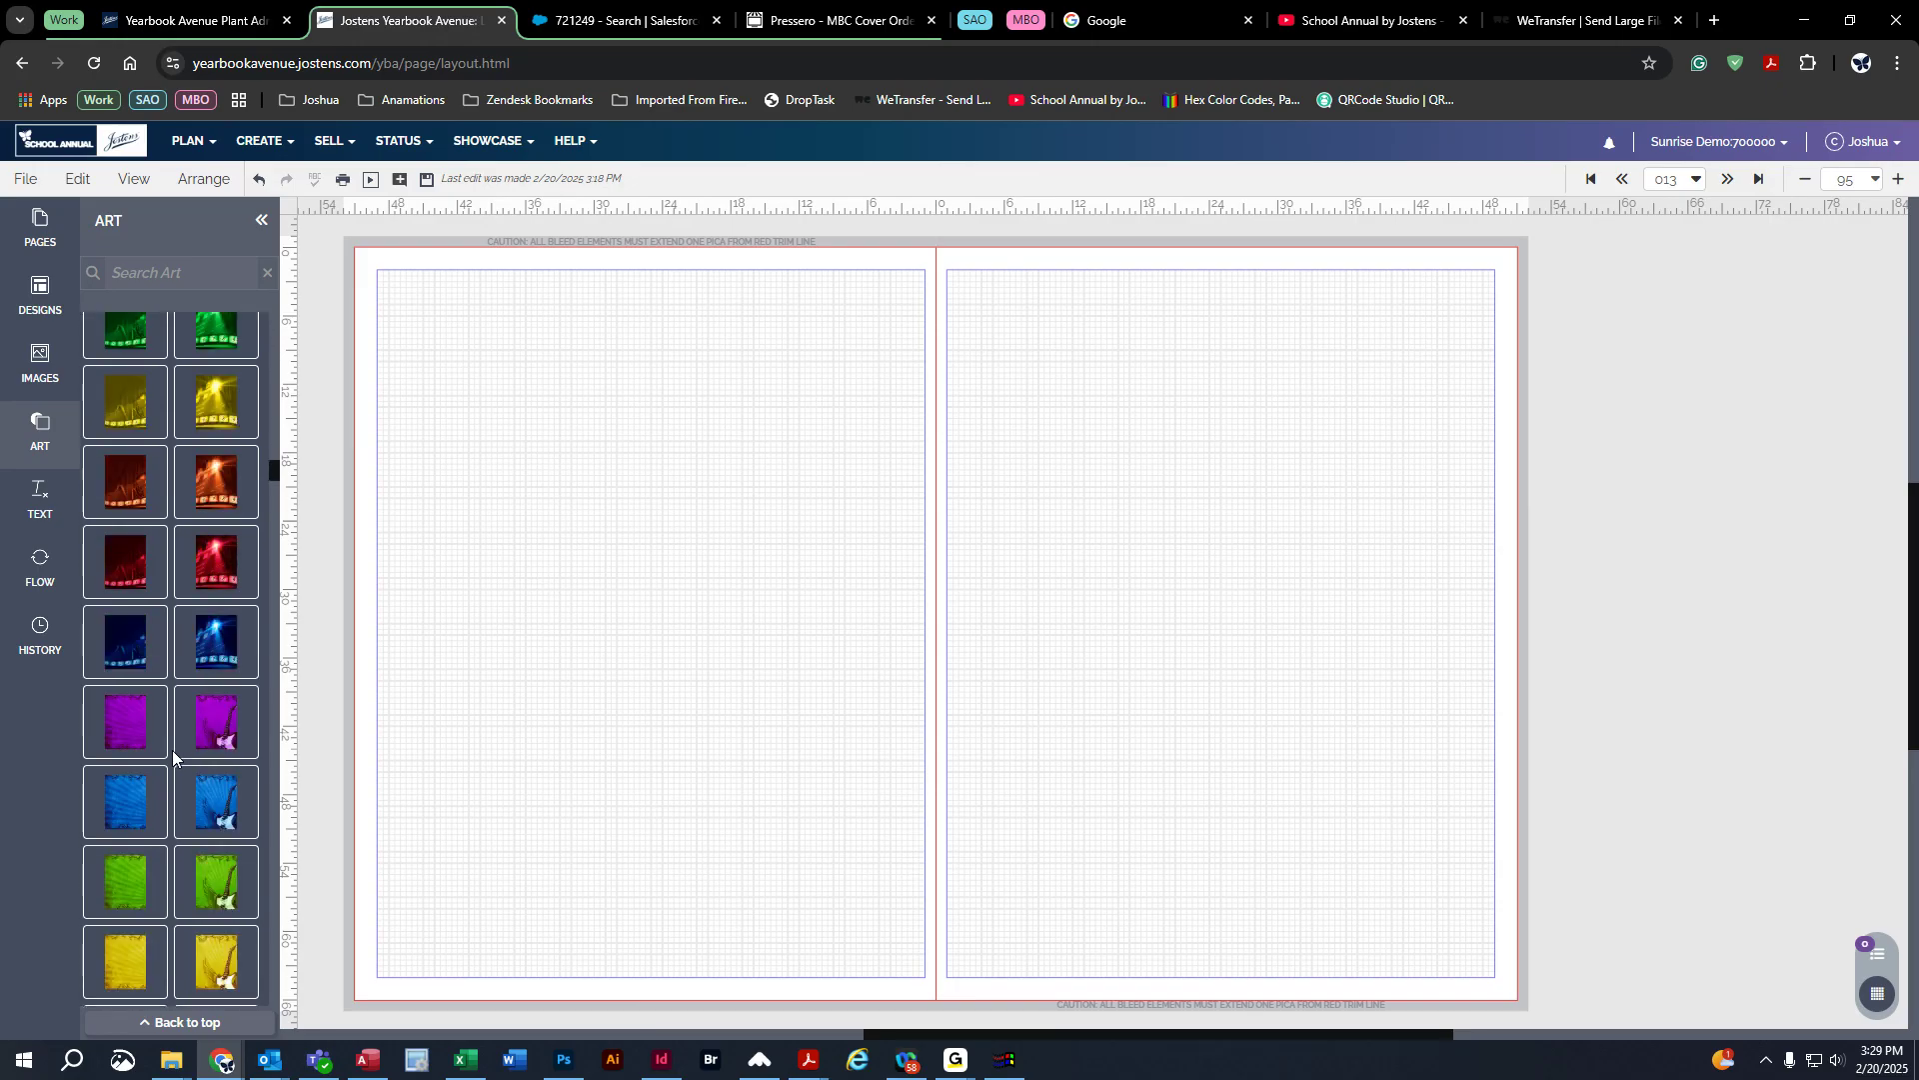
pyautogui.scroll(-5, 172, 749)
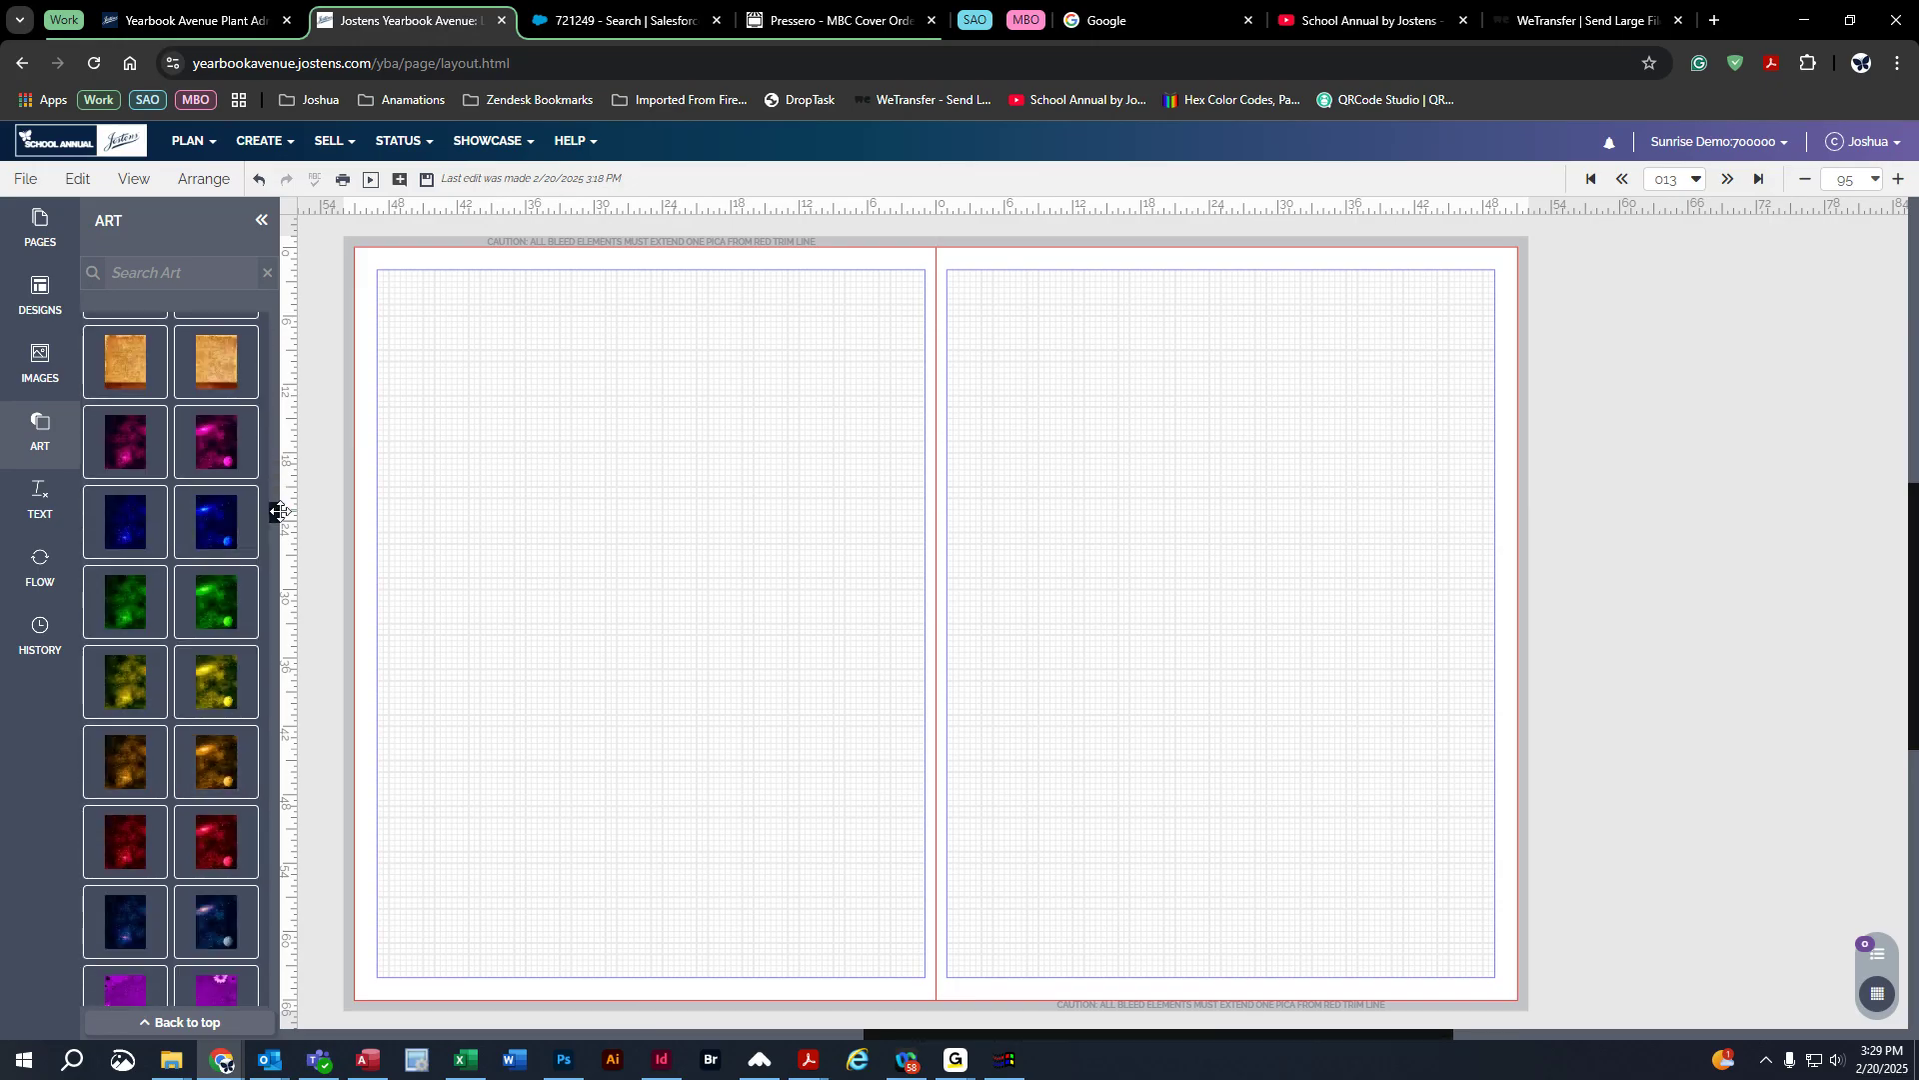
pyautogui.moveTo(276, 519); pyautogui.dragTo(310, 776)
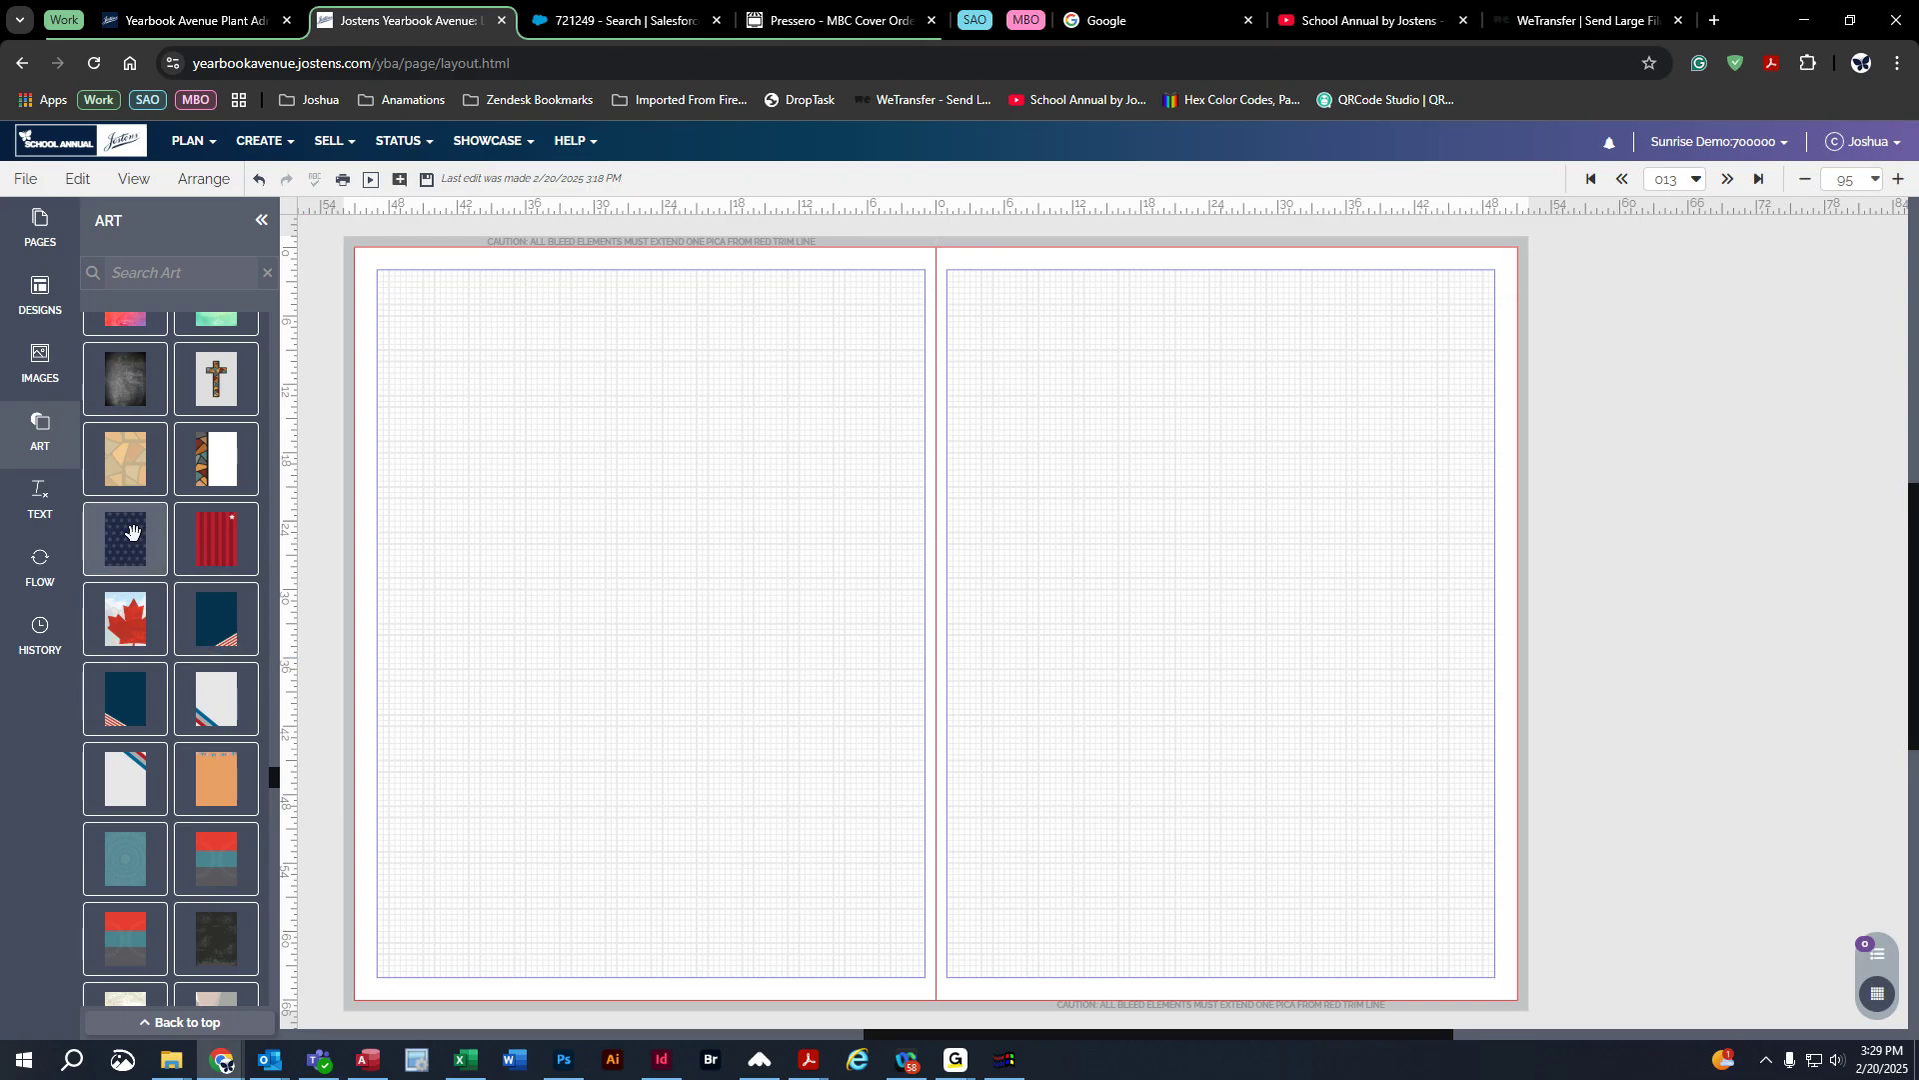
pyautogui.moveTo(123, 539); pyautogui.dragTo(864, 519)
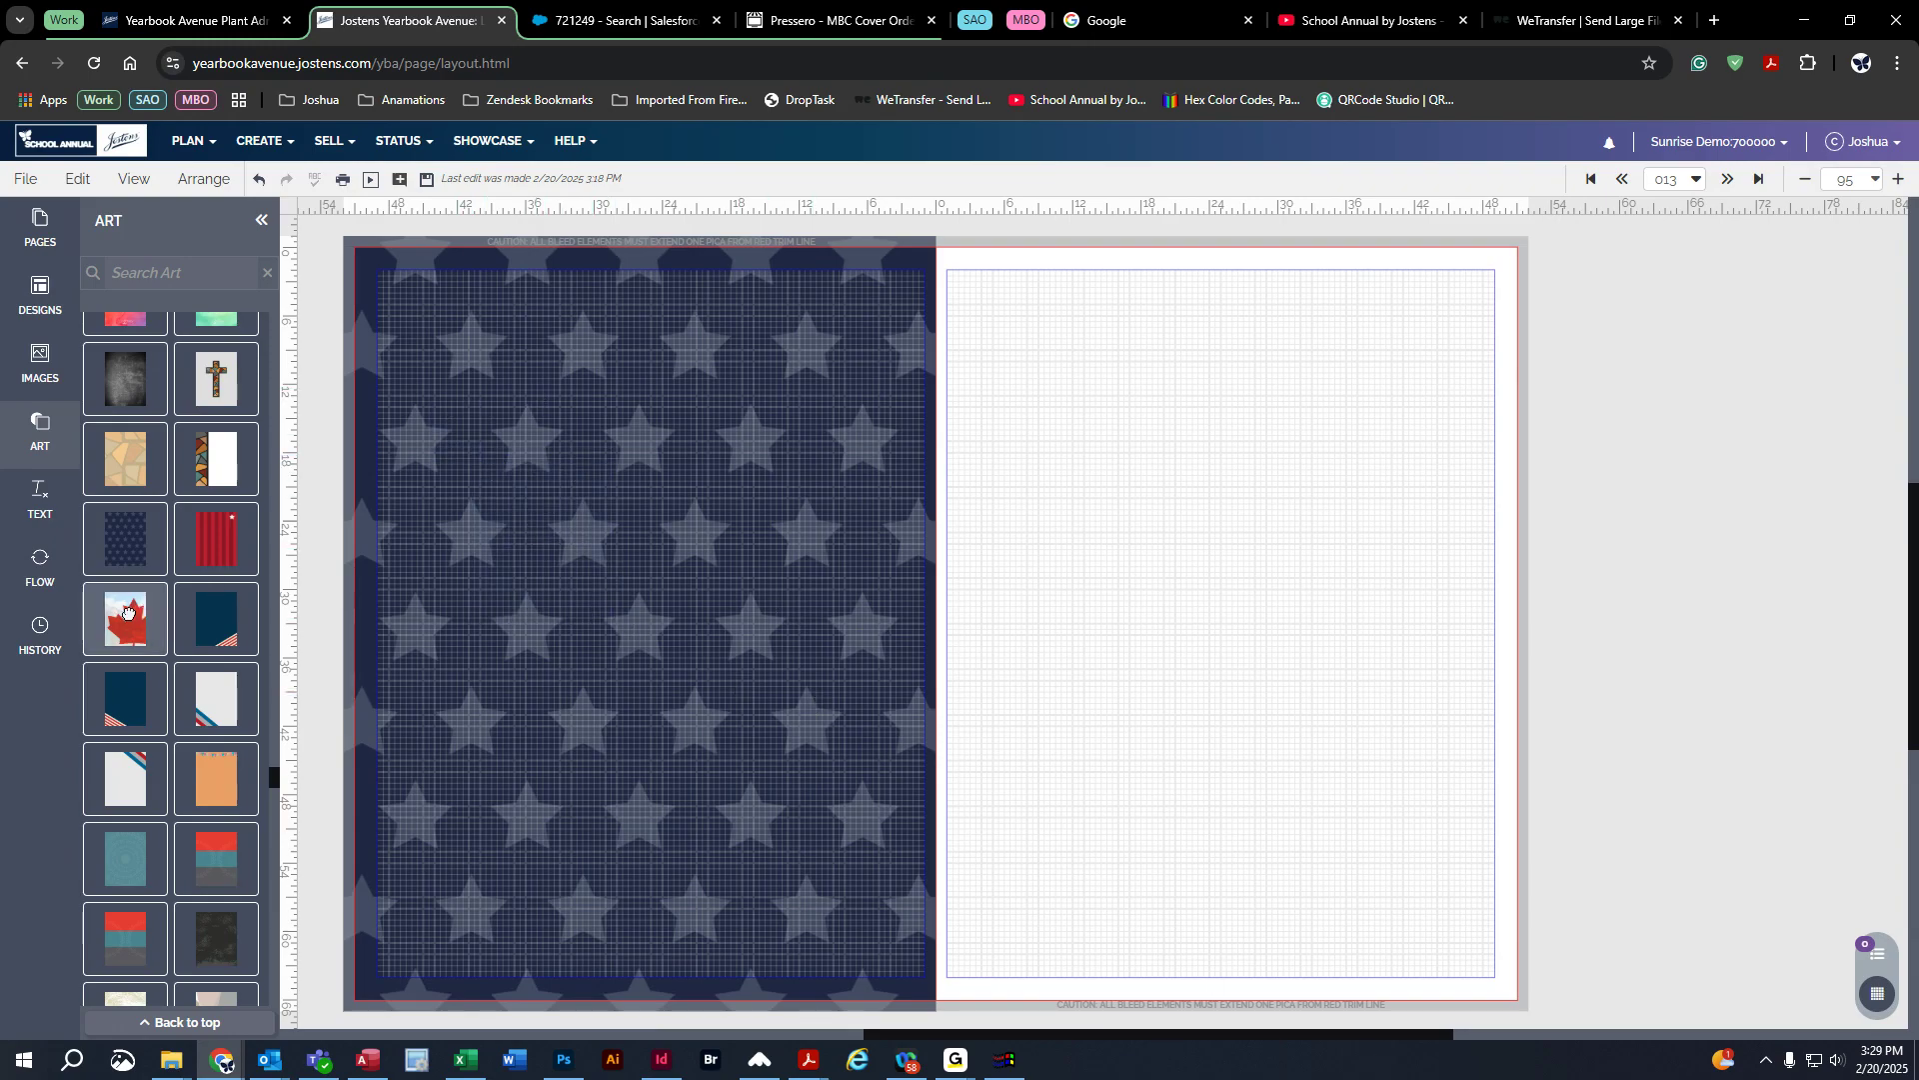
# Step: Apply the red maple leaf background with the mountain scene to page 13
pyautogui.moveTo(126, 614); pyautogui.dragTo(1139, 541)
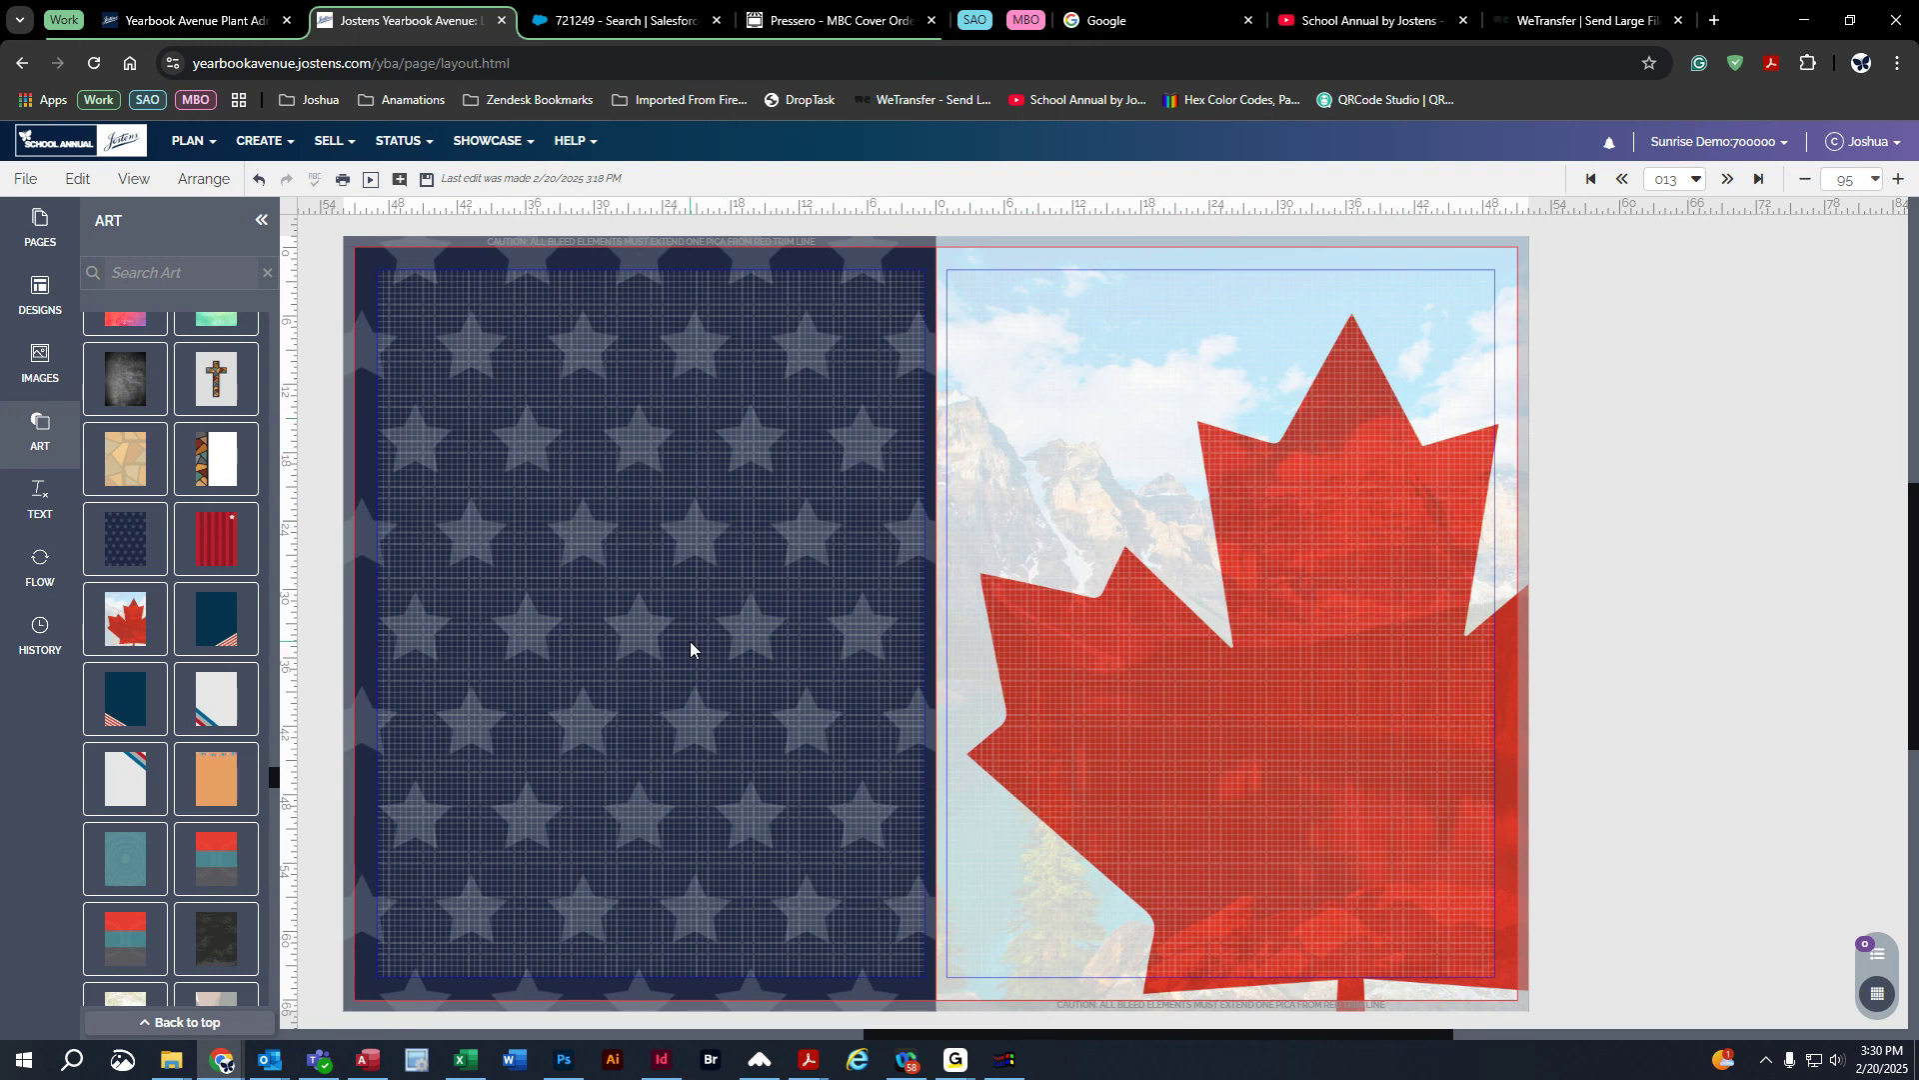
pyautogui.scroll(1, 690, 648)
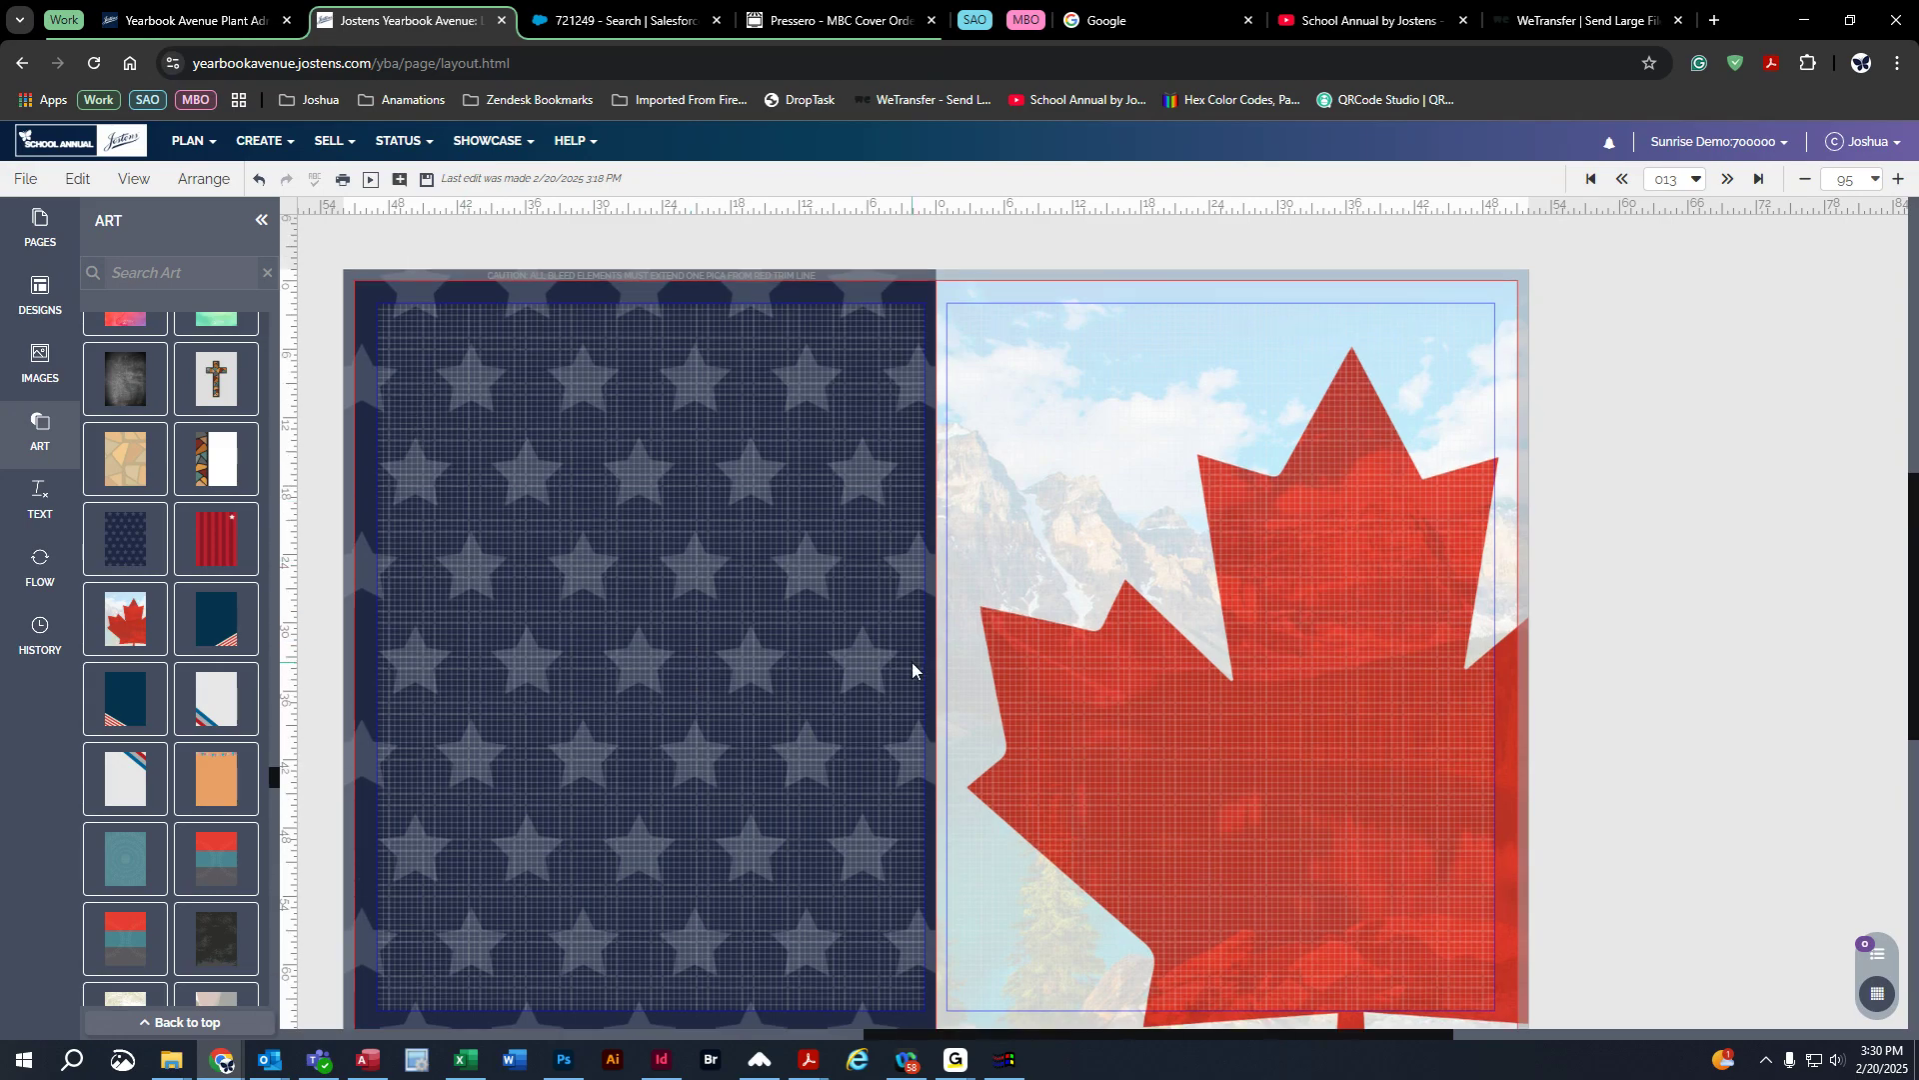
pyautogui.scroll(-1, 912, 663)
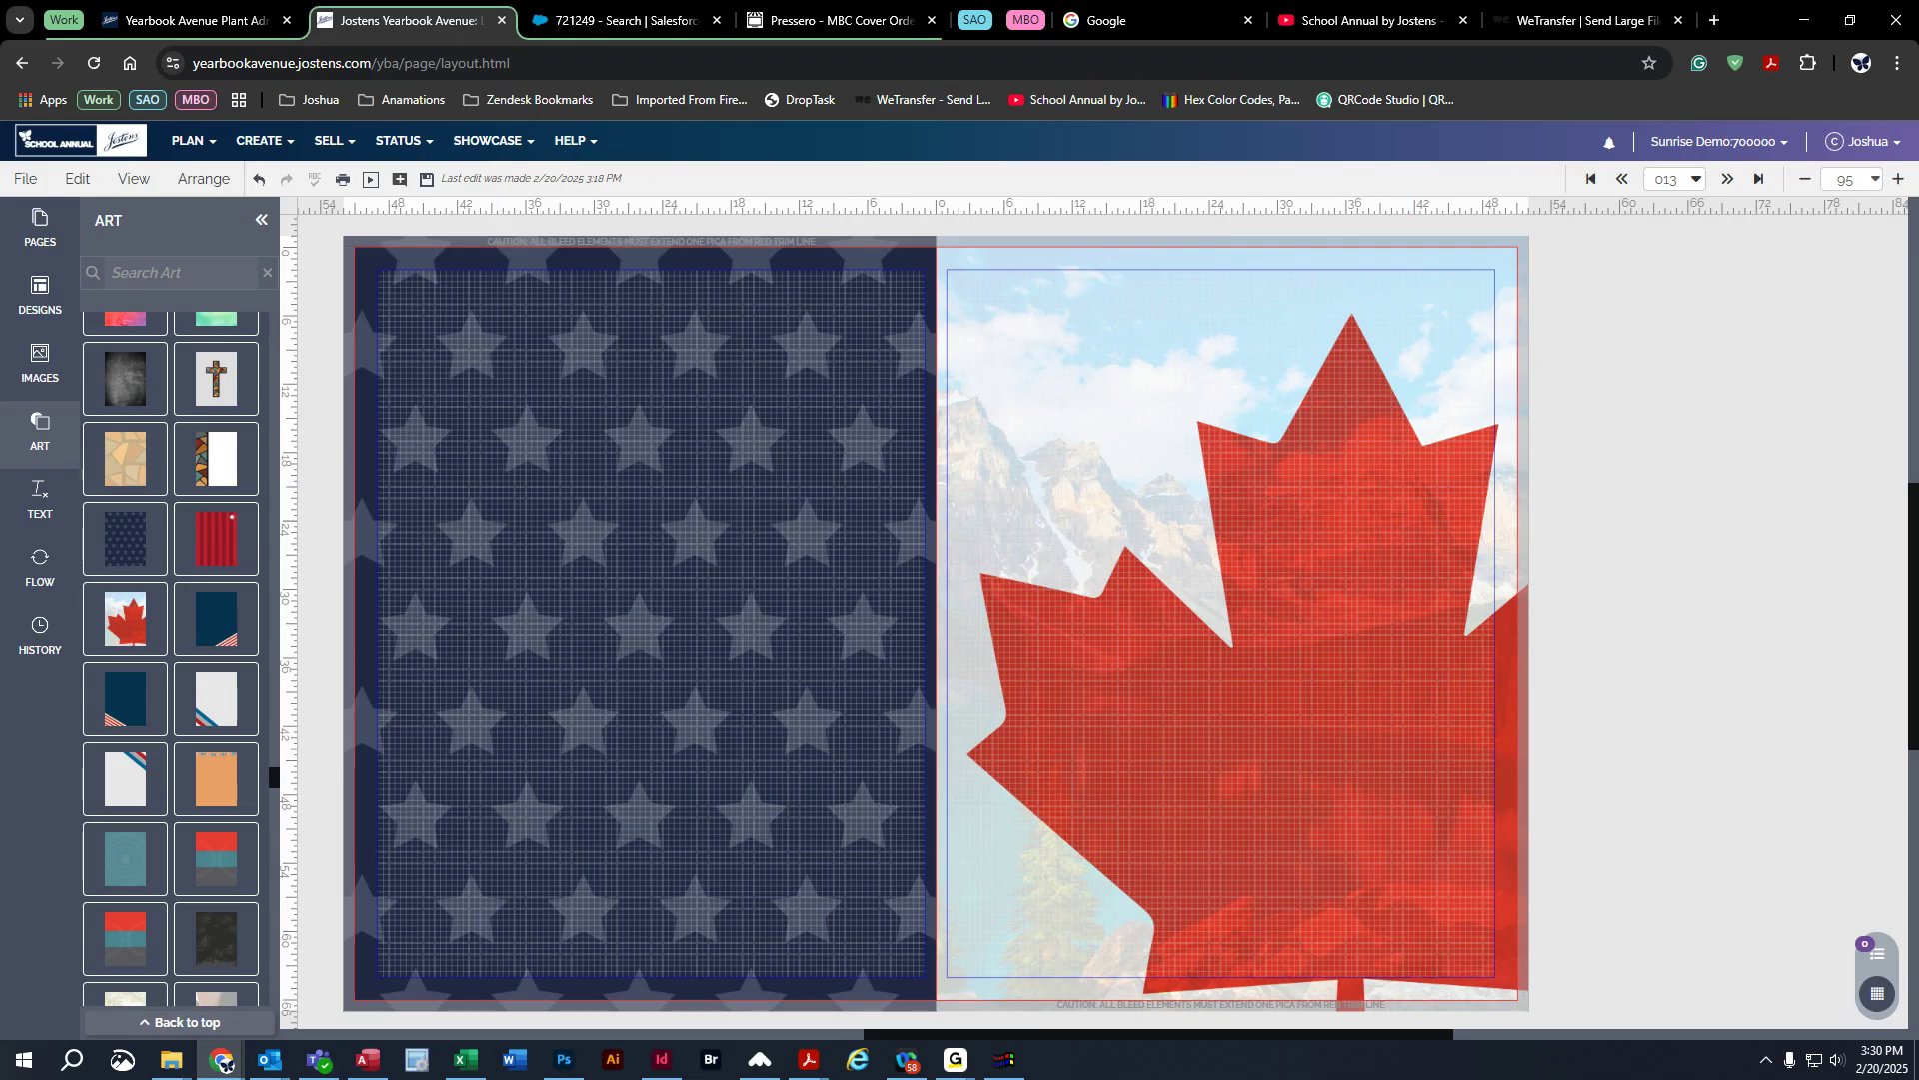
# Step: Collapse the art library, open the Change Background settings for the spread and move them beside page 12
pyautogui.click(58, 445)
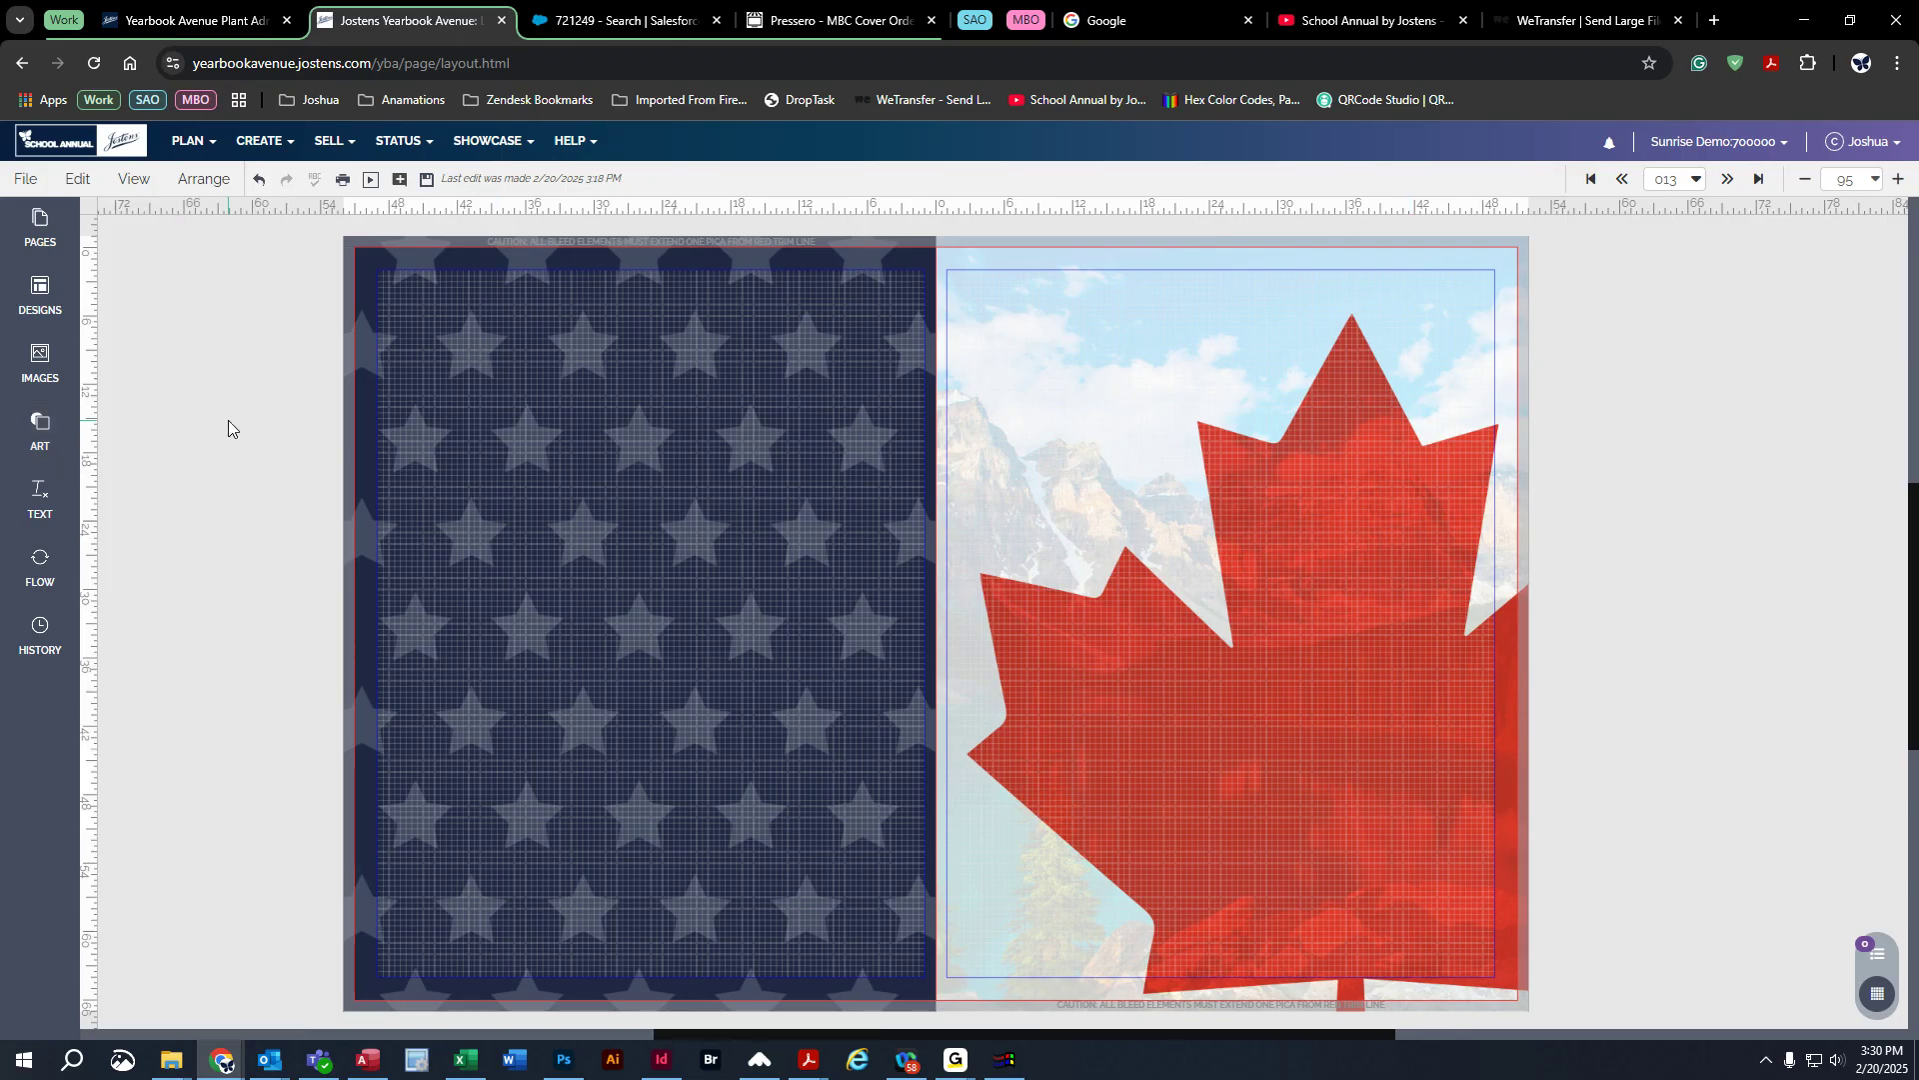
pyautogui.rightClick(226, 376)
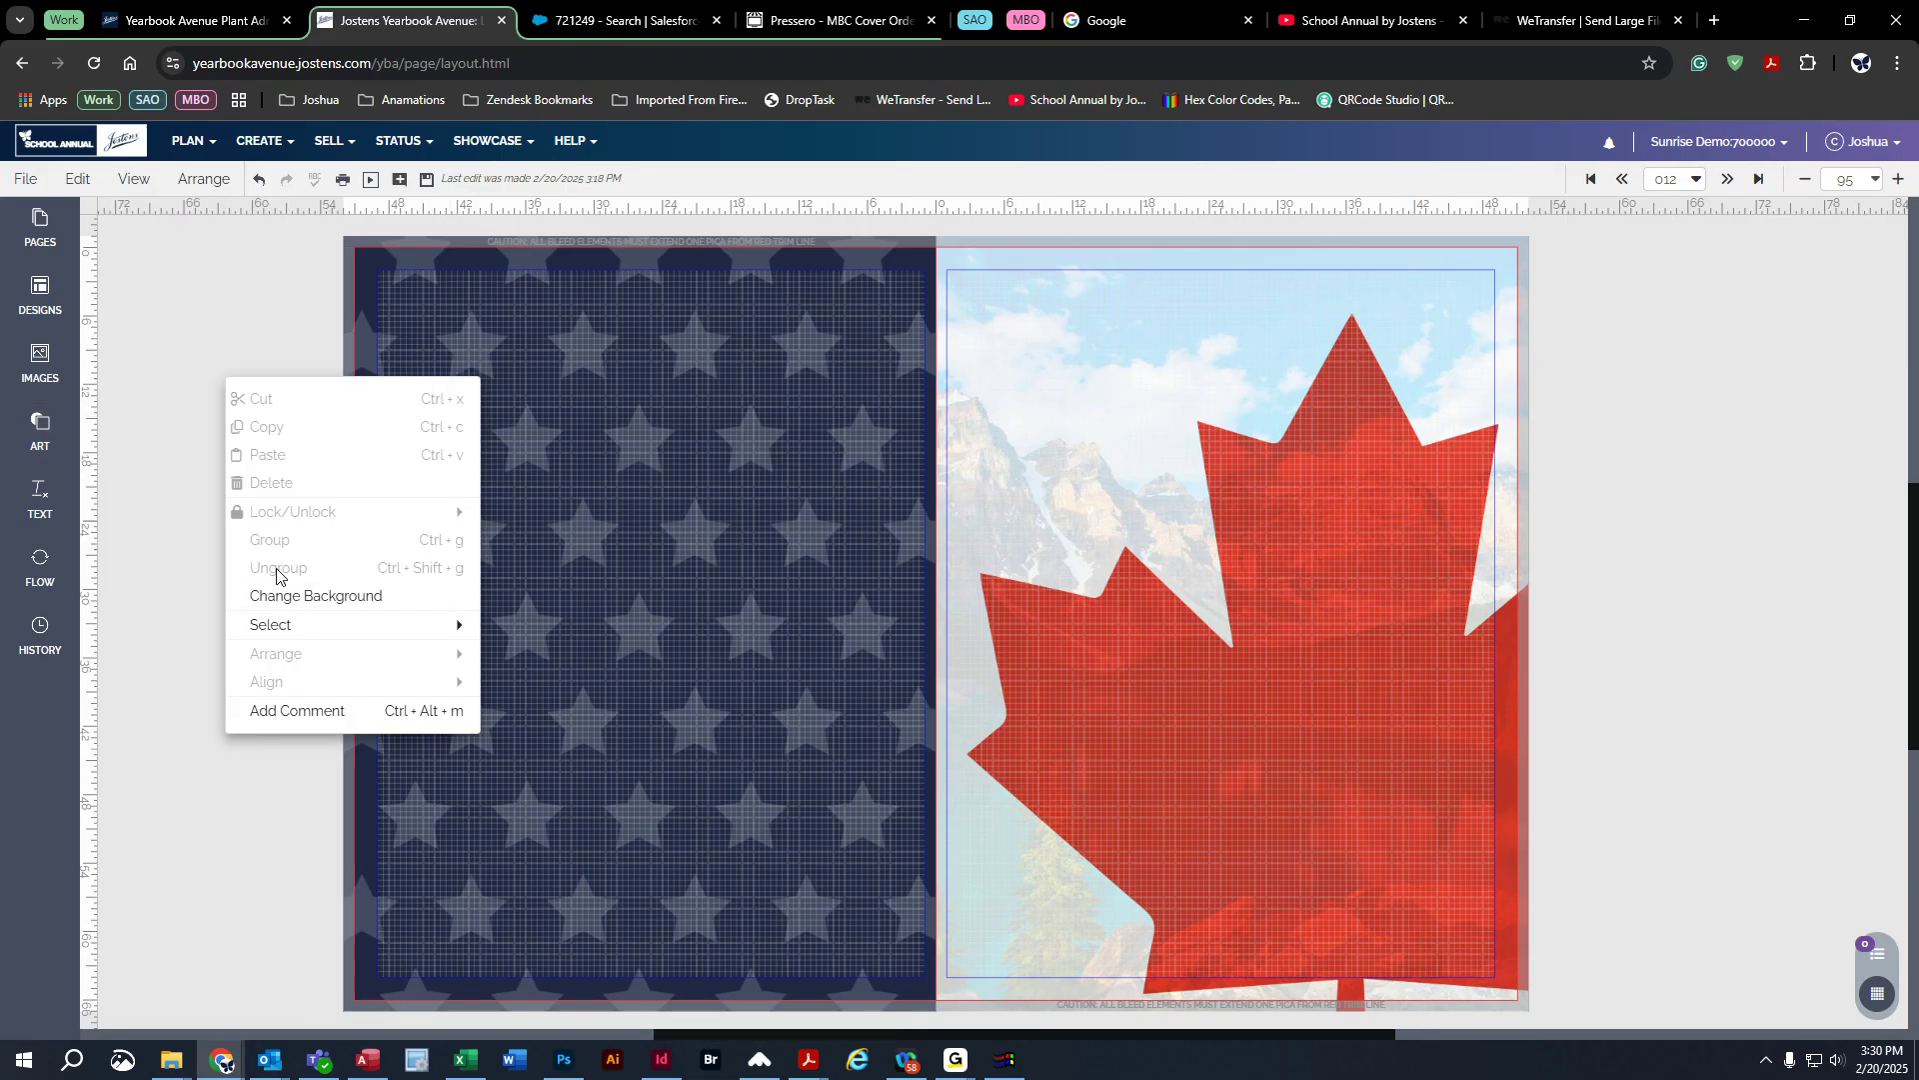
pyautogui.click(80, 180)
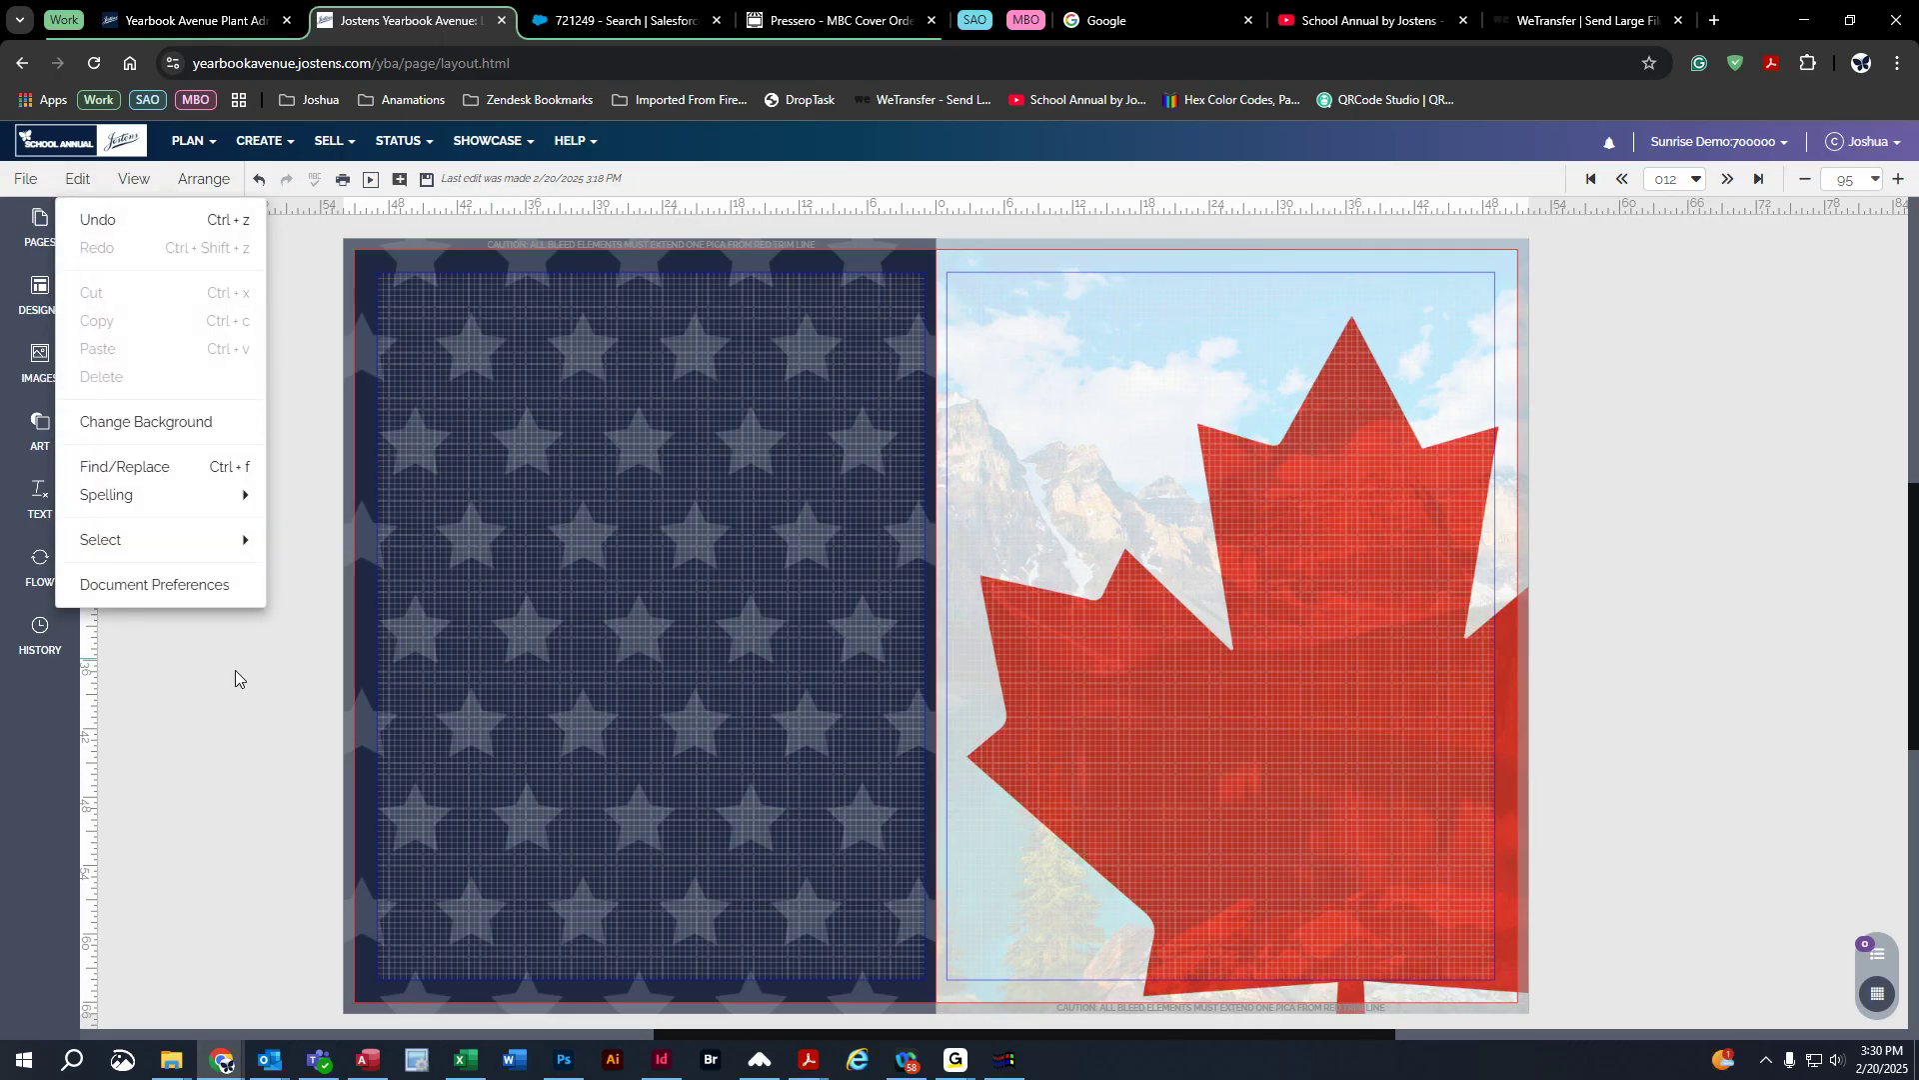
pyautogui.rightClick(176, 422)
pyautogui.moveTo(280, 690)
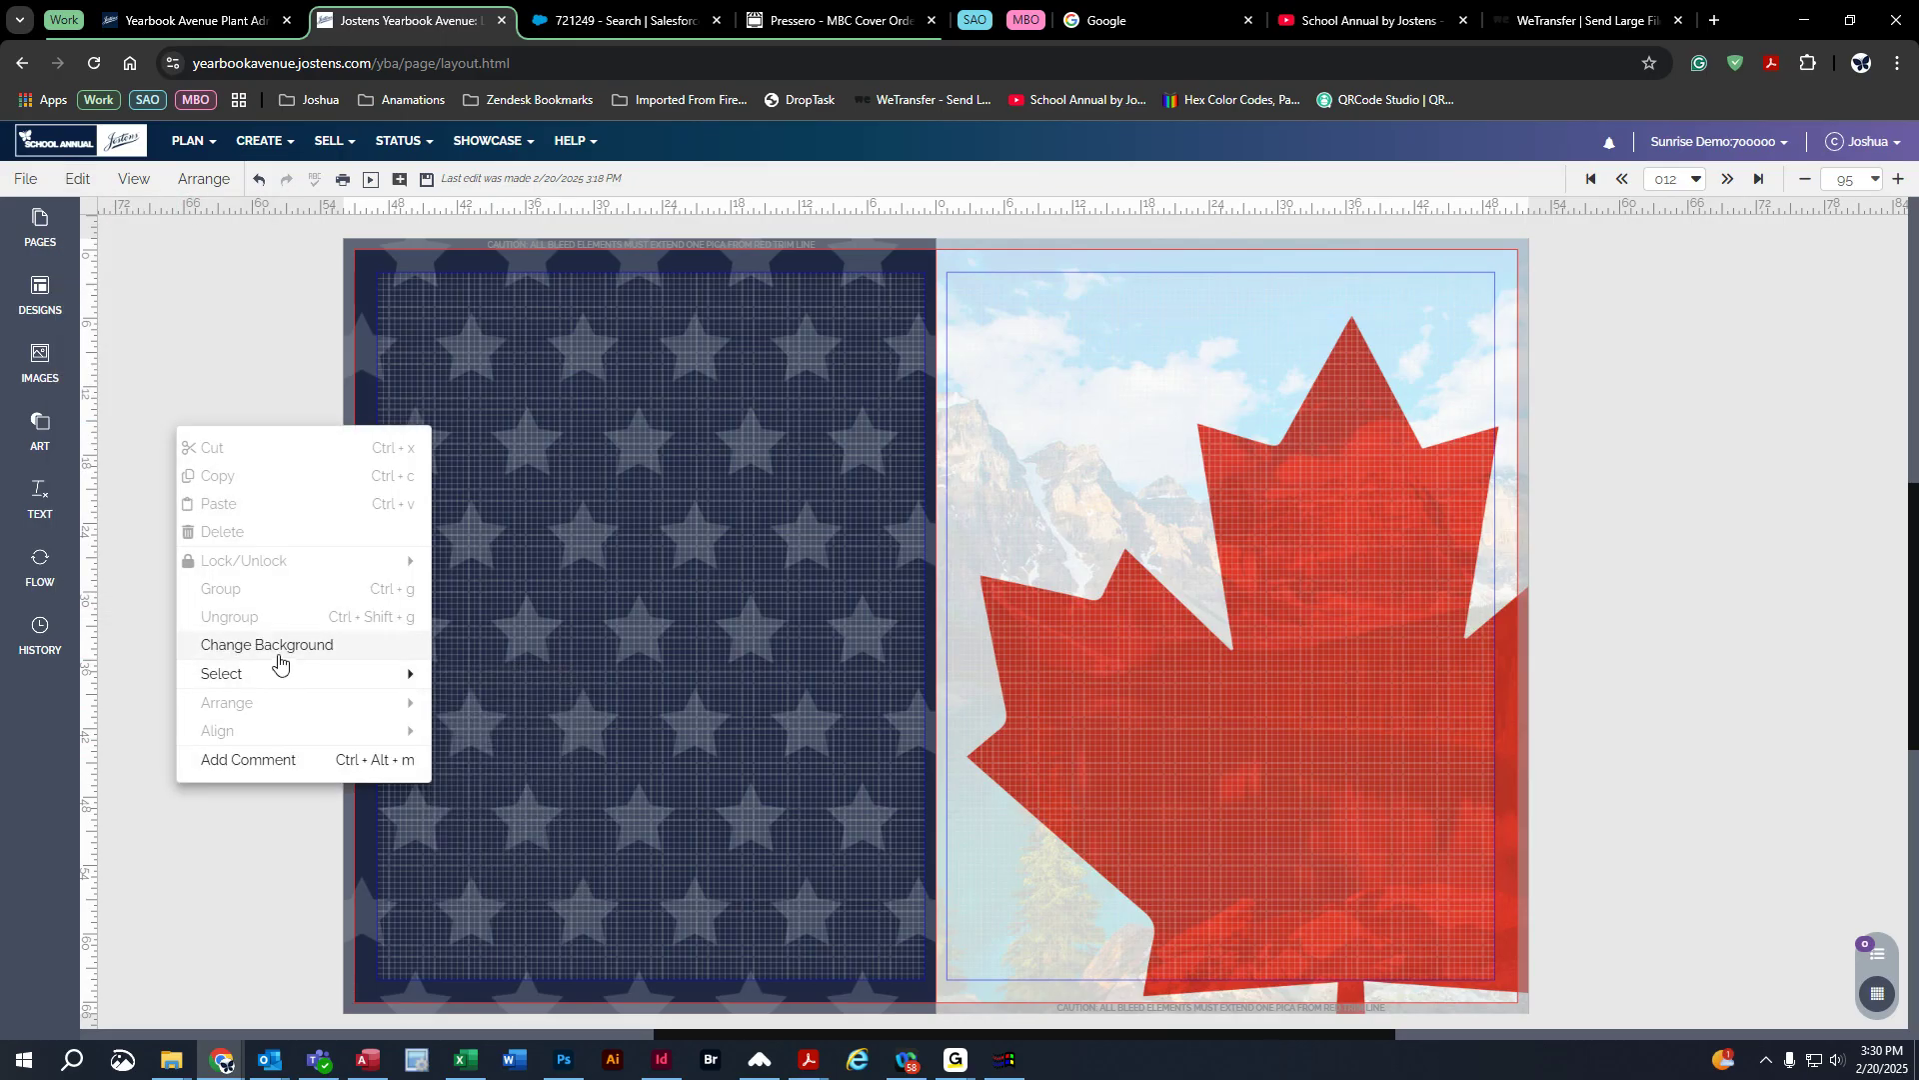
pyautogui.click(271, 645)
pyautogui.moveTo(1683, 238); pyautogui.dragTo(231, 287)
# Step: Remove the star pattern background from page 12 and the maple leaf background from page 13
pyautogui.click(233, 690)
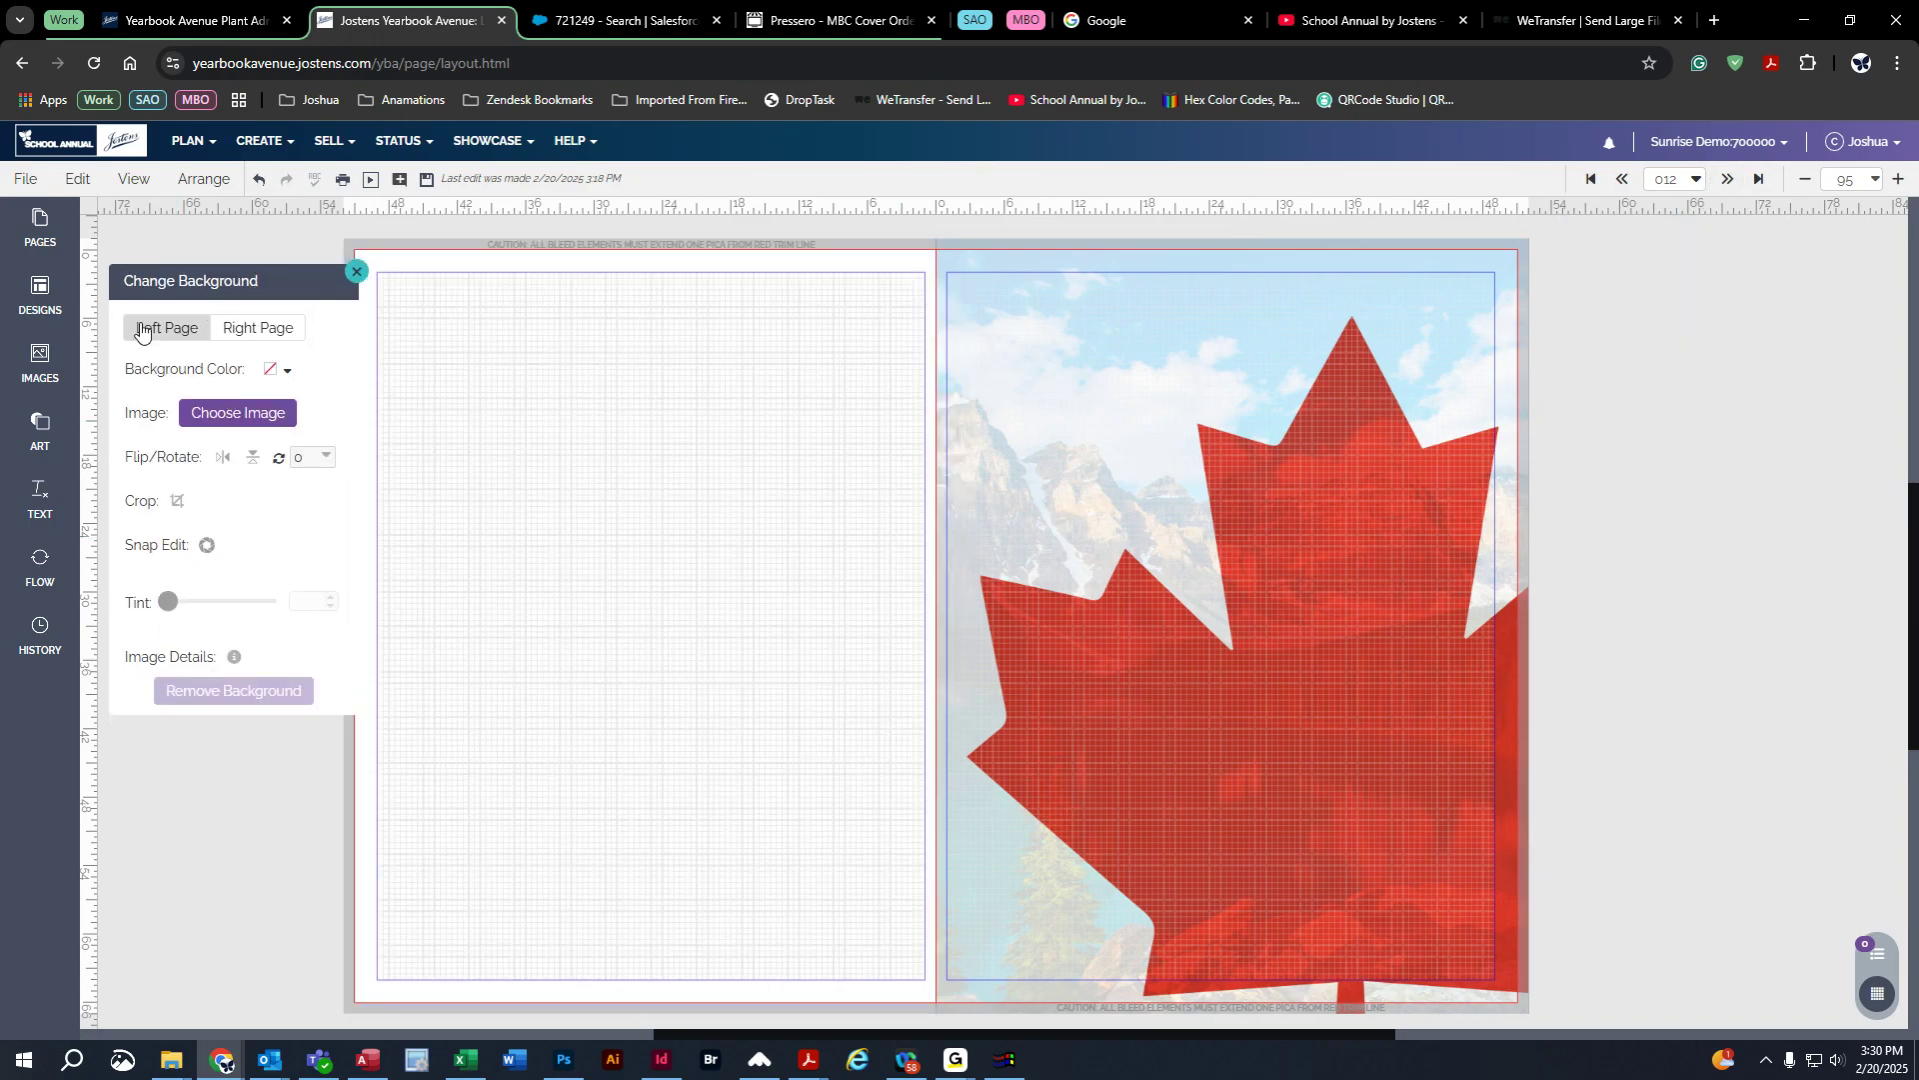
pyautogui.click(258, 335)
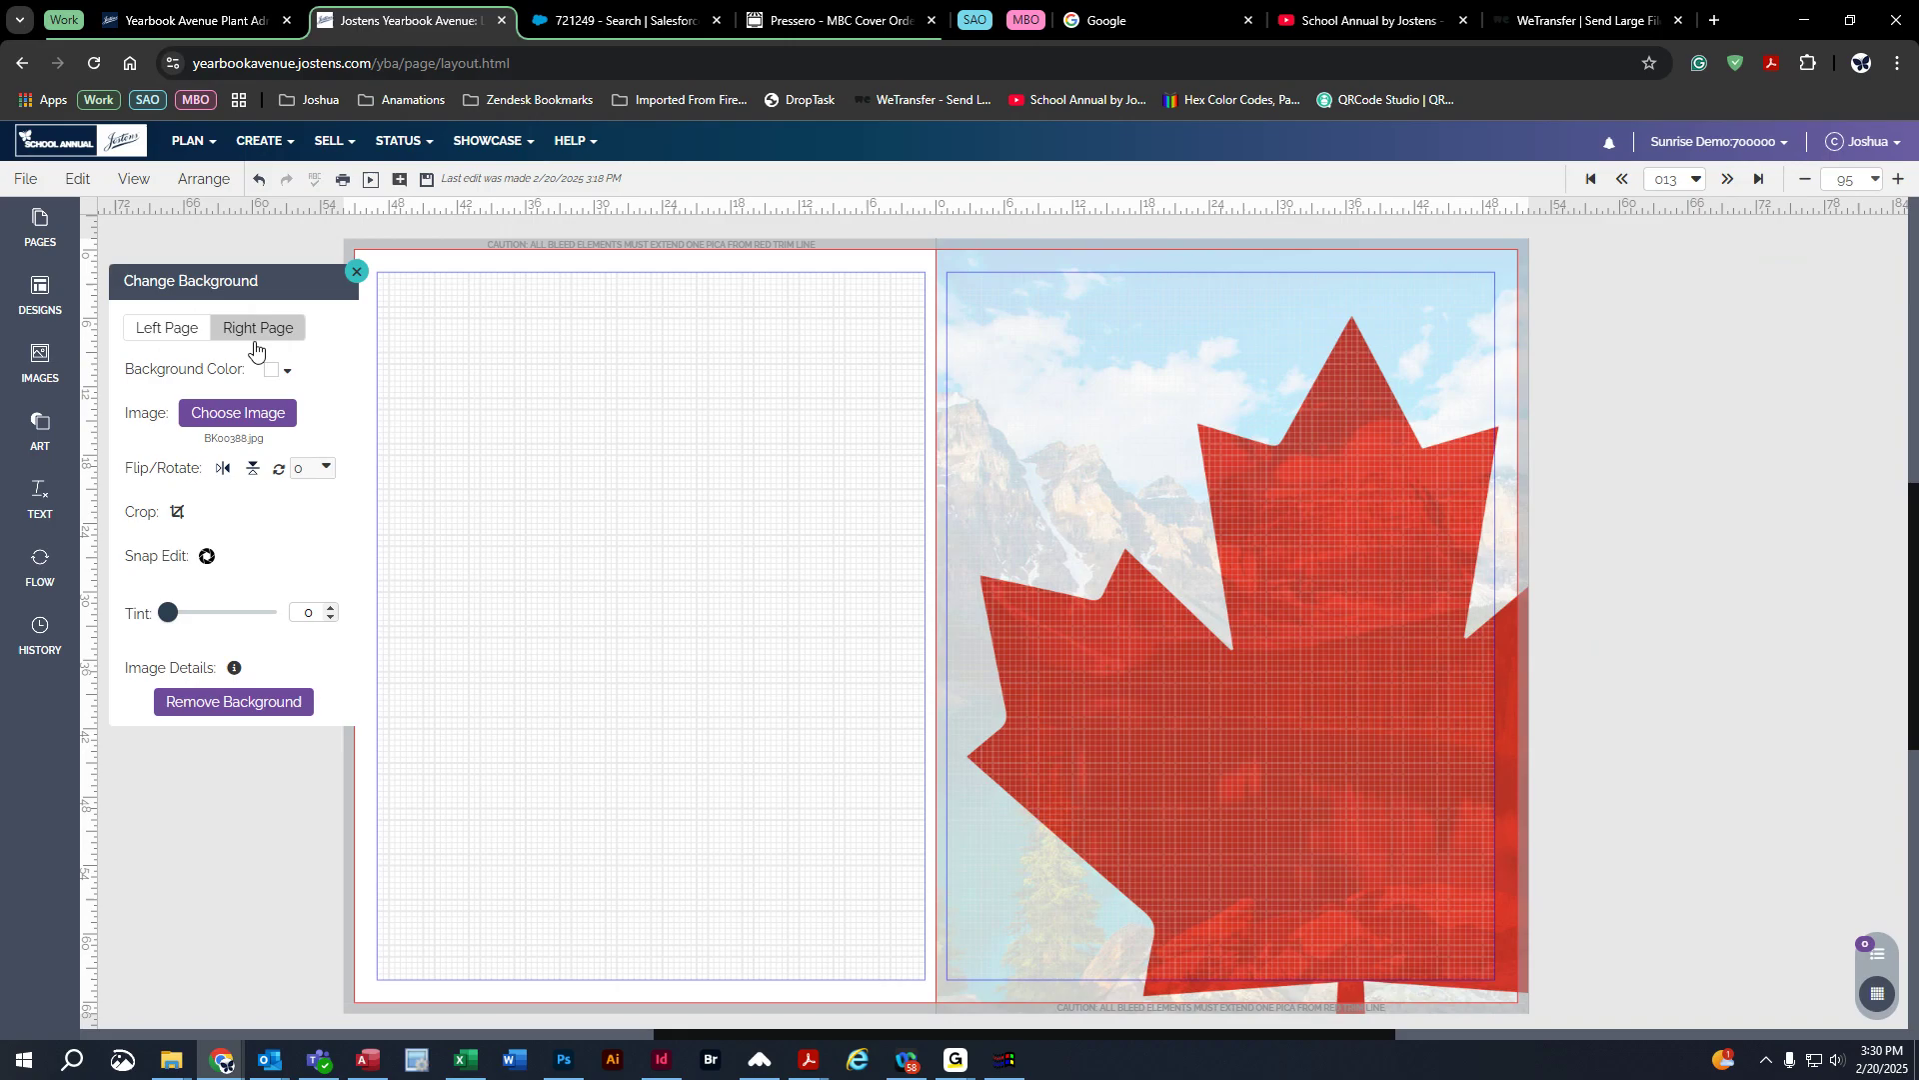
pyautogui.click(258, 697)
# Step: Set the background color of page 12 to the red IN Fire swatch from the Intense palette
pyautogui.click(157, 337)
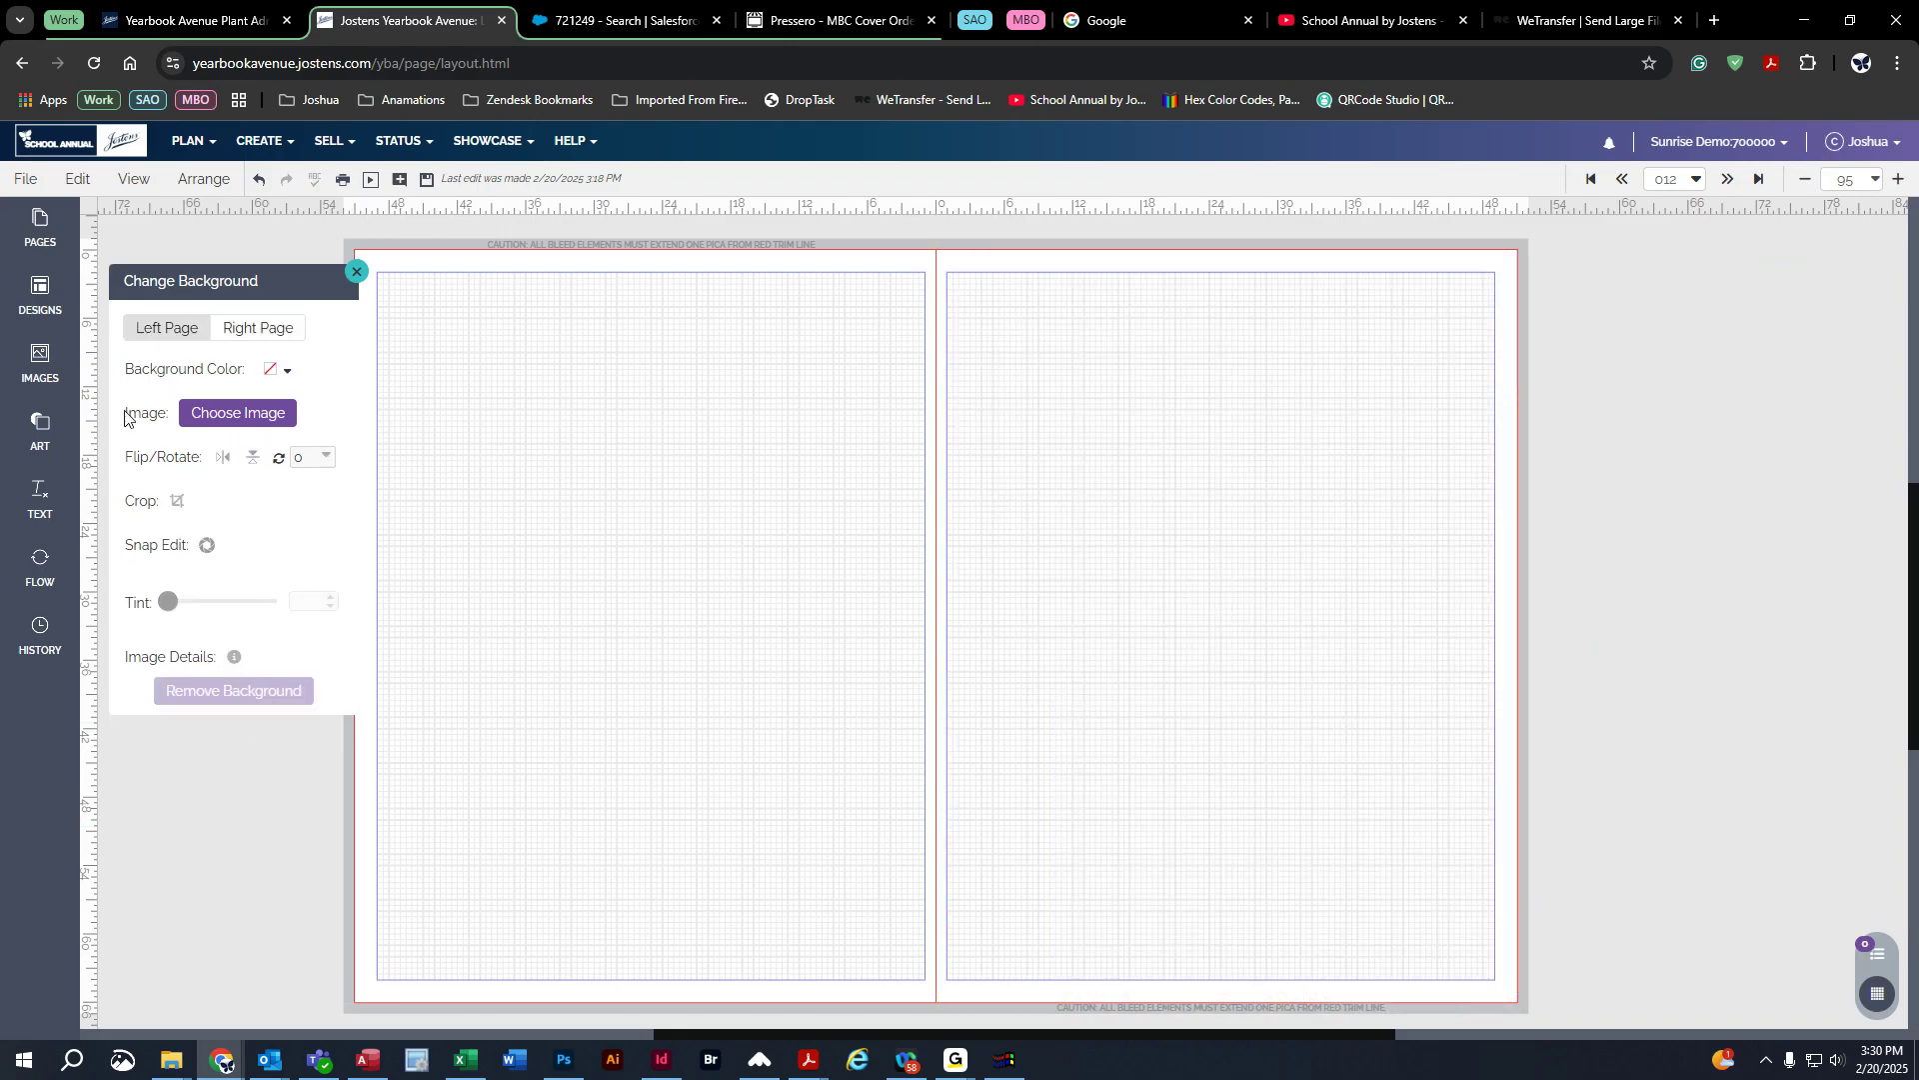
pyautogui.click(166, 333)
pyautogui.click(289, 372)
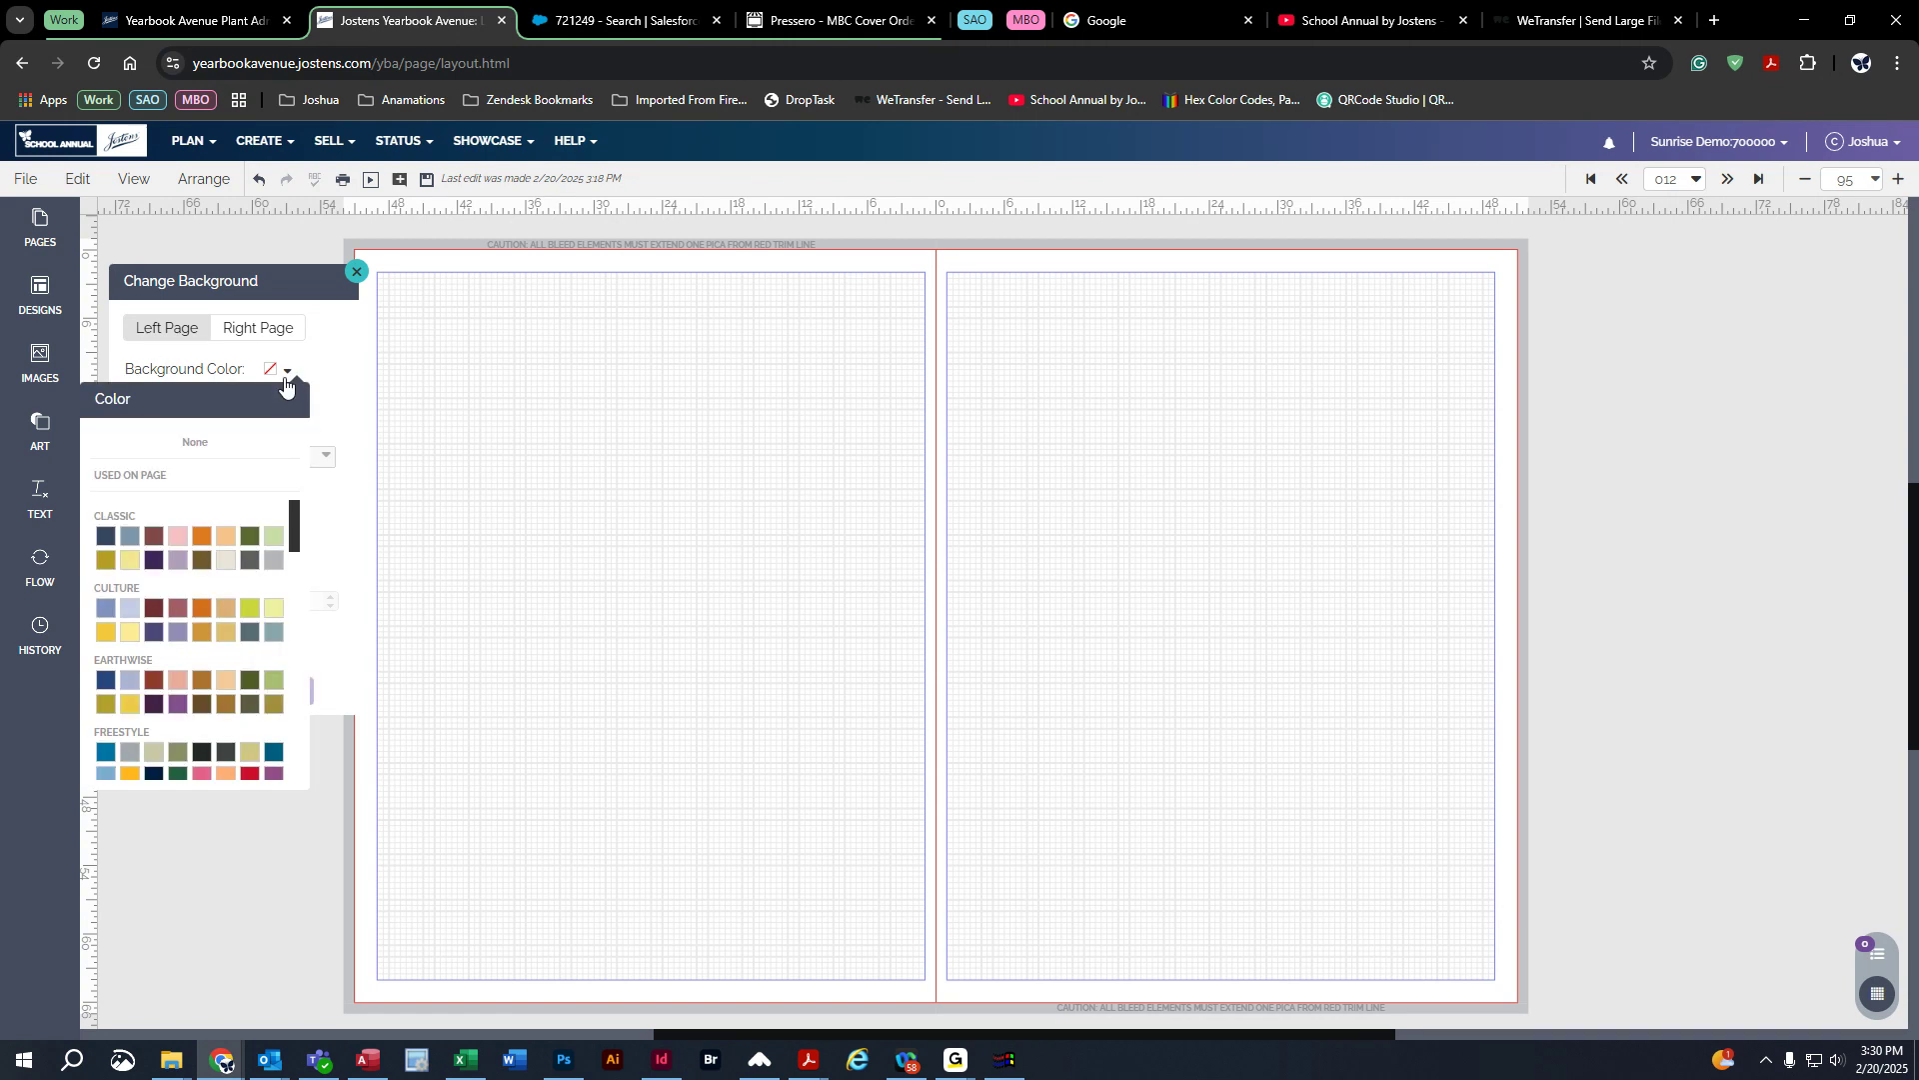
pyautogui.scroll(-5, 218, 698)
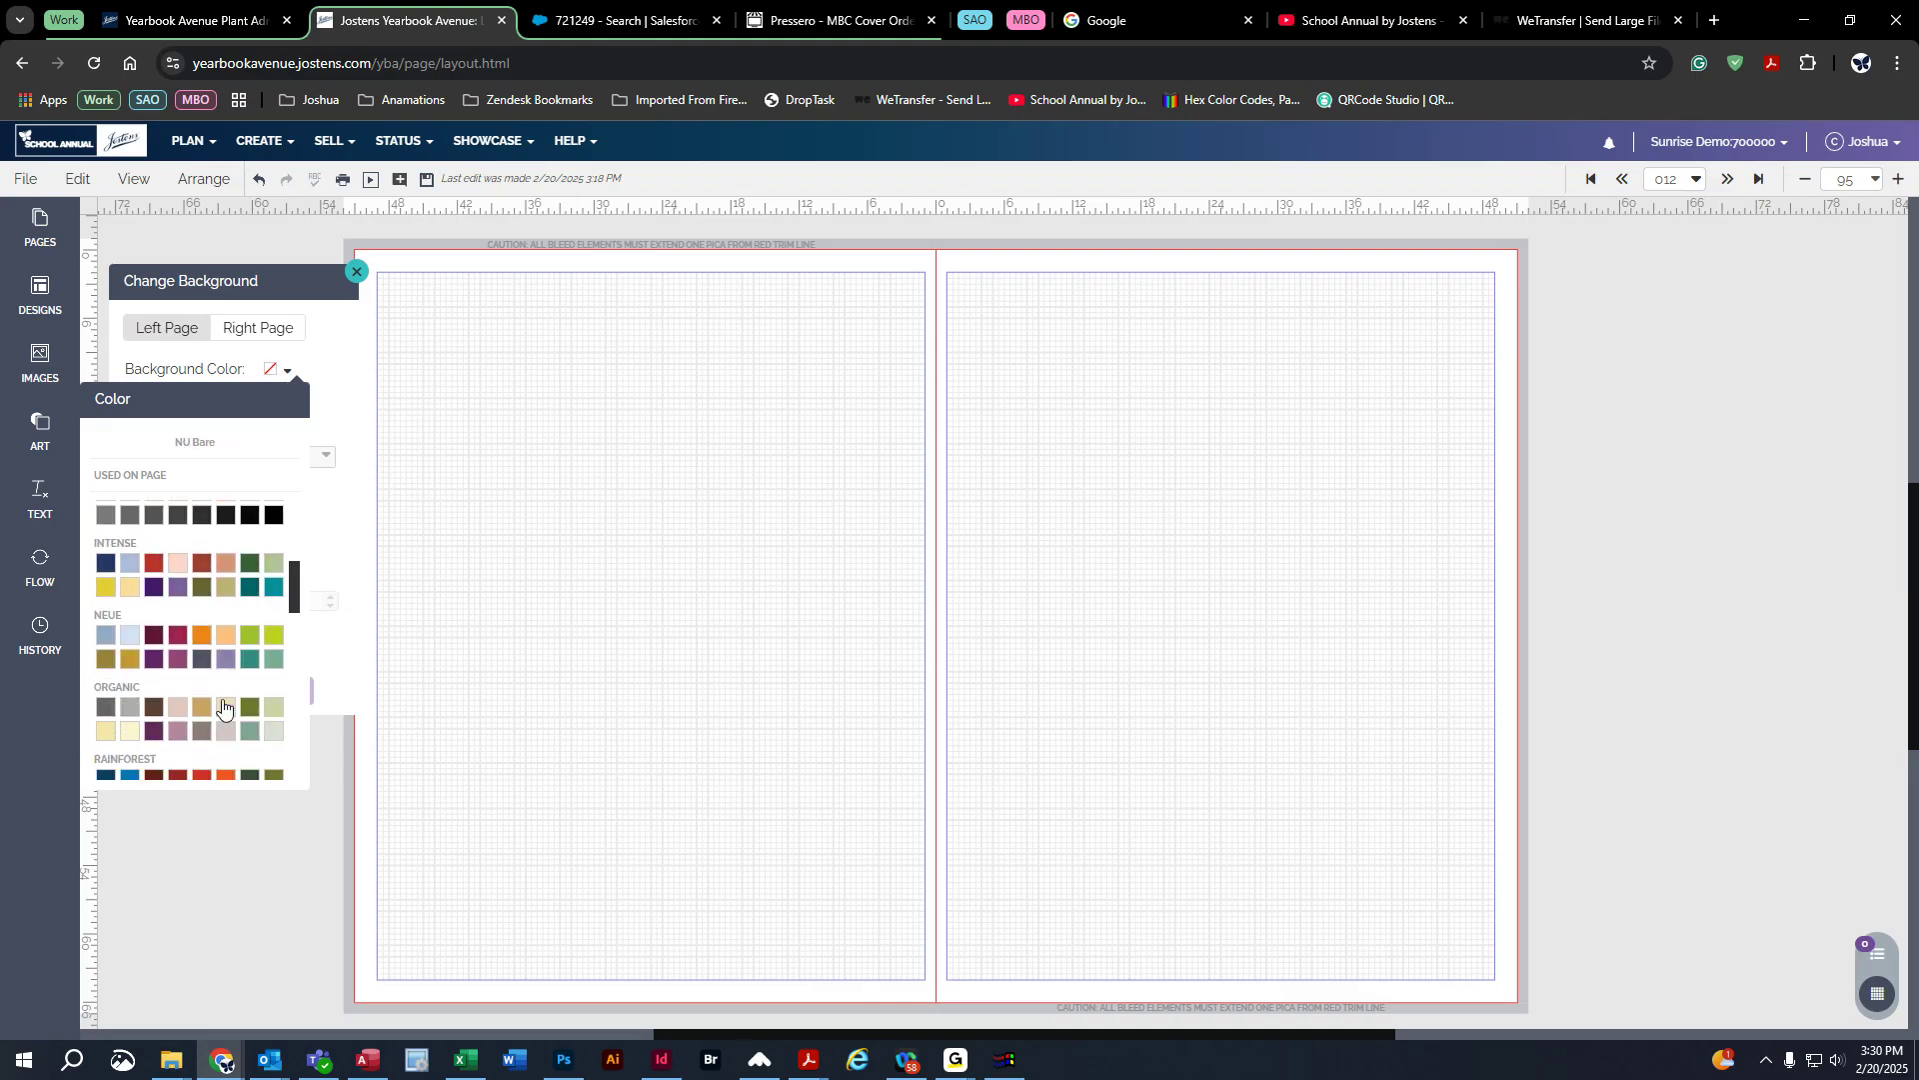
pyautogui.click(153, 562)
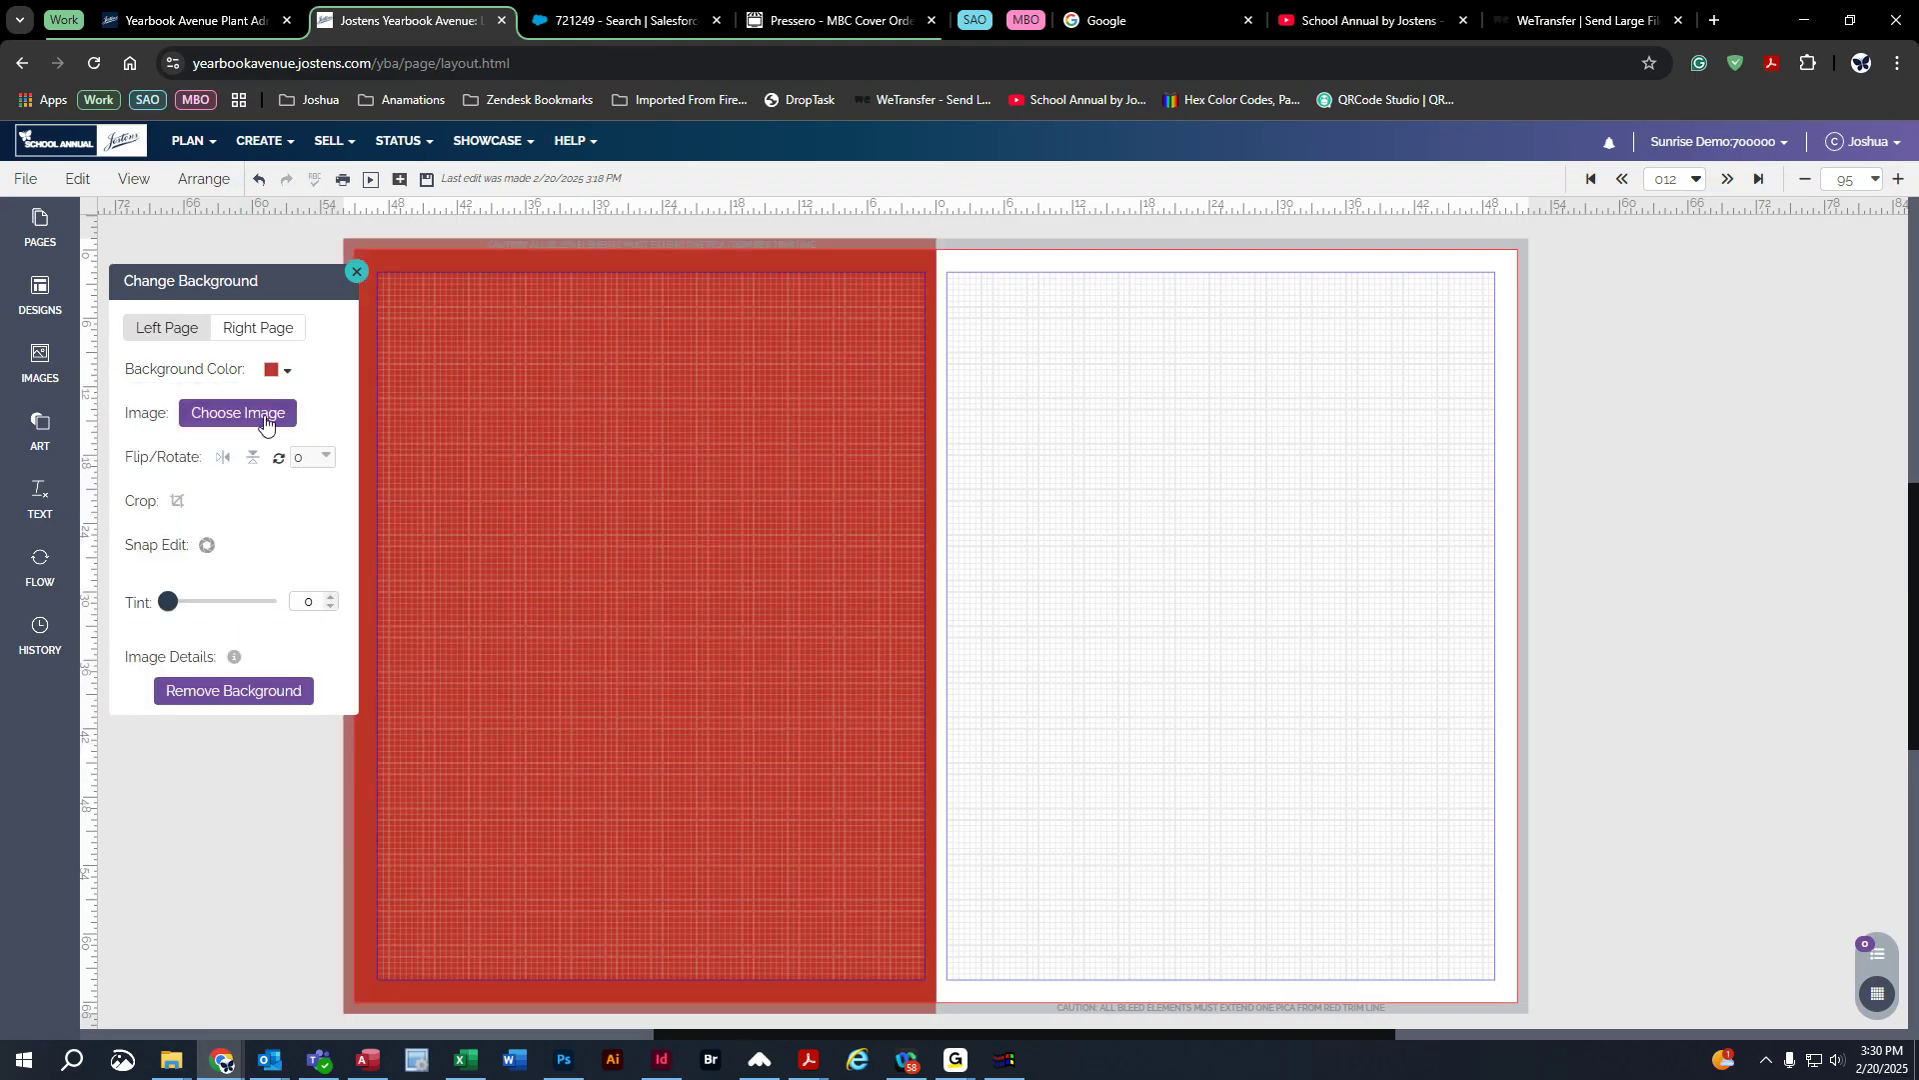
# Step: Open the background color choices for page 12 again
pyautogui.click(288, 371)
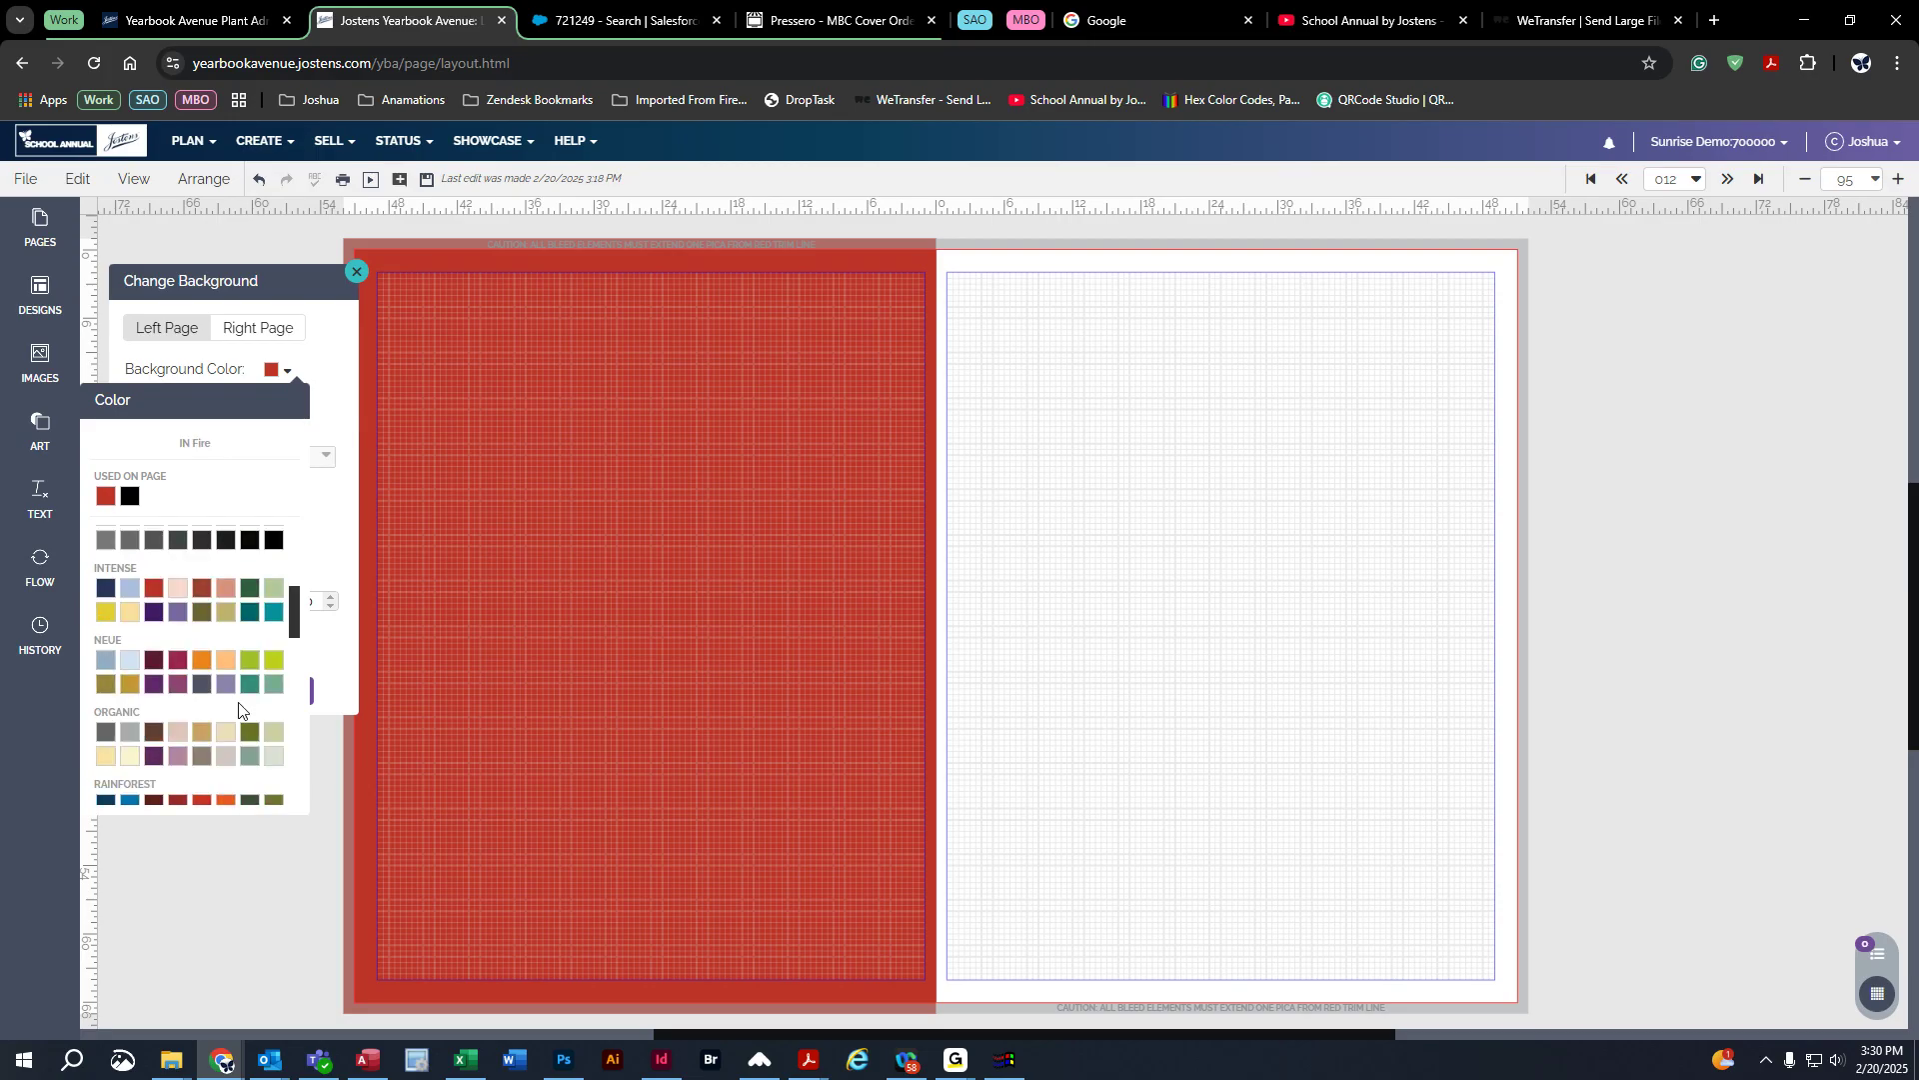
# Step: Set the left page's background color to the crimson Neue swatch and place a Headline text near the upper left of that page
pyautogui.click(178, 659)
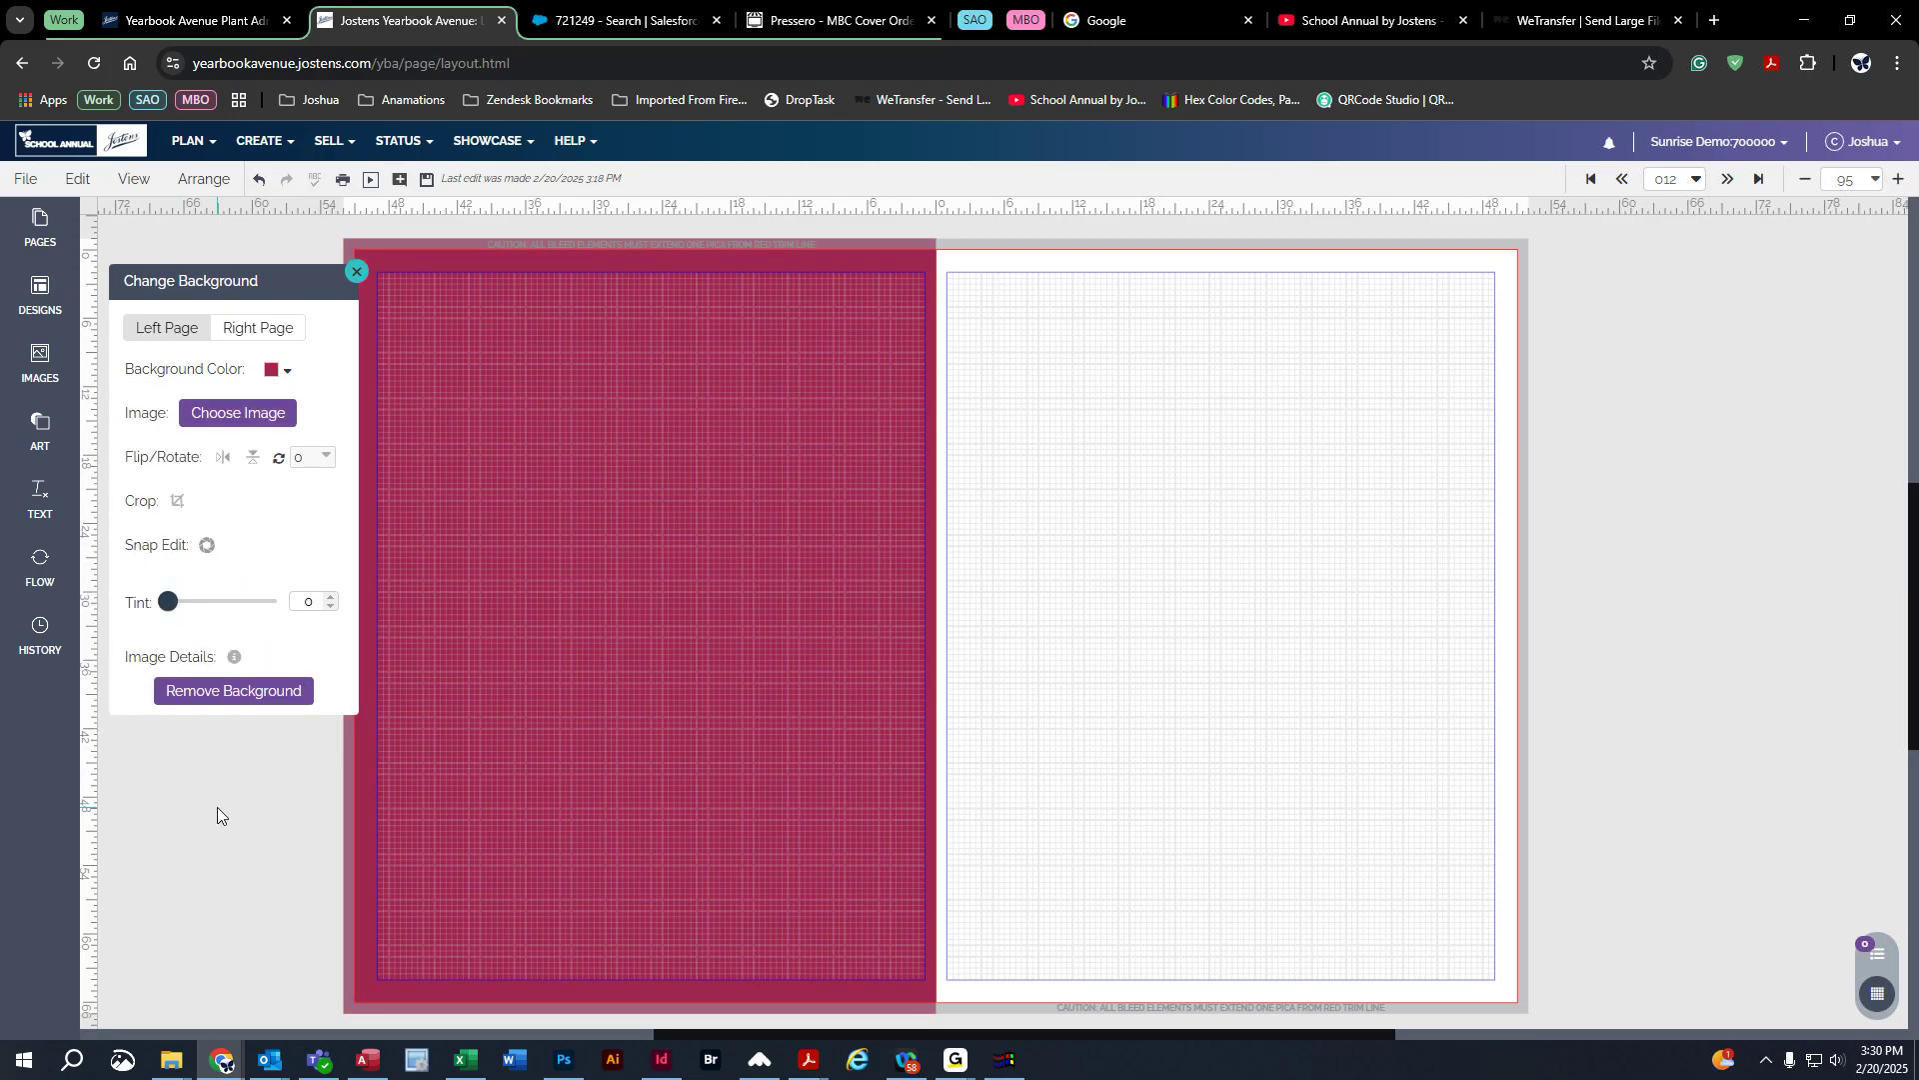
pyautogui.click(47, 432)
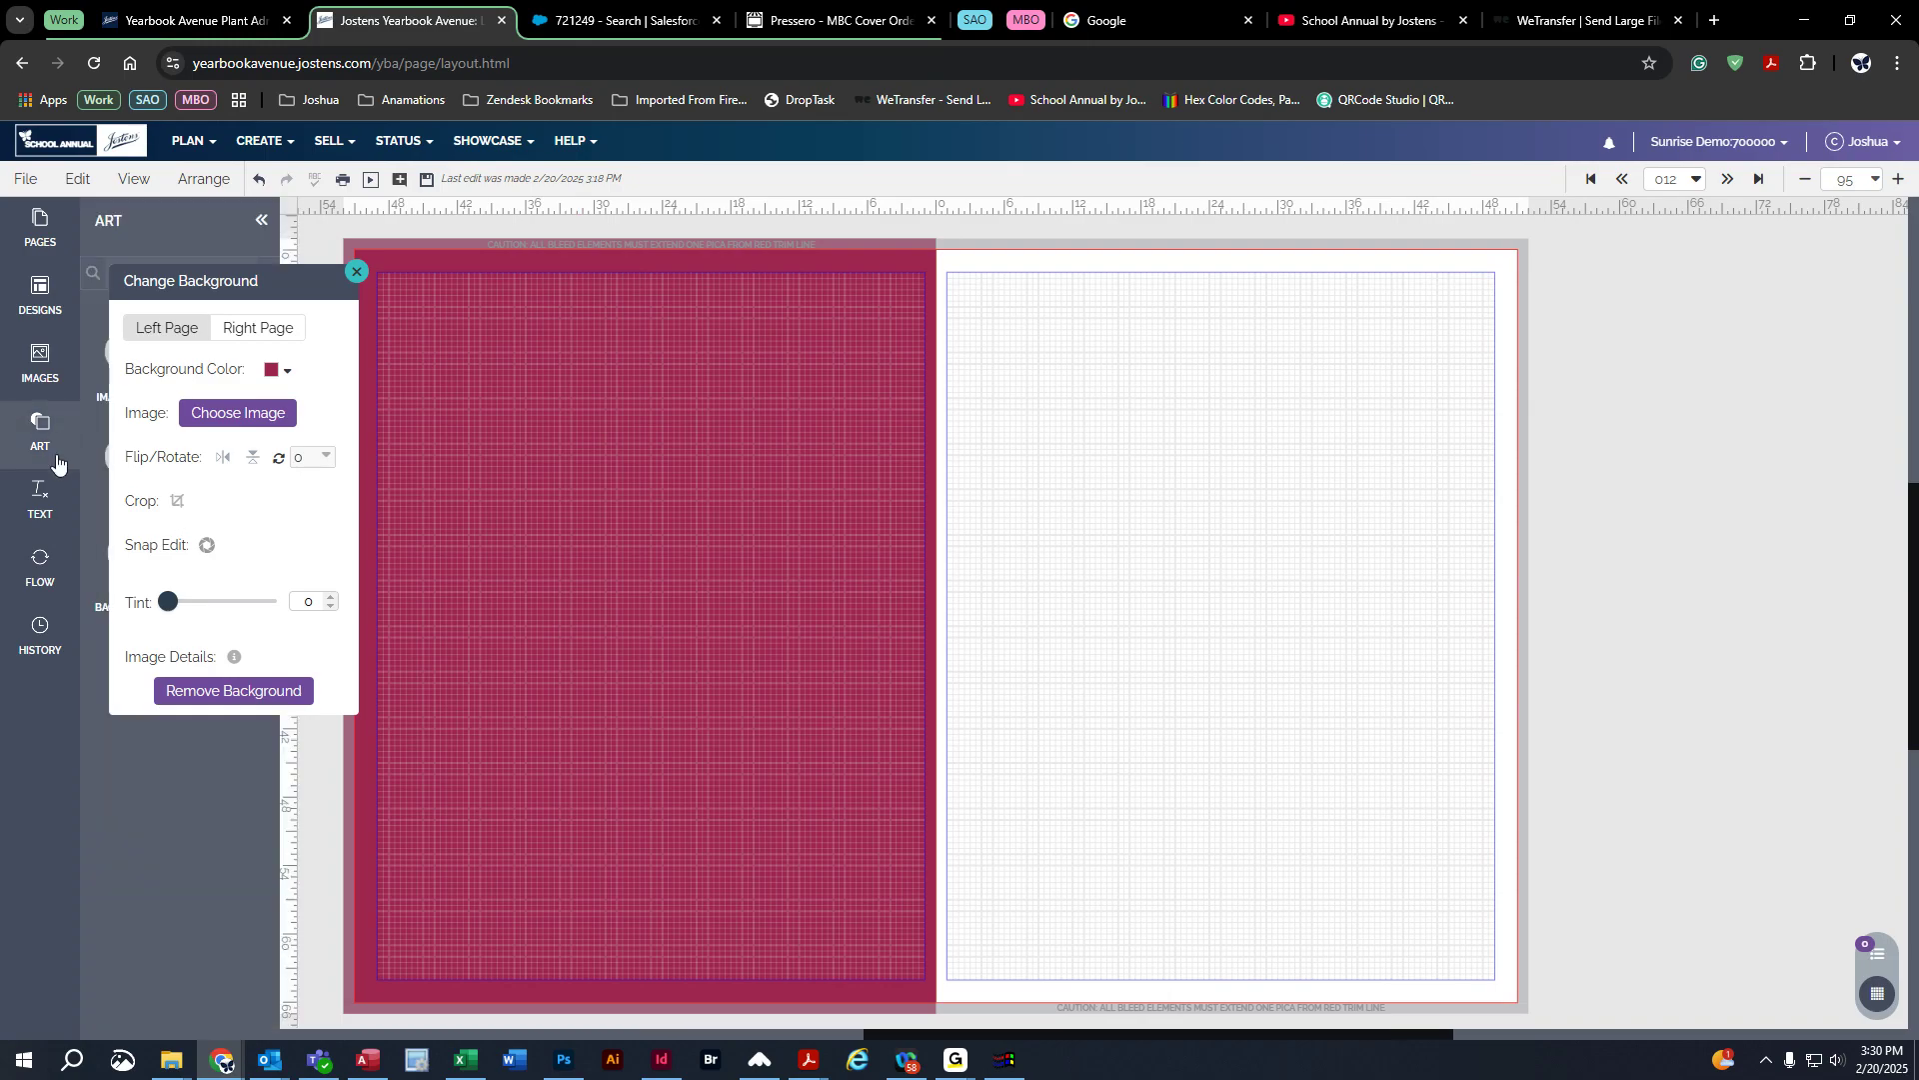
pyautogui.click(39, 497)
pyautogui.moveTo(203, 280); pyautogui.dragTo(1406, 302)
pyautogui.moveTo(180, 517); pyautogui.dragTo(484, 413)
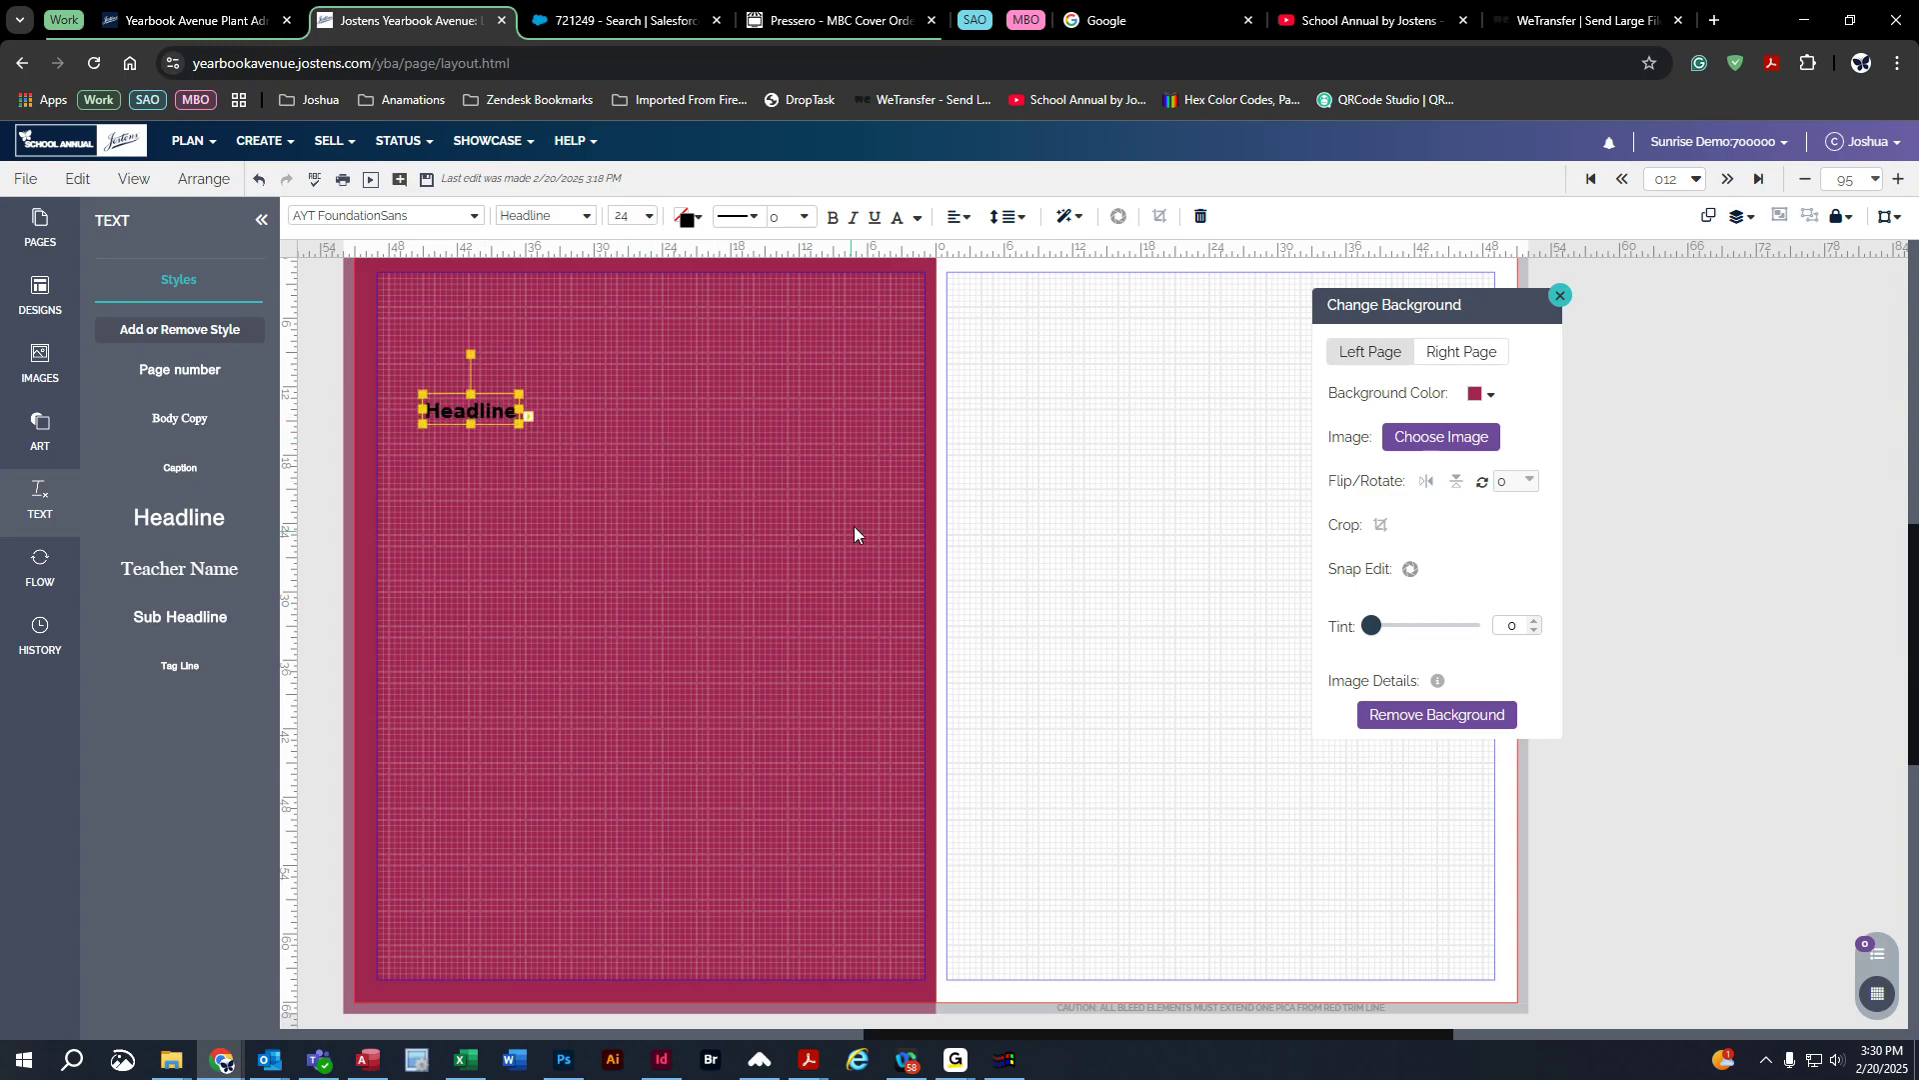
pyautogui.click(452, 387)
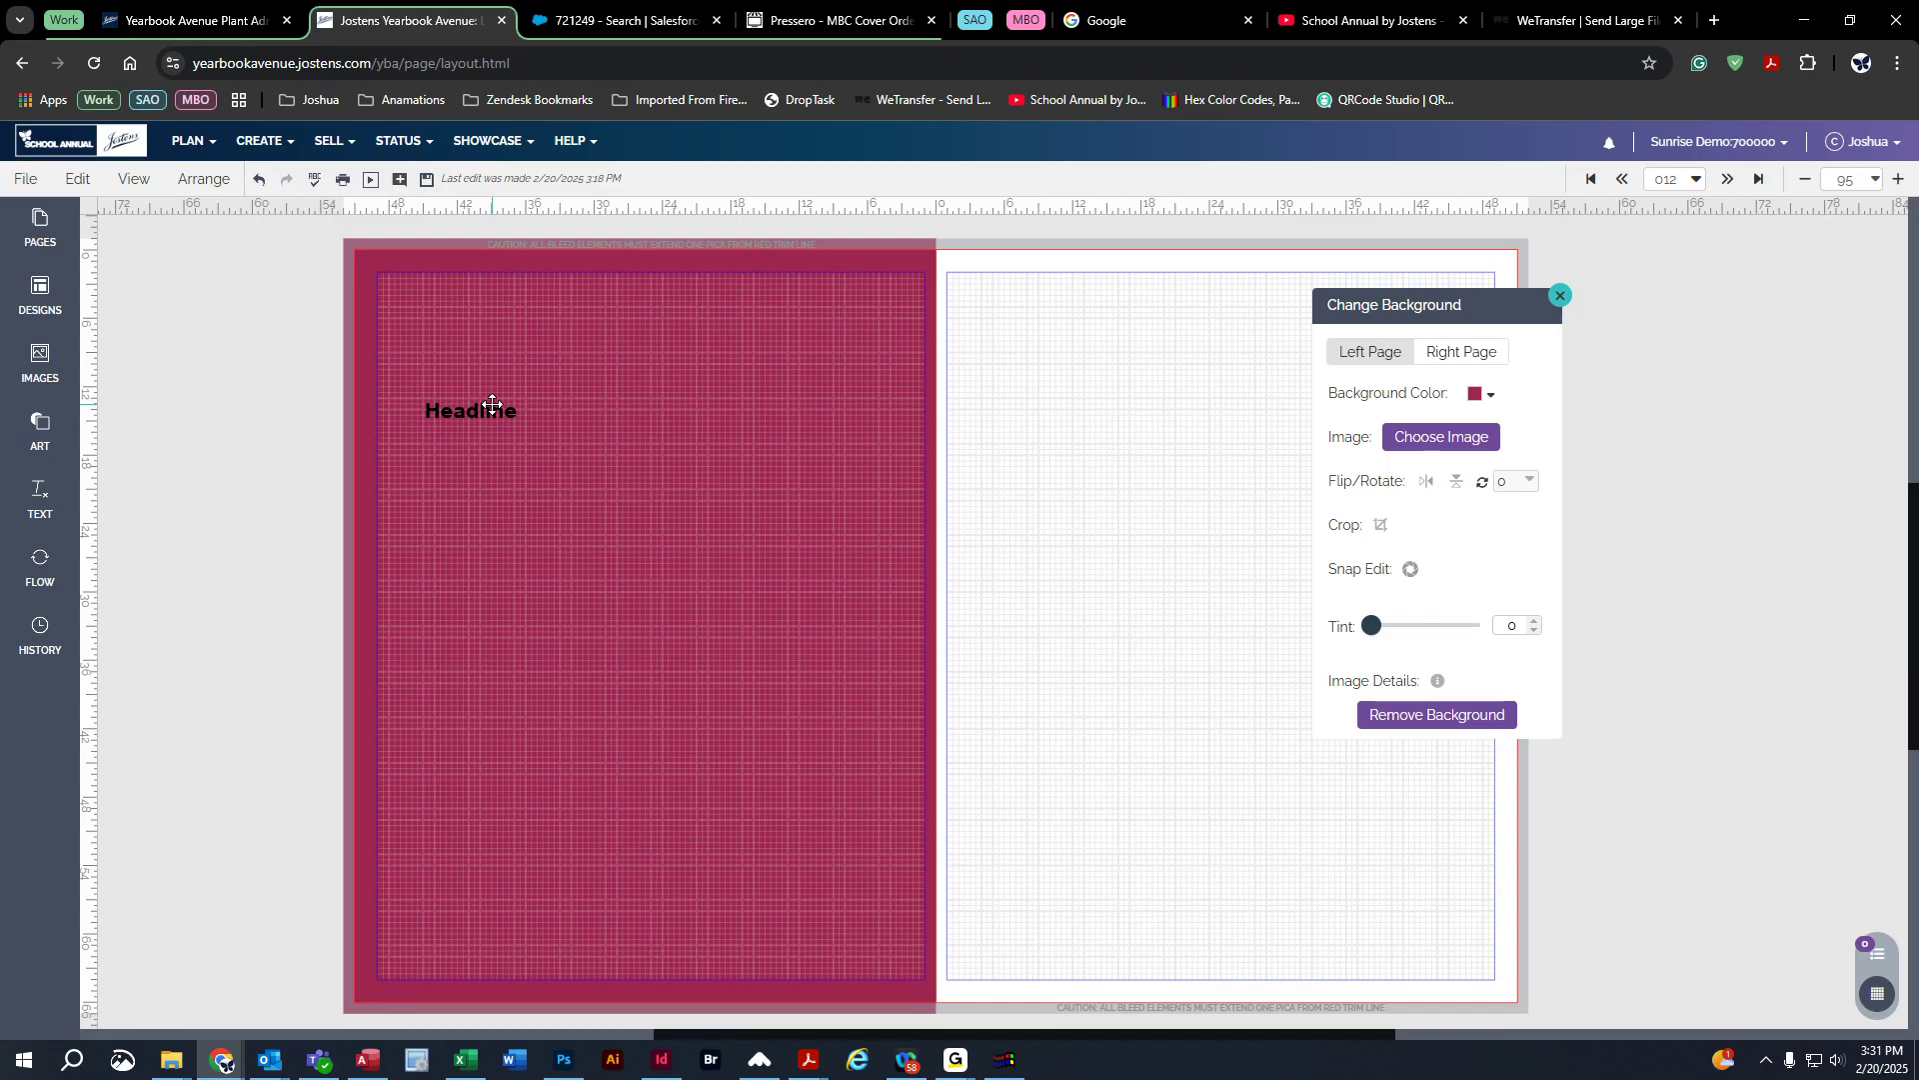
# Step: Add an image flow portrait grid of seven columns by eight rows, with student names on its left side, to the left page
pyautogui.click(40, 565)
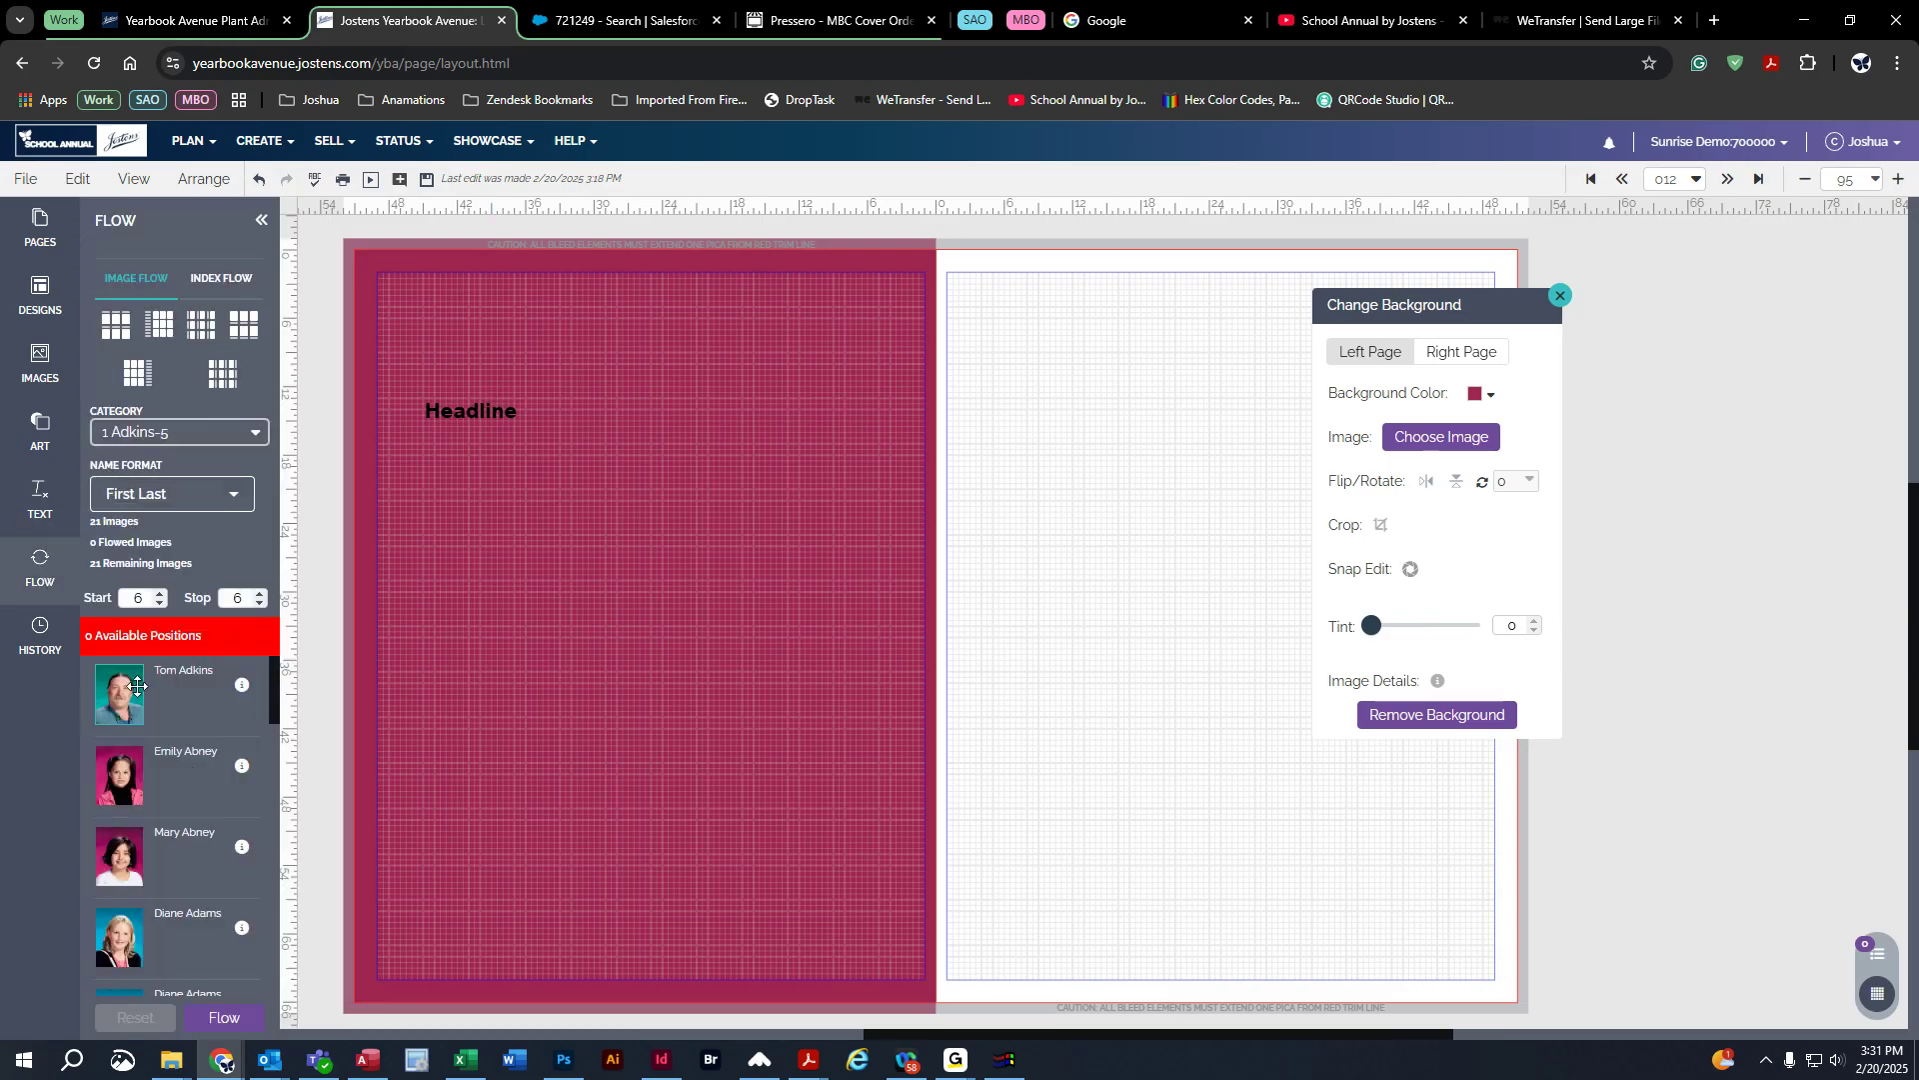
pyautogui.moveTo(860, 591); pyautogui.dragTo(860, 594)
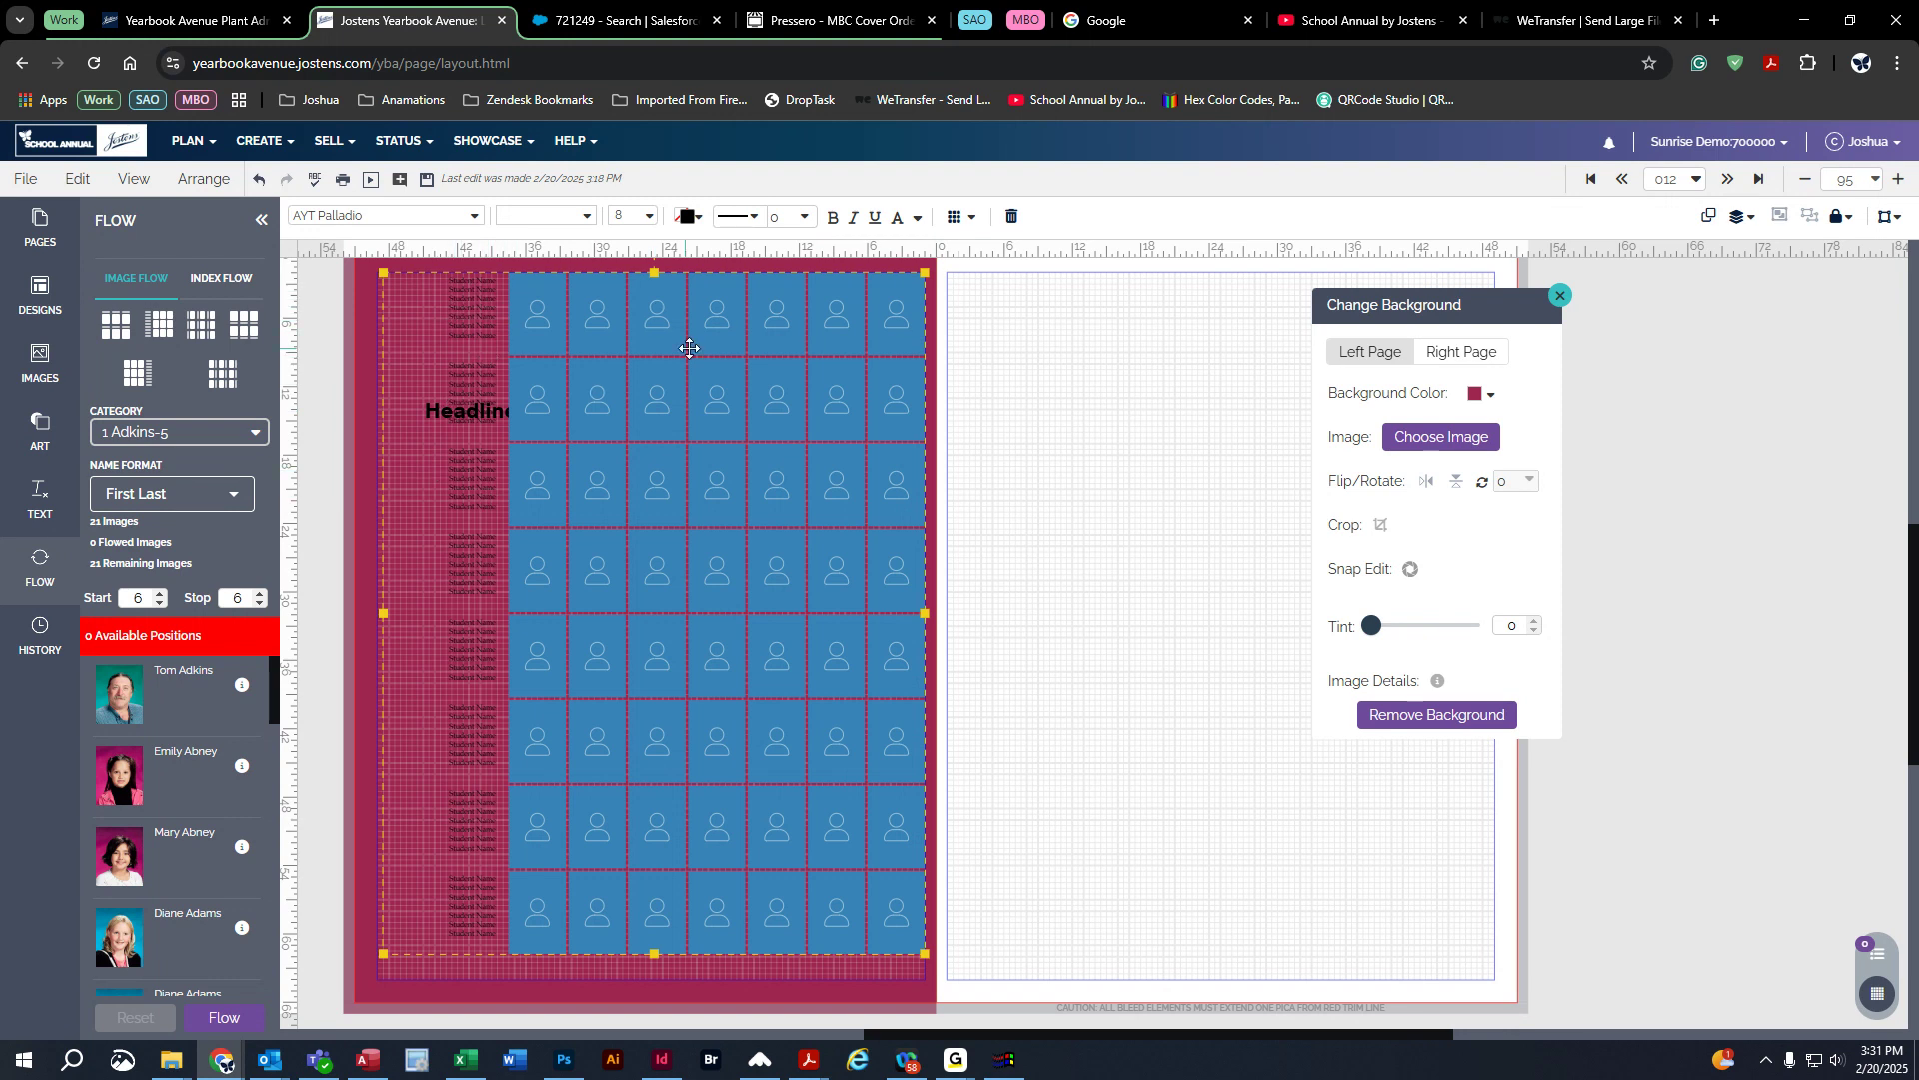
pyautogui.click(40, 565)
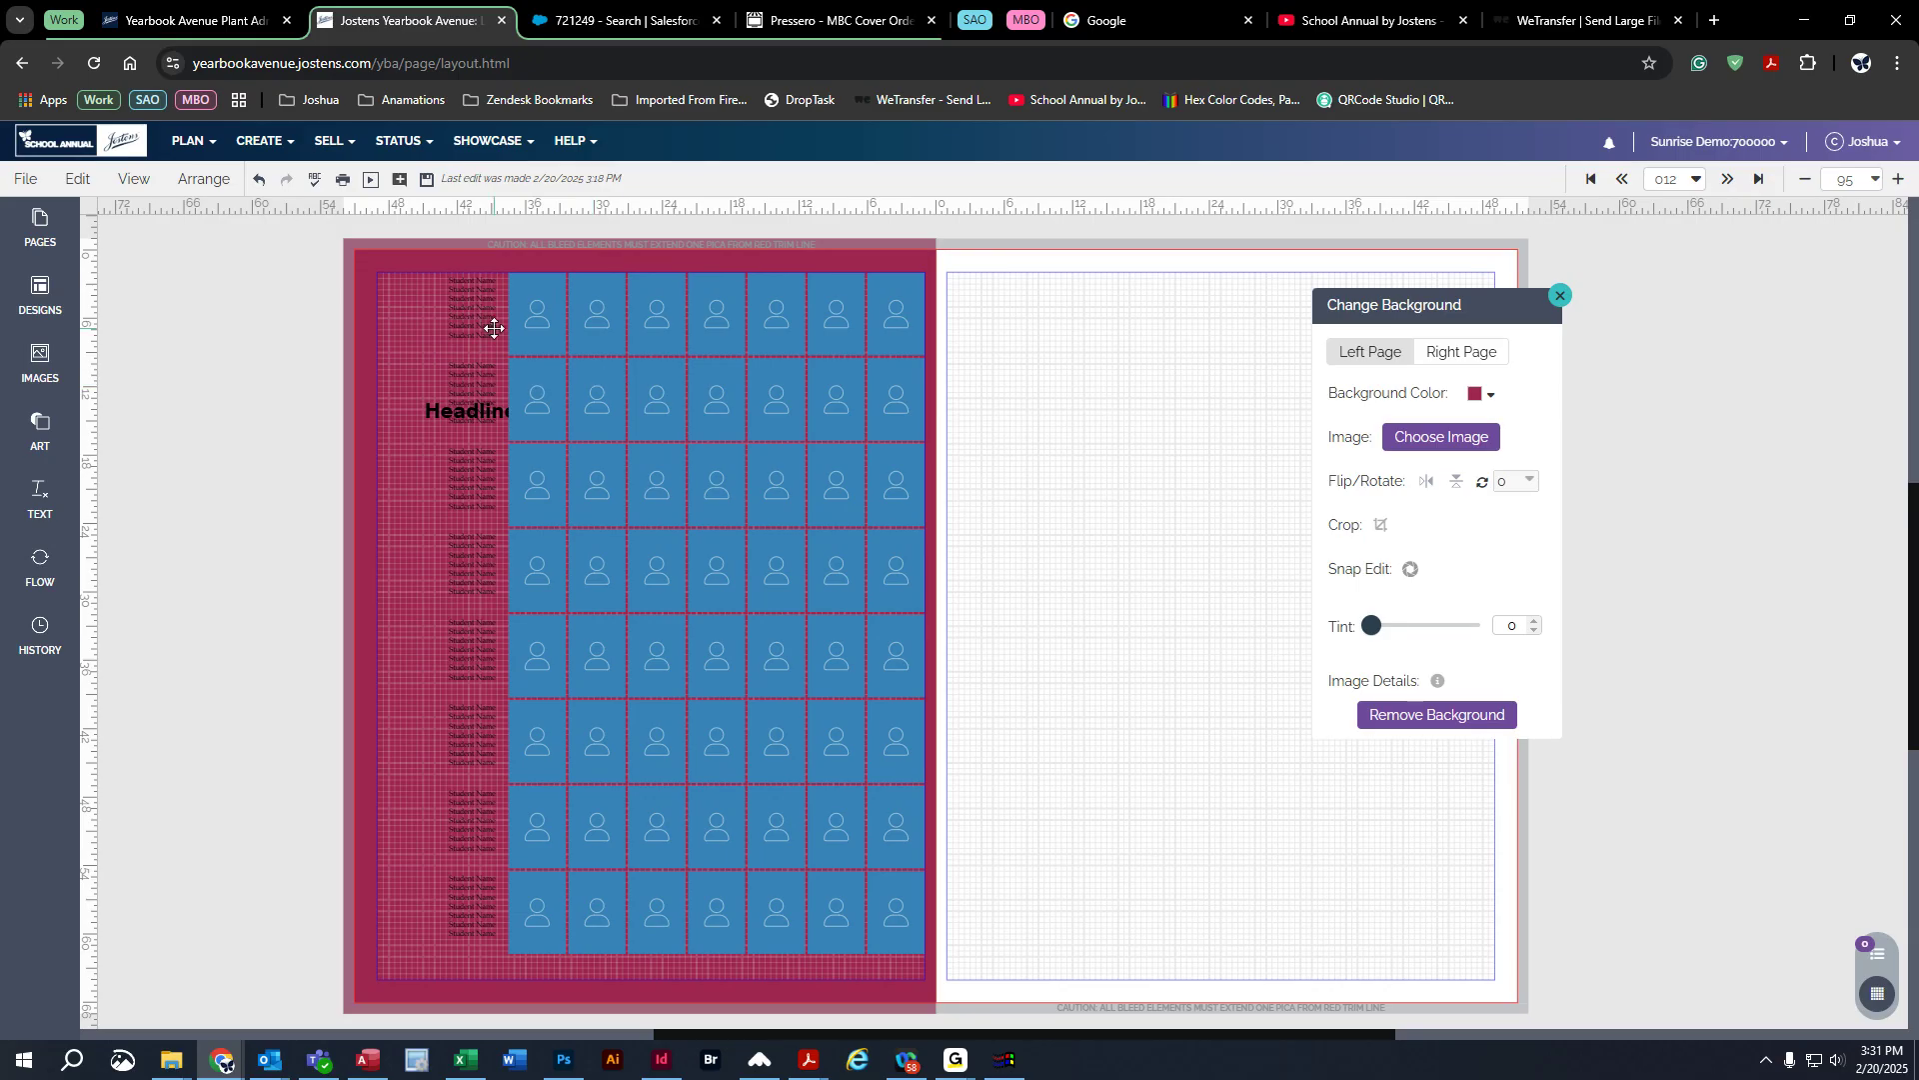
# Step: Open the spread's PDF proof and examine how legible the black text is over the crimson background
pyautogui.click(345, 179)
pyautogui.click(1062, 630)
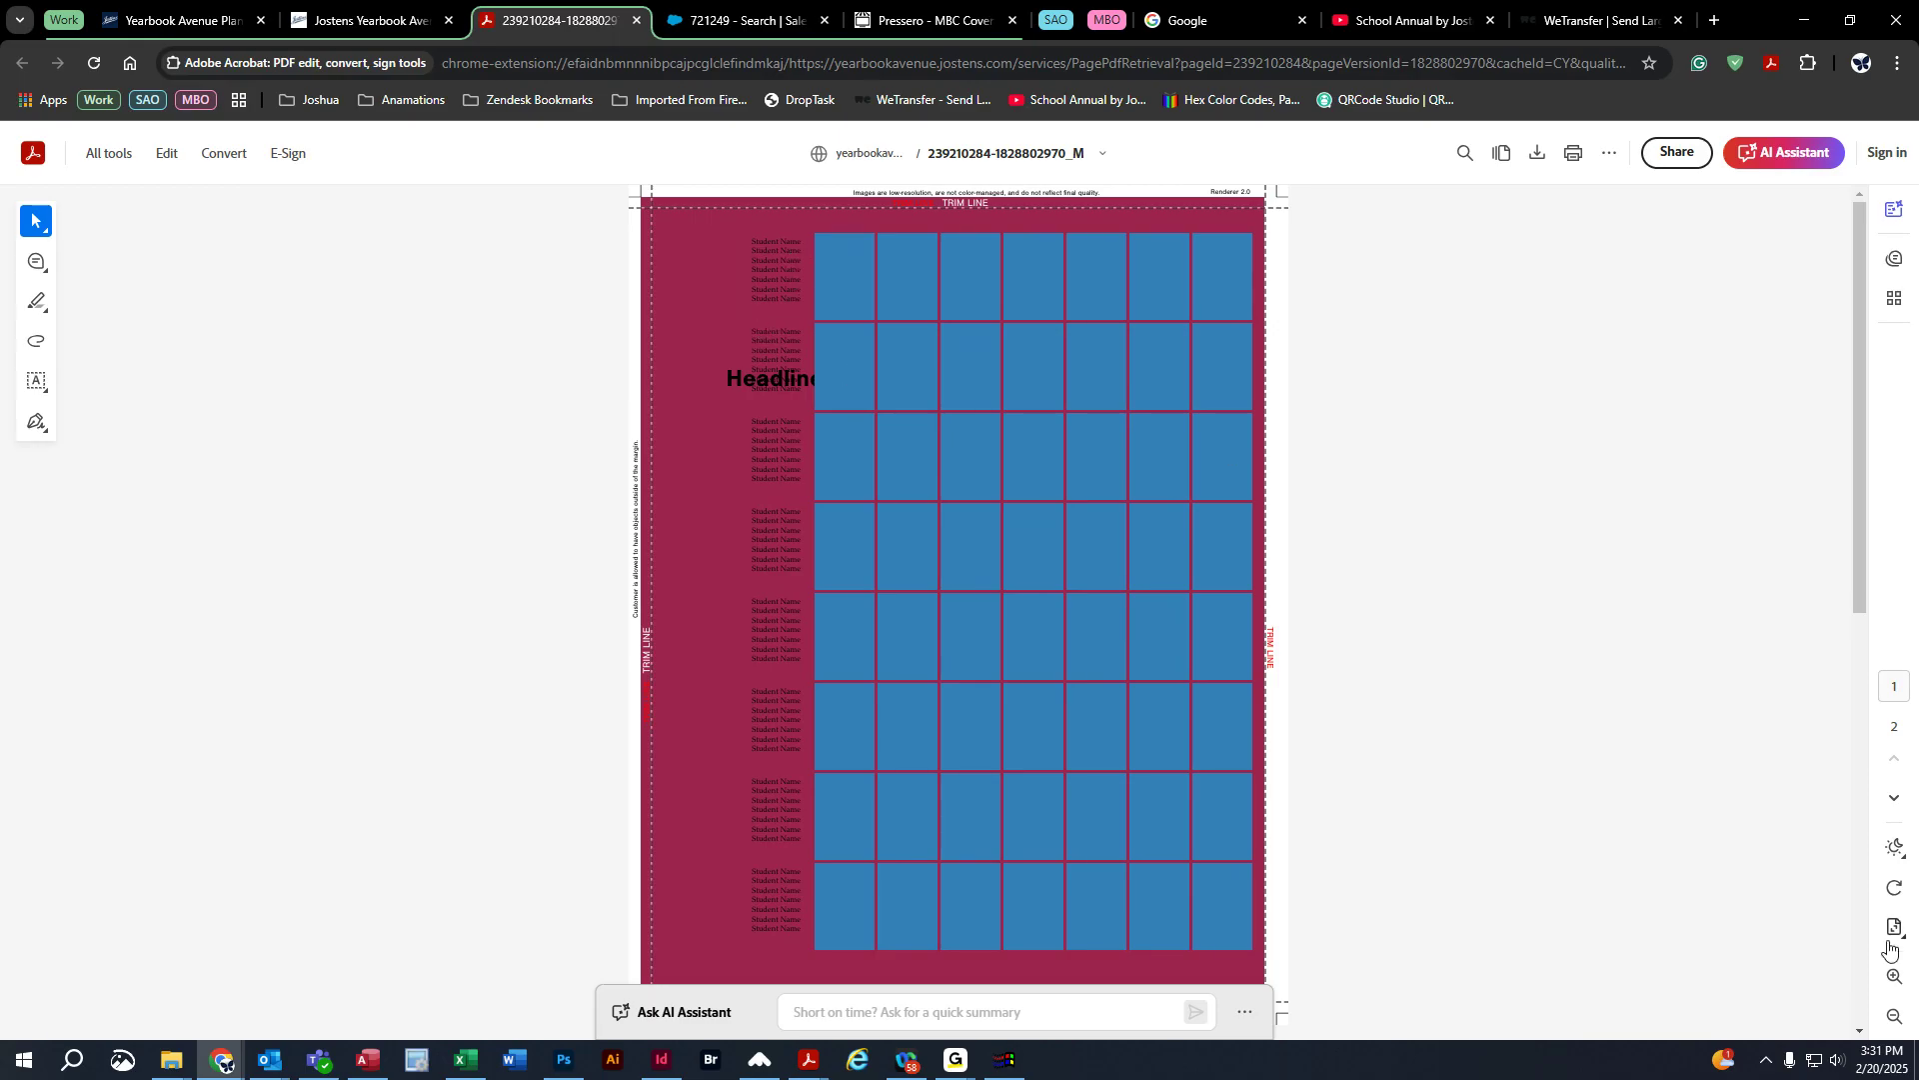
pyautogui.click(1896, 980)
pyautogui.click(1896, 979)
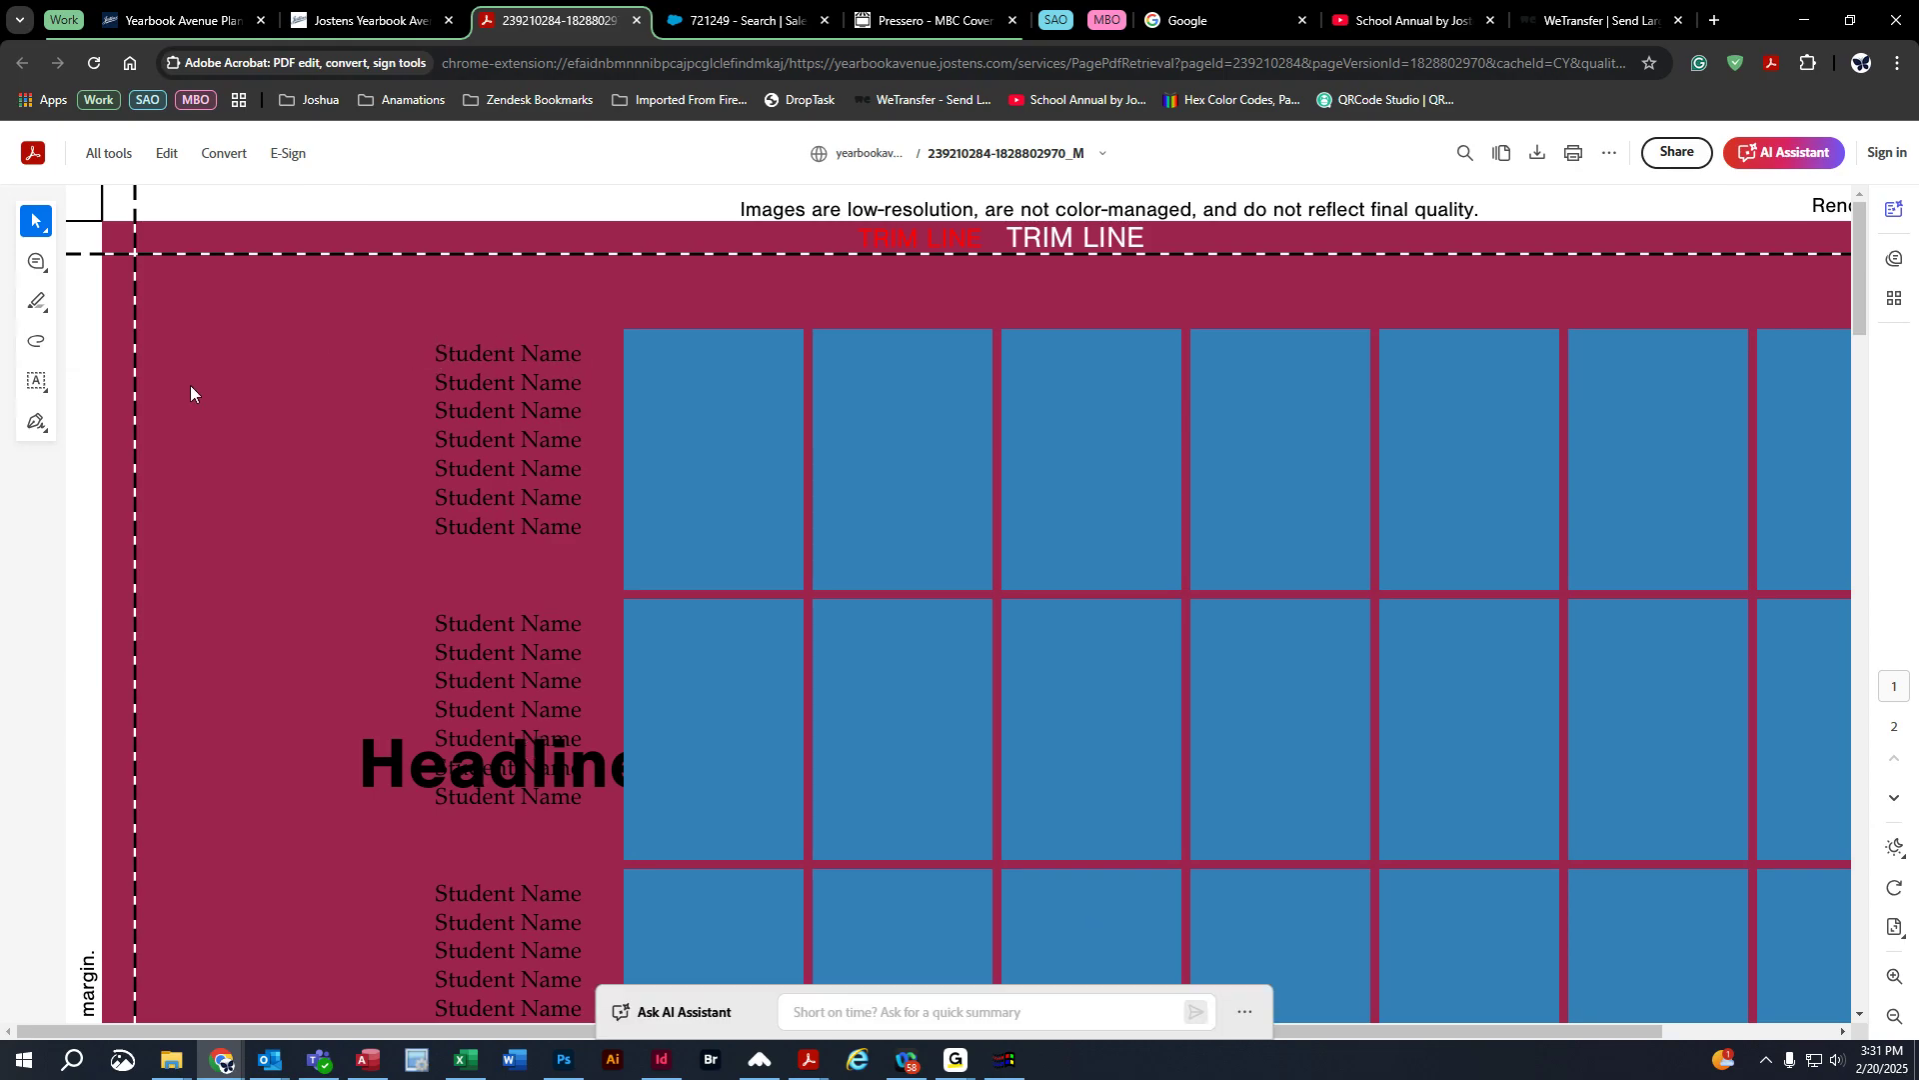
pyautogui.middleClick(519, 28)
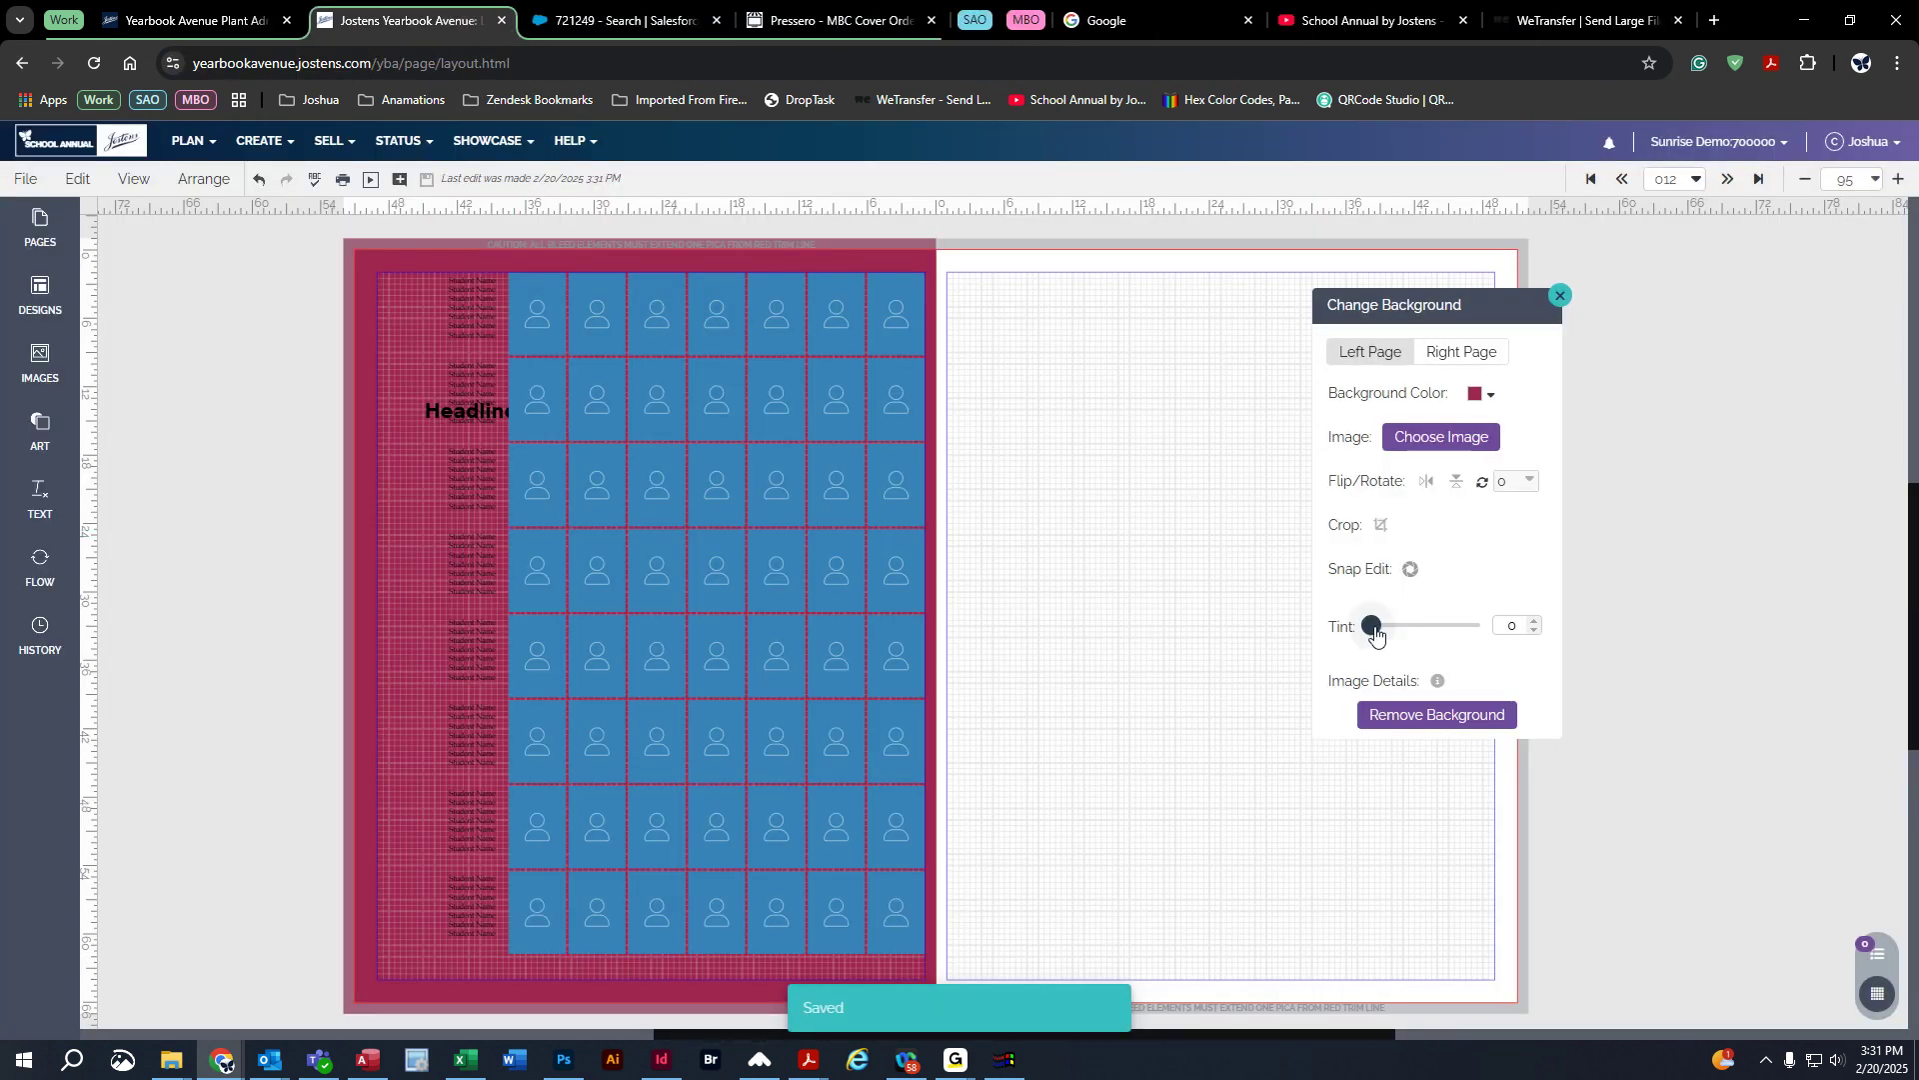
# Step: Set the left page background's tint to 18 and examine the text legibility in a new PDF proof
pyautogui.moveTo(1375, 632); pyautogui.dragTo(1392, 638)
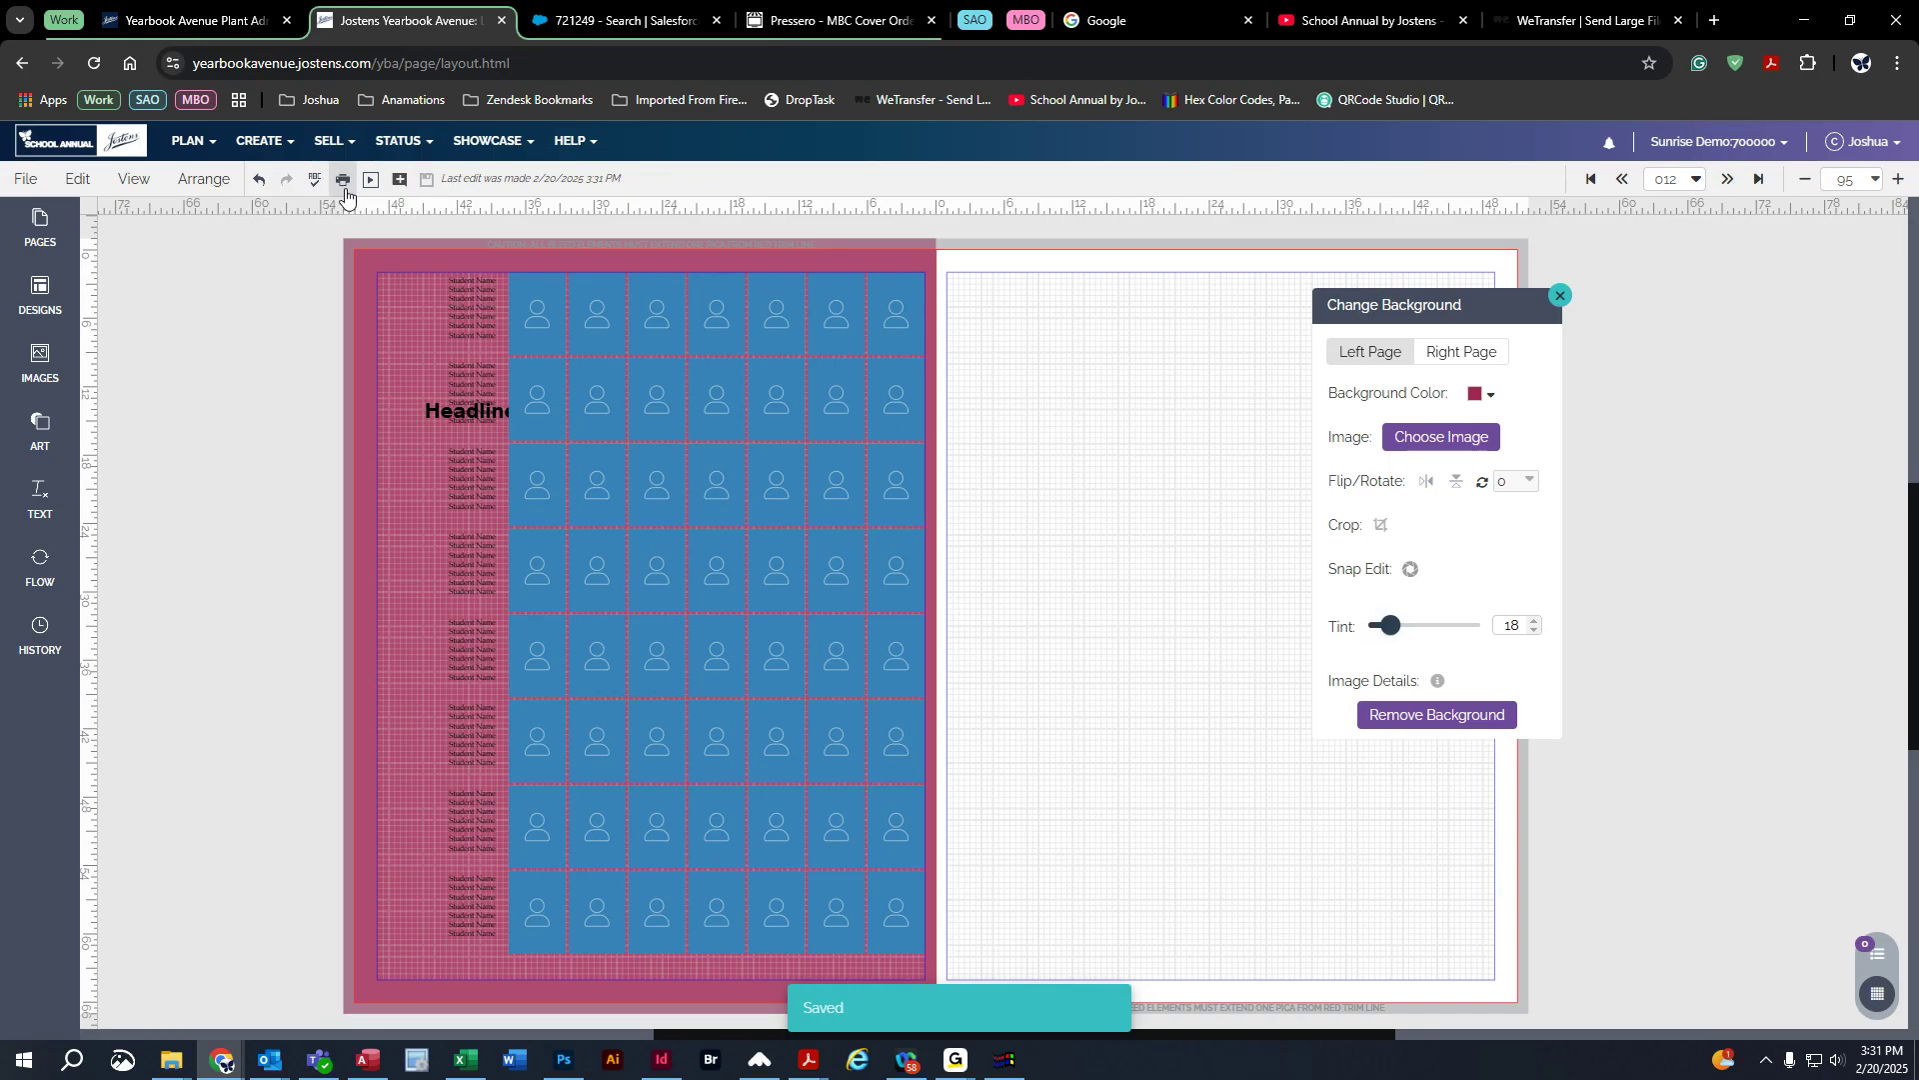
pyautogui.click(342, 183)
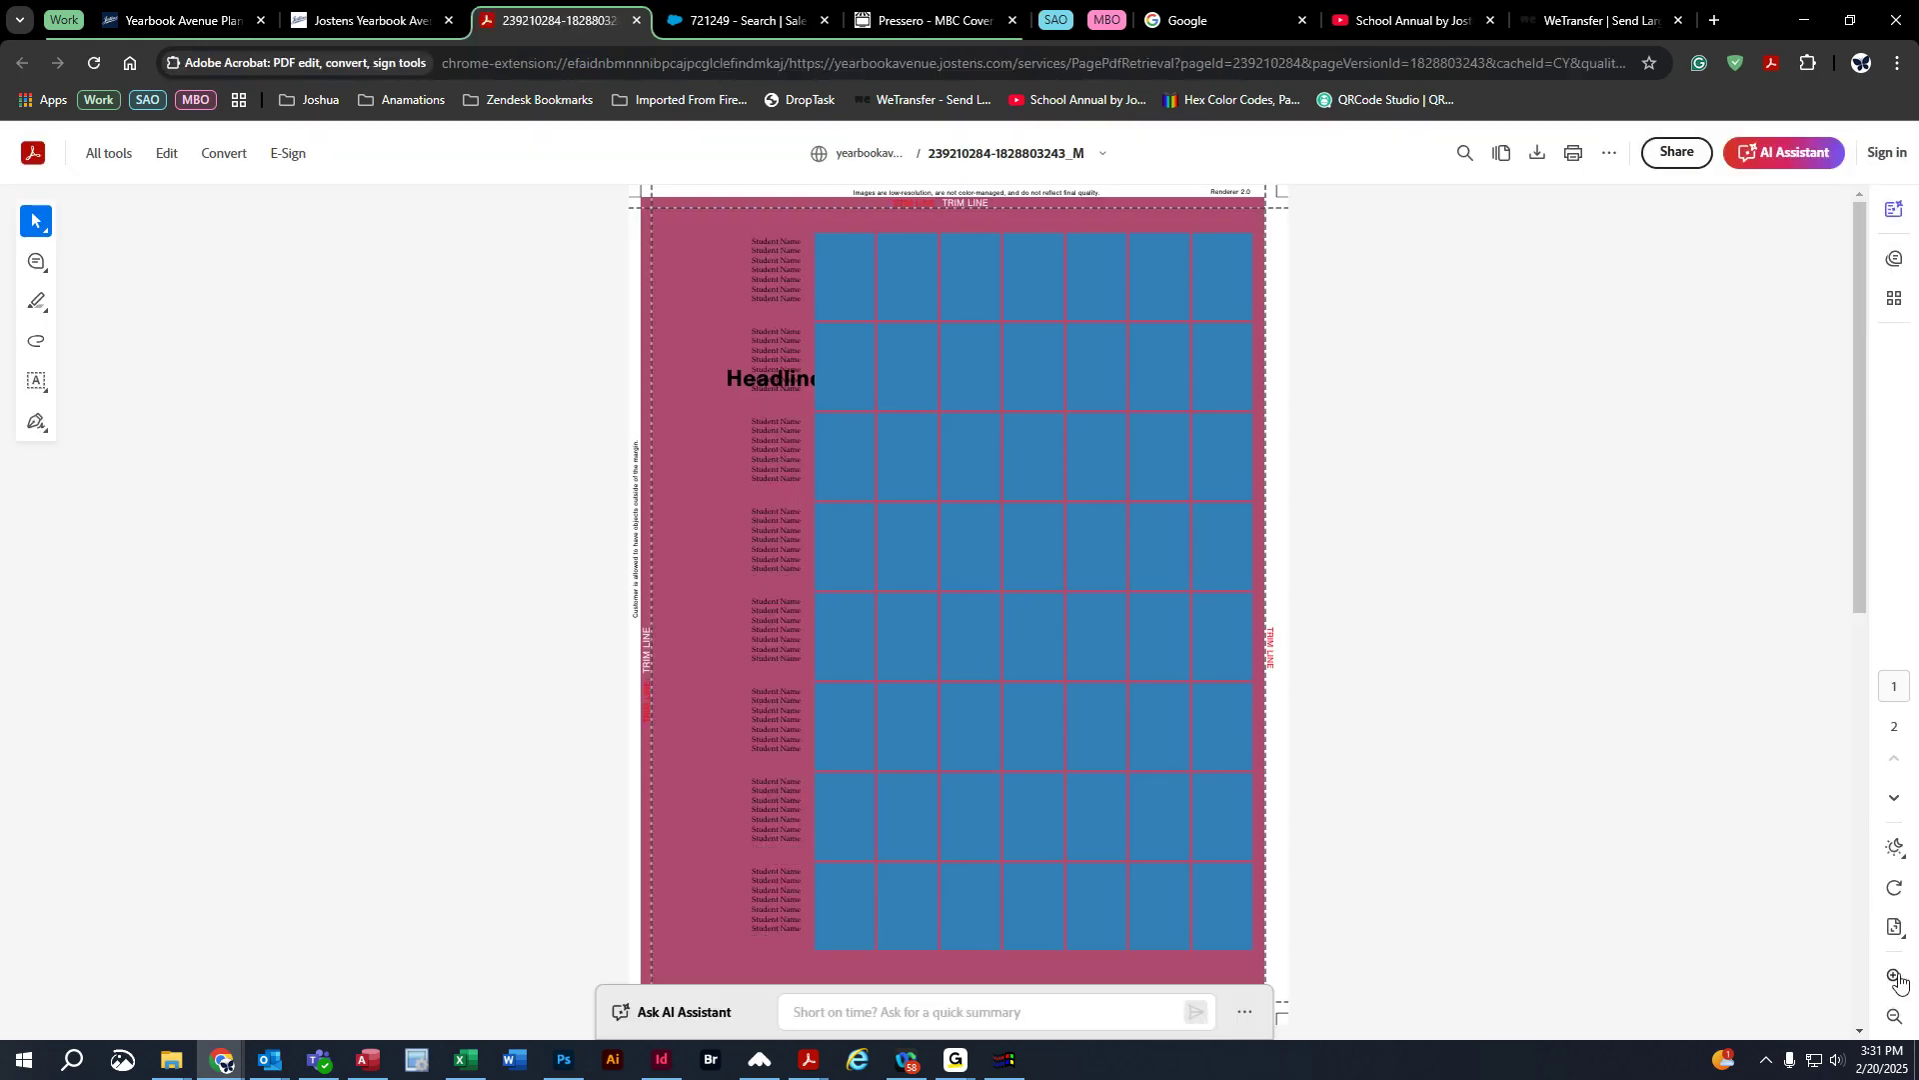
pyautogui.click(1896, 976)
pyautogui.click(1896, 977)
pyautogui.click(1896, 976)
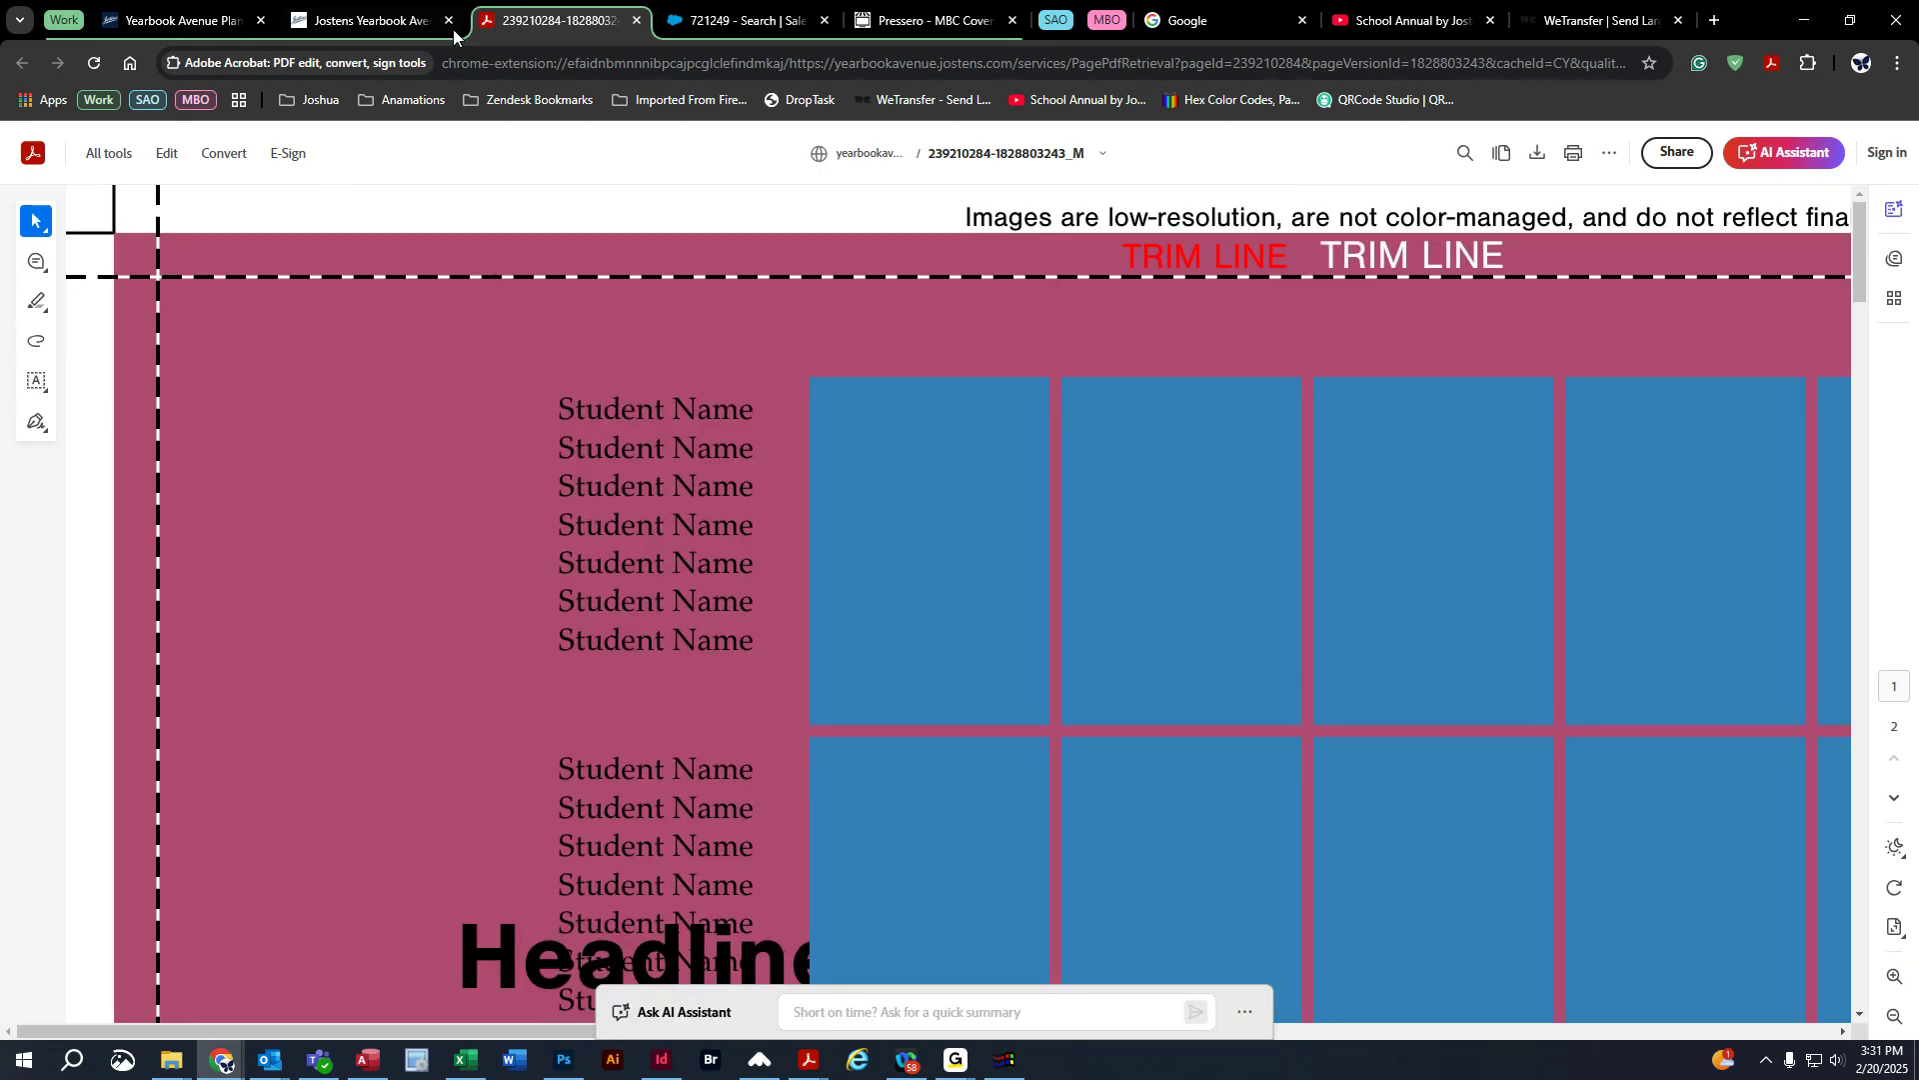
pyautogui.click(636, 20)
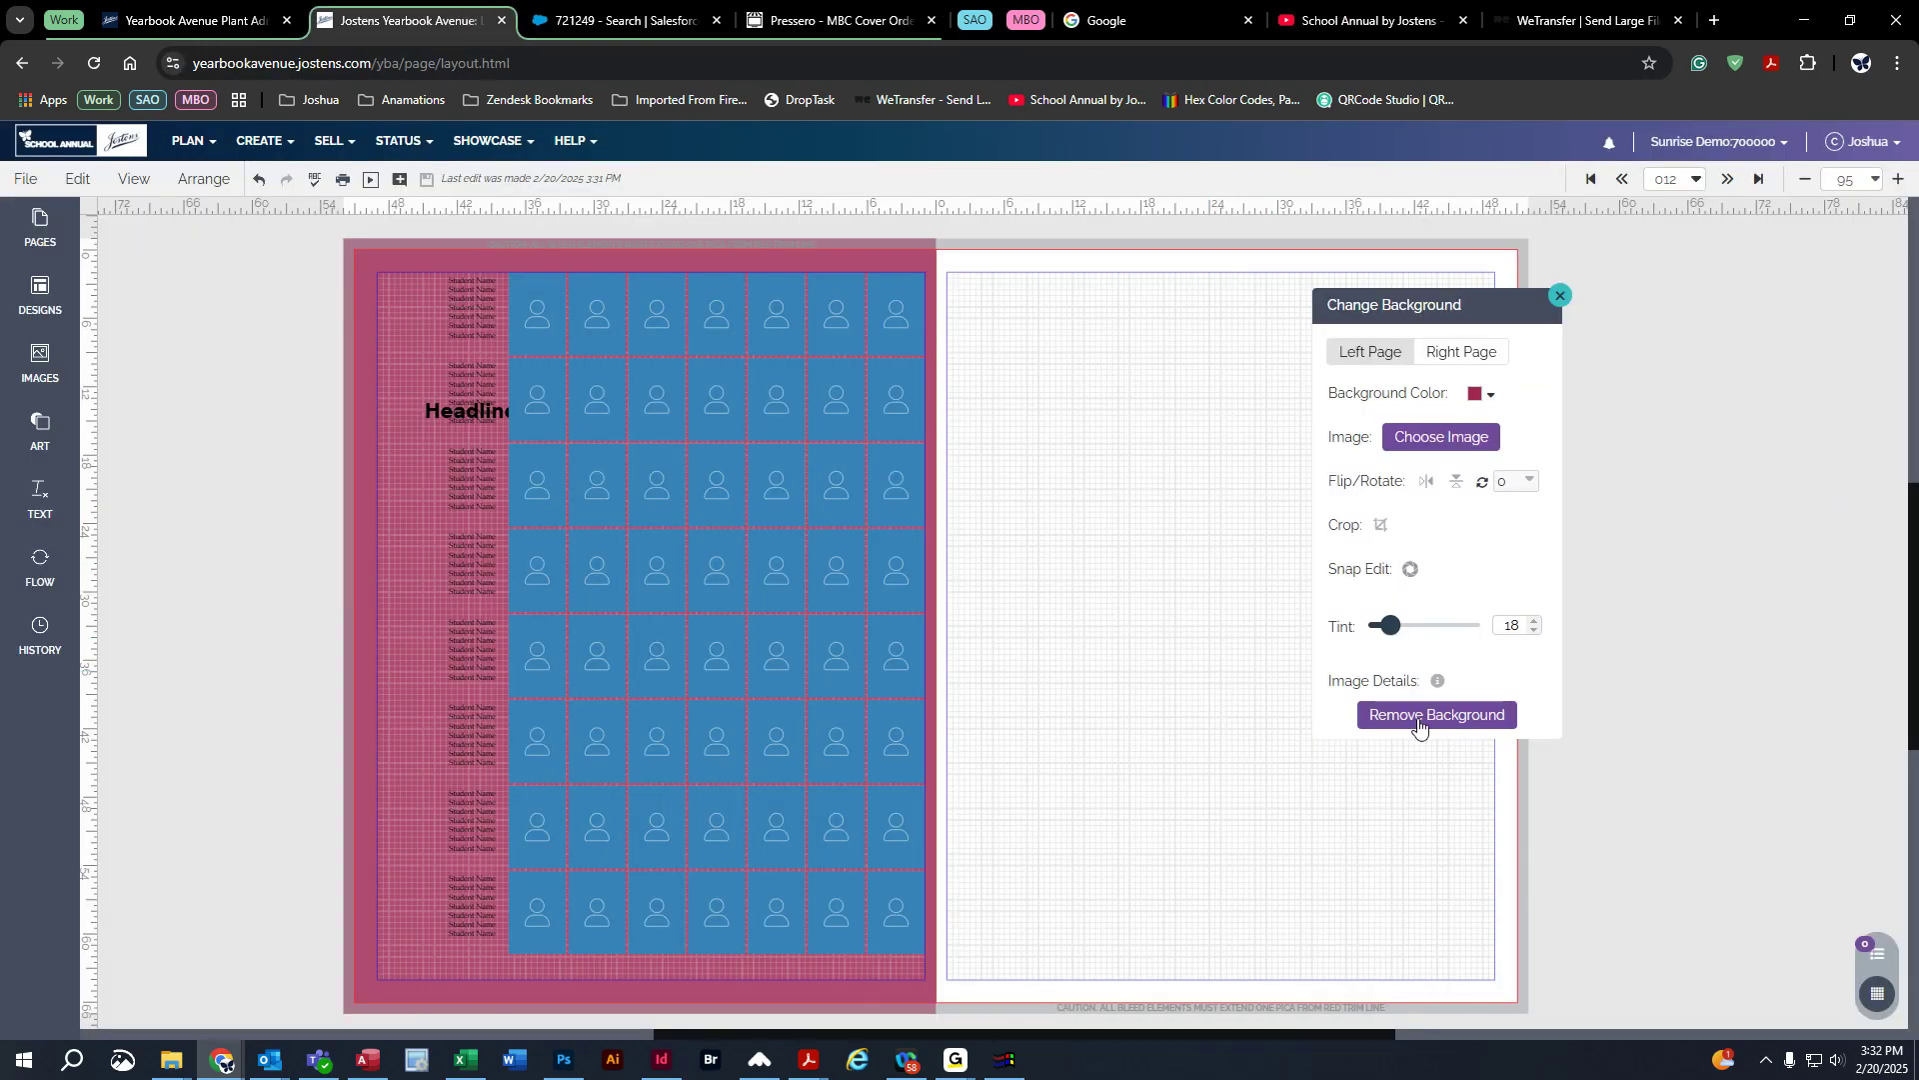
# Step: Remove the left page's background and delete the portrait grid and the Headline text
pyautogui.click(1419, 720)
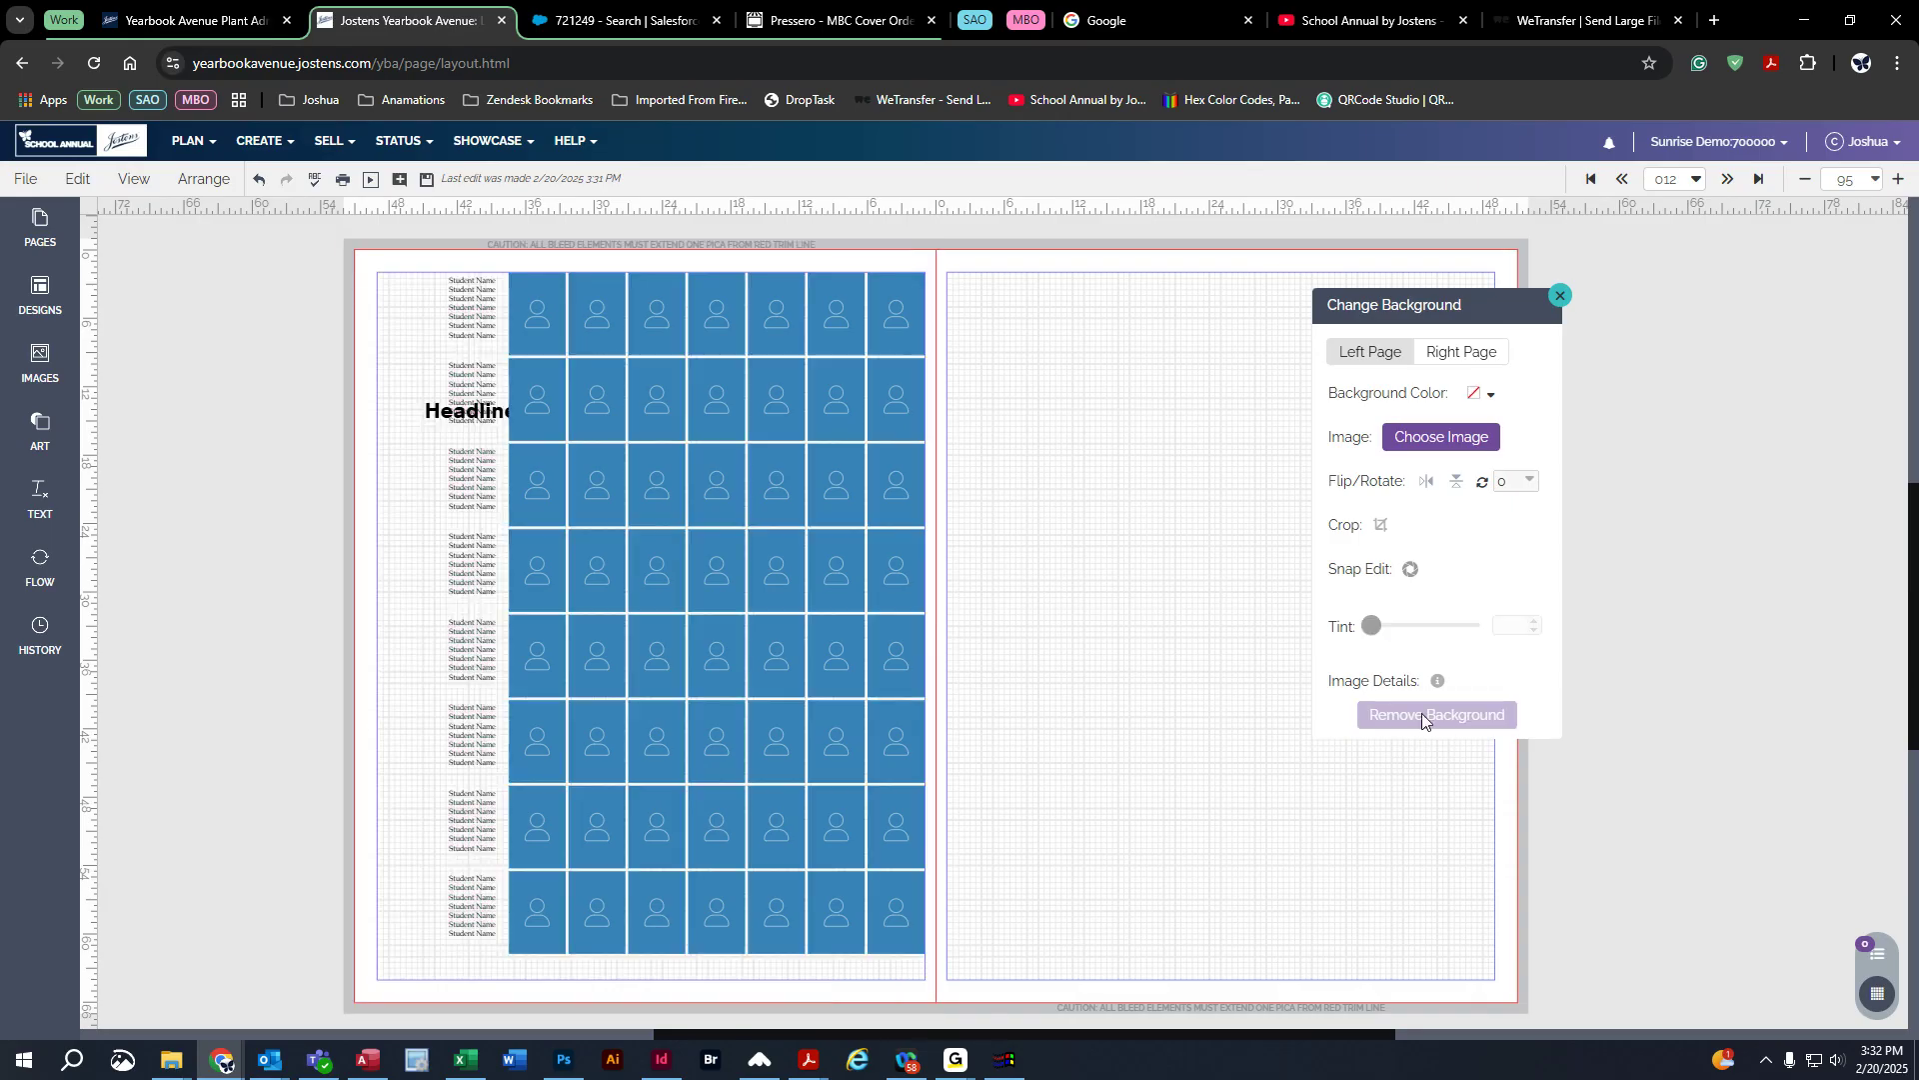
pyautogui.click(621, 437)
pyautogui.press('Delete')
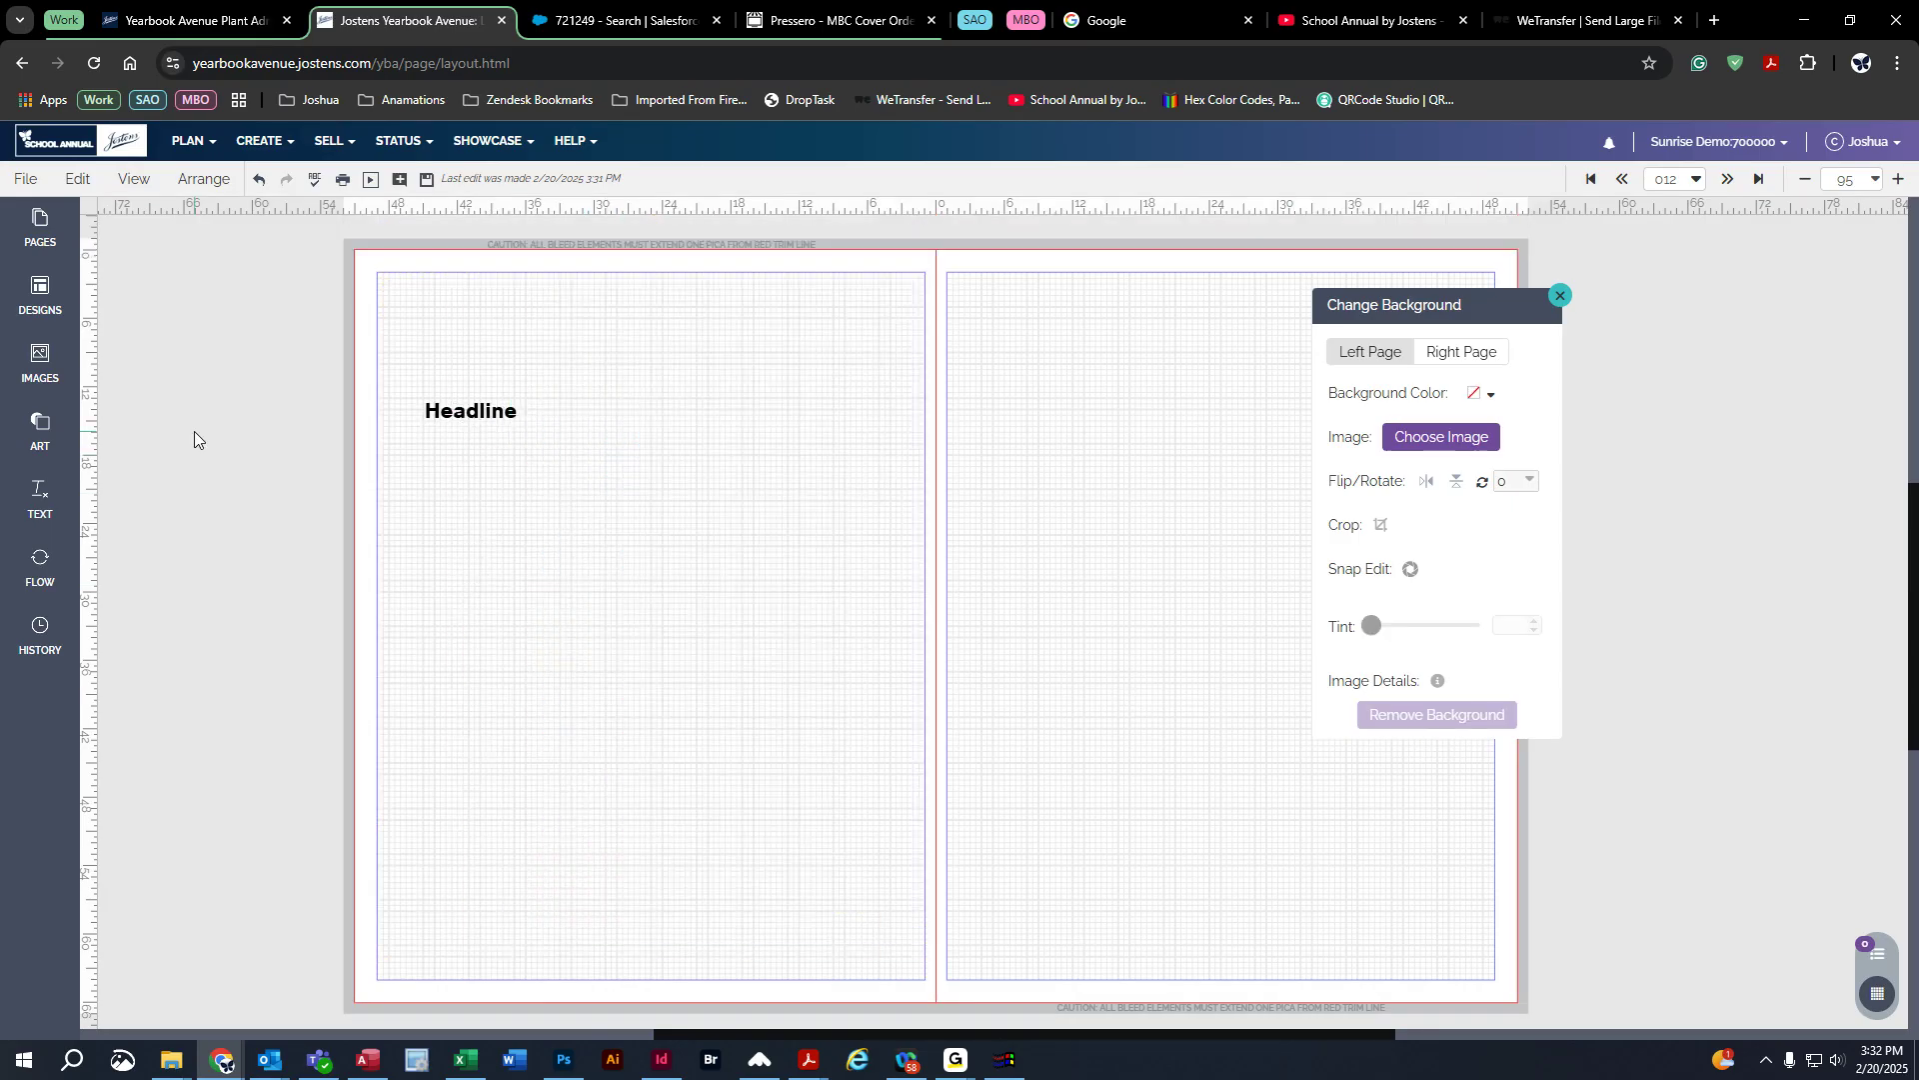
pyautogui.click(480, 410)
pyautogui.press('Delete')
# Step: Open the background image chooser for the left page and switch its category to All Backgrounds
pyautogui.moveTo(1423, 307); pyautogui.dragTo(206, 299)
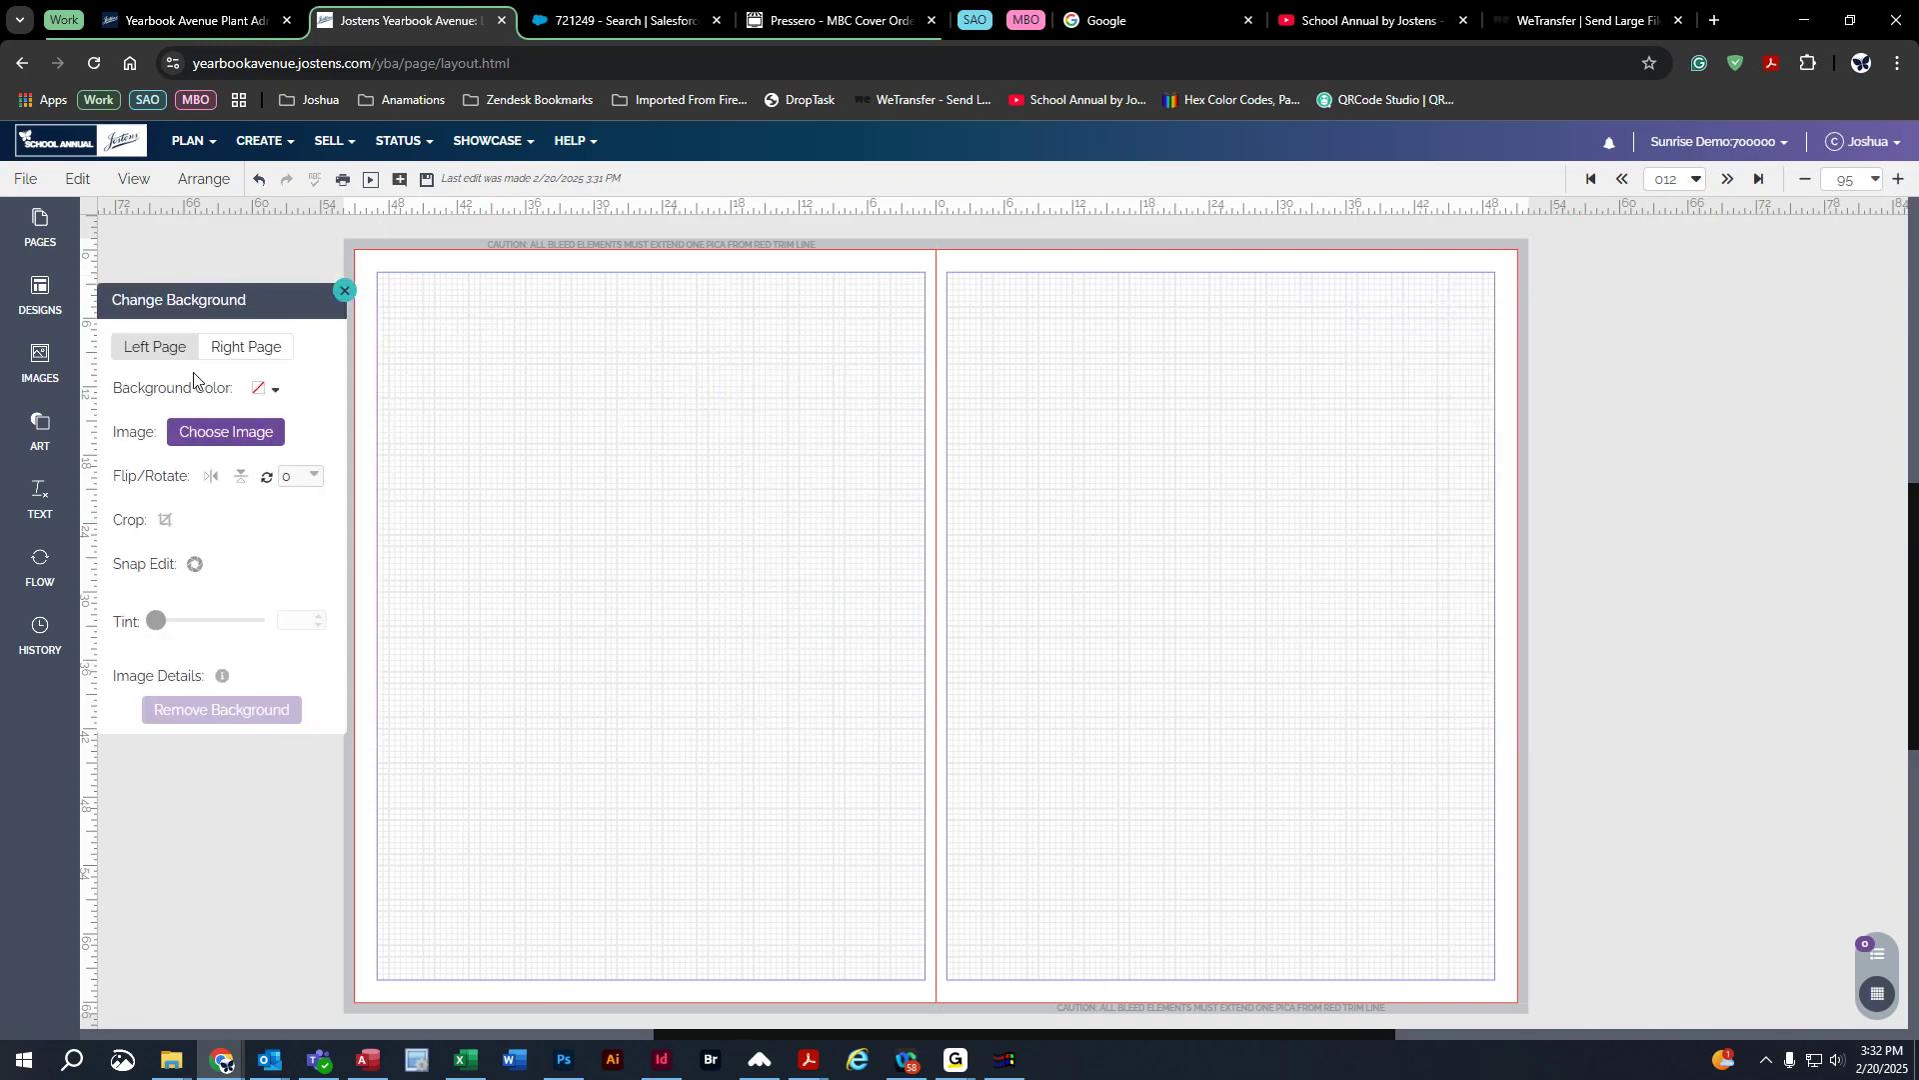
pyautogui.click(231, 432)
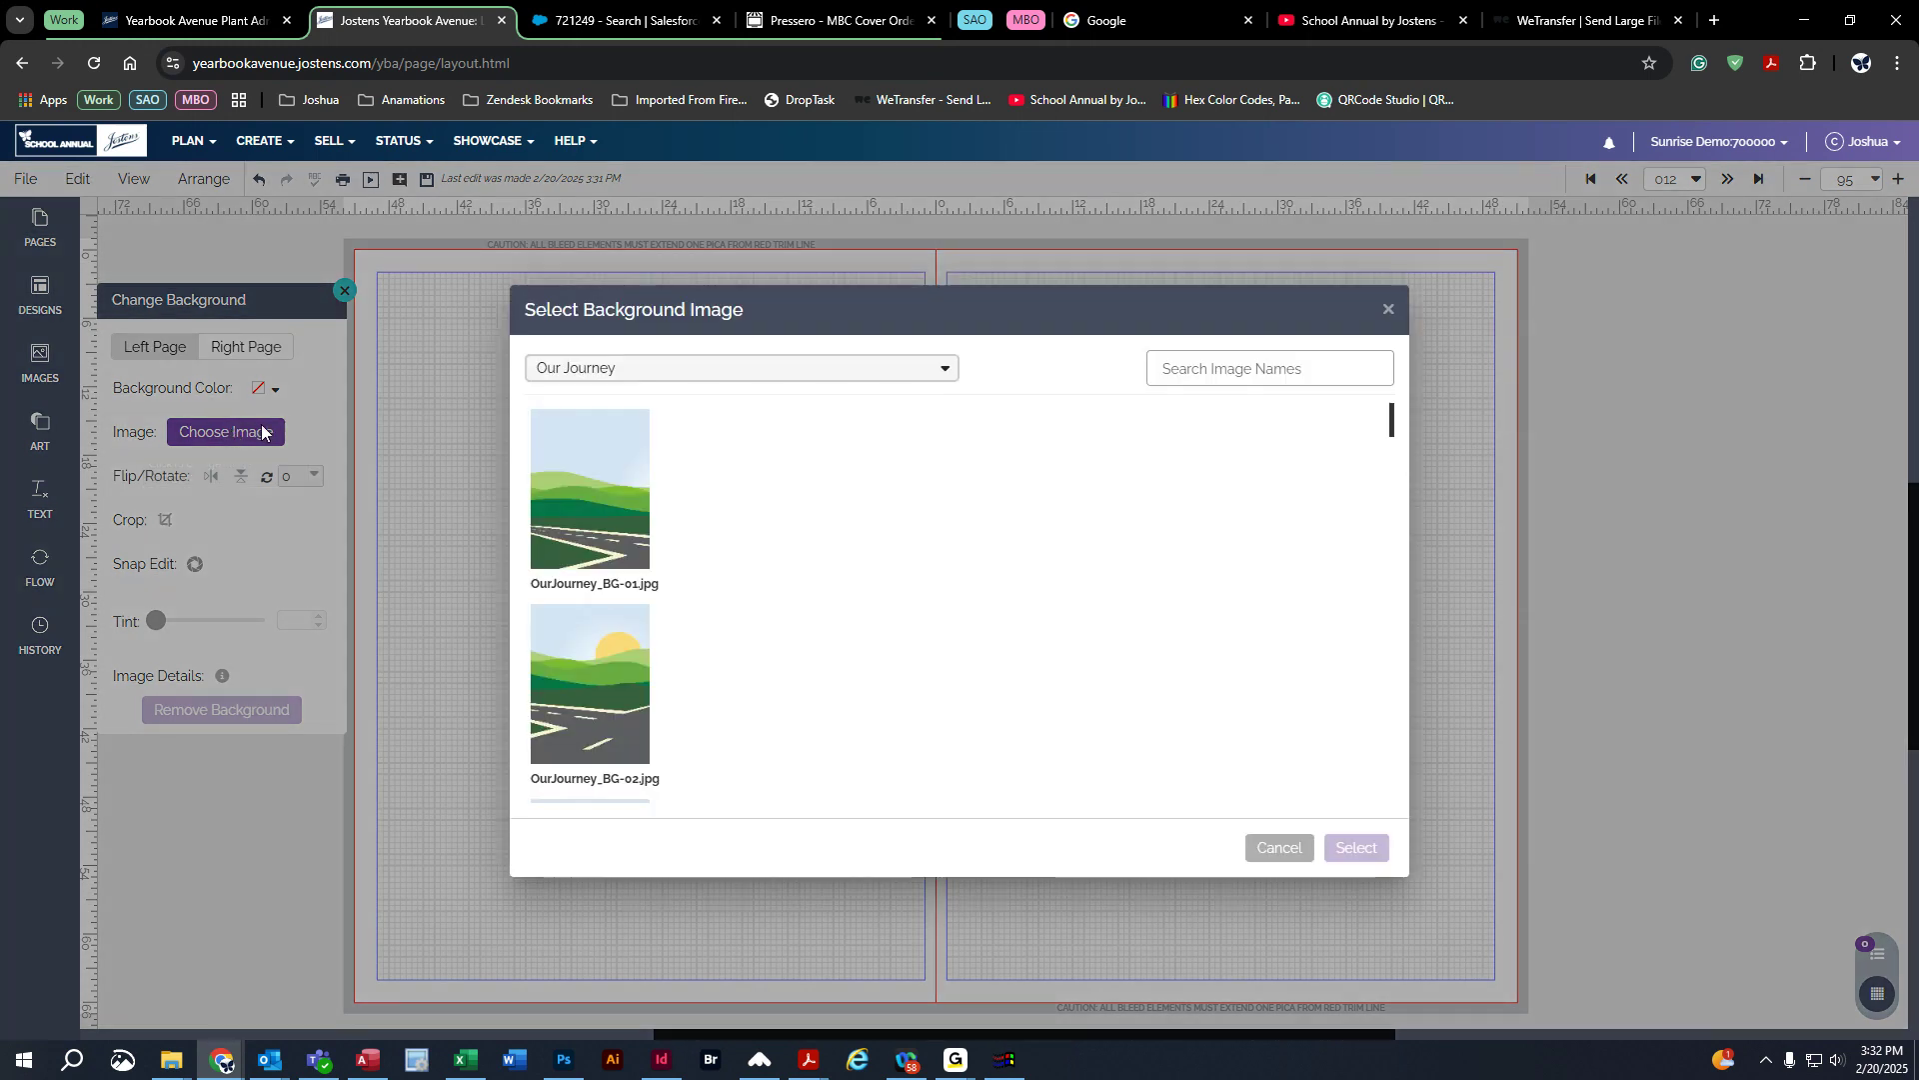
pyautogui.click(754, 372)
pyautogui.scroll(5, 689, 490)
pyautogui.scroll(15, 685, 500)
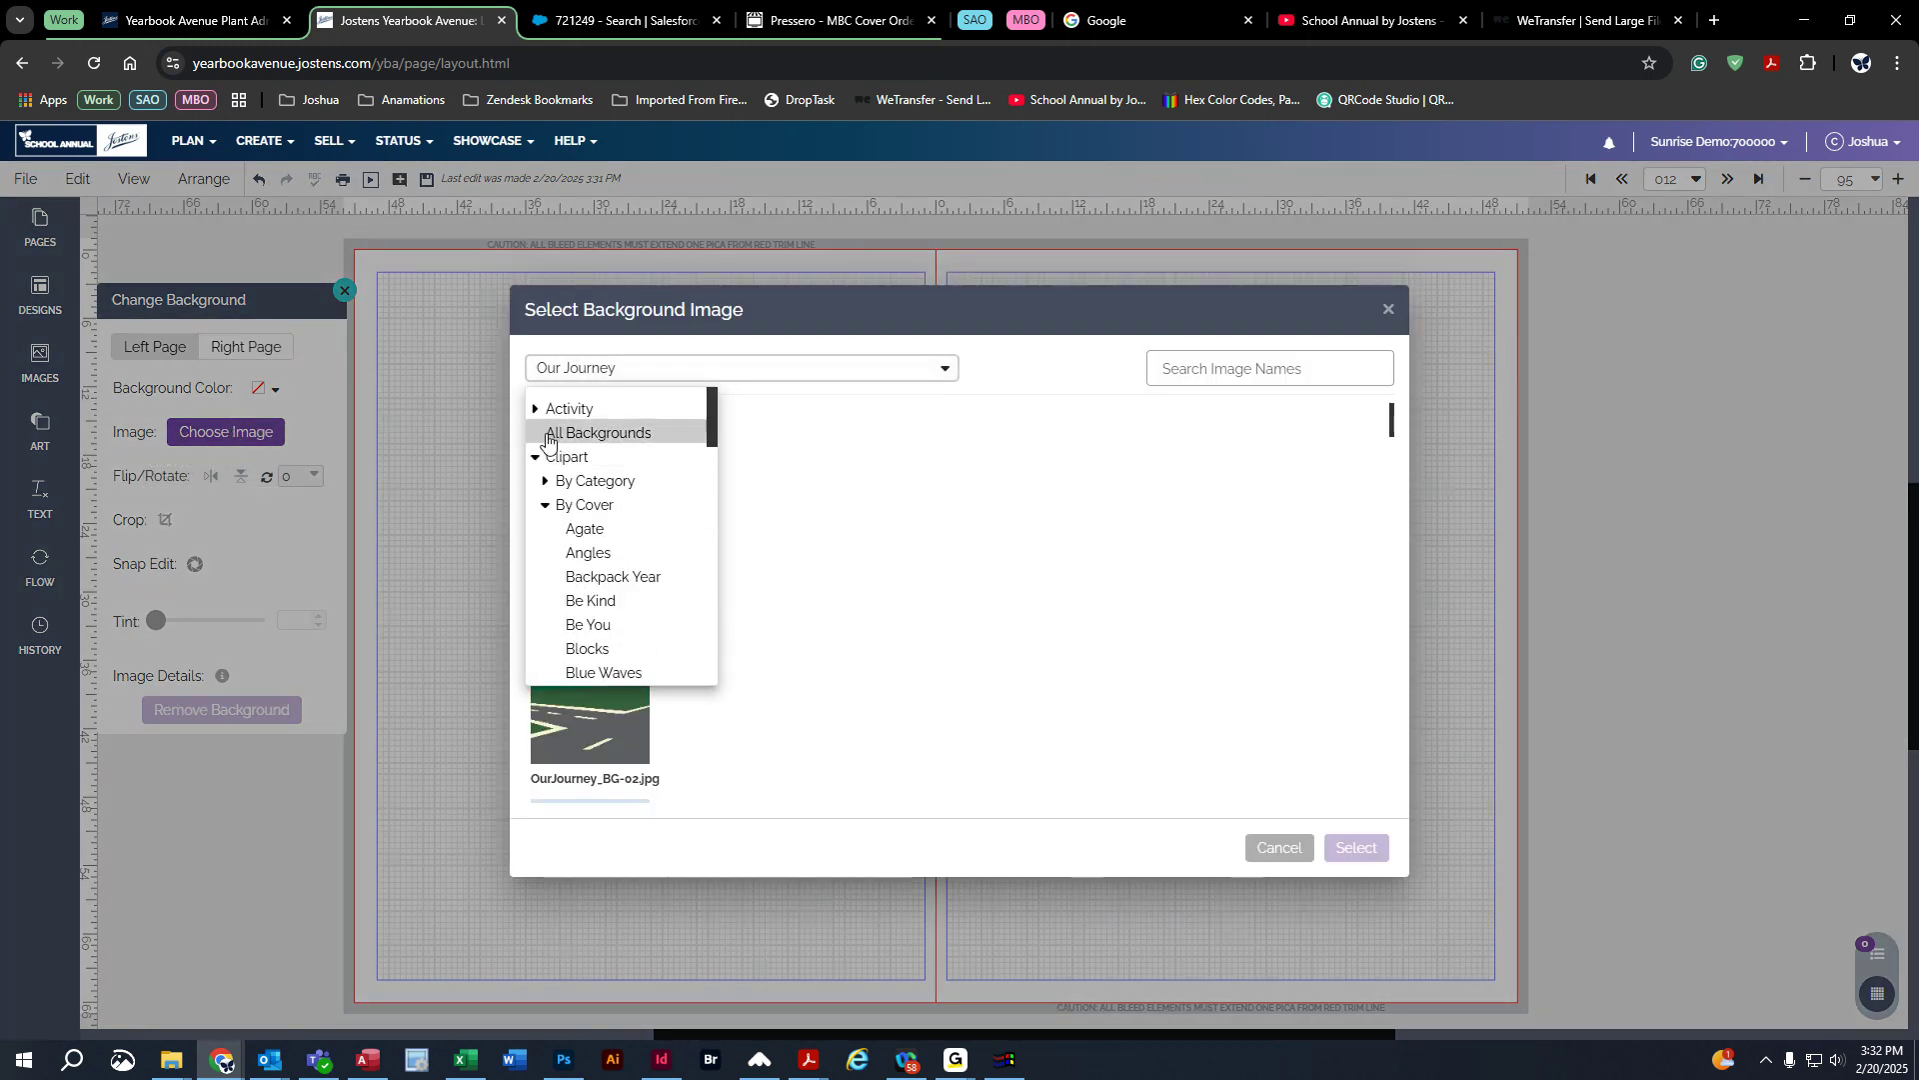
pyautogui.click(556, 435)
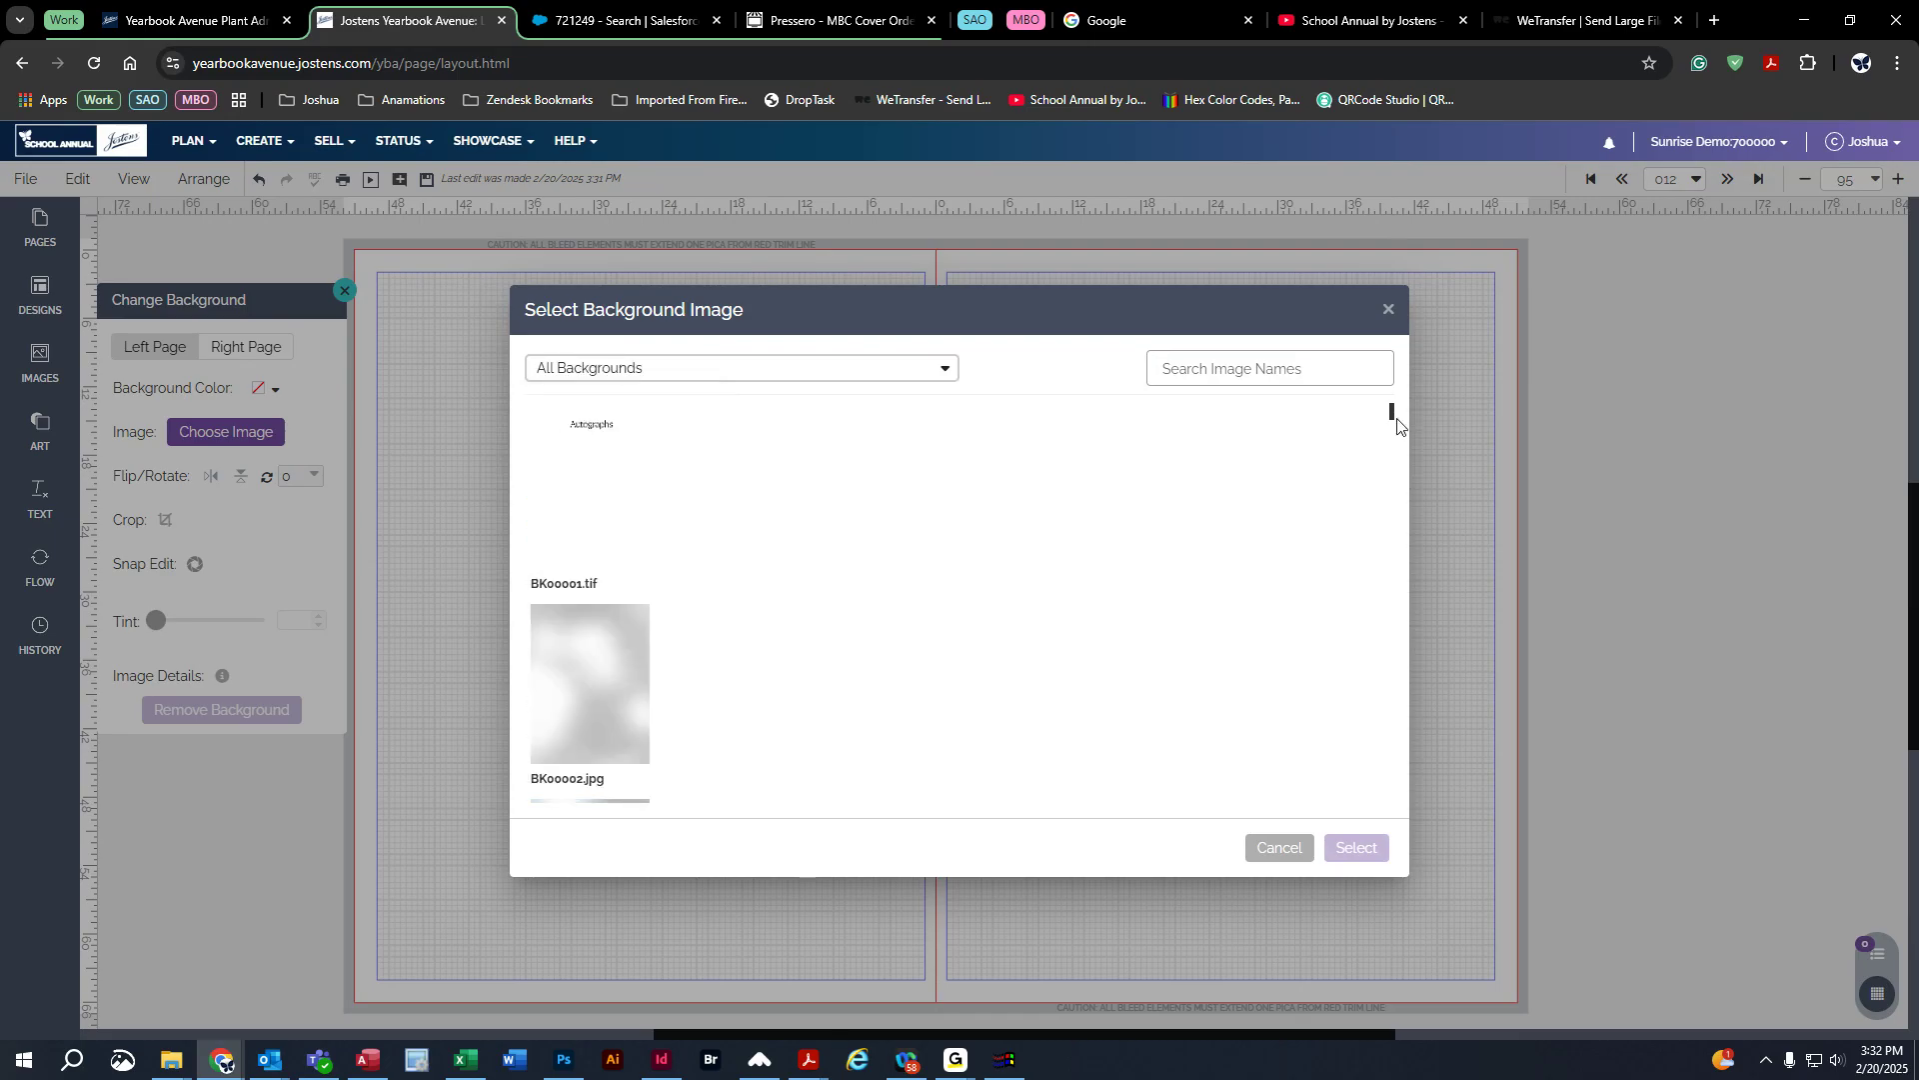
# Step: Apply the yellow map and compass image BK00221.jpg as the left page's background
pyautogui.moveTo(1397, 426); pyautogui.dragTo(1397, 562)
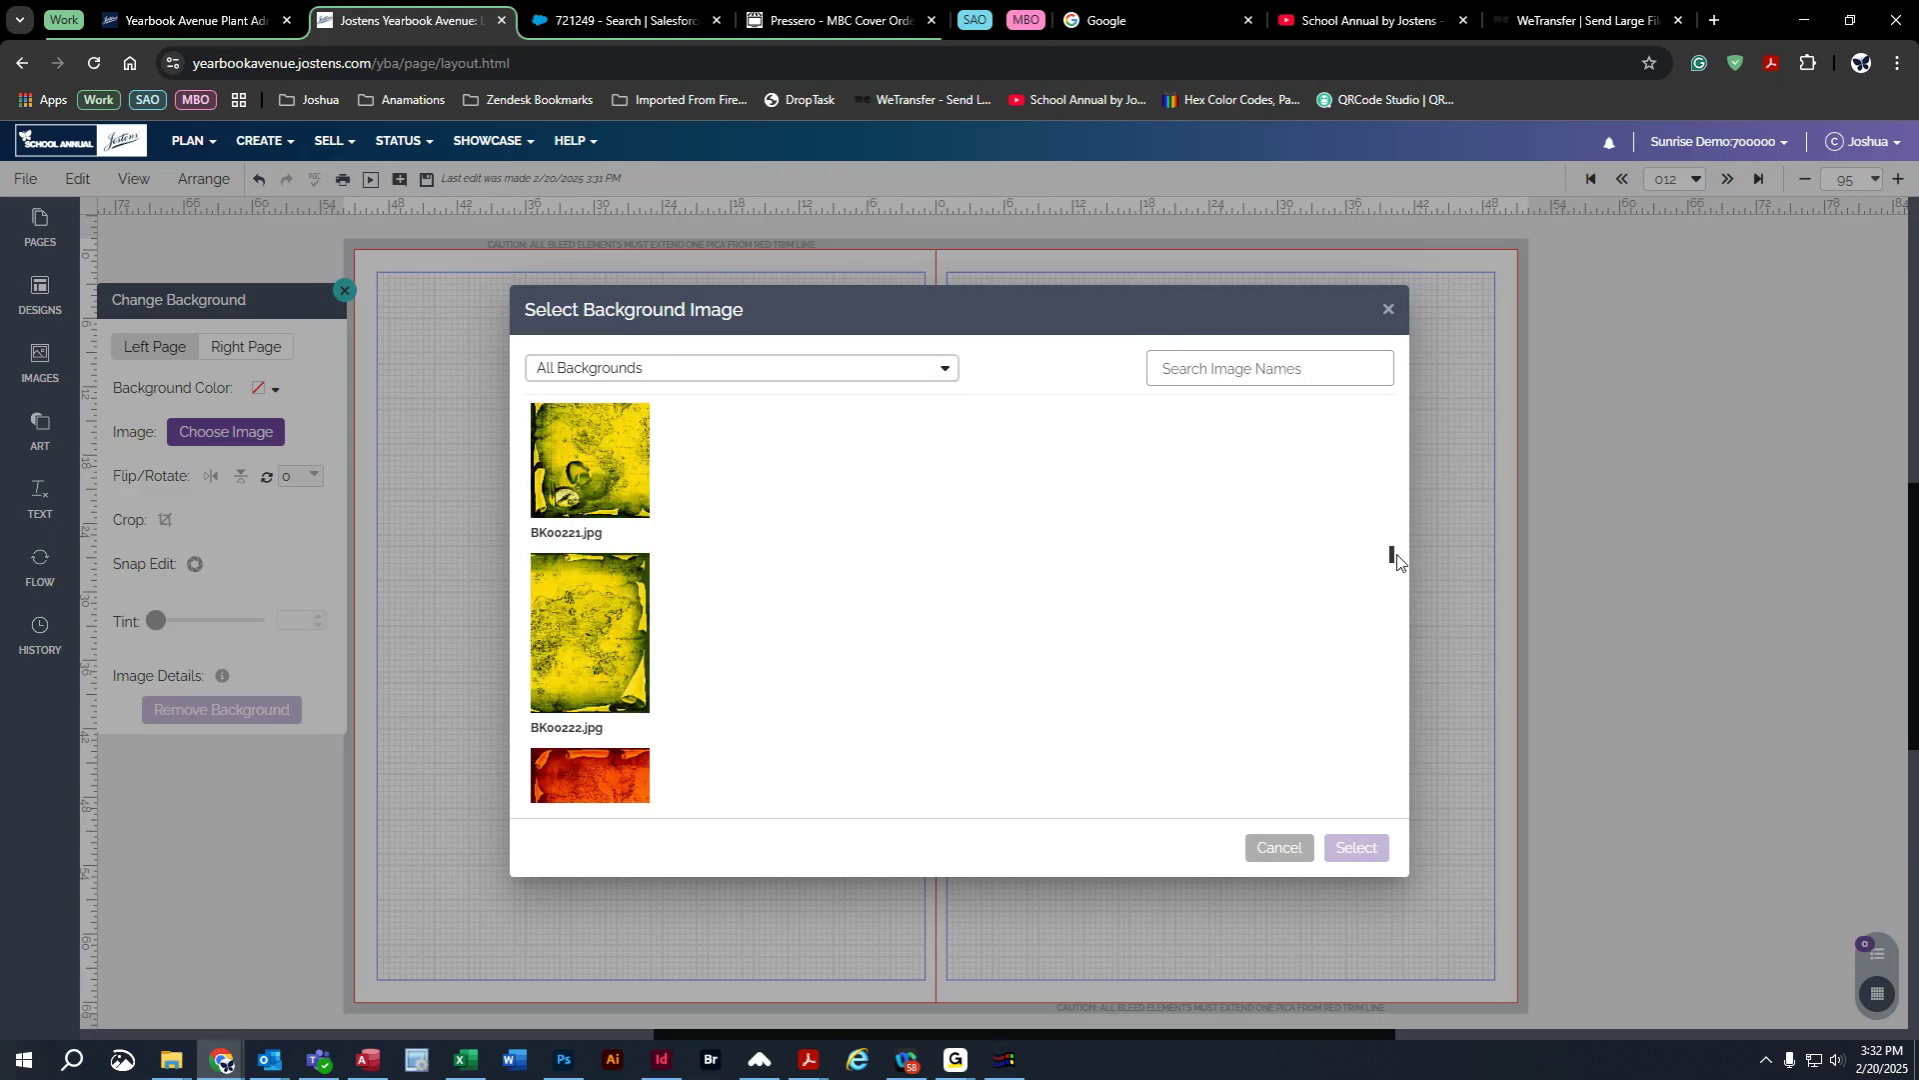
pyautogui.click(591, 449)
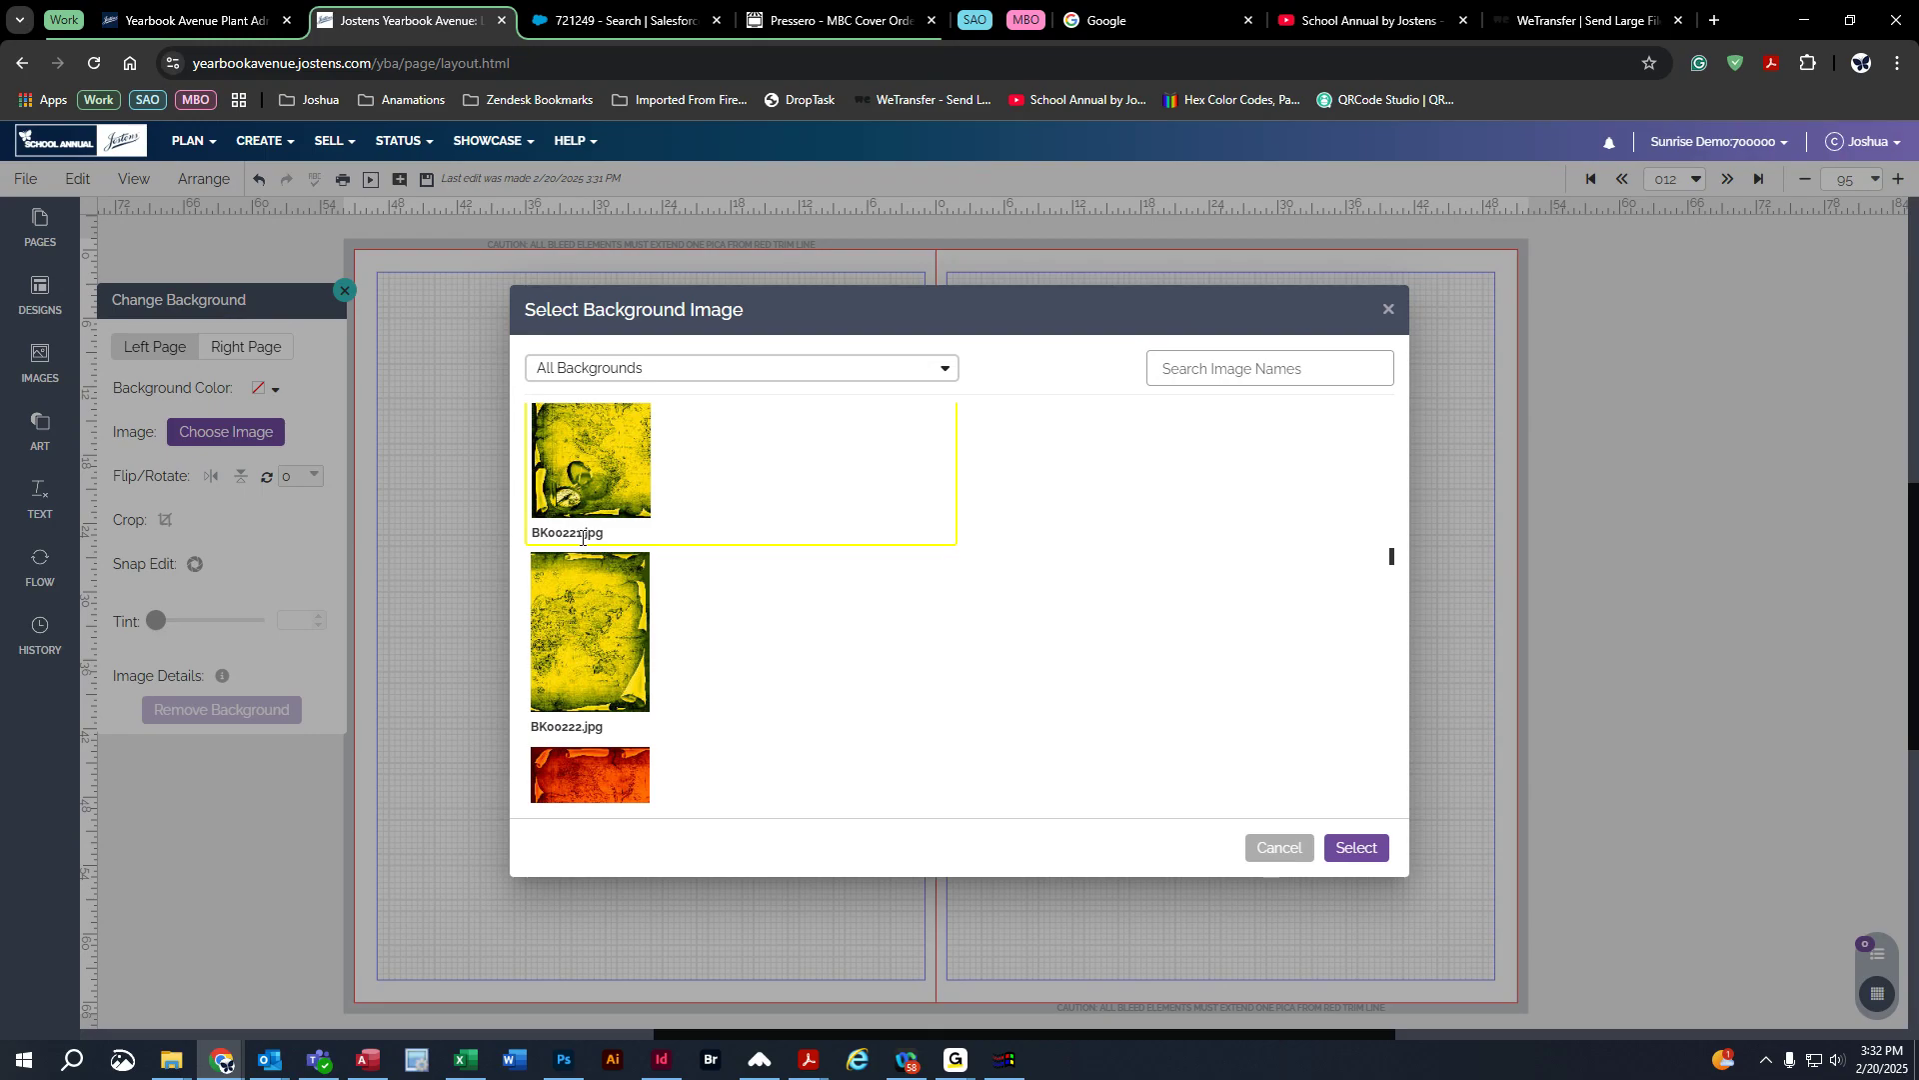
pyautogui.scroll(2, 591, 465)
pyautogui.scroll(-1, 669, 587)
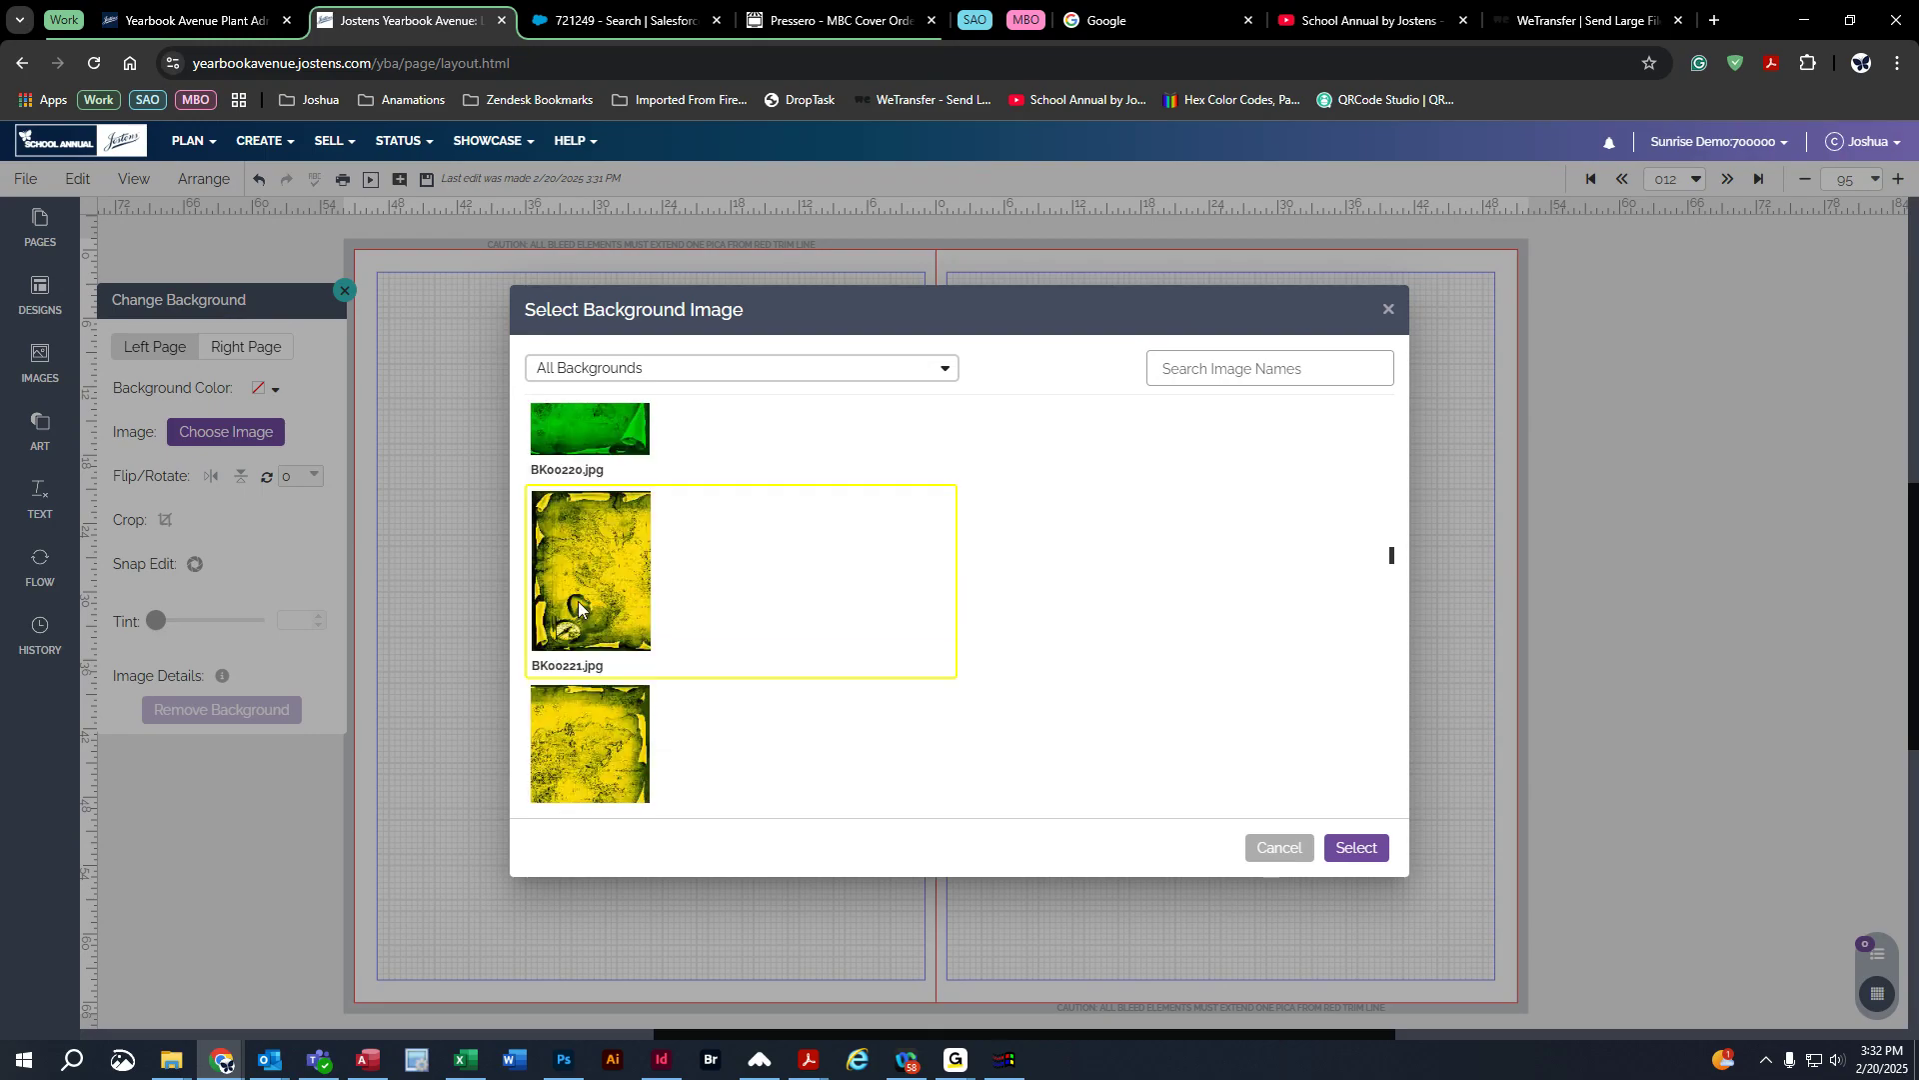
pyautogui.scroll(-1, 583, 549)
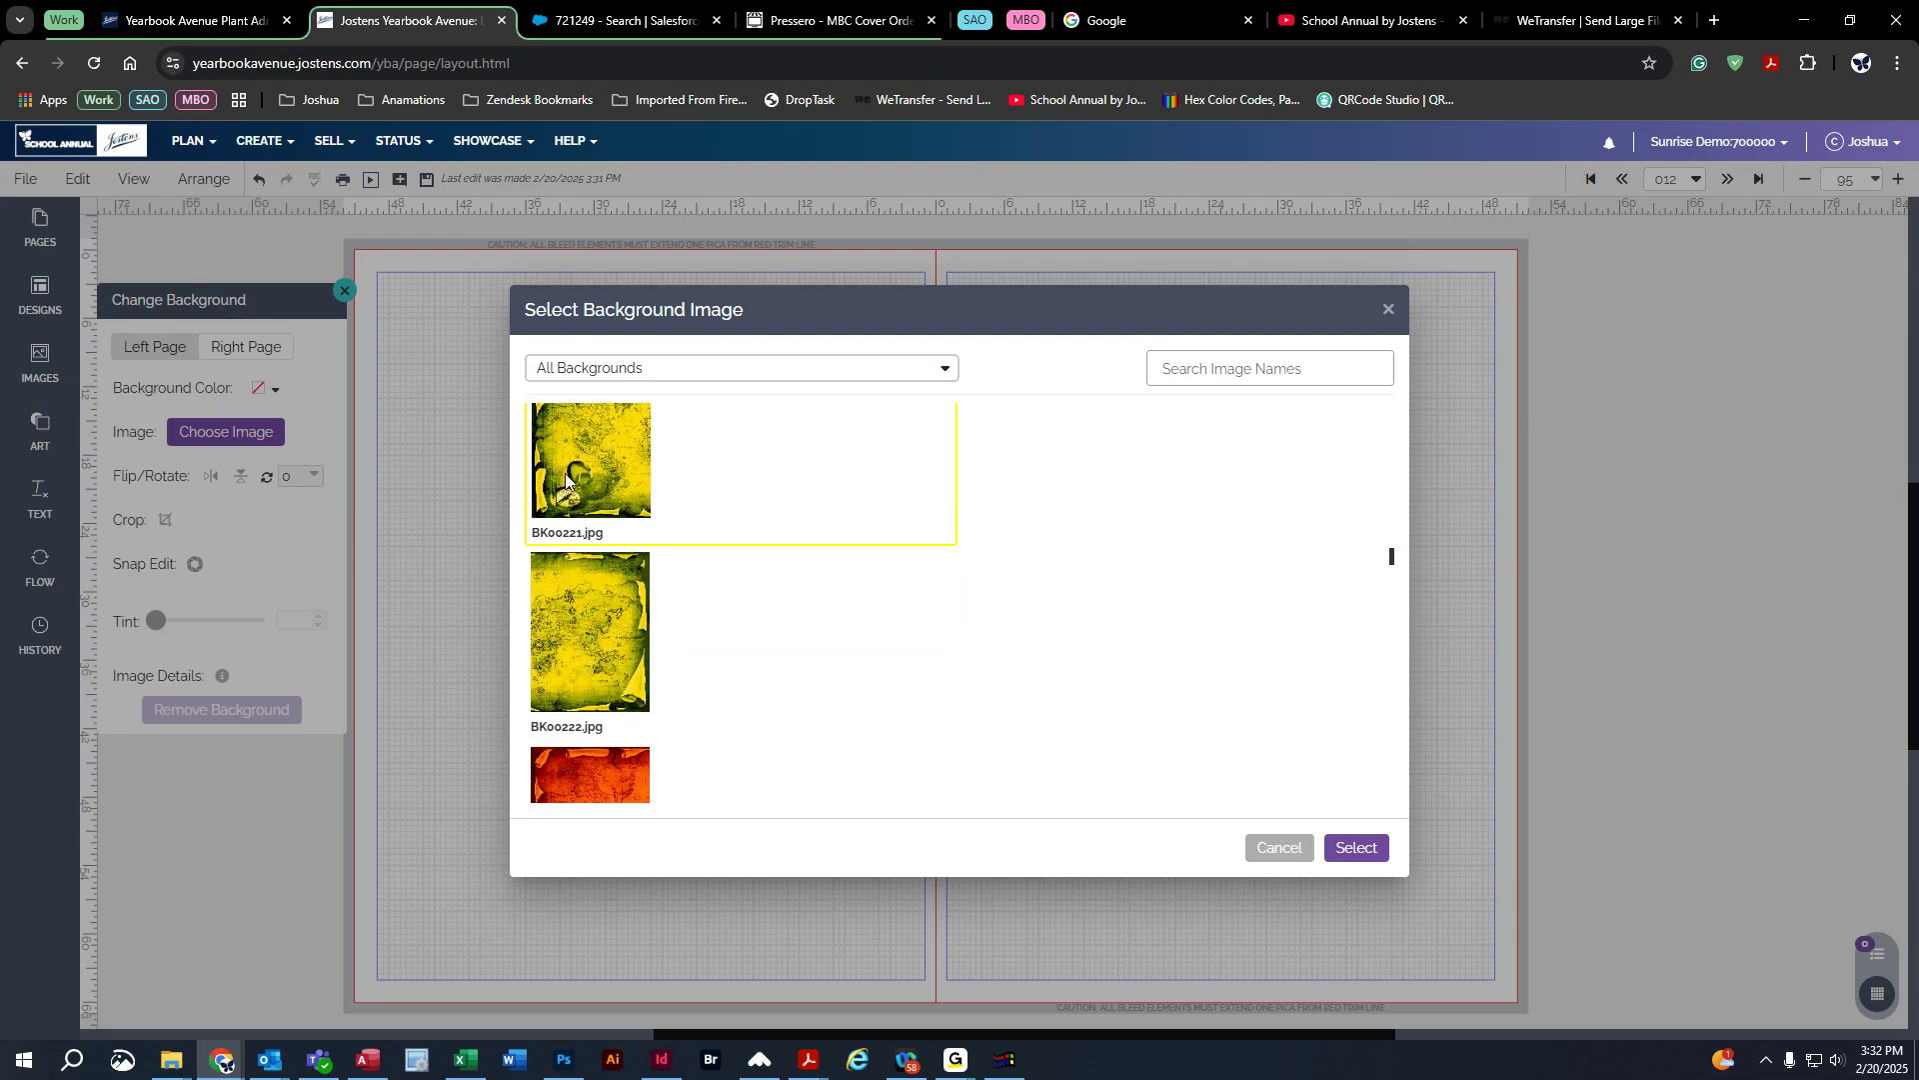
pyautogui.moveTo(562, 534); pyautogui.dragTo(587, 536)
pyautogui.click(1358, 850)
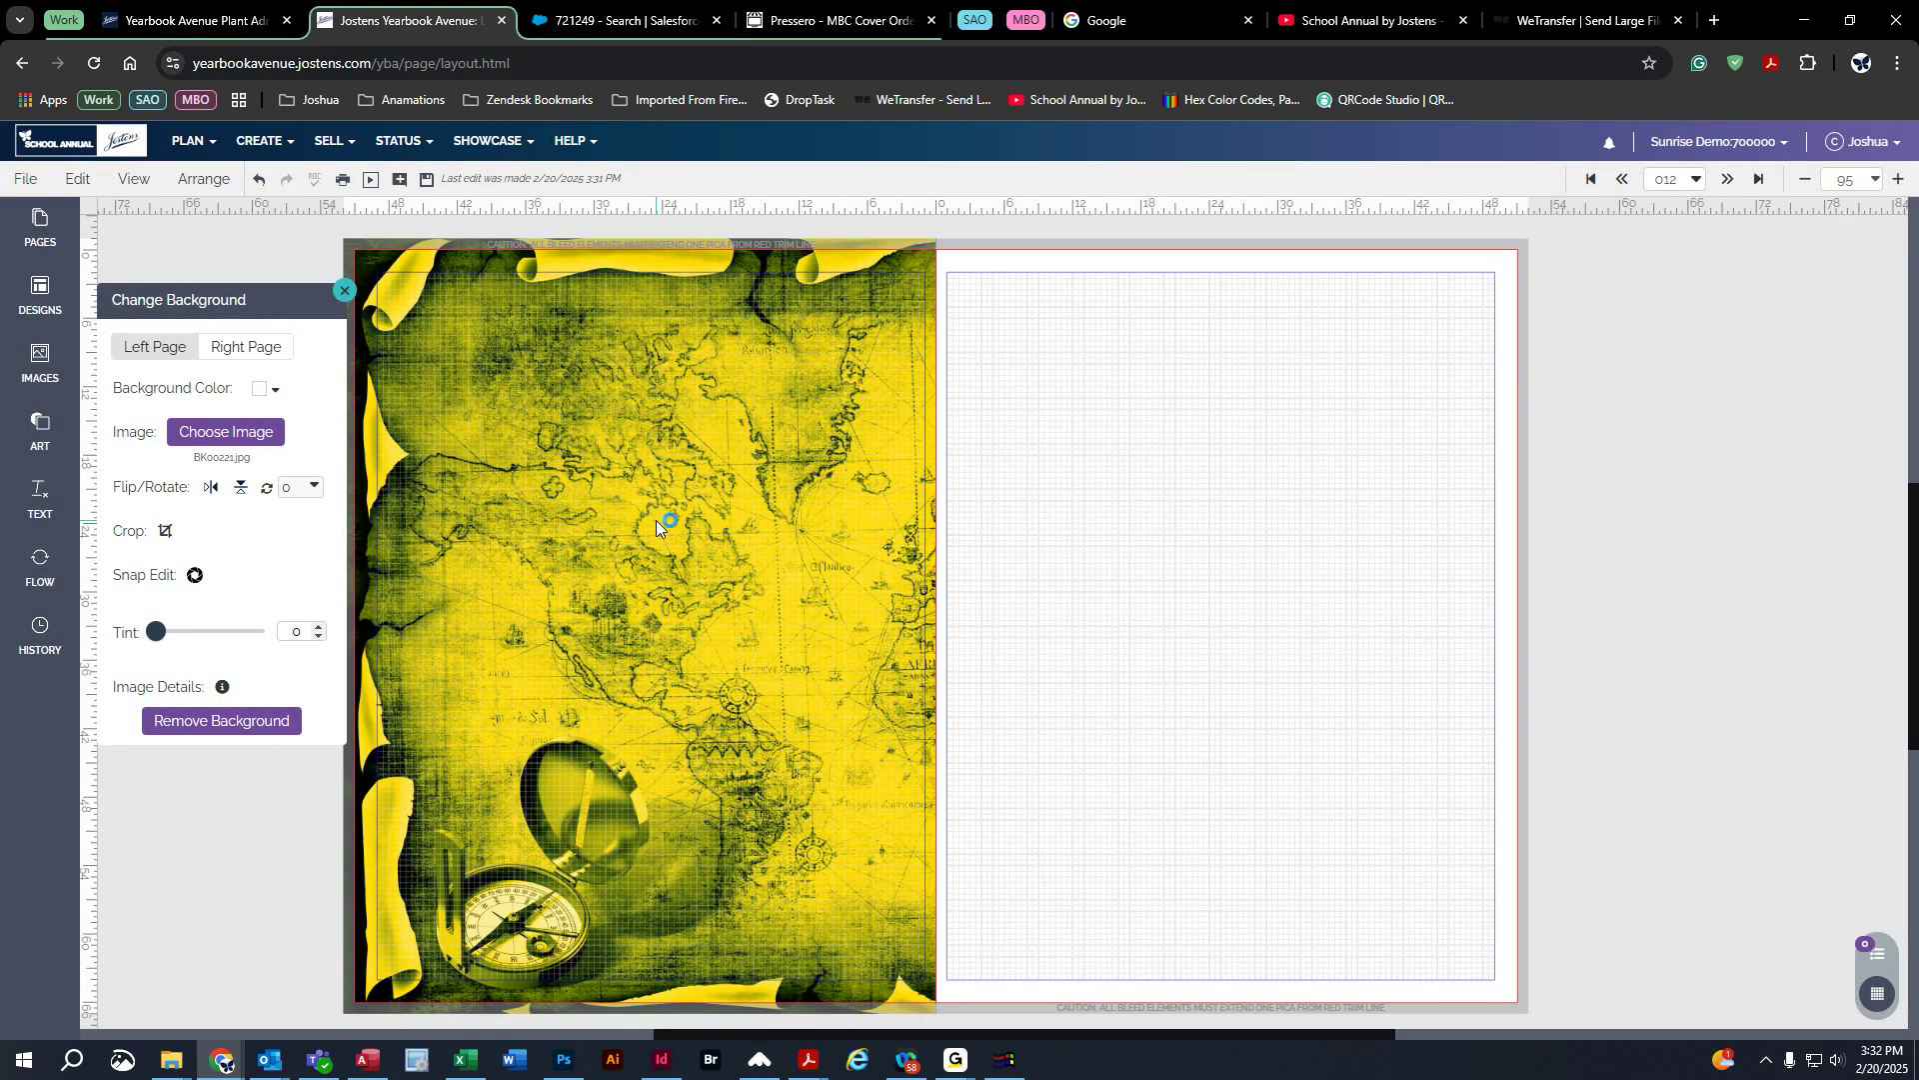
# Step: Search the background images for 221 and apply BK00221.jpg as the right page's background
pyautogui.click(222, 348)
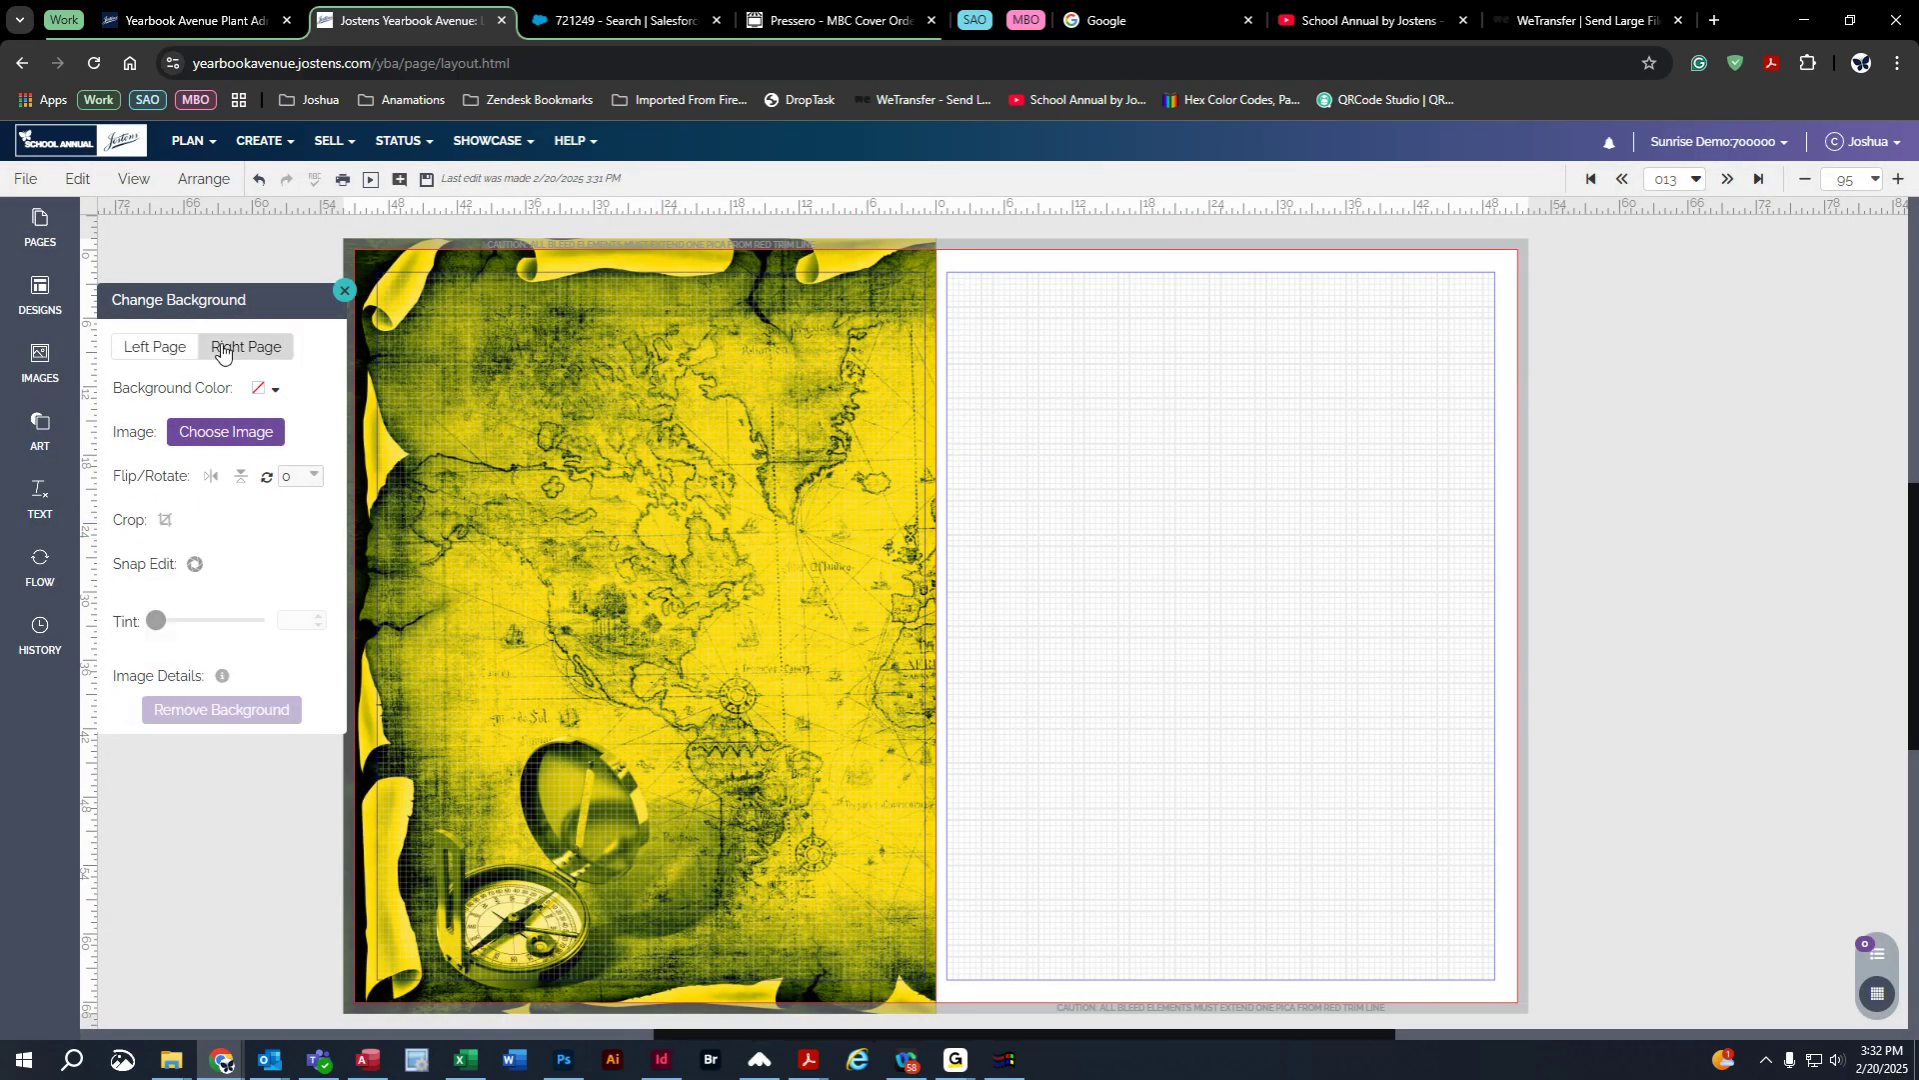
pyautogui.click(228, 430)
pyautogui.click(1179, 377)
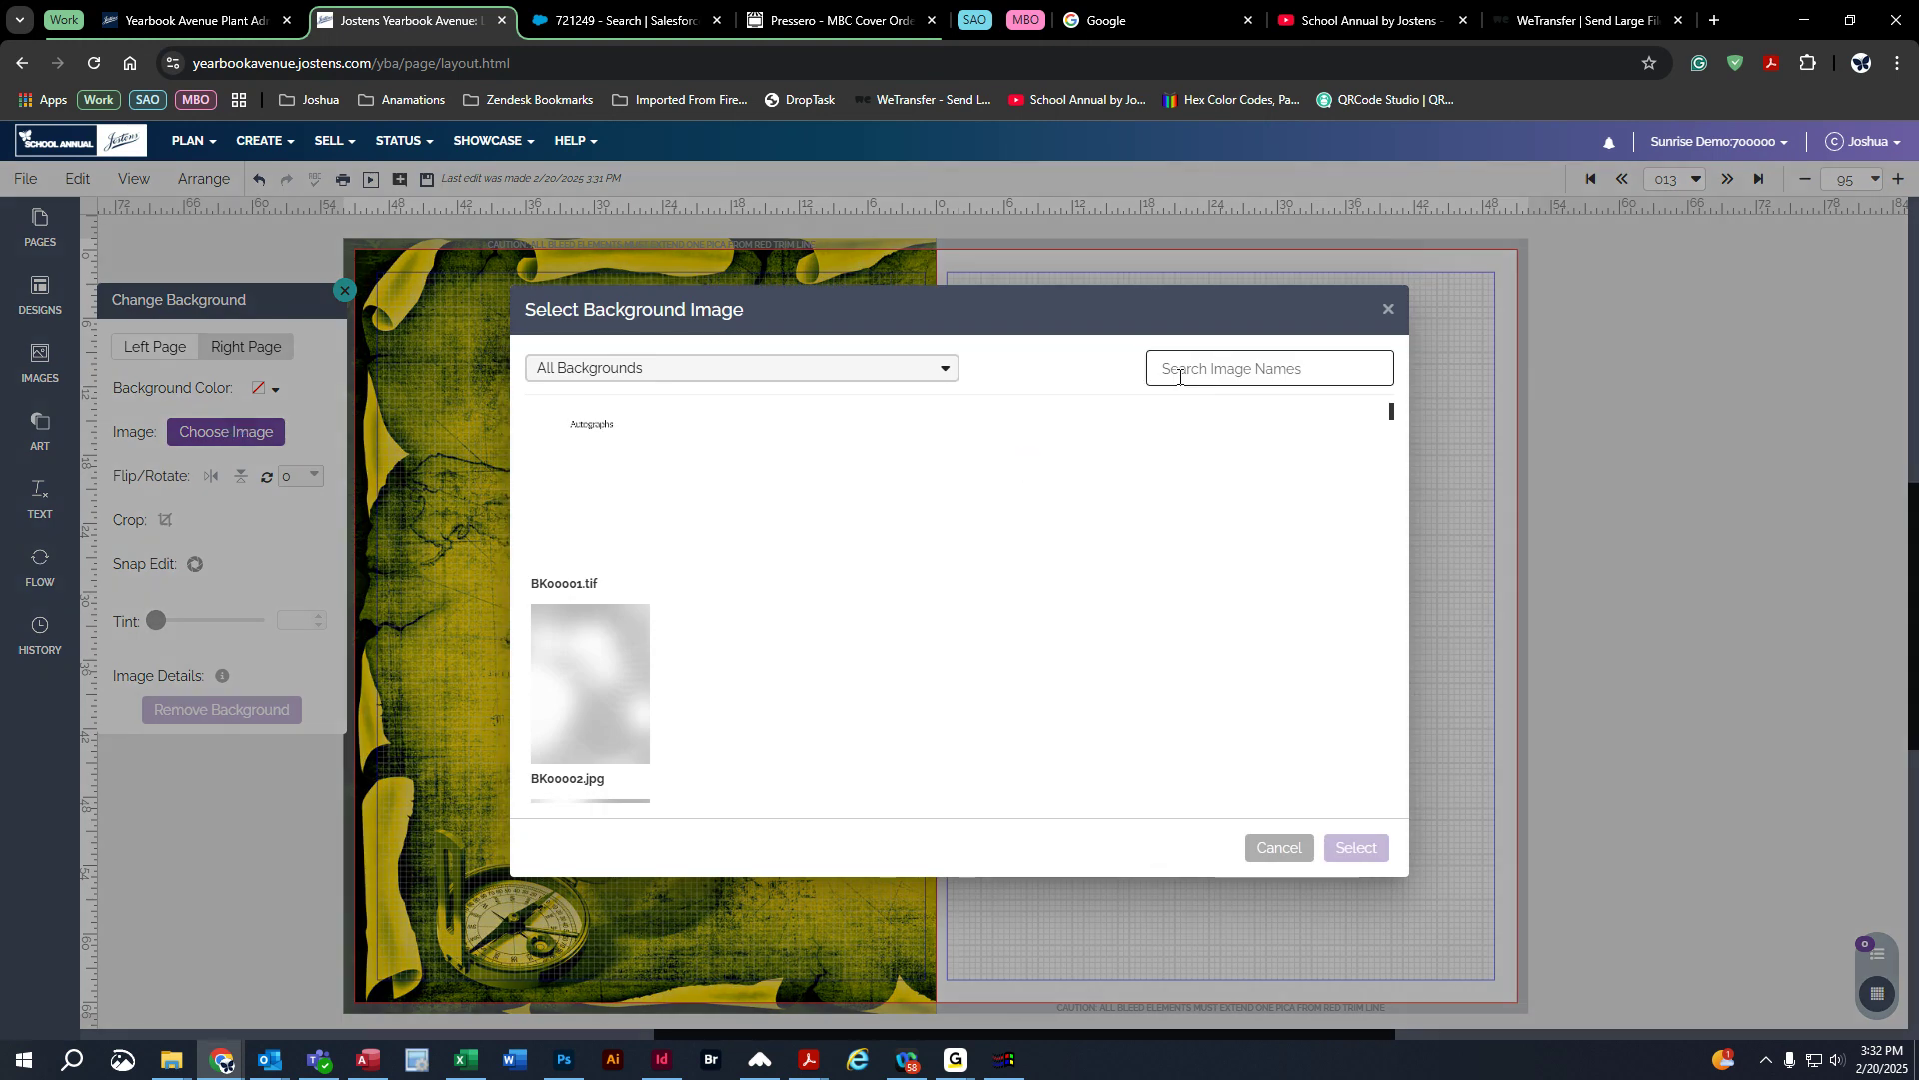
pyautogui.moveTo(1393, 411); pyautogui.dragTo(1392, 621)
pyautogui.click(1220, 385)
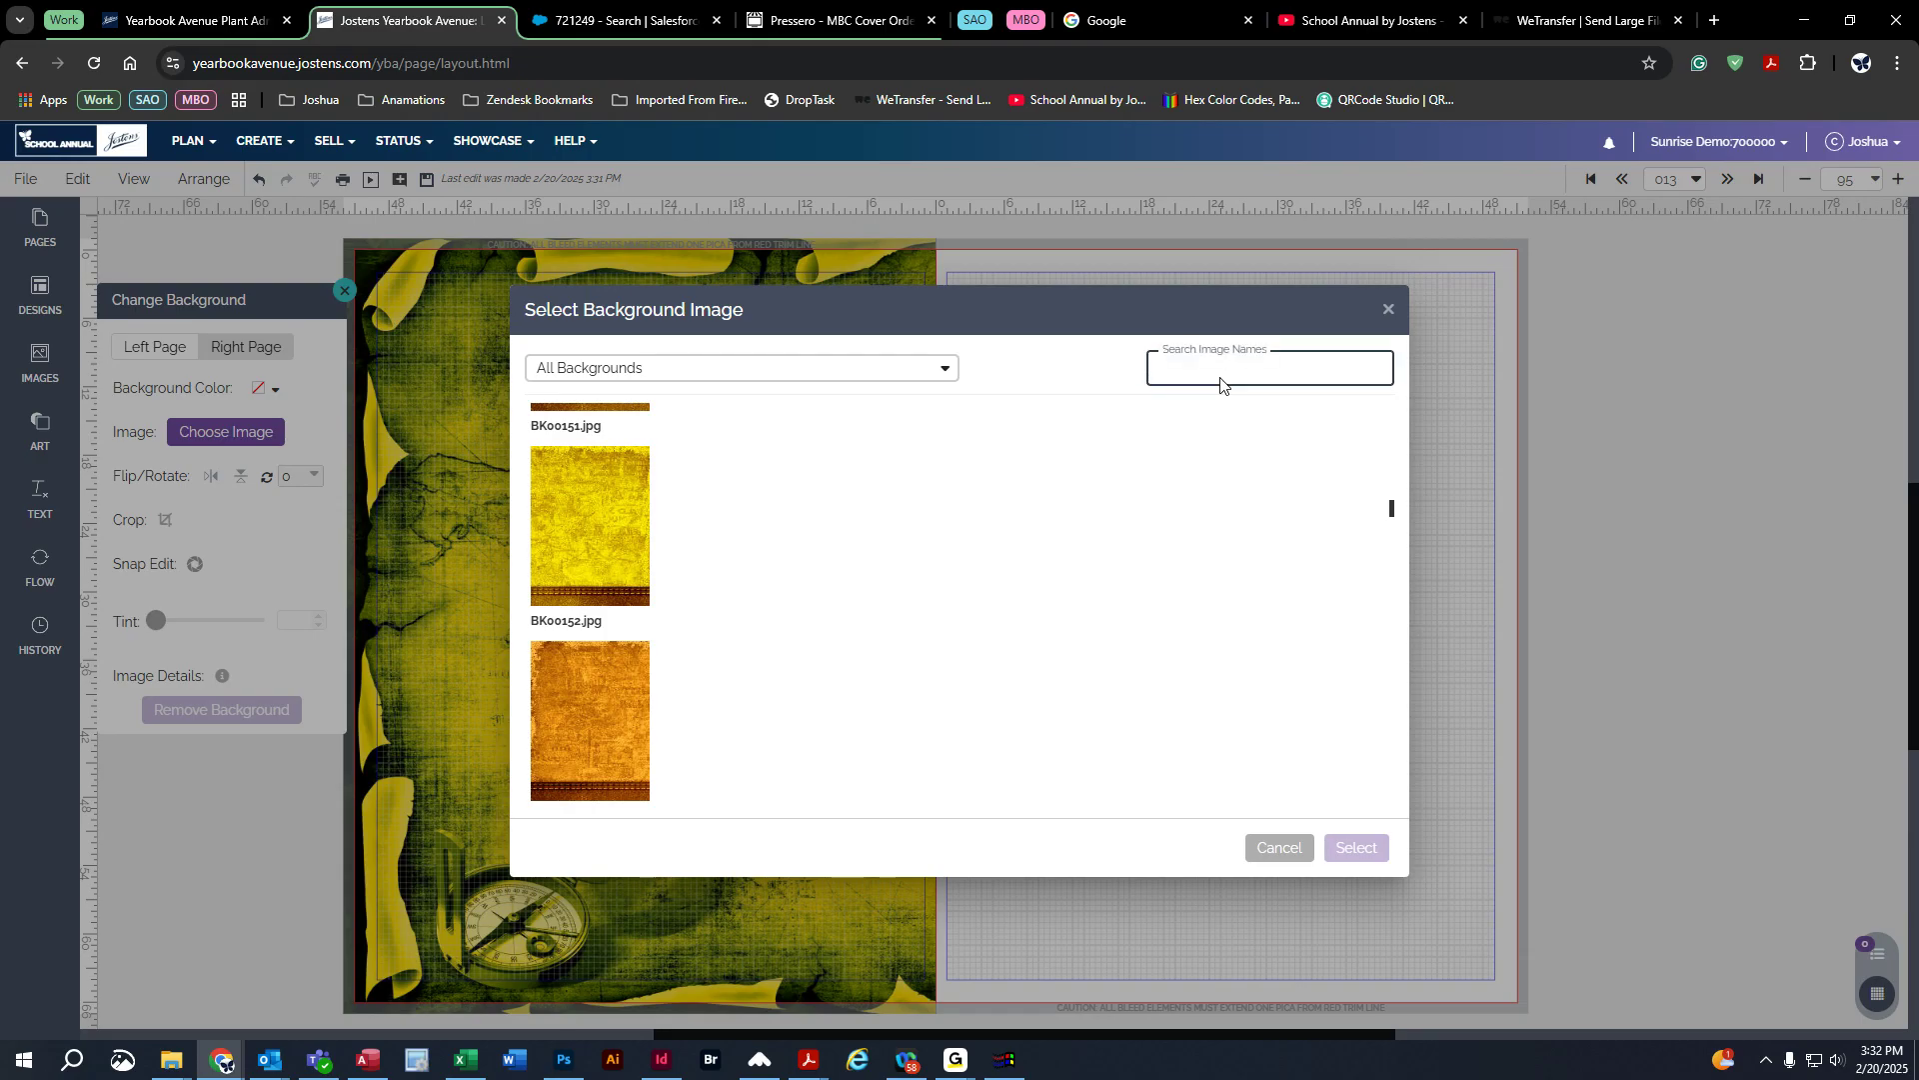
pyautogui.write('221')
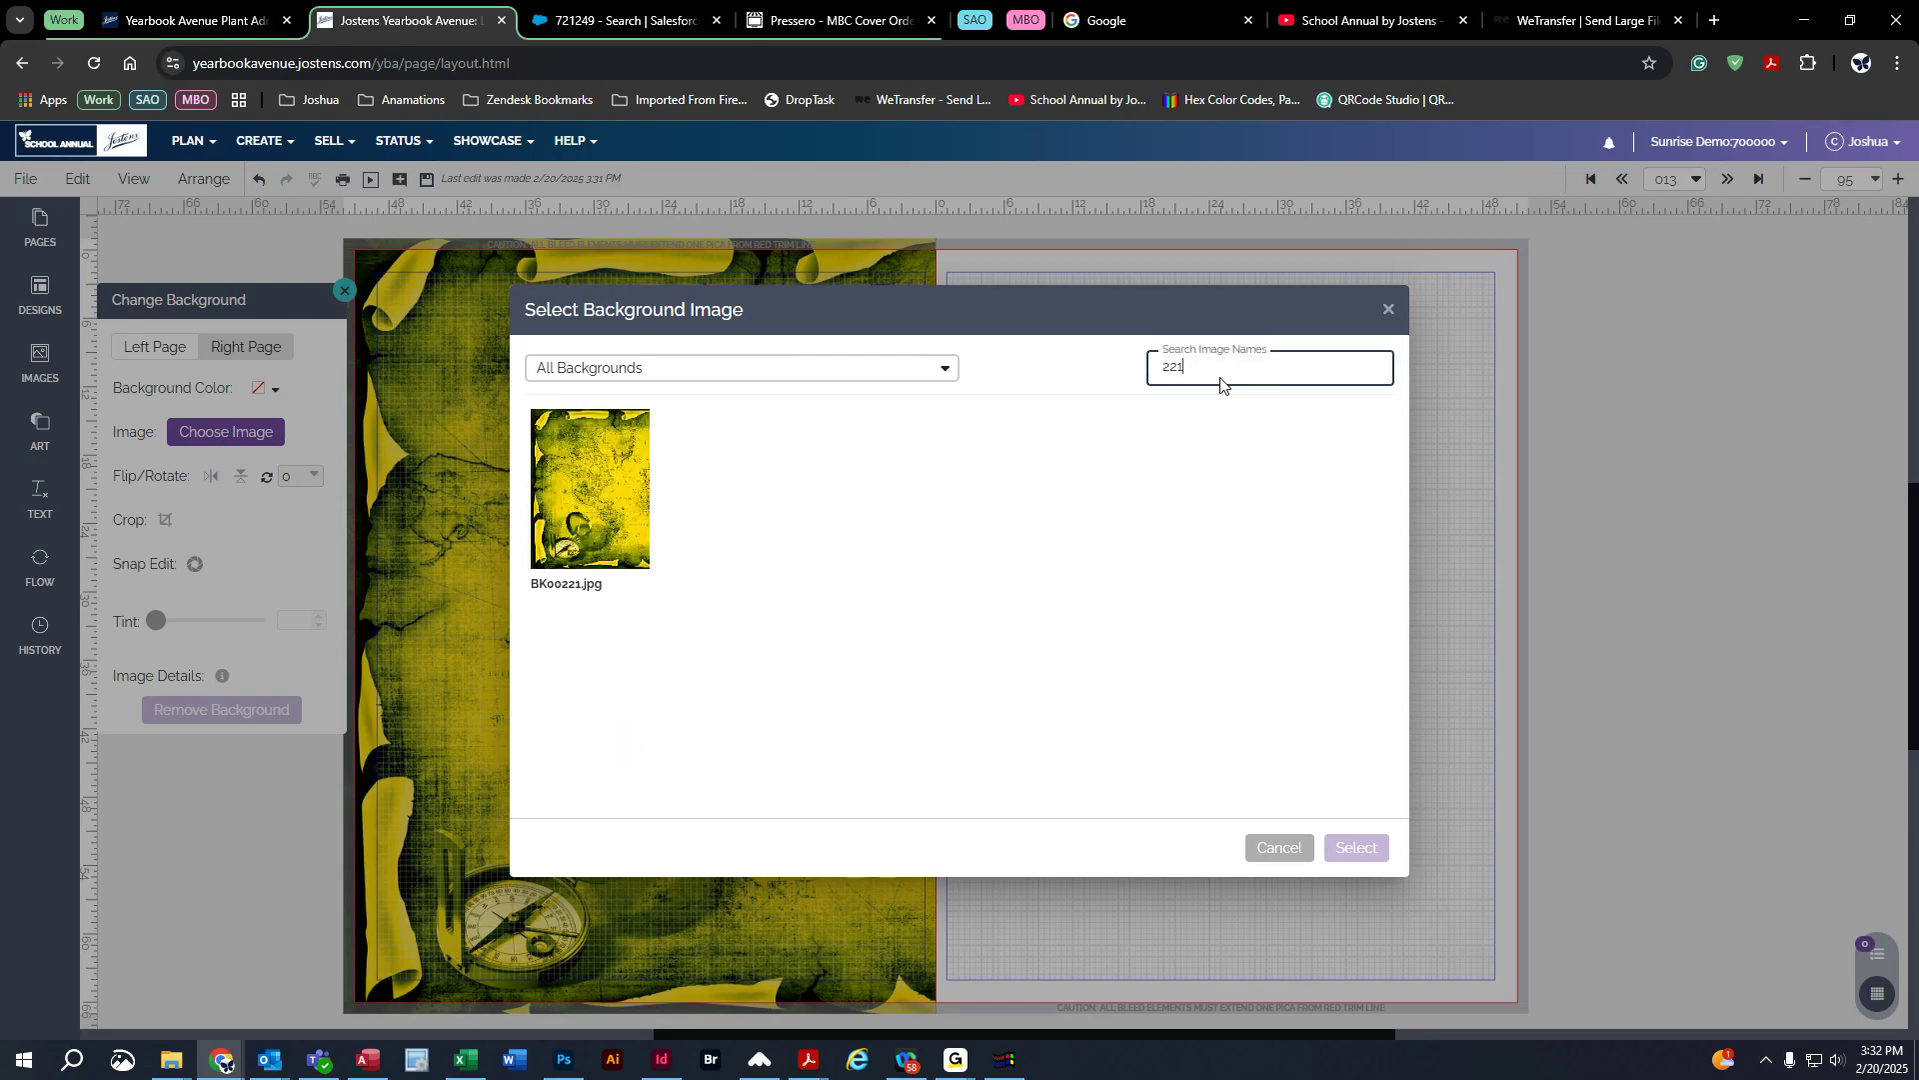
pyautogui.click(585, 474)
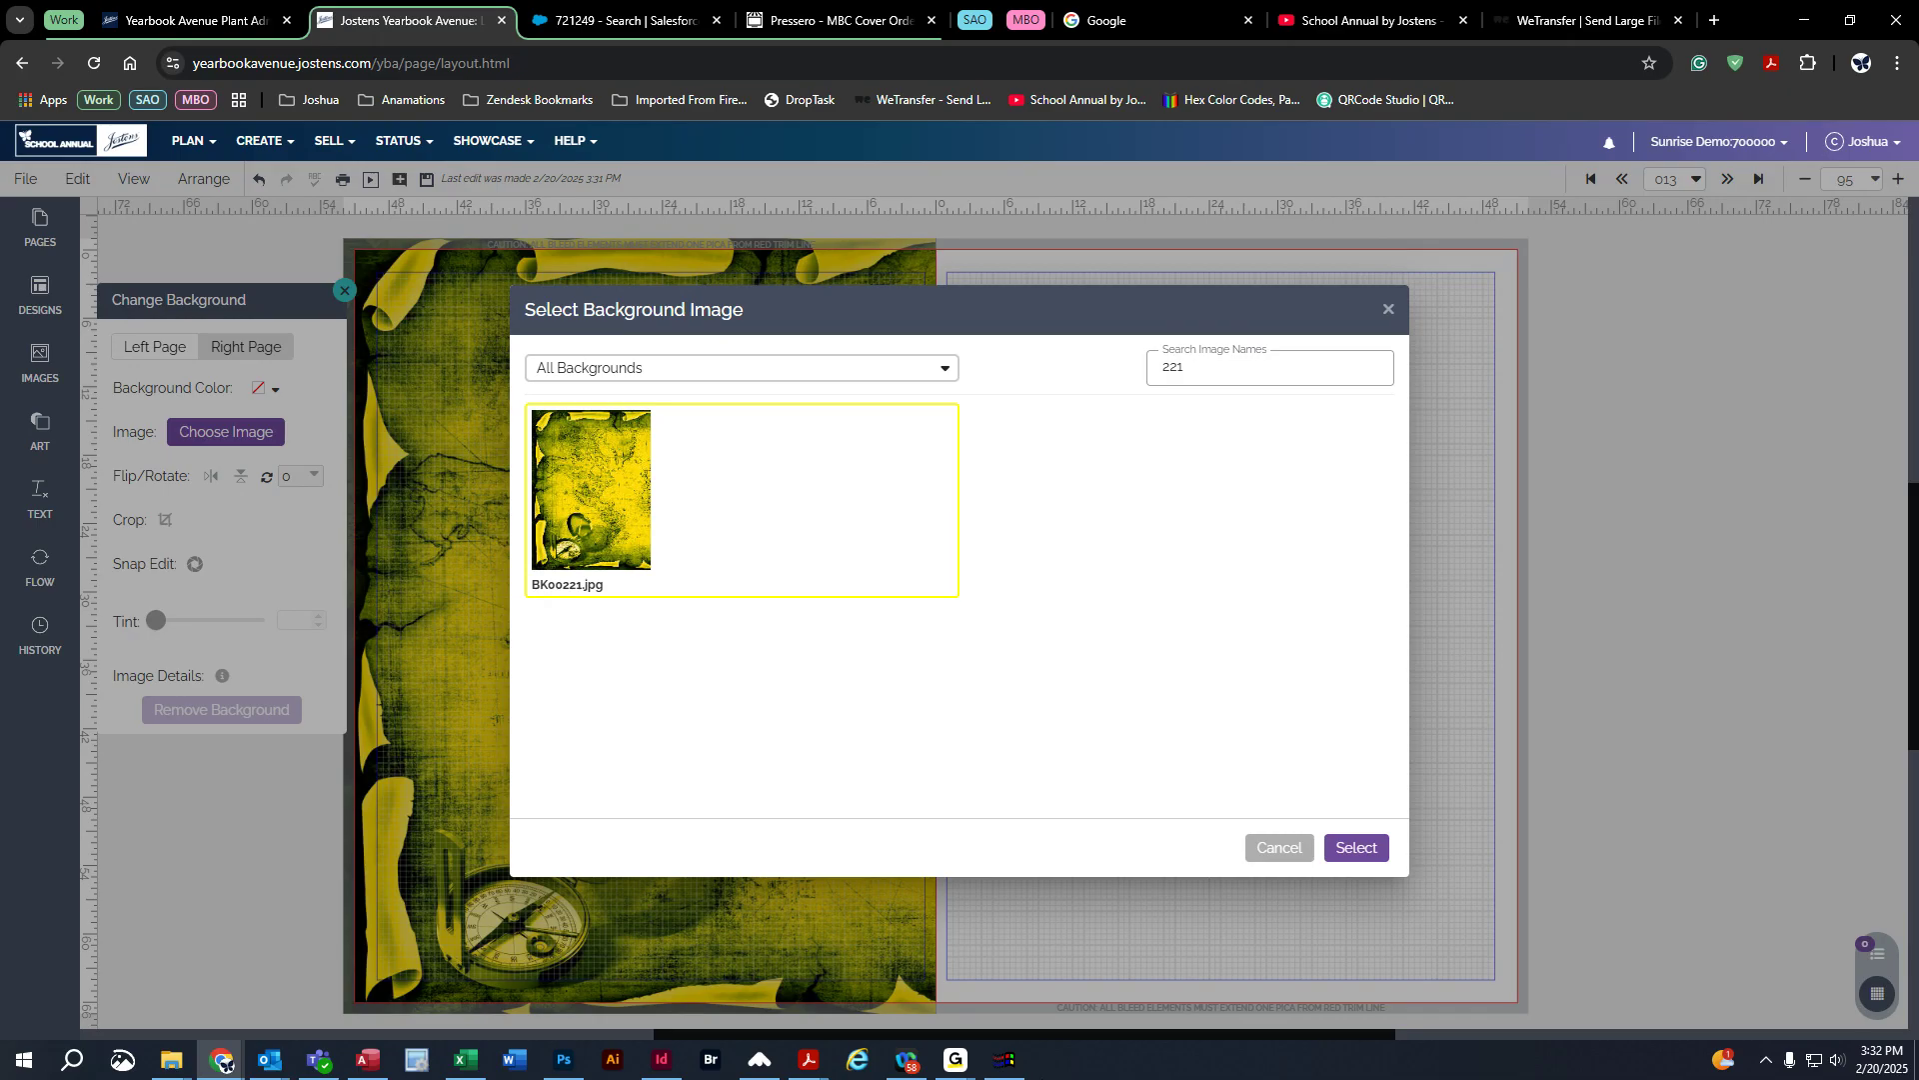
pyautogui.click(1359, 850)
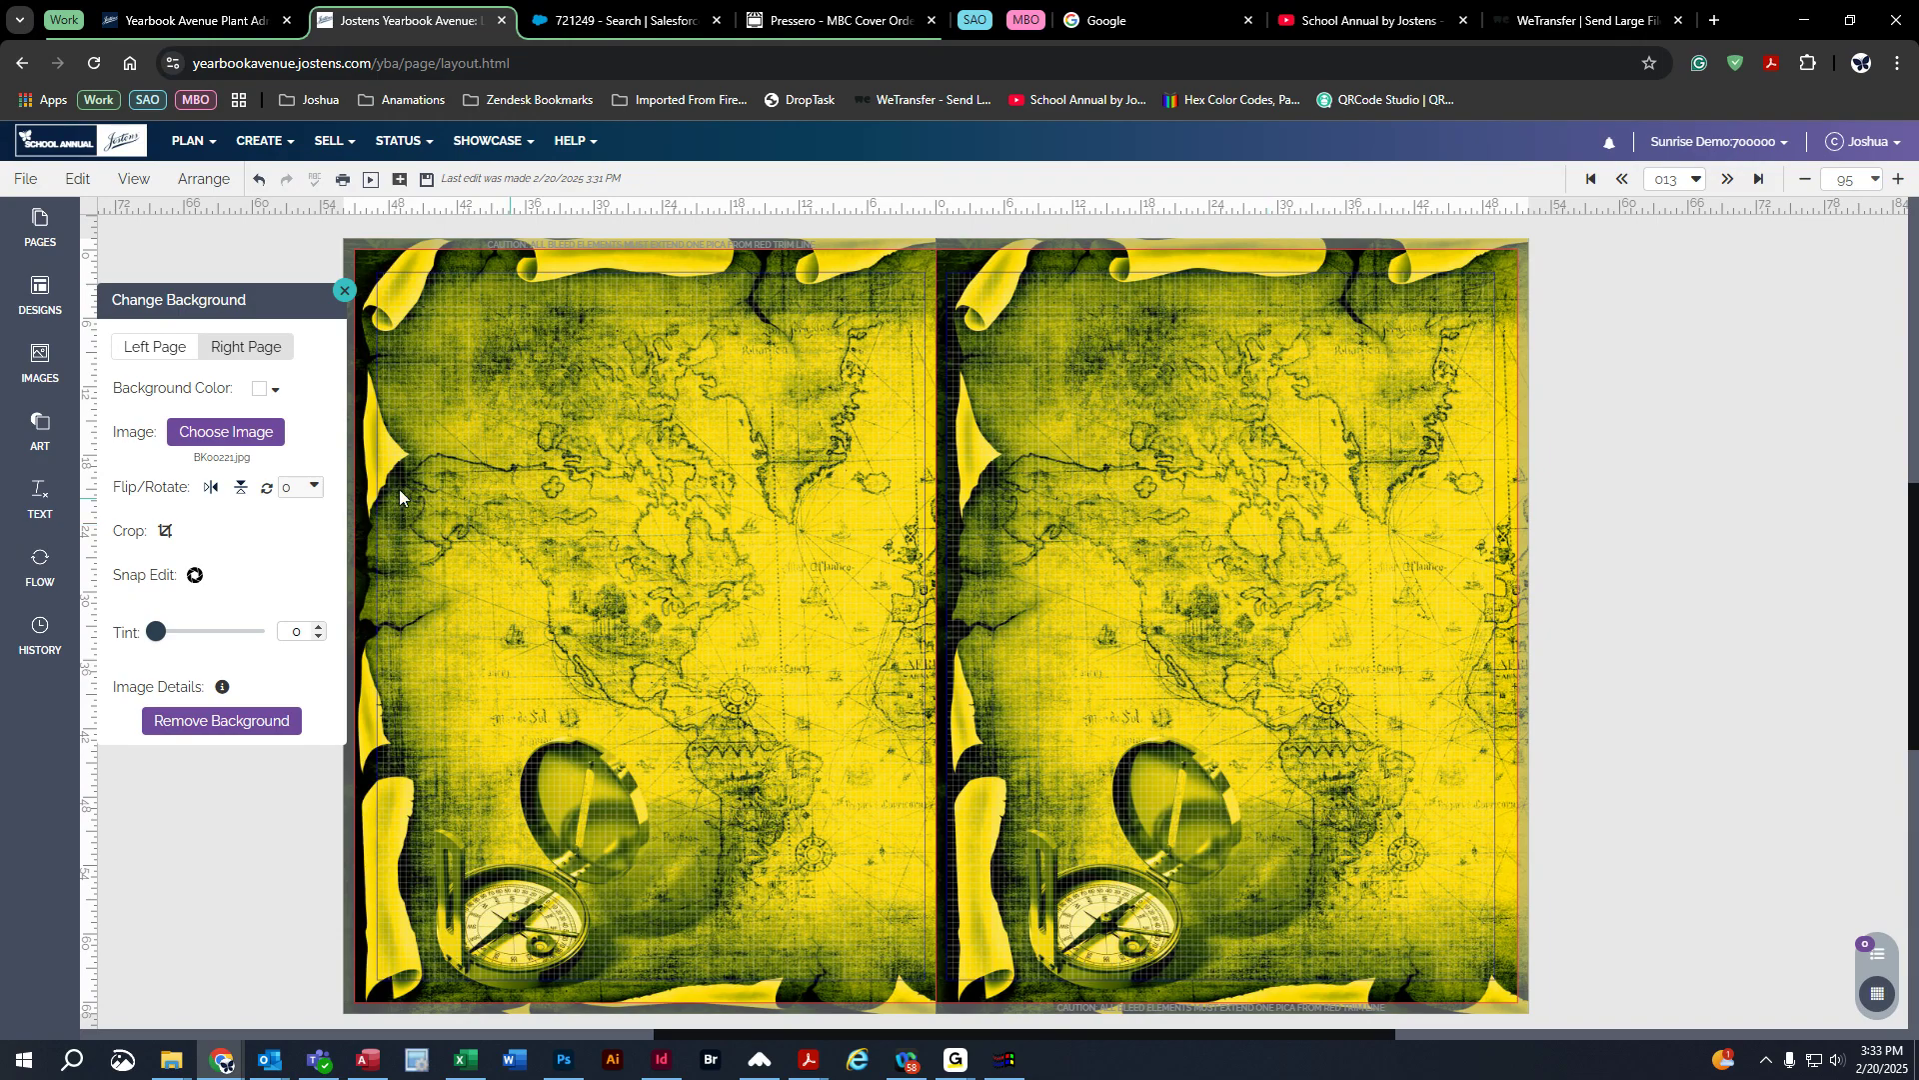
# Step: Remove the background images from both the right and the left page
pyautogui.click(178, 722)
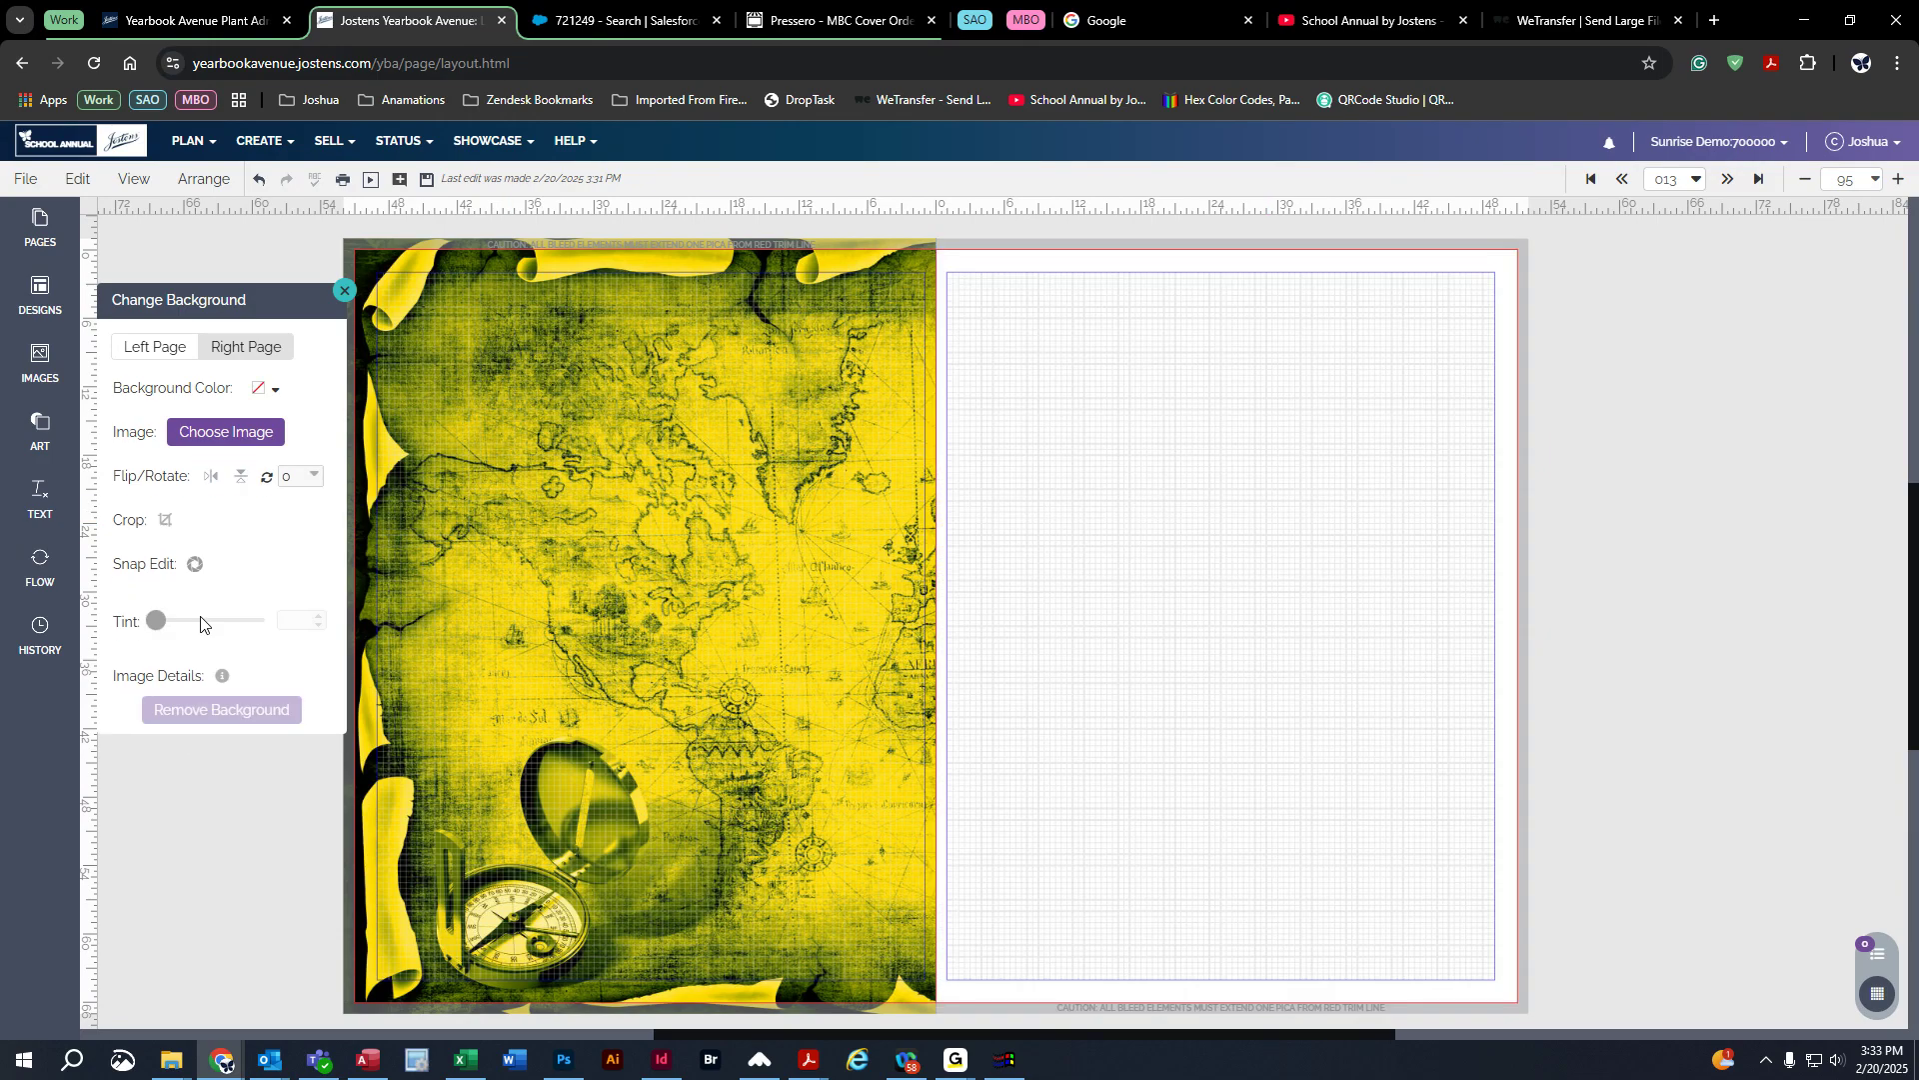
pyautogui.click(160, 348)
pyautogui.click(231, 731)
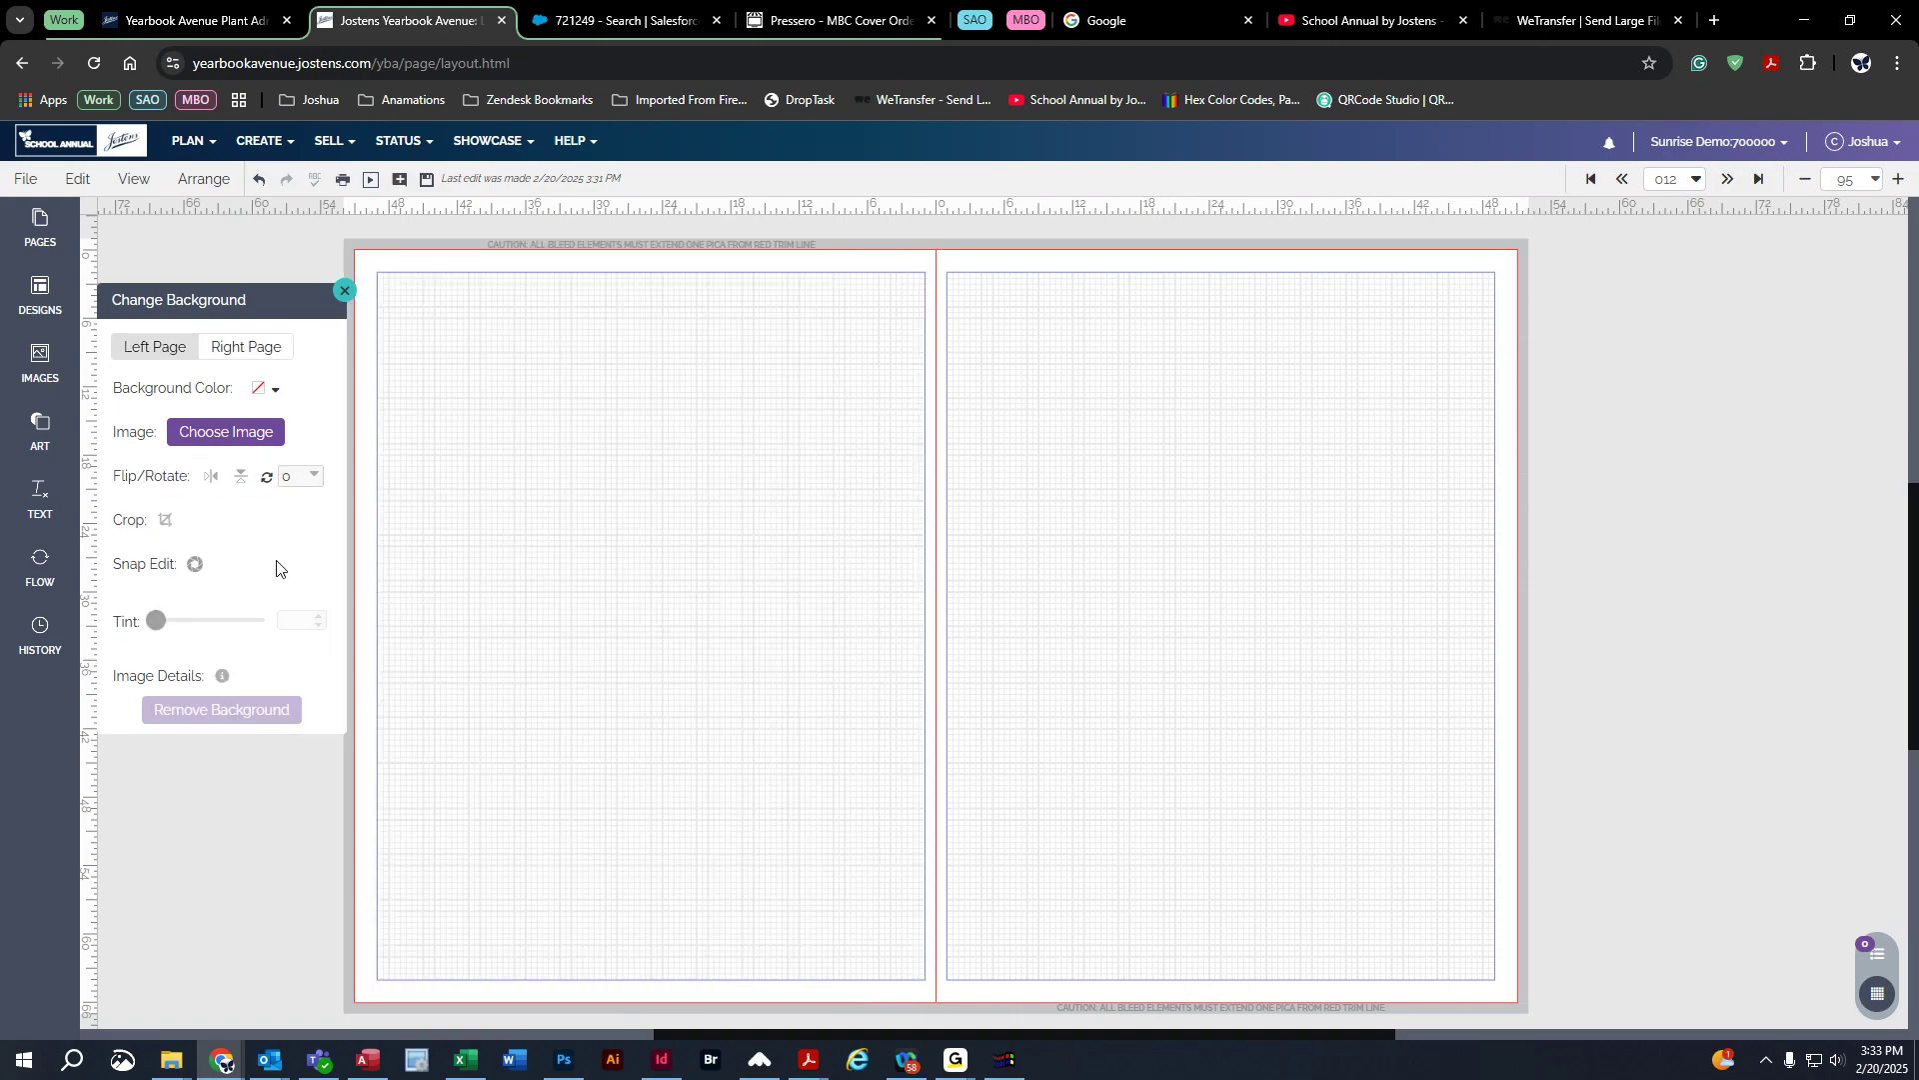
# Step: Open the left page's background image chooser and switch its category to Freehand, under Clipart by cover
pyautogui.click(236, 432)
pyautogui.click(604, 370)
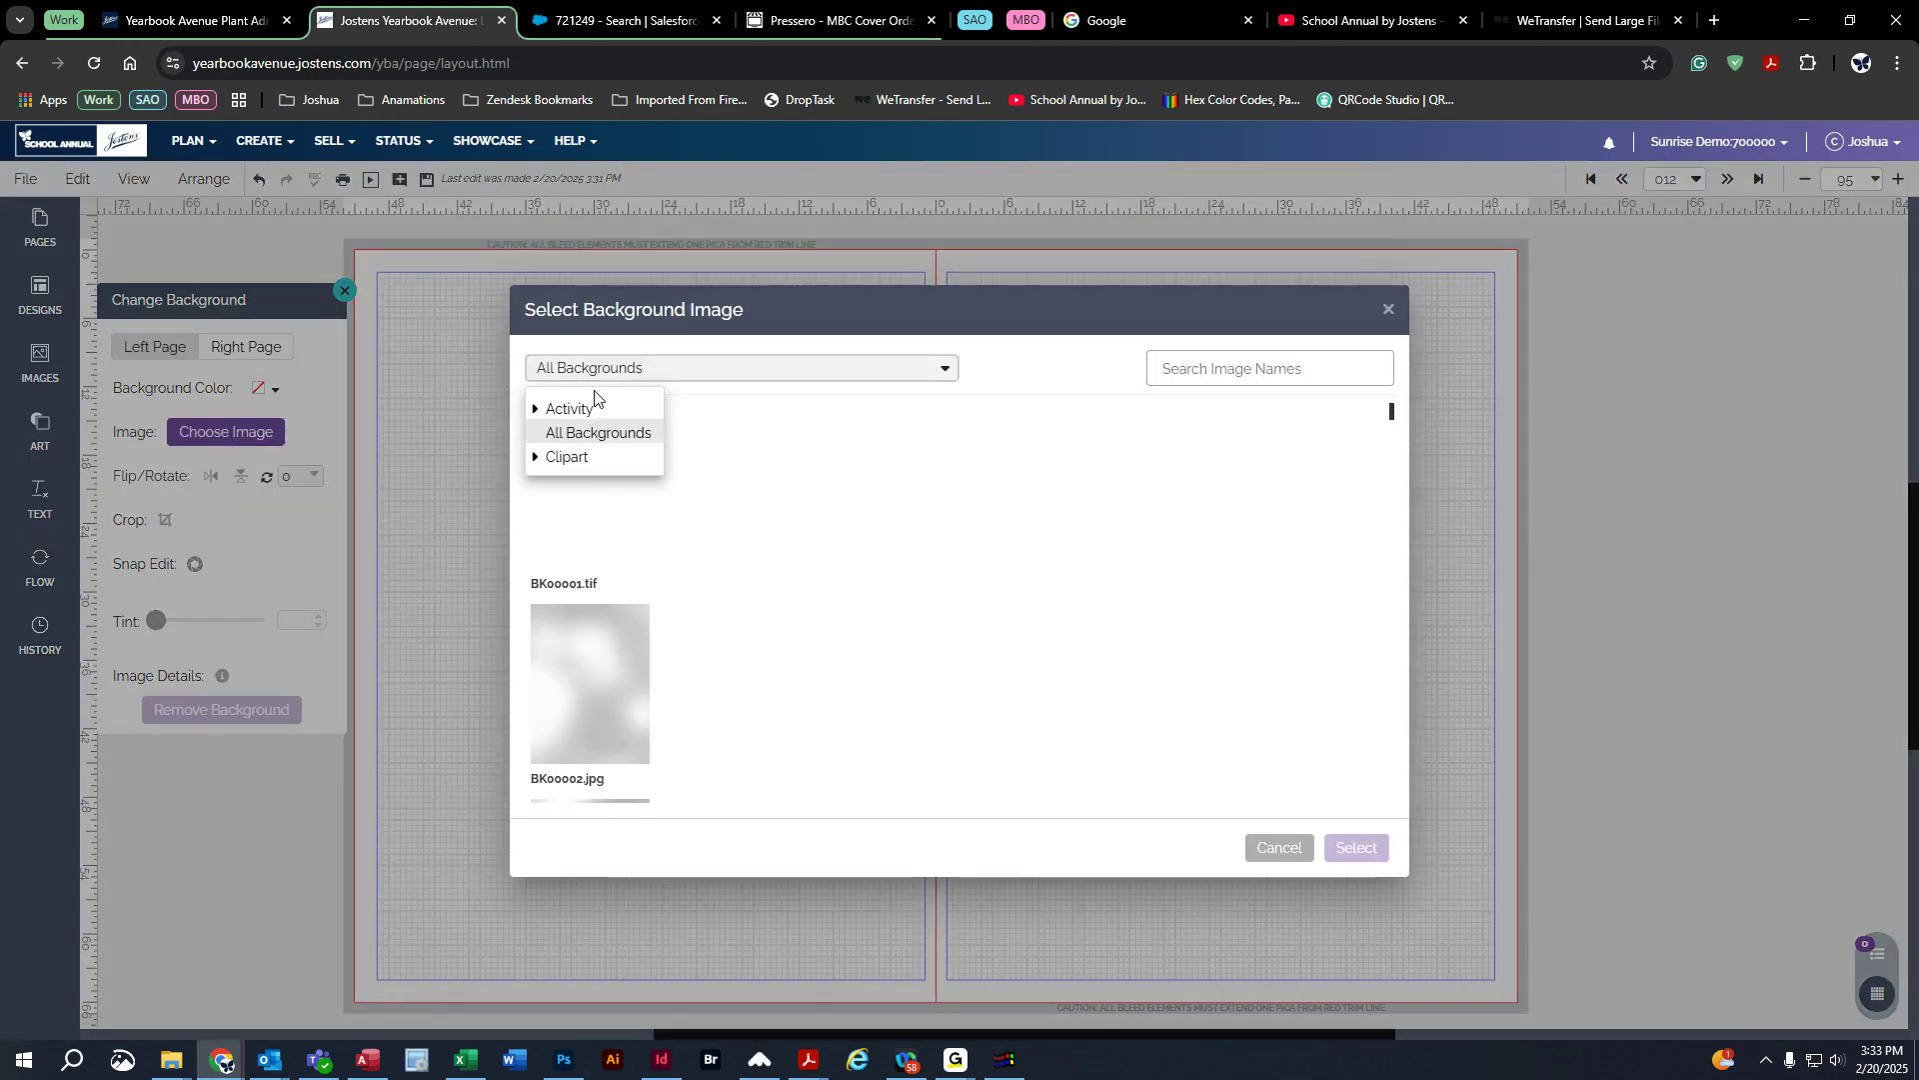
pyautogui.click(546, 458)
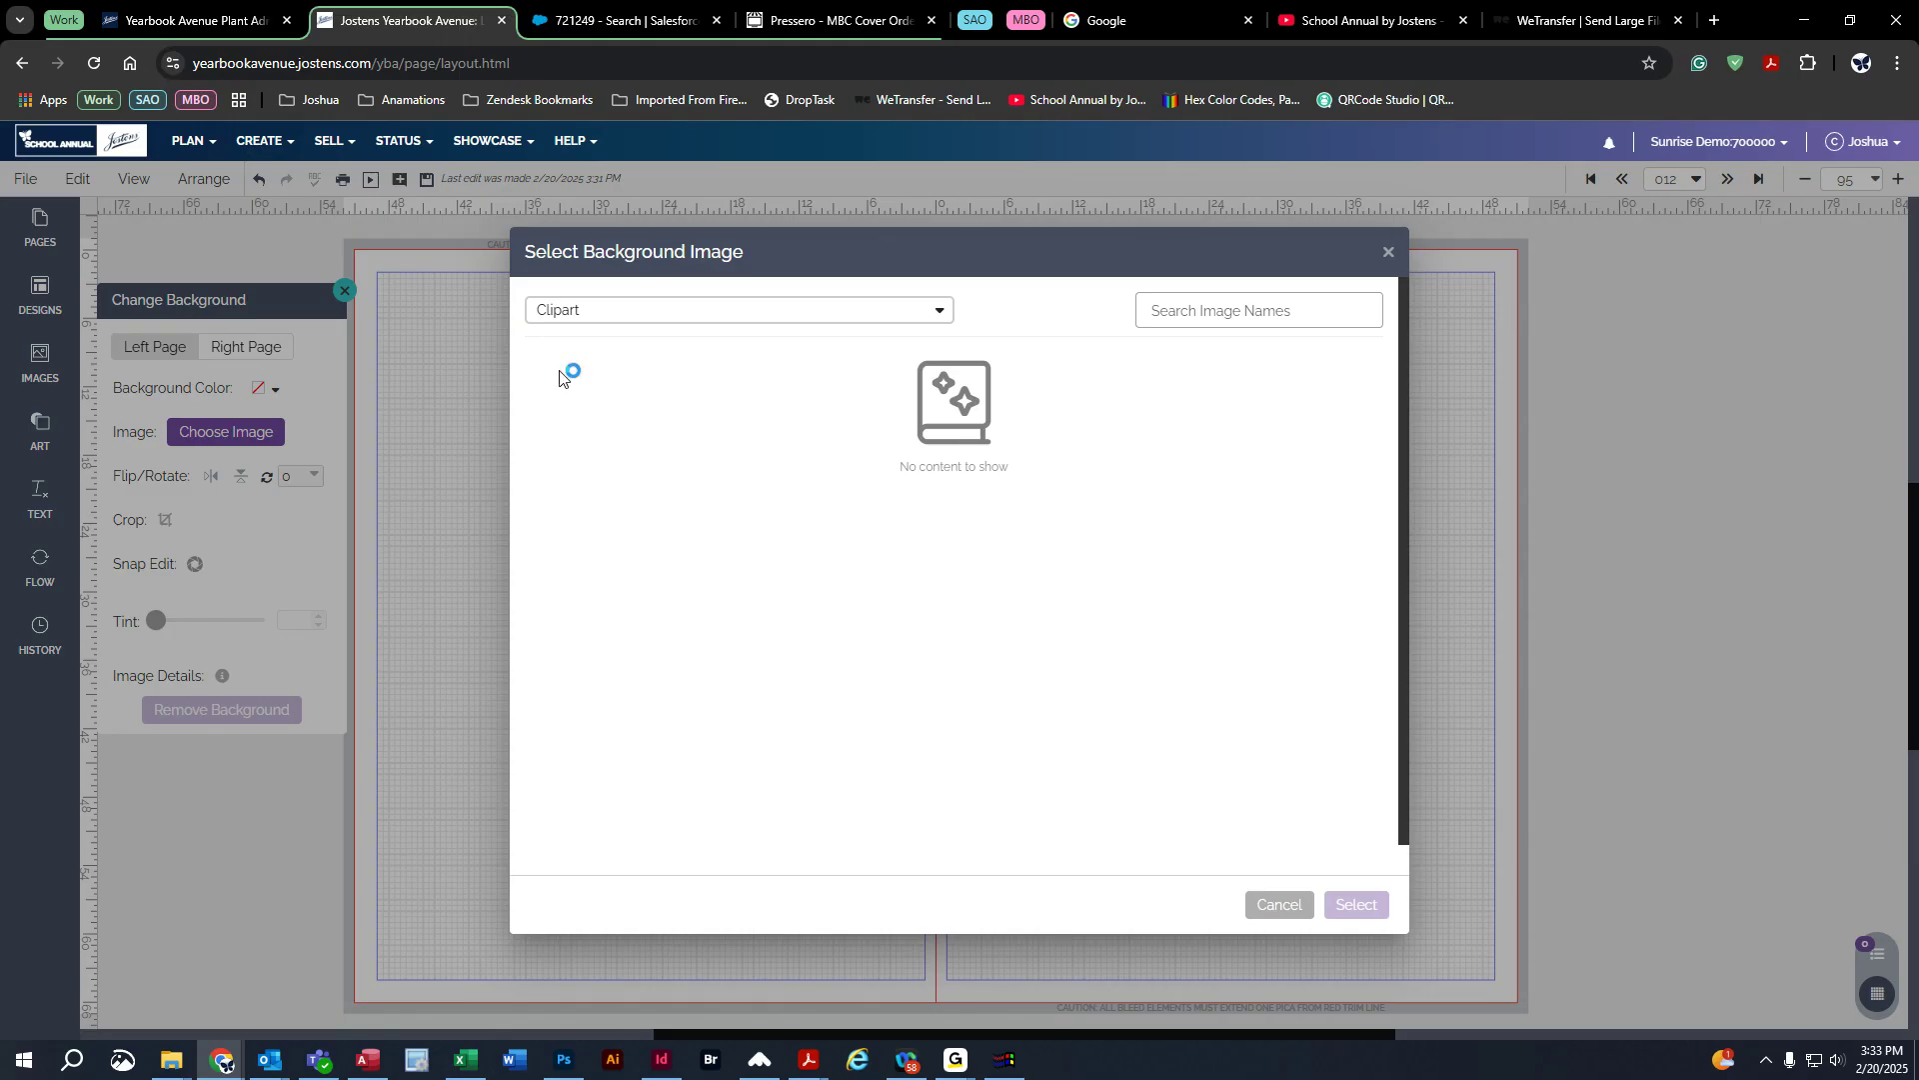
pyautogui.click(554, 311)
pyautogui.click(557, 313)
pyautogui.click(535, 310)
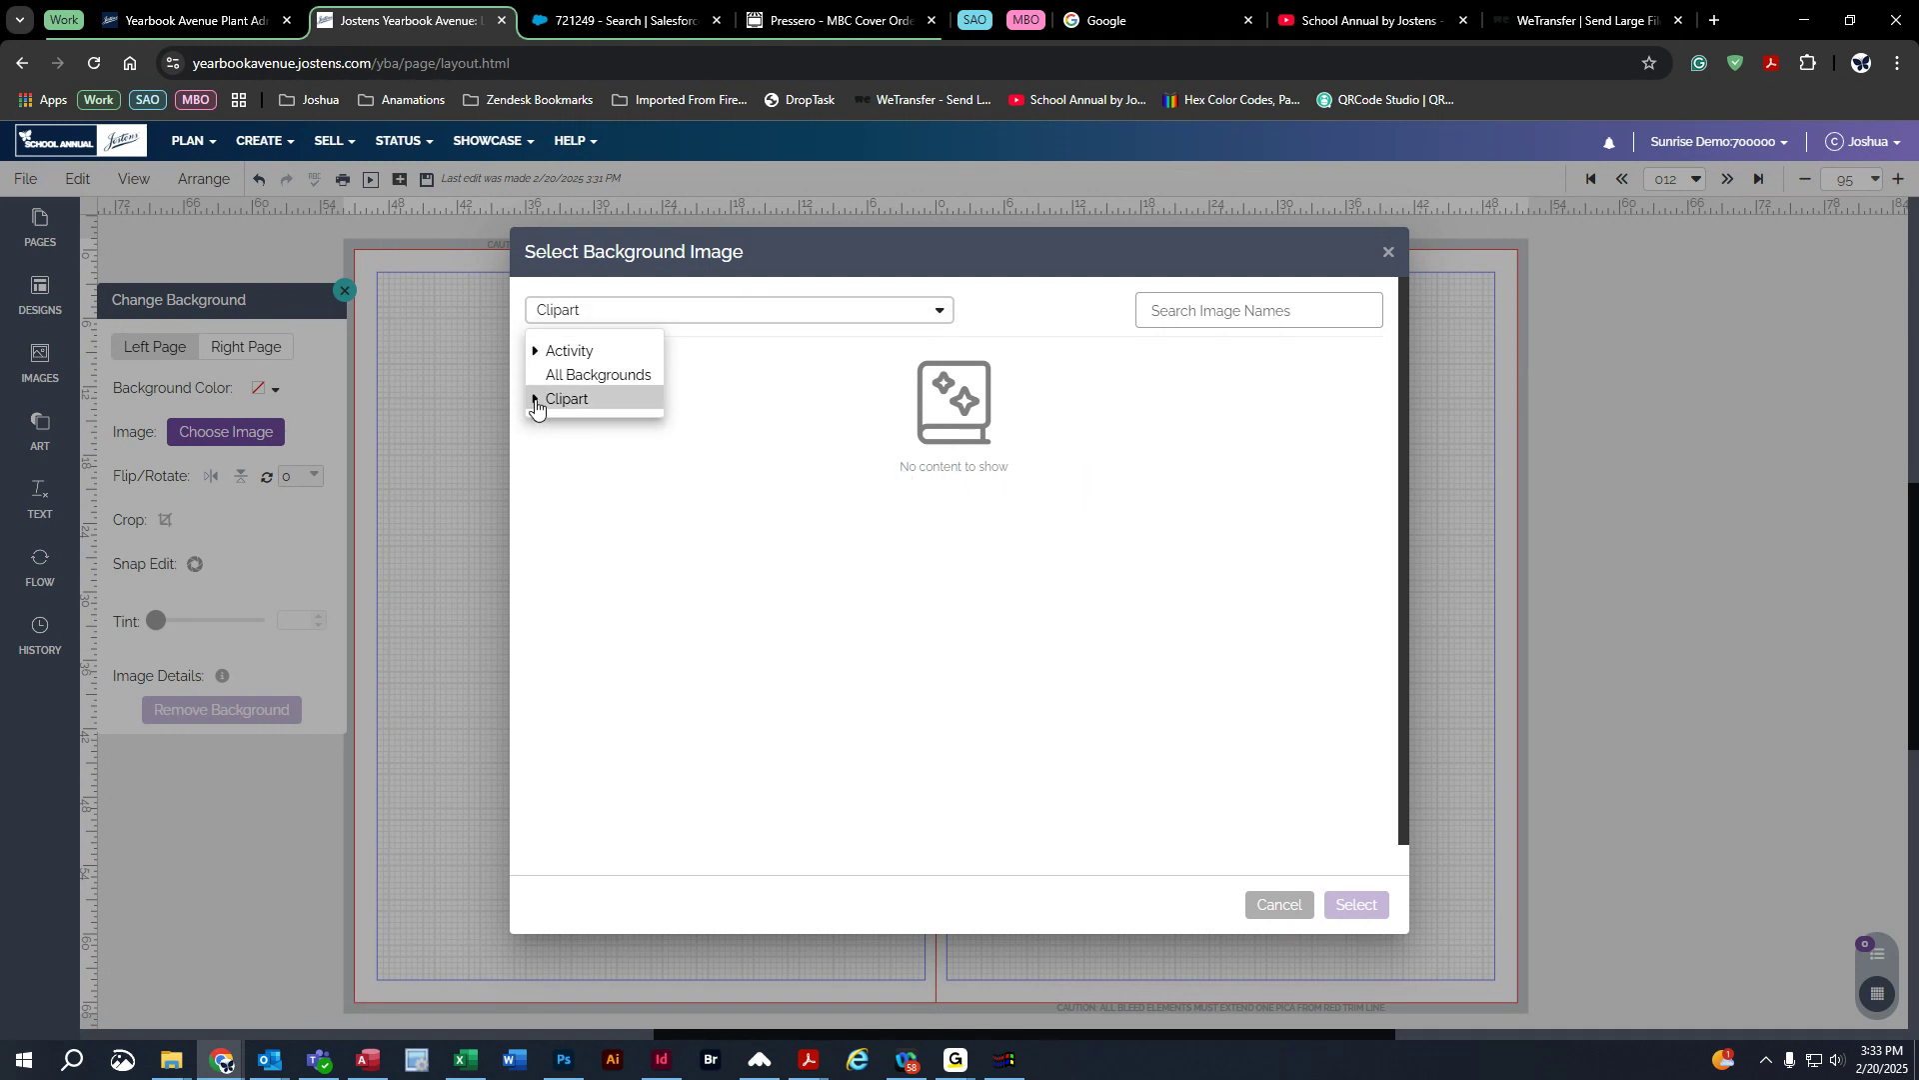
pyautogui.click(536, 401)
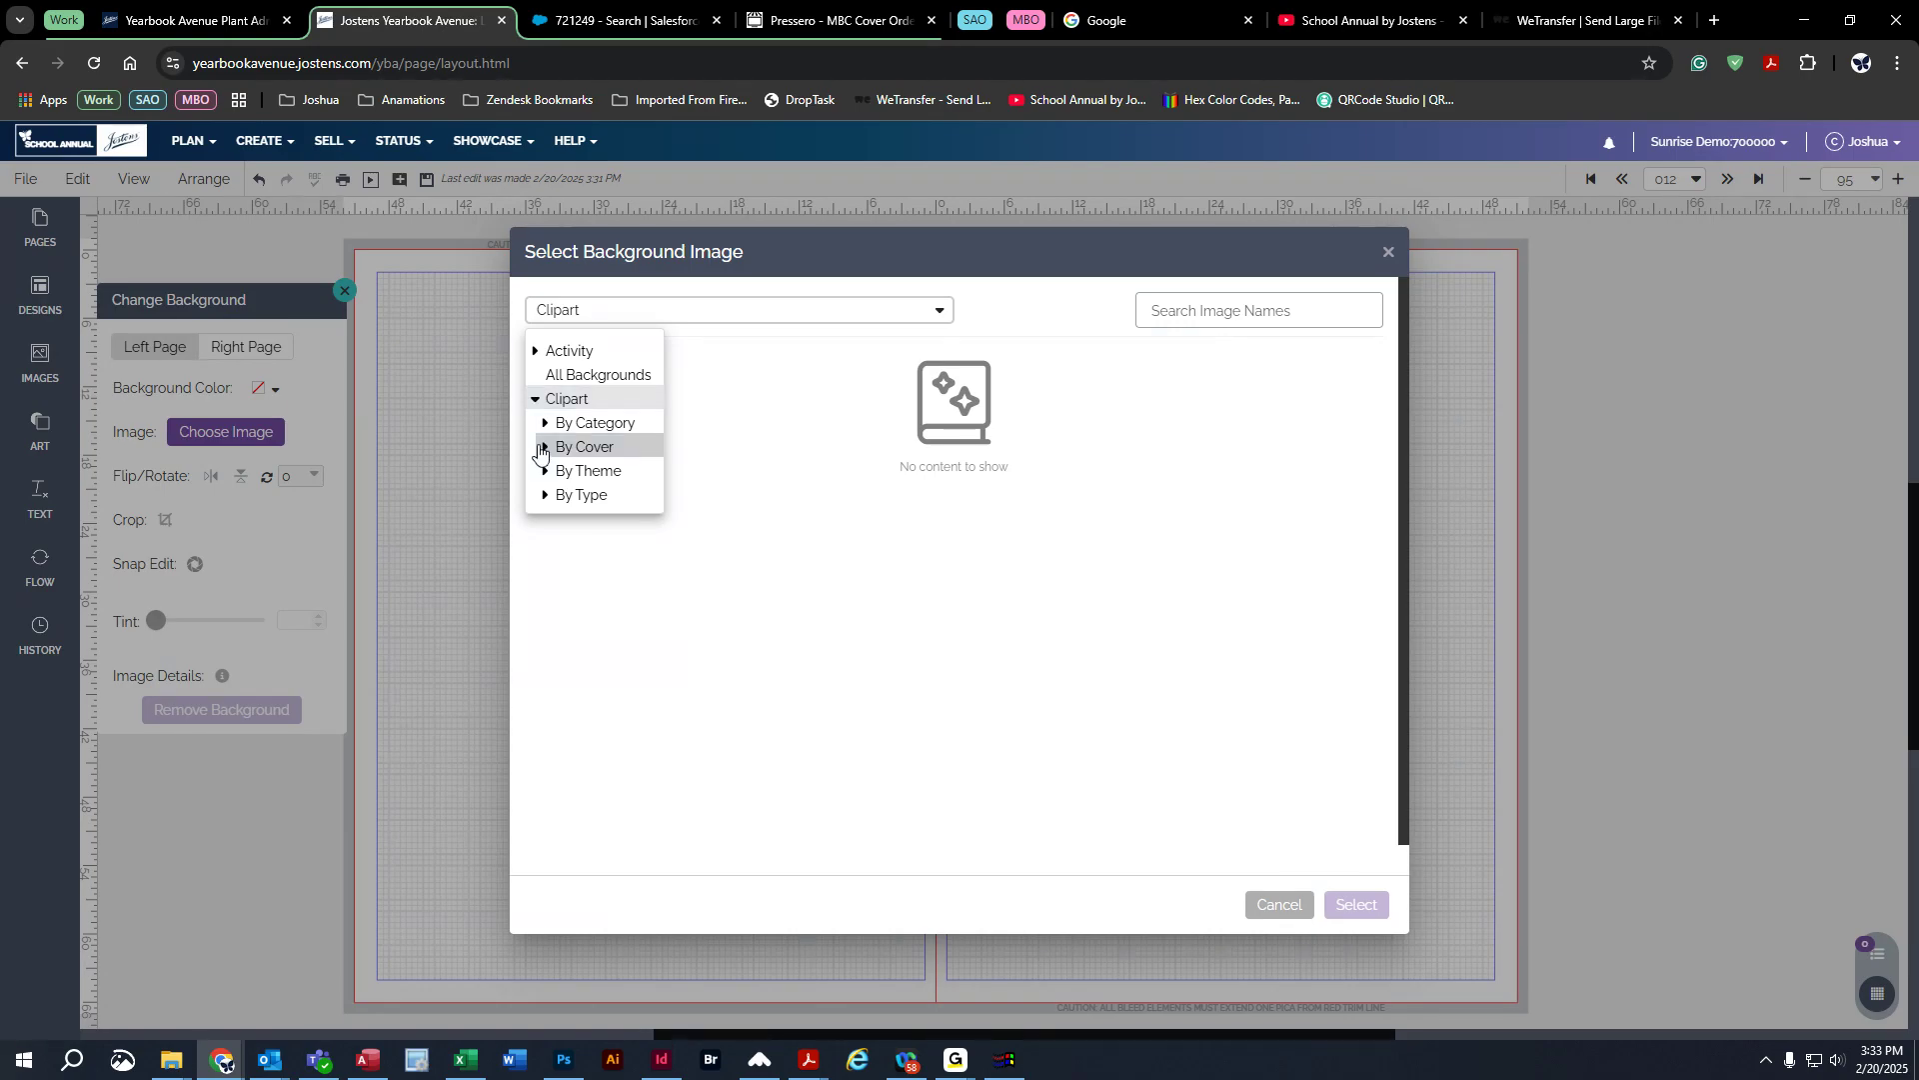
pyautogui.click(547, 452)
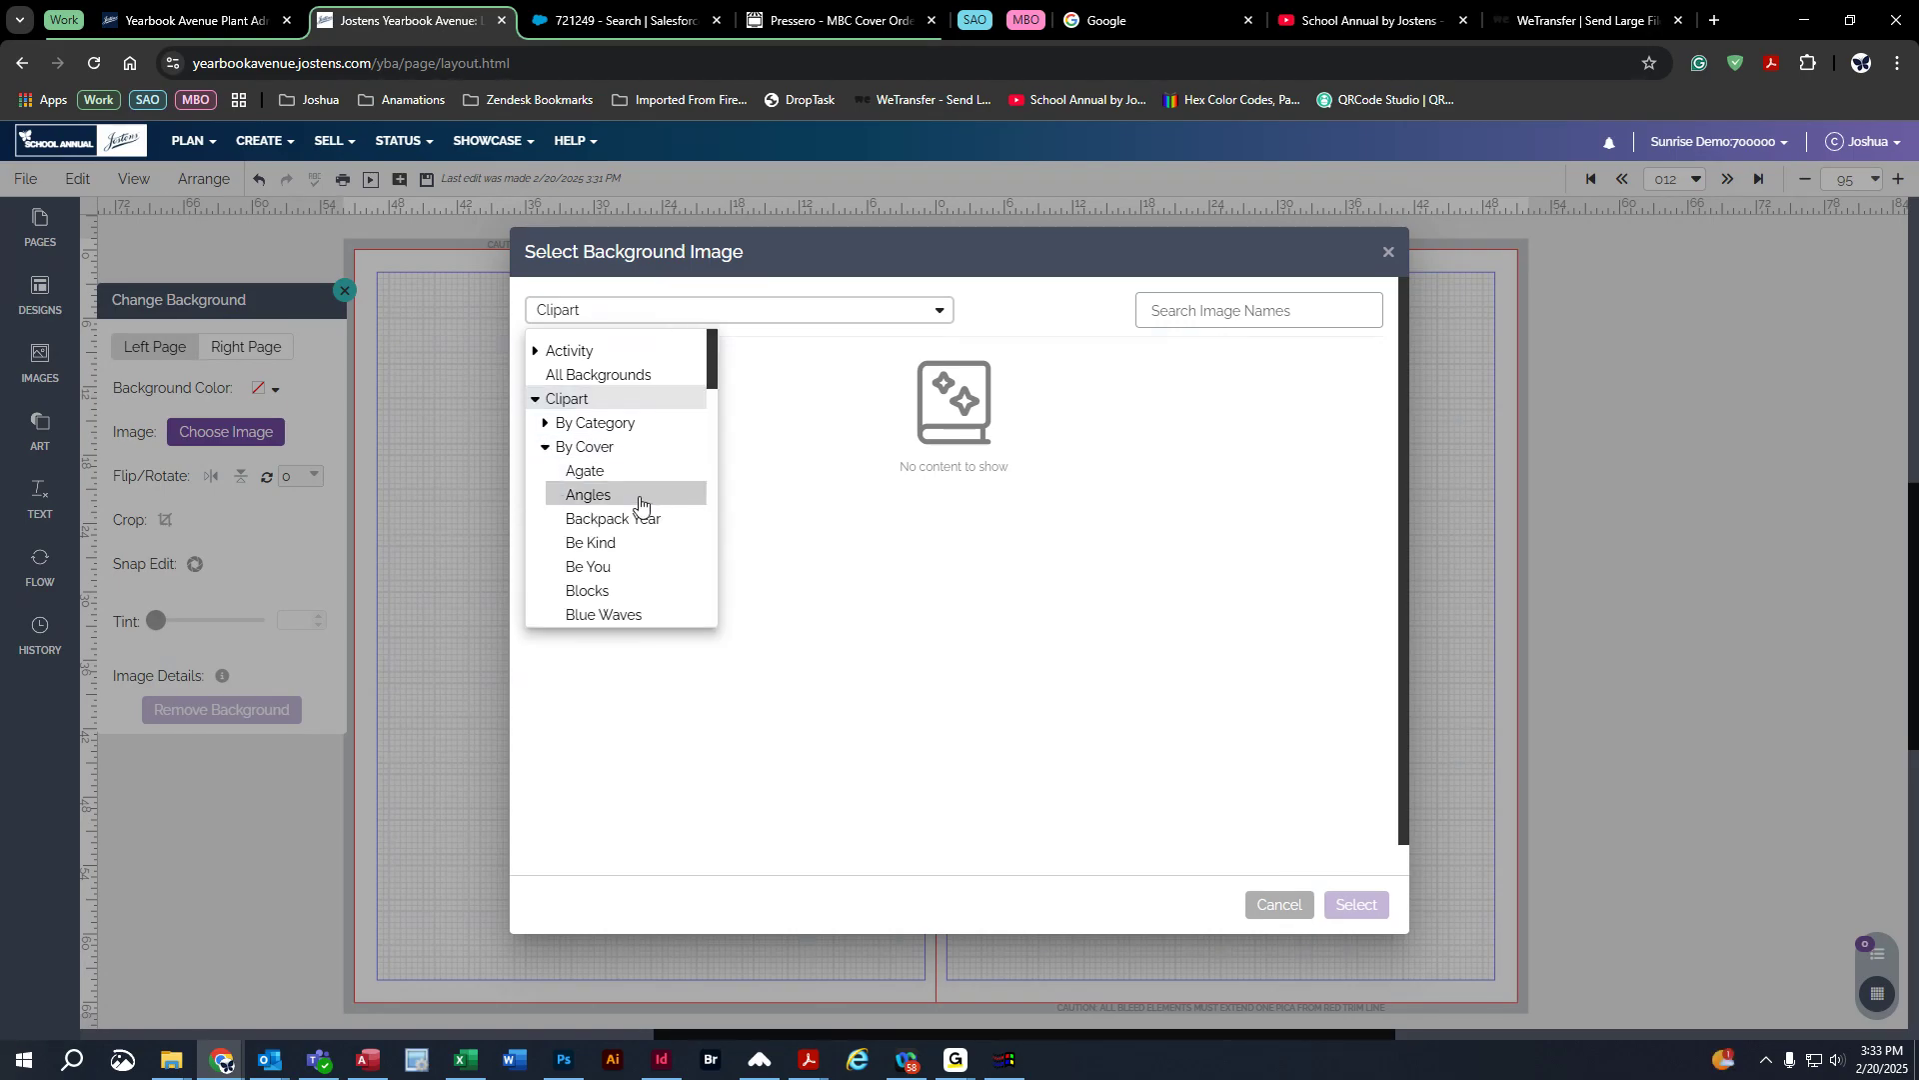
pyautogui.scroll(-4, 647, 505)
pyautogui.scroll(-4, 648, 504)
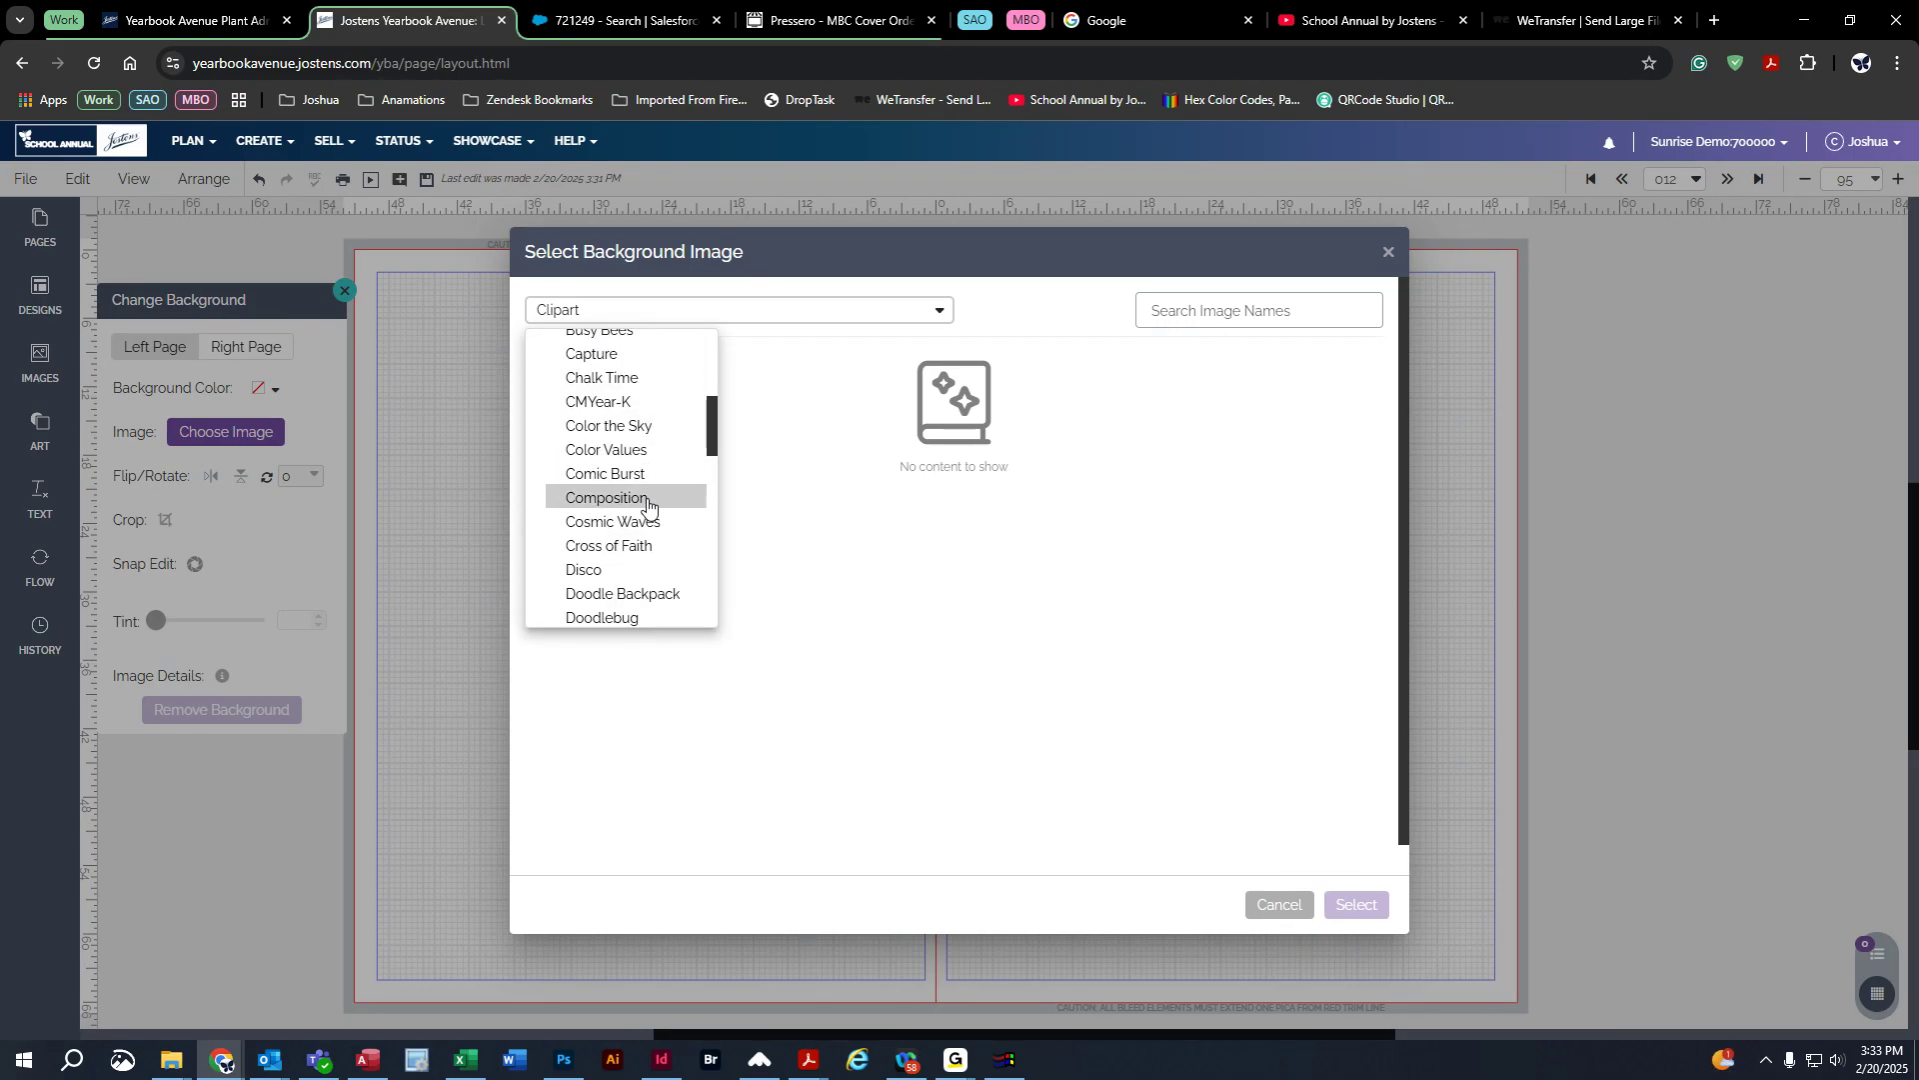
pyautogui.click(614, 498)
# Step: Browse the Freehand images and check which ones can be scaled as a page background
pyautogui.scroll(-5, 636, 584)
pyautogui.scroll(-10, 635, 584)
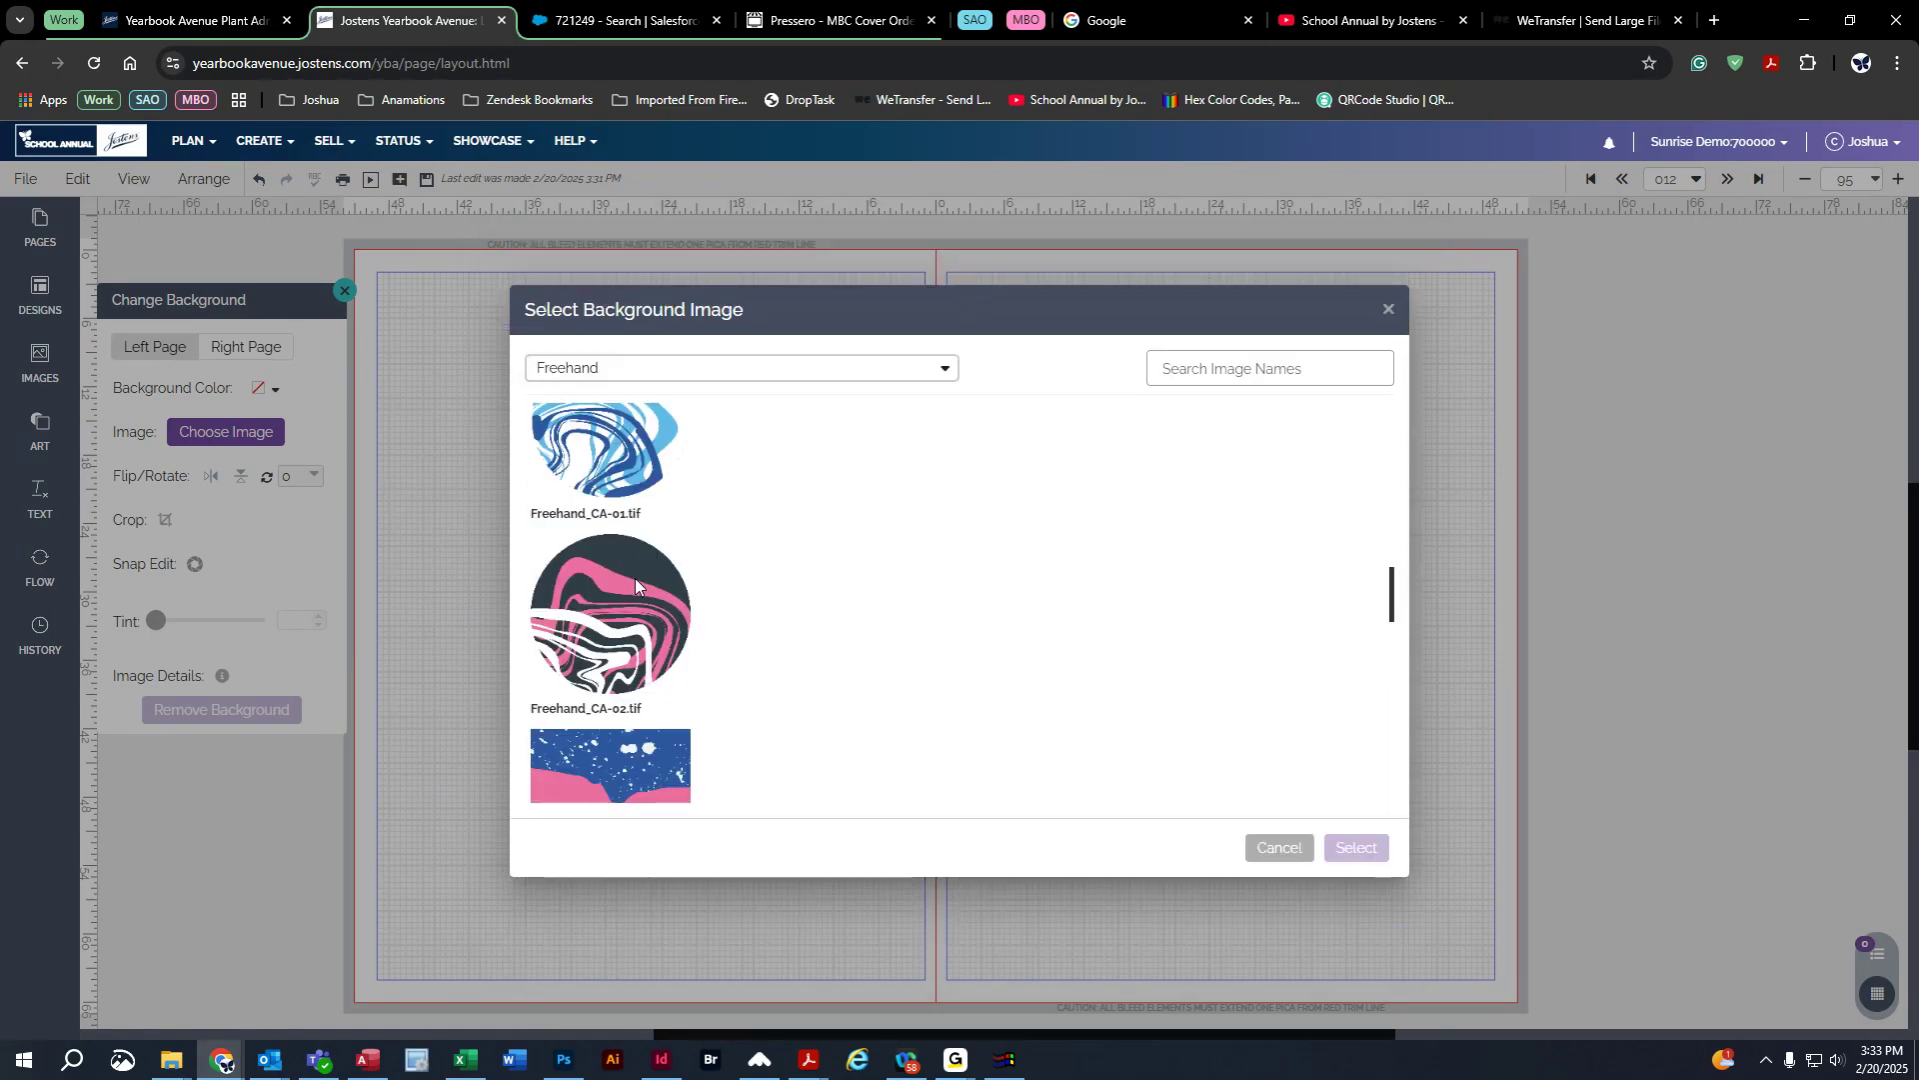
pyautogui.scroll(-3, 636, 584)
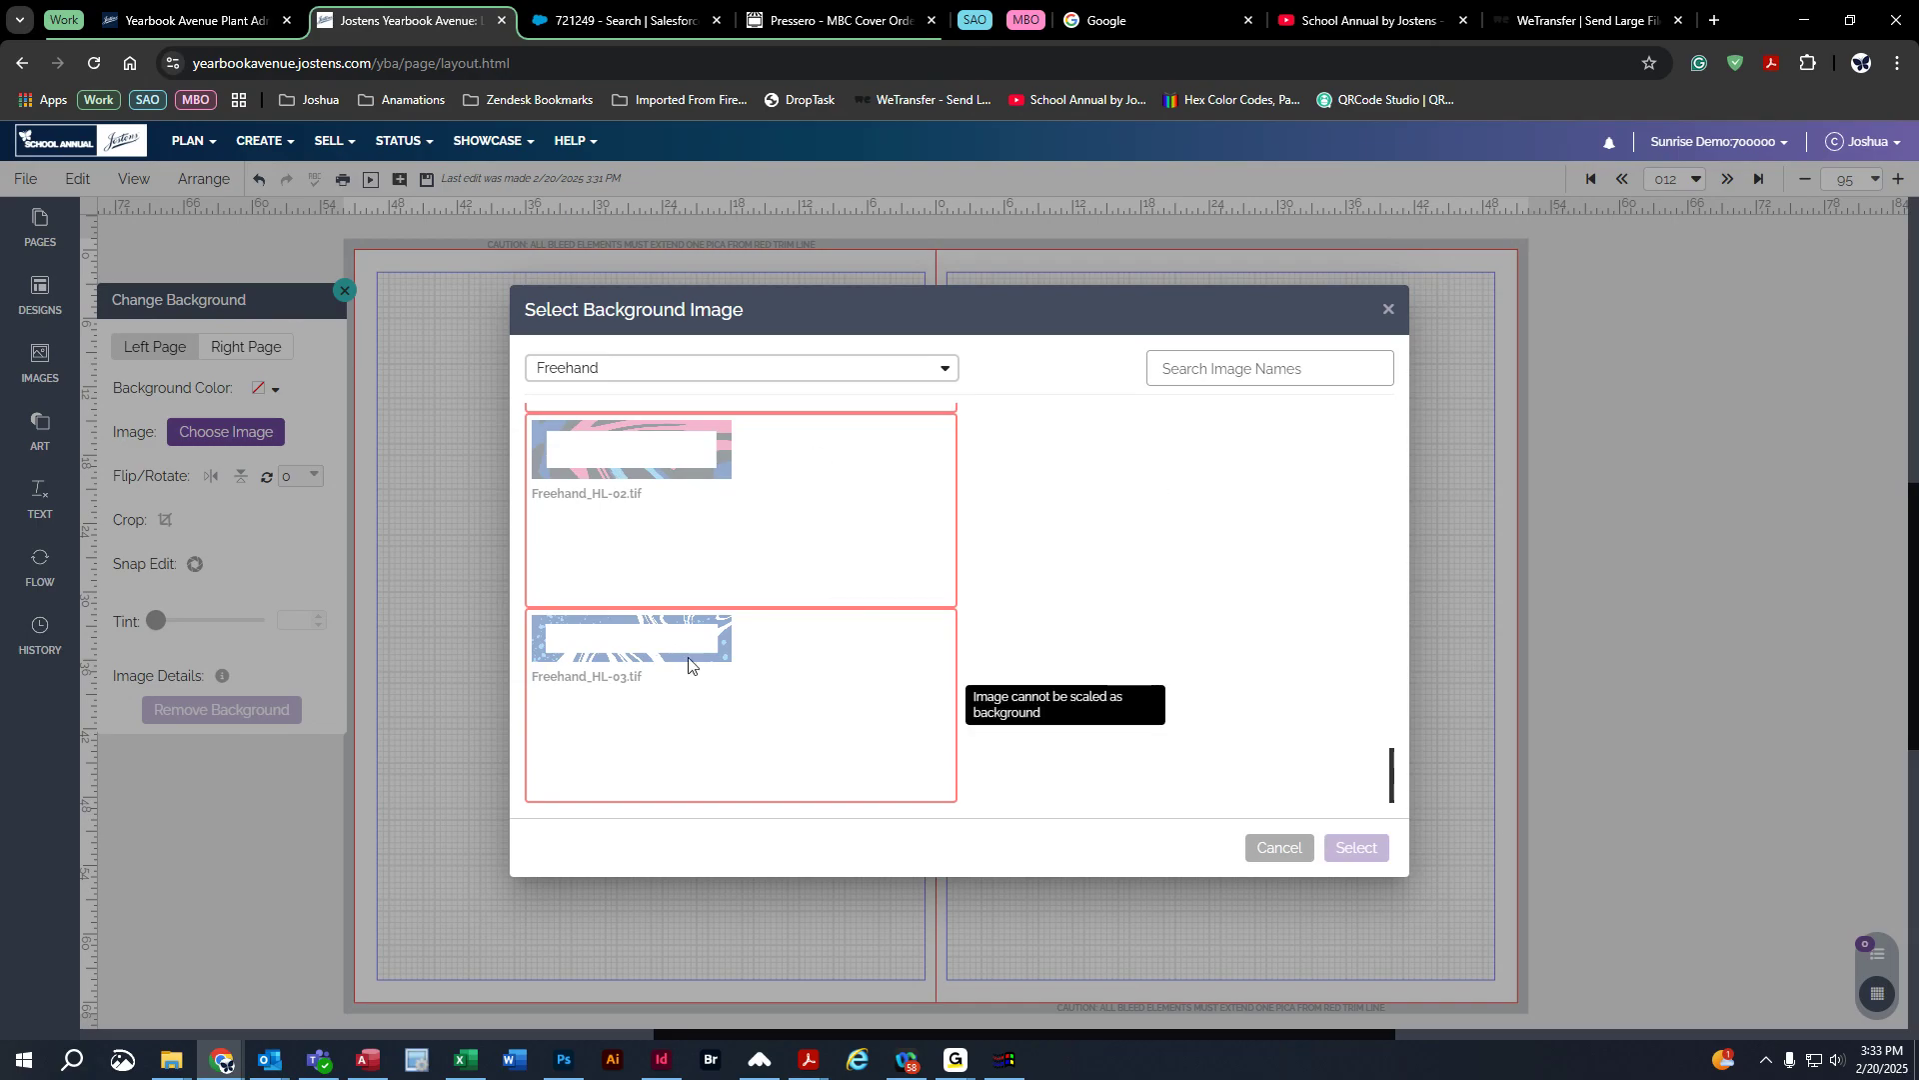
pyautogui.scroll(5, 699, 680)
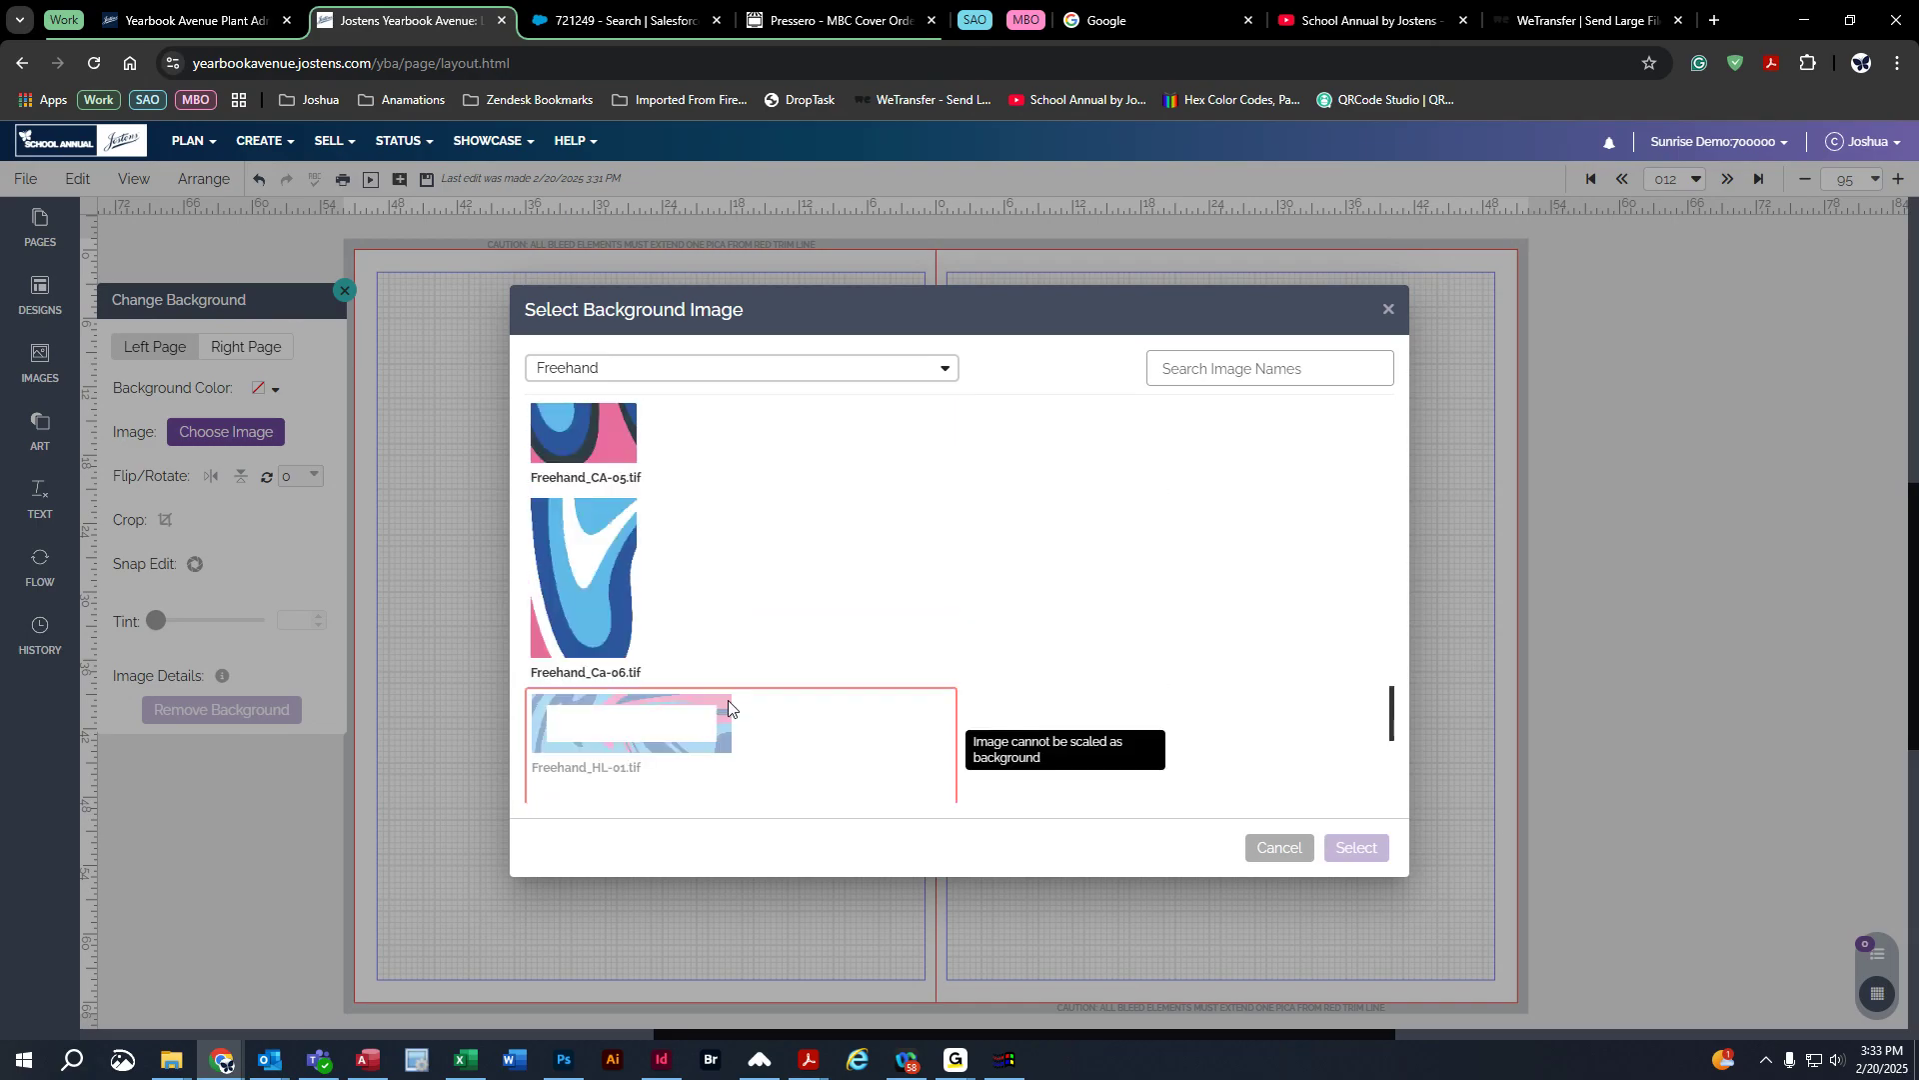
pyautogui.scroll(5, 740, 726)
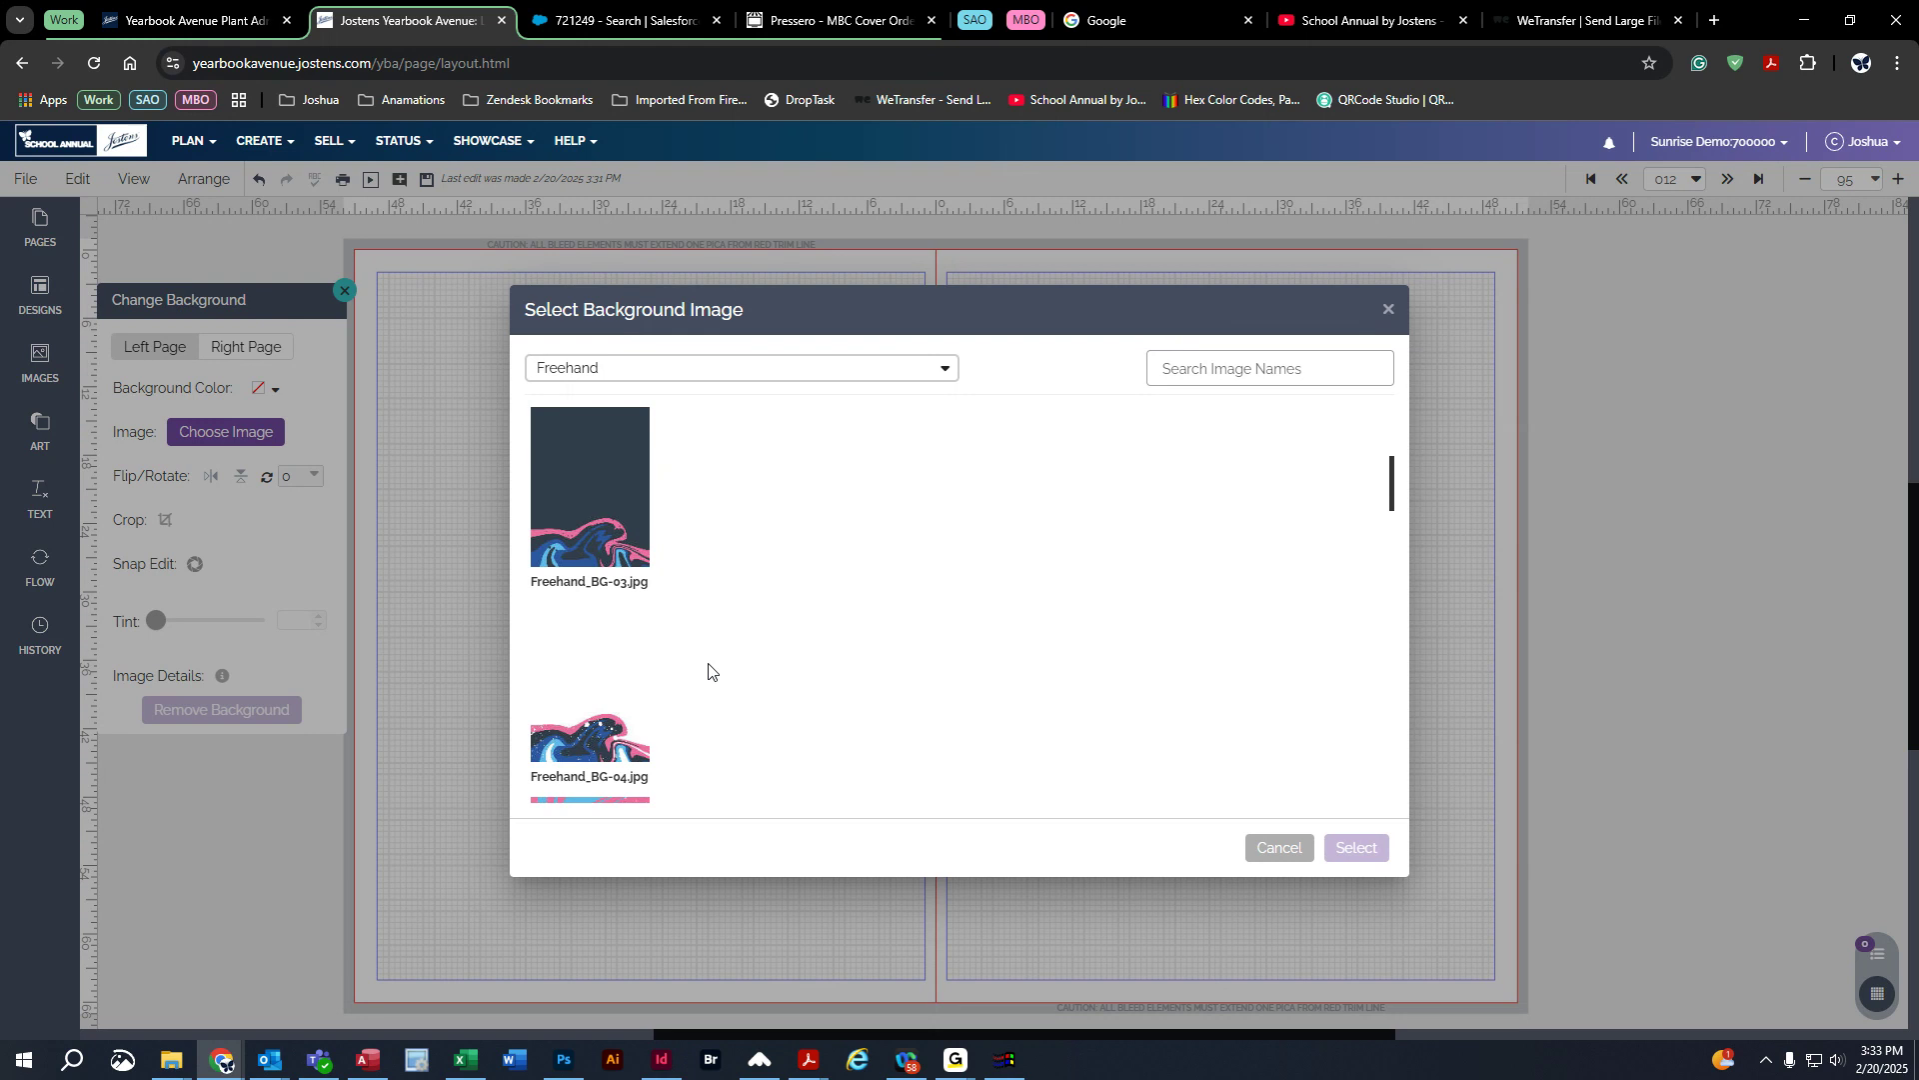
pyautogui.scroll(-15, 709, 671)
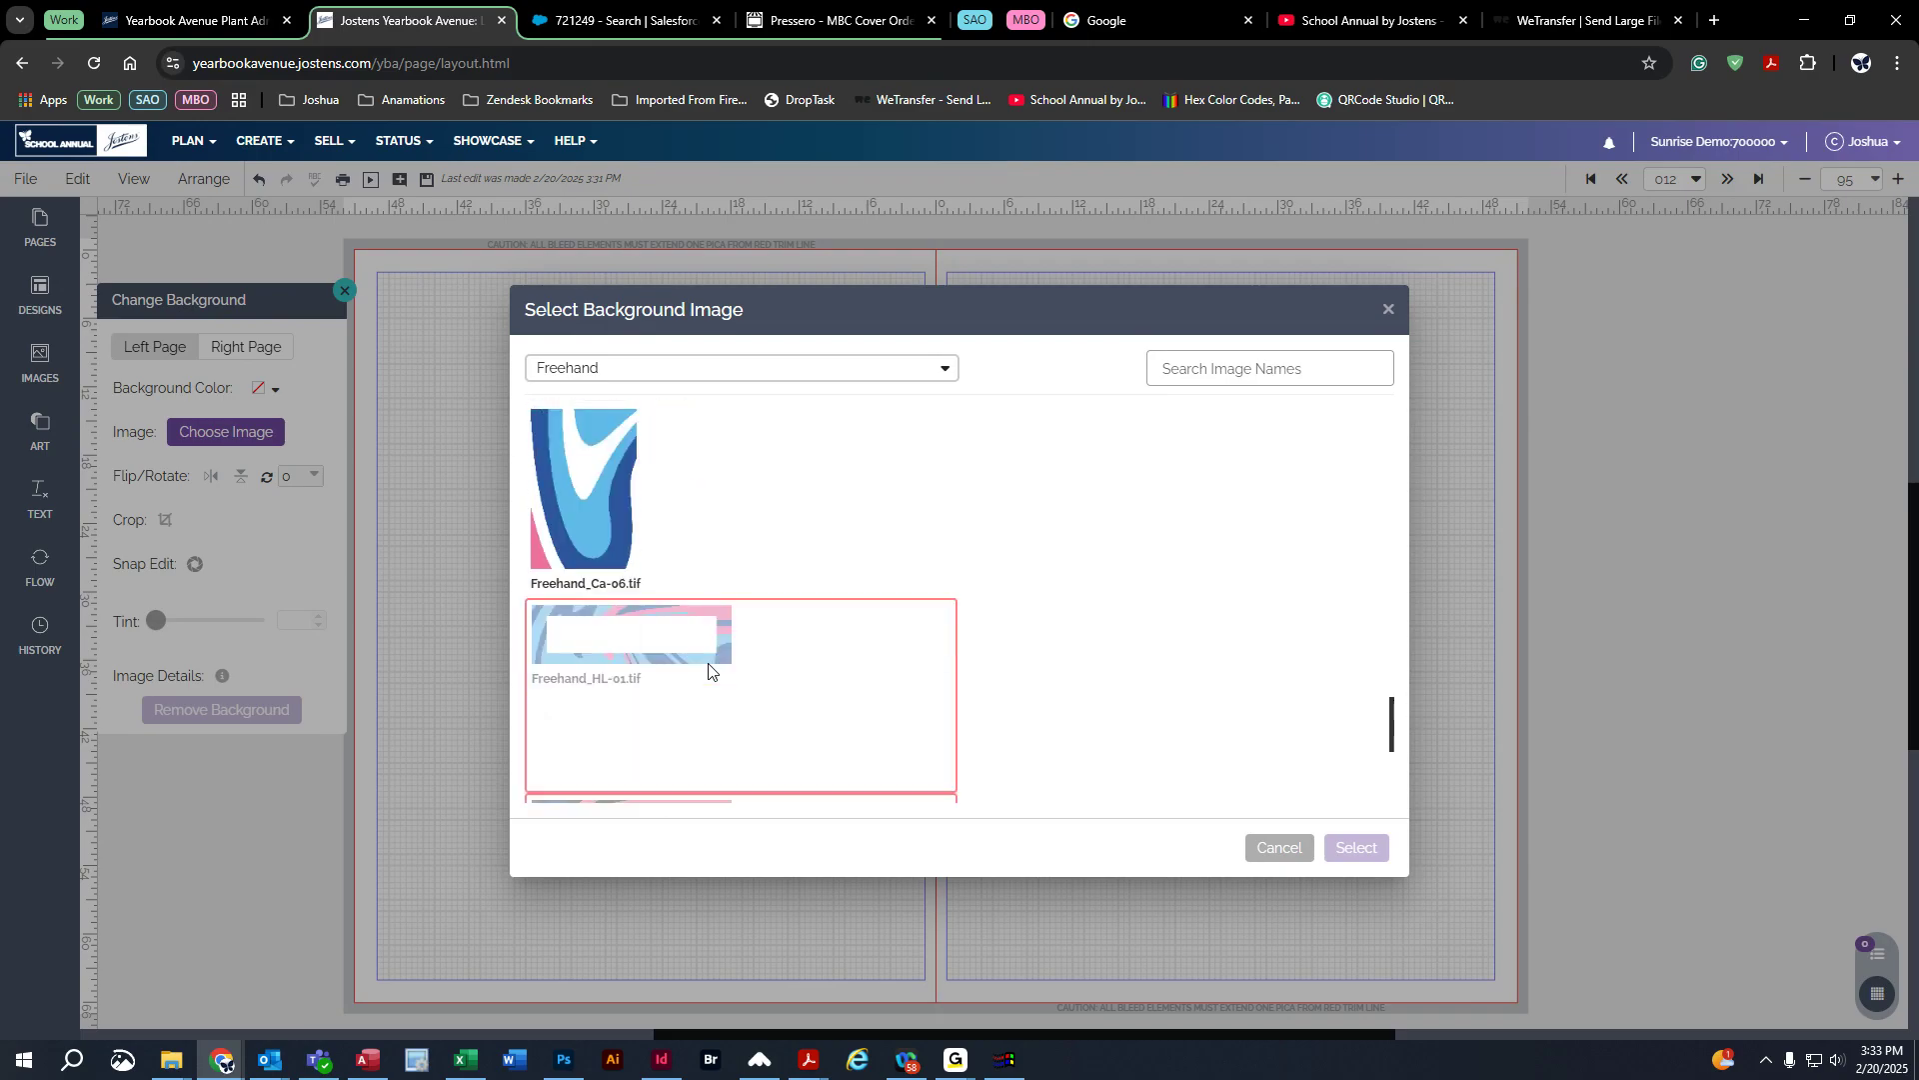
pyautogui.scroll(1, 708, 662)
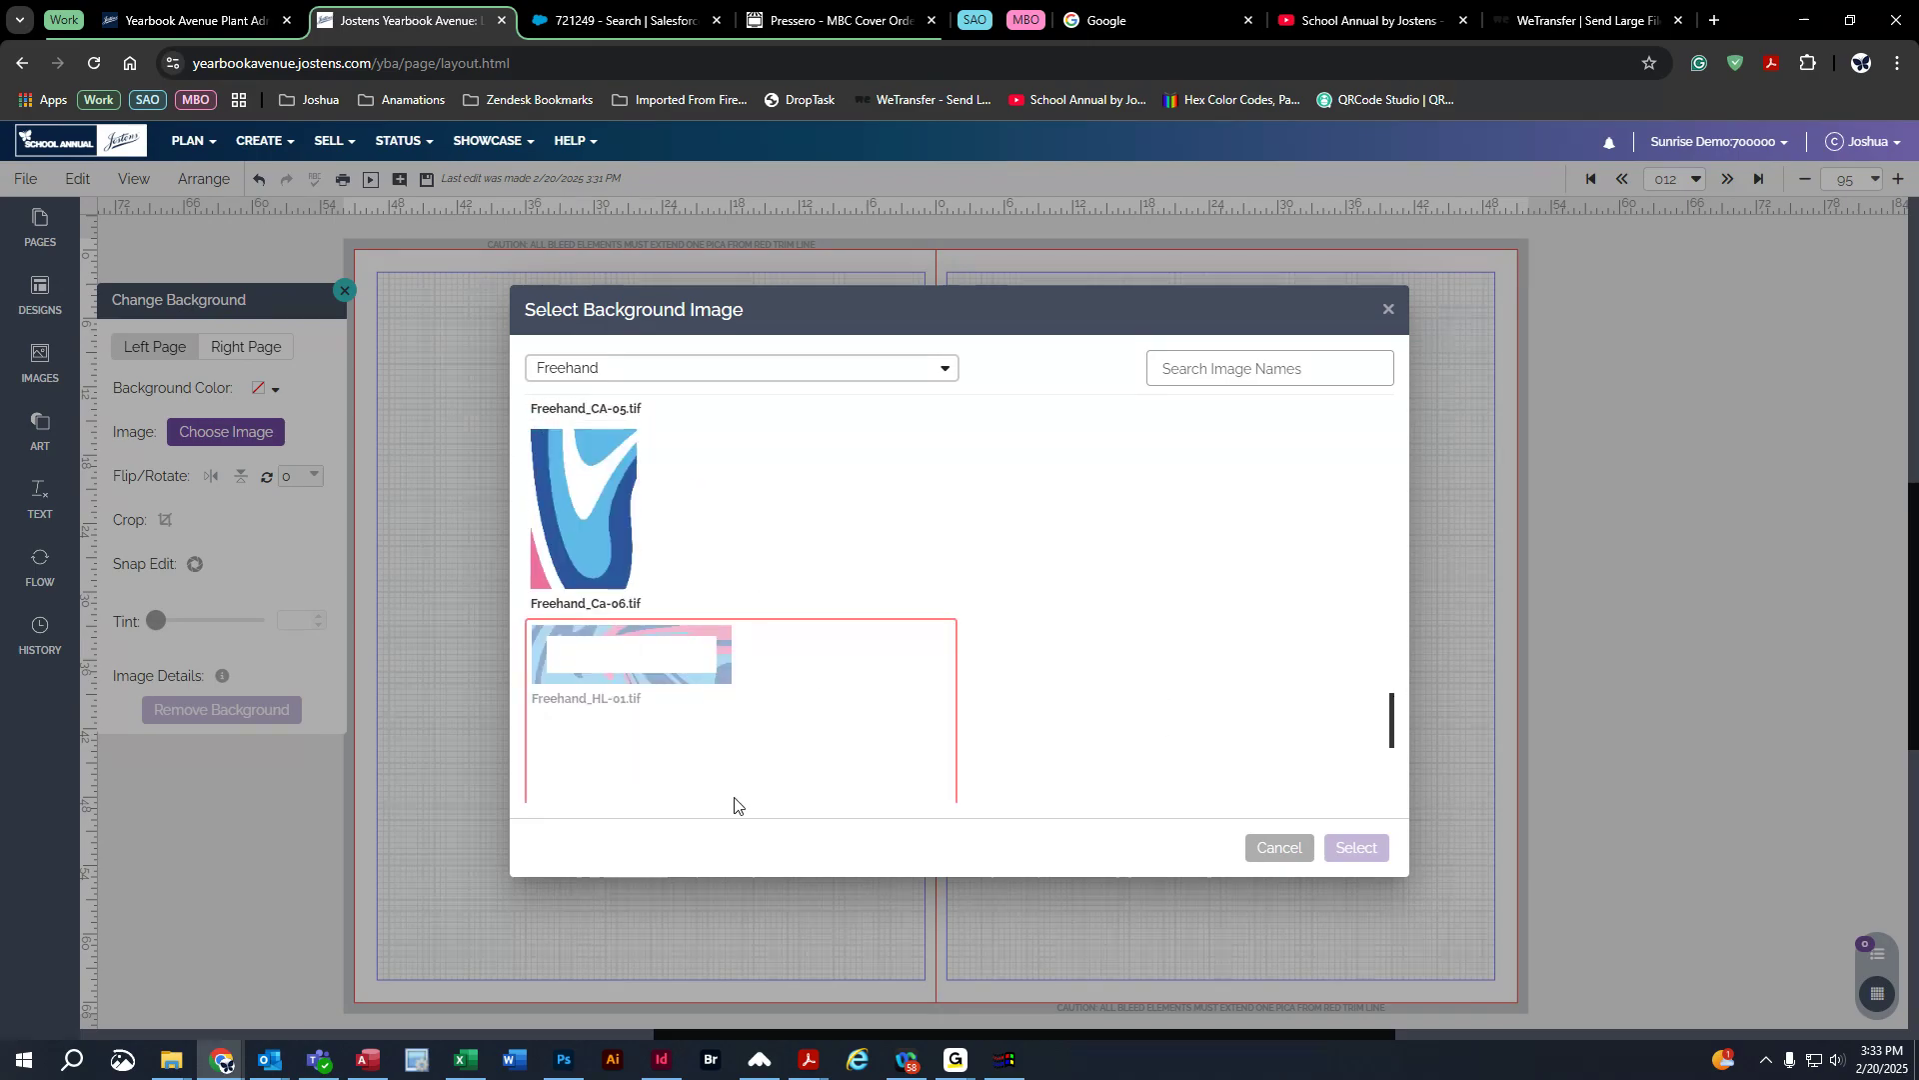
# Step: Switch the image category to Galaxy Stardust and apply GalaxyStardust_CA-02.tif as the left page's background
pyautogui.click(600, 372)
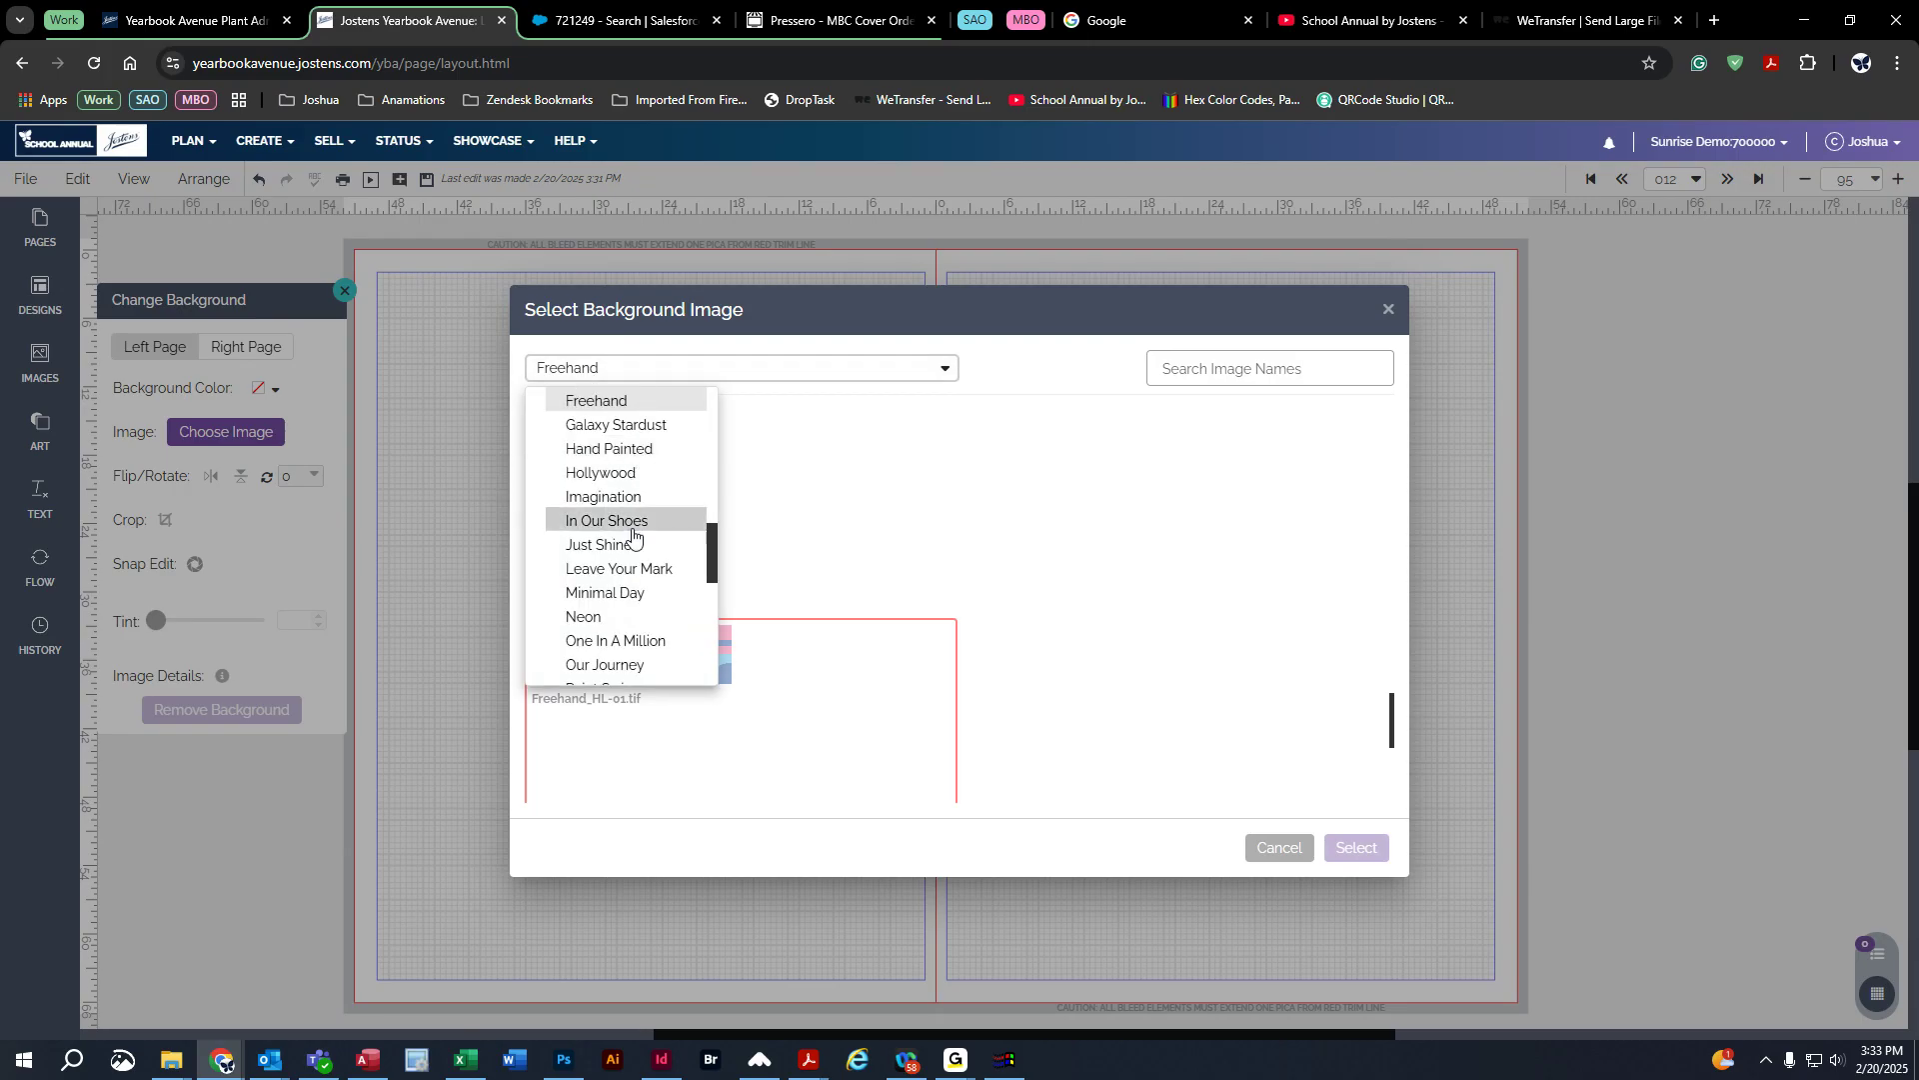
pyautogui.click(643, 427)
pyautogui.scroll(5, 699, 622)
pyautogui.scroll(-3, 680, 625)
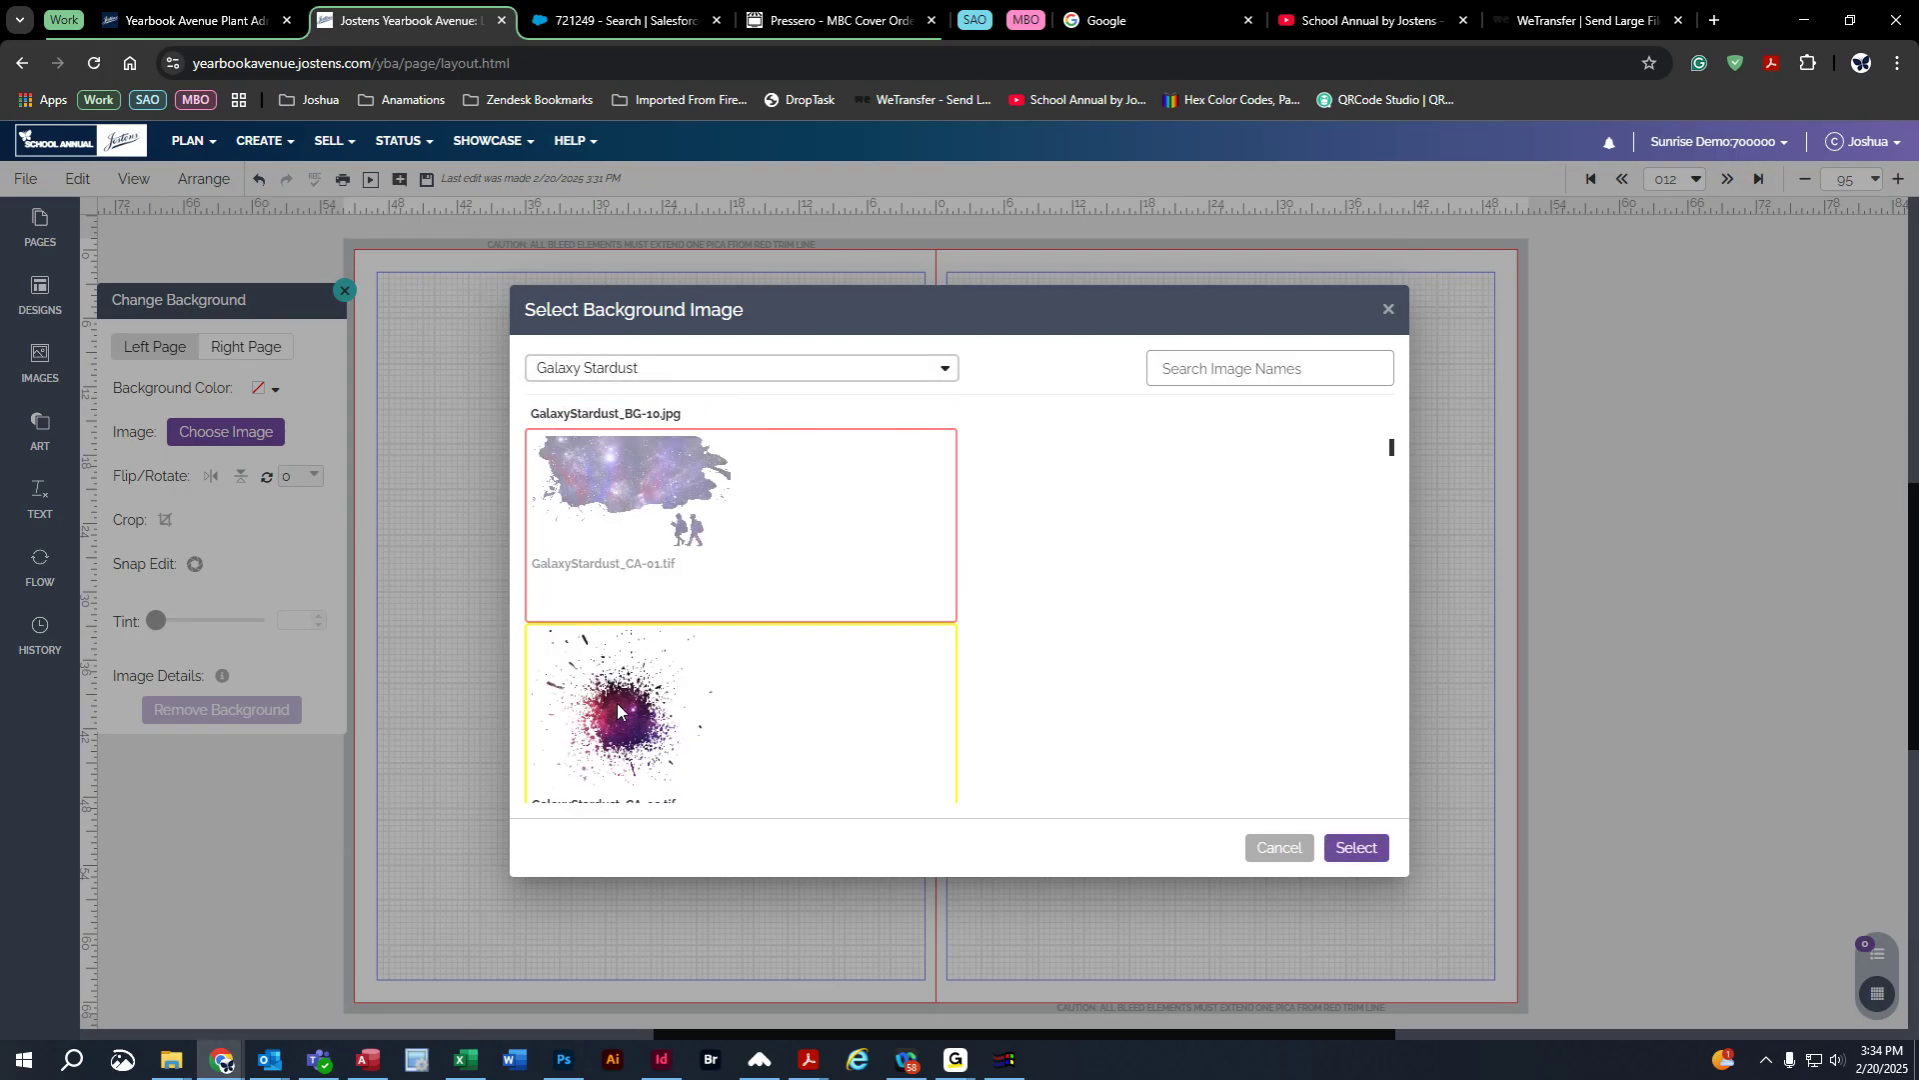
pyautogui.scroll(-3, 617, 710)
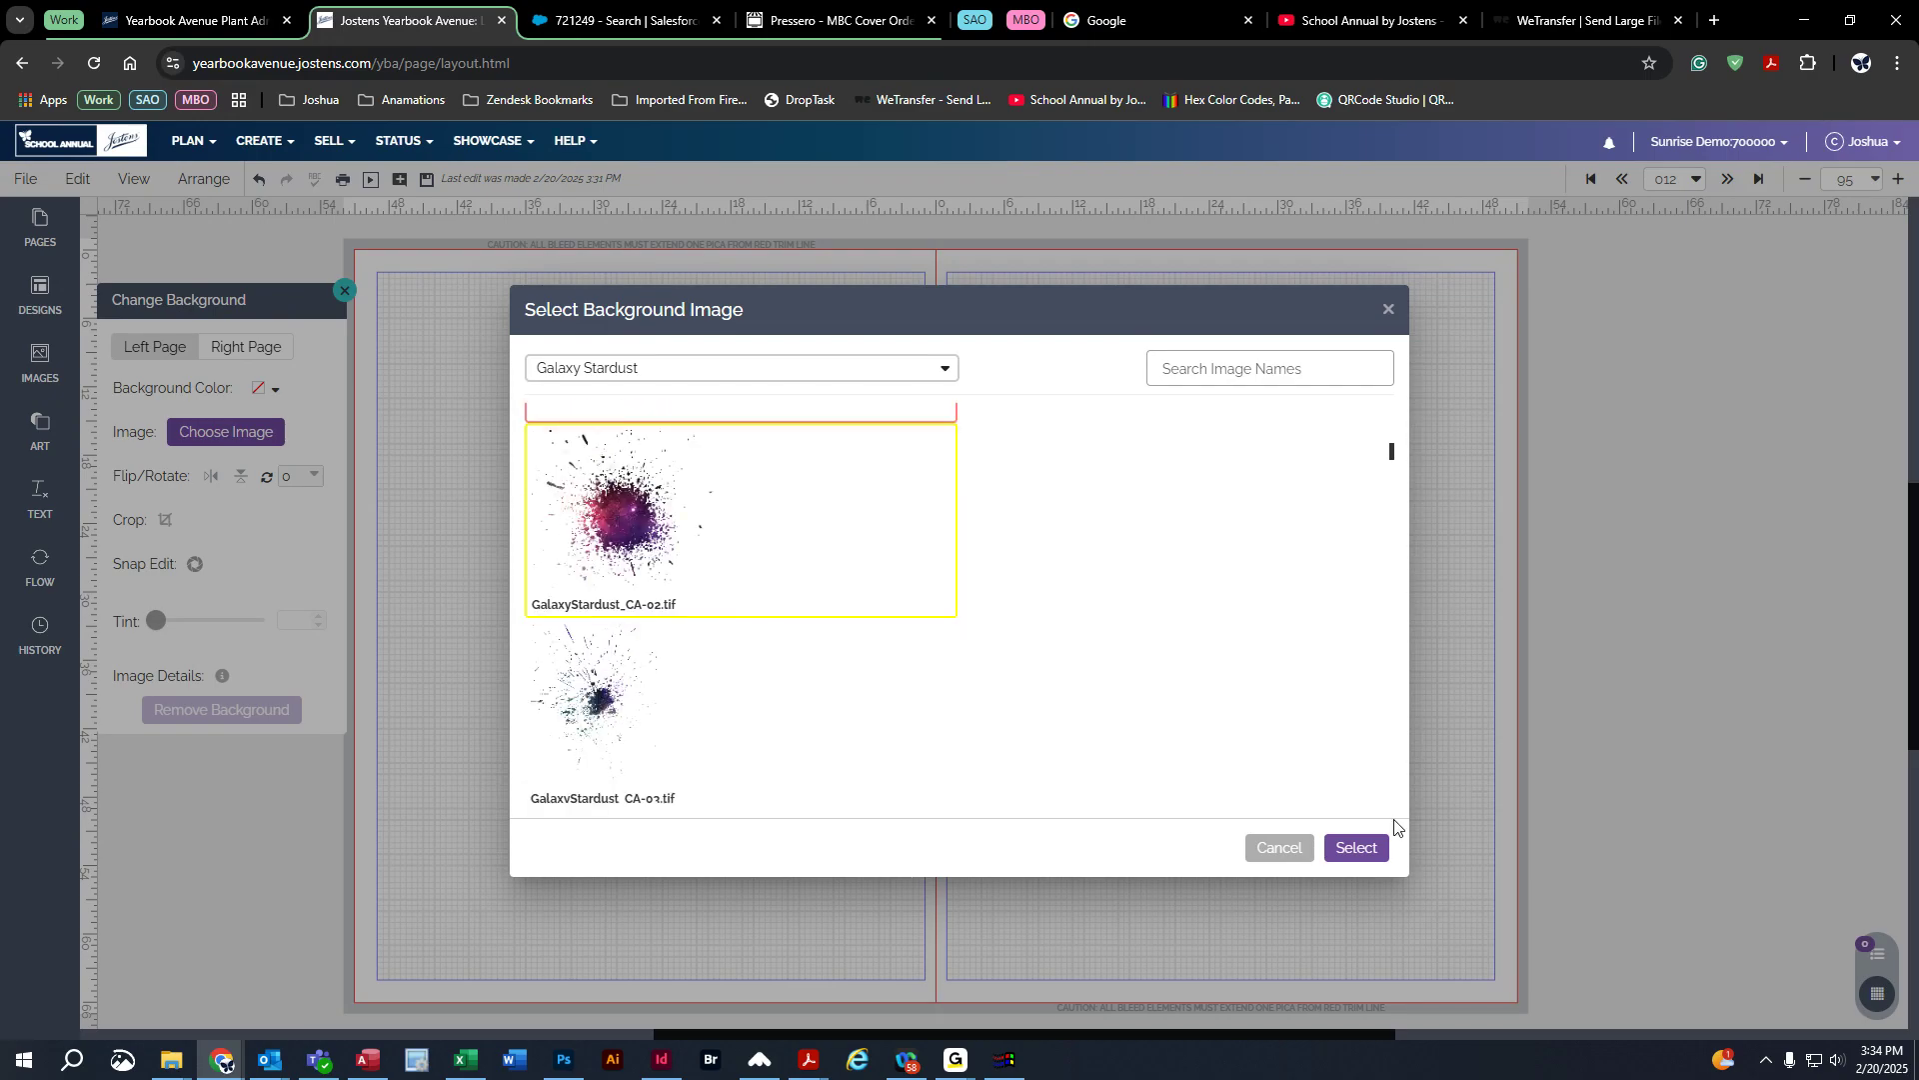
pyautogui.click(1351, 846)
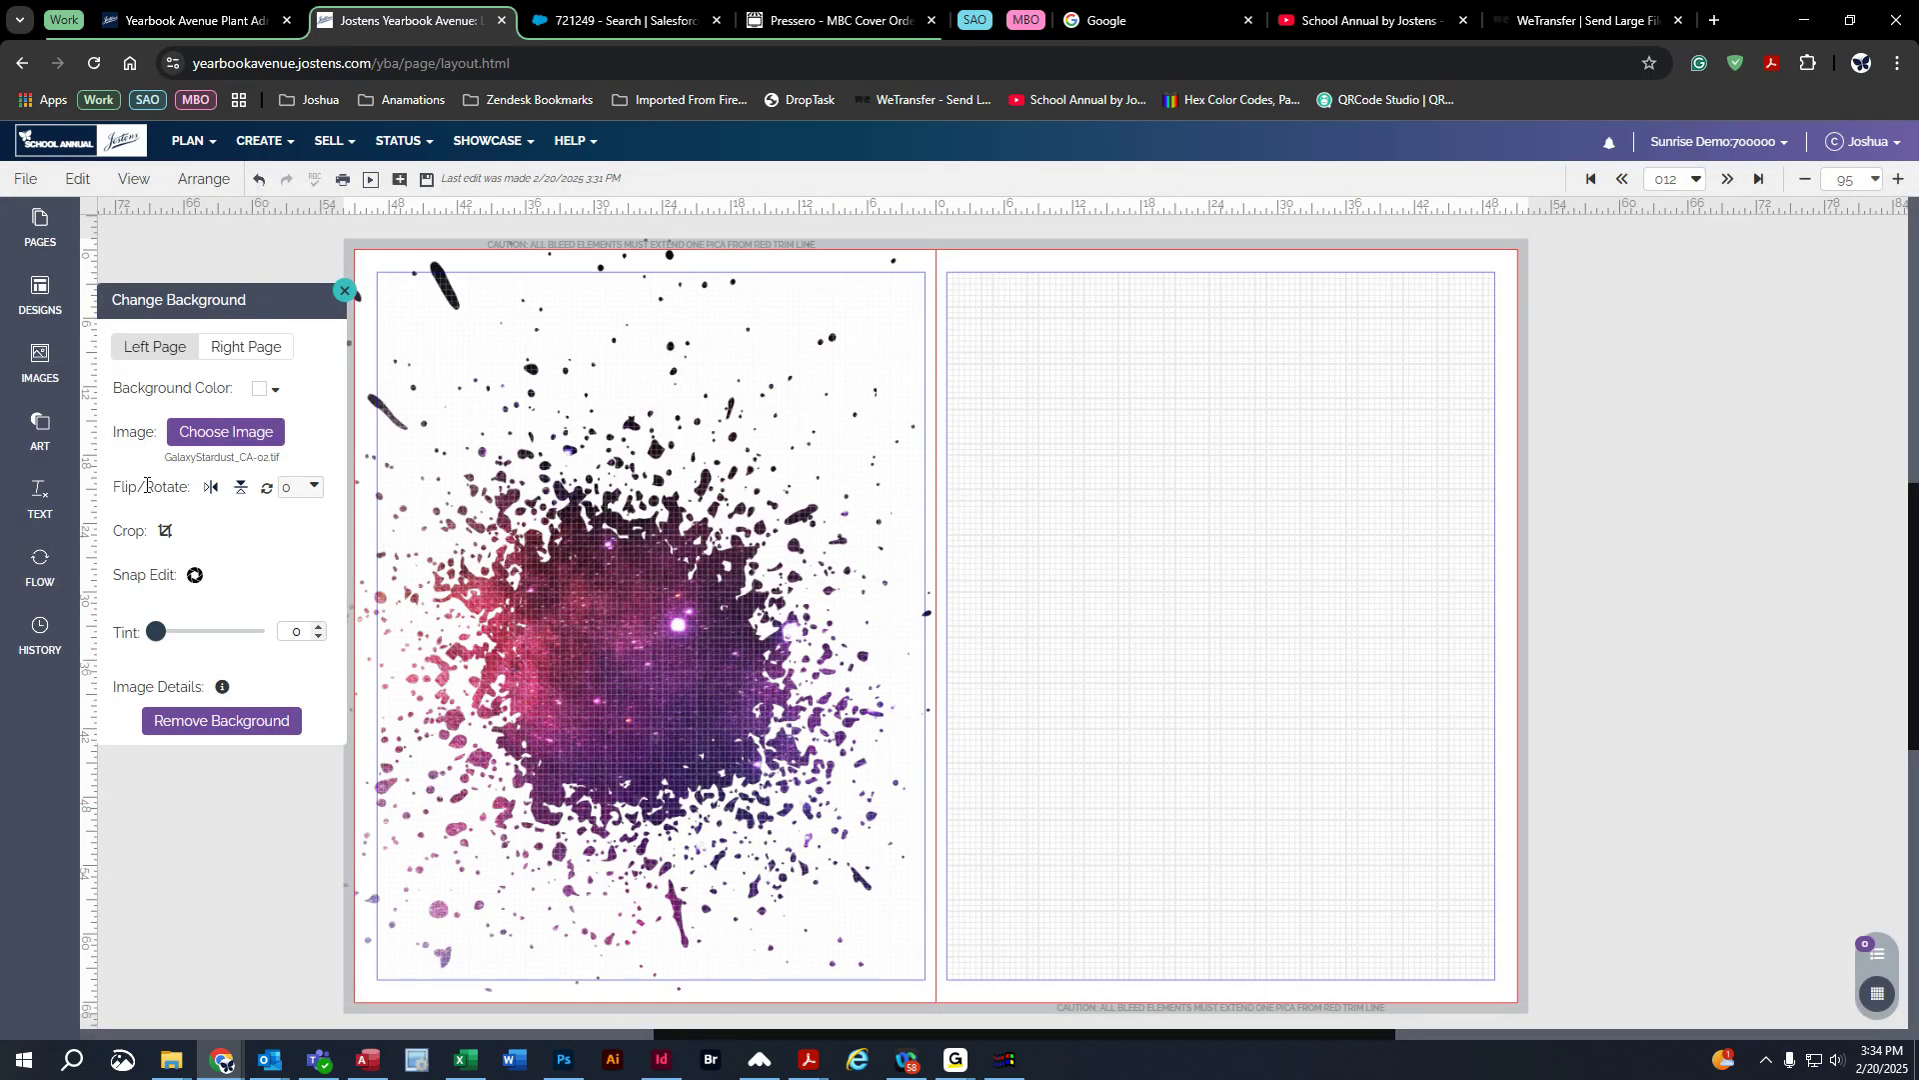
# Step: Flip the left page's background horizontally and vertically, and shift it within its crop so the splatter runs into the spread's centre line
pyautogui.click(208, 488)
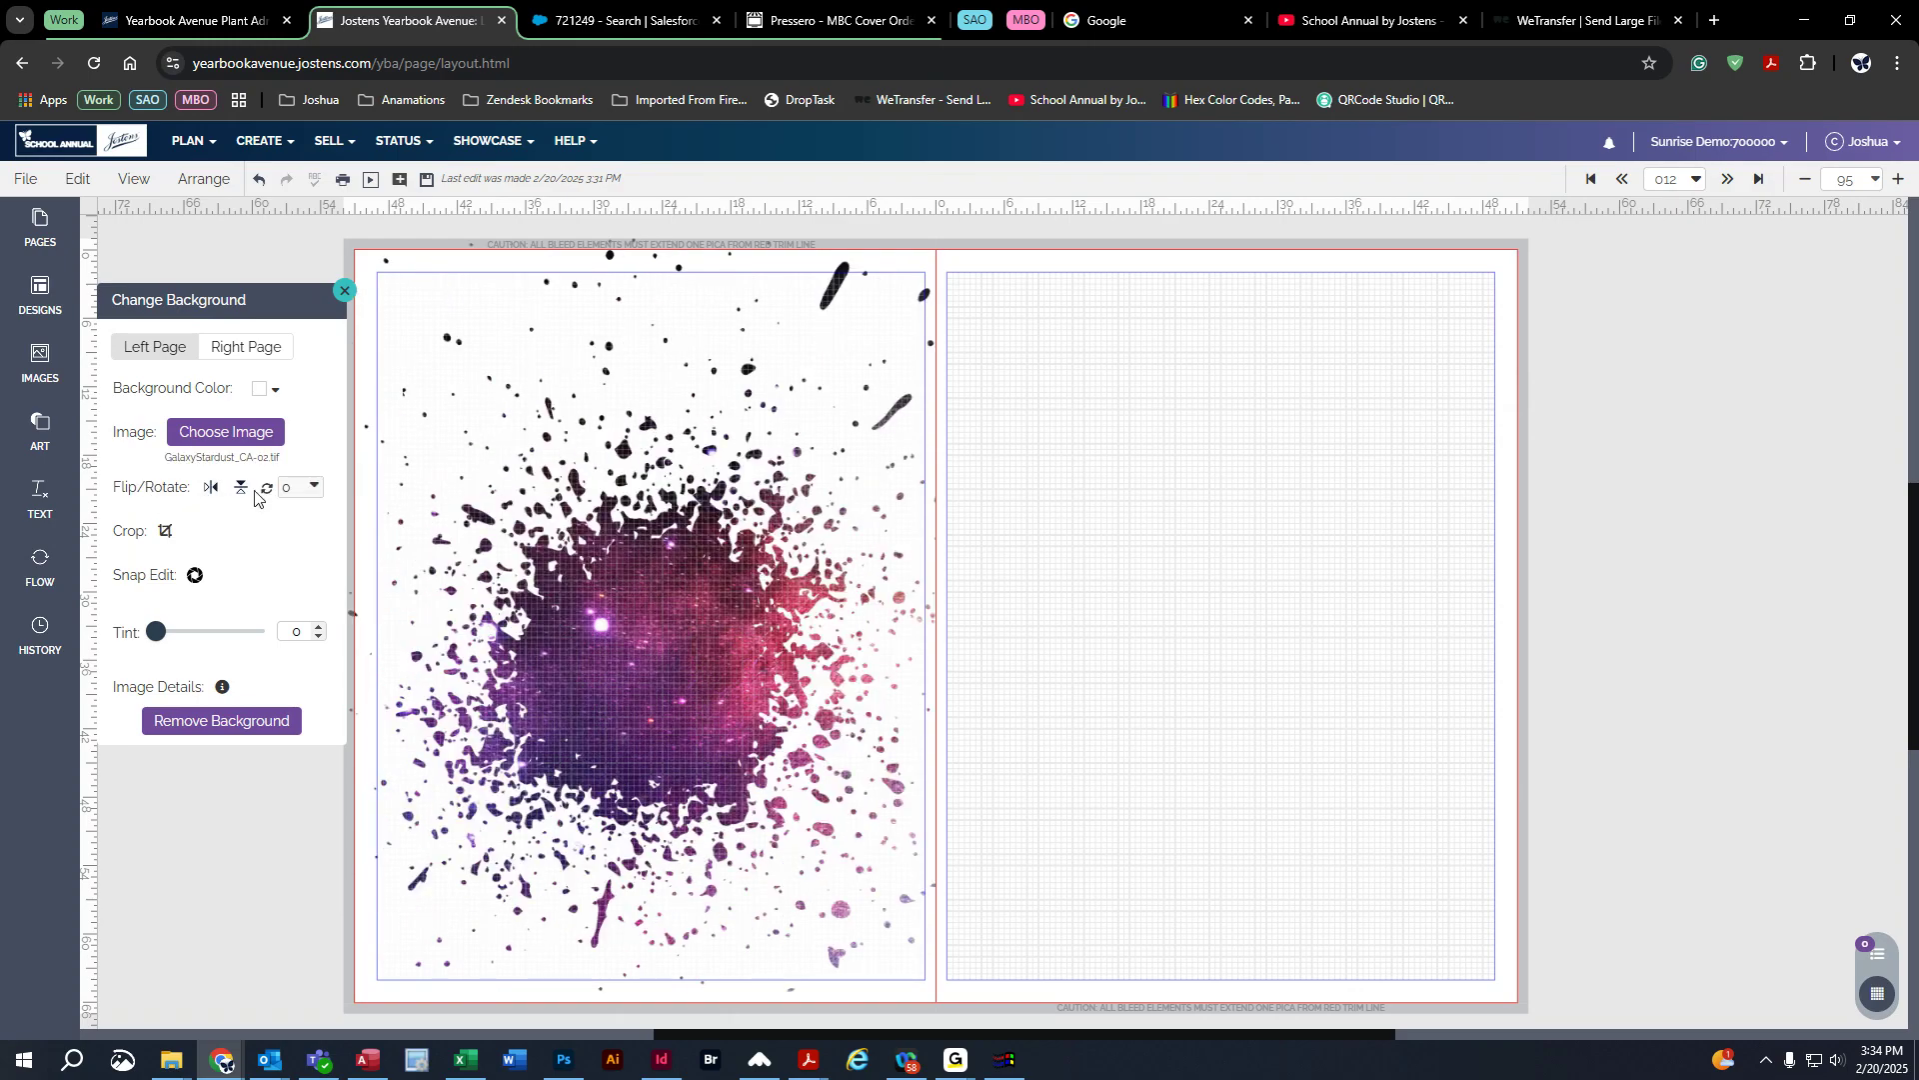
pyautogui.click(240, 488)
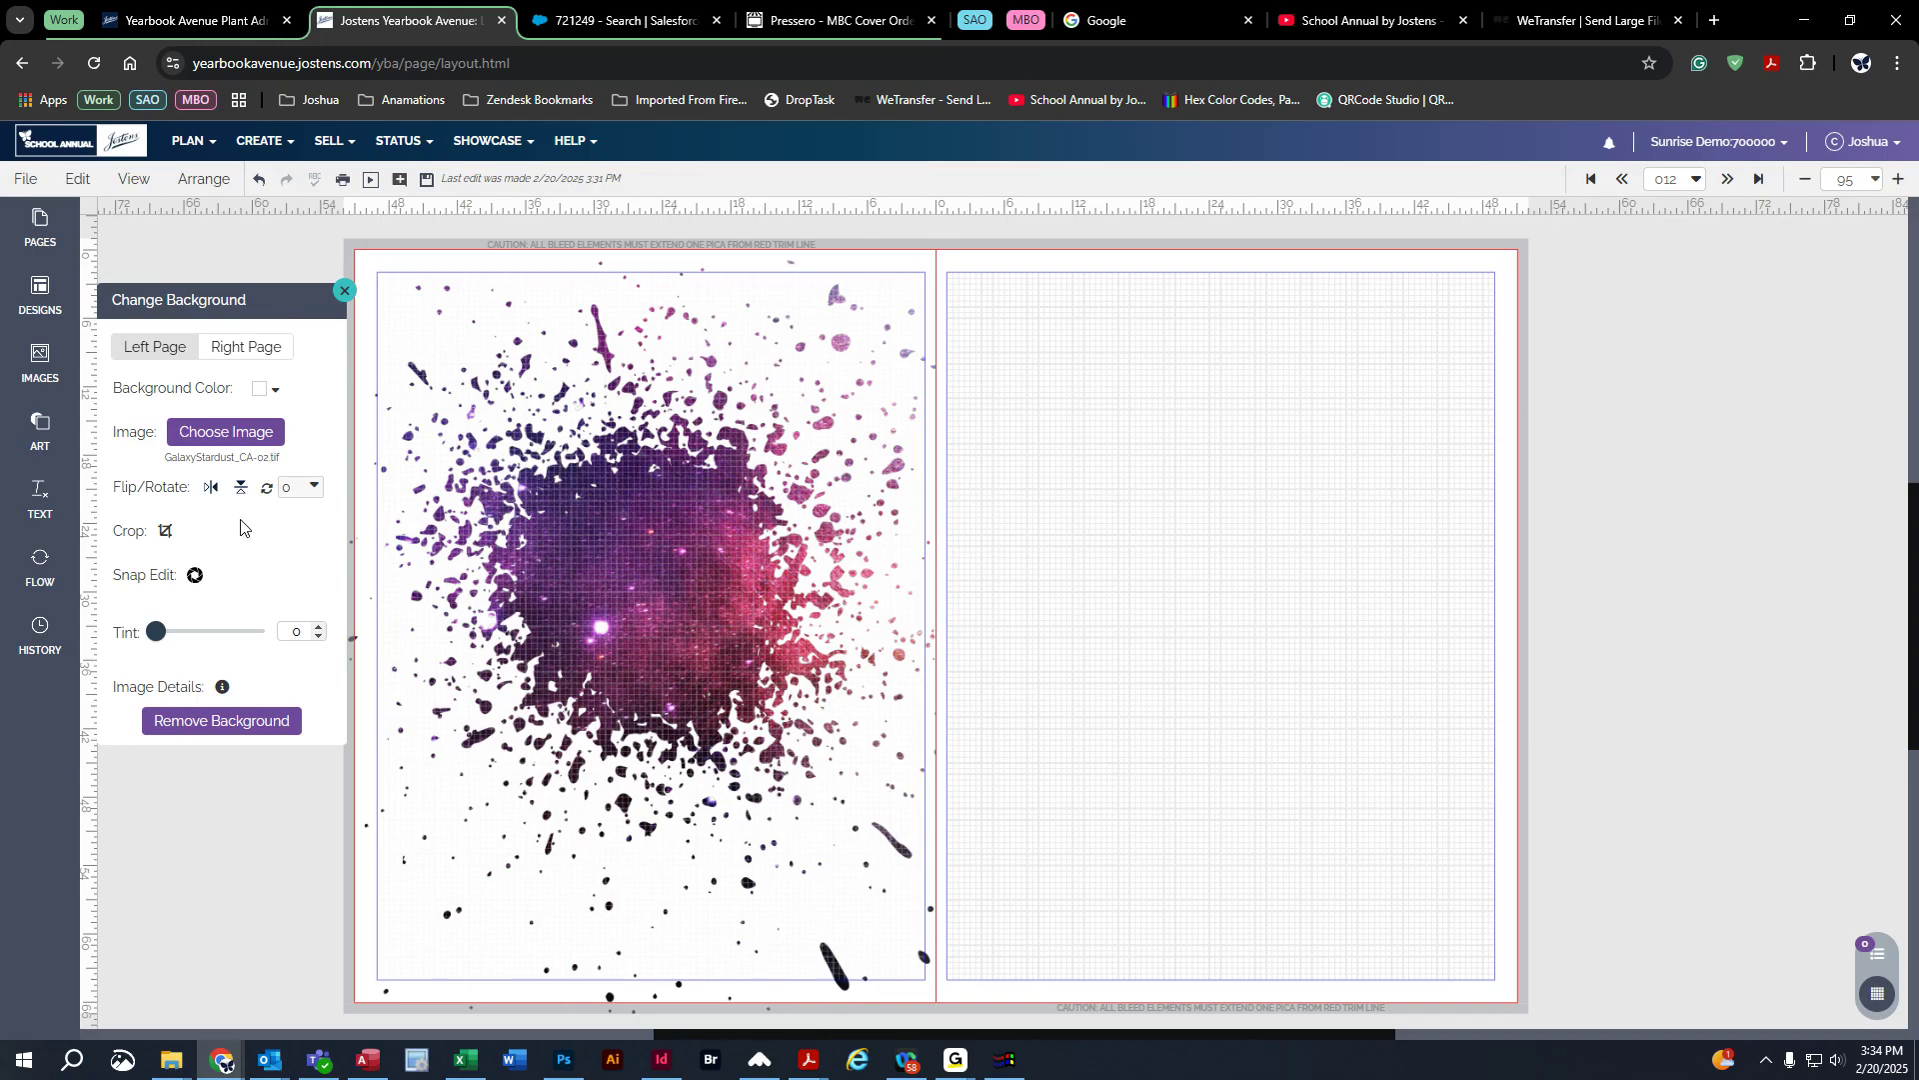
pyautogui.click(165, 531)
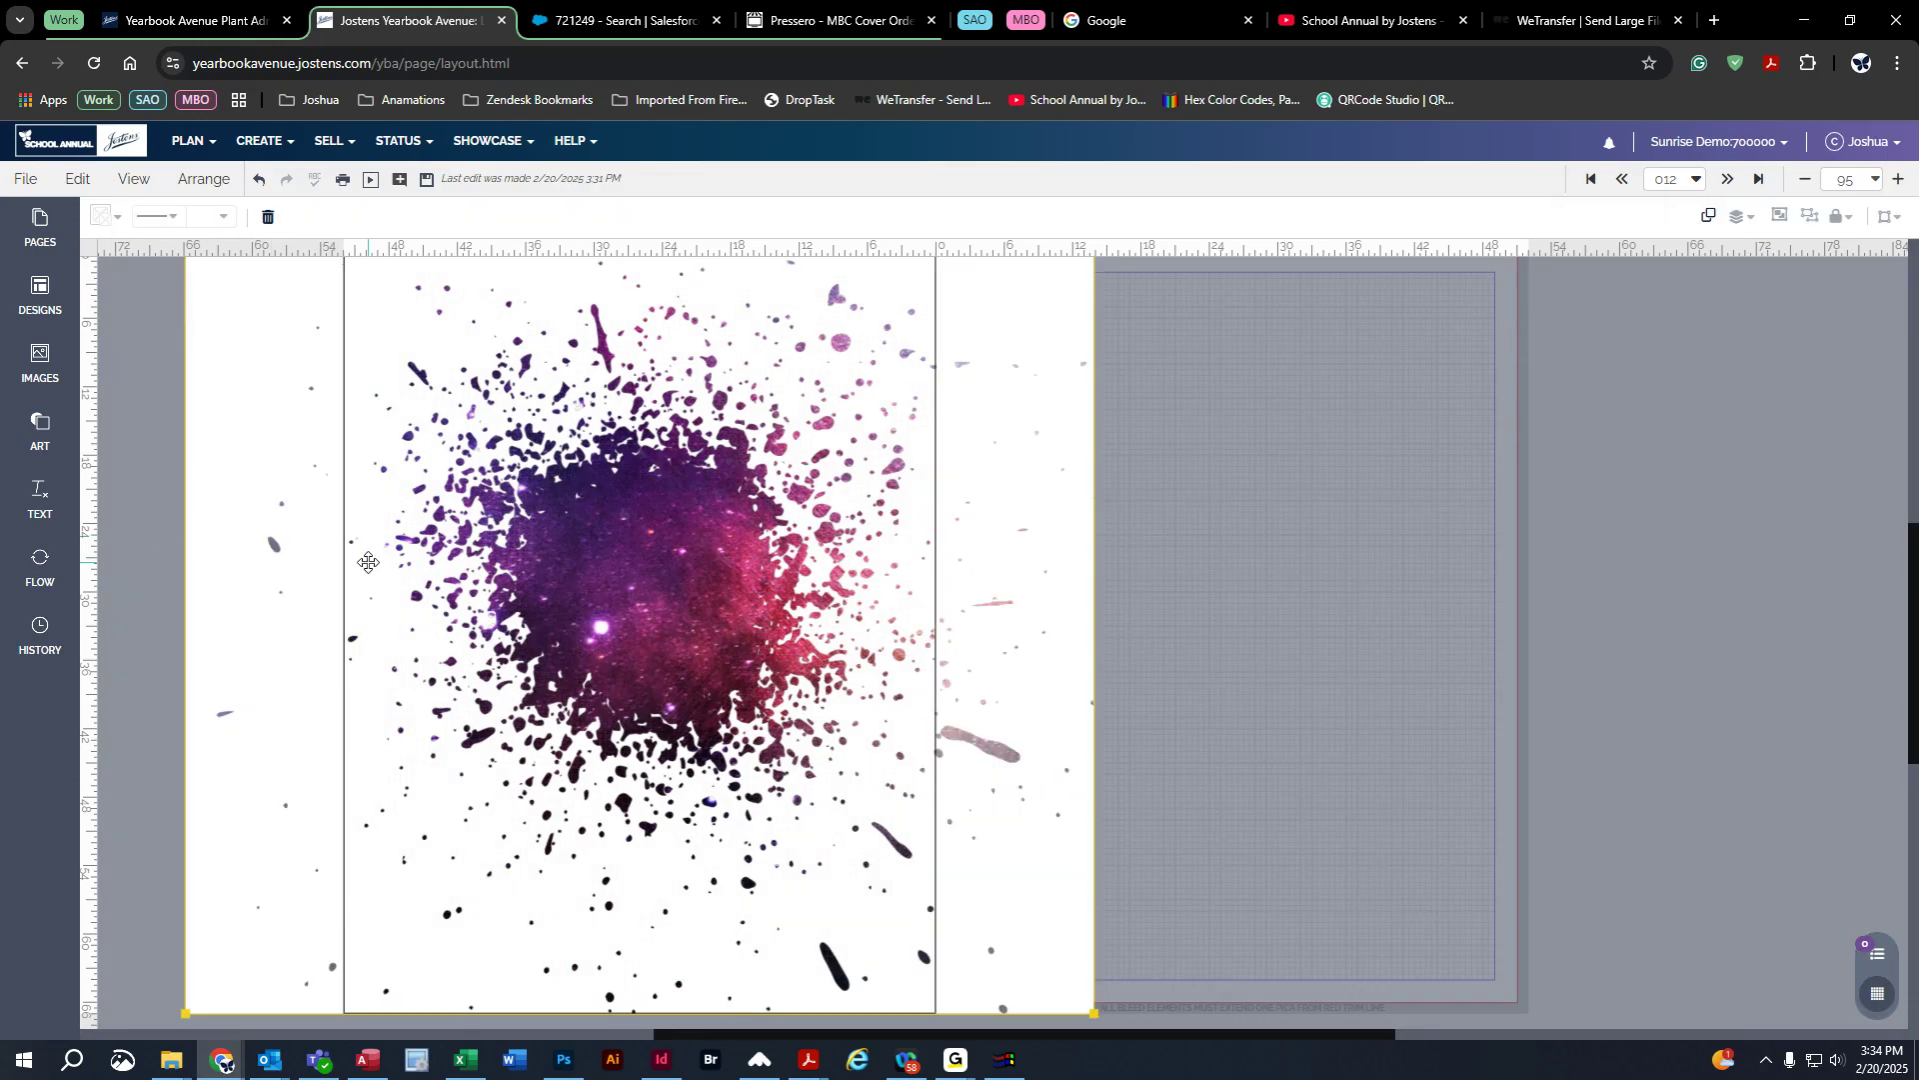
pyautogui.scroll(-3, 518, 627)
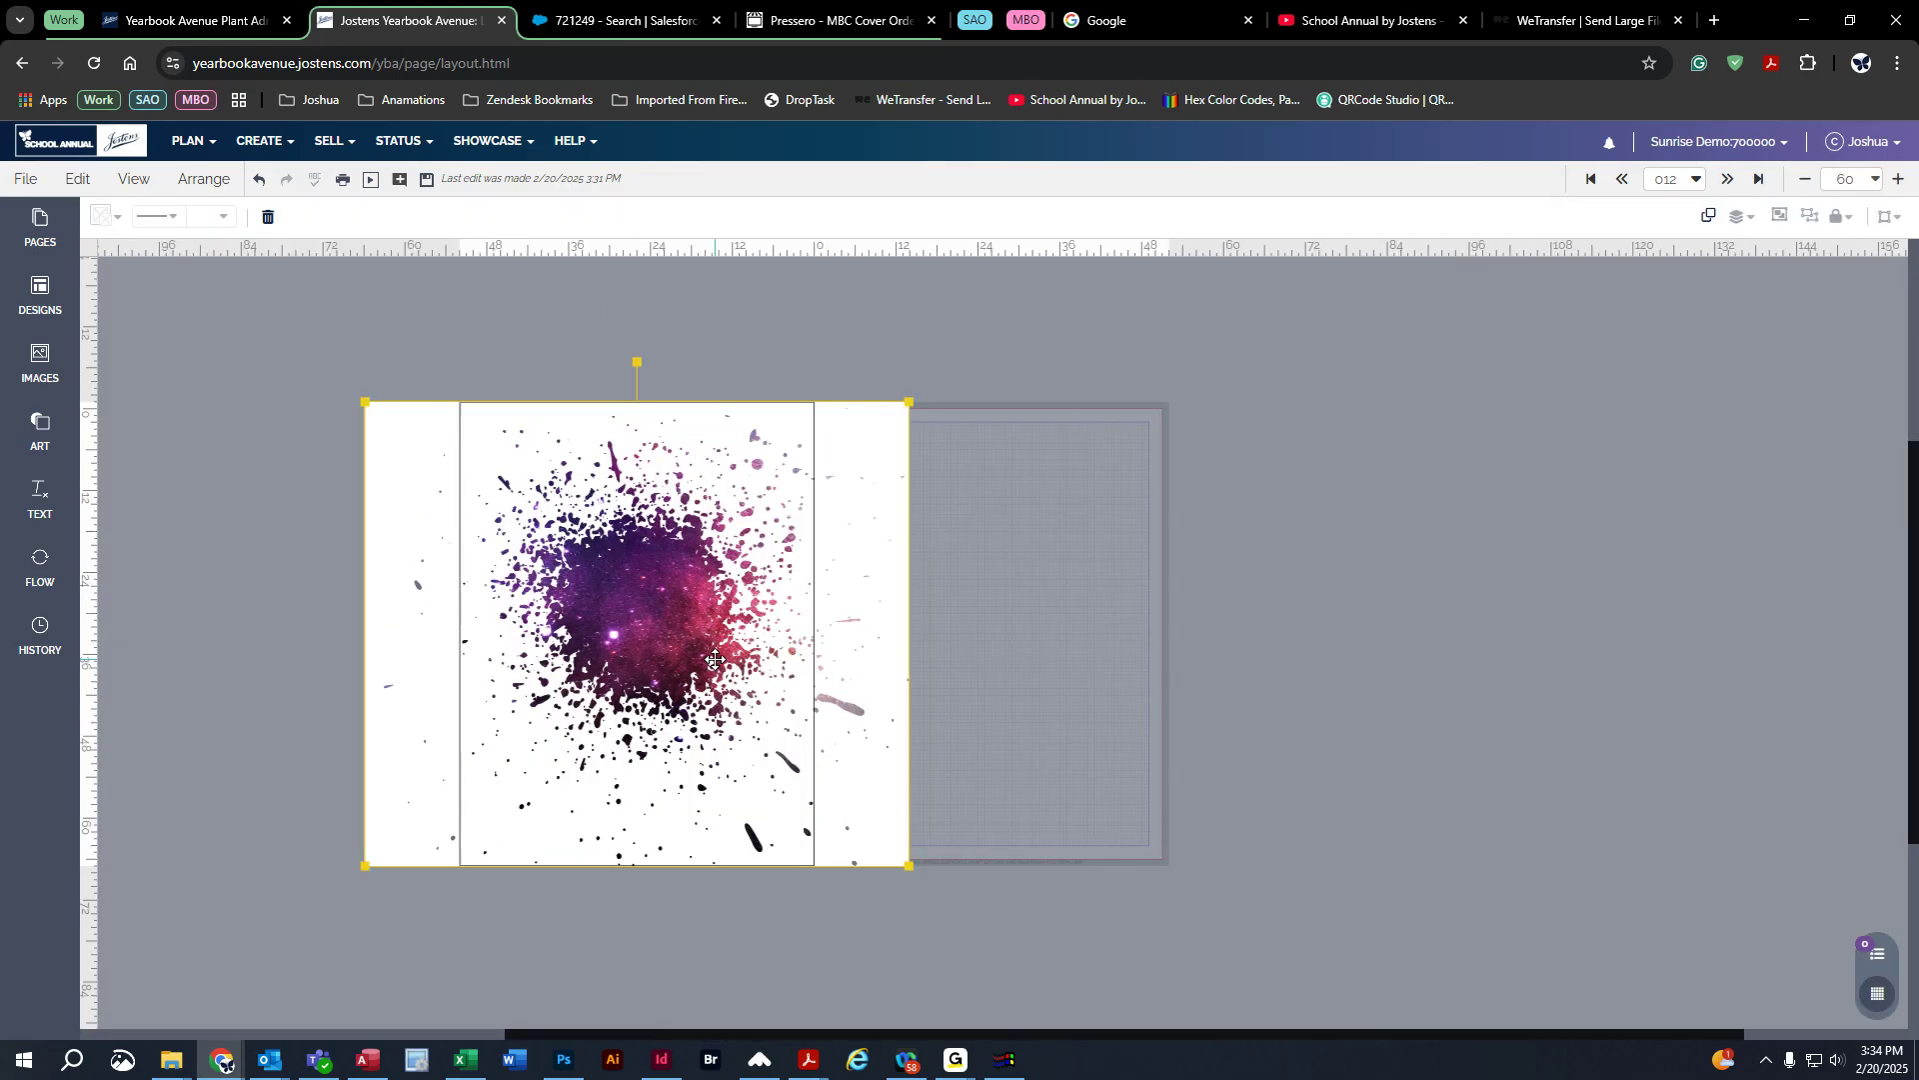
pyautogui.moveTo(883, 763); pyautogui.dragTo(771, 770)
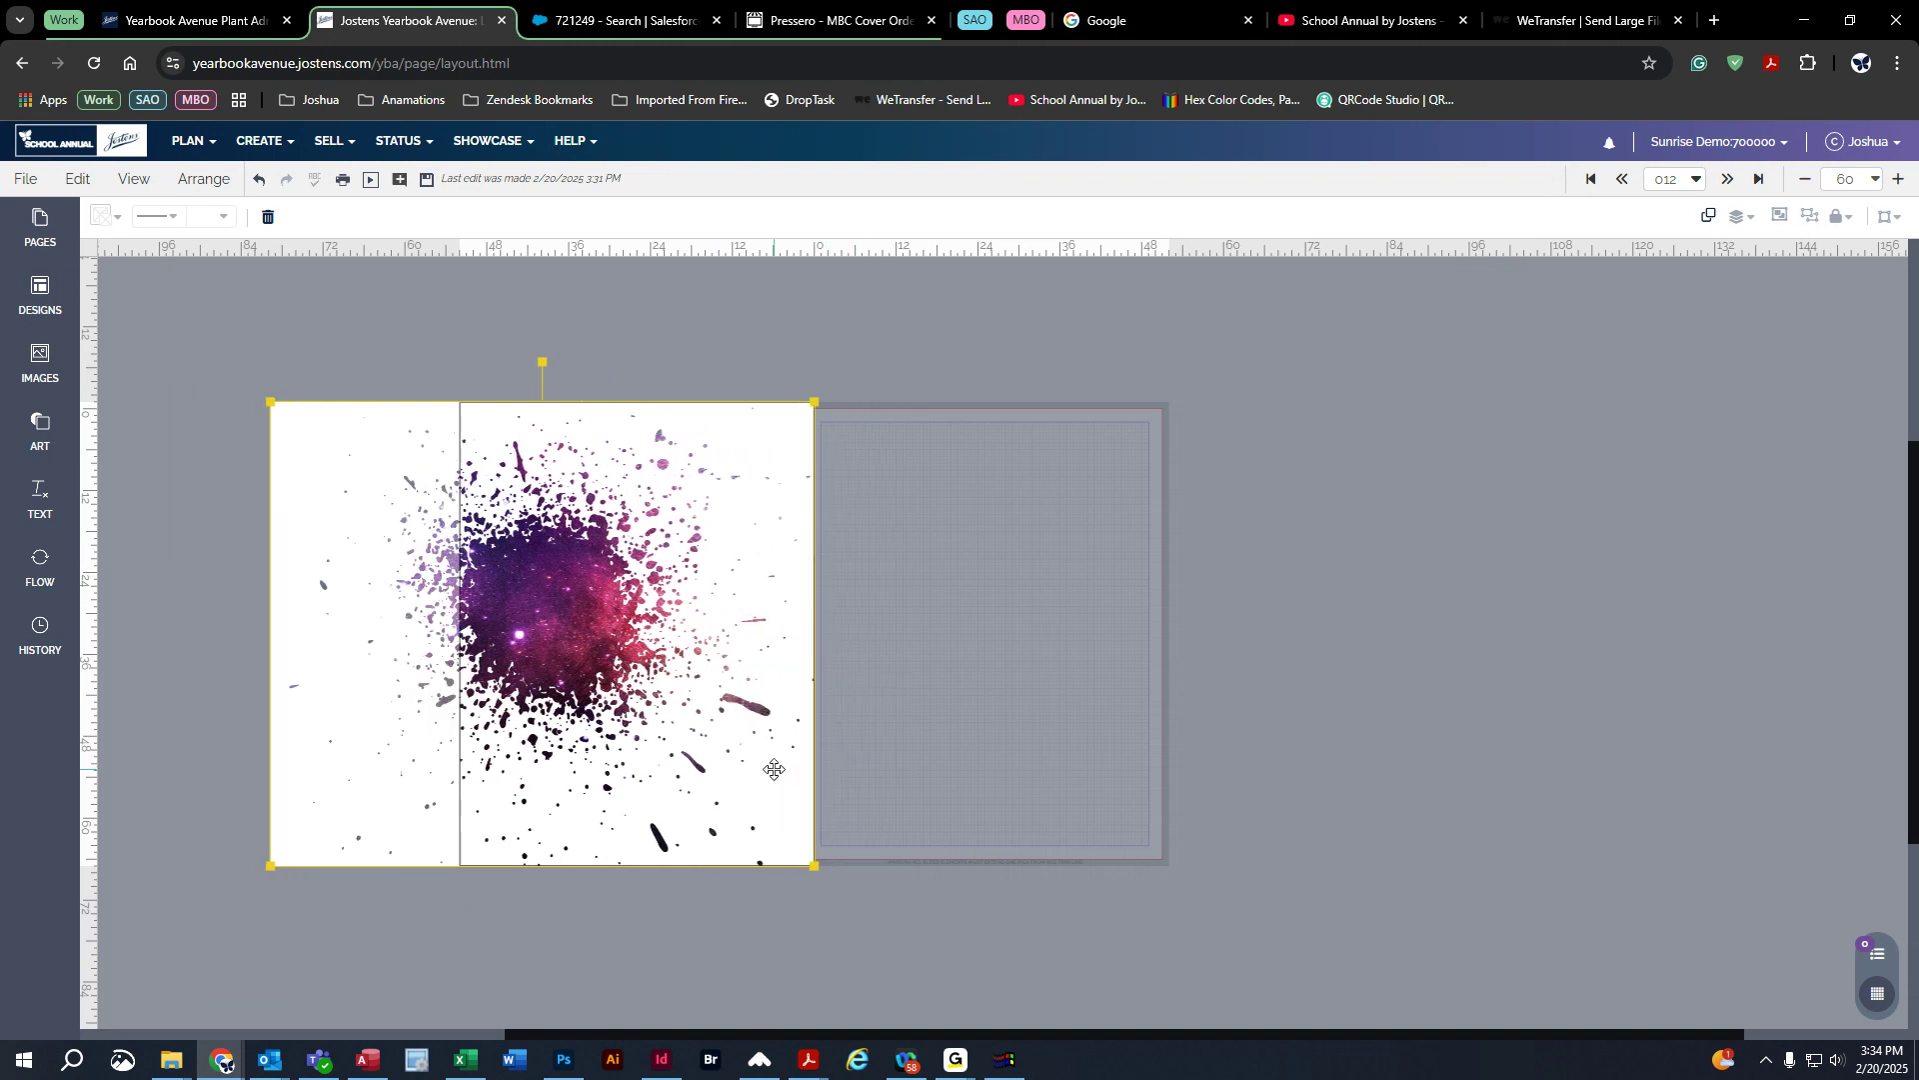
pyautogui.moveTo(590, 640); pyautogui.dragTo(780, 633)
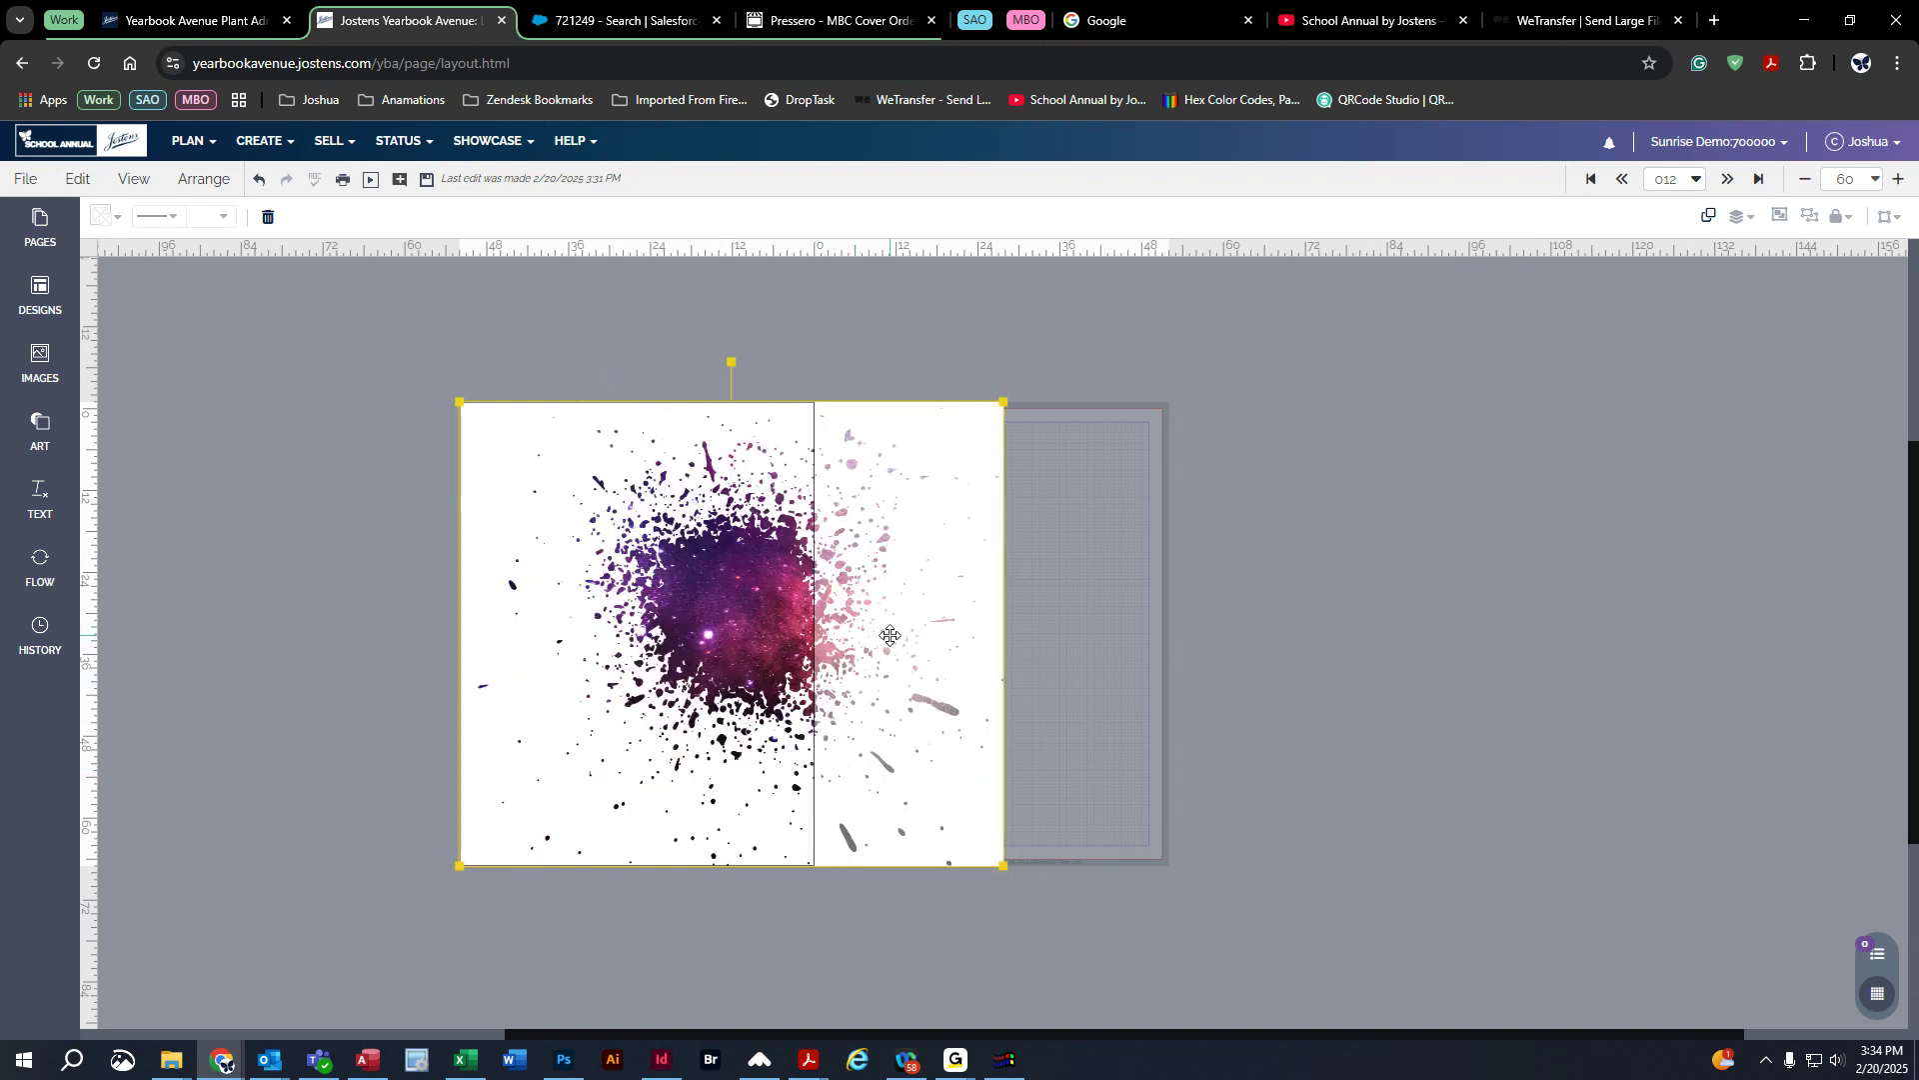
pyautogui.click(310, 508)
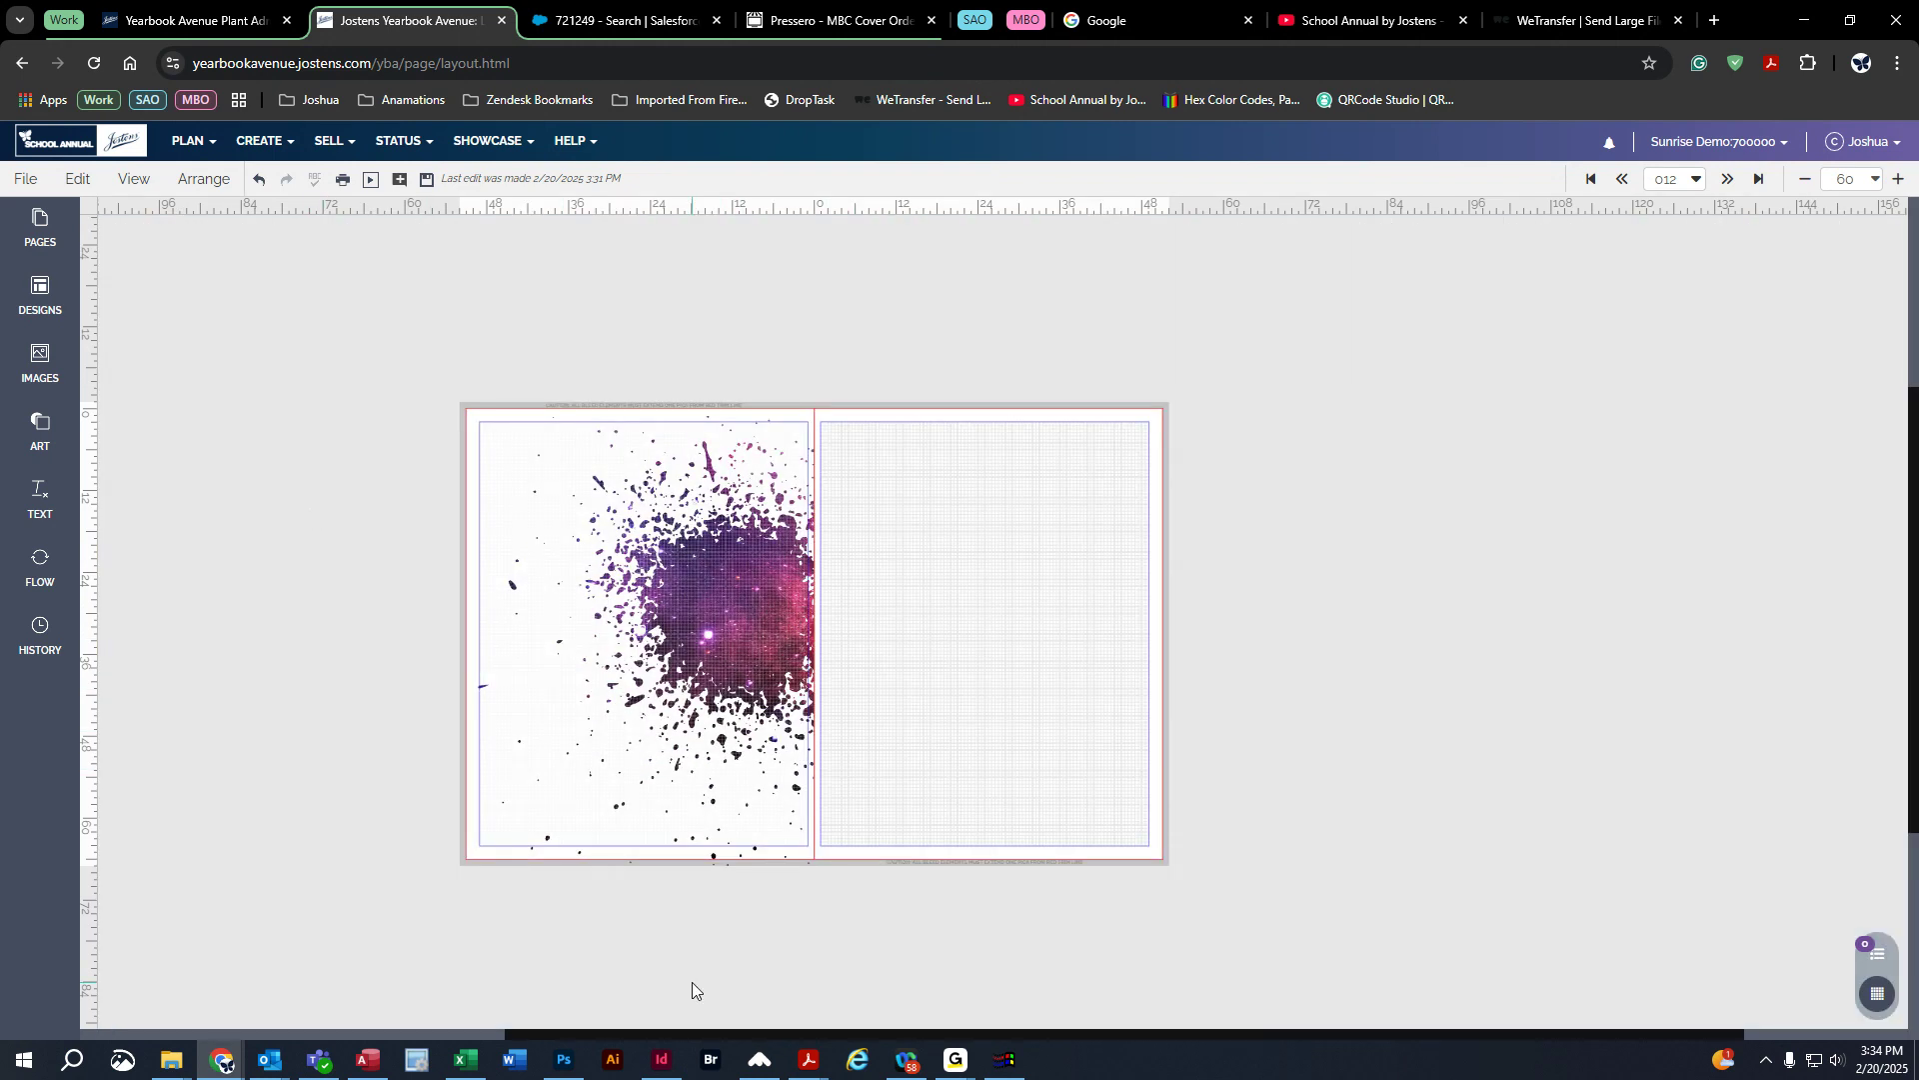
# Step: Reopen the left page's background settings, review the tint control and the other options, and close the settings
pyautogui.scroll(2, 828, 883)
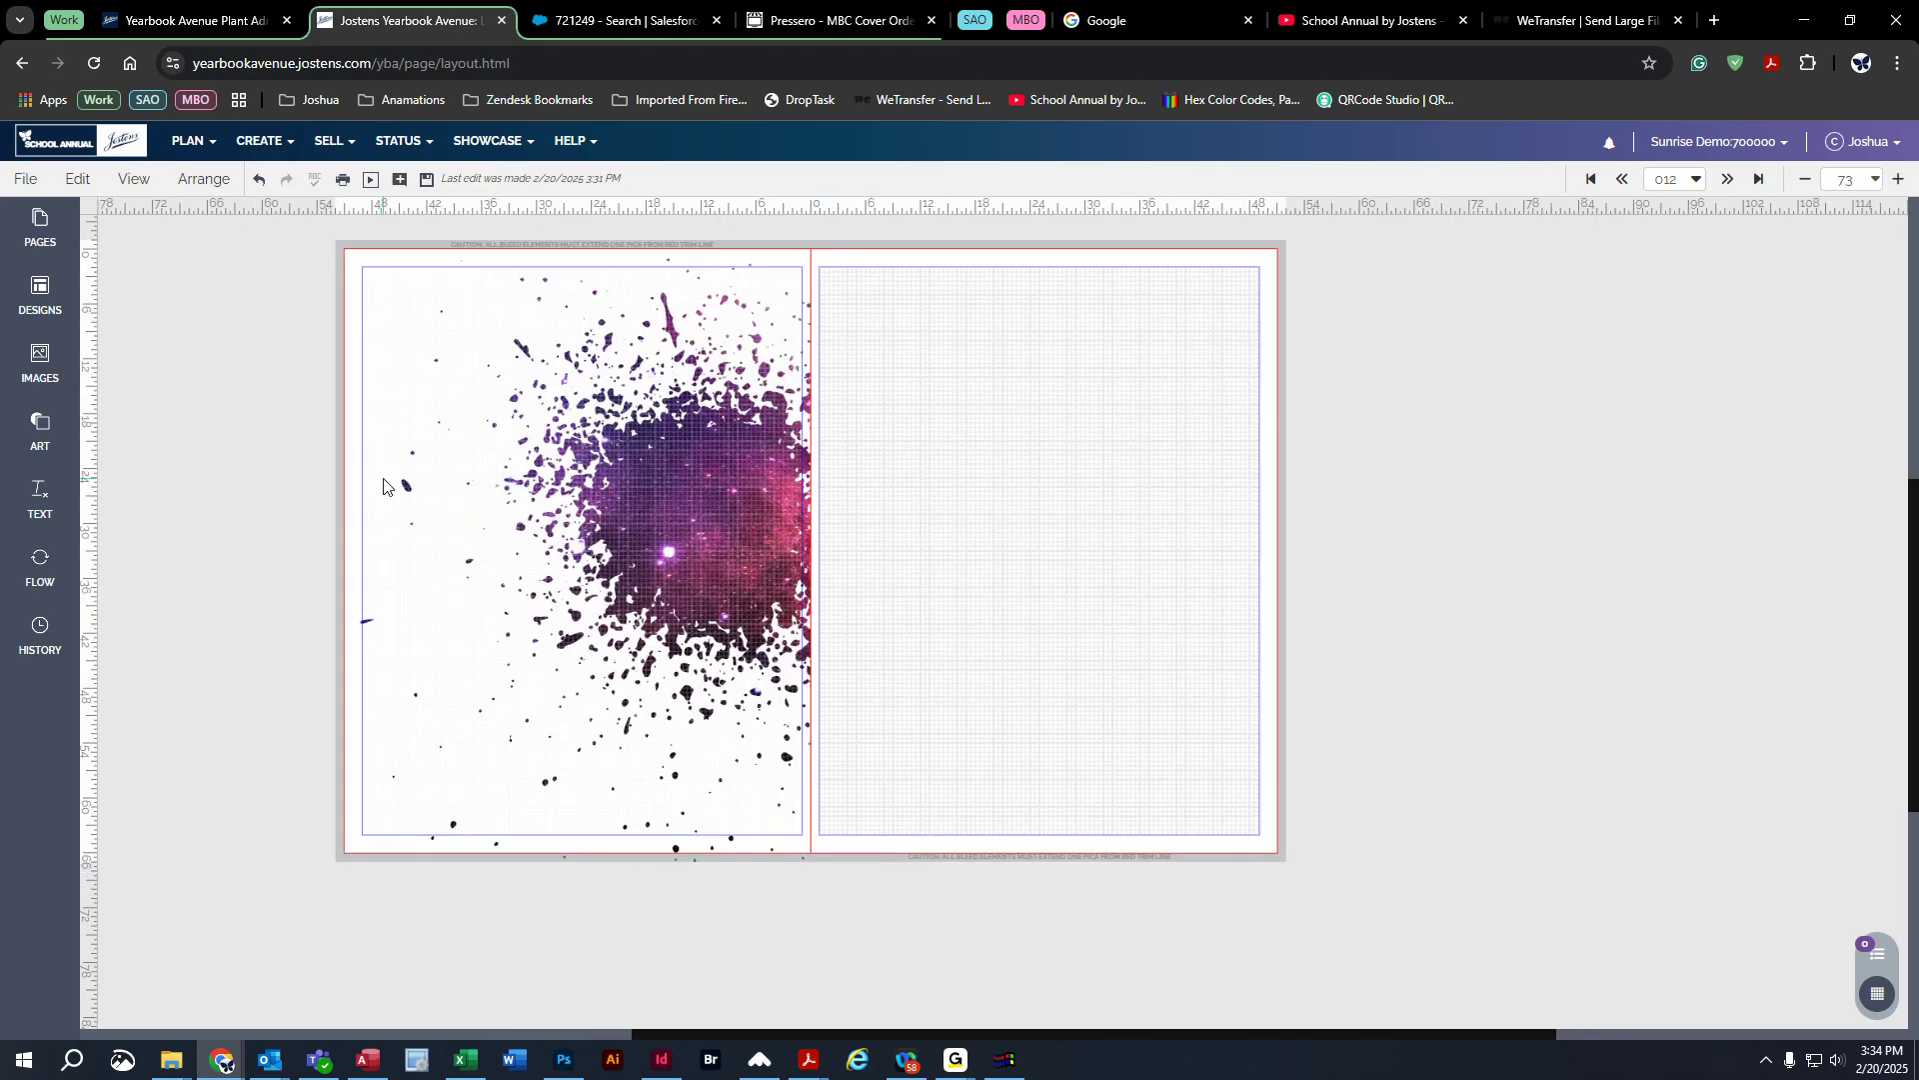
pyautogui.scroll(1, 561, 375)
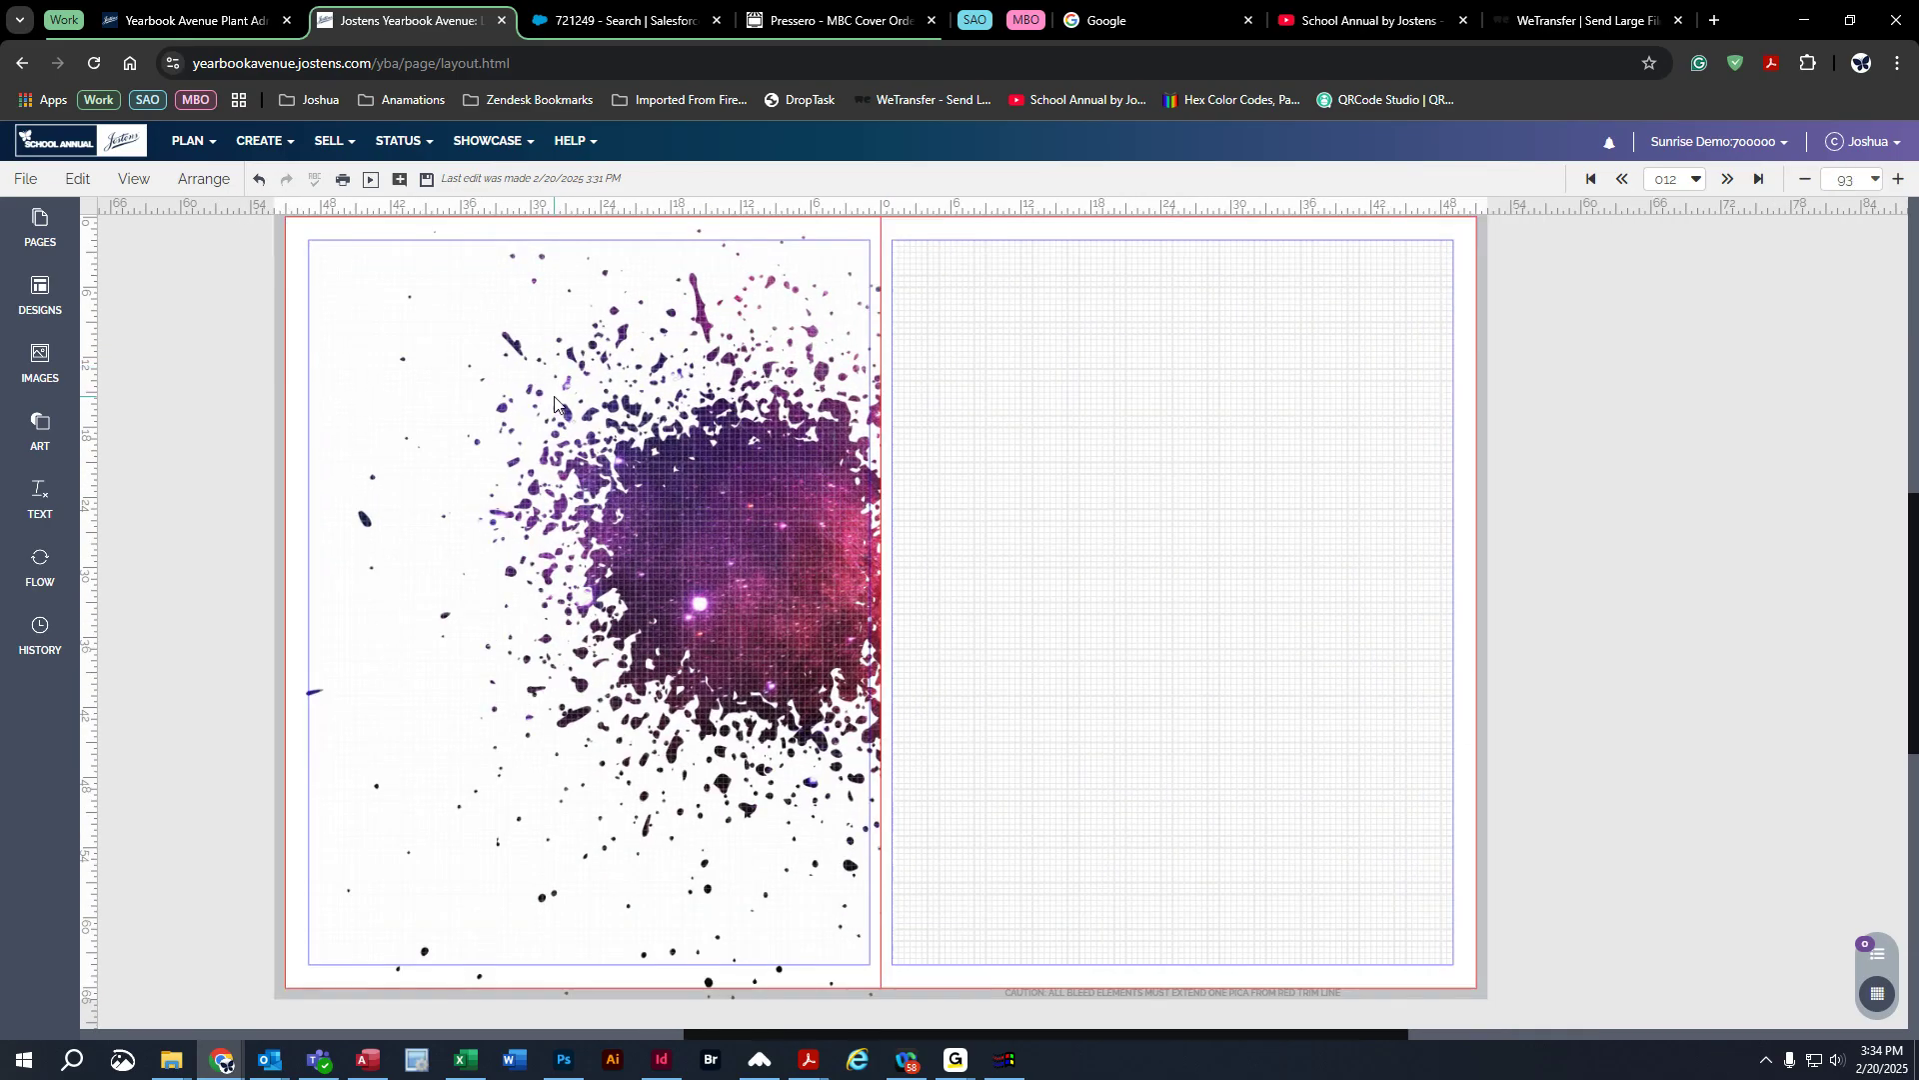
pyautogui.rightClick(183, 470)
pyautogui.click(316, 697)
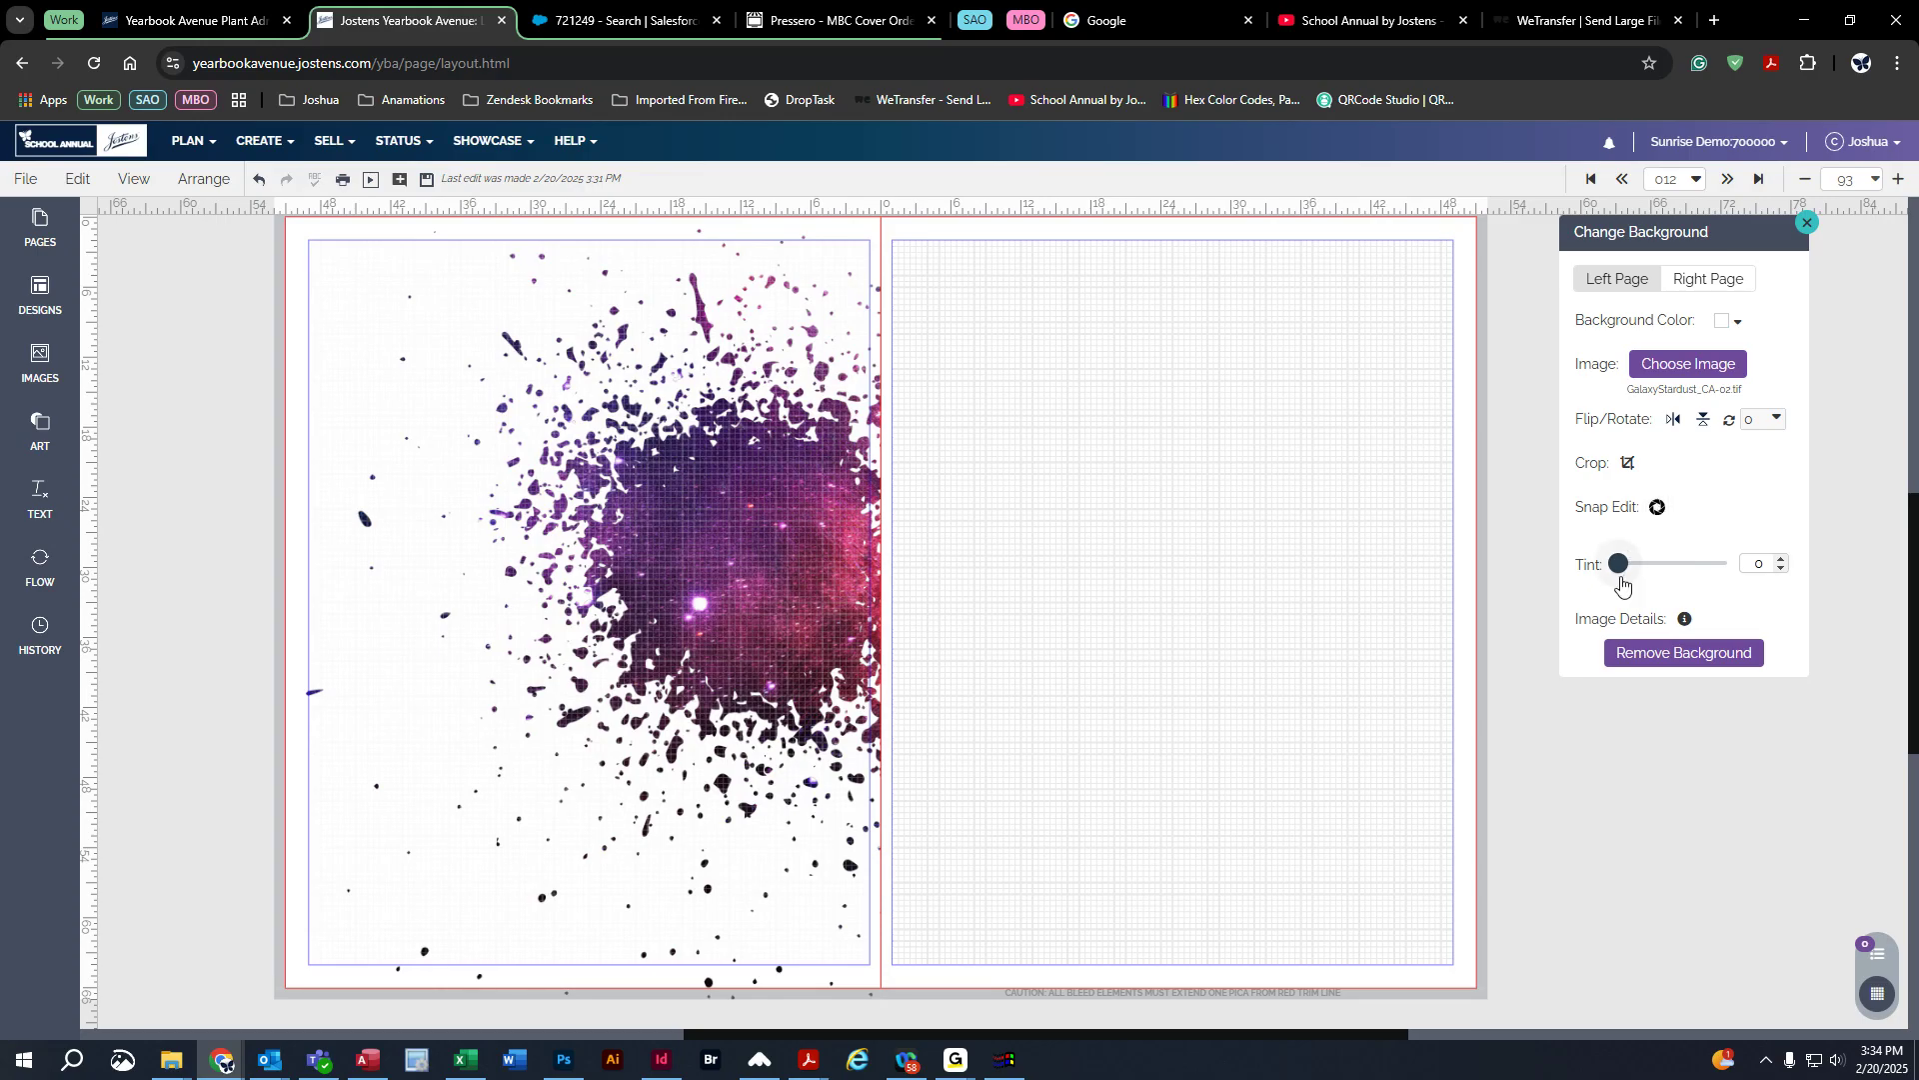
pyautogui.moveTo(1611, 567)
pyautogui.mouseDown()
pyautogui.moveTo(1713, 563)
pyautogui.moveTo(1618, 565)
pyautogui.mouseUp()
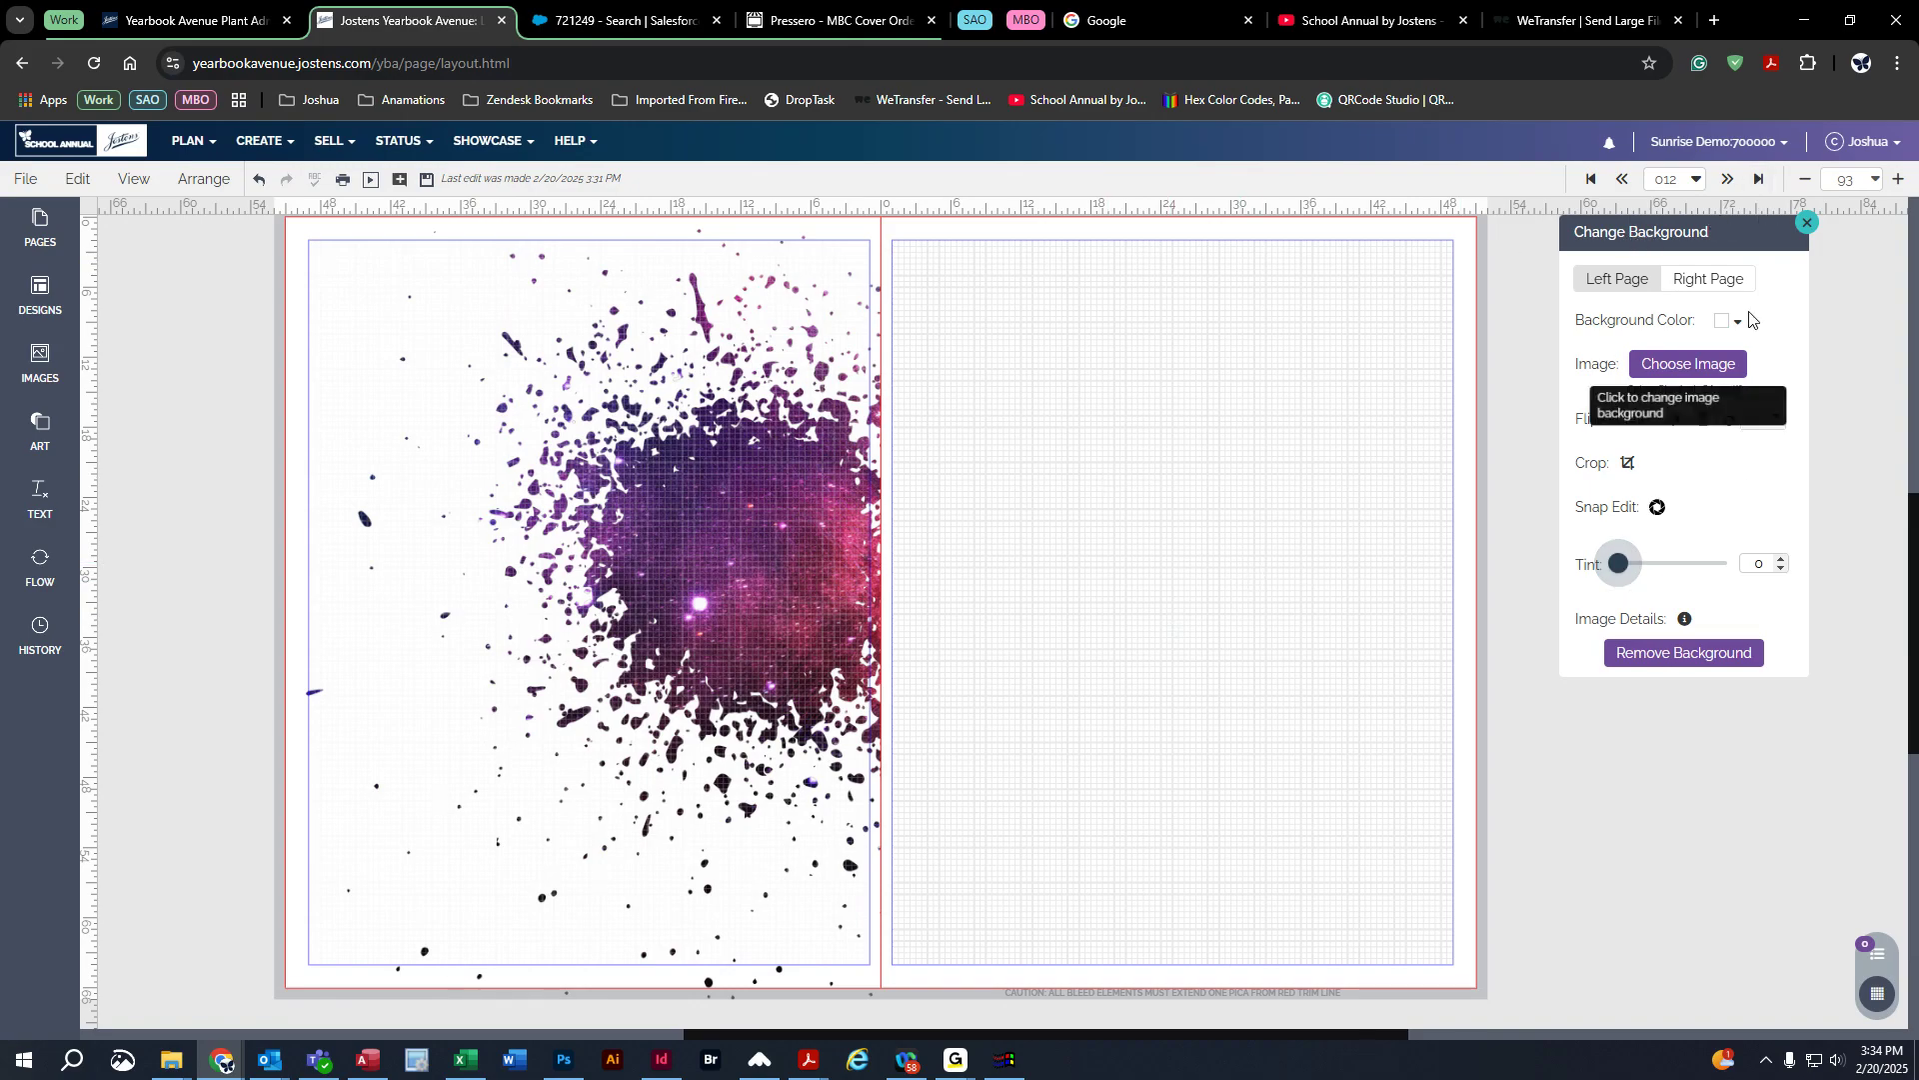
pyautogui.click(1806, 223)
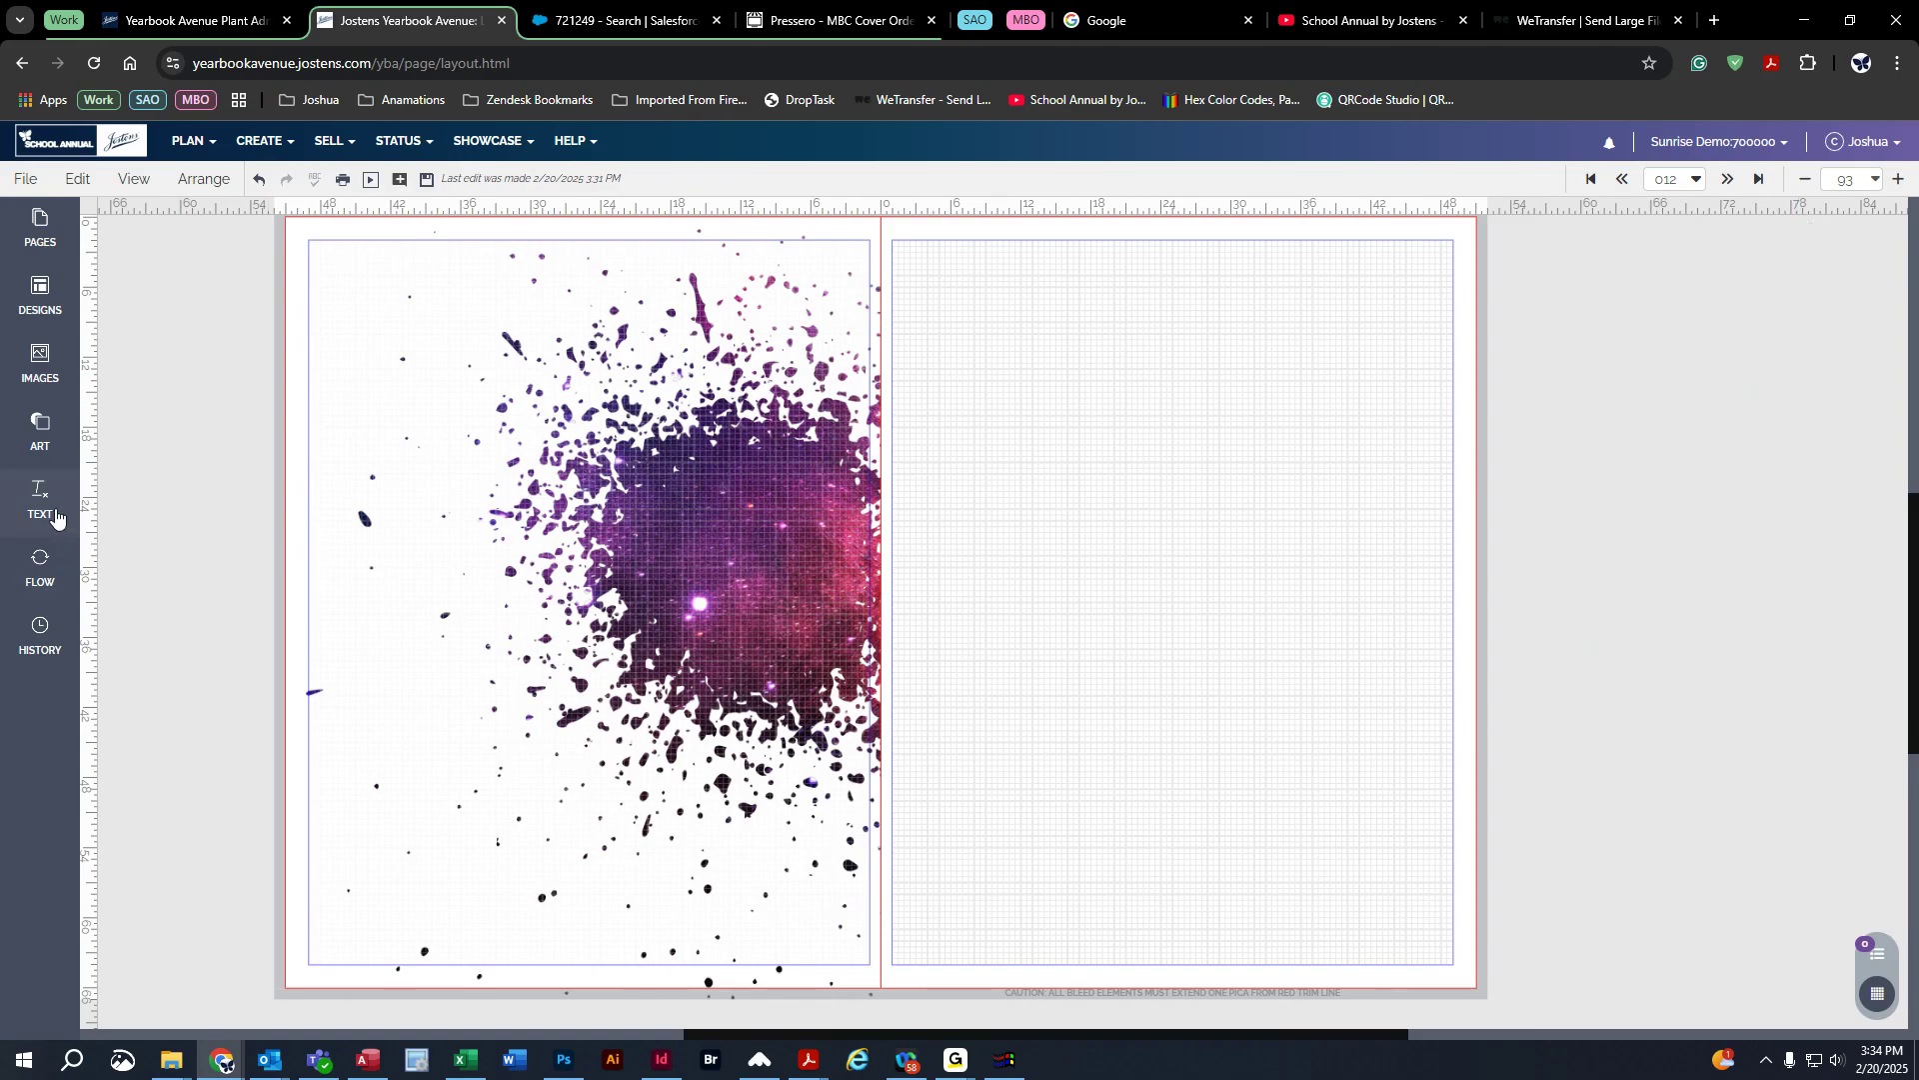
# Step: Open the background image chooser for the right page and switch its category to Academics, under Clipart by category
pyautogui.rightClick(170, 428)
pyautogui.click(257, 646)
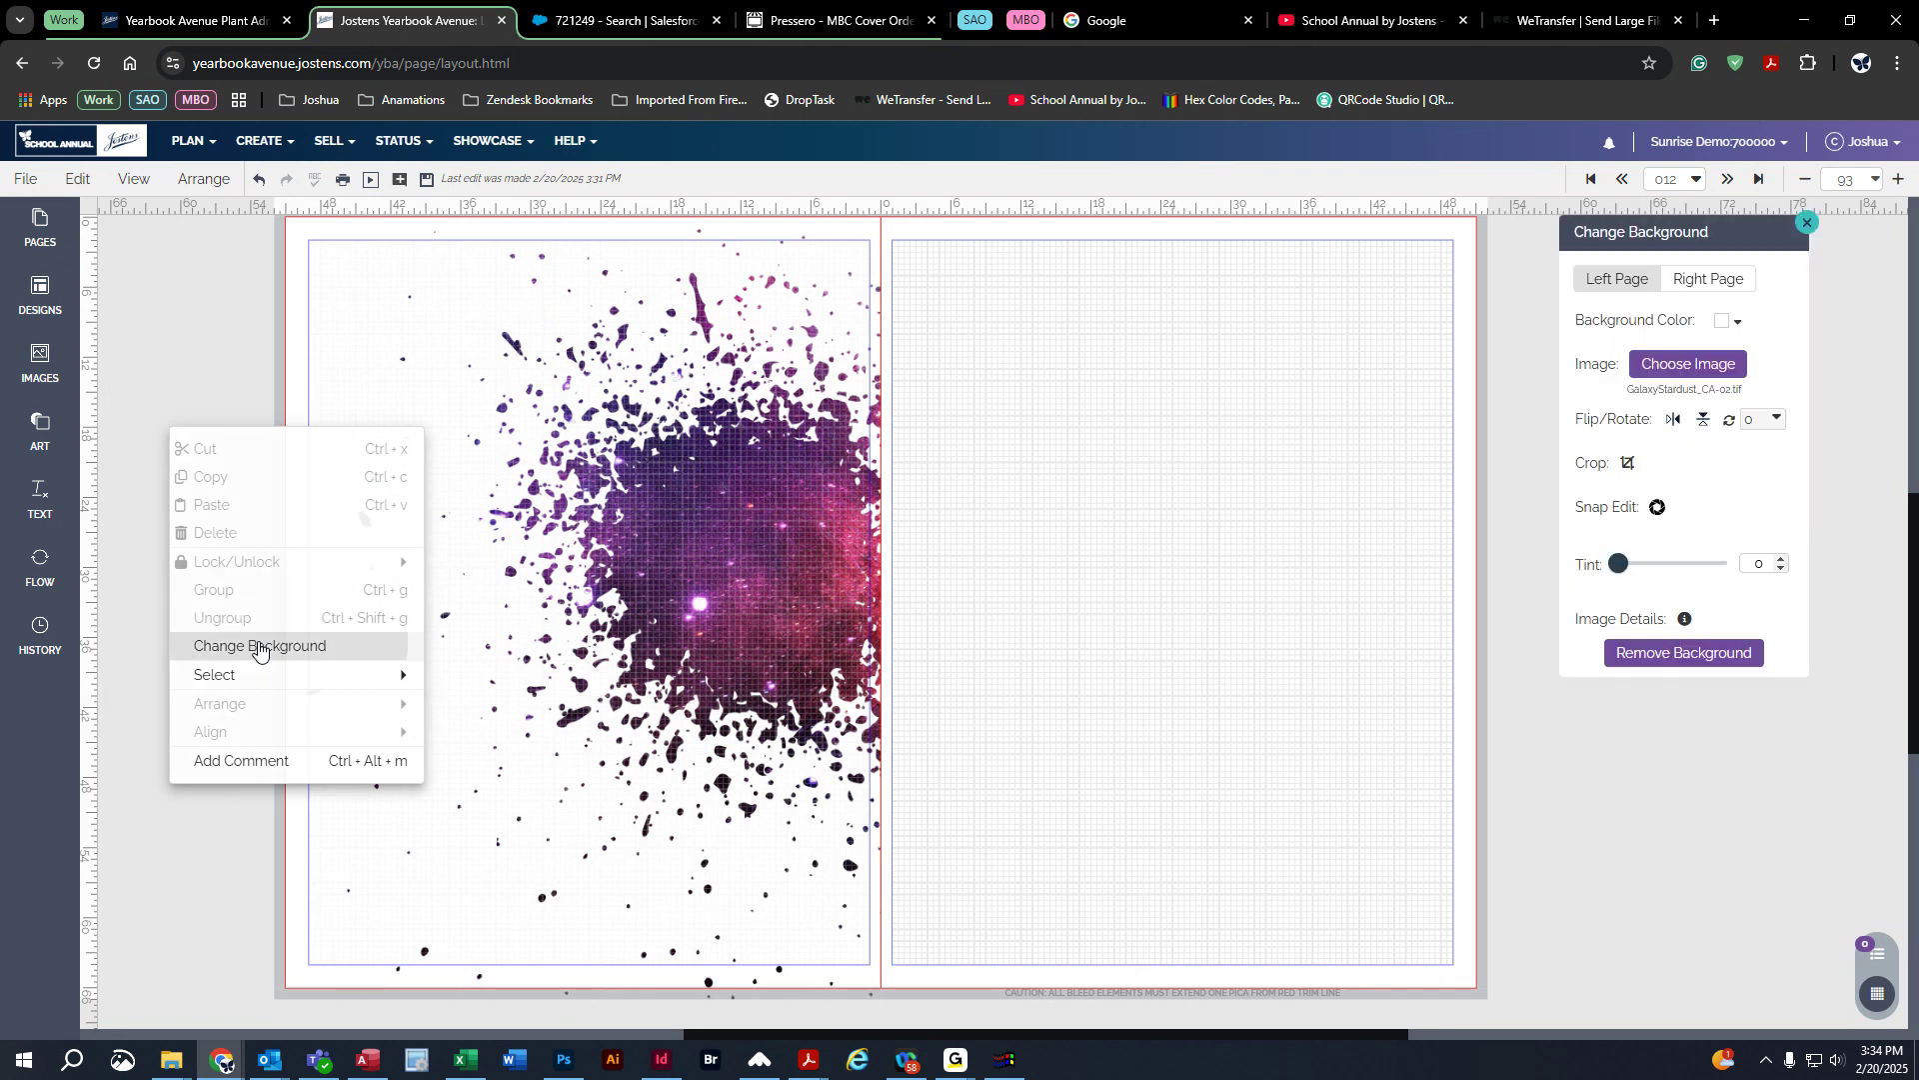
pyautogui.click(1715, 283)
pyautogui.click(1701, 364)
pyautogui.click(617, 368)
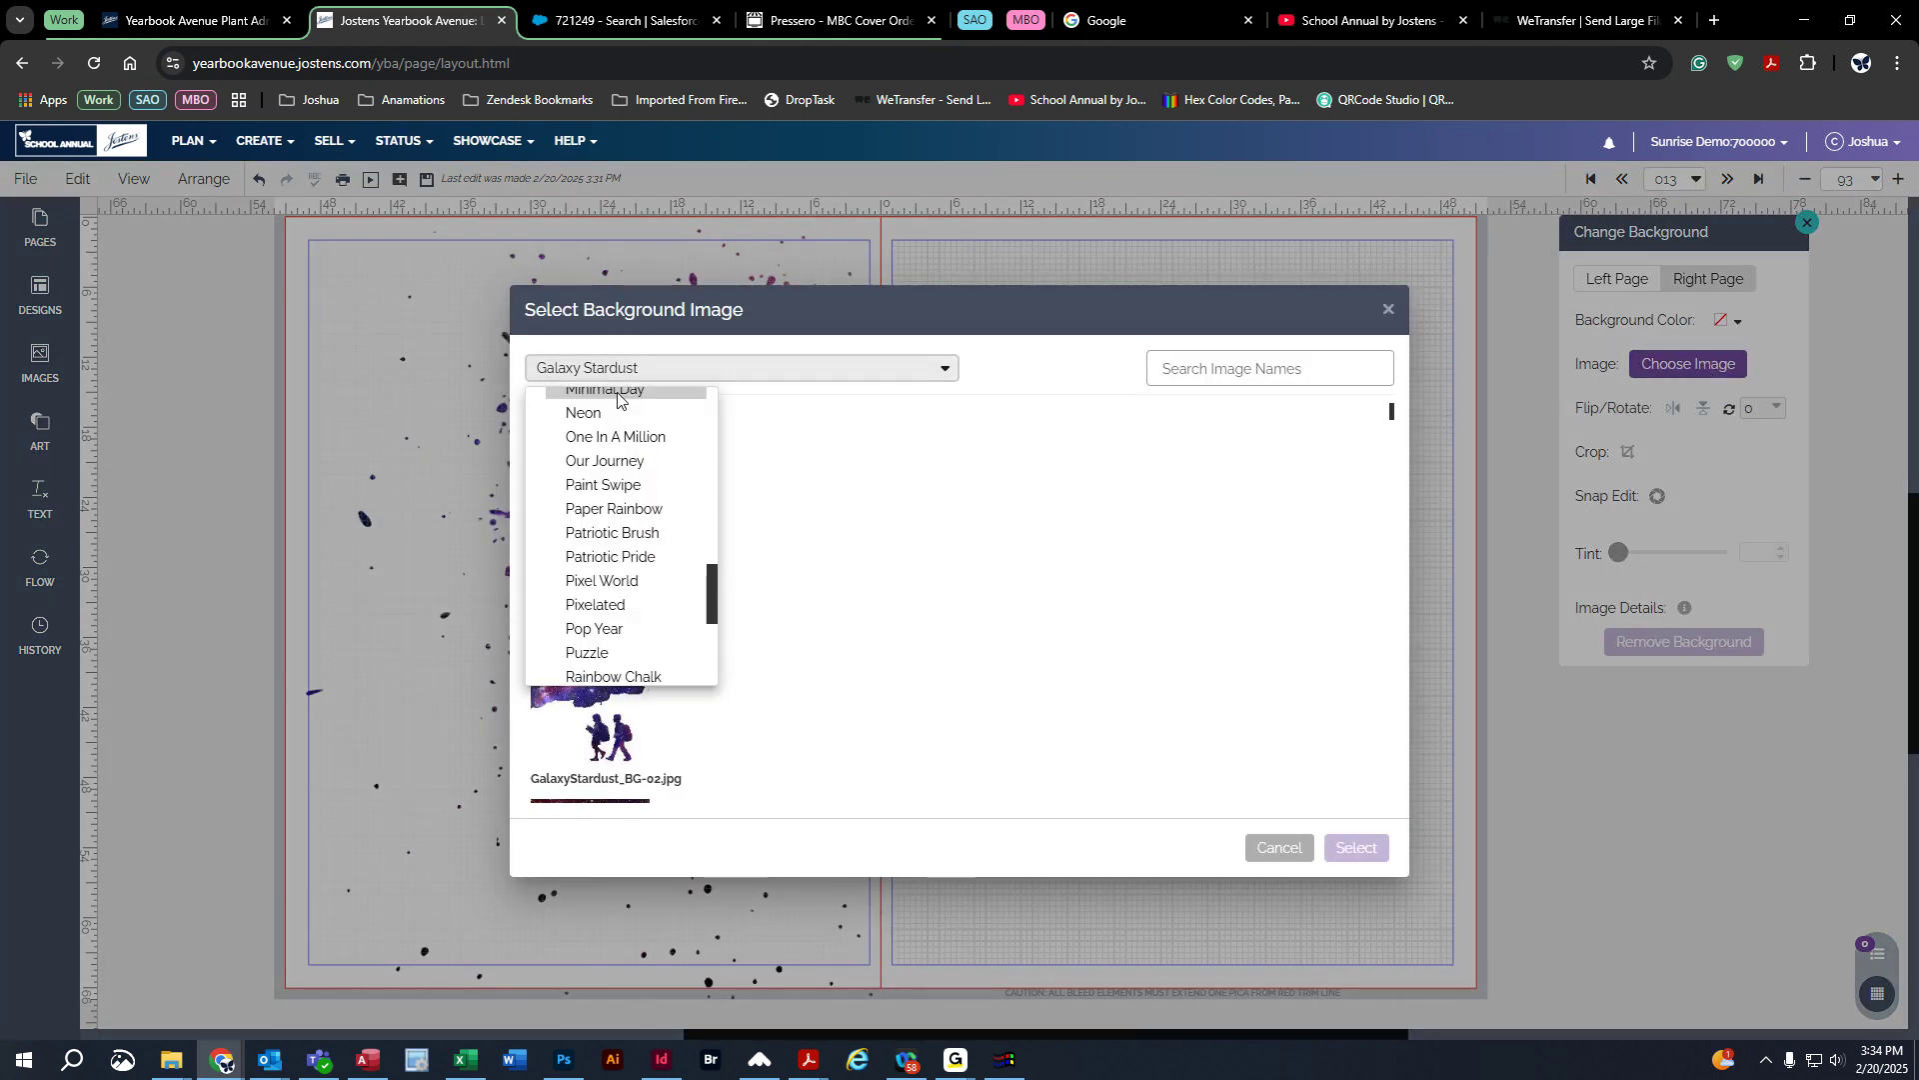
pyautogui.moveTo(713, 594); pyautogui.dragTo(719, 418)
pyautogui.click(546, 481)
pyautogui.click(589, 505)
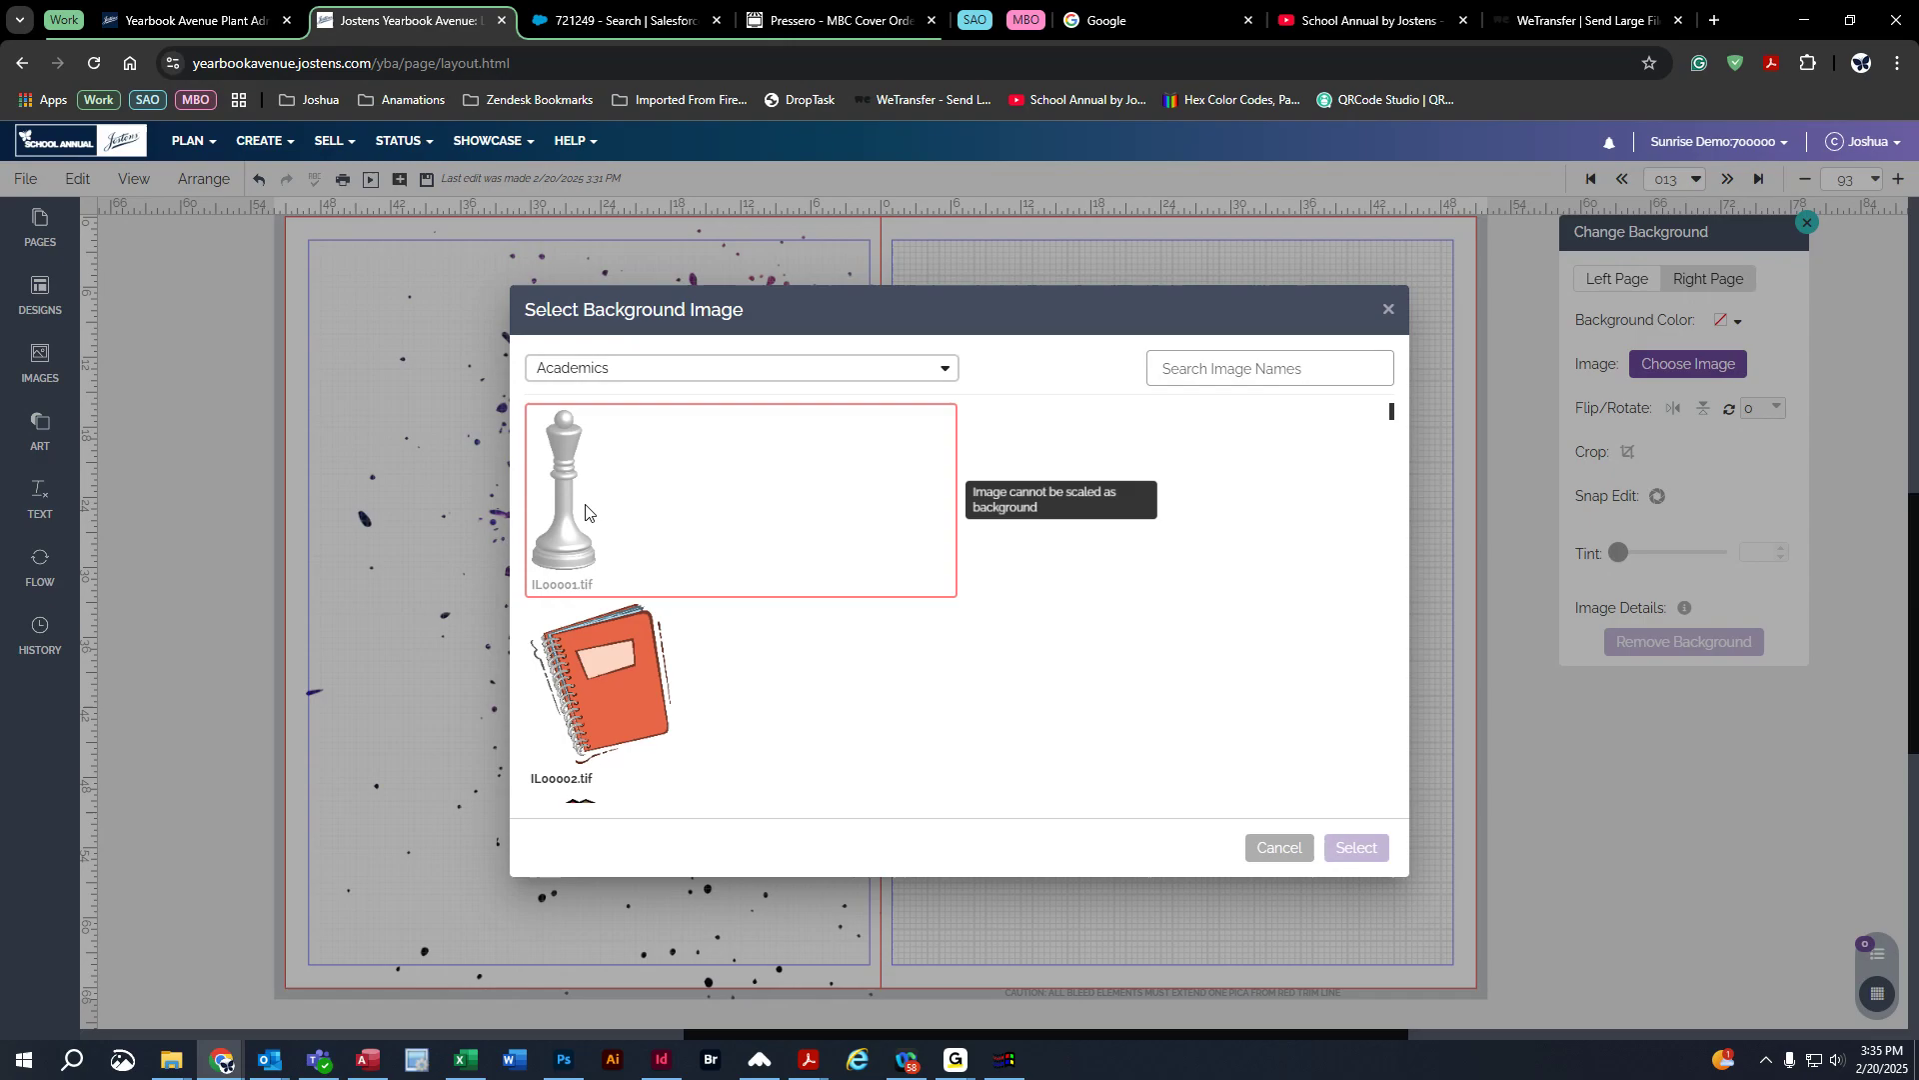
# Step: Apply the stack of books image IL00003.tif as the right page's background and close the background settings
pyautogui.scroll(-3, 669, 600)
pyautogui.click(638, 566)
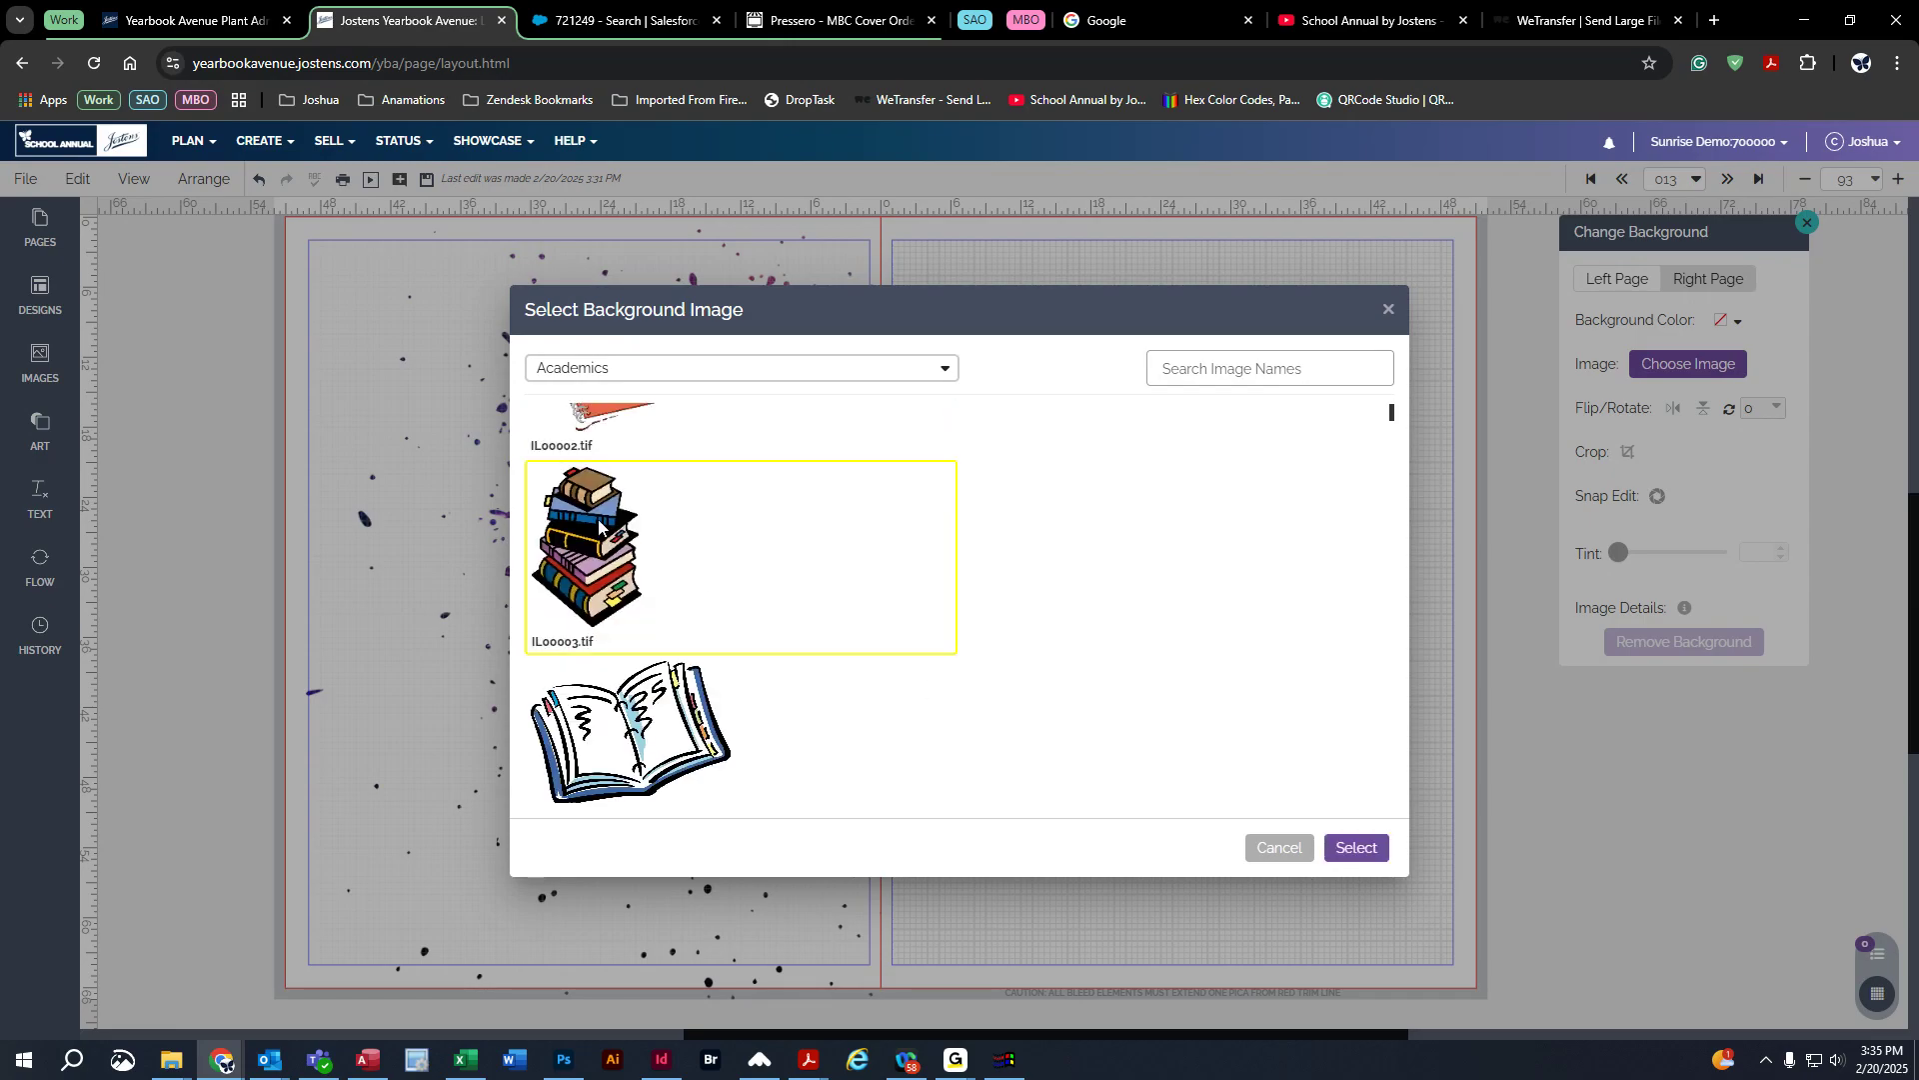
pyautogui.click(1356, 847)
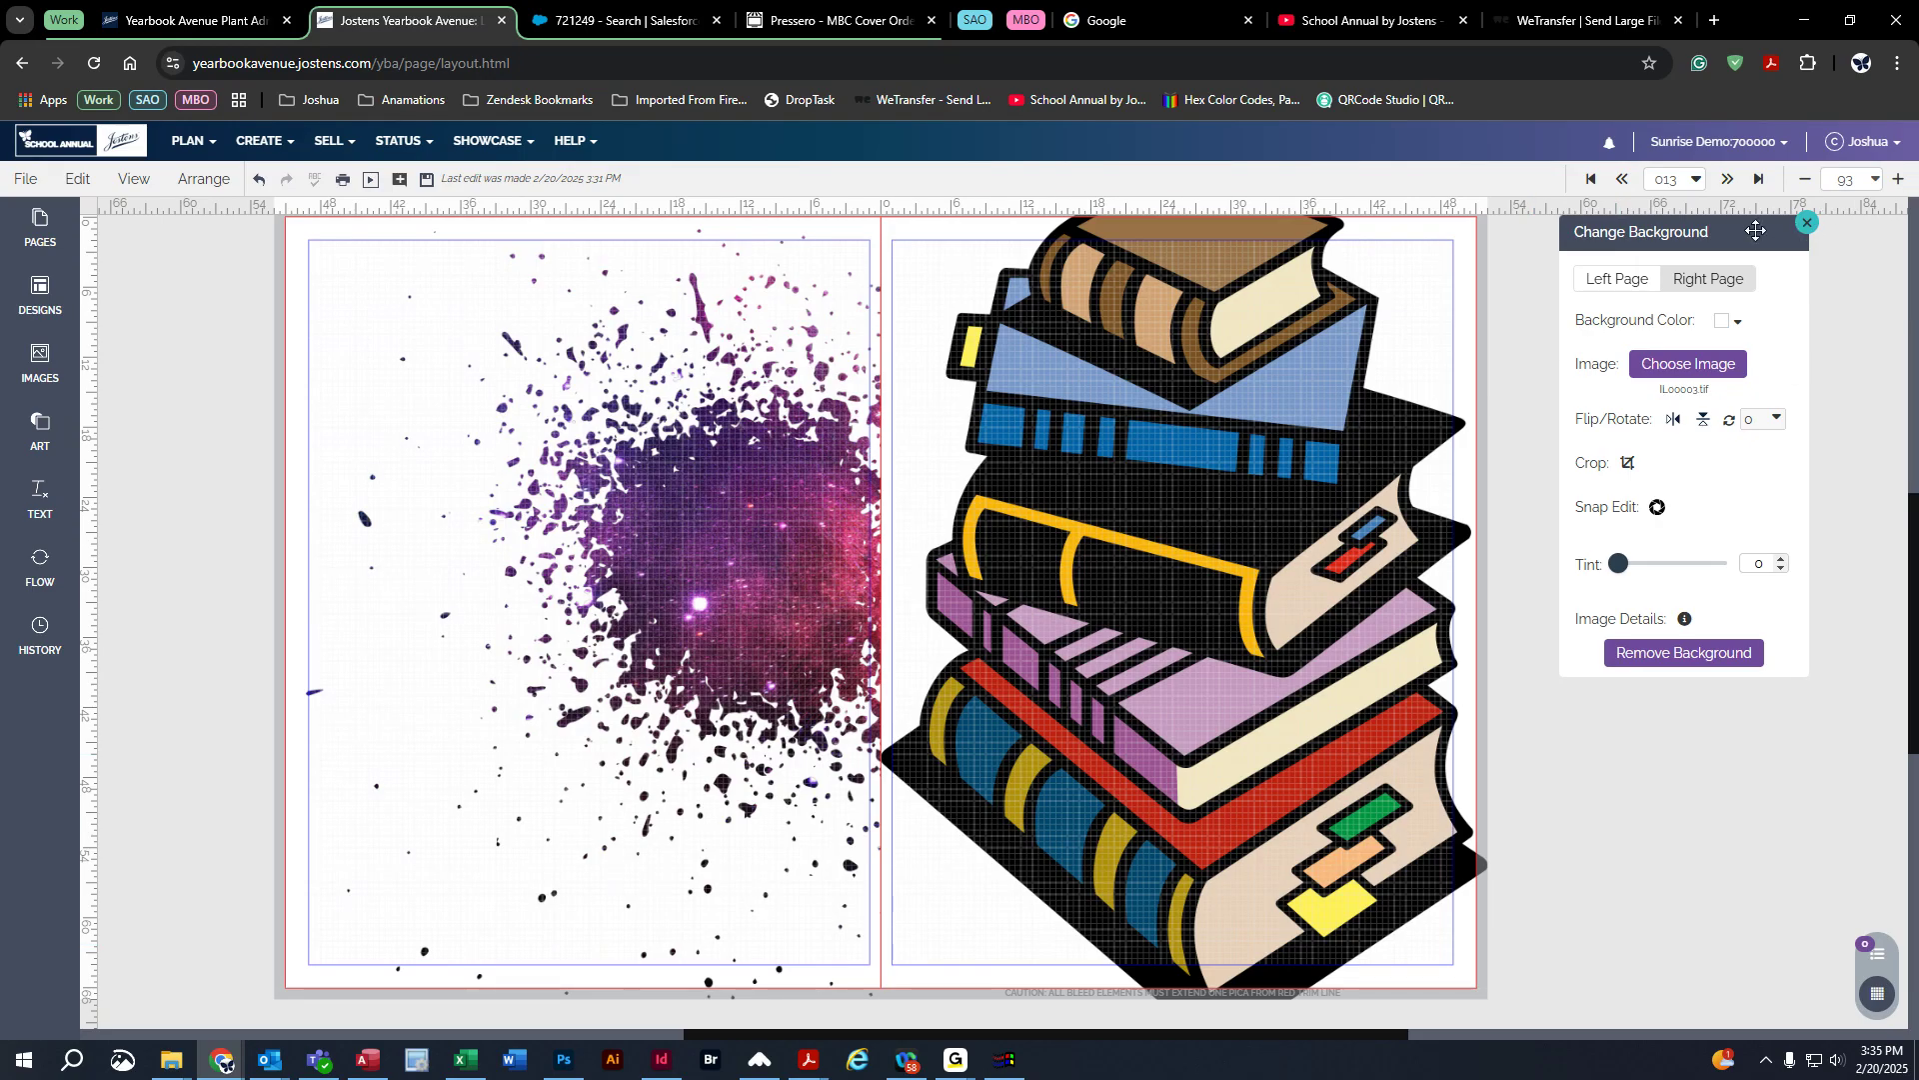
pyautogui.click(1807, 222)
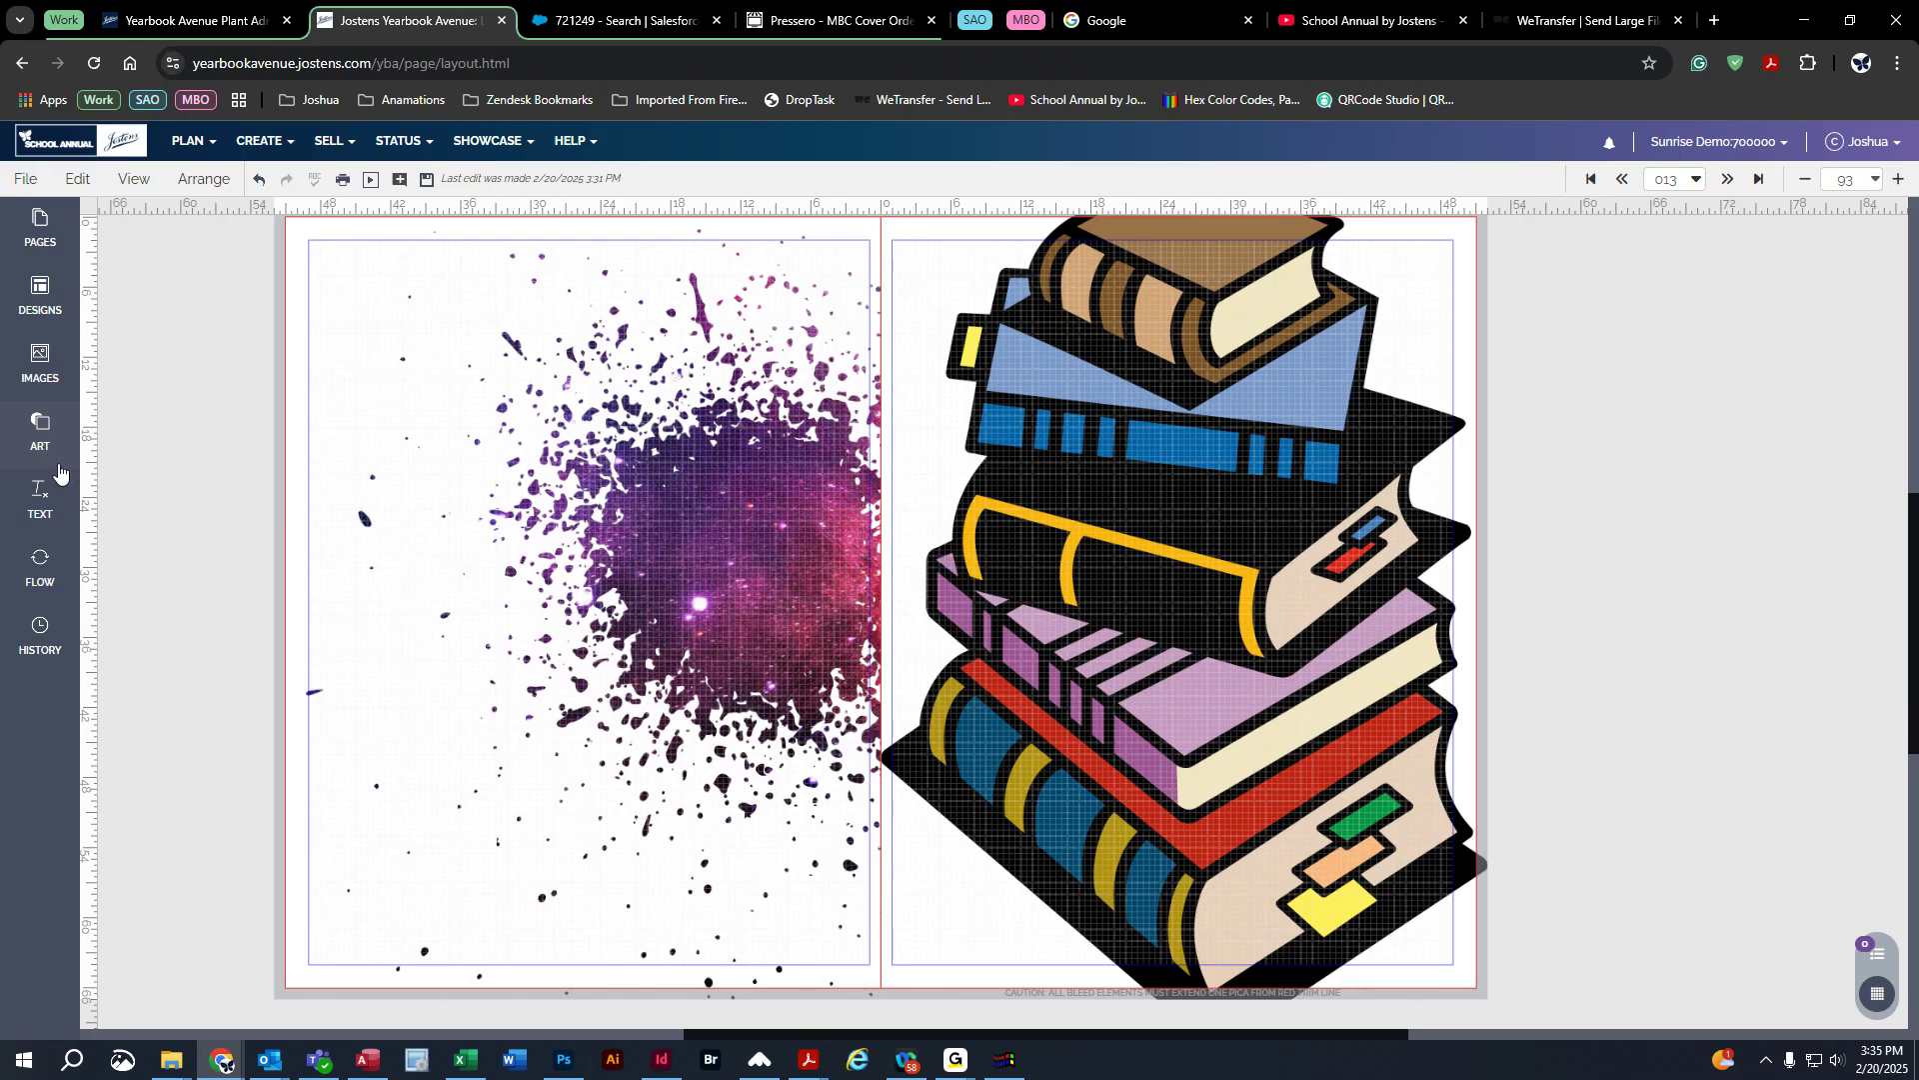
# Step: Save the current spread and switch to the blank spread of pages 006 and 007
pyautogui.click(54, 232)
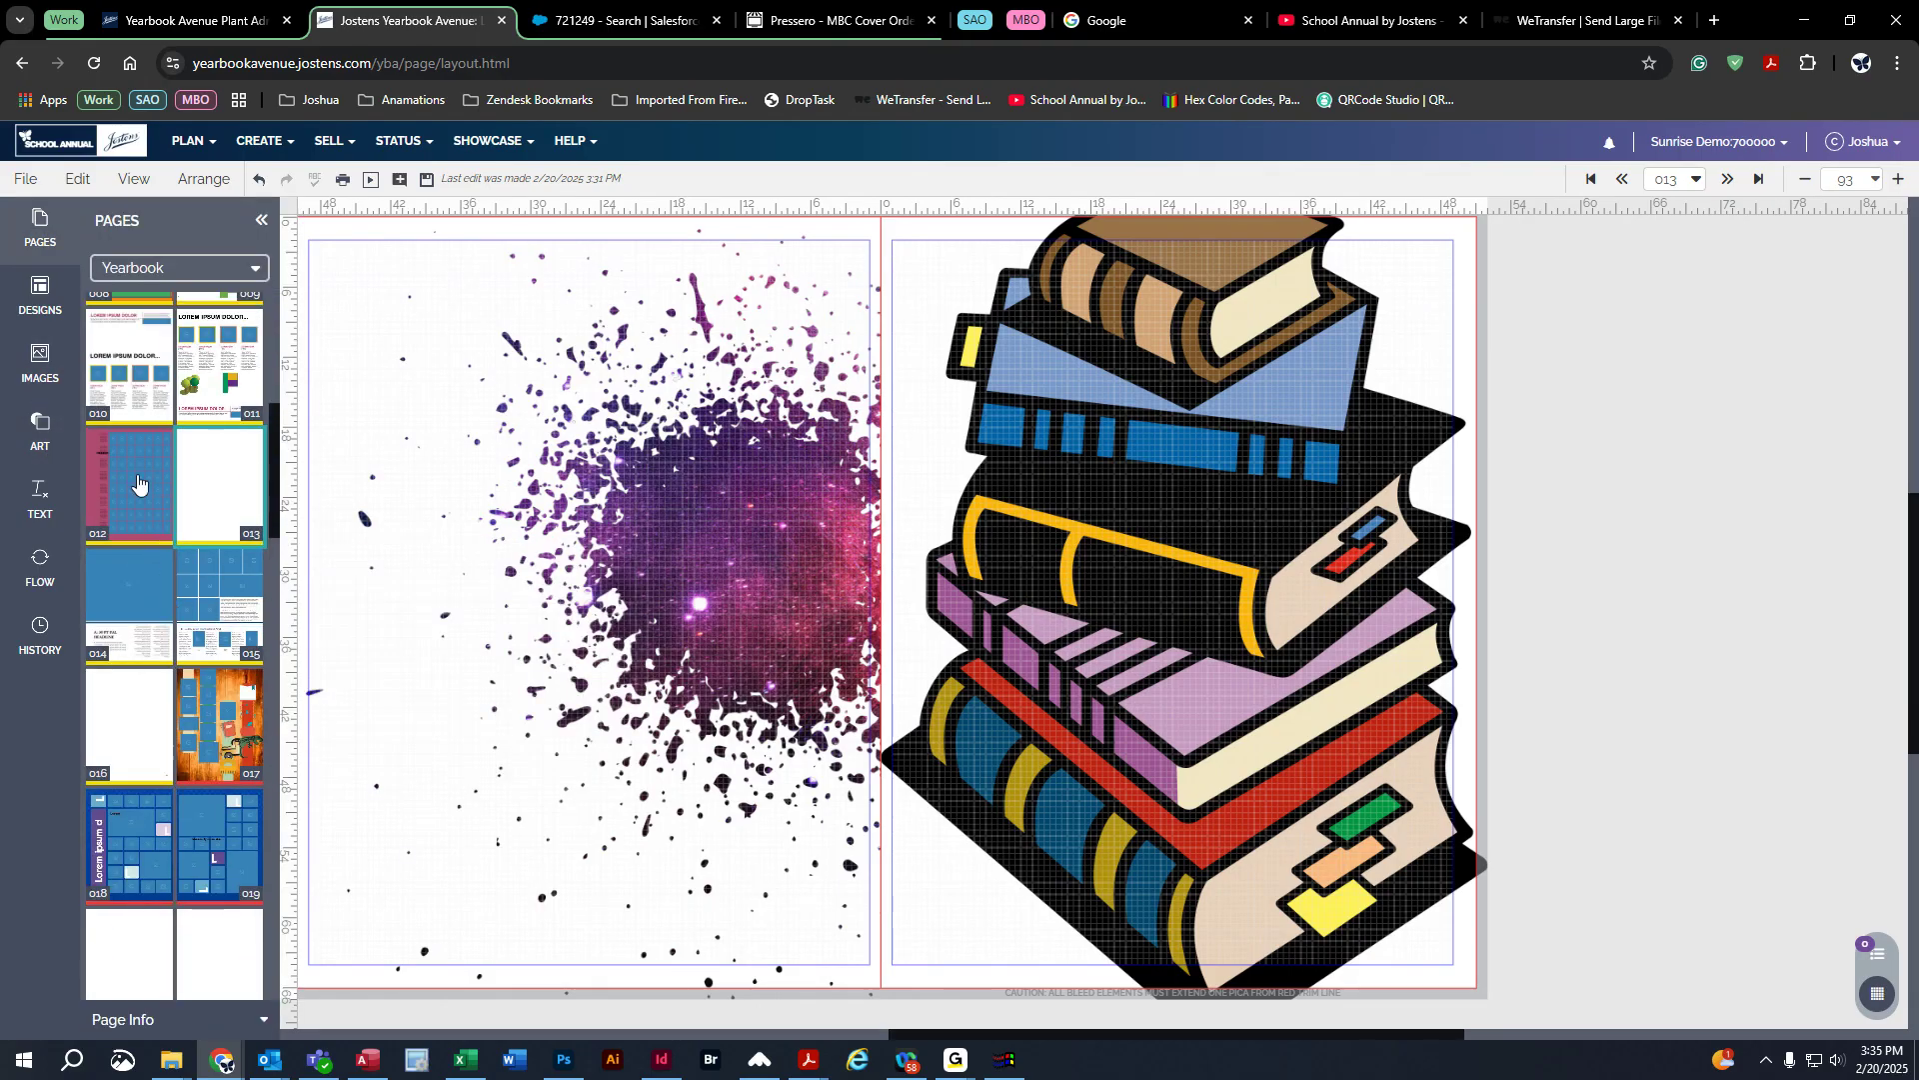
pyautogui.scroll(2, 170, 560)
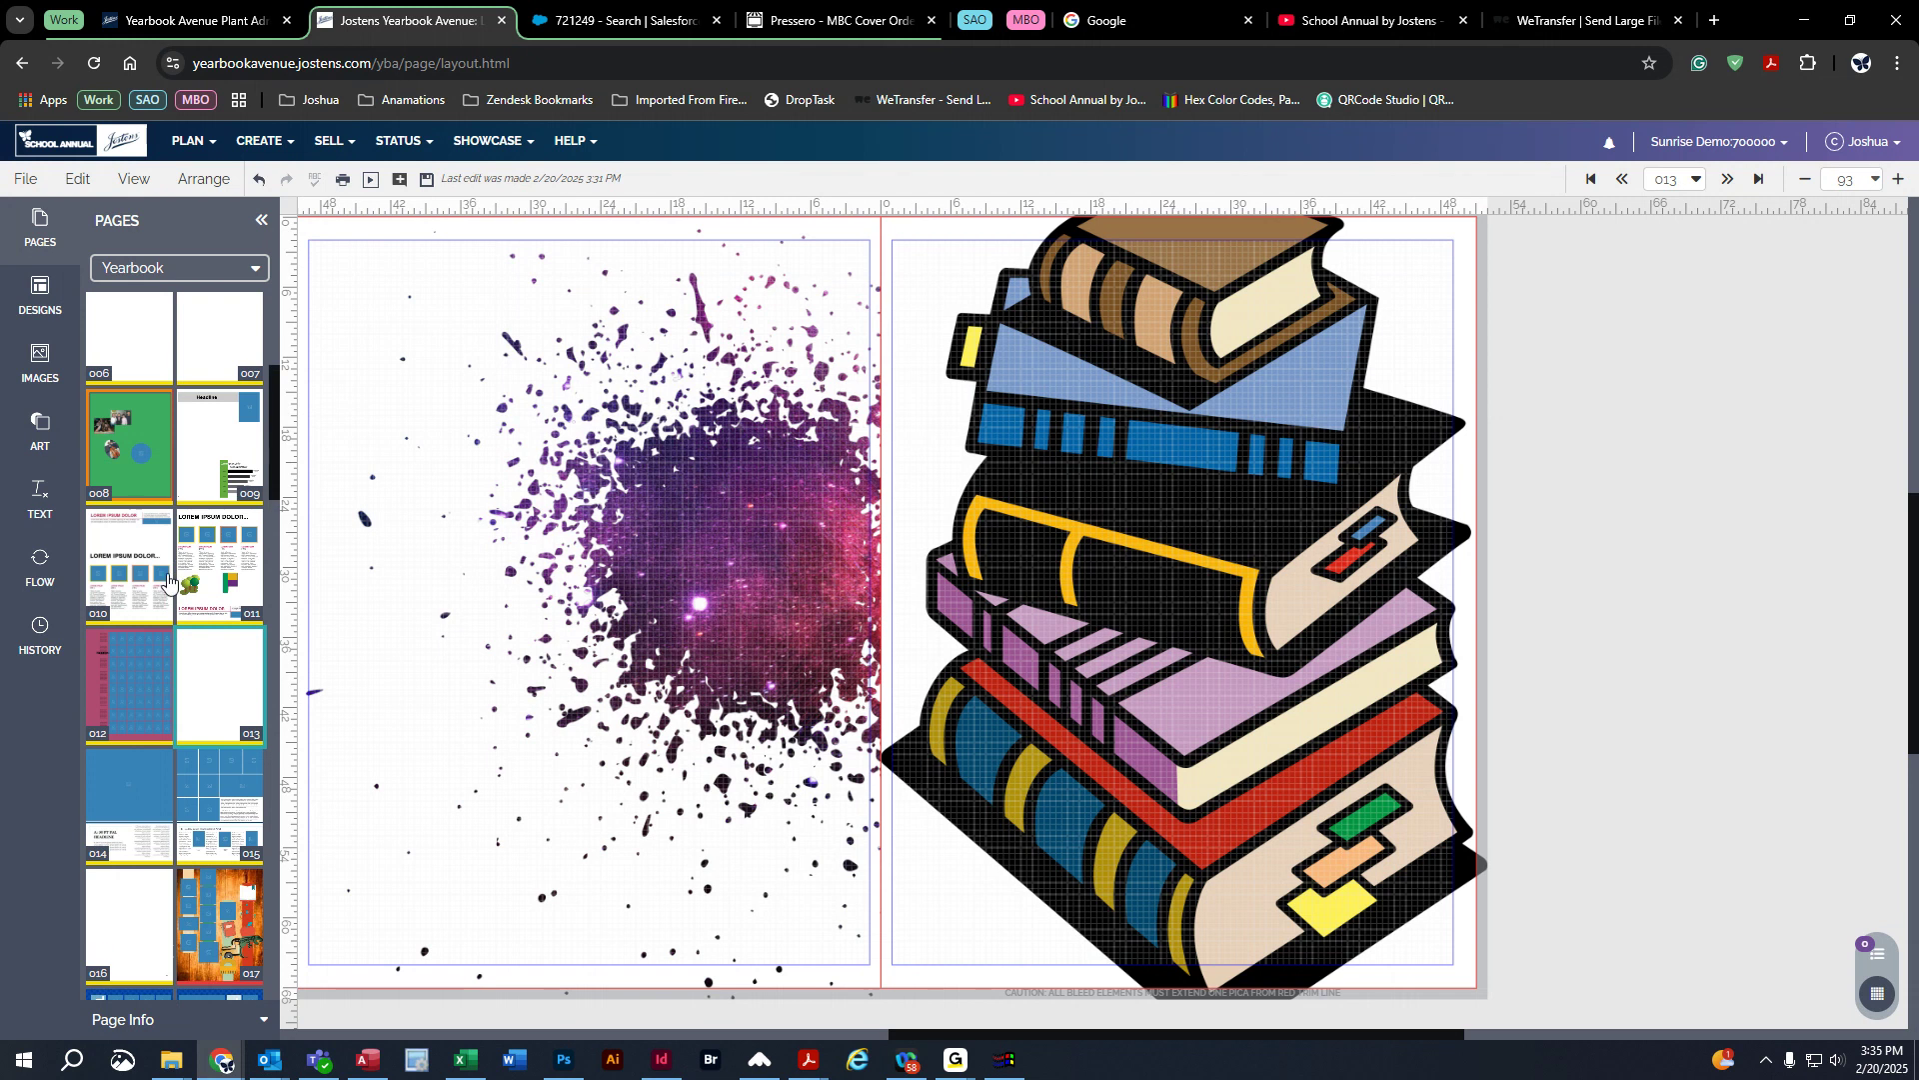
pyautogui.click(120, 328)
pyautogui.click(1056, 633)
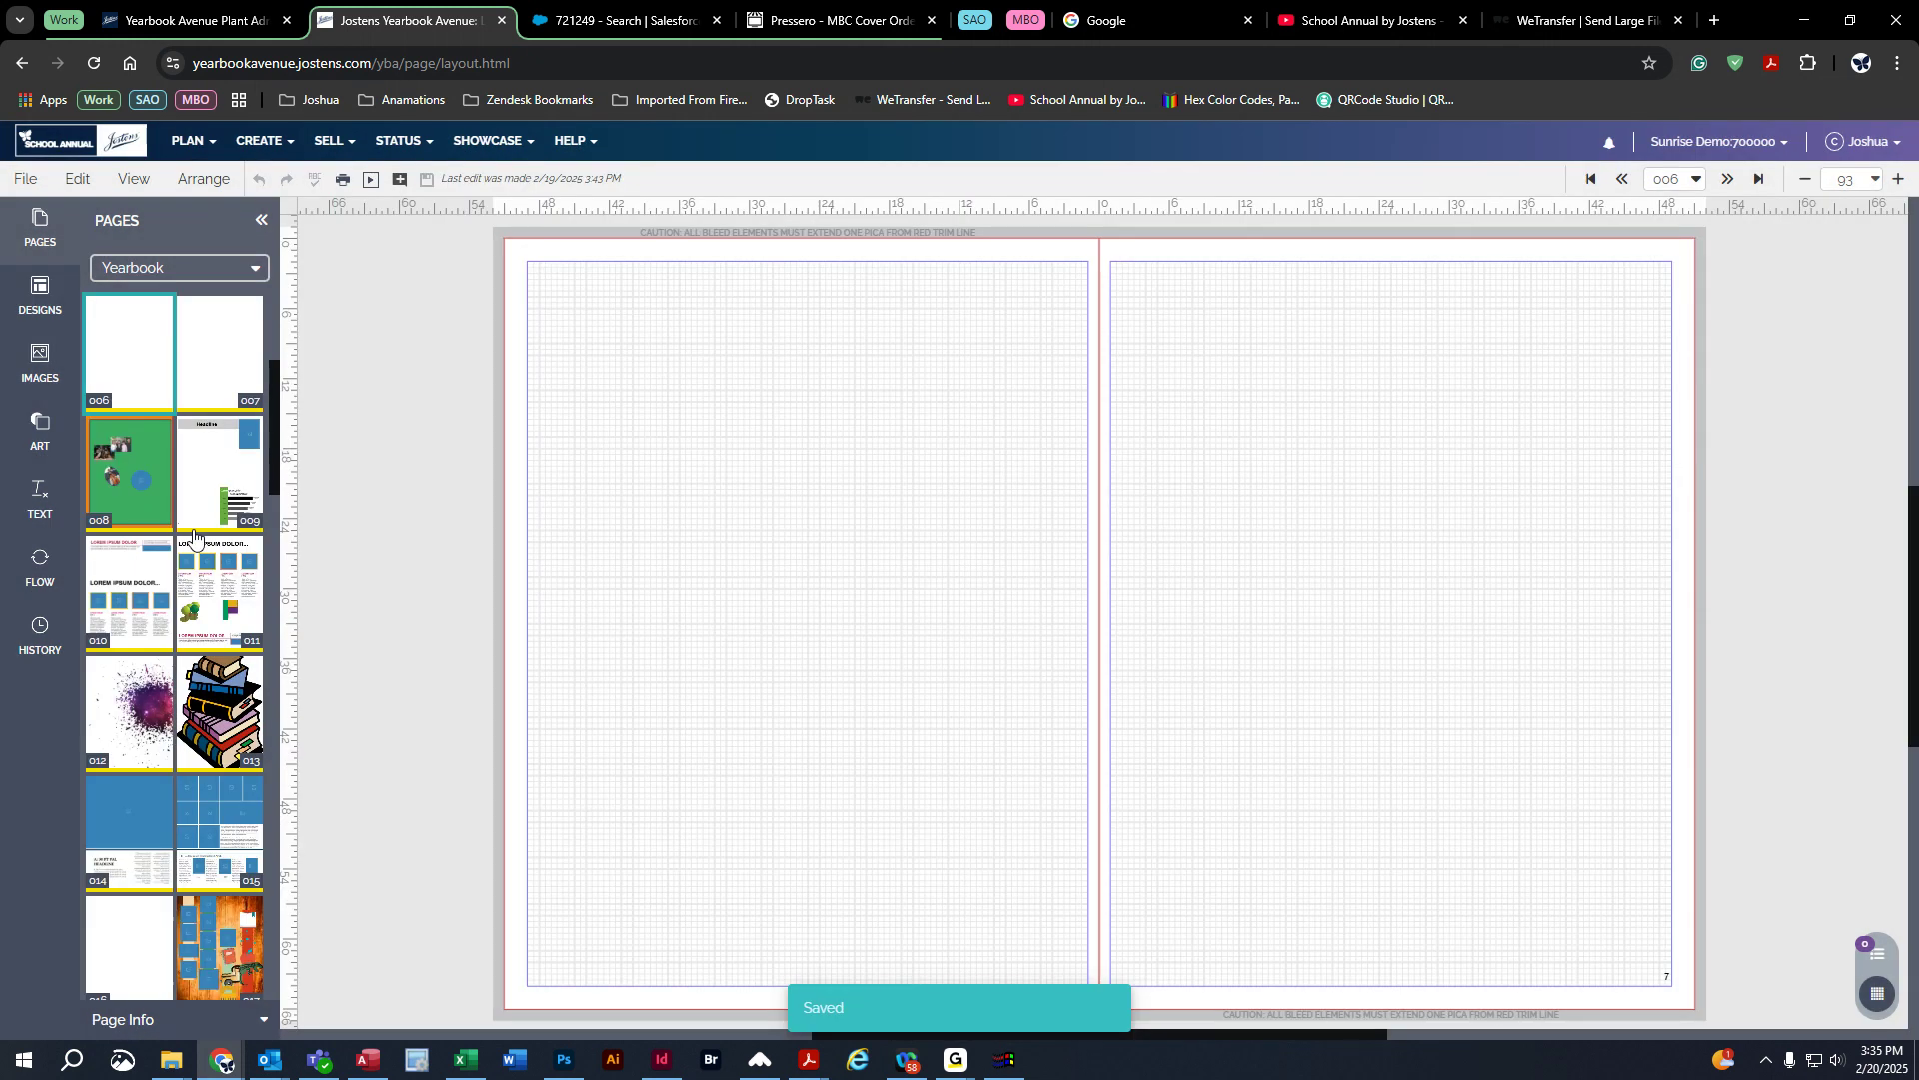
# Step: Add a Headline-style text box to the left page and a grey square shape near the upper edge of the right page
pyautogui.click(33, 500)
pyautogui.click(181, 517)
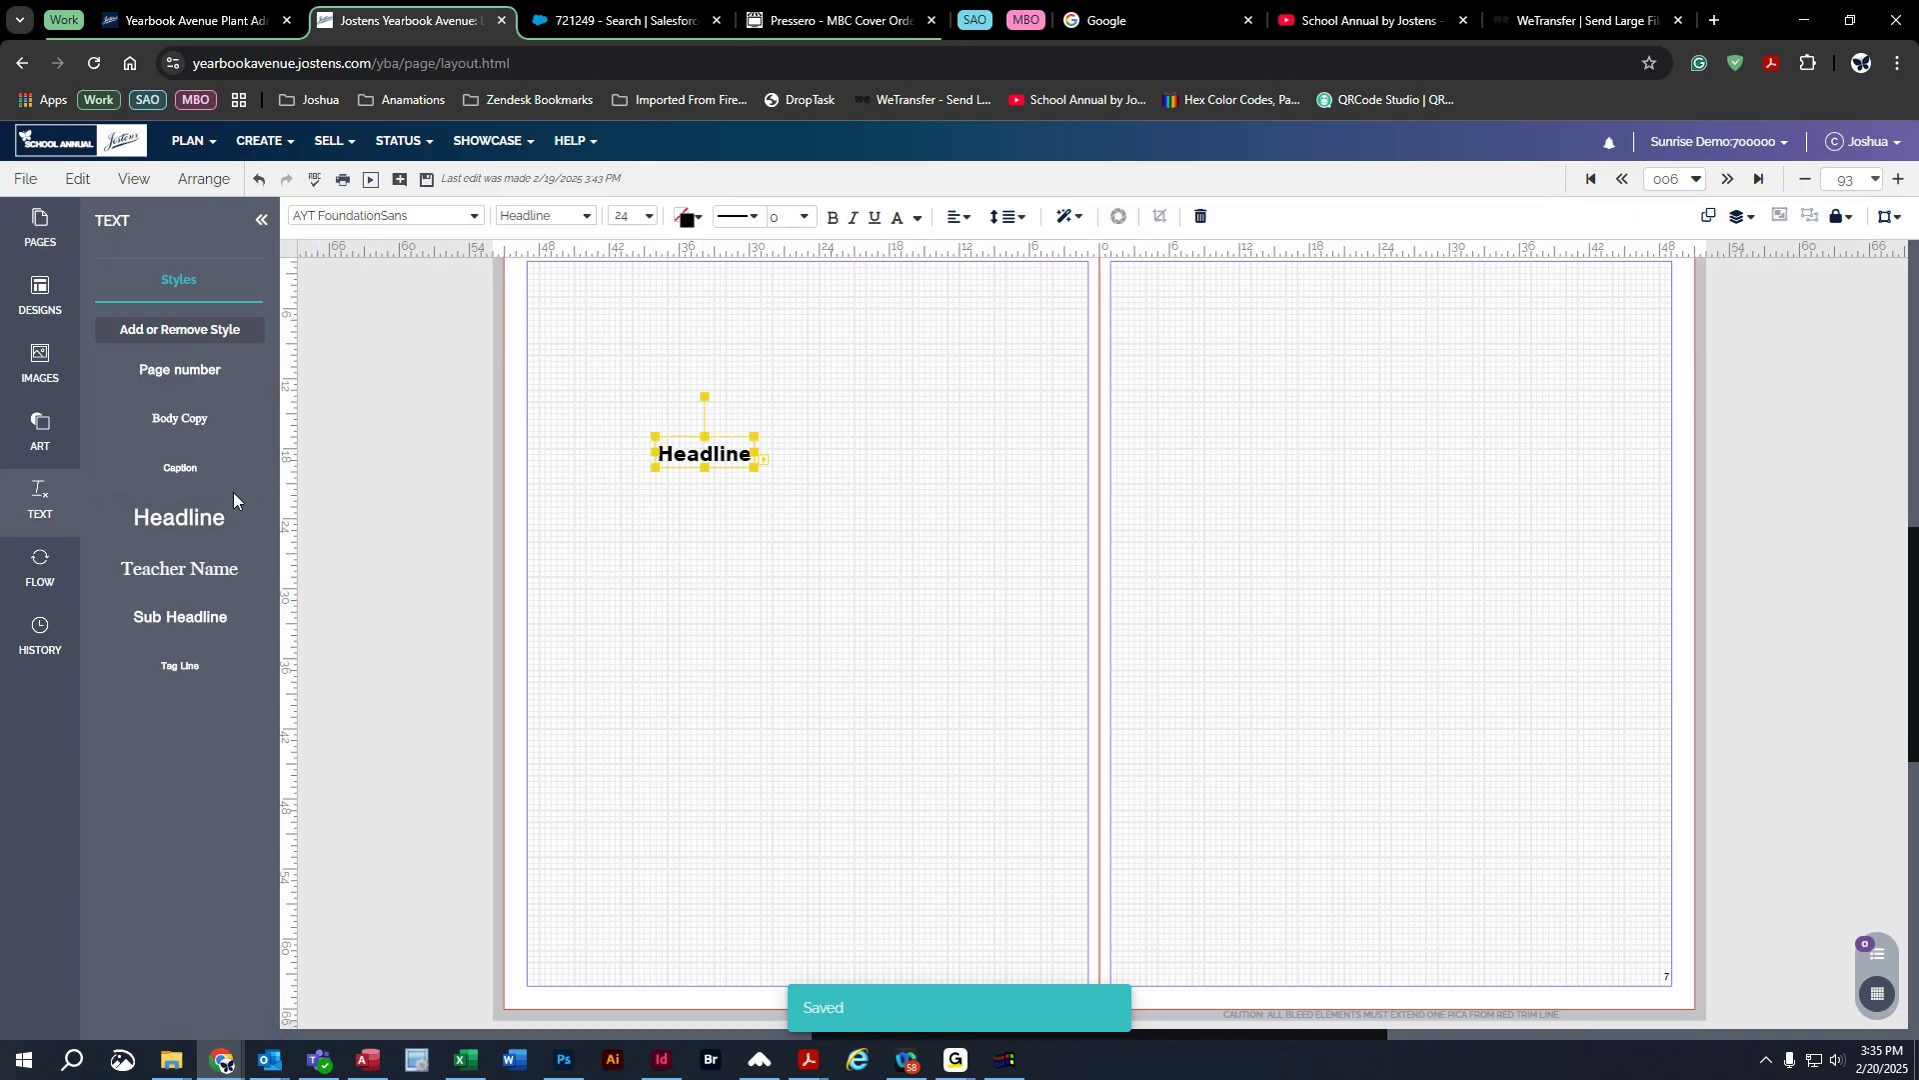
pyautogui.click(60, 438)
pyautogui.click(130, 455)
pyautogui.moveTo(127, 563); pyautogui.dragTo(1443, 385)
# Step: Place the image 100_2144.jpg from the Academics category in the lower part of the right page
pyautogui.click(42, 361)
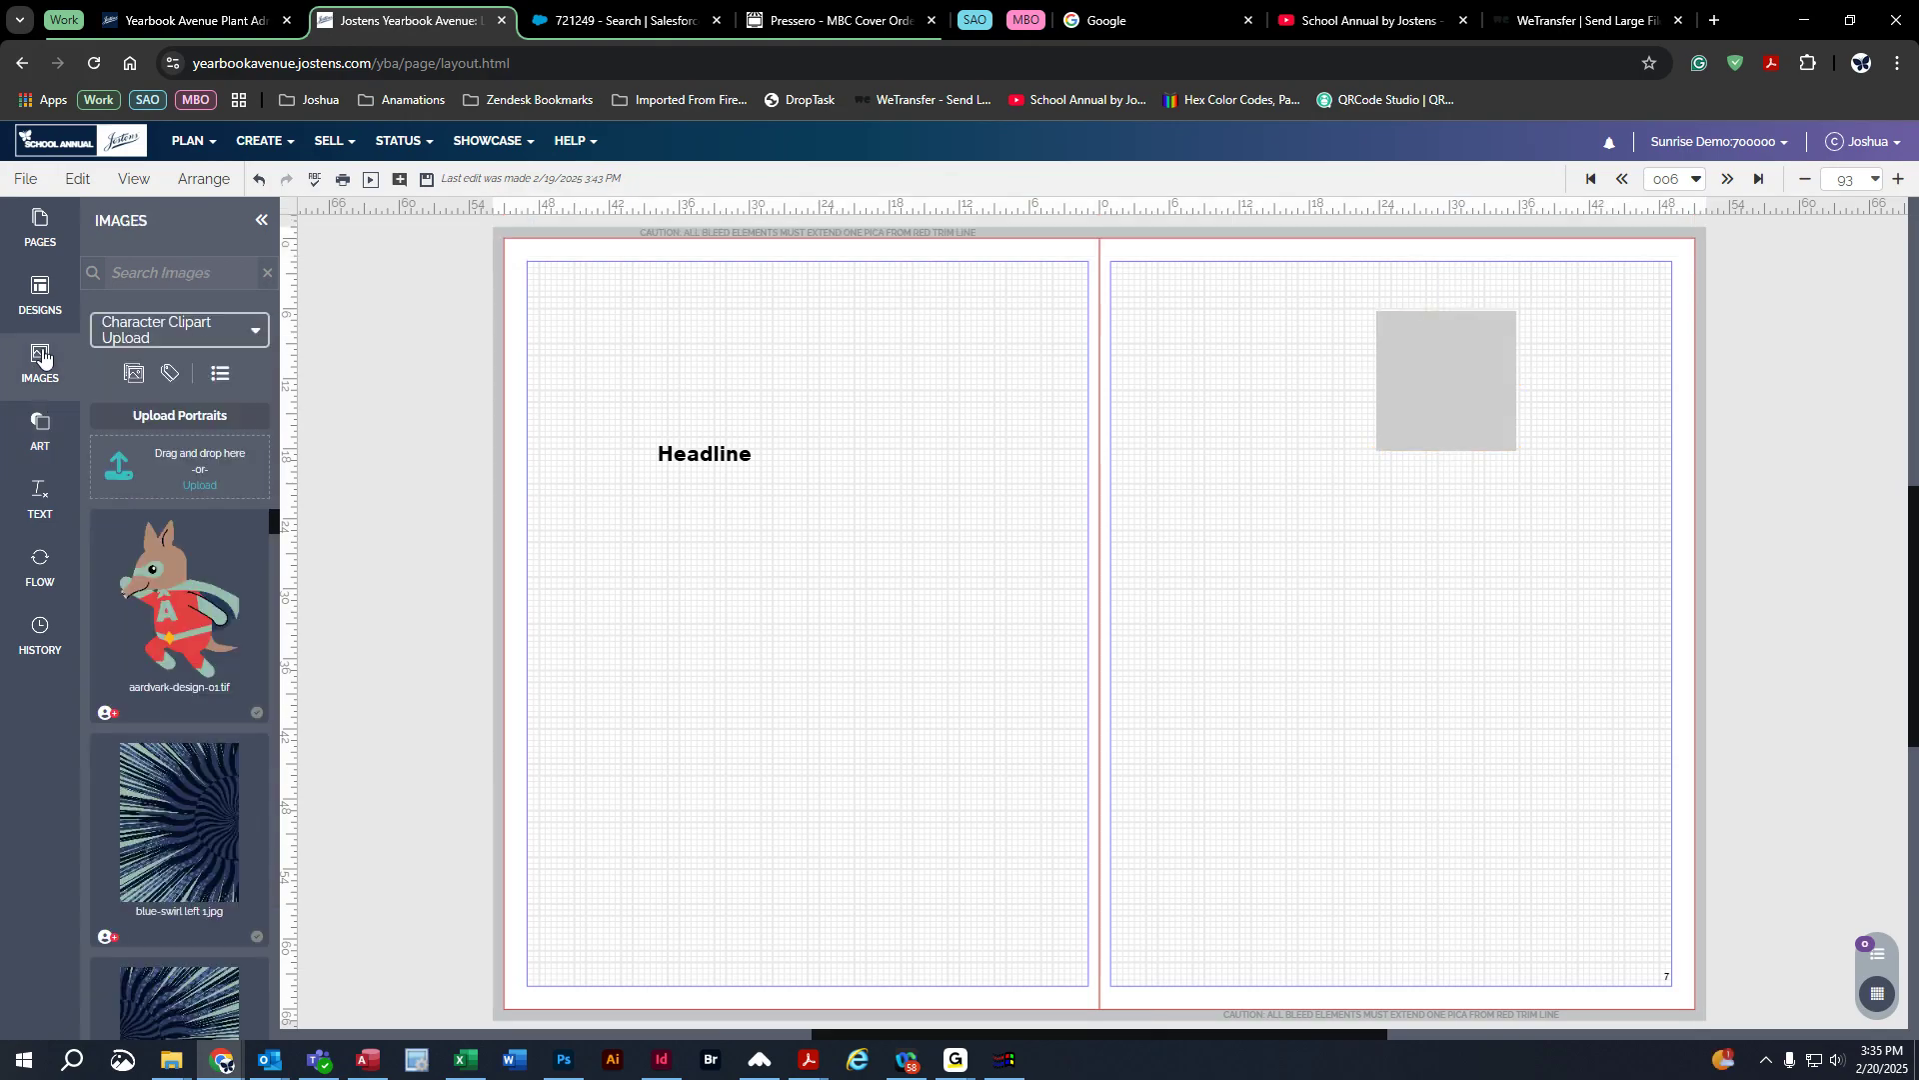
pyautogui.click(240, 331)
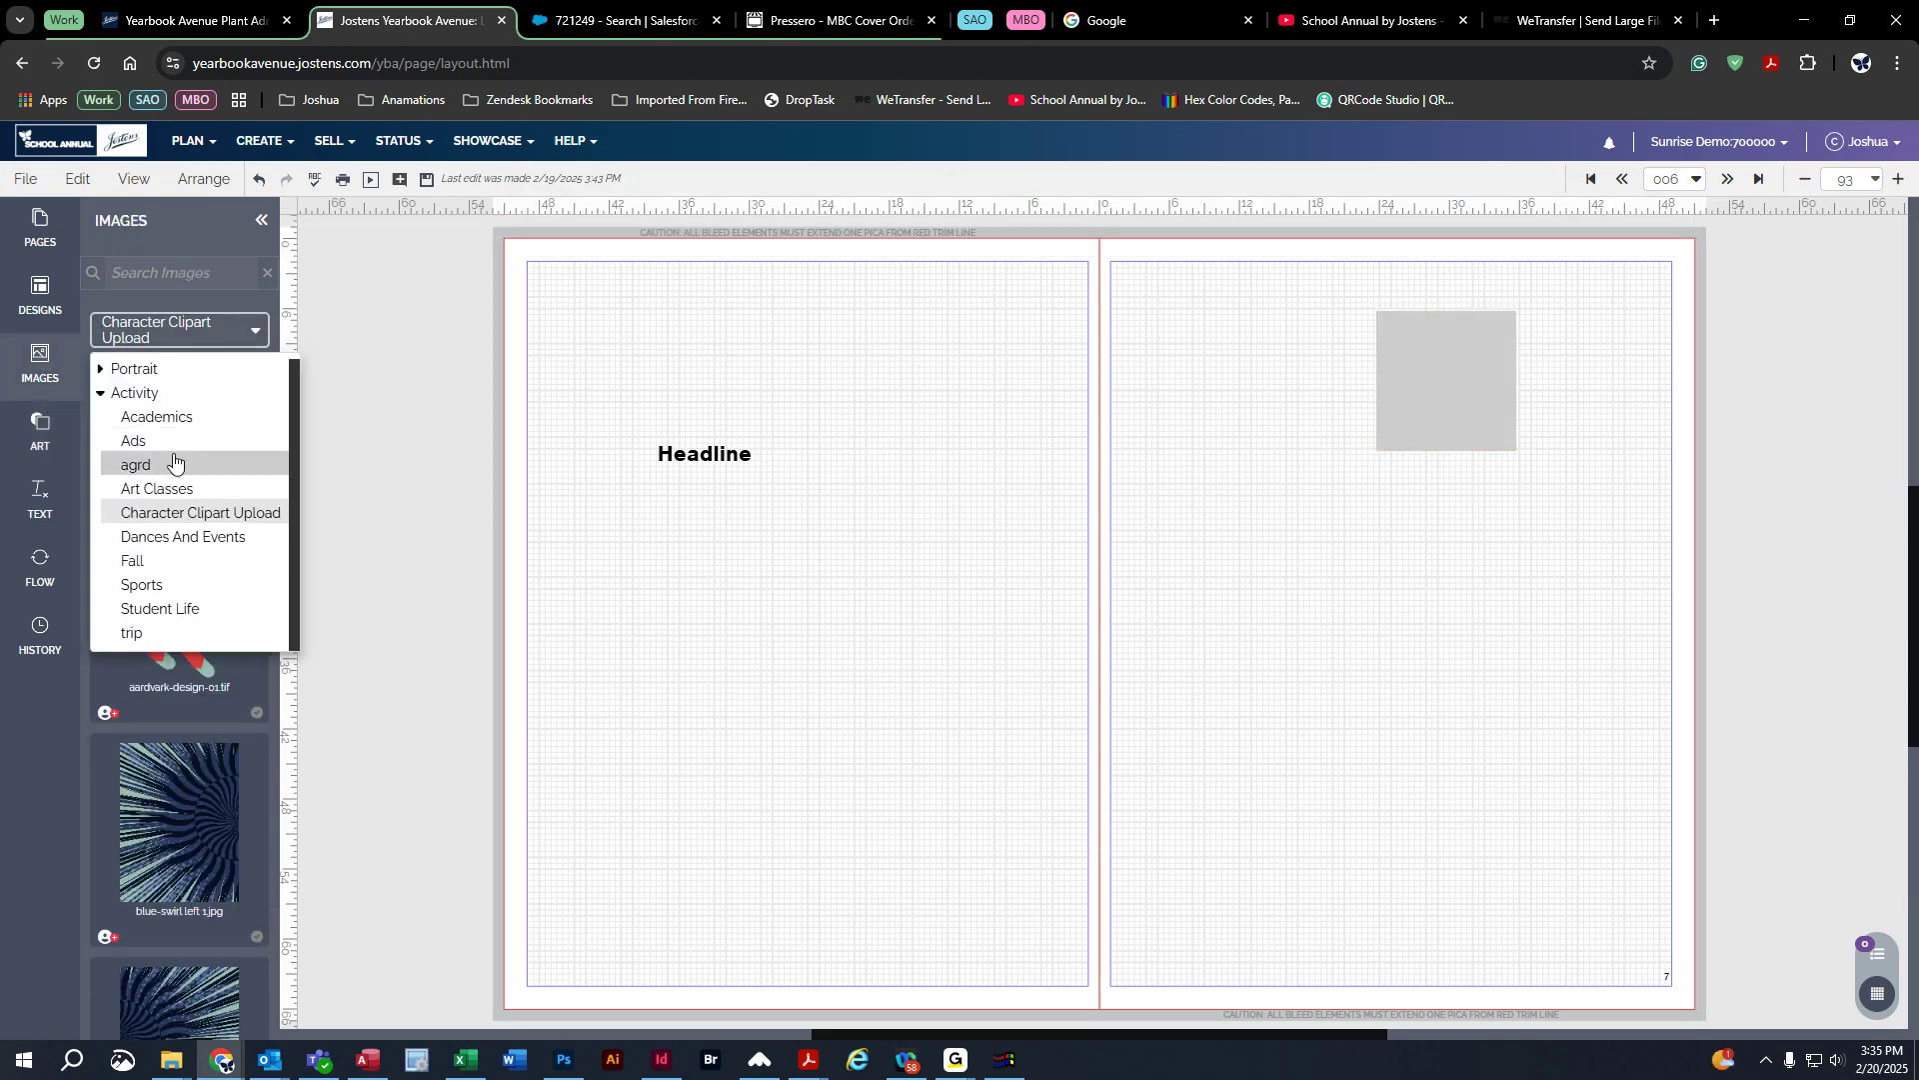
pyautogui.click(156, 416)
pyautogui.moveTo(171, 590); pyautogui.dragTo(1340, 796)
pyautogui.click(1190, 648)
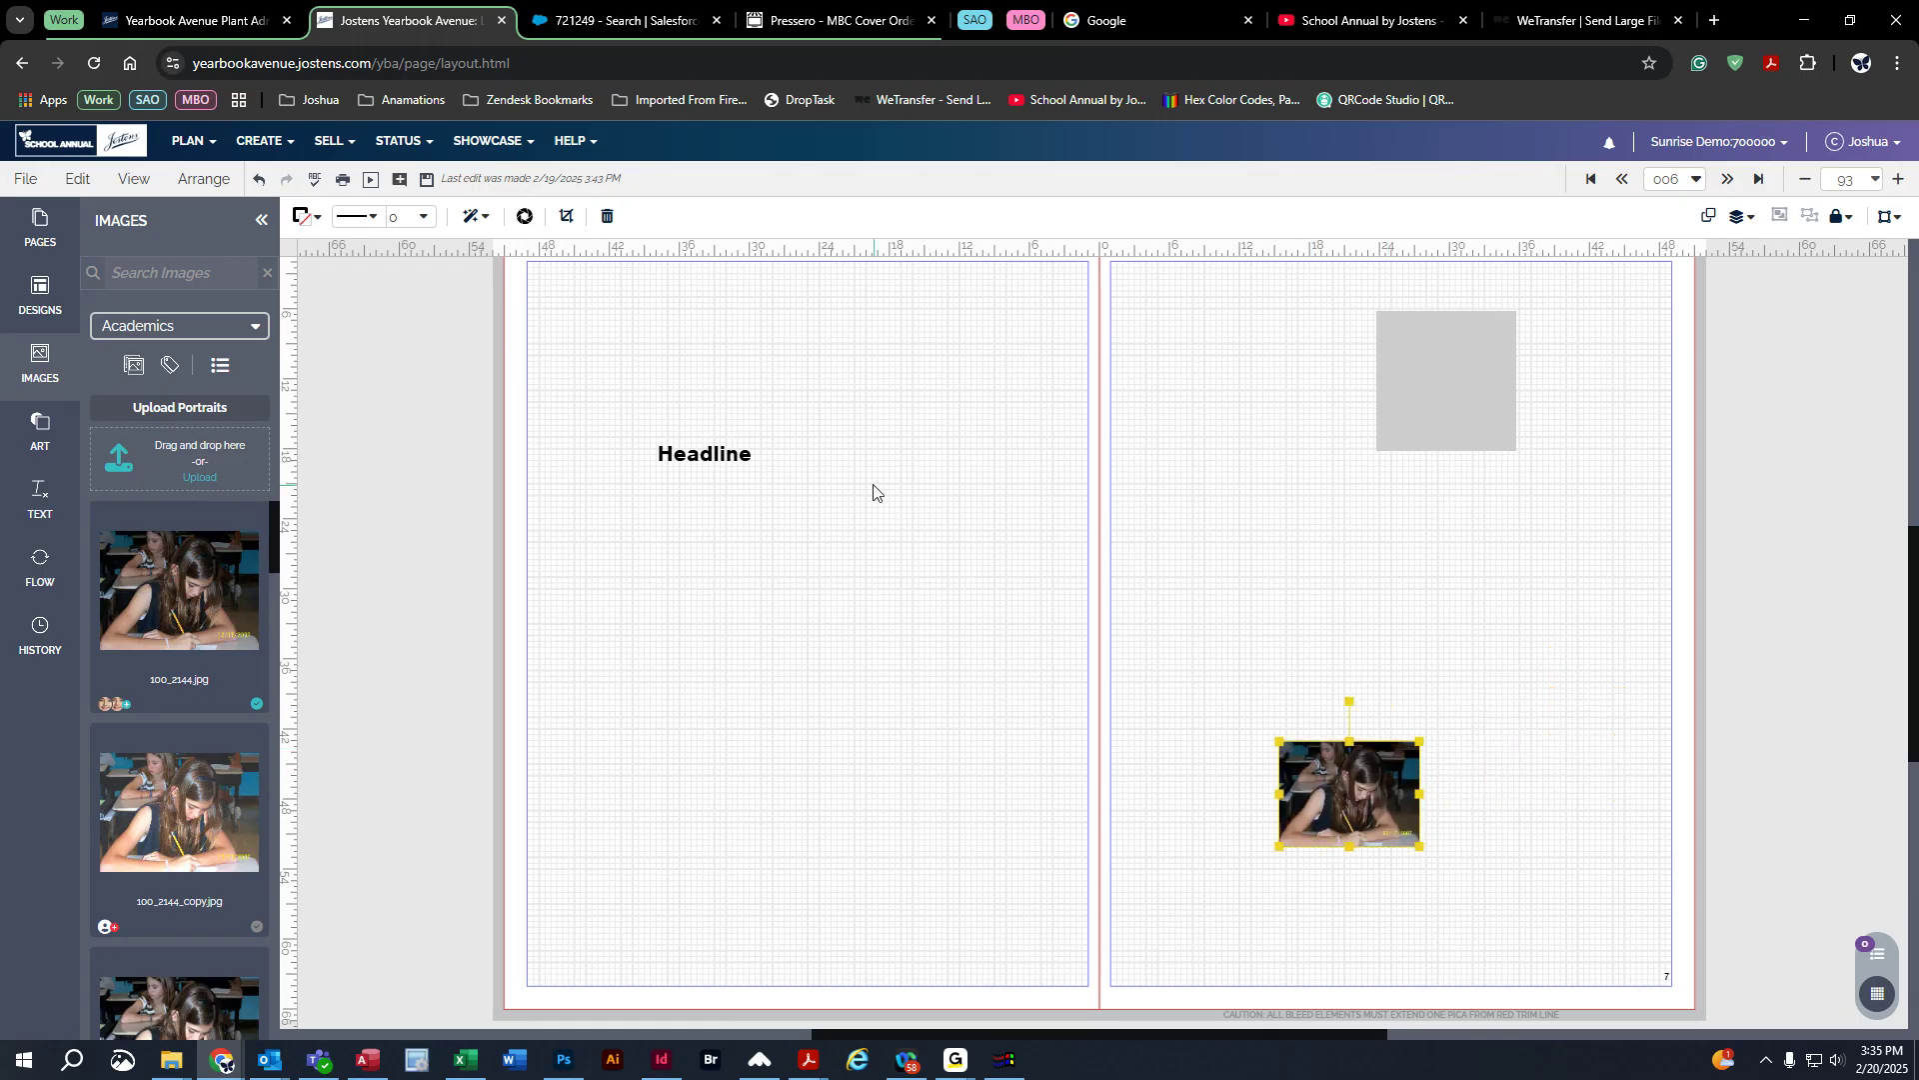
pyautogui.click(42, 365)
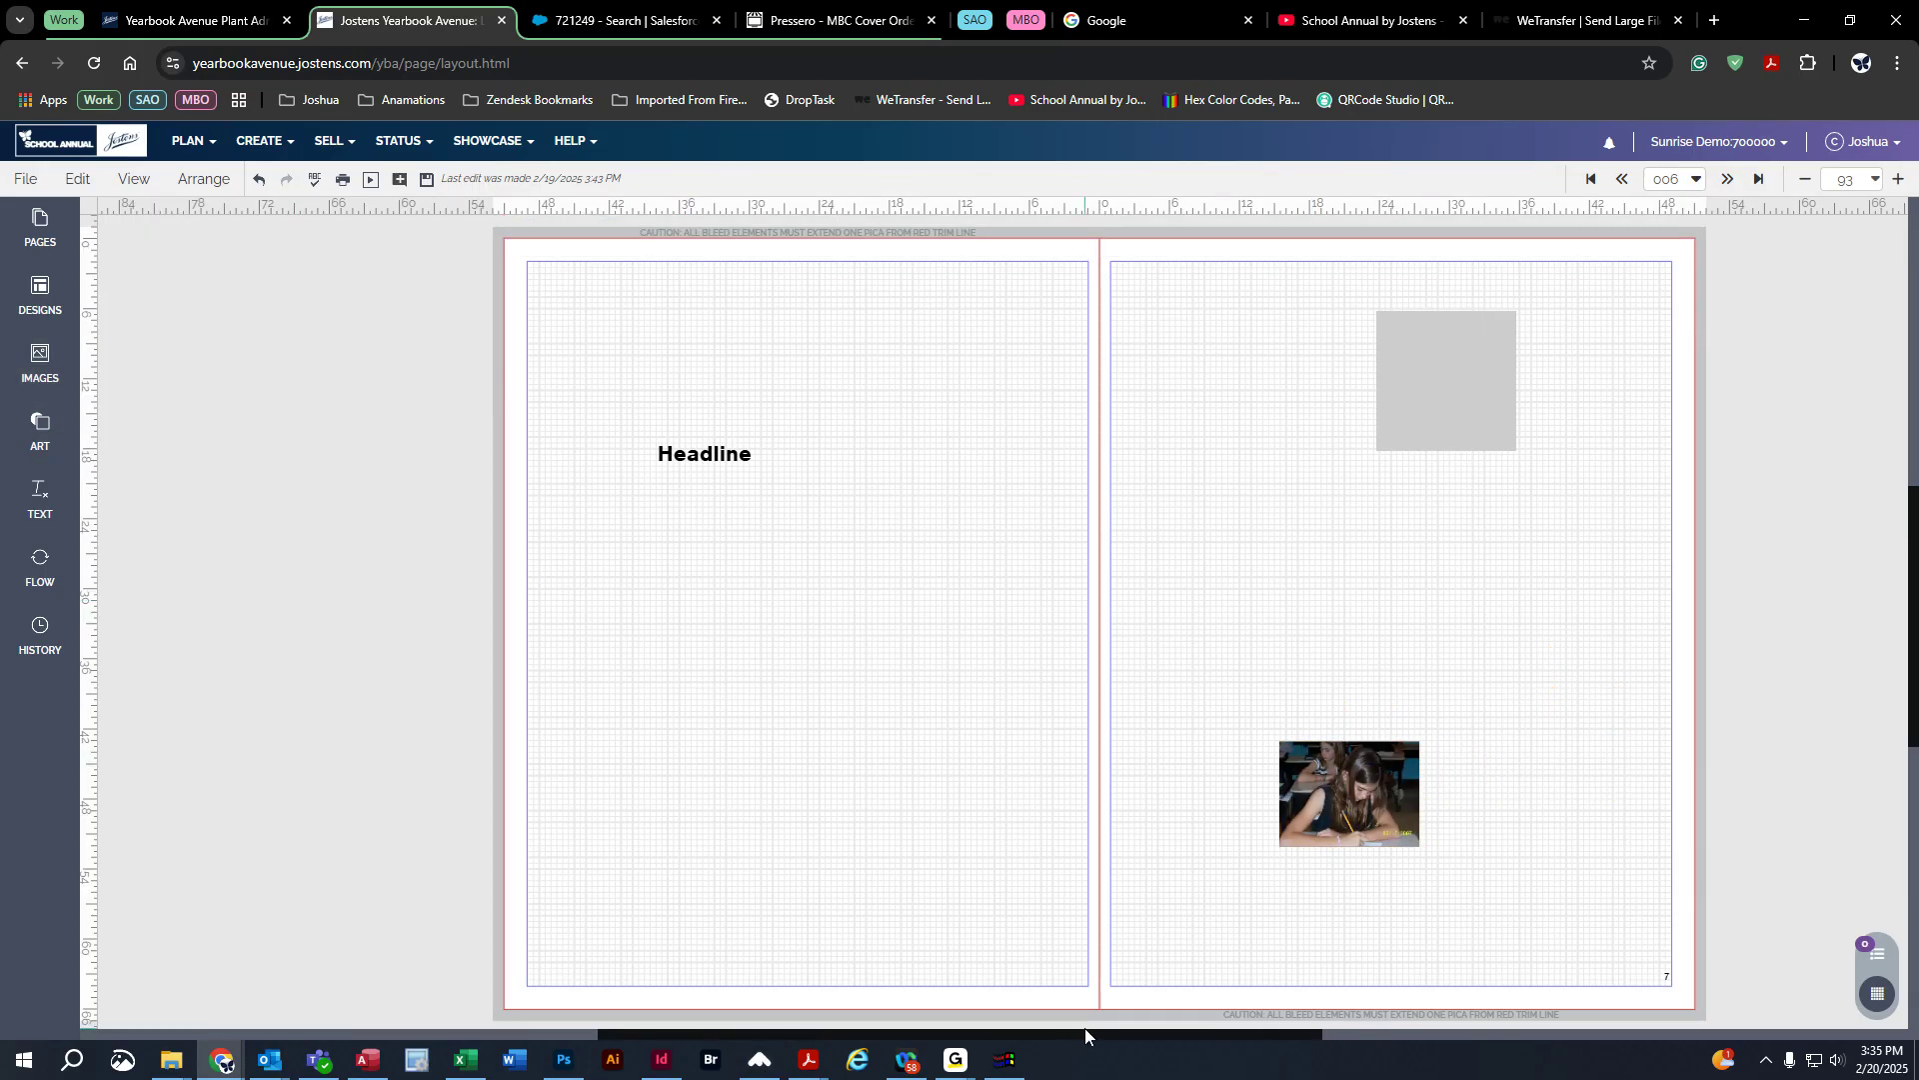
pyautogui.moveTo(1077, 1034); pyautogui.dragTo(1153, 1033)
# Step: Enlarge the Headline text box so it spans nearly the full width of the left page within its margins
pyautogui.click(506, 441)
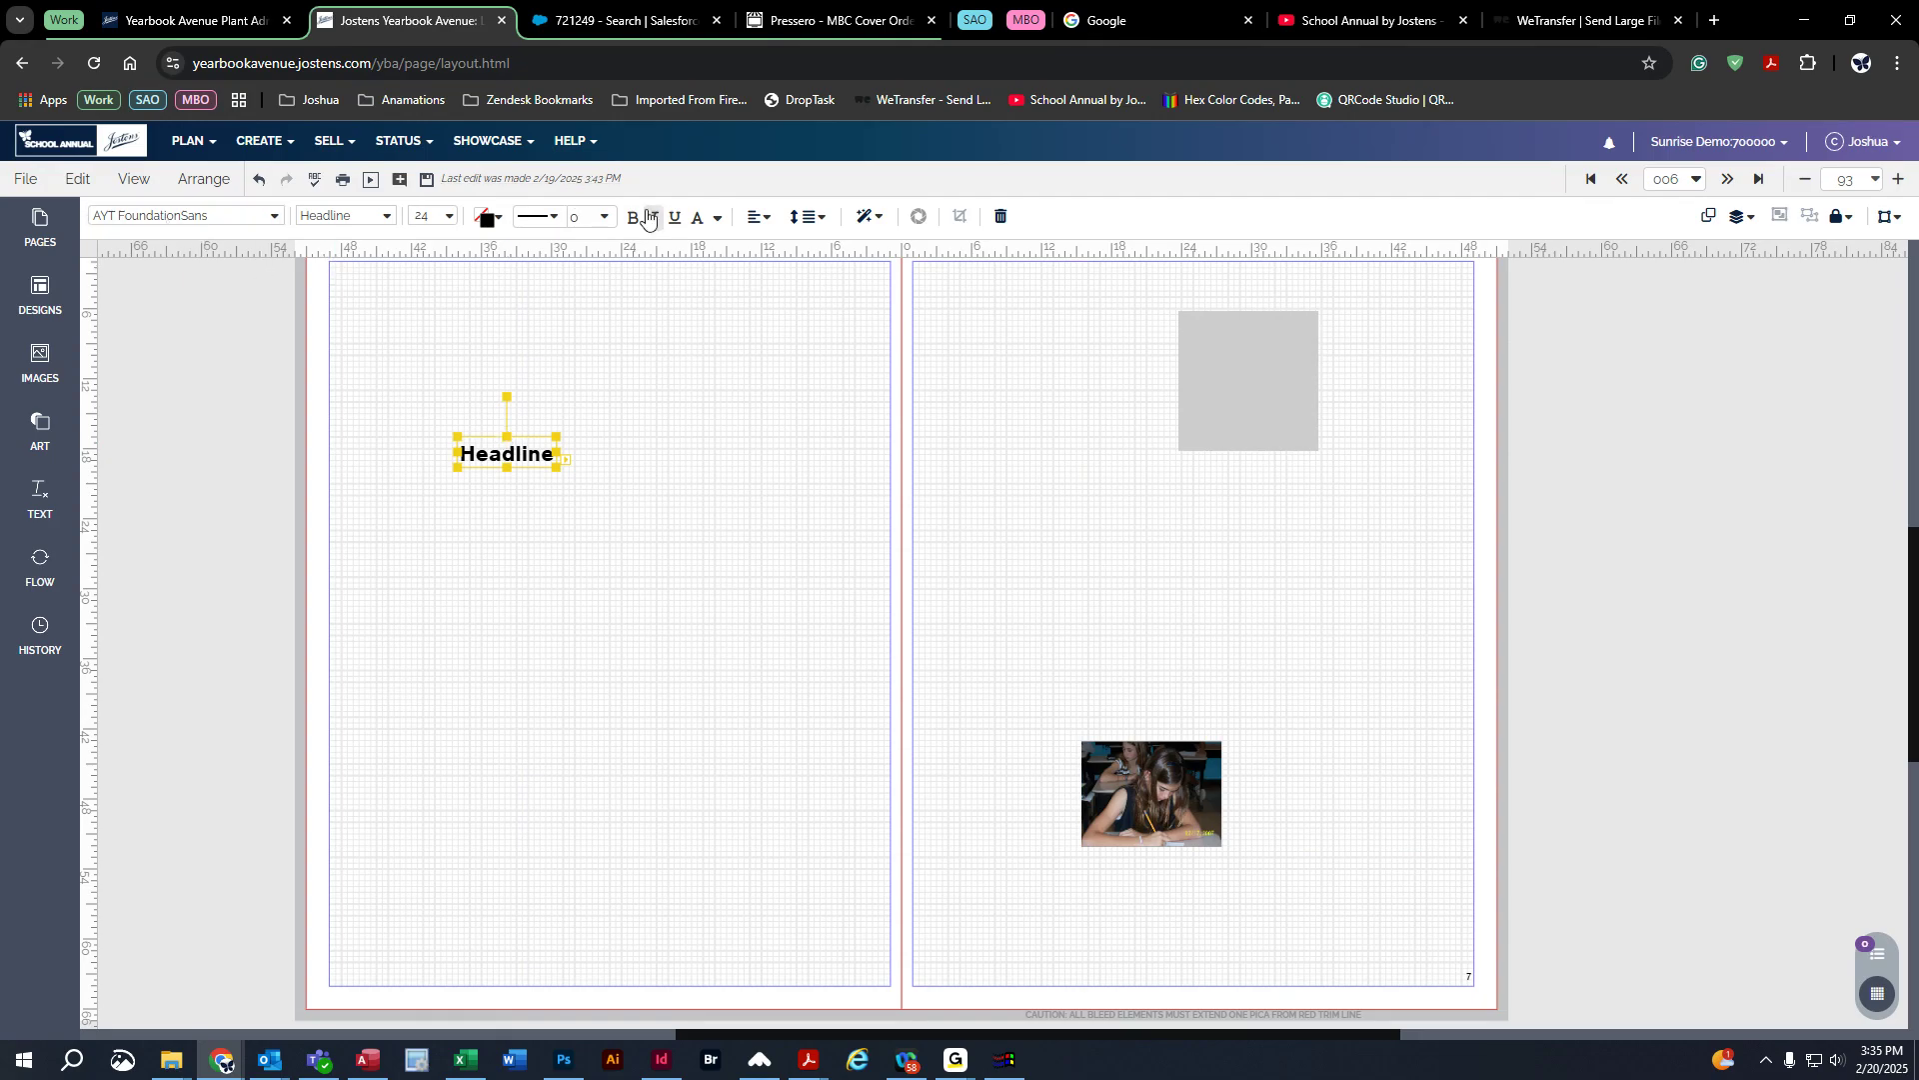
pyautogui.click(724, 584)
pyautogui.click(504, 452)
pyautogui.moveTo(557, 467); pyautogui.dragTo(880, 637)
pyautogui.moveTo(458, 537); pyautogui.dragTo(324, 536)
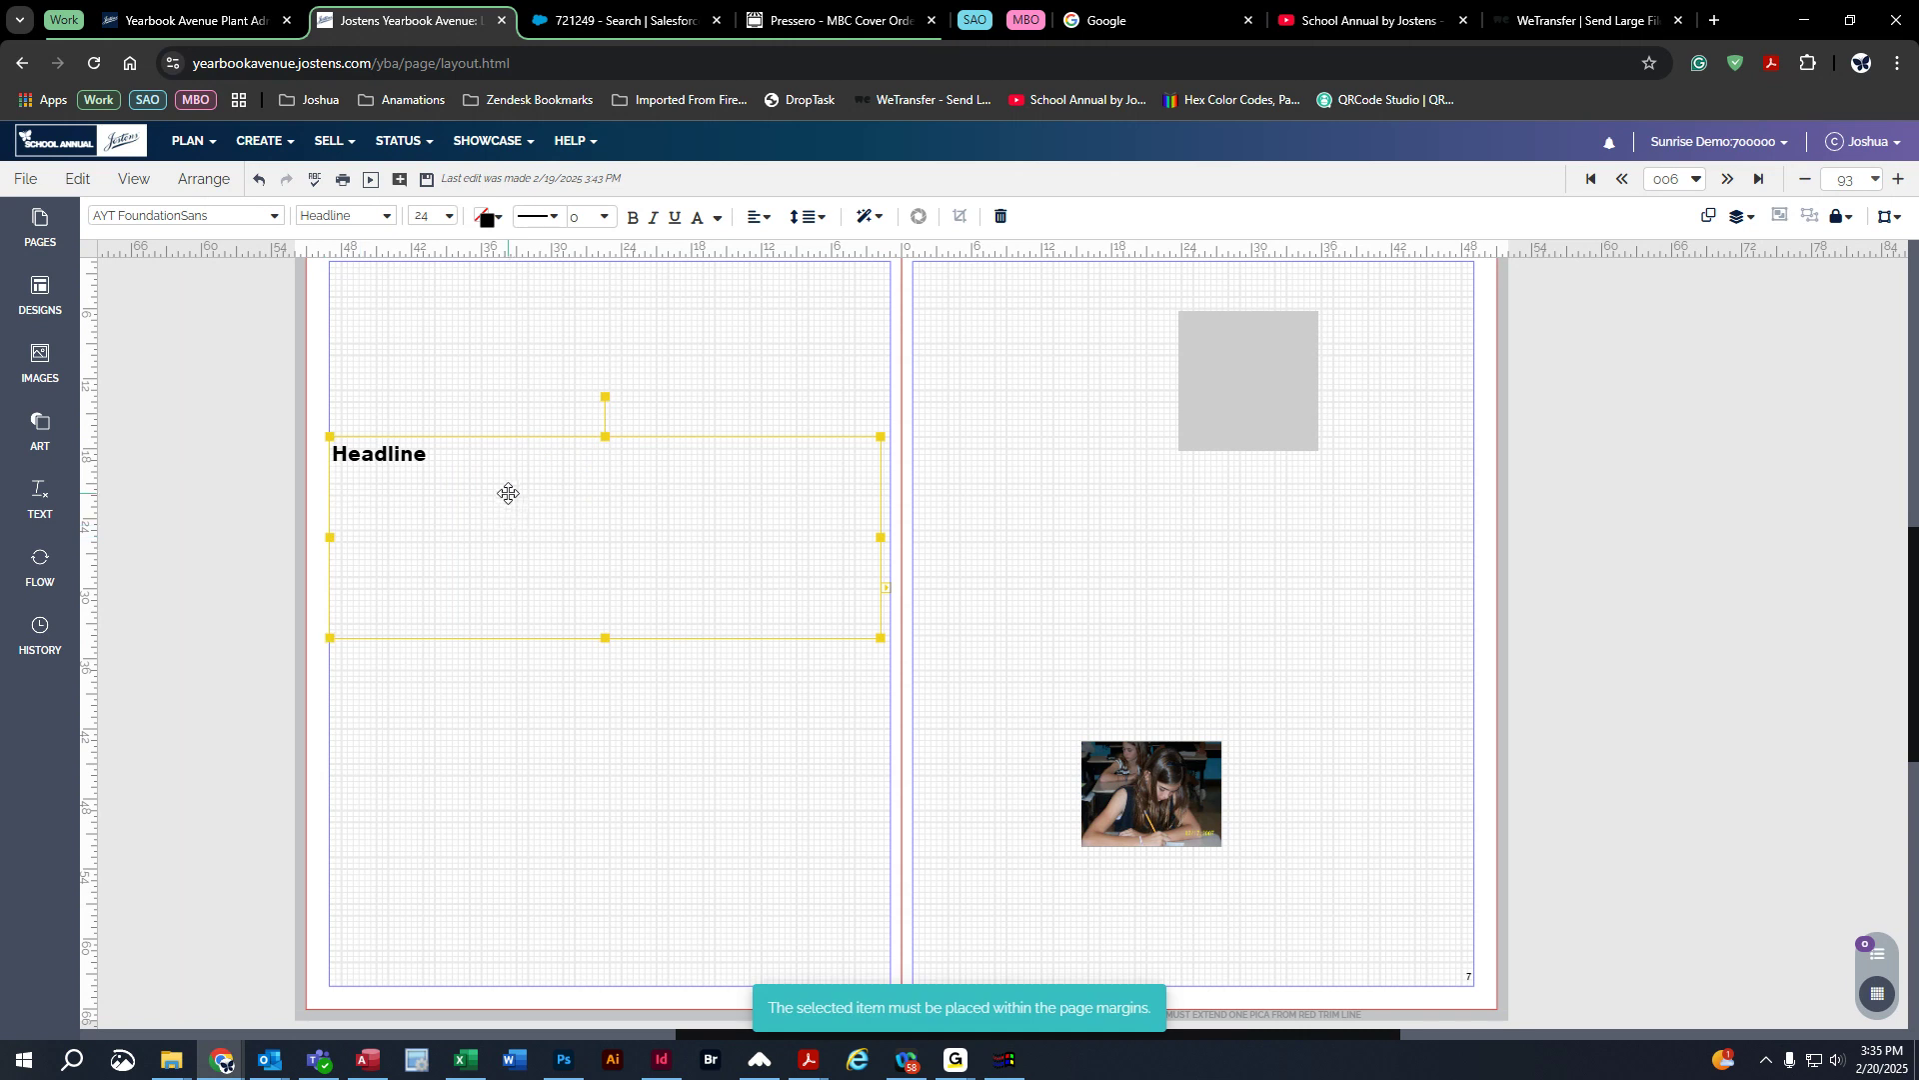
# Step: Set the headline's font to AYT Missouri Heavy and its size to 100, trying 160 first
pyautogui.click(196, 218)
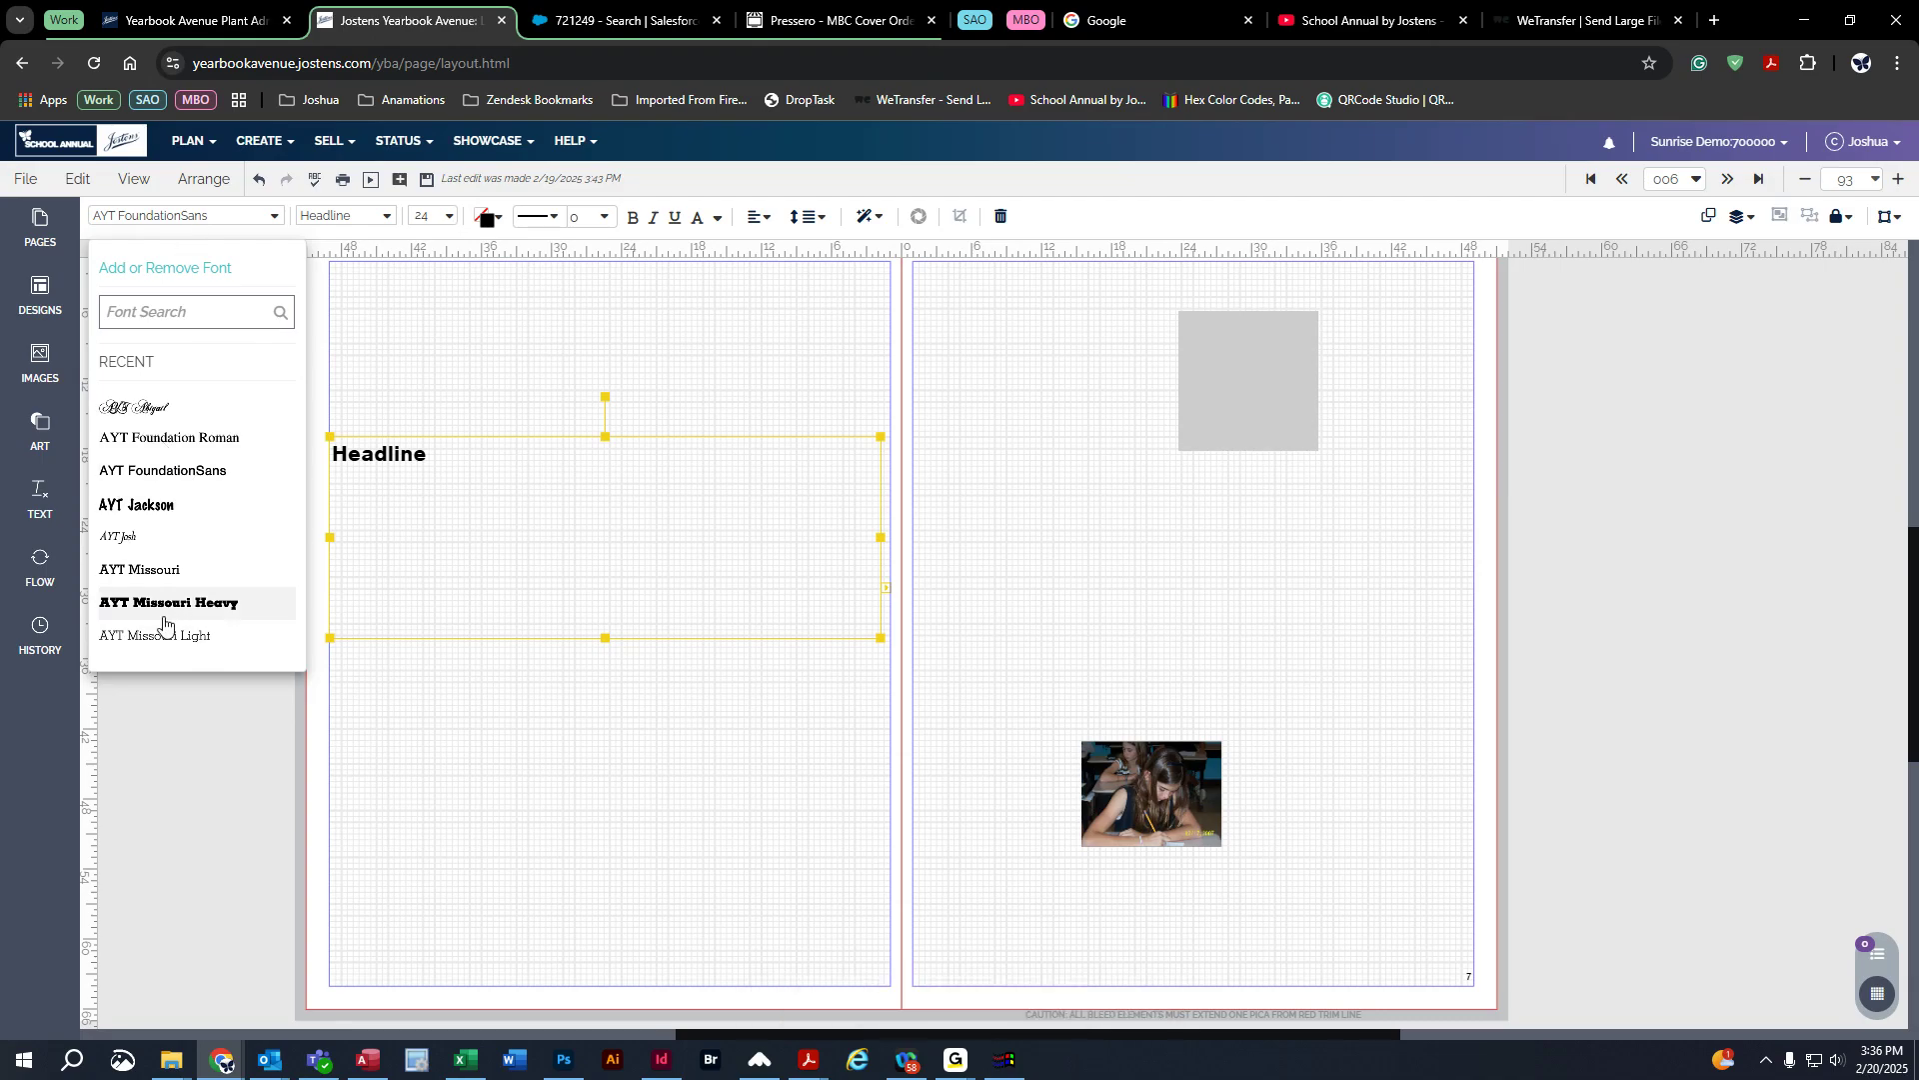
pyautogui.click(165, 601)
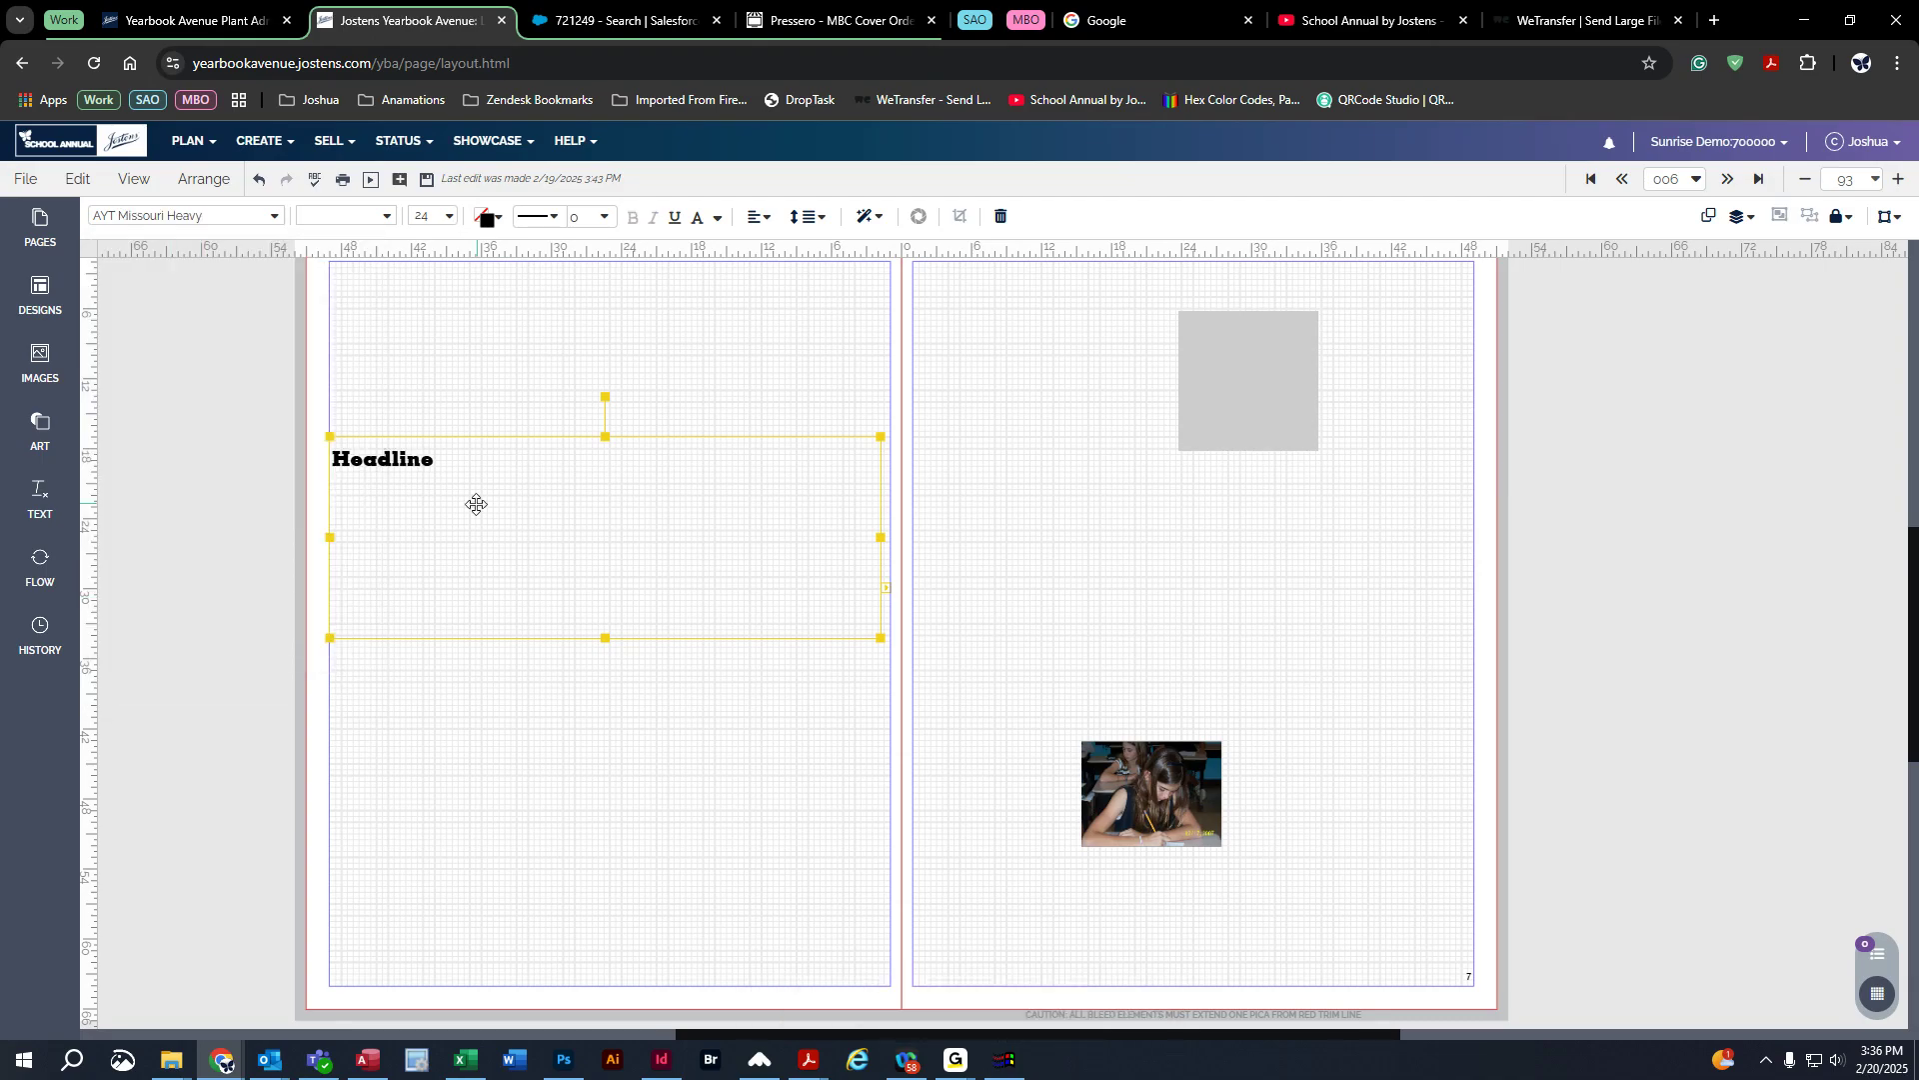
pyautogui.click(450, 218)
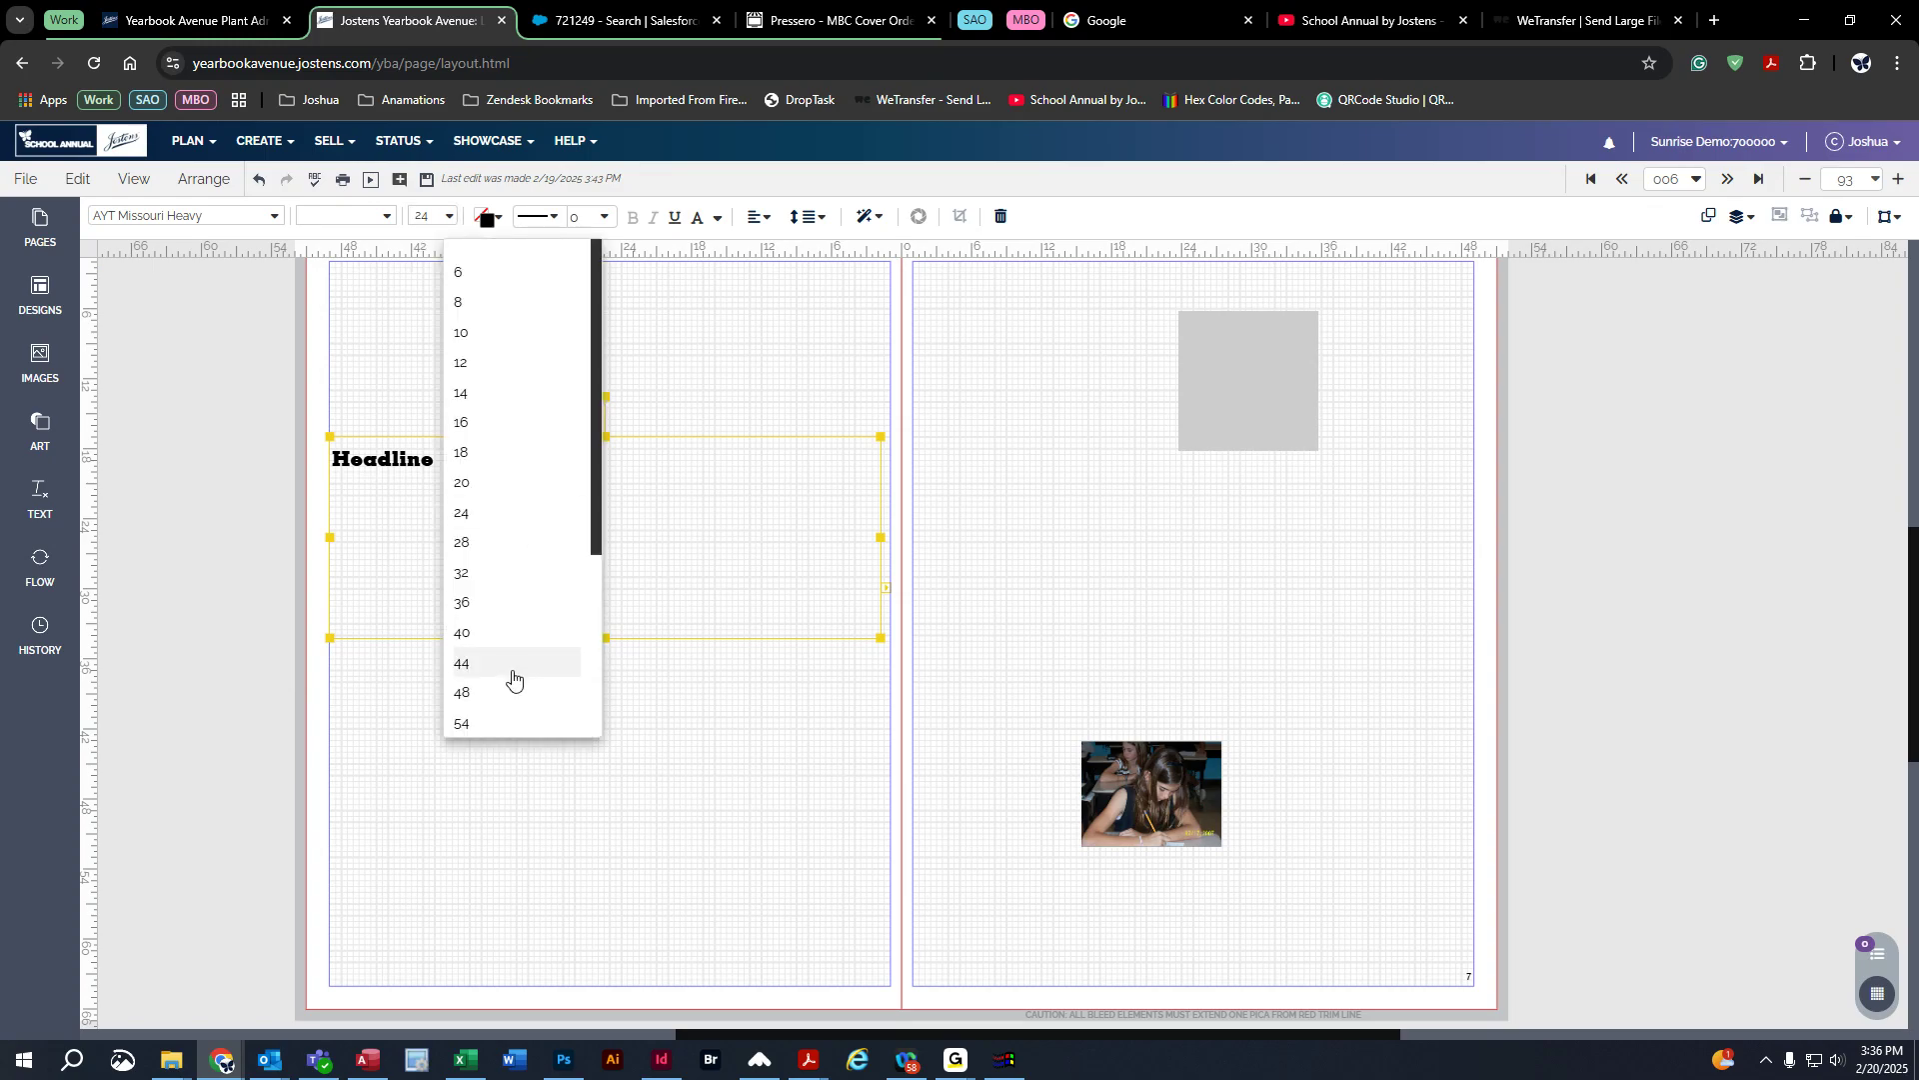
pyautogui.click(512, 664)
pyautogui.click(448, 217)
pyautogui.scroll(-3, 542, 660)
pyautogui.click(515, 656)
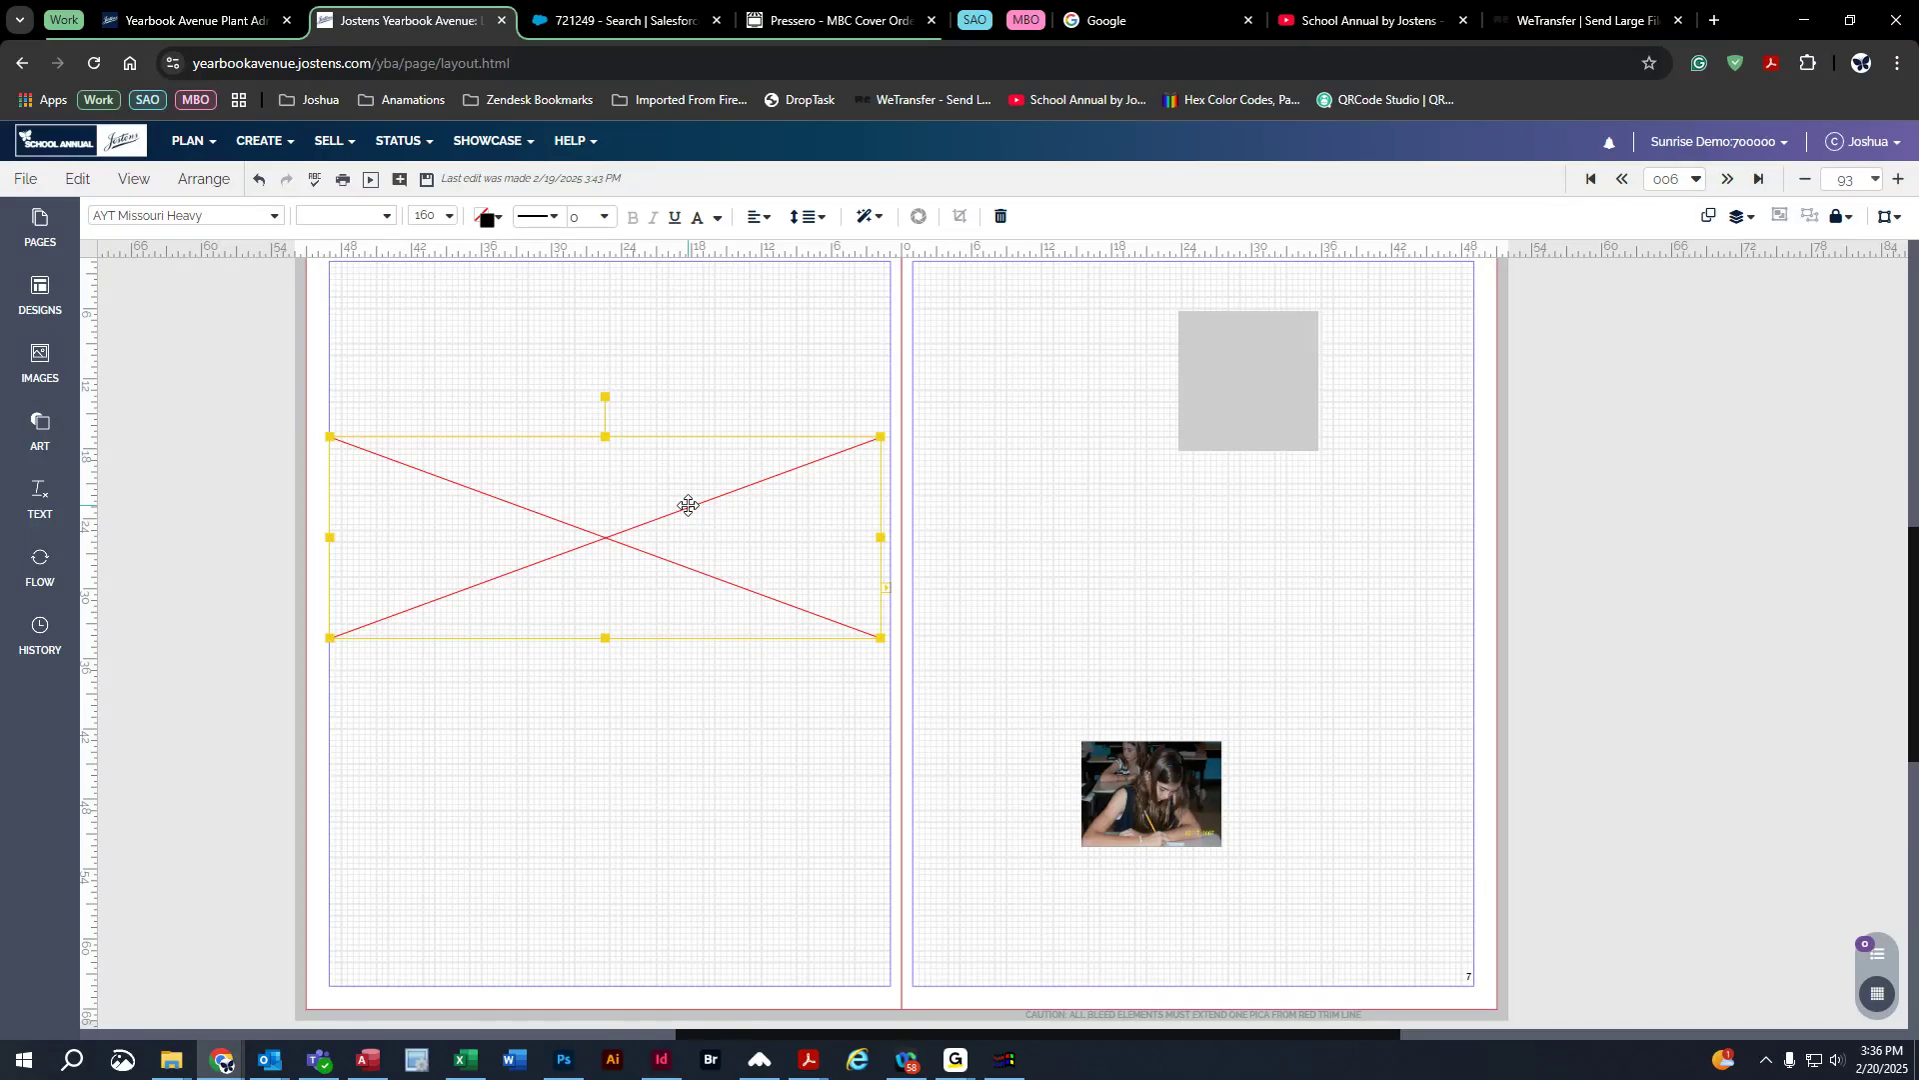
pyautogui.click(429, 216)
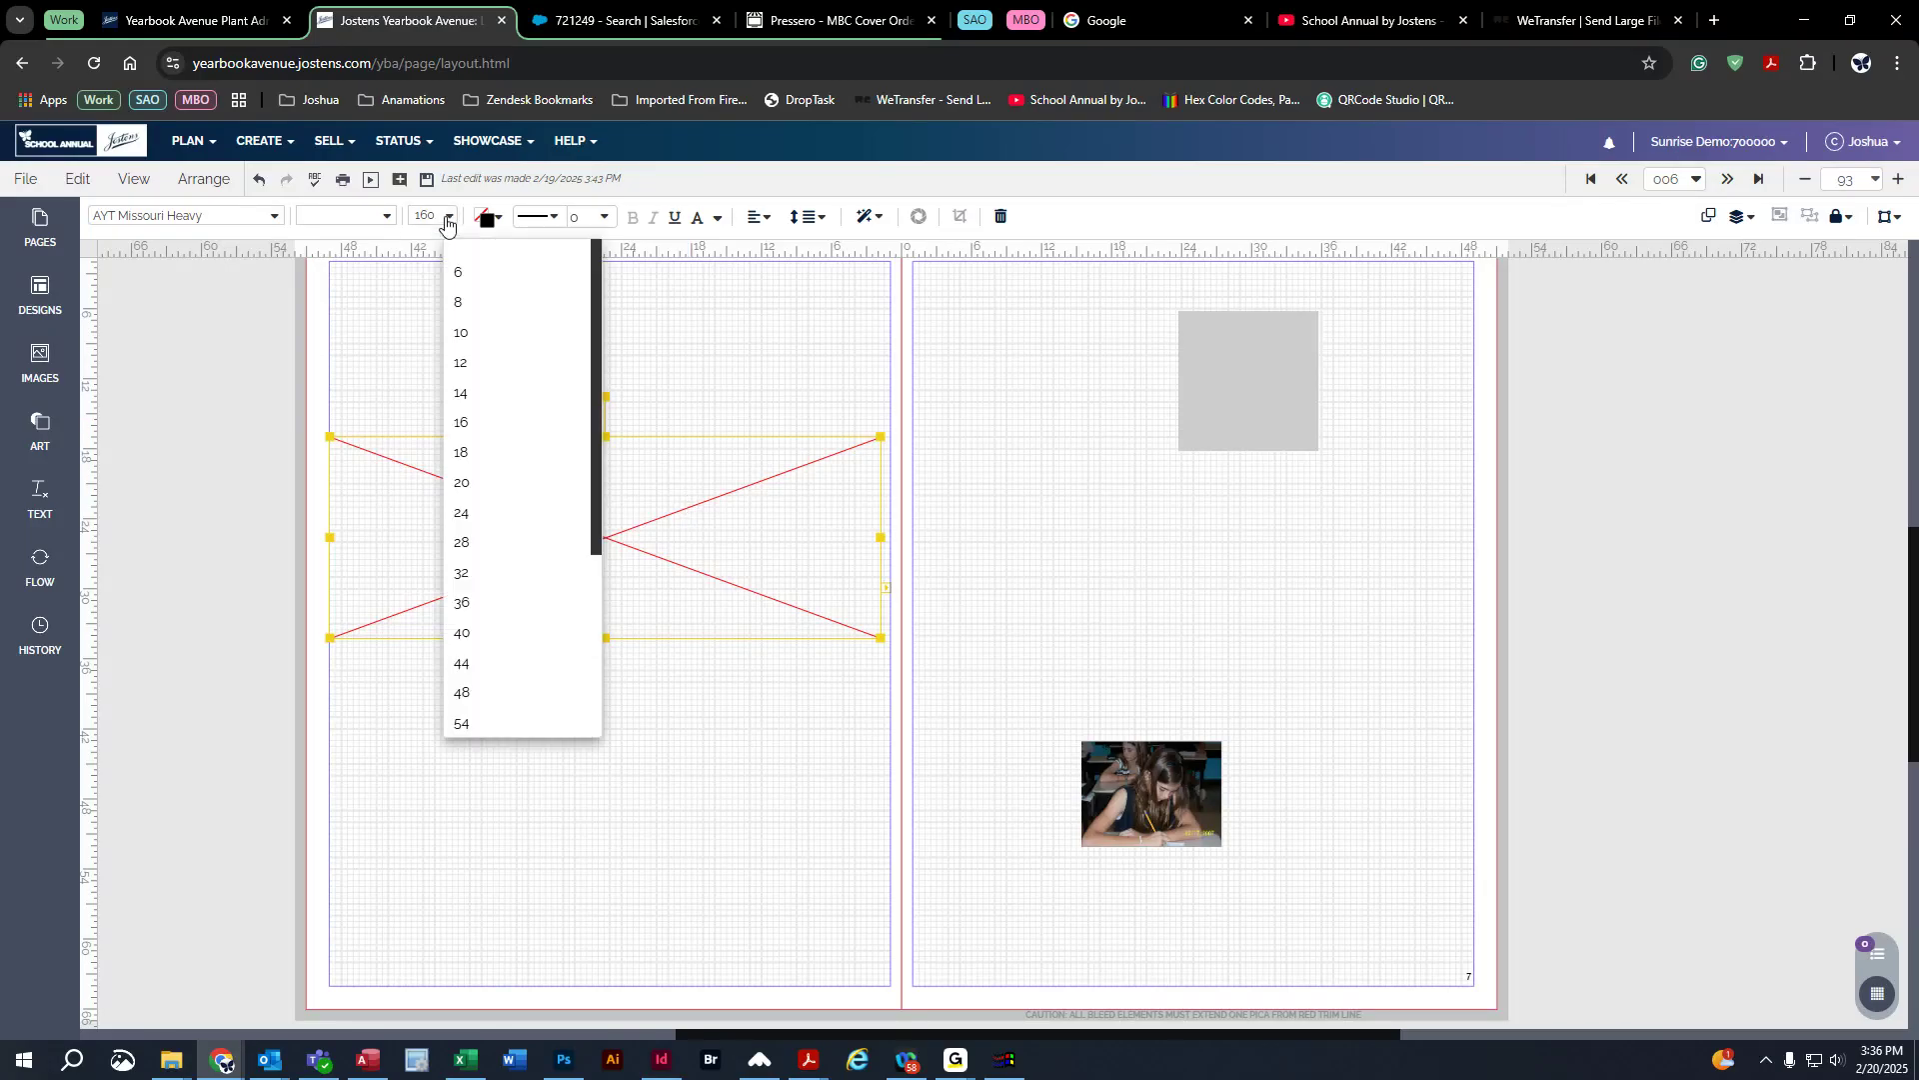
pyautogui.click(512, 658)
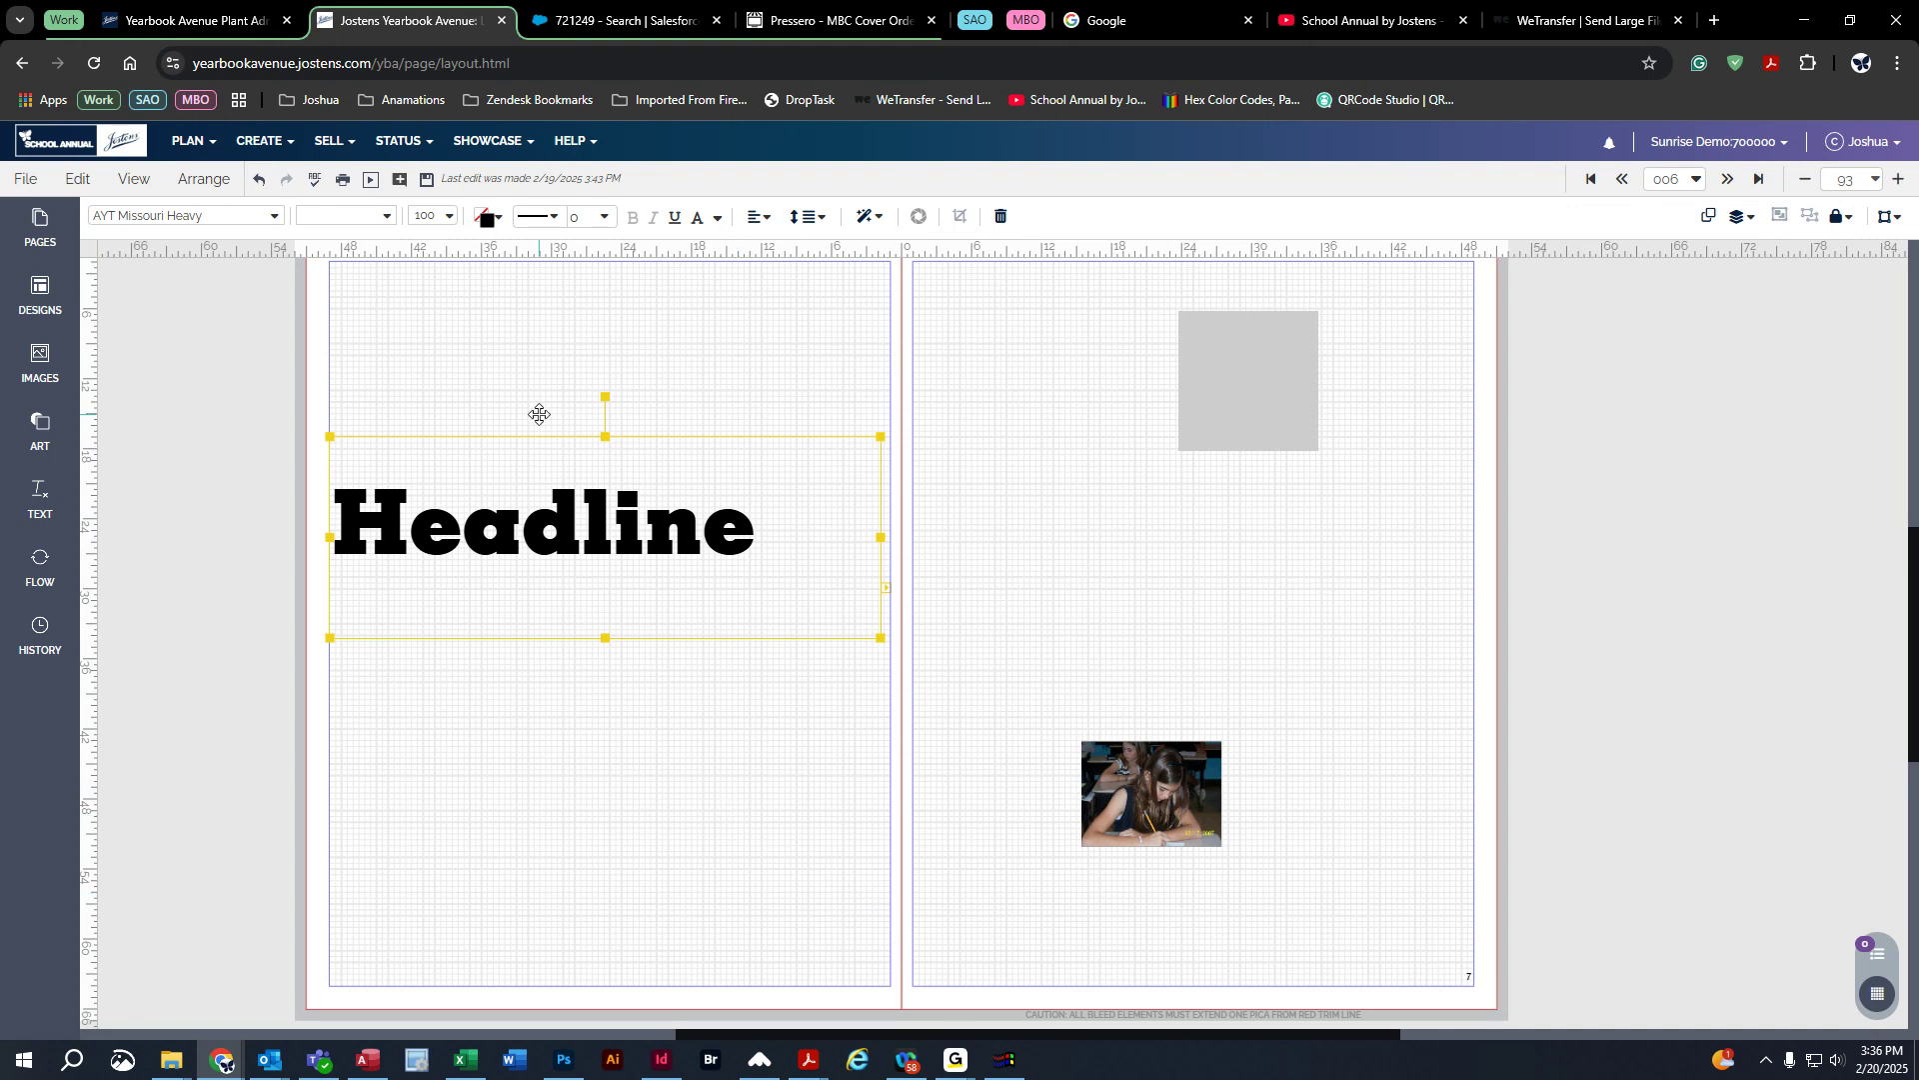
# Step: Set the headline's text fill to the RA Freshwater blue from Rainforest, trying a Classic pink and a Freestyle blue first
pyautogui.click(500, 220)
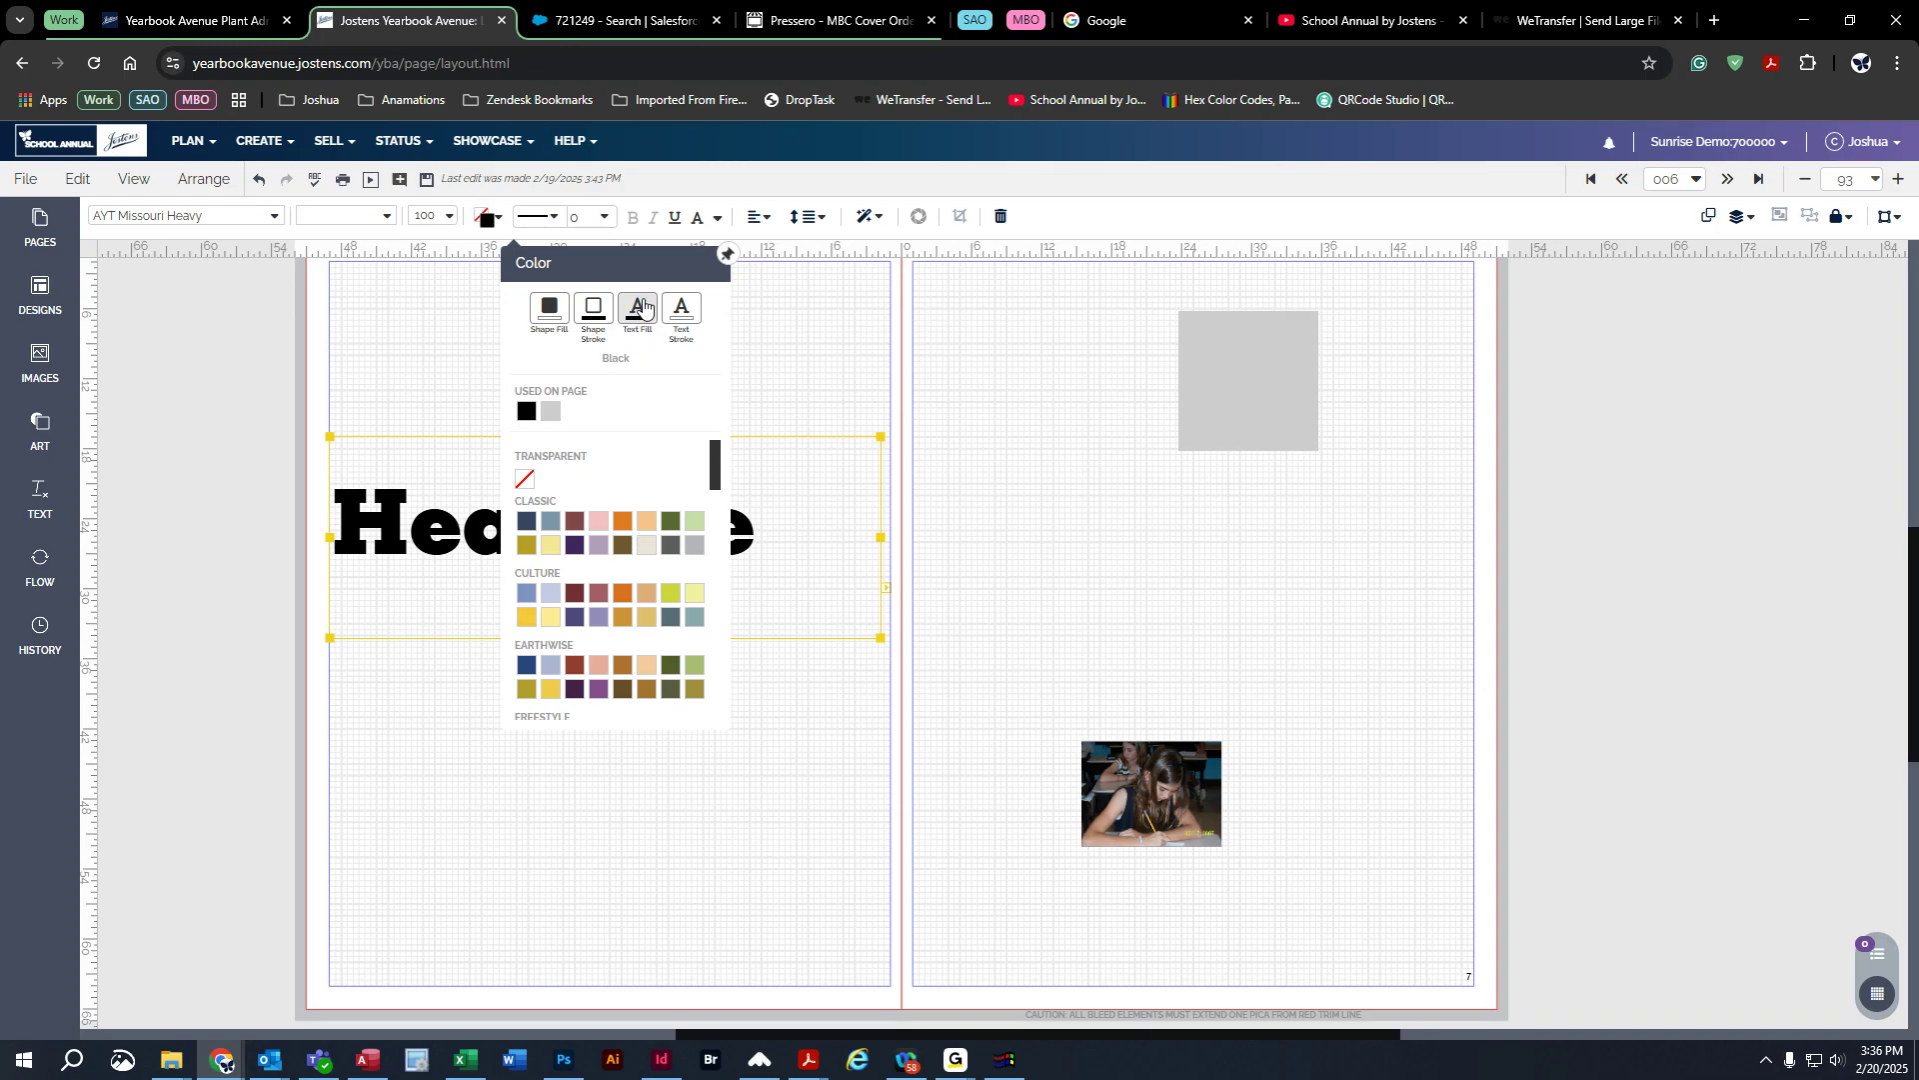
pyautogui.click(597, 522)
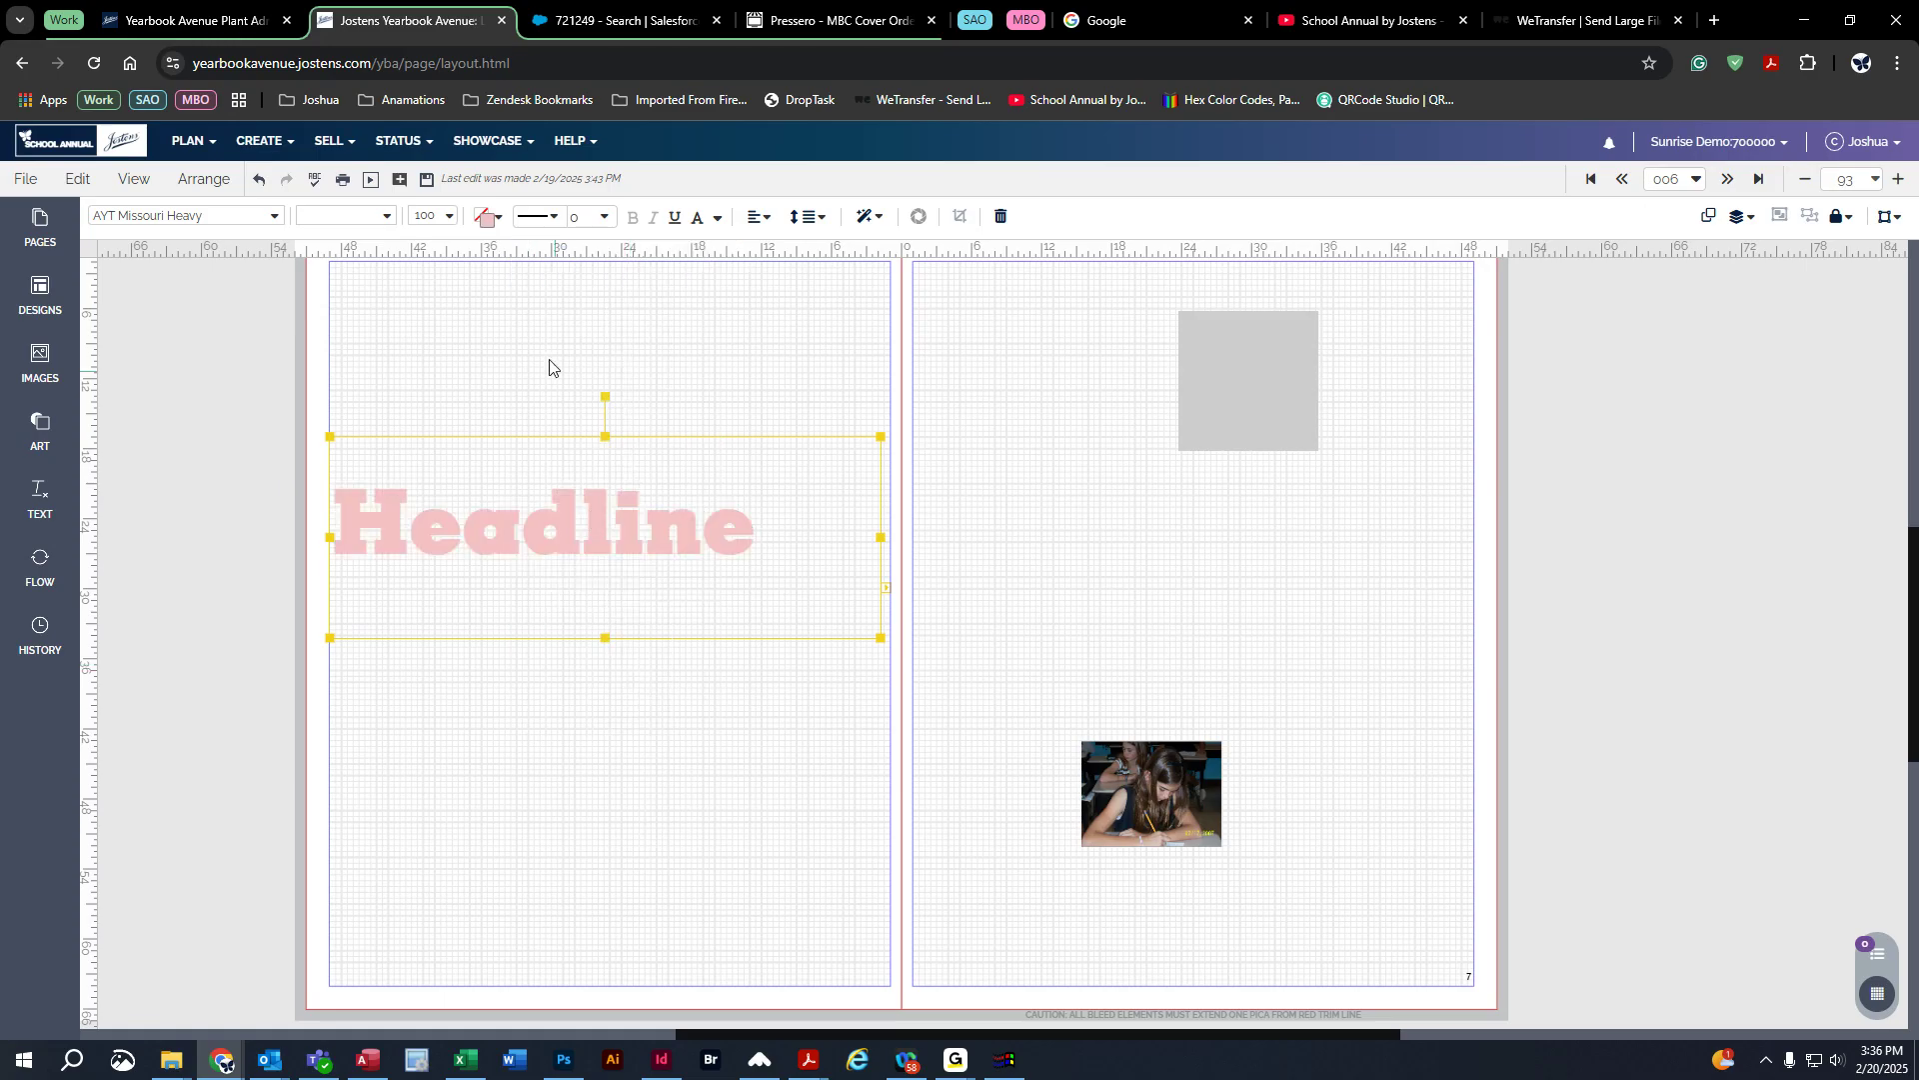
pyautogui.click(488, 217)
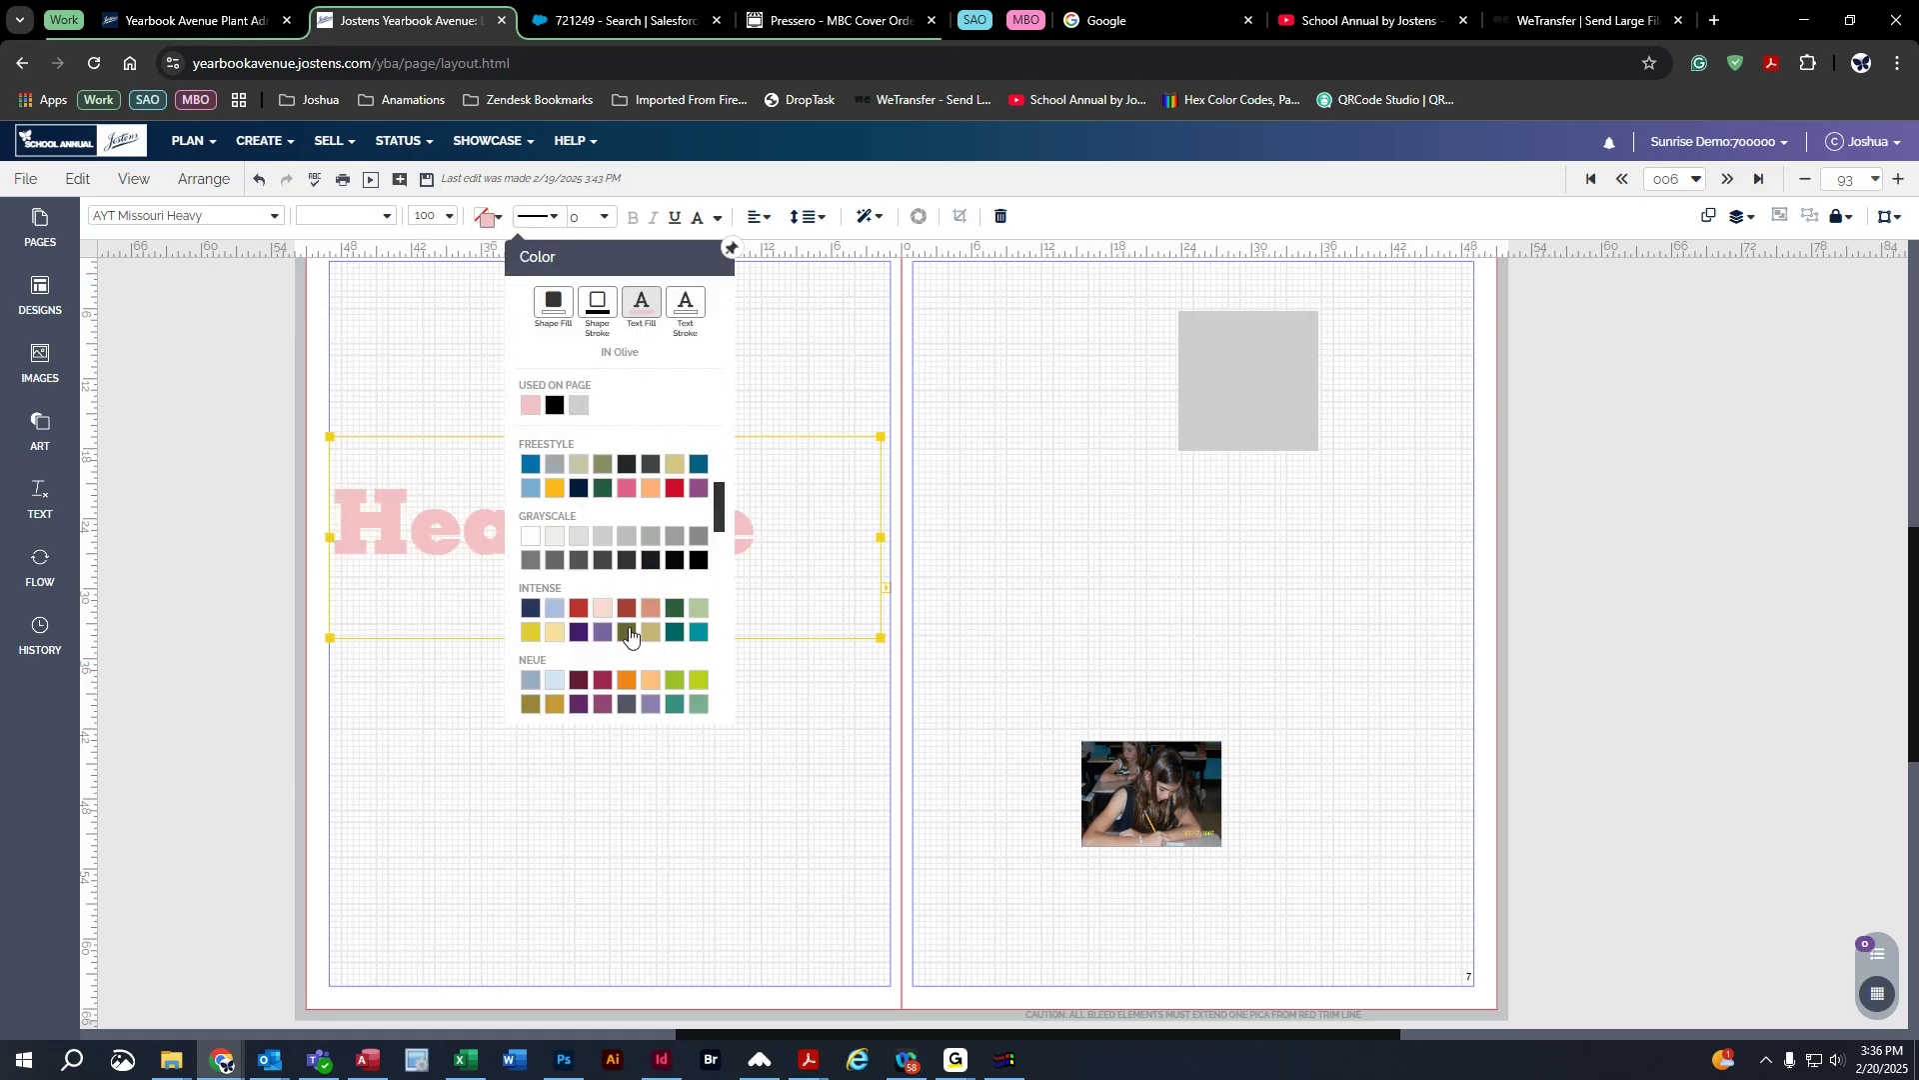
pyautogui.click(531, 465)
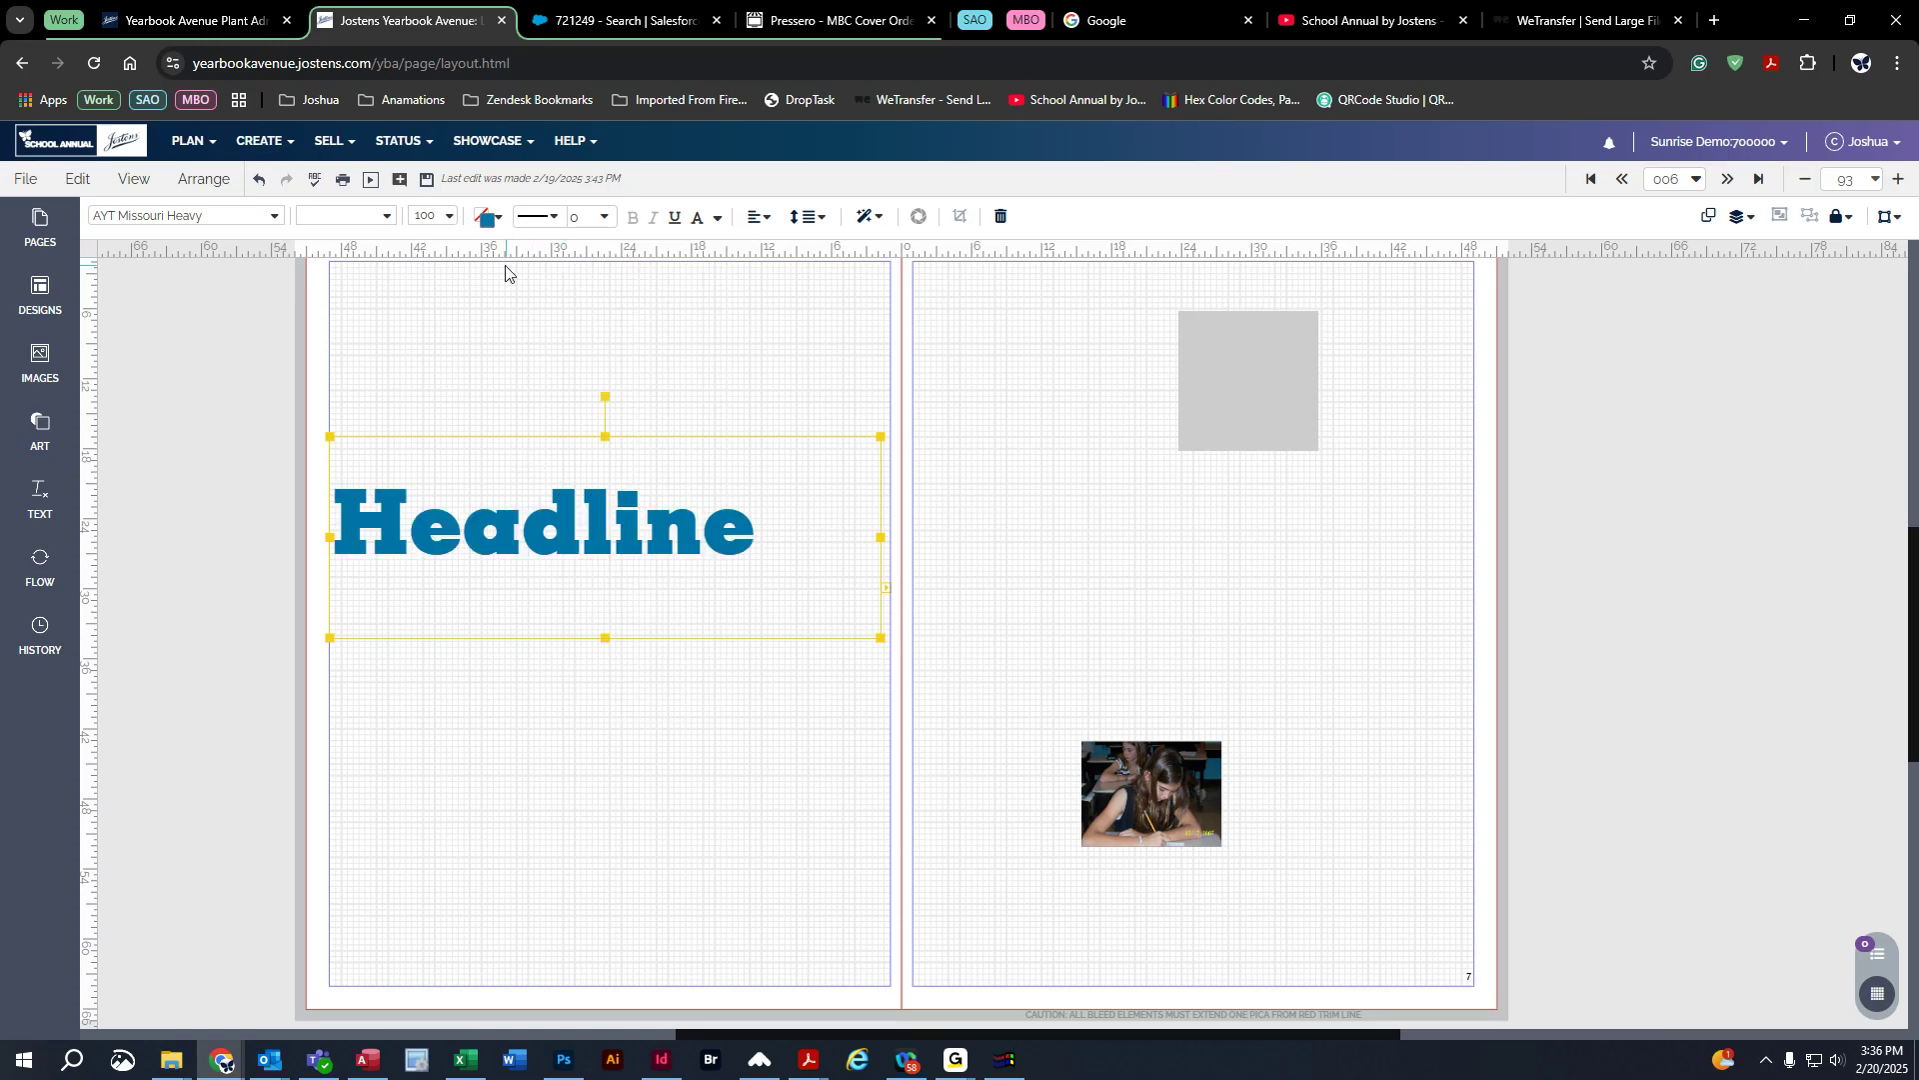
pyautogui.click(489, 218)
pyautogui.scroll(-3, 618, 663)
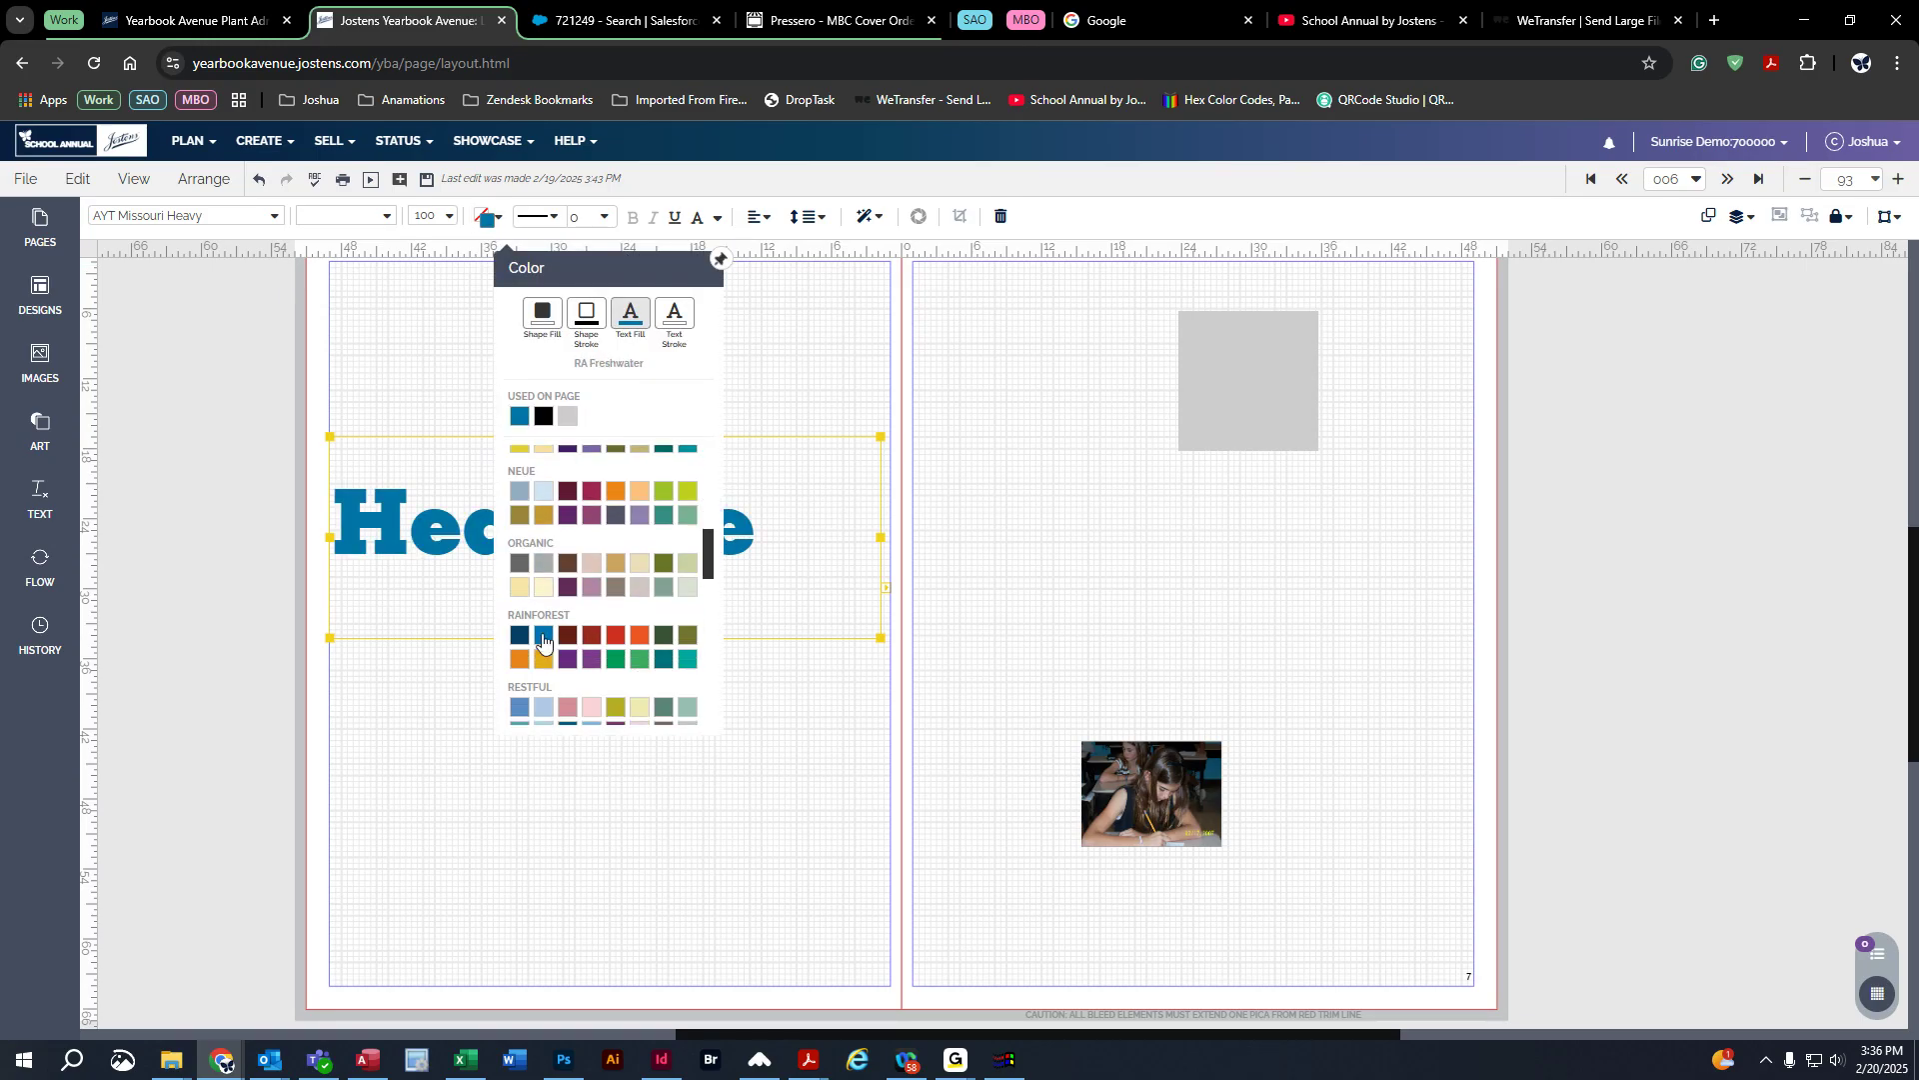
pyautogui.click(542, 637)
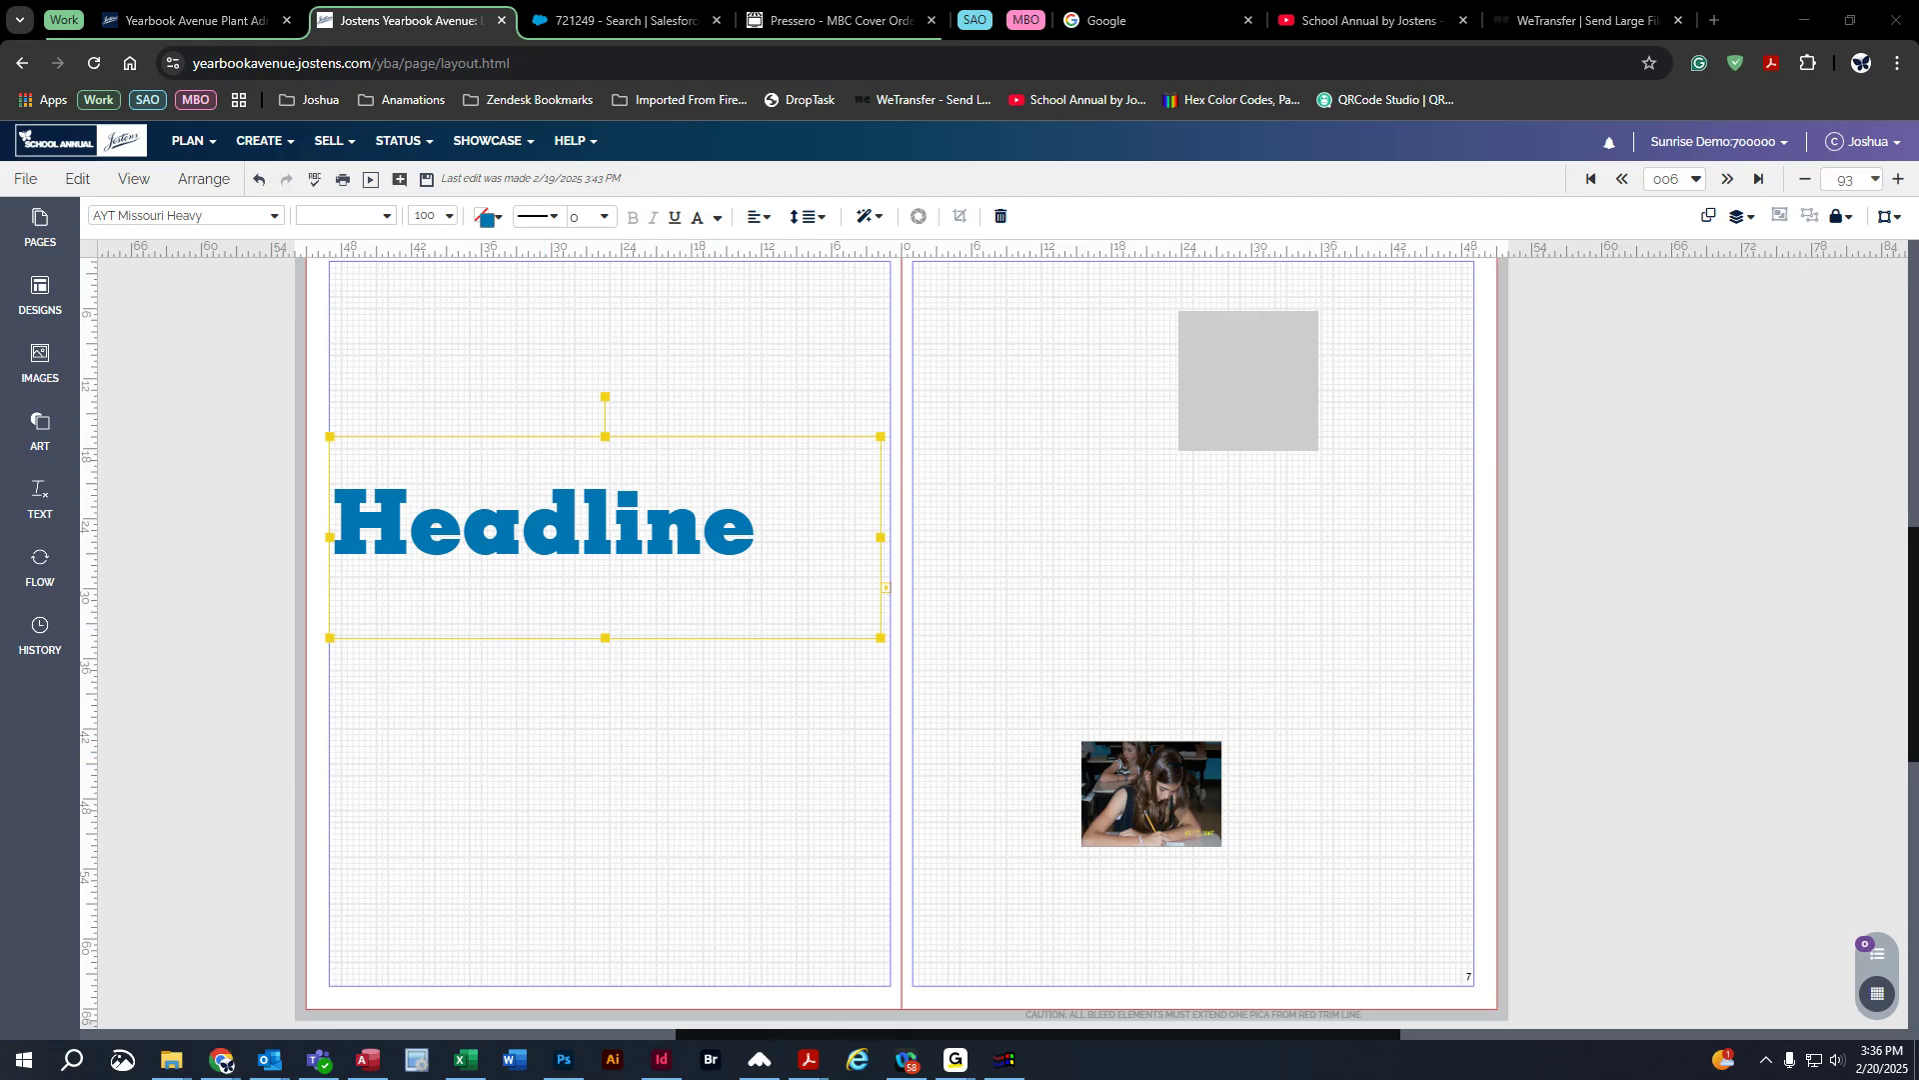
# Step: Apply a black text stroke to the headline's letters
pyautogui.click(492, 217)
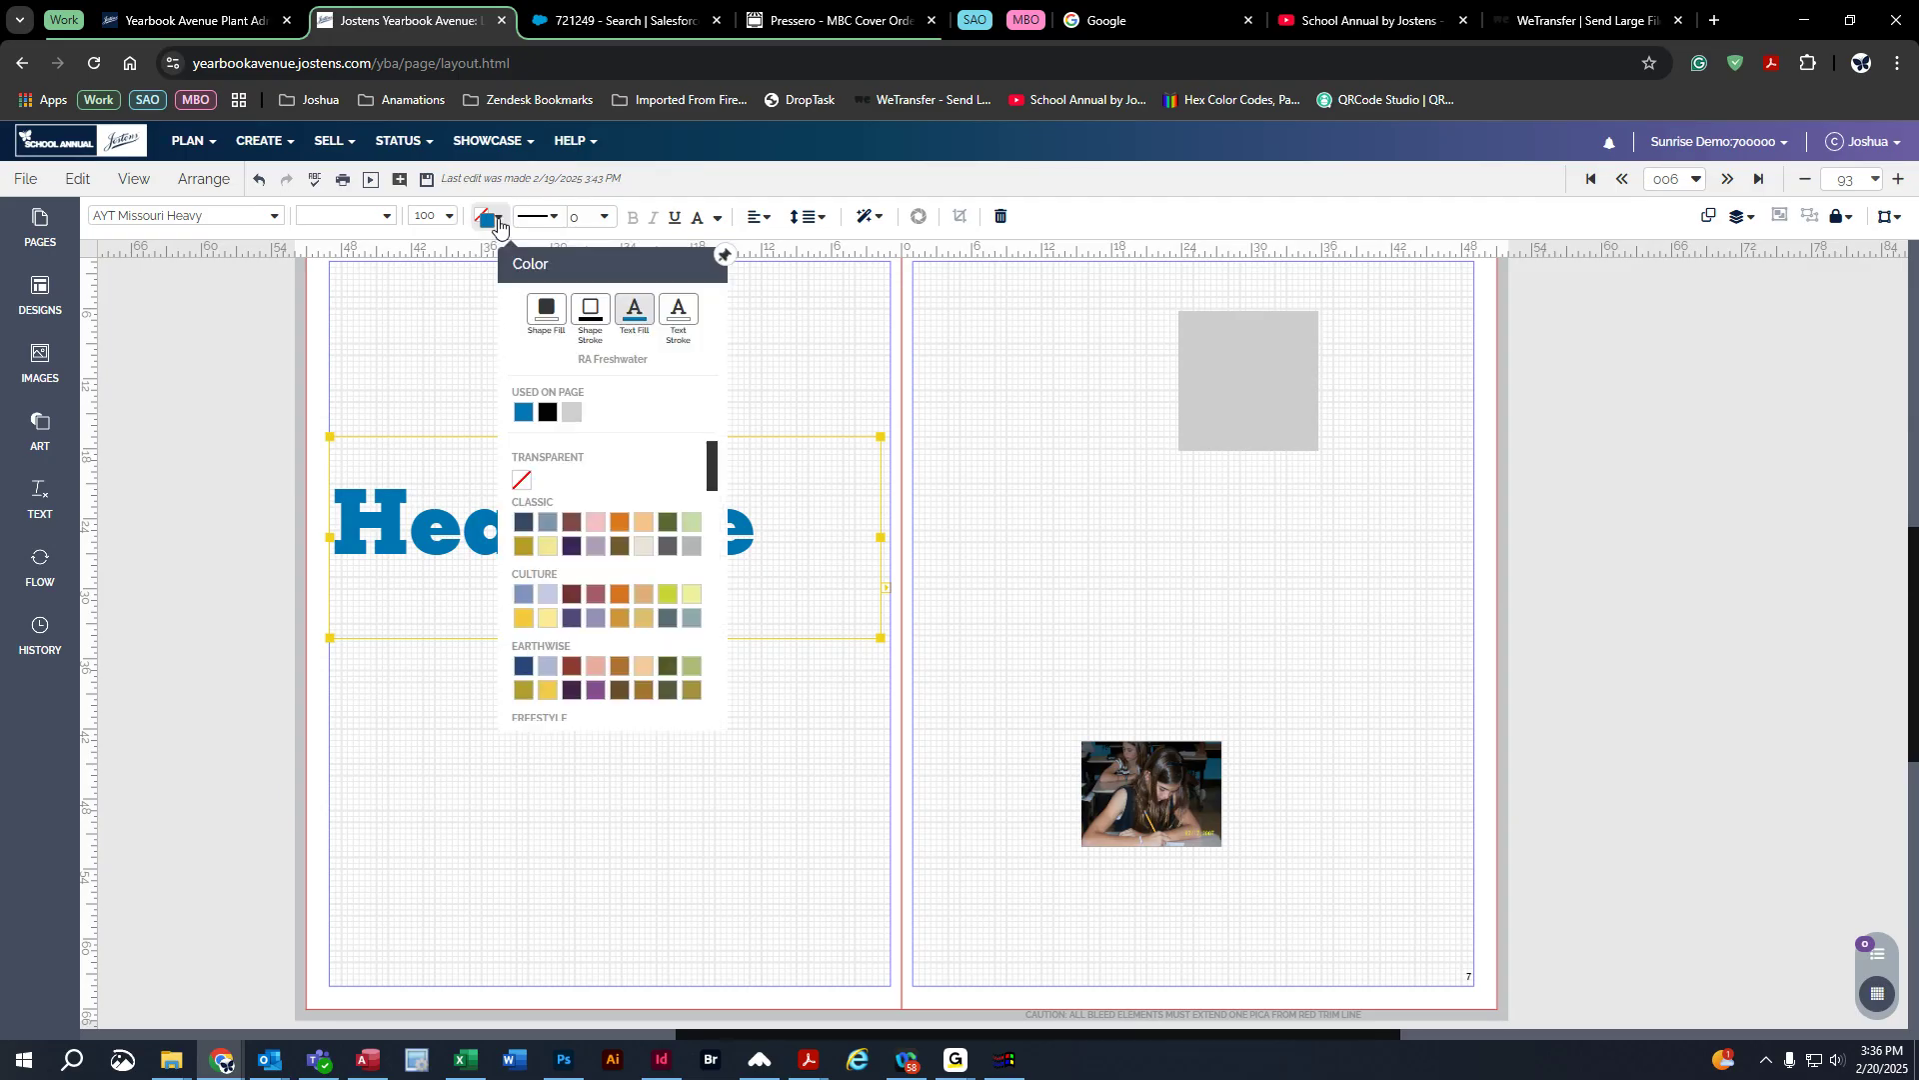
pyautogui.click(683, 320)
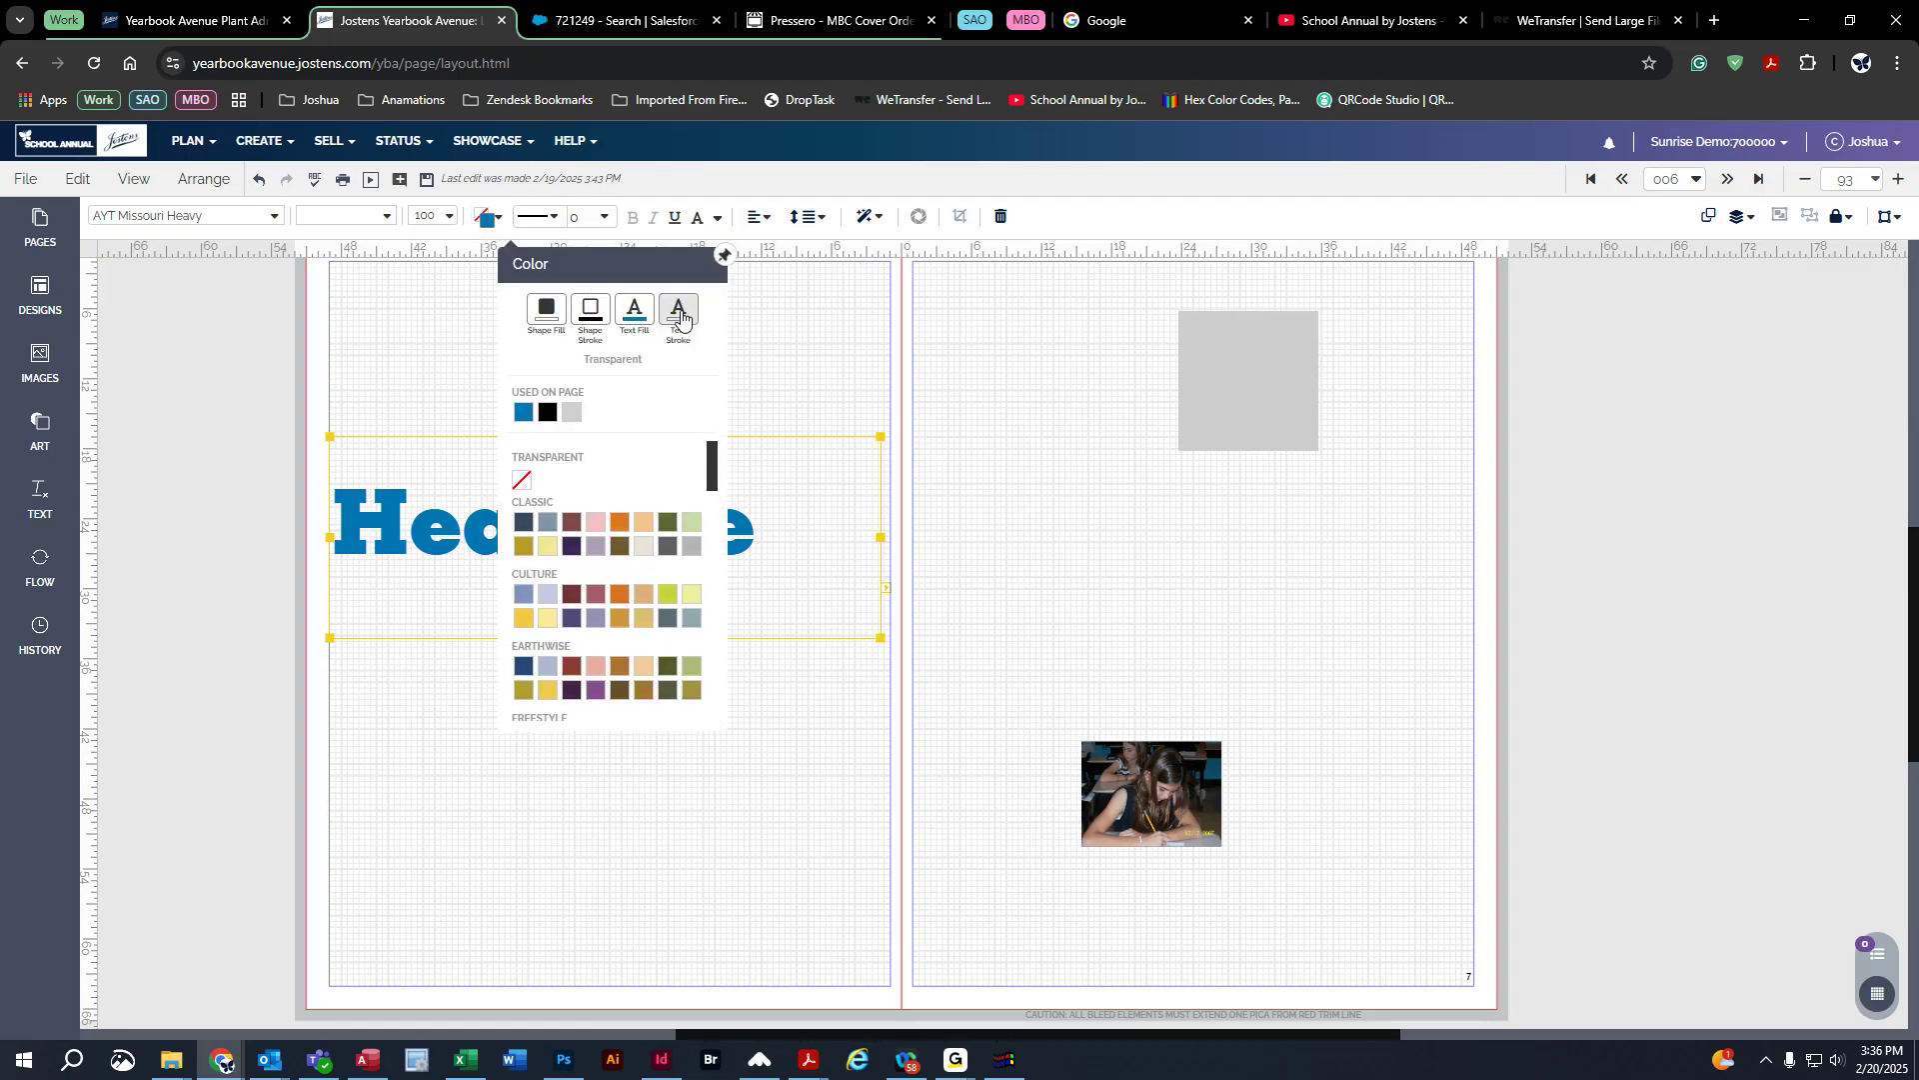
pyautogui.click(549, 414)
pyautogui.click(551, 415)
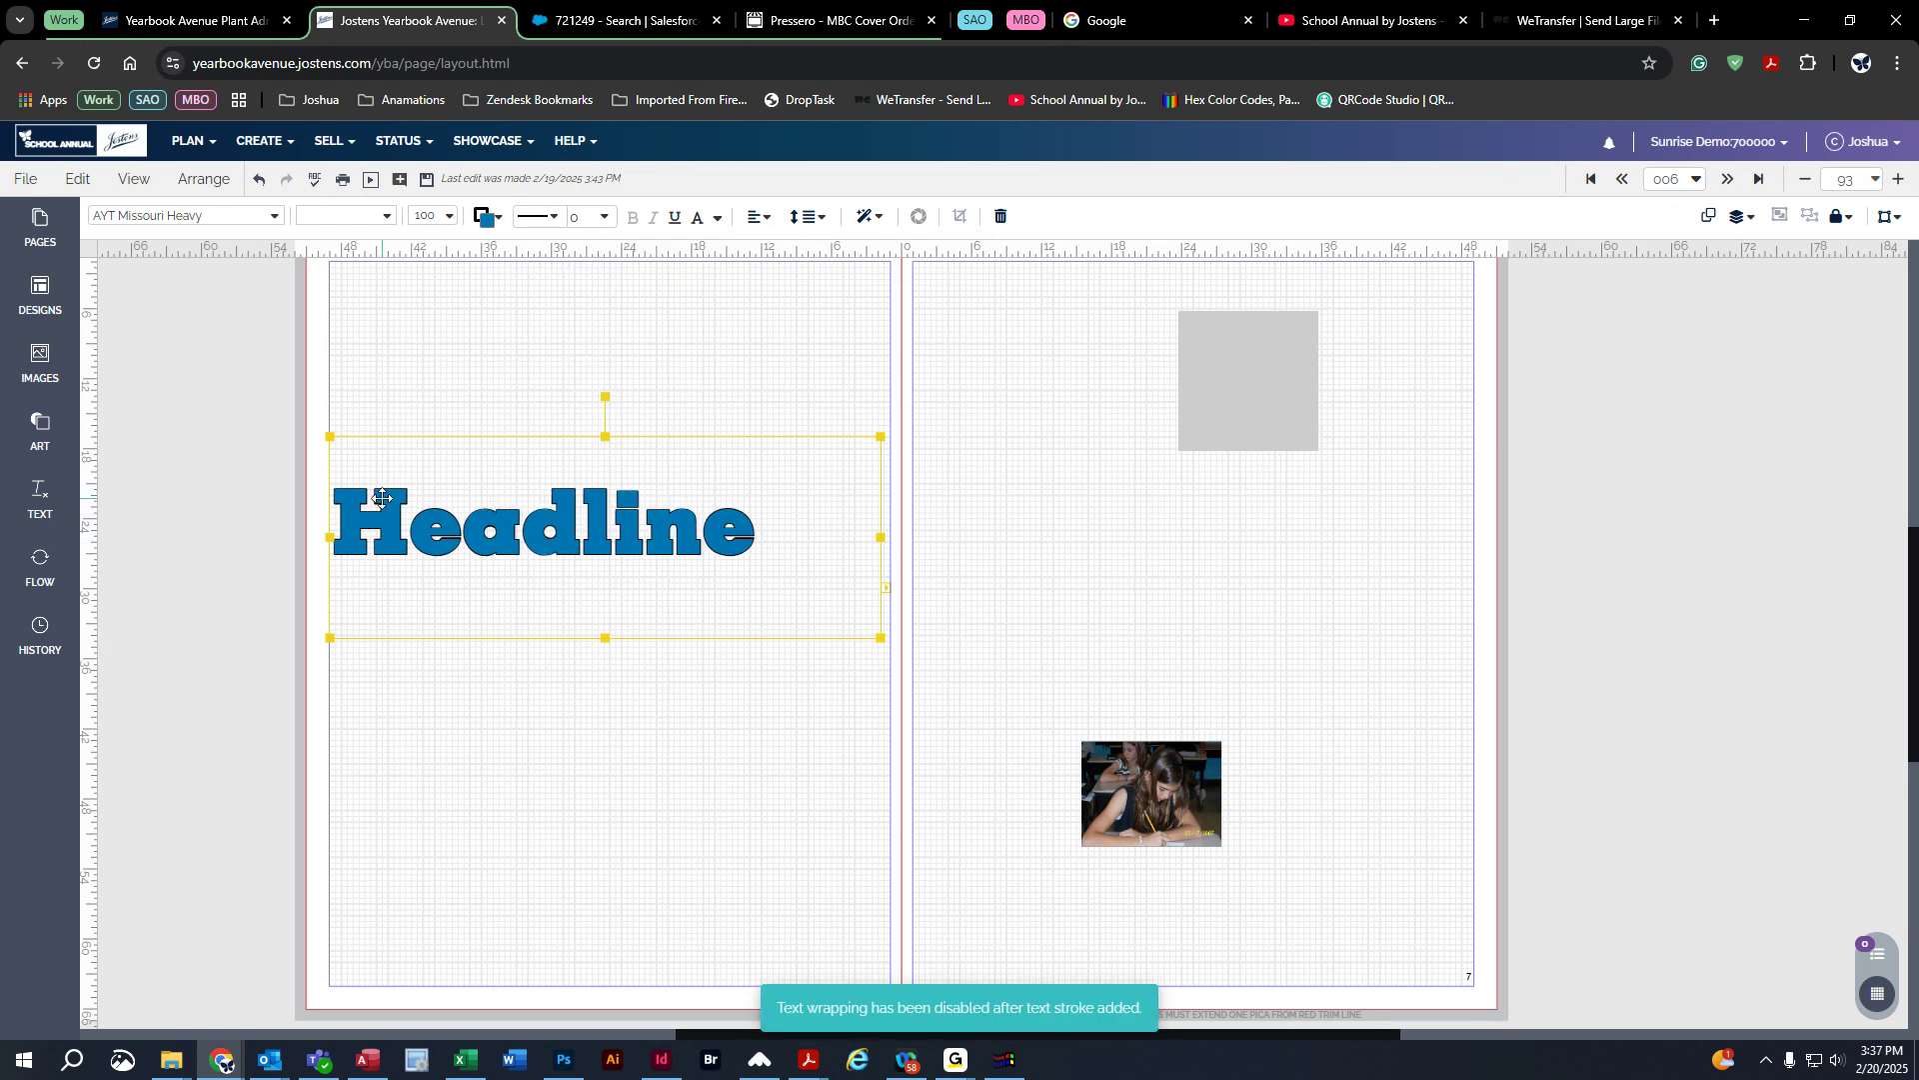
# Step: Set the shape stroke of the headline's text box to the yellow from the Robust colors
pyautogui.click(501, 228)
pyautogui.click(595, 320)
pyautogui.scroll(-5, 692, 640)
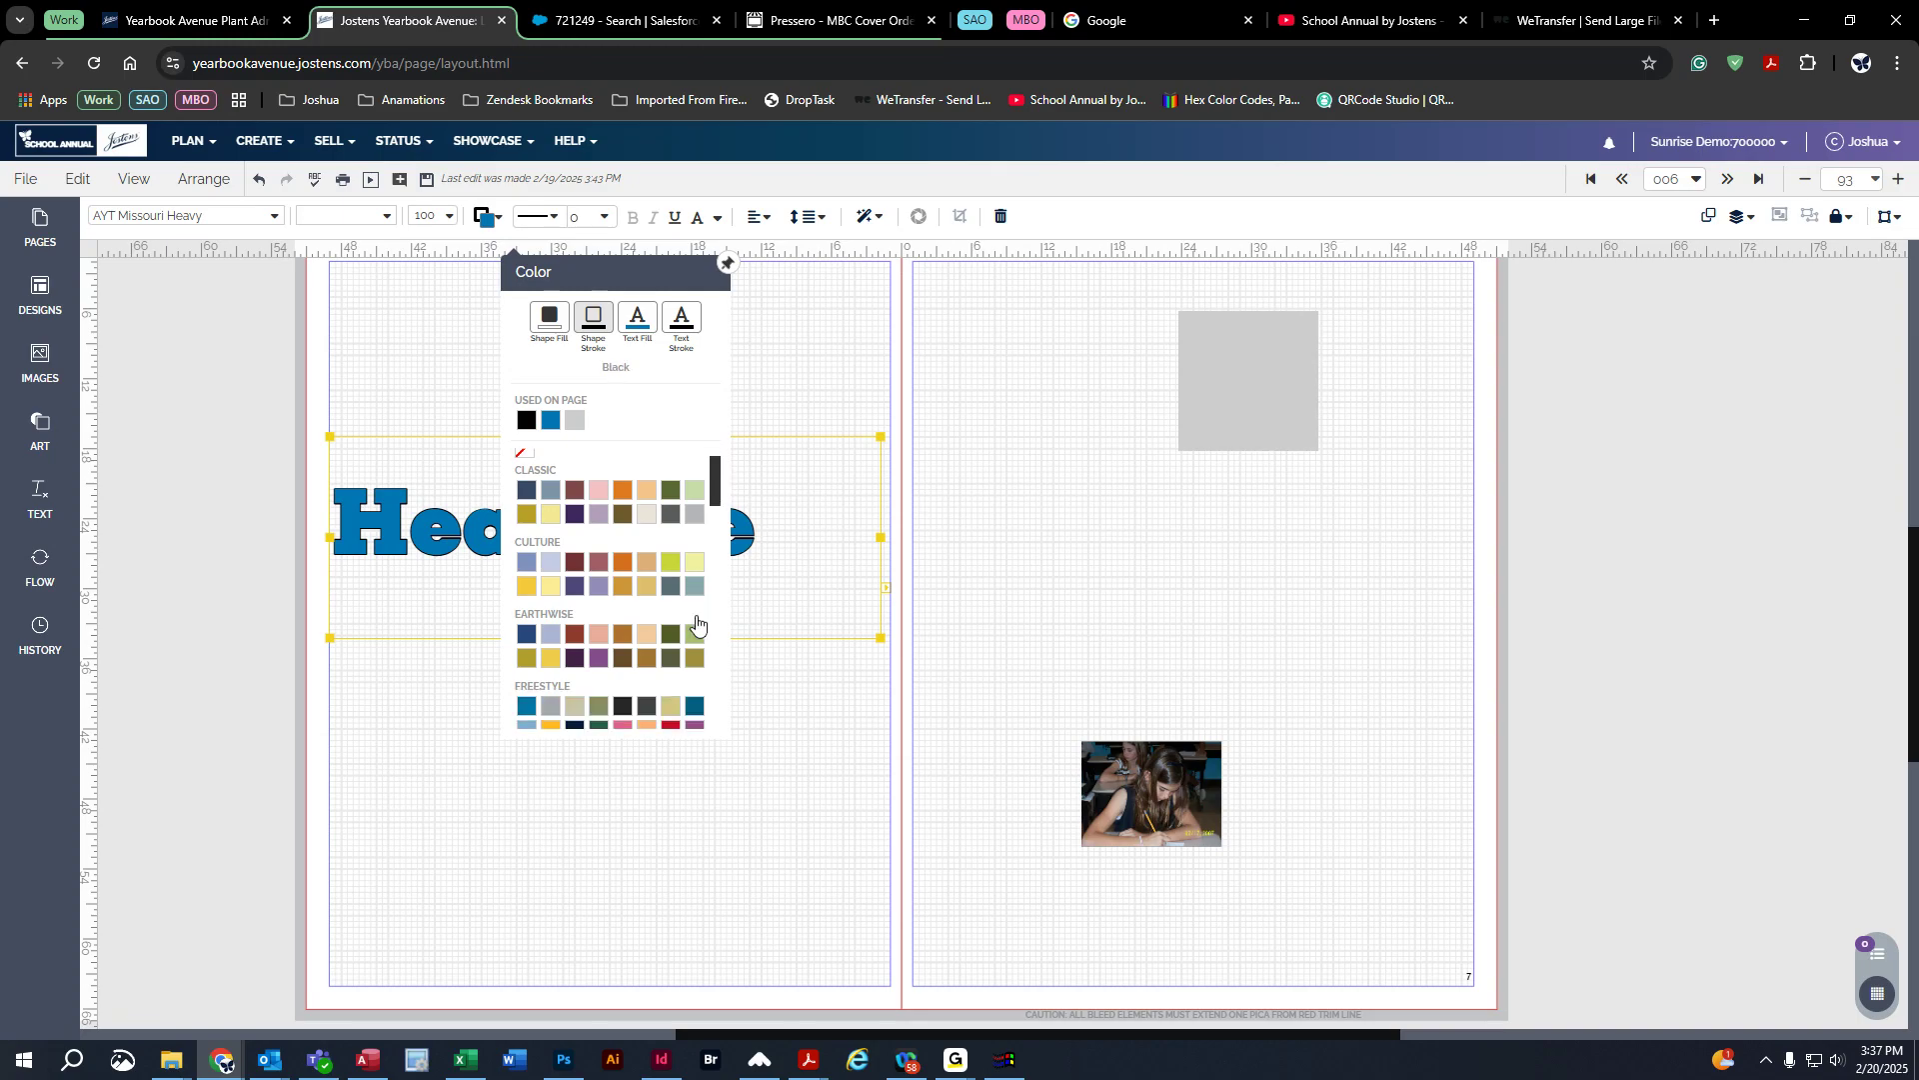
pyautogui.scroll(-3, 691, 652)
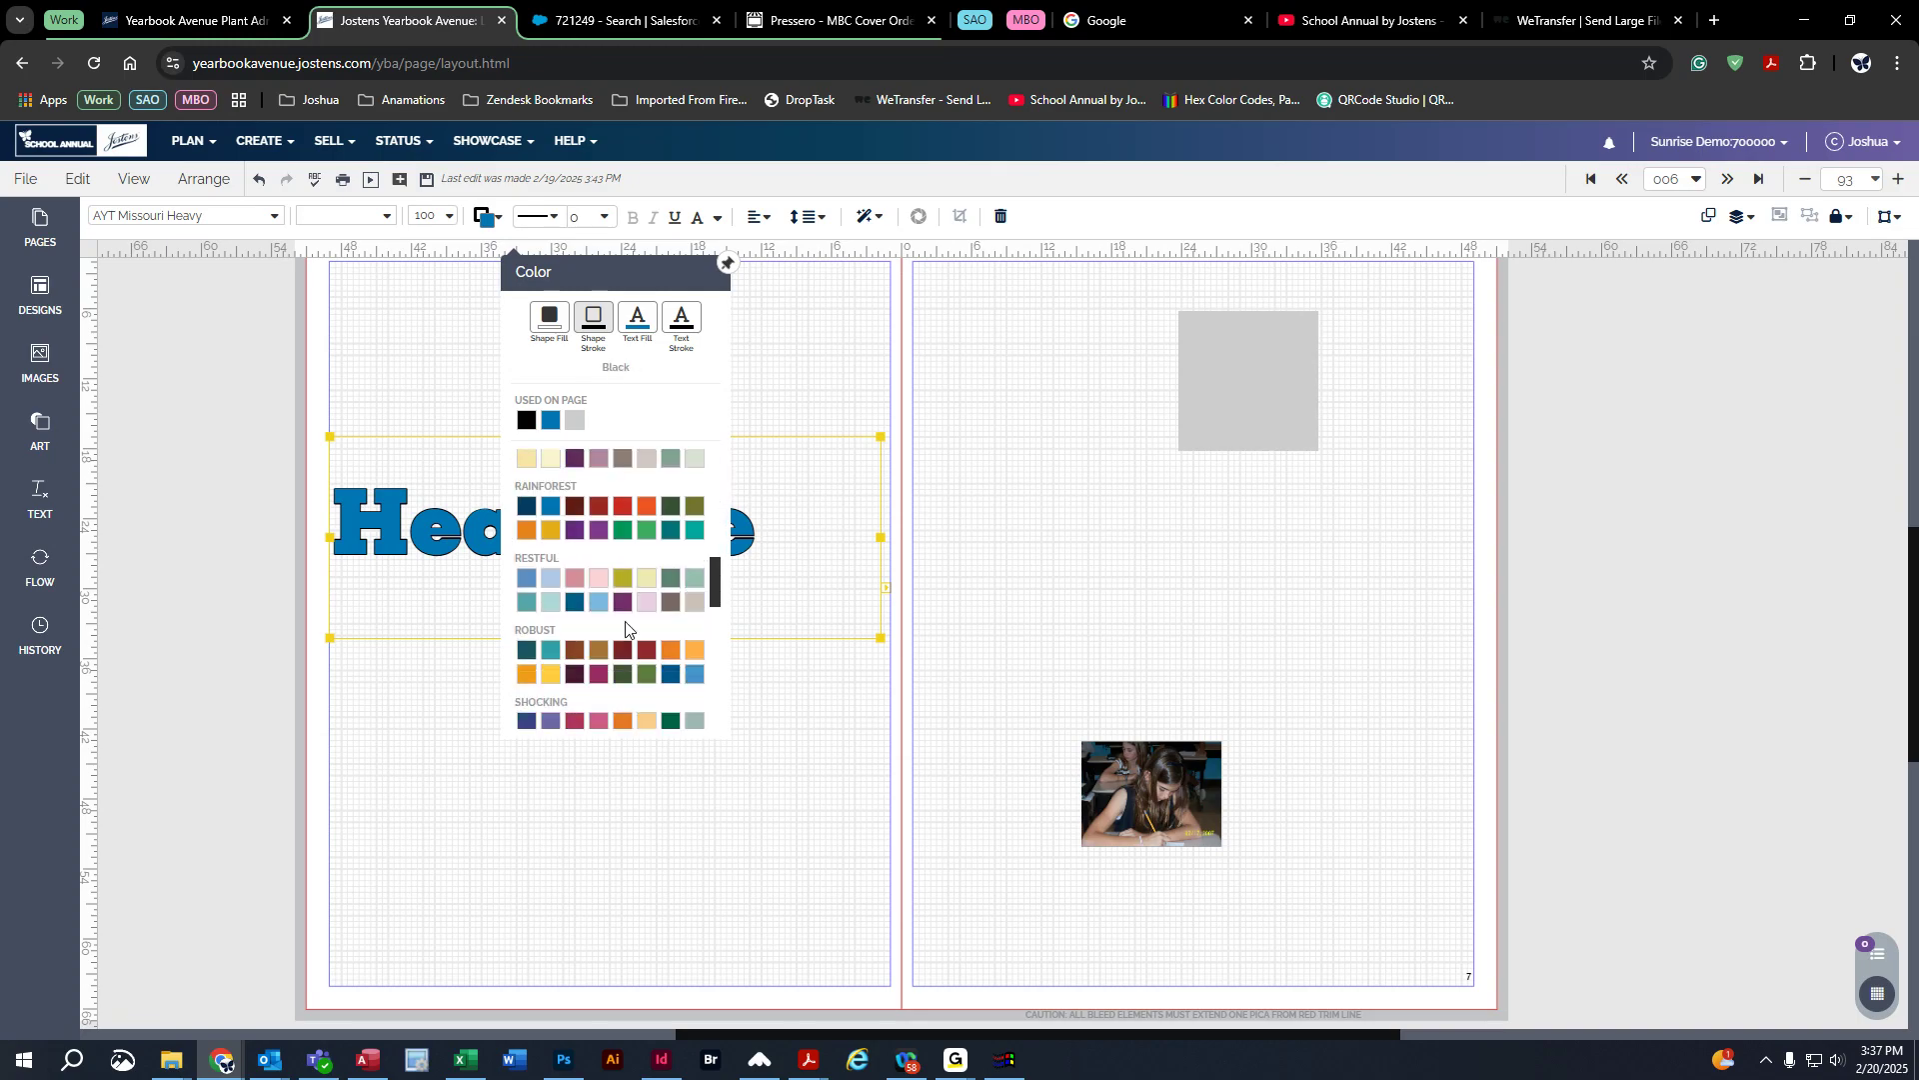
pyautogui.scroll(-1, 637, 690)
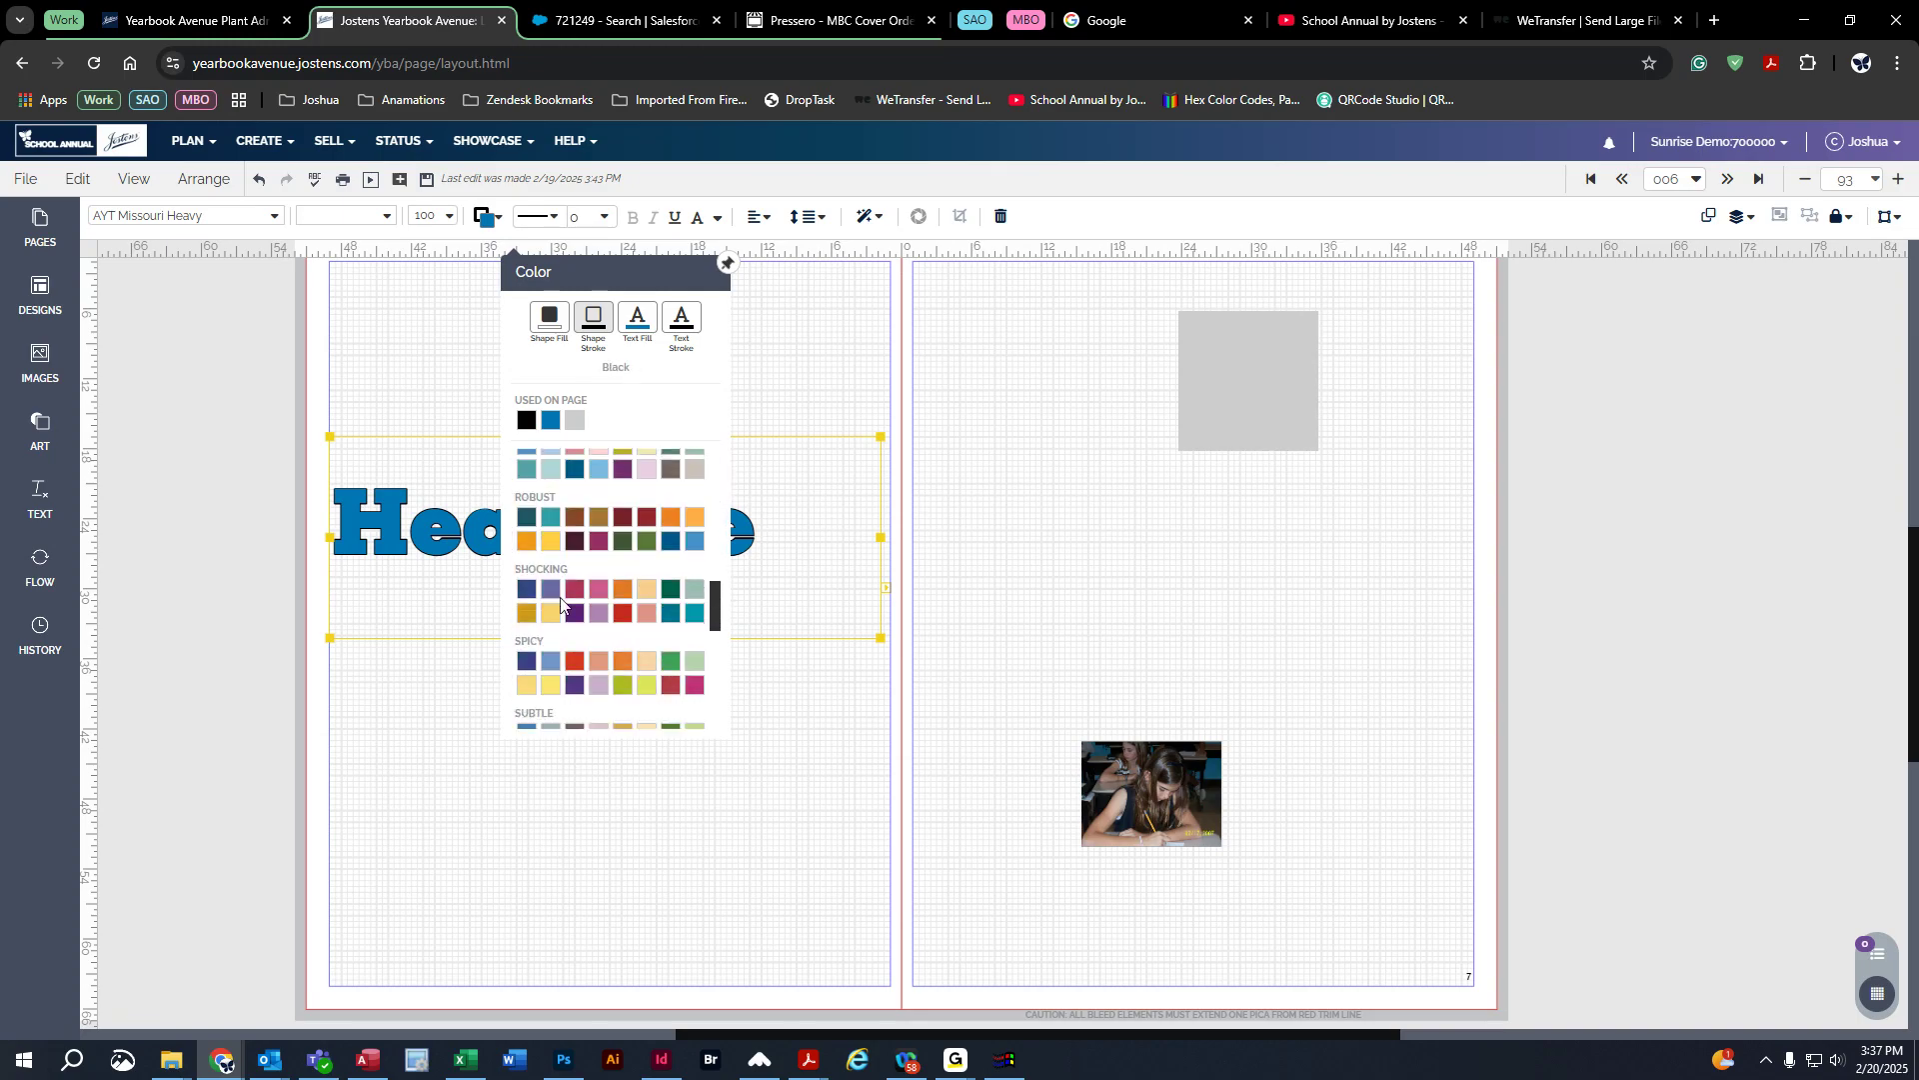
pyautogui.click(550, 542)
pyautogui.click(521, 375)
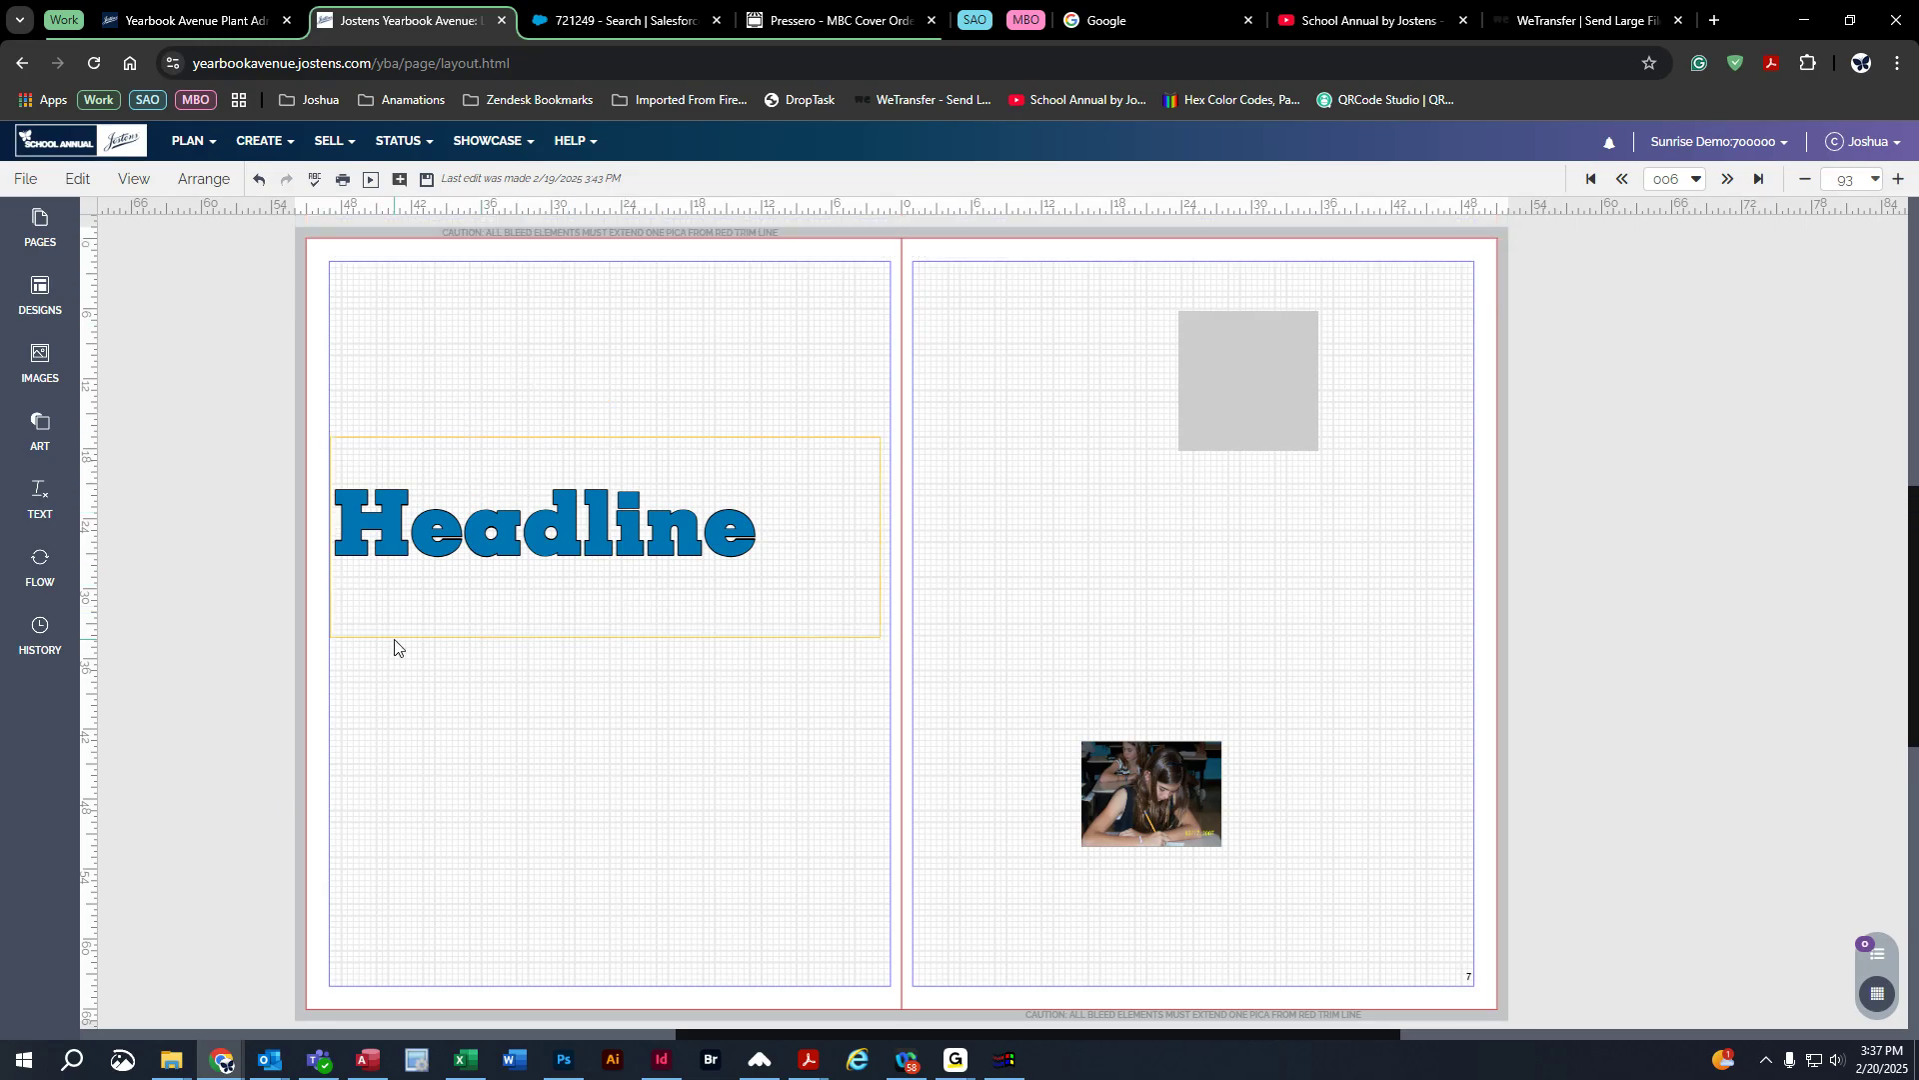
# Step: Set the stroke size of the headline's text box to 5 pt, trying 9 pt along the way
pyautogui.click(636, 517)
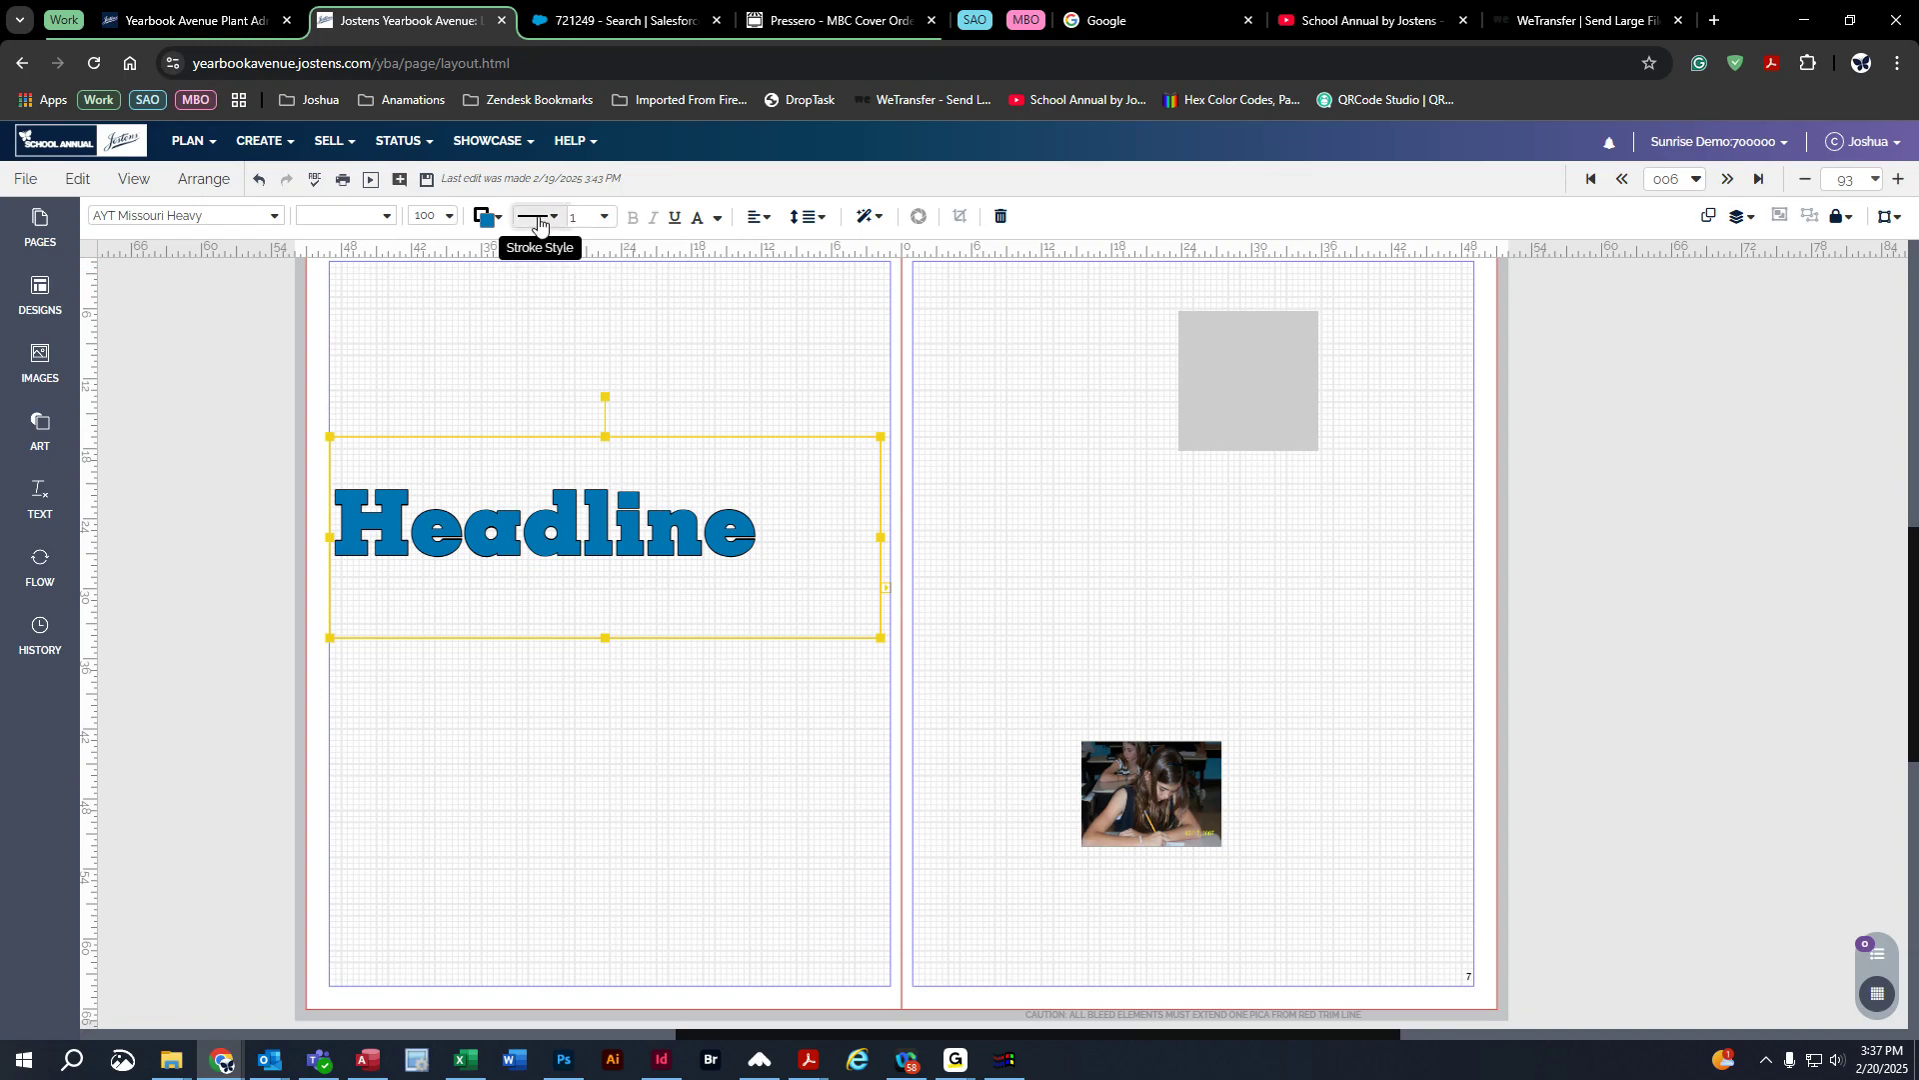
pyautogui.click(606, 218)
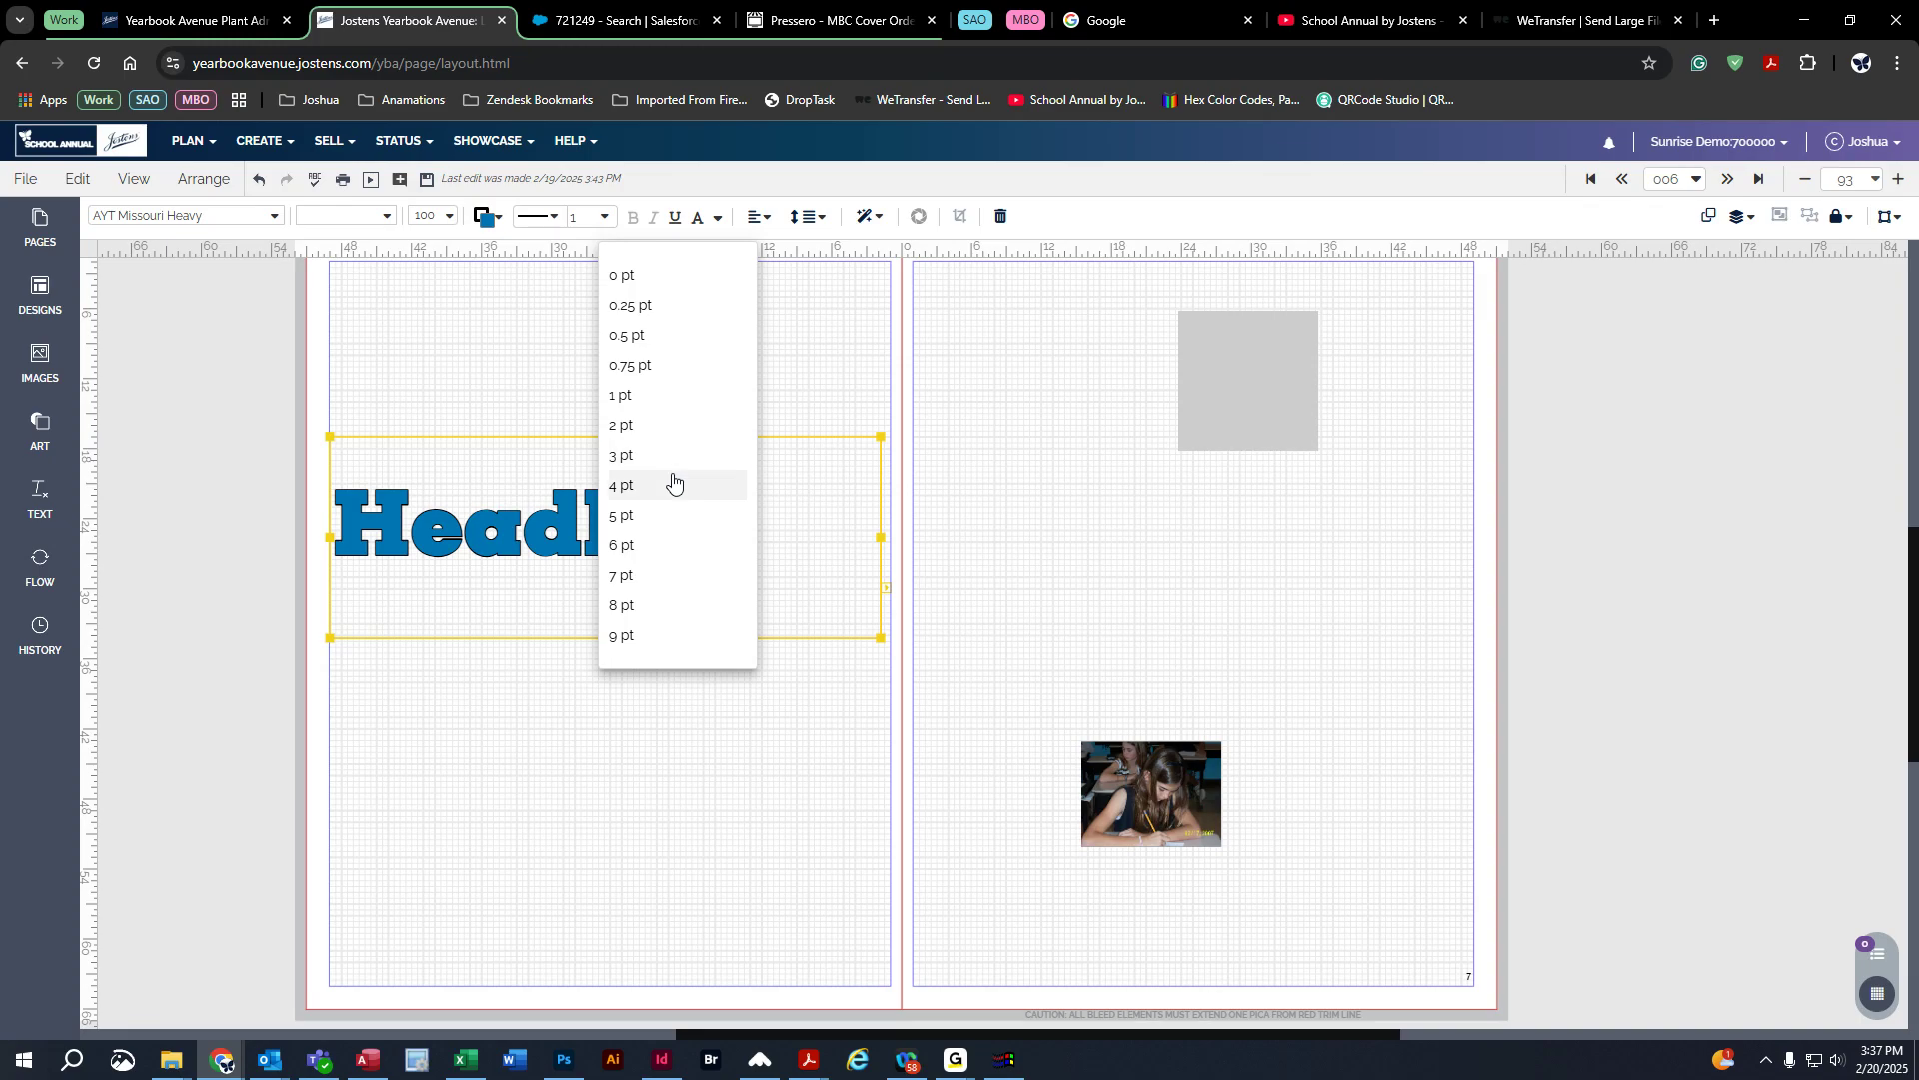
pyautogui.click(657, 511)
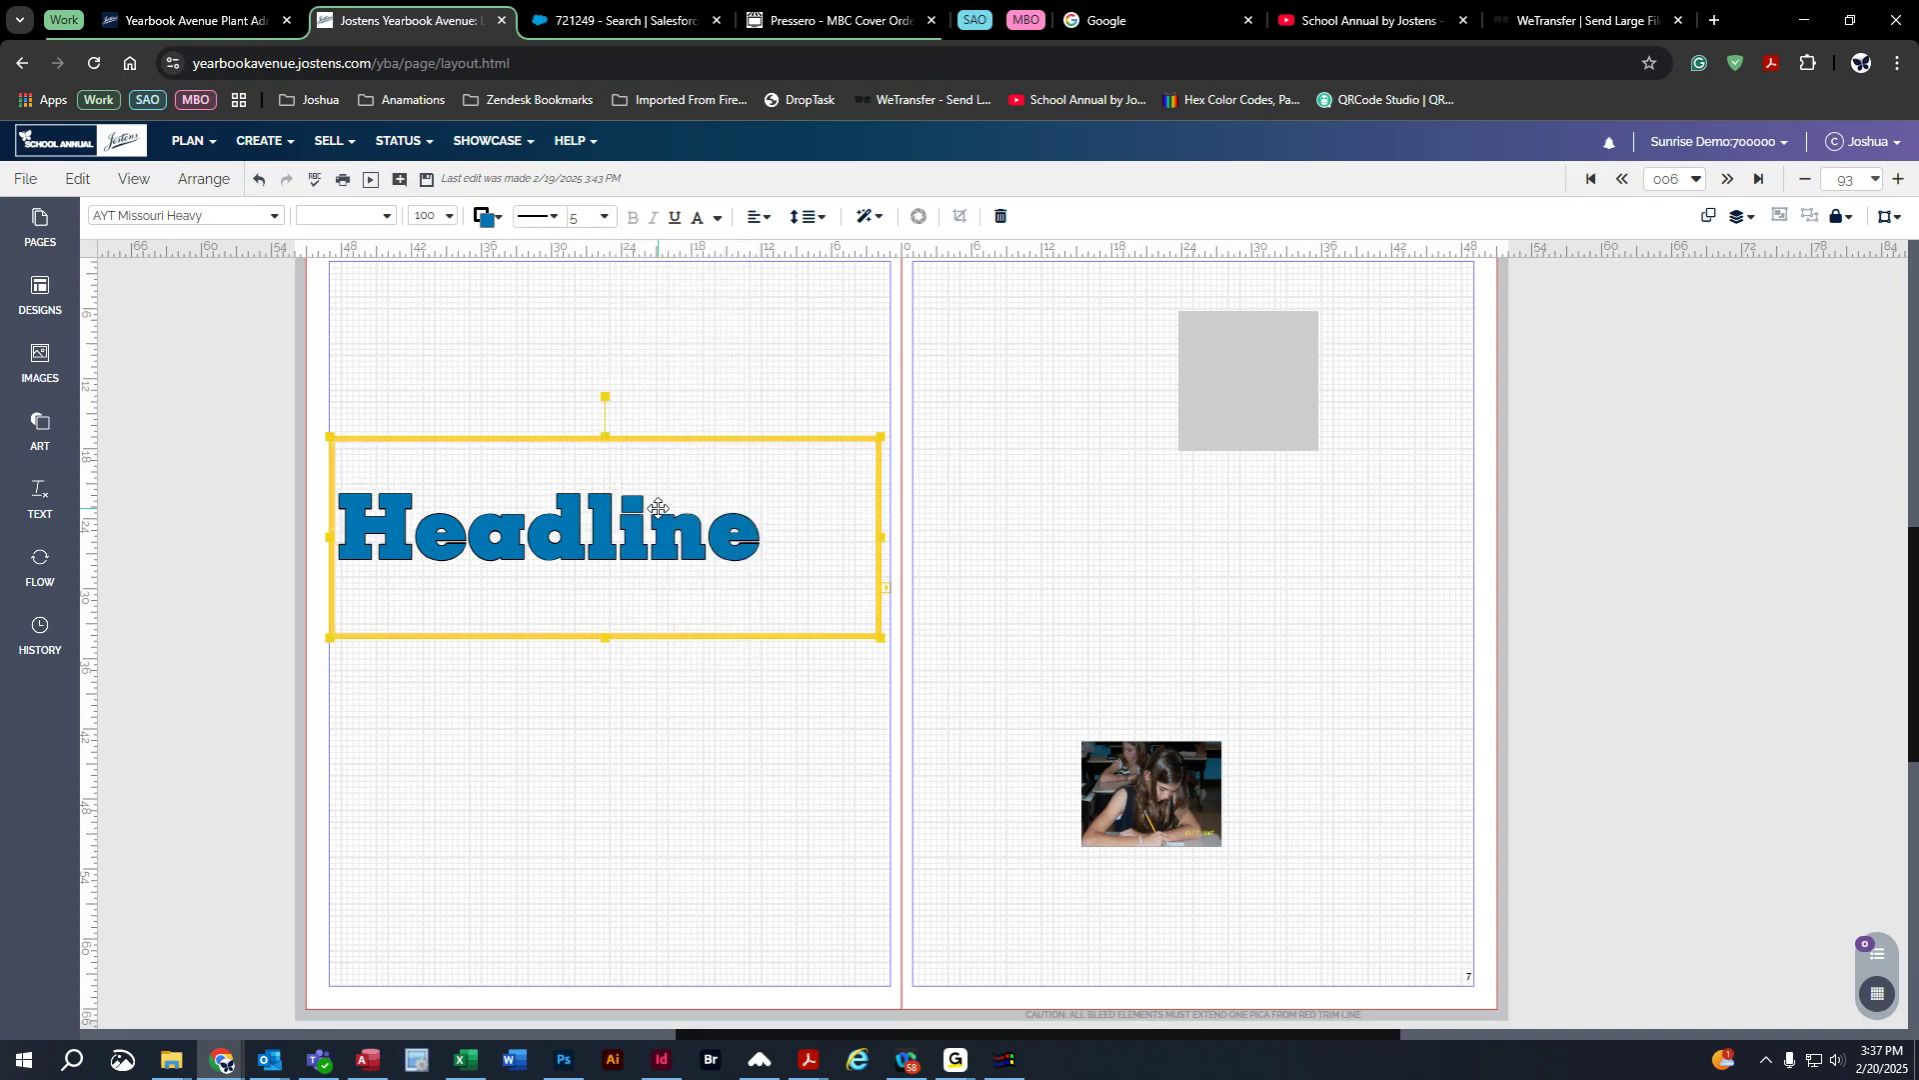
pyautogui.click(607, 216)
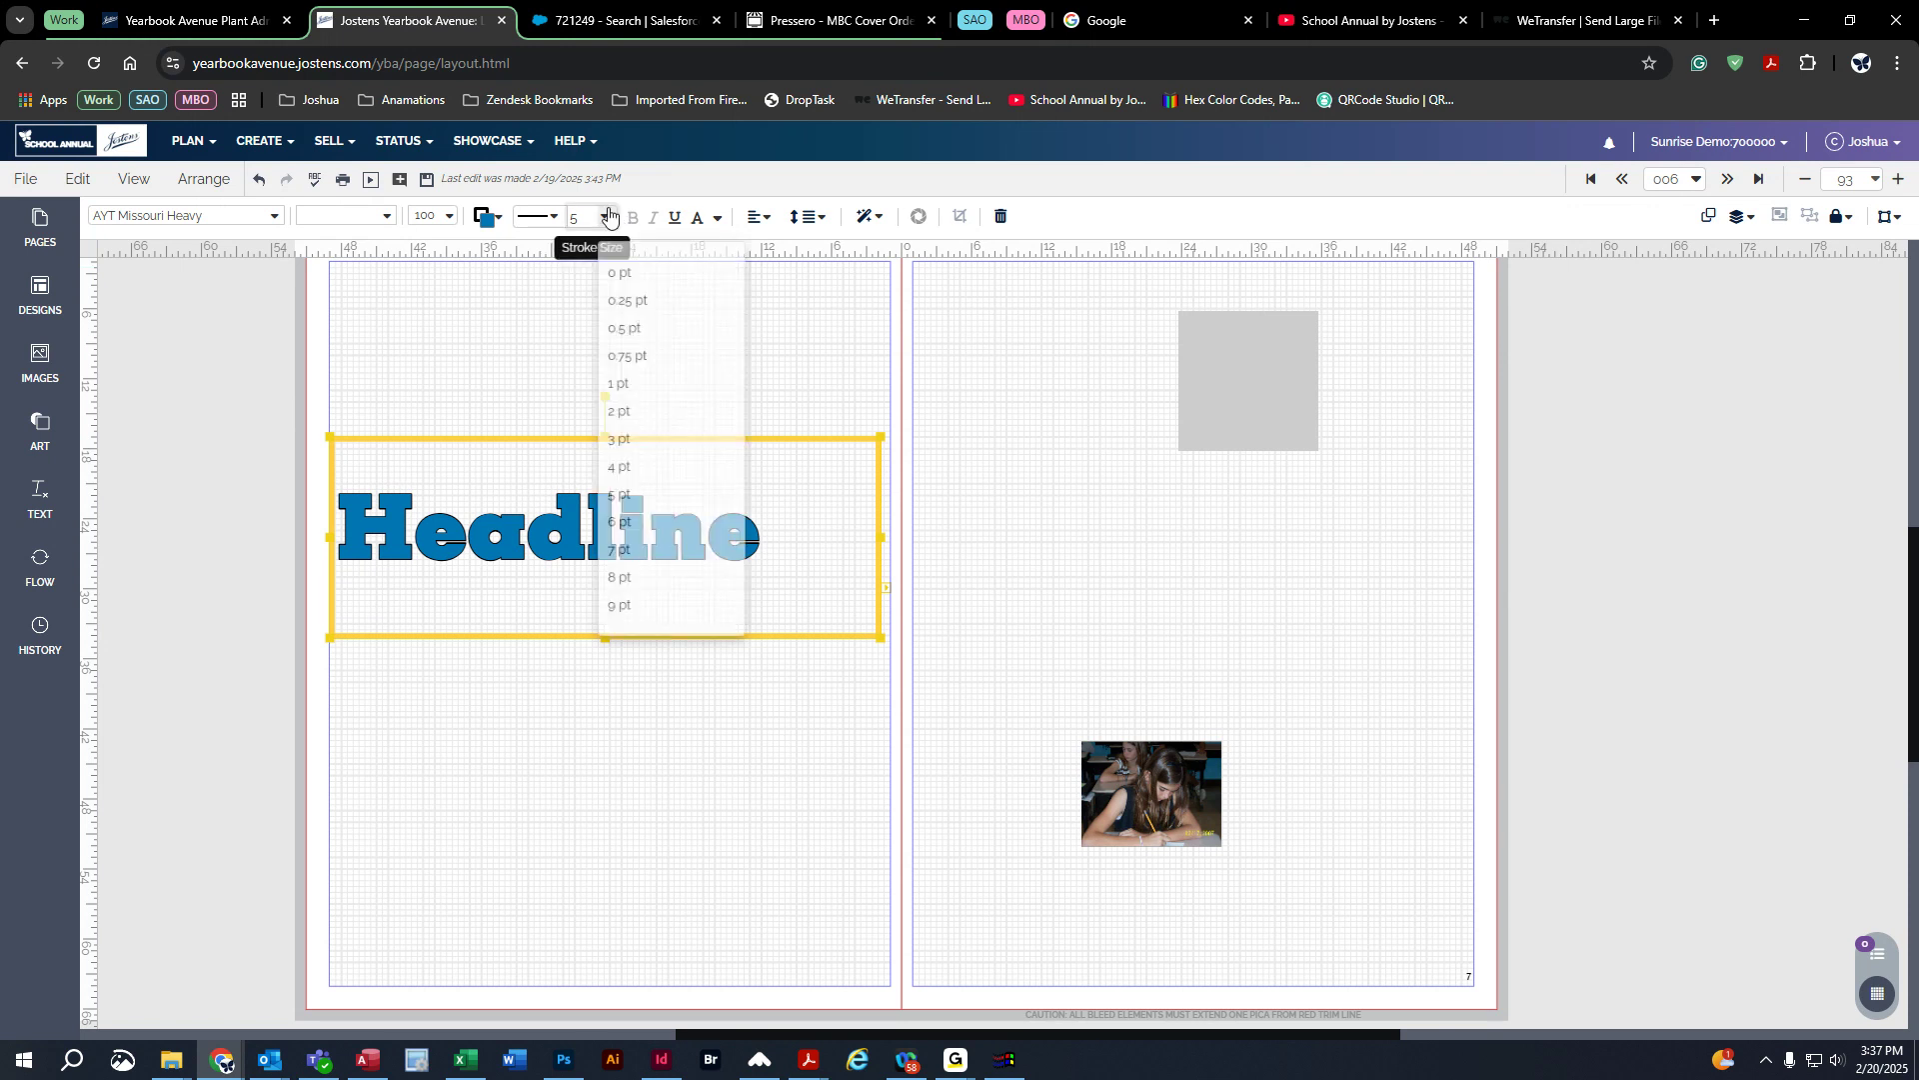
pyautogui.click(654, 637)
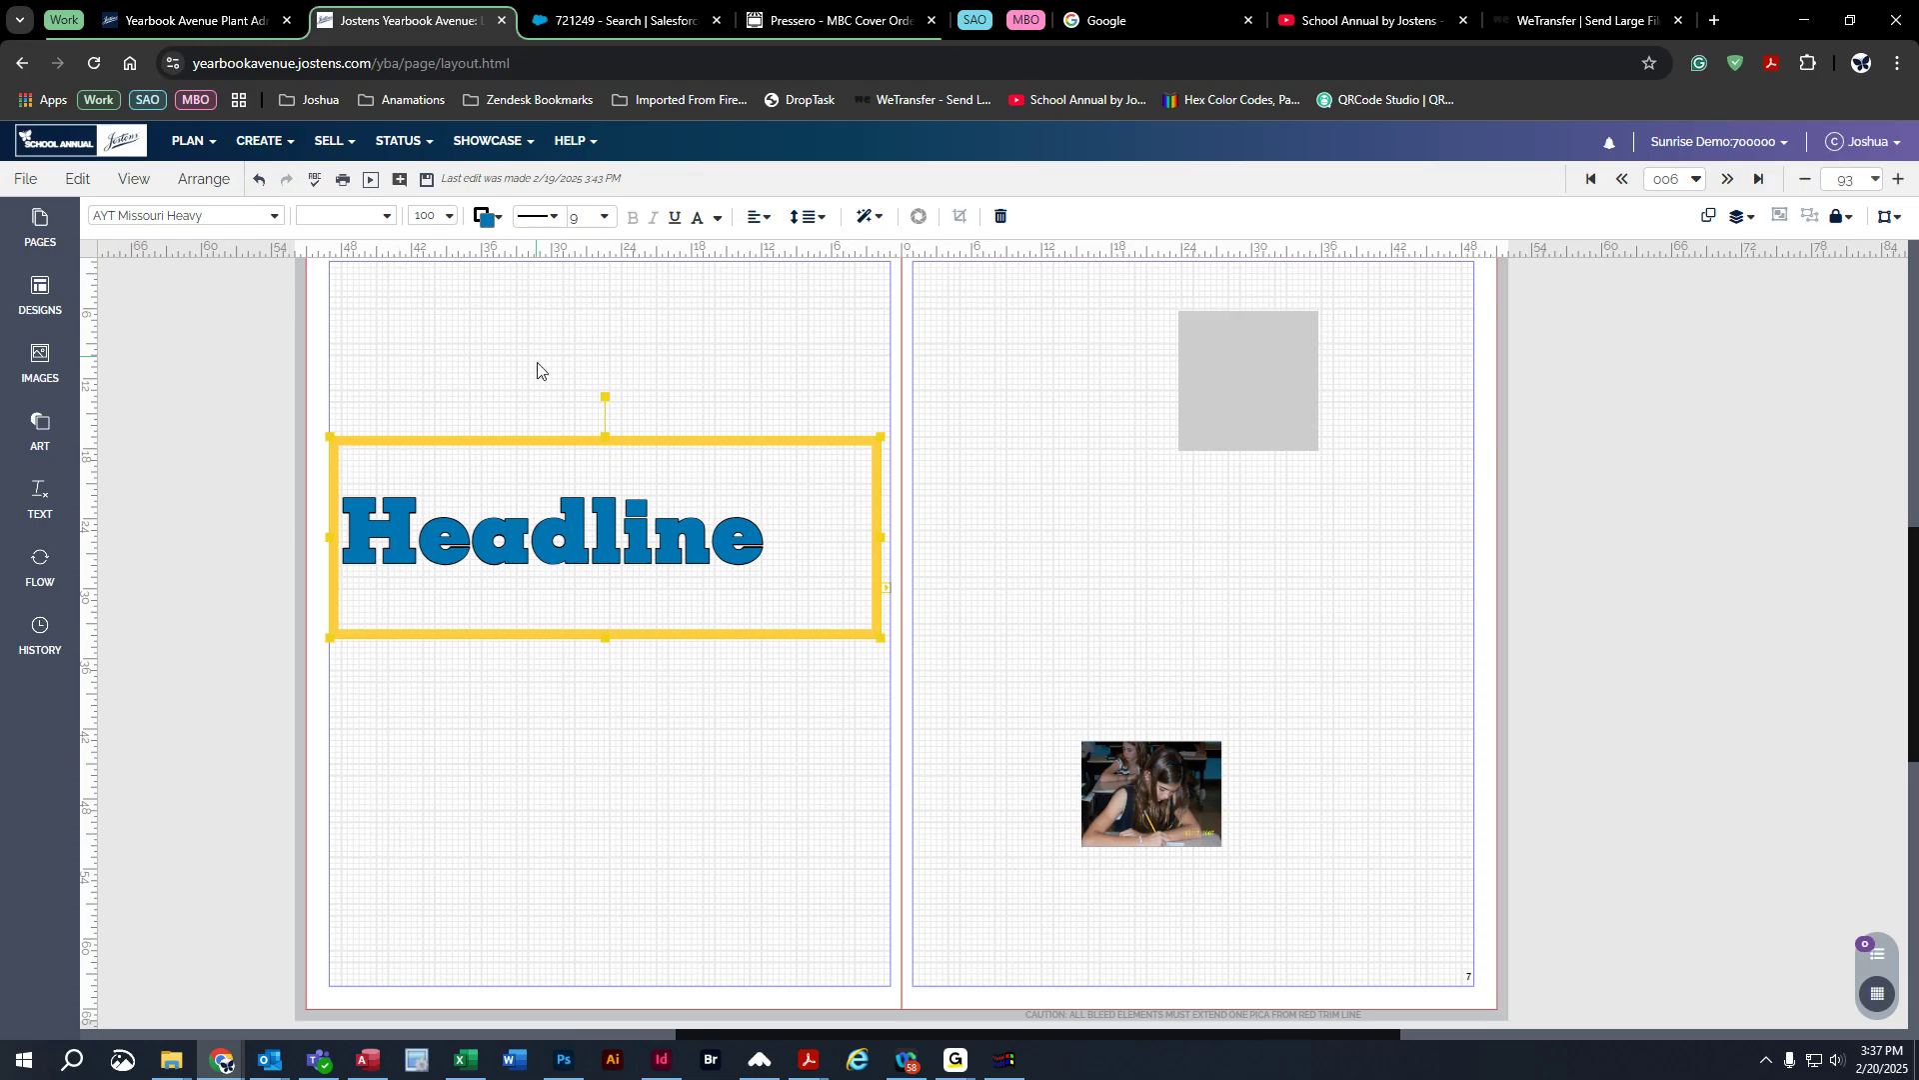
pyautogui.click(608, 217)
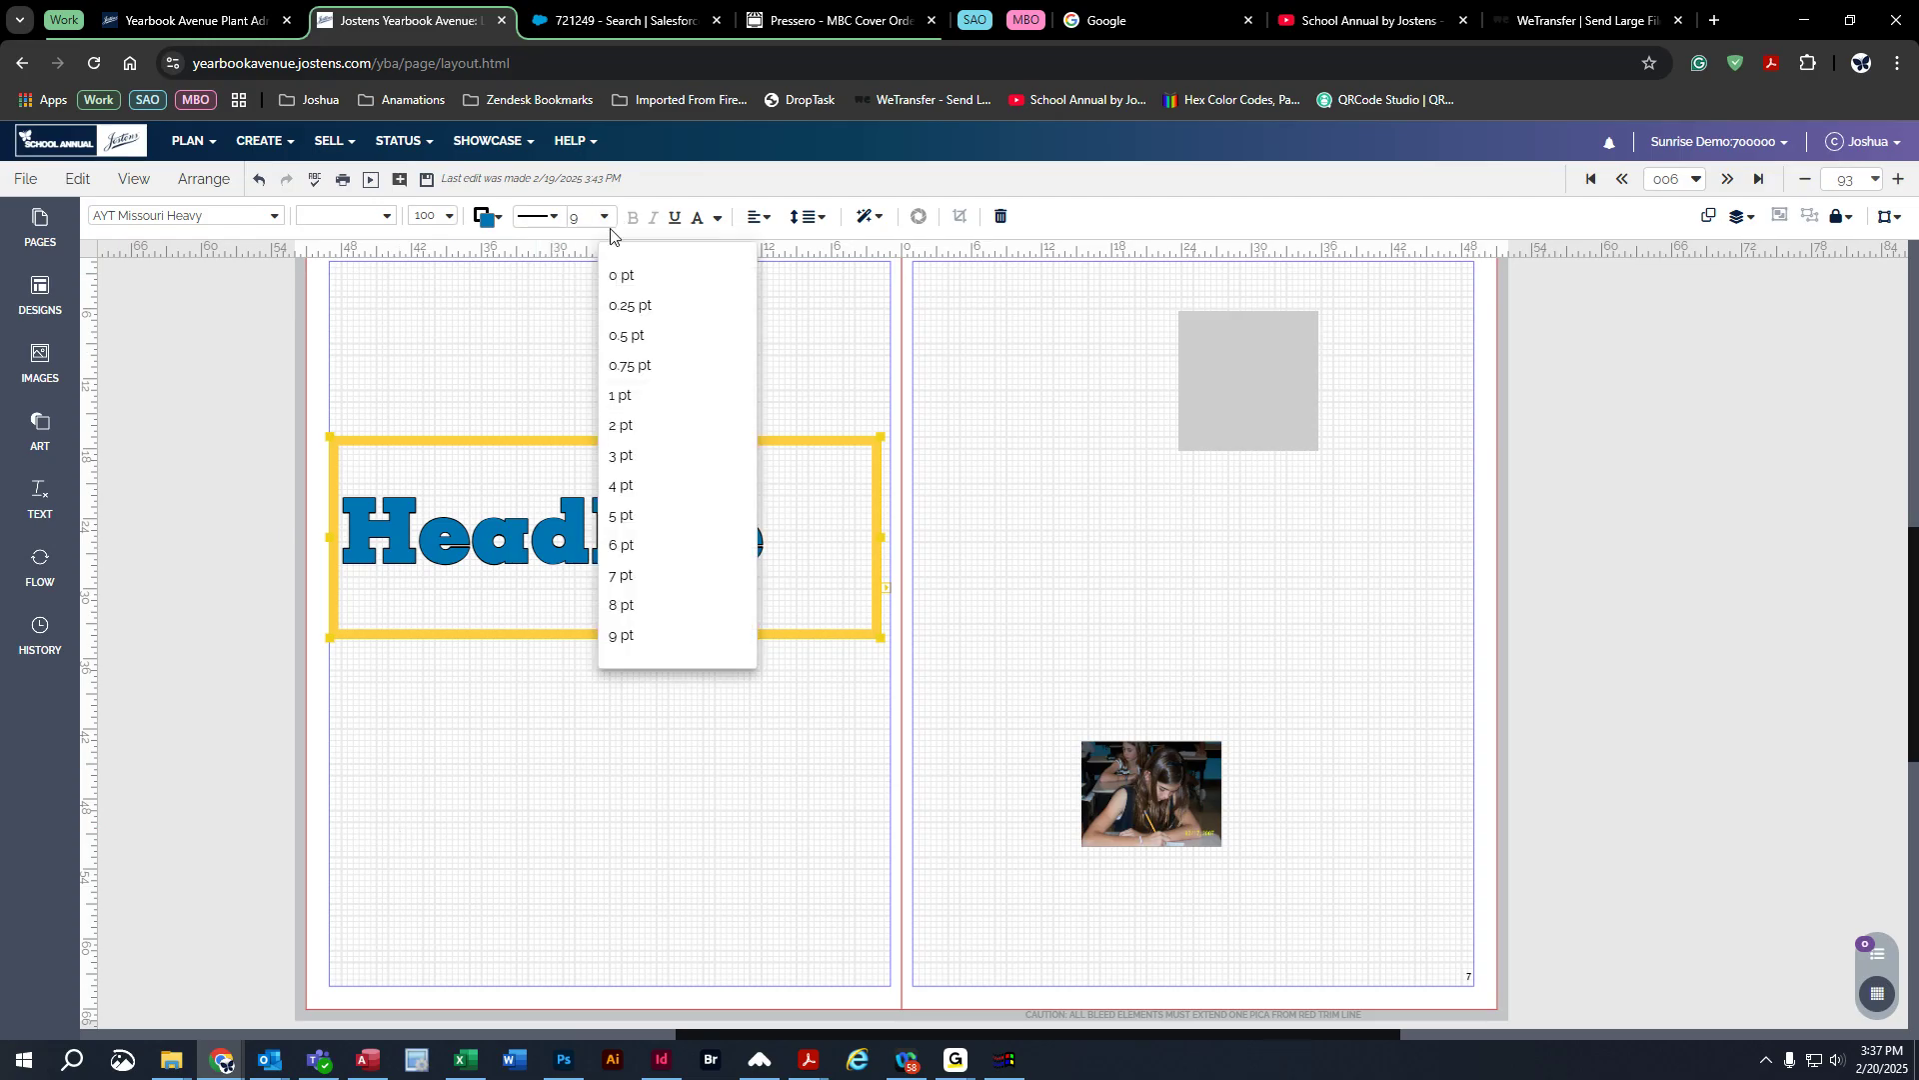
pyautogui.click(655, 514)
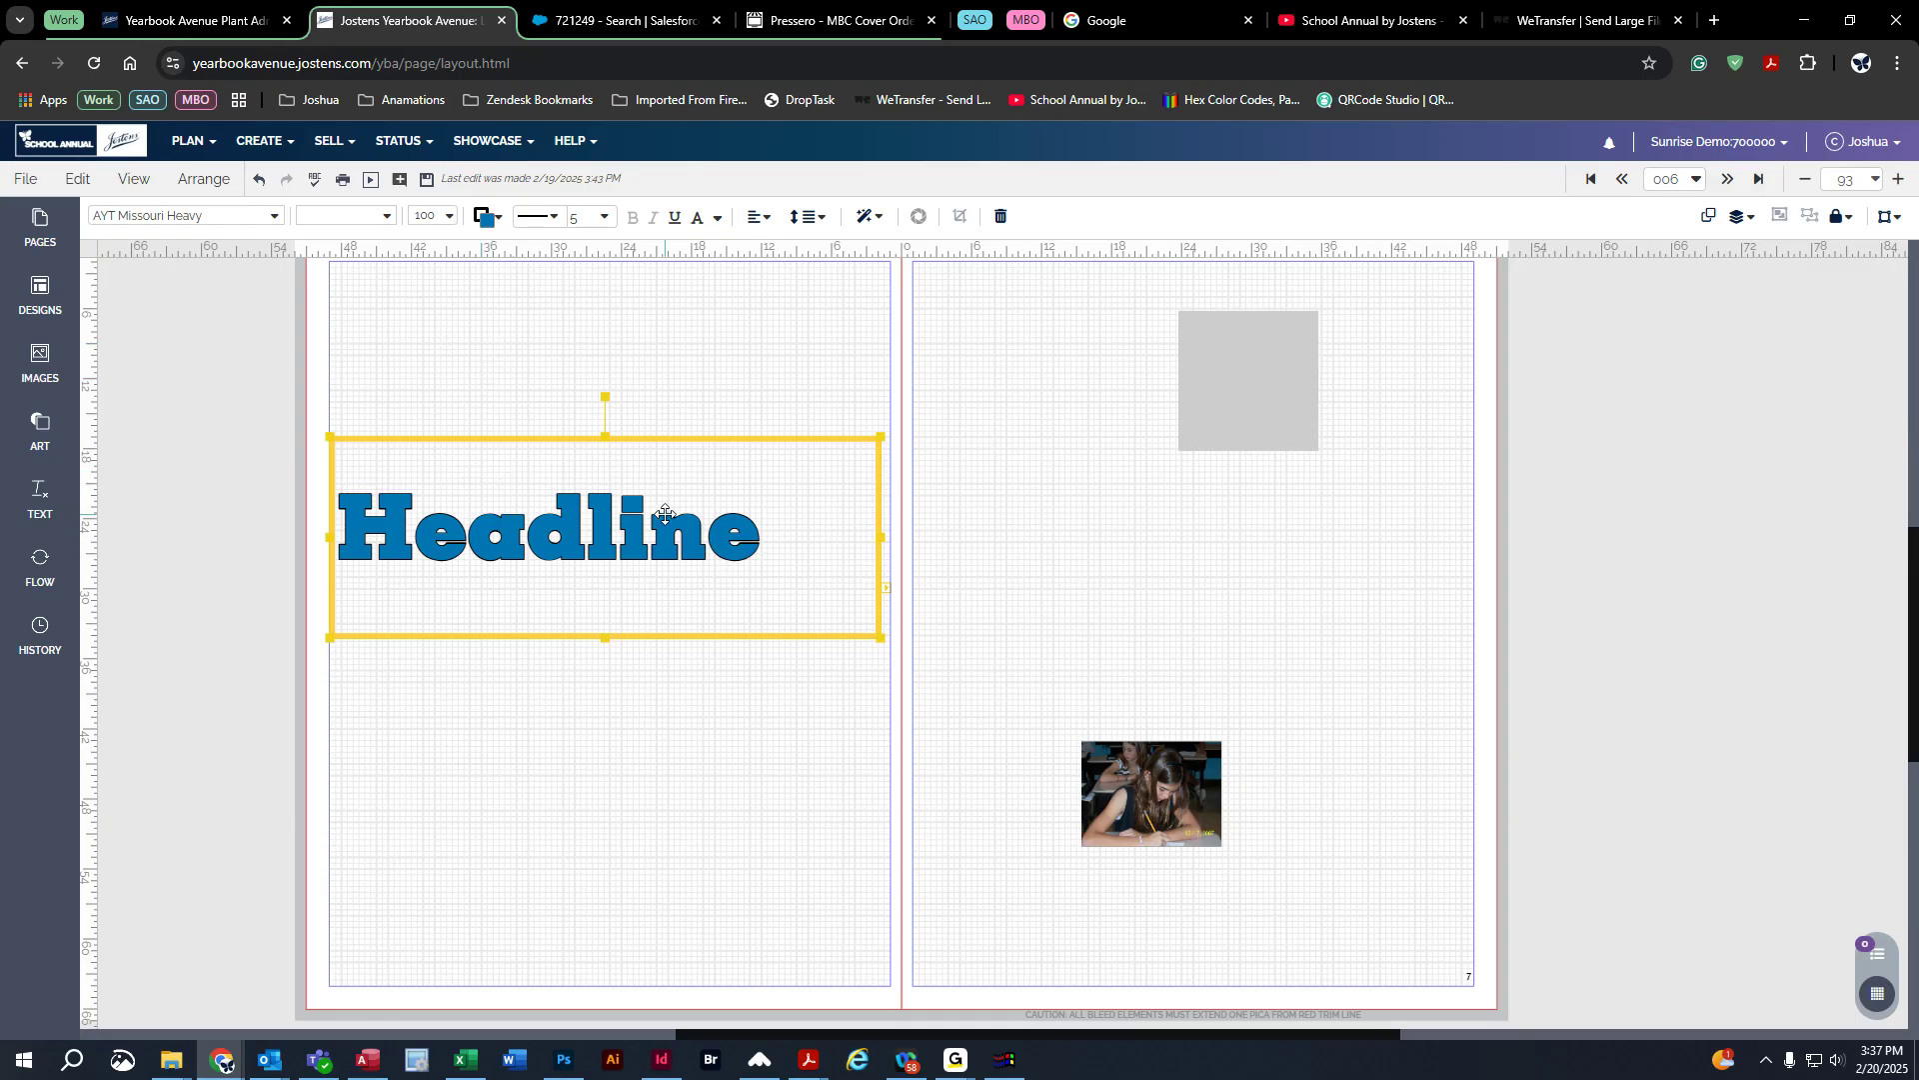
# Step: Fill the headline's text box with the light yellow from the Culture colors and move it to the top margin of page 6
pyautogui.click(486, 218)
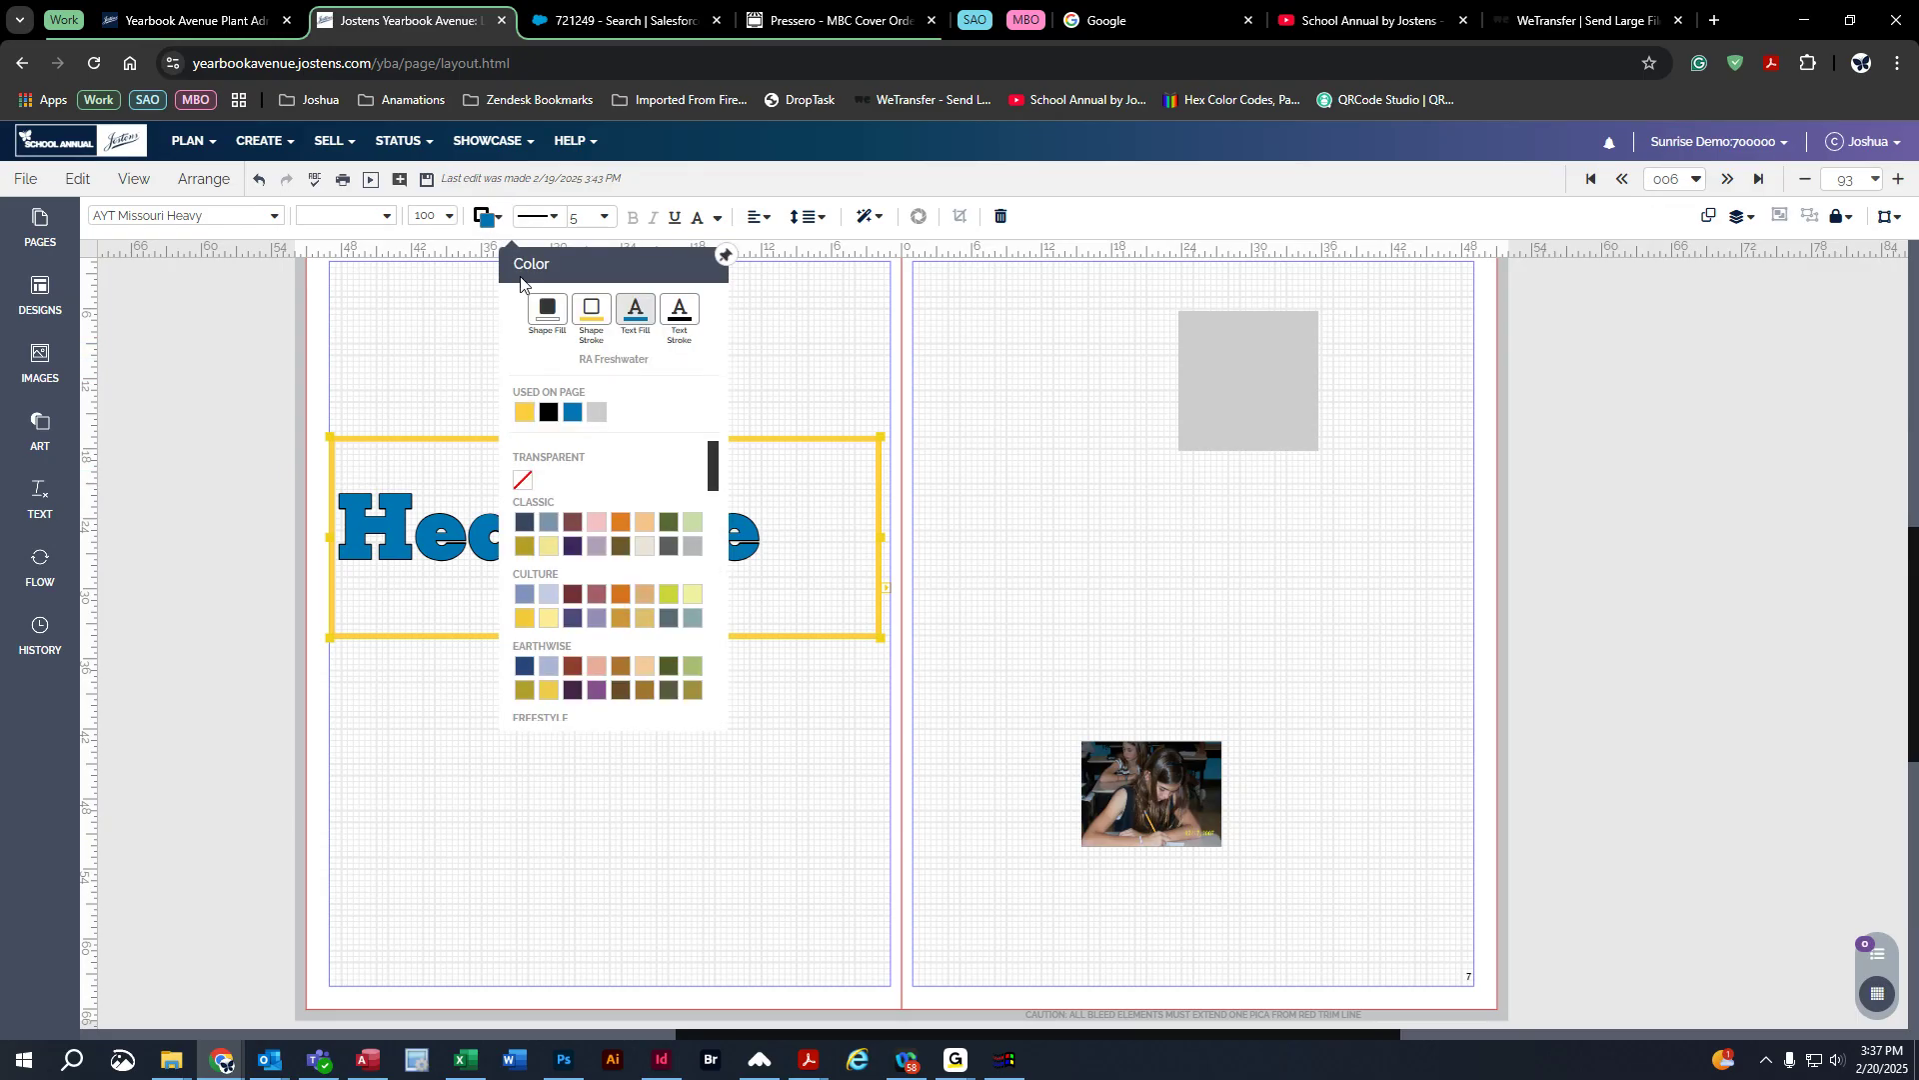
pyautogui.click(547, 314)
pyautogui.scroll(-1, 615, 570)
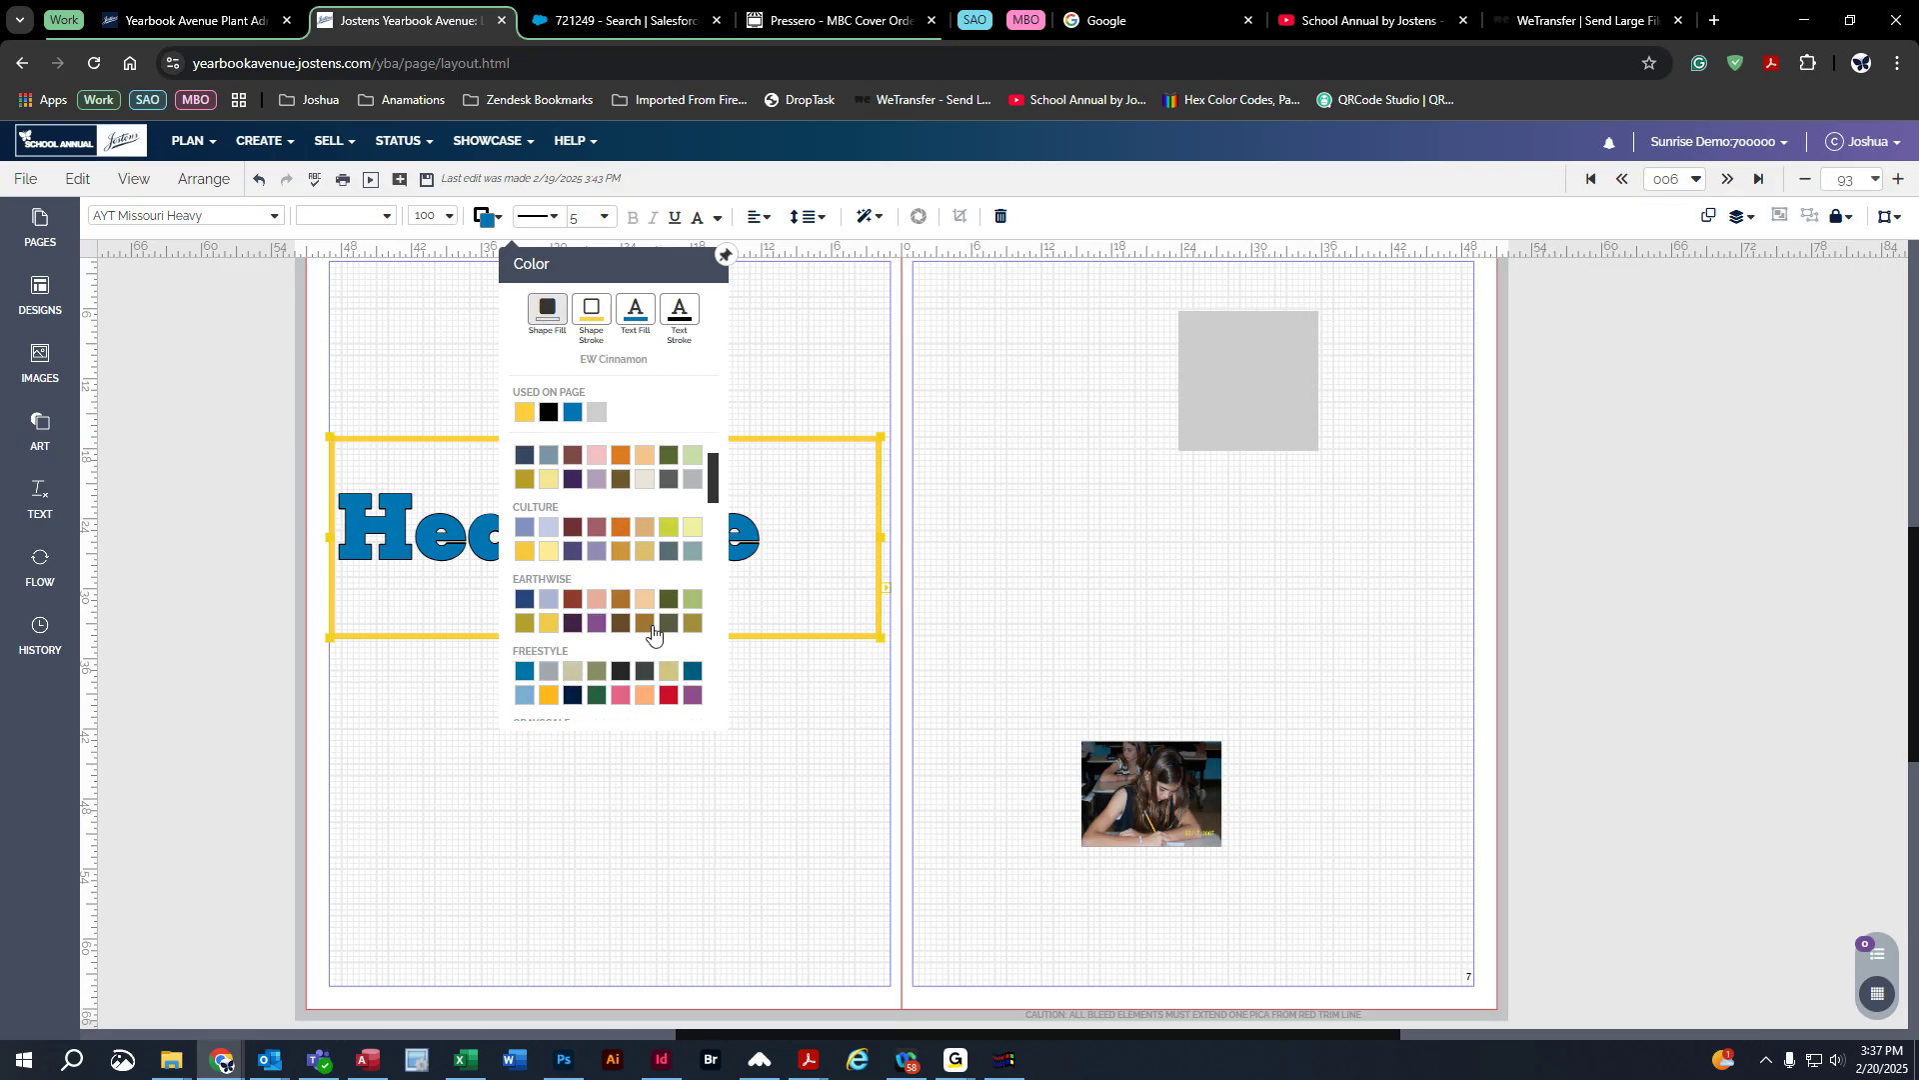
pyautogui.click(549, 551)
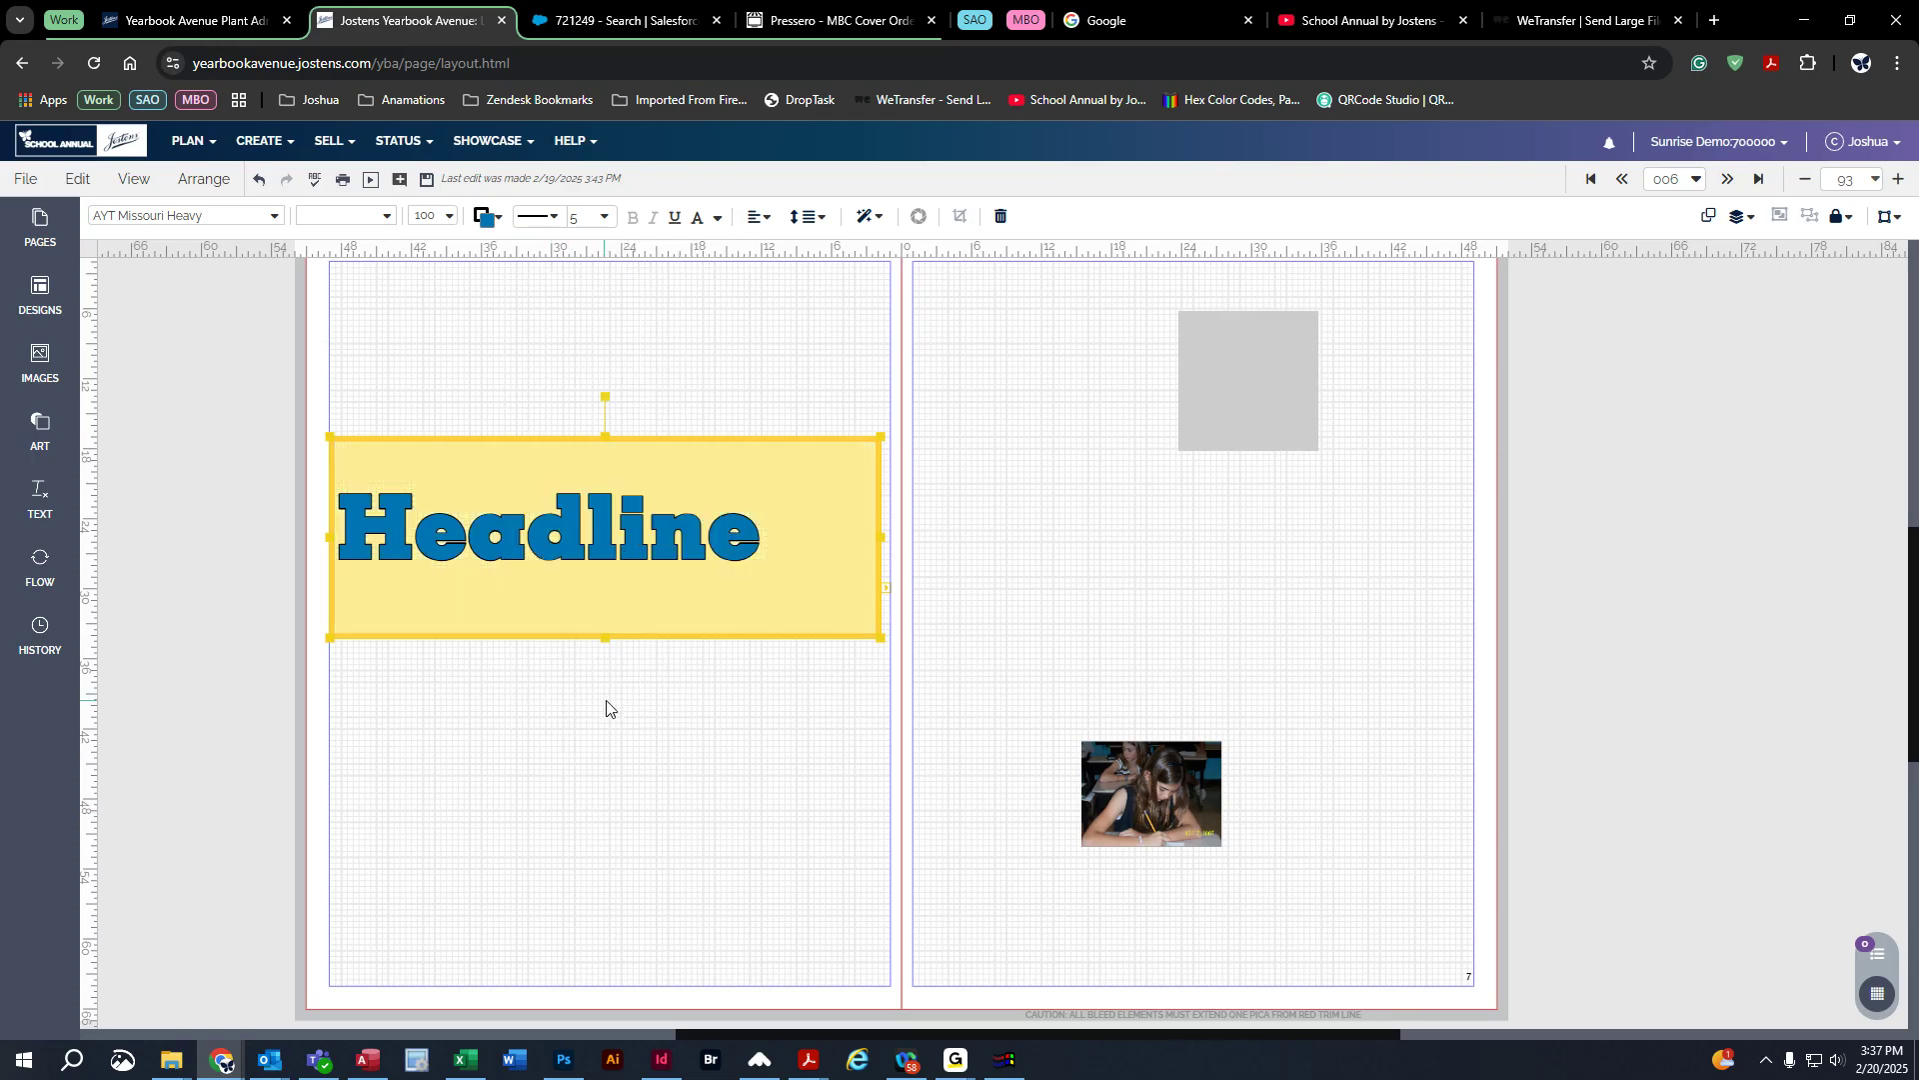
pyautogui.moveTo(671, 558); pyautogui.dragTo(672, 377)
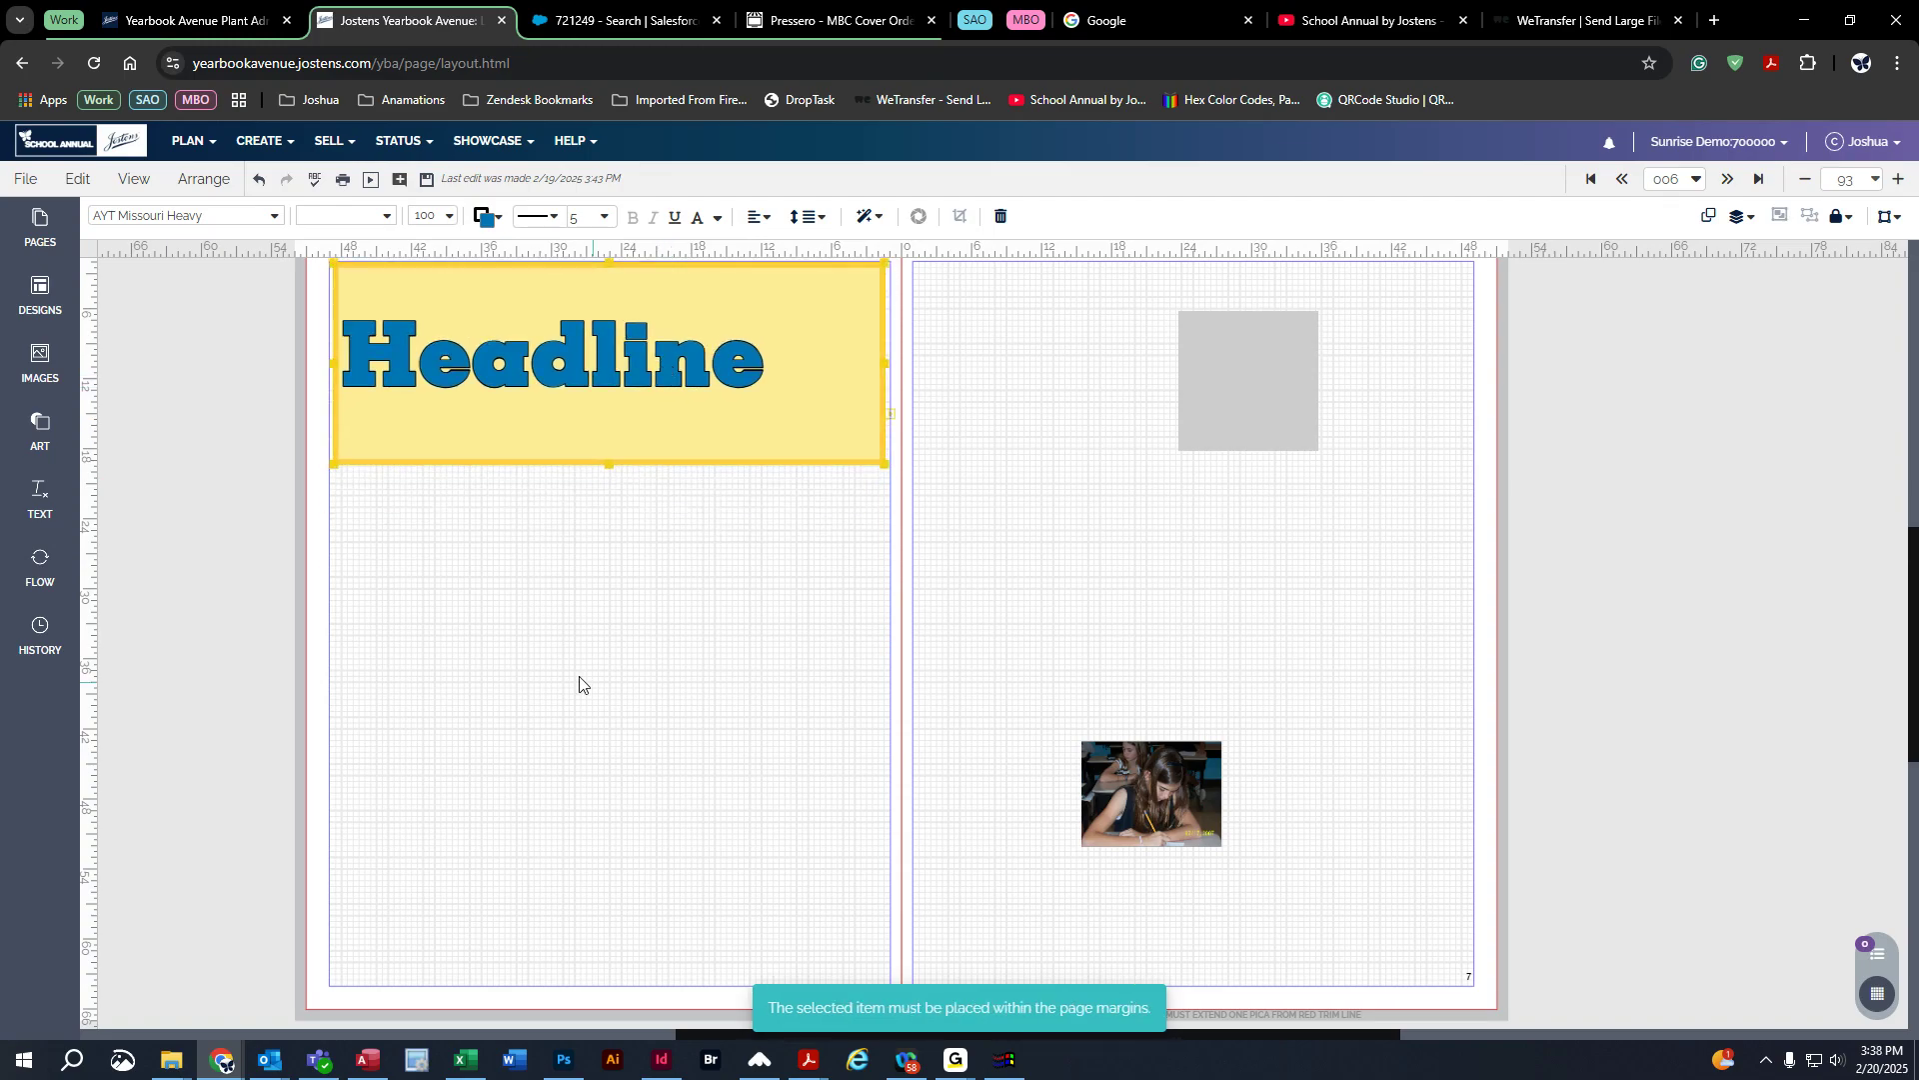
pyautogui.scroll(1, 540, 645)
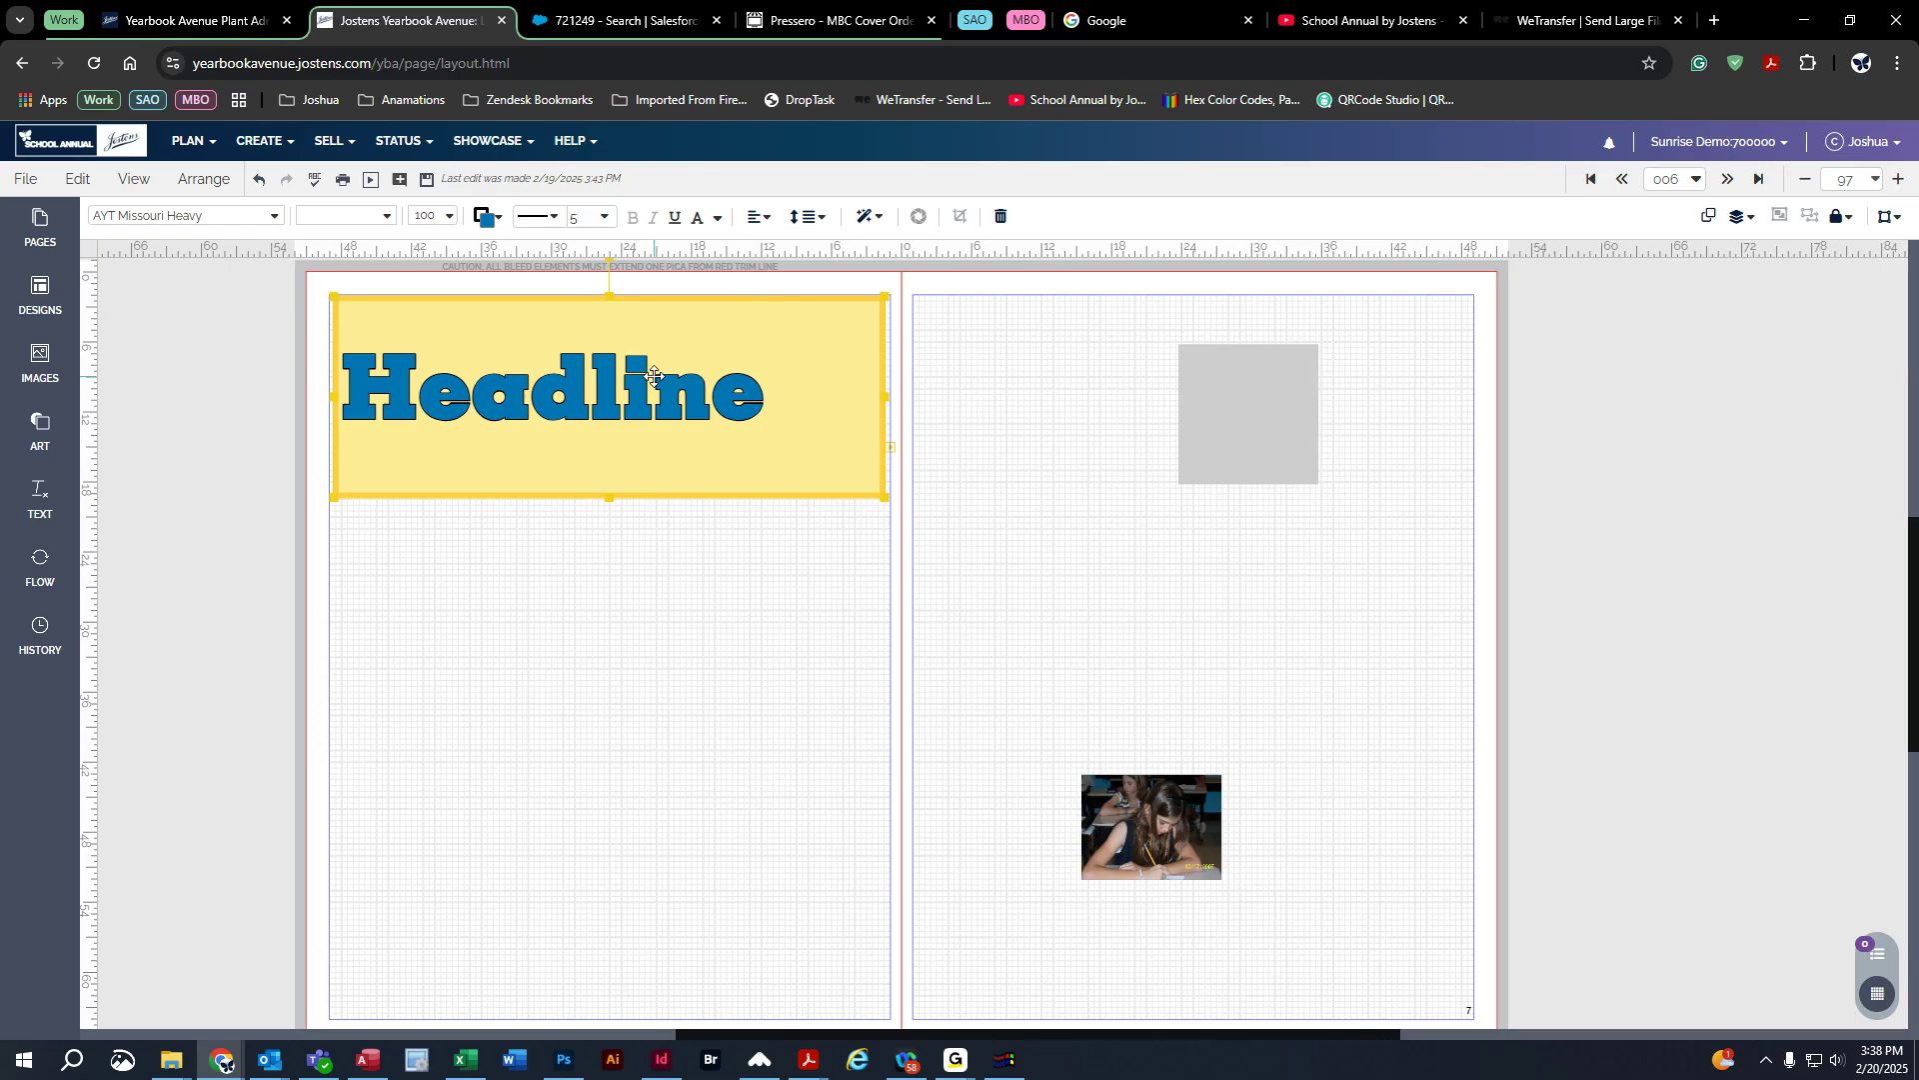
# Step: Center the headline horizontally and align it to the middle of its text box, trying an underline first
pyautogui.click(674, 218)
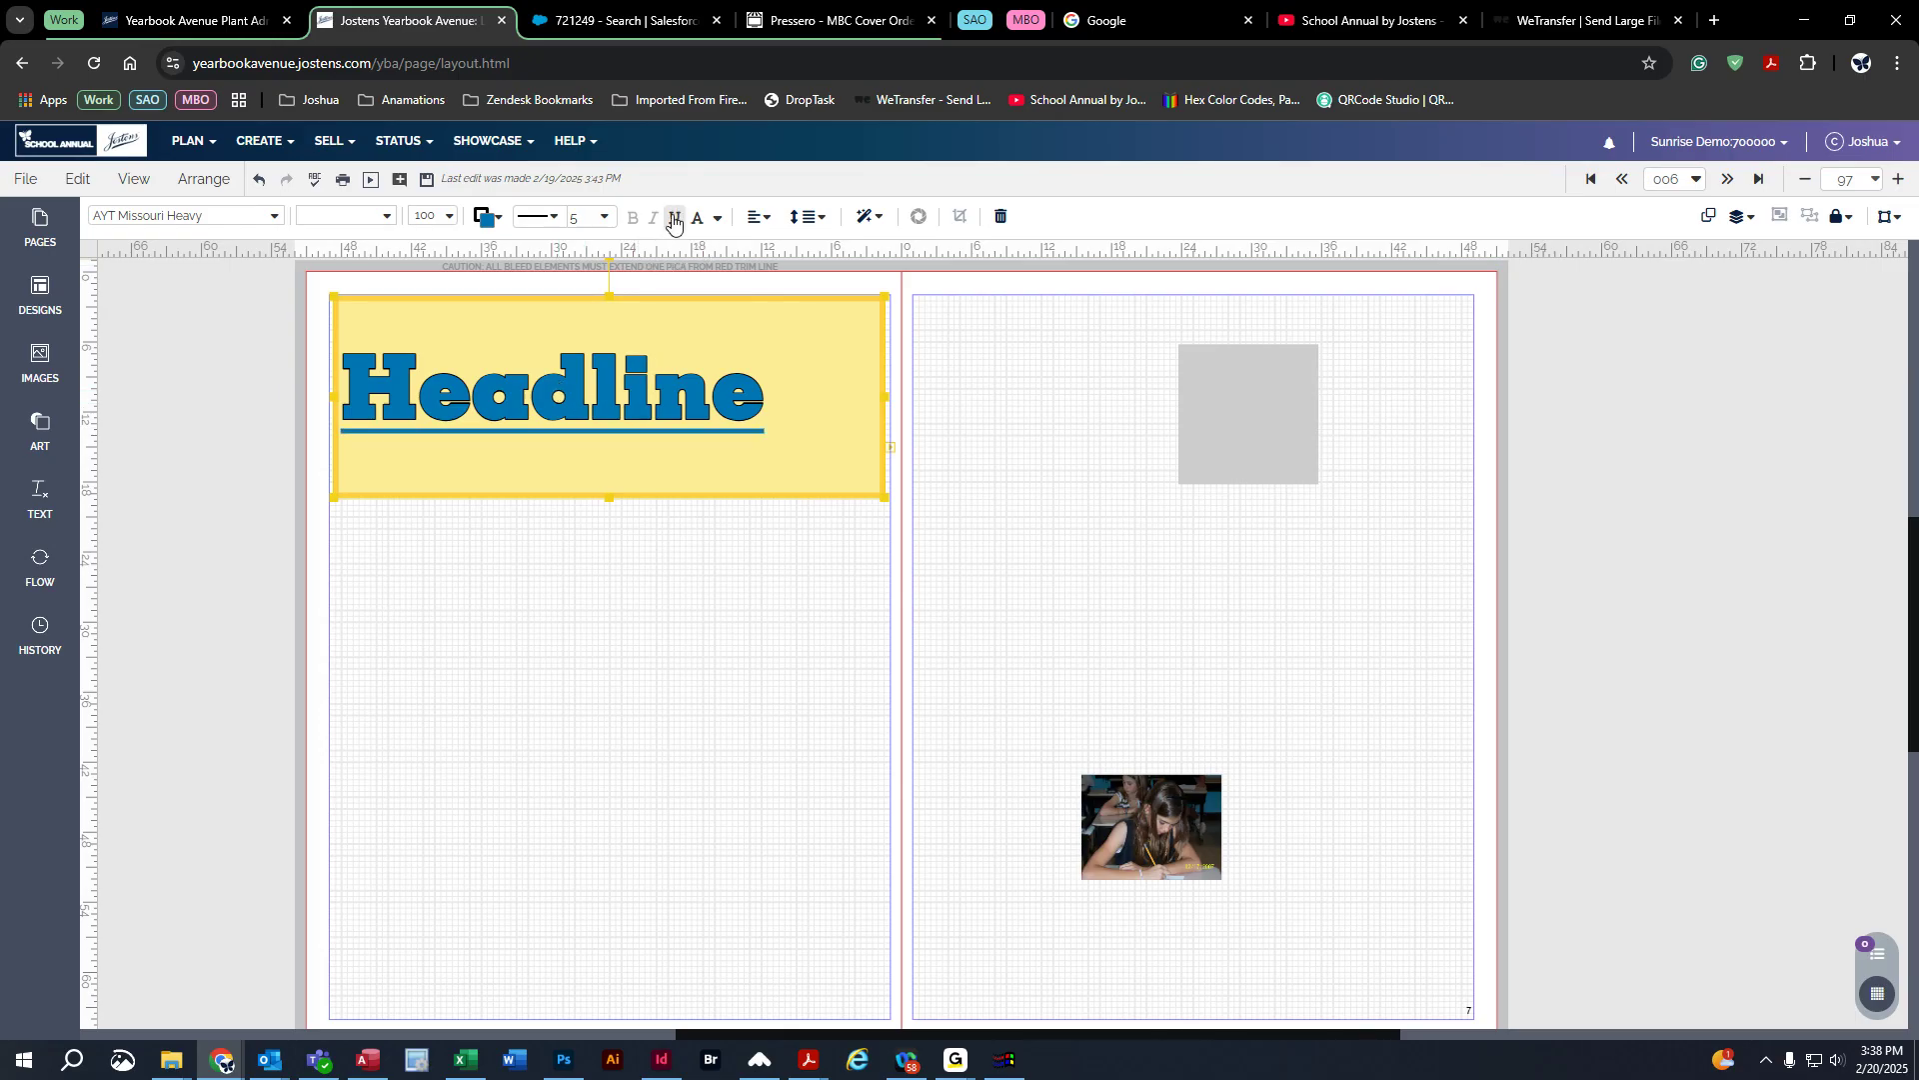
pyautogui.click(674, 218)
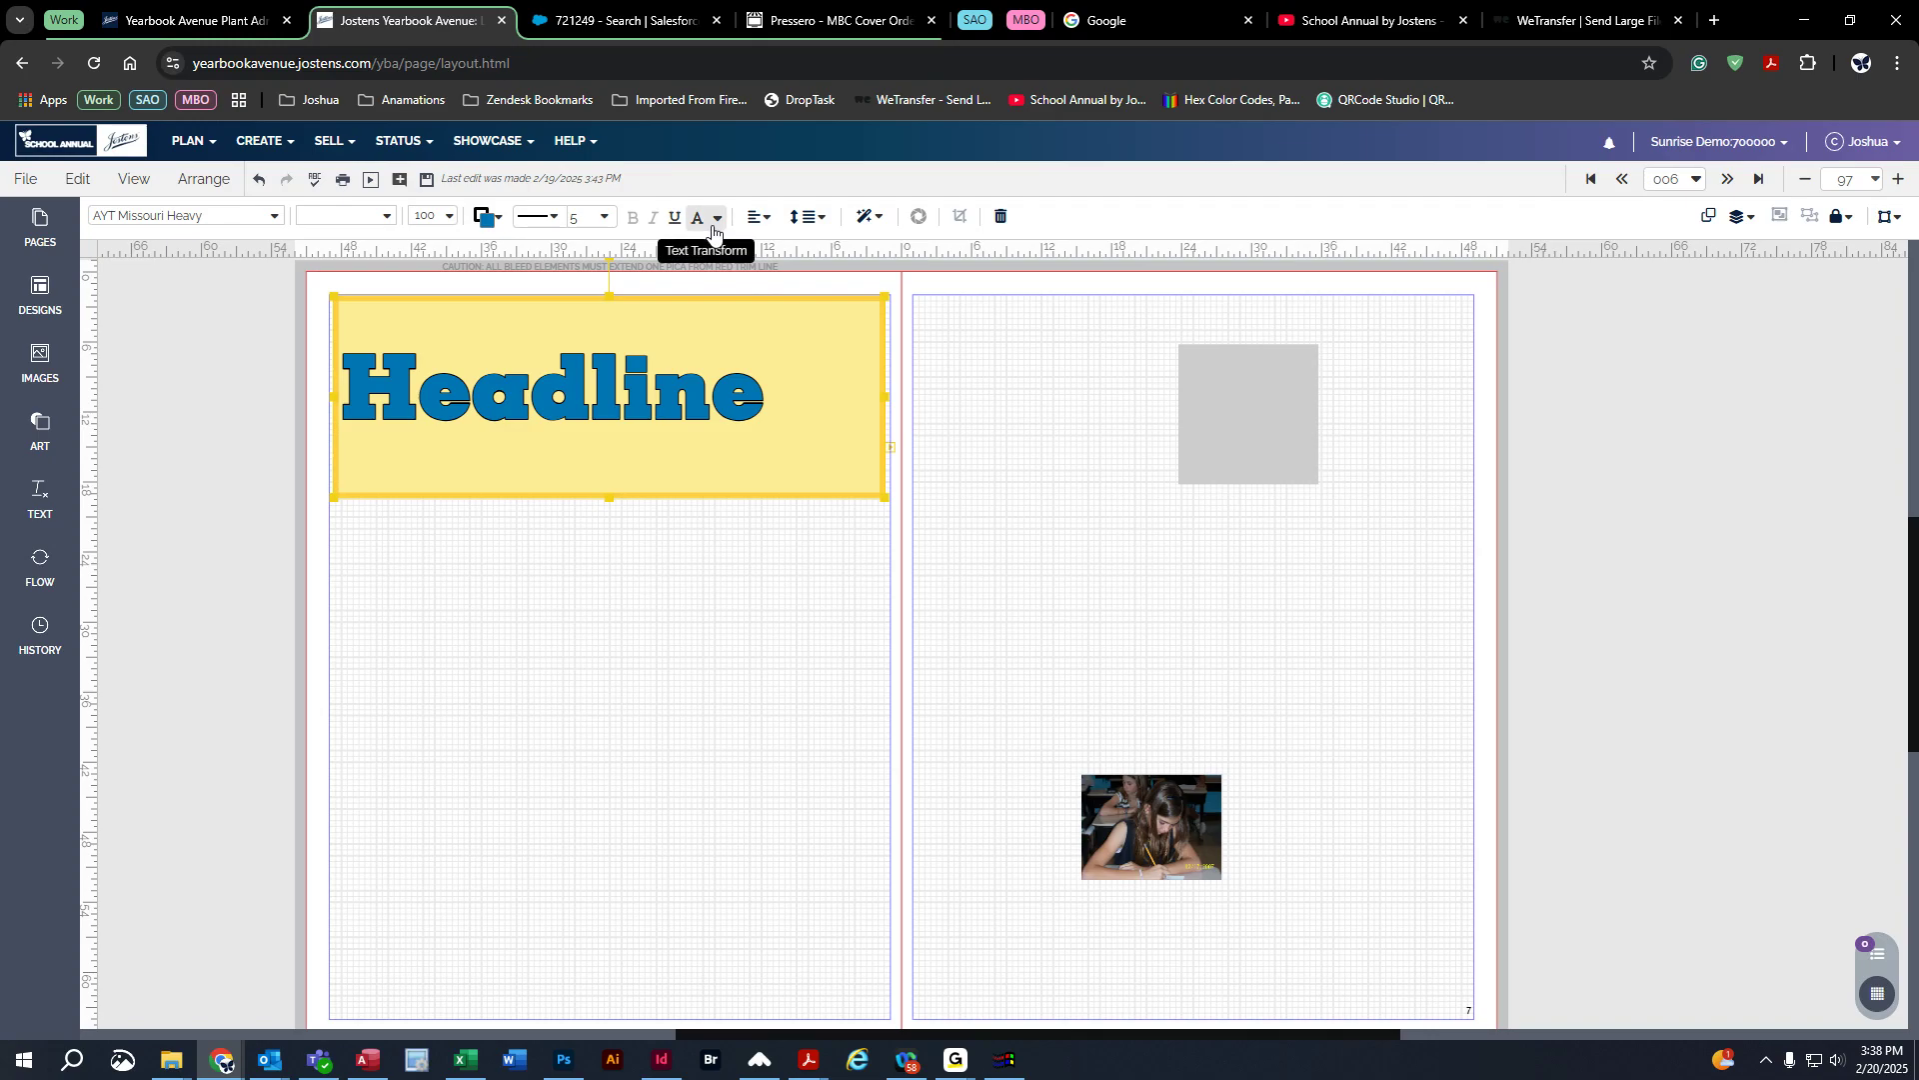
pyautogui.click(764, 218)
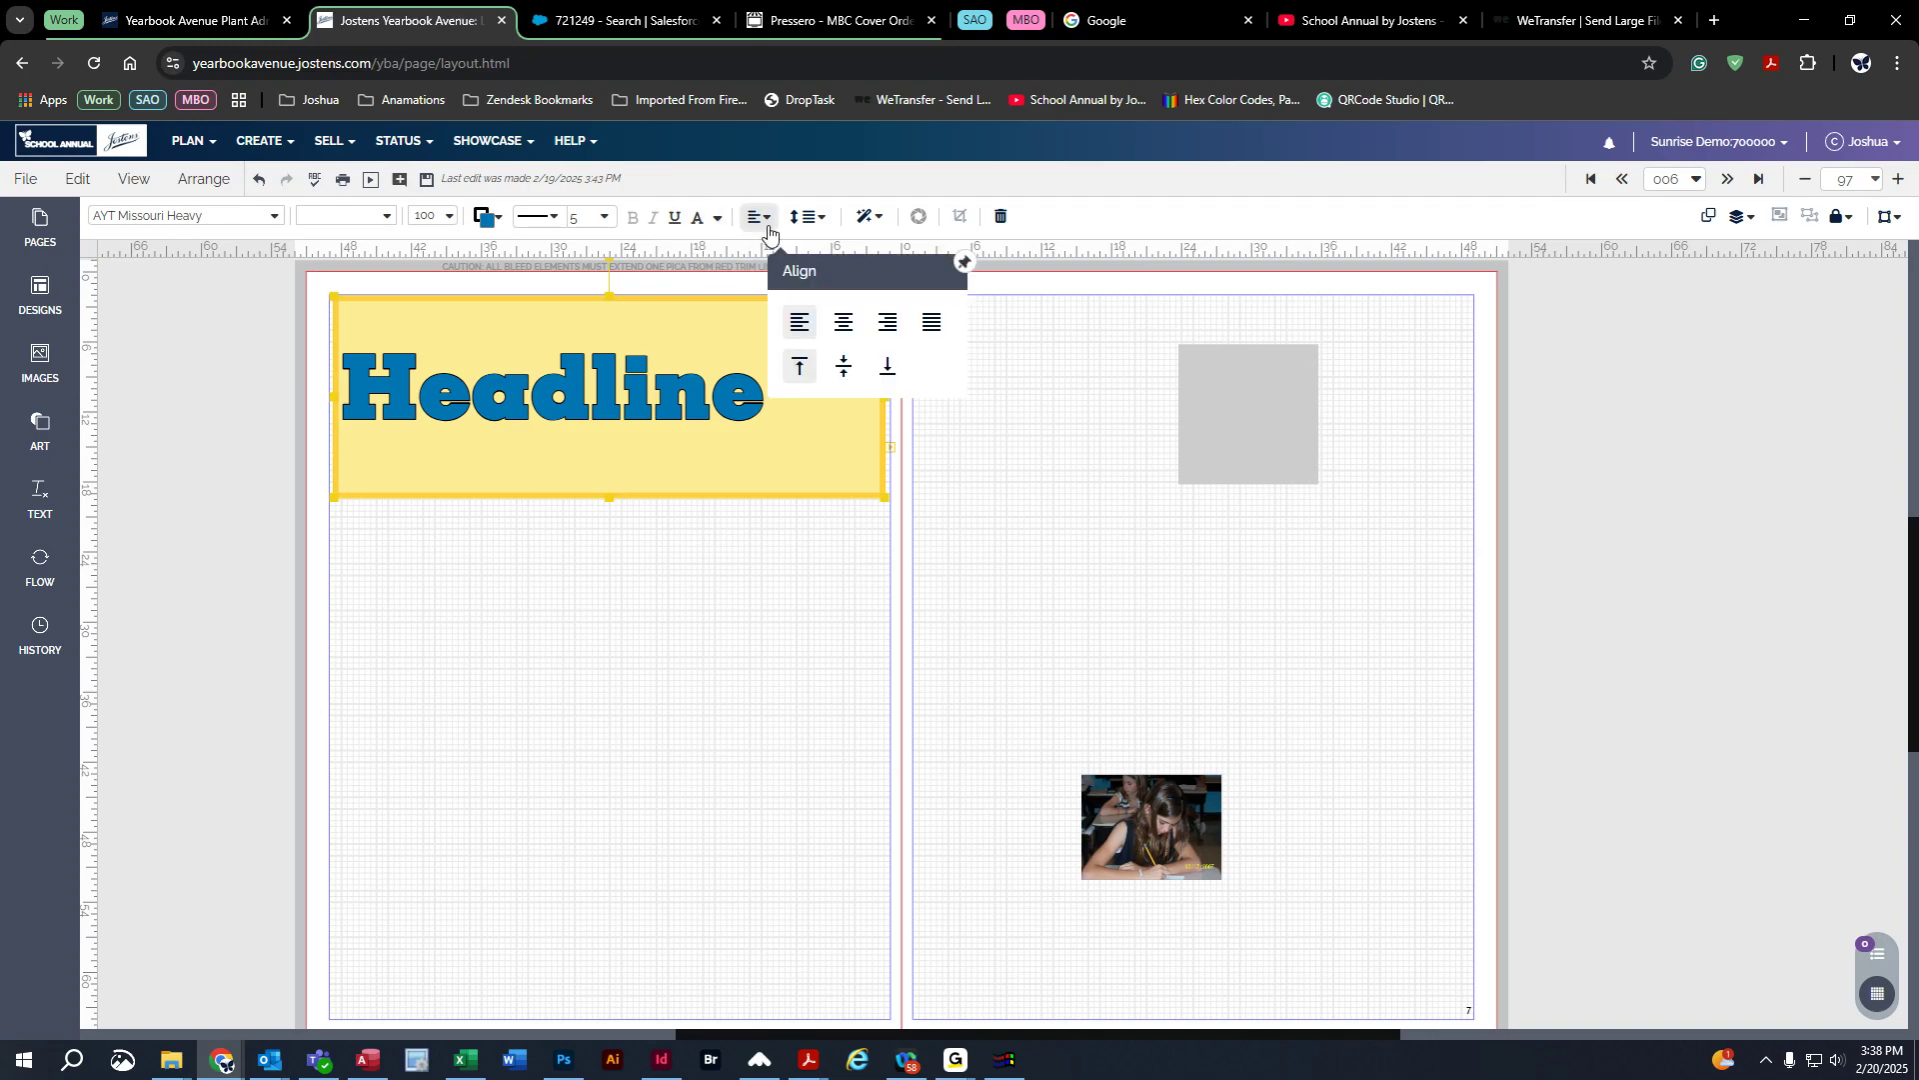
pyautogui.click(857, 324)
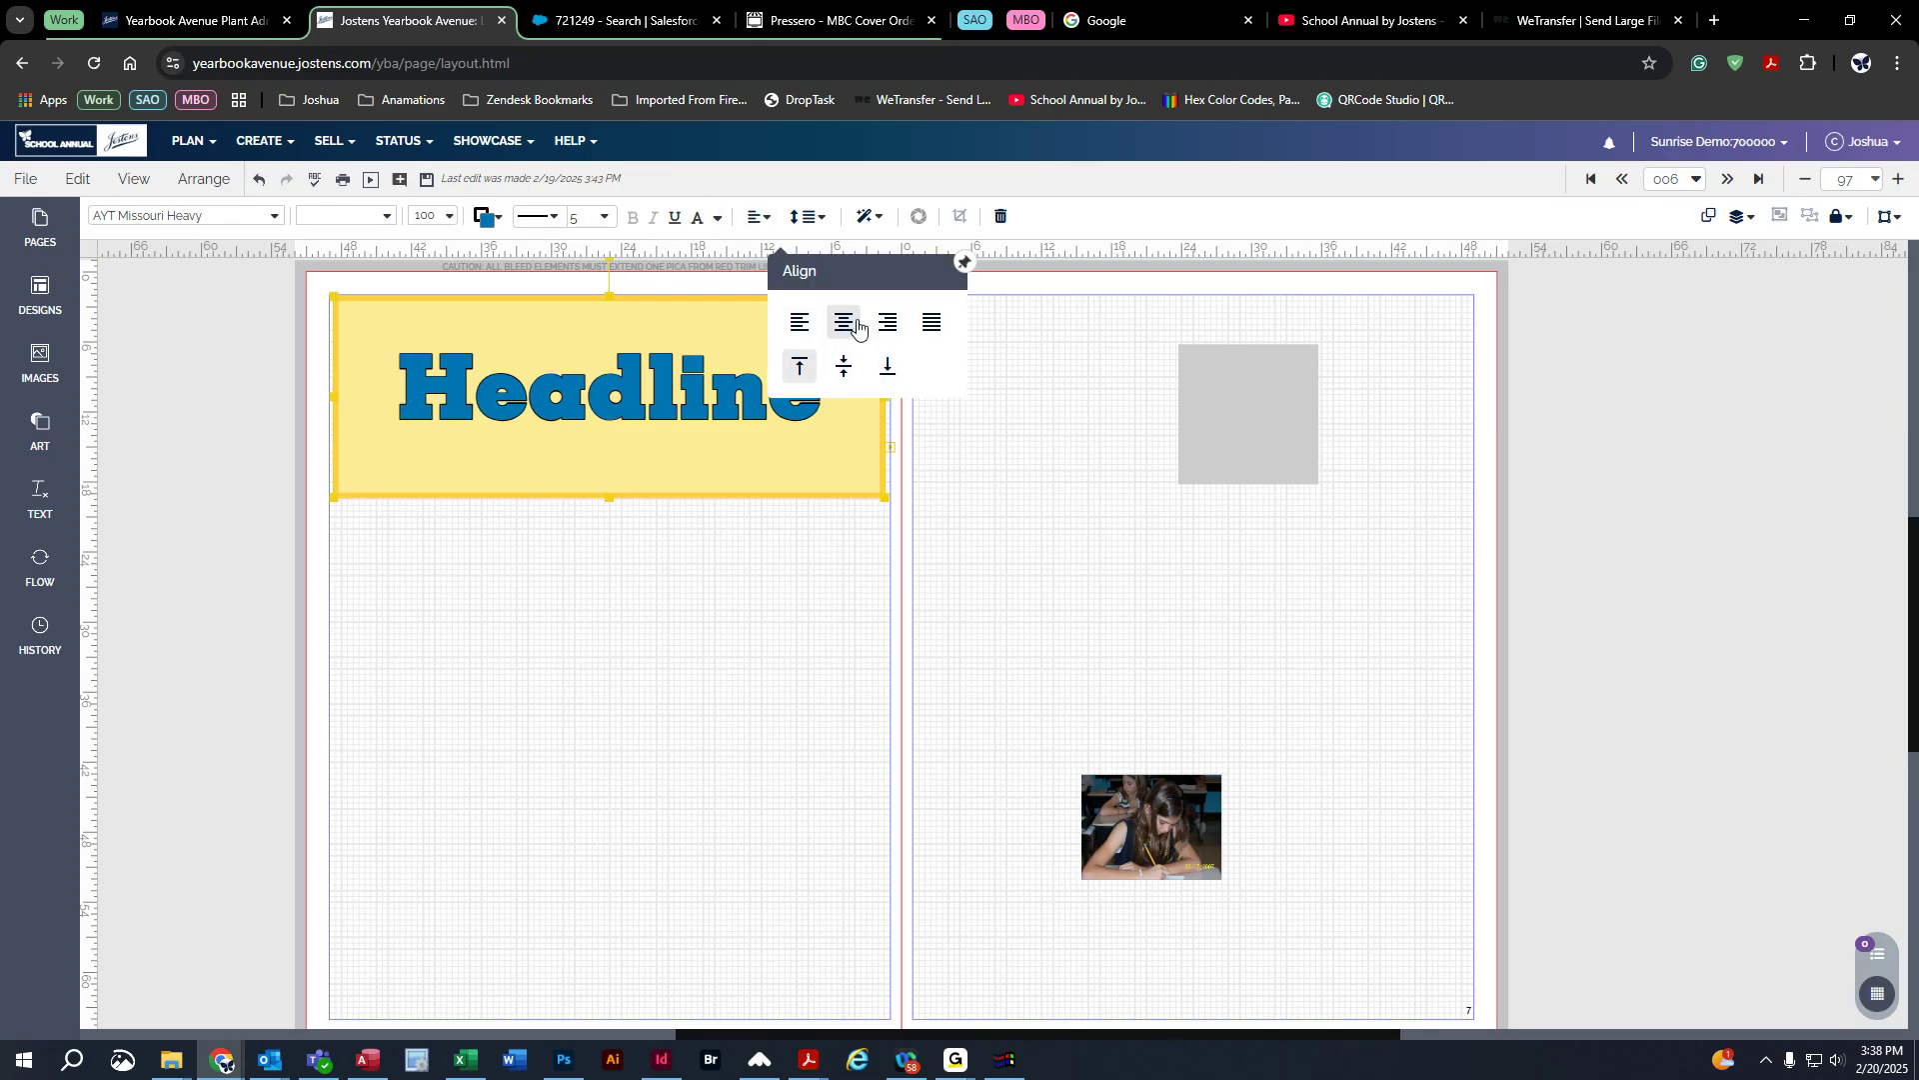
pyautogui.click(846, 370)
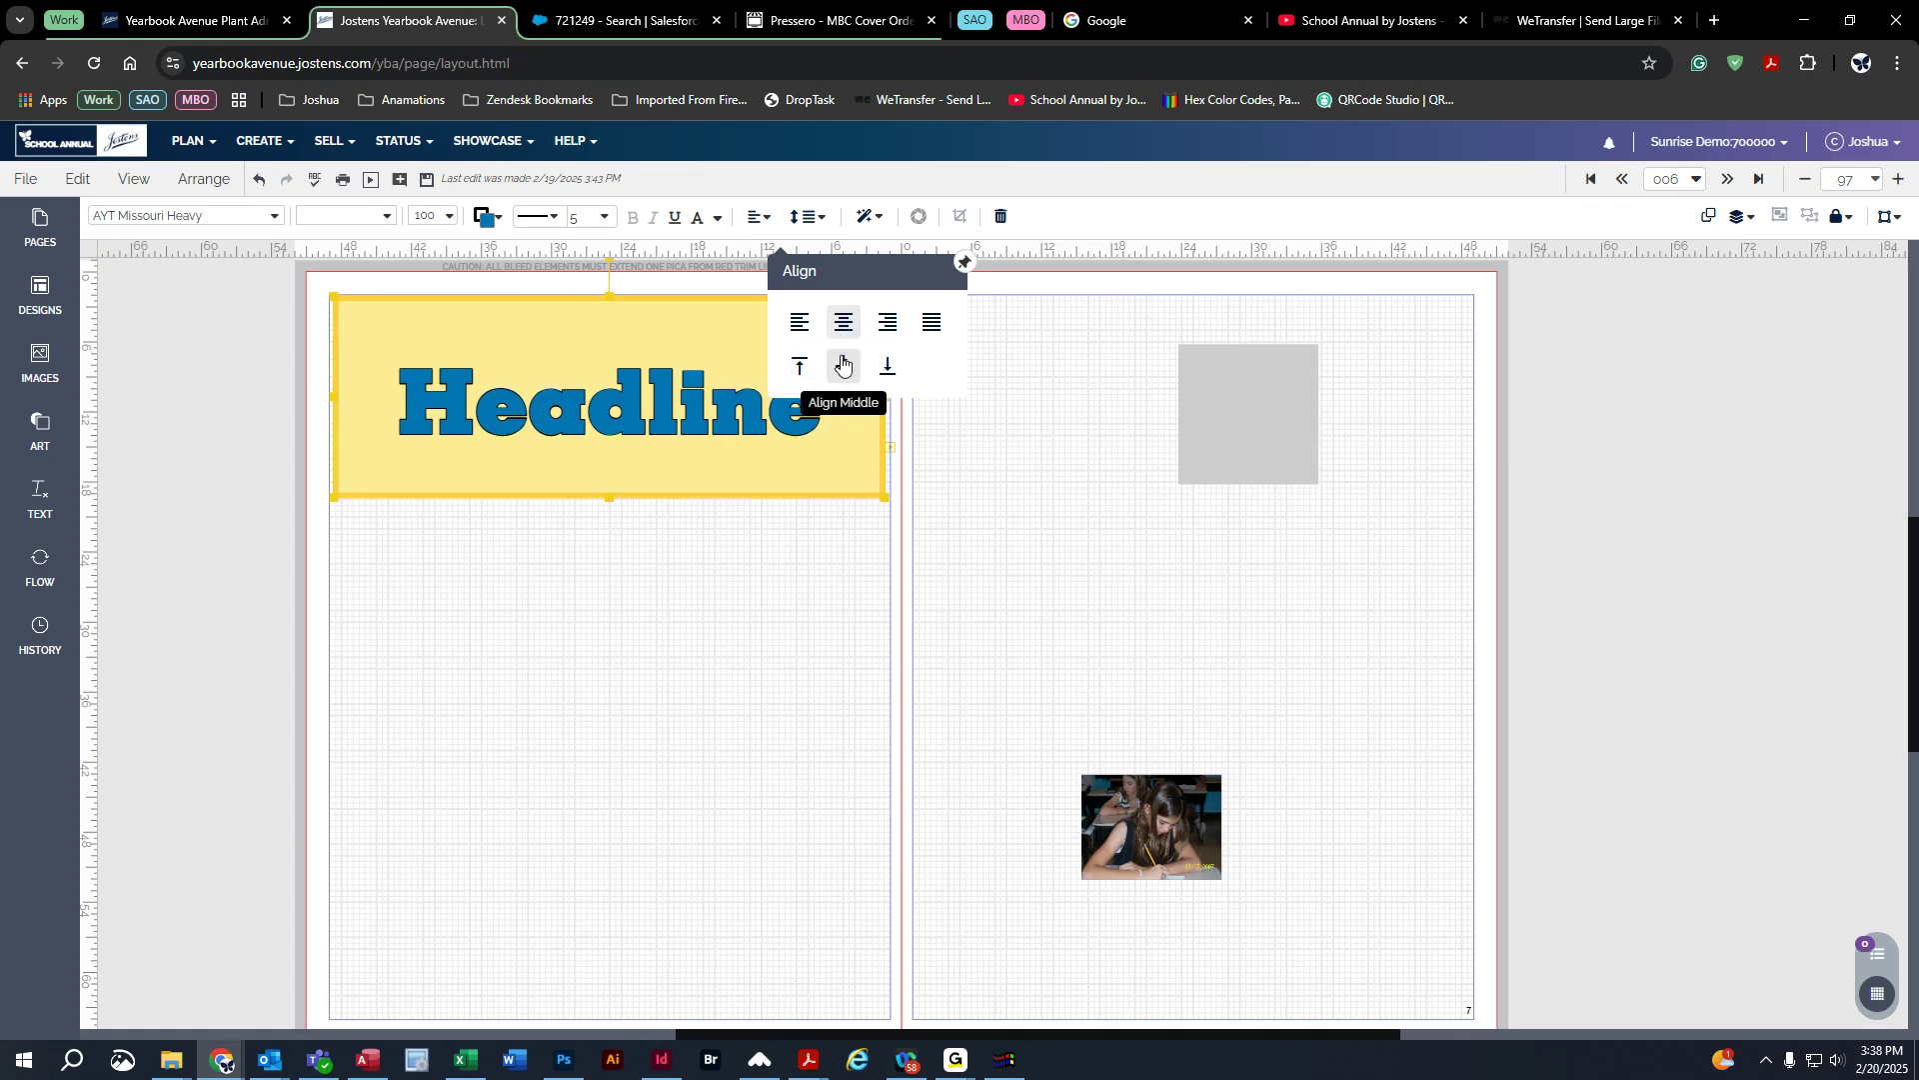
pyautogui.click(762, 517)
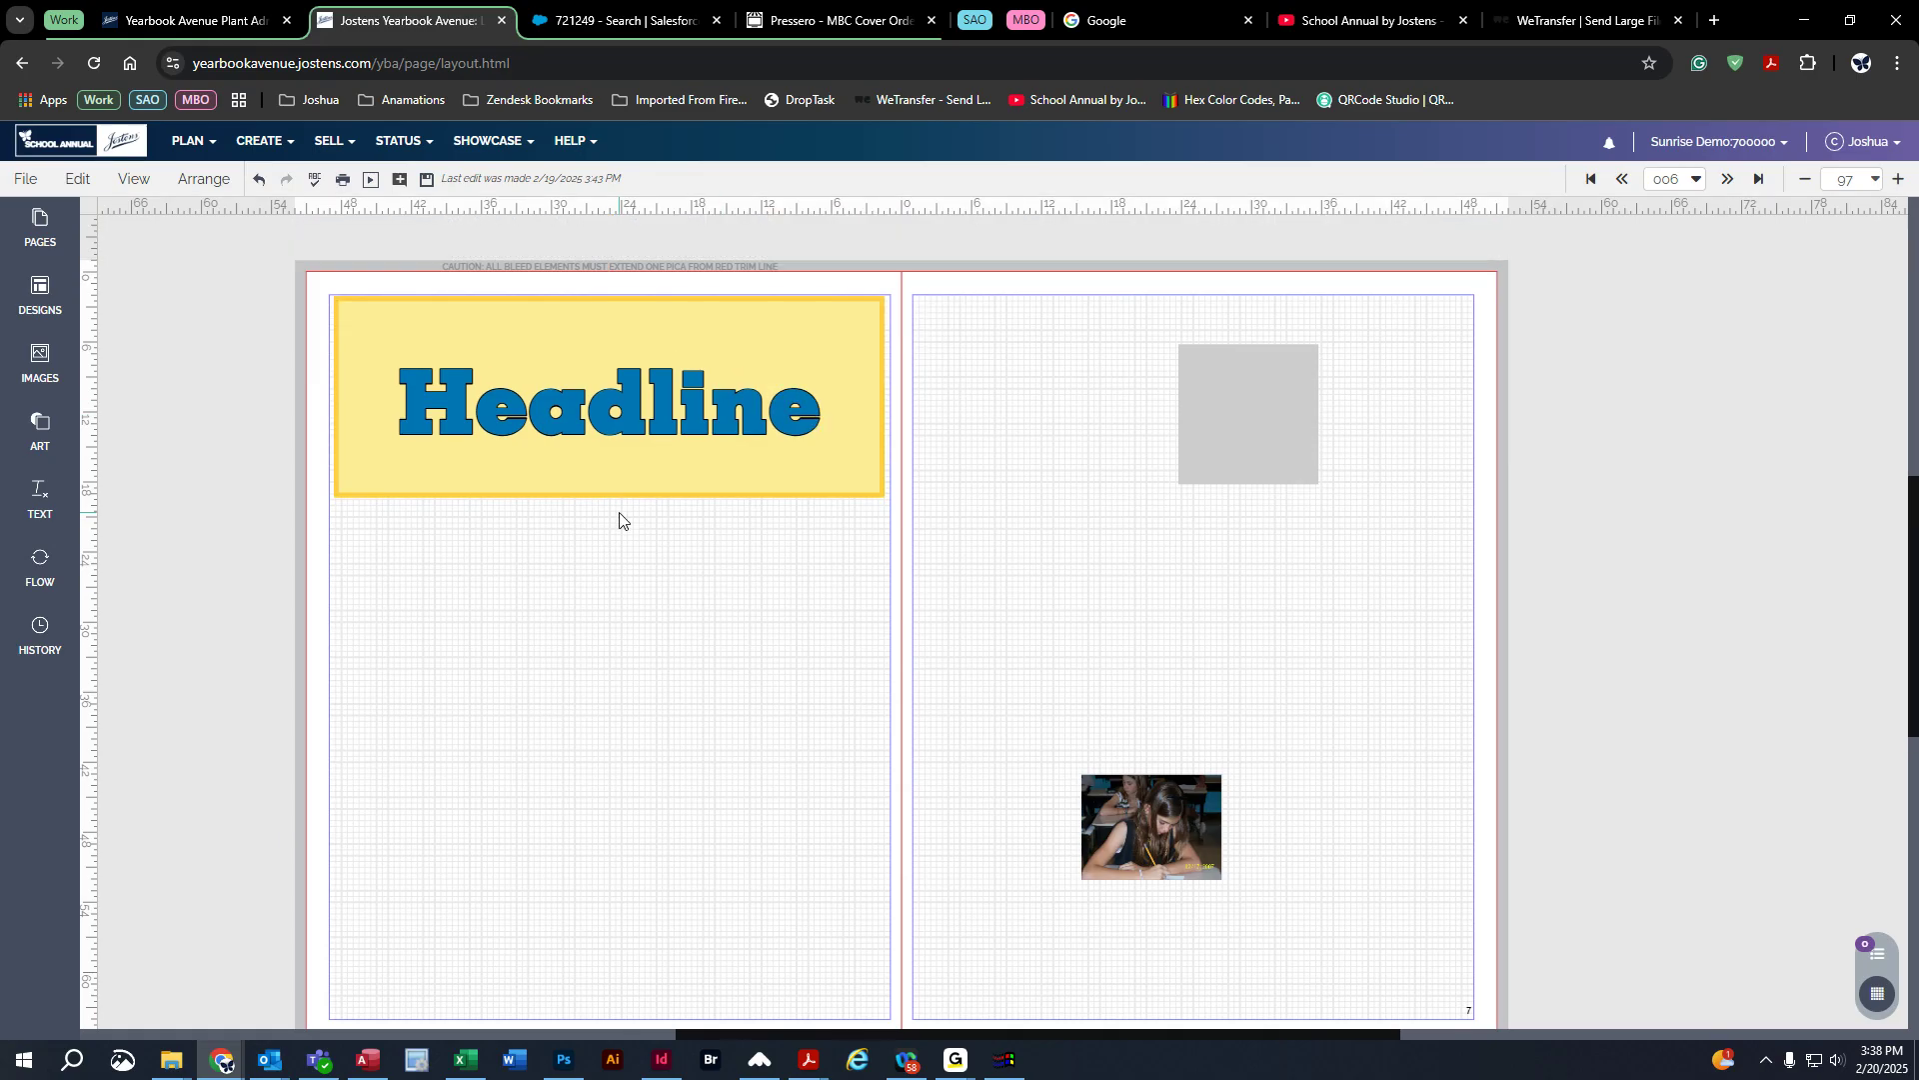
# Step: Shorten the headline's text box from below so it fits closely around the word, adjusting the text spacing along the way
pyautogui.click(613, 481)
pyautogui.moveTo(607, 500); pyautogui.dragTo(609, 449)
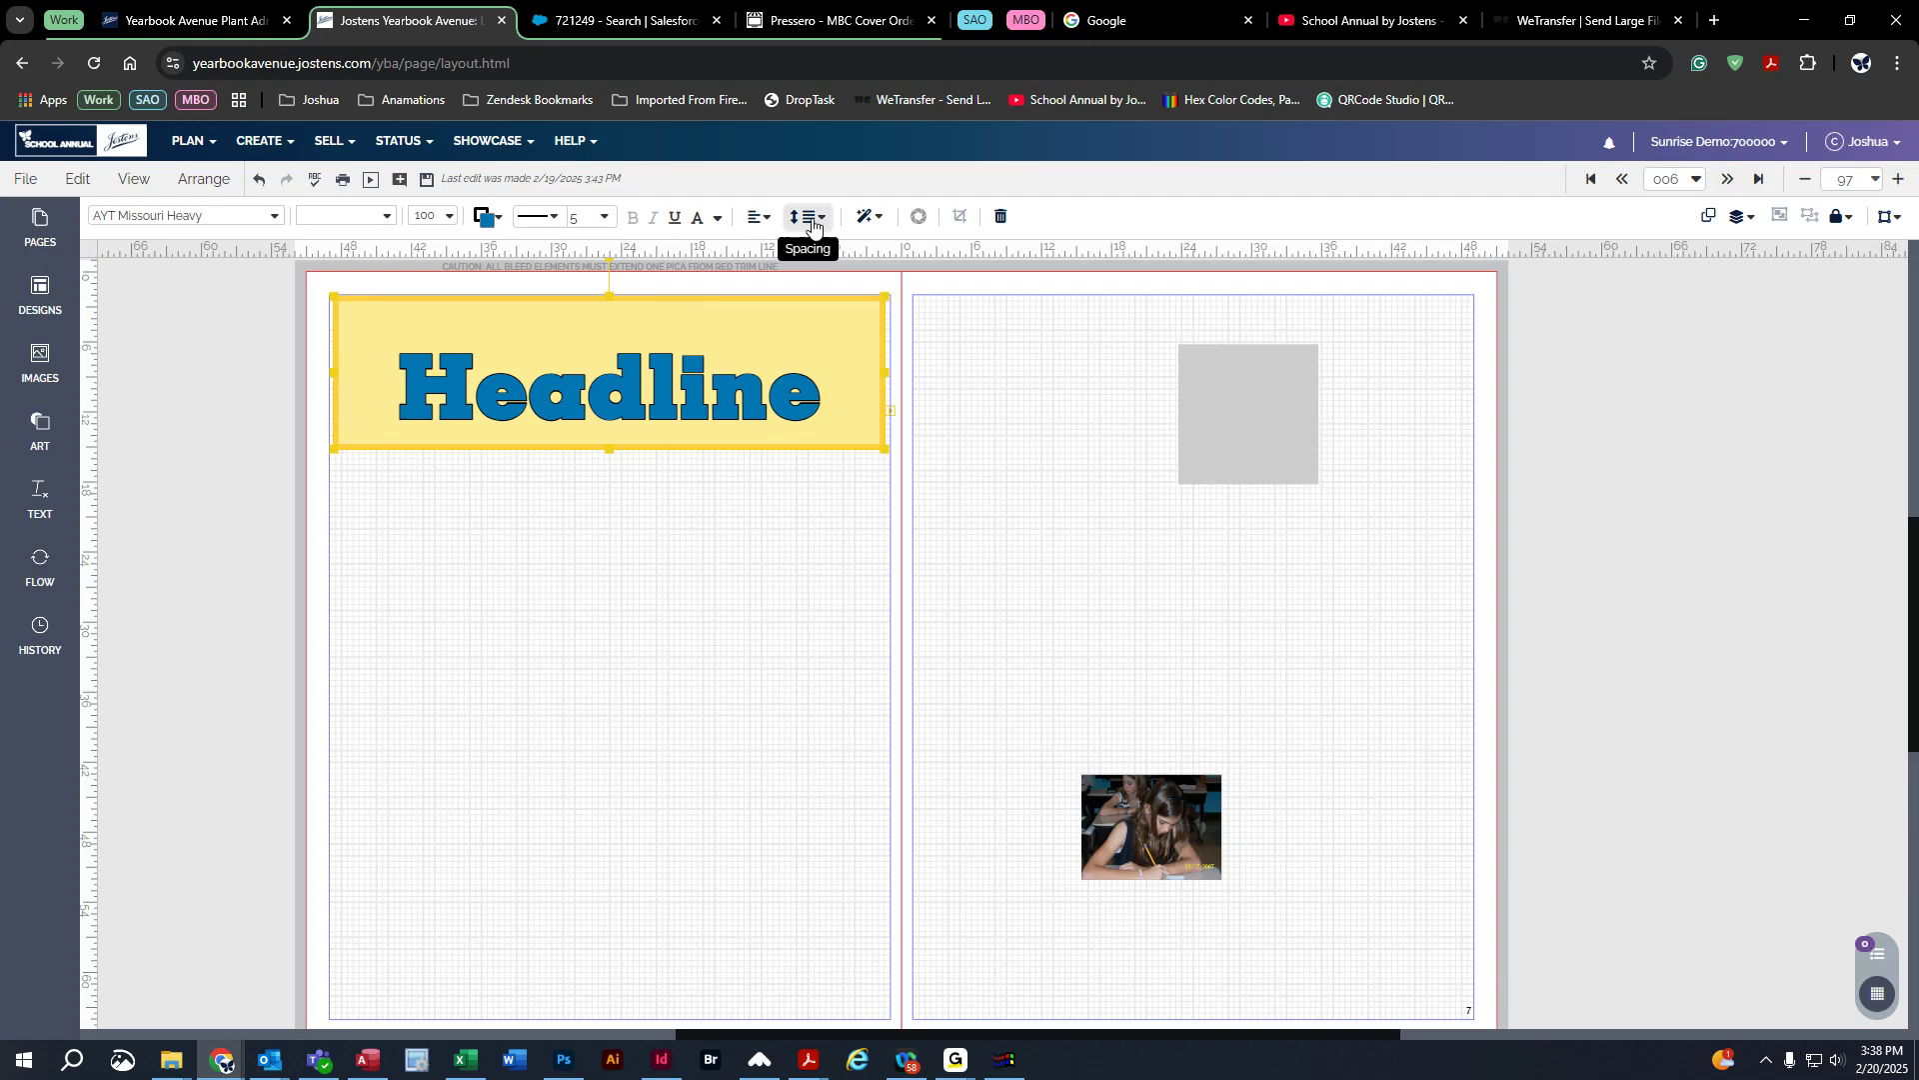
pyautogui.click(808, 217)
pyautogui.moveTo(863, 343); pyautogui.dragTo(832, 346)
pyautogui.click(627, 533)
pyautogui.click(609, 428)
pyautogui.moveTo(609, 448); pyautogui.dragTo(609, 428)
pyautogui.click(662, 541)
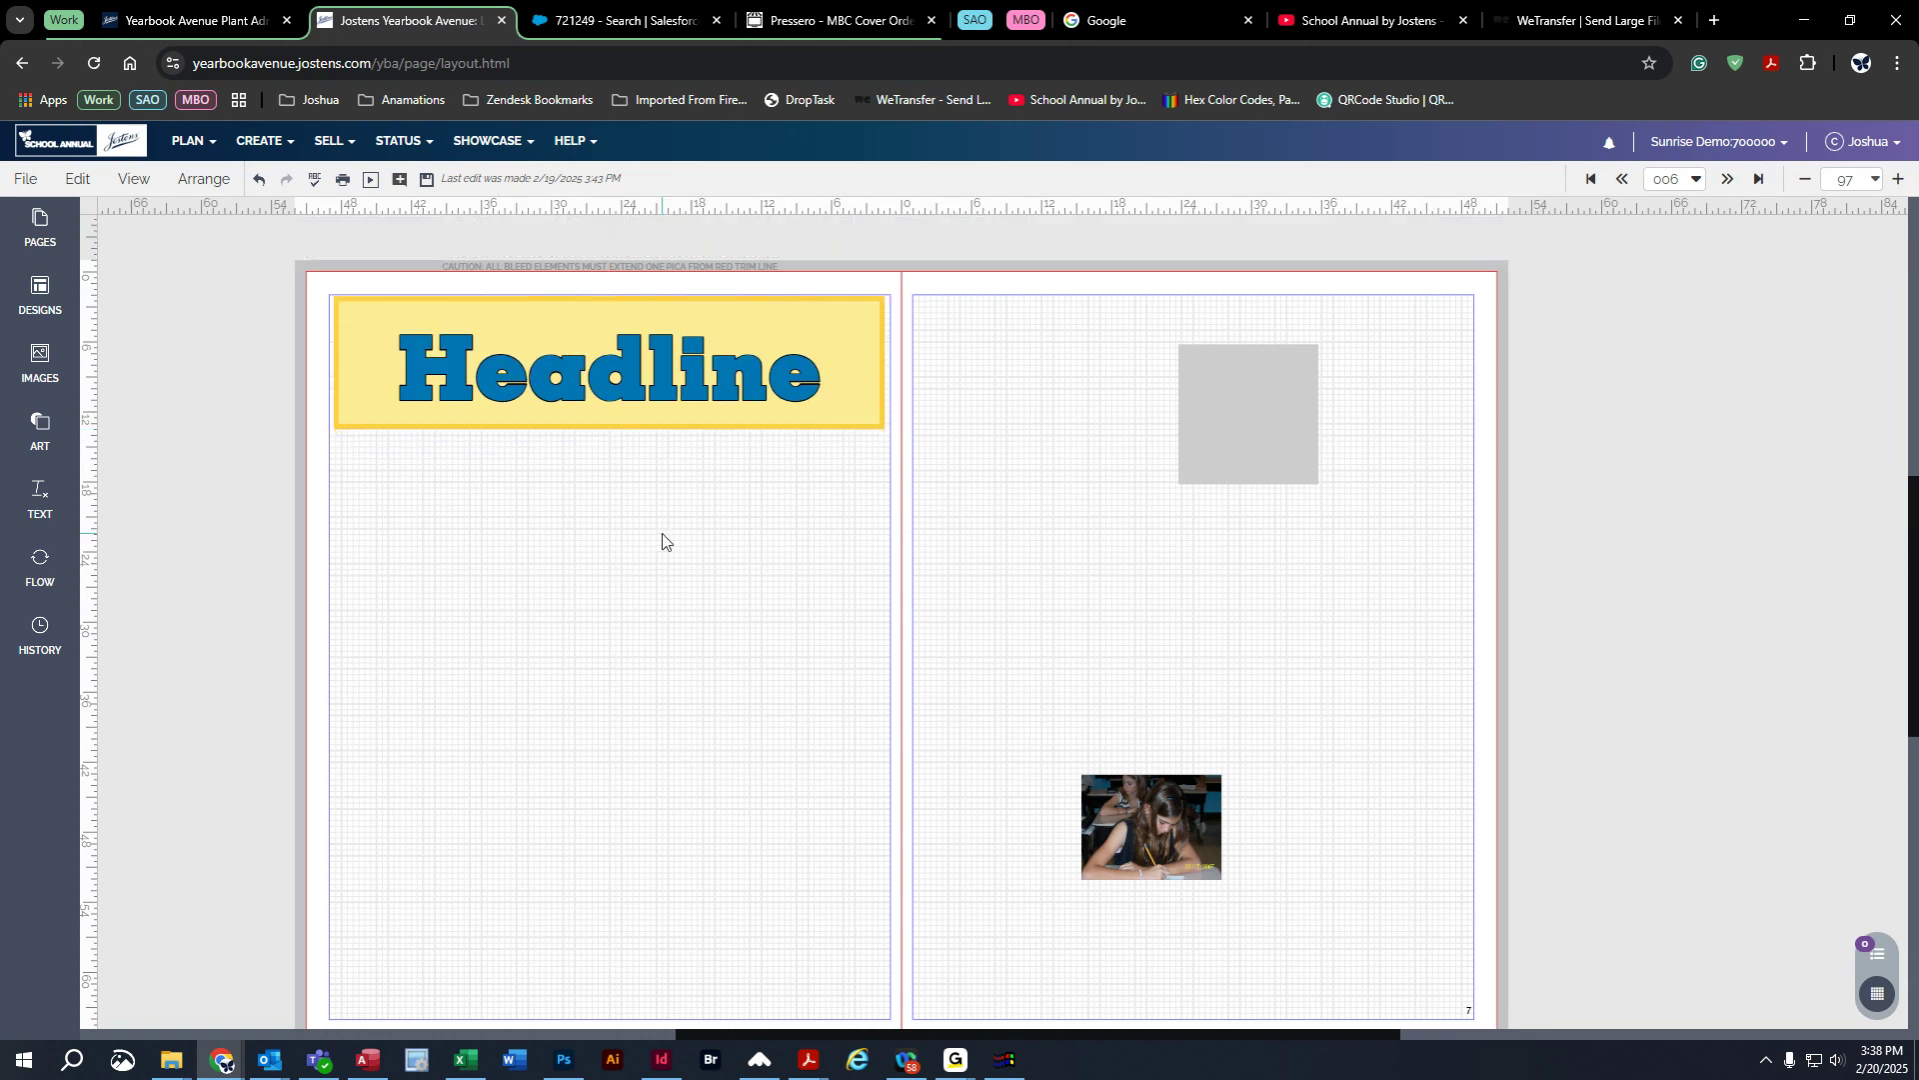
# Step: Try the transparency setting on the headline's text box and return it to 0
pyautogui.click(639, 376)
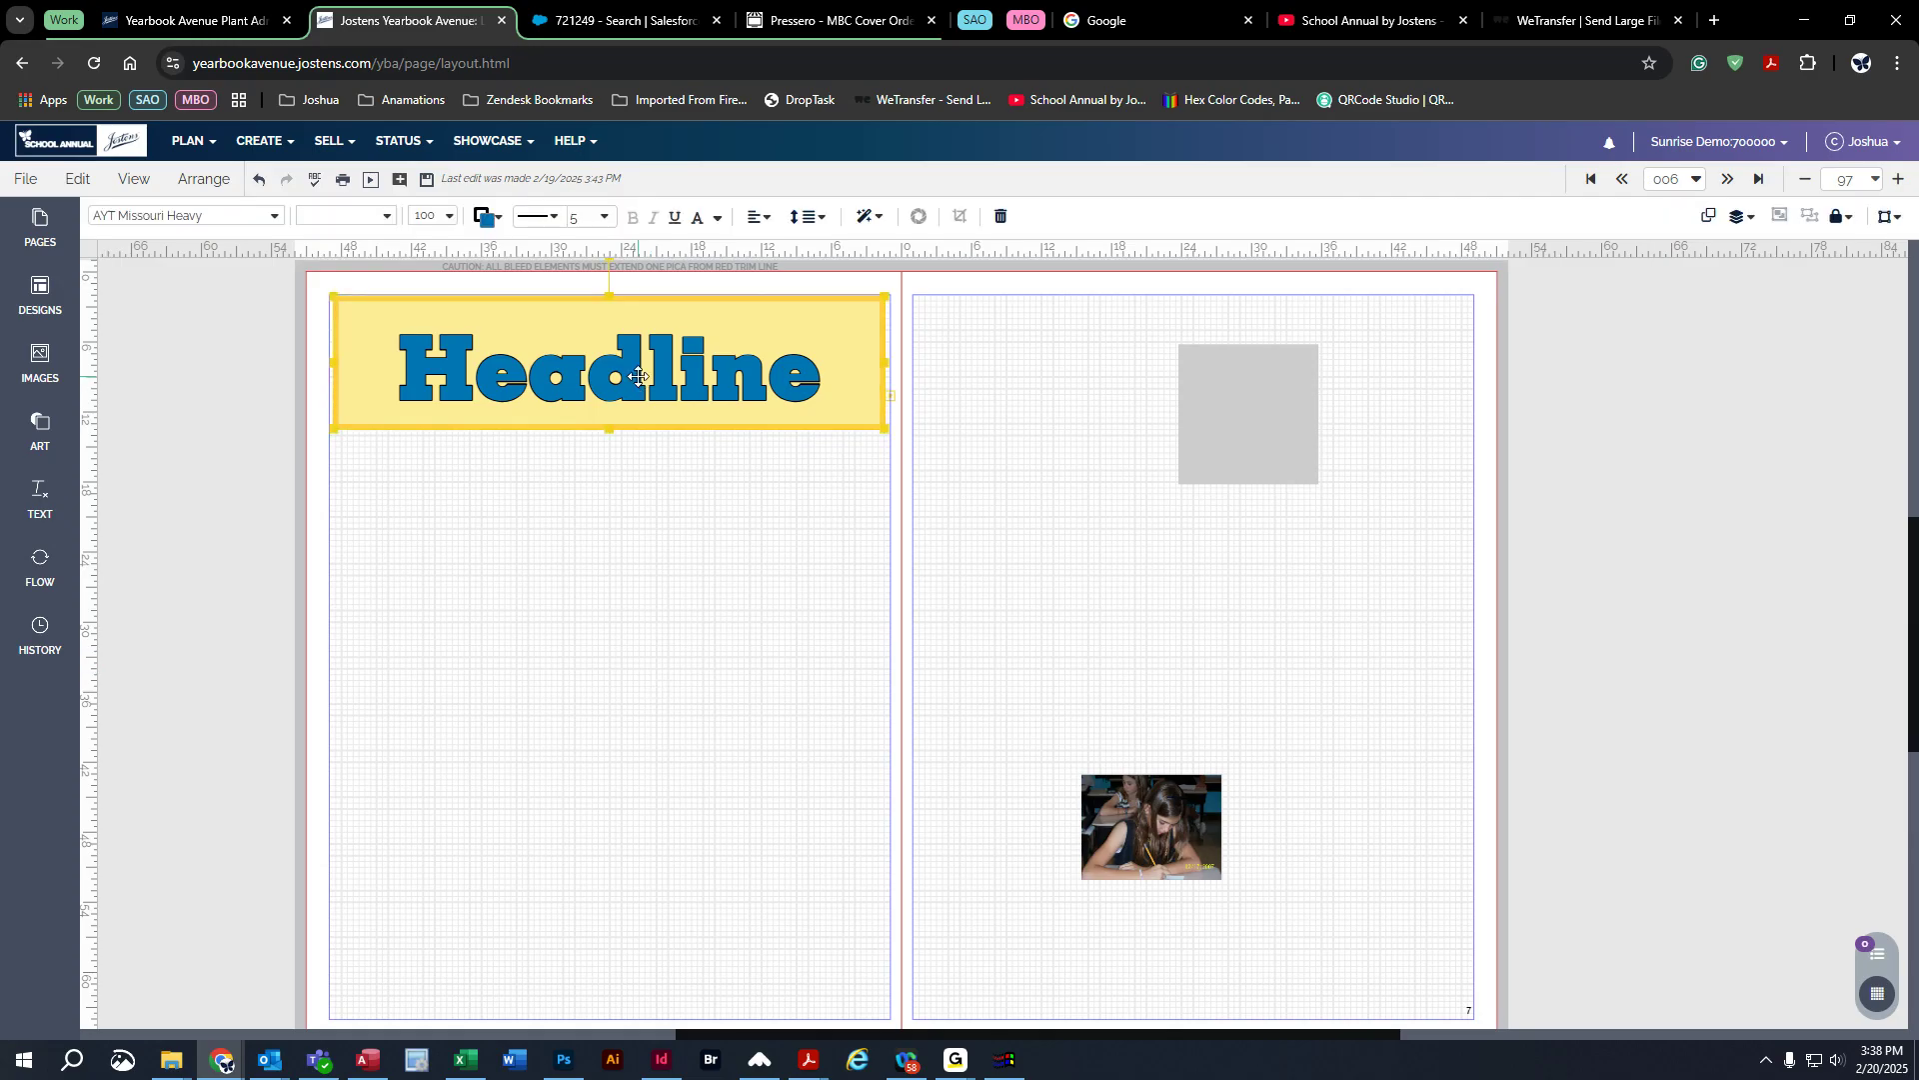
pyautogui.click(880, 220)
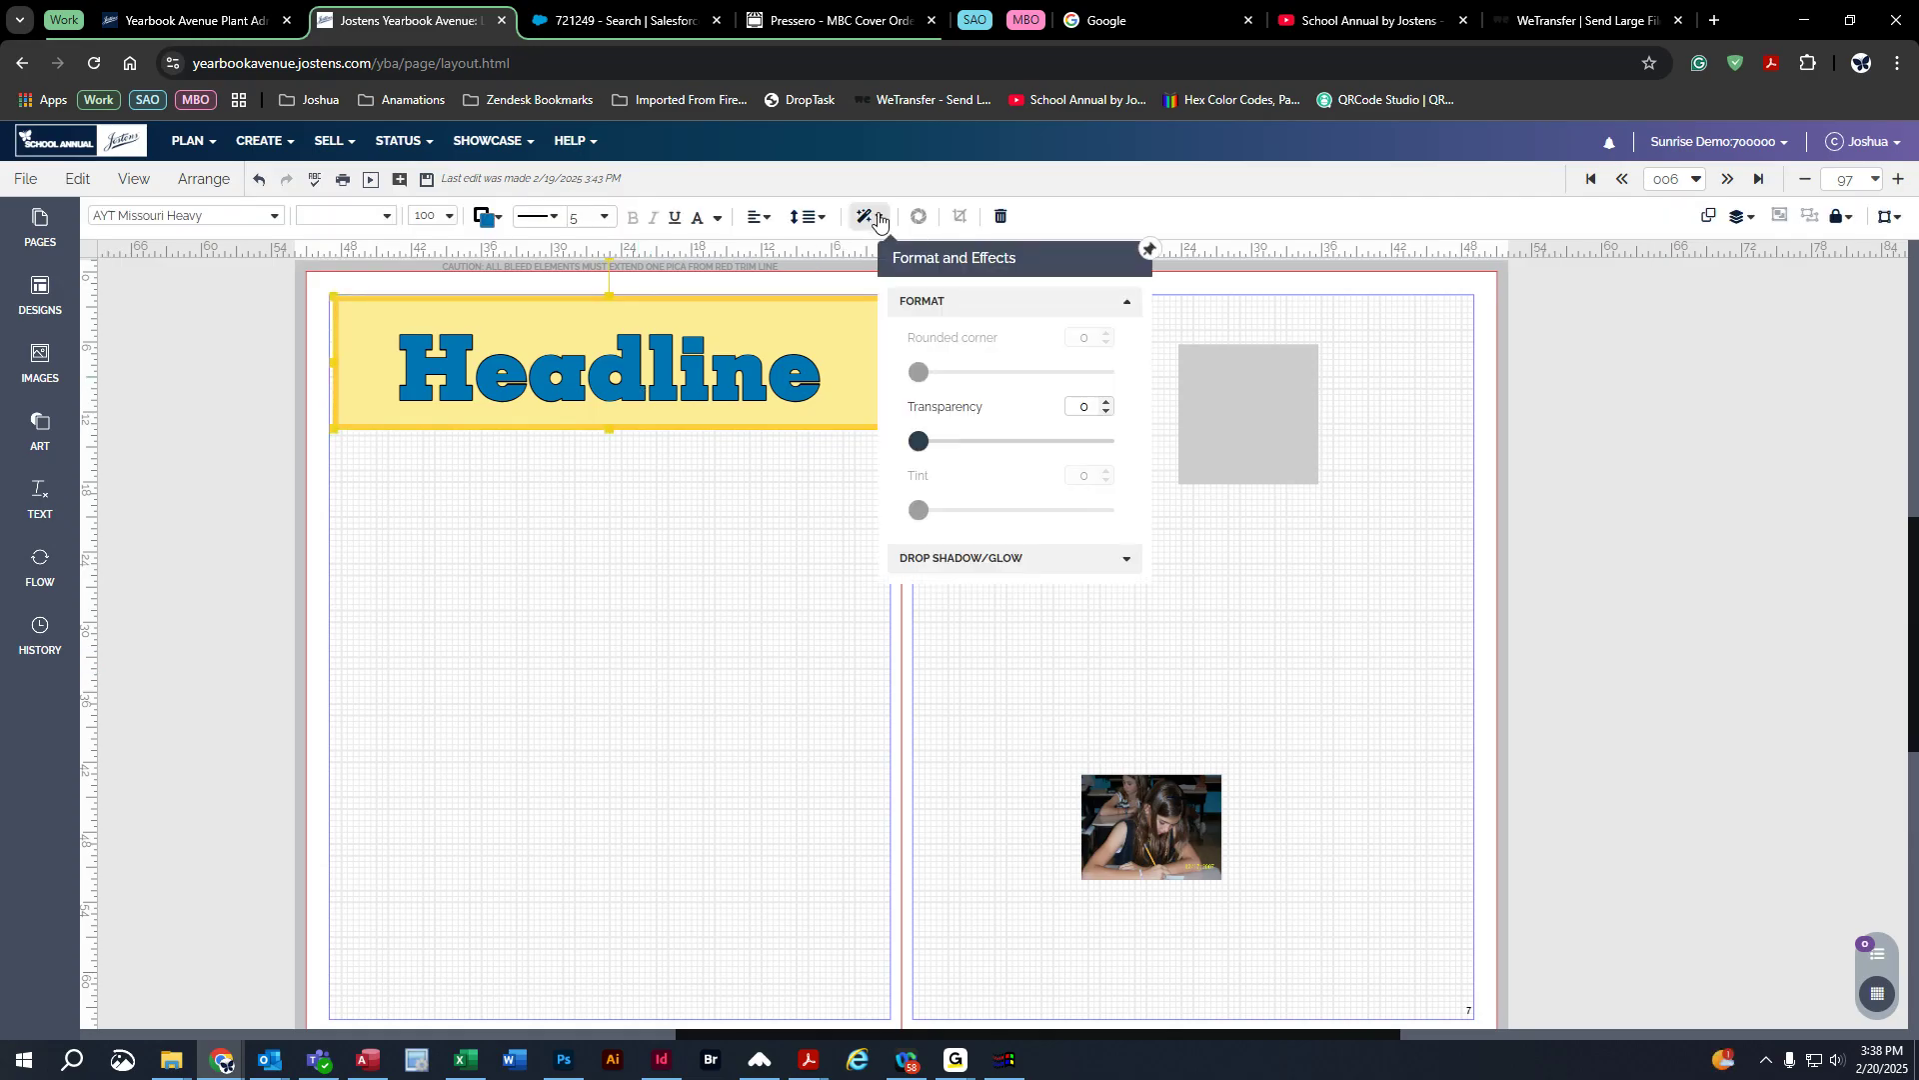
pyautogui.moveTo(918, 443); pyautogui.dragTo(878, 452)
# Step: Move the headline's text box down from the page's top margin, make it taller and narrower, and center it on the page
pyautogui.moveTo(648, 351); pyautogui.dragTo(624, 467)
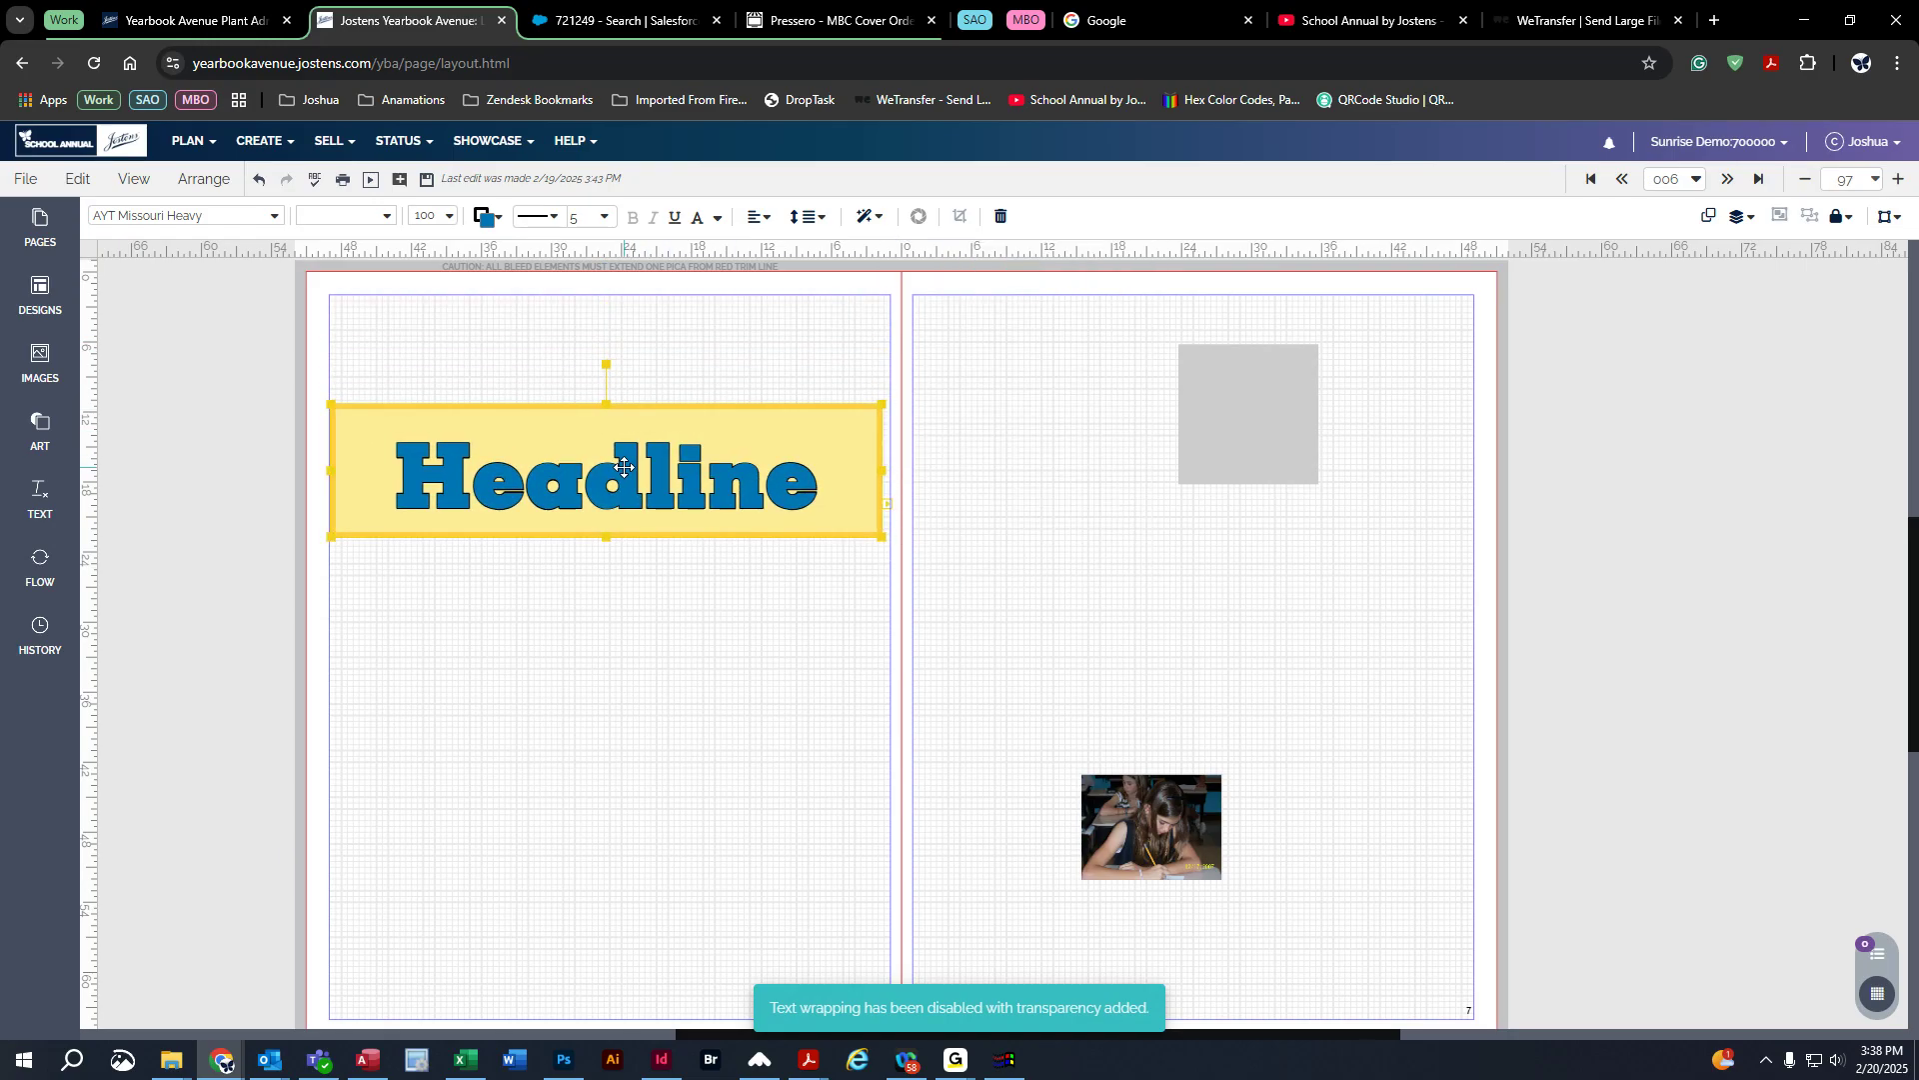
pyautogui.moveTo(879, 538); pyautogui.dragTo(821, 617)
pyautogui.moveTo(629, 517); pyautogui.dragTo(662, 519)
# Step: Apply a black drop shadow to the headline's text box with a distance of 24
pyautogui.click(867, 215)
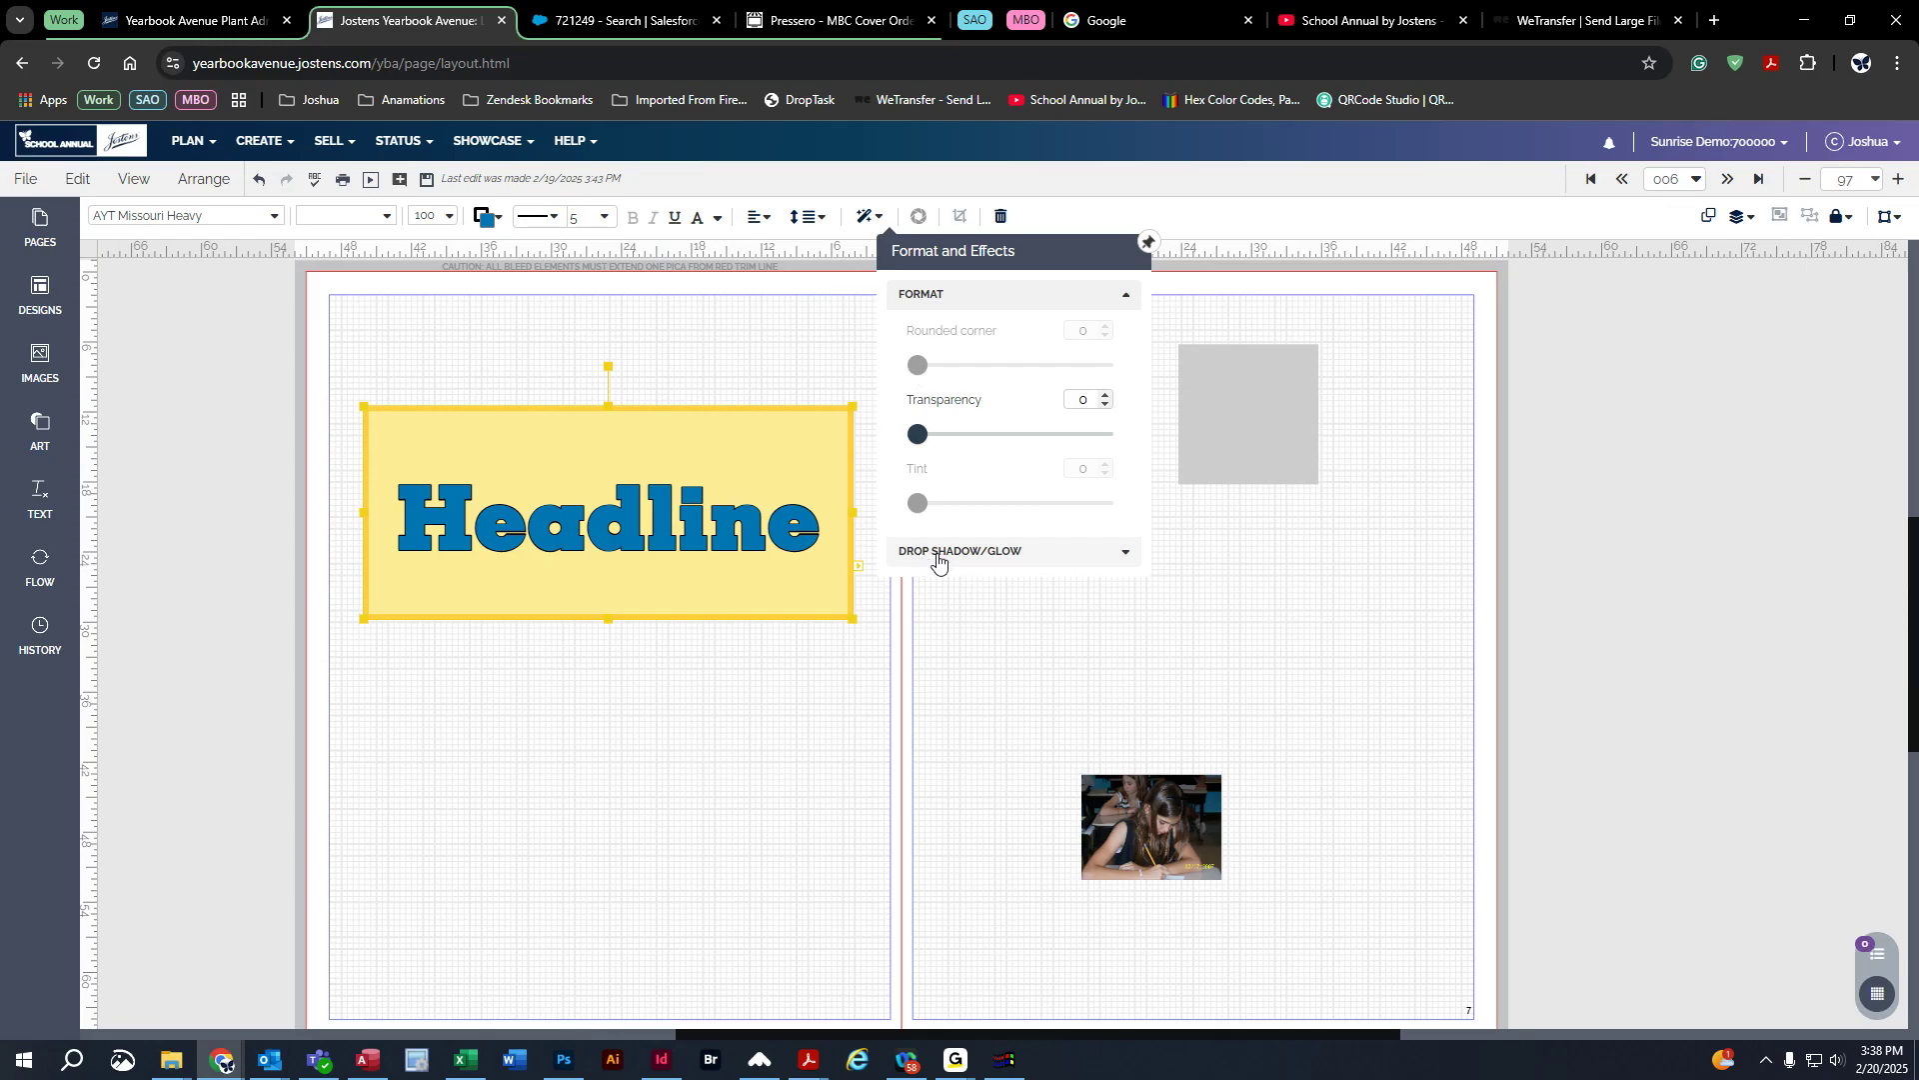
pyautogui.click(975, 553)
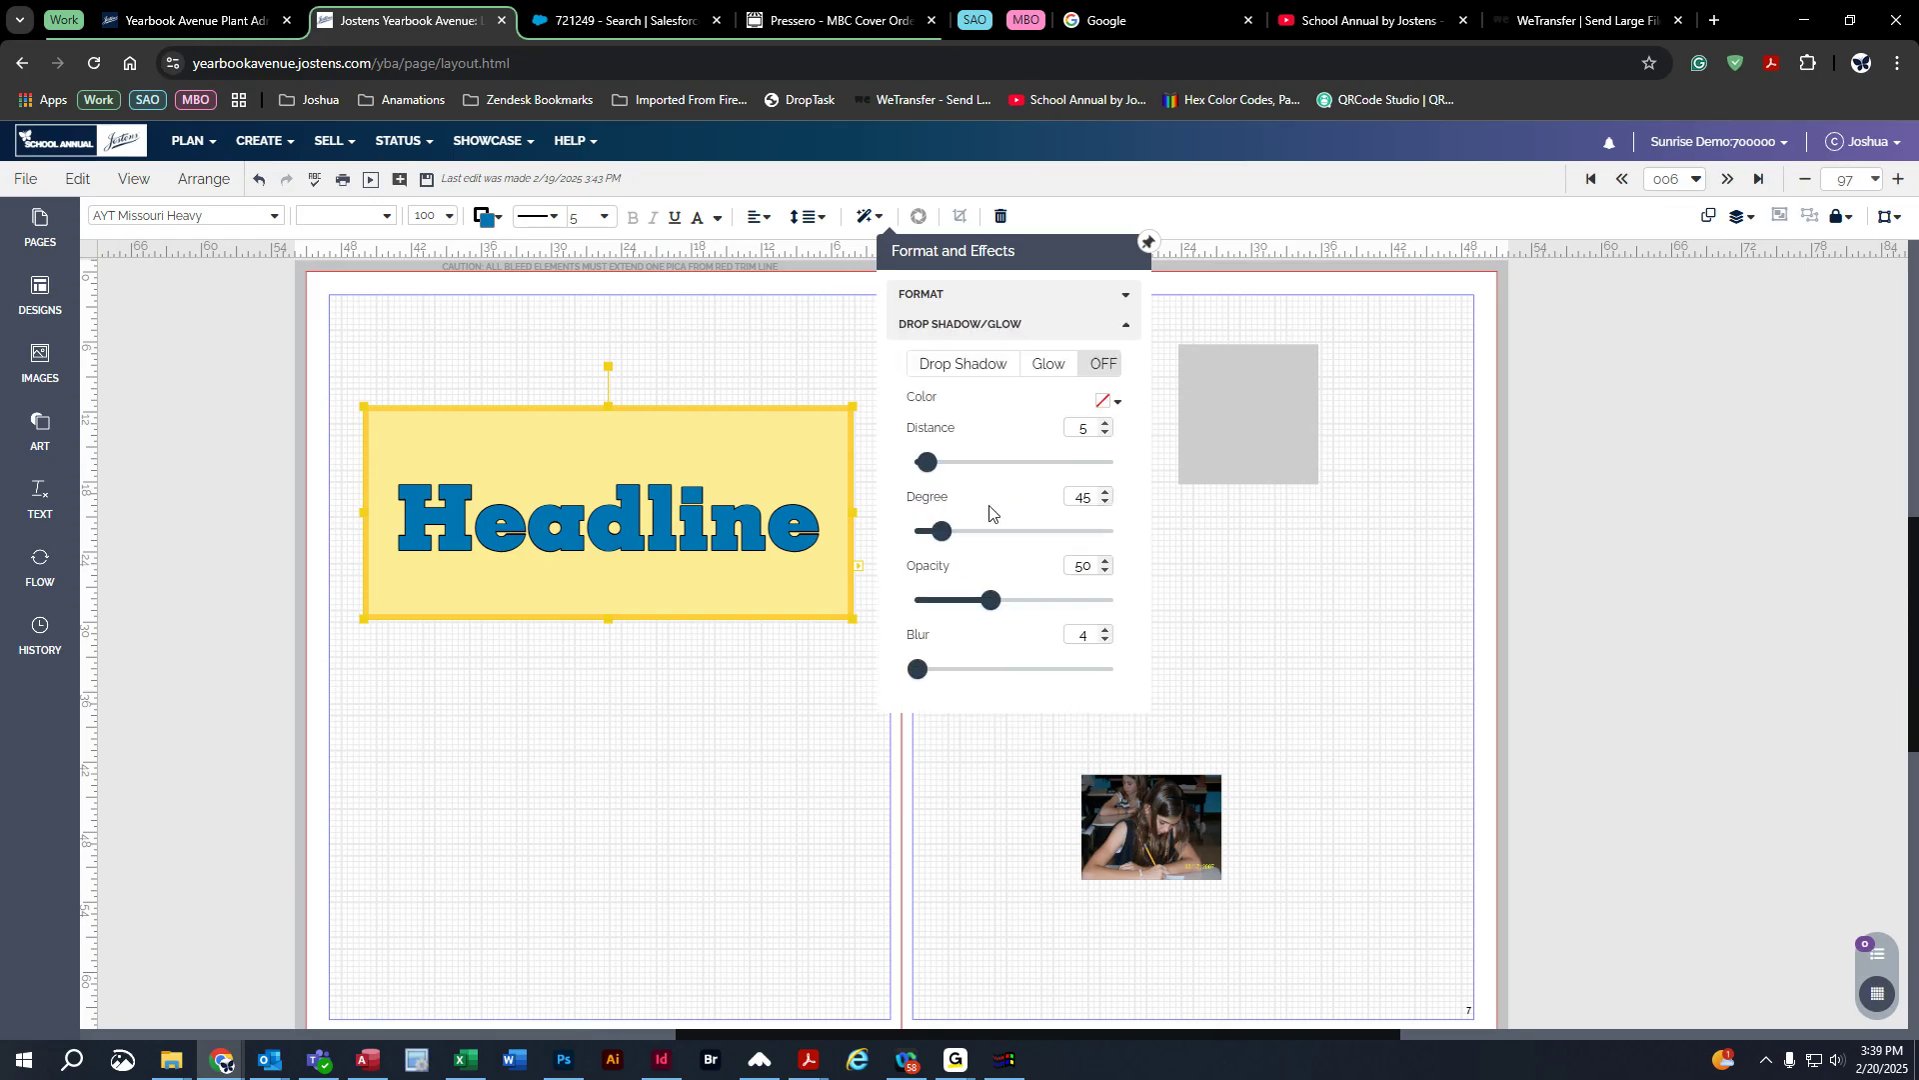
pyautogui.click(964, 375)
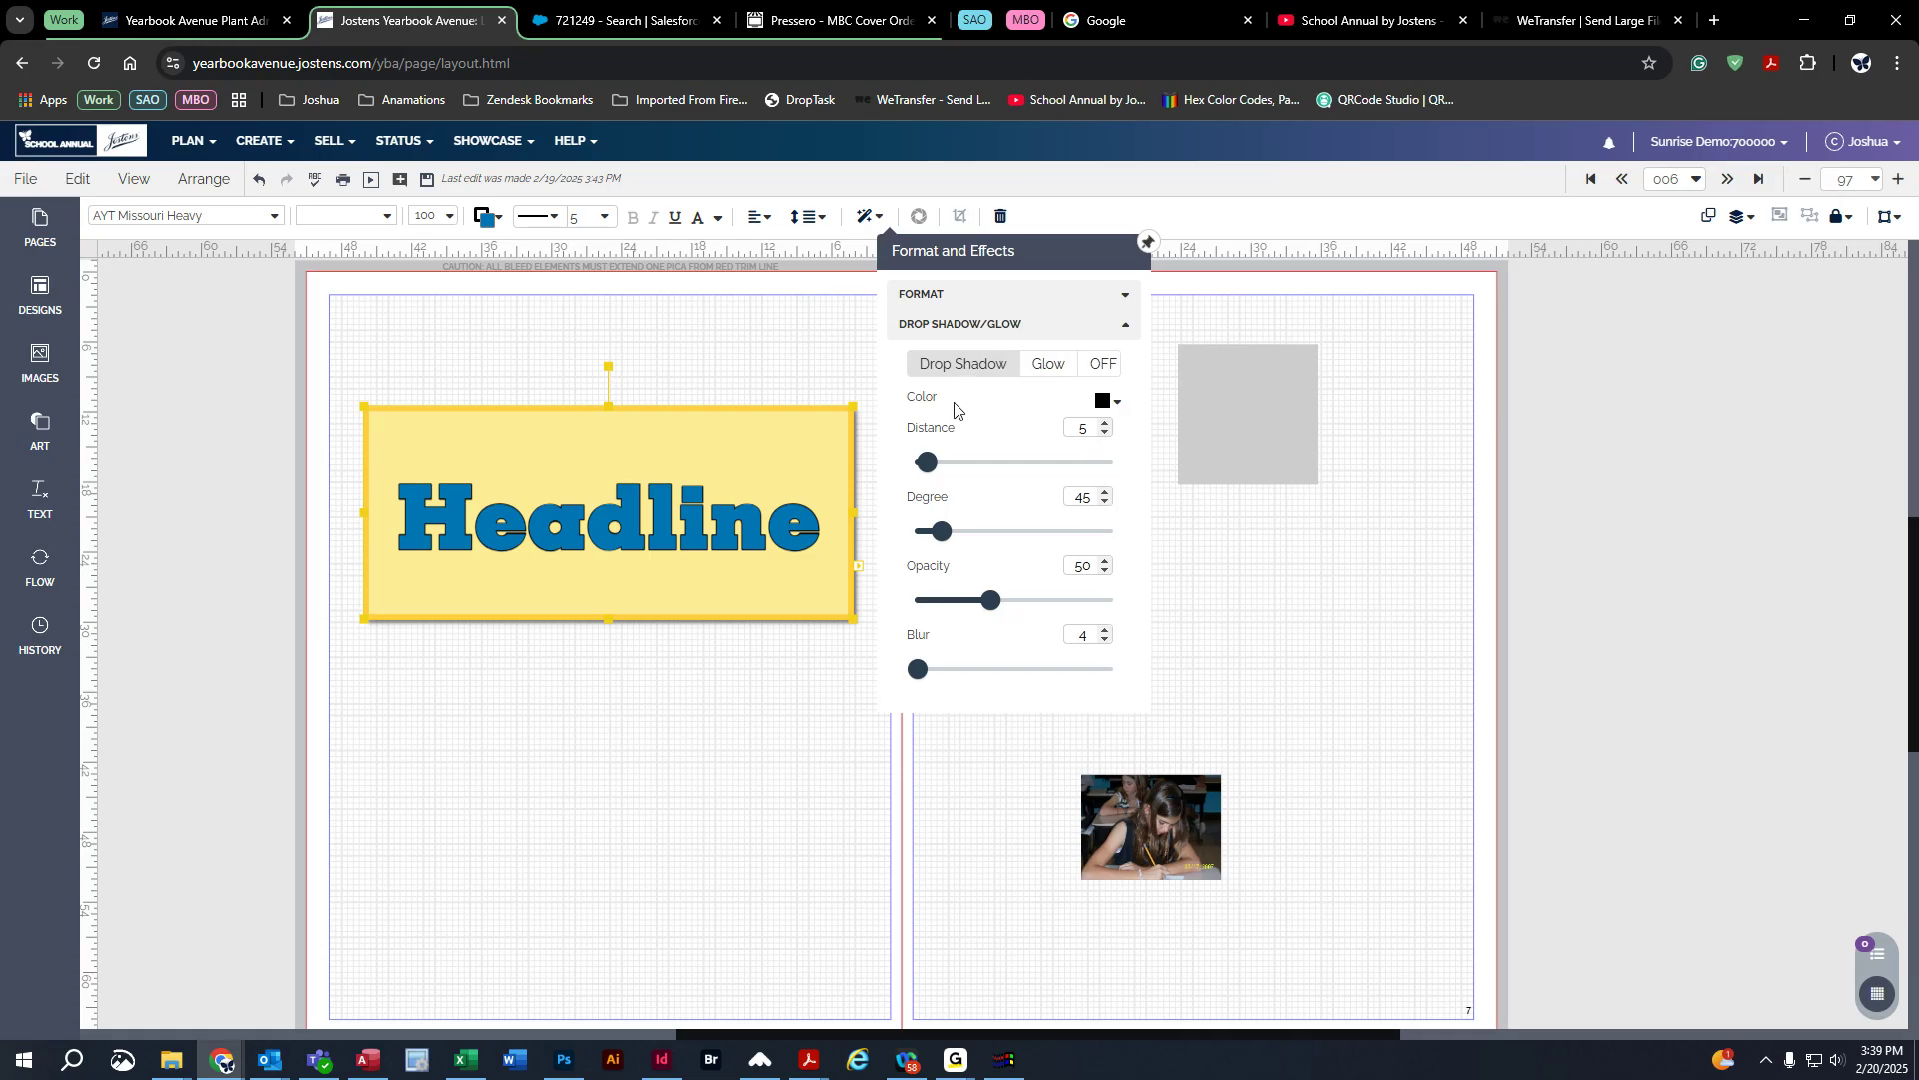
pyautogui.moveTo(918, 462); pyautogui.dragTo(1228, 473)
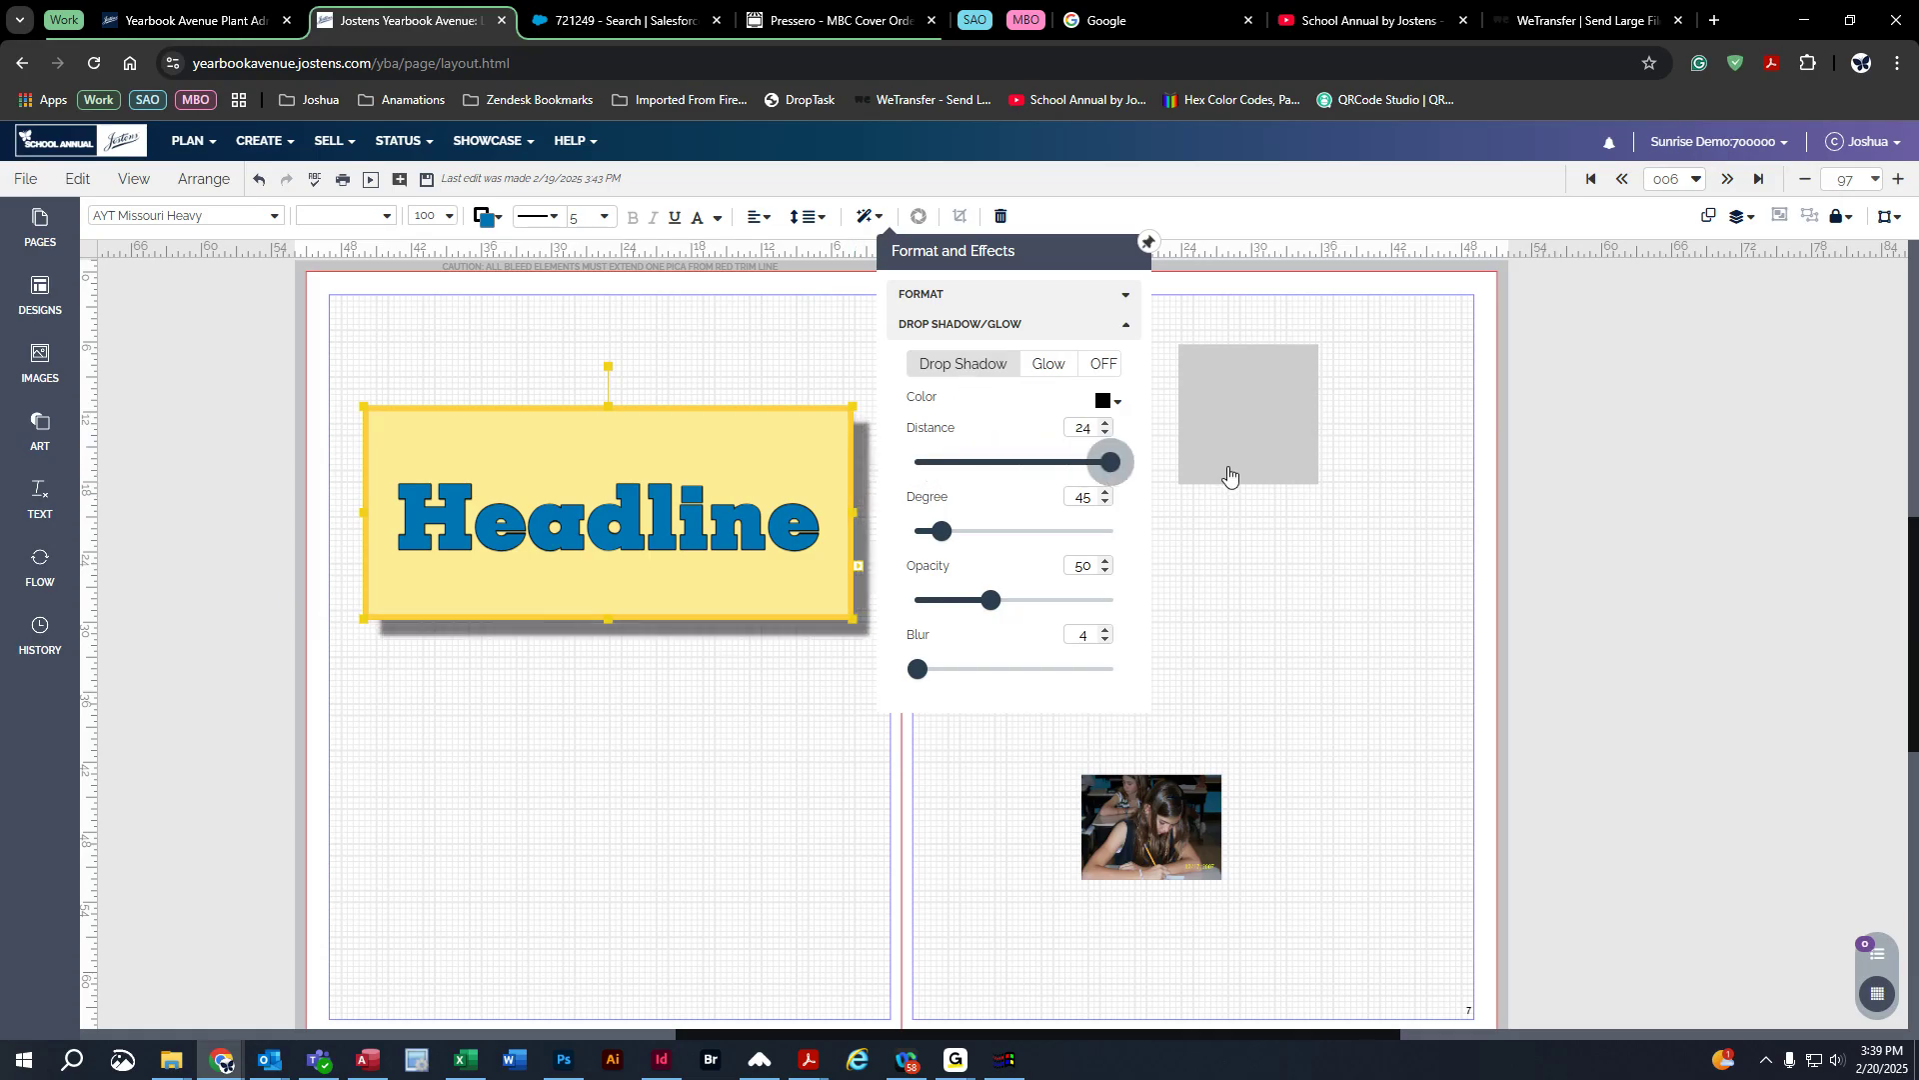
# Step: Set the drop shadow of the headline's text box to a degree of 47 and a blur of 10
pyautogui.click(1875, 180)
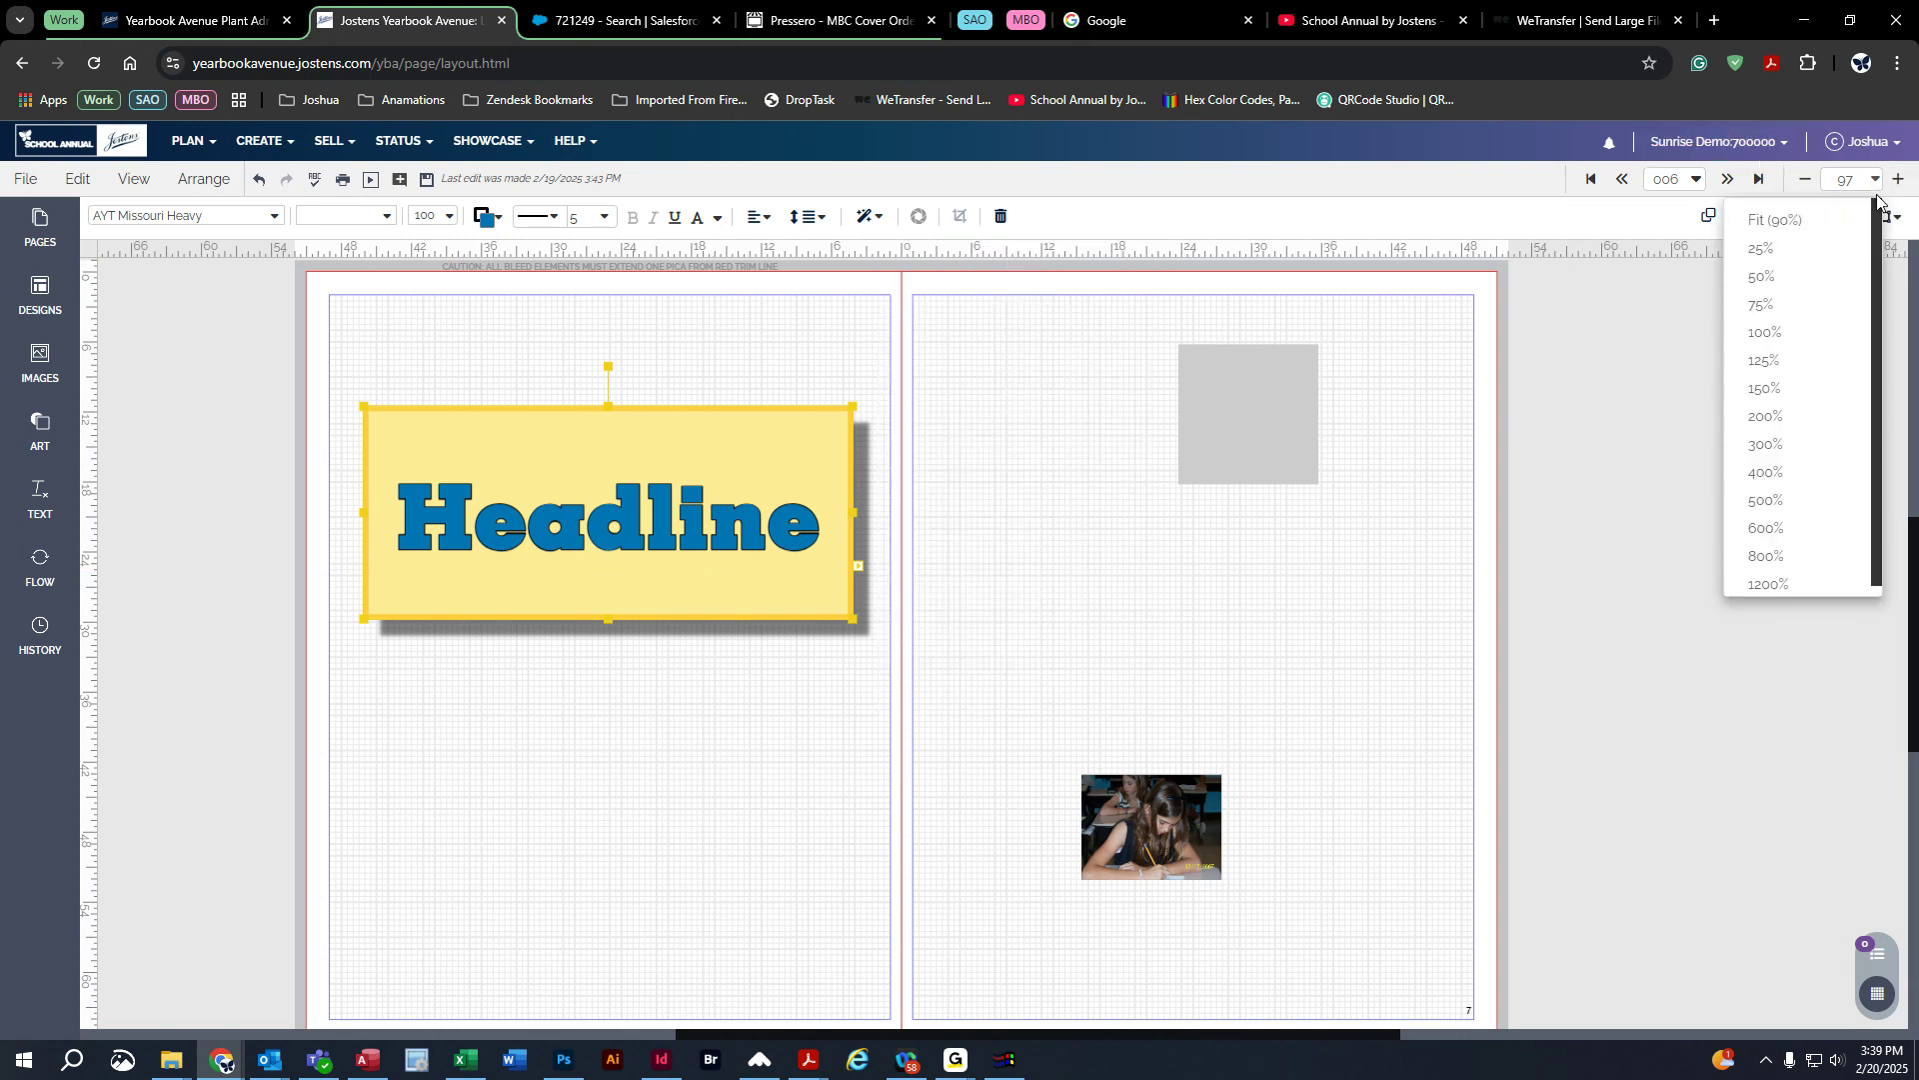
pyautogui.click(1800, 372)
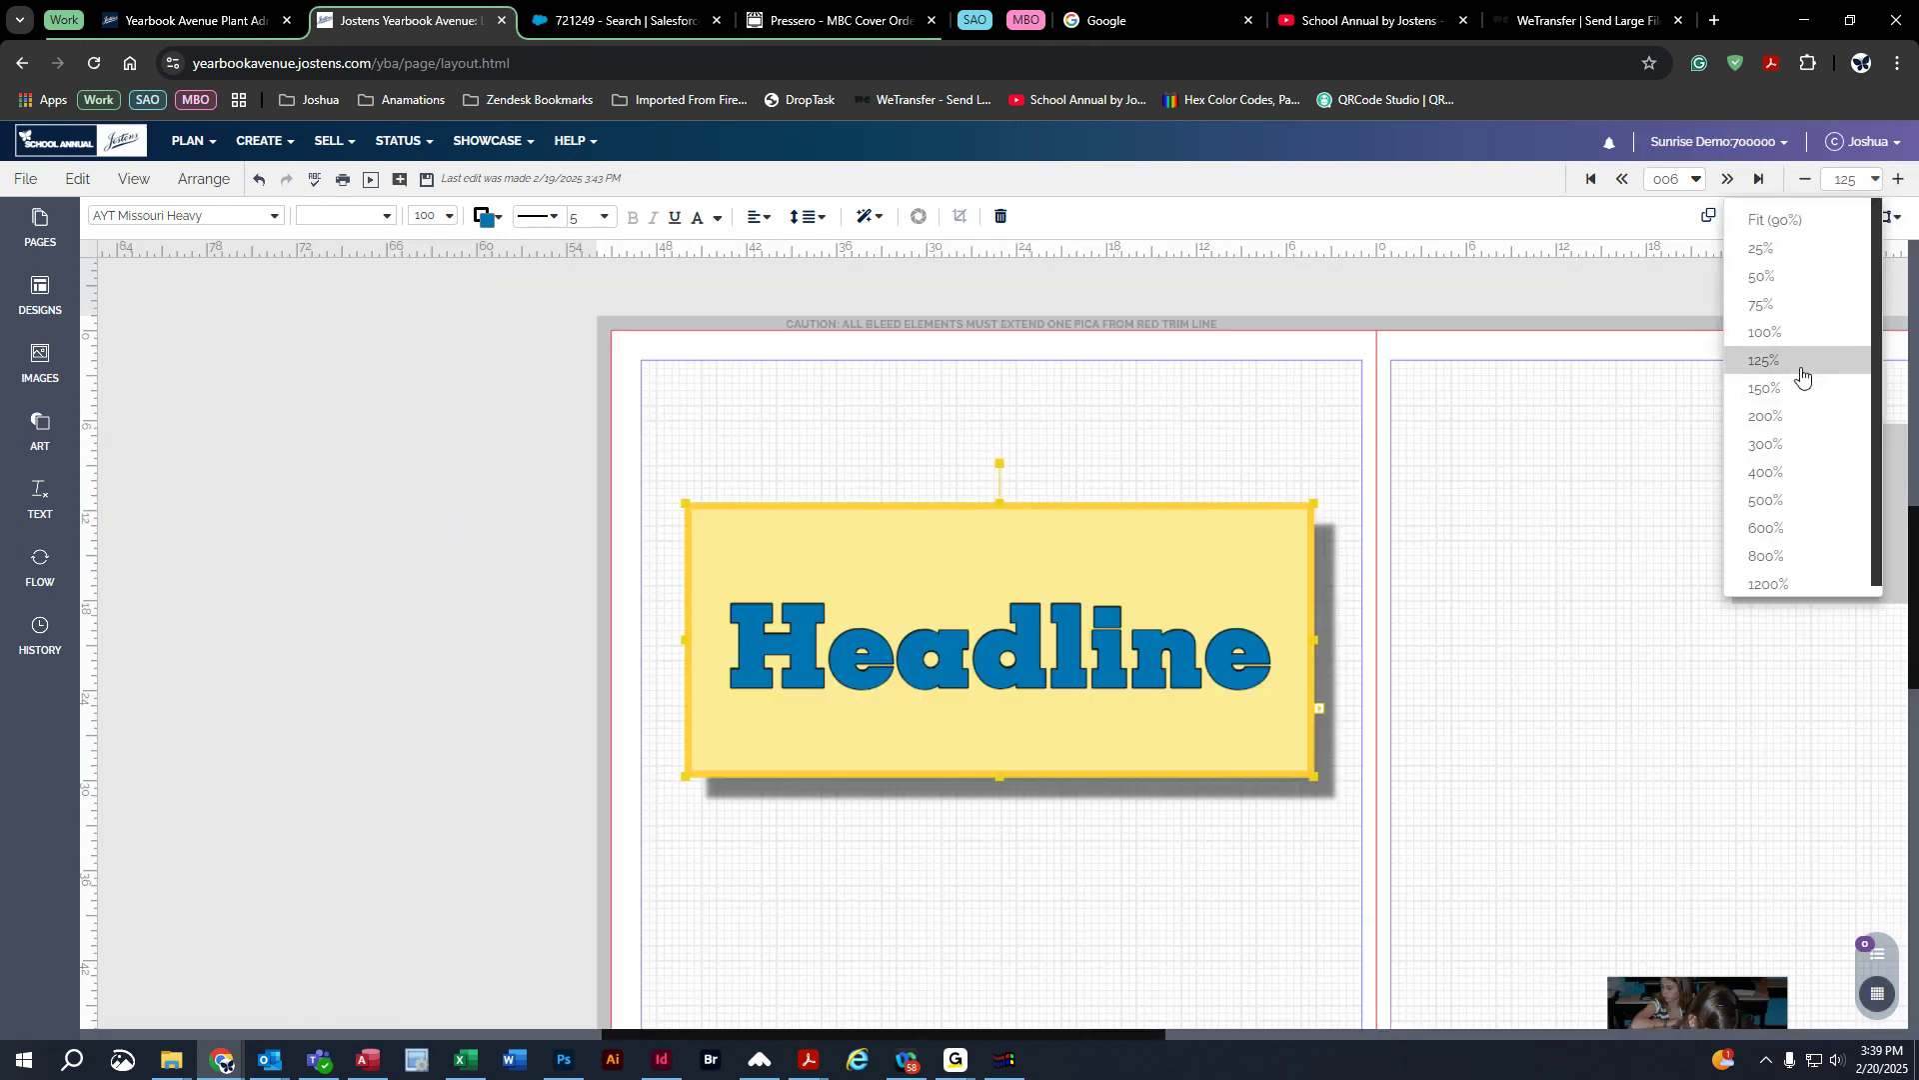
pyautogui.click(1876, 181)
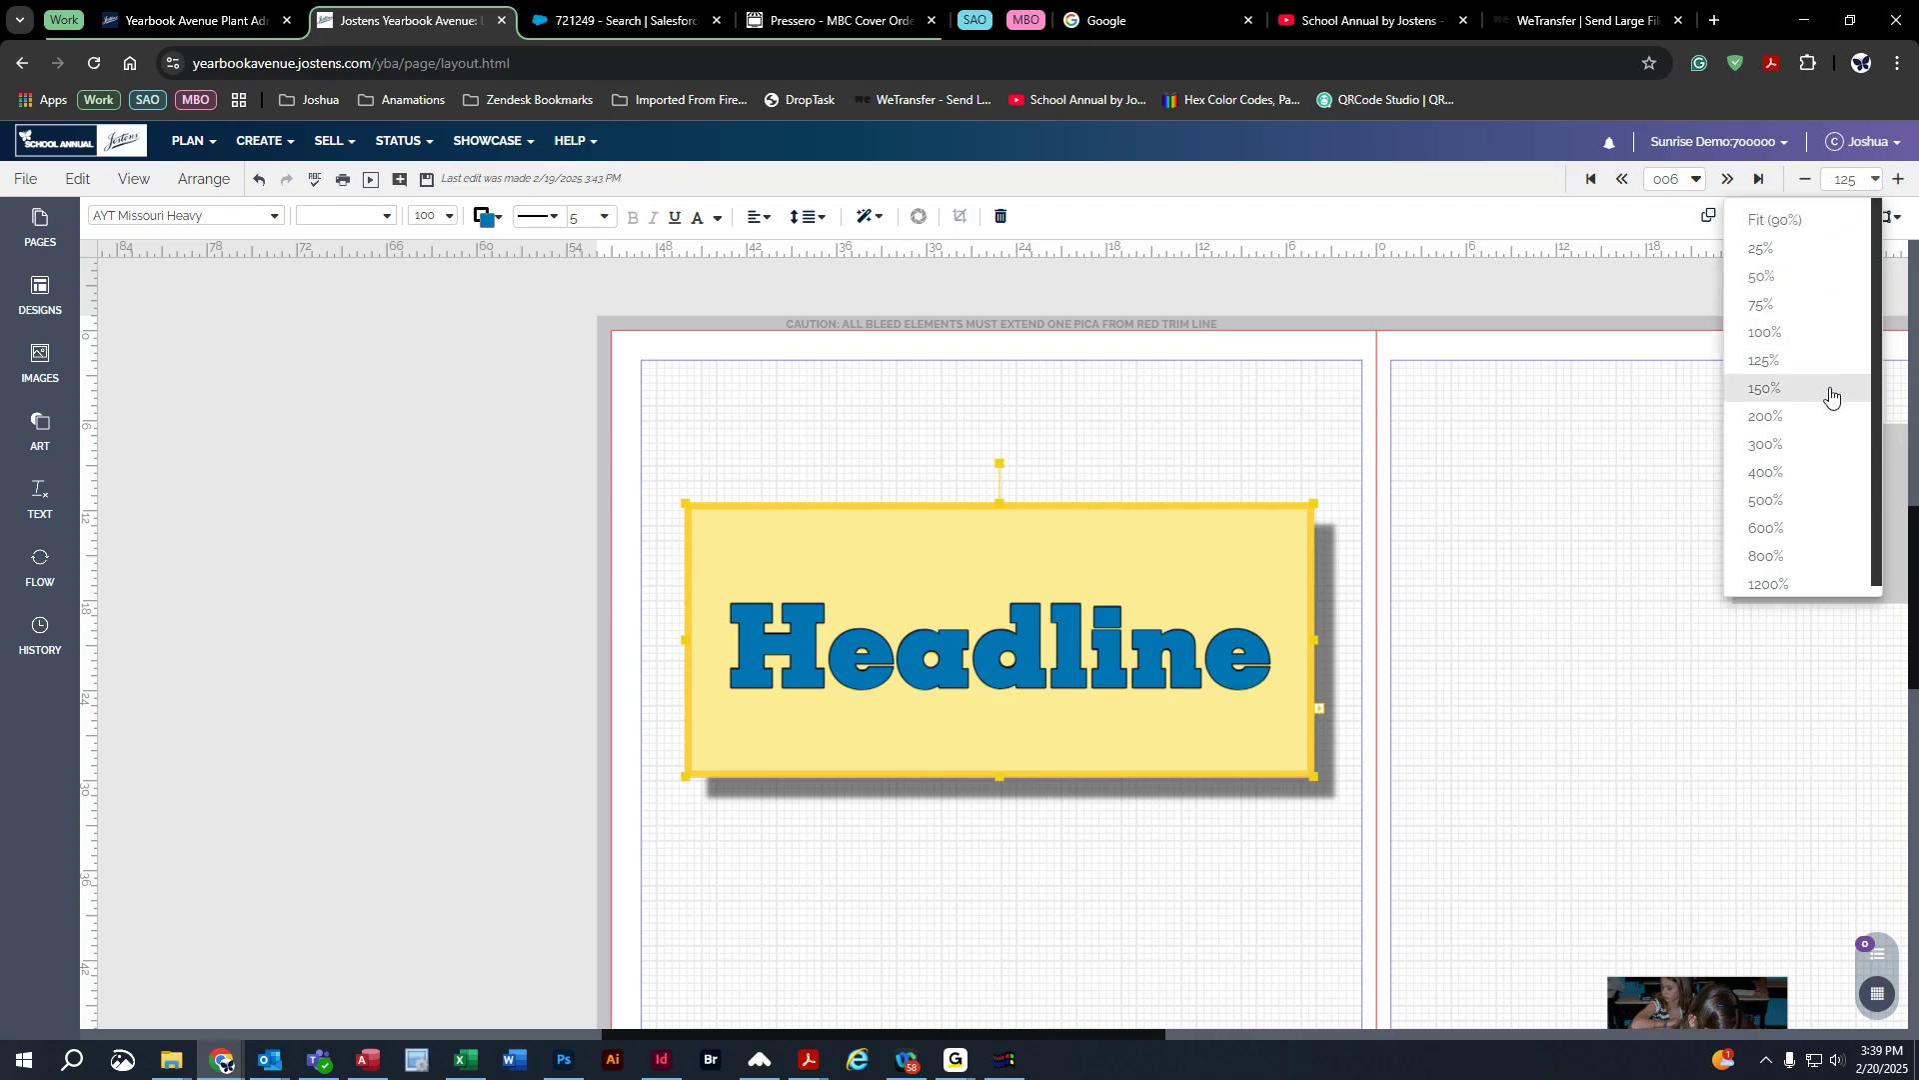
pyautogui.click(1832, 397)
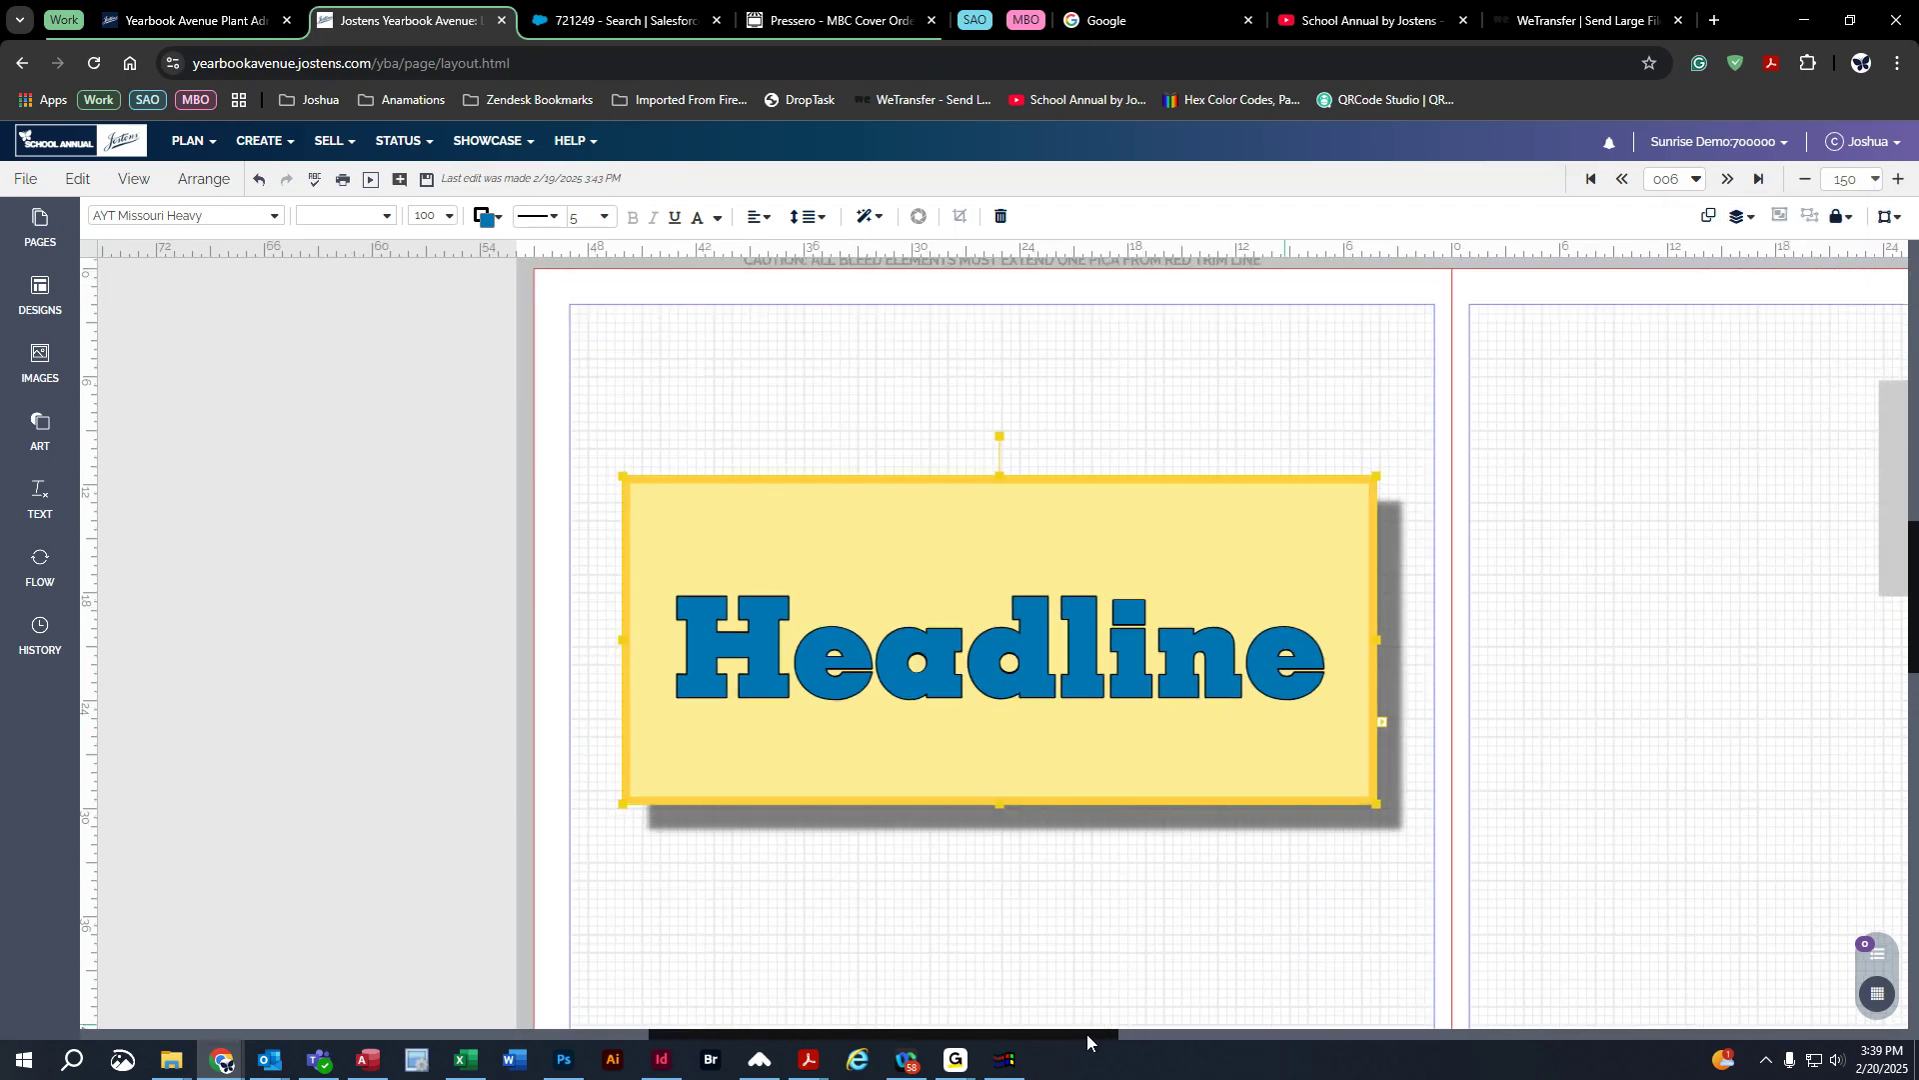
pyautogui.moveTo(1085, 1038); pyautogui.dragTo(1132, 1035)
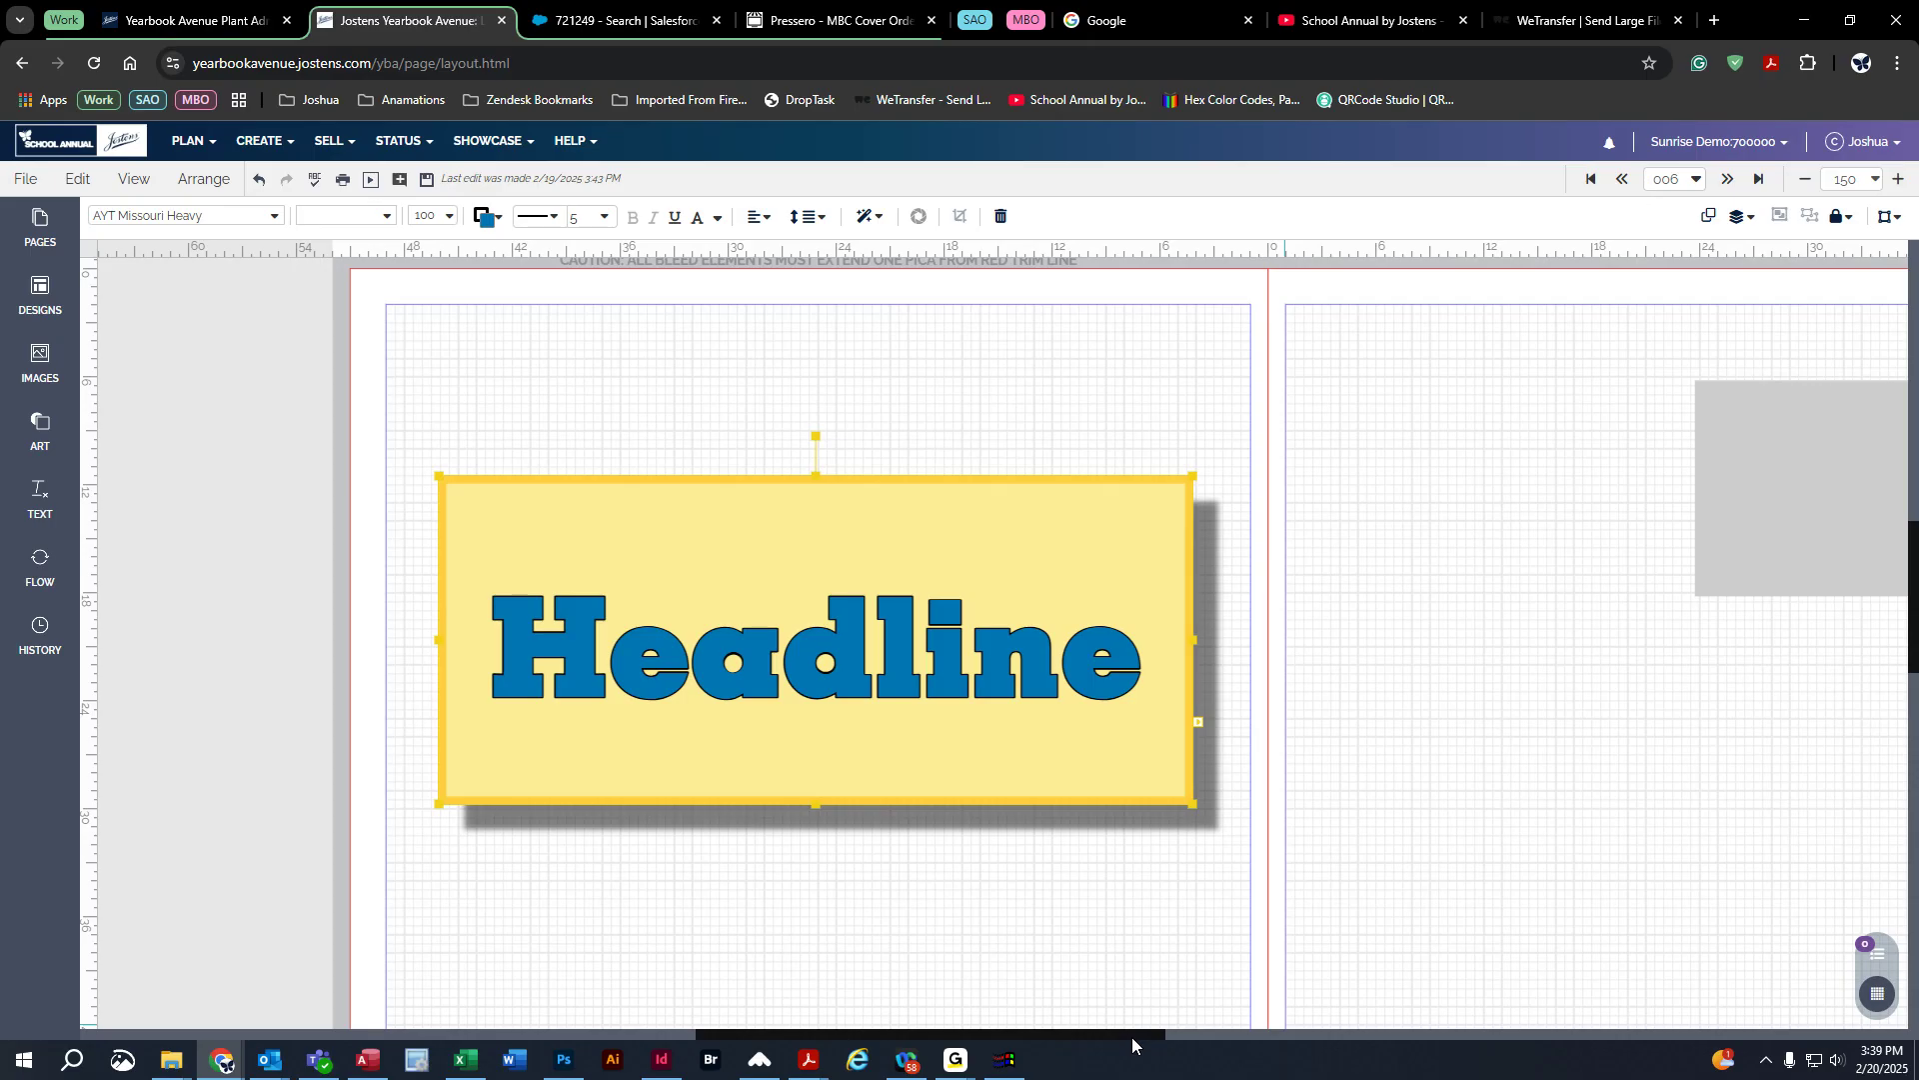
pyautogui.click(922, 570)
pyautogui.click(866, 216)
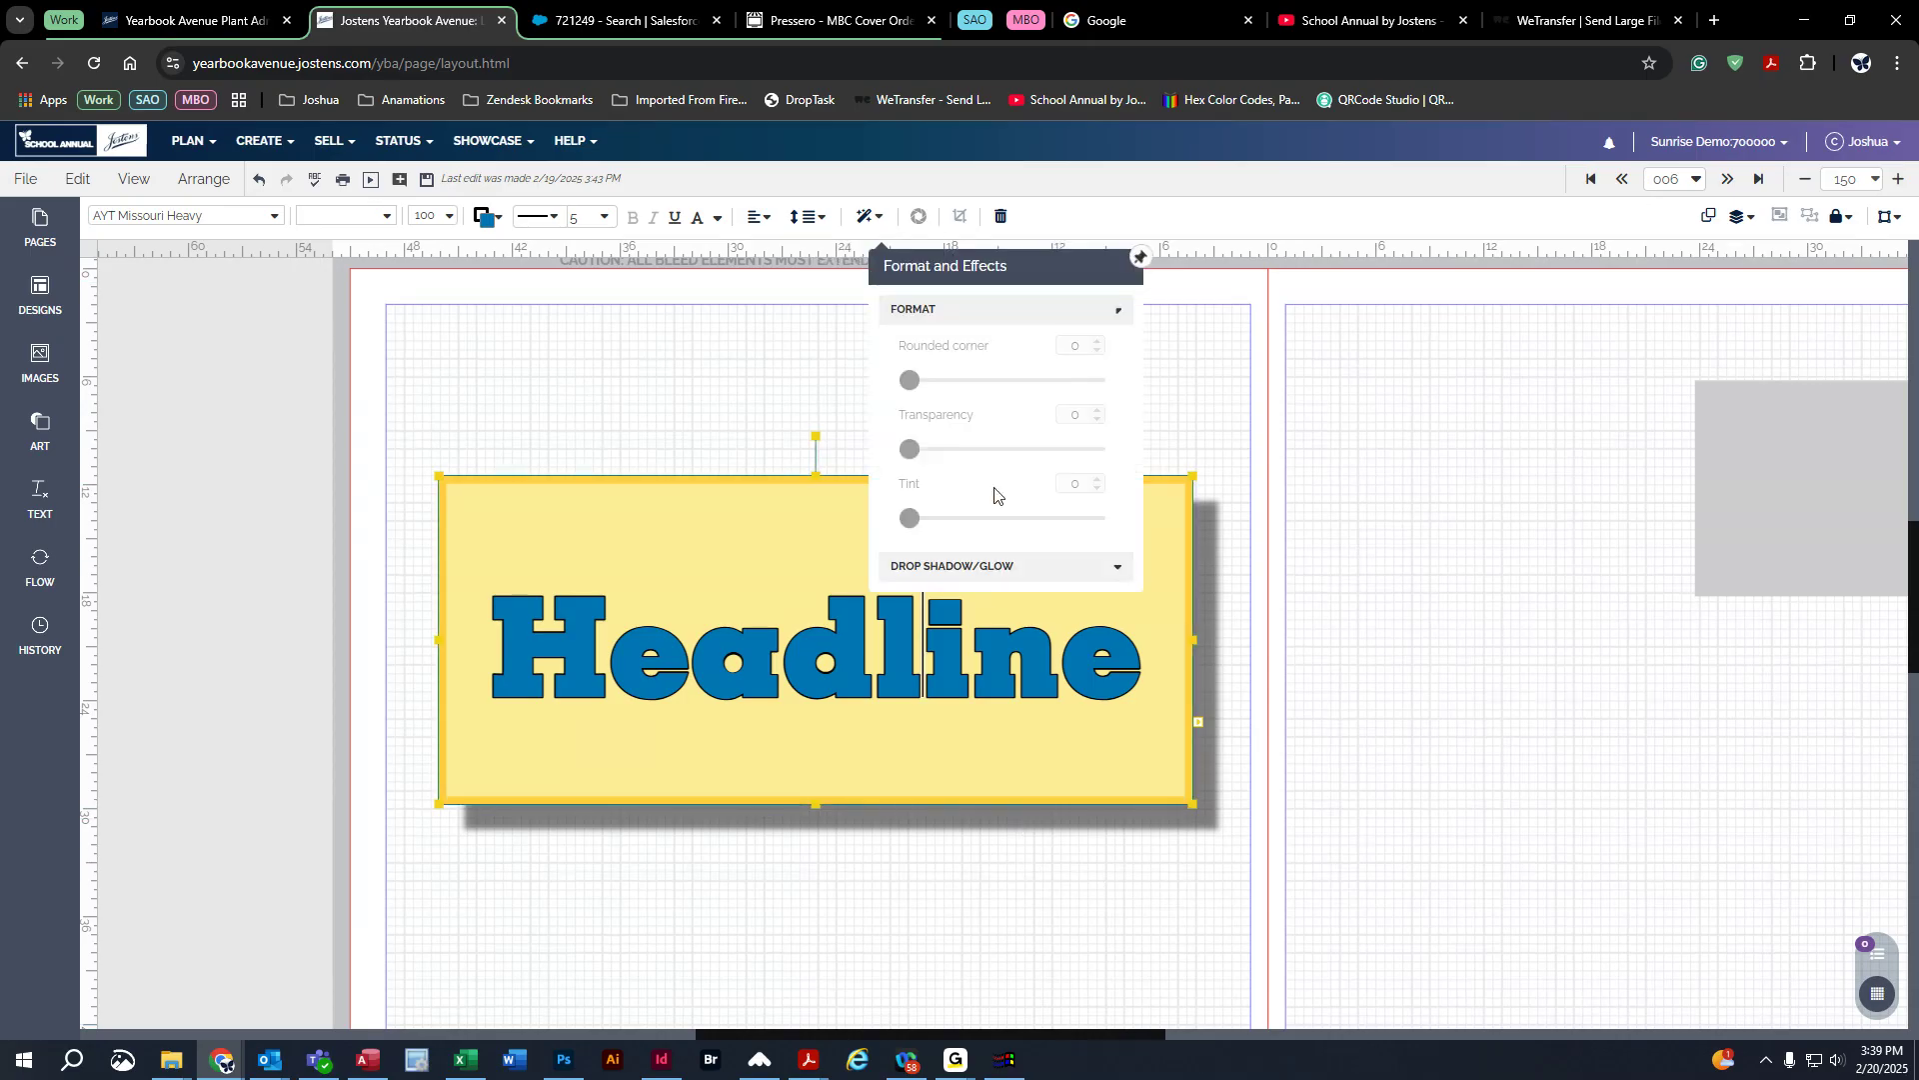
pyautogui.click(899, 566)
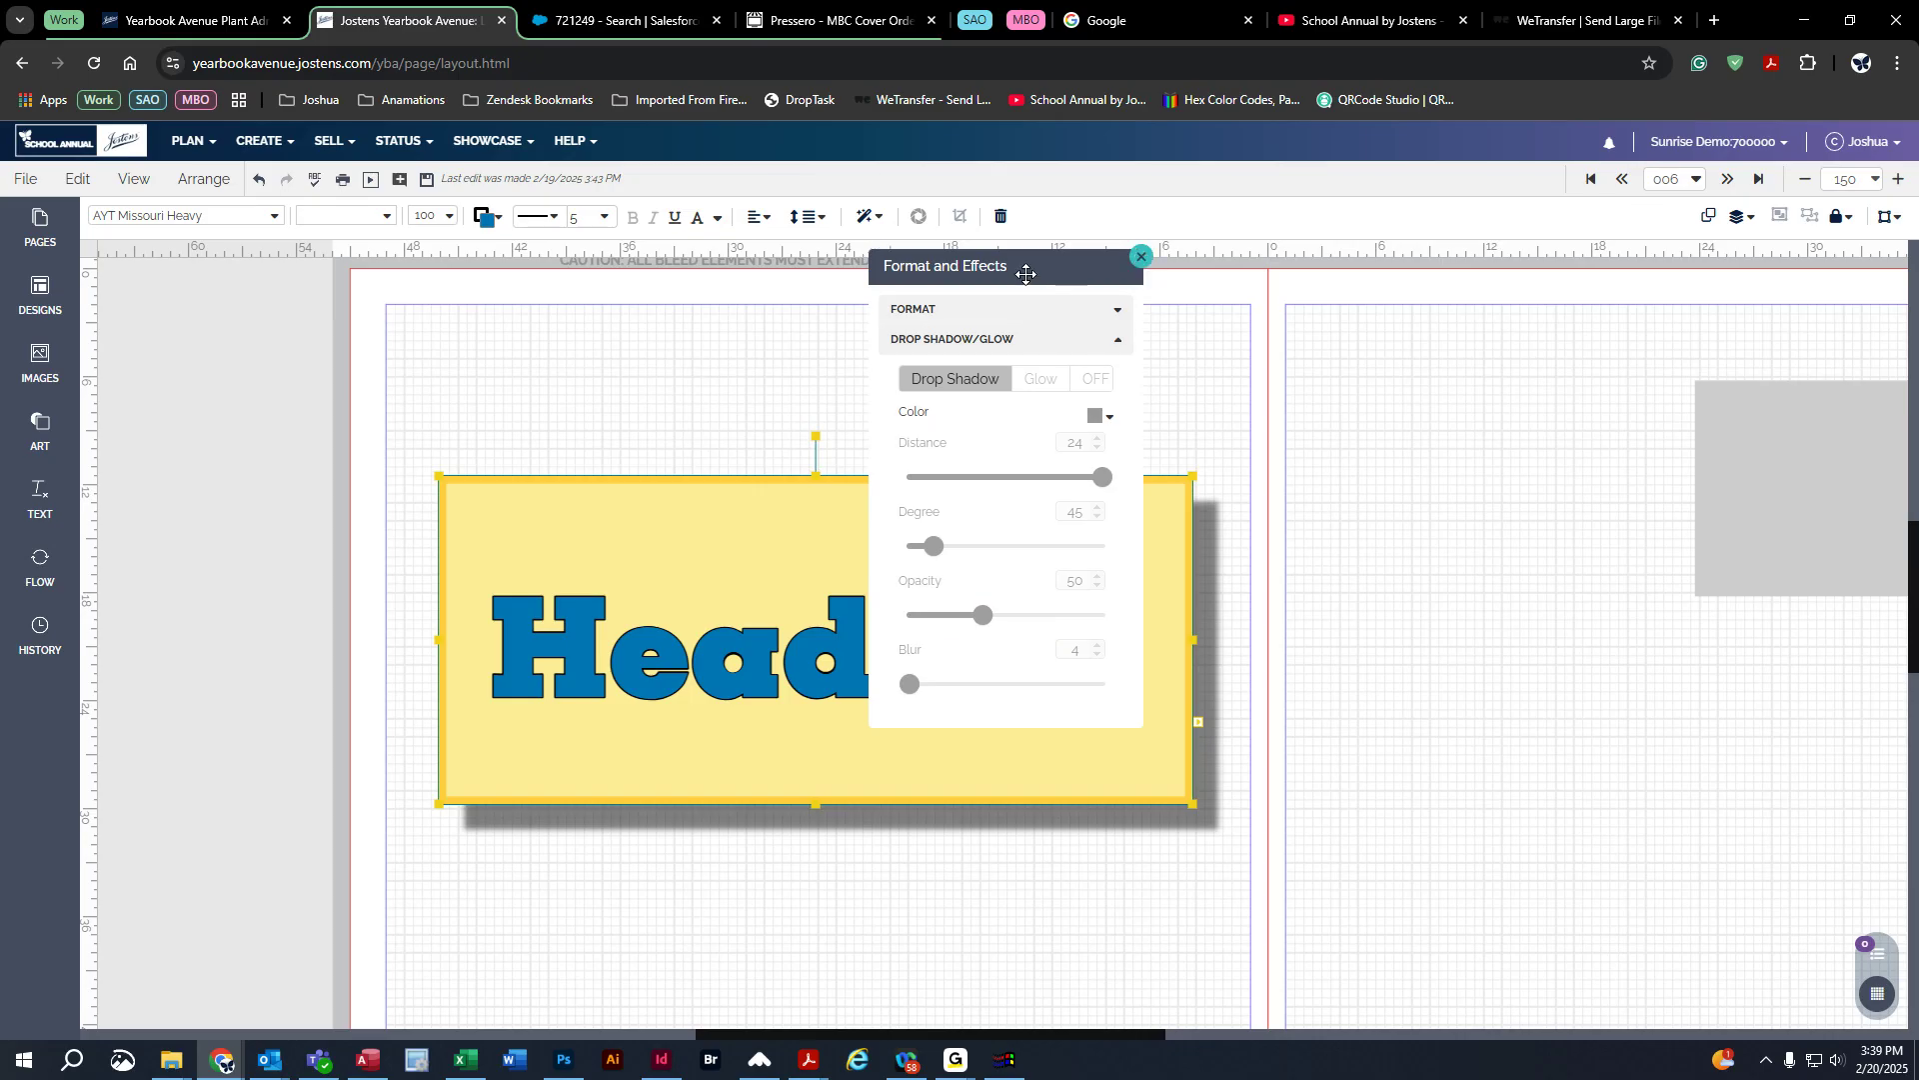
pyautogui.moveTo(1019, 272); pyautogui.dragTo(1436, 294)
pyautogui.click(1126, 873)
pyautogui.click(1147, 799)
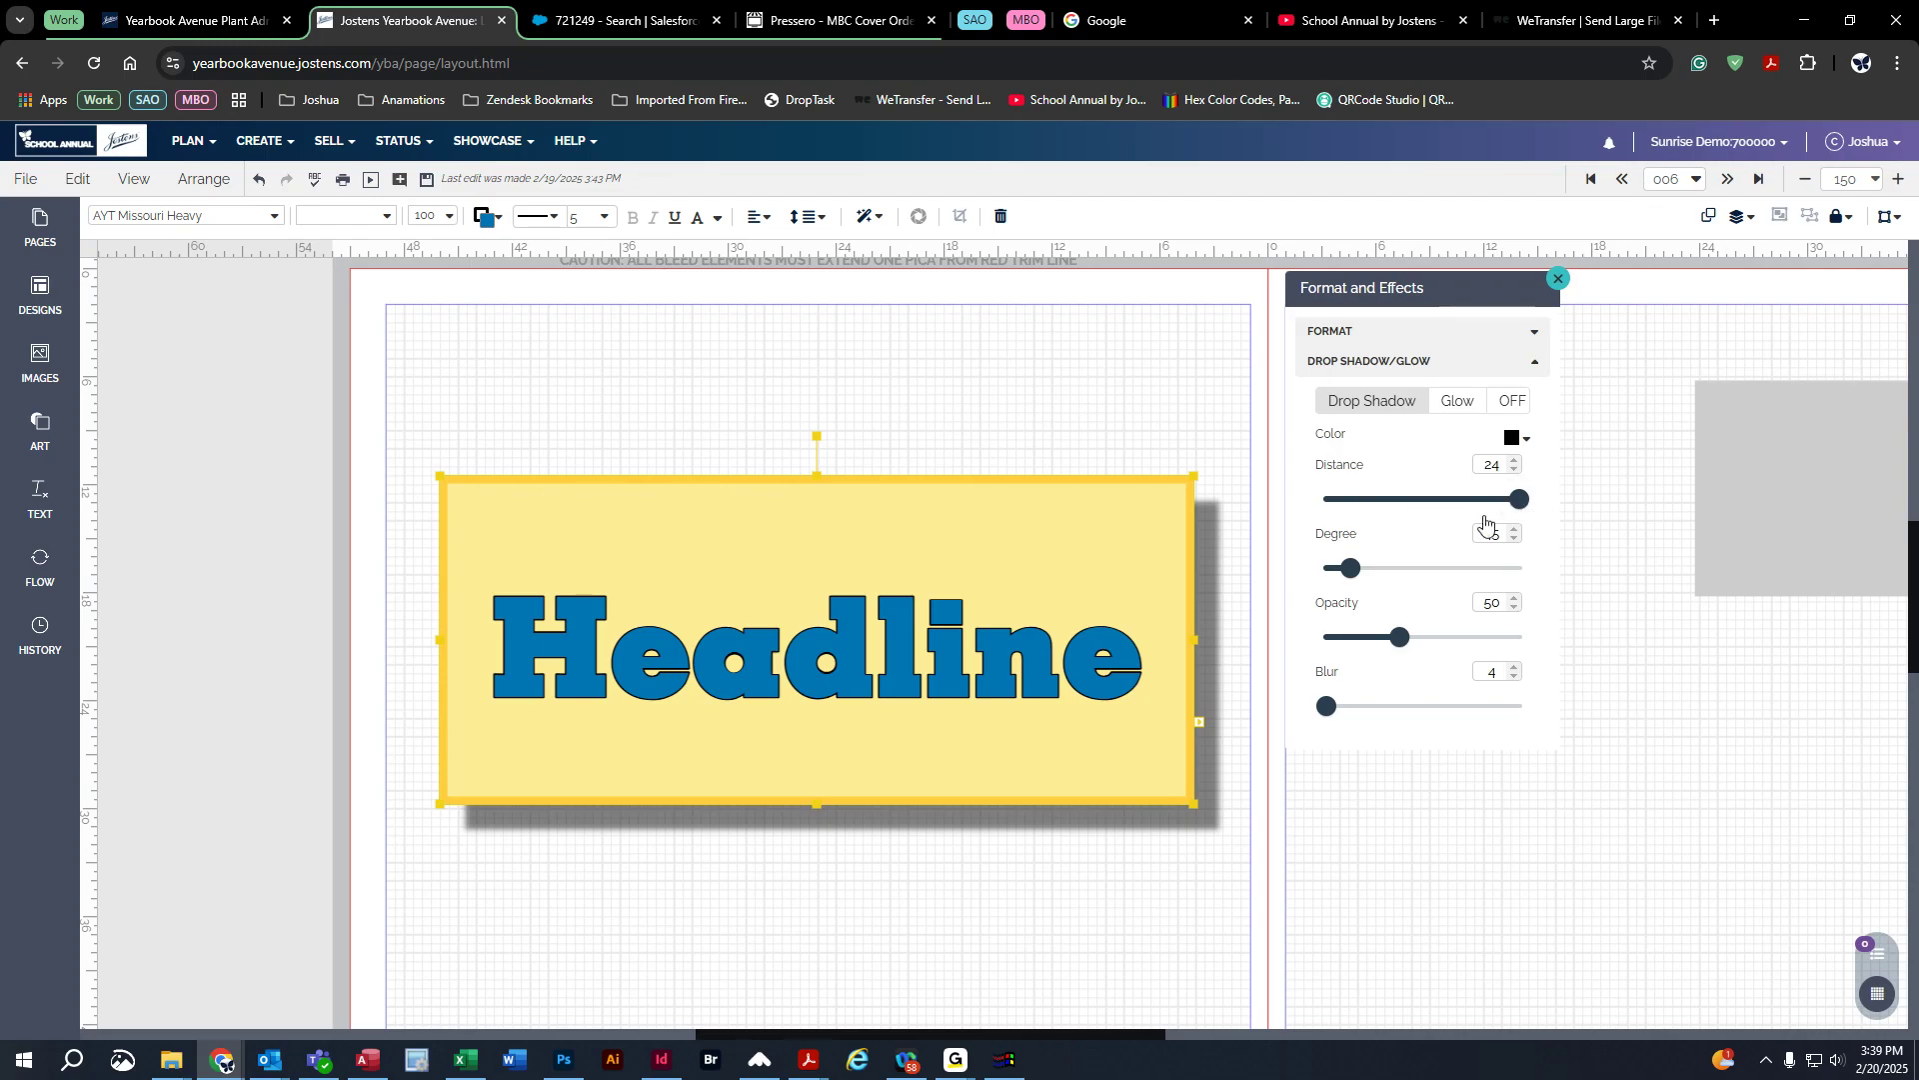
pyautogui.moveTo(1351, 568); pyautogui.dragTo(1401, 660)
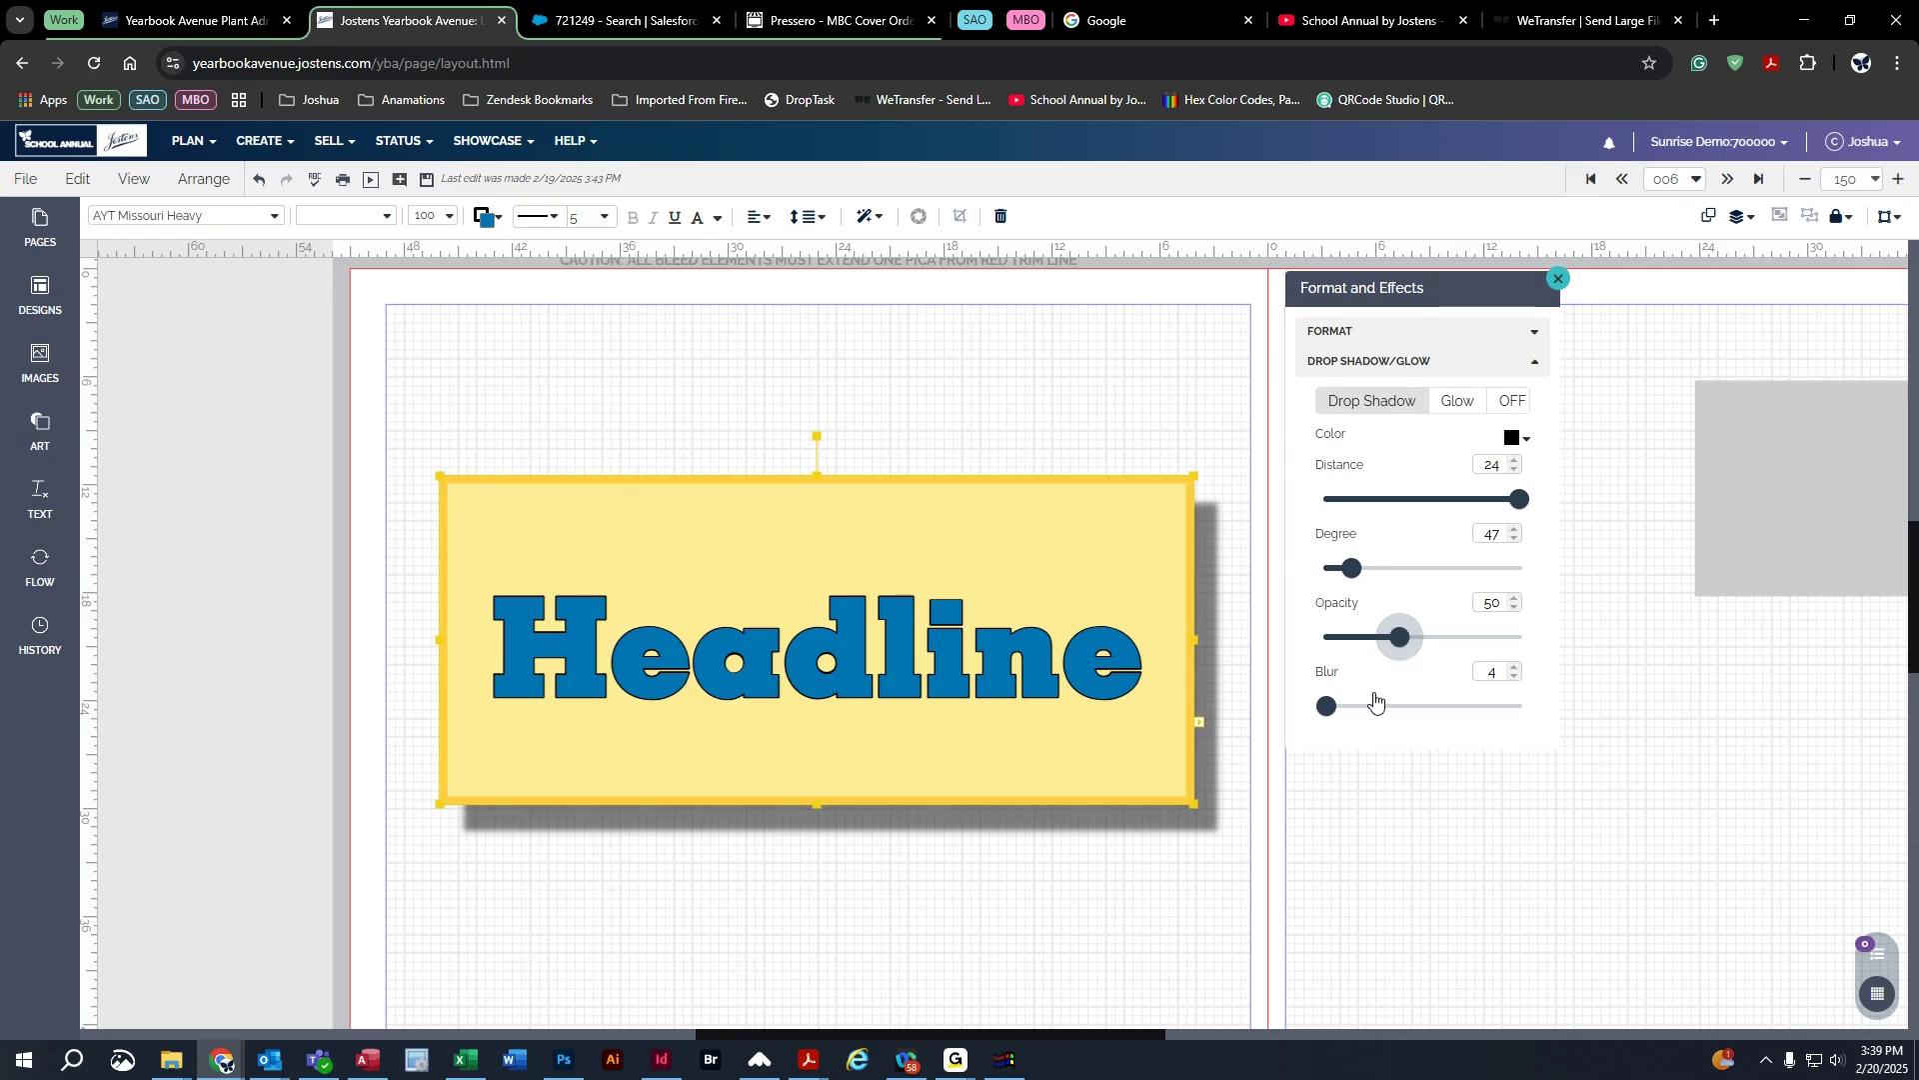
pyautogui.moveTo(1338, 713); pyautogui.dragTo(1384, 713)
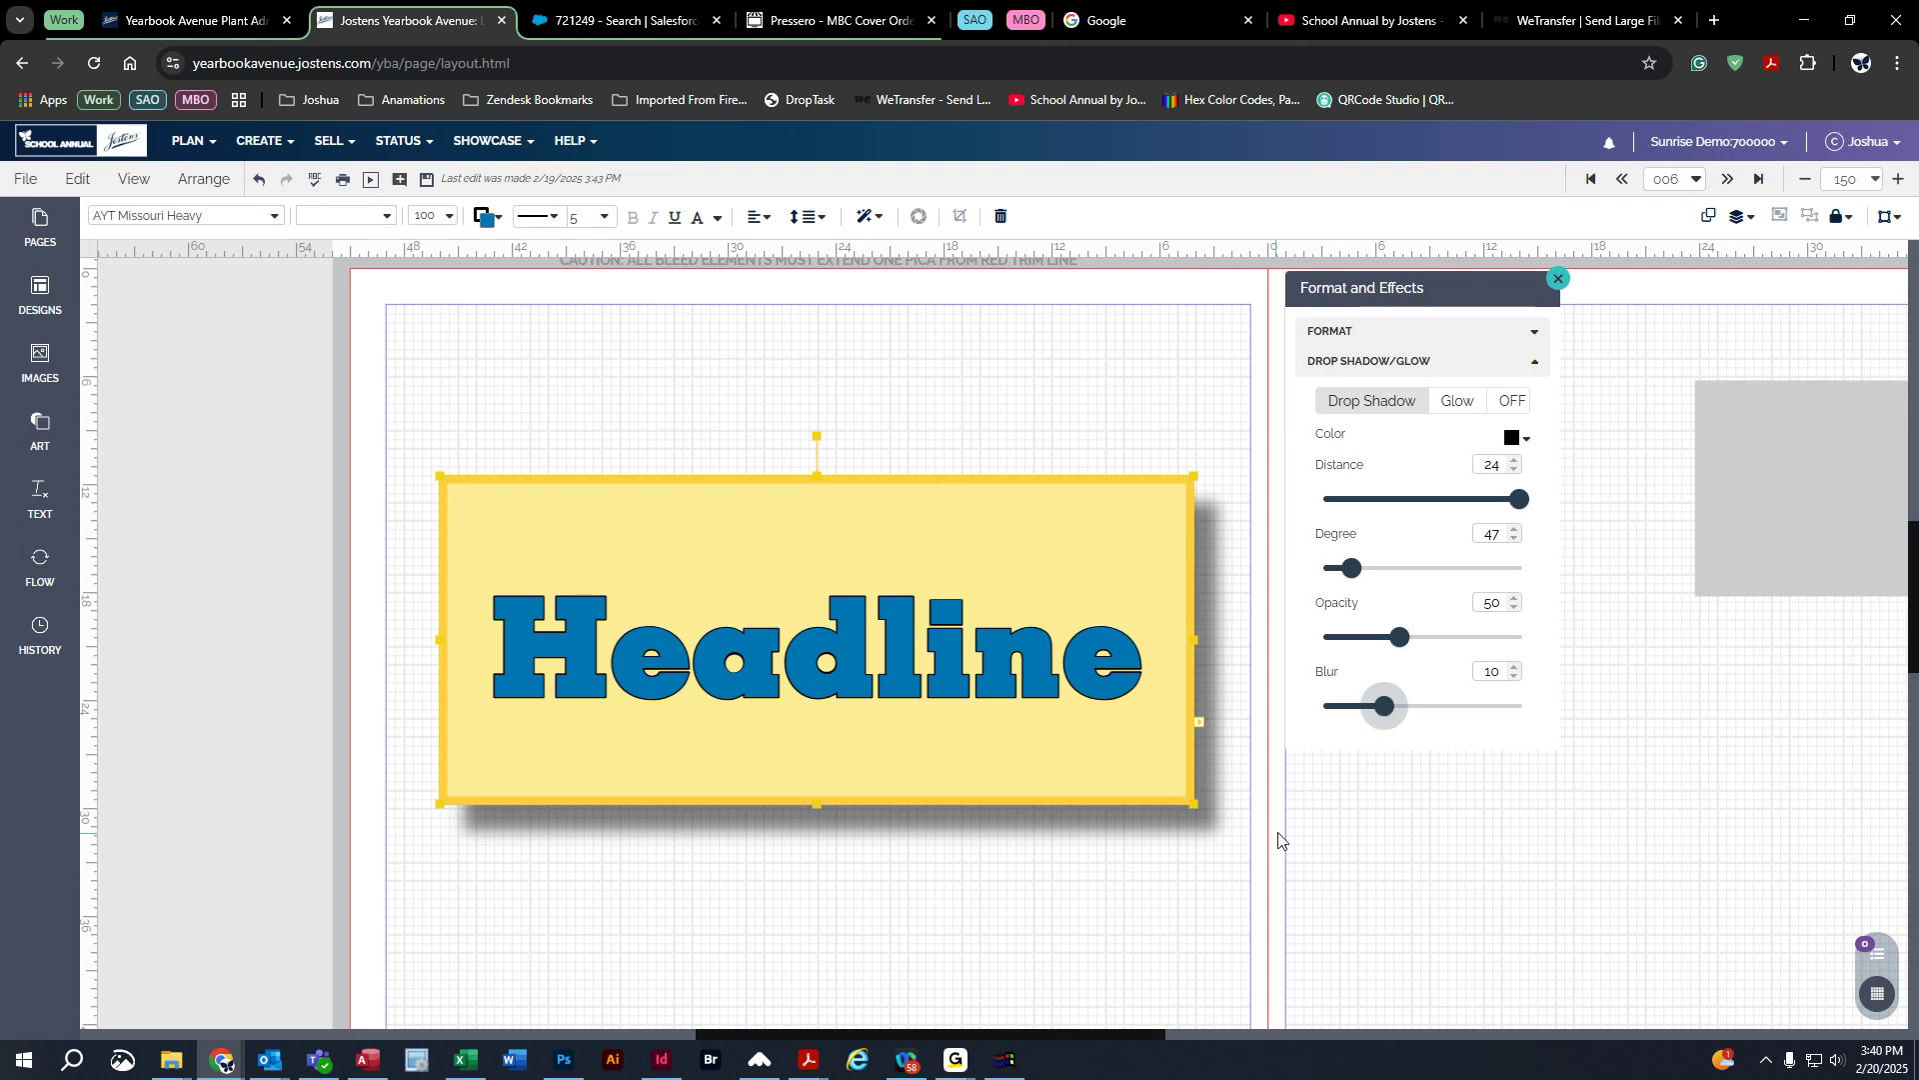
# Step: Replace the drop shadow on the headline's text box with a pale yellow glow, opacity 99 and blur 24
pyautogui.click(1456, 403)
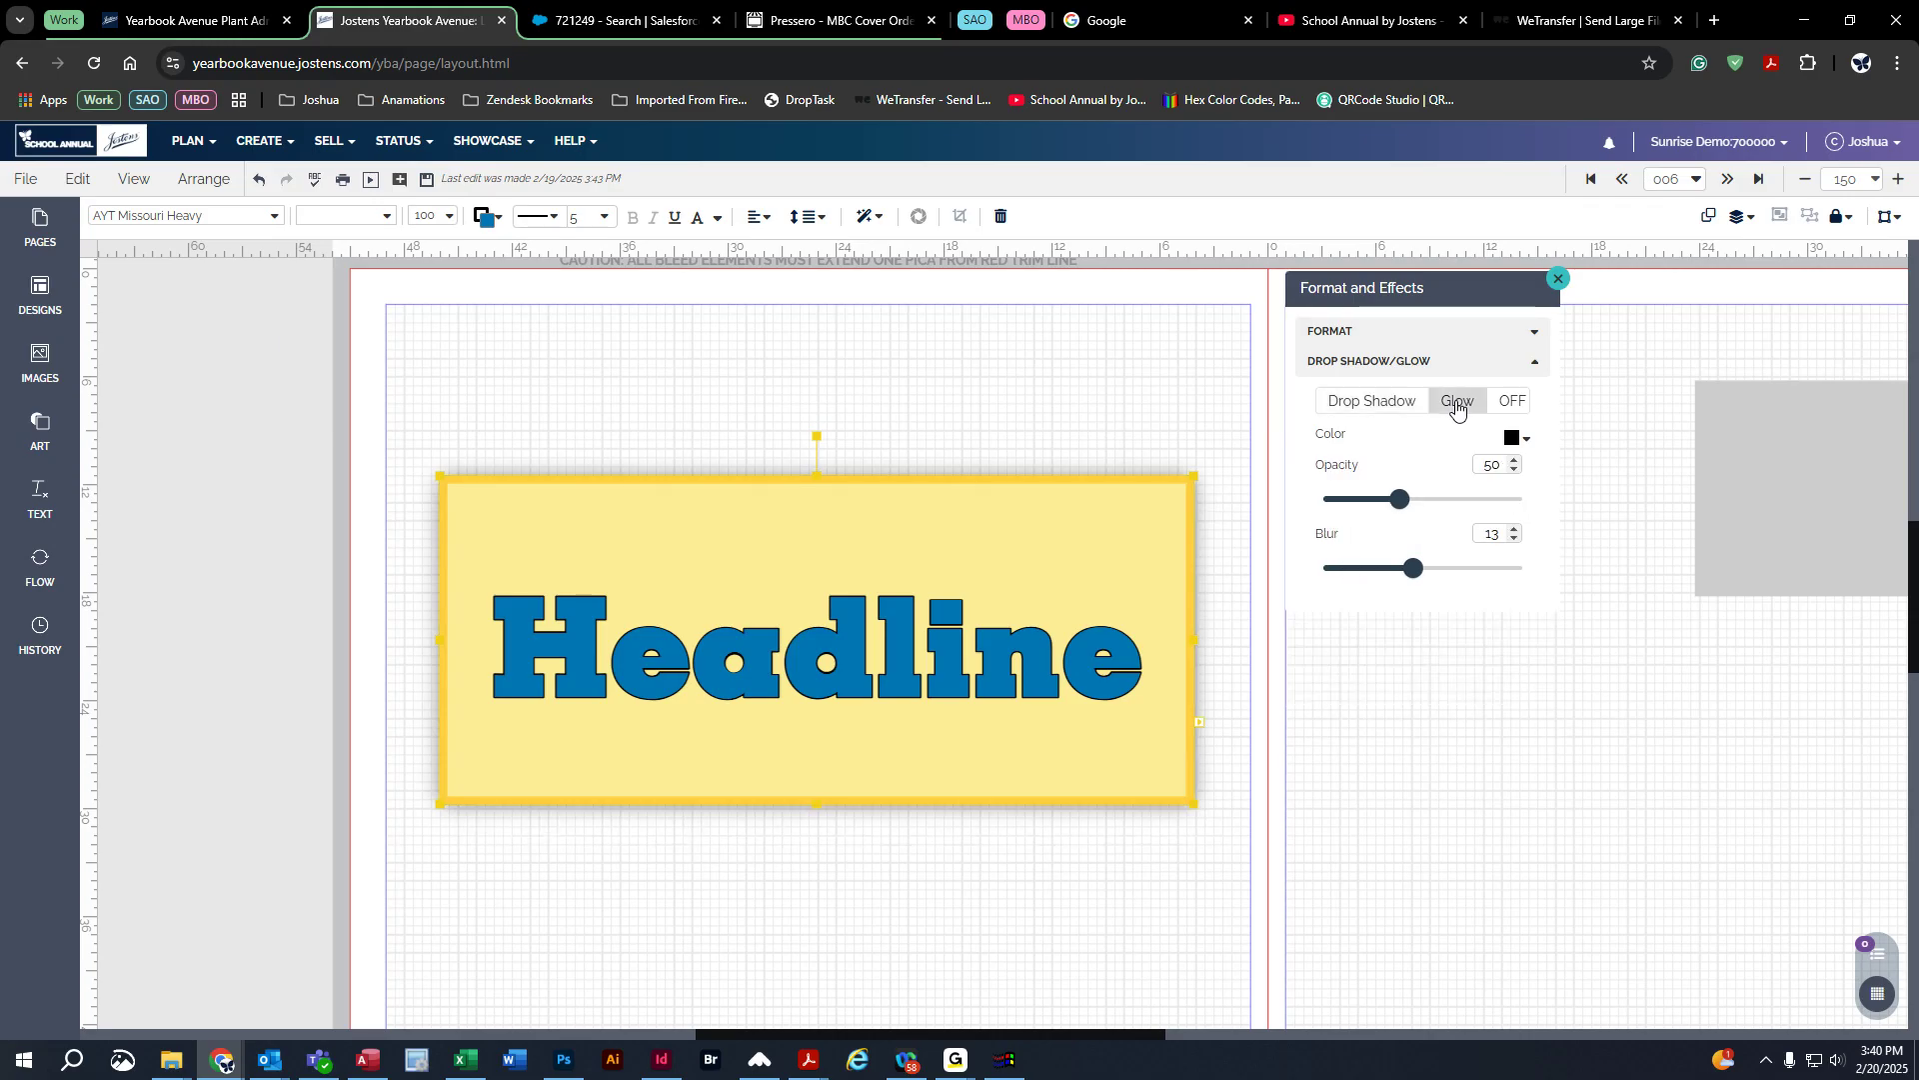
pyautogui.moveTo(1400, 502); pyautogui.dragTo(1514, 498)
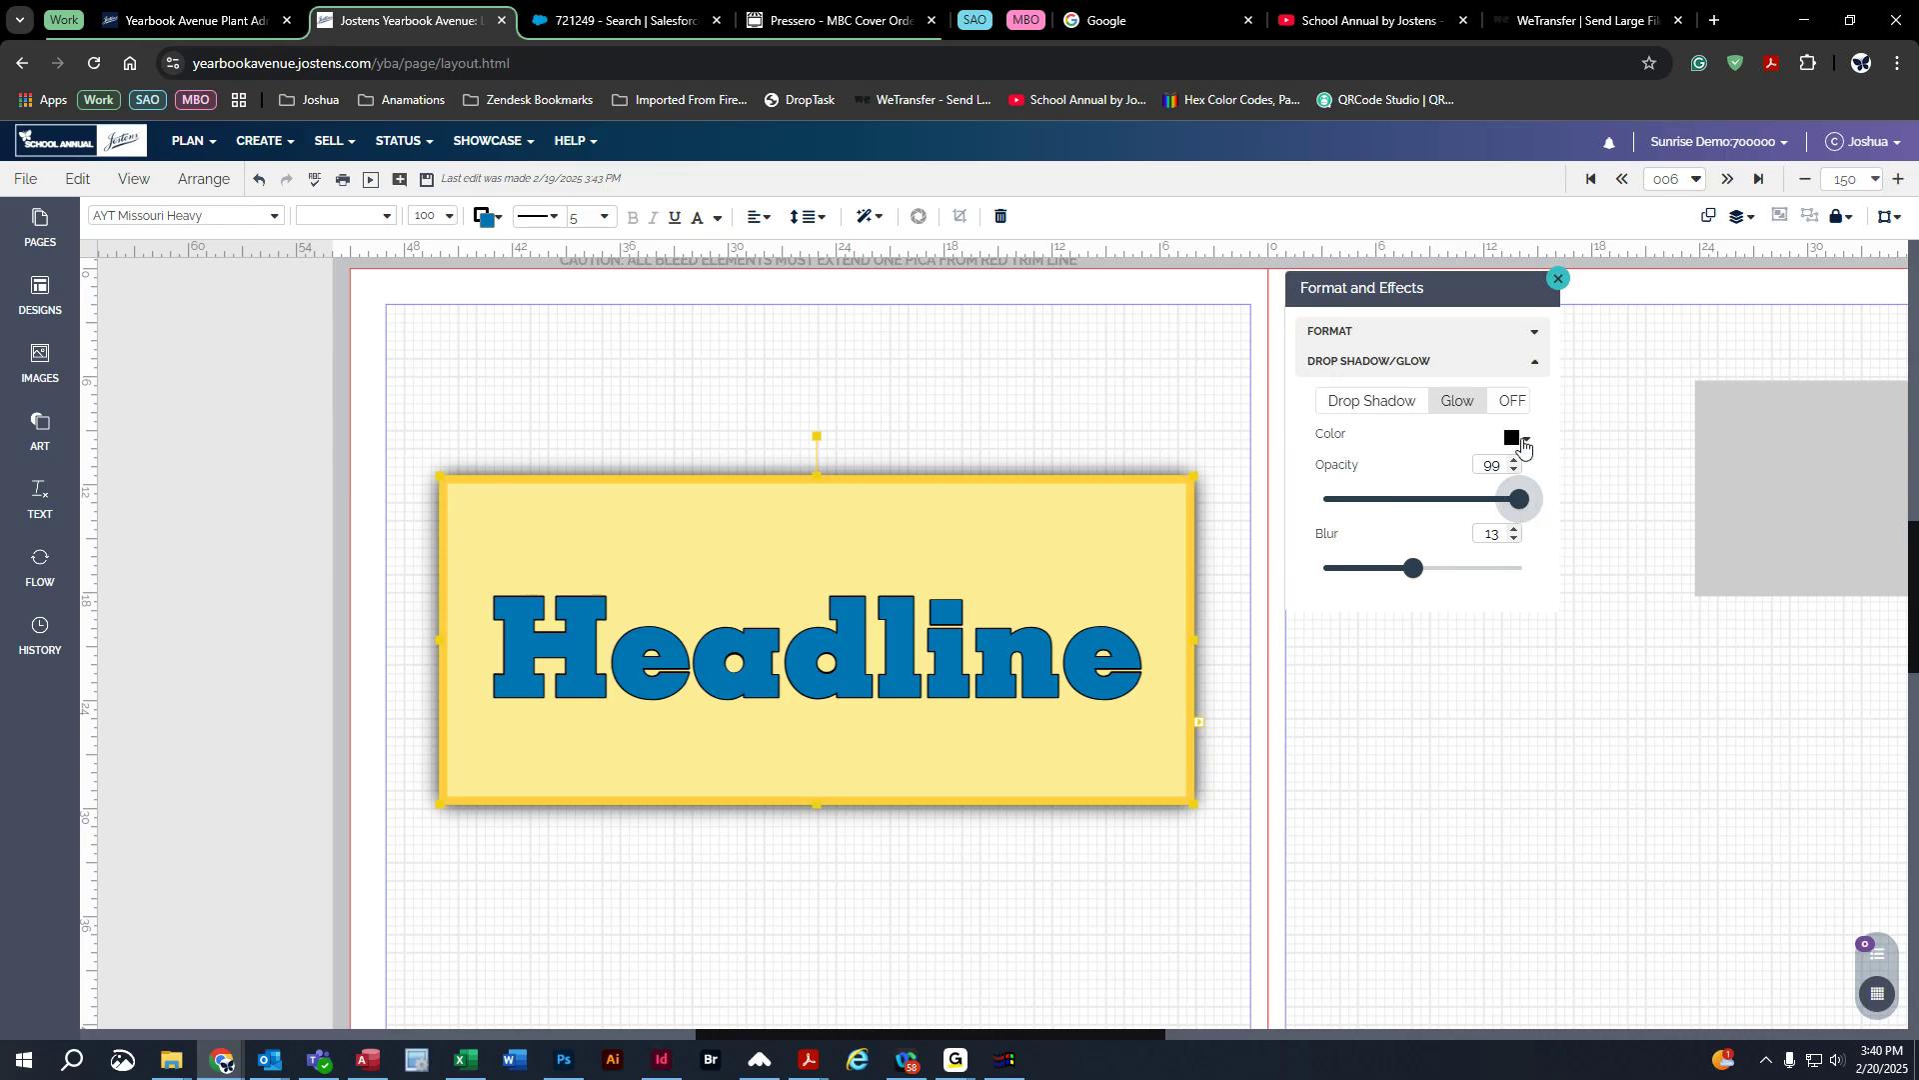
pyautogui.click(1527, 438)
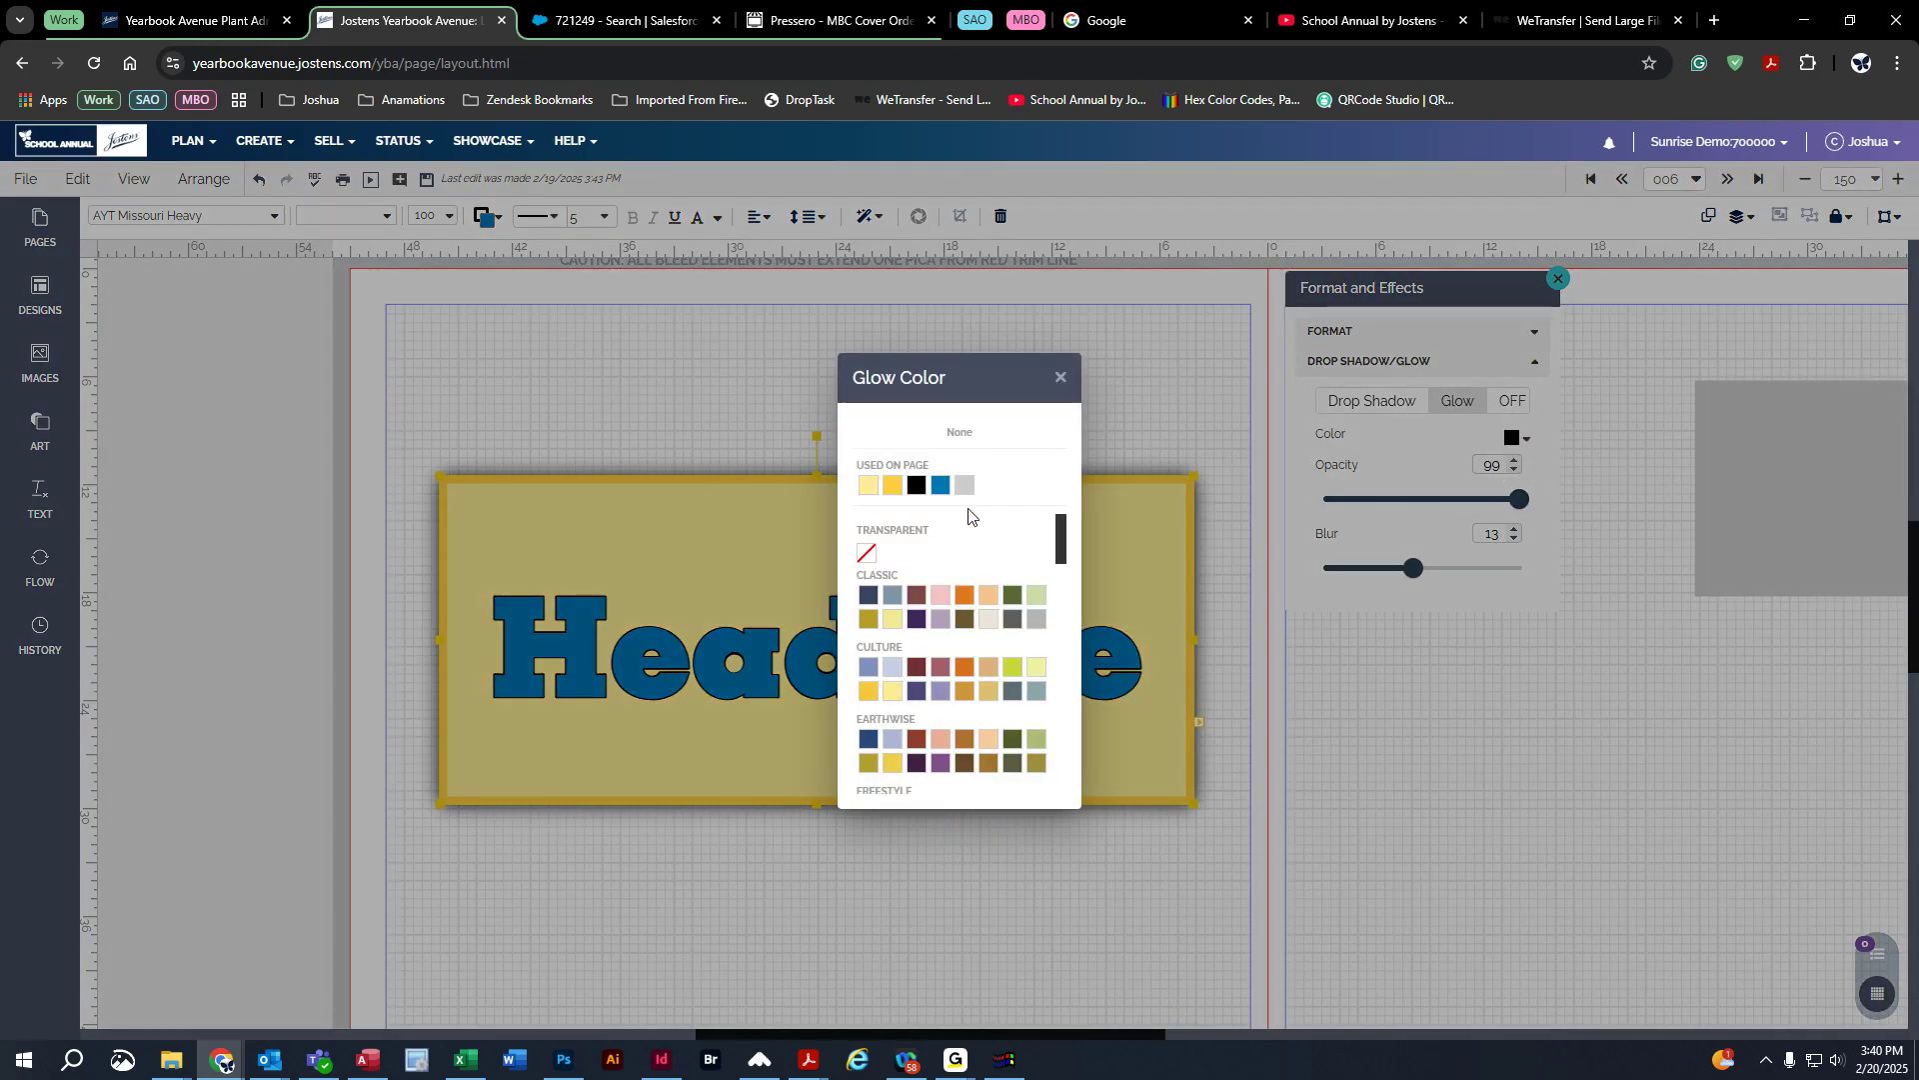
pyautogui.click(868, 486)
pyautogui.moveTo(1412, 567); pyautogui.dragTo(1524, 575)
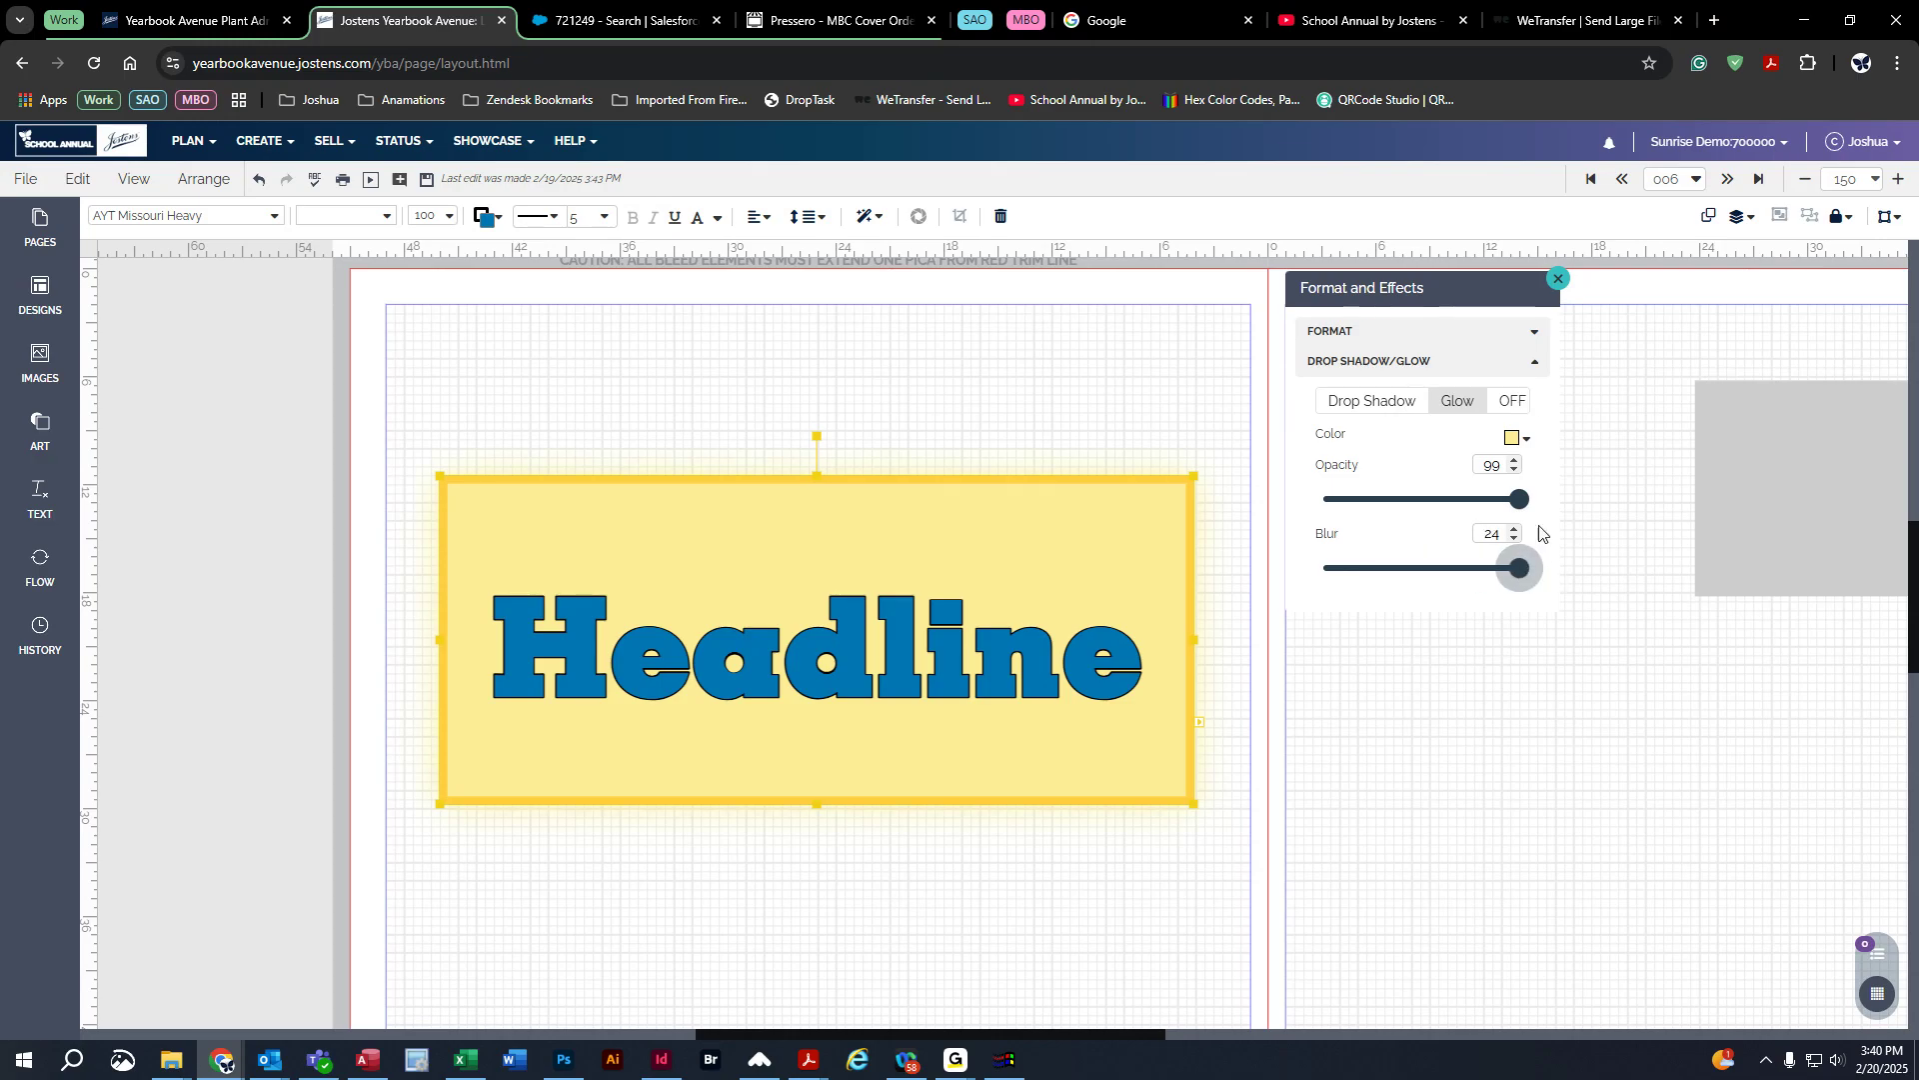
# Step: Change the glow color of the headline's text box to the blue used on the page
pyautogui.click(1513, 439)
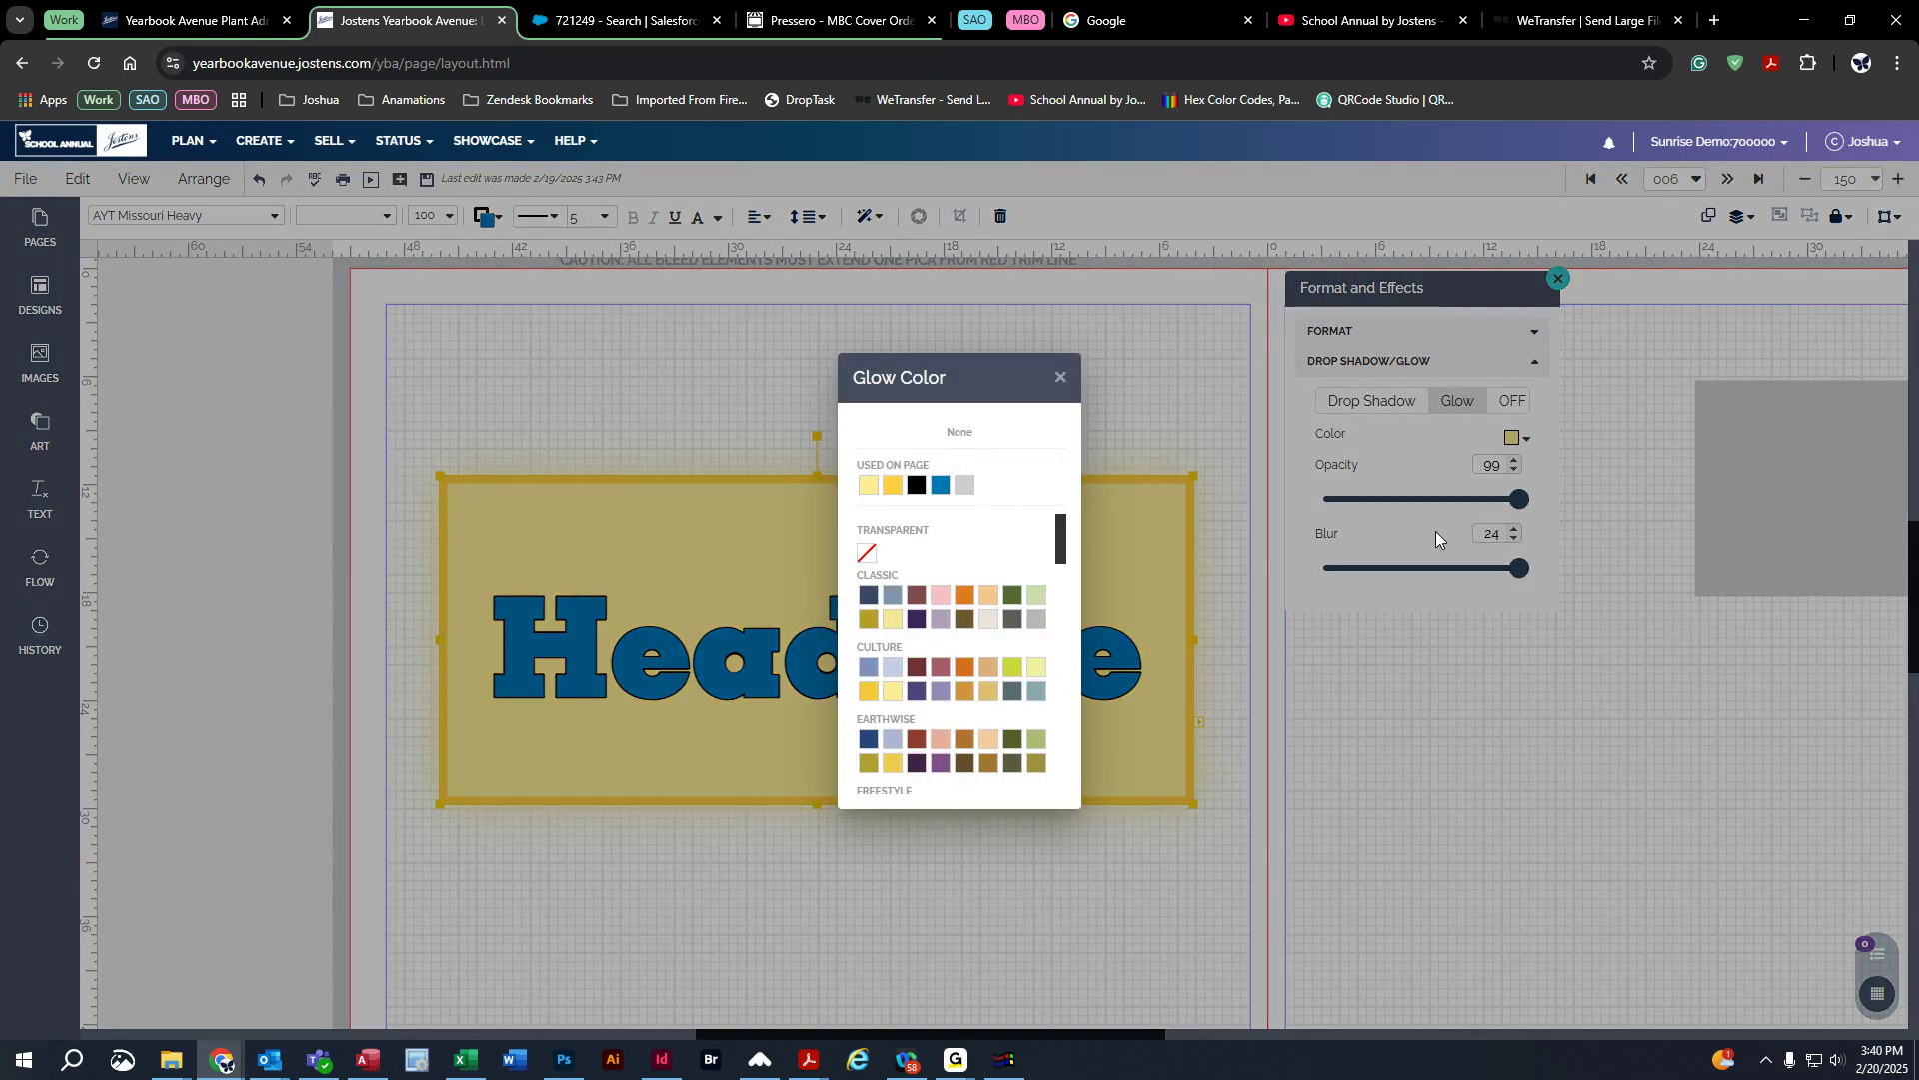
pyautogui.click(940, 486)
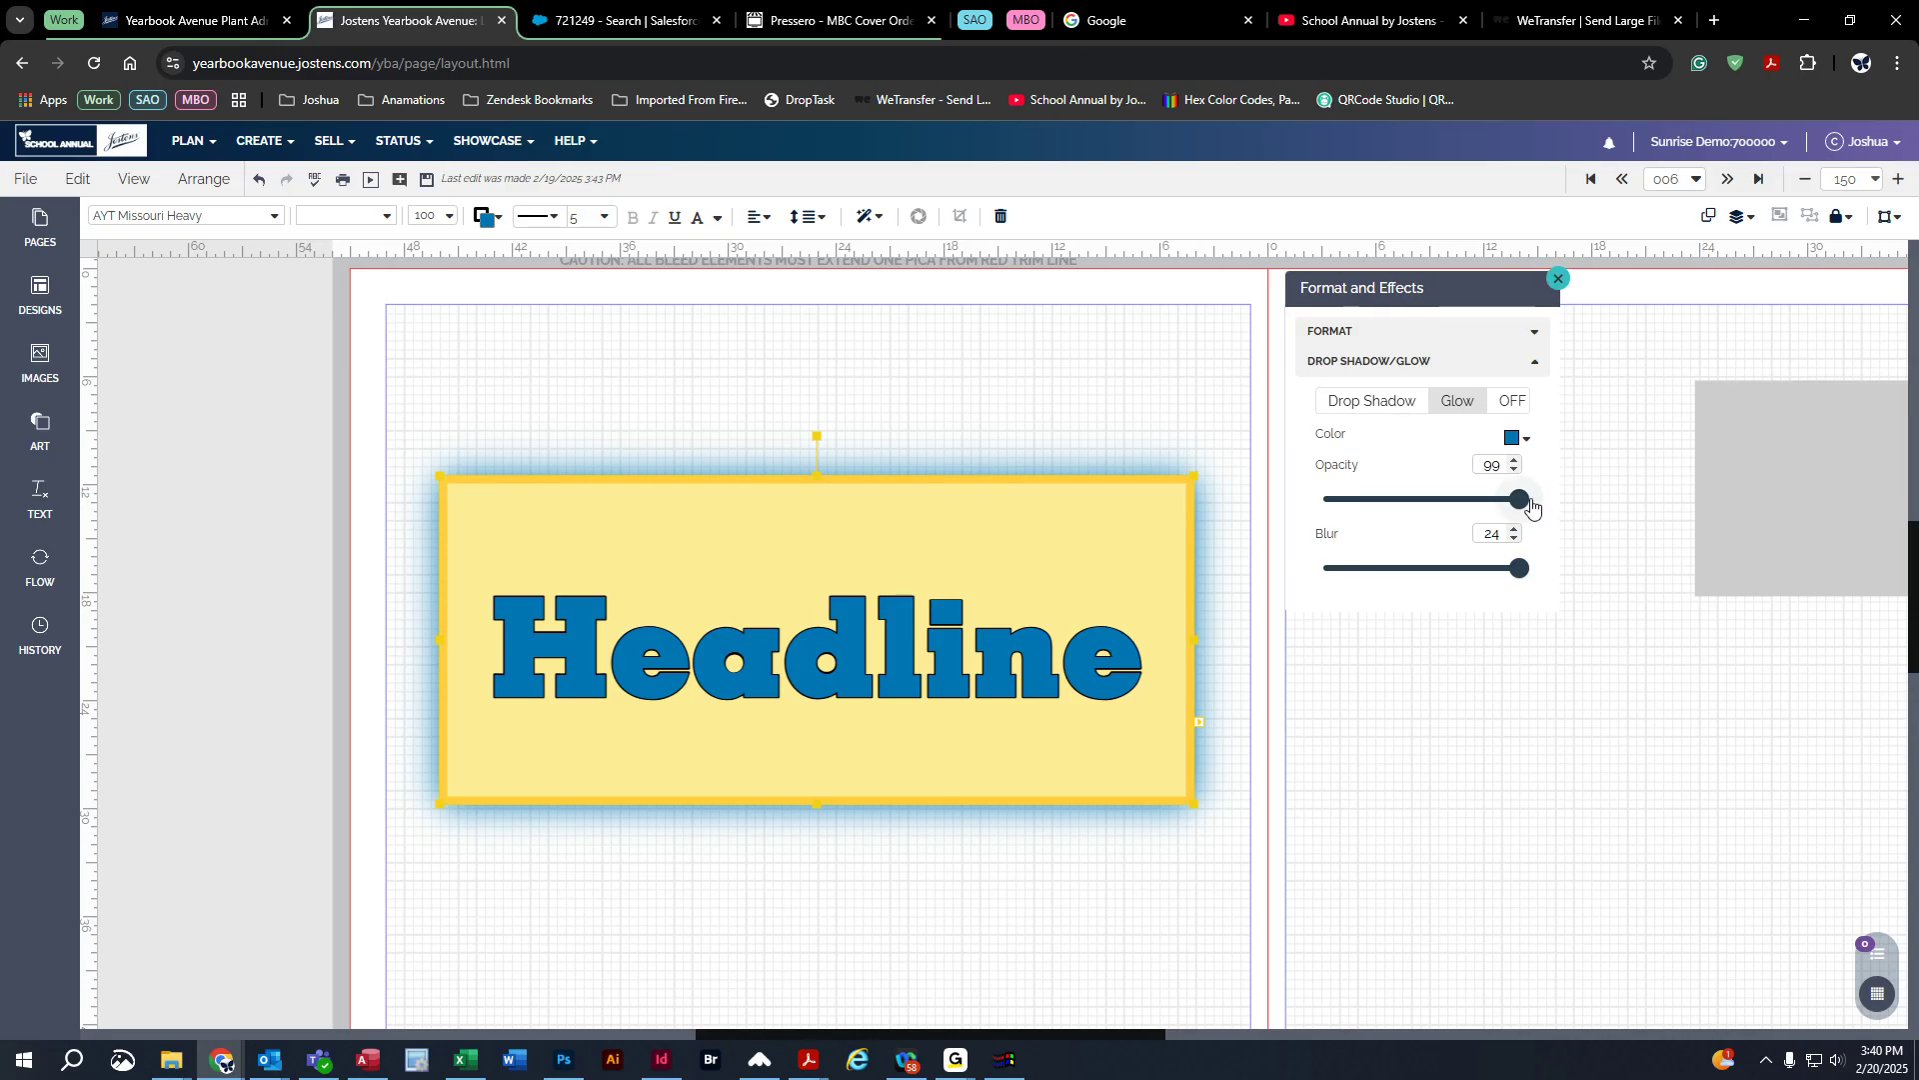
pyautogui.moveTo(1521, 572); pyautogui.dragTo(1592, 569)
# Step: Color the shape stroke of the headline's text box blue and move the box up near the page's top margin
pyautogui.click(967, 505)
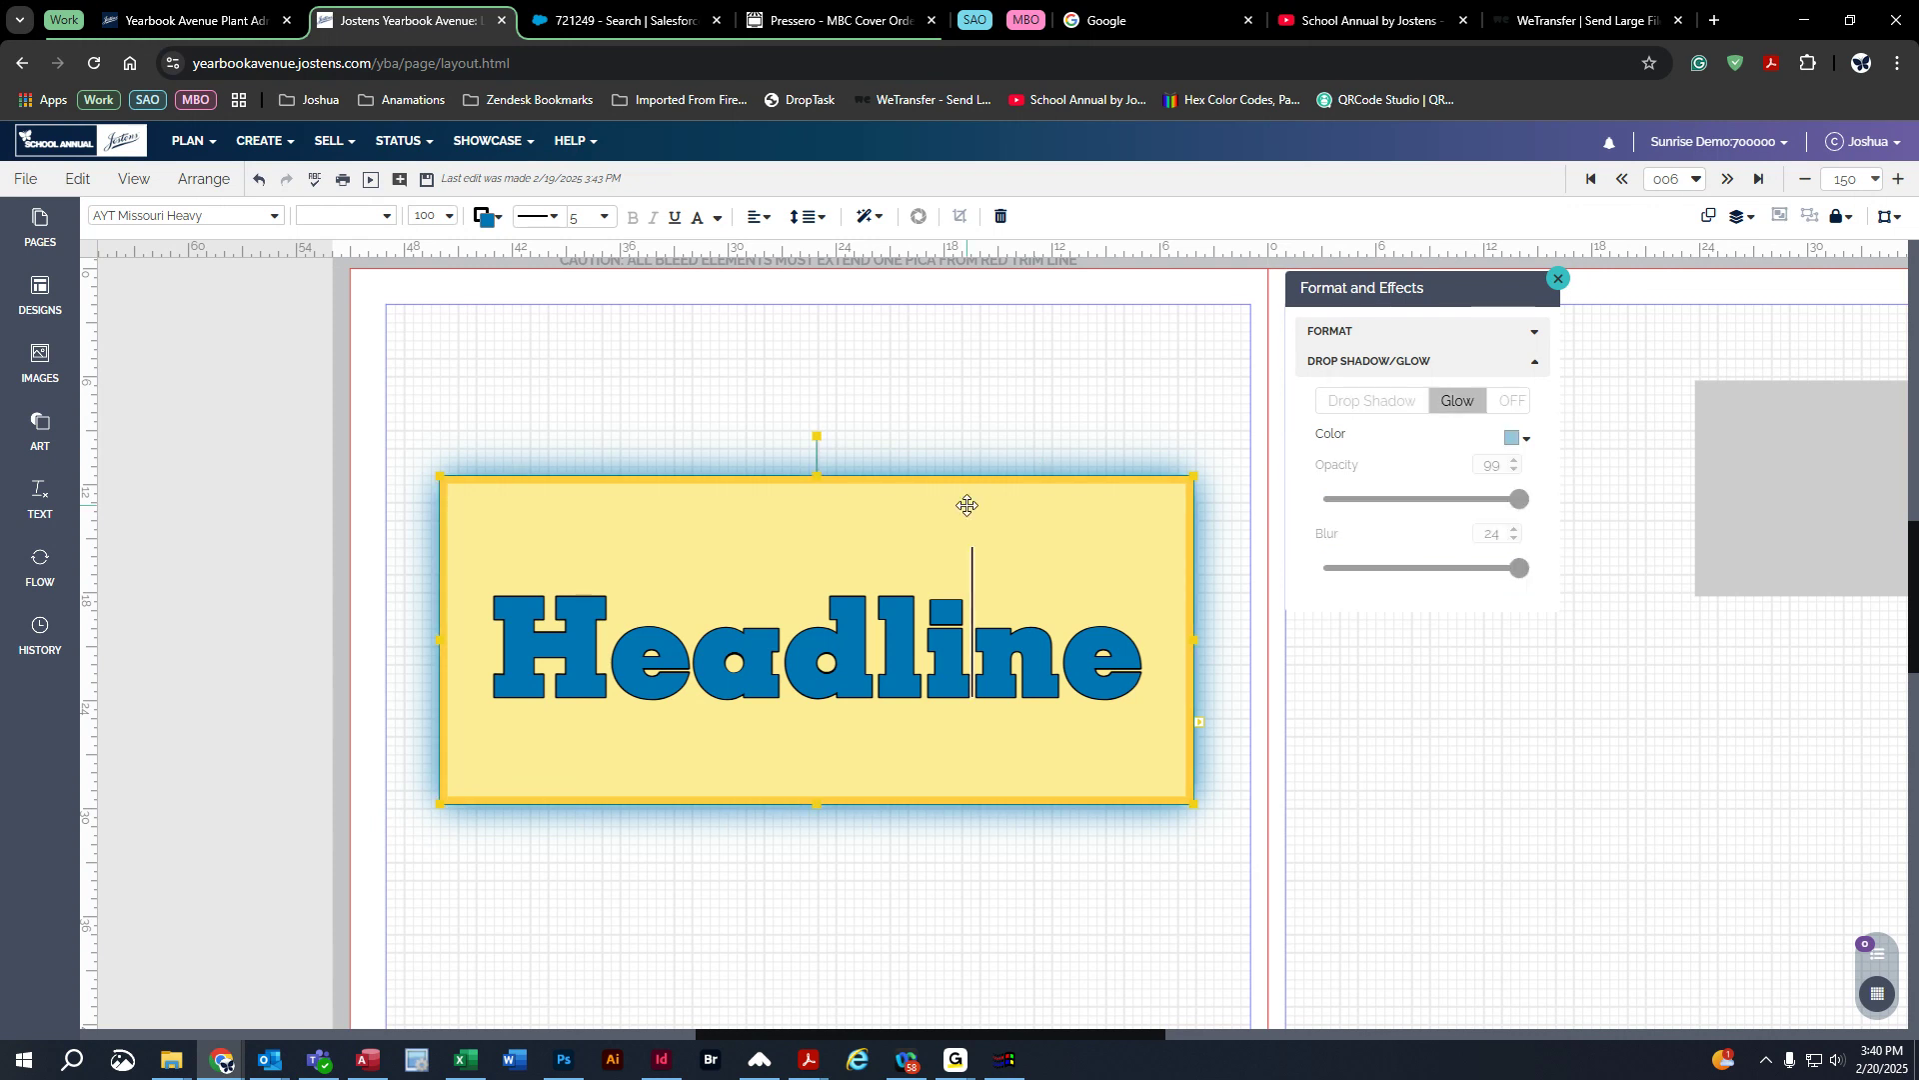
pyautogui.click(486, 215)
pyautogui.click(588, 320)
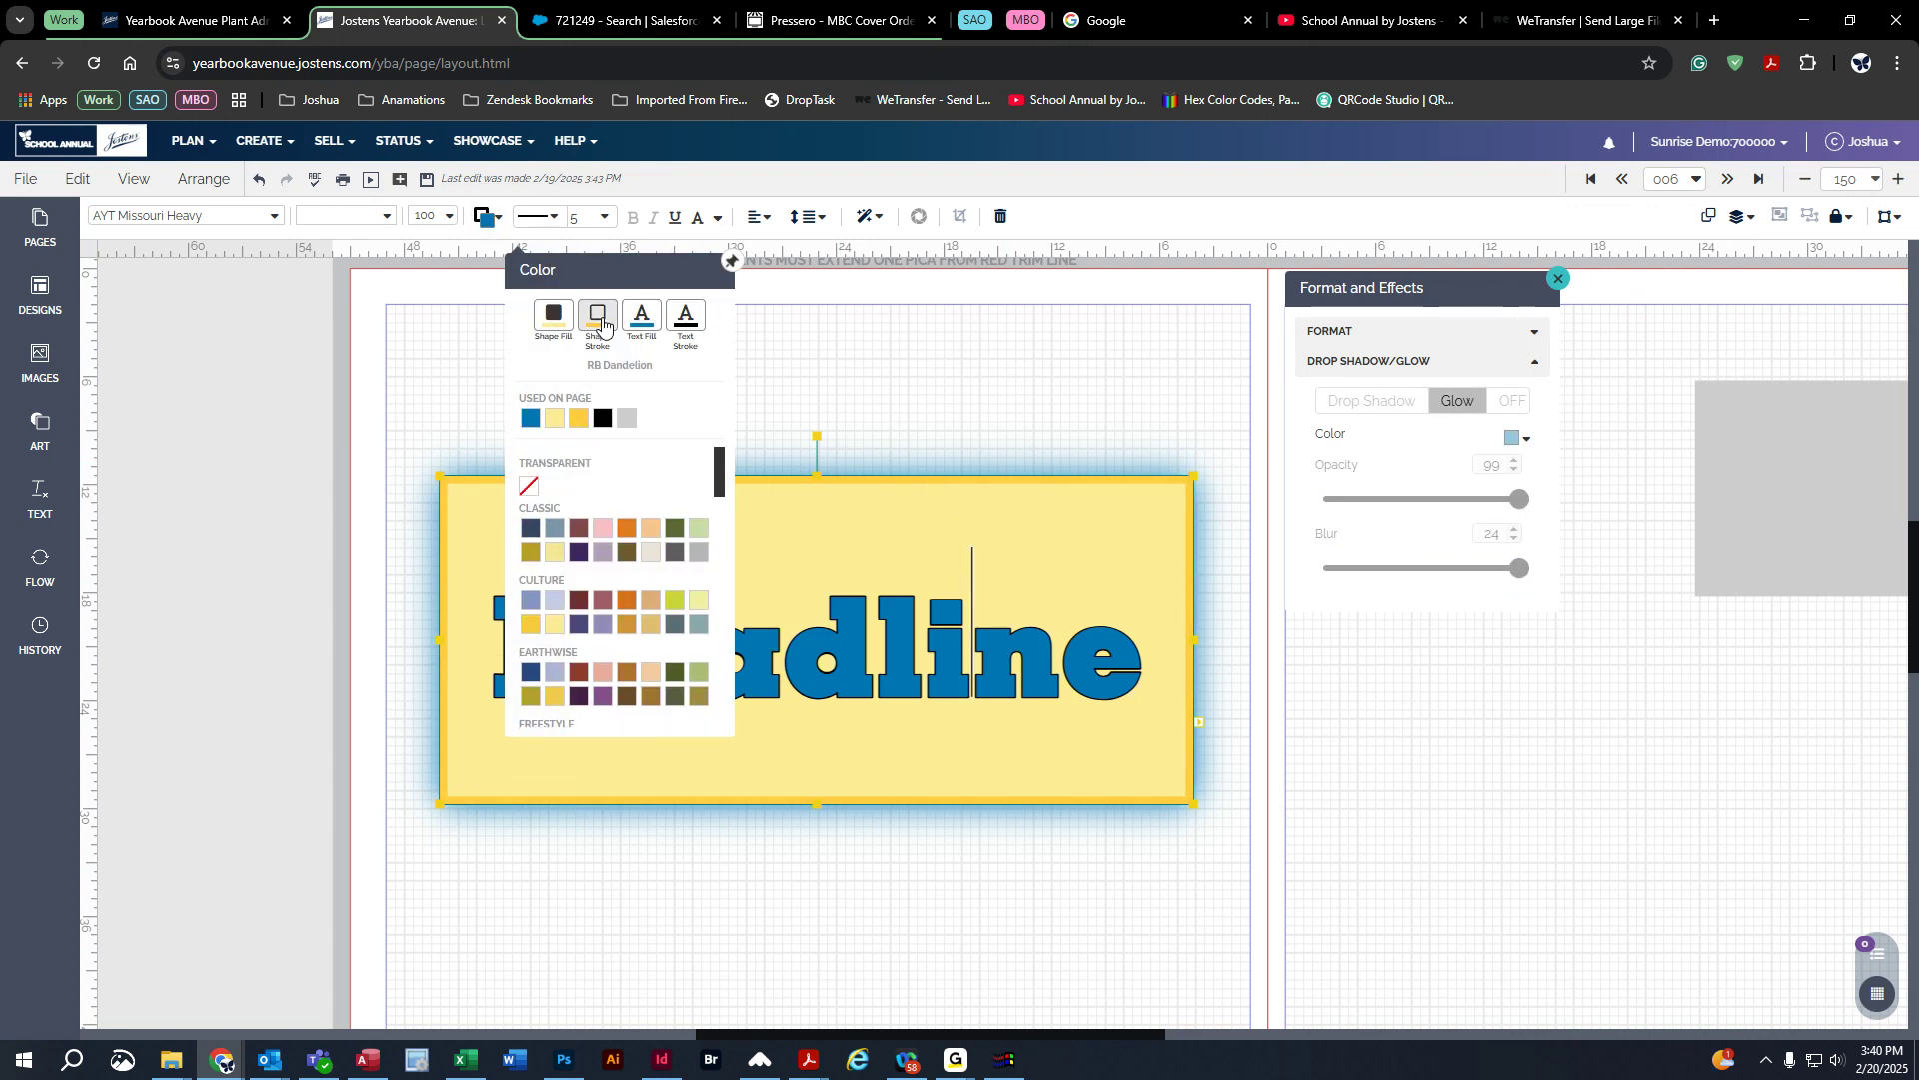
pyautogui.click(529, 420)
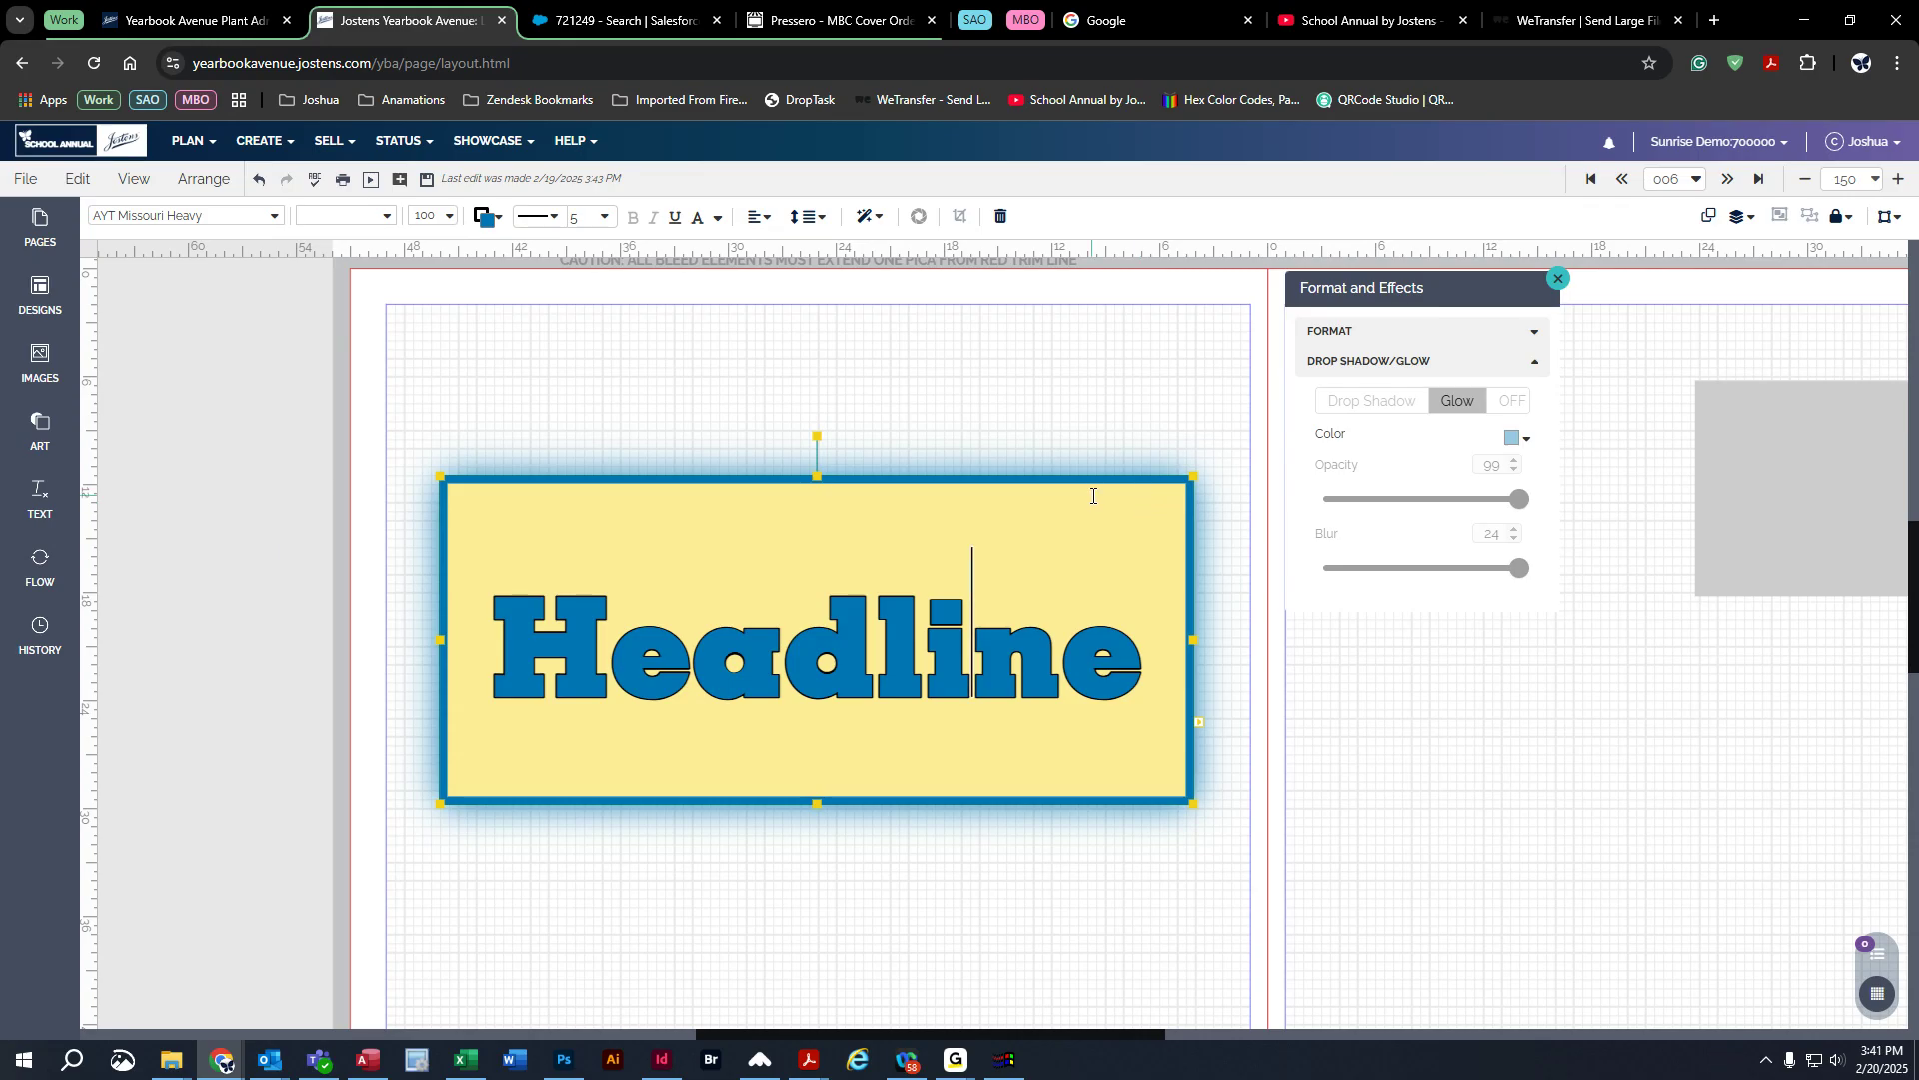
pyautogui.click(1129, 455)
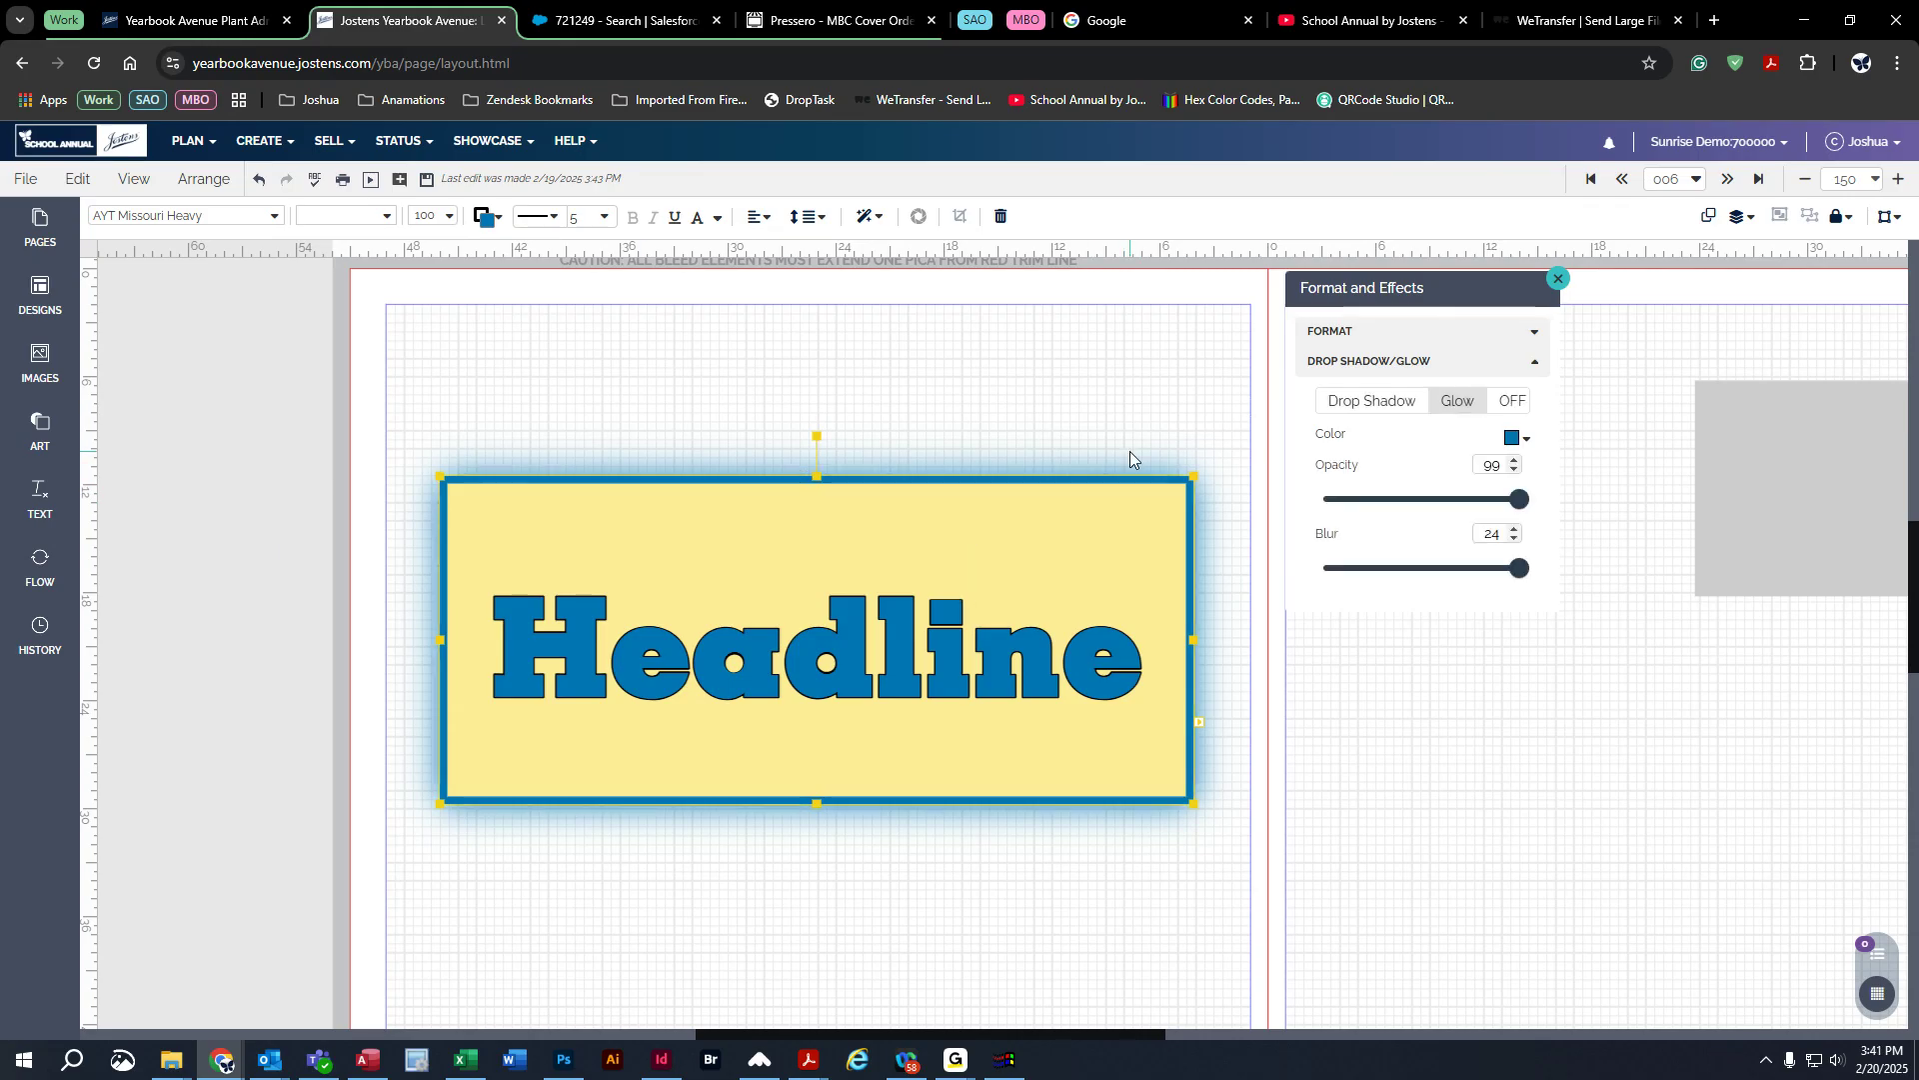
pyautogui.click(1447, 804)
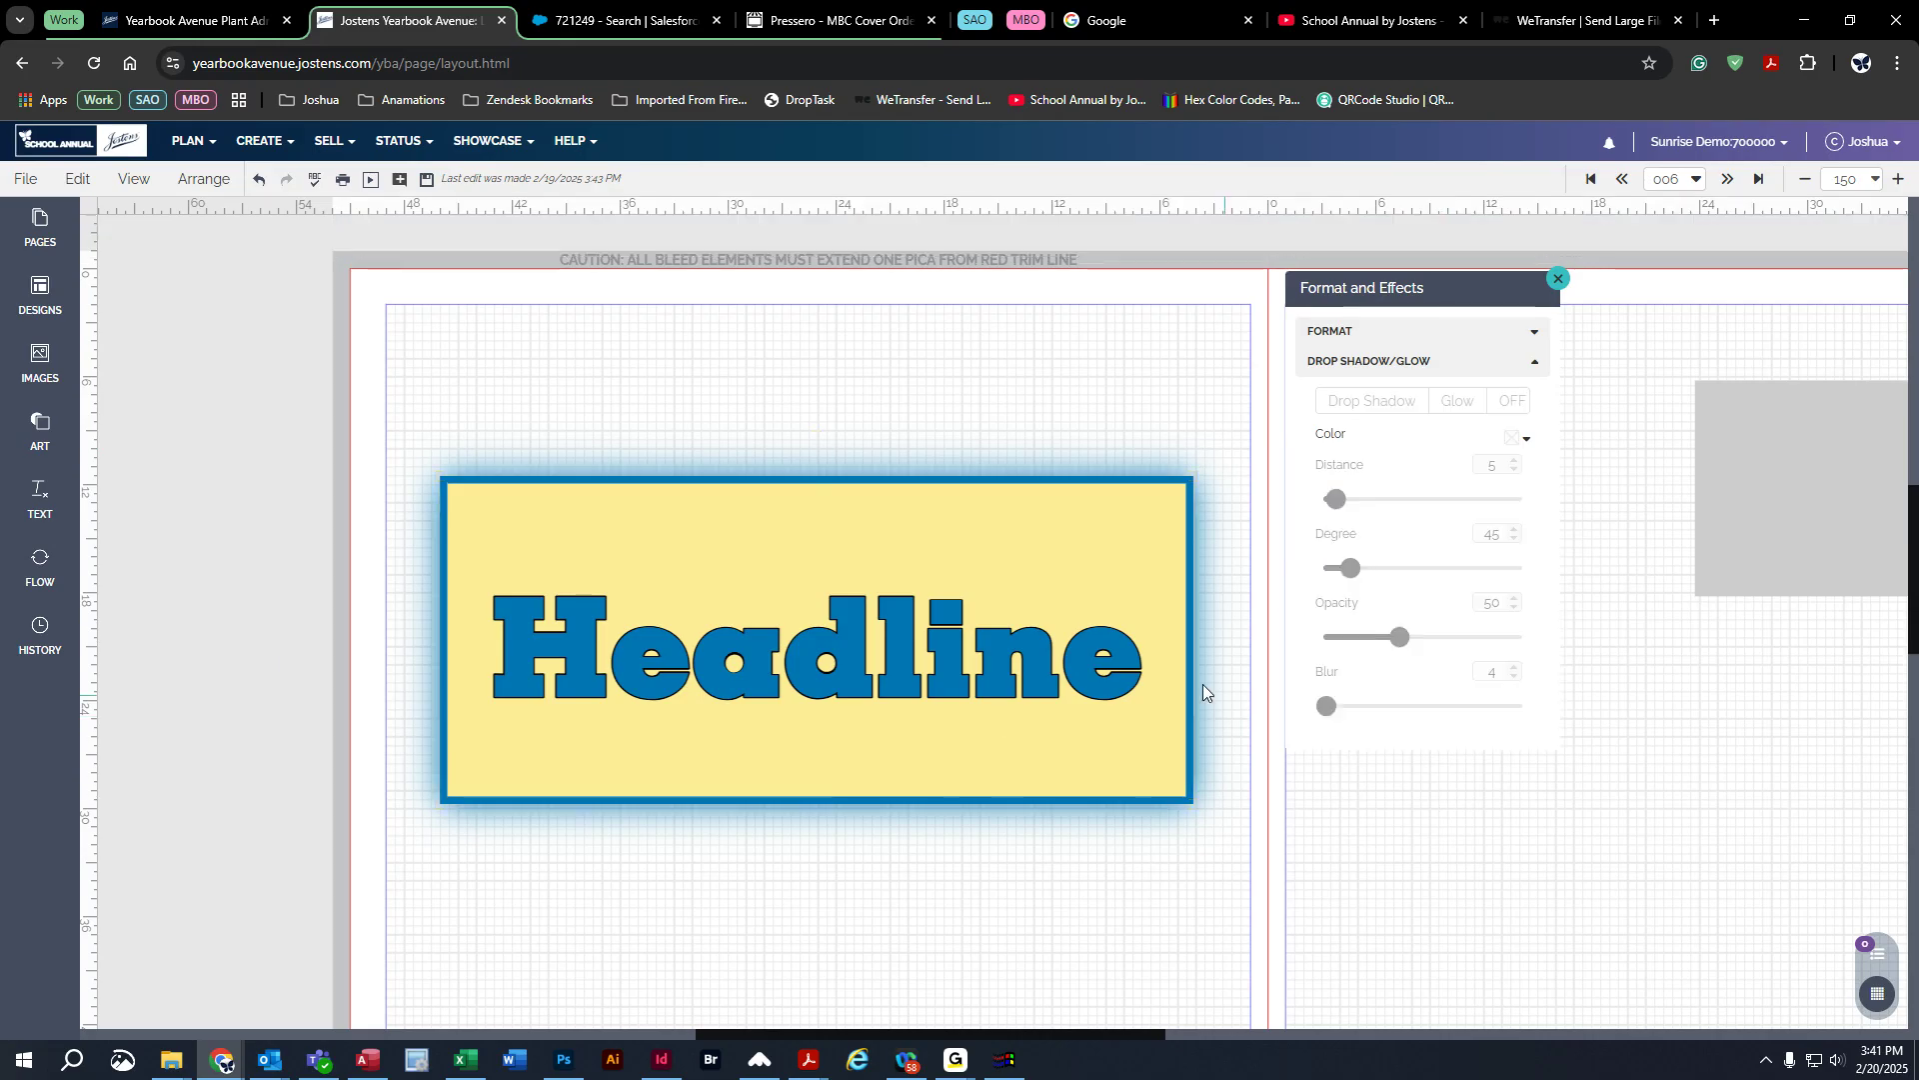
pyautogui.moveTo(978, 717); pyautogui.dragTo(972, 547)
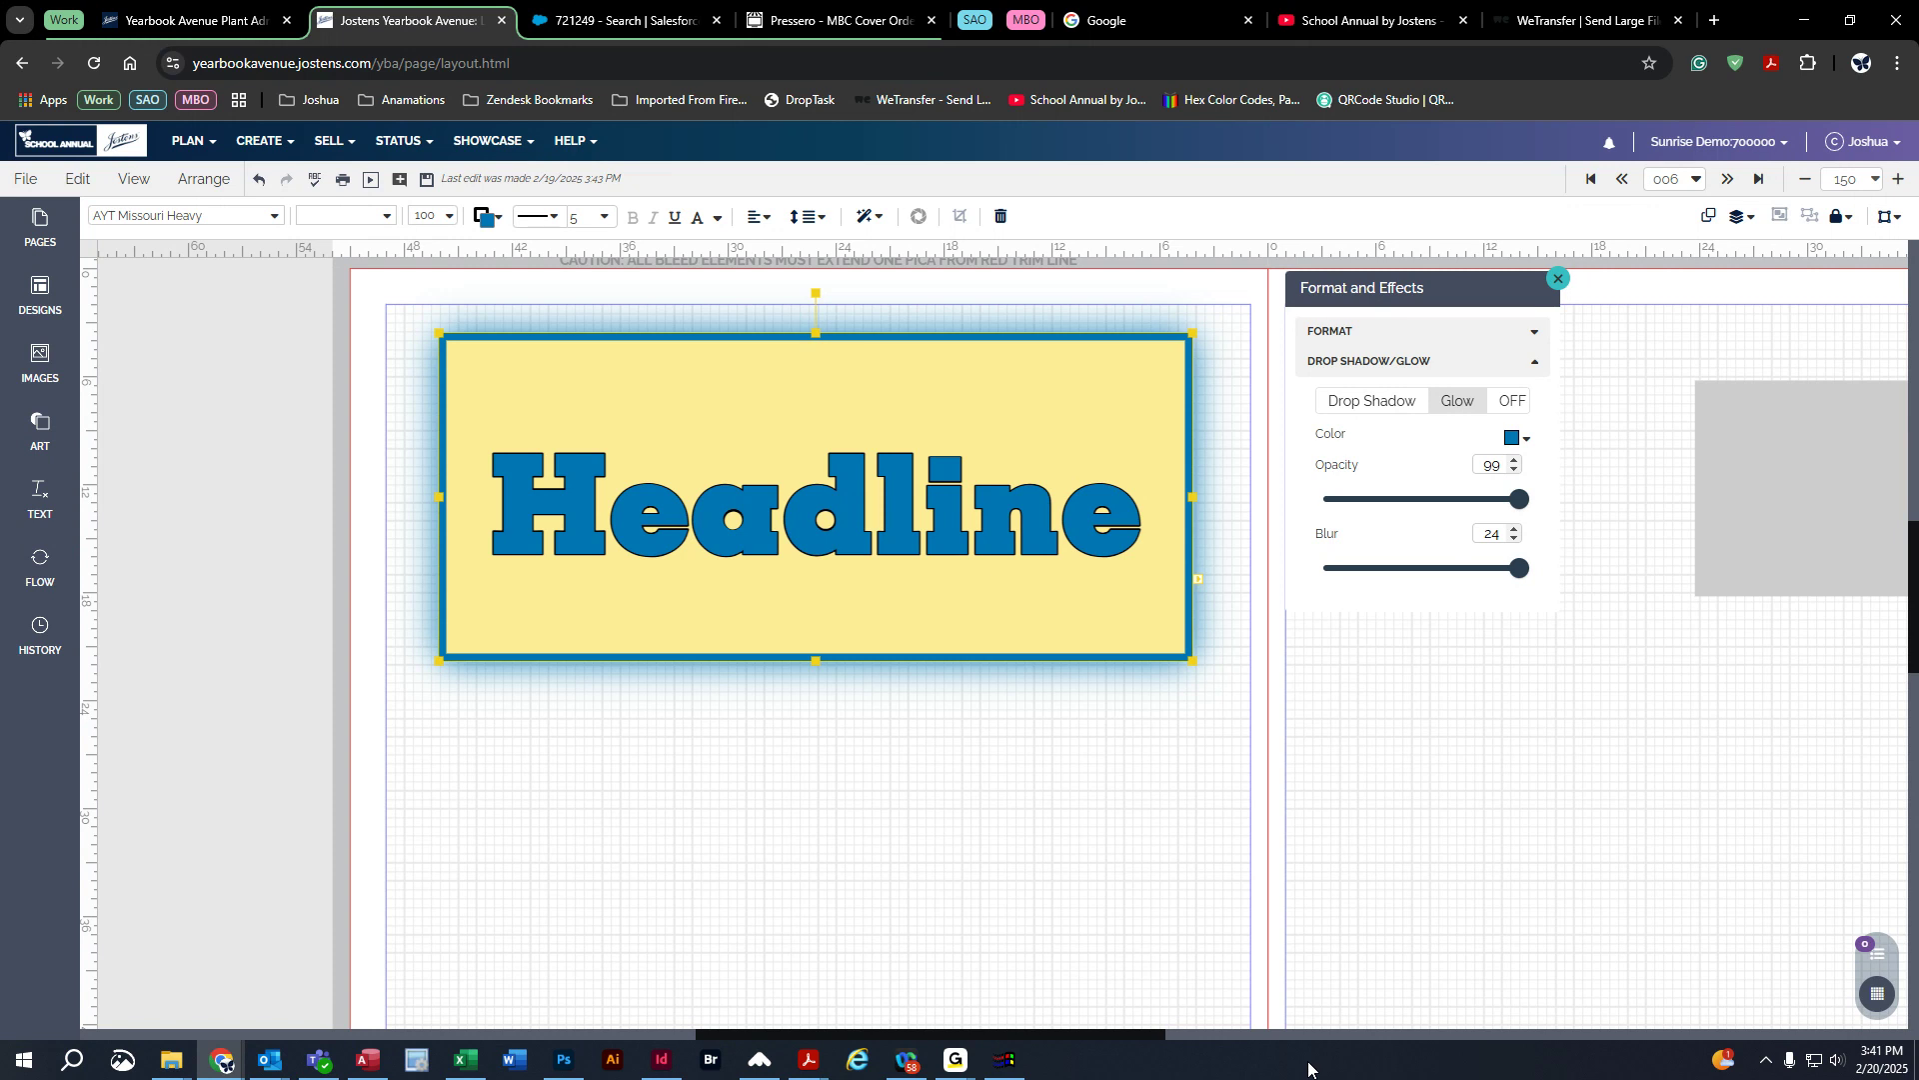
pyautogui.click(1113, 1027)
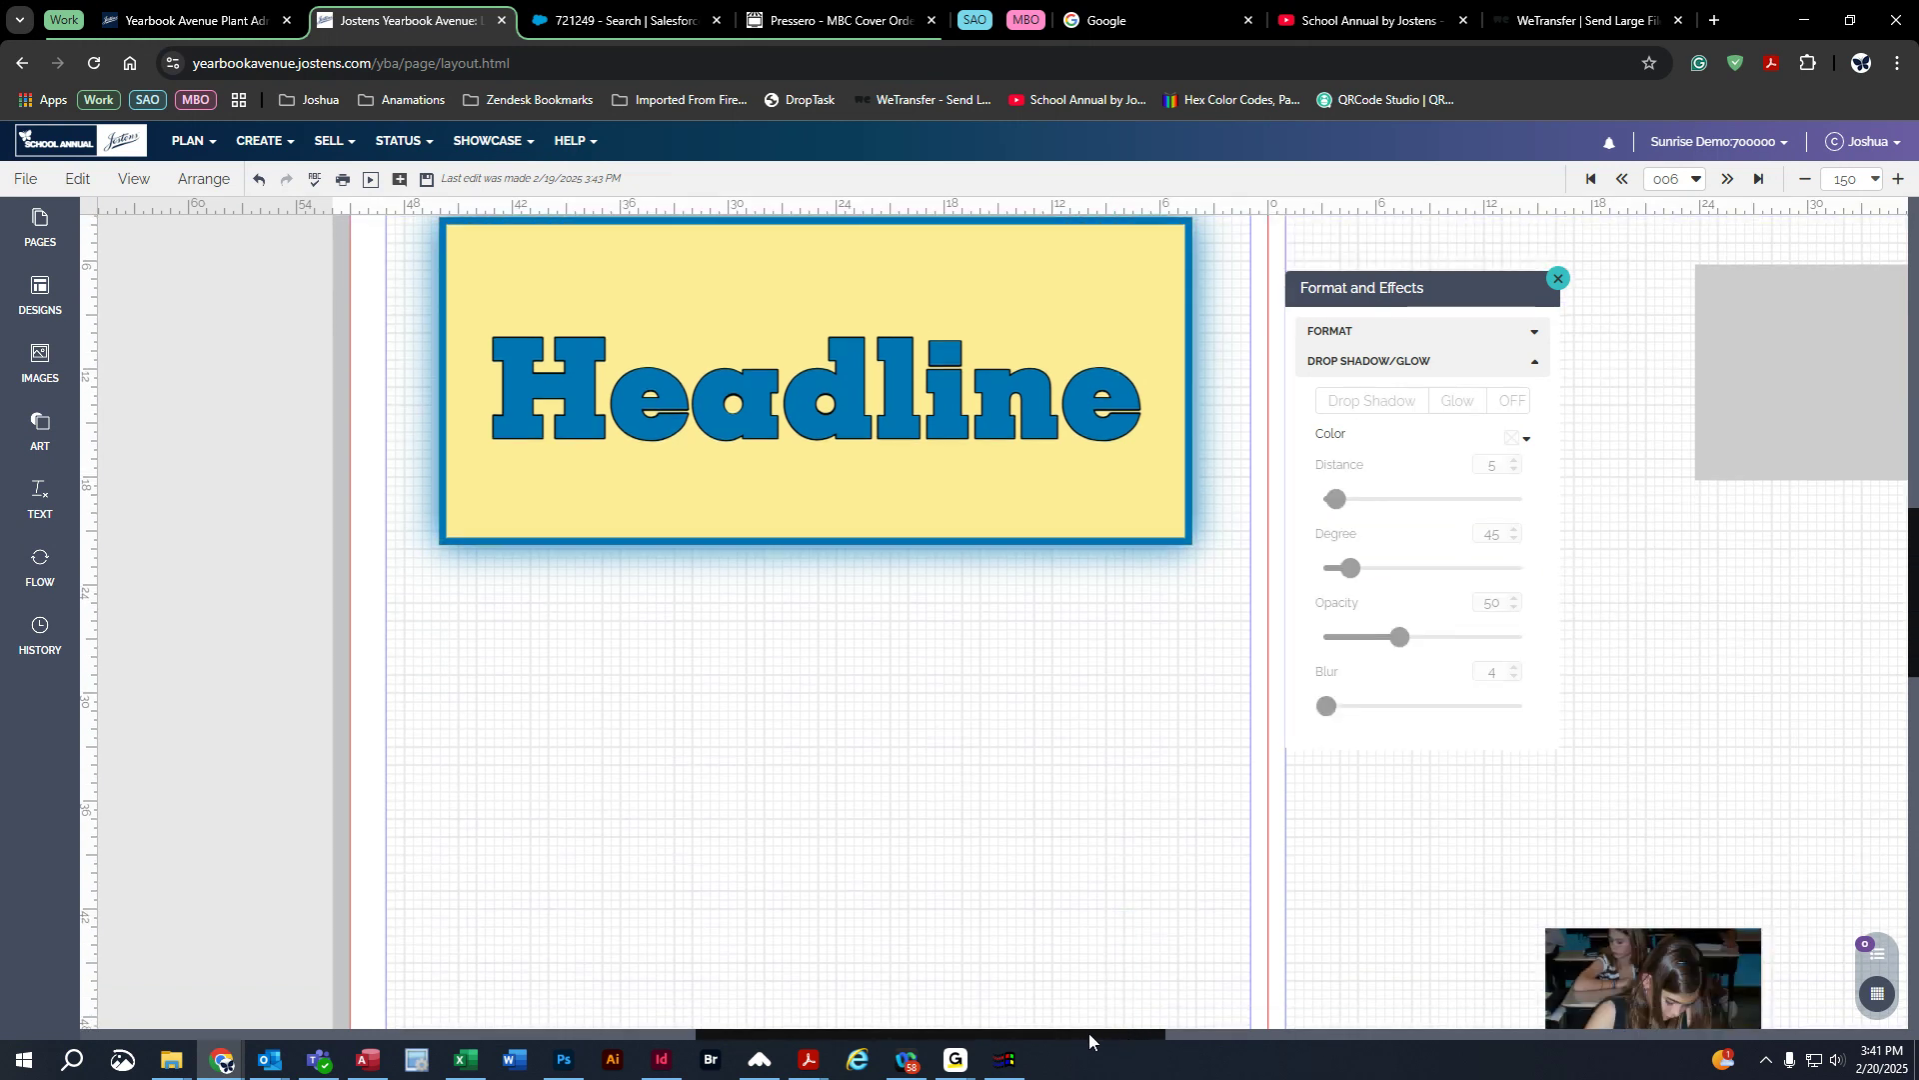
# Step: Fill the gray square on the facing page with the blue used on the page
pyautogui.moveTo(1089, 1034); pyautogui.dragTo(1329, 1035)
pyautogui.scroll(1, 900, 650)
pyautogui.click(820, 477)
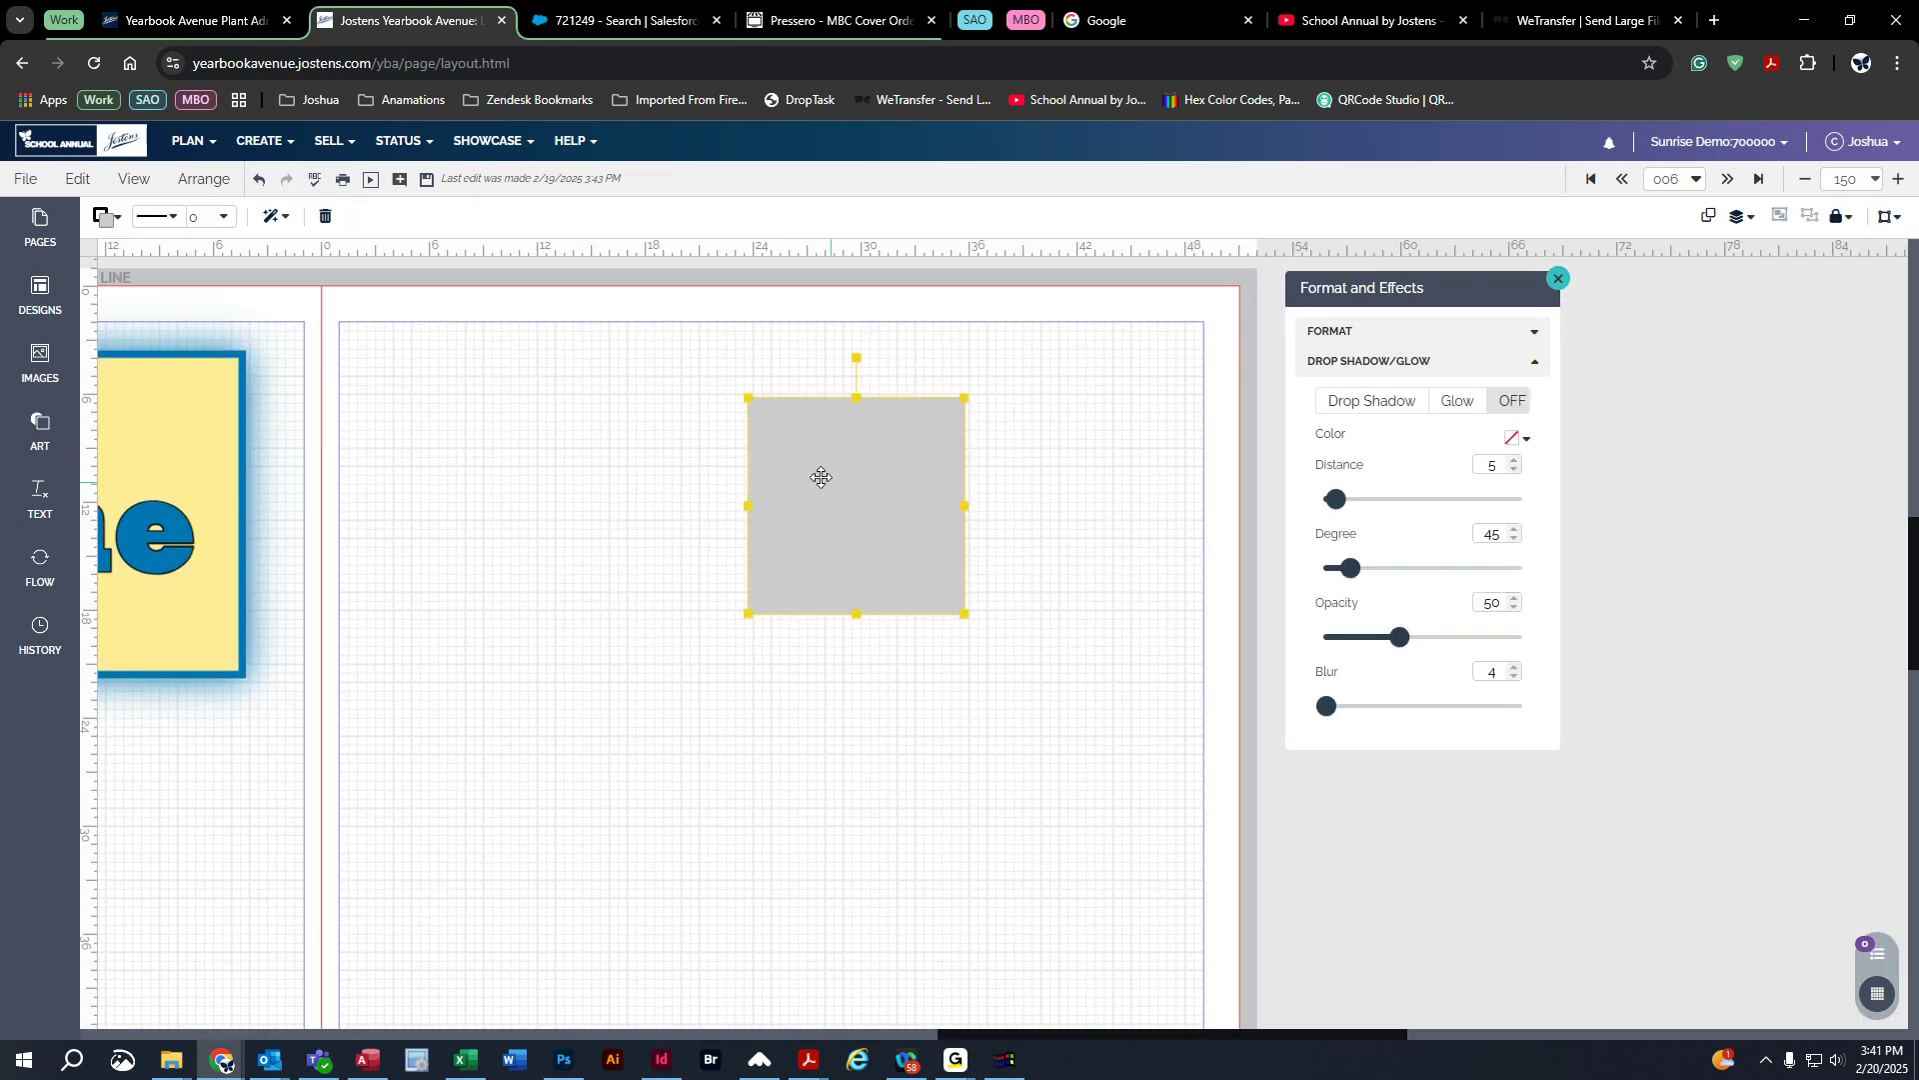
pyautogui.click(1558, 279)
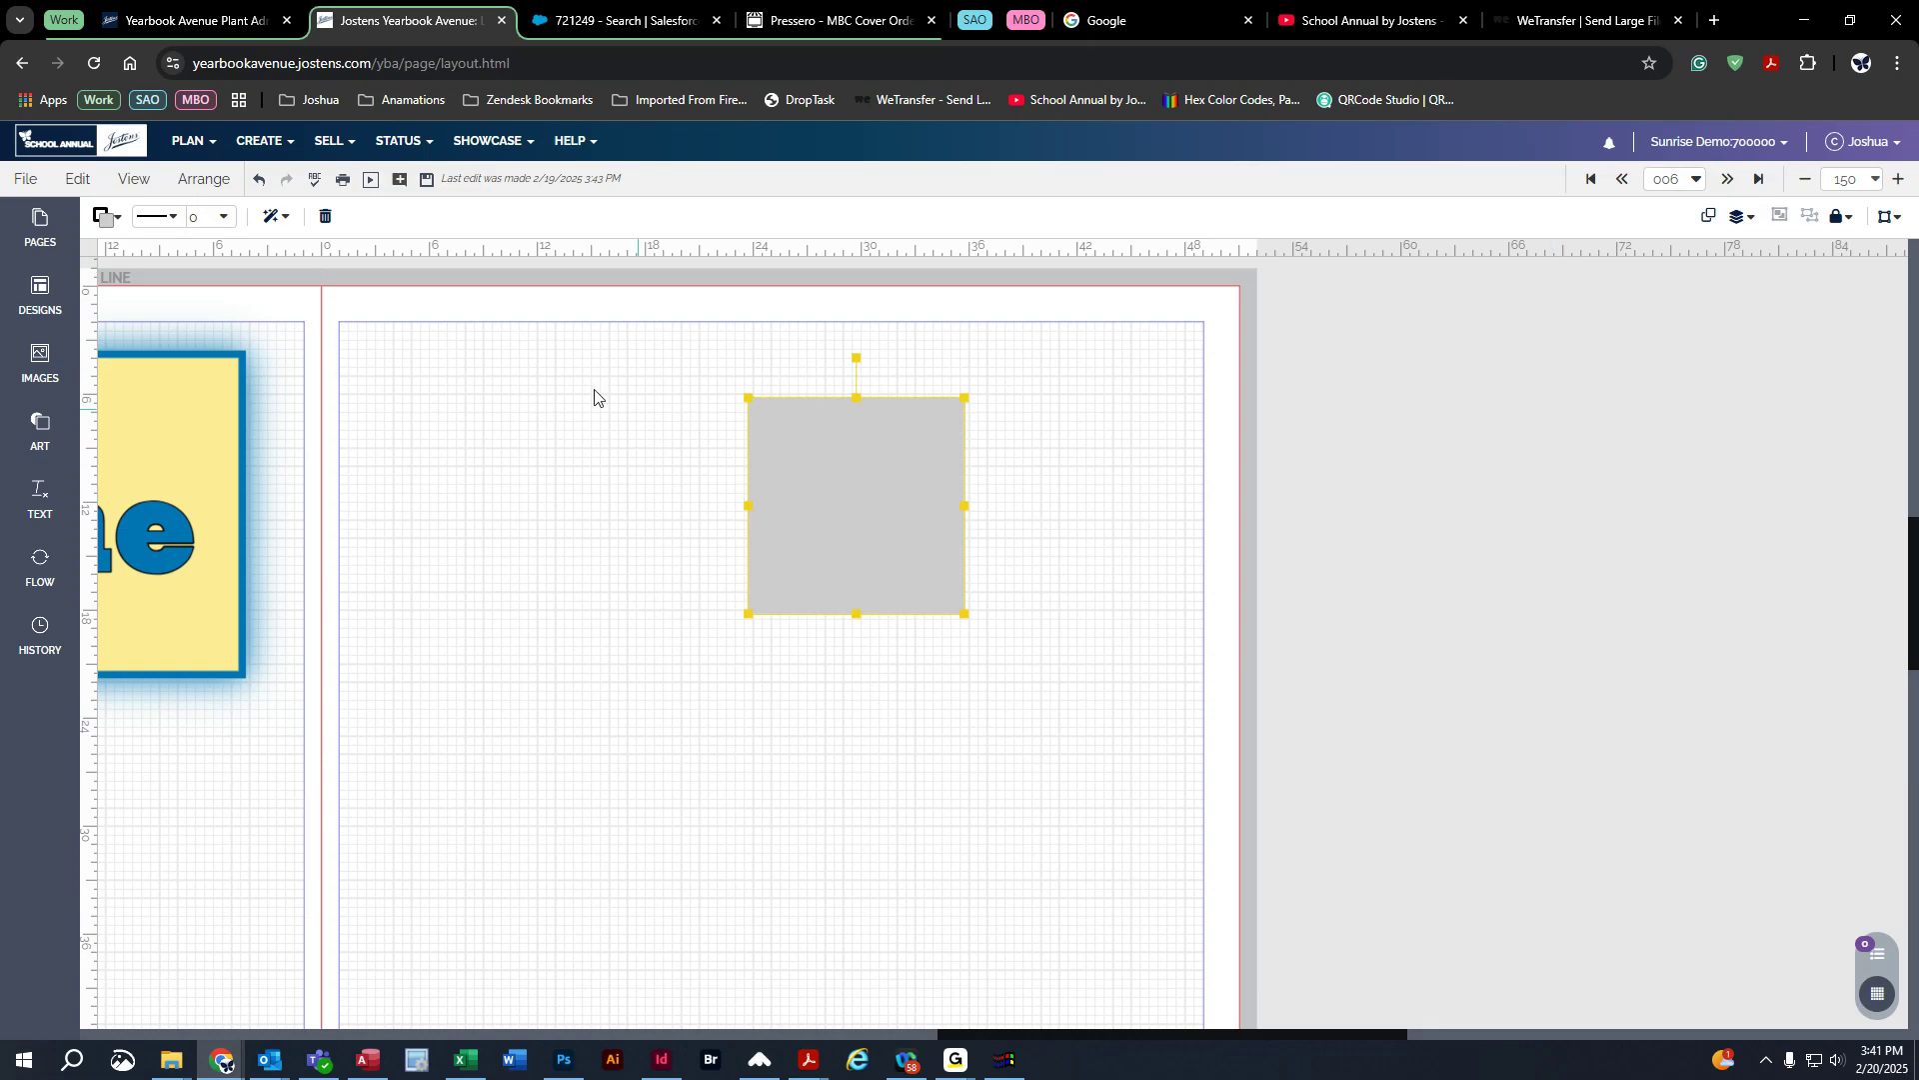
pyautogui.click(106, 217)
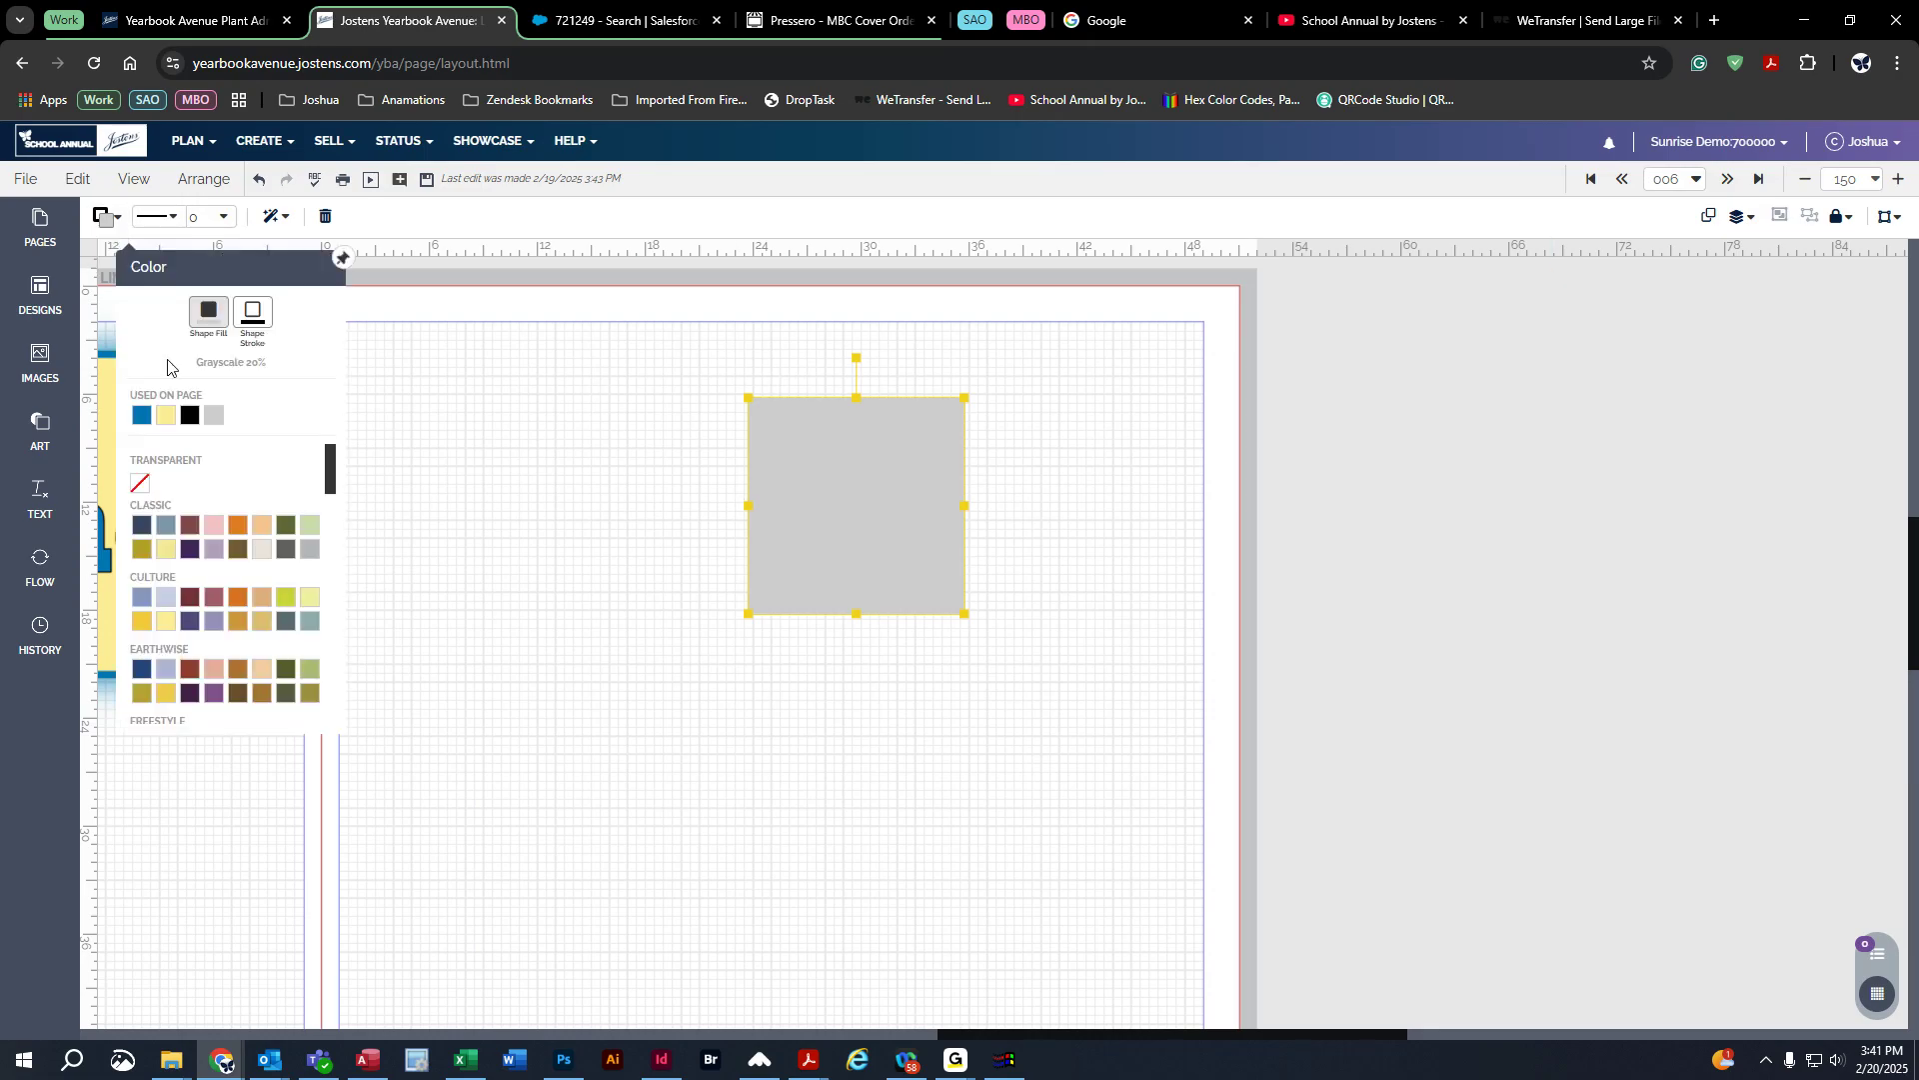
pyautogui.click(141, 414)
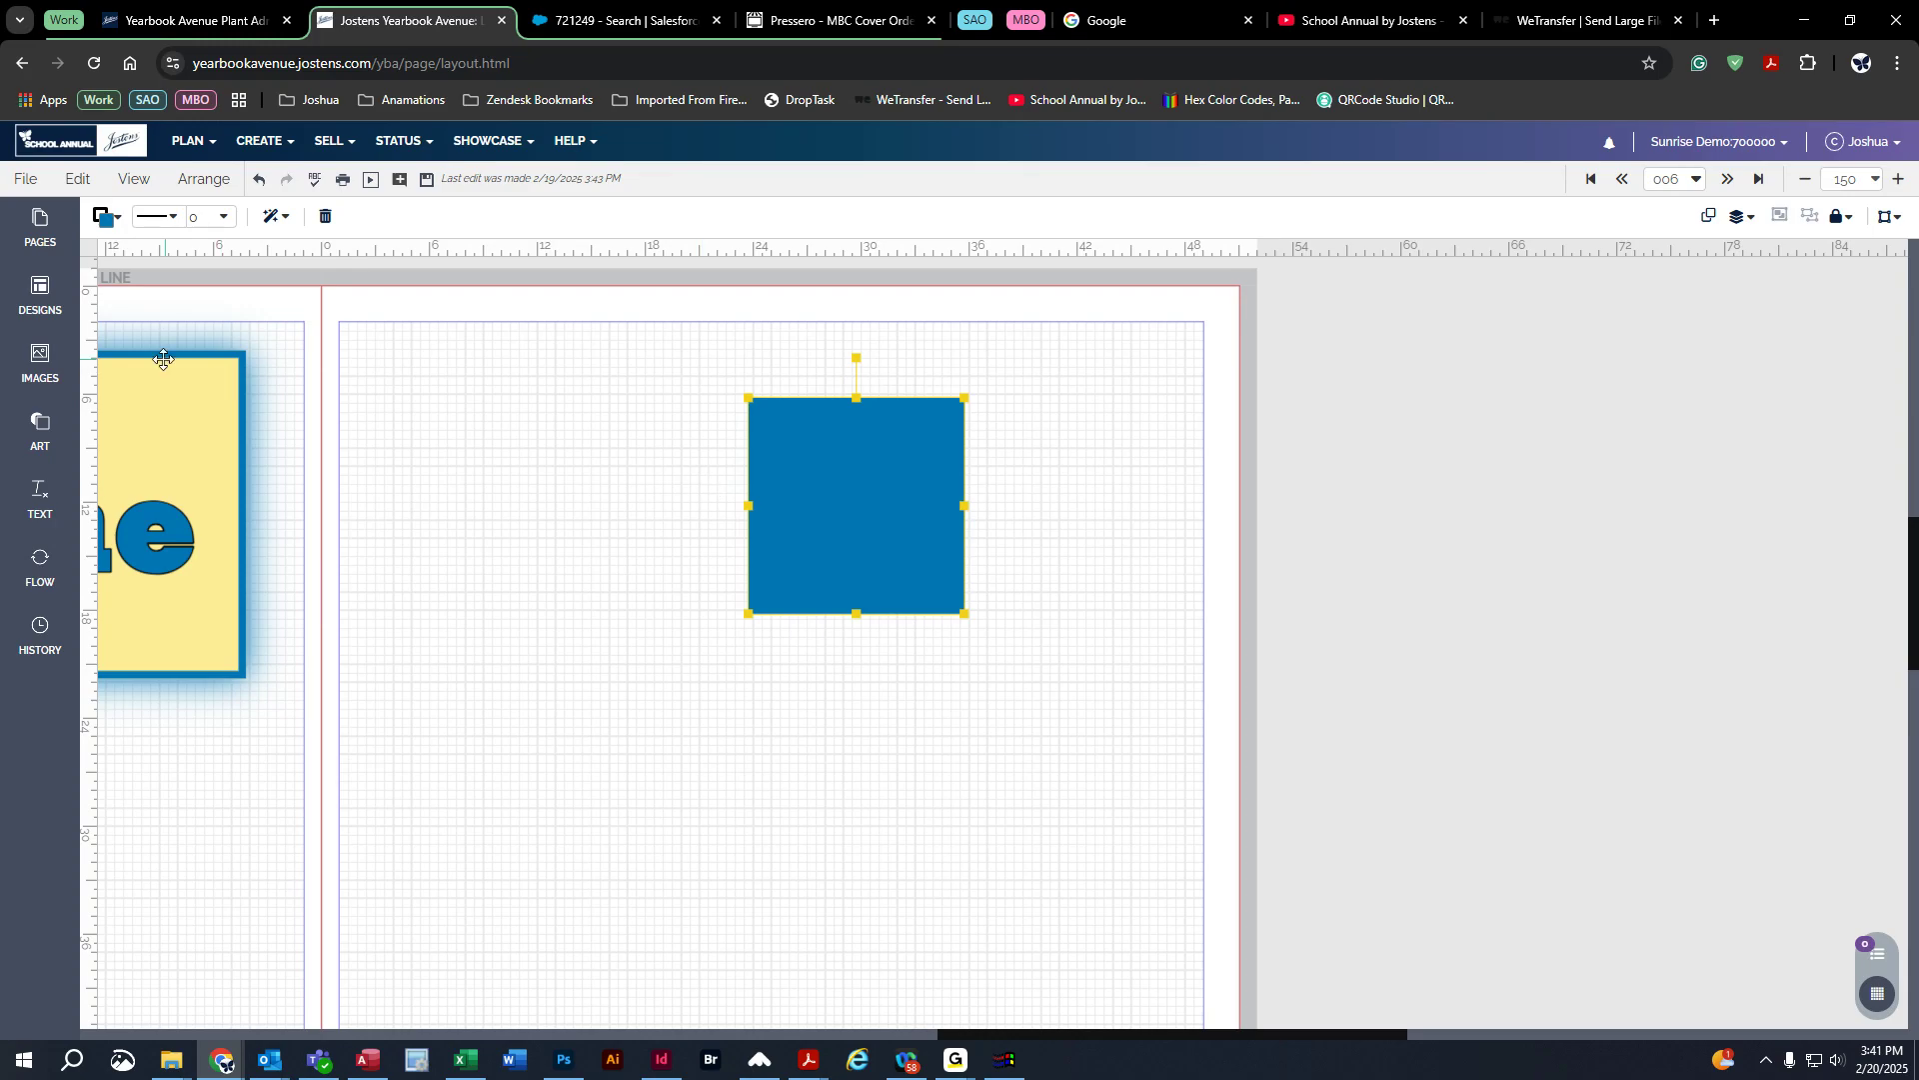
# Step: Move the blue square against the right edge of the classroom photo and resize it to a narrow vertical strip matching the photo's height
pyautogui.scroll(-3, 677, 788)
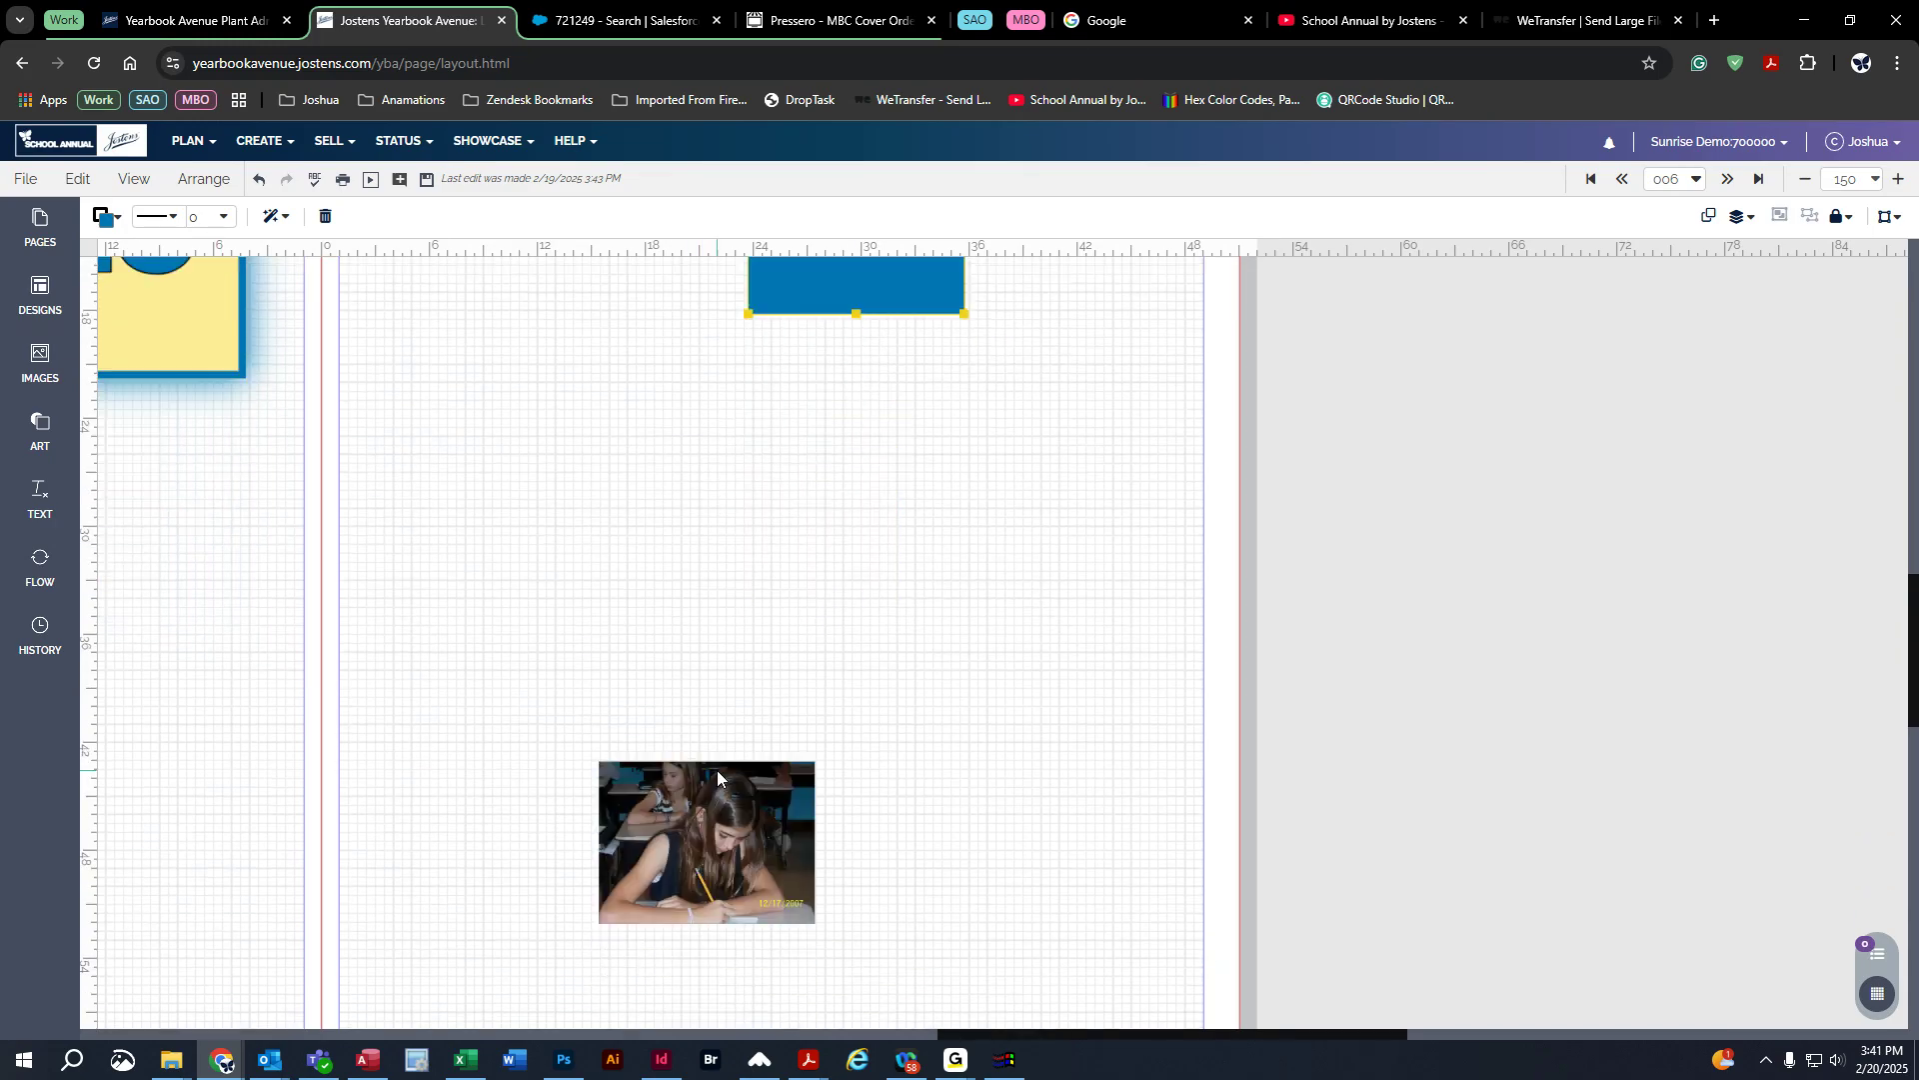
pyautogui.moveTo(886, 290); pyautogui.dragTo(727, 924)
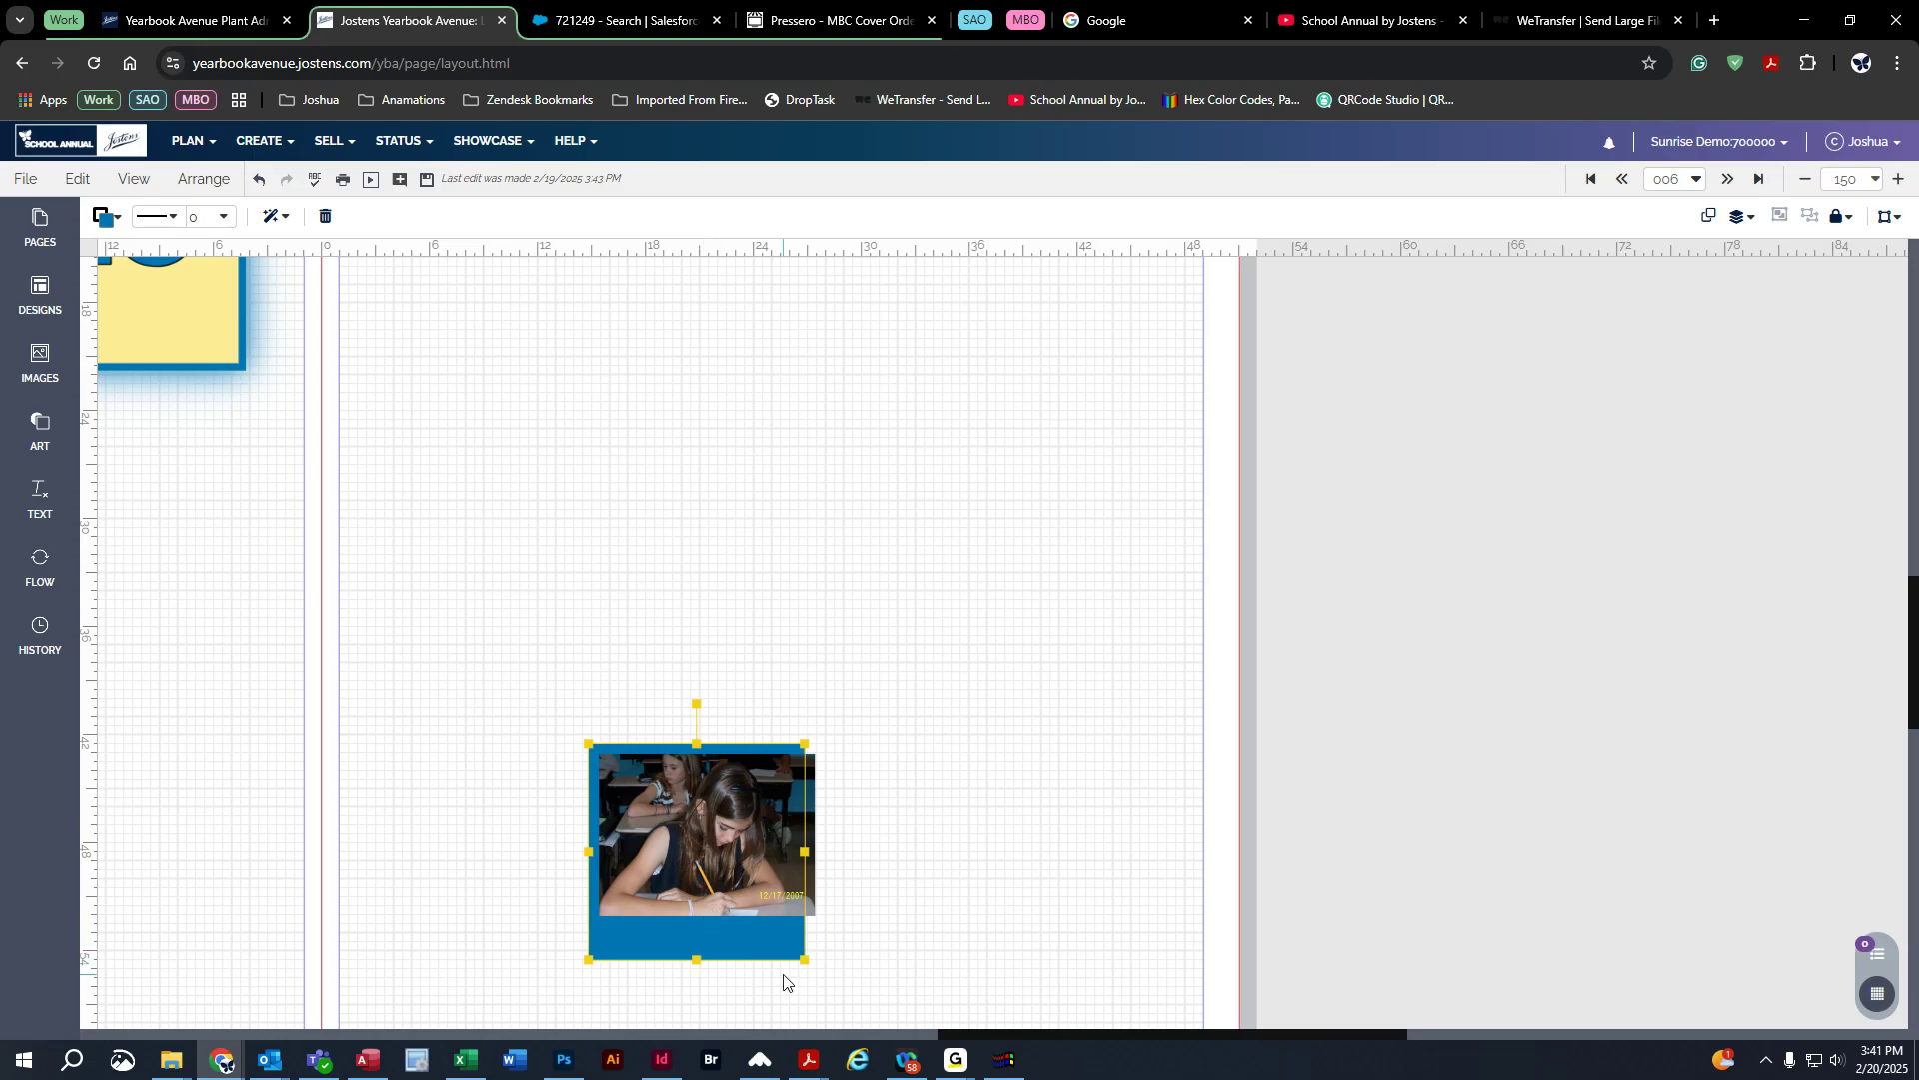
pyautogui.moveTo(707, 953); pyautogui.dragTo(901, 953)
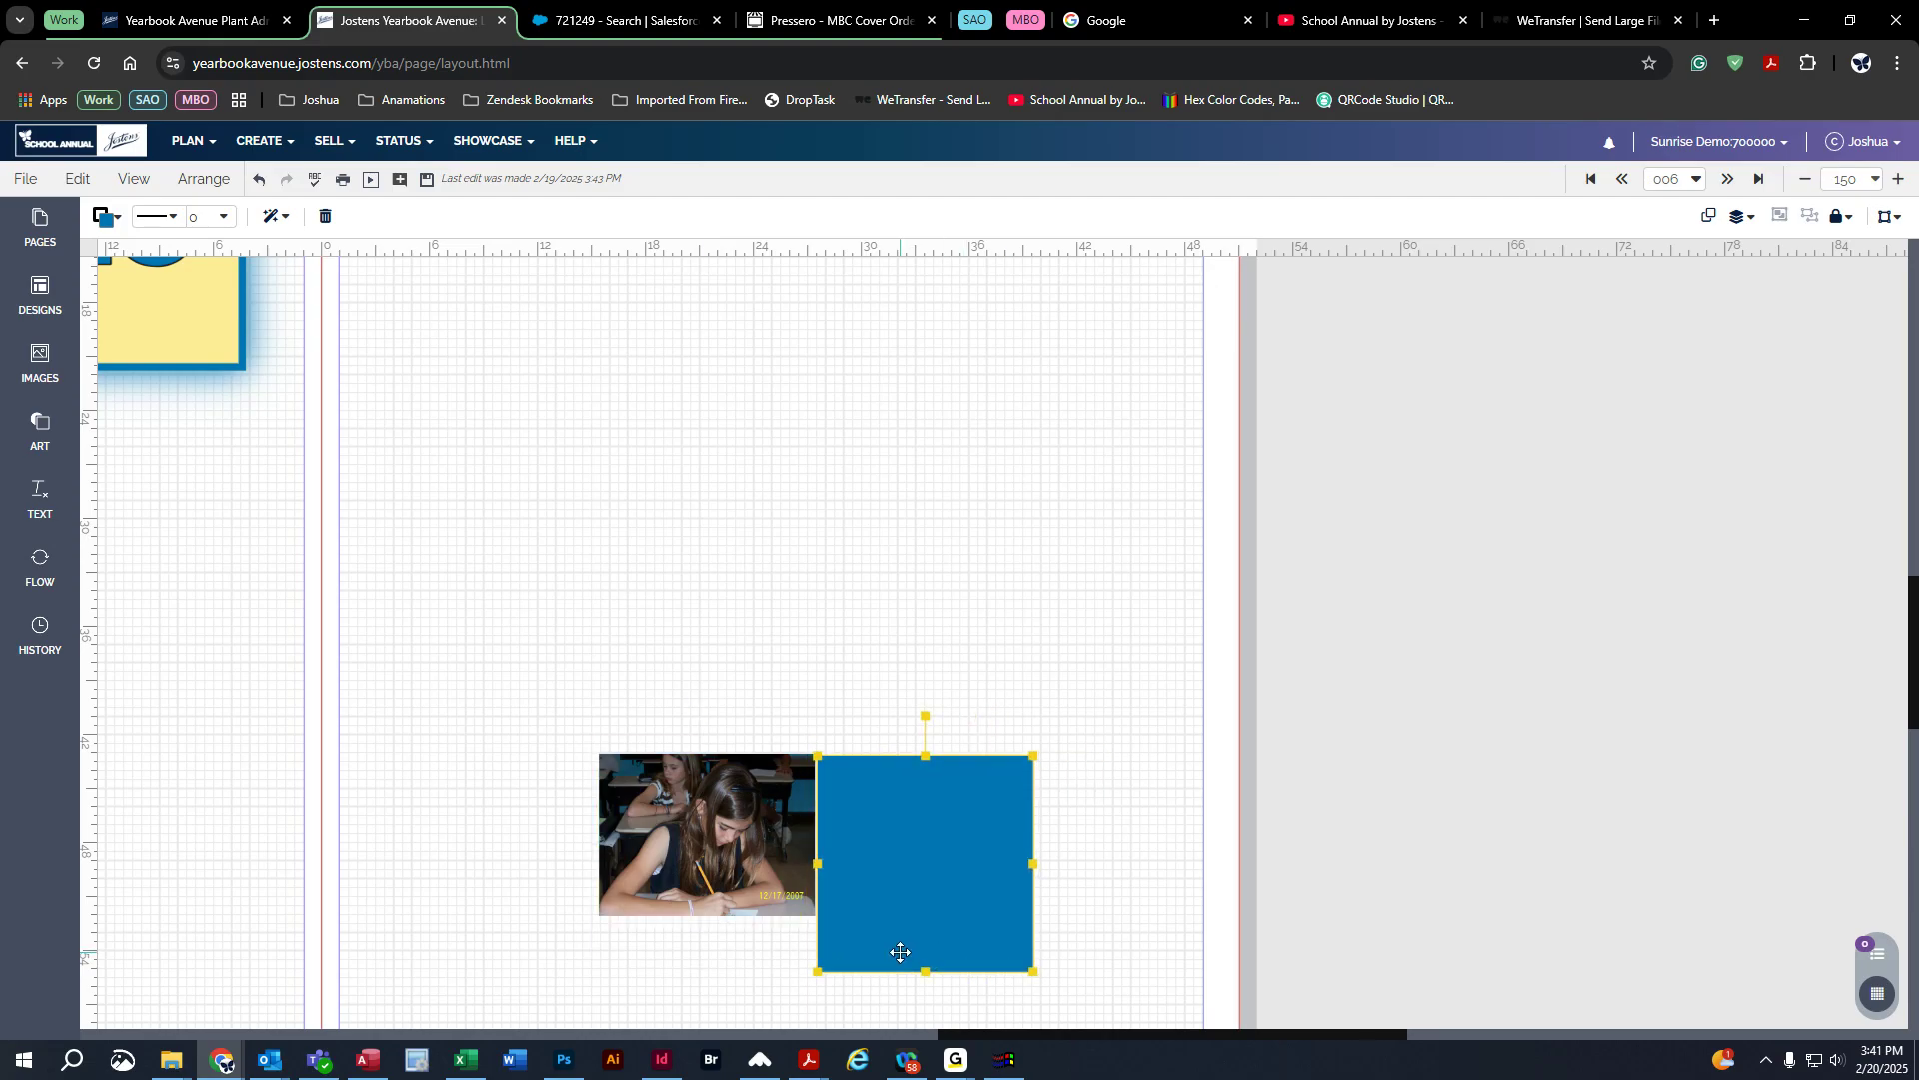
pyautogui.moveTo(1030, 864); pyautogui.dragTo(847, 864)
pyautogui.moveTo(834, 974); pyautogui.dragTo(828, 917)
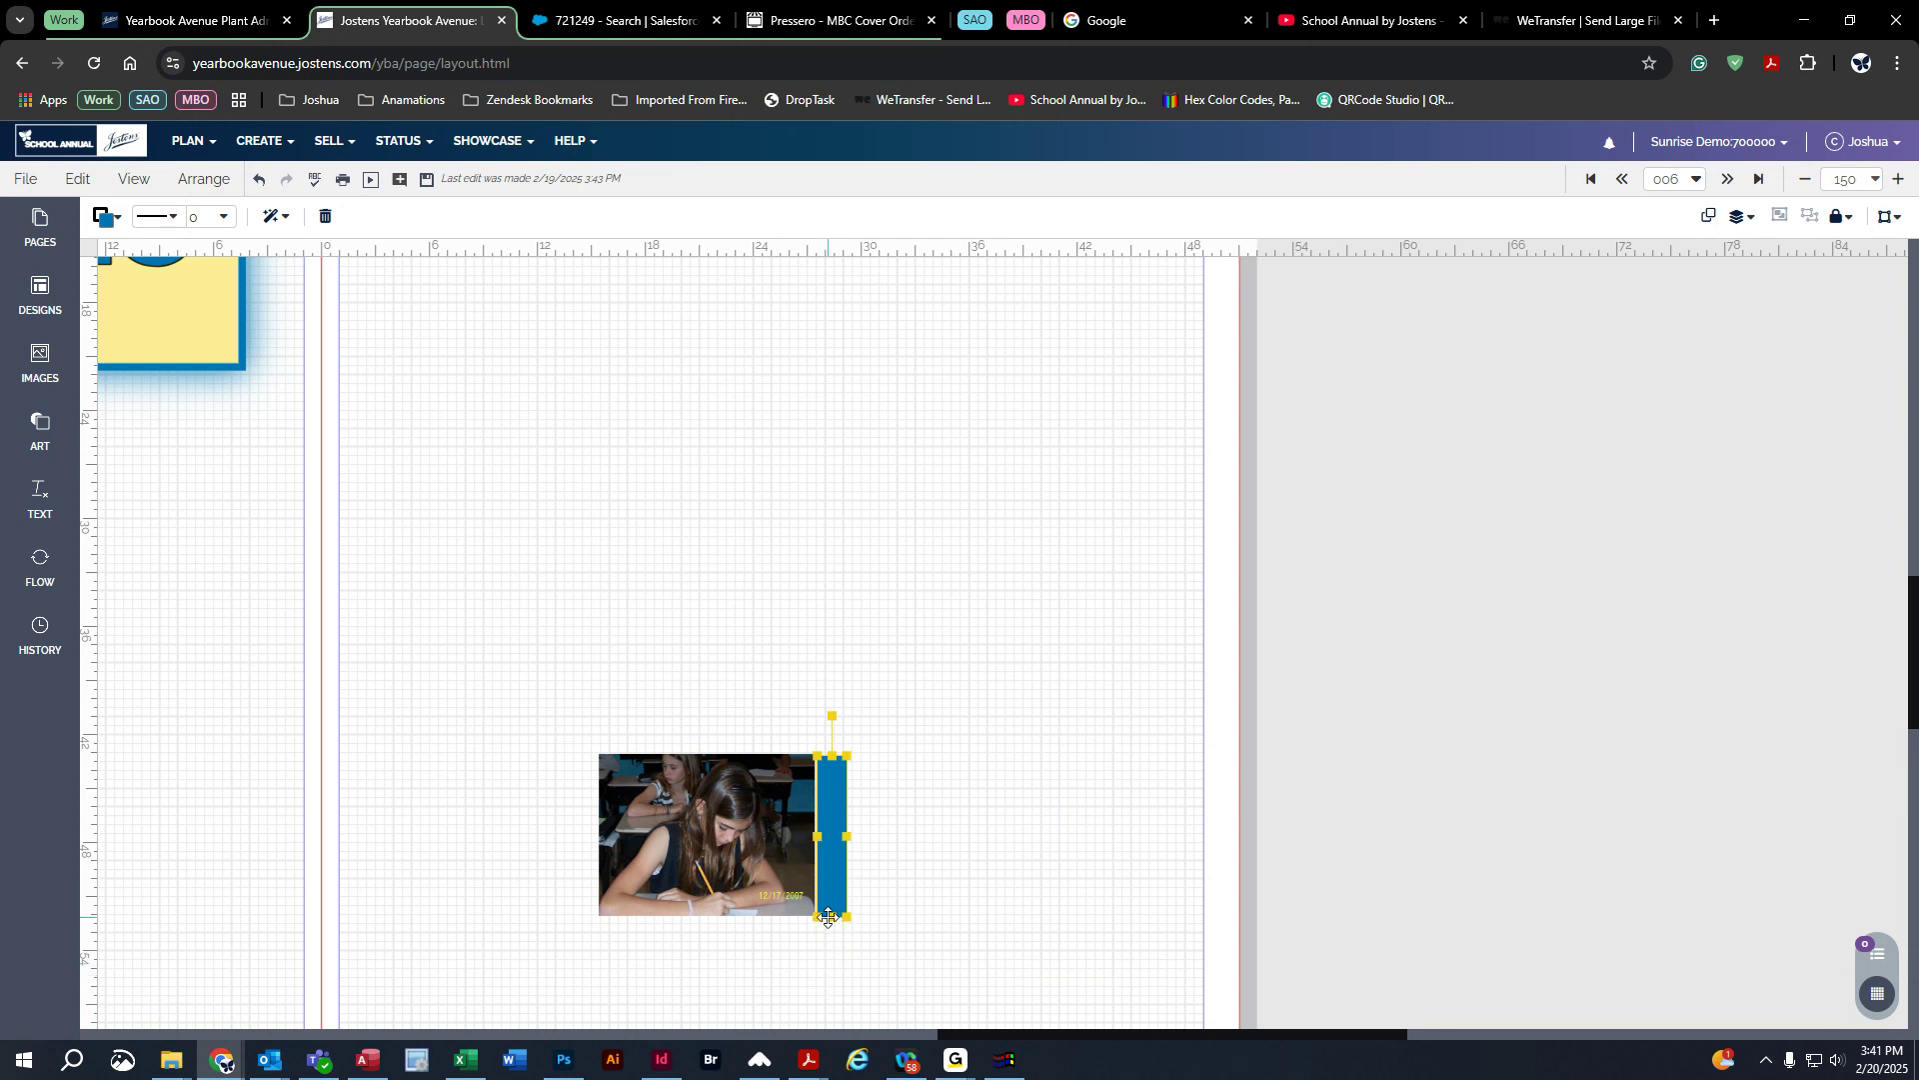
# Step: Place the group photo of four children from the Academics images on the other side of the blue strip, level with the first photo
pyautogui.click(40, 430)
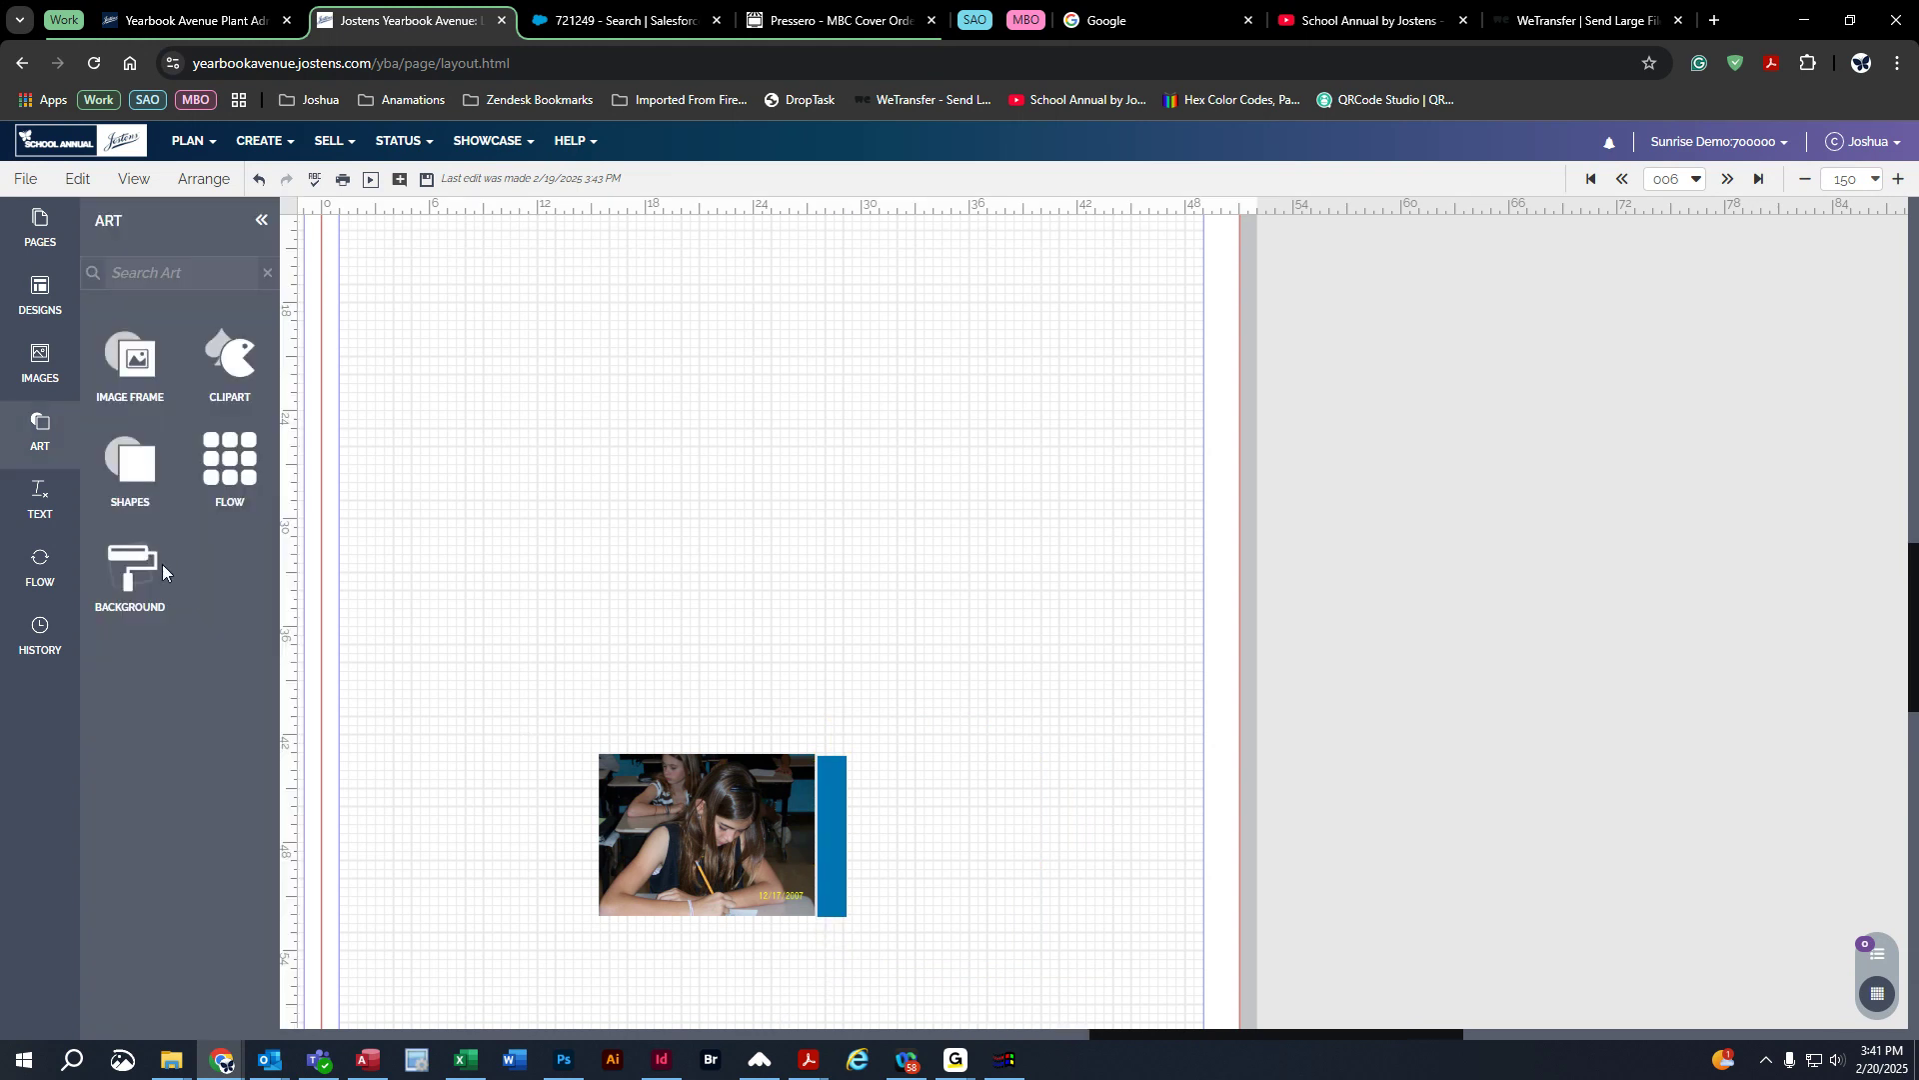
pyautogui.click(40, 361)
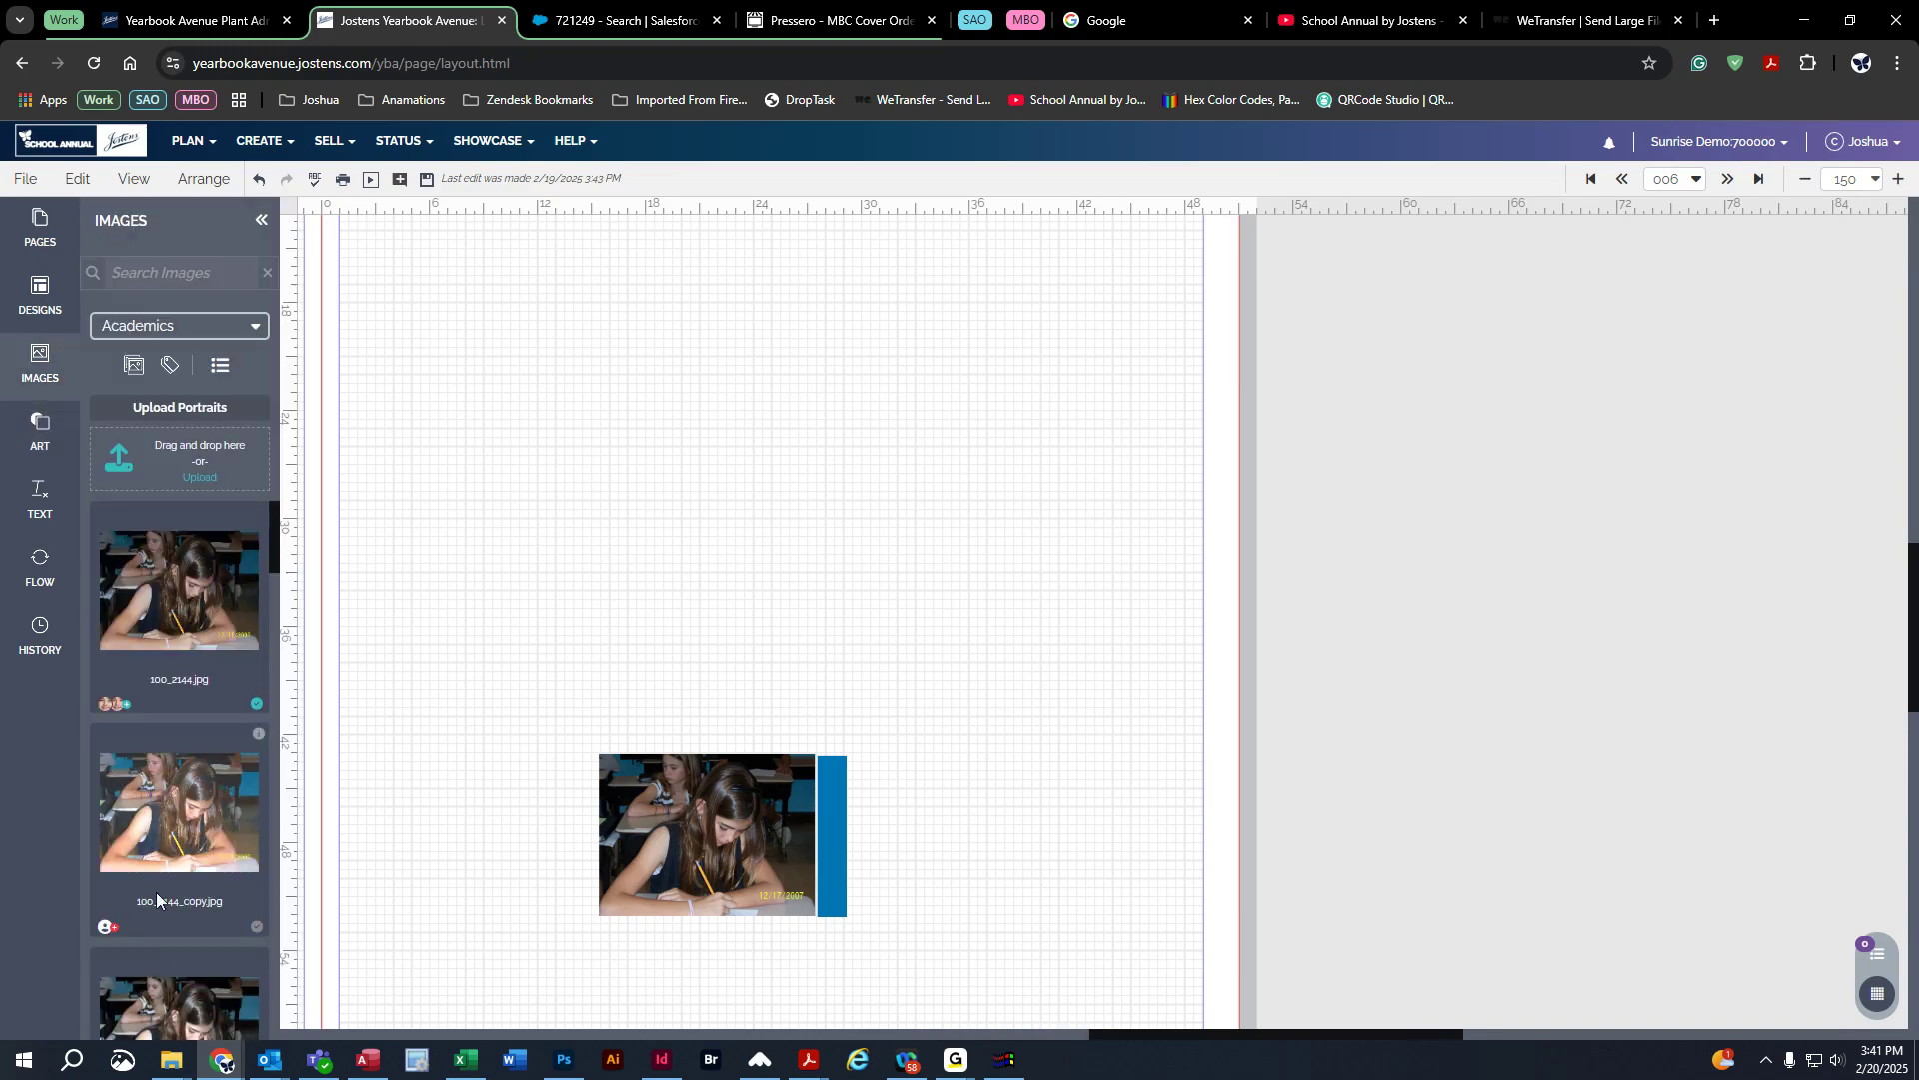
pyautogui.scroll(-2, 187, 1020)
pyautogui.scroll(-1, 187, 1029)
pyautogui.moveTo(165, 965); pyautogui.dragTo(938, 818)
pyautogui.click(1196, 650)
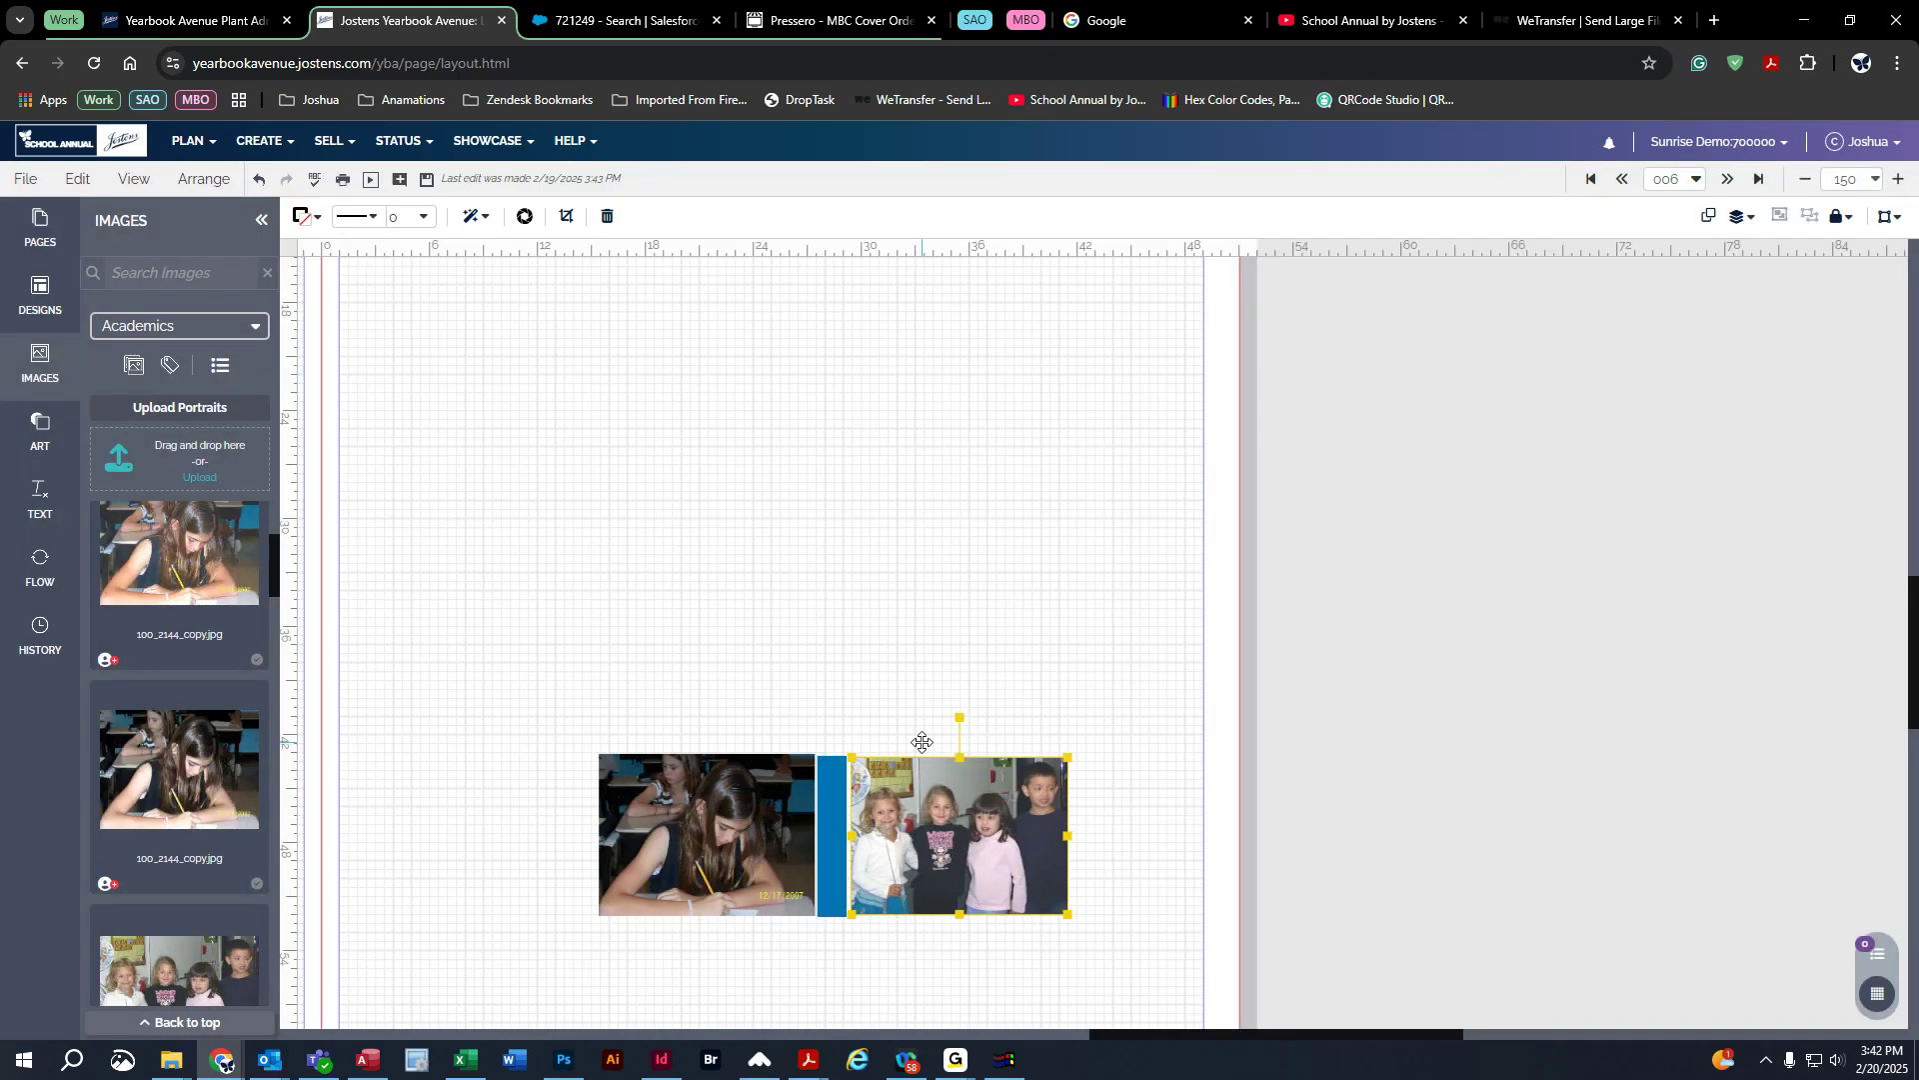
pyautogui.click(1326, 957)
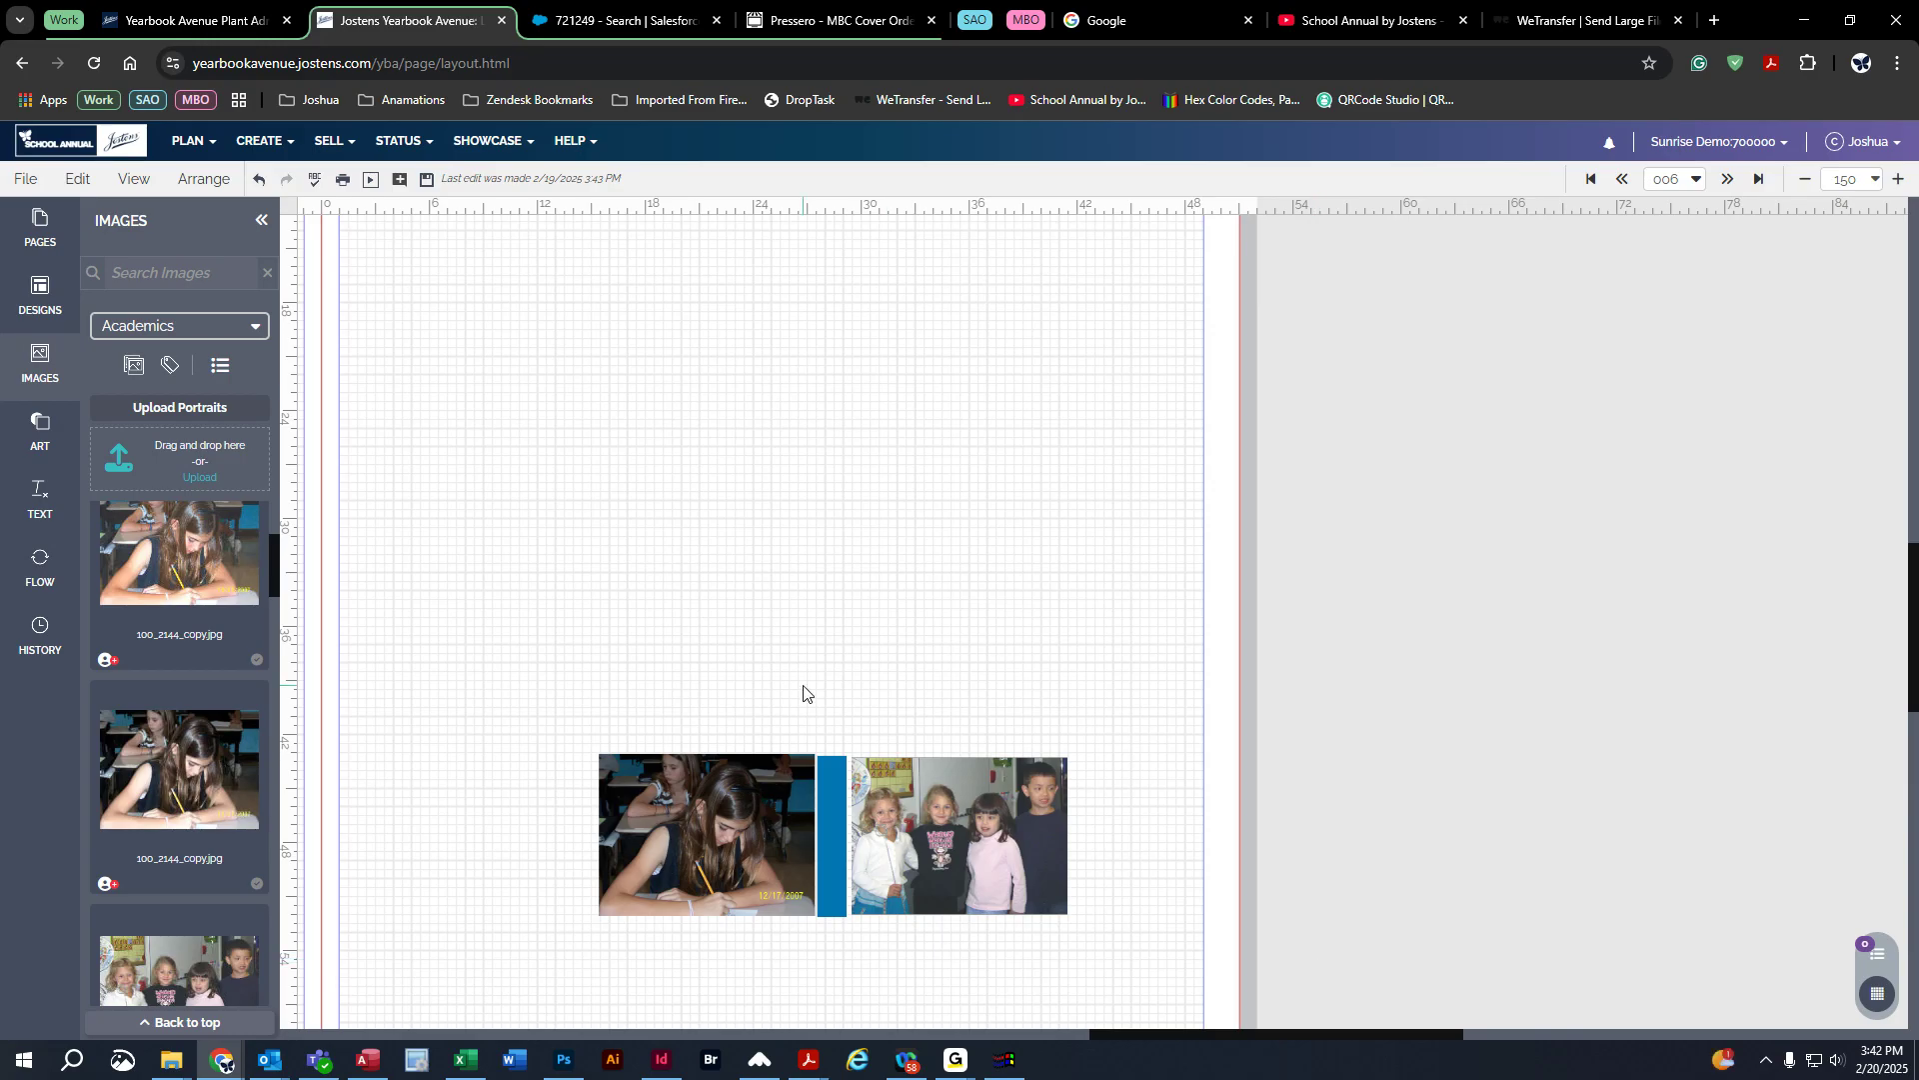
# Step: Move the blue strip above the two photos, widen it into a rectangle and give it a dashed stroke
pyautogui.moveTo(844, 832)
pyautogui.mouseDown()
pyautogui.moveTo(796, 330)
pyautogui.moveTo(716, 432)
pyautogui.moveTo(923, 438)
pyautogui.mouseUp()
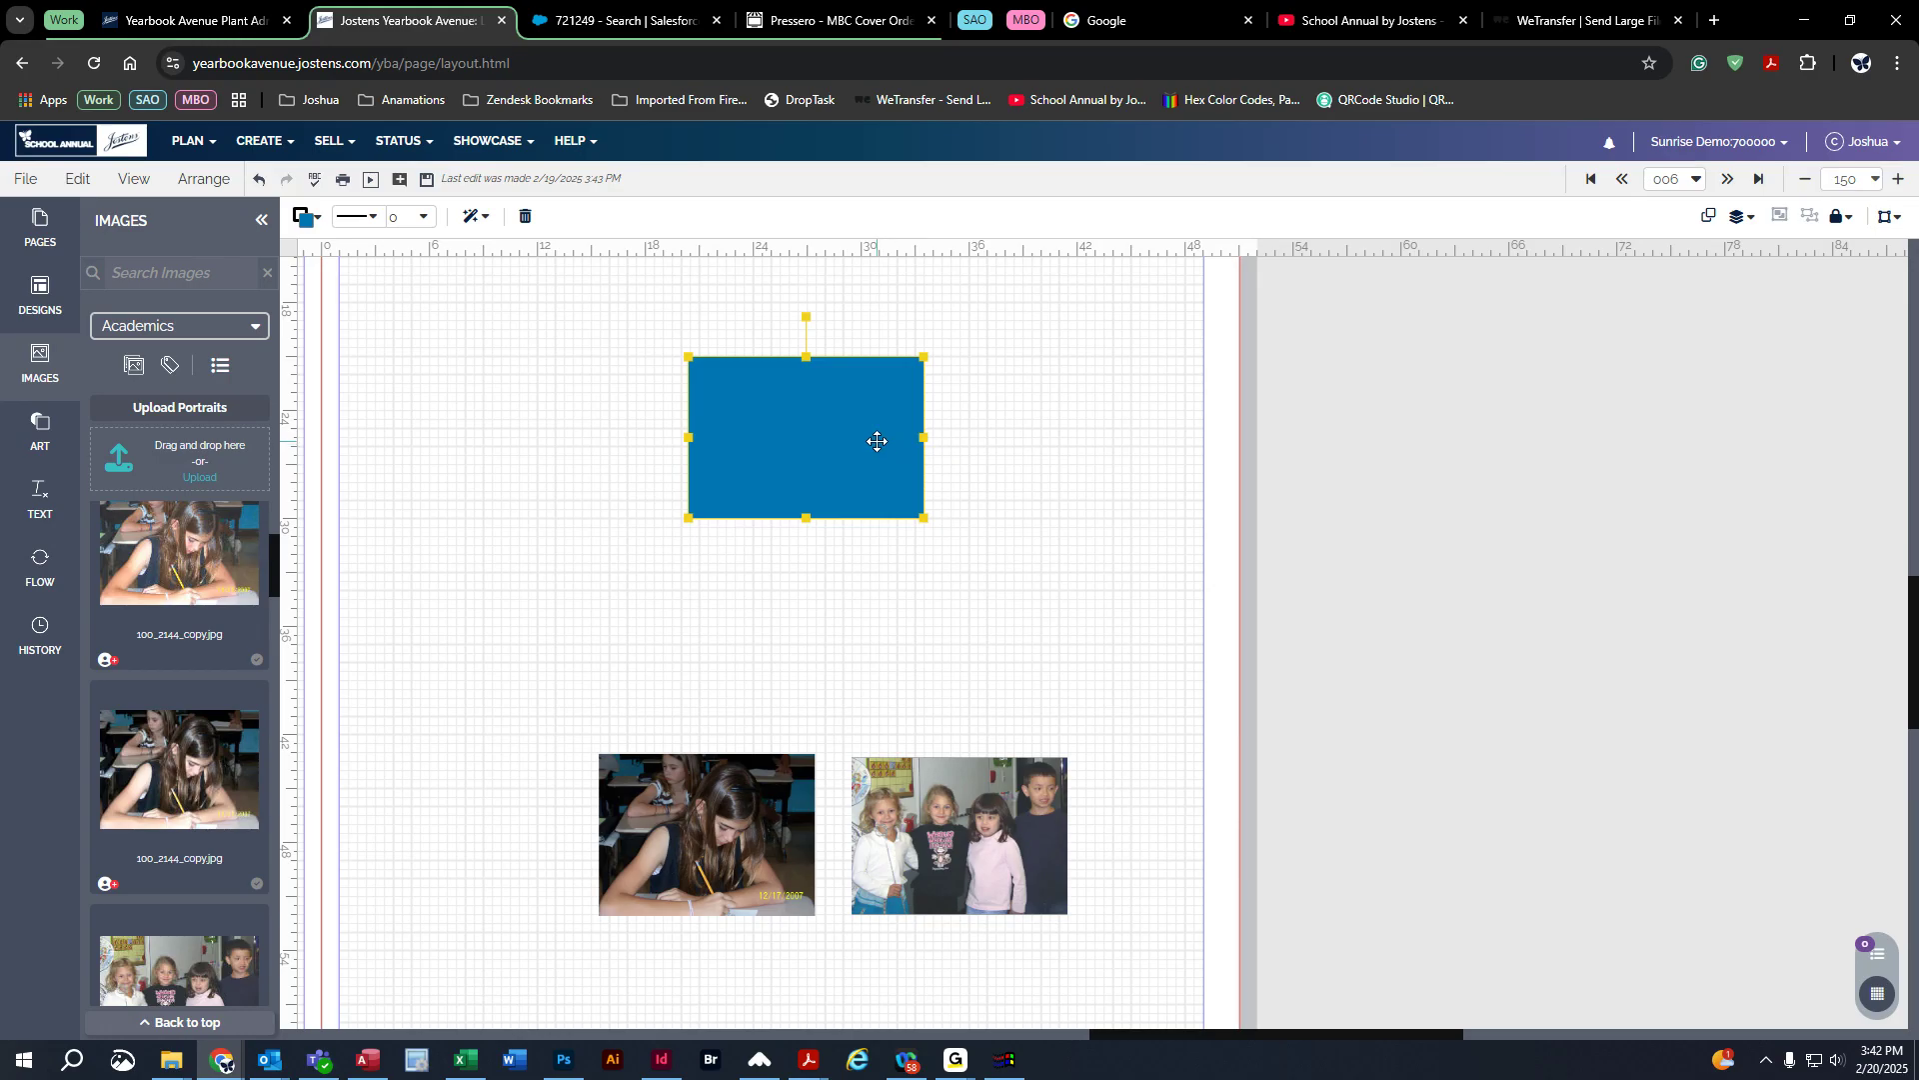
pyautogui.click(381, 218)
pyautogui.click(425, 304)
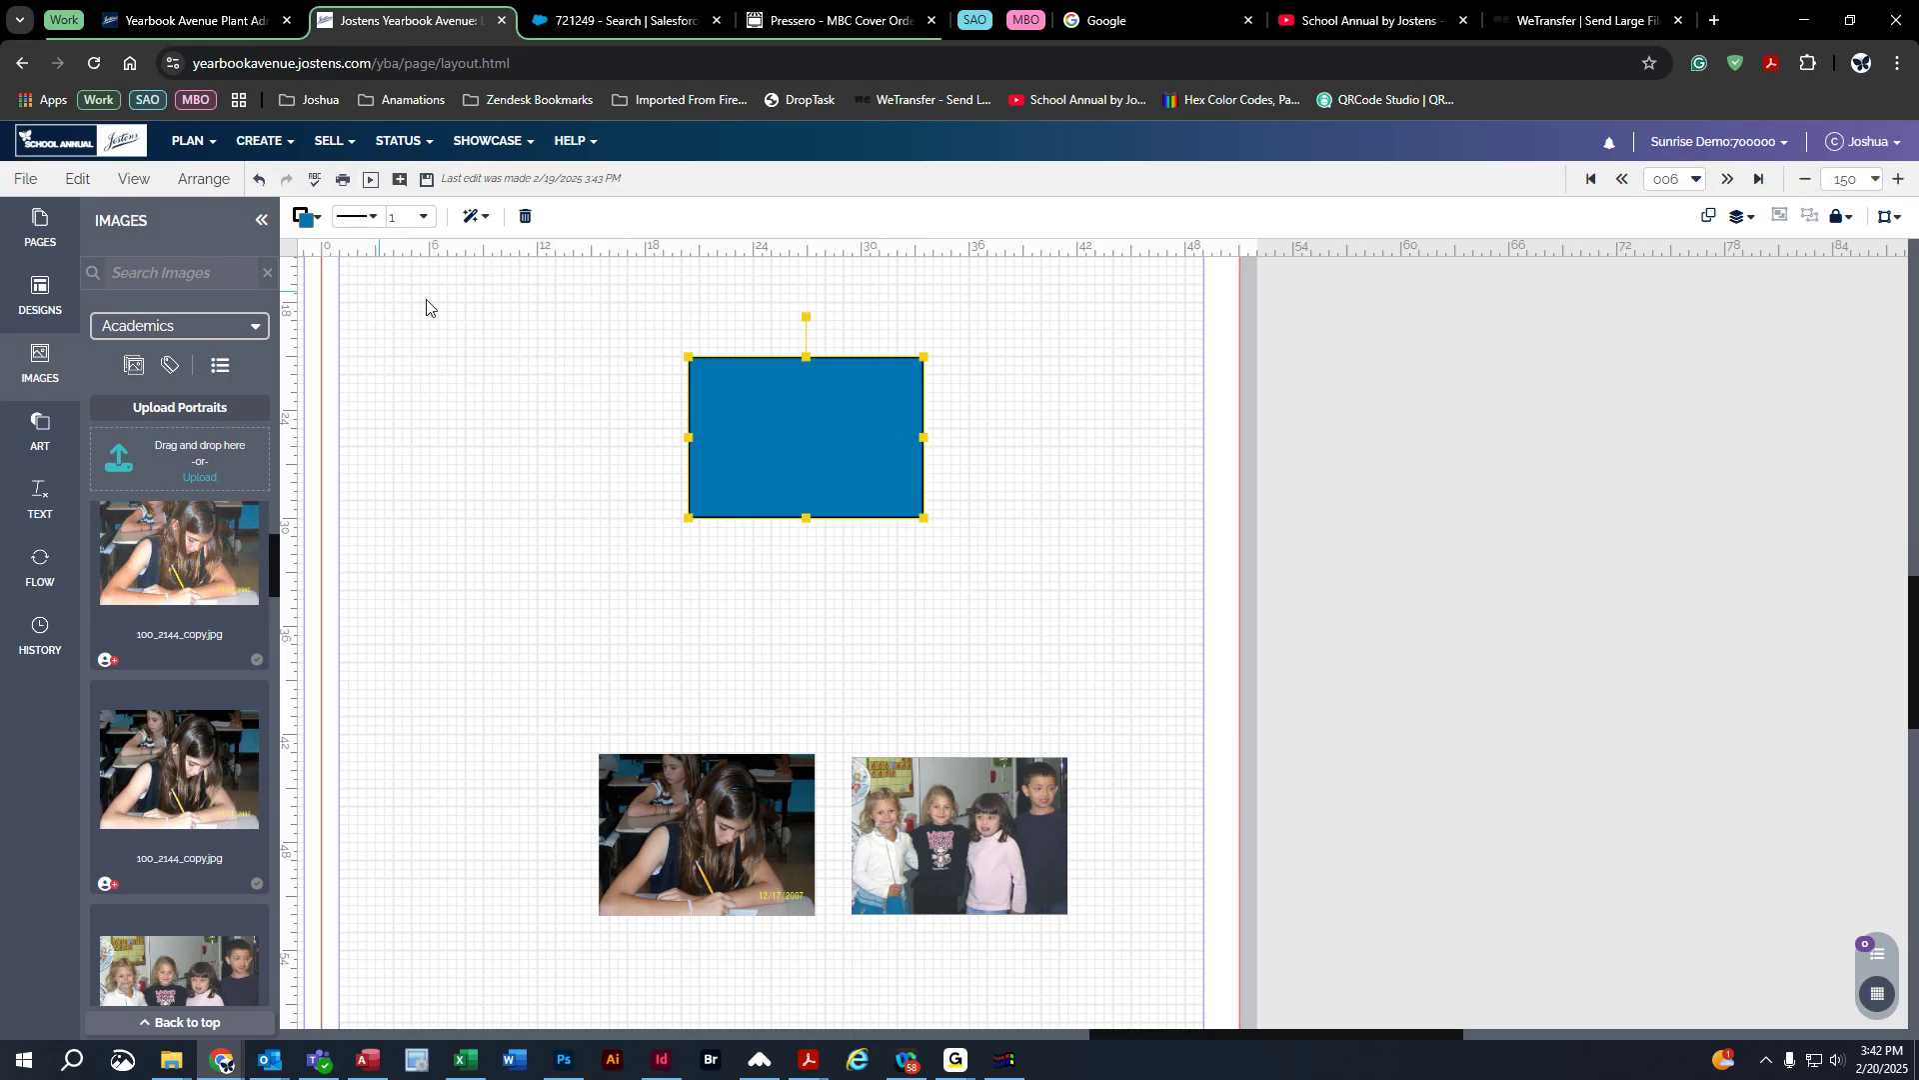
pyautogui.click(375, 218)
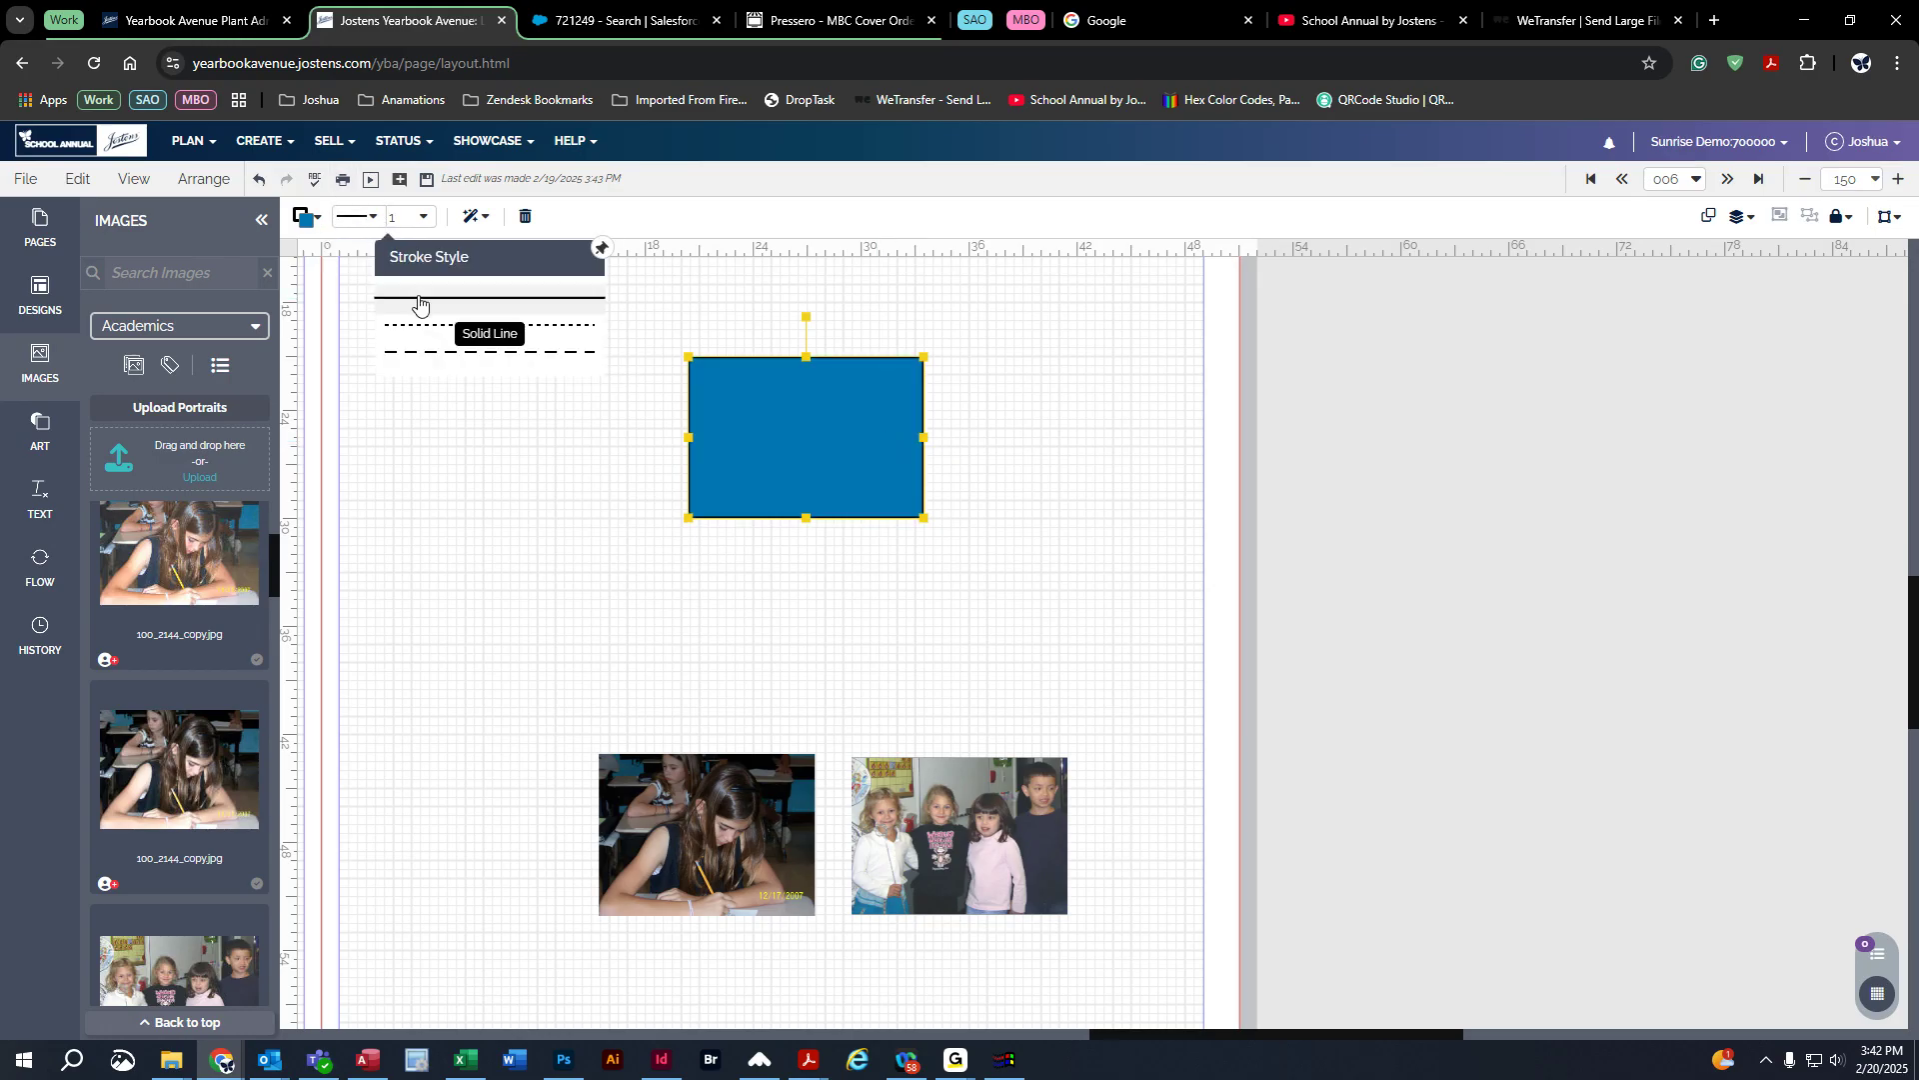
pyautogui.click(448, 353)
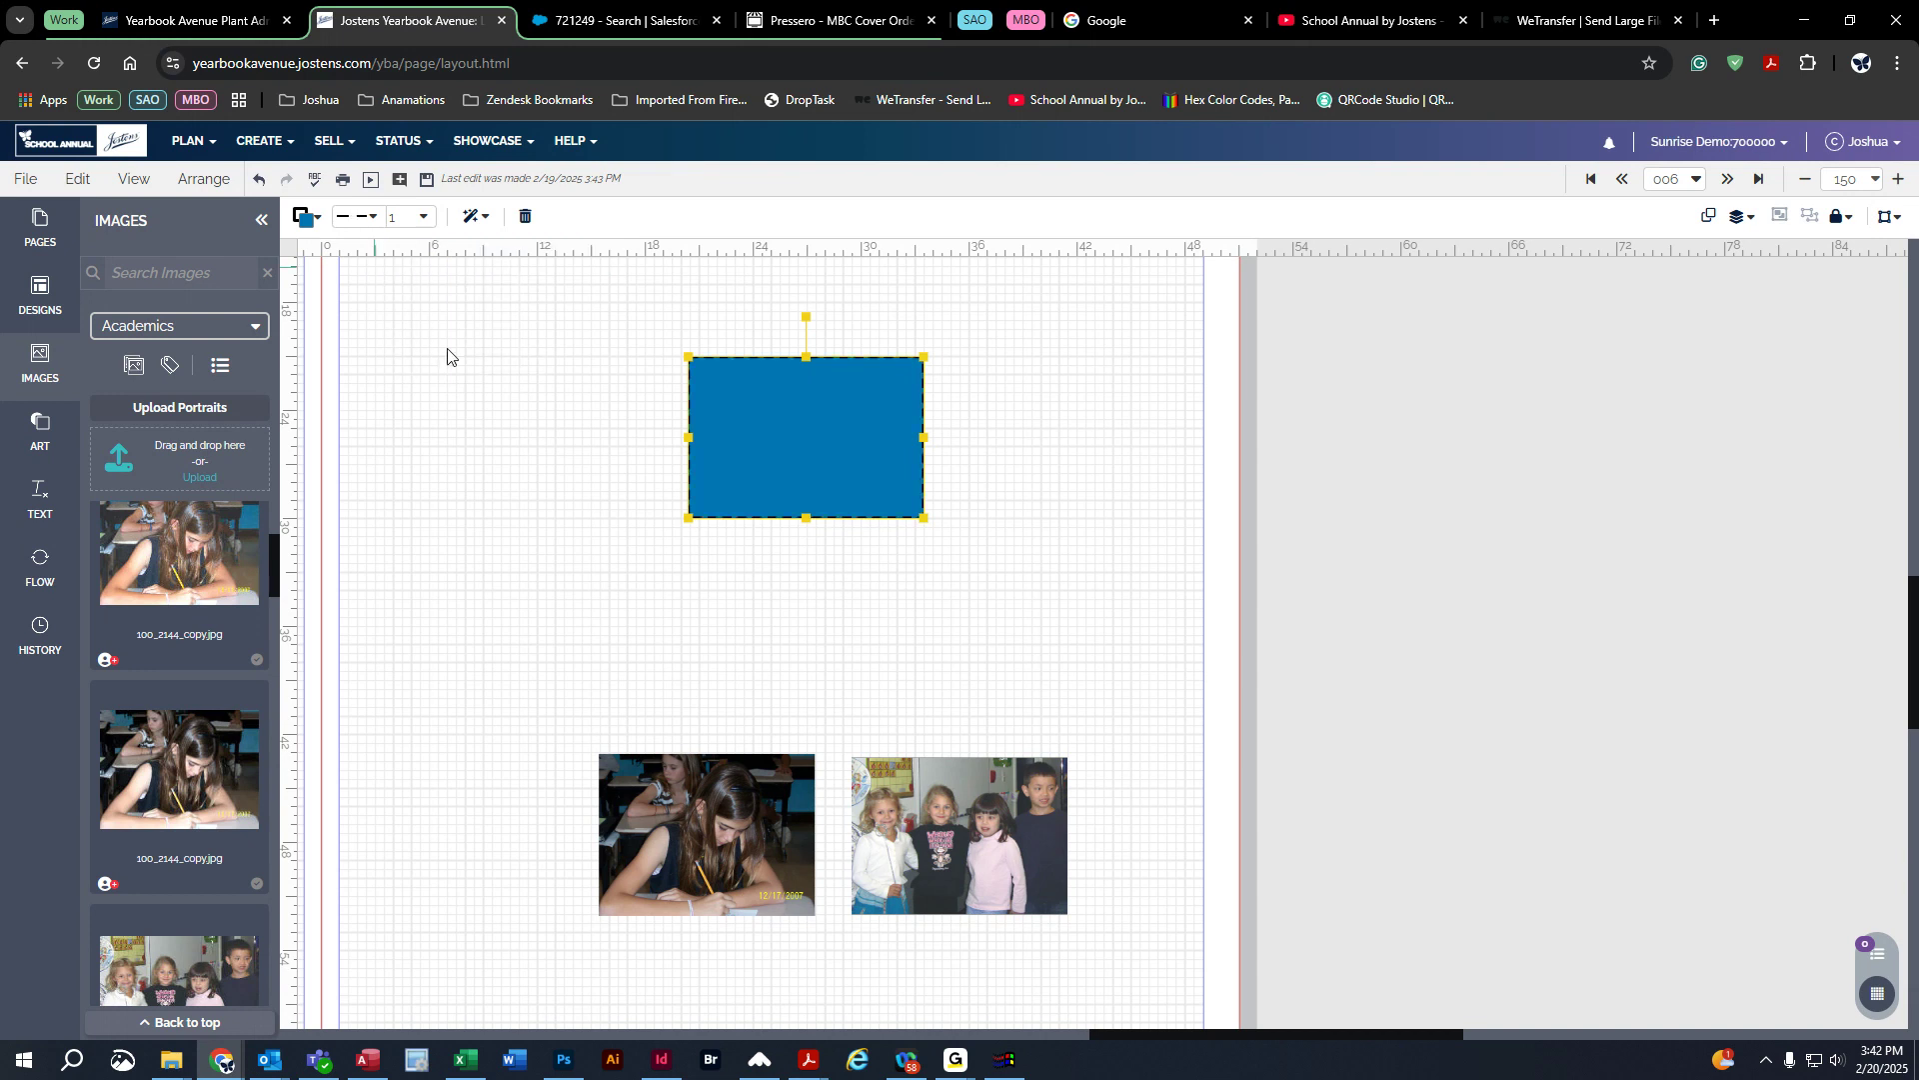
# Step: Set the blue rectangle's dashed stroke size to 7 pt and reduce it to 6 pt
pyautogui.click(424, 217)
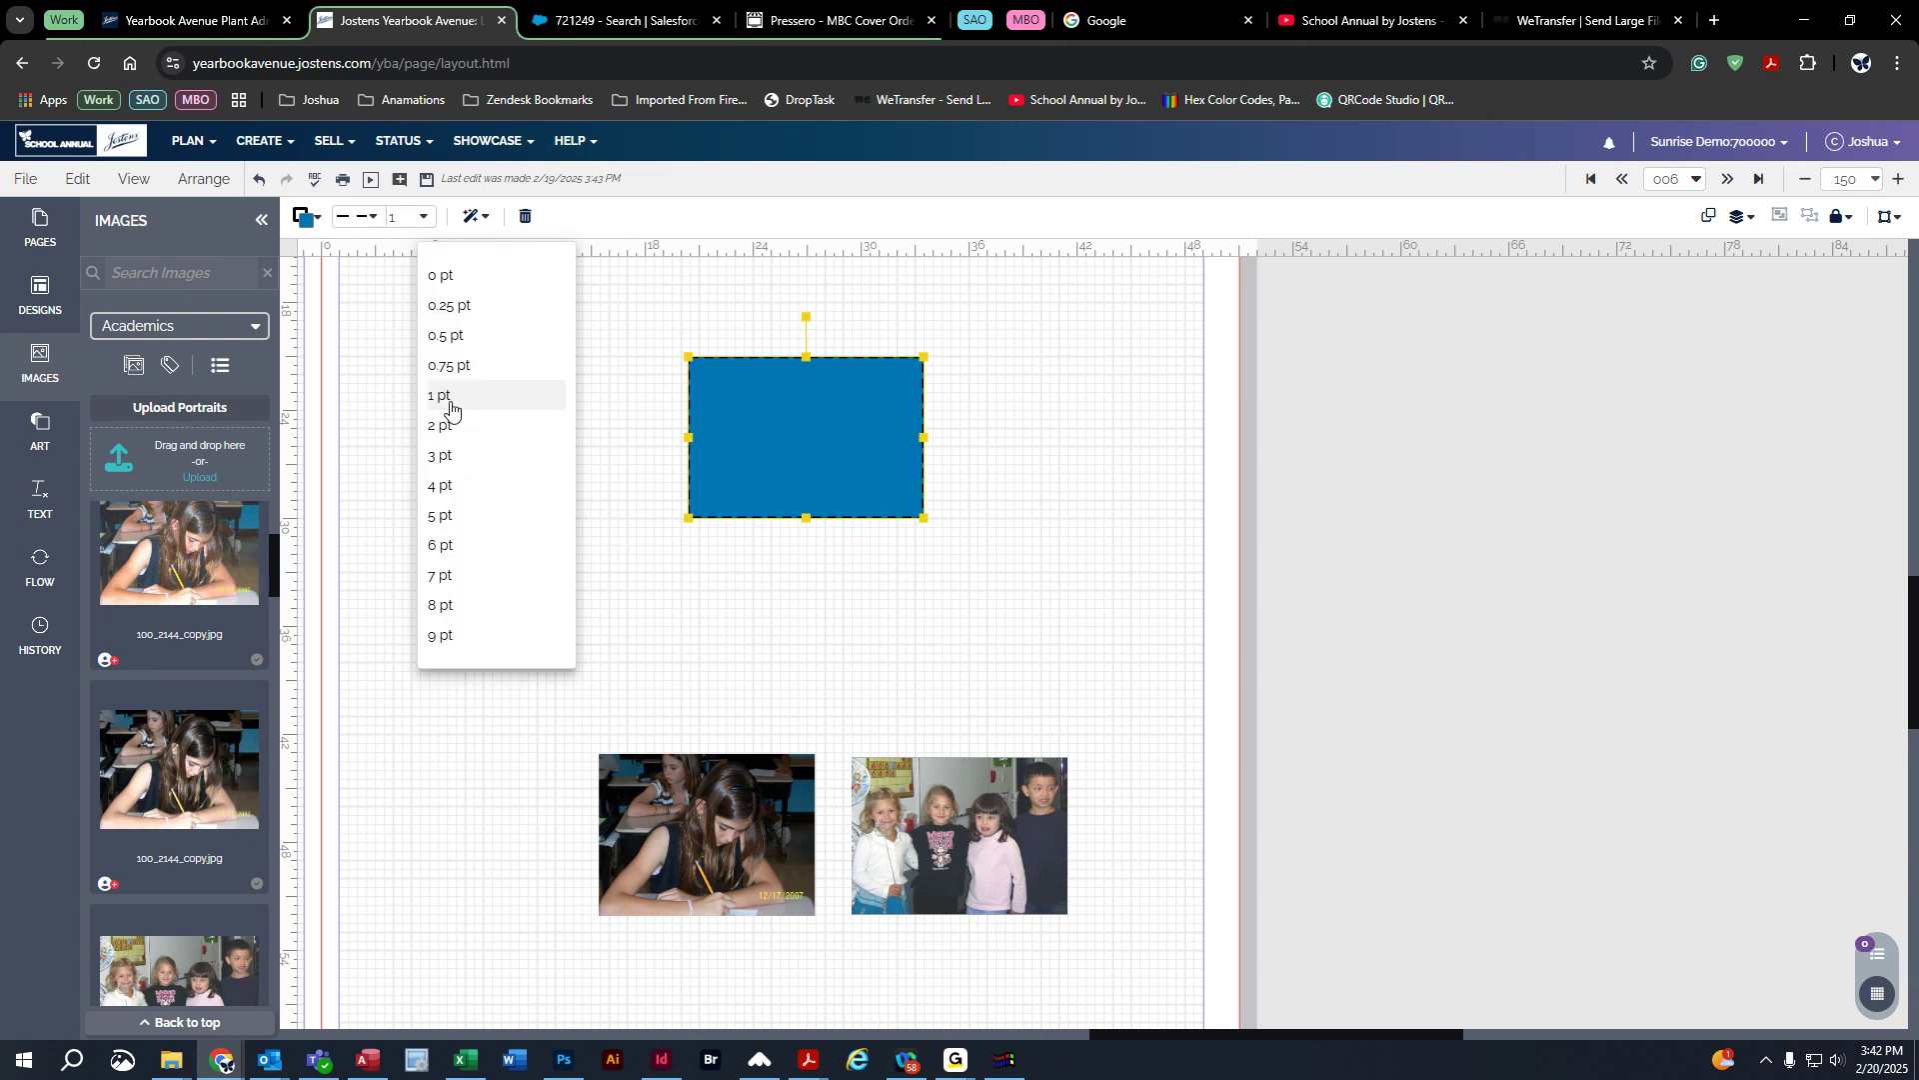
pyautogui.click(477, 577)
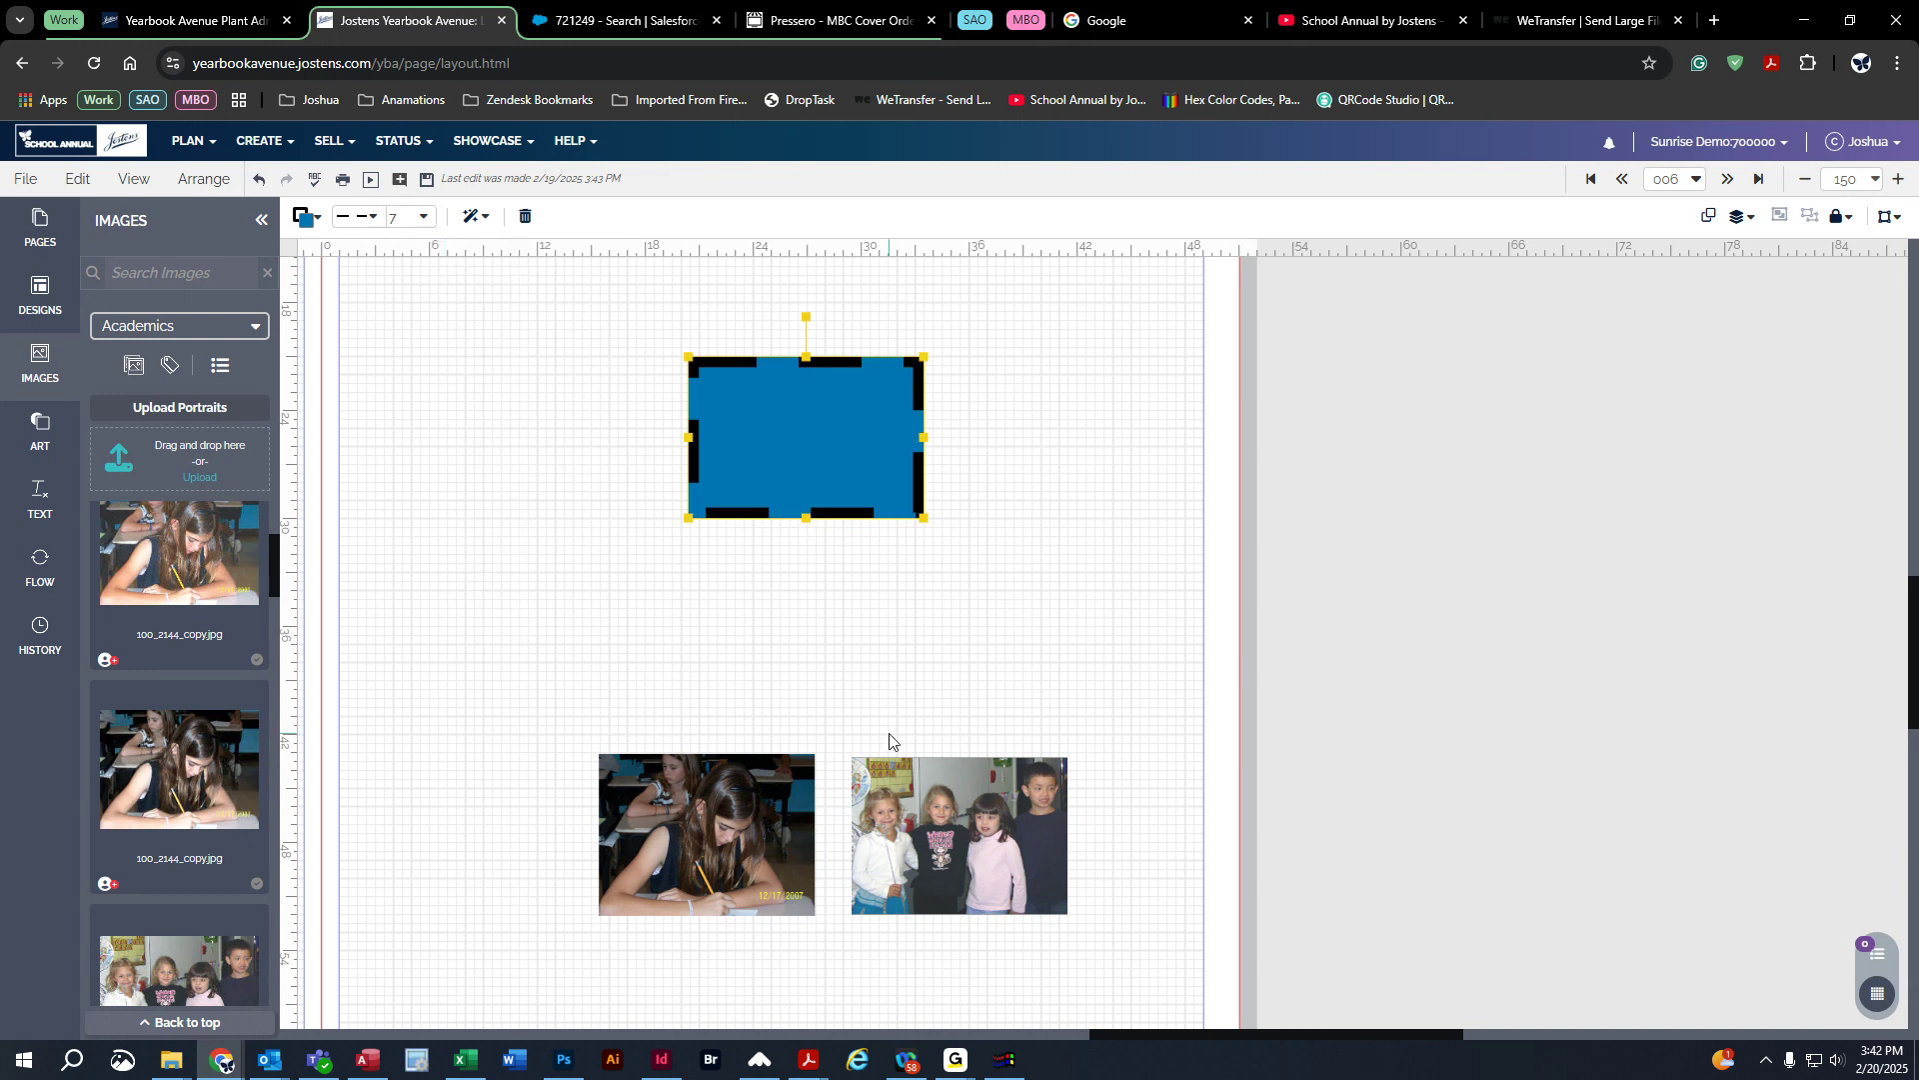
pyautogui.click(360, 217)
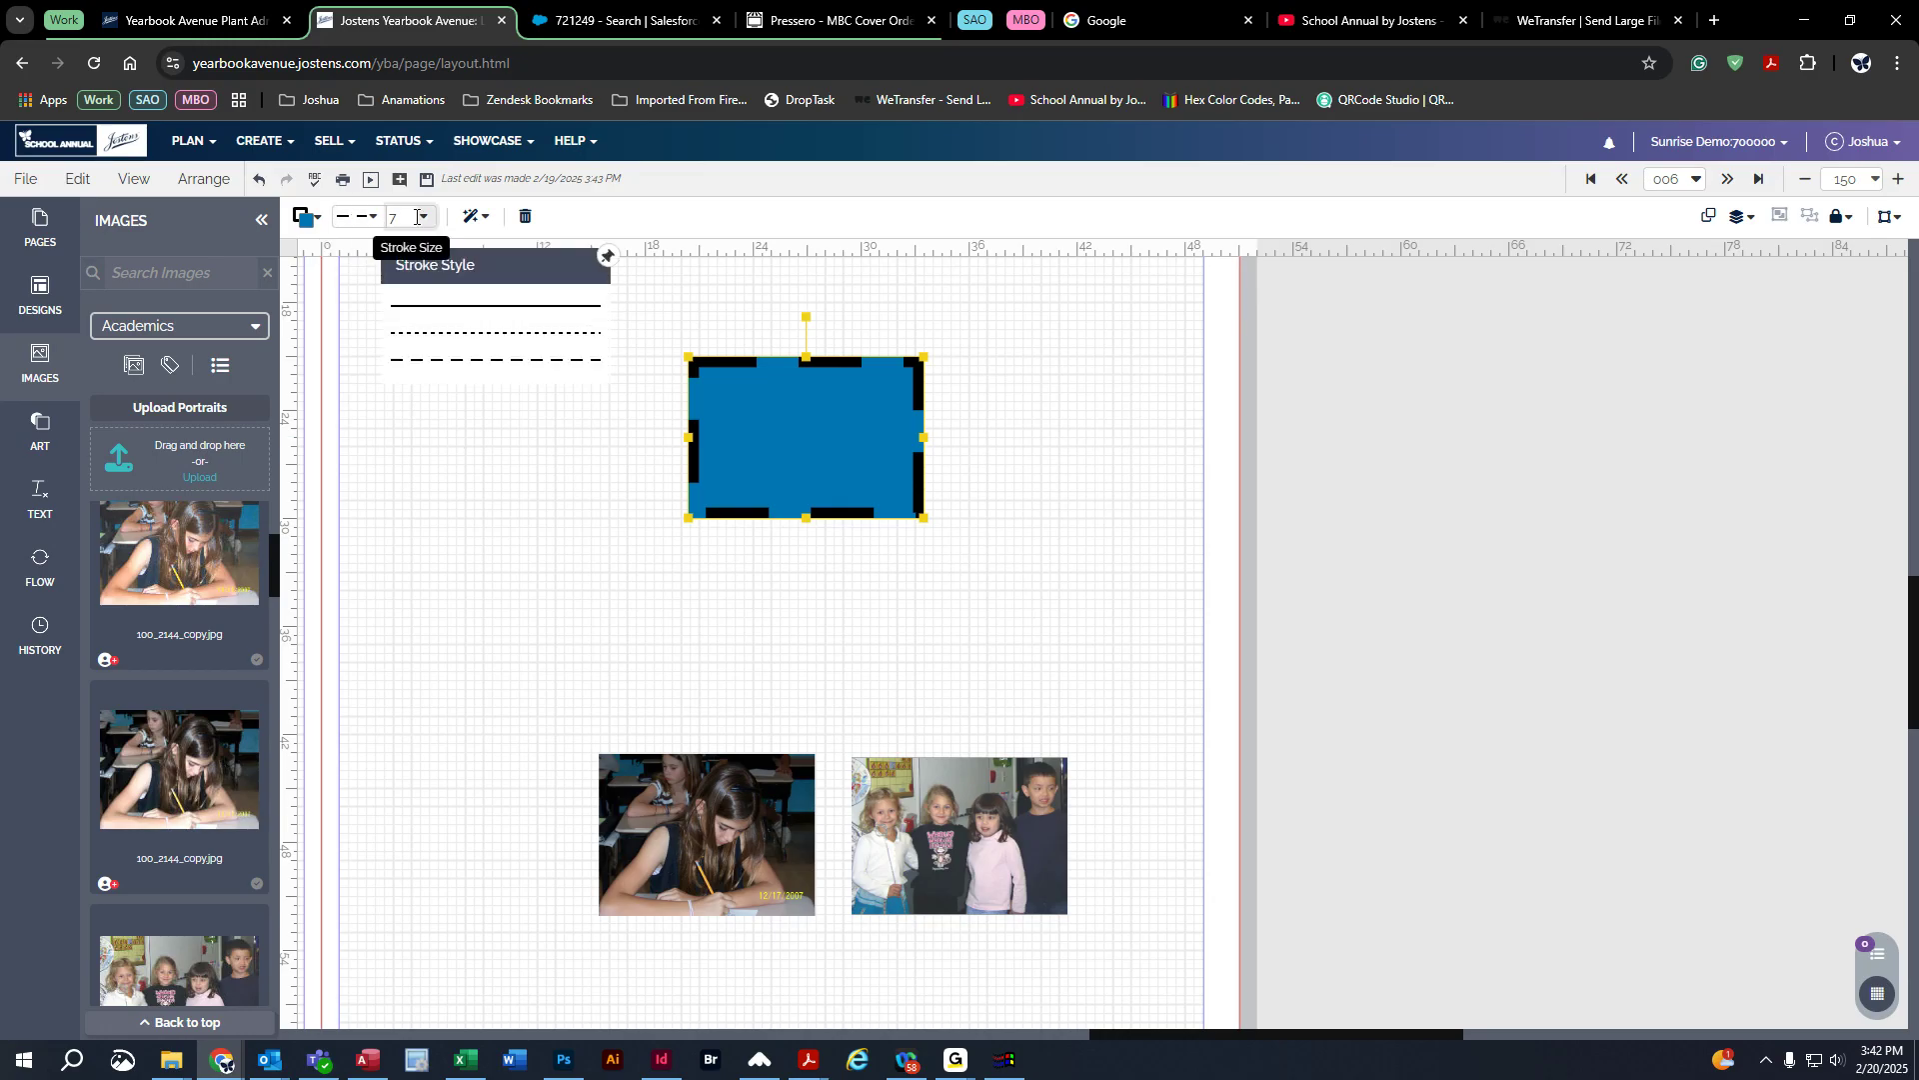
pyautogui.click(428, 220)
pyautogui.click(476, 557)
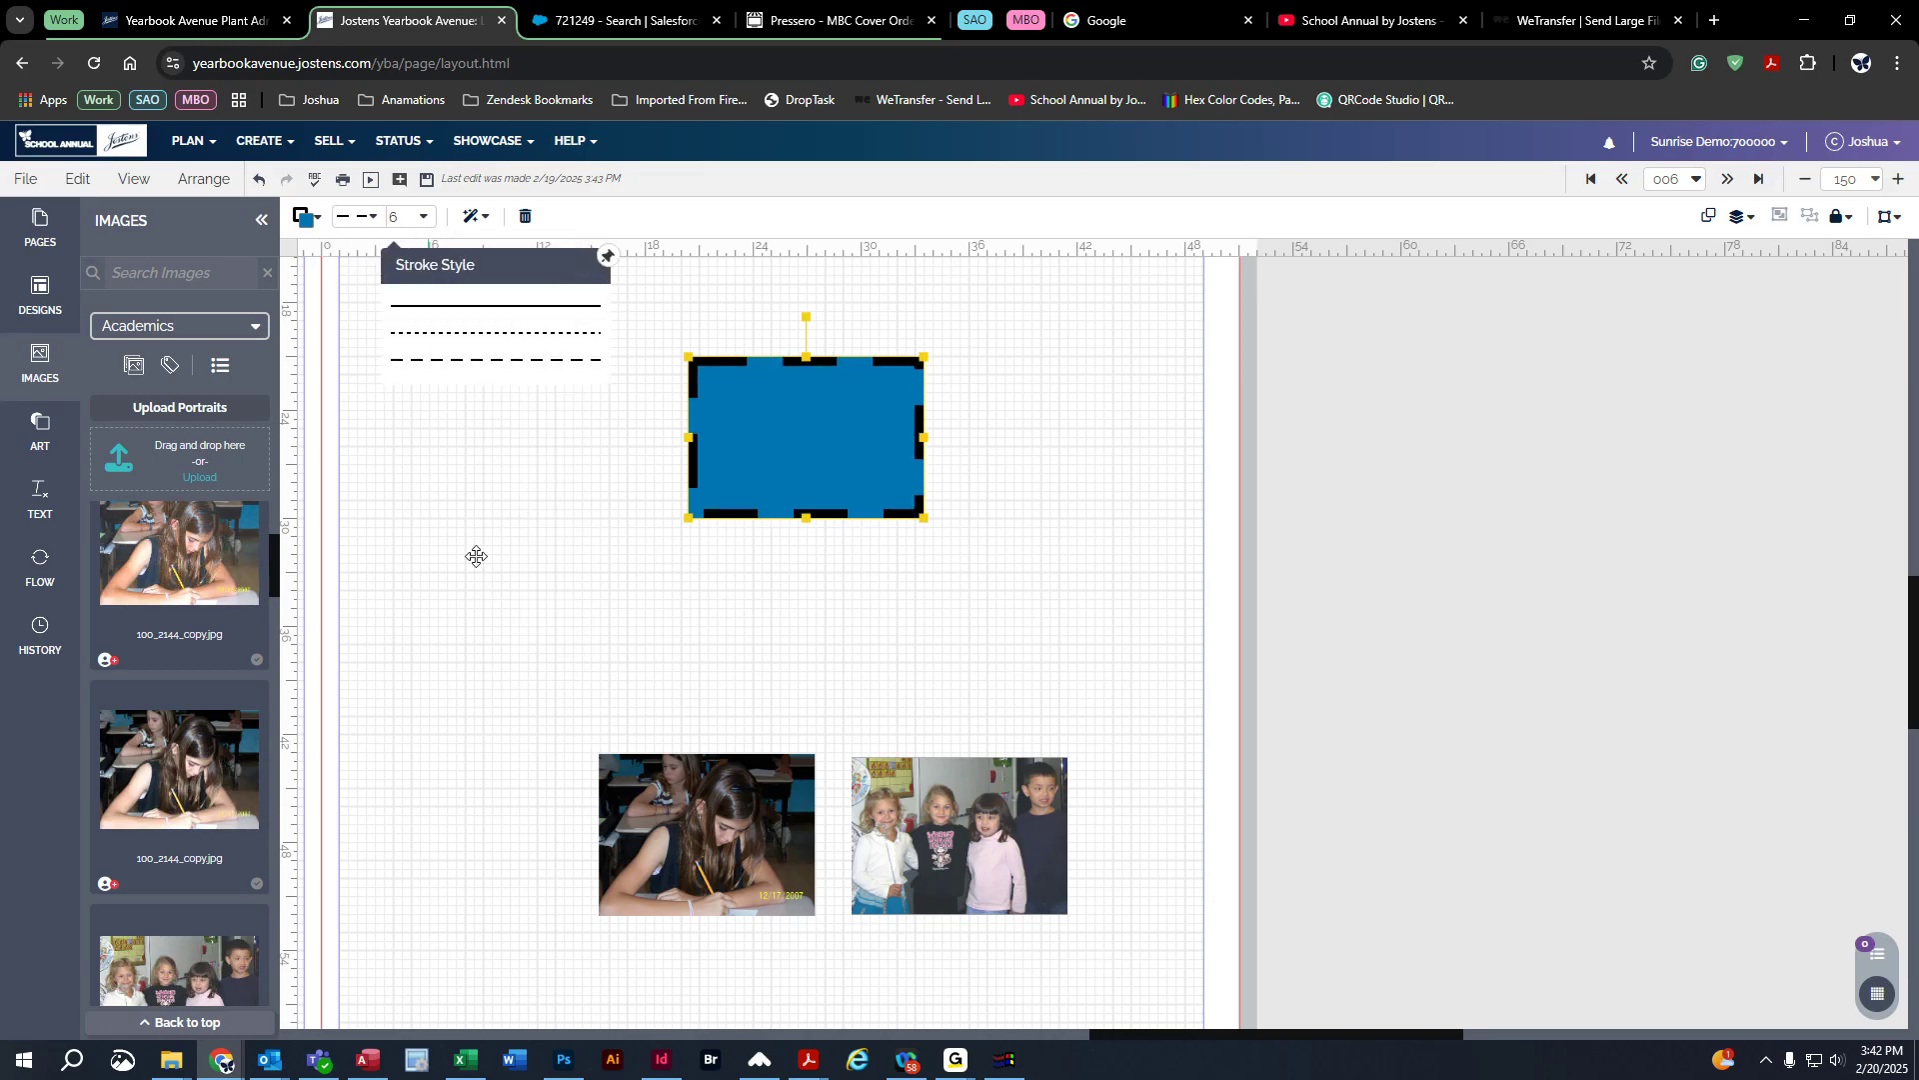
pyautogui.click(610, 480)
pyautogui.click(823, 410)
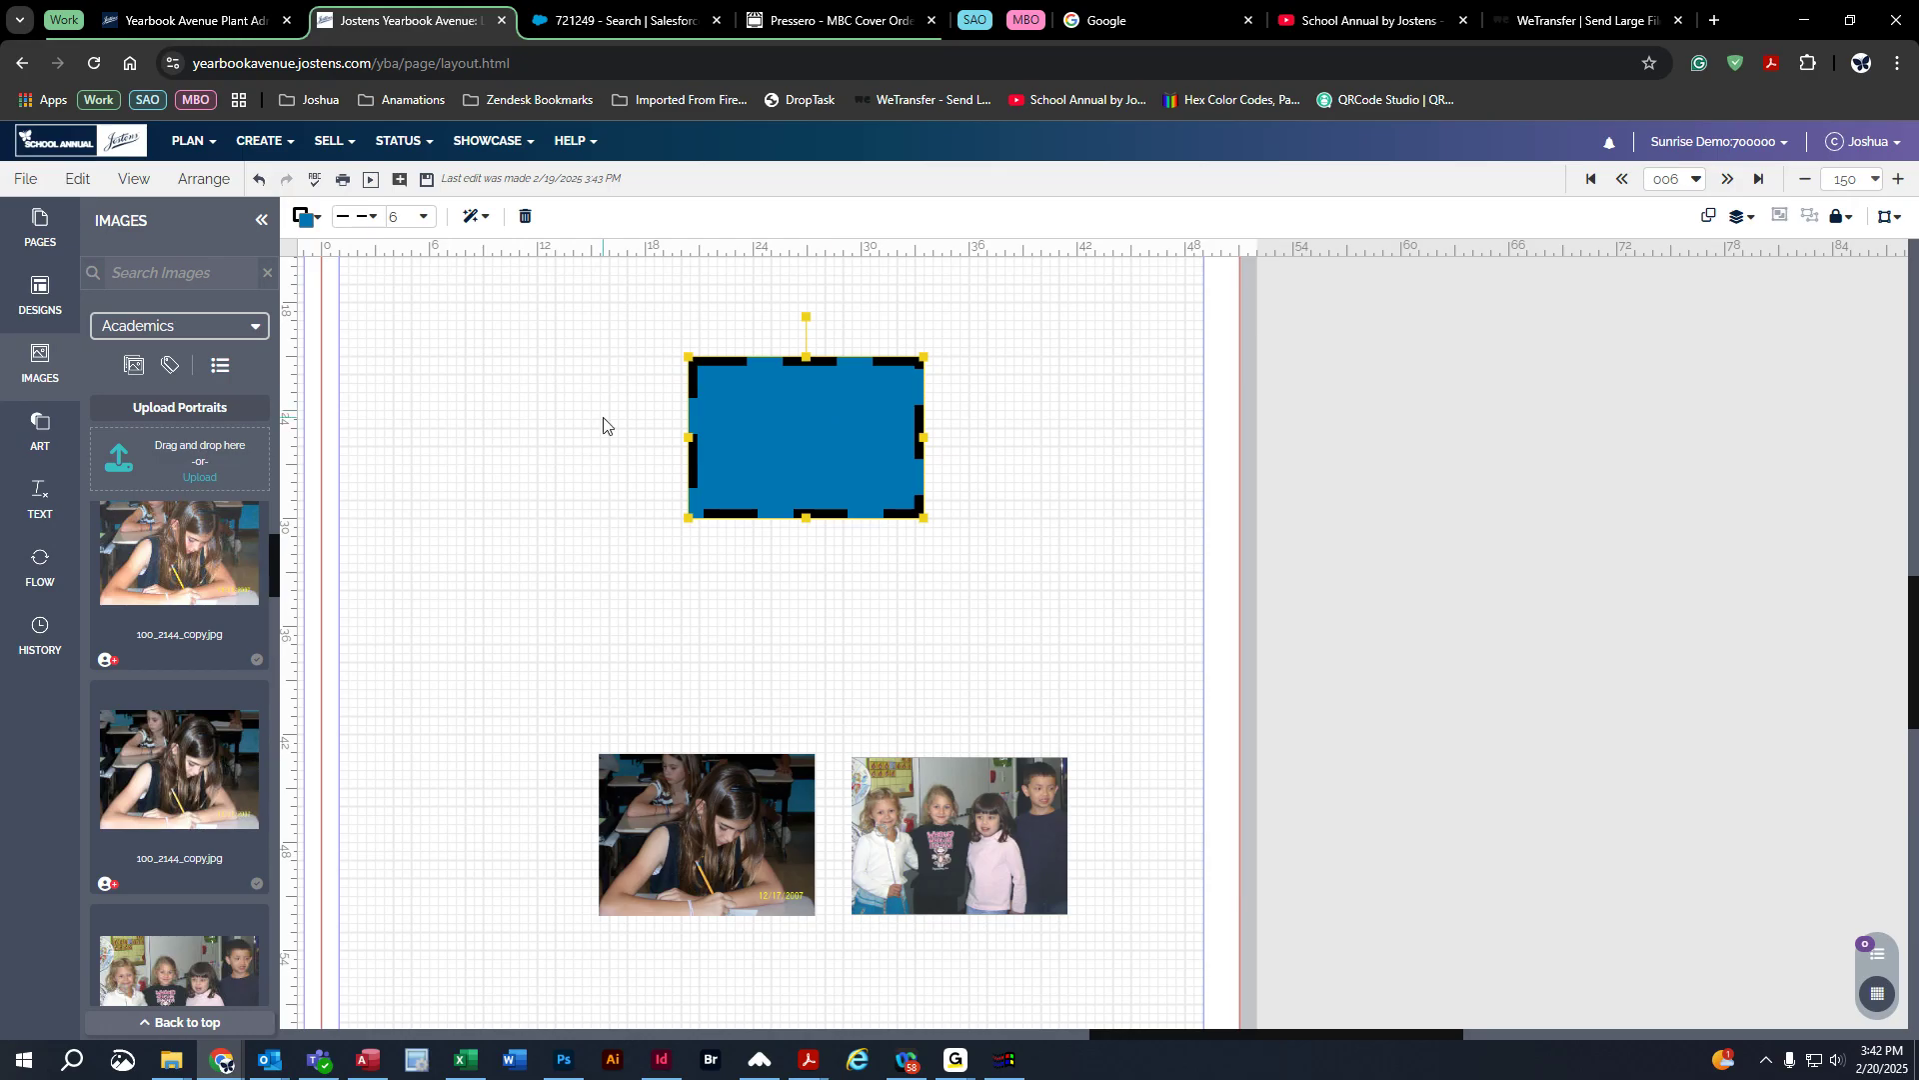
# Step: Set the blue rectangle's rounded corner value to 21, keeping transparency and tint at 0
pyautogui.click(476, 216)
pyautogui.moveTo(521, 374); pyautogui.dragTo(634, 374)
pyautogui.moveTo(520, 443)
pyautogui.mouseDown()
pyautogui.moveTo(600, 443)
pyautogui.moveTo(508, 446)
pyautogui.mouseUp()
pyautogui.moveTo(520, 511); pyautogui.dragTo(469, 537)
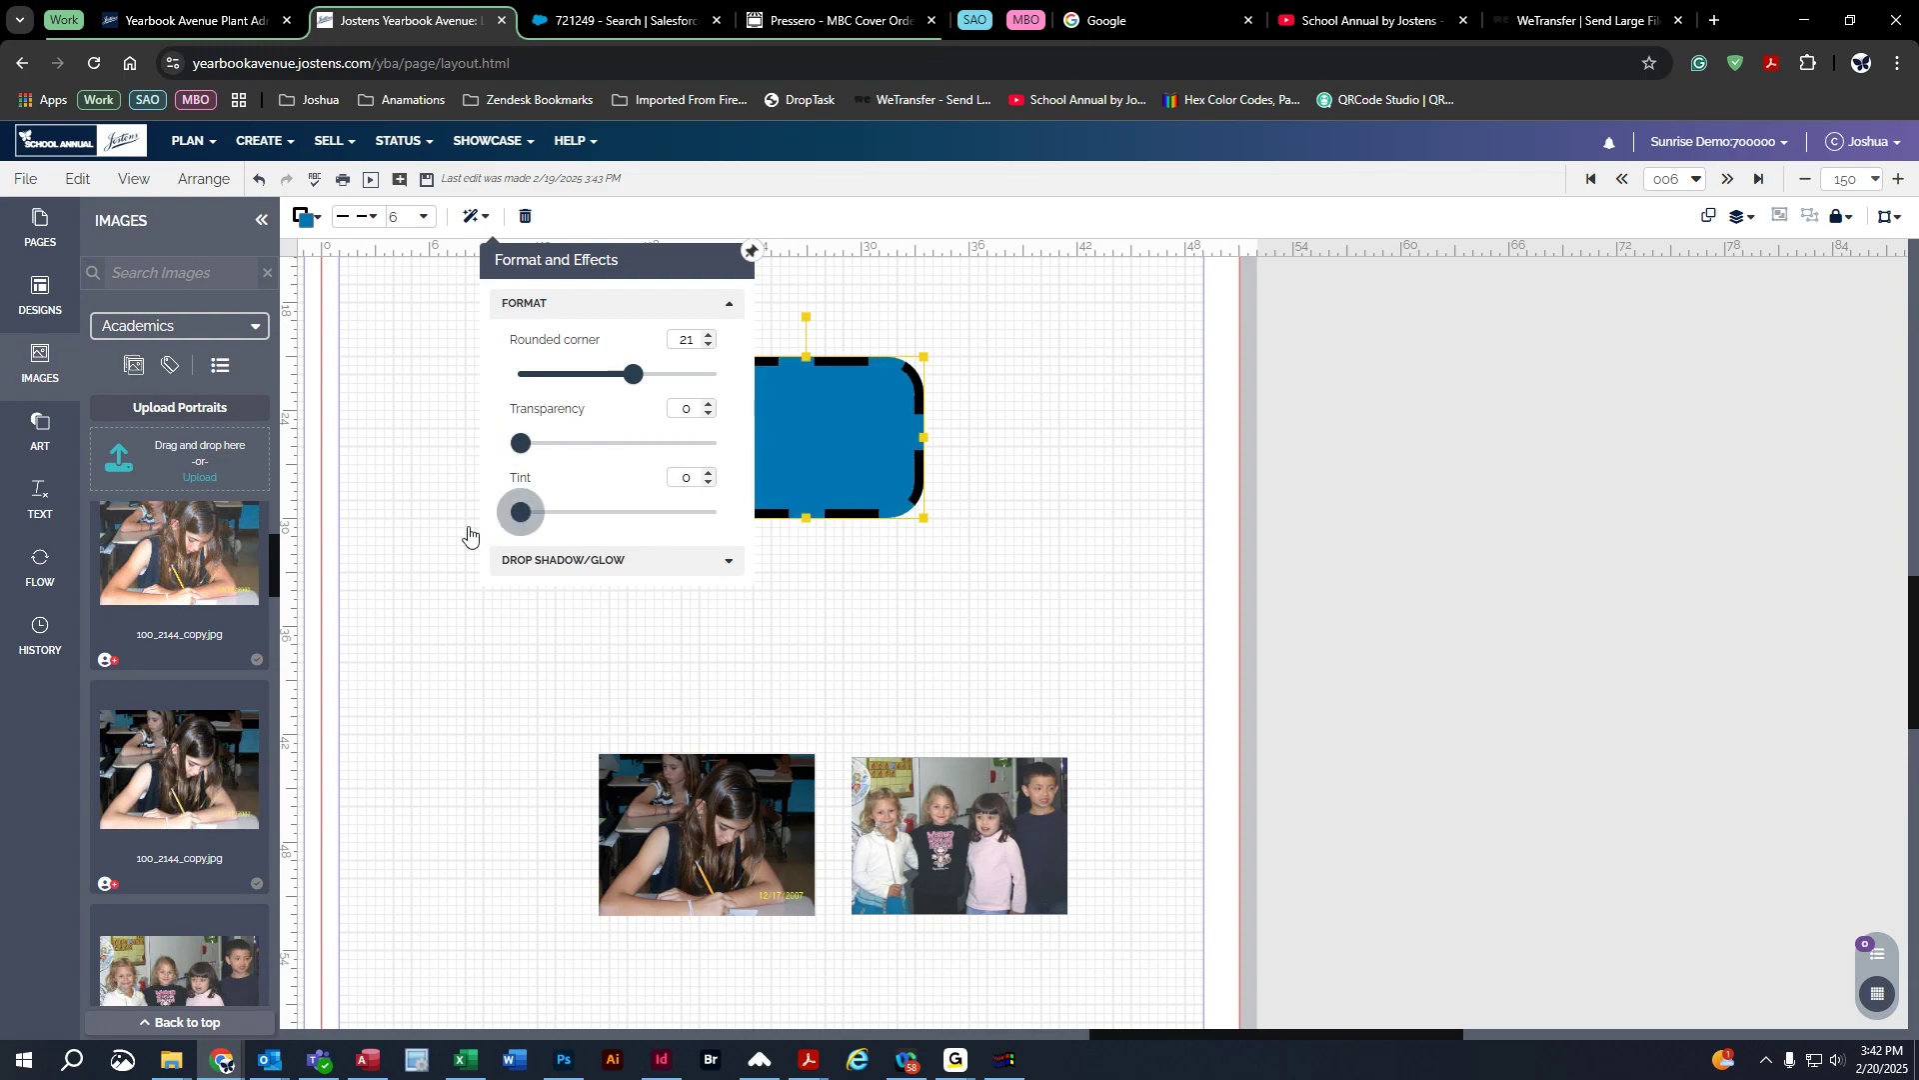
# Step: Apply a drop shadow to the blue rectangle and replace it with a black glow at opacity 50 and blur 13
pyautogui.click(553, 566)
pyautogui.moveTo(628, 269); pyautogui.dragTo(1300, 285)
pyautogui.click(1238, 389)
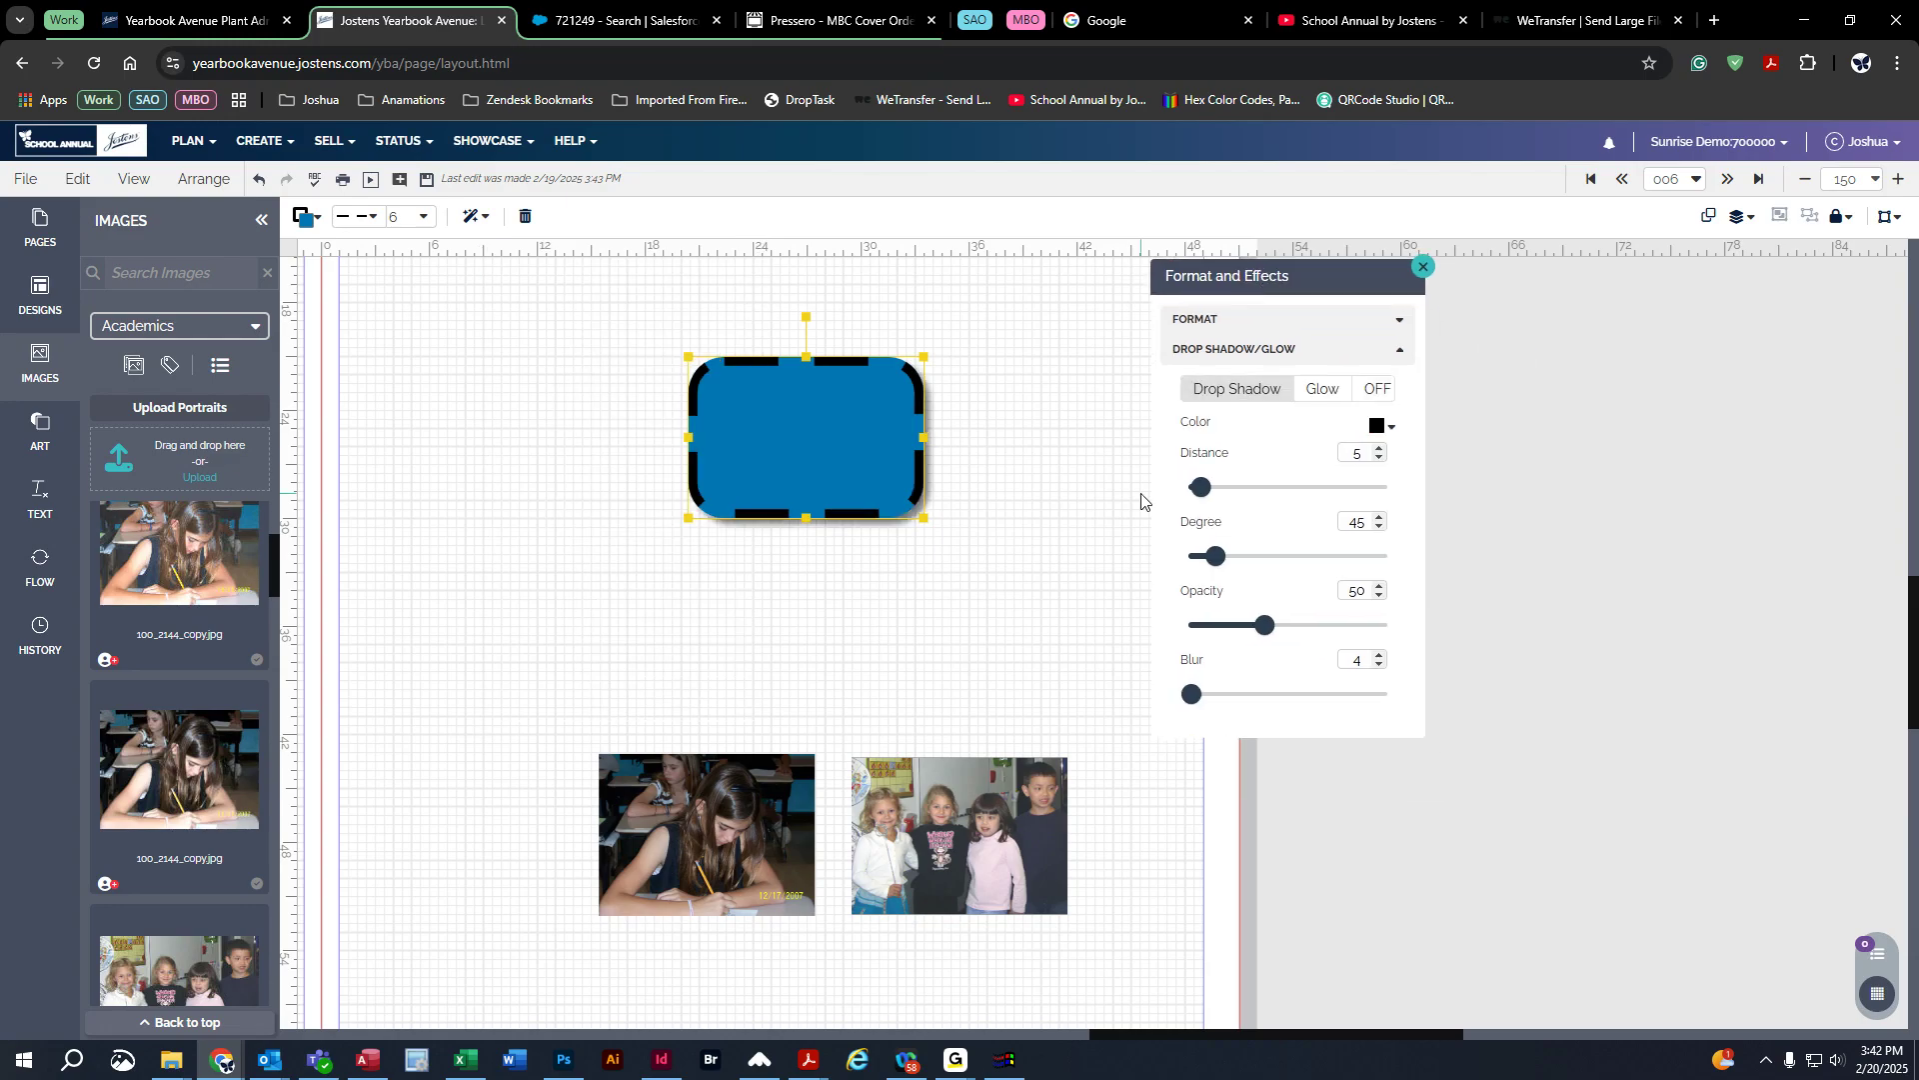
pyautogui.click(1317, 396)
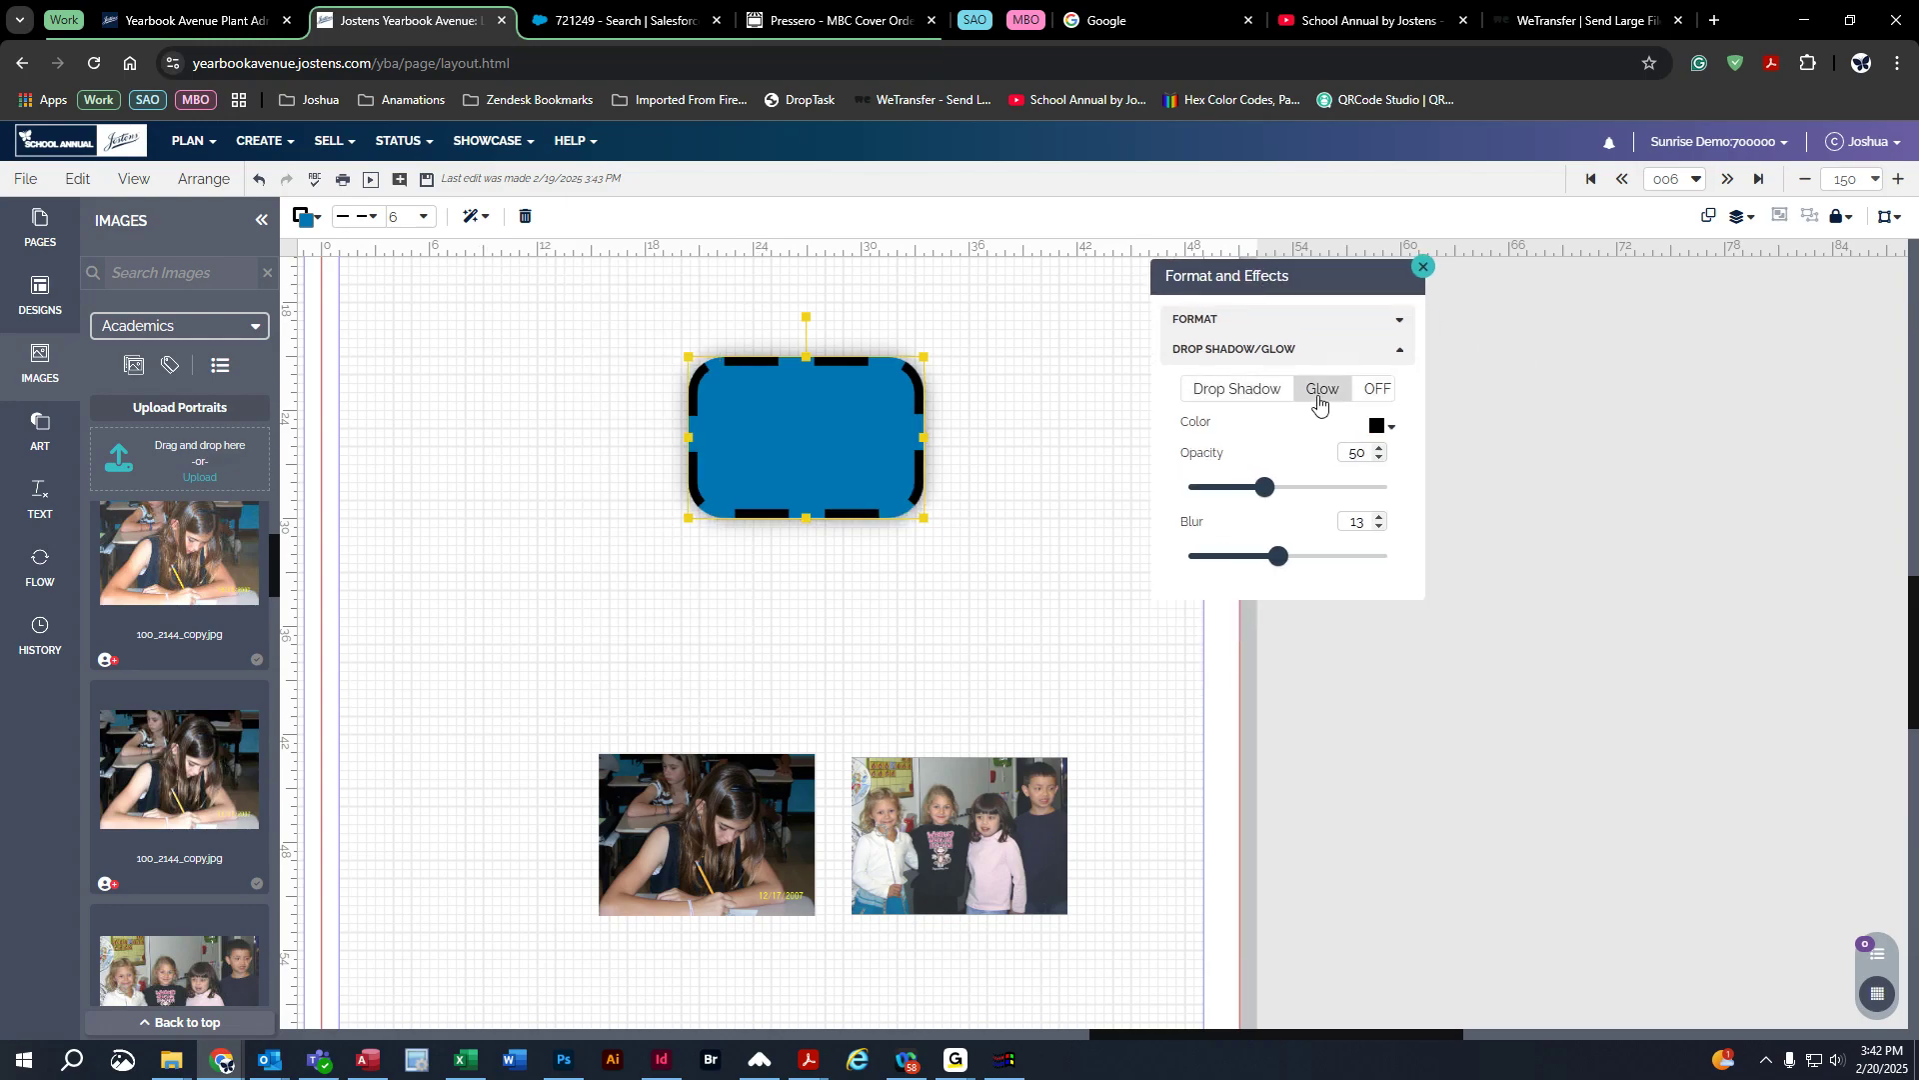
pyautogui.click(1424, 266)
# Step: Move the blue rectangle onto the facing page below the headline box and collapse the Images panel
pyautogui.click(1077, 500)
pyautogui.moveTo(792, 406); pyautogui.dragTo(146, 755)
pyautogui.click(36, 374)
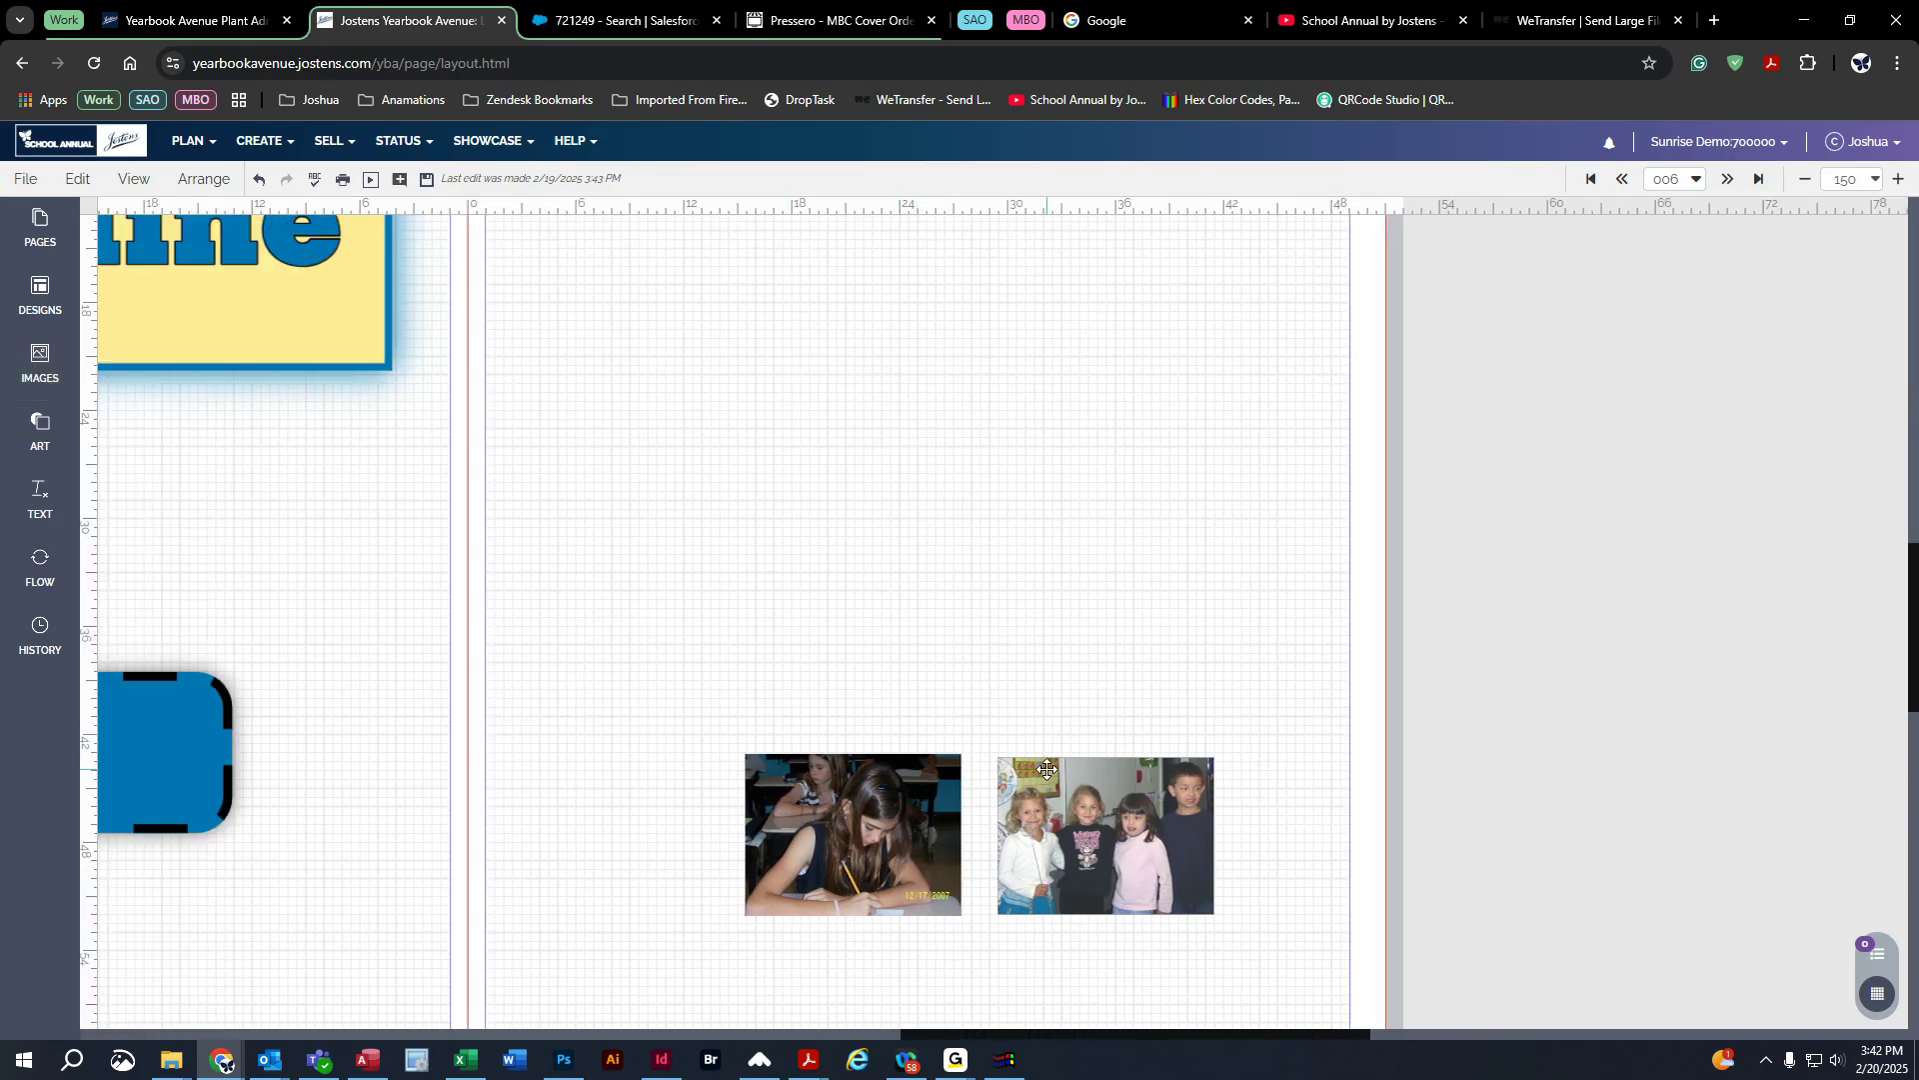
# Step: Enlarge the classroom photo and position it centrally on its page above the group photo of four children
pyautogui.moveTo(866, 842); pyautogui.dragTo(1242, 703)
pyautogui.moveTo(1095, 552); pyautogui.dragTo(1010, 524)
pyautogui.moveTo(1237, 1036); pyautogui.dragTo(1262, 1034)
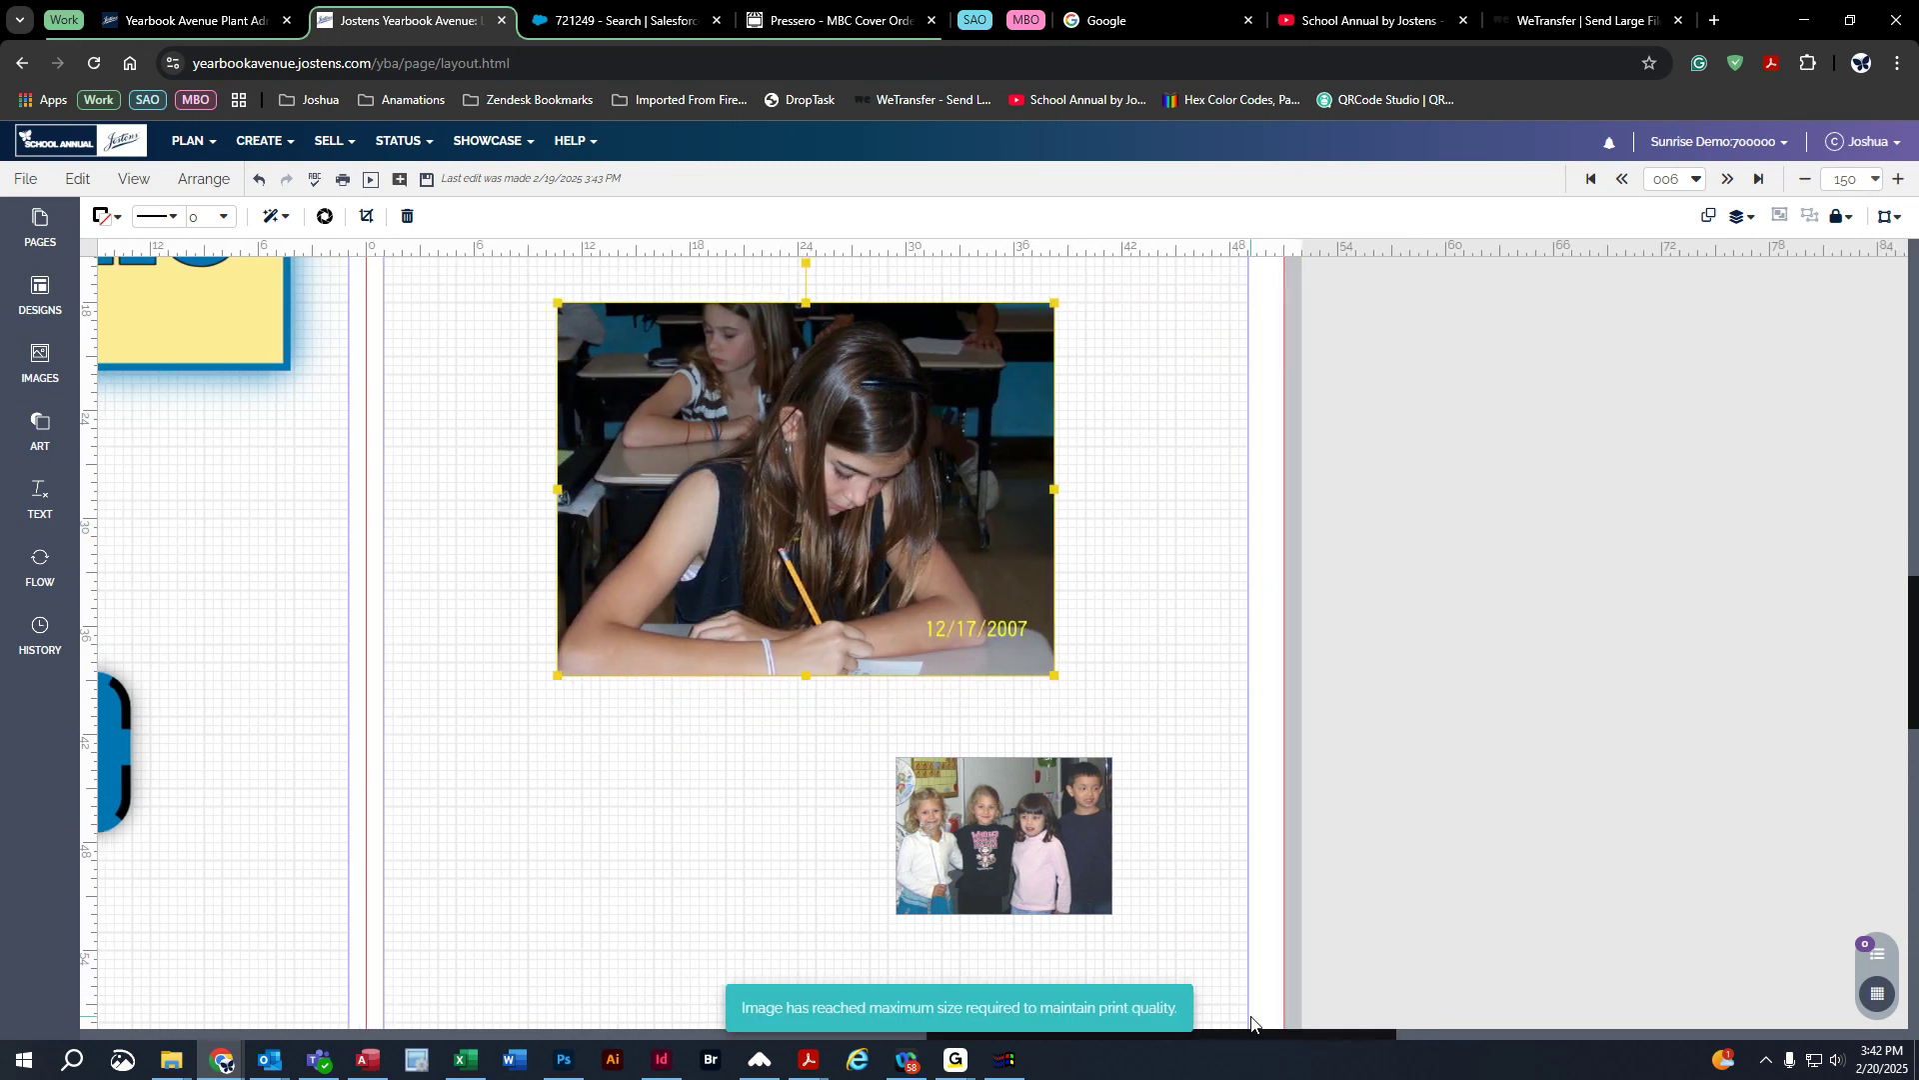
pyautogui.scroll(3, 1060, 822)
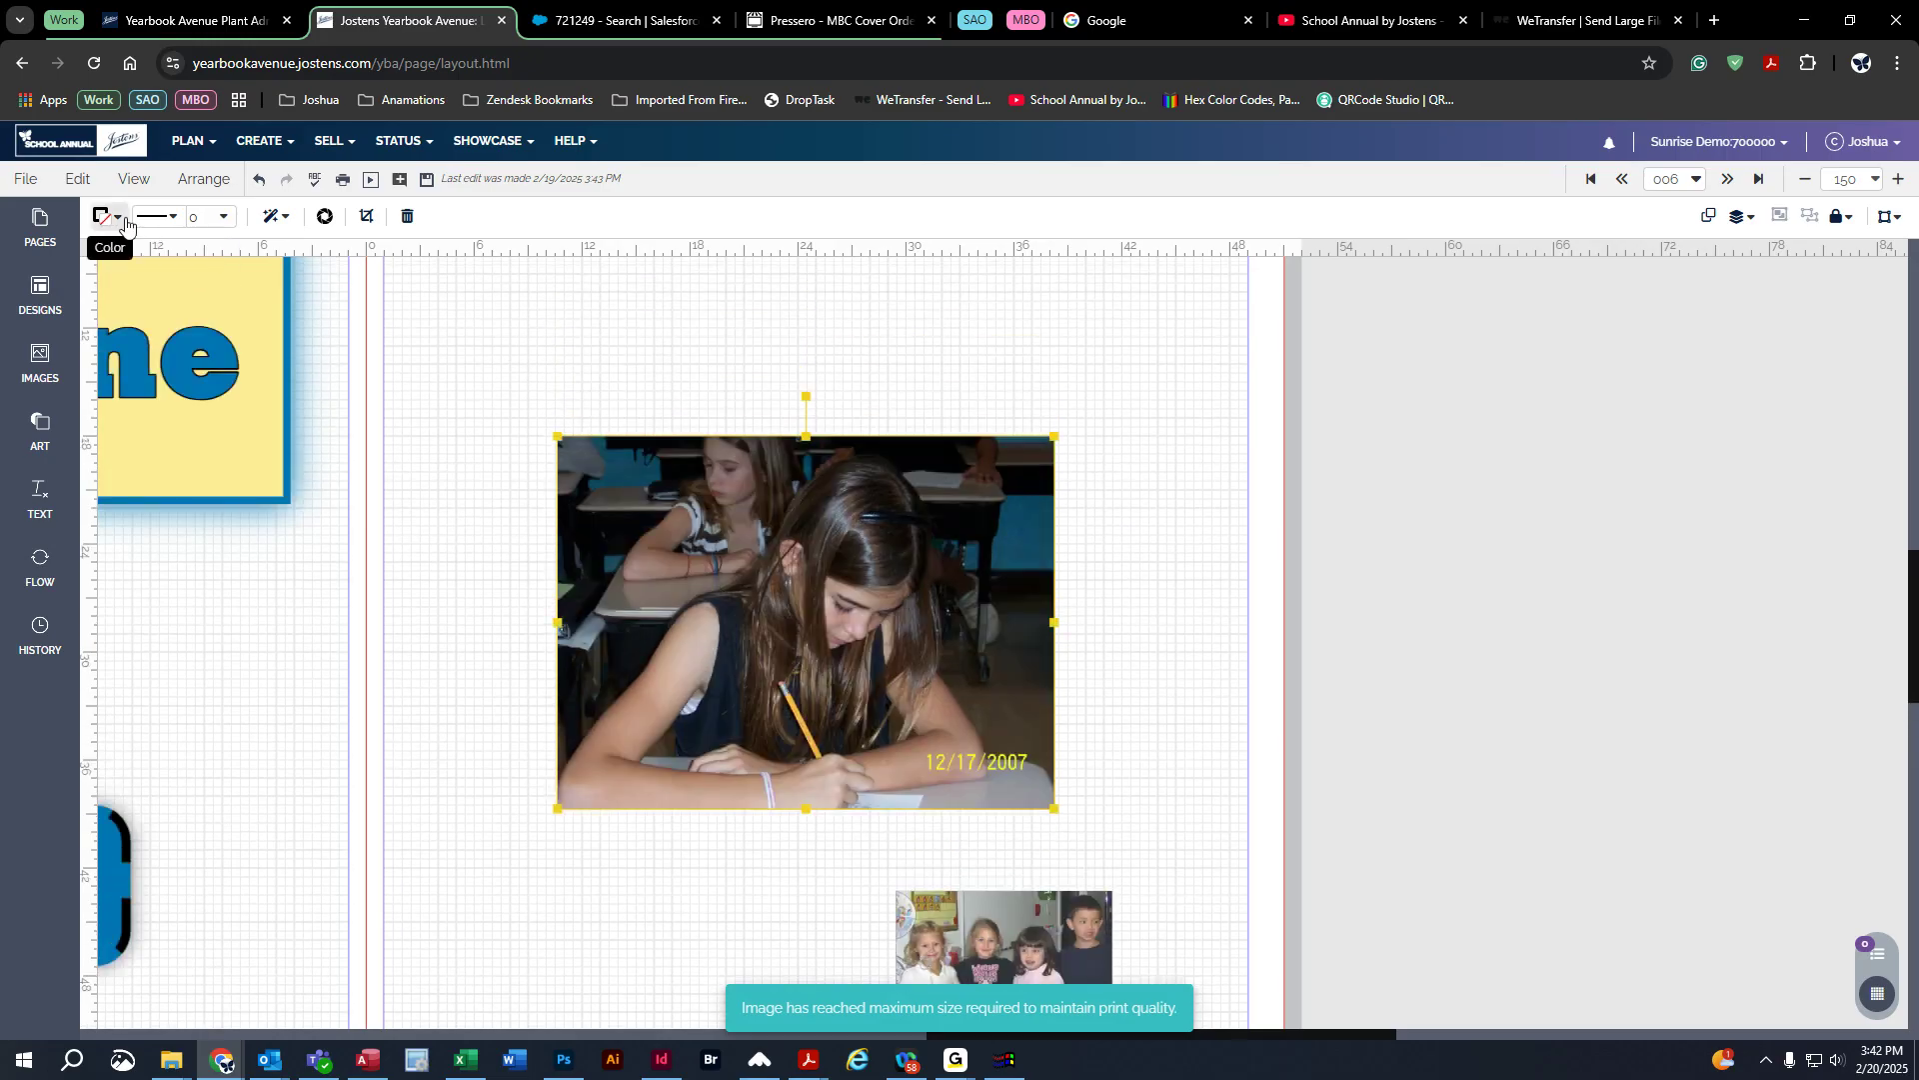
# Step: Give the classroom photo a solid stroke in the page's blue and set its size to 5 pt
pyautogui.click(117, 222)
pyautogui.click(143, 372)
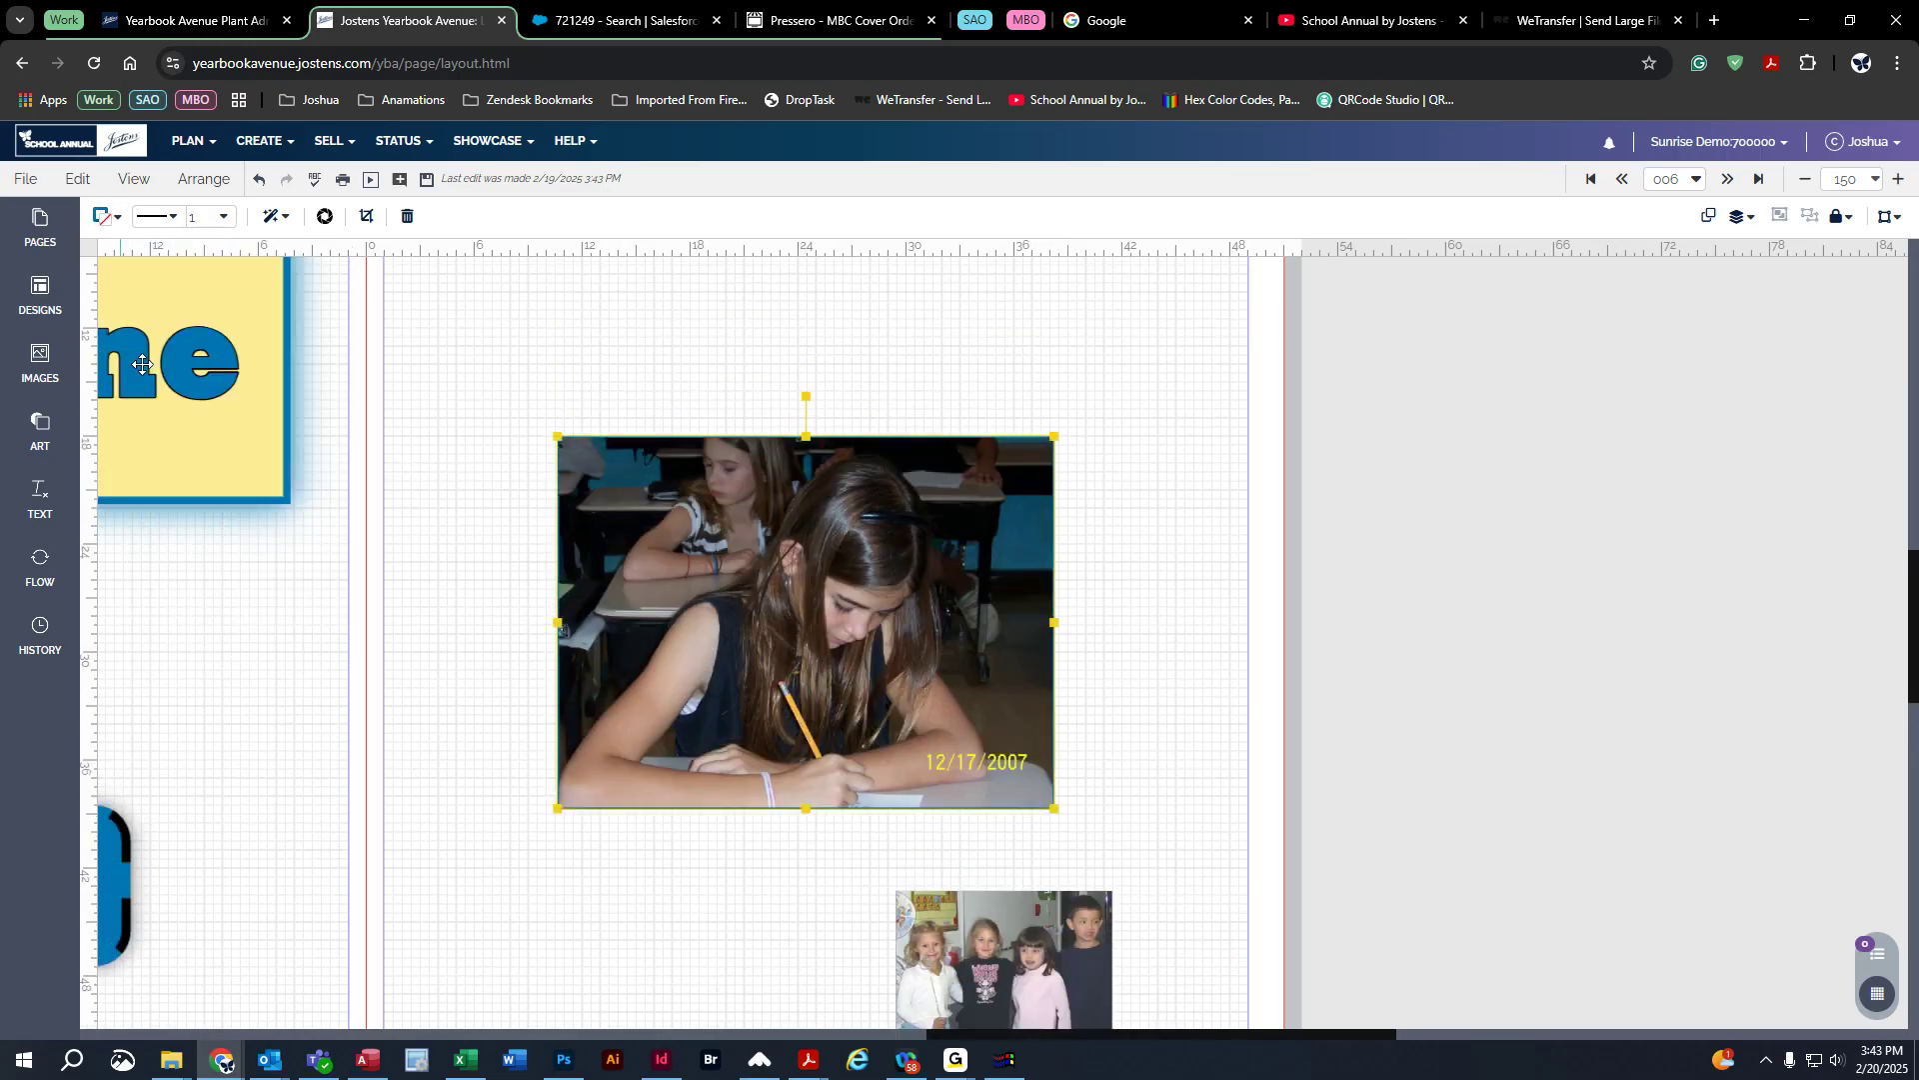
pyautogui.click(223, 217)
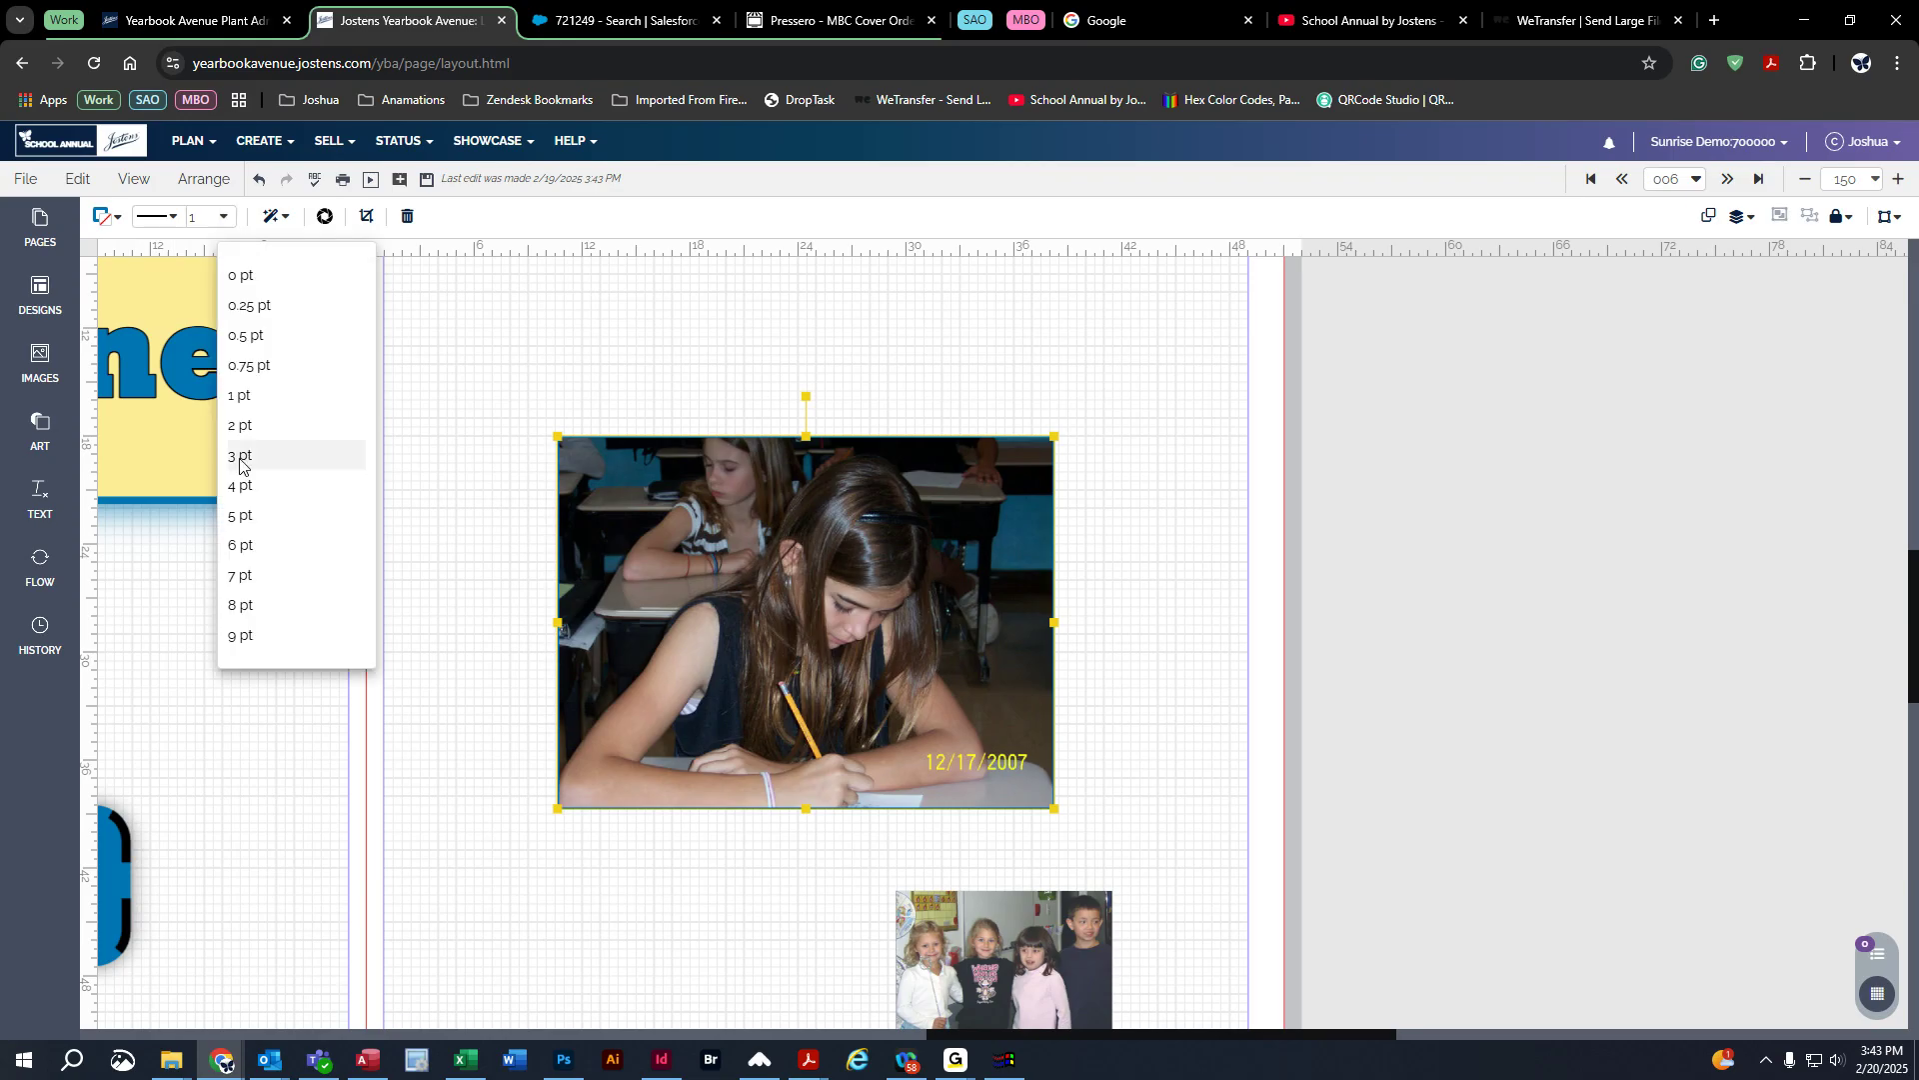
pyautogui.click(286, 519)
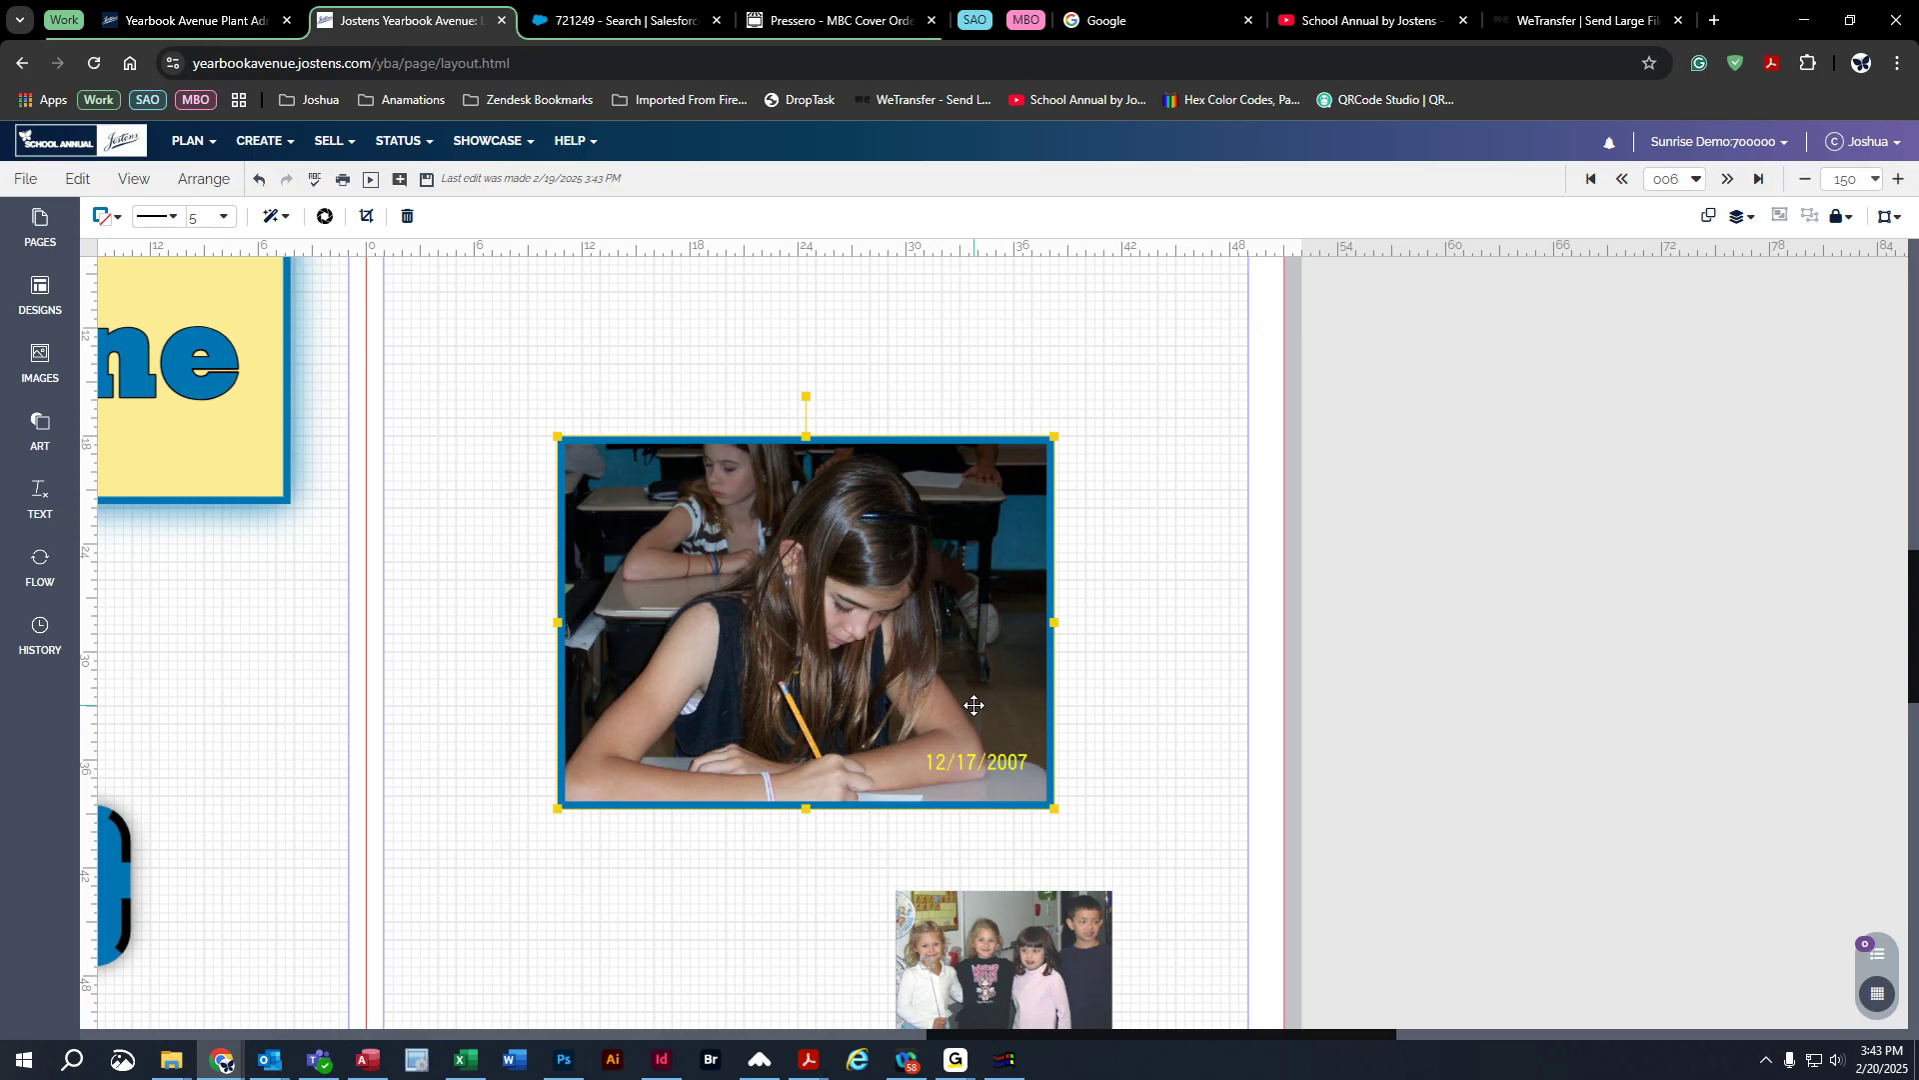
# Step: Try a 9 pt stroke on the classroom photo and return the stroke size to 5 pt
pyautogui.click(224, 217)
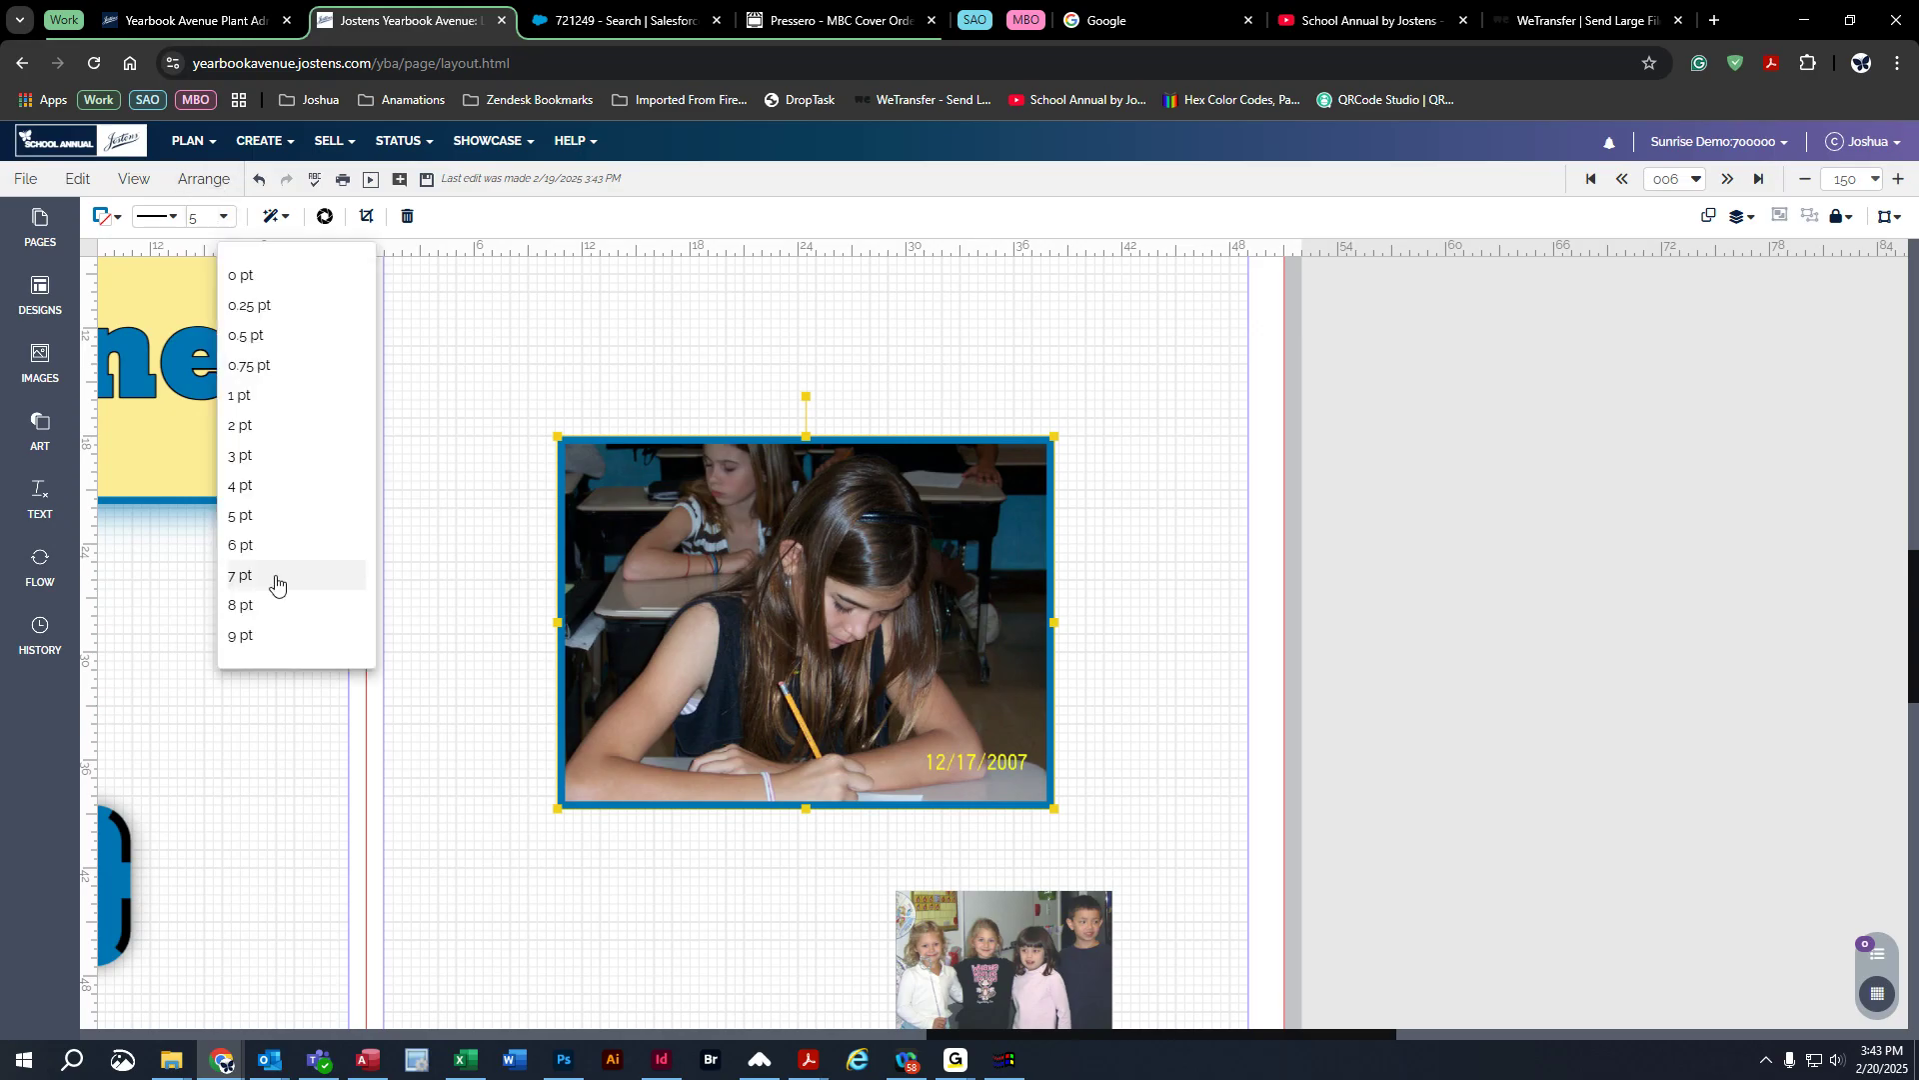
pyautogui.click(262, 636)
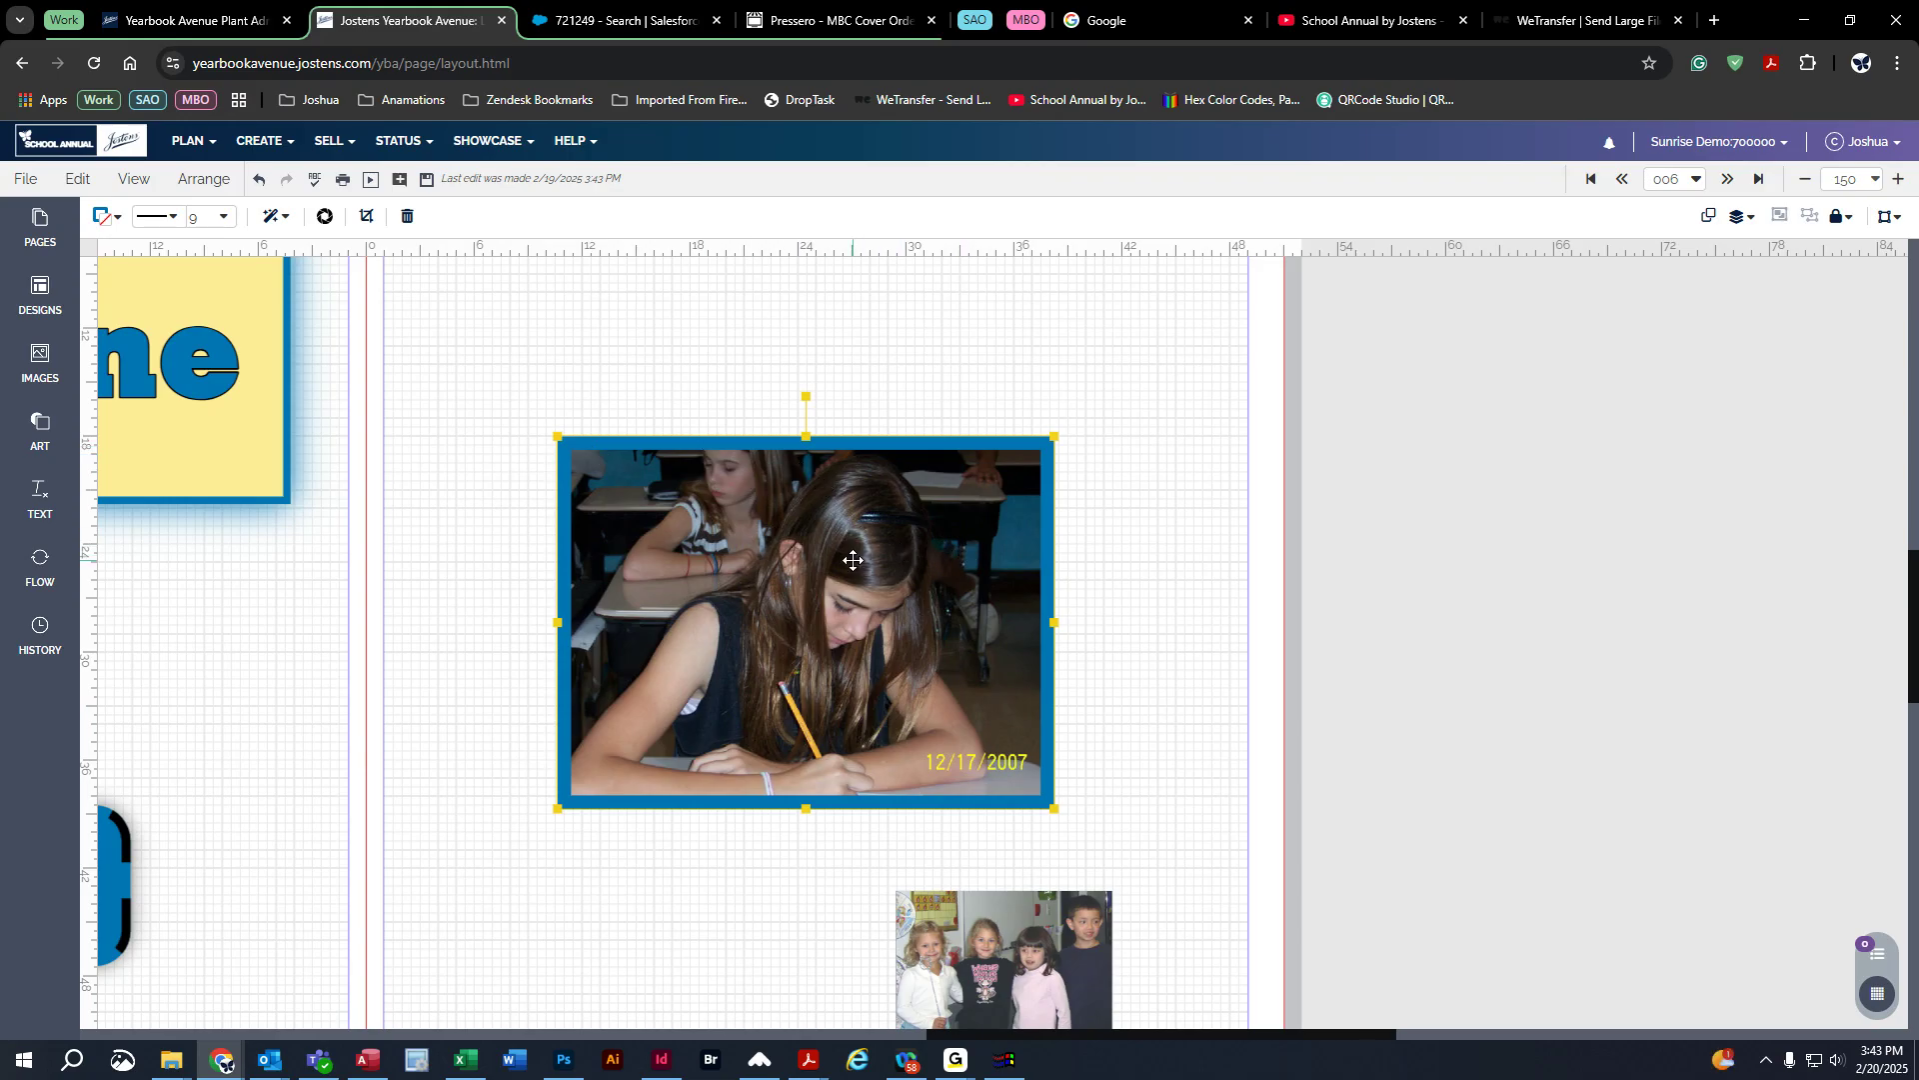
pyautogui.click(229, 217)
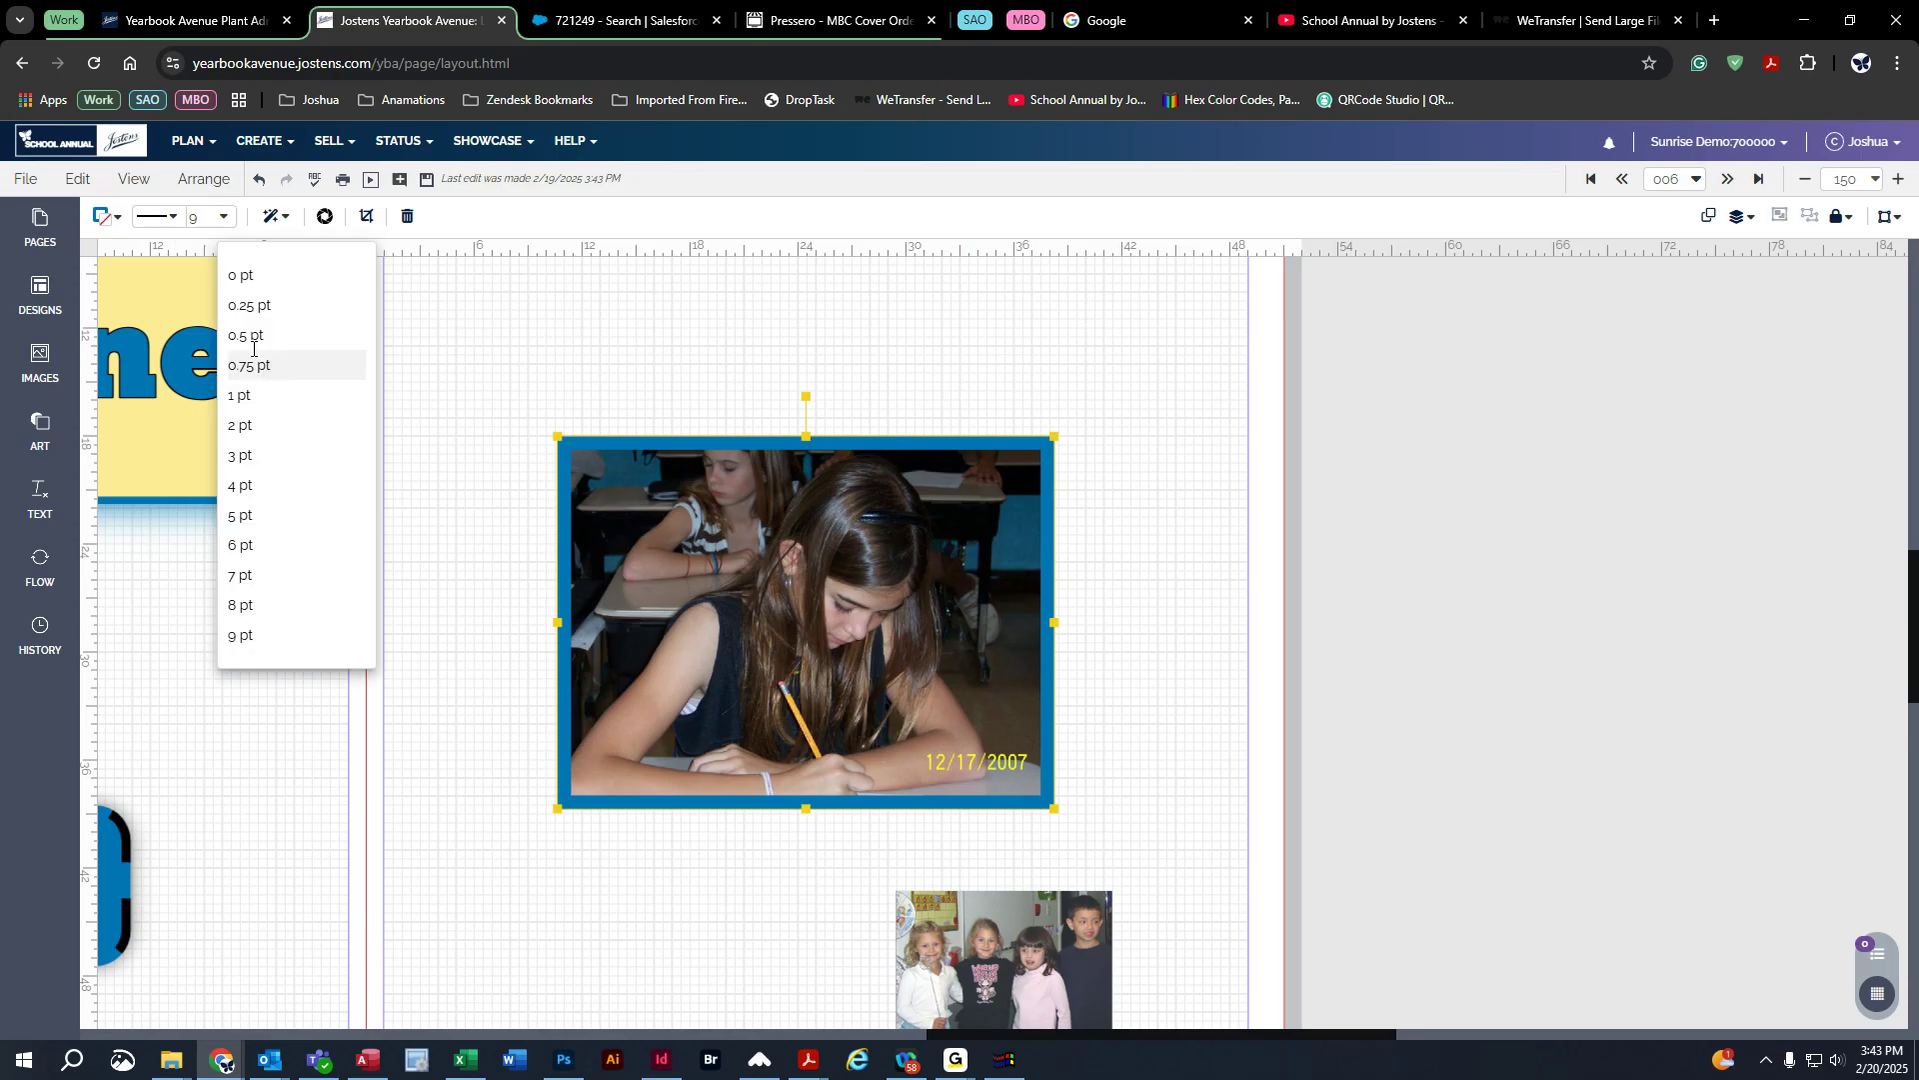
pyautogui.click(290, 516)
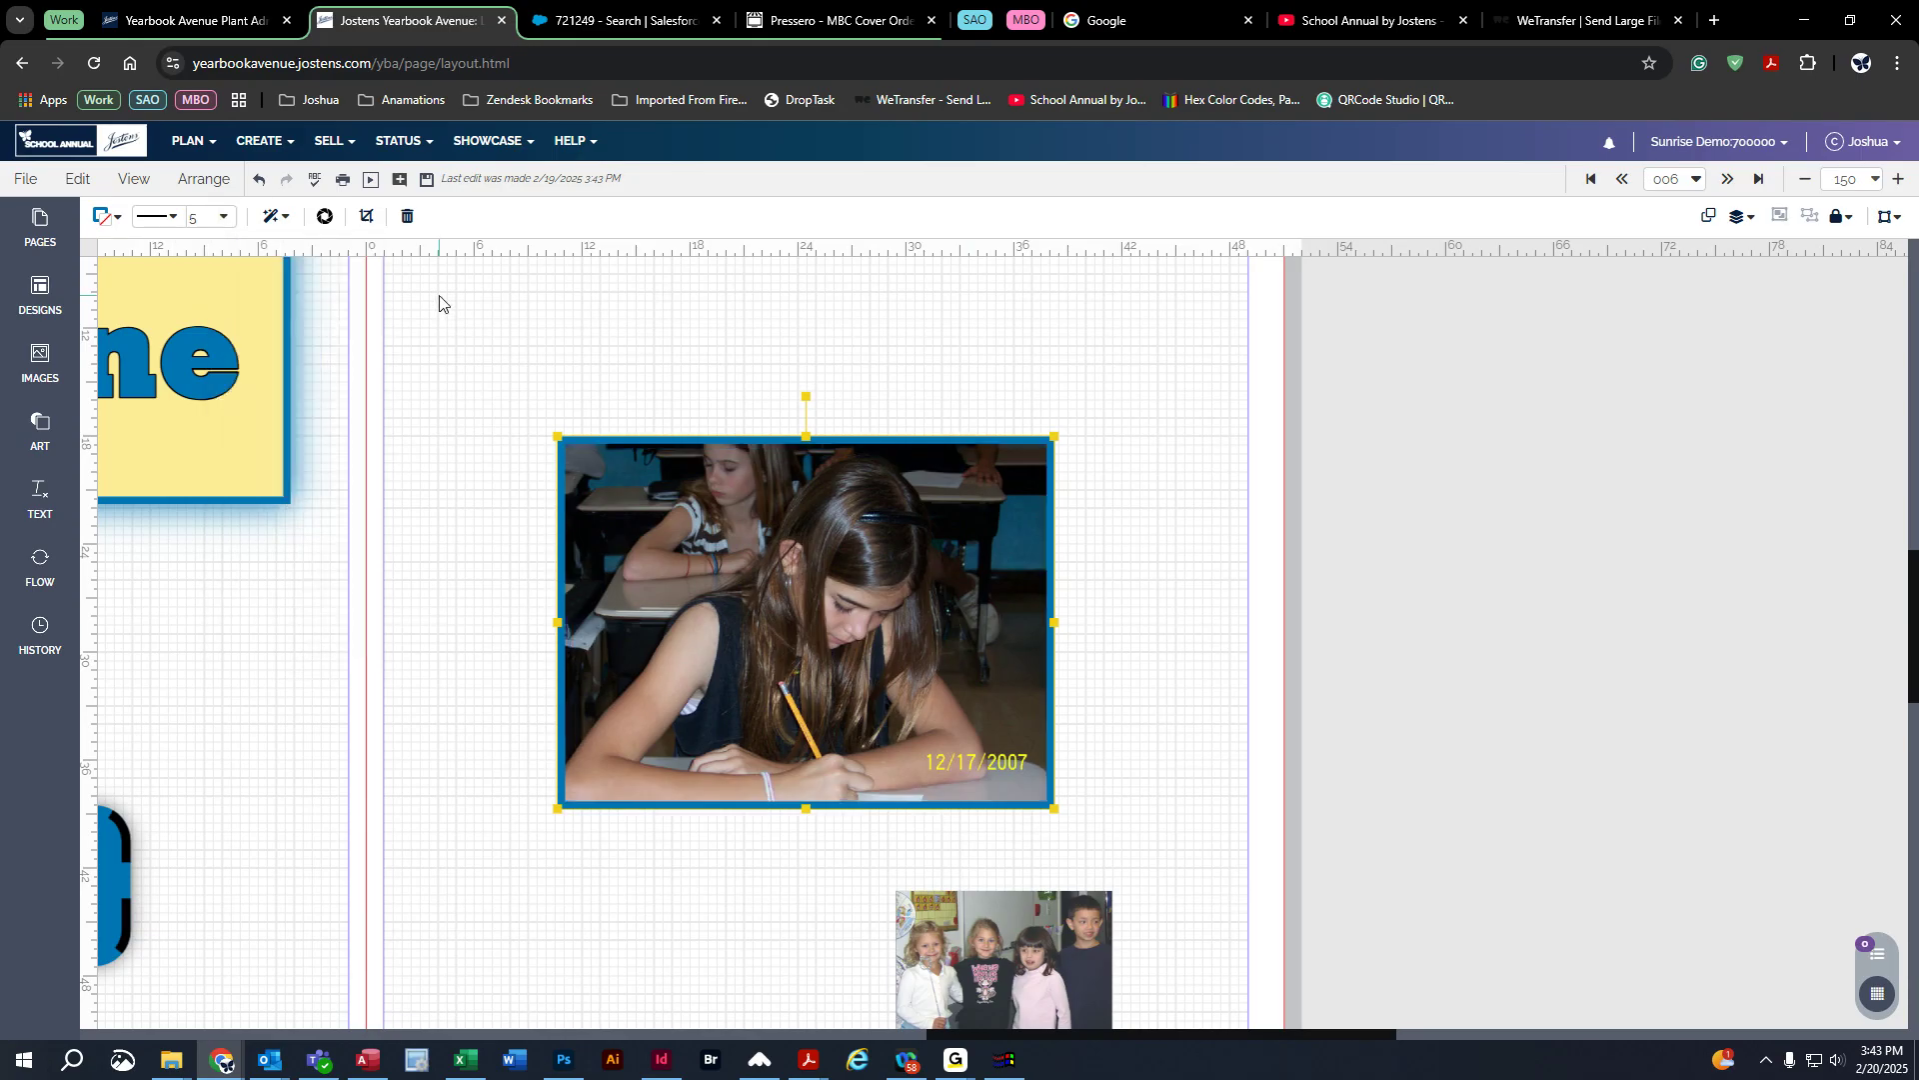
# Step: Apply a drop shadow to the classroom photo and replace it with a black glow at opacity 50 and blur 13
pyautogui.click(272, 217)
pyautogui.moveTo(319, 375)
pyautogui.mouseDown()
pyautogui.moveTo(617, 378)
pyautogui.moveTo(312, 375)
pyautogui.mouseUp()
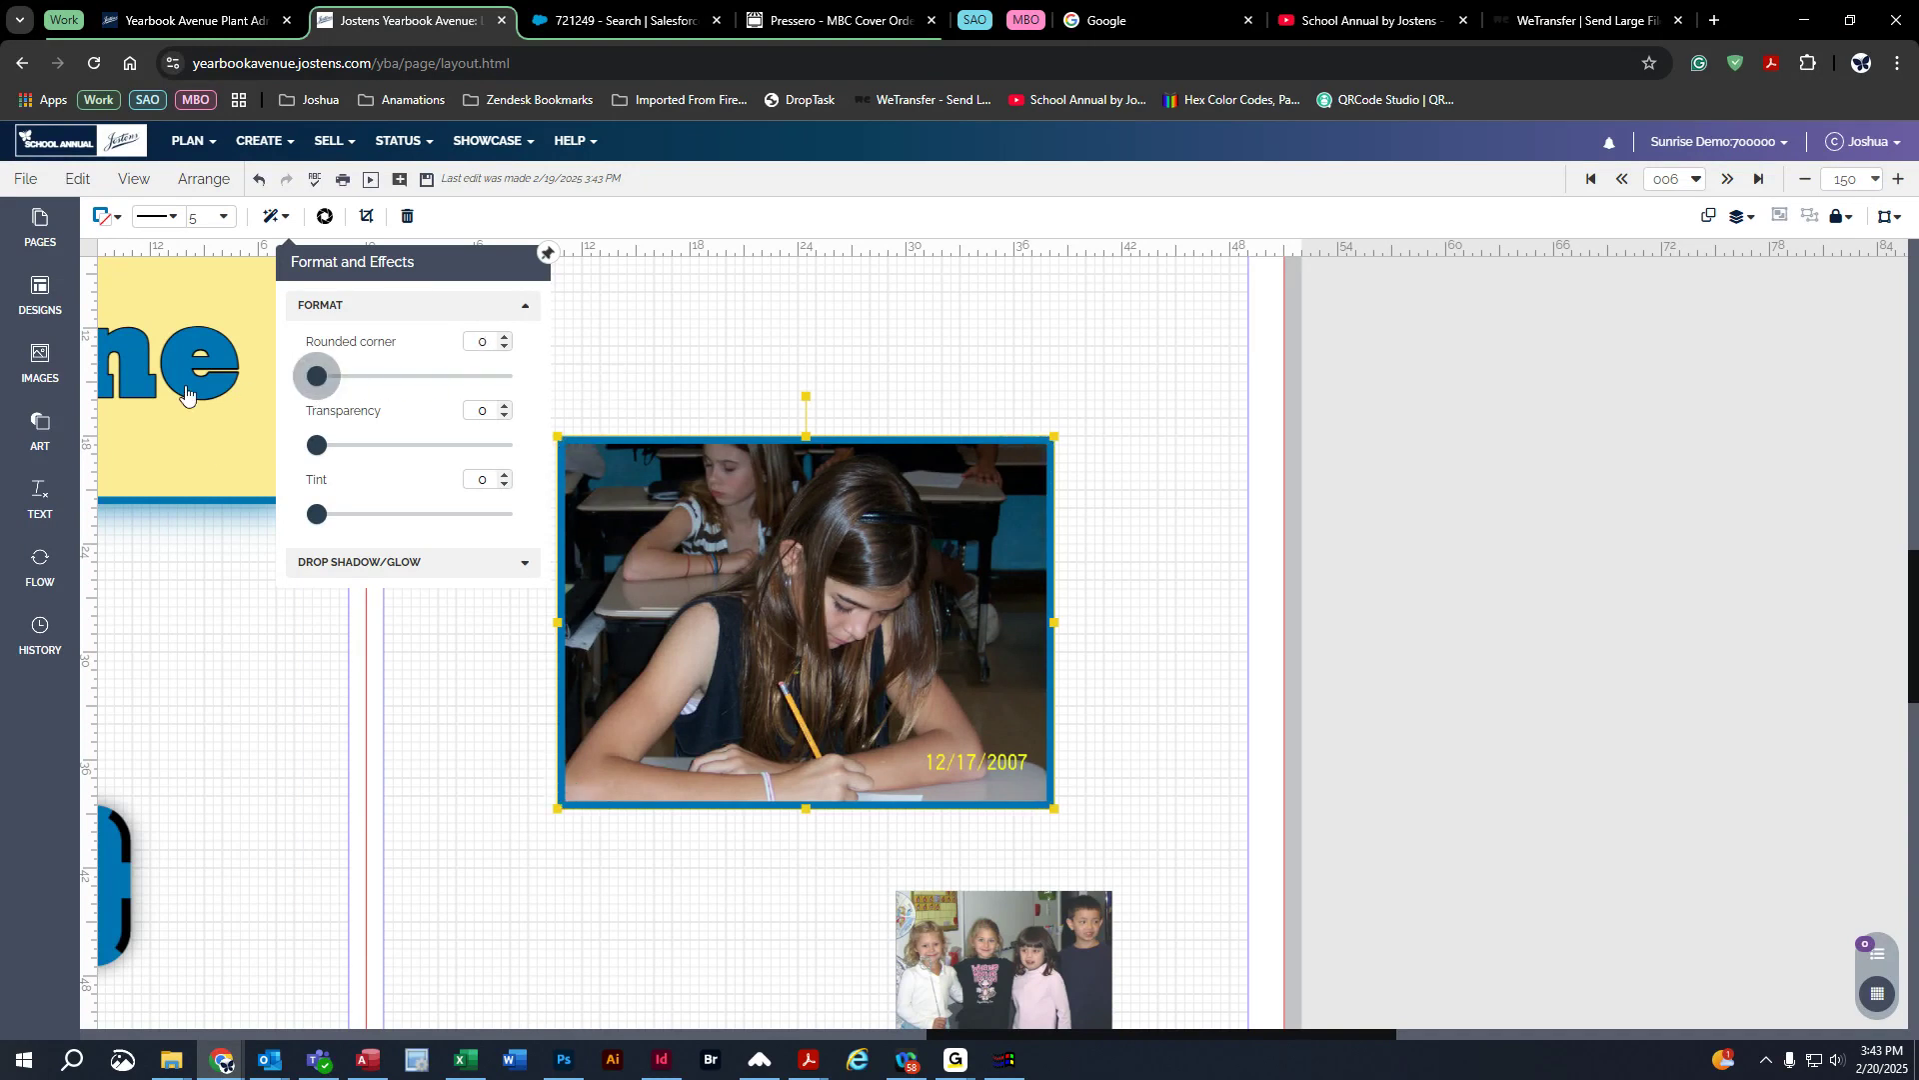
pyautogui.click(356, 561)
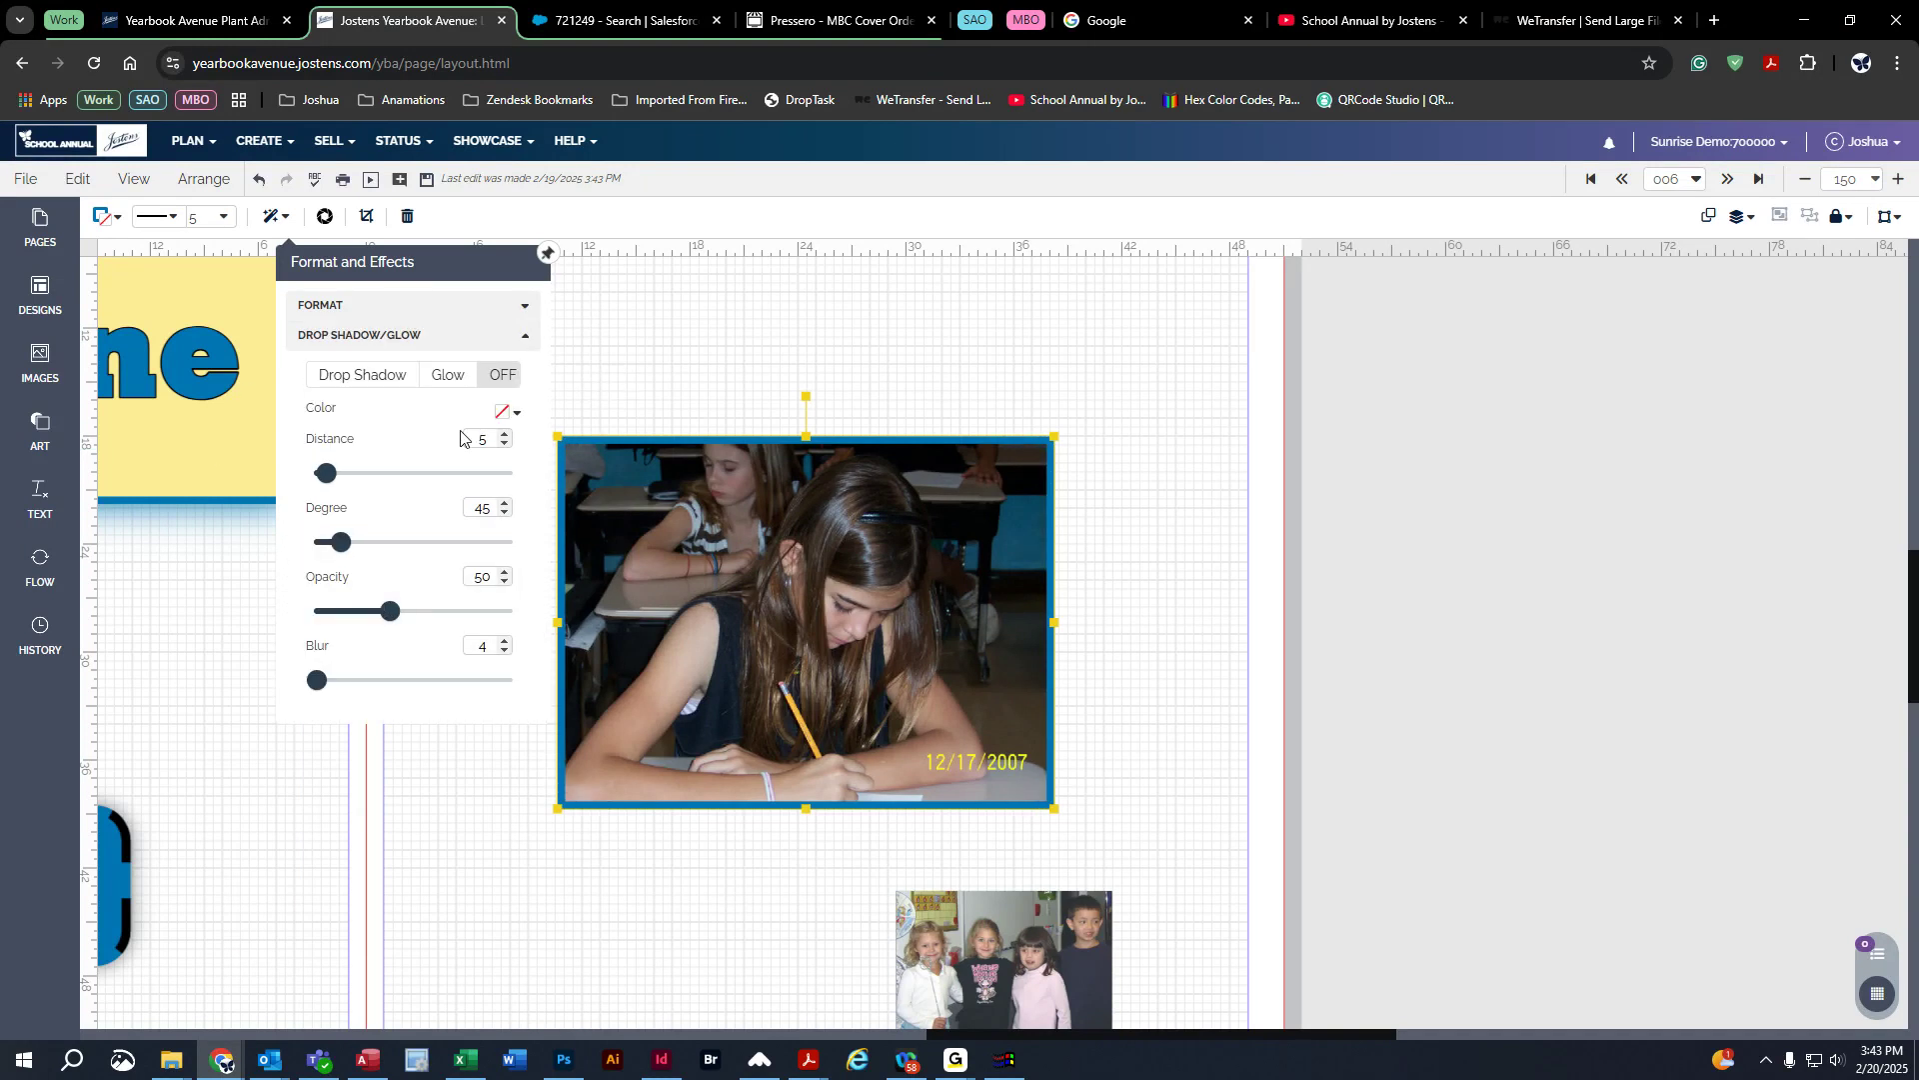
pyautogui.click(385, 398)
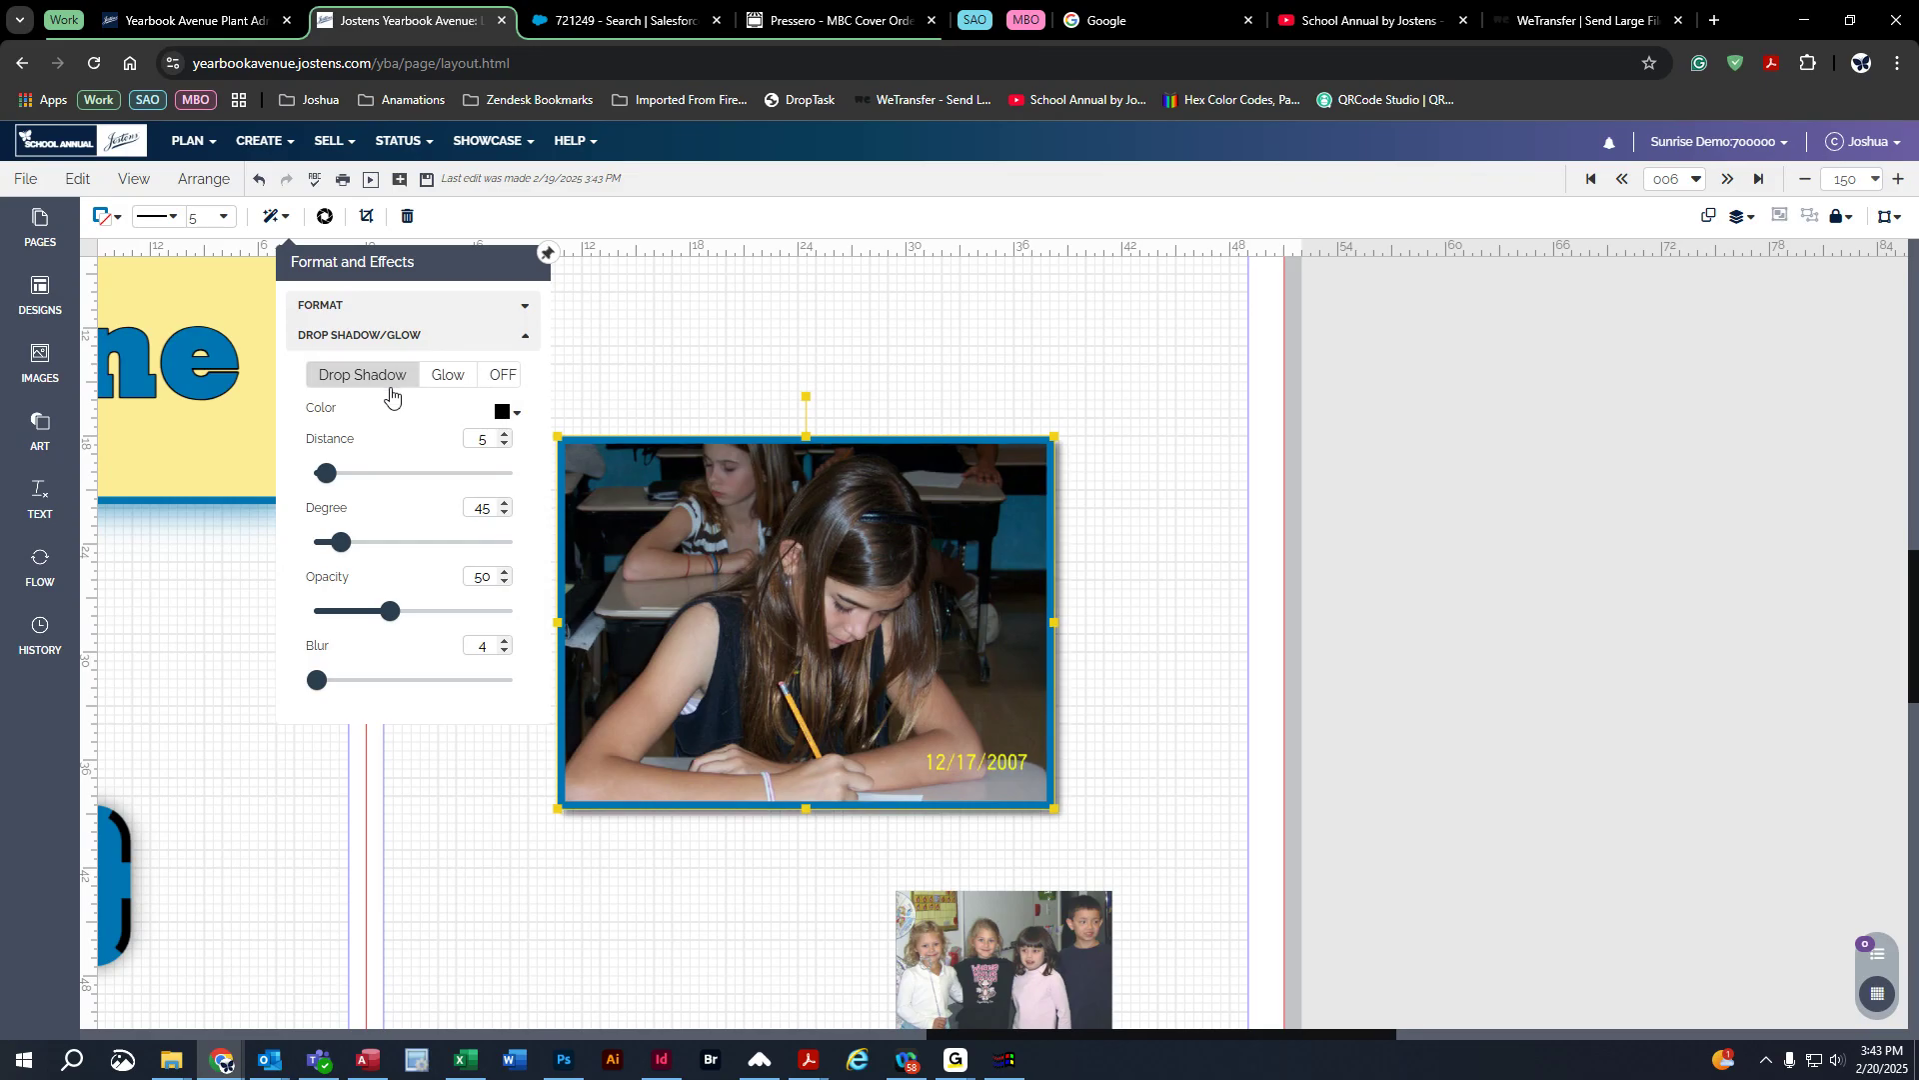
pyautogui.click(447, 376)
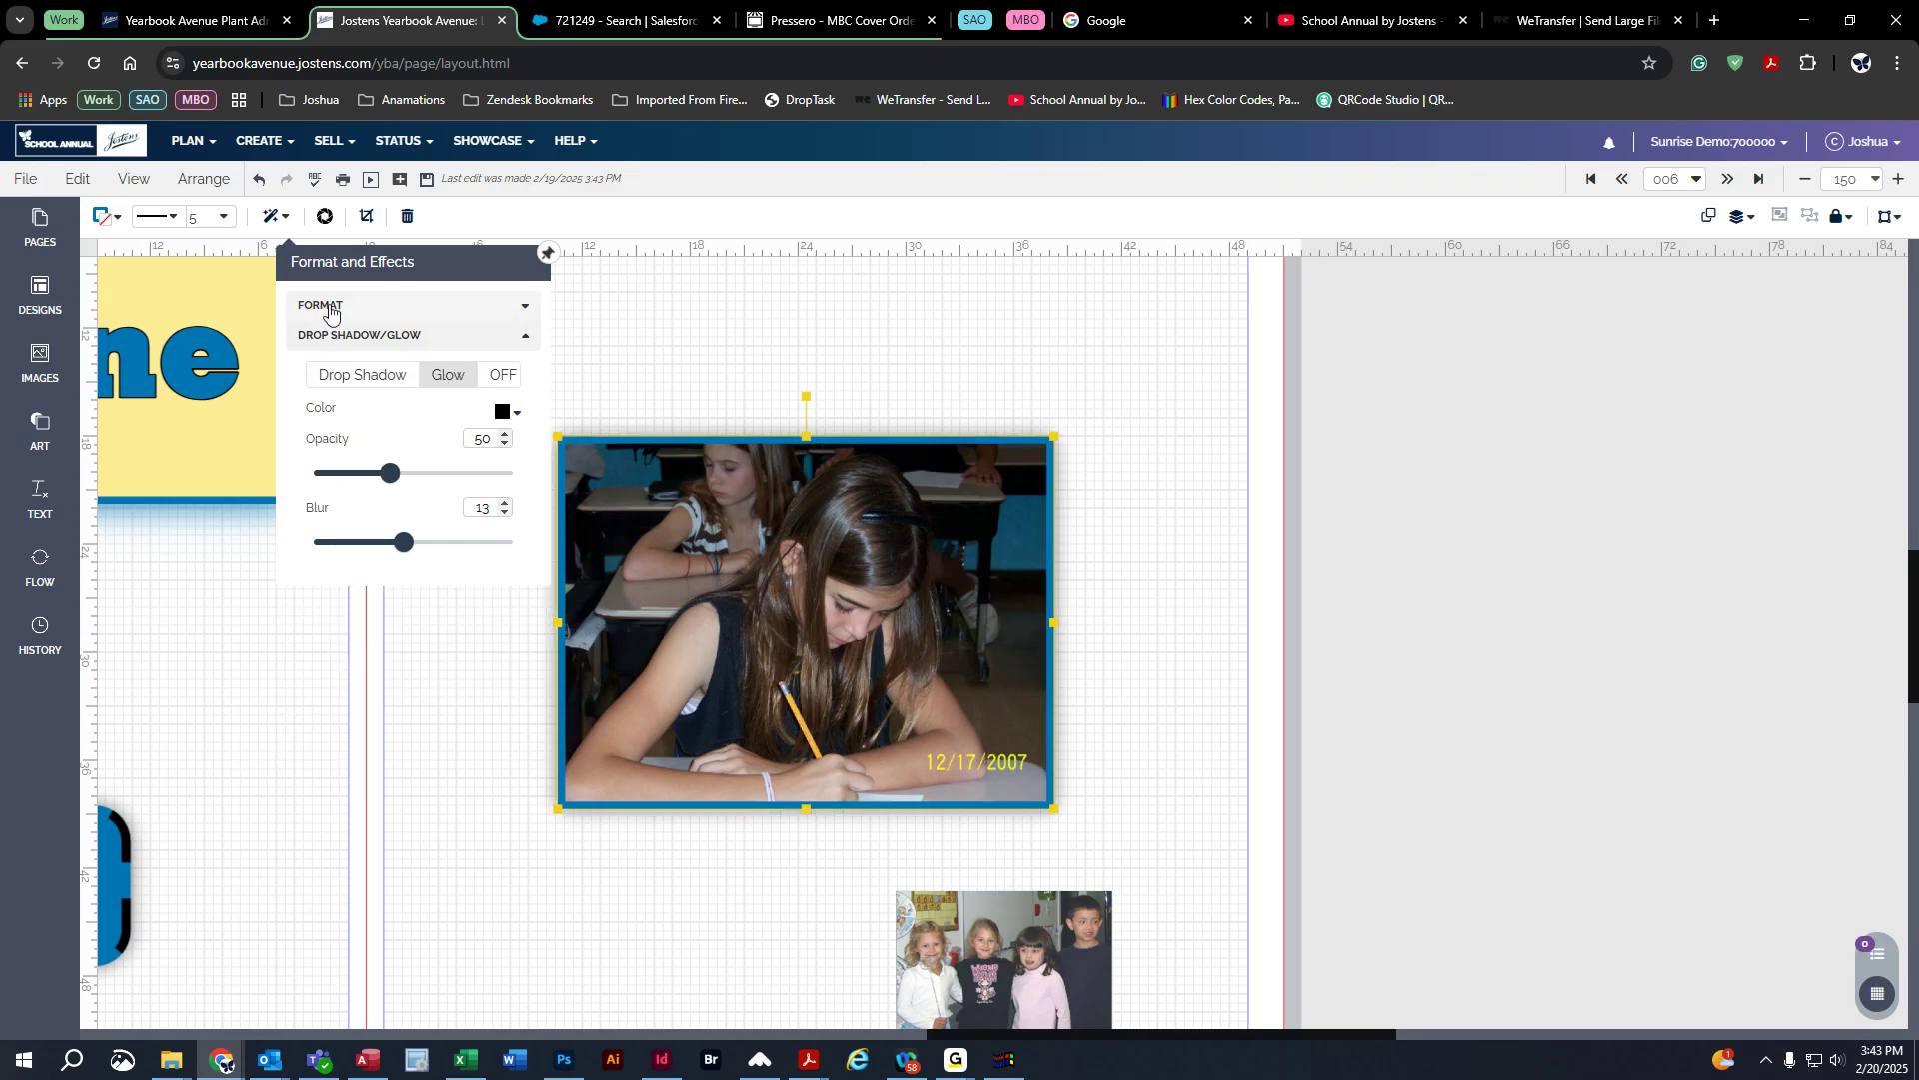
pyautogui.click(272, 216)
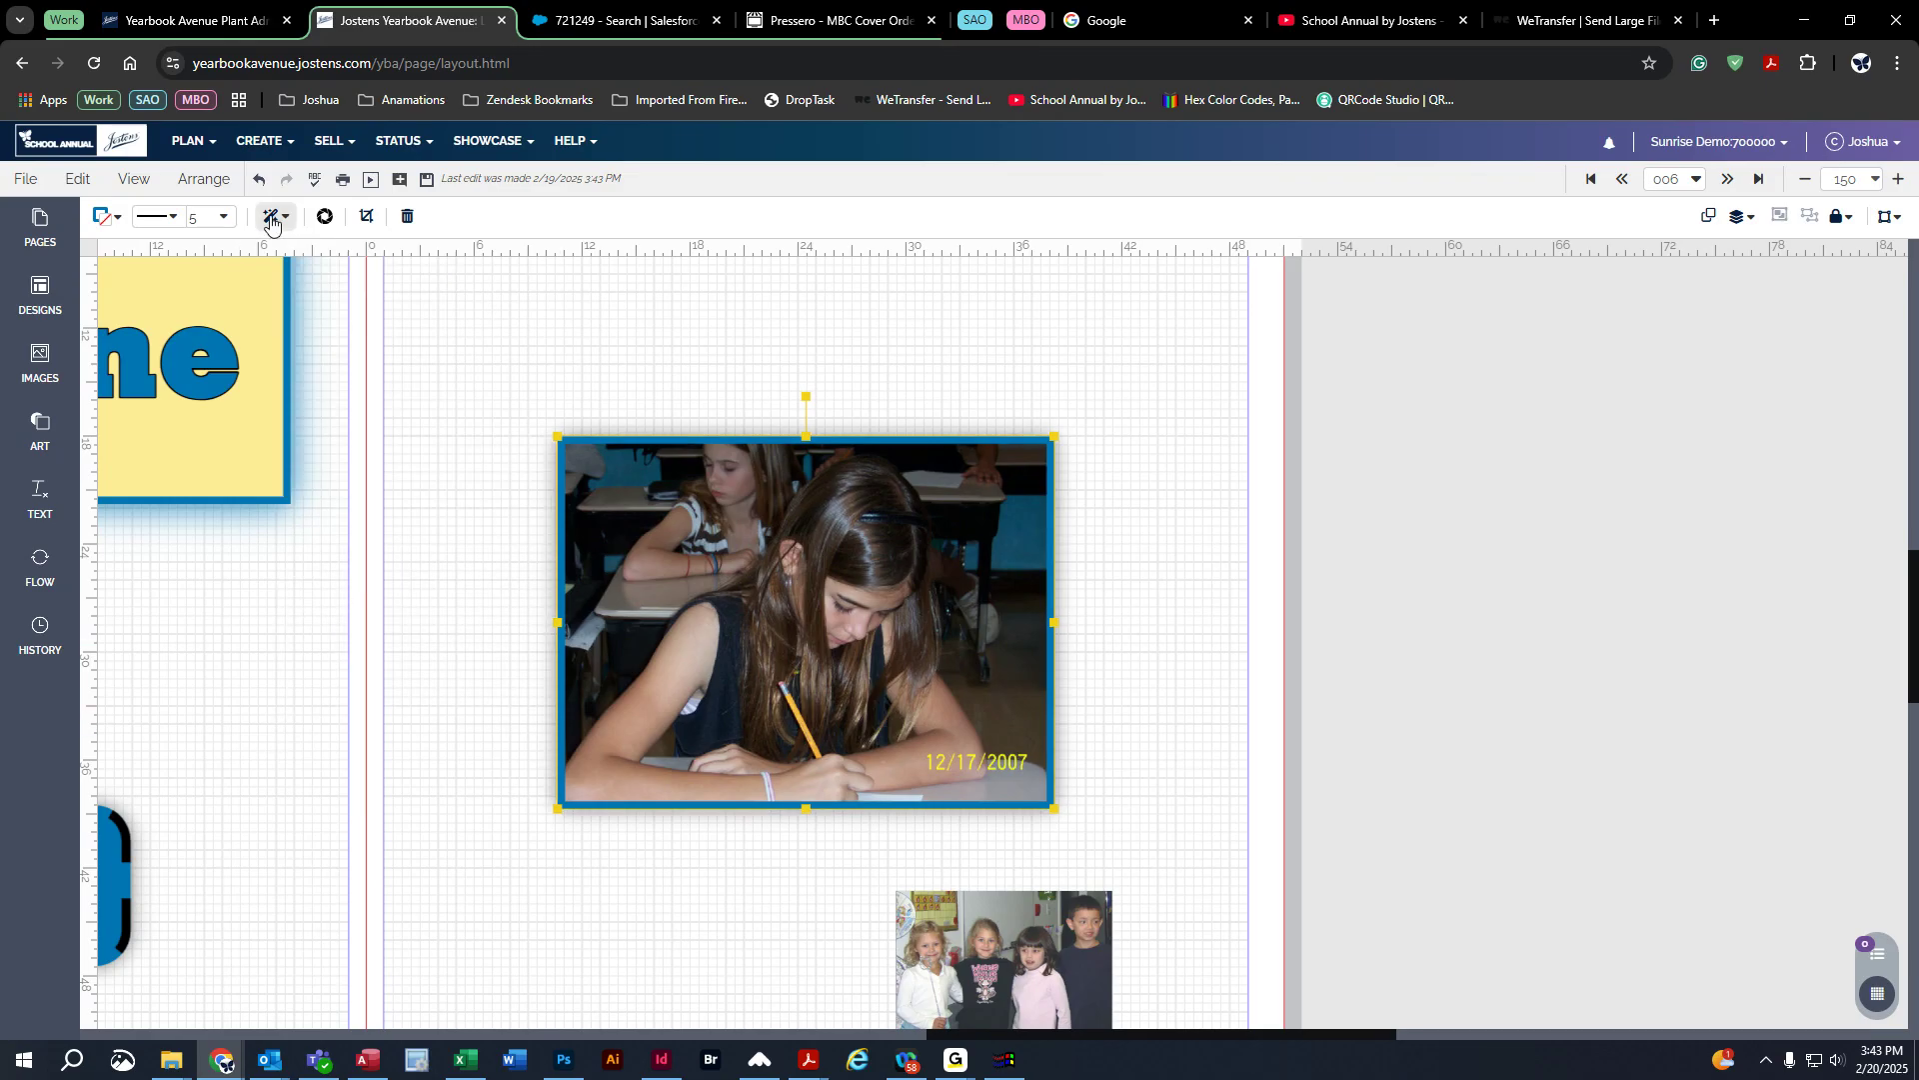
# Step: Preview the B & W, Sepia and Overlay filters on the classroom photo in Snap Edit and exit without saving
pyautogui.click(326, 218)
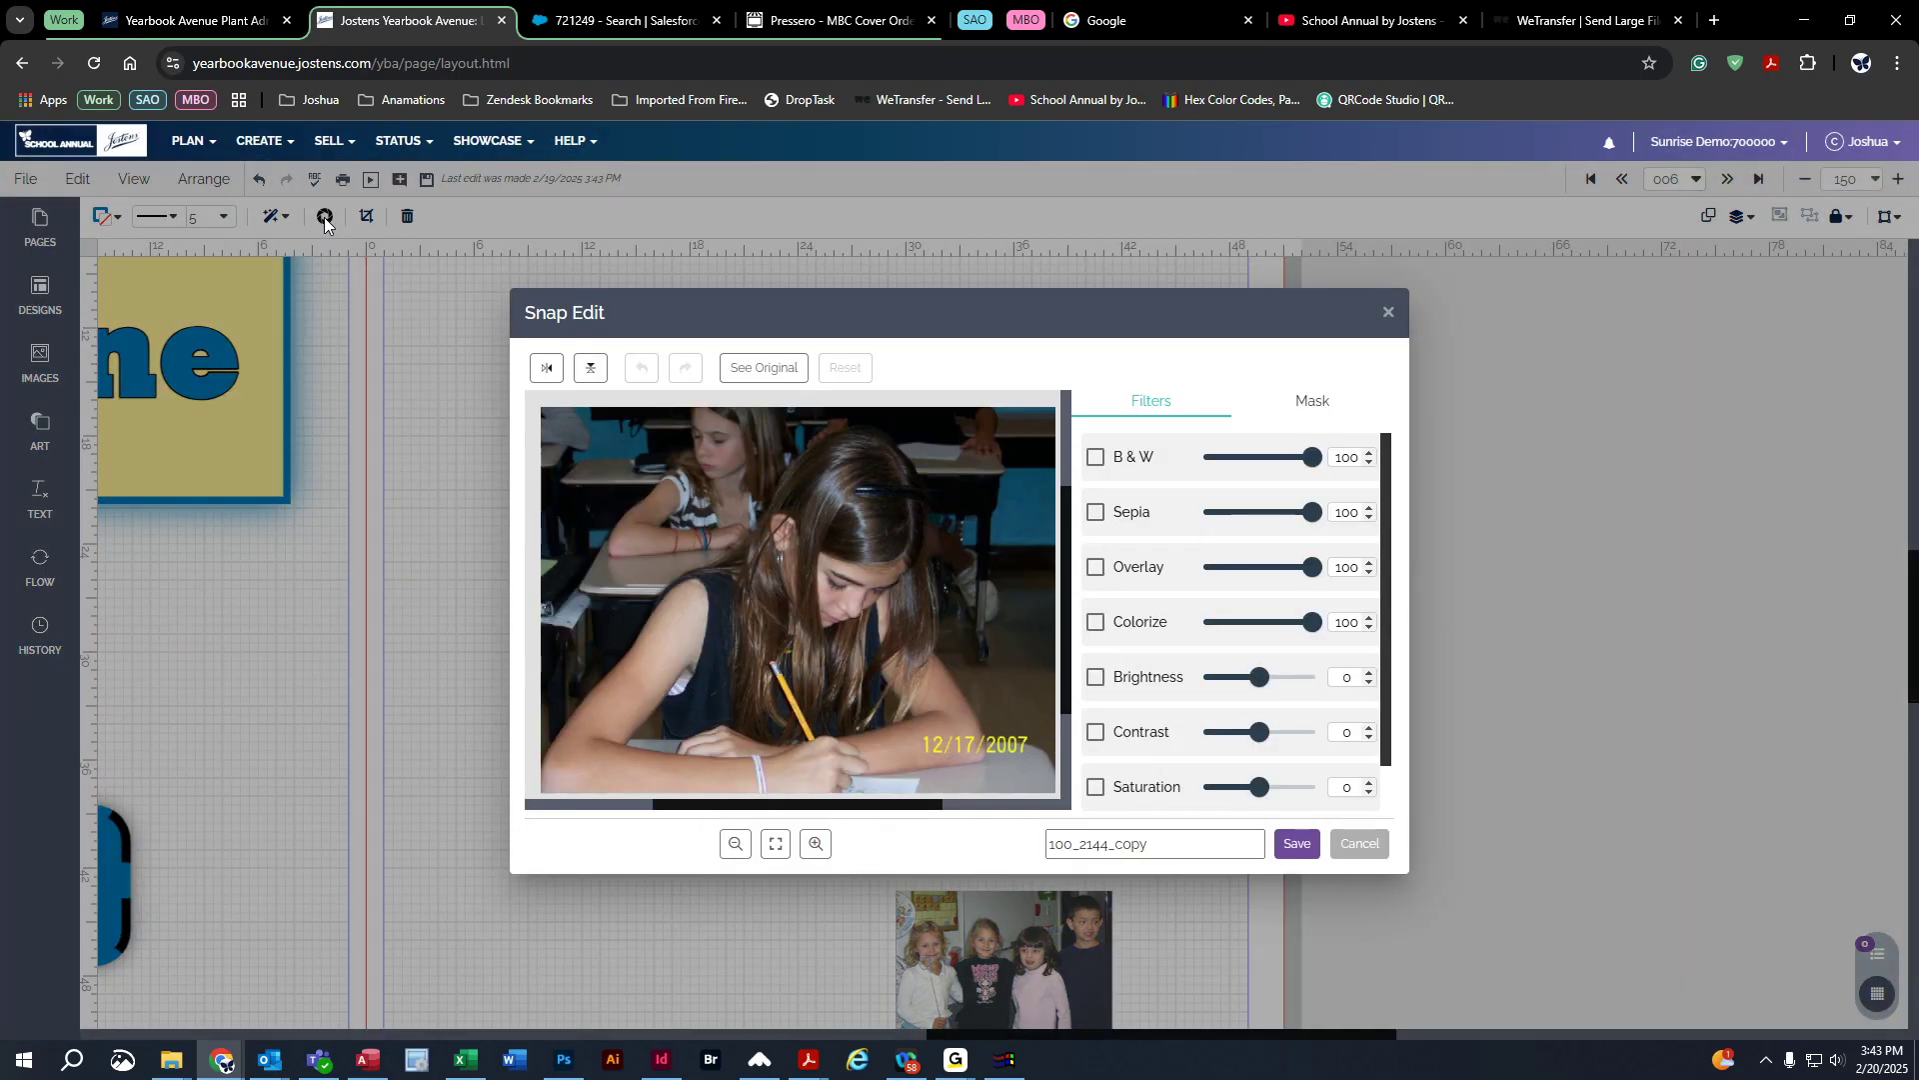
pyautogui.click(1099, 462)
pyautogui.click(1095, 460)
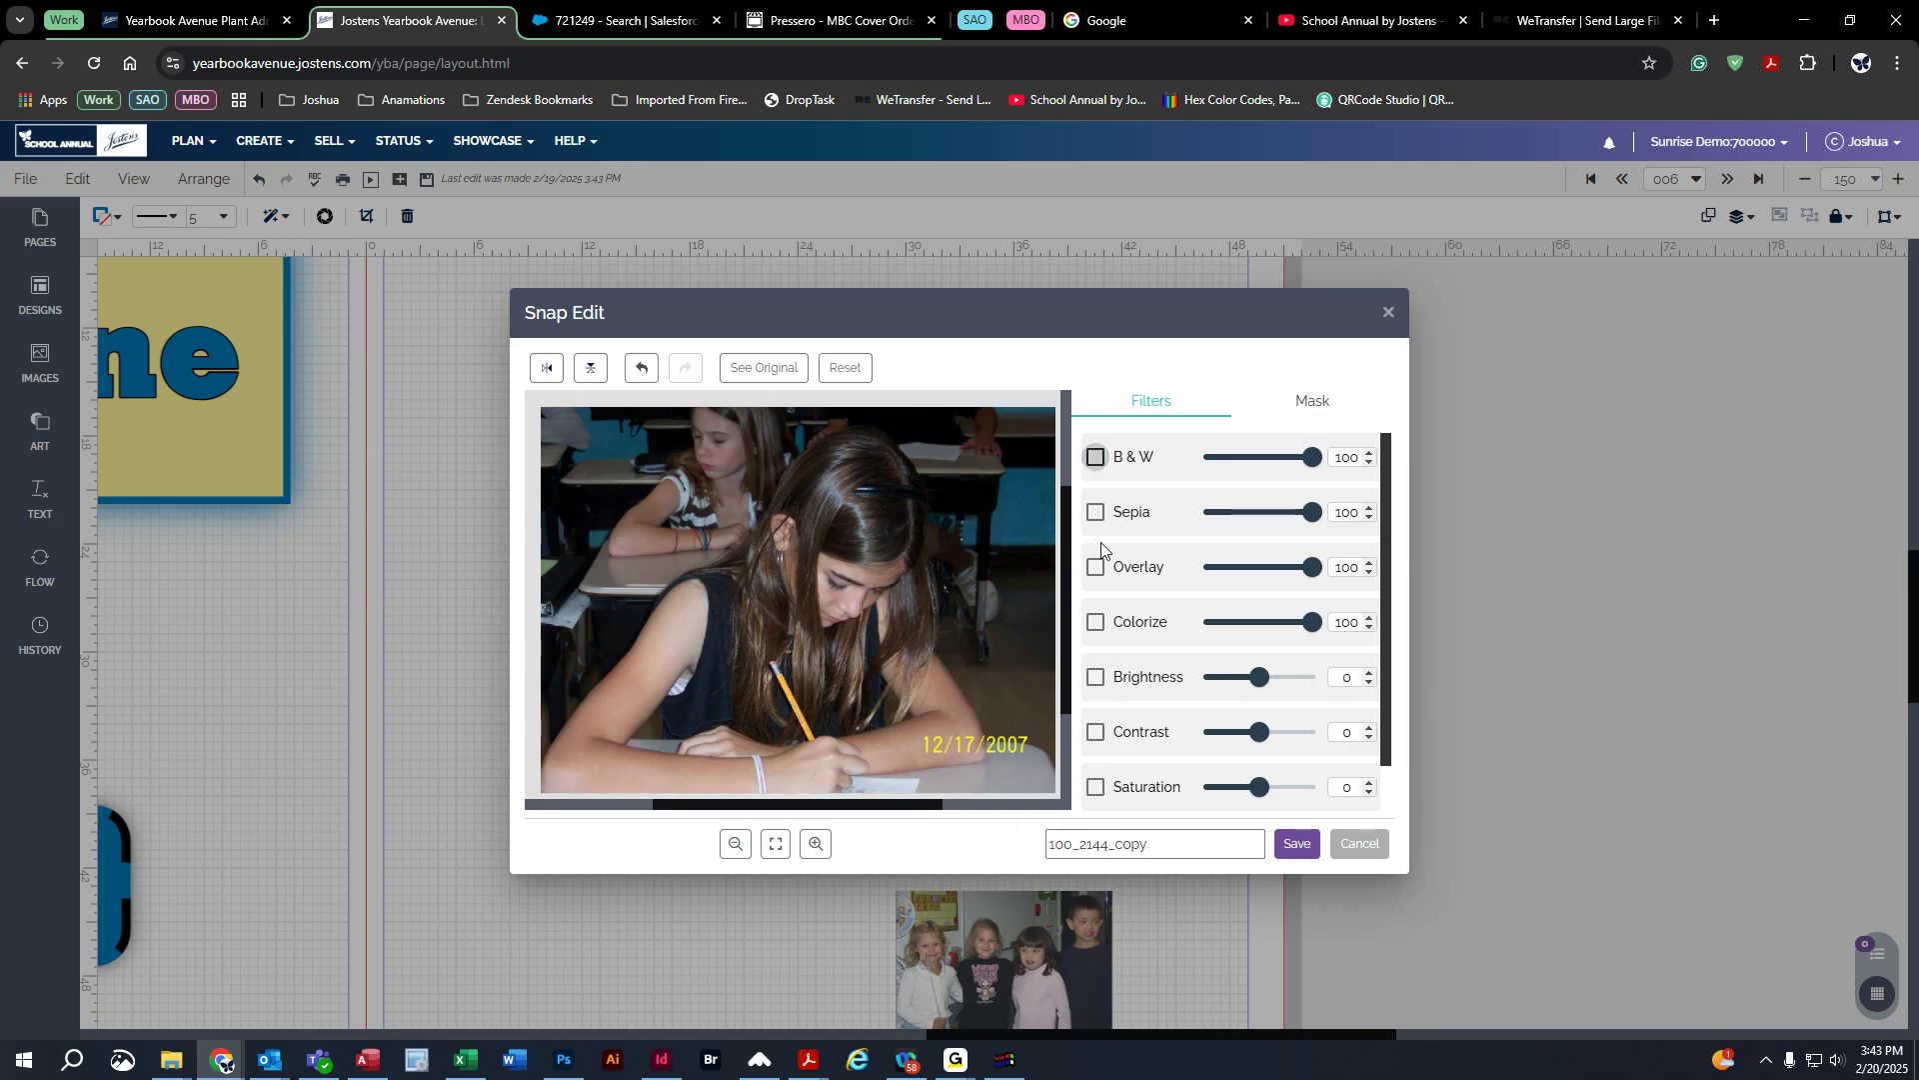
pyautogui.click(1095, 512)
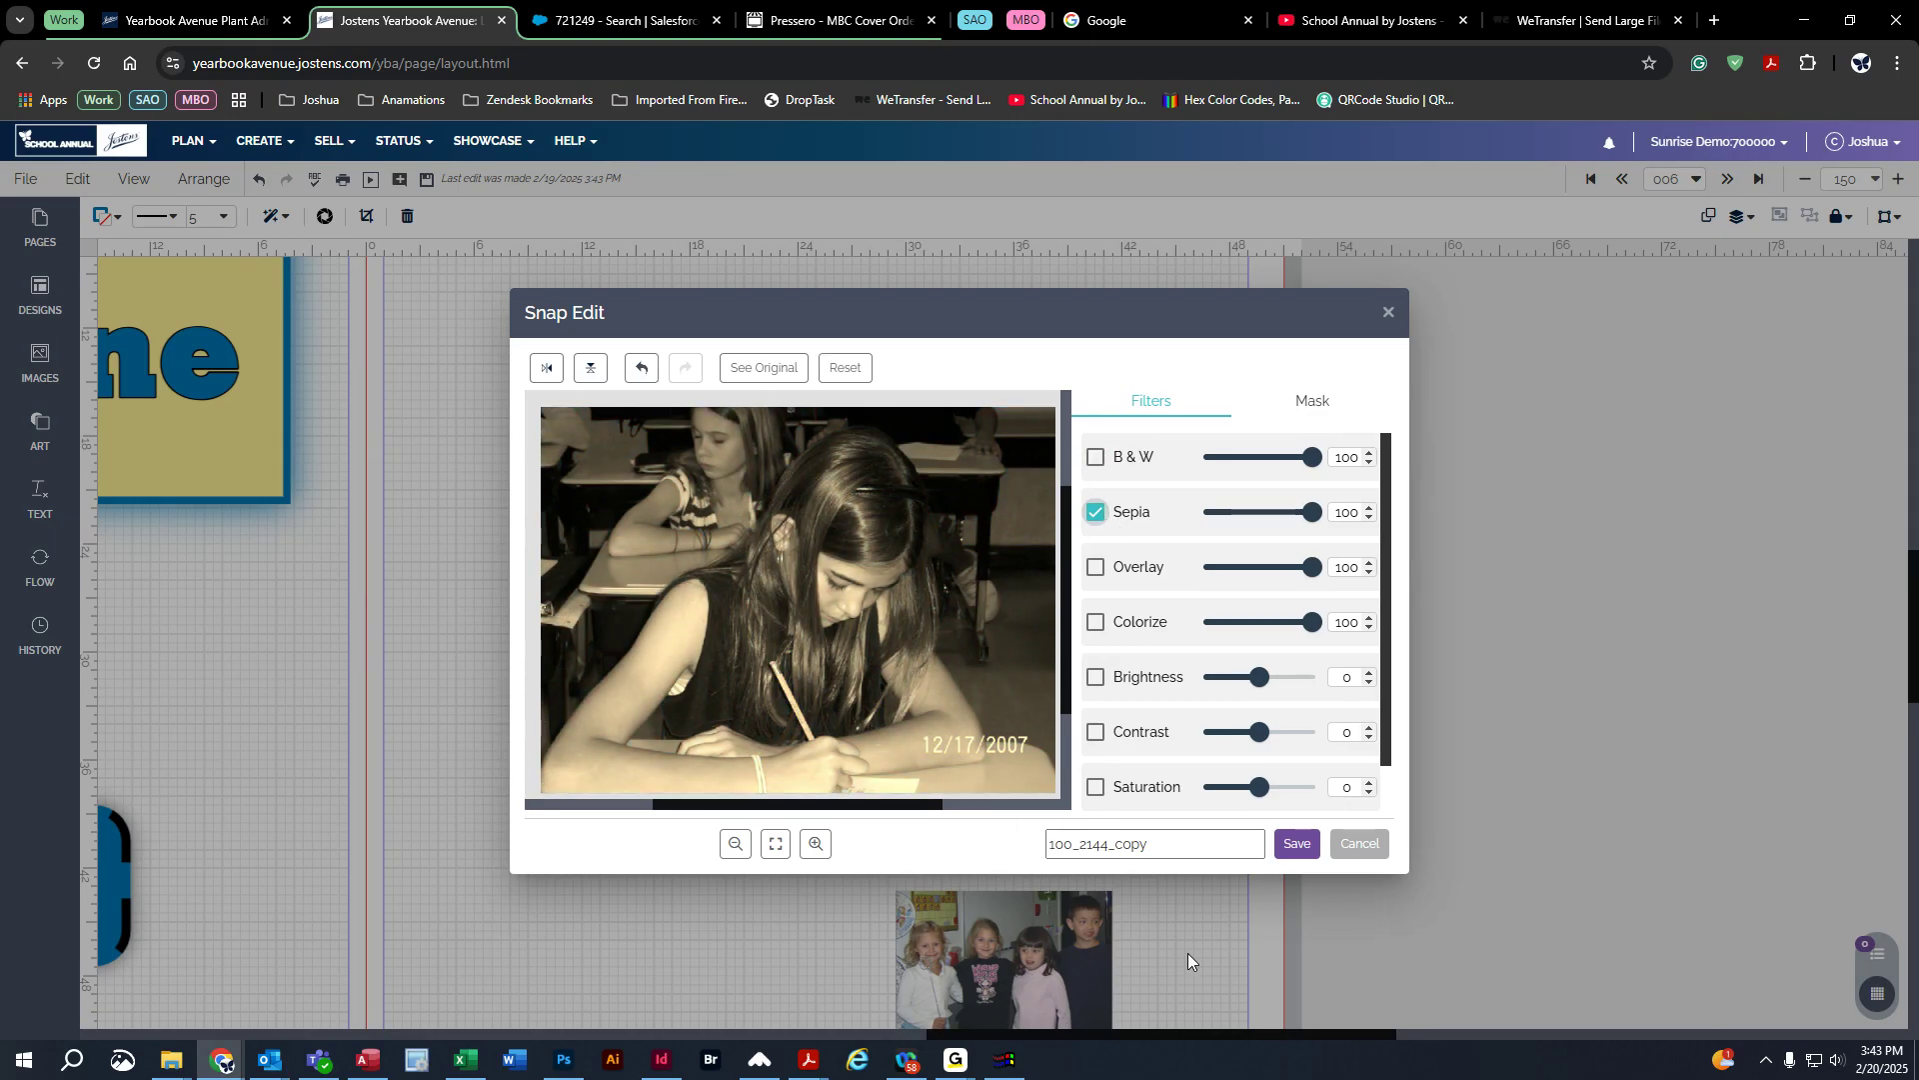
pyautogui.click(1097, 513)
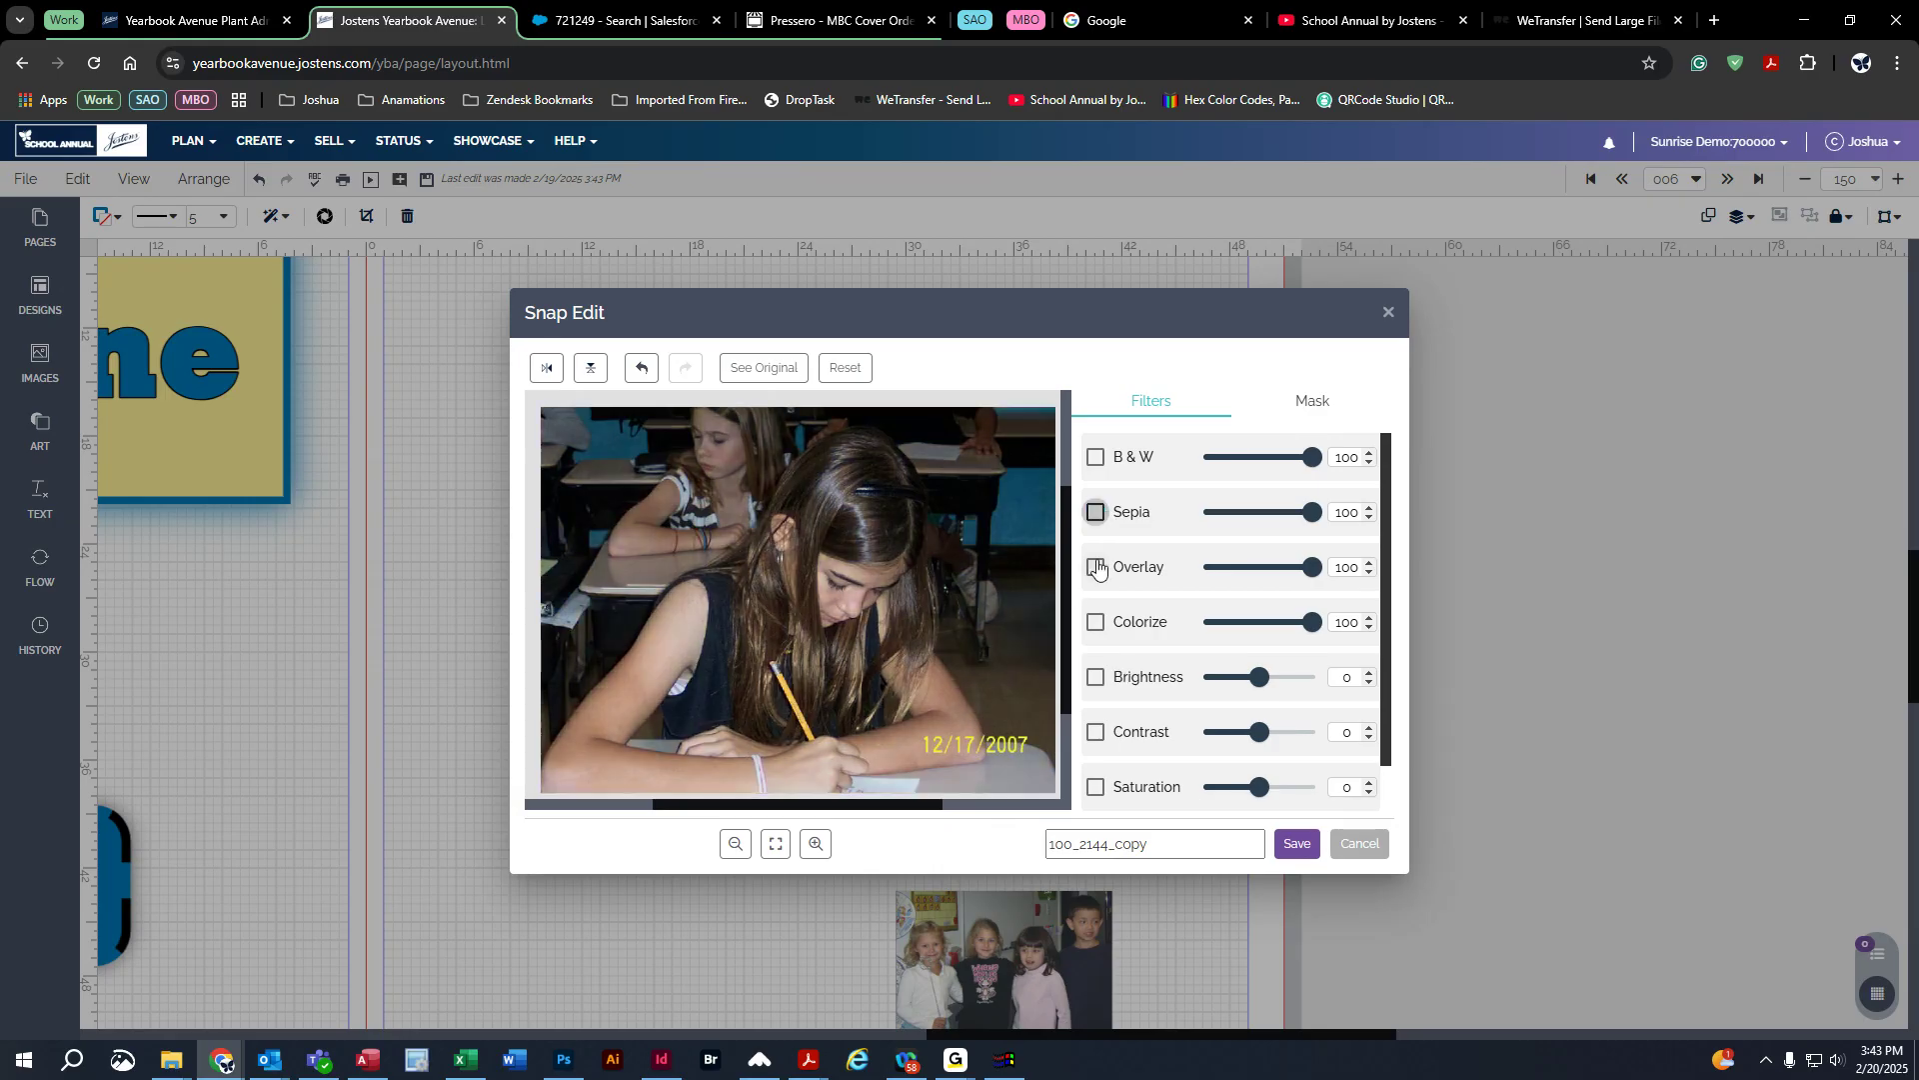
pyautogui.click(1099, 570)
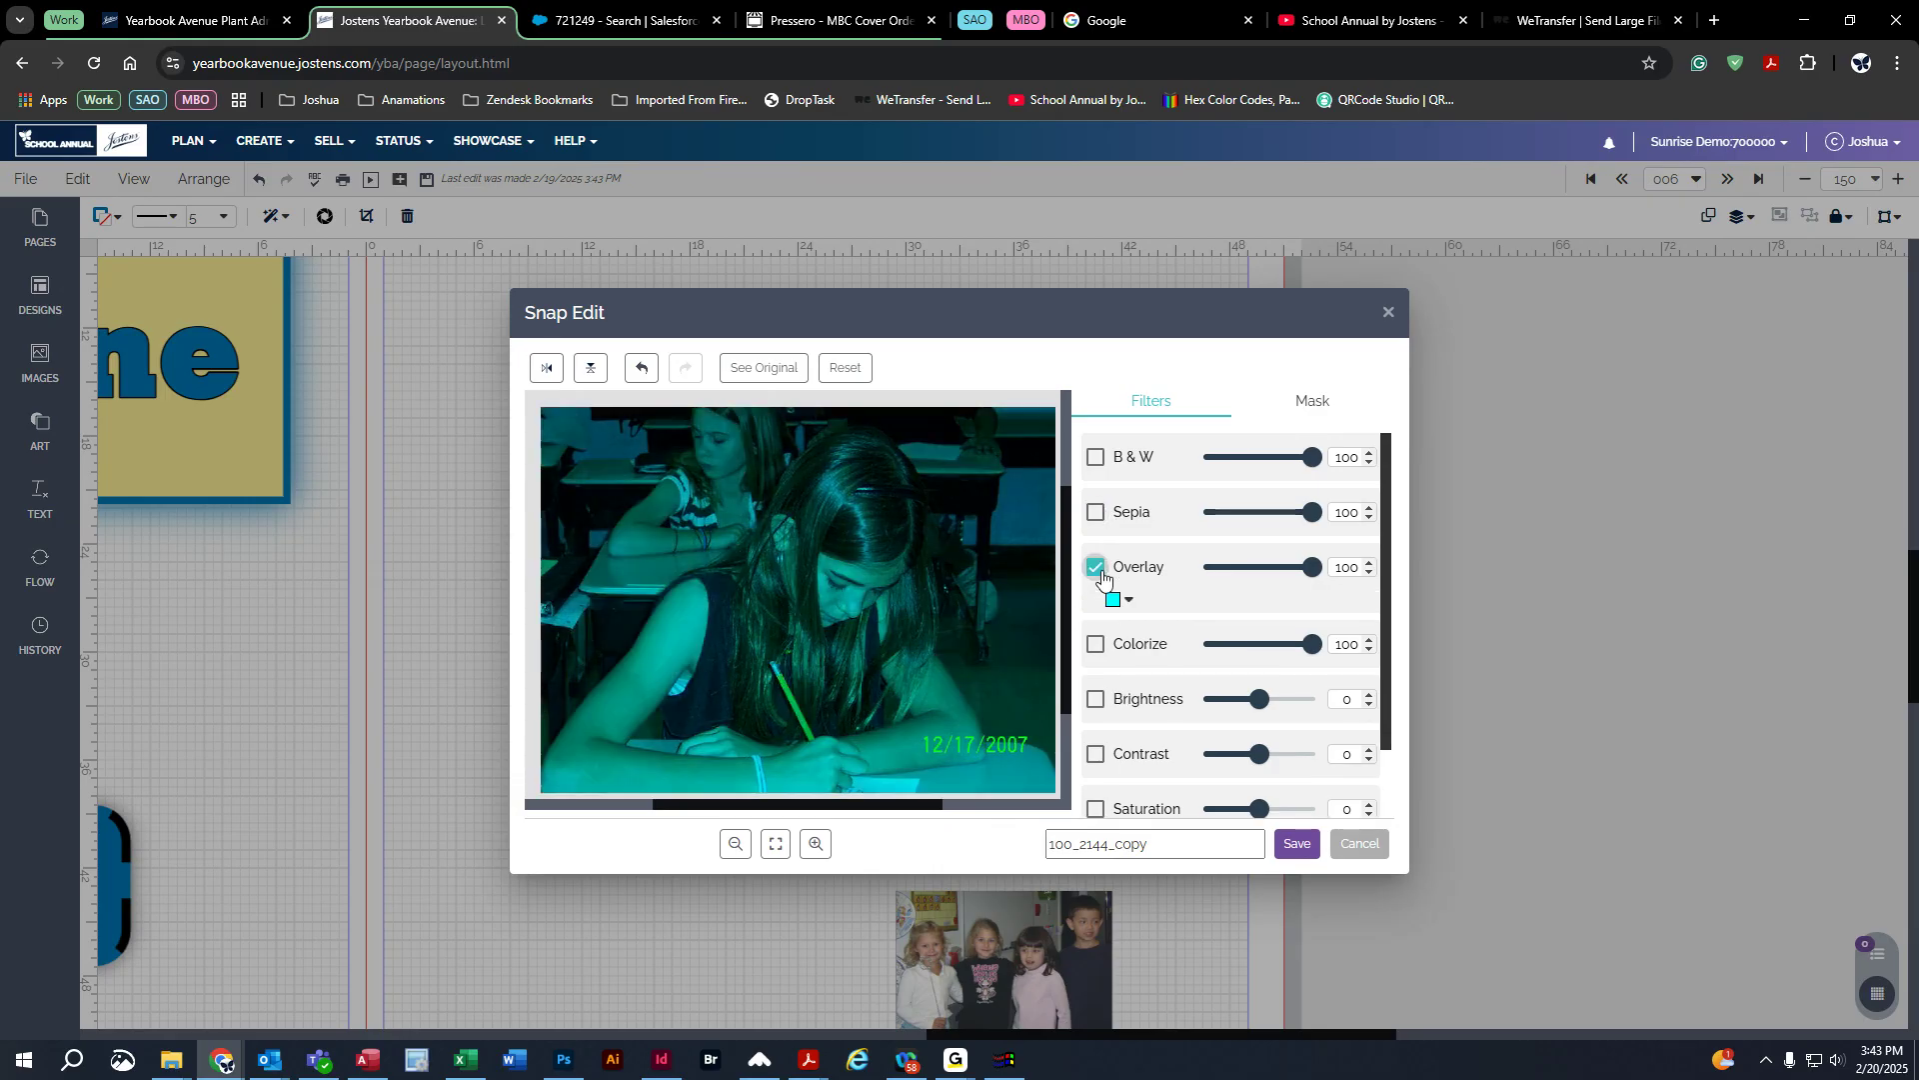
pyautogui.click(1100, 571)
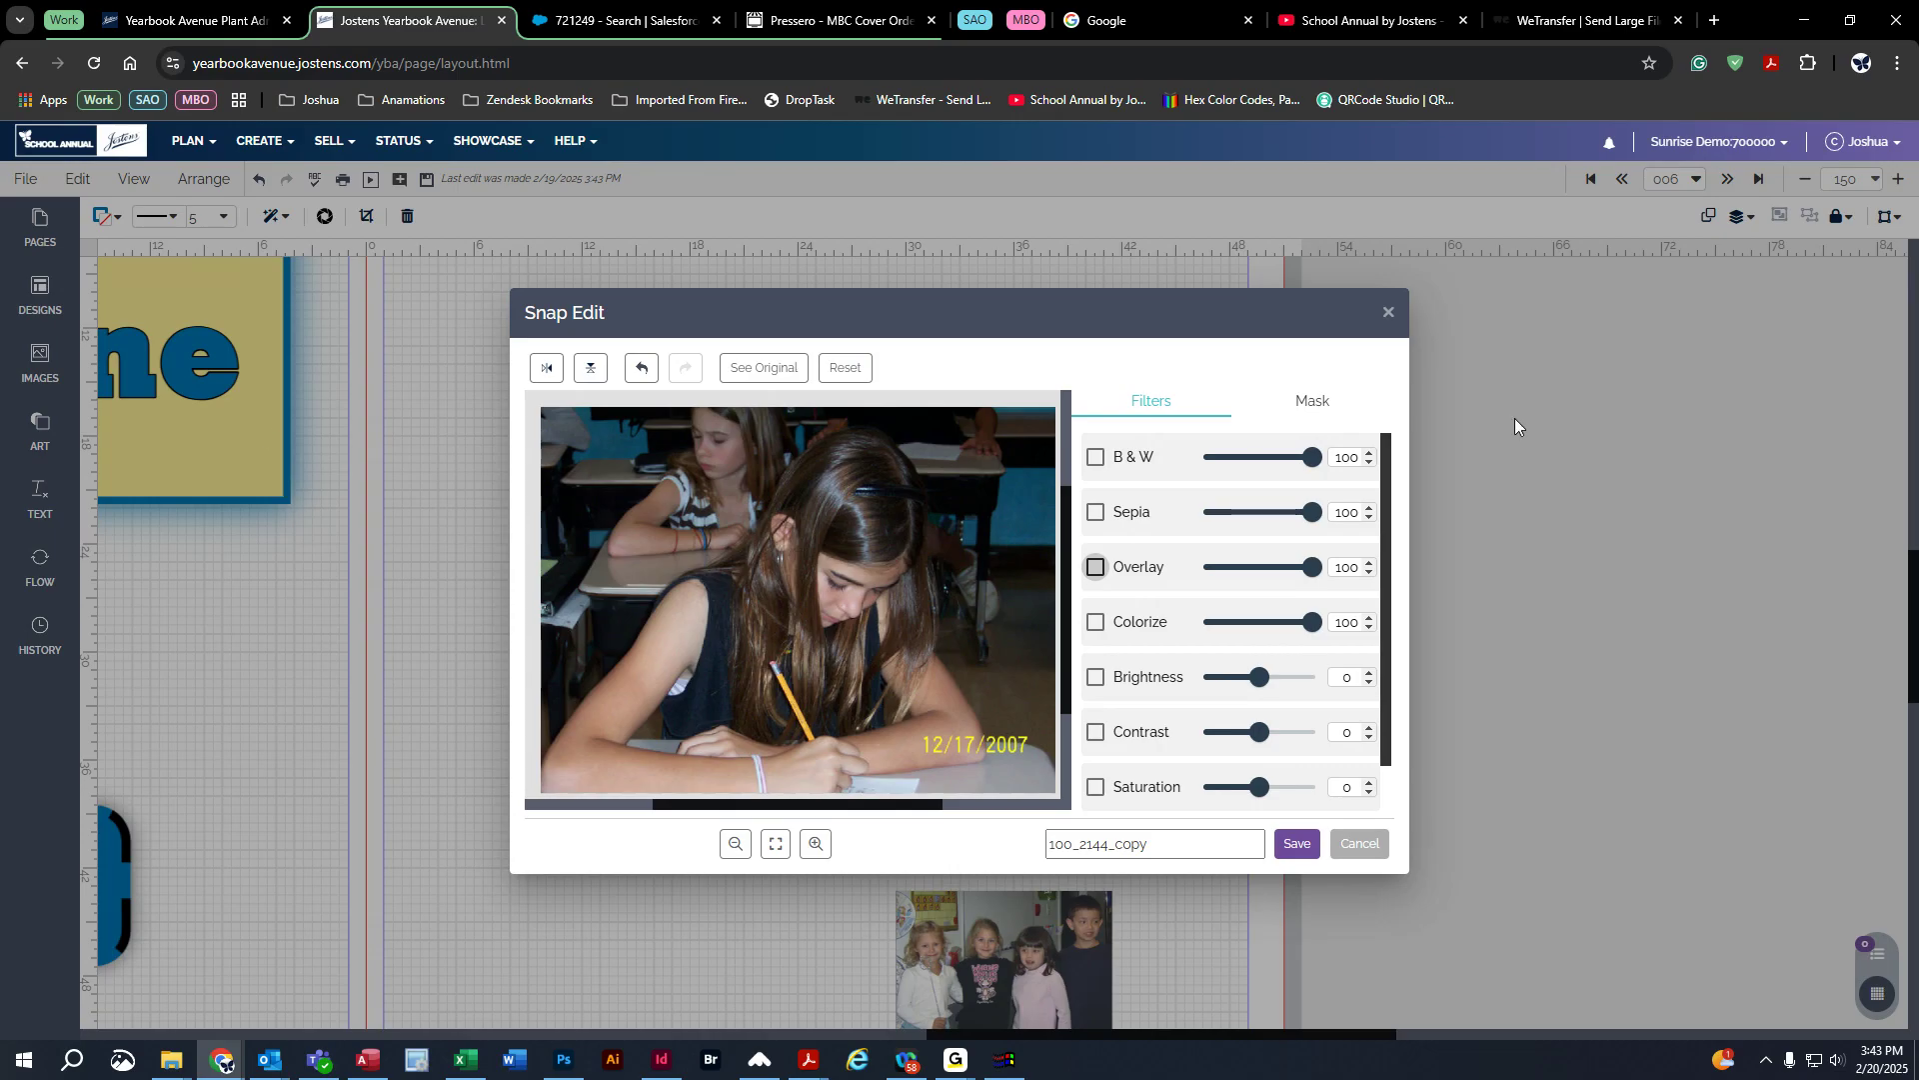
pyautogui.click(1389, 311)
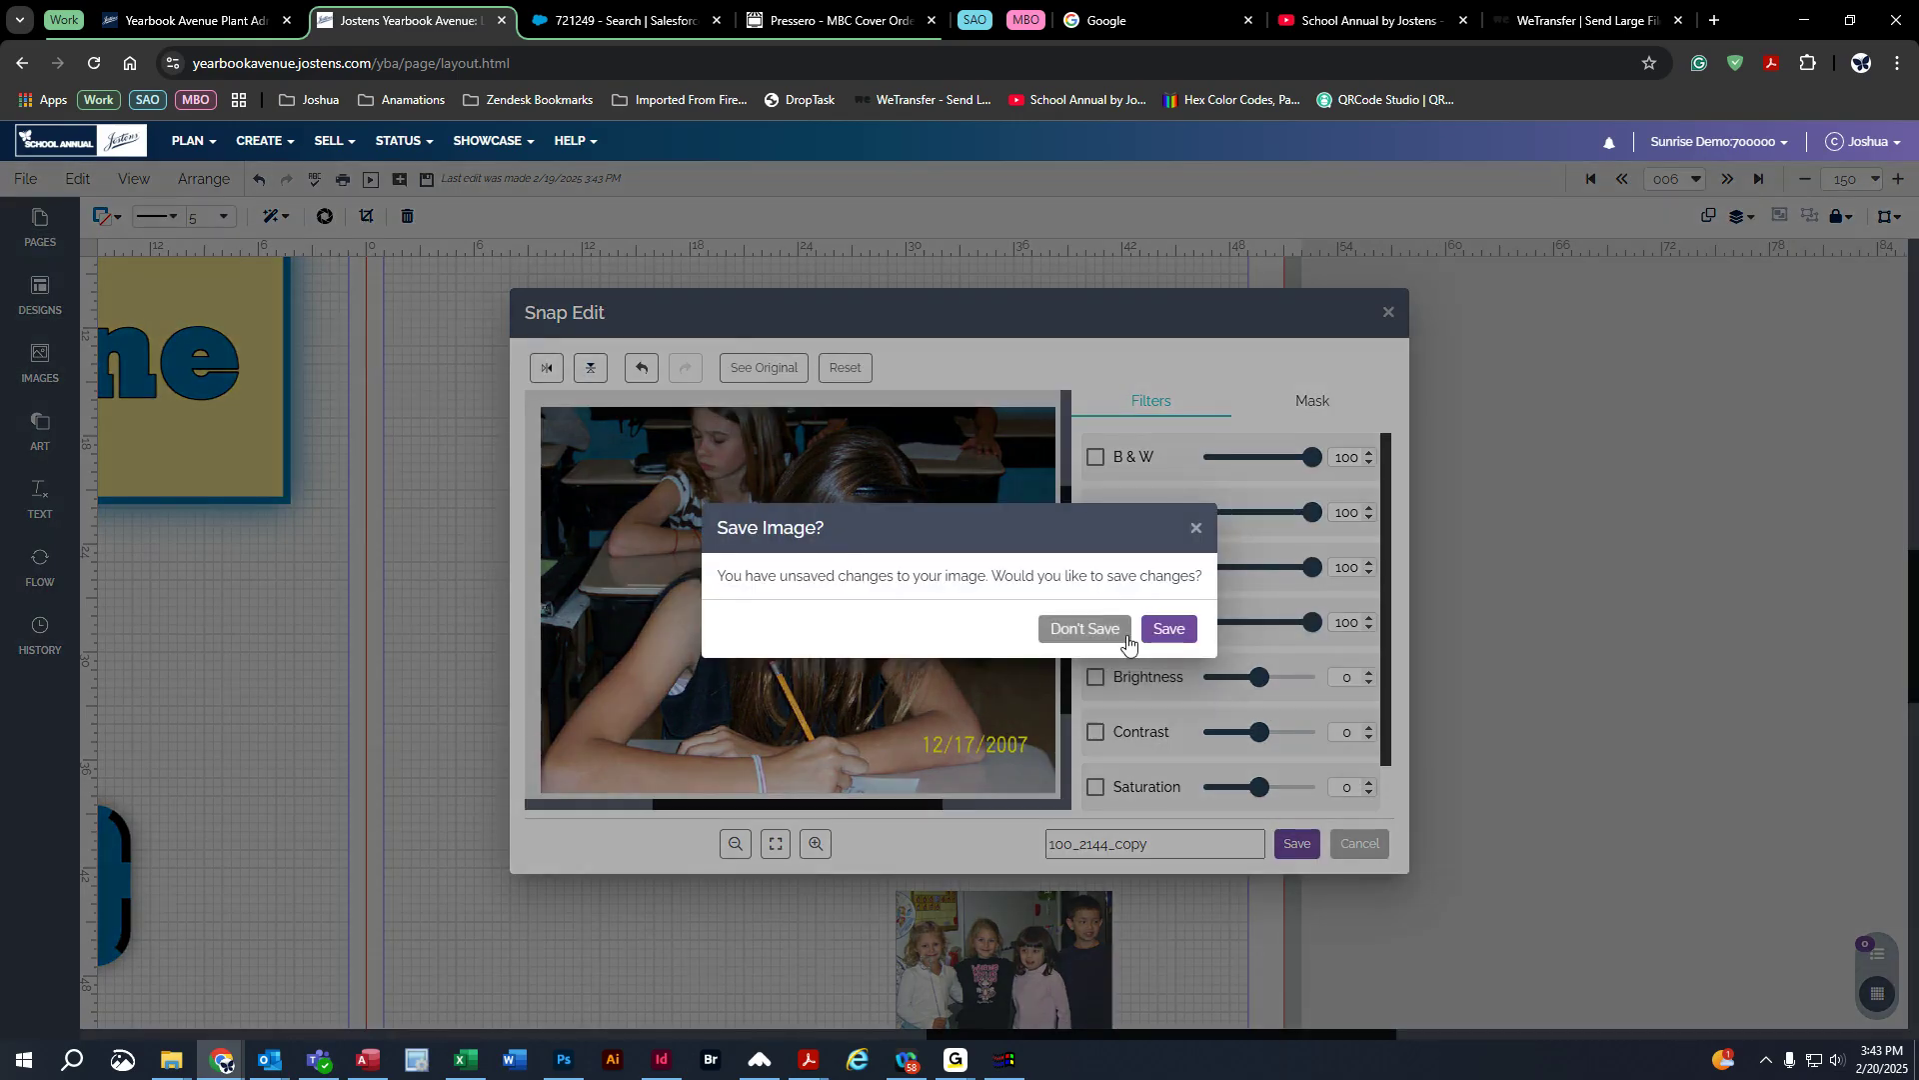
pyautogui.click(1085, 629)
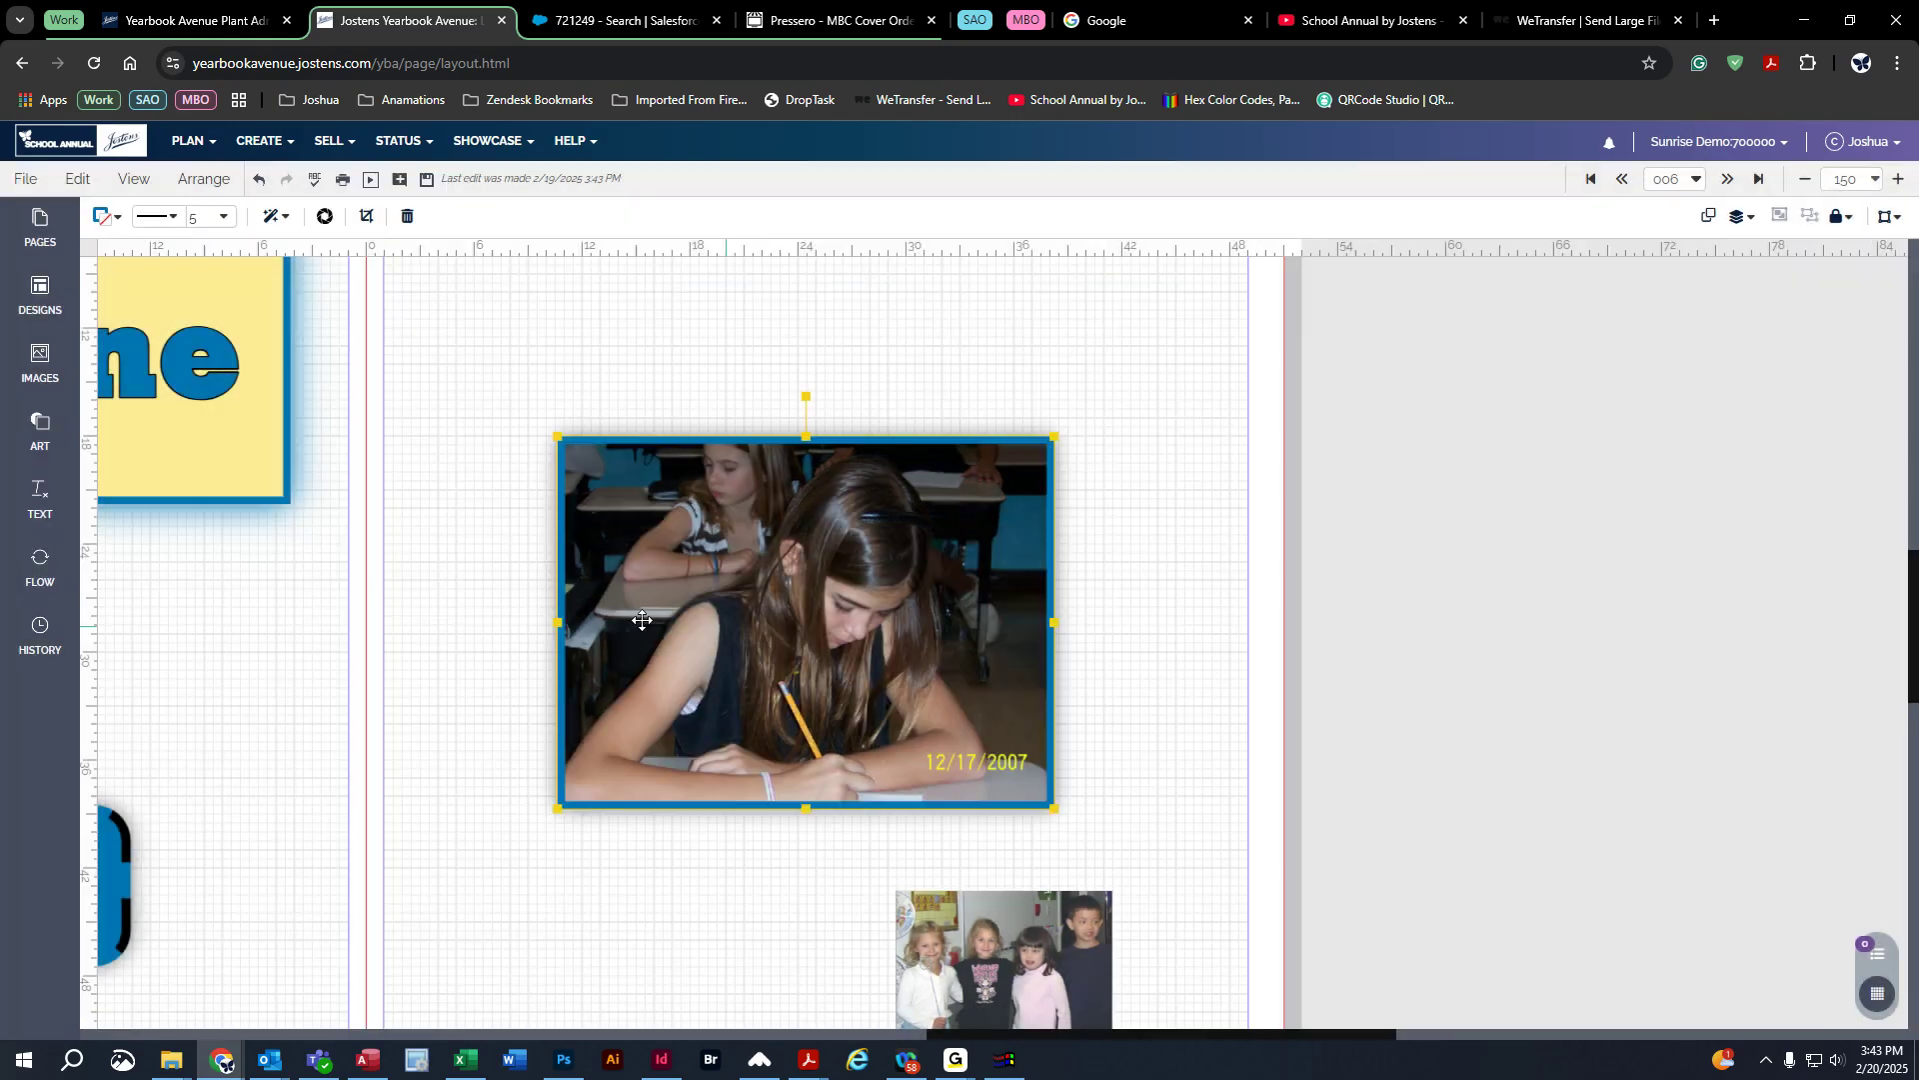
# Step: Place the chess piece clipart from the Academics art category on the page, below and beside the classroom photo
pyautogui.click(39, 428)
pyautogui.click(217, 357)
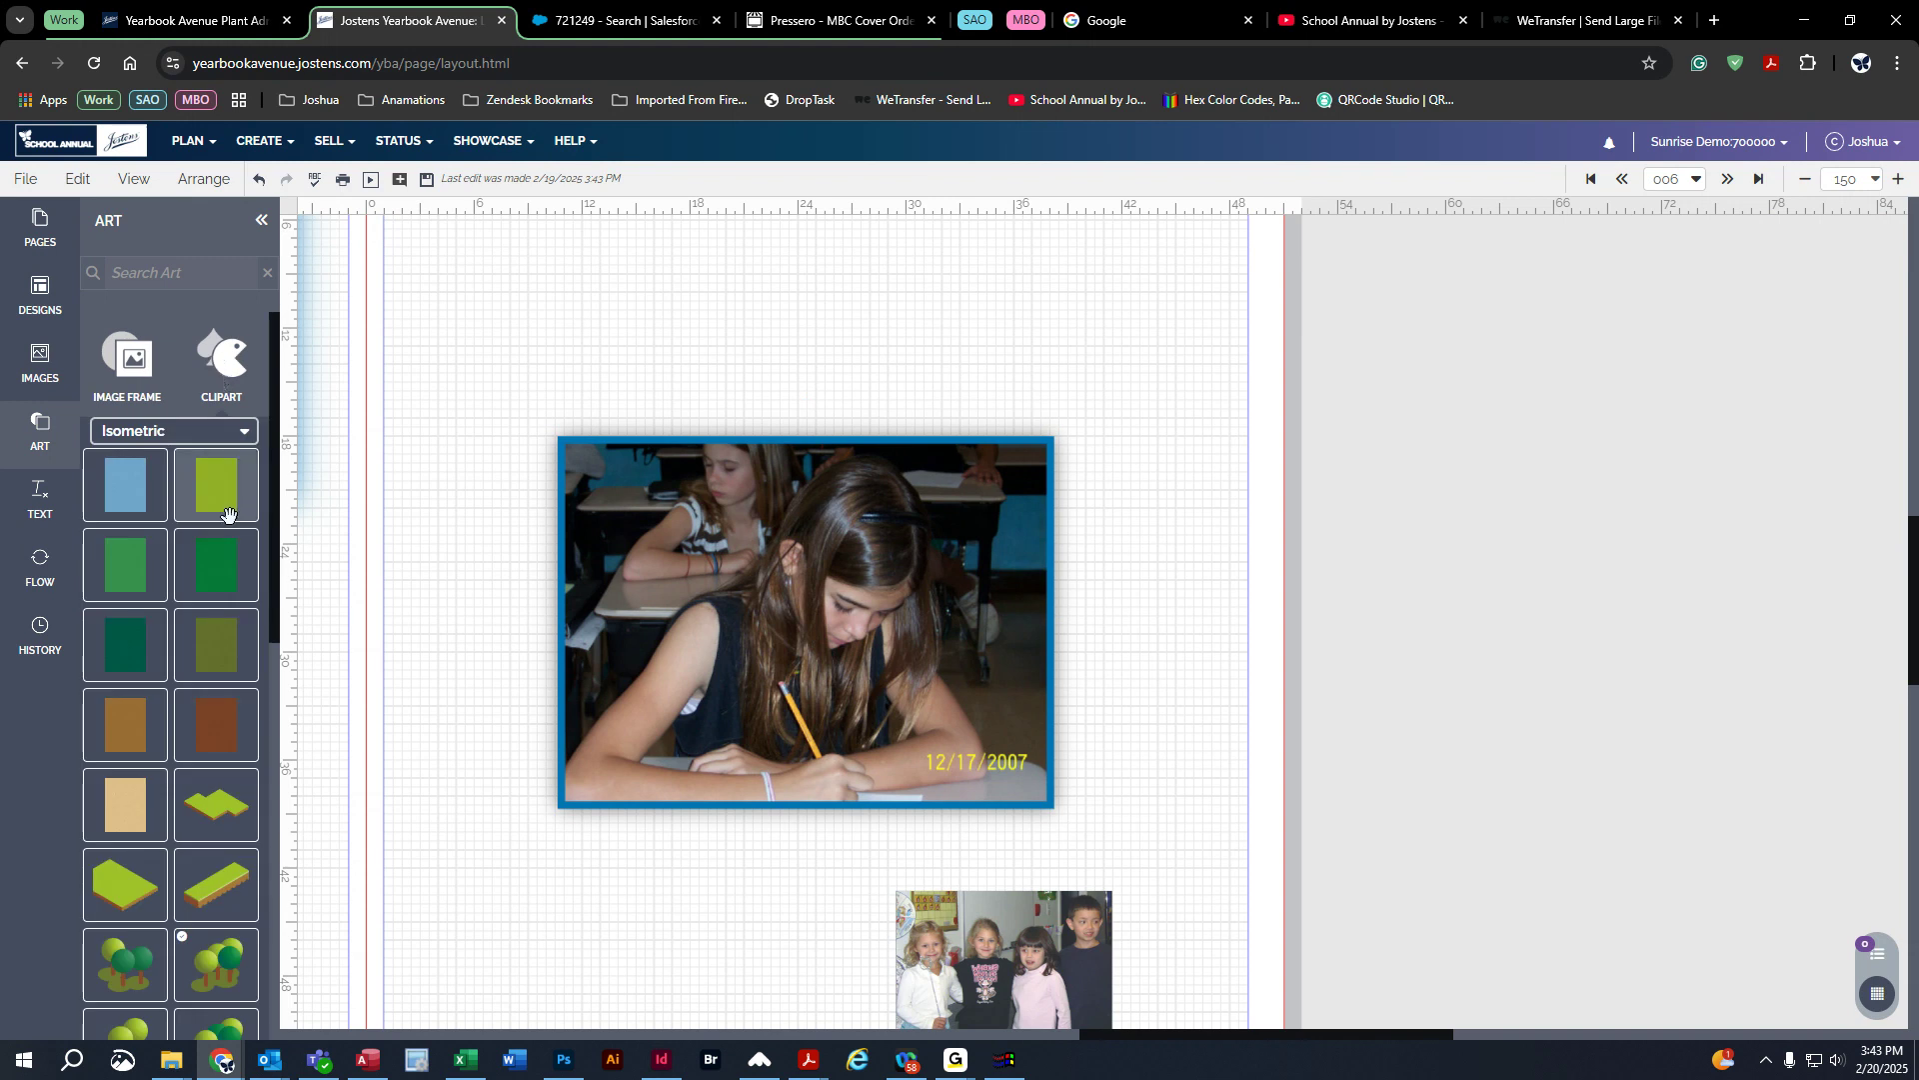
pyautogui.click(160, 436)
pyautogui.scroll(20, 153, 497)
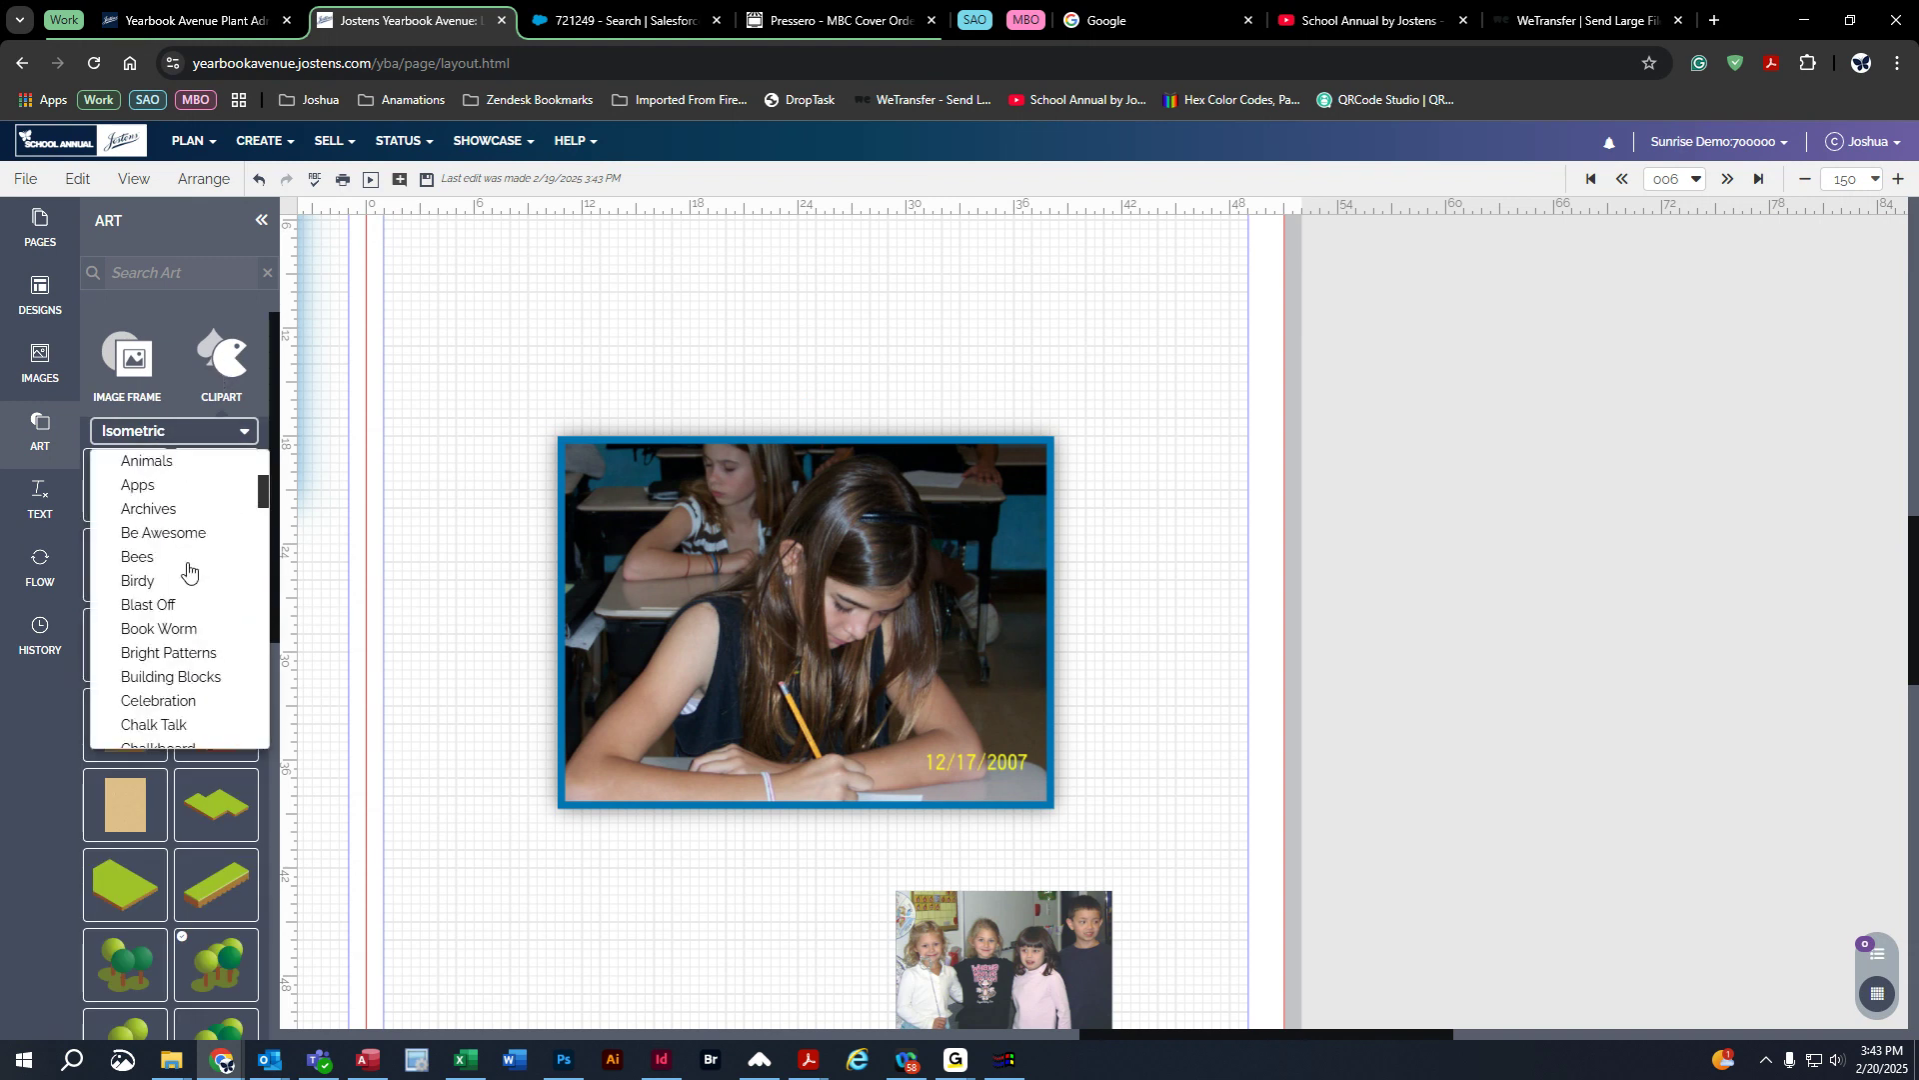
pyautogui.click(101, 520)
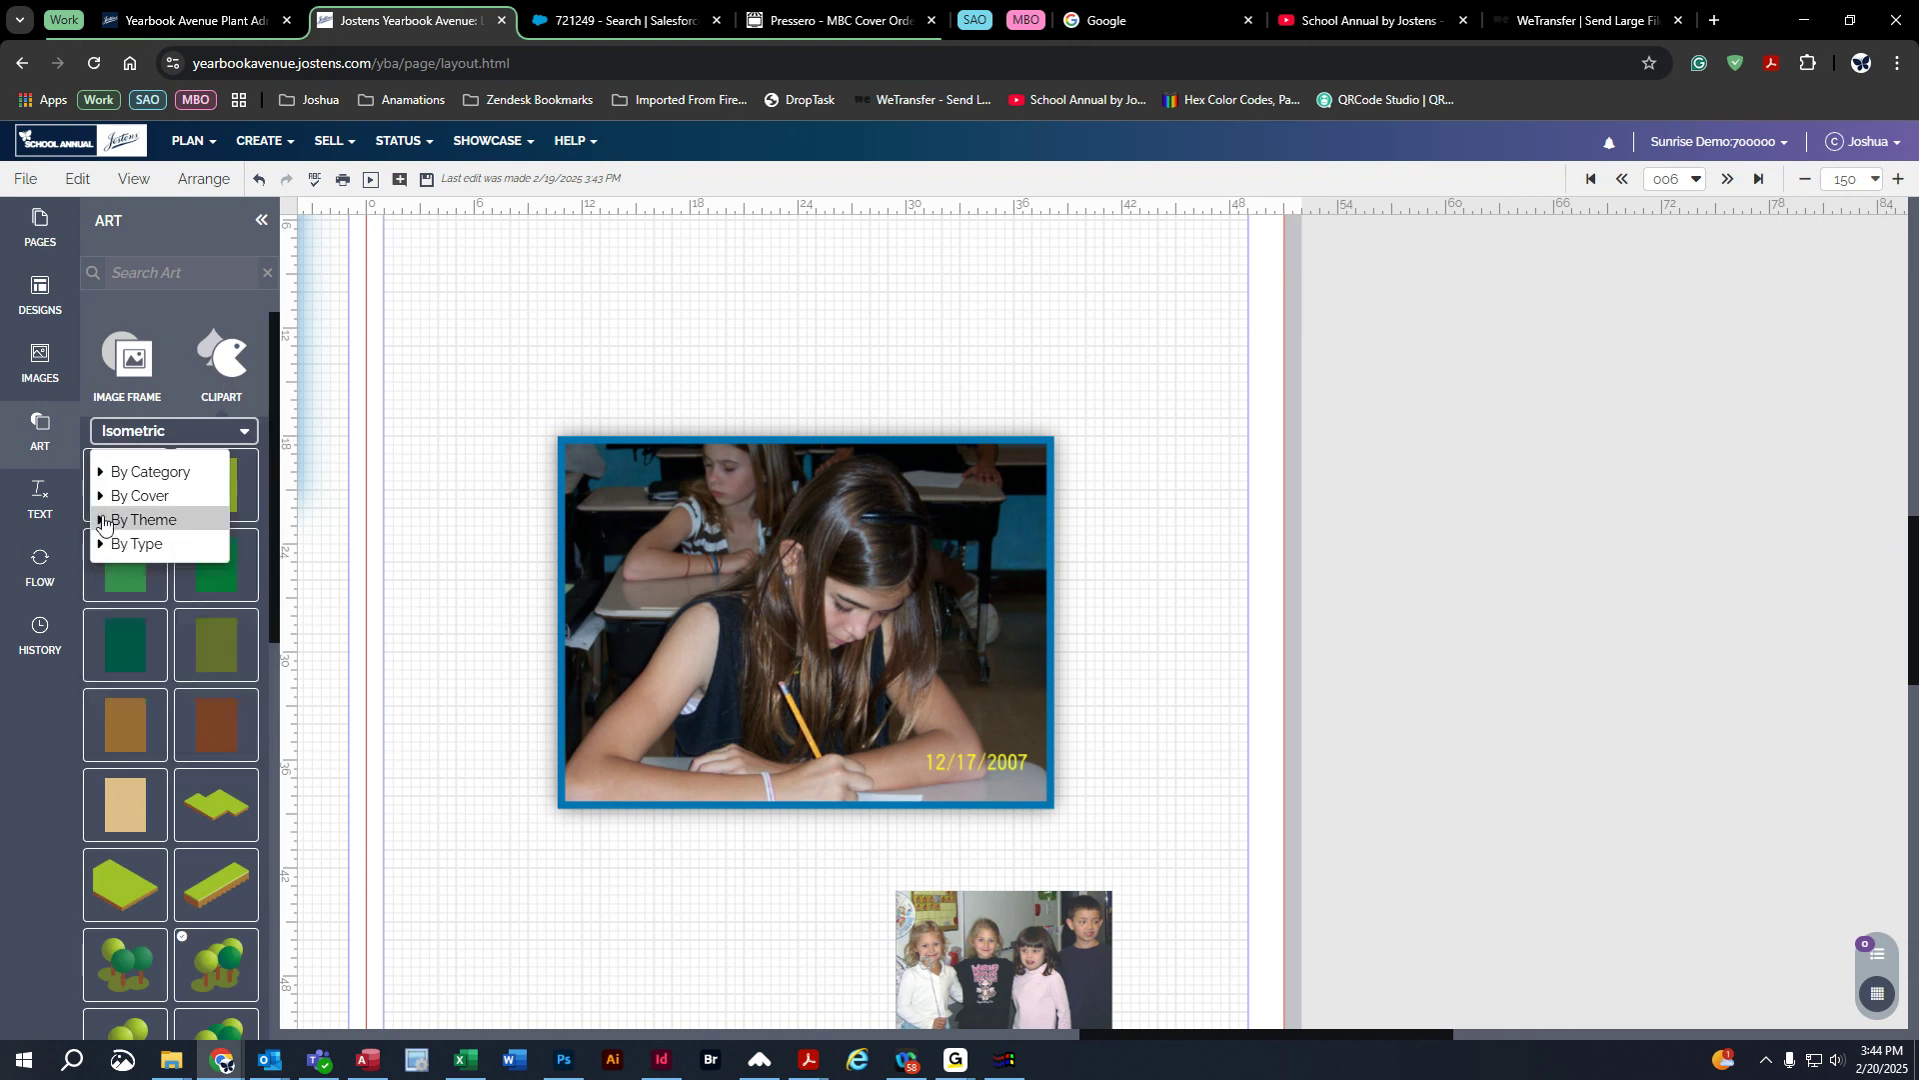
pyautogui.click(98, 474)
pyautogui.click(127, 497)
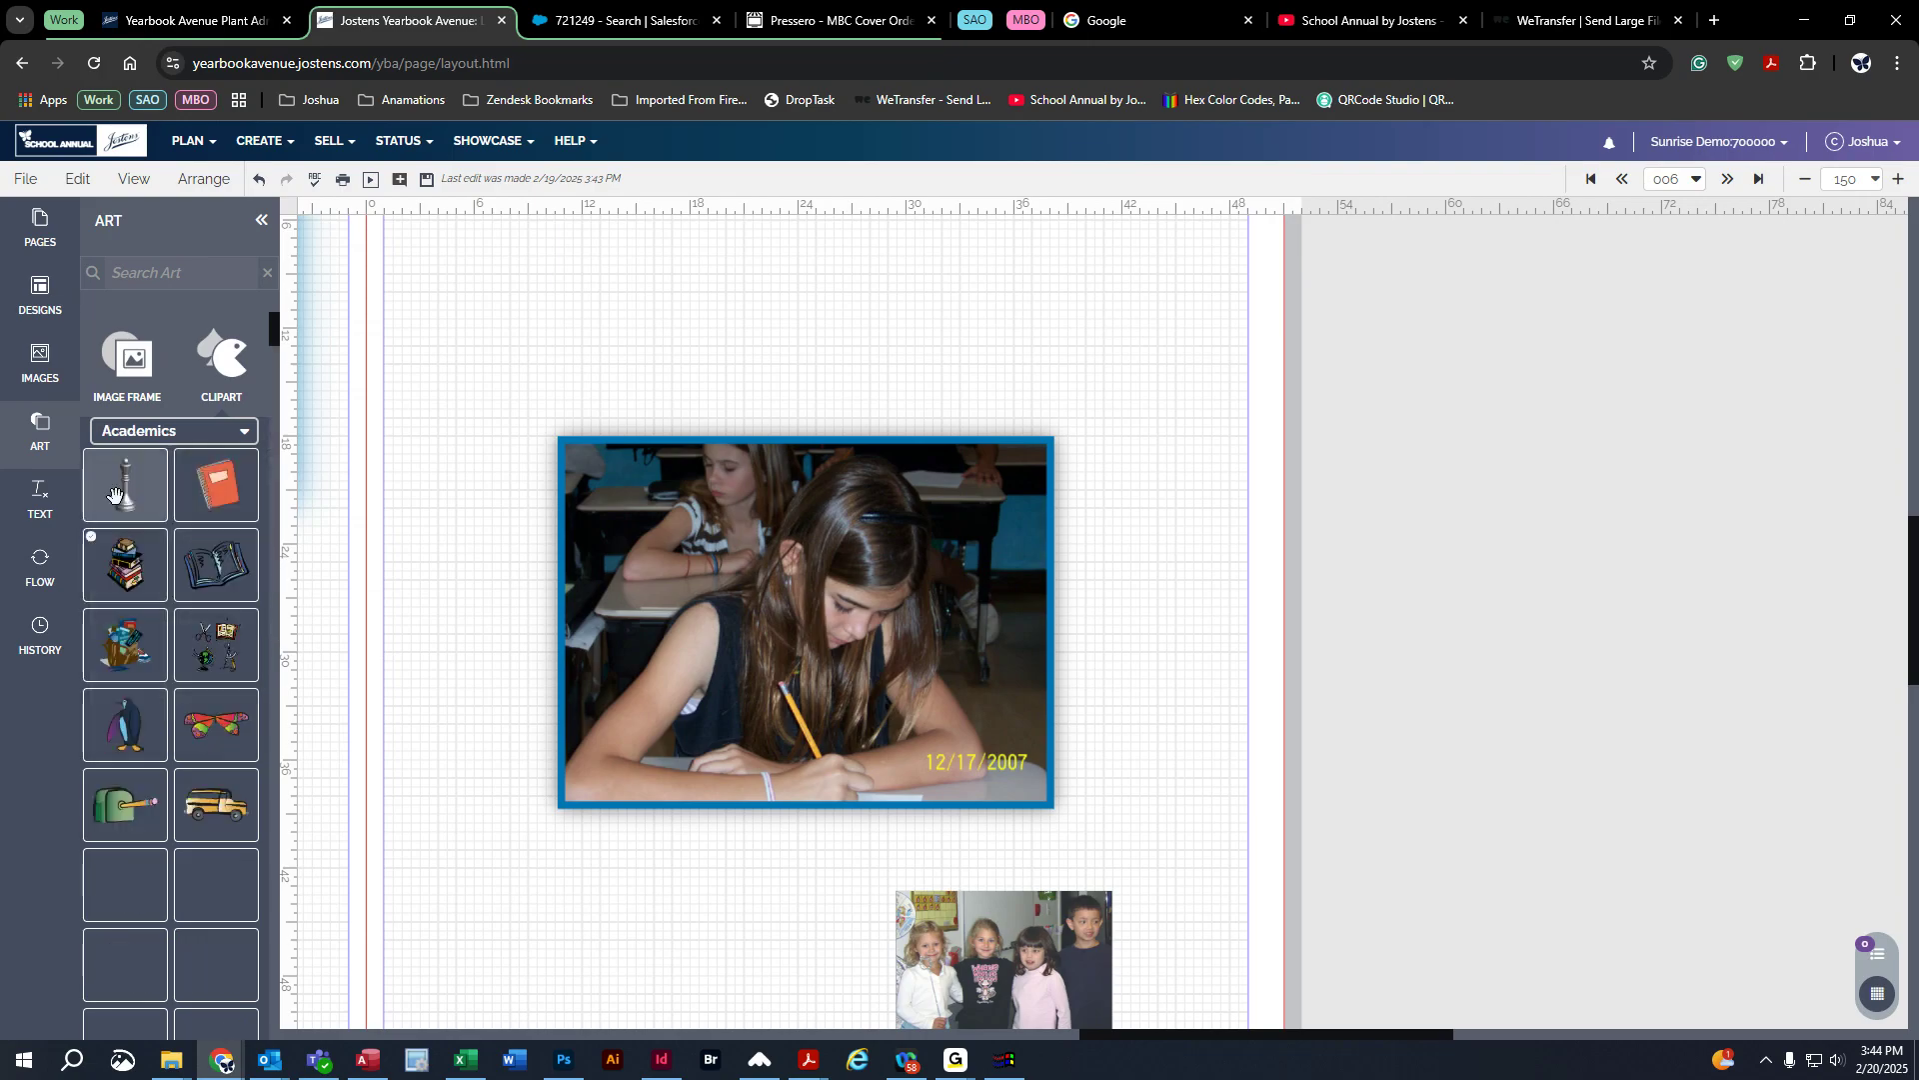
pyautogui.moveTo(127, 503); pyautogui.dragTo(620, 935)
# Step: Move the classroom photo toward the page's upper right corner and shift the chess piece up beside it
pyautogui.moveTo(890, 657); pyautogui.dragTo(1052, 449)
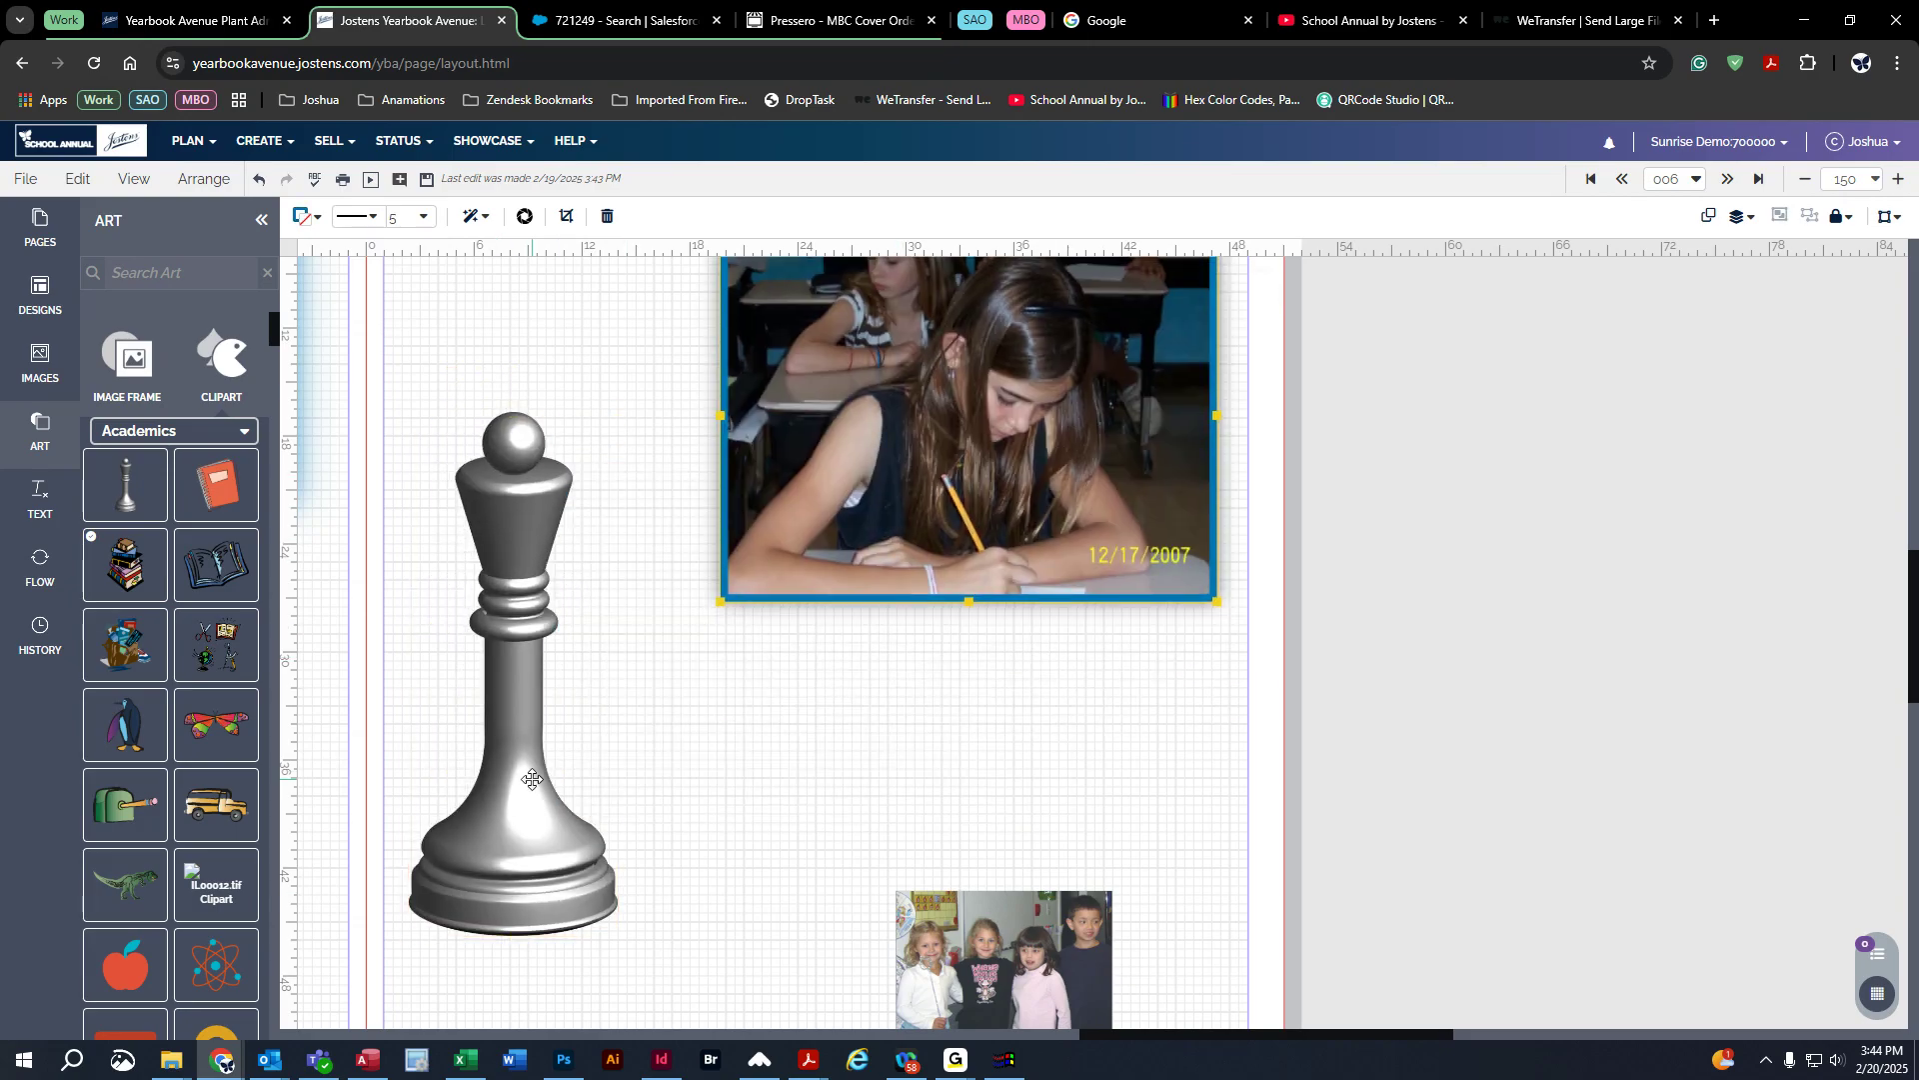
pyautogui.moveTo(516, 761); pyautogui.dragTo(540, 668)
pyautogui.click(44, 445)
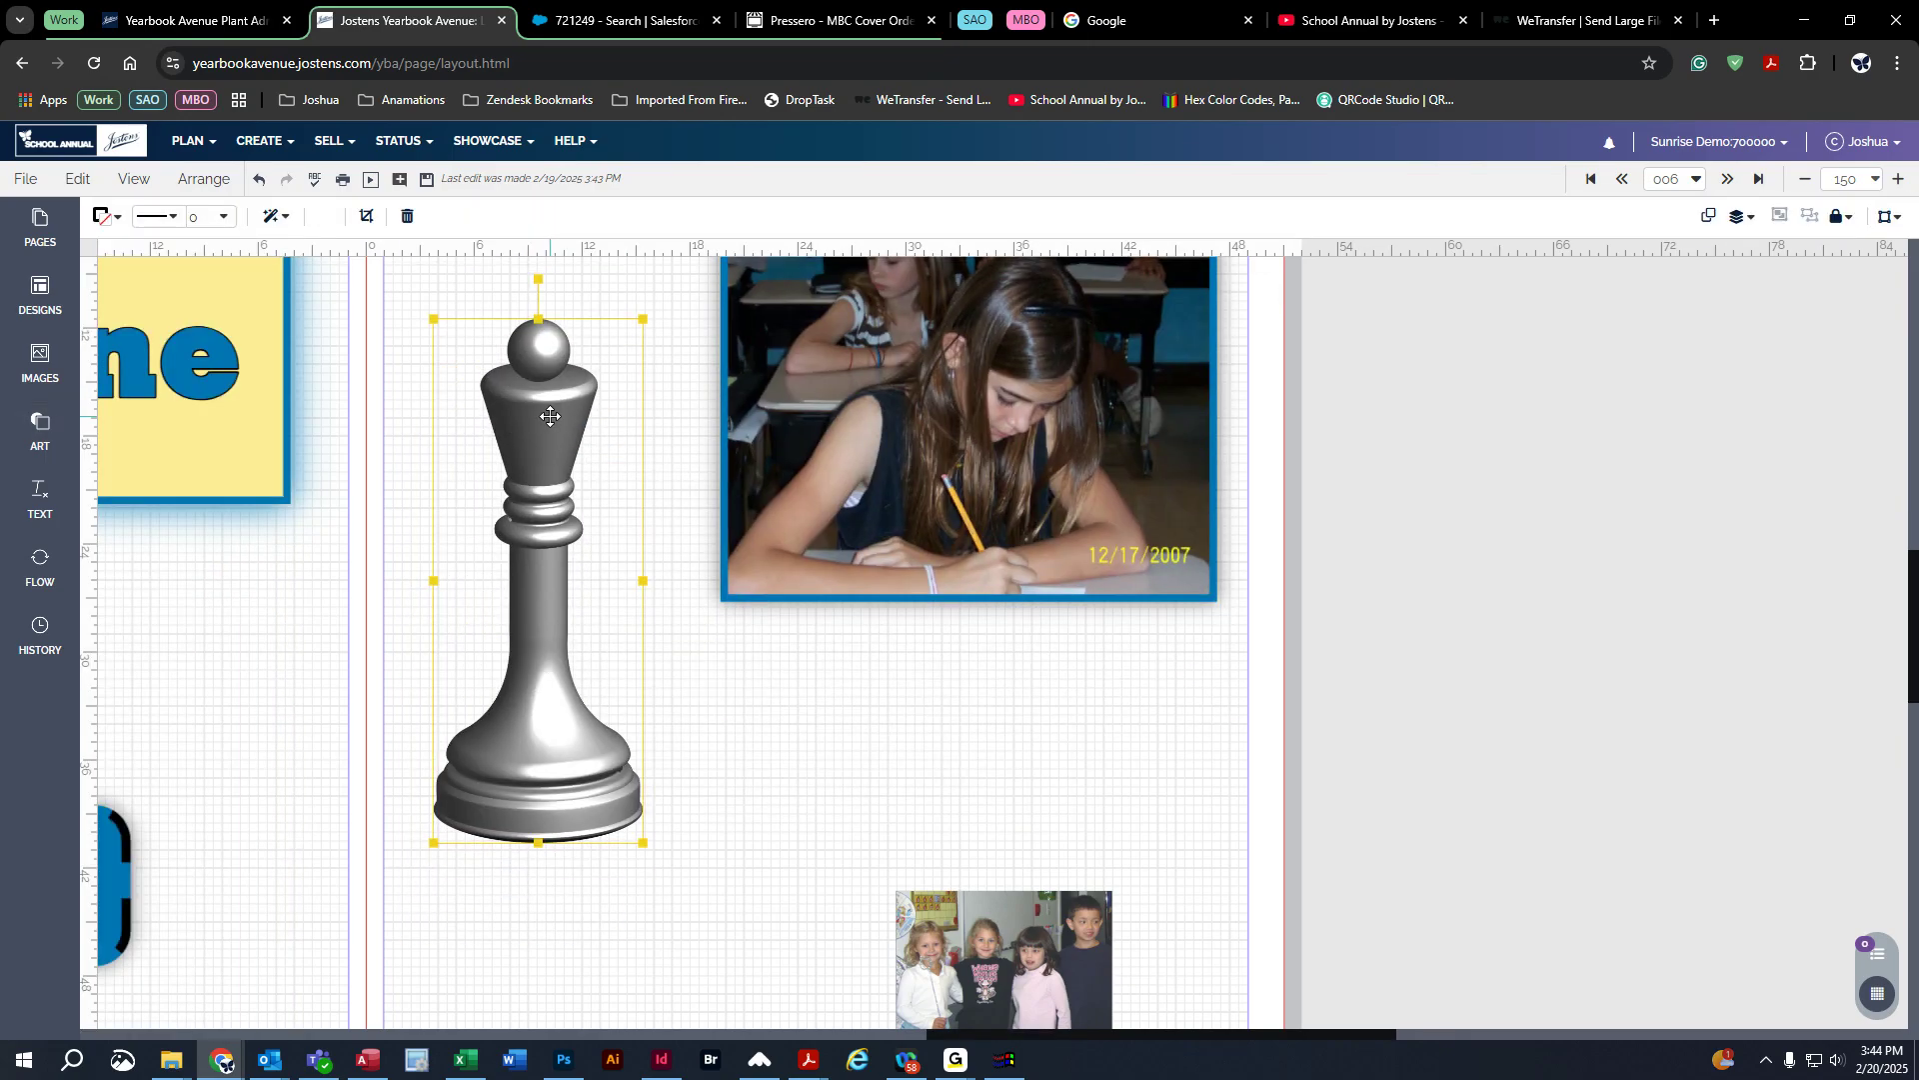
# Step: Apply an Overlay filter in the page's blue at strength 26 to the chess piece in Snap Edit and save it
pyautogui.click(324, 217)
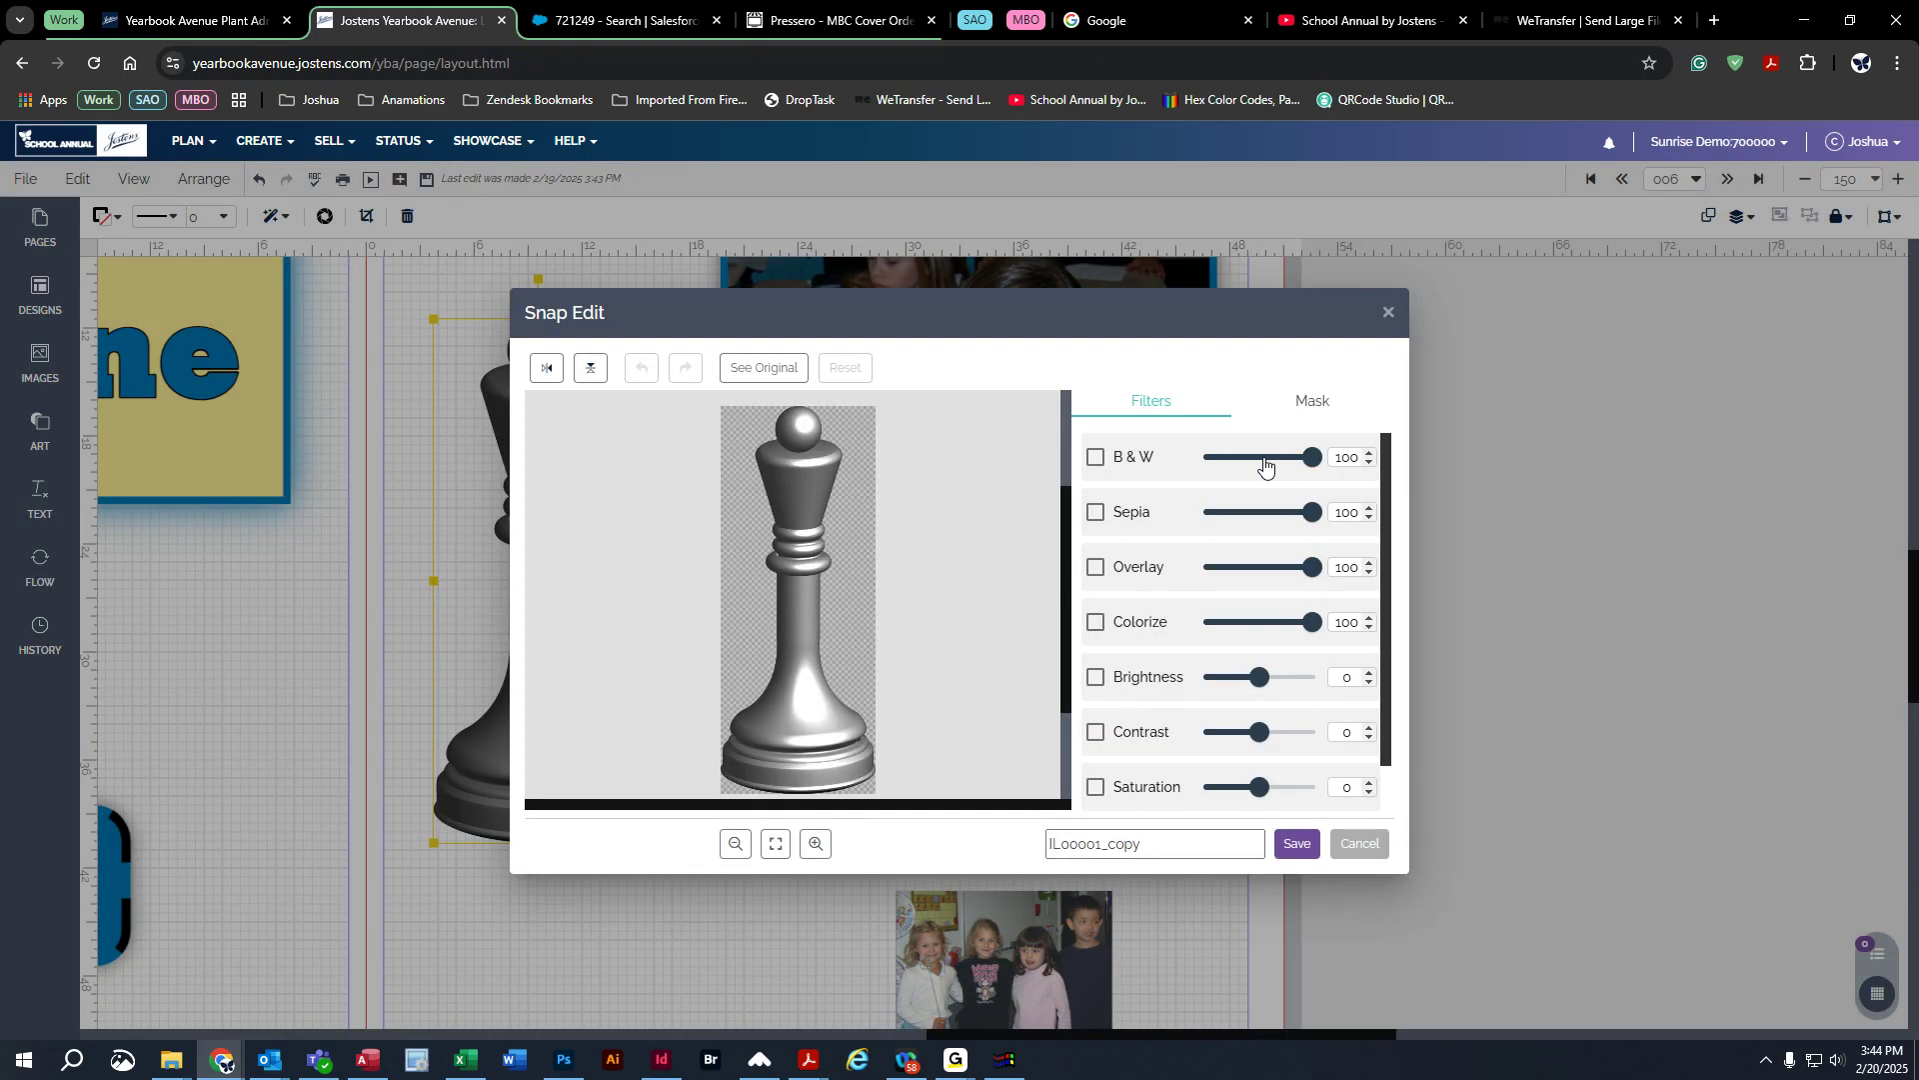
pyautogui.click(1096, 570)
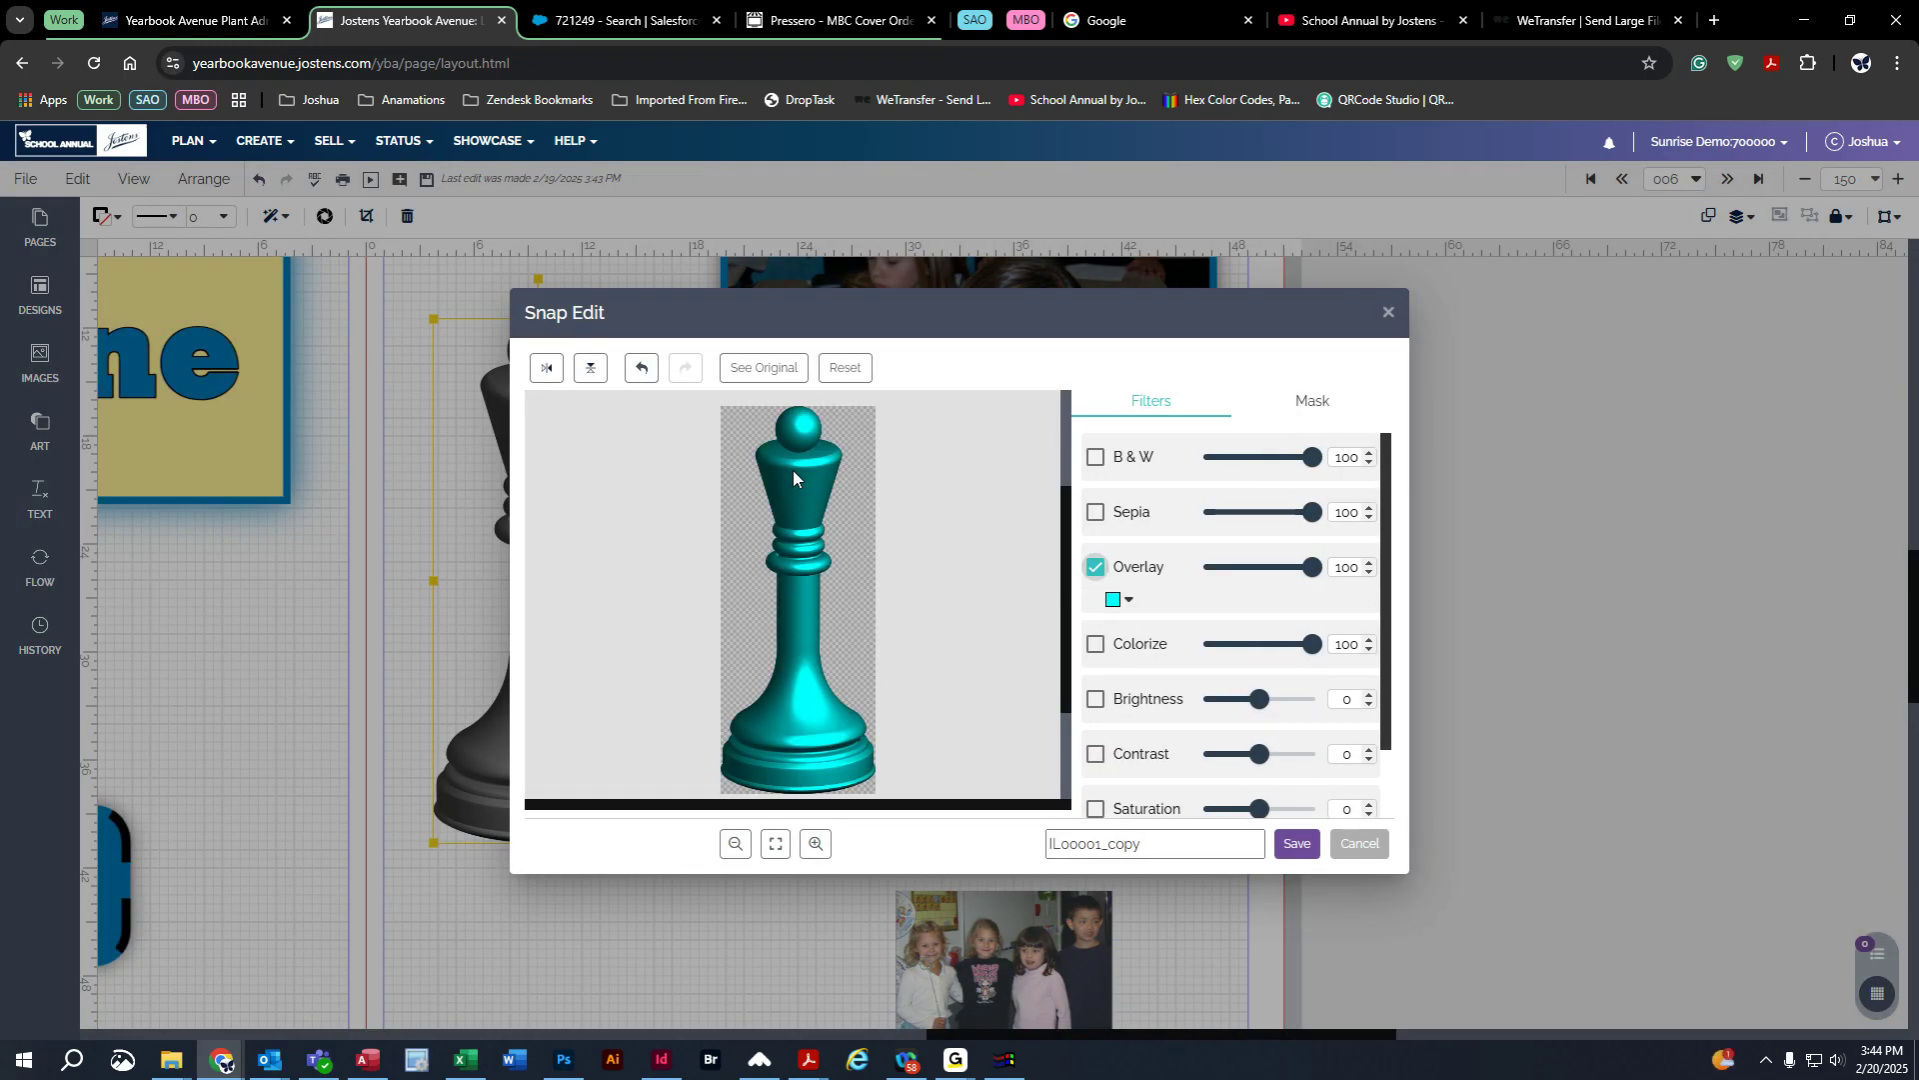
pyautogui.moveTo(1312, 567); pyautogui.dragTo(1355, 584)
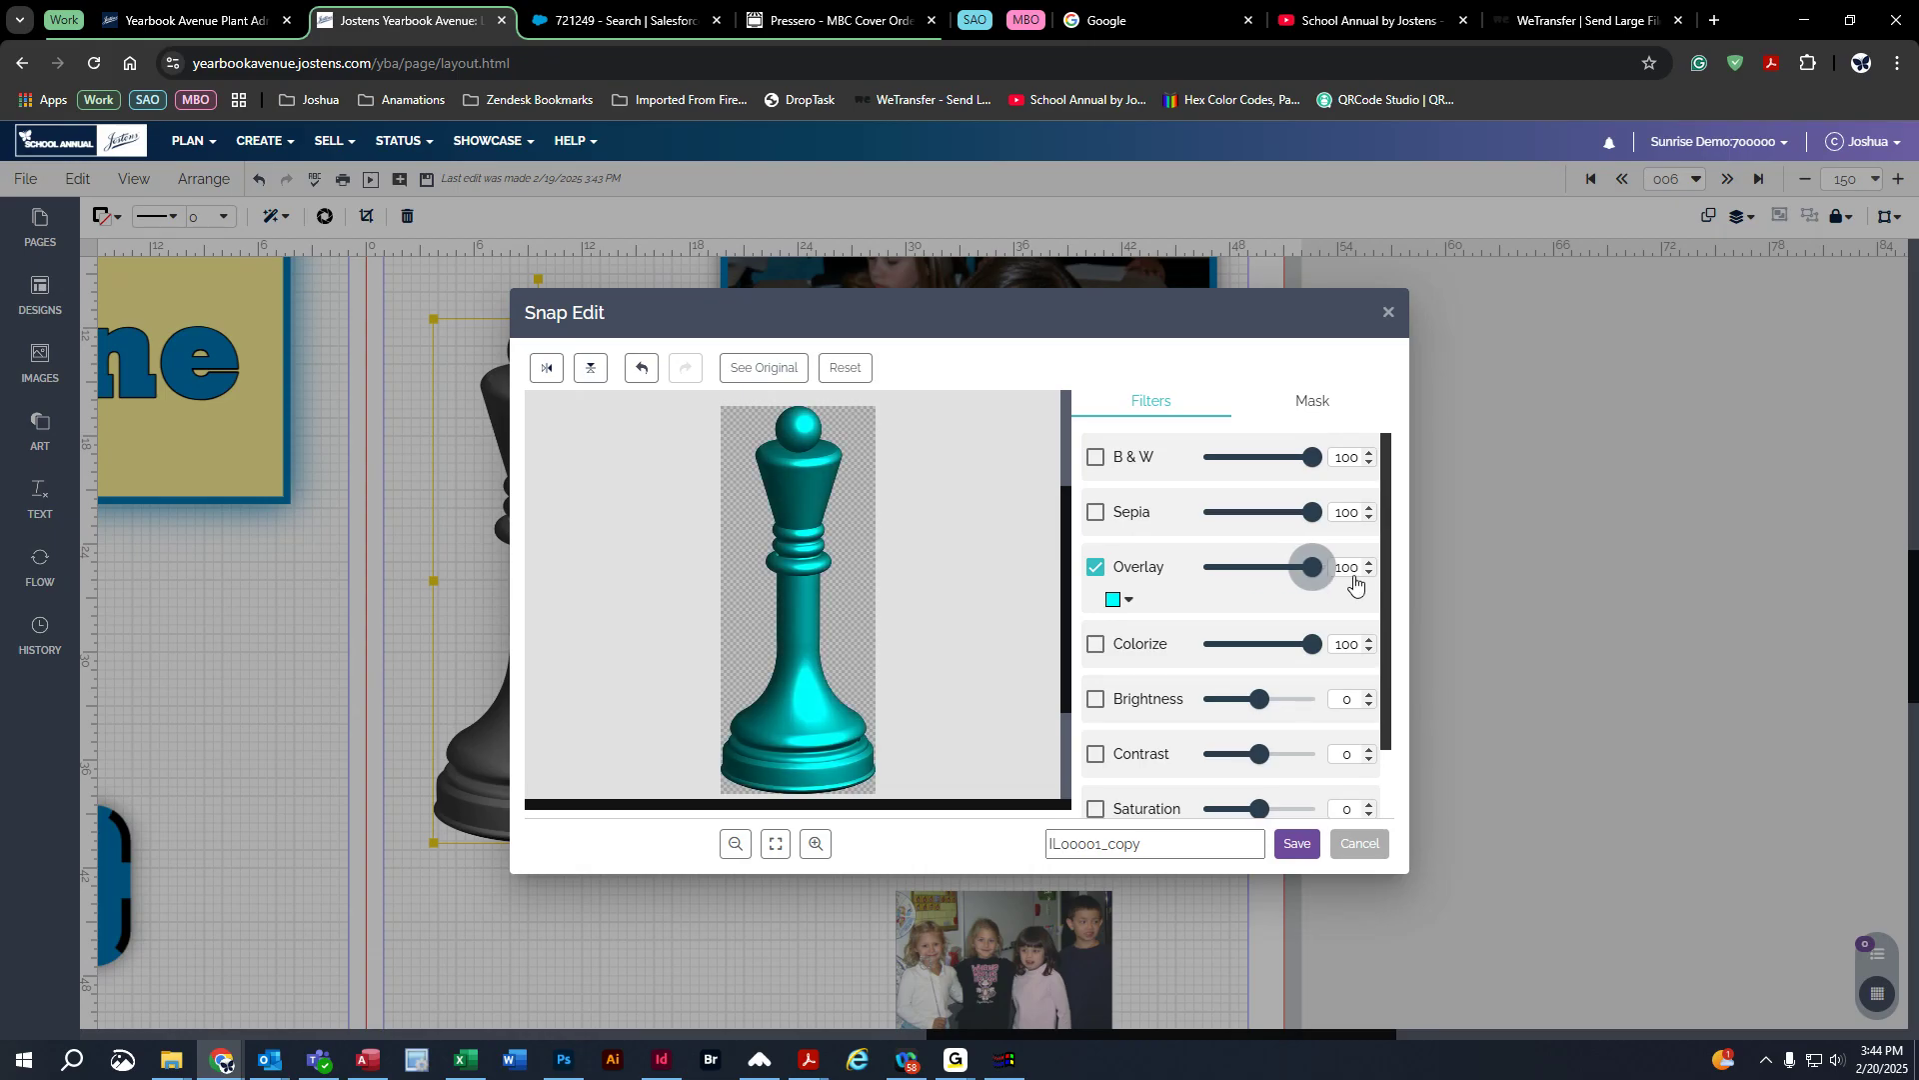
pyautogui.click(1127, 600)
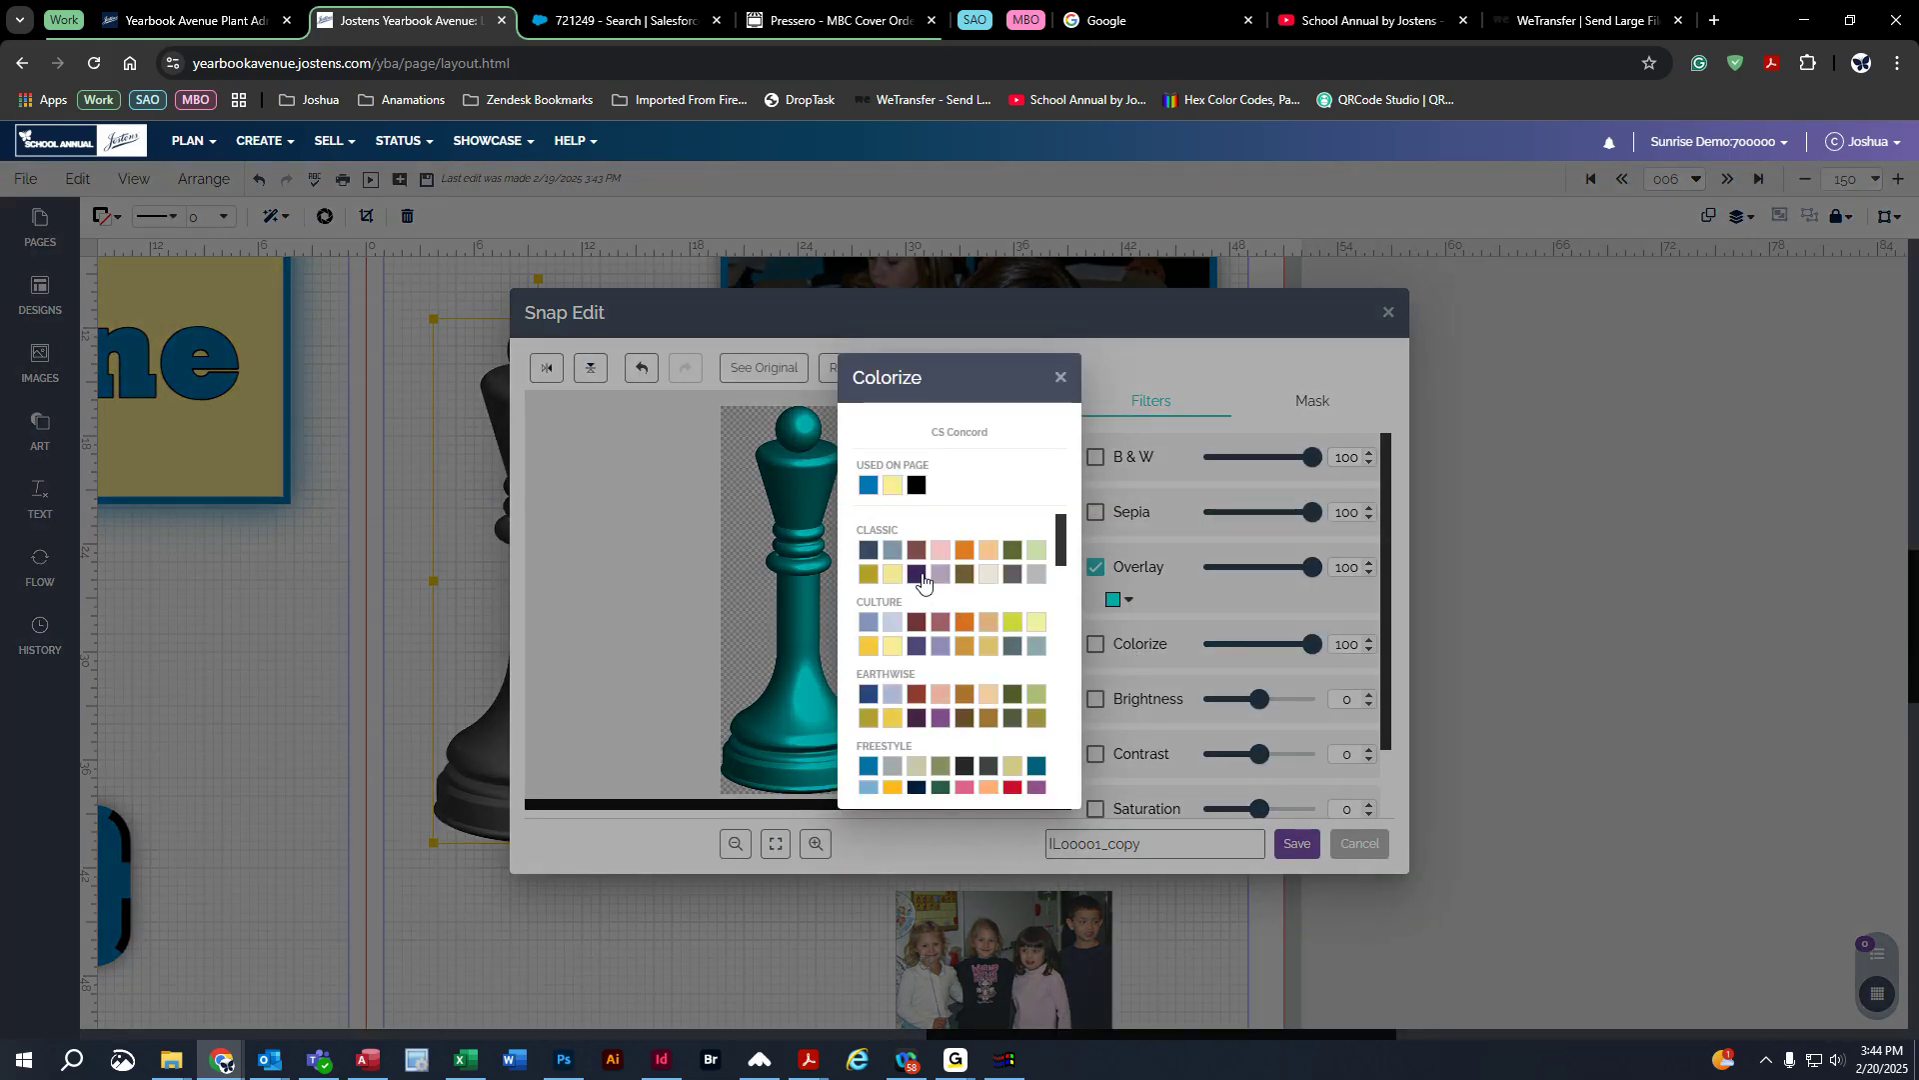
pyautogui.click(867, 486)
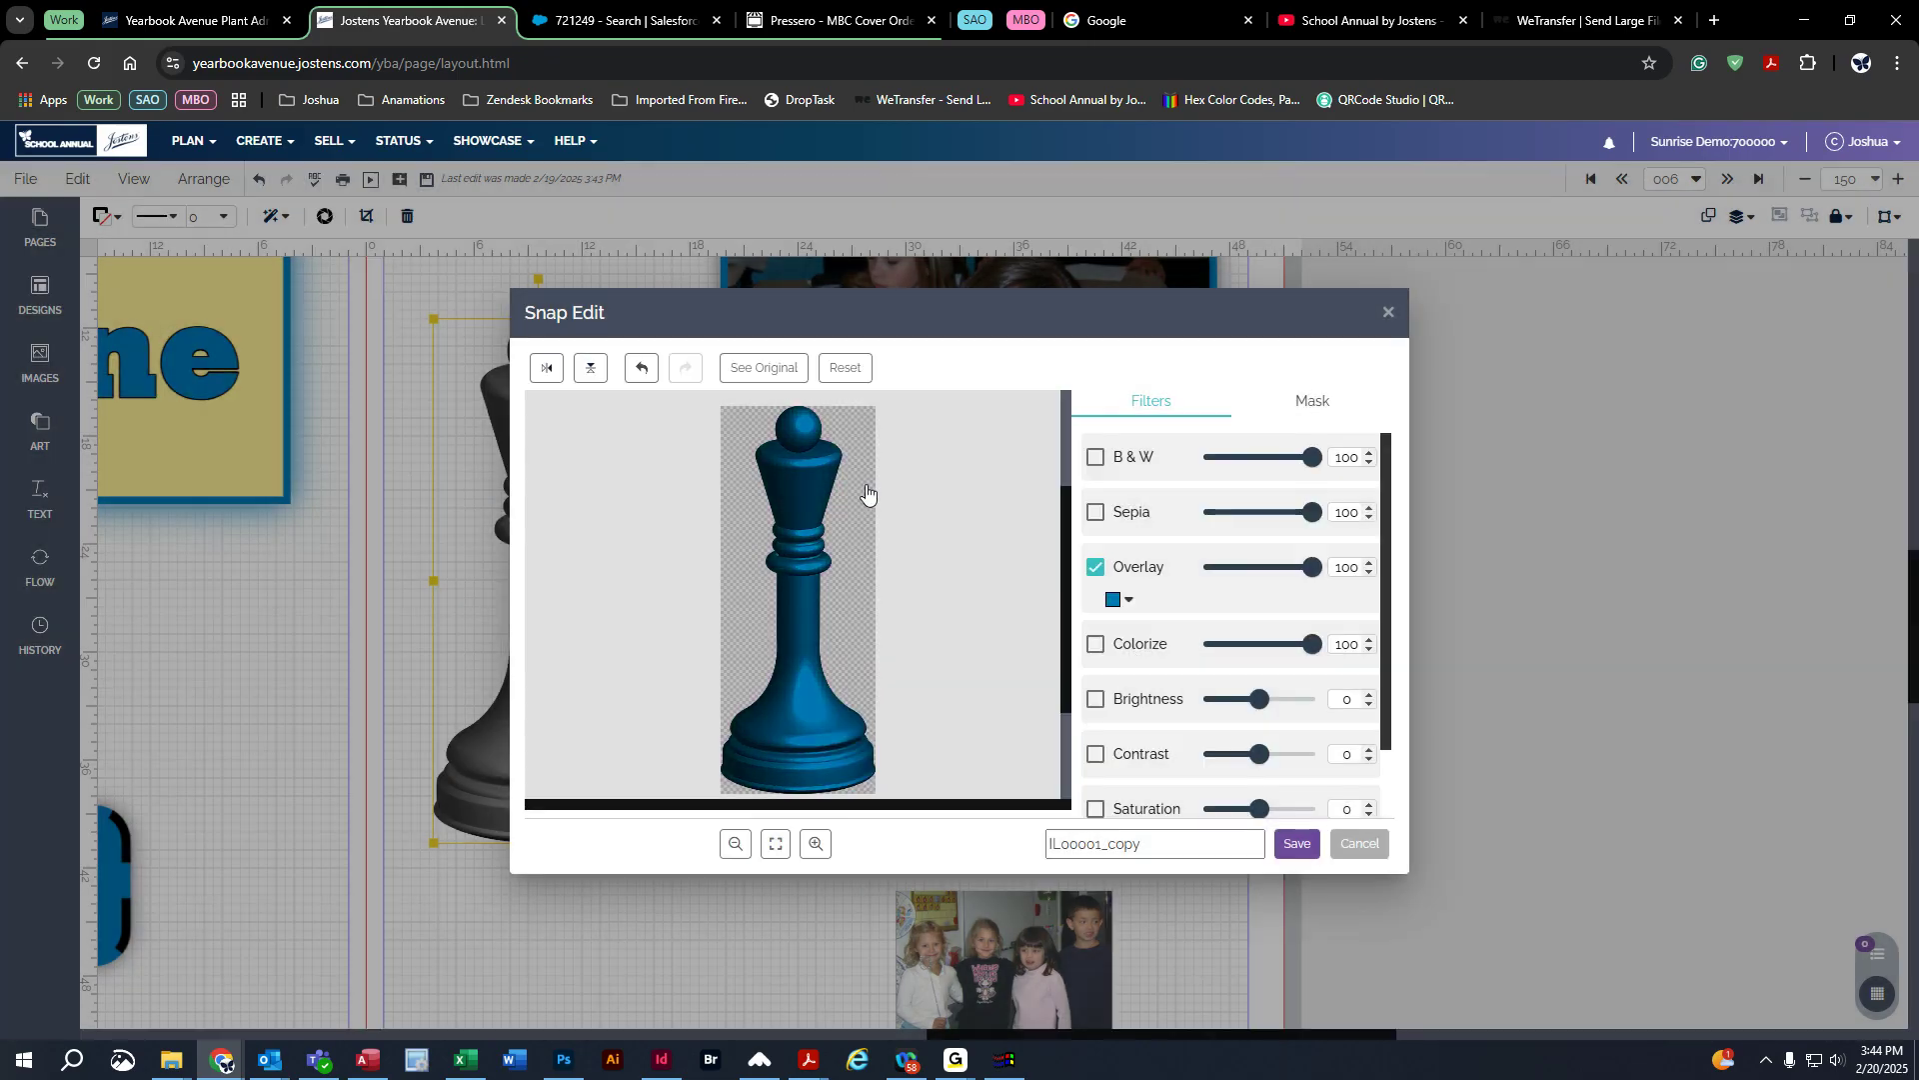
pyautogui.moveTo(1311, 567); pyautogui.dragTo(1237, 579)
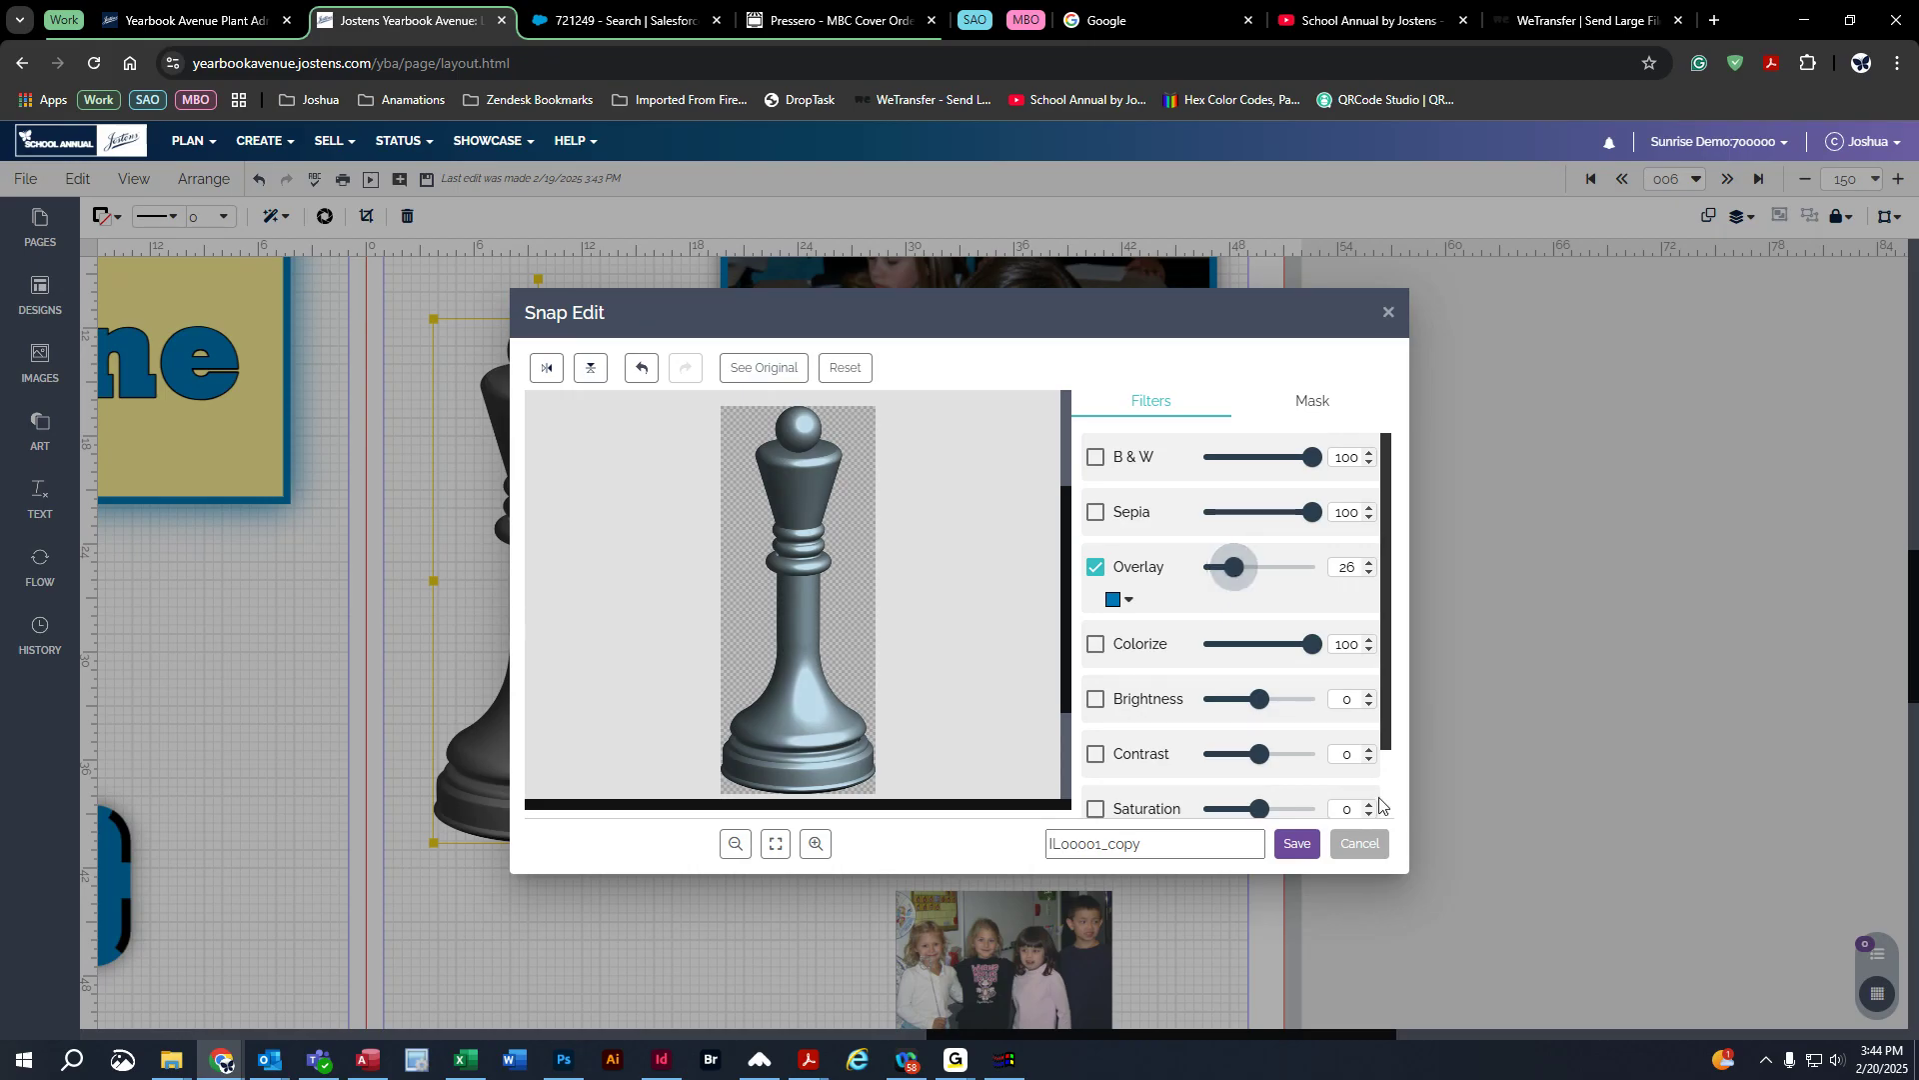
pyautogui.click(1292, 844)
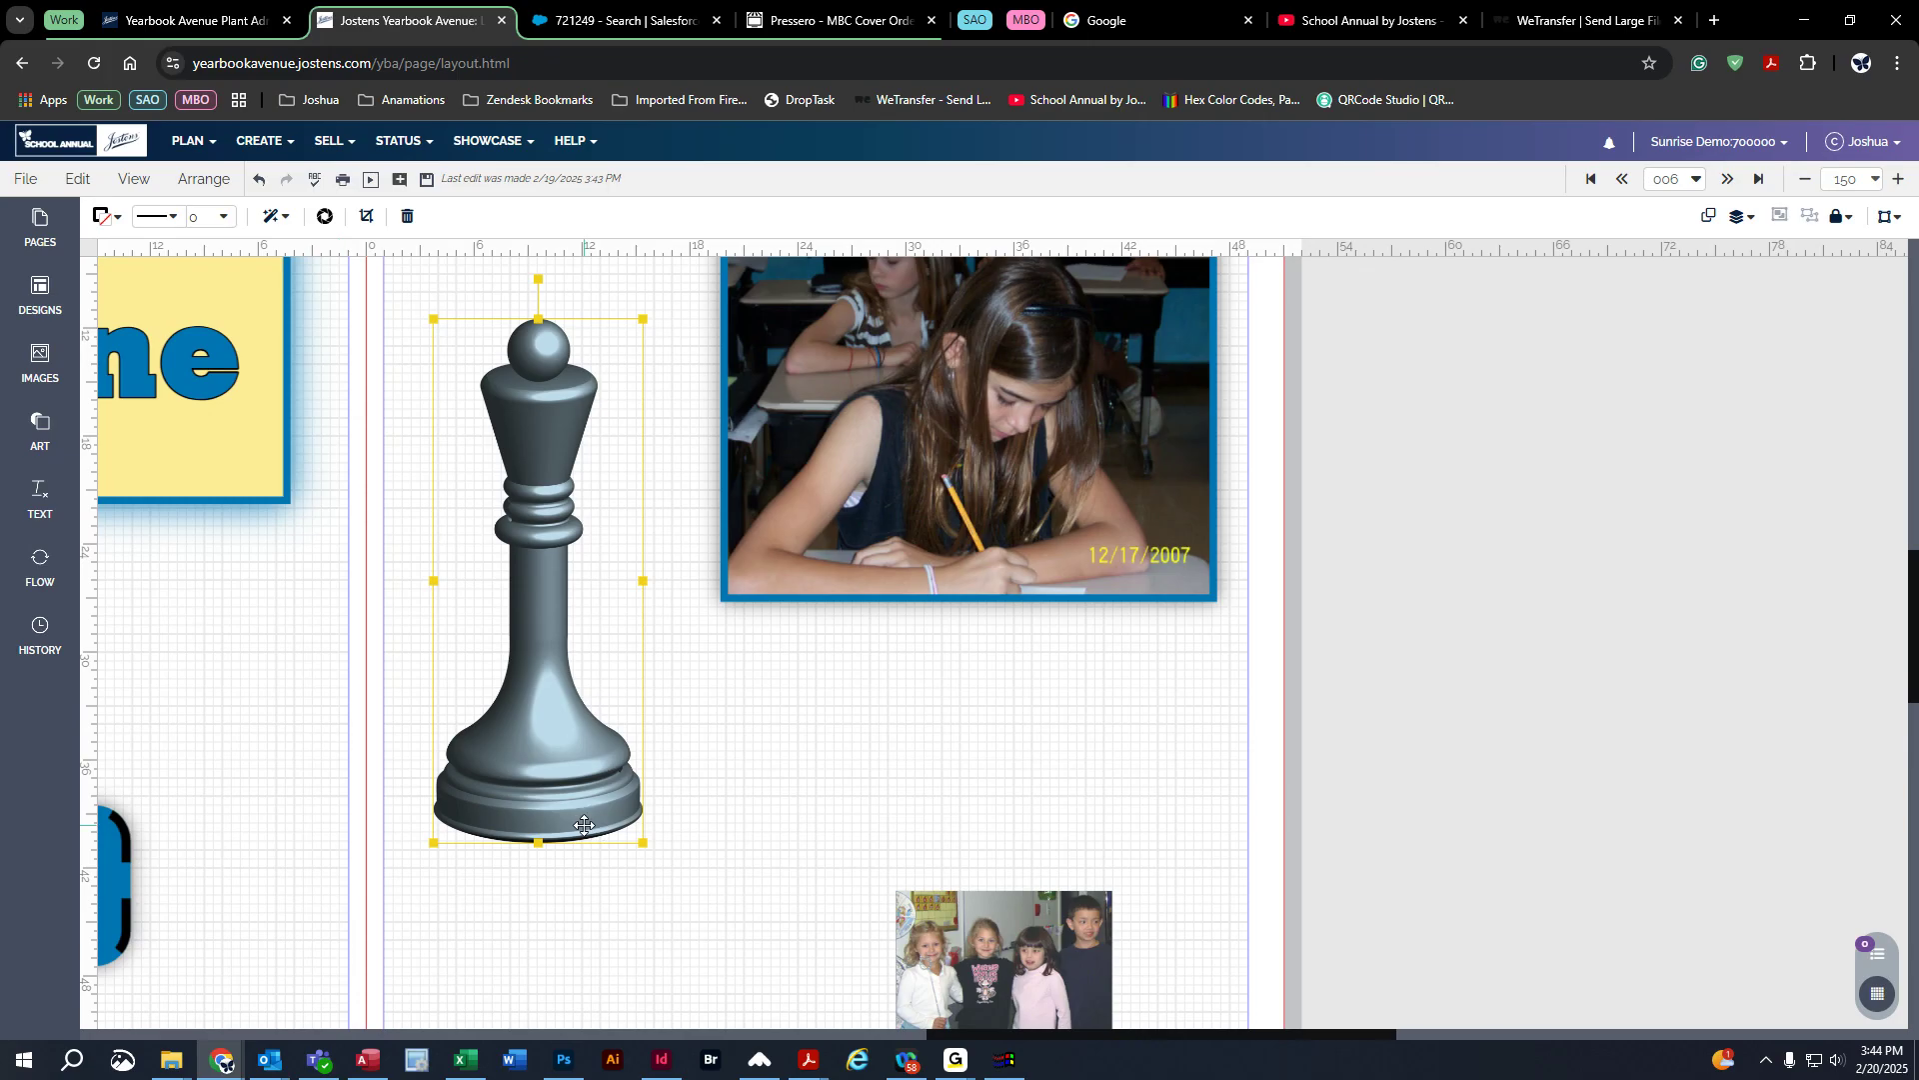
# Step: Try the Colorize filter on the chess piece in Snap Edit with the page's blue at strength 26
pyautogui.click(324, 216)
pyautogui.click(1097, 623)
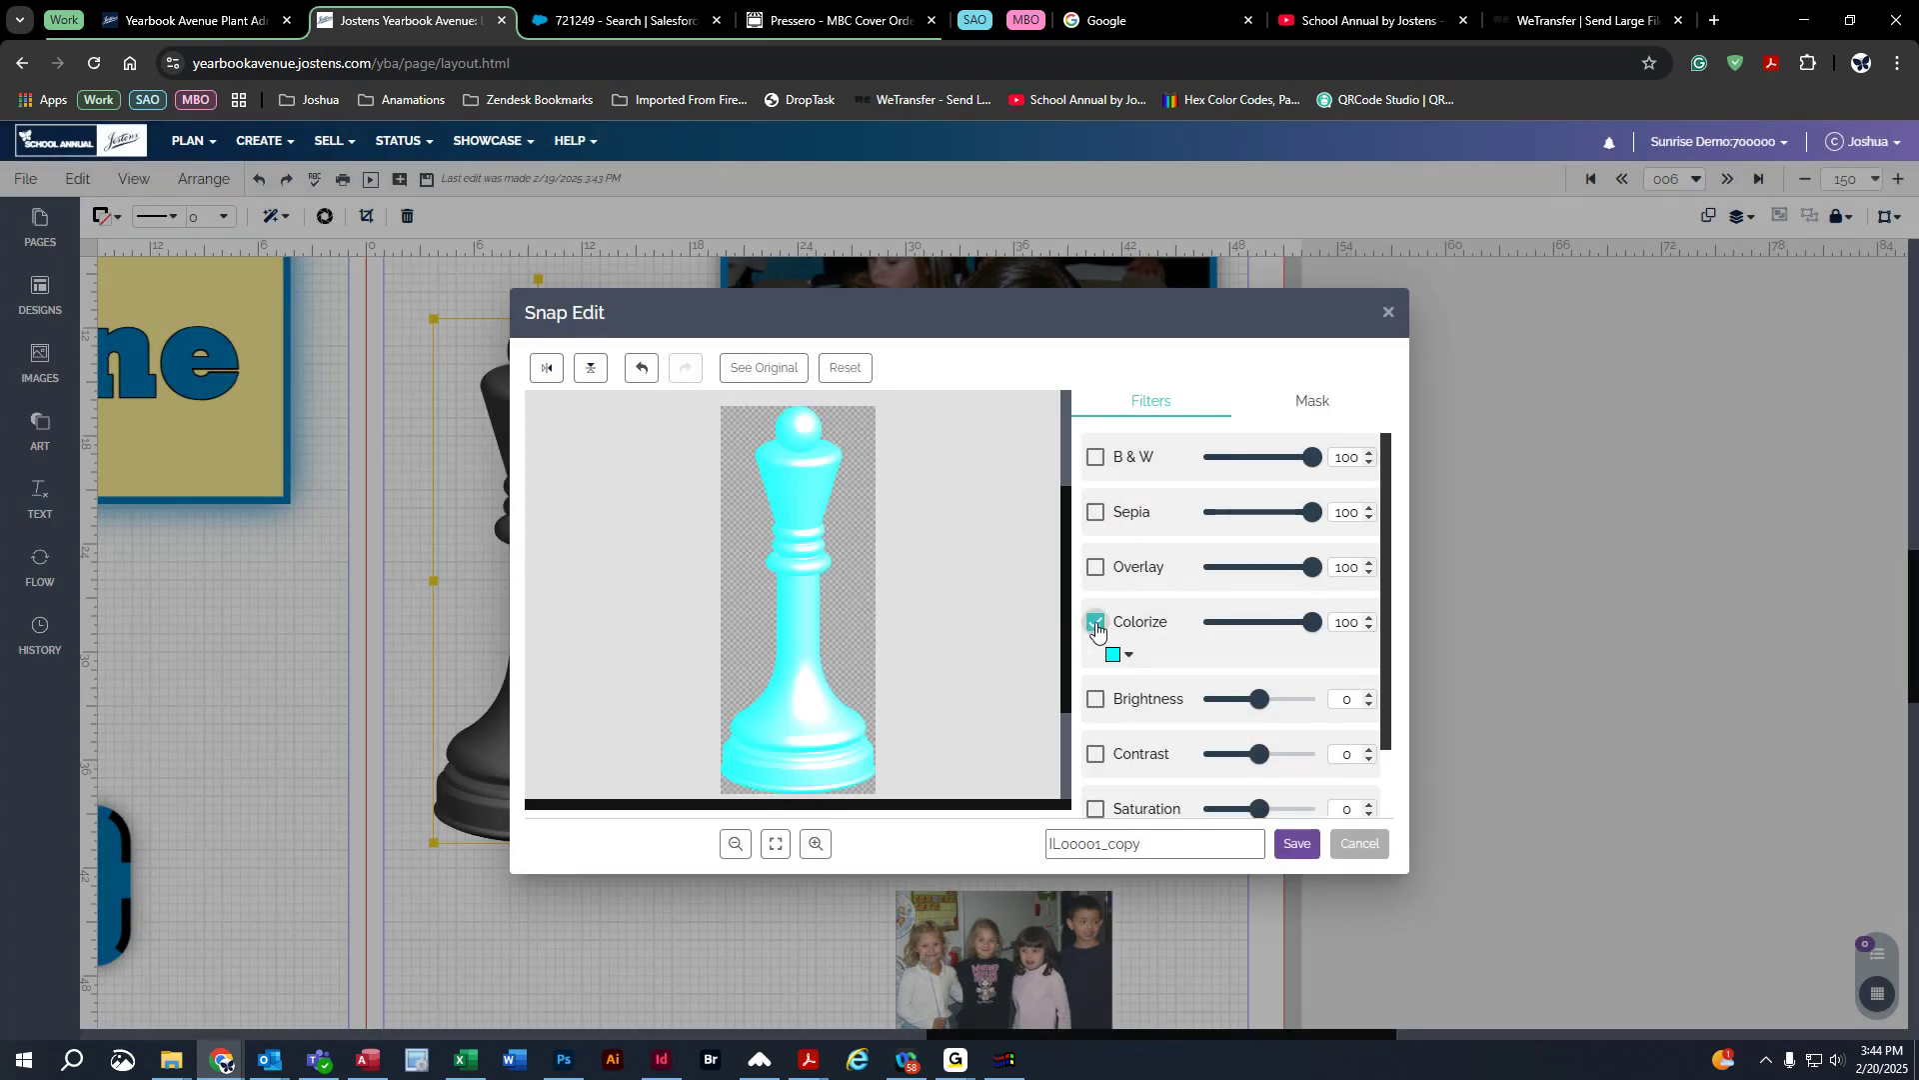
pyautogui.moveTo(1311, 623); pyautogui.dragTo(1444, 634)
pyautogui.click(1126, 653)
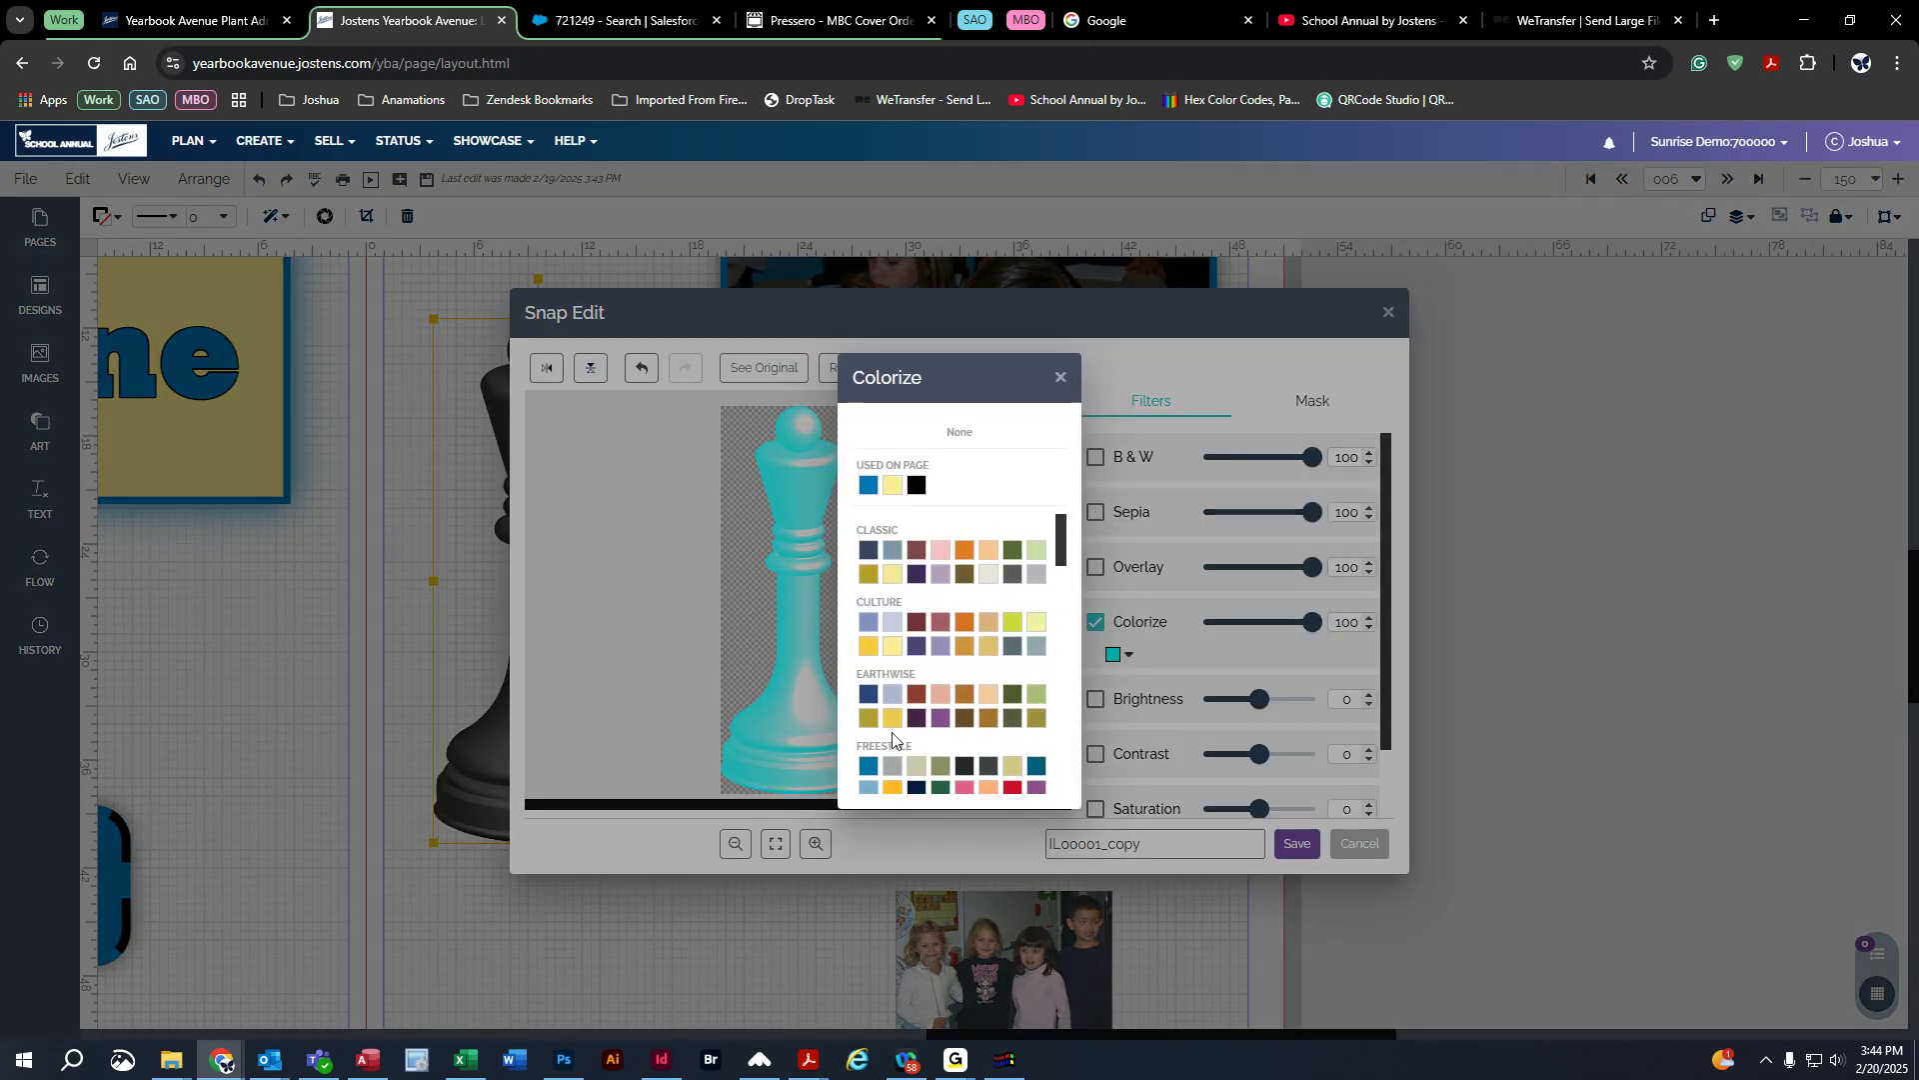
pyautogui.click(867, 485)
pyautogui.moveTo(1313, 621); pyautogui.dragTo(1236, 624)
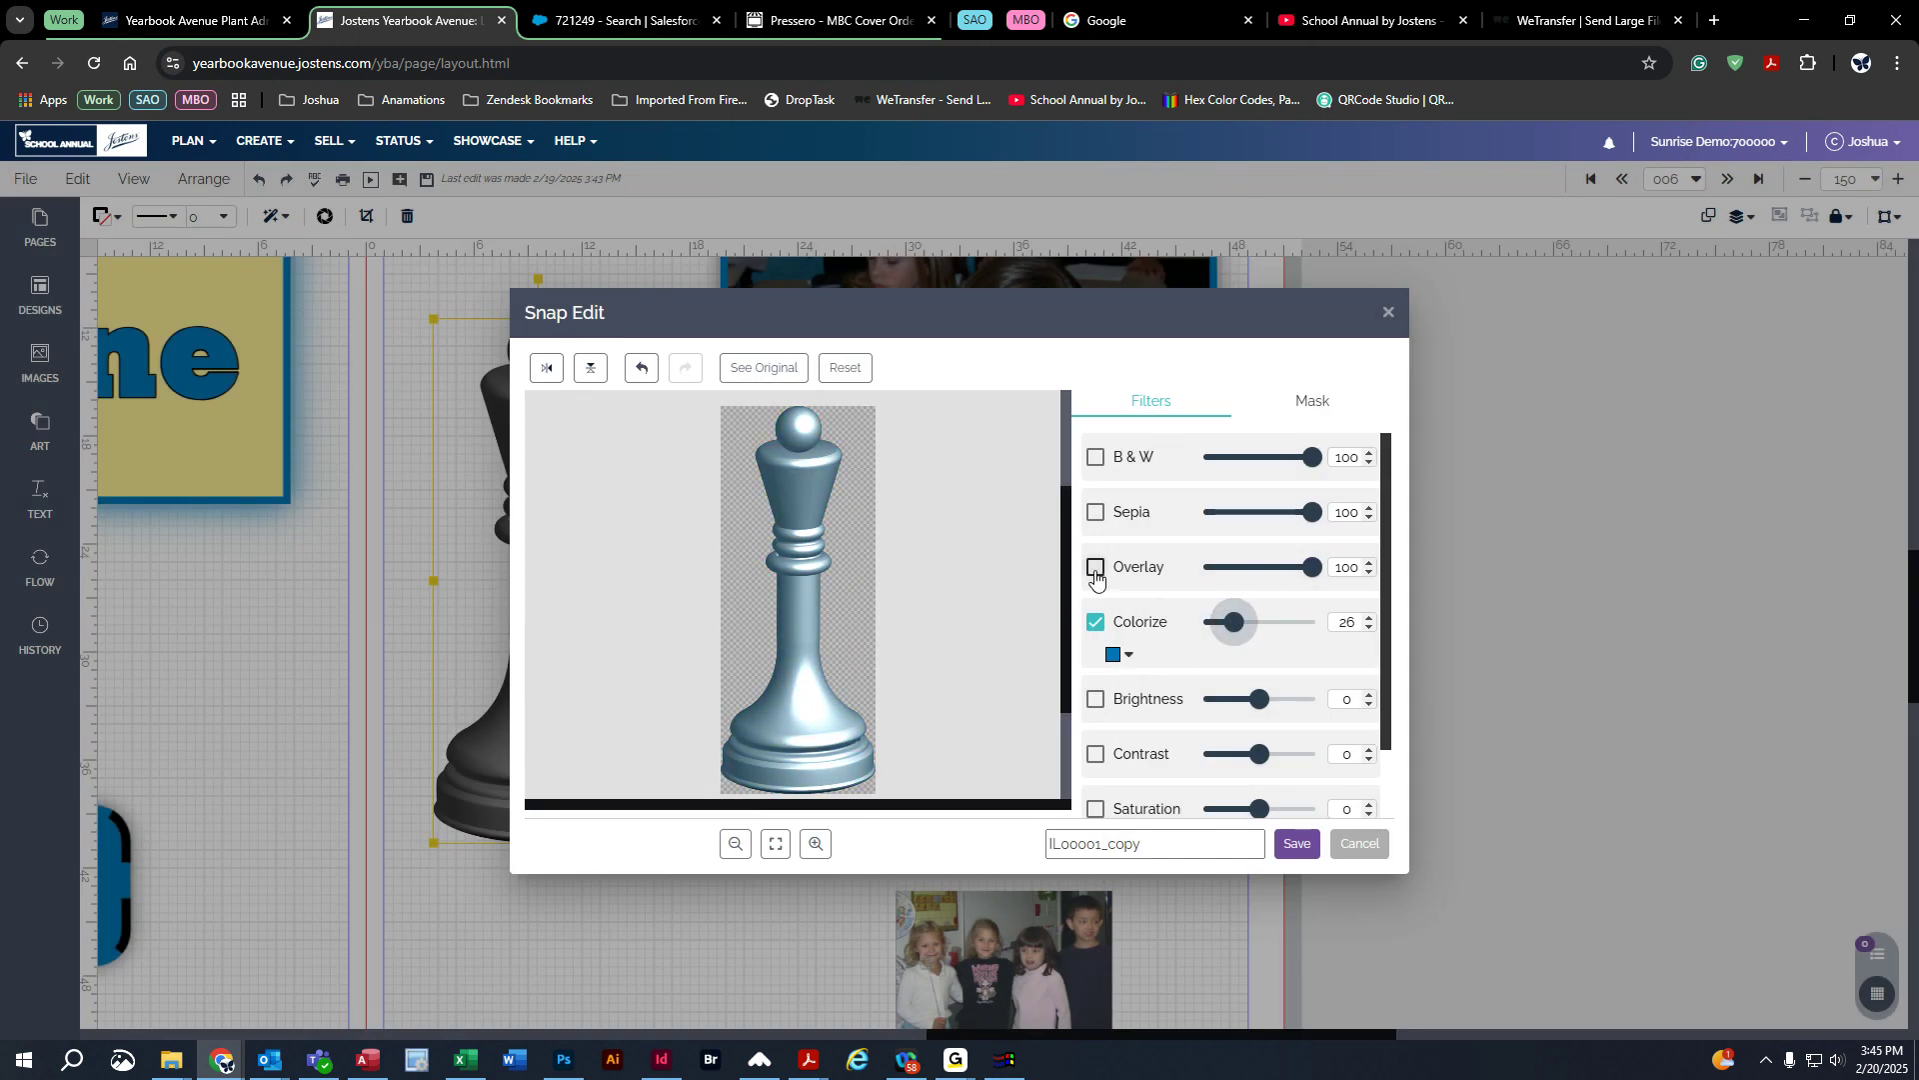
# Step: Change the chess piece's Colorize color to FS Rebel Red and its strength to 76
pyautogui.click(1123, 655)
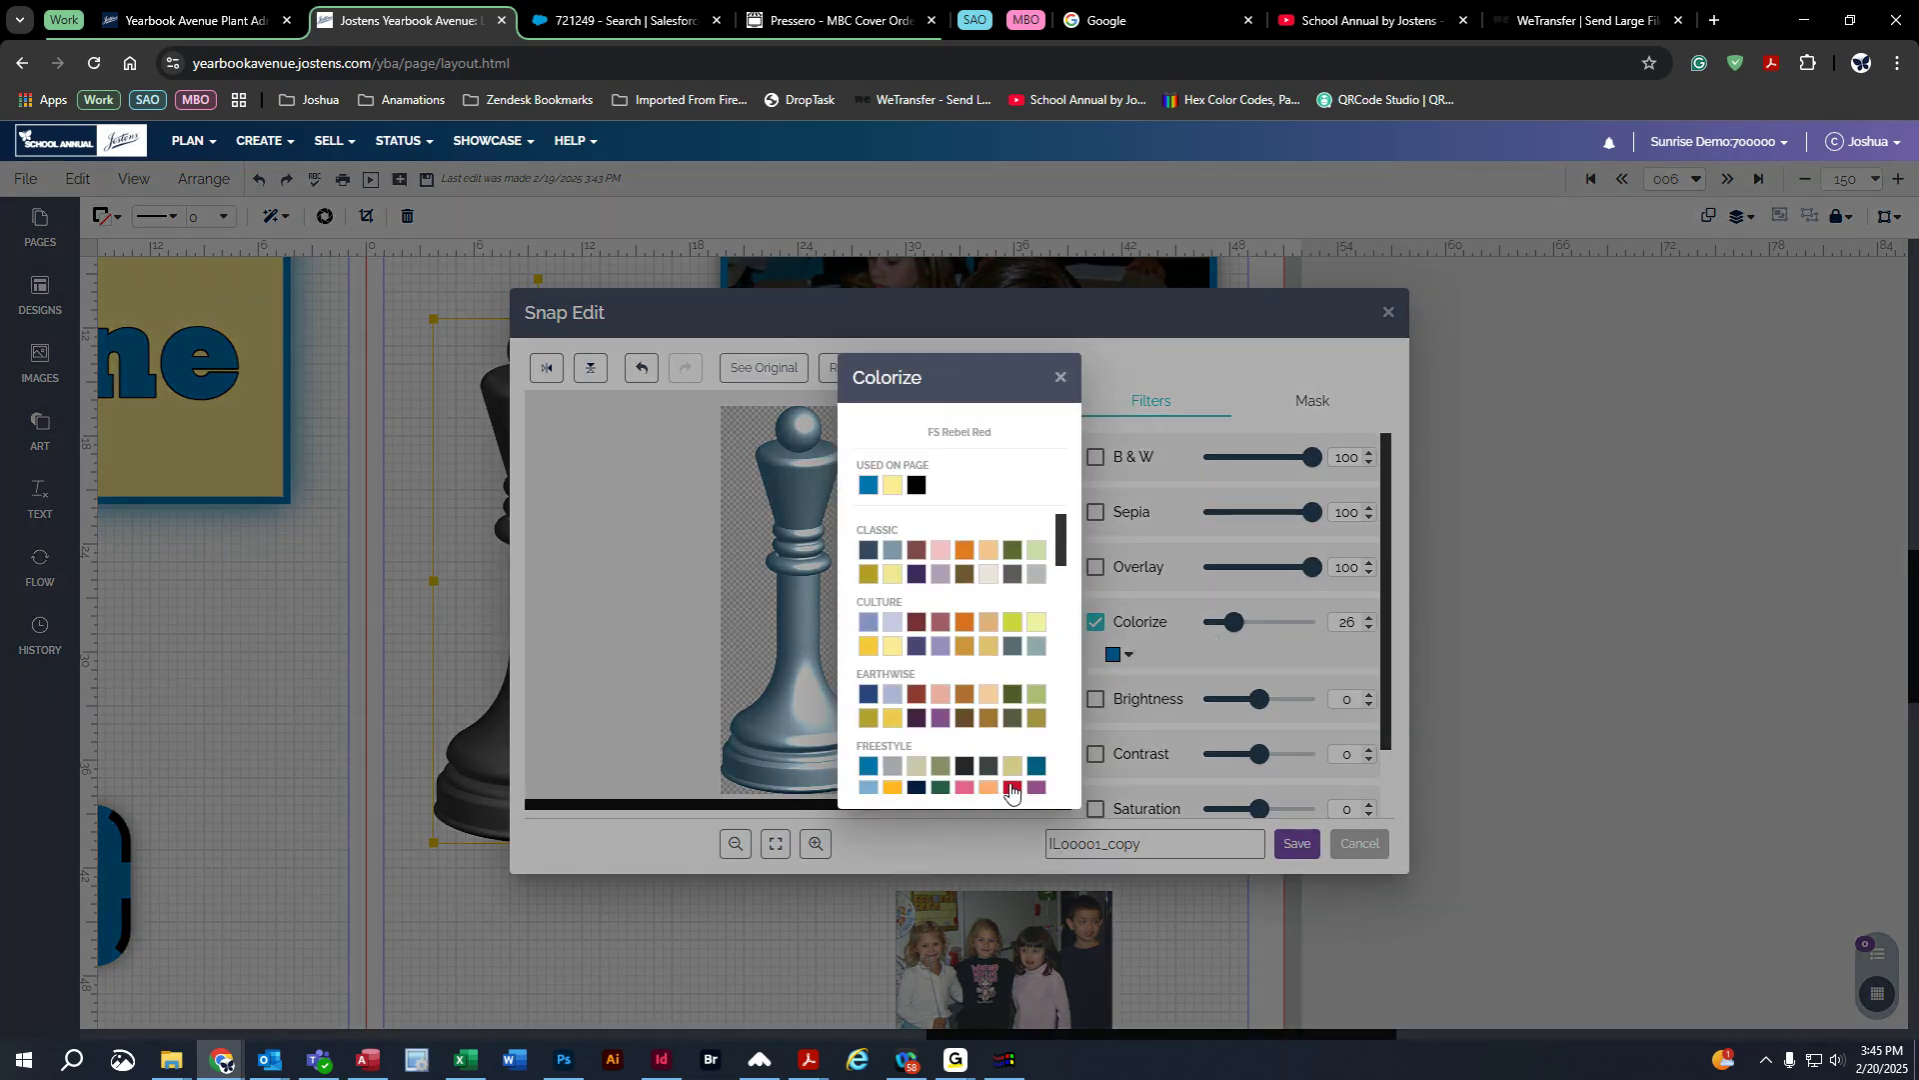
pyautogui.click(1012, 789)
pyautogui.moveTo(1233, 623); pyautogui.dragTo(1289, 633)
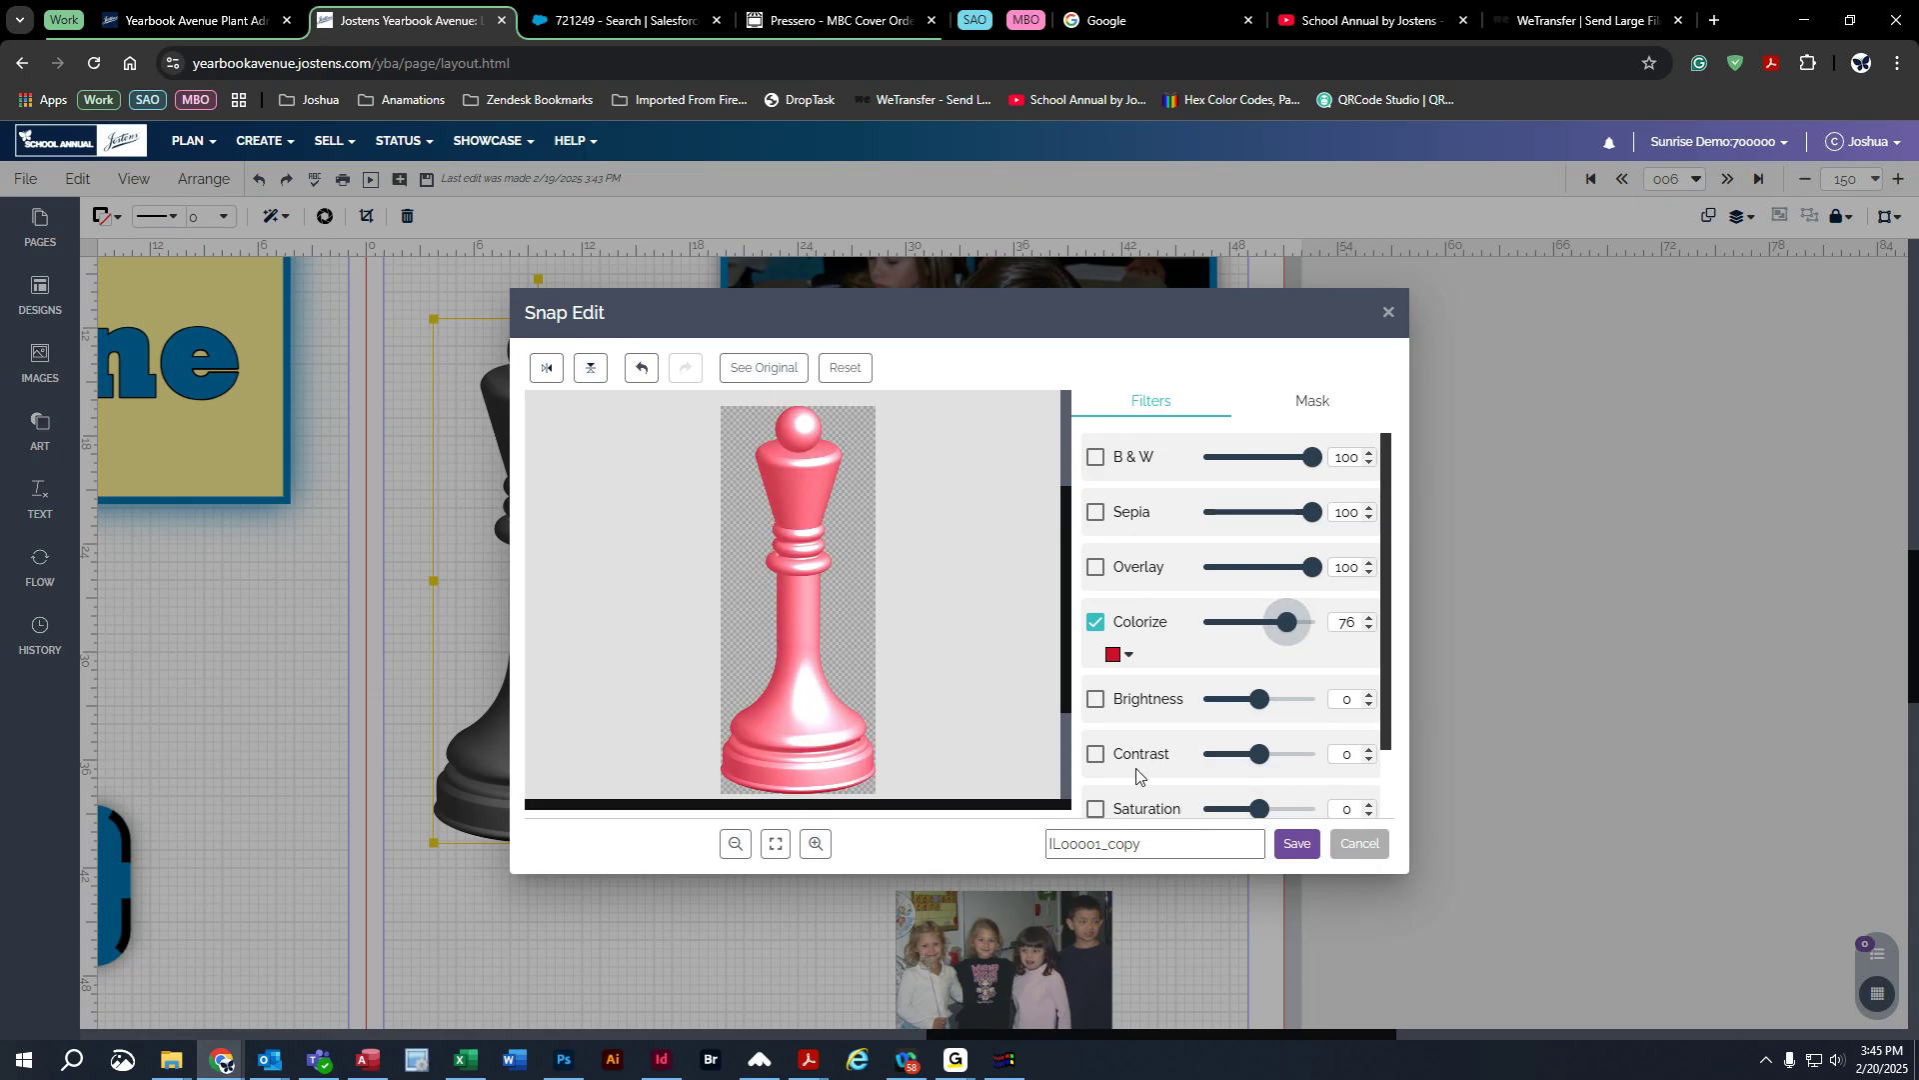
# Step: Replace the Colorize filter with an Overlay in FS Rebel Red at strength 93 and save the chess piece
pyautogui.click(1094, 621)
pyautogui.click(1096, 567)
pyautogui.click(1119, 600)
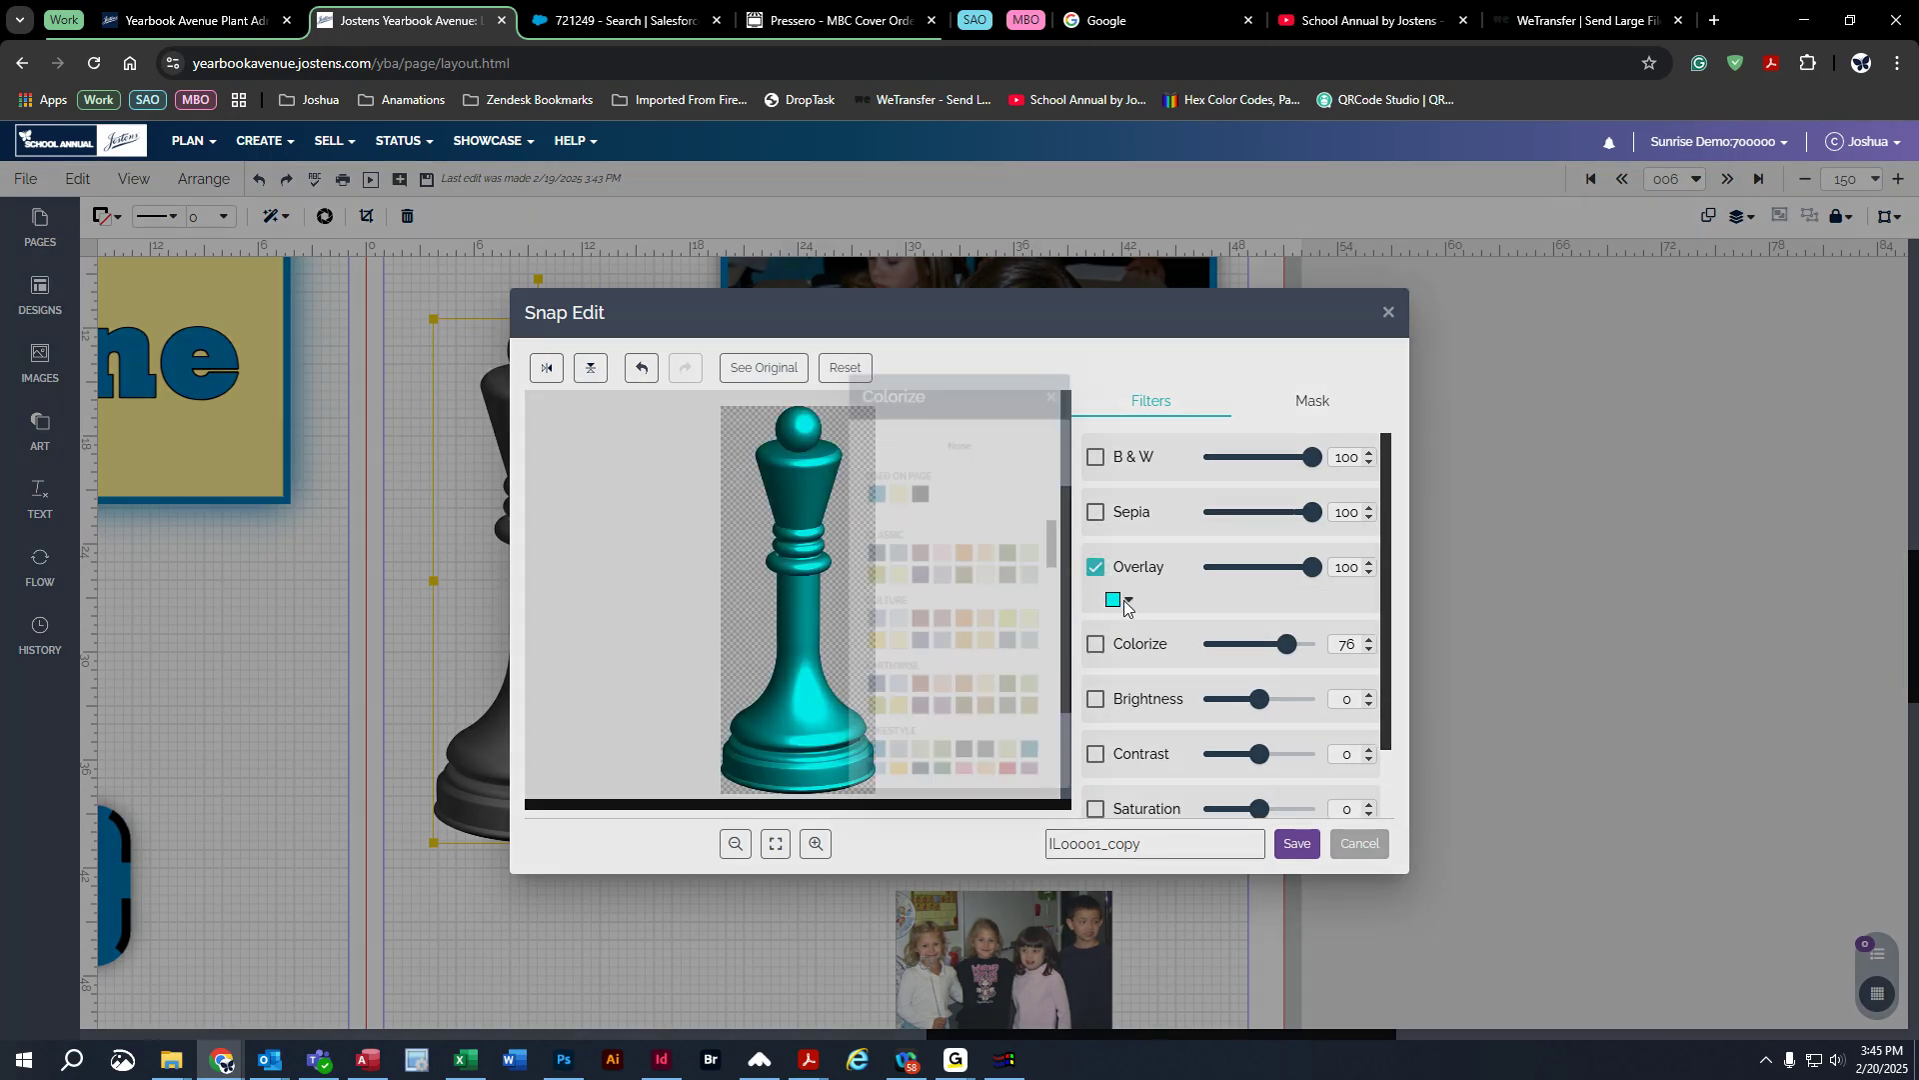
pyautogui.click(1012, 786)
pyautogui.click(1310, 578)
pyautogui.moveTo(1311, 578)
pyautogui.mouseDown()
pyautogui.moveTo(1256, 583)
pyautogui.moveTo(1305, 590)
pyautogui.mouseUp()
pyautogui.click(1360, 843)
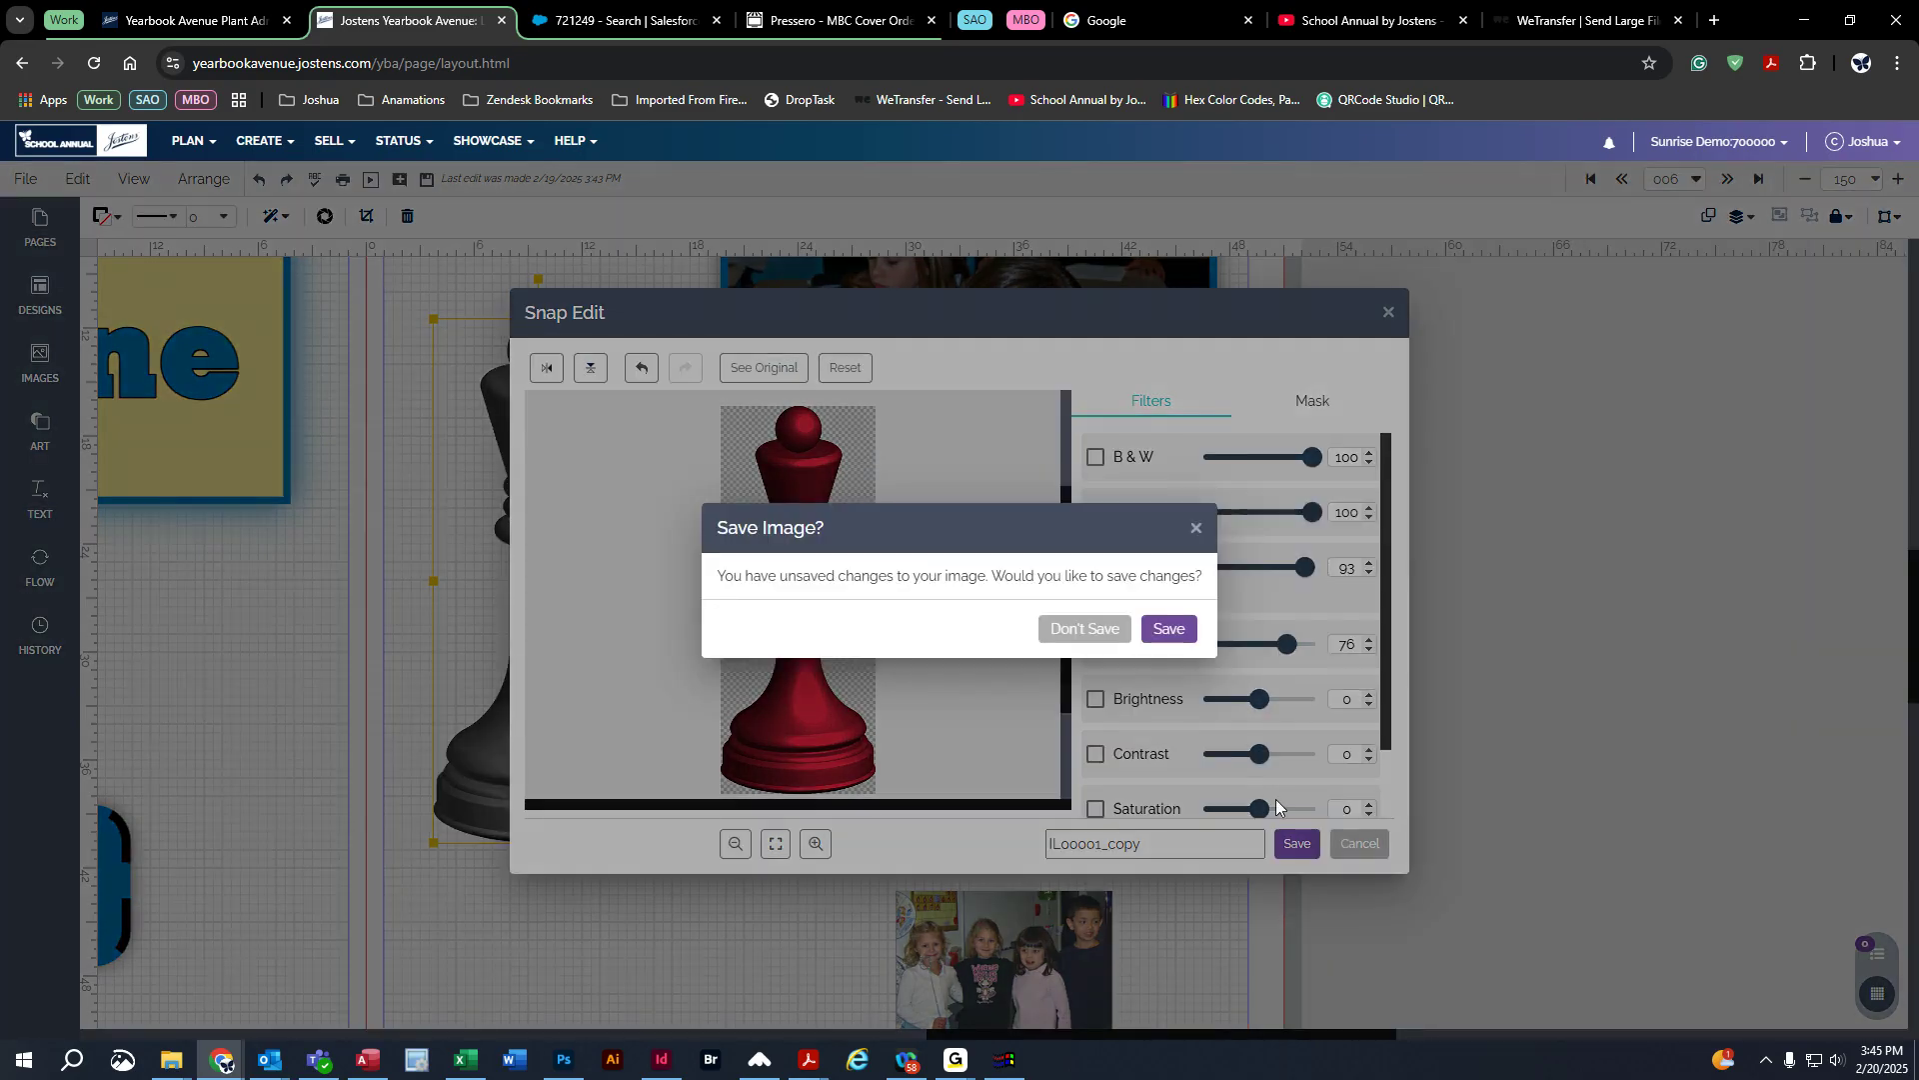
pyautogui.click(1183, 630)
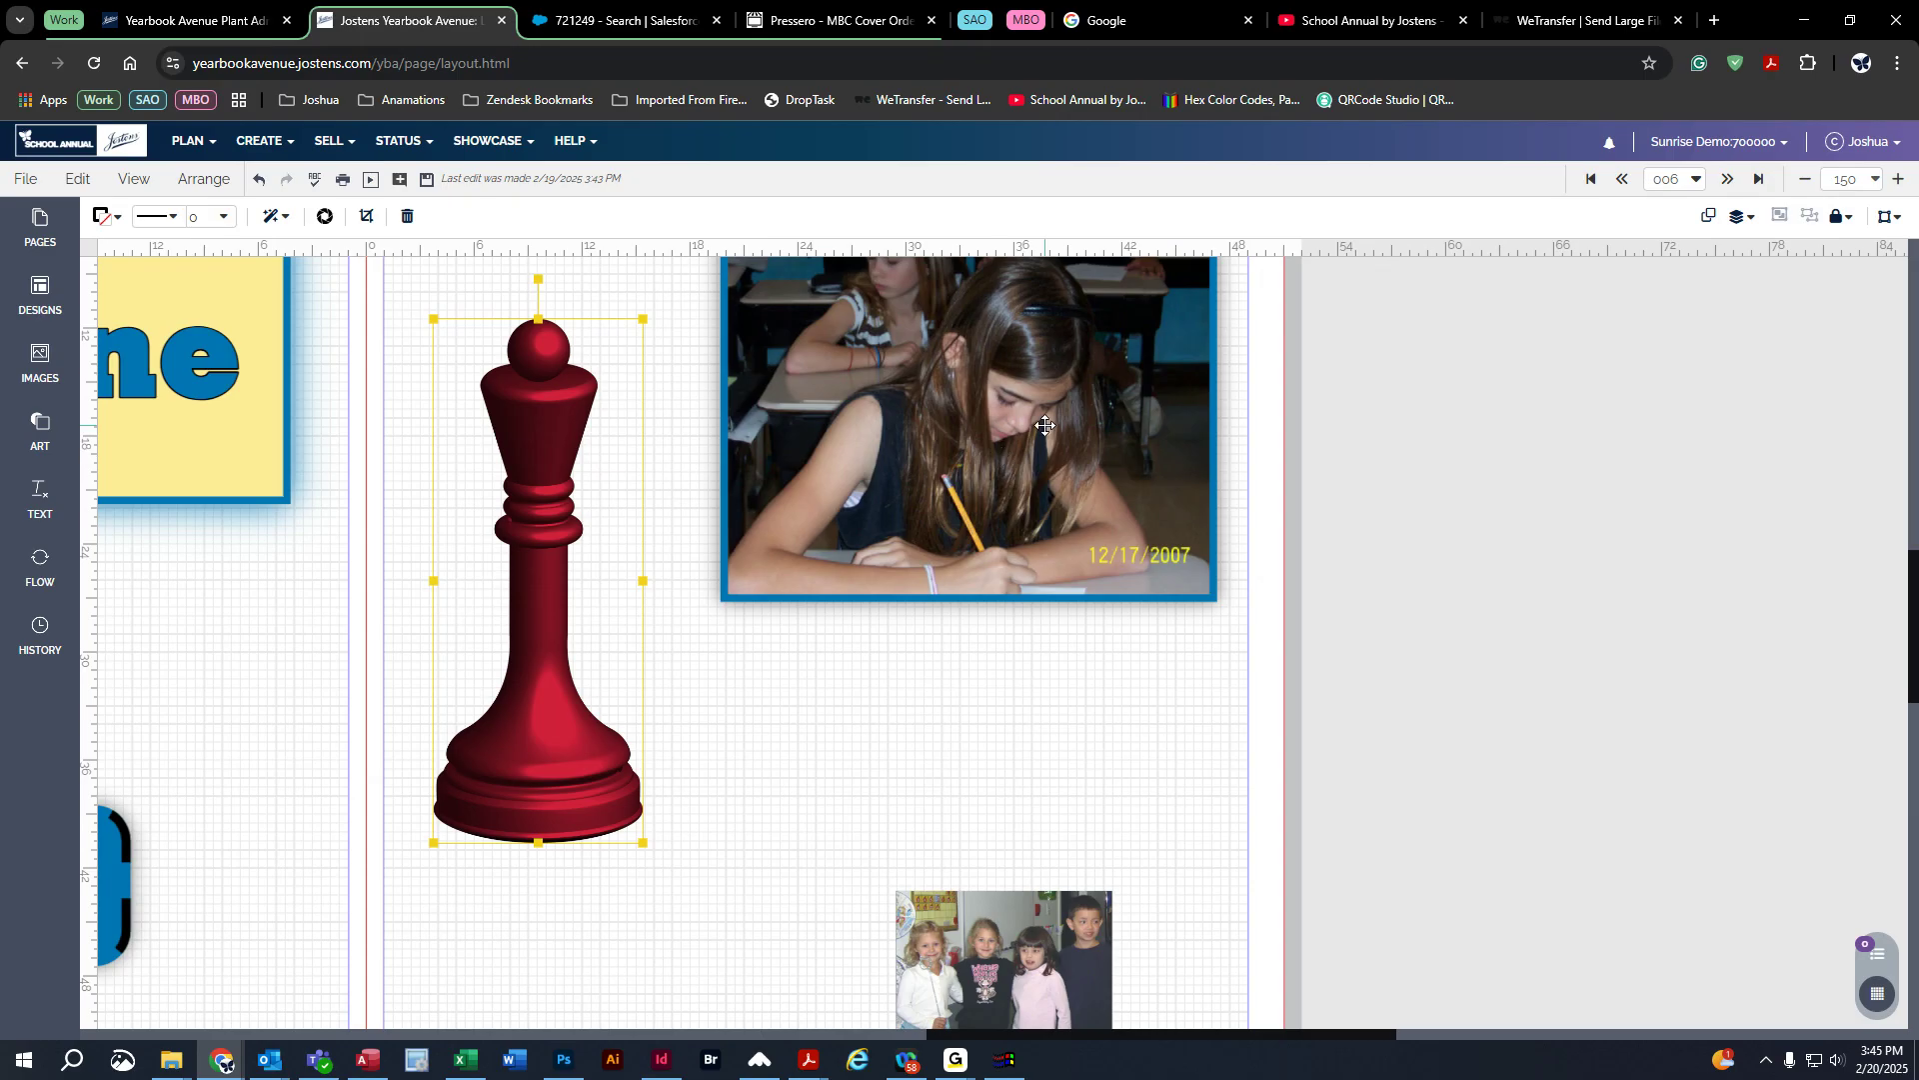
# Step: Try brightness 15, contrast 13 and saturation -25 on the classroom photo in Snap Edit and turn all three off
pyautogui.click(1045, 424)
pyautogui.click(325, 216)
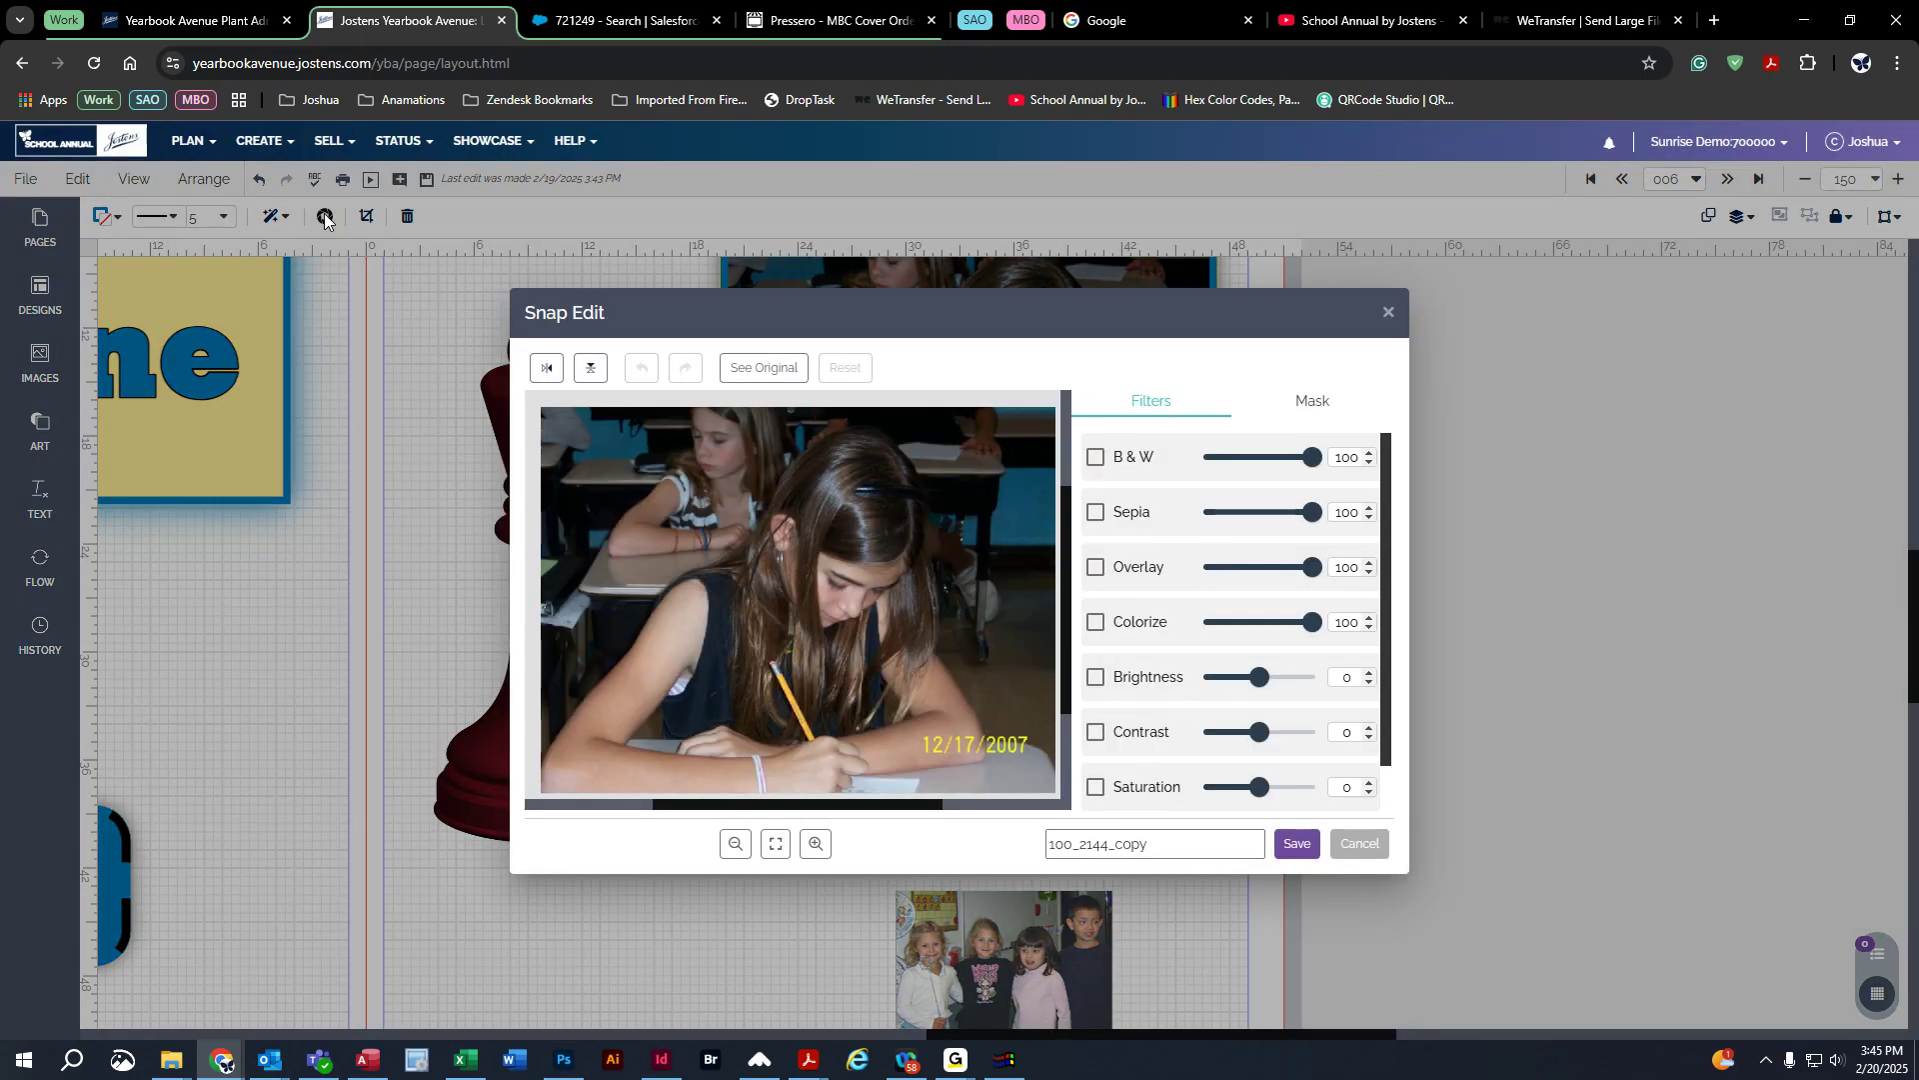
pyautogui.moveTo(1262, 686); pyautogui.dragTo(1247, 788)
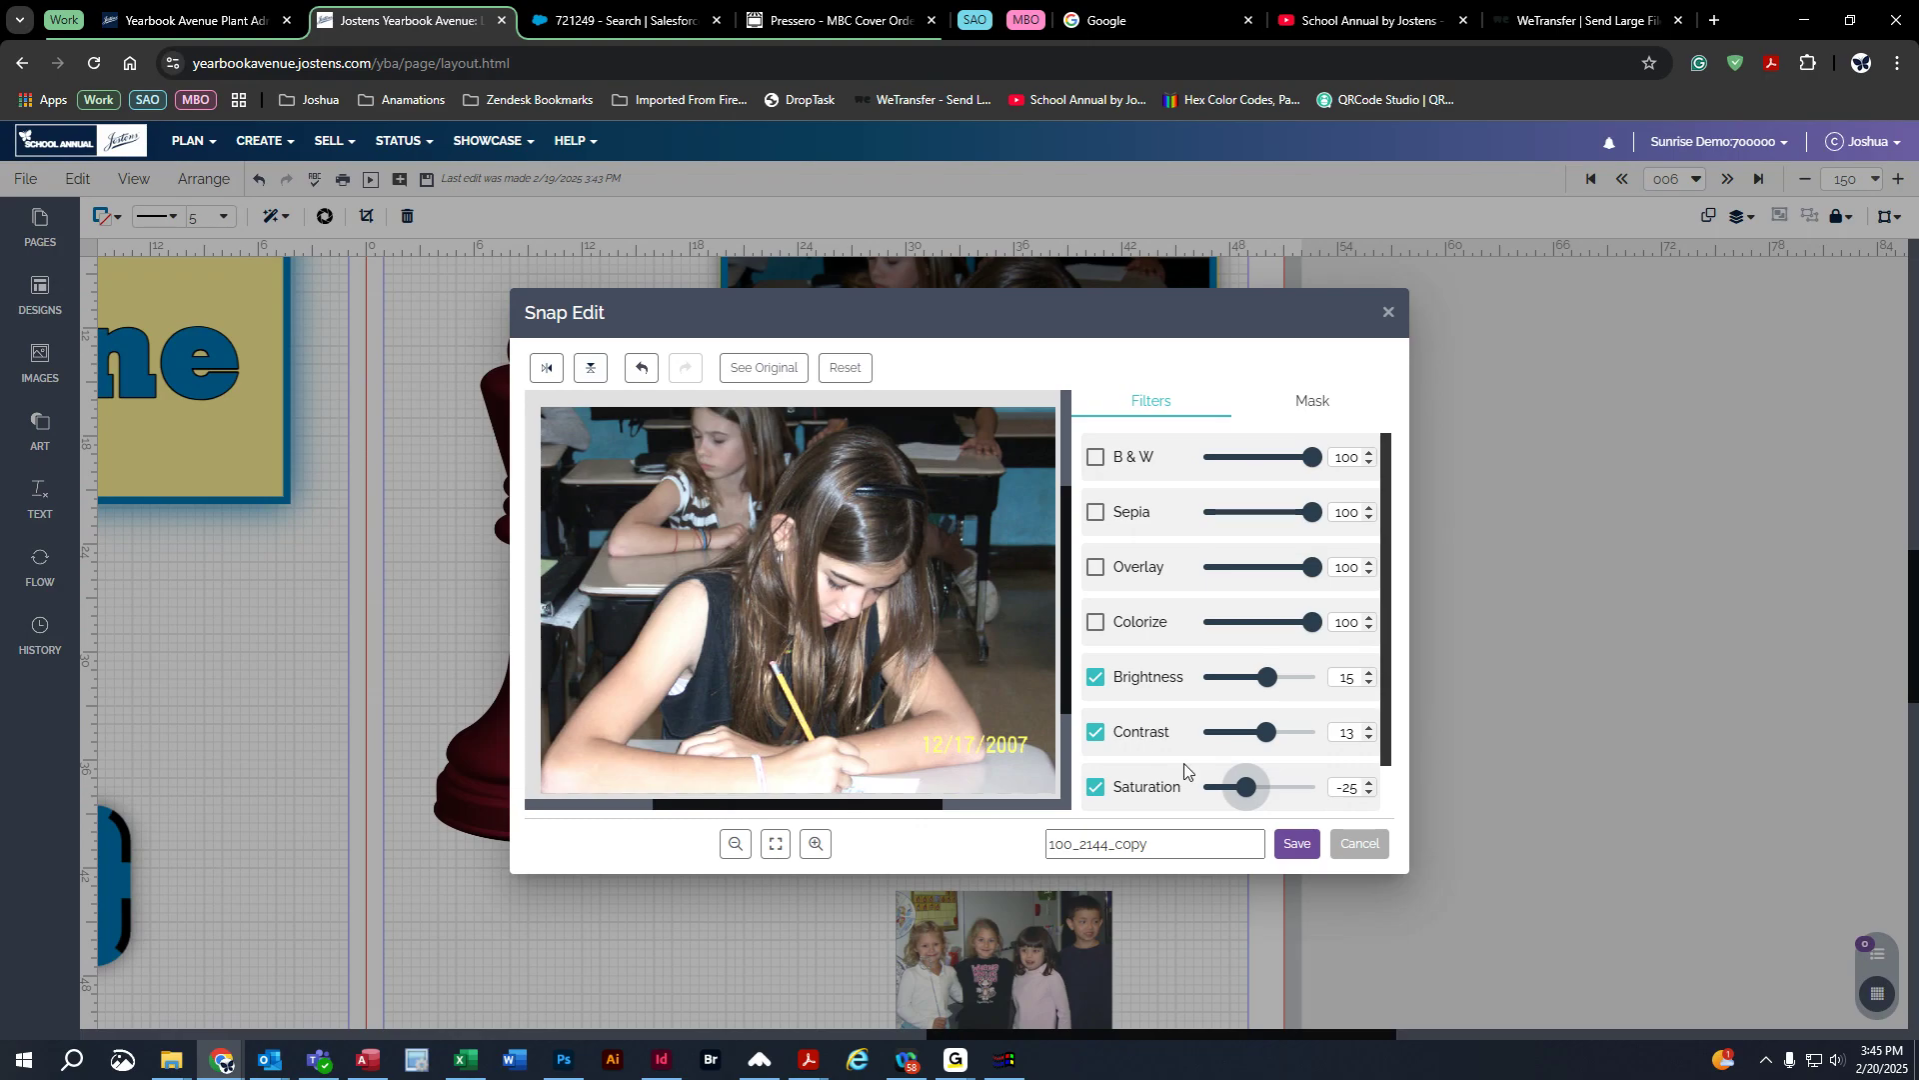
pyautogui.click(1095, 789)
pyautogui.click(1095, 733)
pyautogui.click(1096, 678)
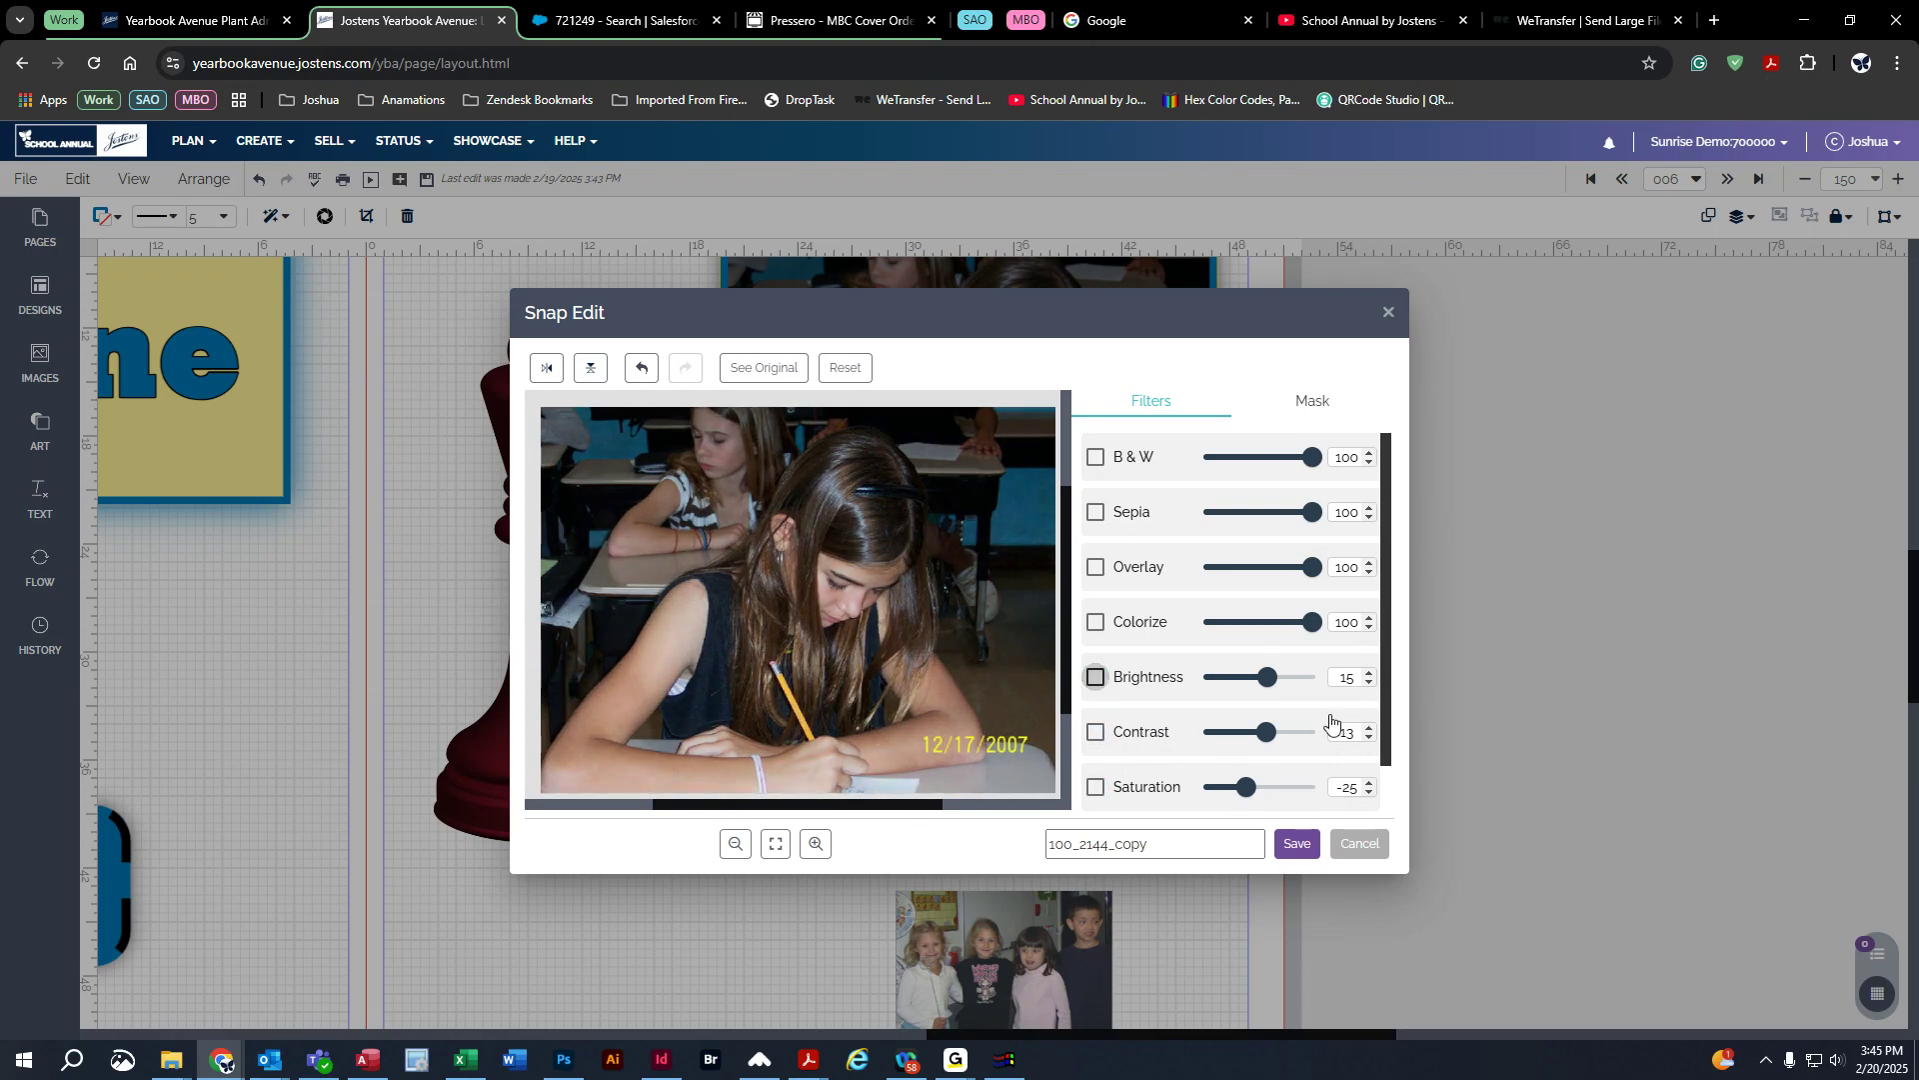
# Step: Mask out the classroom background to the right of the writing girl with the Eraser at brush size 47 and save the photo
pyautogui.click(1323, 404)
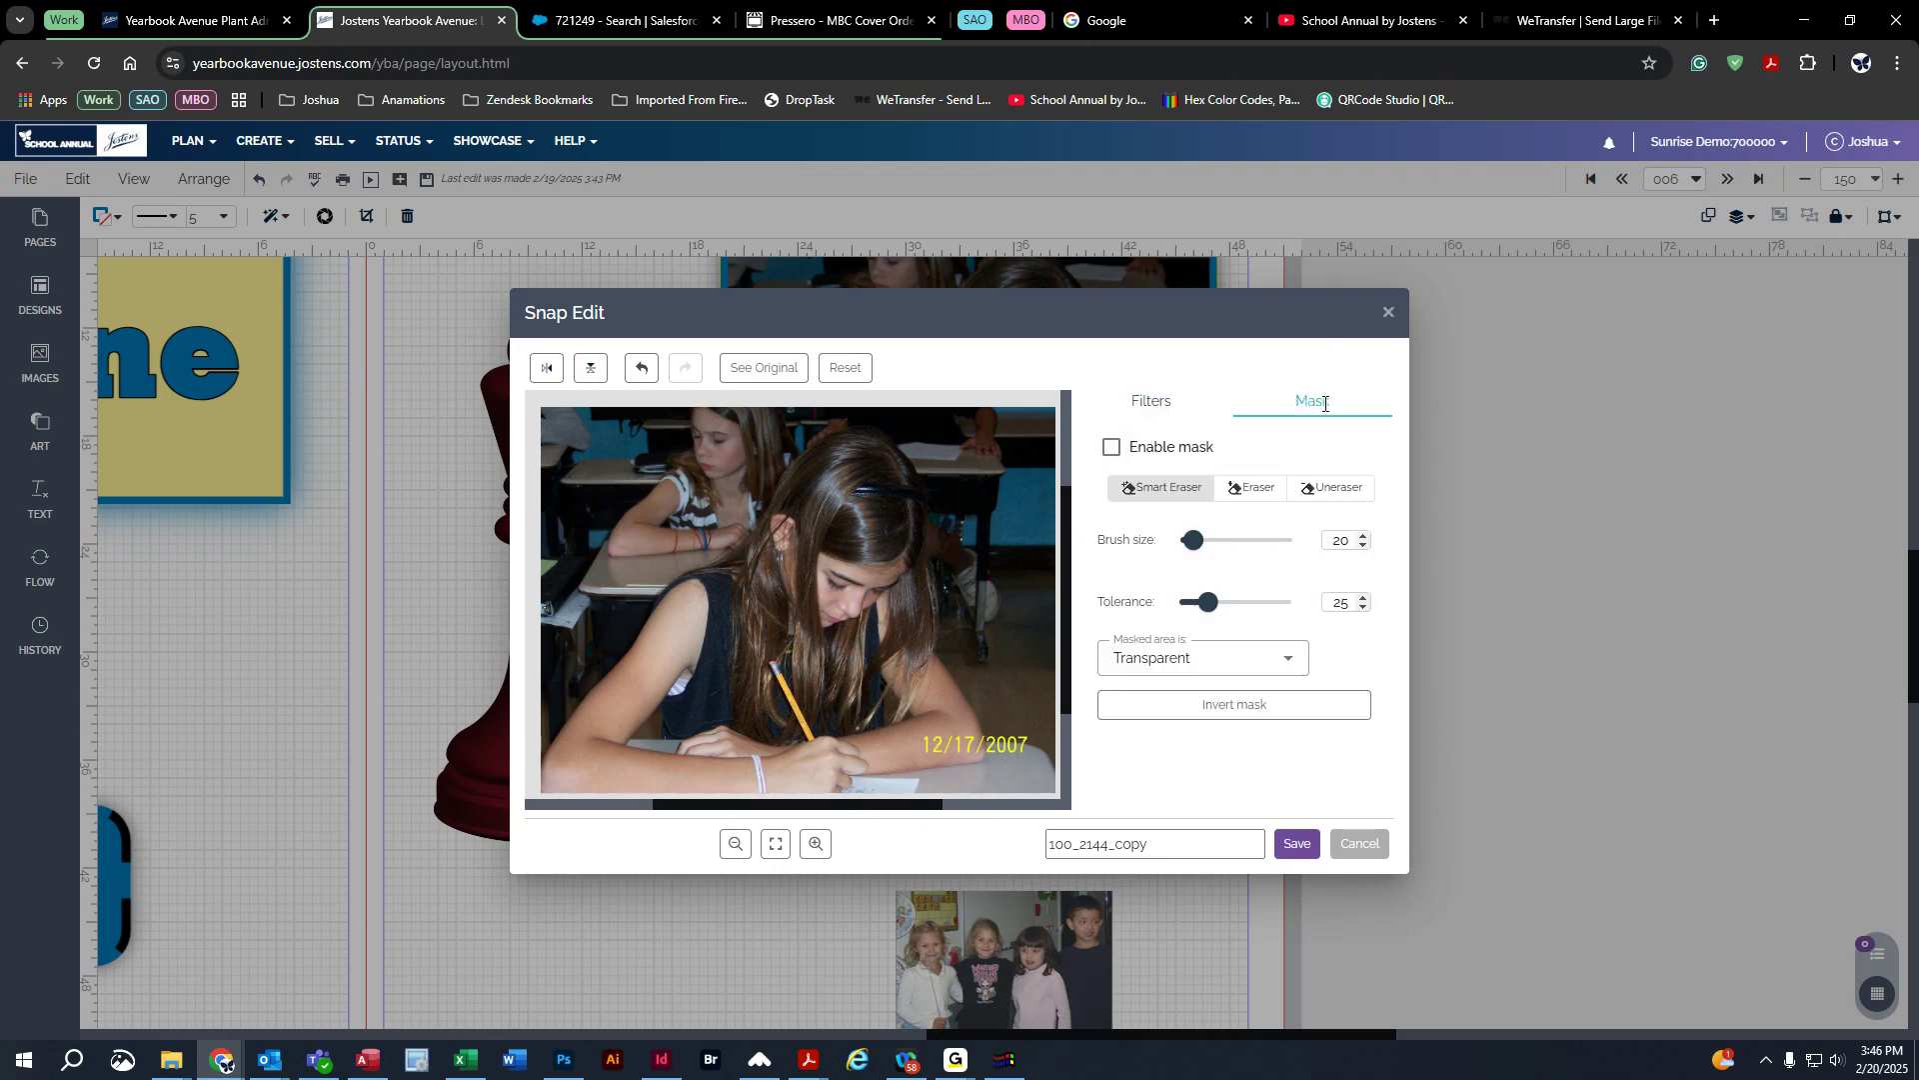
pyautogui.click(1243, 488)
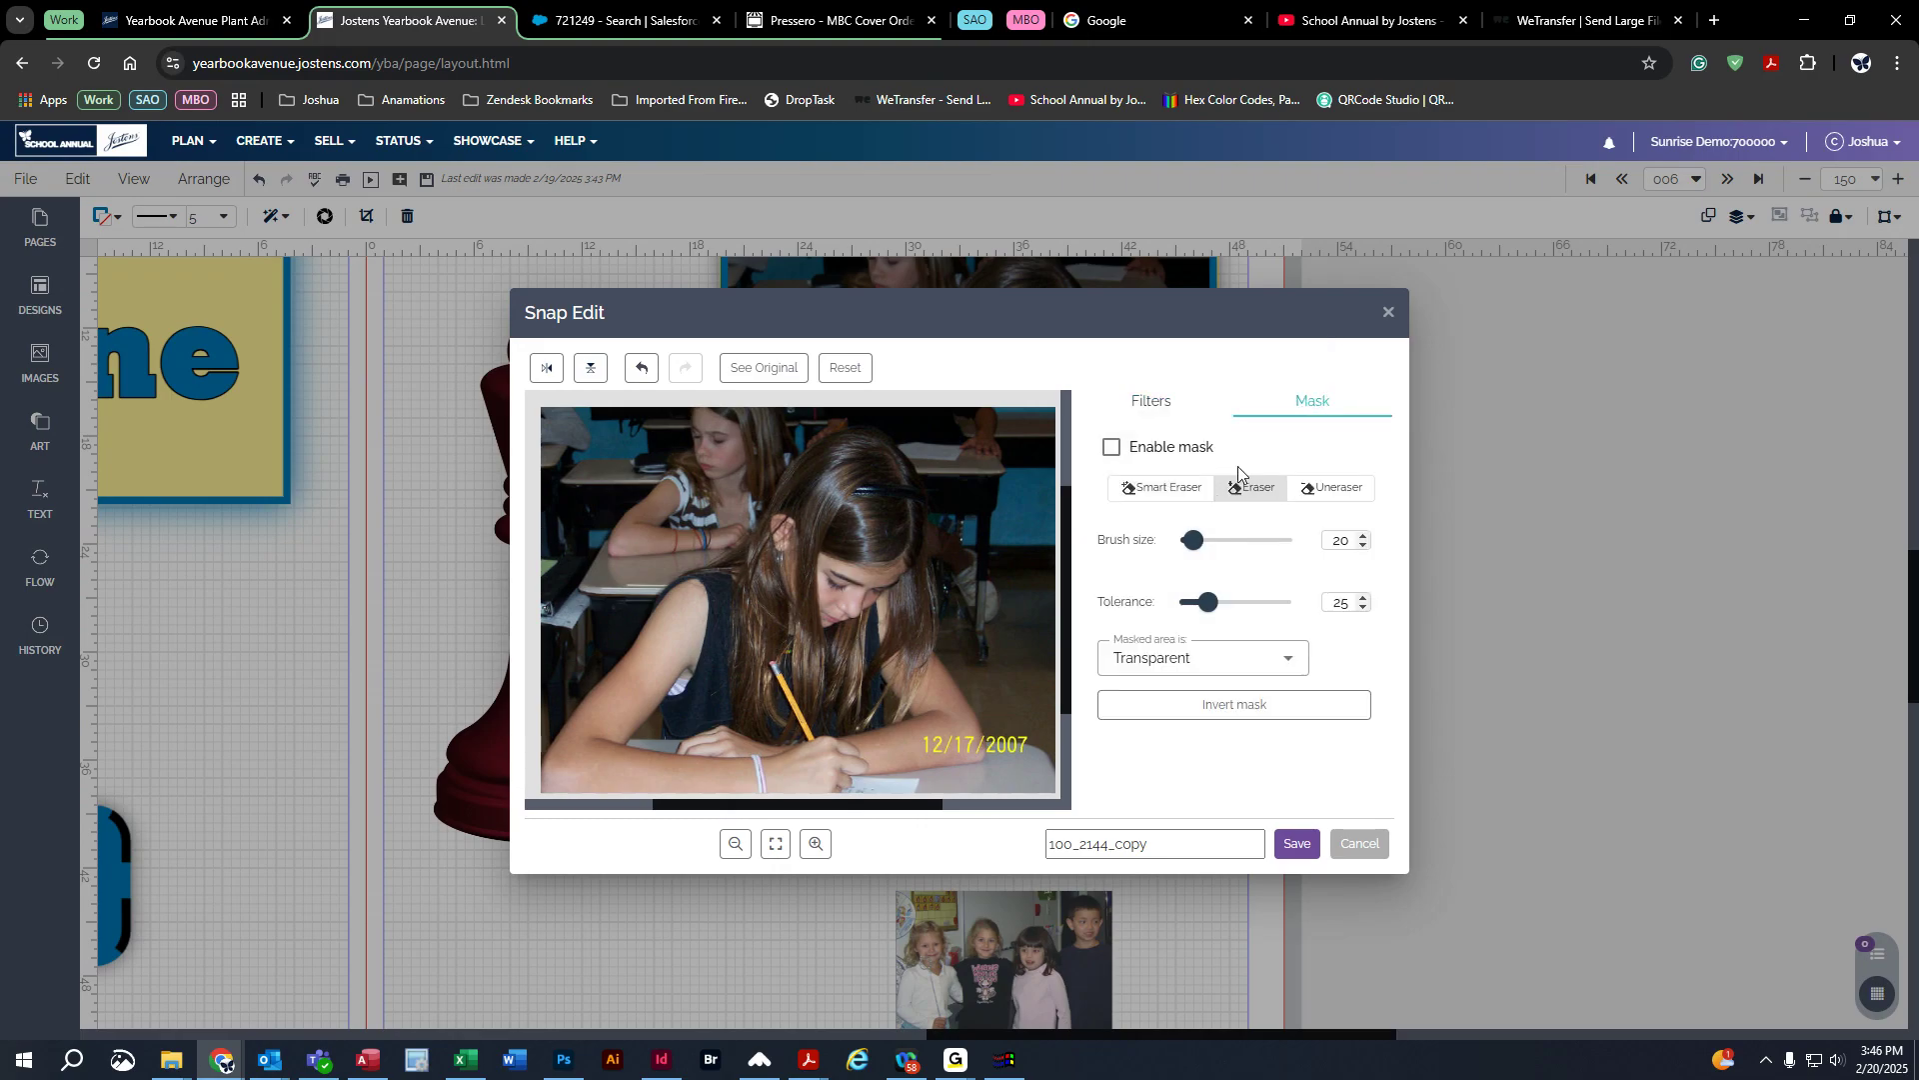
pyautogui.moveTo(1194, 540); pyautogui.dragTo(1256, 544)
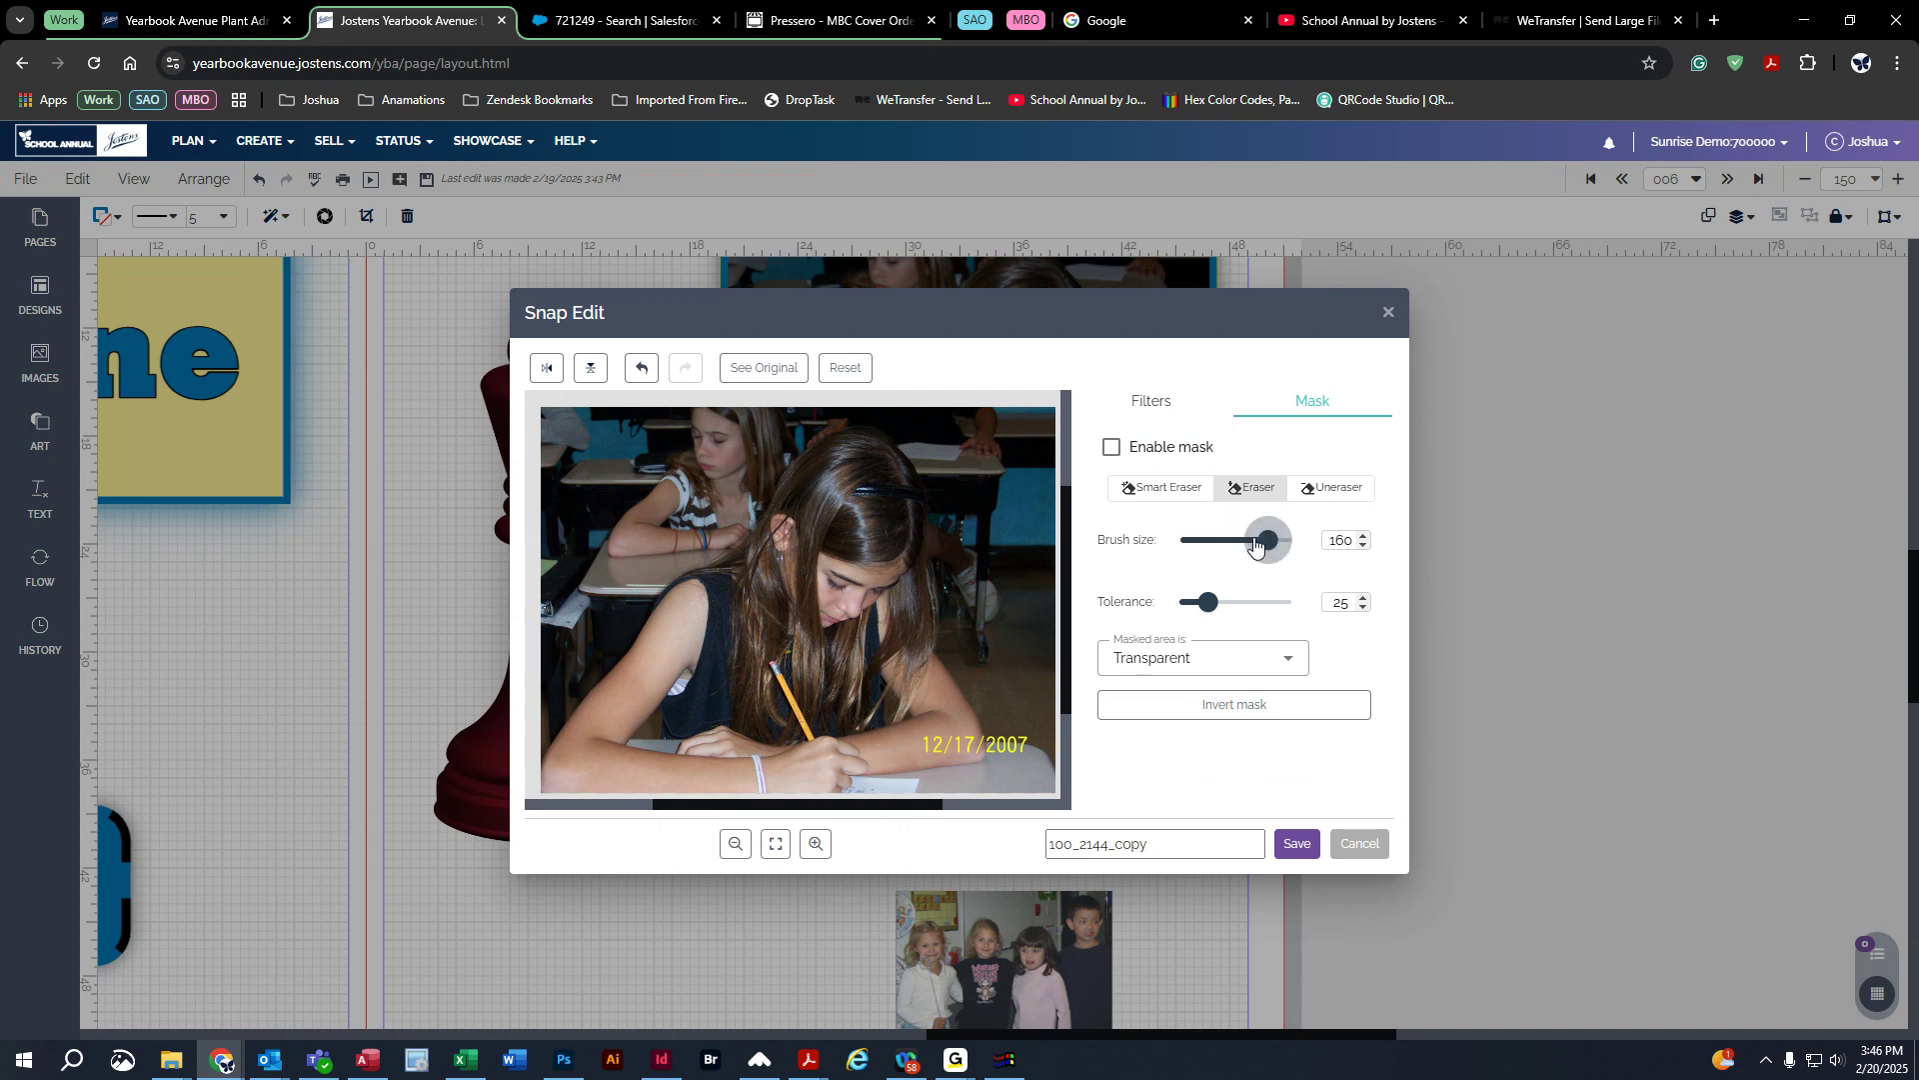
pyautogui.click(1195, 541)
pyautogui.moveTo(1206, 548); pyautogui.dragTo(1220, 546)
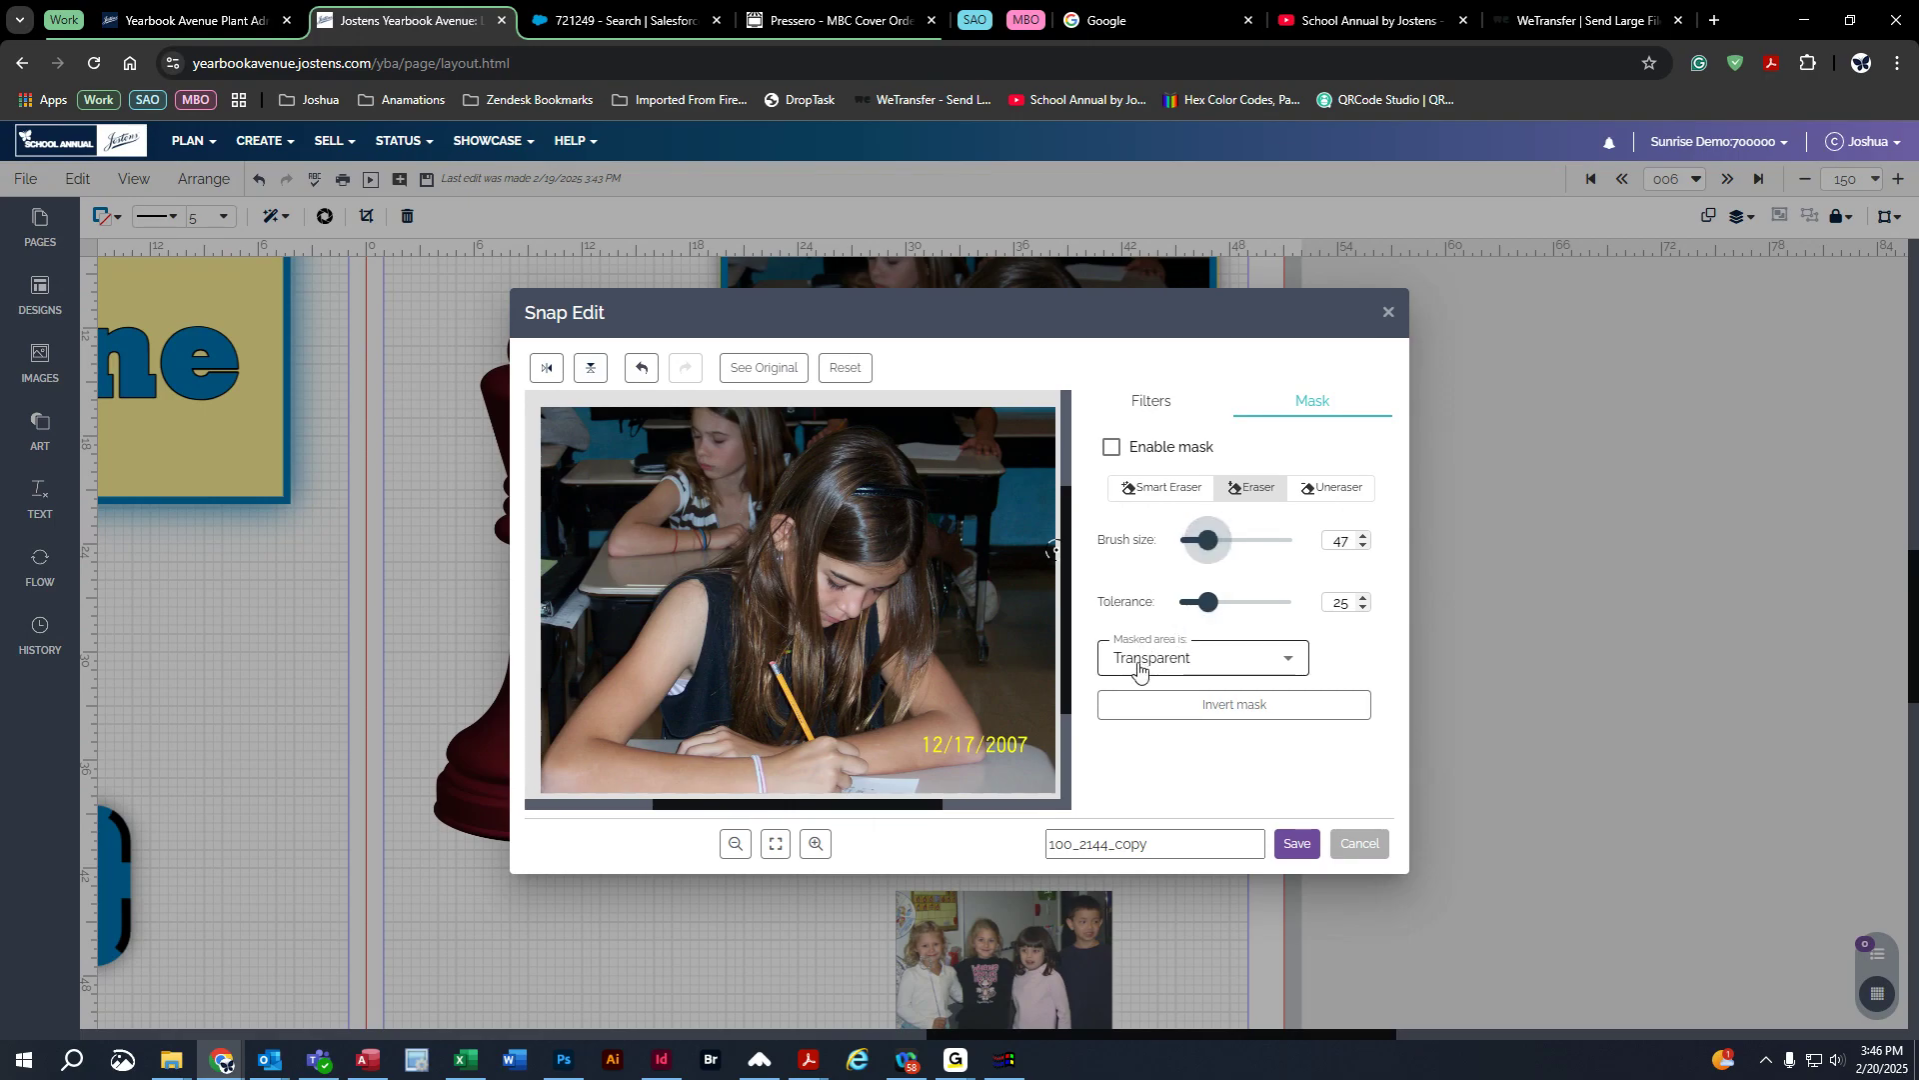
pyautogui.moveTo(935, 451)
pyautogui.mouseDown()
pyautogui.moveTo(973, 667)
pyautogui.moveTo(1047, 753)
pyautogui.moveTo(936, 393)
pyautogui.moveTo(1036, 406)
pyautogui.moveTo(1053, 431)
pyautogui.moveTo(1061, 647)
pyautogui.moveTo(1040, 641)
pyautogui.moveTo(971, 394)
pyautogui.moveTo(1039, 552)
pyautogui.moveTo(1015, 425)
pyautogui.moveTo(981, 439)
pyautogui.moveTo(875, 395)
pyautogui.moveTo(924, 433)
pyautogui.moveTo(855, 398)
pyautogui.mouseUp()
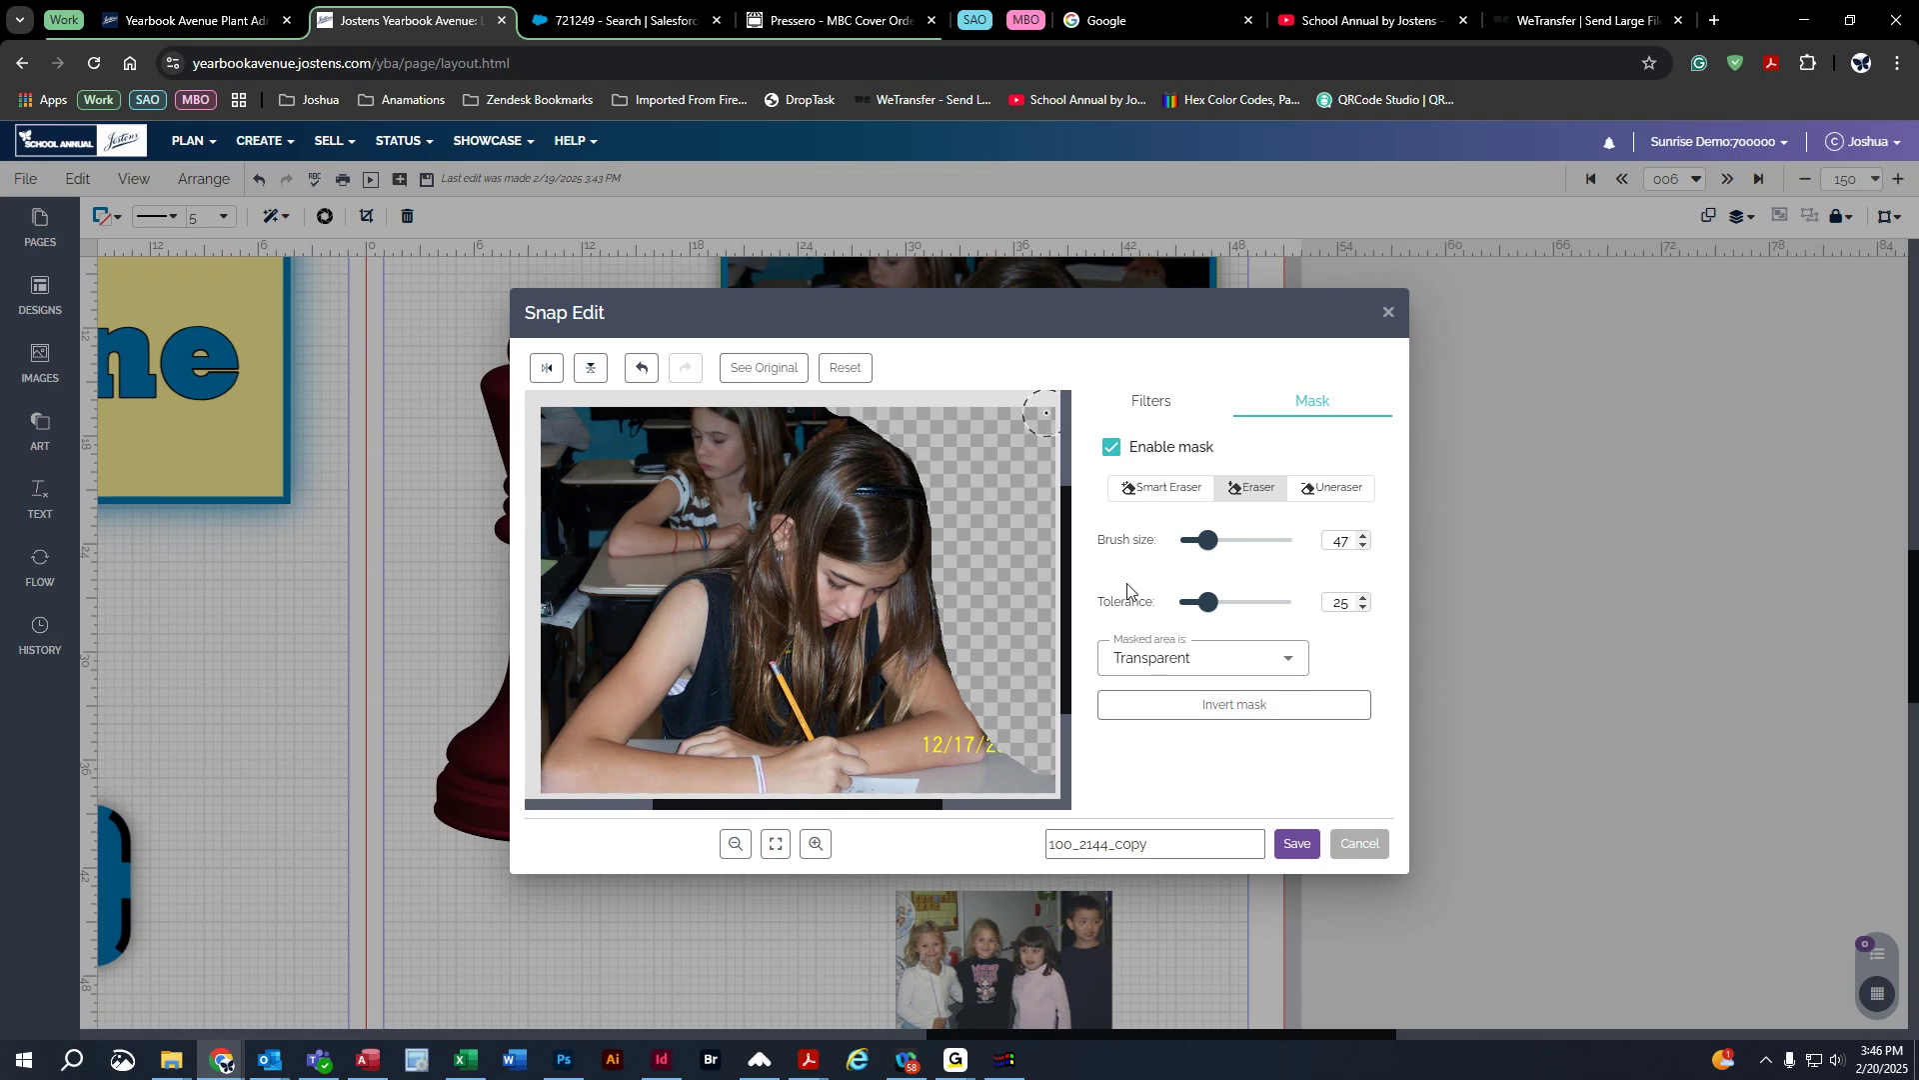
pyautogui.click(1300, 845)
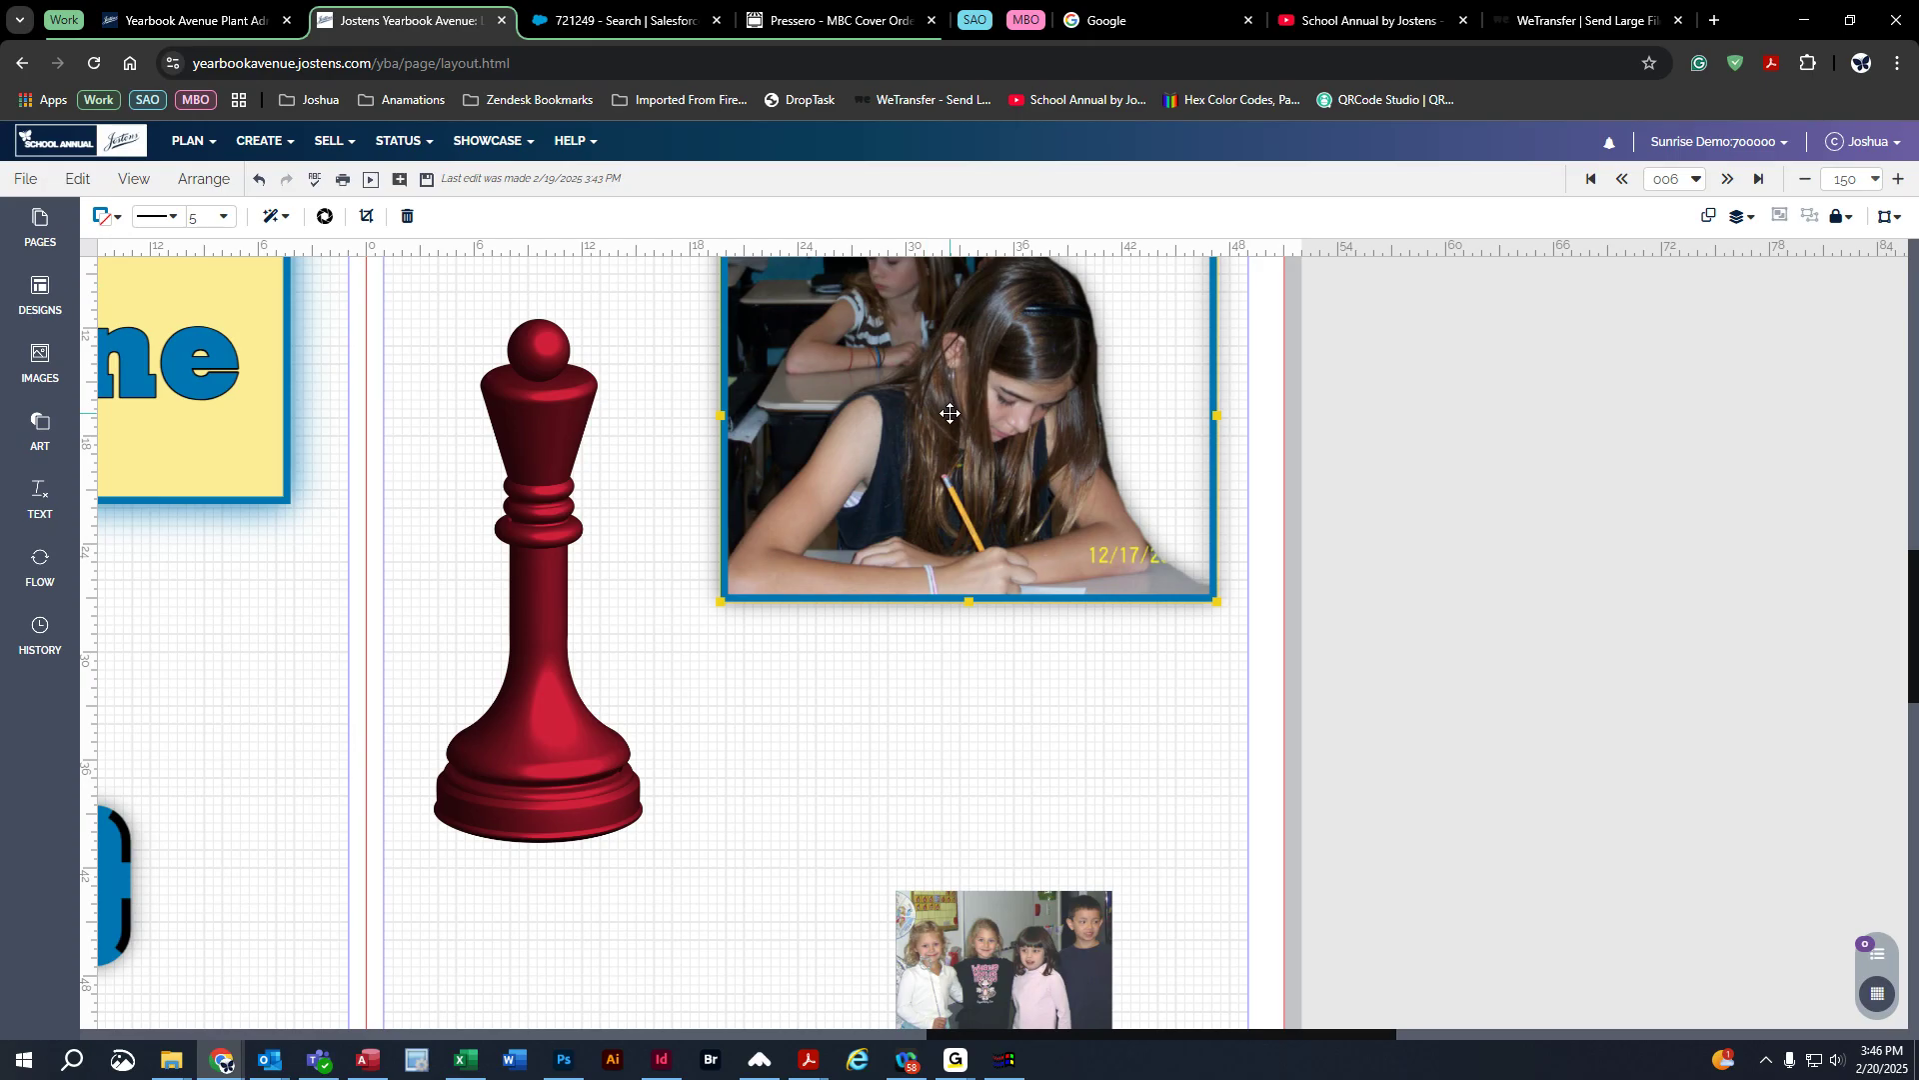
# Step: Try the masked photo across the gutter behind the chess piece, undo that move, and shift the photo lower beside the chess piece
pyautogui.moveTo(965, 410); pyautogui.dragTo(327, 650)
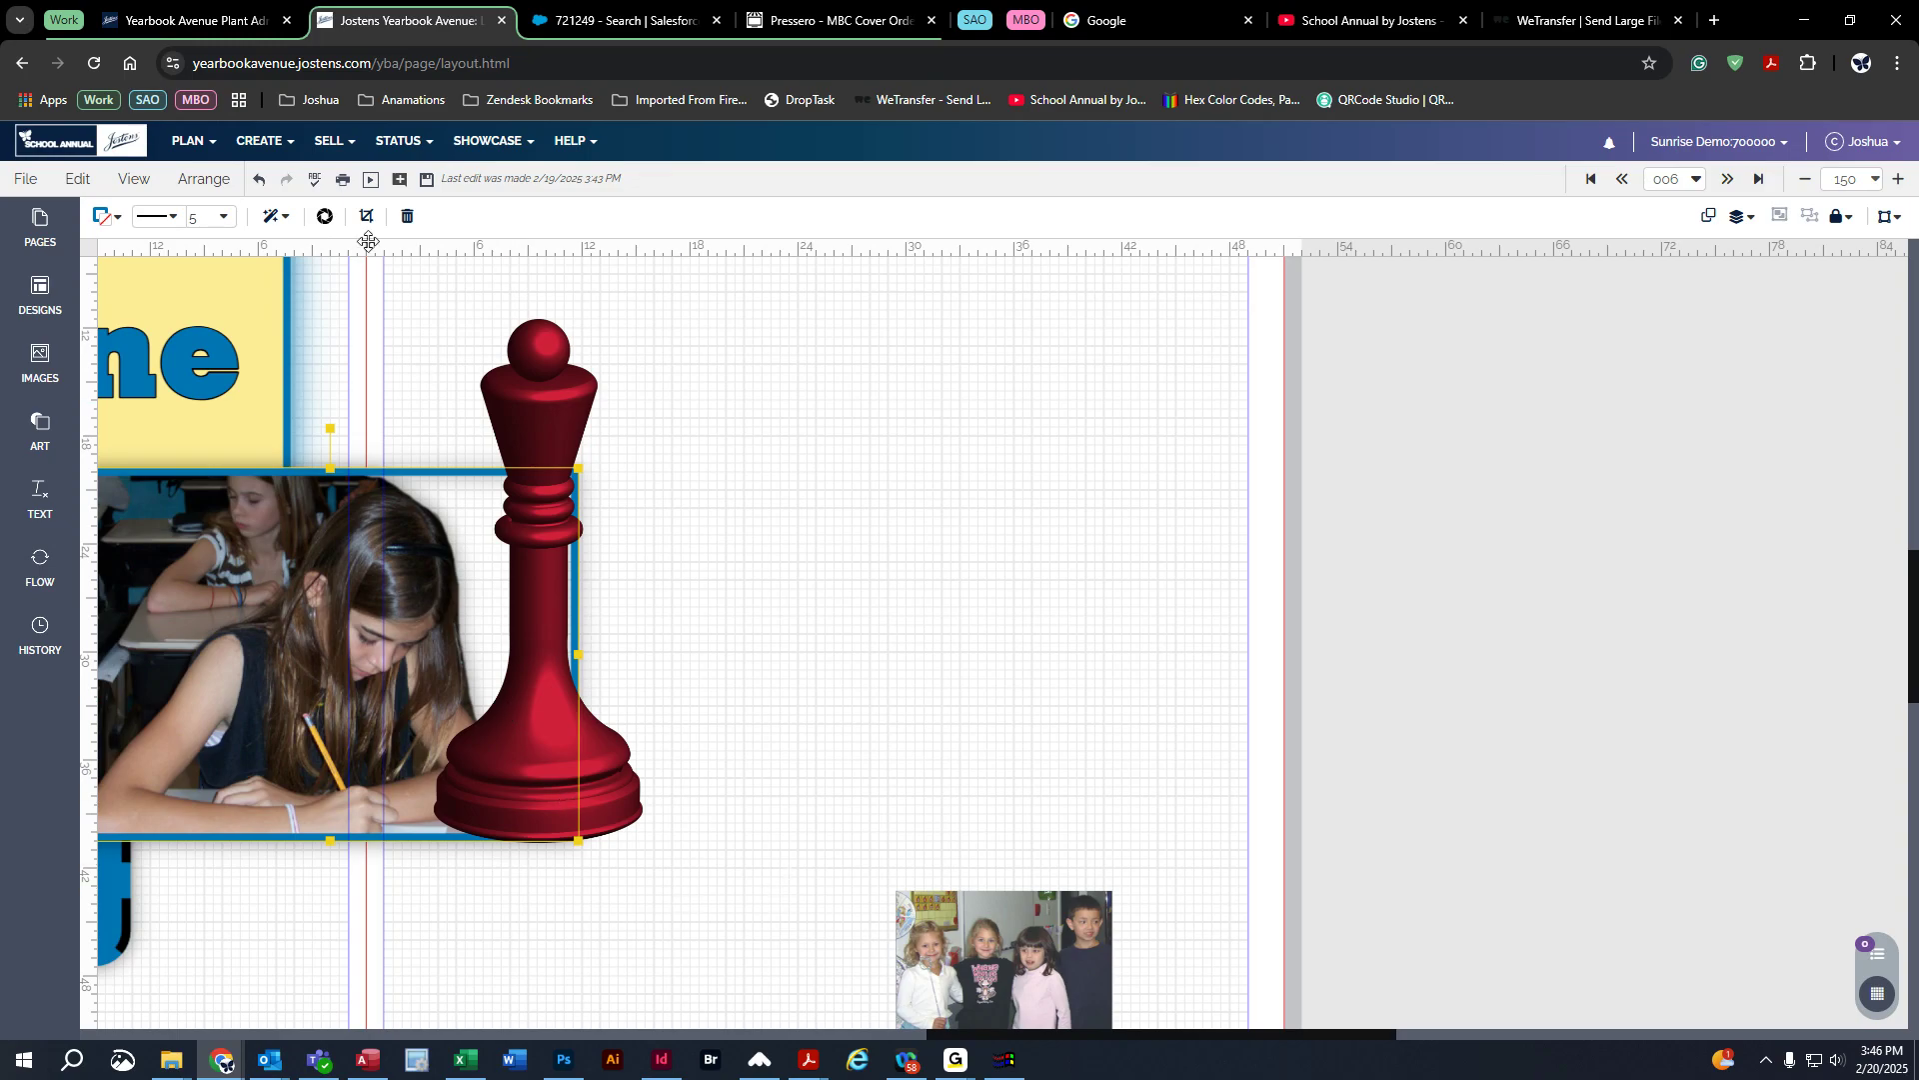
pyautogui.click(259, 179)
pyautogui.moveTo(973, 443); pyautogui.dragTo(946, 533)
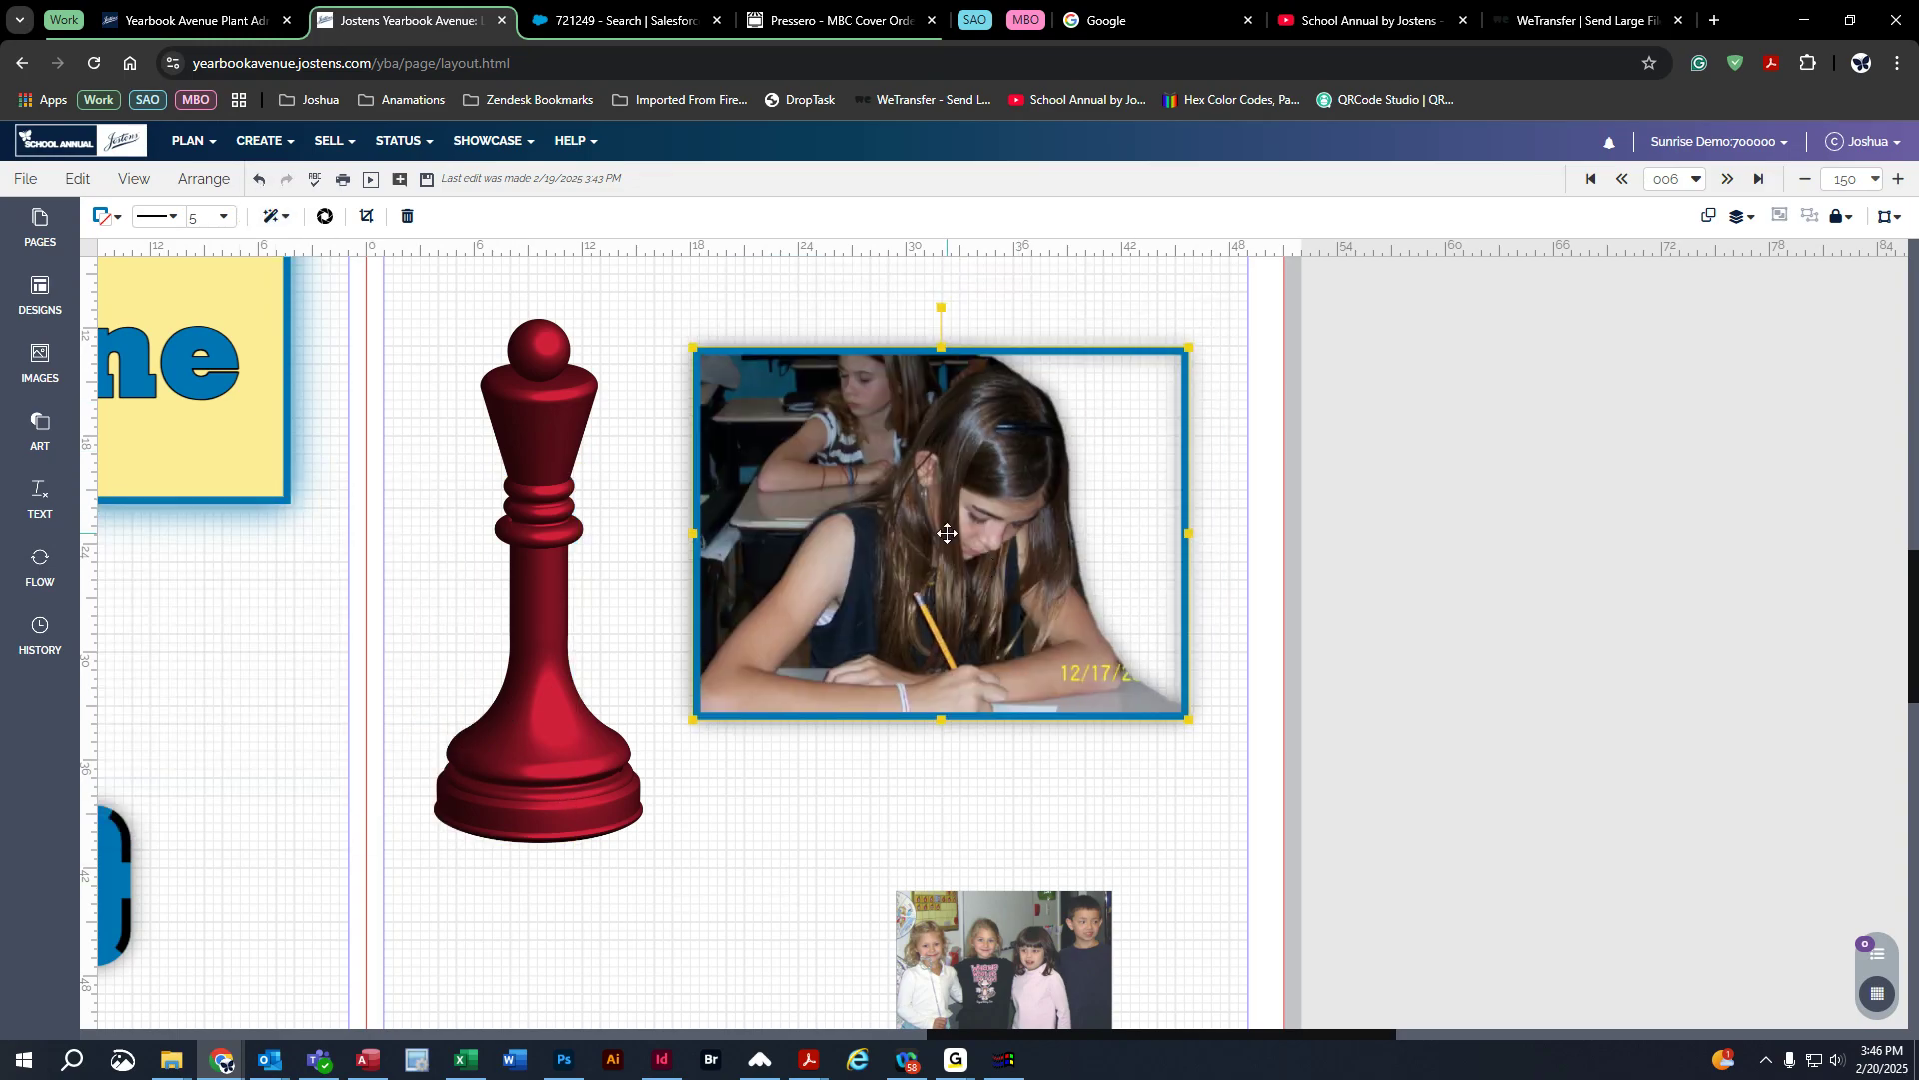
# Step: Reopen the classroom photo in Snap Edit and restore its masked background using the Uneraser at brush size 47
pyautogui.click(326, 216)
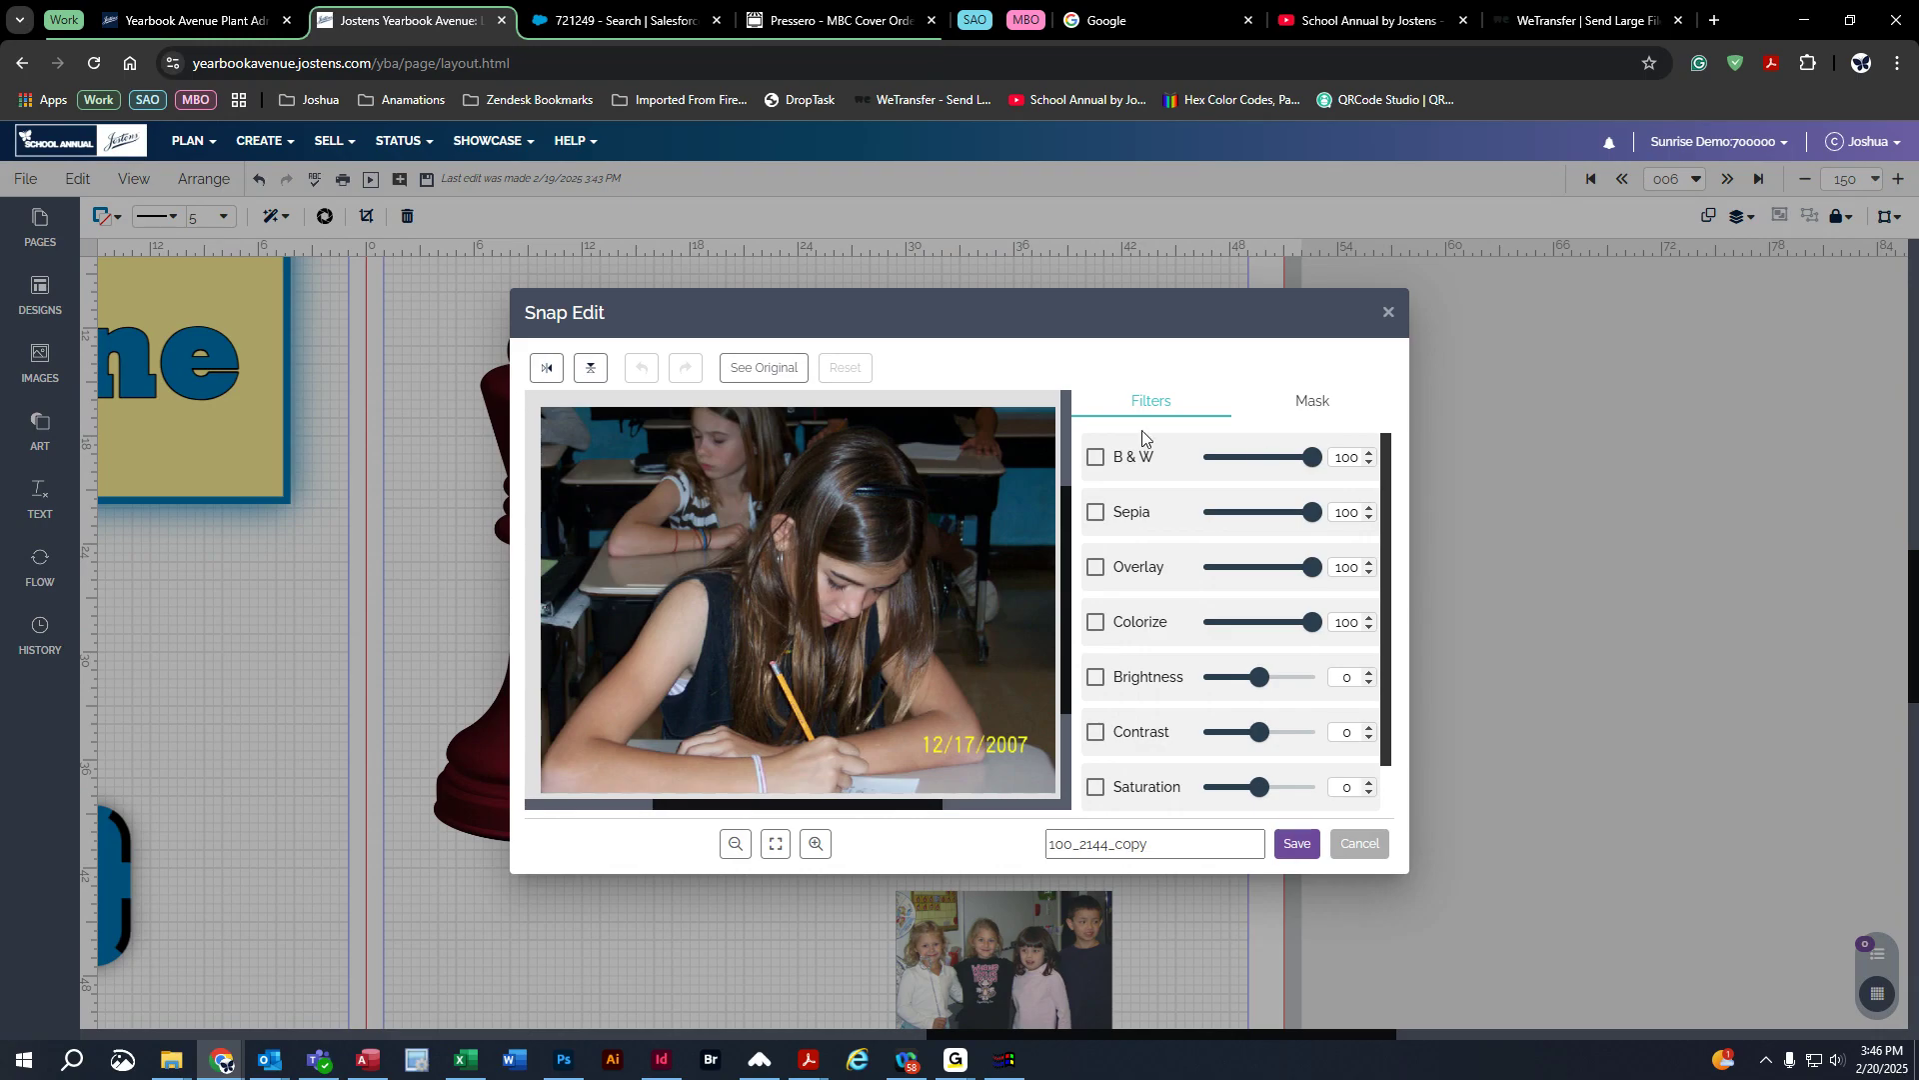
pyautogui.click(1276, 420)
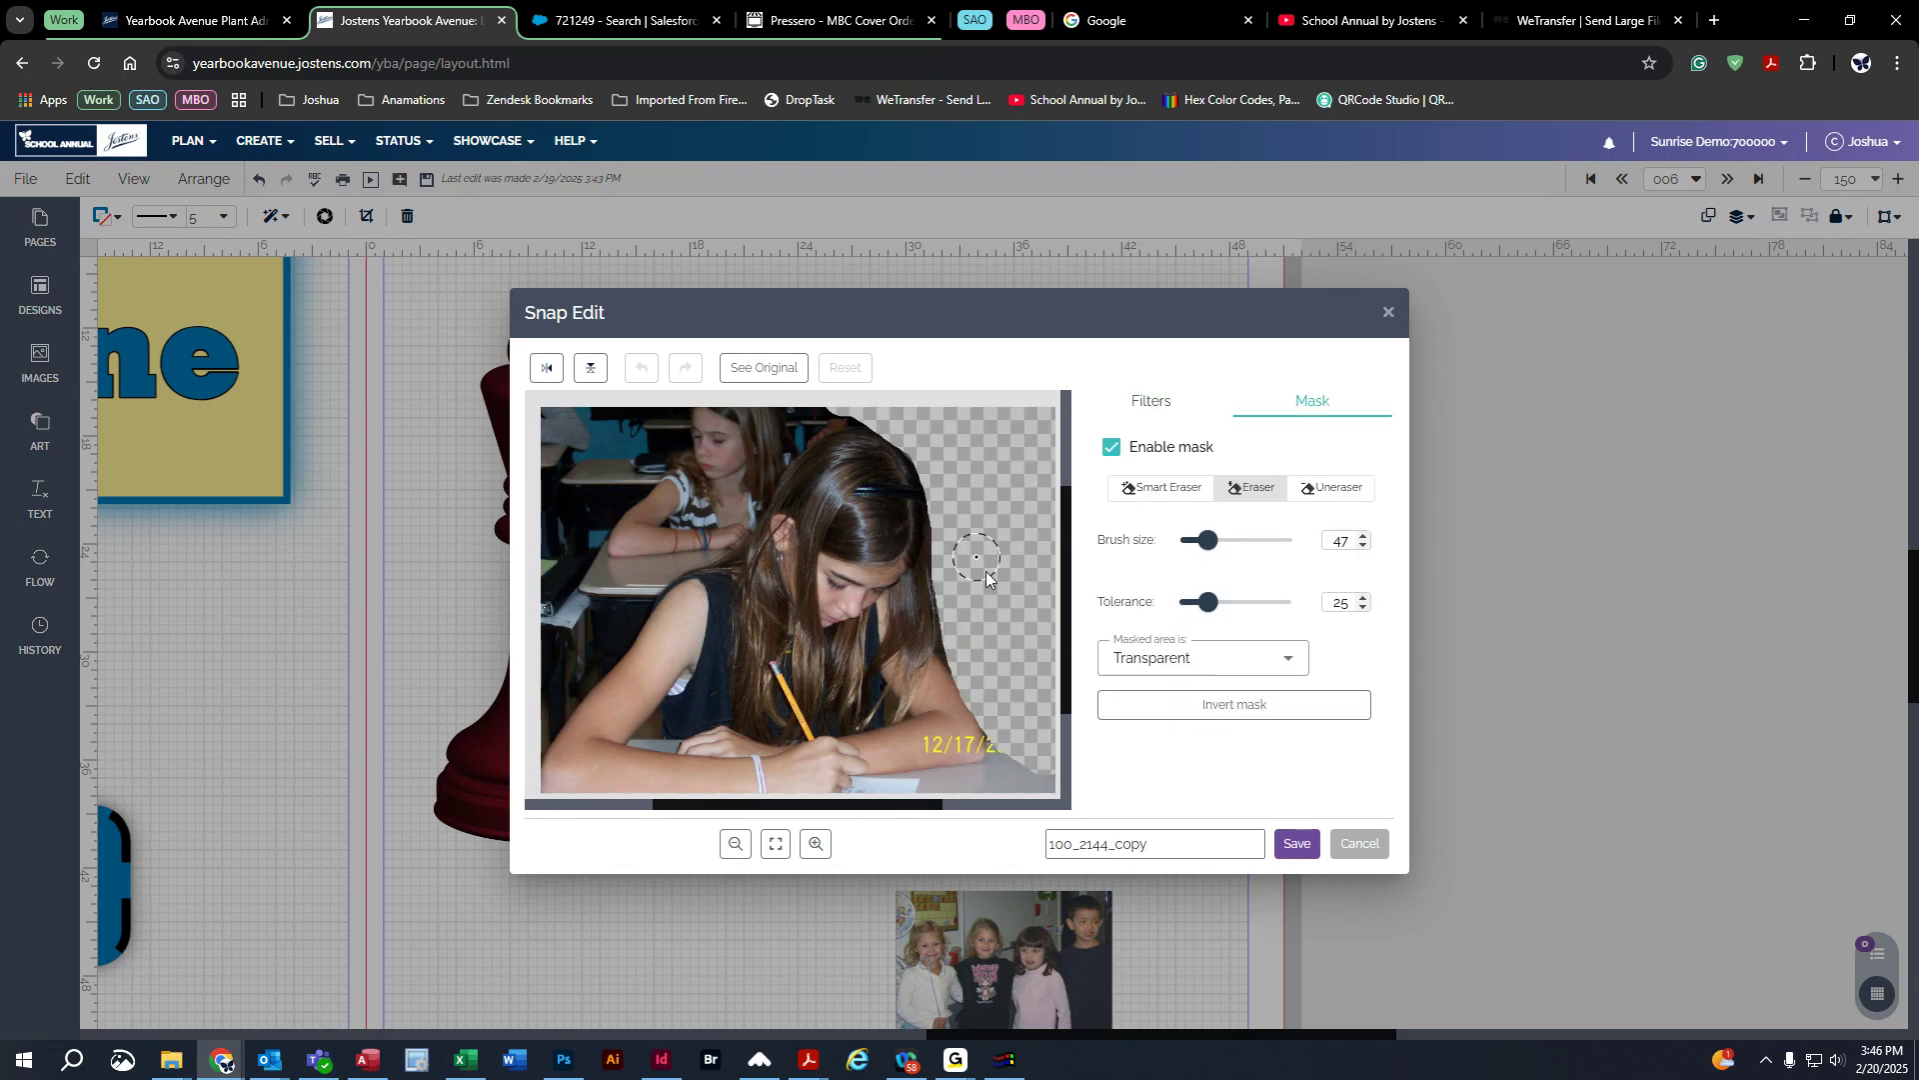
pyautogui.click(1334, 486)
pyautogui.moveTo(999, 487)
pyautogui.mouseDown()
pyautogui.moveTo(959, 420)
pyautogui.moveTo(1030, 440)
pyautogui.moveTo(808, 483)
pyautogui.moveTo(1008, 570)
pyautogui.moveTo(1225, 756)
pyautogui.moveTo(836, 724)
pyautogui.moveTo(1090, 598)
pyautogui.mouseUp()
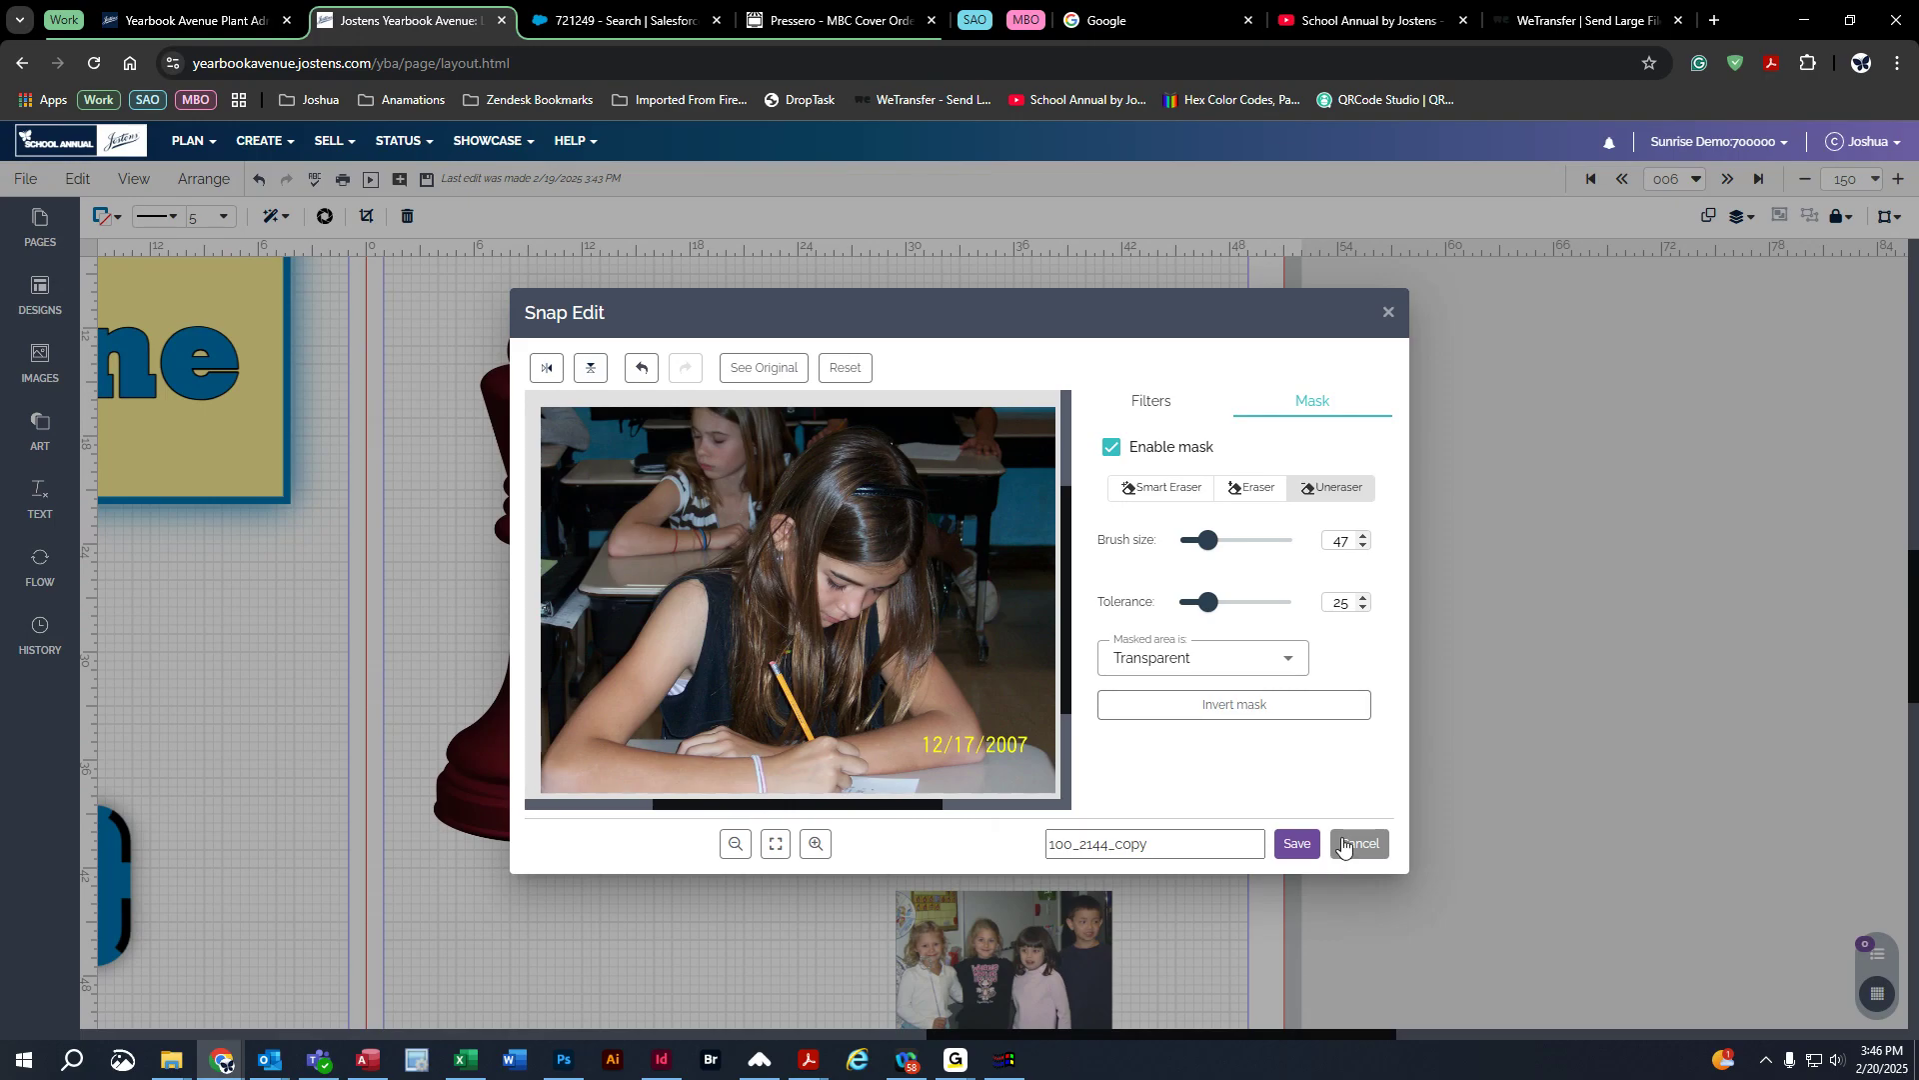
# Step: Set the masked area to Black & White and erase over the date stamp's end and the background to the right of the writing girl
pyautogui.click(1139, 659)
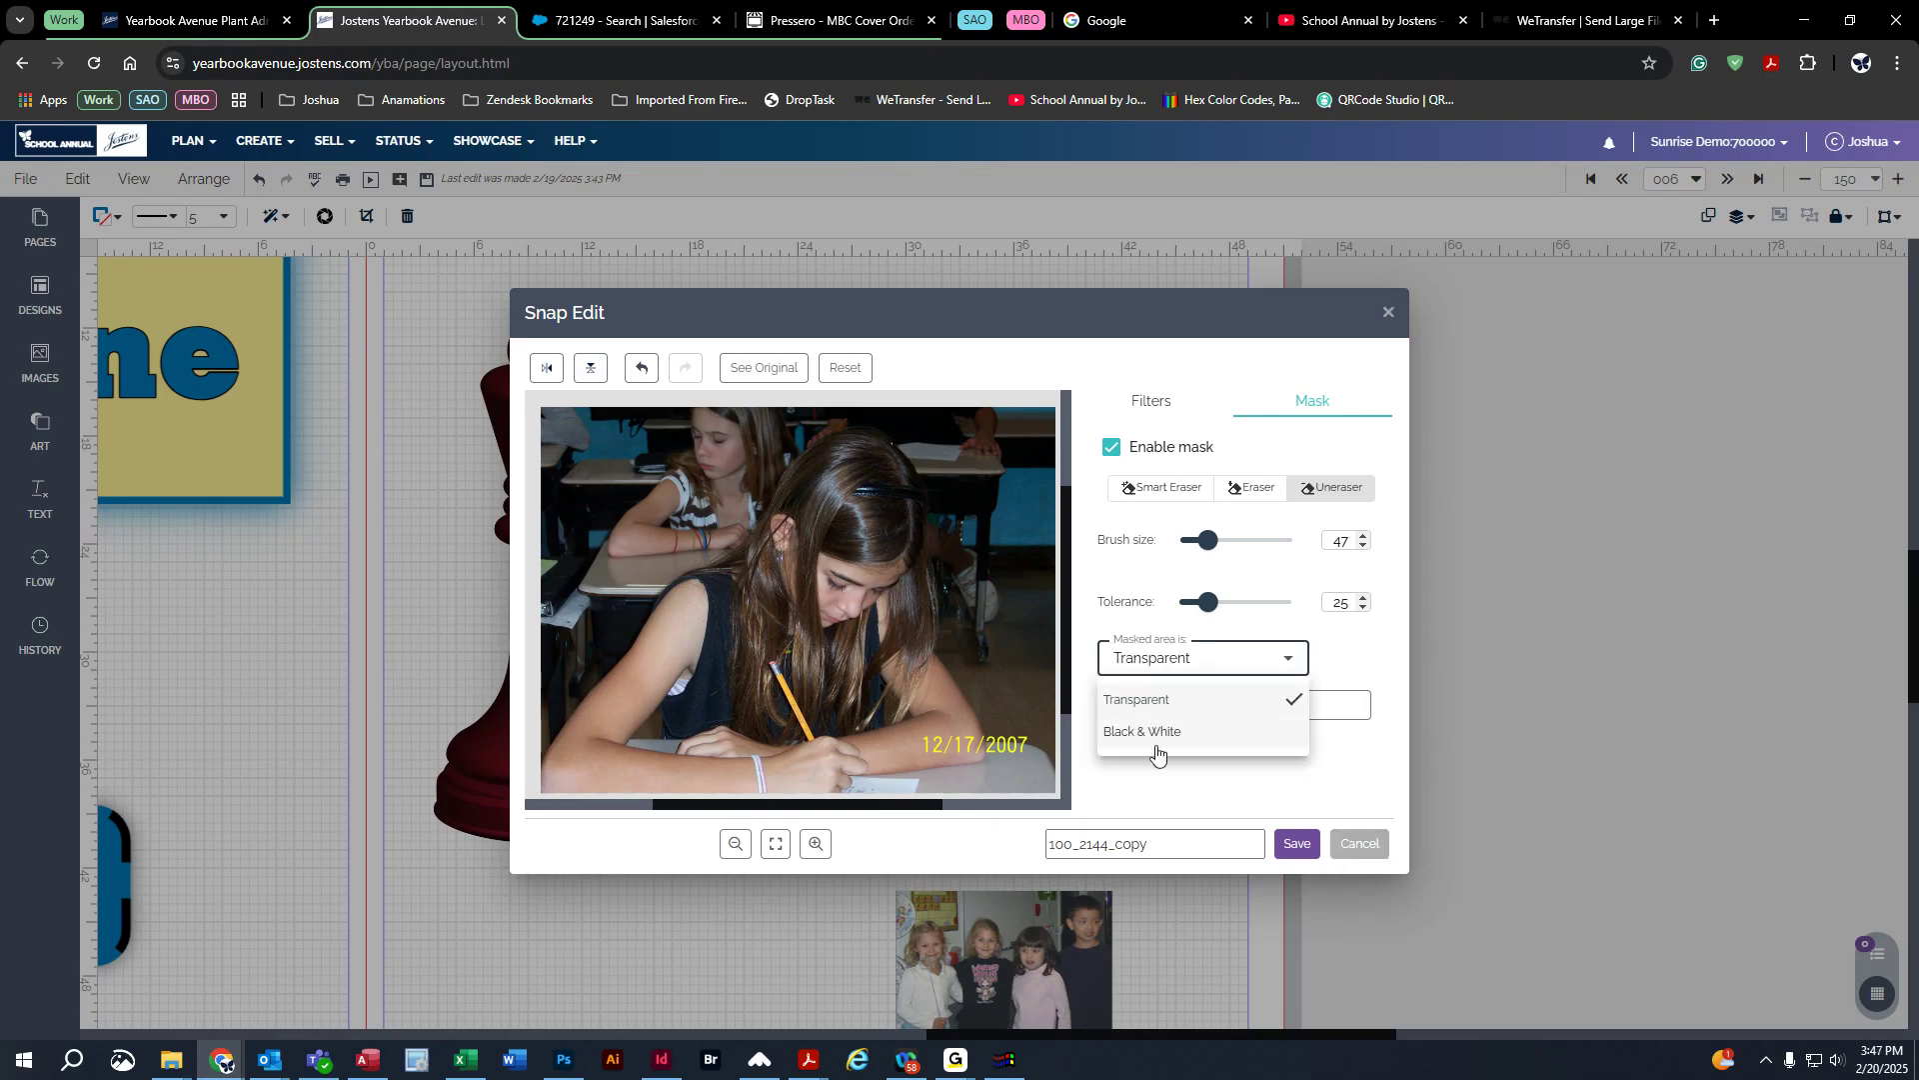
pyautogui.click(1152, 713)
pyautogui.click(1145, 657)
pyautogui.click(1154, 734)
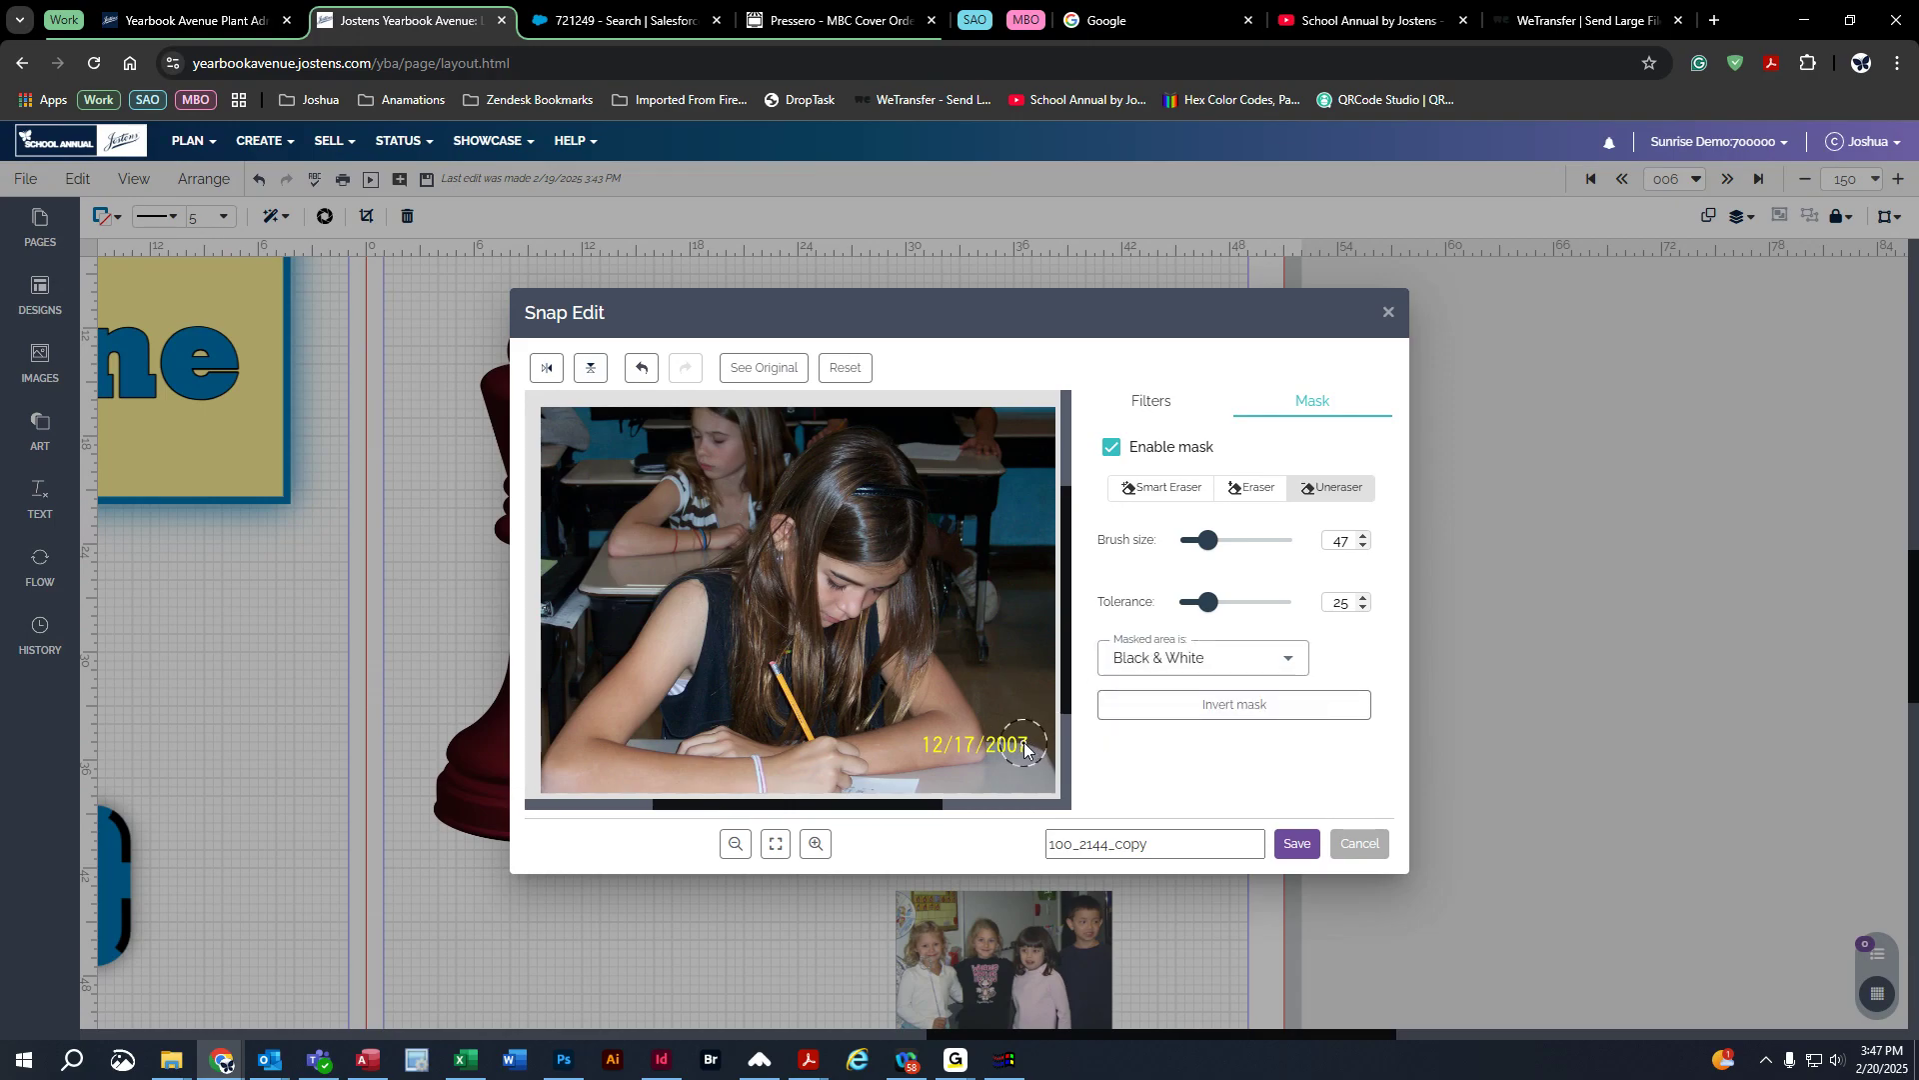
pyautogui.click(1242, 497)
pyautogui.moveTo(1034, 741); pyautogui.dragTo(996, 784)
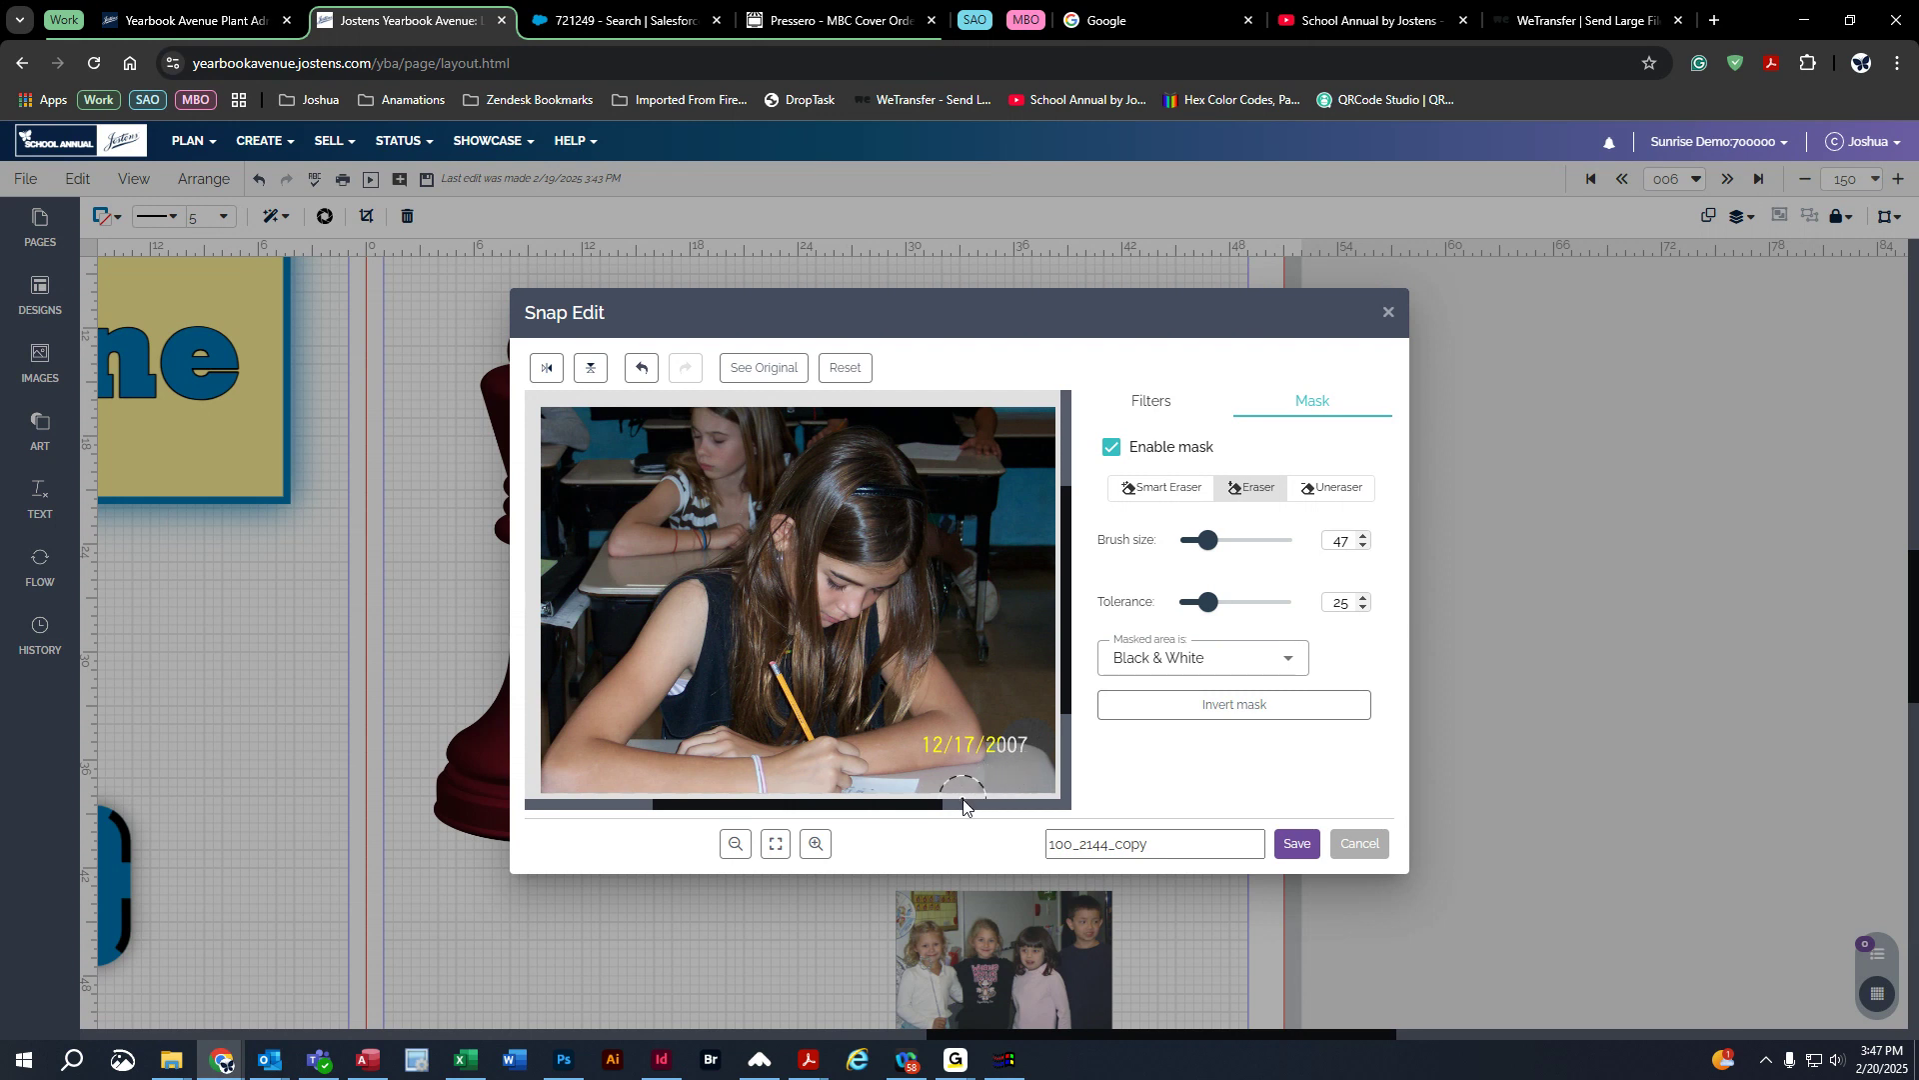
pyautogui.moveTo(1015, 729); pyautogui.dragTo(995, 690)
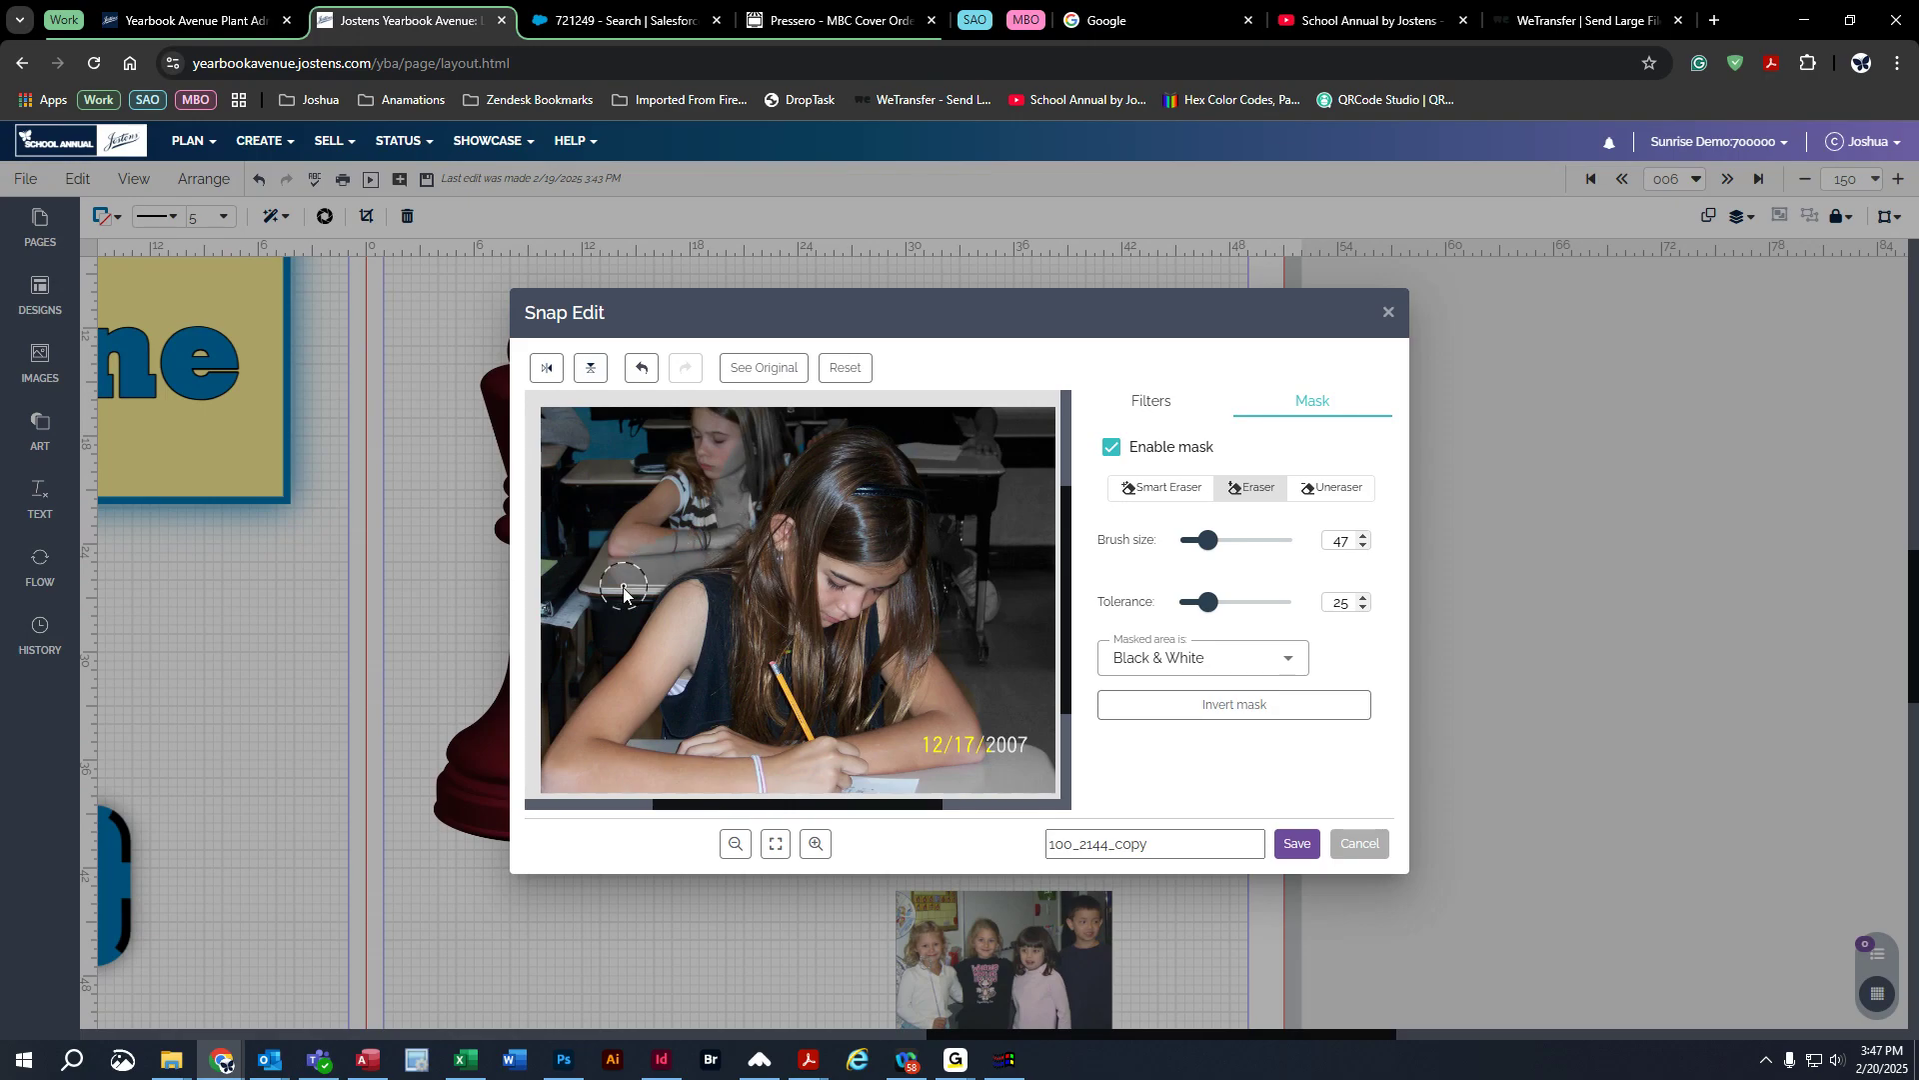
# Step: Erase over the remaining background to the left of the writing girl in black and white and save the photo
pyautogui.moveTo(549, 574)
pyautogui.mouseDown()
pyautogui.moveTo(543, 402)
pyautogui.moveTo(638, 408)
pyautogui.moveTo(714, 444)
pyautogui.moveTo(684, 474)
pyautogui.moveTo(717, 507)
pyautogui.mouseUp()
pyautogui.moveTo(736, 398)
pyautogui.mouseDown()
pyautogui.moveTo(660, 459)
pyautogui.moveTo(756, 435)
pyautogui.moveTo(673, 529)
pyautogui.moveTo(752, 500)
pyautogui.mouseUp()
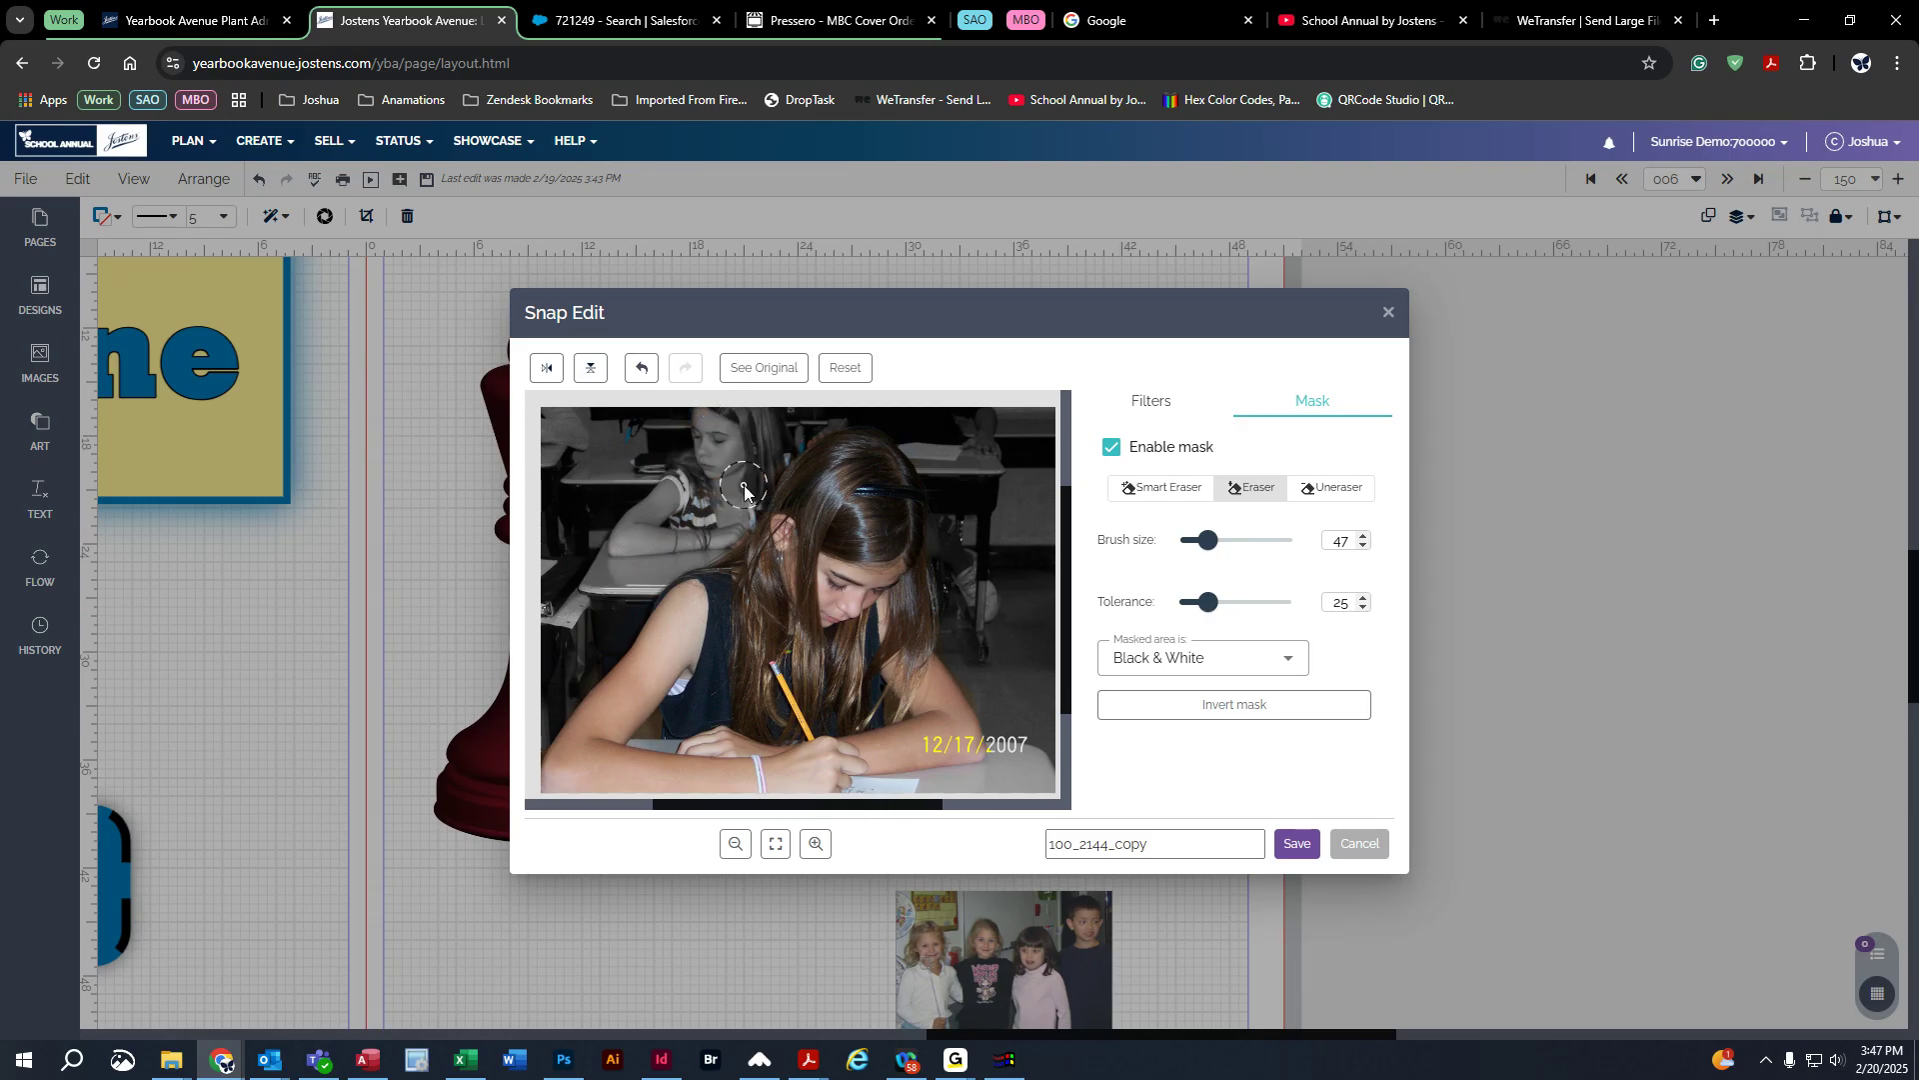
pyautogui.moveTo(640, 566)
pyautogui.mouseDown()
pyautogui.moveTo(593, 656)
pyautogui.moveTo(528, 638)
pyautogui.moveTo(574, 616)
pyautogui.moveTo(651, 523)
pyautogui.moveTo(548, 623)
pyautogui.moveTo(671, 409)
pyautogui.moveTo(581, 452)
pyautogui.moveTo(804, 400)
pyautogui.mouseUp()
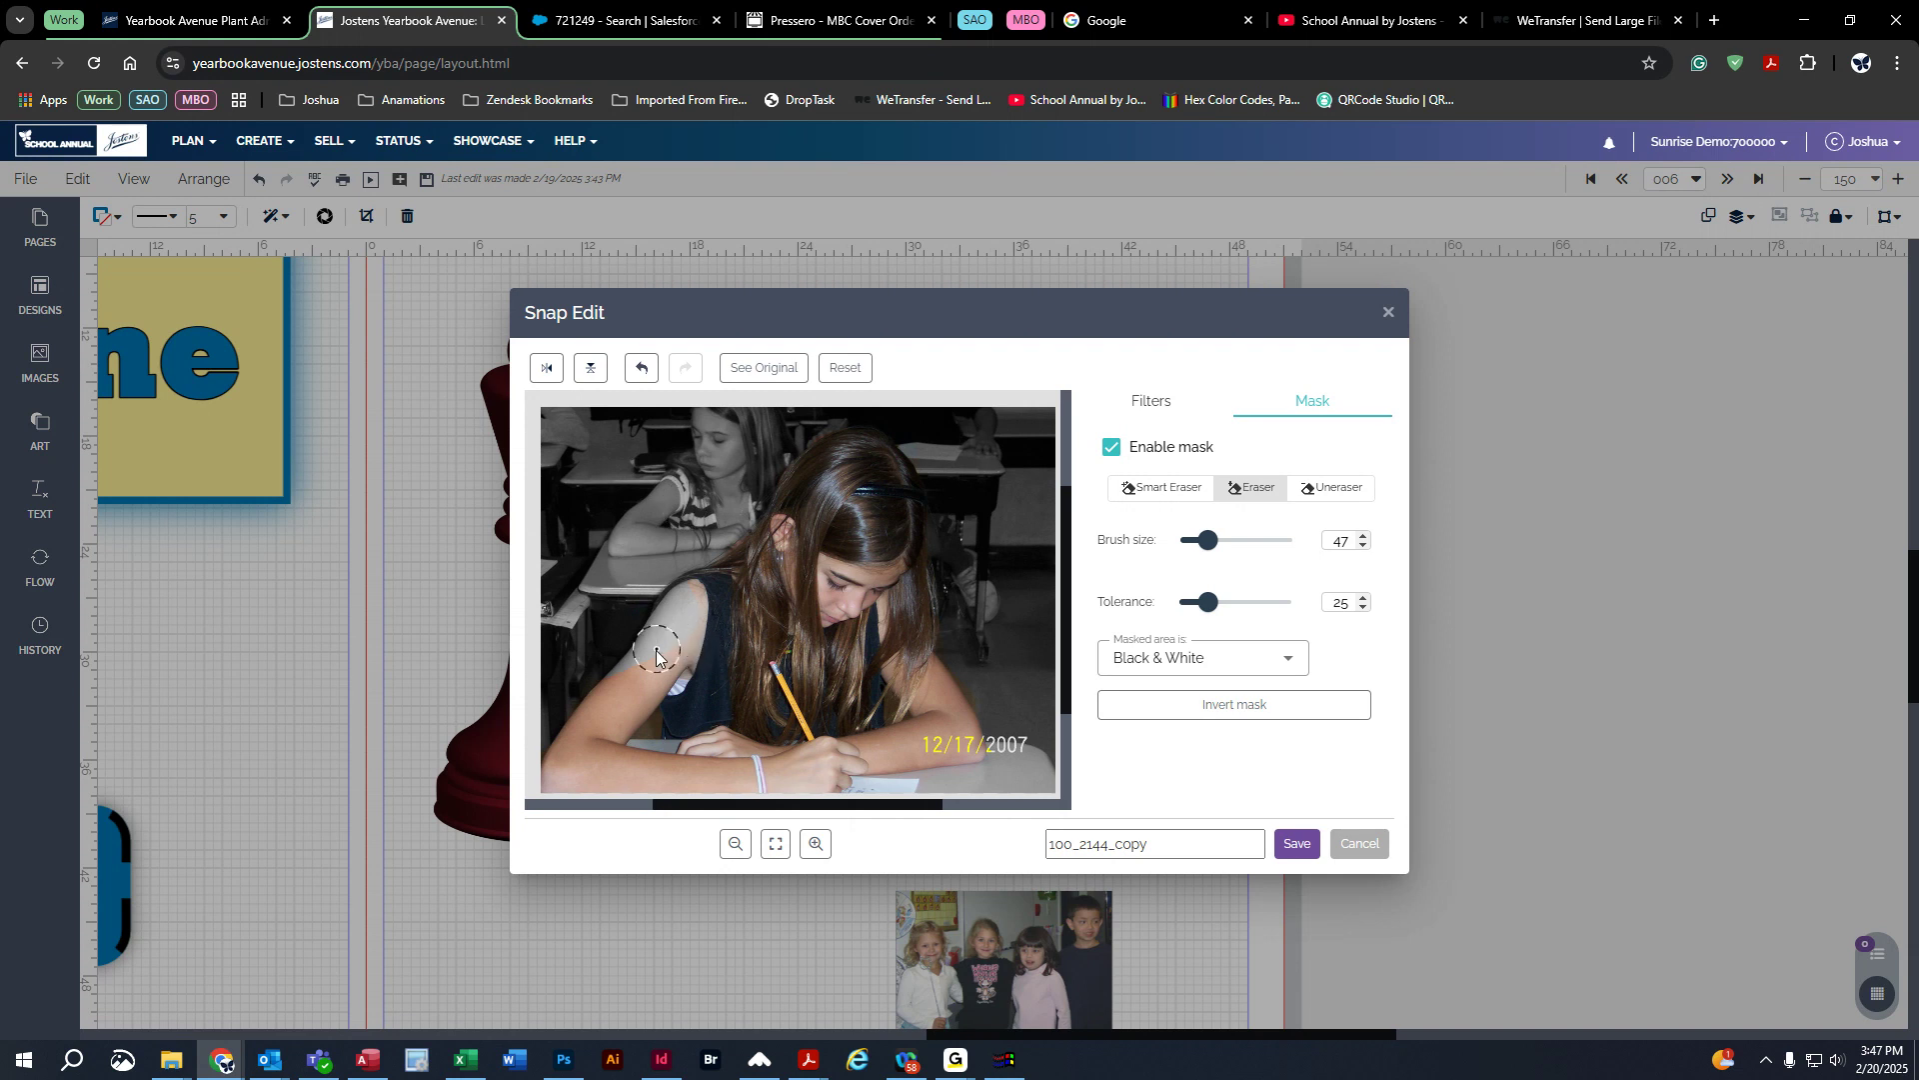
pyautogui.click(1359, 486)
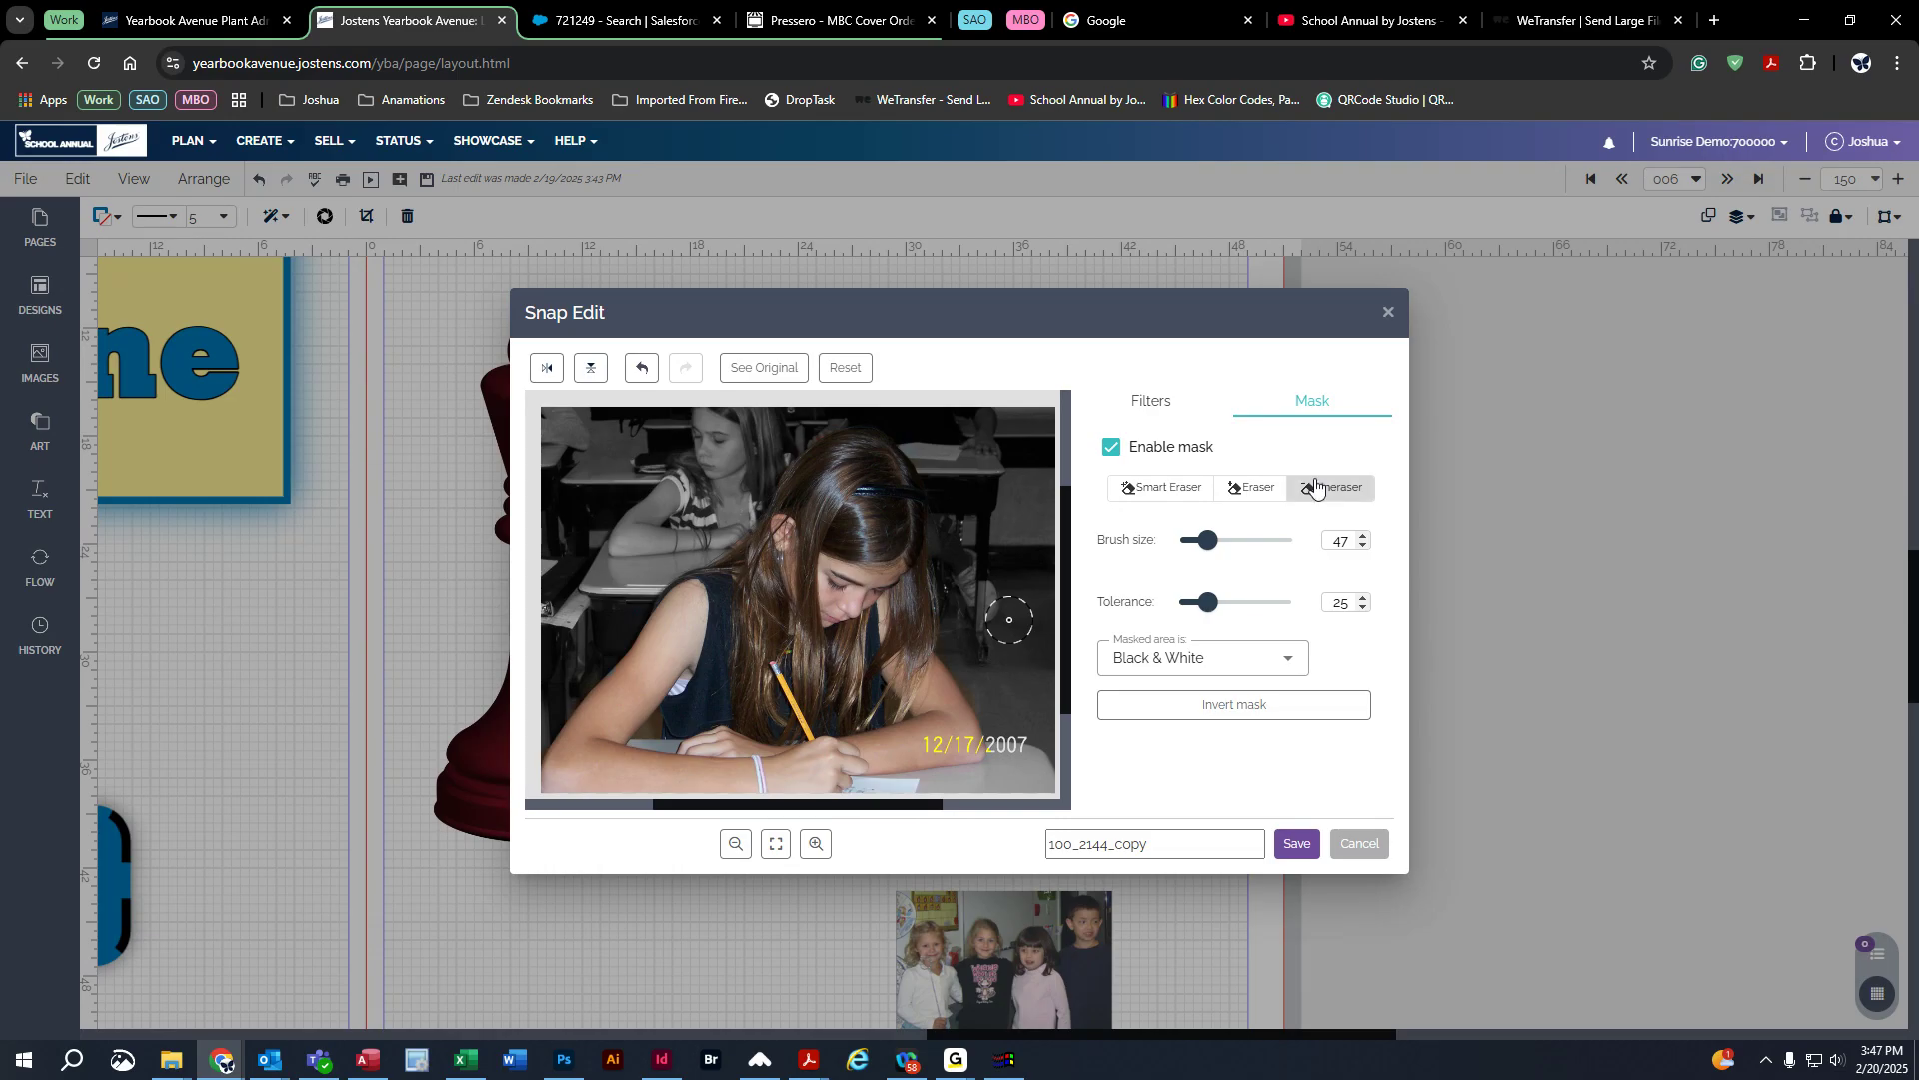
pyautogui.click(1250, 488)
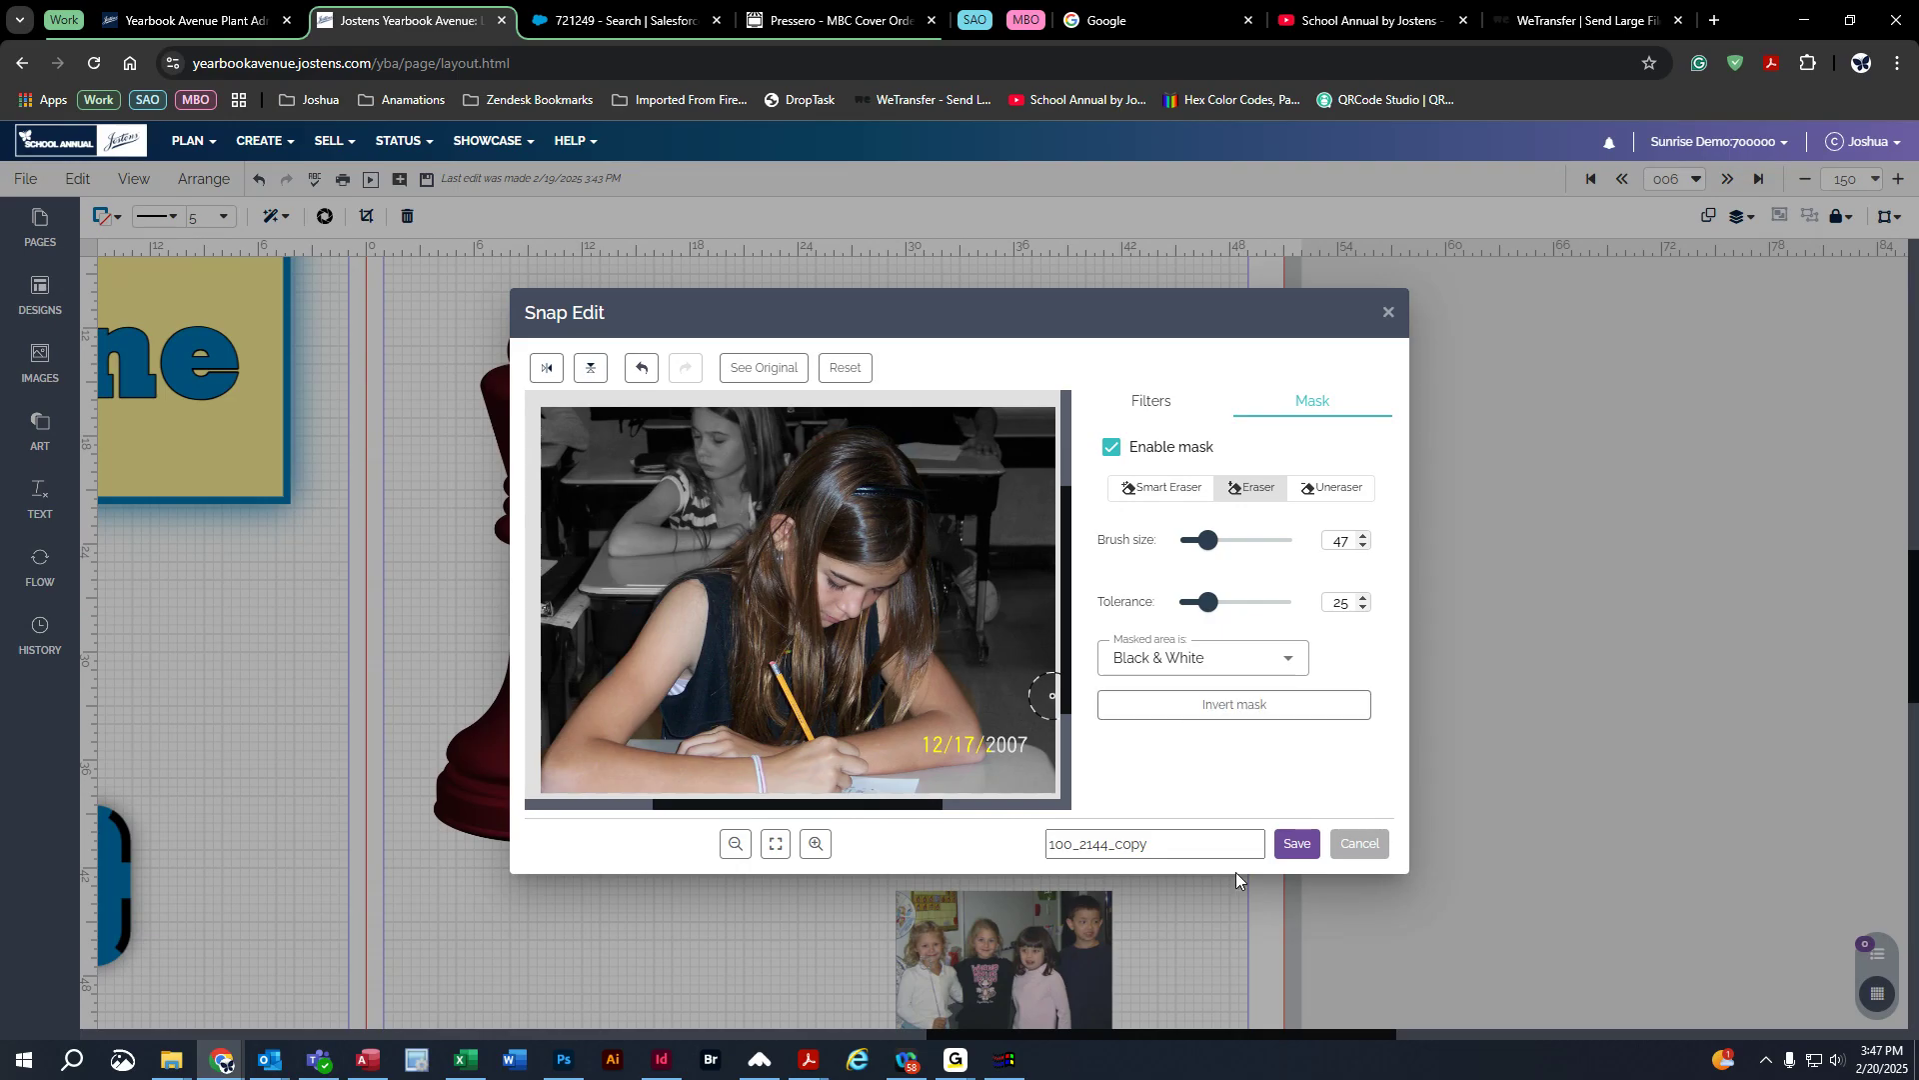
pyautogui.click(1294, 845)
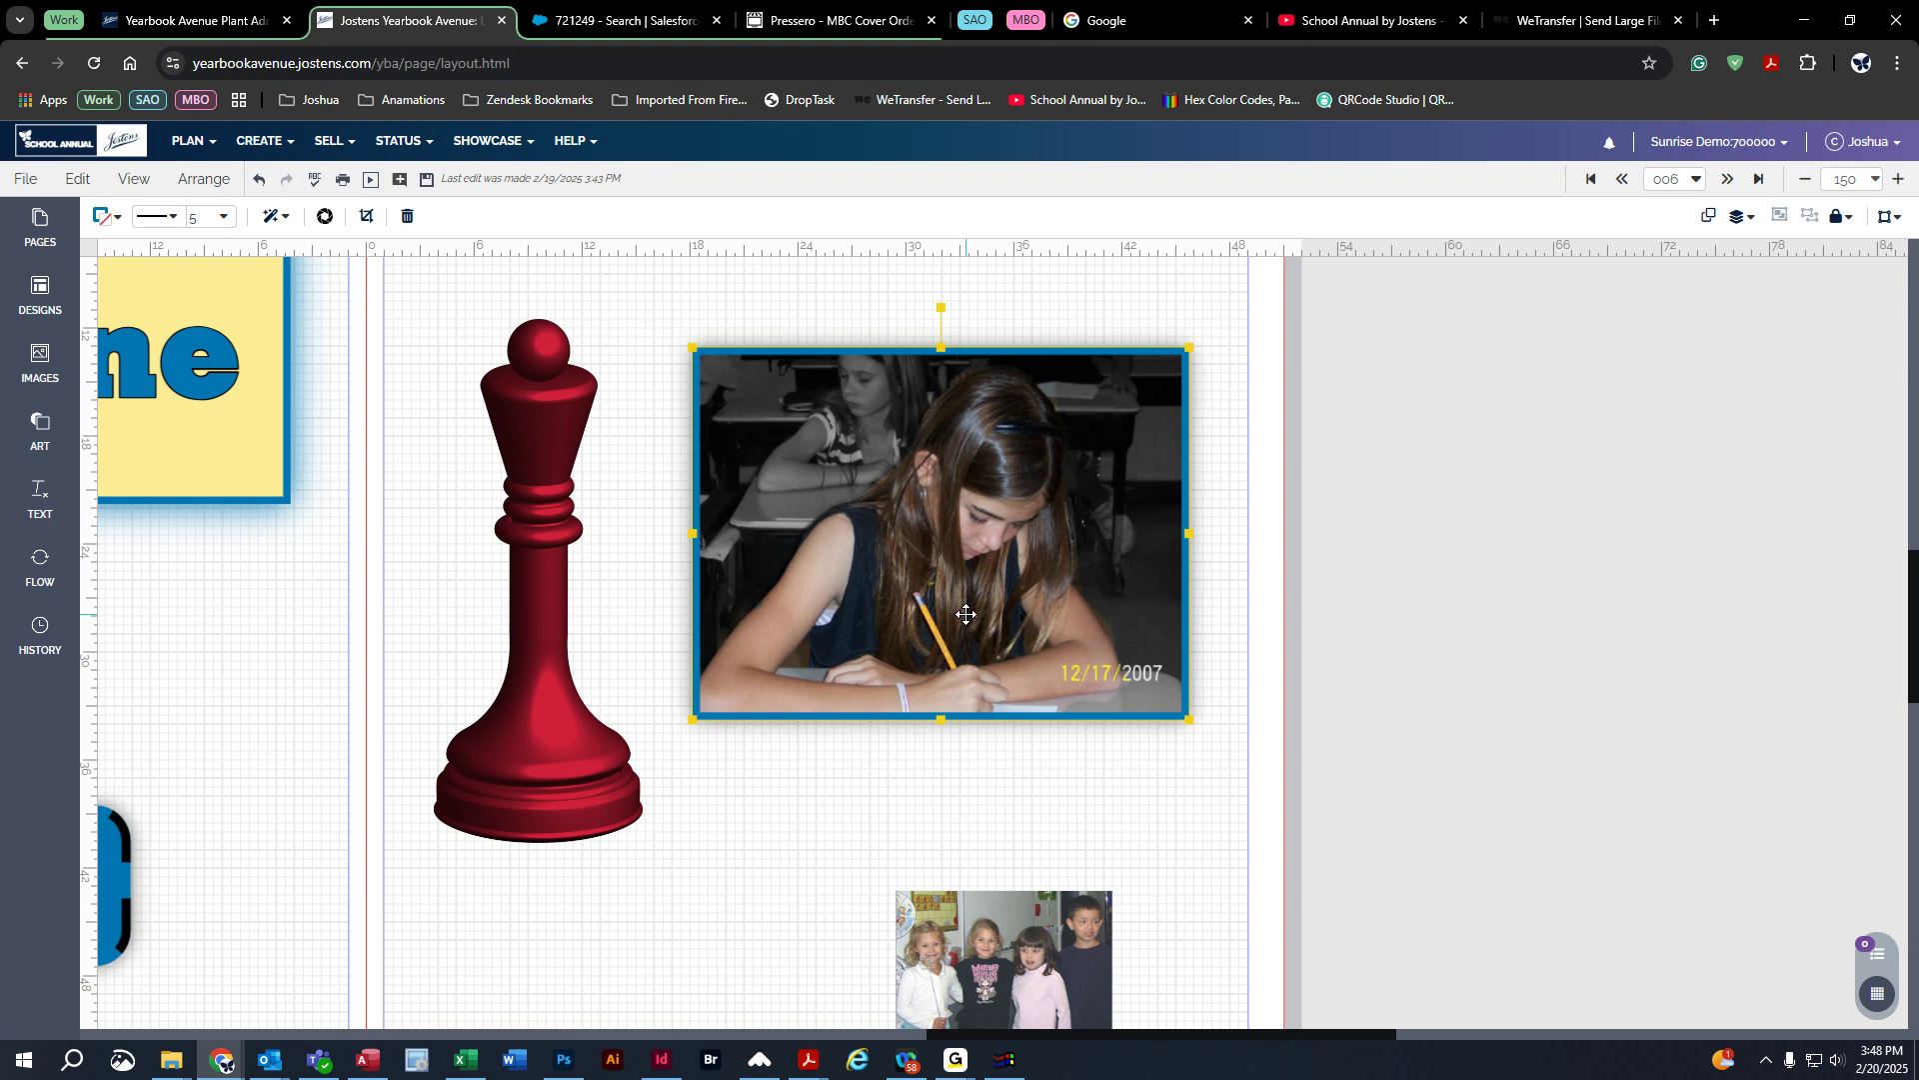
# Step: Turn the background behind the four children black and white with a Black & White Eraser mask in Snap Edit and save the photo
pyautogui.scroll(-3, 1276, 988)
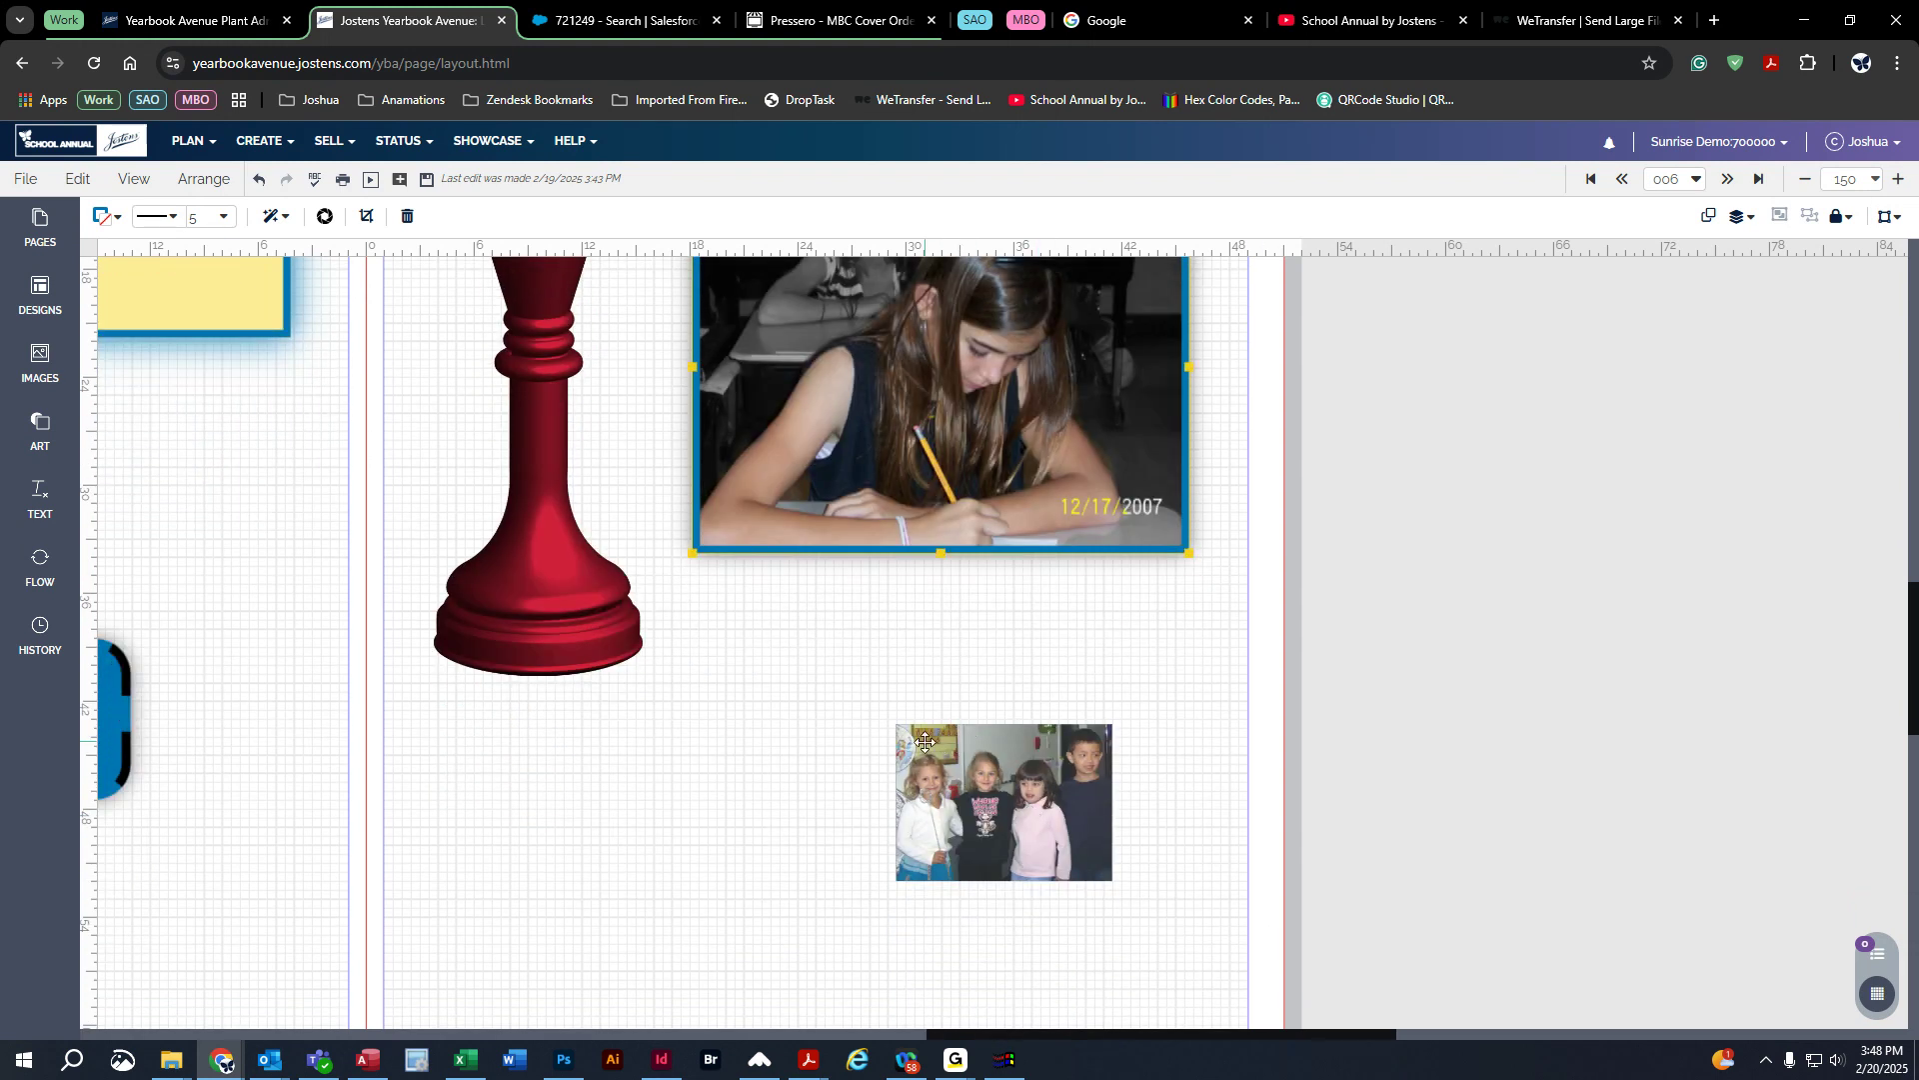
pyautogui.click(1062, 818)
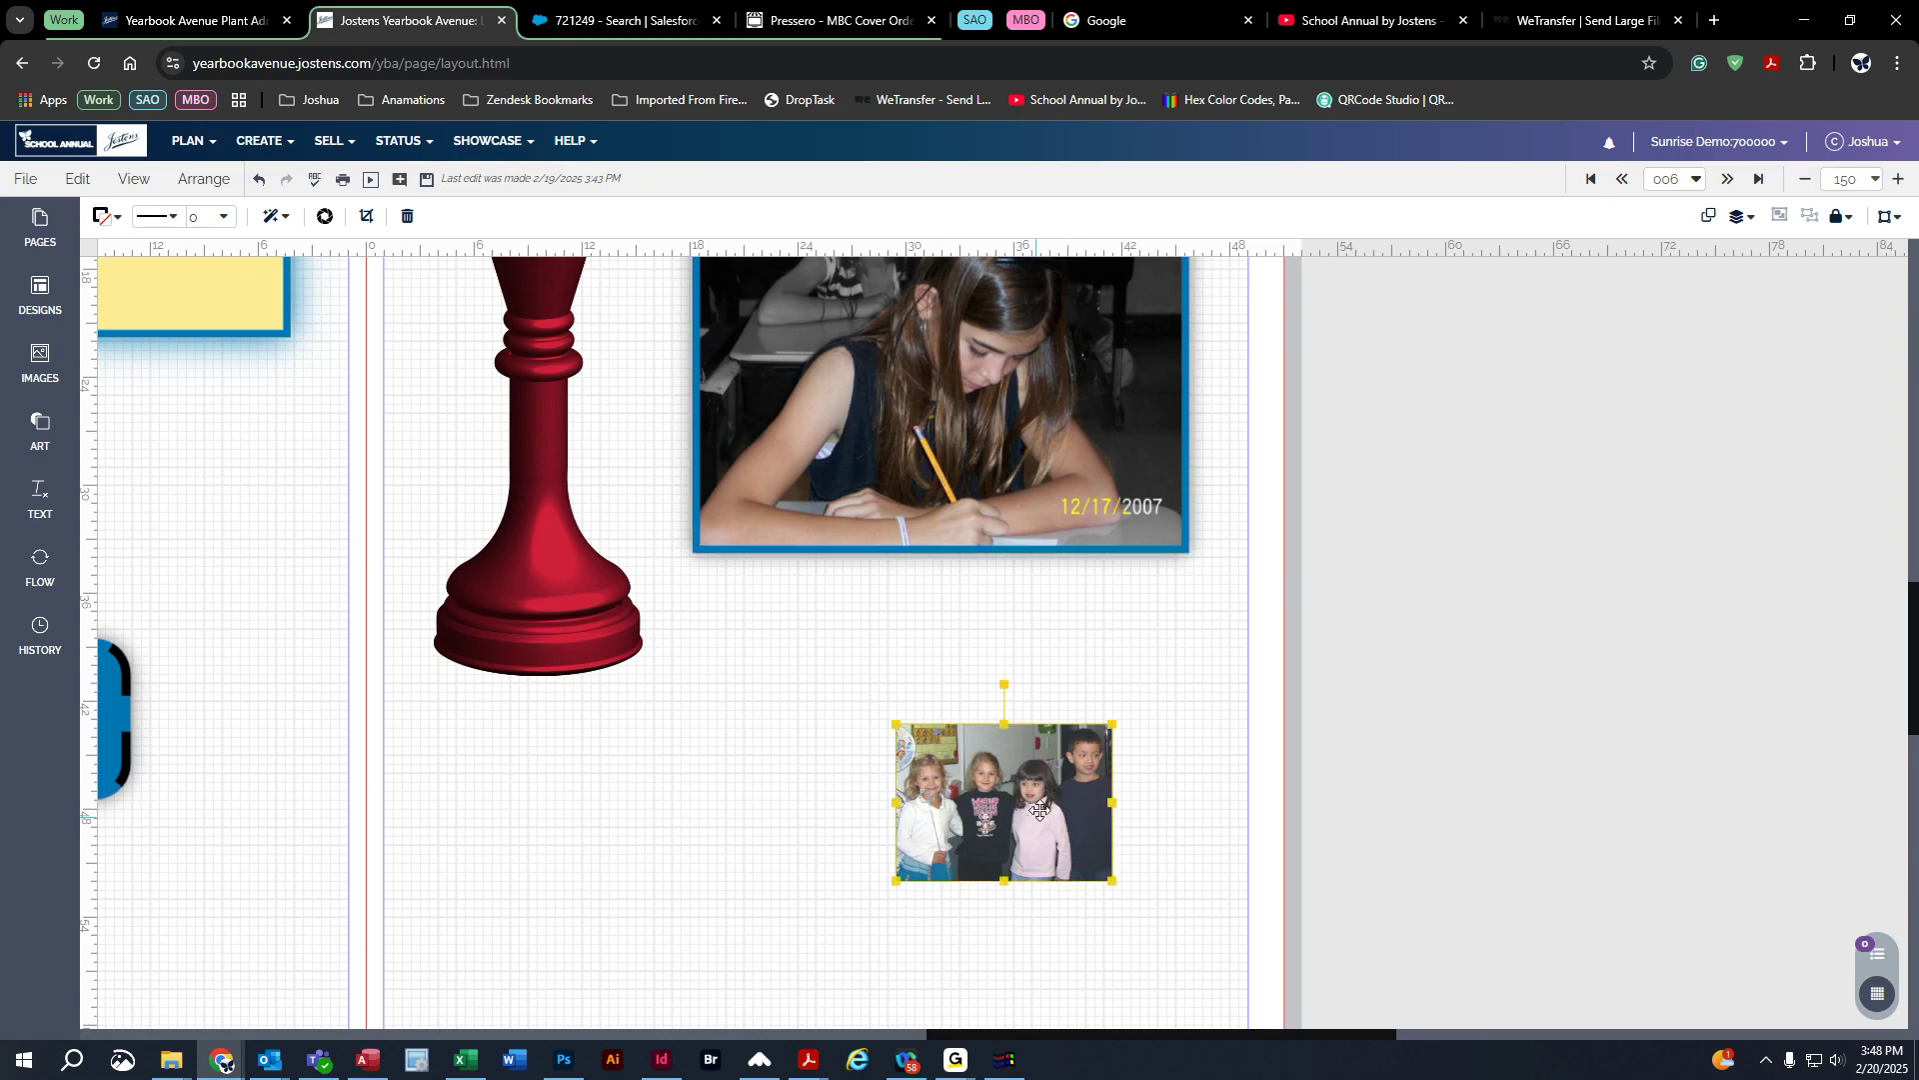
pyautogui.click(324, 216)
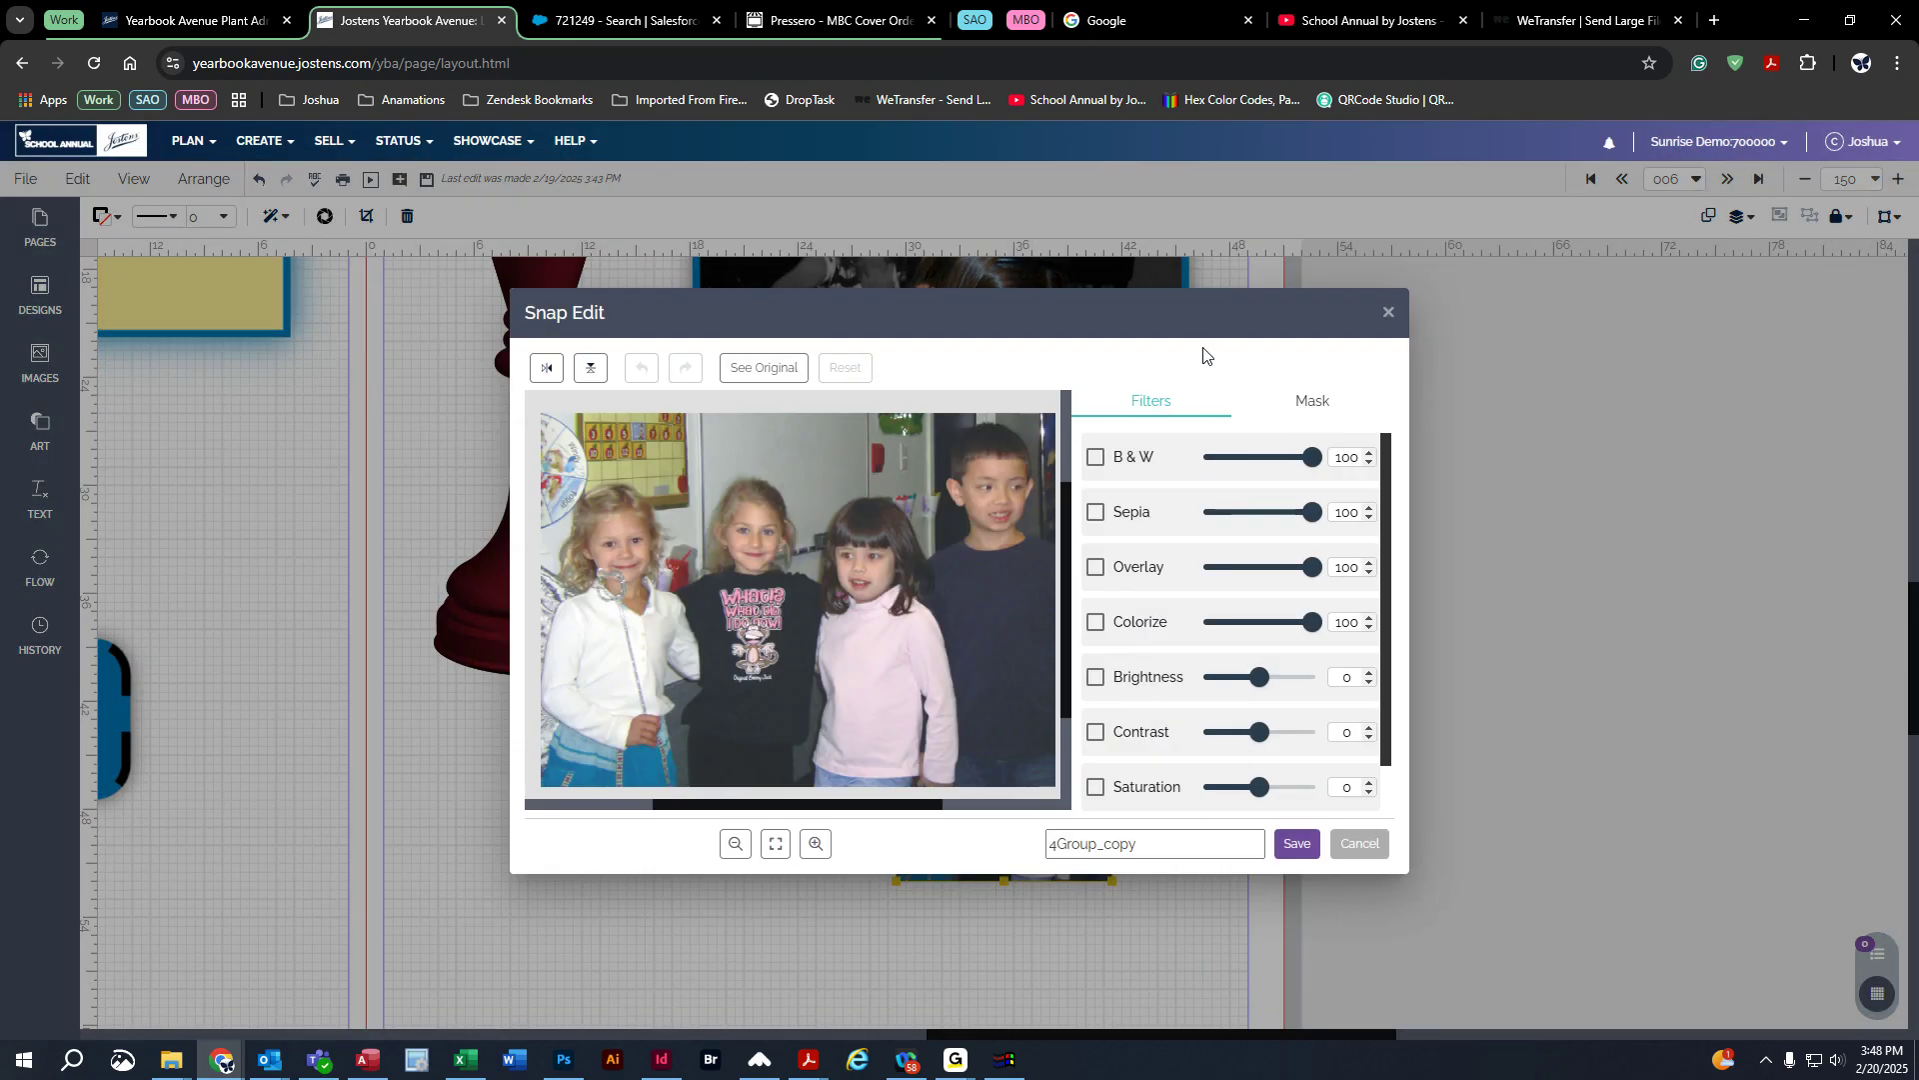
pyautogui.click(1313, 402)
pyautogui.click(1250, 487)
pyautogui.click(1165, 669)
pyautogui.click(1176, 734)
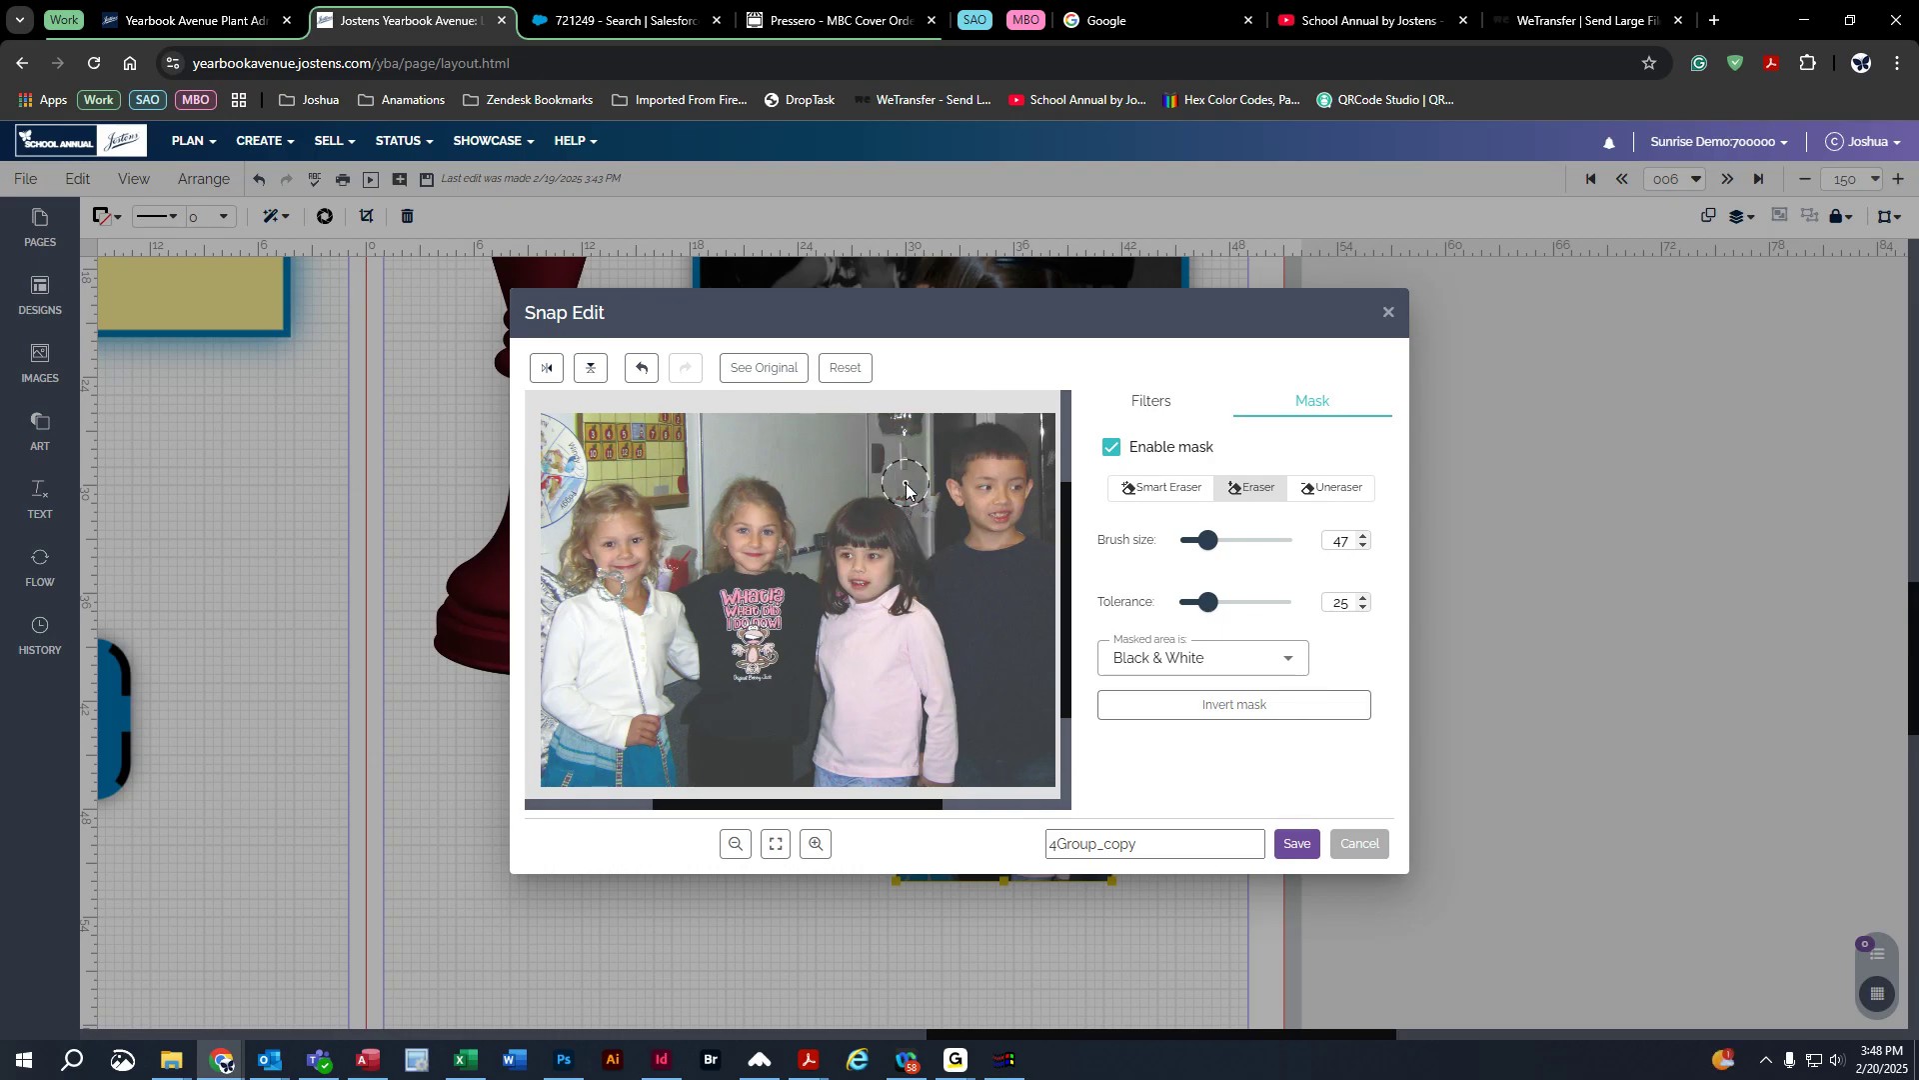
pyautogui.moveTo(800, 425)
pyautogui.mouseDown()
pyautogui.moveTo(699, 452)
pyautogui.moveTo(676, 540)
pyautogui.moveTo(652, 434)
pyautogui.moveTo(596, 430)
pyautogui.moveTo(540, 472)
pyautogui.moveTo(527, 595)
pyautogui.moveTo(577, 421)
pyautogui.moveTo(680, 433)
pyautogui.moveTo(564, 468)
pyautogui.moveTo(673, 495)
pyautogui.mouseUp()
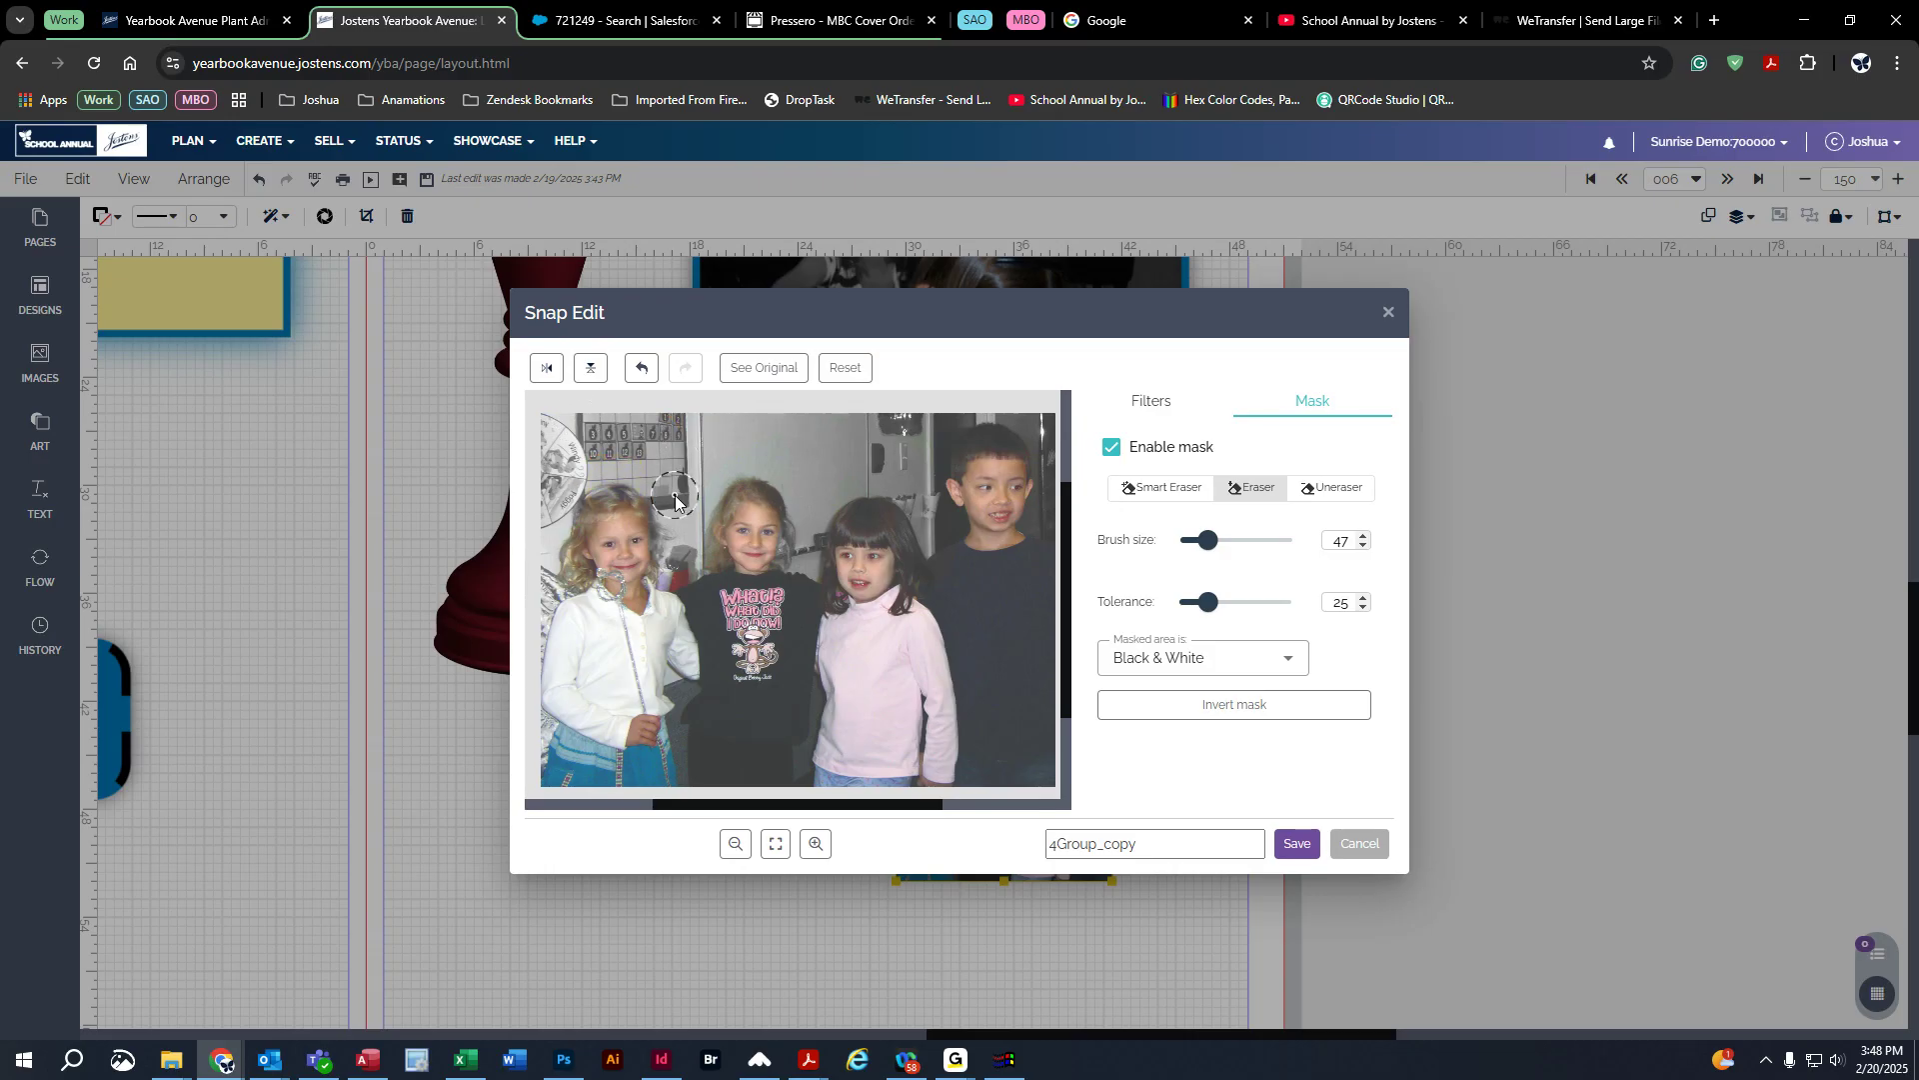
pyautogui.click(1299, 846)
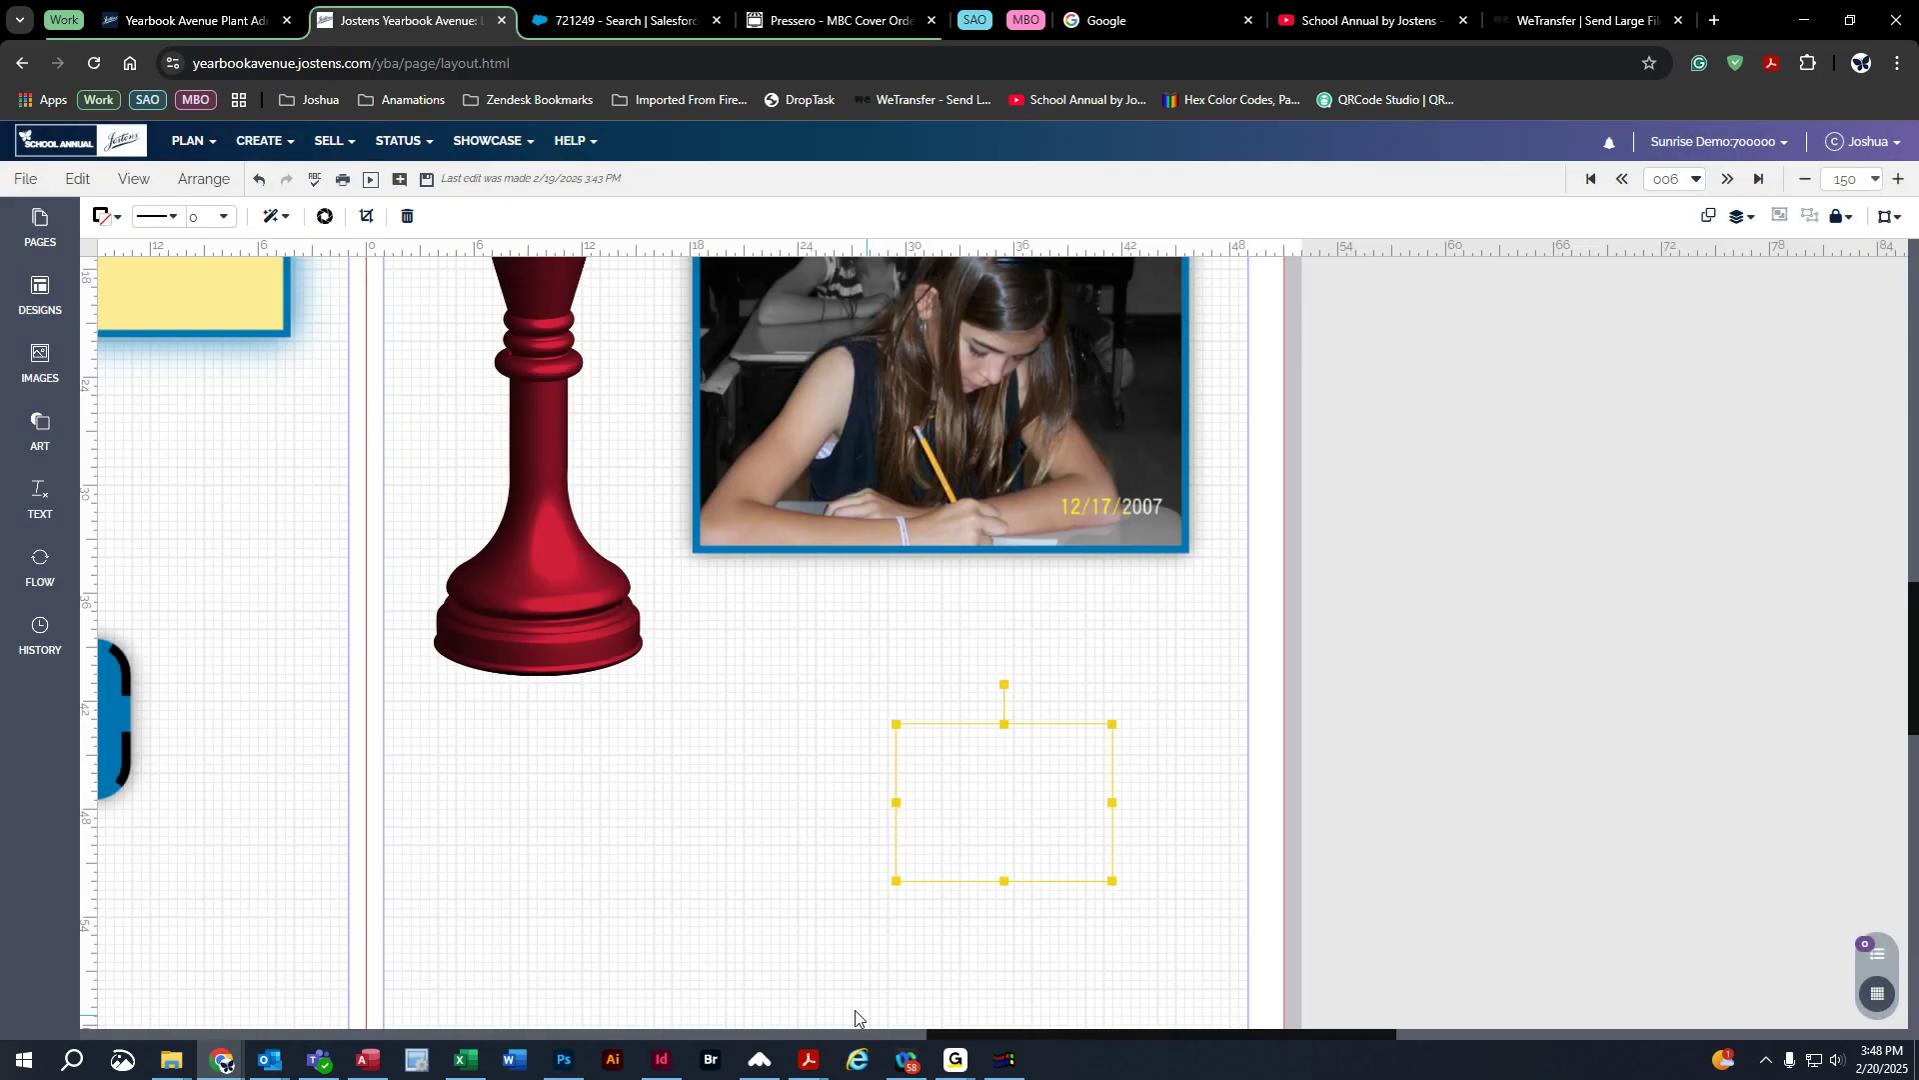
# Step: Move the photo of the four children directly below the chess piece on the right page
pyautogui.moveTo(1013, 823); pyautogui.dragTo(886, 672)
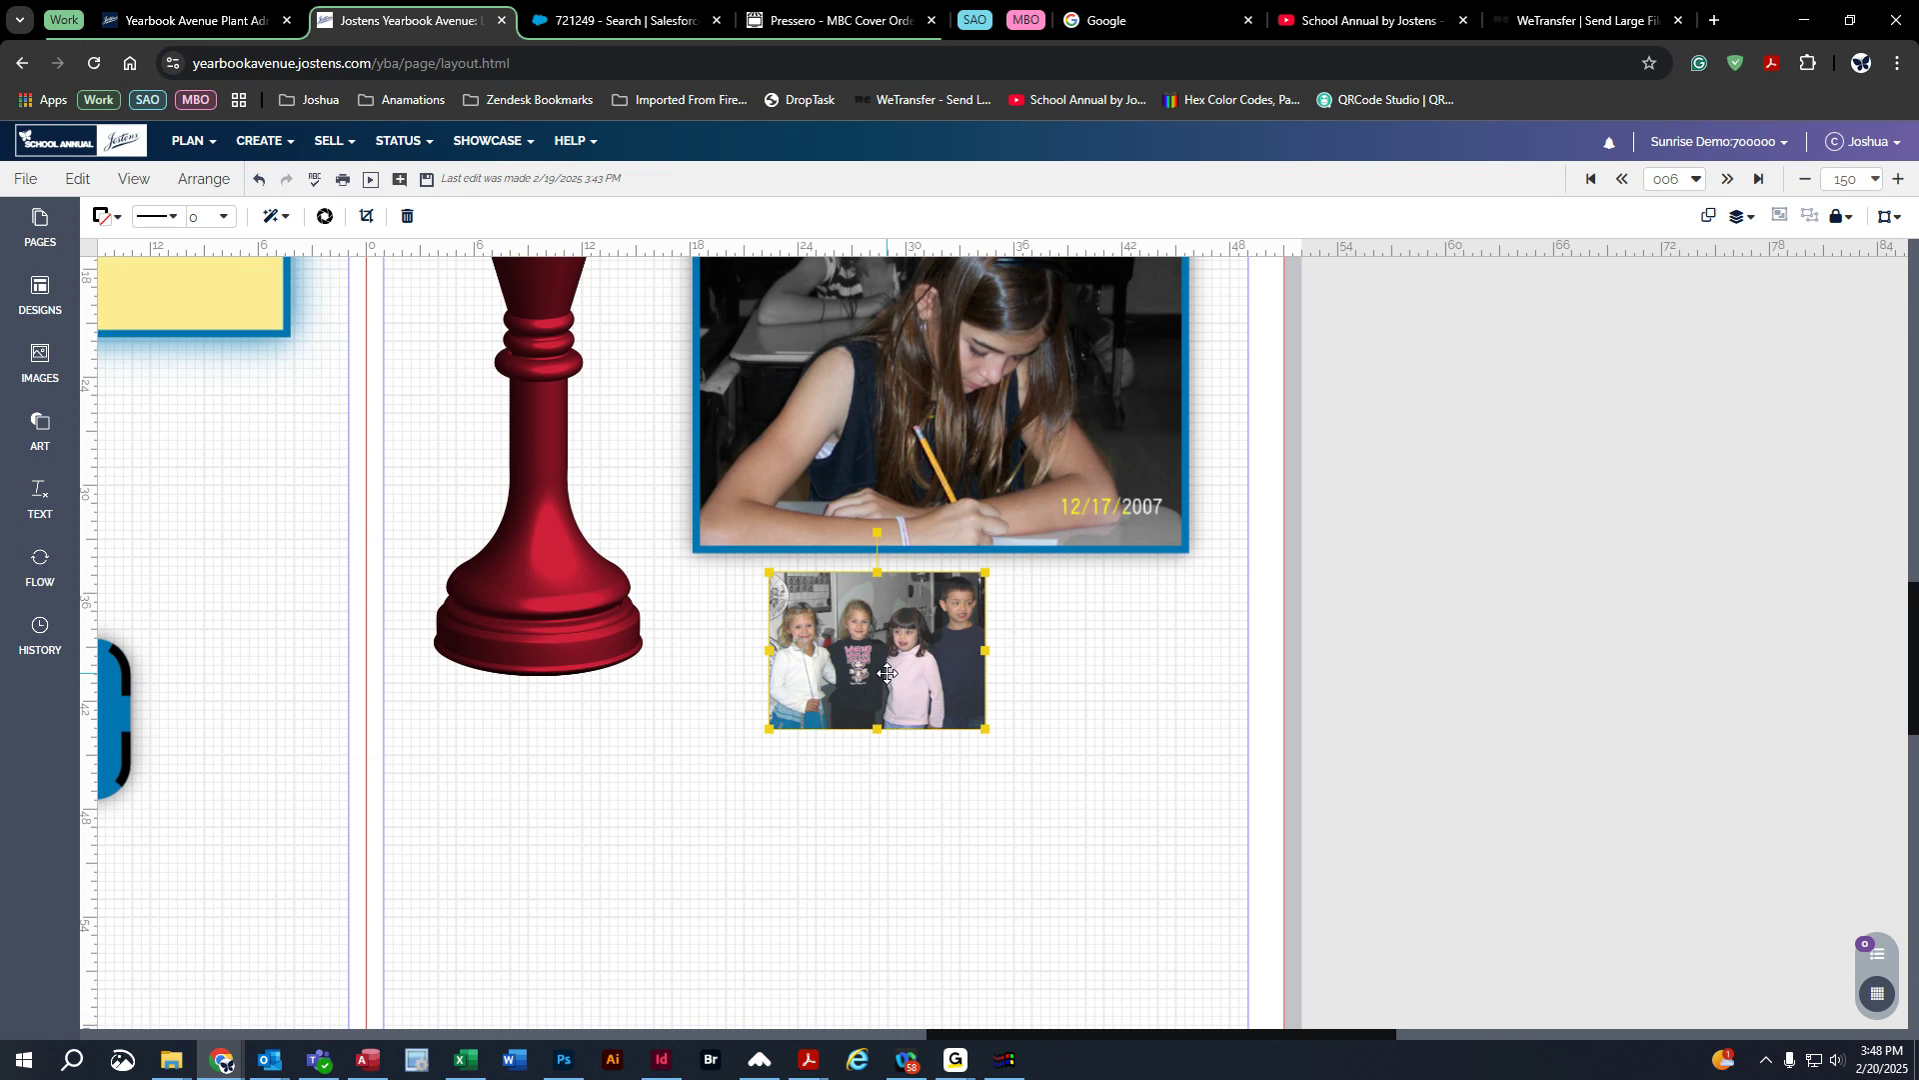
pyautogui.moveTo(900, 655); pyautogui.dragTo(540, 804)
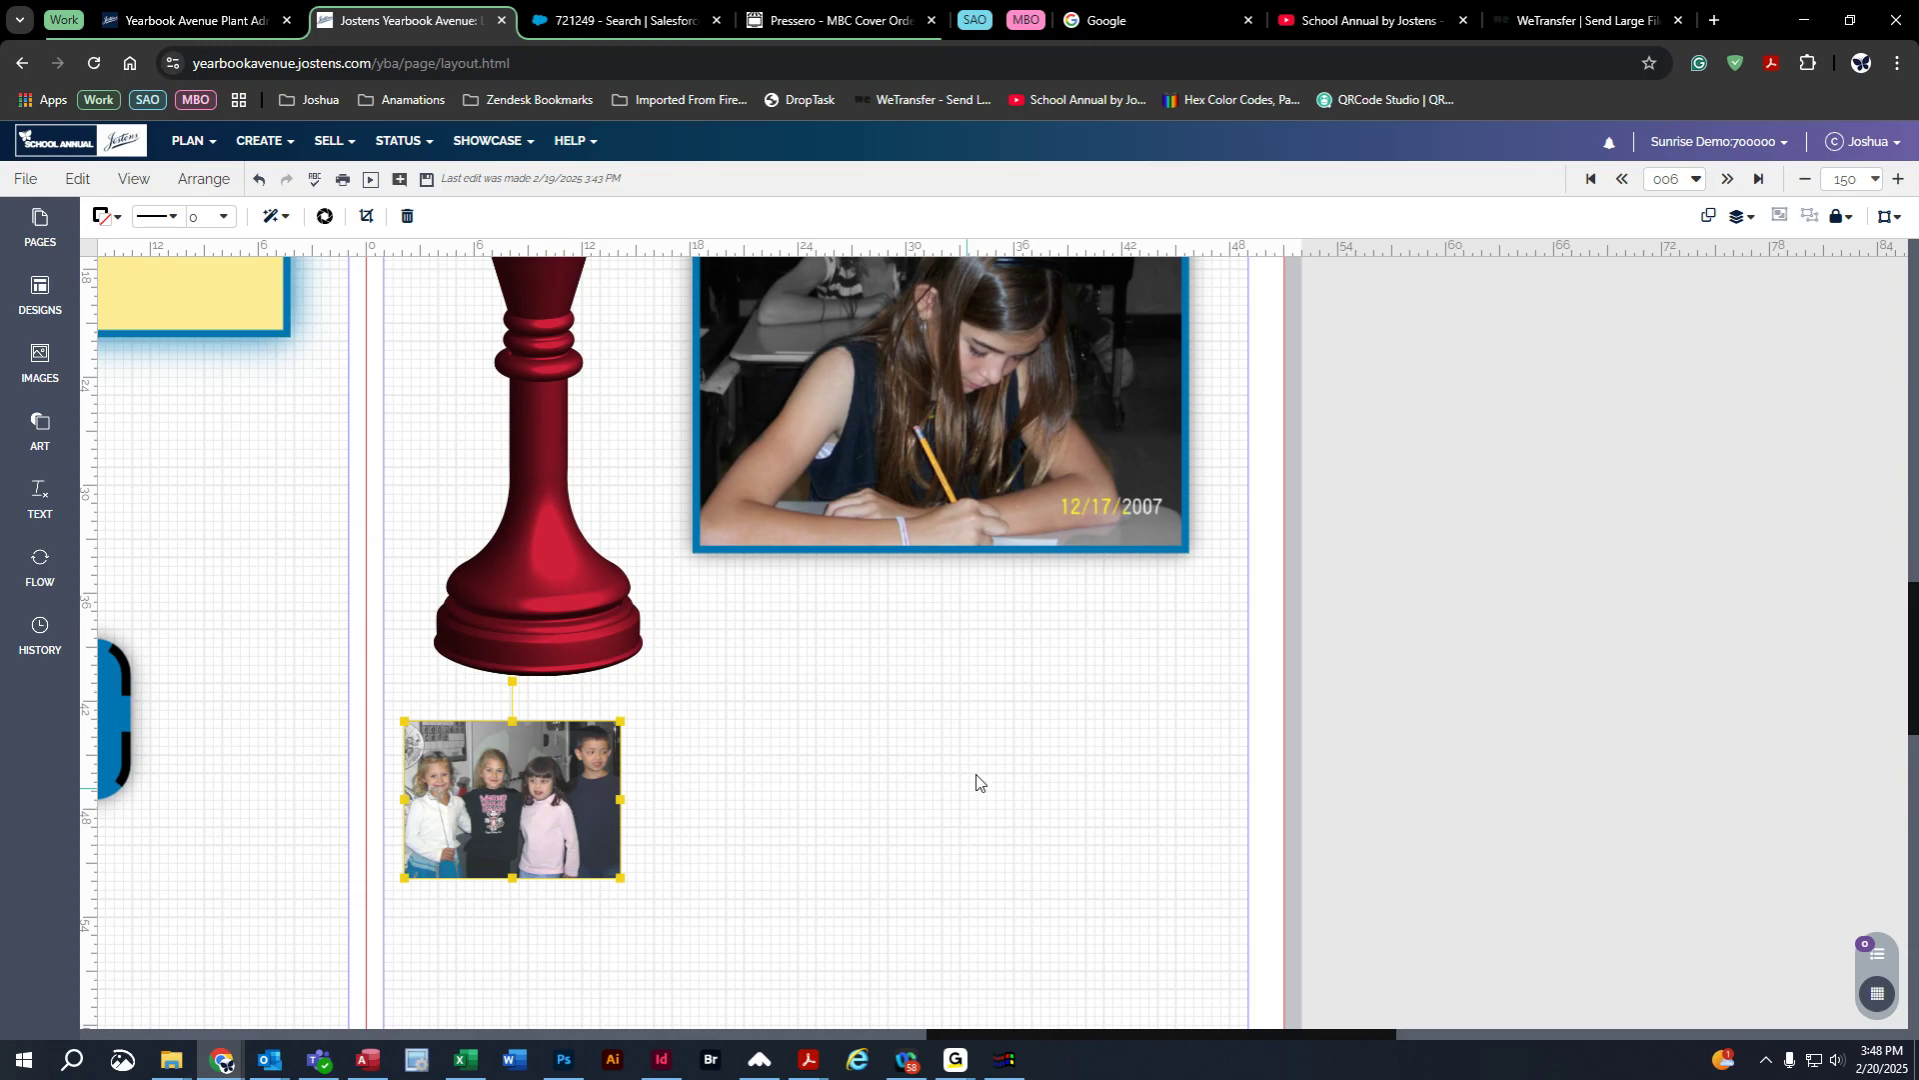
pyautogui.click(1887, 179)
pyautogui.click(1877, 179)
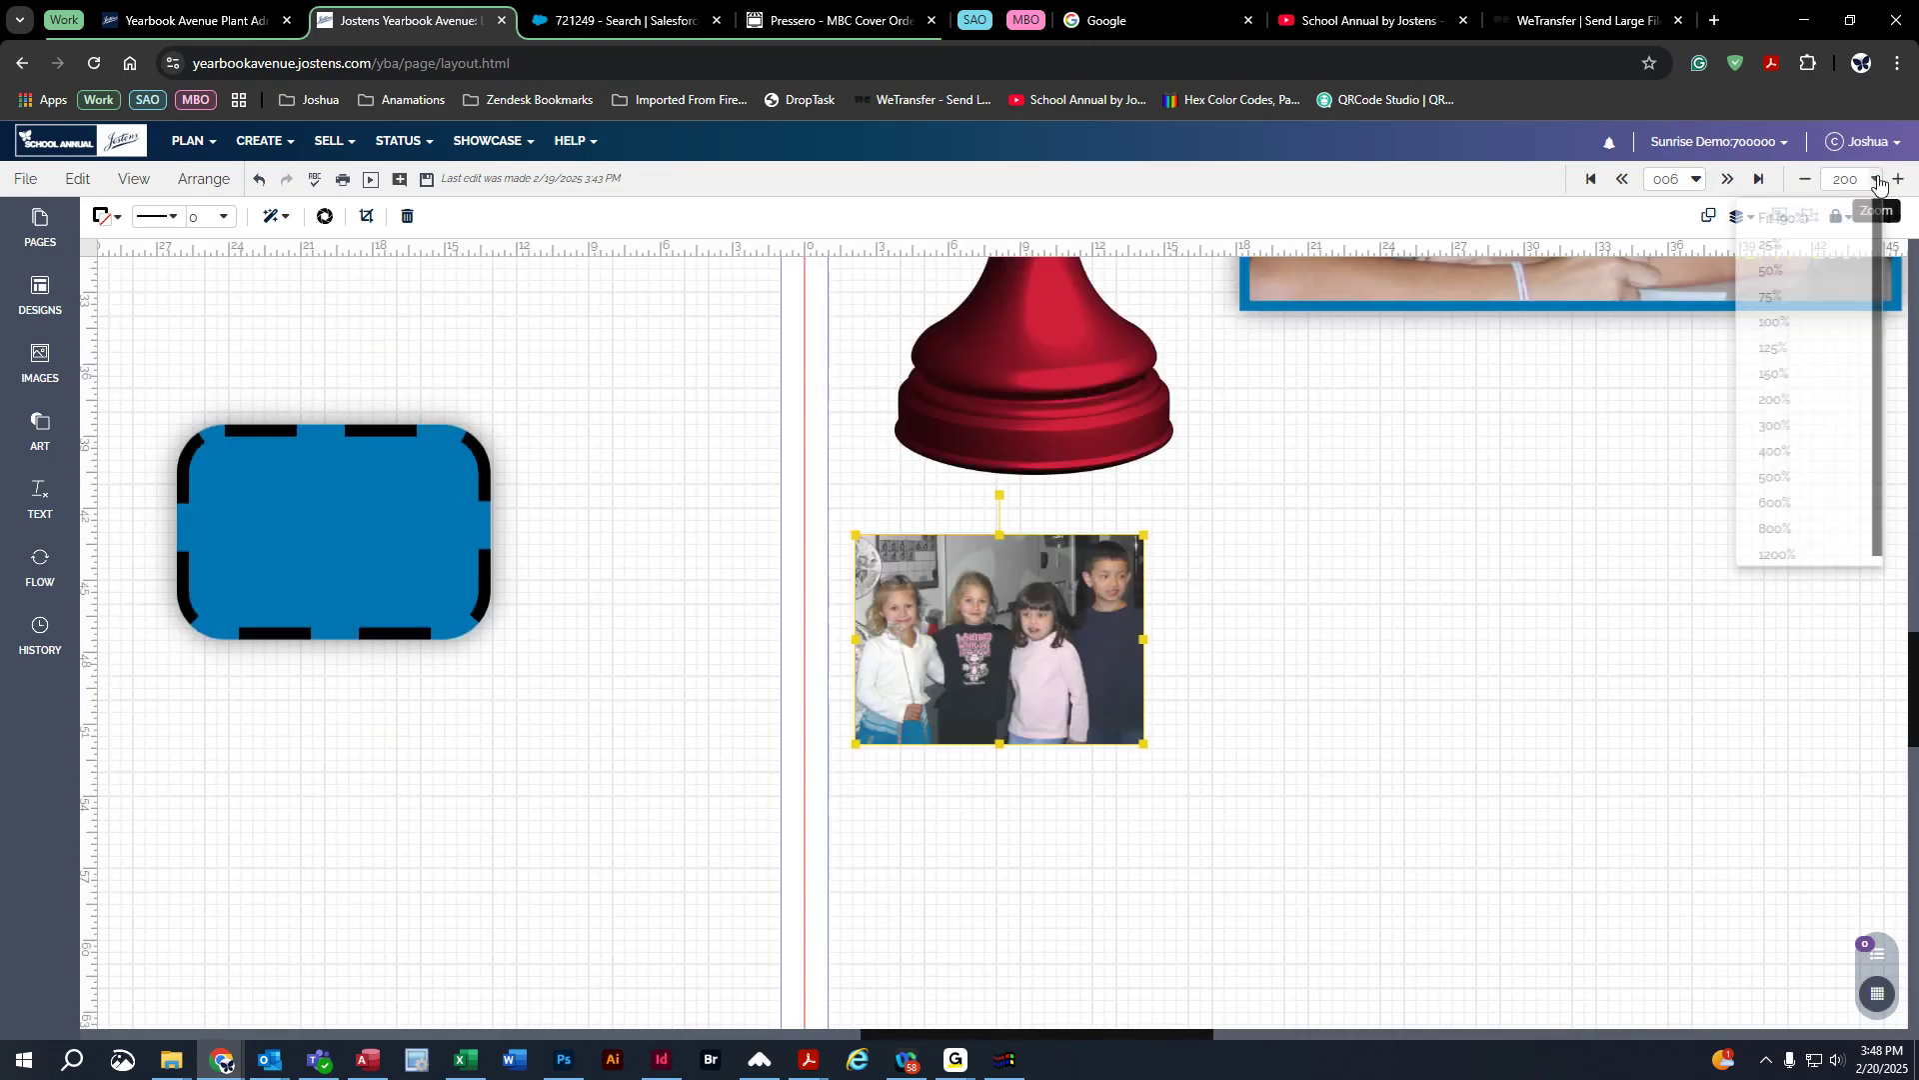
pyautogui.click(1837, 222)
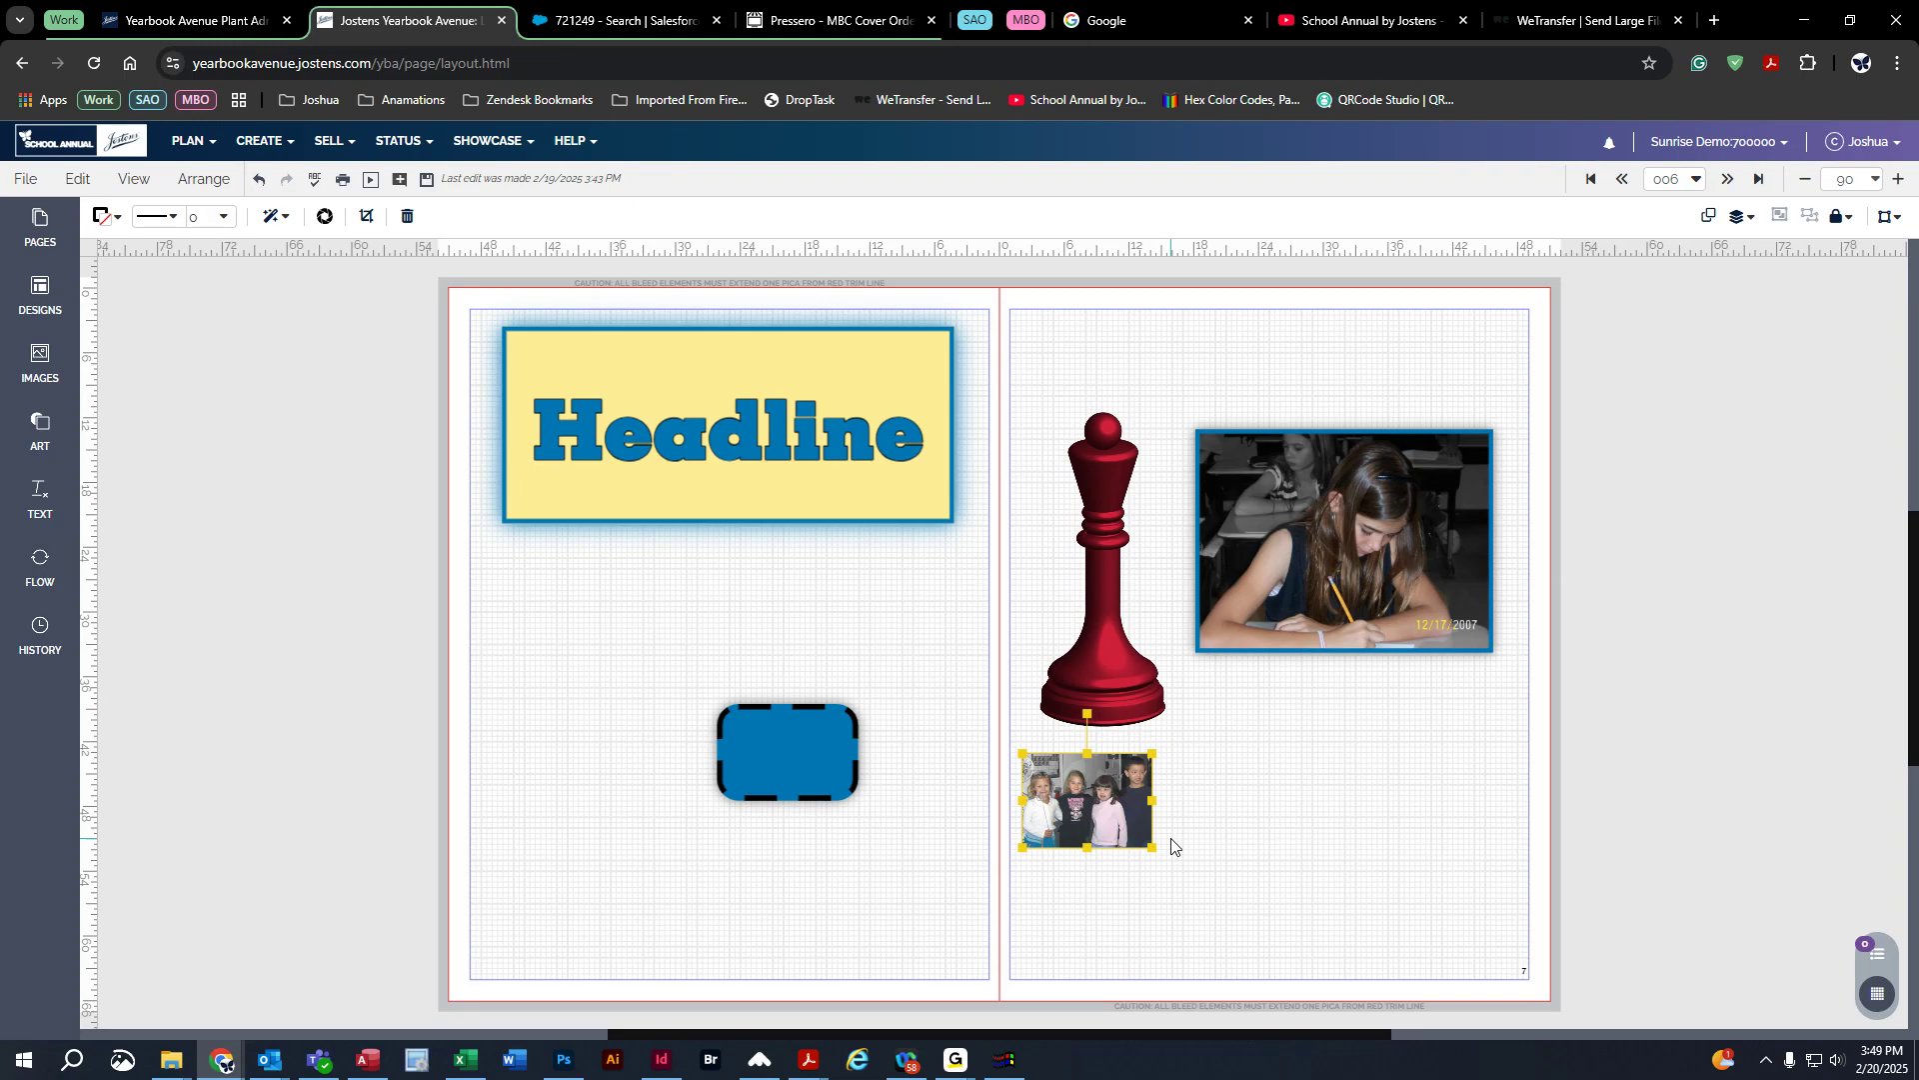
# Step: Show today's version history for page 006 and save the current spread
pyautogui.click(55, 648)
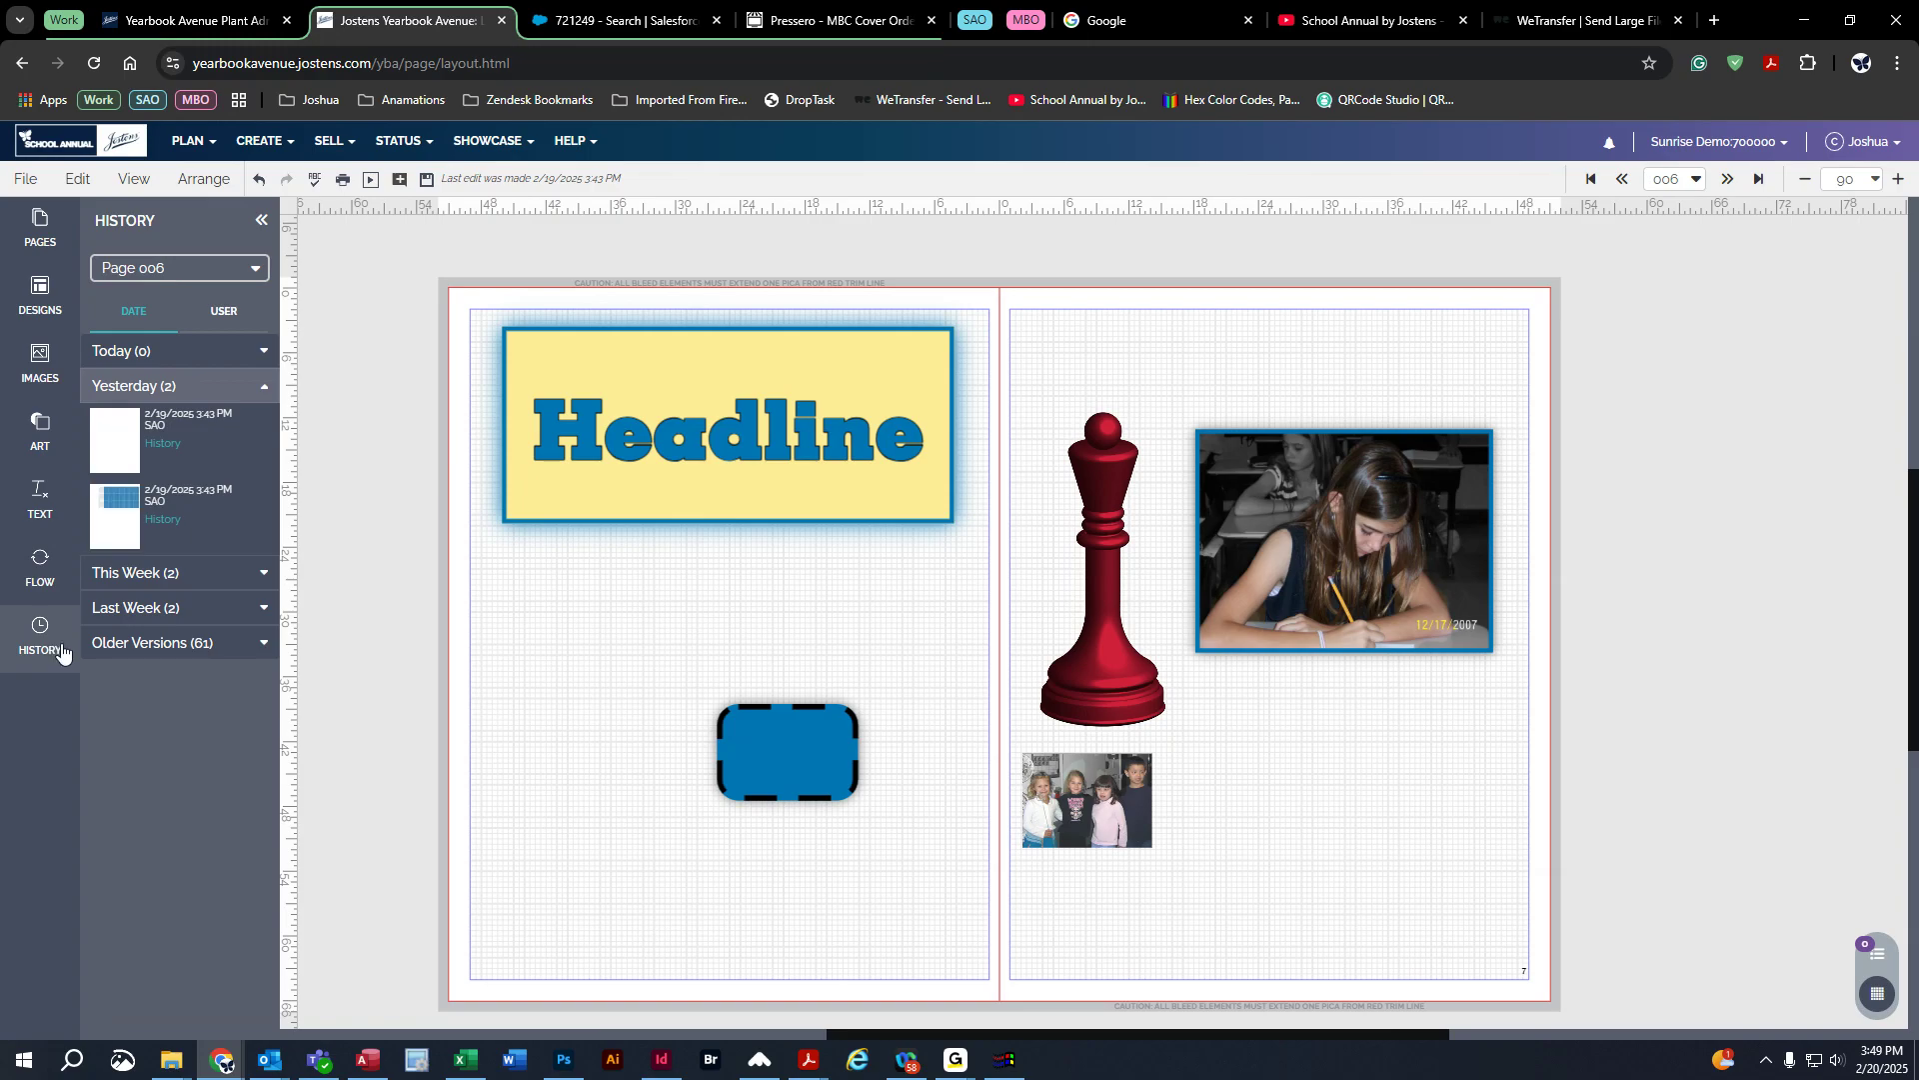
pyautogui.click(155, 388)
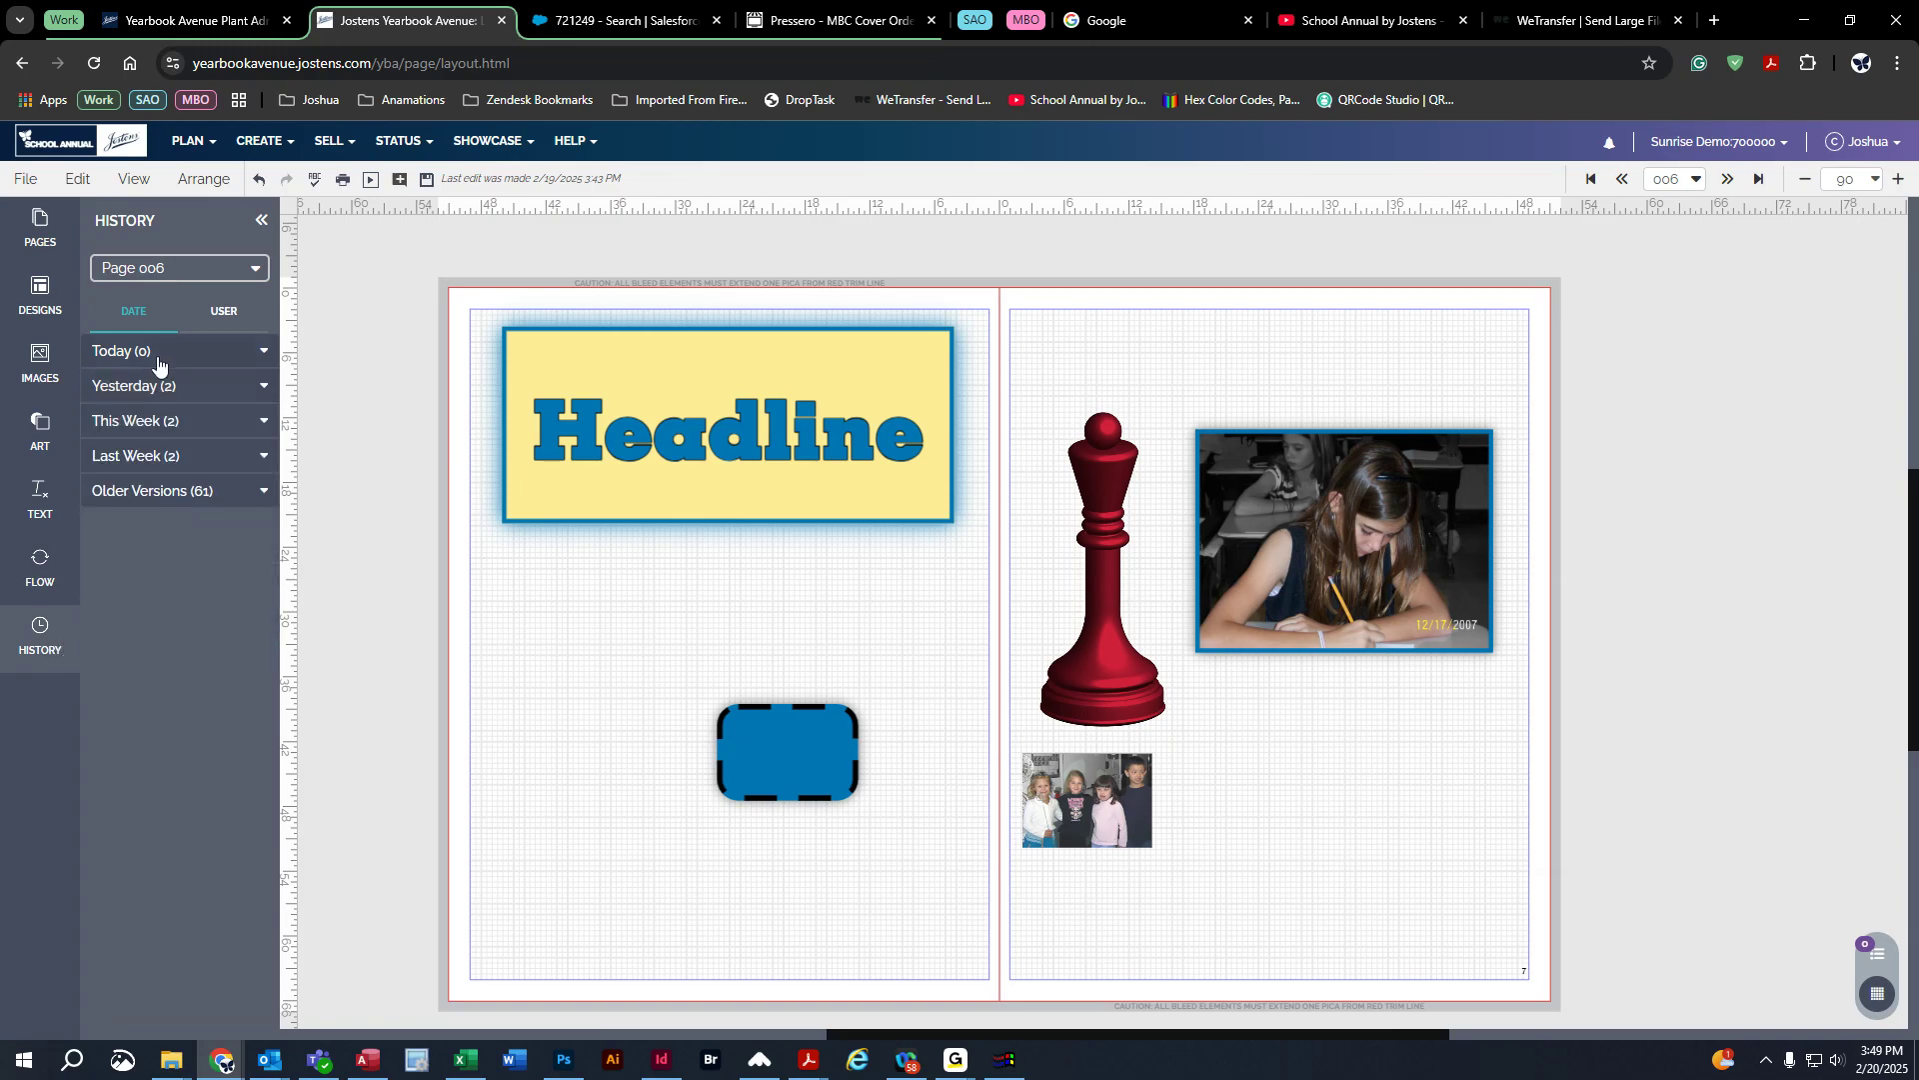
pyautogui.click(140, 353)
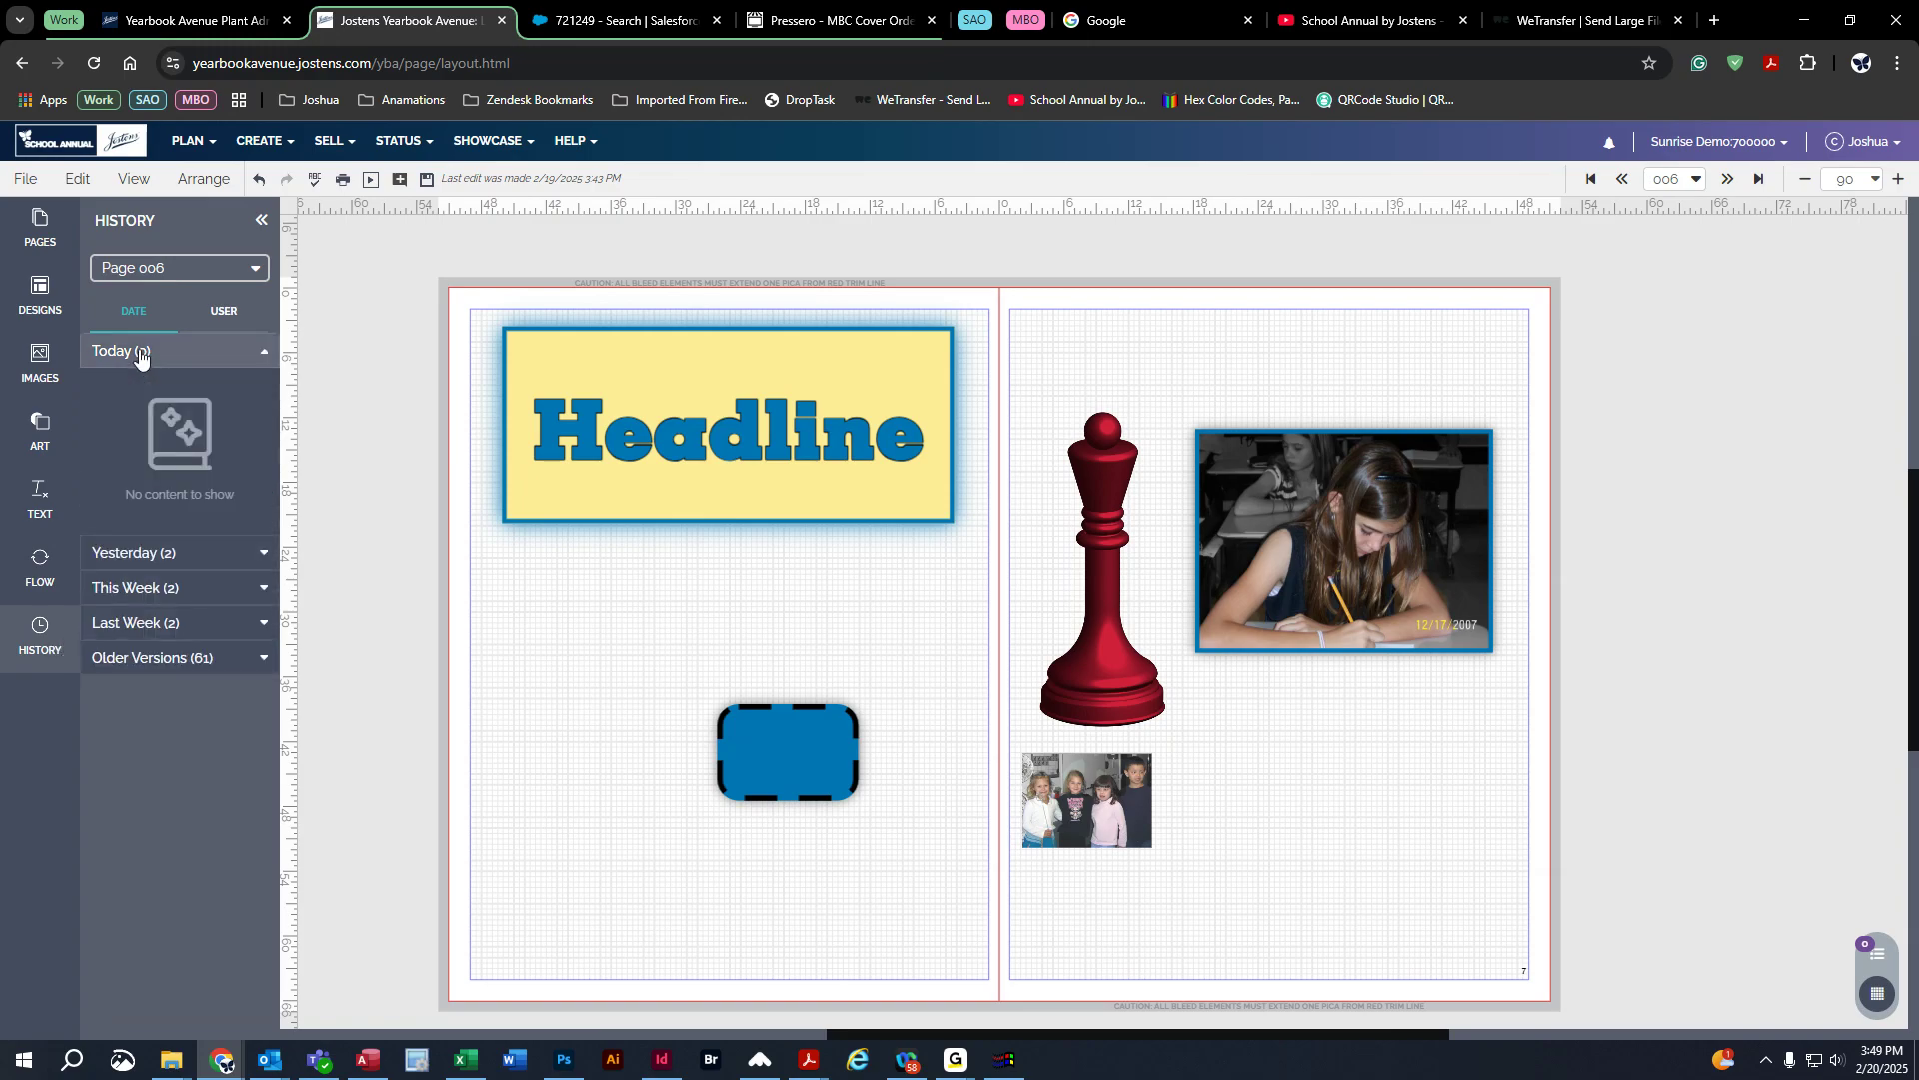
pyautogui.click(425, 179)
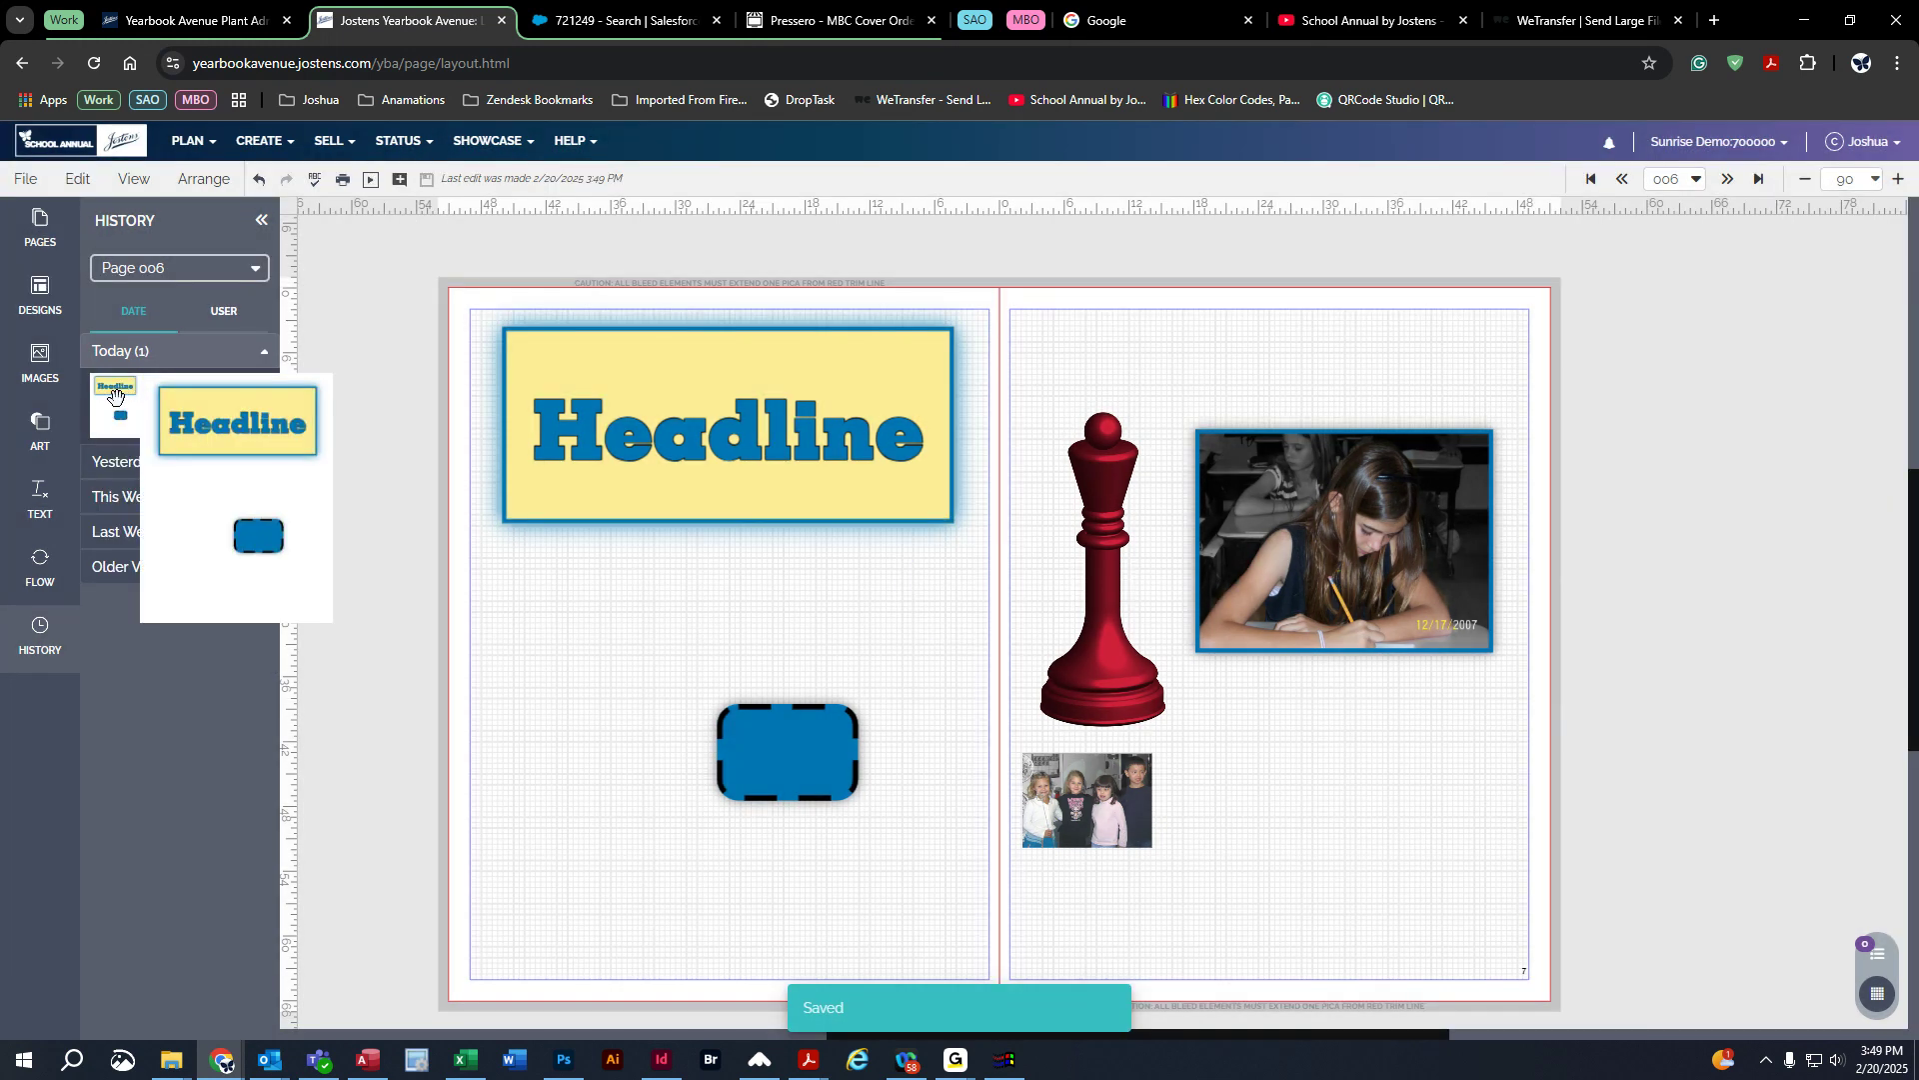
# Step: Examine the saved versions of page 006 from yesterday, this week, last week and the older versions
pyautogui.click(154, 463)
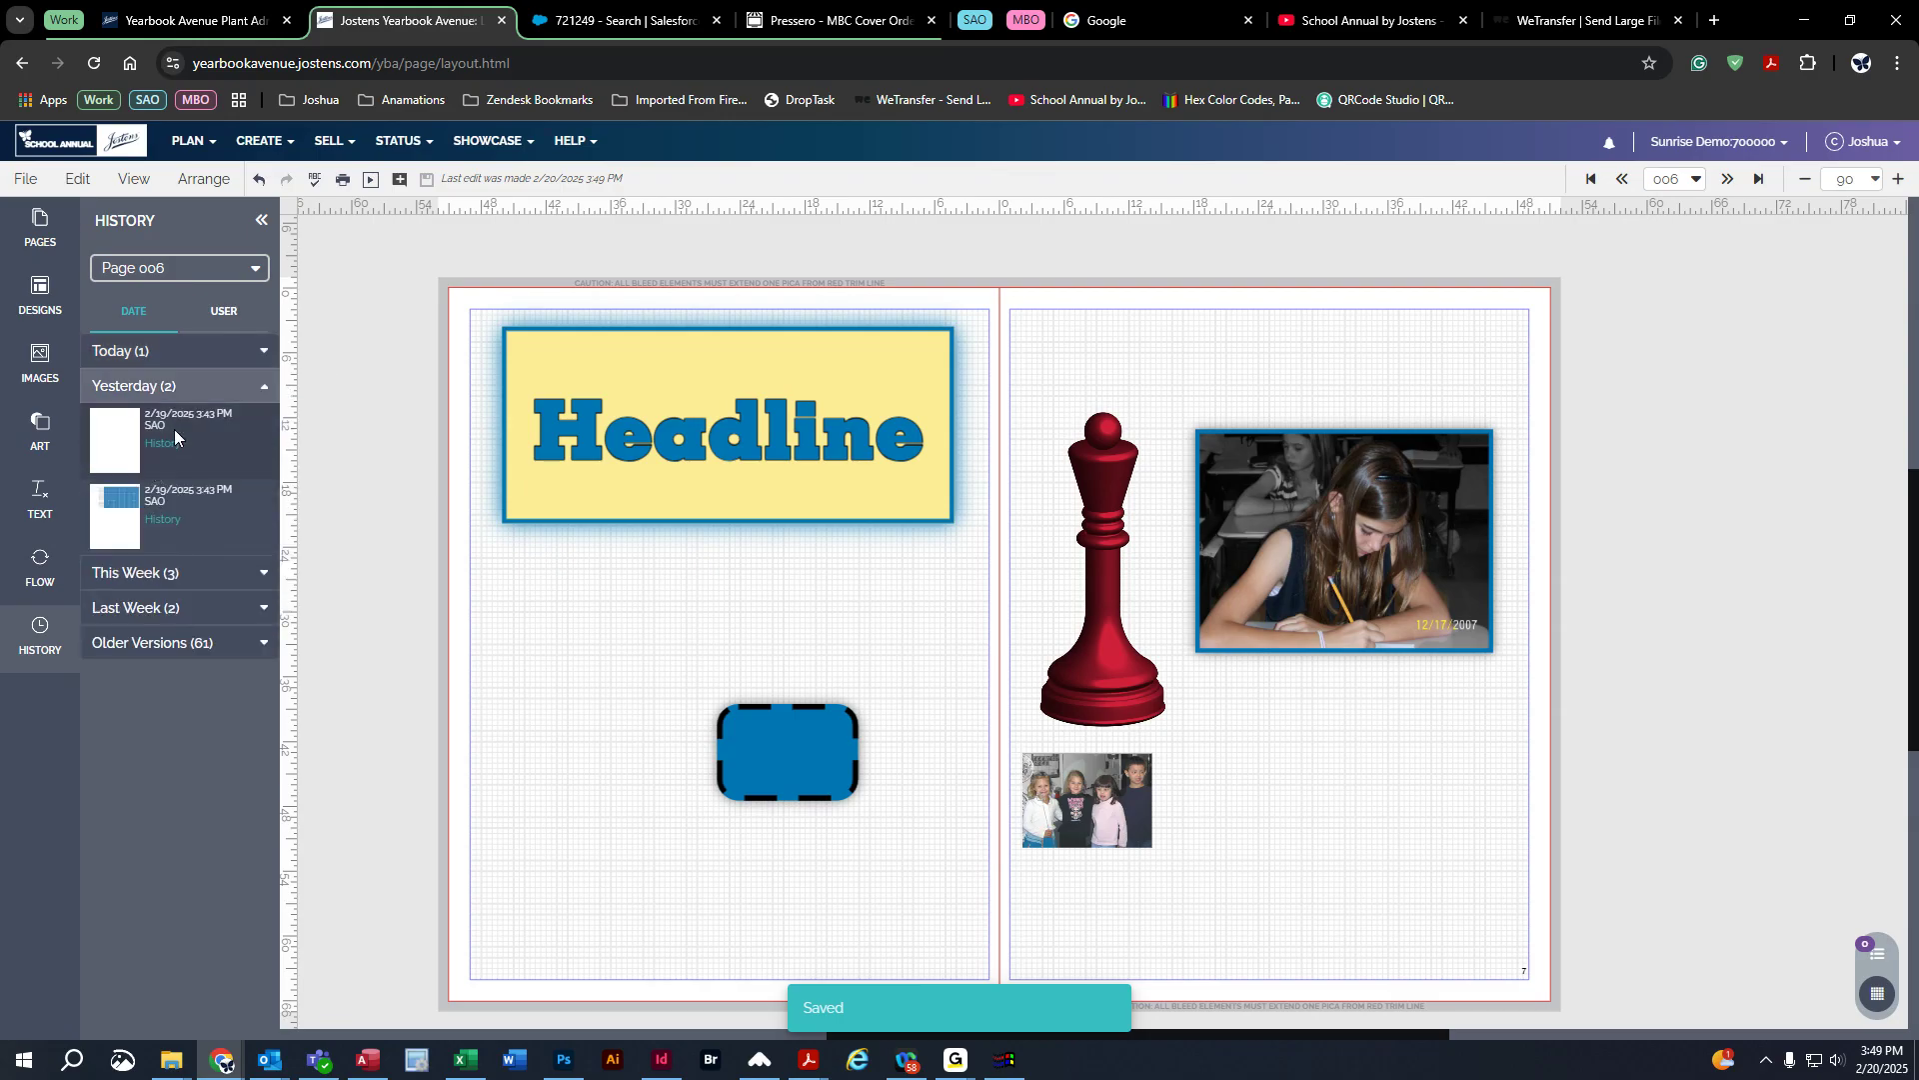
pyautogui.click(190, 570)
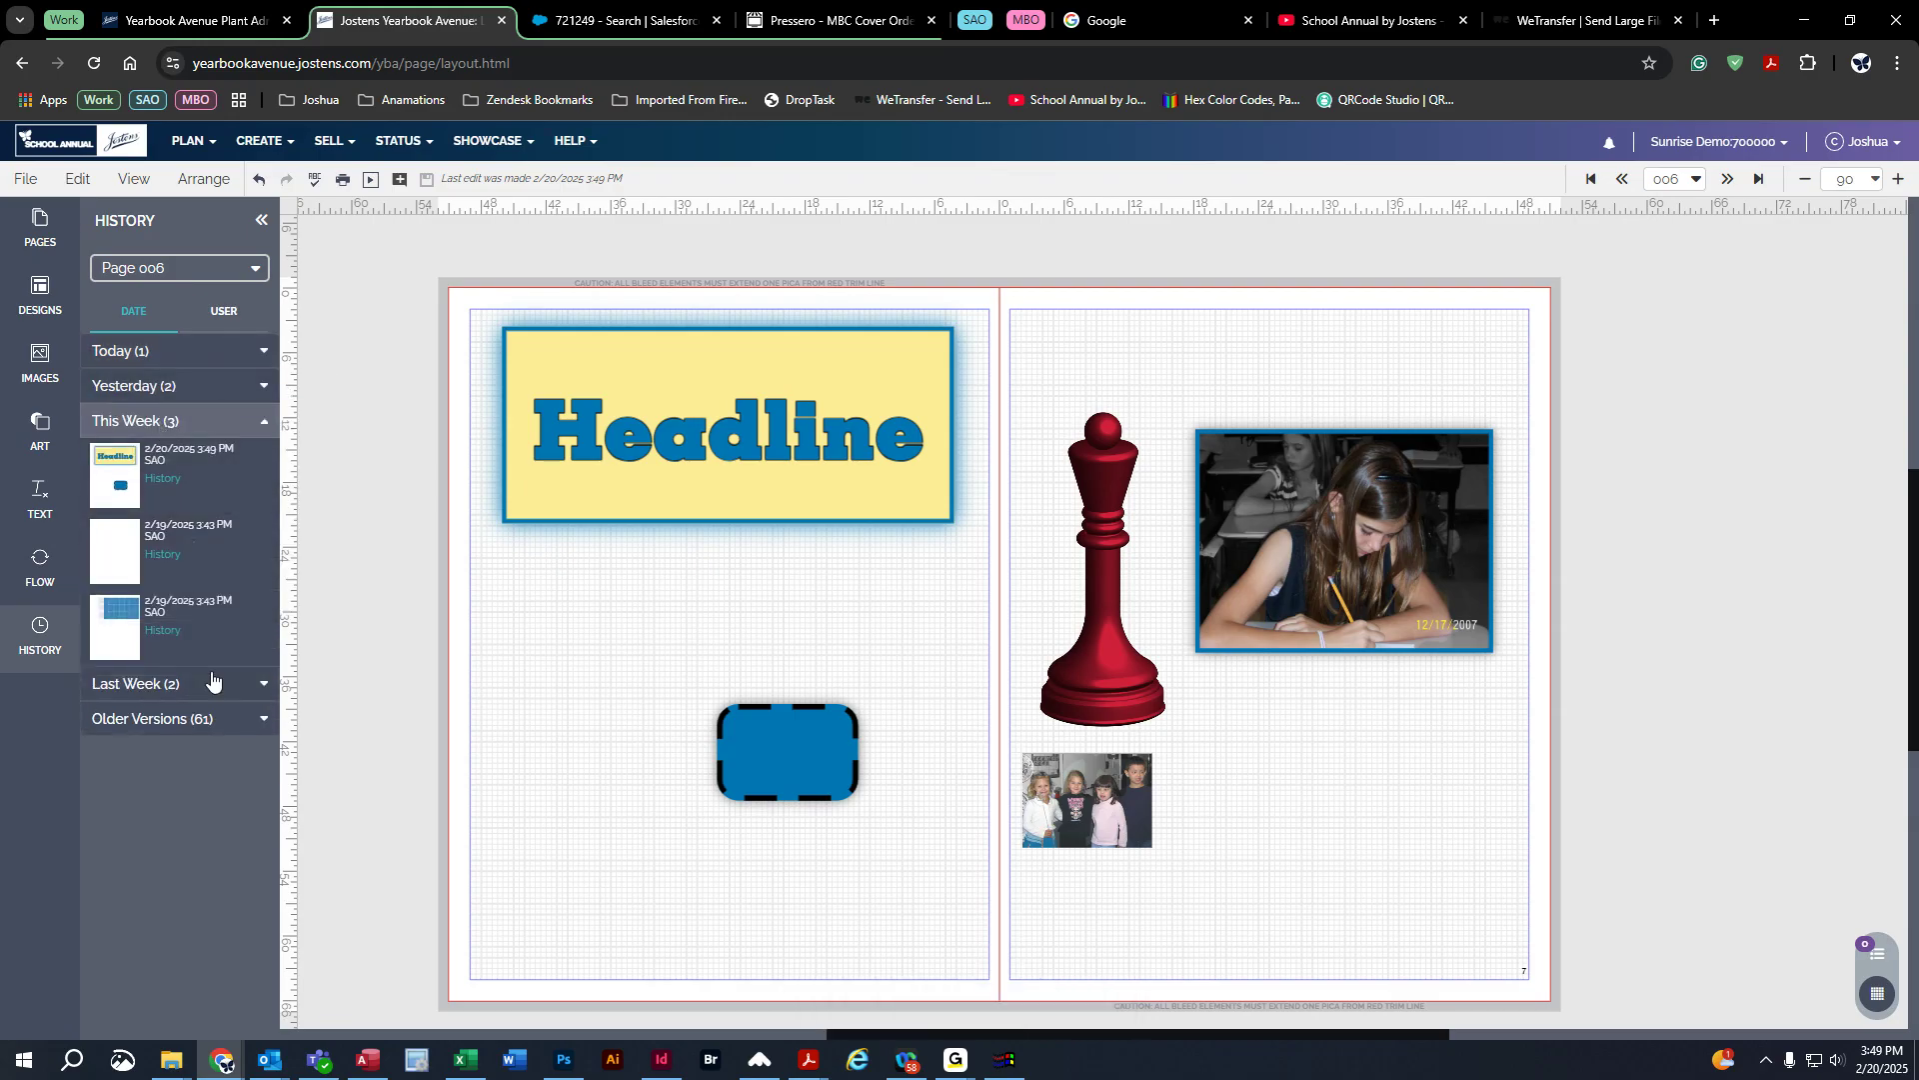
pyautogui.click(213, 682)
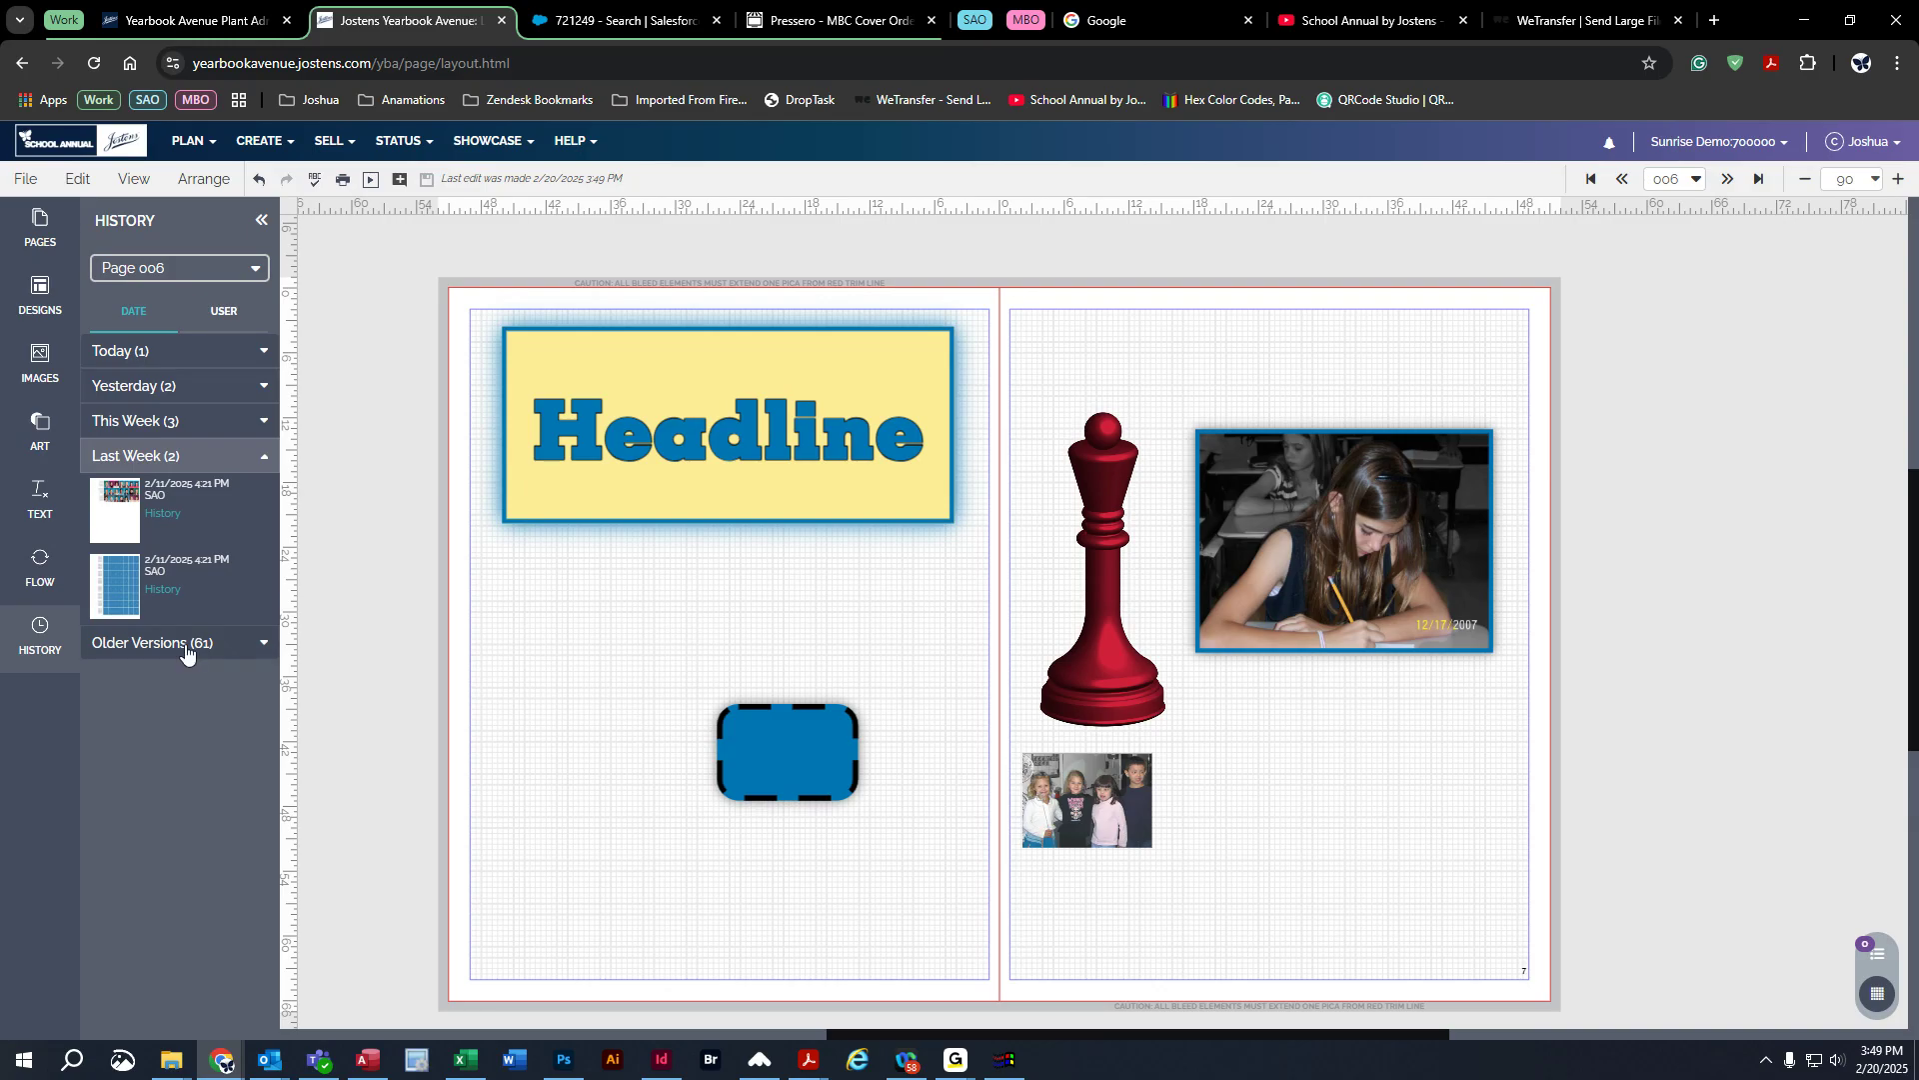
pyautogui.click(185, 648)
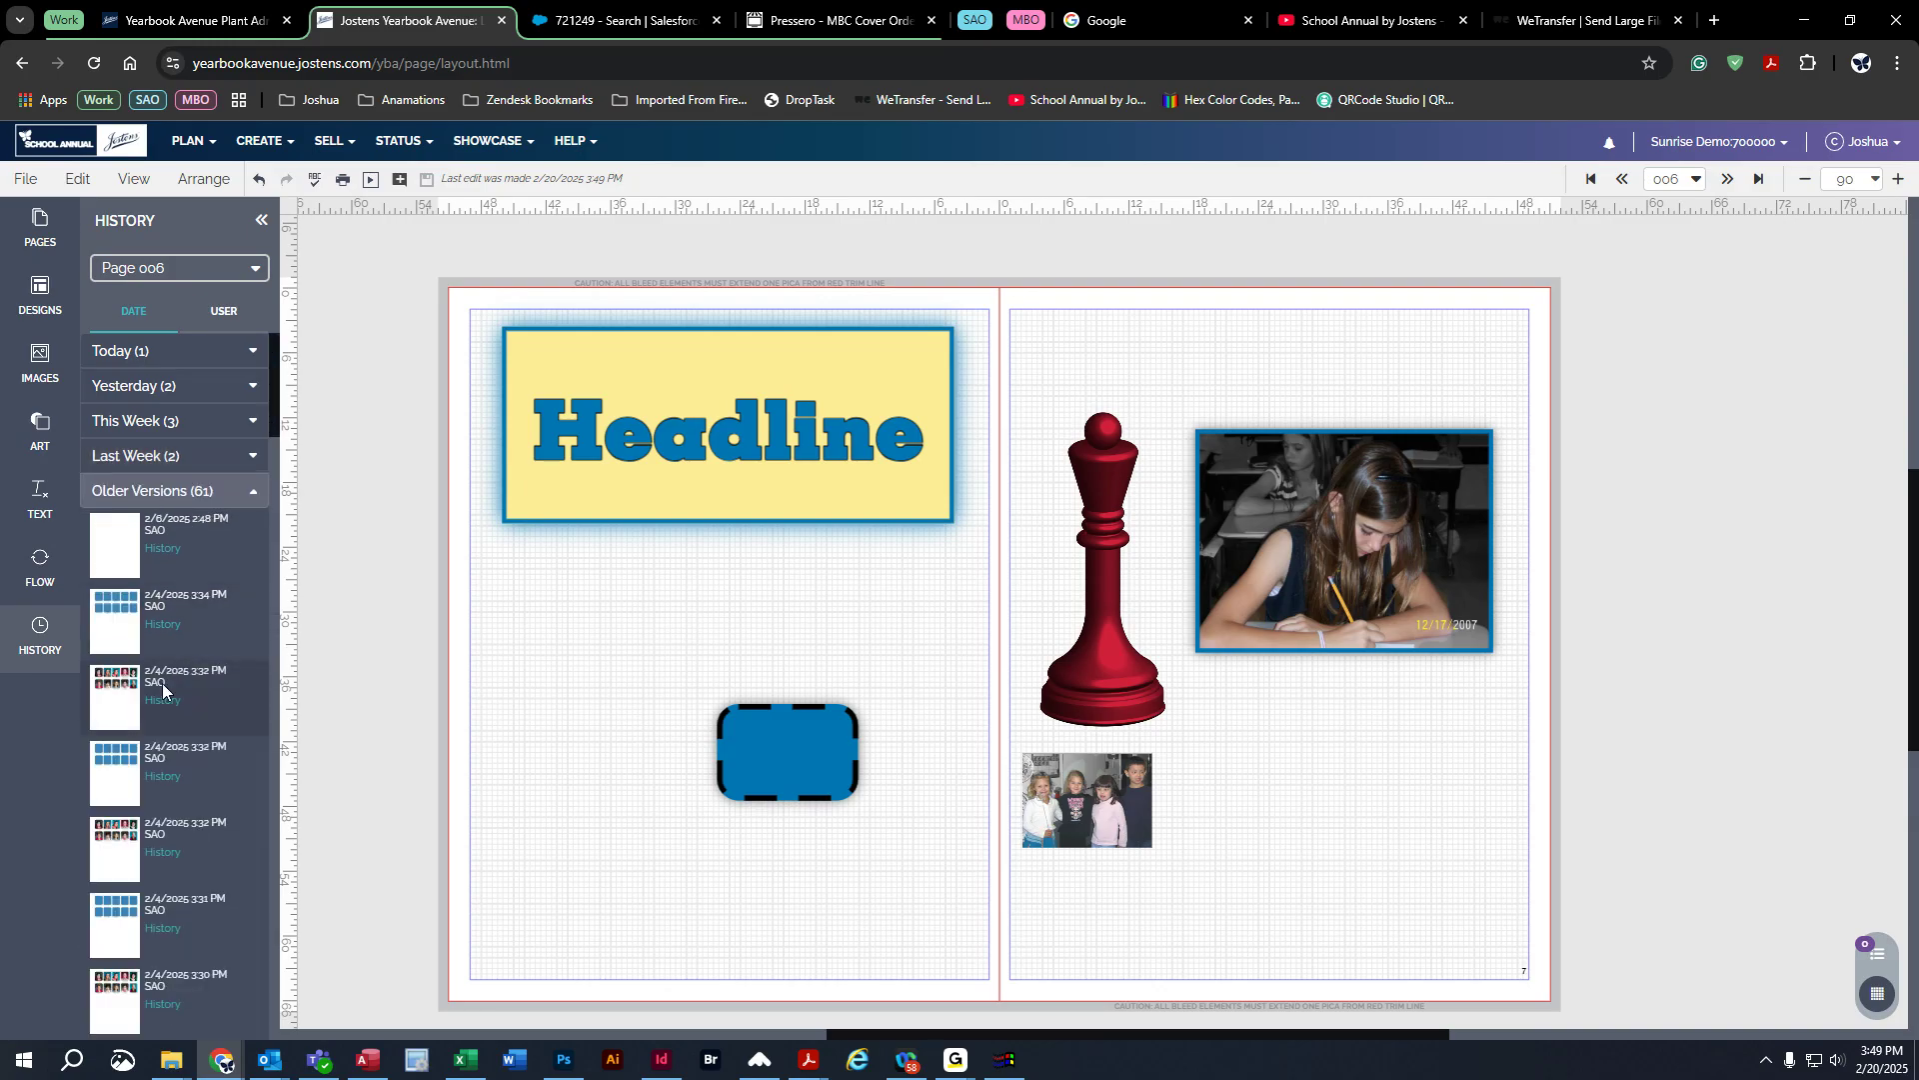
pyautogui.scroll(-6, 162, 688)
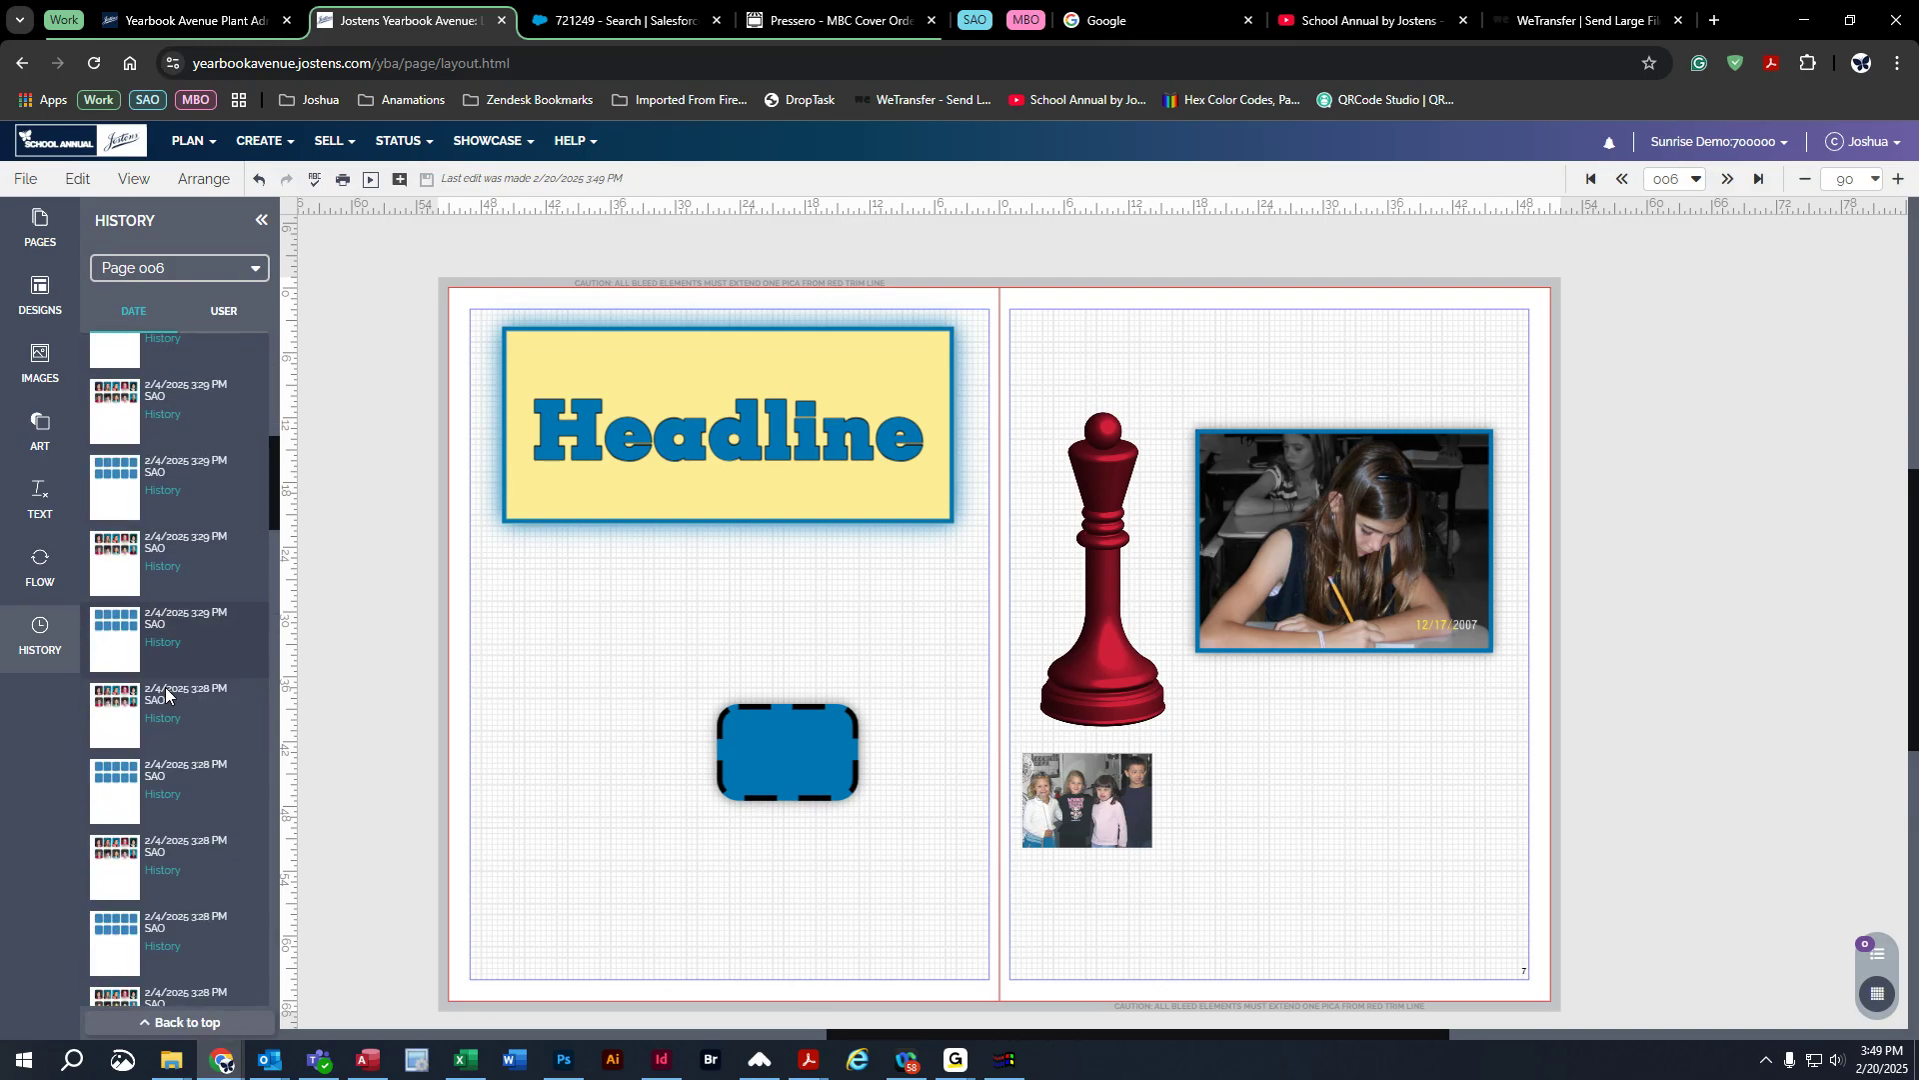
pyautogui.scroll(-1, 165, 687)
pyautogui.scroll(8, 178, 750)
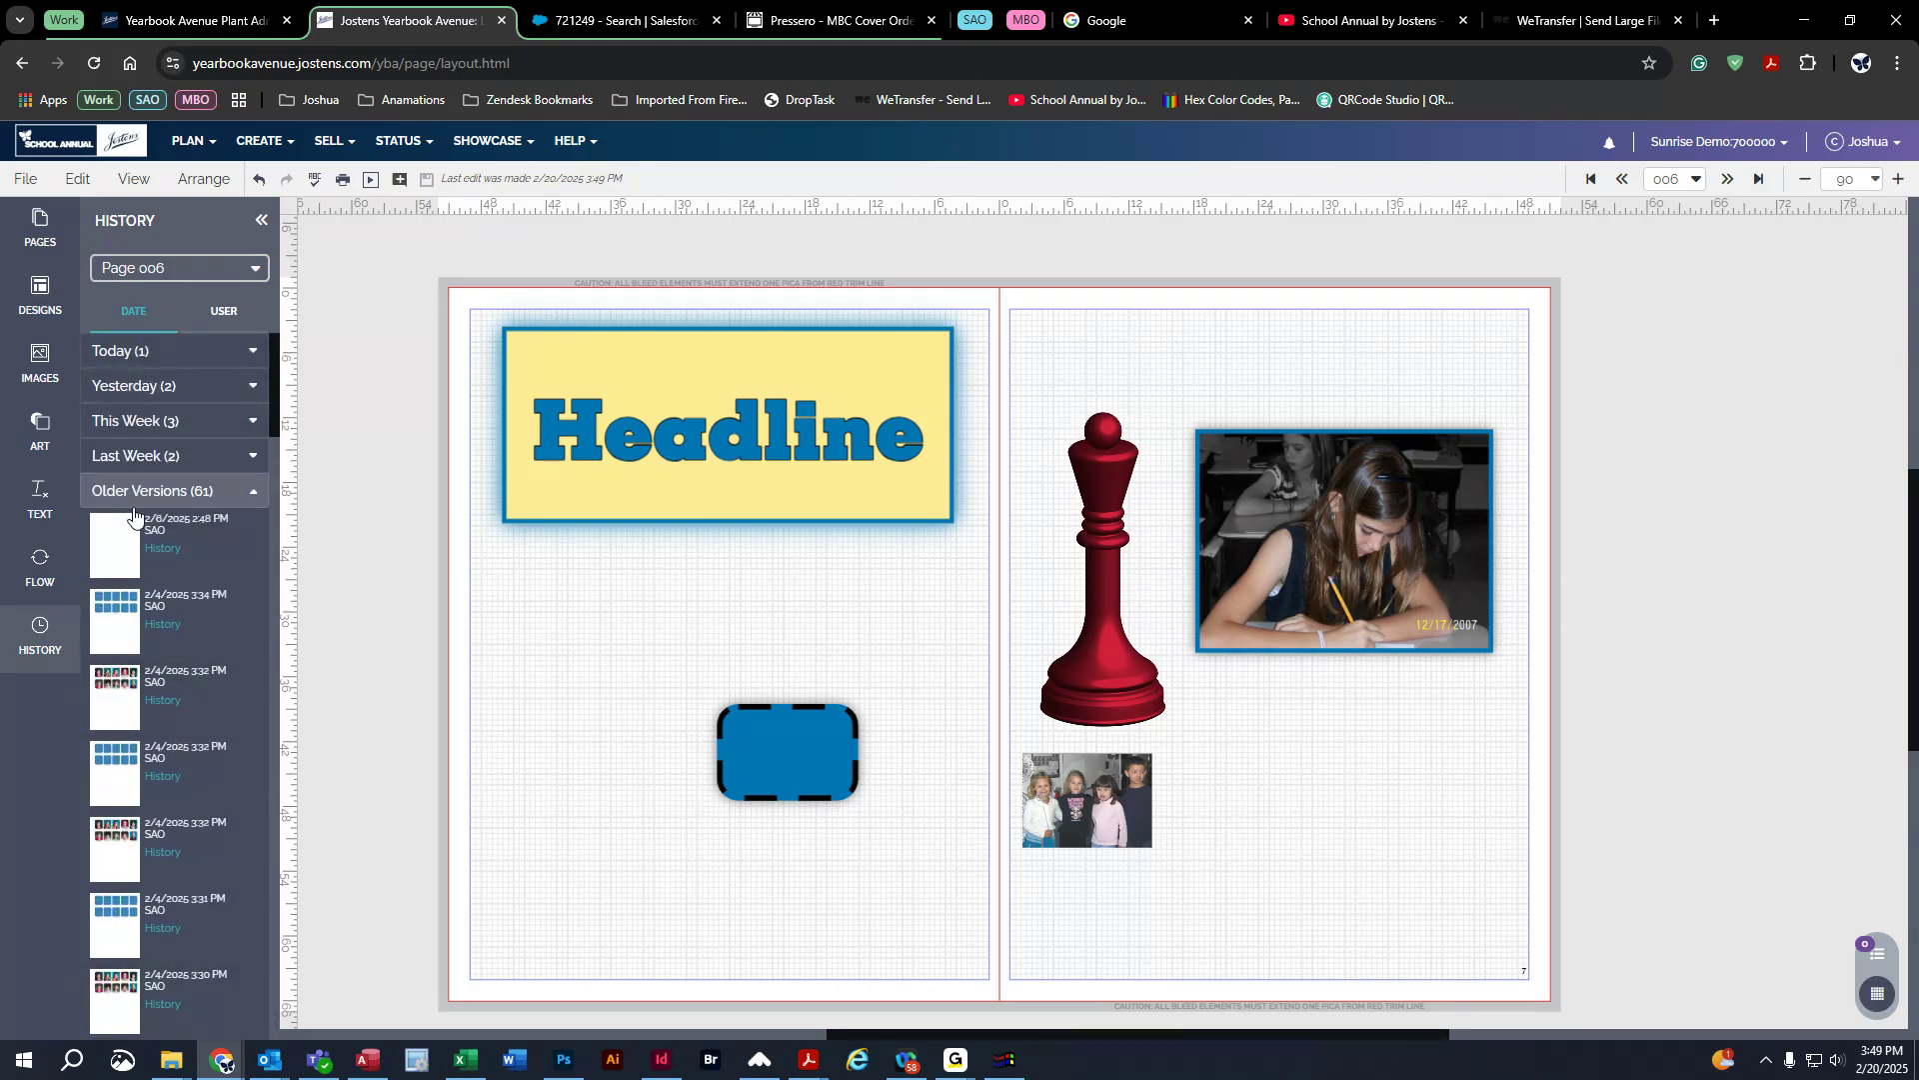
pyautogui.scroll(-8, 154, 850)
pyautogui.scroll(-10, 154, 850)
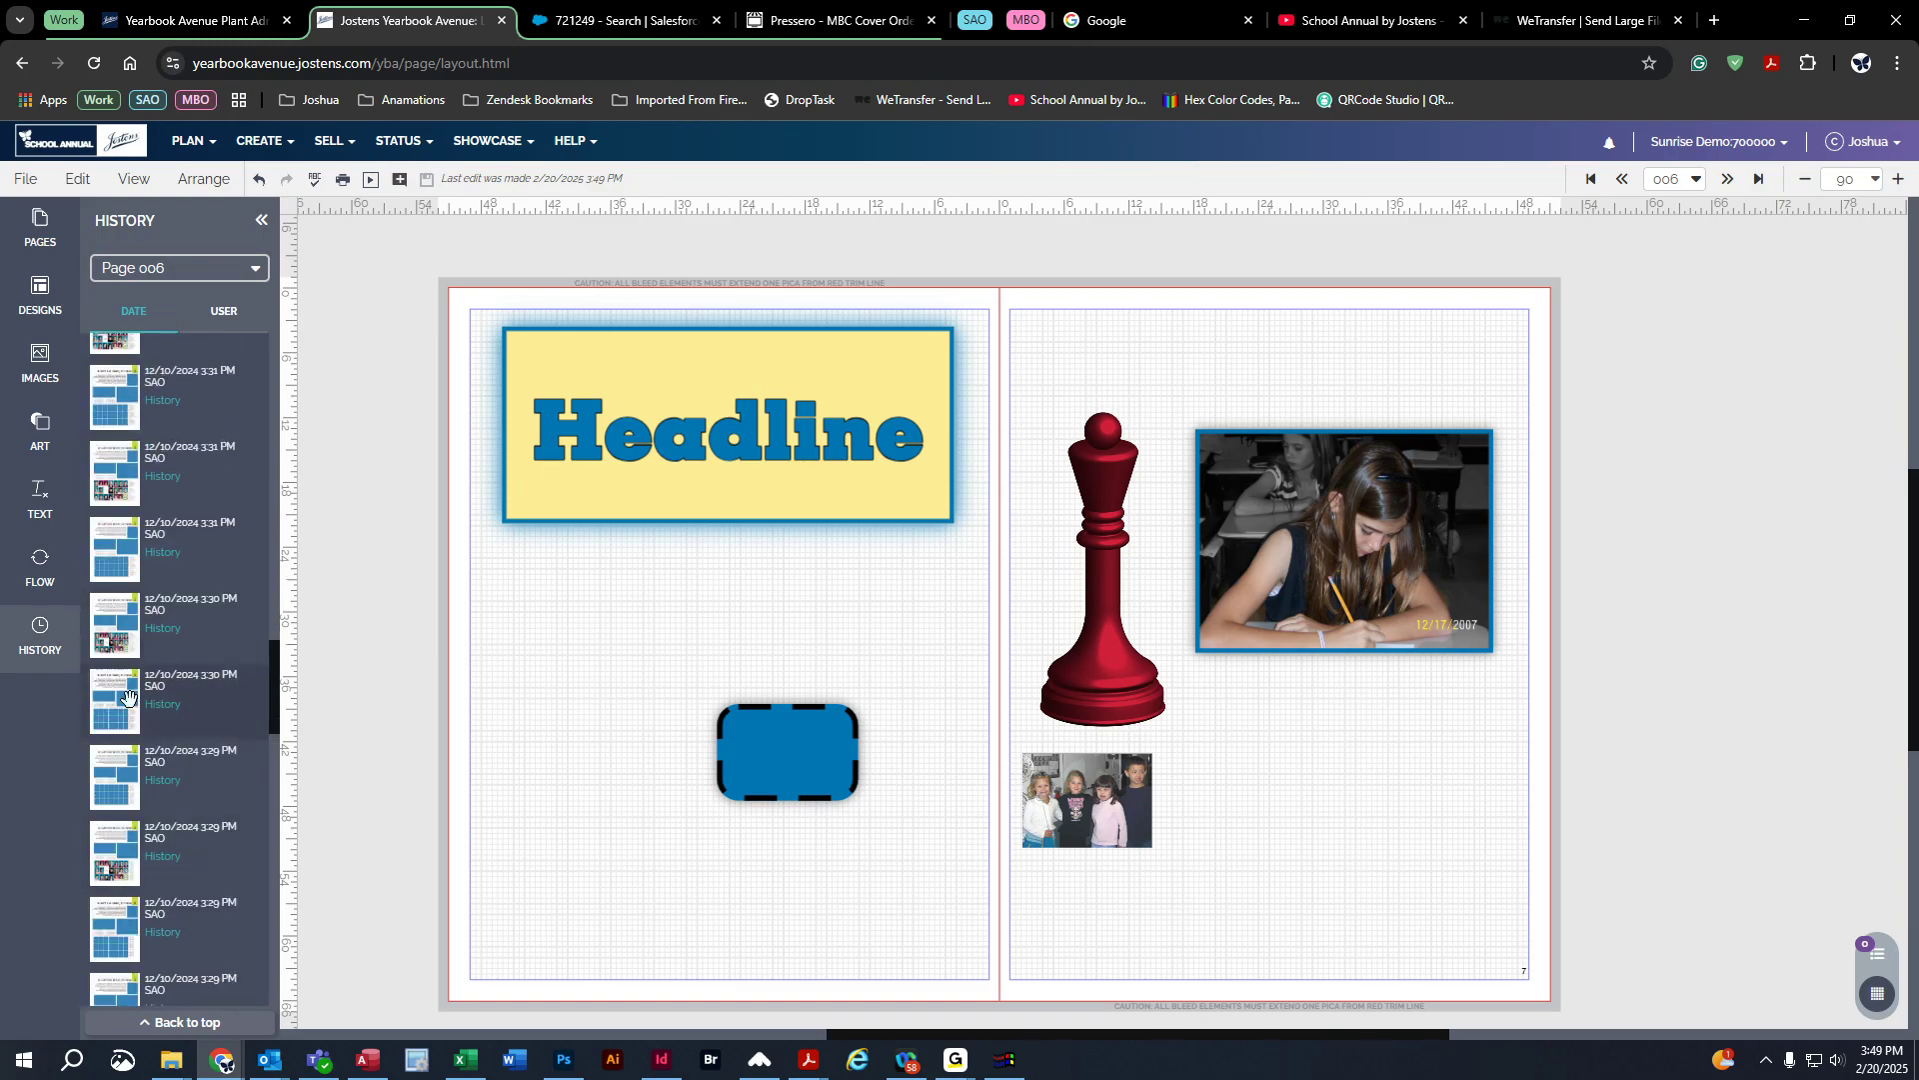
# Step: Place the second 12/10/2024 3:30 PM version from the history on the left page and undo the placement
pyautogui.moveTo(107, 701)
pyautogui.moveTo(107, 702); pyautogui.dragTo(806, 622)
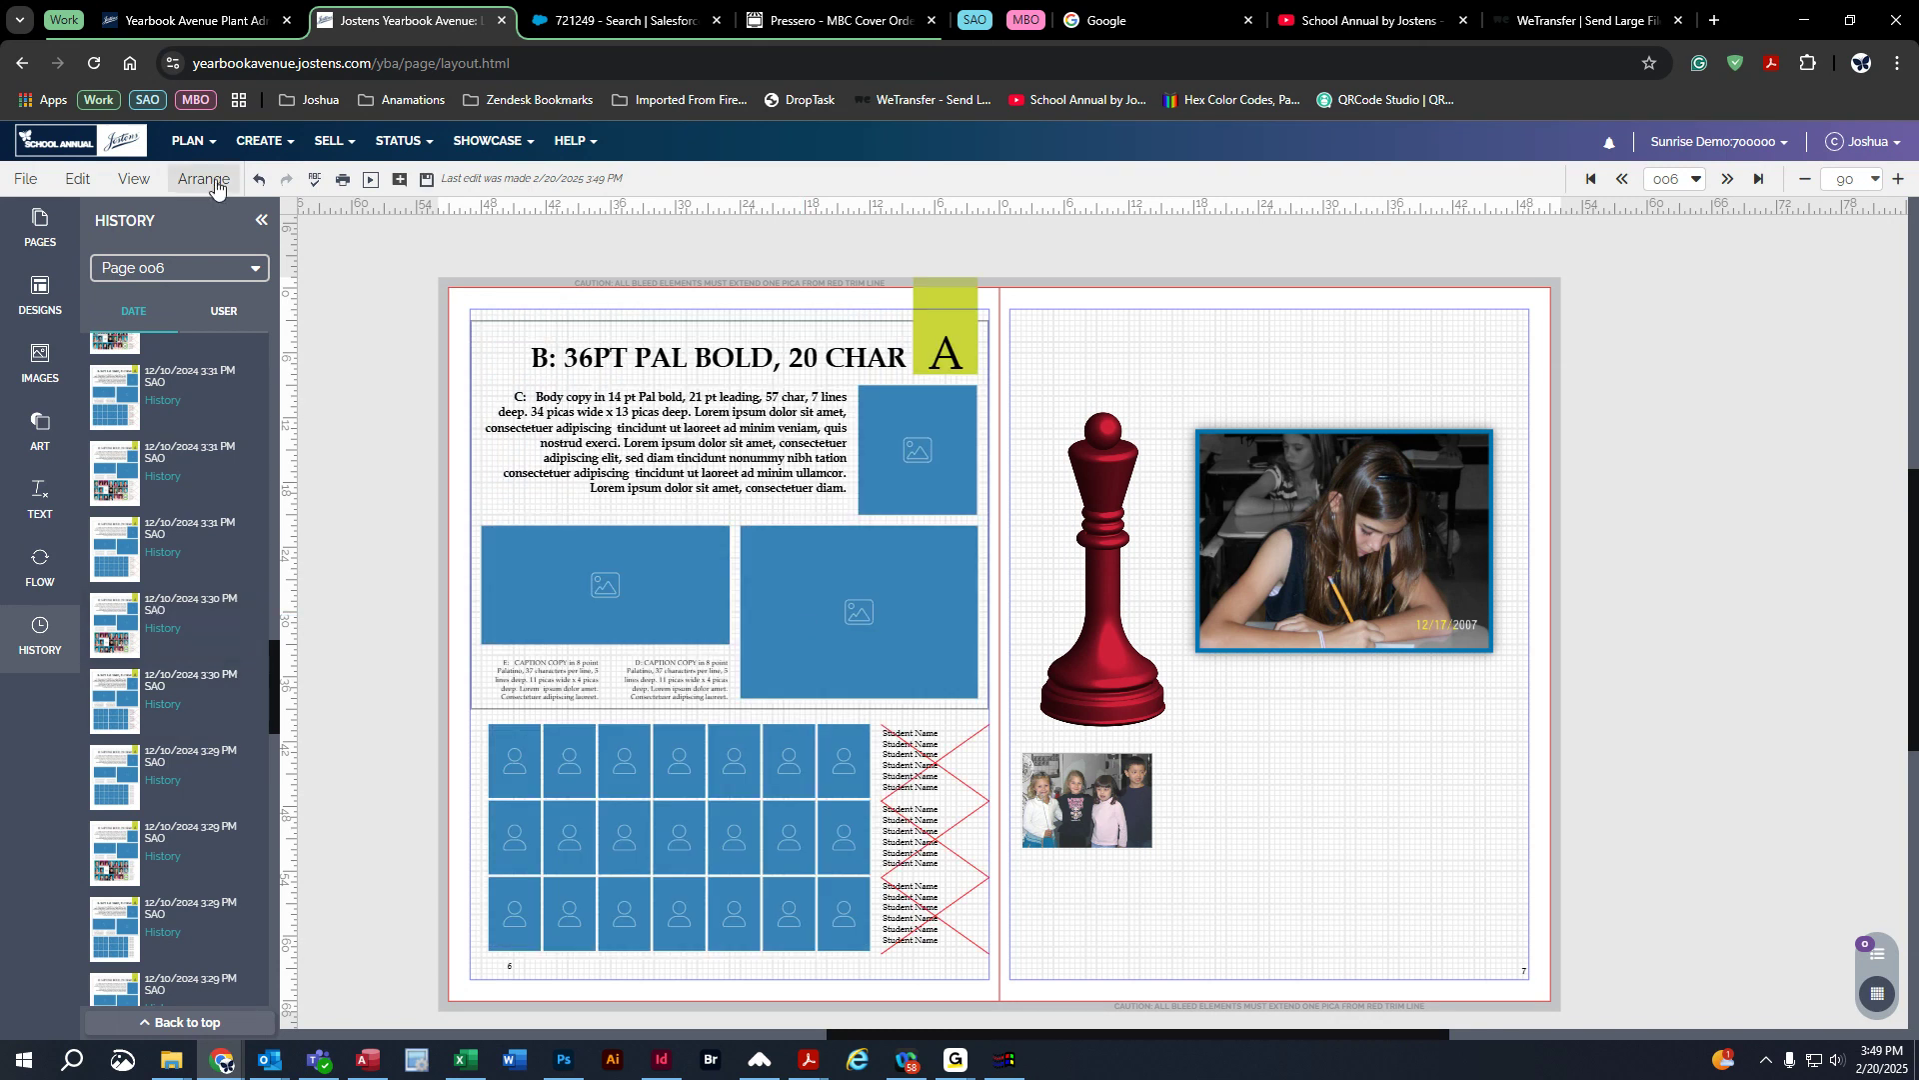
pyautogui.click(258, 178)
pyautogui.scroll(-10, 199, 730)
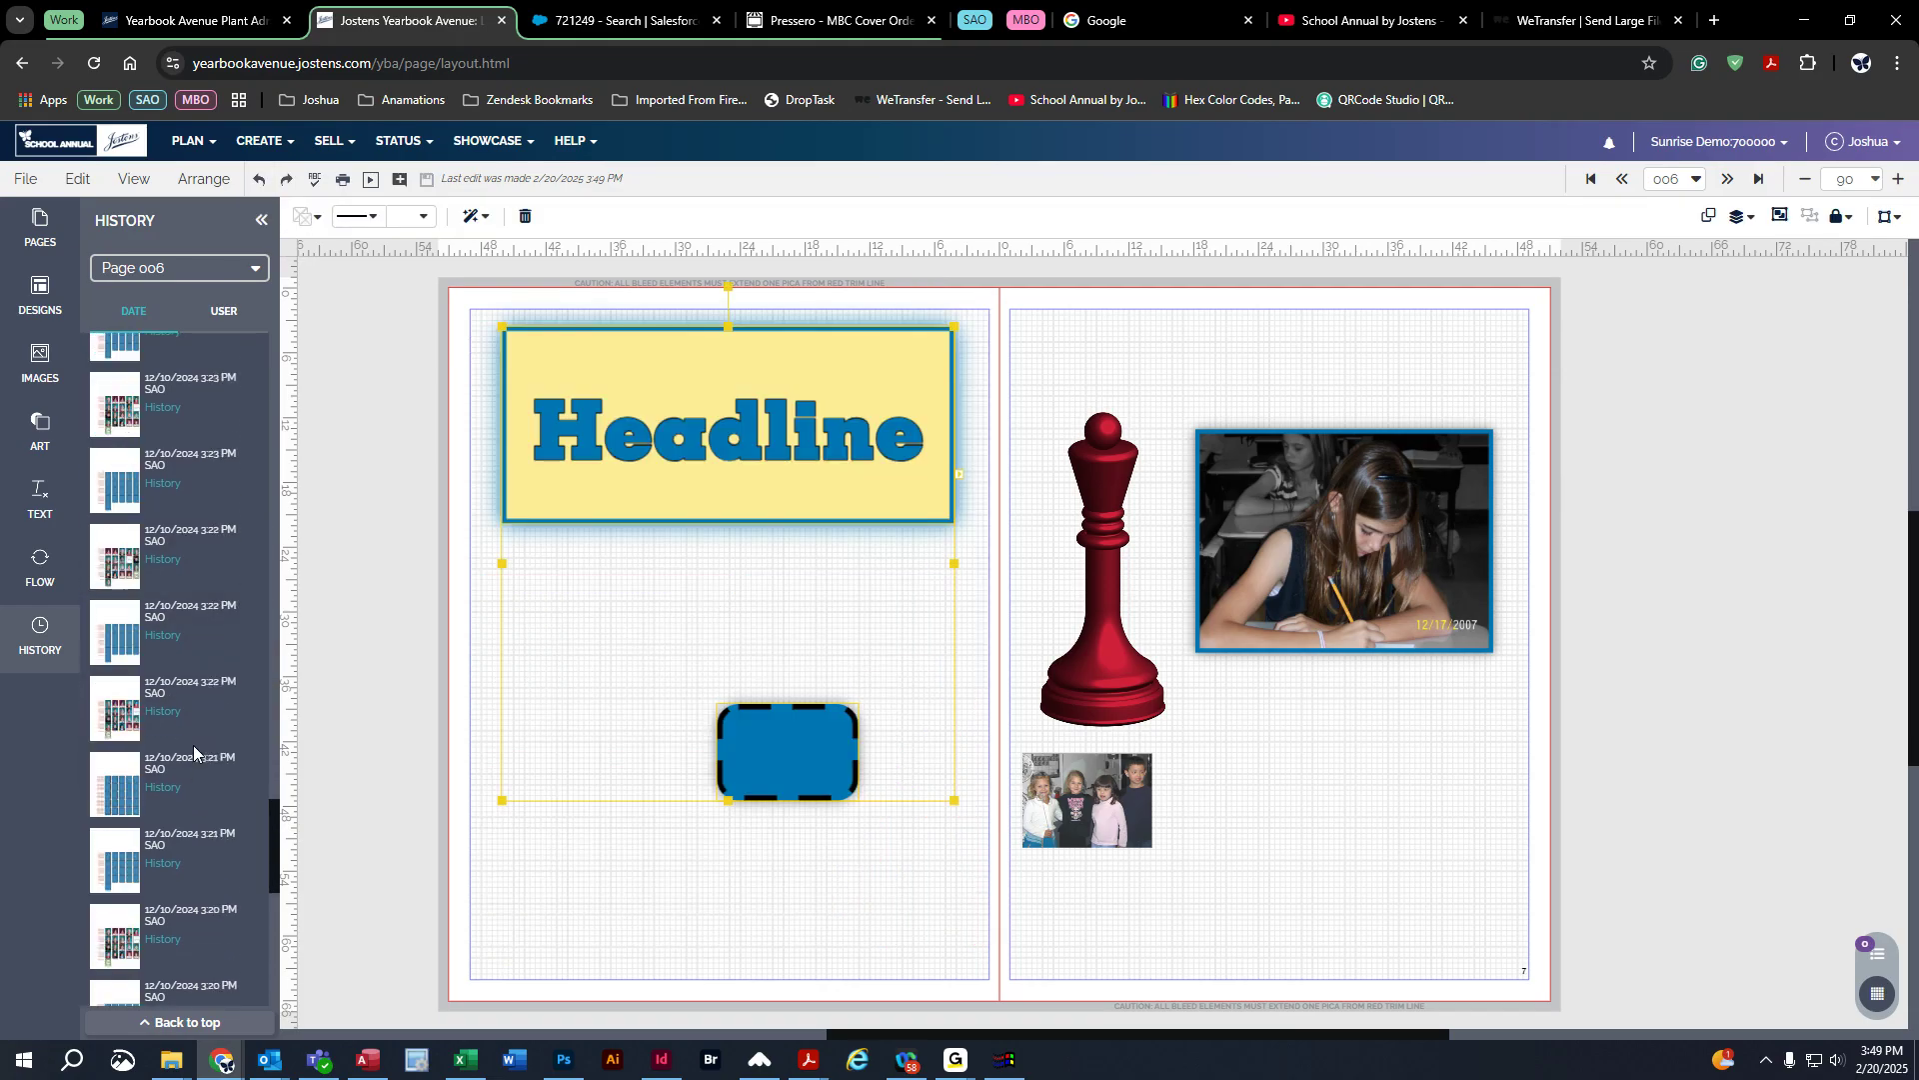
# Step: Place the older page 006 version with four staggered columns of image boxes on the left page and save the spread
pyautogui.scroll(2, 194, 746)
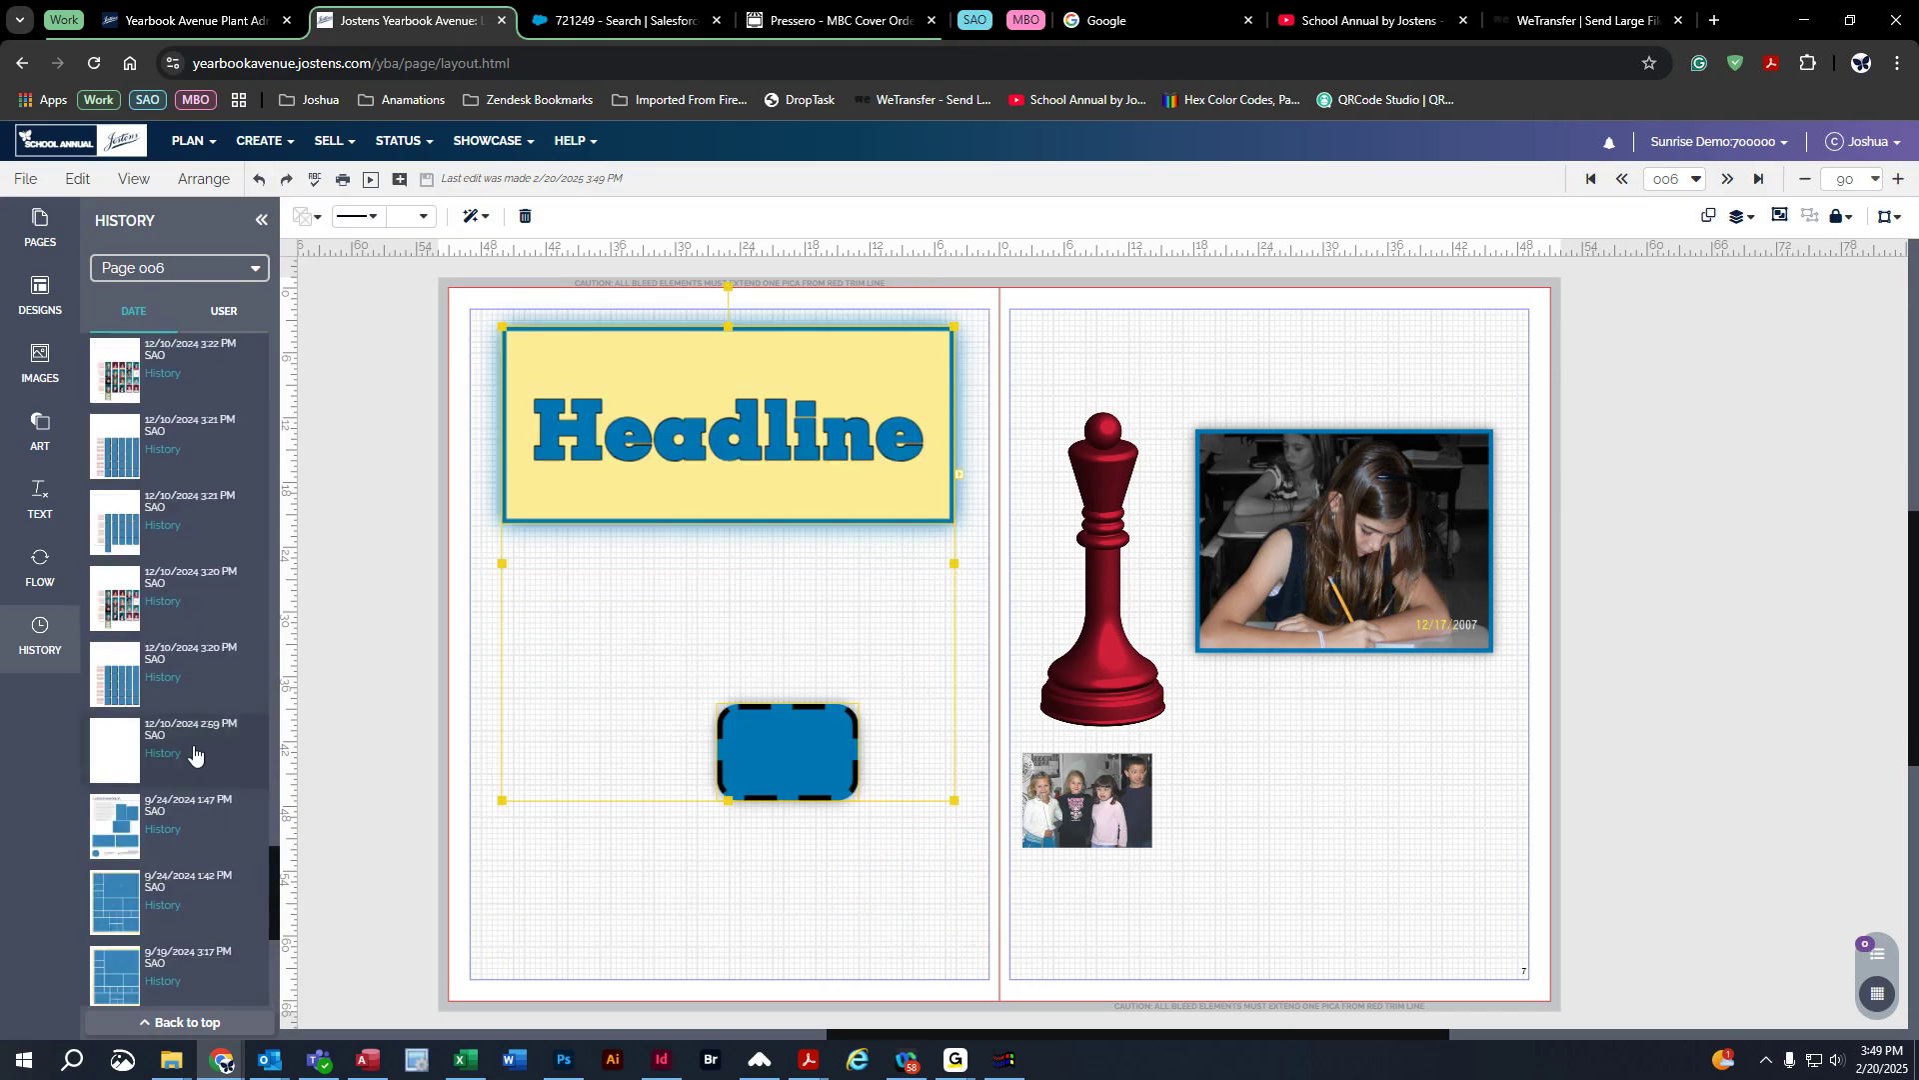
pyautogui.scroll(-2, 174, 781)
pyautogui.moveTo(115, 665); pyautogui.dragTo(725, 545)
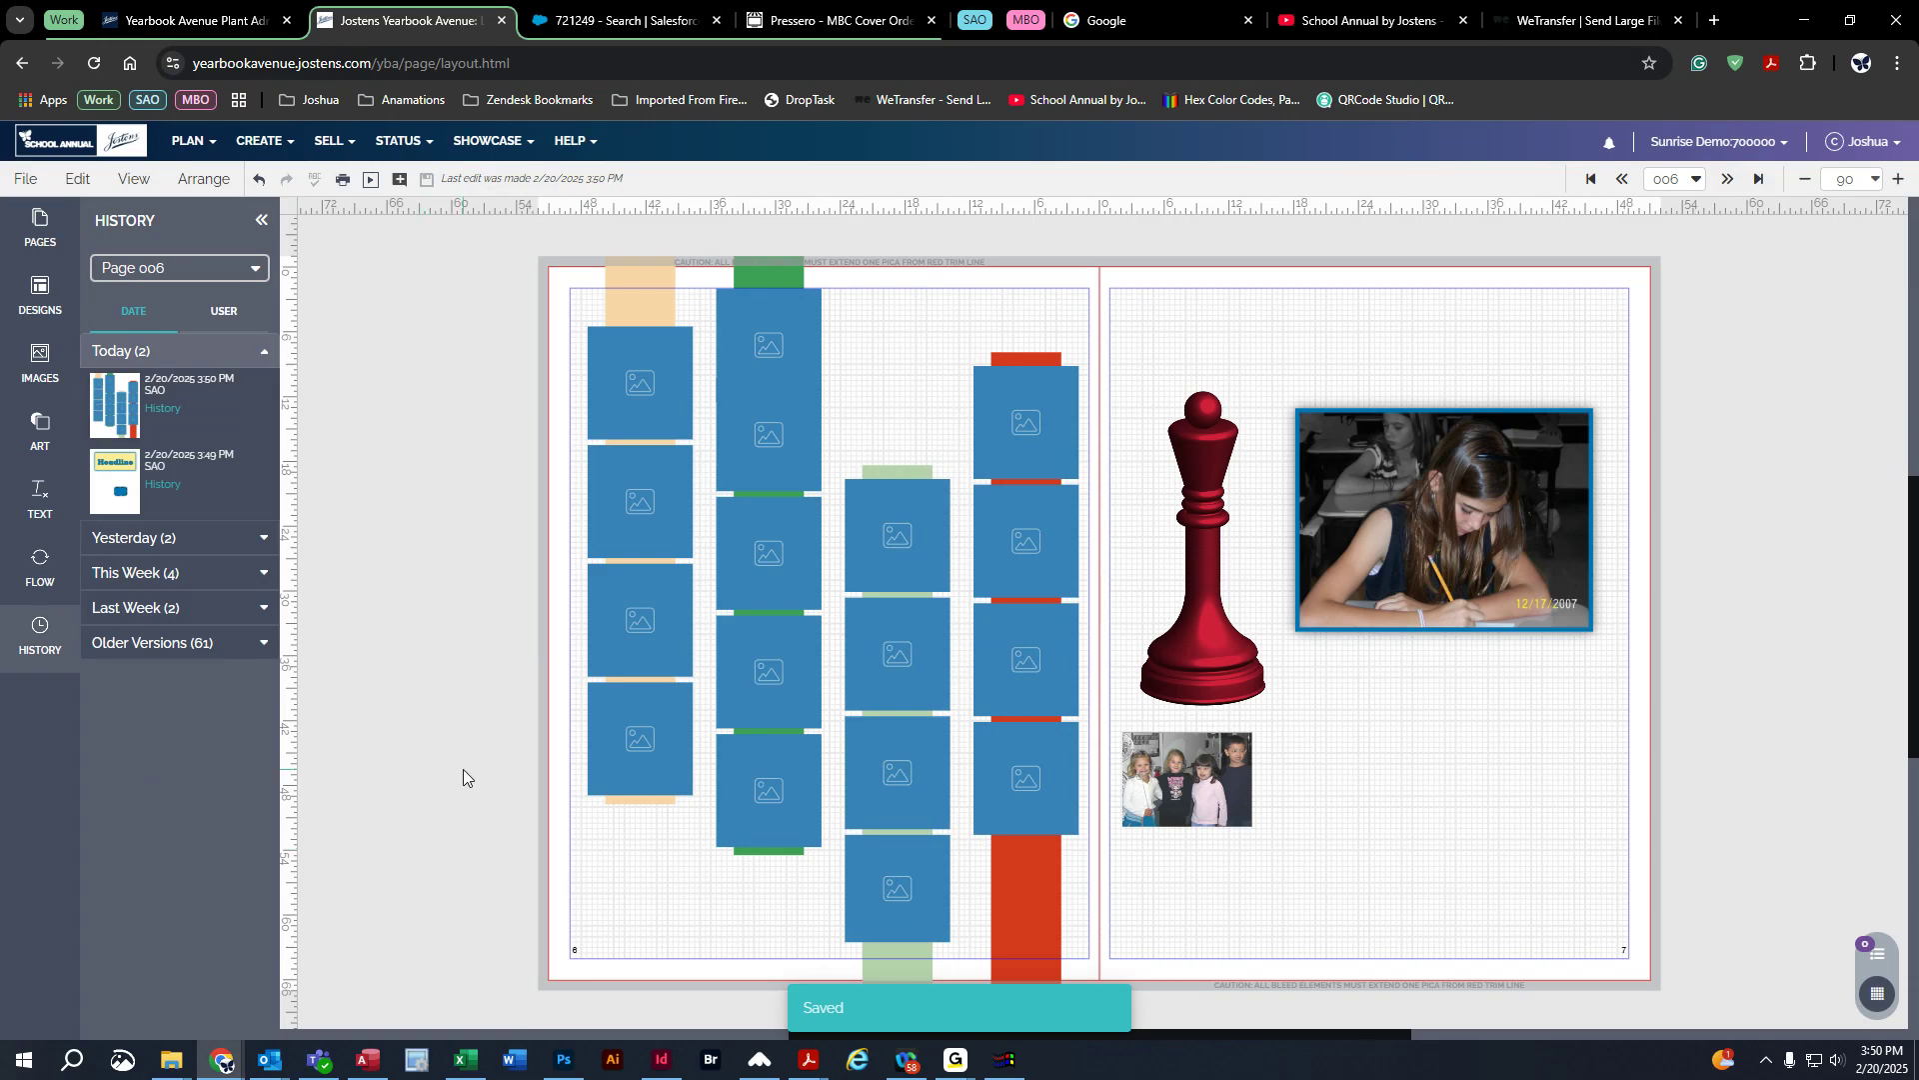
# Step: Show the older saved versions of page 007 in the history
pyautogui.click(148, 269)
pyautogui.click(170, 326)
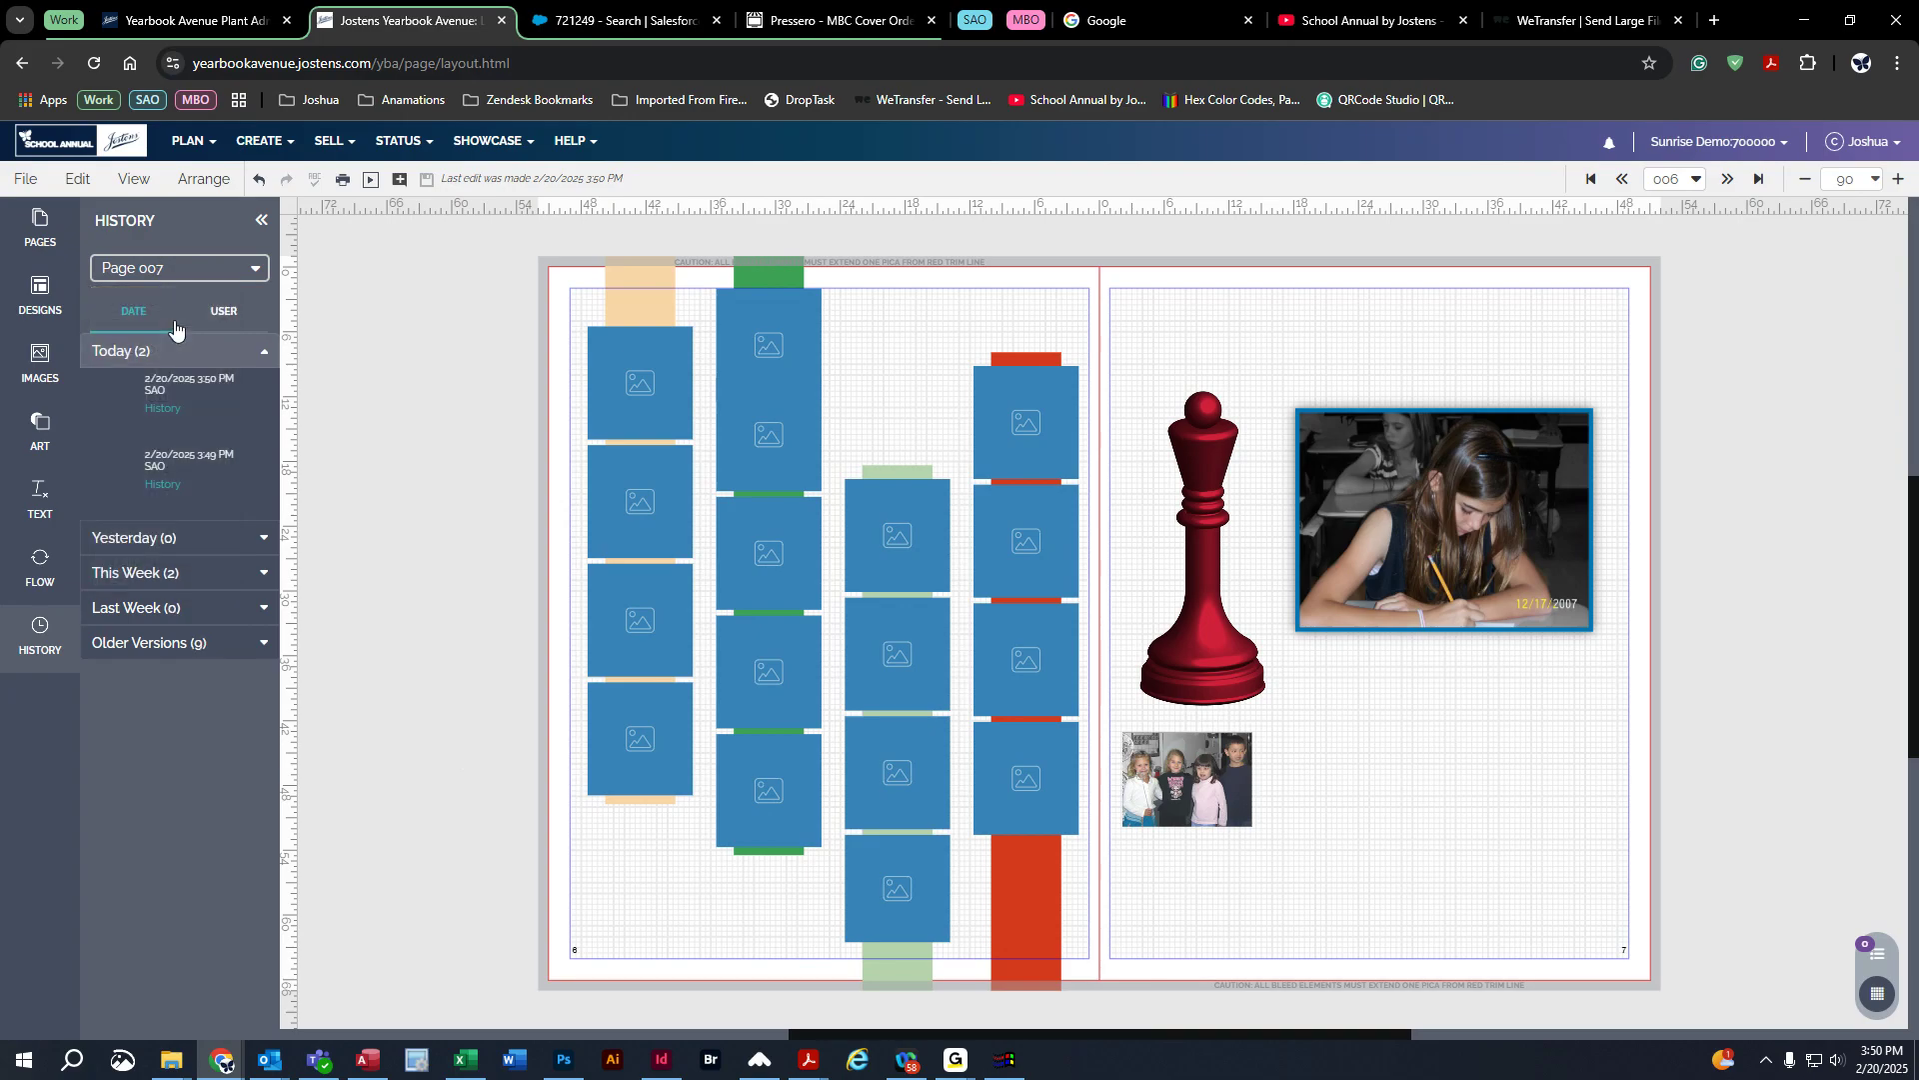
pyautogui.click(210, 640)
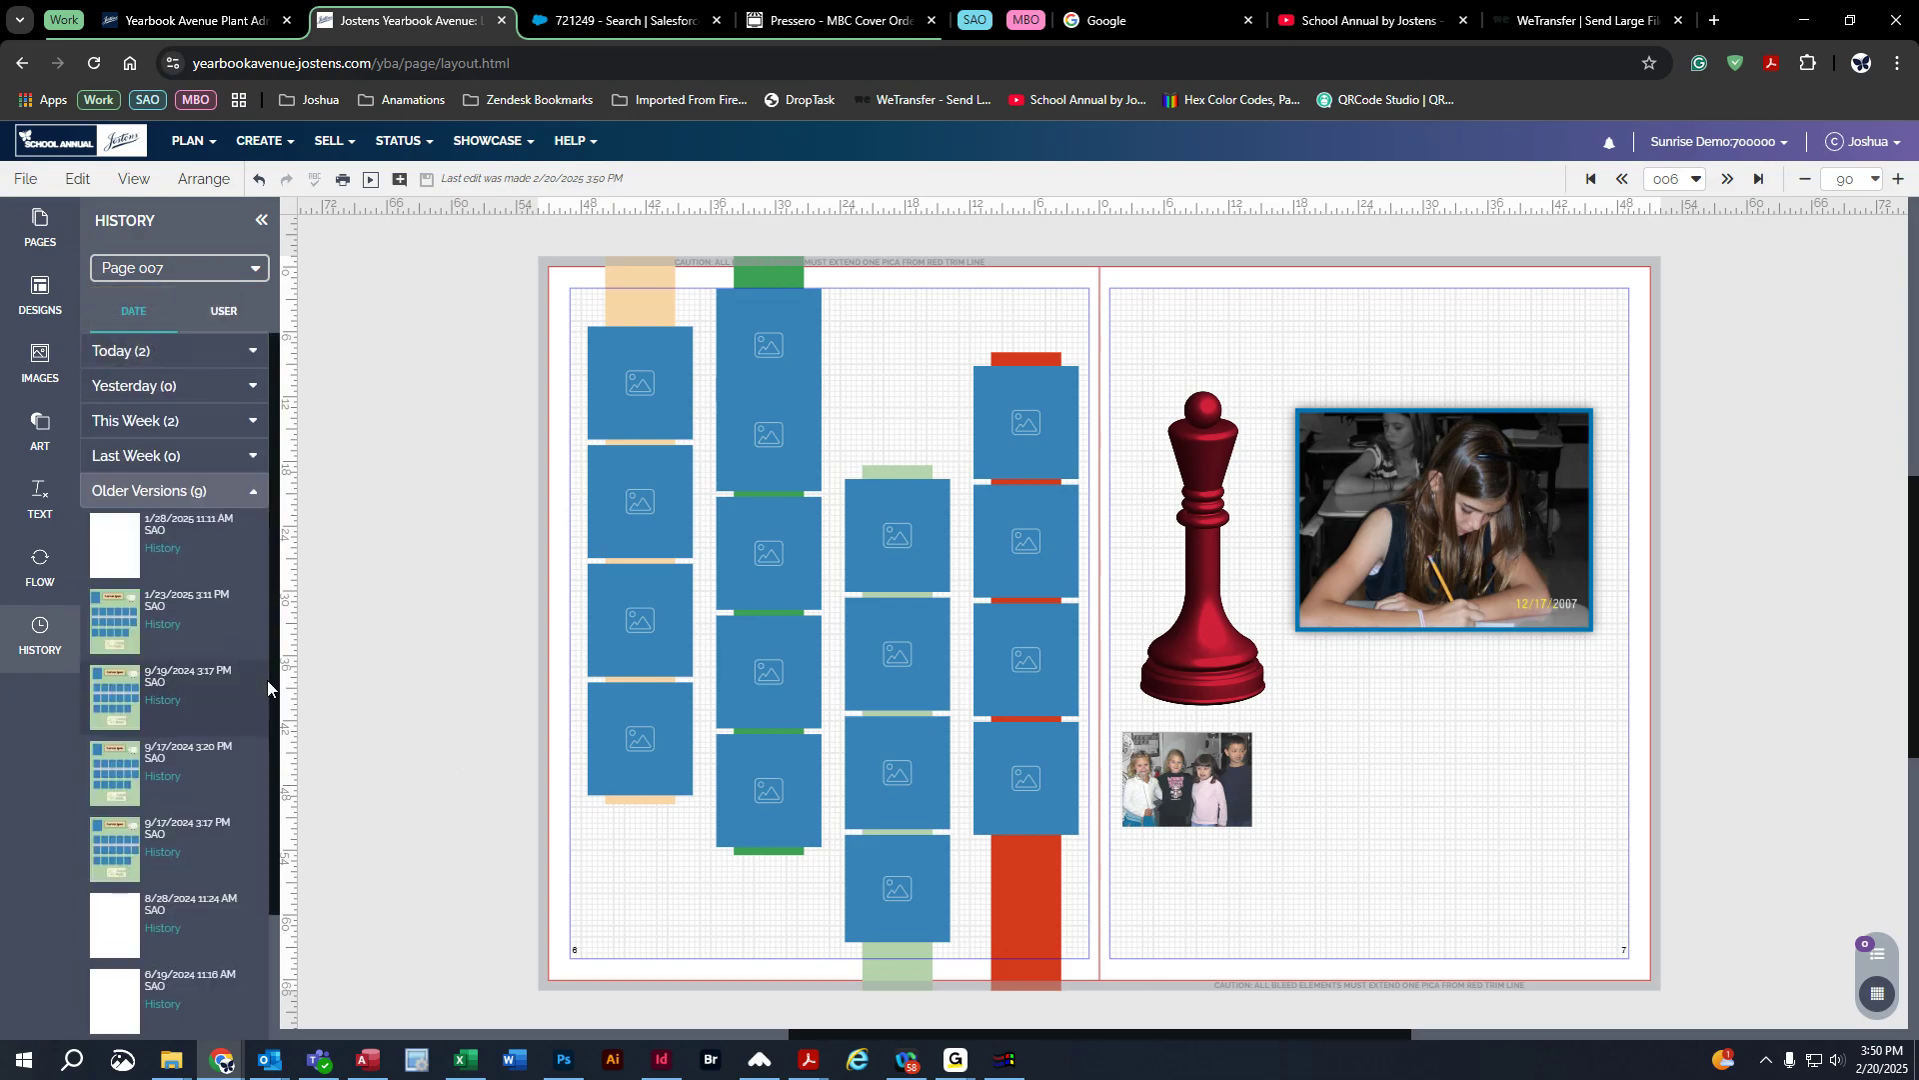
# Step: Switch the history to page 005 and place its 2/6/2025 3:28 PM portrait grid version on the left page
pyautogui.click(193, 275)
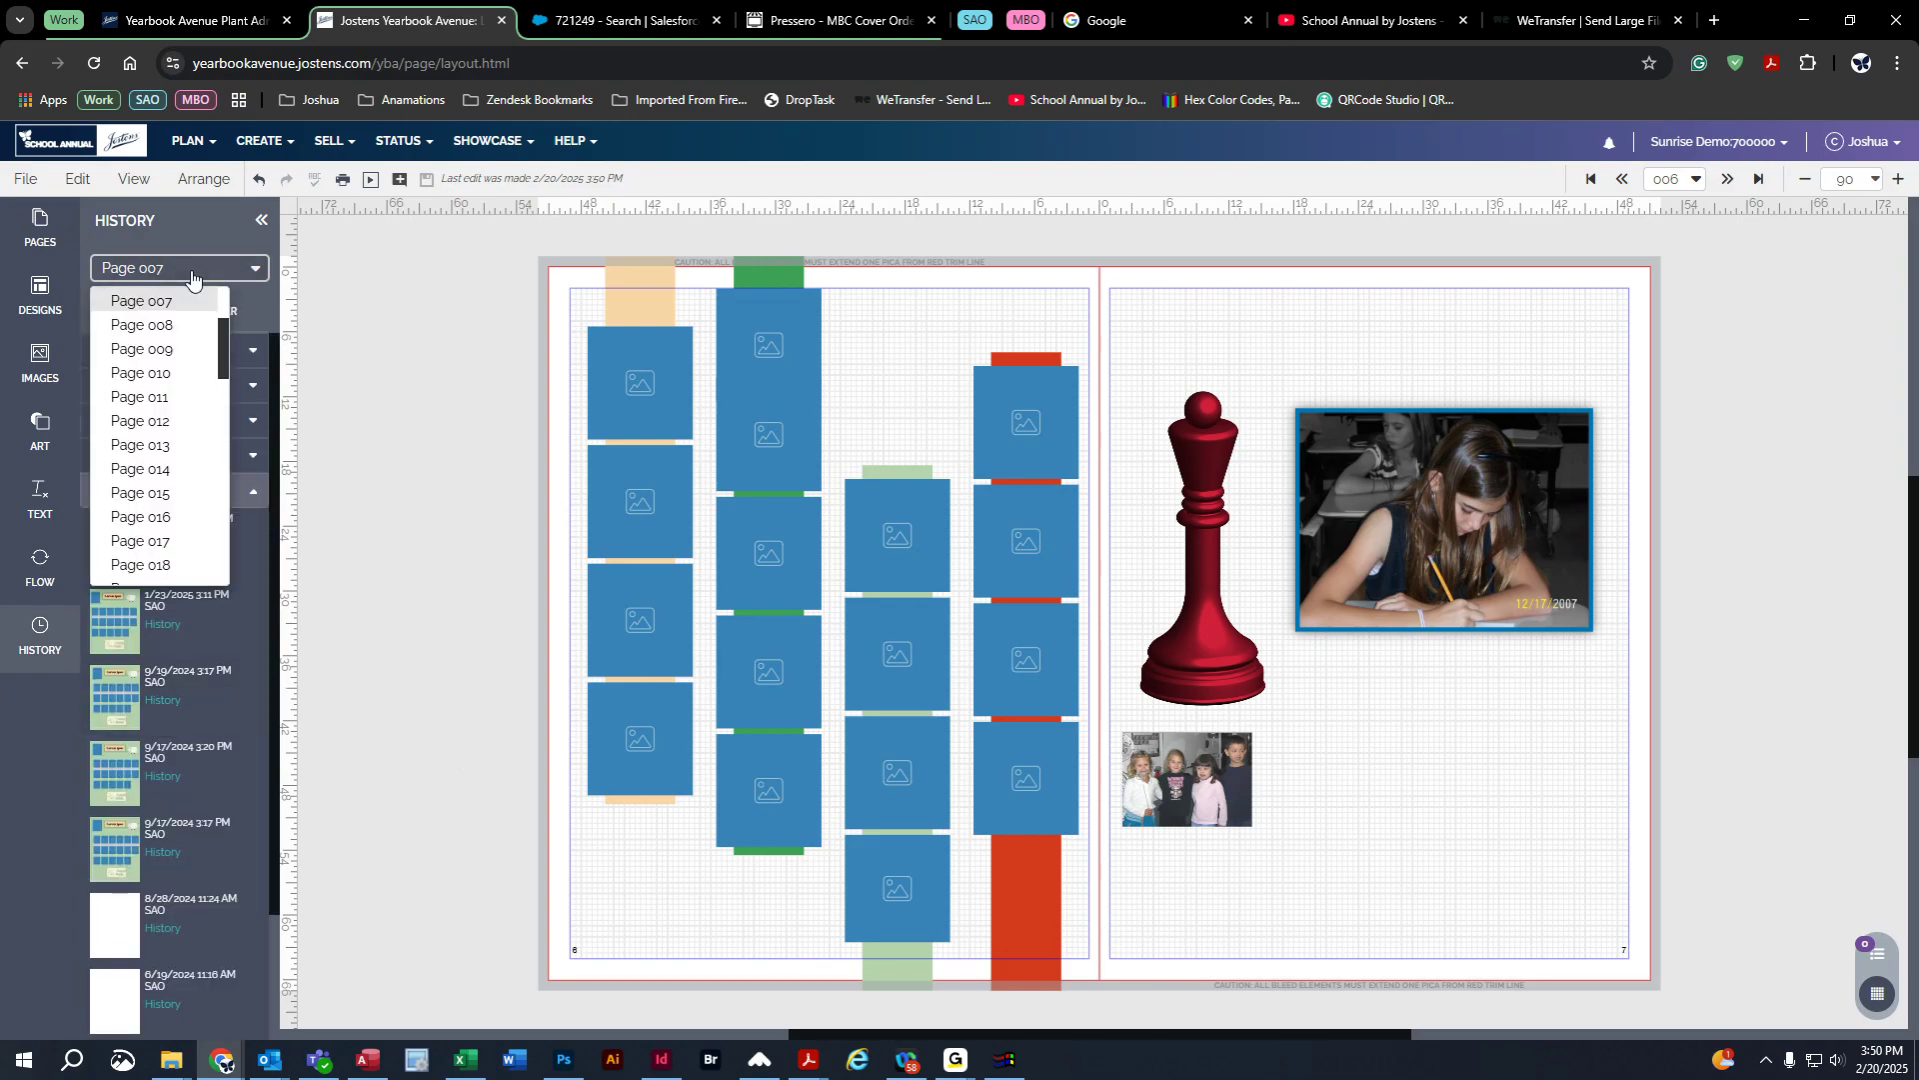
pyautogui.scroll(3, 175, 360)
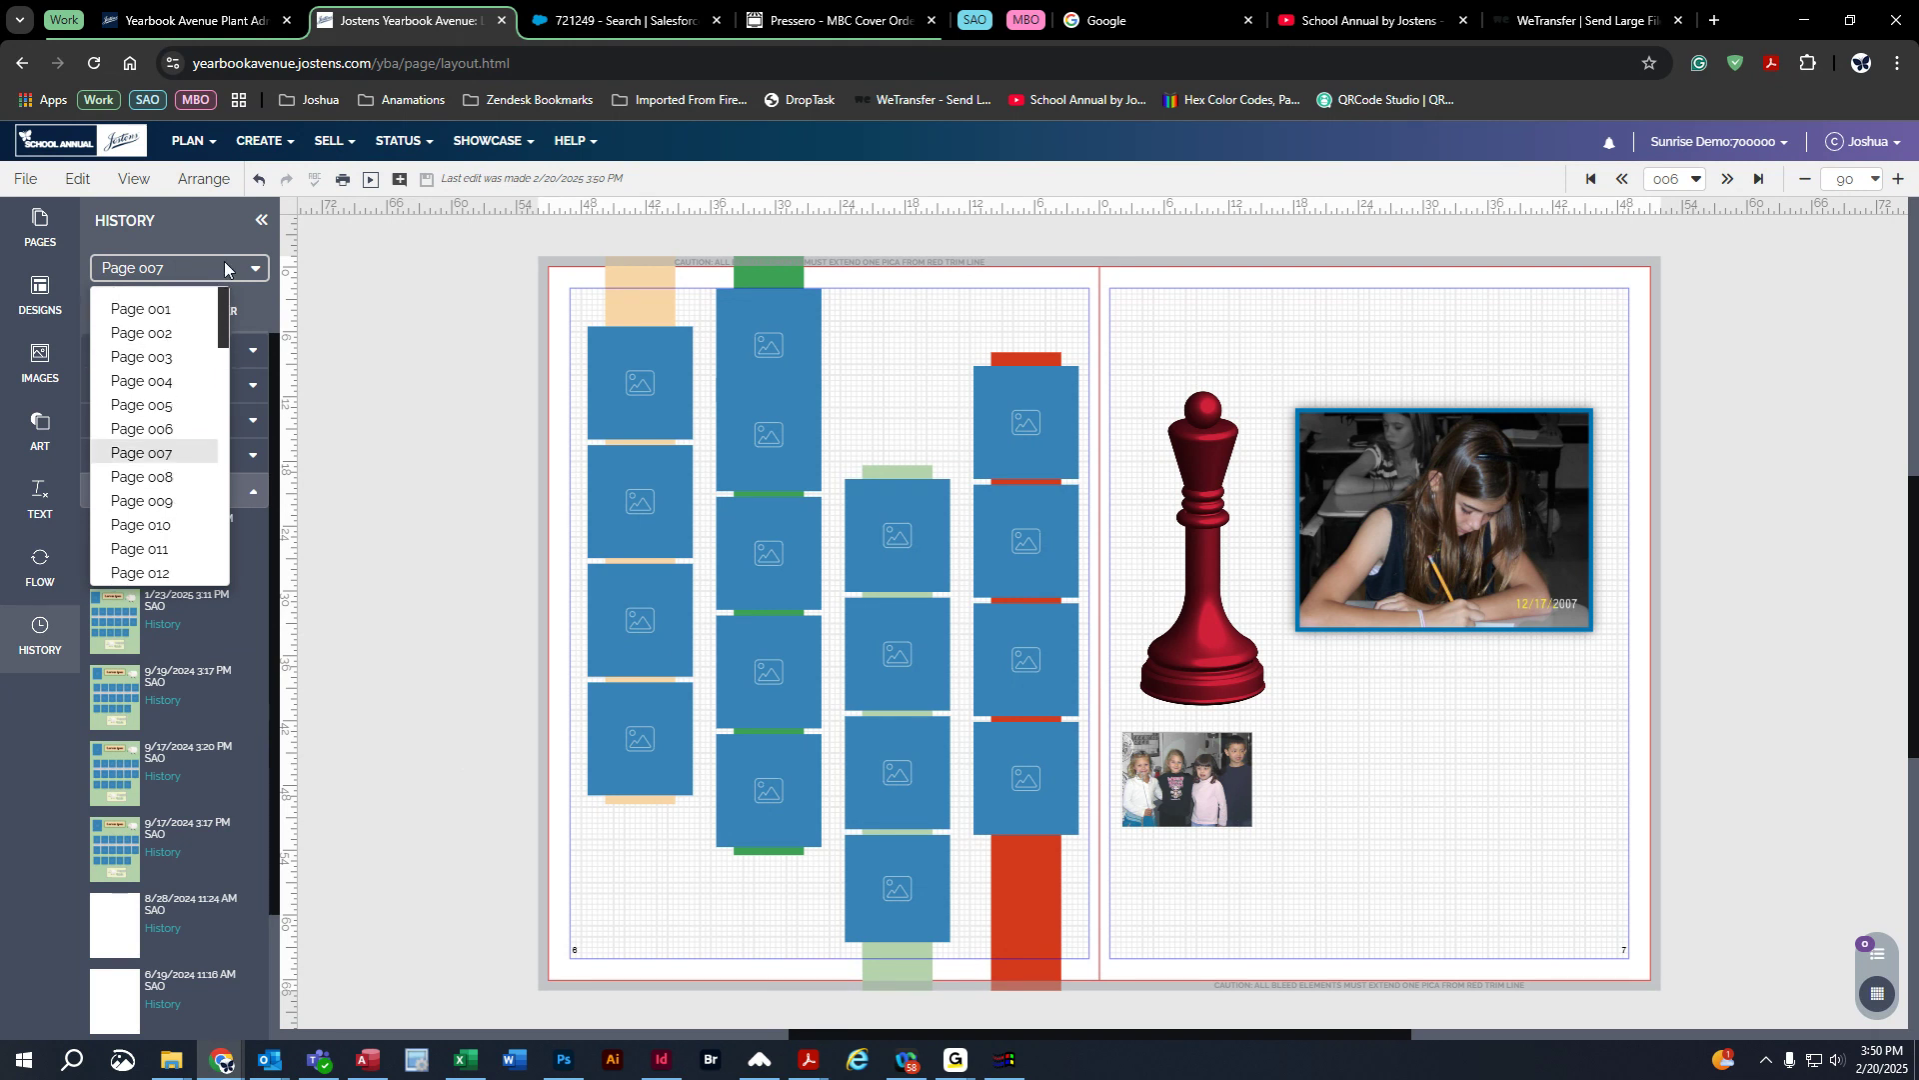
pyautogui.click(141, 404)
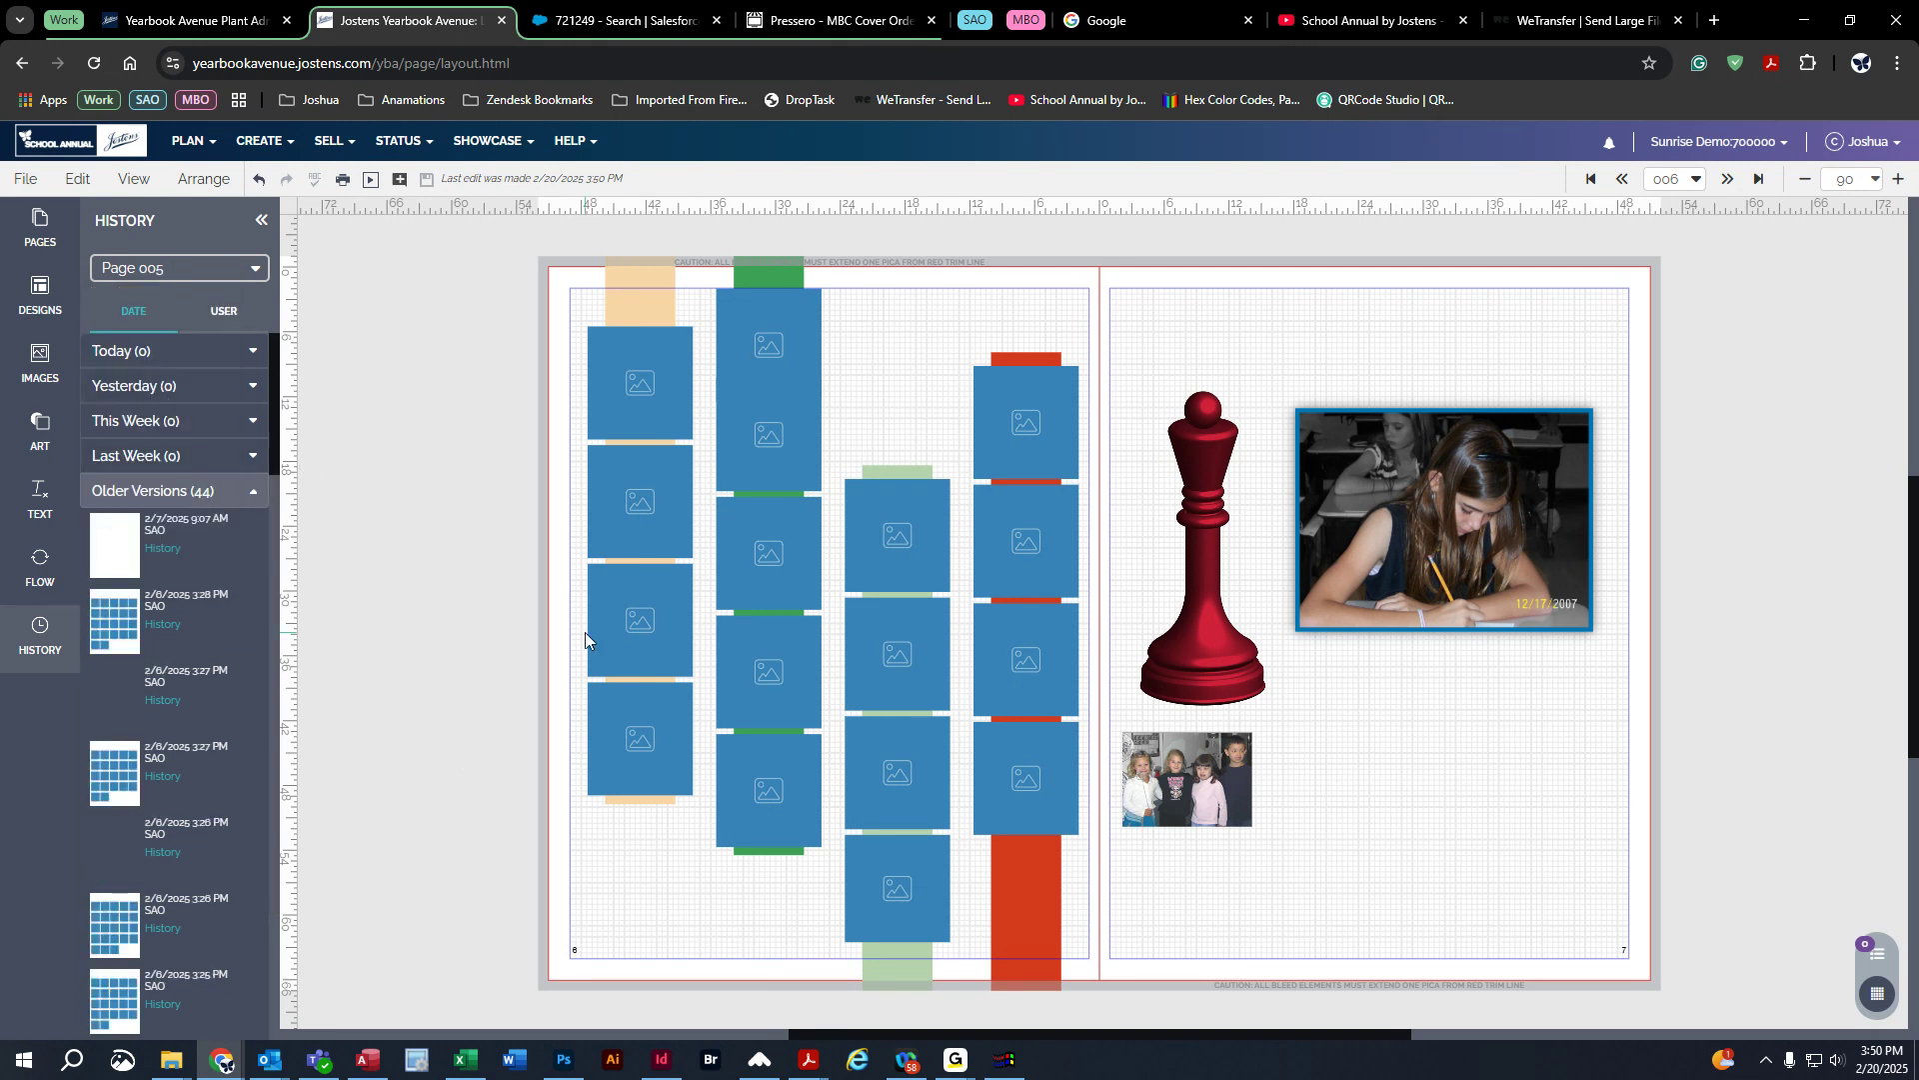
pyautogui.click(103, 617)
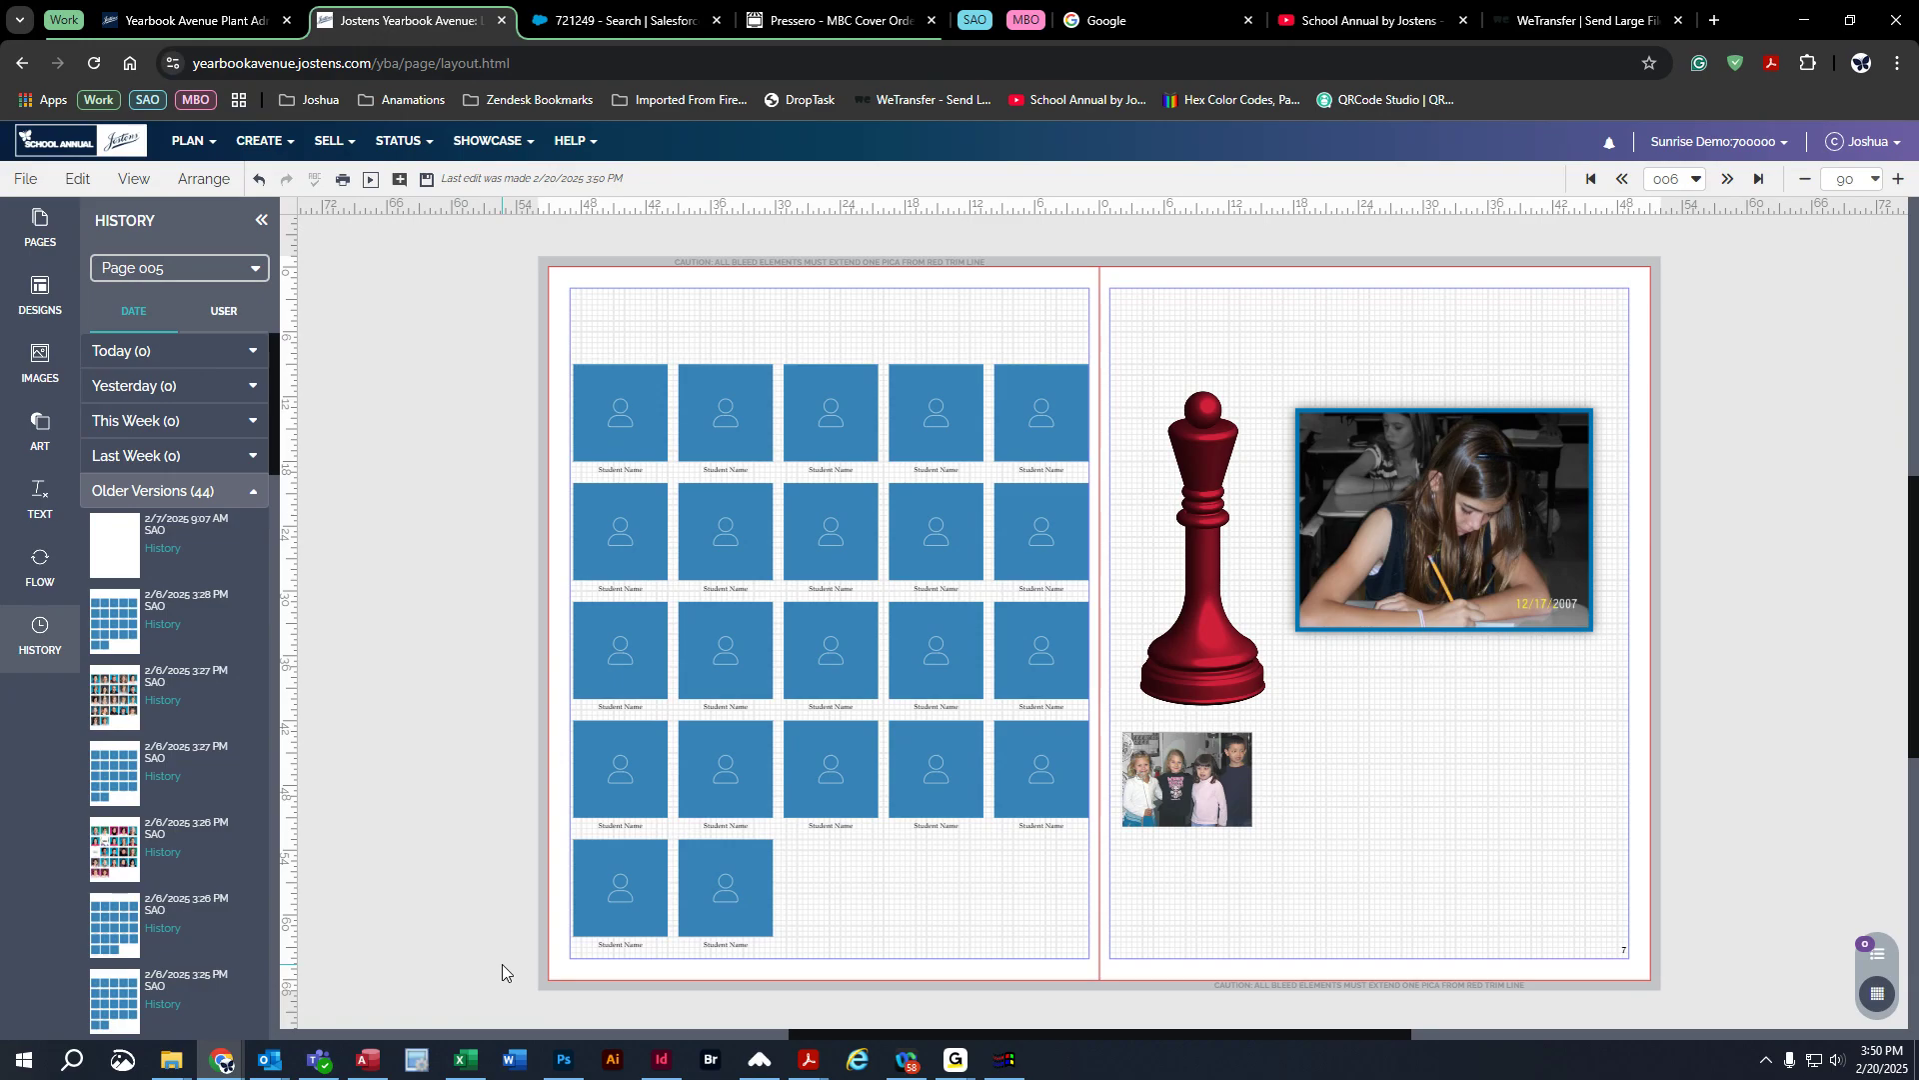
# Step: Place the green 9/17/2024 3:20 PM version of page 005 on the left page
pyautogui.scroll(-10, 225, 784)
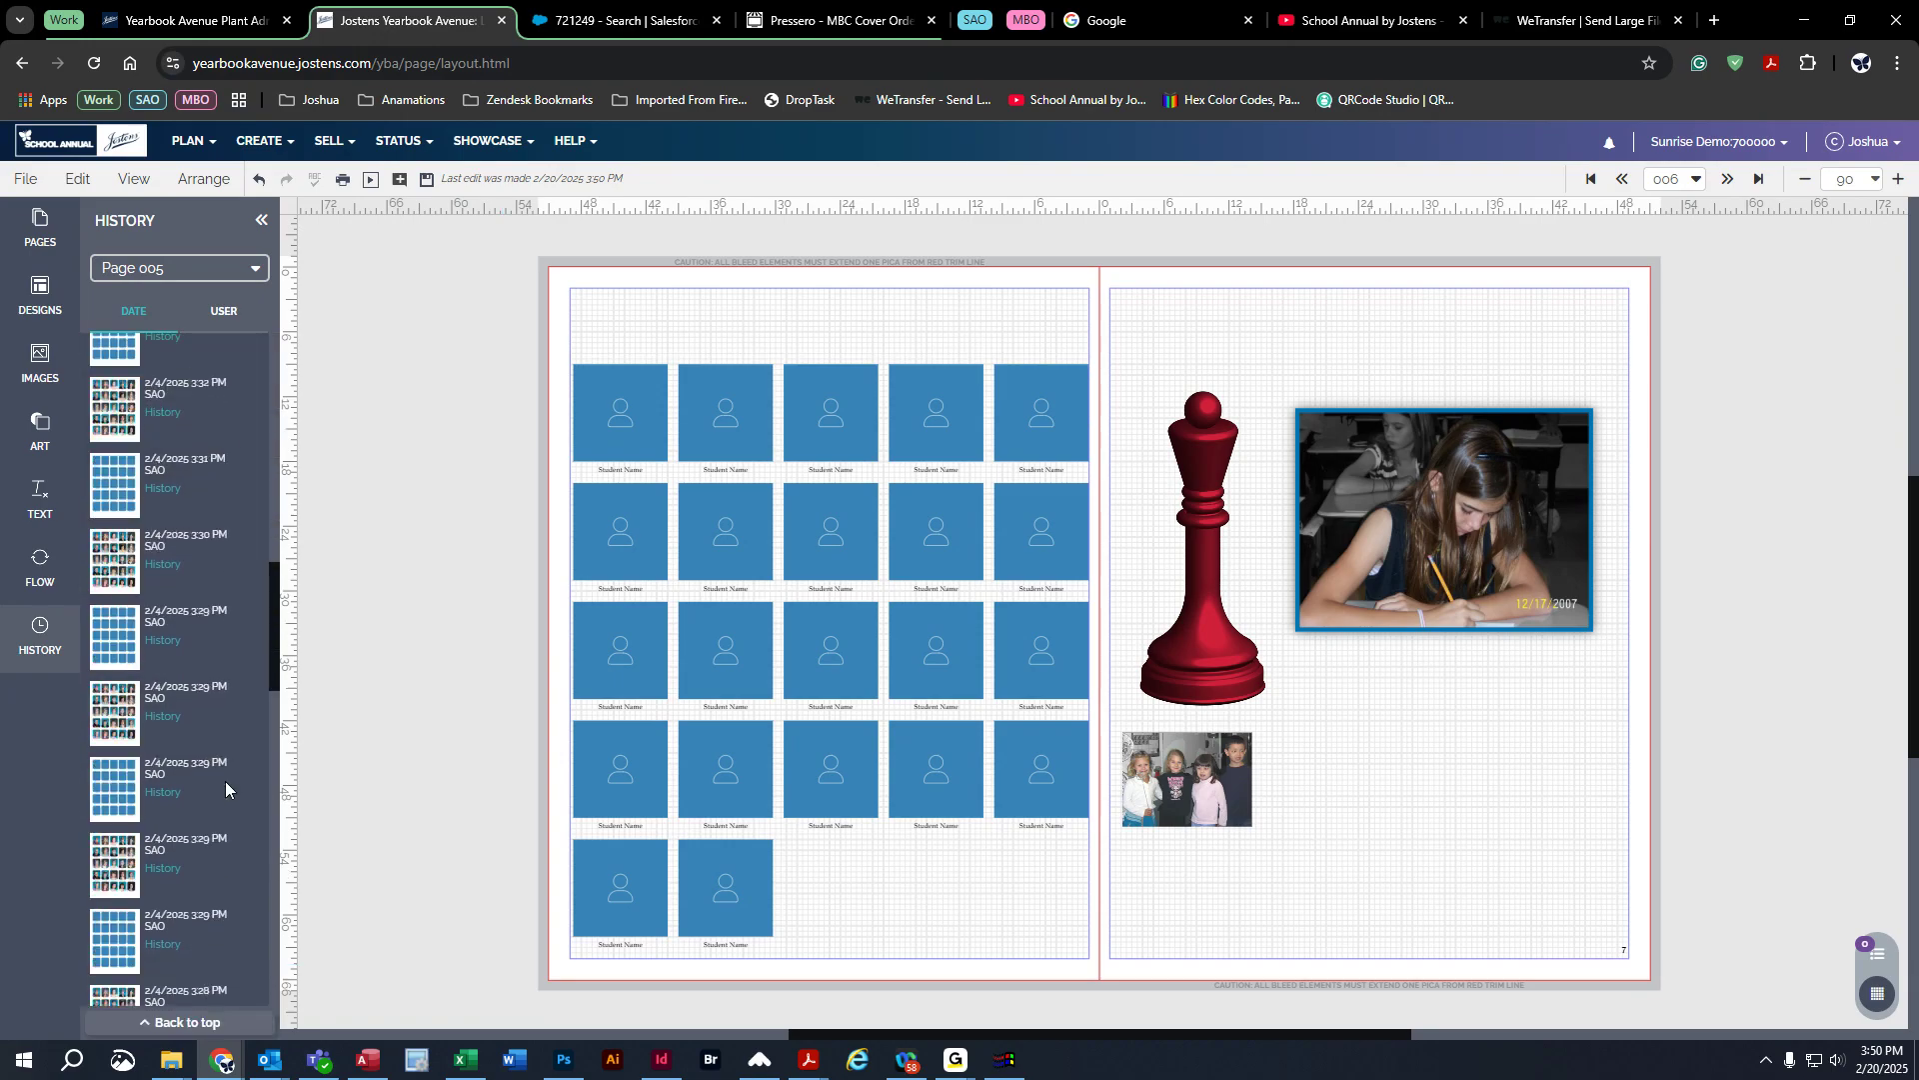
pyautogui.scroll(-10, 262, 719)
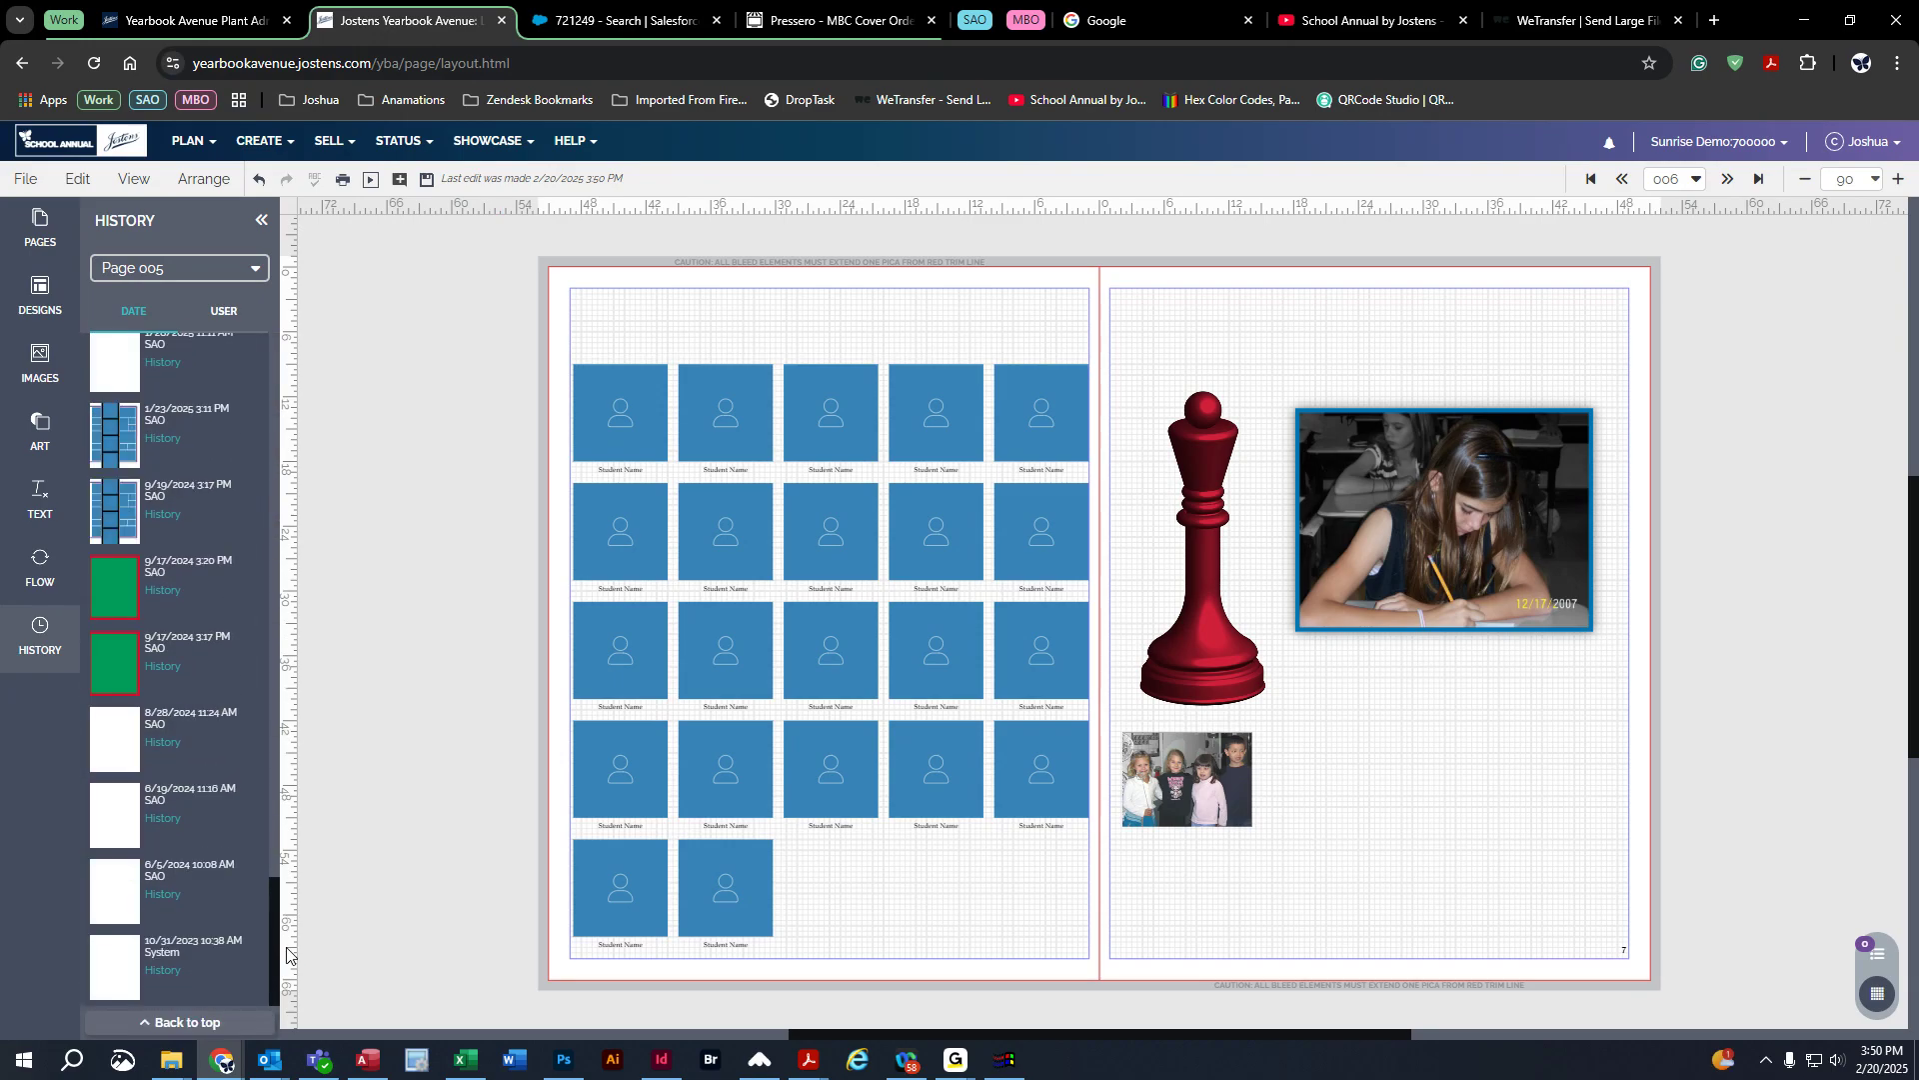
pyautogui.moveTo(118, 588); pyautogui.dragTo(800, 600)
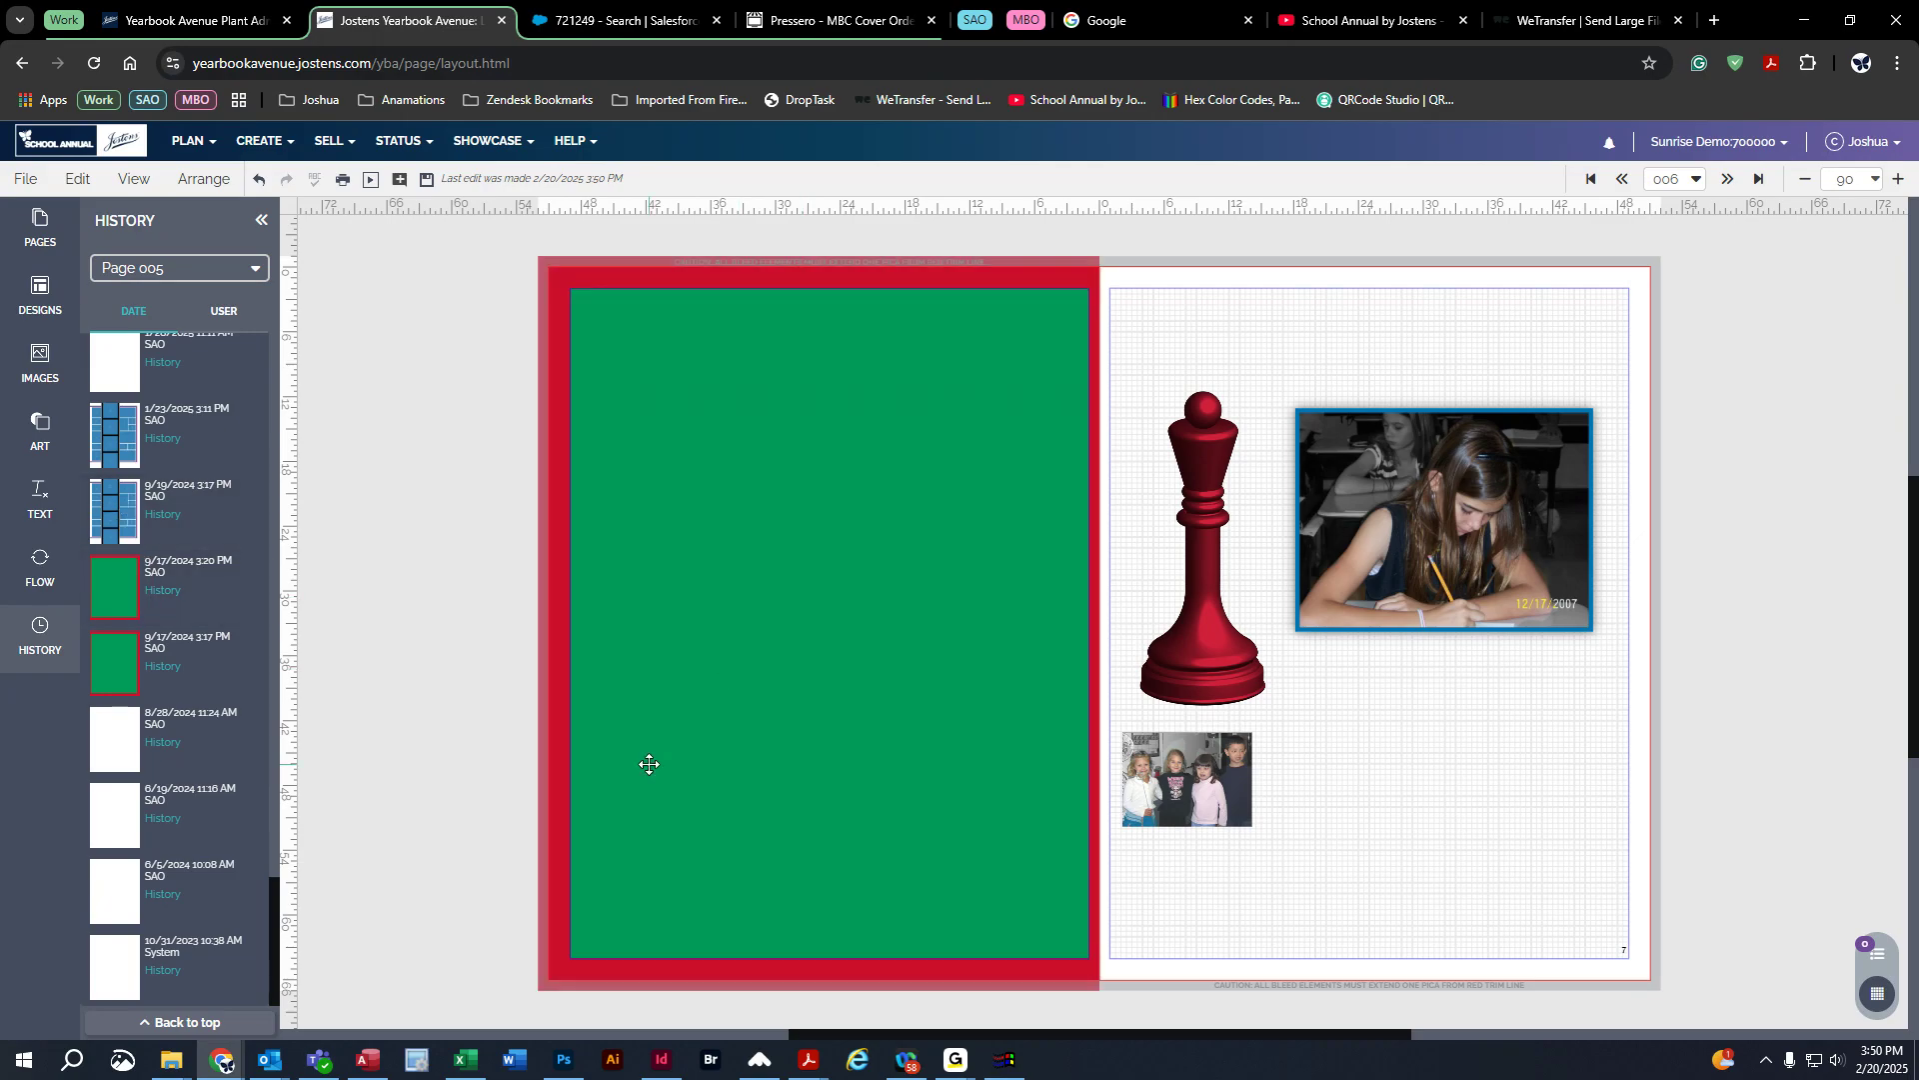
# Step: Undo the placed history versions until the left page has its headline layout again
pyautogui.click(262, 179)
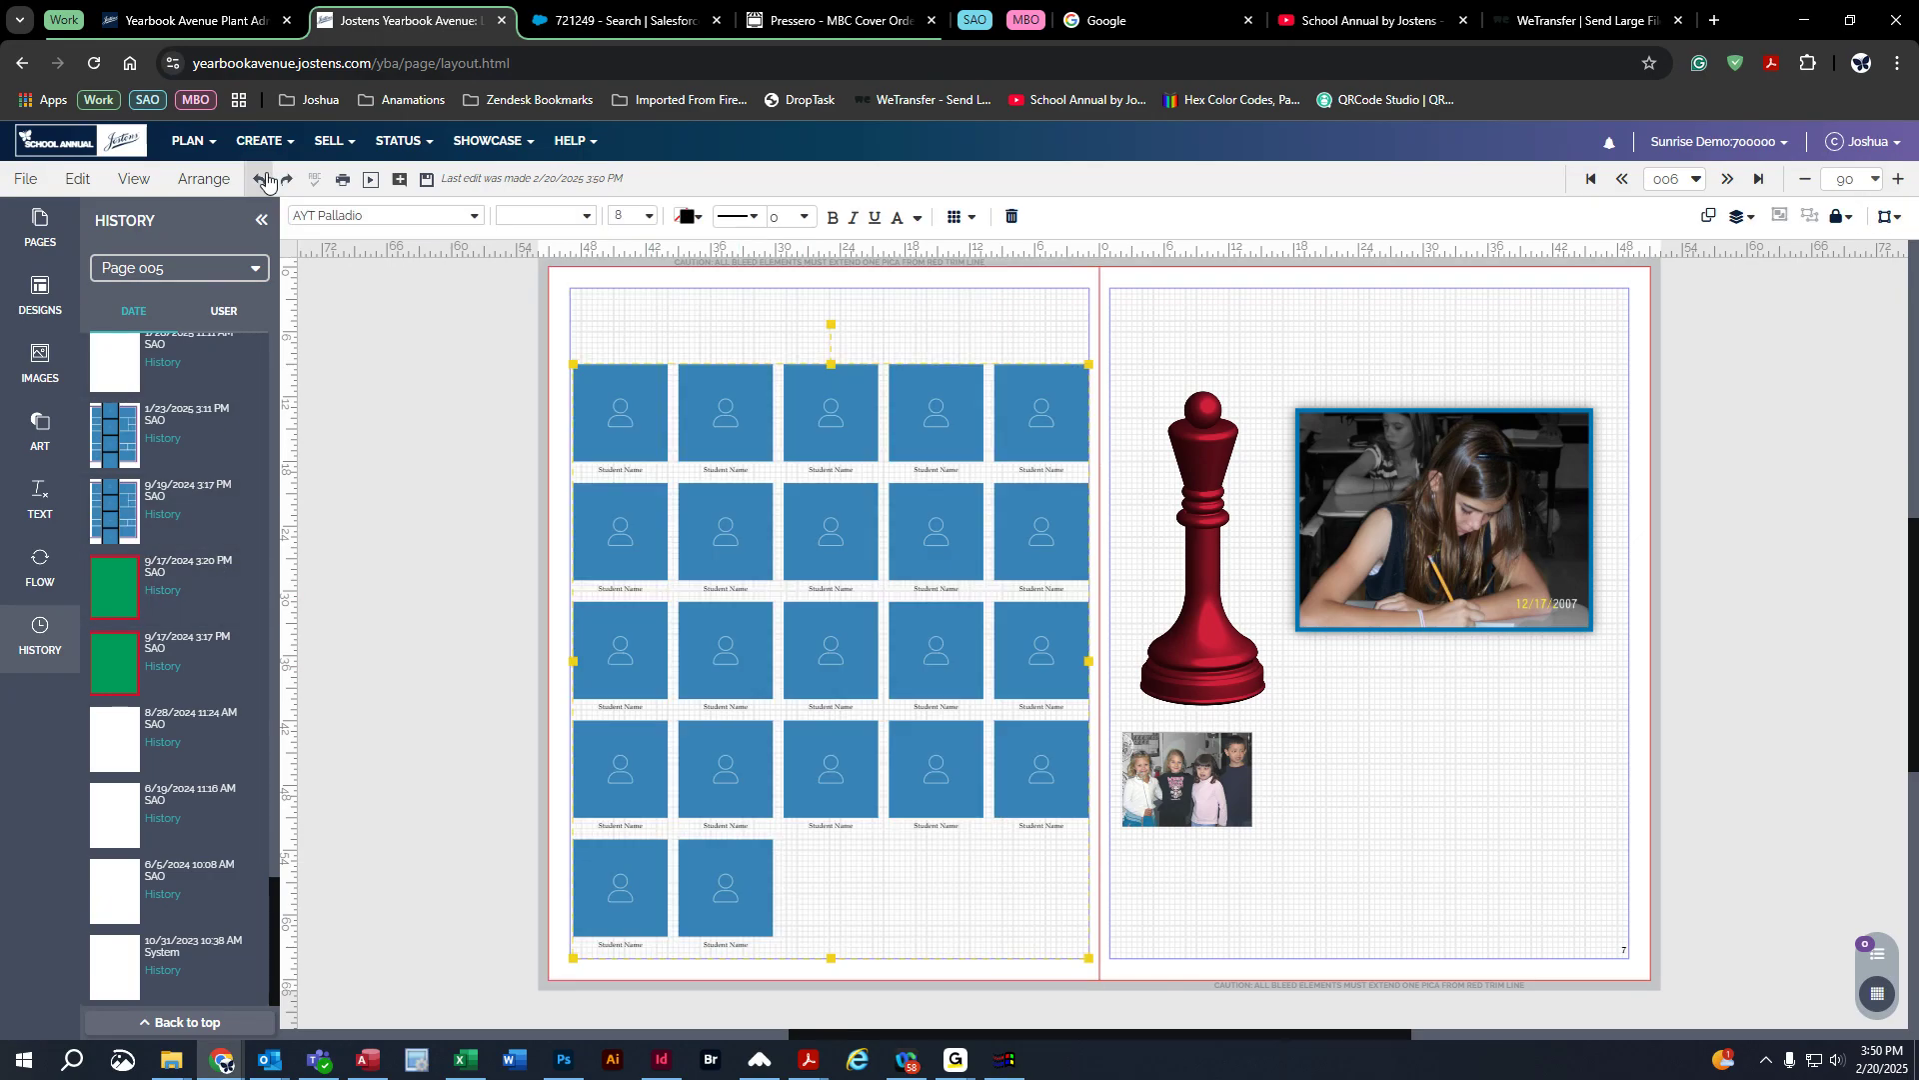
pyautogui.click(264, 178)
pyautogui.click(537, 652)
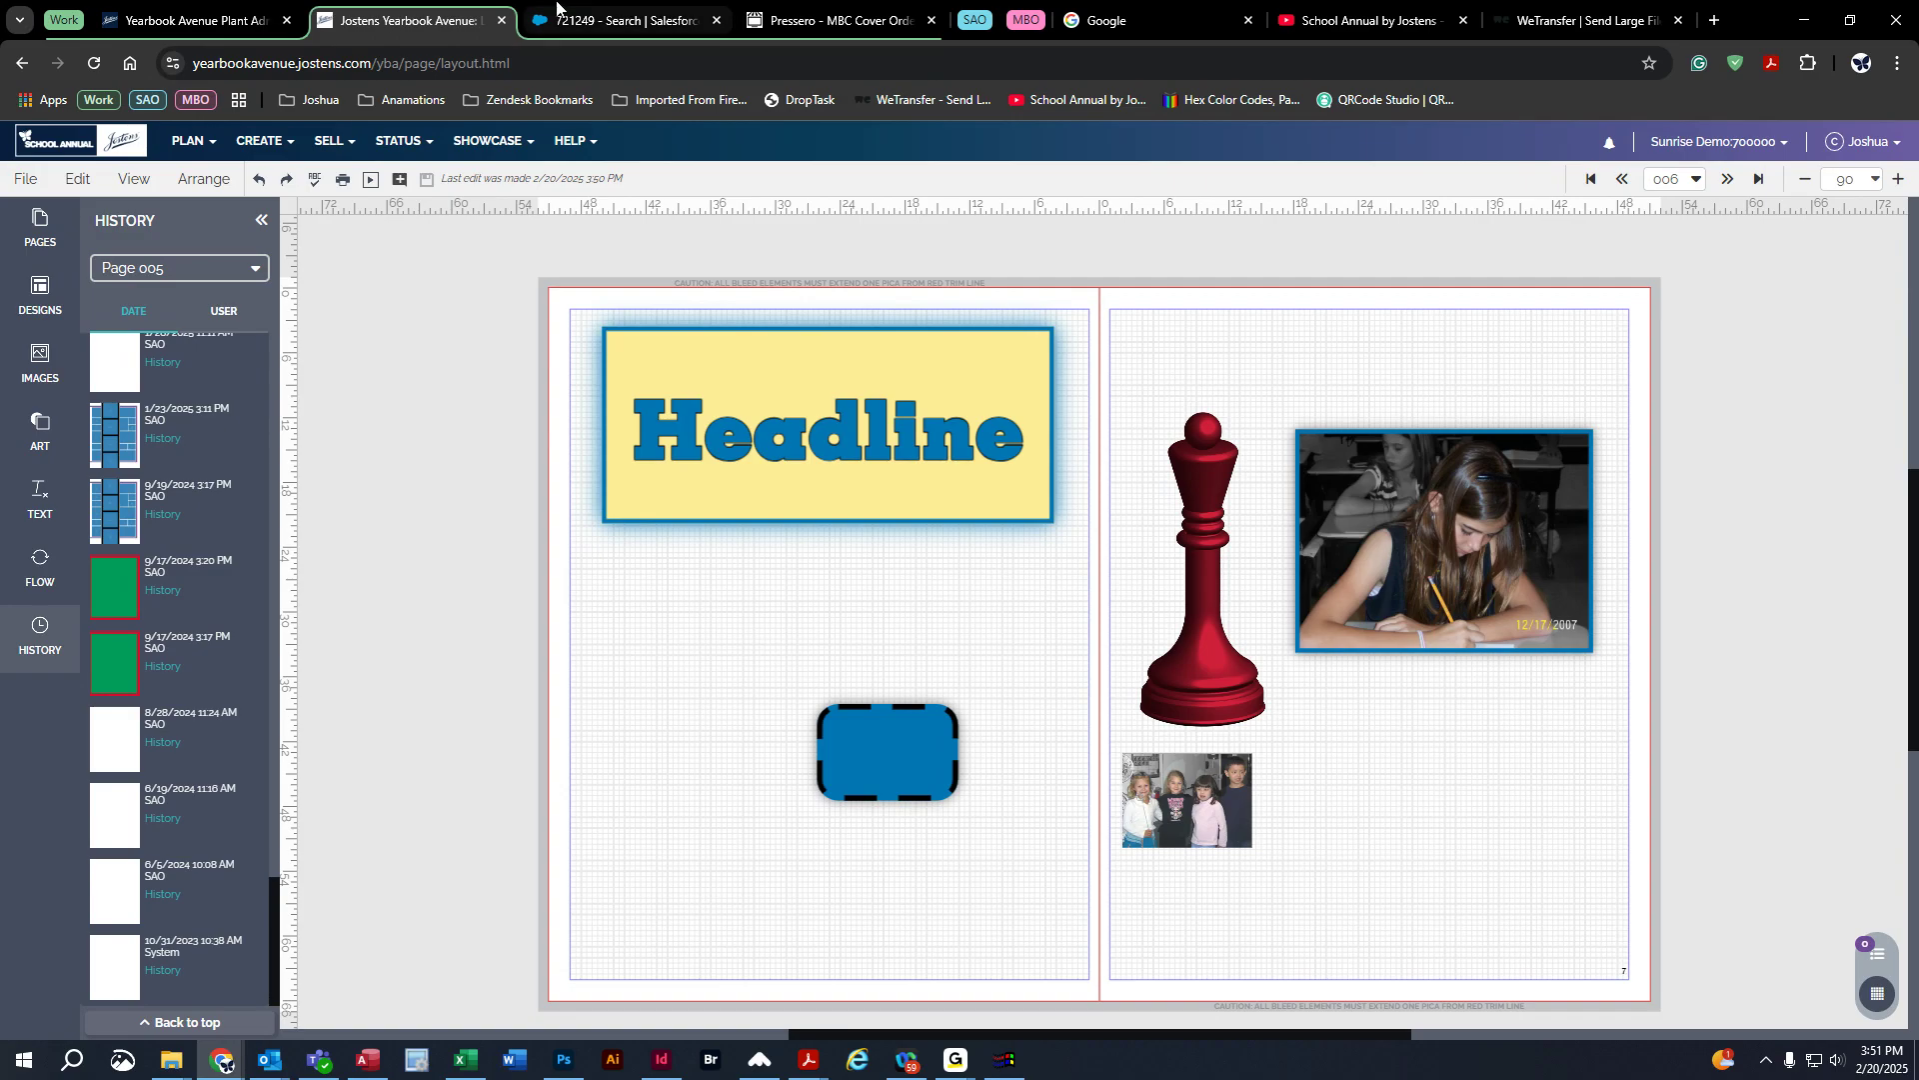
pyautogui.click(230, 20)
pyautogui.click(425, 20)
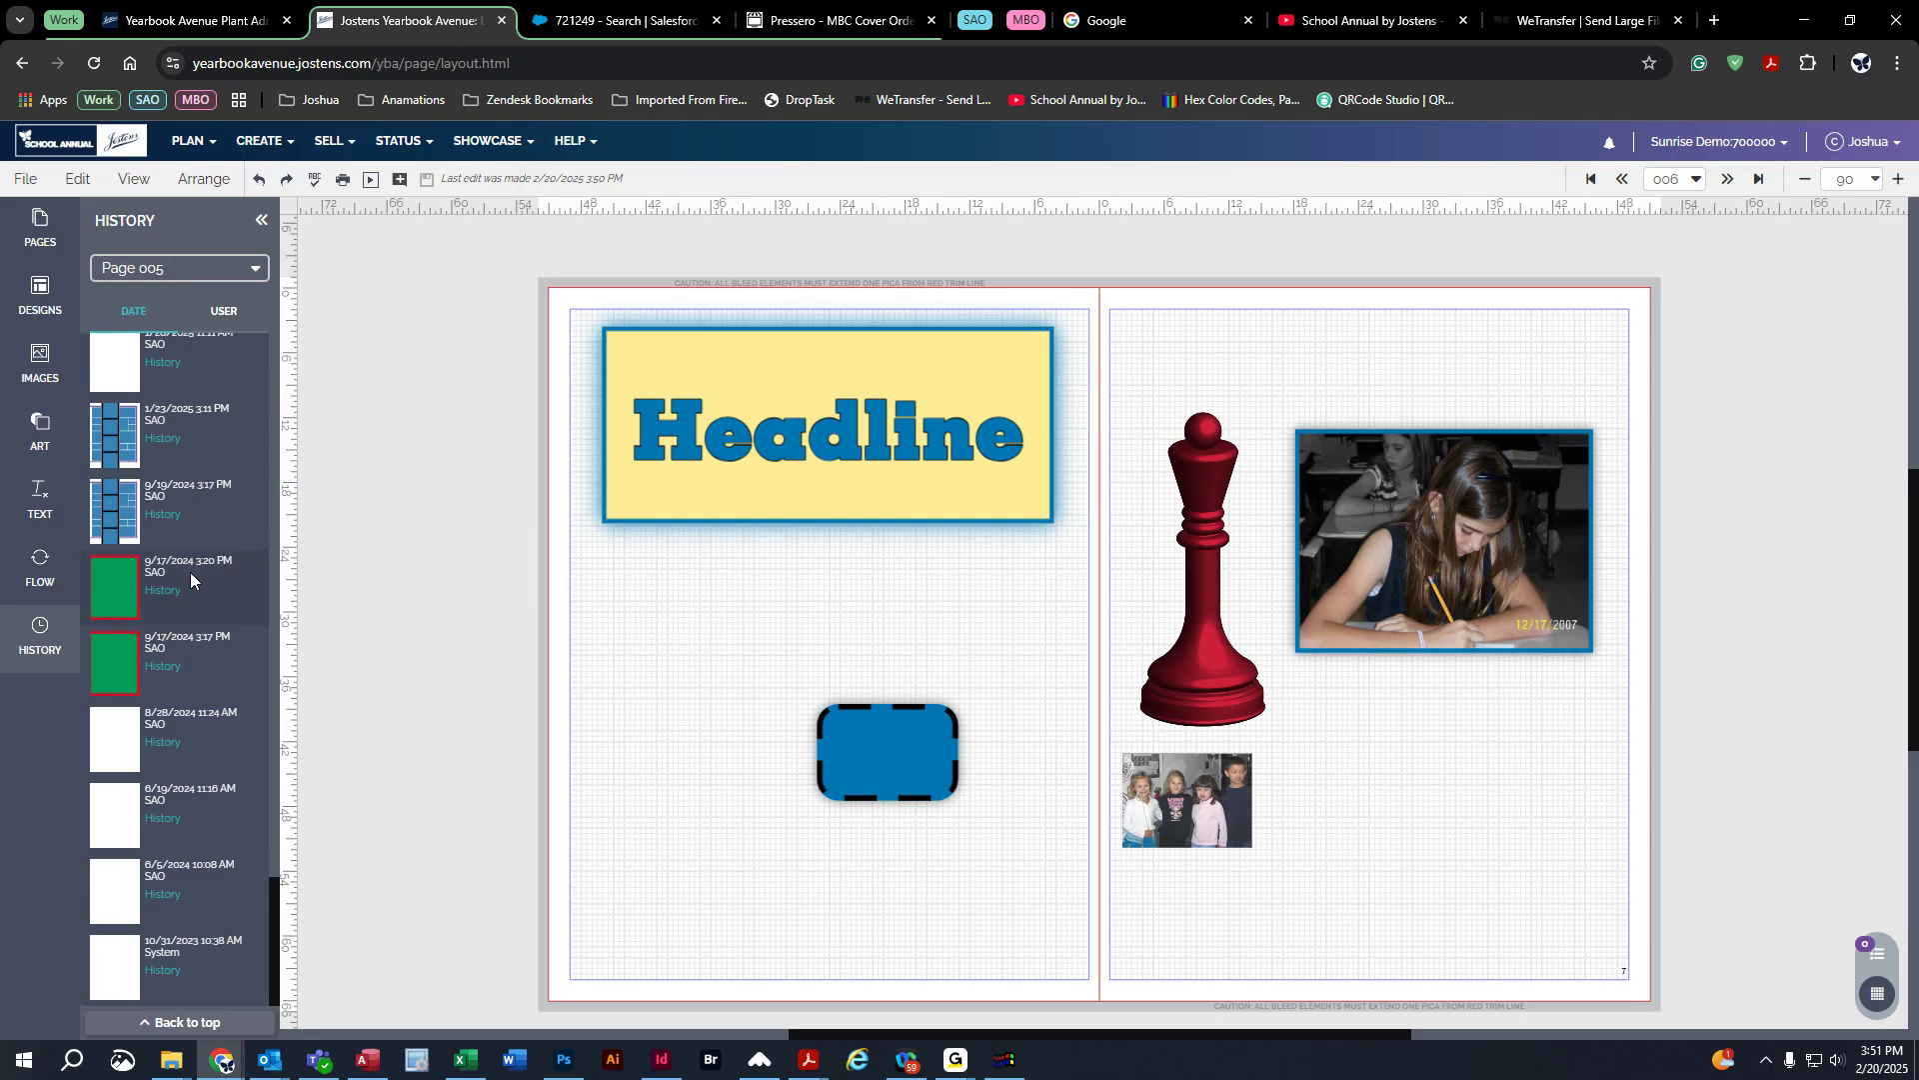
pyautogui.click(45, 650)
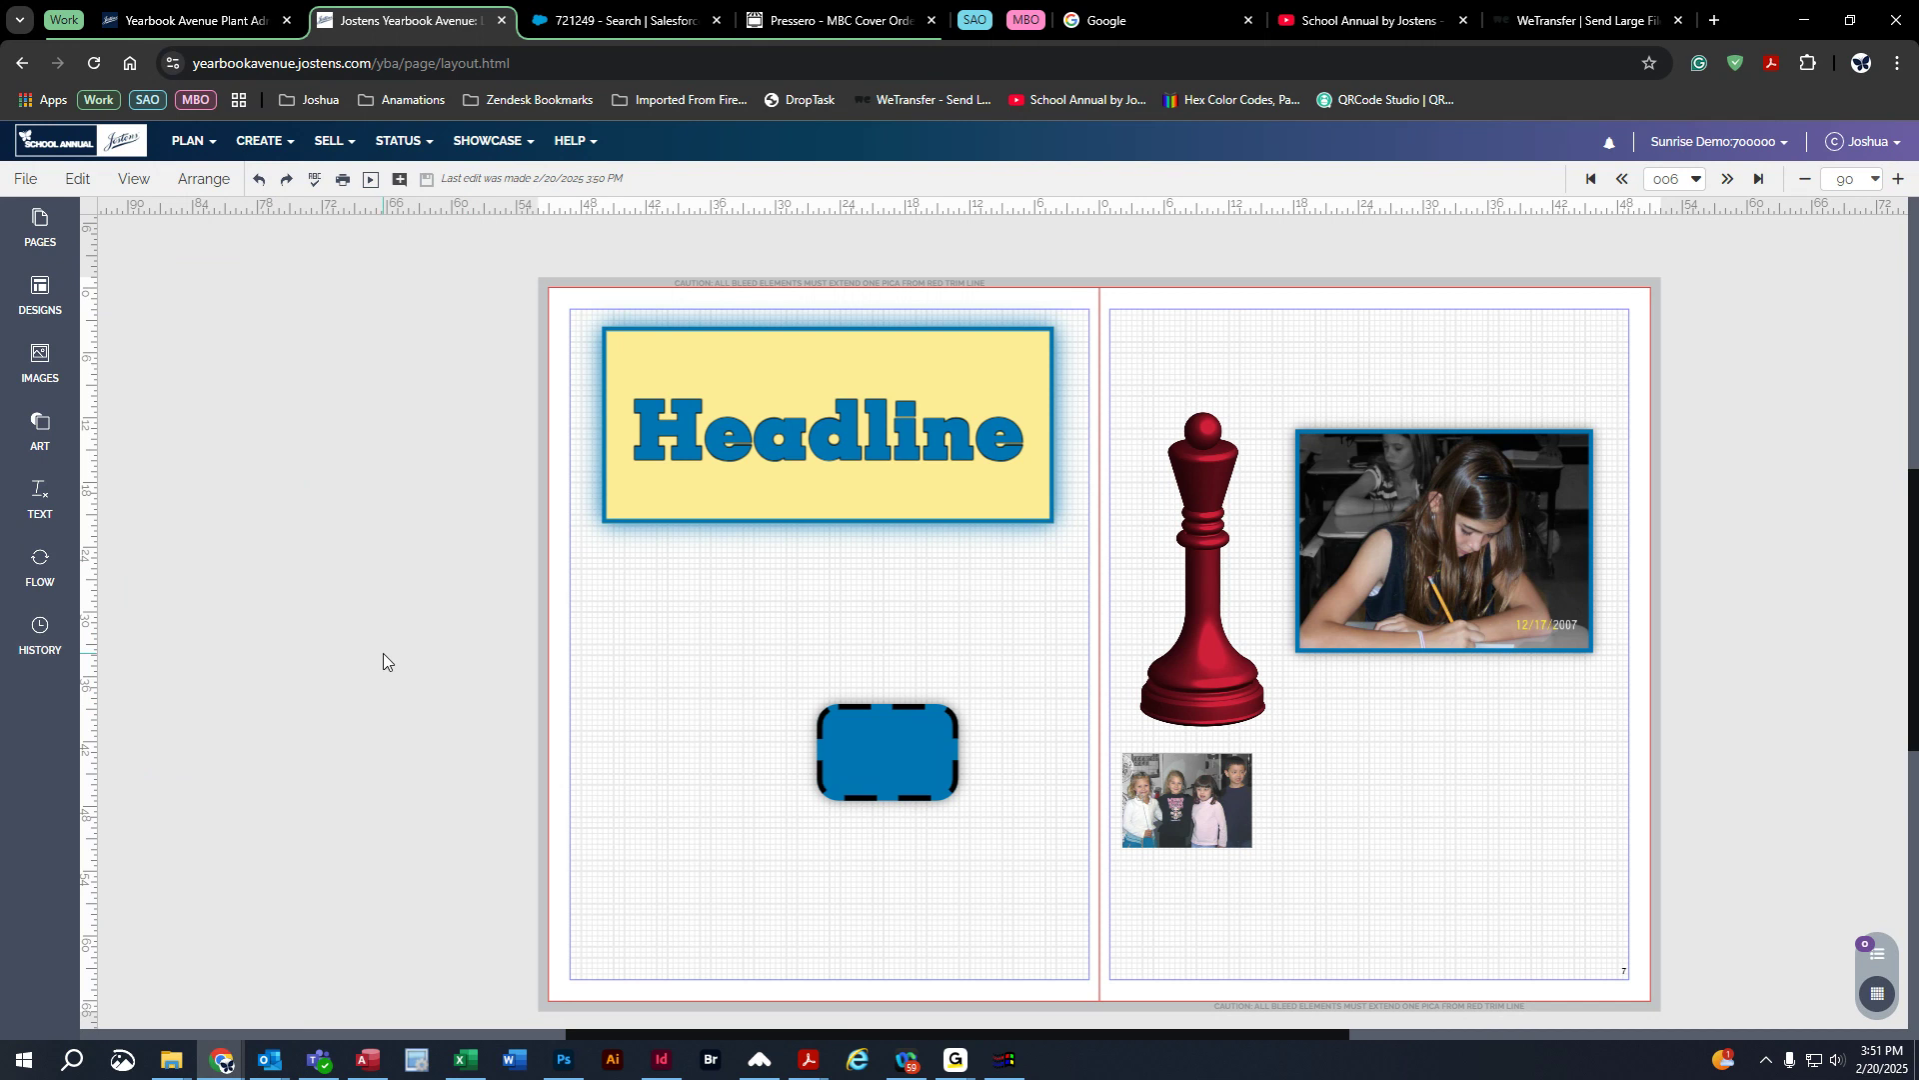
pyautogui.moveTo(1123, 1033); pyautogui.dragTo(1149, 1036)
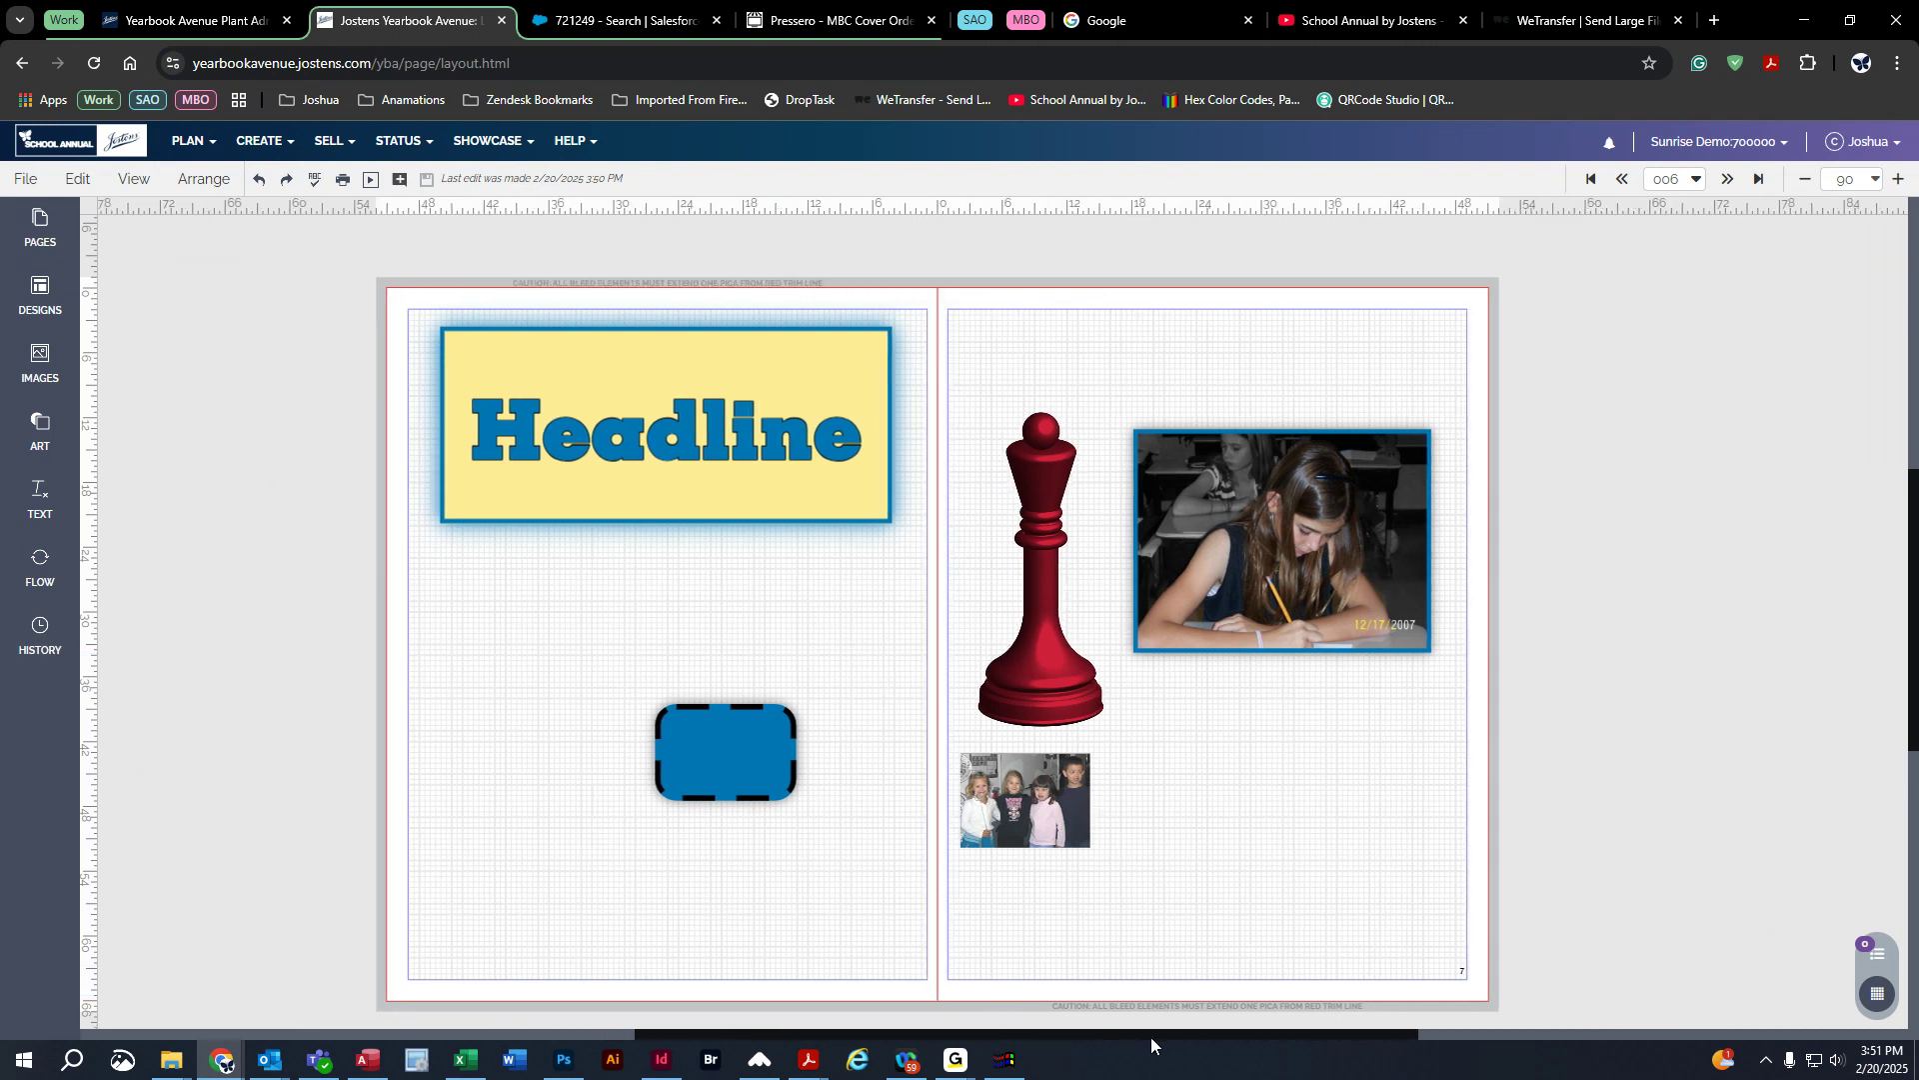
pyautogui.scroll(-1, 993, 656)
pyautogui.scroll(1, 992, 656)
# Step: Open page 001 for editing from the page ladder
pyautogui.click(187, 137)
pyautogui.click(195, 176)
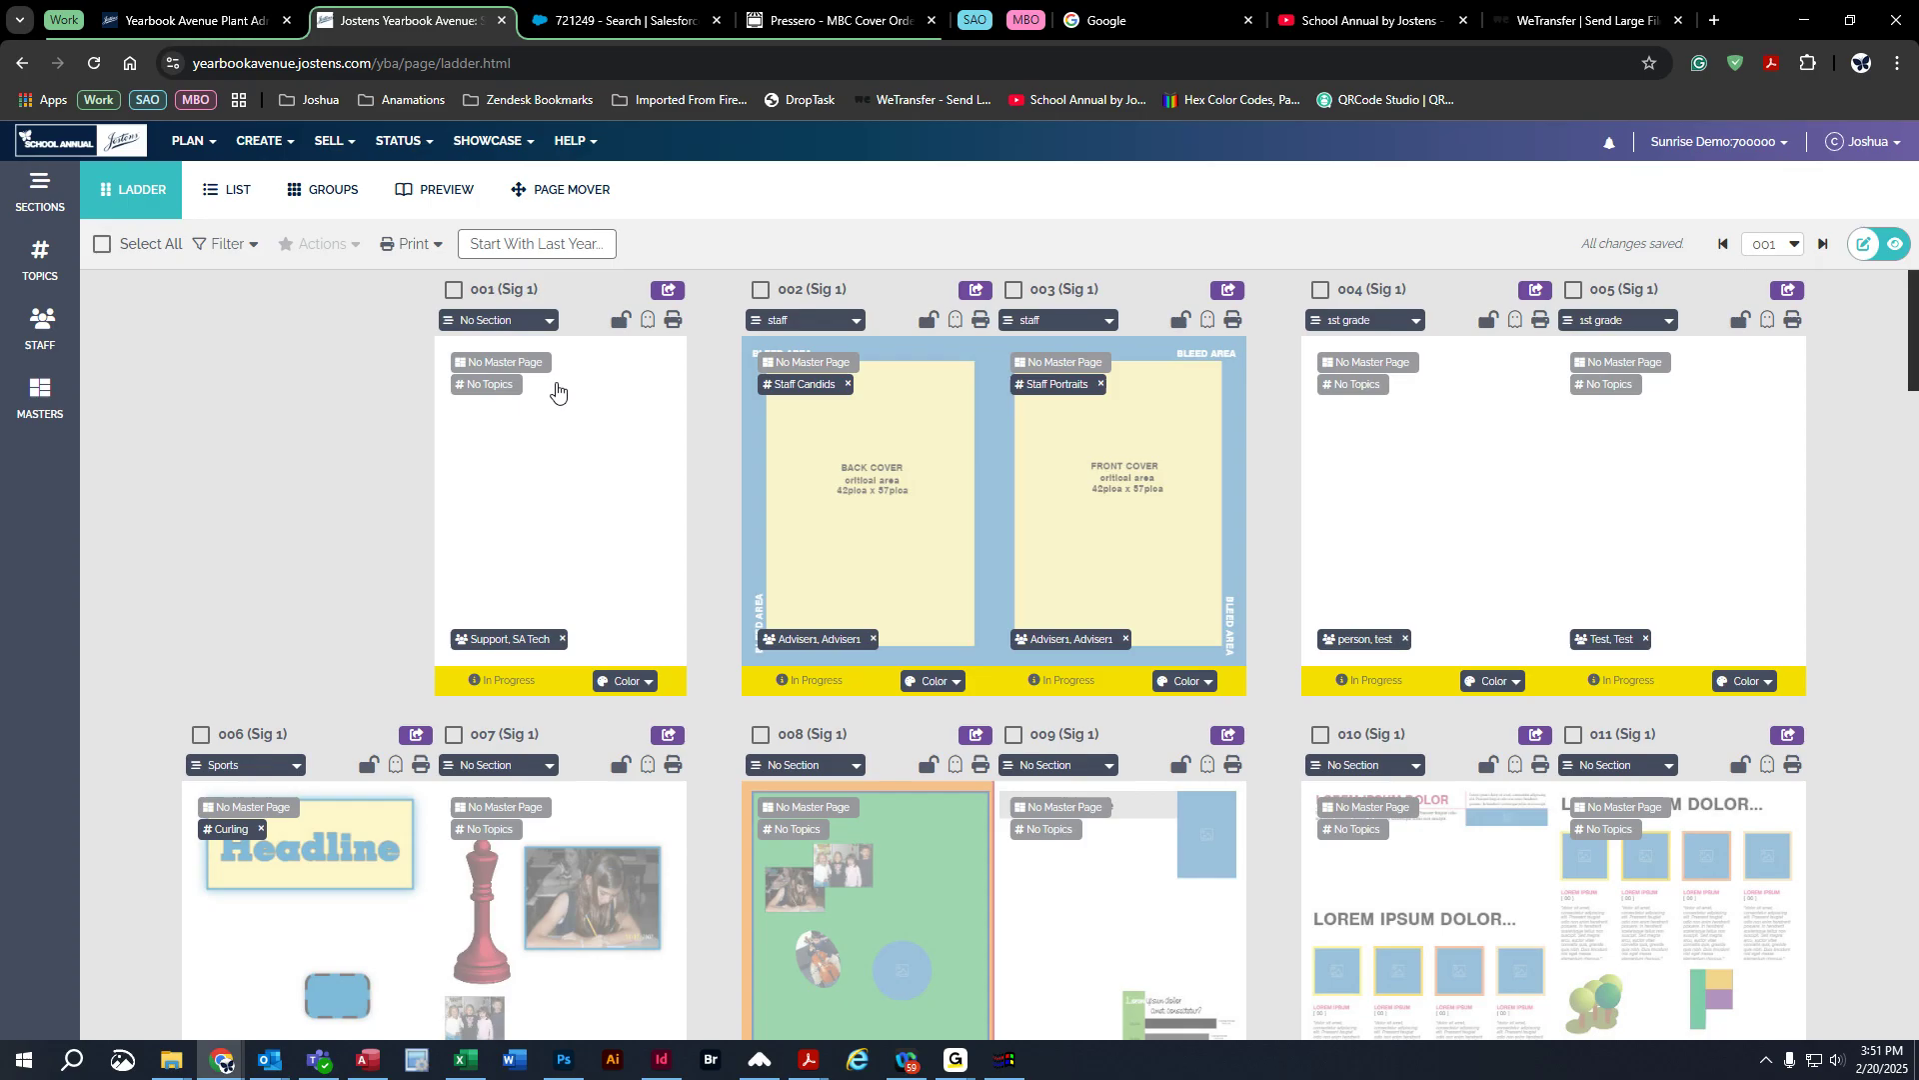
pyautogui.click(556, 456)
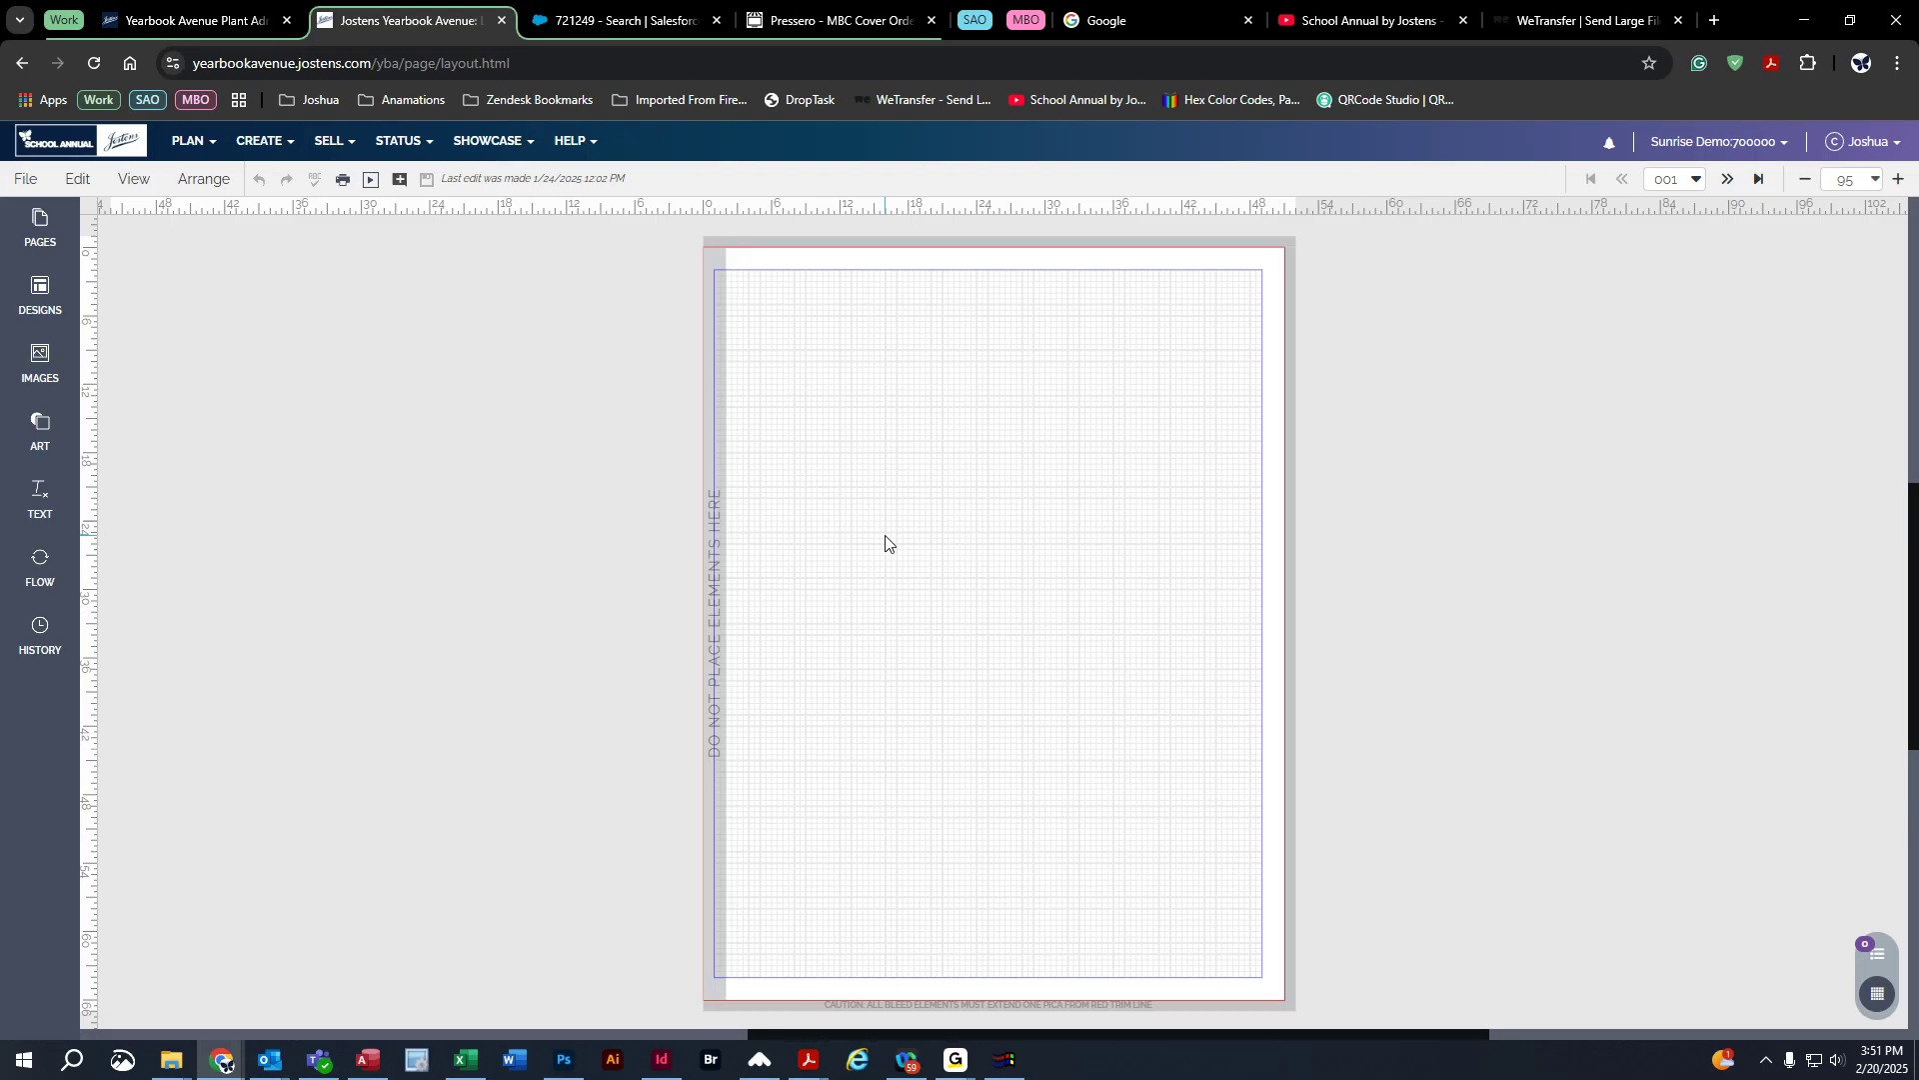
# Step: Place the older 9/17/2024 3:19 PM version from the history onto page 001
pyautogui.click(40, 629)
pyautogui.click(171, 491)
pyautogui.click(175, 491)
pyautogui.click(180, 499)
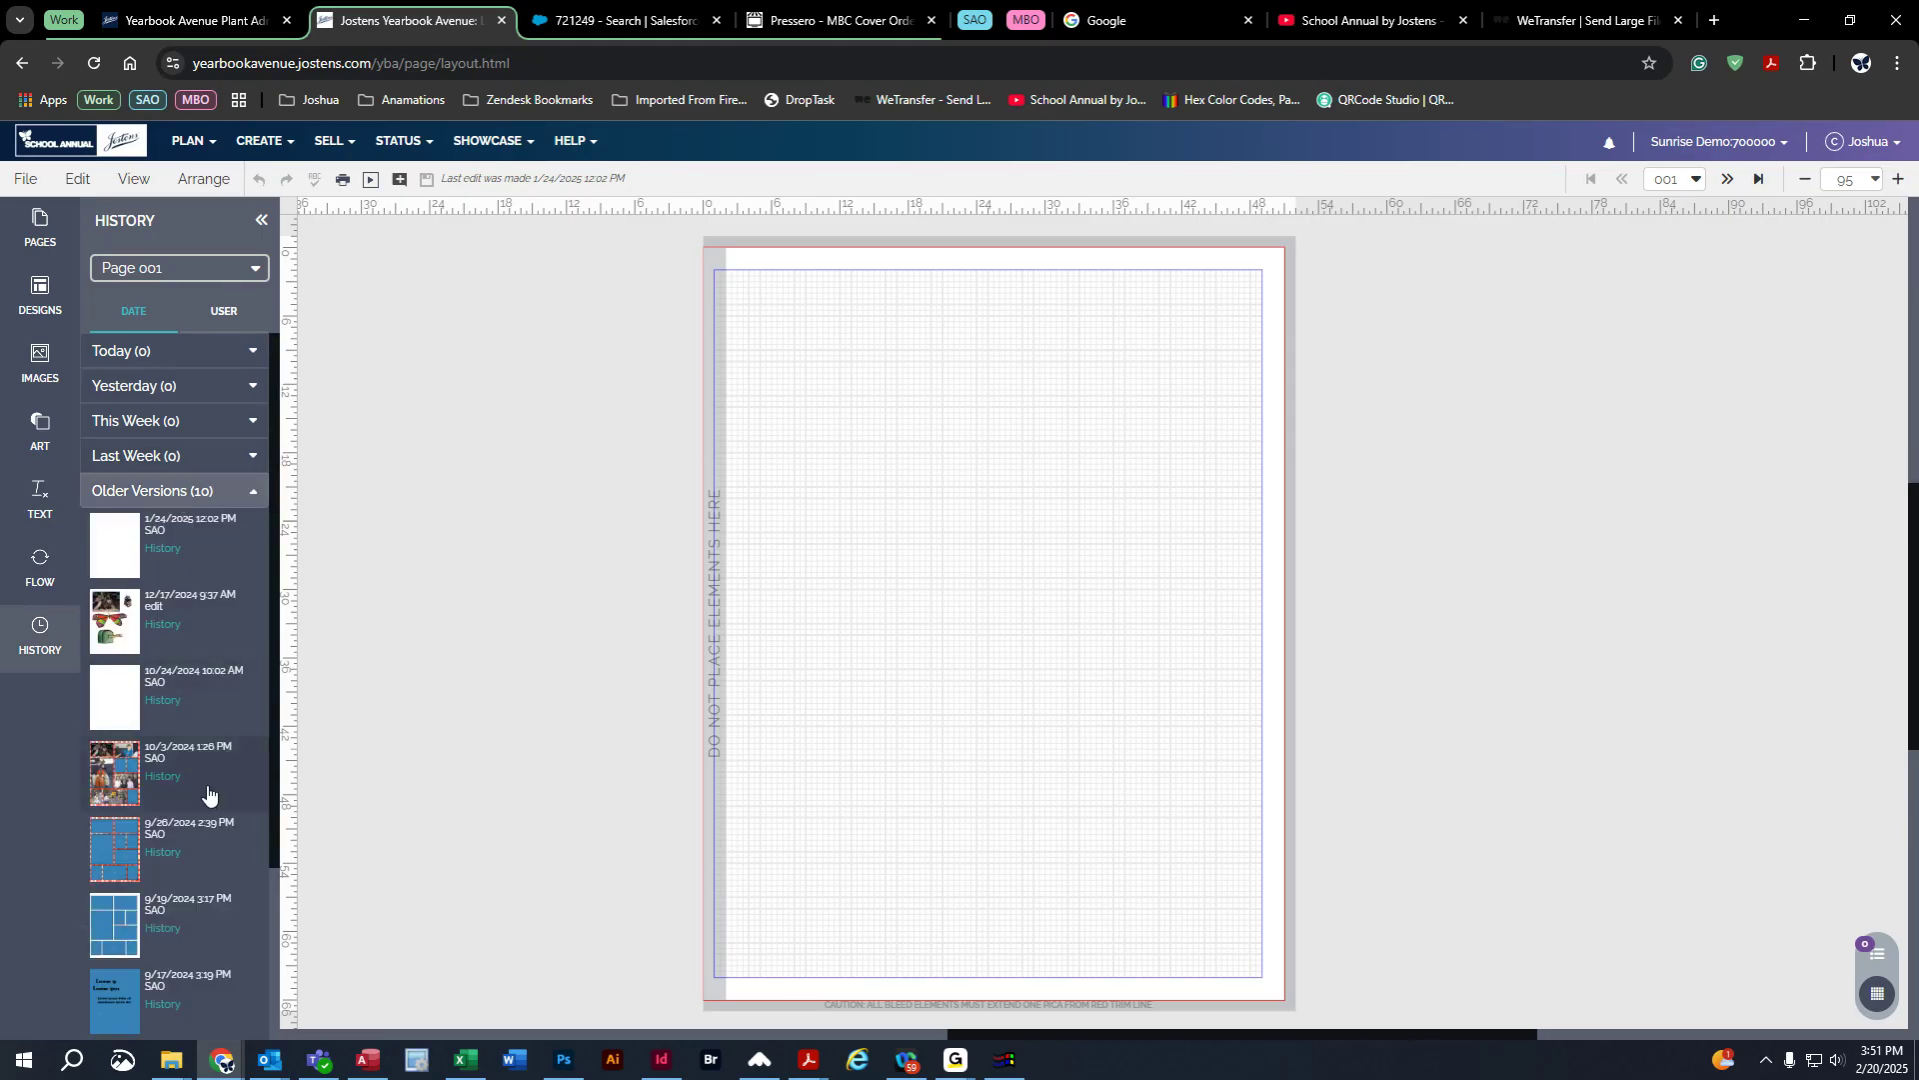
pyautogui.scroll(-3, 208, 788)
pyautogui.moveTo(114, 738); pyautogui.dragTo(1106, 572)
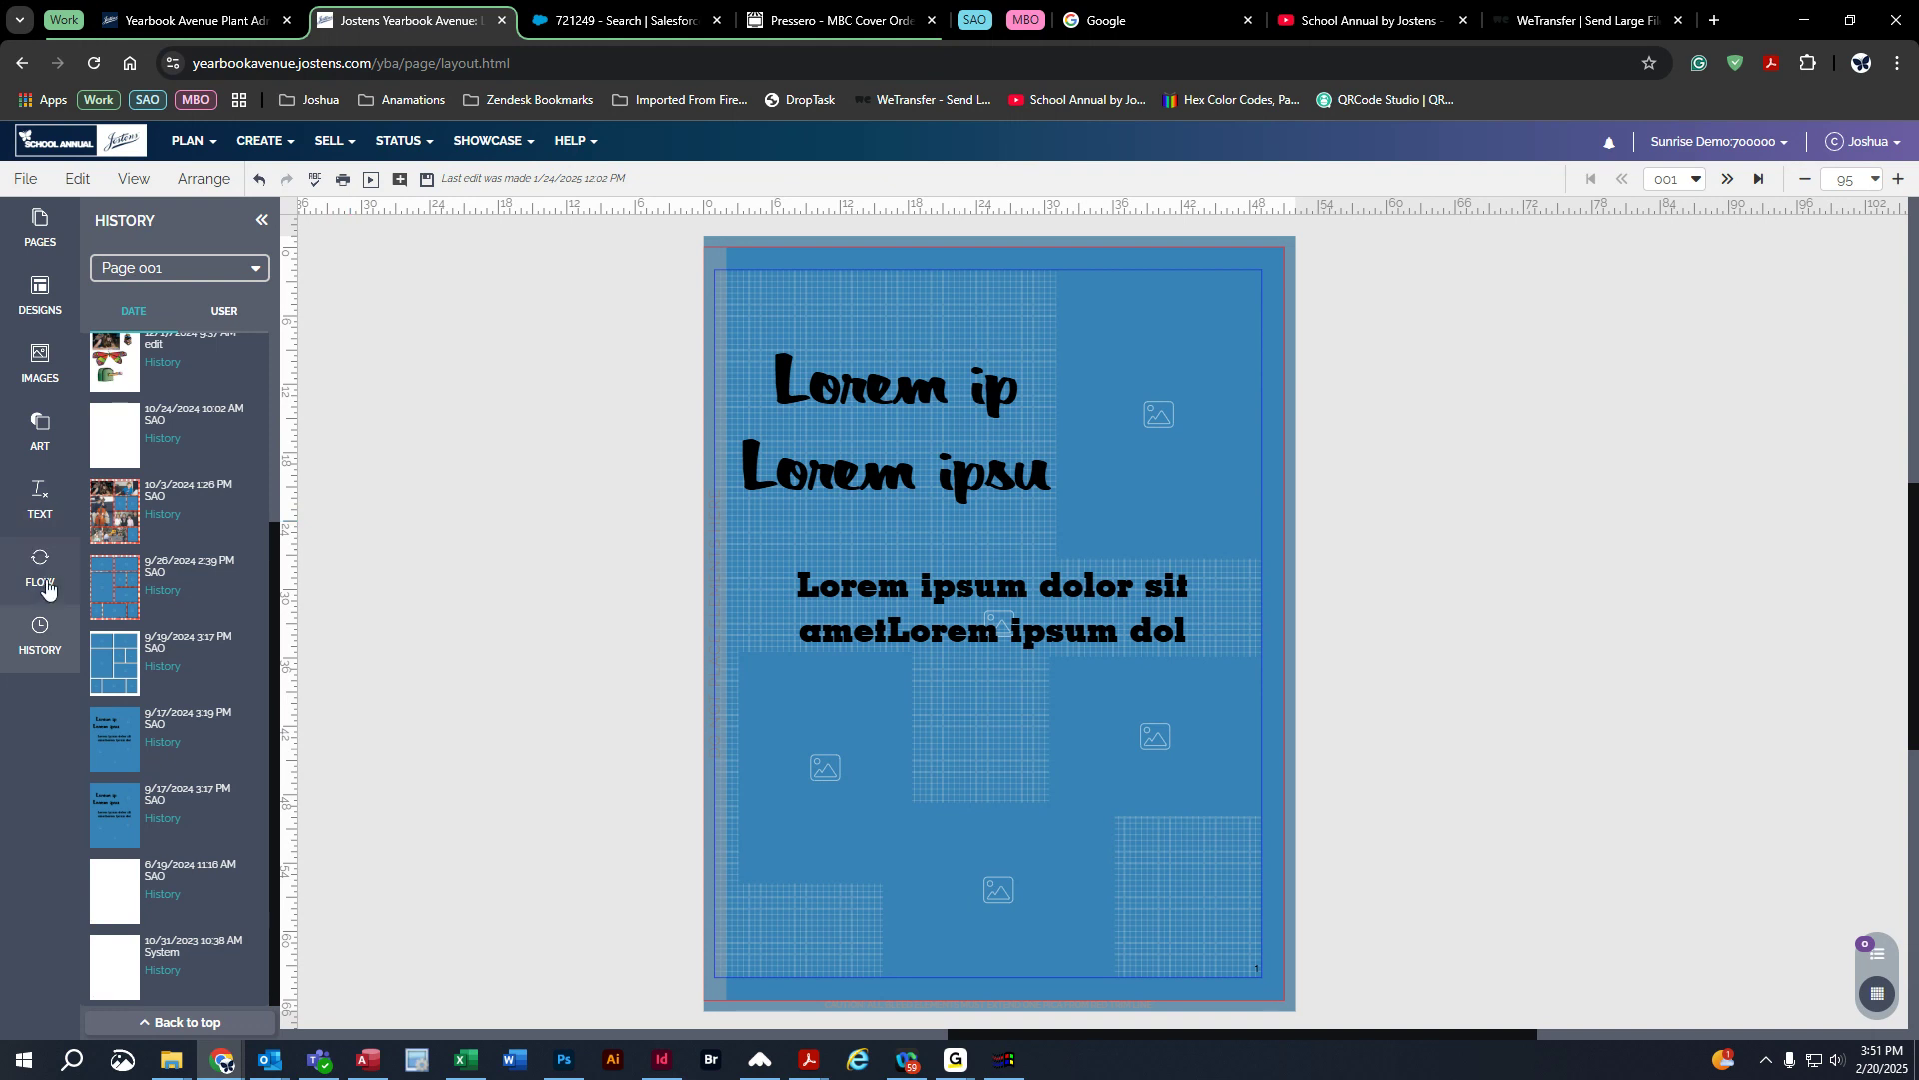
# Step: Show the images of the Student Life activity folder
pyautogui.click(52, 360)
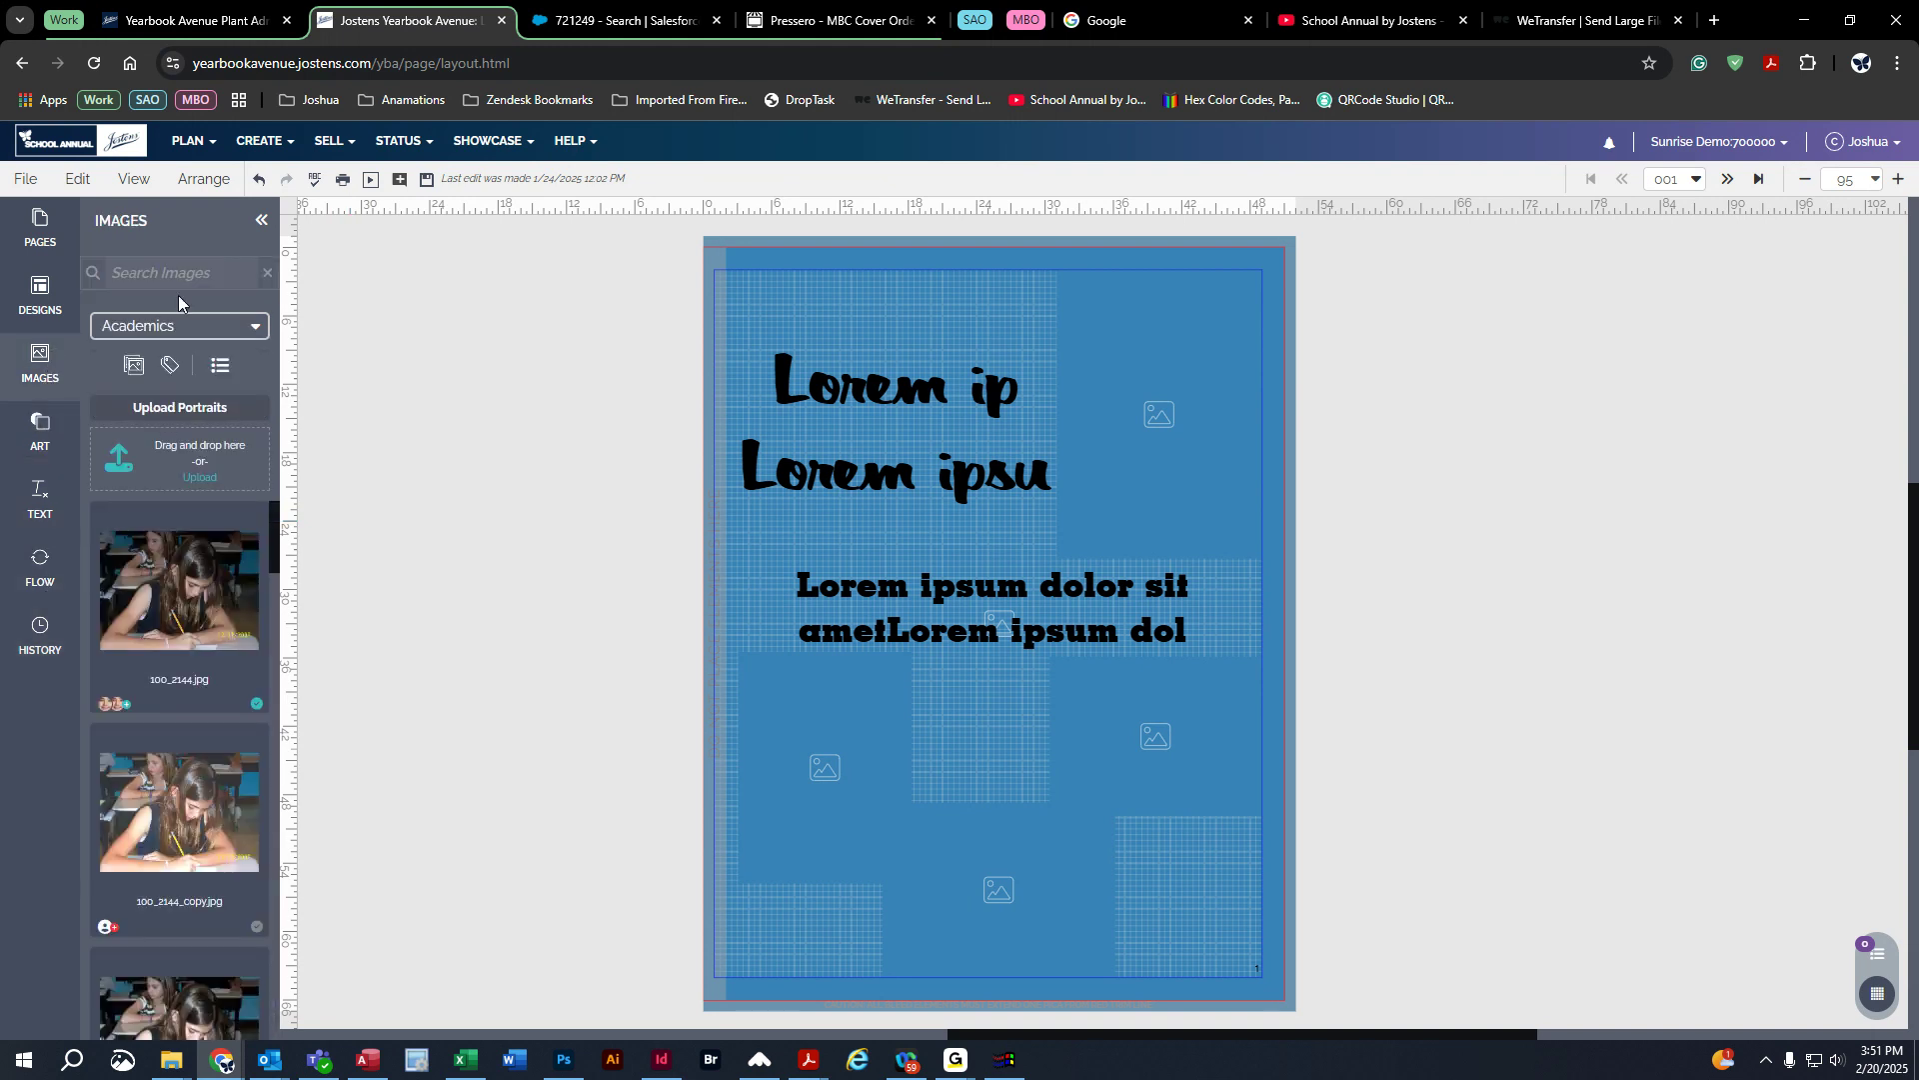
pyautogui.click(165, 326)
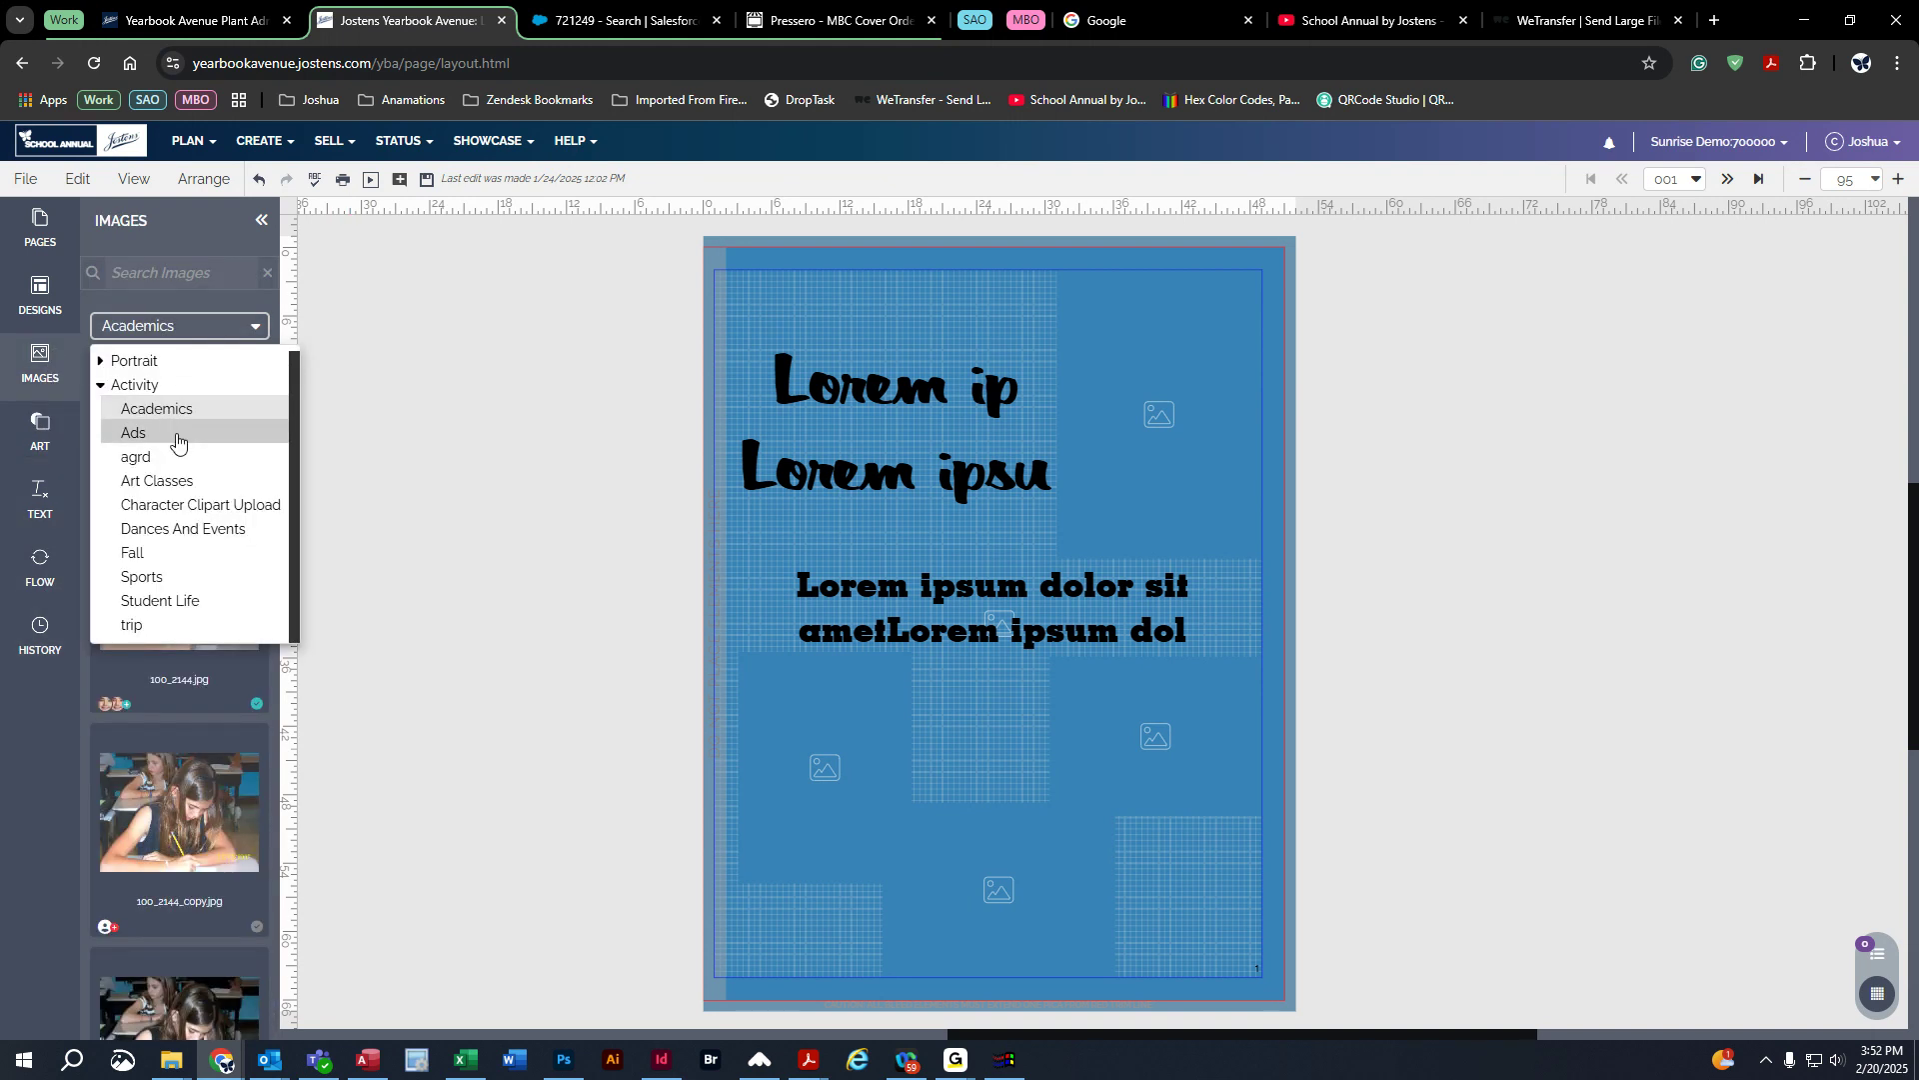
pyautogui.click(192, 604)
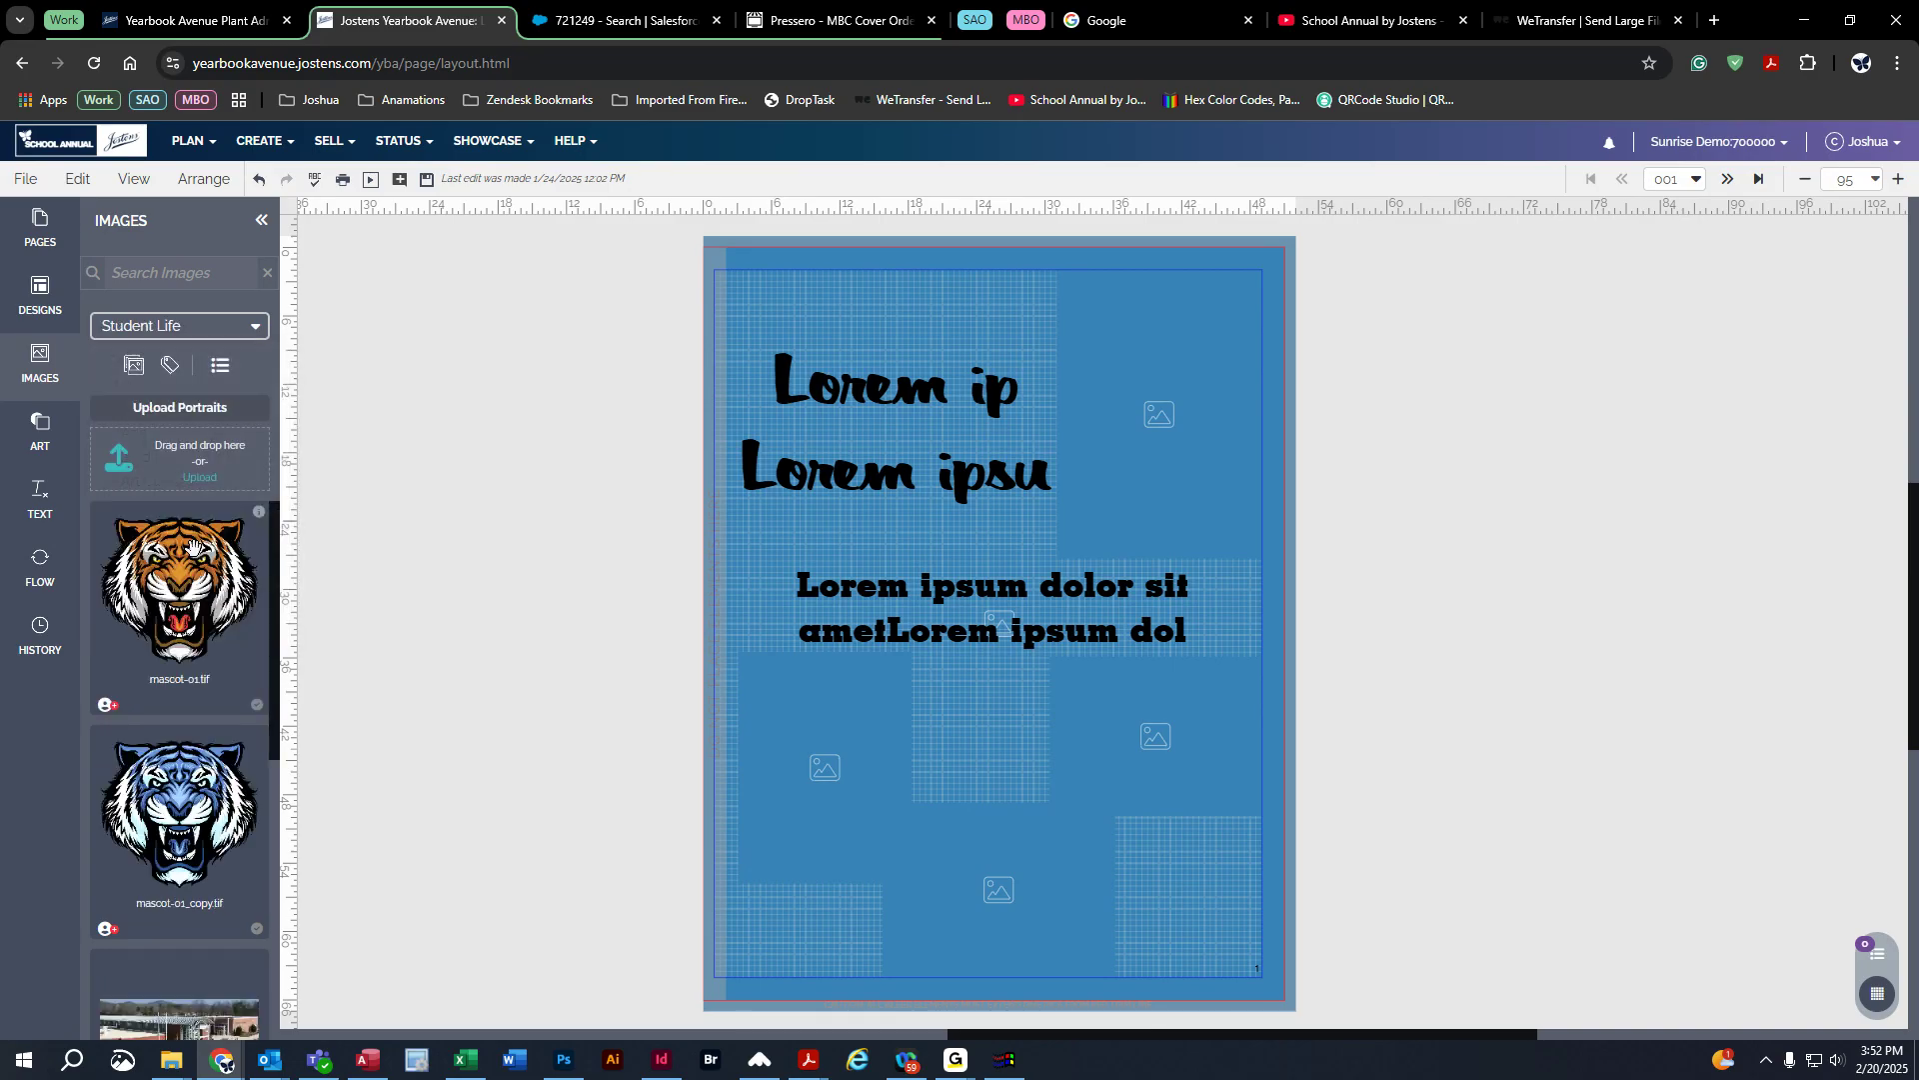
# Step: Save page 001 and open the cover status information
pyautogui.click(400, 142)
pyautogui.click(409, 198)
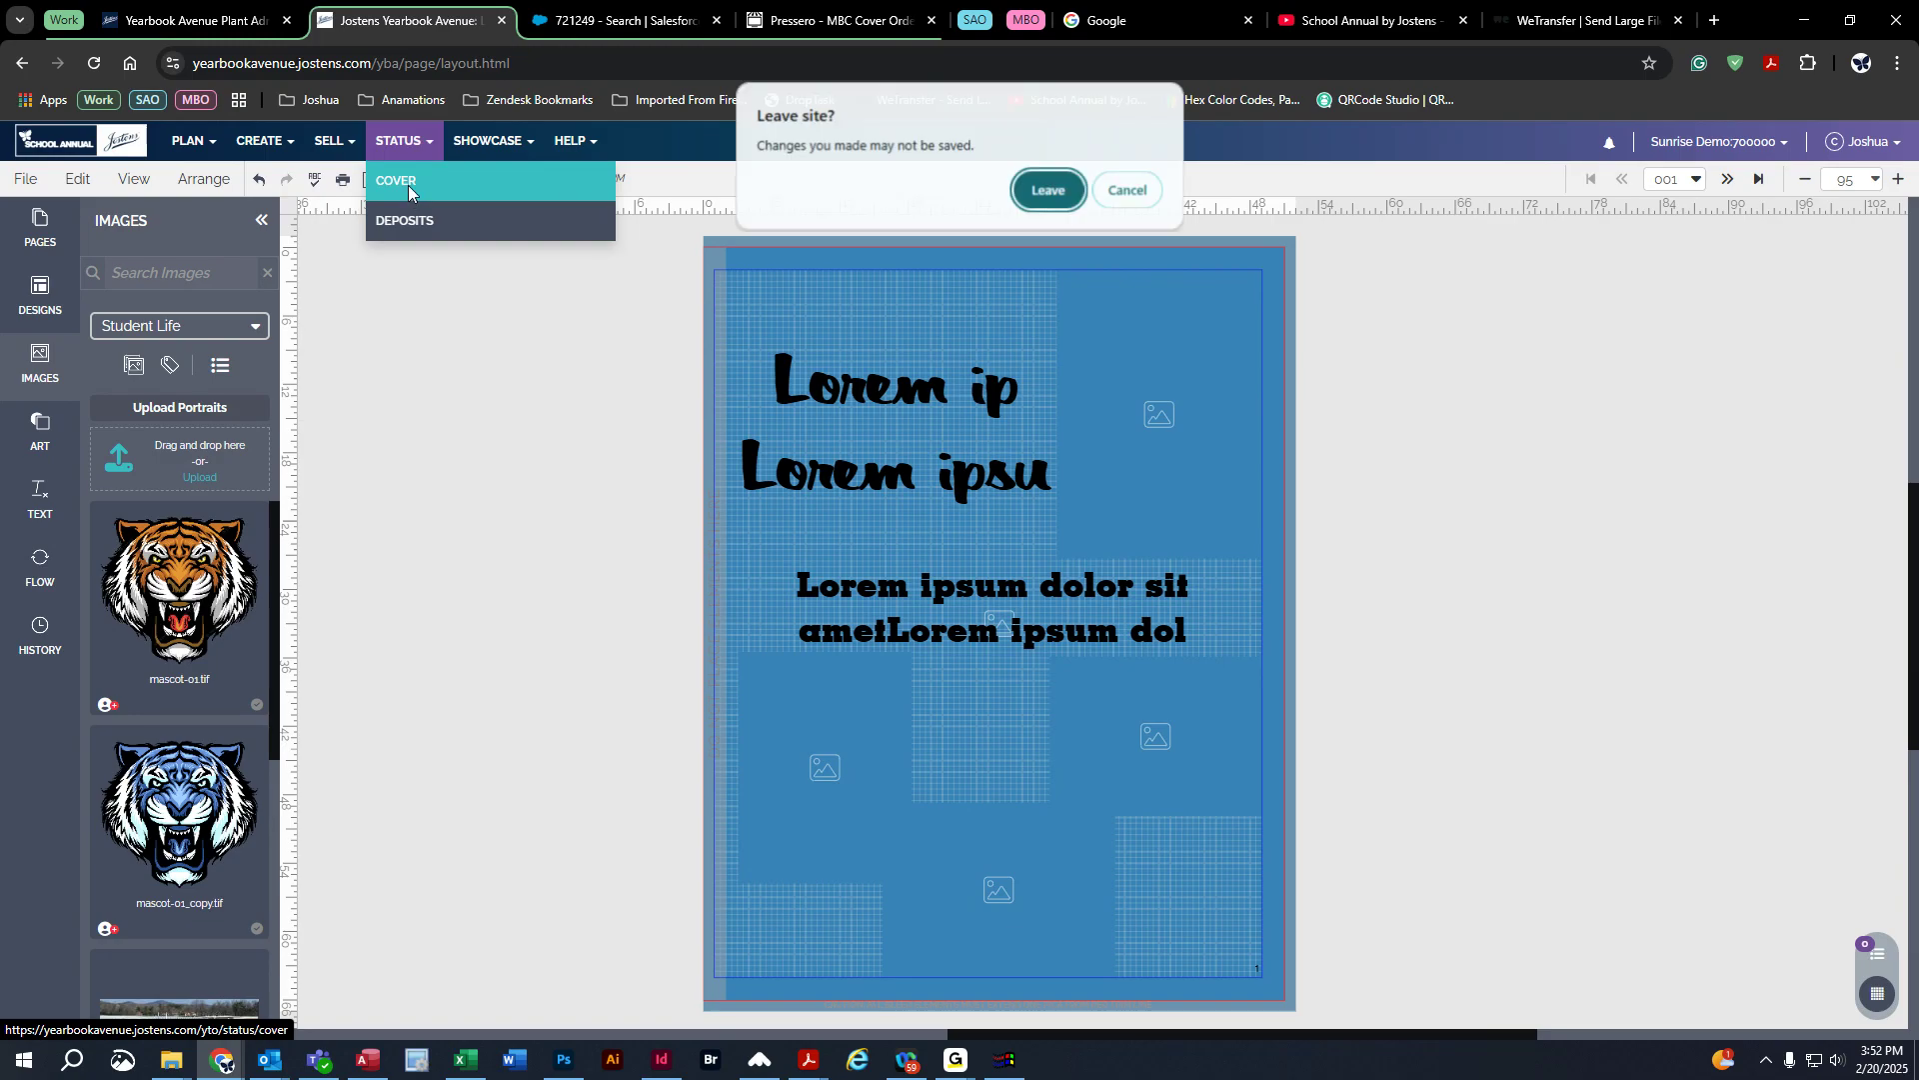
pyautogui.click(1124, 195)
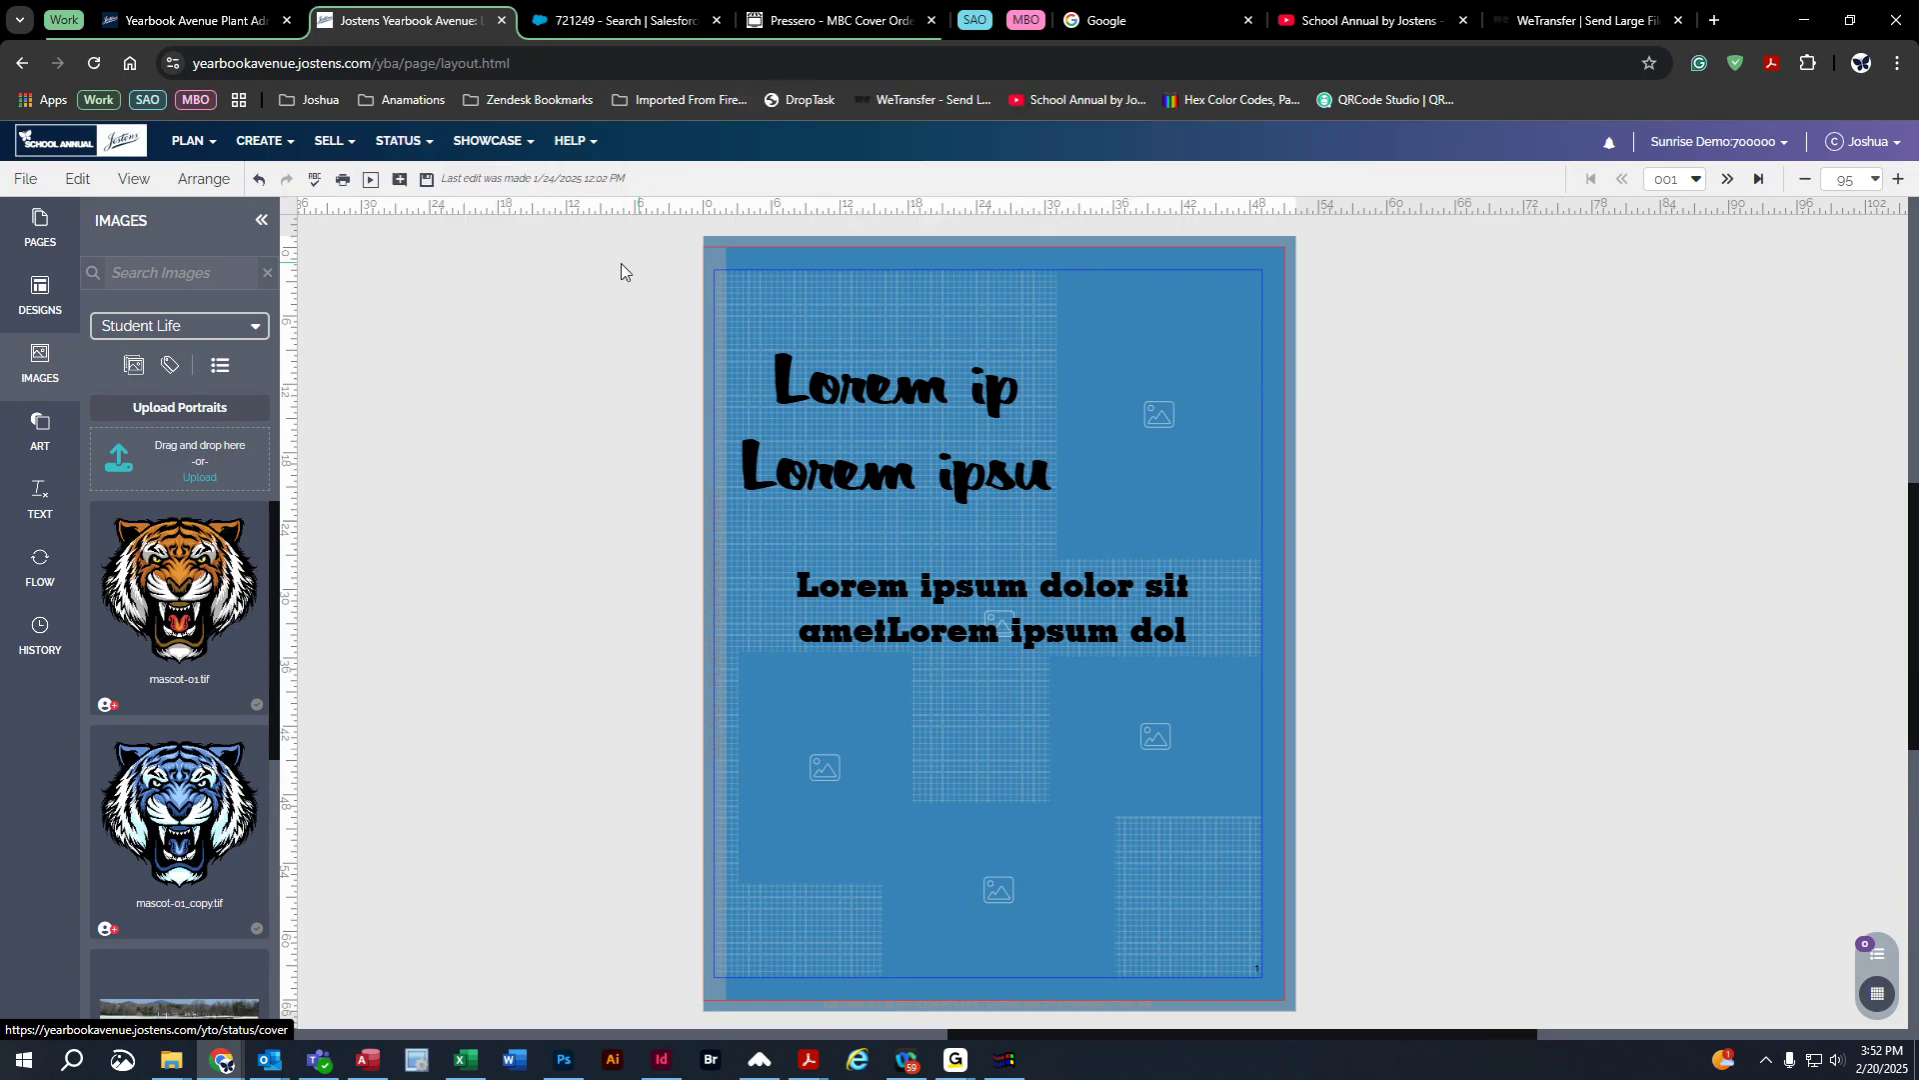
pyautogui.click(428, 182)
pyautogui.click(406, 134)
pyautogui.click(409, 194)
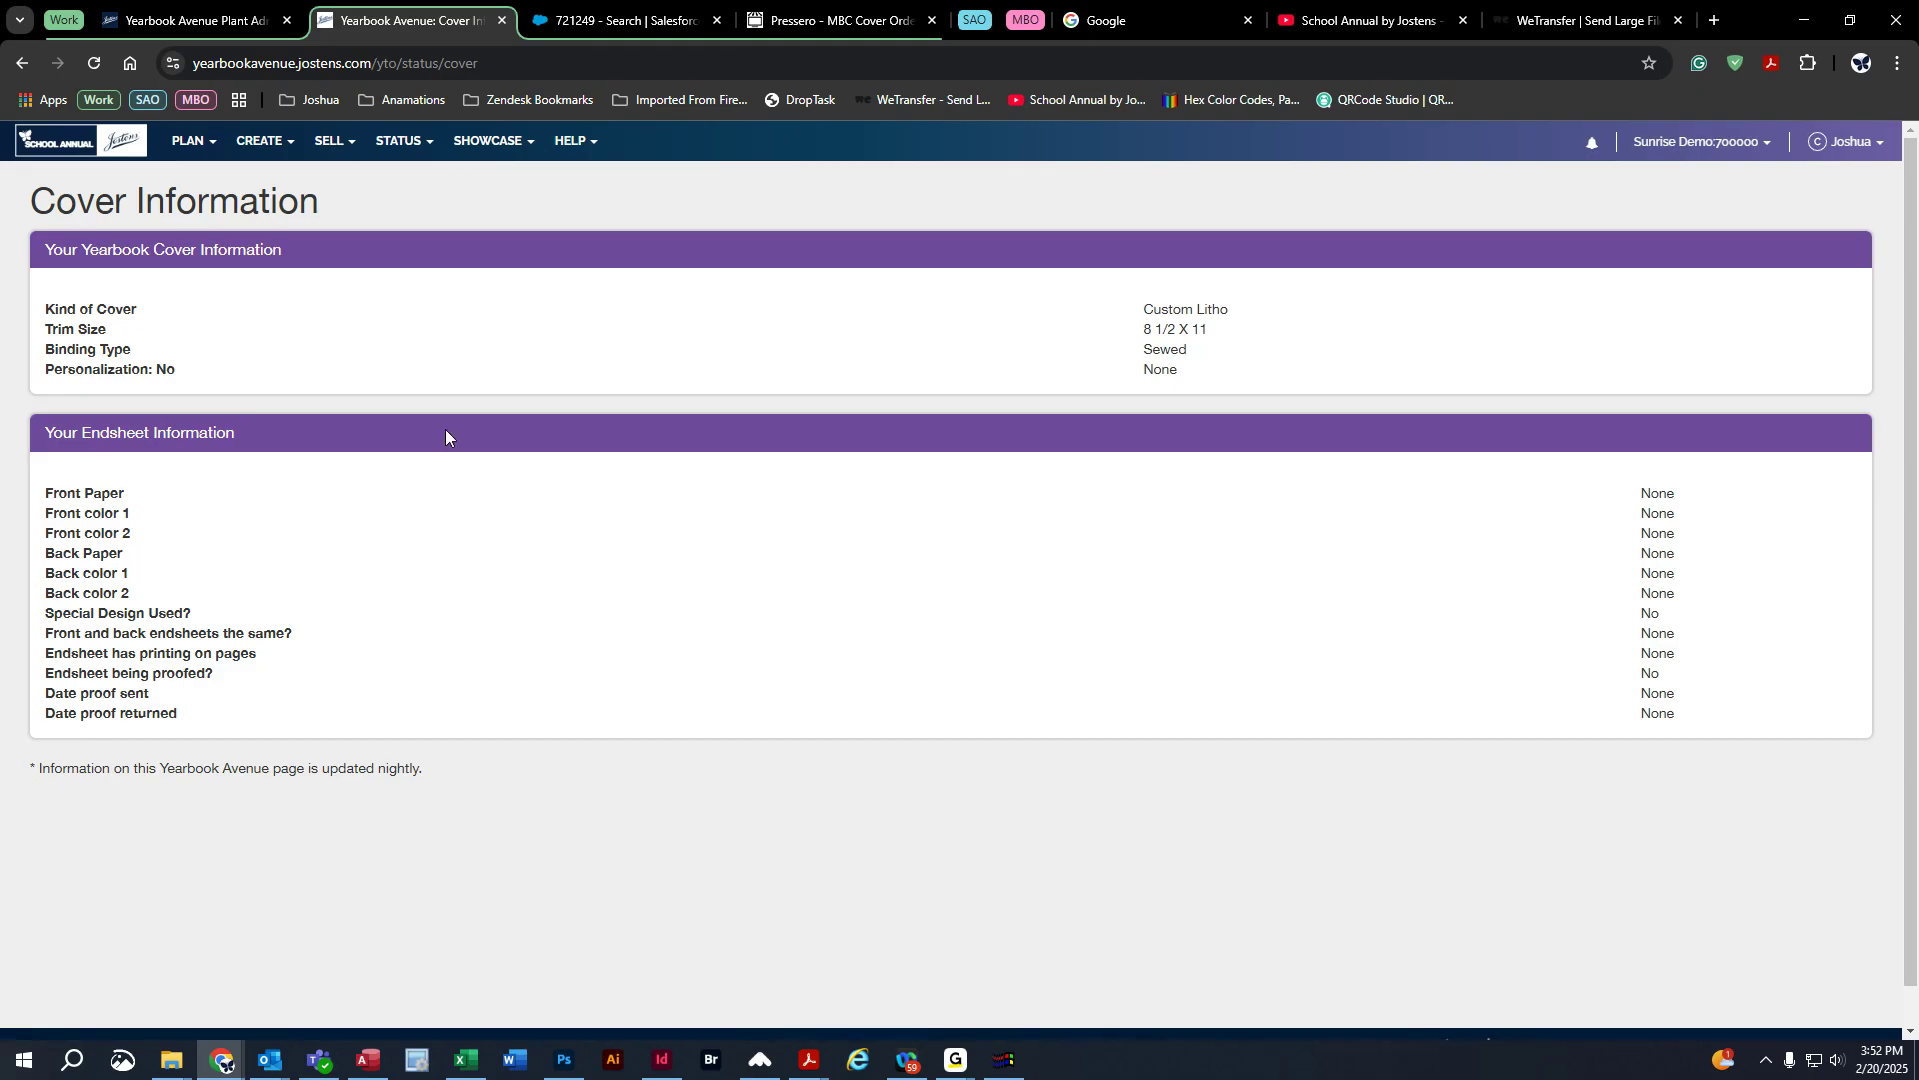
# Step: Return to the page designer and place mascot-01.tif in the bottom centre image box of page 001
pyautogui.click(268, 143)
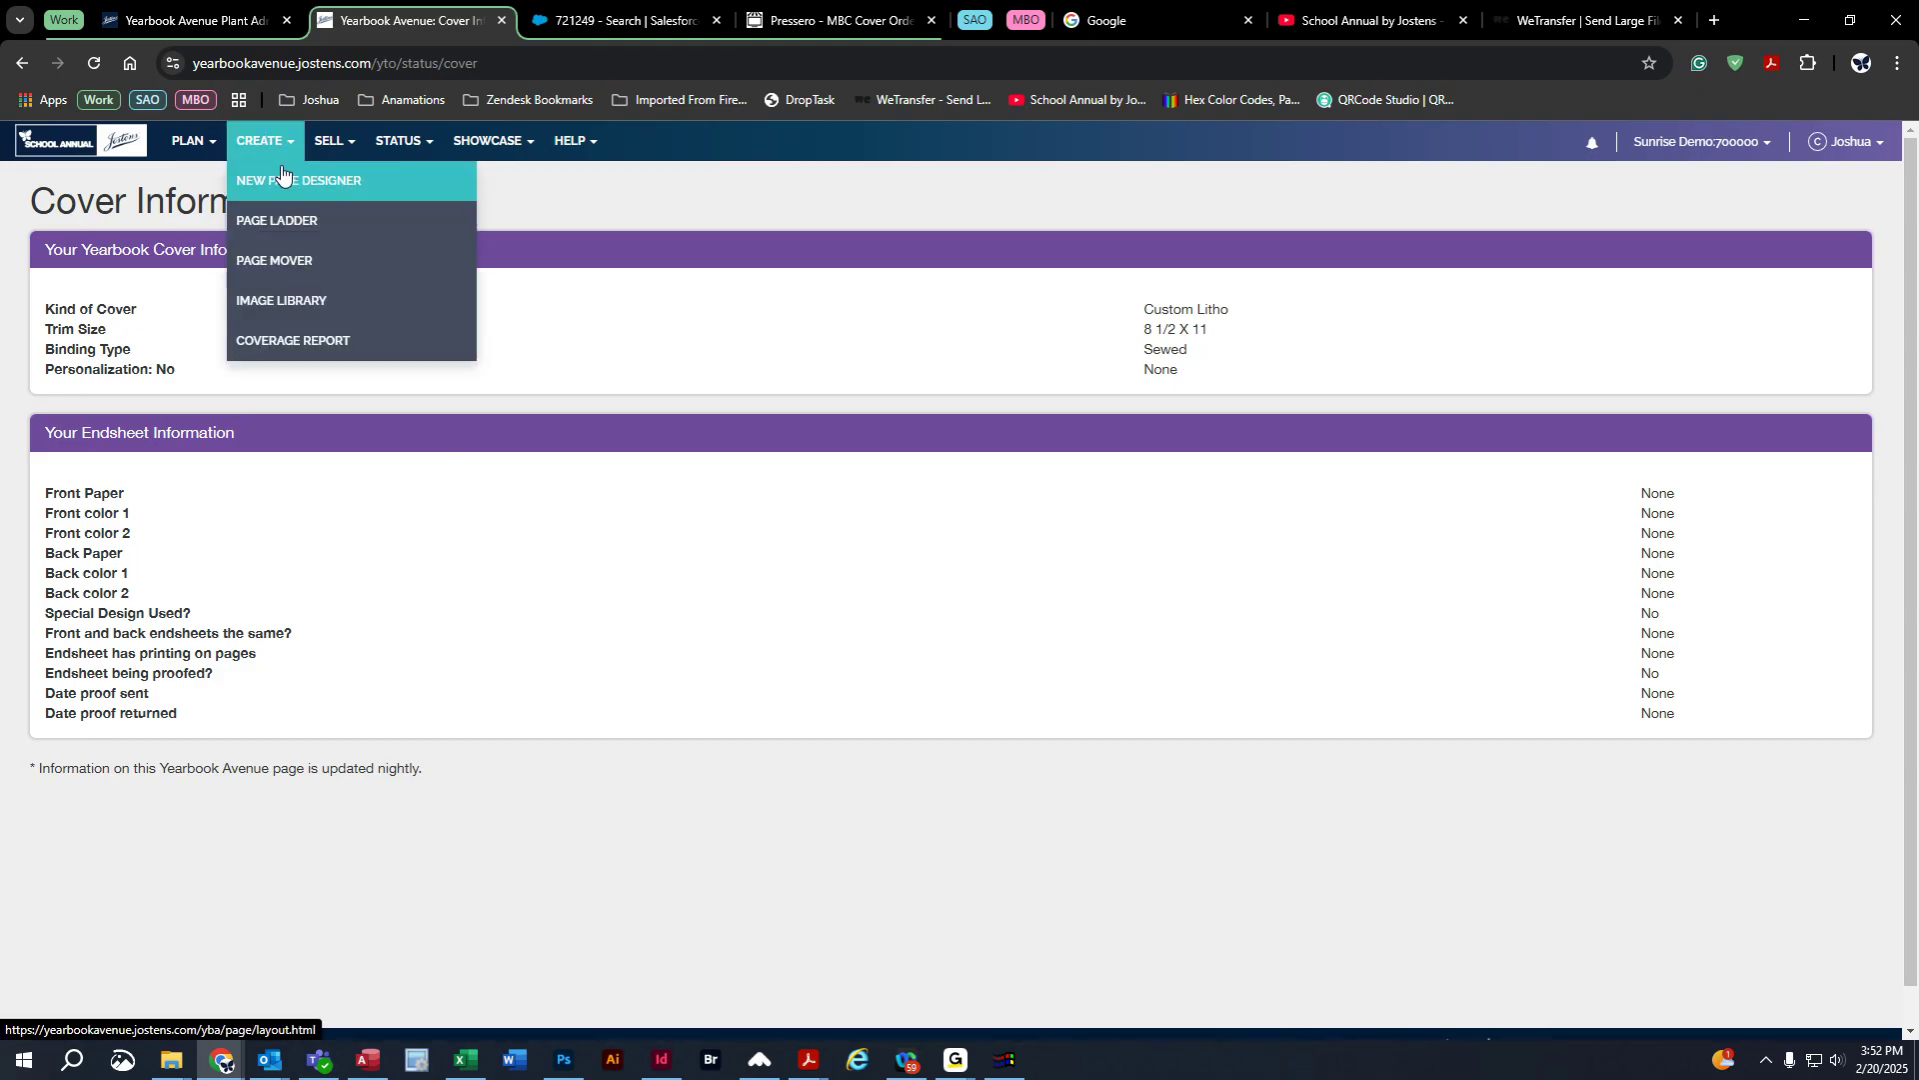
pyautogui.click(280, 182)
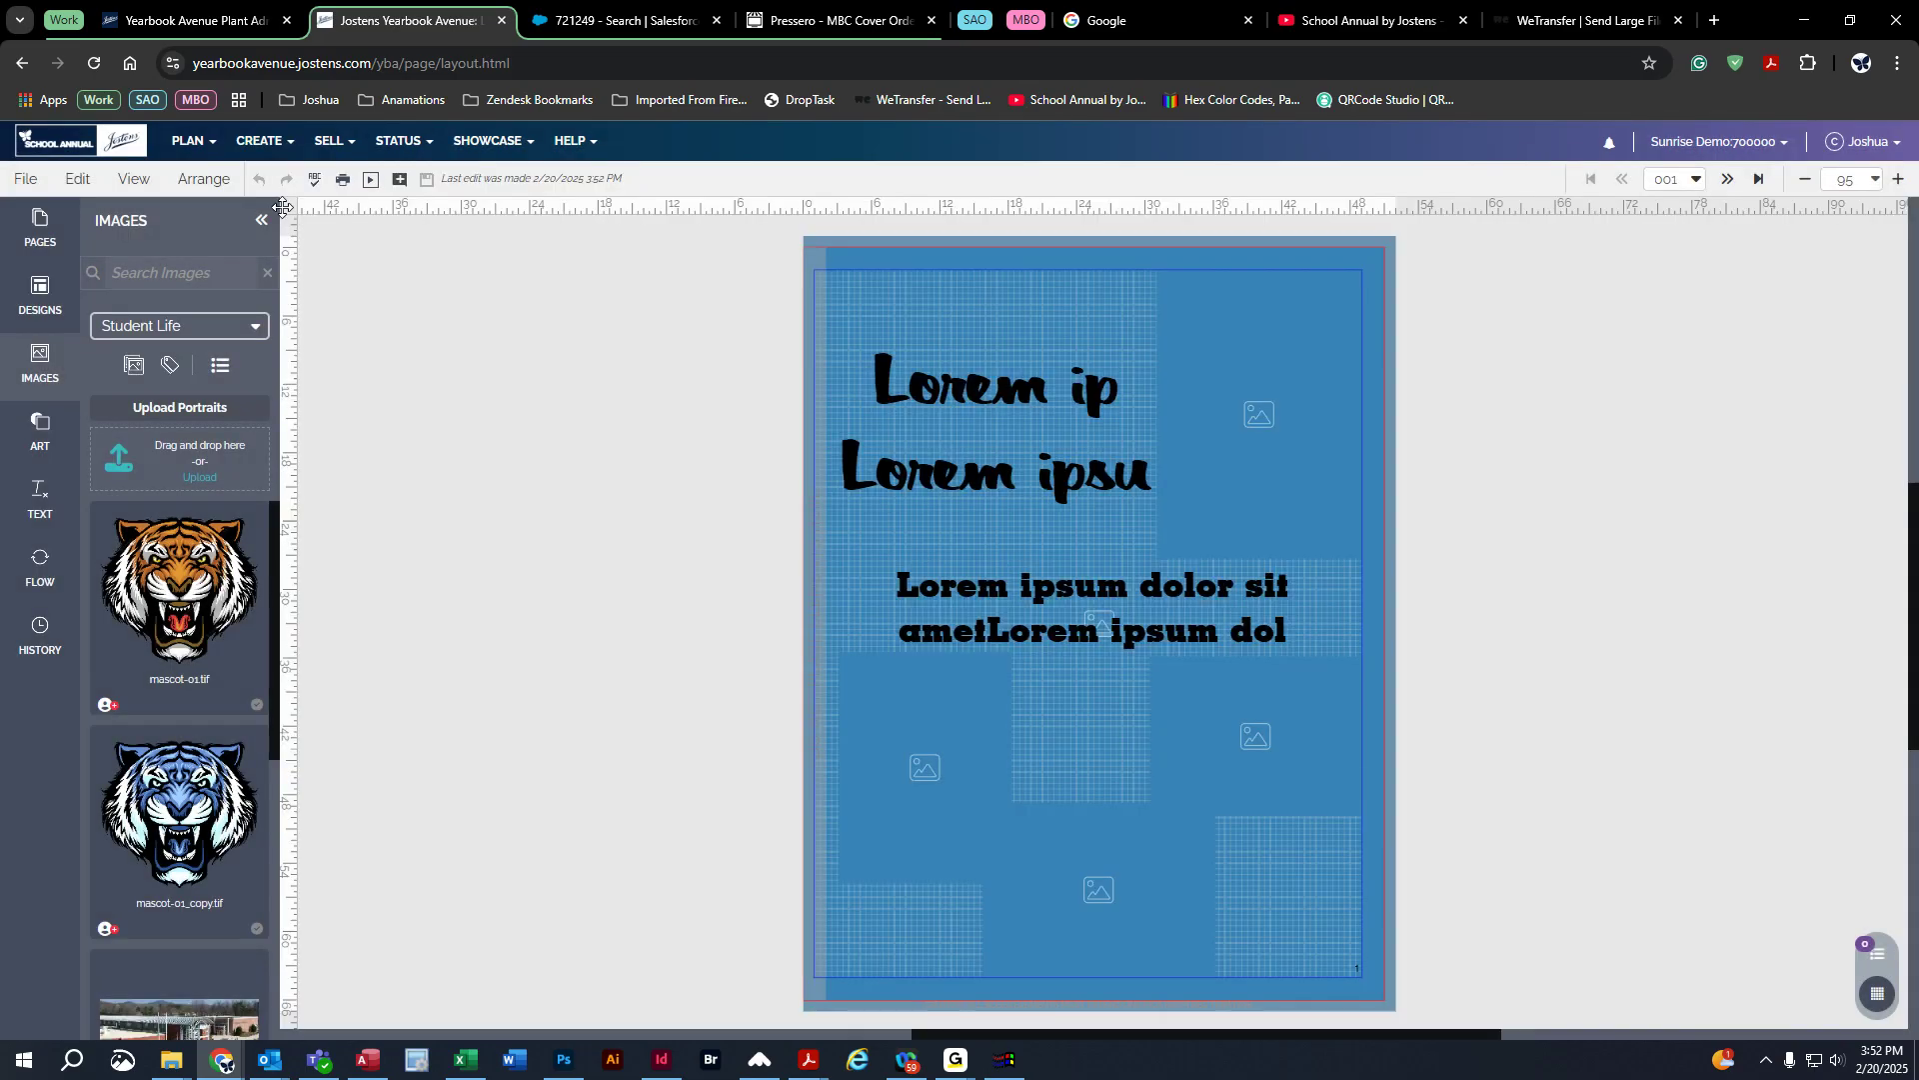
pyautogui.moveTo(152, 603); pyautogui.dragTo(1088, 910)
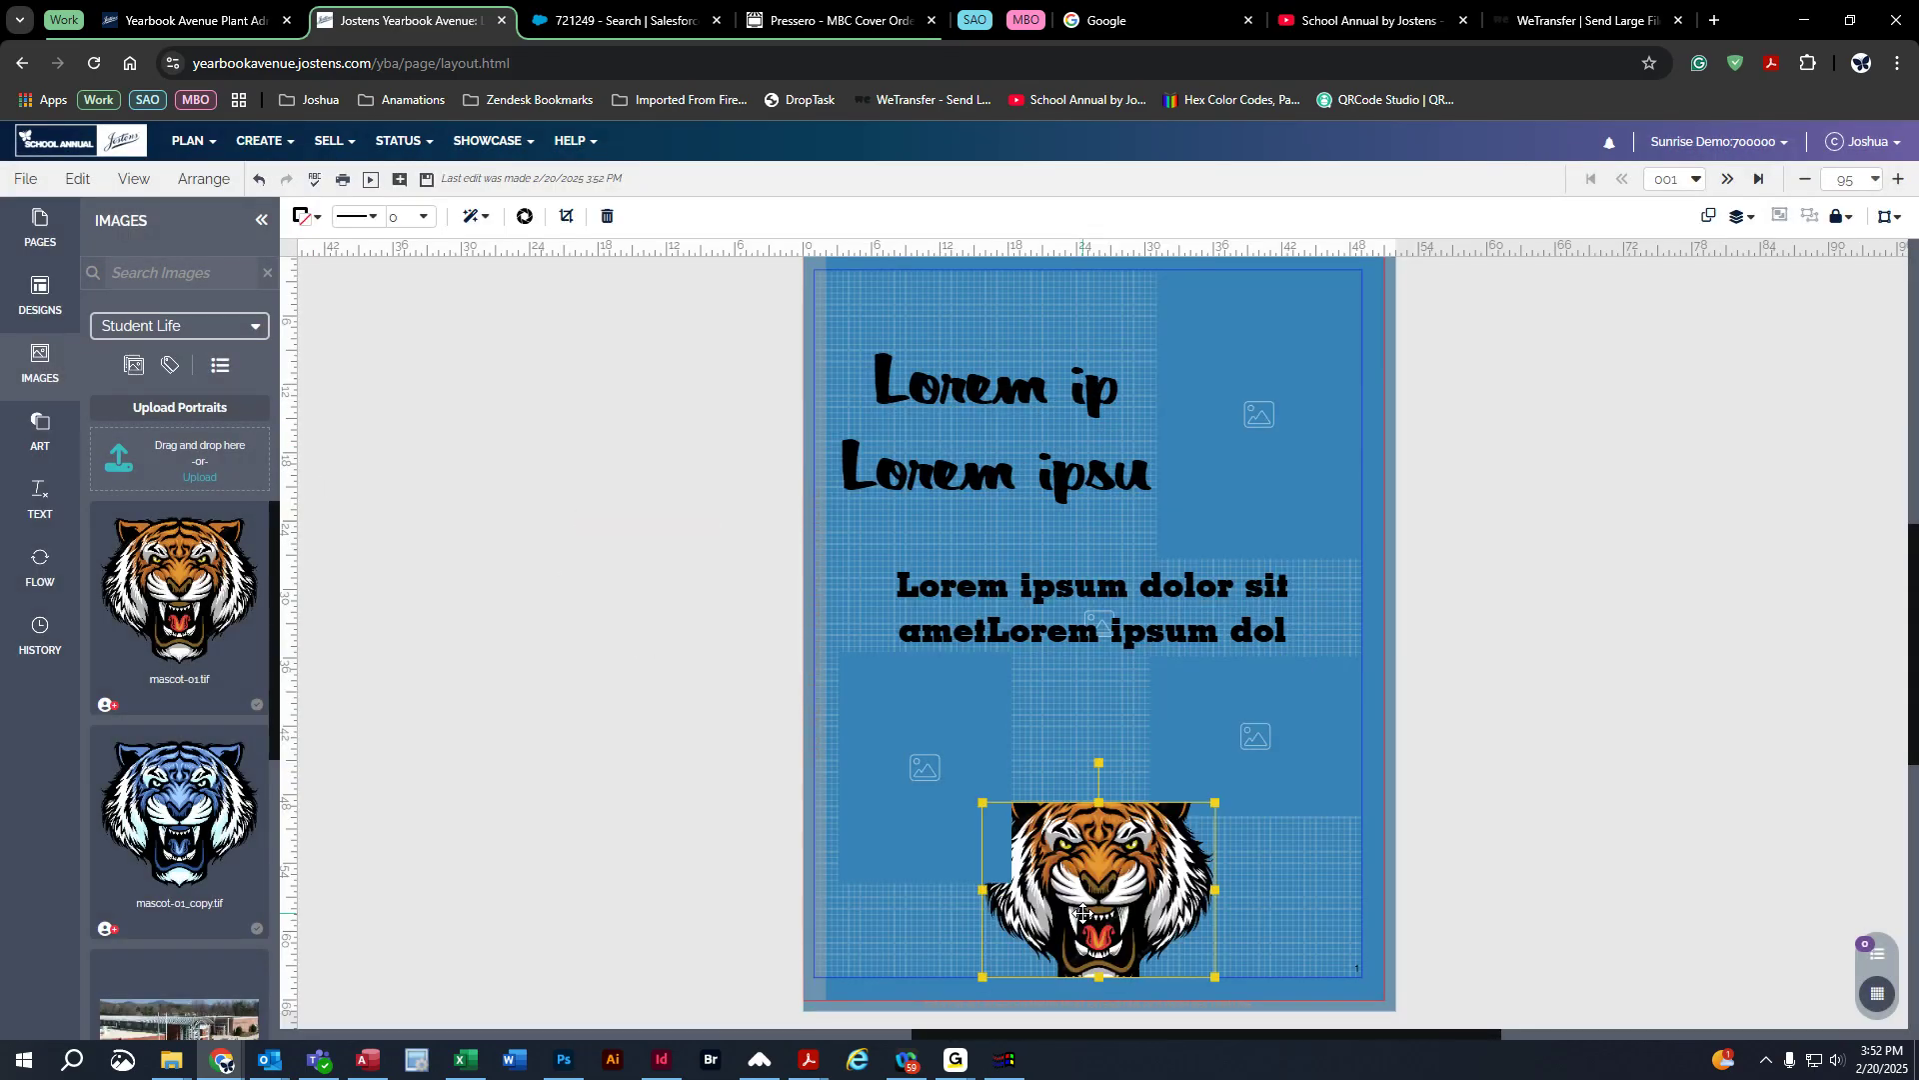
# Step: Place the school building photo NHS-FrontMMG.jpg in the lower-left image box of page 001
pyautogui.scroll(-2, 101, 702)
pyautogui.scroll(-1, 101, 703)
pyautogui.moveTo(160, 782); pyautogui.dragTo(1052, 668)
pyautogui.moveTo(147, 771); pyautogui.dragTo(915, 733)
# Step: Place Roy the Bangle.tif in the upper-right image box and Test Photo.tif in the box below it
pyautogui.moveTo(205, 955); pyautogui.dragTo(1288, 366)
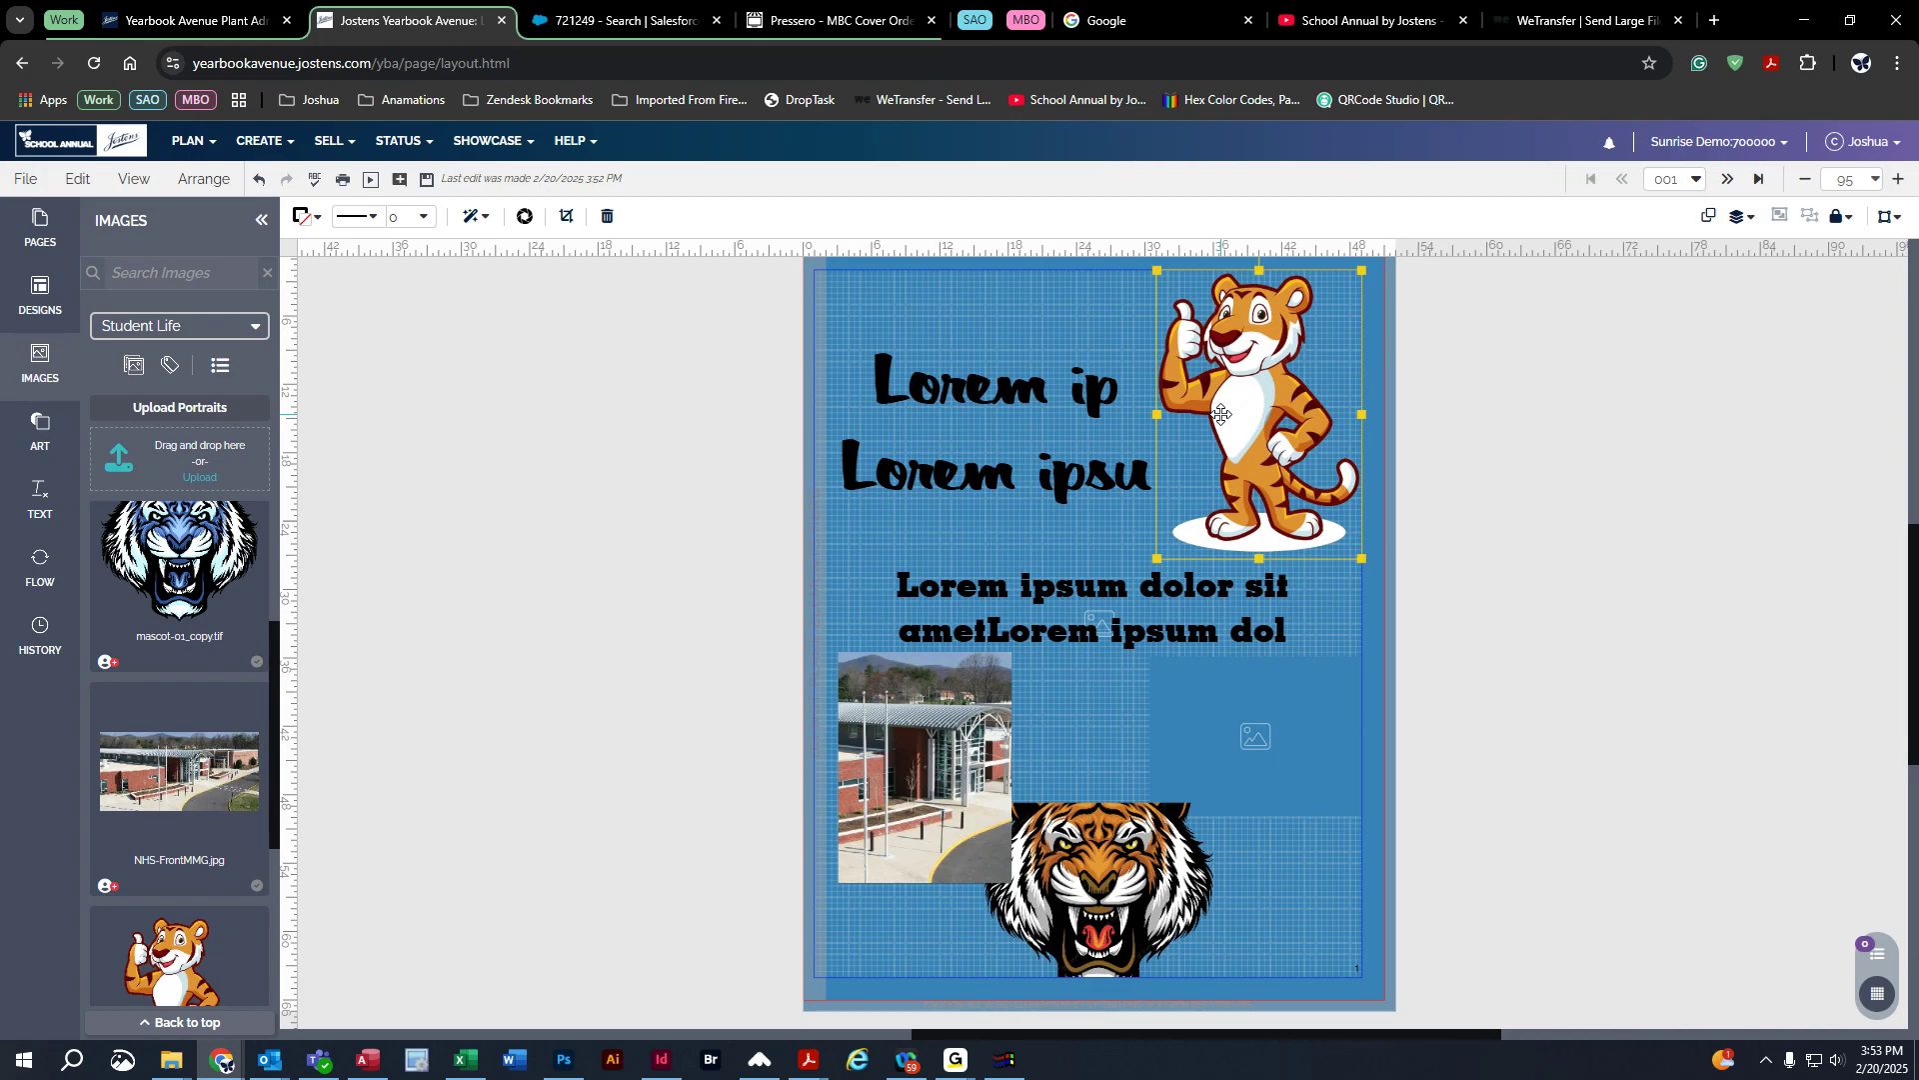
pyautogui.moveTo(271, 630); pyautogui.dragTo(280, 795)
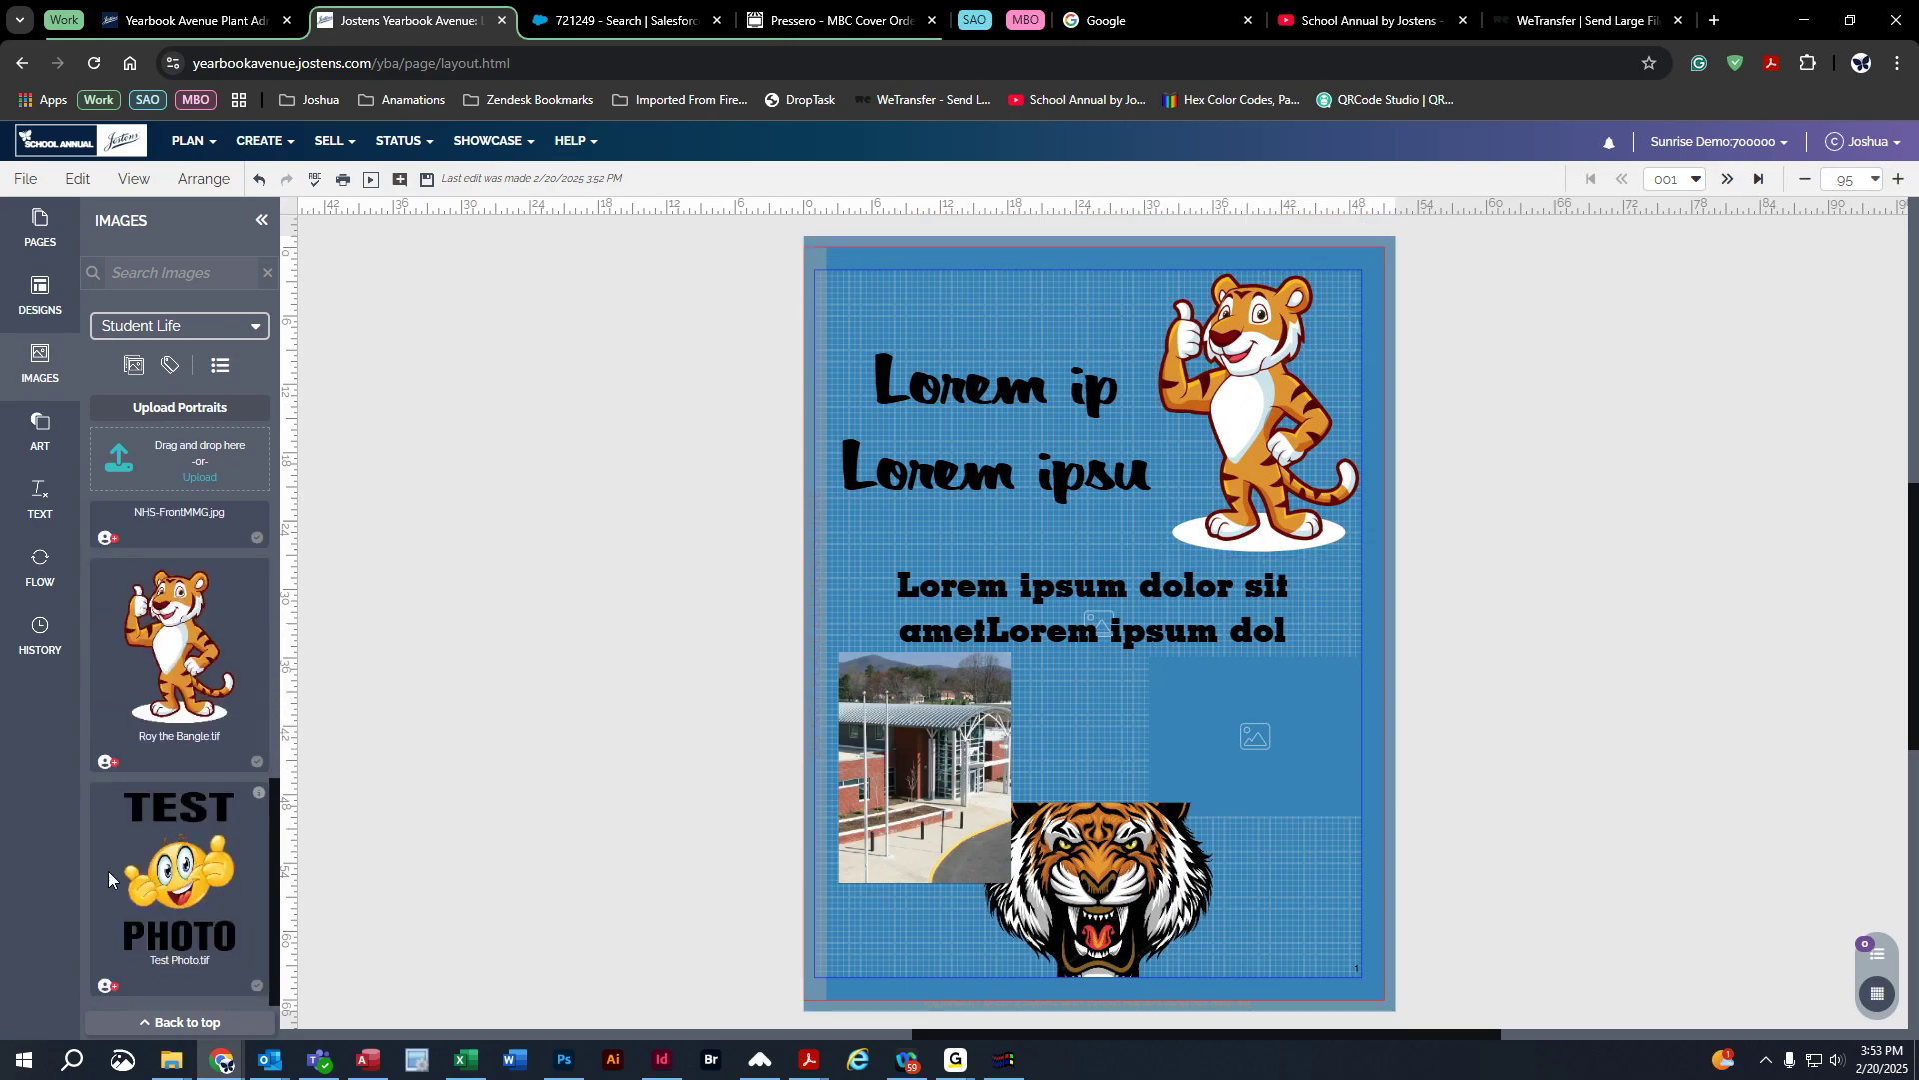
pyautogui.moveTo(148, 868); pyautogui.dragTo(1236, 733)
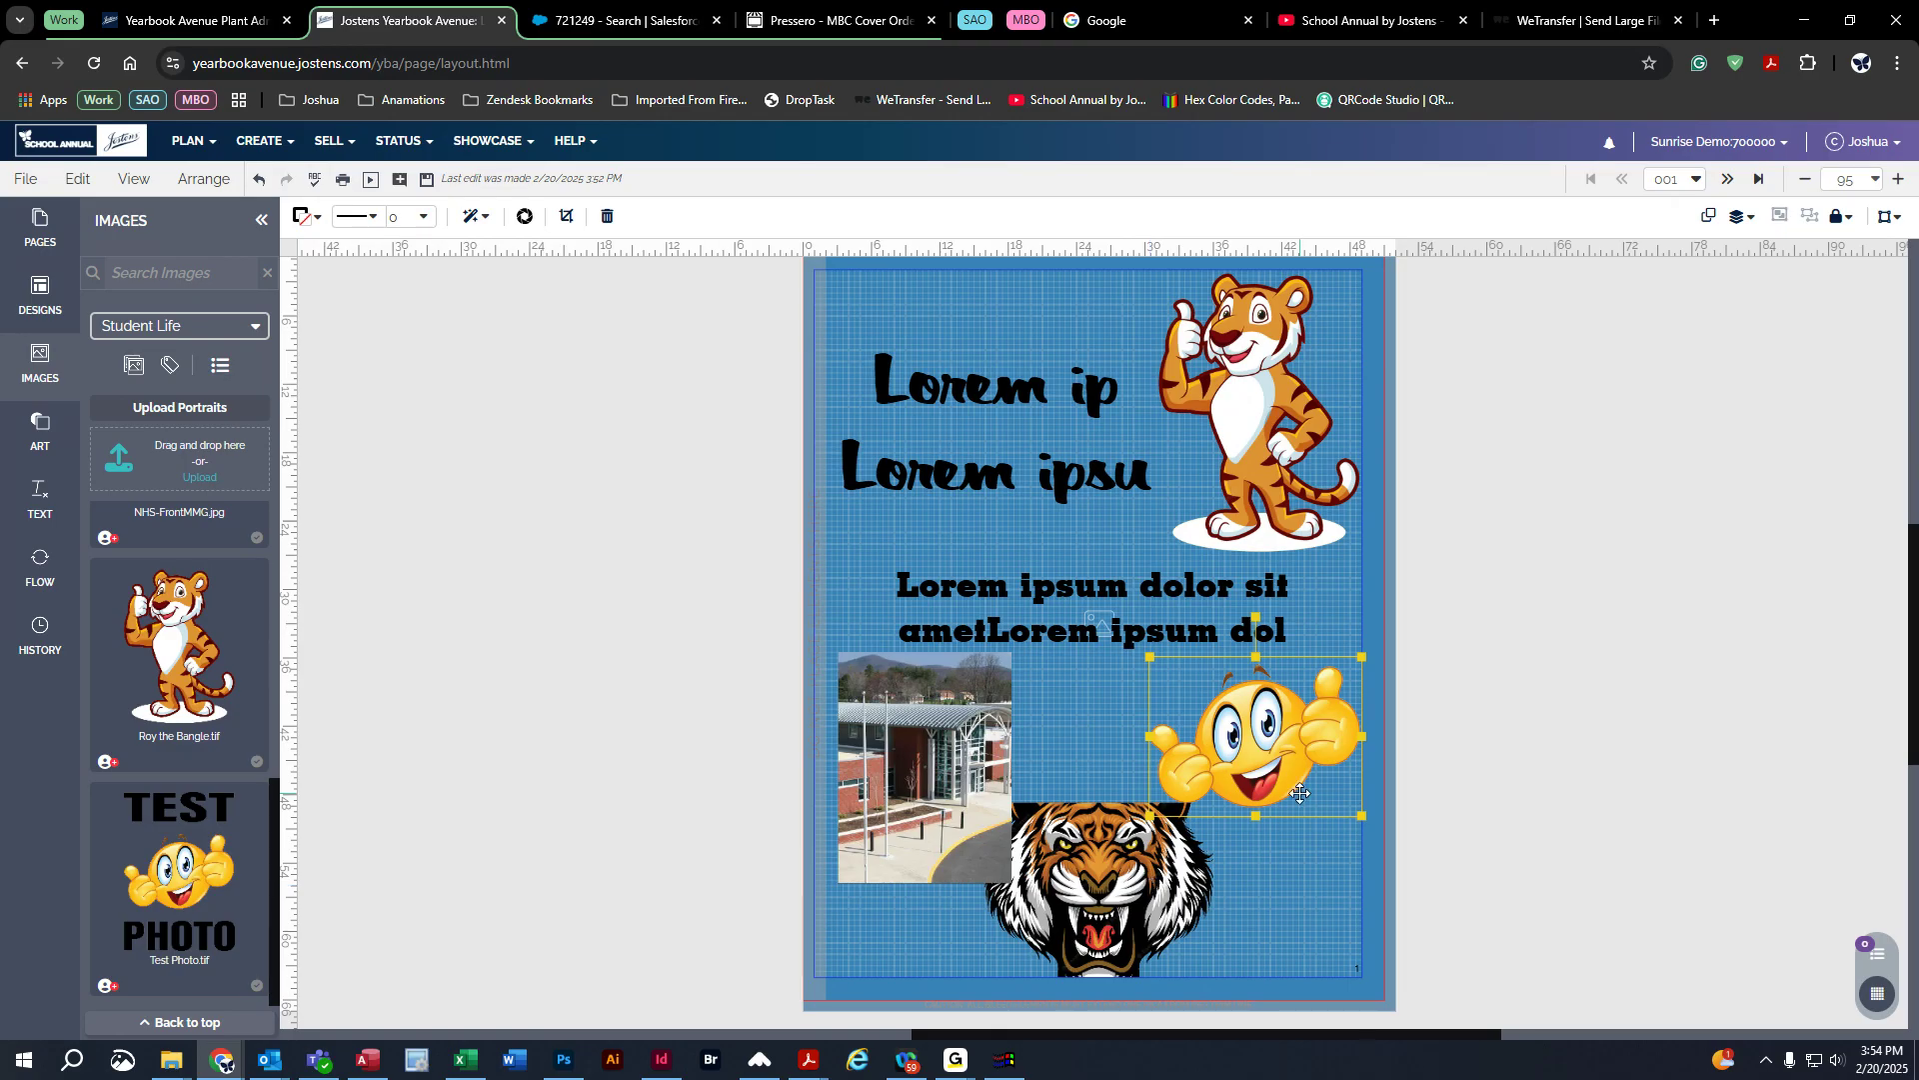
# Step: Open the support site's Getting Started guide "Creating Your Yearbook: Step by Step"
pyautogui.click(575, 141)
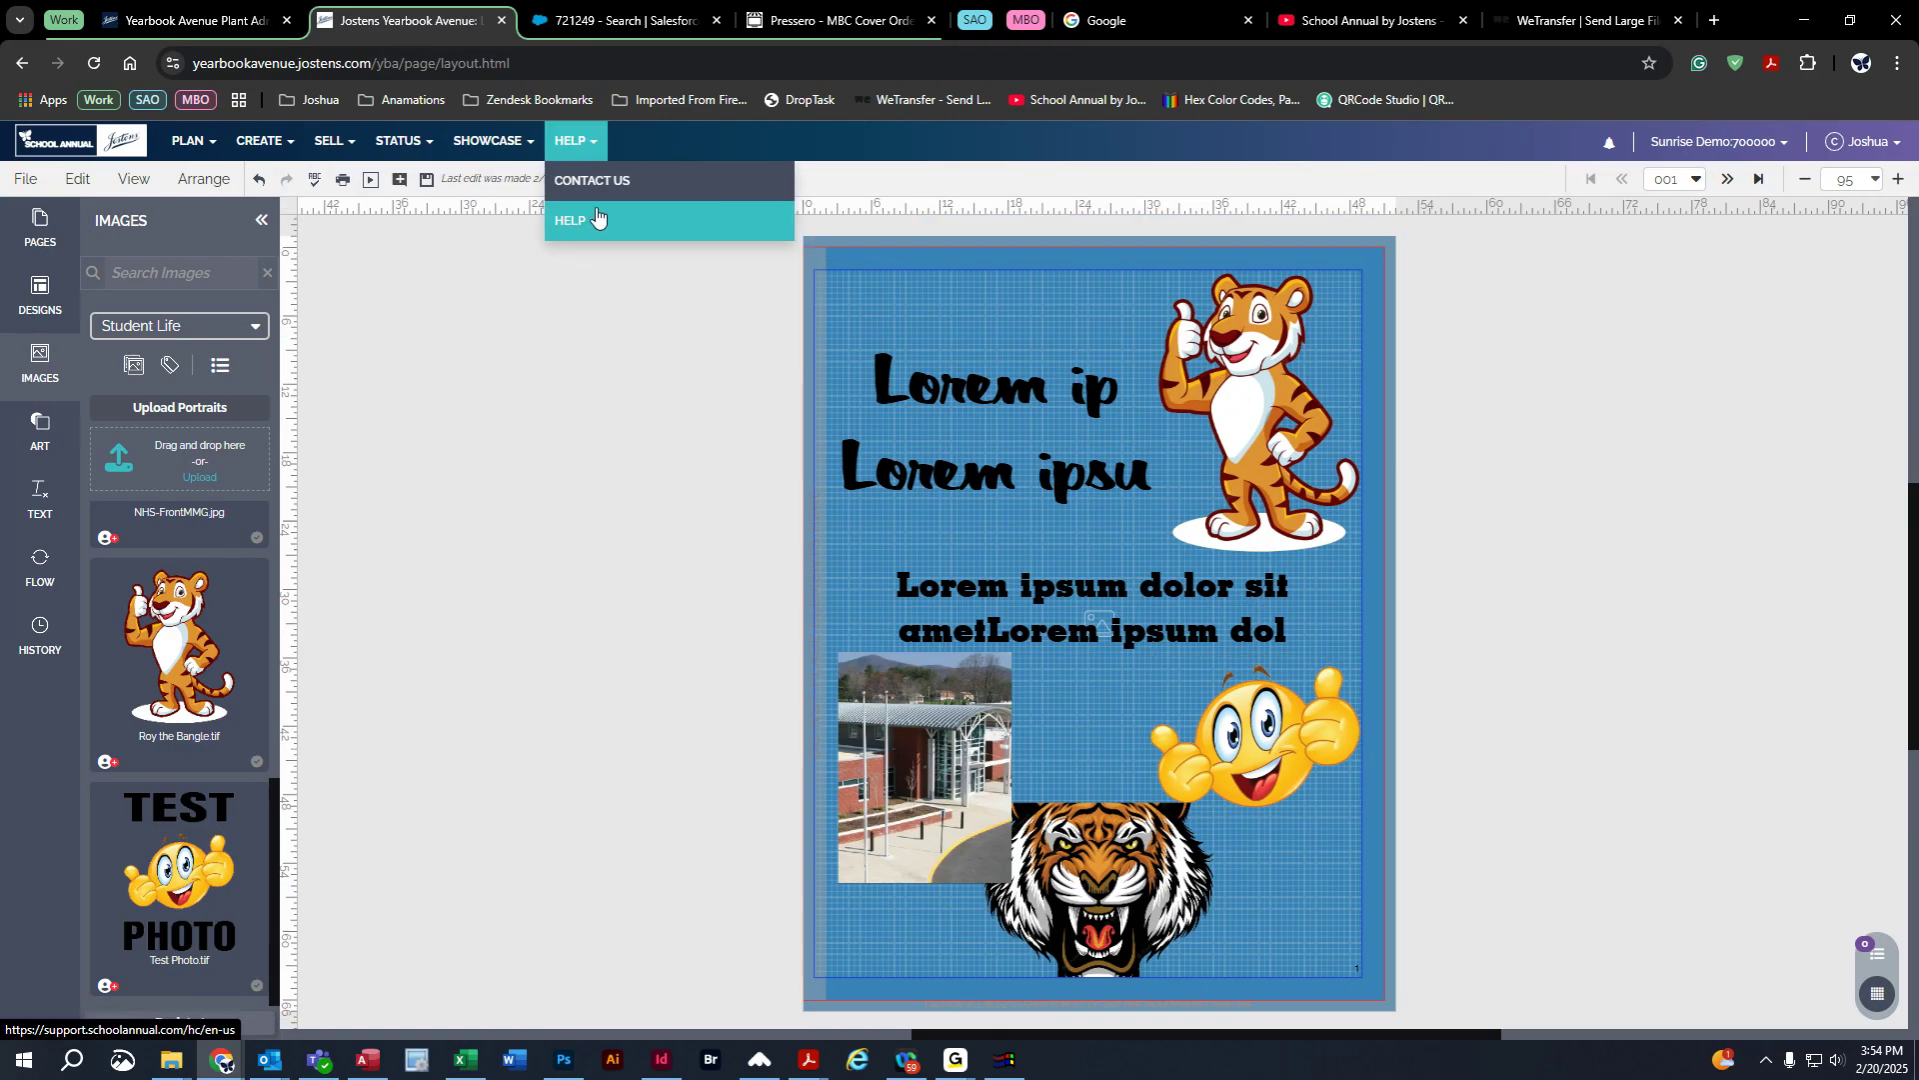
pyautogui.click(591, 218)
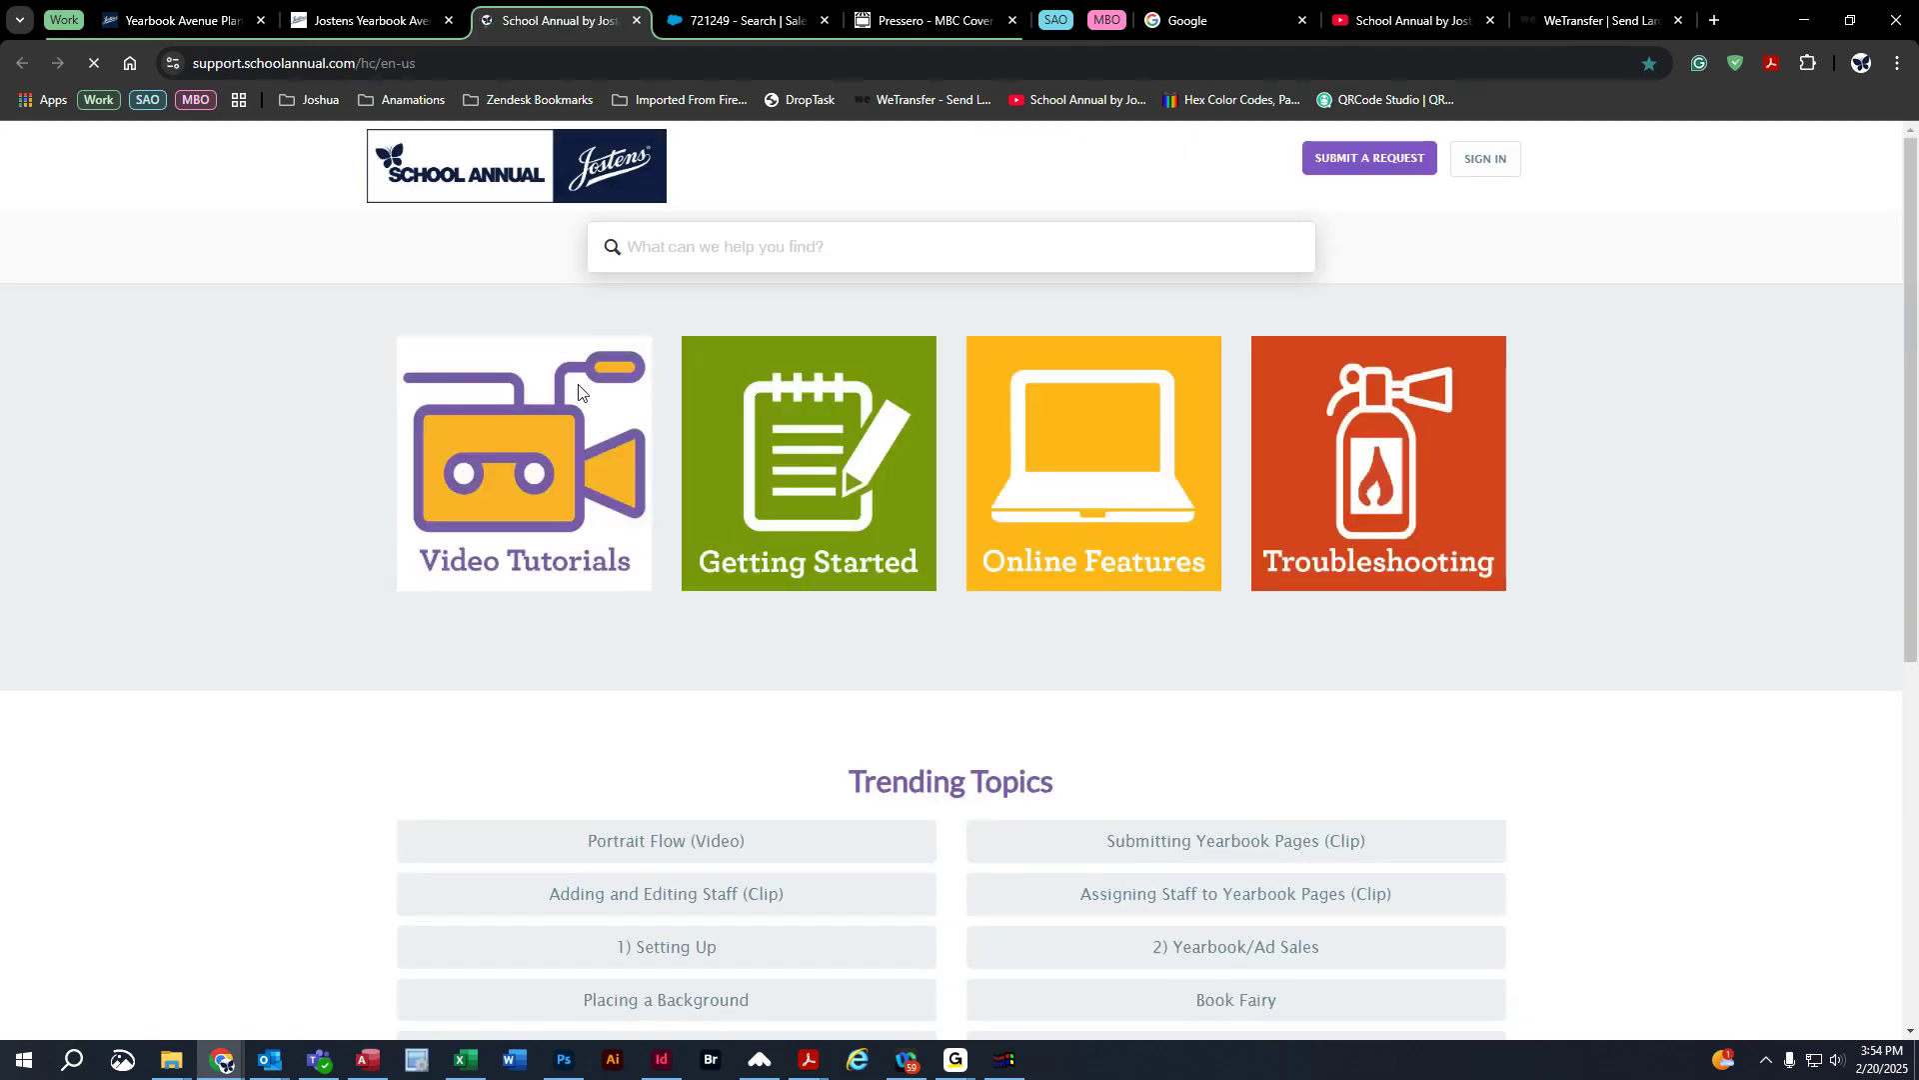
pyautogui.click(816, 457)
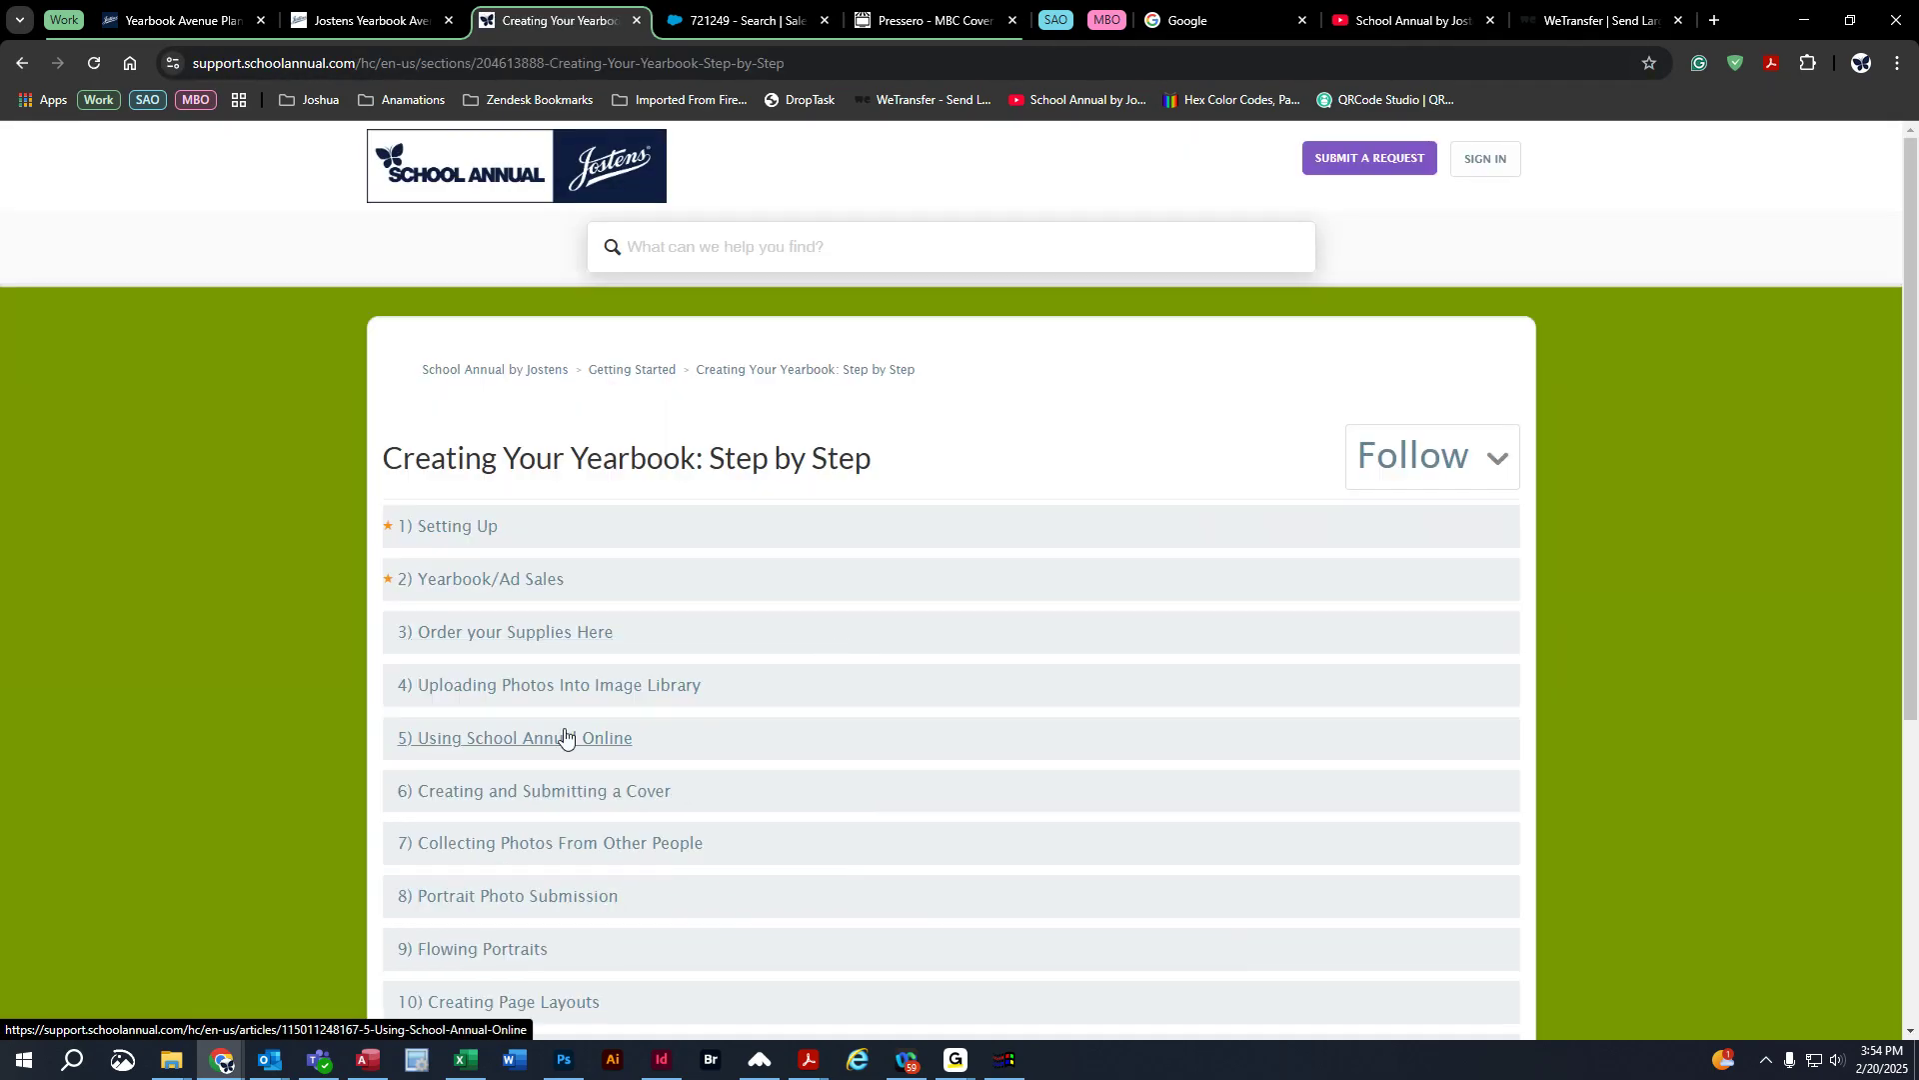
# Step: Open the "Creating and Submitting a Cover" guide, its Studio Cover article and the full list of Cover Choices
pyautogui.click(514, 791)
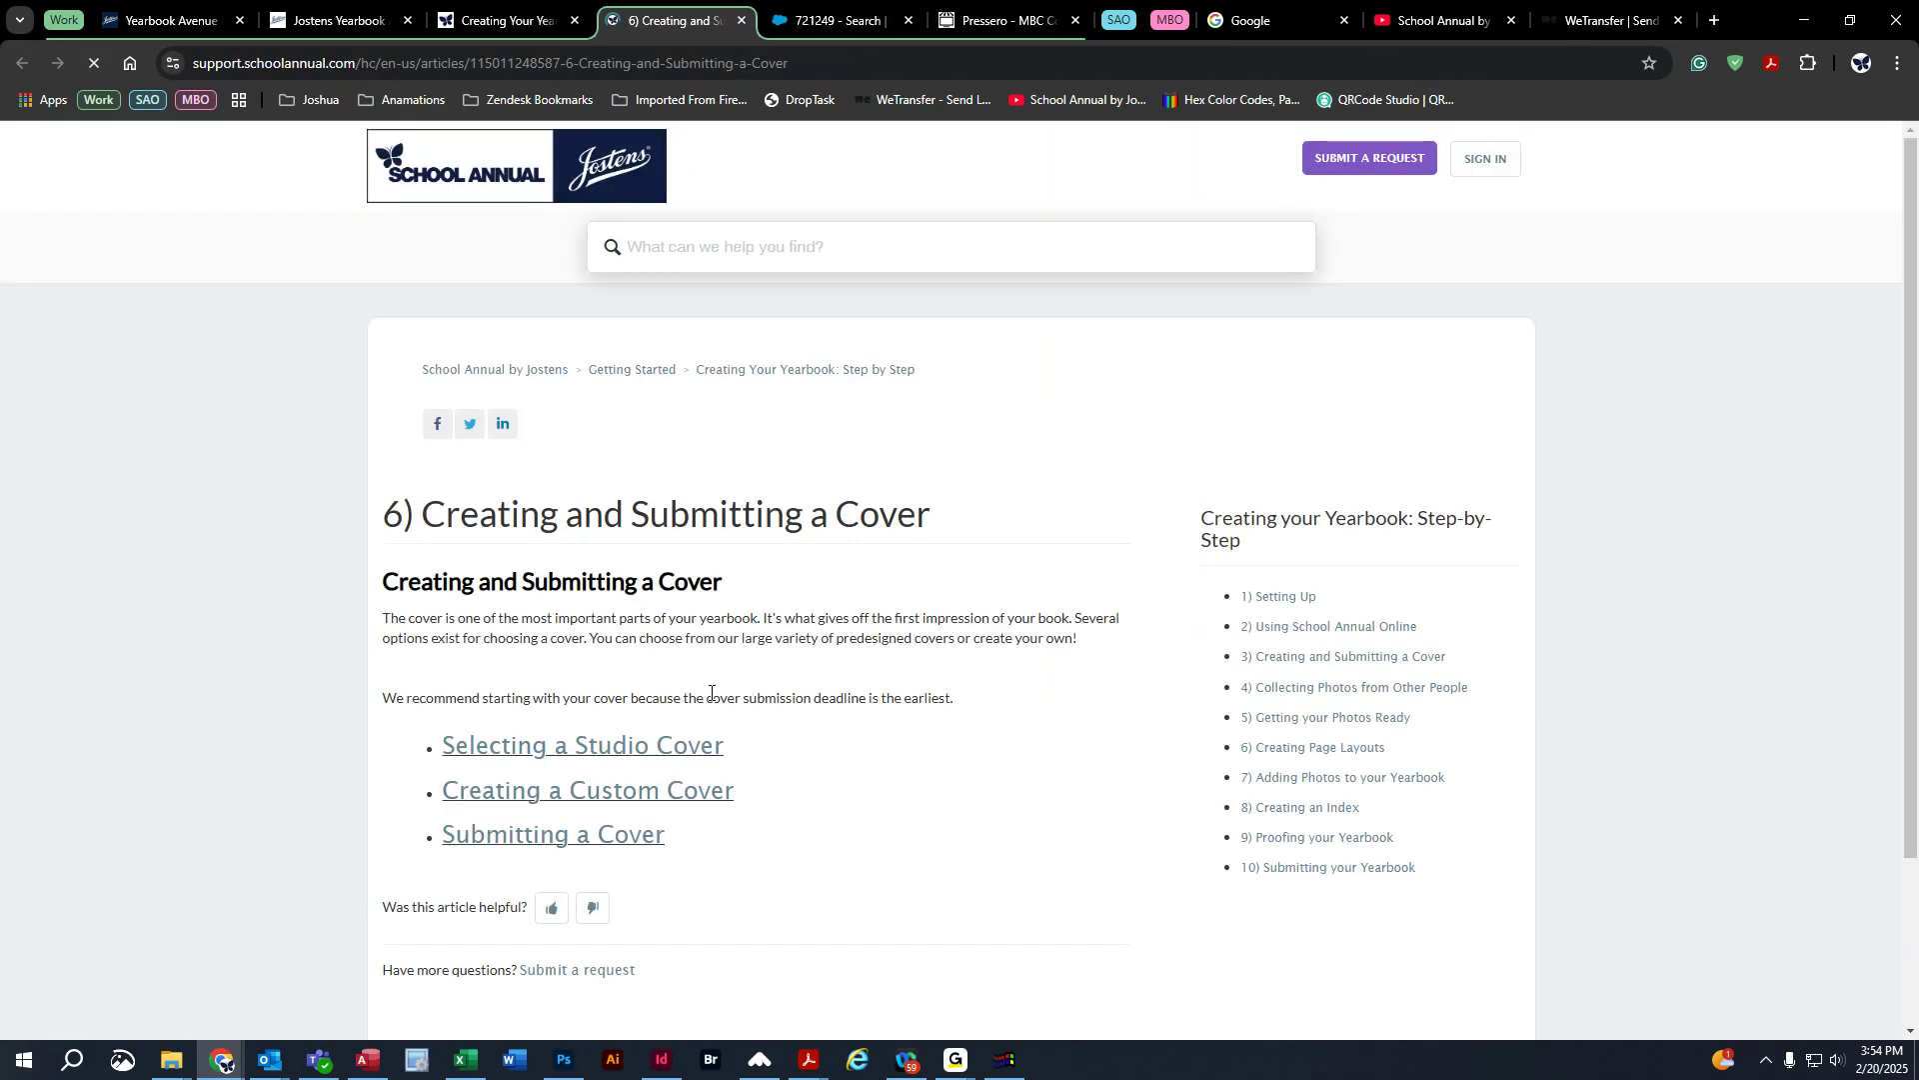
pyautogui.click(579, 745)
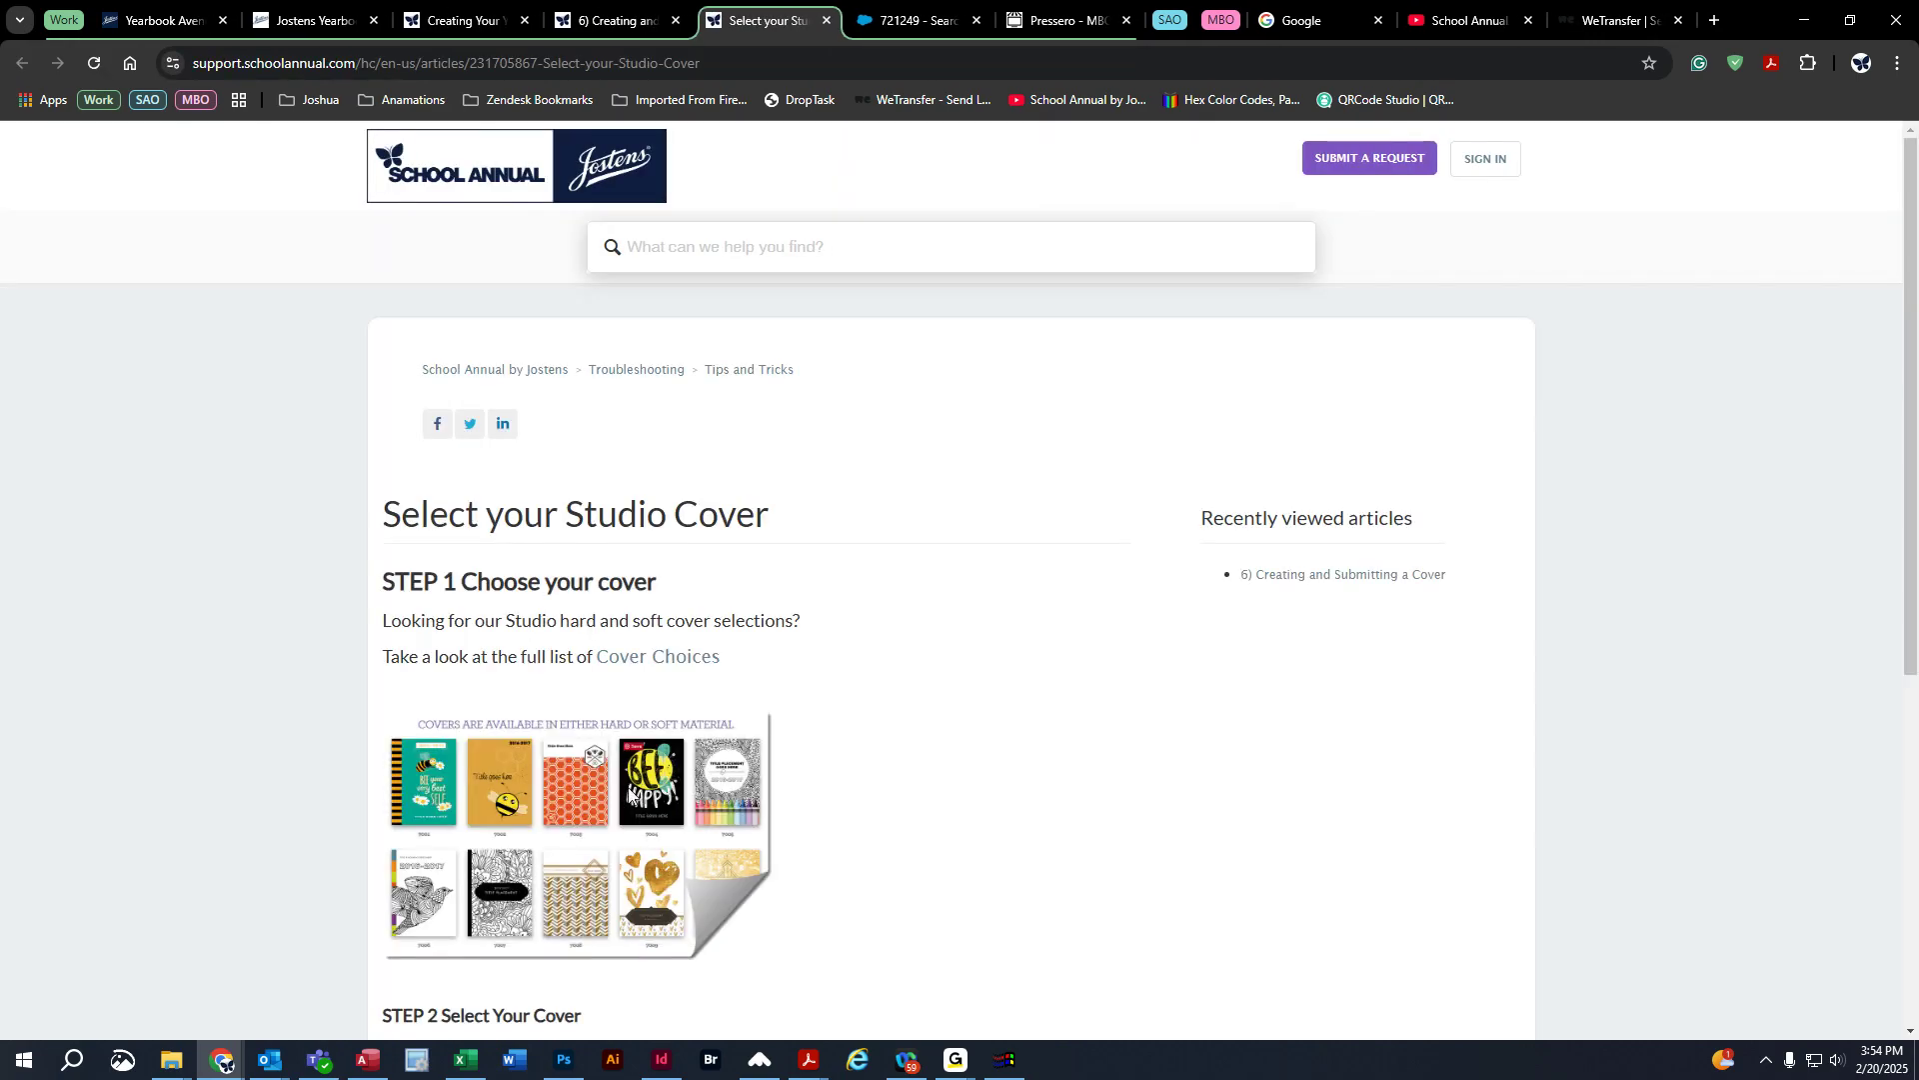
pyautogui.click(665, 664)
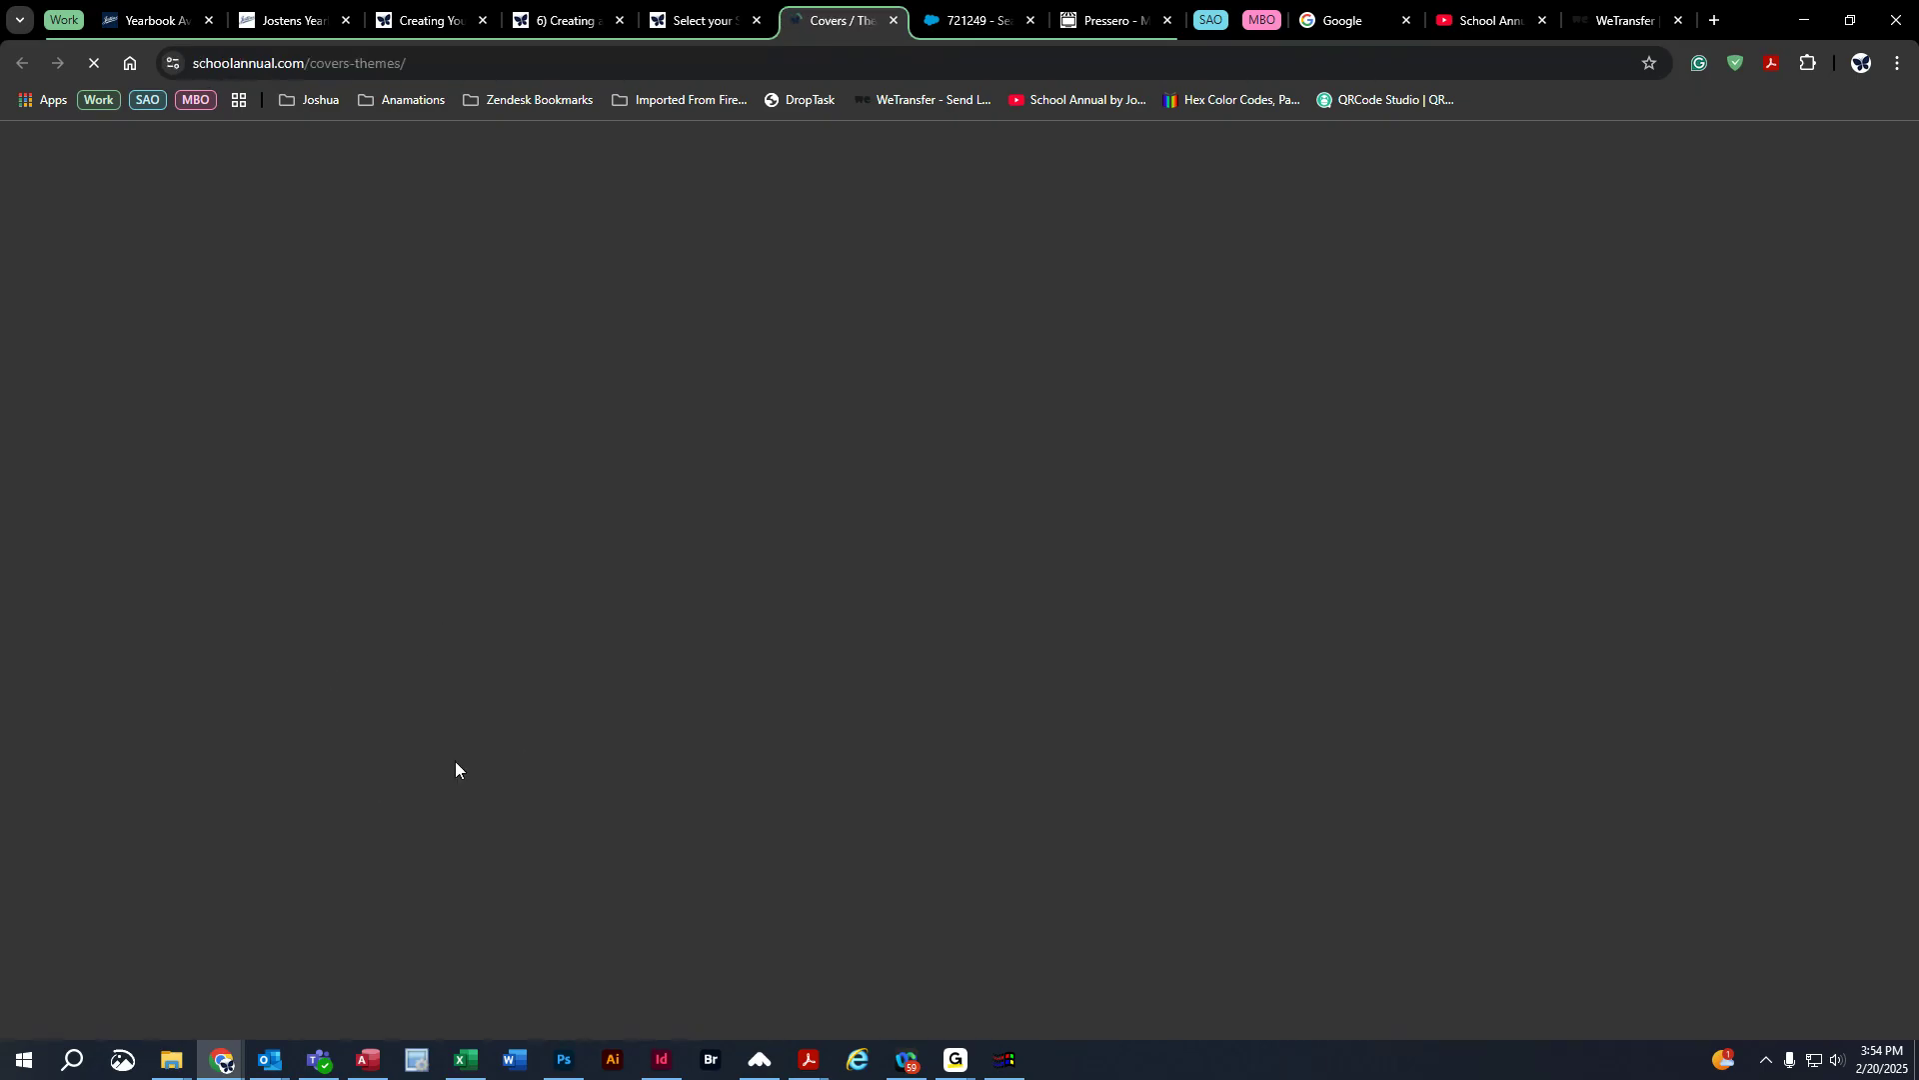
# Step: Examine the predesigned 2024-2025 studio covers and their names and numbers on the Covers / Themes page
pyautogui.scroll(-4, 499, 745)
pyautogui.scroll(-8, 529, 733)
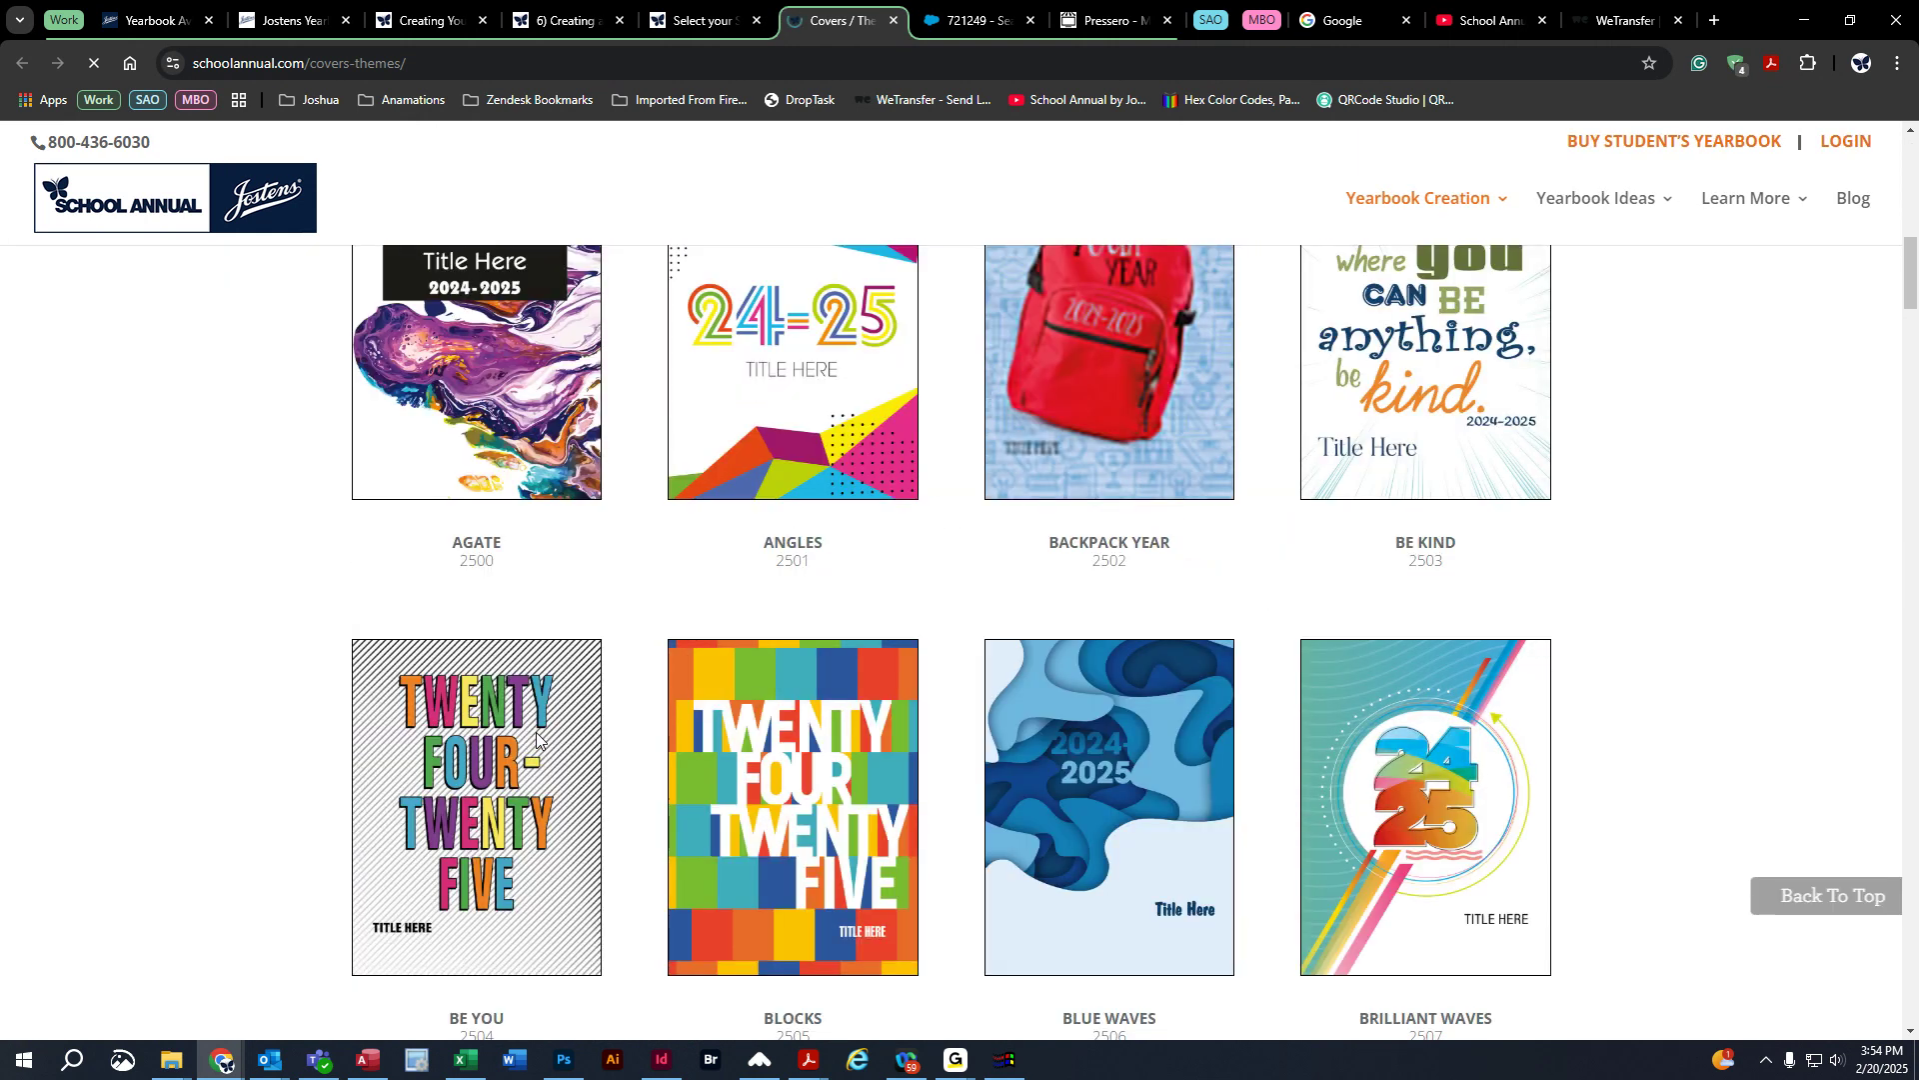
pyautogui.scroll(3, 640, 630)
pyautogui.scroll(-4, 649, 632)
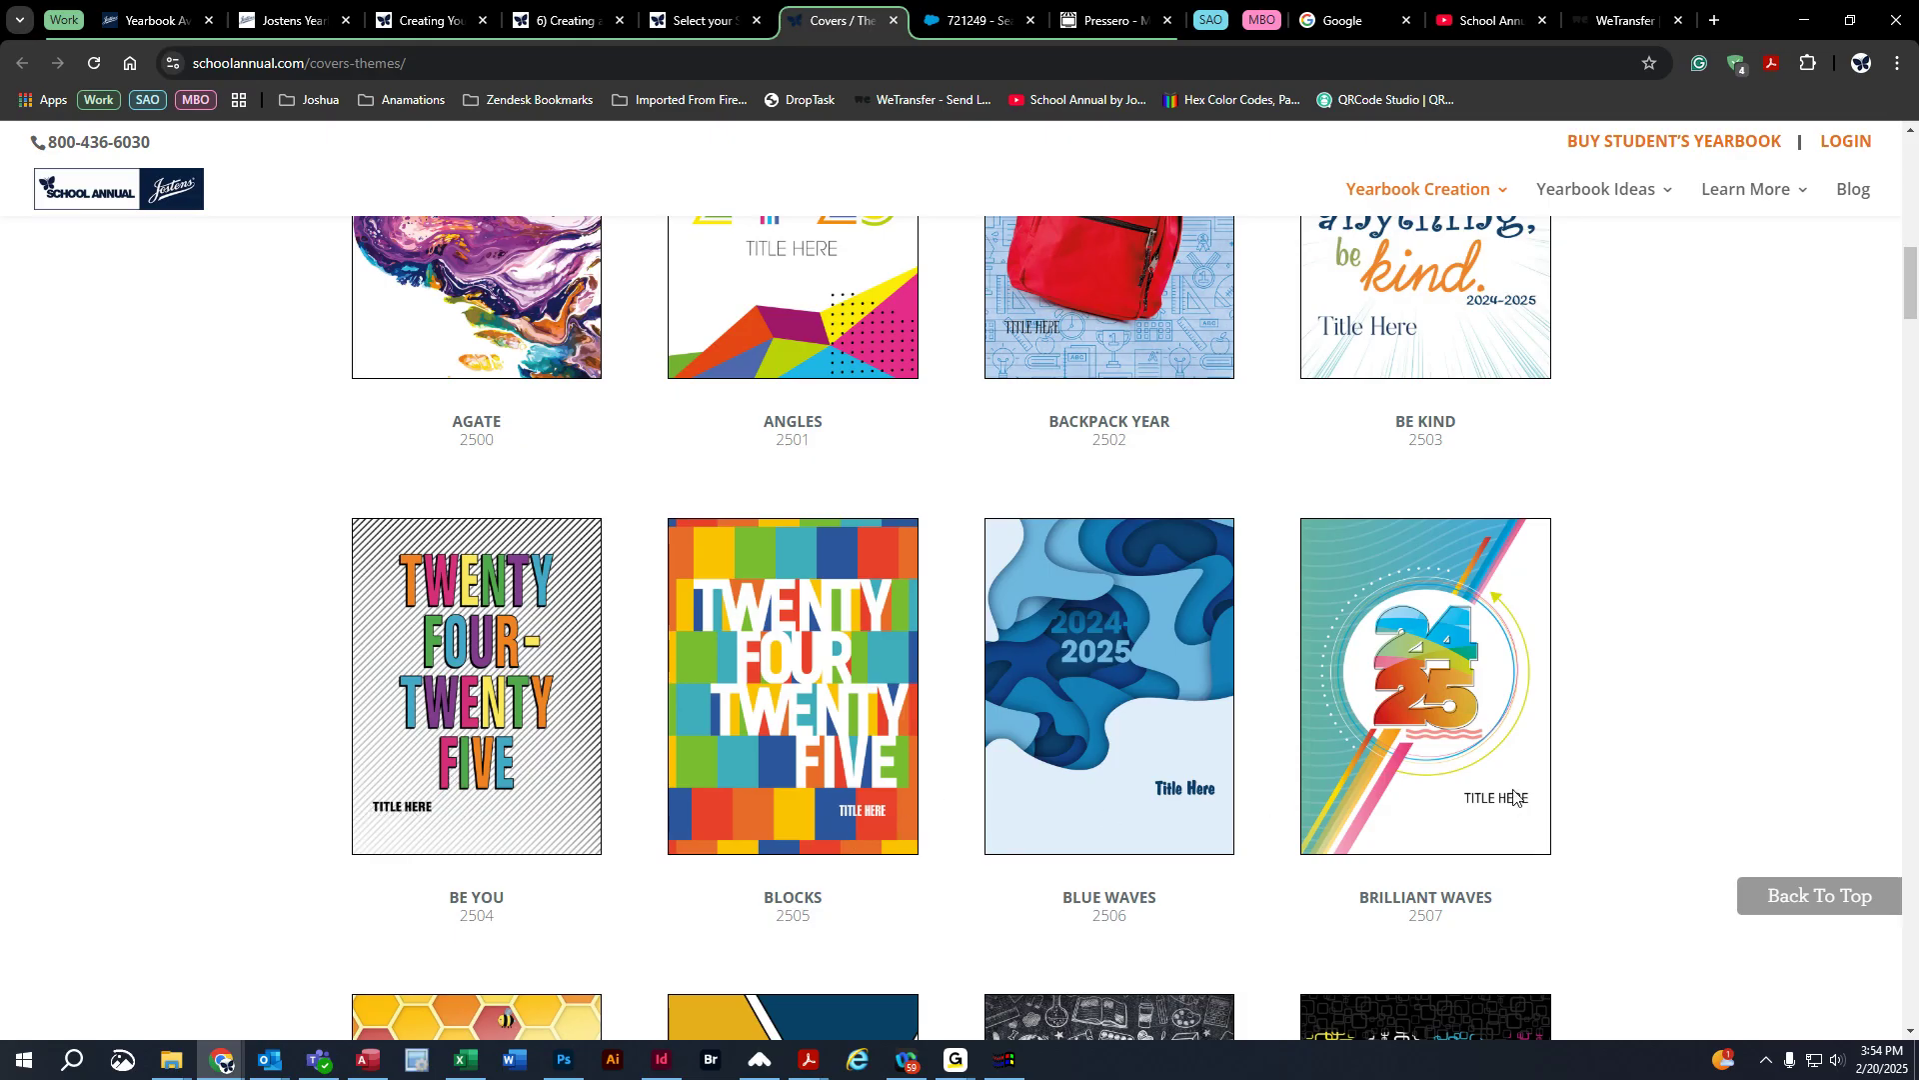
pyautogui.scroll(-4, 1020, 694)
pyautogui.scroll(-7, 1027, 700)
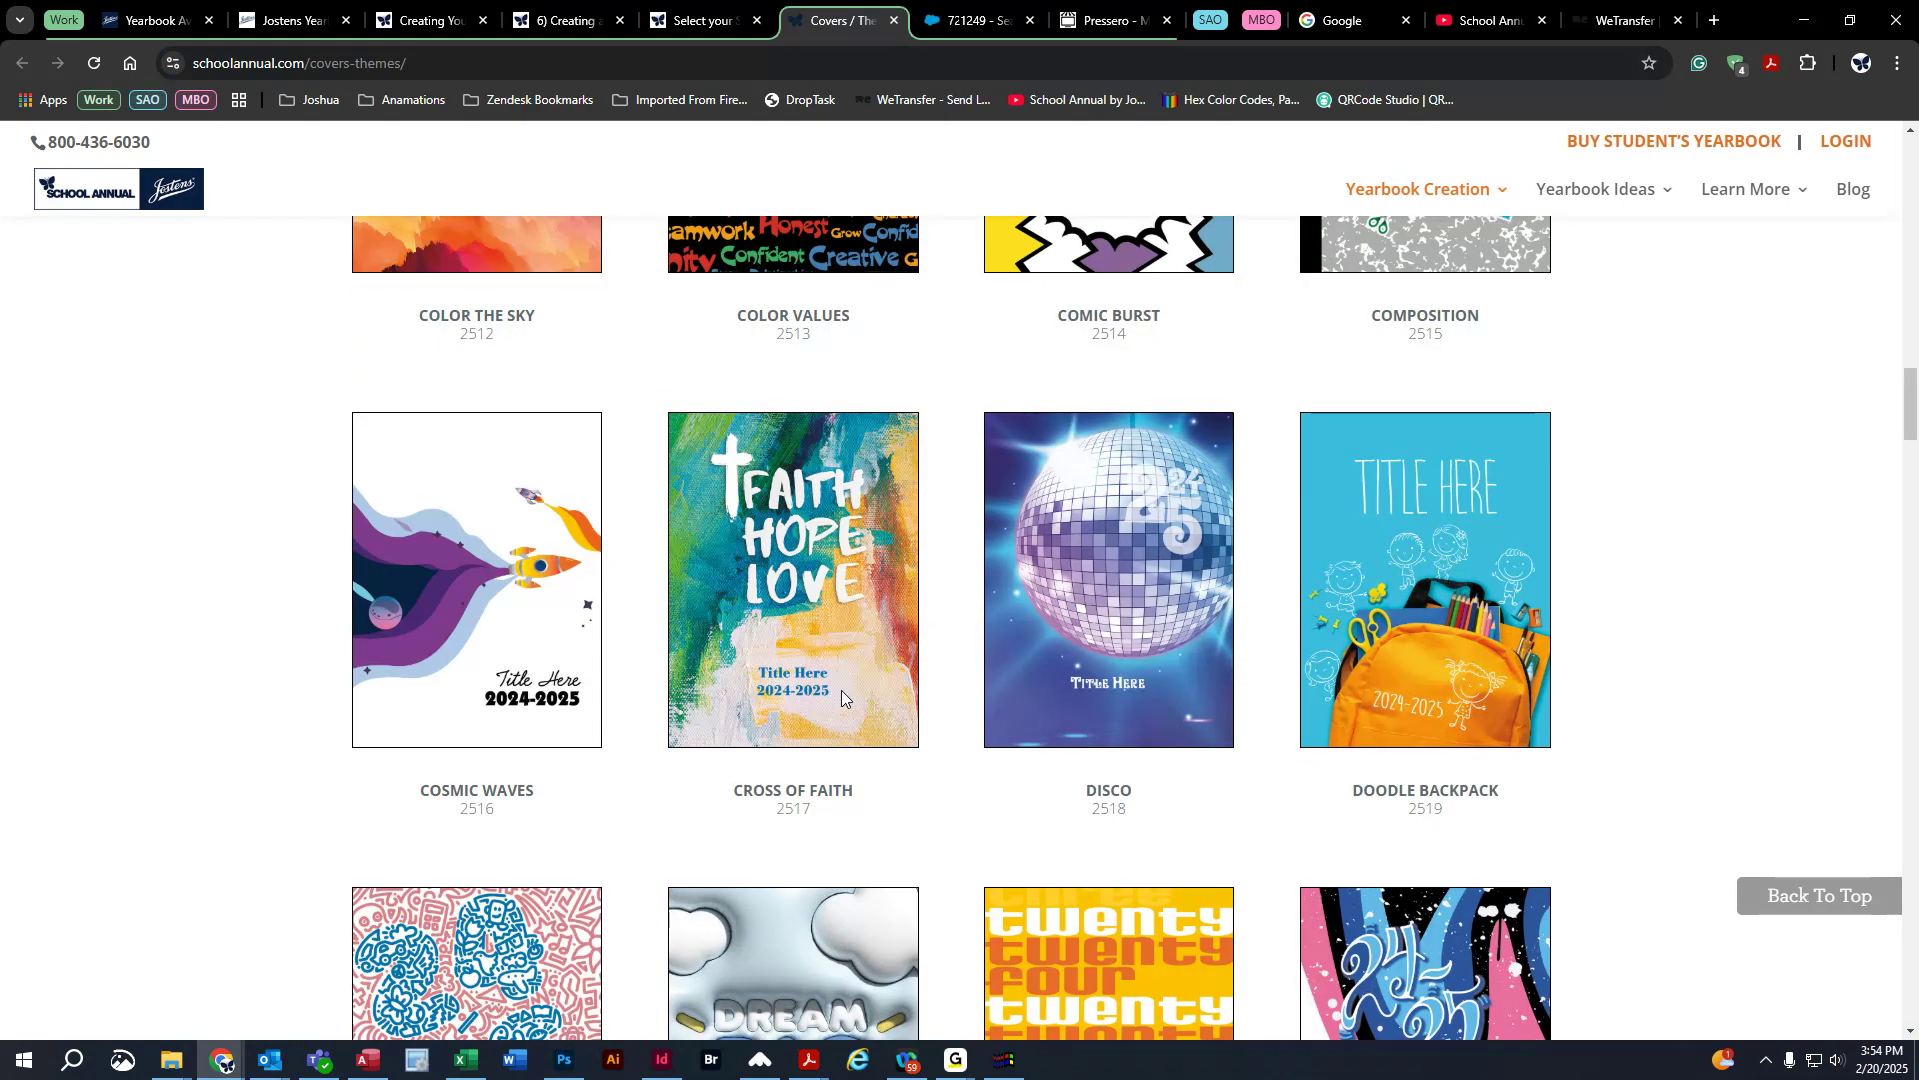
pyautogui.scroll(-3, 805, 692)
pyautogui.scroll(-3, 799, 693)
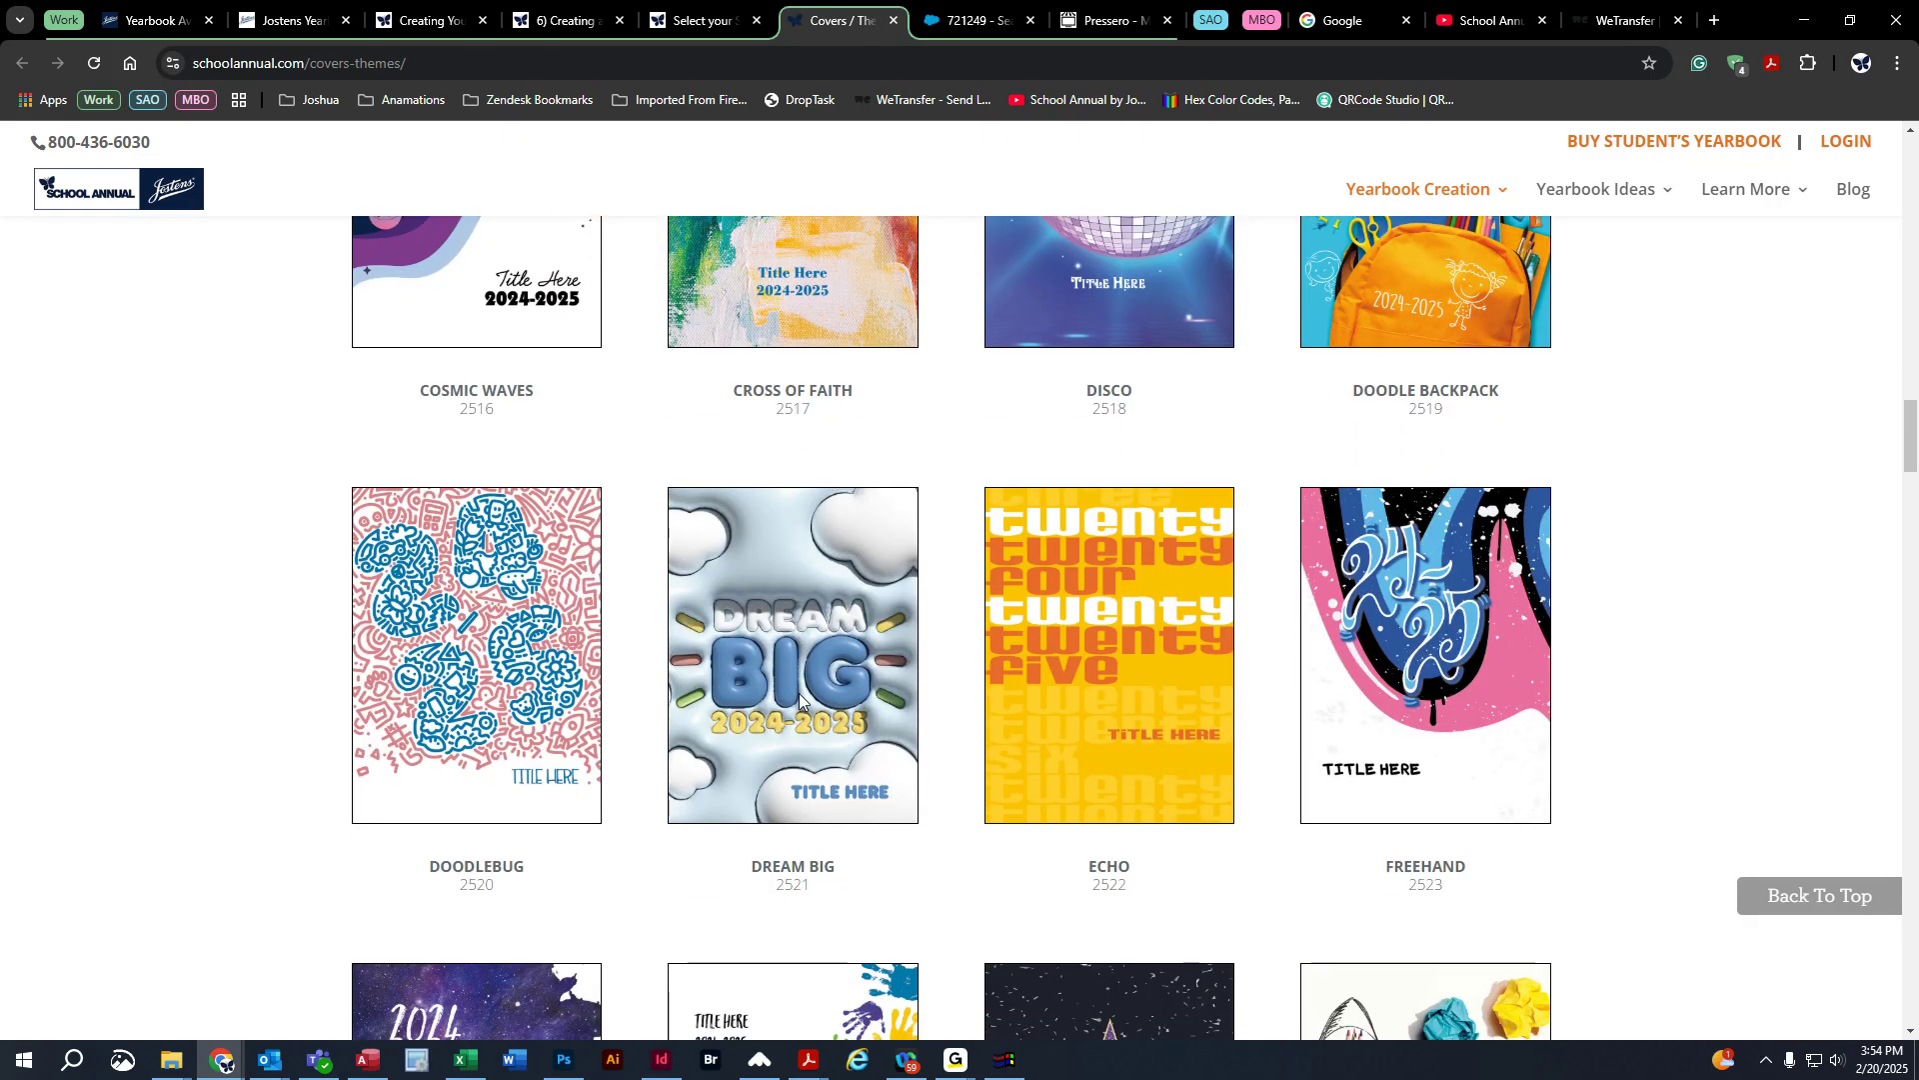
pyautogui.scroll(-4, 800, 693)
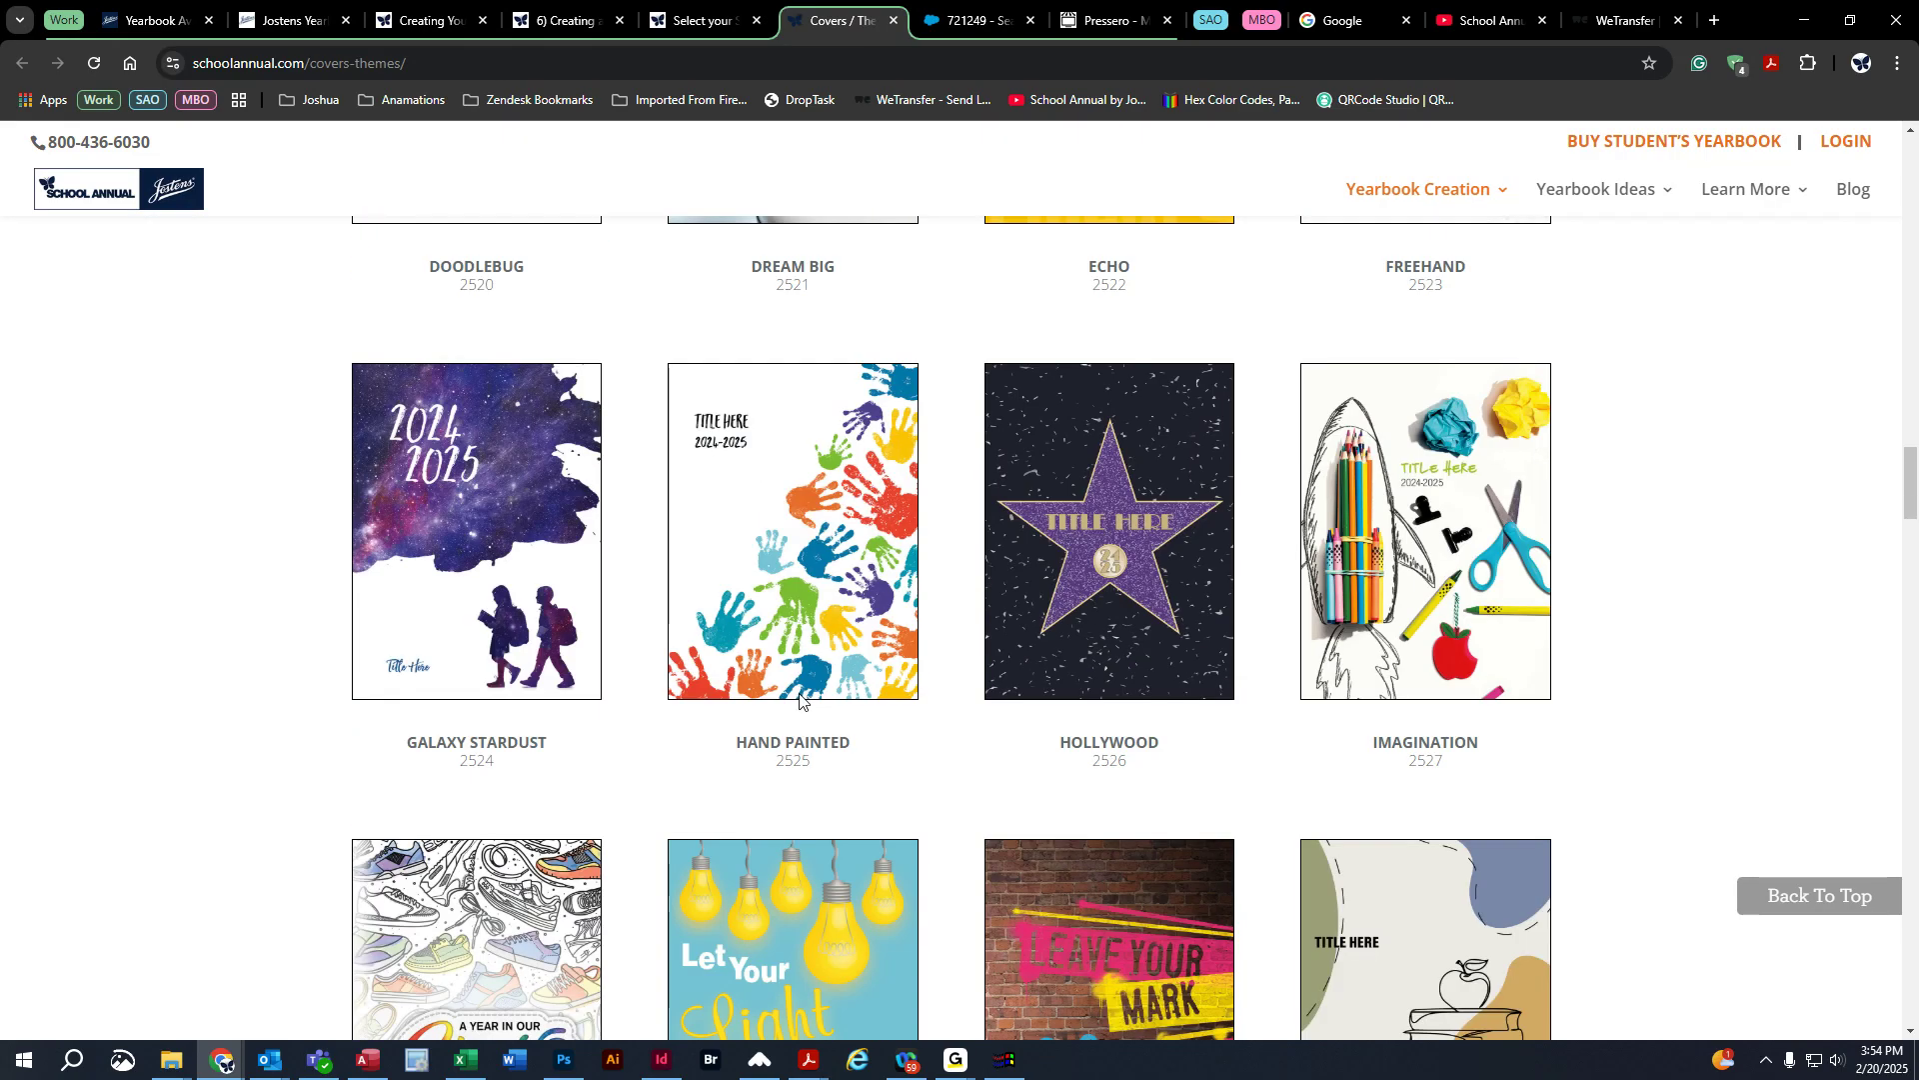
pyautogui.scroll(-3, 805, 700)
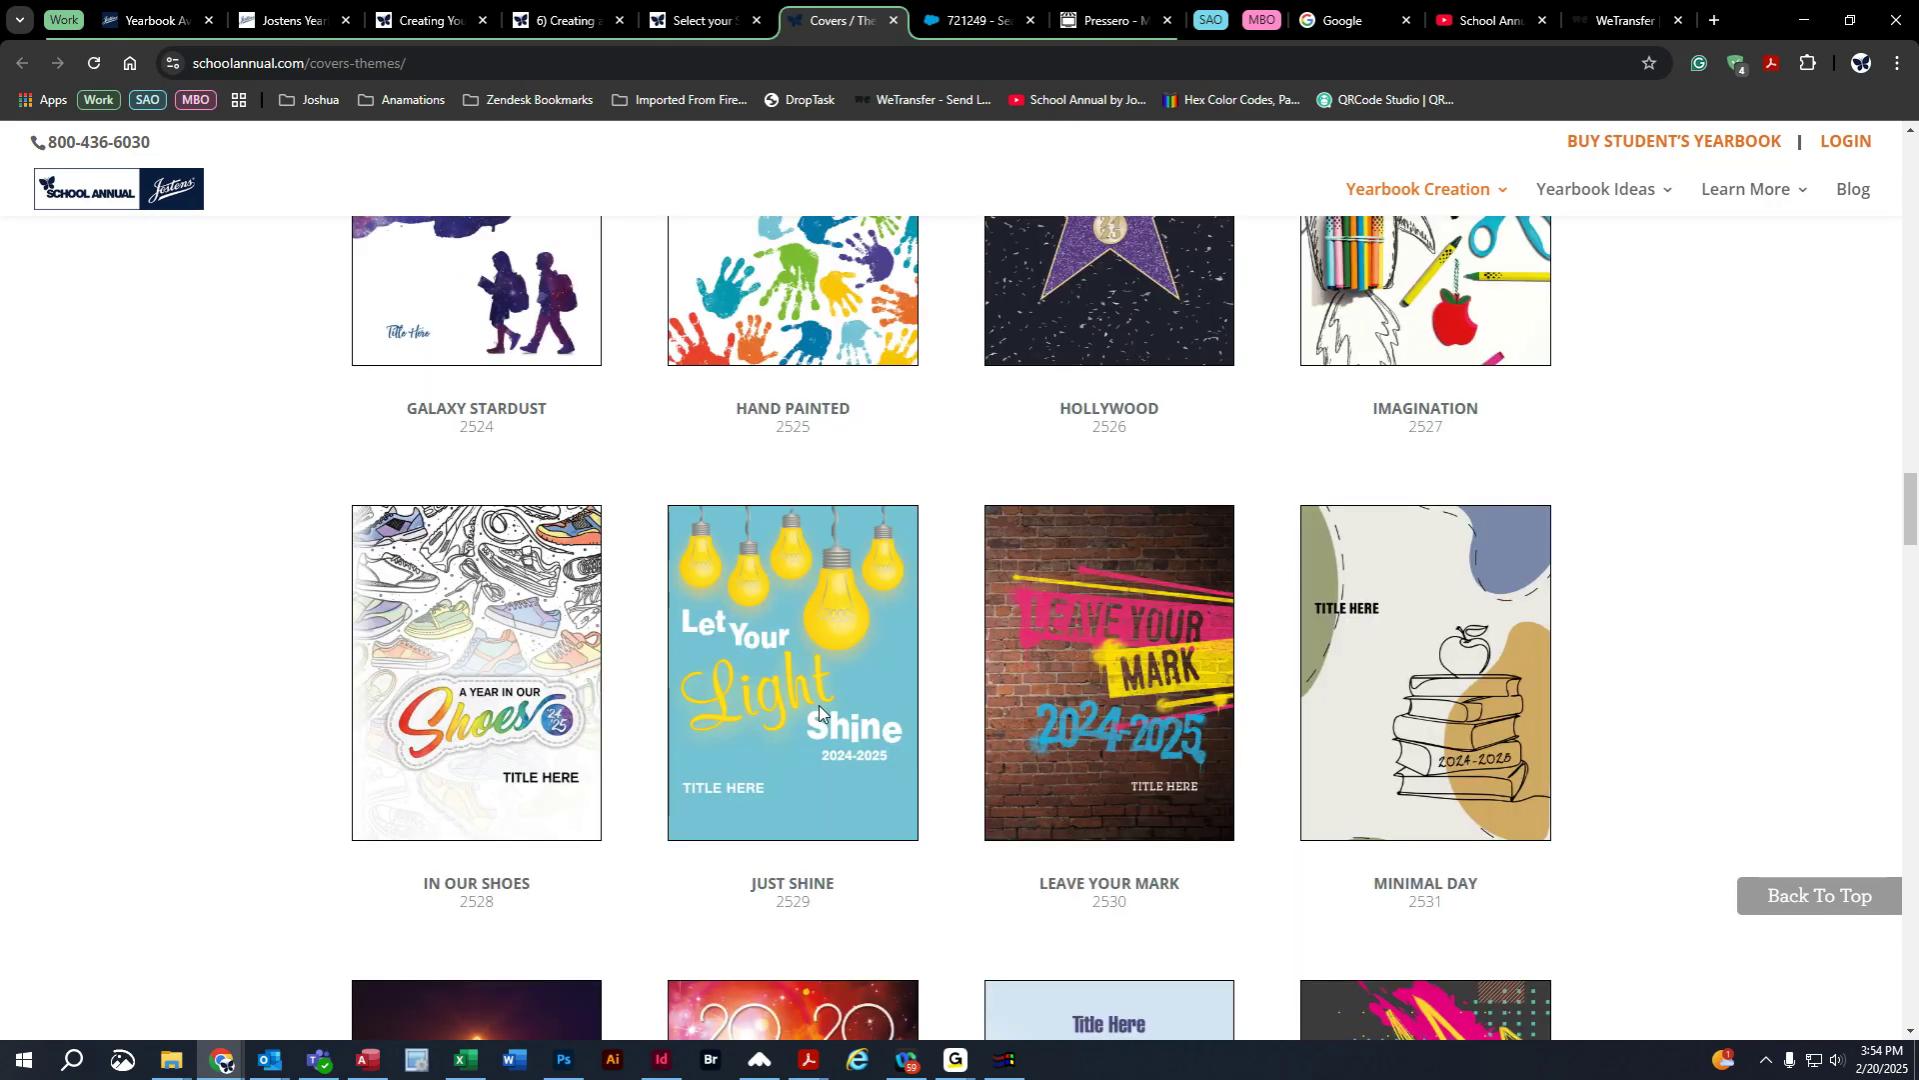
pyautogui.scroll(-3, 639, 764)
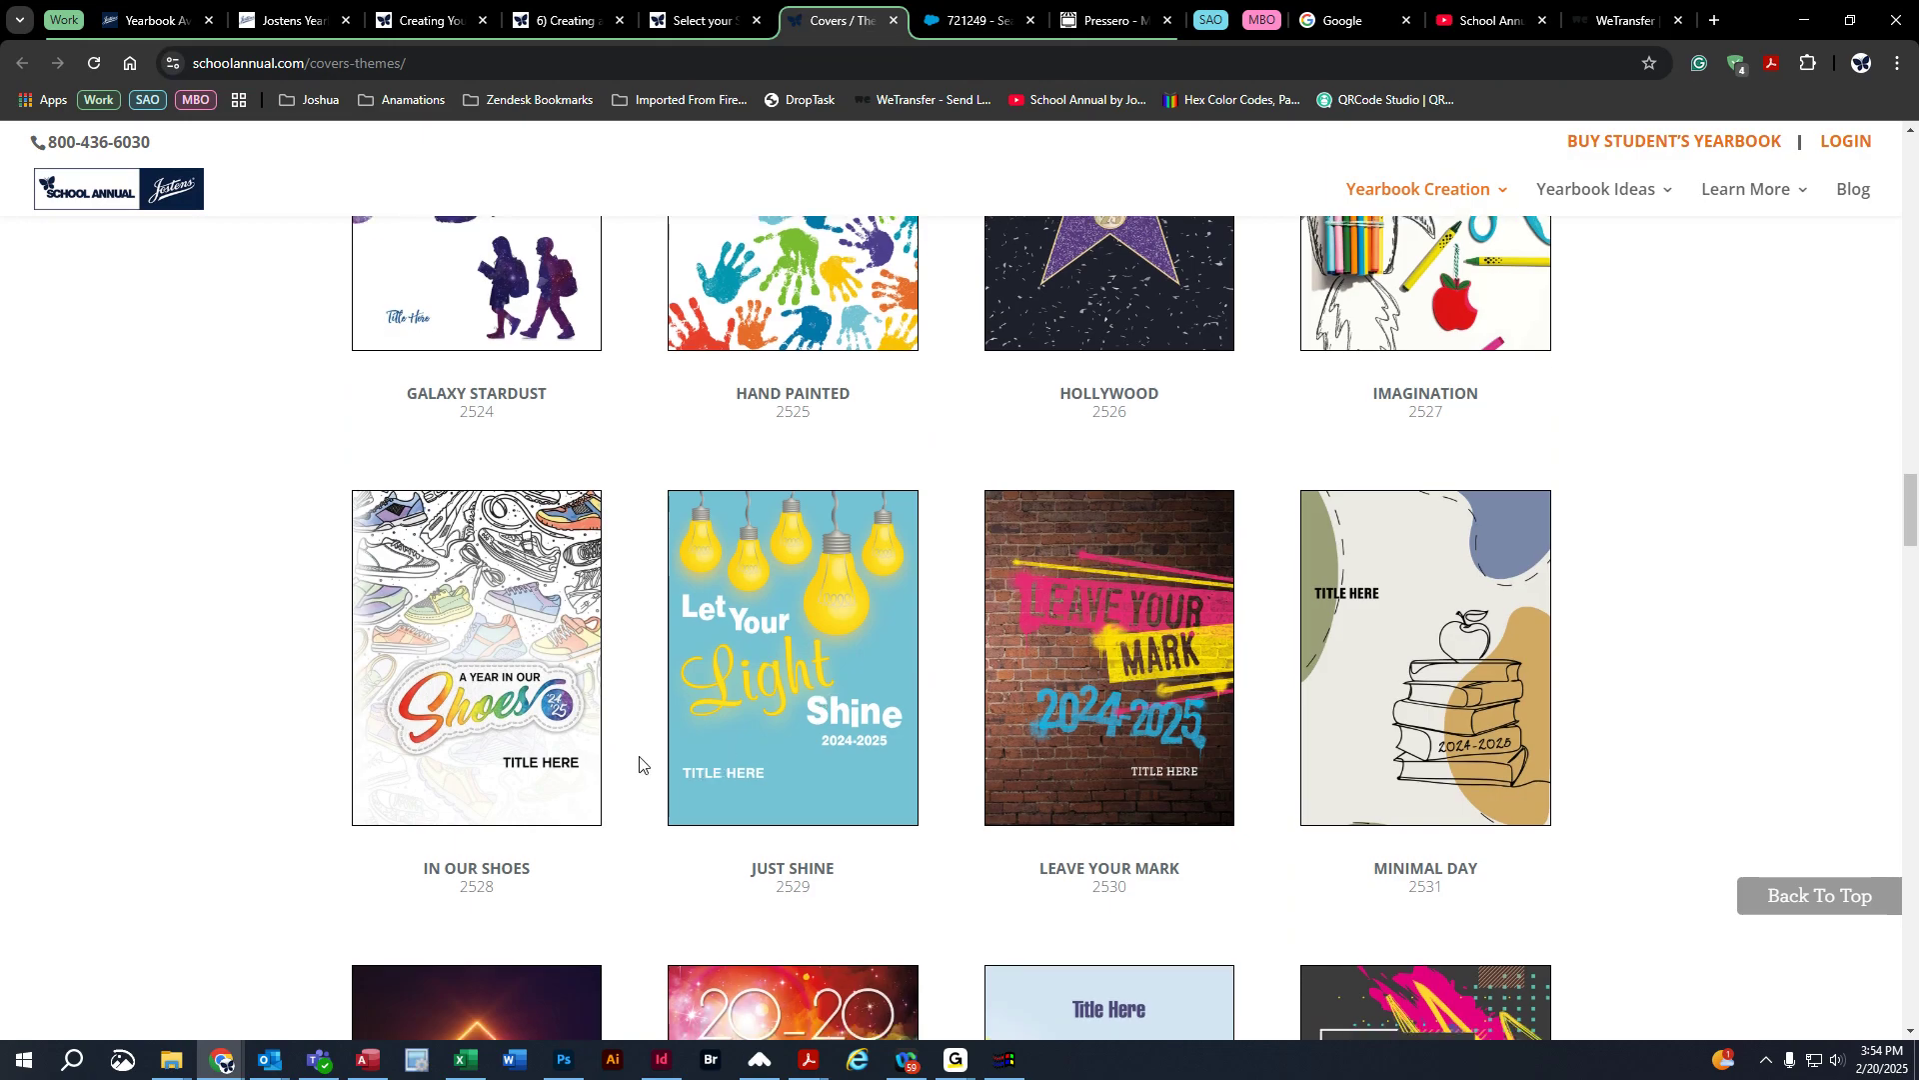
pyautogui.scroll(20, 639, 764)
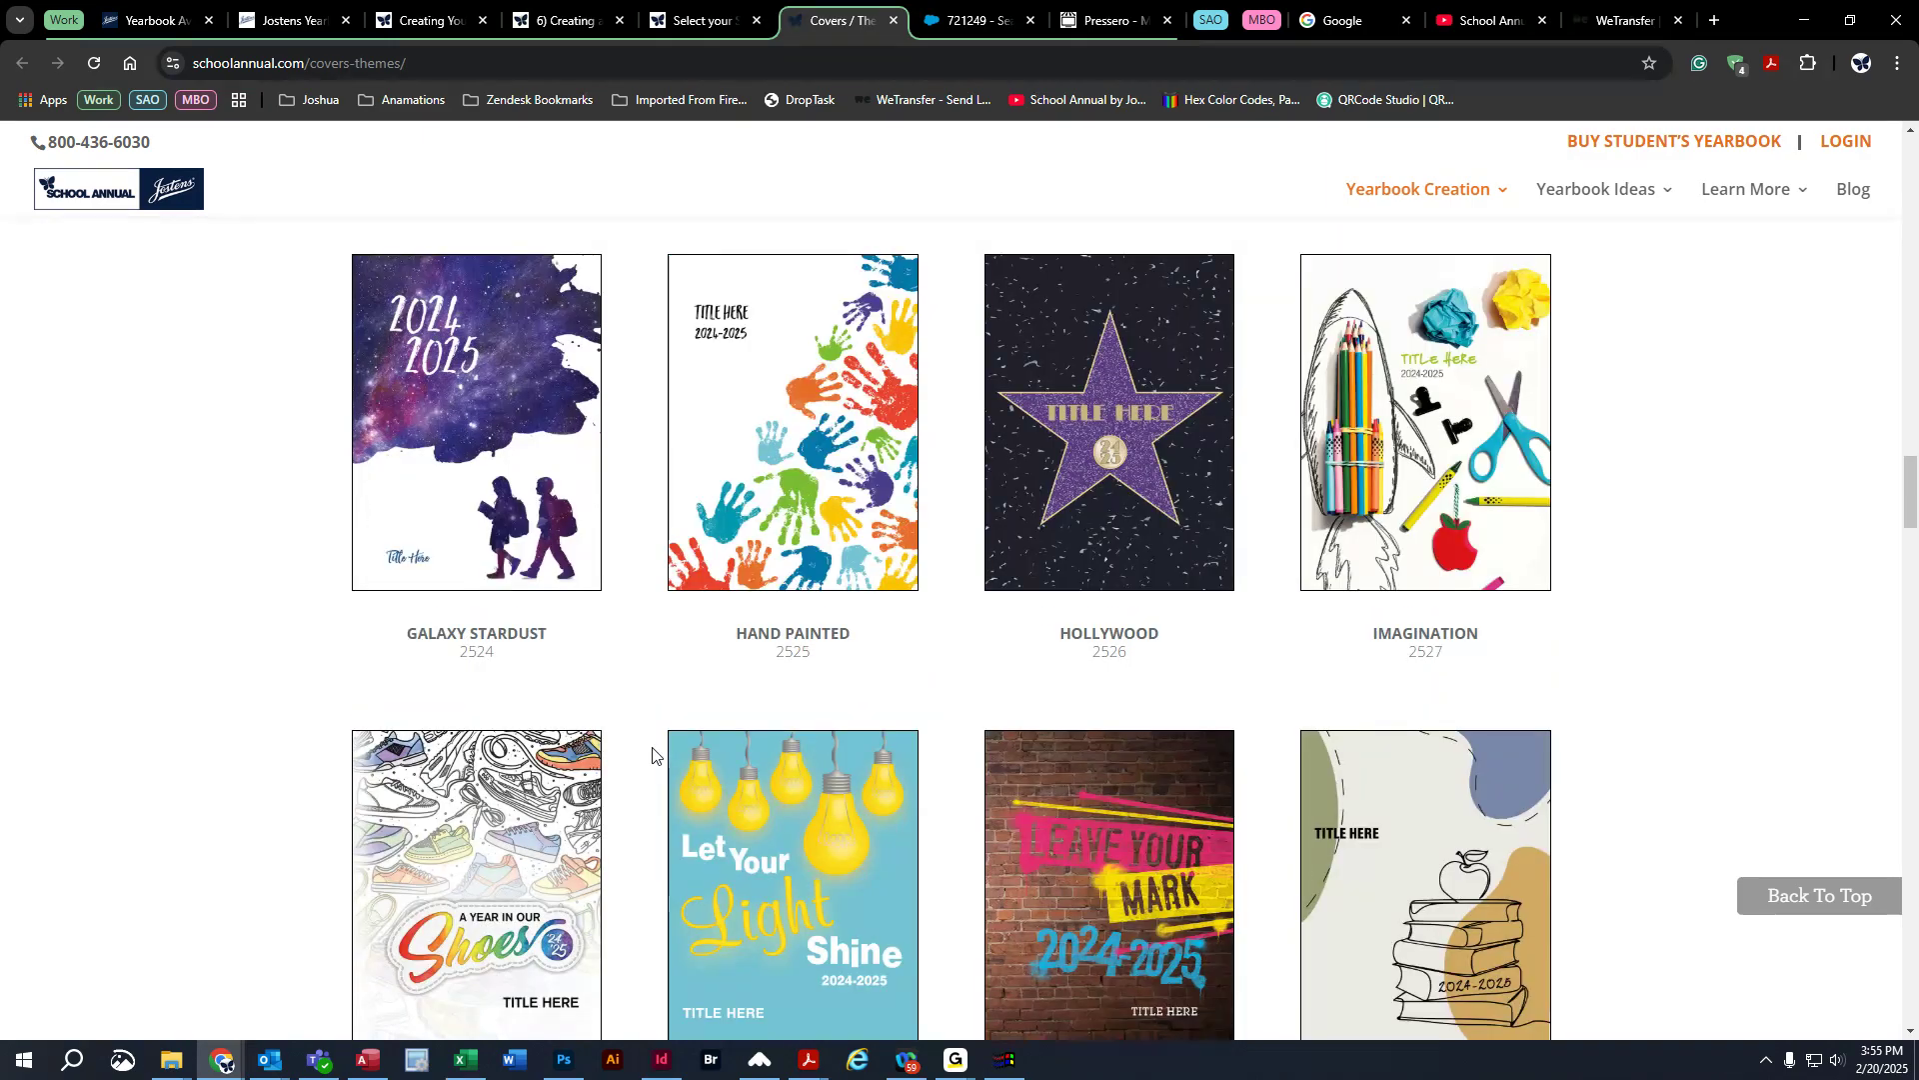
pyautogui.scroll(7, 669, 764)
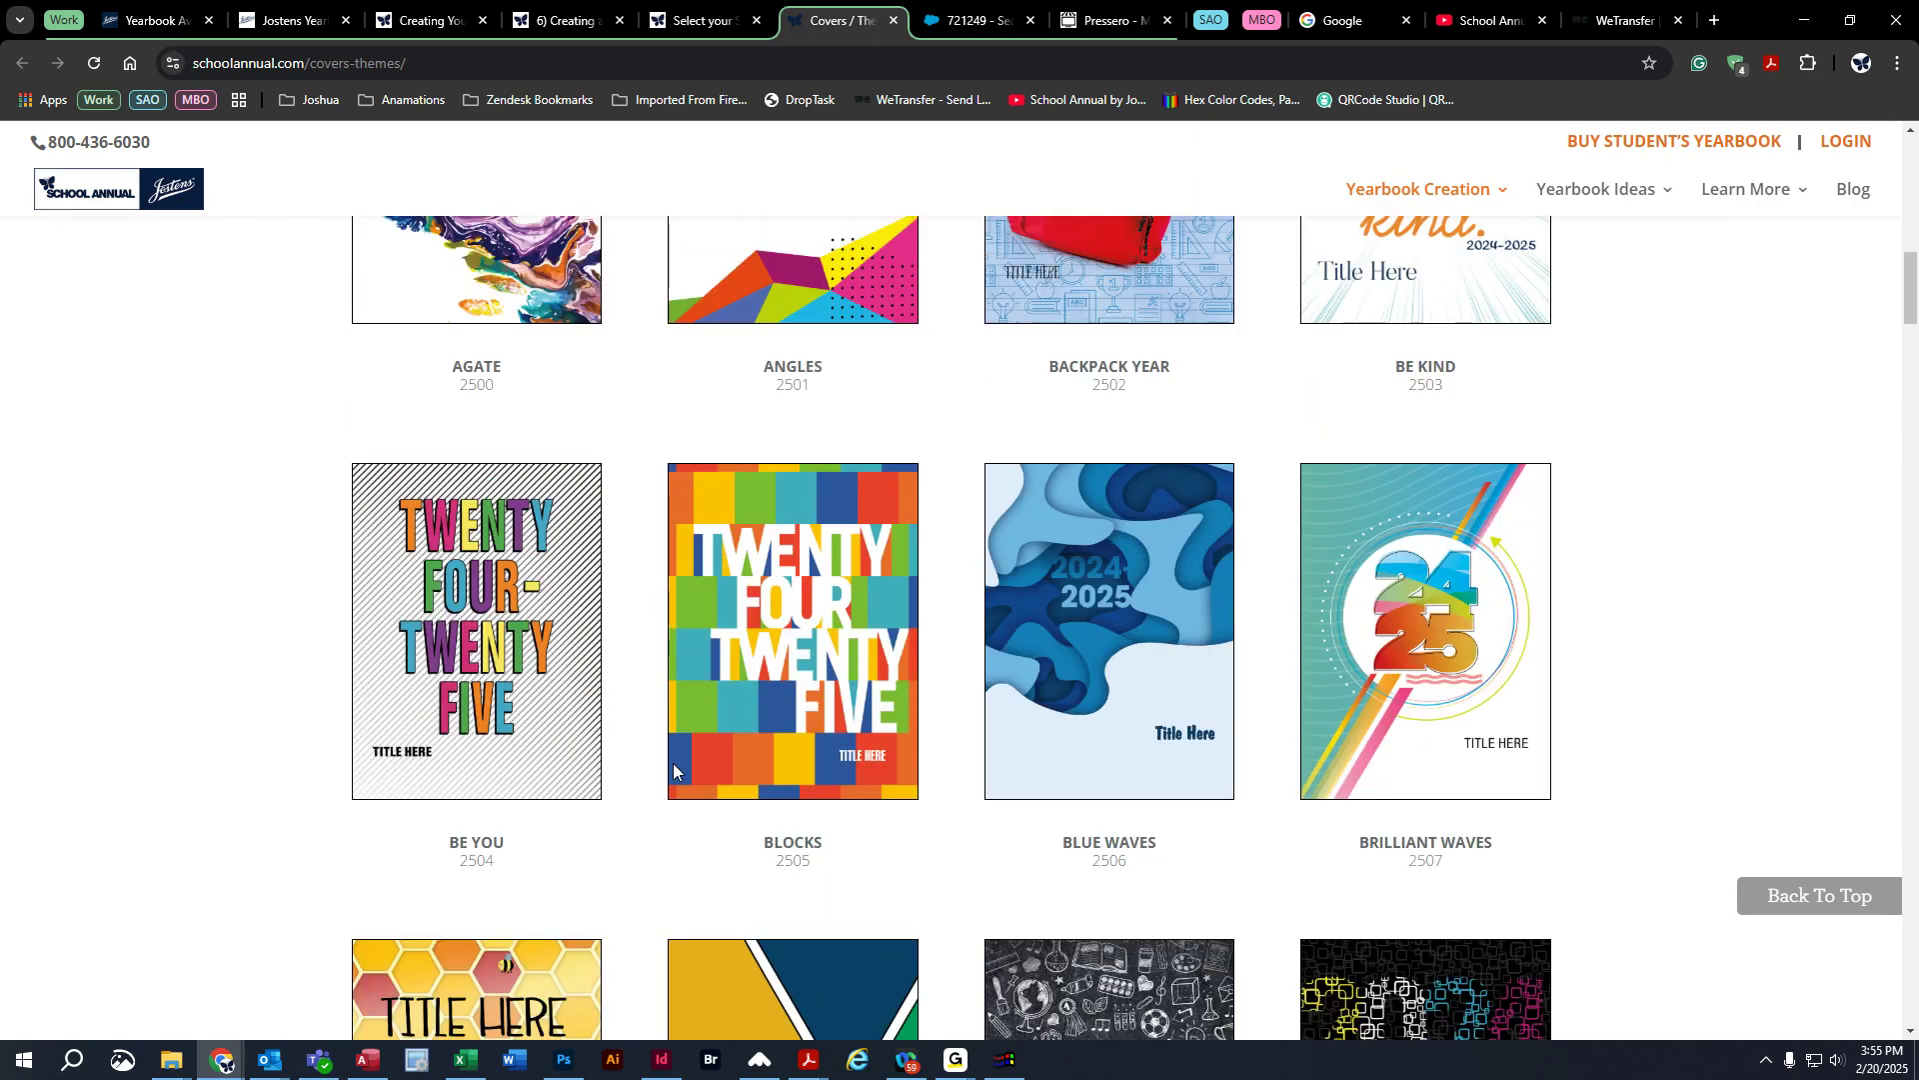
pyautogui.scroll(-2, 566, 719)
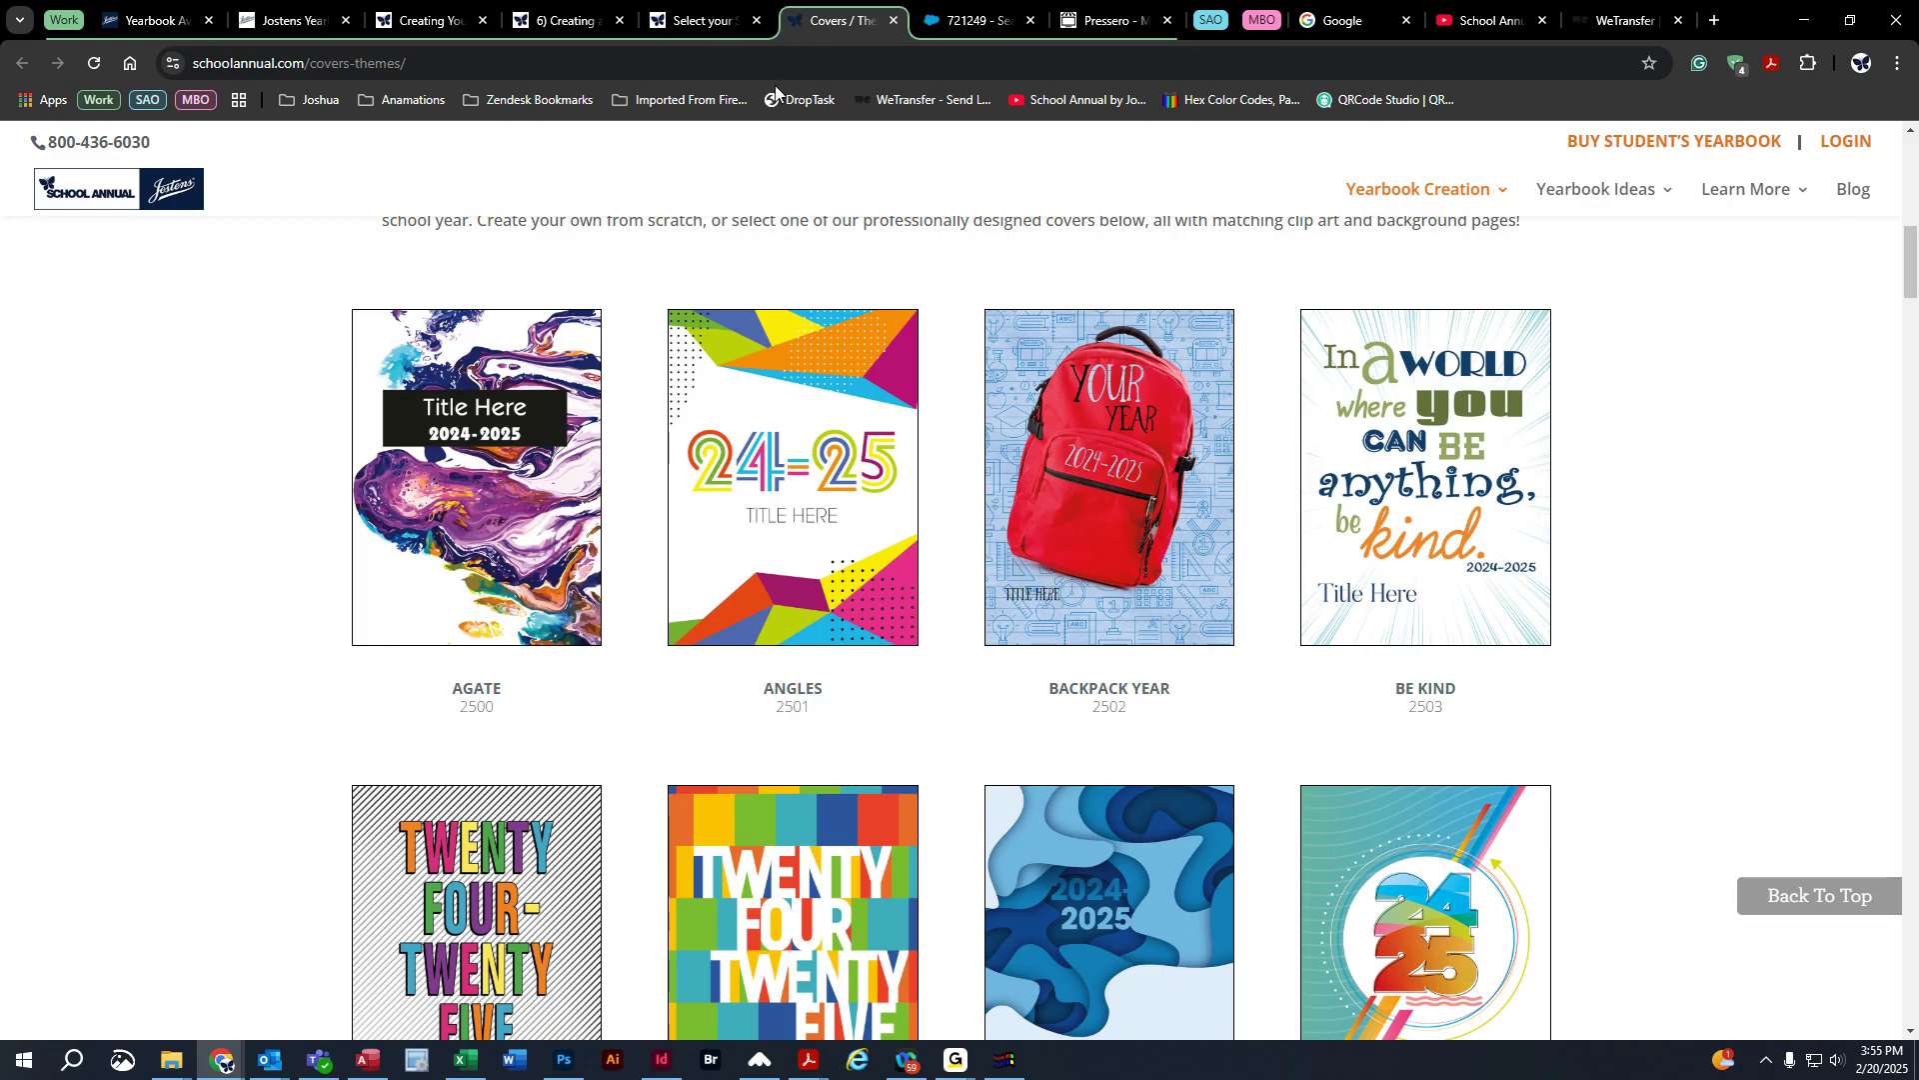
# Step: Return to the yearbook site, close the three open support articles, and open the Page Ladder
pyautogui.click(266, 32)
pyautogui.middleClick(439, 30)
pyautogui.middleClick(440, 30)
pyautogui.middleClick(439, 30)
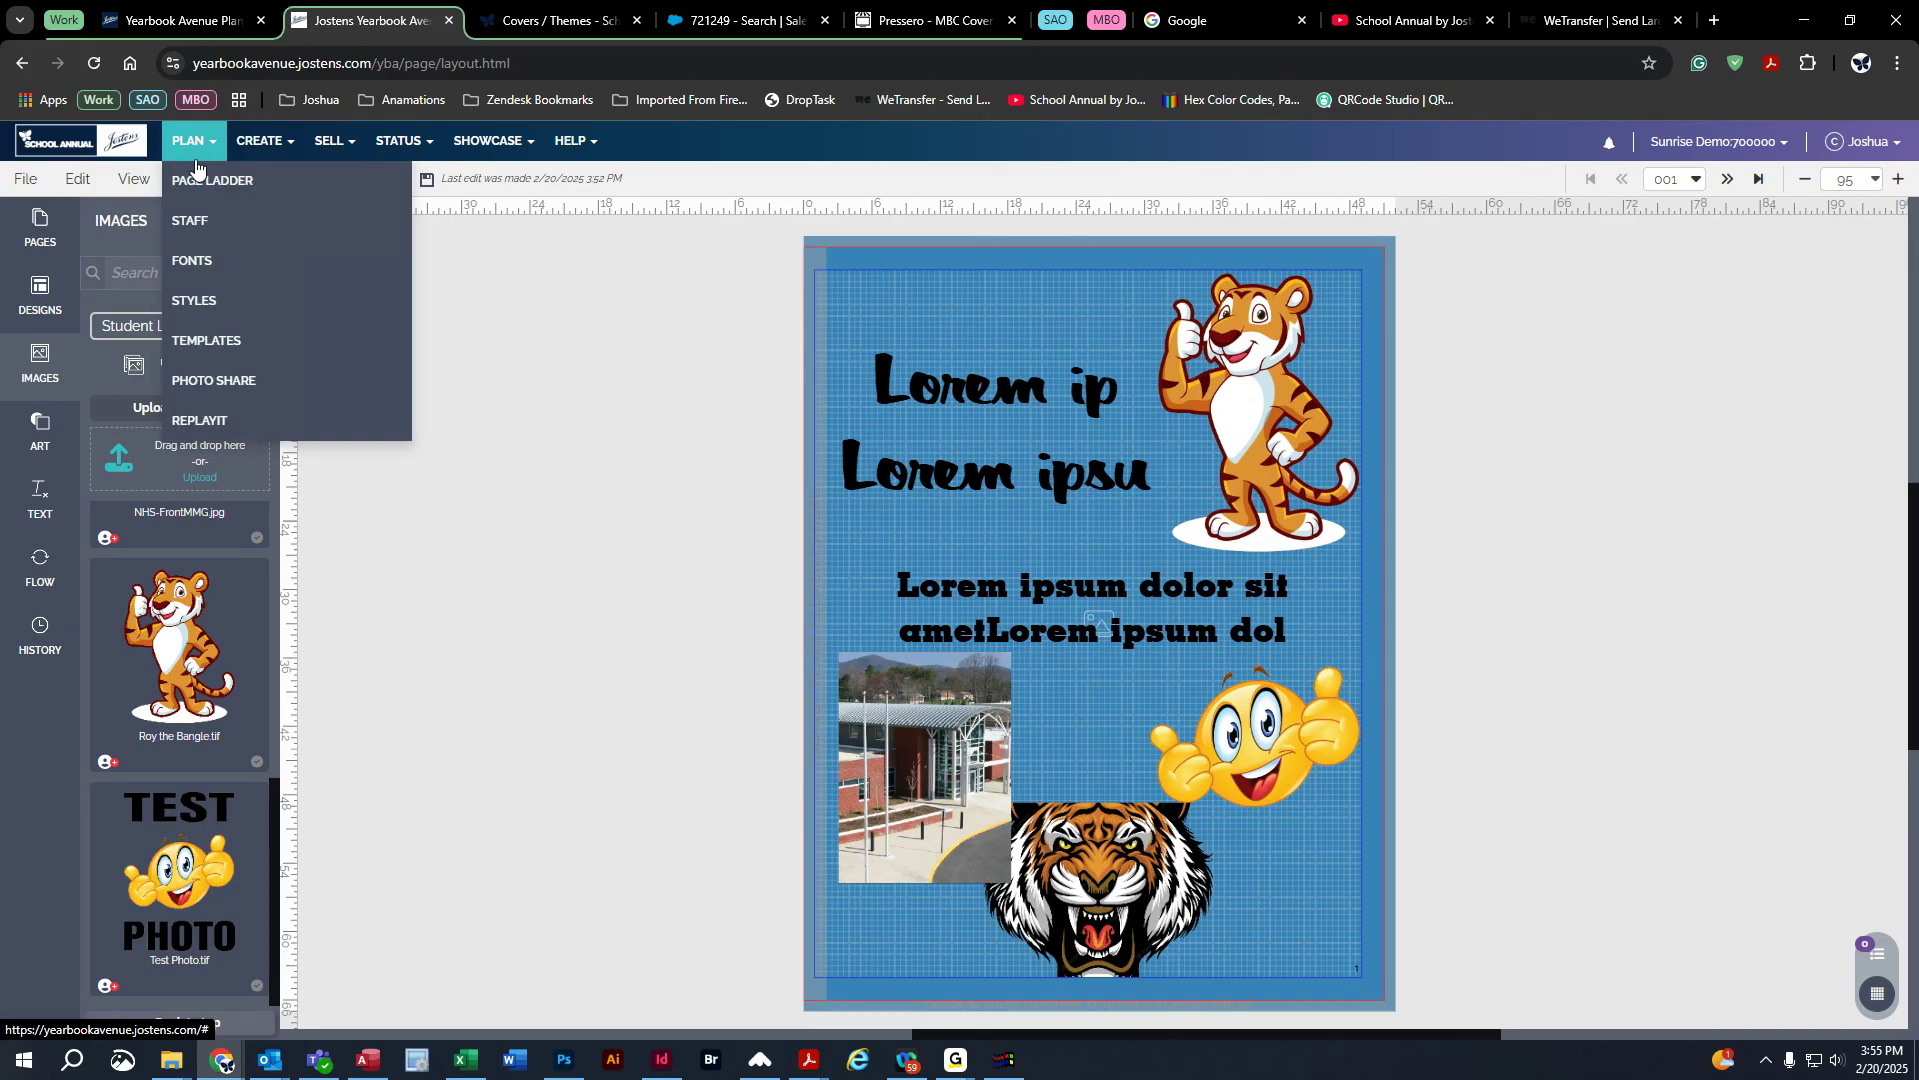
pyautogui.click(197, 172)
pyautogui.click(1055, 198)
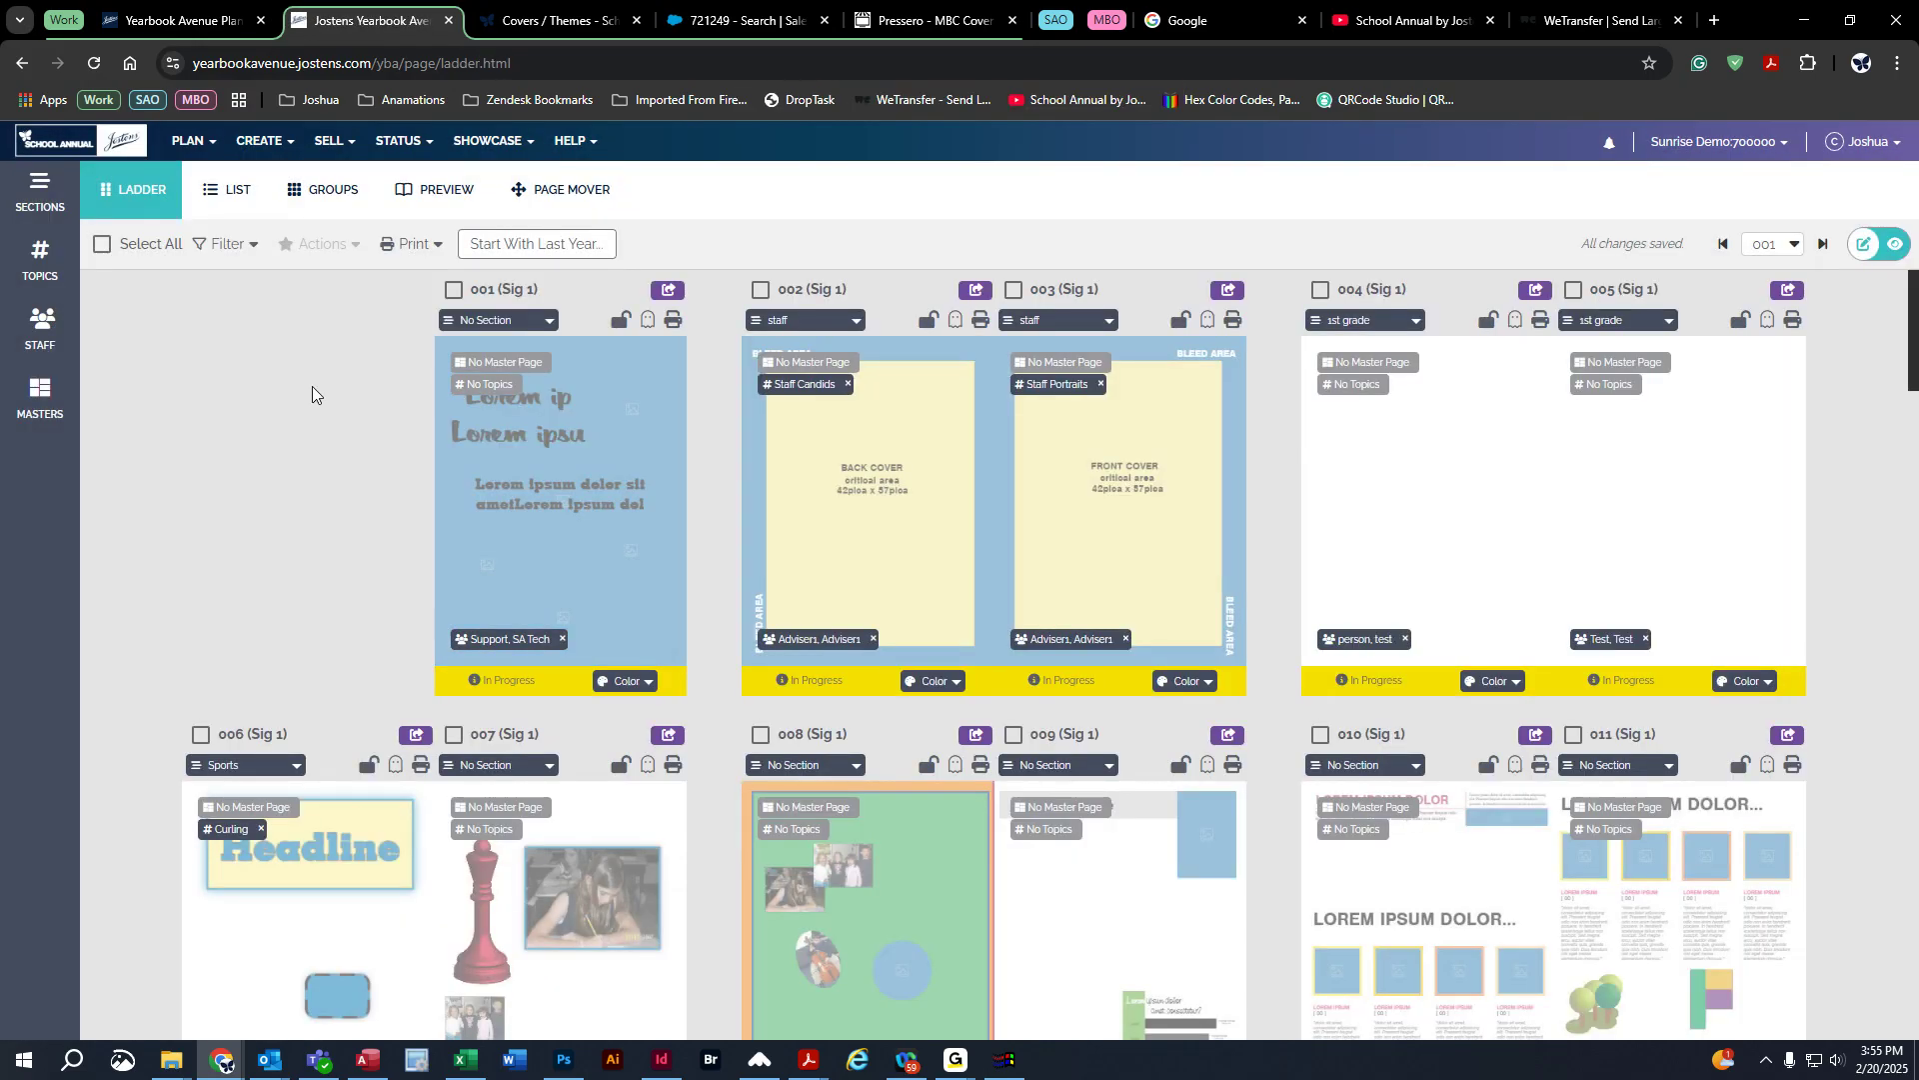
# Step: Review the page ladder's spreads and their status bars from page 001 through the unstarted pages and back
pyautogui.moveTo(503, 677)
pyautogui.scroll(-6, 1546, 530)
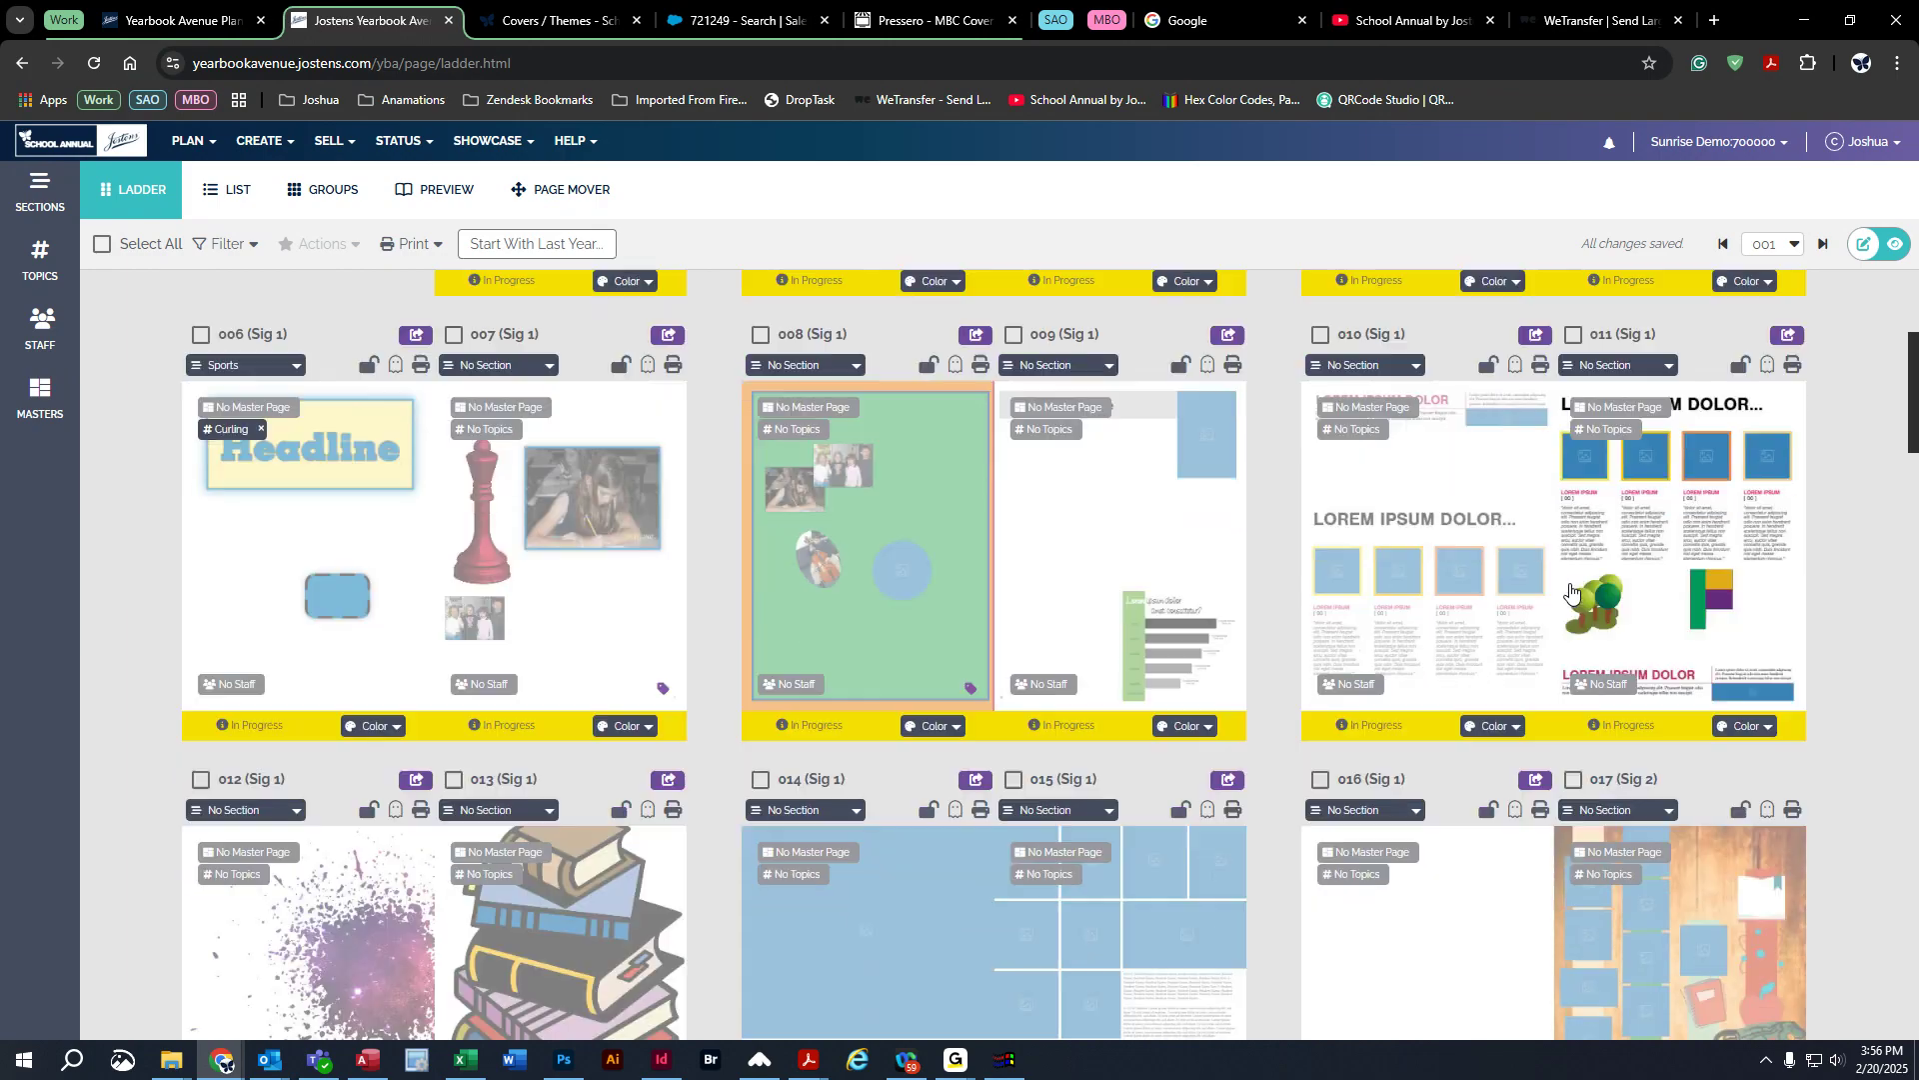
pyautogui.scroll(6, 1847, 397)
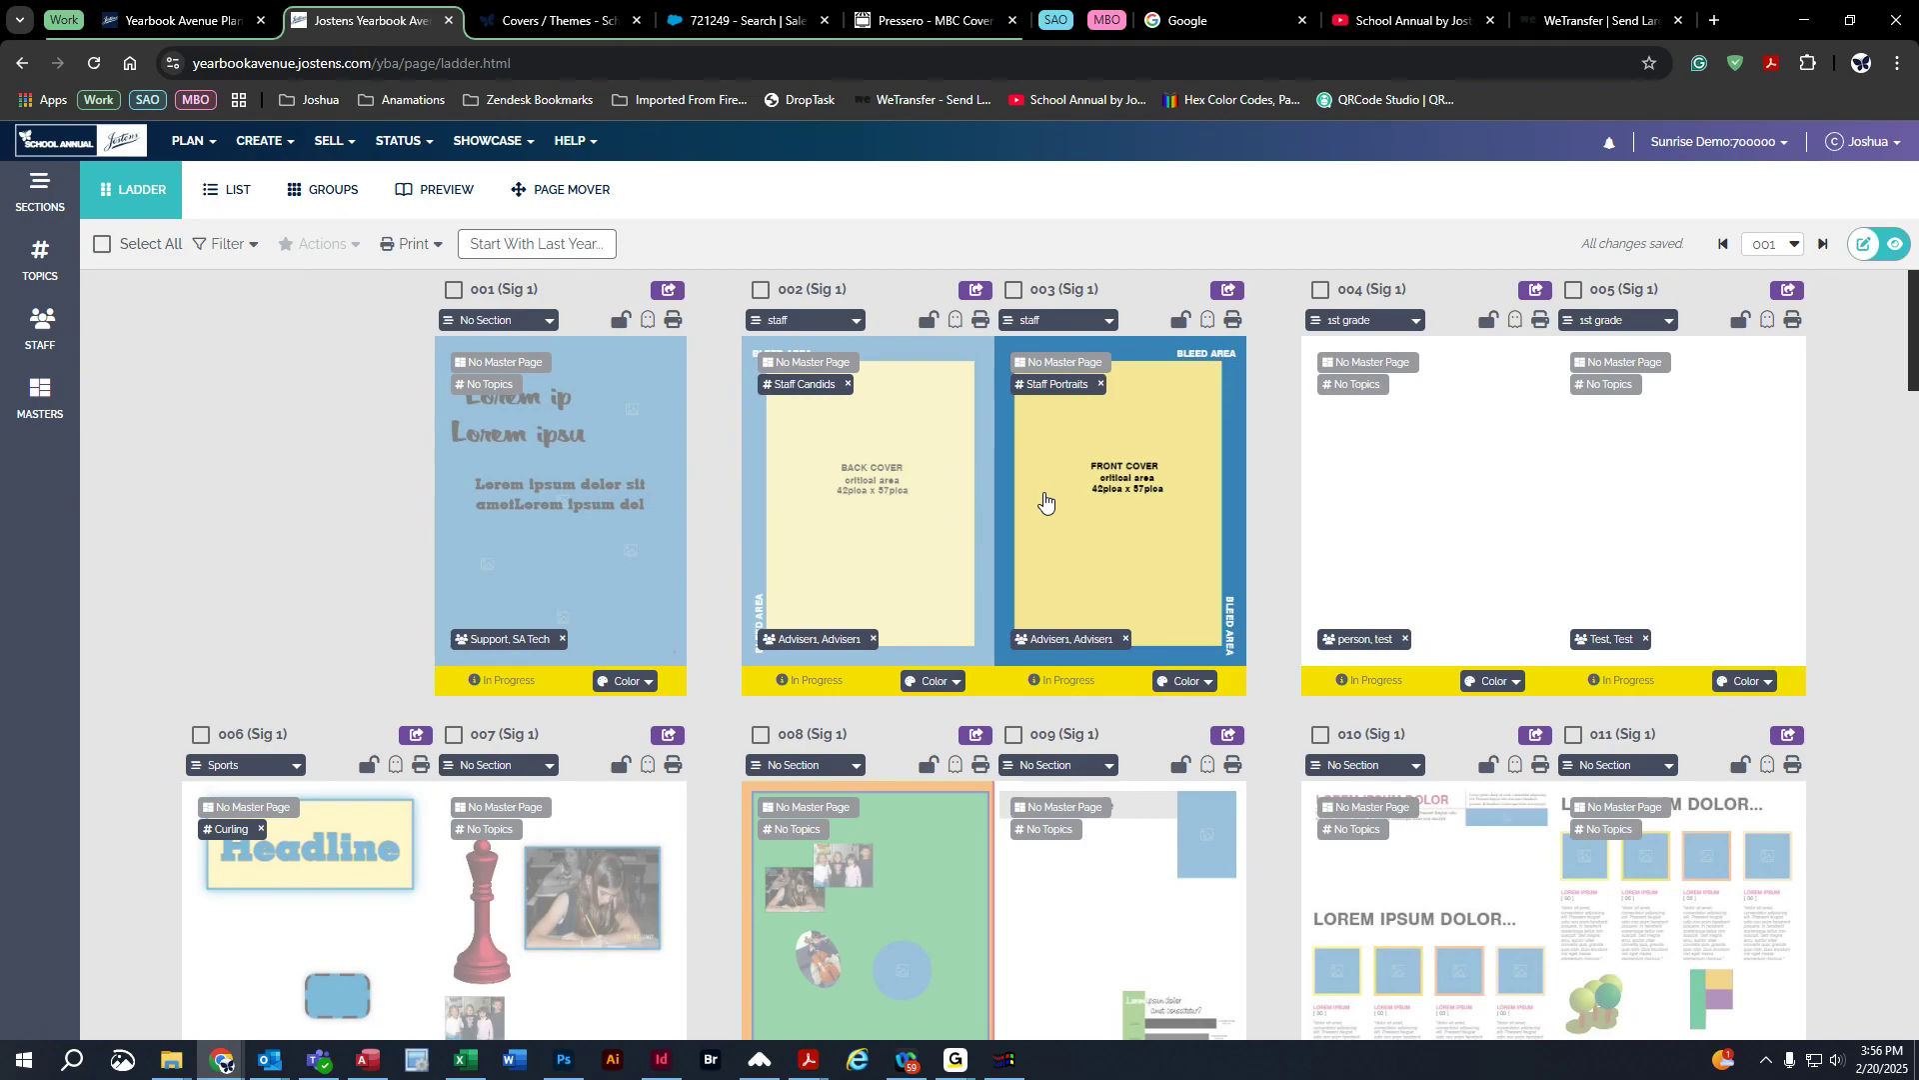
pyautogui.scroll(-17, 1044, 501)
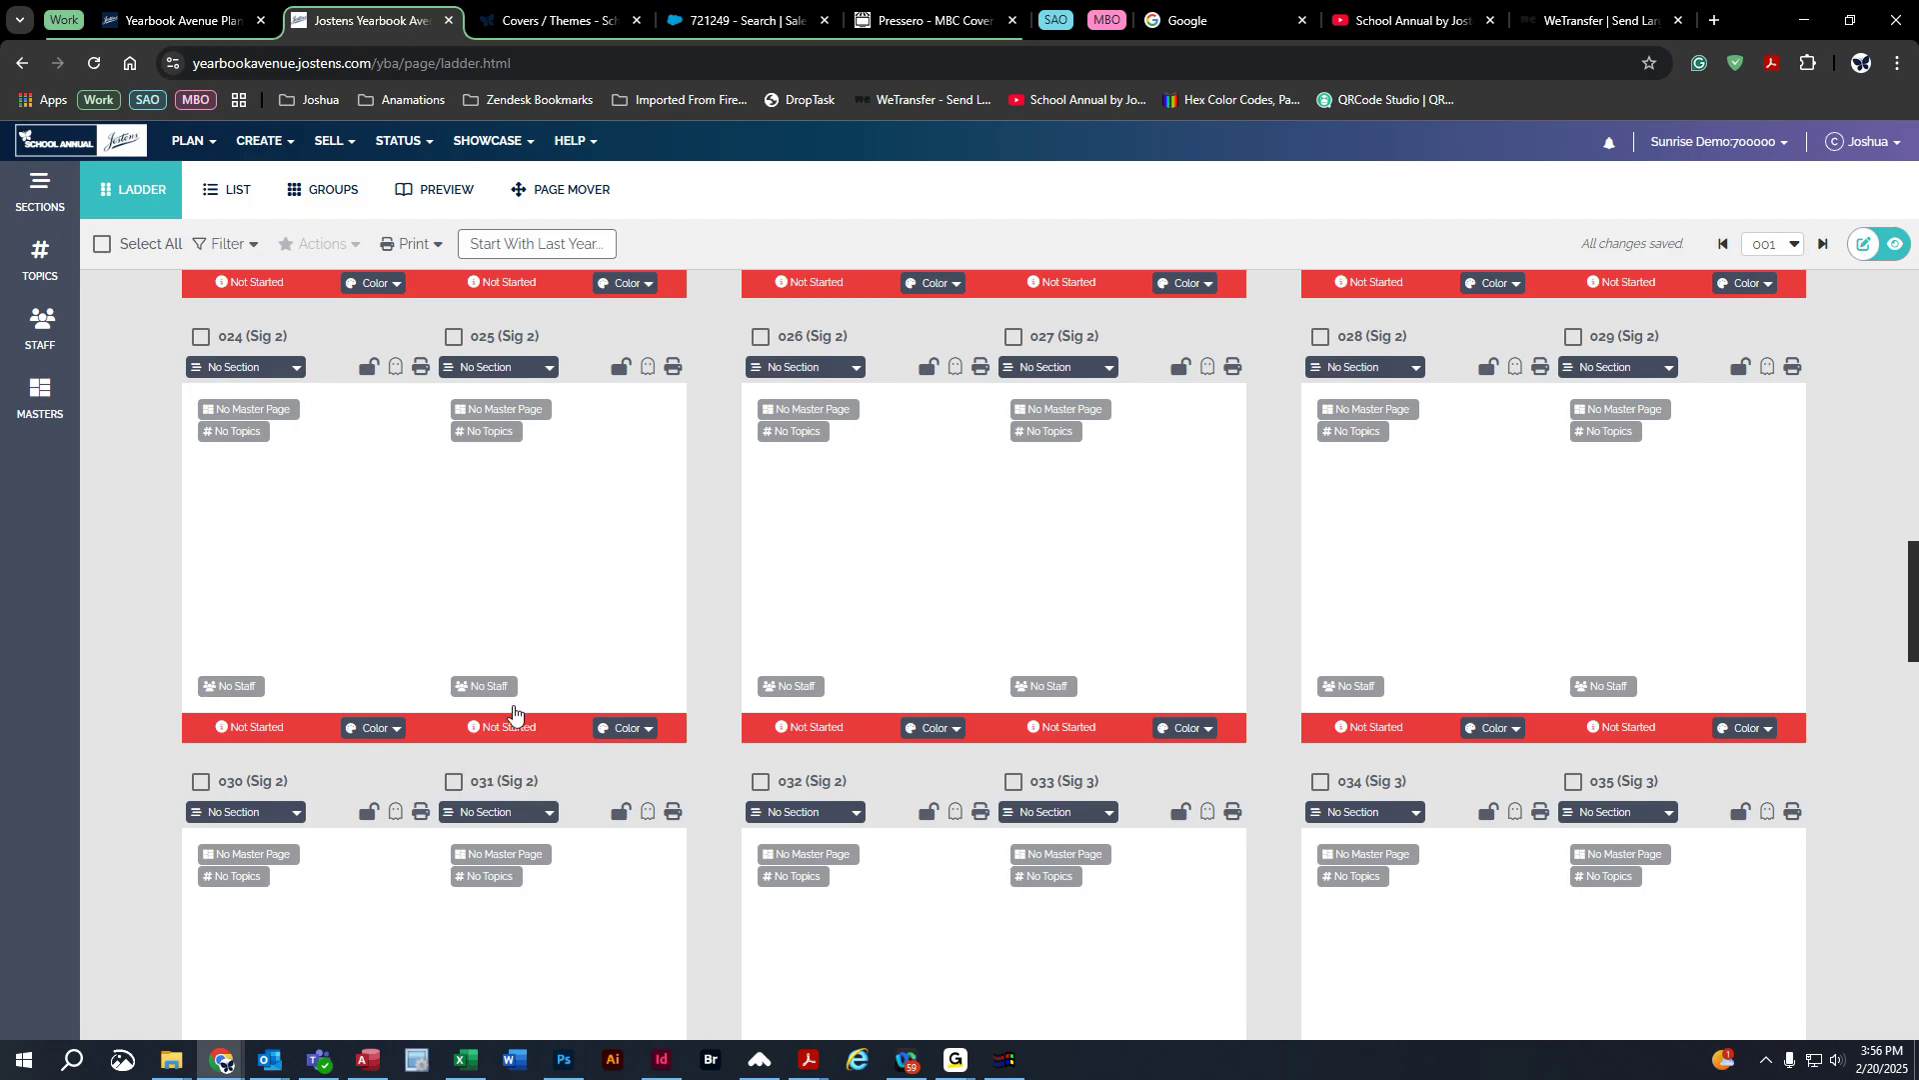
pyautogui.moveTo(517, 728)
pyautogui.scroll(7, 731, 565)
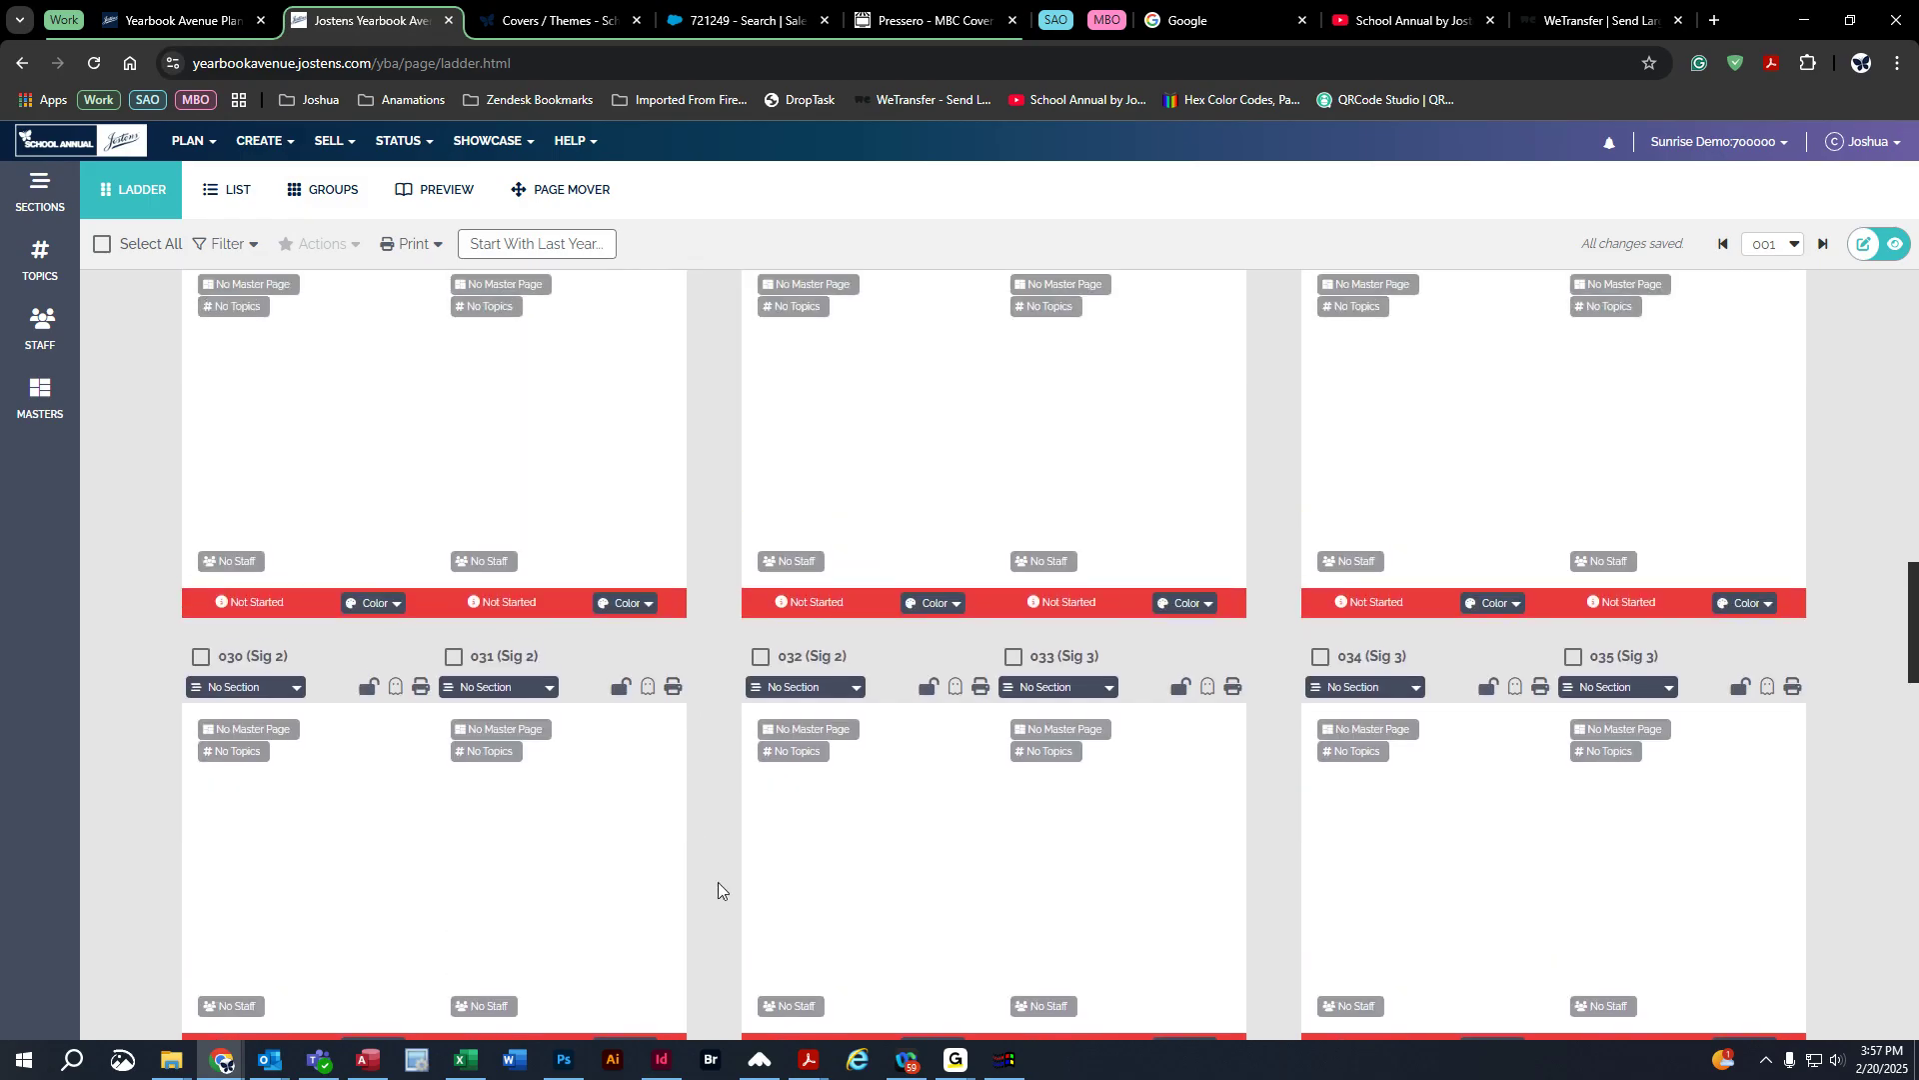
pyautogui.scroll(10, 724, 885)
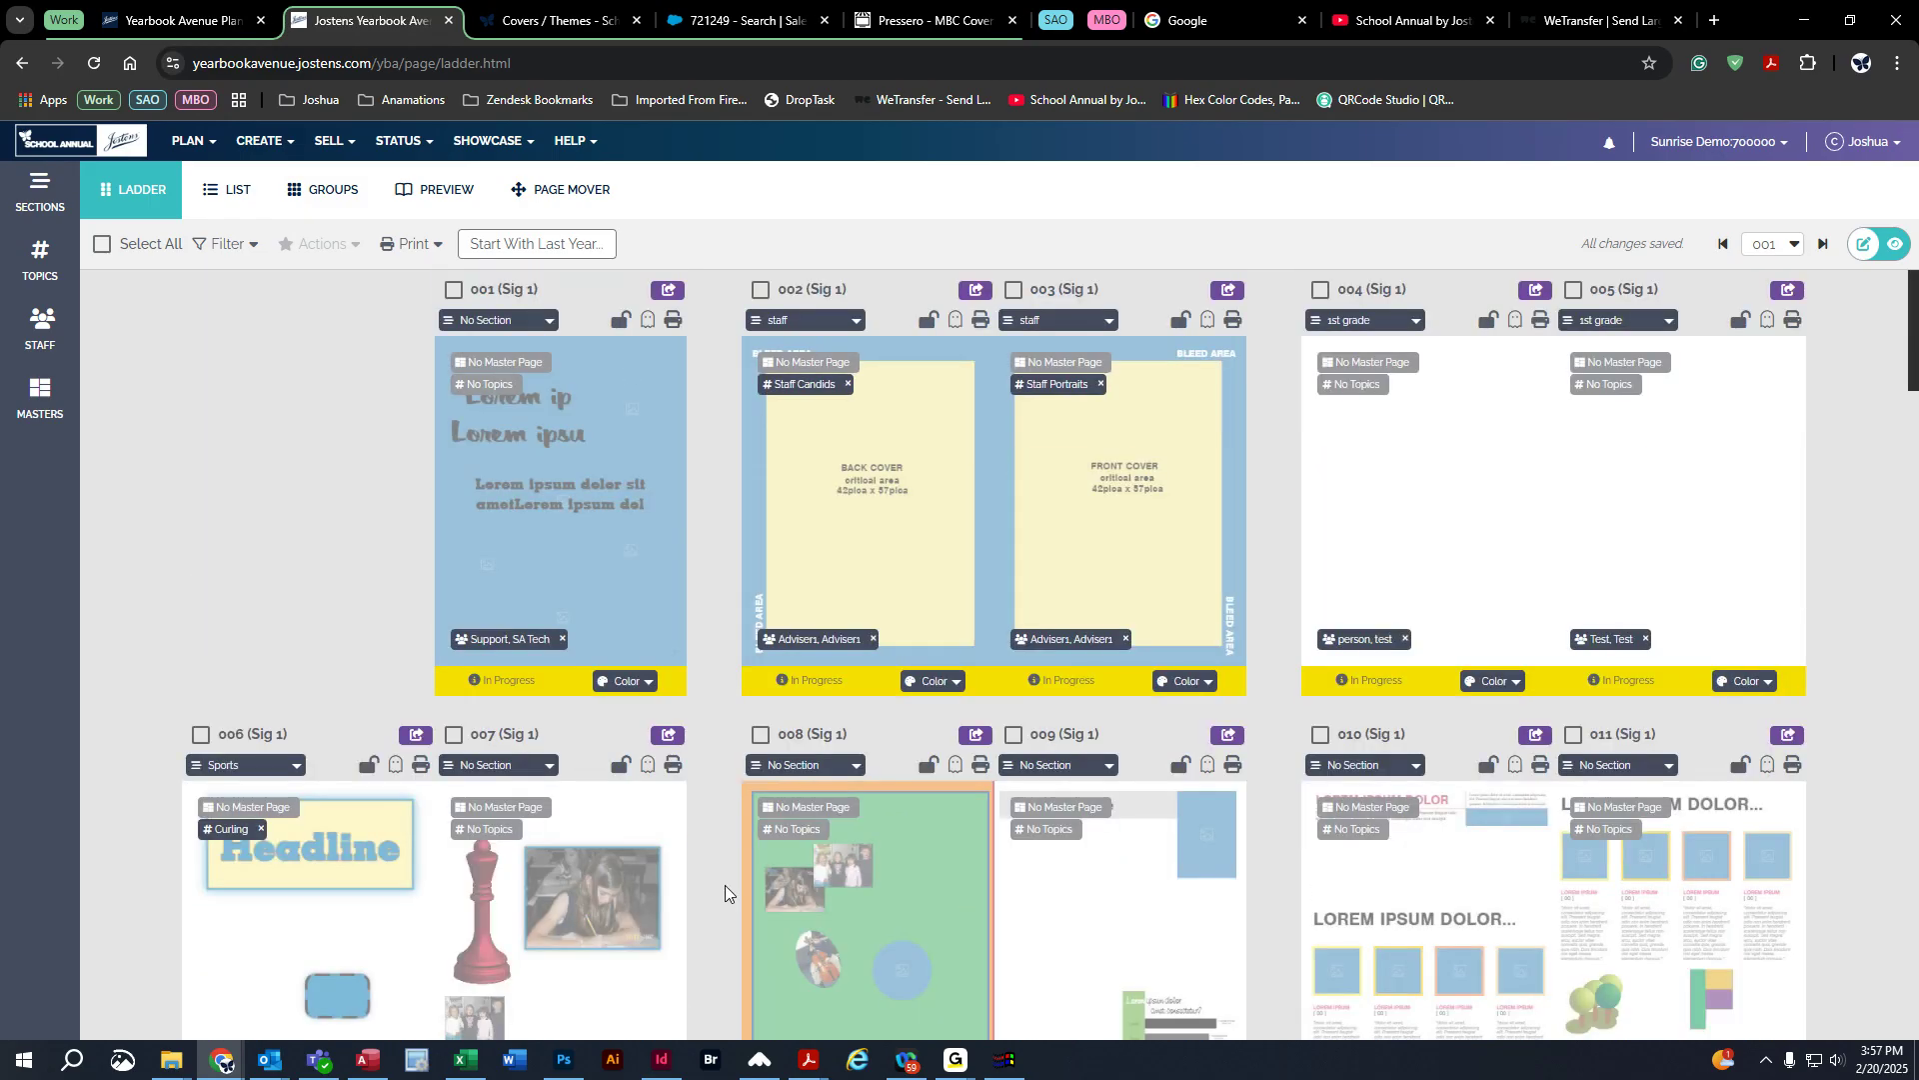